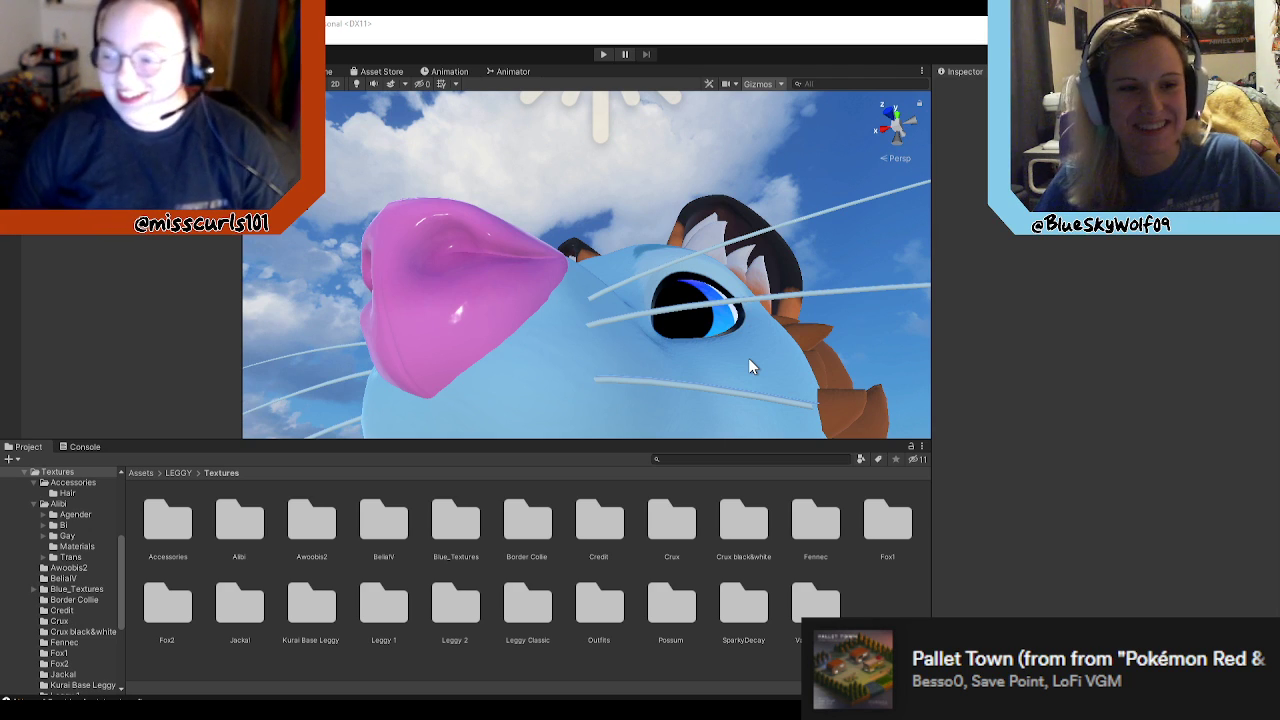
# Step: Examine the blue and brown avatars in the scene from several angles, including the head, body and tail
pyautogui.moveTo(716, 333); pyautogui.dragTo(659, 491, button='right')
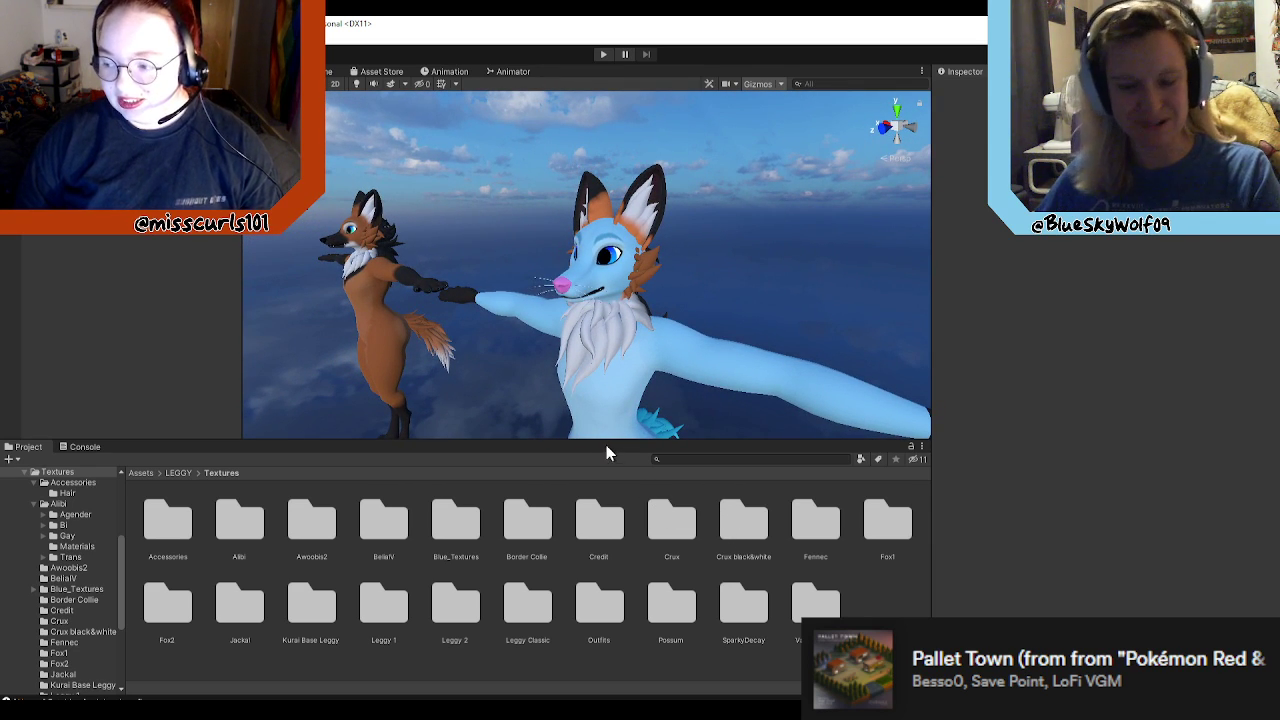
pyautogui.moveTo(771, 363); pyautogui.dragTo(859, 399, button='right')
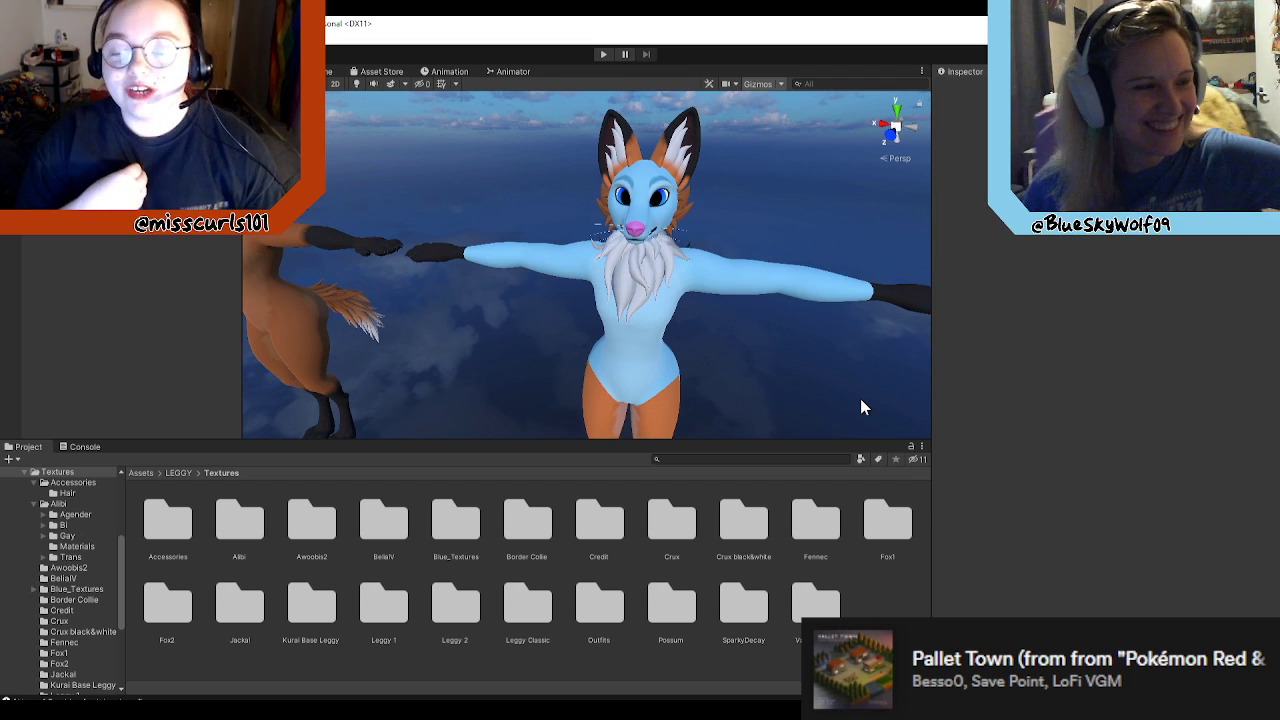
pyautogui.moveTo(708, 326); pyautogui.dragTo(903, 251, button='right')
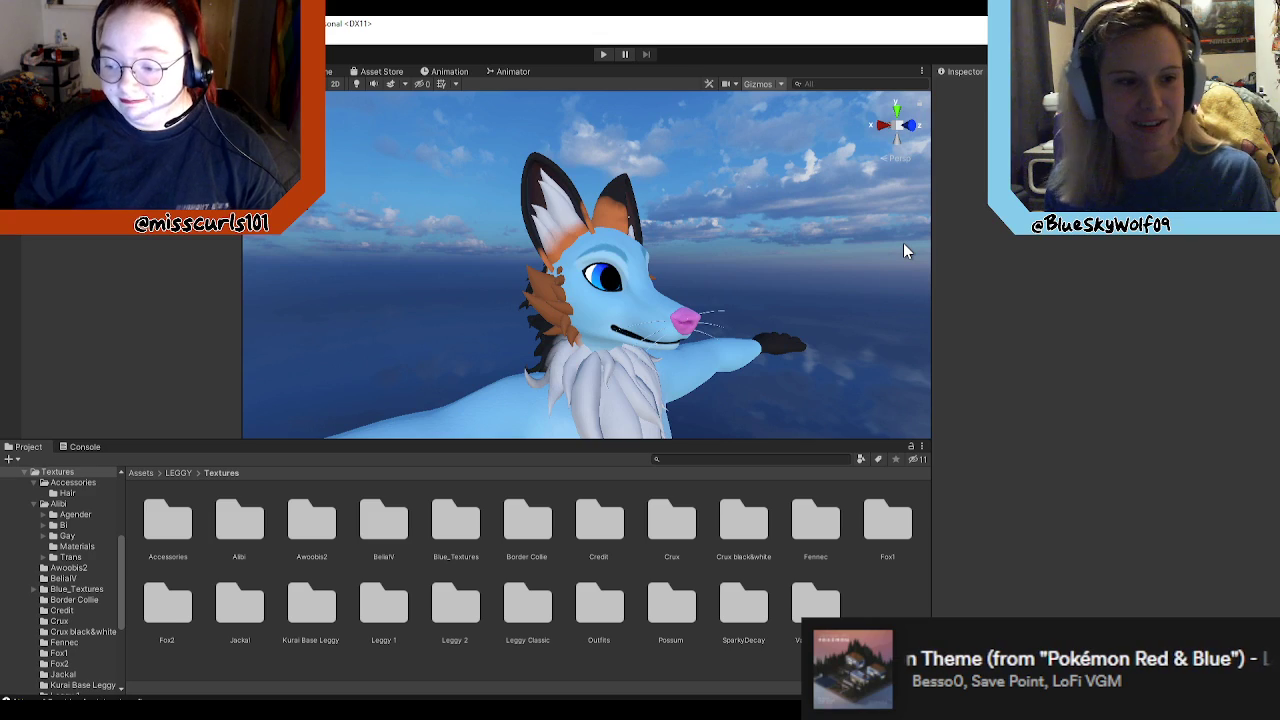
pyautogui.keyDown('alt'); pyautogui.moveTo(684, 330); pyautogui.dragTo(687, 318); pyautogui.keyUp('alt')
pyautogui.moveTo(687, 318); pyautogui.dragTo(382, 386, button='right')
pyautogui.press('d')
pyautogui.press('w')
pyautogui.press('a')
pyautogui.press('s')
pyautogui.press('w')
pyautogui.press('d')
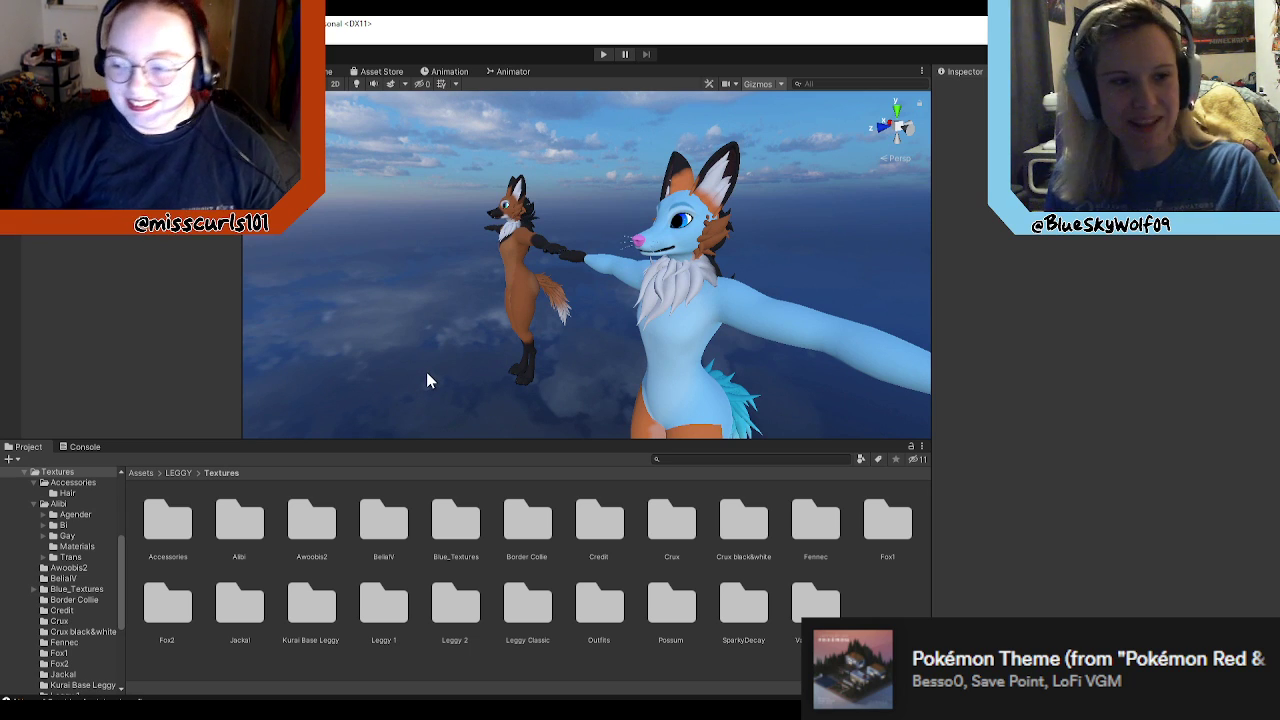
pyautogui.moveTo(418, 325); pyautogui.dragTo(709, 389, button='right')
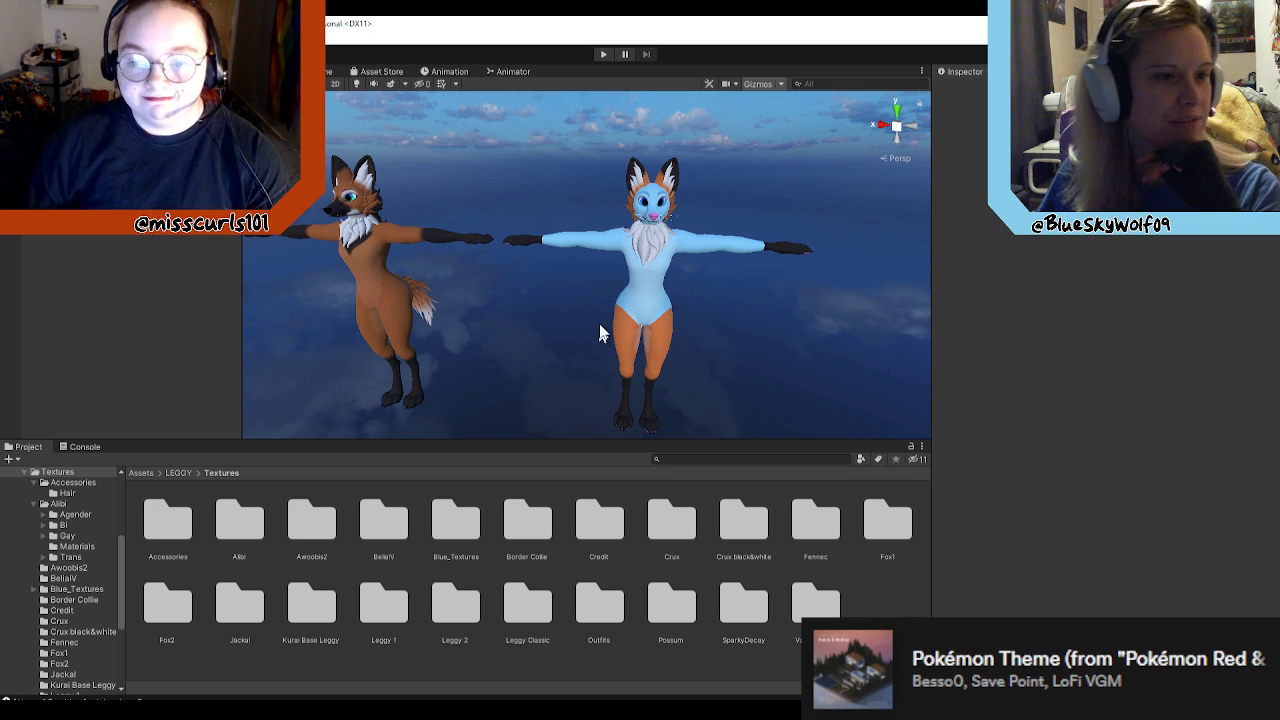
pyautogui.keyDown('alt'); pyautogui.moveTo(594, 305); pyautogui.dragTo(703, 296); pyautogui.keyUp('alt')
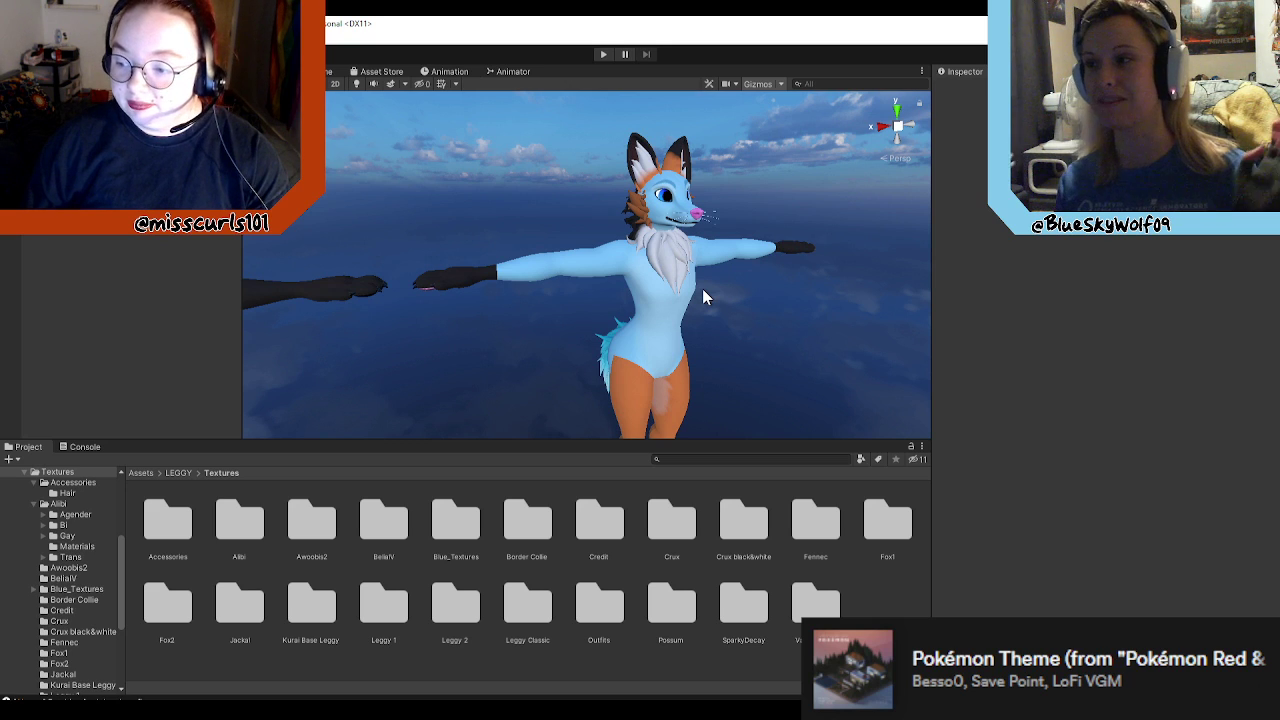
pyautogui.moveTo(705, 322); pyautogui.dragTo(602, 293, button='right')
pyautogui.scroll(-1, 632, 322)
pyautogui.click(510, 267)
pyautogui.click(628, 320)
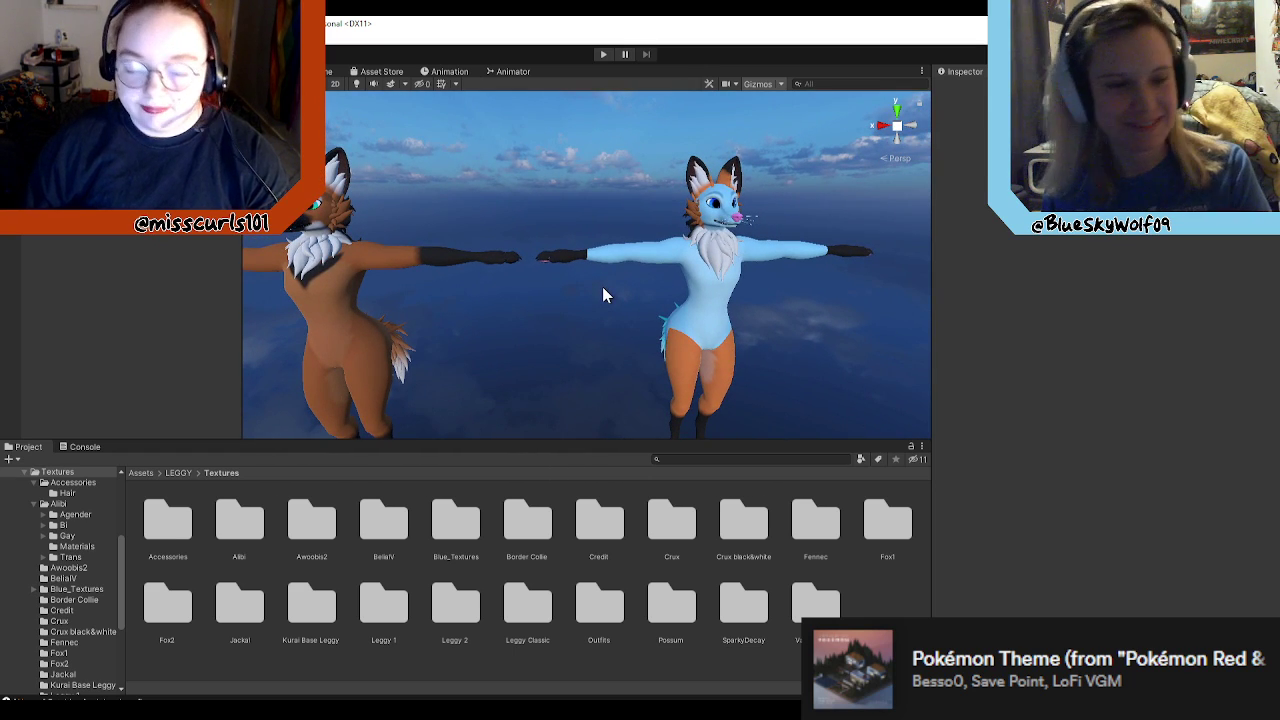
pyautogui.moveTo(618, 277); pyautogui.dragTo(668, 314, button='right')
pyautogui.press('w')
pyautogui.moveTo(733, 327); pyautogui.dragTo(717, 309, button='right')
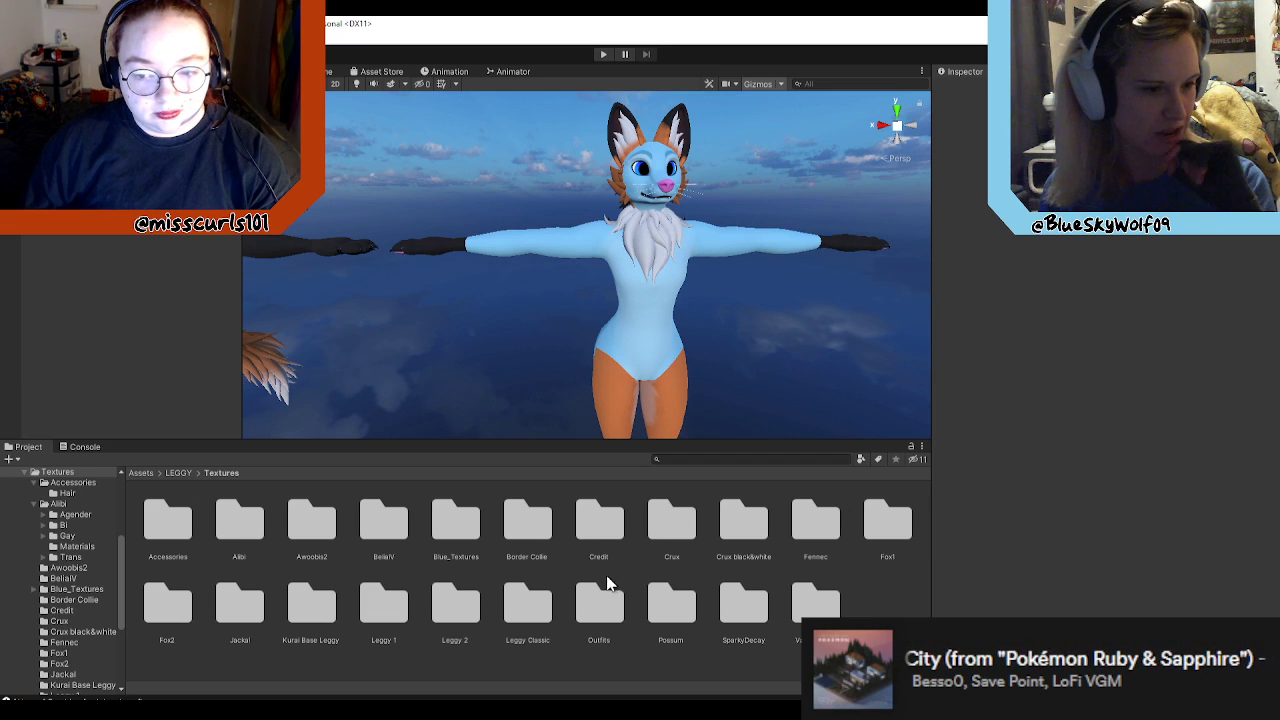
# Step: Browse the Awoobis2, BelialV, Crux and Fennec texture folders to look over their materials and maps
pyautogui.click(311, 529)
pyautogui.doubleClick(311, 529)
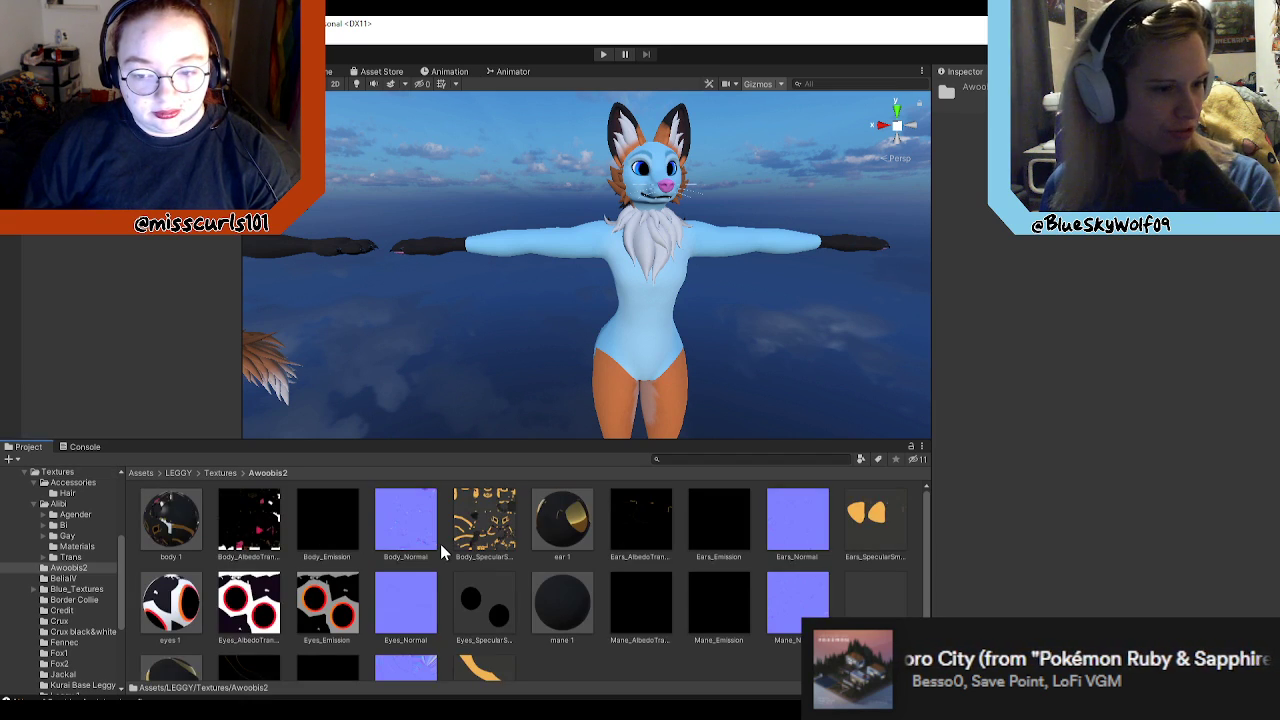
pyautogui.click(220, 472)
pyautogui.doubleClick(378, 515)
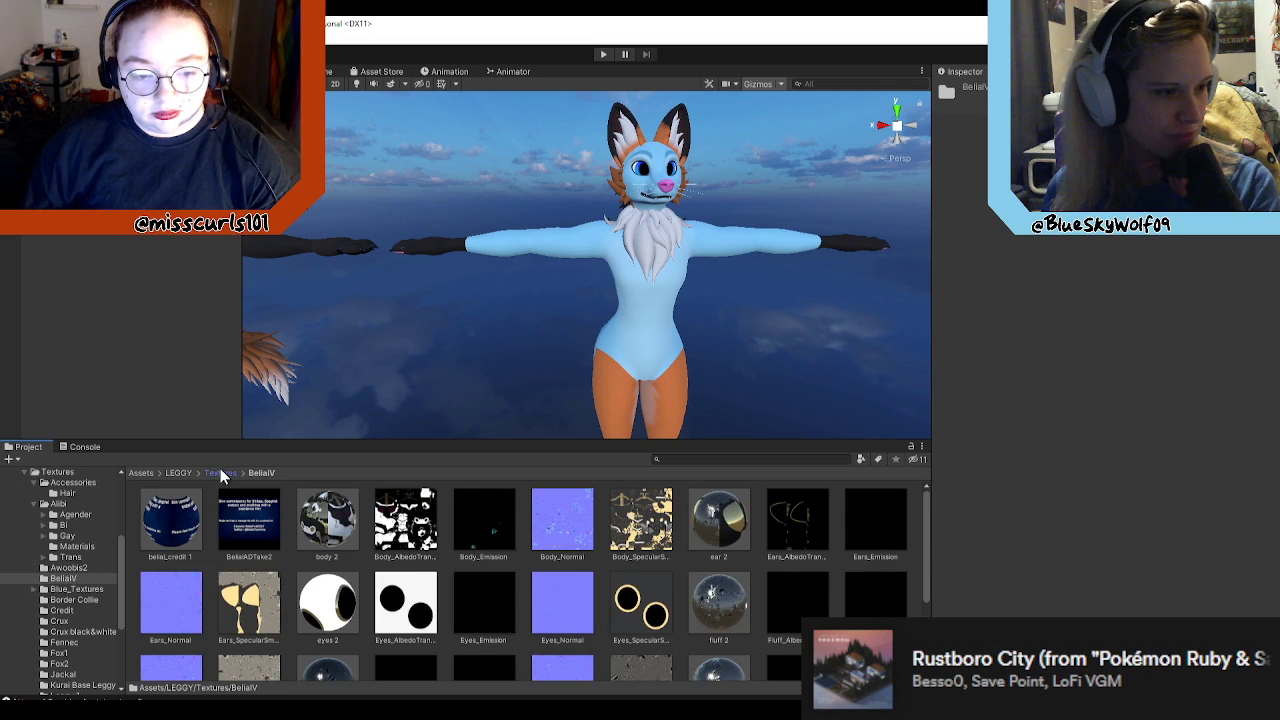
pyautogui.click(220, 472)
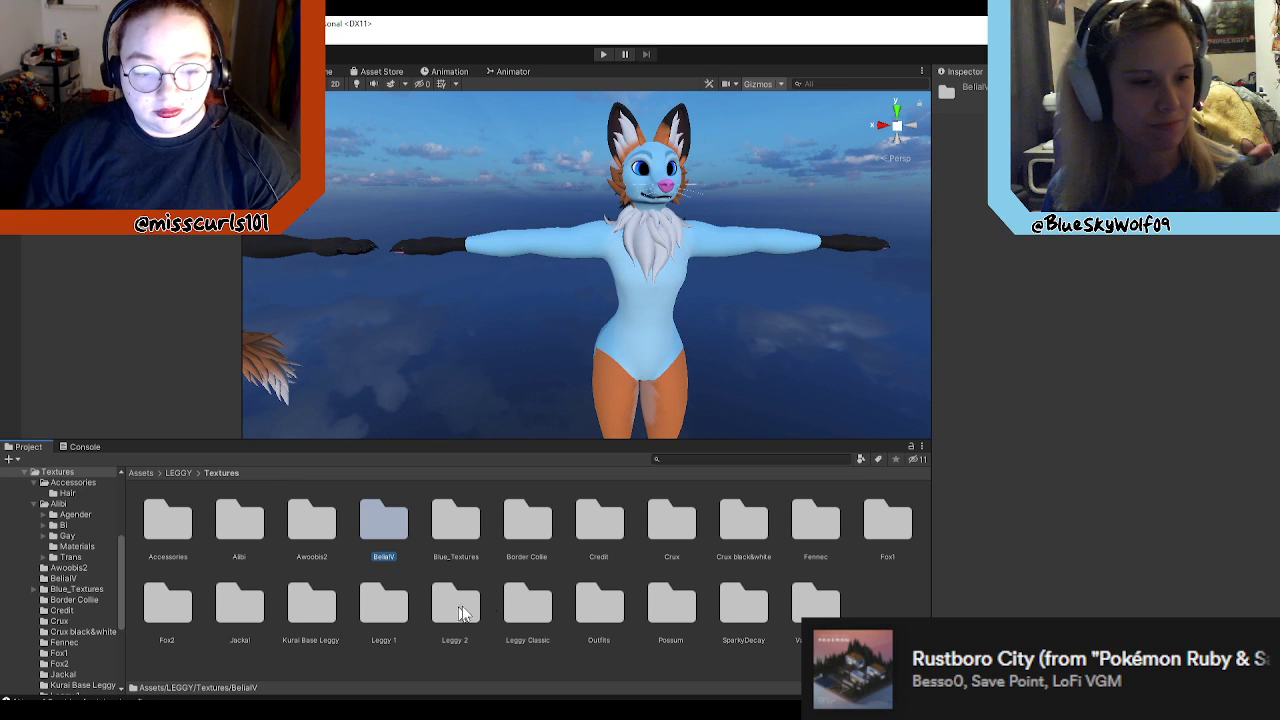
pyautogui.doubleClick(663, 515)
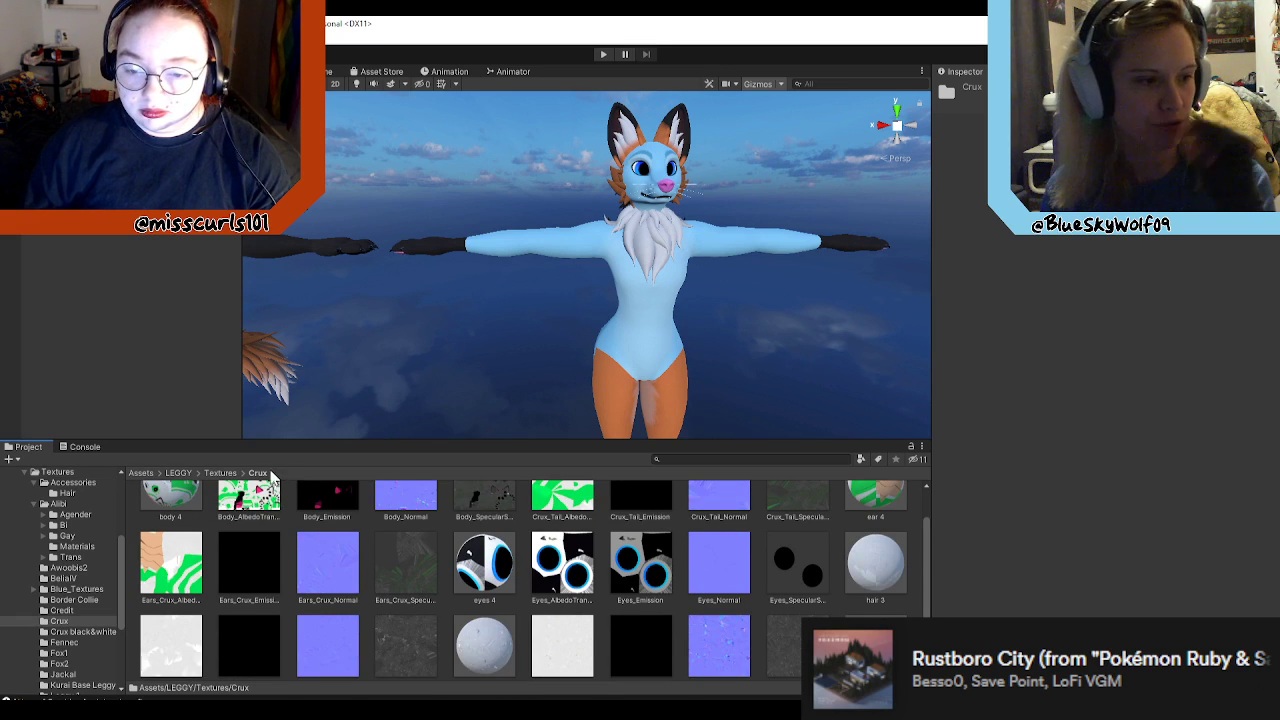
pyautogui.click(220, 472)
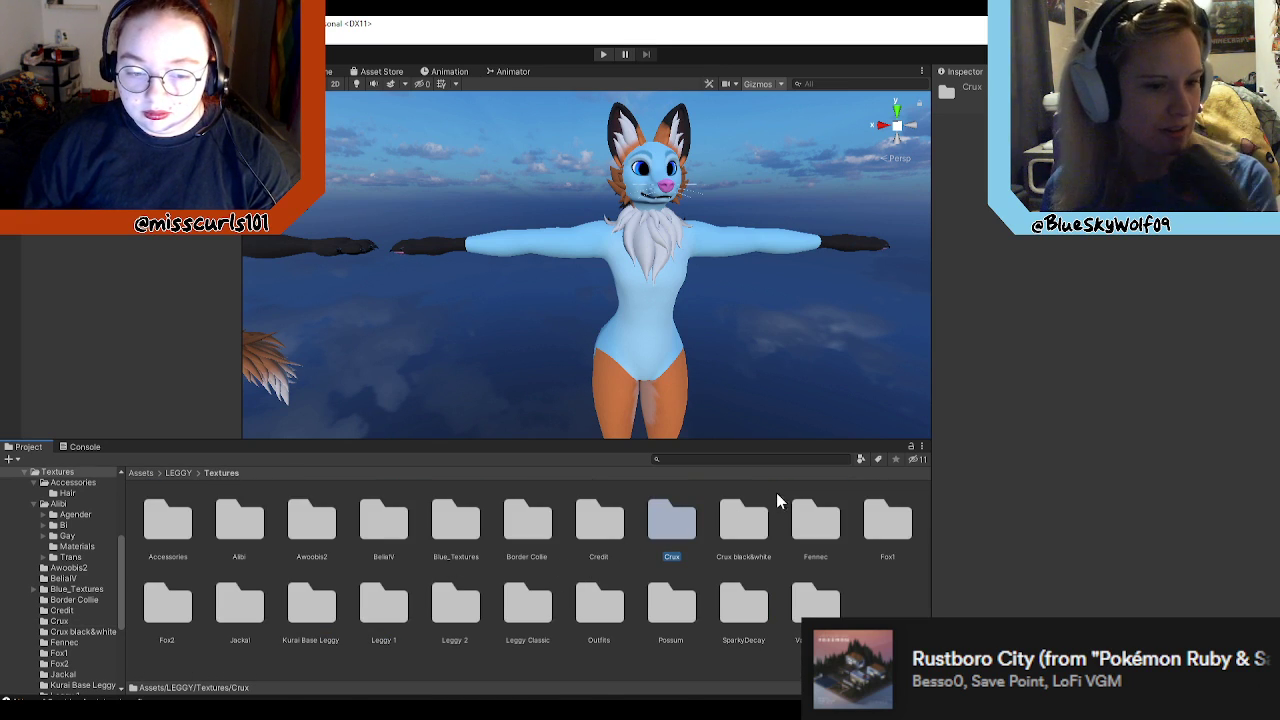
pyautogui.doubleClick(815, 520)
pyautogui.scroll(-1, 300, 560)
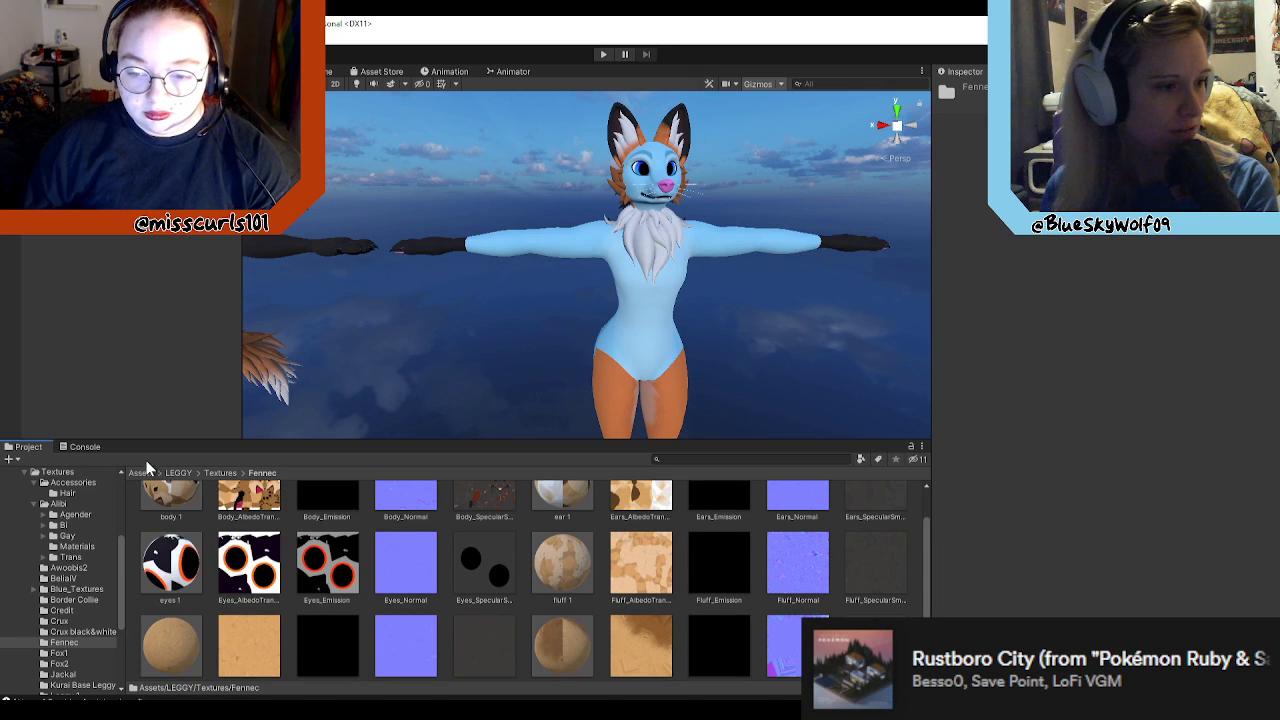
pyautogui.click(218, 472)
pyautogui.scroll(-3, 749, 335)
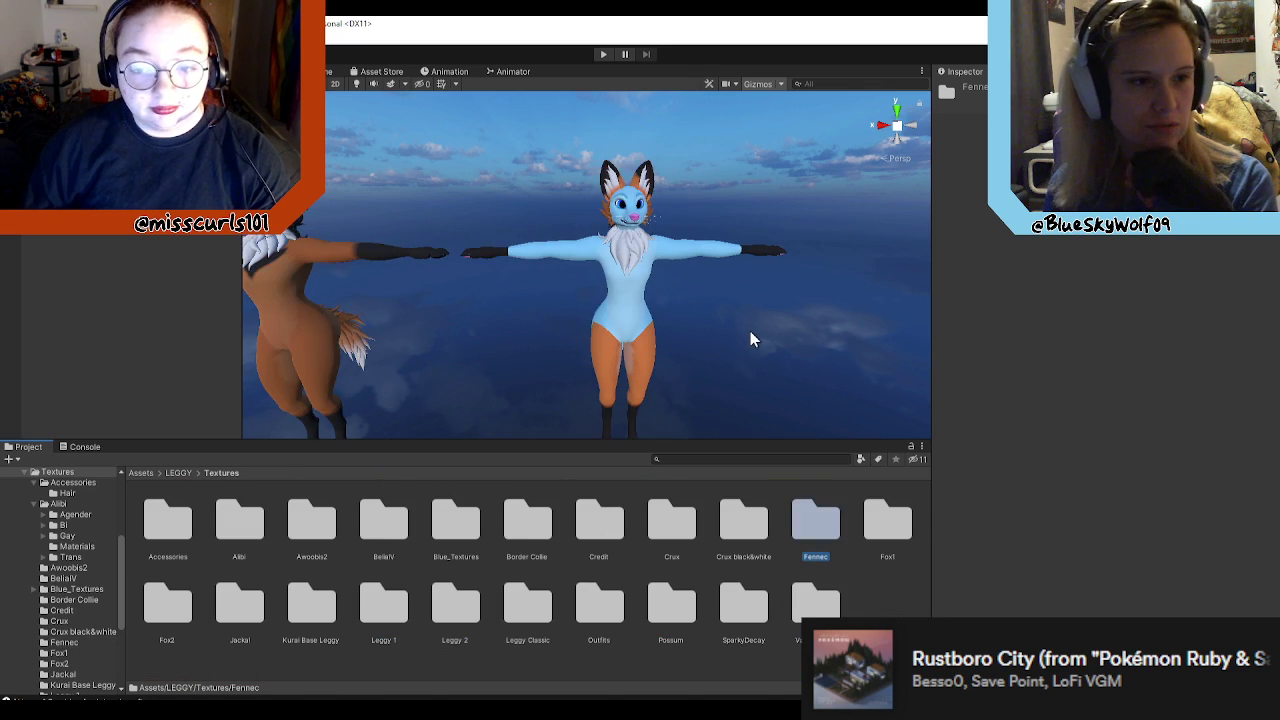
# Step: Open the Prefabs folder inside LEGGY
pyautogui.scroll(1, 734, 346)
pyautogui.scroll(-1, 734, 347)
pyautogui.moveTo(763, 355); pyautogui.dragTo(793, 369, button='right')
pyautogui.press('a')
pyautogui.press('d')
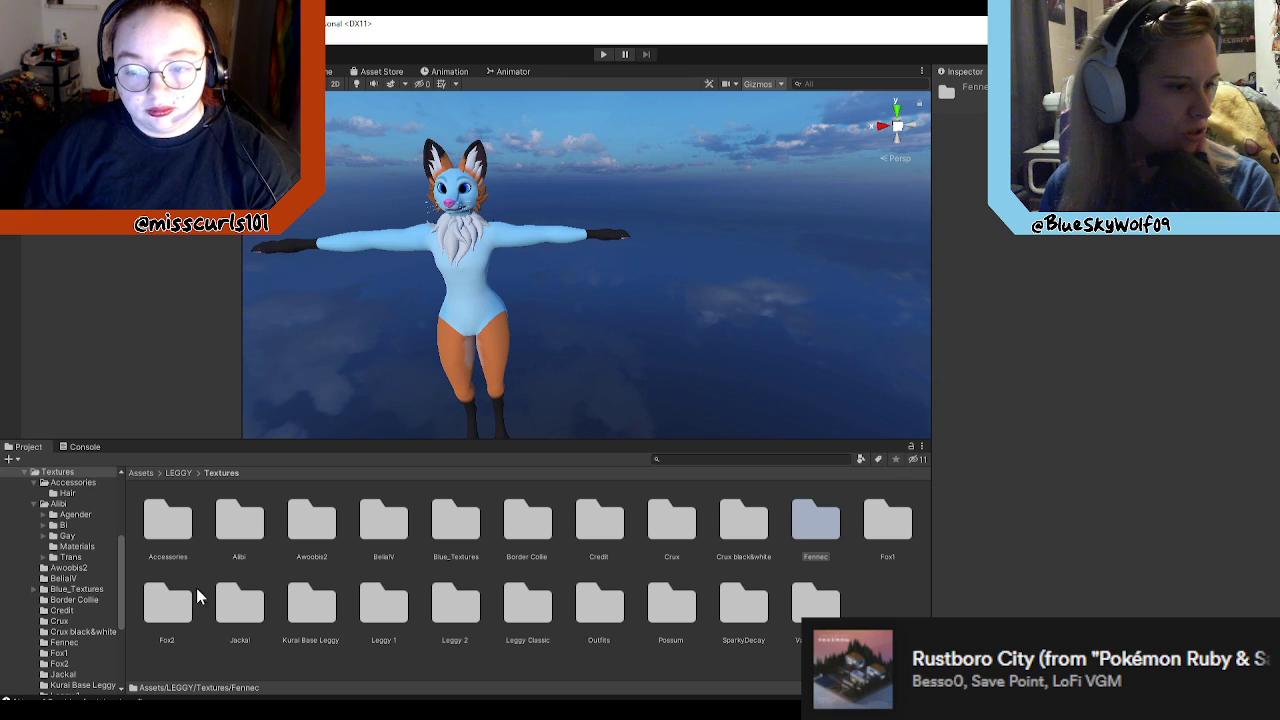
pyautogui.click(672, 608)
pyautogui.click(177, 472)
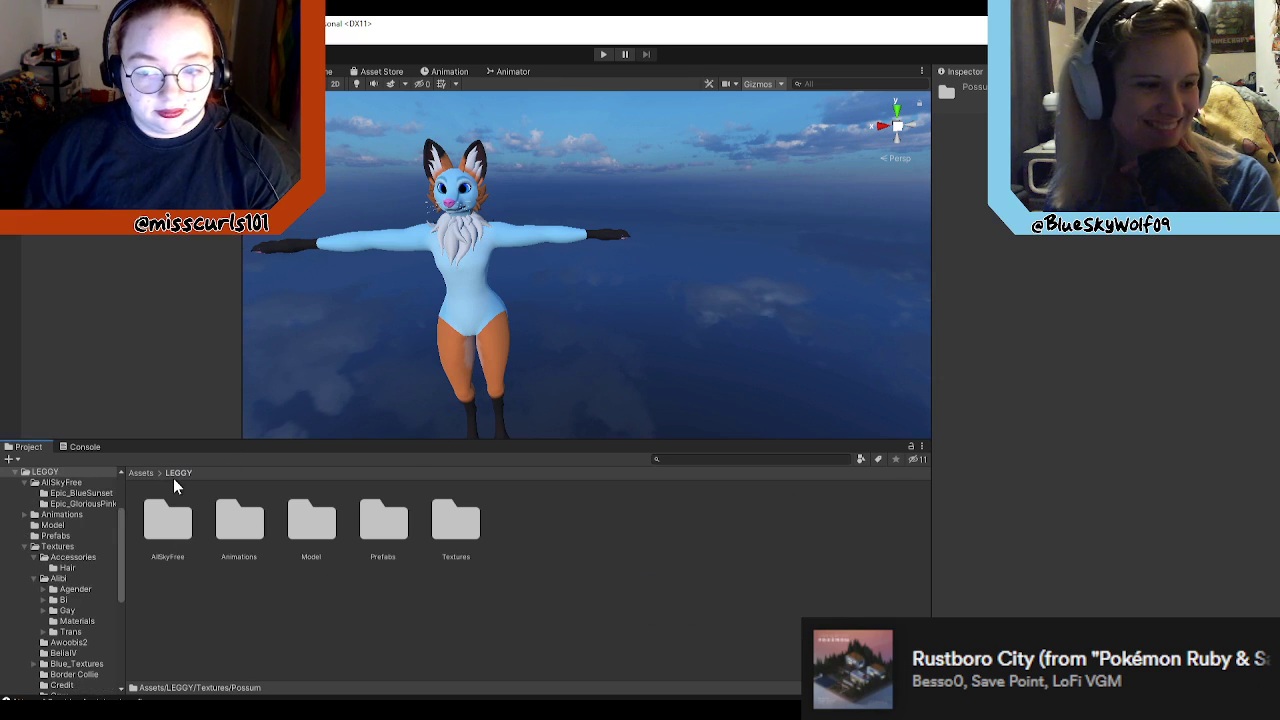
pyautogui.doubleClick(385, 520)
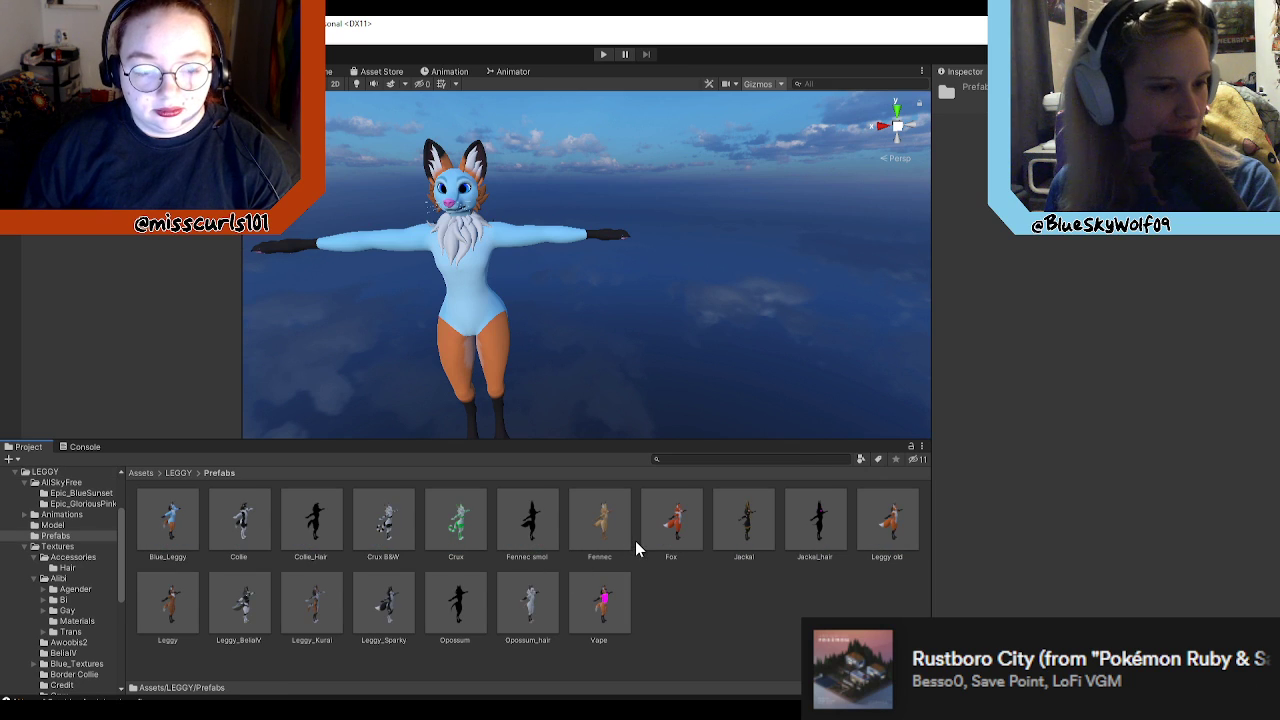
# Step: Try one of the avatar prefabs in the scene, then undo its placement and return to the Prefabs folder
pyautogui.scroll(-2, 565, 282)
pyautogui.scroll(-2, 600, 320)
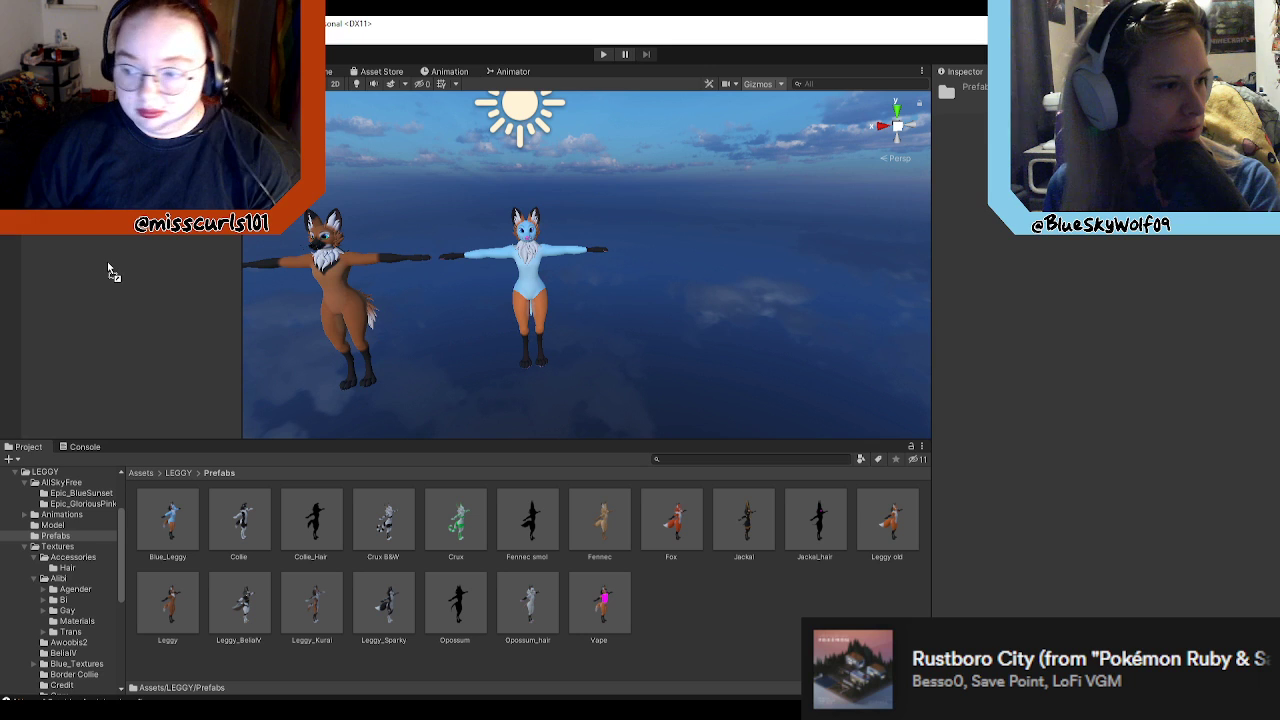
pyautogui.moveTo(110, 270); pyautogui.dragTo(112, 272)
pyautogui.press('w')
pyautogui.moveTo(800, 360); pyautogui.dragTo(632, 357, button='right')
pyautogui.hotkey('ctrl', 'z')
pyautogui.doubleClick(378, 522)
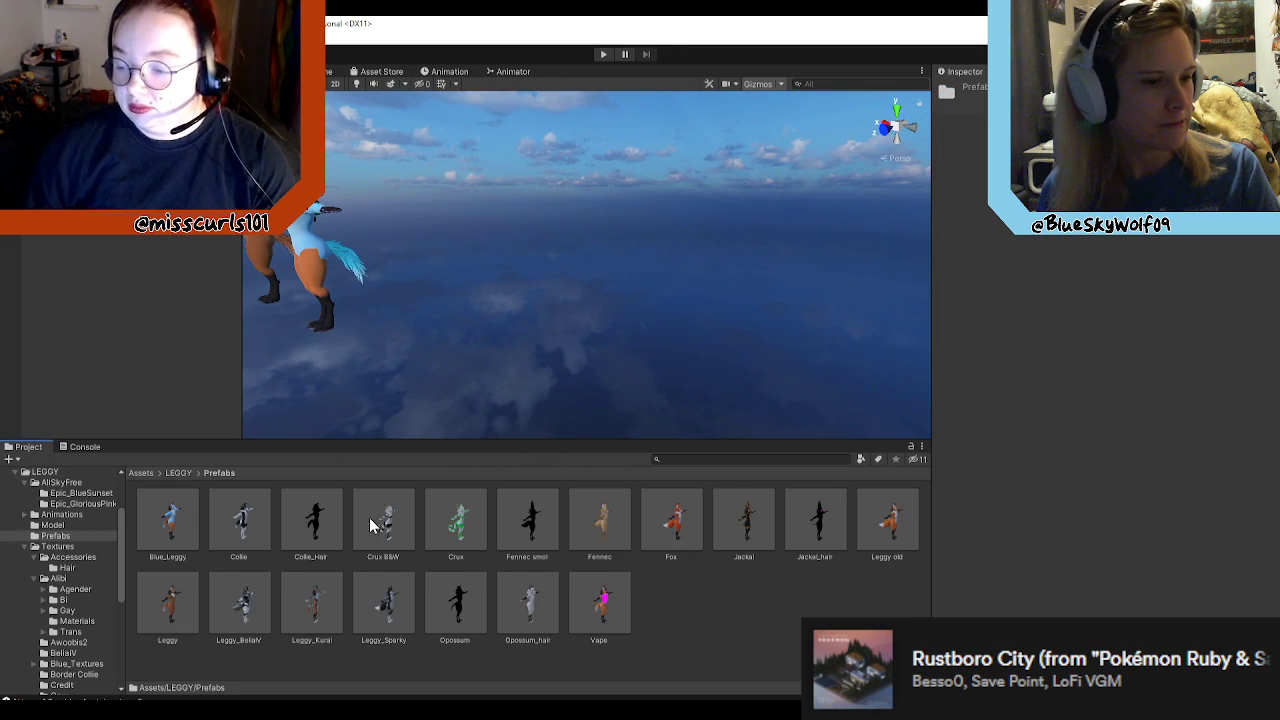
# Step: Preview the Opossum_hair prefab in the scene, then undo its placement and return to the Prefabs folder
pyautogui.moveTo(545, 614); pyautogui.dragTo(320, 336)
pyautogui.moveTo(478, 307); pyautogui.dragTo(830, 285, button='right')
pyautogui.press('w')
pyautogui.press('a')
pyautogui.press('d')
pyautogui.hotkey('ctrl', 'z')
pyautogui.hotkey('ctrl', 'z')
pyautogui.press('w')
pyautogui.doubleClick(381, 525)
# Step: Preview the Fennec prefab in the scene, then undo its placement and return to the Prefabs folder
pyautogui.moveTo(603, 537); pyautogui.dragTo(195, 277)
pyautogui.moveTo(715, 330); pyautogui.dragTo(374, 319, button='right')
pyautogui.press('w')
pyautogui.press('s')
pyautogui.moveTo(564, 322)
pyautogui.mouseDown(button='right')
pyautogui.moveTo(543, 320)
pyautogui.moveTo(503, 367)
pyautogui.moveTo(556, 341)
pyautogui.mouseUp(button='right')
pyautogui.press('w')
pyautogui.press('s')
pyautogui.hotkey('ctrl', 'z')
pyautogui.moveTo(622, 410); pyautogui.dragTo(752, 417, button='right')
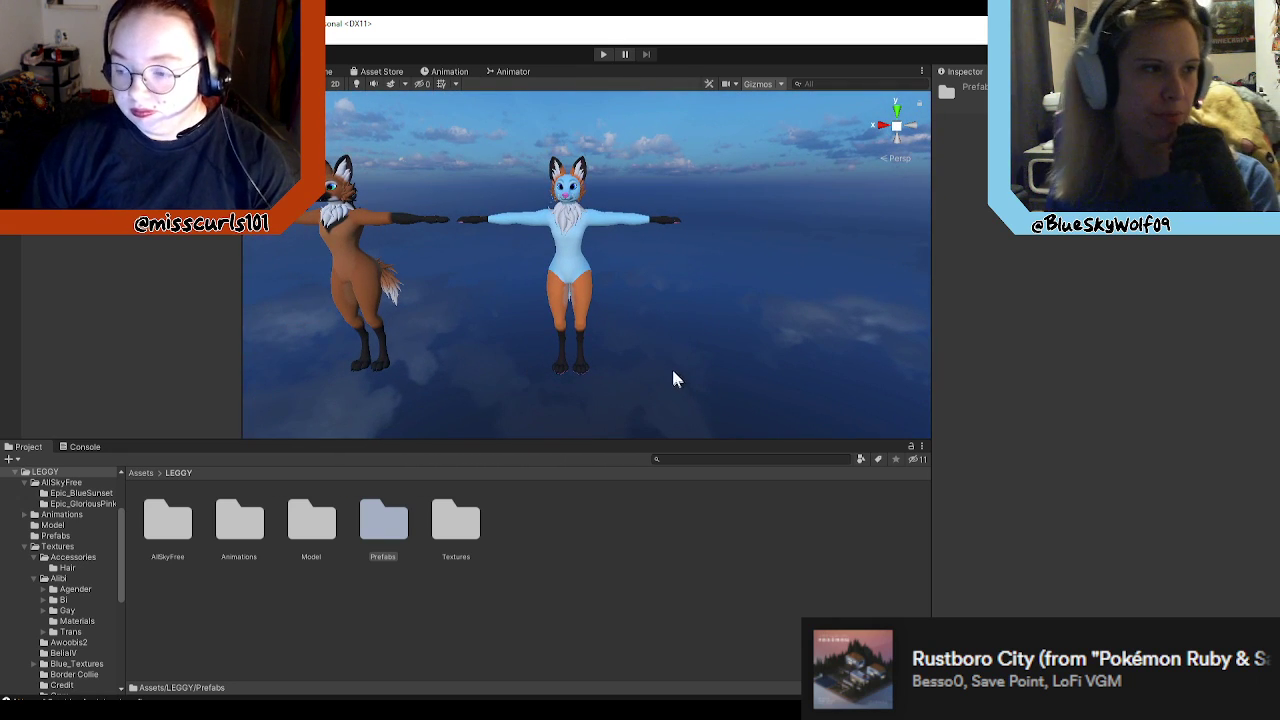
pyautogui.doubleClick(386, 530)
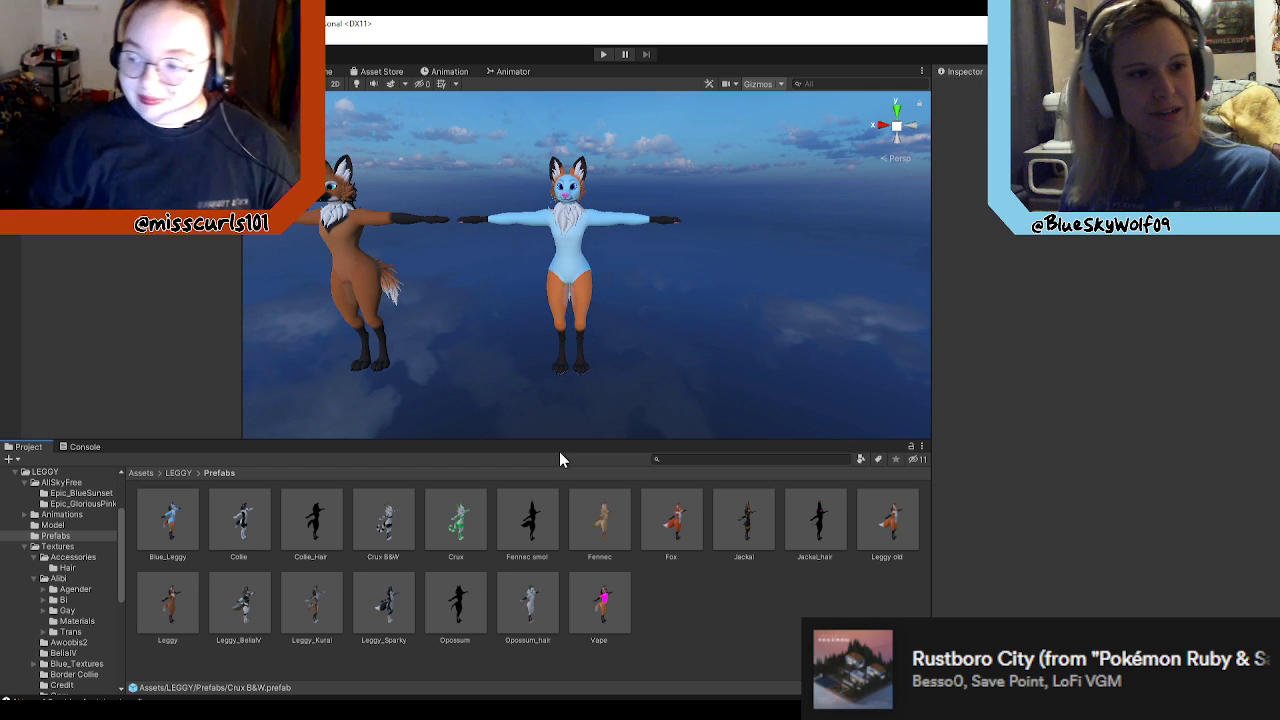
# Step: Open the Model folder inside LEGGY
pyautogui.scroll(3, 651, 380)
pyautogui.scroll(-2, 651, 380)
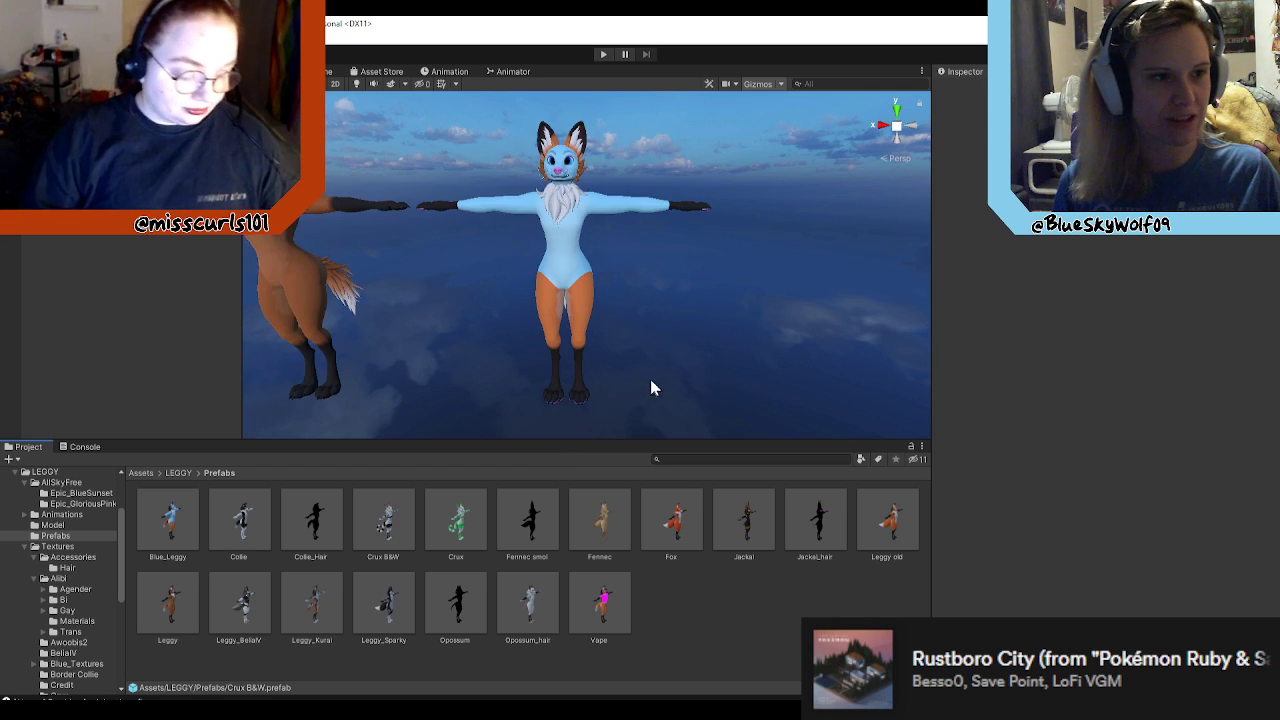
pyautogui.click(178, 473)
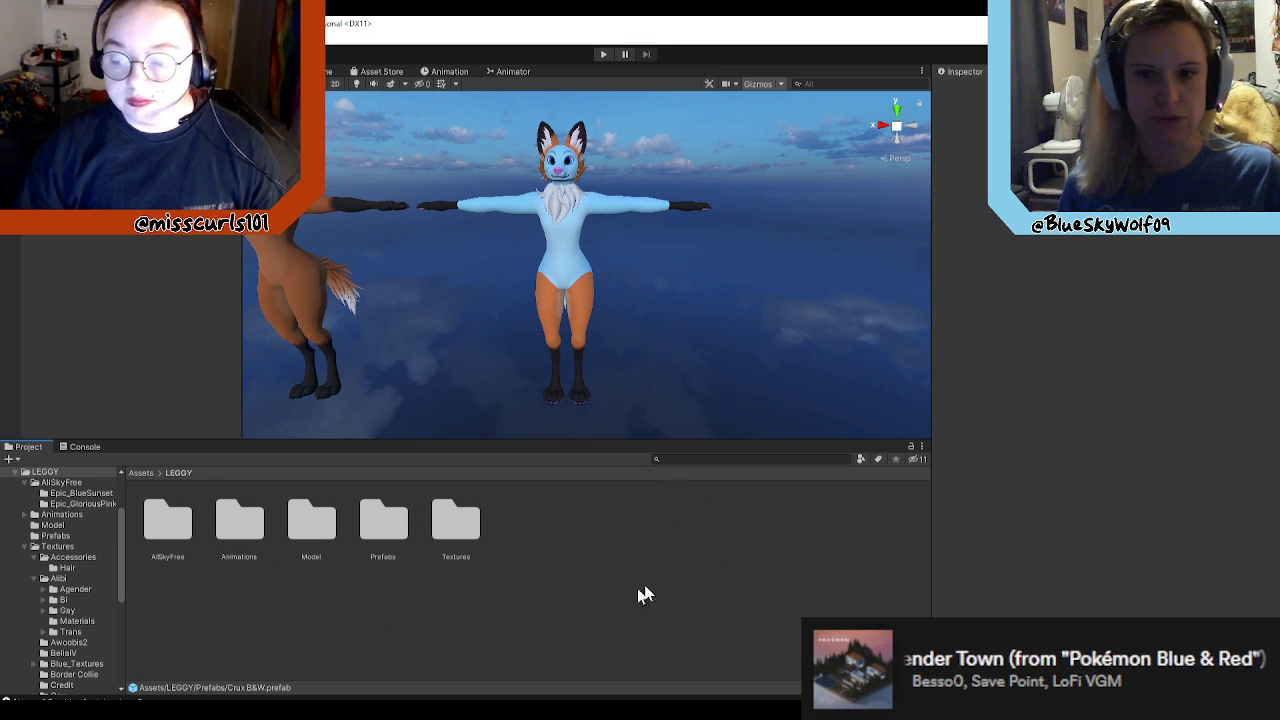
pyautogui.doubleClick(318, 522)
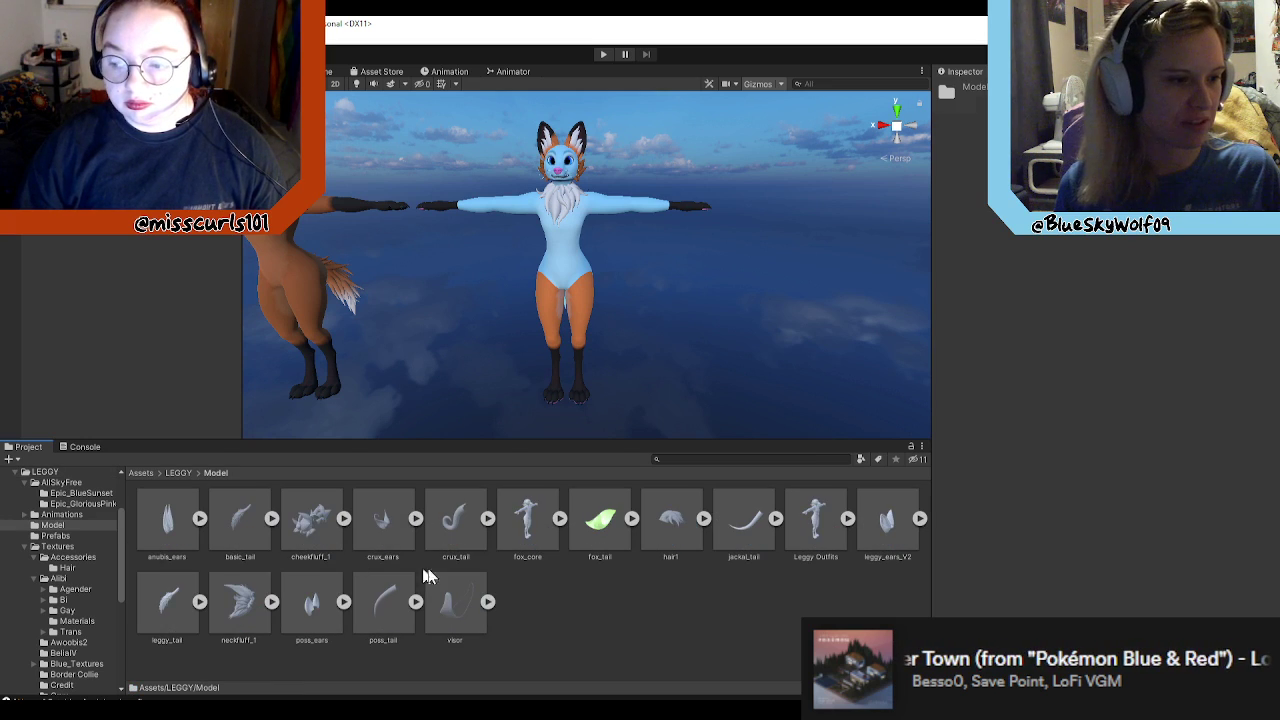
# Step: Try placing the fox_core model beside the blue avatar, then undo it and return to the Model folder
pyautogui.moveTo(527, 537); pyautogui.dragTo(676, 358)
pyautogui.hotkey('ctrl', 'z')
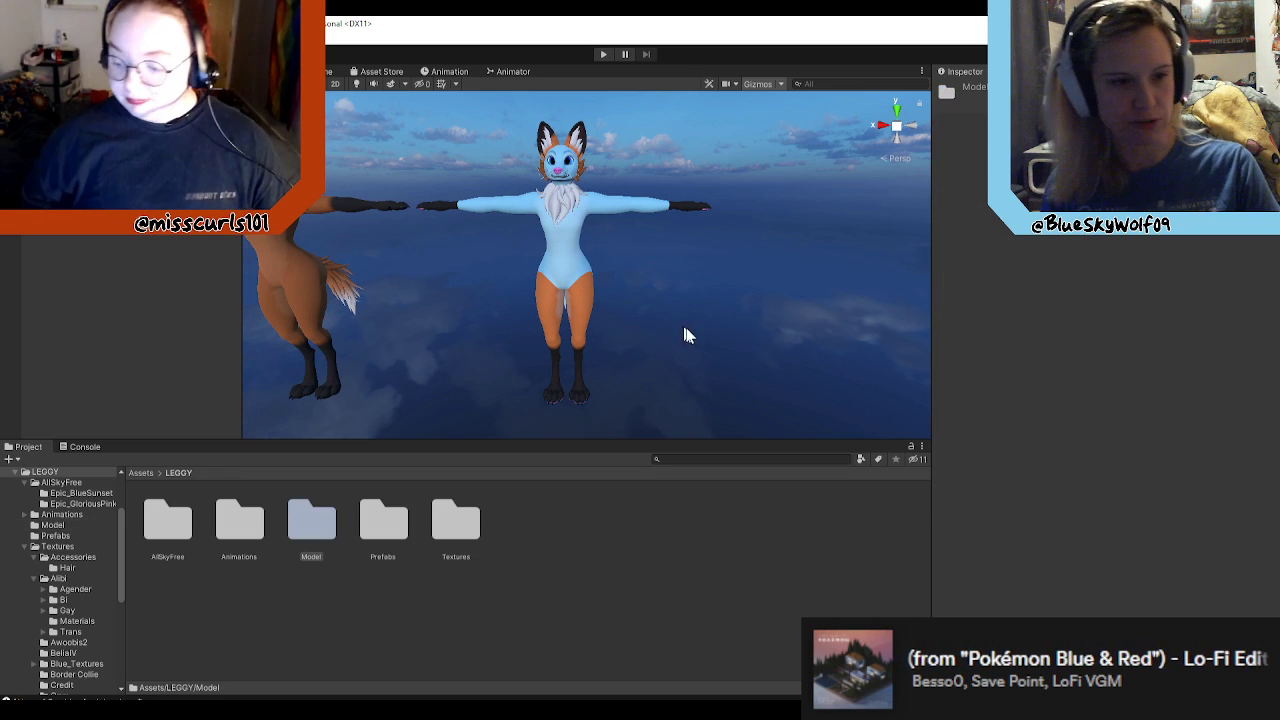
pyautogui.doubleClick(318, 526)
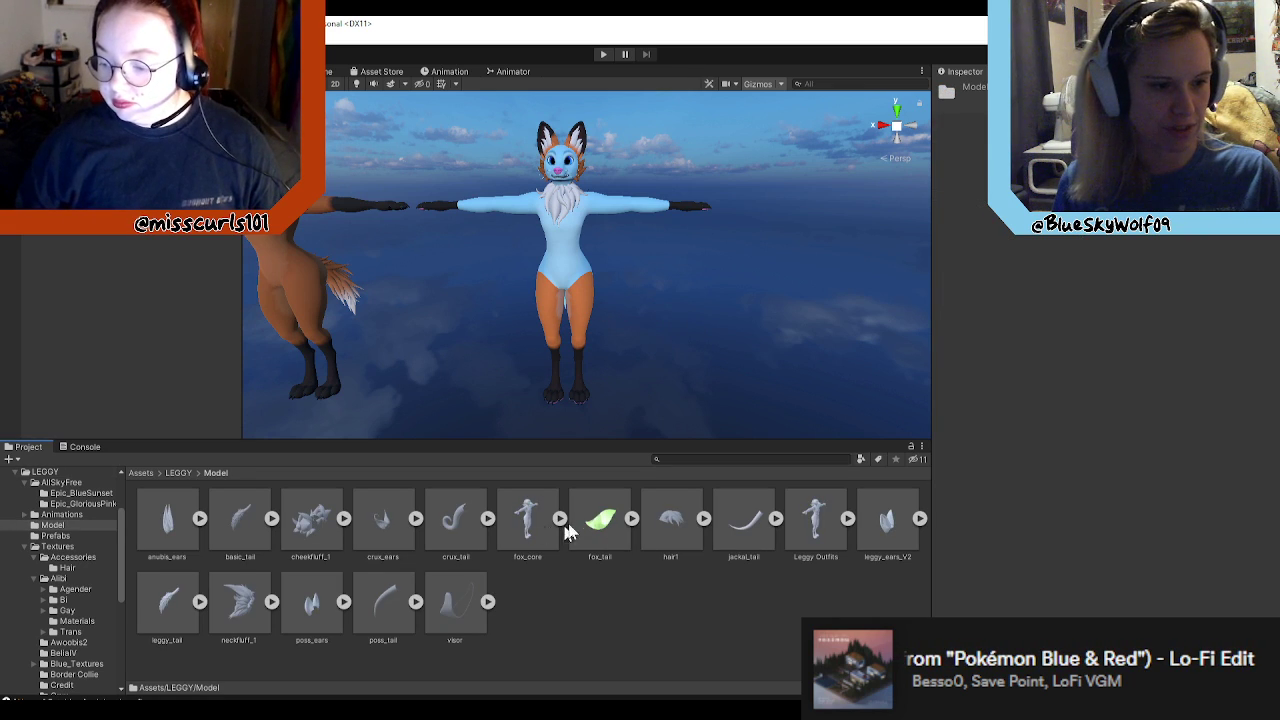
# Step: Look through the fox_tail, crux_tail, crux_ears and cheekfluff_1 part models
pyautogui.click(603, 518)
pyautogui.click(436, 516)
pyautogui.click(384, 516)
pyautogui.click(312, 516)
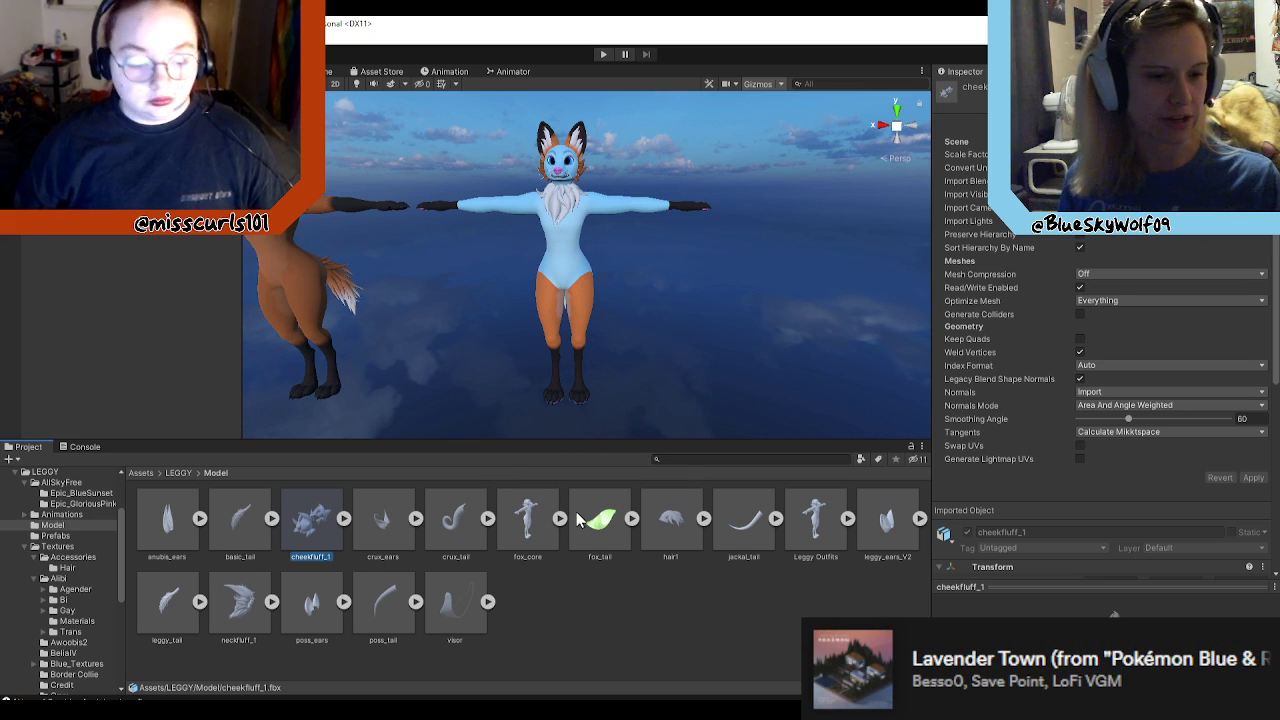
# Step: Select the blue avatar to inspect its body and components, then clear the selection
pyautogui.moveTo(647, 318); pyautogui.dragTo(621, 301, button='right')
pyautogui.click(594, 270)
pyautogui.moveTo(707, 301); pyautogui.dragTo(694, 302, button='right')
pyautogui.scroll(4, 730, 312)
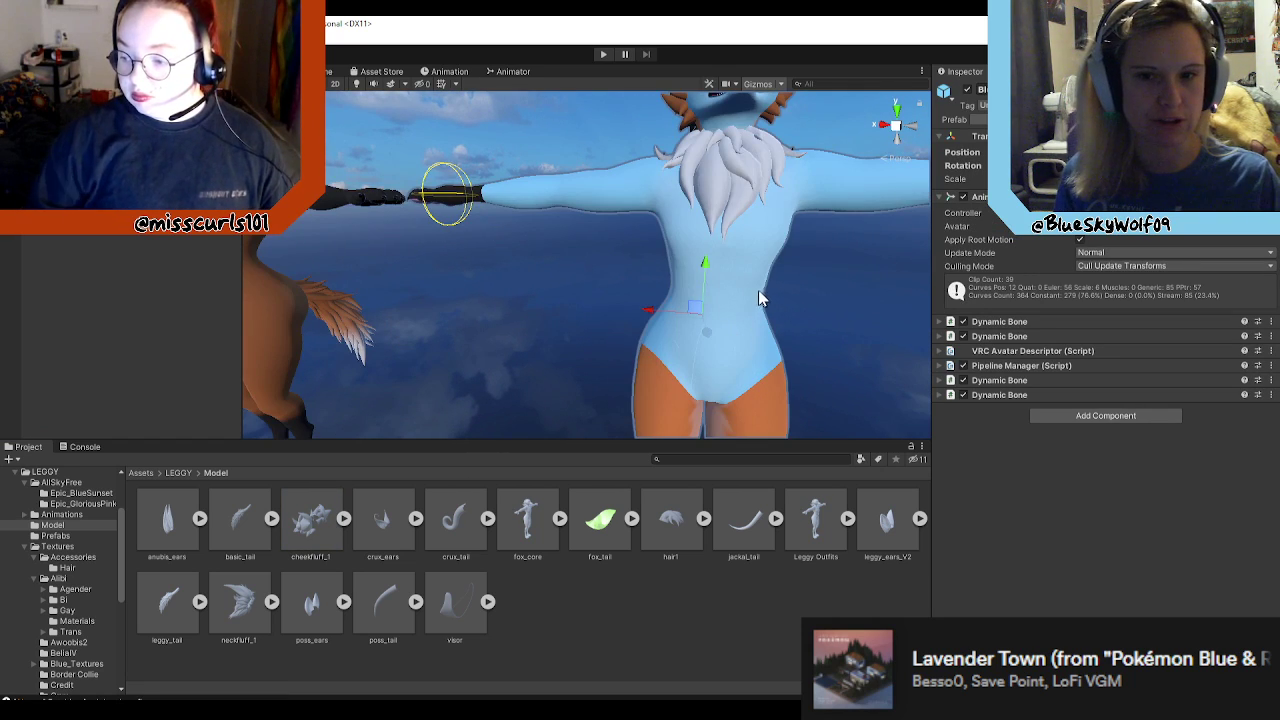
pyautogui.scroll(-5, 770, 300)
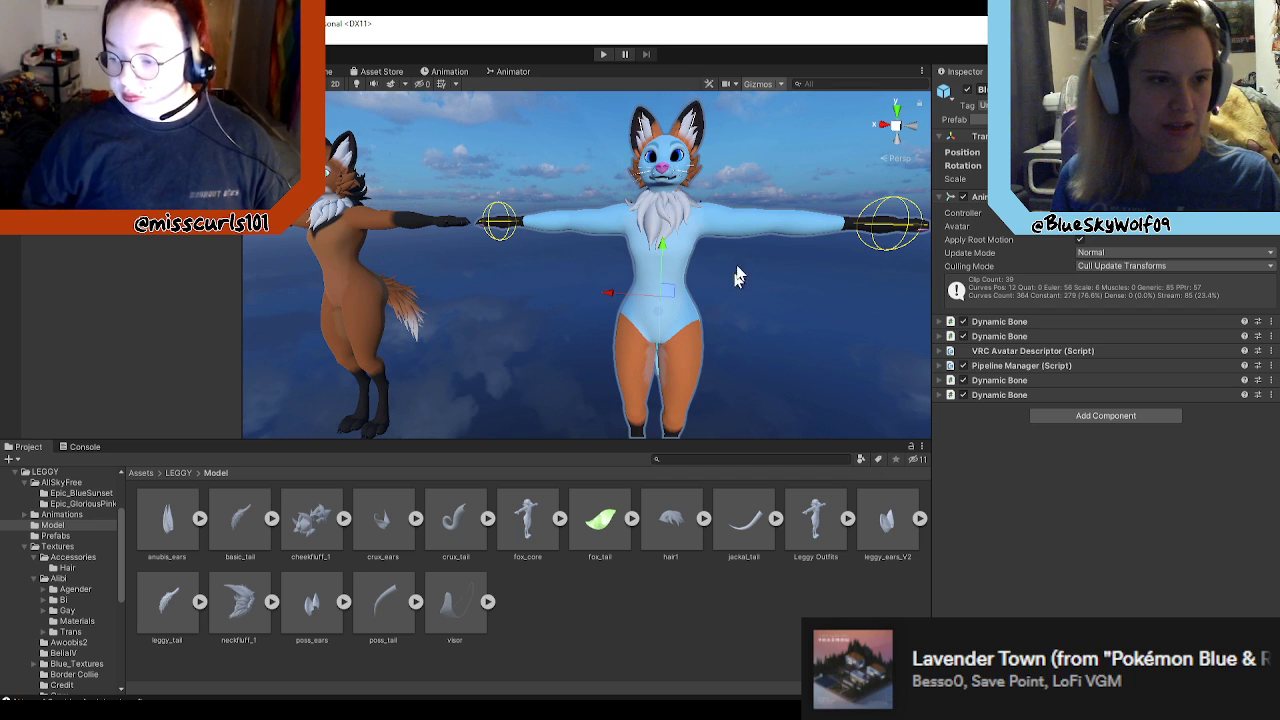
pyautogui.moveTo(705, 148); pyautogui.dragTo(752, 155, button='right')
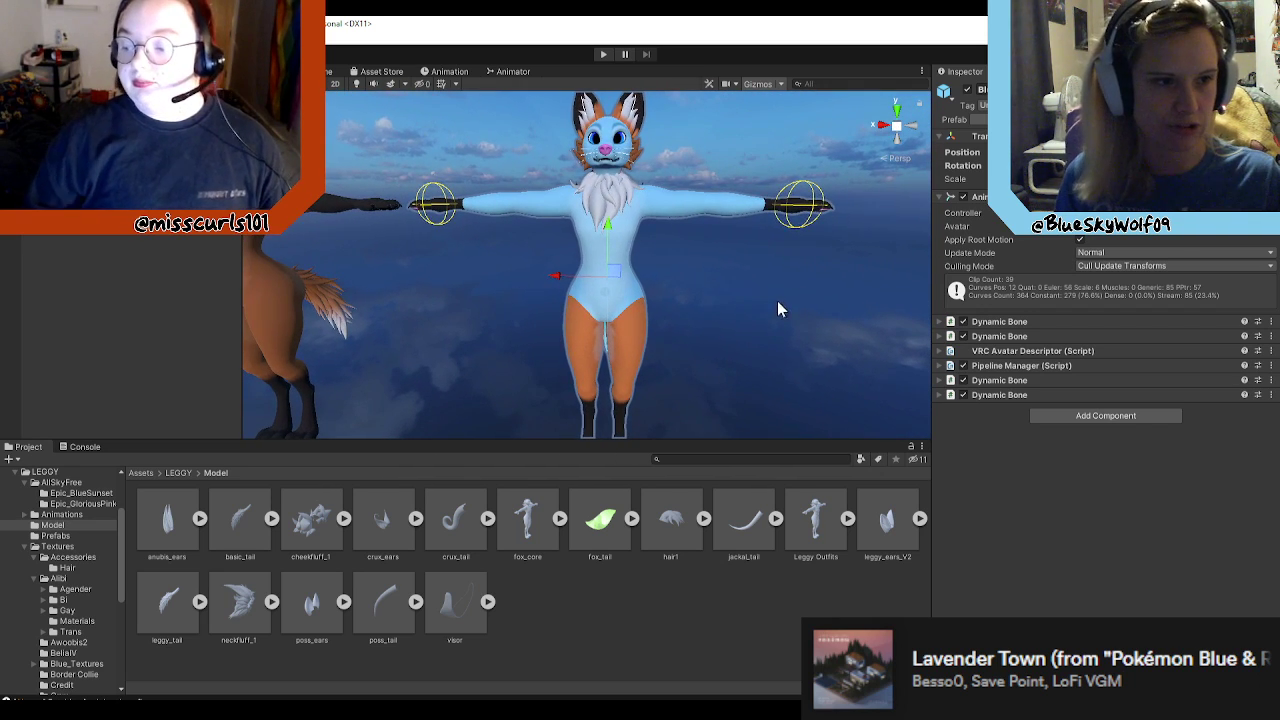
pyautogui.click(780, 310)
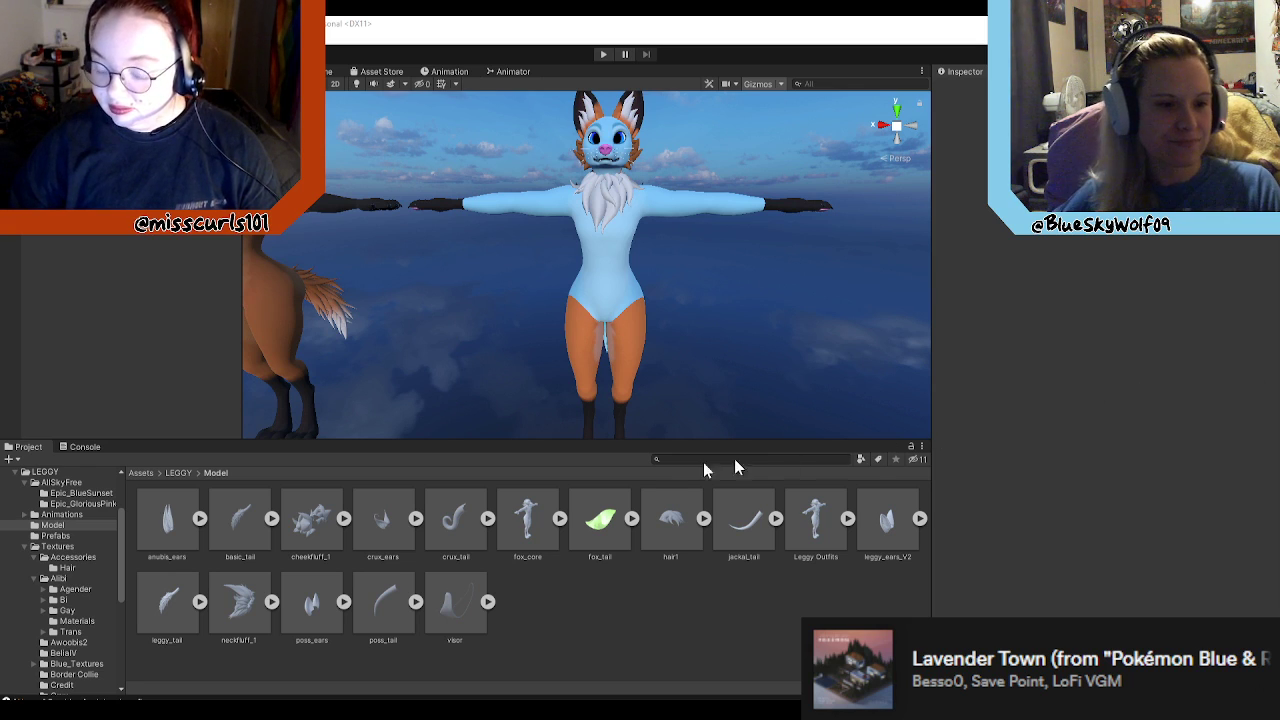
# Step: Add the fox_tail model from the LEGGY Model folder to the scene and view it at the blue avatar's back
pyautogui.click(178, 474)
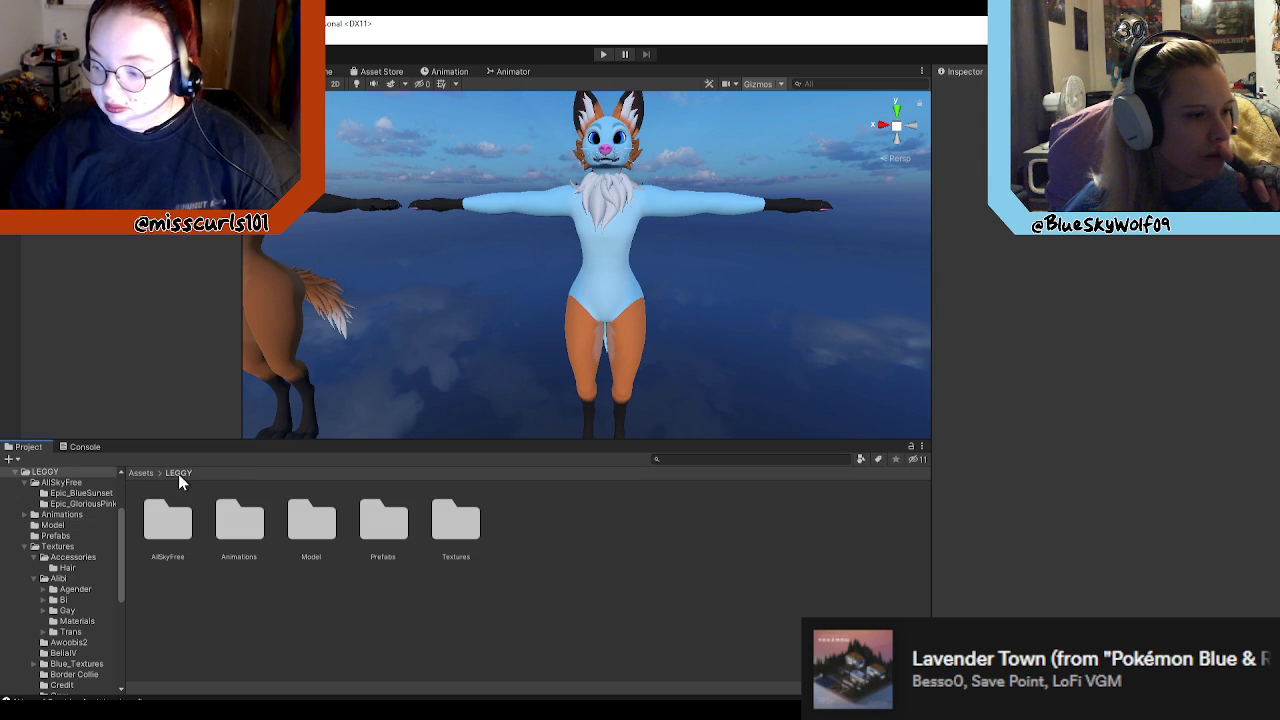
pyautogui.doubleClick(310, 521)
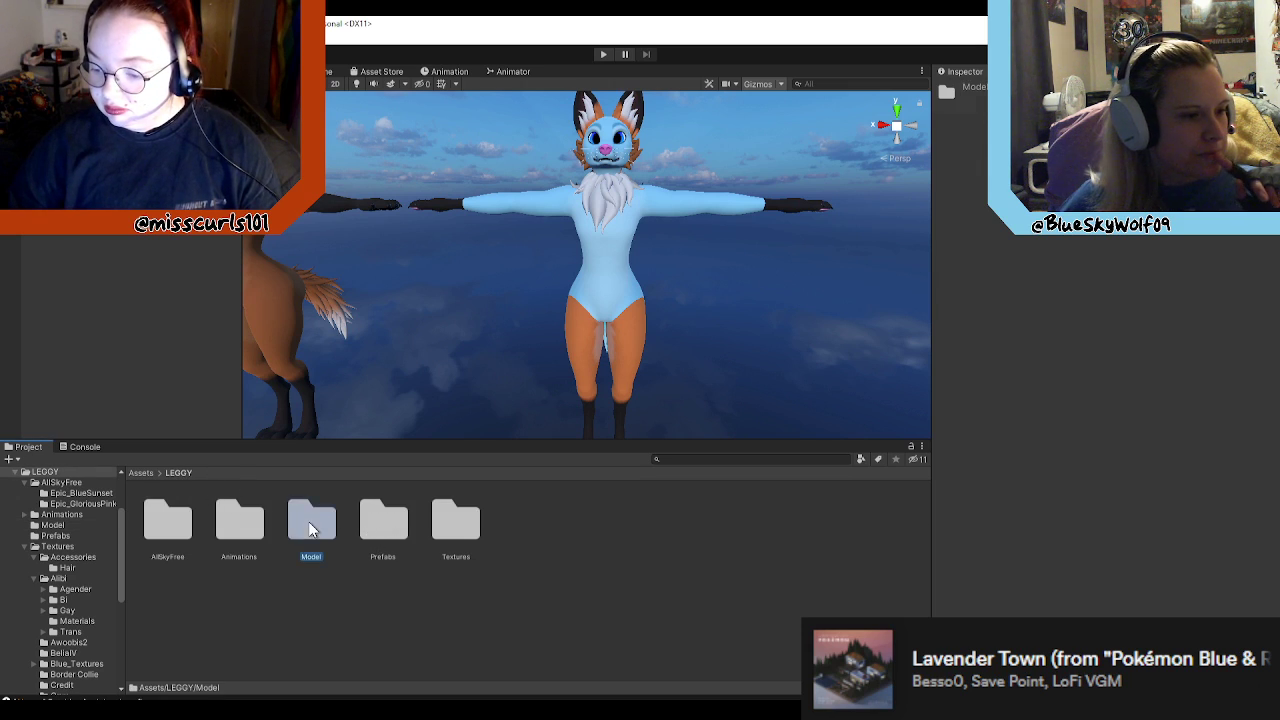
pyautogui.moveTo(742, 293); pyautogui.dragTo(447, 373, button='right')
pyautogui.moveTo(603, 522); pyautogui.dragTo(120, 290)
pyautogui.moveTo(690, 373); pyautogui.dragTo(2, 337, button='right')
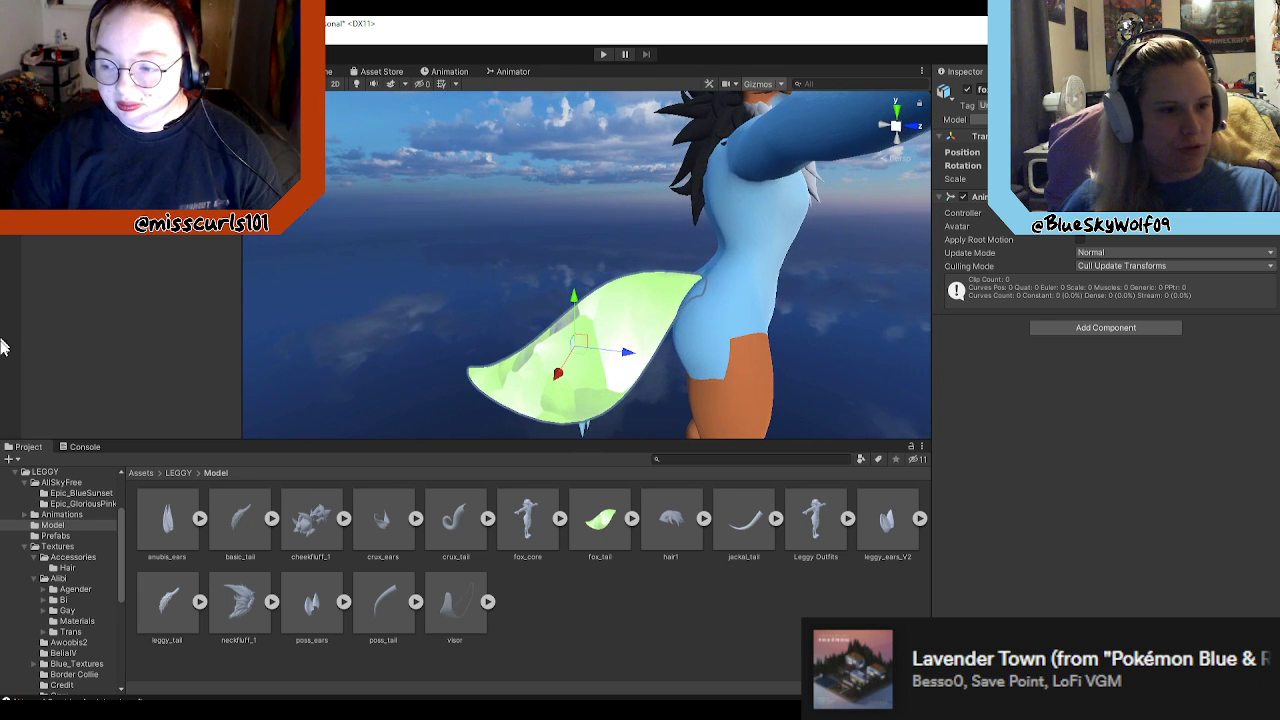
# Step: Inspect the added fox tail from behind the blue avatar and check its Tail object and skinned mesh settings
pyautogui.moveTo(678, 343); pyautogui.dragTo(748, 308, button='right')
pyautogui.moveTo(748, 308); pyautogui.dragTo(716, 308)
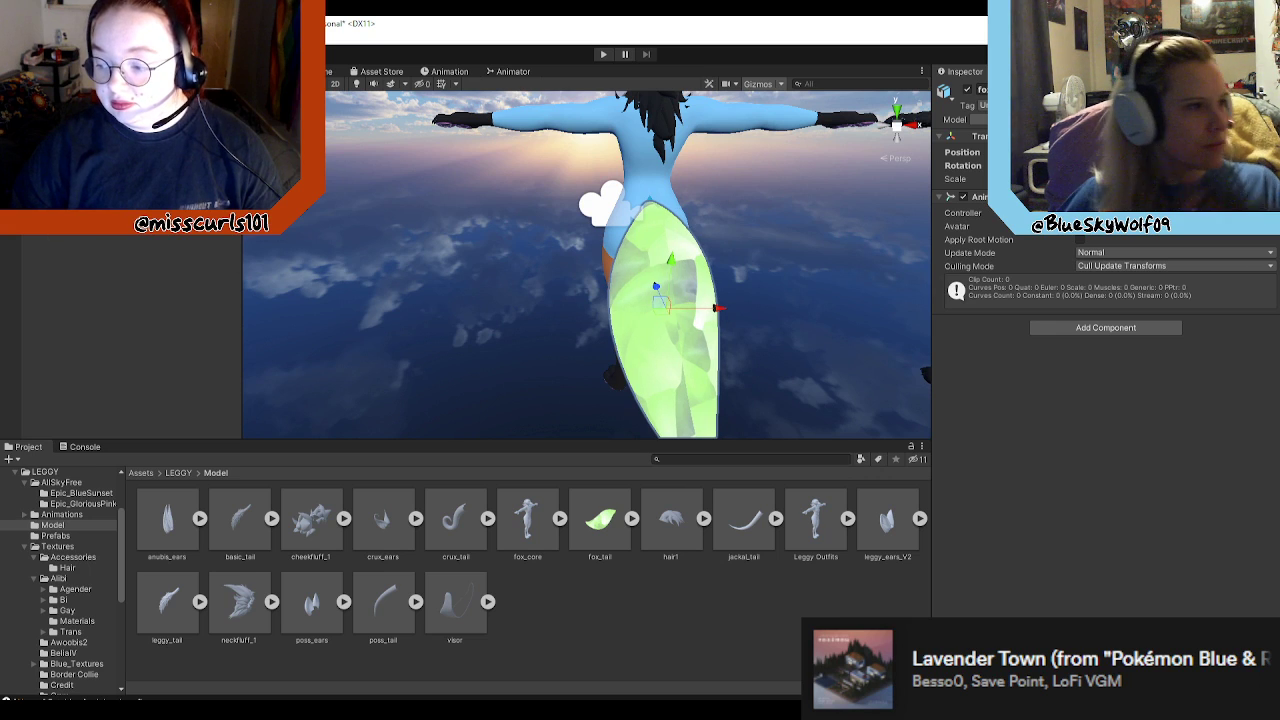
pyautogui.click(100, 180)
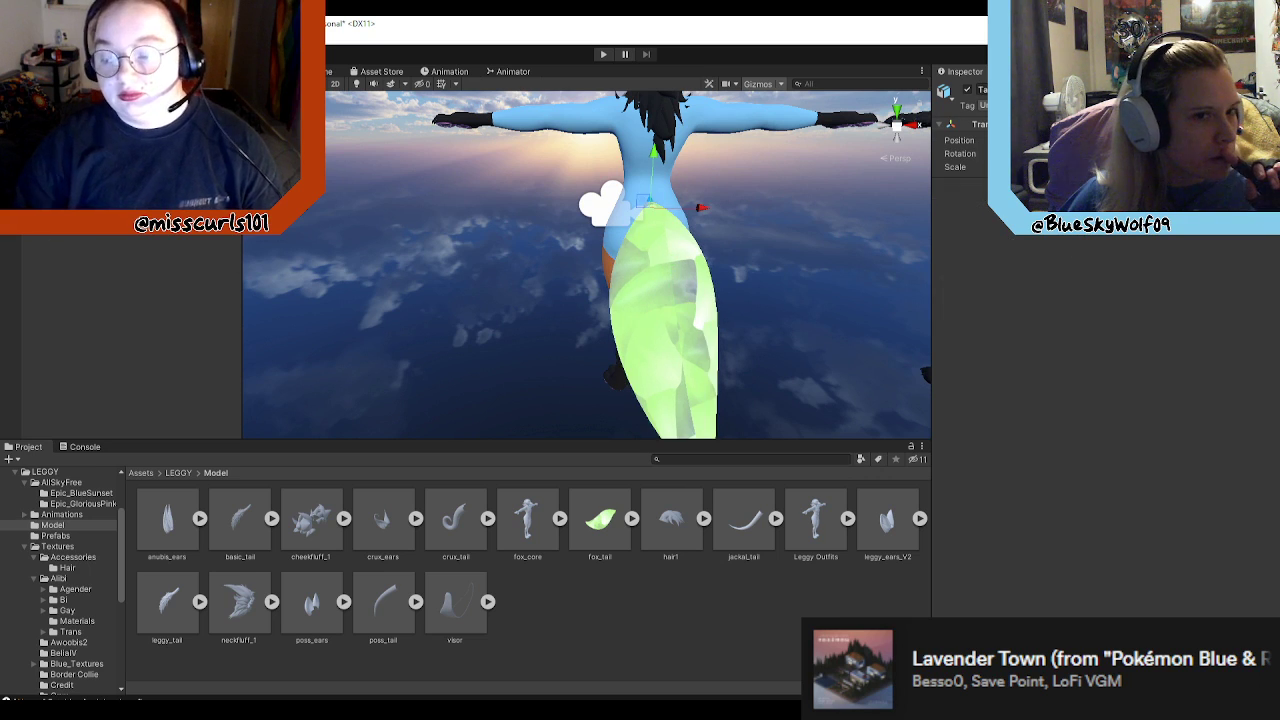
pyautogui.click(100, 192)
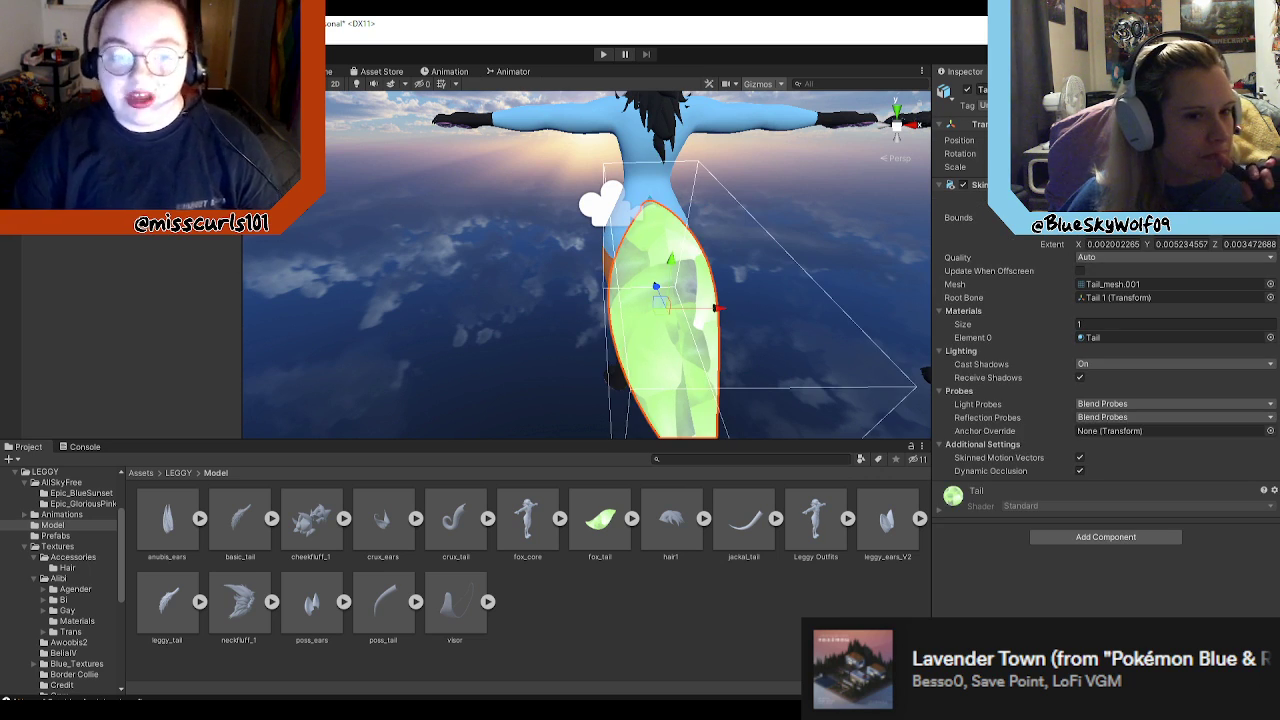
pyautogui.keyDown('alt'); pyautogui.moveTo(706, 285); pyautogui.dragTo(817, 268); pyautogui.keyUp('alt')
pyautogui.moveTo(817, 268); pyautogui.dragTo(780, 269, button='right')
# Step: Undo the addition of the fox_tail model to the scene
pyautogui.hotkey('ctrl', 'z')
pyautogui.hotkey('ctrl', 'z')
pyautogui.hotkey('ctrl', 'z')
pyautogui.hotkey('ctrl', 'z')
pyautogui.keyDown('alt'); pyautogui.moveTo(770, 333); pyautogui.dragTo(277, 392); pyautogui.keyUp('alt')
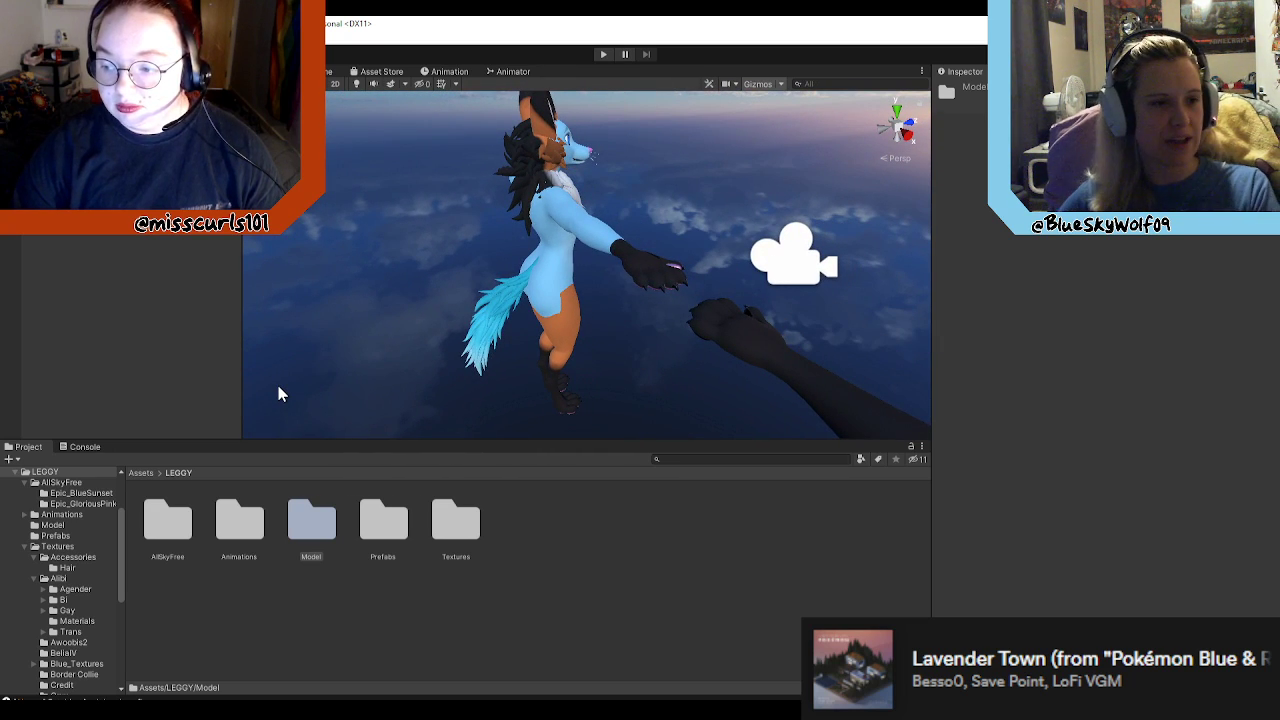
# Step: Examine the brown and blue avatars side by side, including the blue avatar's face up close
pyautogui.keyDown('alt'); pyautogui.moveTo(633, 307); pyautogui.dragTo(515, 341); pyautogui.keyUp('alt')
pyautogui.moveTo(515, 341); pyautogui.dragTo(375, 220, button='right')
pyautogui.keyDown('alt'); pyautogui.moveTo(437, 200); pyautogui.dragTo(385, 180); pyautogui.keyUp('alt')
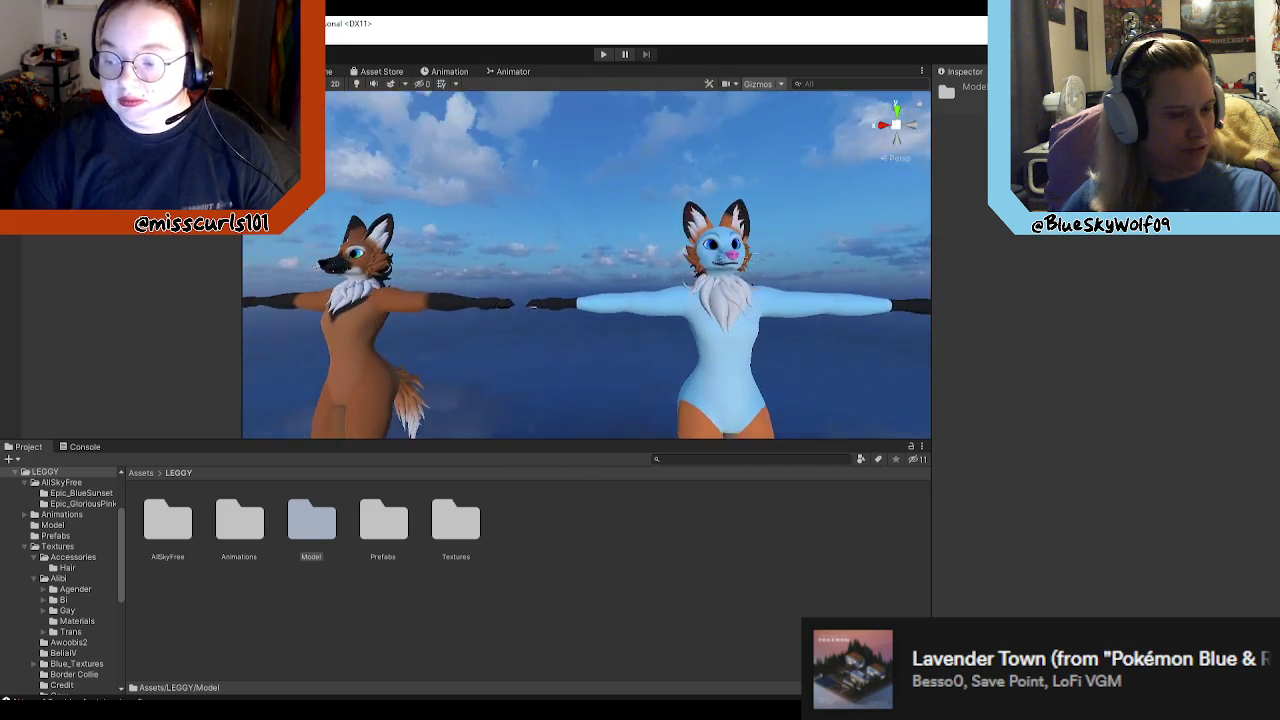
pyautogui.moveTo(700, 85); pyautogui.dragTo(569, 103, button='middle')
pyautogui.keyDown('alt'); pyautogui.moveTo(569, 103); pyautogui.dragTo(455, 155); pyautogui.keyUp('alt')
pyautogui.scroll(3, 587, 265)
pyautogui.keyDown('alt'); pyautogui.moveTo(587, 265); pyautogui.dragTo(622, 305); pyautogui.keyUp('alt')
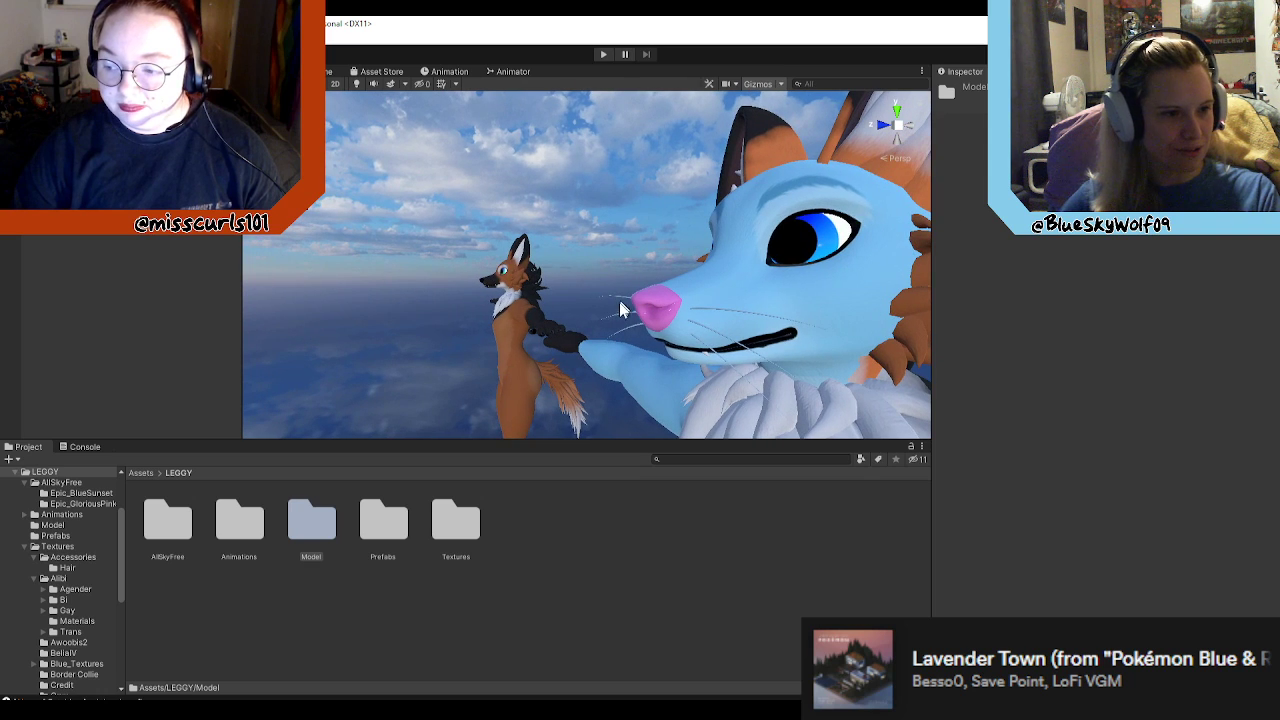
pyautogui.keyDown('alt'); pyautogui.moveTo(474, 298); pyautogui.dragTo(660, 340); pyautogui.keyUp('alt')
# Step: Select the brown fox avatar and view its body and components next to the blue avatar
pyautogui.click(672, 360)
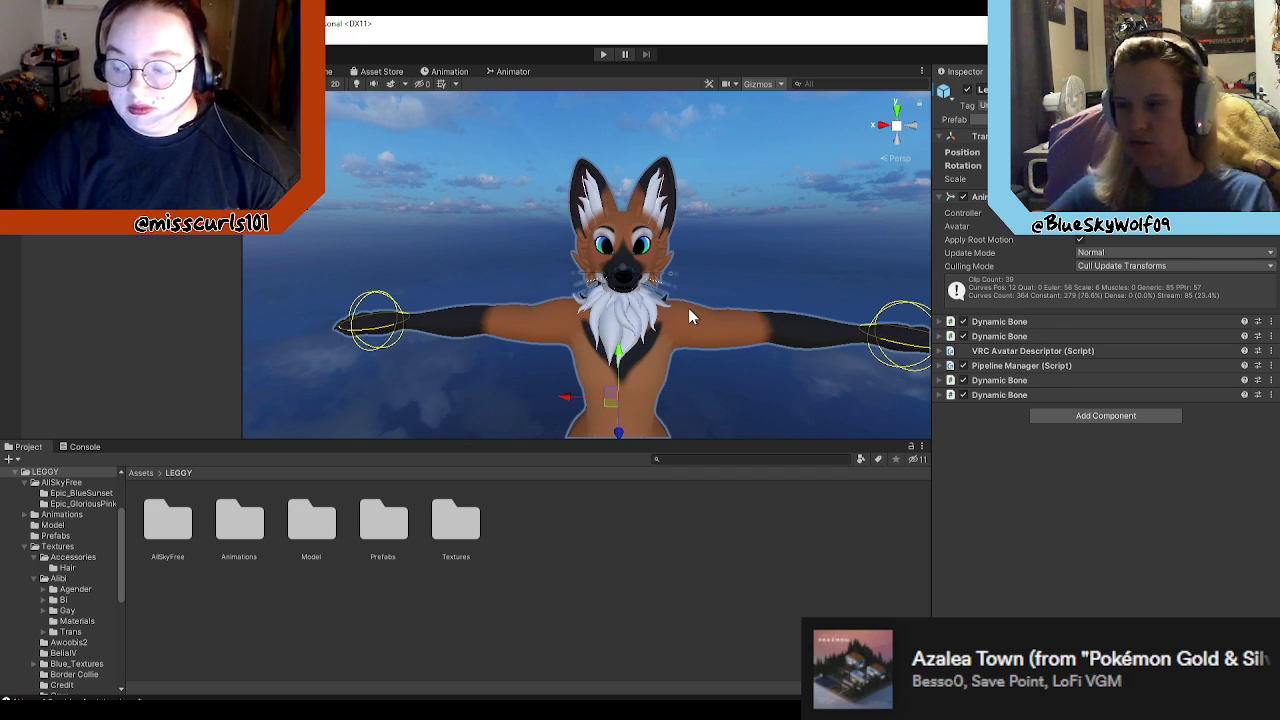
pyautogui.moveTo(684, 272)
pyautogui.mouseDown(button='right')
pyautogui.moveTo(803, 251)
pyautogui.moveTo(672, 283)
pyautogui.moveTo(758, 299)
pyautogui.moveTo(640, 298)
pyautogui.moveTo(738, 275)
pyautogui.moveTo(774, 228)
pyautogui.moveTo(686, 257)
pyautogui.moveTo(658, 292)
pyautogui.moveTo(671, 255)
pyautogui.mouseUp(button='right')
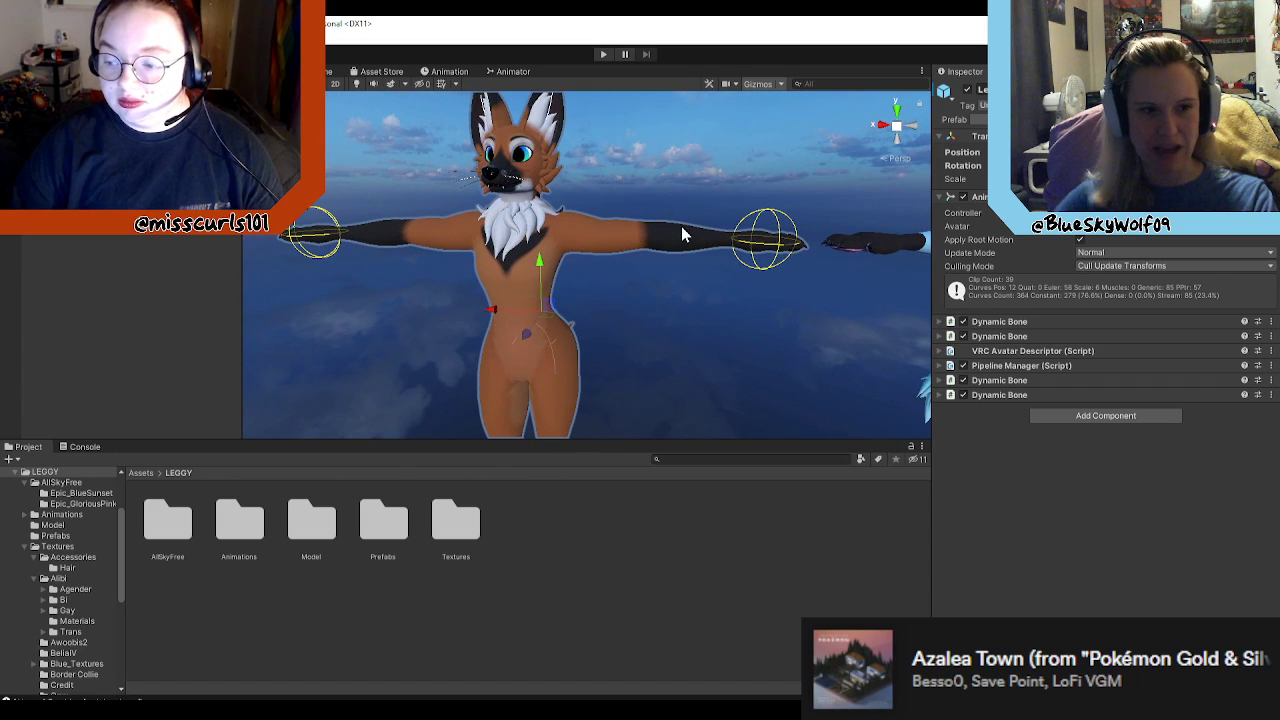
pyautogui.moveTo(612, 265); pyautogui.dragTo(590, 300, button='right')
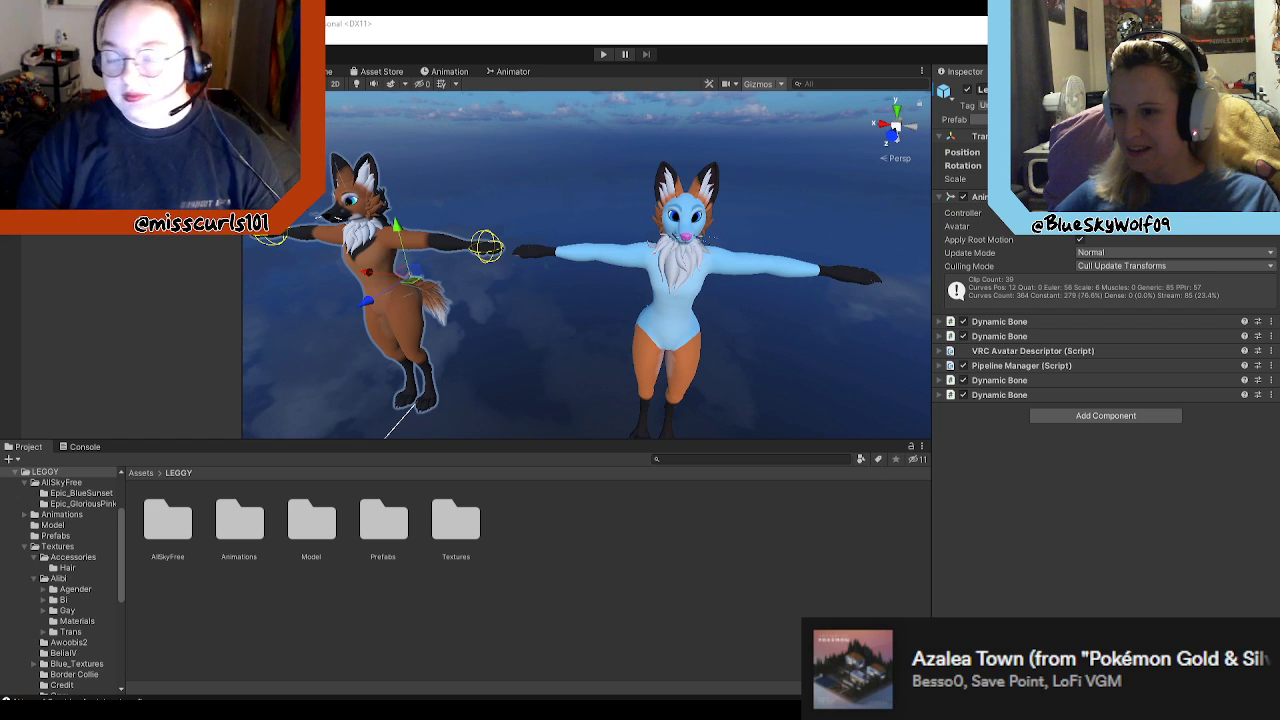
# Step: Bring up the Photos image VR CHAT Test Knife.jpg and compare its avatar with those in the Unity scene
pyautogui.moveTo(1279, 110); pyautogui.dragTo(1099, 101)
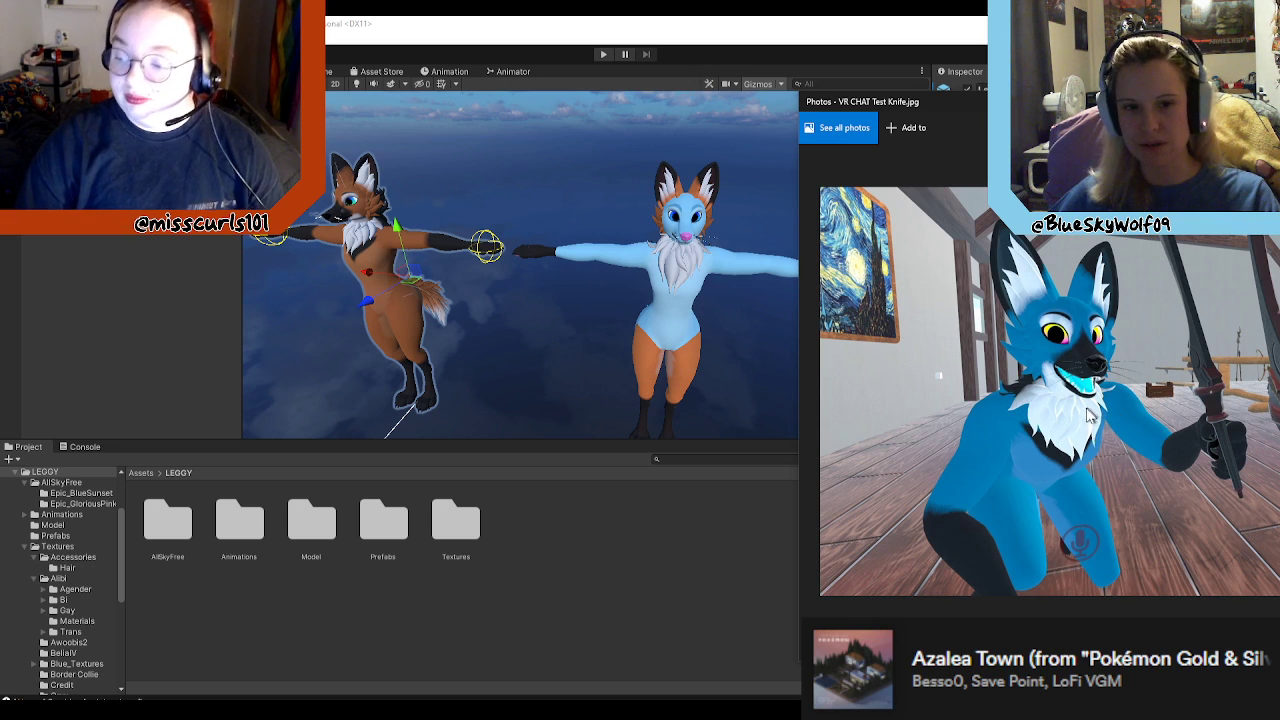
pyautogui.click(494, 330)
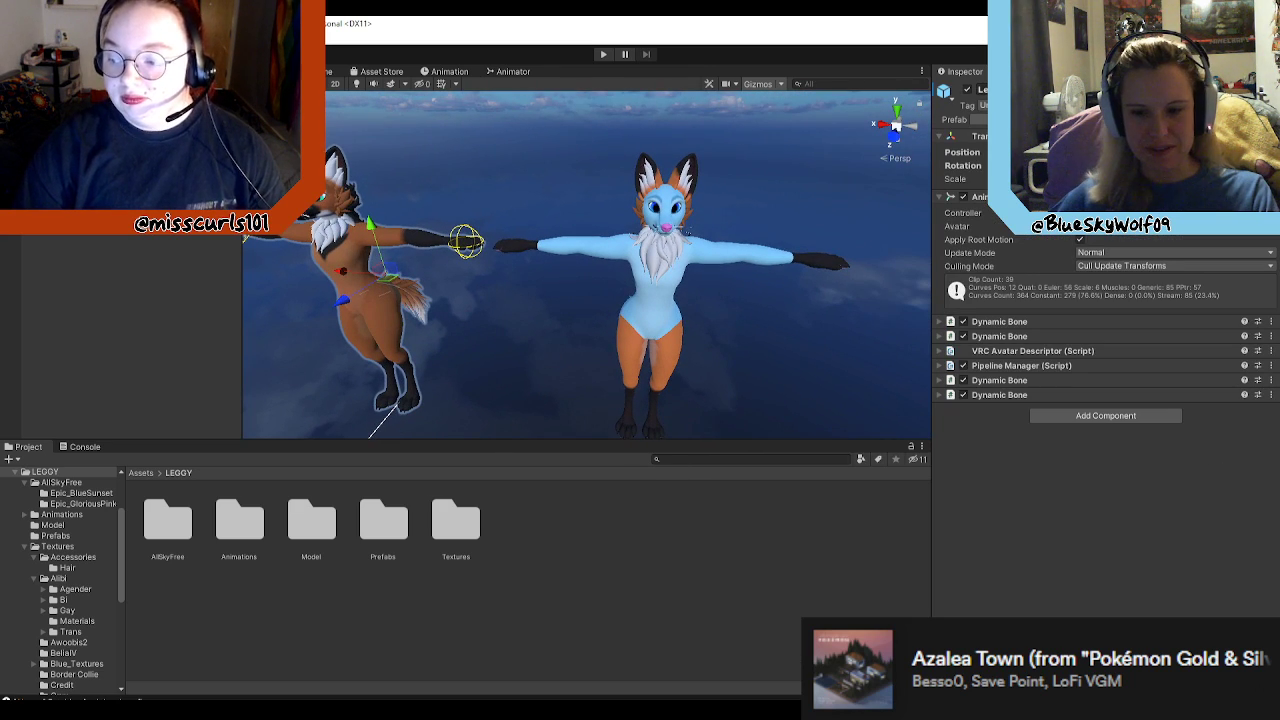
pyautogui.hotkey('alt', 'Tab')
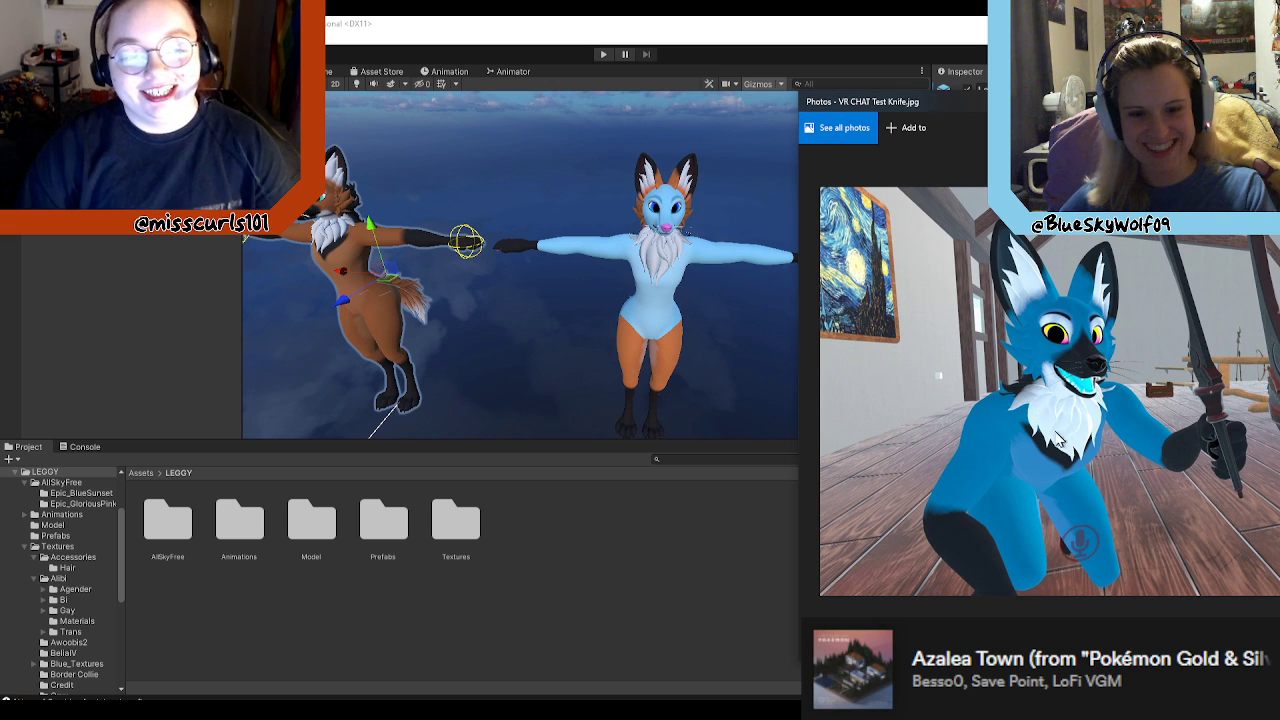
pyautogui.moveTo(697, 342); pyautogui.dragTo(834, 309, button='right')
pyautogui.press('a')
pyautogui.hotkey('alt', 'Tab')
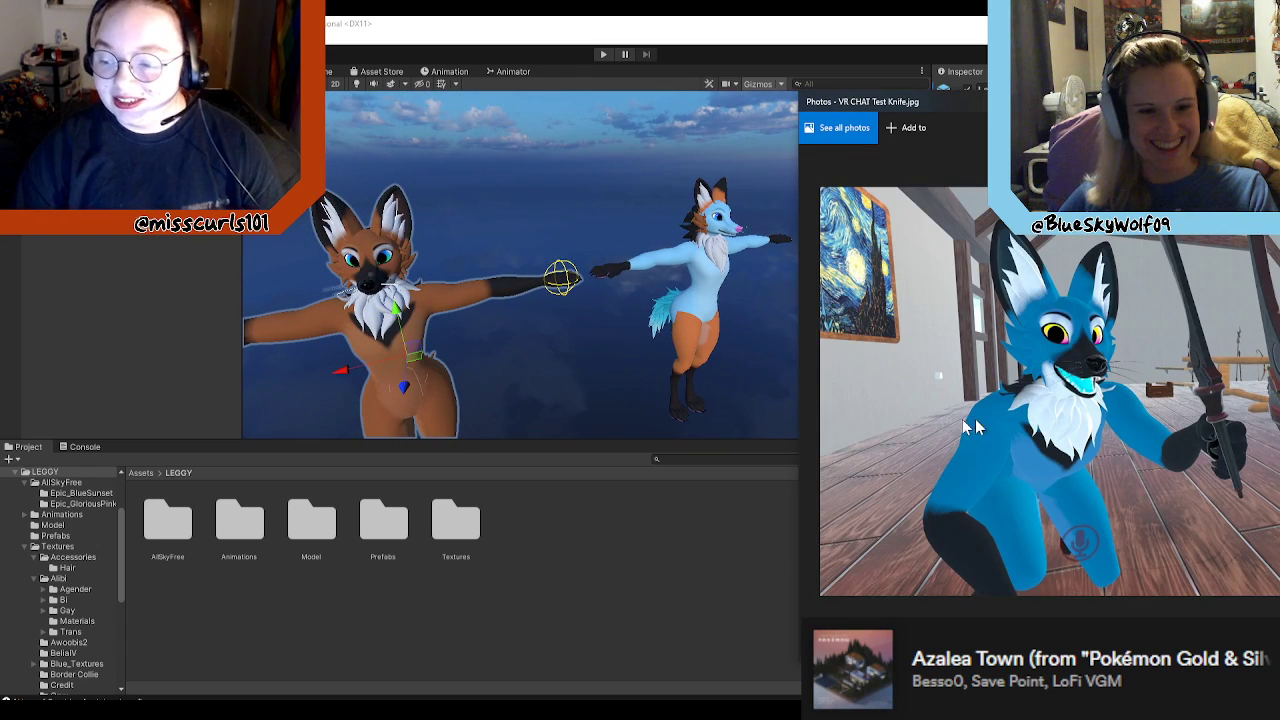
# Step: Return to the Unity scene and examine the blue avatar's head and muzzle up close
pyautogui.moveTo(563, 329); pyautogui.dragTo(733, 305, button='right')
pyautogui.press('w')
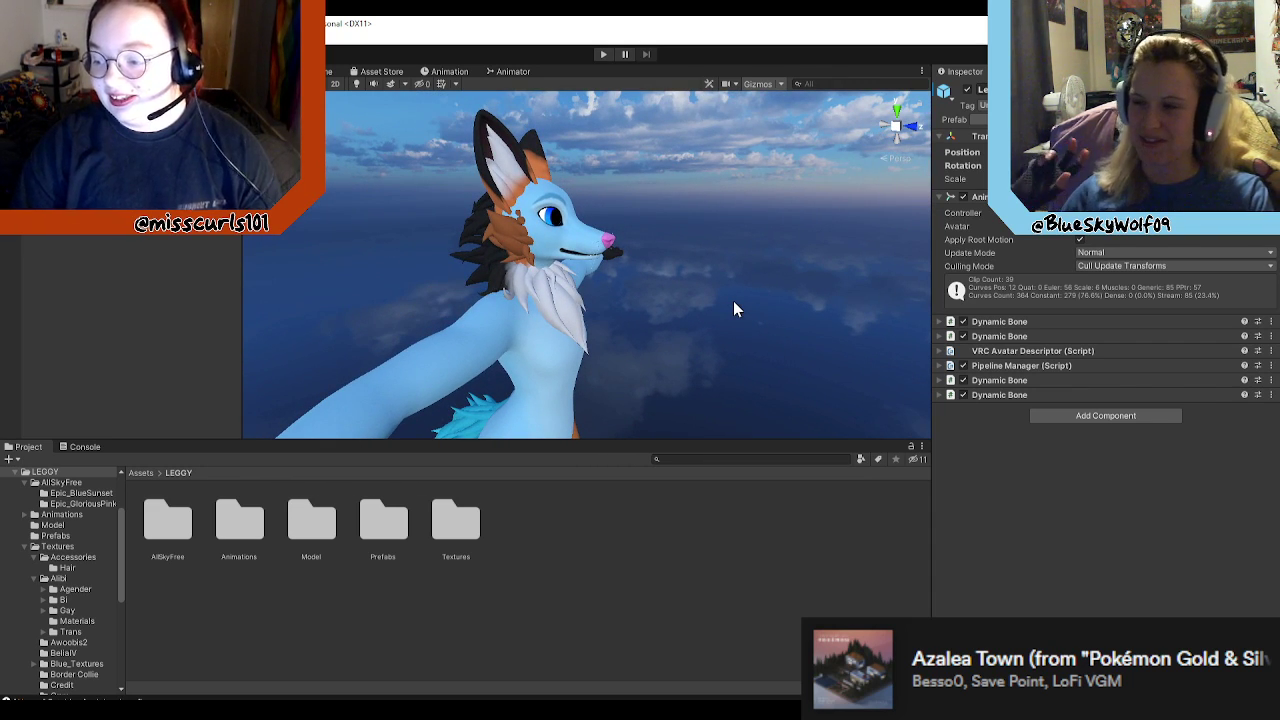
pyautogui.moveTo(605, 280); pyautogui.dragTo(522, 250, button='right')
pyautogui.press('w')
pyautogui.press('a')
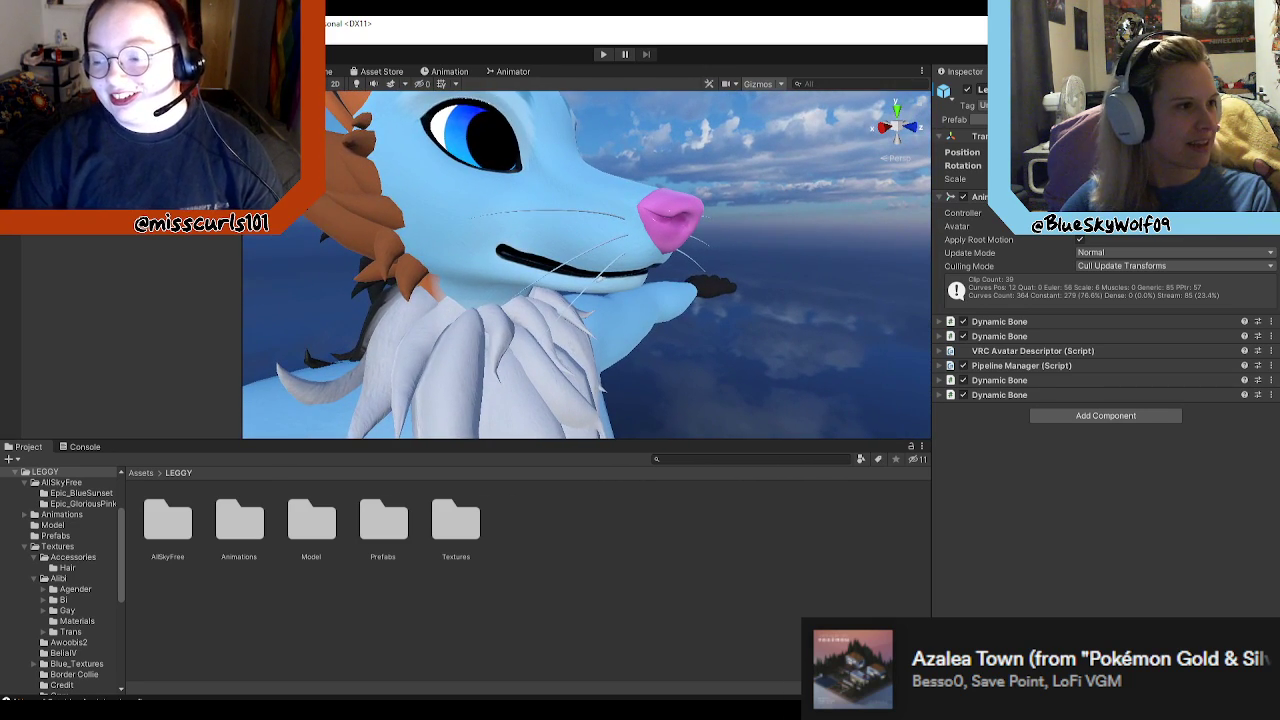
# Step: Open the blue avatar's prefab for editing and select its body mesh to browse the facial blend shapes
pyautogui.moveTo(601, 278); pyautogui.dragTo(225, 80, button='right')
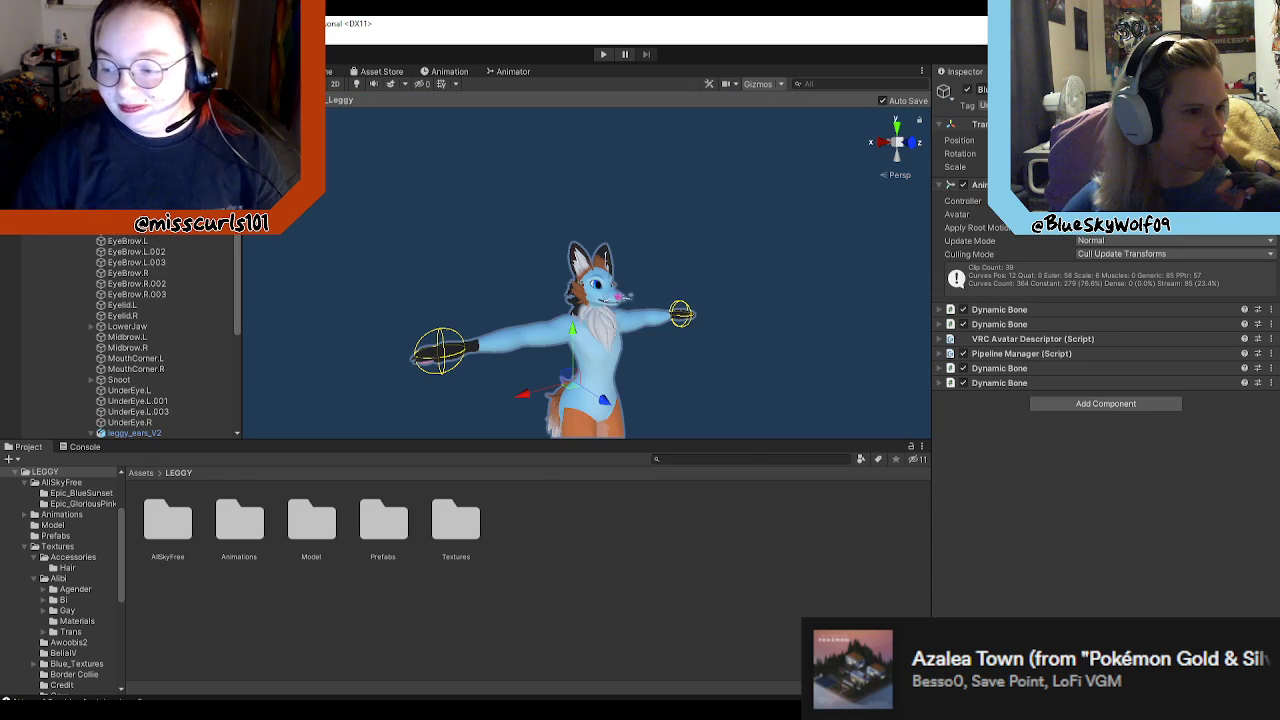
pyautogui.click(66, 120)
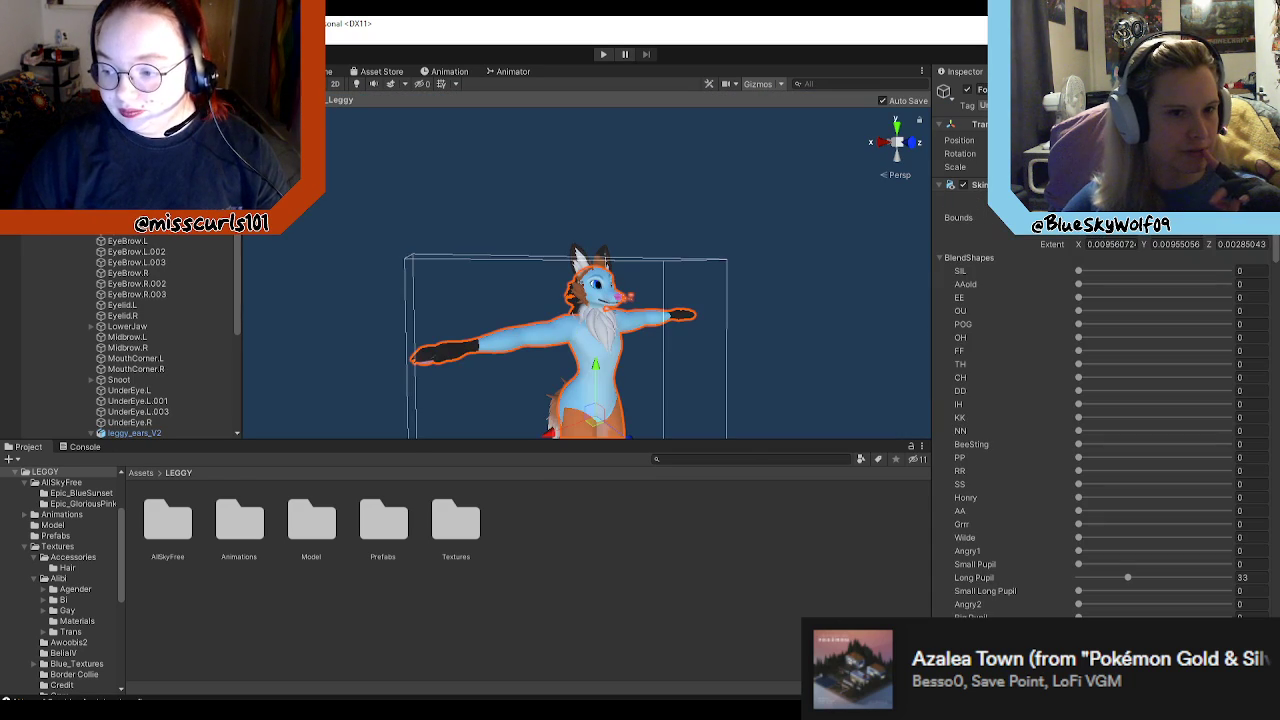
pyautogui.scroll(-9, 1128, 360)
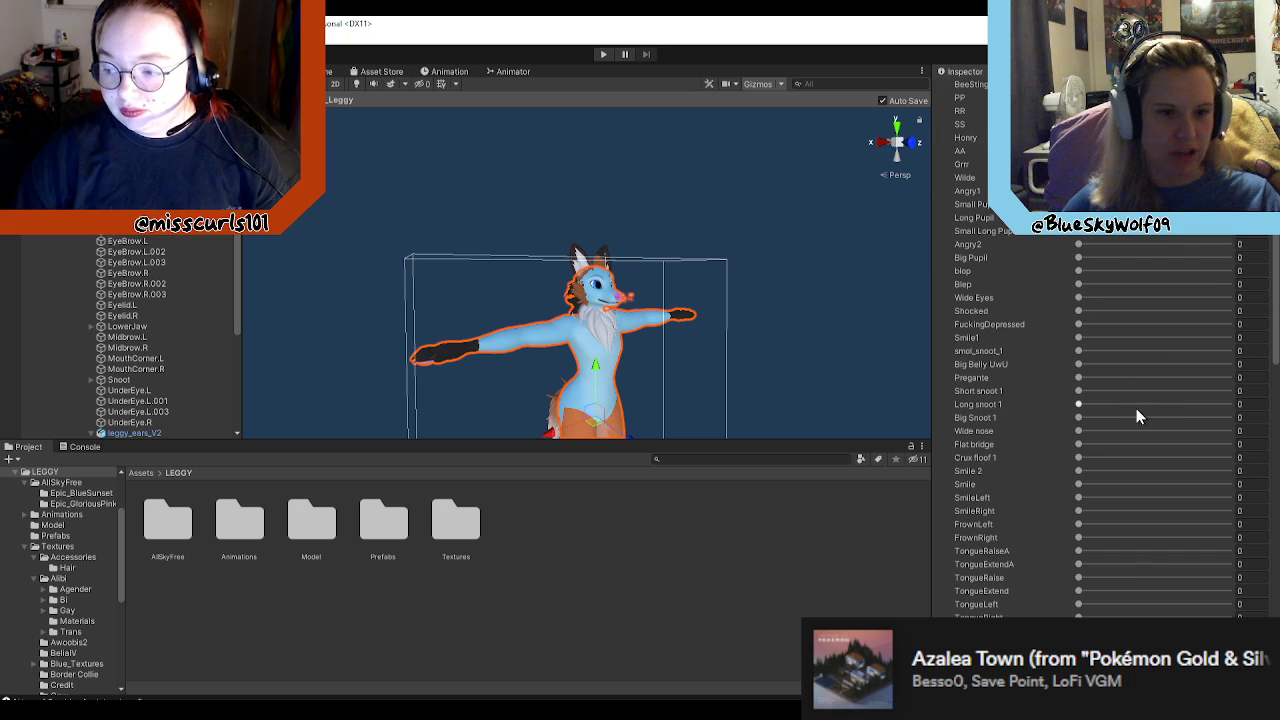
pyautogui.scroll(-3, 1081, 482)
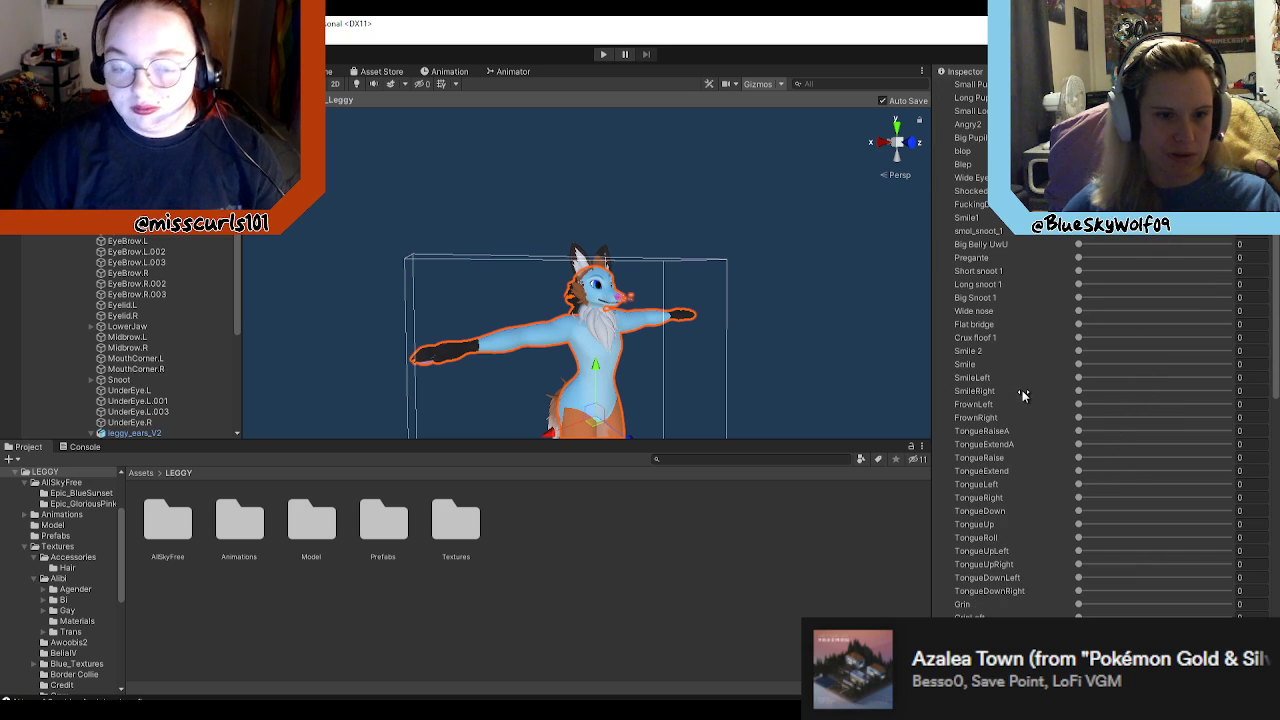
pyautogui.scroll(-3, 1016, 420)
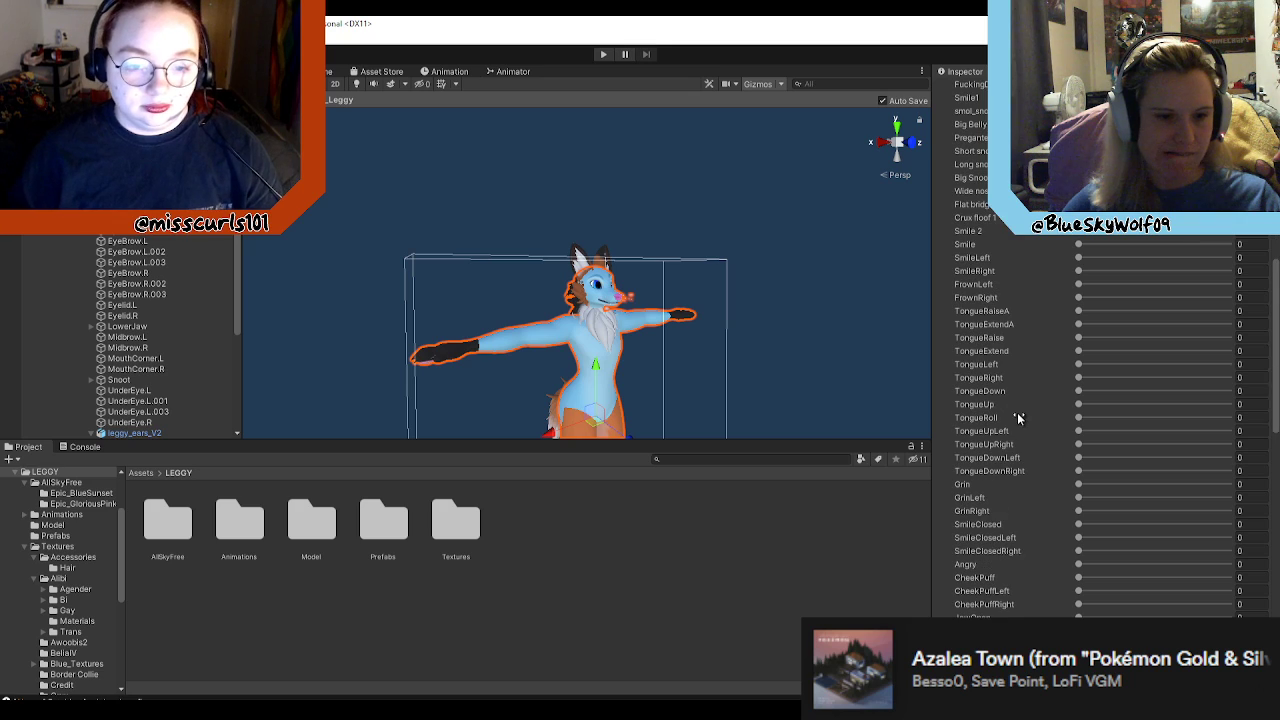
pyautogui.scroll(-3, 1040, 578)
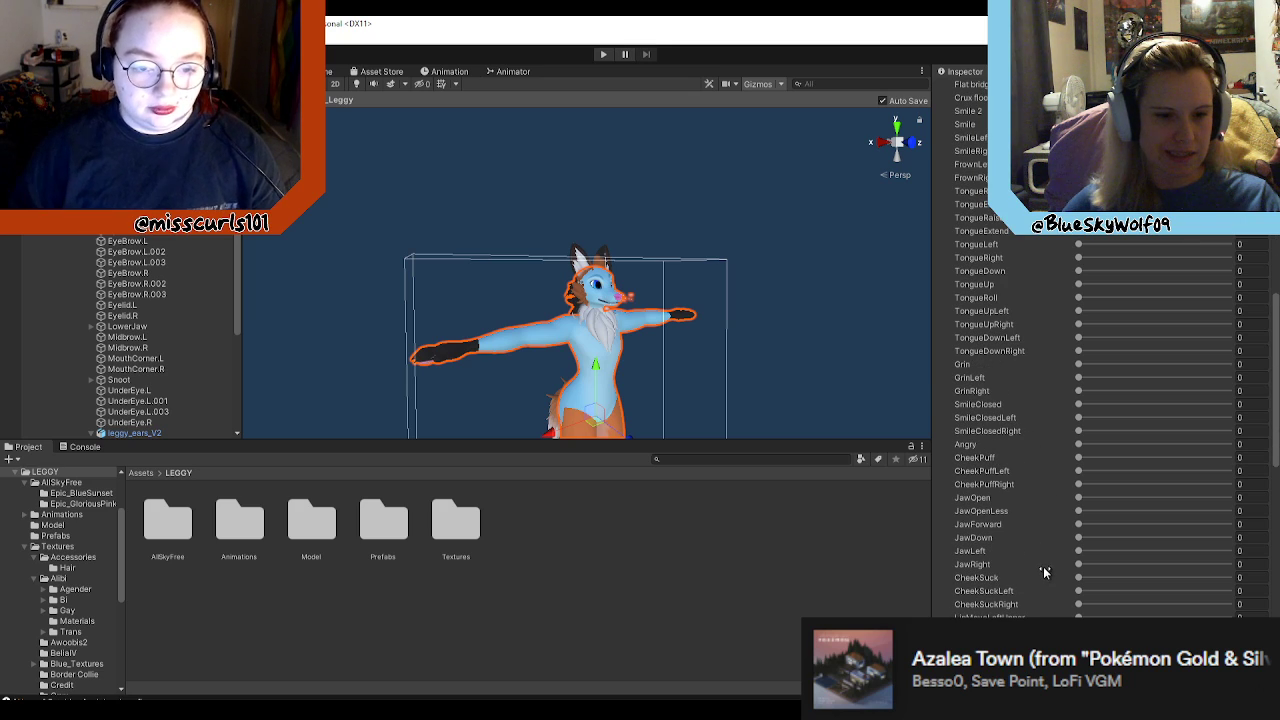
# Step: Preview the Angry blend shape at 100 on the avatar's mouth, then return it to 0
pyautogui.moveTo(1079, 443); pyautogui.dragTo(1234, 449)
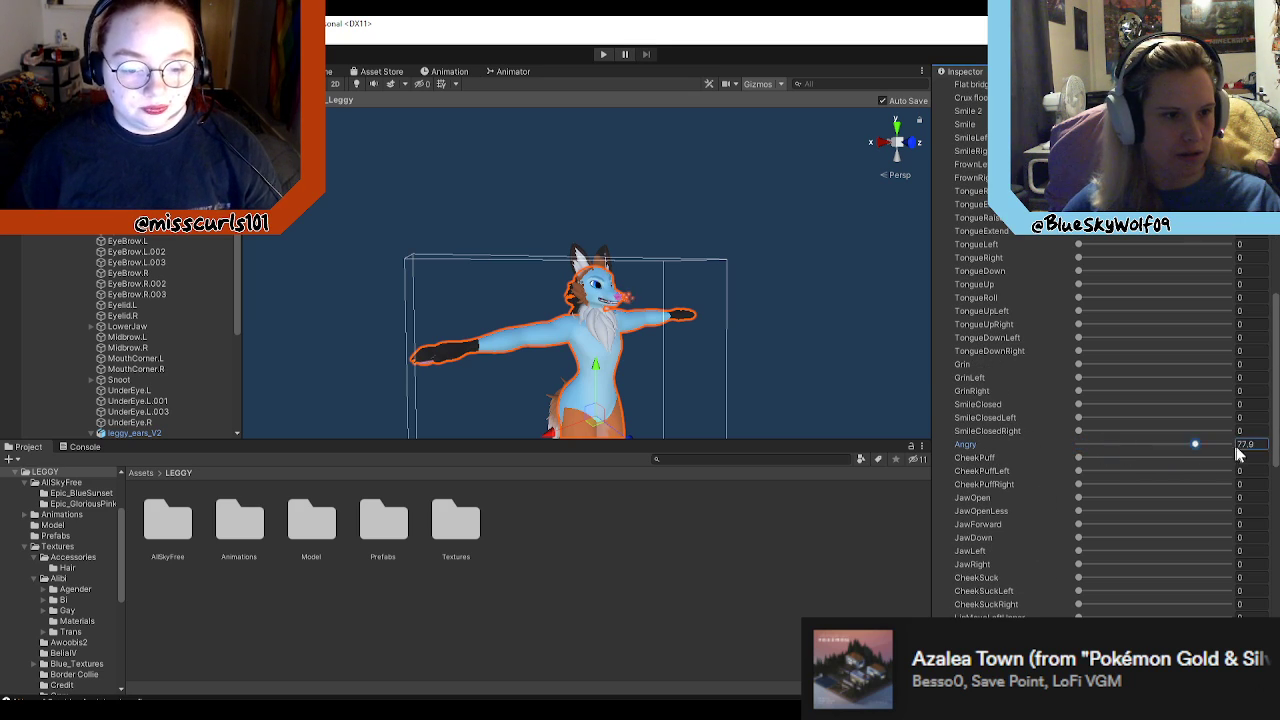
pyautogui.moveTo(795, 331)
pyautogui.mouseDown(button='right')
pyautogui.moveTo(792, 348)
pyautogui.moveTo(814, 357)
pyautogui.moveTo(820, 334)
pyautogui.moveTo(788, 358)
pyautogui.moveTo(764, 343)
pyautogui.moveTo(802, 327)
pyautogui.mouseUp(button='right')
pyautogui.press('w')
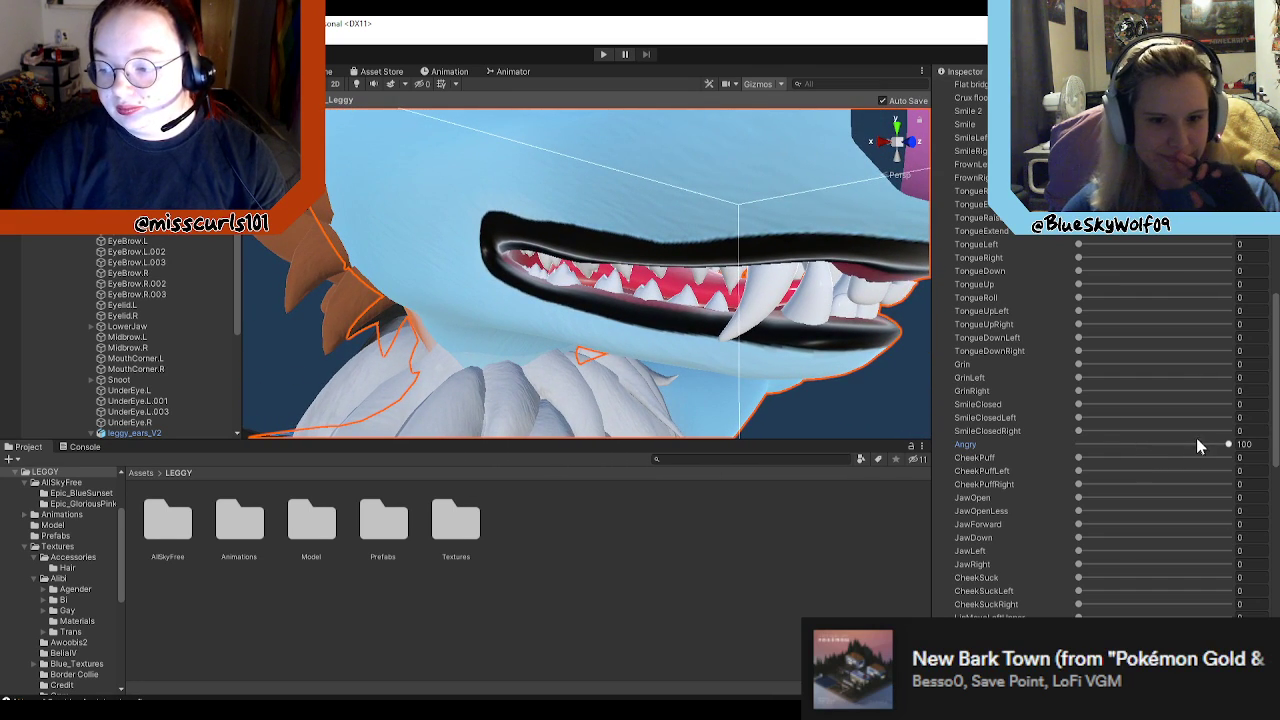
pyautogui.moveTo(1229, 445); pyautogui.dragTo(1032, 441)
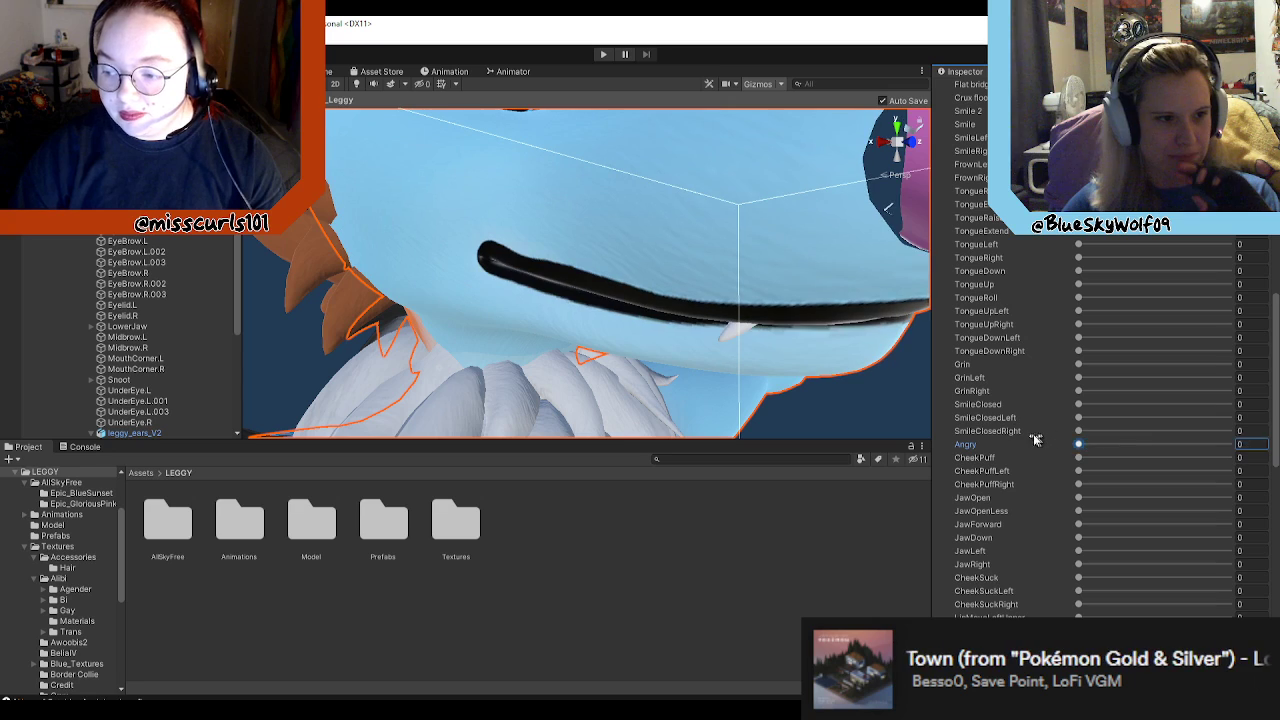
# Step: Try the JawDown blend shape, return it to 0, and look through the remaining blend shapes
pyautogui.scroll(-3, 1049, 500)
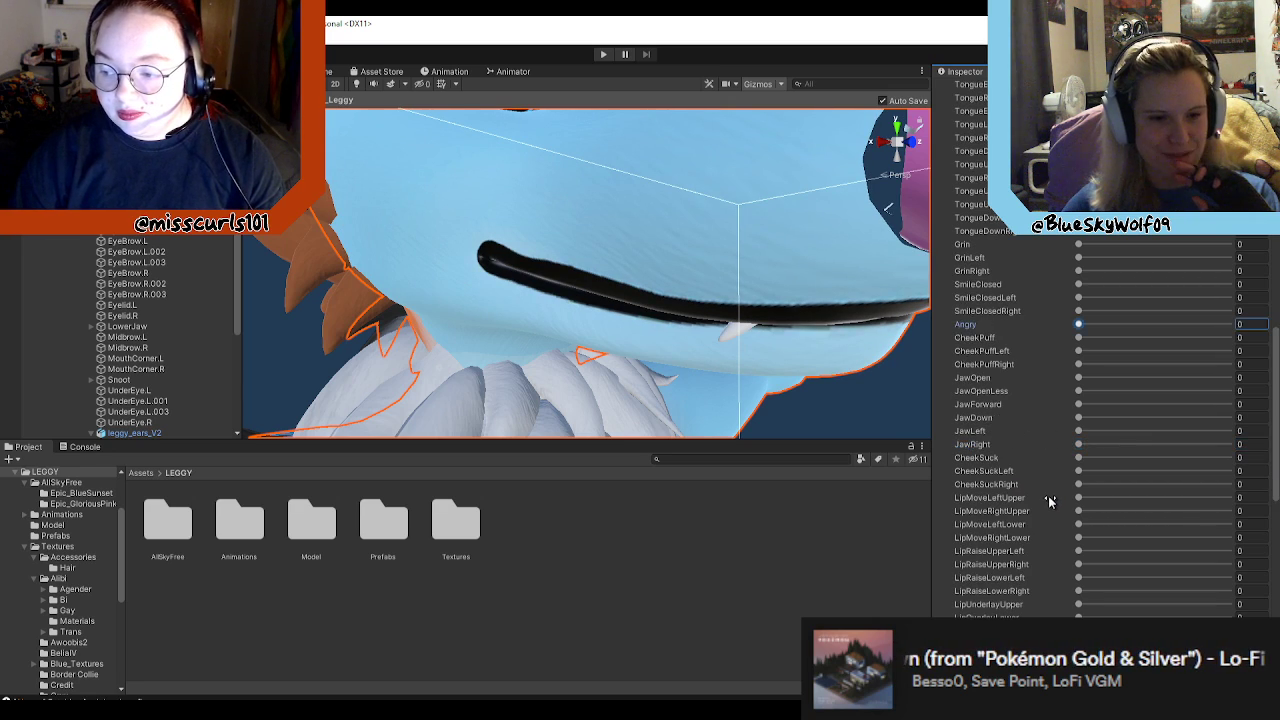
pyautogui.moveTo(1080, 420); pyautogui.dragTo(893, 408)
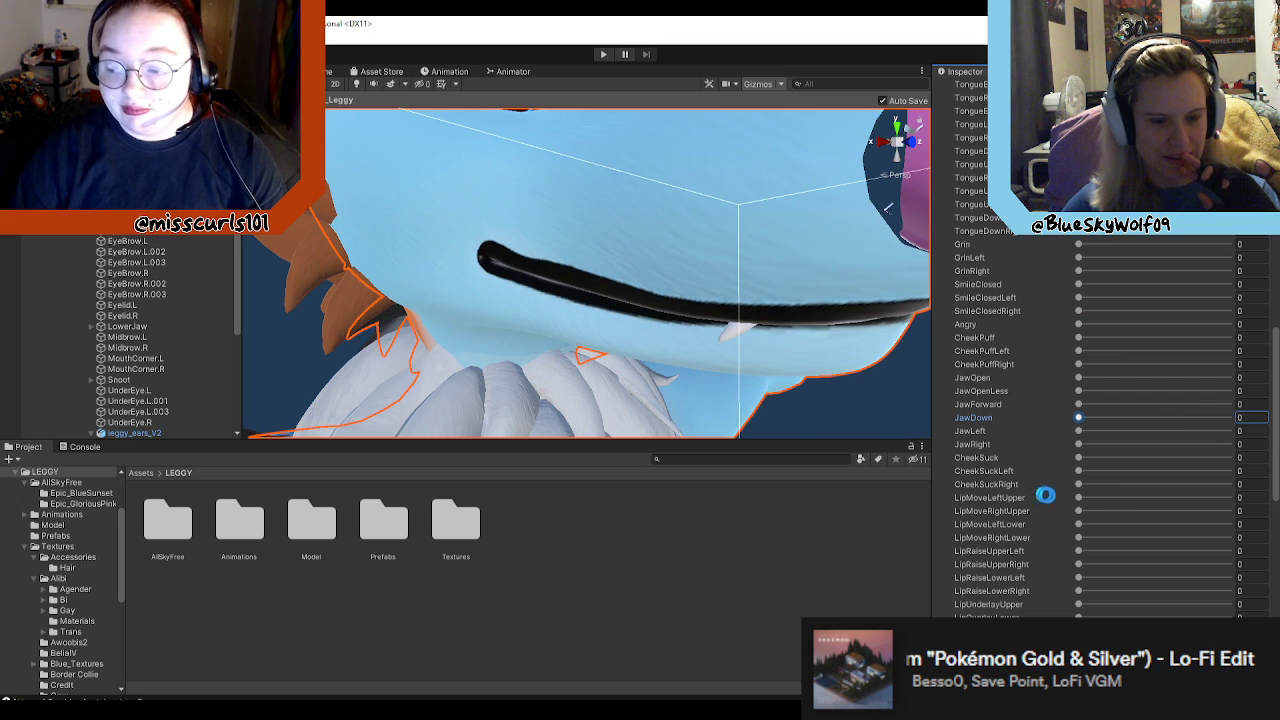
pyautogui.scroll(-3, 1100, 498)
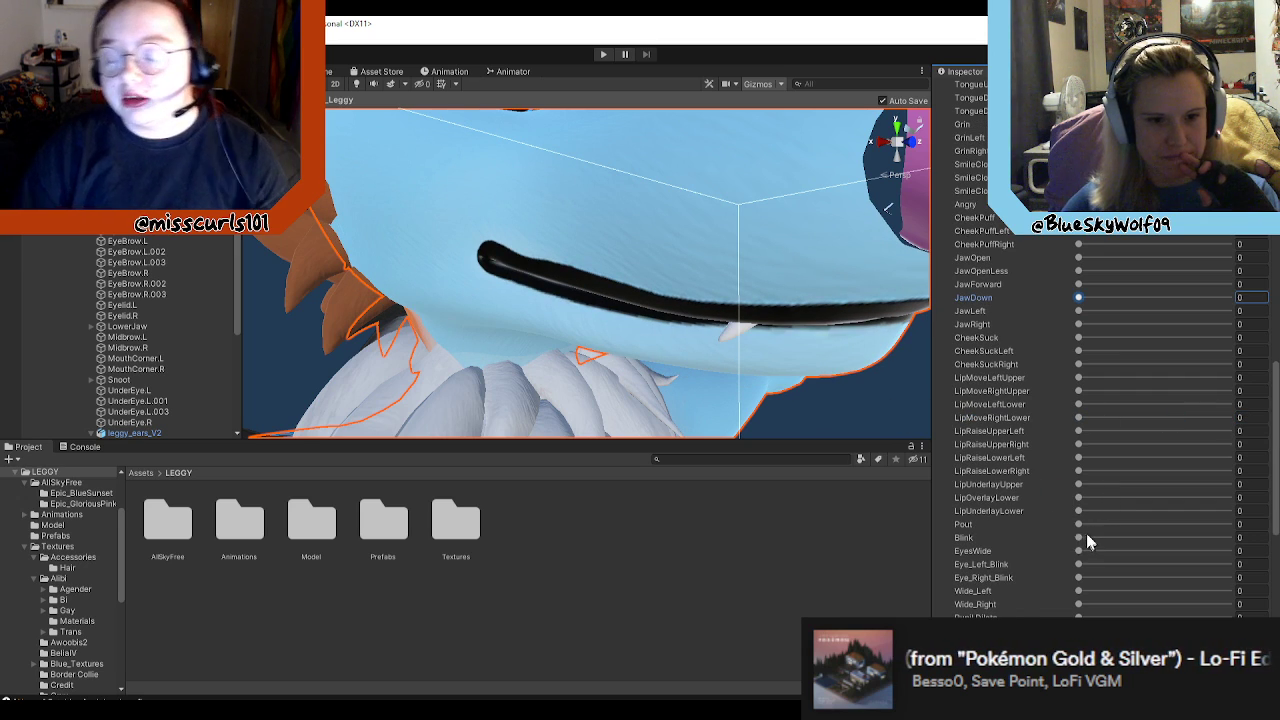
pyautogui.scroll(-3, 1075, 508)
pyautogui.scroll(-10, 760, 387)
# Step: Examine the LEGGY.LIFE graphic inside the avatar's head, then bring the face back into view from the side
pyautogui.moveTo(797, 320); pyautogui.dragTo(685, 352, button='right')
pyautogui.press('w')
pyautogui.press('s')
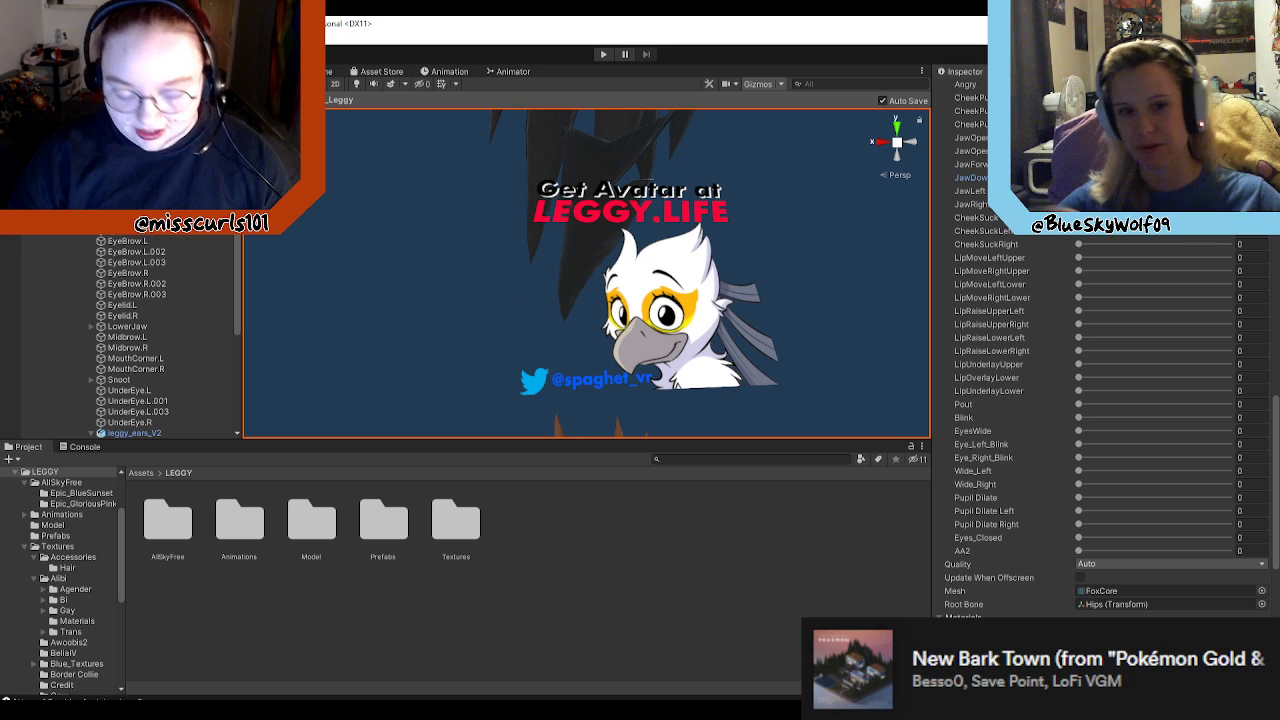
pyautogui.scroll(4, 720, 301)
pyautogui.moveTo(728, 302); pyautogui.dragTo(874, 280, button='right')
pyautogui.press('w')
pyautogui.press('a')
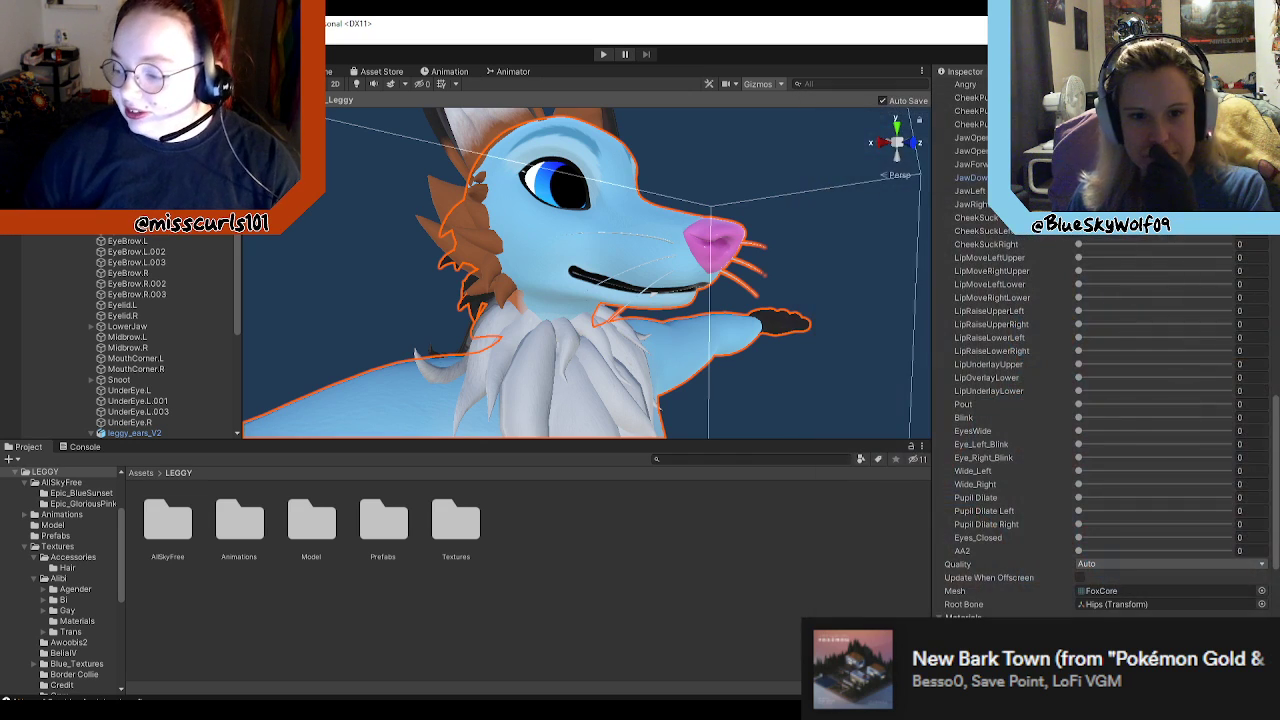
# Step: Try the EE blend shape and the POG blend shape at 100, returning both to 0
pyautogui.scroll(3, 1050, 537)
pyautogui.scroll(10, 1050, 537)
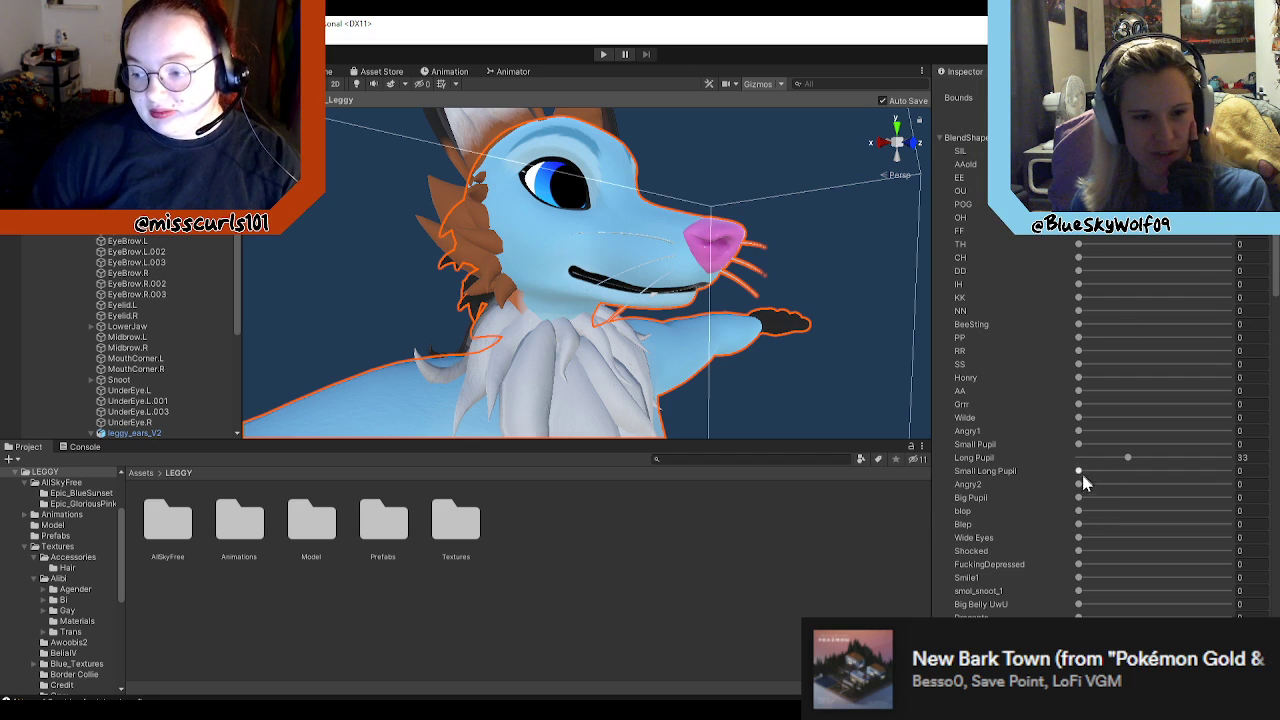
pyautogui.scroll(3, 1082, 473)
pyautogui.moveTo(1080, 317); pyautogui.dragTo(1140, 311)
pyautogui.moveTo(1013, 312)
pyautogui.mouseDown()
pyautogui.moveTo(1200, 300)
pyautogui.moveTo(1243, 310)
pyautogui.moveTo(1106, 296)
pyautogui.moveTo(1257, 300)
pyautogui.moveTo(1019, 300)
pyautogui.mouseUp()
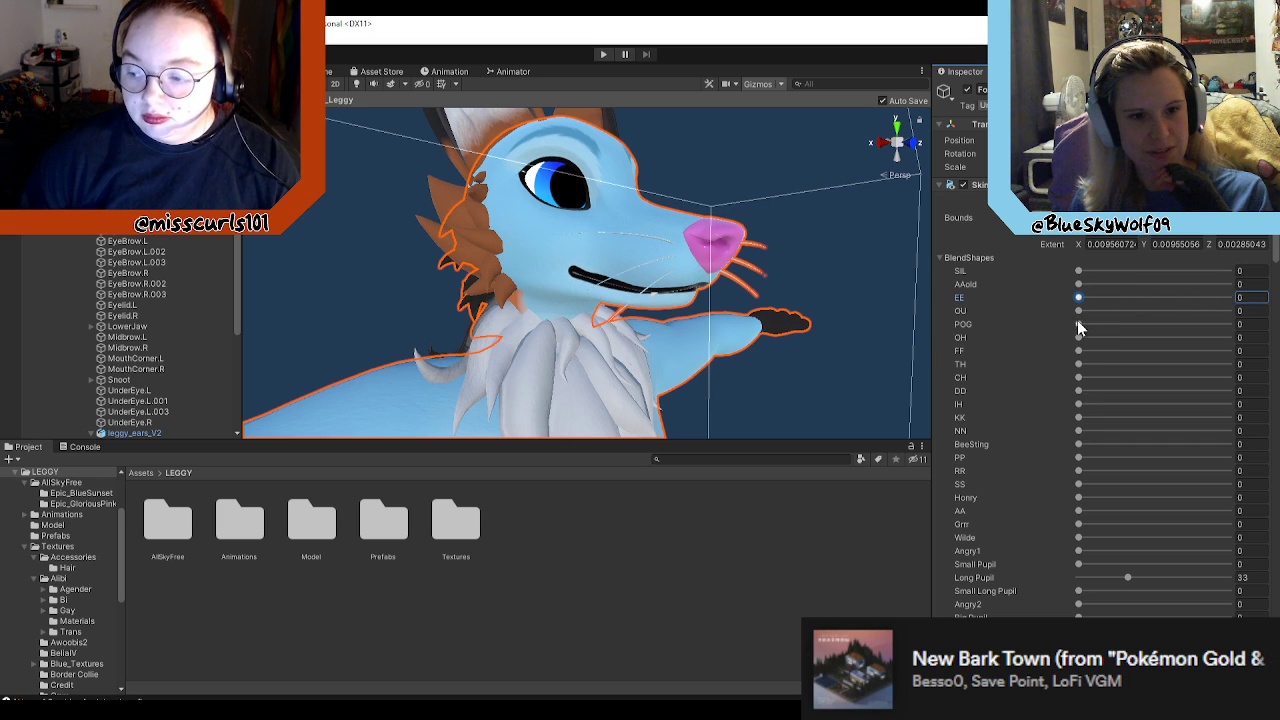
pyautogui.moveTo(1080, 325); pyautogui.dragTo(1230, 324)
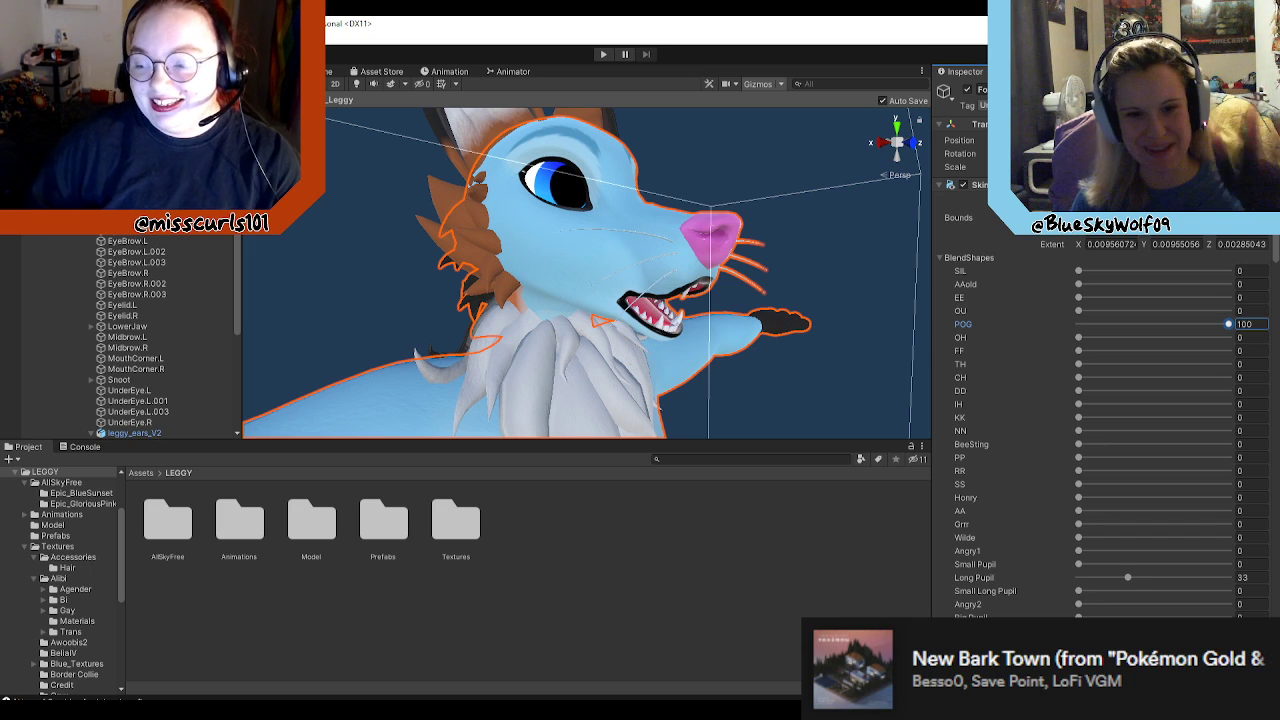
pyautogui.moveTo(1228, 324); pyautogui.dragTo(777, 351)
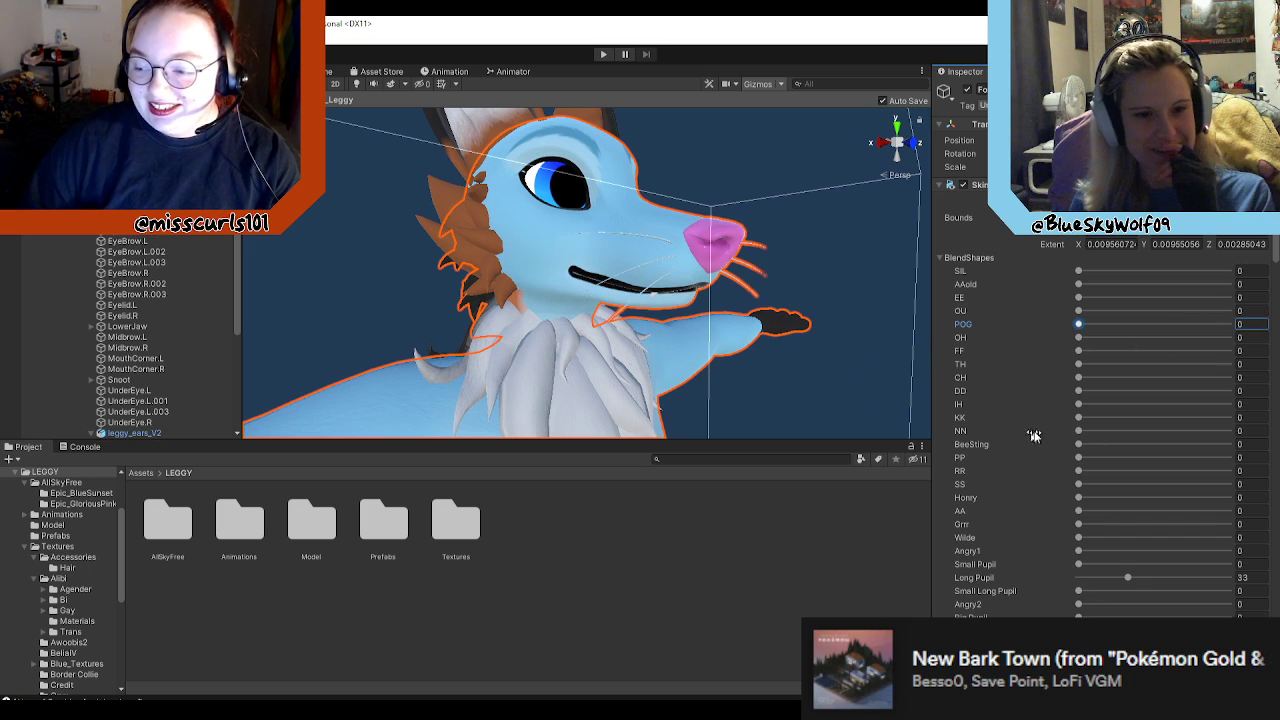
# Step: Set the body mesh's Grrr blend shape to 61
pyautogui.scroll(-3, 1055, 445)
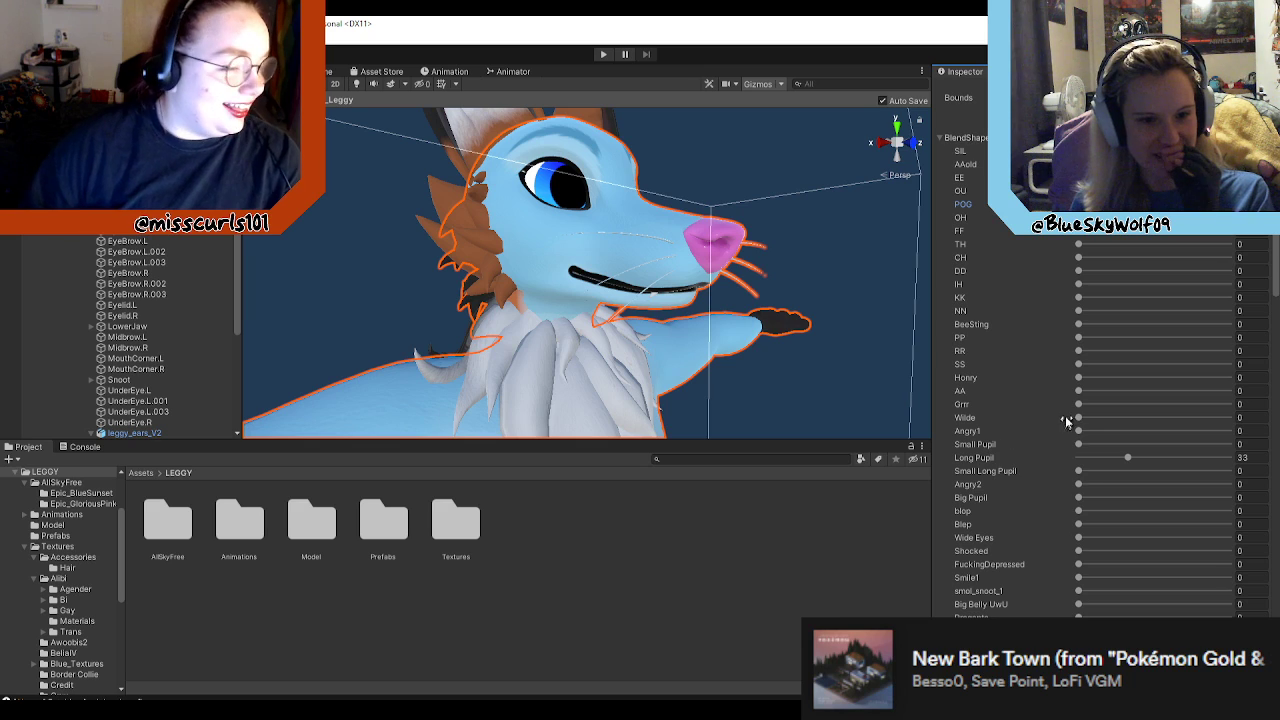
pyautogui.moveTo(1081, 402); pyautogui.dragTo(1220, 404)
pyautogui.moveTo(1123, 397); pyautogui.dragTo(1171, 403)
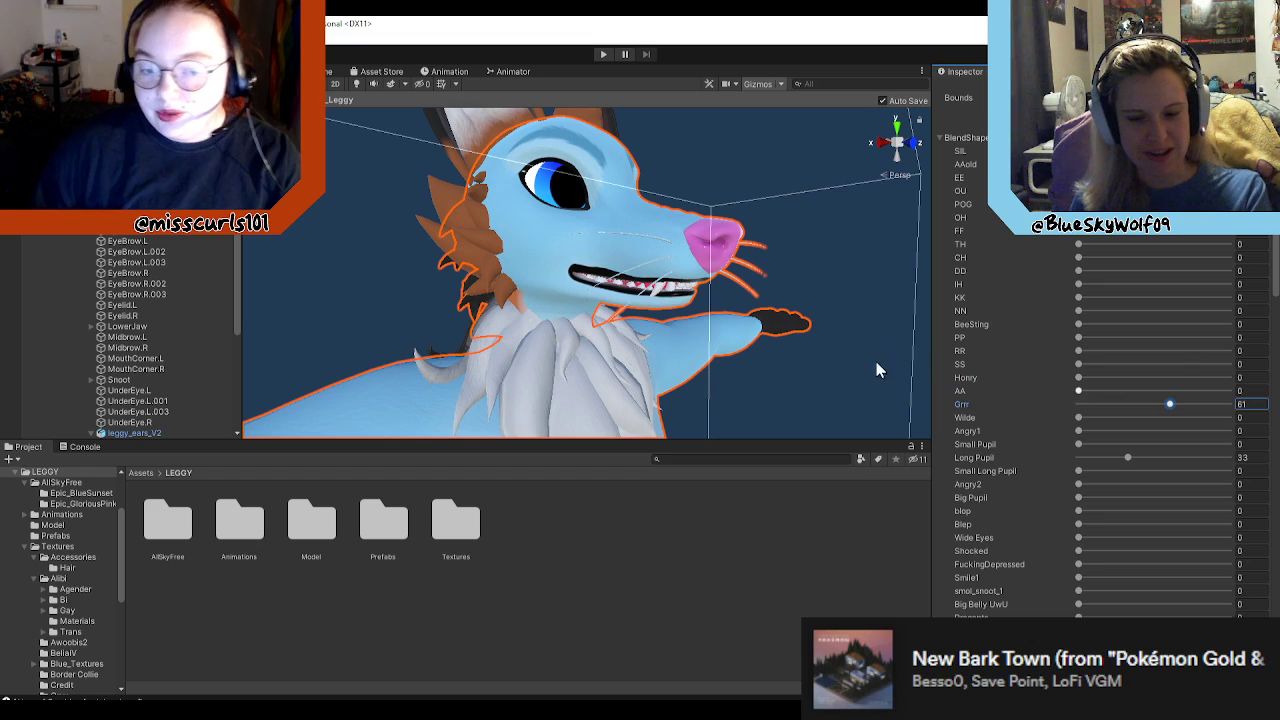
# Step: Set the body mesh's Long Pupil blend shape to 0 and check the eyes from the side and front
pyautogui.keyDown('alt'); pyautogui.moveTo(812, 352); pyautogui.dragTo(934, 388); pyautogui.keyUp('alt')
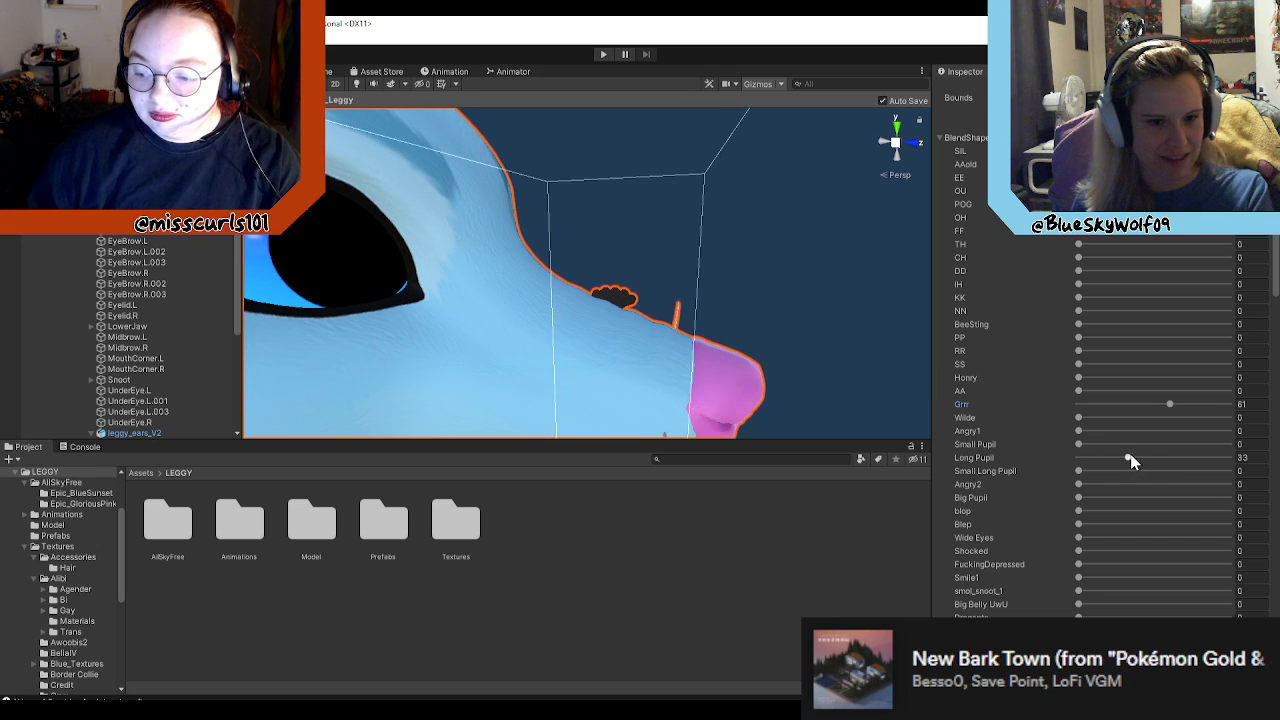
pyautogui.moveTo(1130, 459); pyautogui.dragTo(1086, 451)
pyautogui.scroll(-5, 871, 386)
pyautogui.scroll(5, 752, 380)
pyautogui.scroll(-5, 760, 366)
pyautogui.keyDown('alt'); pyautogui.moveTo(760, 366); pyautogui.dragTo(572, 335); pyautogui.keyUp('alt')
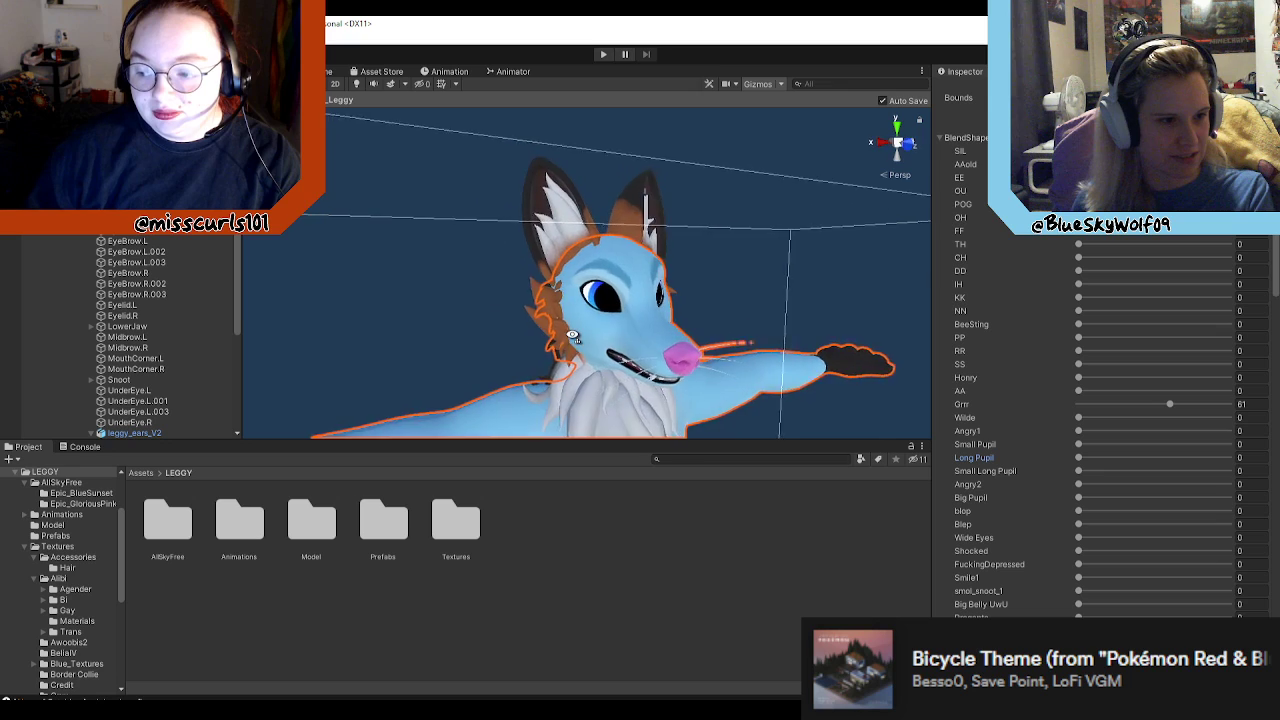
pyautogui.scroll(2, 572, 335)
# Step: Try the Long Pupil blend shape at 100 and return it to 0
pyautogui.moveTo(1078, 458); pyautogui.dragTo(1232, 466)
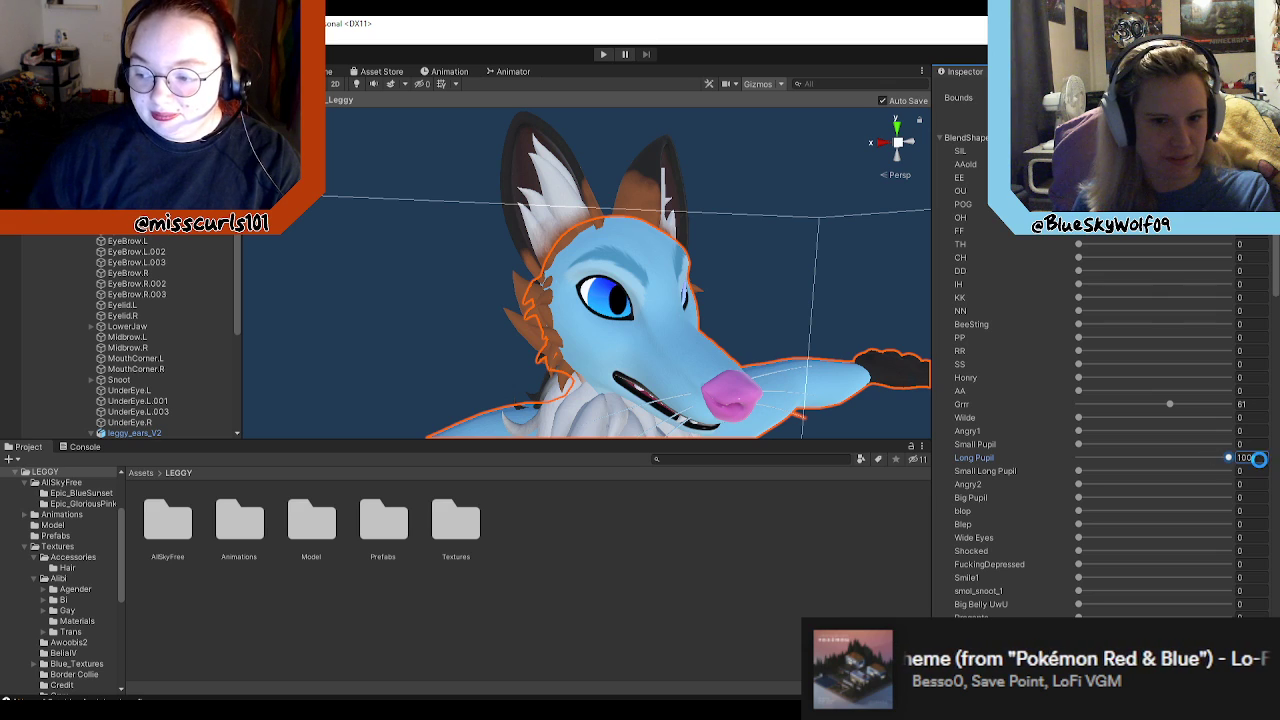
pyautogui.click(1244, 457)
pyautogui.click(1248, 460)
pyautogui.scroll(-8, 711, 366)
pyautogui.scroll(8, 745, 386)
pyautogui.keyDown('alt'); pyautogui.moveTo(746, 391); pyautogui.dragTo(800, 377); pyautogui.keyUp('alt')
pyautogui.moveTo(1230, 458); pyautogui.dragTo(1016, 463)
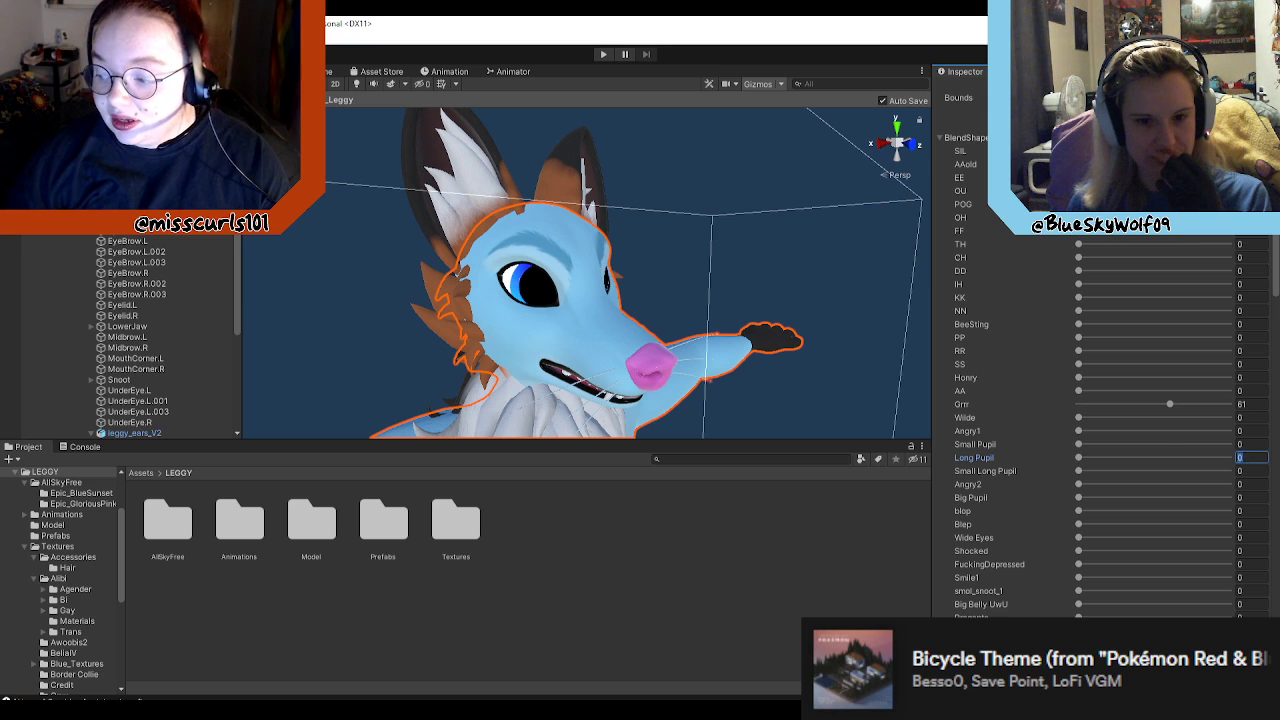
pyautogui.moveTo(772, 280); pyautogui.dragTo(787, 326, button='right')
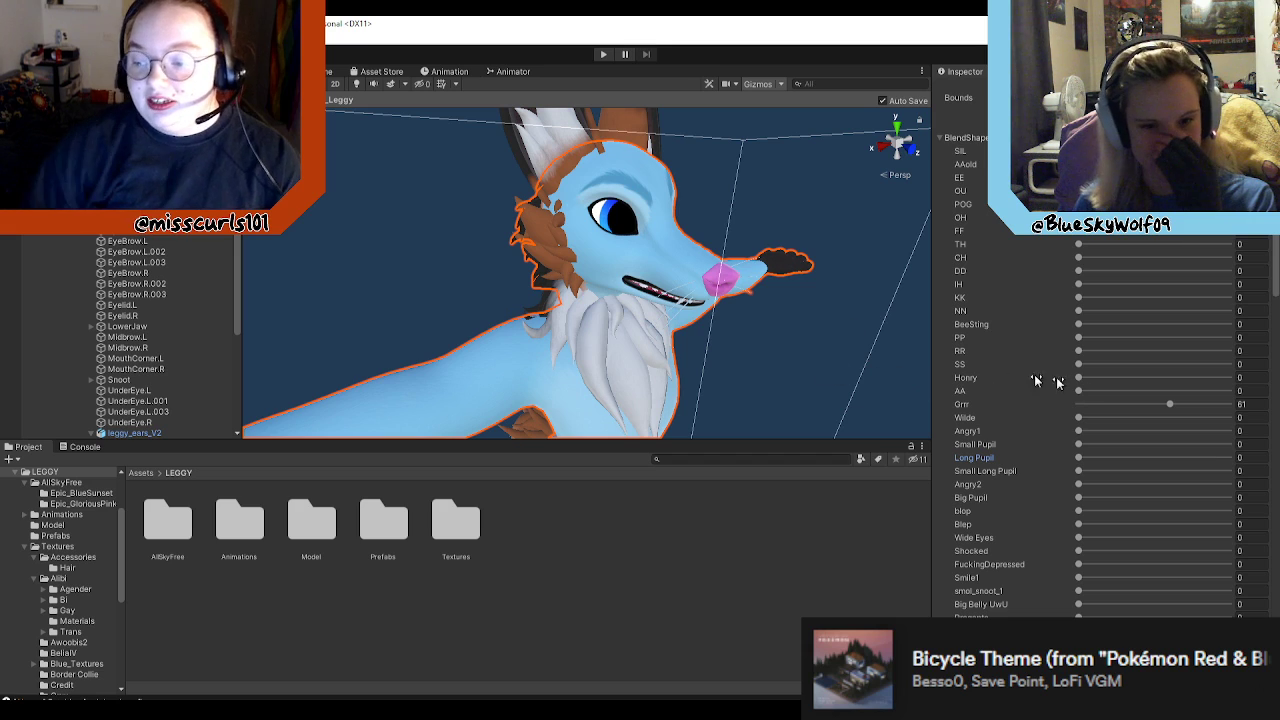
# Step: Raise the Long Pupil blend shape to 150 and examine the avatar's pupils up close
pyautogui.moveTo(1078, 463); pyautogui.dragTo(1246, 460)
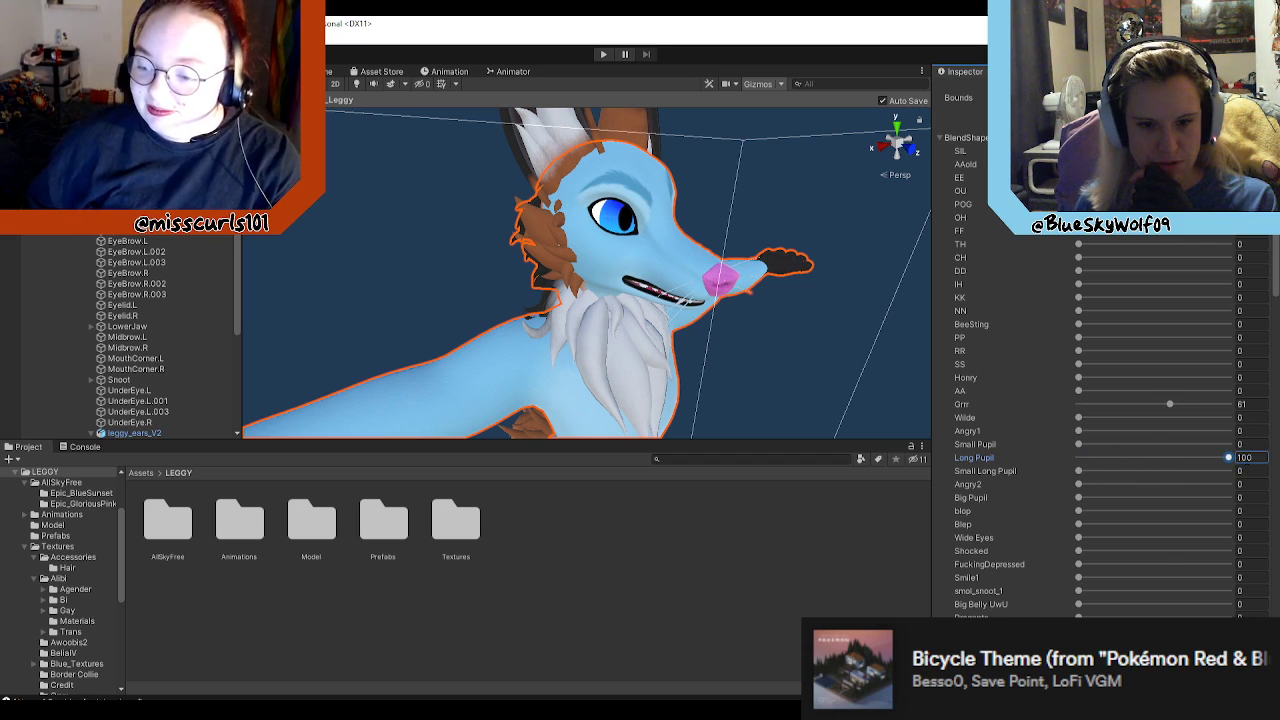
pyautogui.click(1245, 458)
pyautogui.write('150')
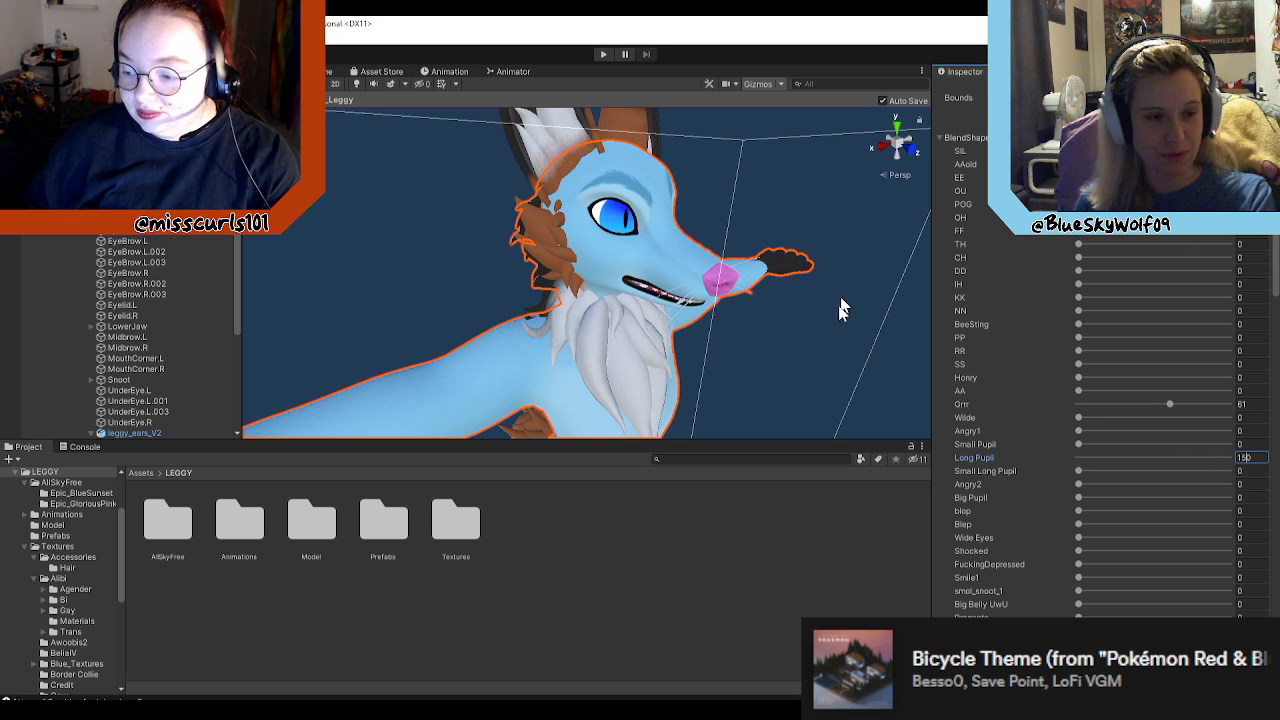
pyautogui.moveTo(817, 368)
pyautogui.mouseDown(button='right')
pyautogui.moveTo(834, 314)
pyautogui.moveTo(841, 334)
pyautogui.moveTo(957, 363)
pyautogui.moveTo(823, 343)
pyautogui.moveTo(736, 376)
pyautogui.moveTo(803, 379)
pyautogui.mouseUp(button='right')
pyautogui.press('w')
pyautogui.press('a')
pyautogui.press('d')
pyautogui.press('s')
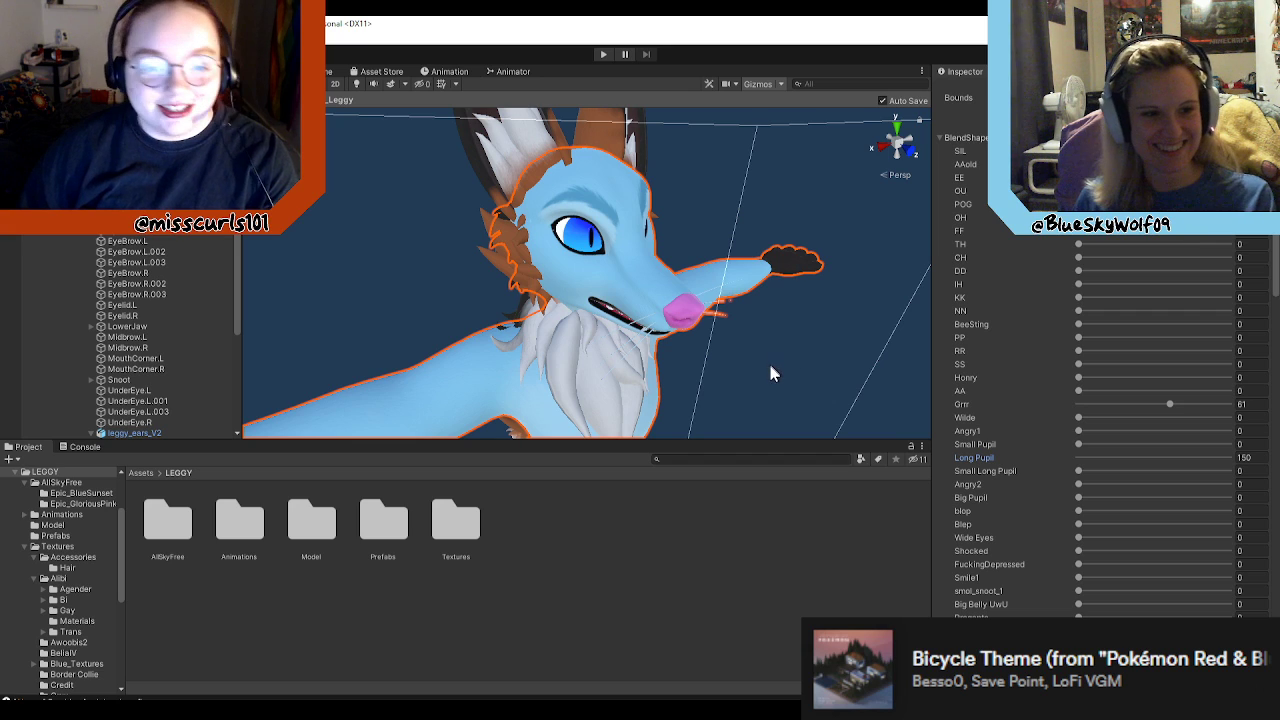
pyautogui.press('w')
pyautogui.moveTo(781, 377); pyautogui.dragTo(868, 364, button='right')
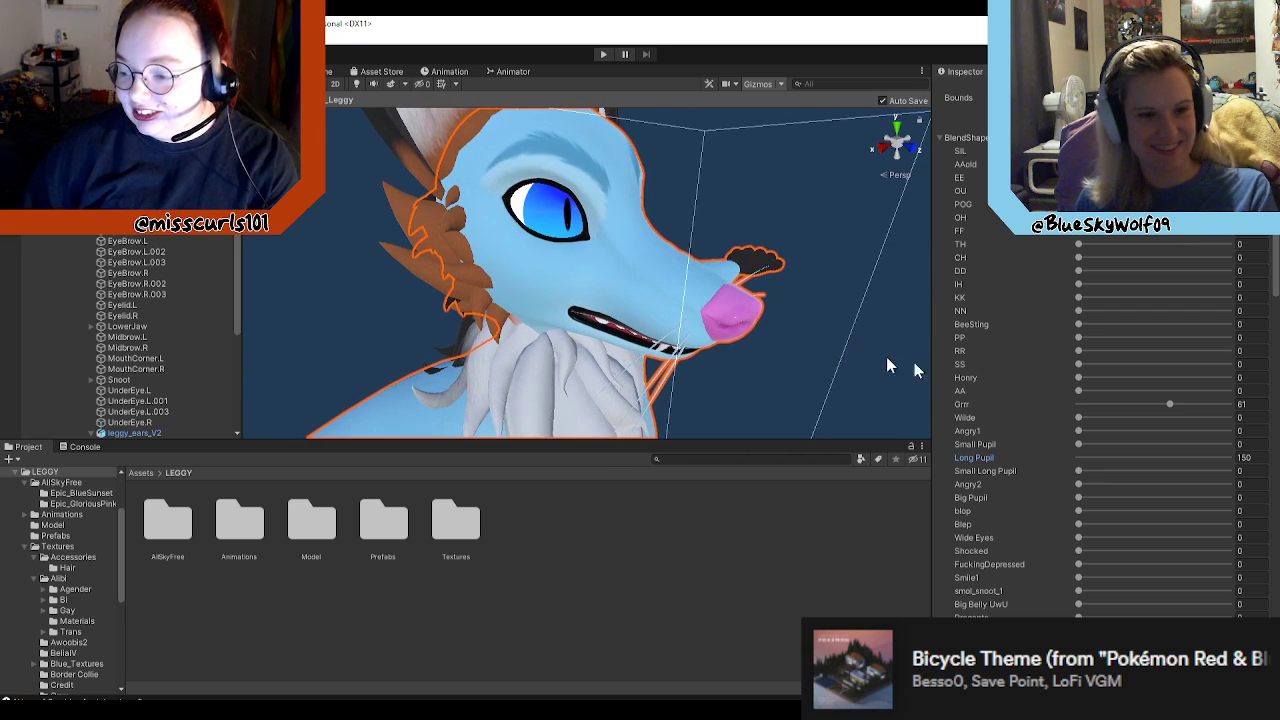
# Step: Reset the Long Pupil blend shape to 0 and view the face from its other side
pyautogui.click(1245, 457)
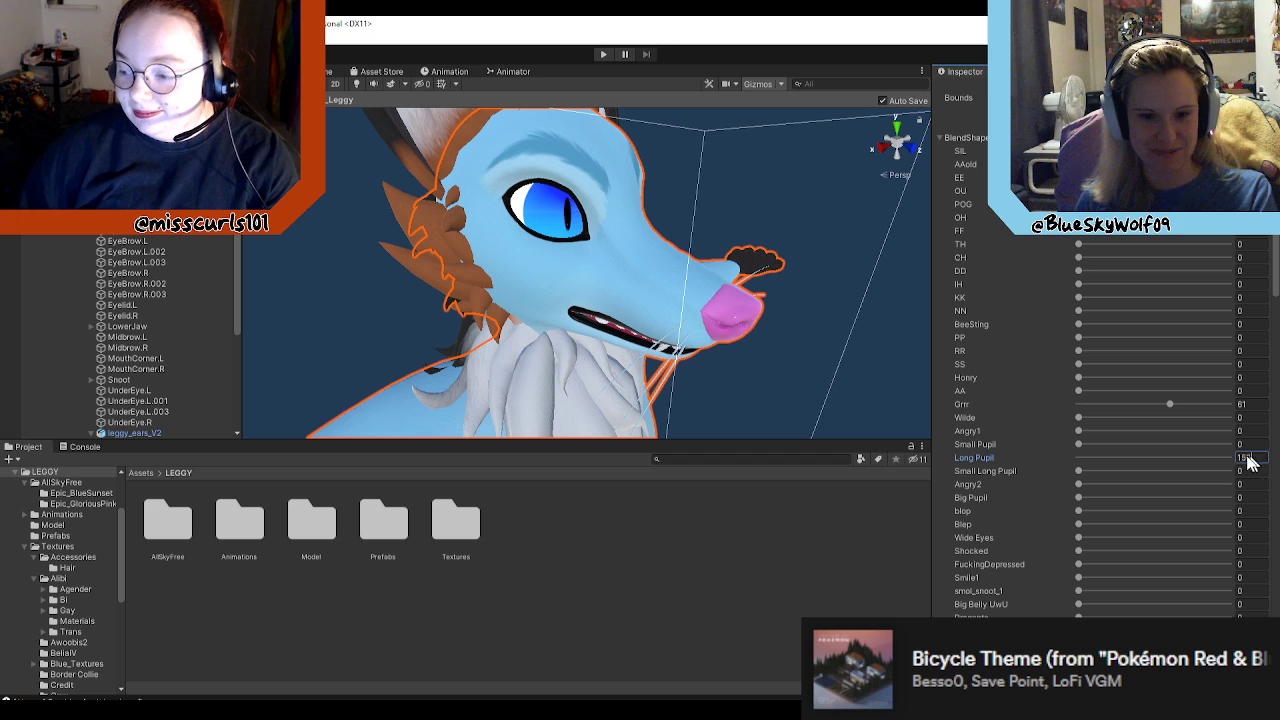
pyautogui.write('0')
pyautogui.moveTo(738, 313); pyautogui.dragTo(540, 306, button='right')
pyautogui.press('d')
pyautogui.press('a')
pyautogui.scroll(3, 1090, 457)
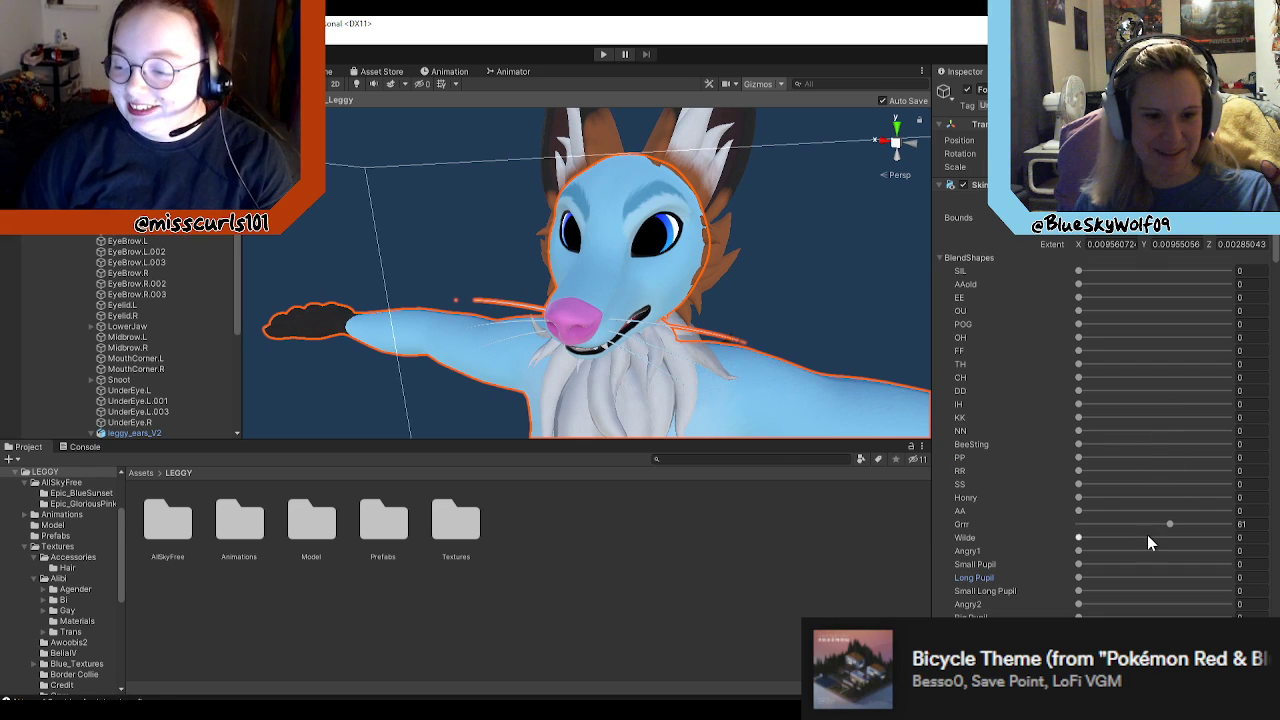
# Step: Set the Grrr blend shape to 0 and view the avatar from the front
pyautogui.moveTo(1168, 524); pyautogui.dragTo(1029, 522)
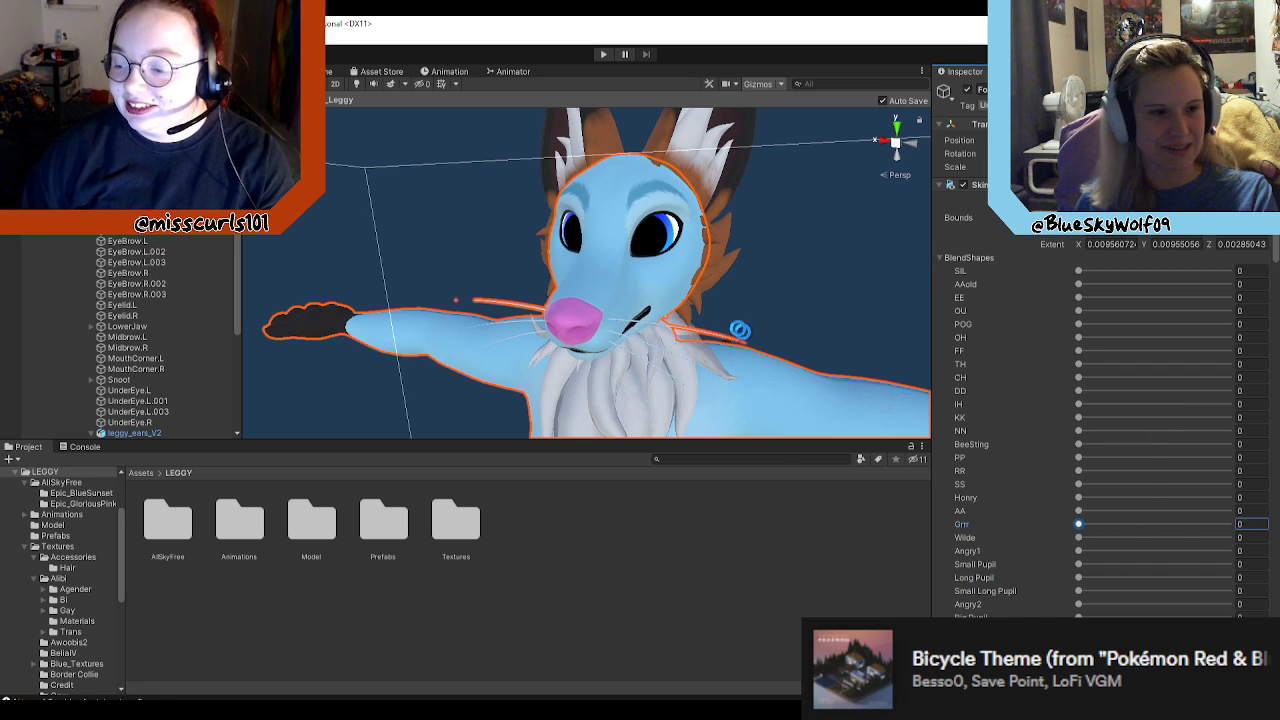
pyautogui.scroll(-4, 735, 336)
pyautogui.keyDown('alt'); pyautogui.moveTo(614, 362); pyautogui.dragTo(708, 370); pyautogui.keyUp('alt')
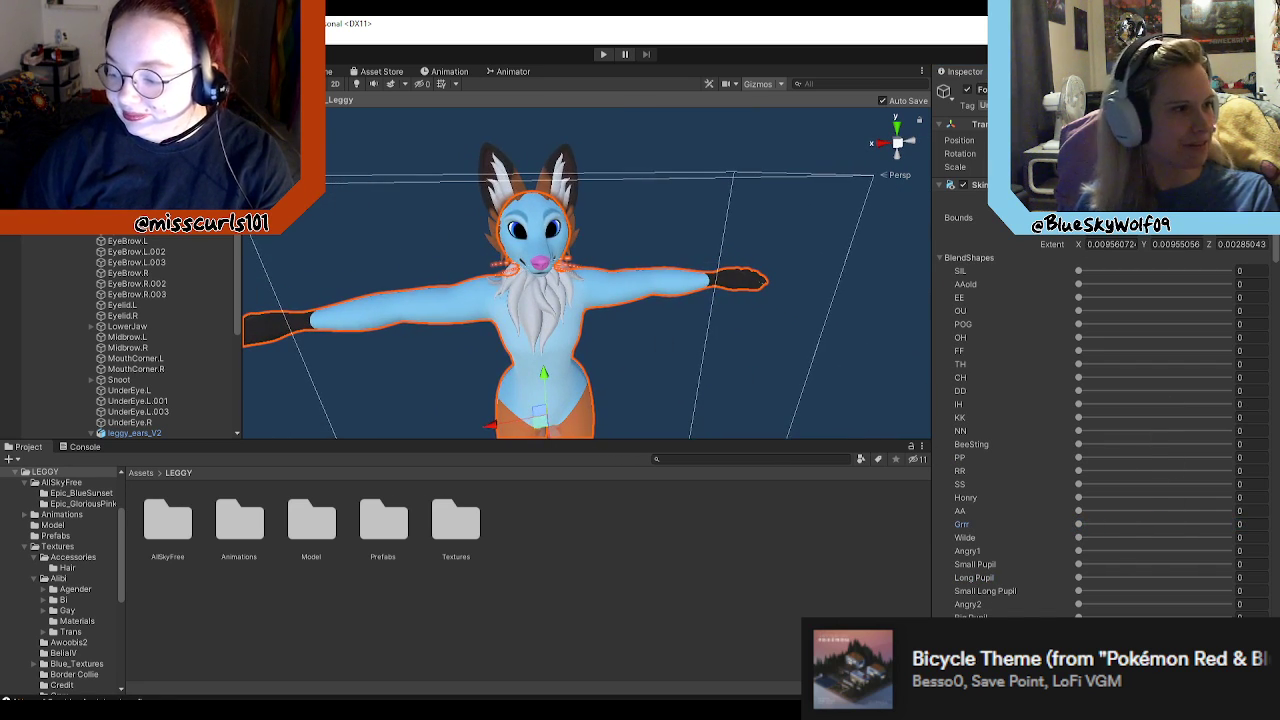
pyautogui.scroll(-20, 1101, 427)
pyautogui.scroll(8, 1223, 539)
pyautogui.scroll(10, 1223, 539)
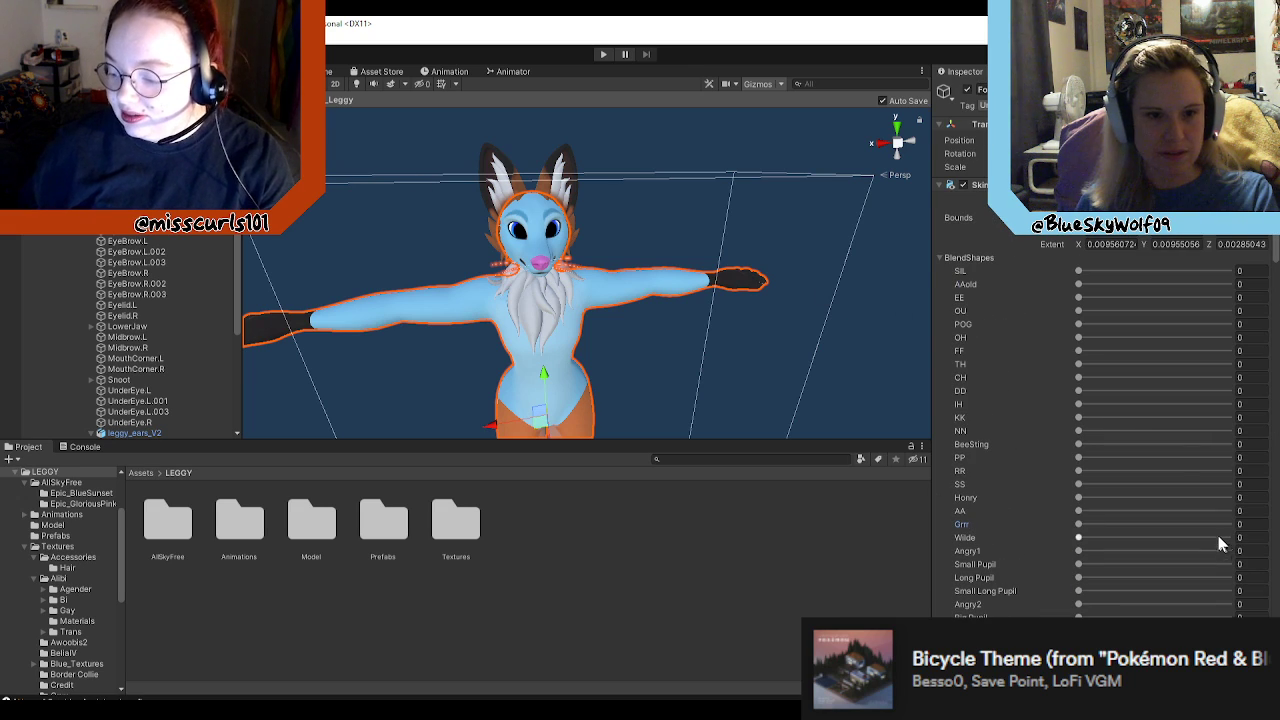
# Step: Undo the recent Grrr and Long Pupil blend shape changes on the body mesh
pyautogui.hotkey('ctrl', 'z')
pyautogui.hotkey('ctrl', 'z')
pyautogui.hotkey('ctrl', 'z')
pyautogui.hotkey('ctrl', 'z')
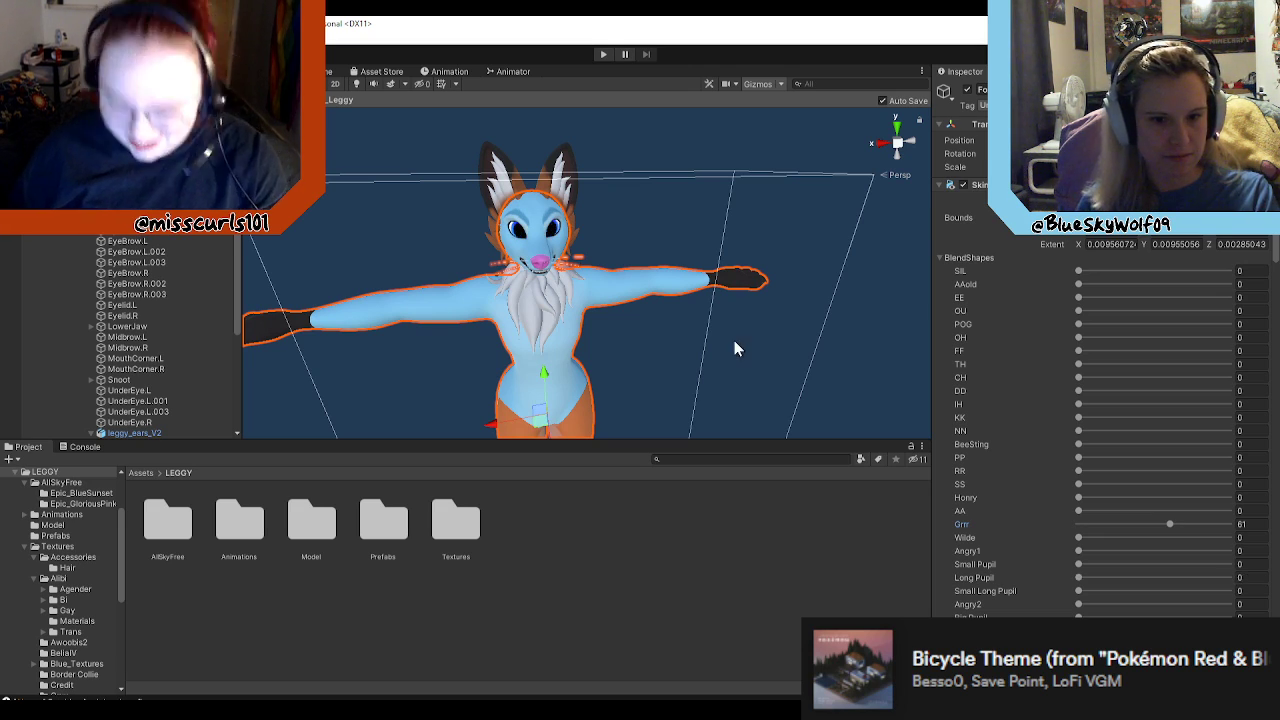
pyautogui.hotkey('ctrl', 'z')
pyautogui.hotkey('ctrl', 'z')
pyautogui.scroll(-5, 733, 341)
pyautogui.keyDown('alt'); pyautogui.moveTo(733, 348); pyautogui.dragTo(783, 336); pyautogui.keyUp('alt')
pyautogui.scroll(6, 783, 336)
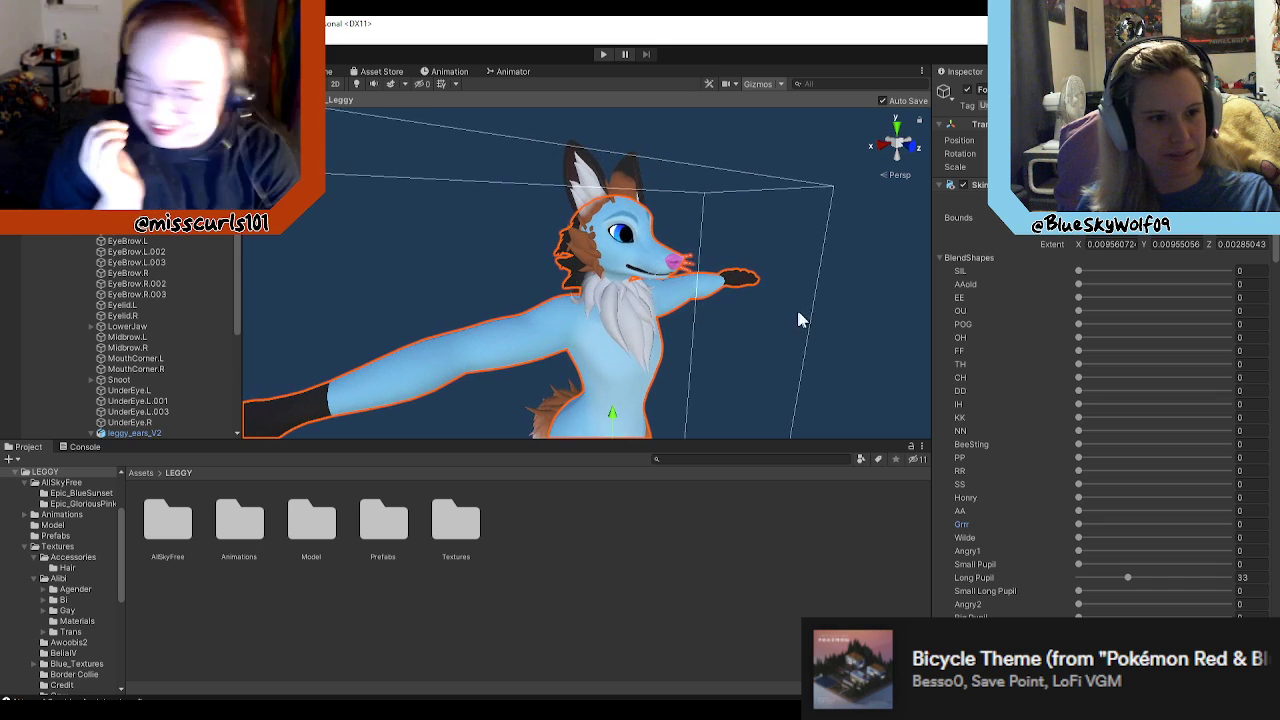
pyautogui.scroll(-3, 1125, 489)
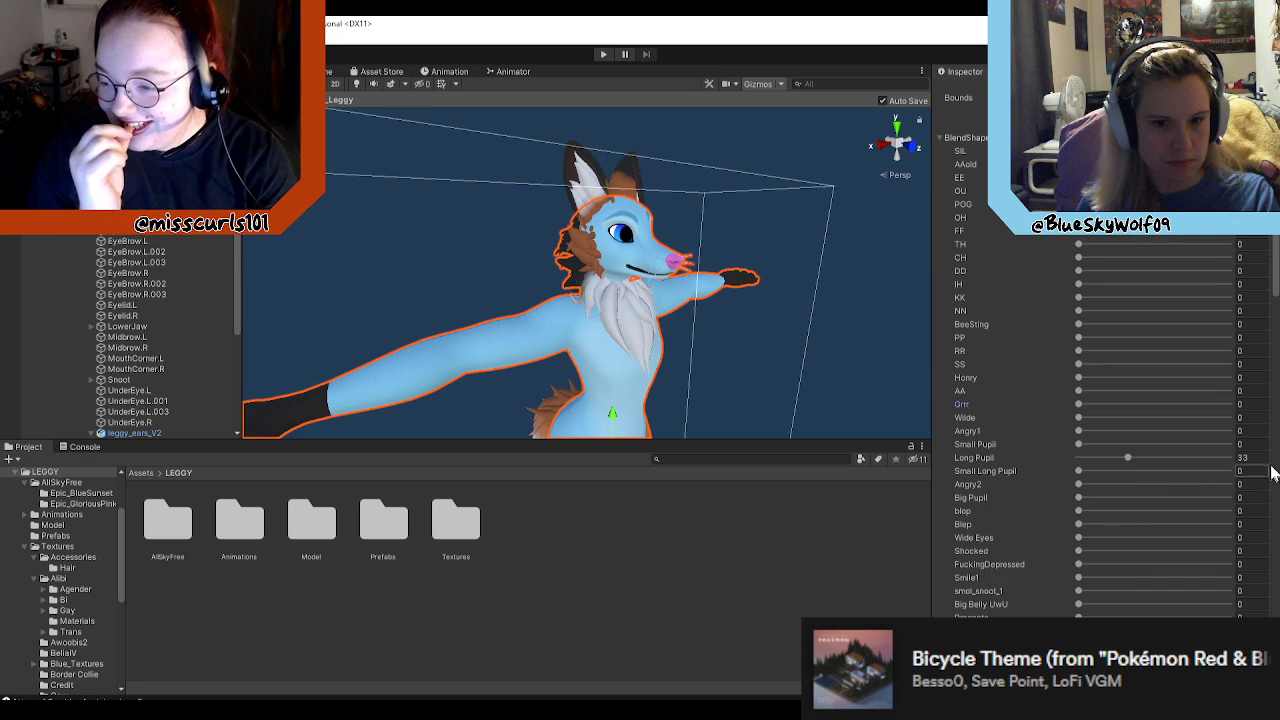
# Step: Reselect the avatar's body mesh in the prefab and look through its blend shapes
pyautogui.click(881, 379)
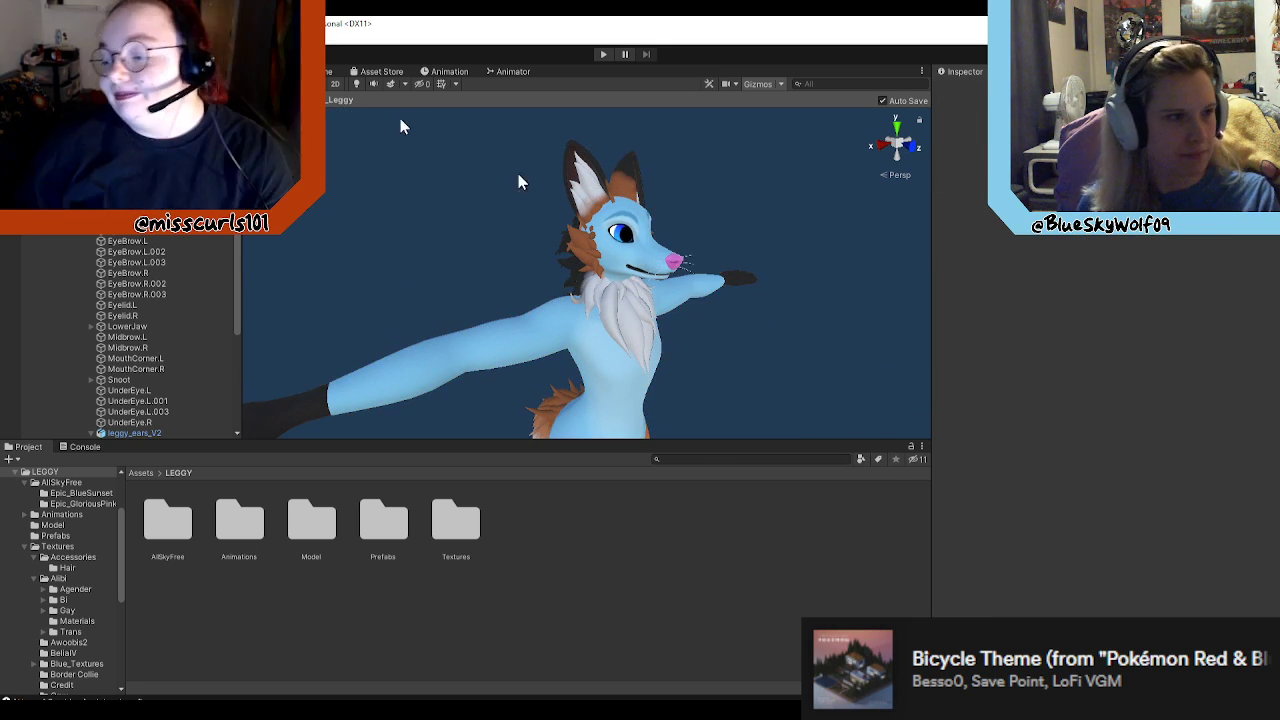
pyautogui.click(9, 100)
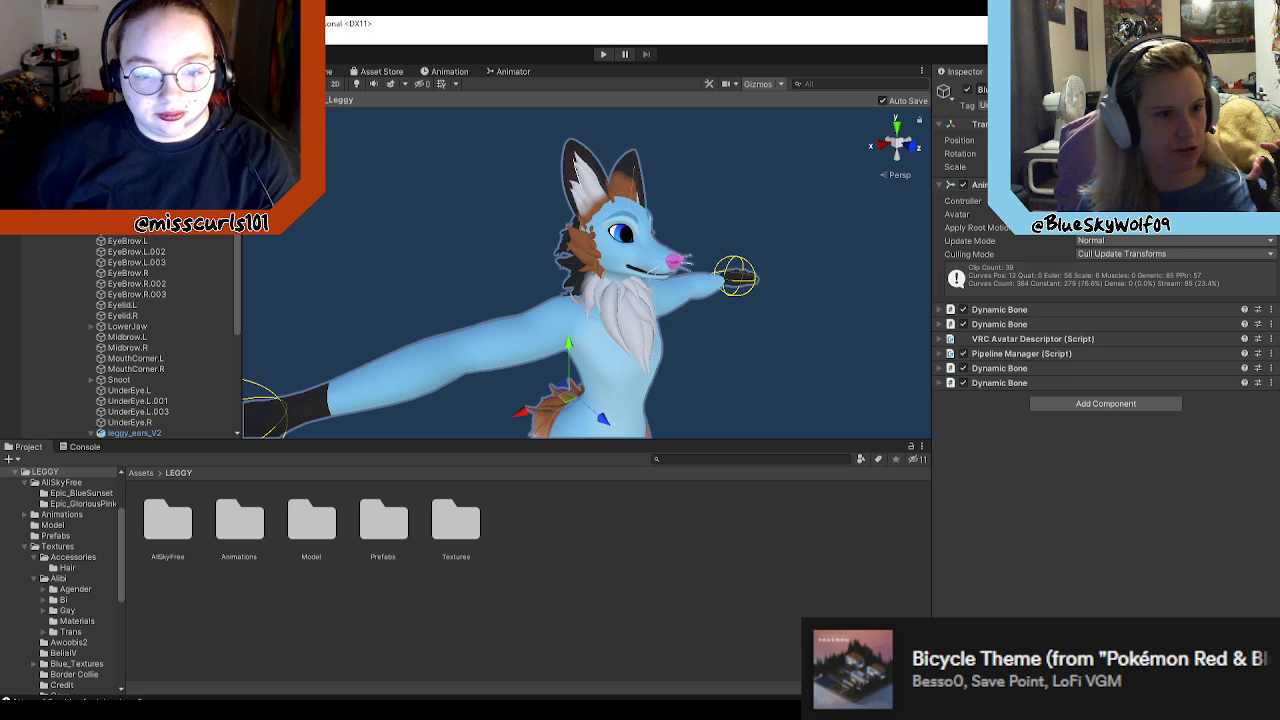
pyautogui.click(110, 140)
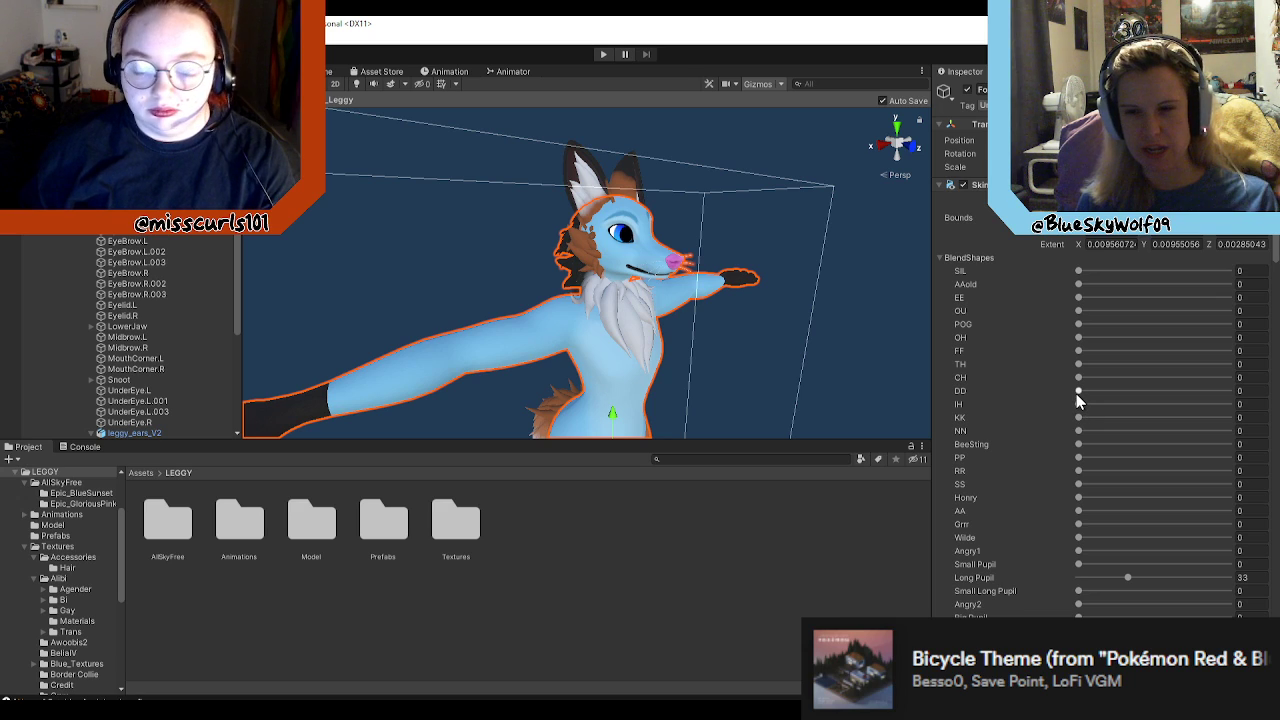
pyautogui.scroll(-8, 1155, 468)
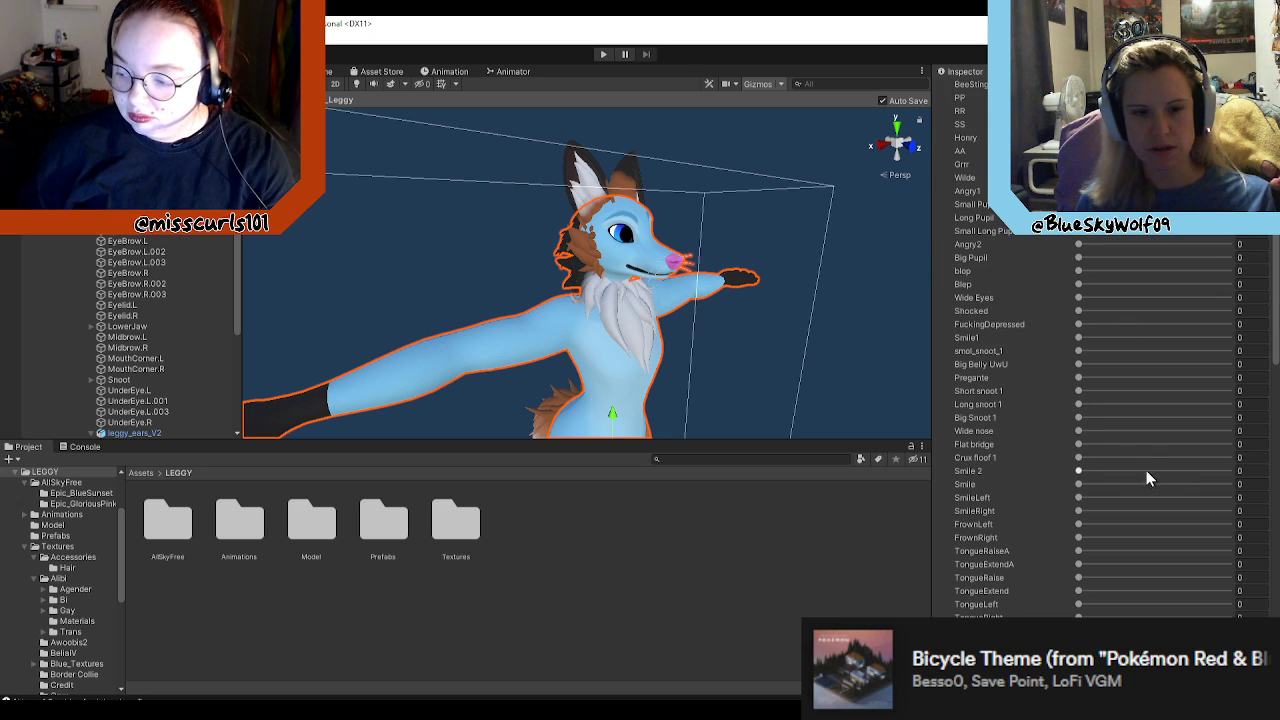
pyautogui.scroll(3, 1100, 465)
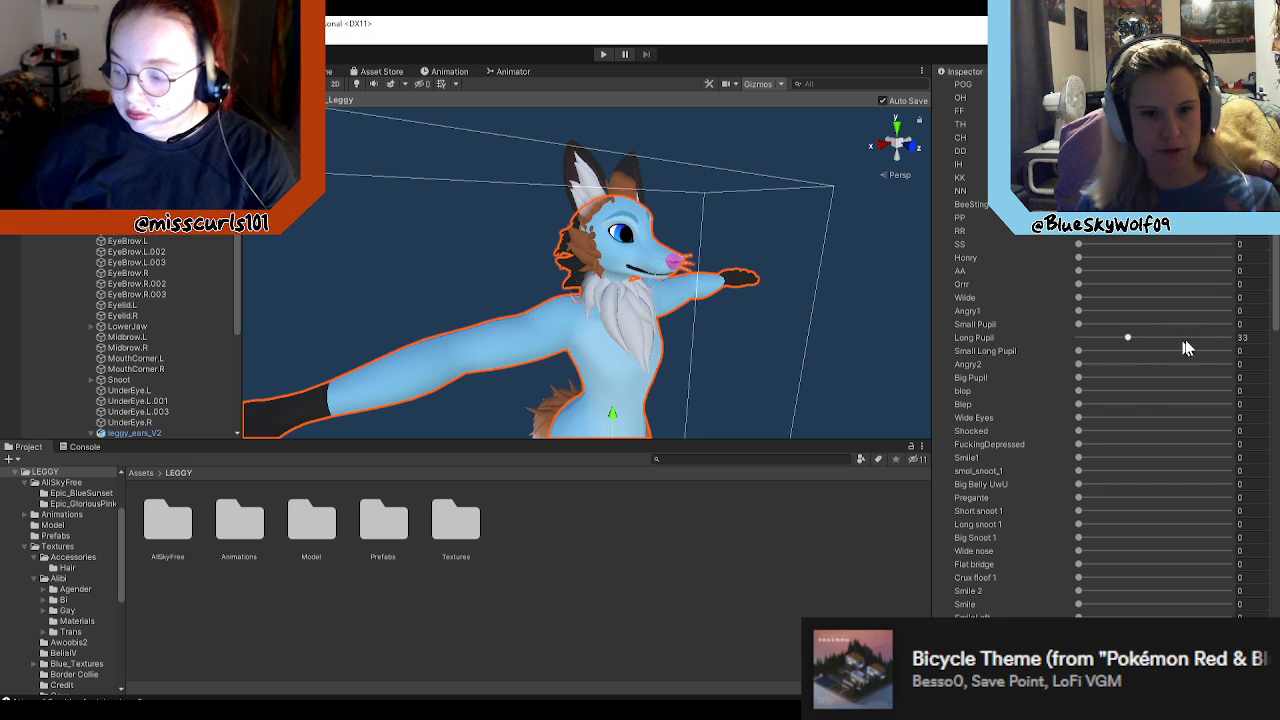
# Step: Try the Long Pupil blend shape at 100, undo it, and leave the Smile blend shape at 0
pyautogui.click(1242, 337)
pyautogui.moveTo(1127, 337); pyautogui.dragTo(1270, 339)
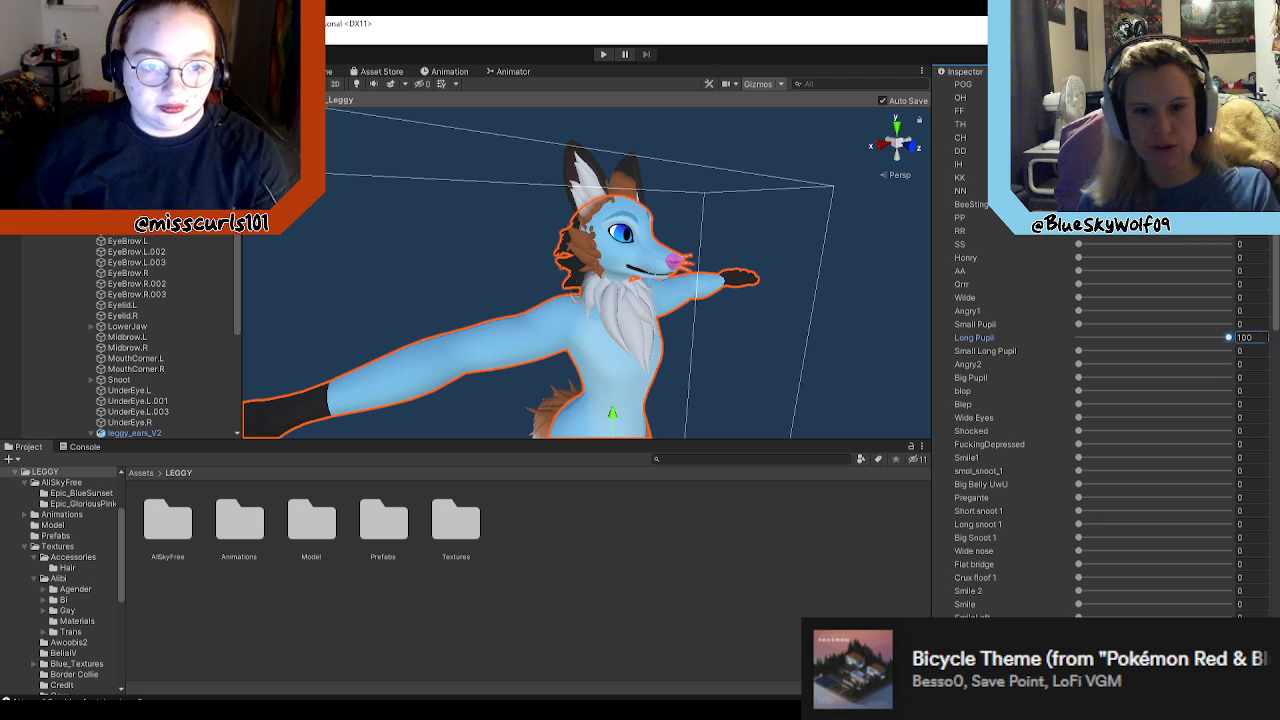
pyautogui.hotkey('ctrl', 'z')
pyautogui.keyDown('alt'); pyautogui.moveTo(863, 352); pyautogui.dragTo(765, 341); pyautogui.keyUp('alt')
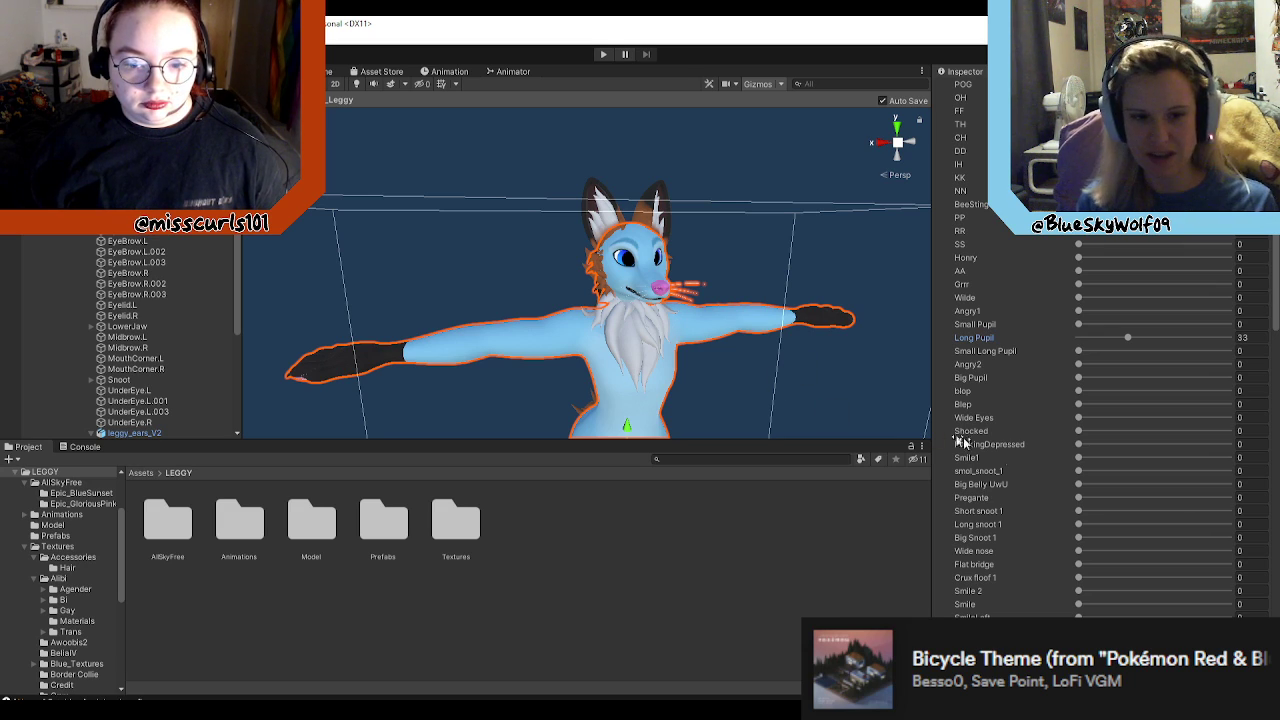
pyautogui.scroll(-3, 1080, 595)
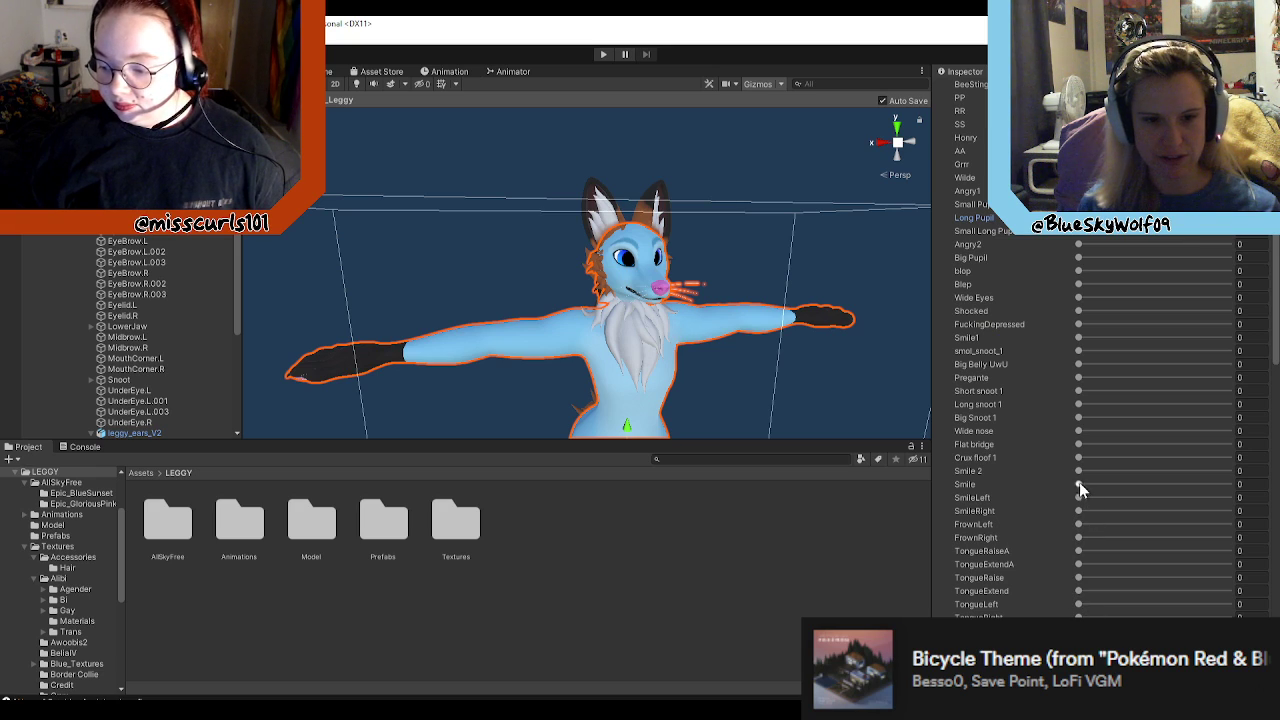
pyautogui.moveTo(1077, 481); pyautogui.dragTo(972, 484)
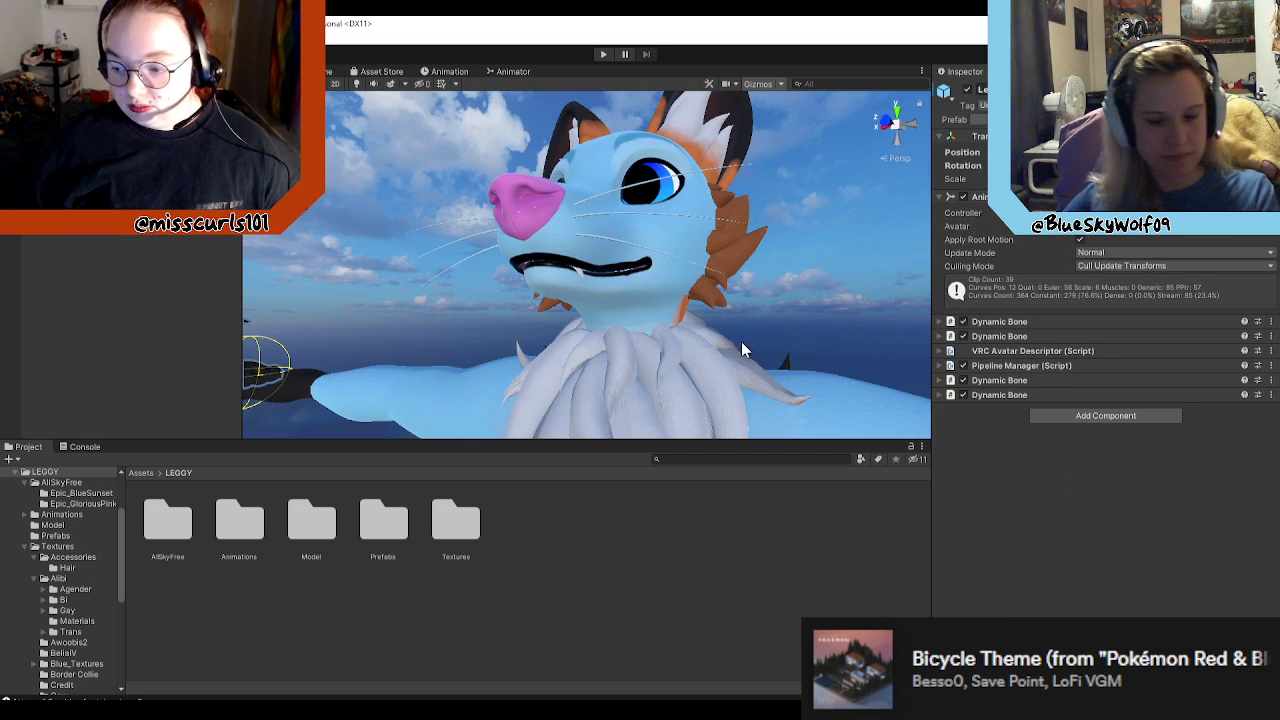
# Step: Leave the prefab and bring the blue avatar into close view in the main scene
pyautogui.moveTo(741, 341); pyautogui.dragTo(897, 459, button='right')
pyautogui.press('s')
pyautogui.press('w')
pyautogui.press('s')
pyautogui.press('w')
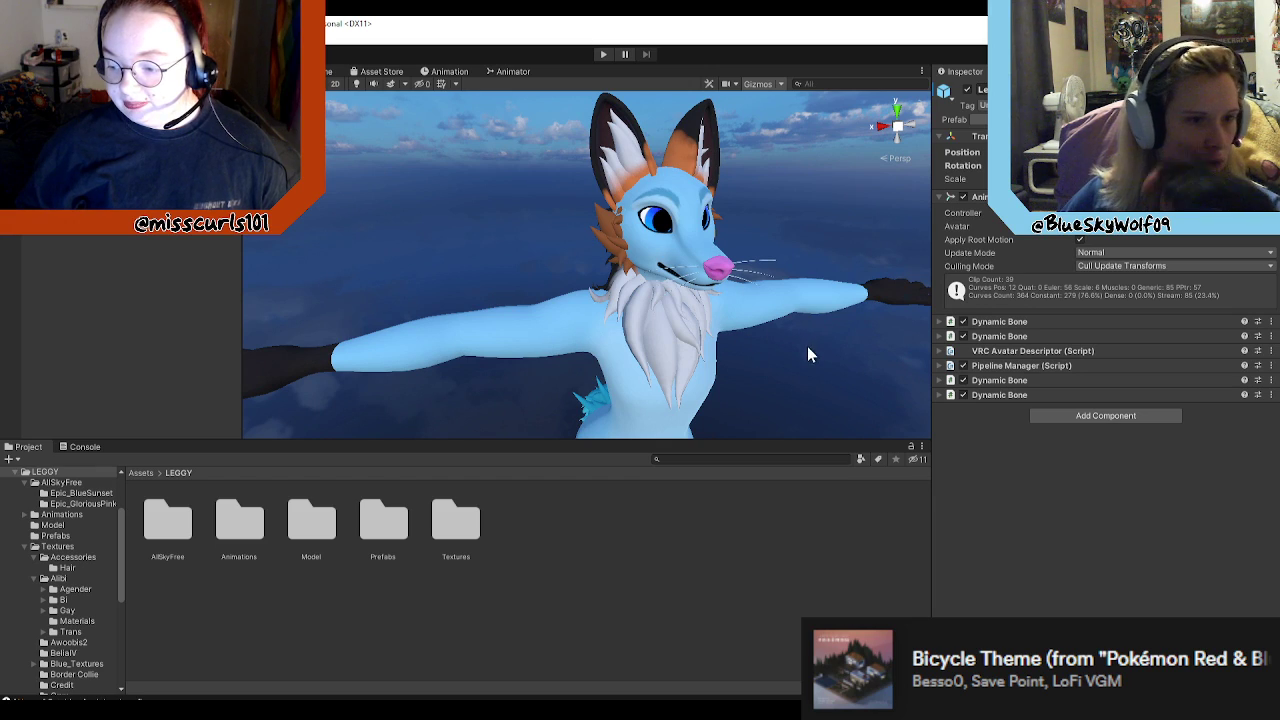
# Step: Examine the brown fox avatar and the blue avatar in the scene, ending in front of the blue one
pyautogui.press('d')
pyautogui.moveTo(813, 353); pyautogui.dragTo(688, 304, button='right')
pyautogui.press('a')
pyautogui.press('s')
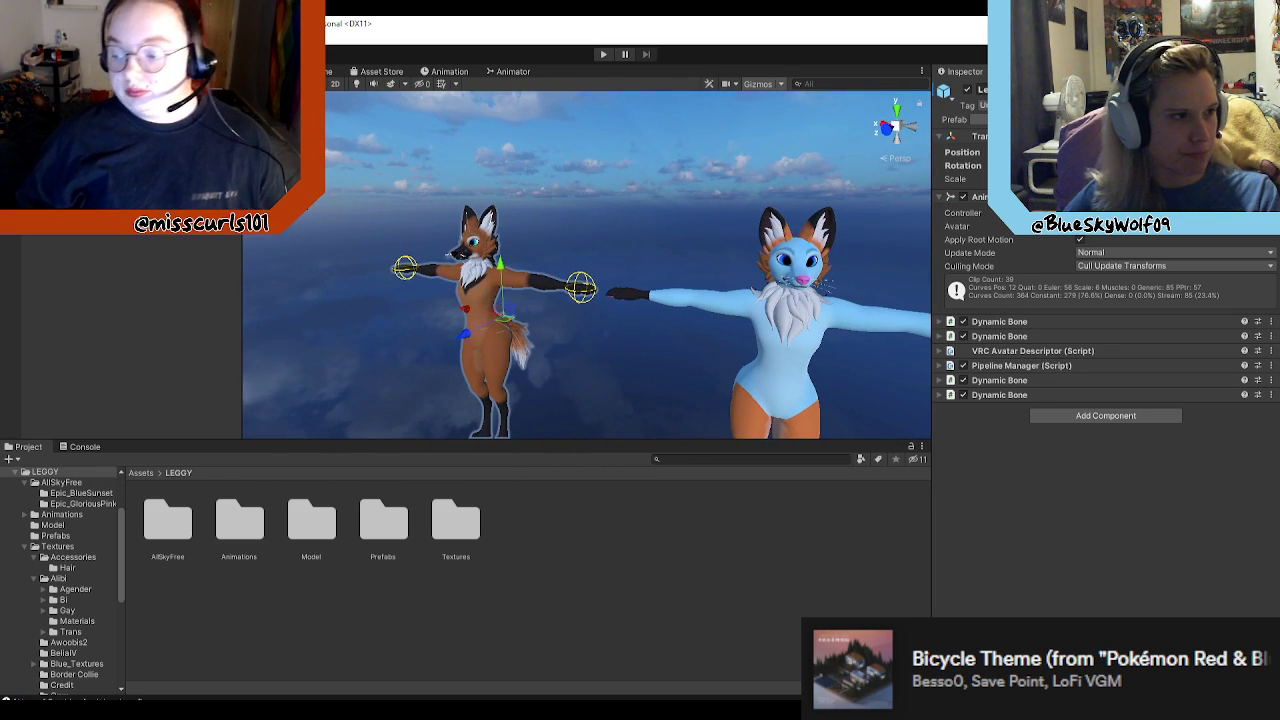
pyautogui.press('w')
pyautogui.moveTo(530, 311); pyautogui.dragTo(622, 305, button='right')
pyautogui.press('a')
pyautogui.press('d')
pyautogui.press('w')
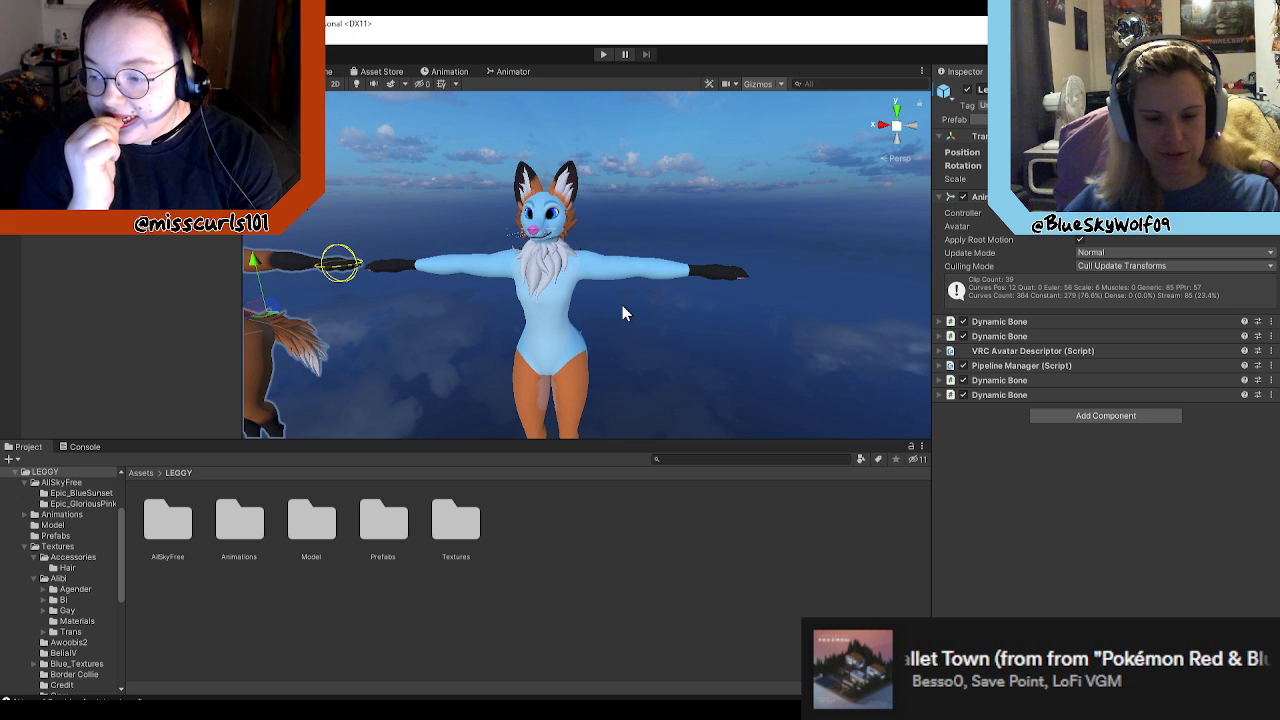
pyautogui.press('w')
pyautogui.moveTo(620, 307); pyautogui.dragTo(624, 310, button='right')
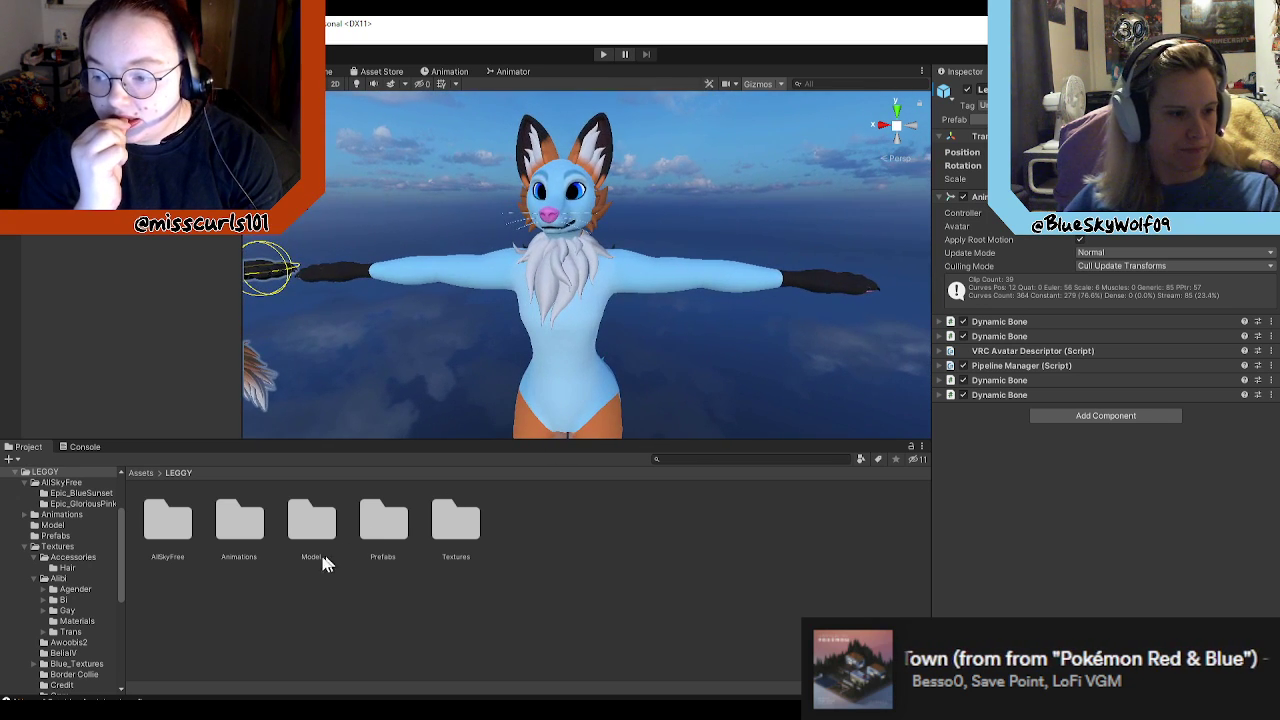
# Step: Look through the blue avatar's texture files in the Blue_Textures folder and return to the Textures folder
pyautogui.doubleClick(453, 513)
pyautogui.doubleClick(484, 518)
pyautogui.scroll(-2, 530, 592)
pyautogui.scroll(2, 580, 624)
pyautogui.scroll(-1, 613, 615)
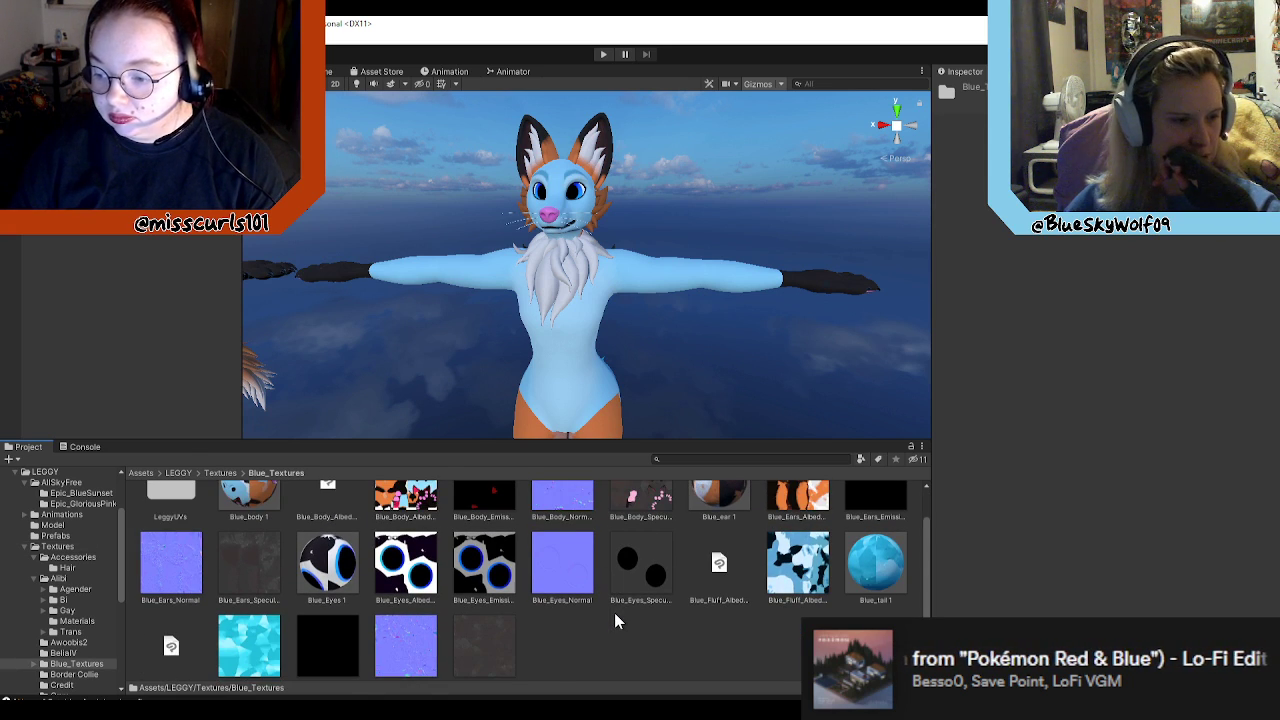
pyautogui.scroll(1, 677, 625)
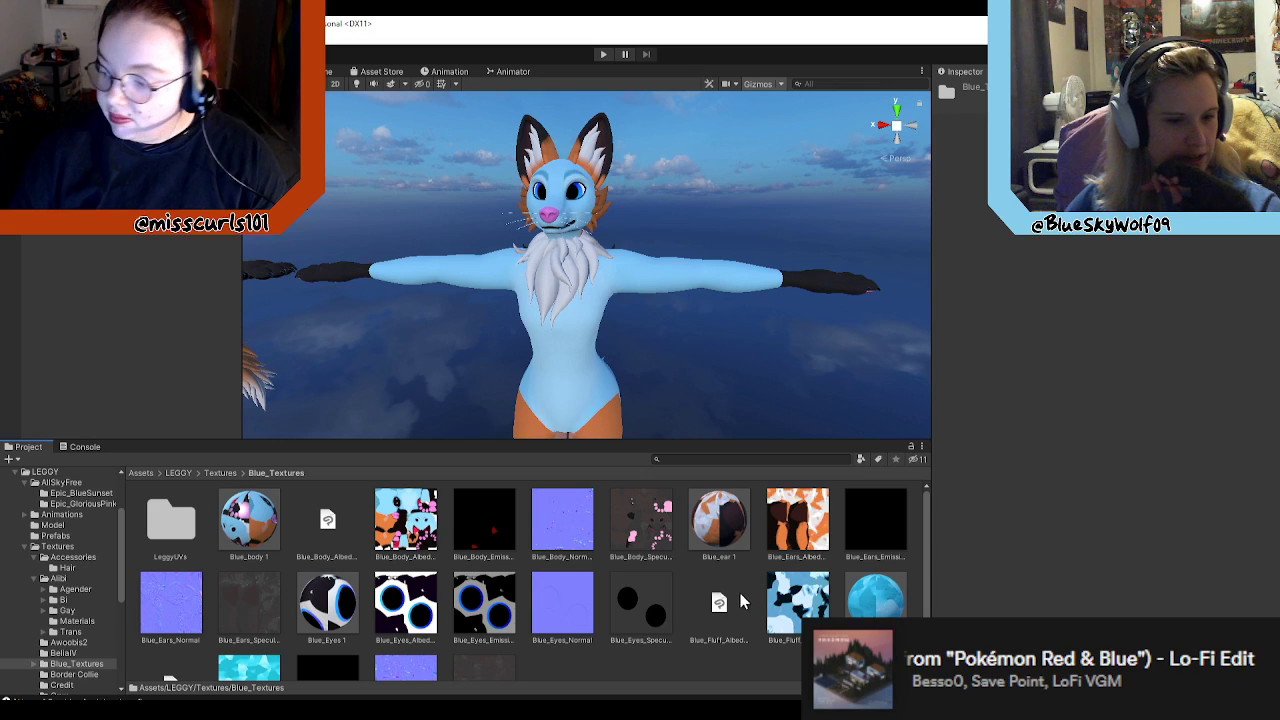
pyautogui.scroll(-1, 735, 595)
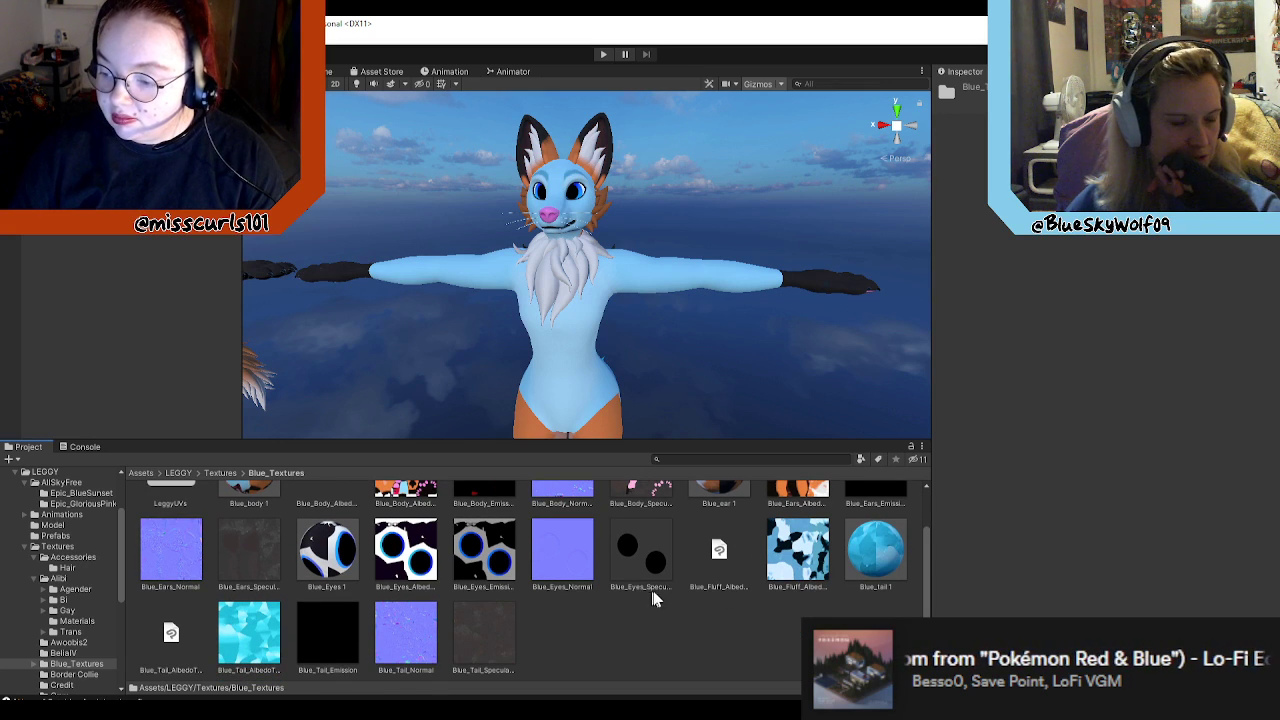
pyautogui.scroll(1, 670, 605)
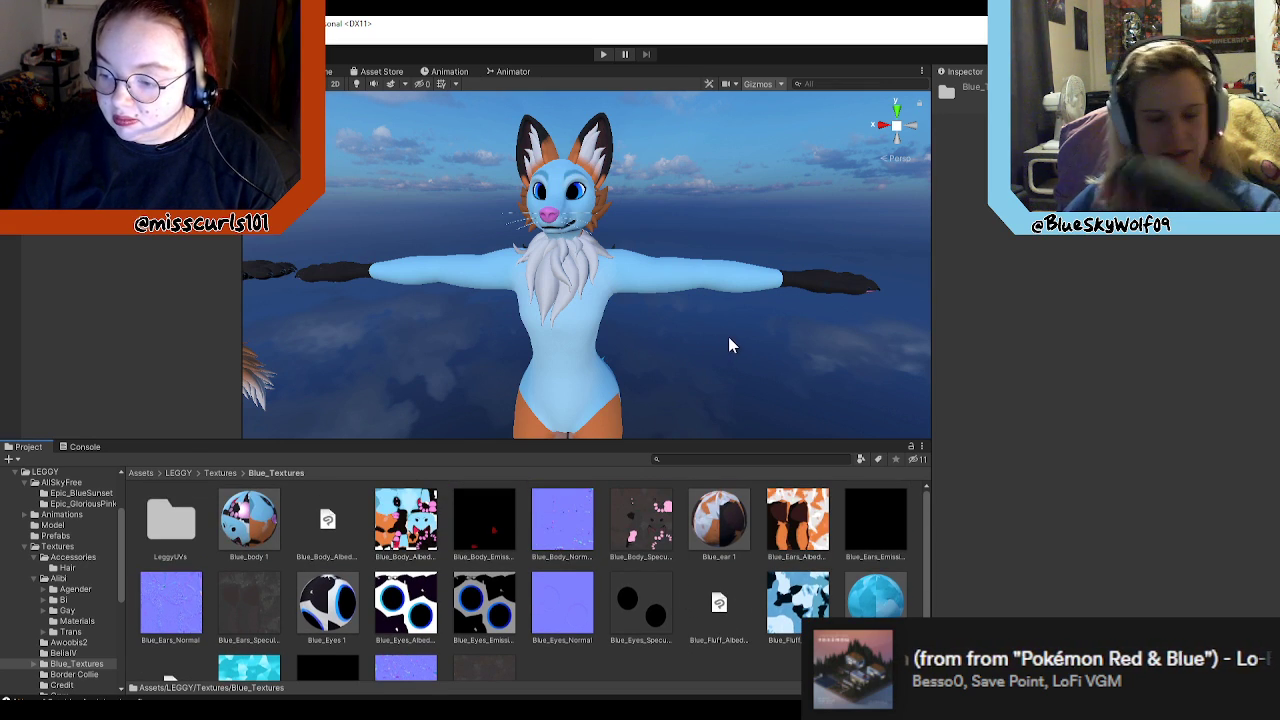
pyautogui.moveTo(775, 358); pyautogui.dragTo(560, 380, button='right')
pyautogui.click(220, 472)
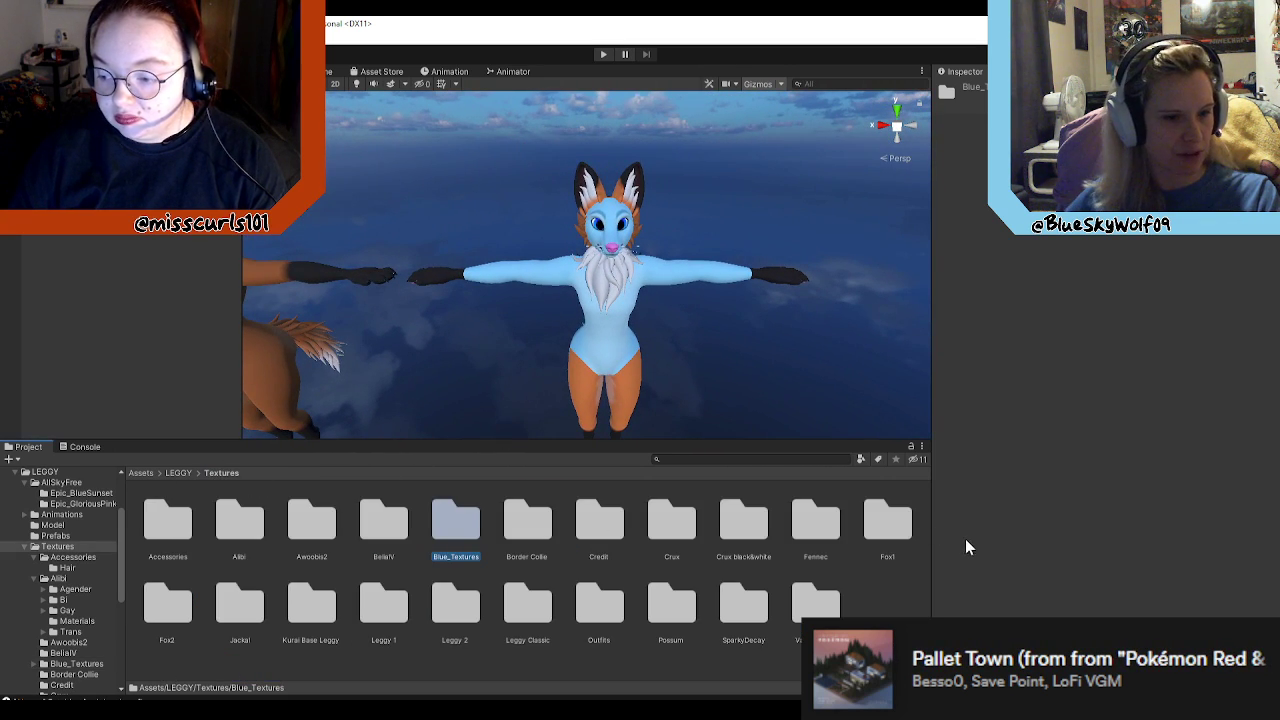
# Step: Go up to the LEGGY folder and look over the avatars in its Prefabs folder
pyautogui.click(890, 525)
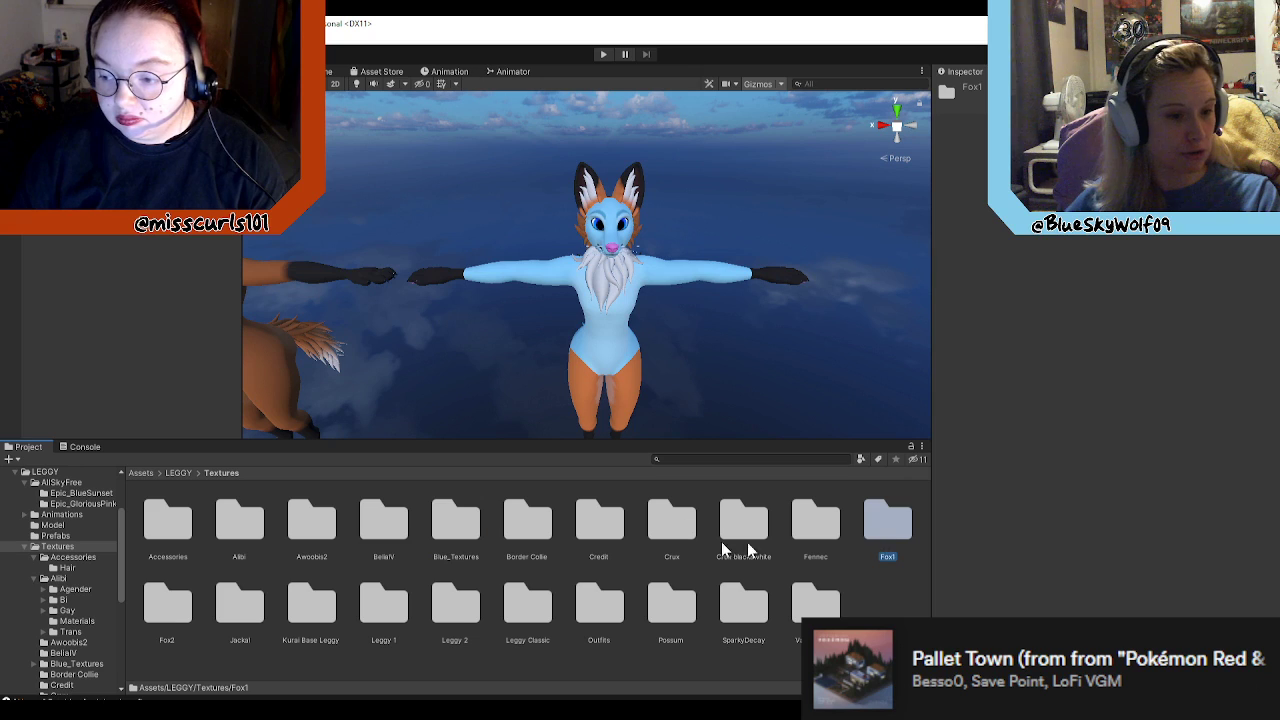
pyautogui.click(185, 474)
pyautogui.doubleClick(383, 518)
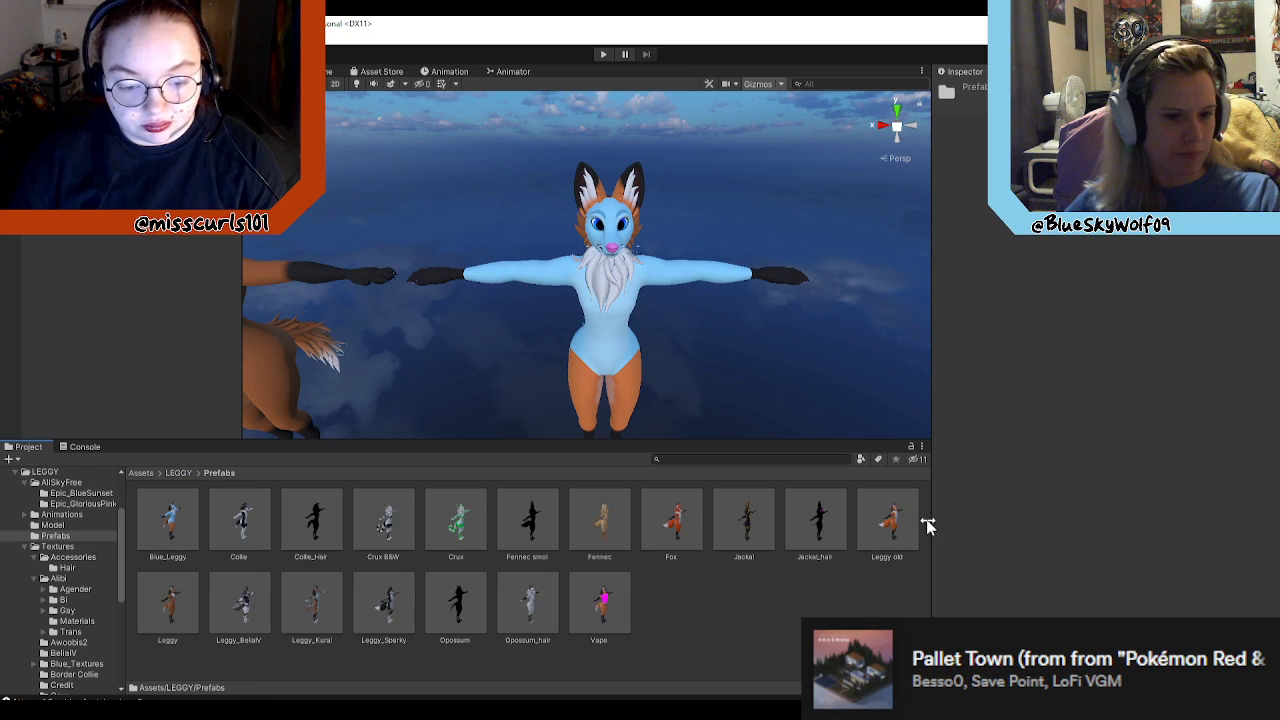
# Step: Bring the blue avatar's head and chest into close view in the scene
pyautogui.moveTo(242, 326); pyautogui.dragTo(122, 286)
pyautogui.moveTo(722, 352)
pyautogui.mouseDown(button='right')
pyautogui.moveTo(902, 330)
pyautogui.moveTo(728, 325)
pyautogui.moveTo(908, 322)
pyautogui.moveTo(926, 307)
pyautogui.moveTo(634, 298)
pyautogui.moveTo(738, 346)
pyautogui.mouseUp(button='right')
pyautogui.press('w')
pyautogui.press('d')
pyautogui.press('s')
pyautogui.hotkey('ctrl', 'z')
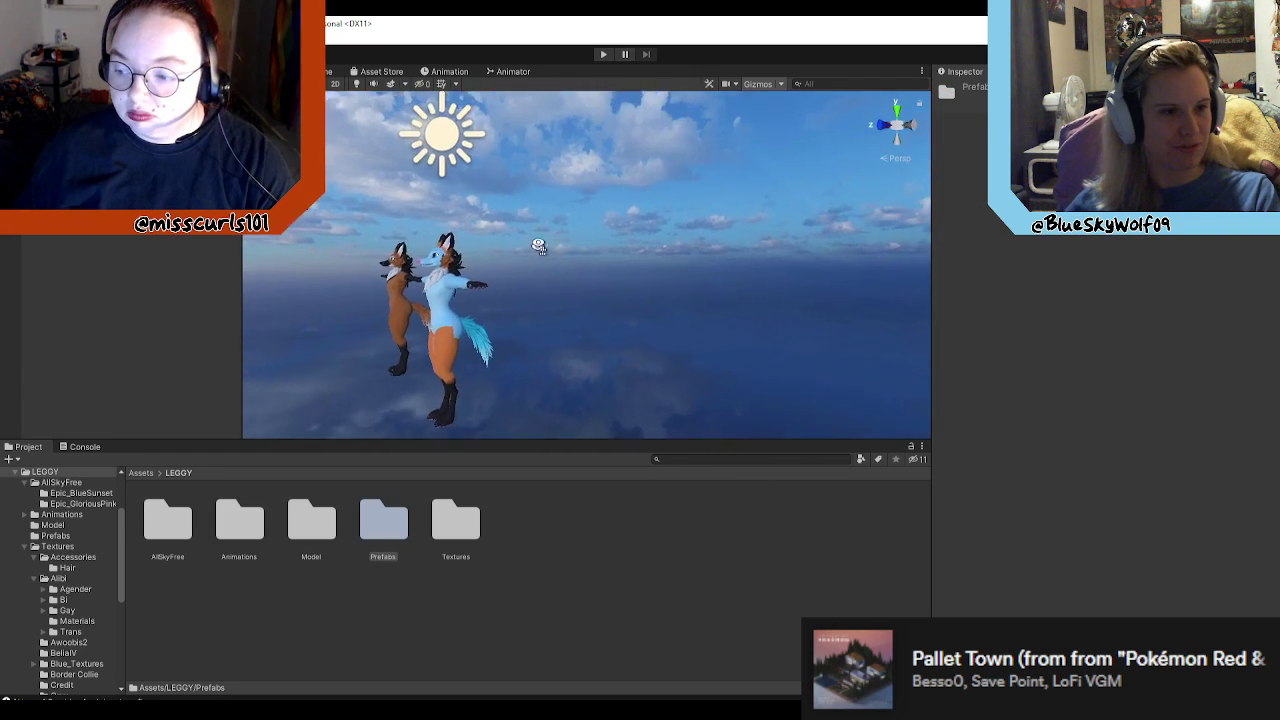
pyautogui.moveTo(560, 240); pyautogui.dragTo(770, 264, button='right')
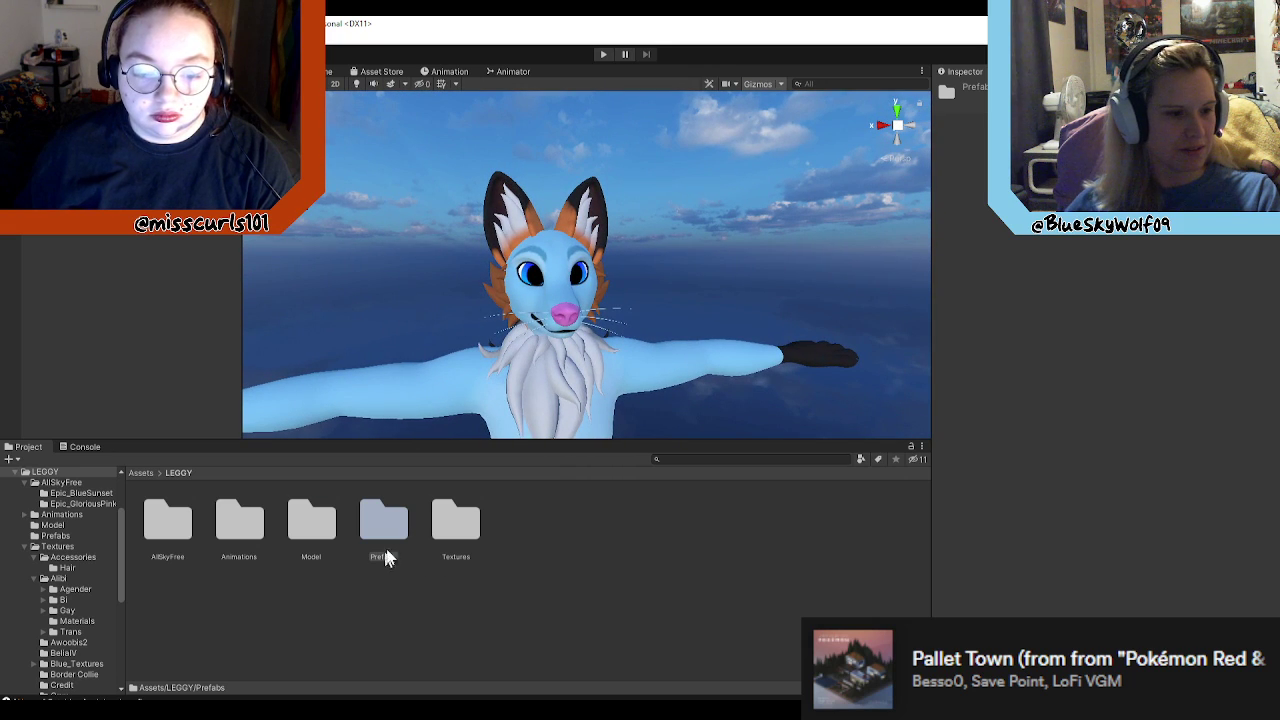
# Step: Look into the Prefabs folder again, then open the Blue_Textures folder inside Textures
pyautogui.click(473, 497)
pyautogui.doubleClick(402, 522)
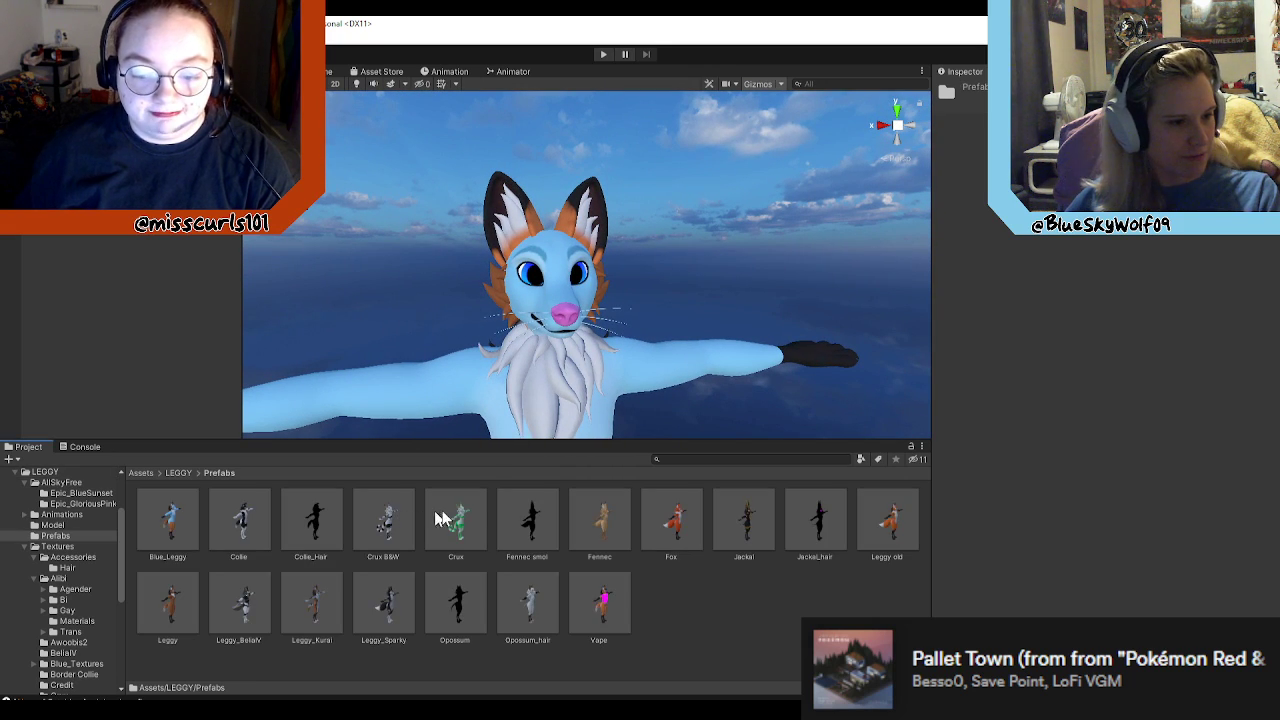
pyautogui.click(178, 473)
pyautogui.doubleClick(478, 525)
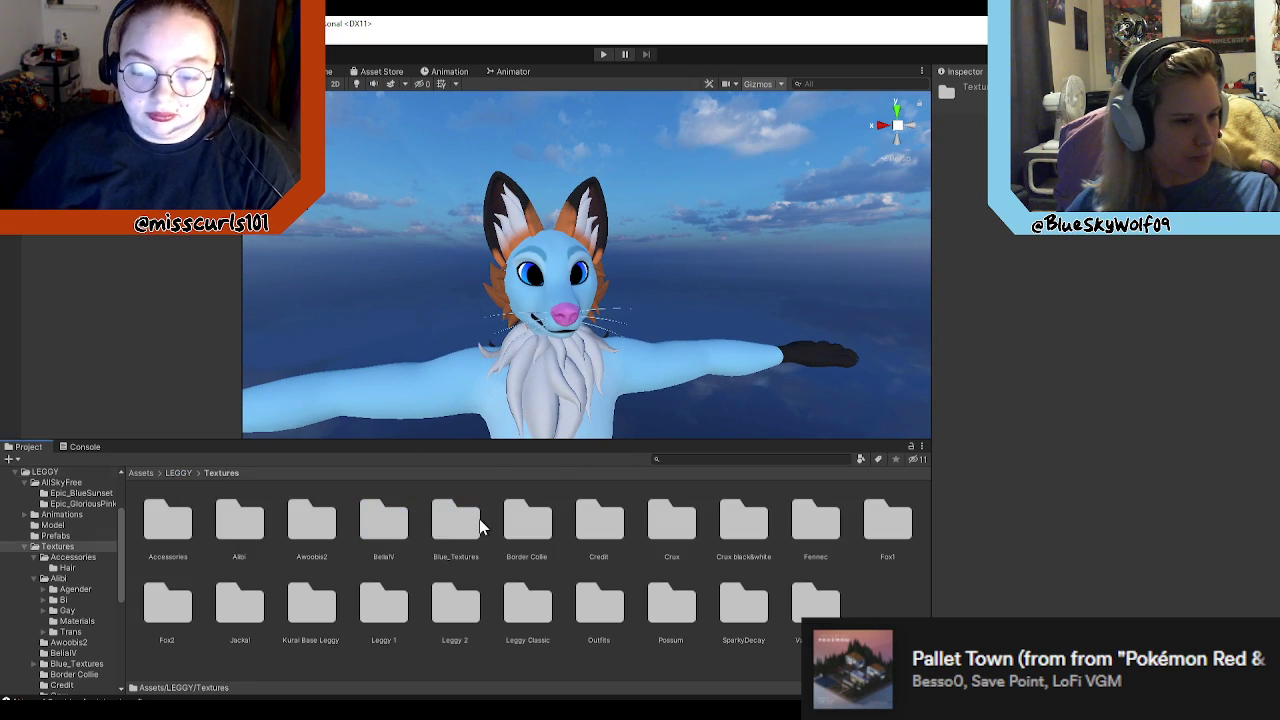
pyautogui.doubleClick(445, 511)
# Step: Inspect the Blue_Eyes 1 material and the eye albedo, emission, normal and specular smoothness textures
pyautogui.click(310, 622)
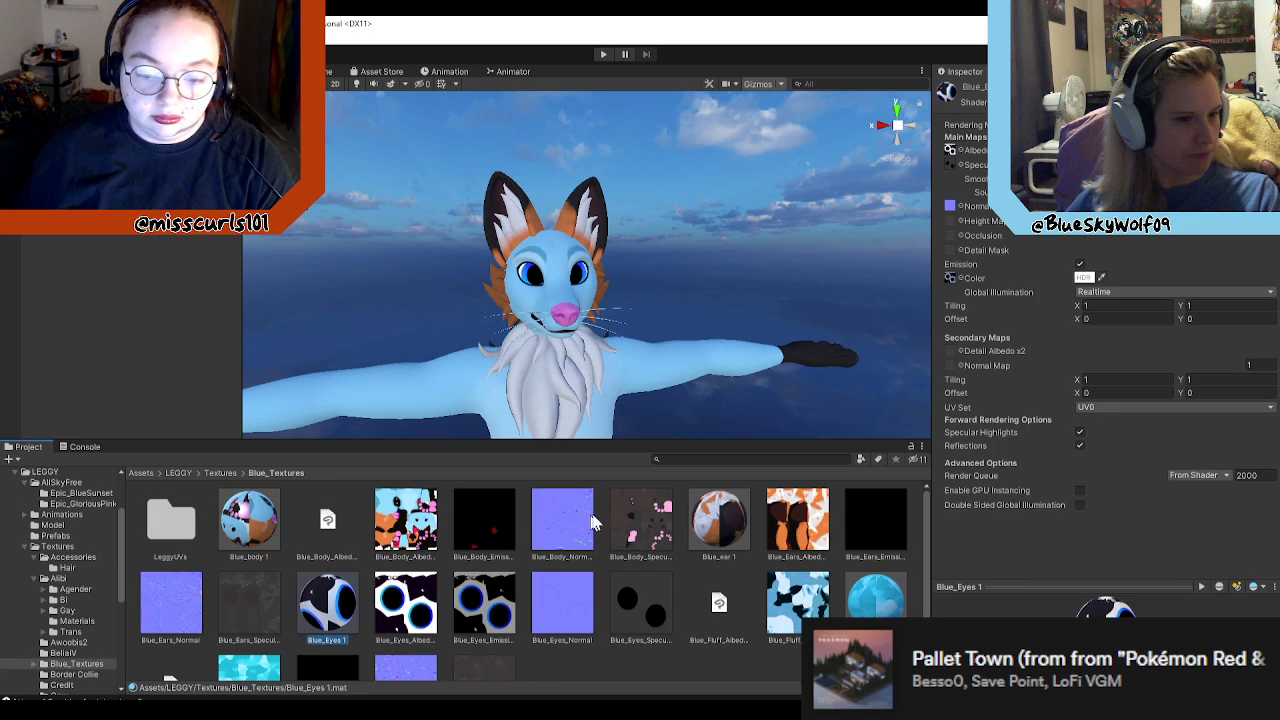
pyautogui.click(432, 600)
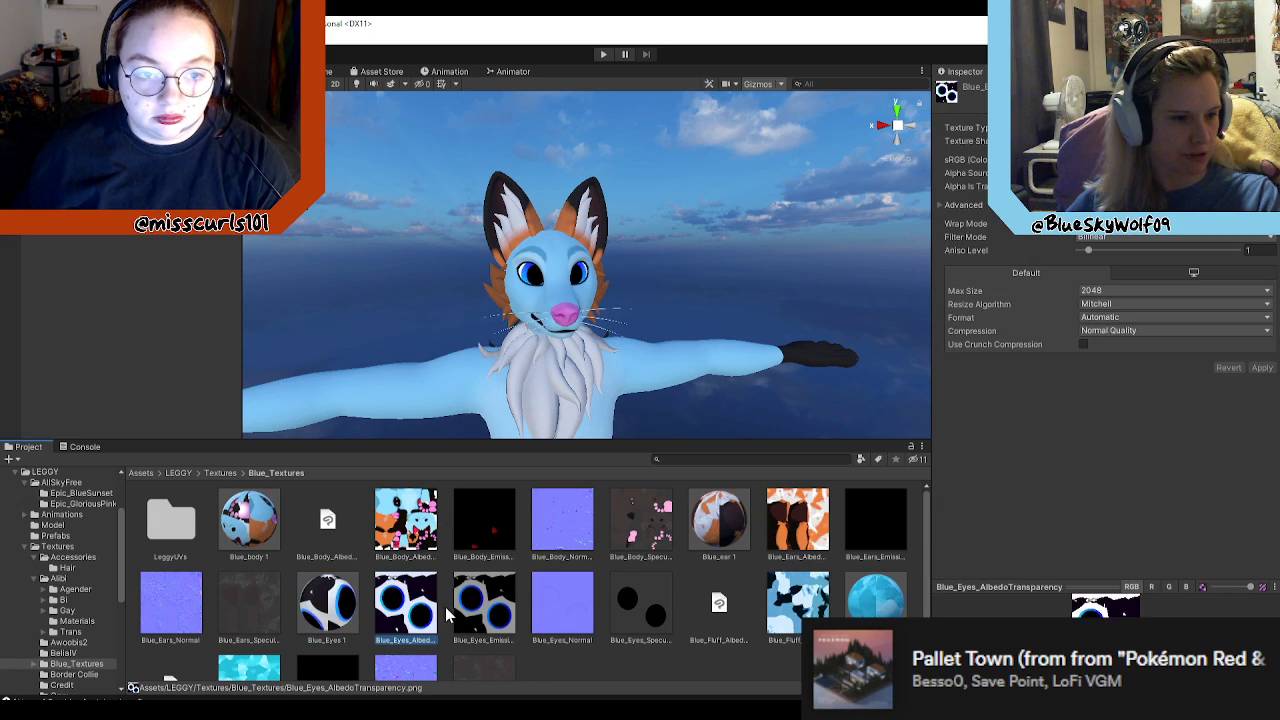
pyautogui.scroll(-1, 515, 615)
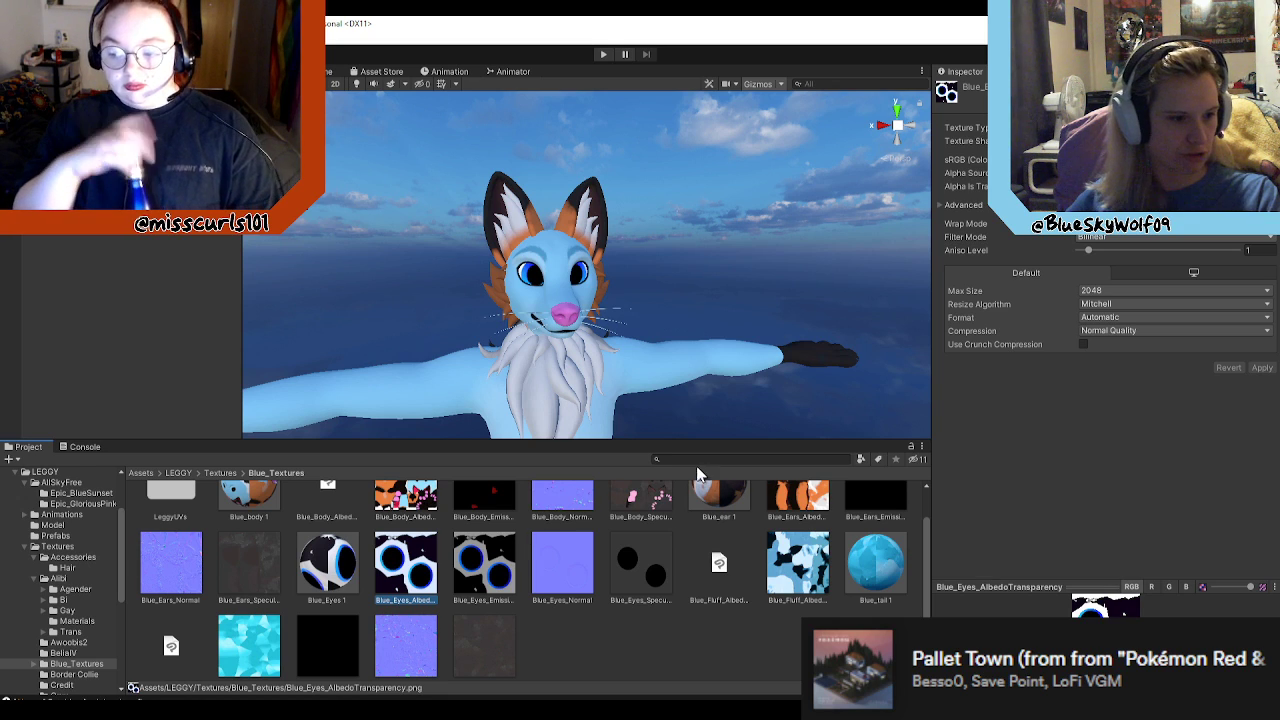
pyautogui.click(500, 565)
pyautogui.click(575, 570)
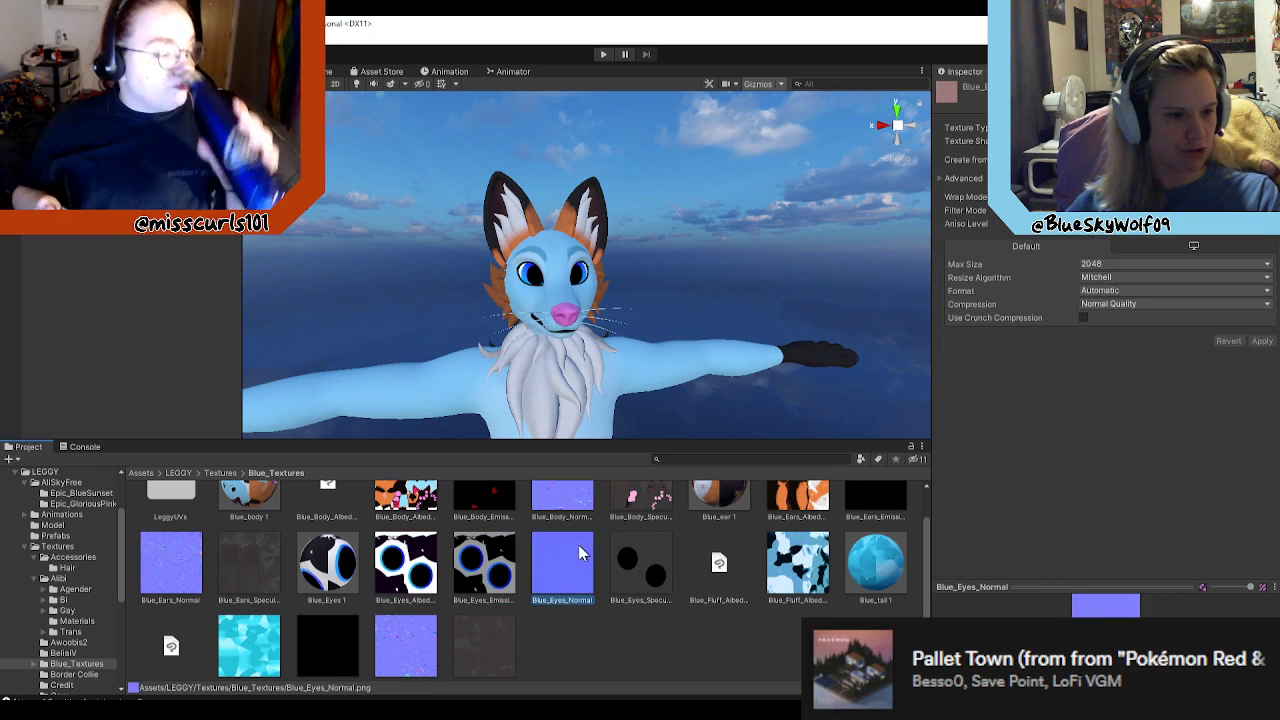
pyautogui.click(641, 543)
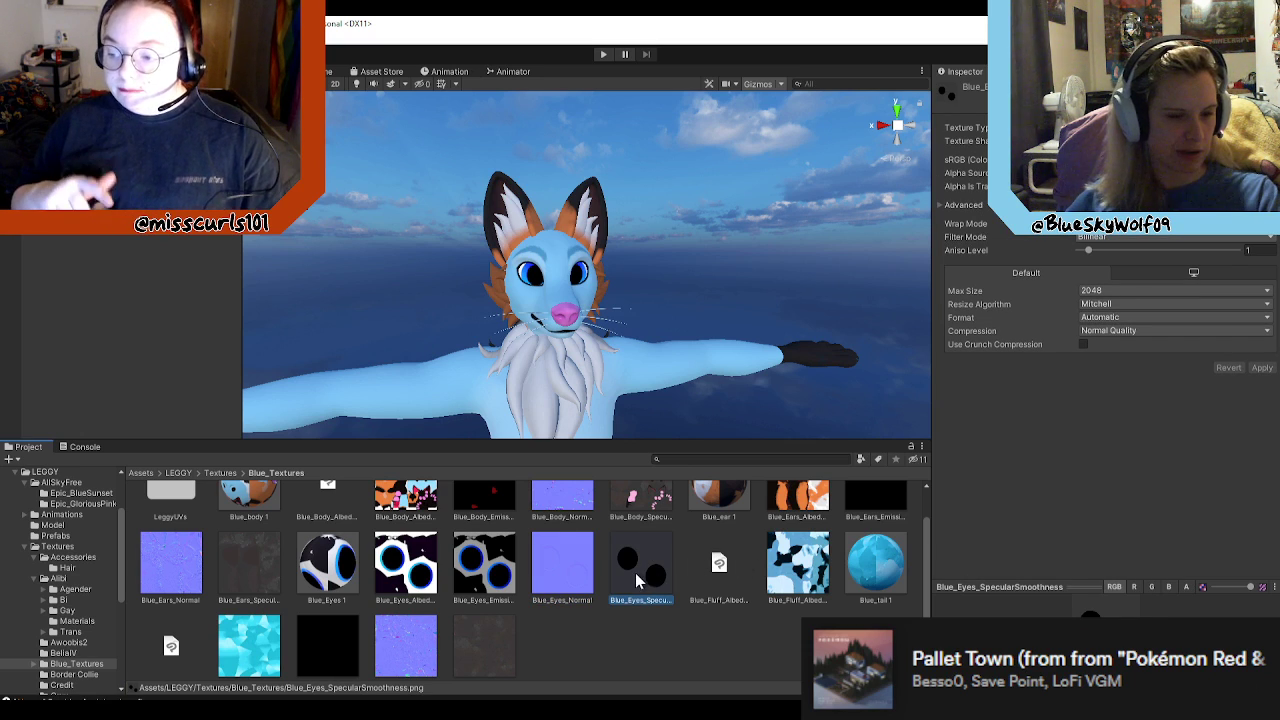
# Step: Inspect the body normal and specular smoothness textures, viewing Blue_Body_SpecularSmoothness enlarged in Photos before closing it
pyautogui.scroll(1, 505, 565)
pyautogui.click(567, 527)
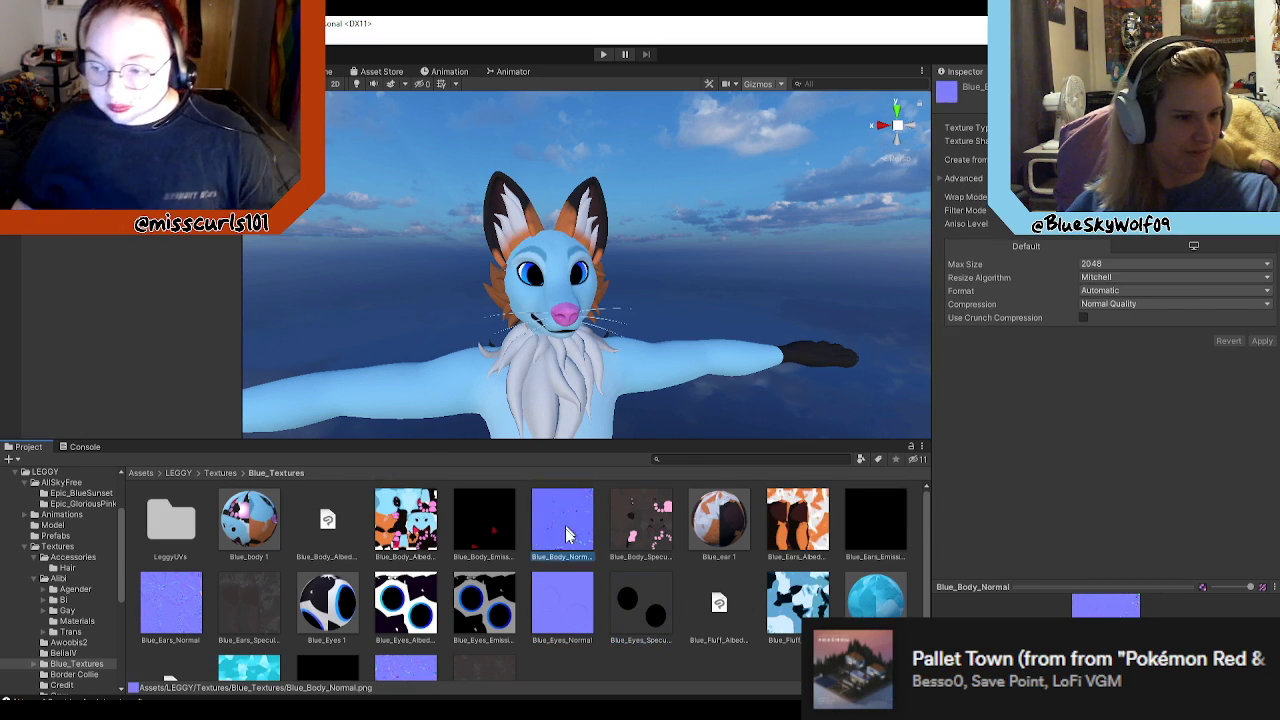
pyautogui.click(659, 513)
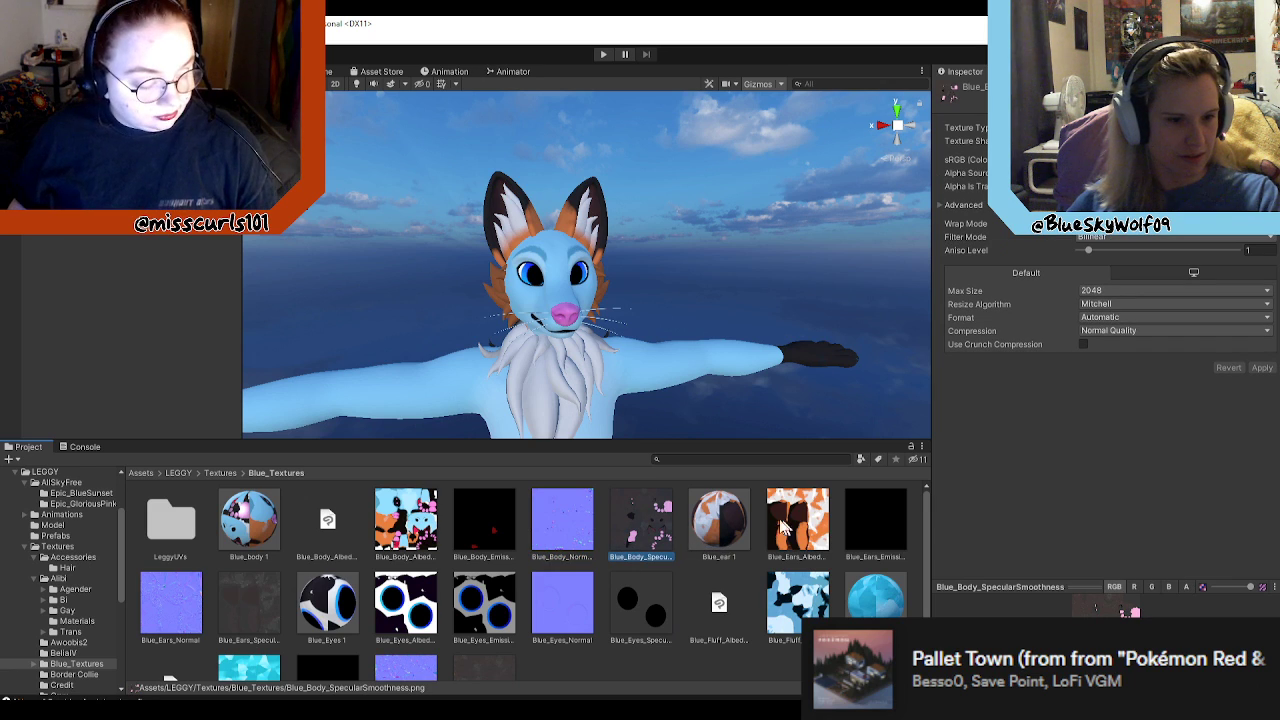
pyautogui.click(724, 524)
pyautogui.click(645, 532)
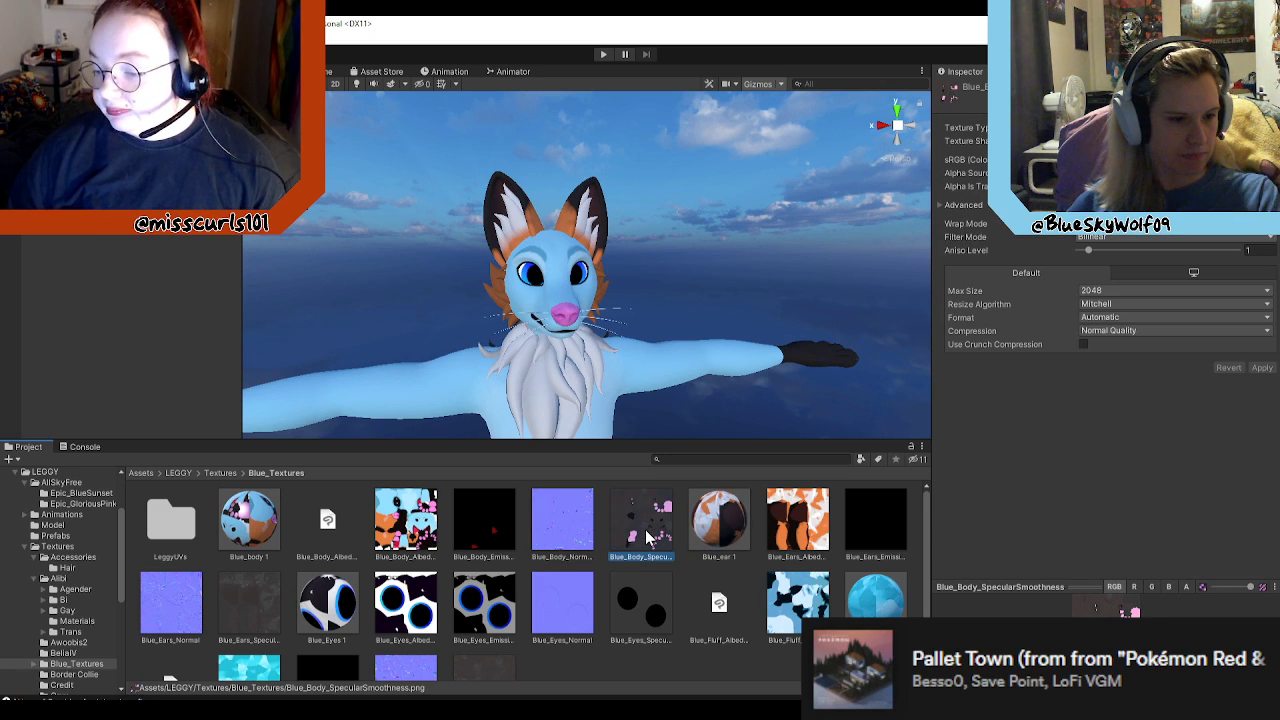
pyautogui.doubleClick(645, 530)
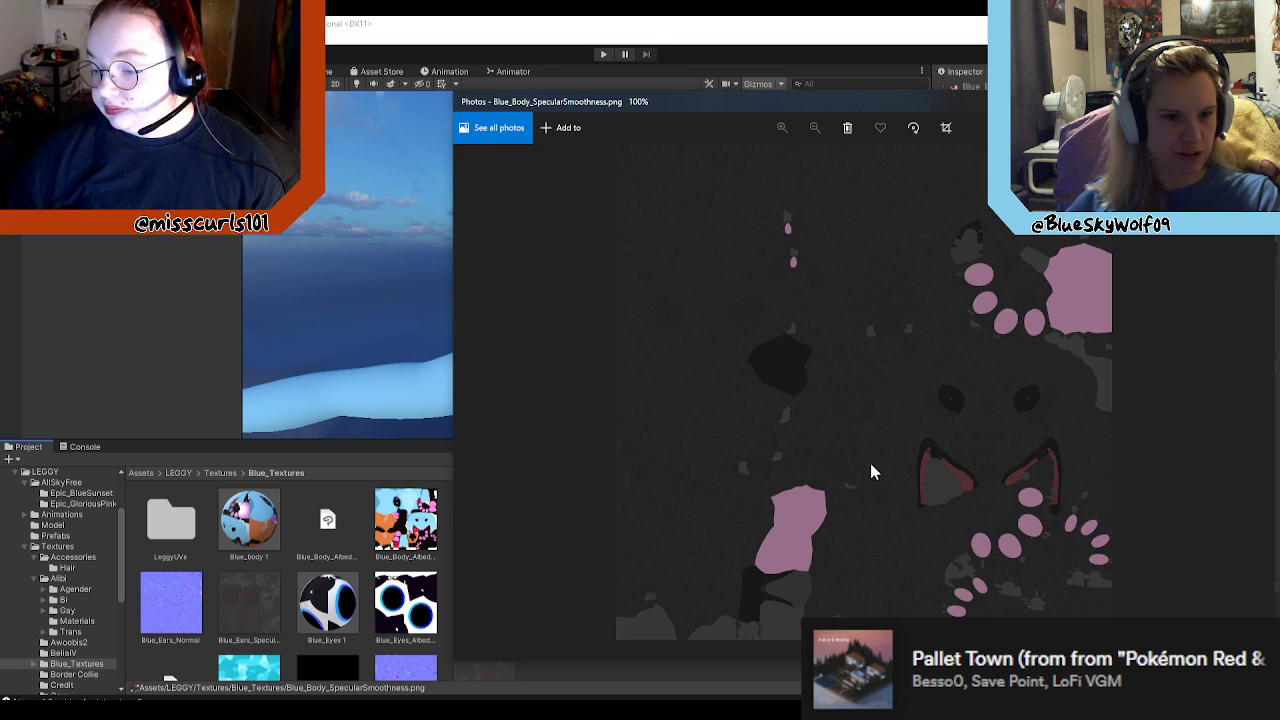
pyautogui.scroll(3, 1005, 420)
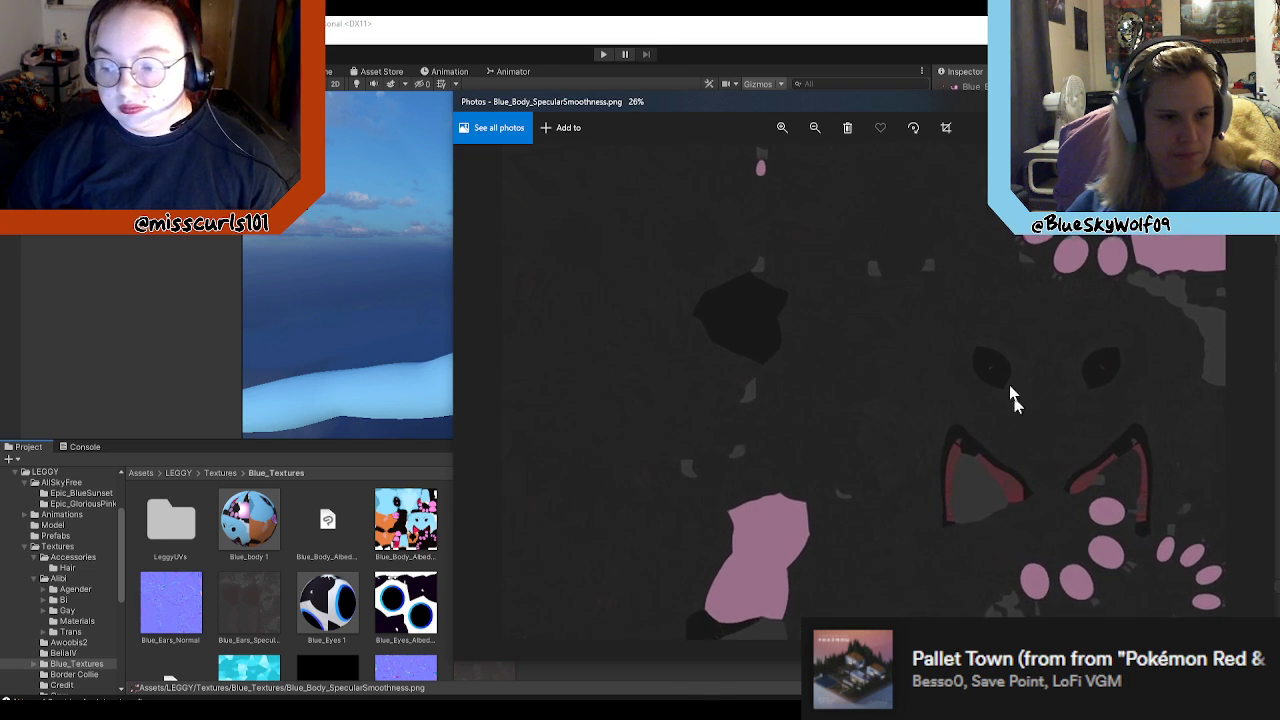
pyautogui.hotkey('alt', 'F4')
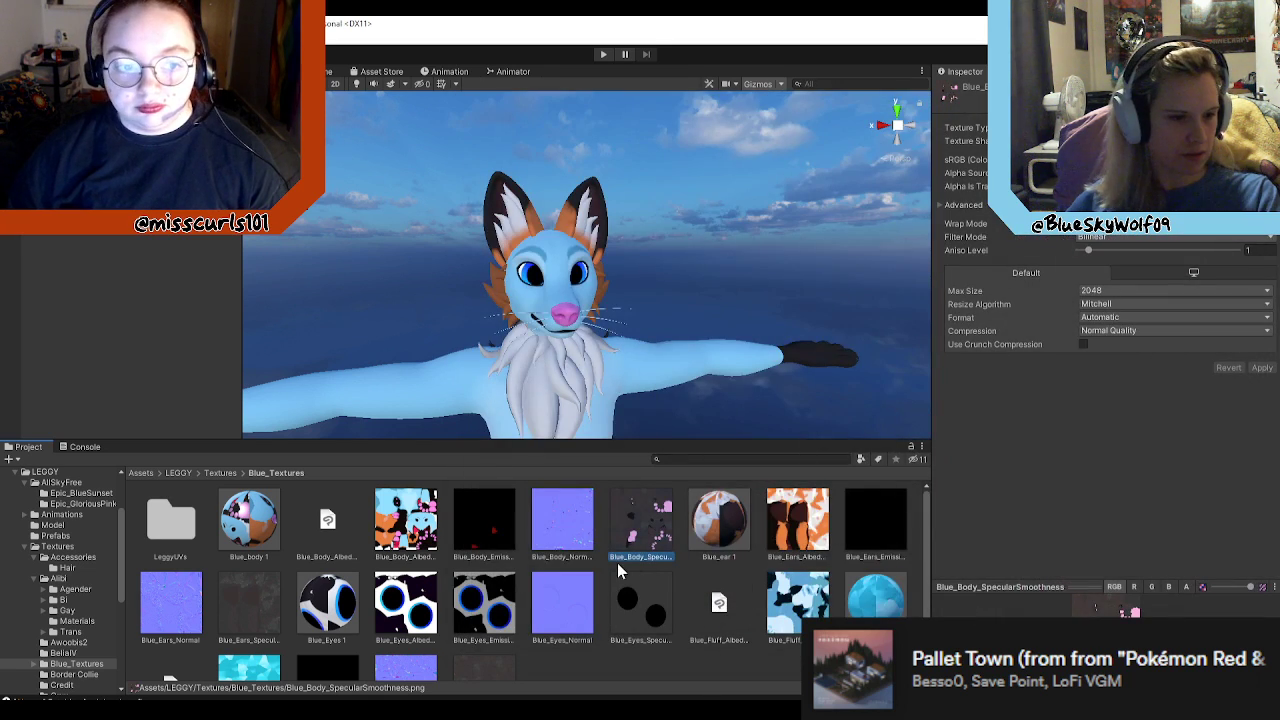
# Step: Open Blue_Body_Normal in Photos, examine its paw pad and fur detail up close, and close the image
pyautogui.click(576, 535)
pyautogui.doubleClick(576, 535)
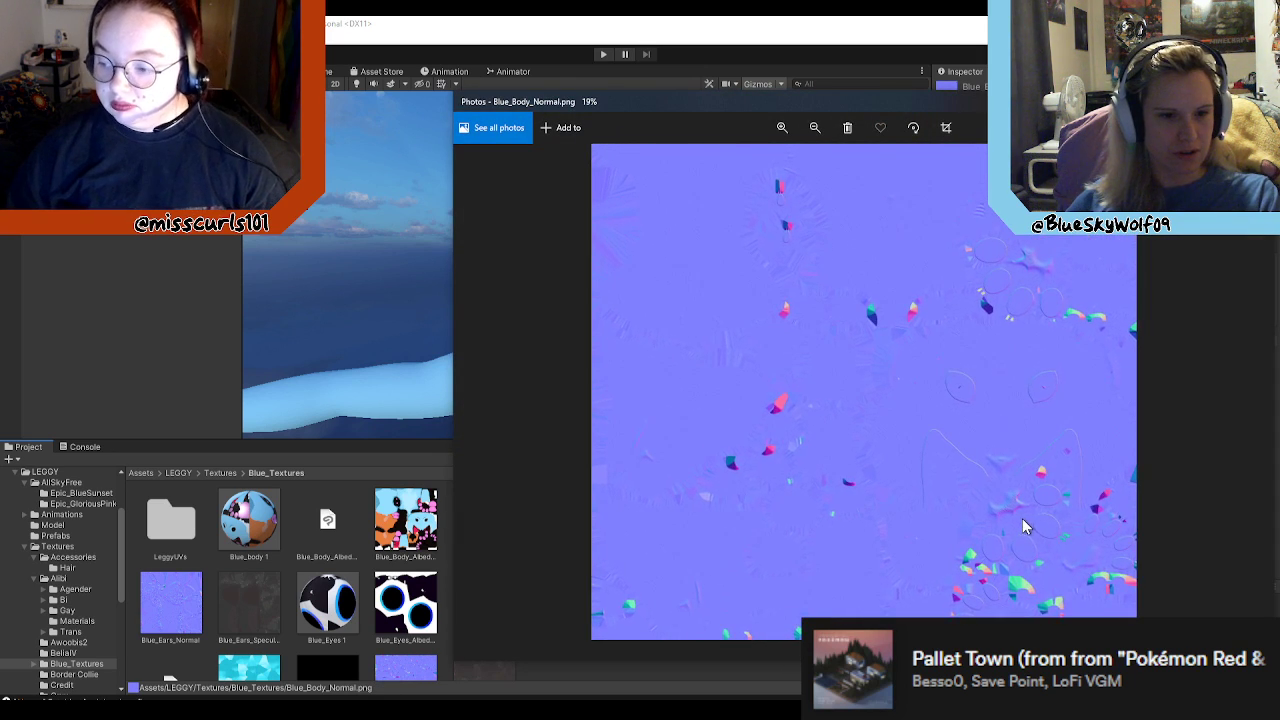
pyautogui.scroll(5, 1050, 526)
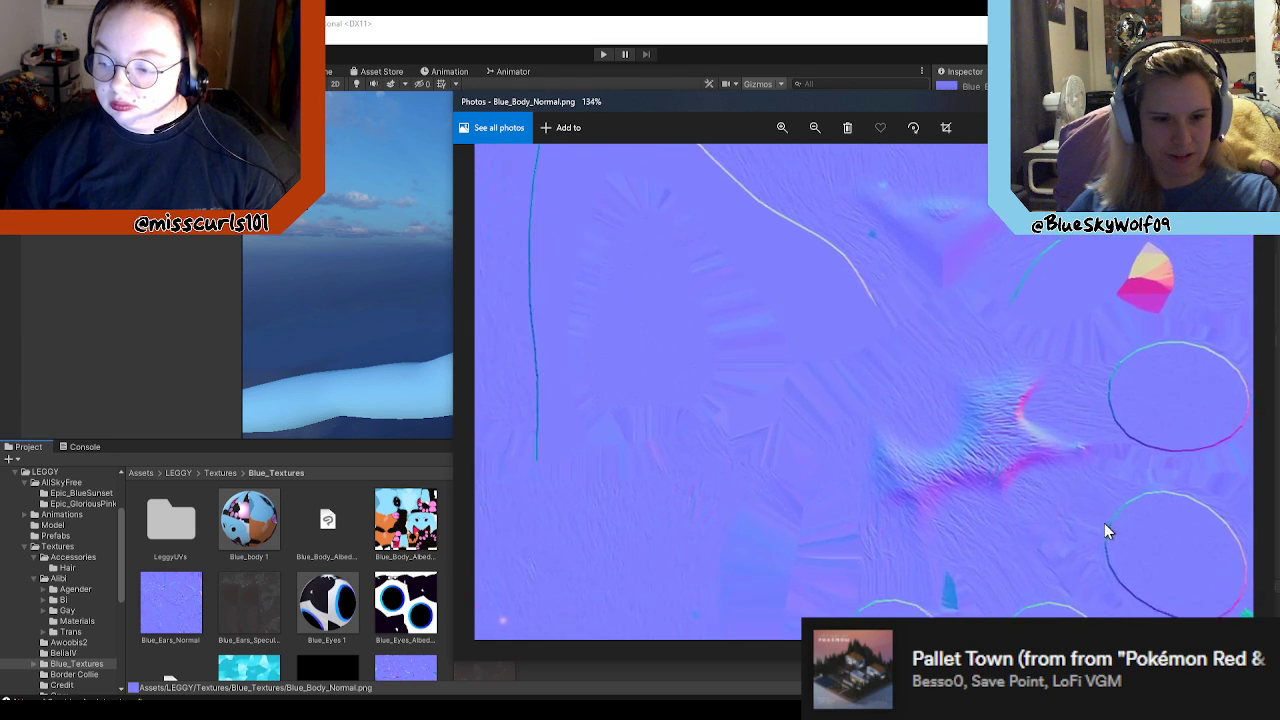
pyautogui.moveTo(1107, 530); pyautogui.dragTo(855, 322)
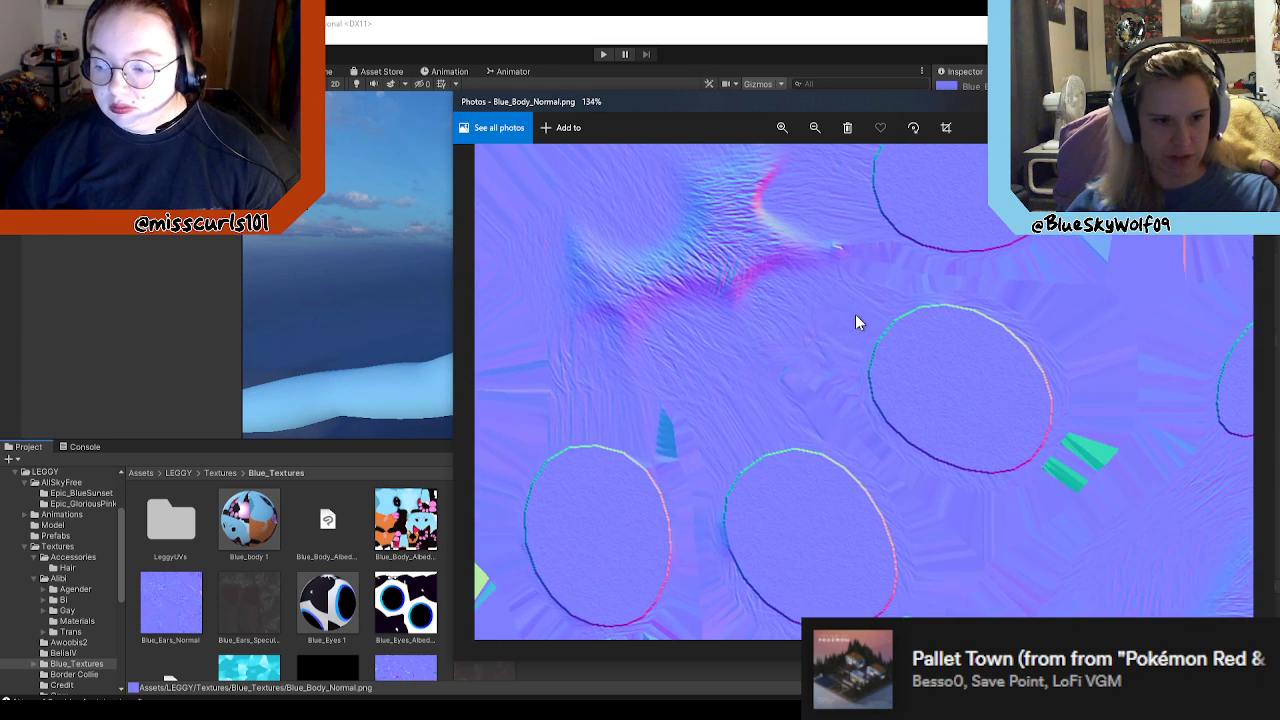
pyautogui.scroll(-3, 855, 322)
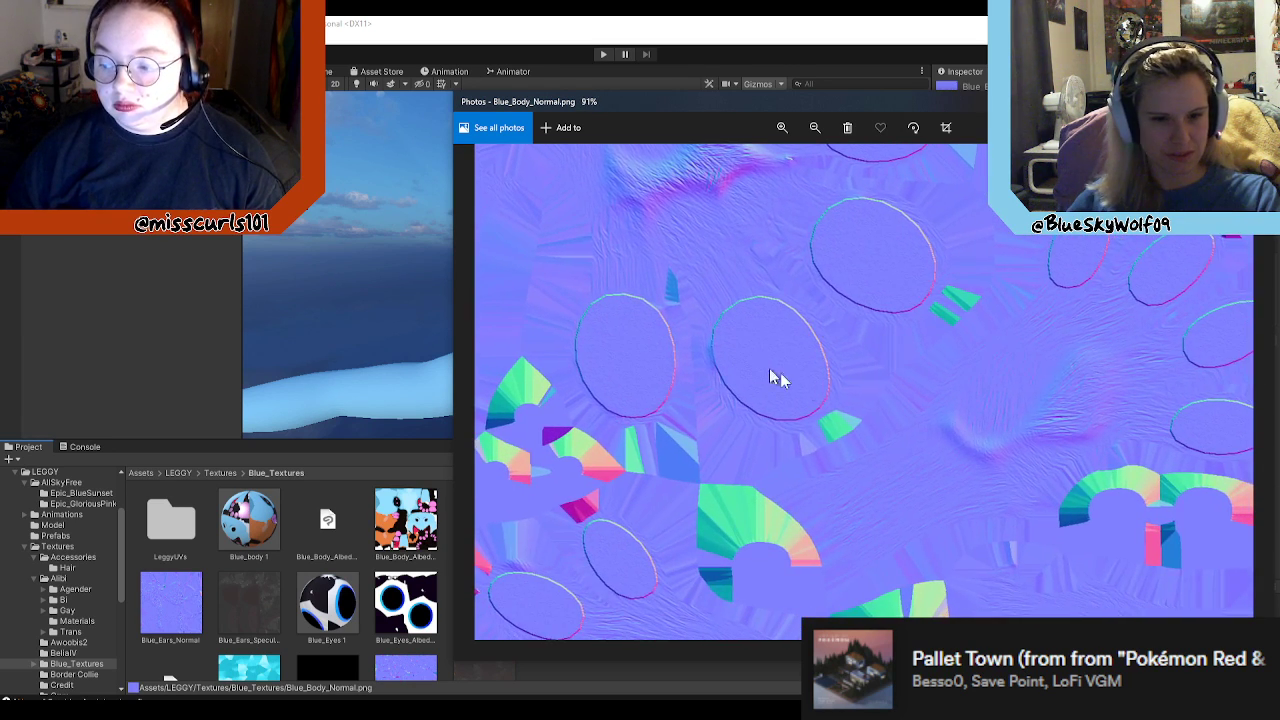
pyautogui.scroll(-3, 706, 317)
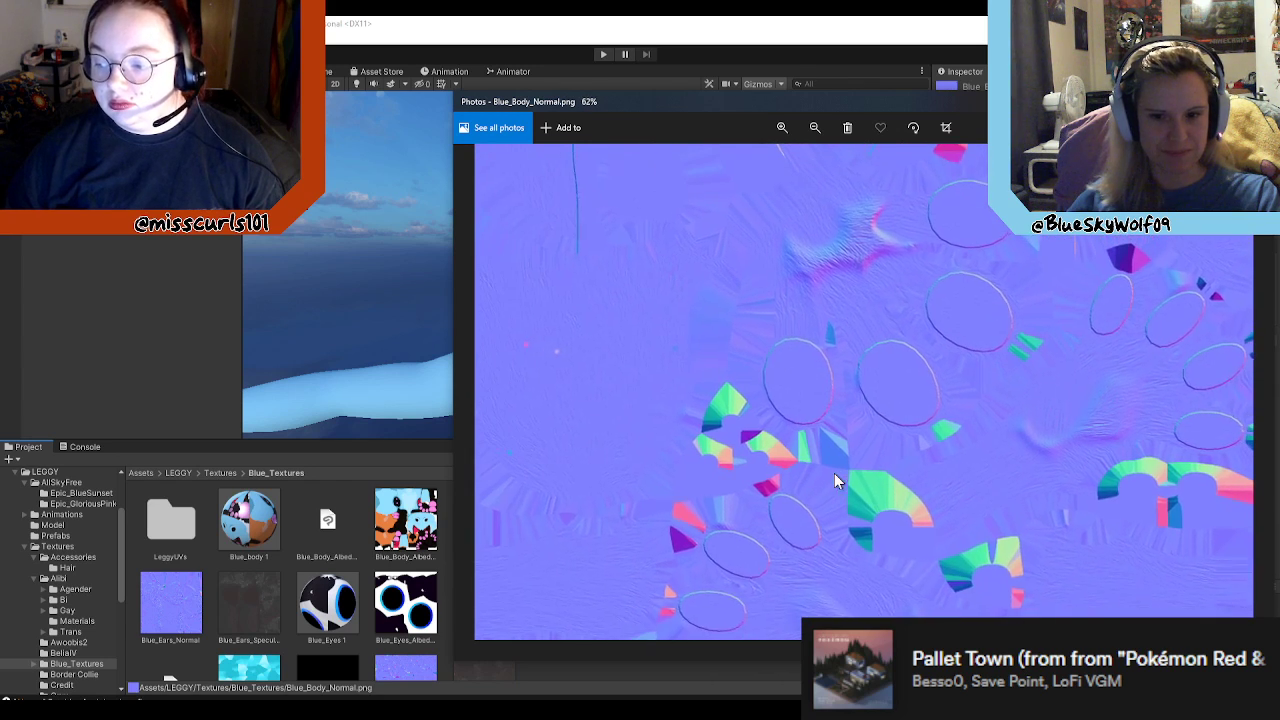
pyautogui.click(1259, 101)
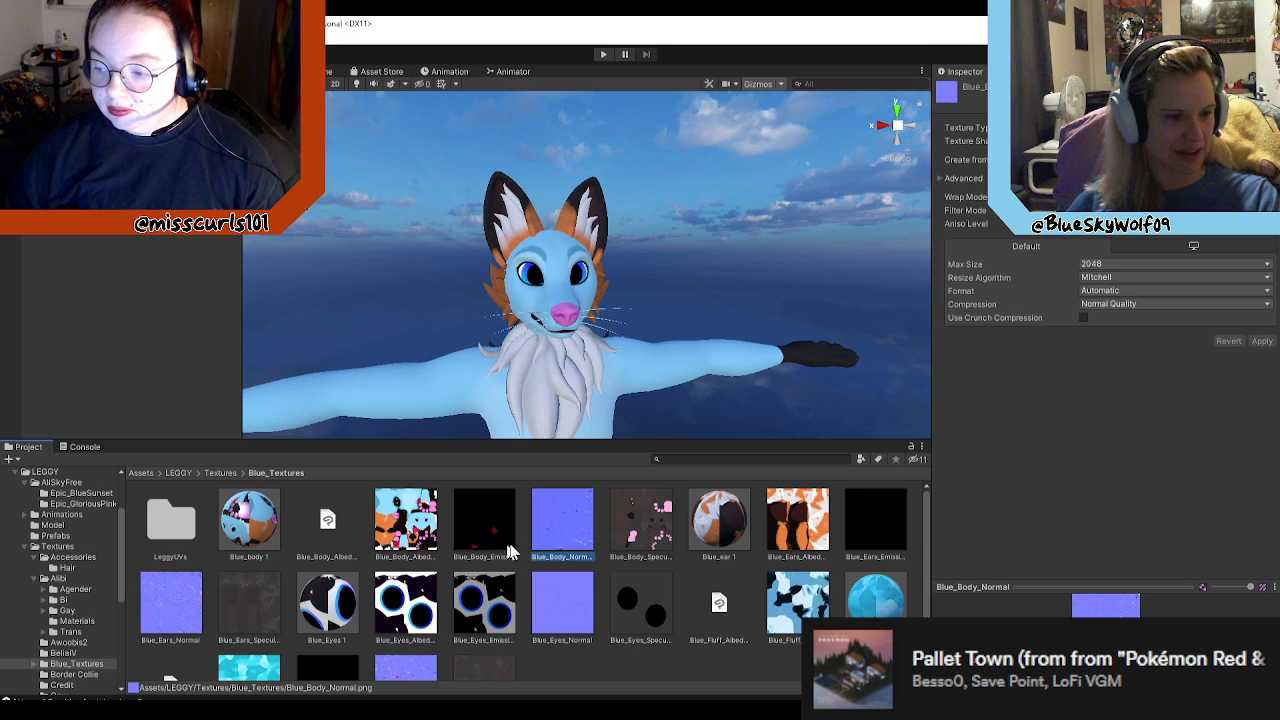
# Step: View the Blue_Body_AlbedoTransparency texture in Photos and compare it with the blue avatar in the scene
pyautogui.click(392, 525)
pyautogui.doubleClick(428, 510)
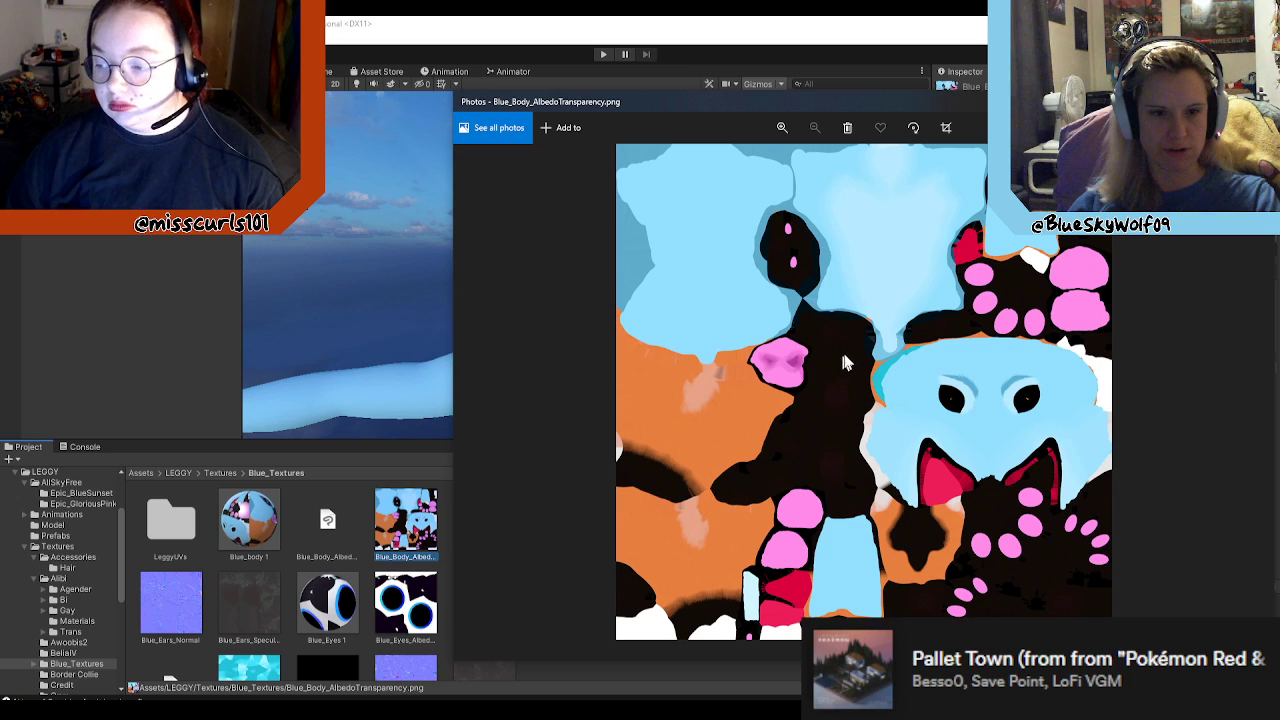
pyautogui.moveTo(566, 388); pyautogui.dragTo(597, 368, button='right')
pyautogui.press('w')
pyautogui.press('s')
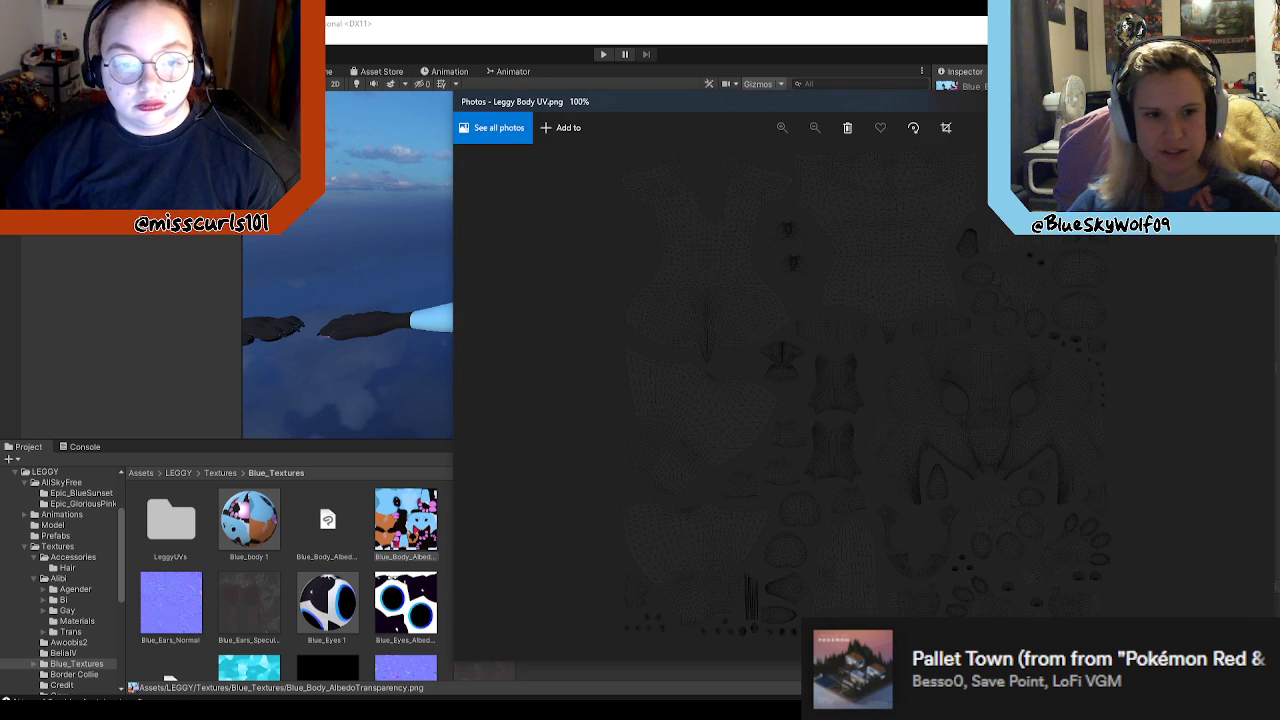
# Step: Examine the face and torso areas of the Leggy Body UV image in Photos
pyautogui.scroll(5, 1066, 407)
pyautogui.scroll(4, 1036, 443)
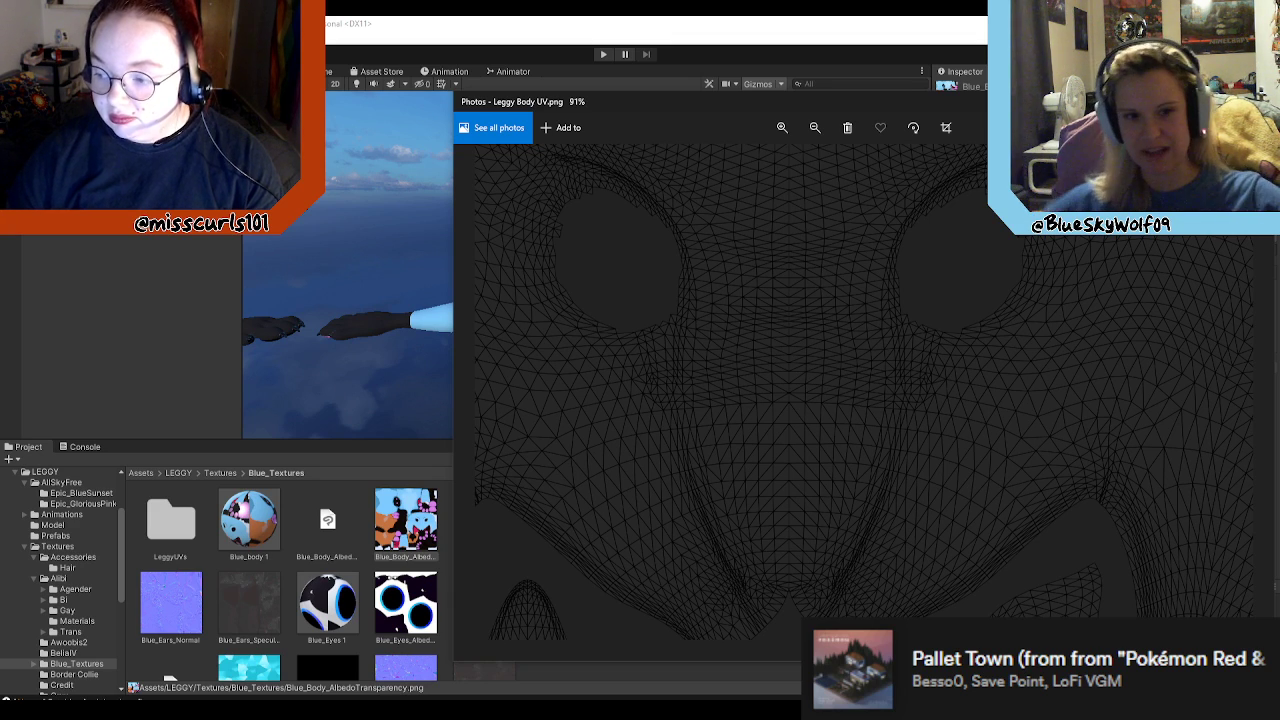
pyautogui.scroll(-3, 742, 262)
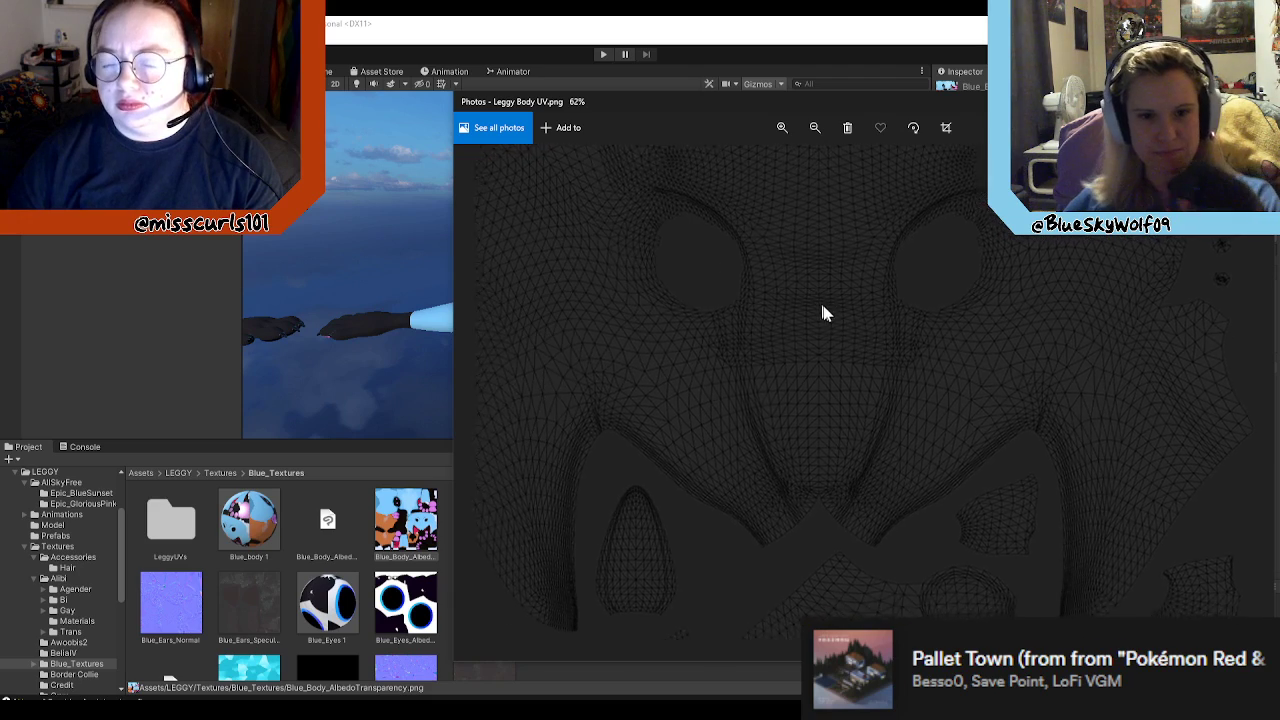
pyautogui.scroll(-1, 817, 303)
pyautogui.moveTo(808, 256); pyautogui.dragTo(1012, 406)
pyautogui.moveTo(640, 335); pyautogui.dragTo(925, 426)
pyautogui.moveTo(730, 252); pyautogui.dragTo(982, 421)
pyautogui.moveTo(918, 257); pyautogui.dragTo(911, 476)
pyautogui.moveTo(1006, 400); pyautogui.dragTo(949, 452)
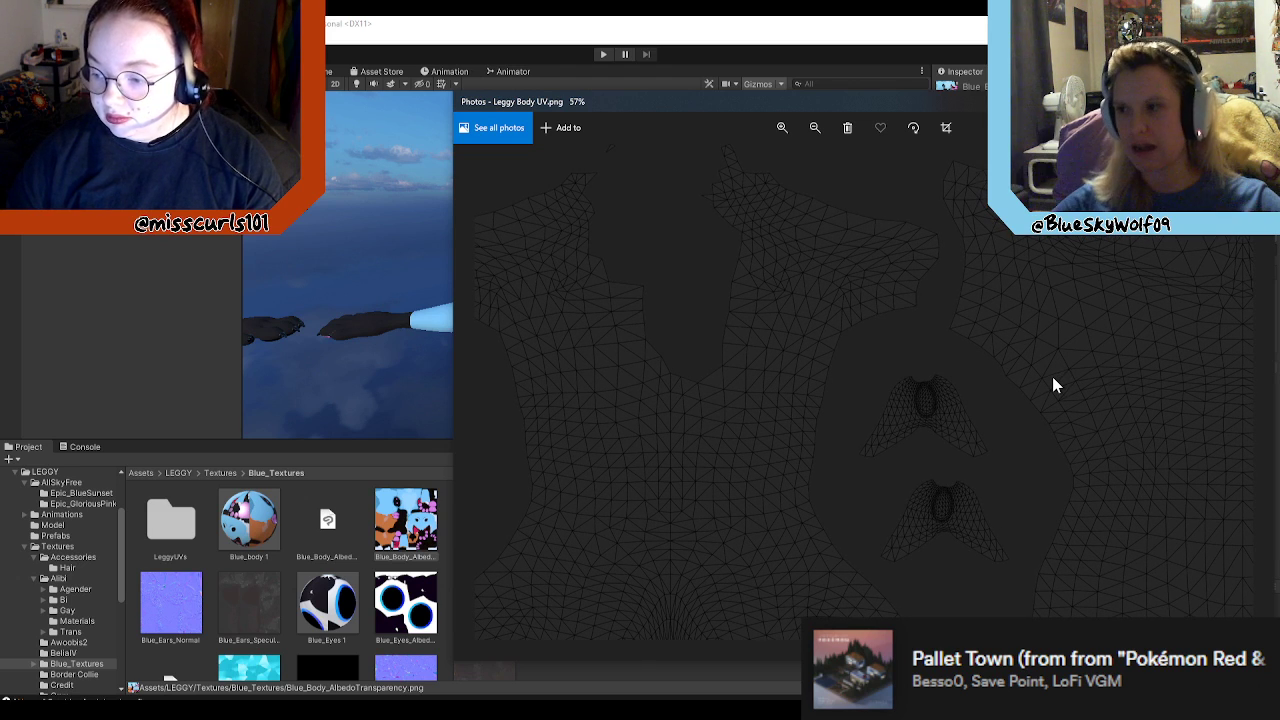
# Step: Examine the paw, limb and remaining body pieces across the Leggy Body UV layout
pyautogui.click(815, 128)
pyautogui.moveTo(935, 450); pyautogui.dragTo(880, 298)
pyautogui.moveTo(840, 510); pyautogui.dragTo(850, 460)
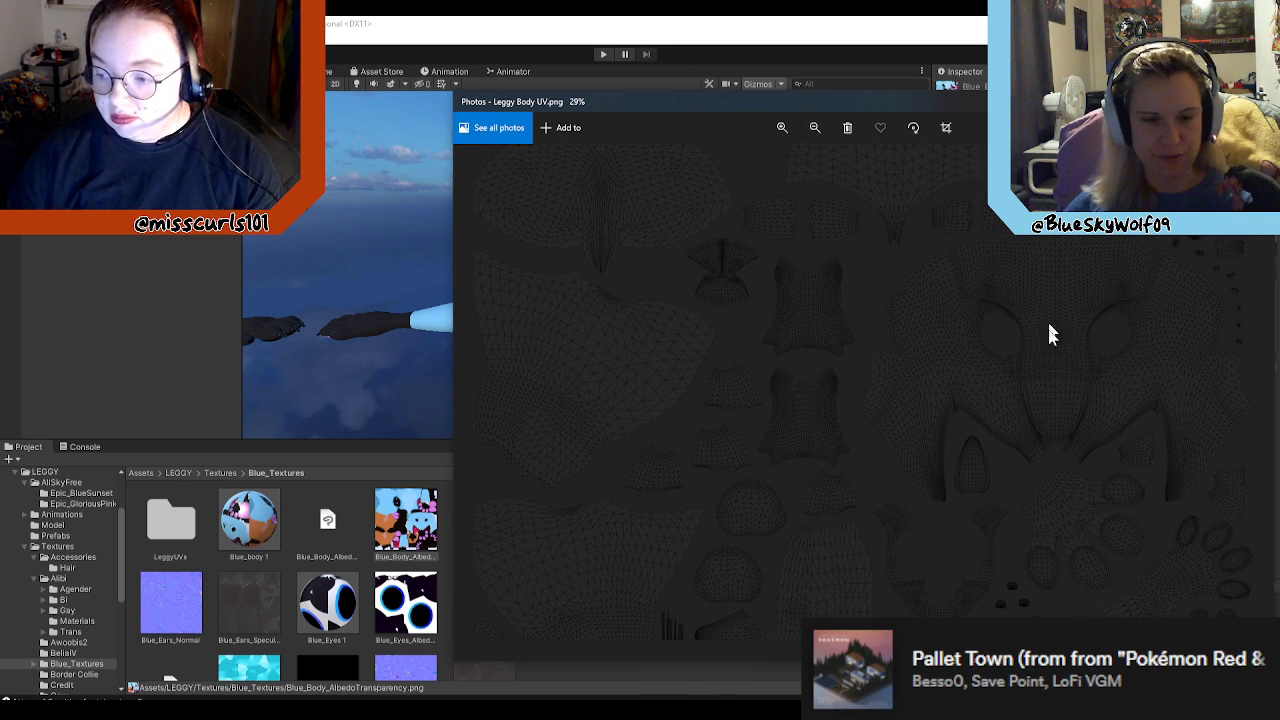
pyautogui.keyDown('ctrl'); pyautogui.scroll(2, 920, 343); pyautogui.keyUp('ctrl')
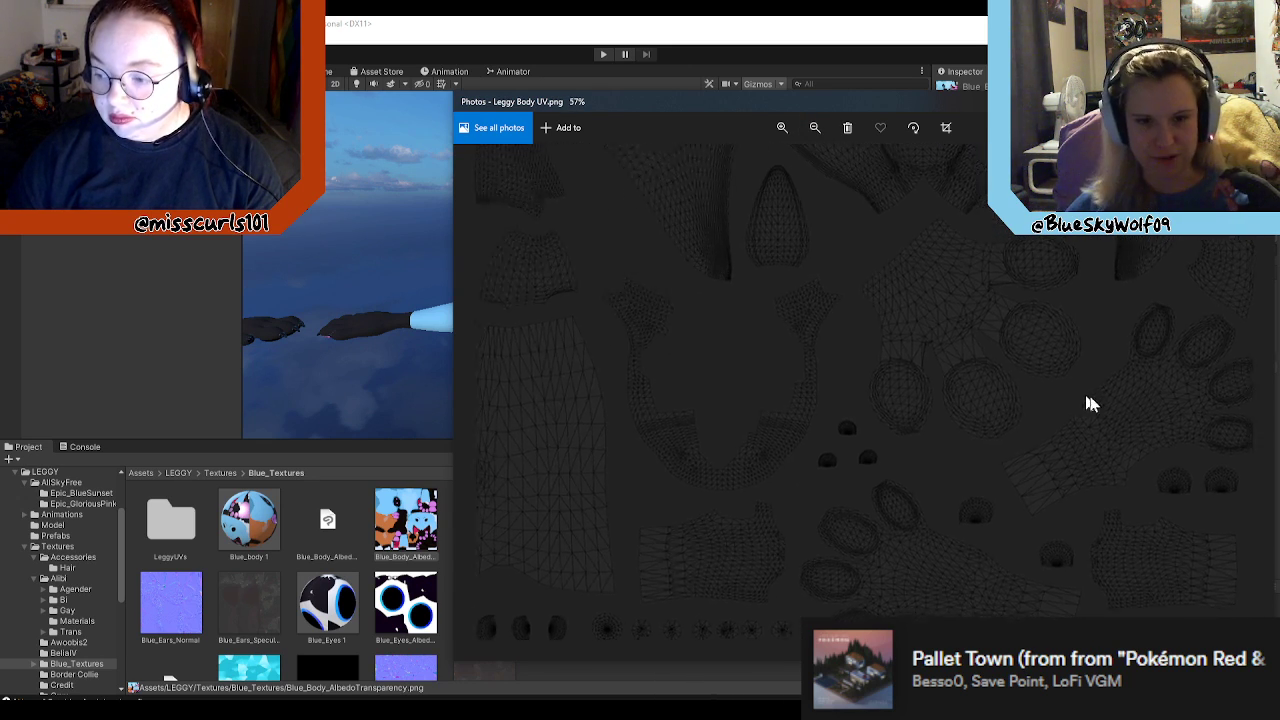
pyautogui.moveTo(1086, 403); pyautogui.dragTo(1034, 354)
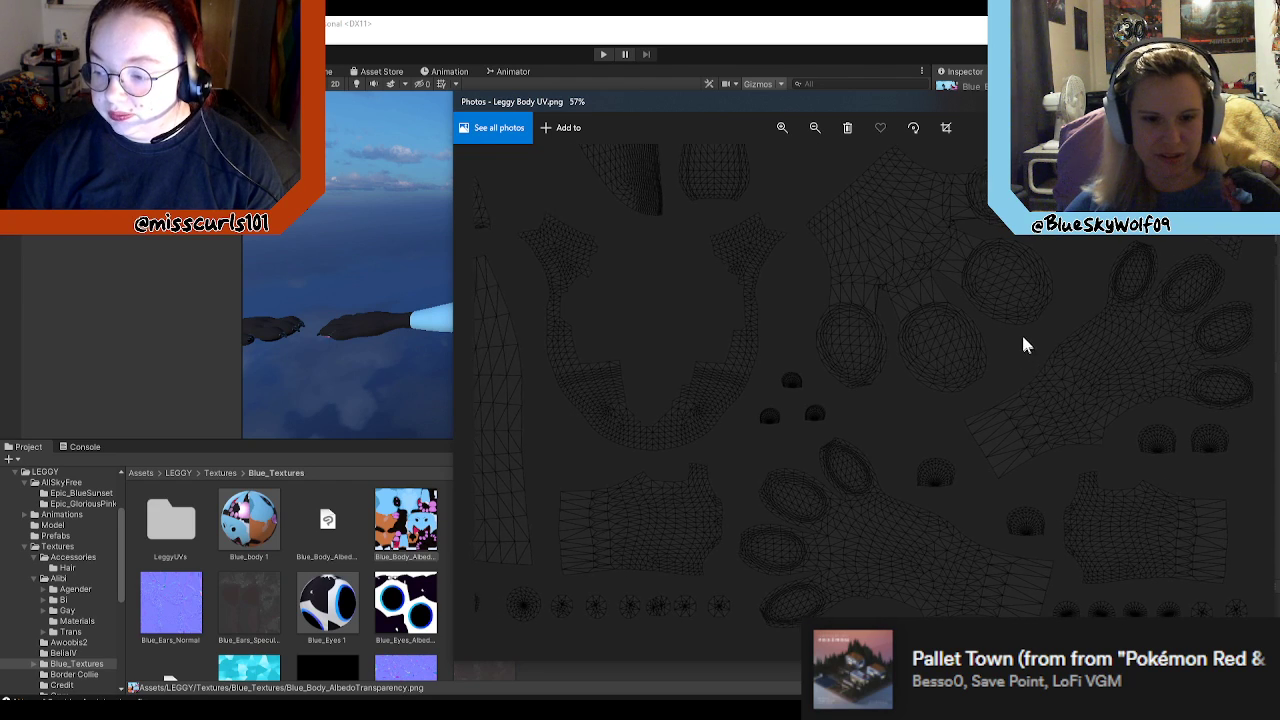
pyautogui.moveTo(697, 591)
pyautogui.mouseDown()
pyautogui.moveTo(740, 583)
pyautogui.moveTo(690, 572)
pyautogui.mouseUp()
pyautogui.moveTo(671, 614); pyautogui.dragTo(747, 600)
pyautogui.moveTo(597, 578); pyautogui.dragTo(780, 559)
pyautogui.moveTo(679, 548); pyautogui.dragTo(852, 529)
pyautogui.moveTo(738, 462)
pyautogui.mouseDown()
pyautogui.moveTo(783, 482)
pyautogui.moveTo(880, 440)
pyautogui.mouseUp()
pyautogui.moveTo(766, 504)
pyautogui.mouseDown()
pyautogui.moveTo(797, 503)
pyautogui.moveTo(746, 526)
pyautogui.mouseUp()
pyautogui.moveTo(843, 455); pyautogui.dragTo(919, 570)
pyautogui.moveTo(931, 443); pyautogui.dragTo(938, 552)
pyautogui.moveTo(965, 360)
pyautogui.mouseDown()
pyautogui.moveTo(946, 471)
pyautogui.moveTo(843, 491)
pyautogui.mouseUp()
pyautogui.moveTo(1042, 460); pyautogui.dragTo(958, 516)
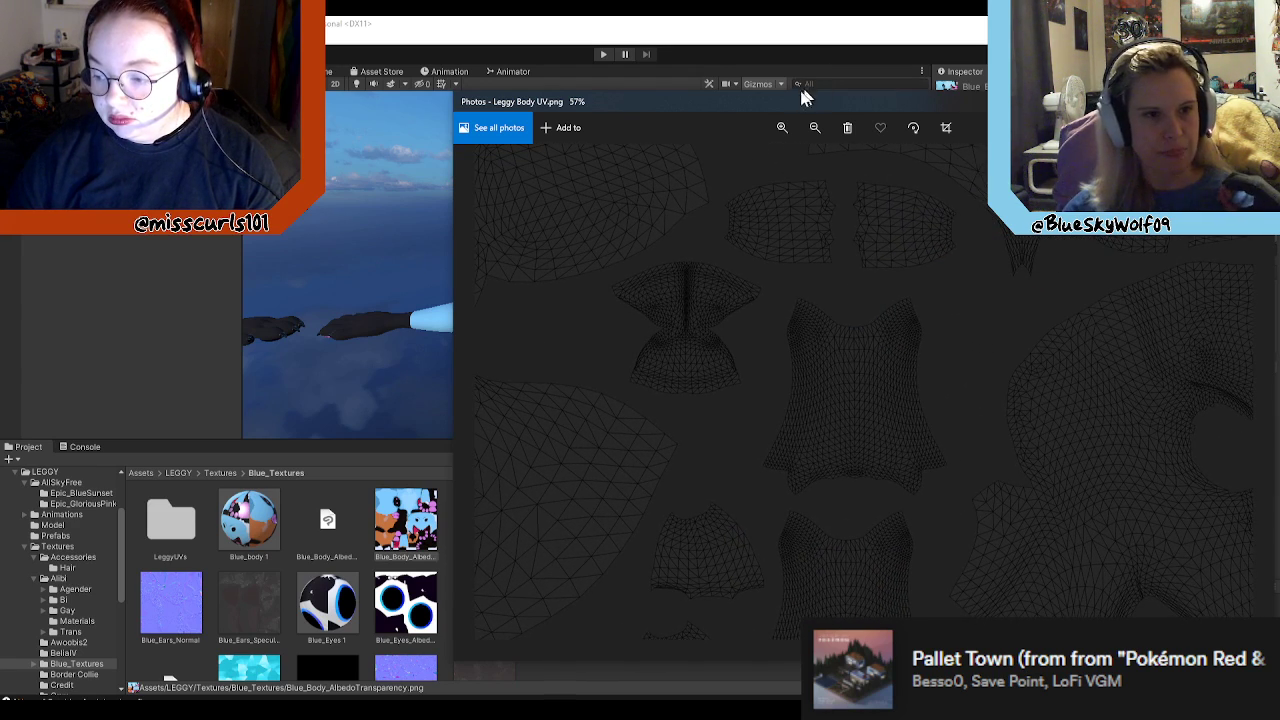
# Step: Close the Leggy Body UV image and start a new General file in Blender
pyautogui.click(815, 128)
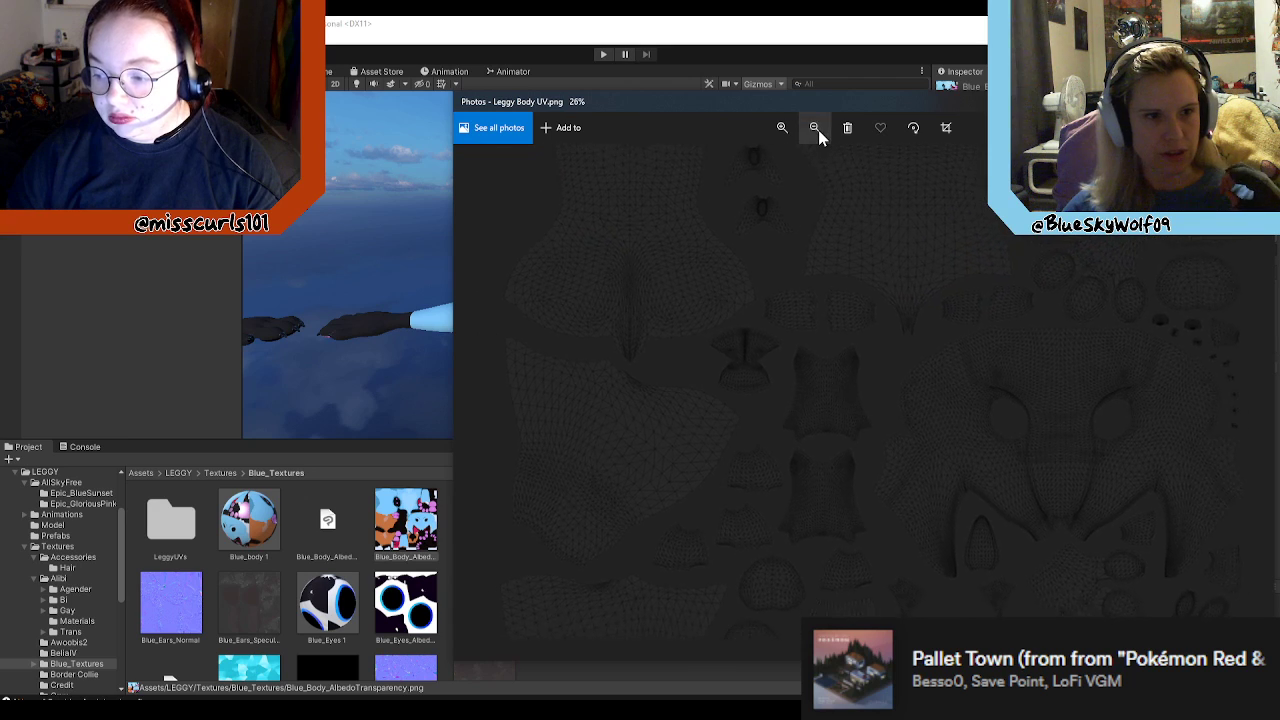
pyautogui.click(815, 128)
pyautogui.click(1260, 102)
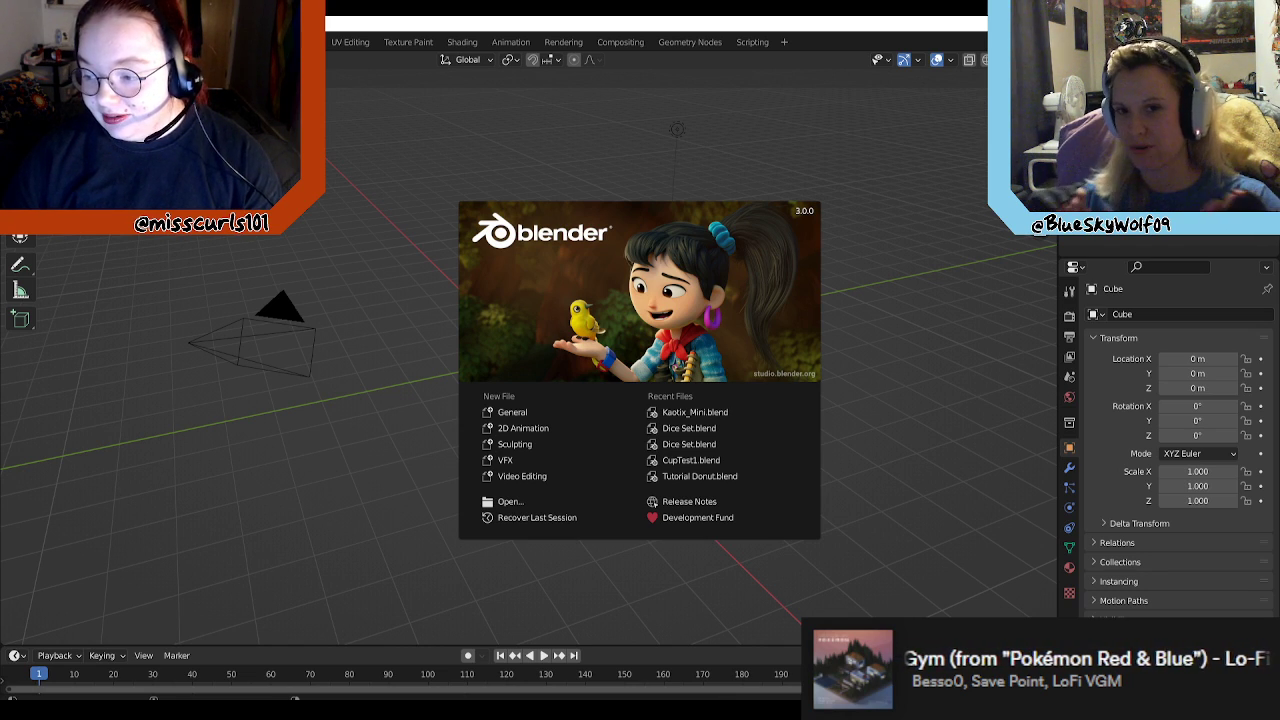
pyautogui.click(510, 412)
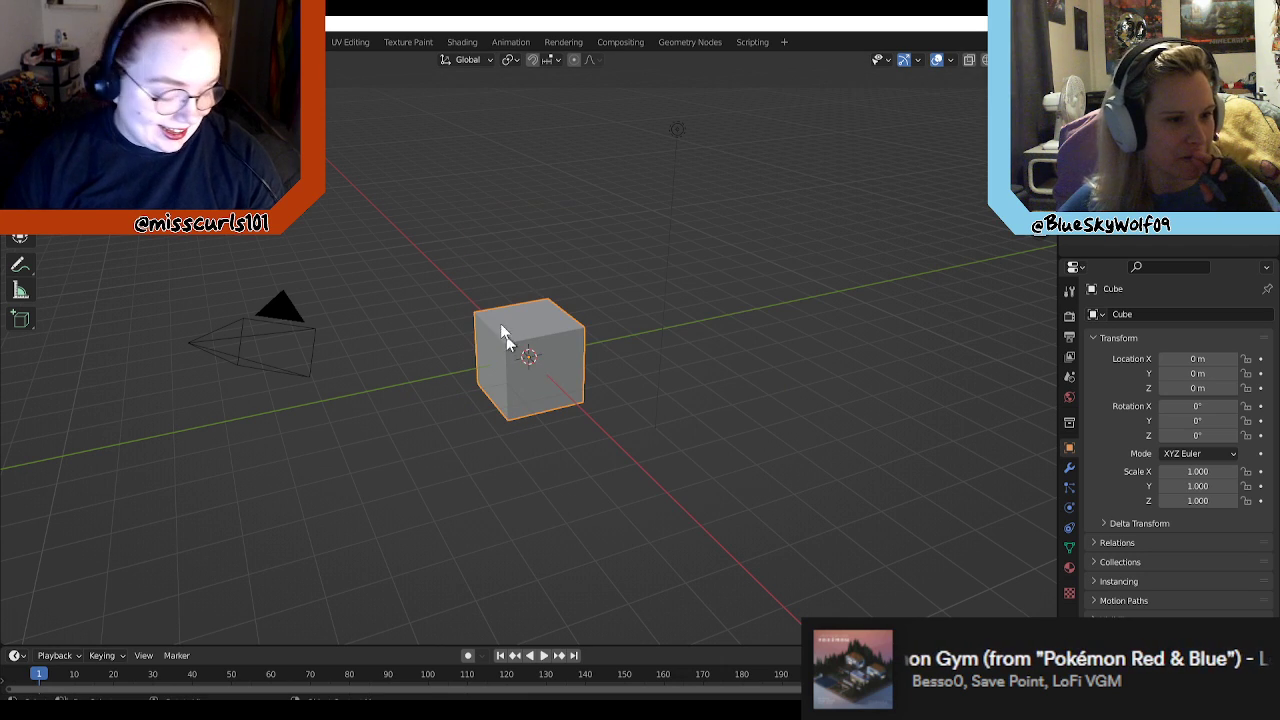
# Step: Delete the default cube from the new scene
pyautogui.moveTo(672, 246); pyautogui.dragTo(524, 372)
pyautogui.press('Delete')
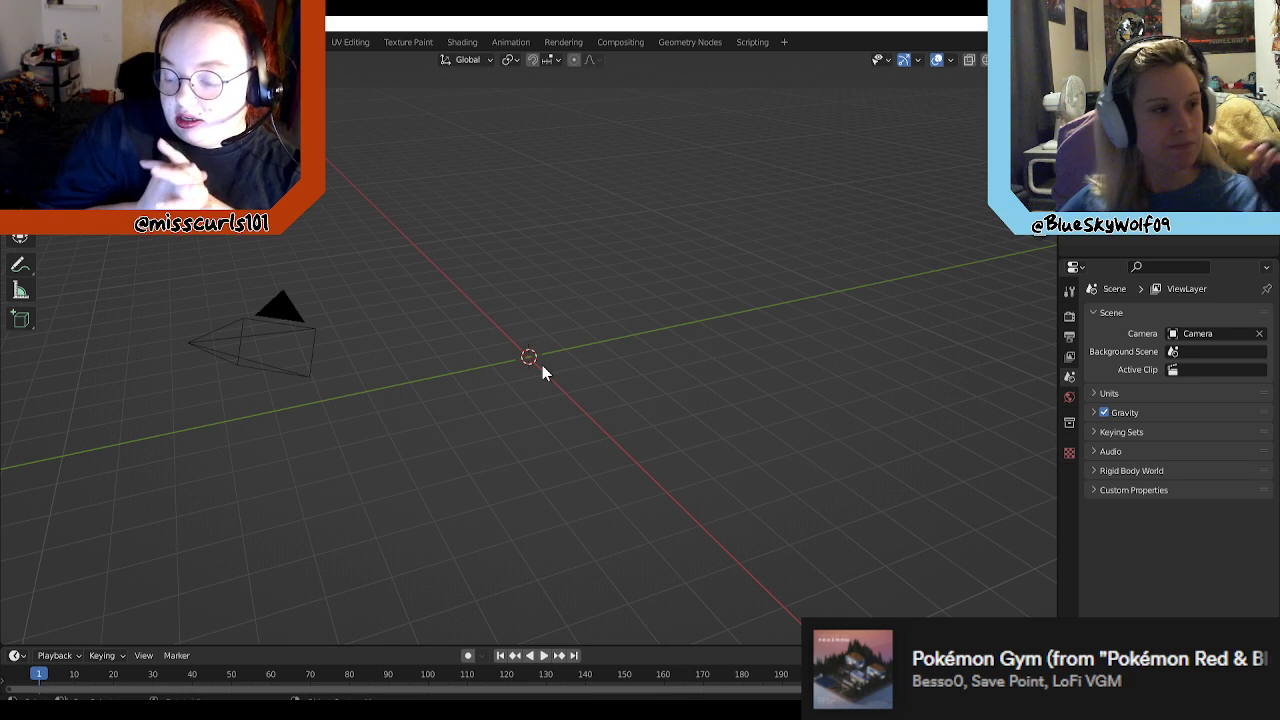
pyautogui.rightClick(690, 368)
pyautogui.moveTo(668, 320)
pyautogui.mouseDown(button='middle')
pyautogui.moveTo(653, 294)
pyautogui.moveTo(618, 289)
pyautogui.moveTo(672, 272)
pyautogui.moveTo(746, 306)
pyautogui.moveTo(746, 334)
pyautogui.moveTo(654, 309)
pyautogui.mouseUp(button='middle')
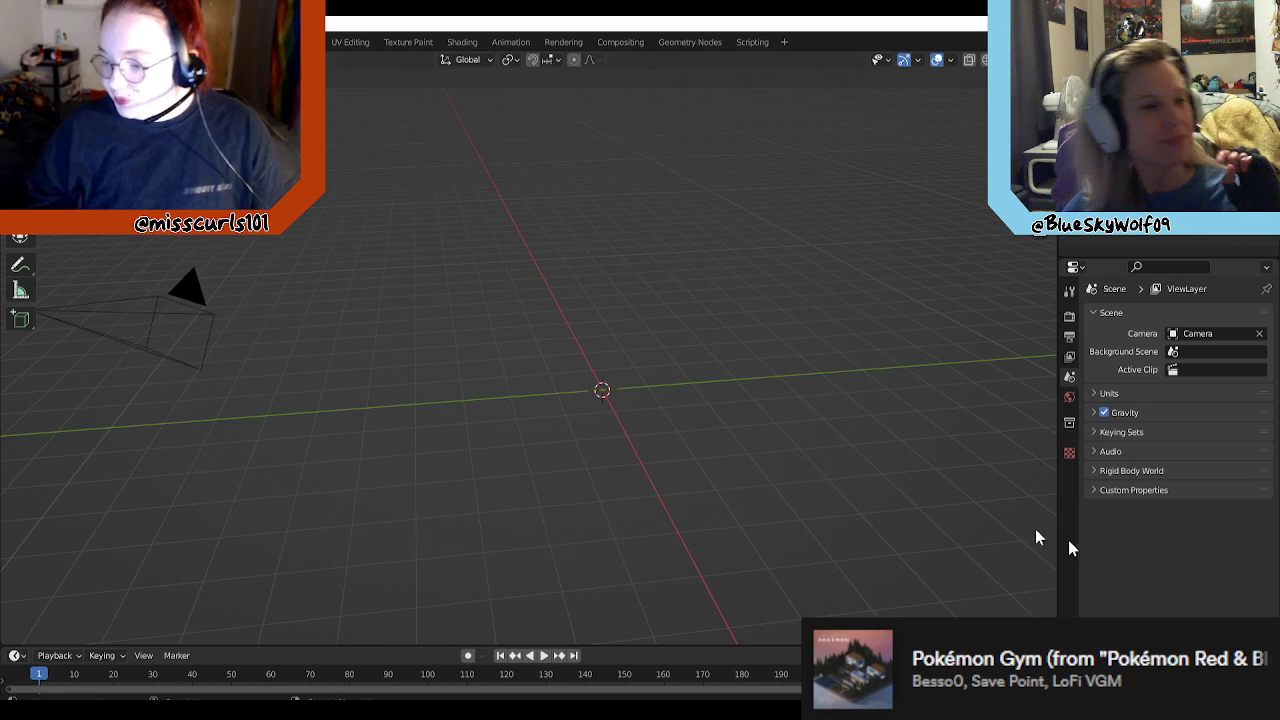
pyautogui.moveTo(657, 391); pyautogui.dragTo(731, 466, button='middle')
pyautogui.moveTo(859, 462); pyautogui.dragTo(826, 432, button='middle')
pyautogui.moveTo(683, 451)
pyautogui.mouseDown(button='middle')
pyautogui.moveTo(718, 446)
pyautogui.moveTo(738, 415)
pyautogui.moveTo(645, 434)
pyautogui.moveTo(677, 424)
pyautogui.moveTo(667, 440)
pyautogui.mouseUp(button='middle')
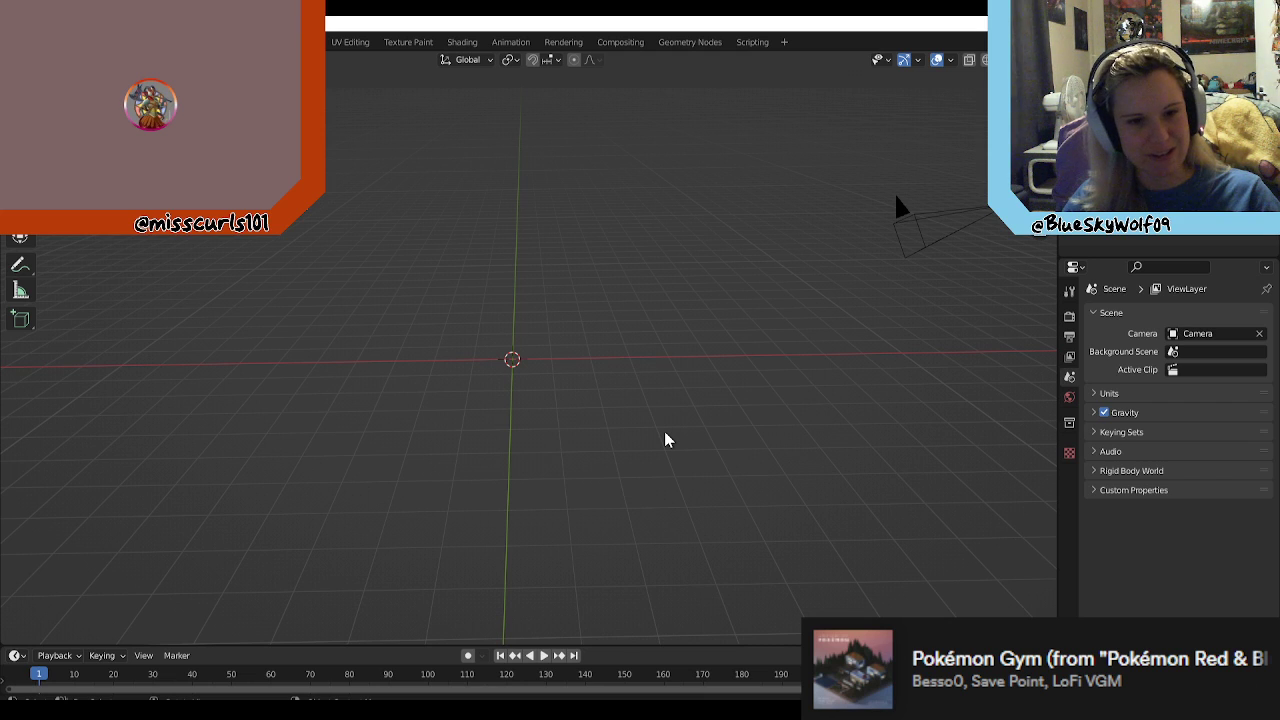
pyautogui.moveTo(731, 409); pyautogui.dragTo(456, 299, button='middle')
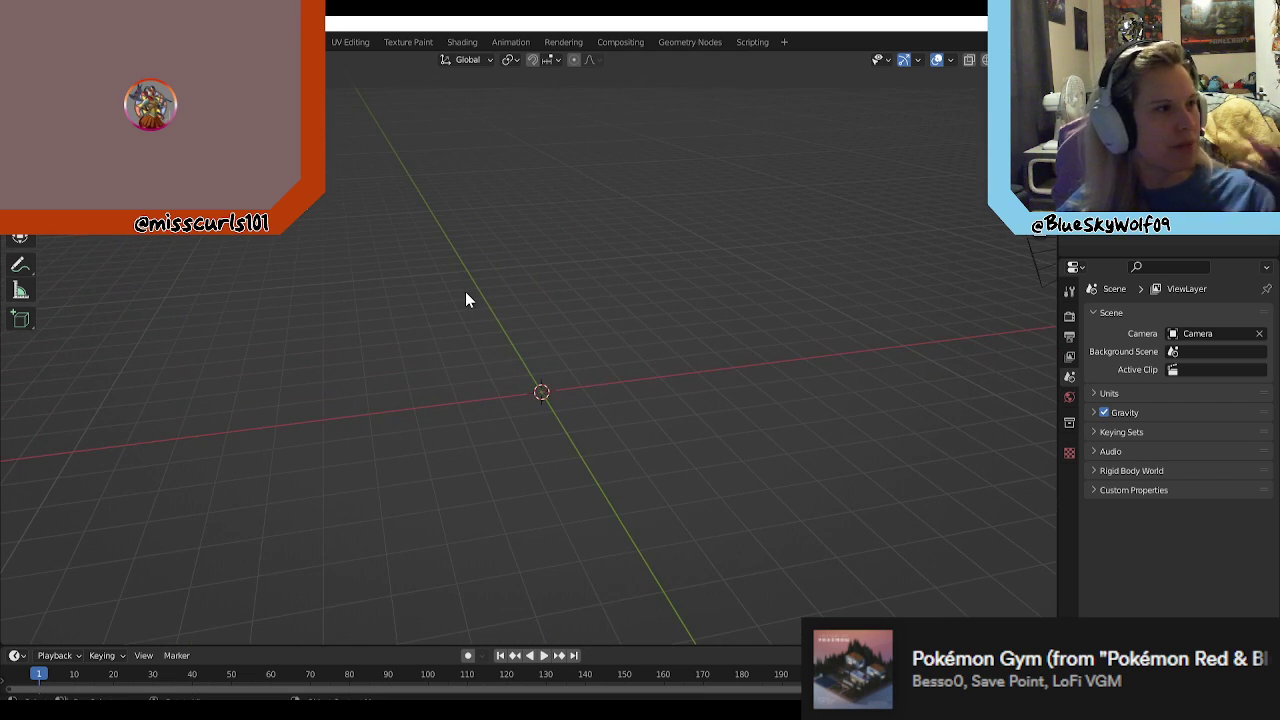
# Step: Import leggy_ears_V2.fbx from the Unity project's LEGGY Model folder as an FBX
pyautogui.click(31, 42)
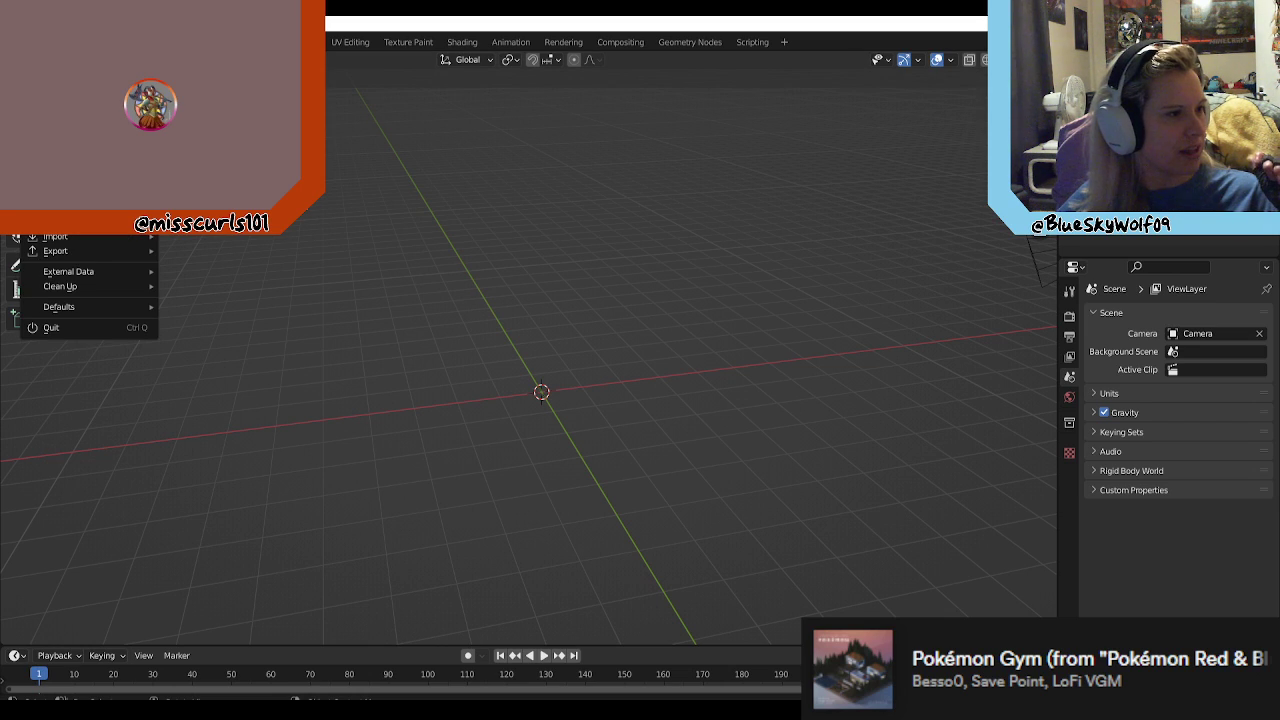
pyautogui.moveTo(121, 238)
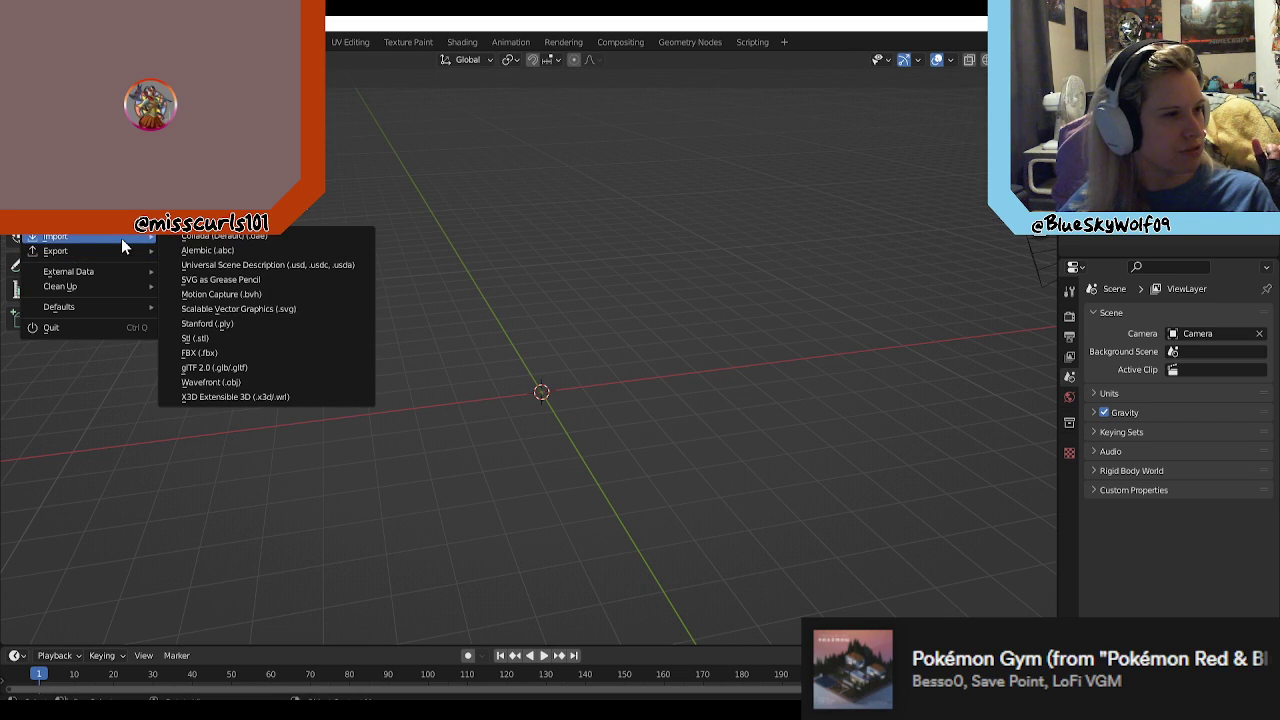
pyautogui.click(226, 352)
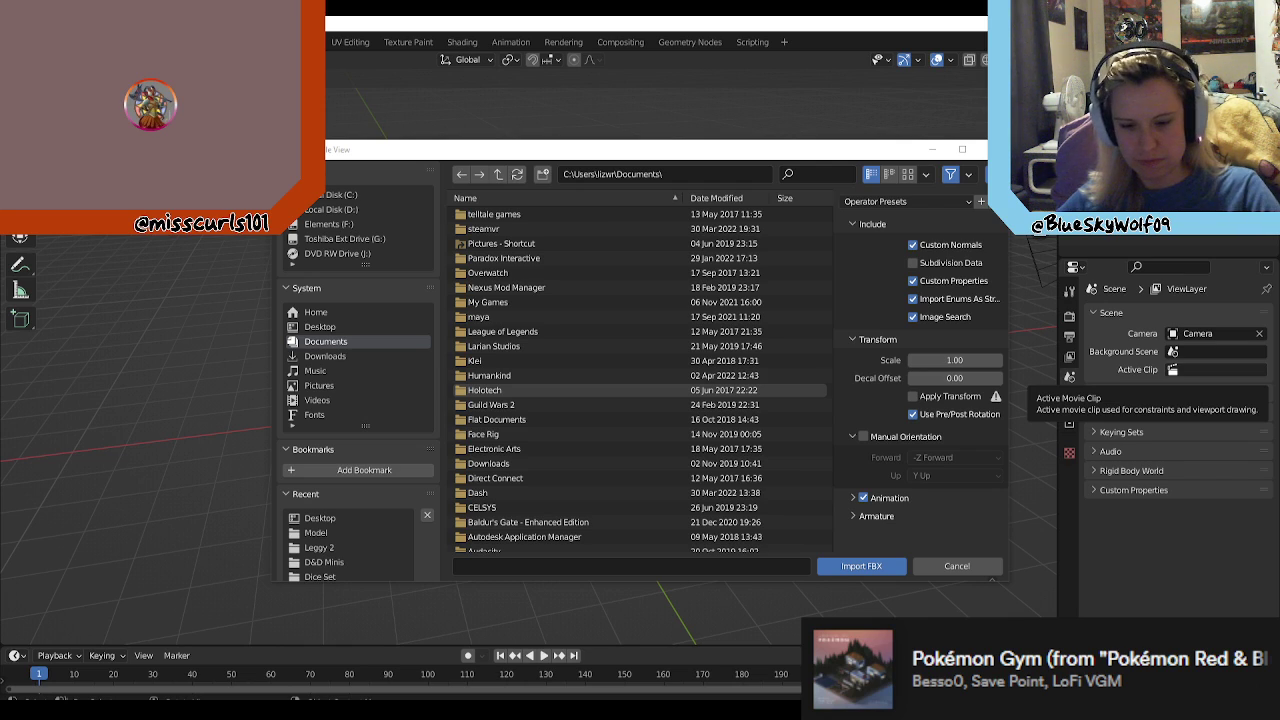
pyautogui.click(690, 172)
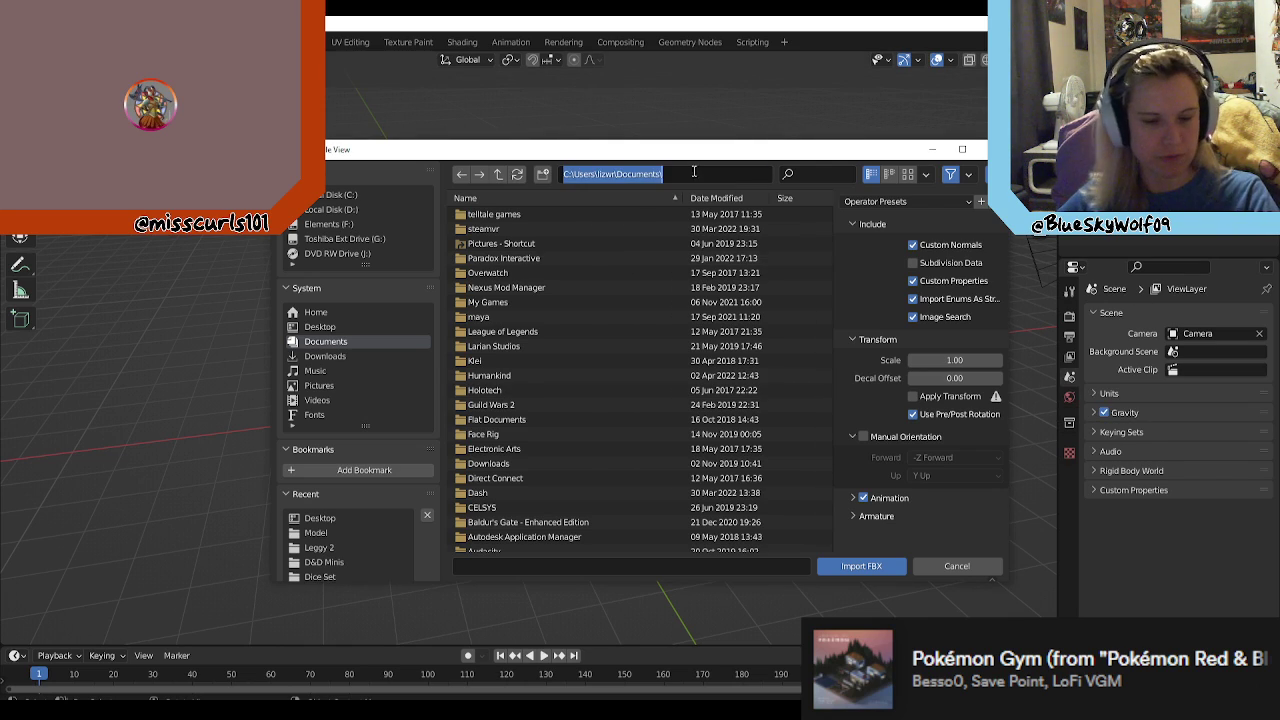
pyautogui.hotkey('ctrl', 'v')
pyautogui.press('Return')
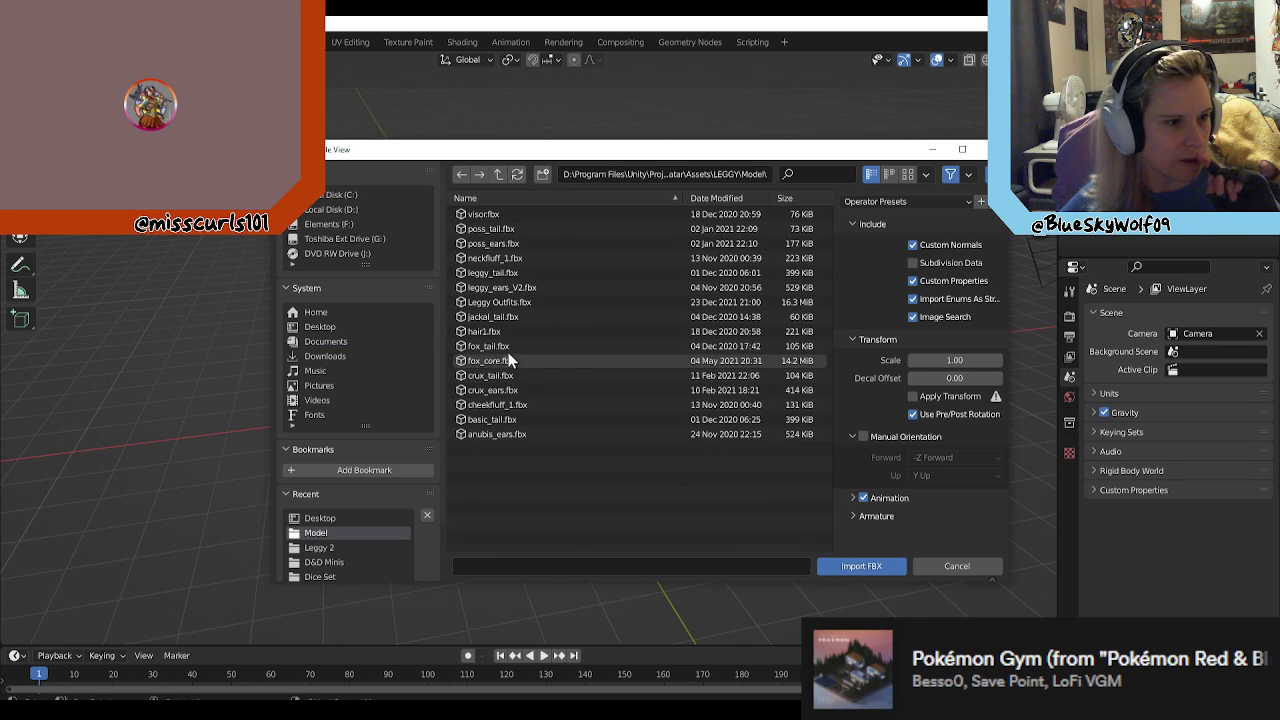
pyautogui.click(504, 287)
pyautogui.click(873, 568)
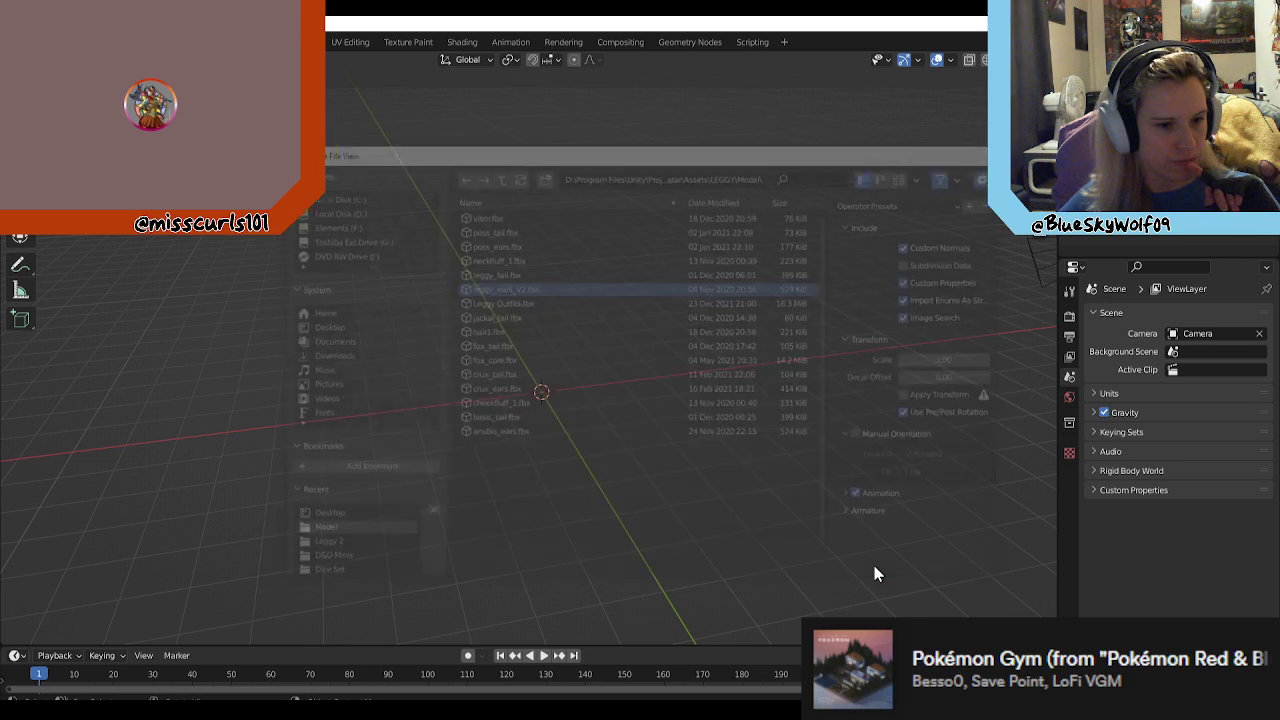
# Step: Examine the imported ears and the bone chains inside them from several angles
pyautogui.scroll(2, 614, 310)
pyautogui.rightClick(729, 392)
pyautogui.scroll(-2, 735, 324)
pyautogui.scroll(1, 729, 312)
pyautogui.moveTo(720, 295); pyautogui.dragTo(764, 310, button='middle')
pyautogui.scroll(5, 630, 268)
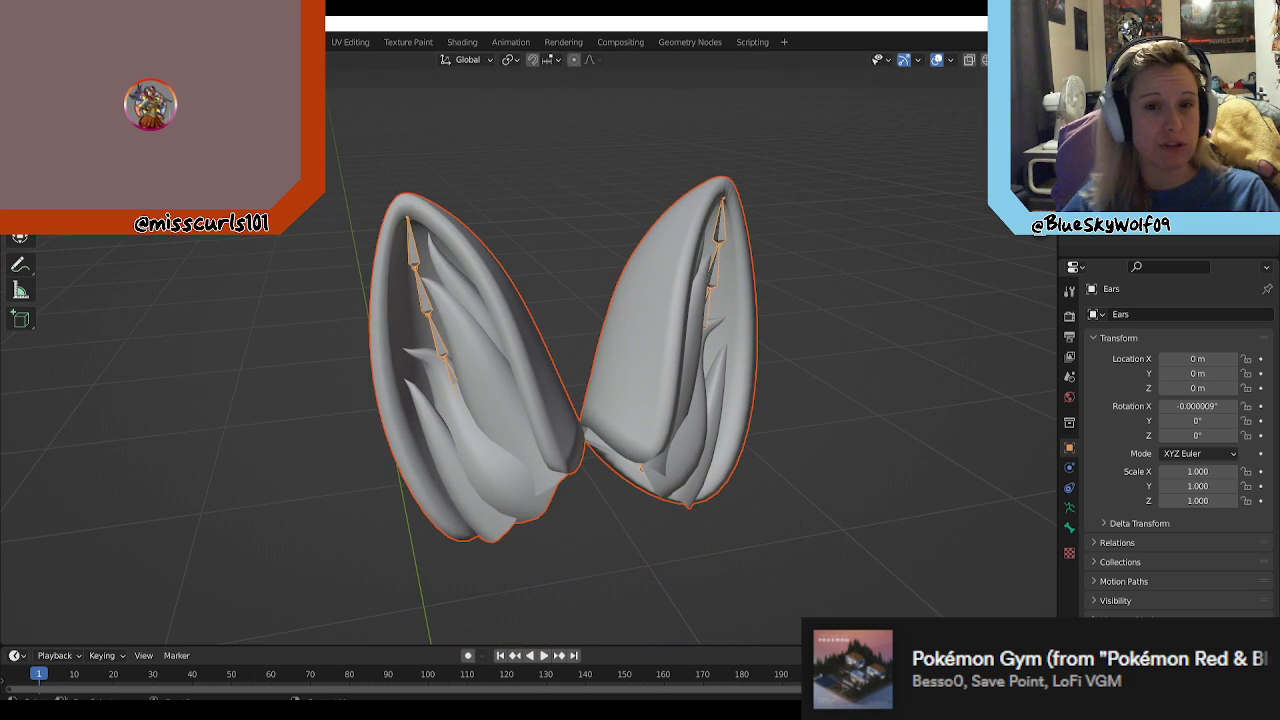
pyautogui.moveTo(735, 403)
pyautogui.mouseDown(button='middle')
pyautogui.moveTo(718, 407)
pyautogui.moveTo(751, 396)
pyautogui.mouseUp(button='middle')
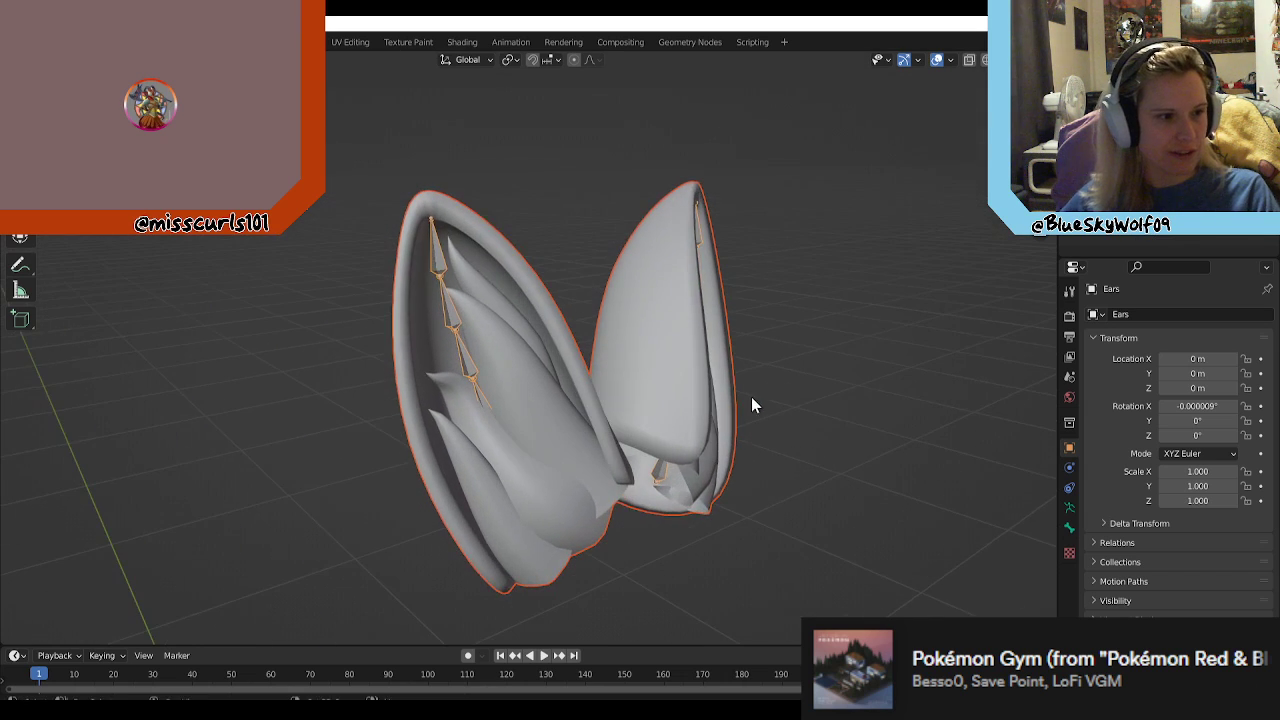
pyautogui.moveTo(504, 378); pyautogui.dragTo(712, 306, button='middle')
pyautogui.scroll(1, 614, 412)
# Step: Put the Ears armature in Pose Mode and try rotating the second bone from the tip of the right-hand ear
pyautogui.click(694, 291)
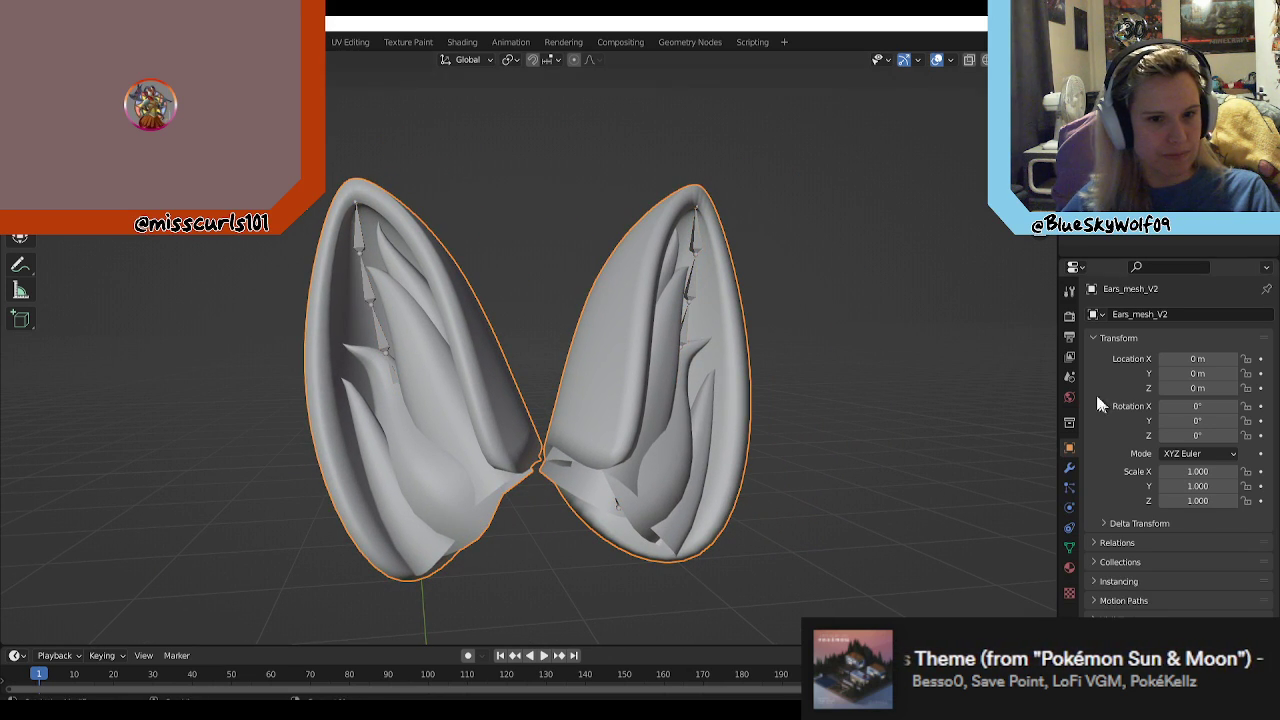
pyautogui.click(692, 283)
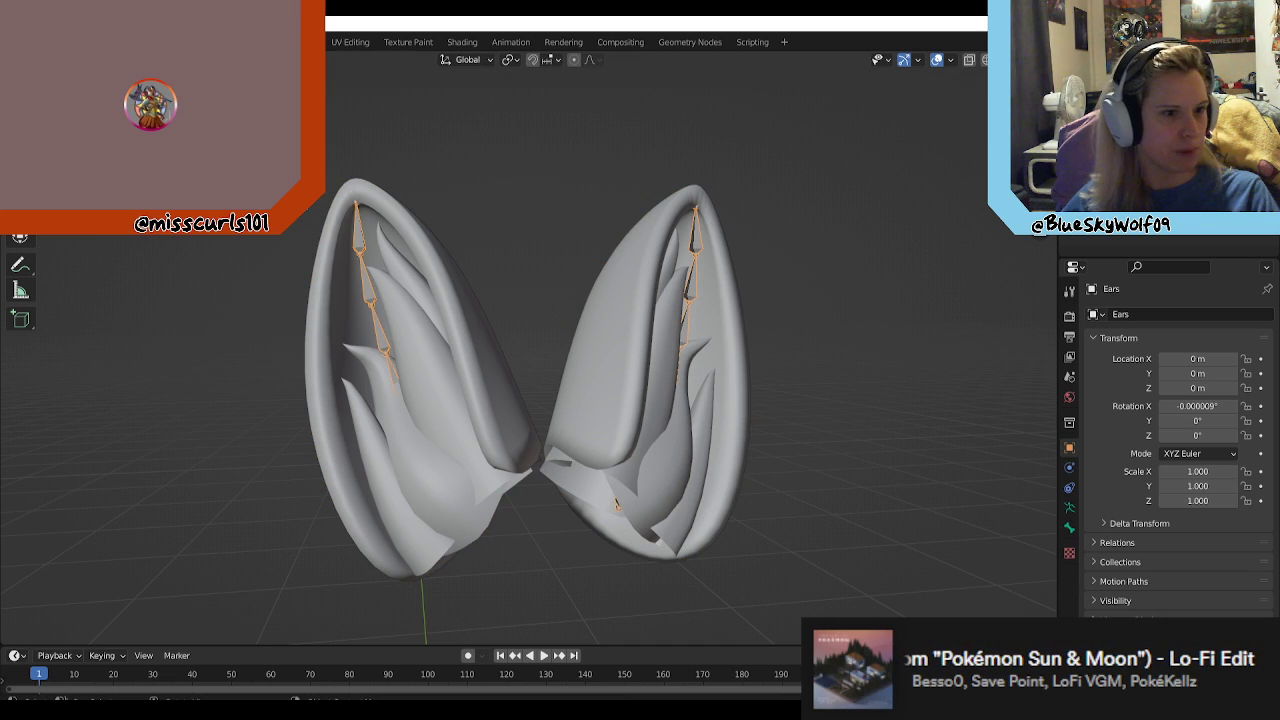
pyautogui.press('Tab')
pyautogui.click(694, 285)
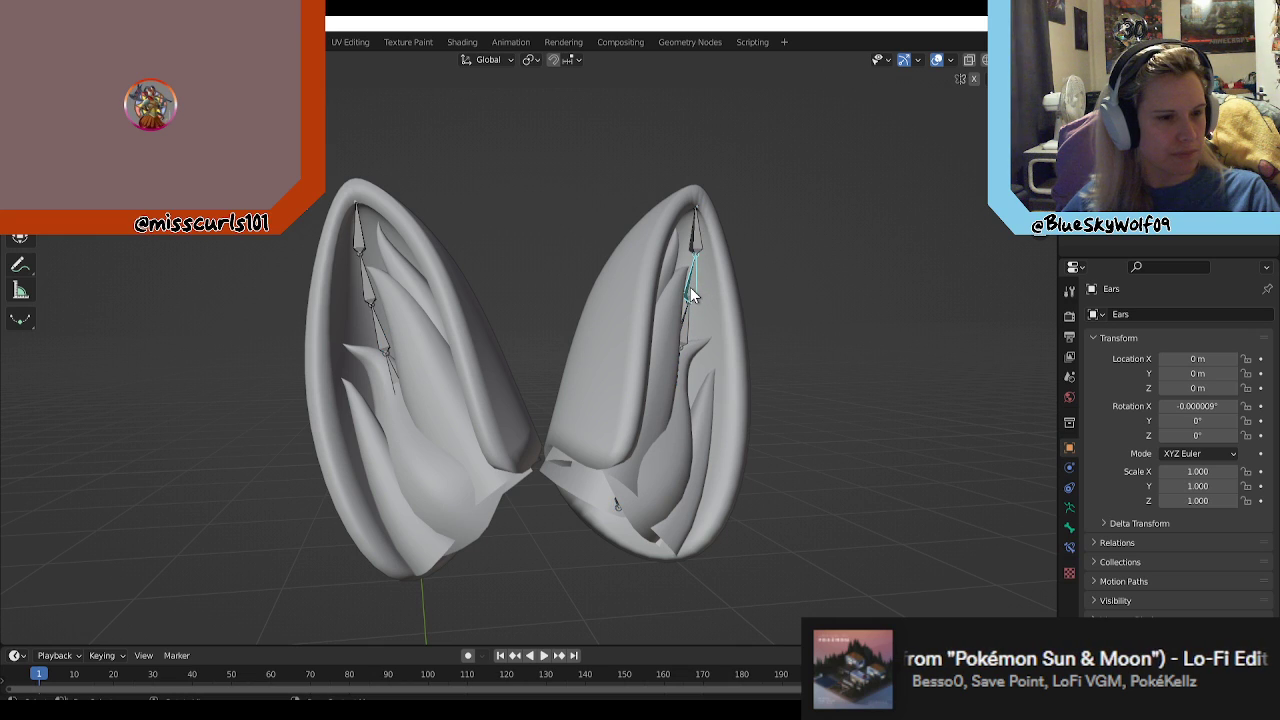
pyautogui.click(20, 187)
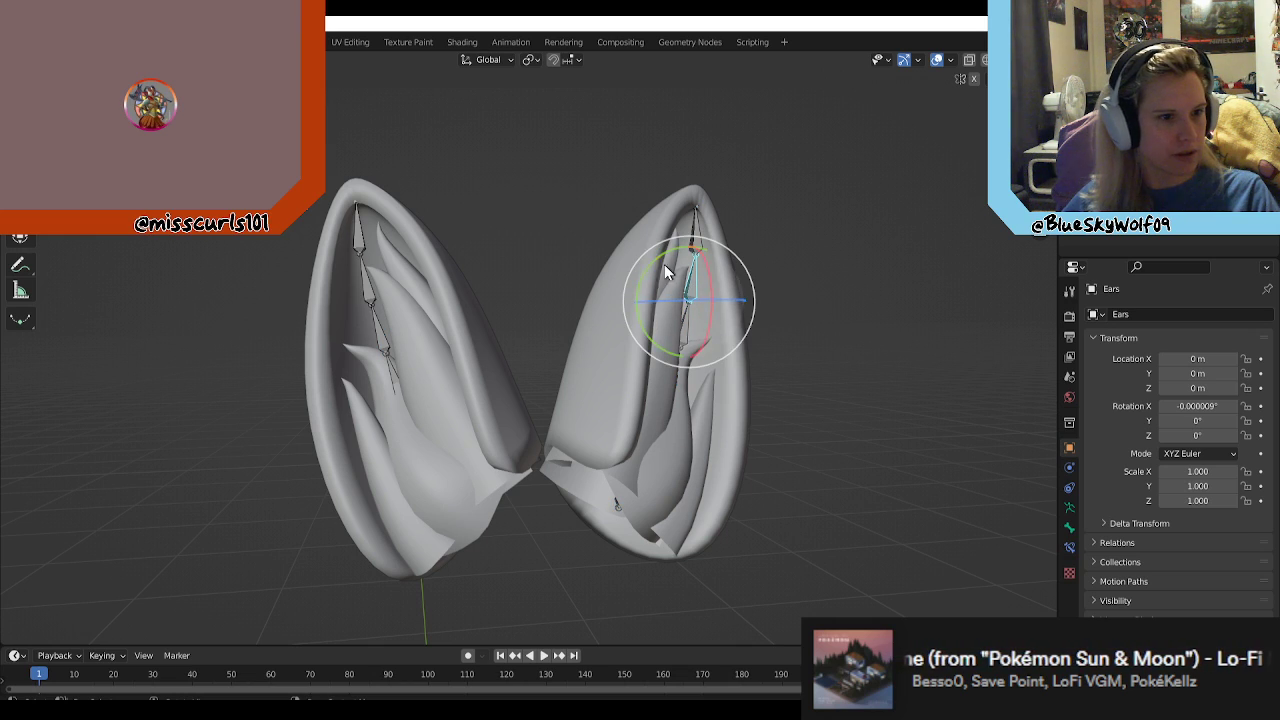
pyautogui.moveTo(642, 274); pyautogui.dragTo(598, 248)
pyautogui.click(770, 334)
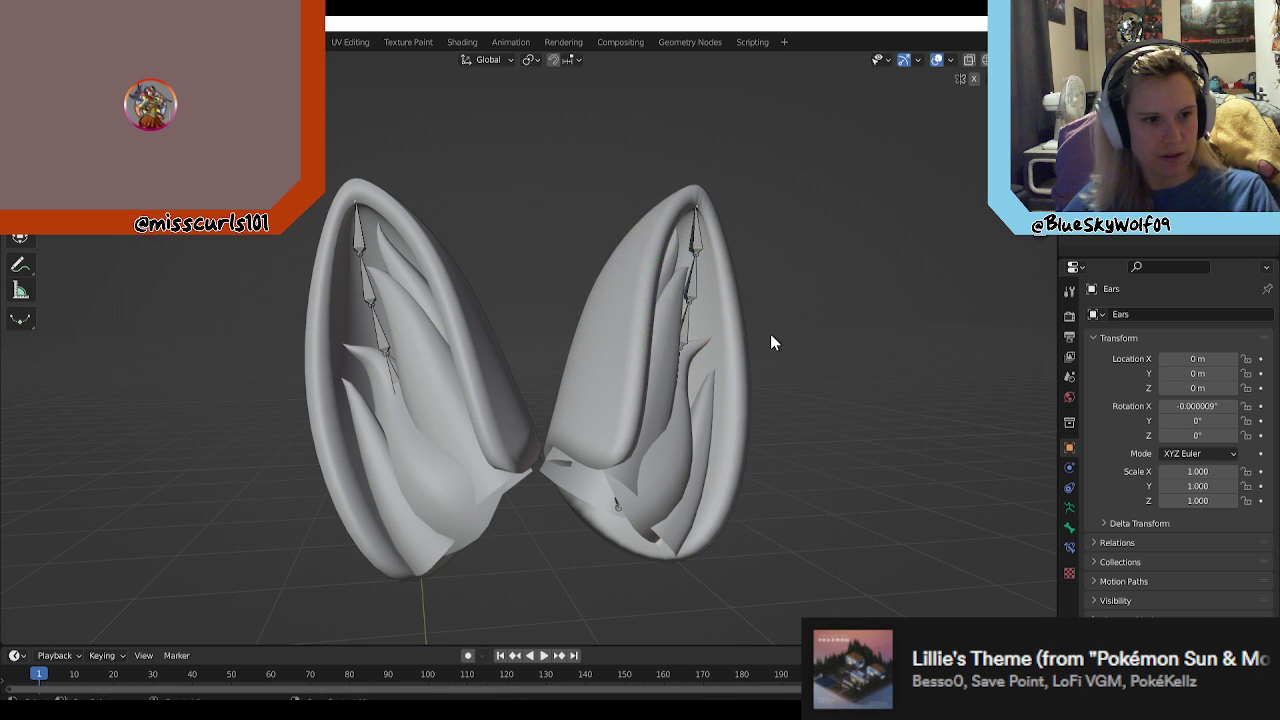
# Step: Switch to Unity, select the blue Leggy avatar in the scene and open its prefab
pyautogui.scroll(-5, 740, 330)
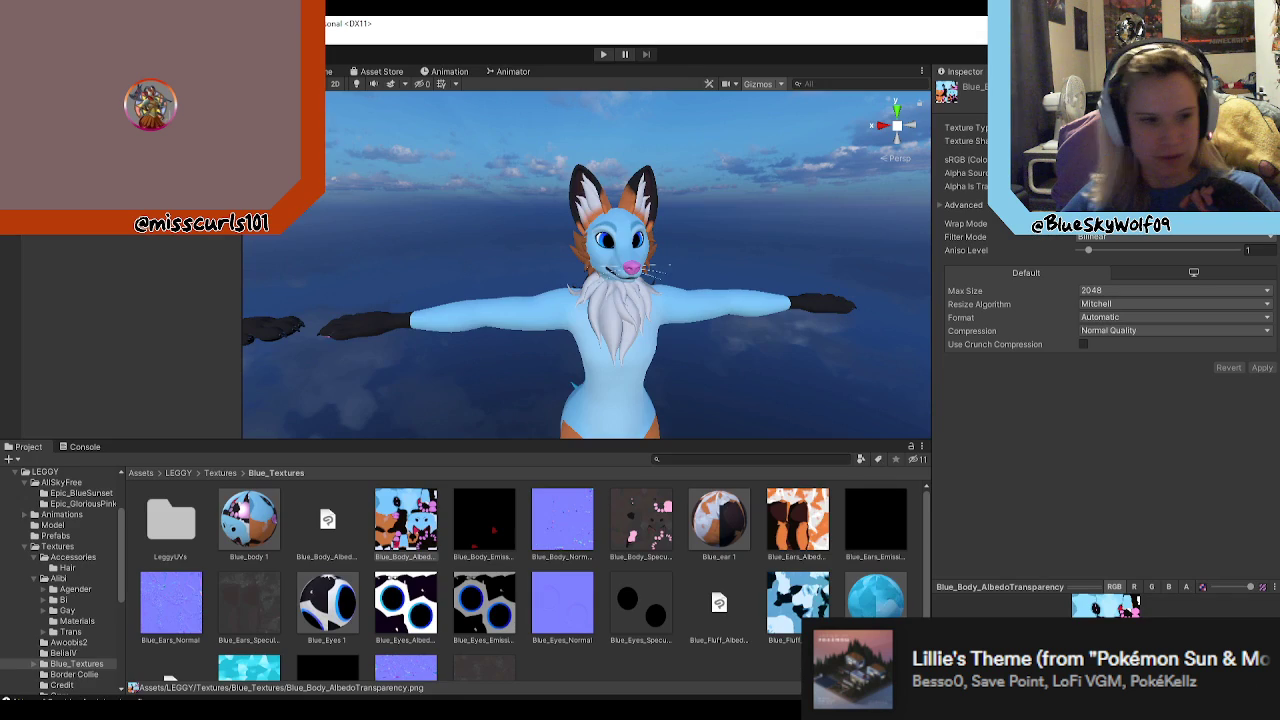
pyautogui.scroll(3, 632, 239)
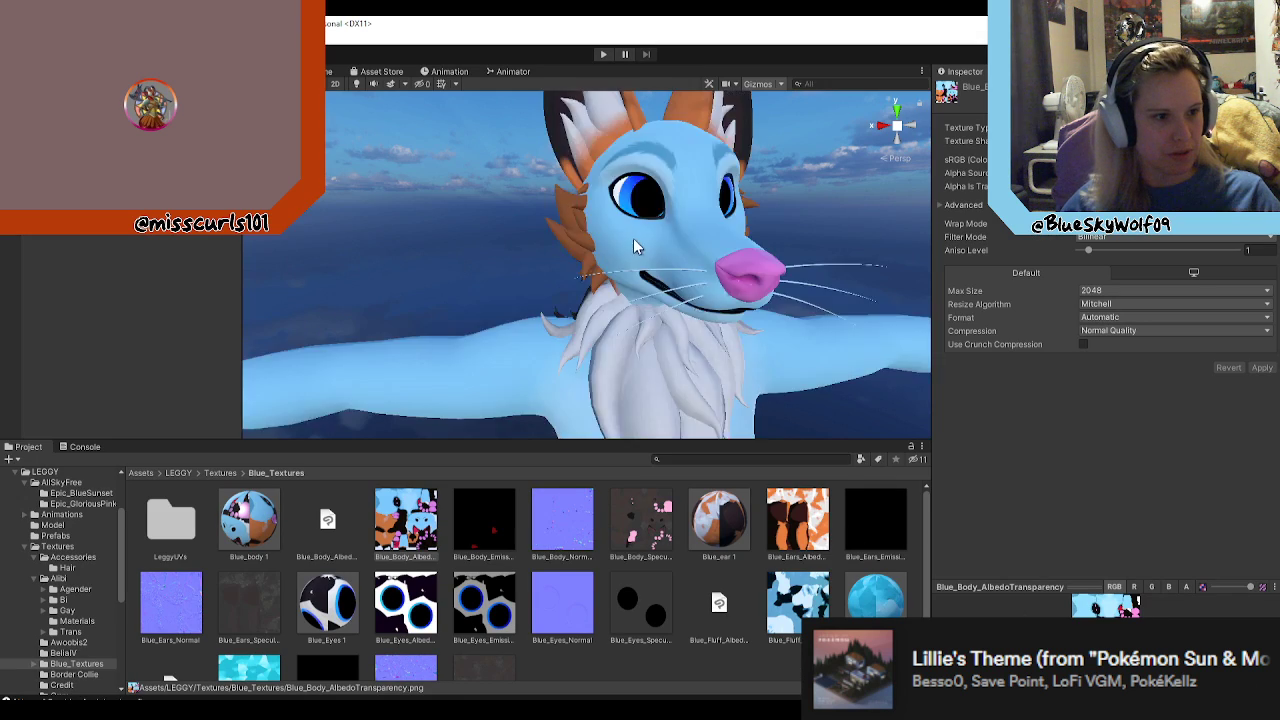
pyautogui.click(584, 113)
pyautogui.moveTo(846, 203)
pyautogui.mouseDown(button='middle')
pyautogui.moveTo(836, 188)
pyautogui.moveTo(843, 203)
pyautogui.mouseUp(button='middle')
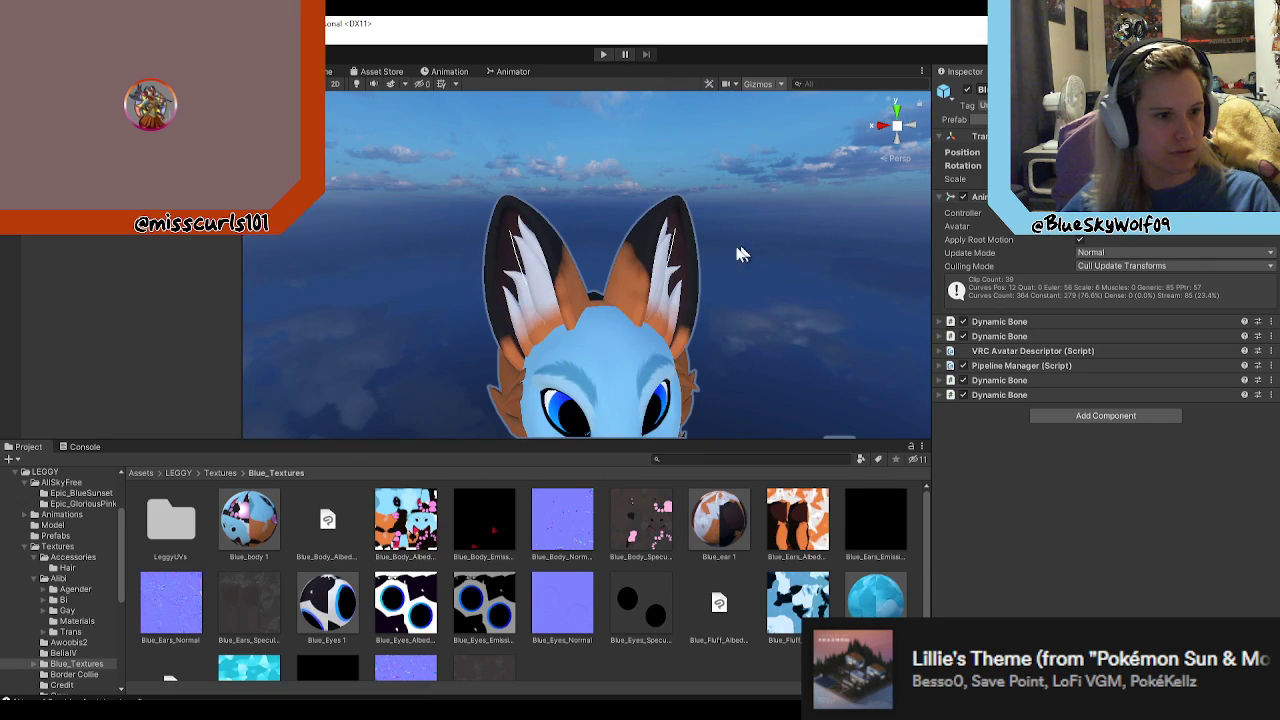
pyautogui.click(232, 120)
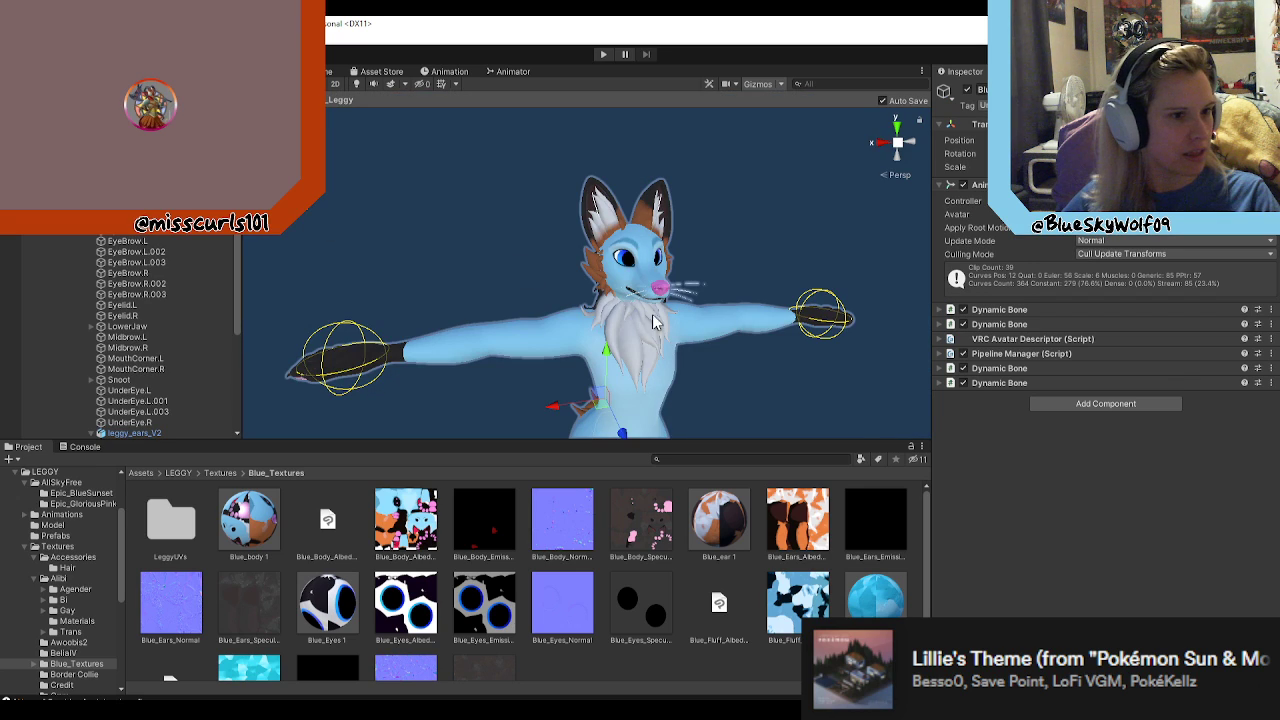
# Step: Examine the avatar's ears up close, along with the Ears and Ears_mesh_V2 objects under leggy_ears_V2 in the head hierarchy
pyautogui.scroll(5, 654, 318)
pyautogui.moveTo(684, 262); pyautogui.dragTo(693, 245, button='middle')
pyautogui.scroll(-4, 693, 252)
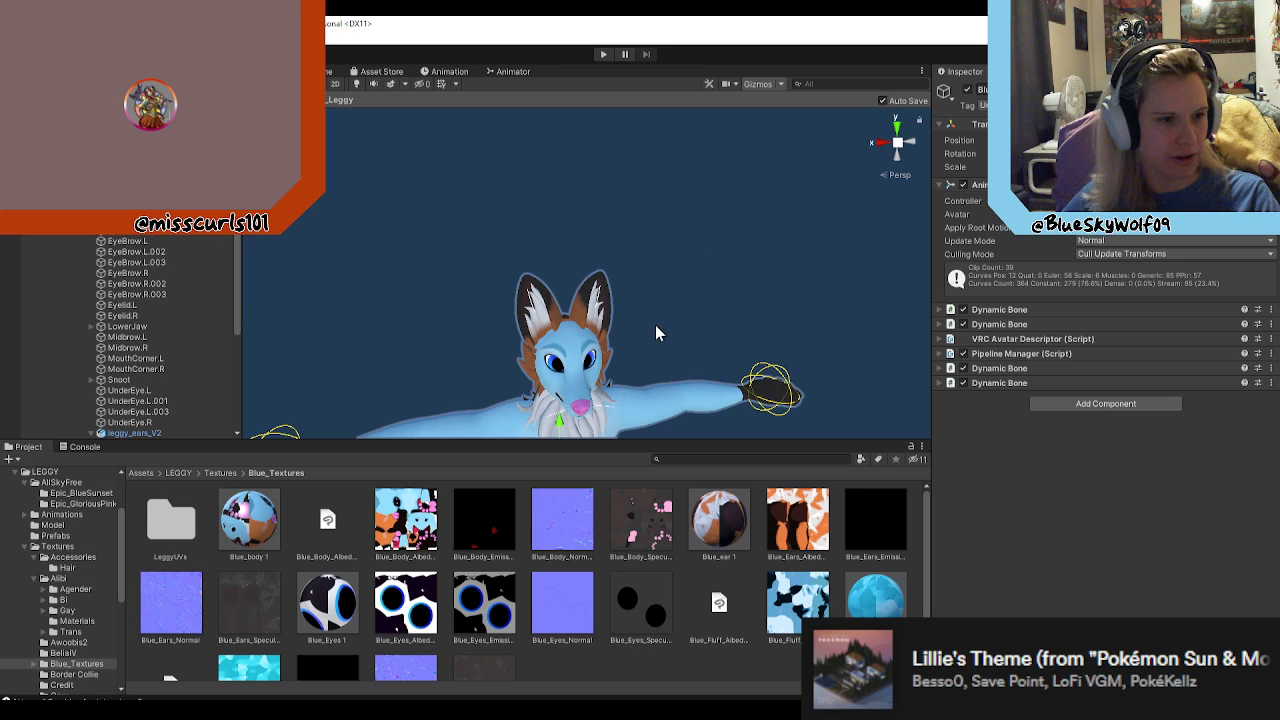
pyautogui.moveTo(650, 328); pyautogui.dragTo(727, 325, button='middle')
pyautogui.scroll(6, 660, 325)
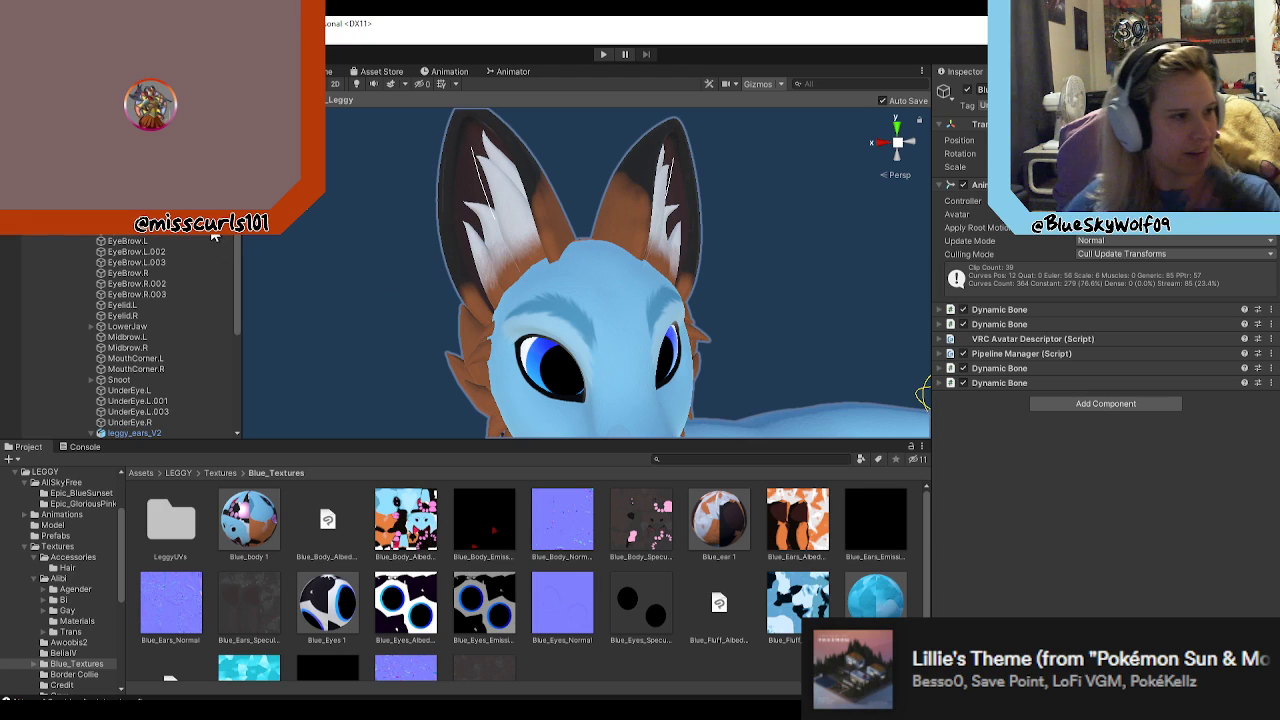
pyautogui.click(118, 212)
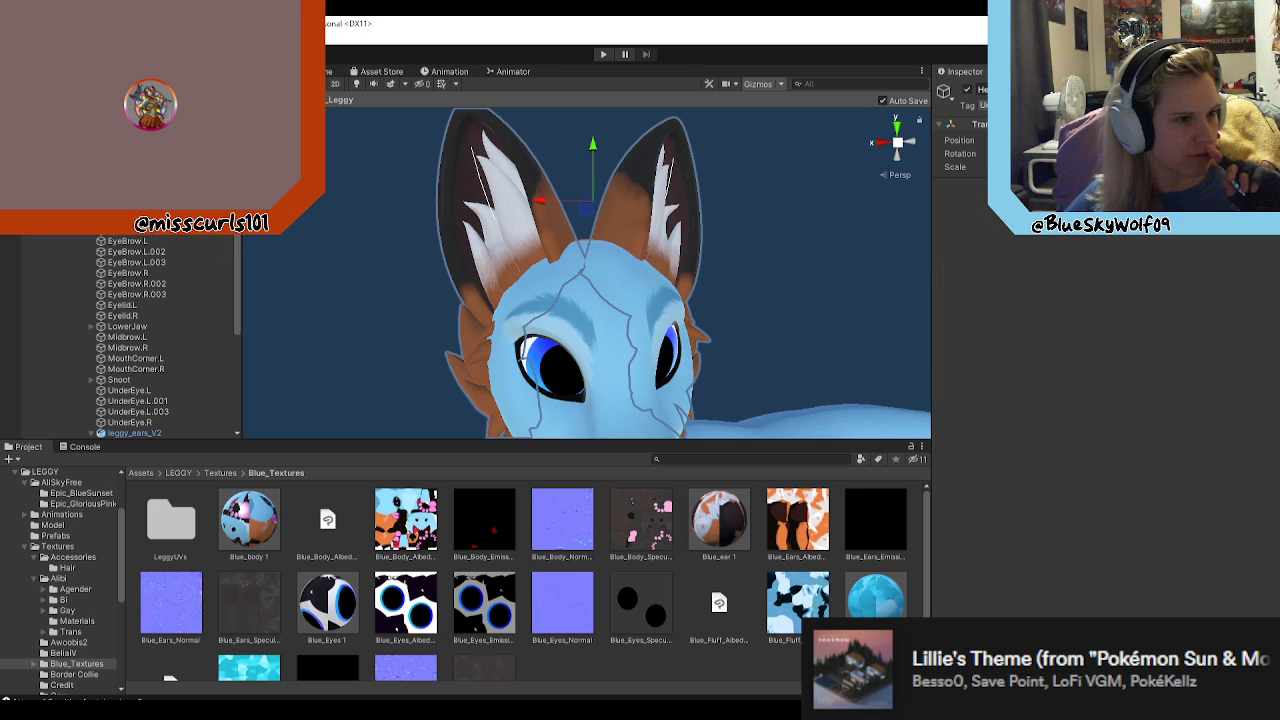
pyautogui.scroll(-2, 134, 292)
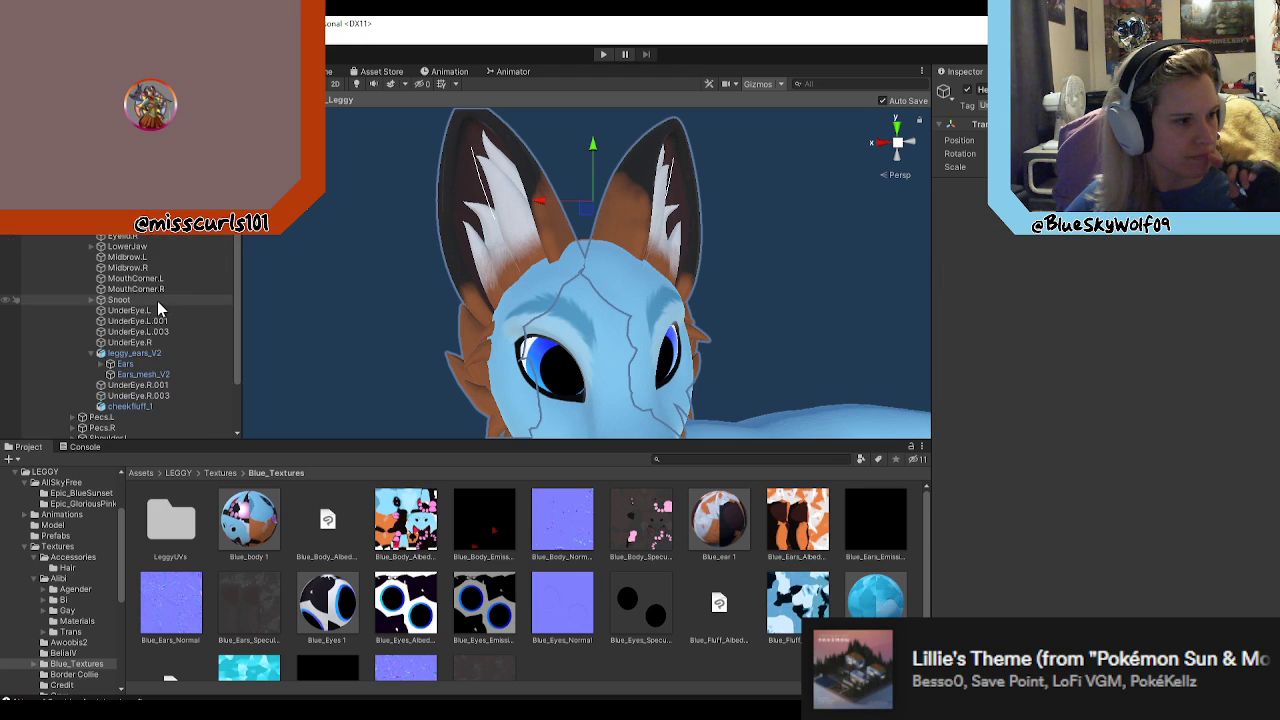
pyautogui.click(172, 373)
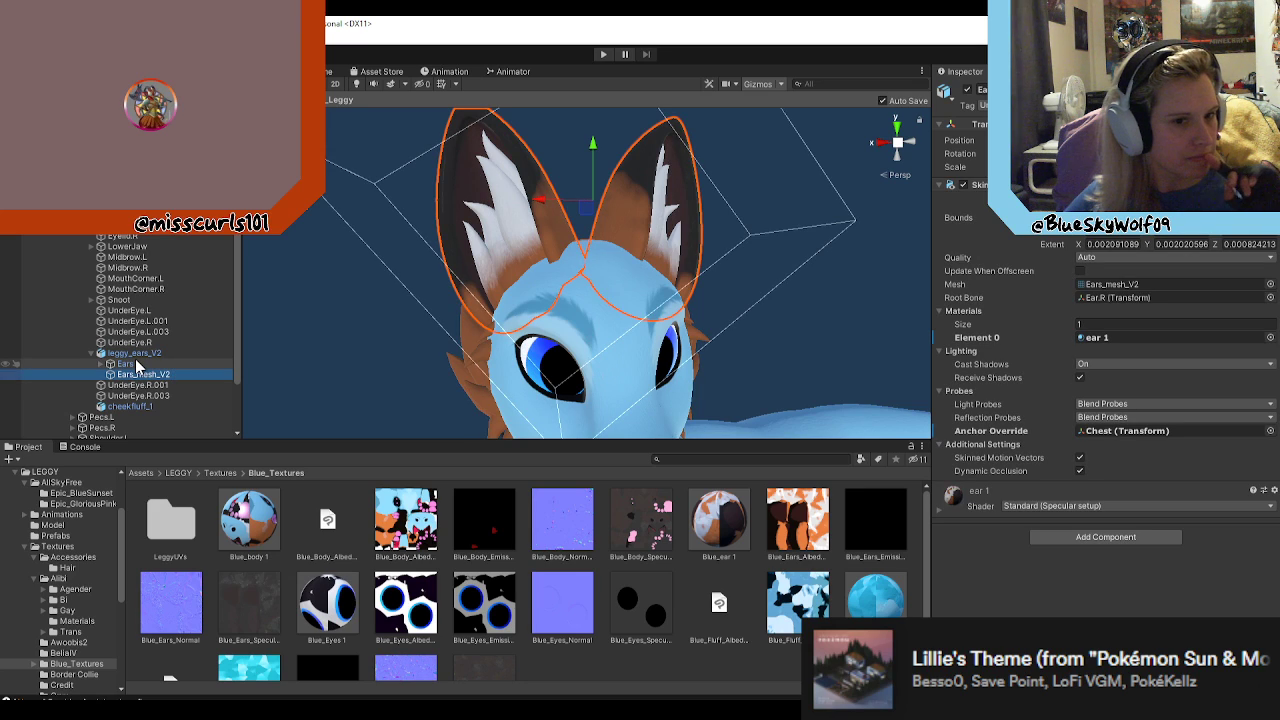
pyautogui.click(134, 364)
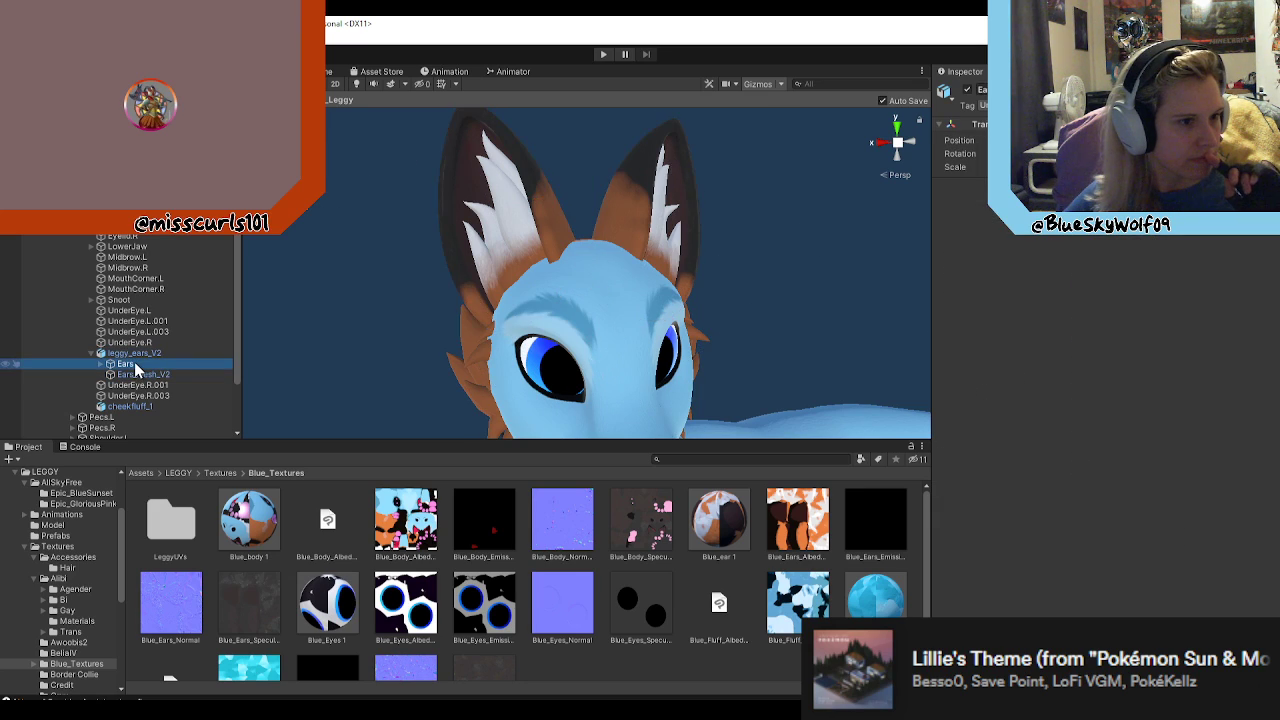
pyautogui.click(144, 374)
# Step: Inspect the two Dynamic Bone components on the leggy_ears_V2 object, including the settings for the Ear001.R root
pyautogui.click(146, 354)
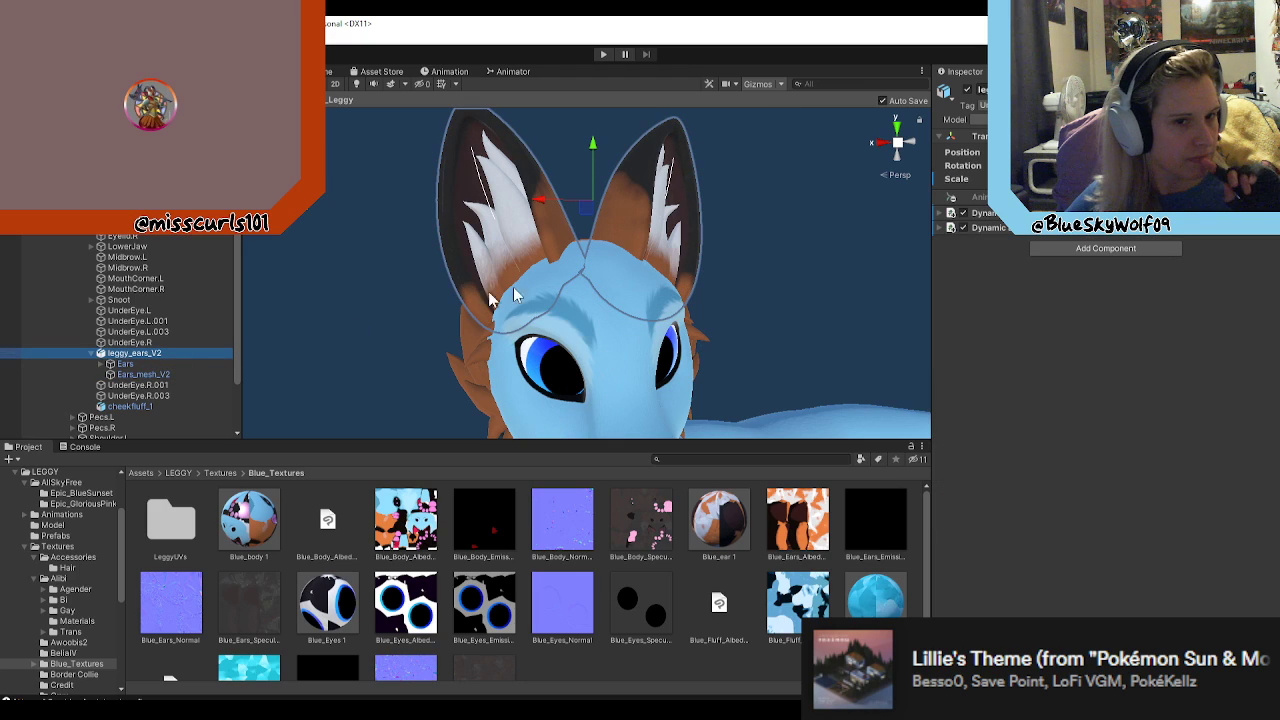
pyautogui.click(943, 228)
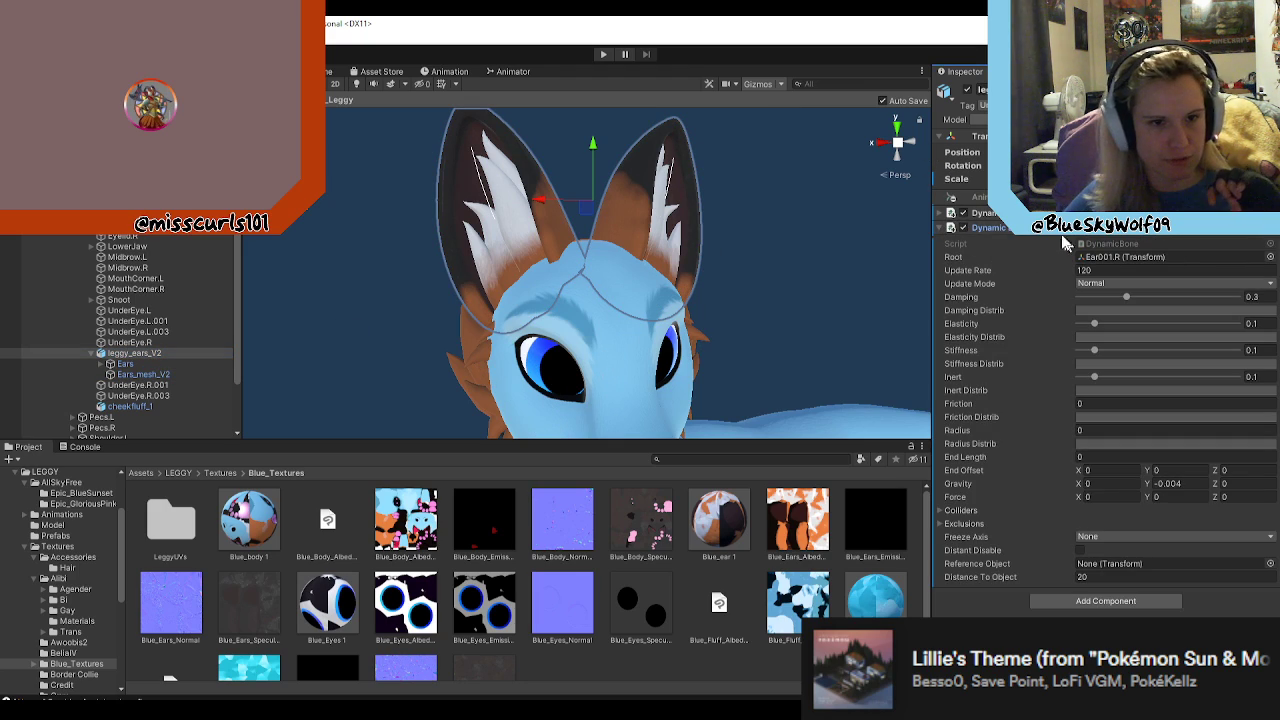
pyautogui.click(941, 213)
pyautogui.click(940, 213)
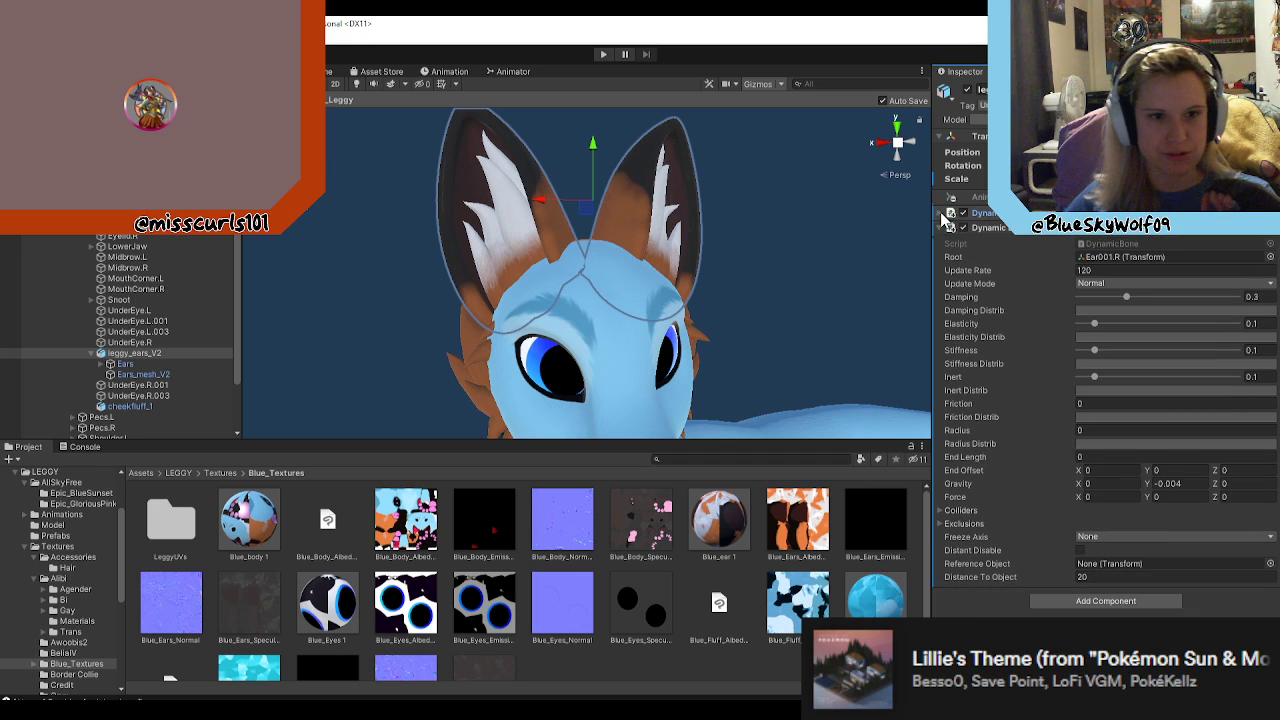
pyautogui.click(938, 228)
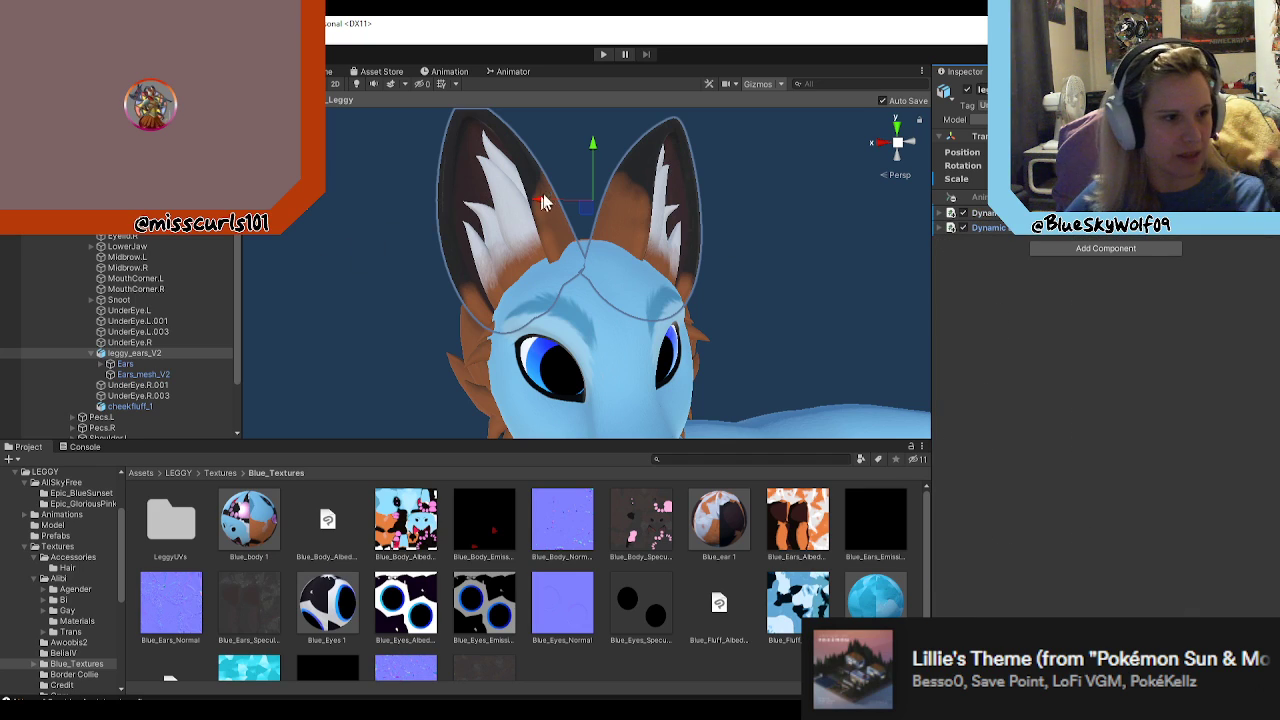
# Step: Deselect the ears object and leave the avatar's prefab view
pyautogui.click(430, 178)
pyautogui.scroll(1, 156, 240)
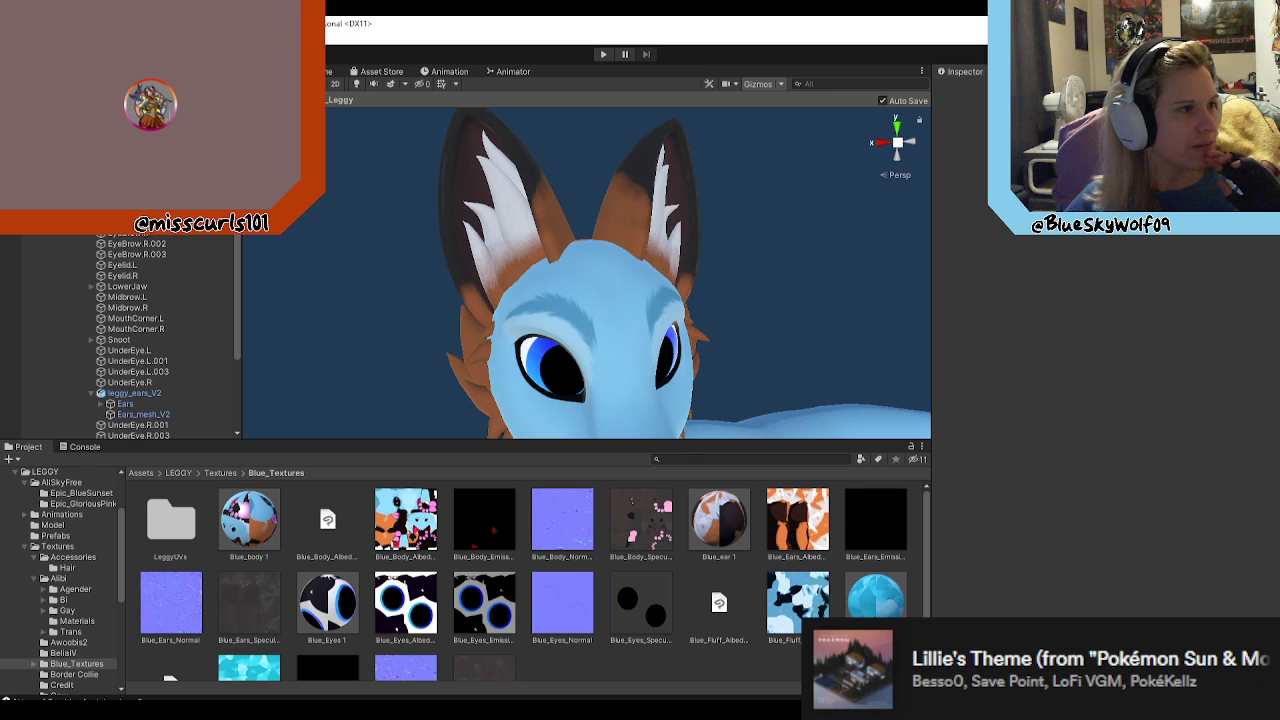
pyautogui.click(8, 100)
pyautogui.scroll(-4, 655, 388)
# Step: Switch to Blender and return the Ears armature to Object Mode
pyautogui.hotkey('alt', 'Tab')
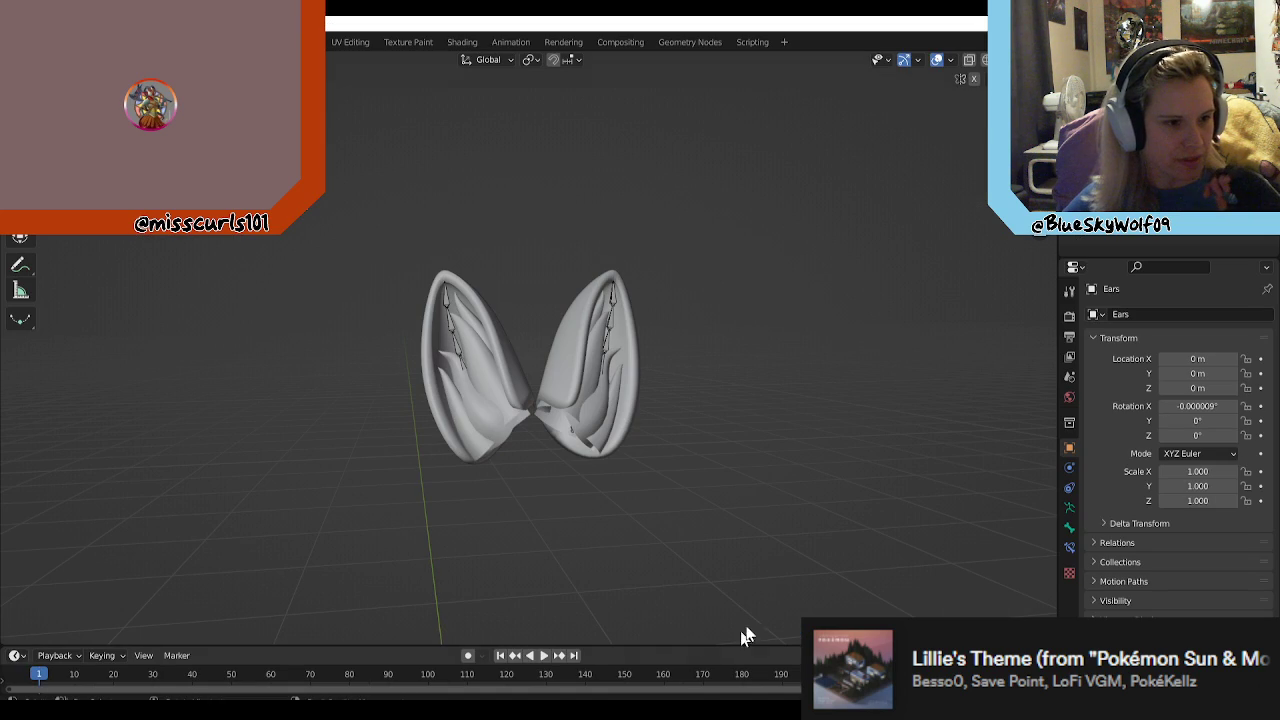
pyautogui.rightClick(729, 451)
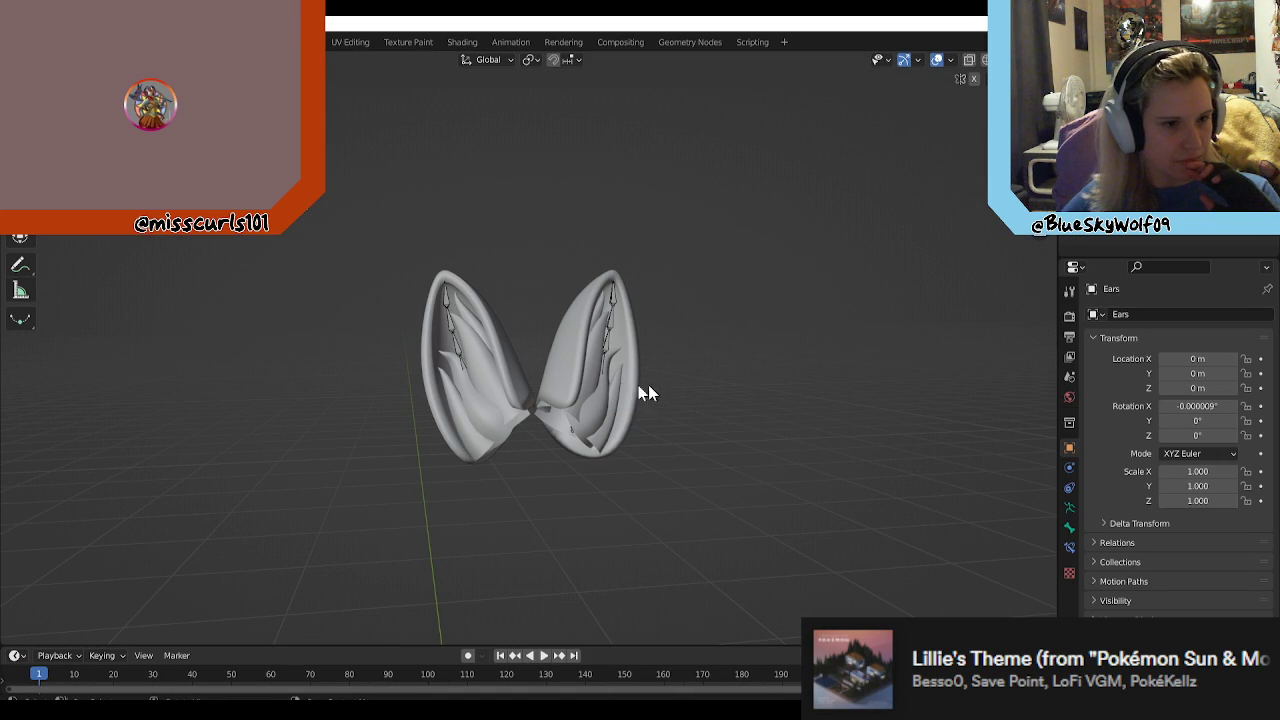
pyautogui.press('Tab')
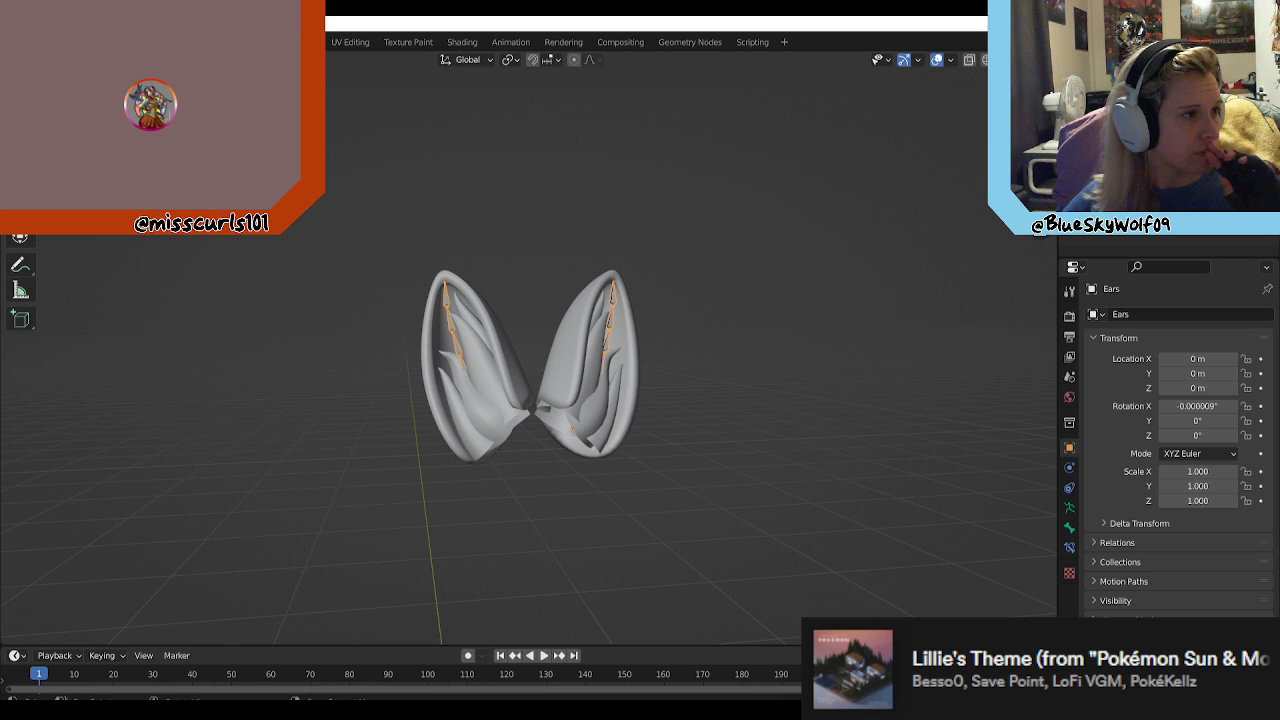
# Step: Switch to the UV Editing workspace and bring the ears into view in its 3D viewport
pyautogui.click(350, 41)
pyautogui.scroll(4, 802, 338)
pyautogui.keyDown('shift'); pyautogui.moveTo(822, 264); pyautogui.dragTo(834, 374, button='middle'); pyautogui.keyUp('shift')
pyautogui.click(776, 358)
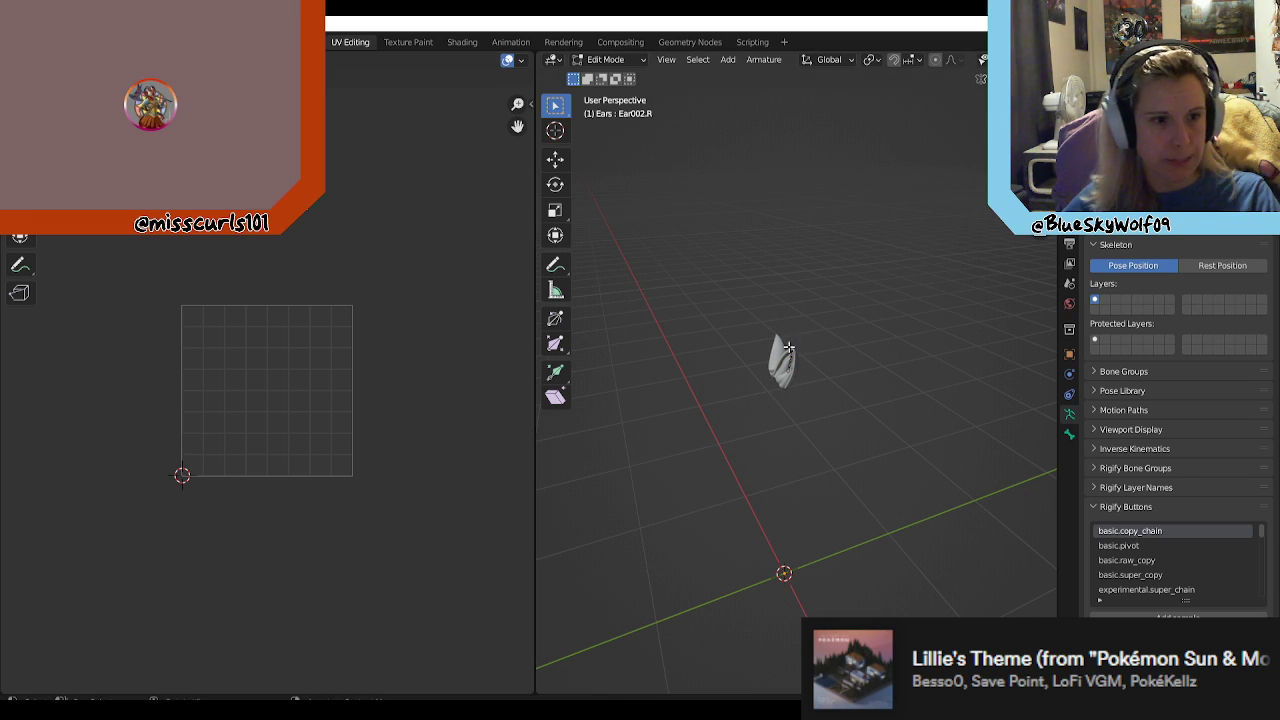
pyautogui.click(772, 350)
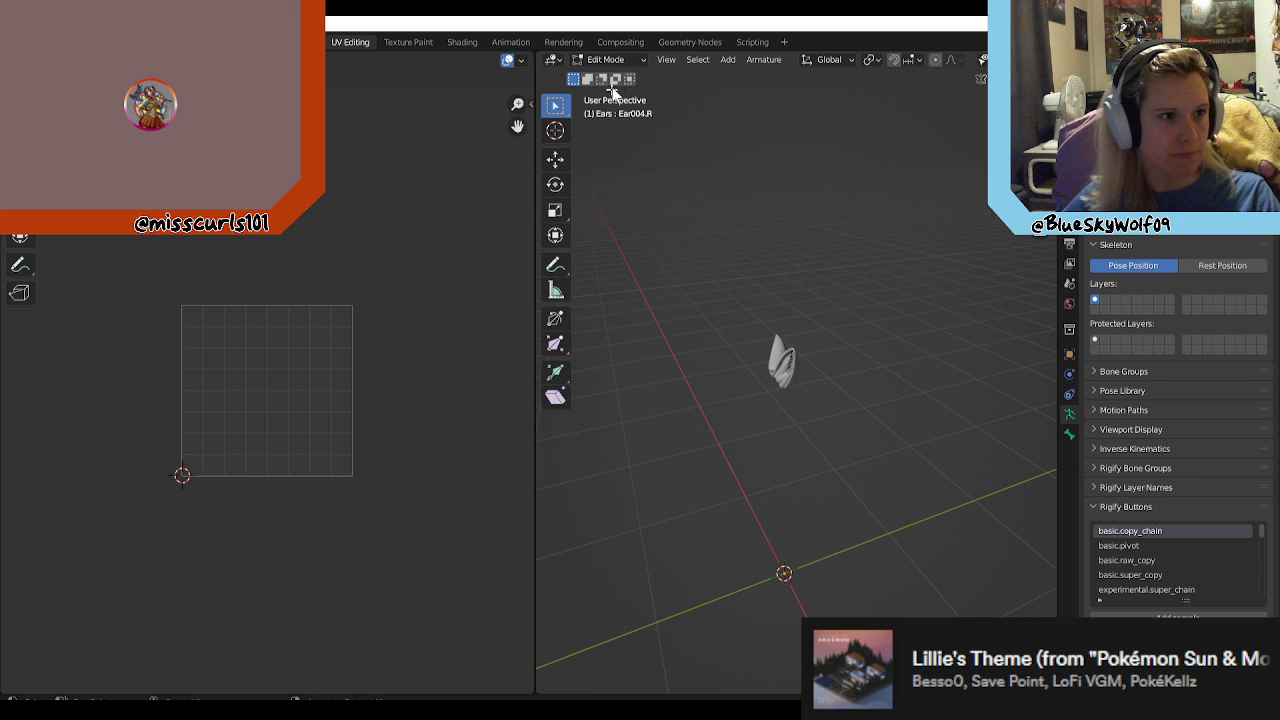
# Step: Leave armature editing for Object Mode and select the Ears_mesh_V2 object
pyautogui.click(605, 59)
pyautogui.click(606, 77)
pyautogui.click(780, 352)
pyautogui.scroll(3, 800, 348)
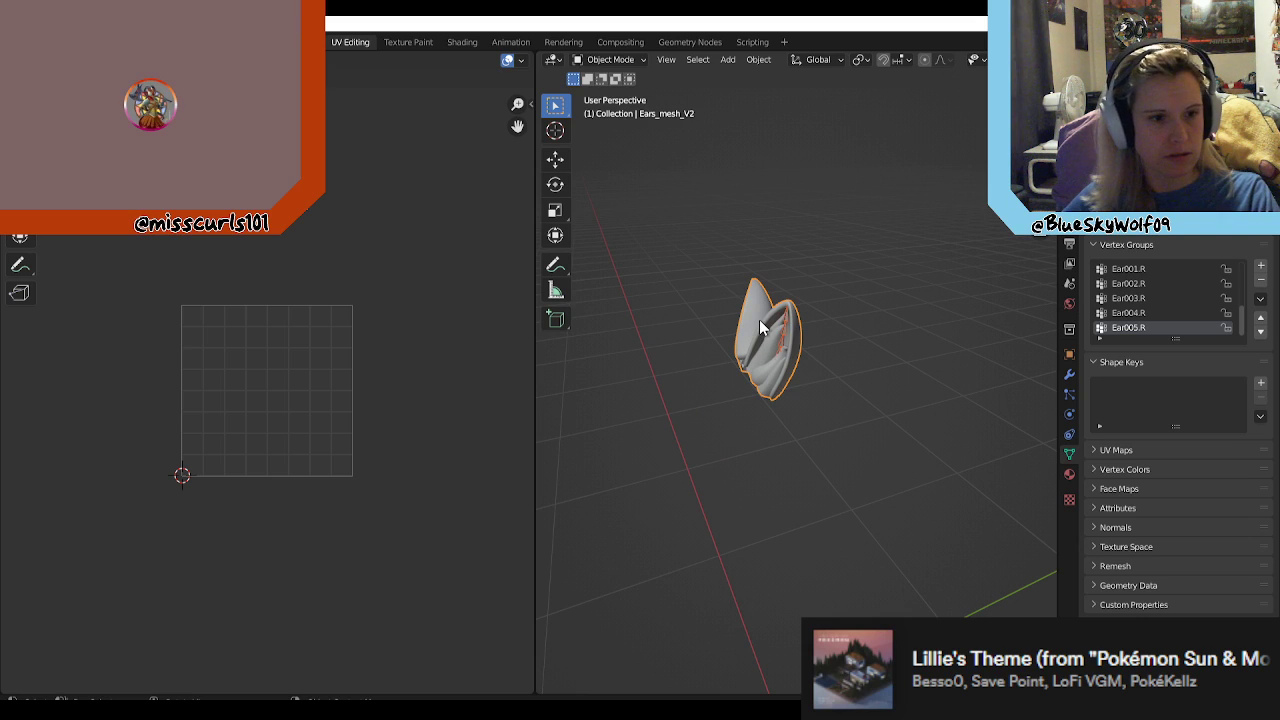
# Step: Put Ears_mesh_V2 in Edit Mode and examine its UV layout alongside the ears from the front
pyautogui.click(740, 266)
pyautogui.click(606, 59)
pyautogui.click(752, 320)
pyautogui.click(606, 59)
pyautogui.click(627, 94)
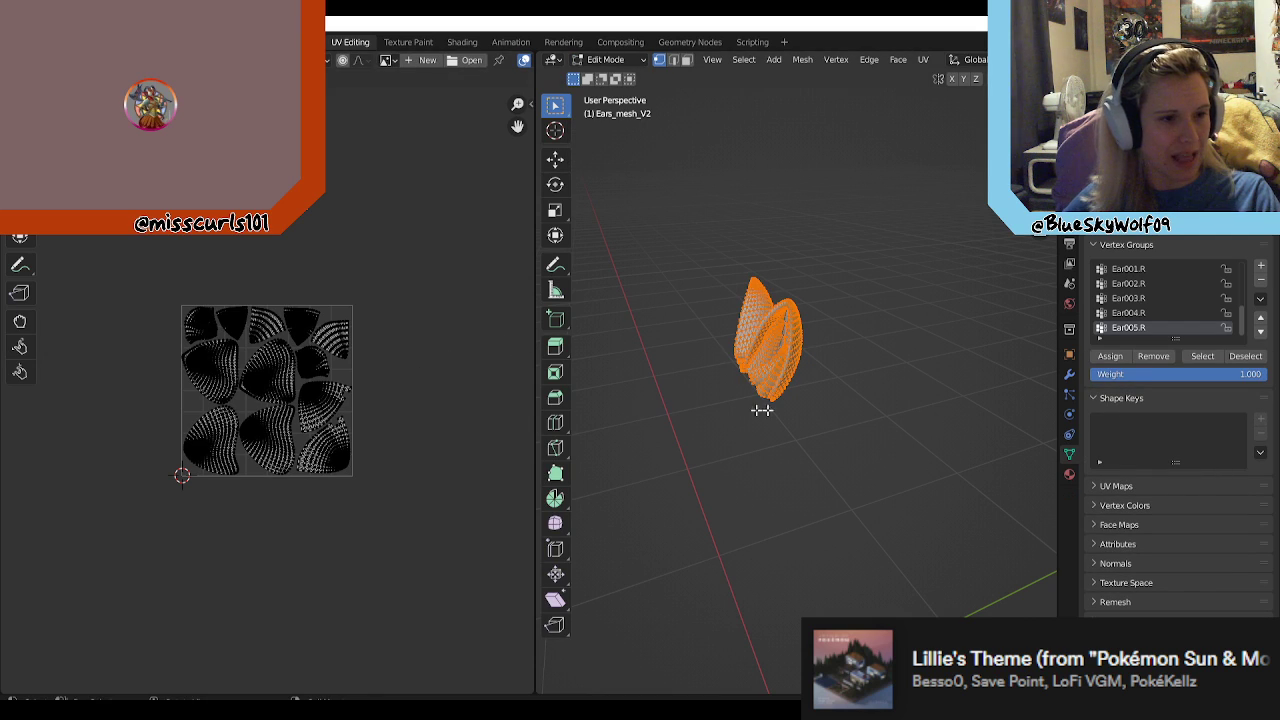
pyautogui.scroll(3, 428, 400)
pyautogui.scroll(1, 424, 410)
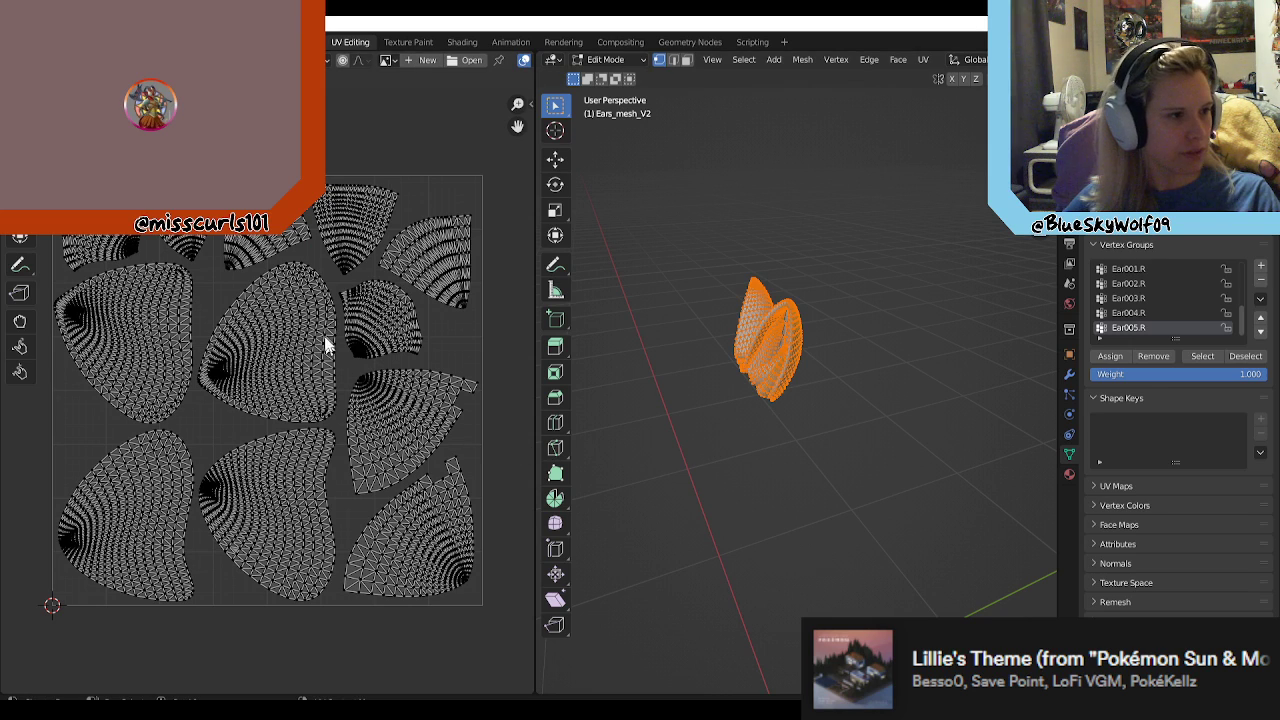
pyautogui.moveTo(641, 440); pyautogui.dragTo(772, 443, button='middle')
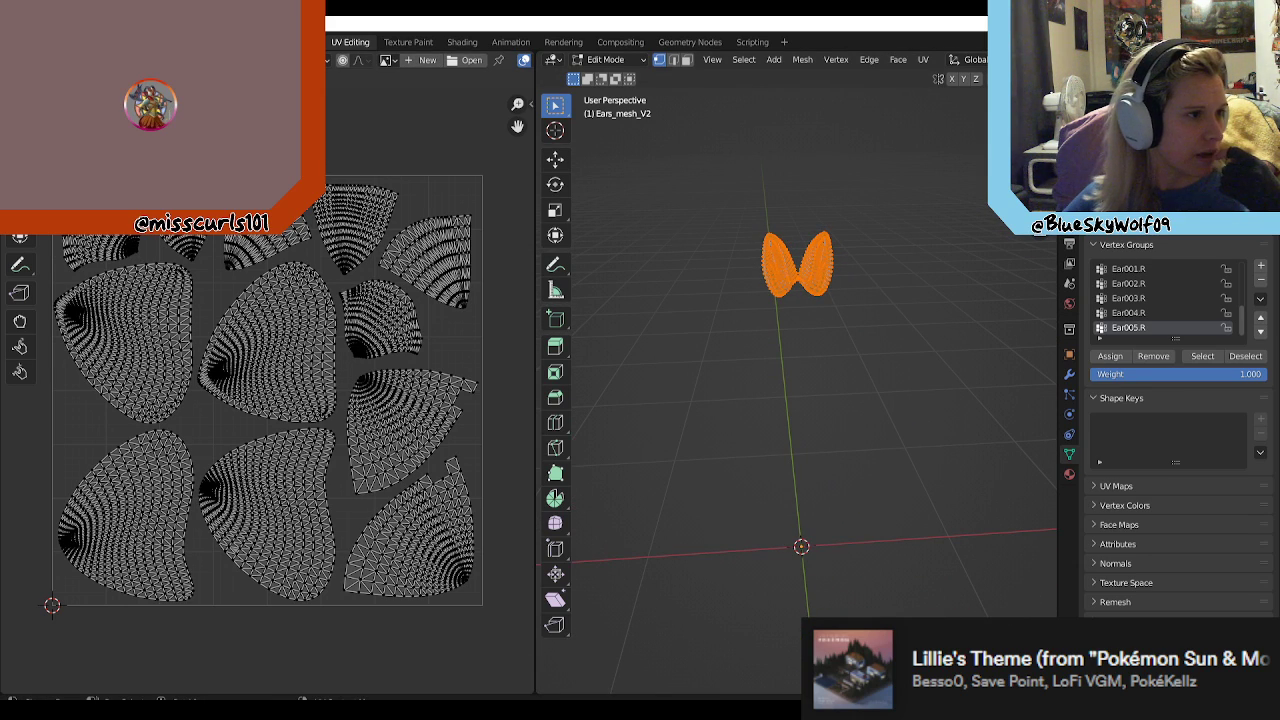
# Step: Export the ears' UV layout to the Desktop folder as Leggy_Ear_UV.png
pyautogui.click(255, 60)
pyautogui.click(323, 442)
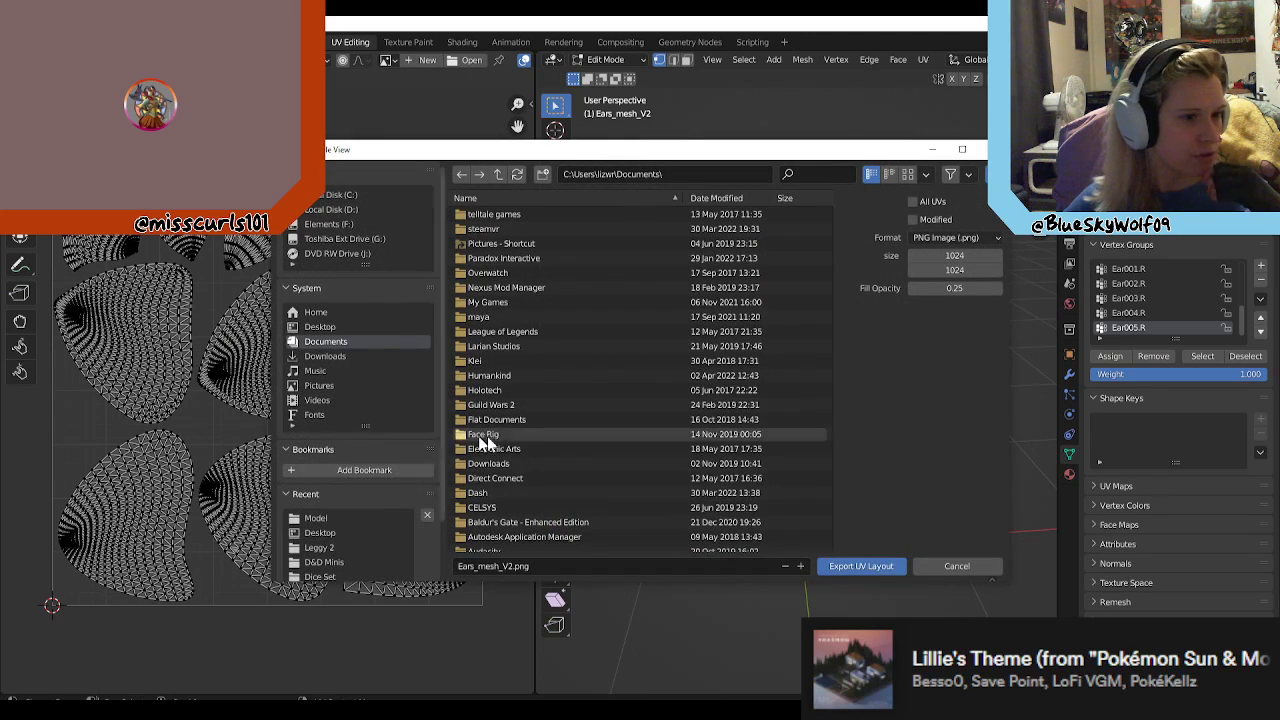
pyautogui.click(495, 566)
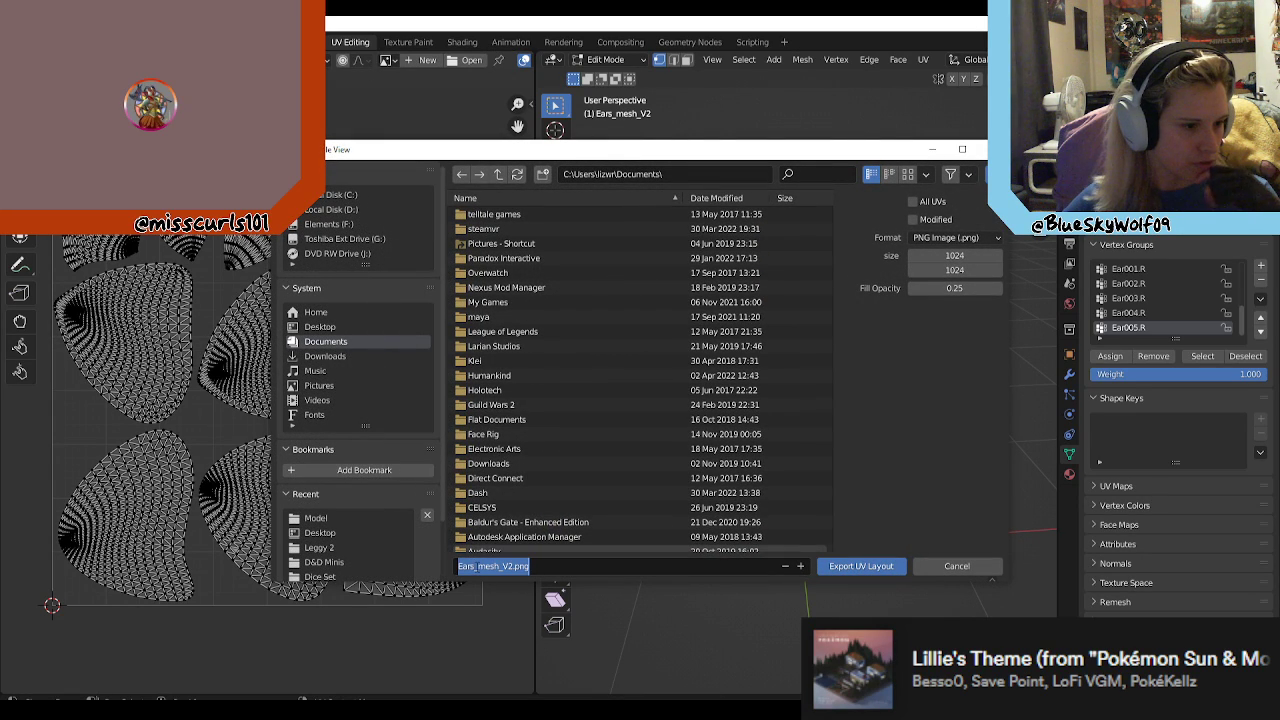
pyautogui.moveTo(479, 566); pyautogui.dragTo(498, 566)
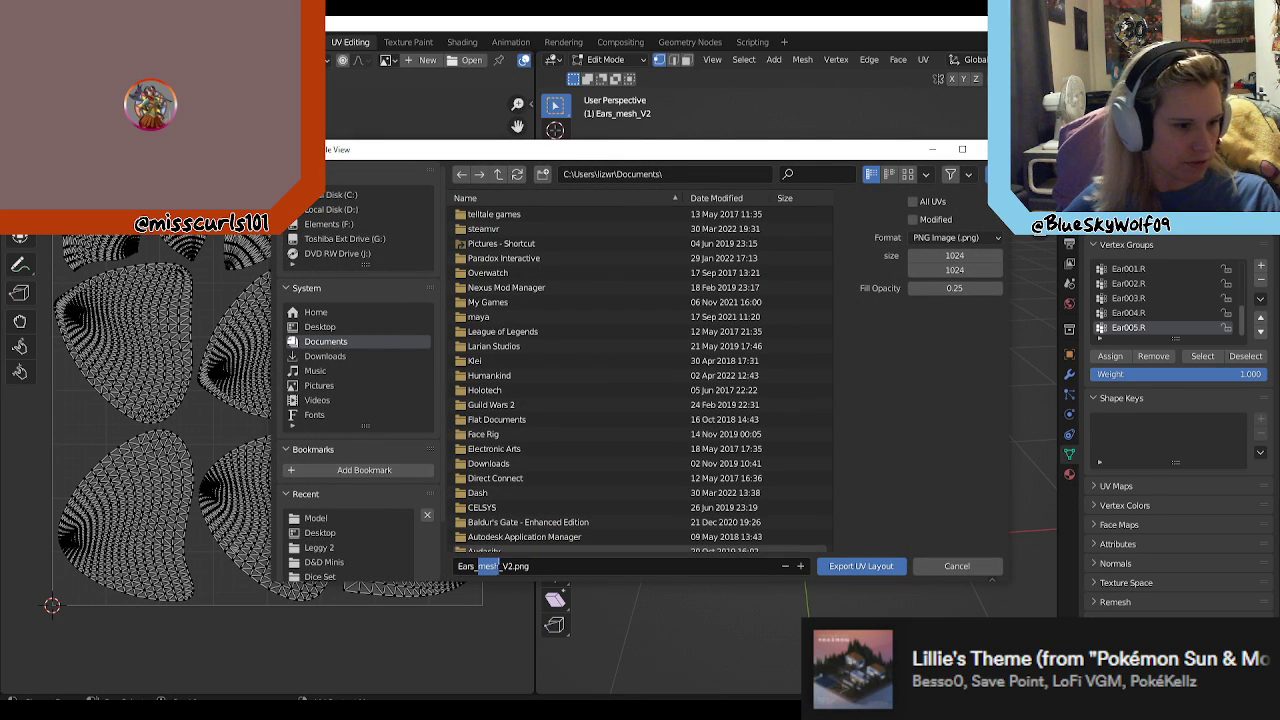
pyautogui.press('BackSpace')
pyautogui.press('BackSpace')
pyautogui.press('BackSpace')
pyautogui.press('BackSpace')
pyautogui.press('BackSpace')
pyautogui.press('BackSpace')
pyautogui.write('Leggy')
pyautogui.write('_Ear')
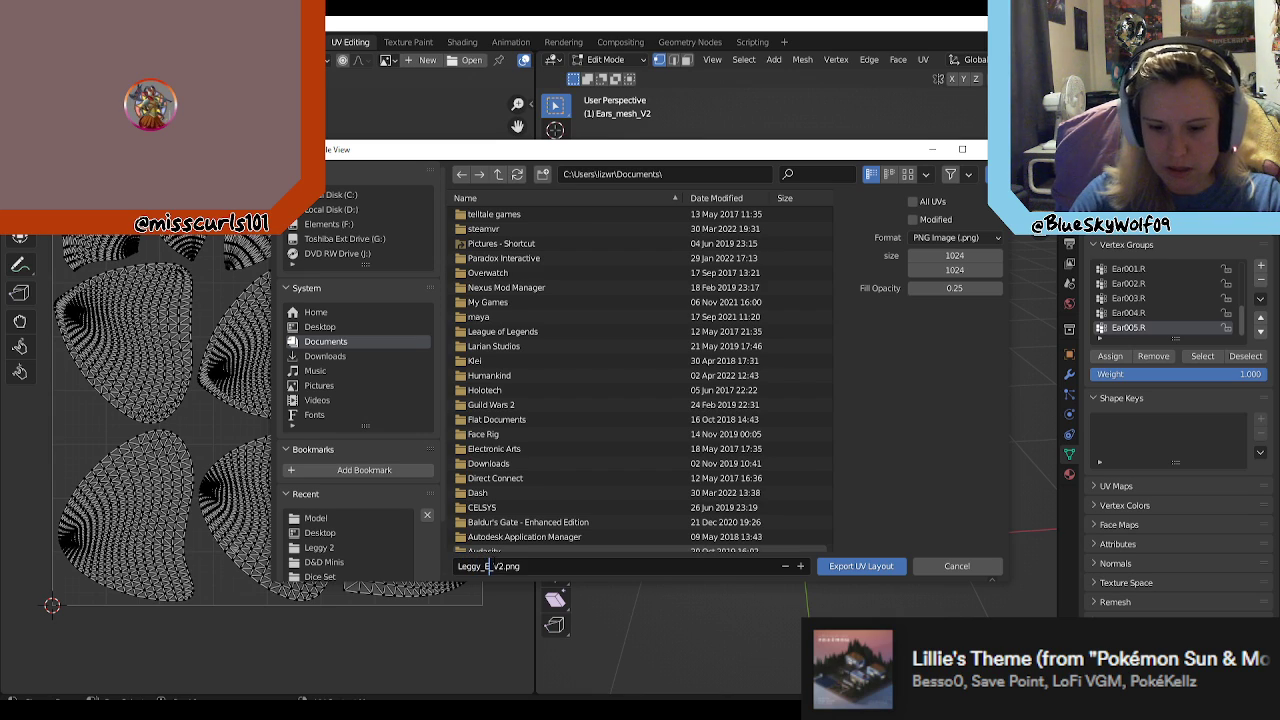
pyautogui.write('s')
pyautogui.press('Delete')
pyautogui.press('Delete')
pyautogui.press('Delete')
pyautogui.write('_UV')
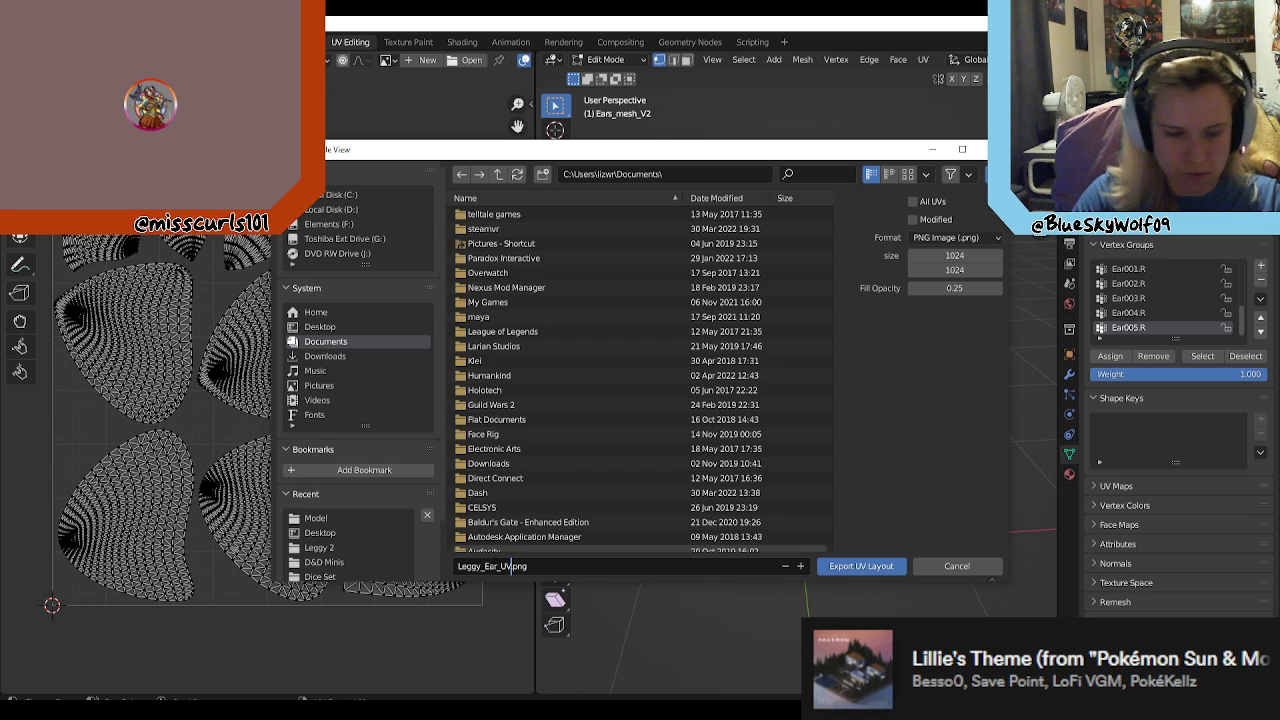
pyautogui.click(338, 327)
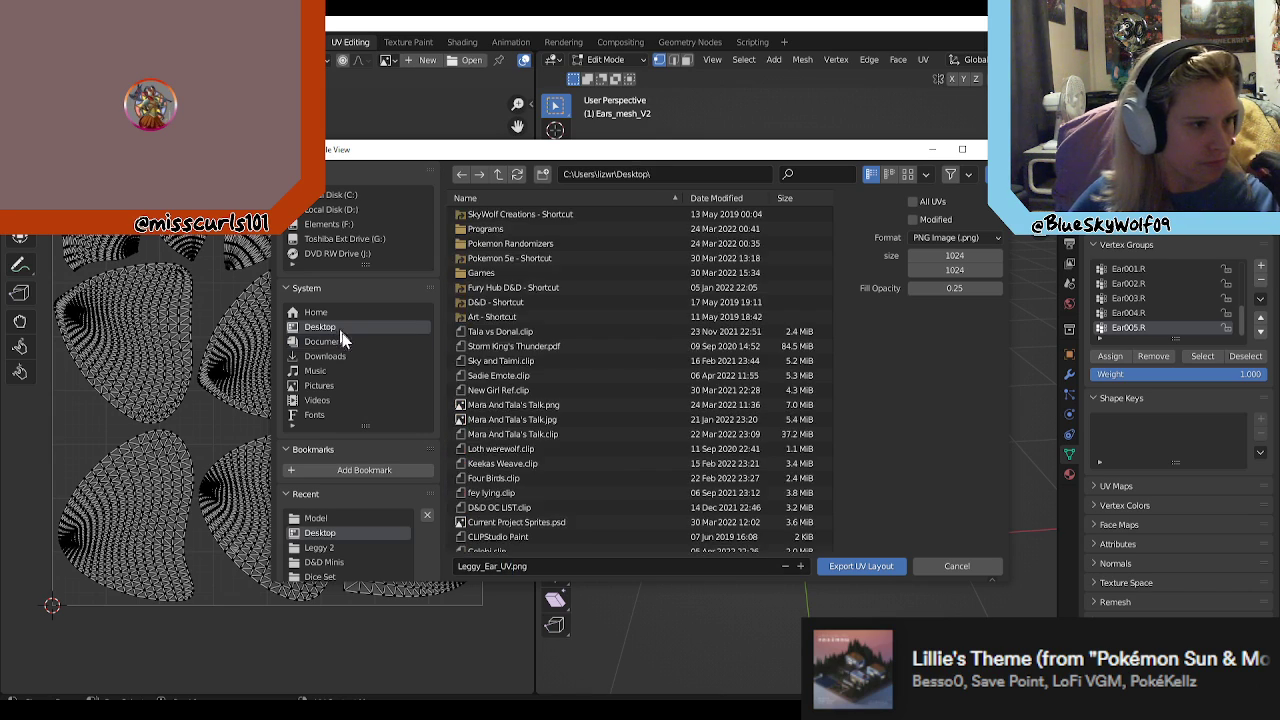
pyautogui.click(877, 568)
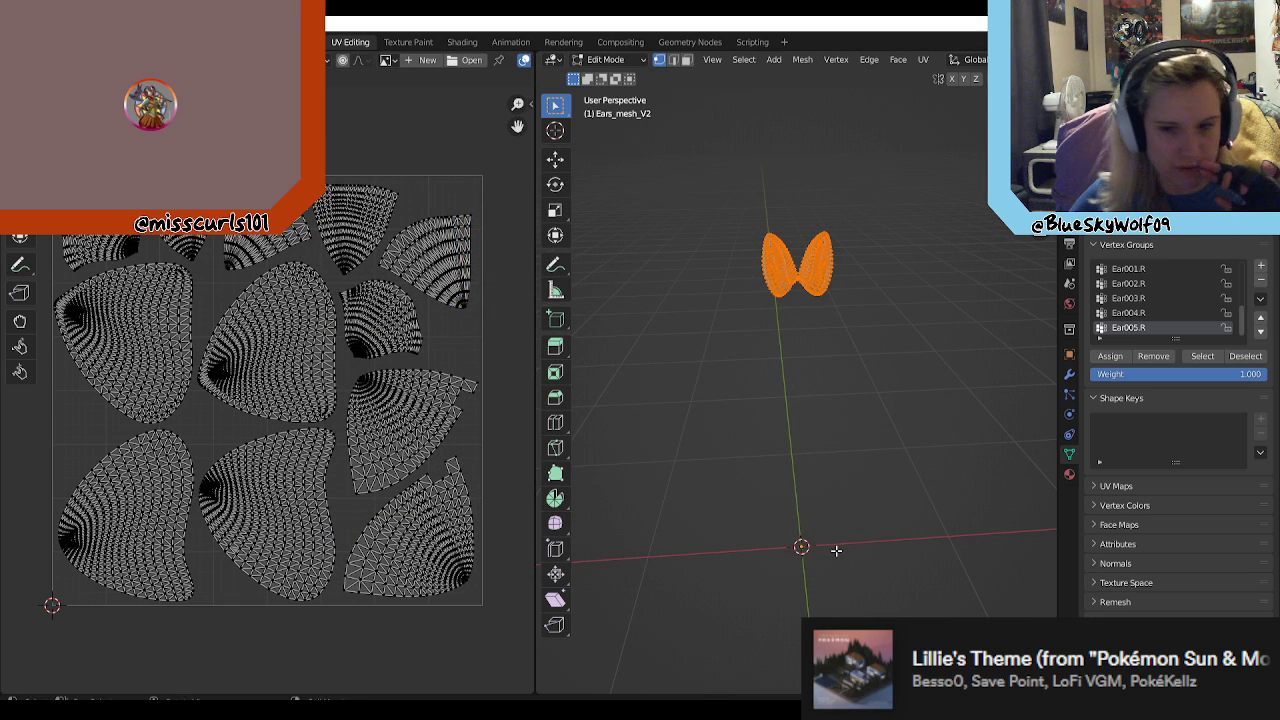
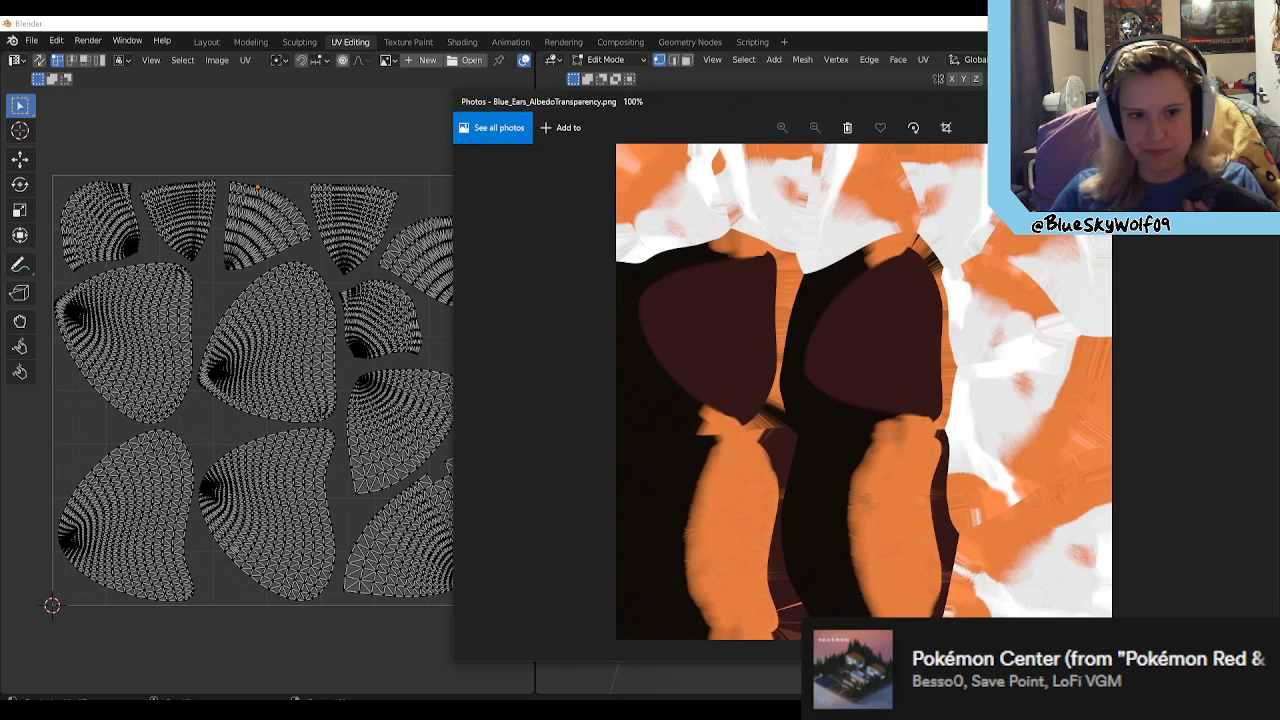
# Step: Examine the fur markings and inner-ear areas of the Blue_Ears_AlbedoTransparency.png texture up close
pyautogui.moveTo(752, 97); pyautogui.dragTo(576, 95)
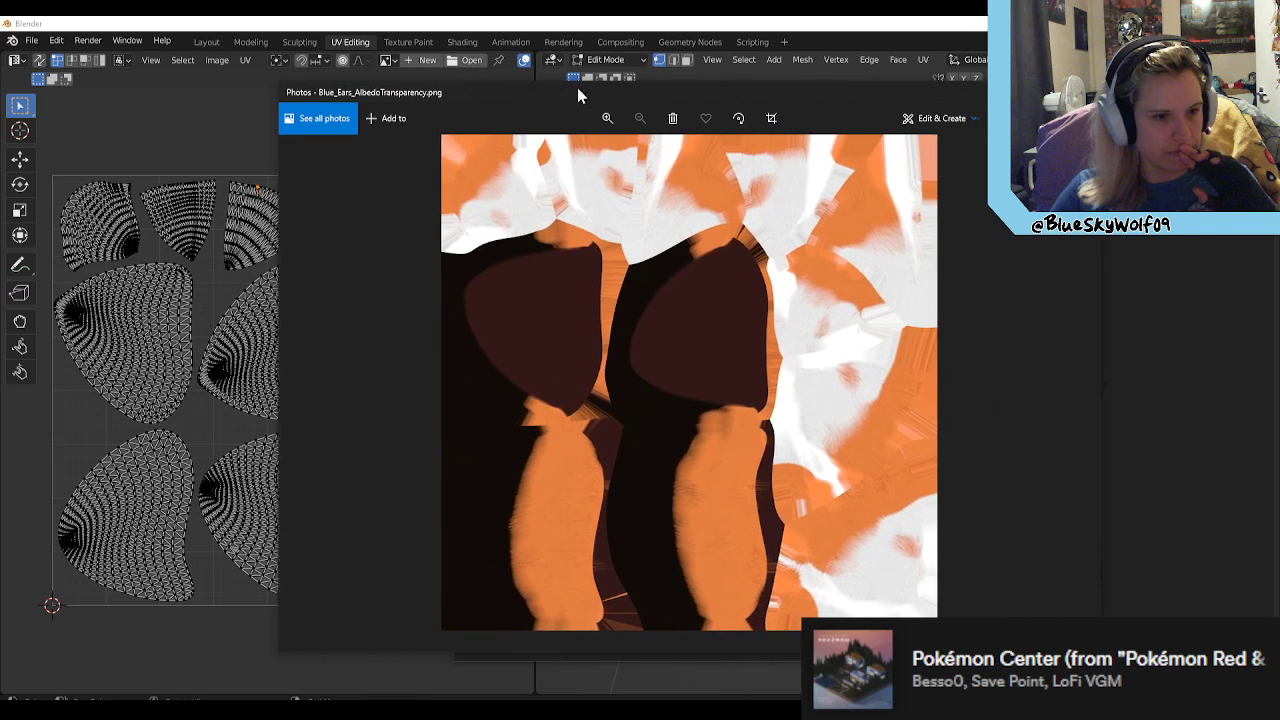
pyautogui.scroll(6, 581, 249)
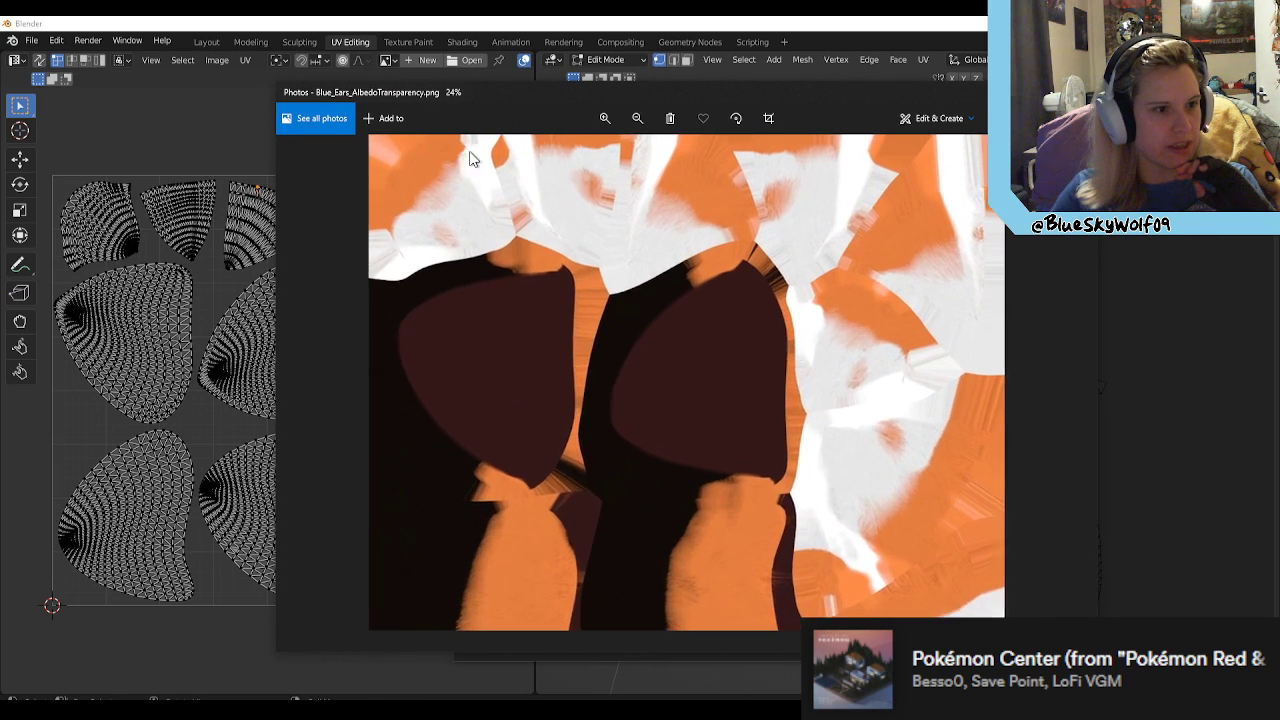
pyautogui.moveTo(731, 235); pyautogui.dragTo(718, 352)
pyautogui.scroll(1, 716, 424)
pyautogui.scroll(1, 671, 245)
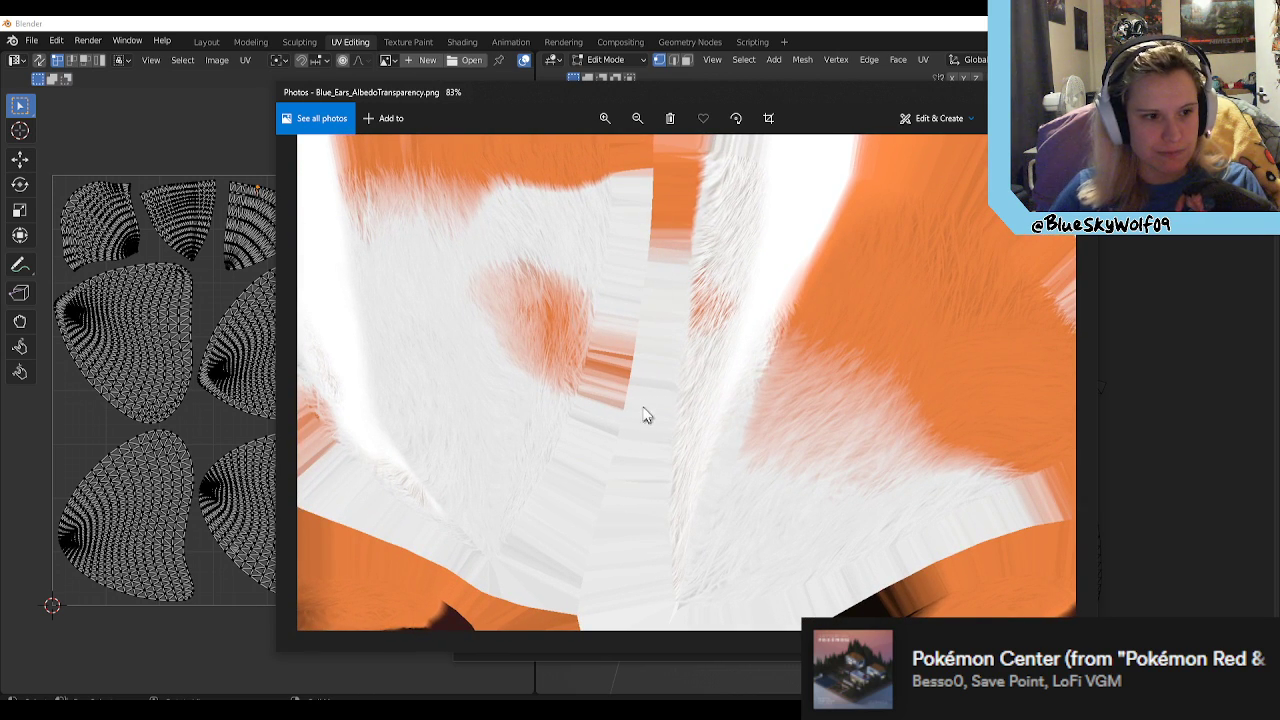
pyautogui.scroll(4, 692, 354)
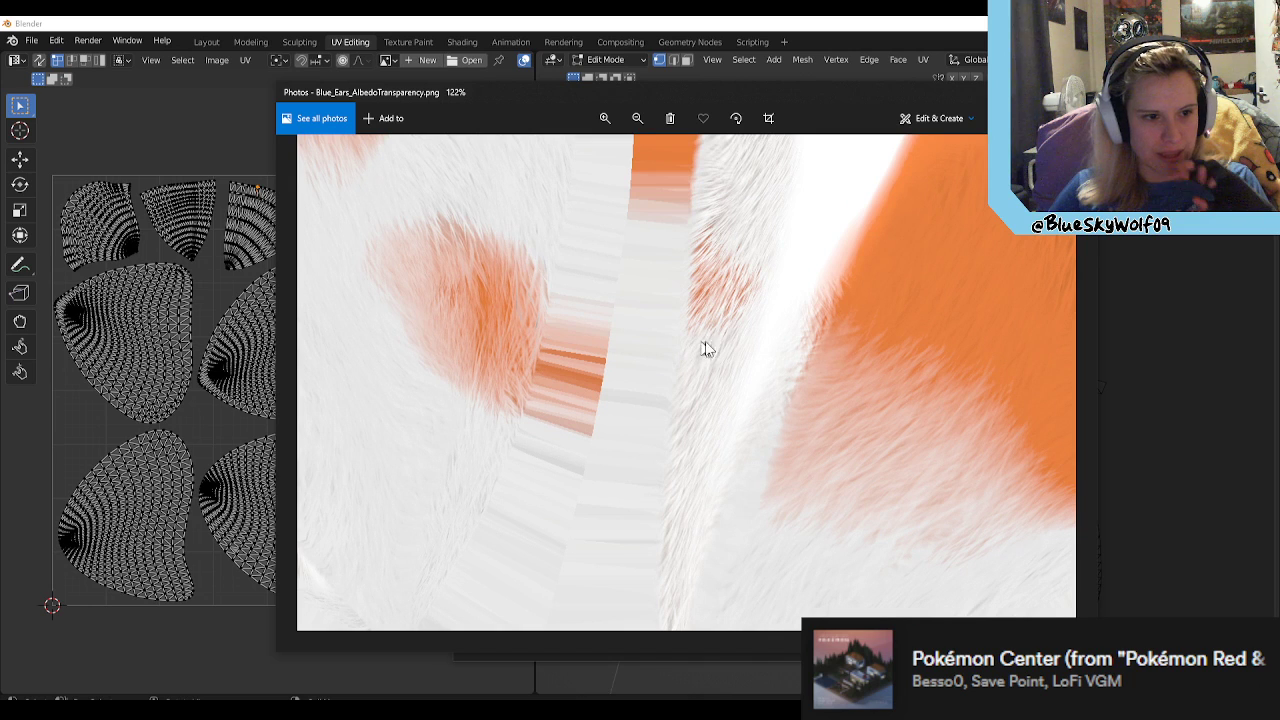
pyautogui.scroll(-5, 676, 303)
pyautogui.scroll(-4, 670, 320)
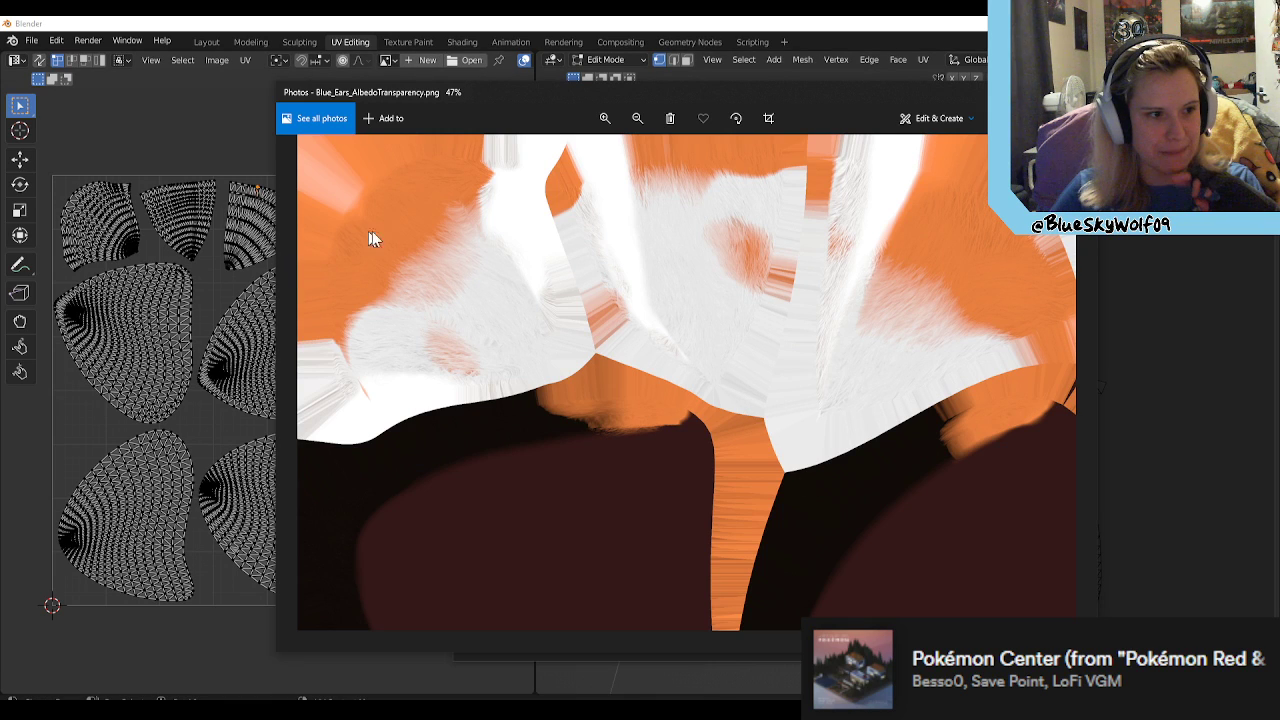
pyautogui.scroll(2, 376, 250)
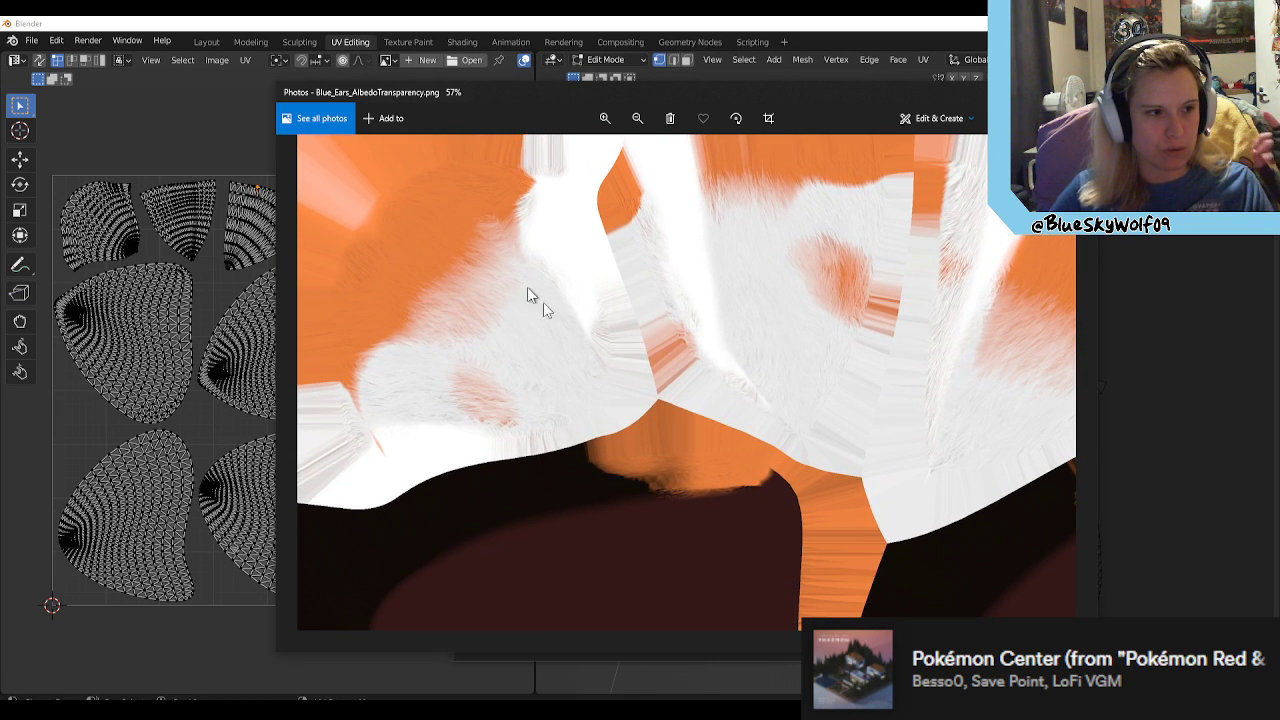
# Step: Compare the exported Leggy_Ear_UV.png layout with the ear texture, viewing the two images in turn
pyautogui.click(1159, 295)
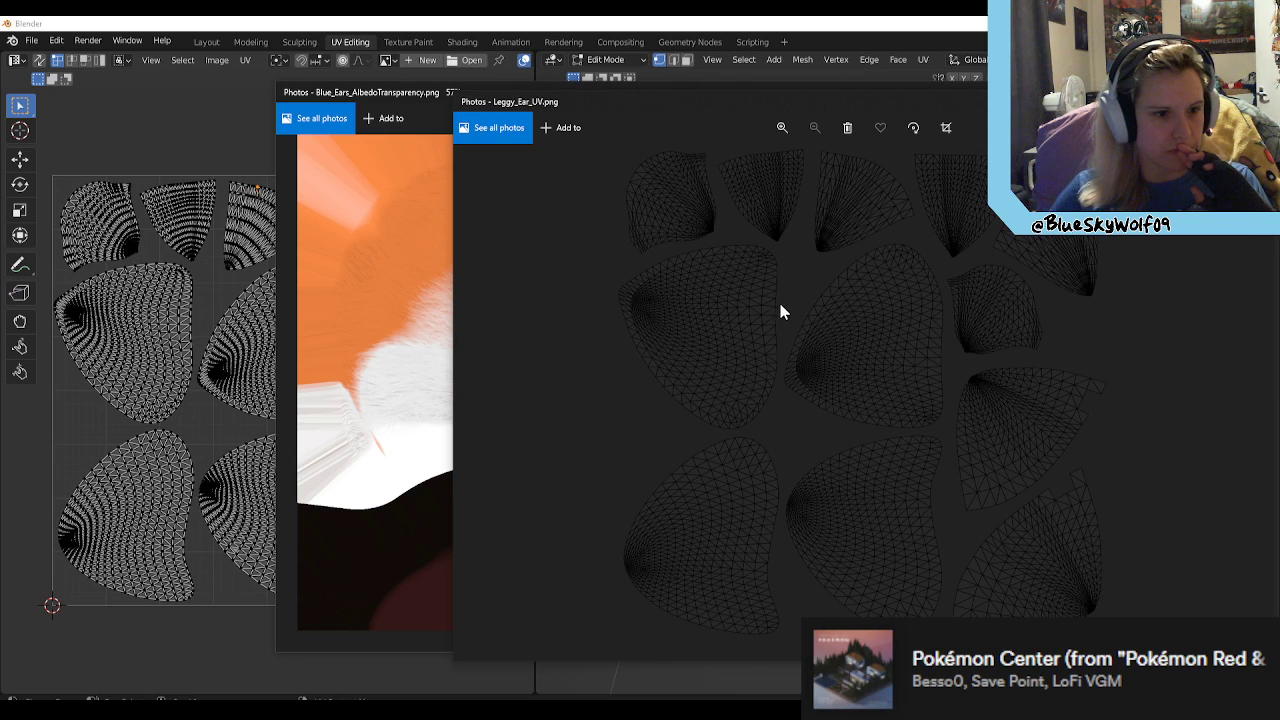
pyautogui.scroll(-1, 400, 290)
pyautogui.click(400, 290)
pyautogui.scroll(-2, 457, 286)
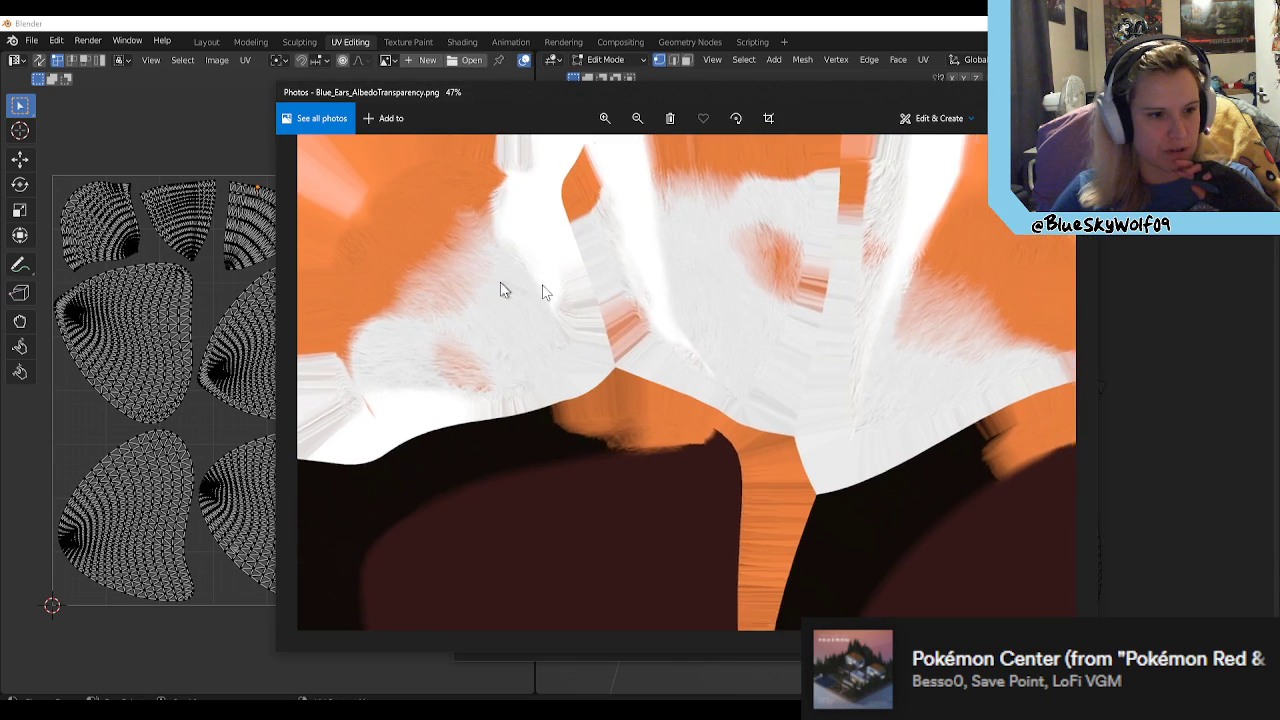
pyautogui.click(1205, 360)
pyautogui.scroll(1, 674, 424)
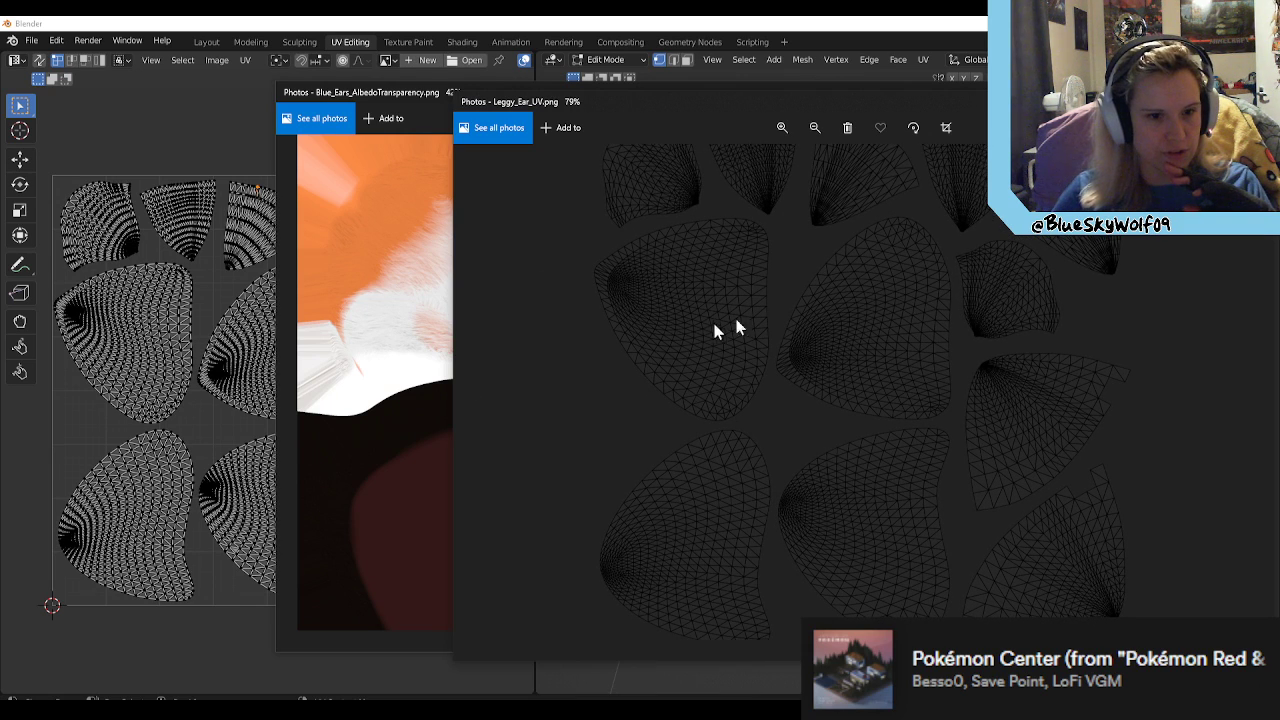
pyautogui.click(357, 322)
pyautogui.scroll(-2, 633, 373)
pyautogui.scroll(2, 633, 373)
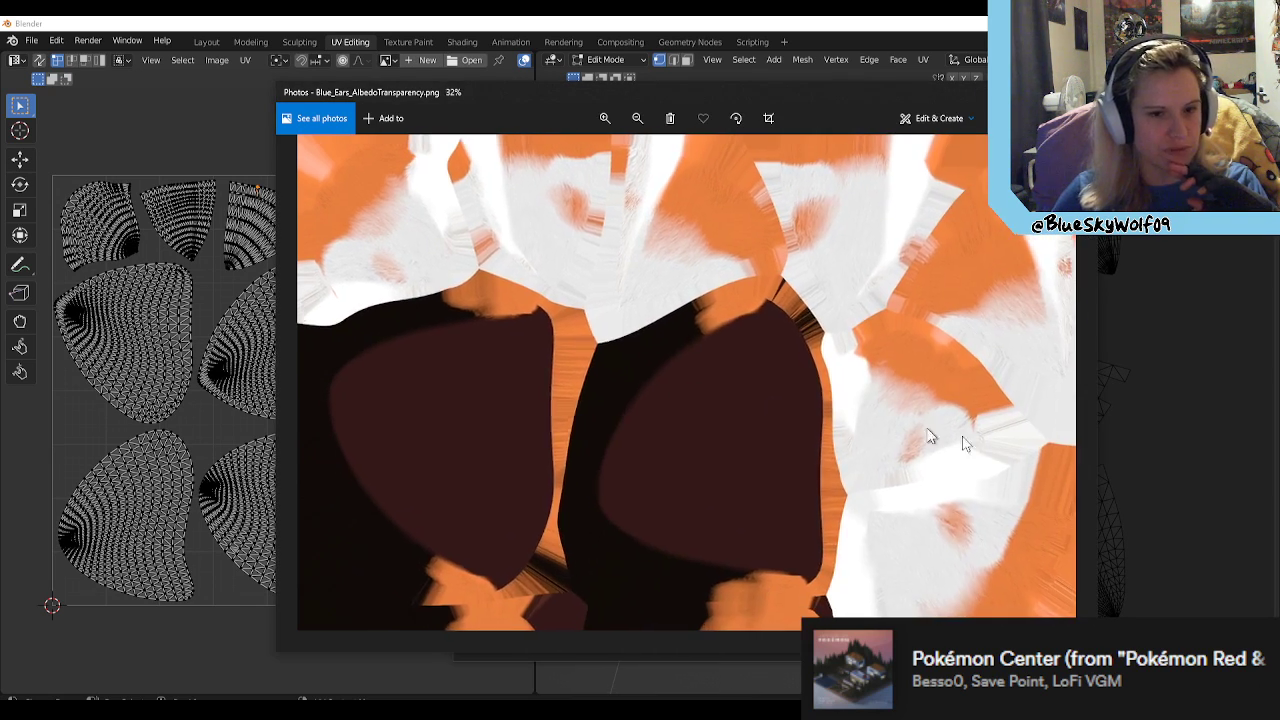
pyautogui.click(1154, 443)
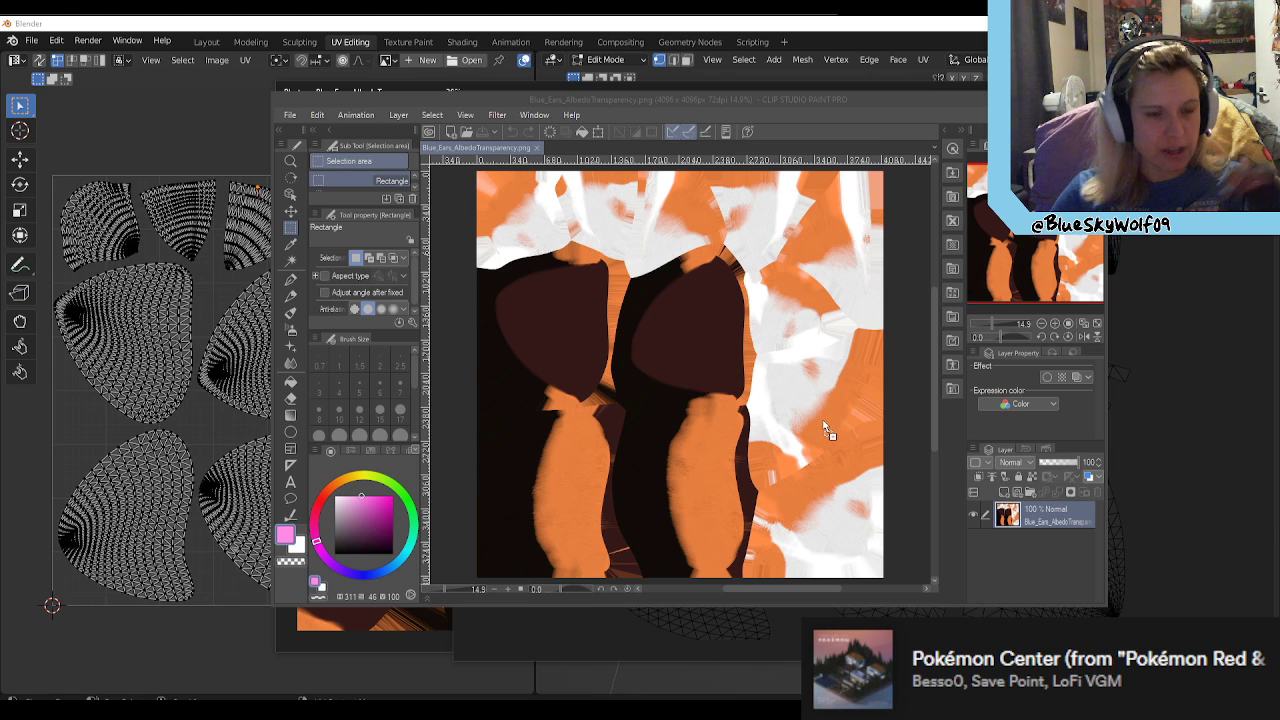
# Step: Open Leggy_Ear_UV.png in Clip Studio Paint and try pasting the whole layout onto the Blue_Ears_AlbedoTransparency.png texture
pyautogui.moveTo(823, 421); pyautogui.dragTo(823, 421)
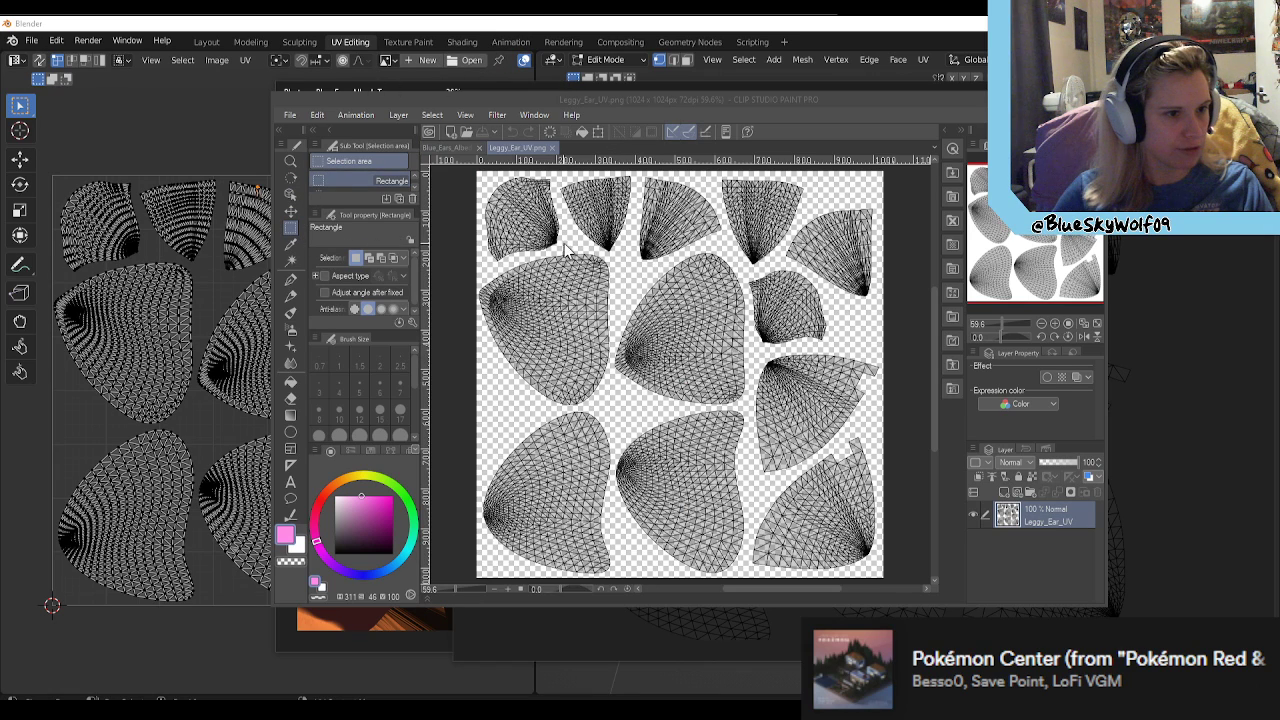
pyautogui.scroll(-1, 569, 251)
pyautogui.moveTo(470, 168); pyautogui.dragTo(864, 554)
pyautogui.hotkey('ctrl', 'c')
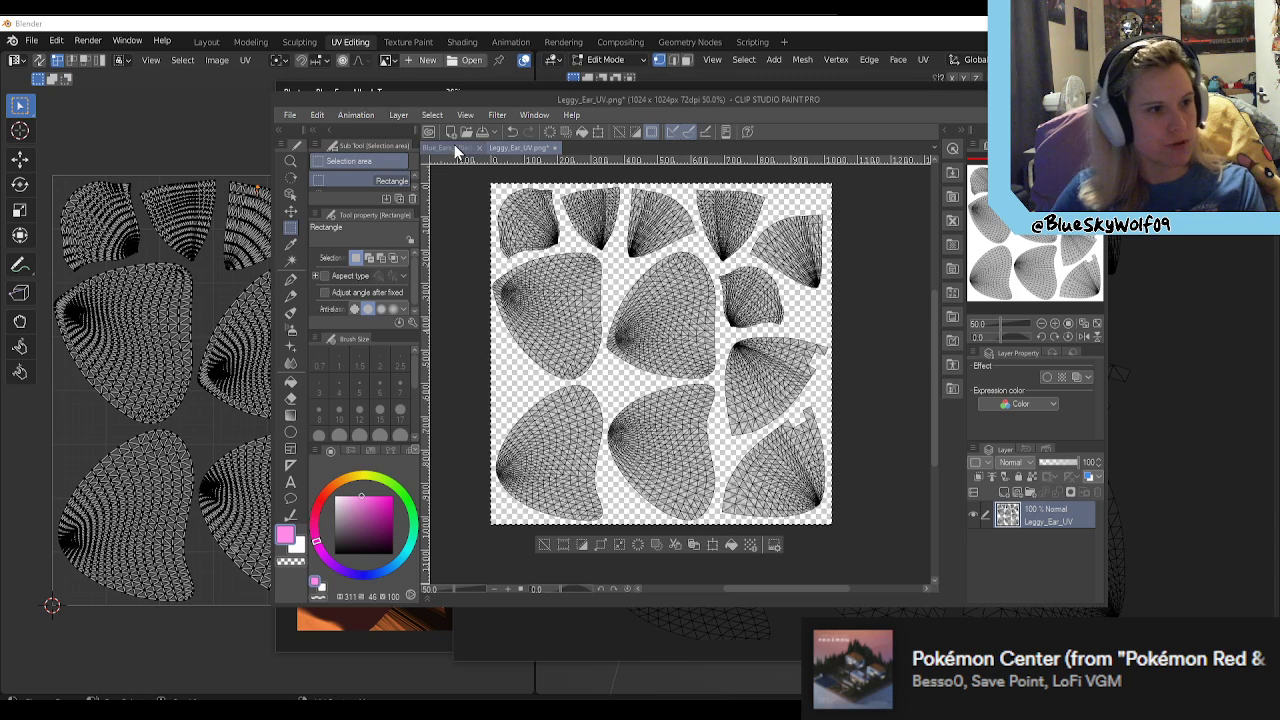
pyautogui.click(450, 147)
pyautogui.hotkey('ctrl', 'v')
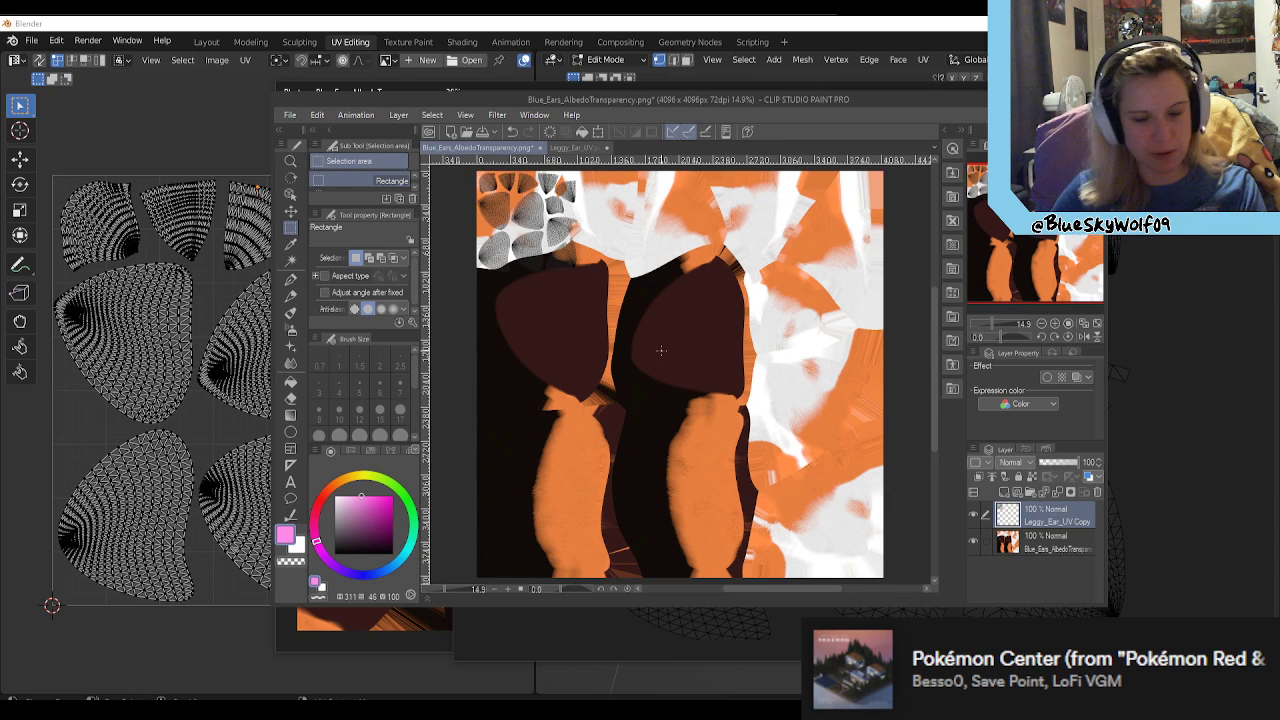
# Step: Undo the pasted UV layout and close the Leggy_Ear_UV.png document without saving
pyautogui.hotkey('ctrl', 'z')
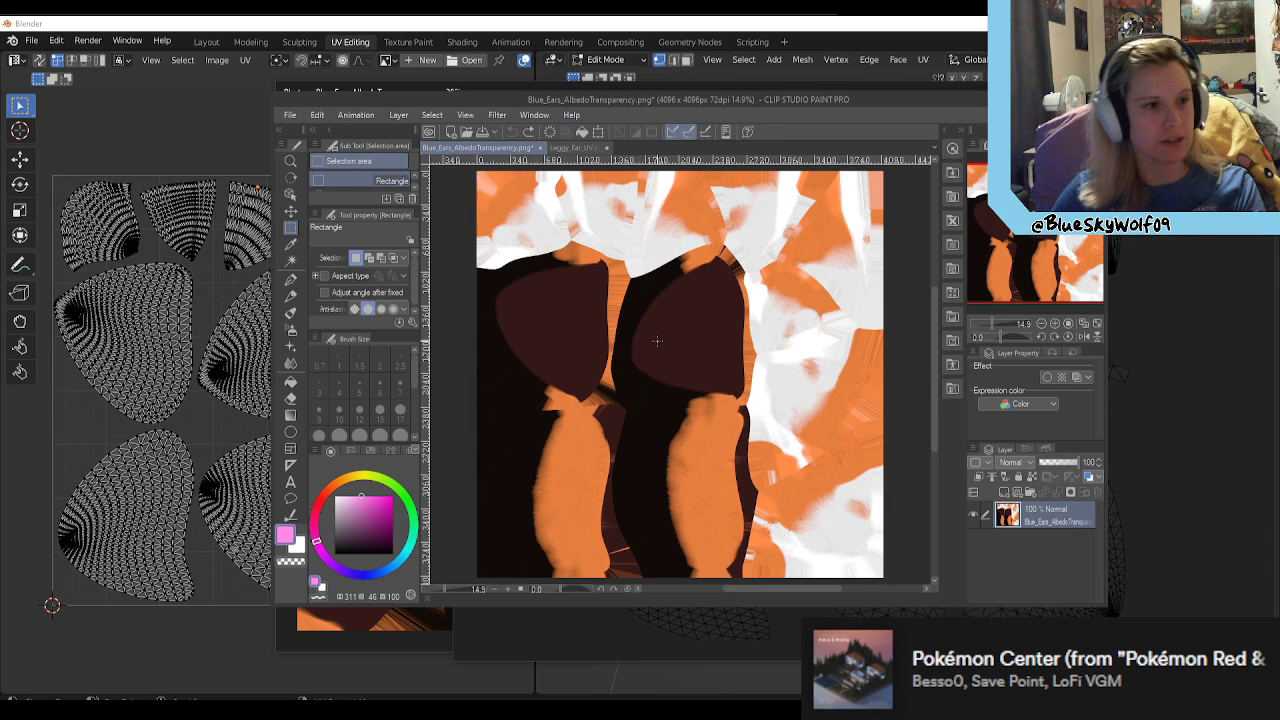
pyautogui.click(606, 147)
pyautogui.click(661, 280)
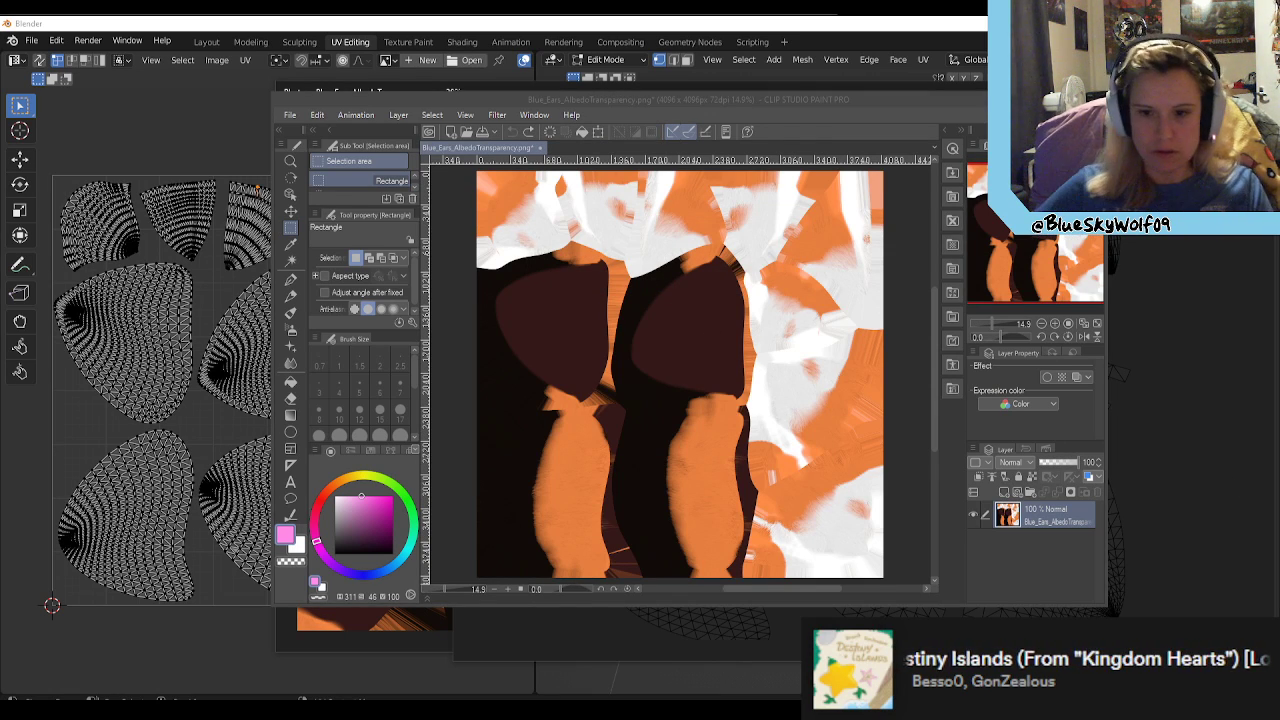
# Step: Switch to Blender and set up another UV layout export in the Desktop folder with a size of 2048 by 2048
pyautogui.click(208, 122)
pyautogui.click(245, 60)
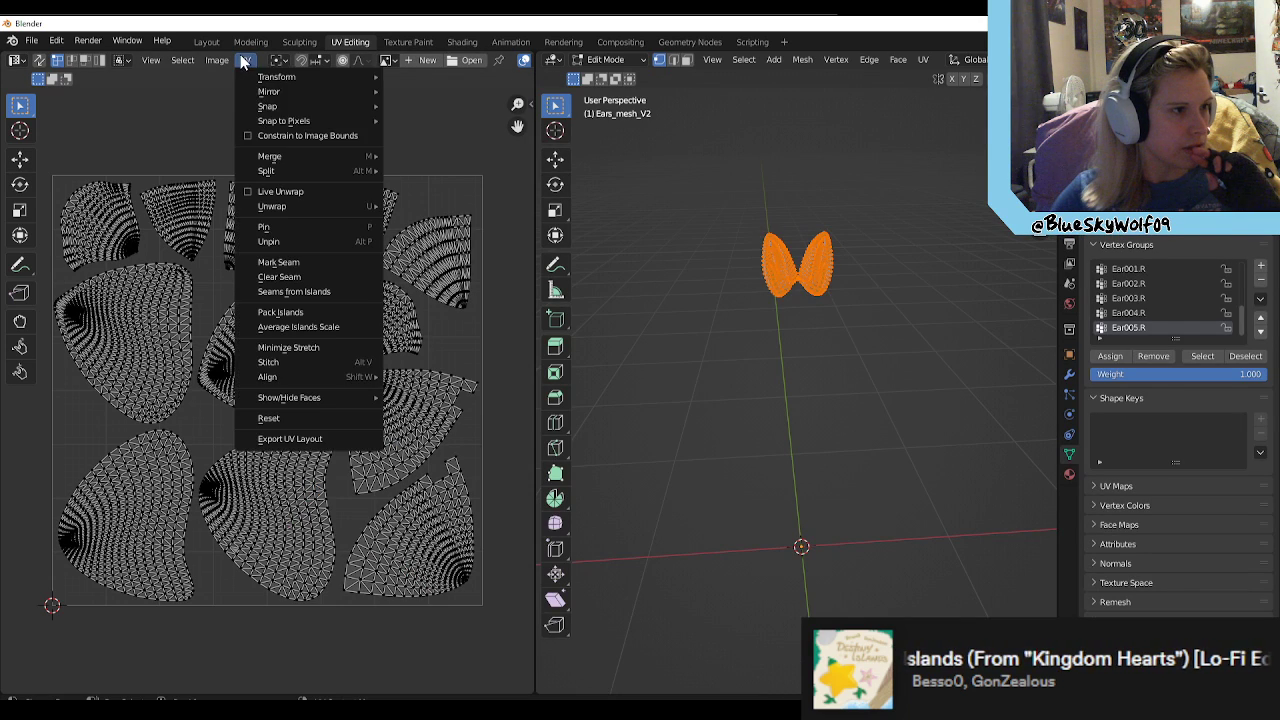
pyautogui.click(320, 437)
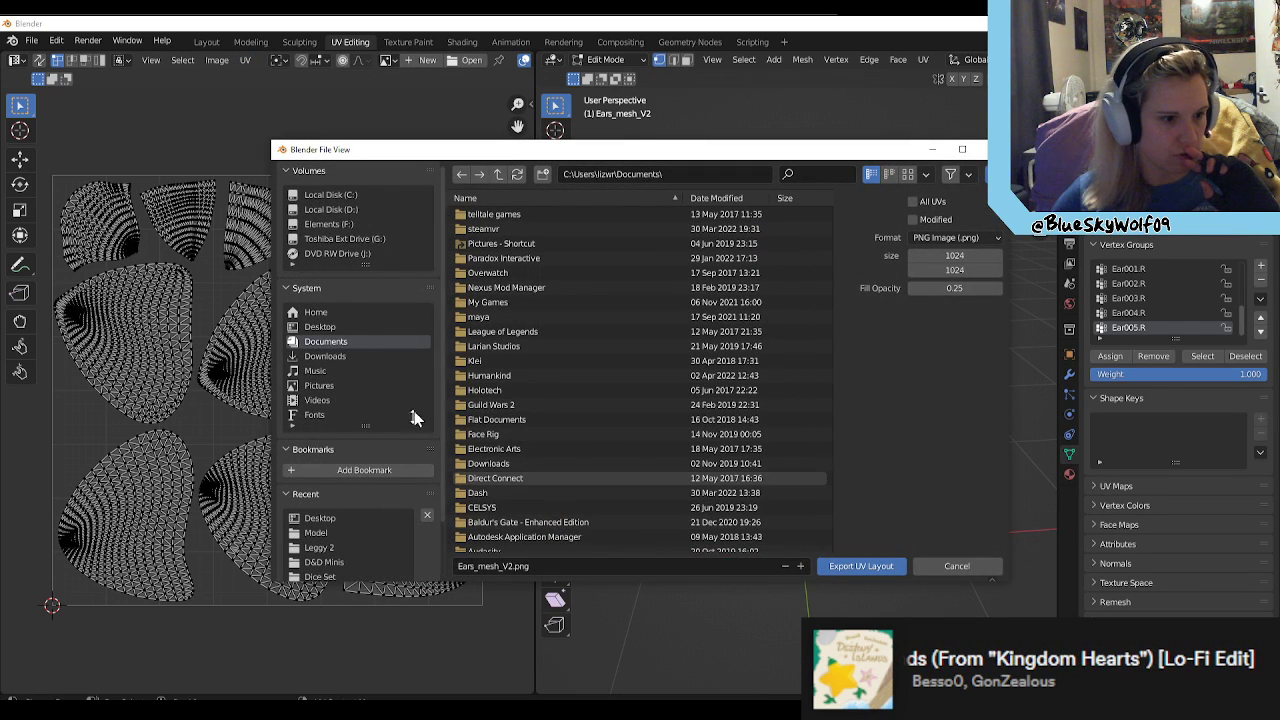
pyautogui.click(330, 327)
pyautogui.click(965, 255)
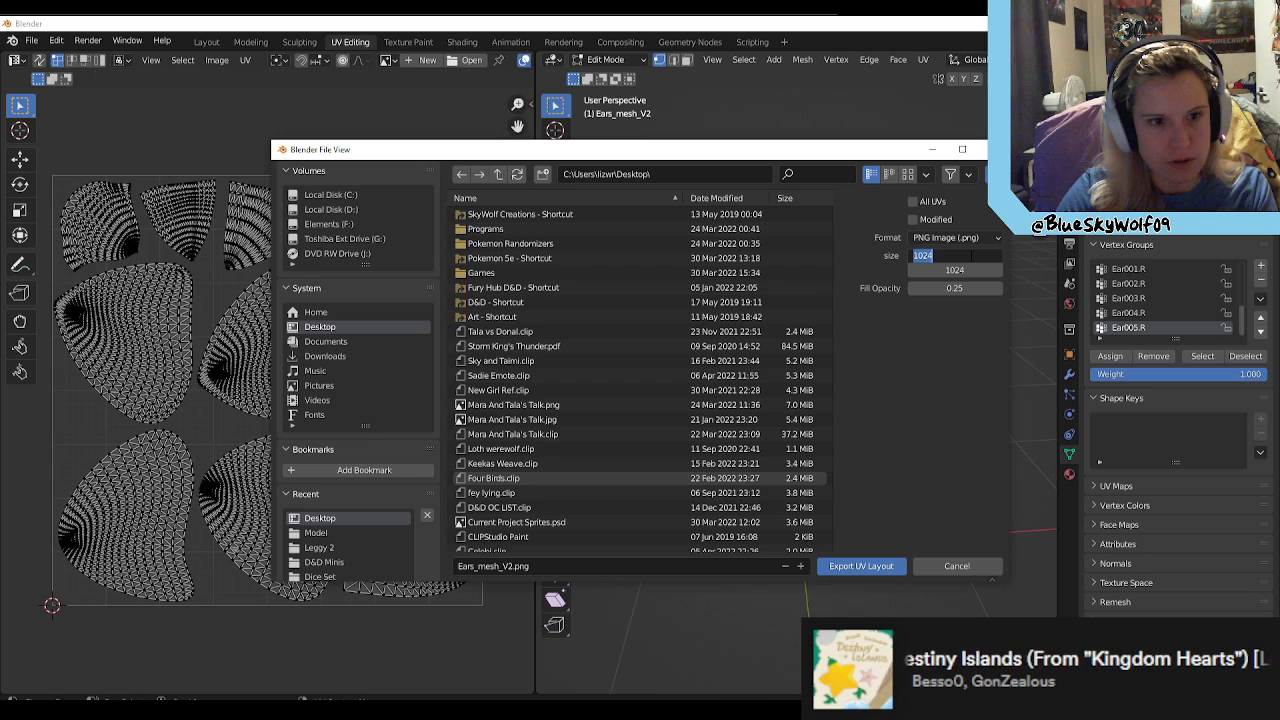
pyautogui.write('20')
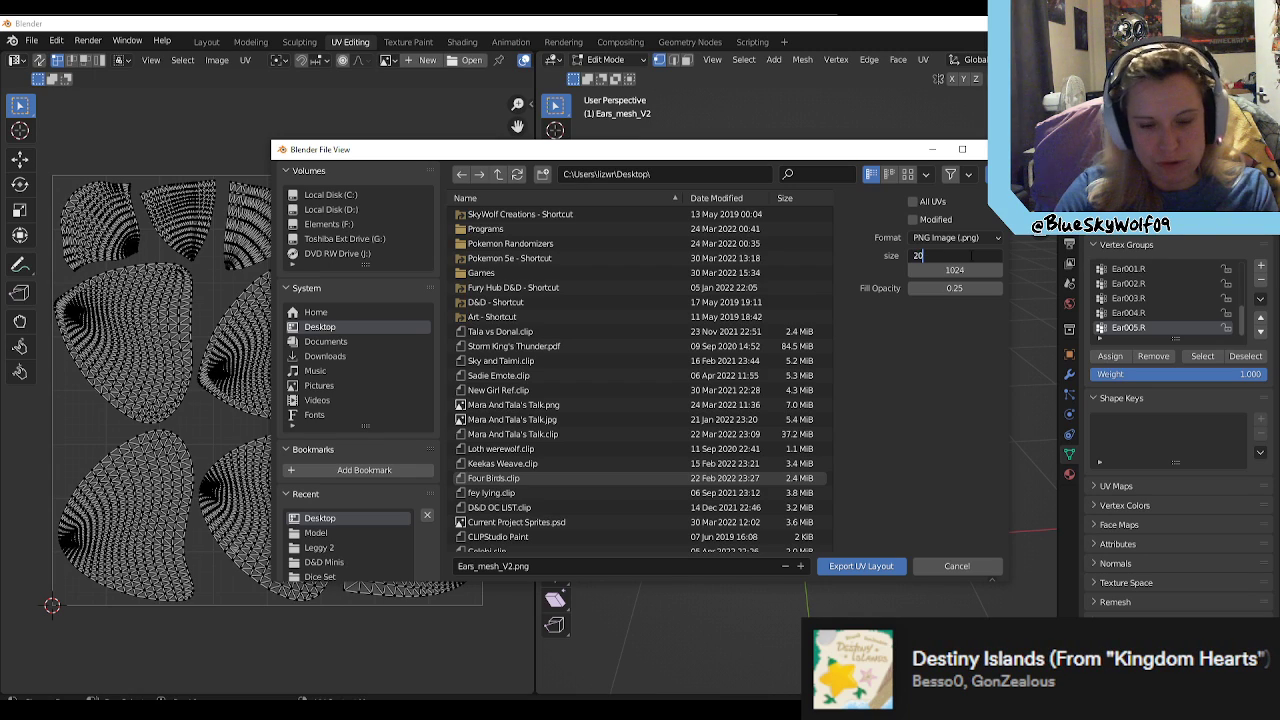
pyautogui.write('48')
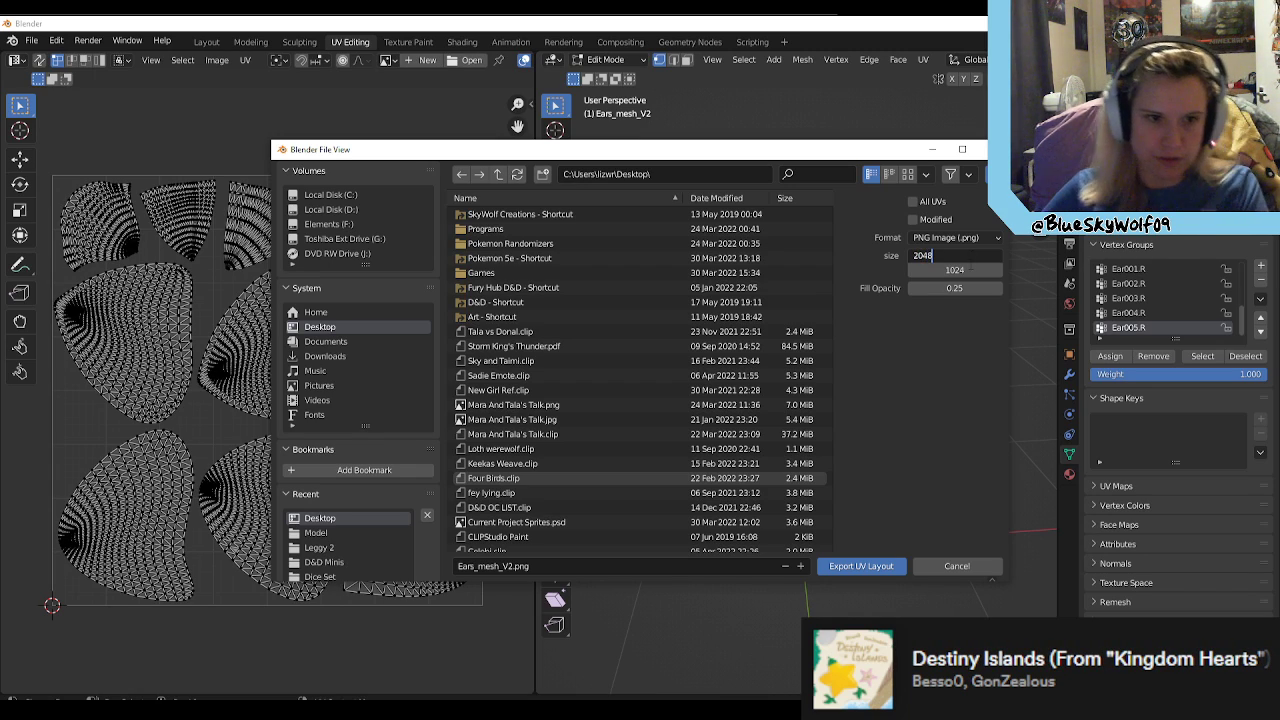
pyautogui.press('Tab')
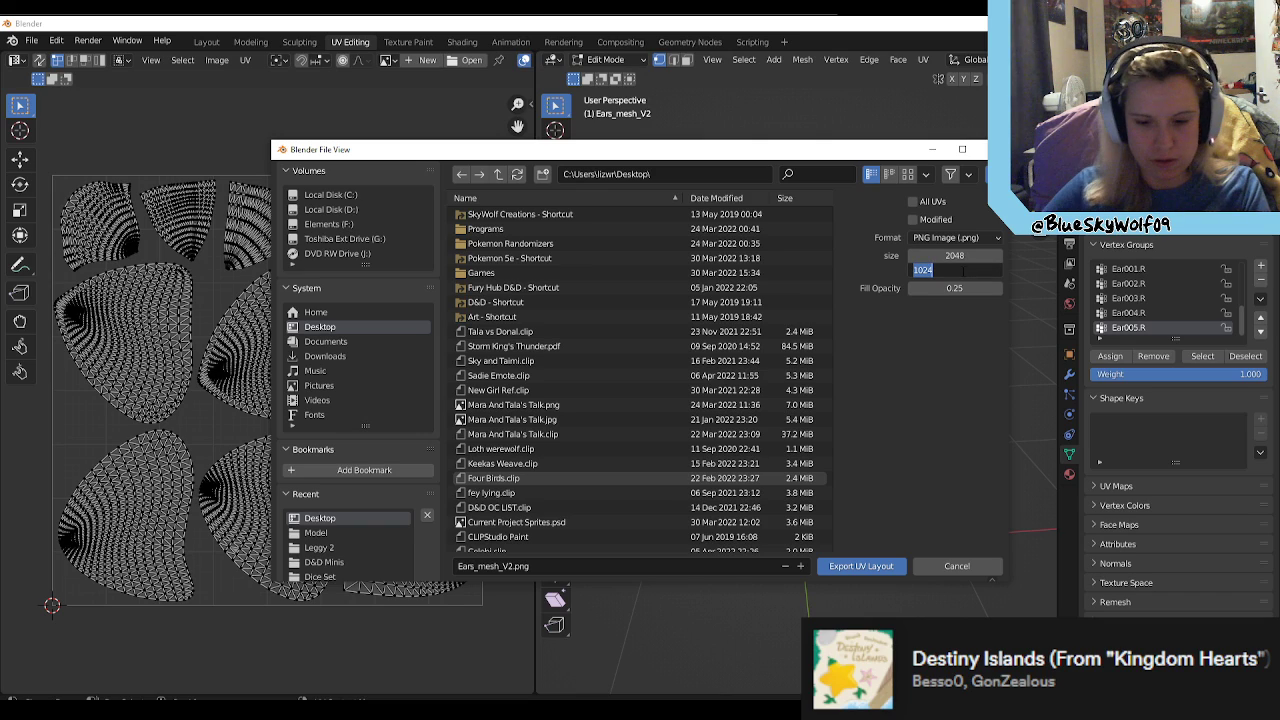
pyautogui.write('2048')
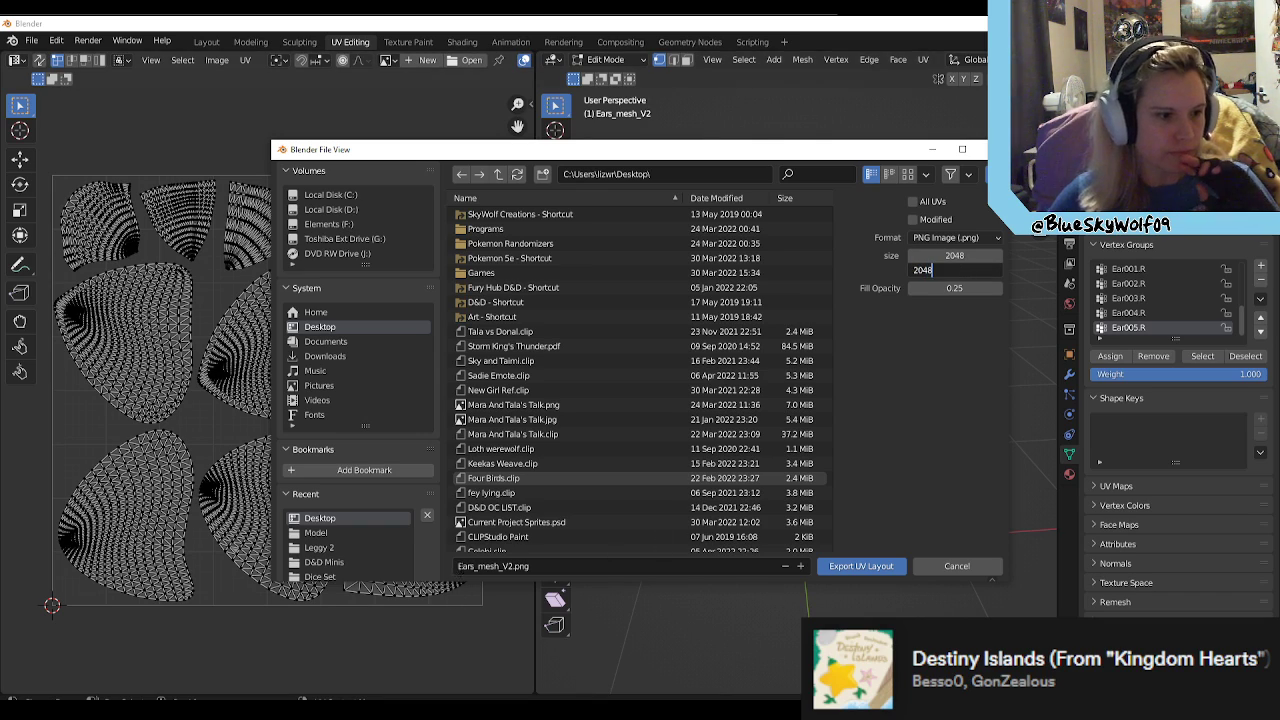
# Step: Name the export file Leggy_Ear_UV.png and export the UV layout
pyautogui.click(460, 567)
pyautogui.click(460, 567)
pyautogui.click(460, 567)
pyautogui.moveTo(460, 567); pyautogui.dragTo(513, 567)
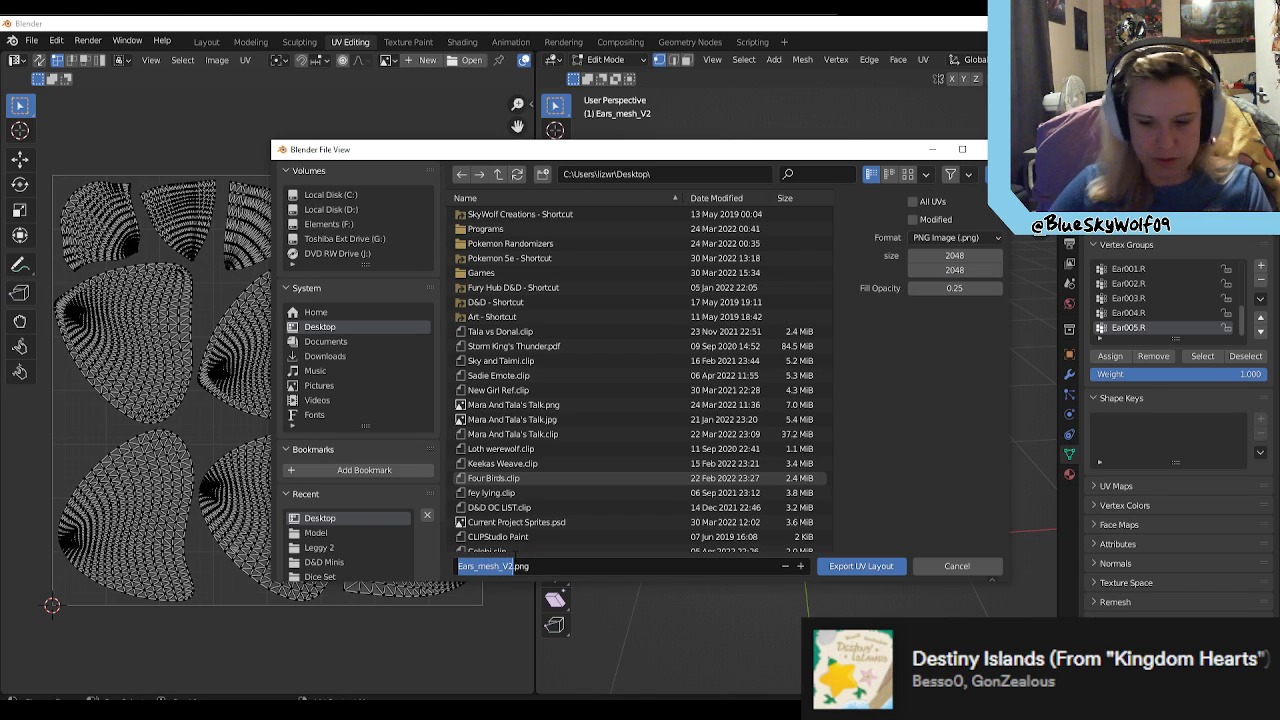
pyautogui.write('Leggy_Ear_UV')
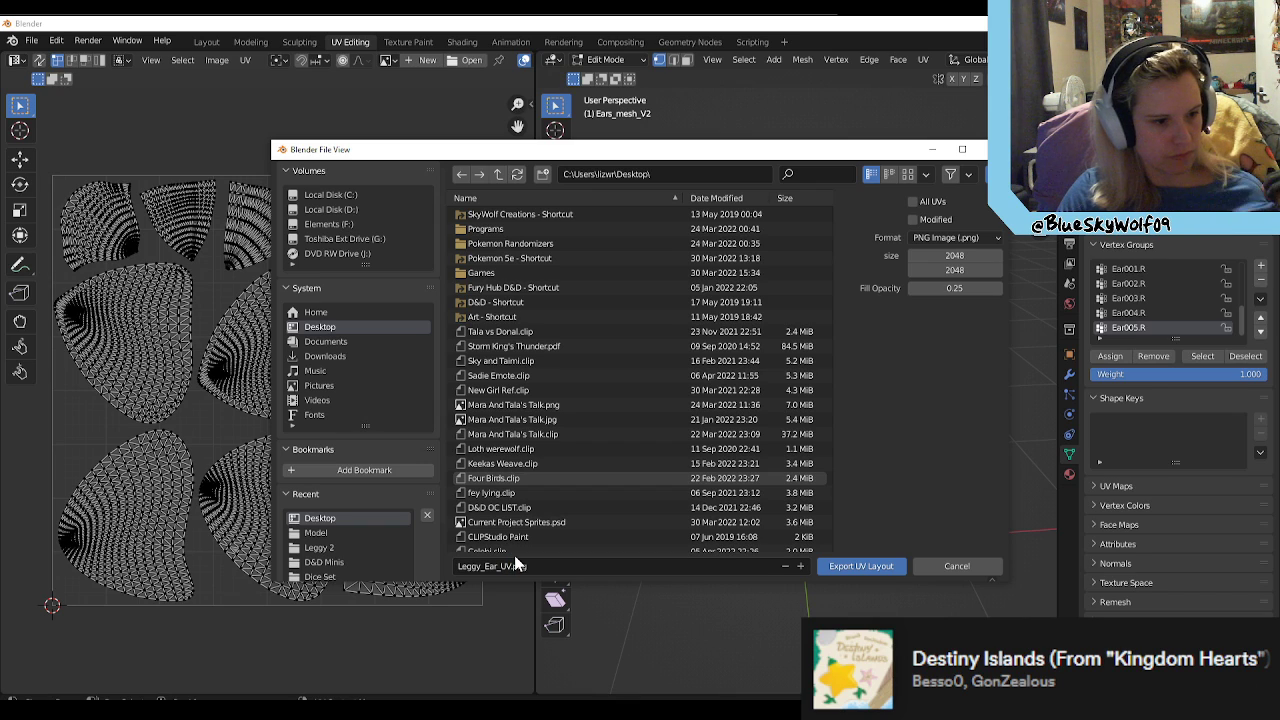
pyautogui.click(882, 566)
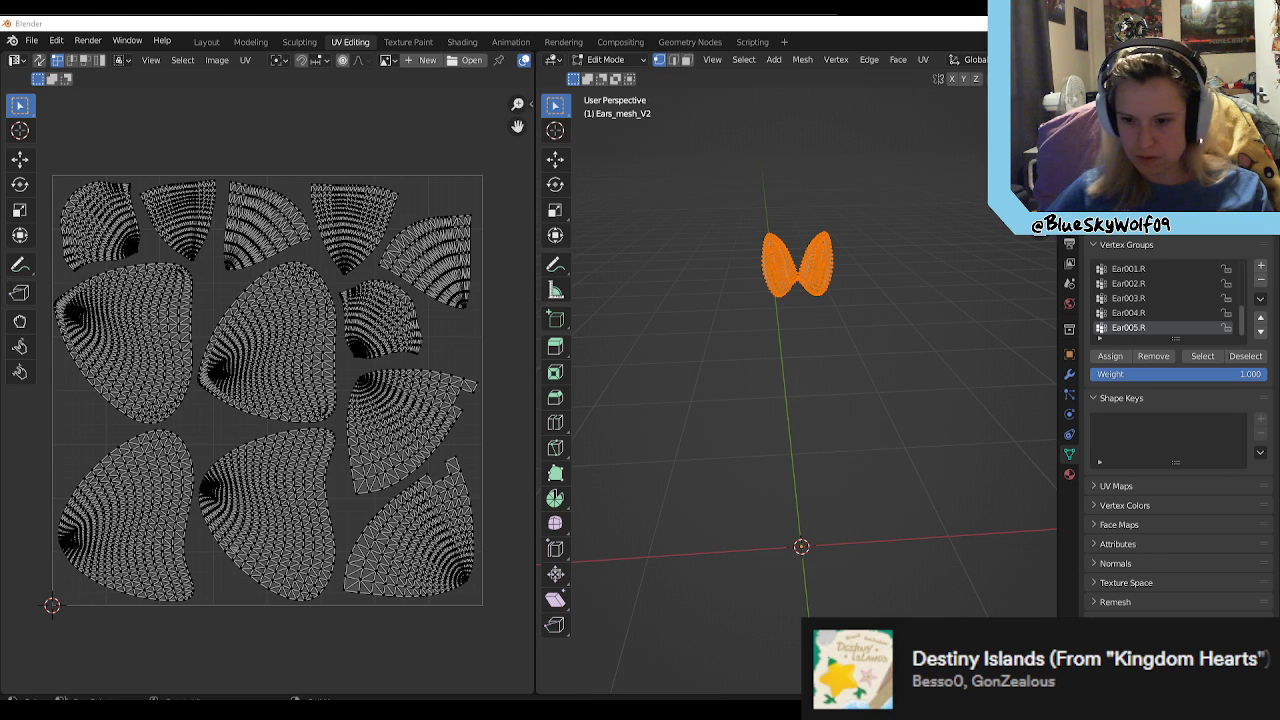
# Step: Open the new Leggy_Ear_UV.png in Clip Studio Paint and copy the whole layout onto the Blue_Ears_AlbedoTransparency.png texture as a layer
pyautogui.hotkey('alt', 'Tab')
pyautogui.click(518, 148)
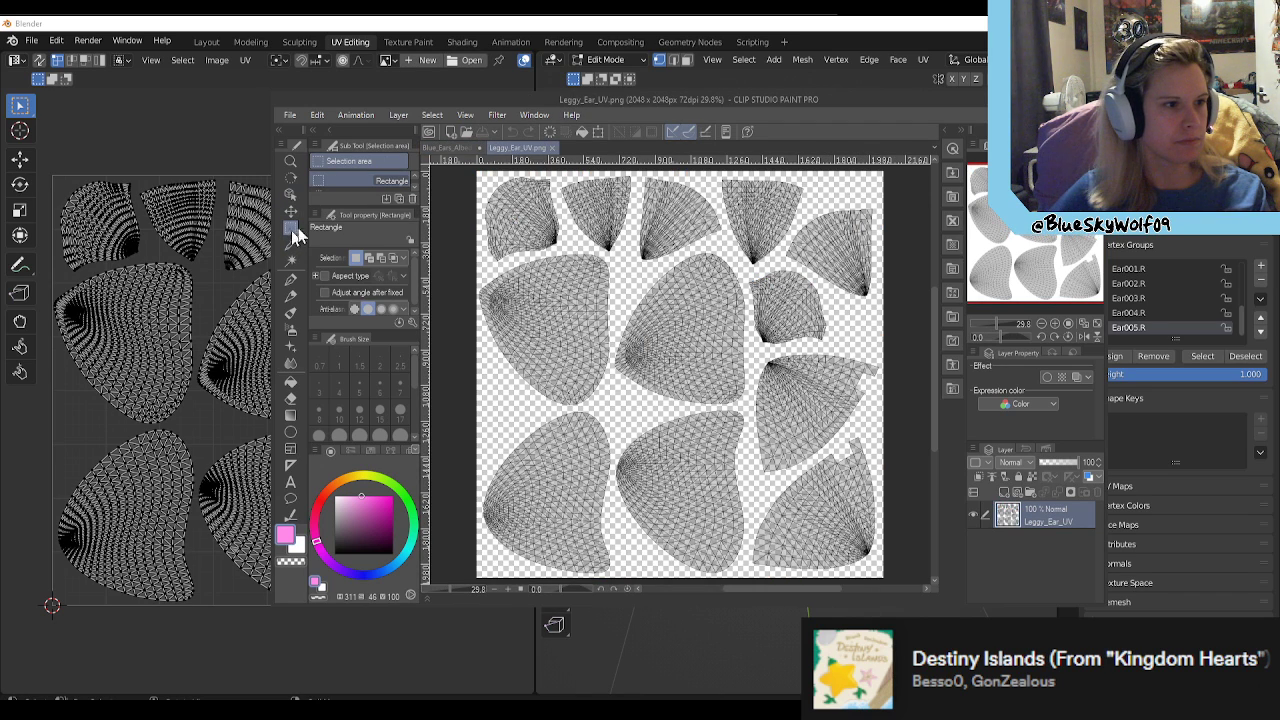
pyautogui.scroll(-1, 488, 229)
pyautogui.moveTo(454, 162); pyautogui.dragTo(883, 531)
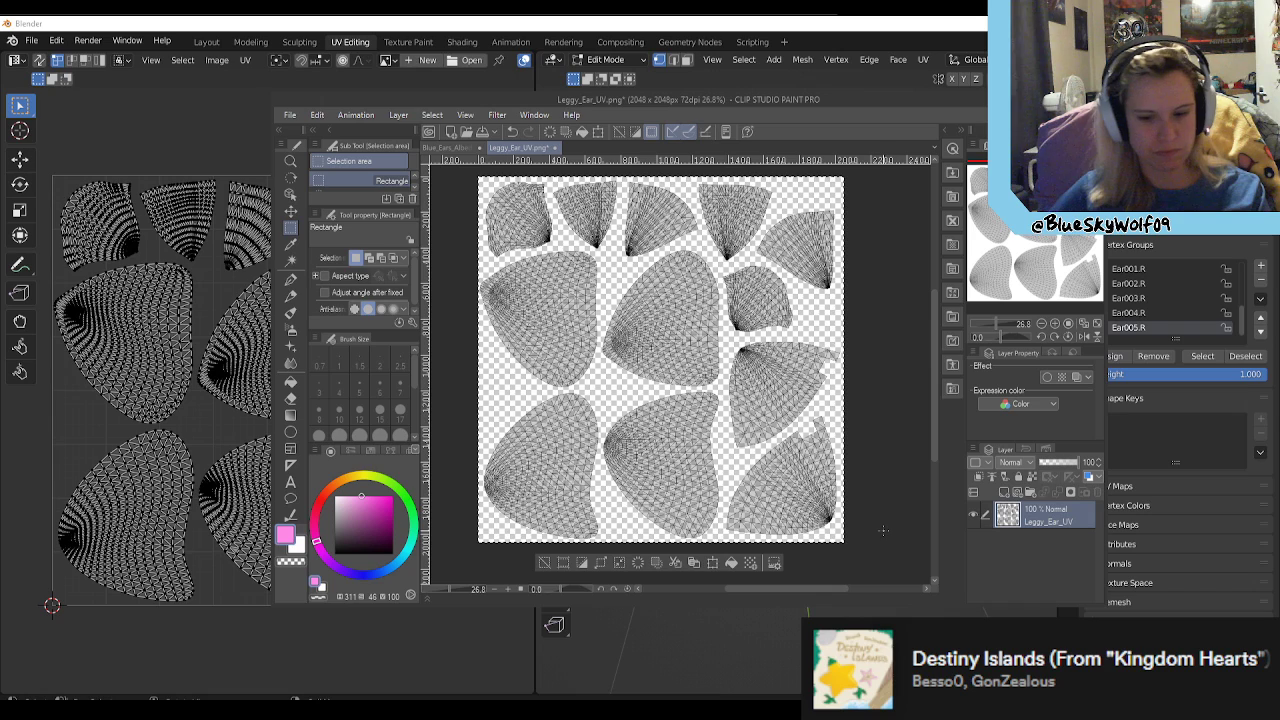
pyautogui.click(460, 147)
pyautogui.hotkey('ctrl', 'v')
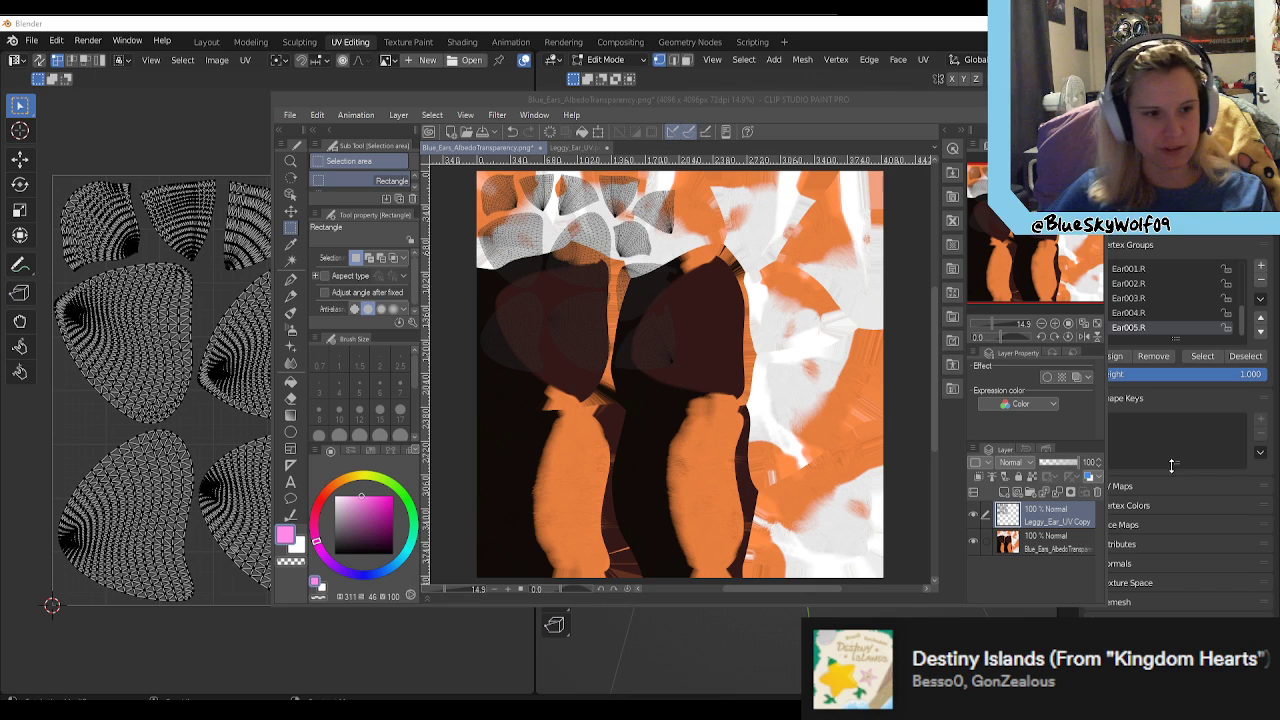
# Step: Scale the pasted UV layout layer up to fill the entire texture canvas
pyautogui.click(907, 484)
pyautogui.hotkey('ctrl', 't')
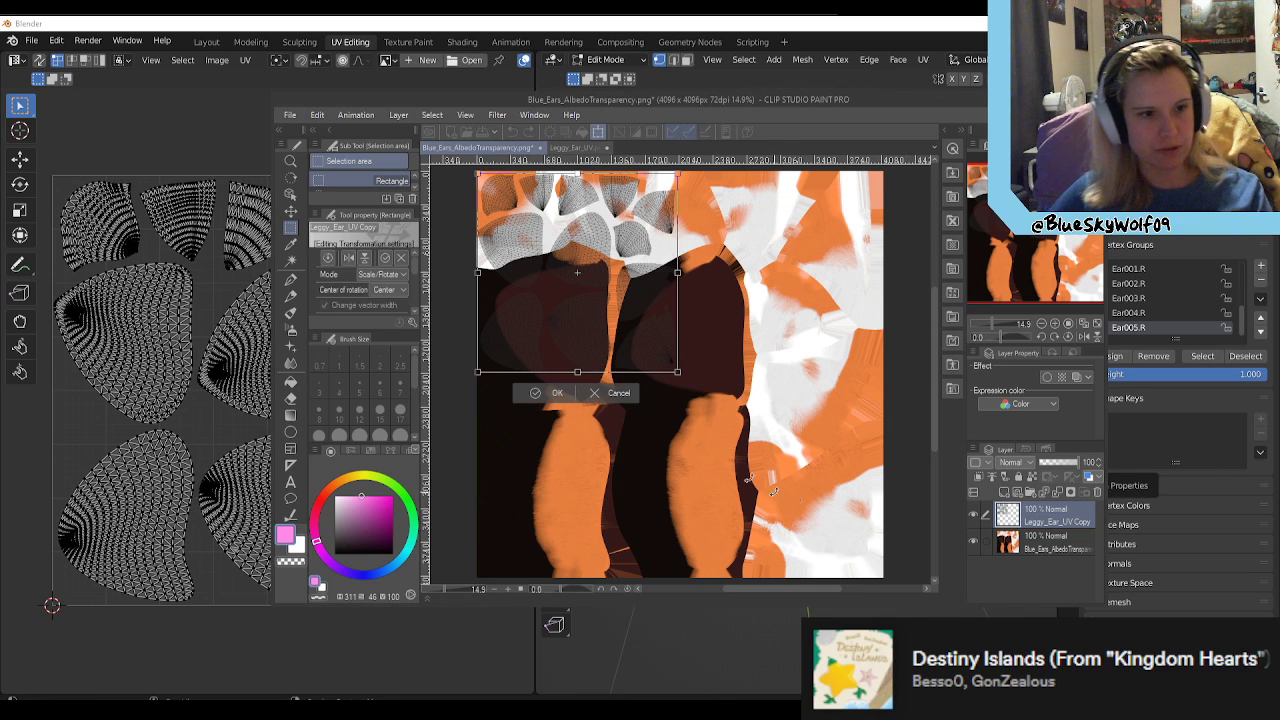
pyautogui.moveTo(864, 578)
pyautogui.mouseDown()
pyautogui.moveTo(900, 596)
pyautogui.moveTo(884, 582)
pyautogui.mouseUp()
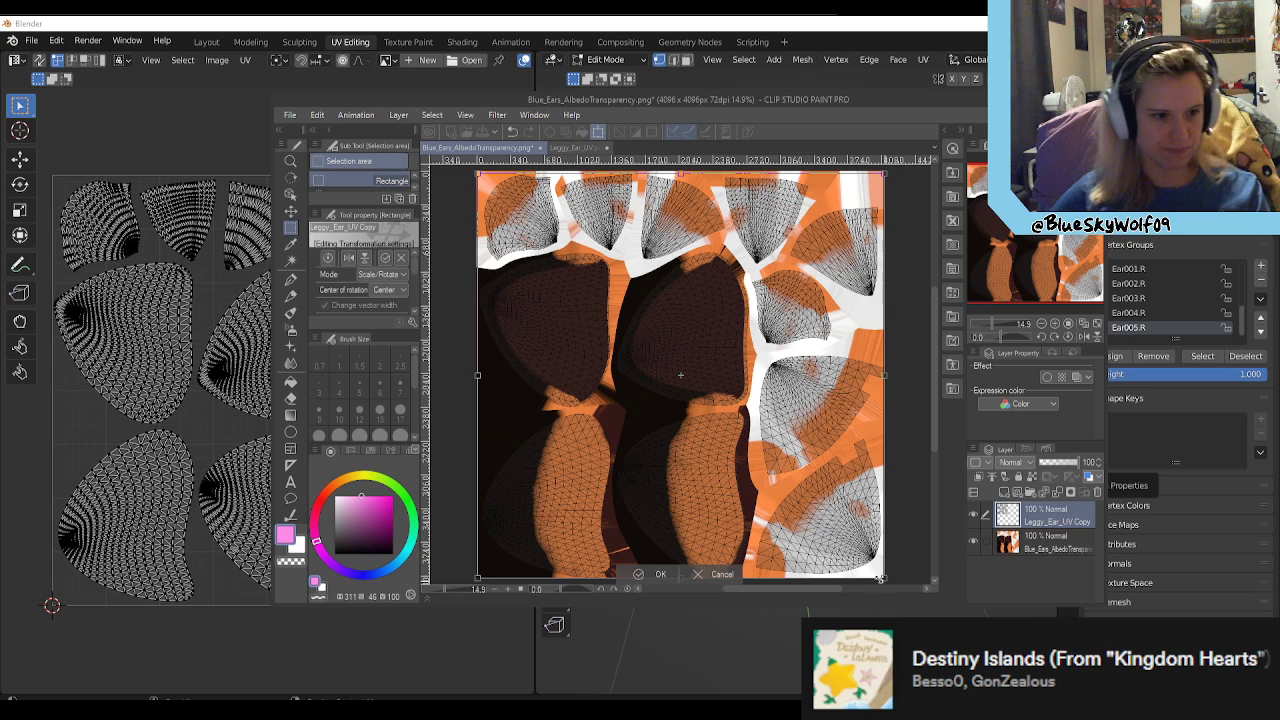
pyautogui.press('Return')
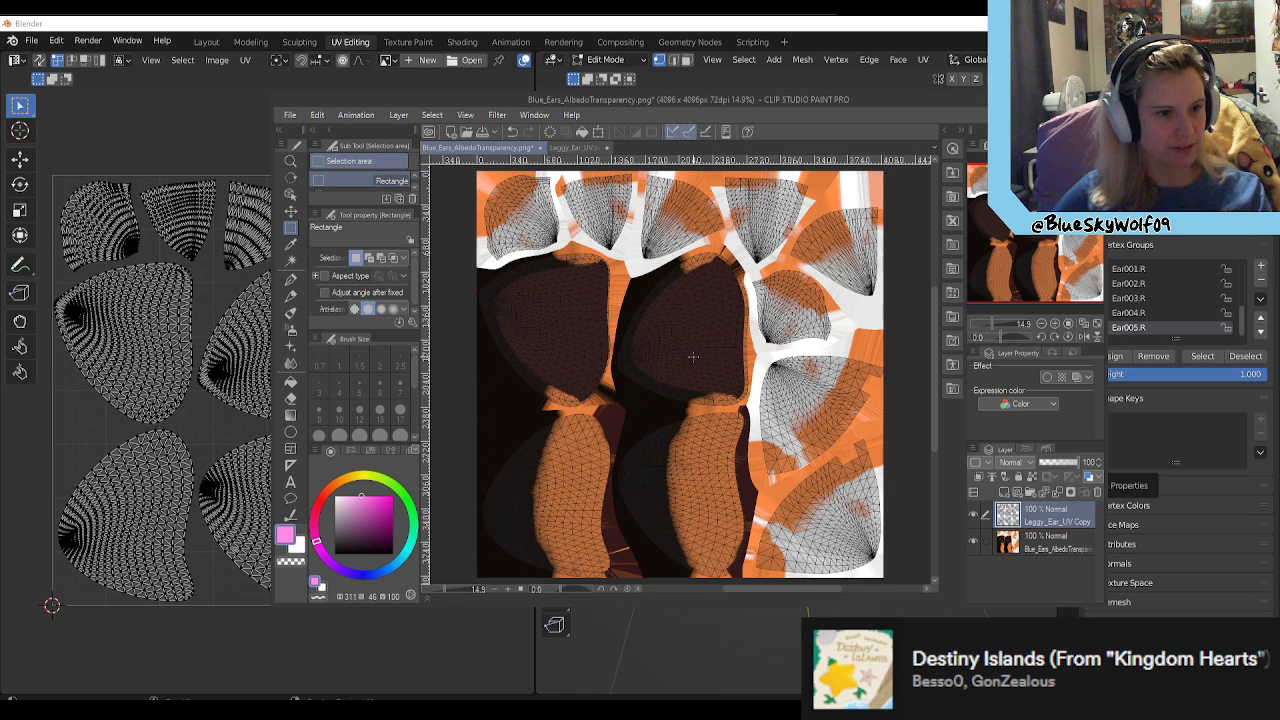
# Step: Examine the UV overlay on the ear texture up close and compare it with the avatar's ears in the Unity scene
pyautogui.scroll(2, 637, 430)
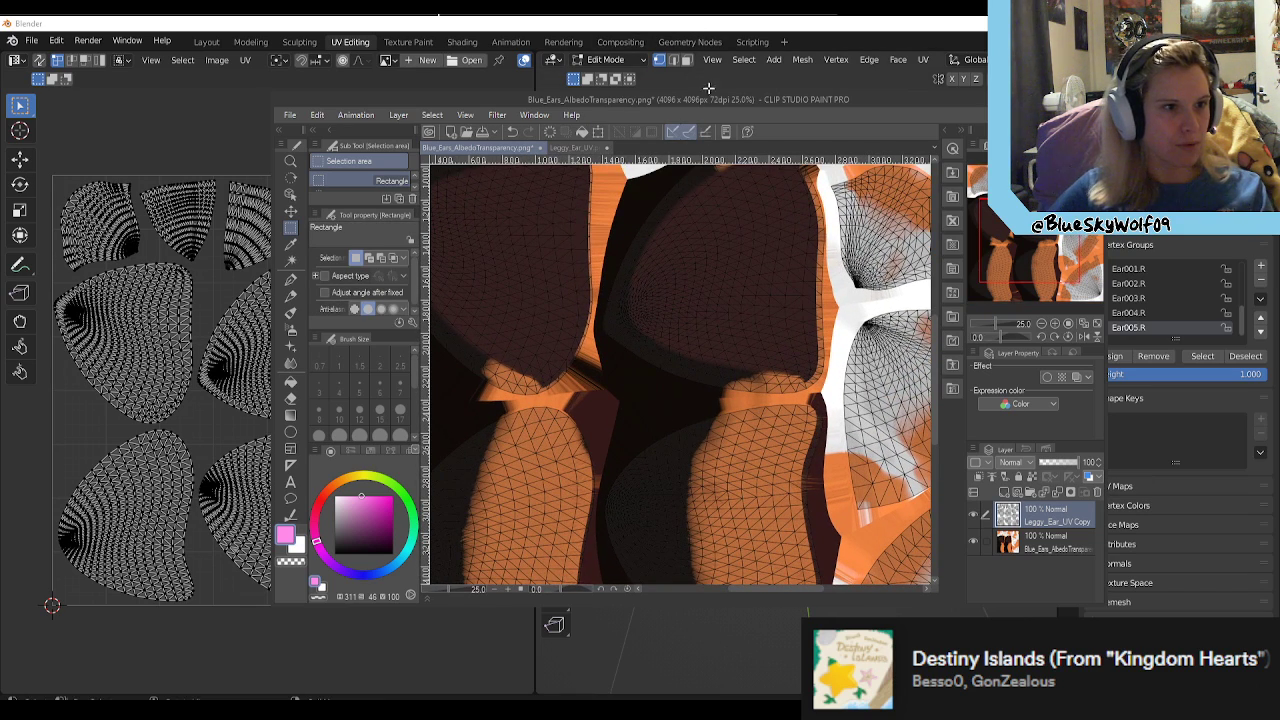
pyautogui.moveTo(702, 103); pyautogui.dragTo(715, 123)
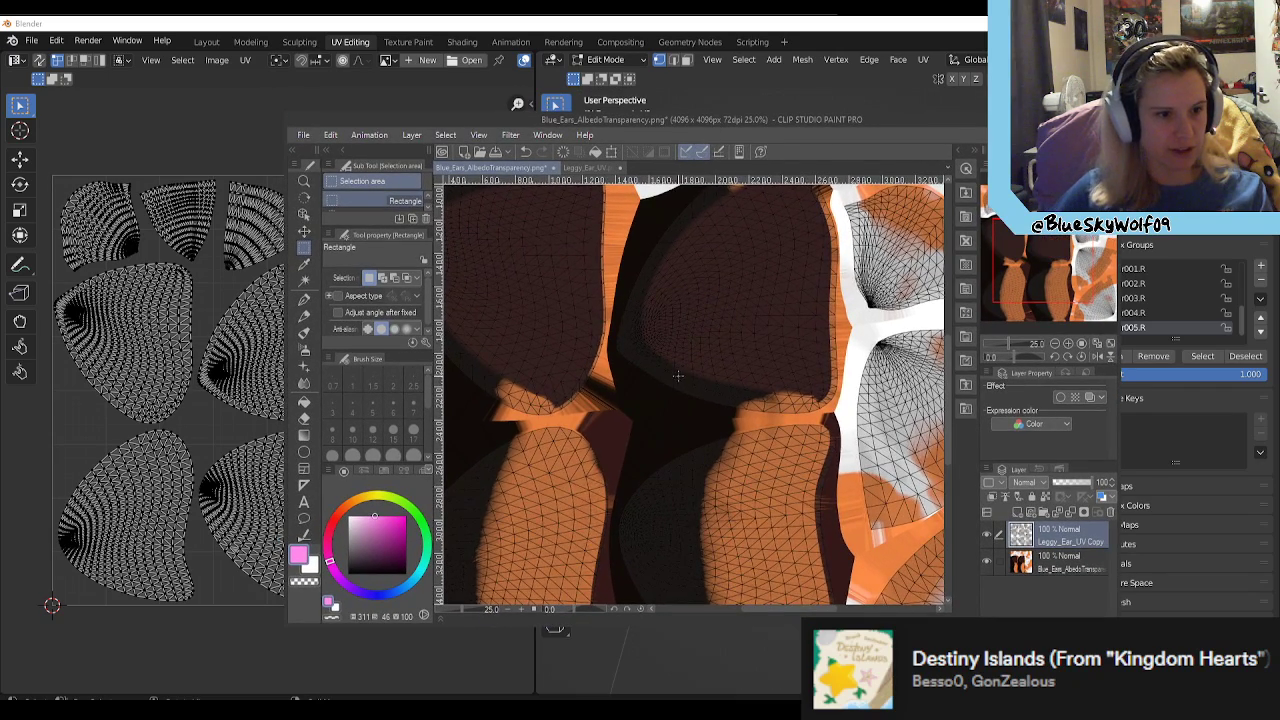
pyautogui.scroll(-3, 677, 376)
pyautogui.scroll(4, 697, 440)
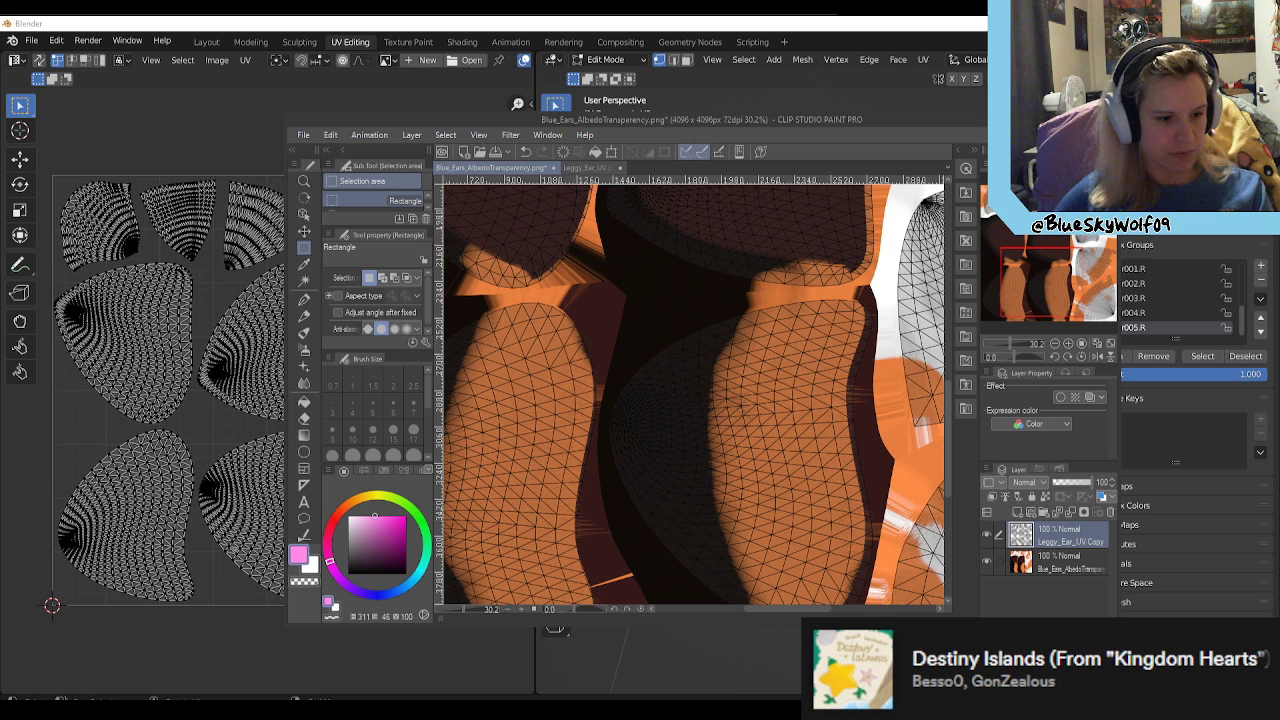
pyautogui.hotkey('alt', 'Tab')
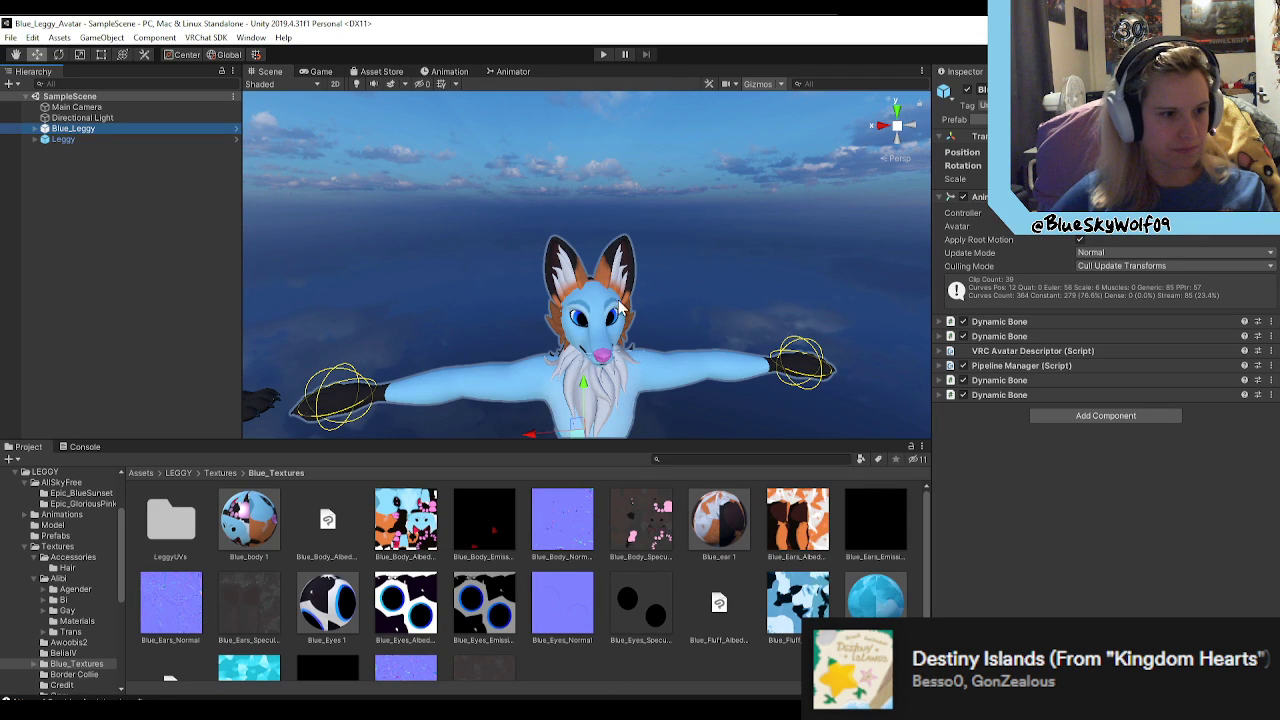
pyautogui.scroll(3, 602, 294)
pyautogui.scroll(-3, 602, 300)
pyautogui.moveTo(604, 309)
pyautogui.keyDown('alt'); pyautogui.mouseDown()
pyautogui.moveTo(947, 315)
pyautogui.moveTo(1214, 301)
pyautogui.moveTo(1055, 277)
pyautogui.moveTo(831, 326)
pyautogui.moveTo(557, 357)
pyautogui.moveTo(671, 337)
pyautogui.moveTo(632, 308)
pyautogui.moveTo(583, 303)
pyautogui.moveTo(571, 317)
pyautogui.moveTo(600, 315)
pyautogui.mouseUp(); pyautogui.keyUp('alt')
pyautogui.scroll(-5, 600, 315)
# Step: Inspect the wireframe over the dark inner-ear areas in Clip Studio Paint, and view the avatar's ears from above in Unity
pyautogui.click(655, 710)
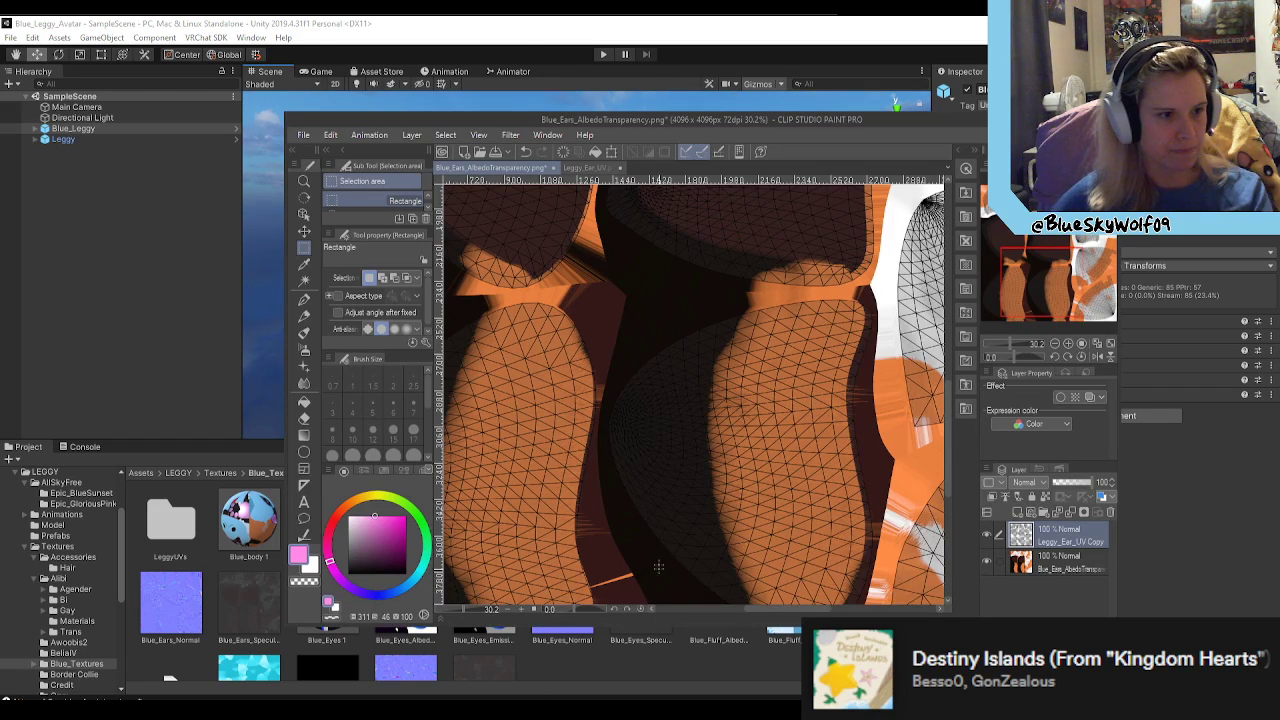
pyautogui.scroll(-2, 697, 411)
pyautogui.scroll(-1, 697, 411)
pyautogui.scroll(4, 665, 353)
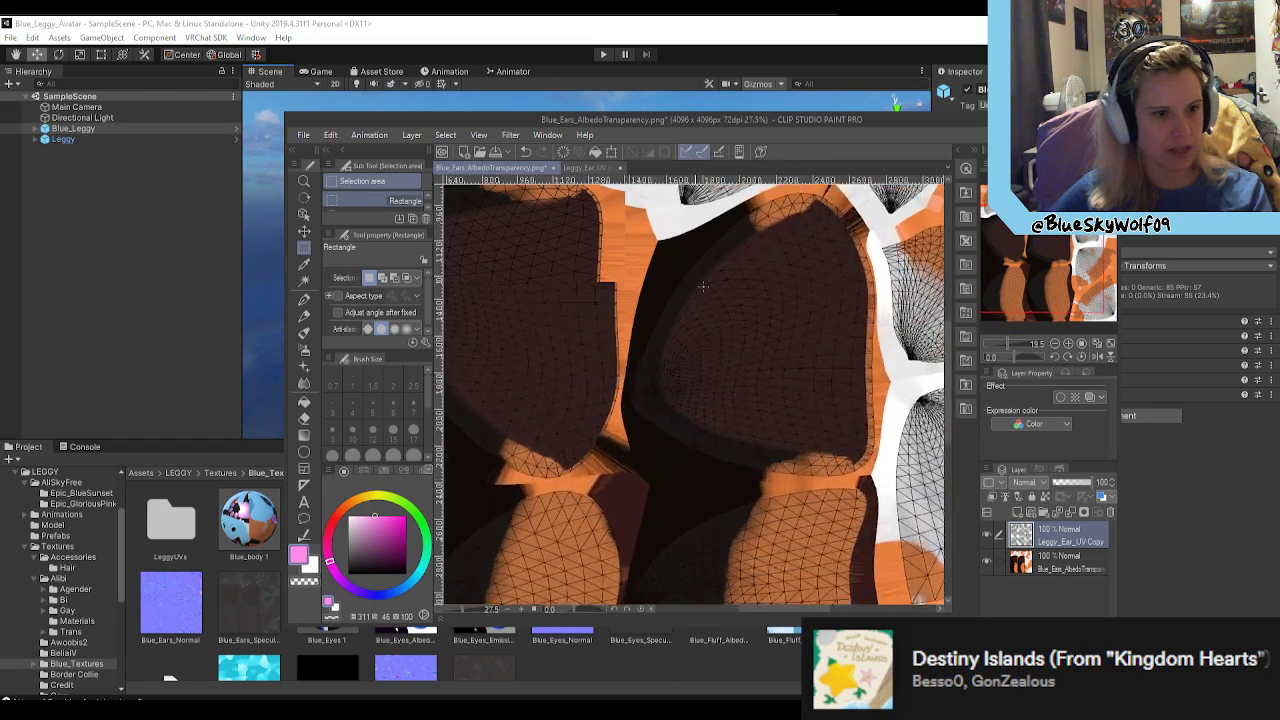
pyautogui.scroll(1, 665, 353)
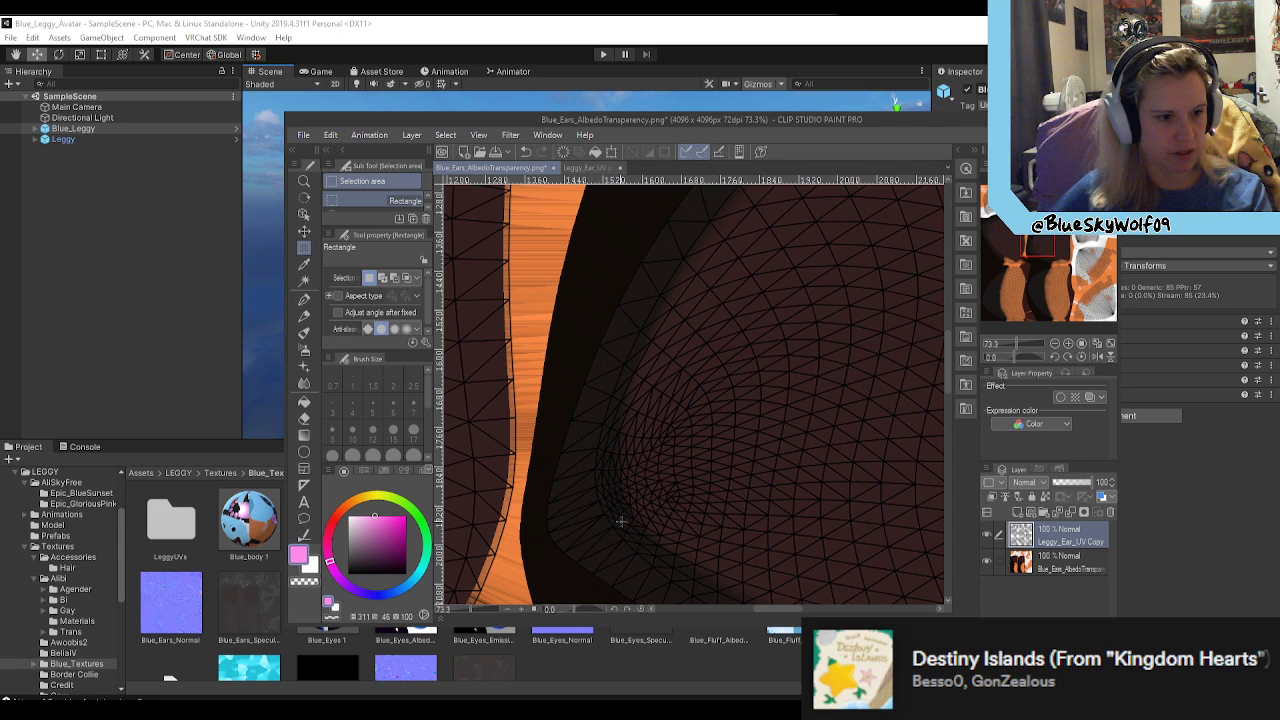
pyautogui.scroll(-8, 614, 410)
pyautogui.scroll(2, 646, 406)
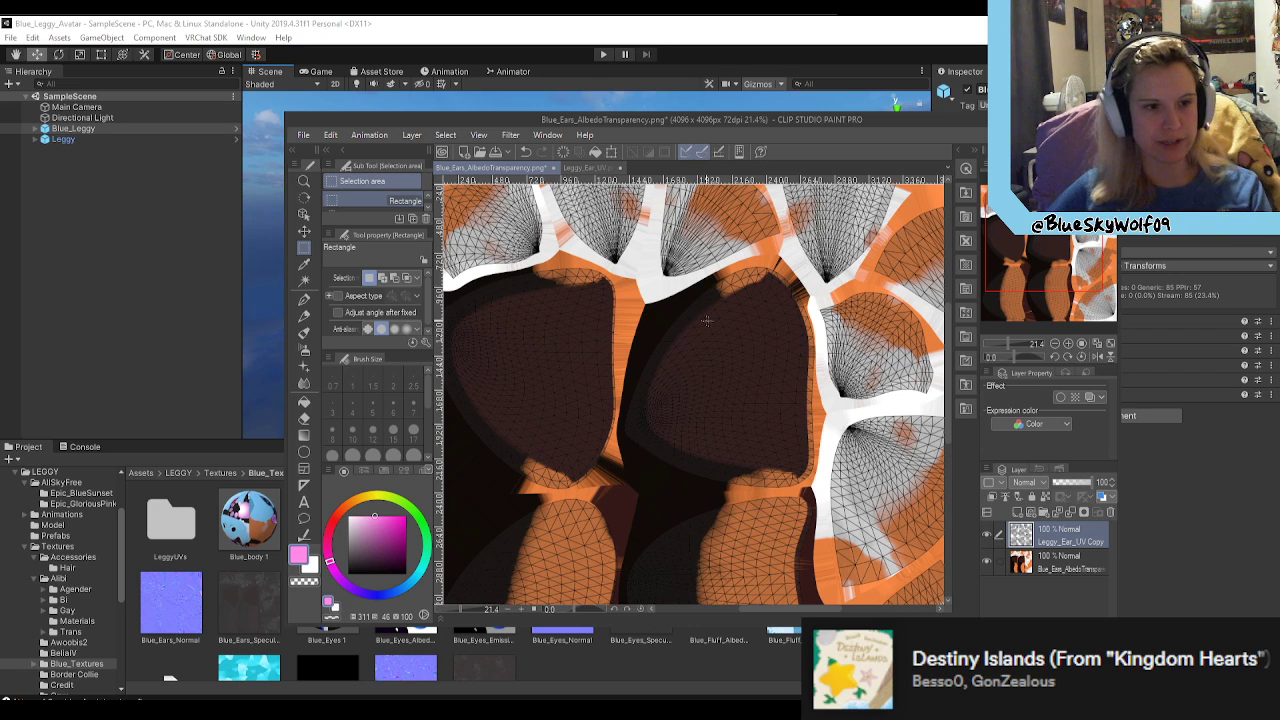
pyautogui.scroll(2, 650, 412)
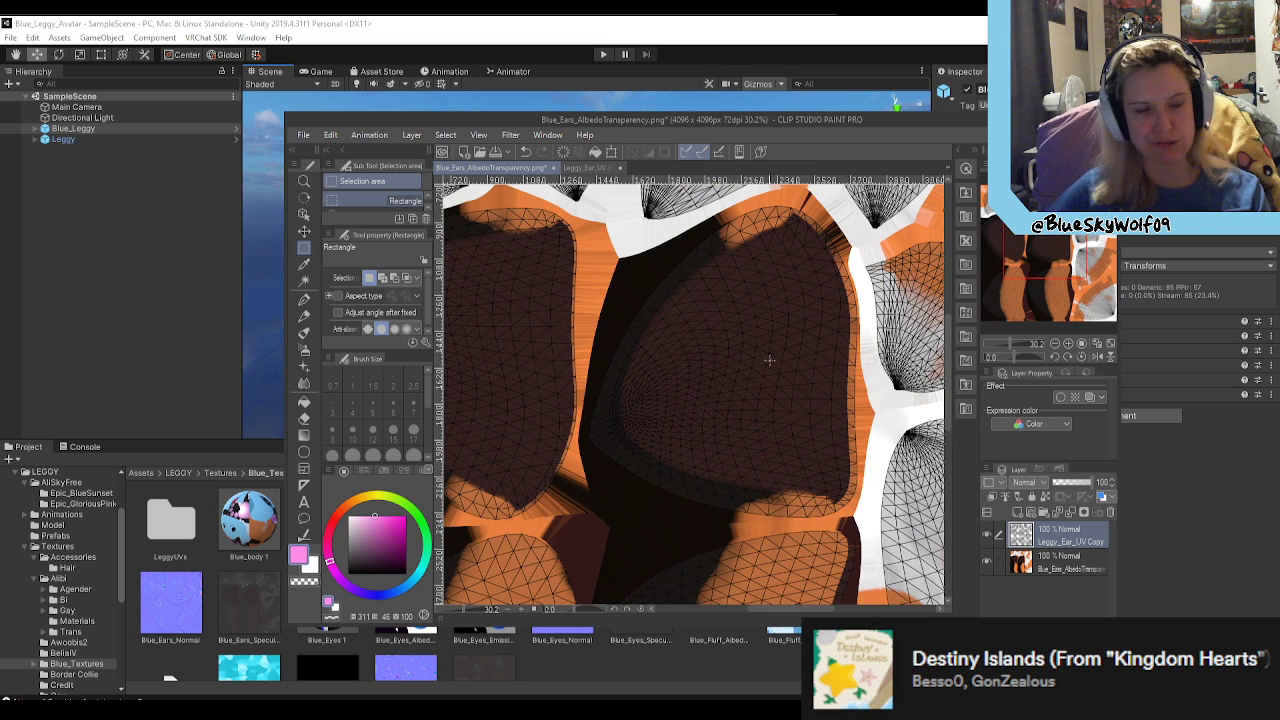
pyautogui.scroll(-2, 764, 350)
pyautogui.click(659, 98)
pyautogui.moveTo(784, 318); pyautogui.dragTo(790, 396, button='right')
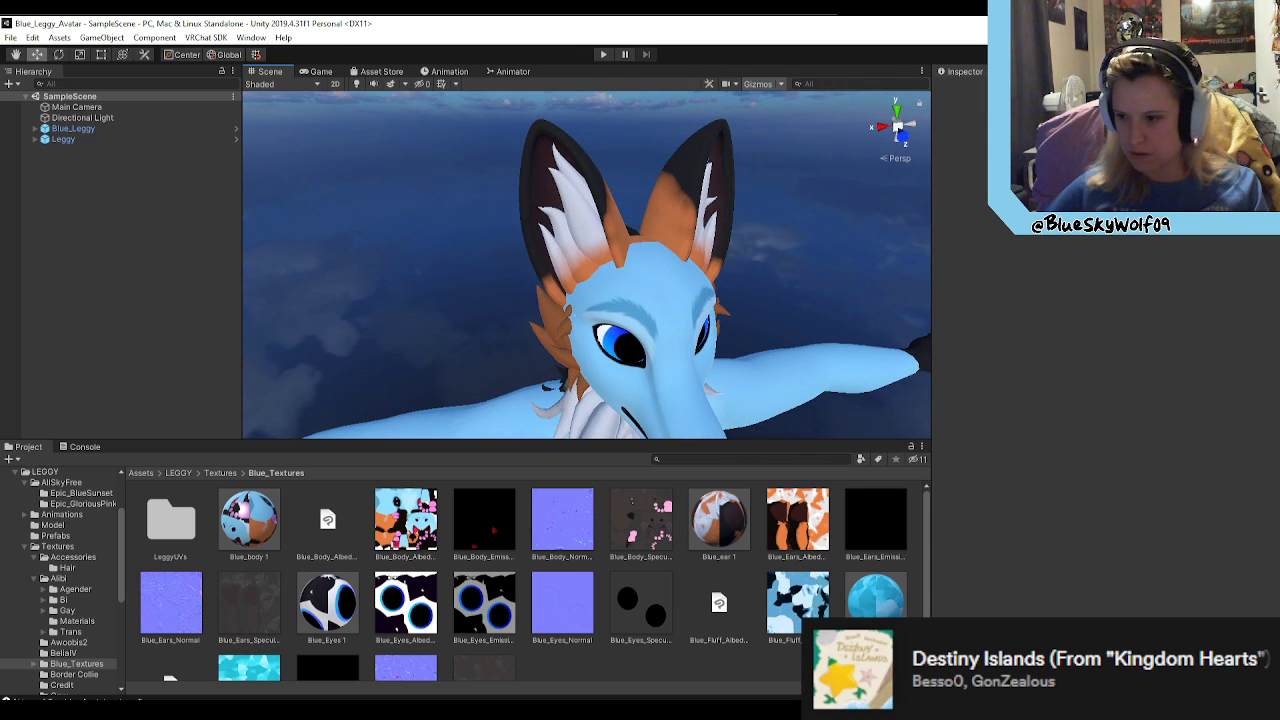
# Step: Switch to Blender and set up a new ear UV layout export with a size of 4096 by 4096
pyautogui.hotkey('alt', 'Tab')
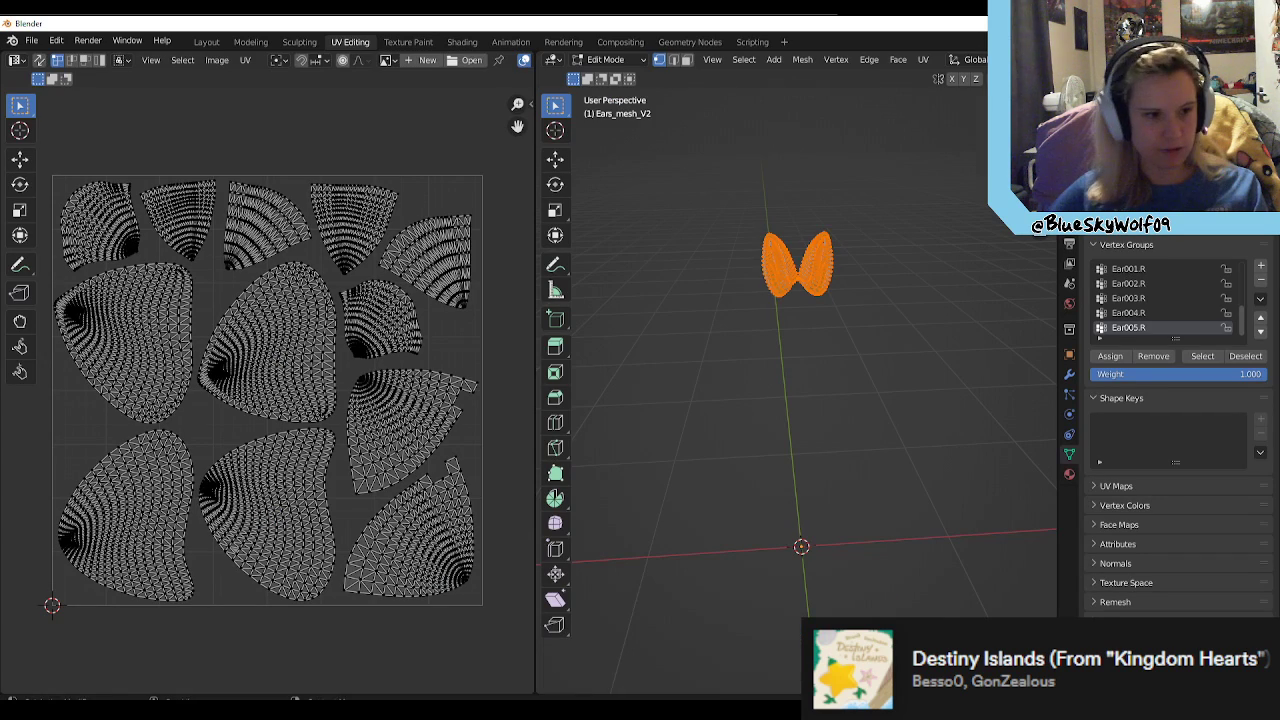
pyautogui.click(246, 60)
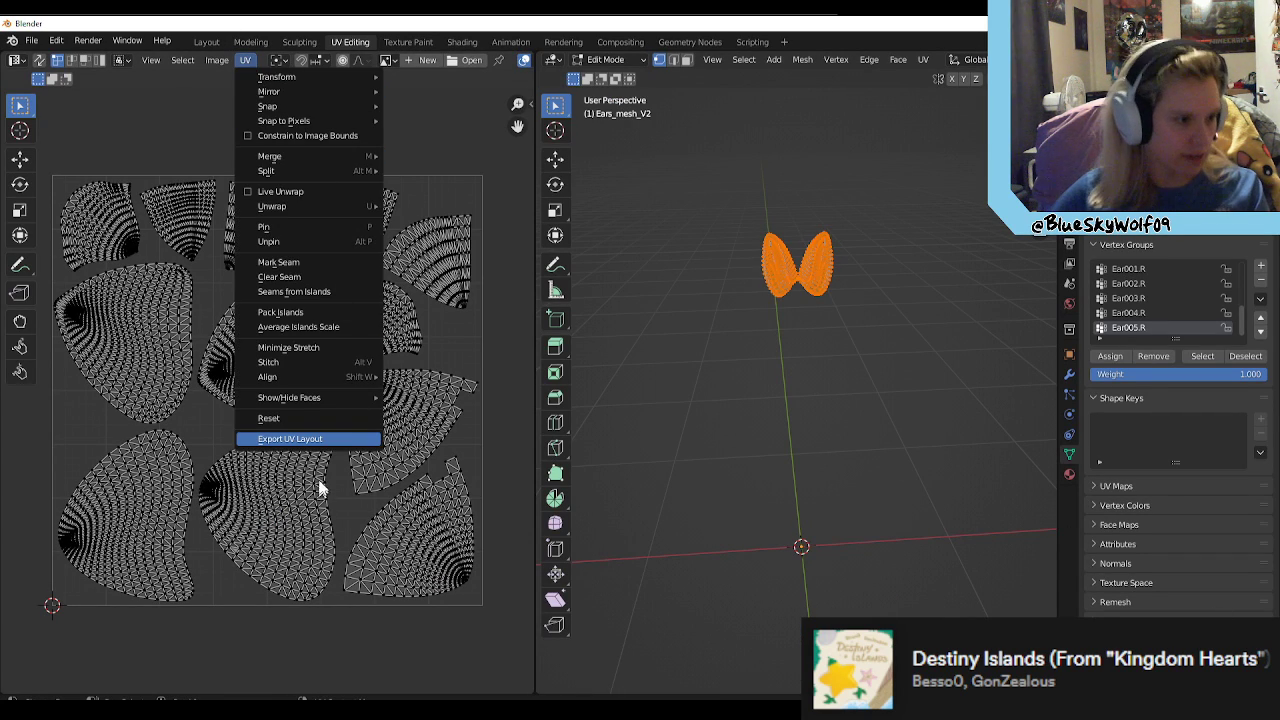
pyautogui.click(332, 438)
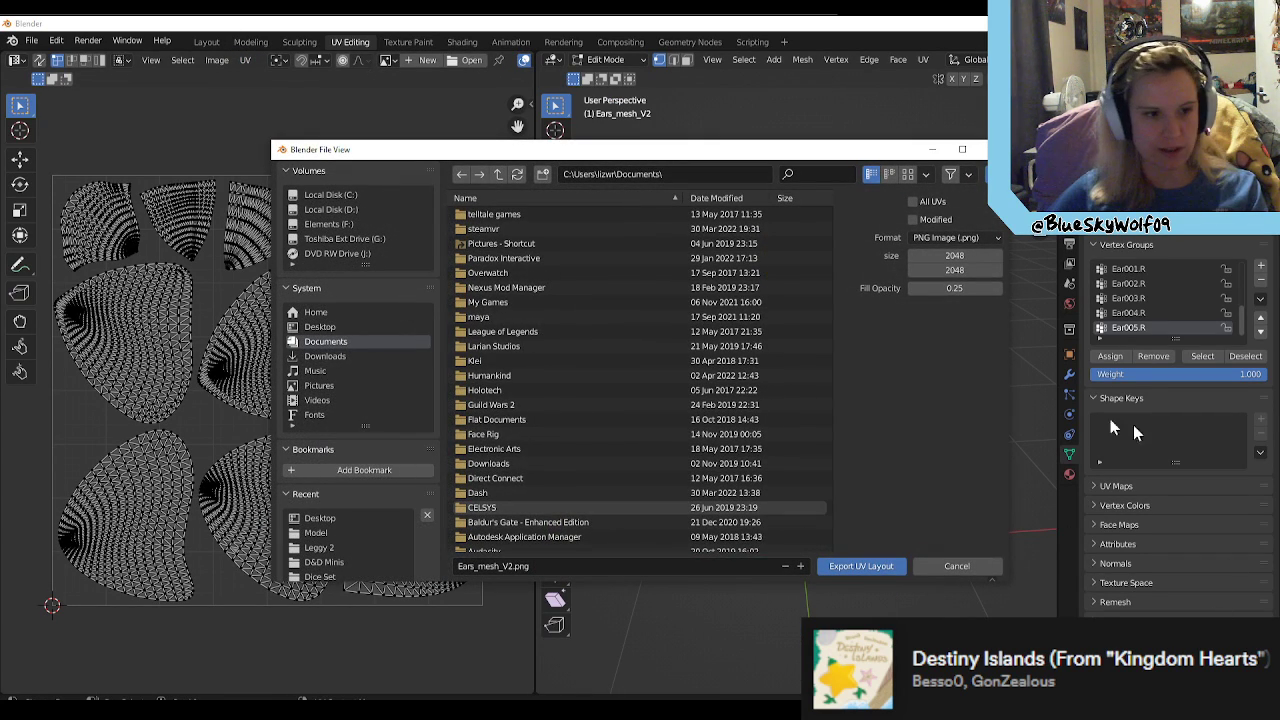
pyautogui.click(972, 257)
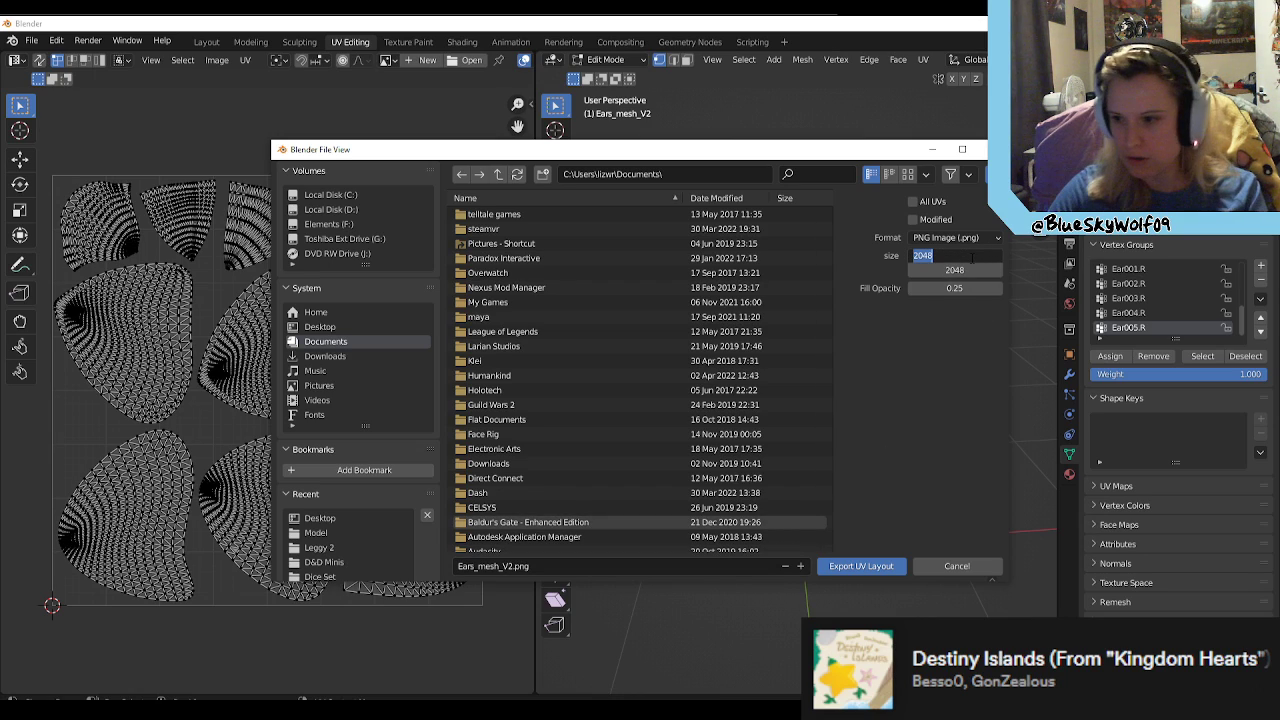
pyautogui.write('4096')
pyautogui.press('Return')
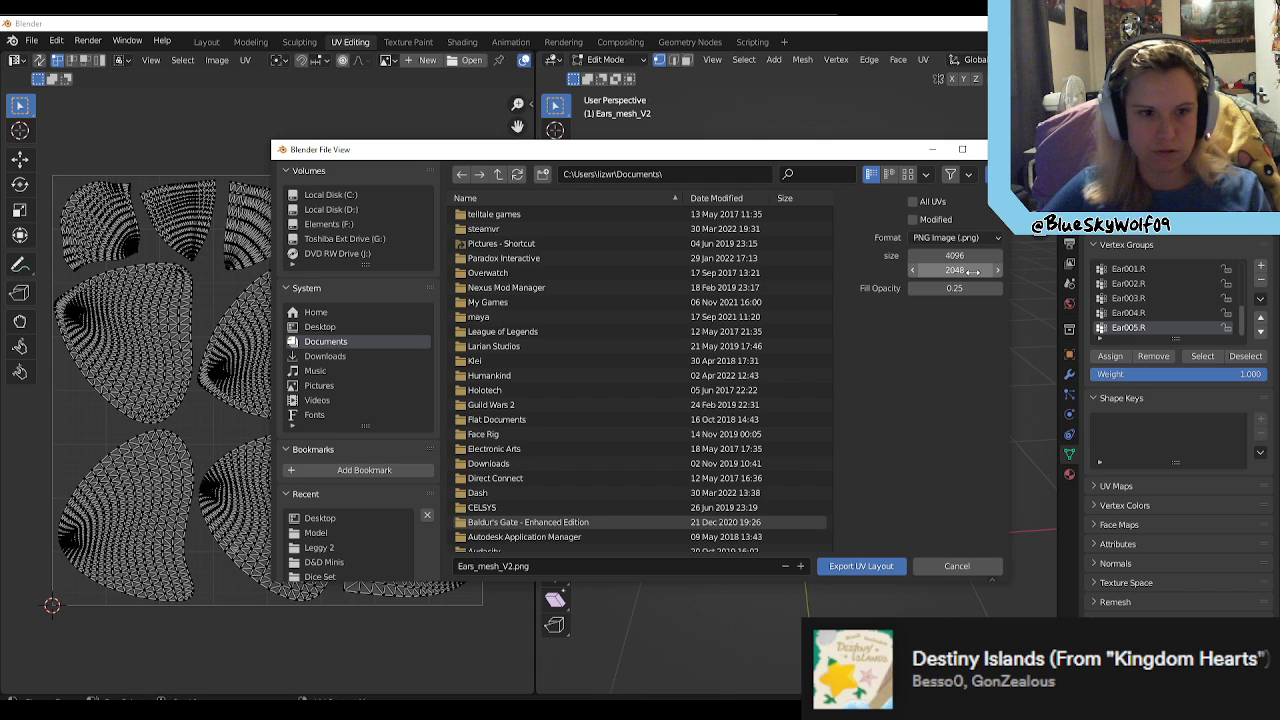
pyautogui.click(972, 271)
pyautogui.press('BackSpace')
pyautogui.press('BackSpace')
pyautogui.press('BackSpace')
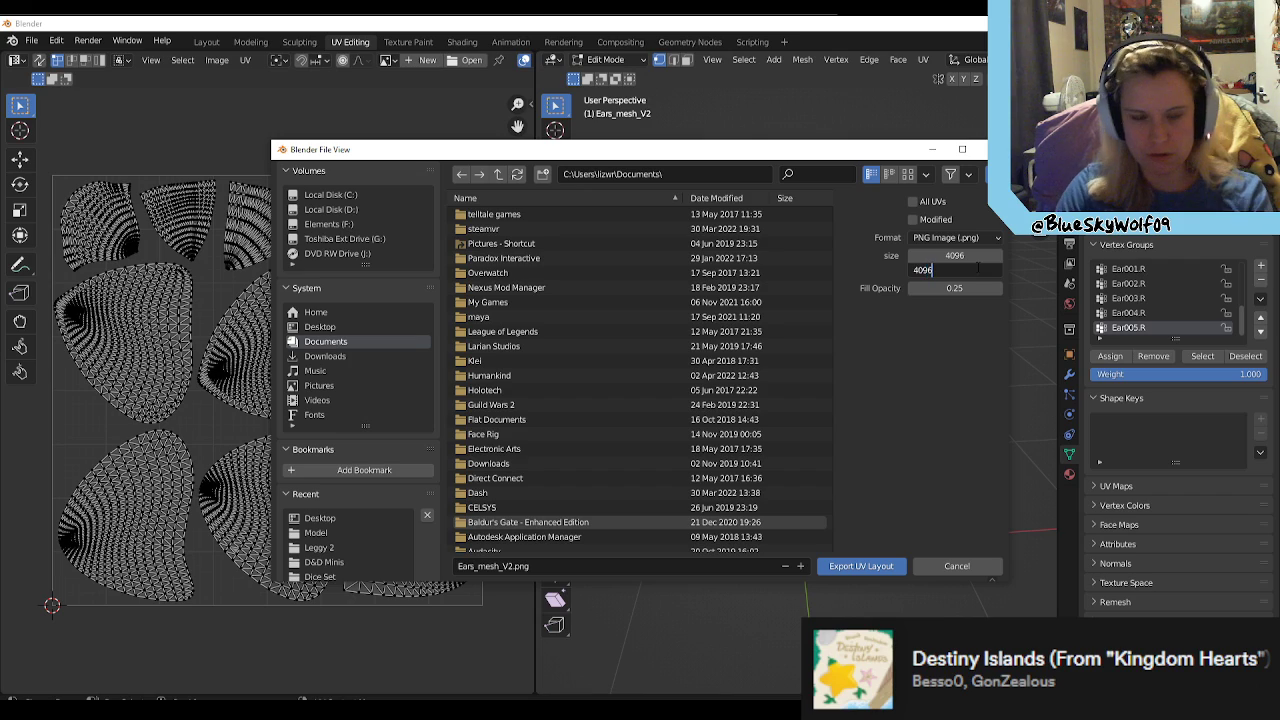
pyautogui.write('4096')
pyautogui.press('Return')
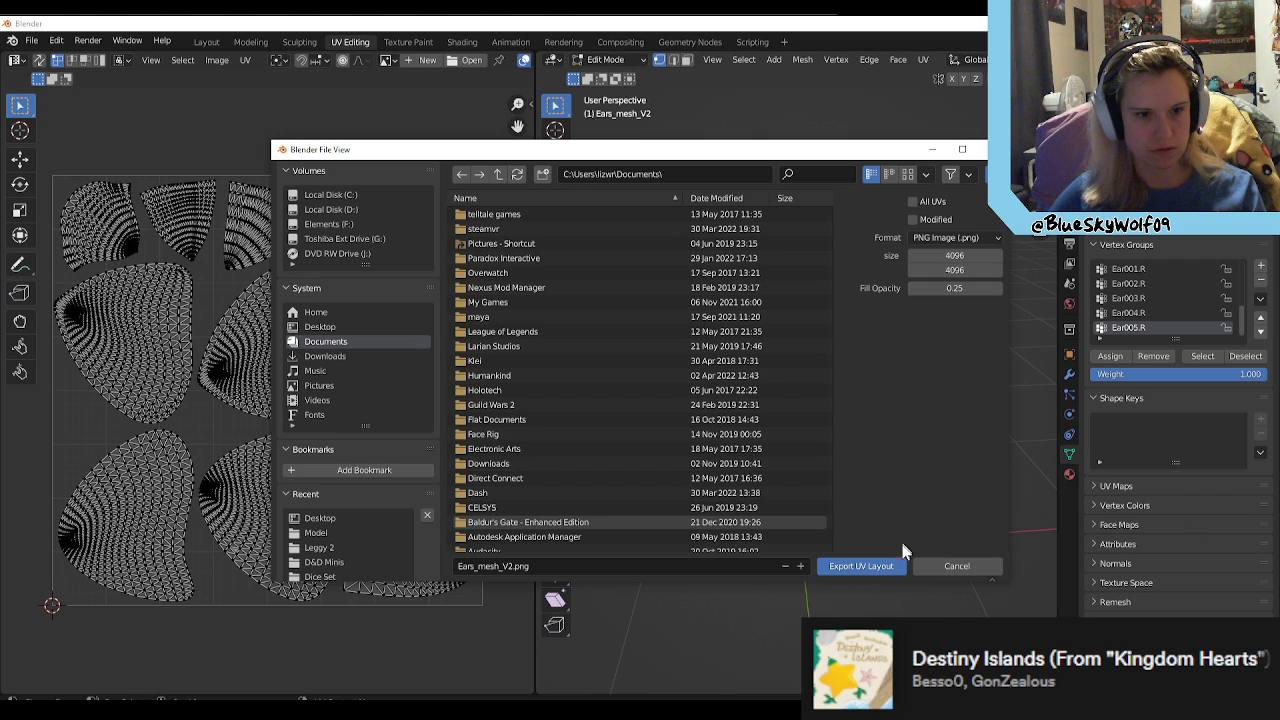
# Step: Name the export file Leggy_Ear_UVs.png and export the UV layout to the Desktop folder
pyautogui.click(469, 566)
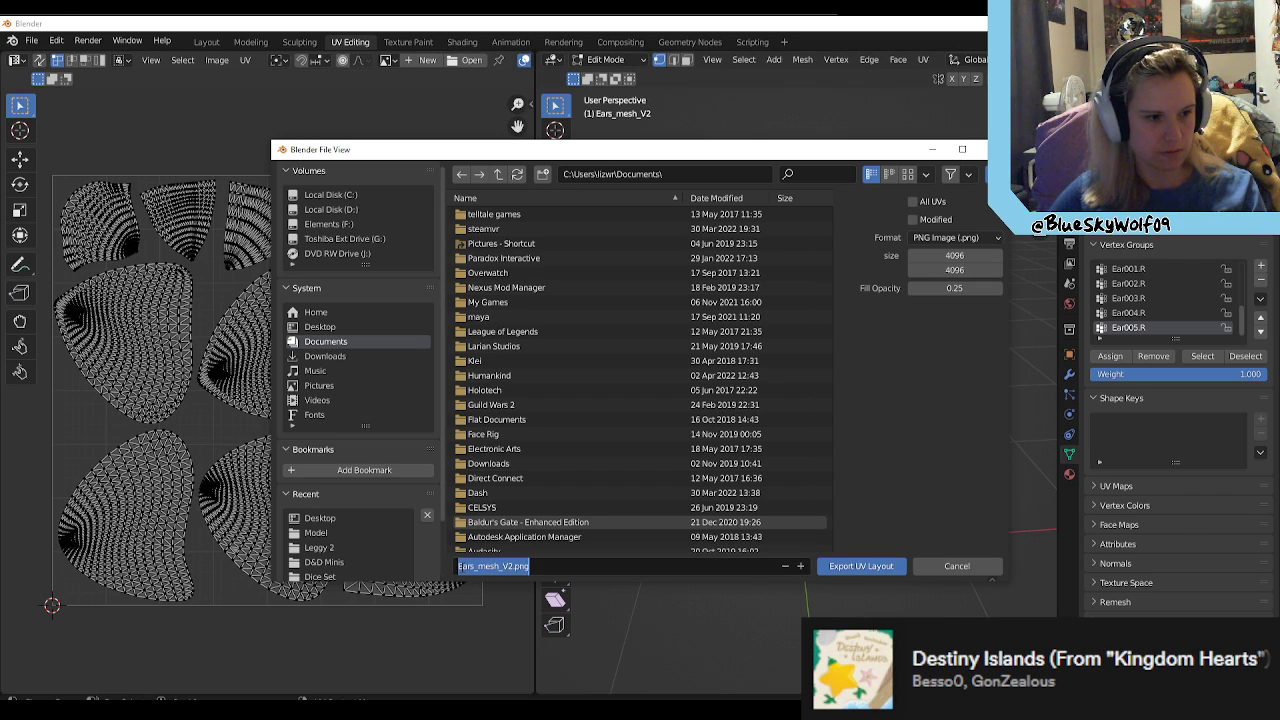
pyautogui.moveTo(459, 566); pyautogui.dragTo(509, 566)
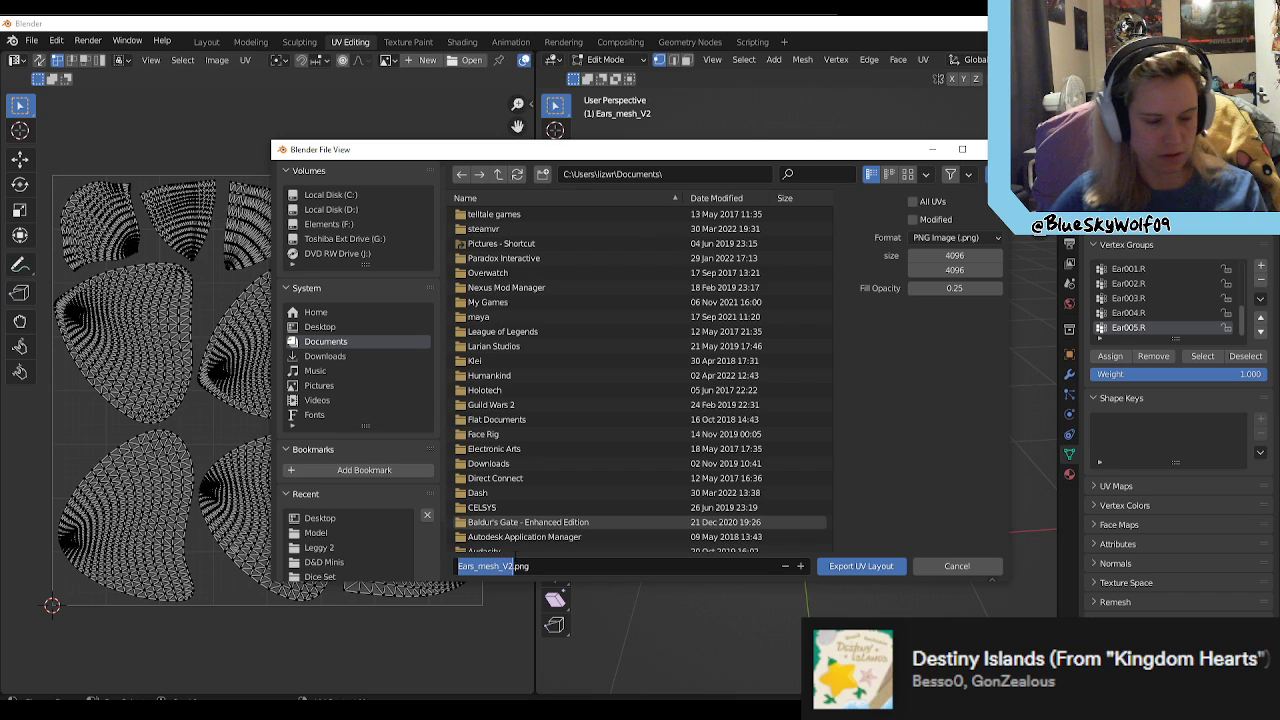
pyautogui.write('Lrgg')
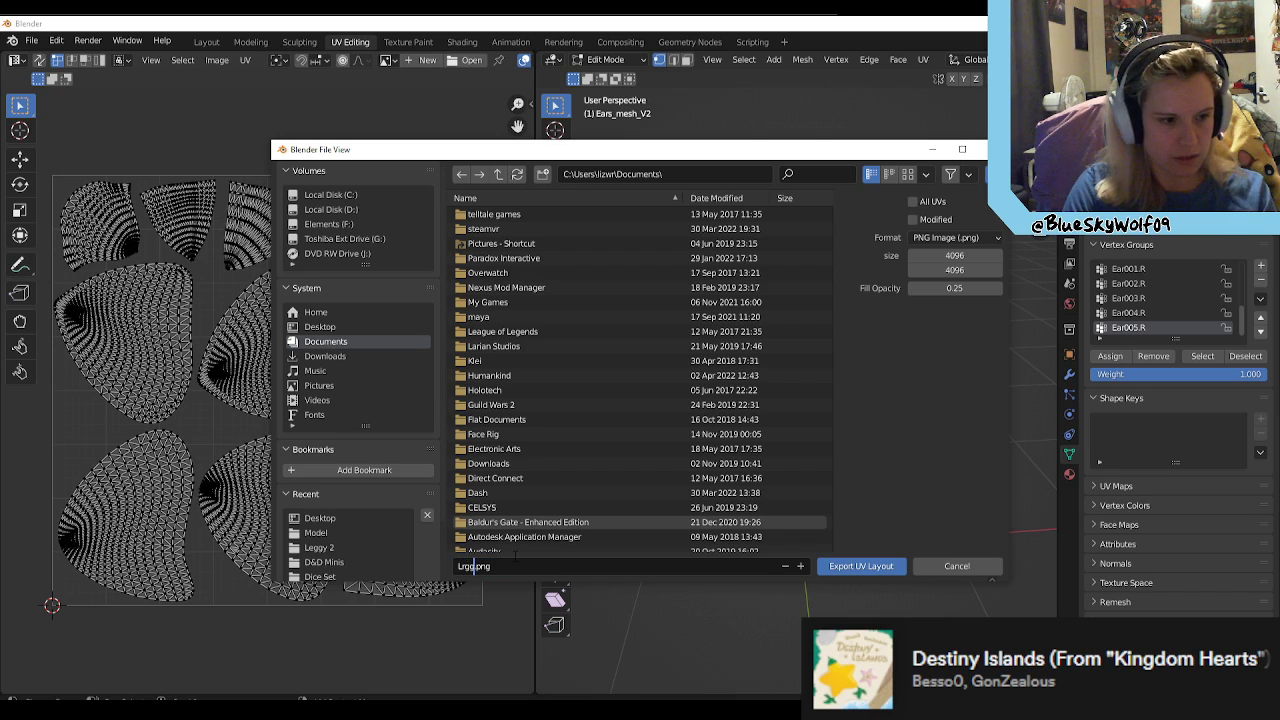
pyautogui.press('BackSpace')
pyautogui.press('BackSpace')
pyautogui.press('BackSpace')
pyautogui.write('egg')
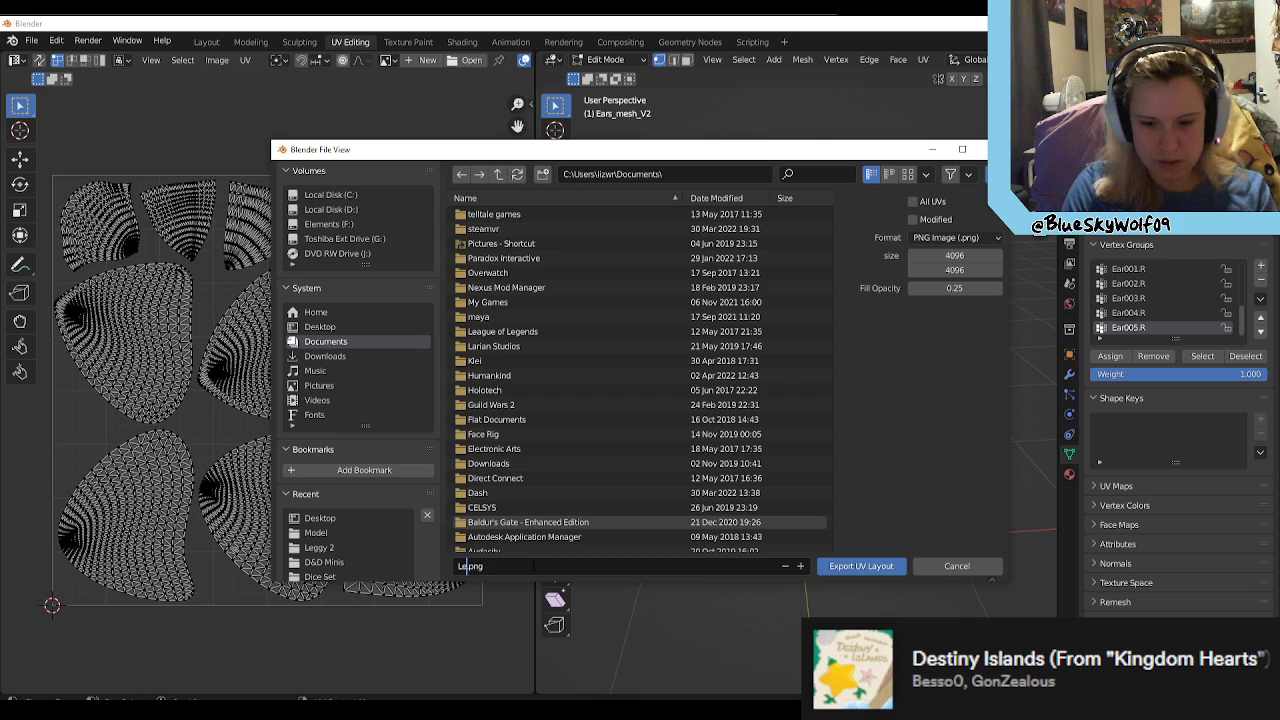
pyautogui.write('y_Ea')
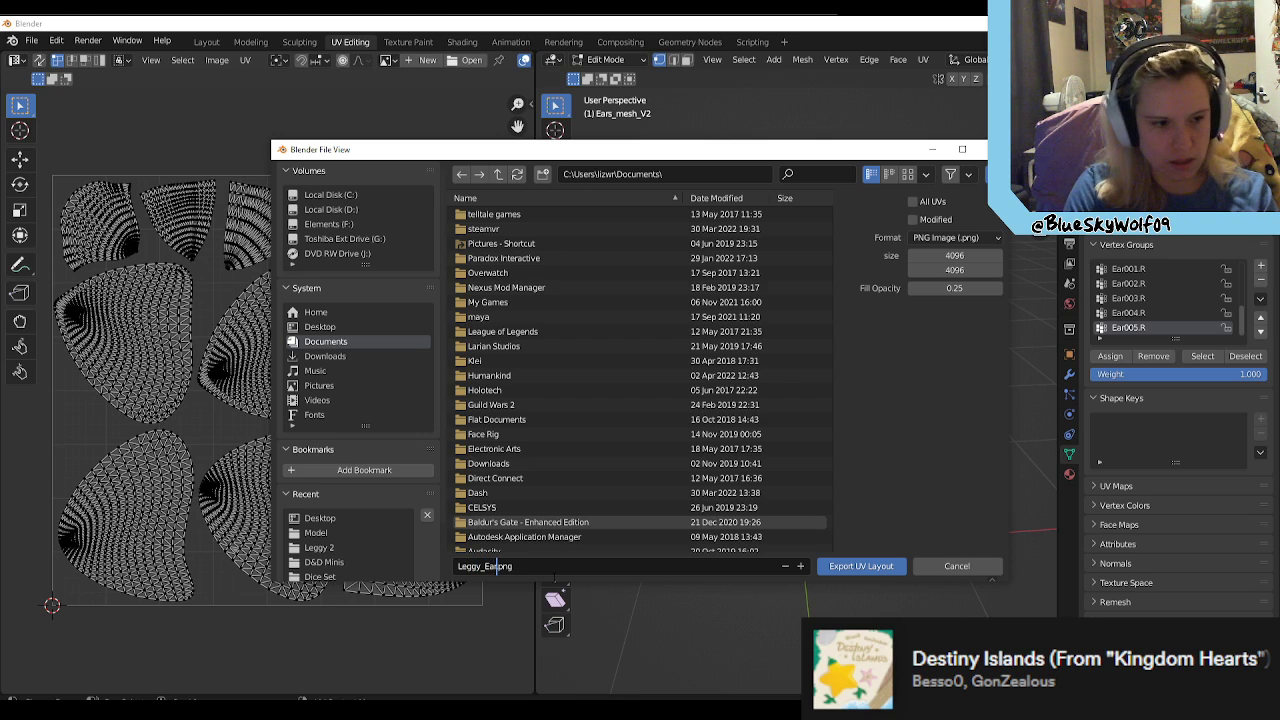
pyautogui.write('r_UV')
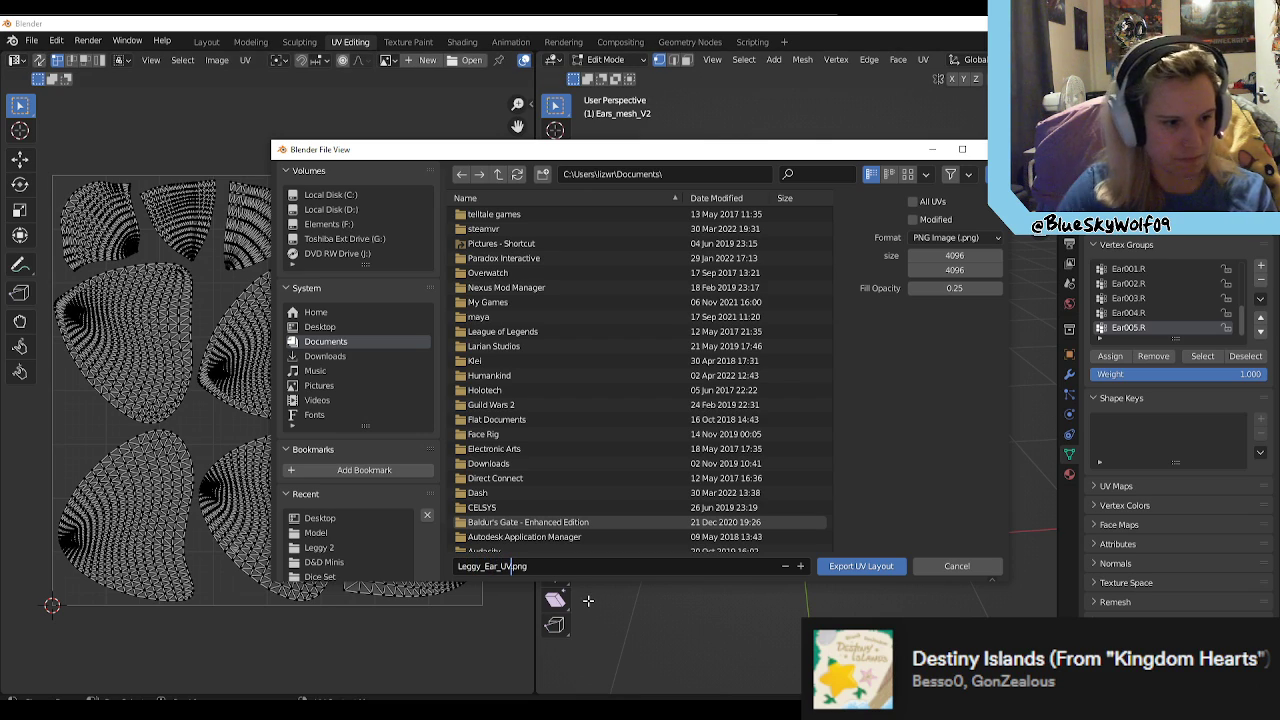
pyautogui.write('s')
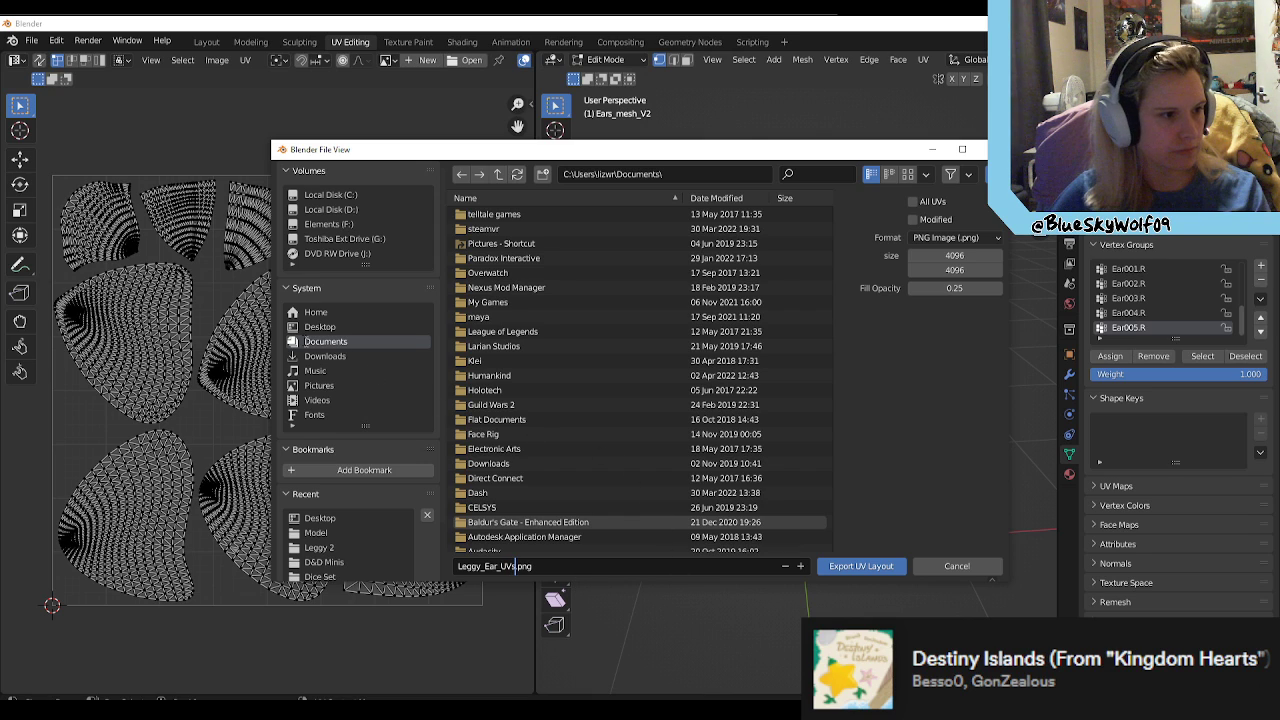
pyautogui.click(330, 327)
pyautogui.click(866, 565)
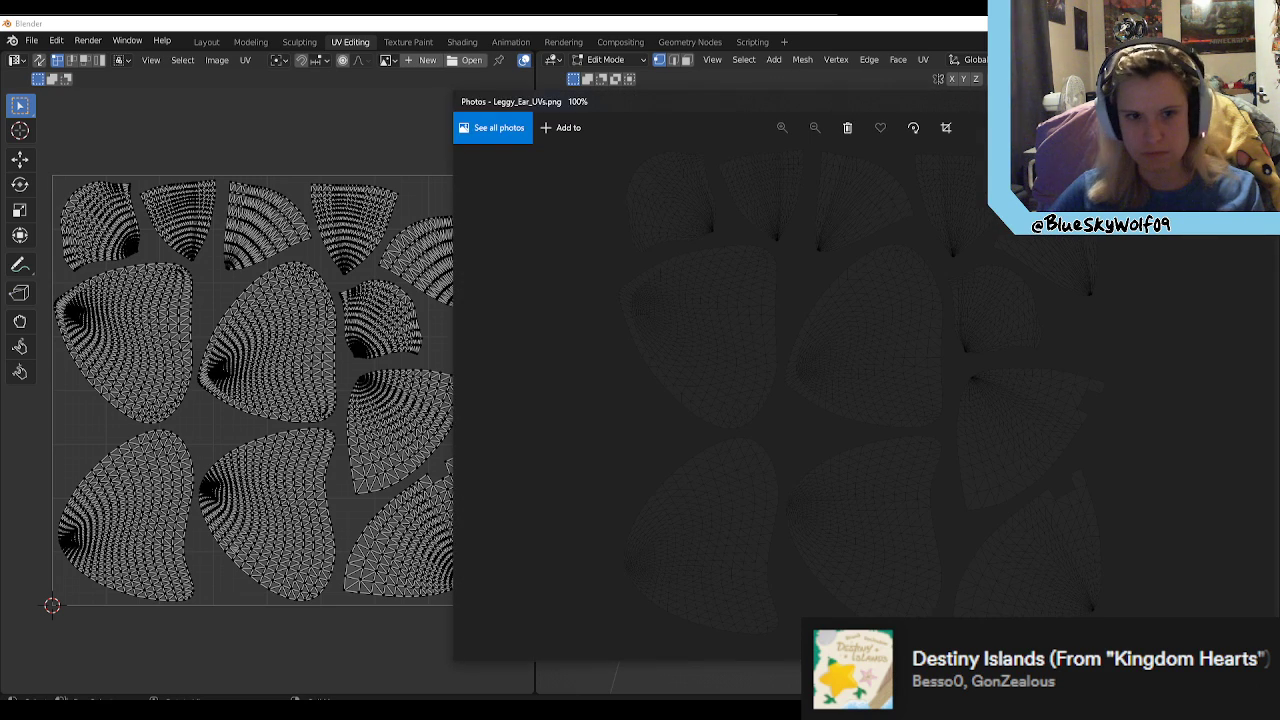
# Step: Check the exported Leggy_Ear_UVs.png in Photos and close the viewer
pyautogui.hotkey('alt', 'F4')
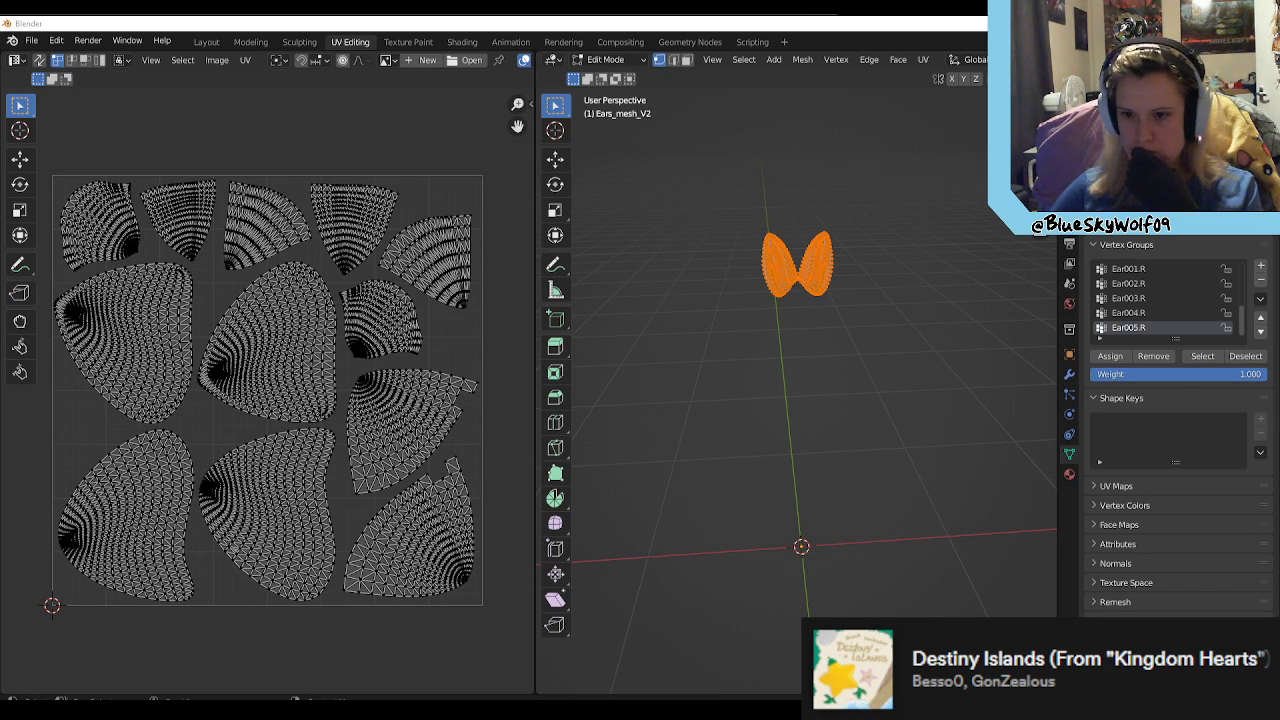
pyautogui.hotkey('alt', 'Tab')
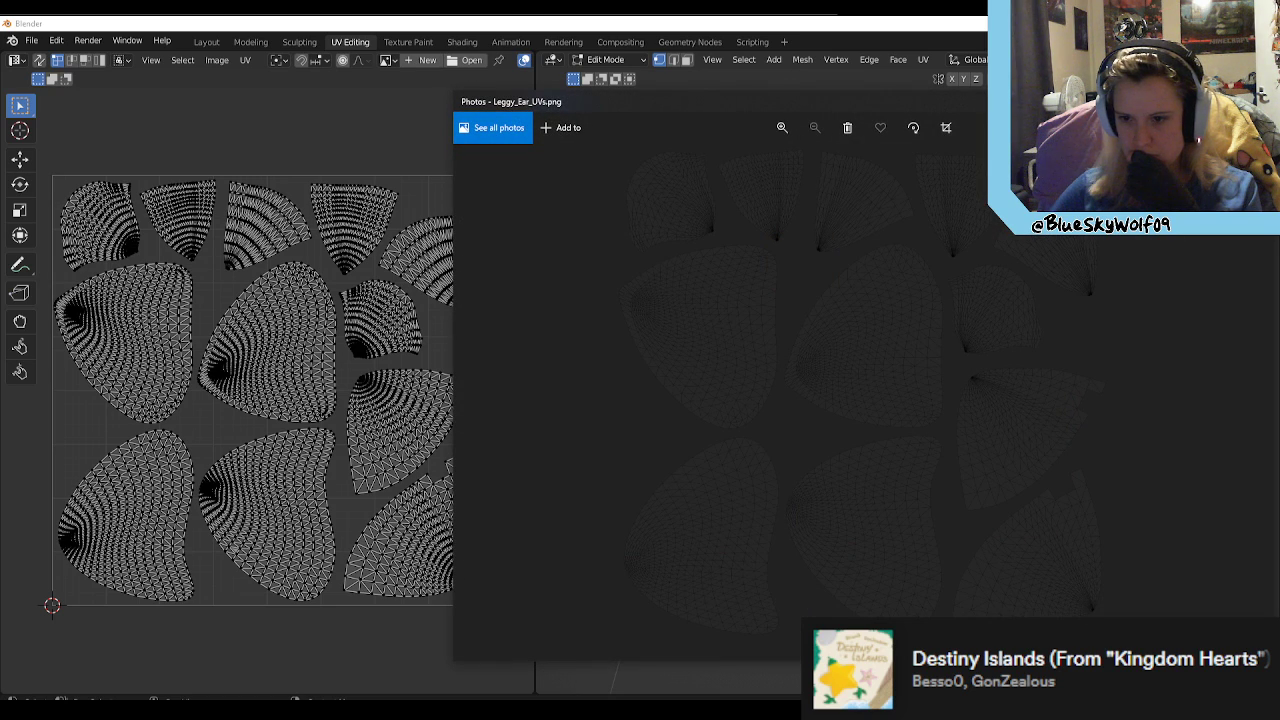
pyautogui.hotkey('alt', 'F4')
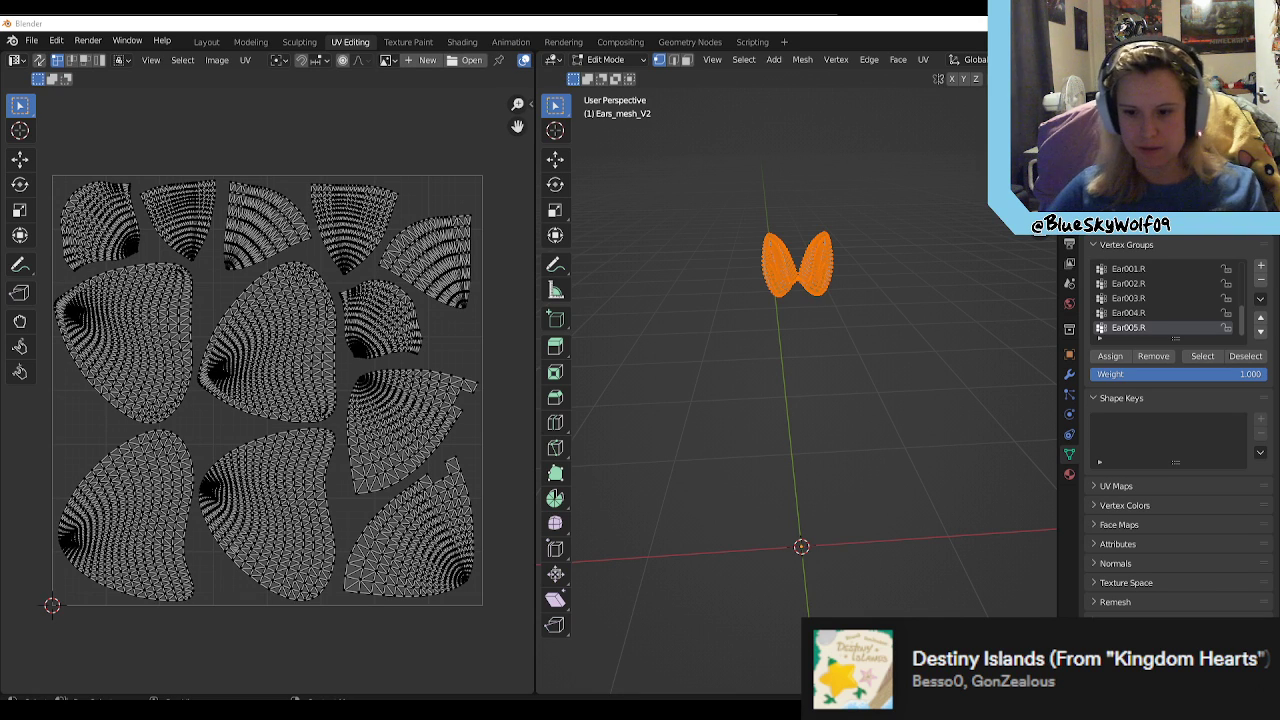
# Step: In Clip Studio Paint, delete the UV layout layer from the ear texture and close the old Leggy_Ear_UV.png without saving
pyautogui.hotkey('alt', 'Tab')
pyautogui.scroll(-2, 580, 324)
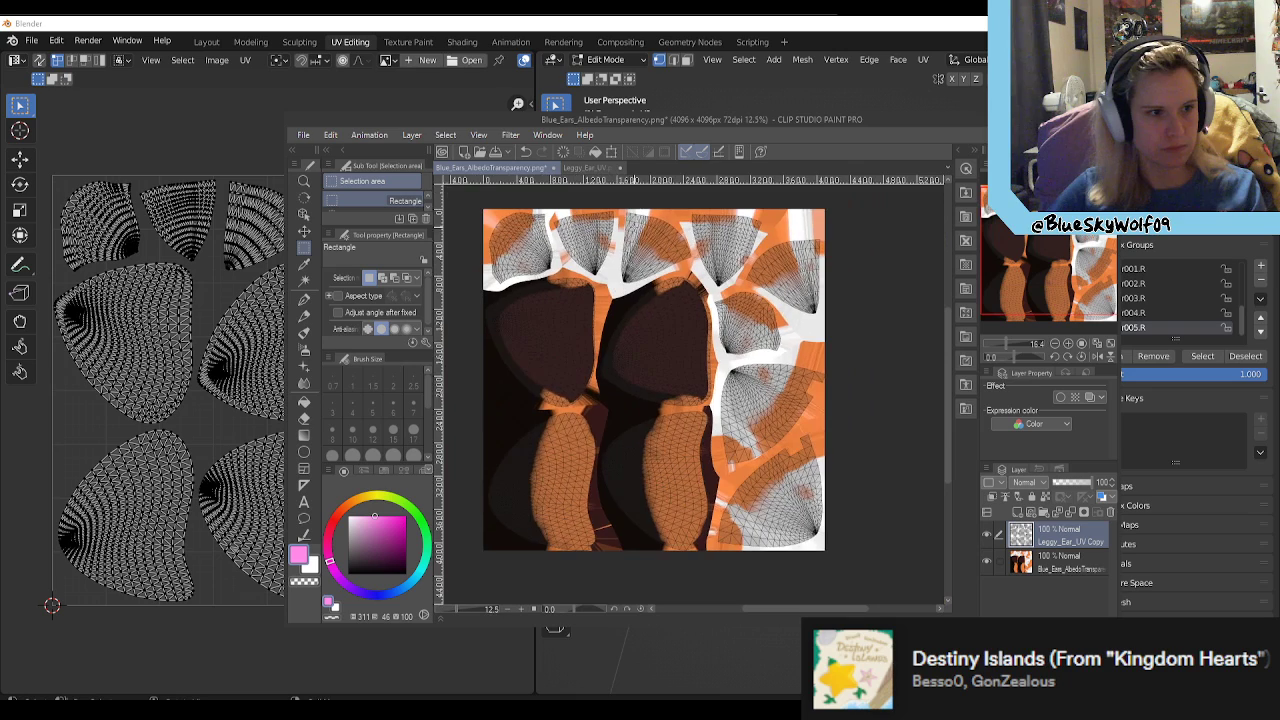
pyautogui.click(1110, 512)
pyautogui.click(660, 280)
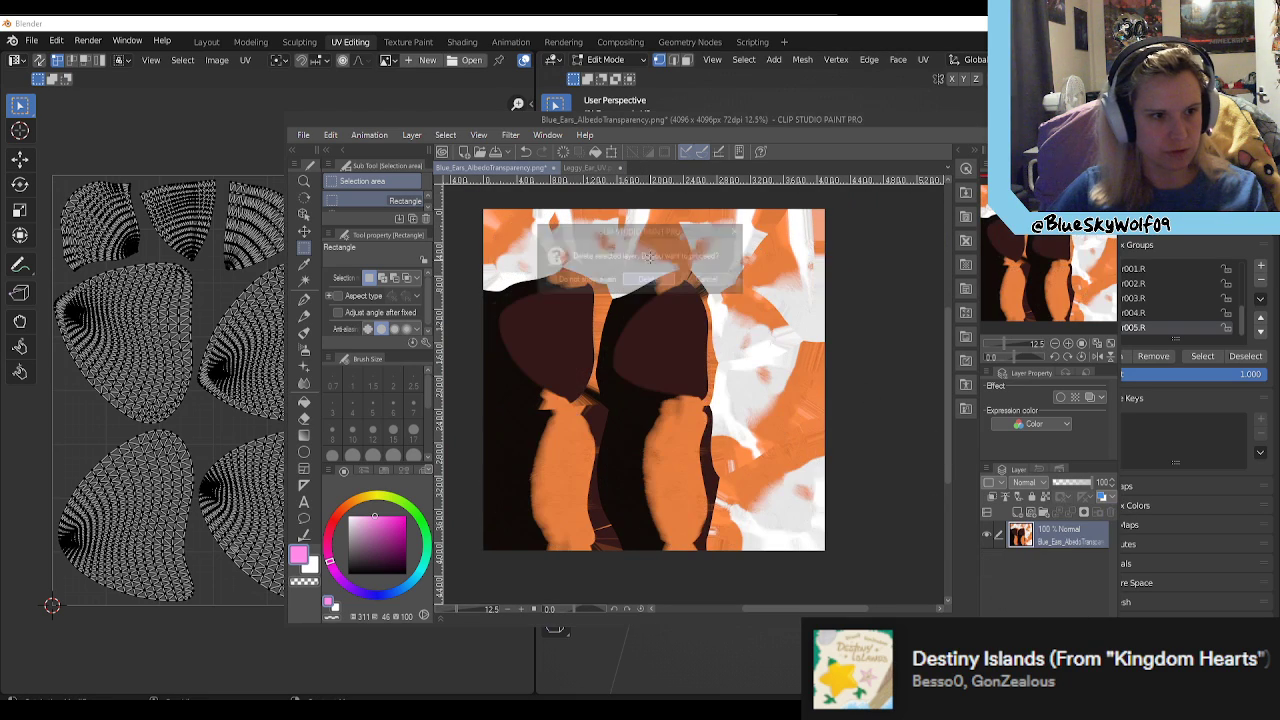
pyautogui.click(621, 167)
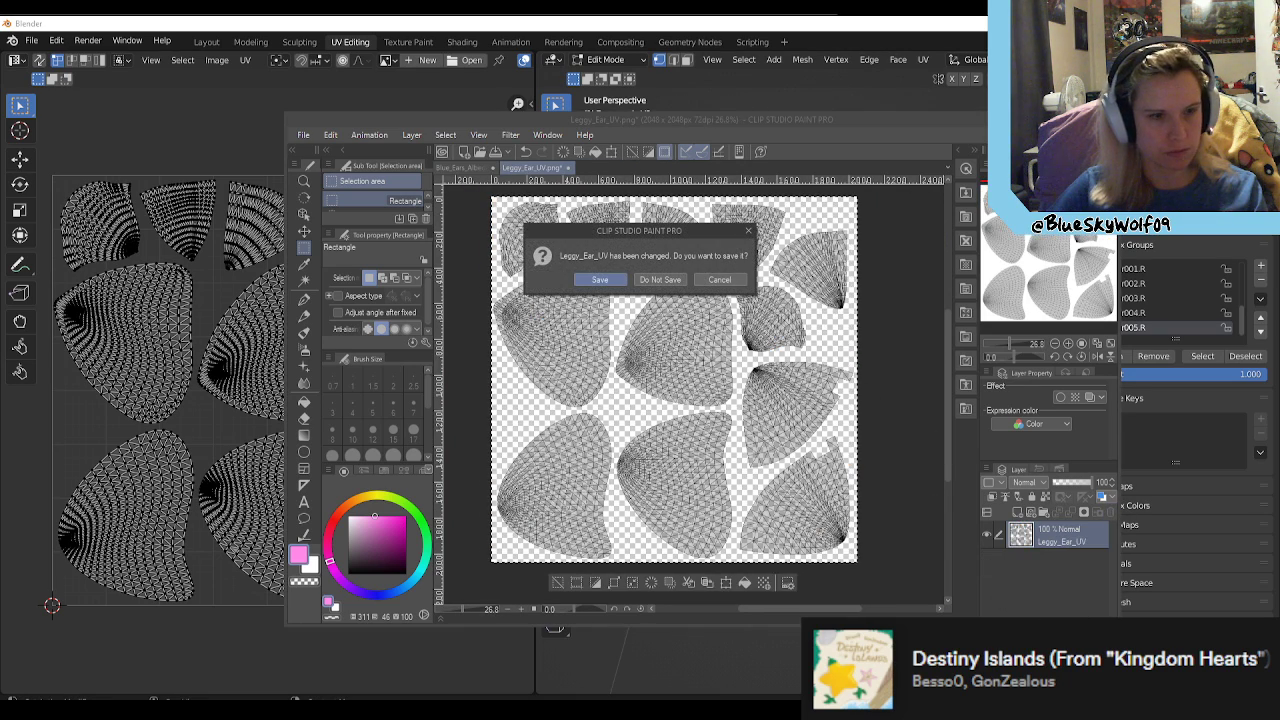
pyautogui.click(652, 279)
# Step: Open the 4096 by 4096 ear UV layout and copy all of it onto the Blue_Ears_AlbedoTransparency.png texture as a layer
pyautogui.moveTo(871, 500); pyautogui.dragTo(832, 482)
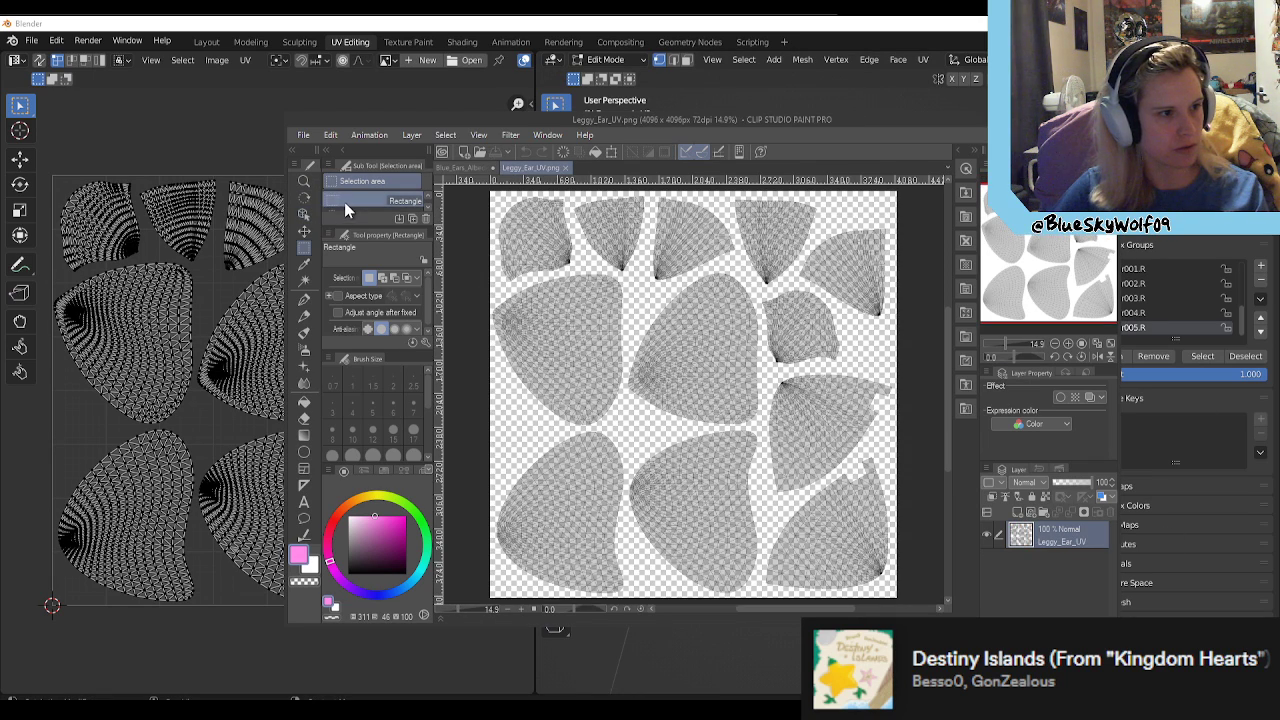
pyautogui.scroll(-1, 602, 334)
pyautogui.moveTo(481, 211); pyautogui.dragTo(906, 601)
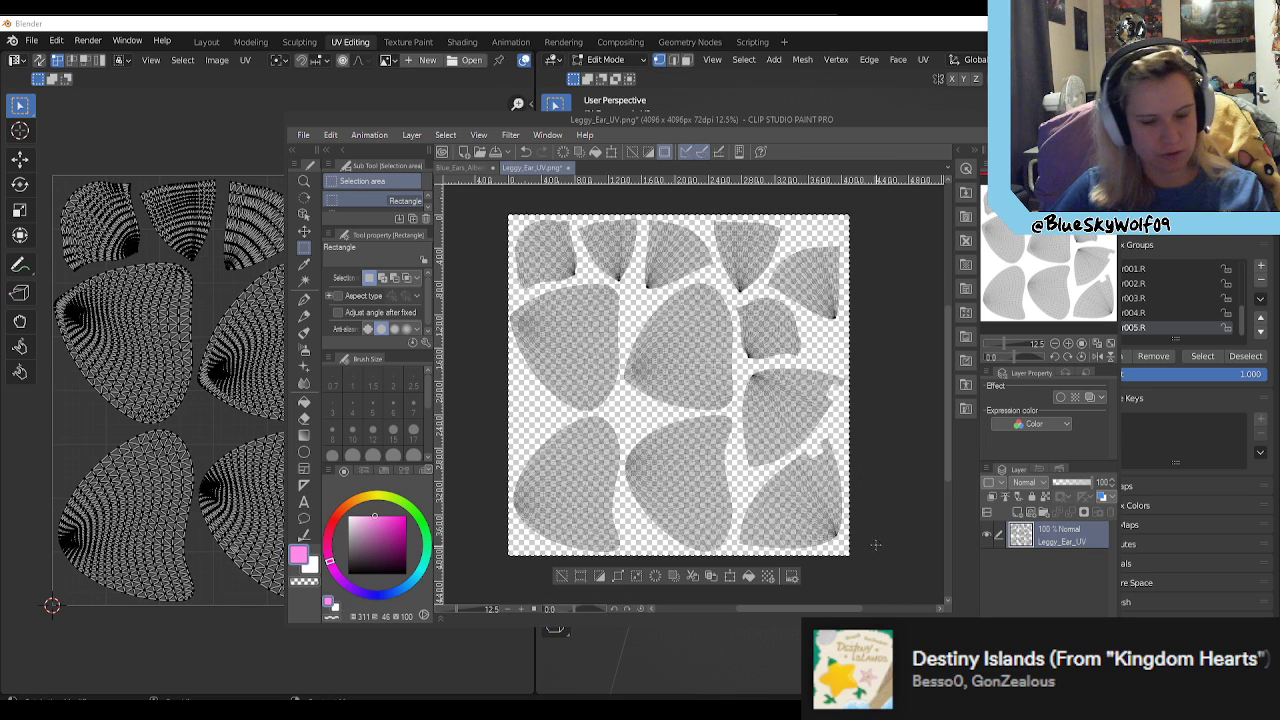
pyautogui.click(472, 167)
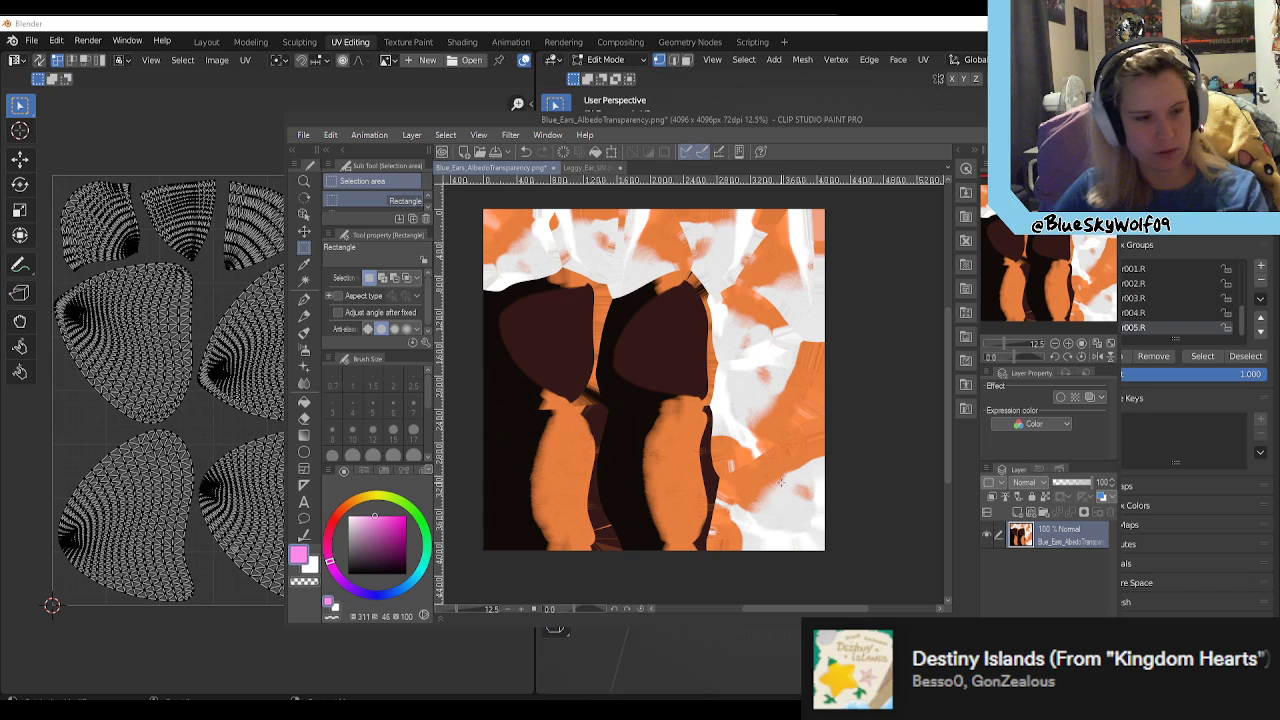
pyautogui.hotkey('ctrl', 'v')
pyautogui.scroll(1, 712, 447)
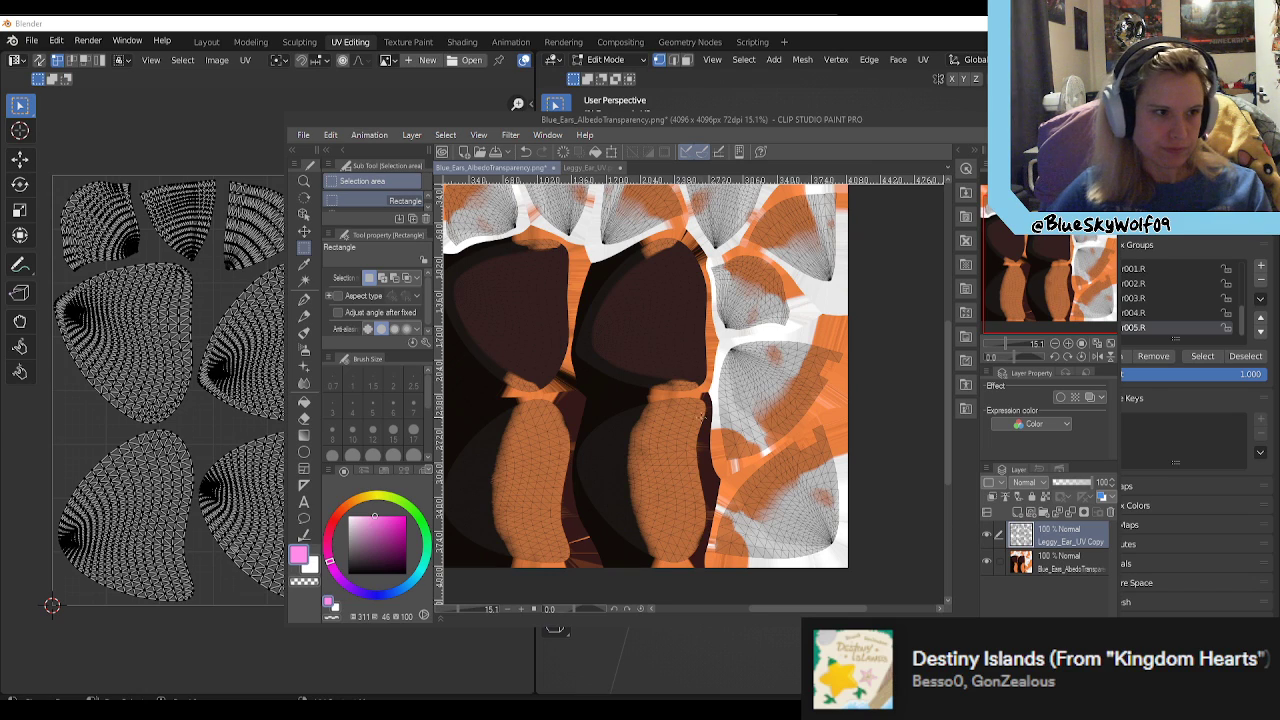
# Step: Add a new layer directly above the ear base texture and stamp a pink dot in the inner ear with the Turnip pen at size 800
pyautogui.click(1057, 563)
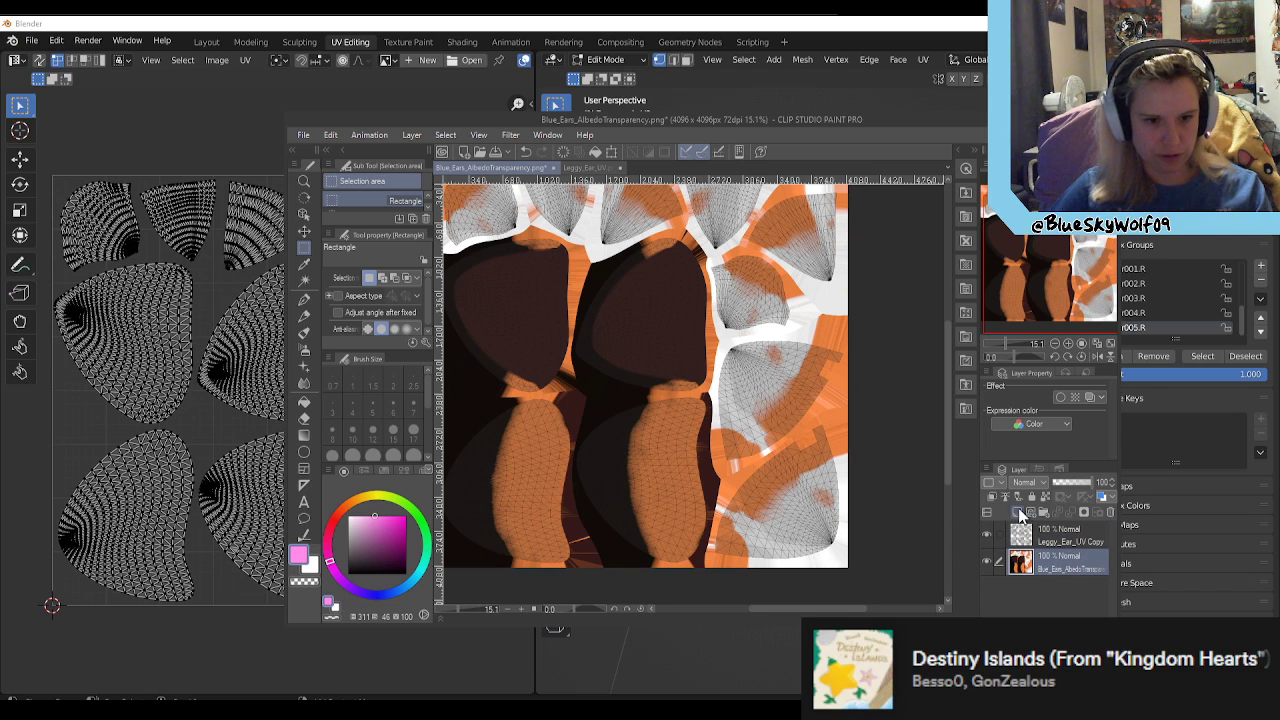
pyautogui.click(1018, 512)
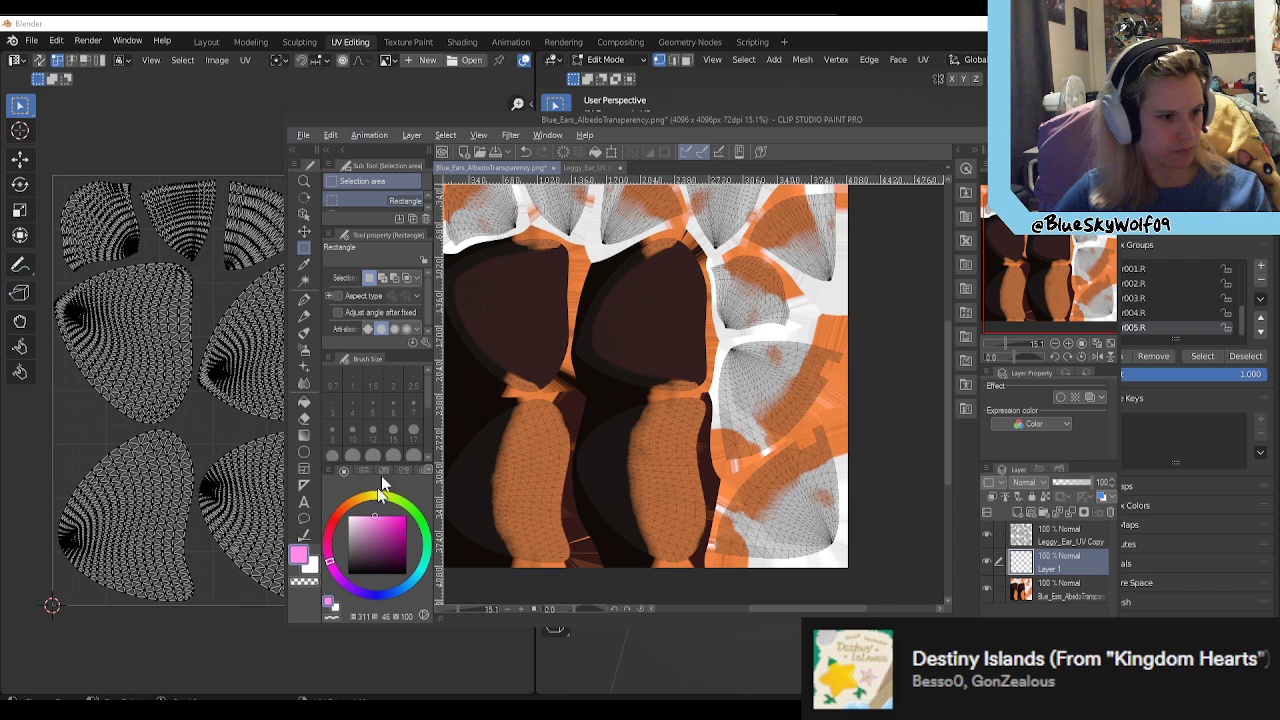
pyautogui.click(304, 299)
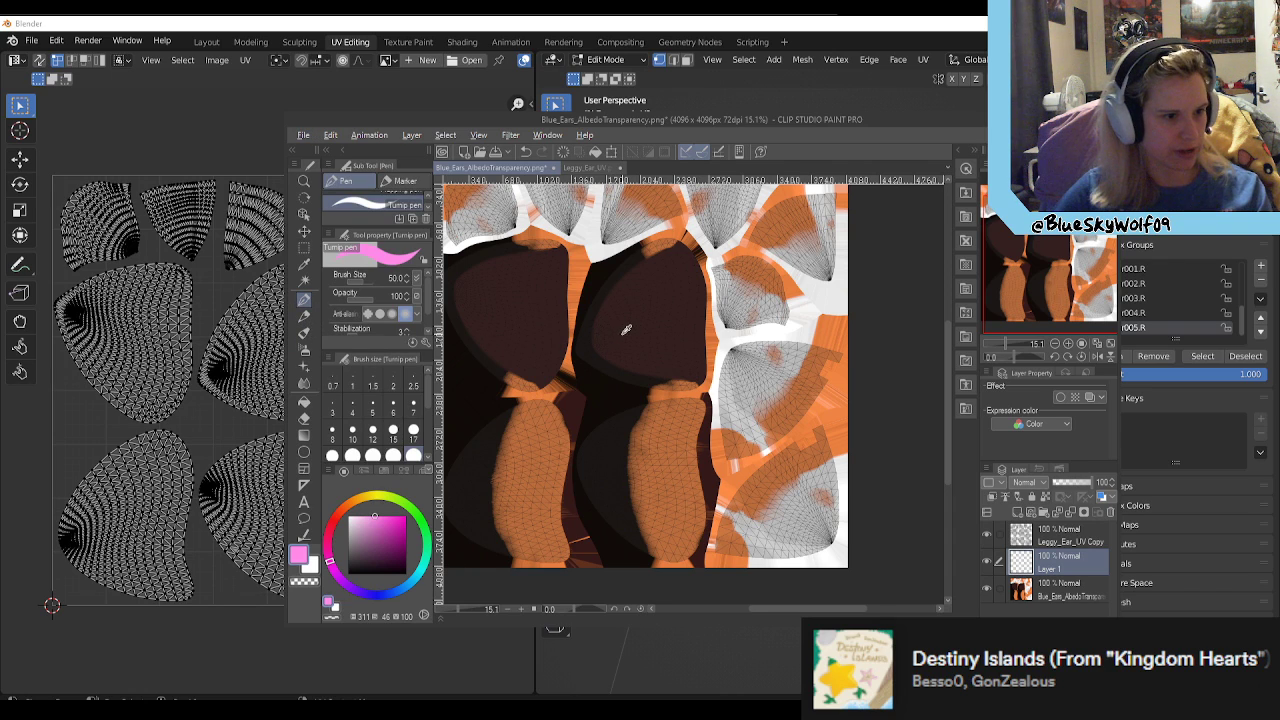
pyautogui.scroll(2, 593, 371)
pyautogui.scroll(3, 593, 371)
pyautogui.scroll(-4, 662, 352)
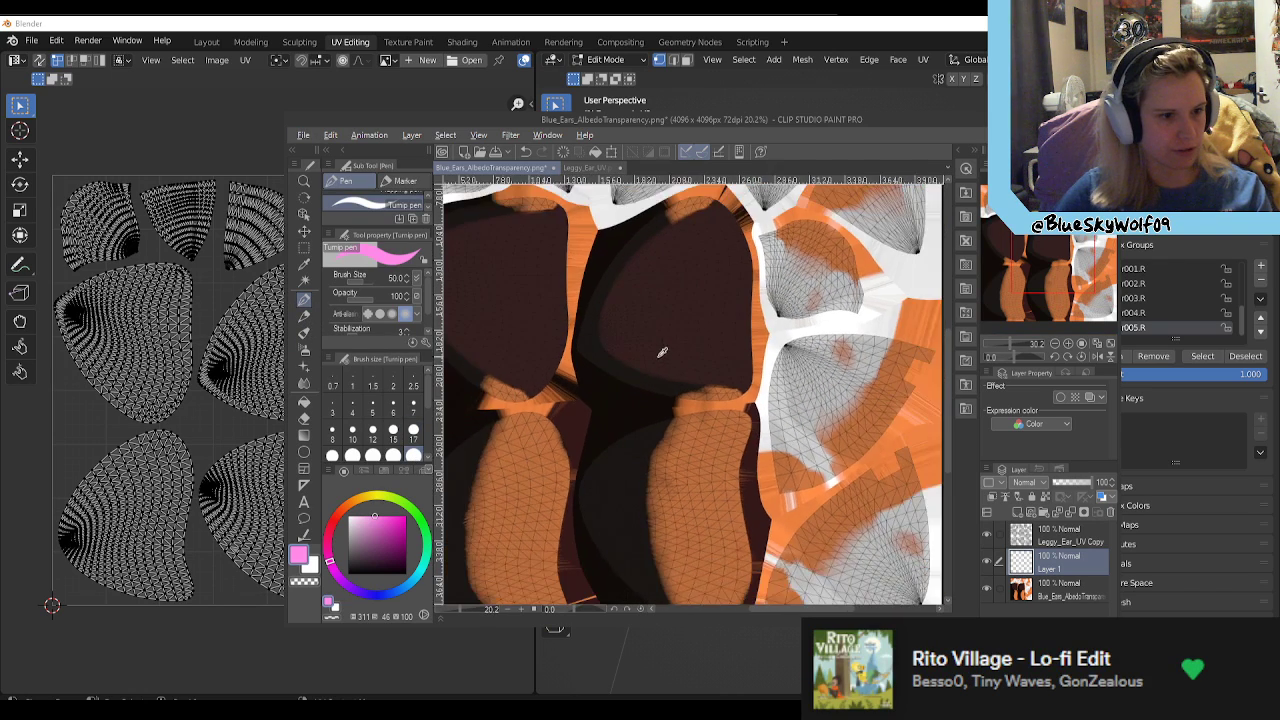
pyautogui.scroll(3, 704, 310)
pyautogui.scroll(2, 697, 304)
pyautogui.scroll(-3, 422, 457)
pyautogui.click(416, 438)
pyautogui.click(658, 310)
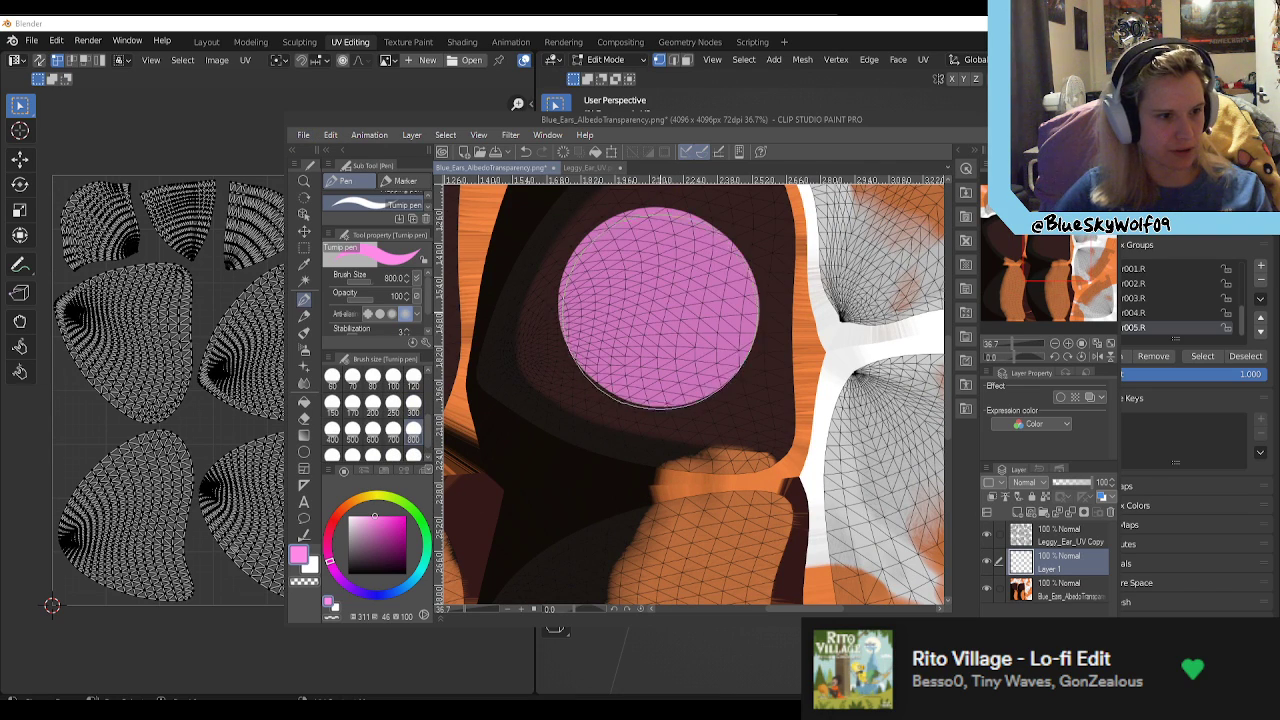
# Step: Paint the rest of the same dark inner-ear area pink with the Turnip pen at brush size 300
pyautogui.click(413, 412)
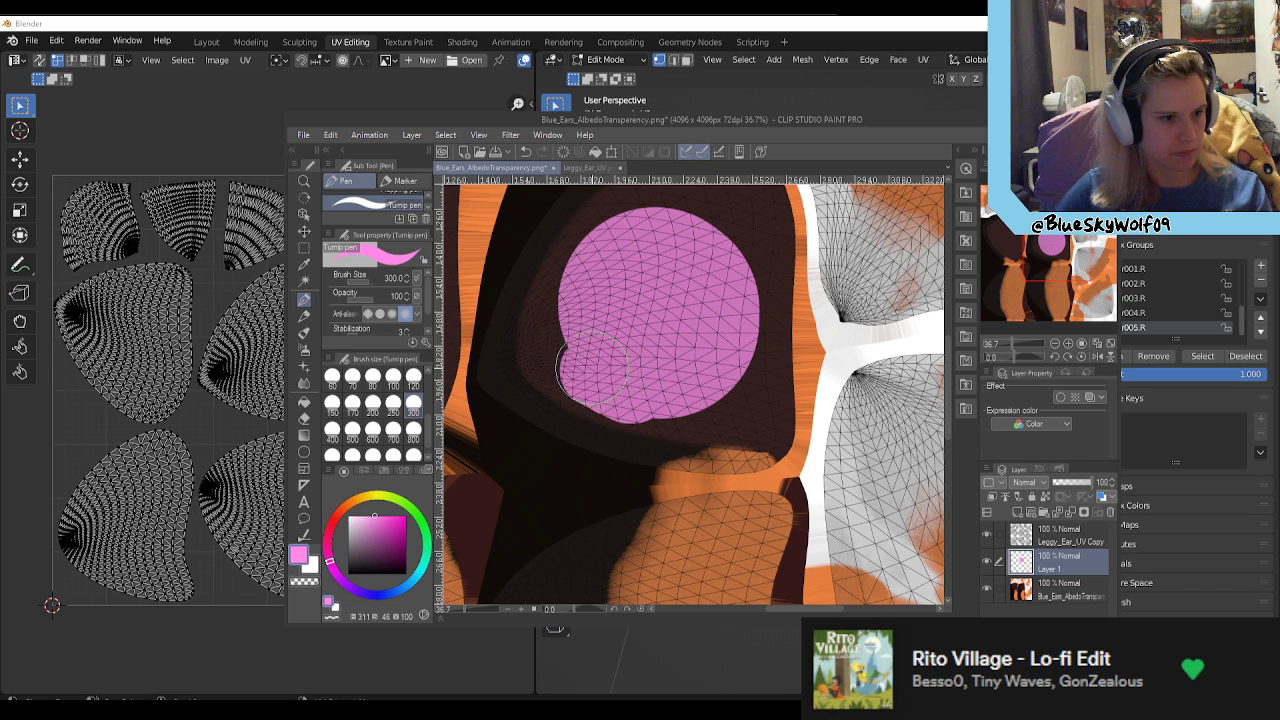
pyautogui.click(570, 340)
pyautogui.scroll(-4, 620, 300)
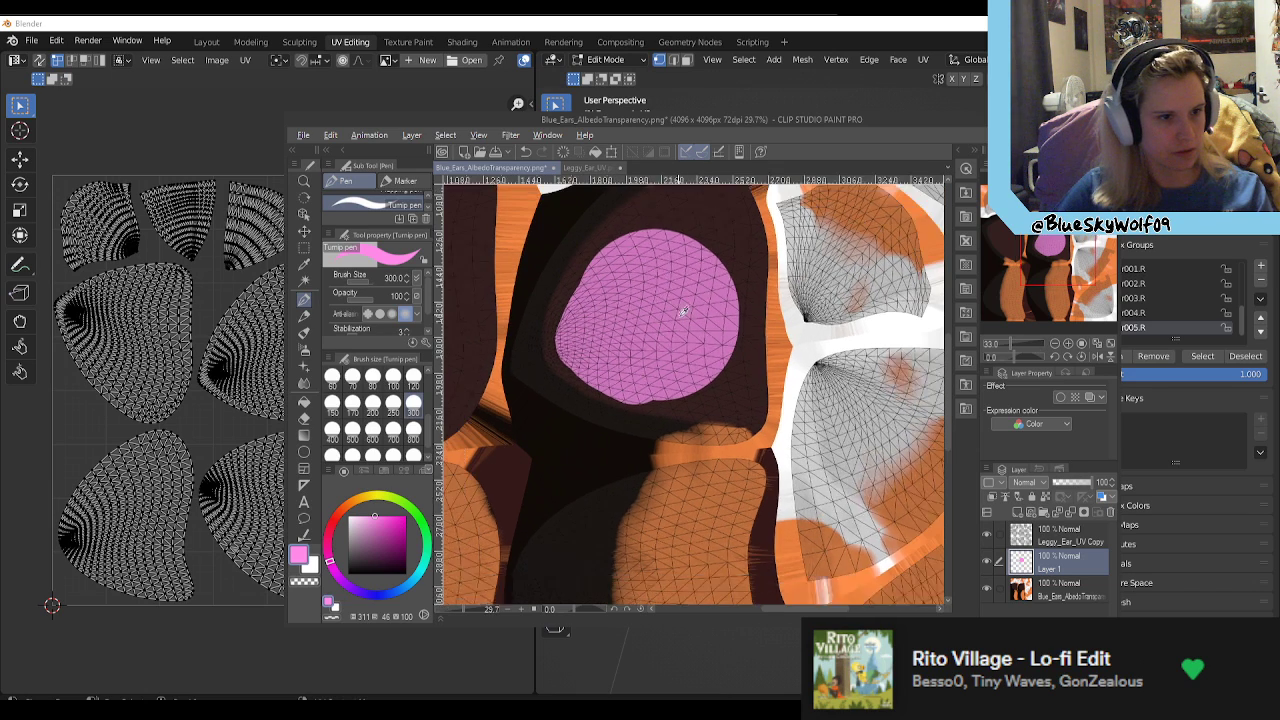
pyautogui.moveTo(700, 280)
pyautogui.mouseDown()
pyautogui.moveTo(725, 290)
pyautogui.moveTo(690, 222)
pyautogui.moveTo(615, 262)
pyautogui.moveTo(632, 368)
pyautogui.moveTo(688, 386)
pyautogui.moveTo(701, 370)
pyautogui.moveTo(725, 300)
pyautogui.moveTo(720, 225)
pyautogui.moveTo(718, 240)
pyautogui.mouseUp()
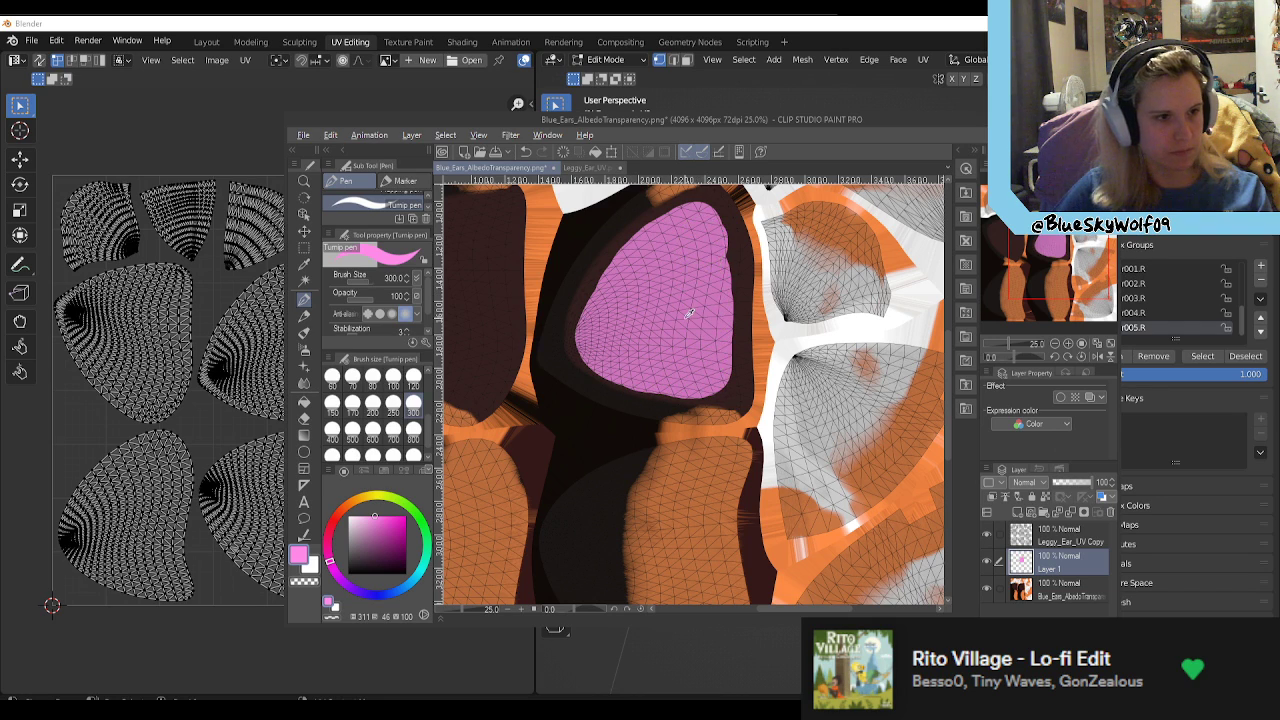
pyautogui.scroll(-1, 688, 314)
# Step: Save the ear texture as Blue_Ears_AlbedoTransparency.clip in CLIP STUDIO FORMAT and close the separate ear UV document
pyautogui.click(304, 135)
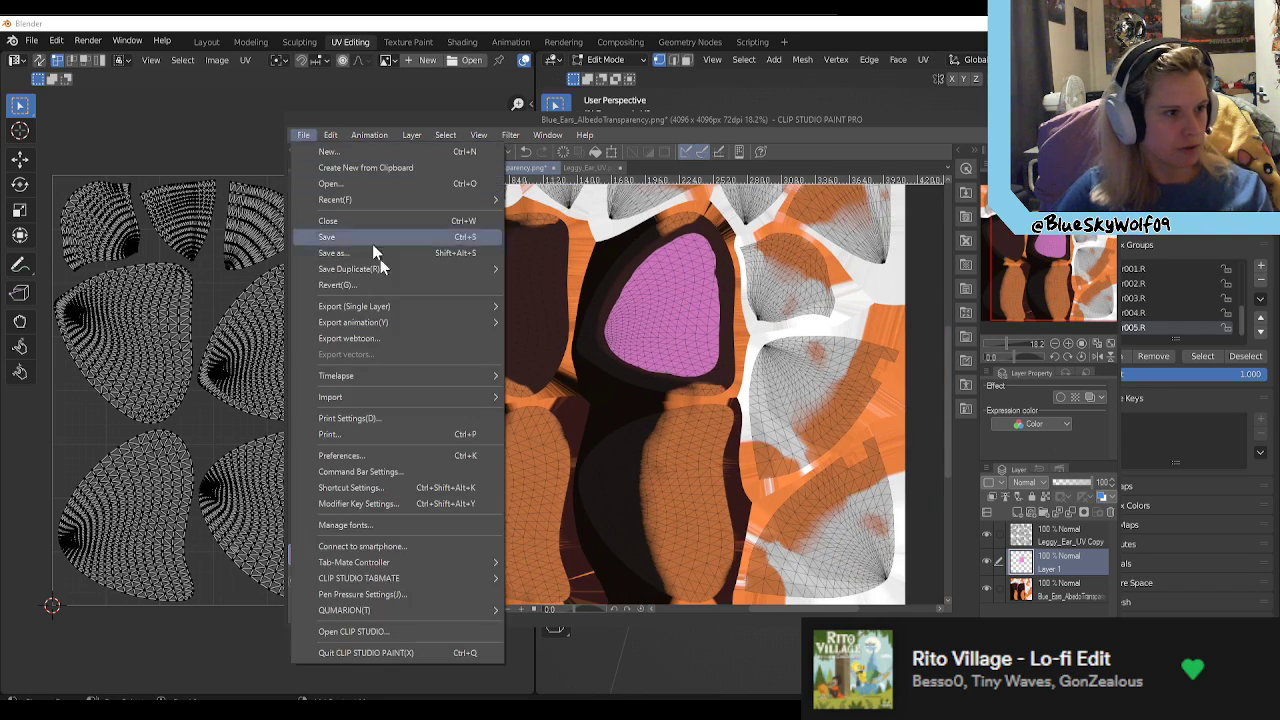
pyautogui.click(368, 256)
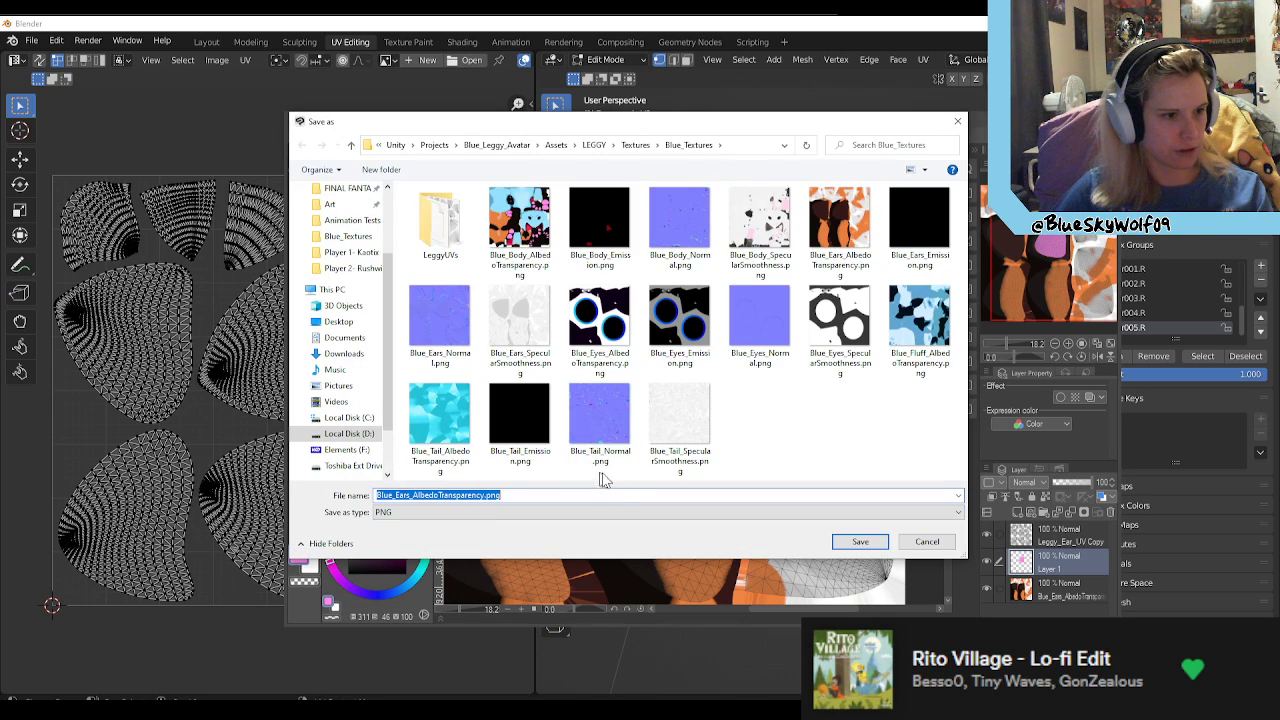
pyautogui.click(518, 512)
pyautogui.click(437, 528)
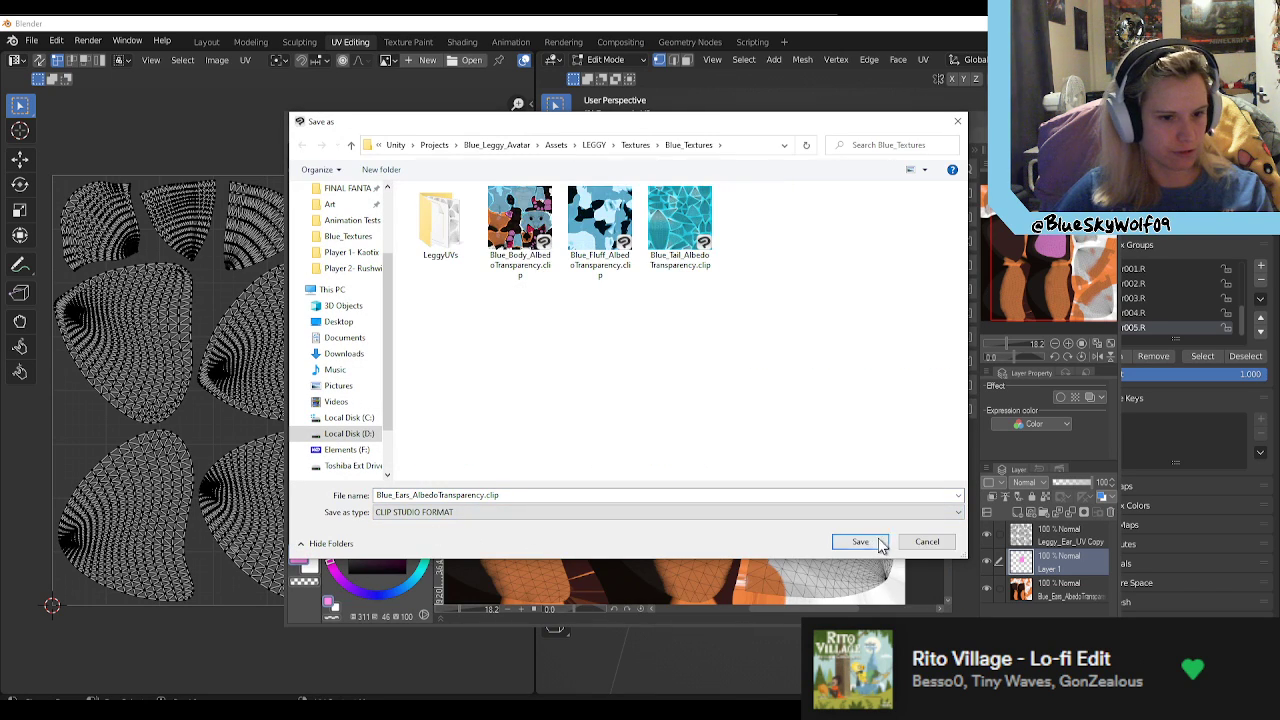
pyautogui.click(868, 543)
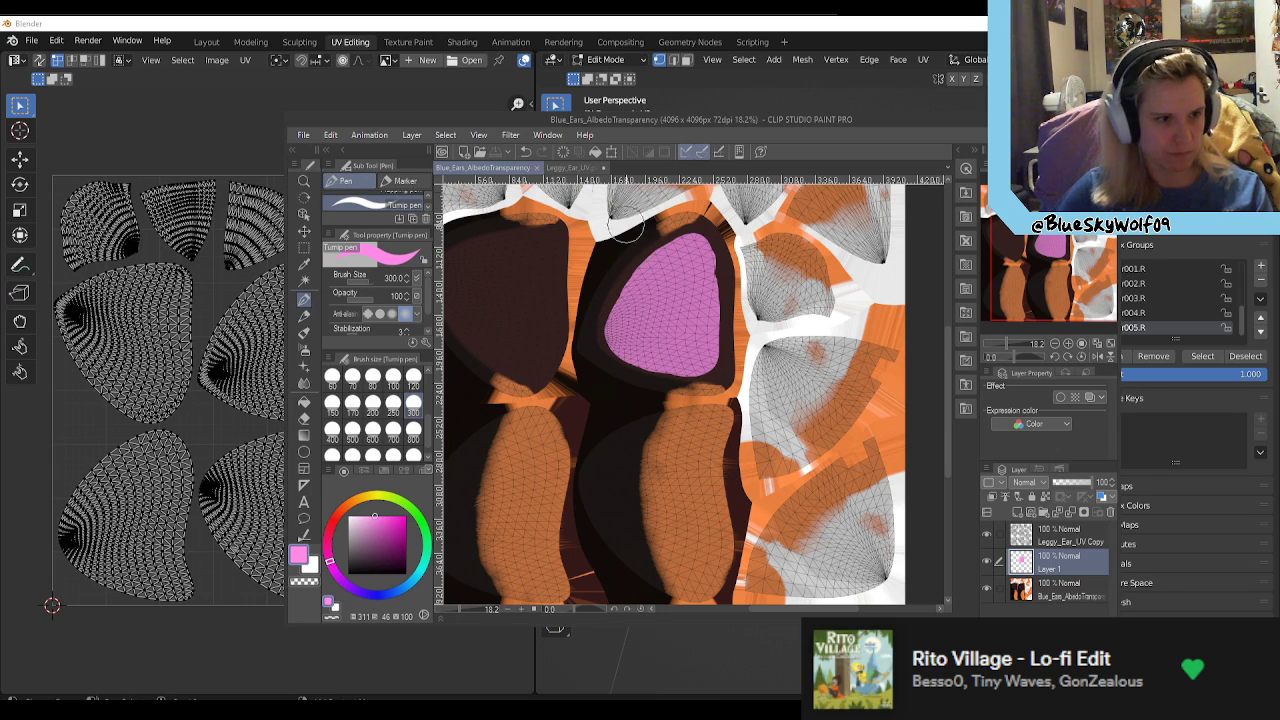
pyautogui.click(604, 168)
pyautogui.click(647, 280)
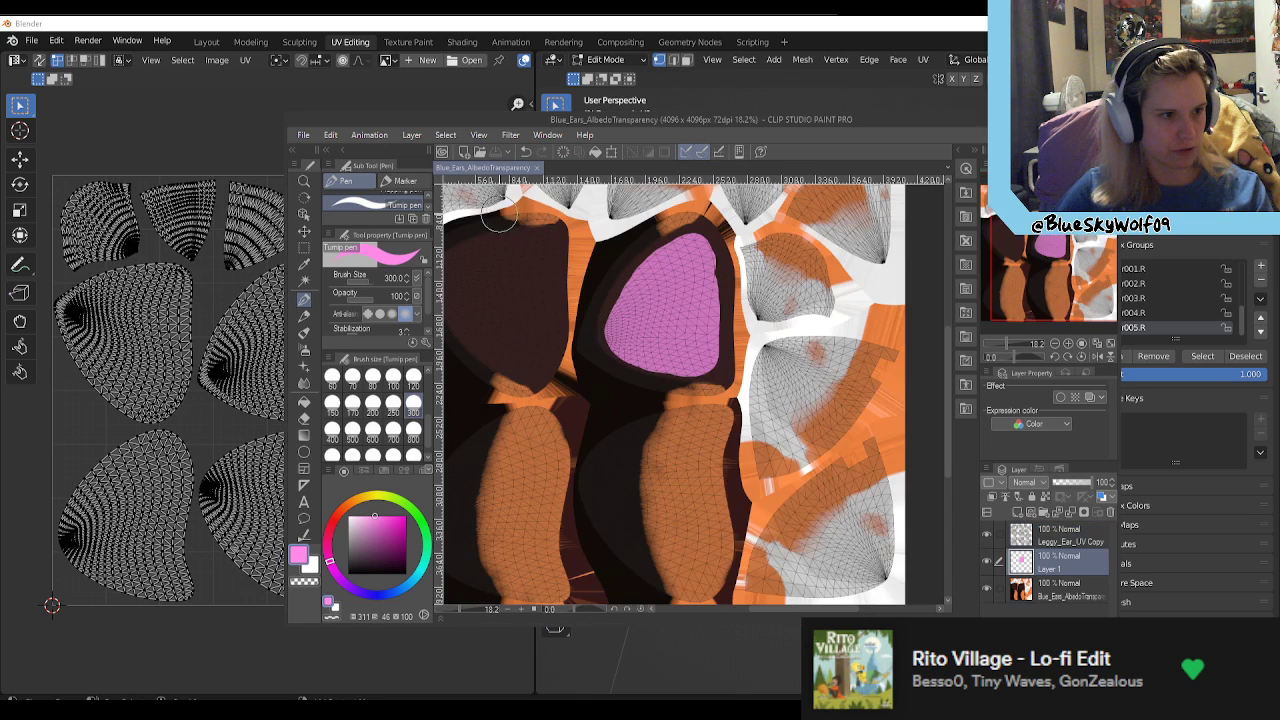
# Step: Hide the UV layout layer, save, and save the texture as PNG over the existing Blue_Ears_AlbedoTransparency.png
pyautogui.click(986, 535)
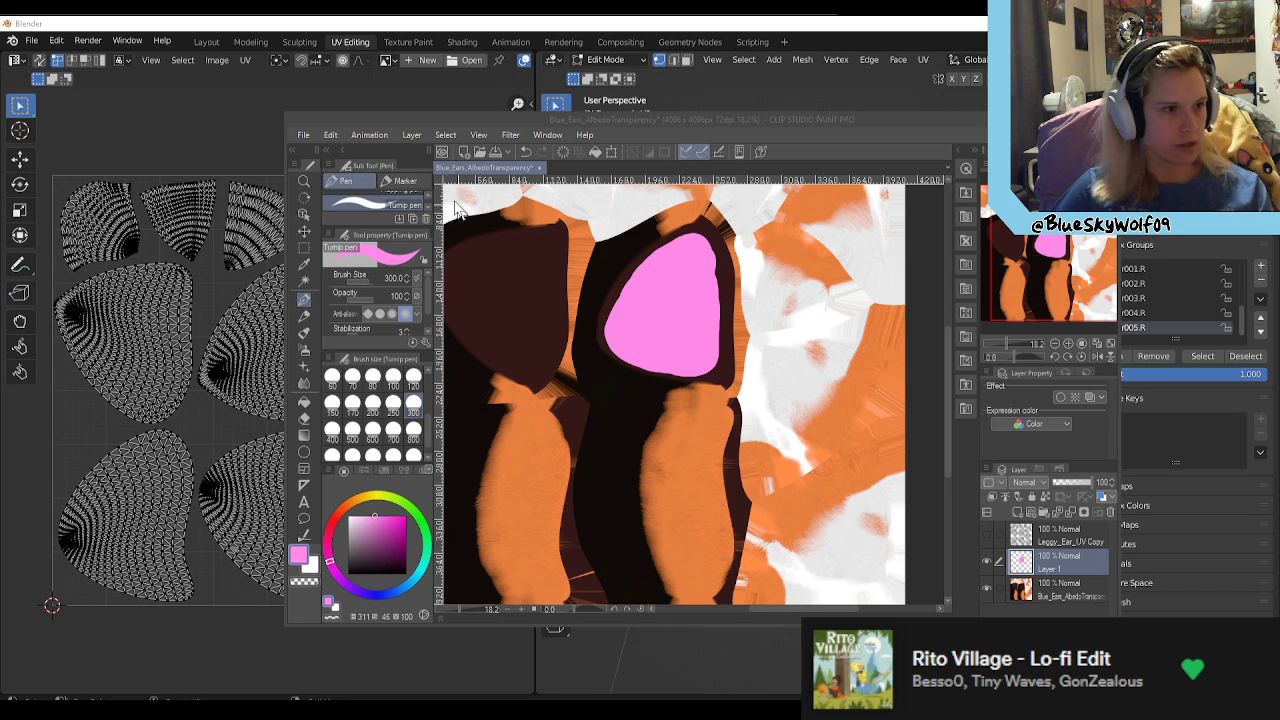
pyautogui.click(497, 156)
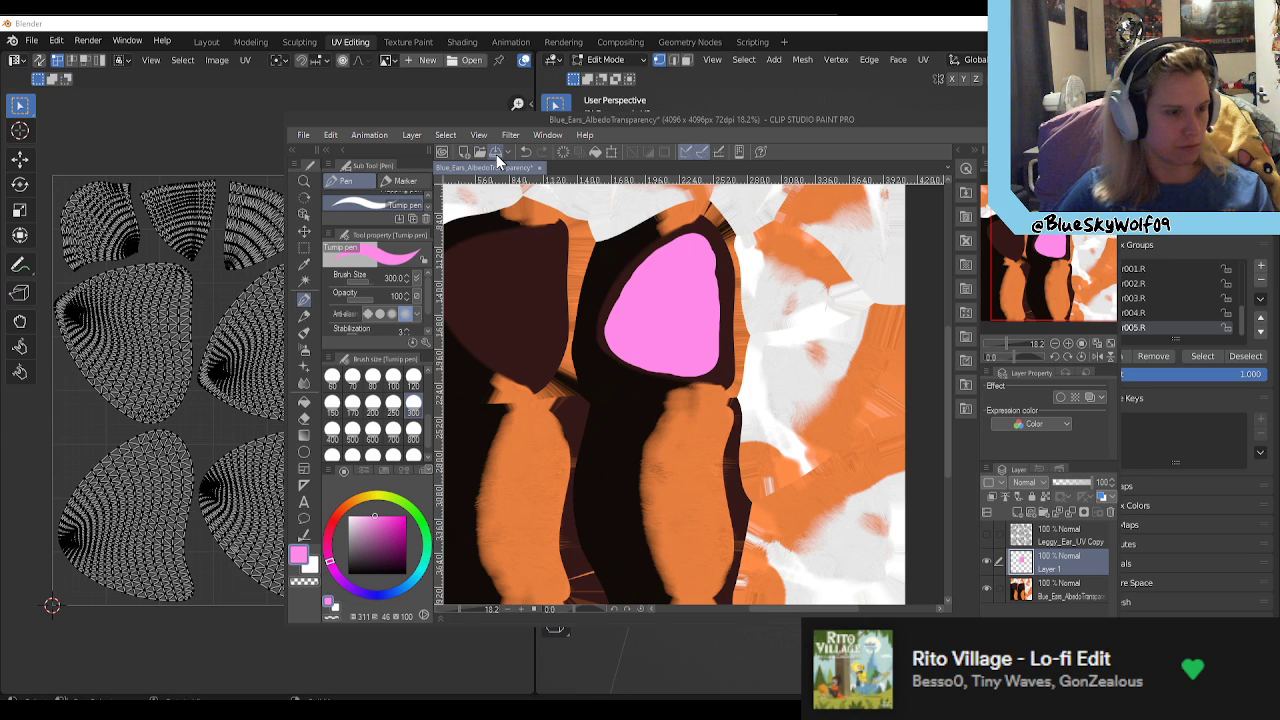
pyautogui.click(303, 135)
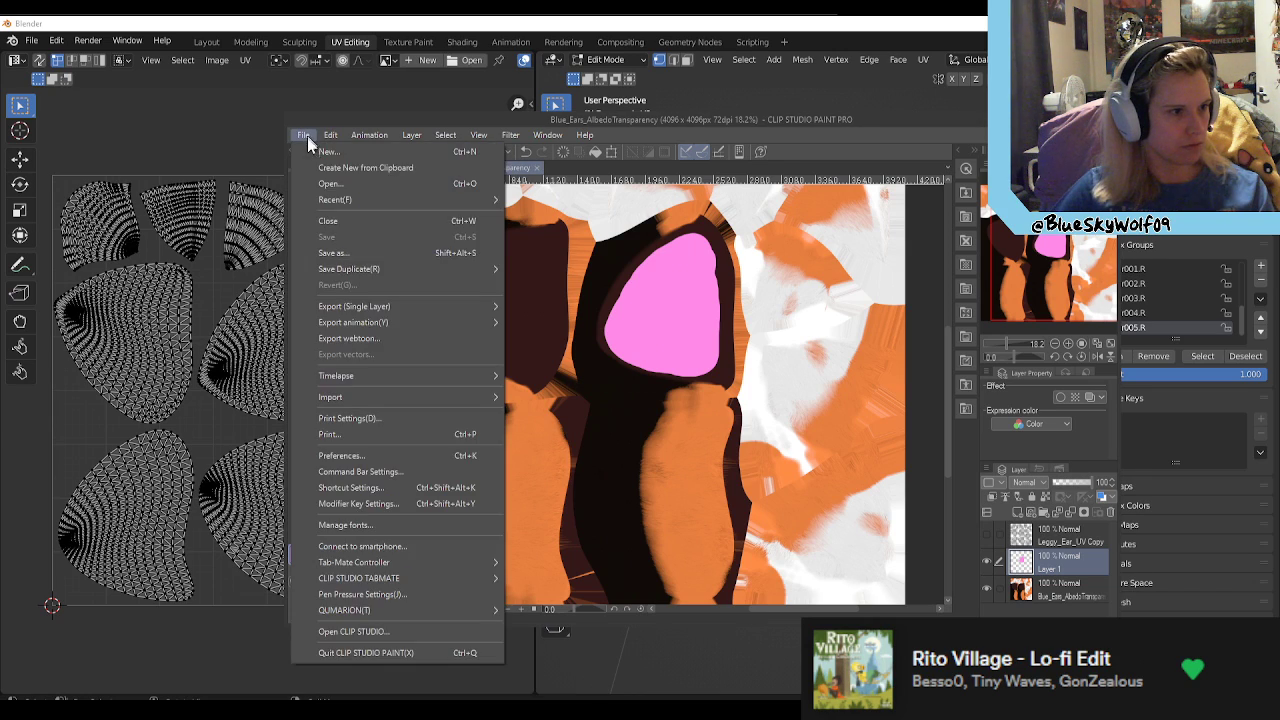
pyautogui.click(371, 254)
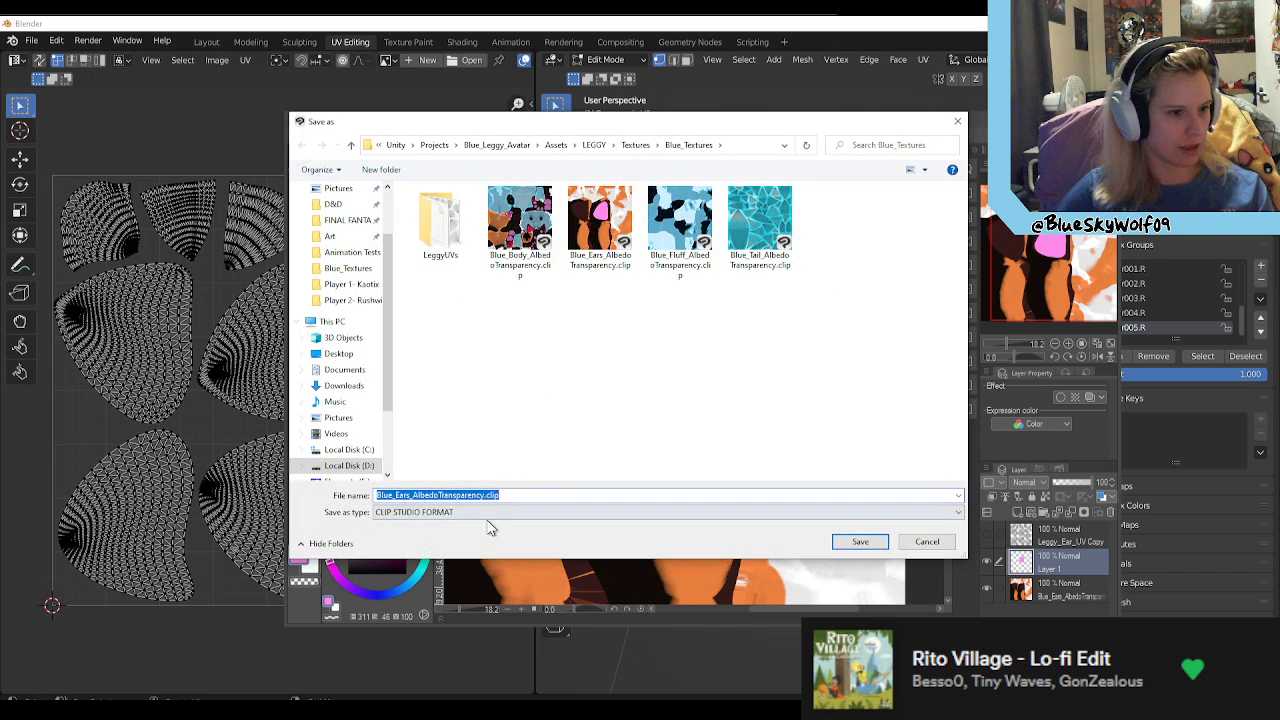
pyautogui.click(415, 511)
pyautogui.click(414, 557)
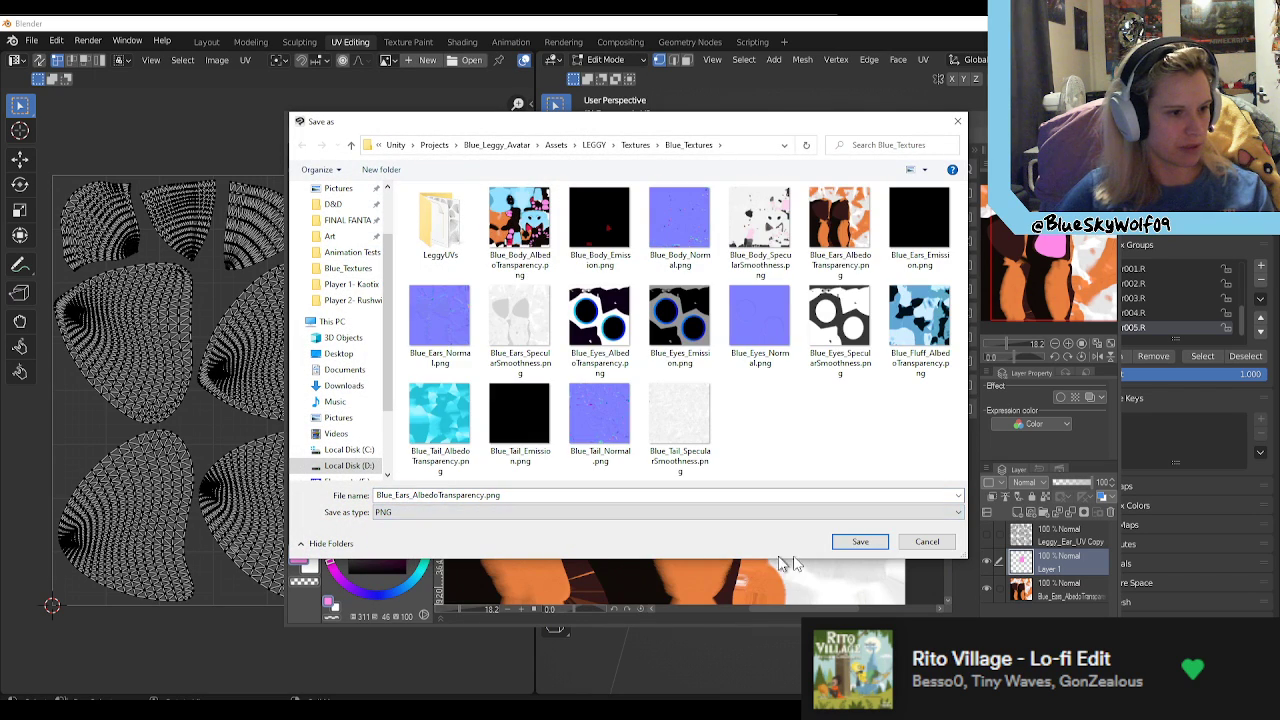
pyautogui.click(859, 542)
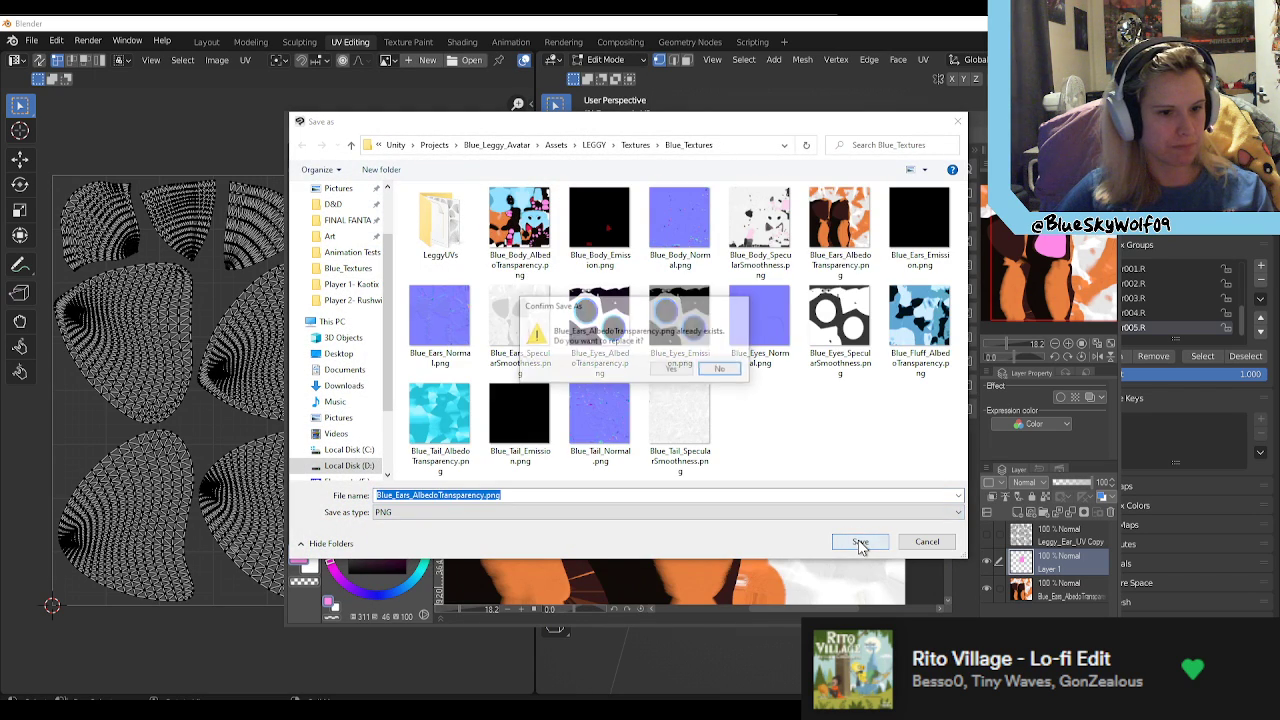
pyautogui.click(672, 370)
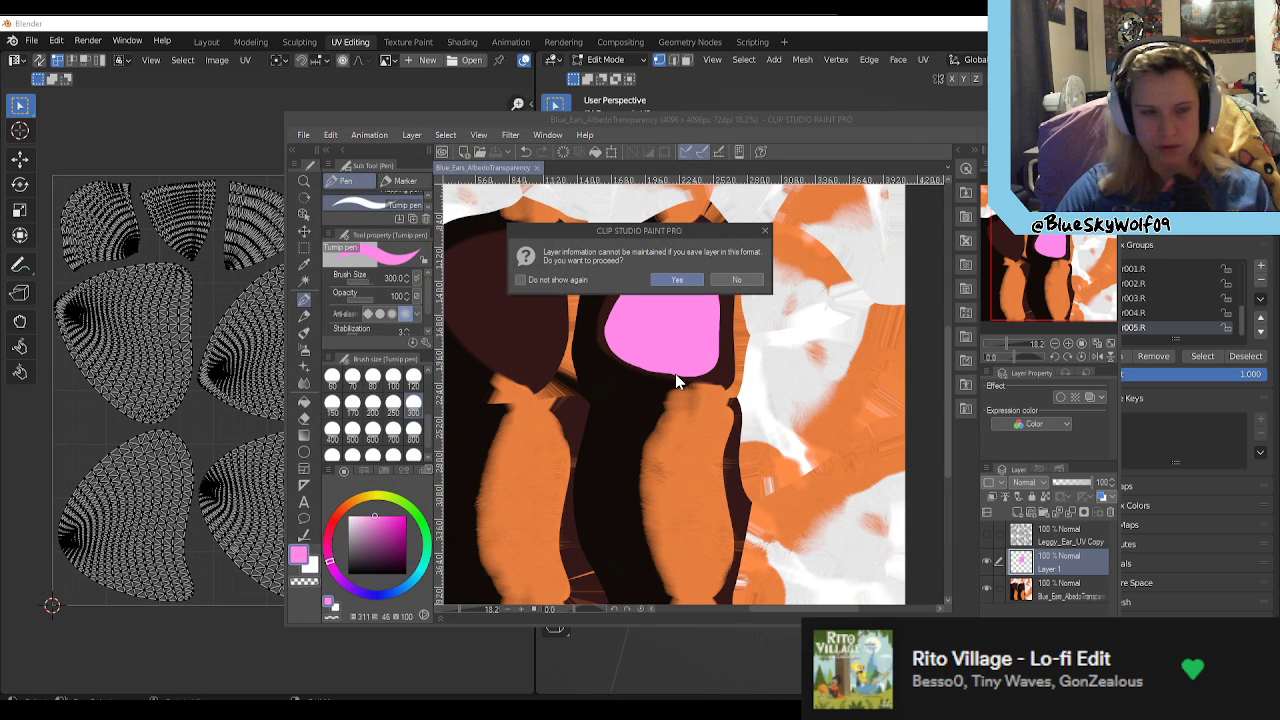
pyautogui.press('Return')
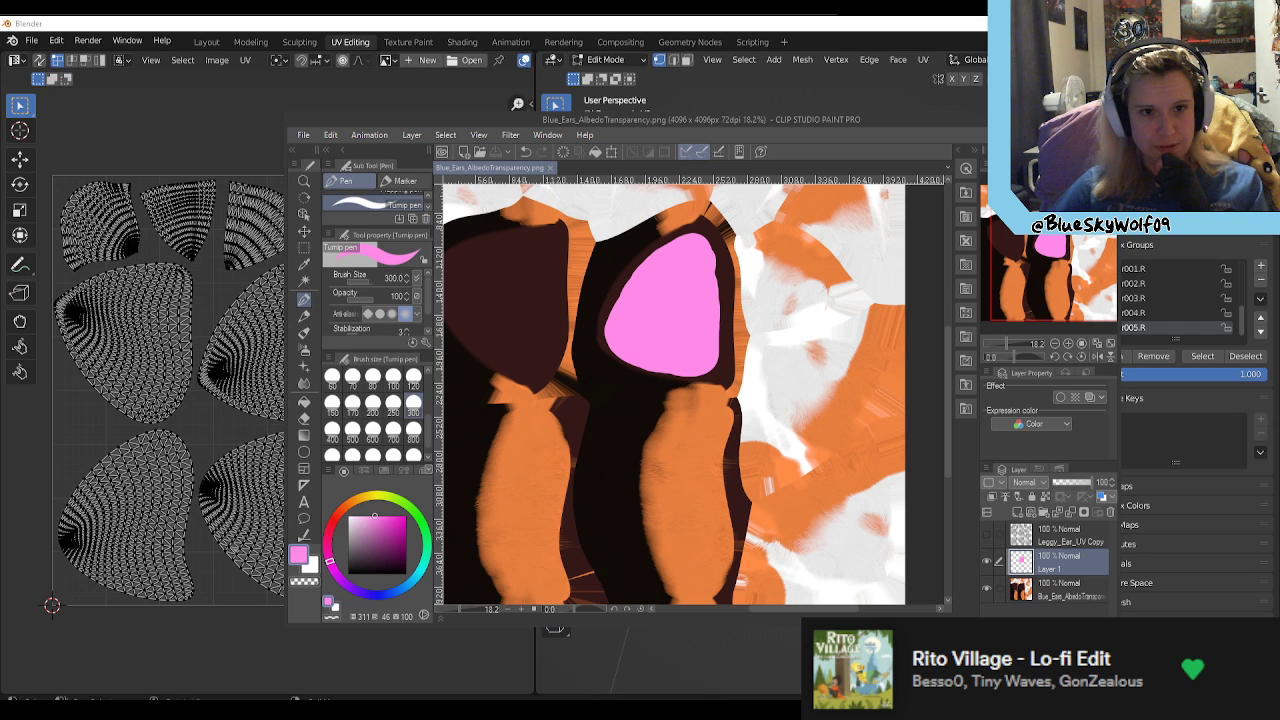
# Step: Switch to Unity and check the updated ear texture on the Blue_Leggy avatar's head
pyautogui.click(1040, 119)
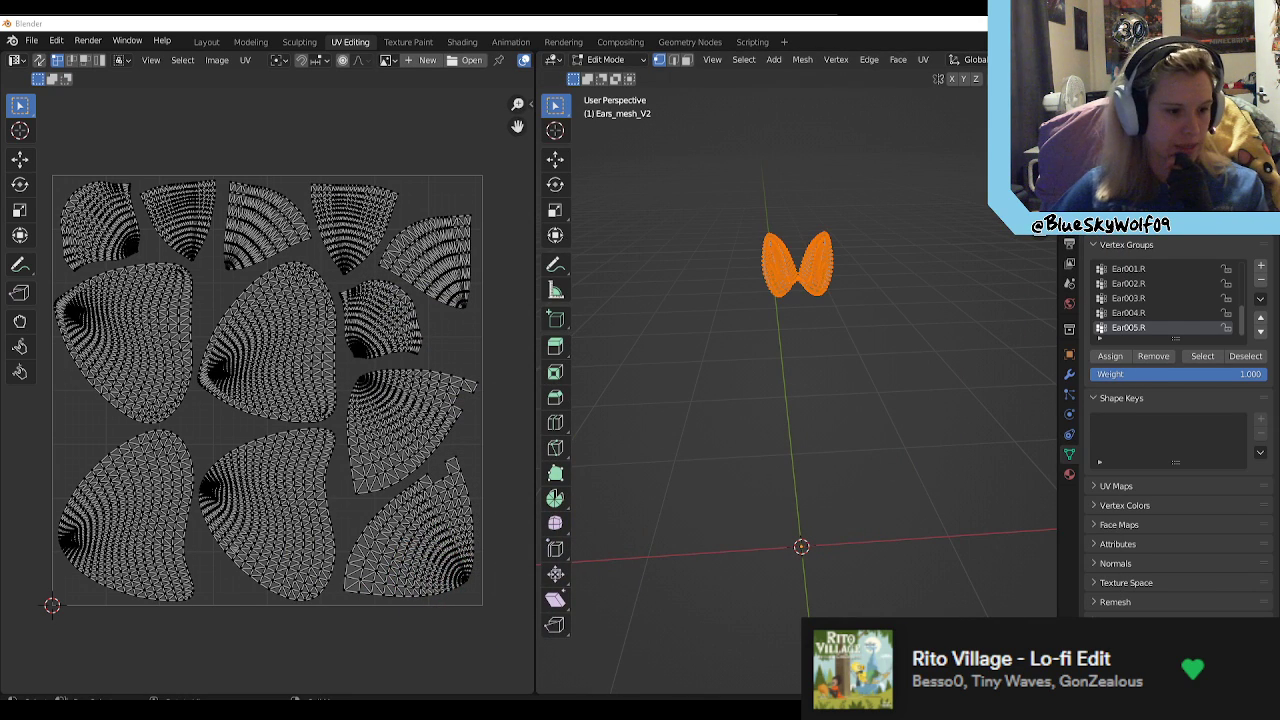
pyautogui.click(570, 709)
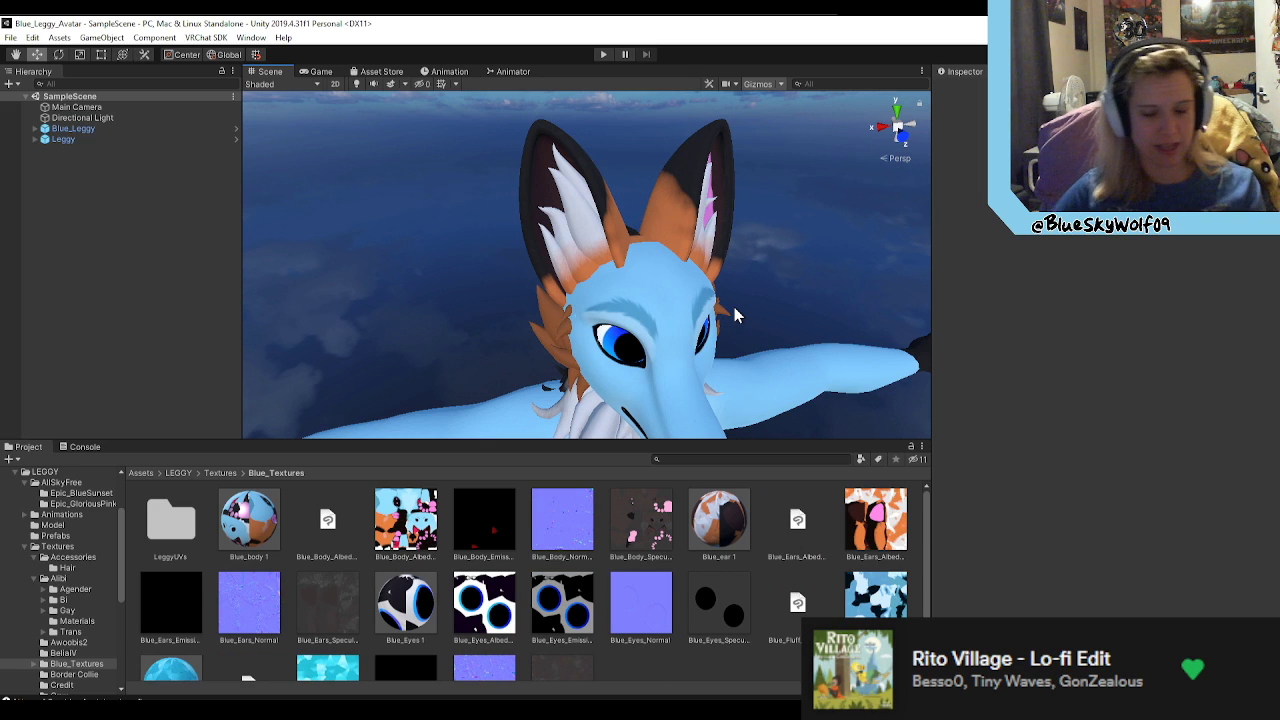
pyautogui.keyDown('alt'); pyautogui.moveTo(734, 307); pyautogui.dragTo(655, 270); pyautogui.keyUp('alt')
pyautogui.keyDown('alt'); pyautogui.scroll(5, 550, 273); pyautogui.keyUp('alt')
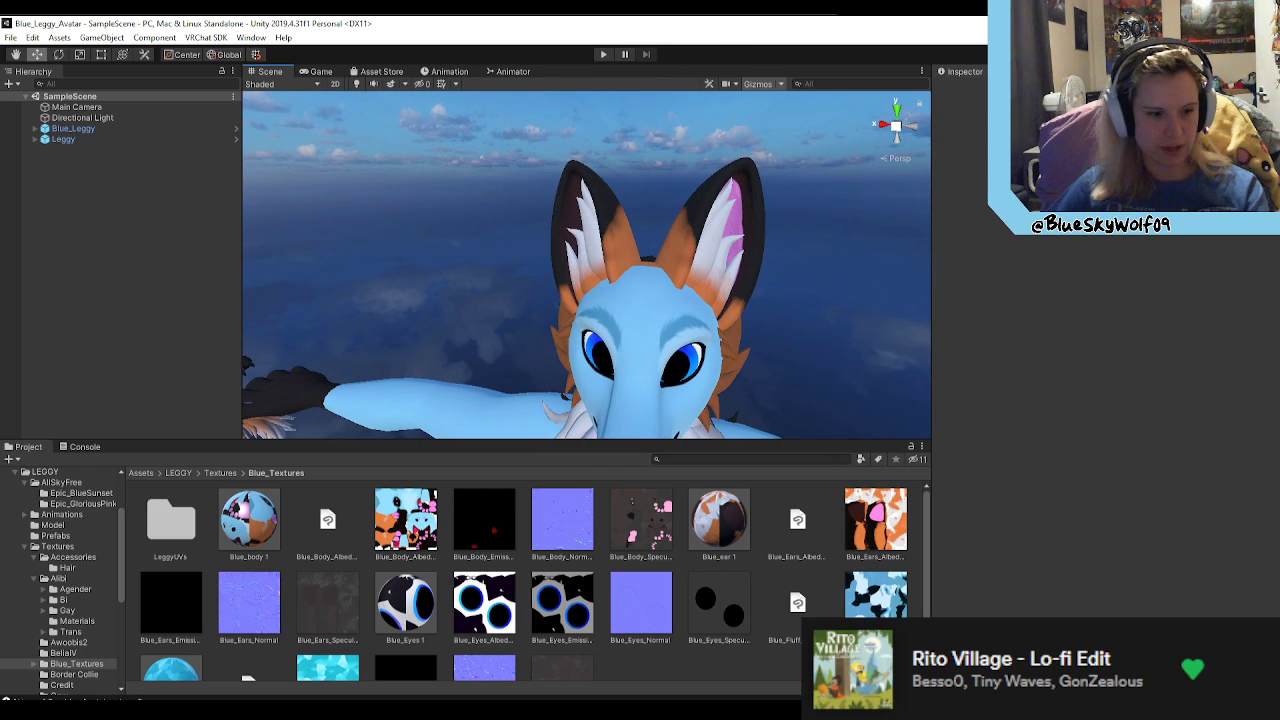
# Step: Switch to Clip Studio Paint and rename the pink paint layer Left Inner Ear
pyautogui.click(812, 711)
pyautogui.doubleClick(1056, 568)
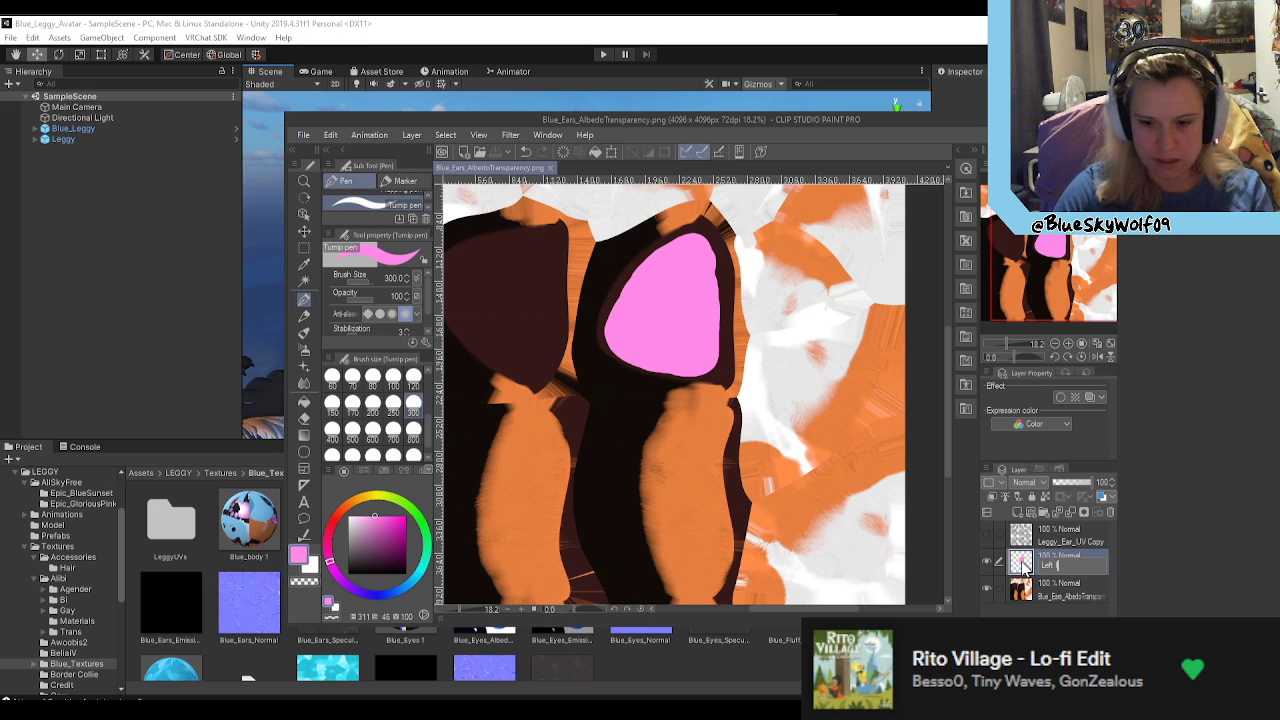
pyautogui.press('Return')
pyautogui.scroll(-1, 783, 327)
pyautogui.scroll(6, 514, 306)
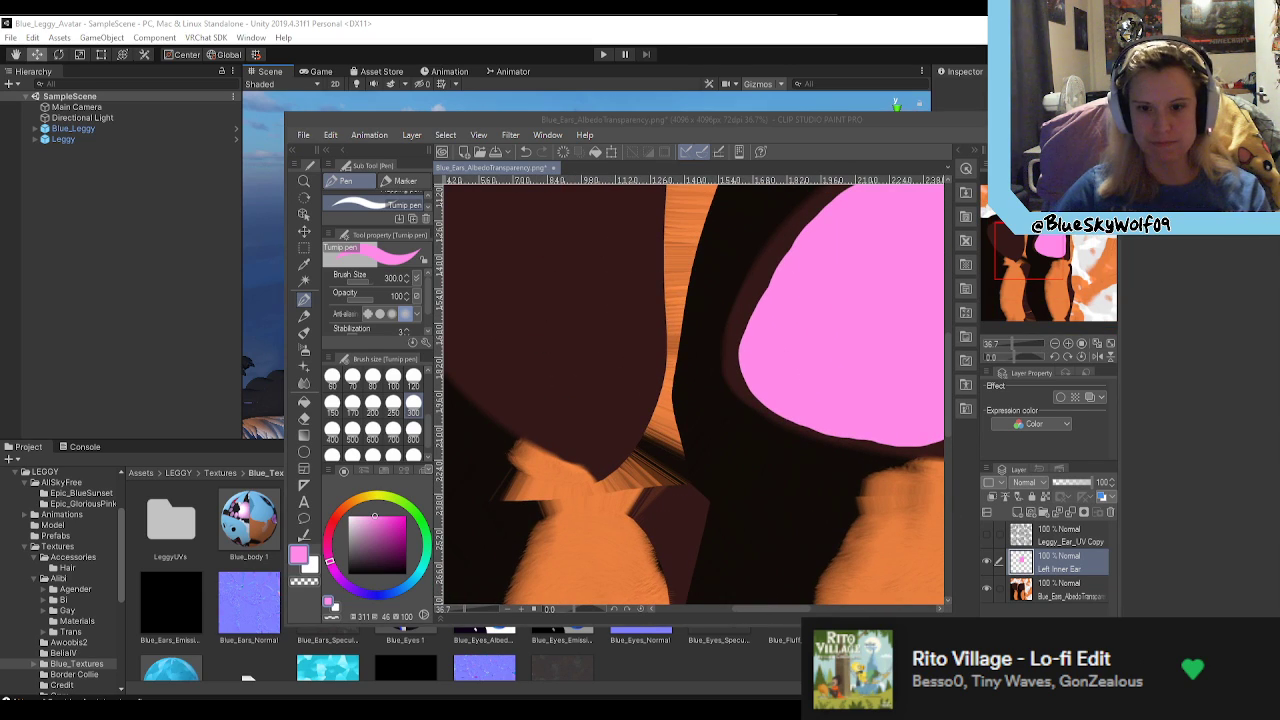
pyautogui.scroll(-2, 705, 488)
pyautogui.scroll(-4, 653, 445)
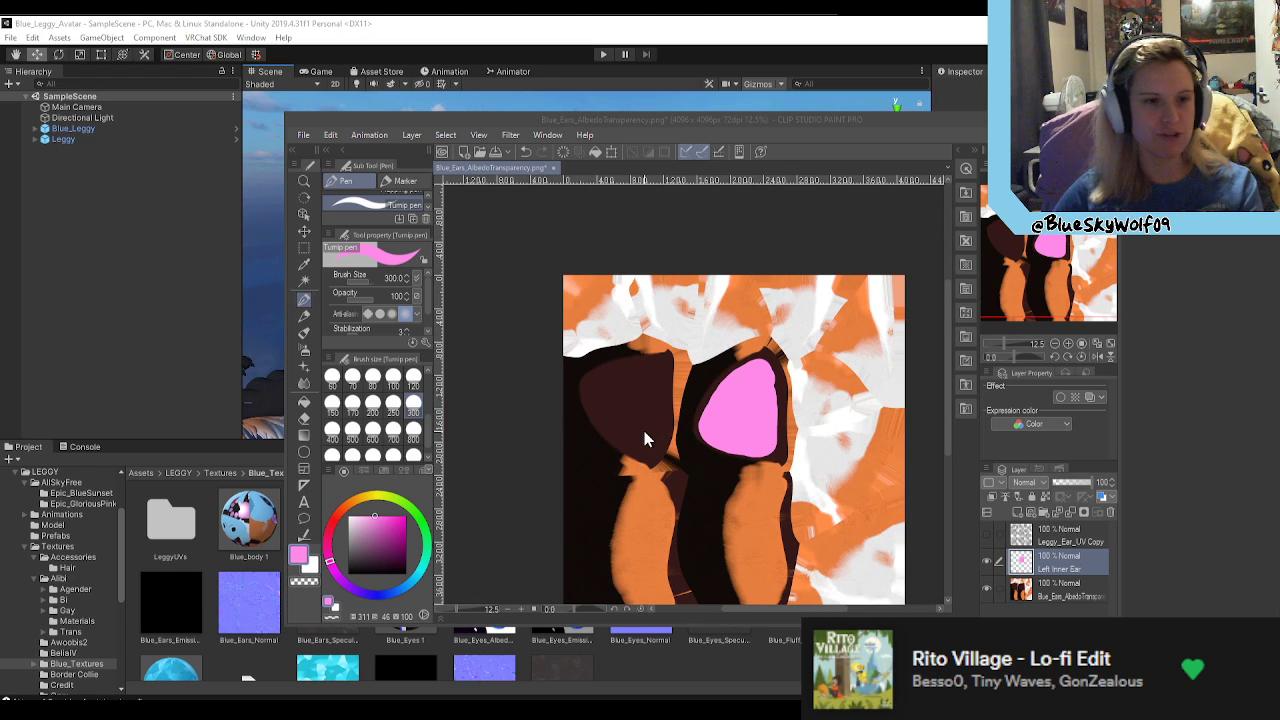
# Step: Return to Unity and examine the Blue_Leggy avatar's head and both ears from several angles
pyautogui.moveTo(713, 116); pyautogui.dragTo(755, 140)
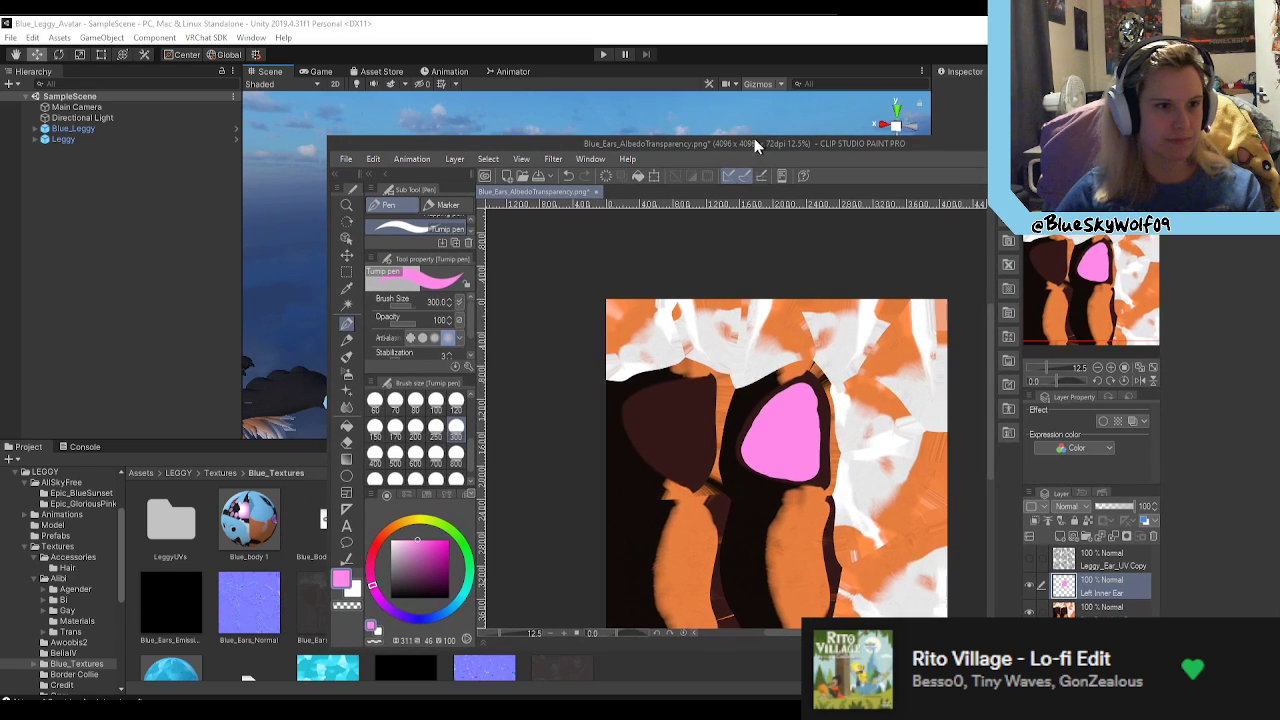
pyautogui.click(696, 115)
pyautogui.keyDown('alt'); pyautogui.scroll(-2, 700, 311); pyautogui.keyUp('alt')
pyautogui.keyDown('alt'); pyautogui.scroll(3, 690, 306); pyautogui.keyUp('alt')
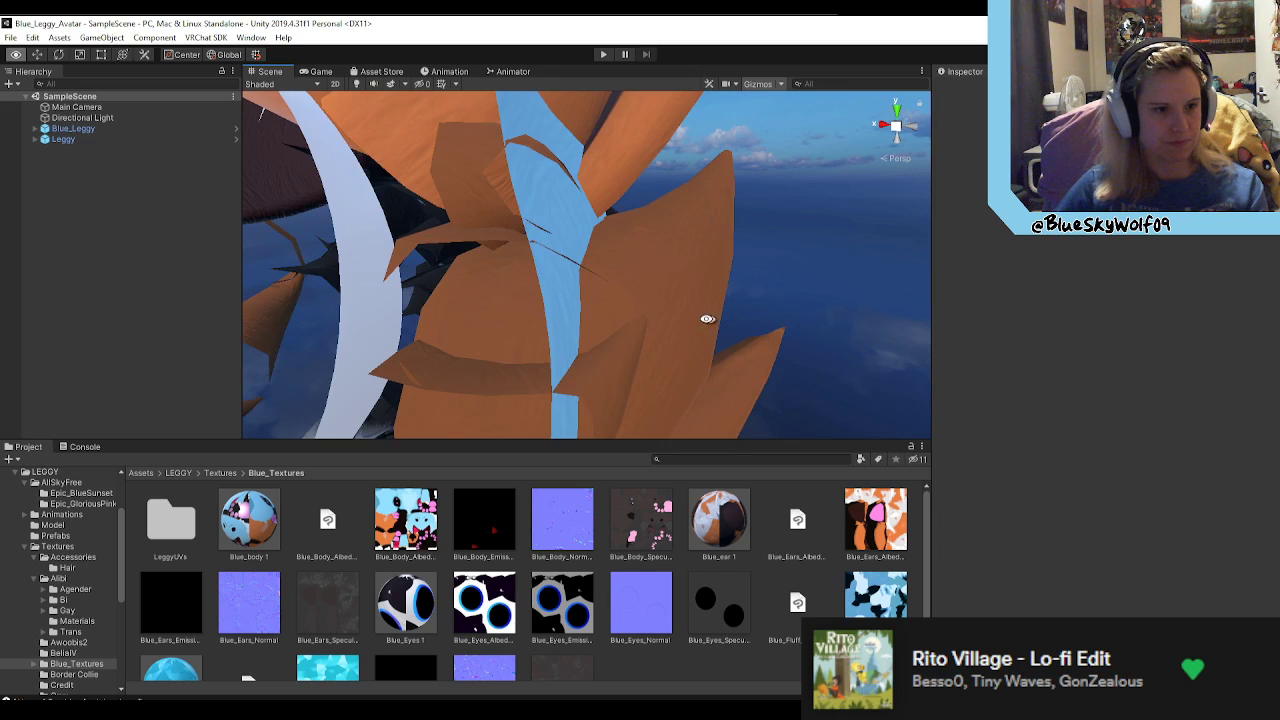
pyautogui.keyDown('alt'); pyautogui.scroll(-3, 692, 312); pyautogui.keyUp('alt')
pyautogui.scroll(3, 693, 308)
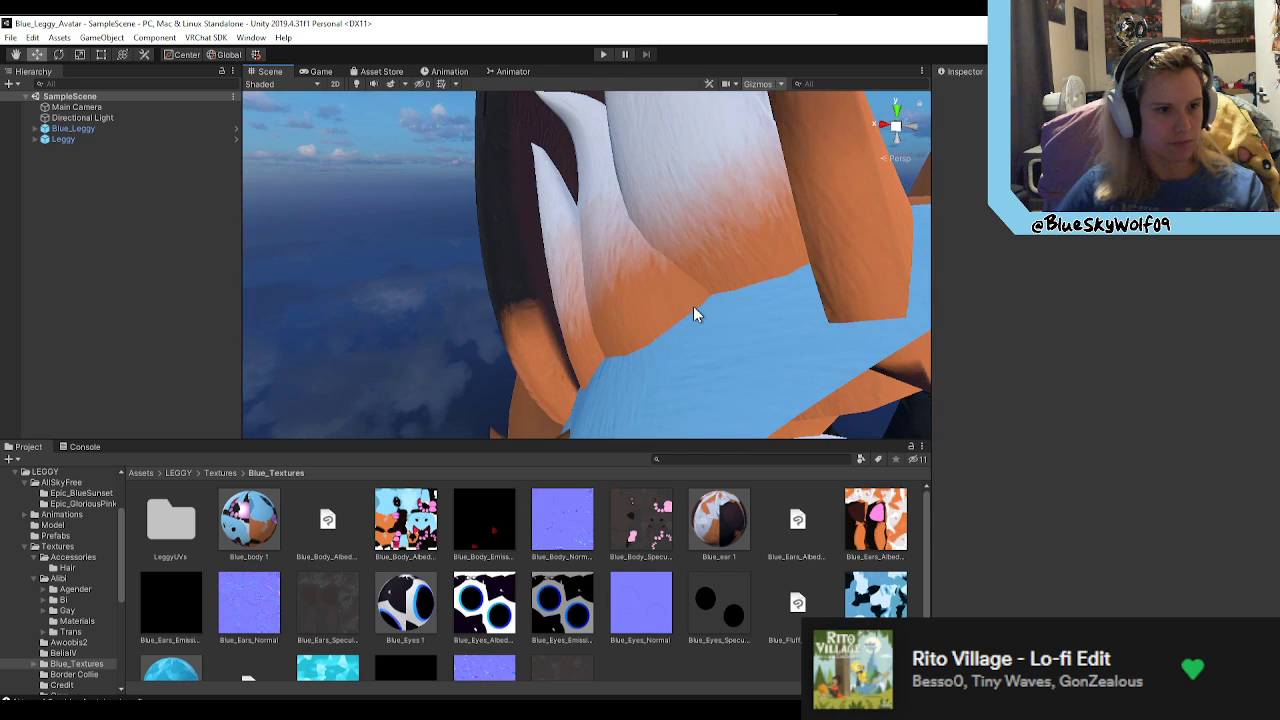
pyautogui.scroll(-3, 700, 314)
pyautogui.moveTo(704, 313); pyautogui.dragTo(717, 304, button='middle')
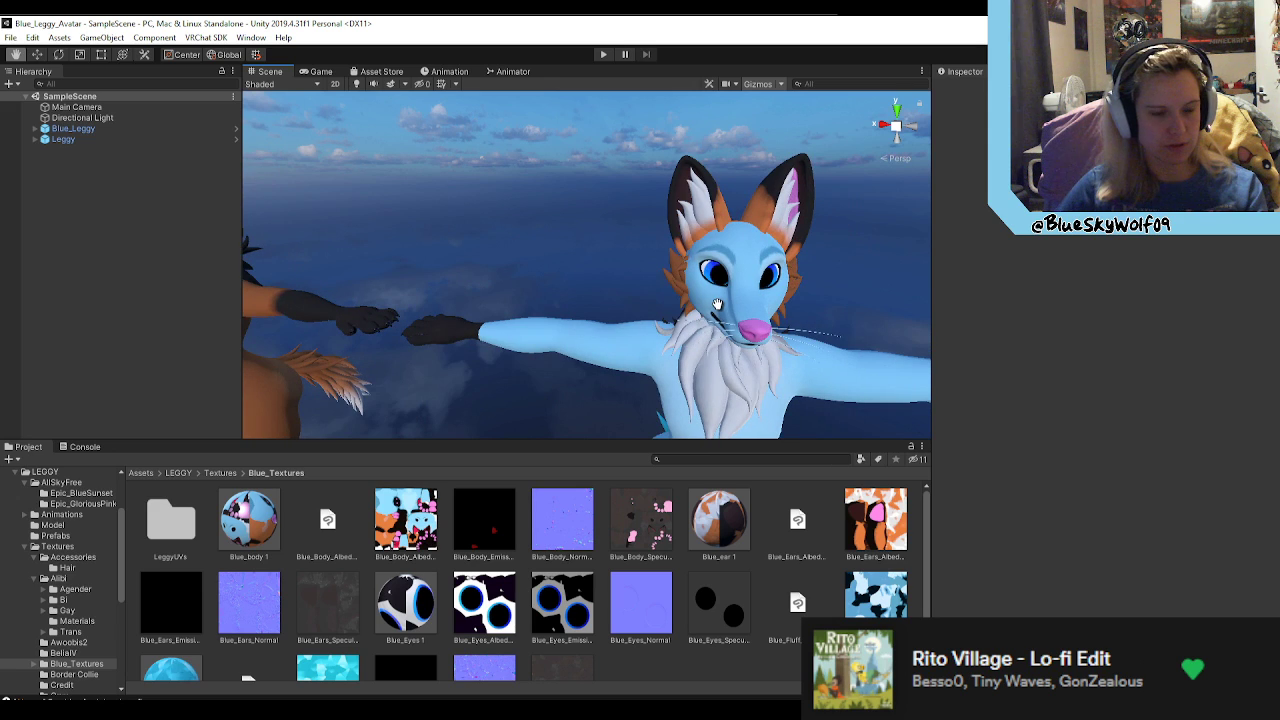
pyautogui.moveTo(650, 290); pyautogui.dragTo(726, 289, button='right')
pyautogui.press('w')
pyautogui.scroll(-2, 726, 289)
pyautogui.scroll(-6, 725, 289)
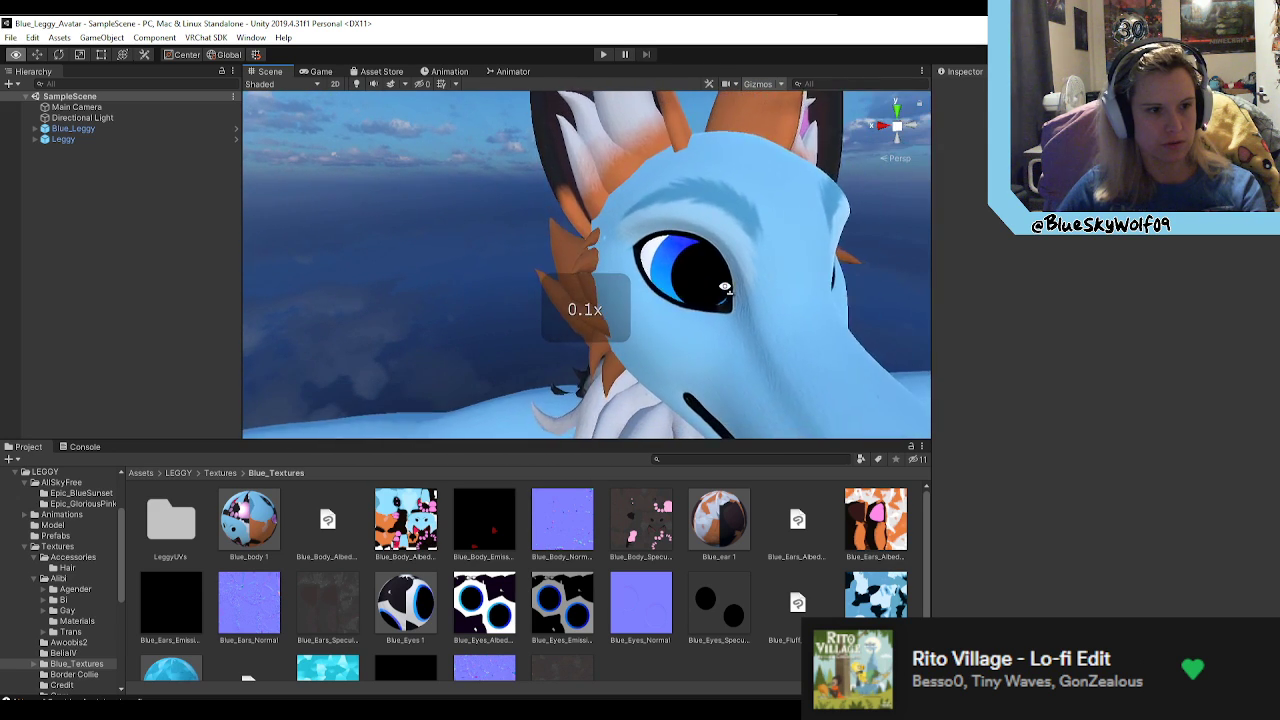
pyautogui.keyDown('alt'); pyautogui.moveTo(701, 297); pyautogui.dragTo(597, 294); pyautogui.keyUp('alt')
# Step: Select the Blue_Leggy avatar and examine the pink inner ear's surface up close
pyautogui.click(586, 279)
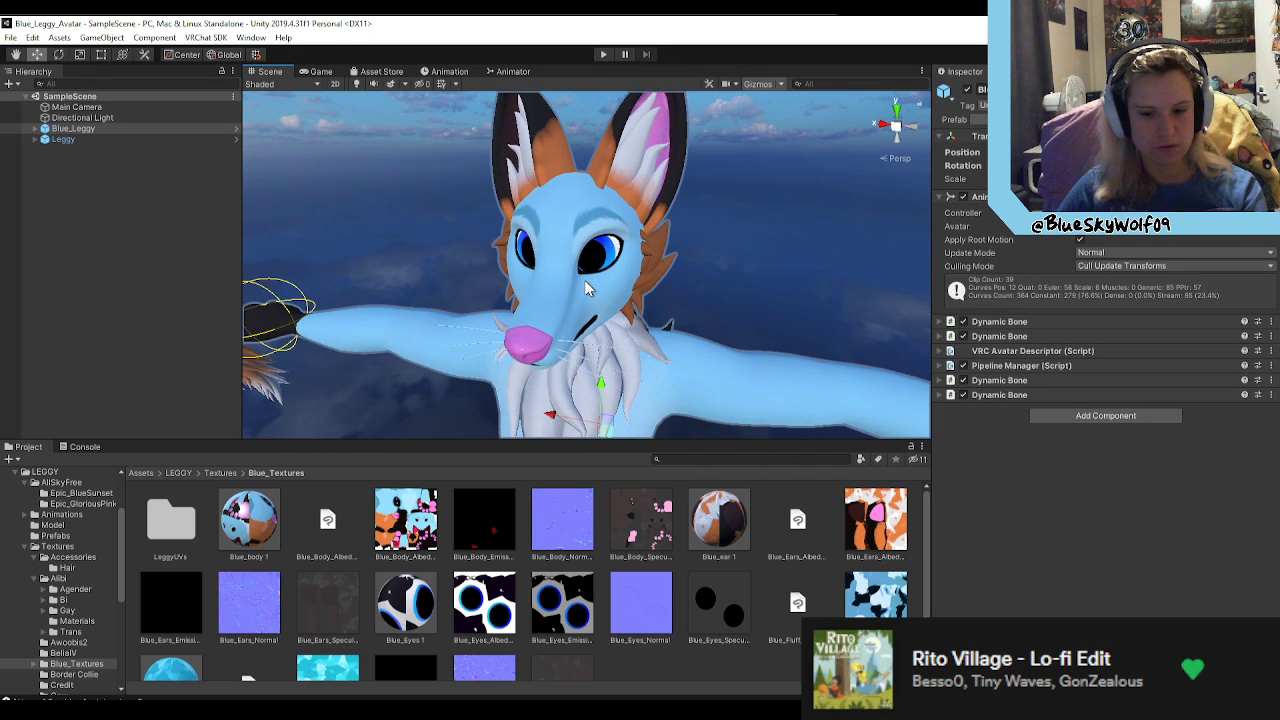
pyautogui.scroll(-8, 587, 288)
pyautogui.moveTo(629, 280); pyautogui.dragTo(486, 243, button='right')
pyautogui.press('w')
pyautogui.press('a')
pyautogui.moveTo(740, 247)
pyautogui.mouseDown(button='right')
pyautogui.moveTo(868, 249)
pyautogui.moveTo(746, 250)
pyautogui.mouseUp(button='right')
pyautogui.press('d')
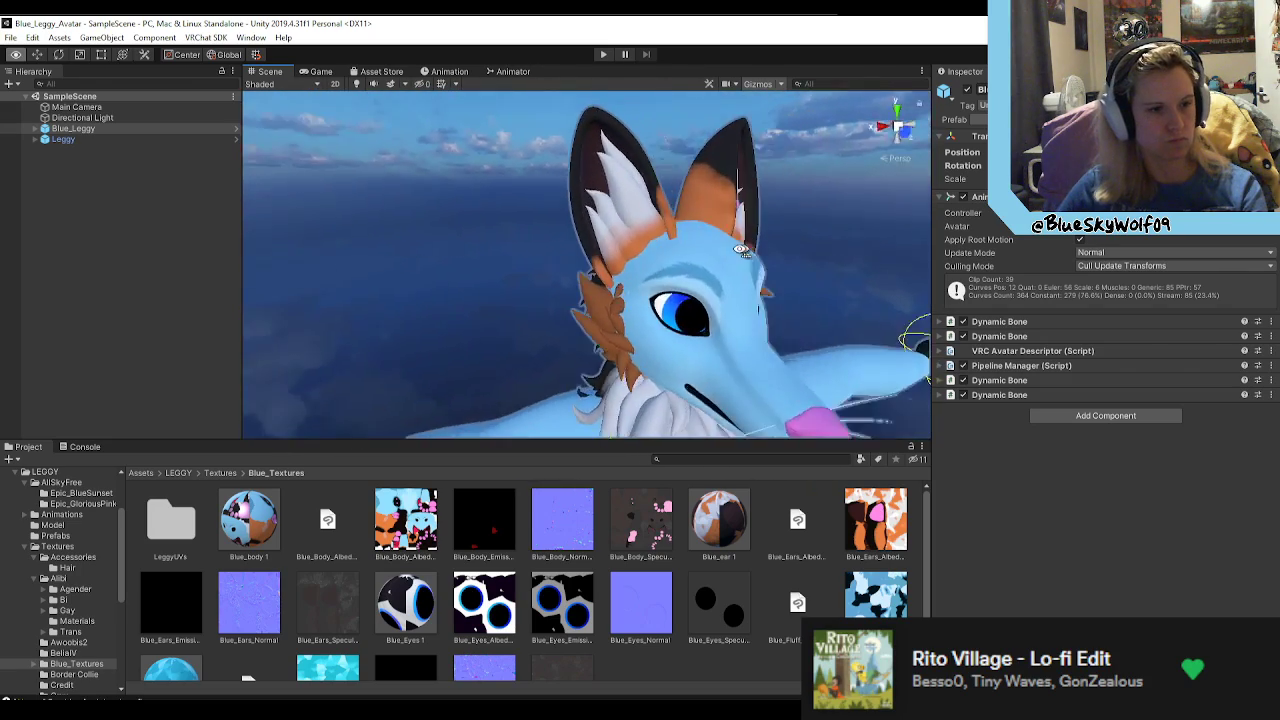
pyautogui.press('w')
pyautogui.moveTo(545, 242); pyautogui.dragTo(763, 341, button='right')
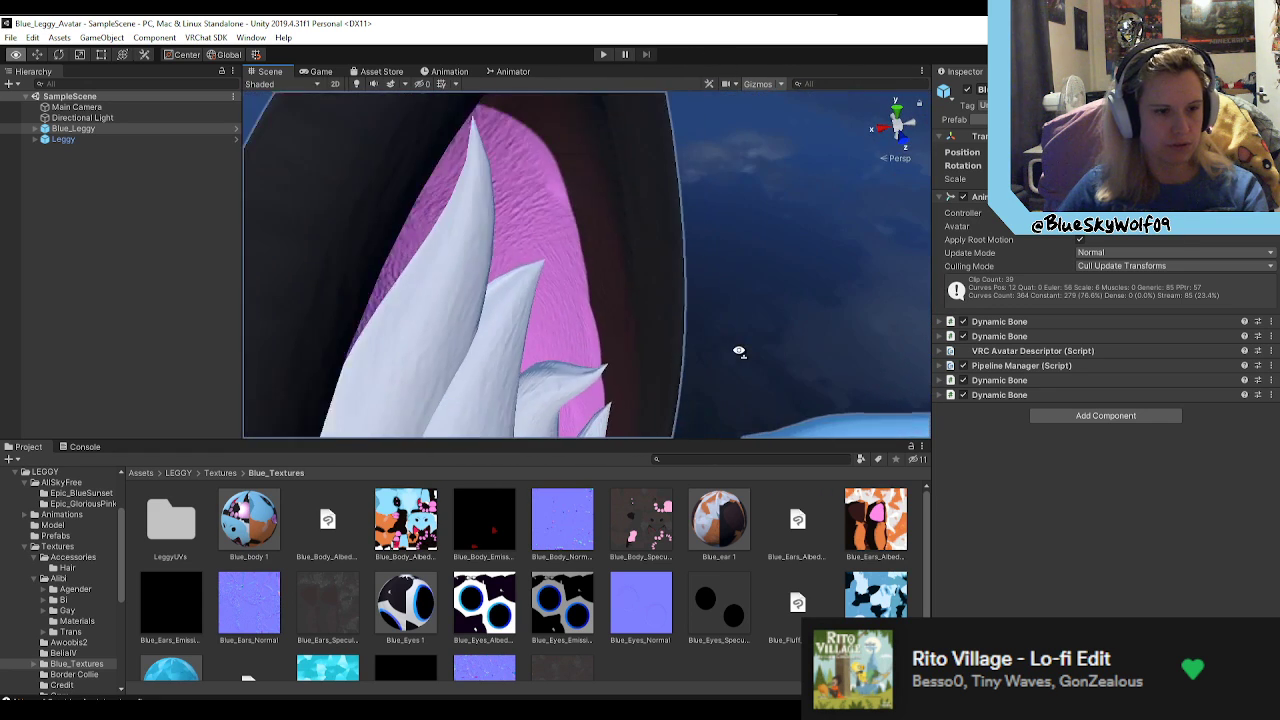
# Step: Switch to Clip Studio Paint and examine both inner-ear areas of the Blue_Ears_AlbedoTransparency texture up close
pyautogui.moveTo(583, 270); pyautogui.dragTo(521, 360, button='right')
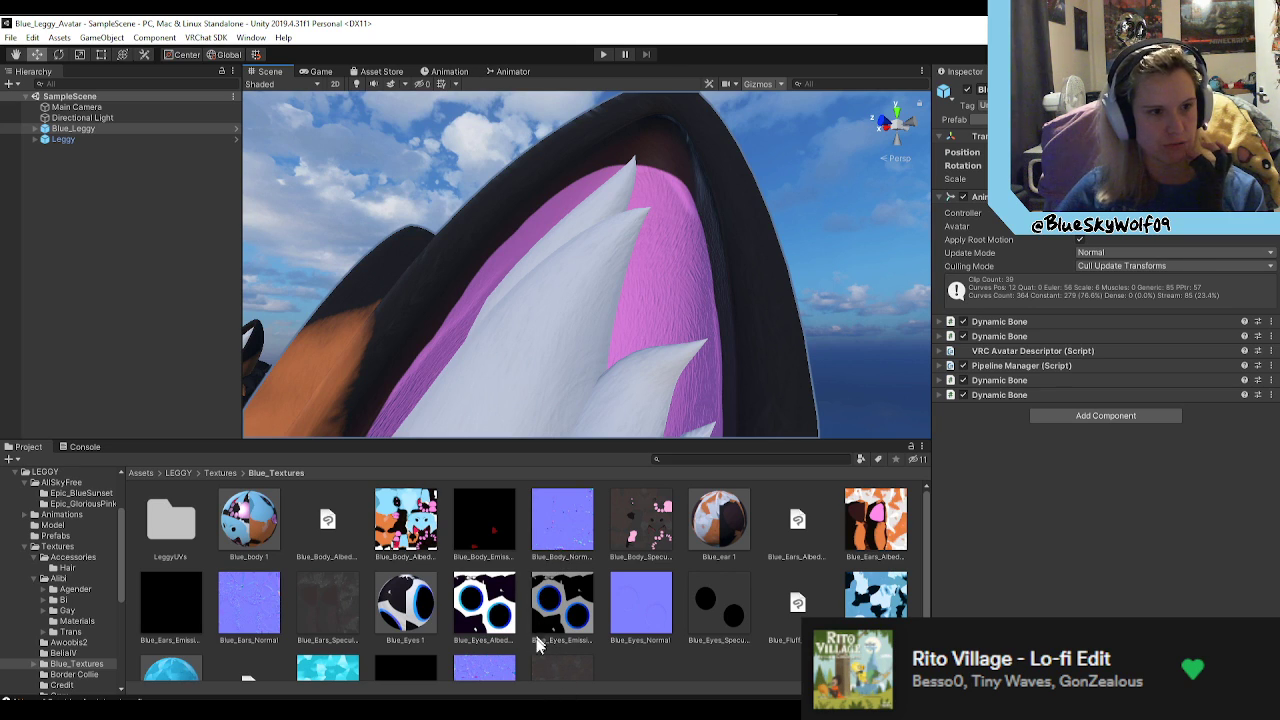
pyautogui.hotkey('alt', 'Tab')
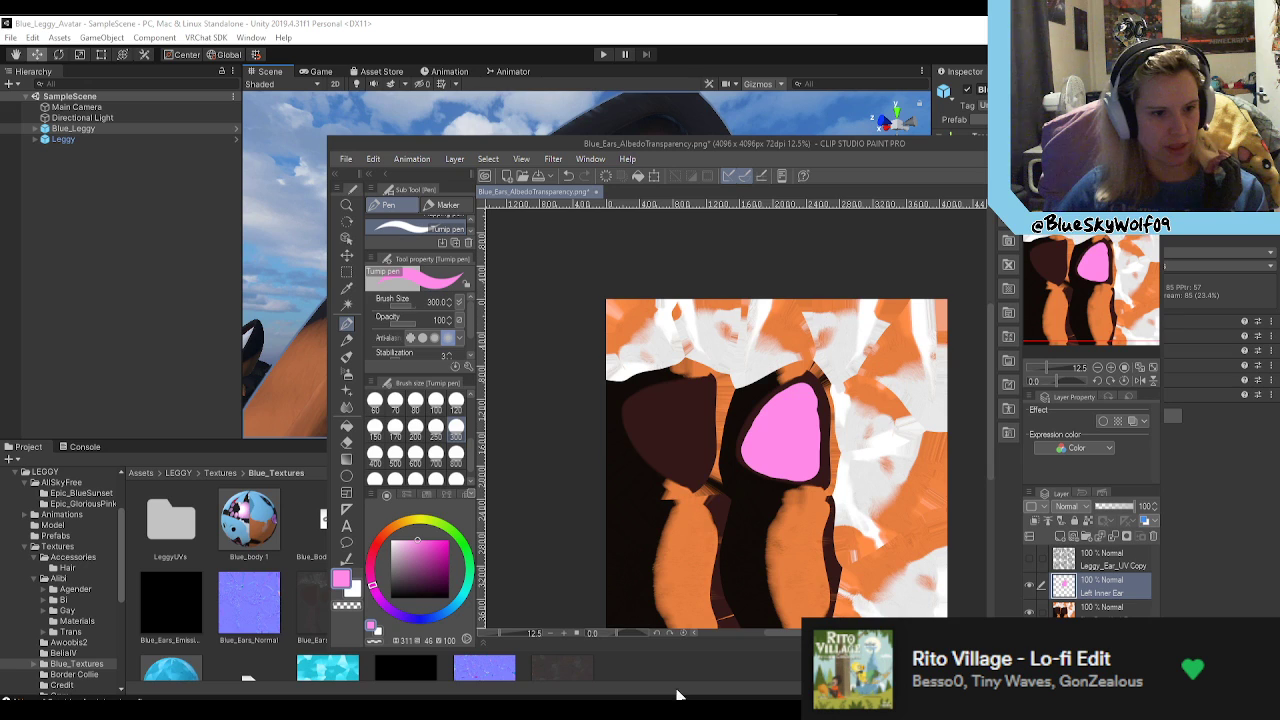
pyautogui.scroll(4, 790, 490)
pyautogui.scroll(5, 752, 398)
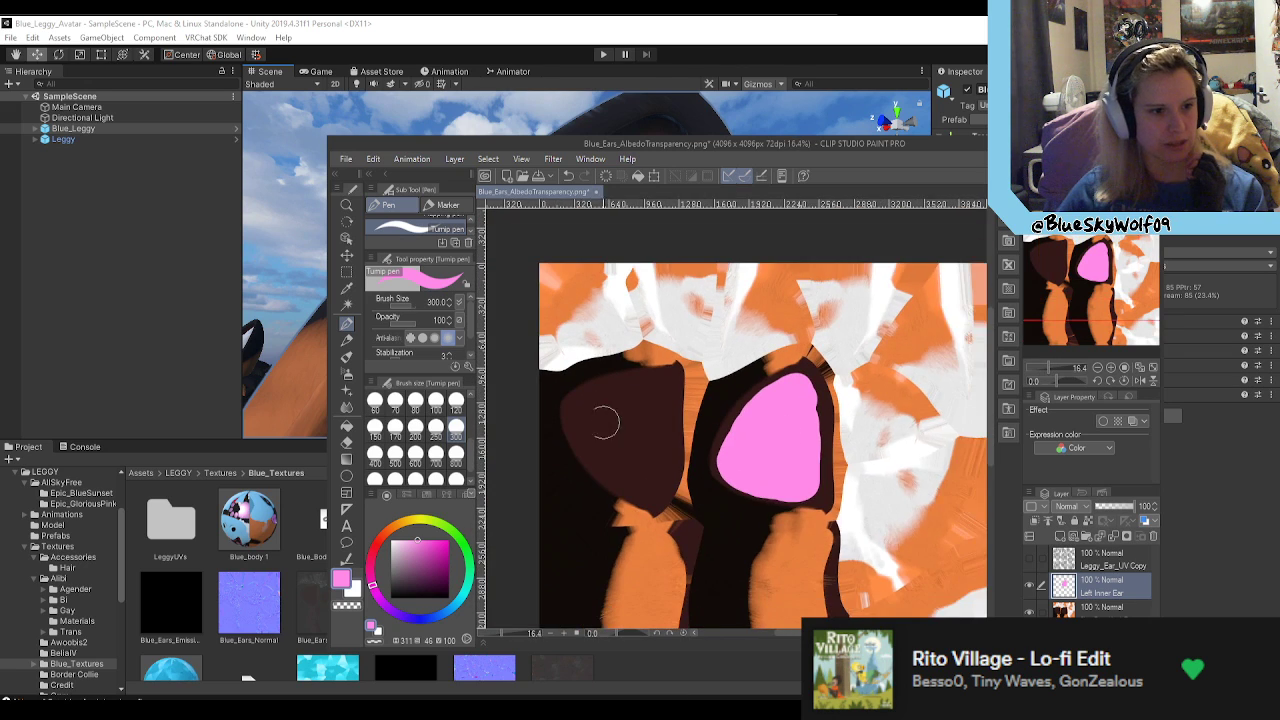
pyautogui.scroll(-10, 753, 495)
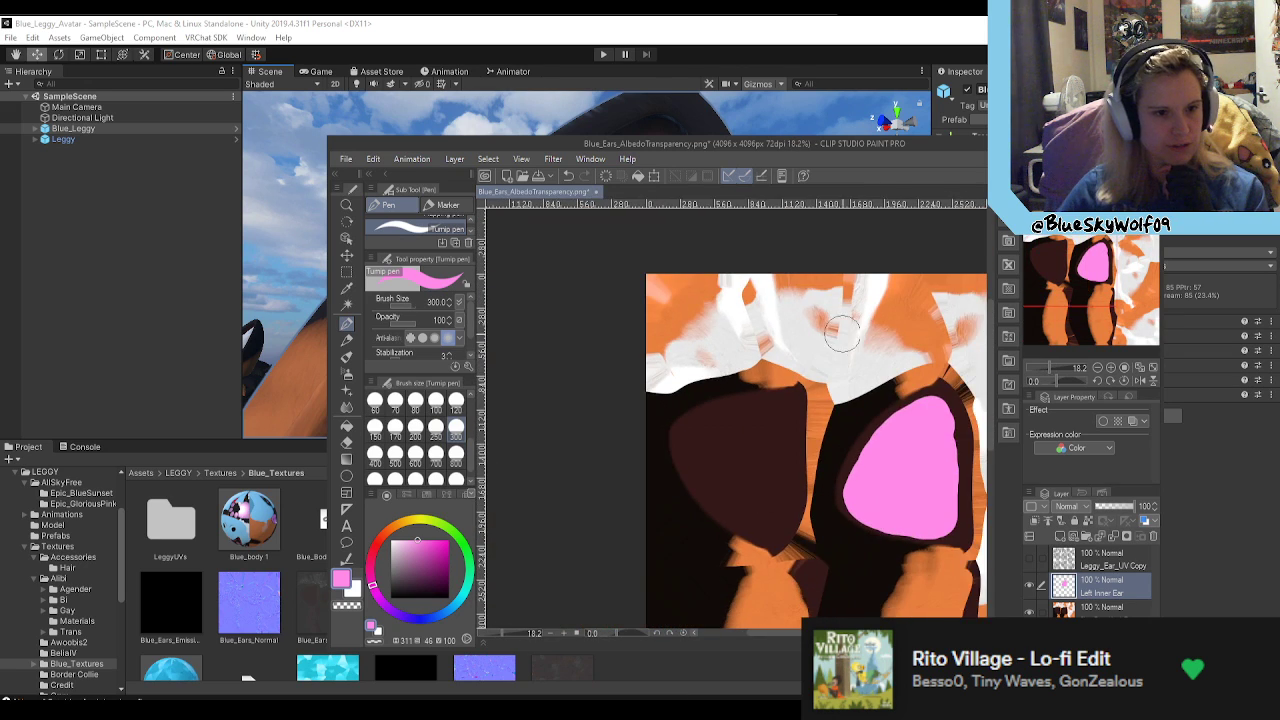
pyautogui.scroll(11, 768, 300)
pyautogui.scroll(3, 611, 337)
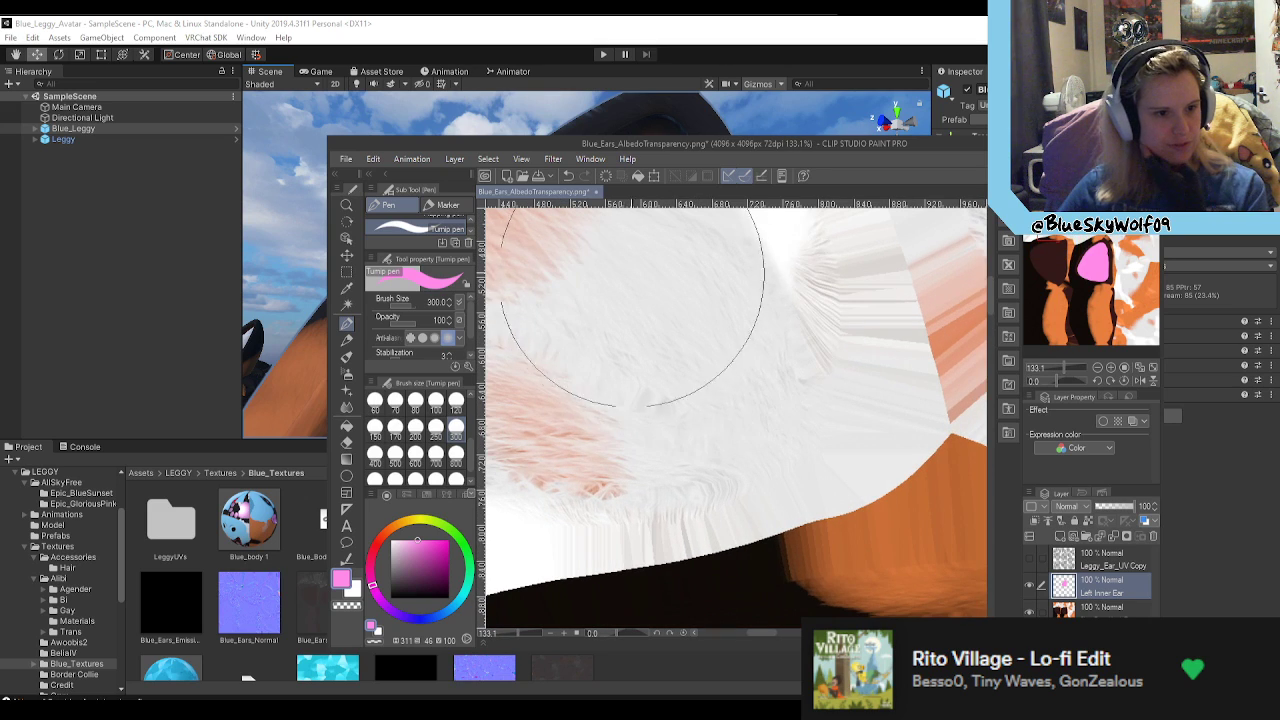
pyautogui.scroll(-8, 643, 342)
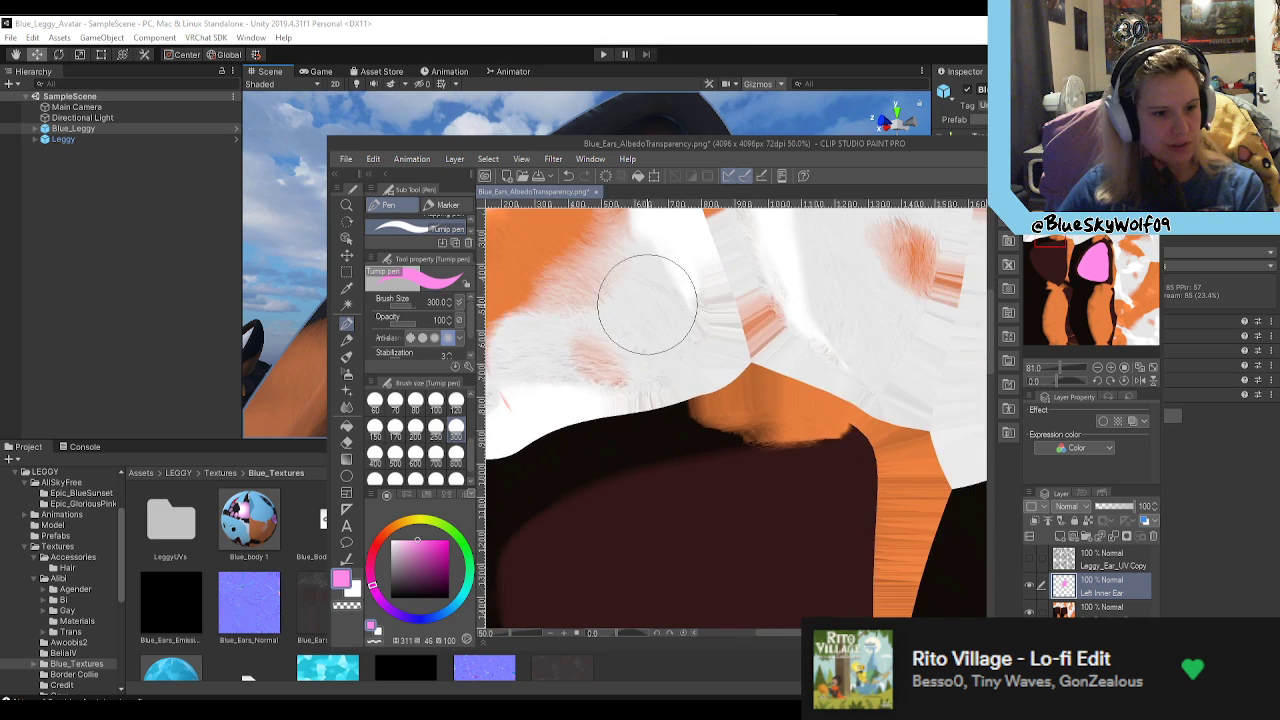
pyautogui.scroll(3, 681, 550)
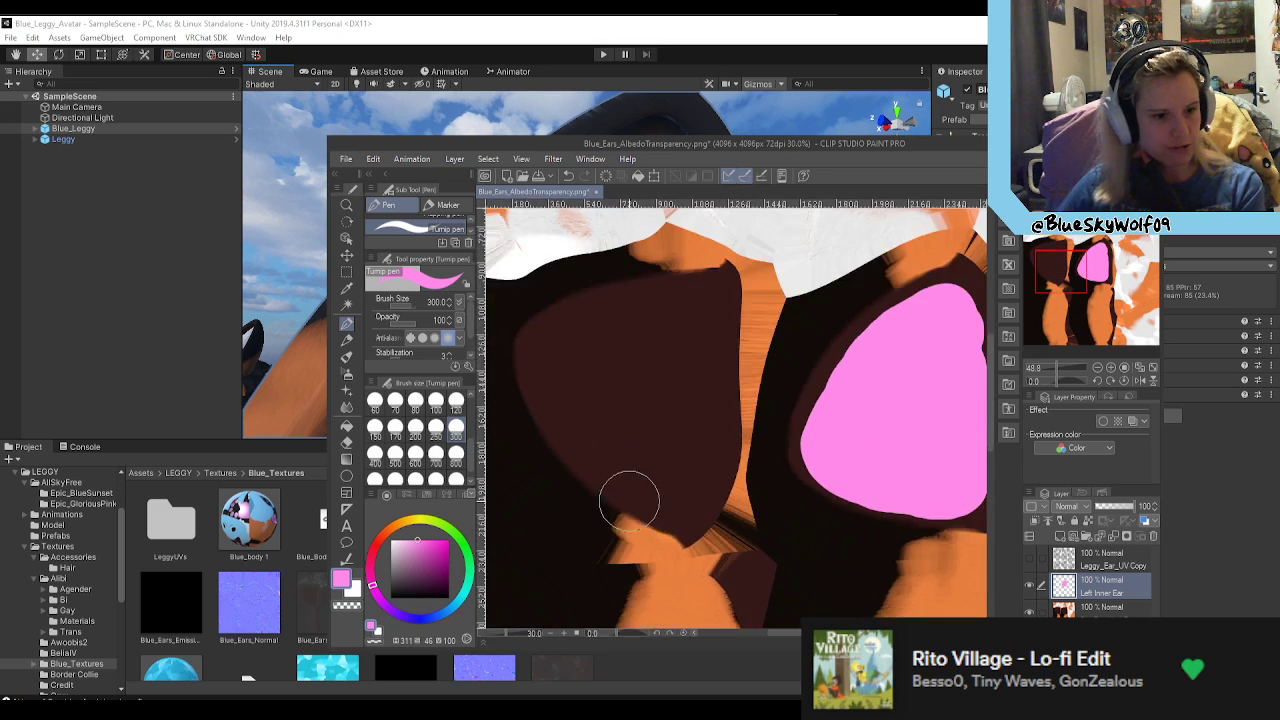
pyautogui.scroll(2, 817, 462)
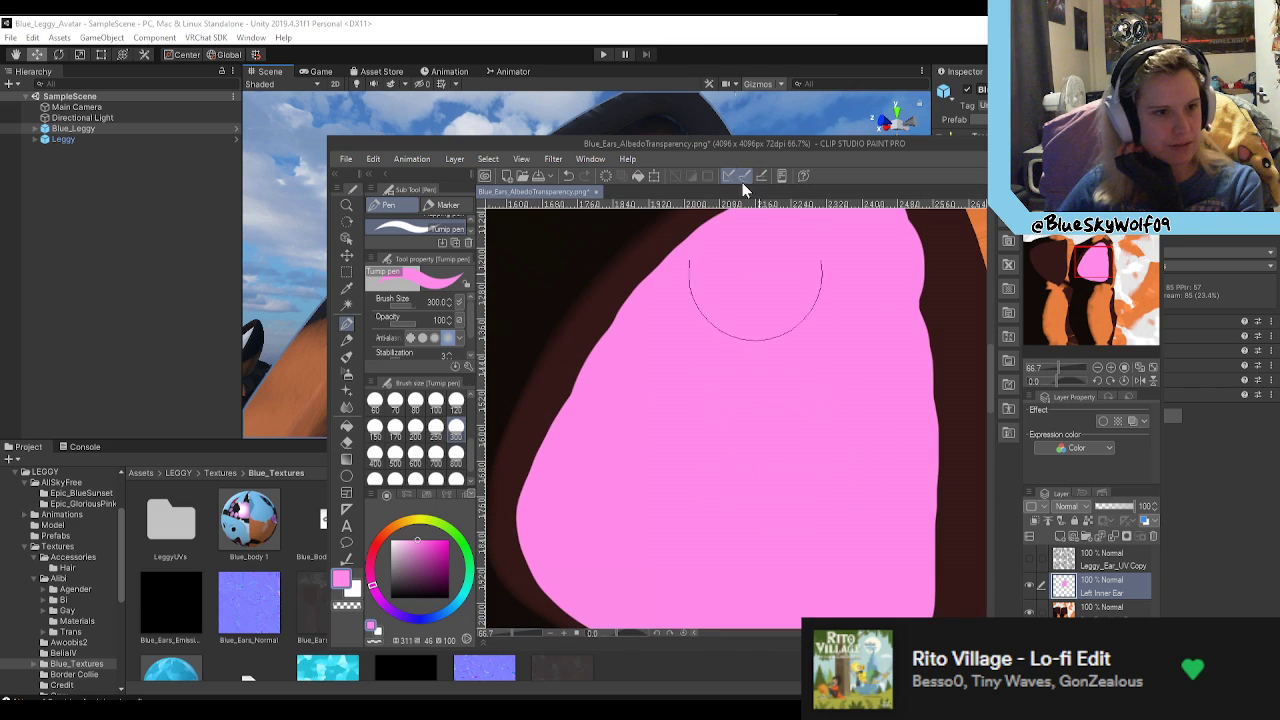
# Step: Return to Unity and view the pink inner ear together with the Blue_Leggy avatar's whole head
pyautogui.click(702, 28)
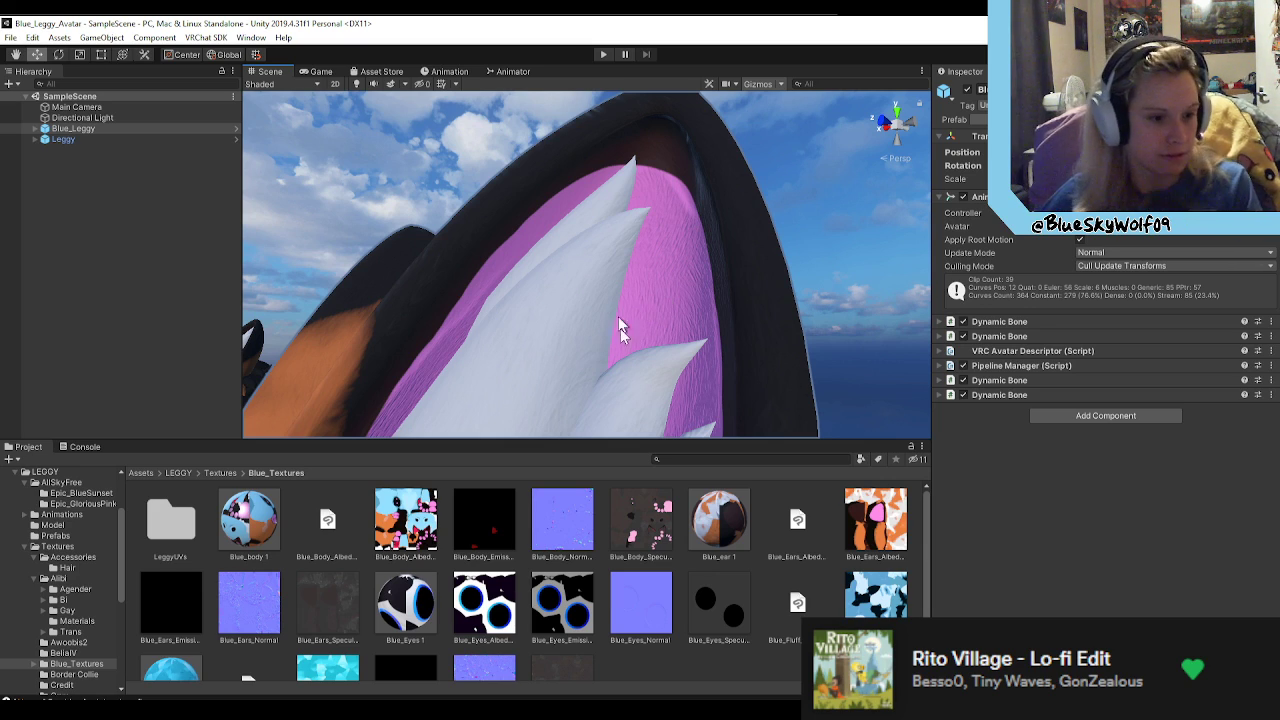
pyautogui.scroll(-5, 598, 314)
pyautogui.scroll(5, 606, 315)
pyautogui.moveTo(587, 318); pyautogui.dragTo(651, 451, button='right')
pyautogui.press('s')
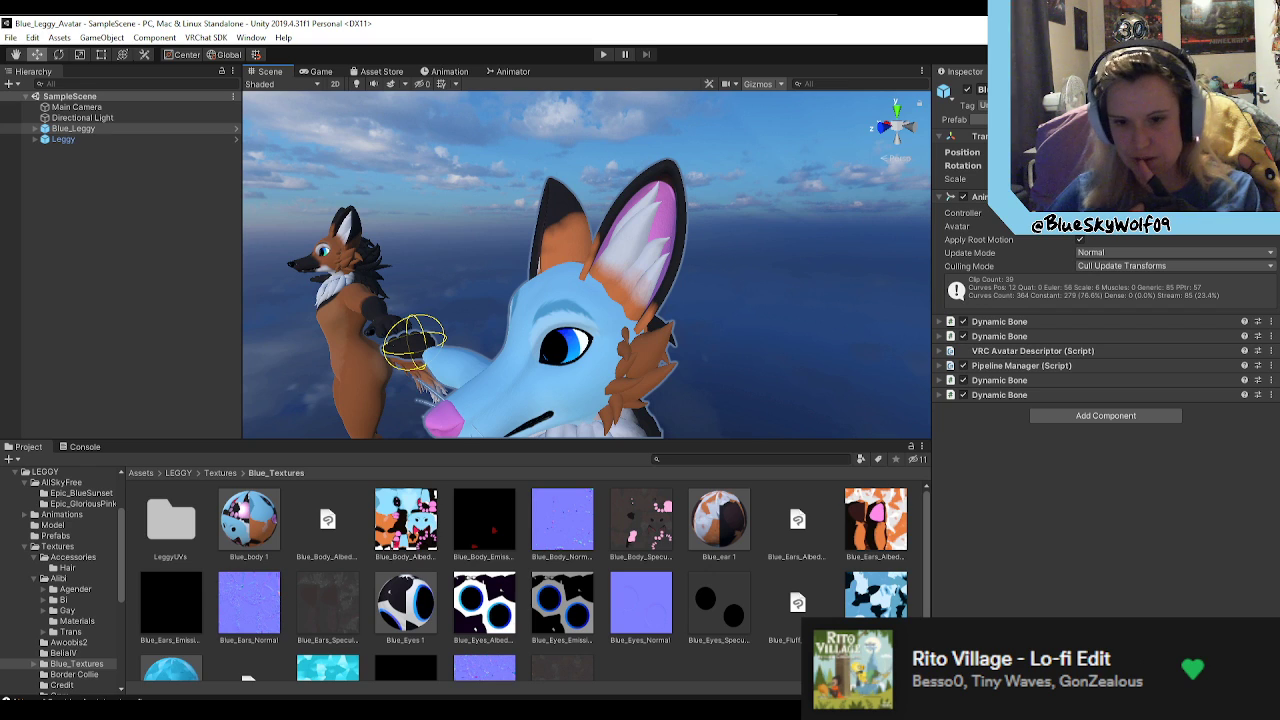
# Step: Switch to Clip Studio Paint, close the Blue_Ears_AlbedoTransparency.png document, and return to Unity
pyautogui.hotkey('alt', 'Tab')
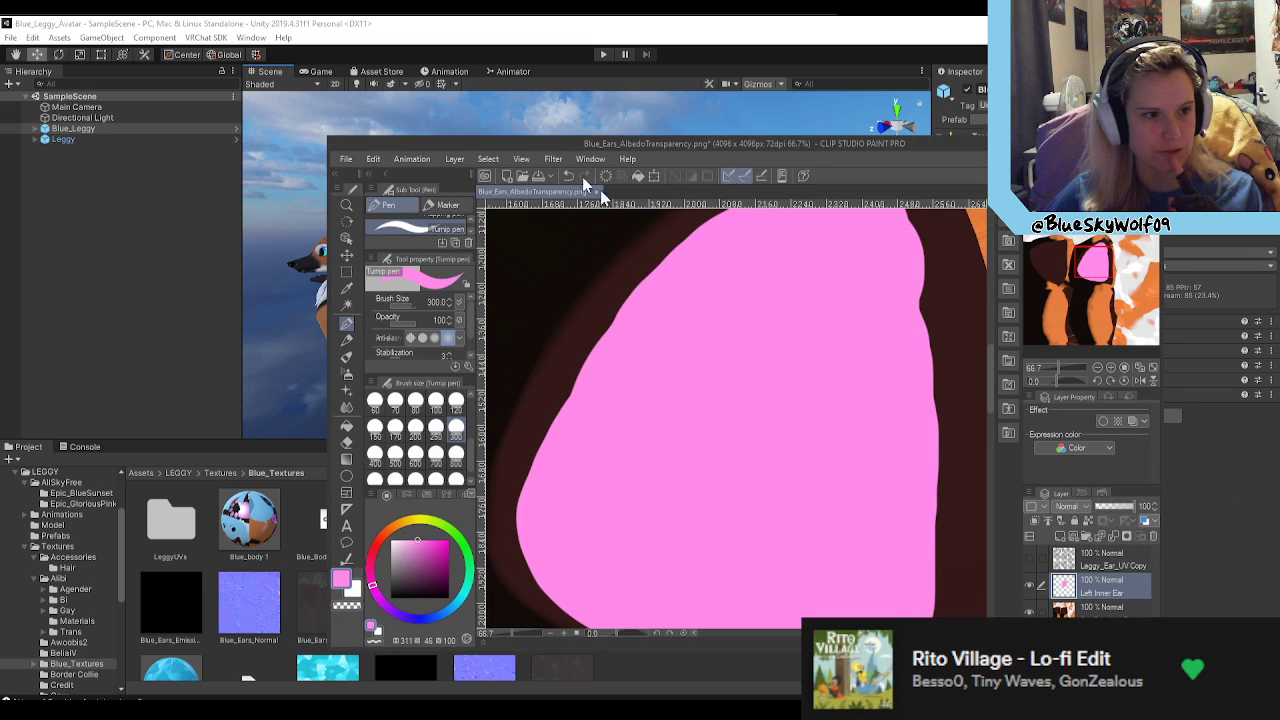
pyautogui.scroll(-6, 620, 265)
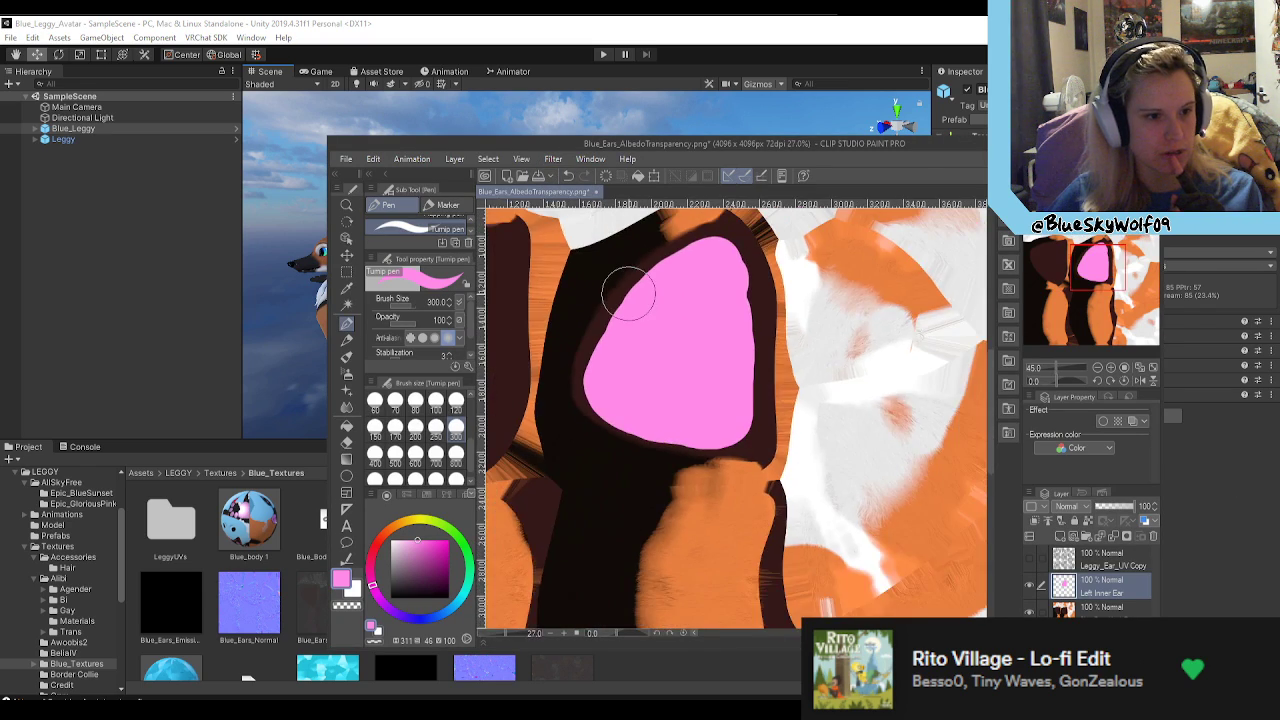
pyautogui.click(596, 192)
pyautogui.click(686, 278)
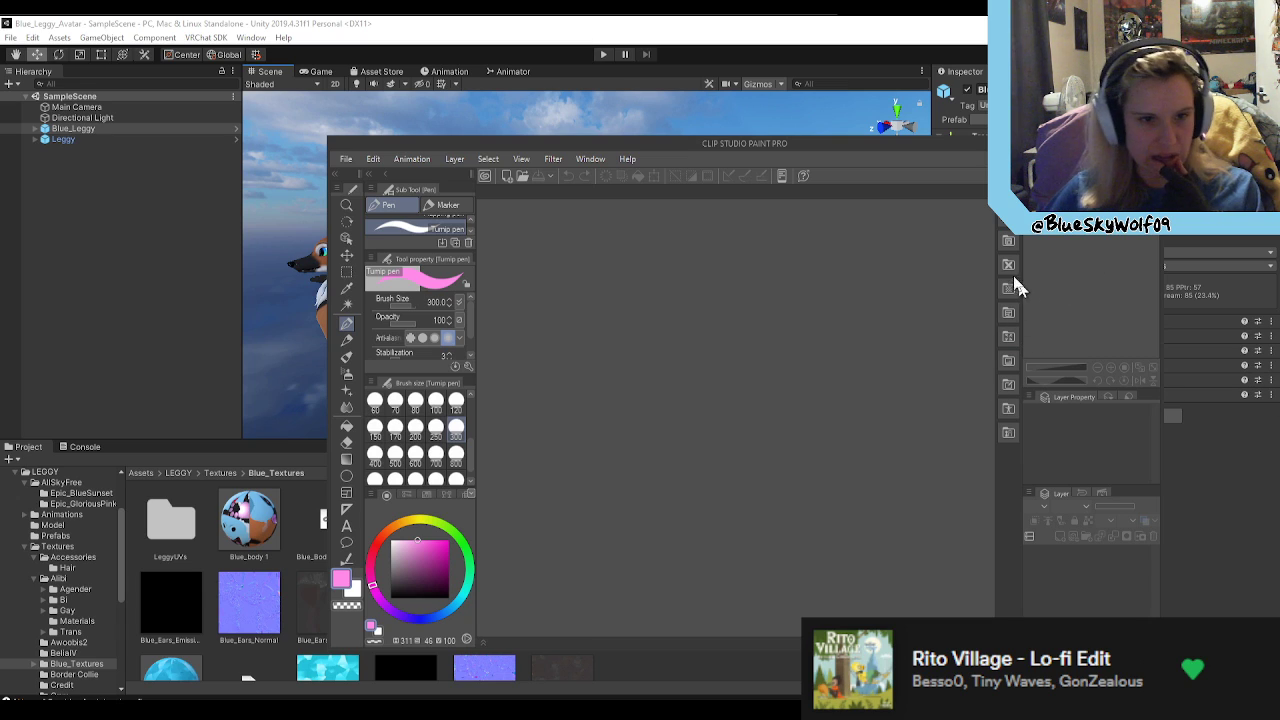
pyautogui.click(1145, 143)
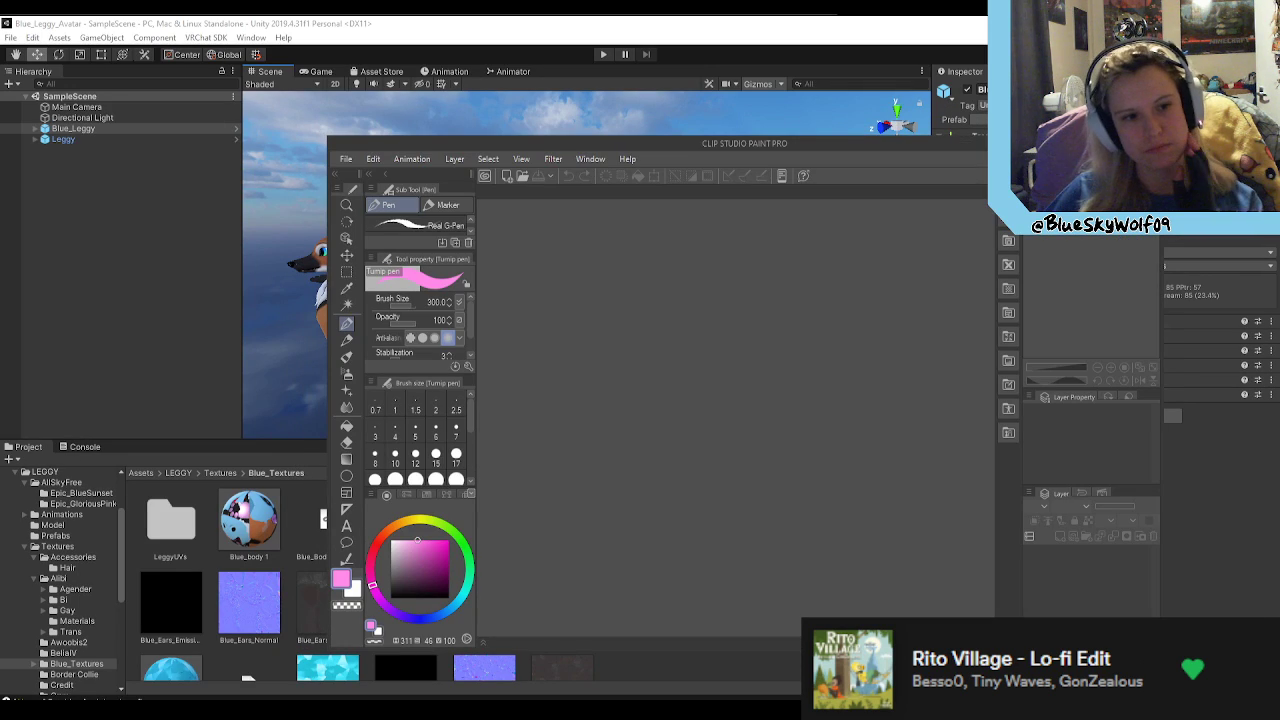
pyautogui.click(1092, 143)
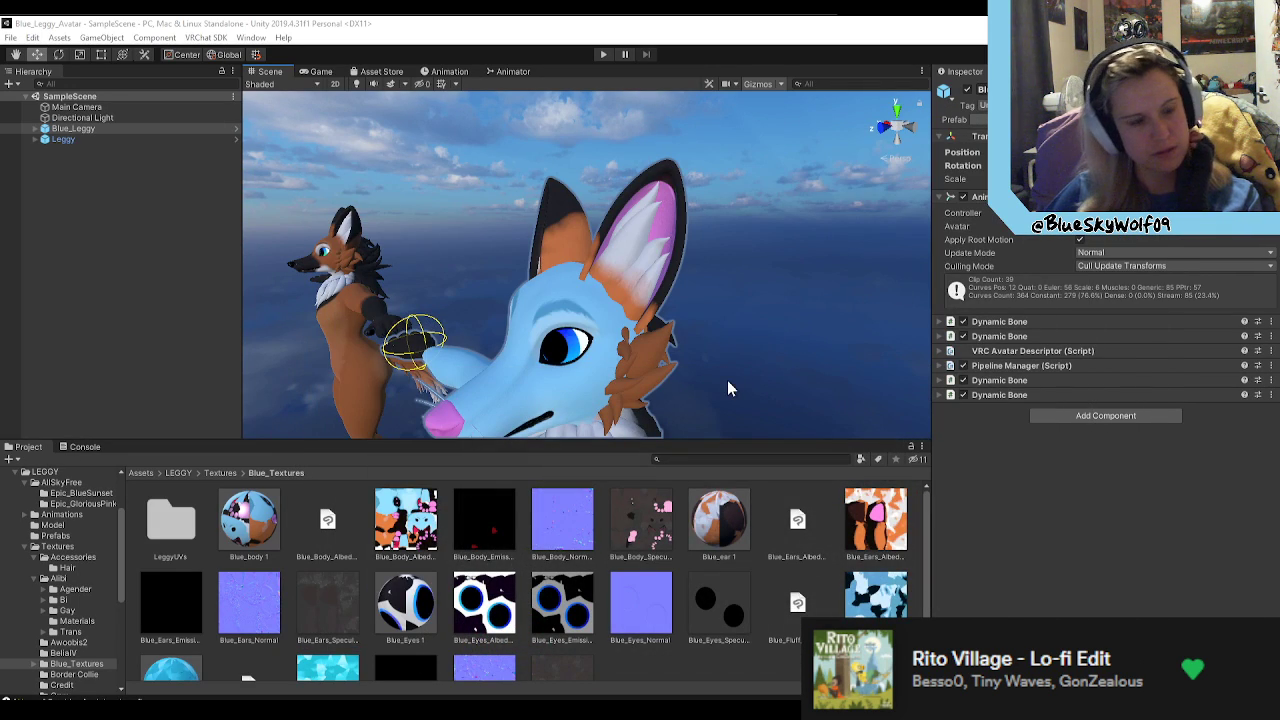
# Step: View the Blue_Leggy head from the front and inspect the body, ear, fluff and tail assets in the Blue_Textures folder
pyautogui.keyDown('alt'); pyautogui.moveTo(797, 360); pyautogui.dragTo(822, 470); pyautogui.keyUp('alt')
pyautogui.click(232, 530)
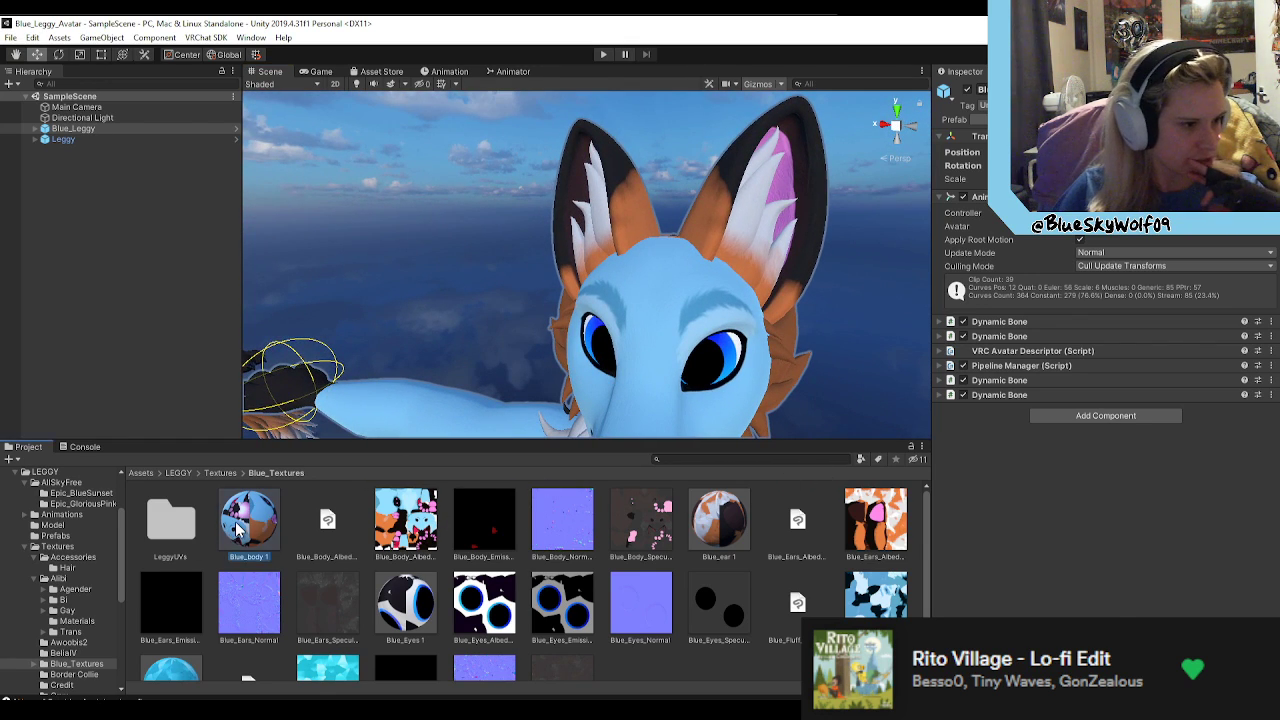
pyautogui.click(731, 520)
pyautogui.moveTo(762, 406); pyautogui.dragTo(803, 427, button='right')
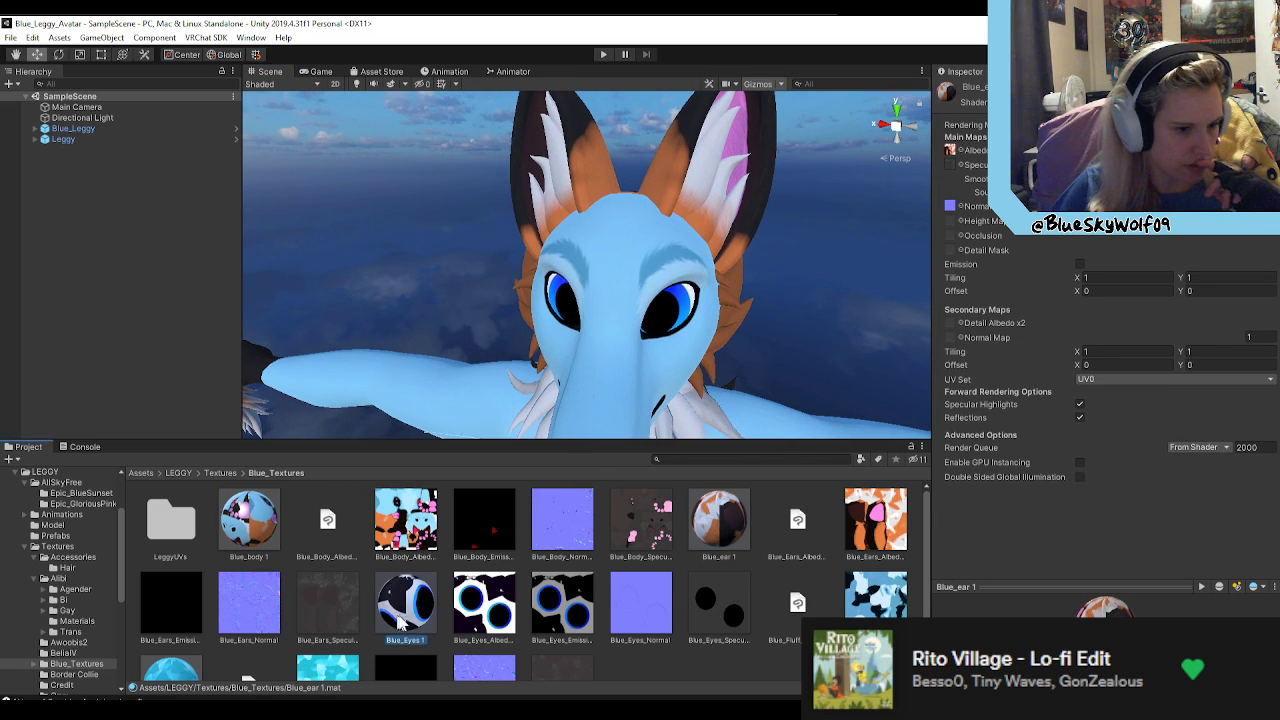
pyautogui.scroll(-2, 420, 620)
pyautogui.click(797, 552)
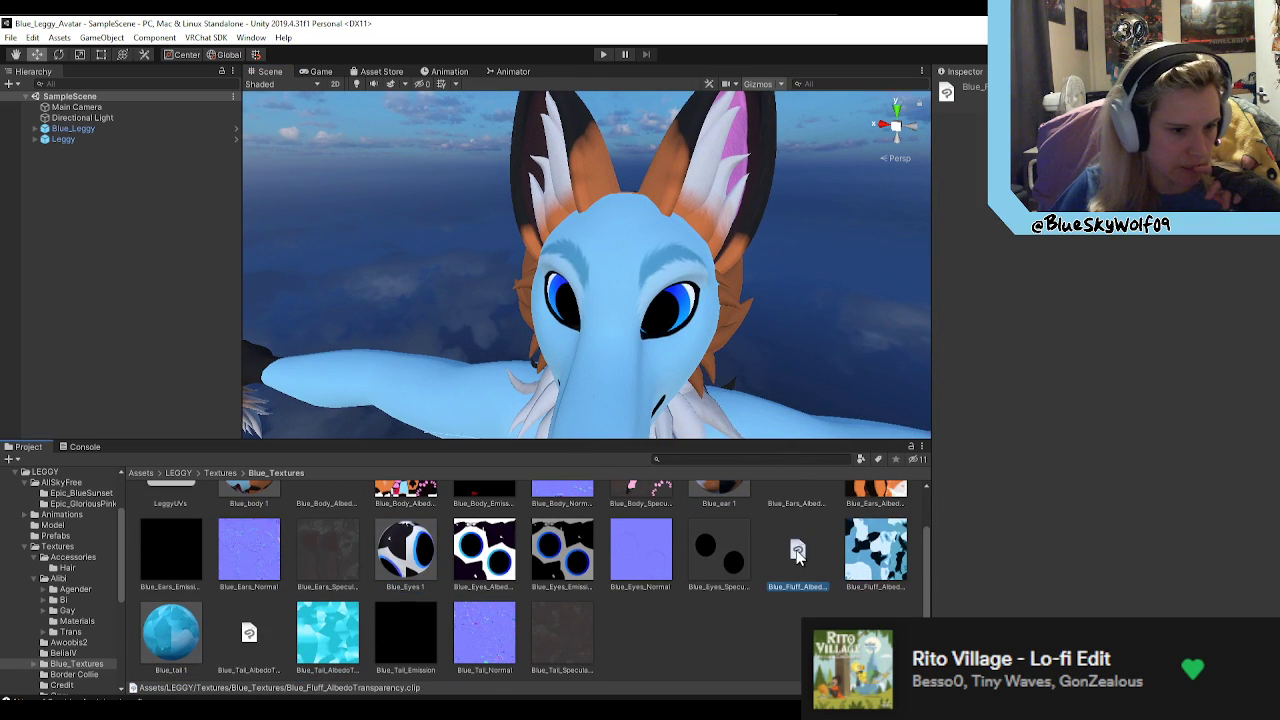
pyautogui.click(880, 552)
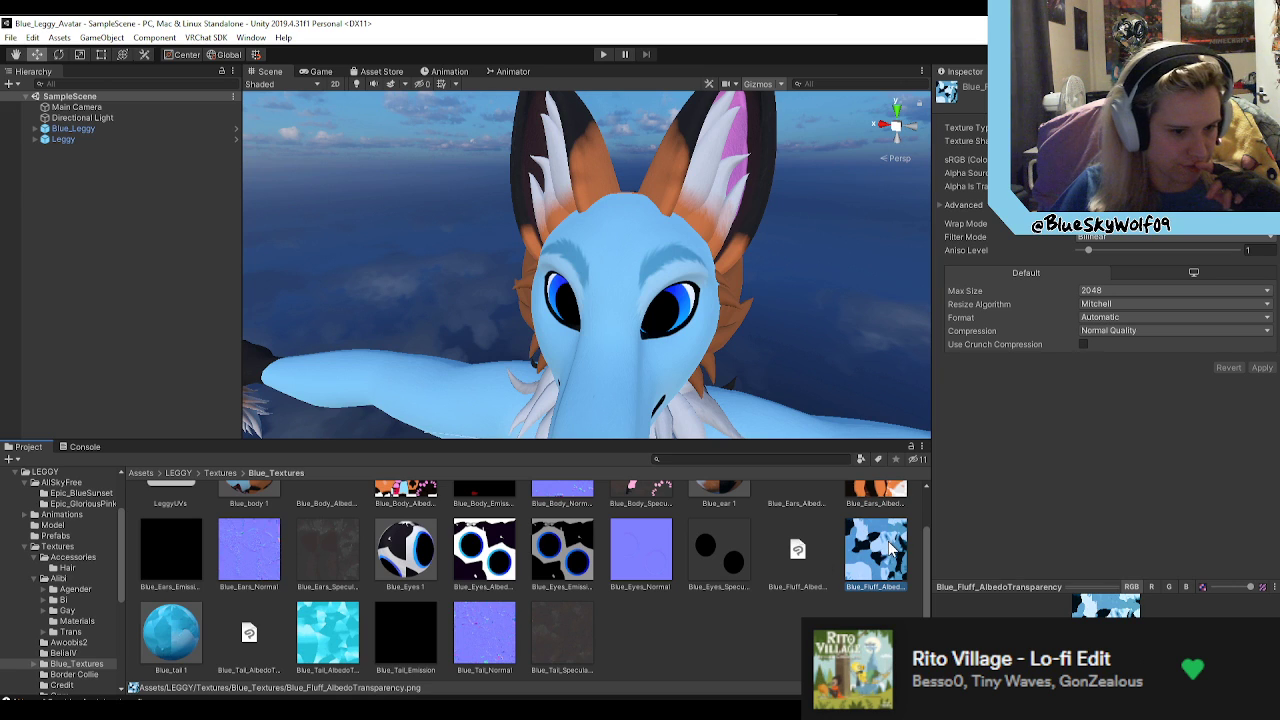
pyautogui.click(185, 645)
# Step: Examine the Blue_Leggy avatar's cheek fluff and mane up close, and its head and chest from the side
pyautogui.moveTo(706, 408); pyautogui.dragTo(555, 440, button='right')
pyautogui.press('w')
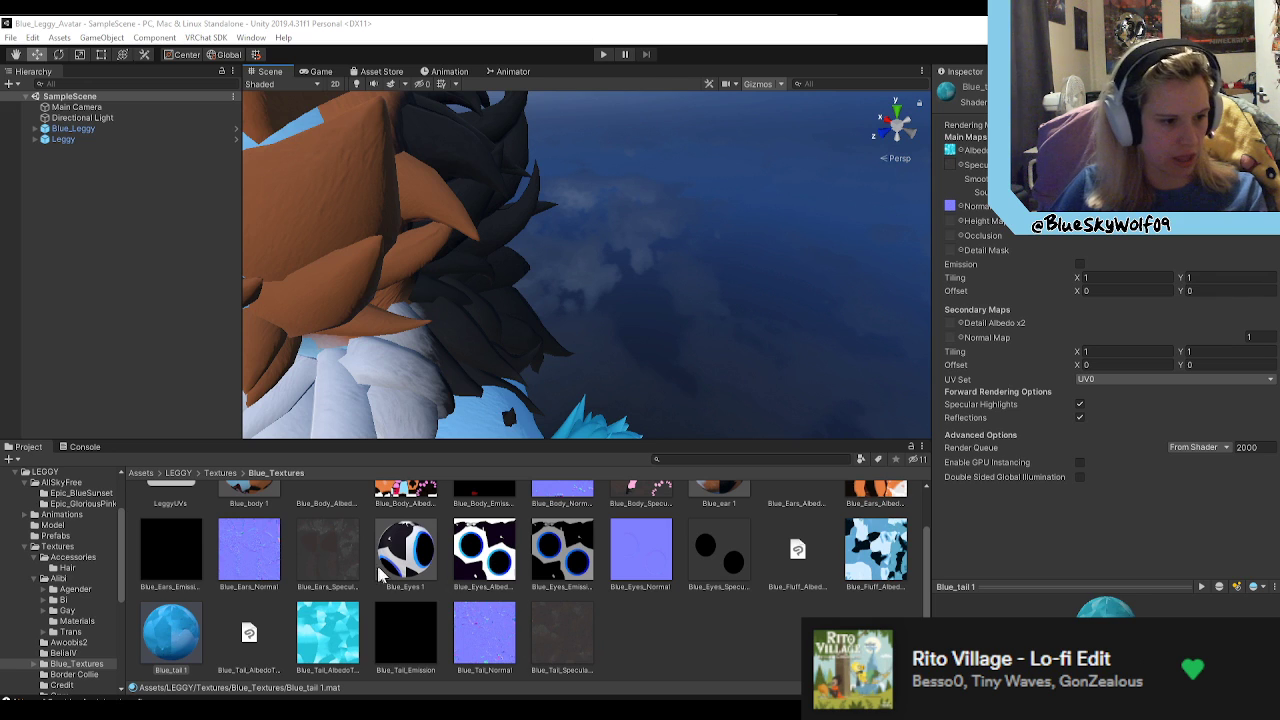
pyautogui.moveTo(619, 232); pyautogui.dragTo(573, 174, button='right')
pyautogui.moveTo(778, 181); pyautogui.dragTo(619, 274, button='right')
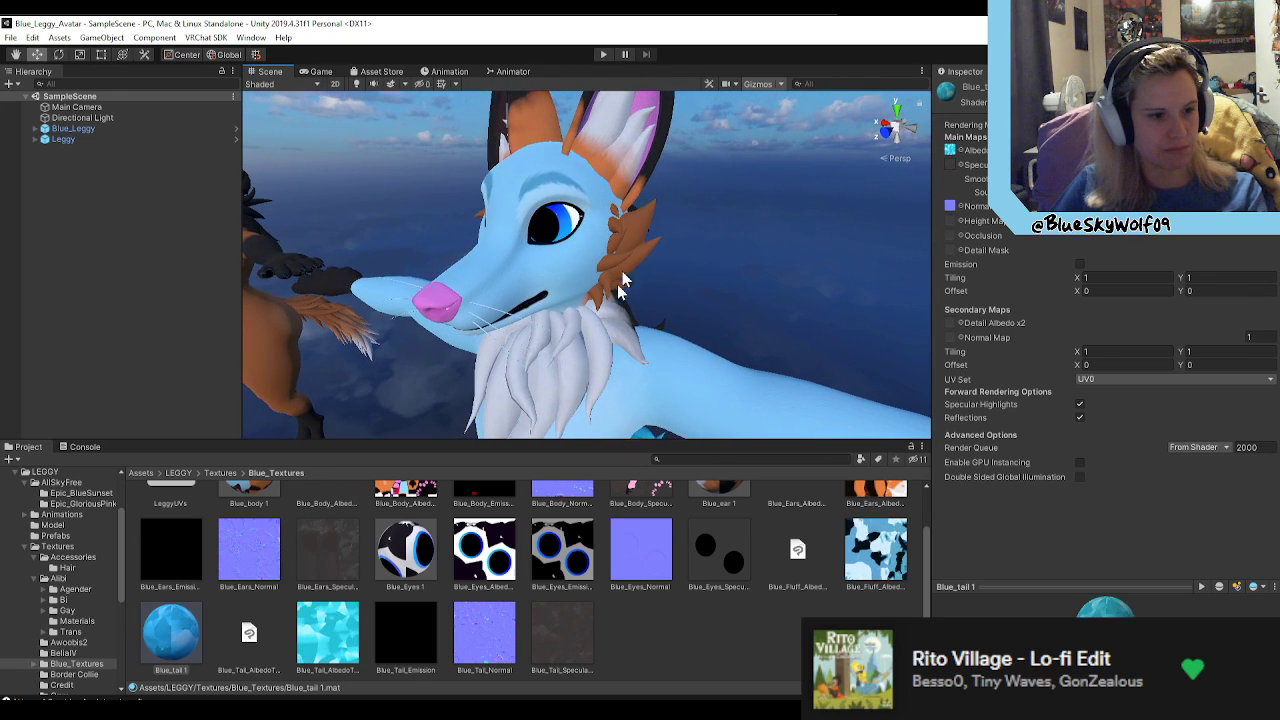
# Step: Open Blue_Eyes_AlbedoTransparency.png in Photos, examine the blue iris ring up close, and close the image
pyautogui.doubleClick(506, 556)
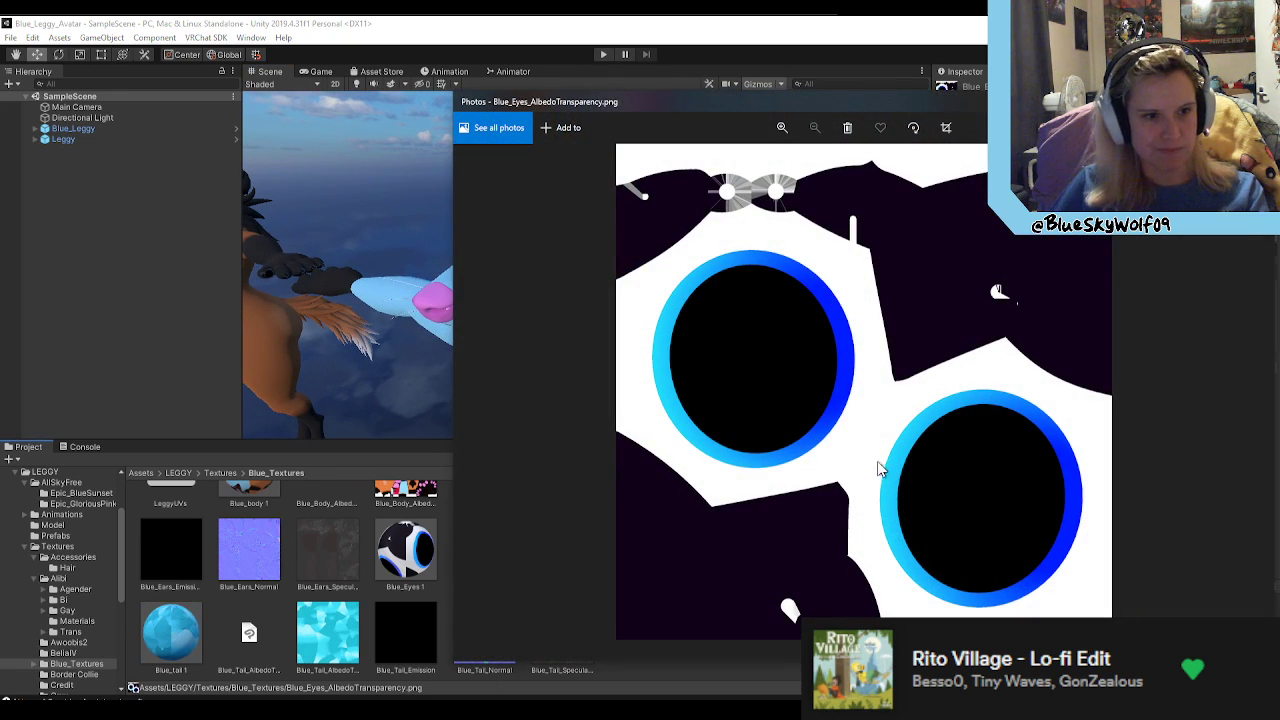
pyautogui.scroll(2, 797, 440)
pyautogui.scroll(1, 785, 487)
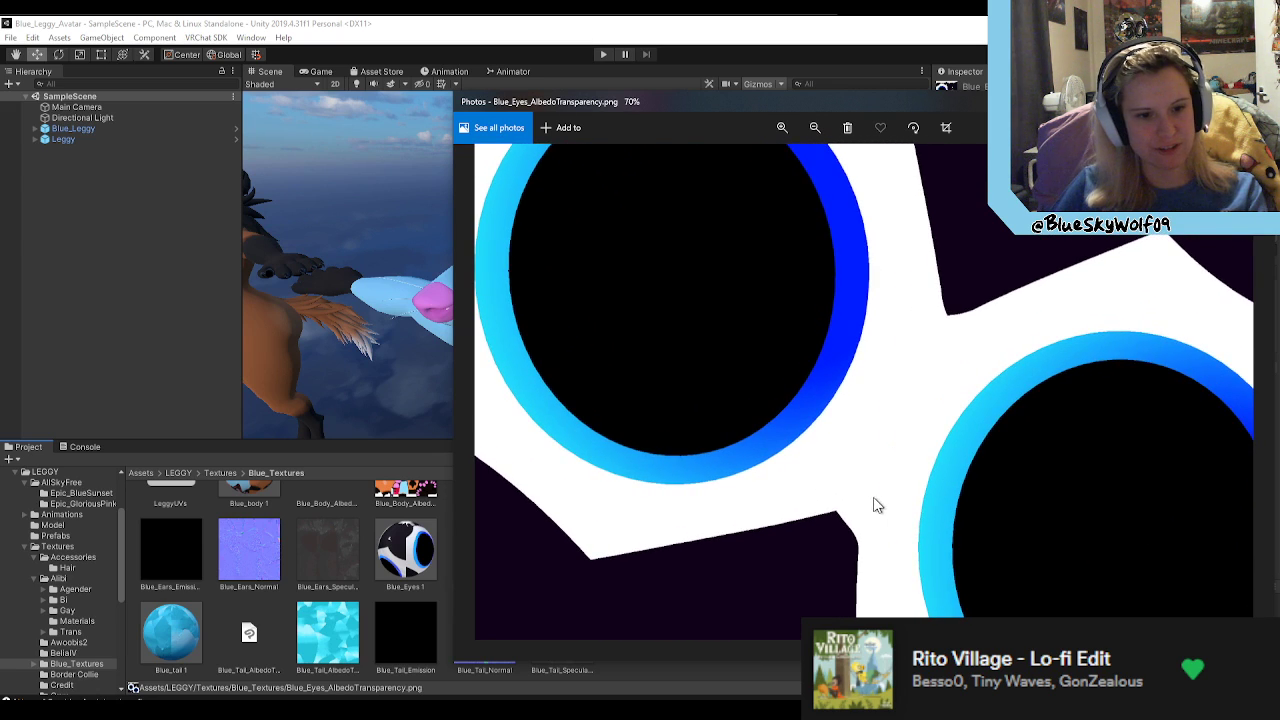
pyautogui.scroll(2, 849, 357)
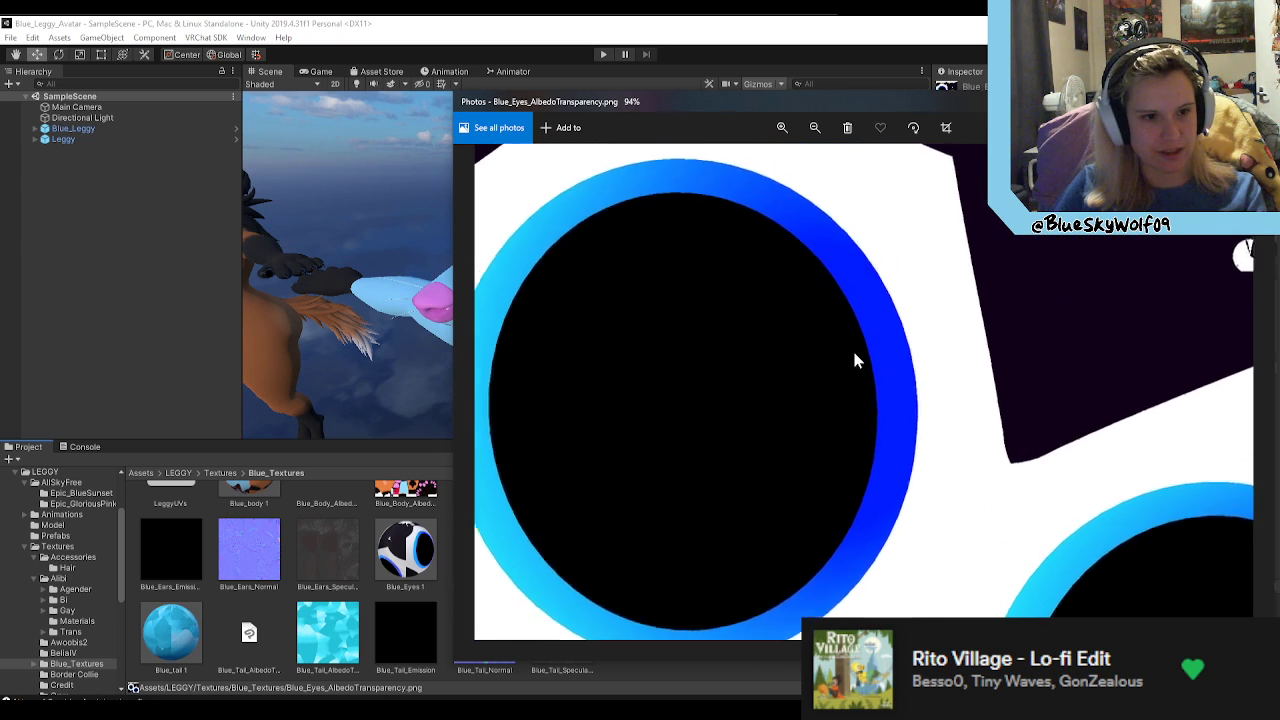
pyautogui.moveTo(774, 412); pyautogui.dragTo(894, 383)
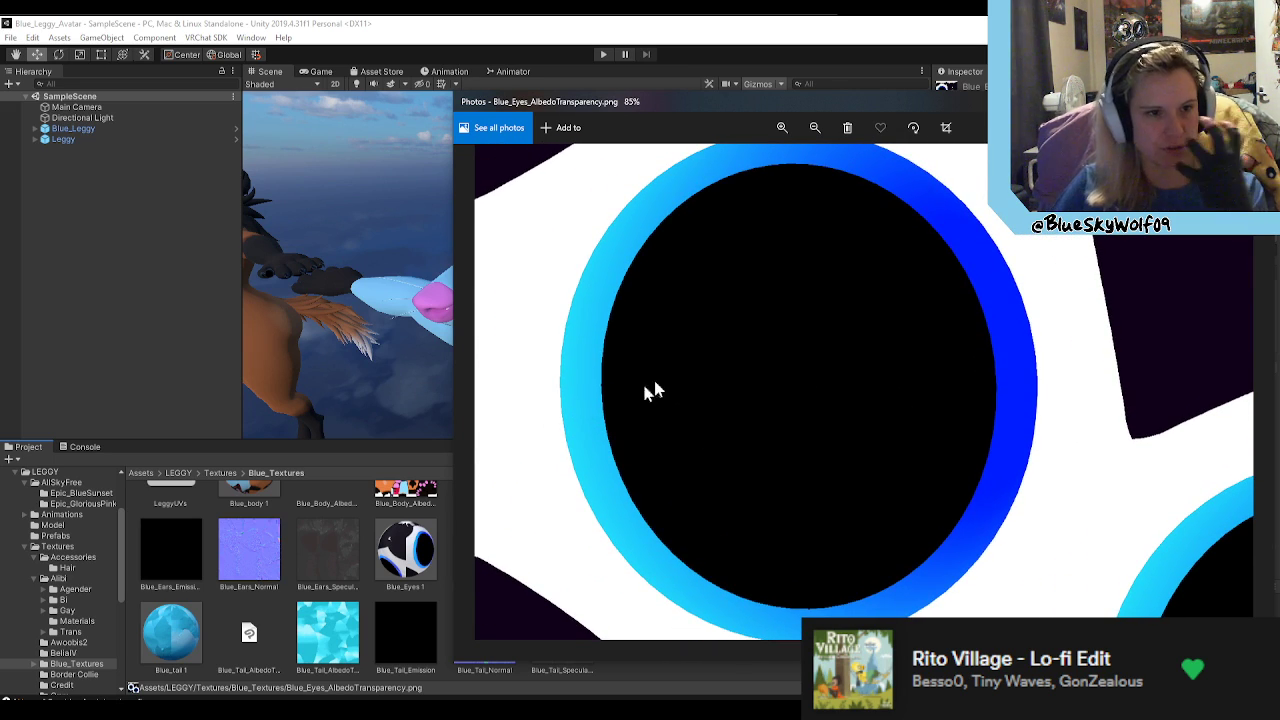
pyautogui.click(1256, 102)
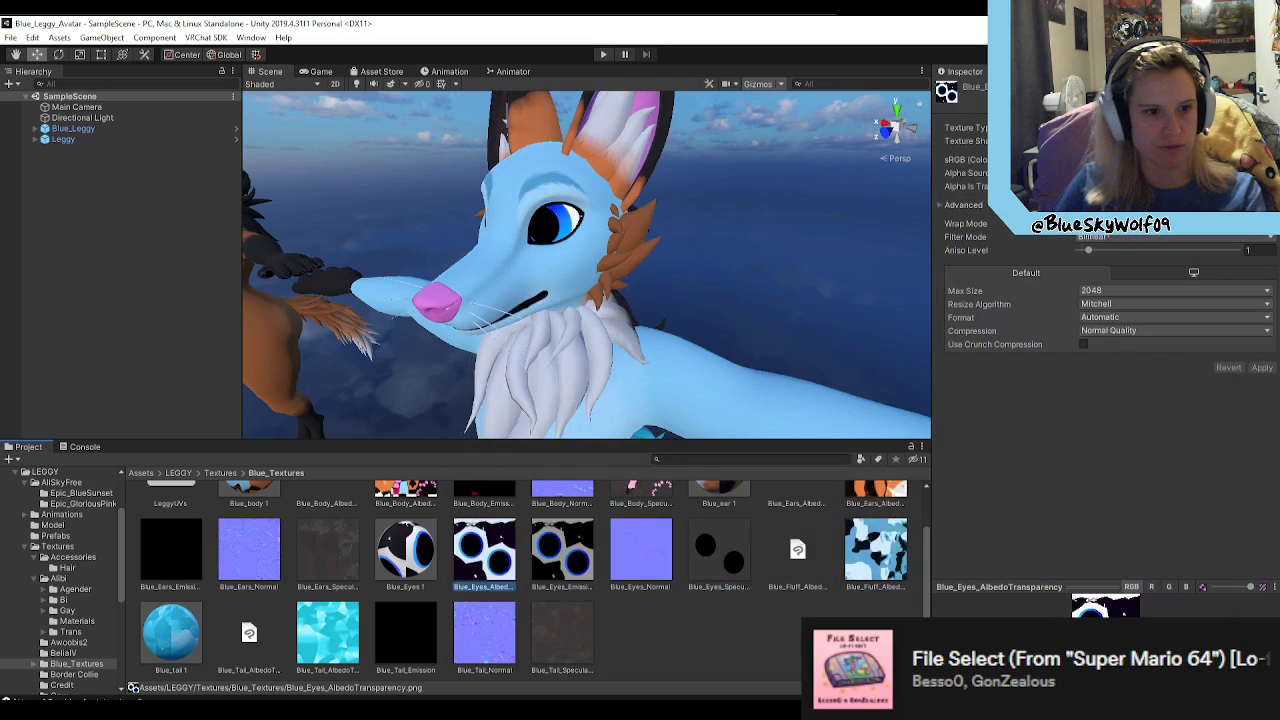
# Step: Select the Blue_Fluff_AlbedoTransparency texture and examine the Blue_Leggy avatar's cheek and chest fluff from the side
pyautogui.moveTo(765, 362); pyautogui.dragTo(700, 430, button='right')
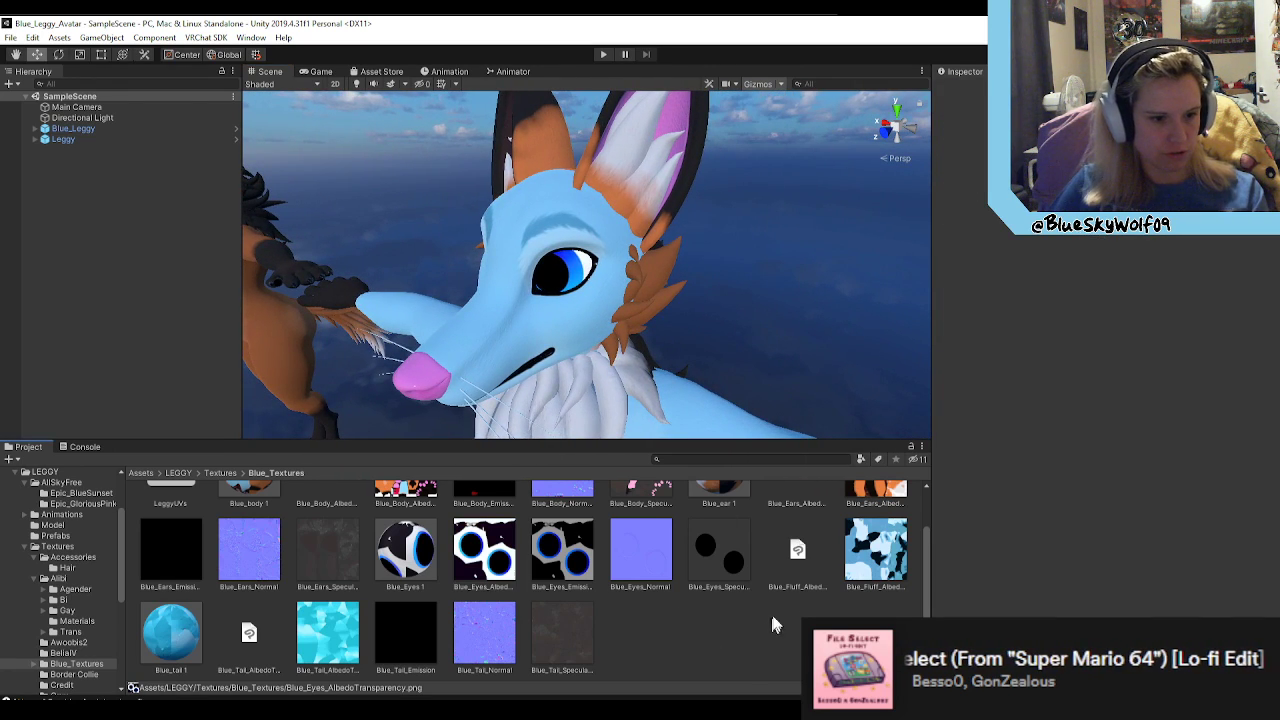
pyautogui.click(878, 550)
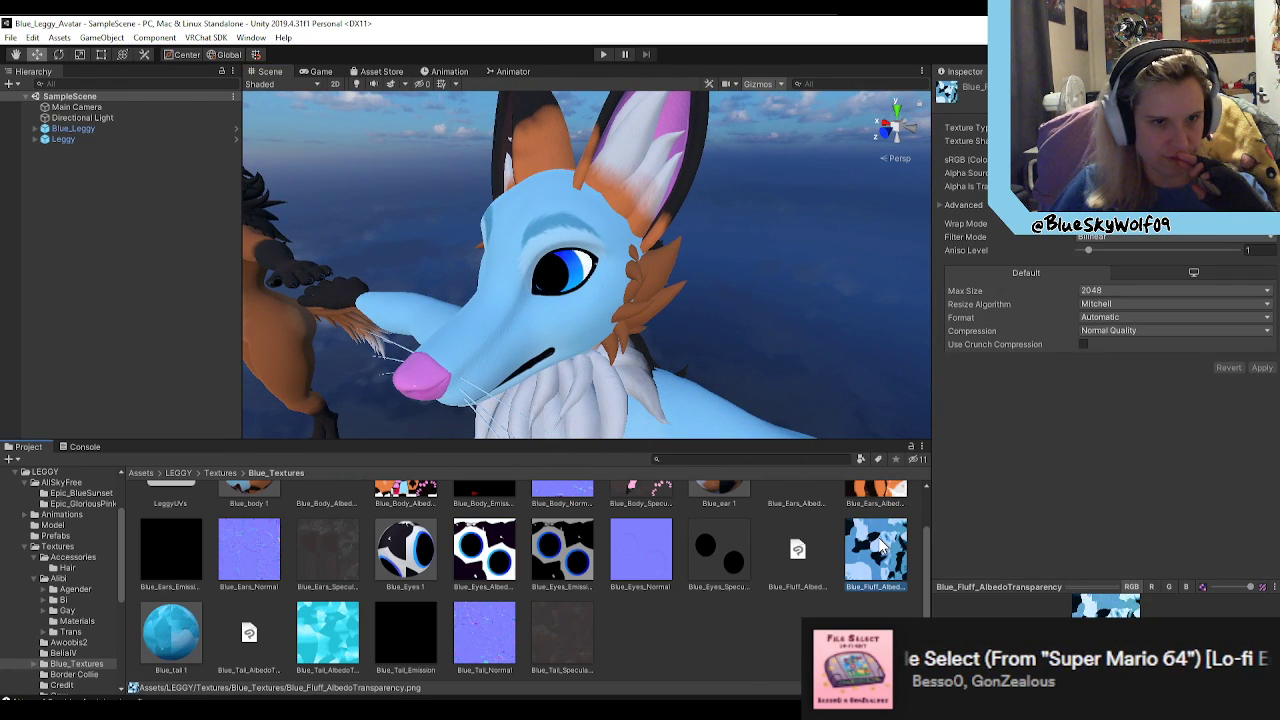
pyautogui.moveTo(641, 349); pyautogui.dragTo(550, 395, button='right')
pyautogui.click(888, 543)
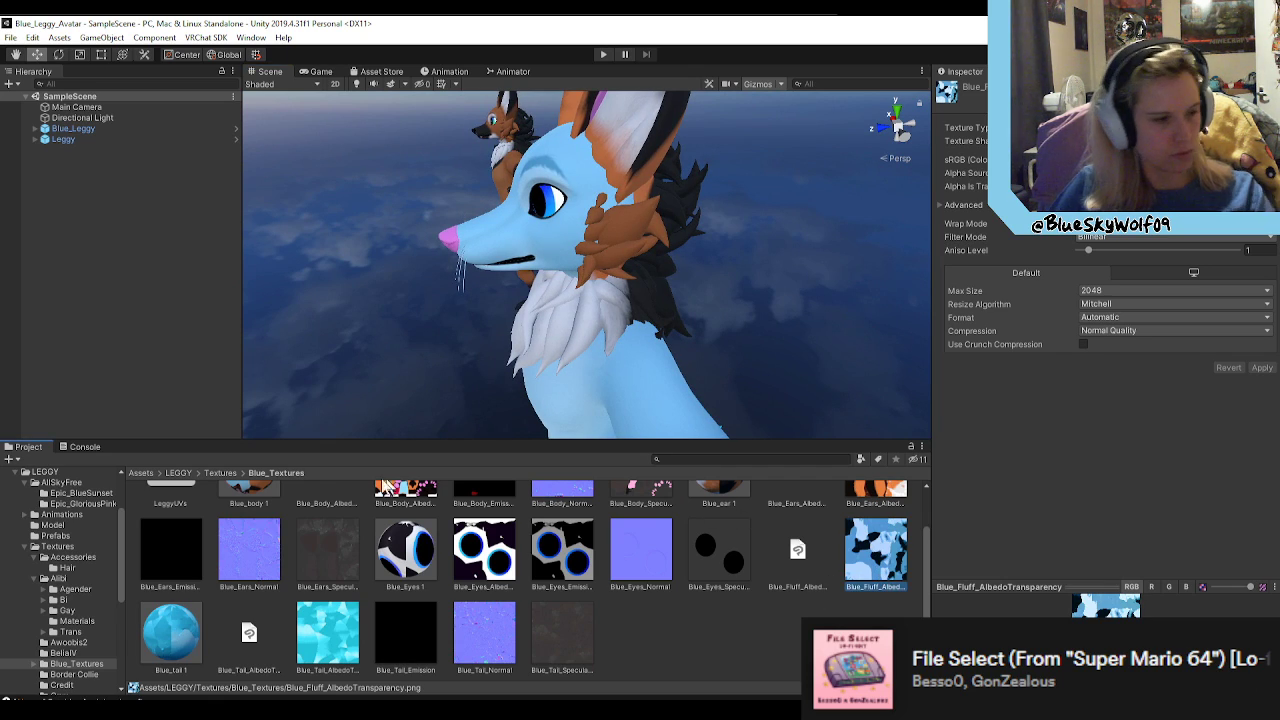
# Step: Open the Leggy 2 textures folder, select the fluff 1 material, and view the original Leggy avatar's head and chest
pyautogui.click(221, 472)
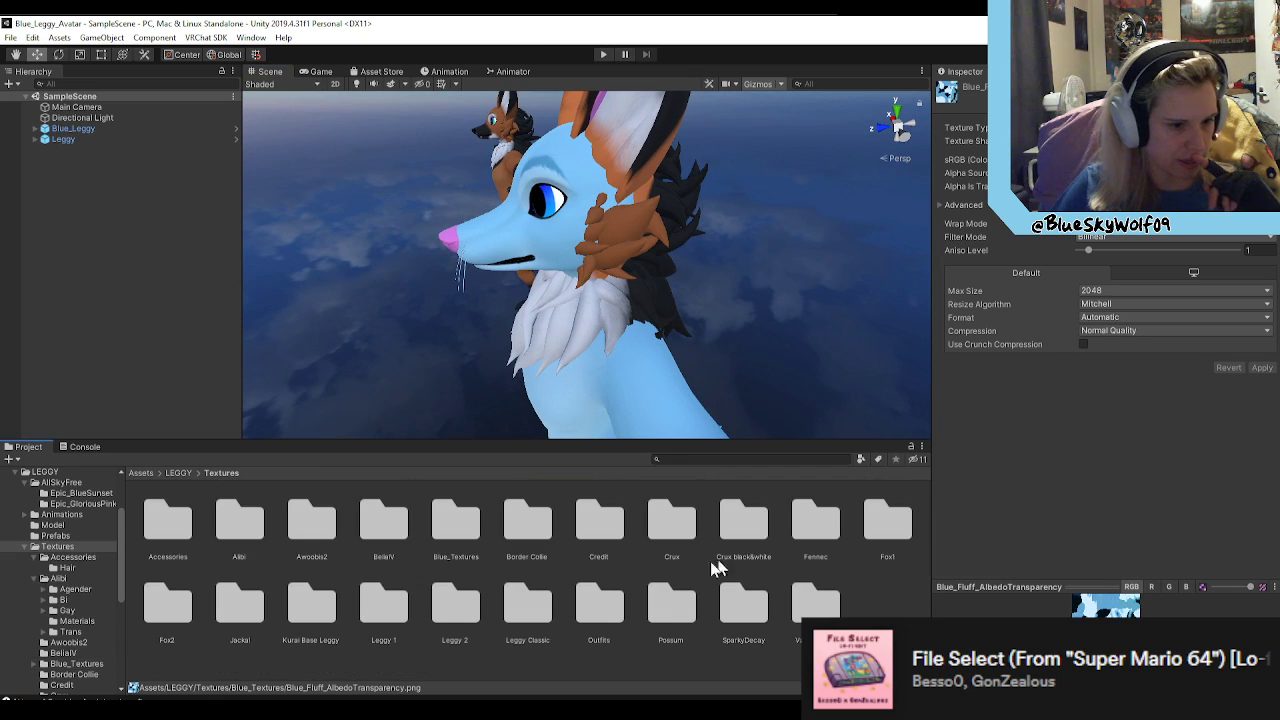
pyautogui.doubleClick(474, 604)
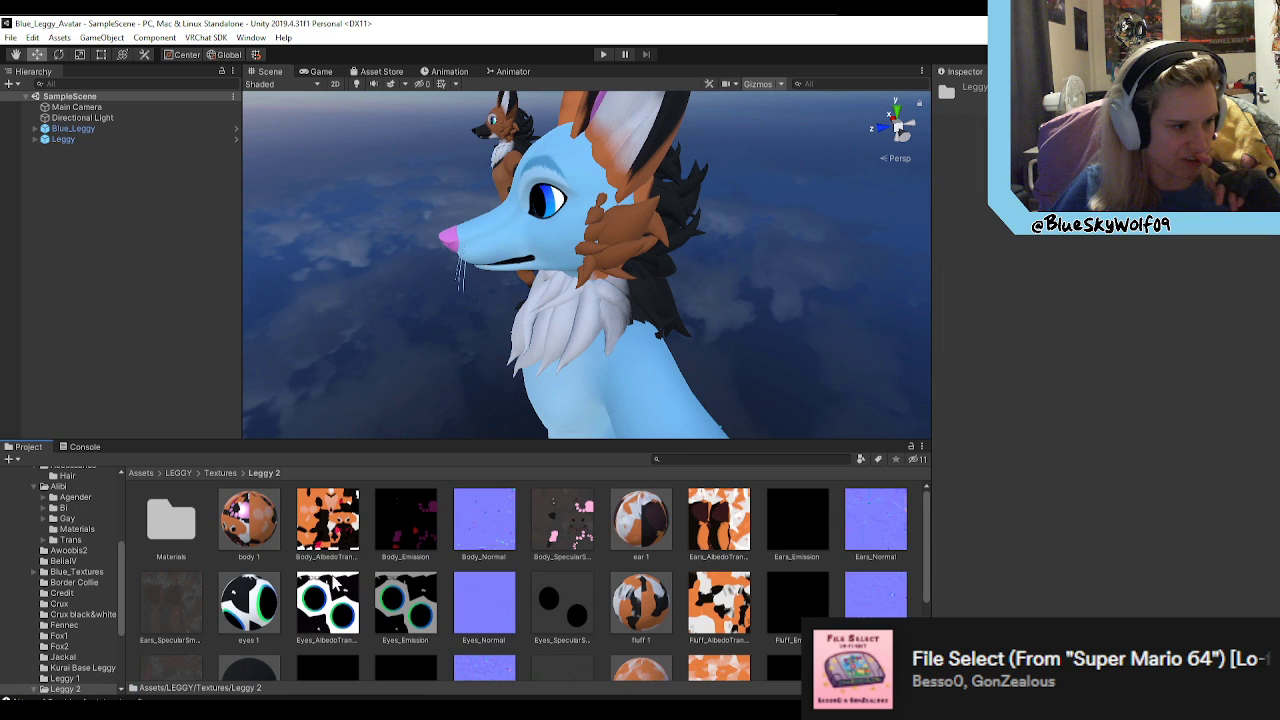
pyautogui.scroll(-2, 380, 600)
pyautogui.click(645, 525)
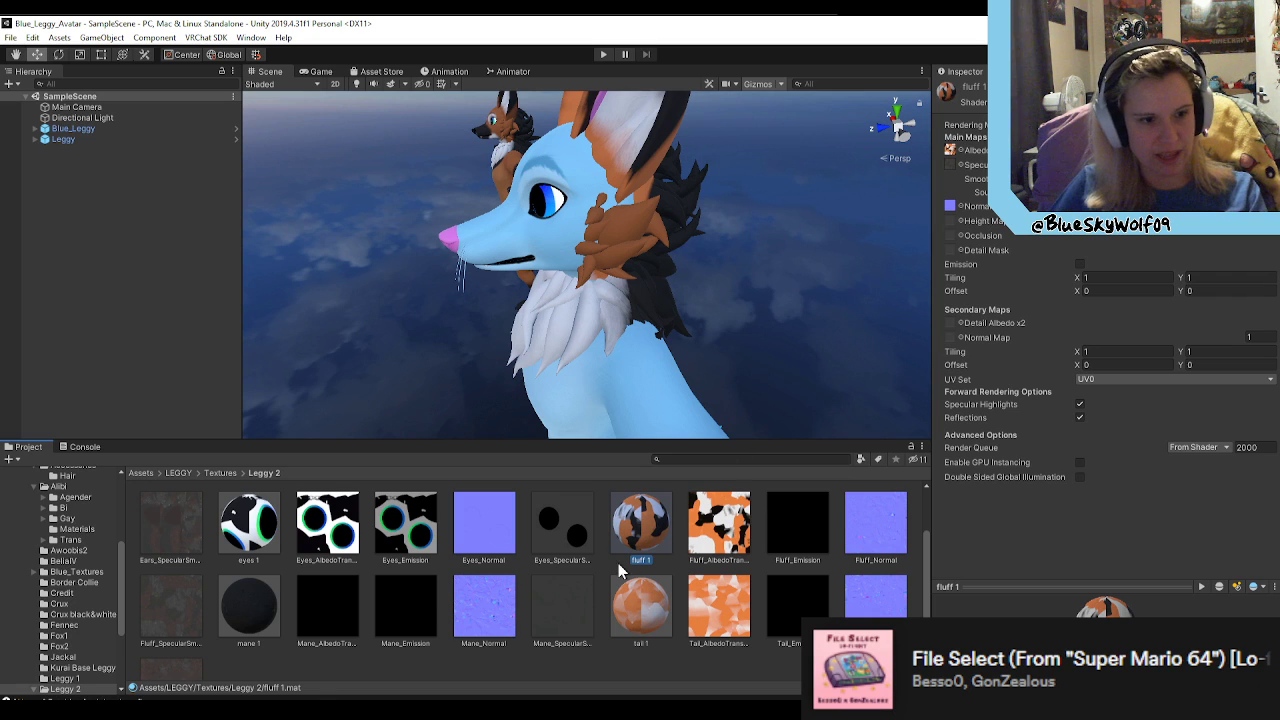
pyautogui.moveTo(745, 354); pyautogui.dragTo(766, 466, button='right')
pyautogui.press('w')
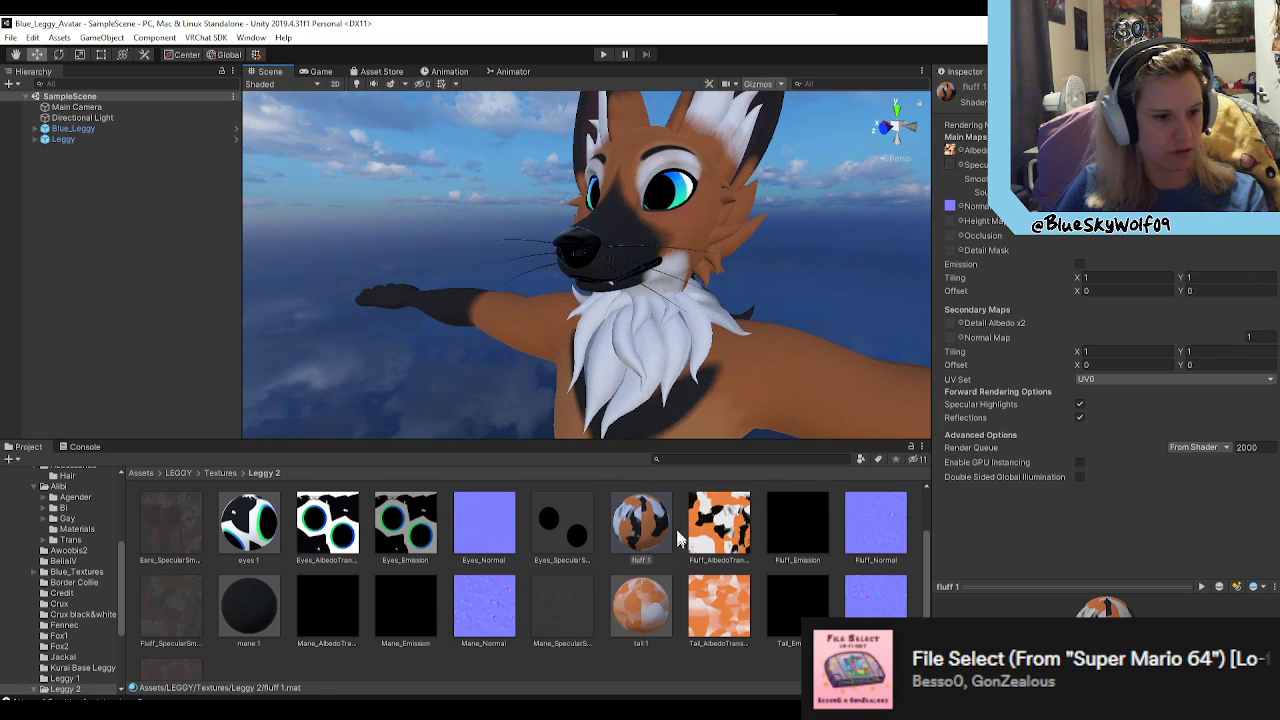
# Step: View Leggy 2's Fluff_AlbedoTransparency.png in Photos, close it, and examine the fluff on the original Leggy avatar
pyautogui.doubleClick(719, 522)
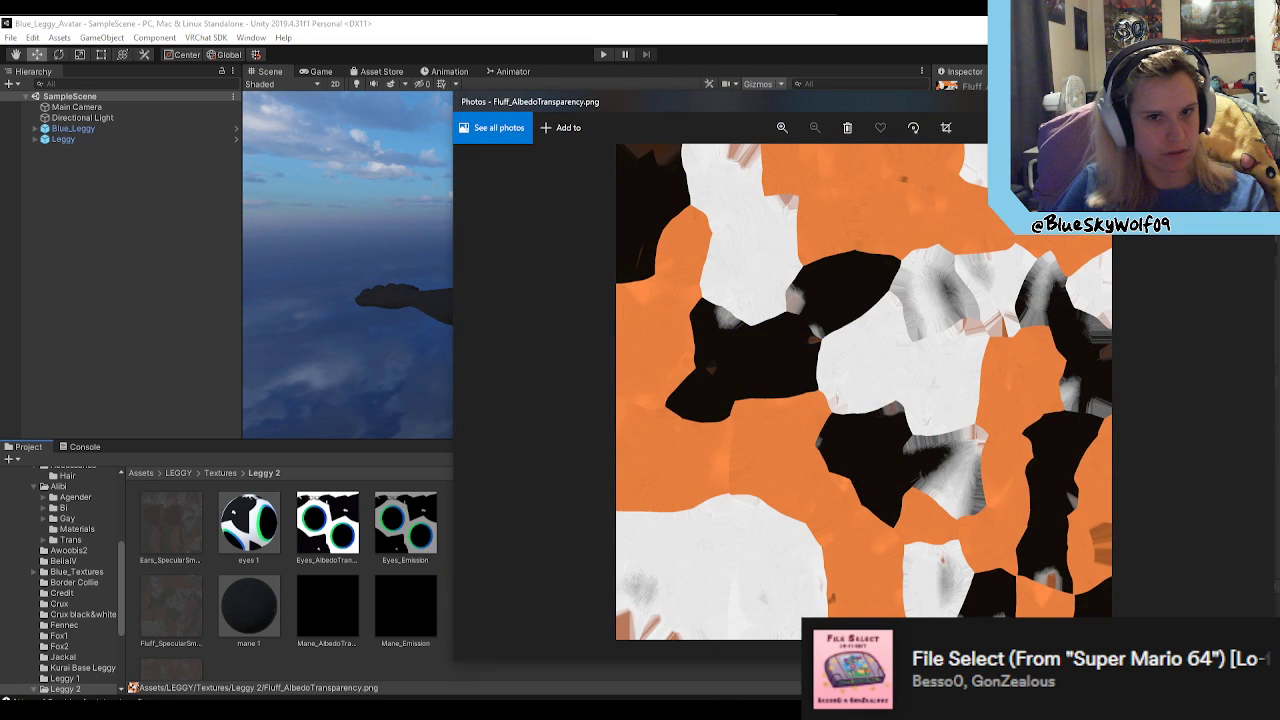
pyautogui.click(1254, 101)
pyautogui.moveTo(750, 287); pyautogui.dragTo(421, 264, button='right')
pyautogui.press('d')
pyautogui.press('a')
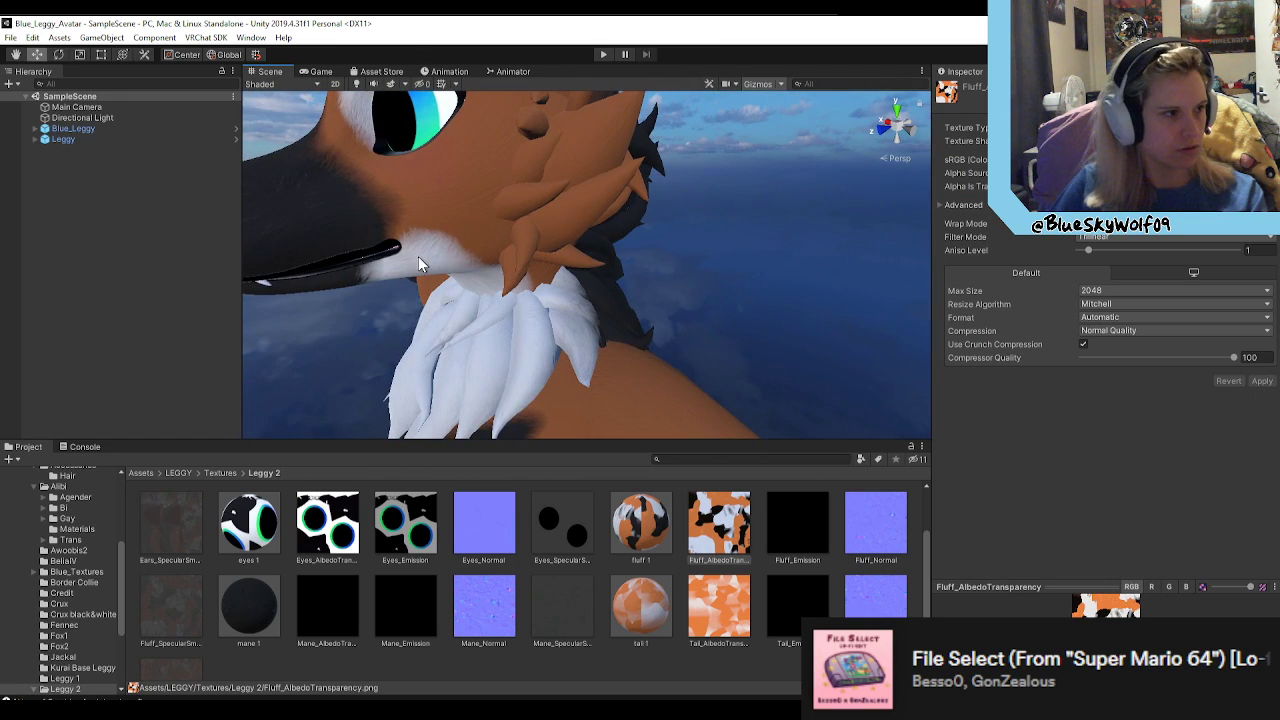
# Step: Open the Leggy prefab, check the materials assigned to FoxCore, and select the mane 1 material
pyautogui.click(236, 139)
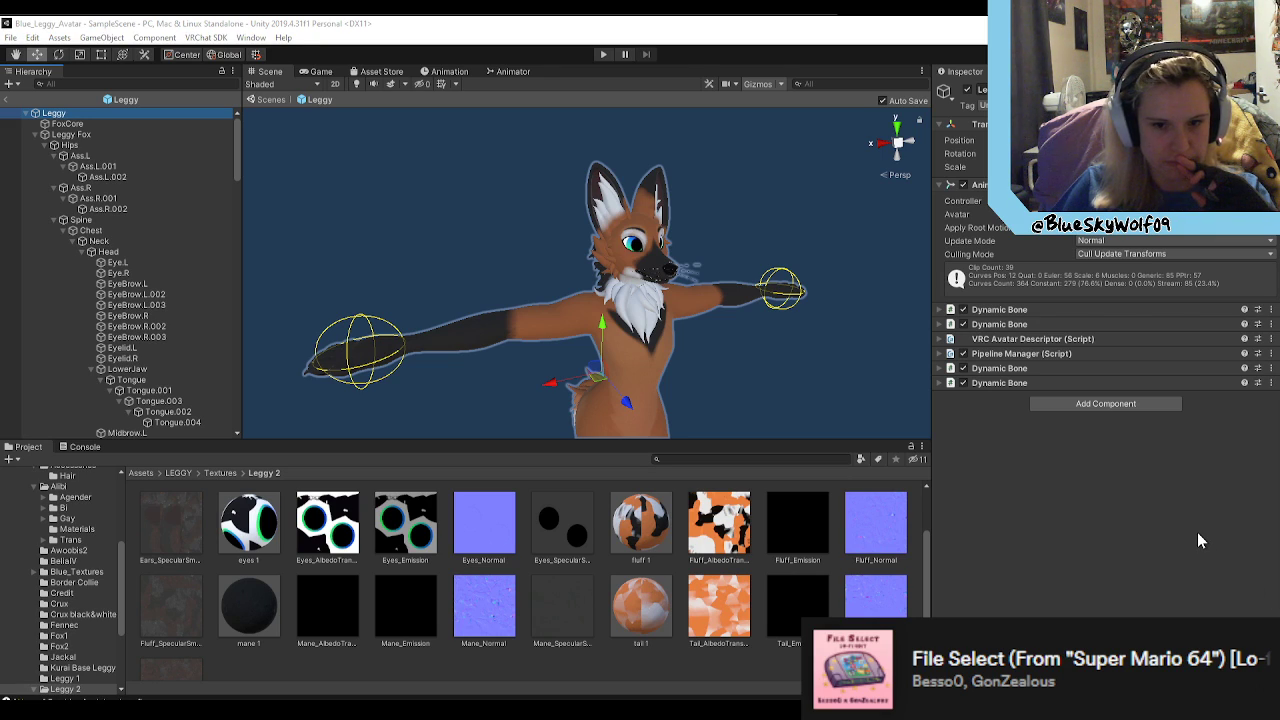
pyautogui.click(66, 123)
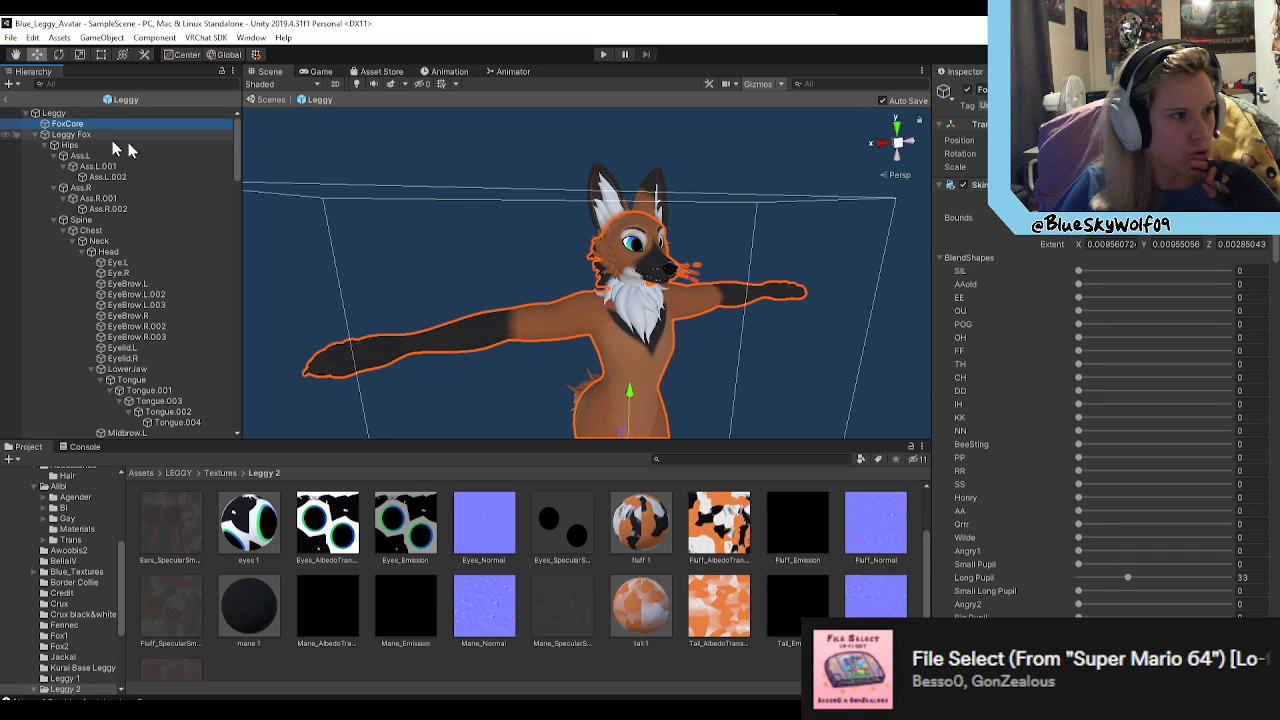
pyautogui.click(941, 185)
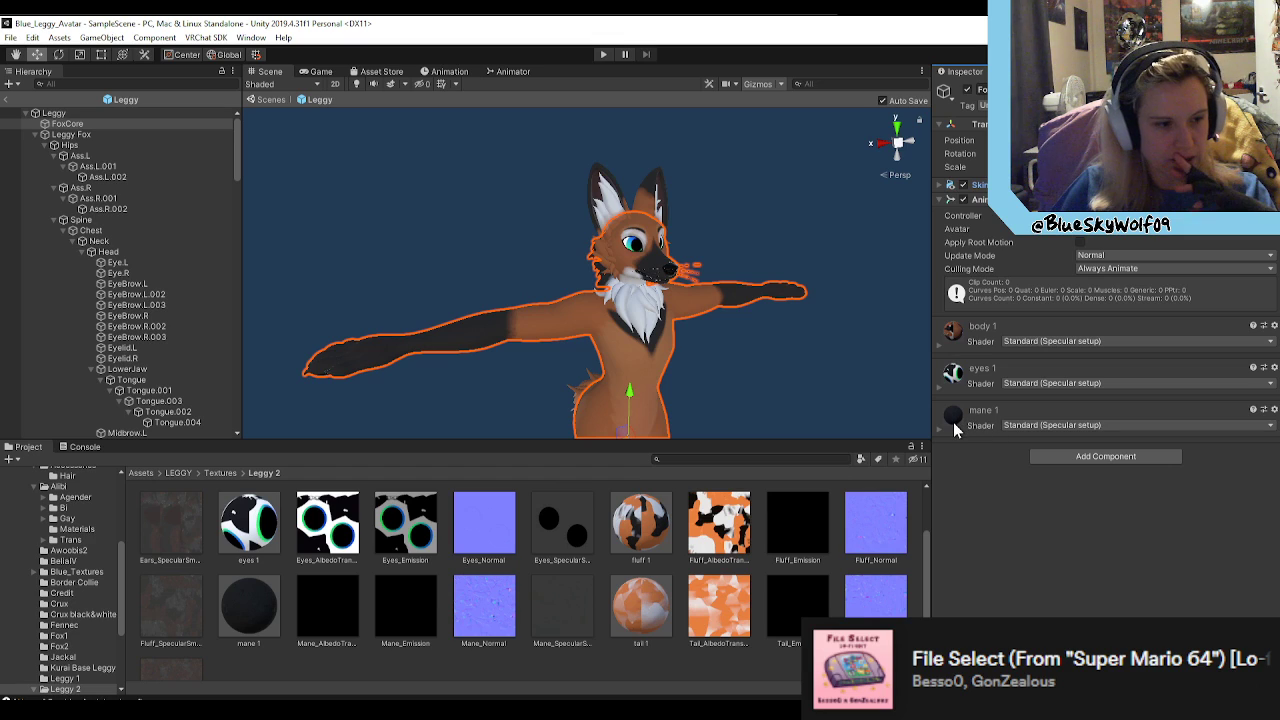
pyautogui.scroll(-1, 500, 550)
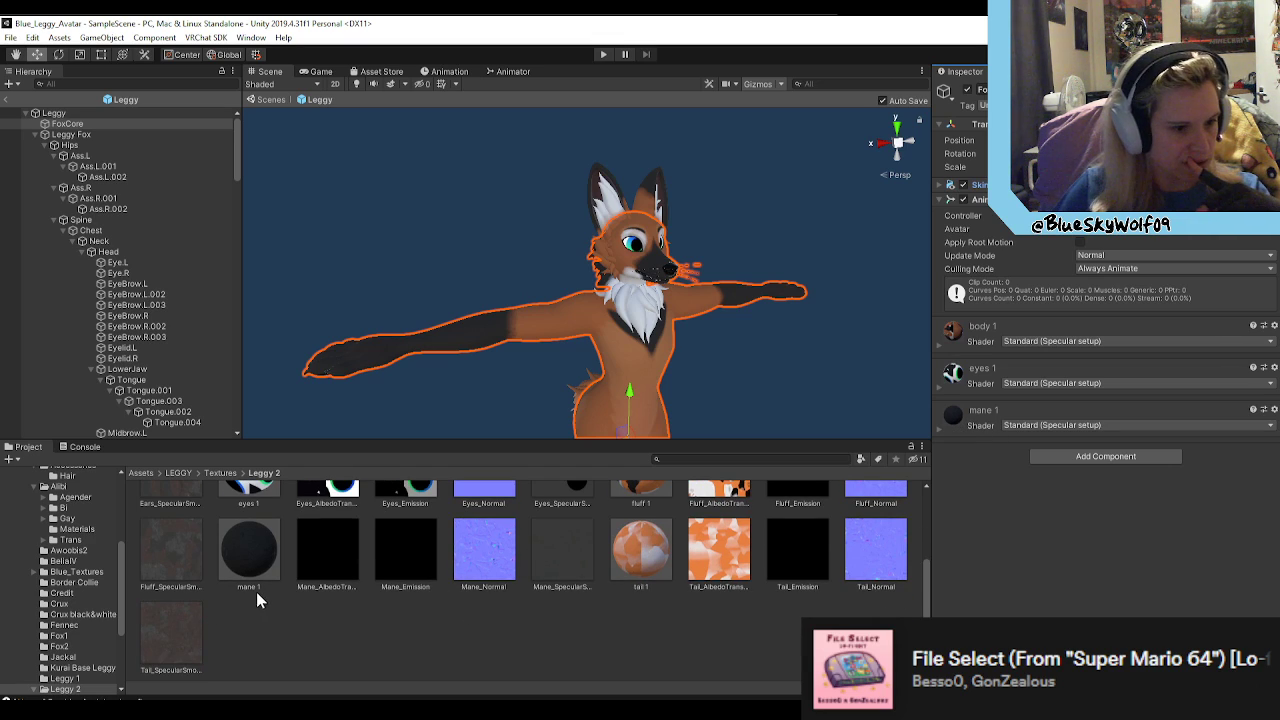
pyautogui.click(254, 545)
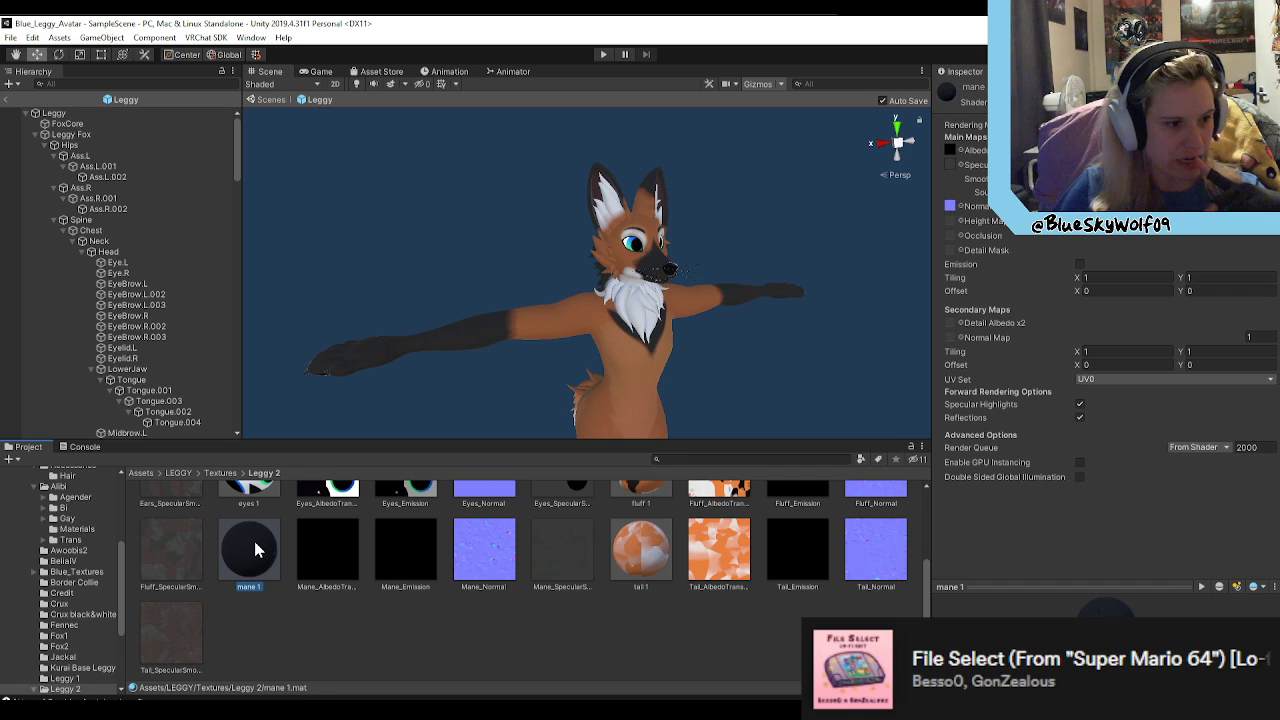
# Step: Select the fluff 1 material in the Leggy 2 textures, and inspect the neck fluff mesh on the model
pyautogui.scroll(2, 255, 548)
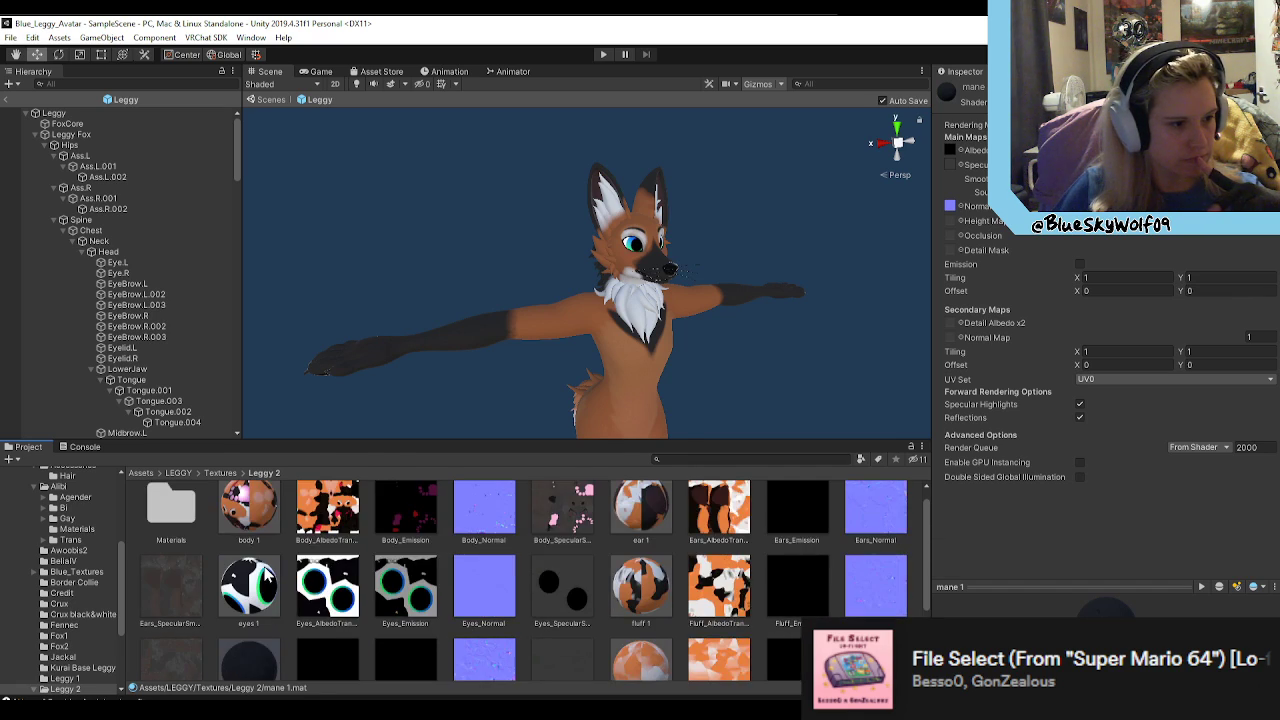
pyautogui.scroll(1, 280, 575)
pyautogui.click(650, 600)
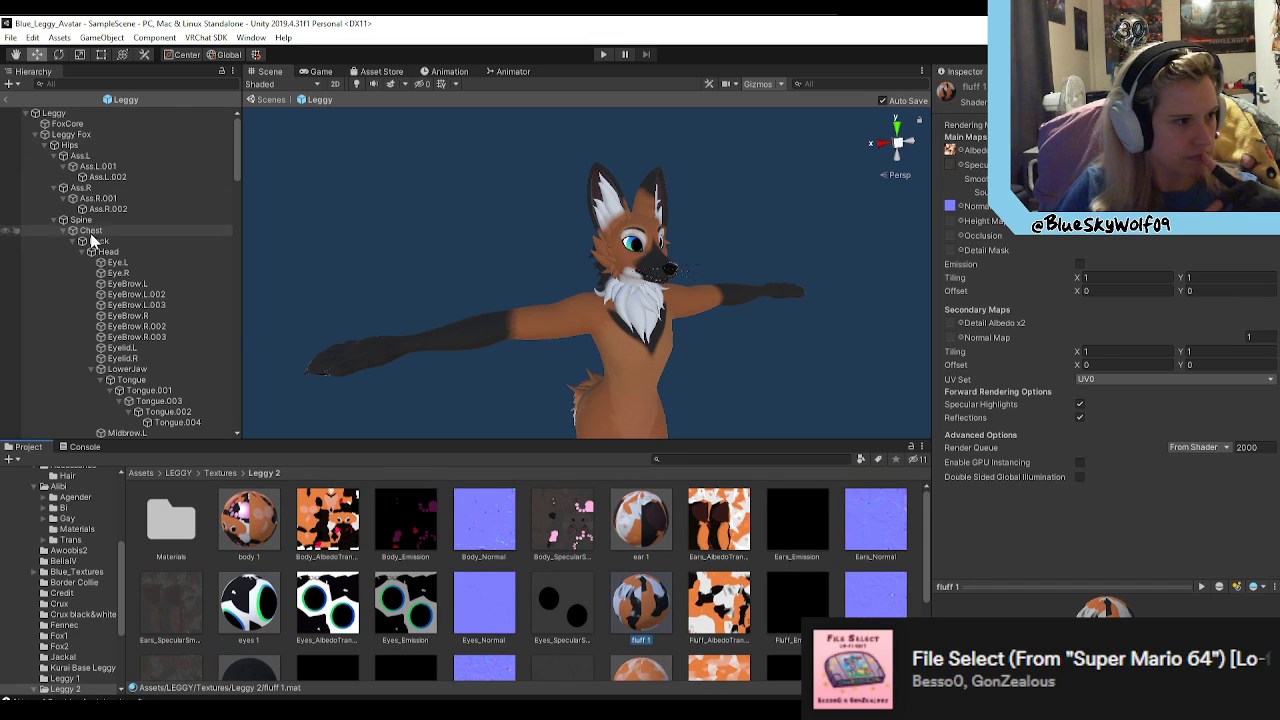
pyautogui.click(638, 291)
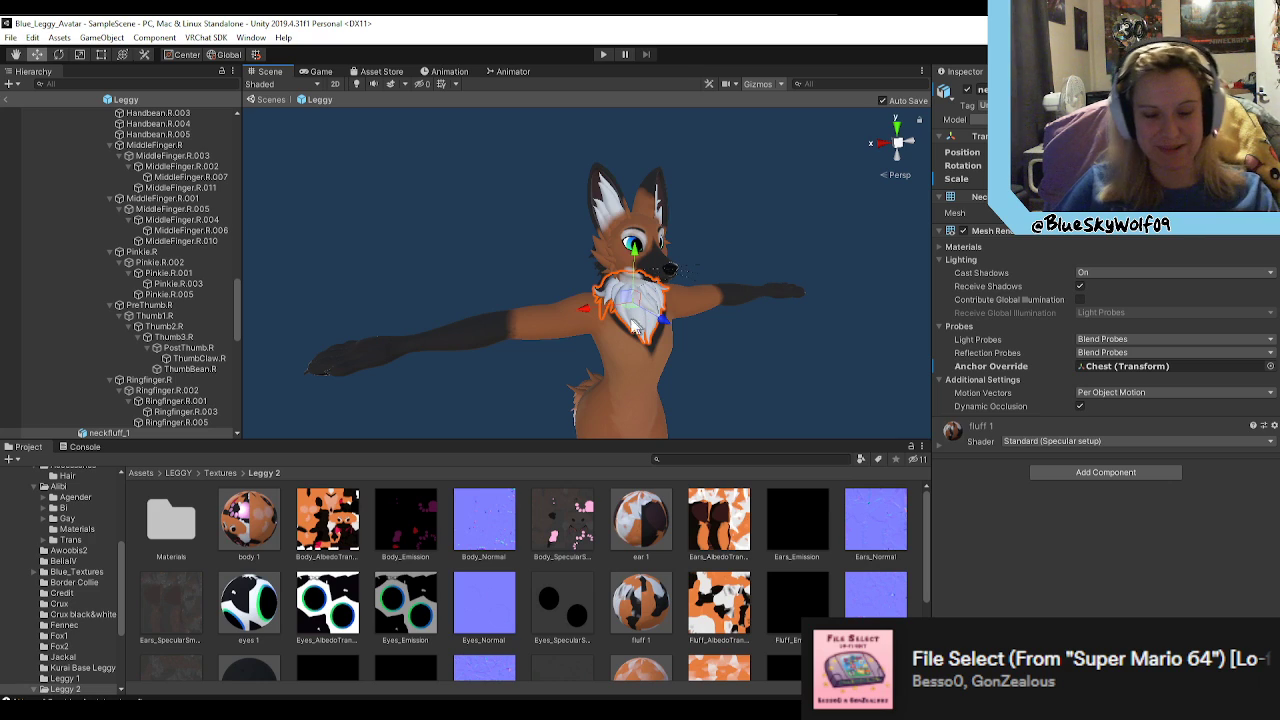
pyautogui.keyDown('alt'); pyautogui.moveTo(710, 328); pyautogui.dragTo(783, 365); pyautogui.keyUp('alt')
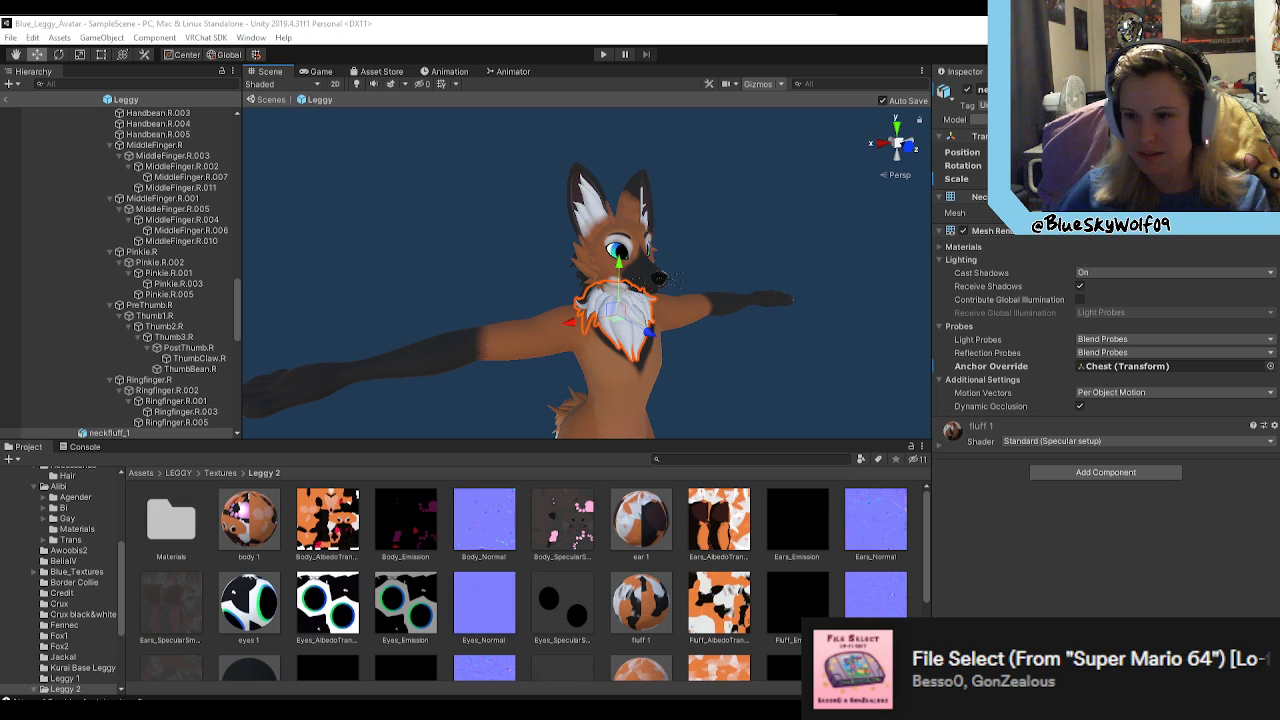
# Step: Bring up the maned wolf image search, view several reference photos of the animal, and put the browser away
pyautogui.moveTo(1279, 112); pyautogui.dragTo(863, 88)
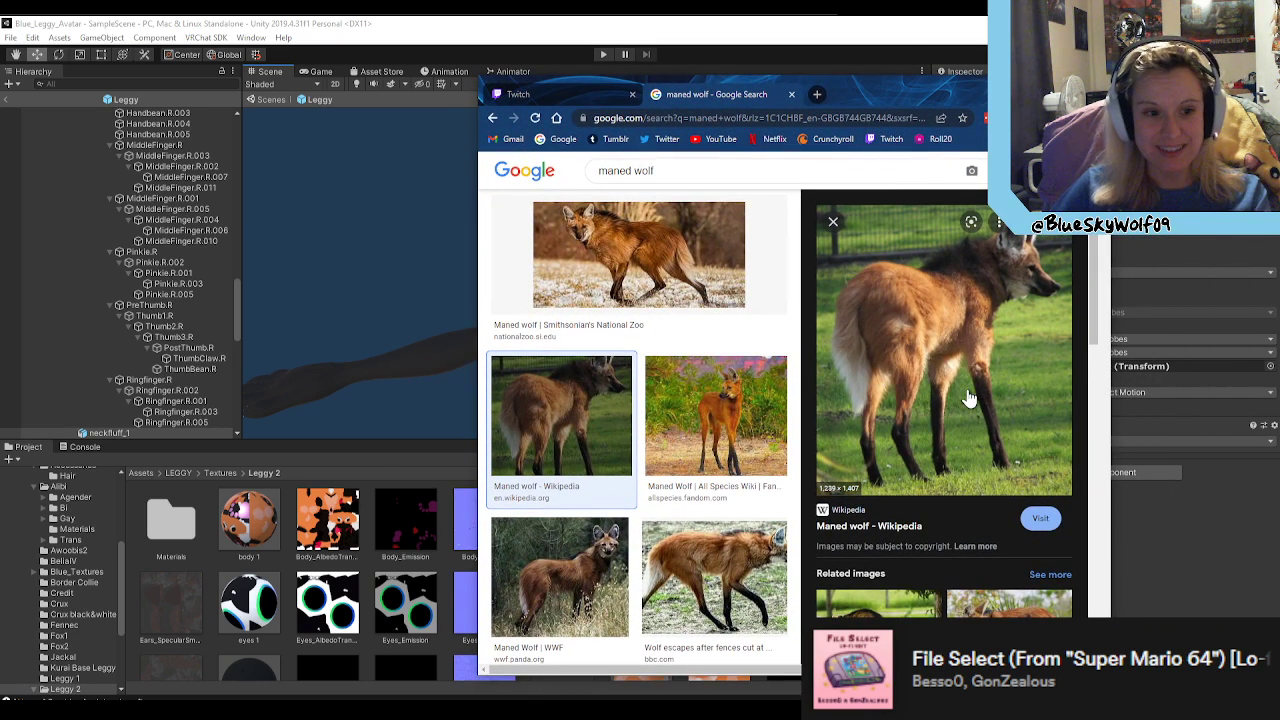
pyautogui.click(676, 424)
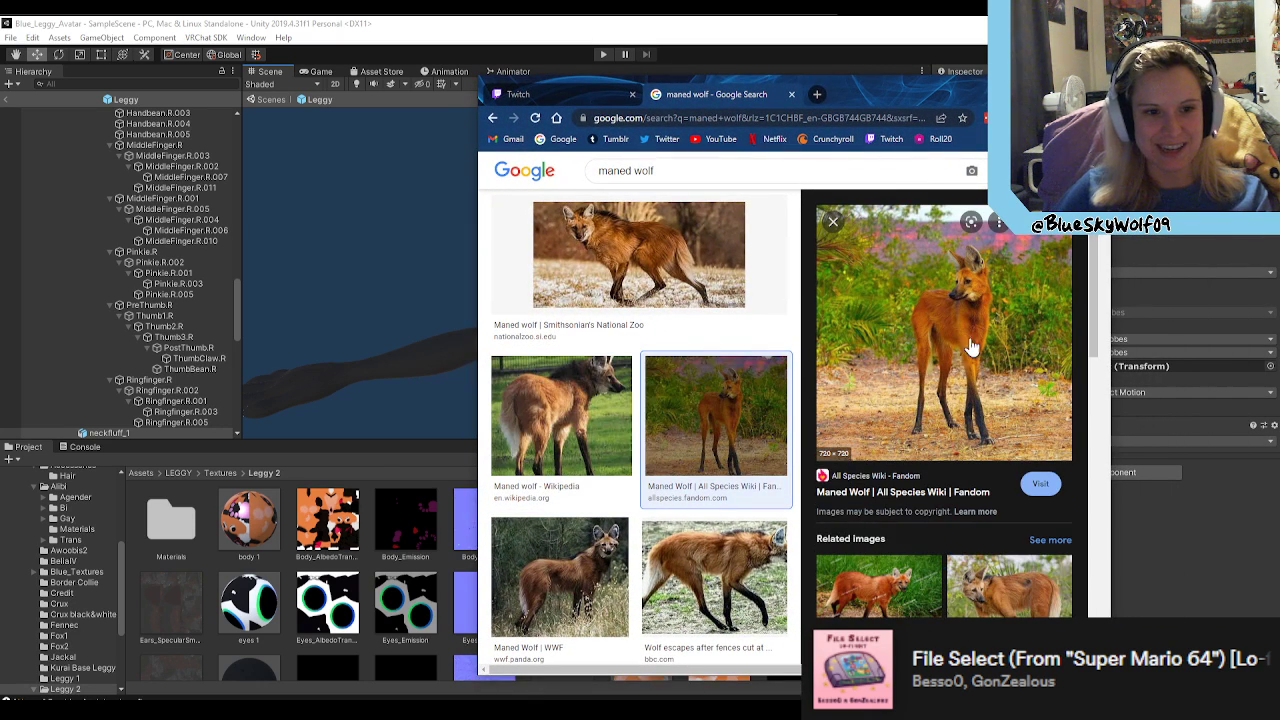
pyautogui.click(724, 600)
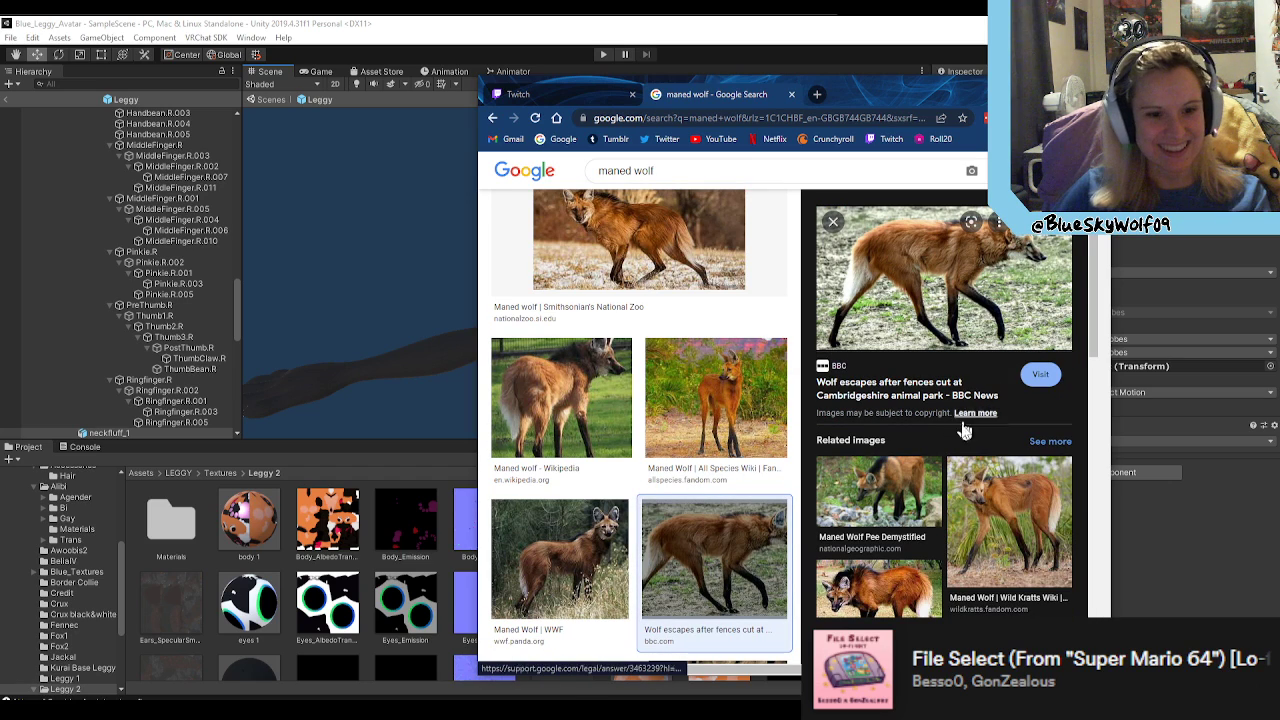
pyautogui.click(1032, 510)
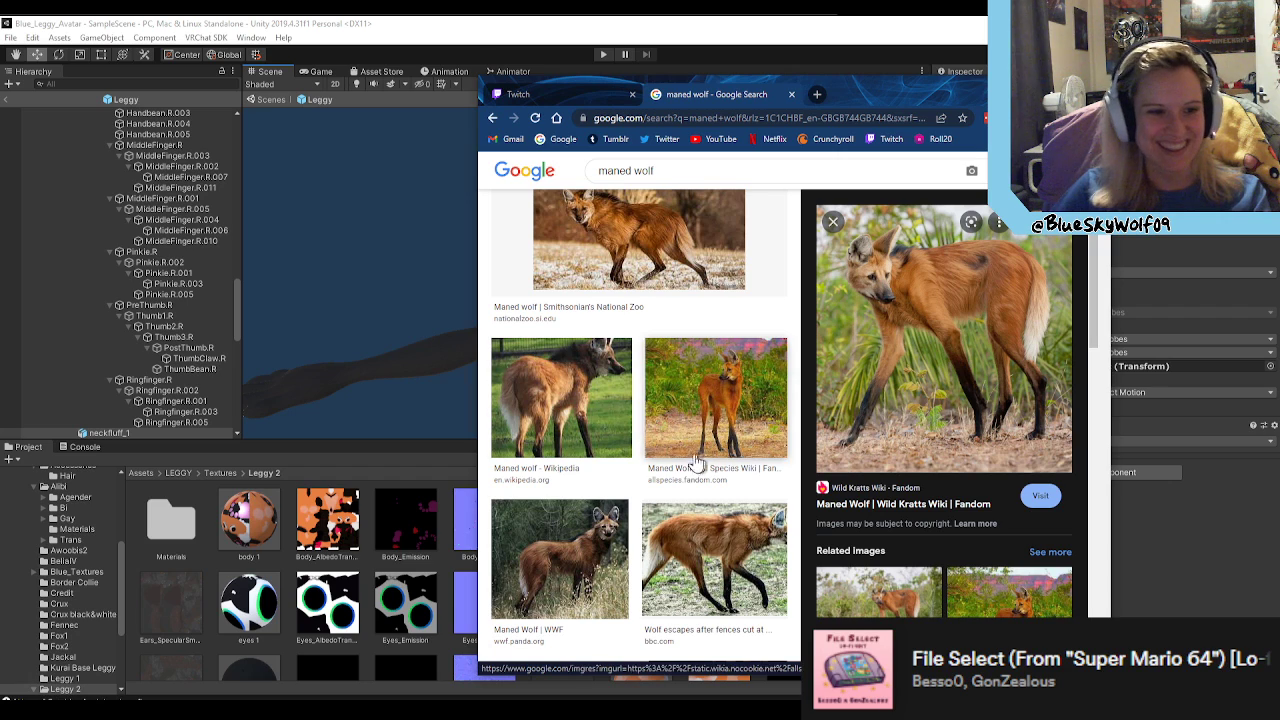
pyautogui.scroll(-1, 757, 480)
pyautogui.click(590, 580)
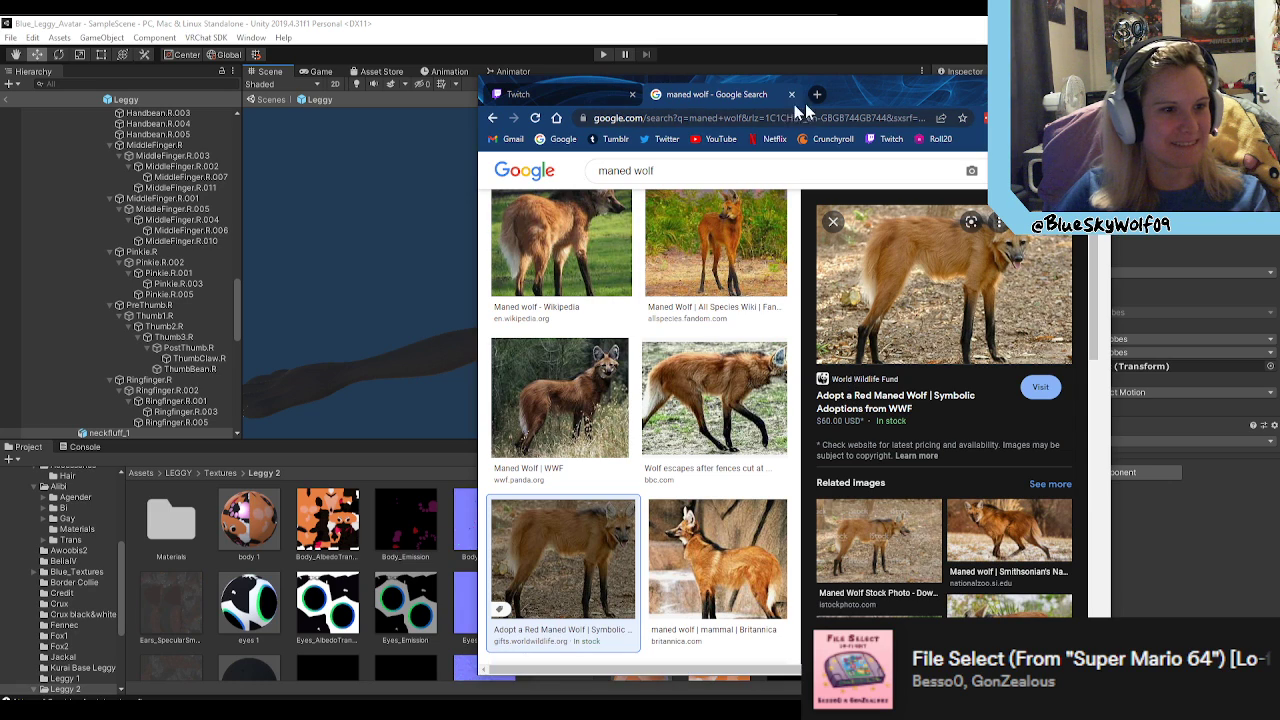
pyautogui.click(1033, 86)
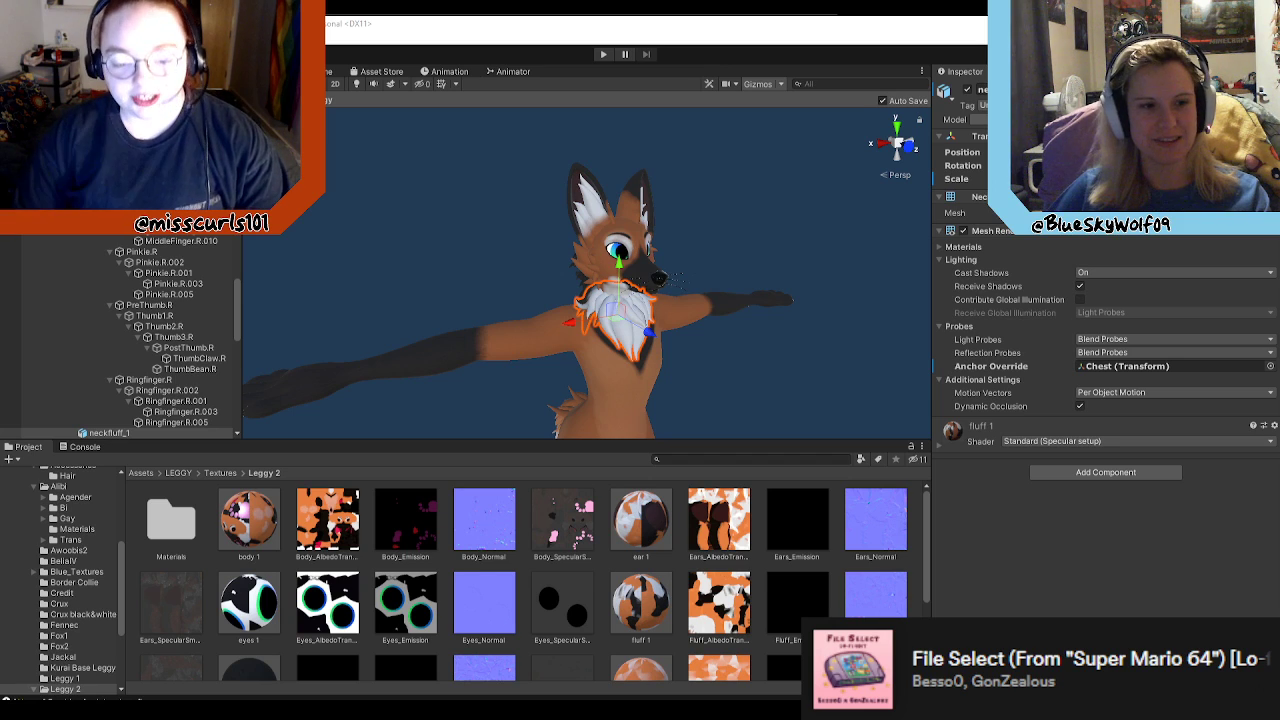
# Step: Compare Leggy's cheek fluff and neck fluff meshes up close, selecting them in turn
pyautogui.moveTo(740, 400)
pyautogui.mouseDown(button='right')
pyautogui.moveTo(757, 363)
pyautogui.moveTo(744, 380)
pyautogui.mouseUp(button='right')
pyautogui.press('w')
pyautogui.click(648, 603)
pyautogui.keyDown('alt'); pyautogui.moveTo(742, 354); pyautogui.dragTo(835, 348); pyautogui.keyUp('alt')
pyautogui.click(567, 307)
pyautogui.keyDown('alt'); pyautogui.moveTo(570, 311); pyautogui.dragTo(540, 330); pyautogui.keyUp('alt')
pyautogui.scroll(2, 703, 322)
pyautogui.click(347, 180)
pyautogui.click(494, 359)
pyautogui.click(395, 198)
pyautogui.click(492, 367)
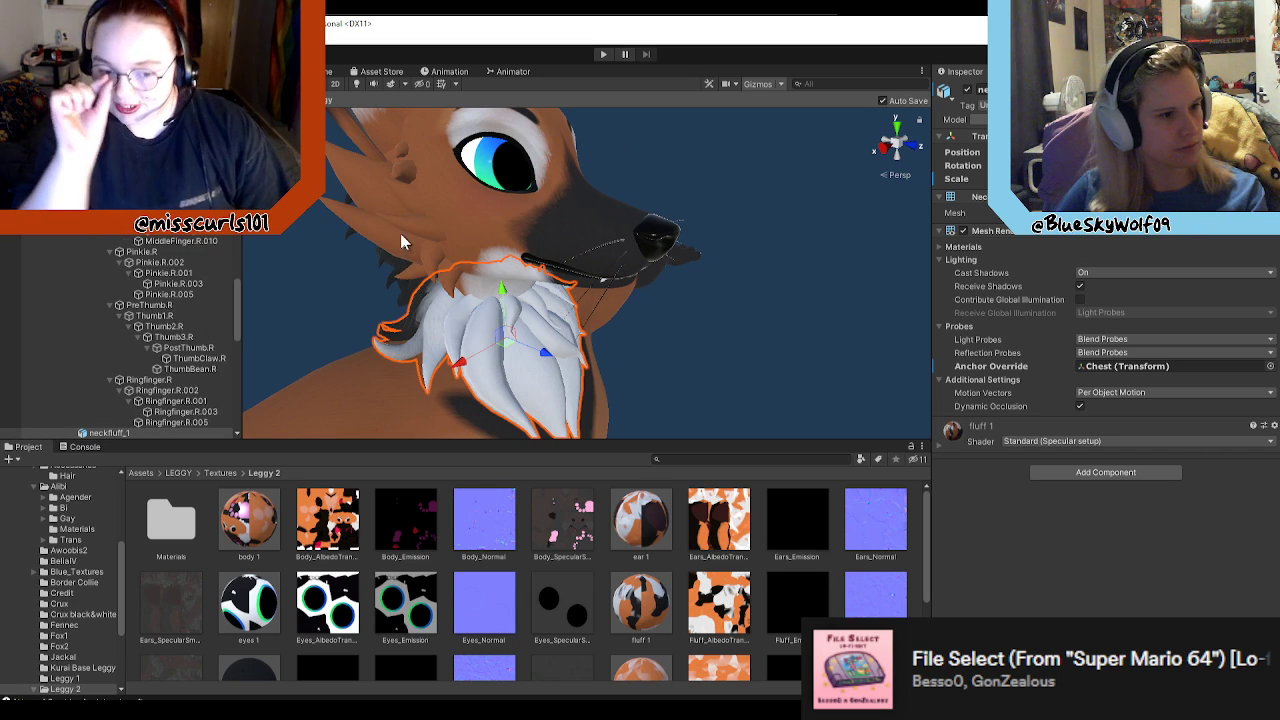
# Step: Select the FoxCore body mesh and the neck fluff in turn to compare their assigned materials
pyautogui.click(377, 222)
pyautogui.click(505, 259)
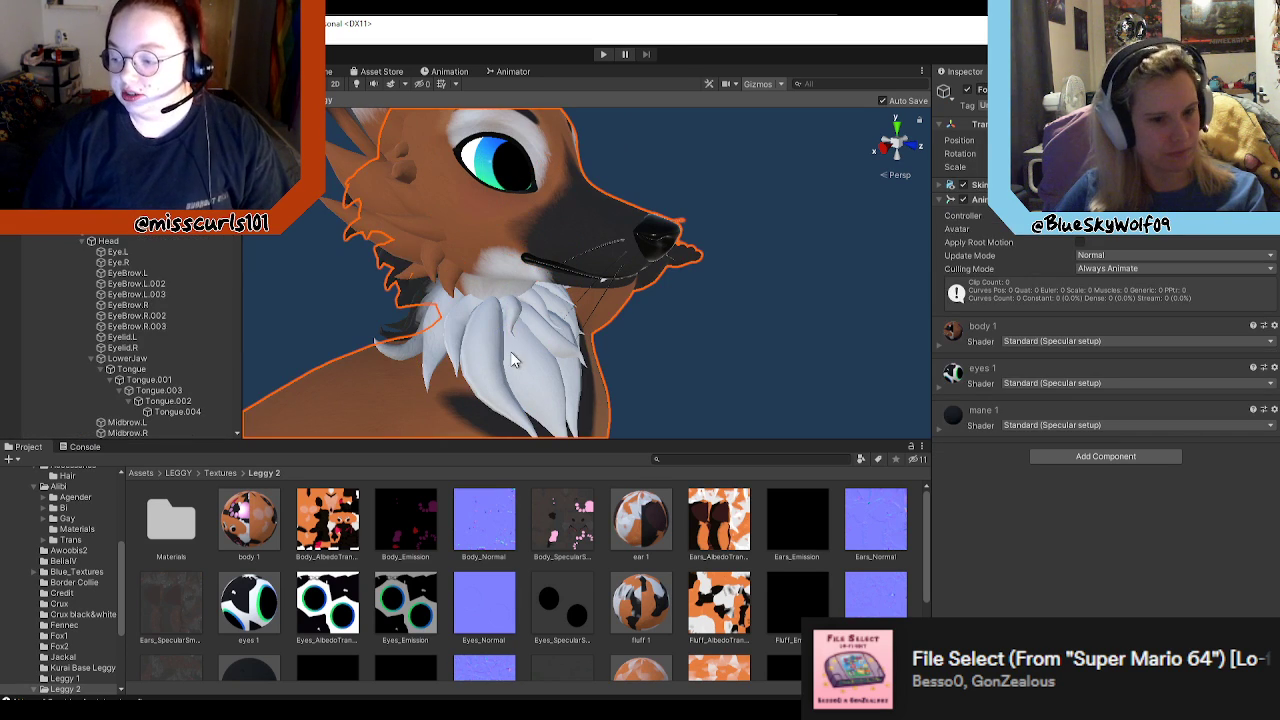
pyautogui.click(477, 326)
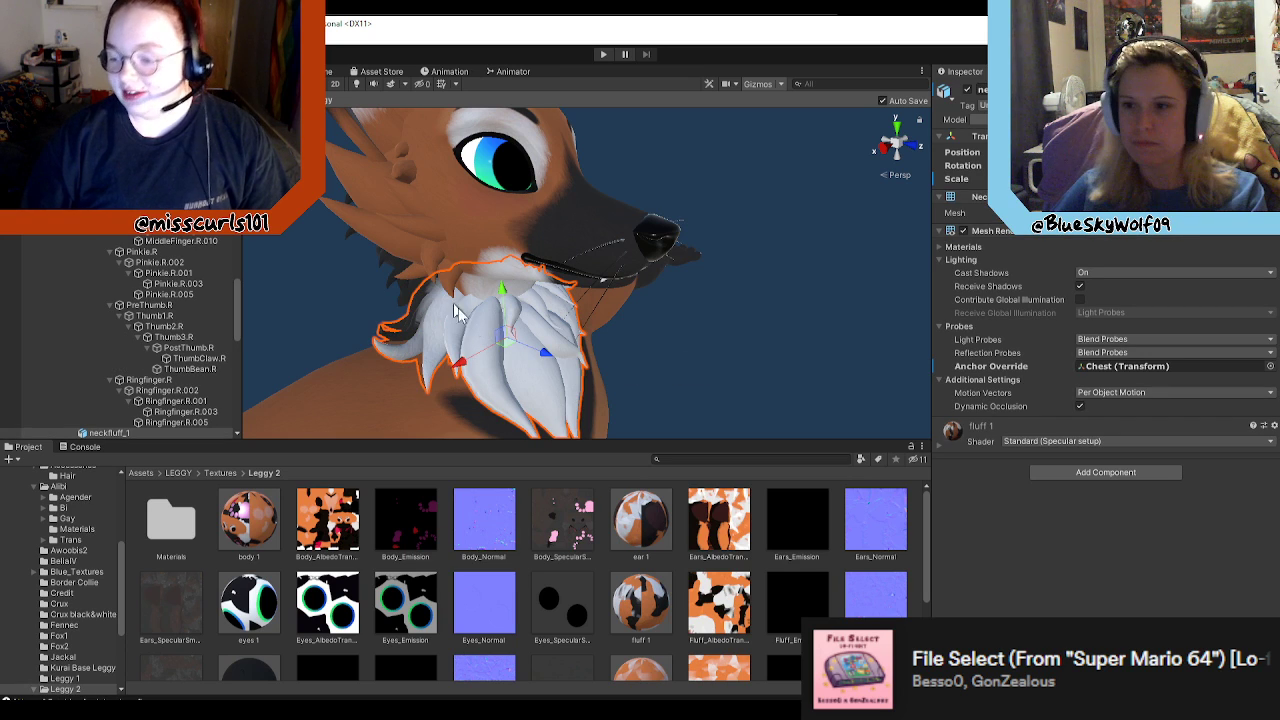
pyautogui.keyDown('alt'); pyautogui.moveTo(585, 365); pyautogui.dragTo(651, 380); pyautogui.keyUp('alt')
pyautogui.moveTo(643, 420); pyautogui.dragTo(706, 378, button='right')
pyautogui.scroll(5, 706, 378)
pyautogui.scroll(-5, 606, 380)
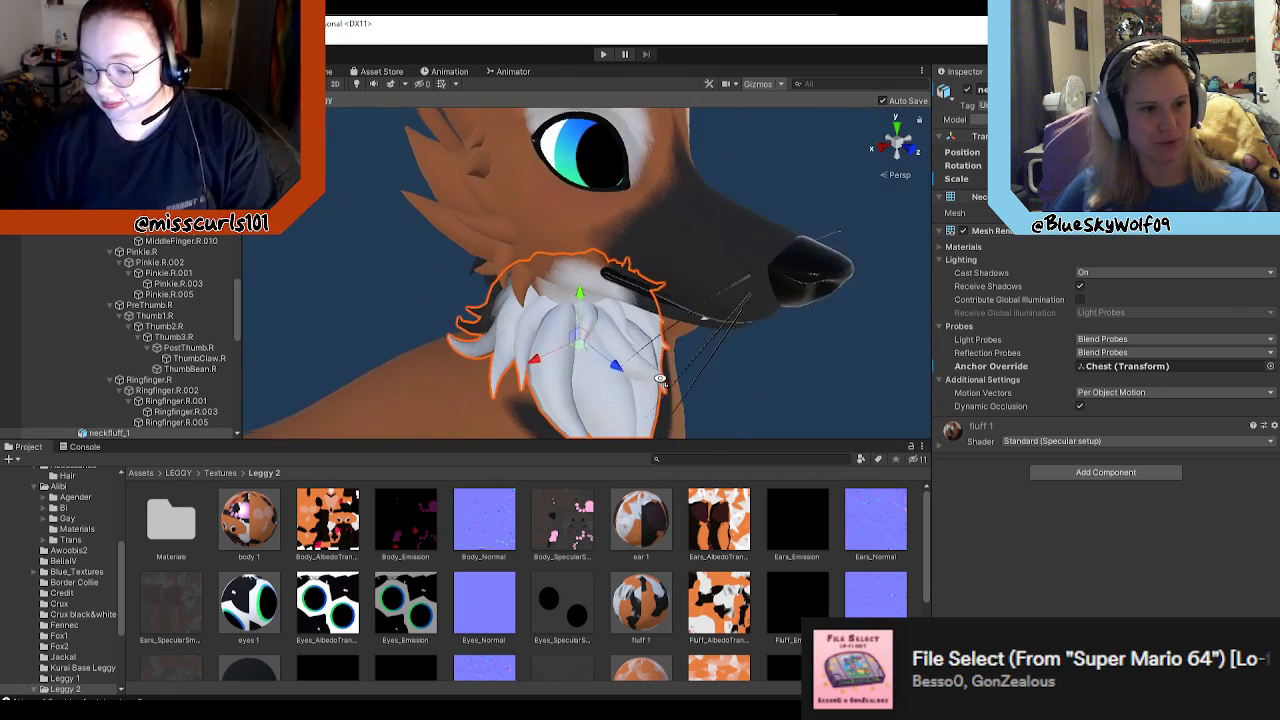
# Step: Select the fluff pieces on the cheek and neck, and check the neck fluff's assigned material
pyautogui.click(469, 208)
pyautogui.moveTo(635, 341); pyautogui.dragTo(631, 294, button='right')
pyautogui.scroll(4, 584, 299)
pyautogui.scroll(-5, 631, 294)
pyautogui.click(590, 309)
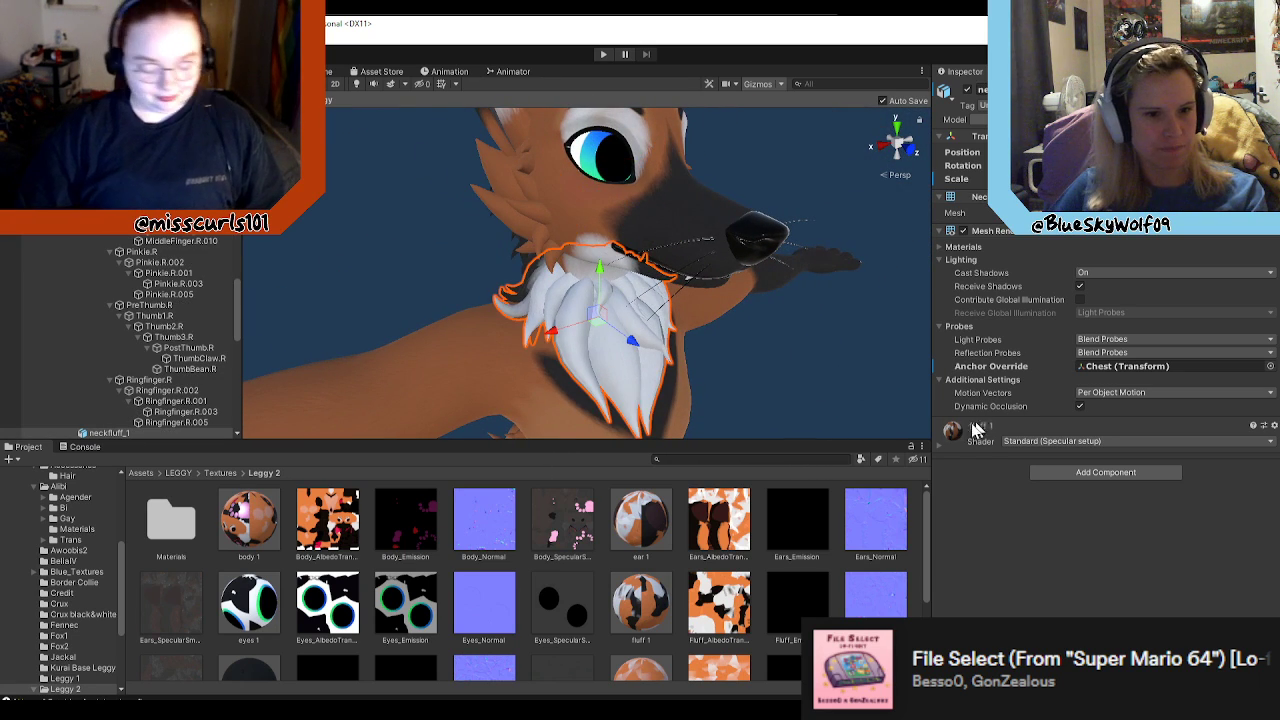
pyautogui.scroll(4, 170, 320)
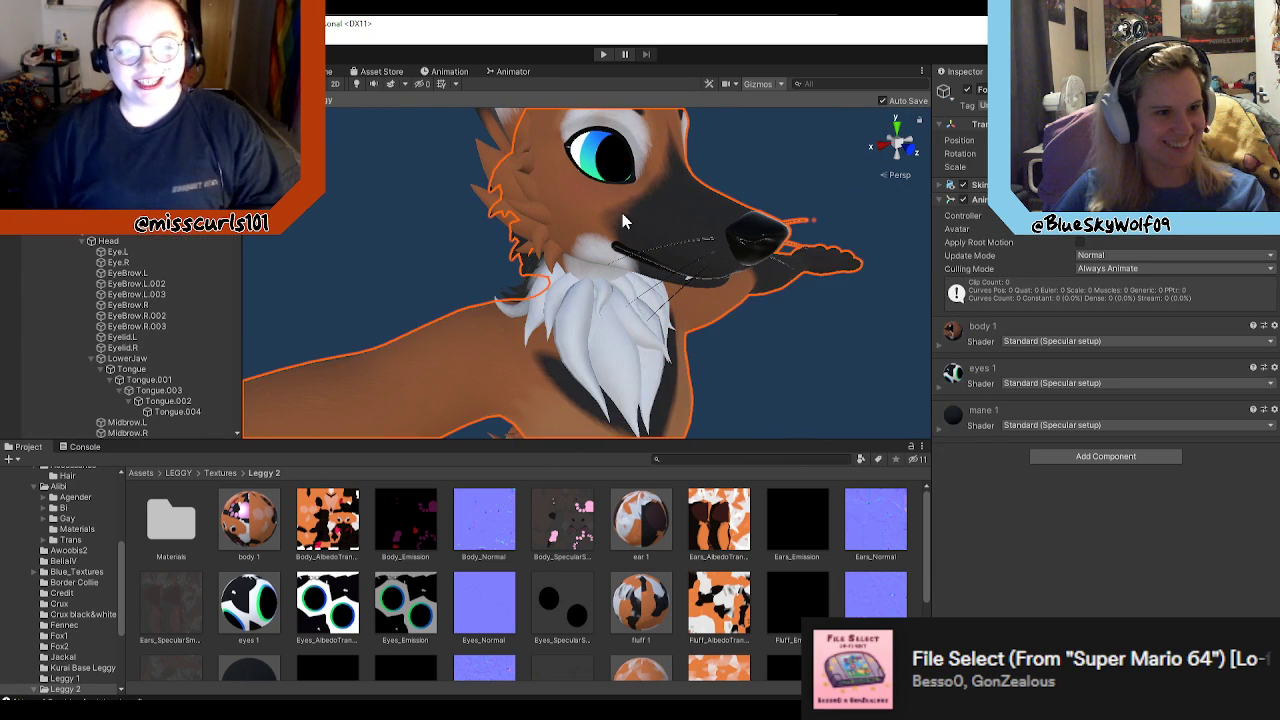
# Step: Select the Ears_mesh_V2 ears and view them from the side of the head
pyautogui.click(600, 167)
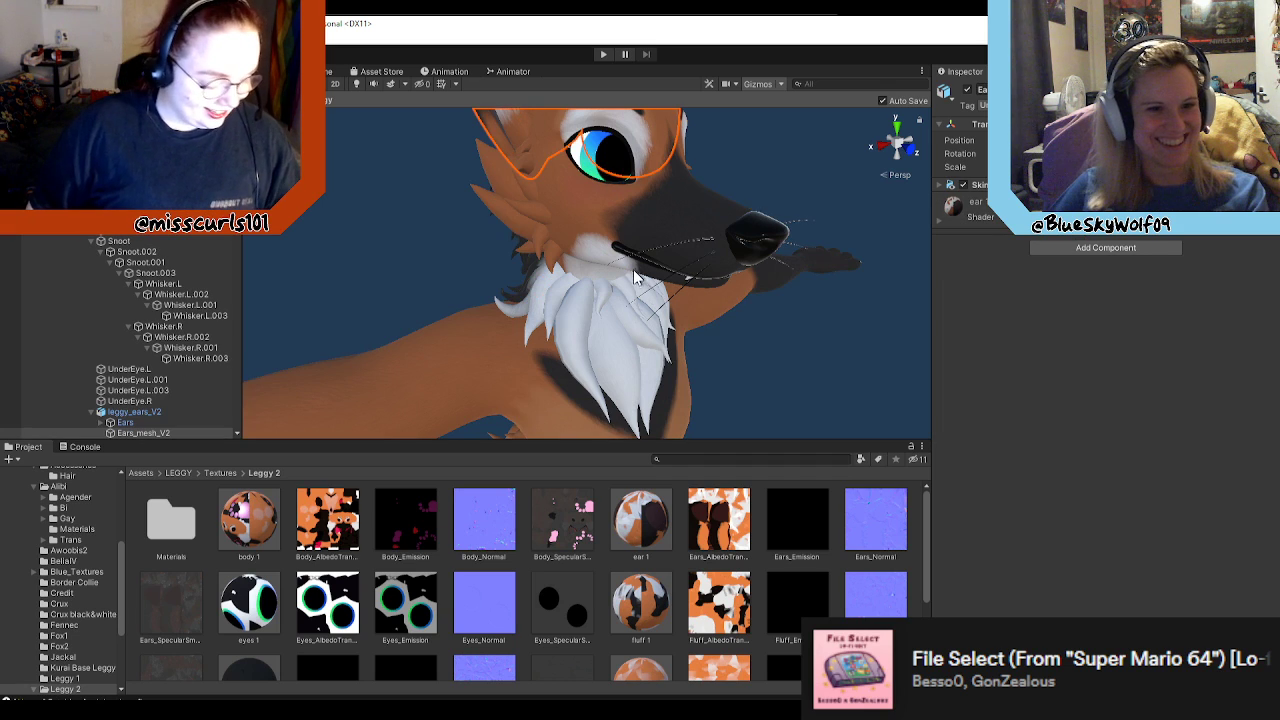
pyautogui.scroll(-5, 633, 268)
pyautogui.scroll(5, 625, 251)
pyautogui.scroll(-5, 637, 271)
pyautogui.moveTo(641, 281); pyautogui.dragTo(670, 233, button='right')
pyautogui.press('w')
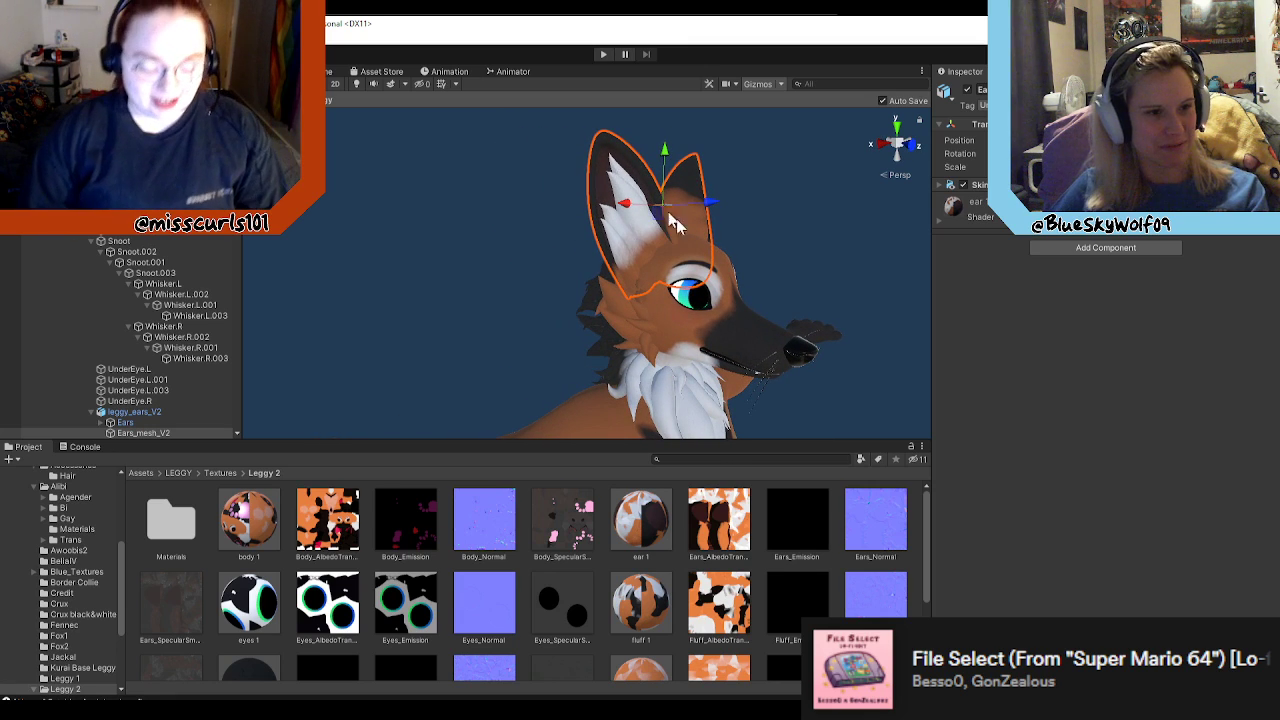
# Step: Select the FoxCore mesh and examine the dark mane behind the head and the head's side profile
pyautogui.click(669, 315)
pyautogui.scroll(-5, 674, 330)
pyautogui.scroll(5, 712, 348)
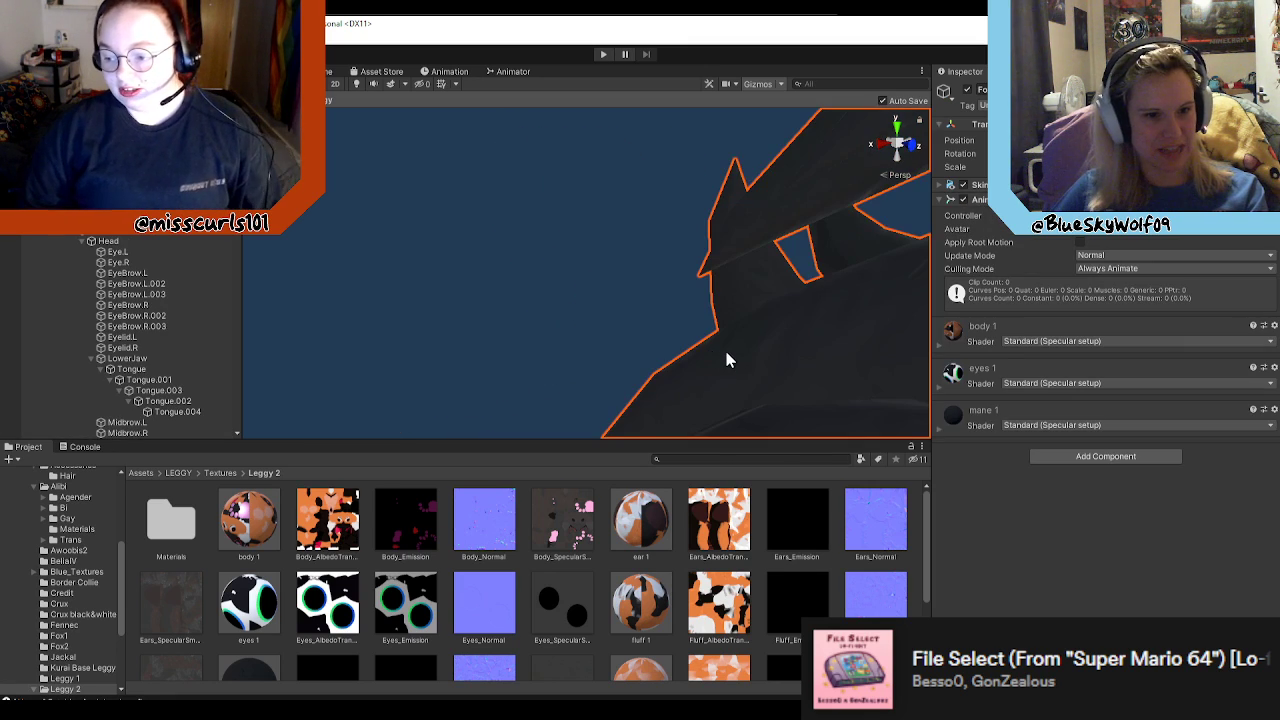
pyautogui.scroll(-2, 738, 351)
pyautogui.moveTo(755, 353); pyautogui.dragTo(897, 318, button='right')
pyautogui.keyDown('alt'); pyautogui.moveTo(897, 318); pyautogui.dragTo(529, 309); pyautogui.keyUp('alt')
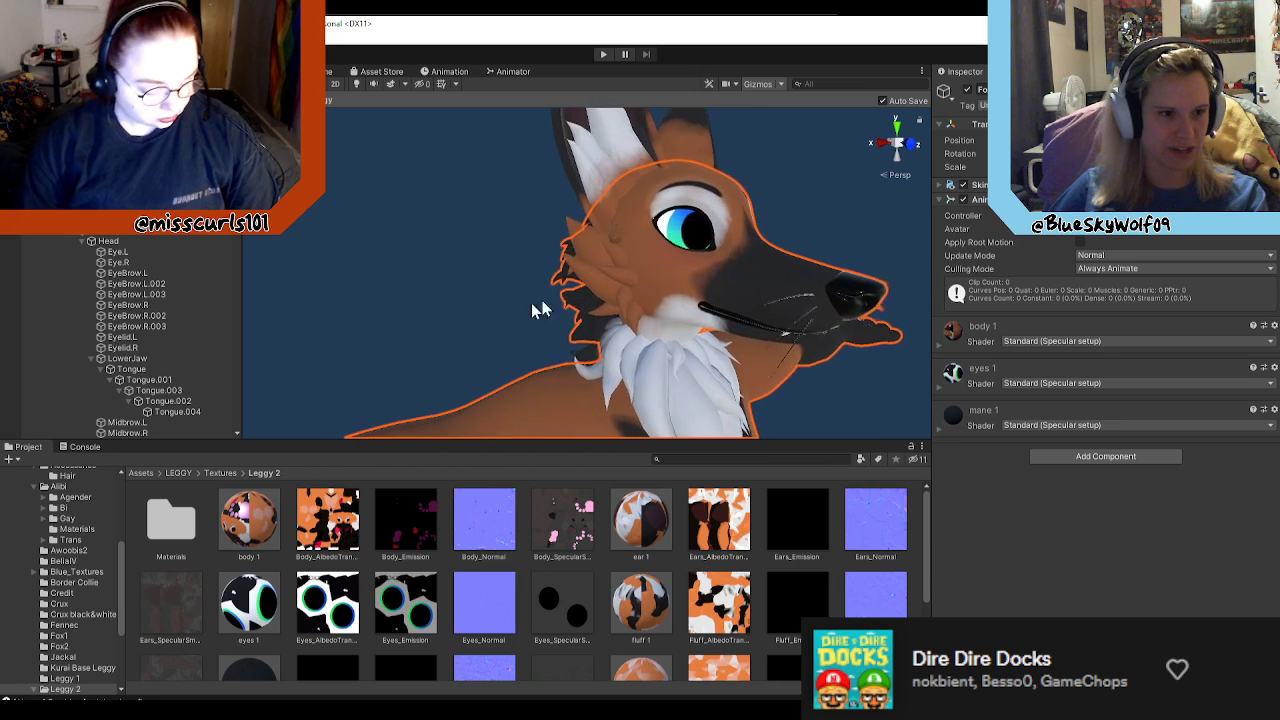
# Step: Move the cheek fluff pieces away from Leggy's head to show they are separate, and undo the displacement
pyautogui.click(592, 253)
pyautogui.moveTo(708, 277); pyautogui.dragTo(602, 263)
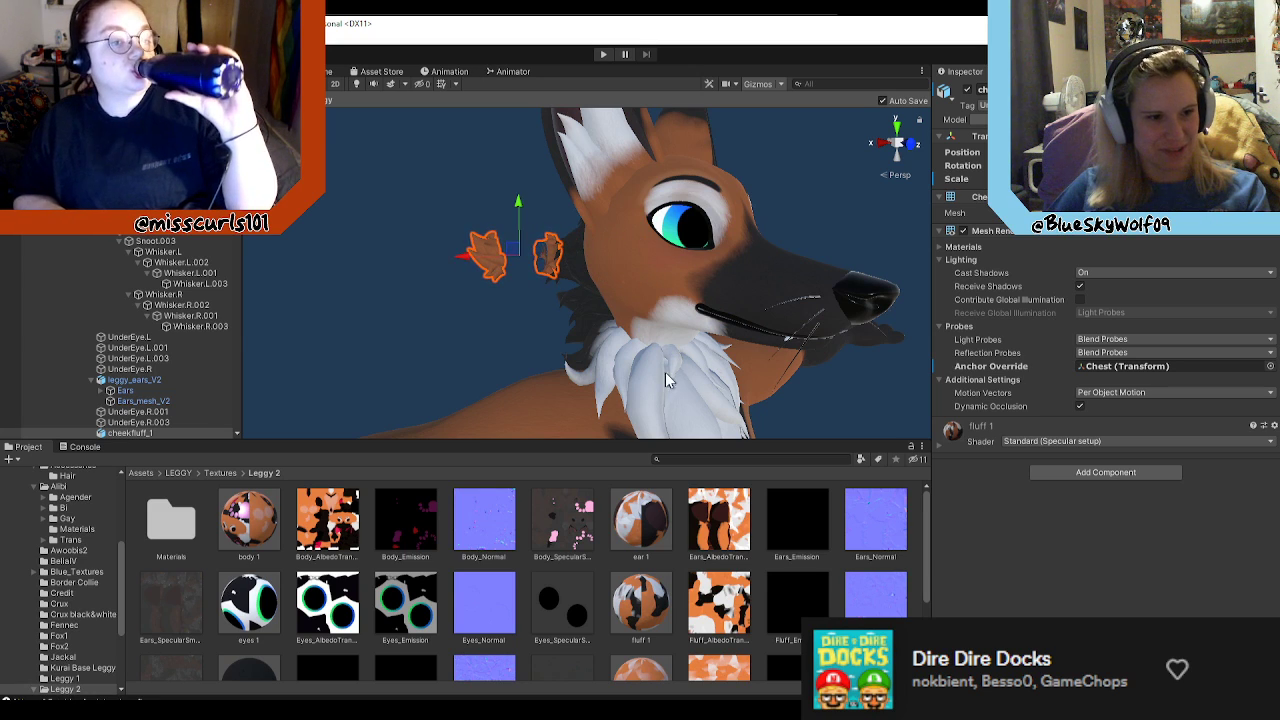
pyautogui.click(666, 376)
pyautogui.moveTo(713, 407); pyautogui.dragTo(627, 363)
pyautogui.scroll(-6, 599, 332)
pyautogui.press('d')
pyautogui.moveTo(627, 363)
pyautogui.mouseDown(button='right')
pyautogui.moveTo(634, 381)
pyautogui.moveTo(506, 377)
pyautogui.moveTo(642, 377)
pyautogui.mouseUp(button='right')
pyautogui.press('w')
pyautogui.press('a')
pyautogui.hotkey('ctrl', 'z')
pyautogui.hotkey('ctrl', 'z')
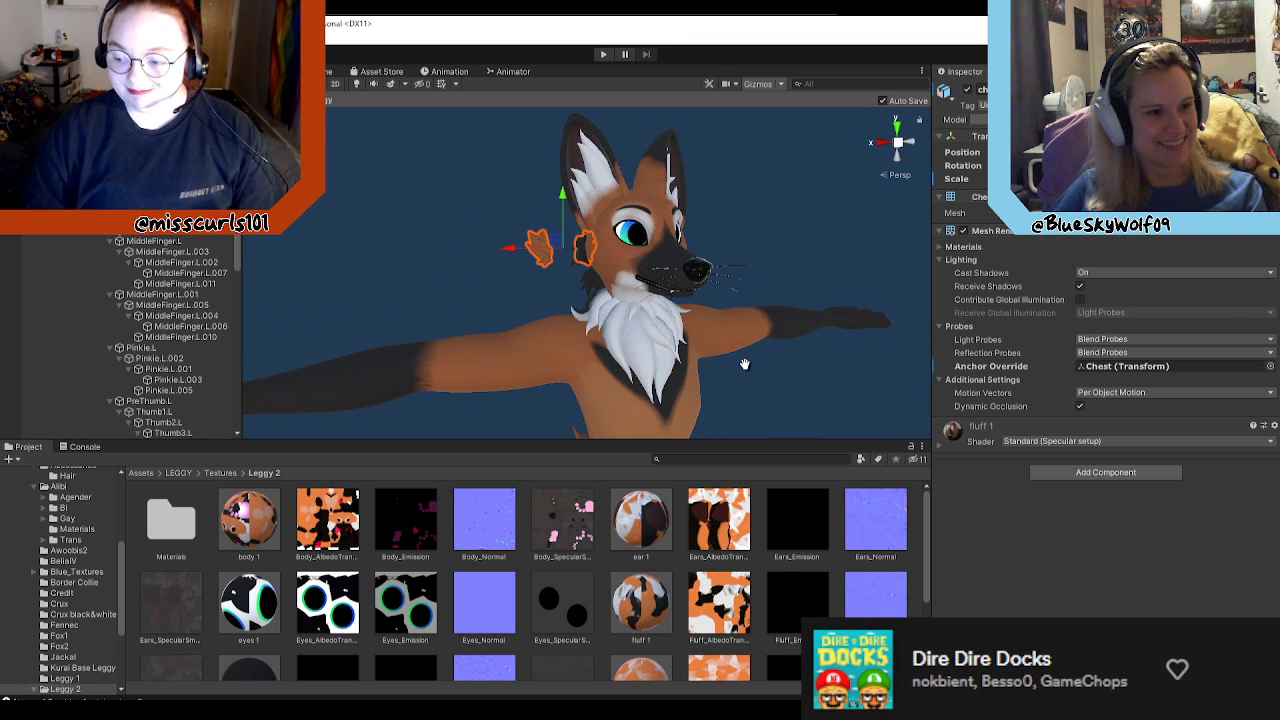
pyautogui.hotkey('ctrl', 'z')
# Step: Select the neck fluff and examine how it sits beside the mane and cheeks from the side and front
pyautogui.click(788, 297)
pyautogui.click(596, 318)
pyautogui.moveTo(597, 320); pyautogui.dragTo(645, 233, button='right')
pyautogui.press('a')
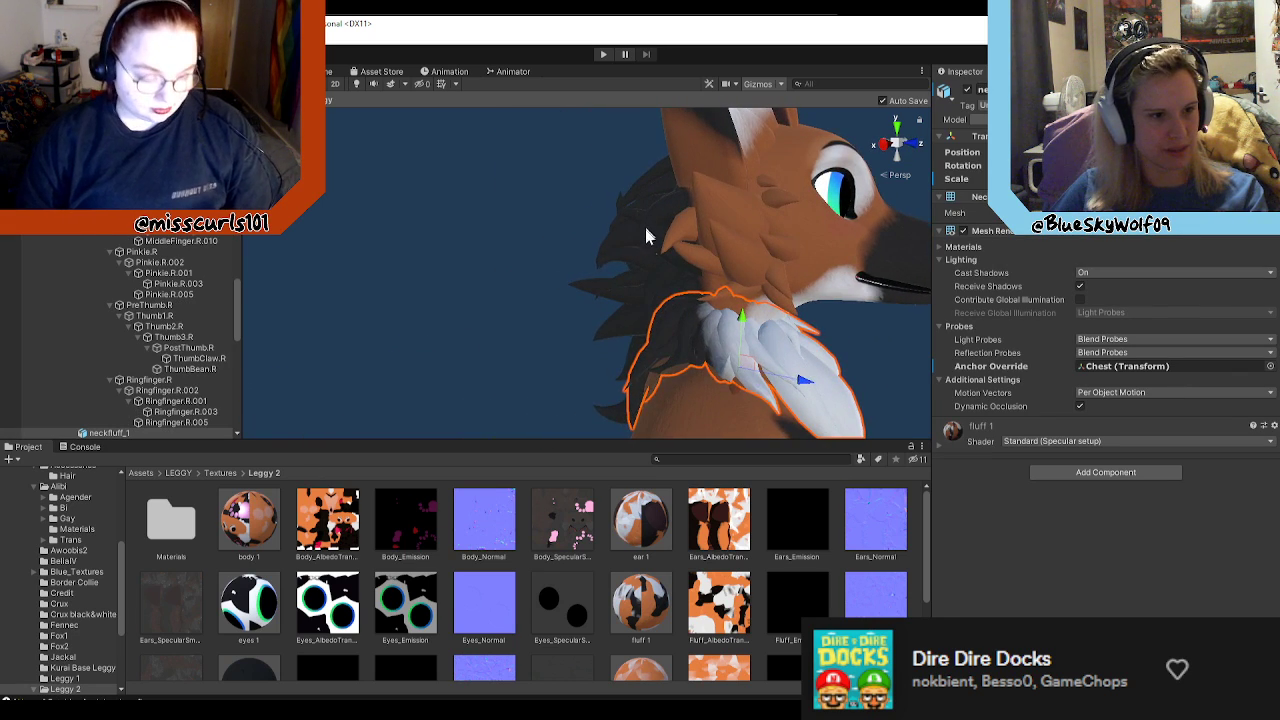
pyautogui.click(646, 229)
pyautogui.scroll(-5, 718, 331)
pyautogui.press('d')
pyautogui.moveTo(723, 335); pyautogui.dragTo(534, 248, button='right')
pyautogui.click(664, 294)
pyautogui.press('d')
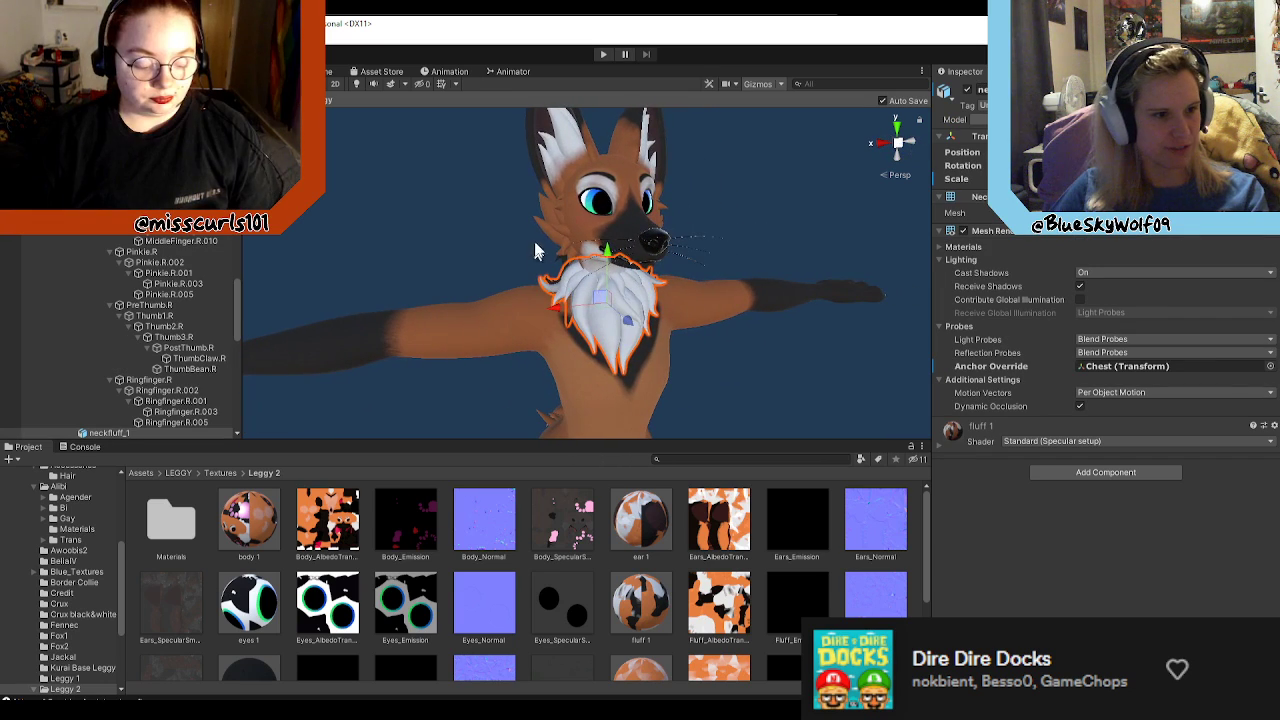
# Step: Select the cheek fluff once more, leave the prefab for the scene, and select the Blue_Leggy avatar
pyautogui.click(551, 229)
pyautogui.click(607, 295)
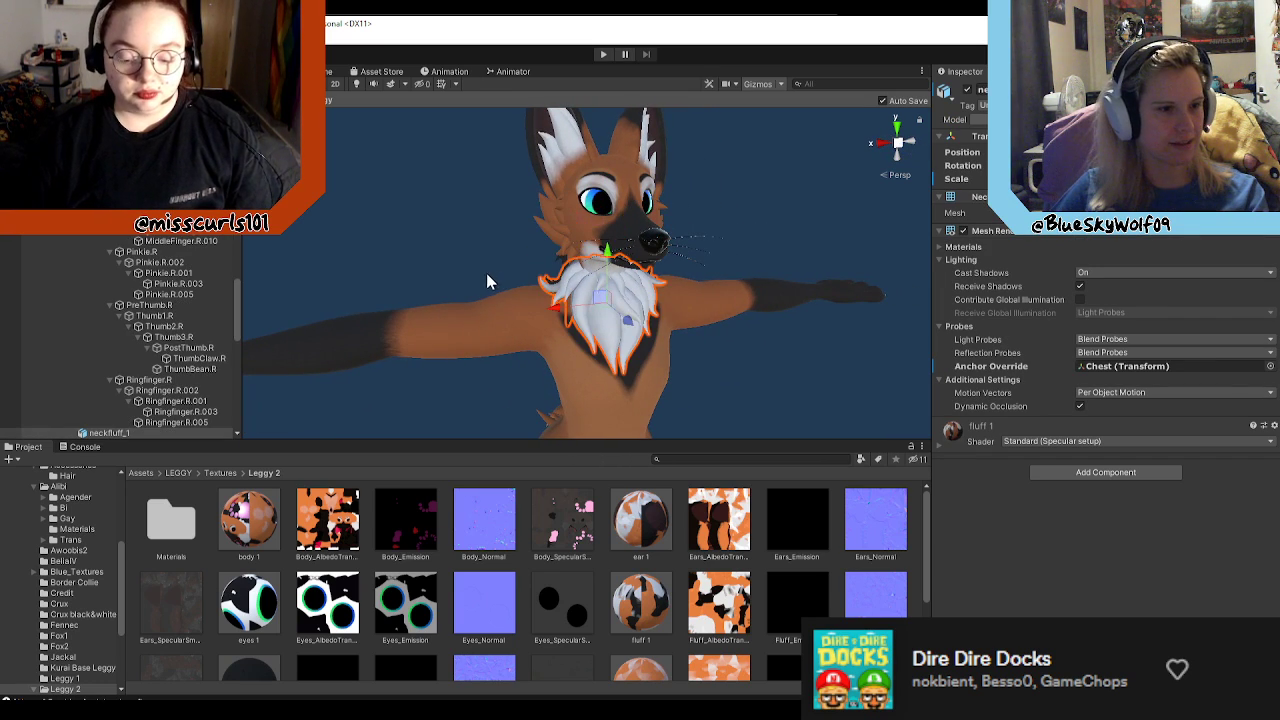
pyautogui.click(552, 228)
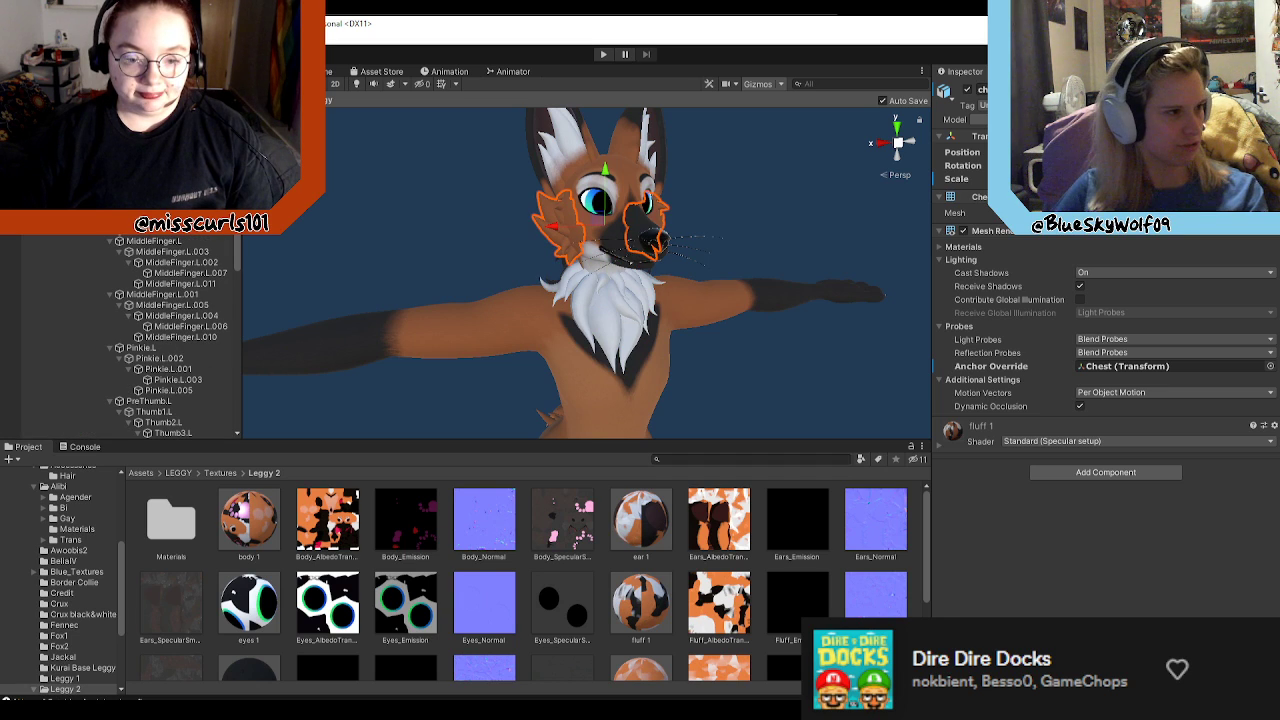
pyautogui.click(9, 100)
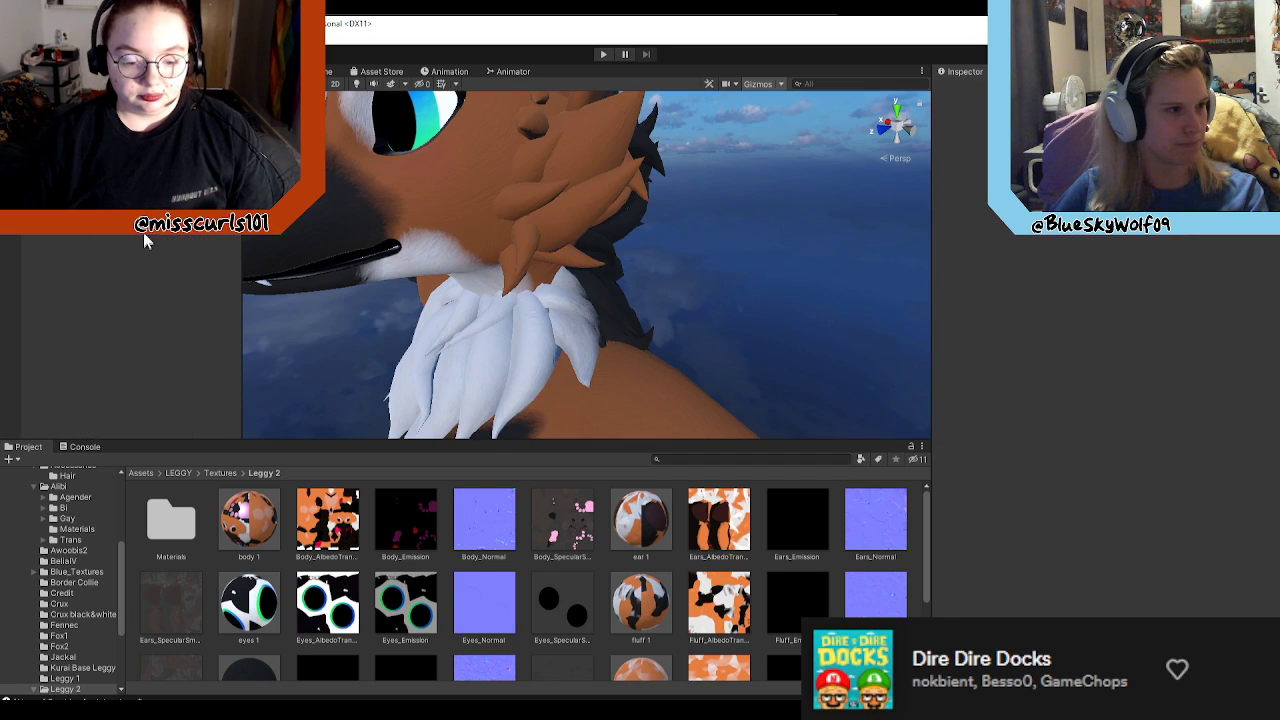
pyautogui.scroll(-5, 592, 292)
pyautogui.moveTo(592, 292); pyautogui.dragTo(610, 315, button='right')
pyautogui.click(577, 272)
pyautogui.click(576, 276)
pyautogui.click(577, 254)
pyautogui.click(613, 202)
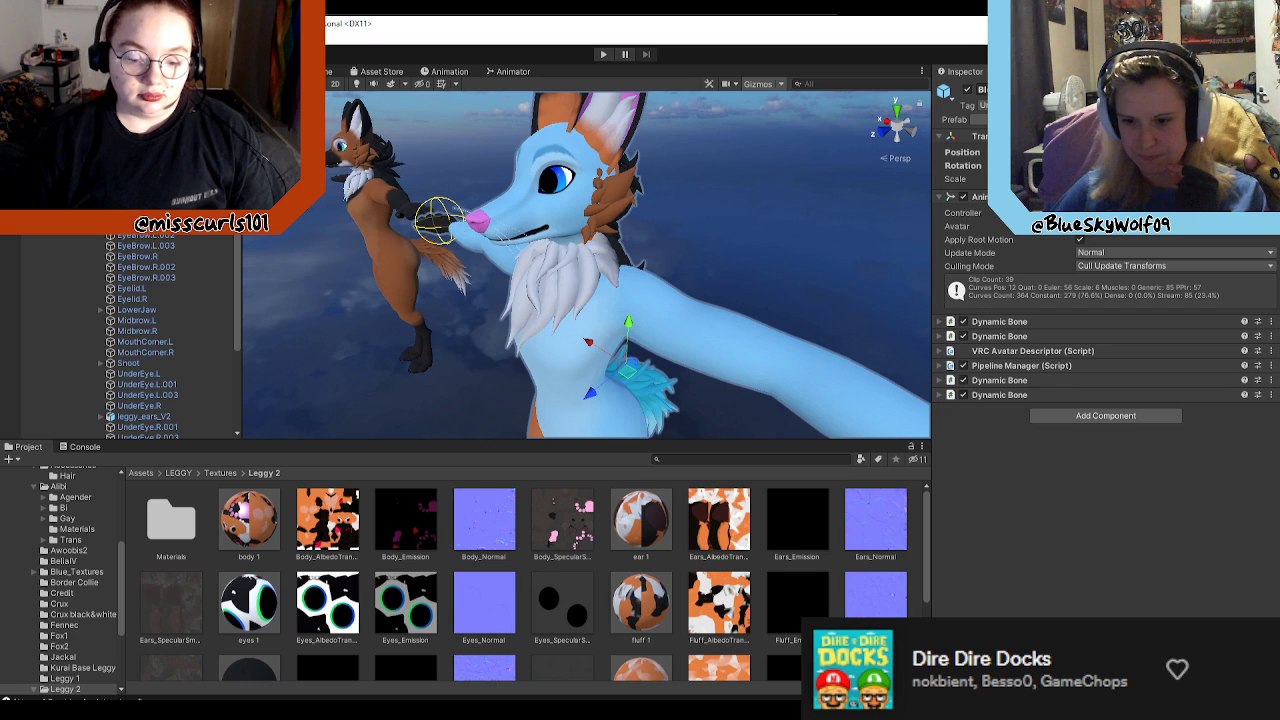
# Step: Switch to Blender and deselect all of the Ears_mesh_V2 geometry
pyautogui.hotkey('alt', 'Tab')
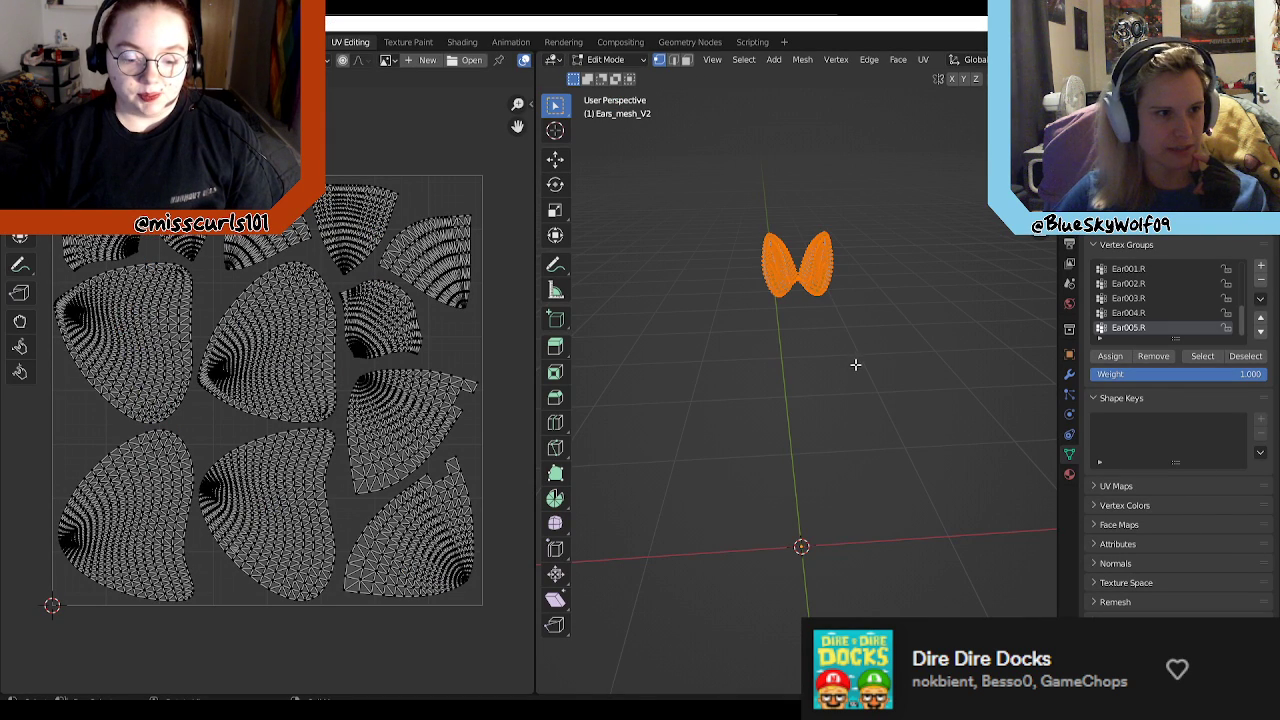
pyautogui.hotkey('alt', 'a')
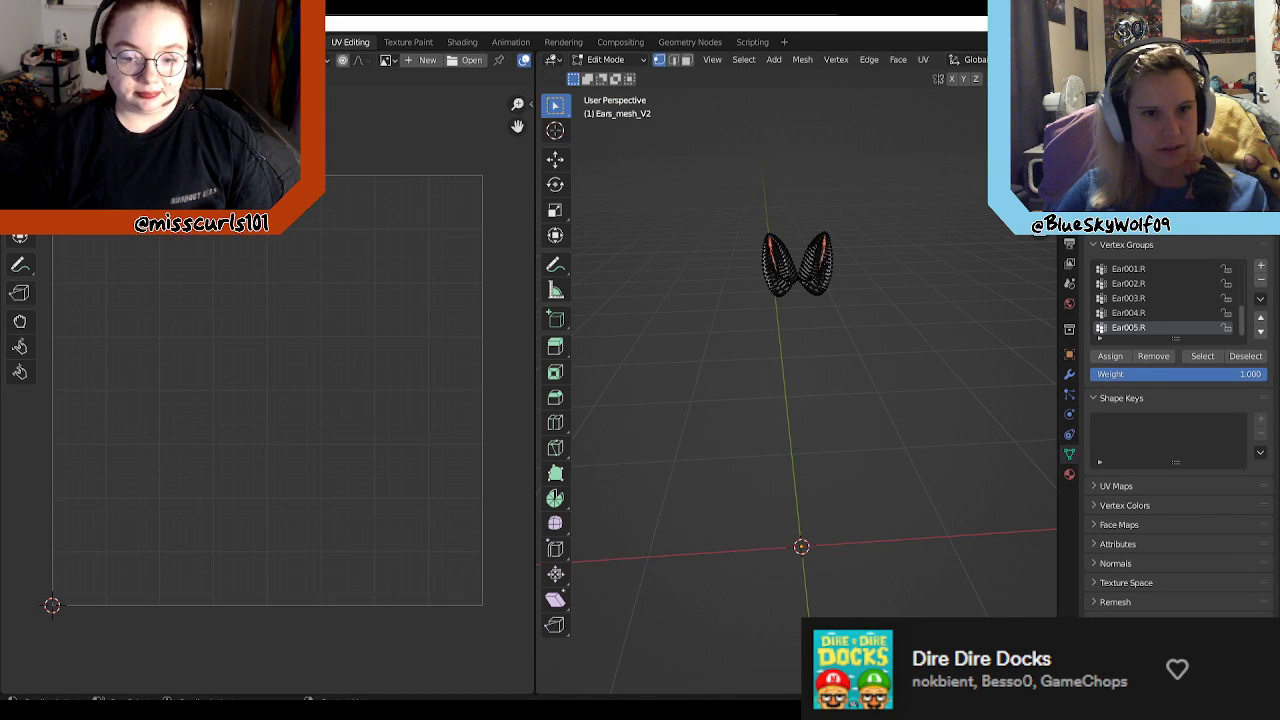
# Step: Select all the ear geometry, return to Object Mode, and delete the Ears armature and ear mesh
pyautogui.moveTo(876, 187); pyautogui.dragTo(680, 362)
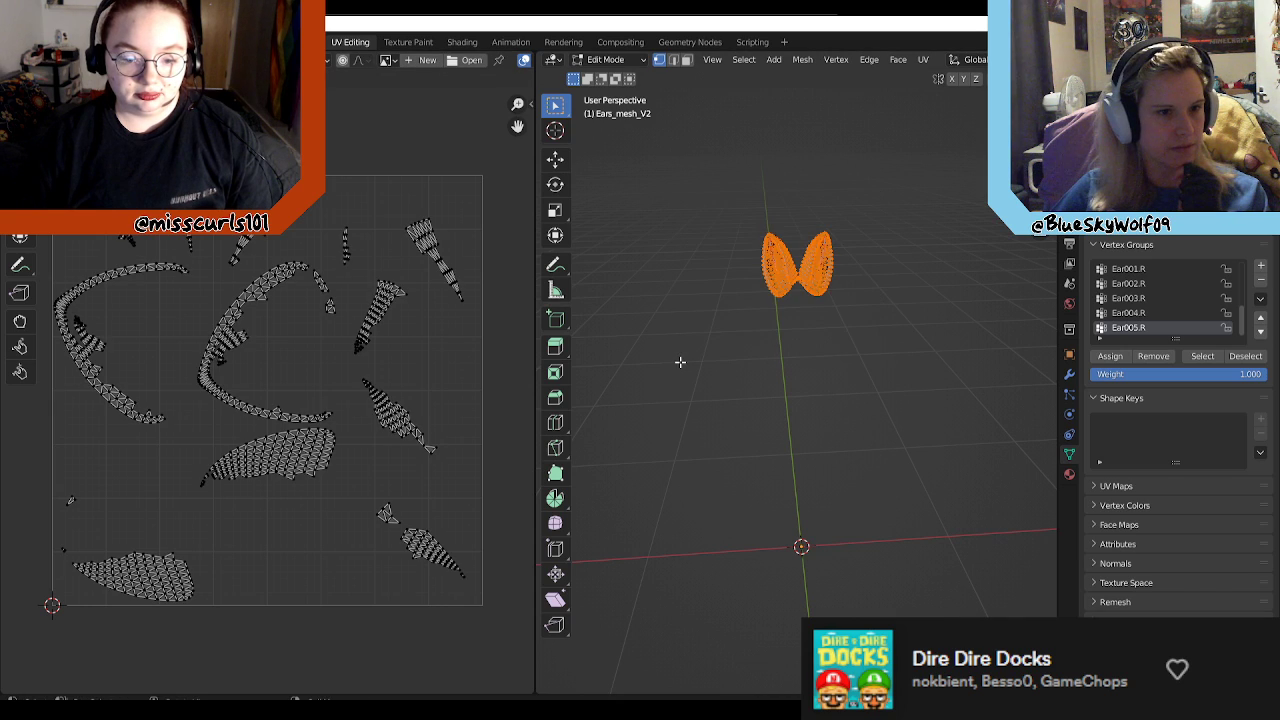
pyautogui.click(605, 59)
pyautogui.click(610, 76)
pyautogui.click(1130, 120)
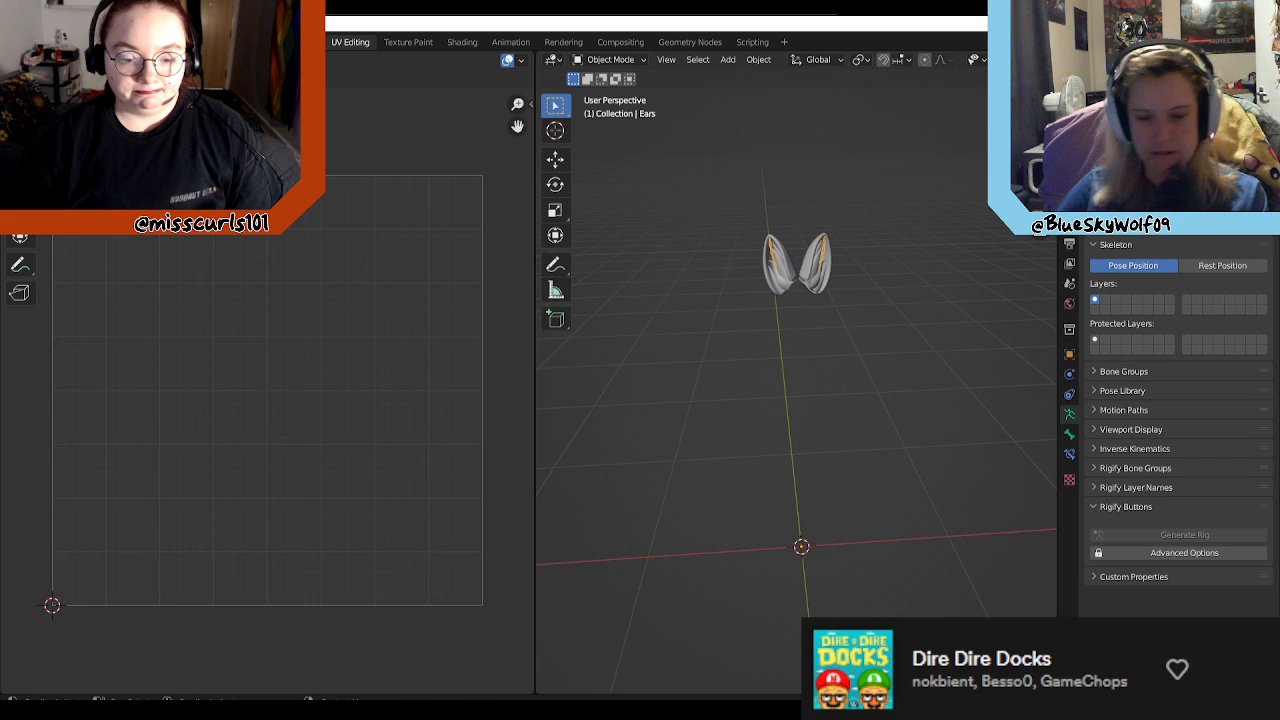
pyautogui.press('Delete')
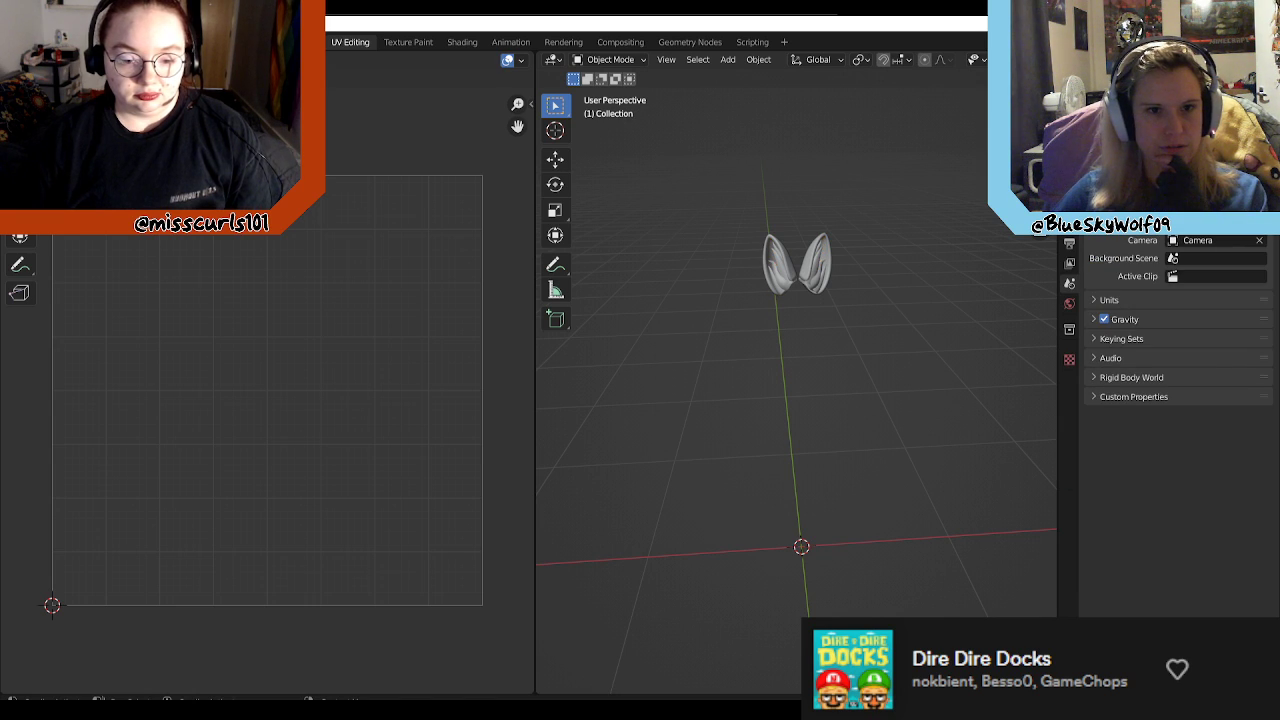
pyautogui.press('Delete')
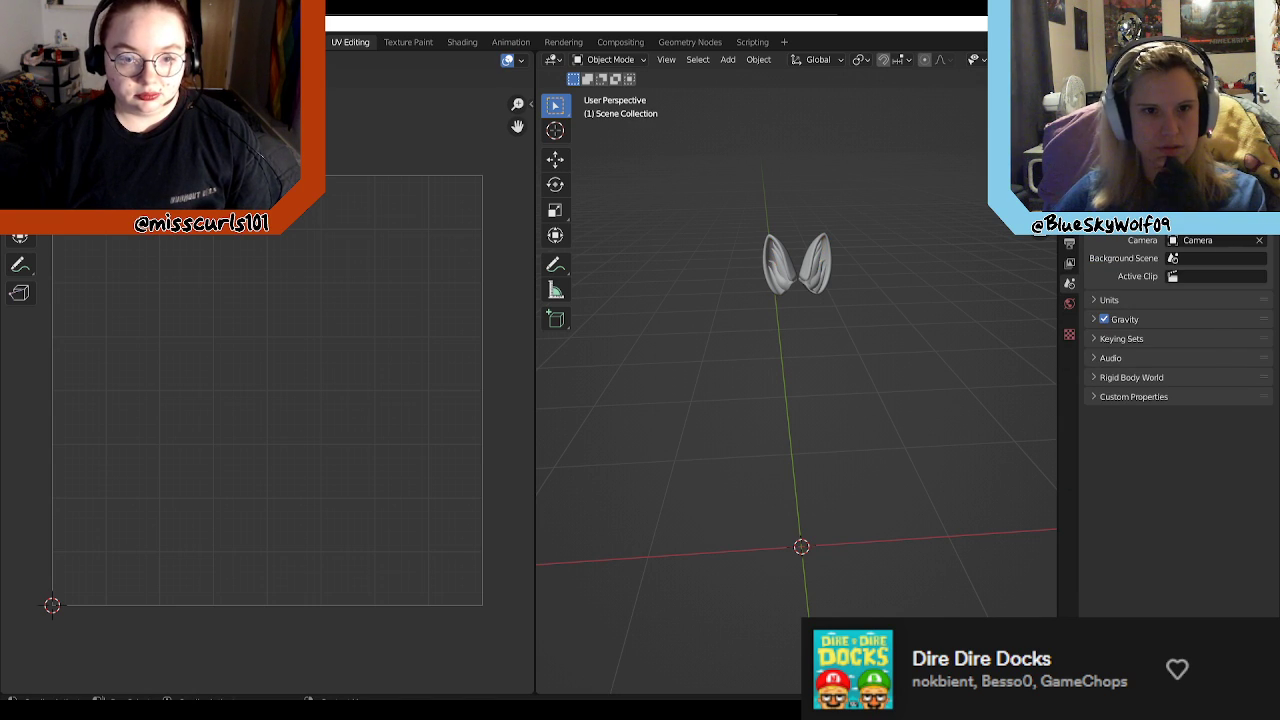
pyautogui.click(815, 266)
pyautogui.press('Delete')
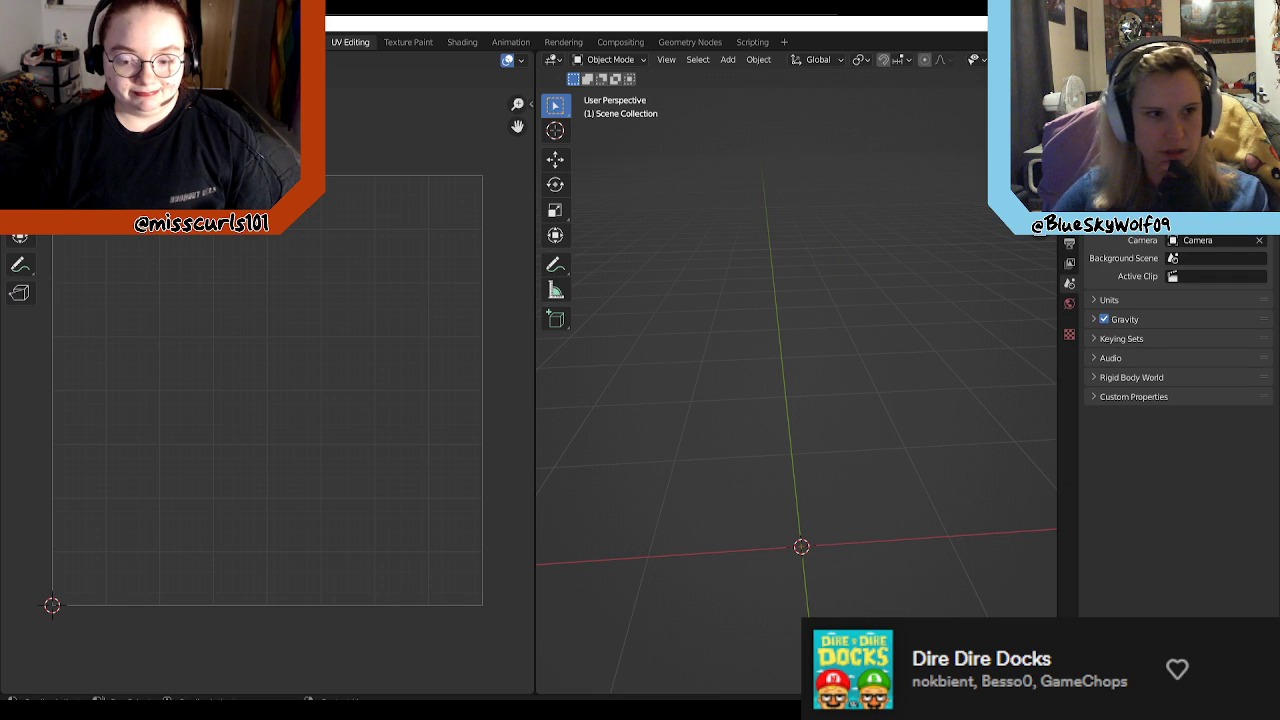
# Step: Import the cheekfluff_1.fbx model from the LEGGY Model folder
pyautogui.click(32, 42)
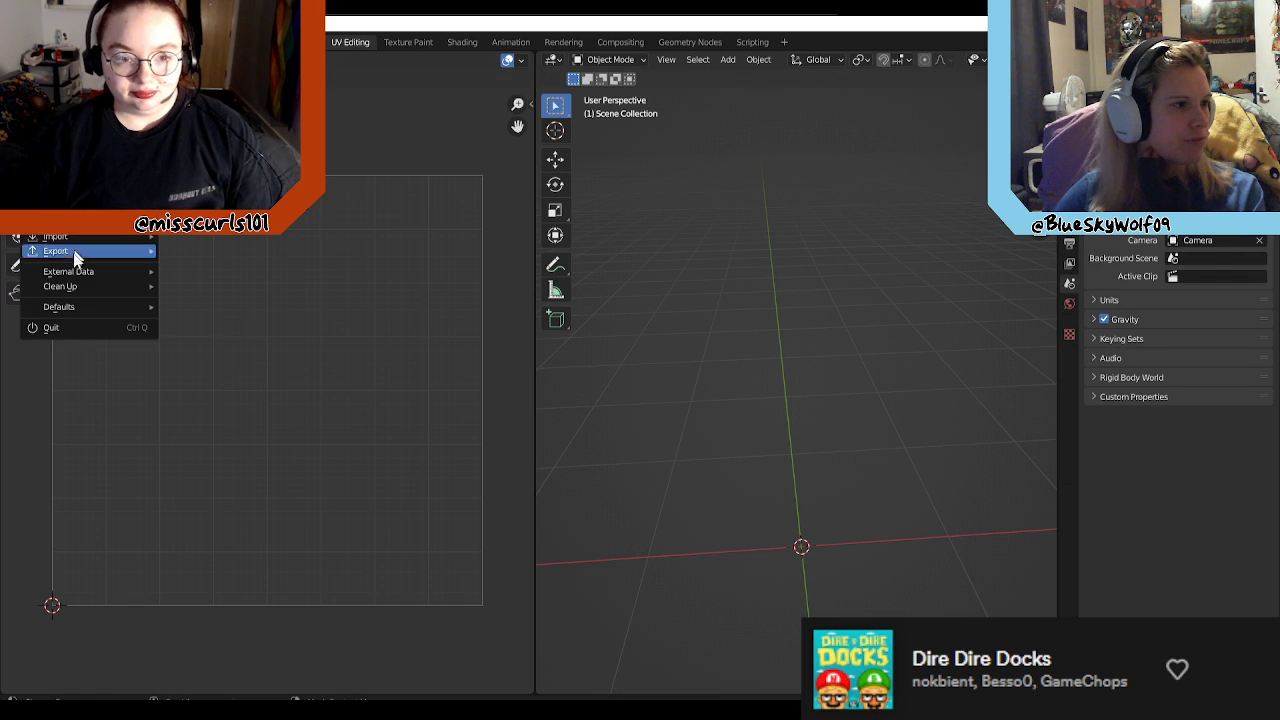
pyautogui.moveTo(98, 238)
pyautogui.click(227, 352)
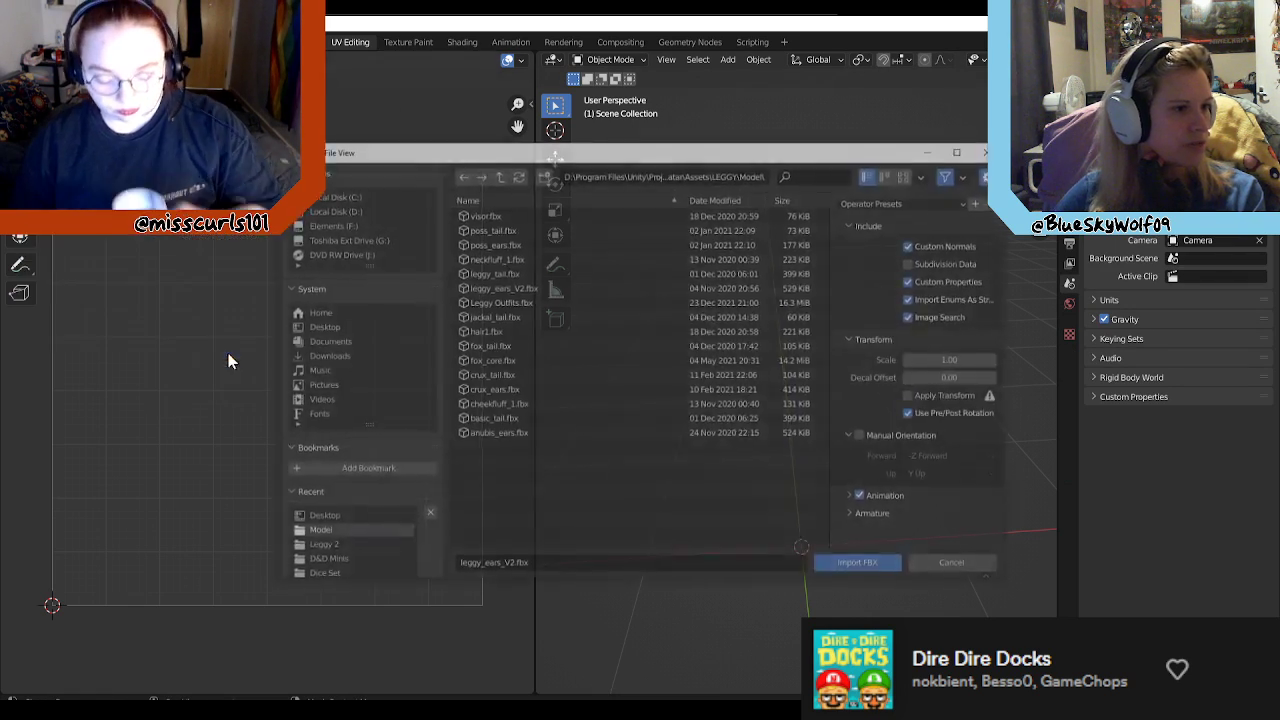
pyautogui.click(537, 405)
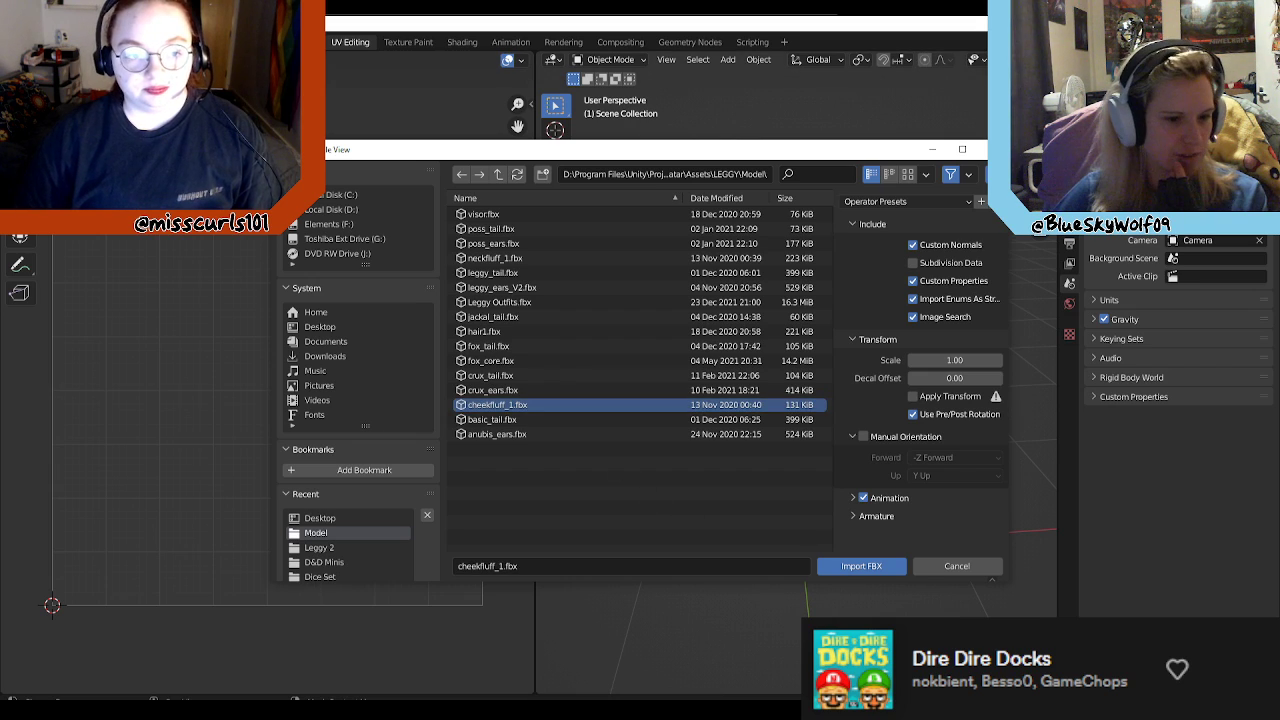
pyautogui.click(862, 567)
pyautogui.scroll(2, 798, 305)
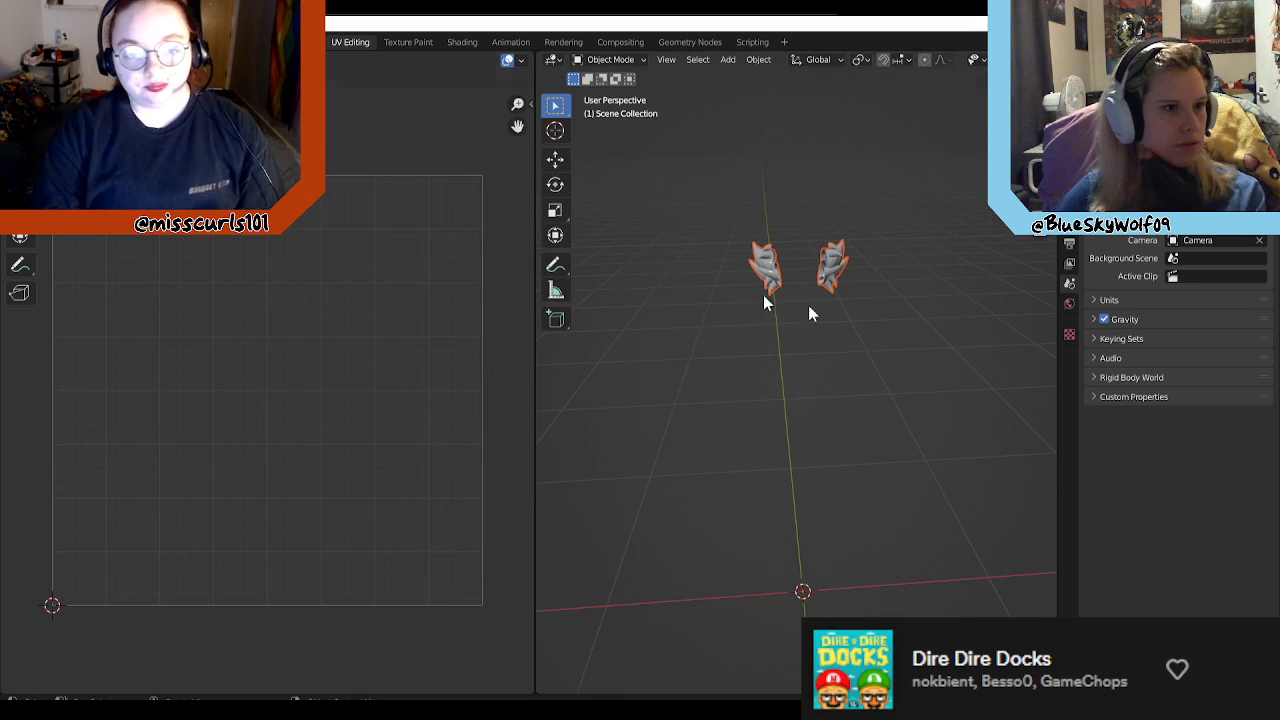
# Step: Put the cheek fluff mesh in Edit Mode and compare its UV islands with Blue_Fluff_AlbedoTransparency.png, closing the image when done
pyautogui.click(833, 258)
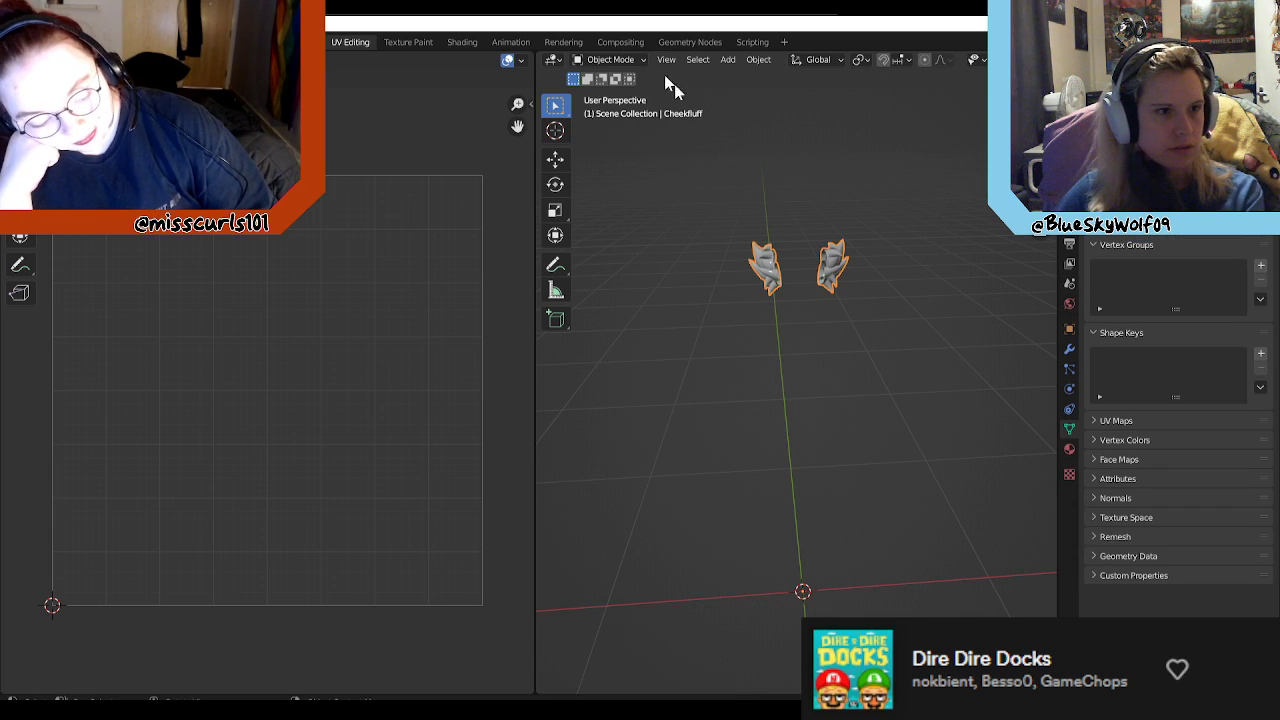
pyautogui.click(610, 59)
pyautogui.click(611, 92)
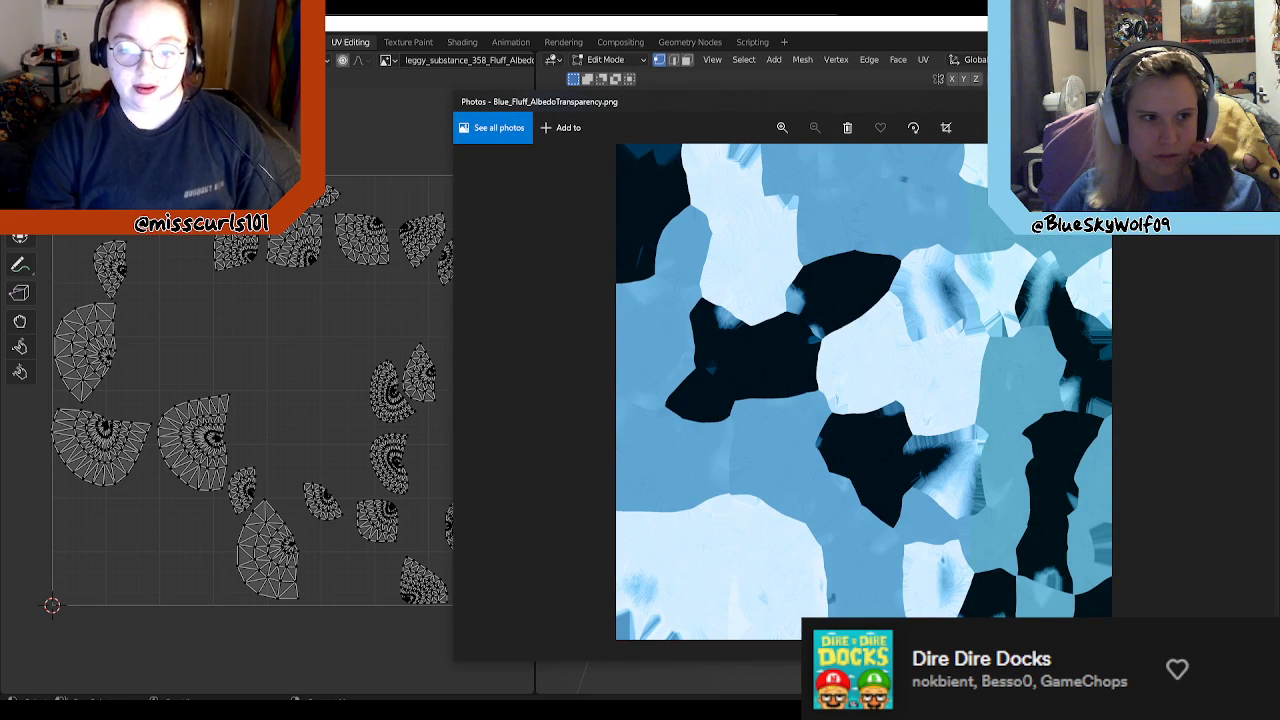
pyautogui.hotkey('alt', 'F4')
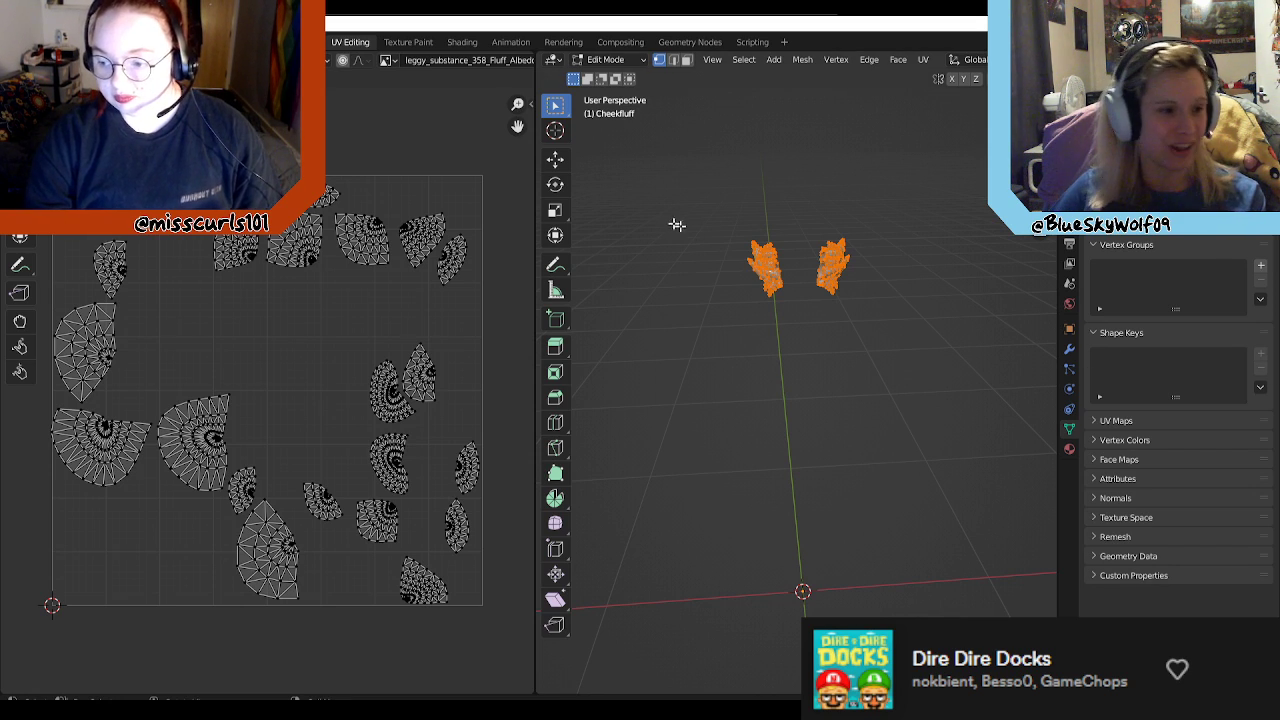
# Step: Set up a PNG export of the cheek fluff's UV layout at 2048 by 2048
pyautogui.click(248, 60)
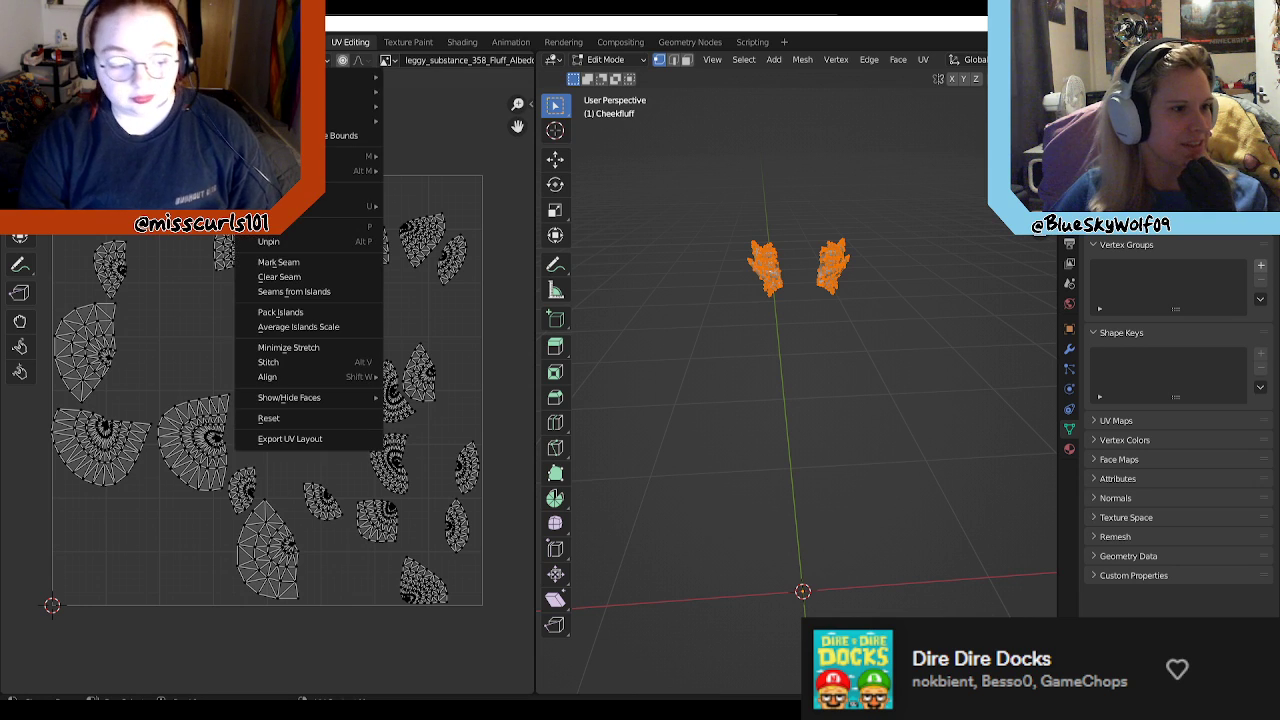
pyautogui.click(322, 442)
pyautogui.click(975, 254)
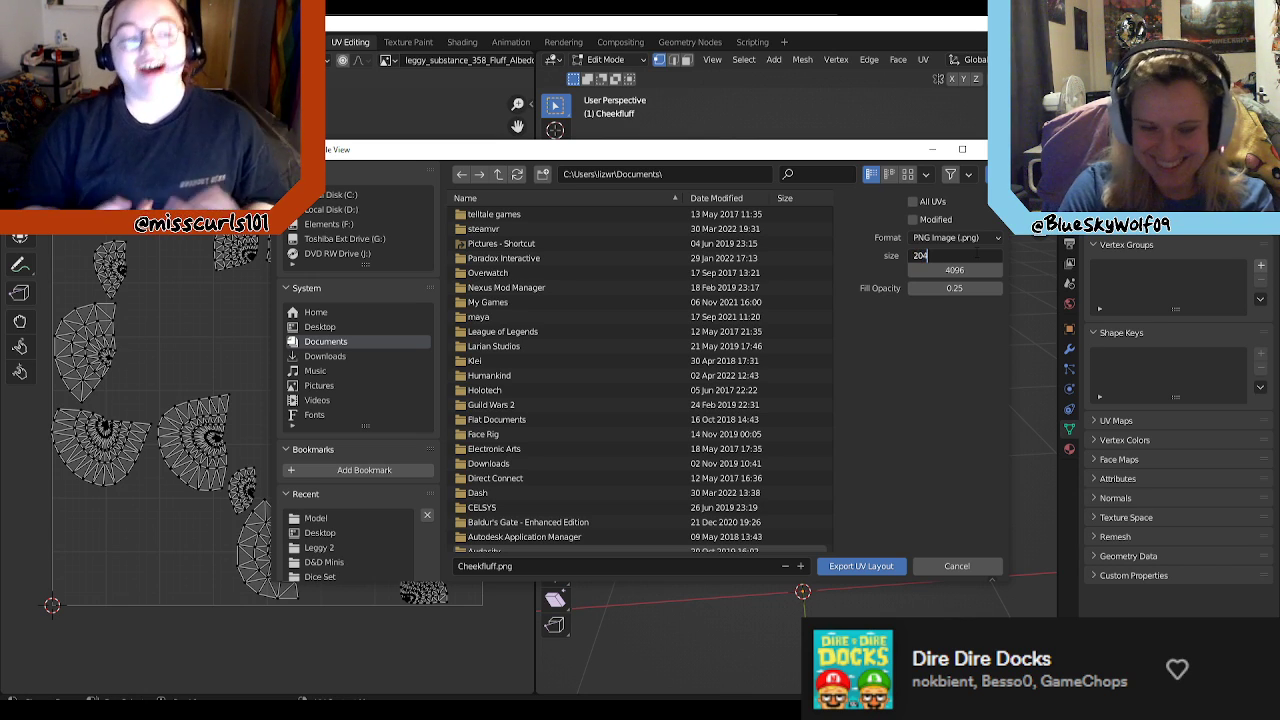
pyautogui.write('20478')
pyautogui.press('BackSpace')
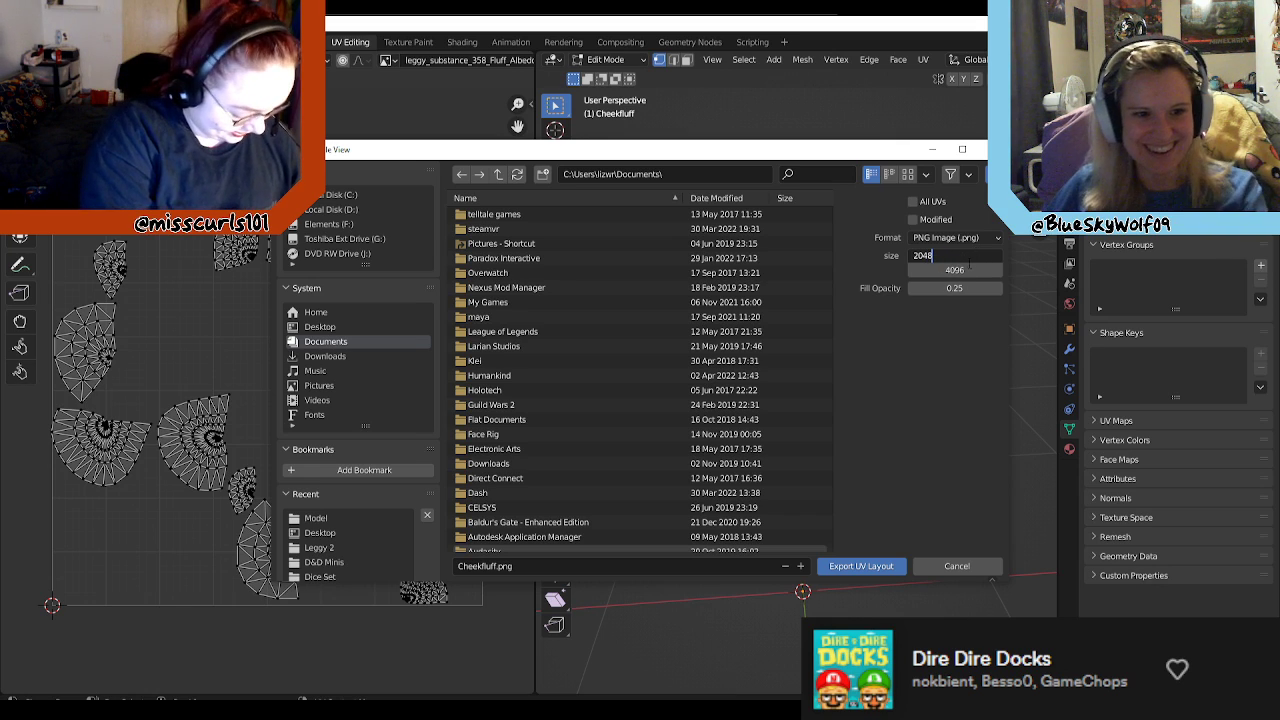
pyautogui.press('BackSpace')
pyautogui.press('Return')
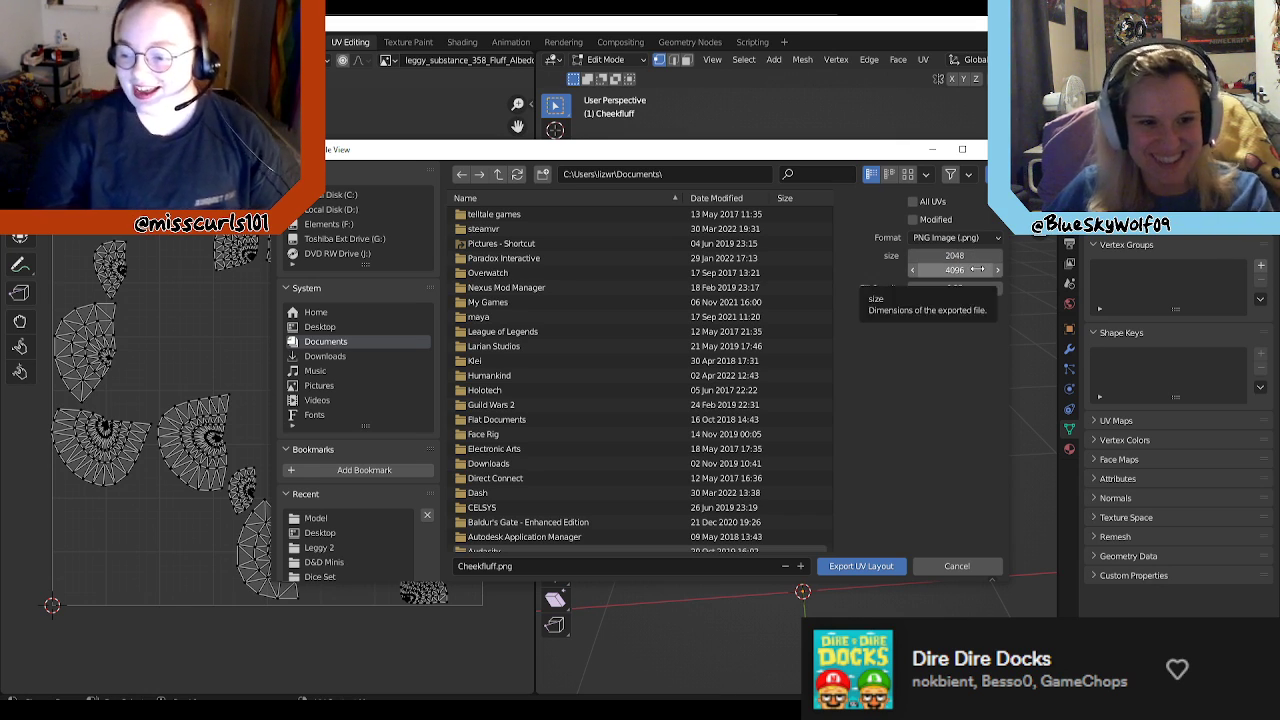
pyautogui.click(978, 270)
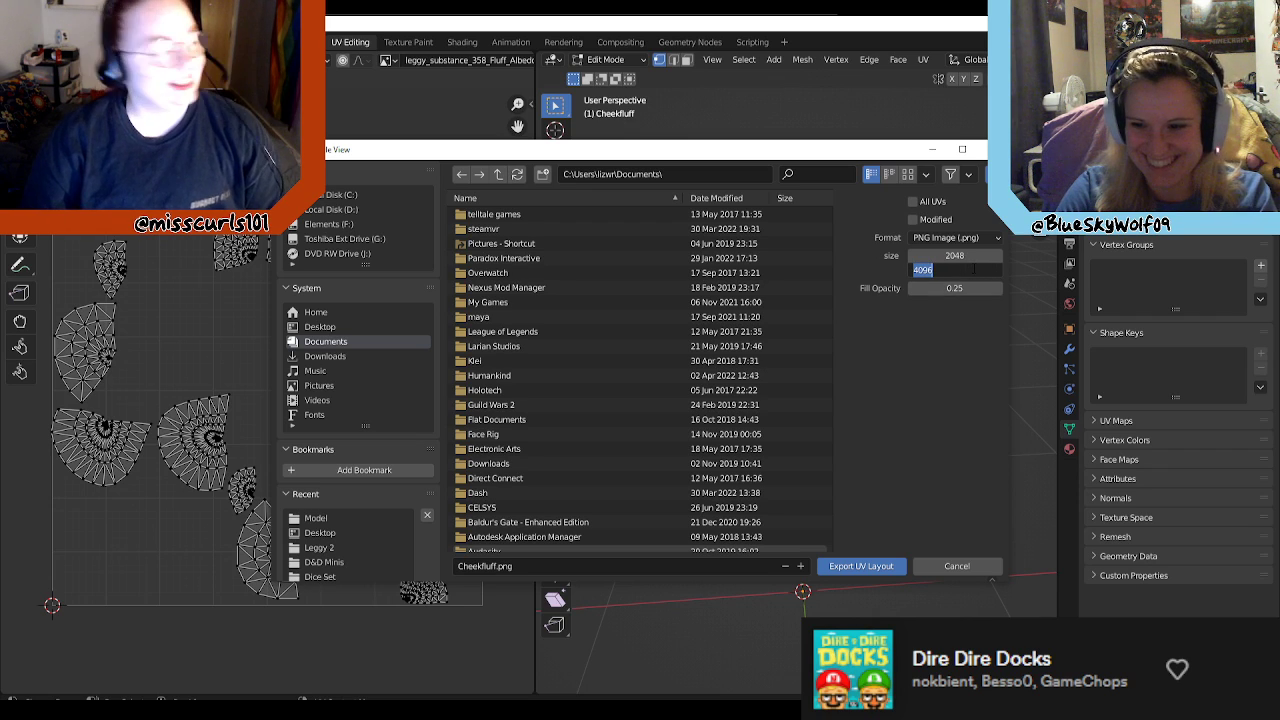
pyautogui.write('2048')
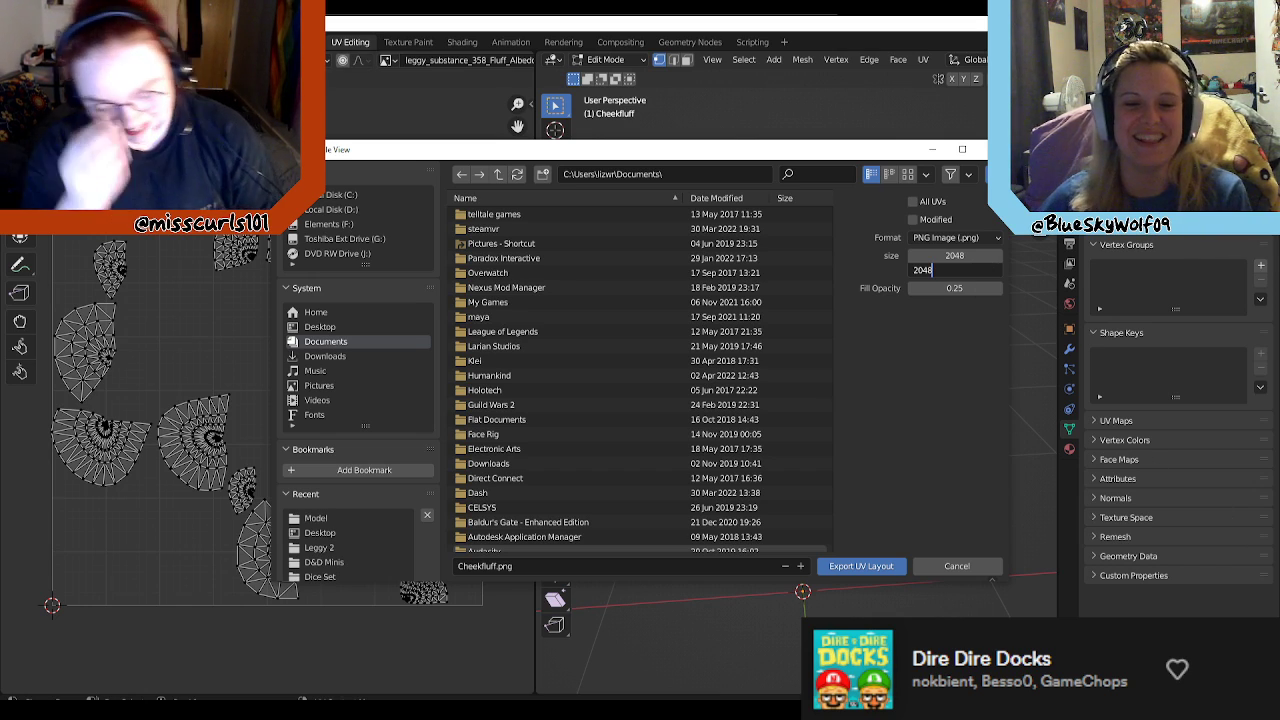
pyautogui.click(930, 391)
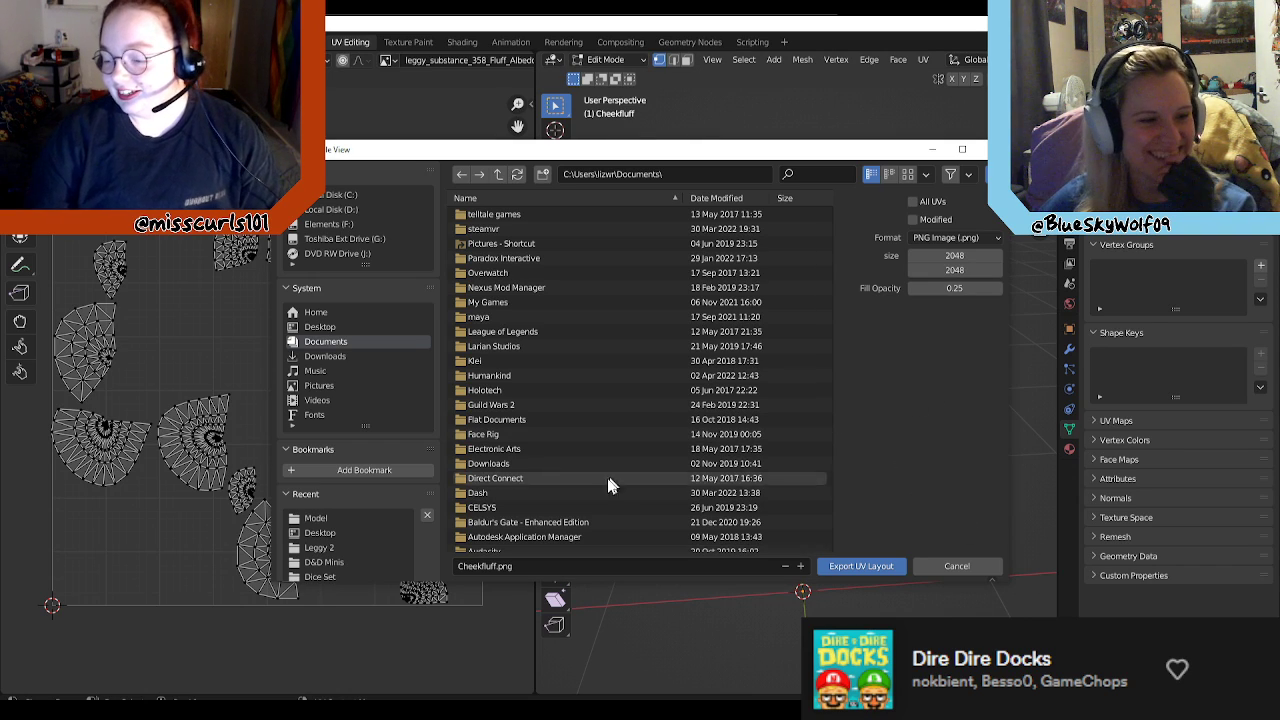
# Step: Name the UV layout Leggy_Cheekfluff_UV.png and export it to the Desktop
pyautogui.click(492, 573)
pyautogui.click(493, 568)
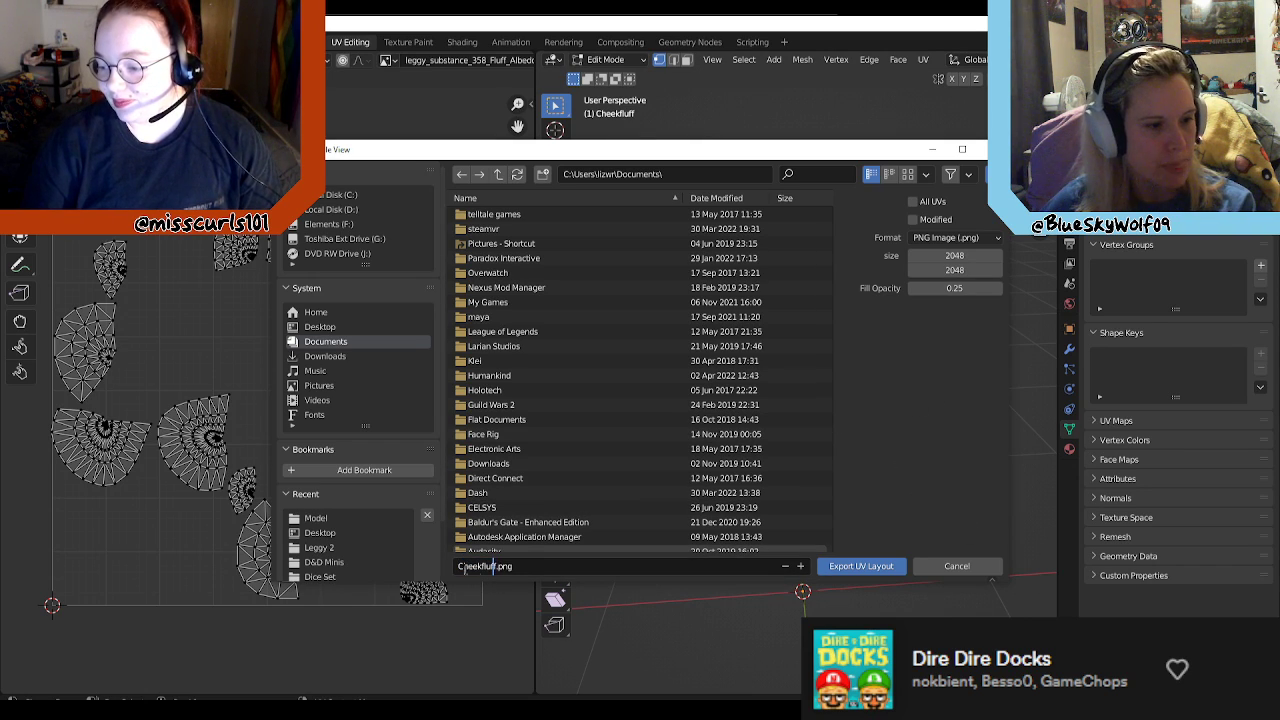
pyautogui.click(463, 567)
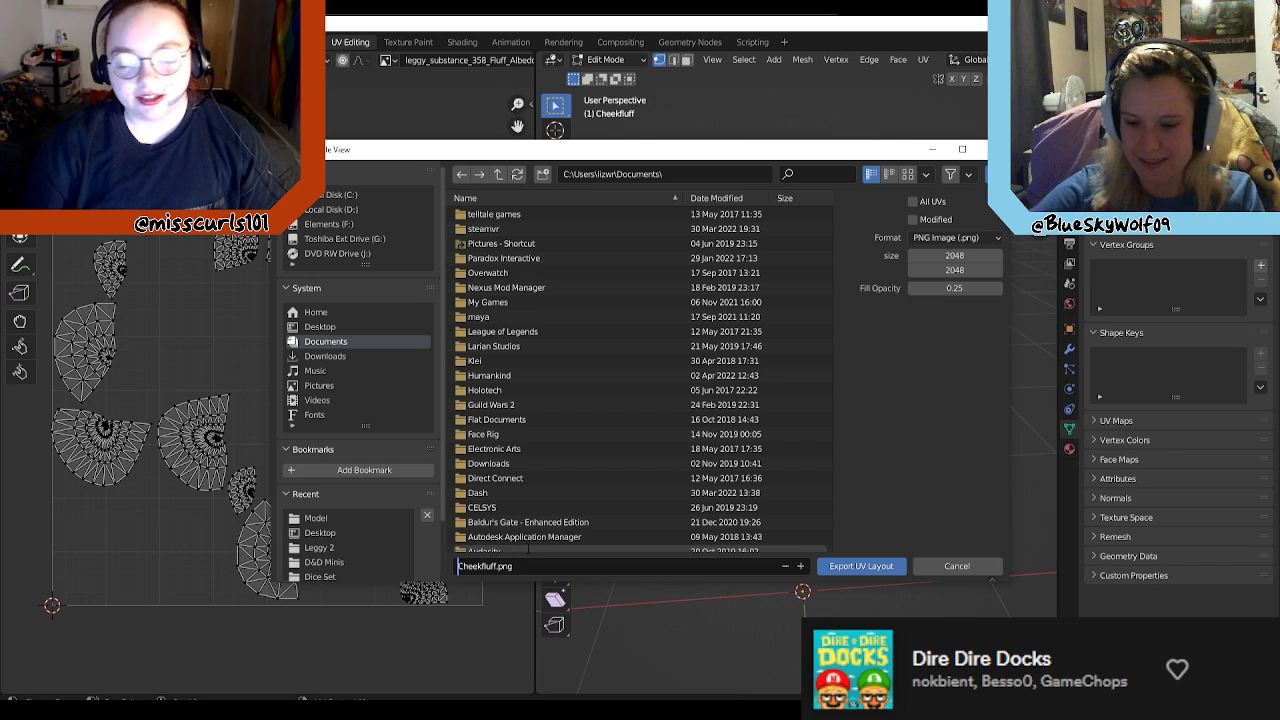
pyautogui.write('Leggy_')
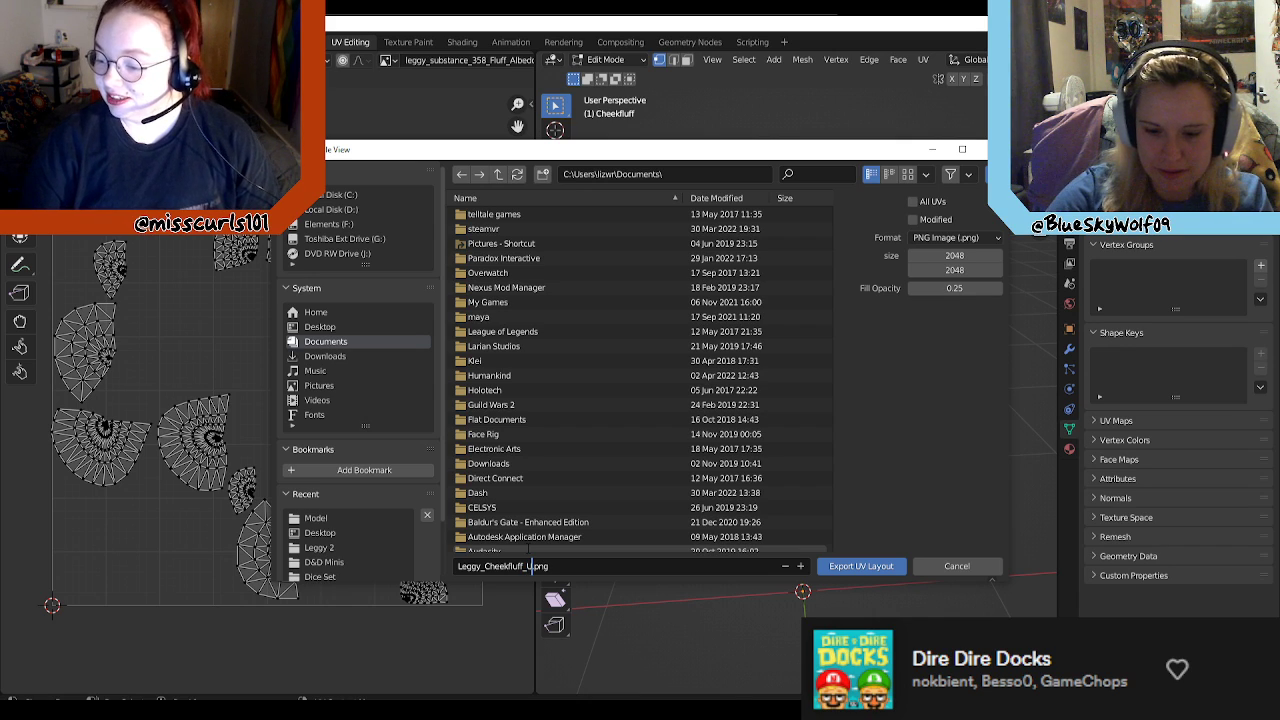
pyautogui.click(330, 327)
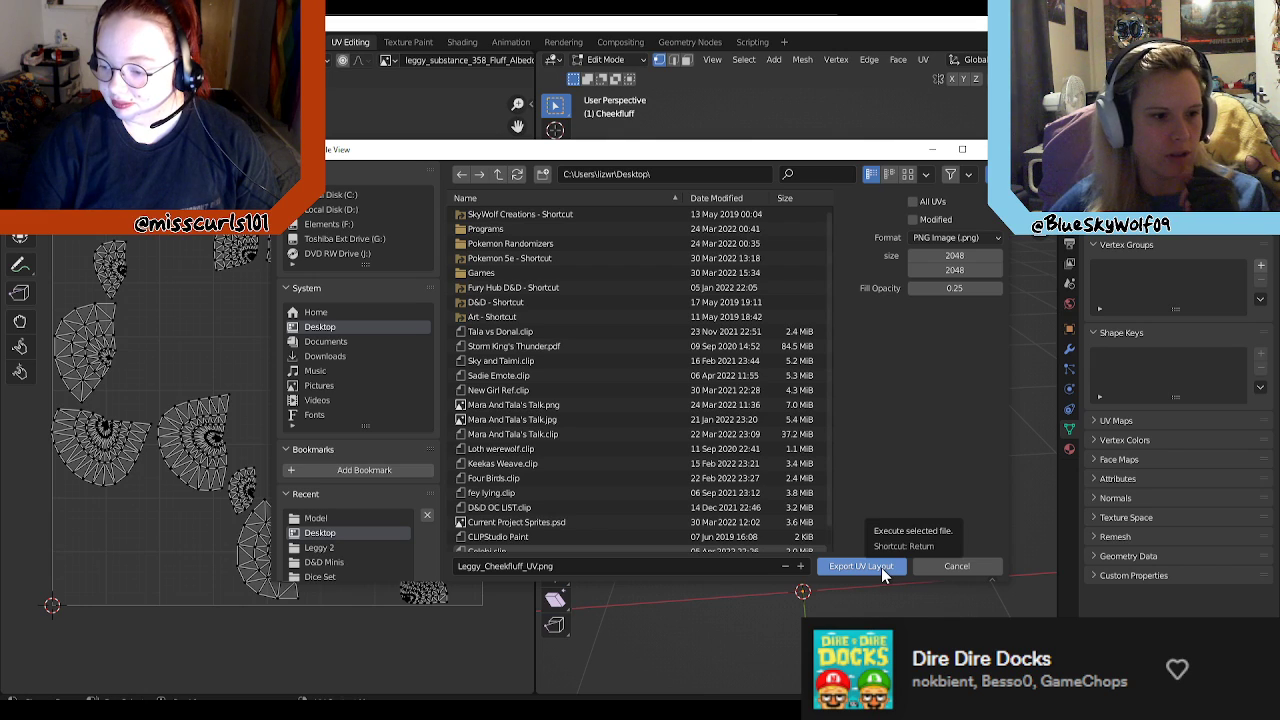
pyautogui.click(881, 567)
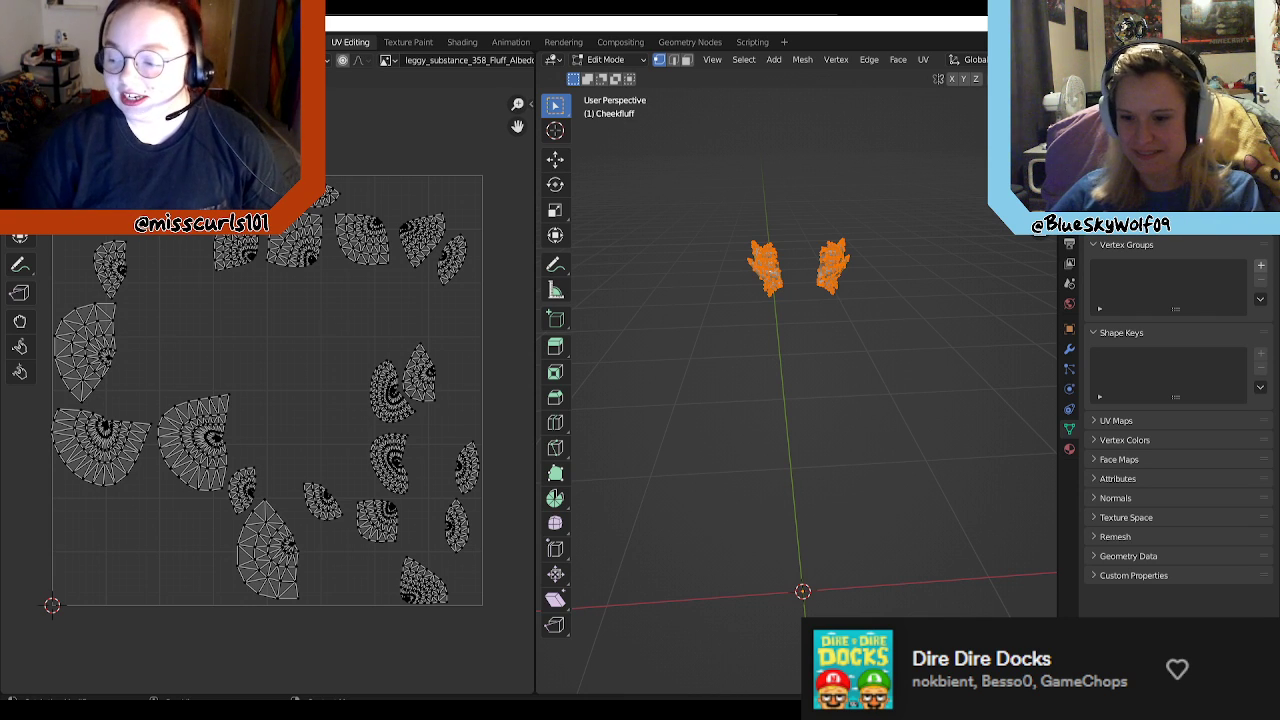
# Step: Switch to Clip Studio Paint, hide the fluff texture's blue colour layer, and copy the entire Leggy_Cheekfluff_UV.png image
pyautogui.hotkey('alt', 'Tab')
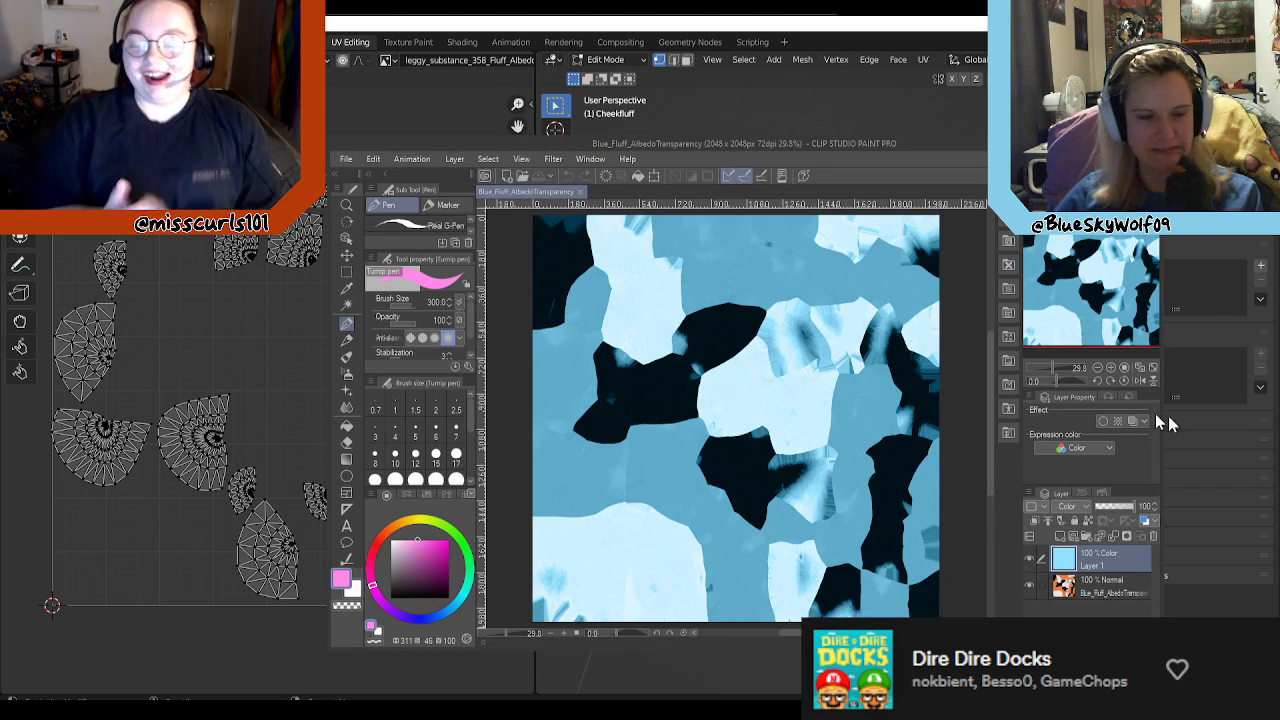
pyautogui.click(1030, 559)
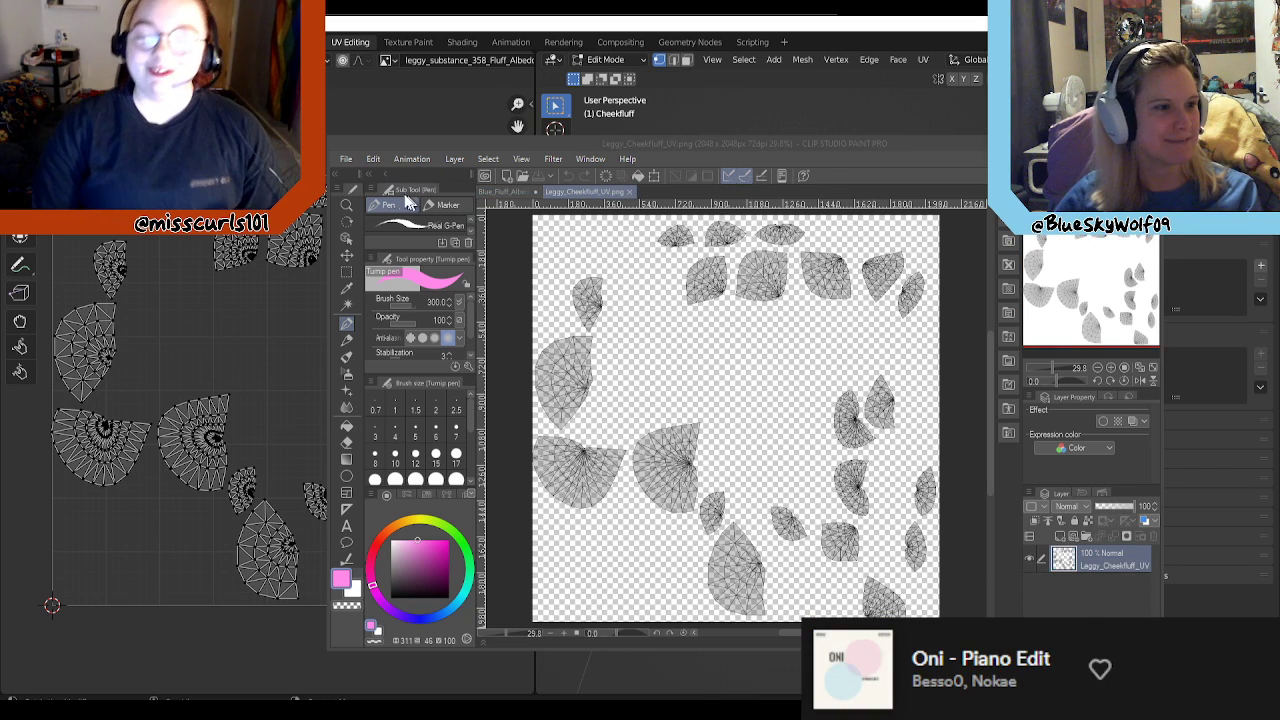
pyautogui.click(346, 271)
pyautogui.scroll(-1, 622, 321)
pyautogui.moveTo(530, 232); pyautogui.dragTo(893, 566)
pyautogui.hotkey('ctrl', 'c')
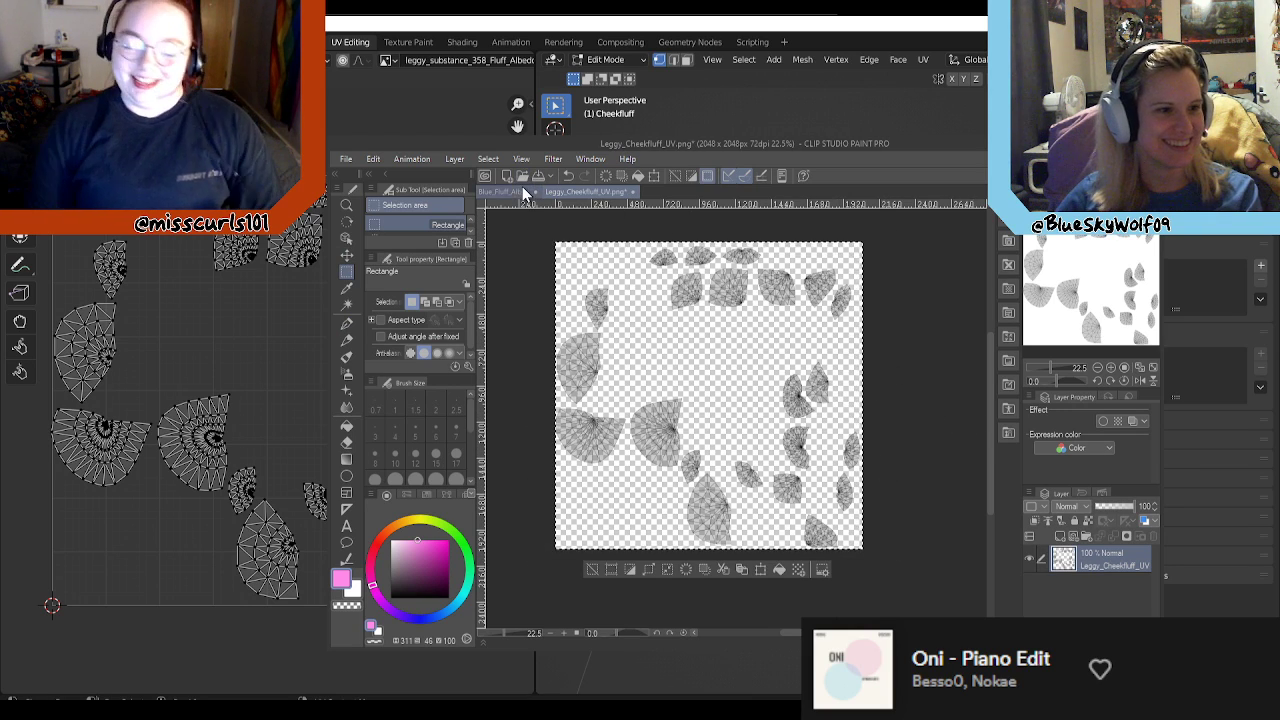
# Step: Paste the UV layout as a layer over Blue_Fluff_AlbedoTransparency and close Leggy_Cheekfluff_UV.png without saving
pyautogui.click(520, 190)
pyautogui.hotkey('ctrl', 'v')
pyautogui.scroll(-3, 652, 312)
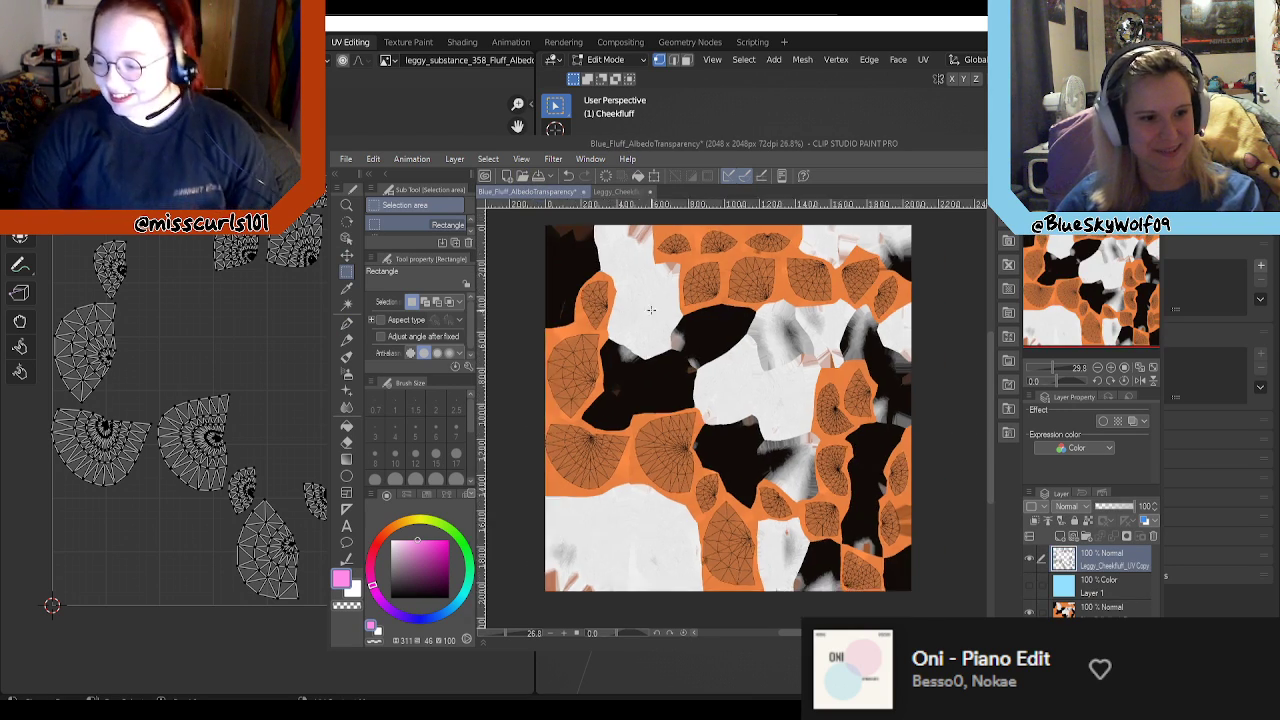
pyautogui.scroll(3, 702, 380)
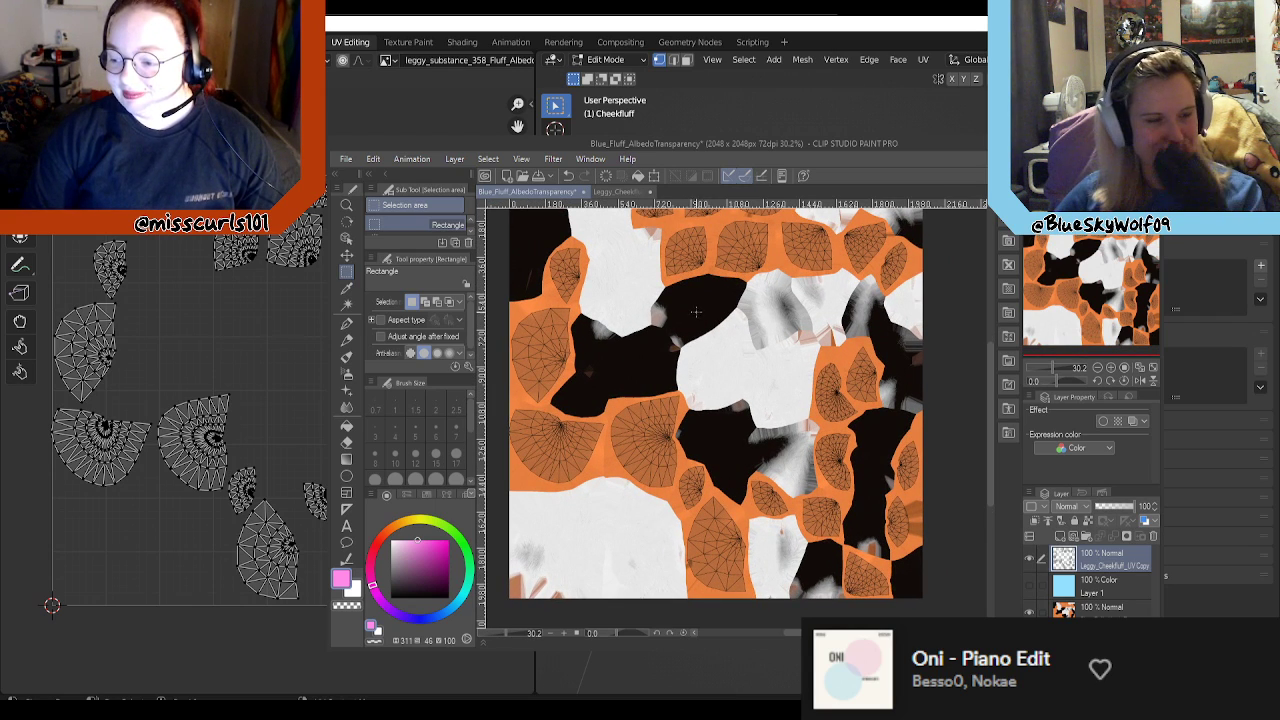
pyautogui.click(618, 191)
pyautogui.click(631, 192)
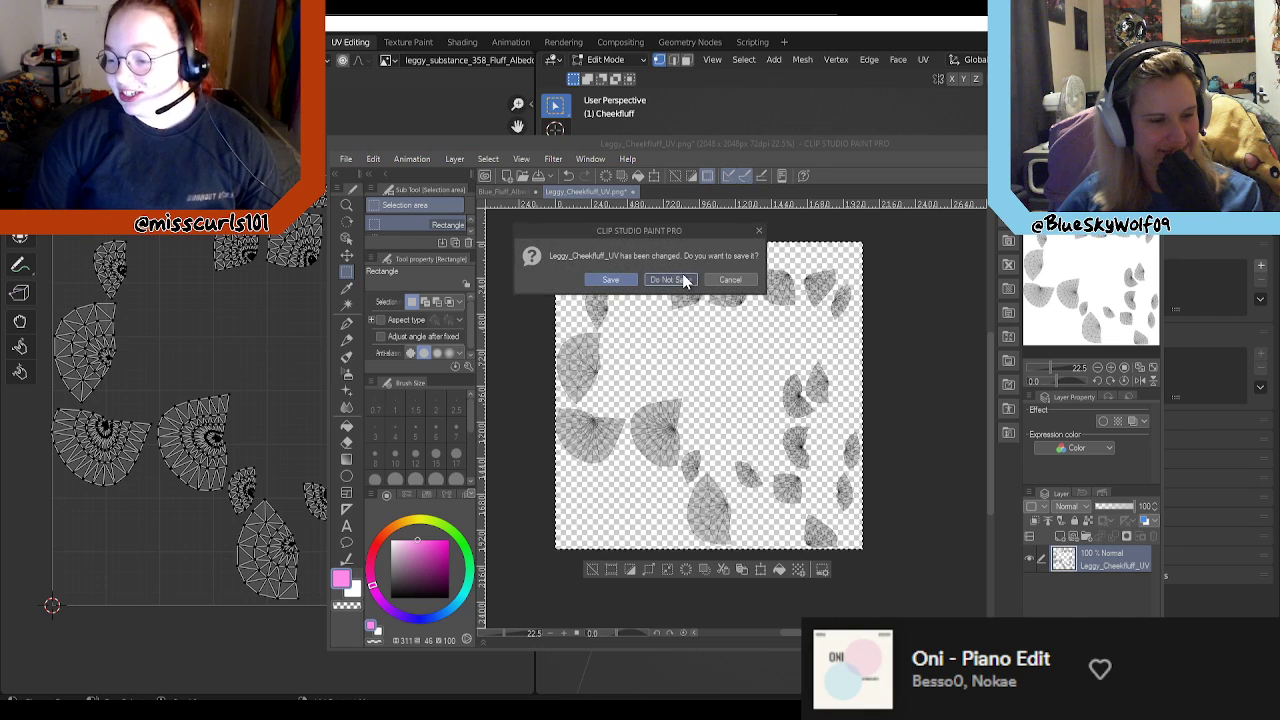
pyautogui.click(686, 280)
# Step: Examine where the cheek fluff's UV islands fall on the fluff texture, up close and as a whole
pyautogui.scroll(1, 800, 401)
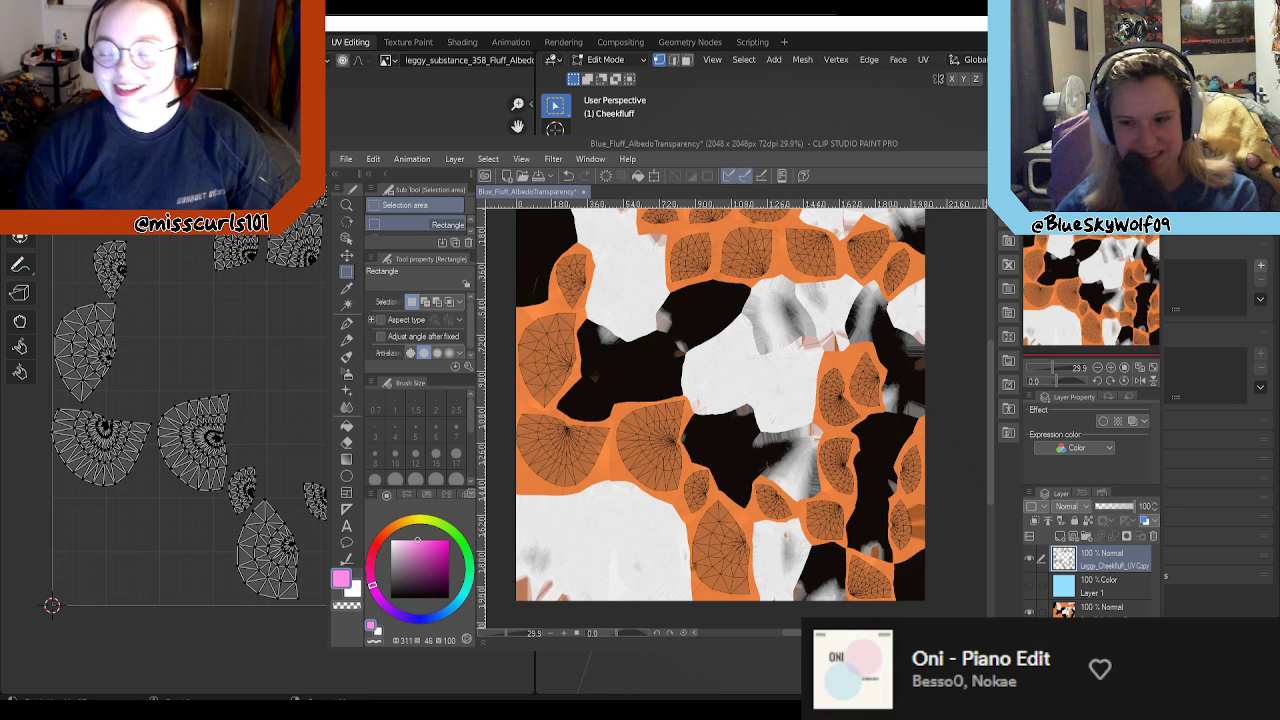
pyautogui.scroll(2, 744, 373)
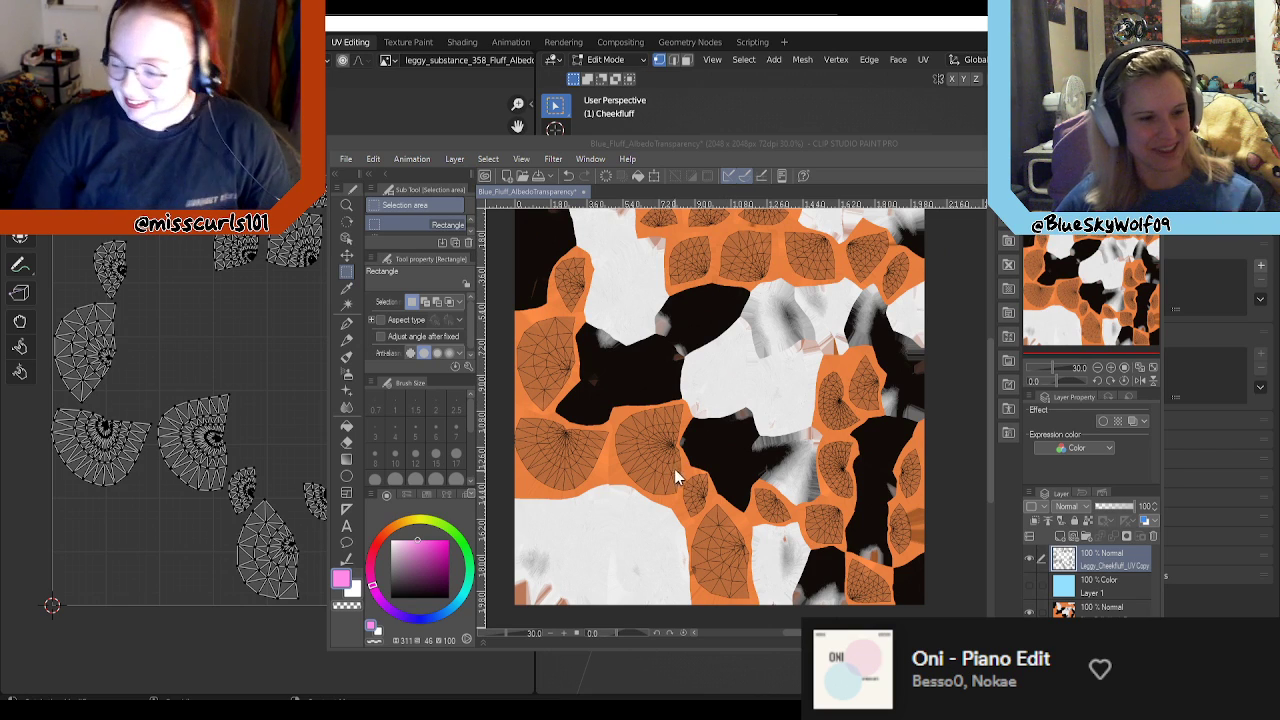
pyautogui.scroll(2, 707, 440)
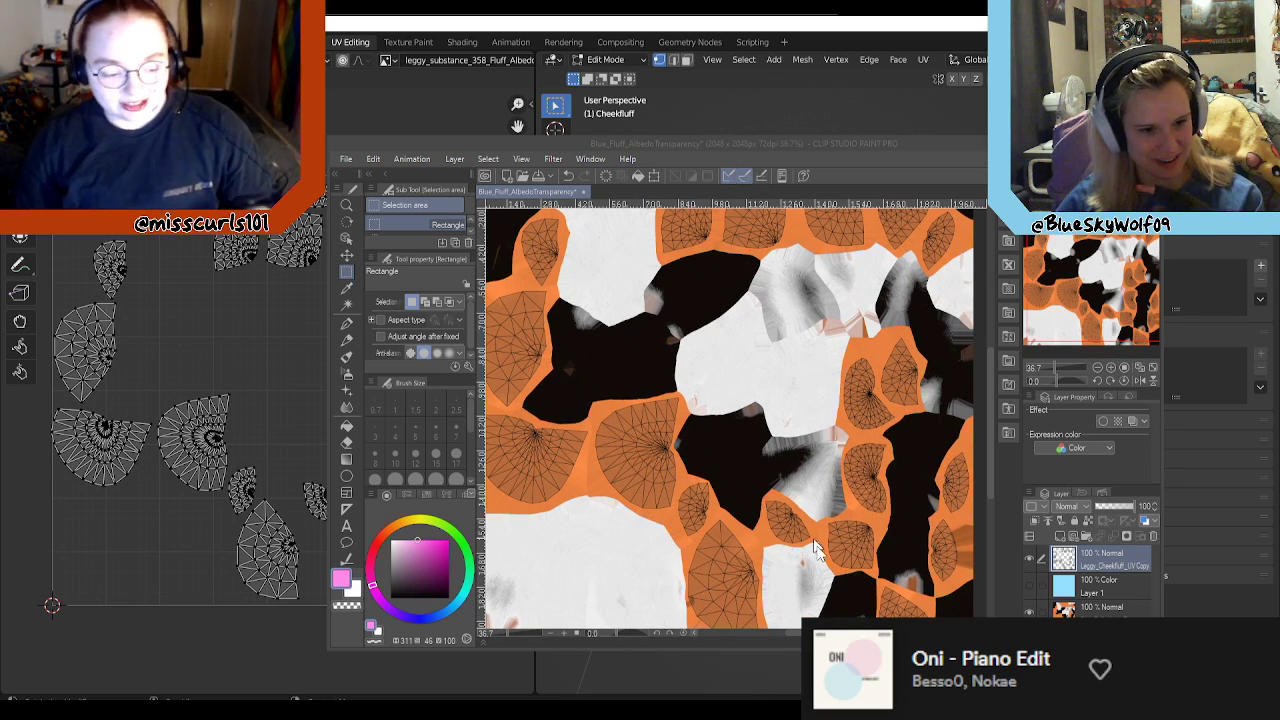
pyautogui.scroll(-1, 852, 515)
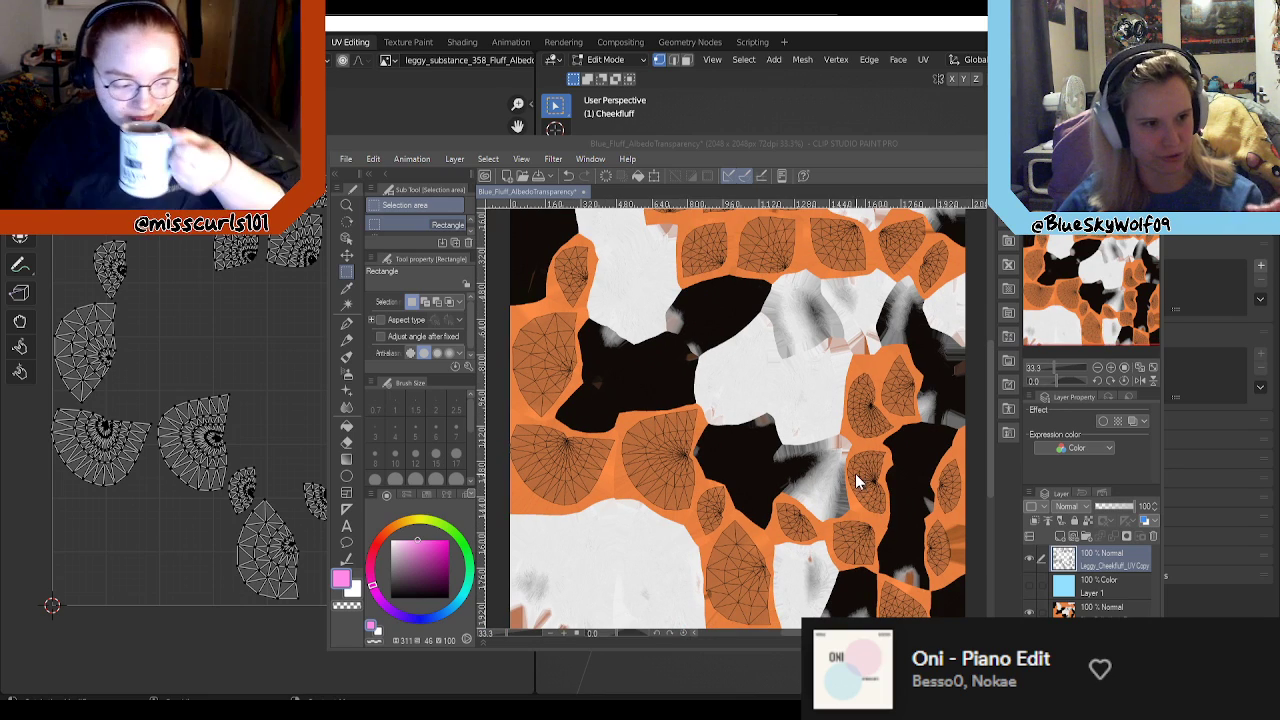
pyautogui.scroll(-1, 866, 495)
pyautogui.scroll(3, 737, 383)
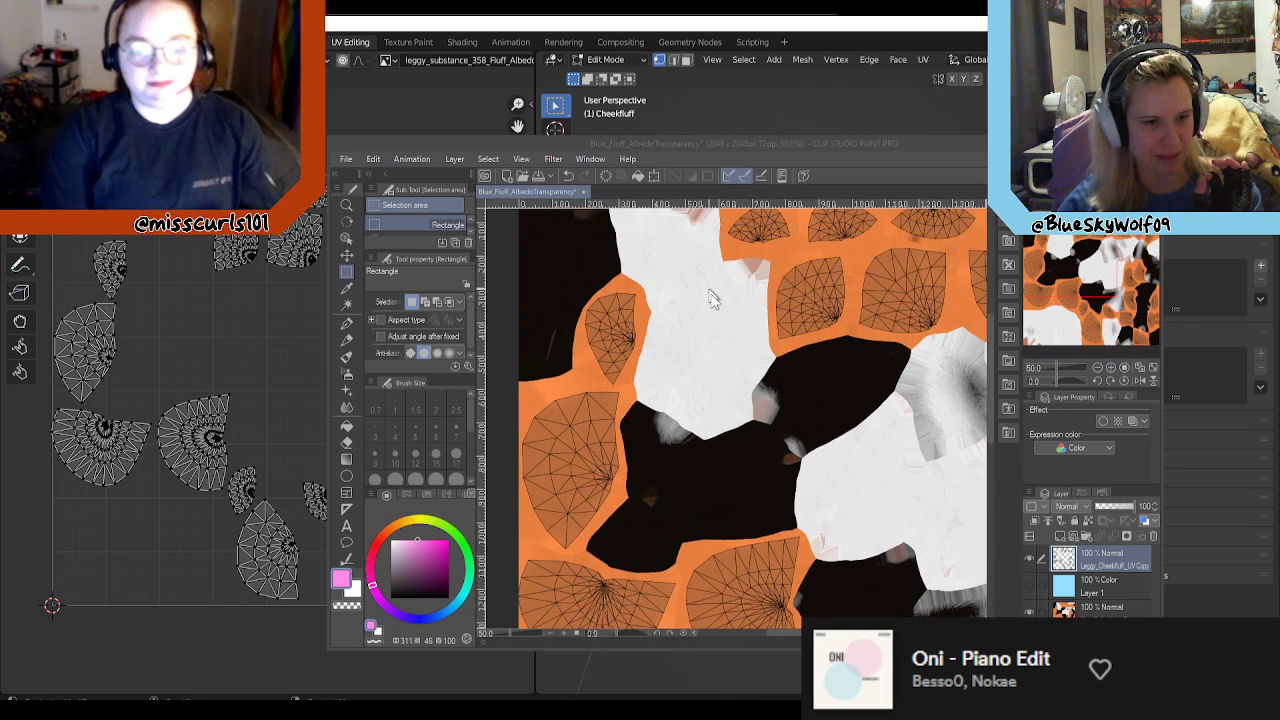
# Step: Switch to Blender and replace the cheek fluff model with an FBX import of neckfluff_1.fbx from the LEGGY Model folder
pyautogui.scroll(-3, 737, 383)
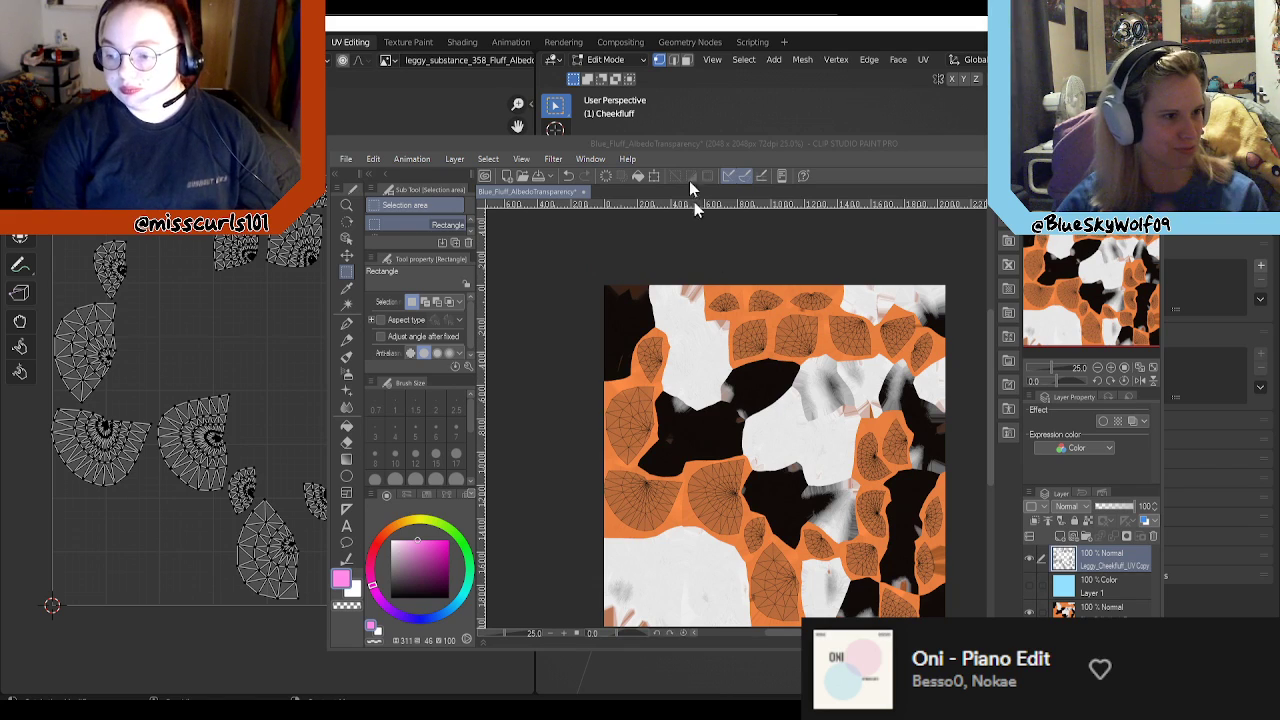
pyautogui.click(771, 117)
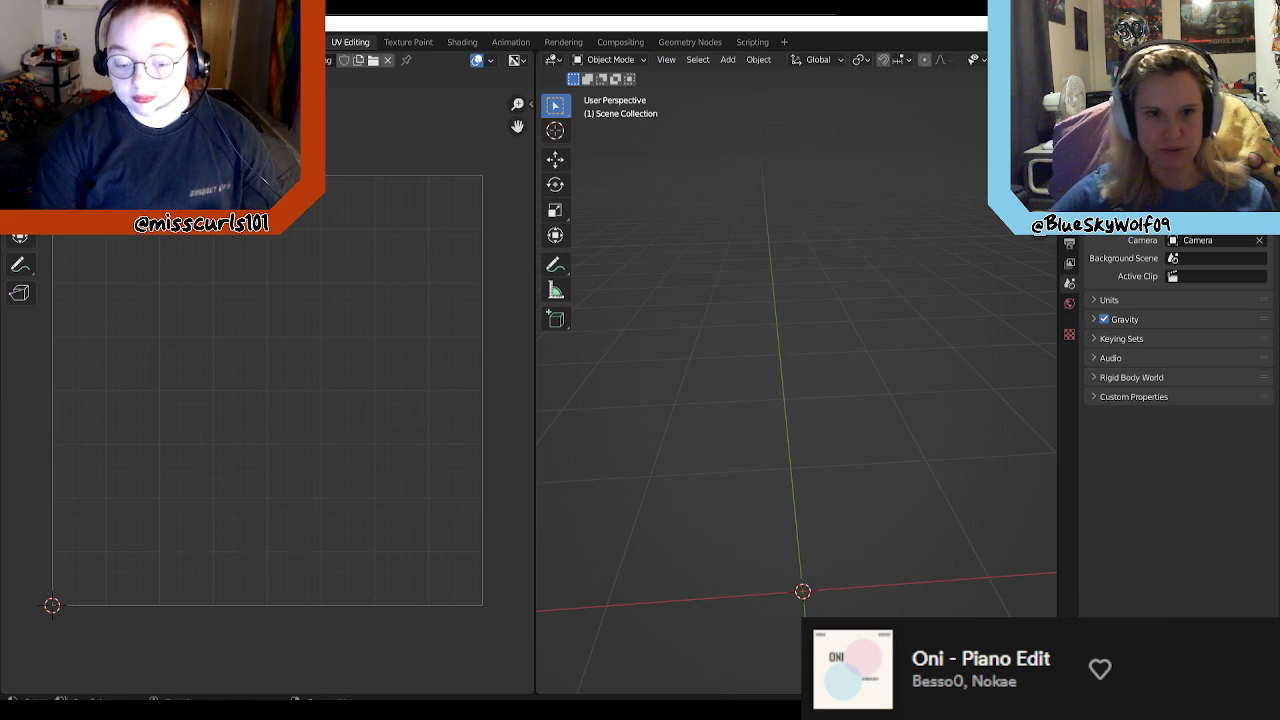
pyautogui.click(34, 42)
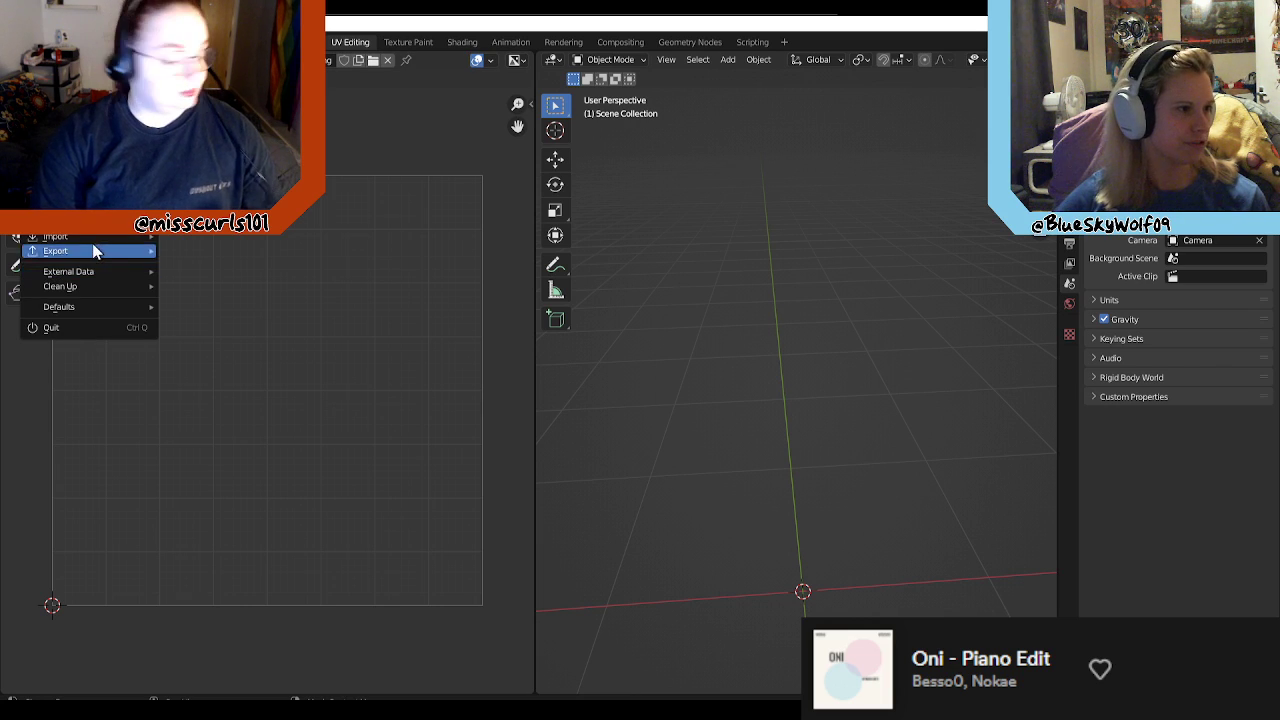
pyautogui.moveTo(97, 237)
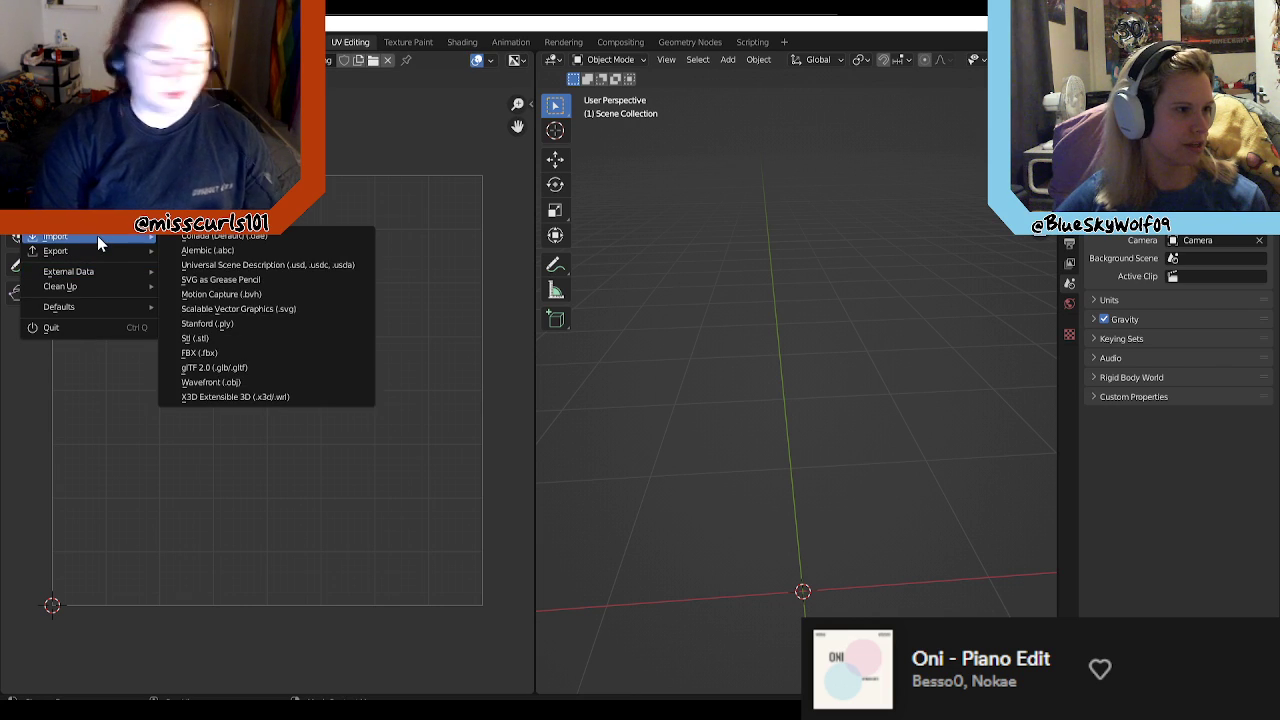
pyautogui.click(223, 352)
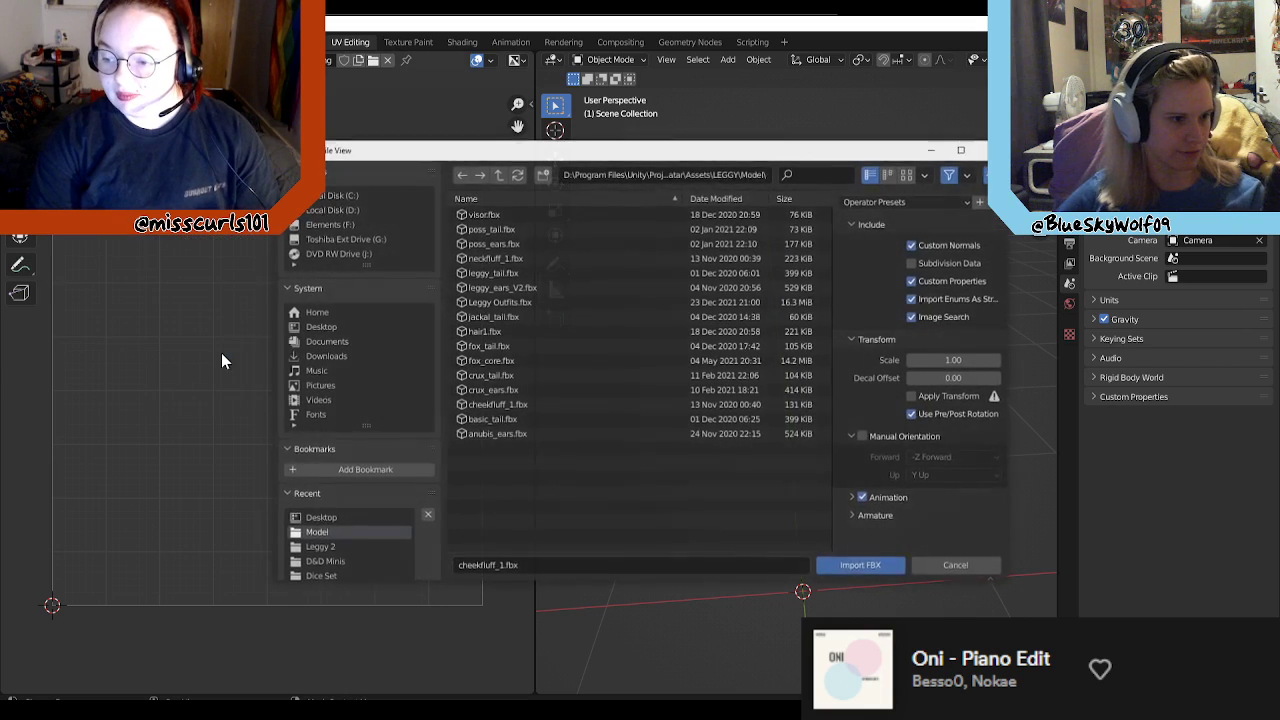
pyautogui.click(505, 258)
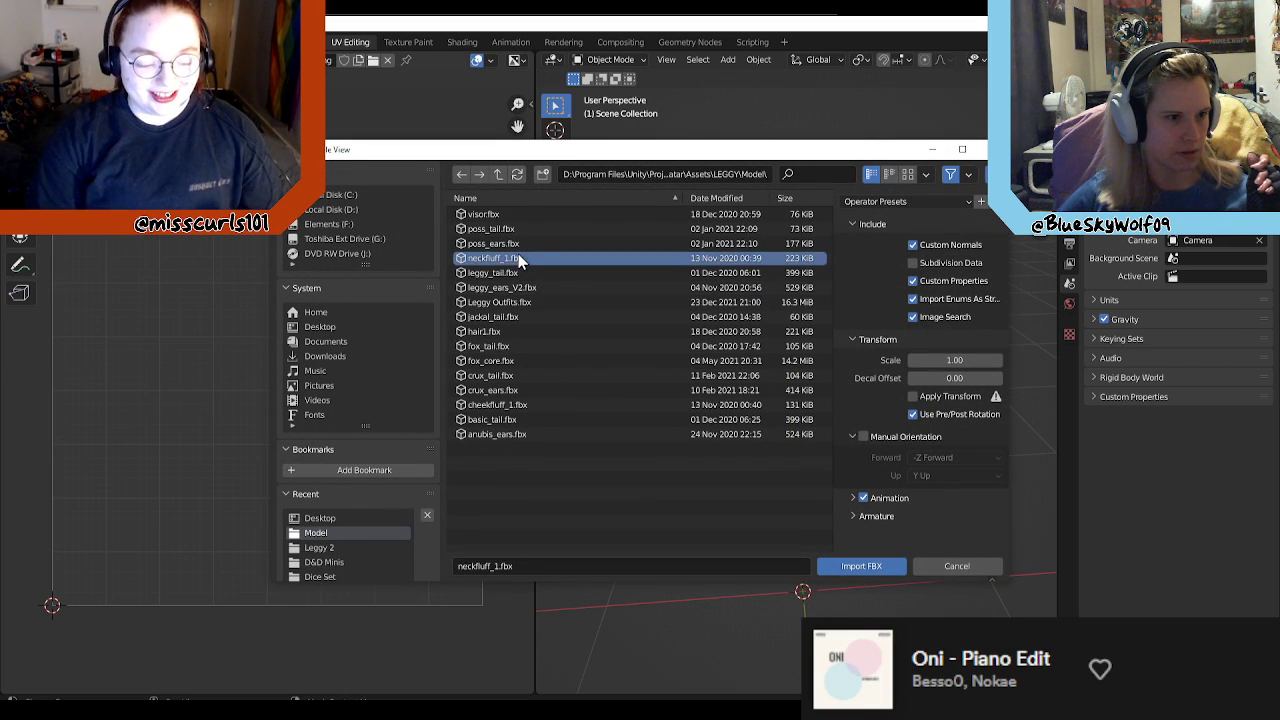
pyautogui.click(864, 567)
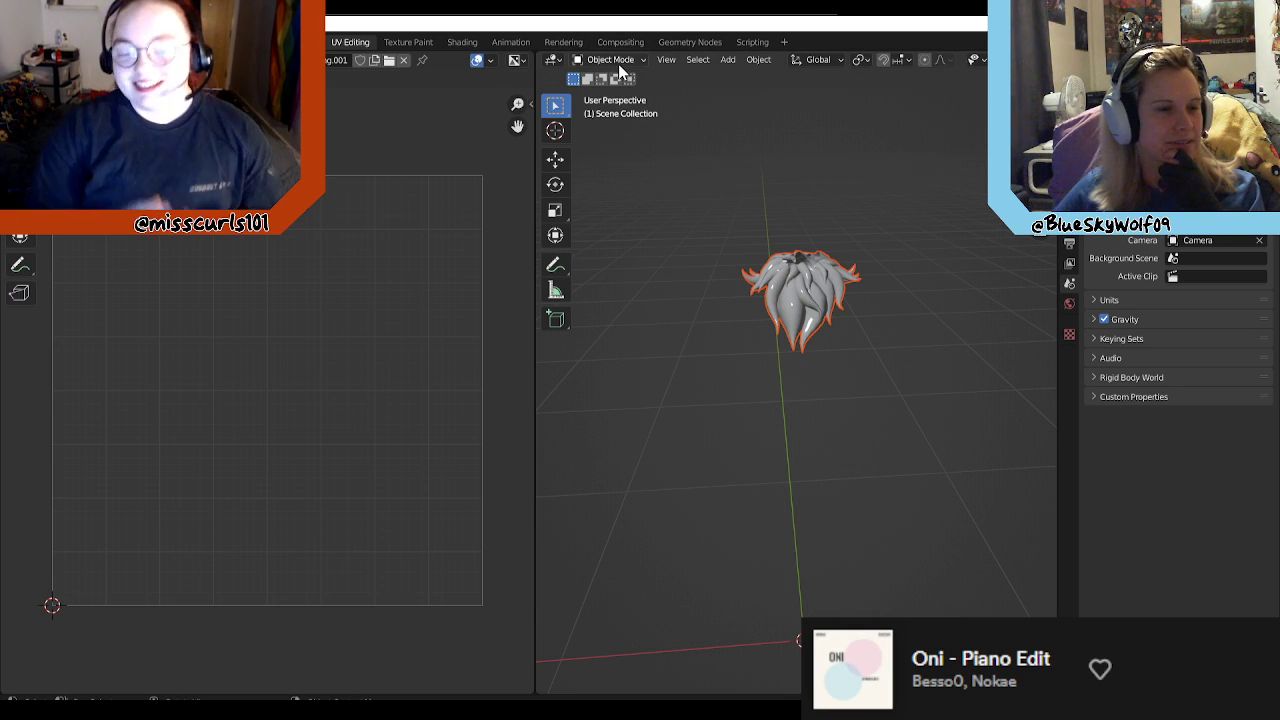
# Step: Select the imported neck fluff mesh and put it in Edit Mode to show its UV islands
pyautogui.click(800, 287)
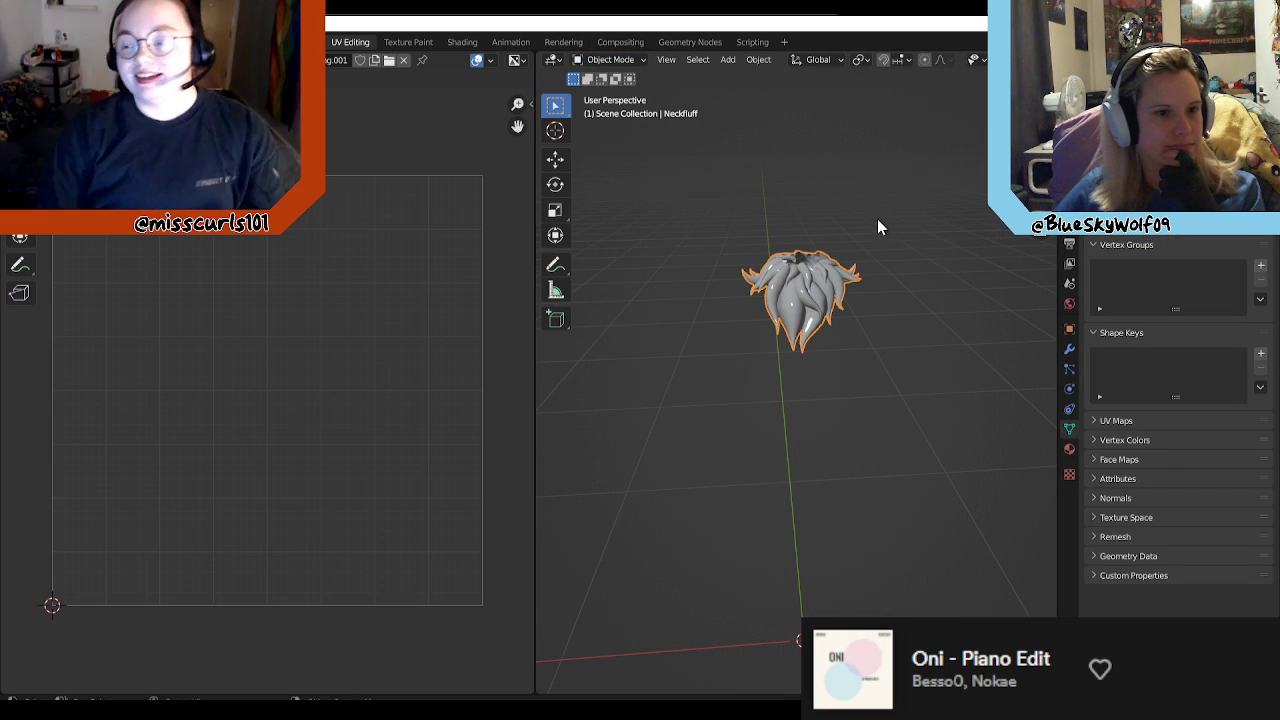
pyautogui.click(608, 62)
pyautogui.click(628, 93)
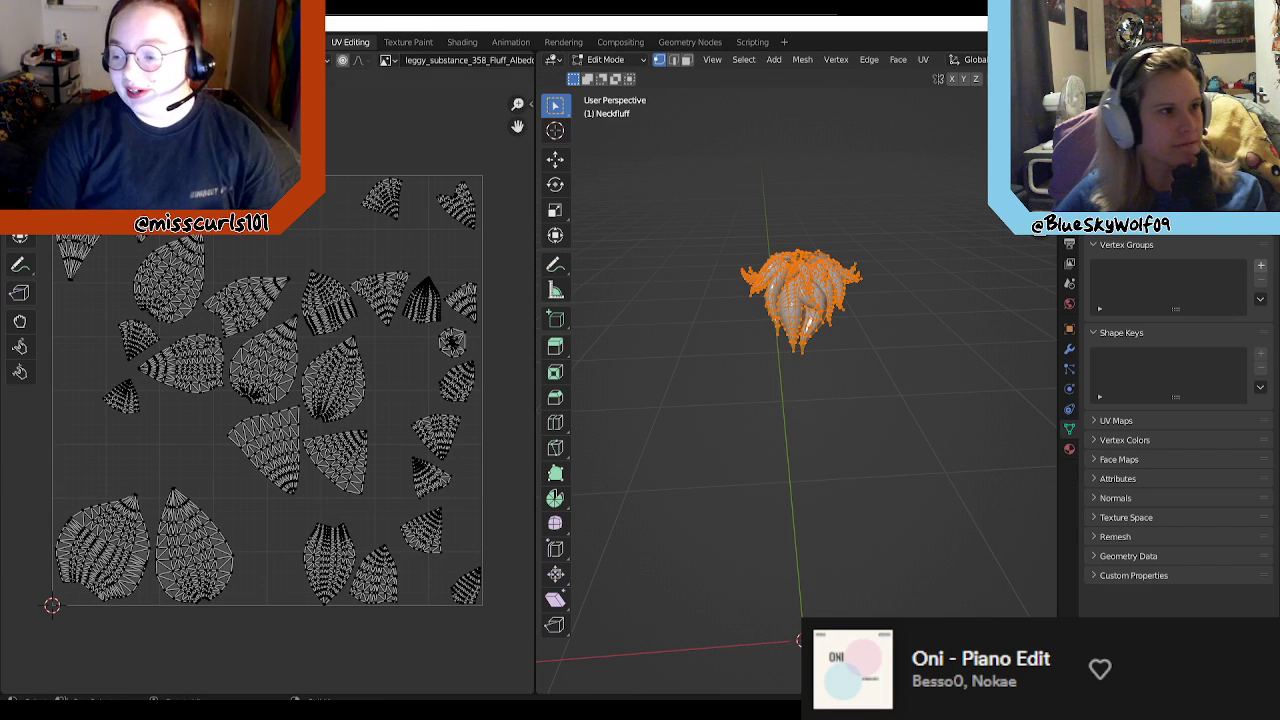
# Step: Export the neck fluff's UV layout to the Desktop as Leggy_Neckfluff_UV.png
pyautogui.click(250, 60)
pyautogui.click(300, 442)
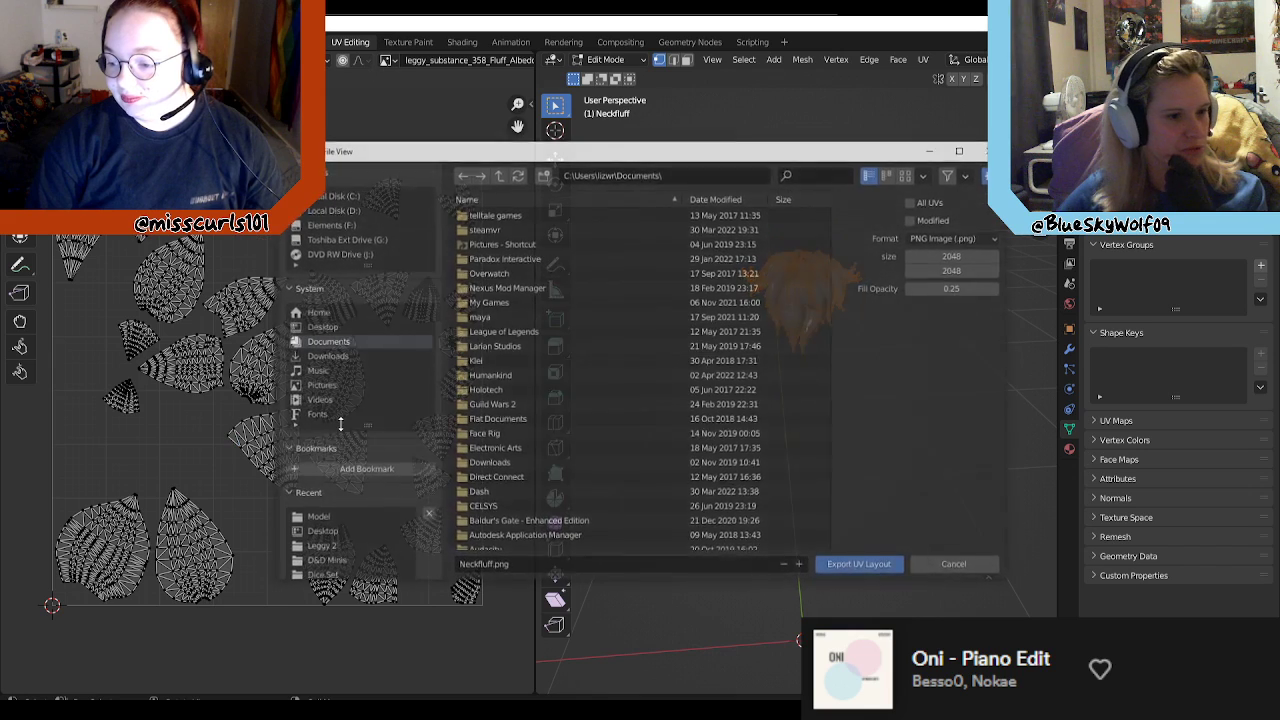
pyautogui.click(457, 566)
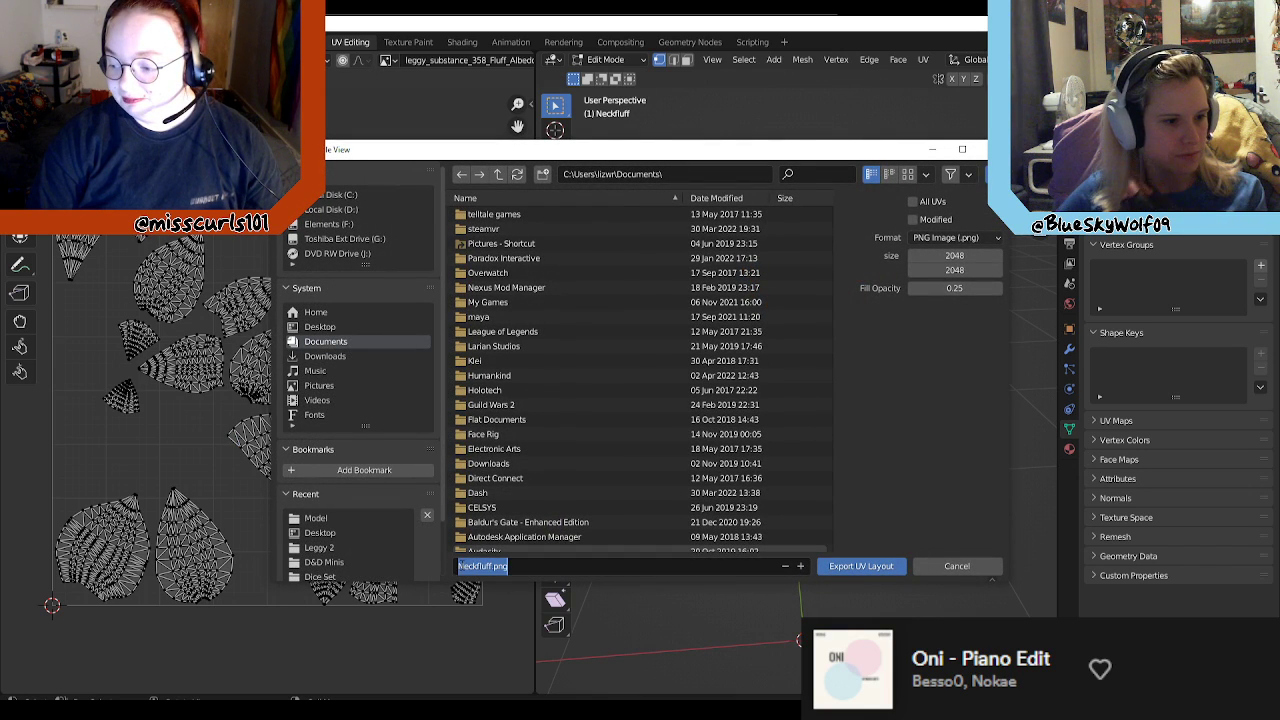
pyautogui.write('Leggy')
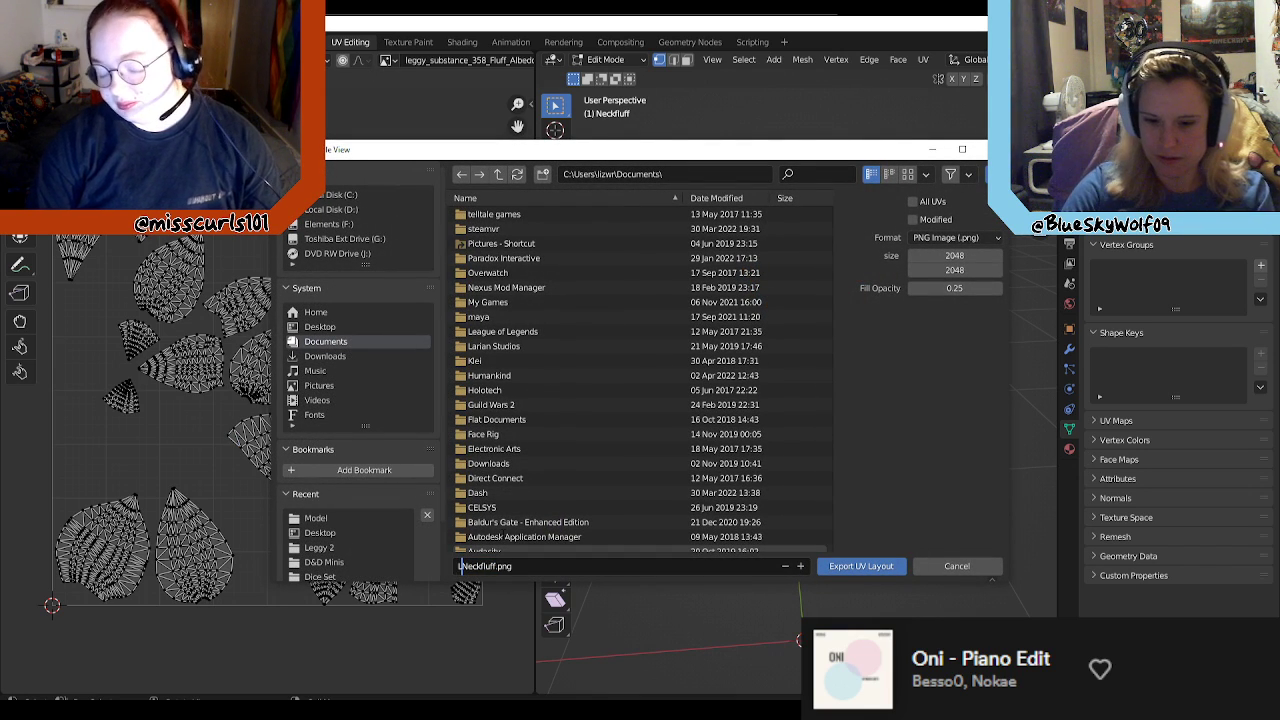
pyautogui.write('_')
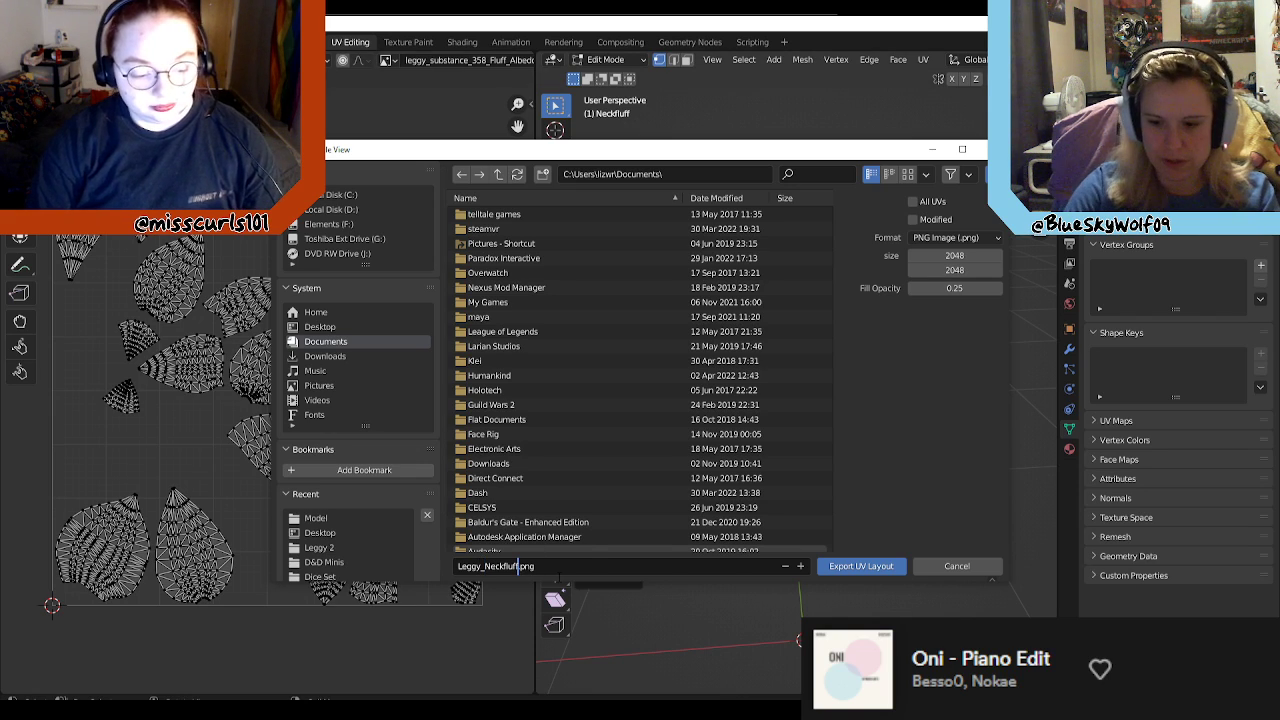
pyautogui.press('Right')
pyautogui.press('Right')
pyautogui.press('Right')
pyautogui.press('Right')
pyautogui.press('Right')
pyautogui.press('Right')
pyautogui.press('Right')
pyautogui.press('Right')
pyautogui.press('Right')
pyautogui.write('_UV')
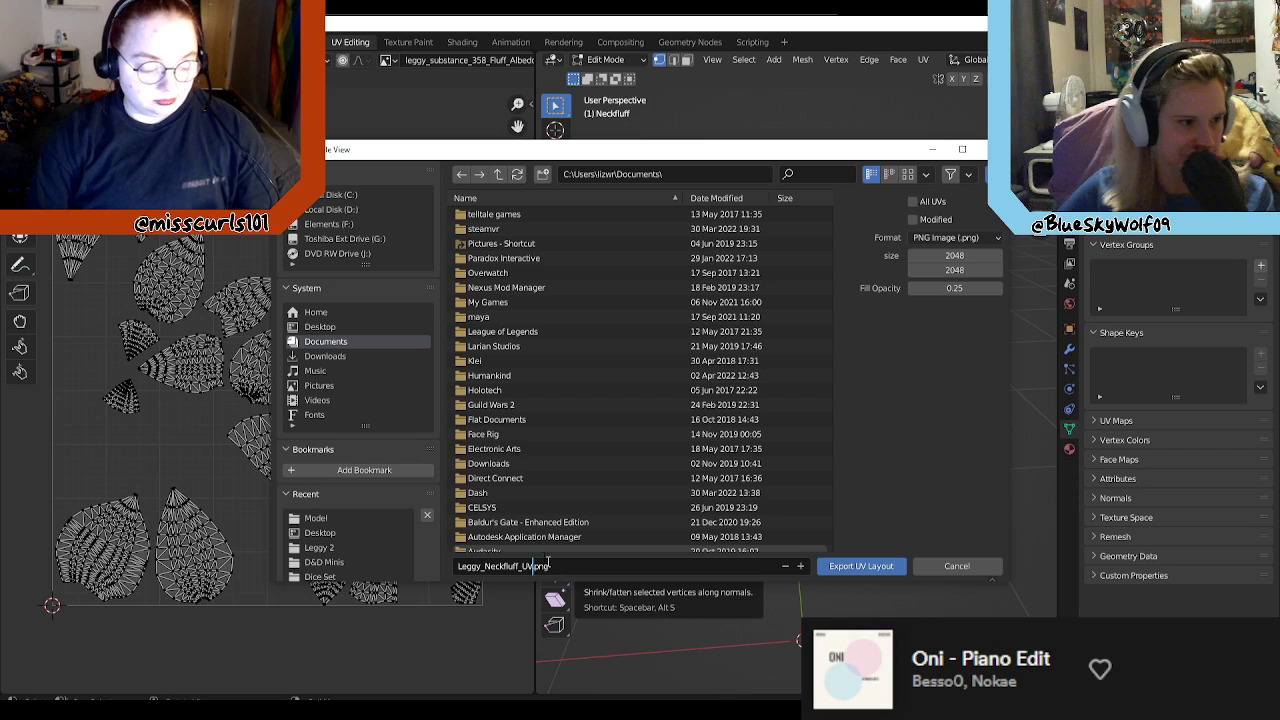
pyautogui.click(333, 327)
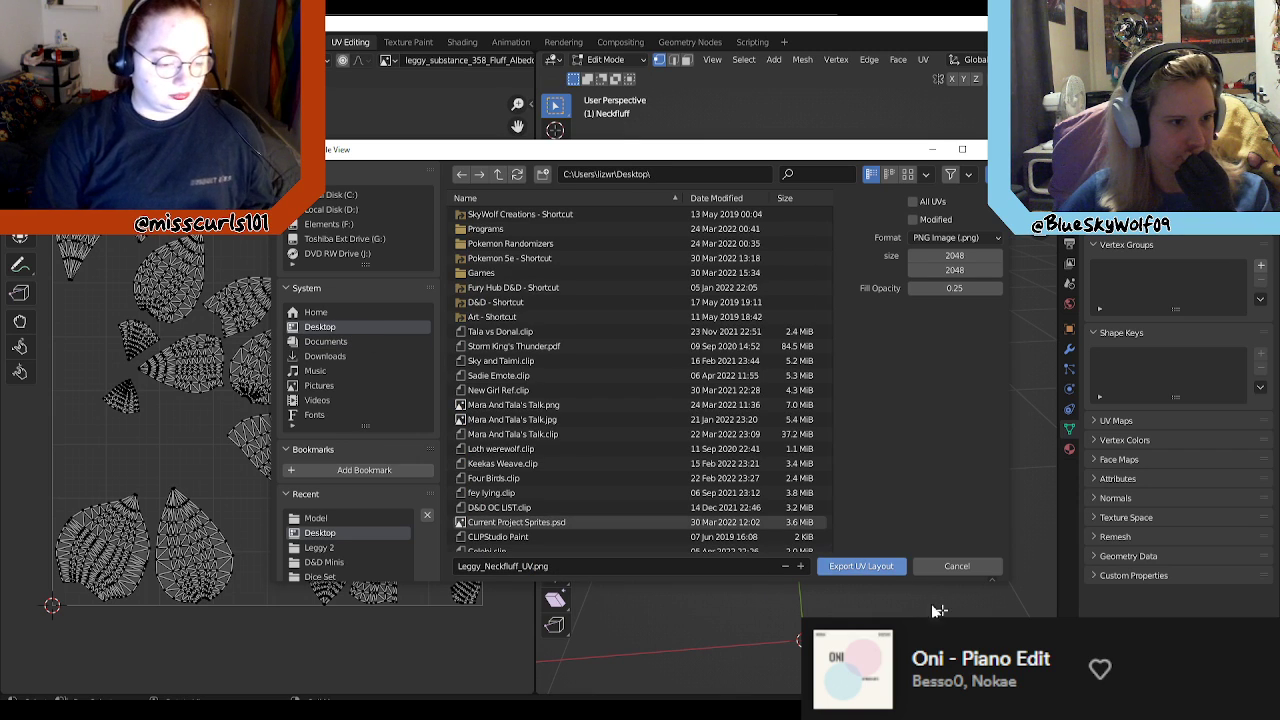
pyautogui.click(866, 566)
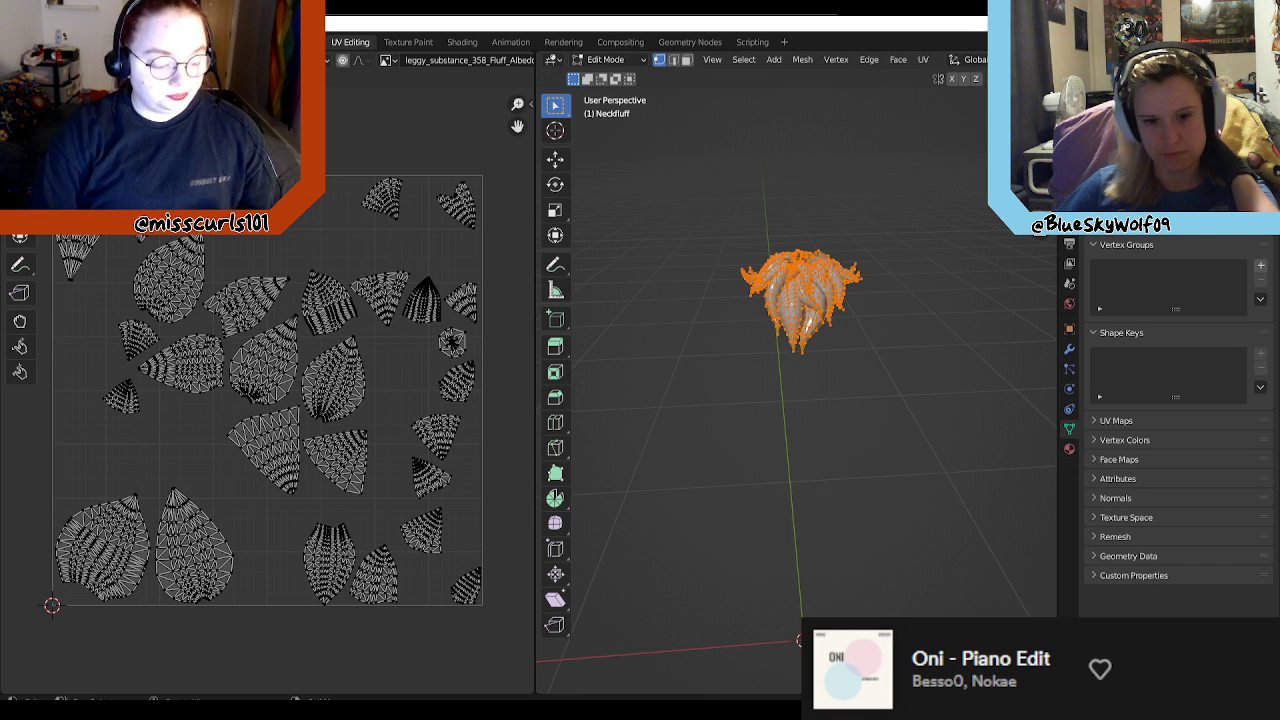
# Step: Switch to Clip Studio Paint, open Leggy_Neckfluff_UV.png, and copy the entire image with a rectangular selection
pyautogui.hotkey('alt', 'Tab')
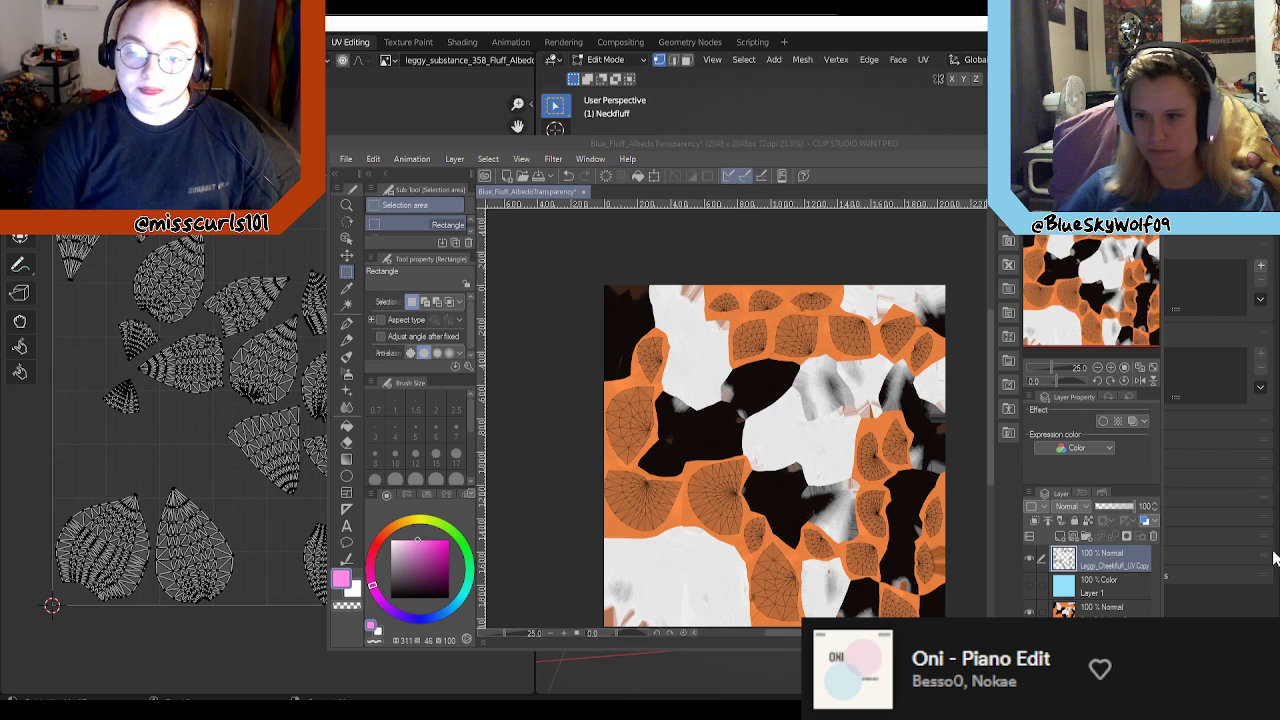
pyautogui.moveTo(770, 408); pyautogui.dragTo(762, 394)
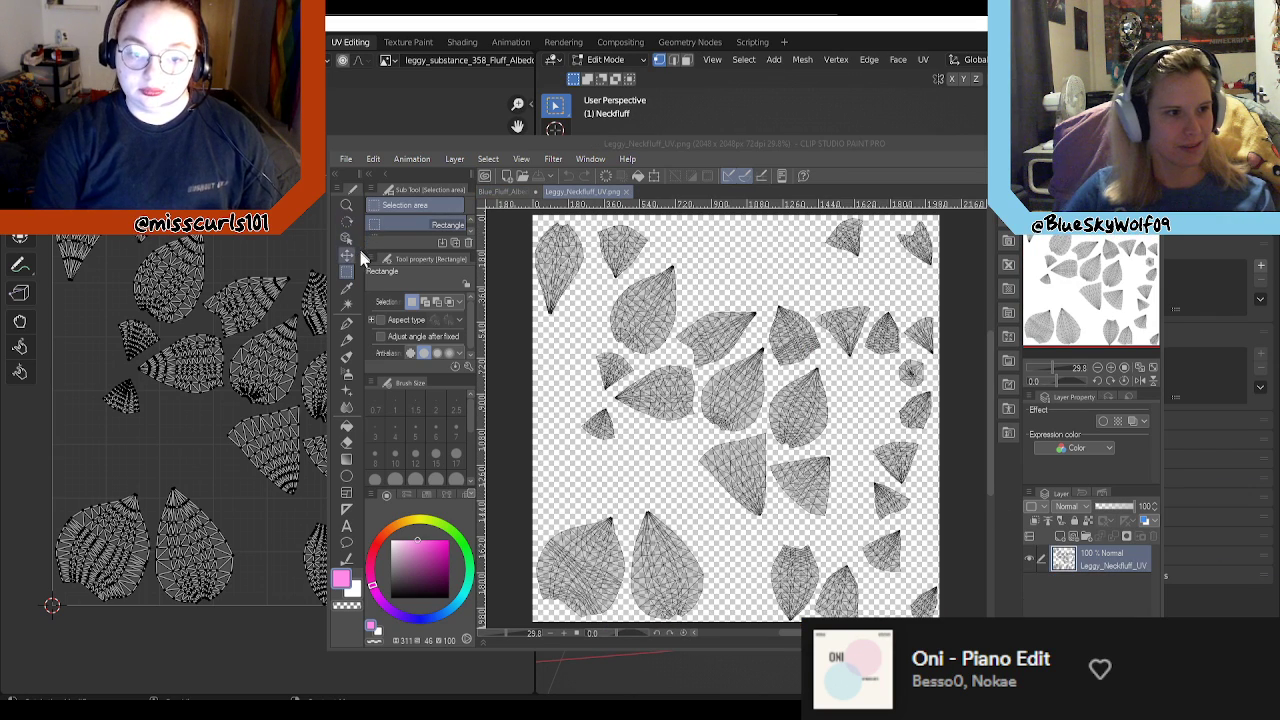
pyautogui.click(348, 270)
pyautogui.scroll(-1, 706, 403)
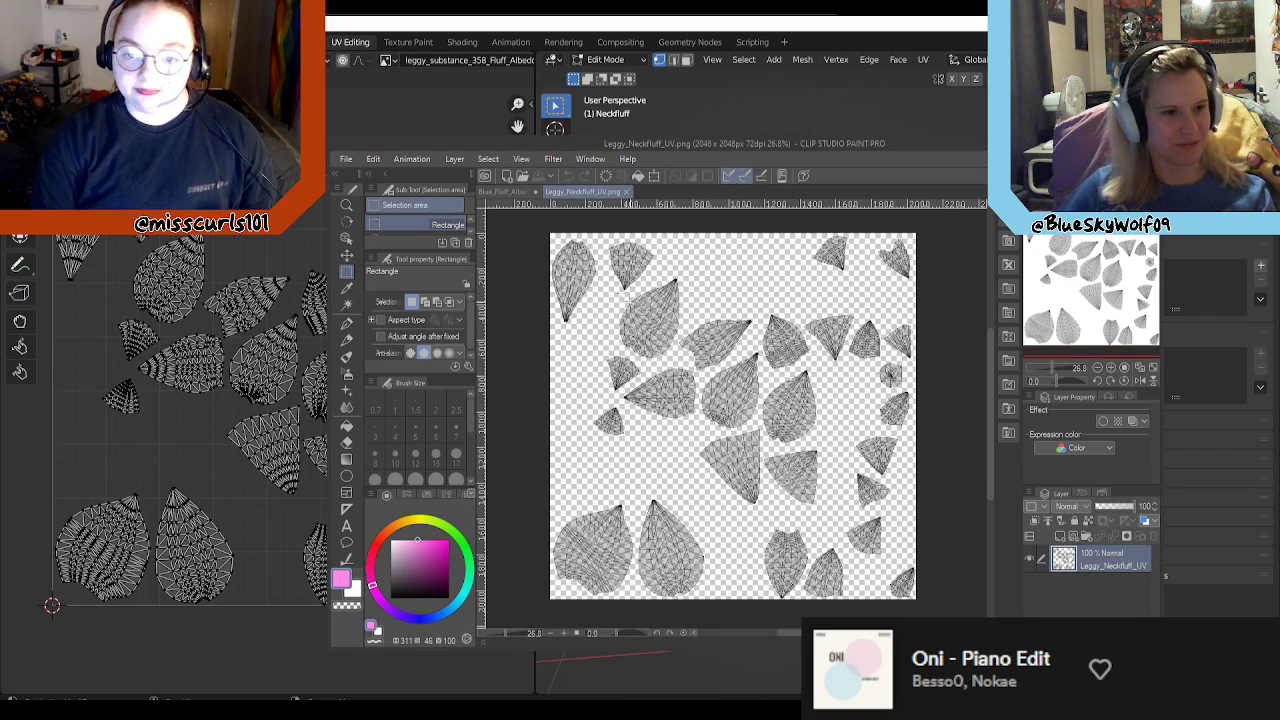
pyautogui.moveTo(541, 235); pyautogui.dragTo(929, 610)
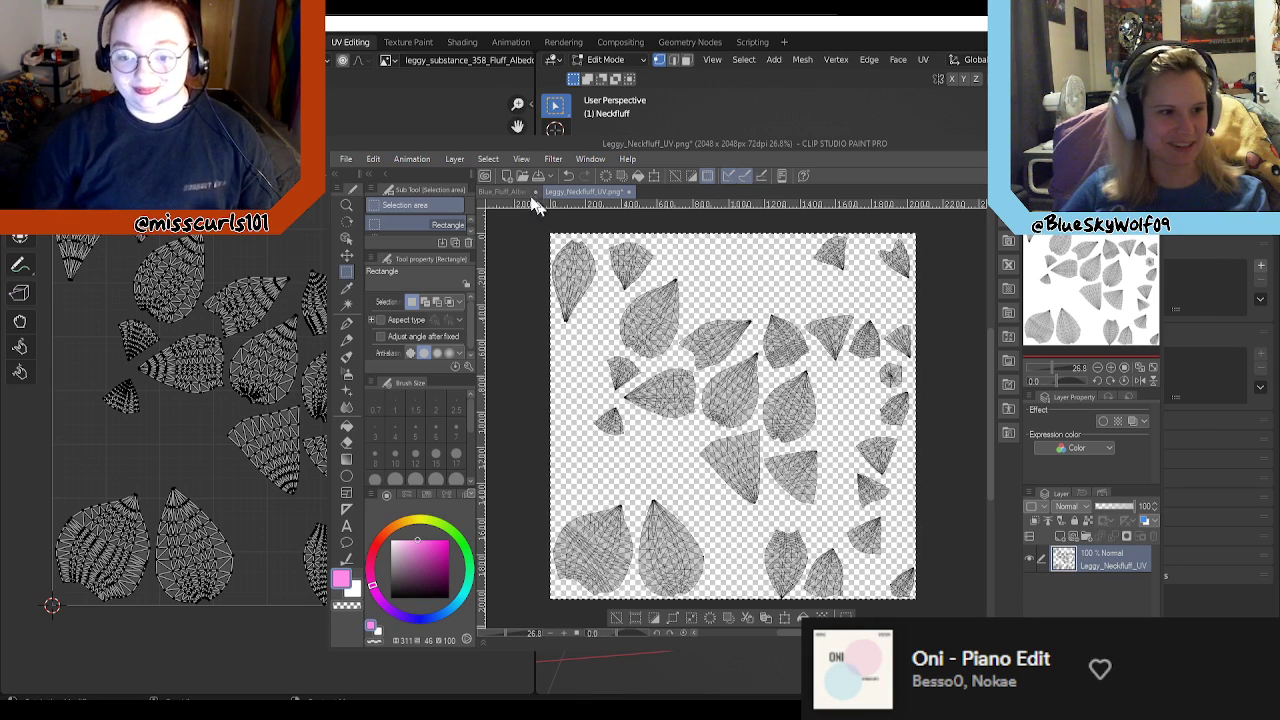
# Step: Paste the neck fluff UV layout as a layer over Blue_Fluff_AlbedoTransparency and check where its islands fall
pyautogui.click(497, 190)
pyautogui.hotkey('ctrl', 'v')
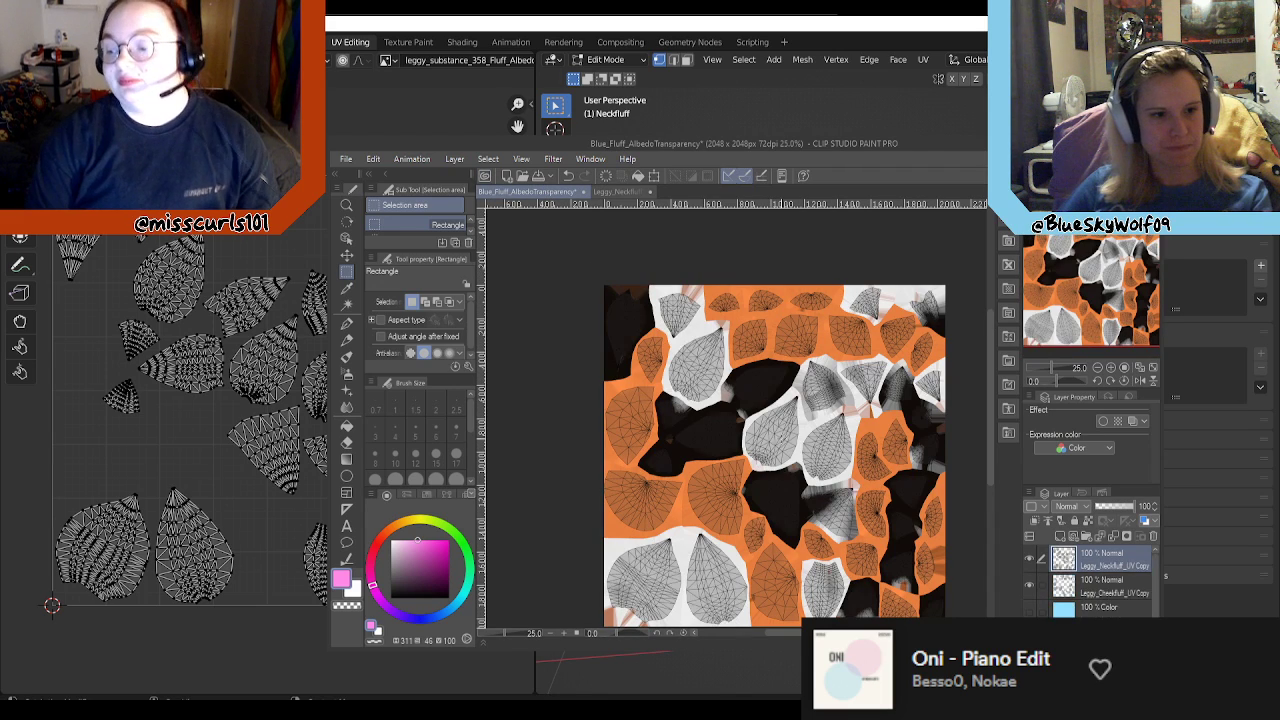
pyautogui.scroll(-1, 674, 366)
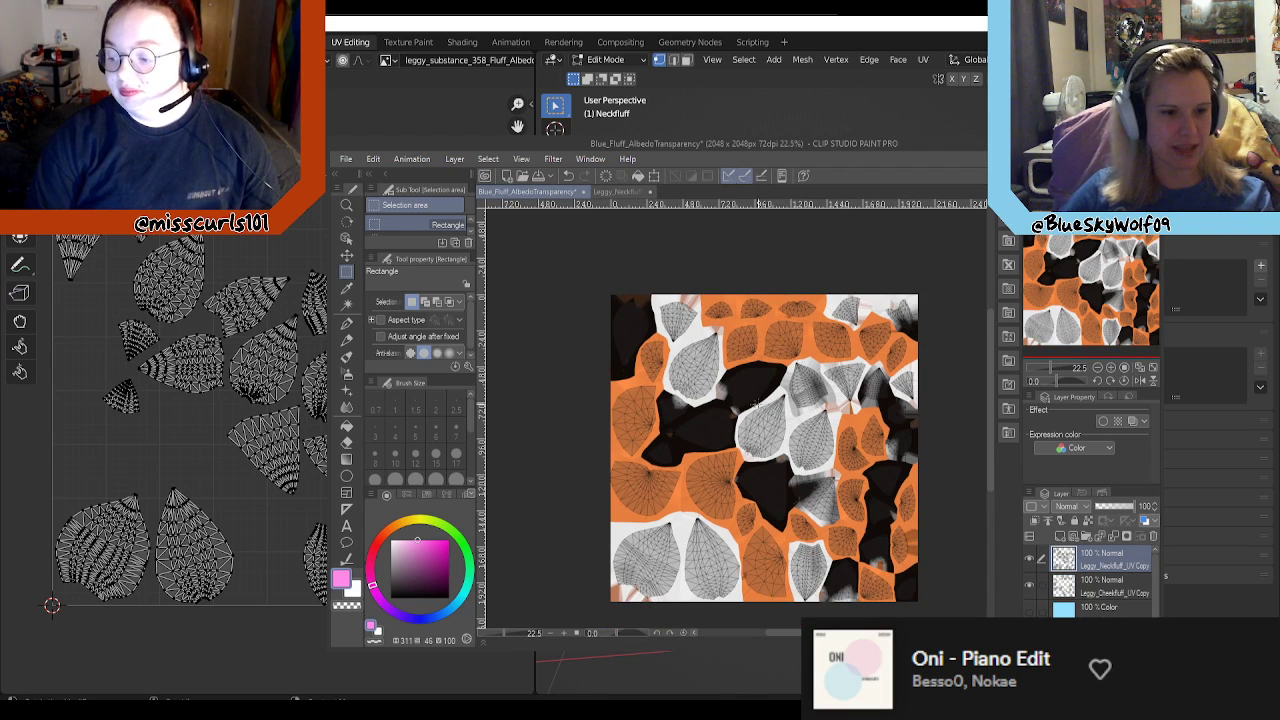
pyautogui.scroll(2, 762, 400)
pyautogui.scroll(-1, 745, 386)
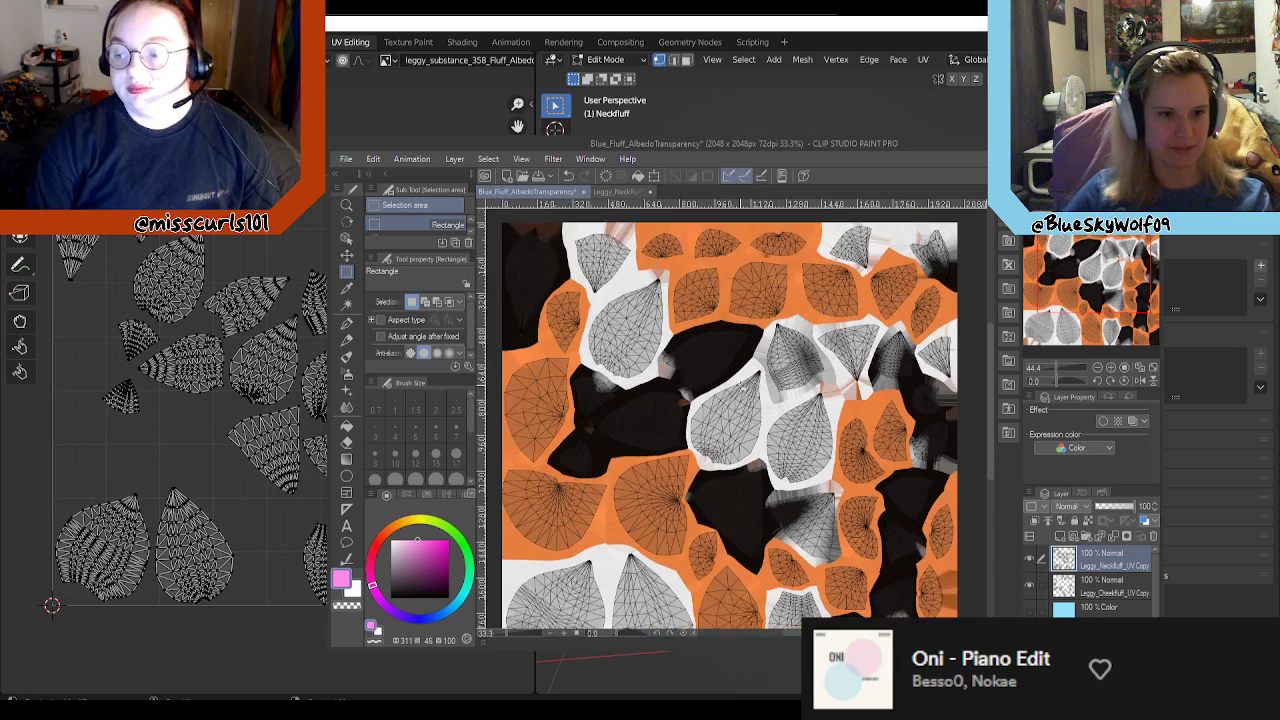
pyautogui.scroll(-1, 743, 386)
# Step: Close Leggy_Neckfluff_UV.png without saving and save the Blue_Fluff_AlbedoTransparency document
pyautogui.click(651, 191)
pyautogui.click(679, 283)
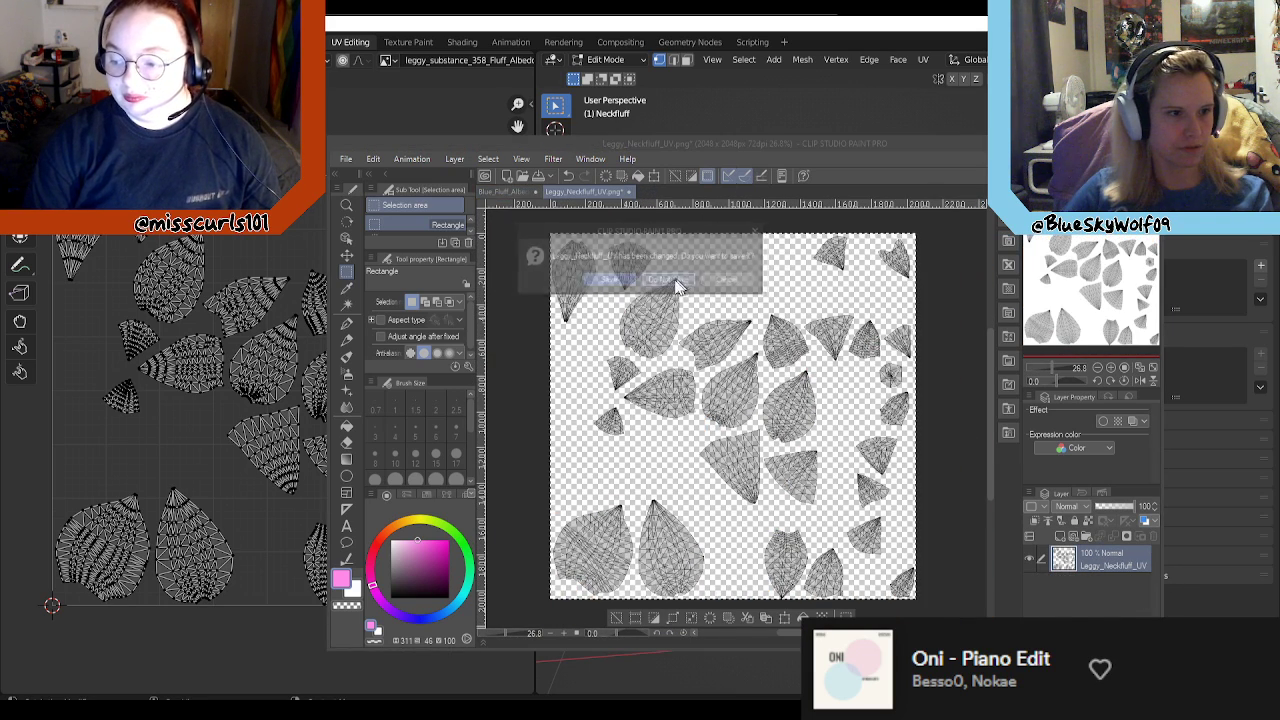
pyautogui.click(538, 180)
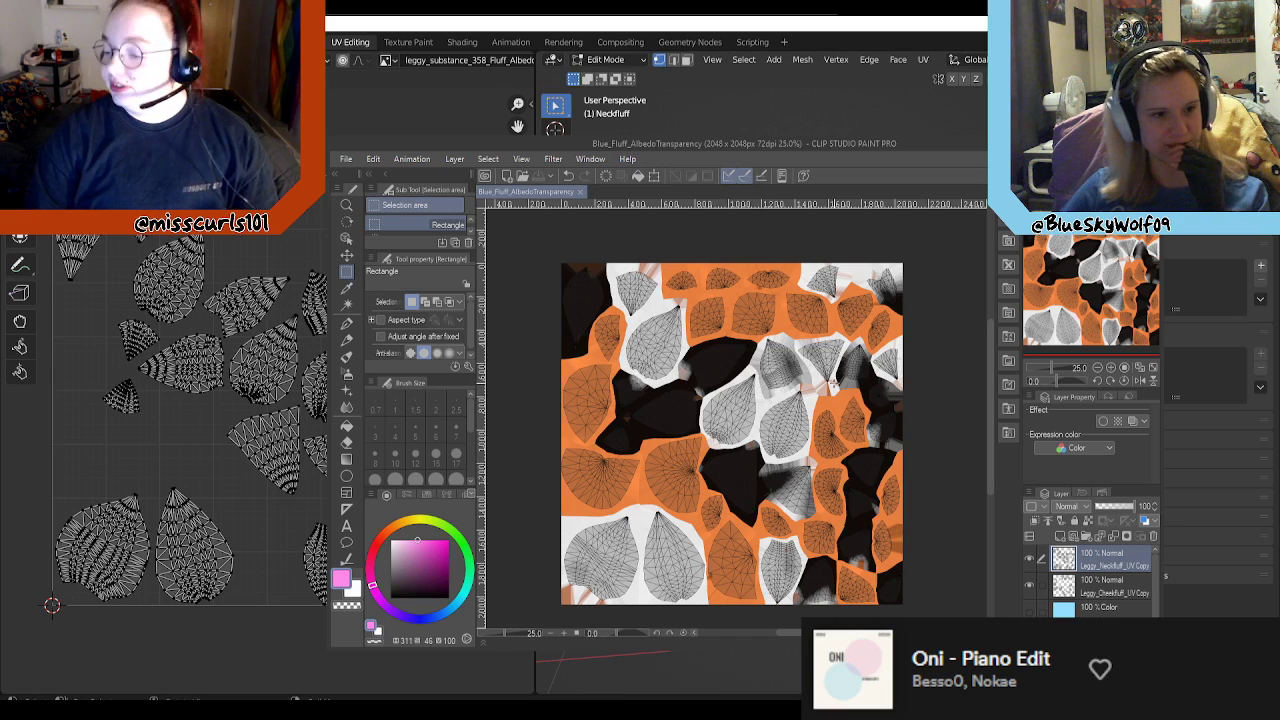
pyautogui.scroll(-1, 831, 383)
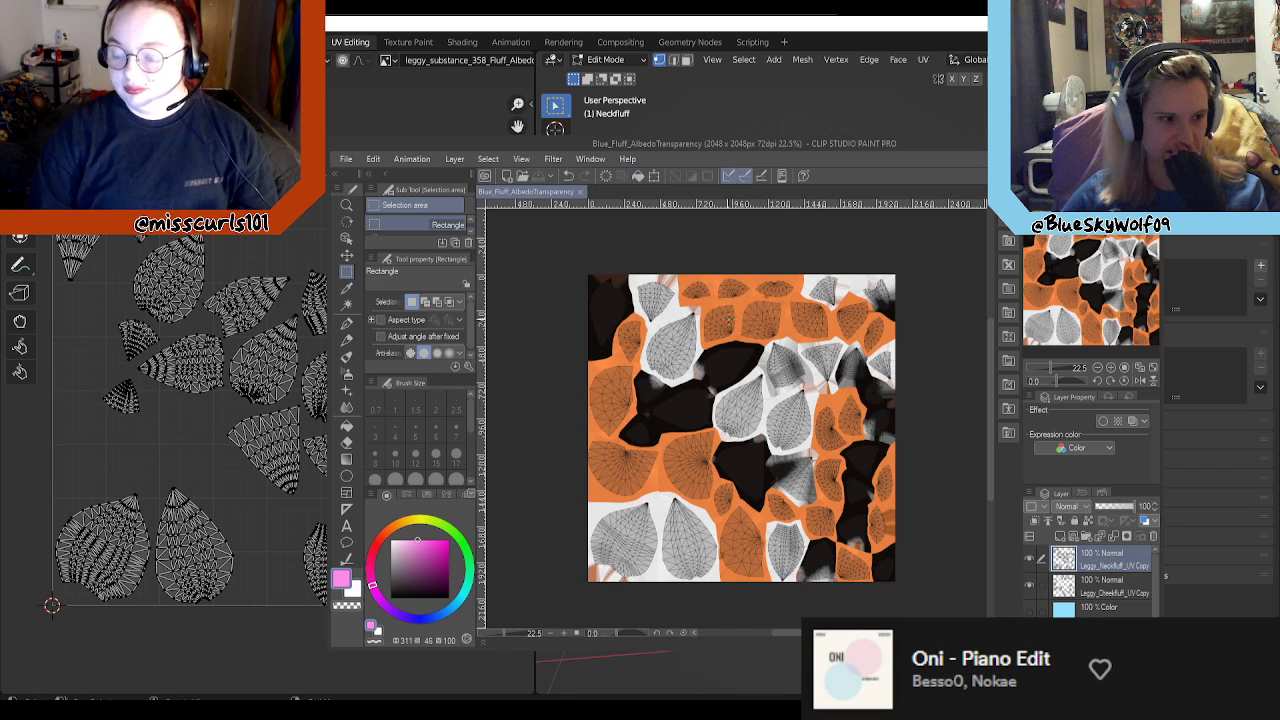
# Step: Return to Blender and deselect all of the neck fluff's geometry
pyautogui.click(780, 124)
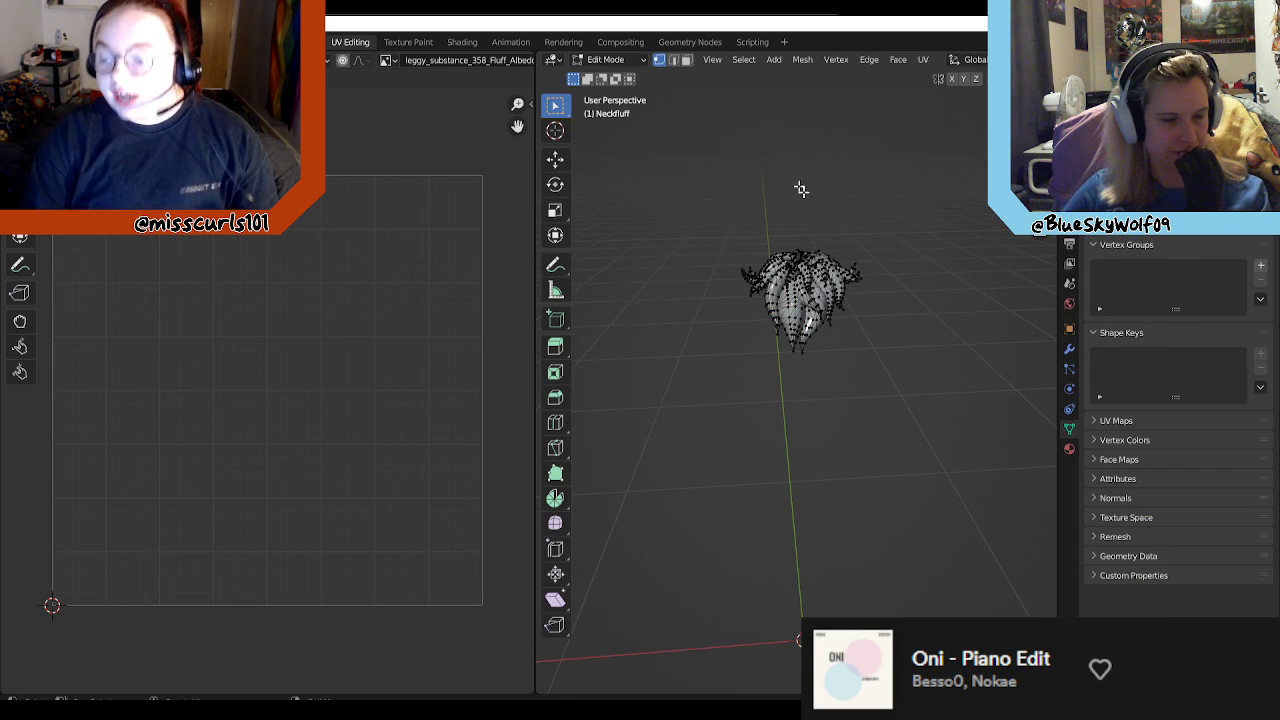
pyautogui.press('a')
pyautogui.hotkey('alt', 'a')
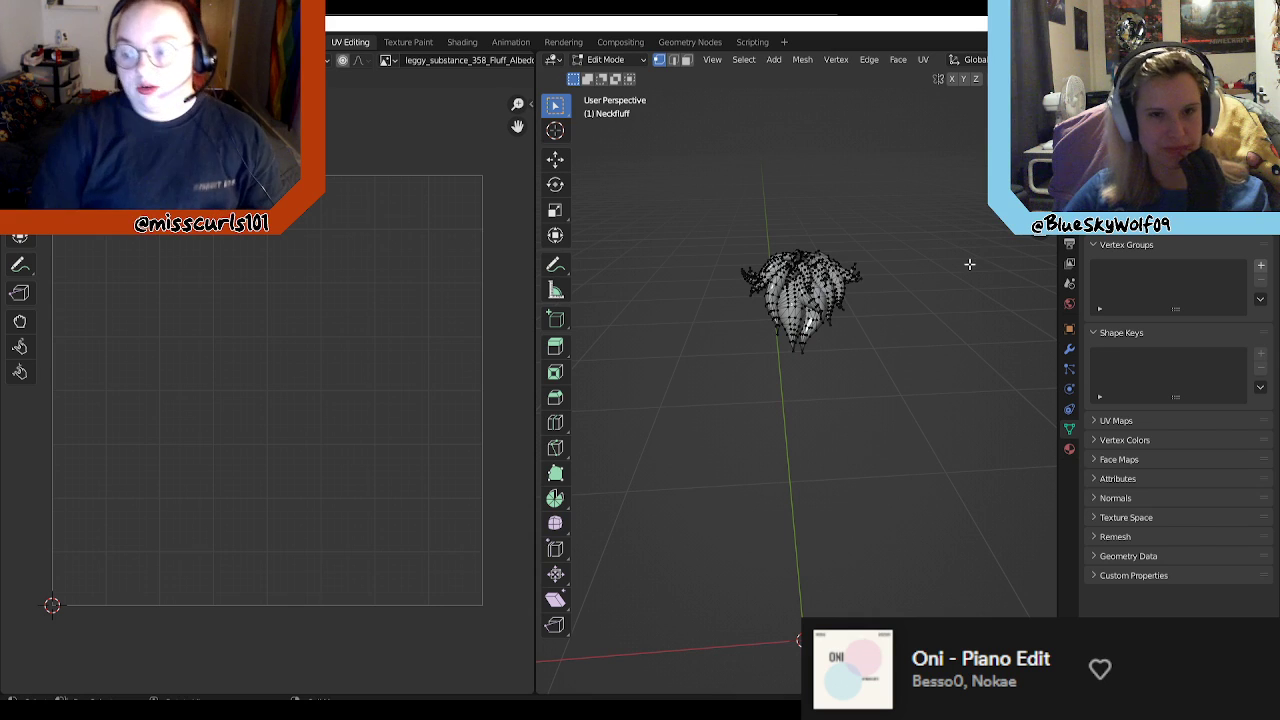
# Step: Switch to Unity and examine the blue avatar from the front and the fluff albedo texture in the Leggy 2 folder
pyautogui.click(1203, 22)
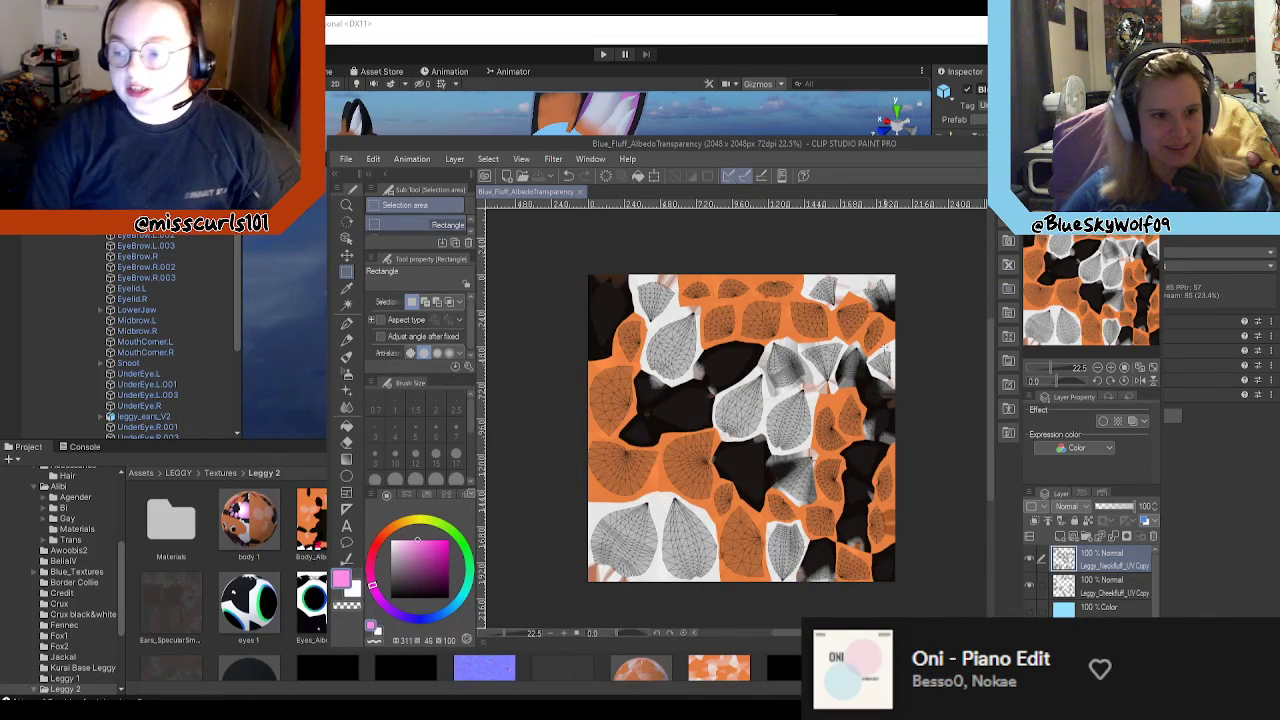
pyautogui.click(880, 65)
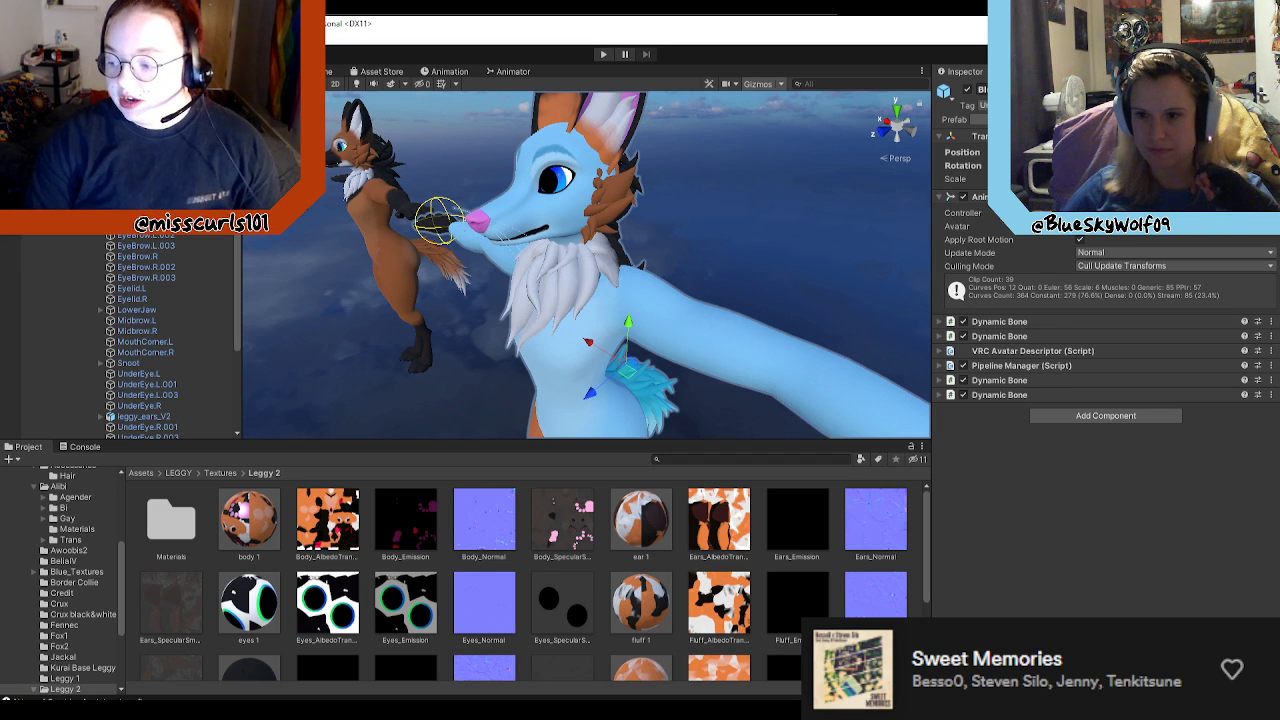
pyautogui.keyDown('alt'); pyautogui.moveTo(785, 264); pyautogui.dragTo(900, 270); pyautogui.keyUp('alt')
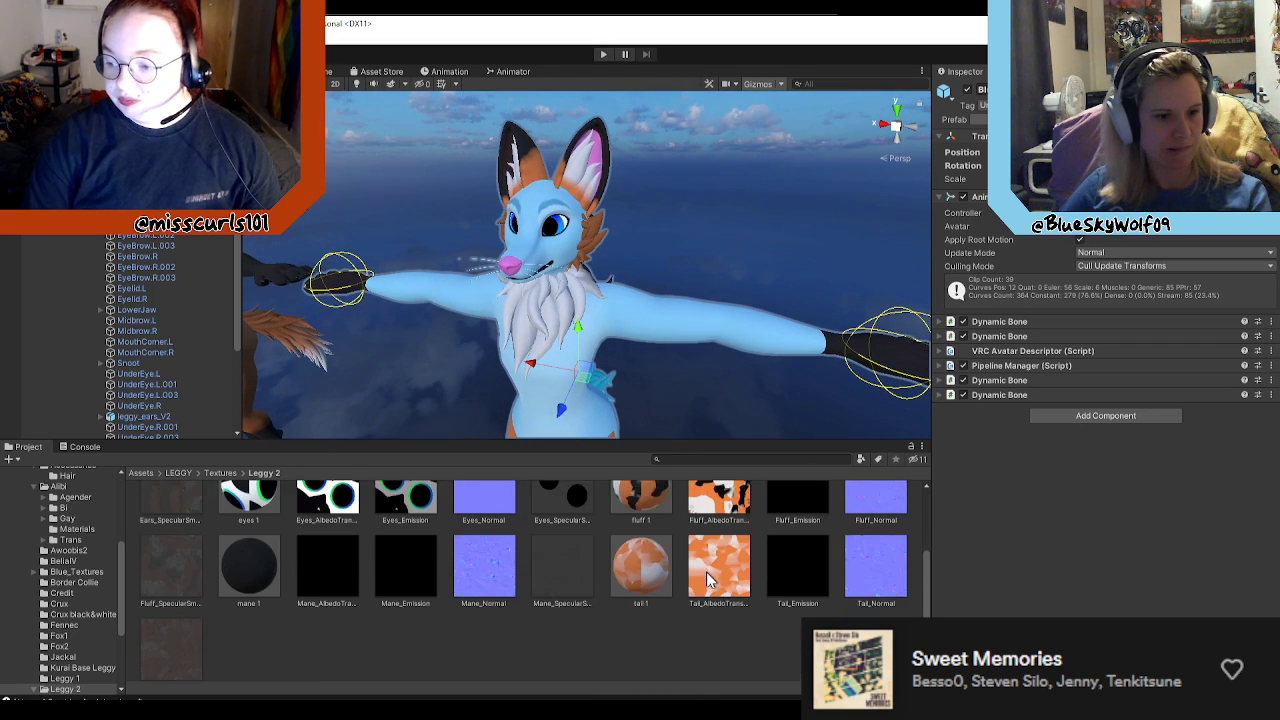
pyautogui.scroll(-3, 706, 600)
pyautogui.click(712, 538)
pyautogui.scroll(3, 712, 538)
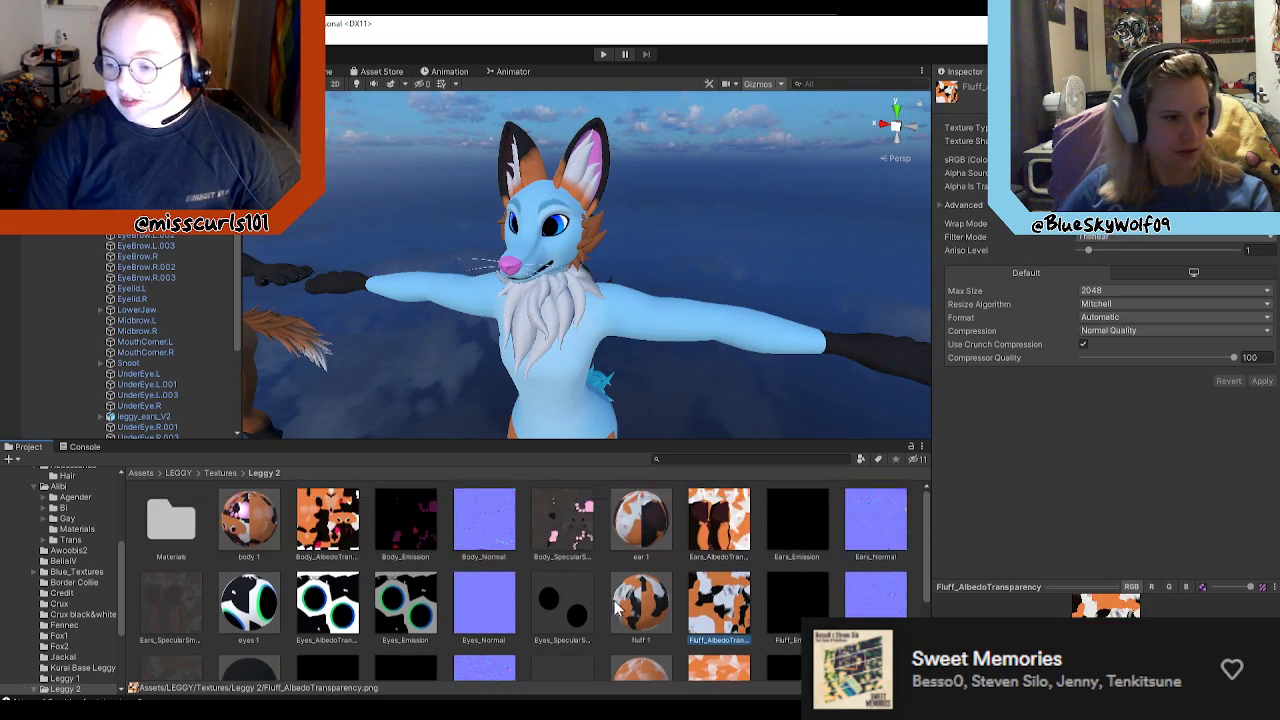
# Step: Open the Blue_Textures folder and inspect the Blue_tail 1 material's settings
pyautogui.click(222, 474)
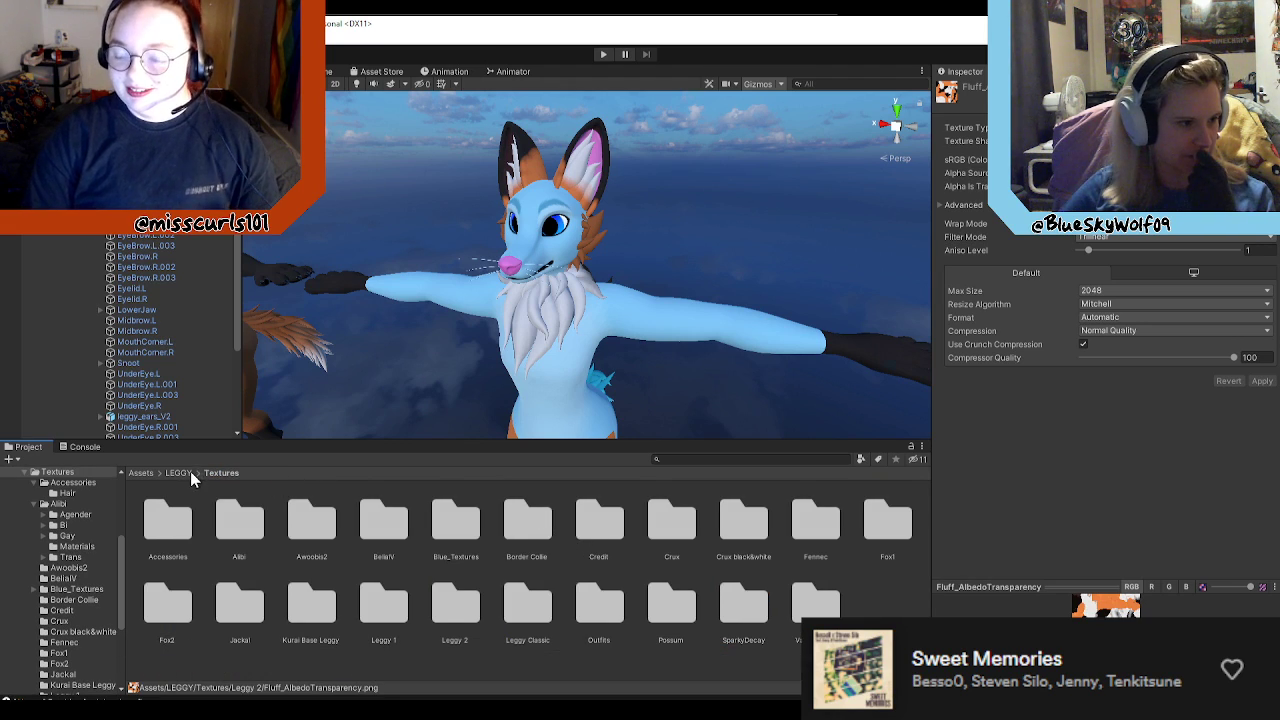
pyautogui.doubleClick(456, 520)
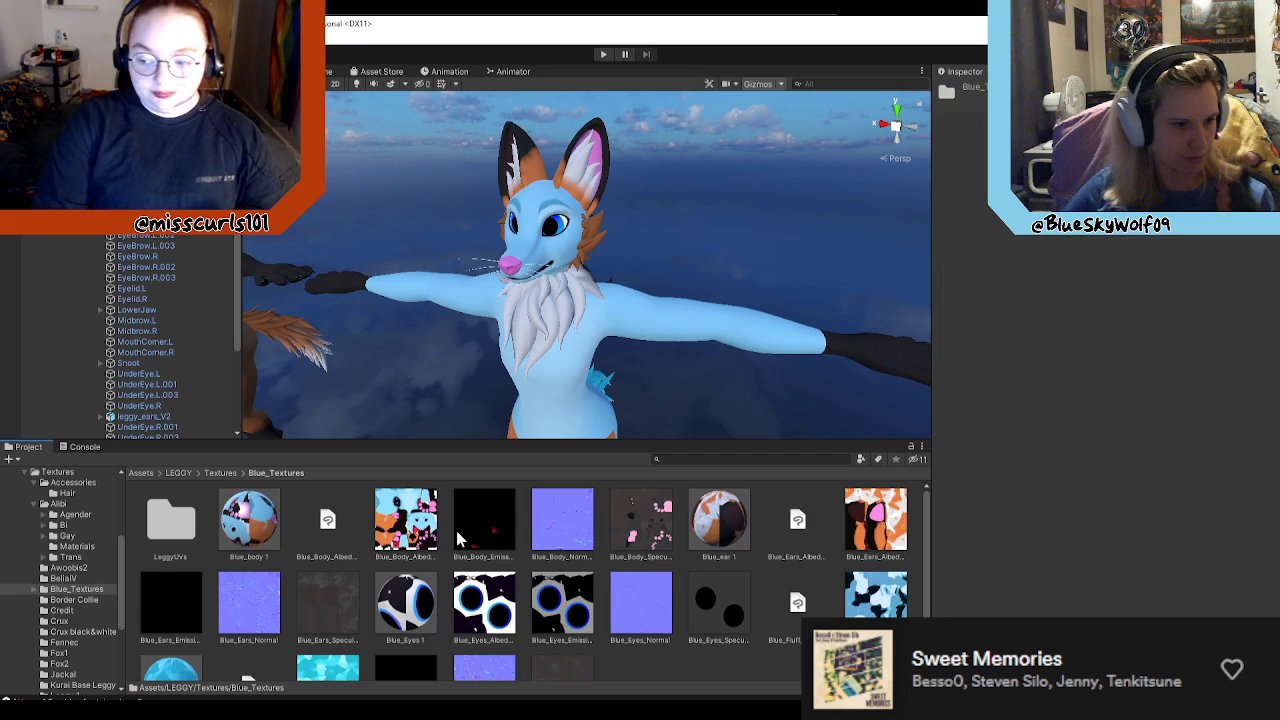
pyautogui.scroll(-2, 708, 625)
pyautogui.scroll(-1, 255, 655)
pyautogui.click(171, 636)
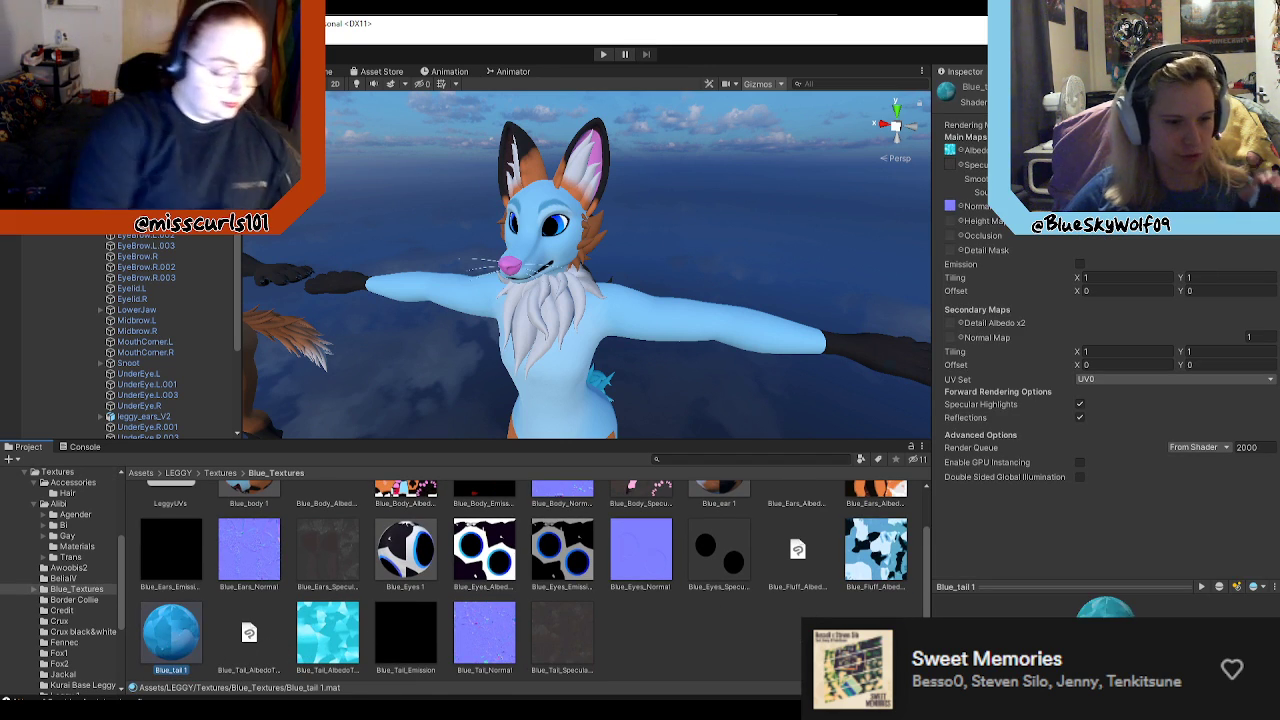
pyautogui.click(690, 640)
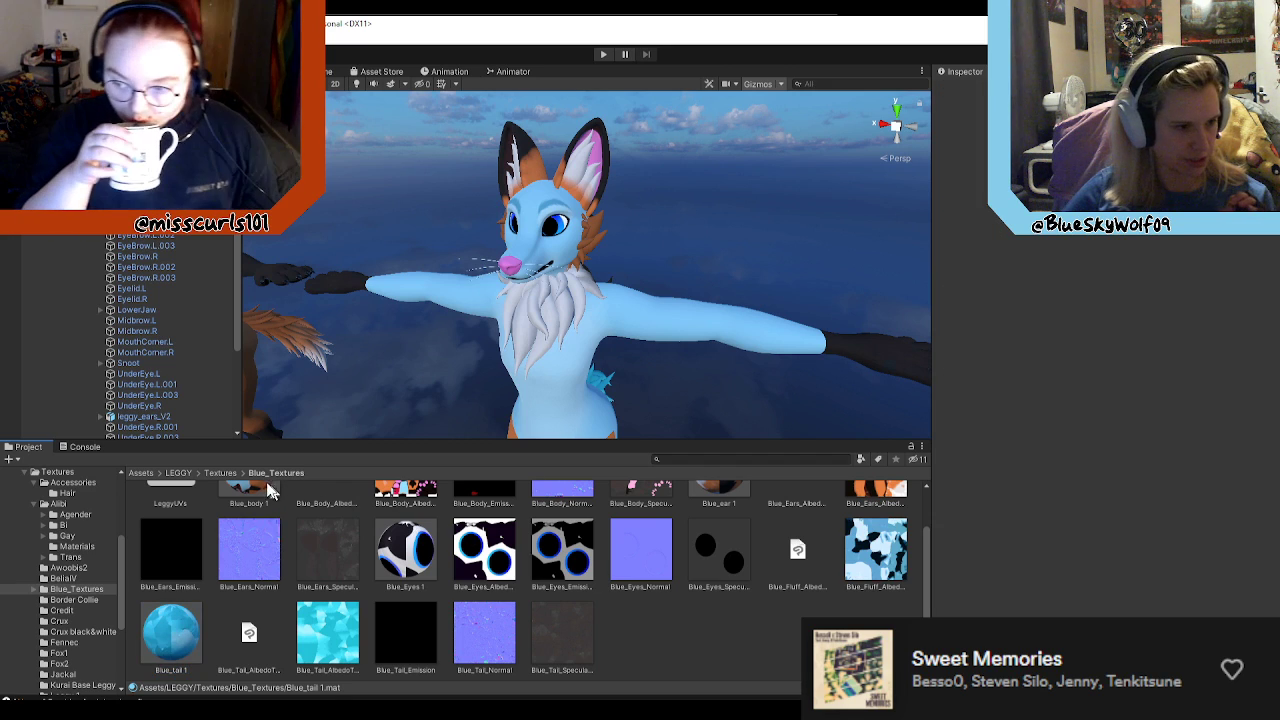
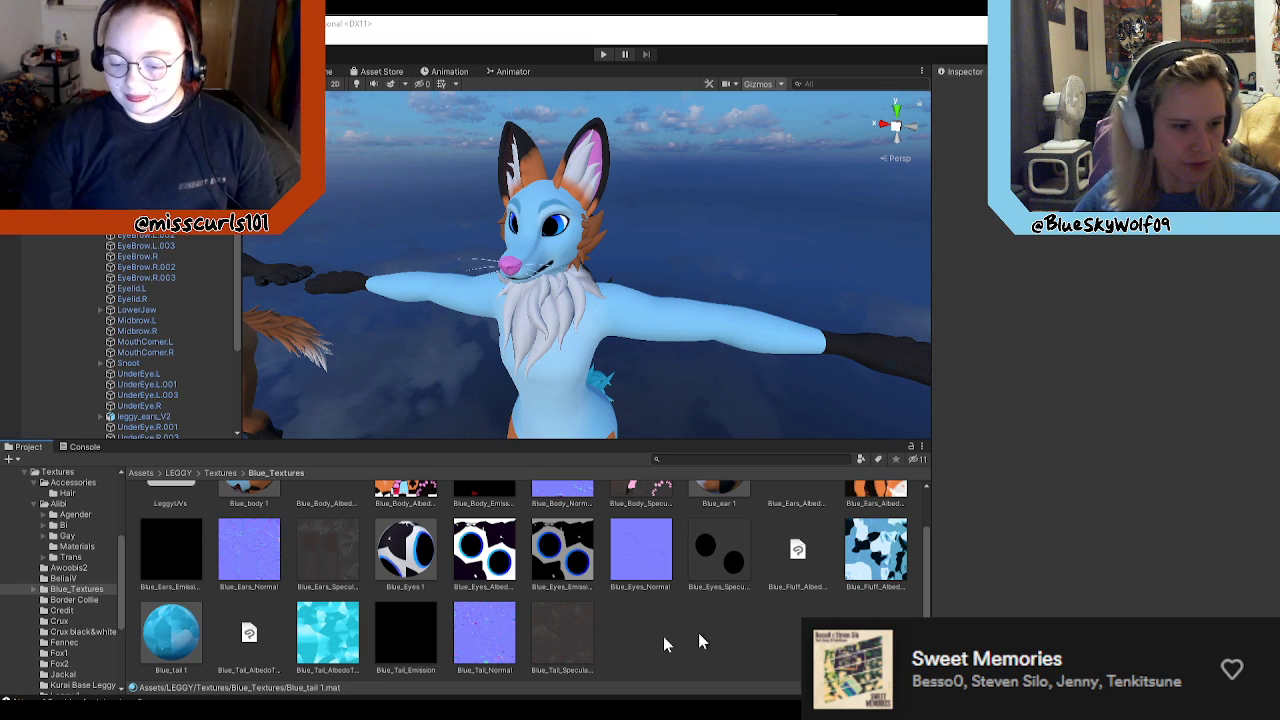
# Step: Look through the Blue_Textures folder and inspect the Blue_Fluff_AlbedoTransparency texture's import settings
pyautogui.scroll(3, 797, 659)
pyautogui.scroll(-3, 797, 659)
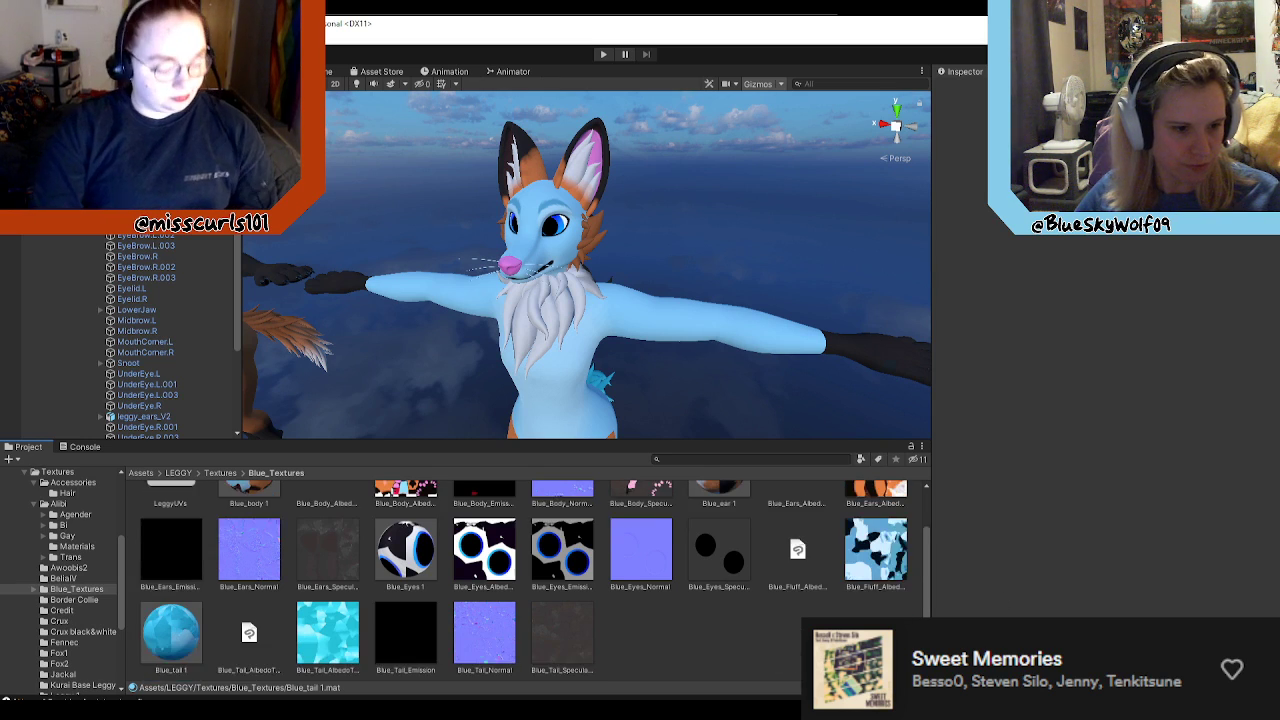
pyautogui.scroll(4, 680, 636)
pyautogui.scroll(-3, 764, 631)
pyautogui.scroll(-1, 762, 631)
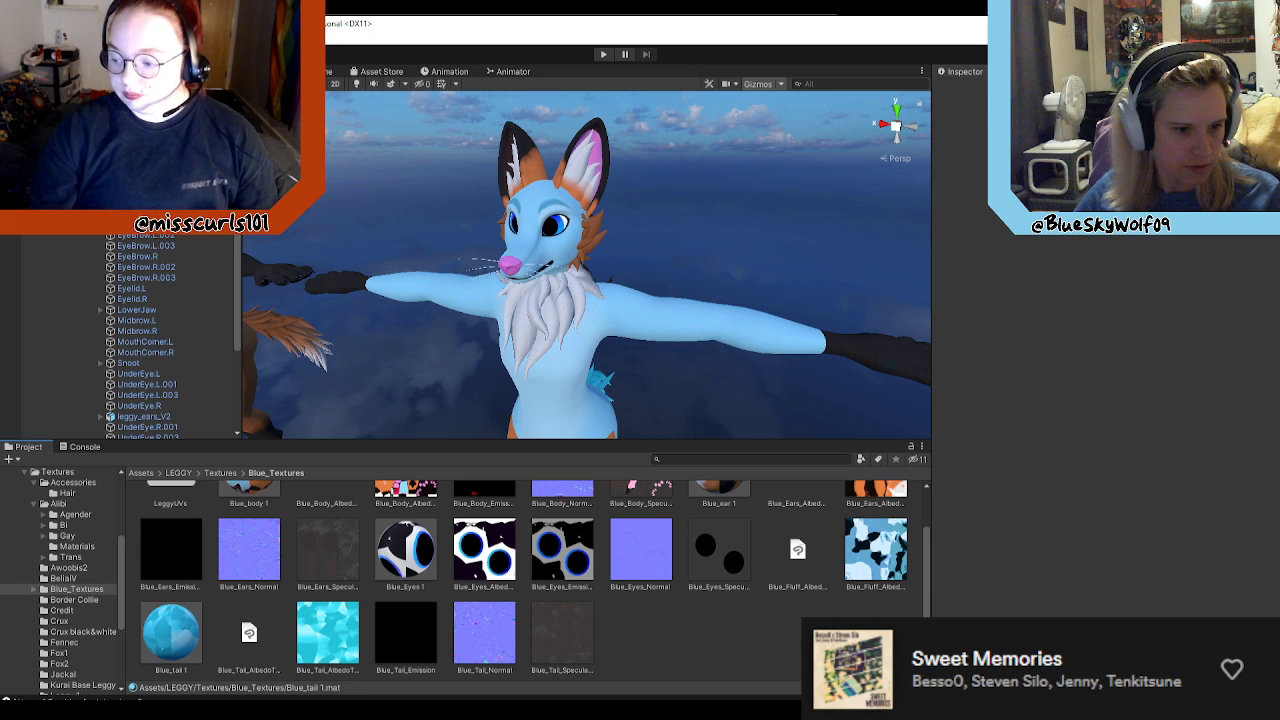
pyautogui.click(876, 550)
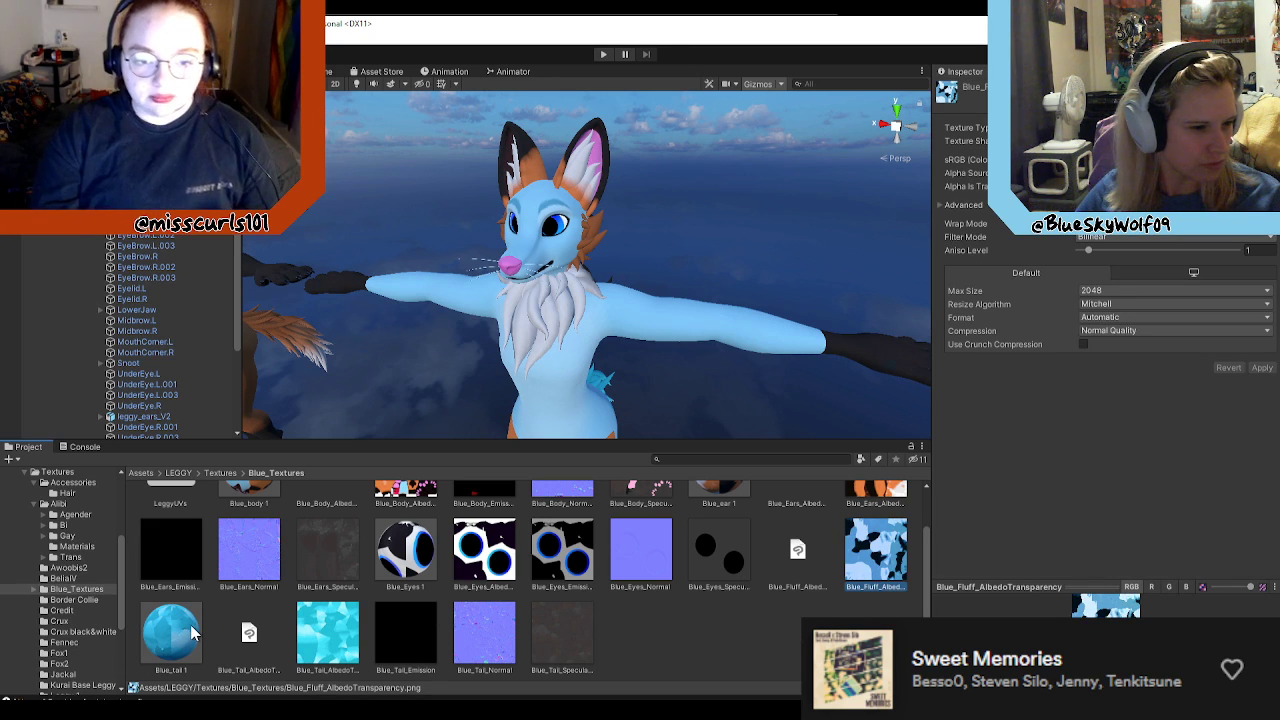
pyautogui.scroll(3, 874, 597)
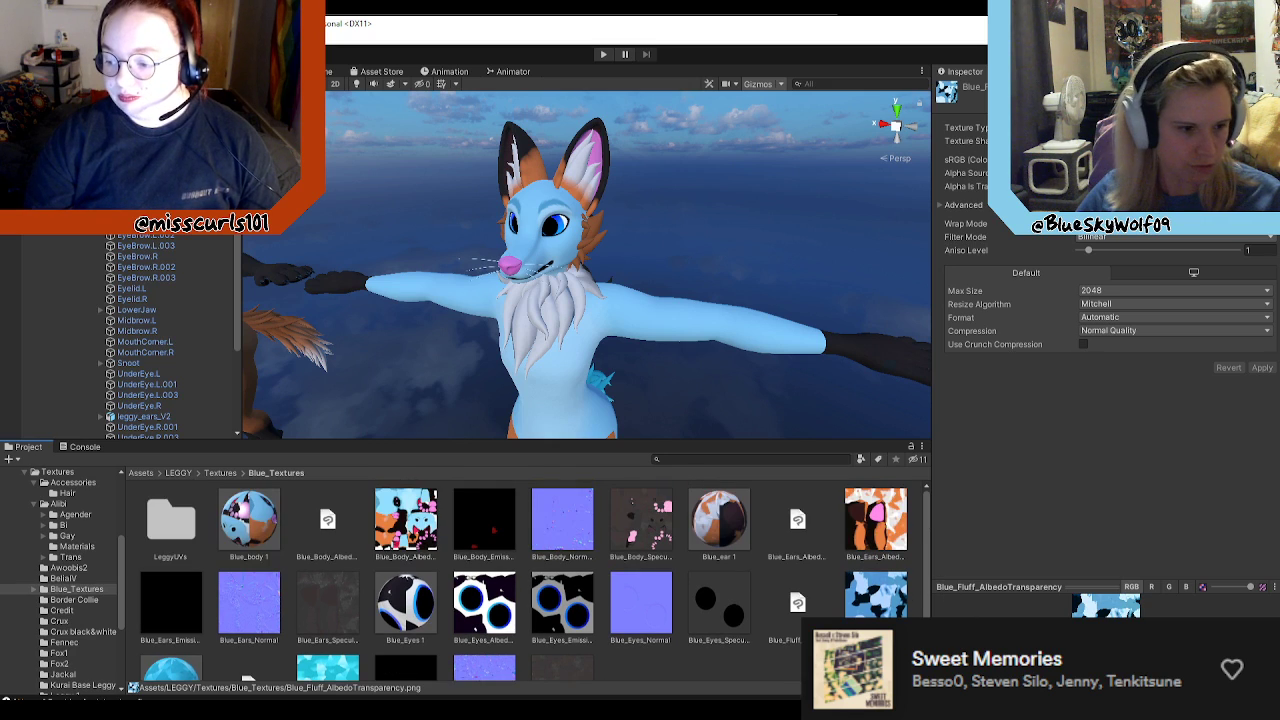
pyautogui.scroll(-3, 874, 597)
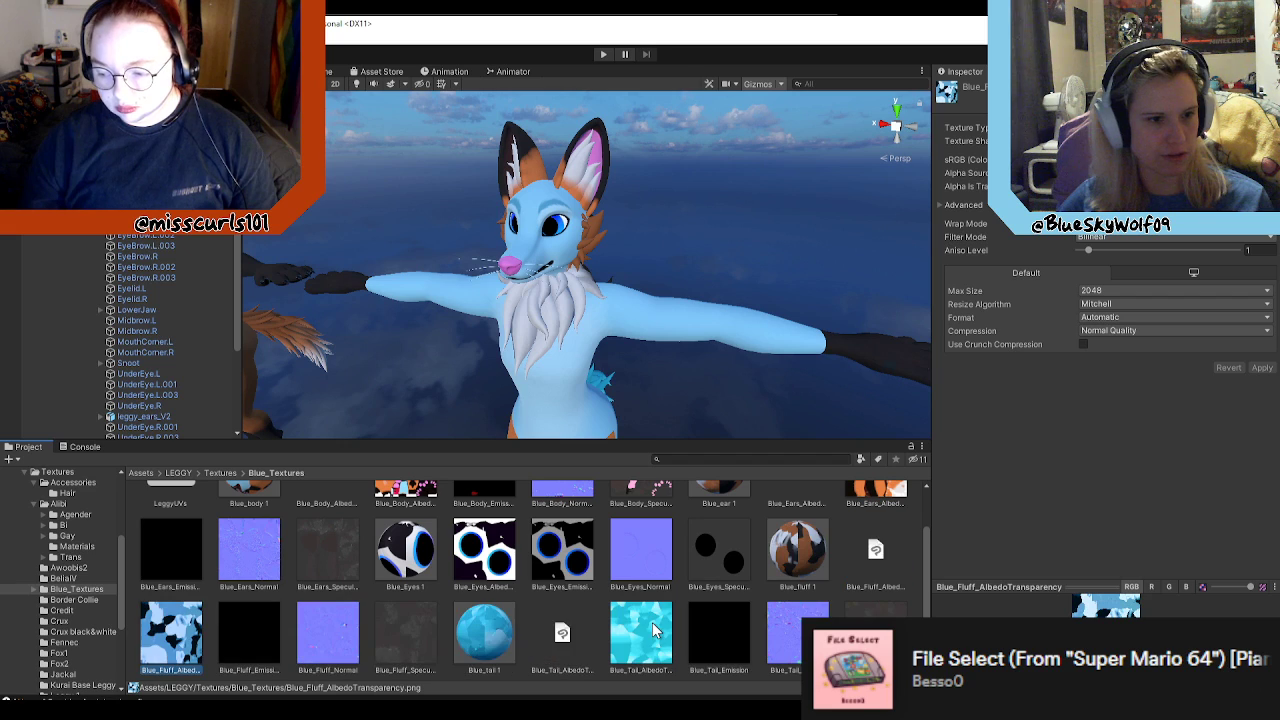
# Step: Assign the blue fluff normal texture to the Blue_fluff 1 material's normal map and mark it as a normal map
pyautogui.click(795, 555)
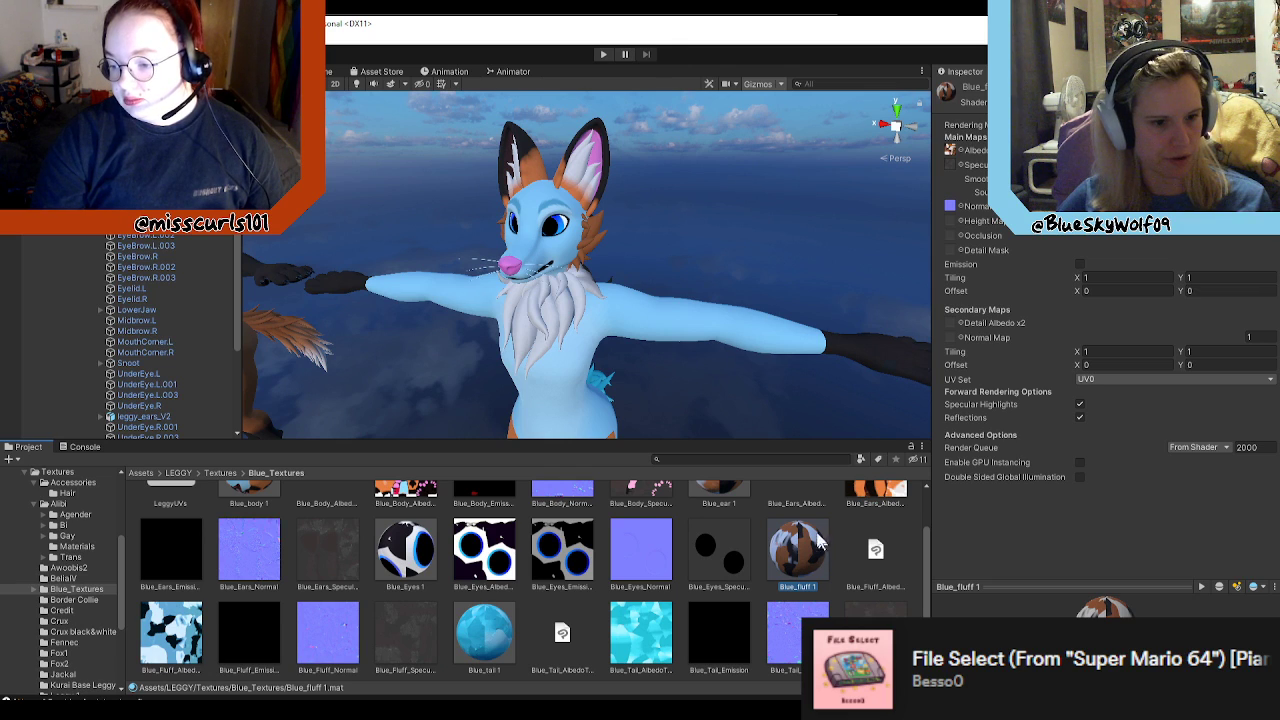
pyautogui.keyDown('alt'); pyautogui.moveTo(728, 374); pyautogui.dragTo(743, 402); pyautogui.keyUp('alt')
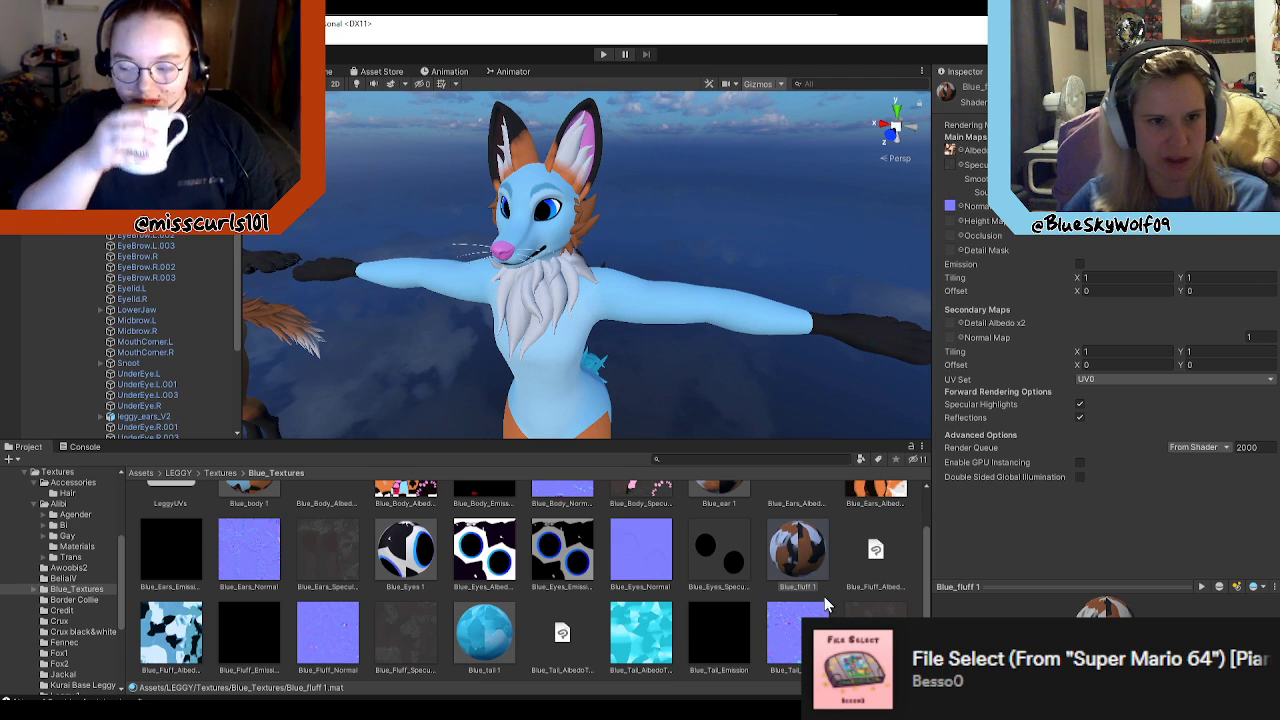
pyautogui.click(960, 207)
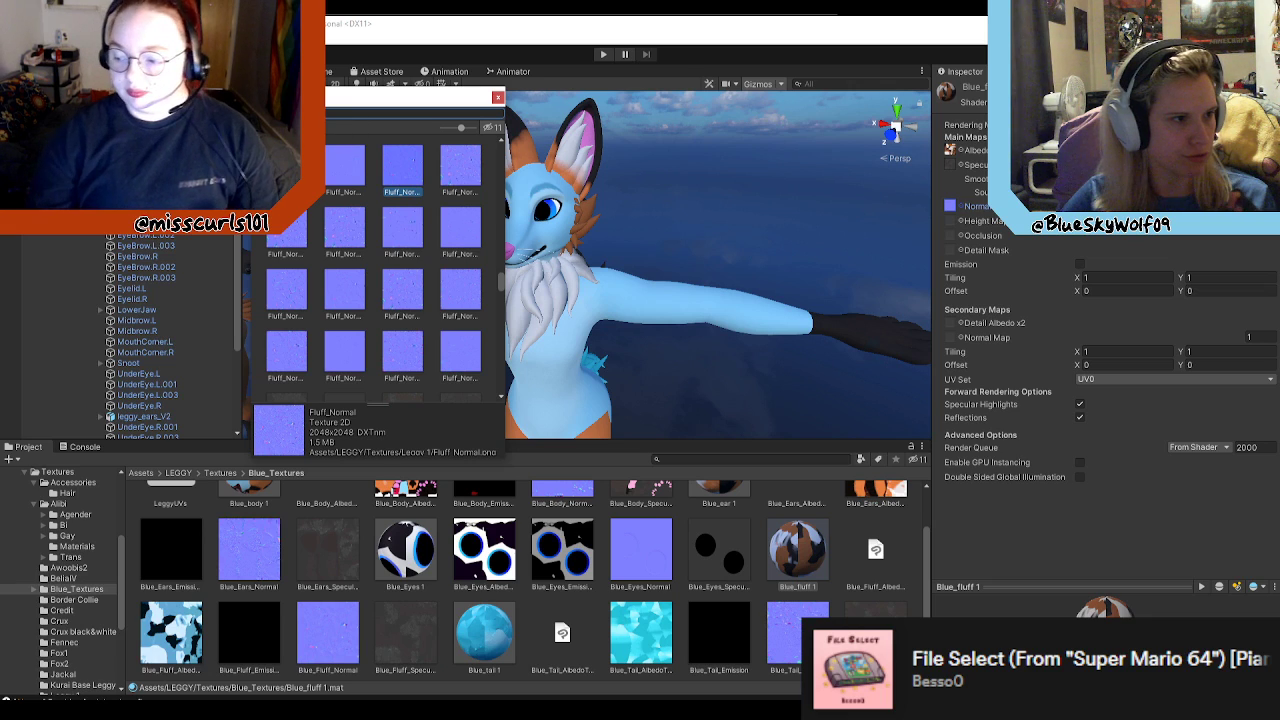
pyautogui.scroll(-10, 386, 267)
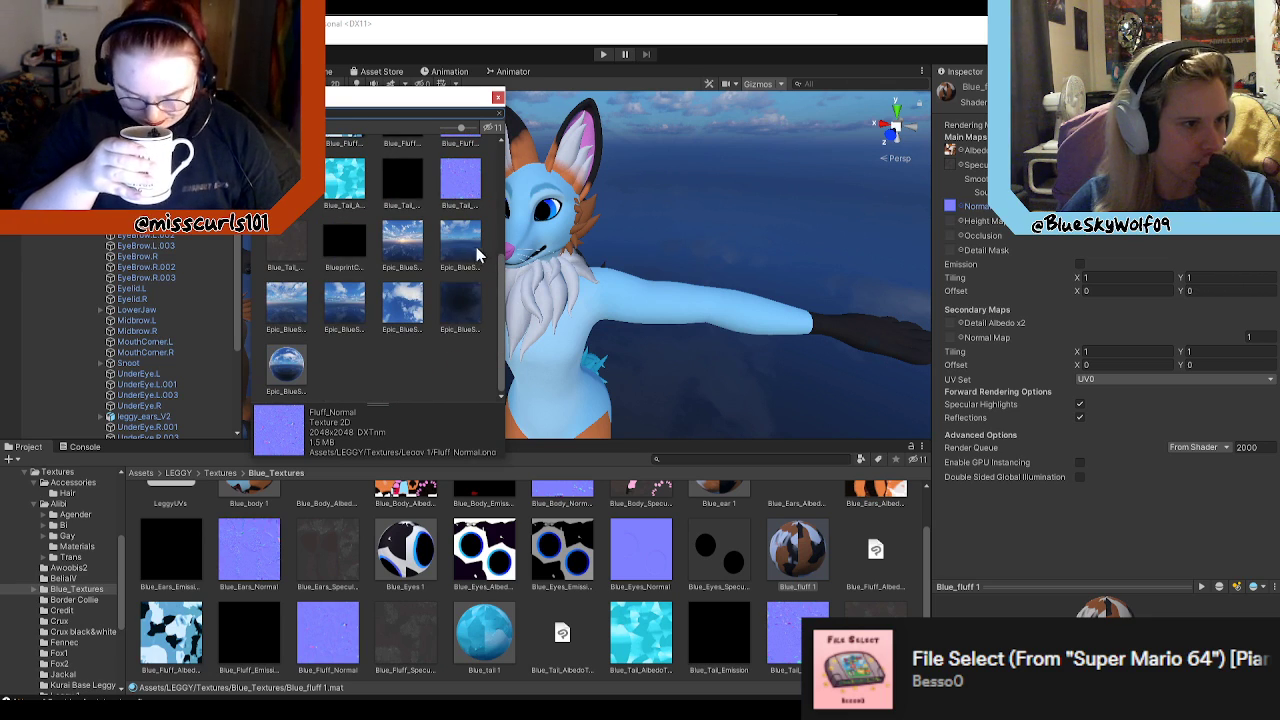
pyautogui.scroll(1, 495, 250)
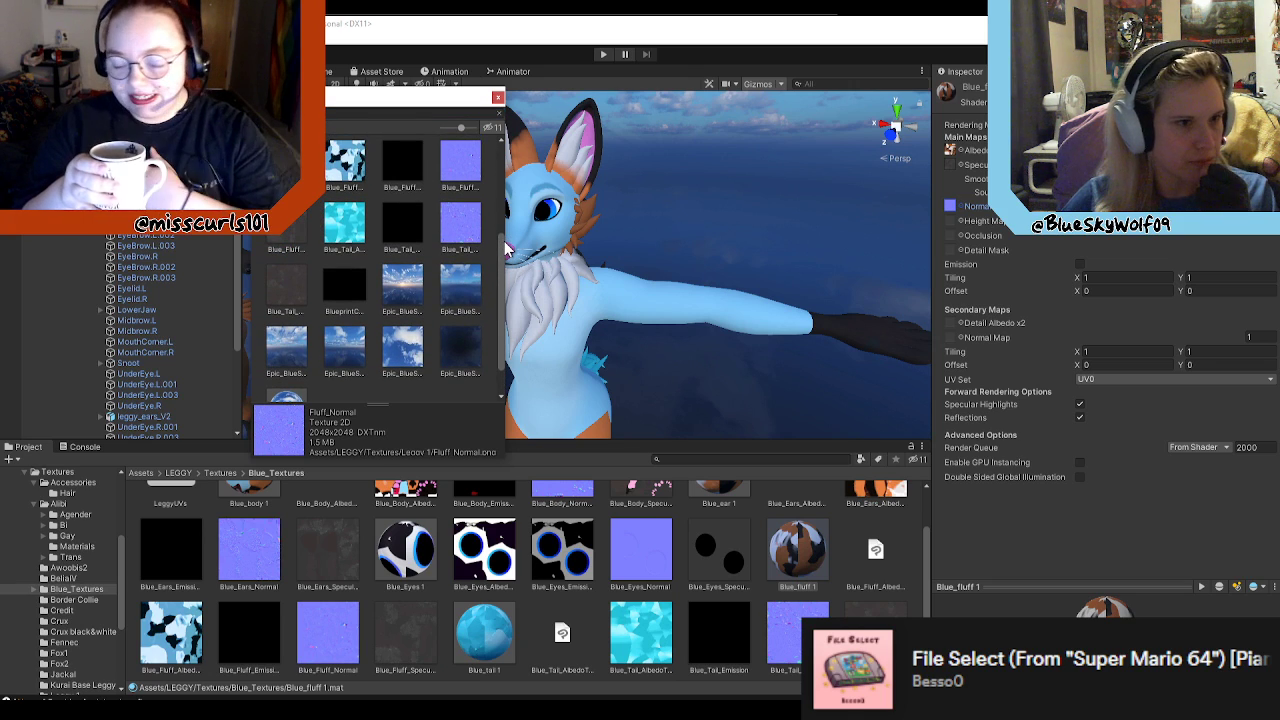
pyautogui.click(457, 177)
pyautogui.doubleClick(457, 178)
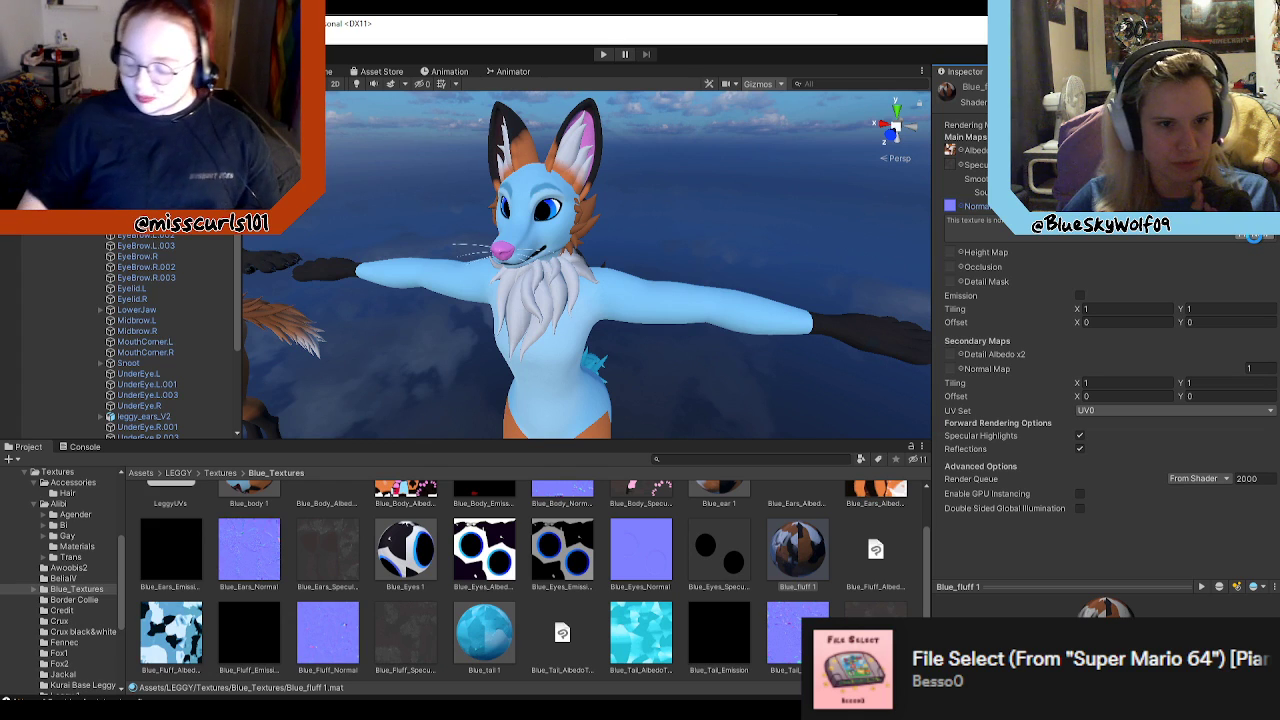
# Step: Assign Blue_Fluff_SpecularSmoothness as the Blue_fluff 1 material's specular map
pyautogui.click(960, 164)
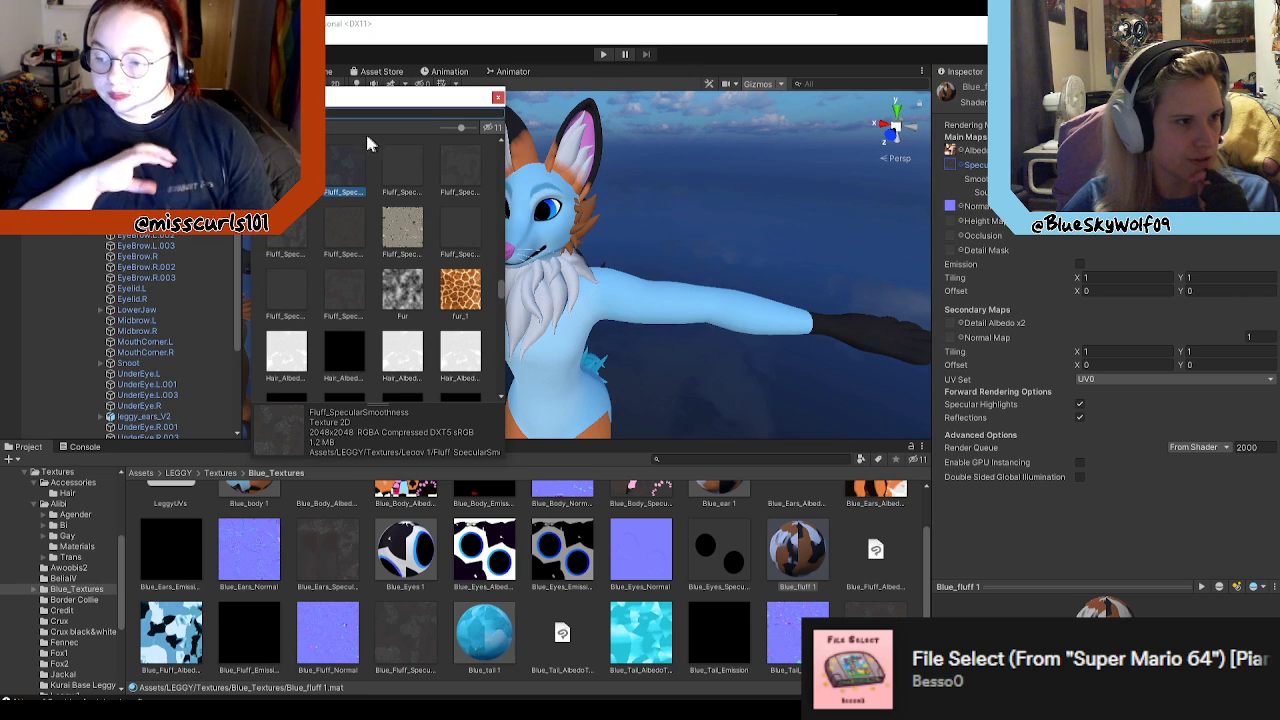
pyautogui.write('blue')
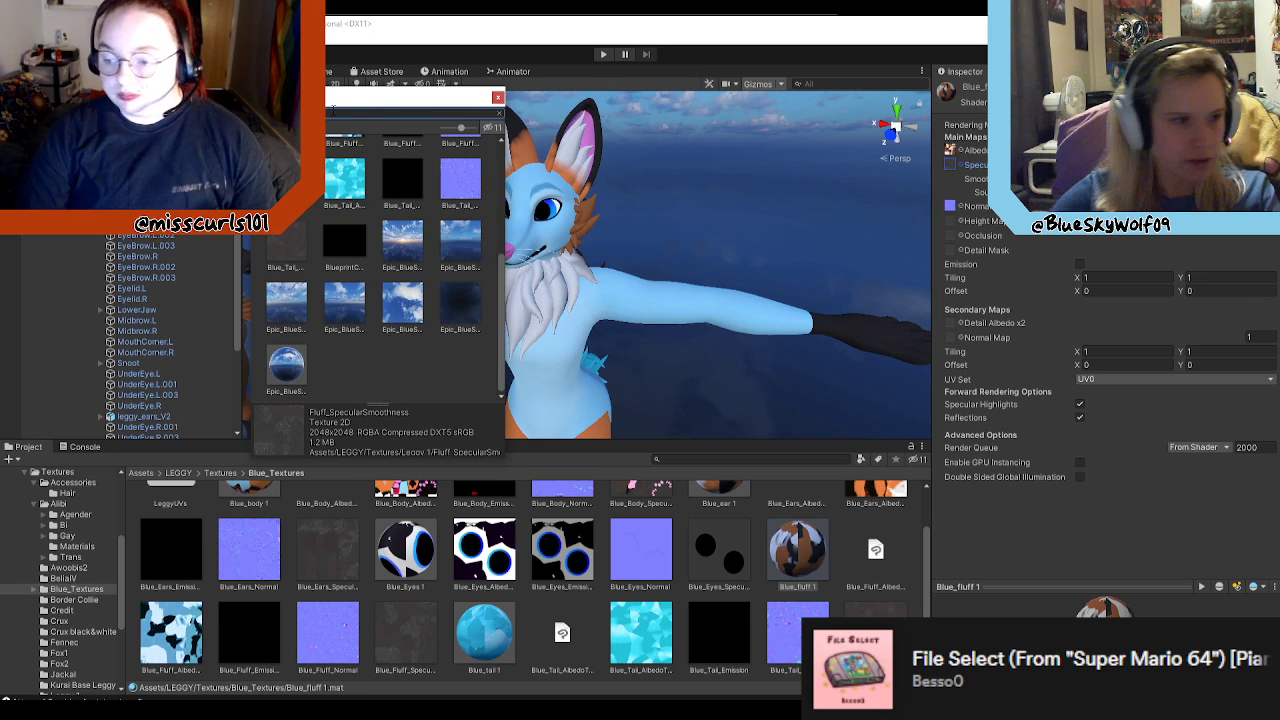
pyautogui.click(305, 205)
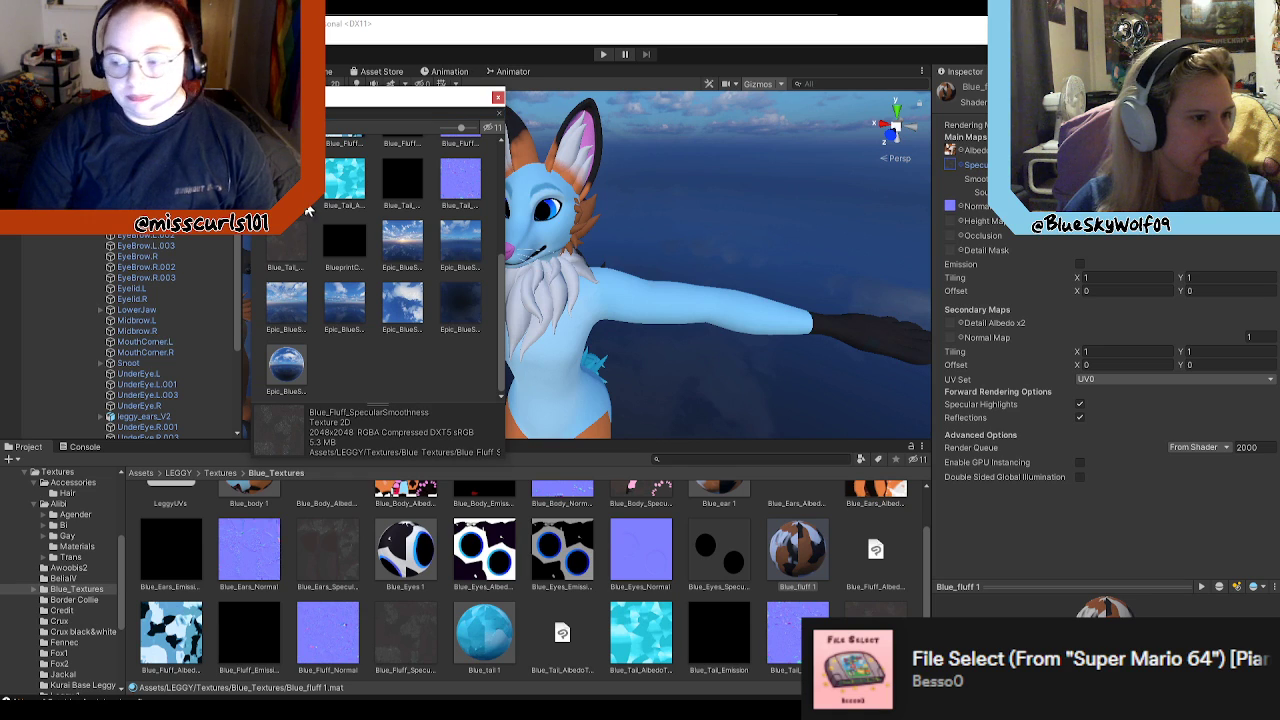
pyautogui.doubleClick(298, 192)
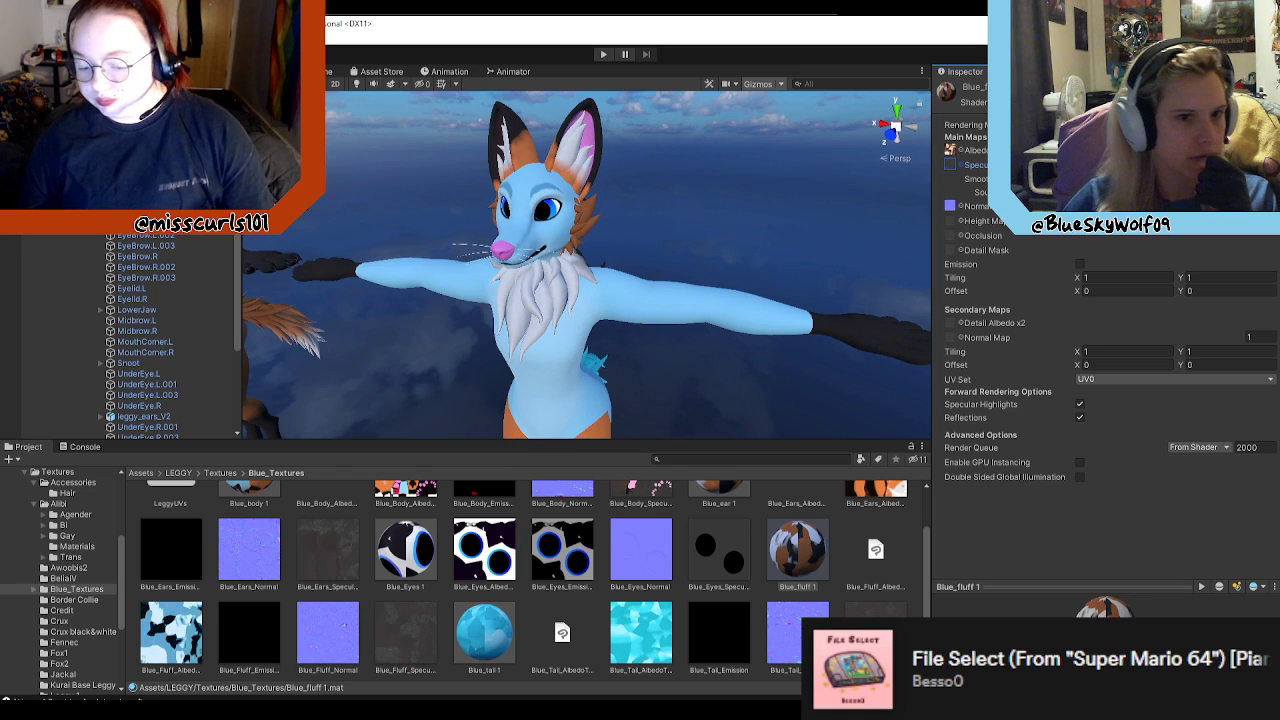
# Step: Set the Blue_fluff 1 material's albedo to Blue_Fluff_AlbedoTransparency
pyautogui.click(950, 151)
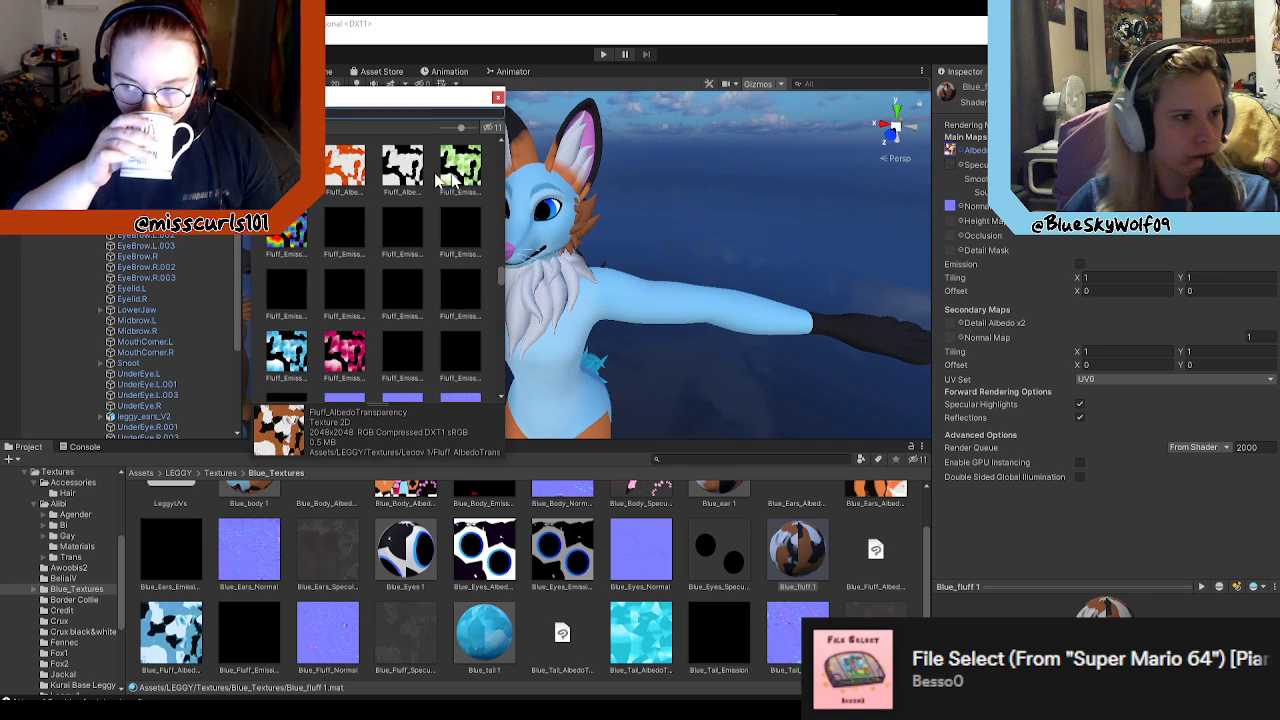
pyautogui.write('b')
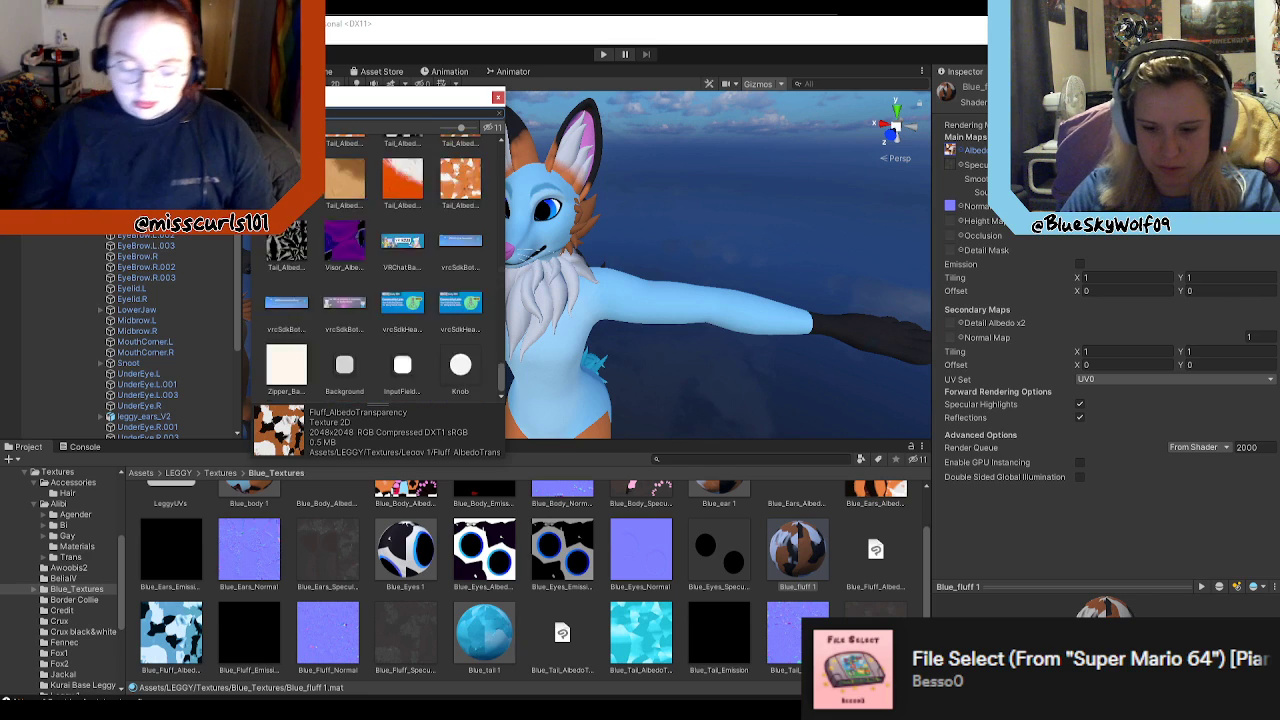
pyautogui.write('lue')
pyautogui.scroll(2, 346, 232)
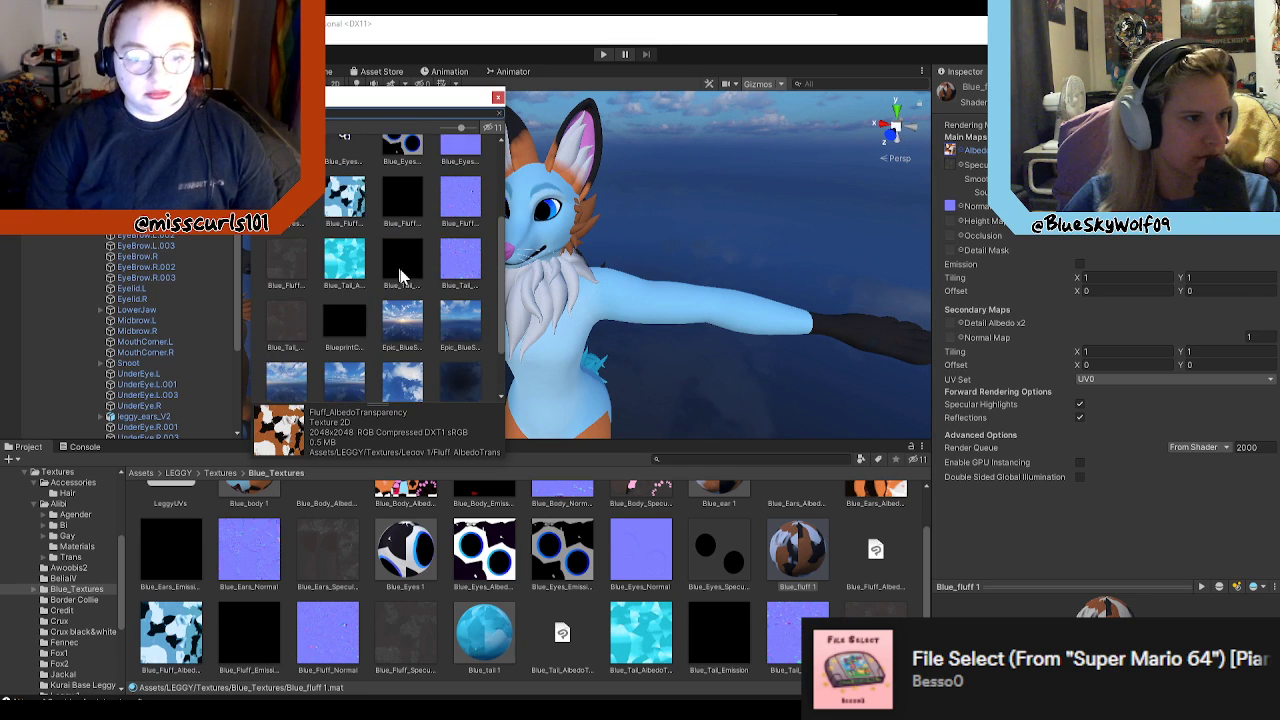
pyautogui.click(349, 200)
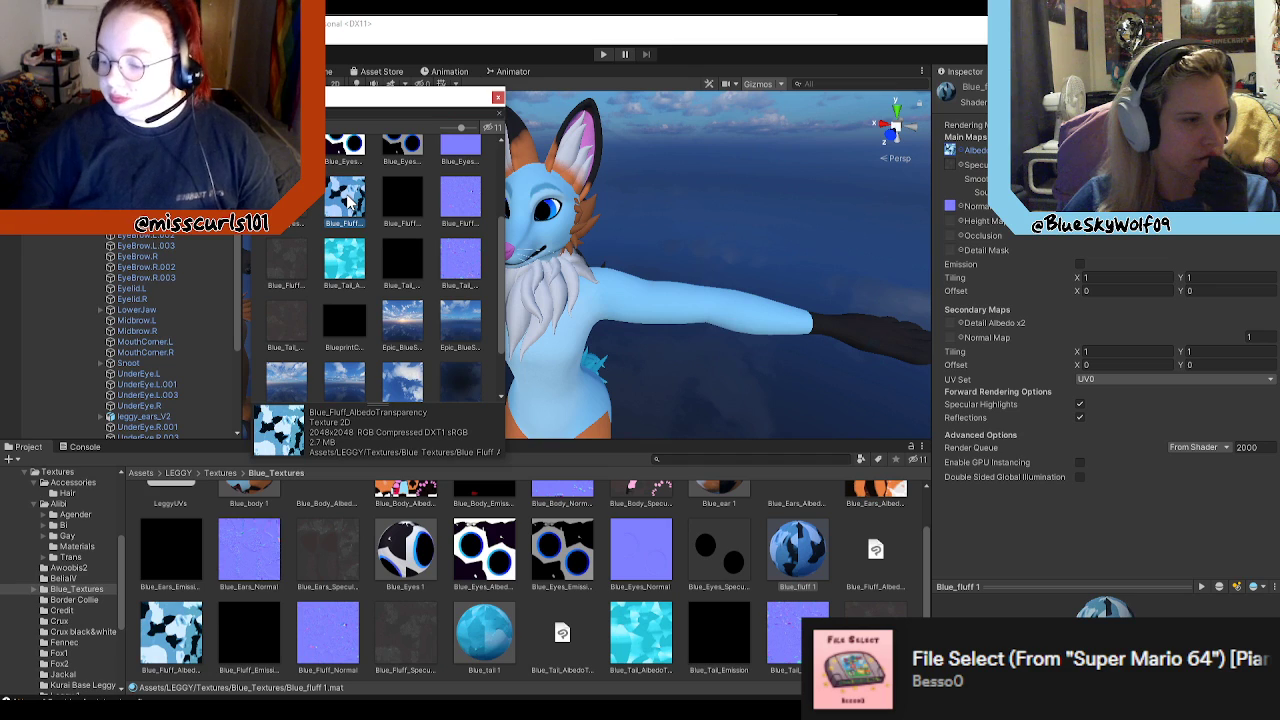
pyautogui.doubleClick(349, 200)
pyautogui.click(803, 553)
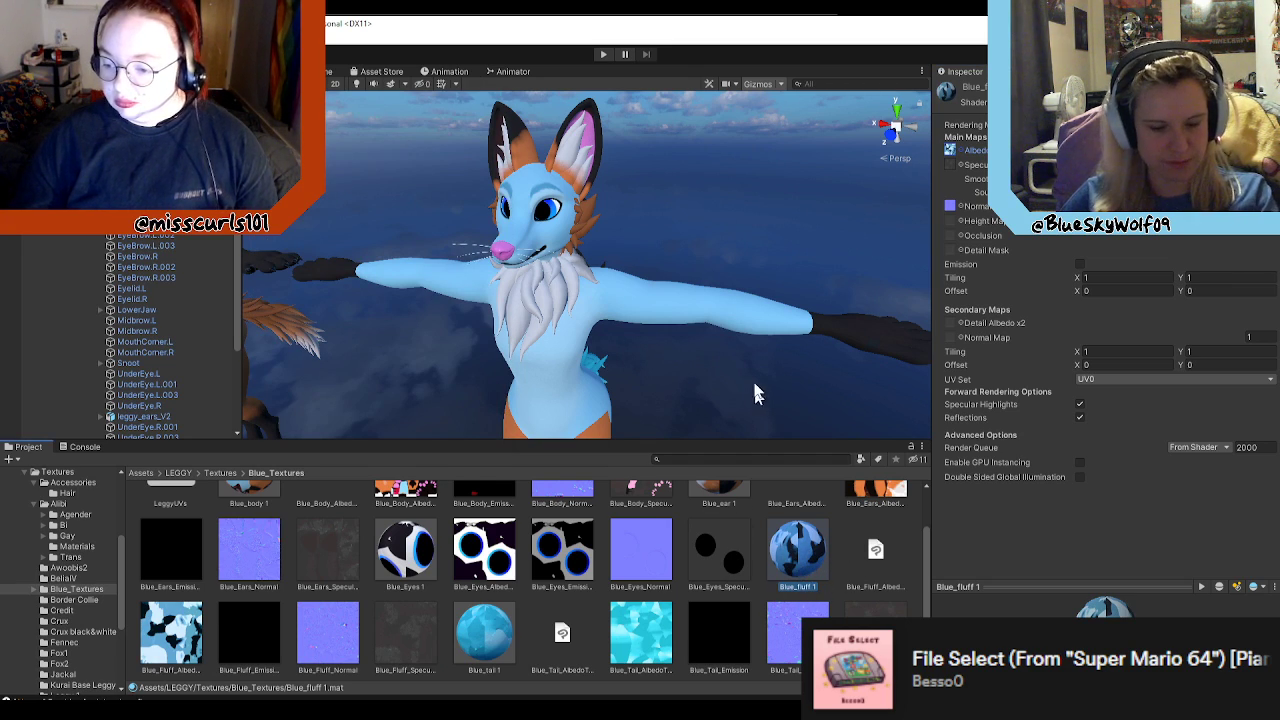
# Step: Try to apply the Blue_fluff 1 material to the blue avatar's fluff directly in the scene
pyautogui.moveTo(733, 345); pyautogui.dragTo(595, 335, button='right')
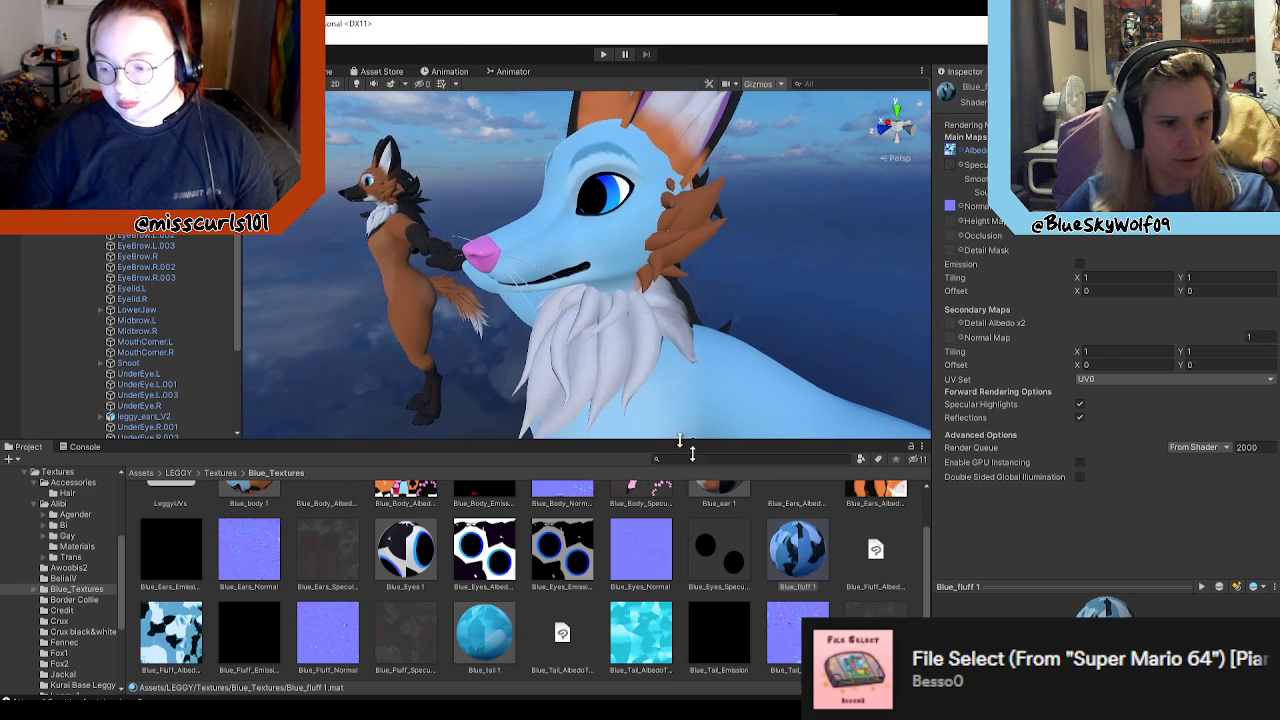
pyautogui.moveTo(803, 562); pyautogui.dragTo(620, 372)
pyautogui.moveTo(649, 319); pyautogui.dragTo(672, 391)
pyautogui.hotkey('ctrl', 'z')
pyautogui.moveTo(790, 430); pyautogui.dragTo(593, 327, button='right')
pyautogui.keyDown('alt'); pyautogui.moveTo(660, 321); pyautogui.dragTo(682, 370); pyautogui.keyUp('alt')
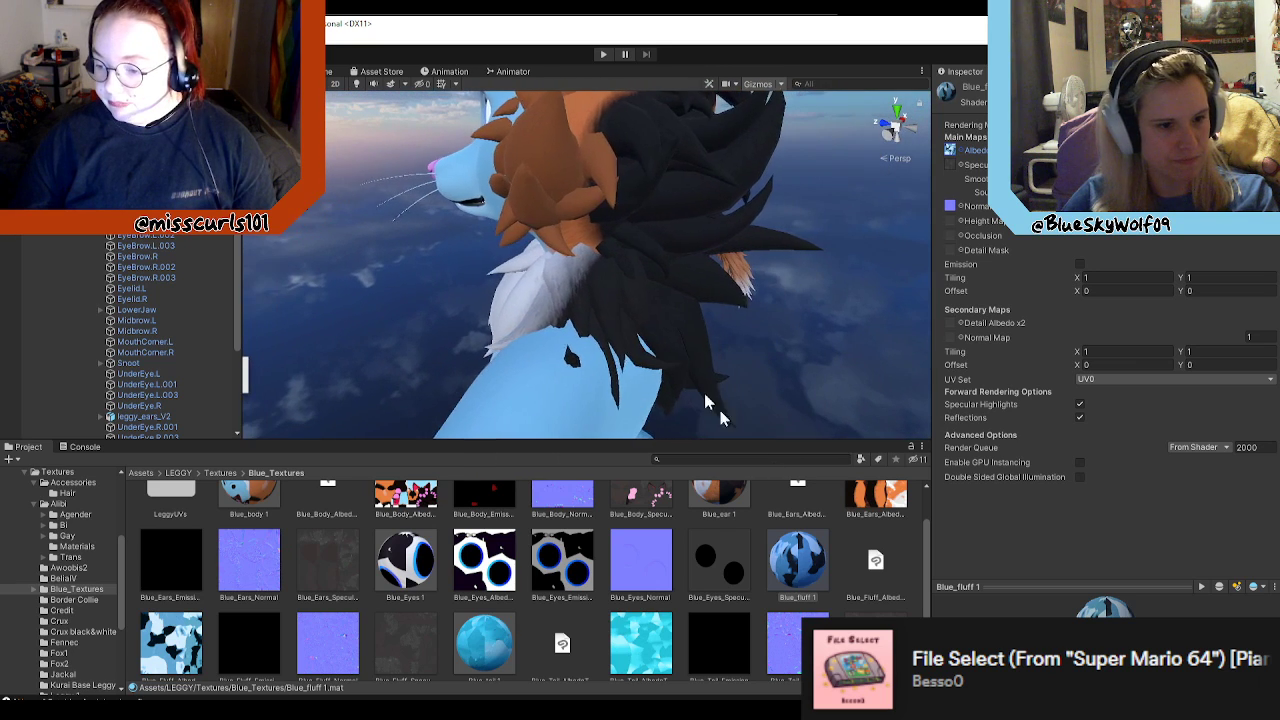
pyautogui.moveTo(808, 568); pyautogui.dragTo(775, 329)
pyautogui.scroll(2, 675, 283)
# Step: Select the blue avatar and open its prefab for editing, viewing the head from the side
pyautogui.click(686, 376)
pyautogui.click(697, 286)
pyautogui.click(777, 331)
pyautogui.keyDown('alt'); pyautogui.moveTo(876, 392); pyautogui.dragTo(722, 318); pyautogui.keyUp('alt')
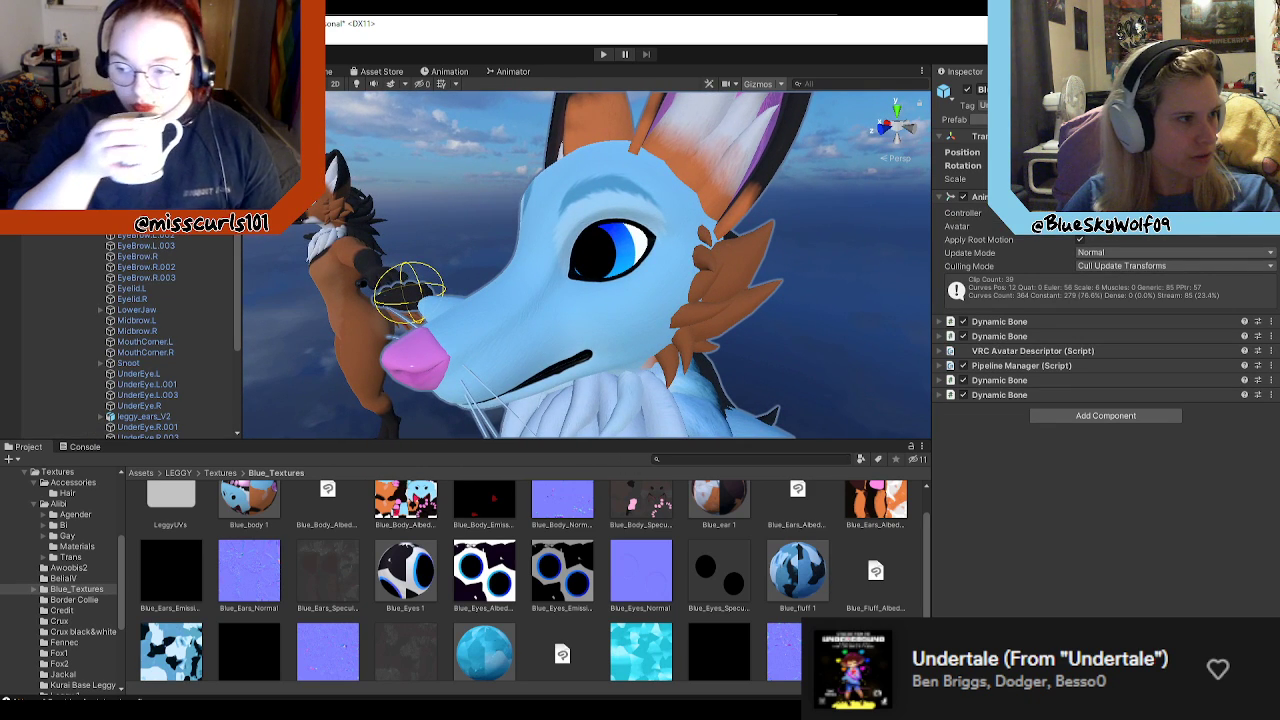
pyautogui.keyDown('alt'); pyautogui.moveTo(740, 346); pyautogui.dragTo(874, 329); pyautogui.keyUp('alt')
pyautogui.scroll(4, 766, 474)
pyautogui.scroll(-3, 874, 329)
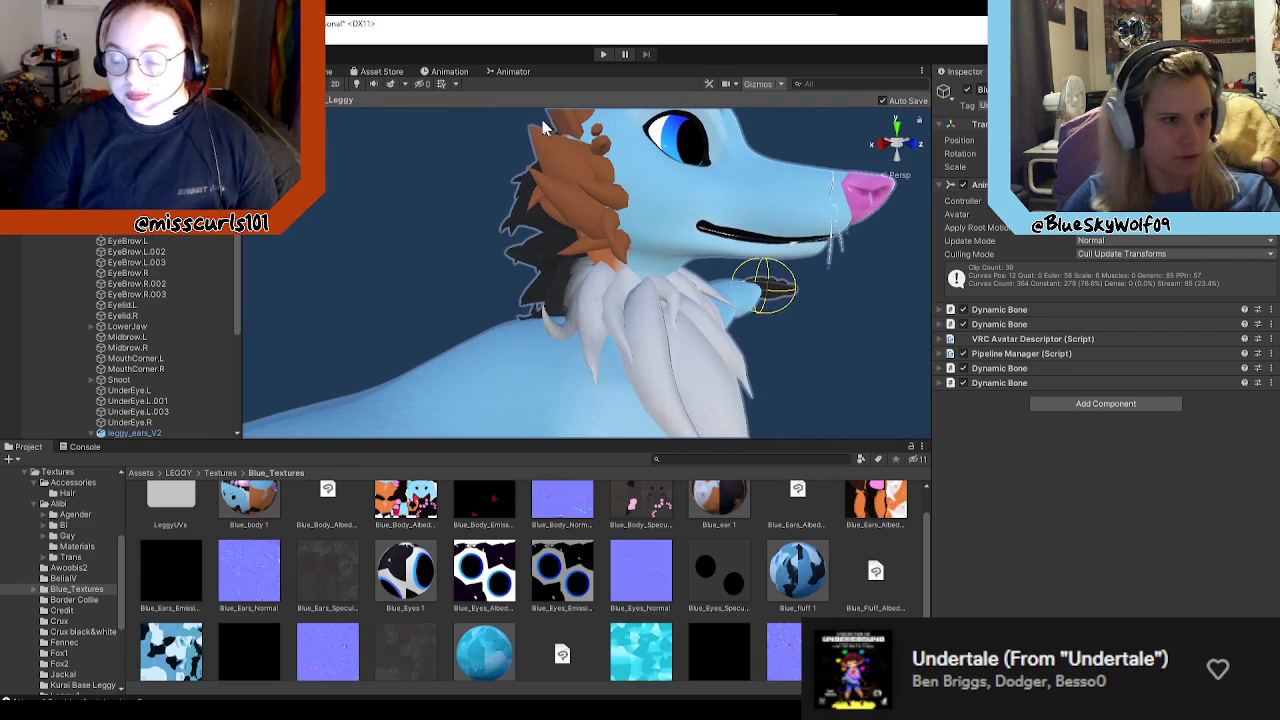
# Step: Apply the Blue_fluff 1 material to the cheek fluff mesh cheekfluff_1 in the prefab
pyautogui.click(640, 214)
pyautogui.keyDown('alt'); pyautogui.moveTo(640, 214); pyautogui.dragTo(597, 220); pyautogui.keyUp('alt')
pyautogui.scroll(3, 597, 220)
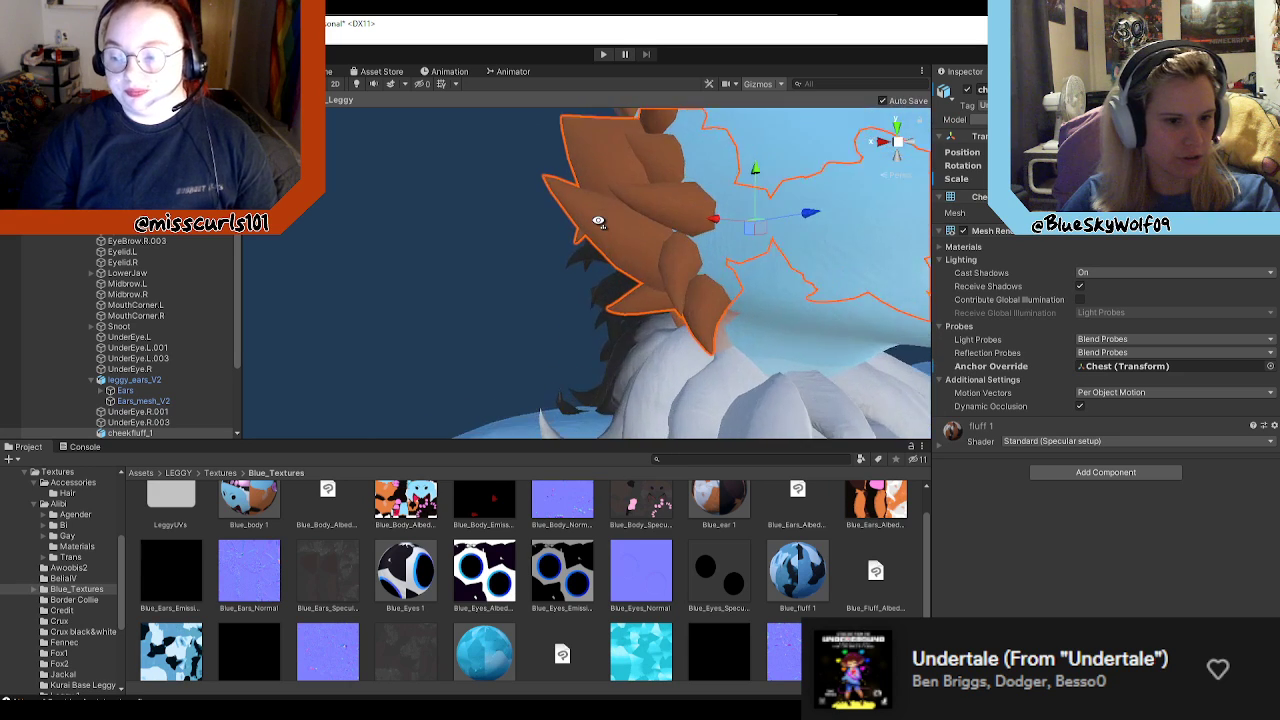
pyautogui.scroll(-5, 597, 228)
pyautogui.moveTo(797, 568); pyautogui.dragTo(597, 243)
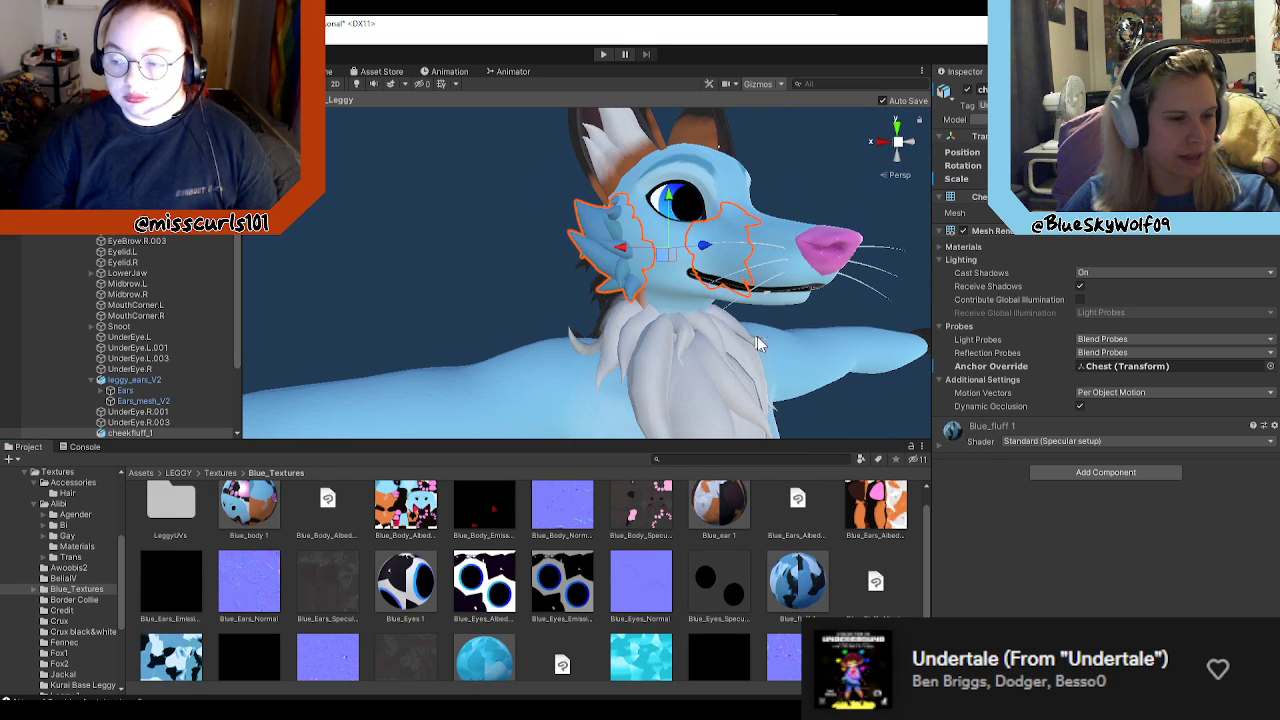
# Step: Apply the Blue_fluff 1 material to the neck fluff mesh neckfluff_1
pyautogui.keyDown('alt'); pyautogui.moveTo(785, 360); pyautogui.dragTo(623, 364); pyautogui.keyUp('alt')
pyautogui.click(622, 366)
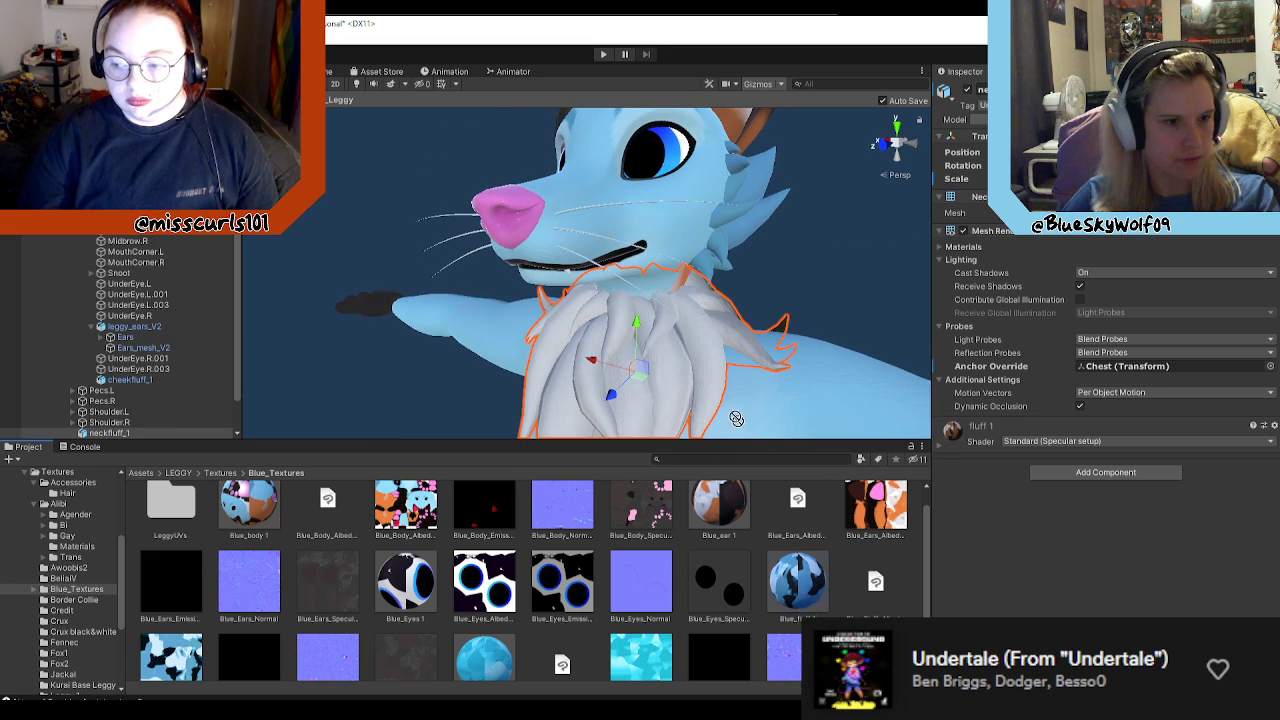
pyautogui.keyDown('alt'); pyautogui.moveTo(678, 348); pyautogui.dragTo(718, 348); pyautogui.keyUp('alt')
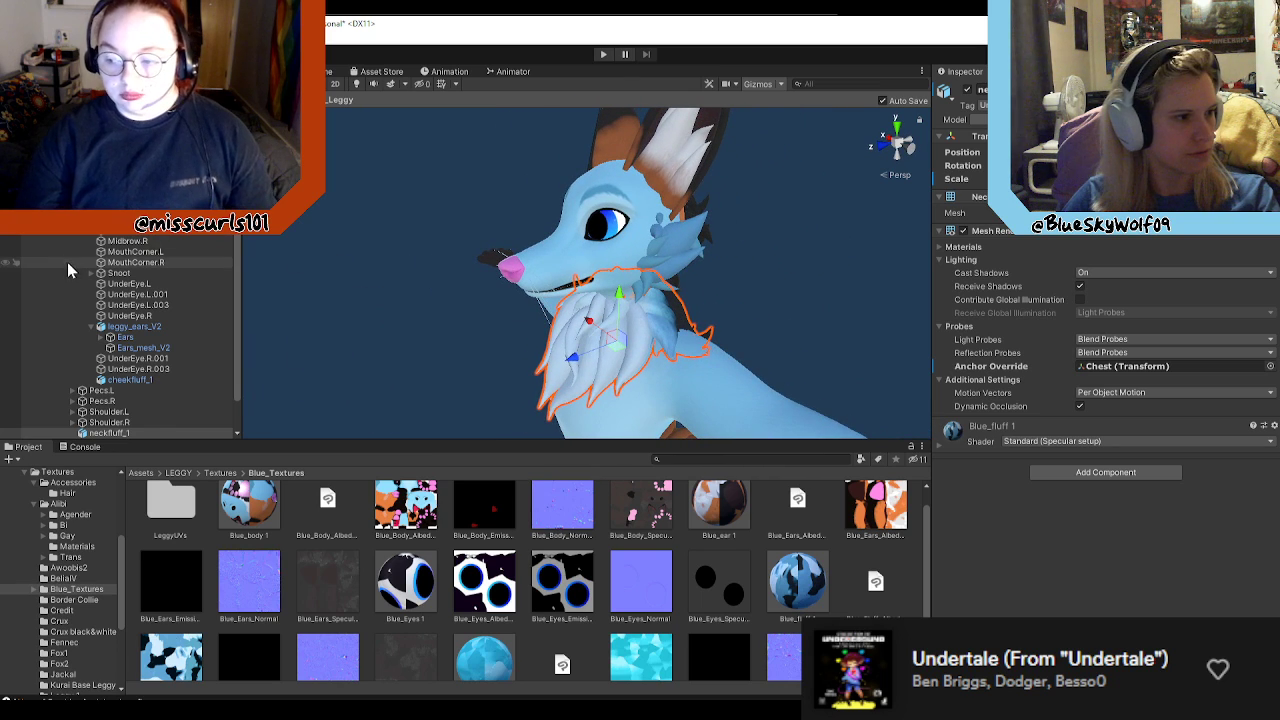
# Step: Leave prefab editing, return to the scene and deselect the blue avatar
pyautogui.scroll(5, 66, 255)
pyautogui.click(8, 99)
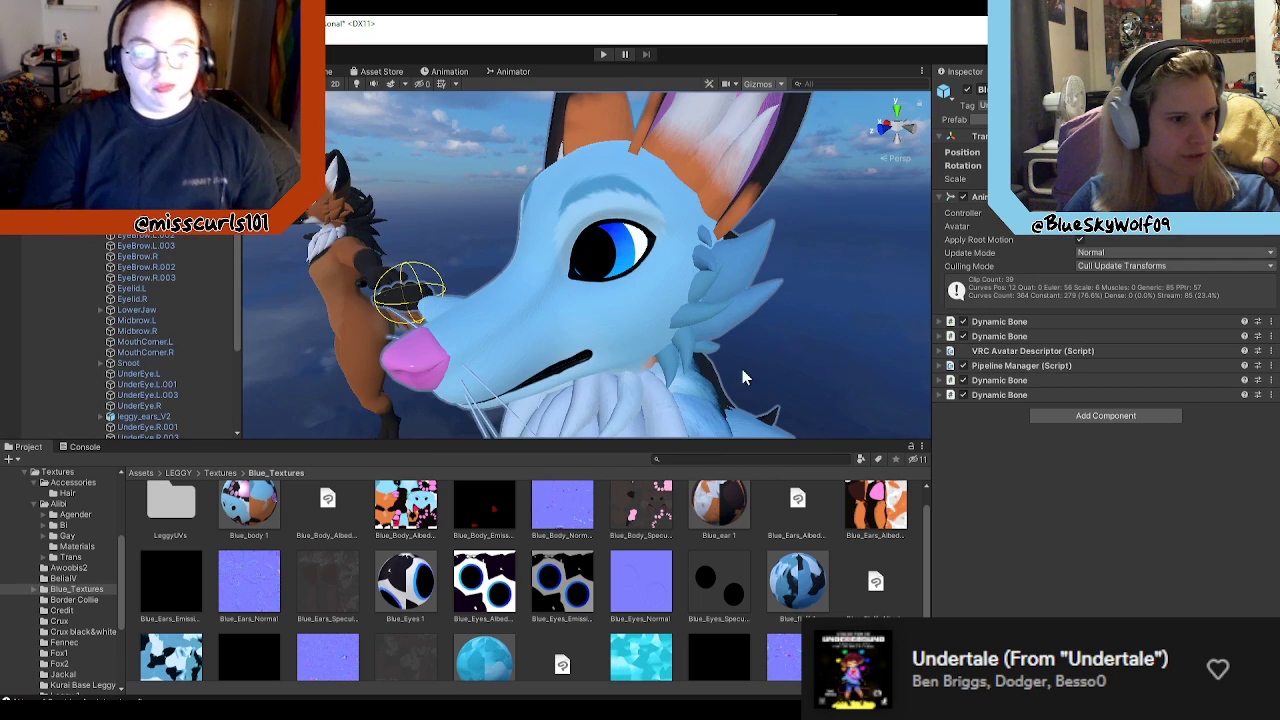
pyautogui.scroll(-5, 739, 366)
pyautogui.scroll(2, 740, 368)
pyautogui.click(720, 285)
pyautogui.moveTo(720, 288)
pyautogui.keyDown('alt'); pyautogui.mouseDown()
pyautogui.moveTo(678, 337)
pyautogui.moveTo(717, 346)
pyautogui.moveTo(826, 298)
pyautogui.moveTo(1005, 292)
pyautogui.moveTo(740, 290)
pyautogui.mouseUp(); pyautogui.keyUp('alt')
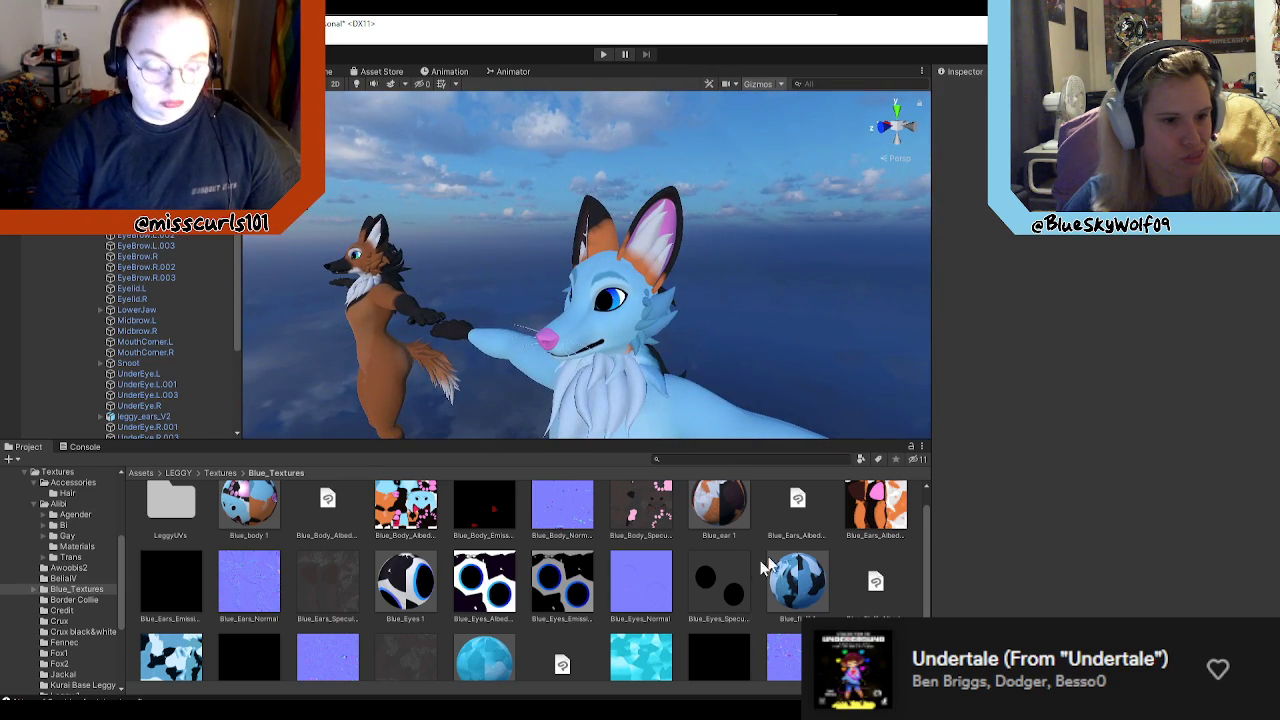
# Step: Check which albedo, specular and normal map textures the Blue_ear 1 material uses, and view the avatar from the front
pyautogui.click(719, 506)
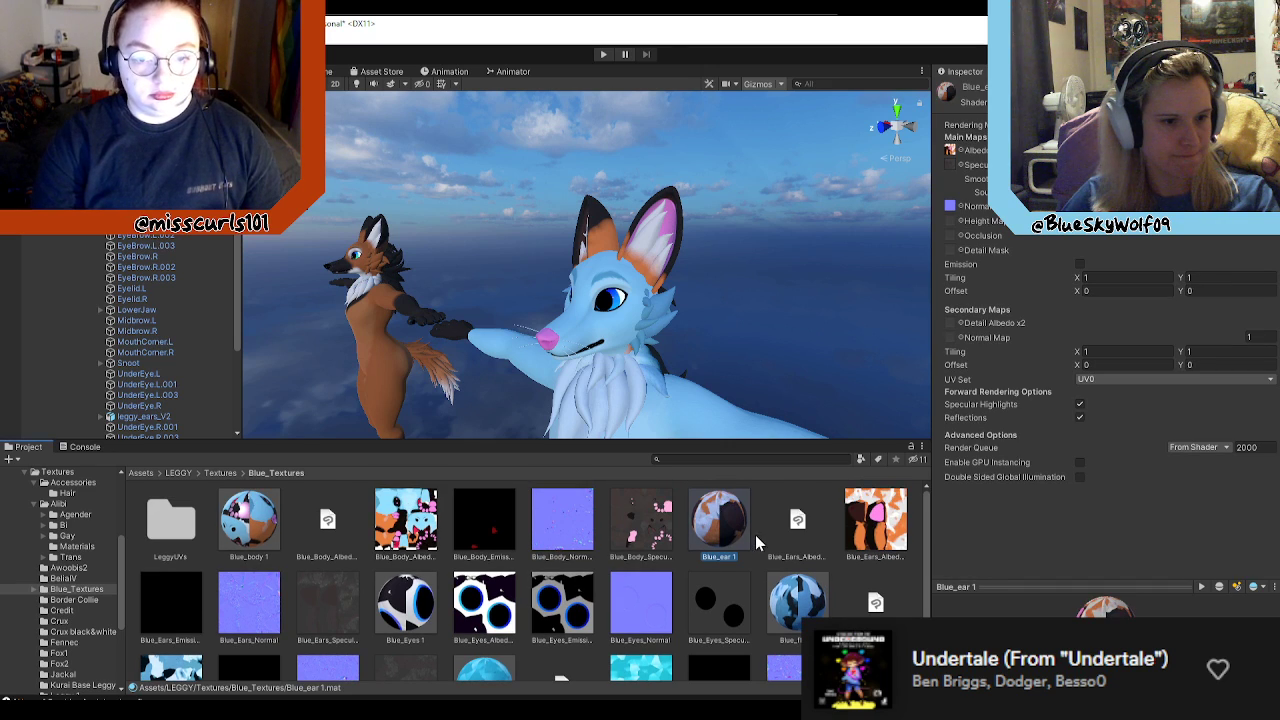
pyautogui.click(960, 154)
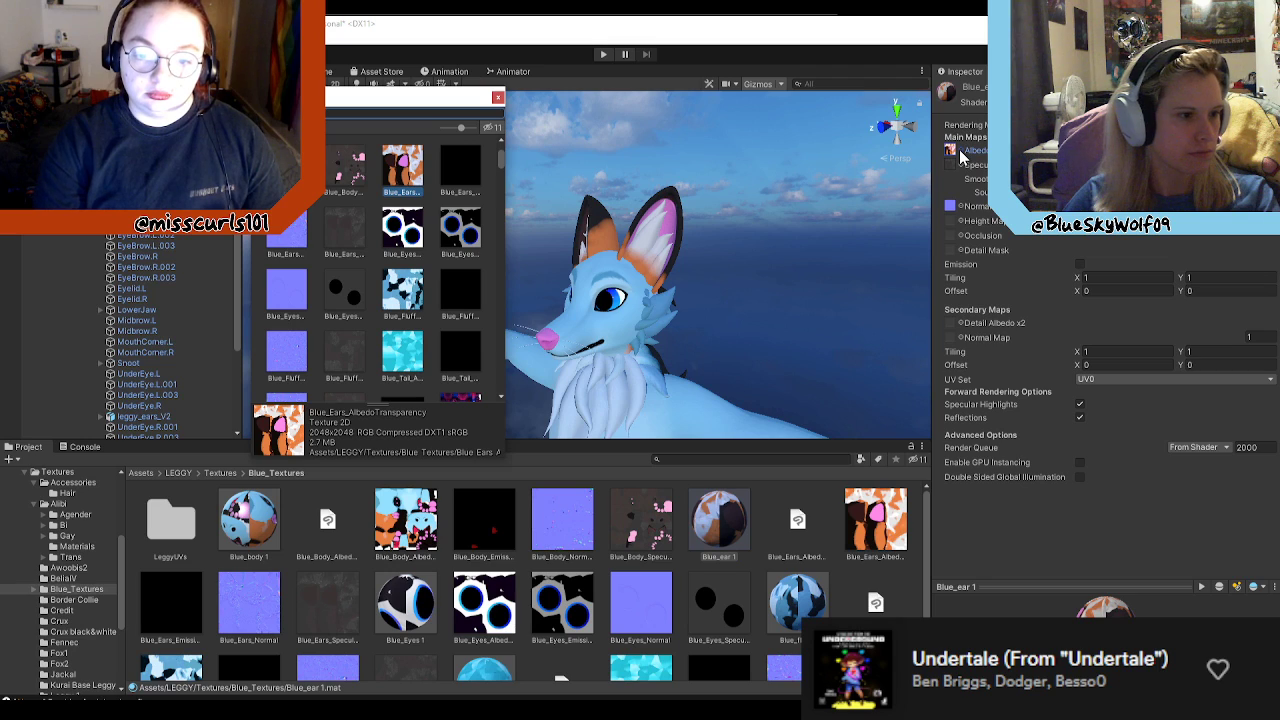
pyautogui.click(498, 97)
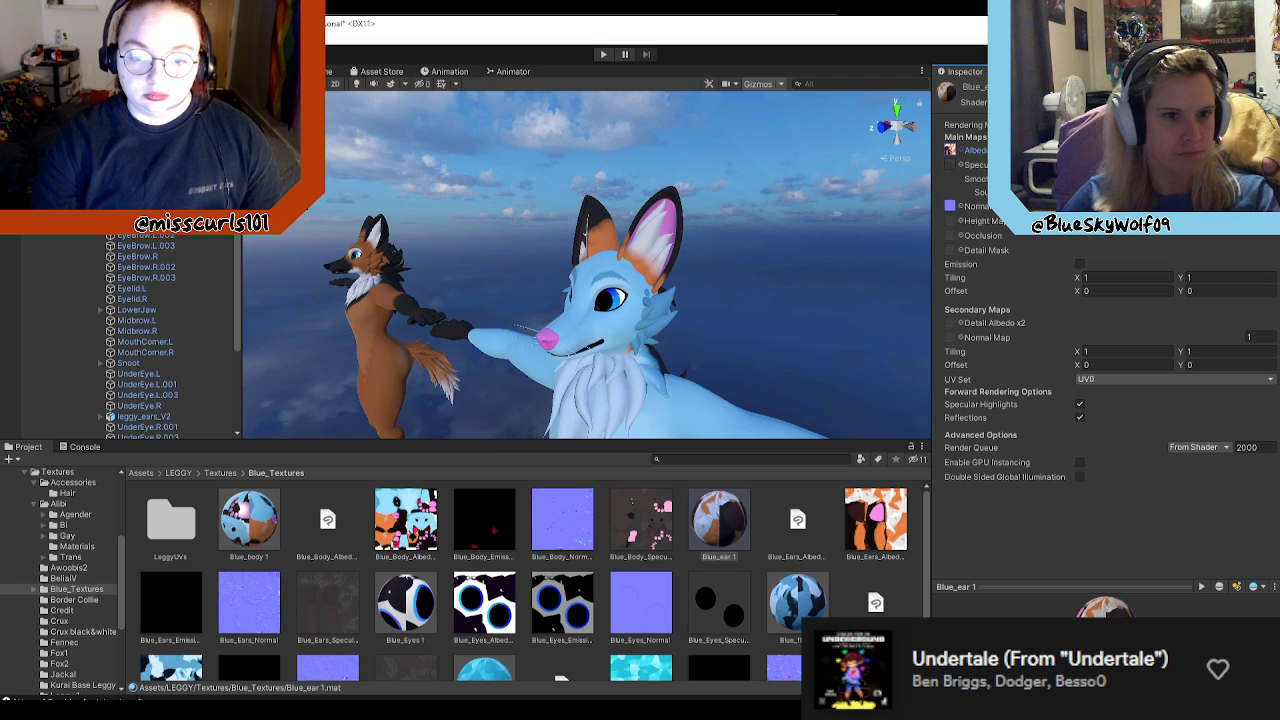
pyautogui.click(960, 166)
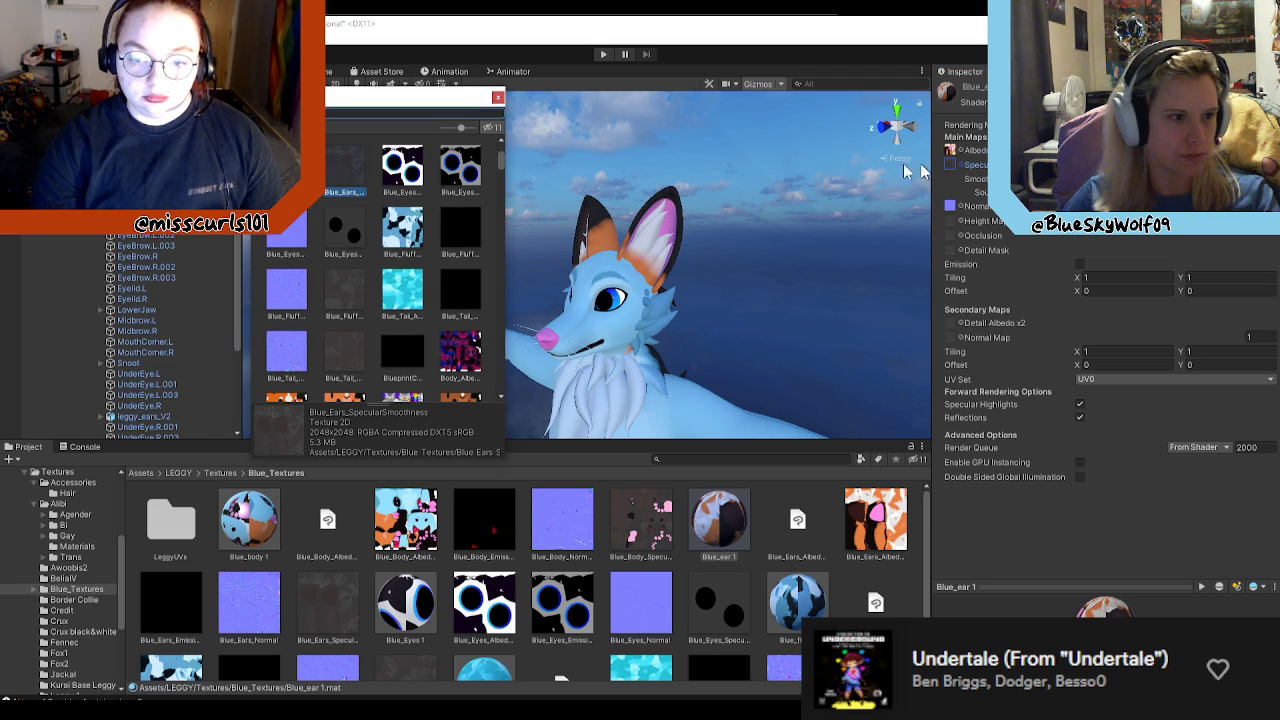
pyautogui.click(498, 98)
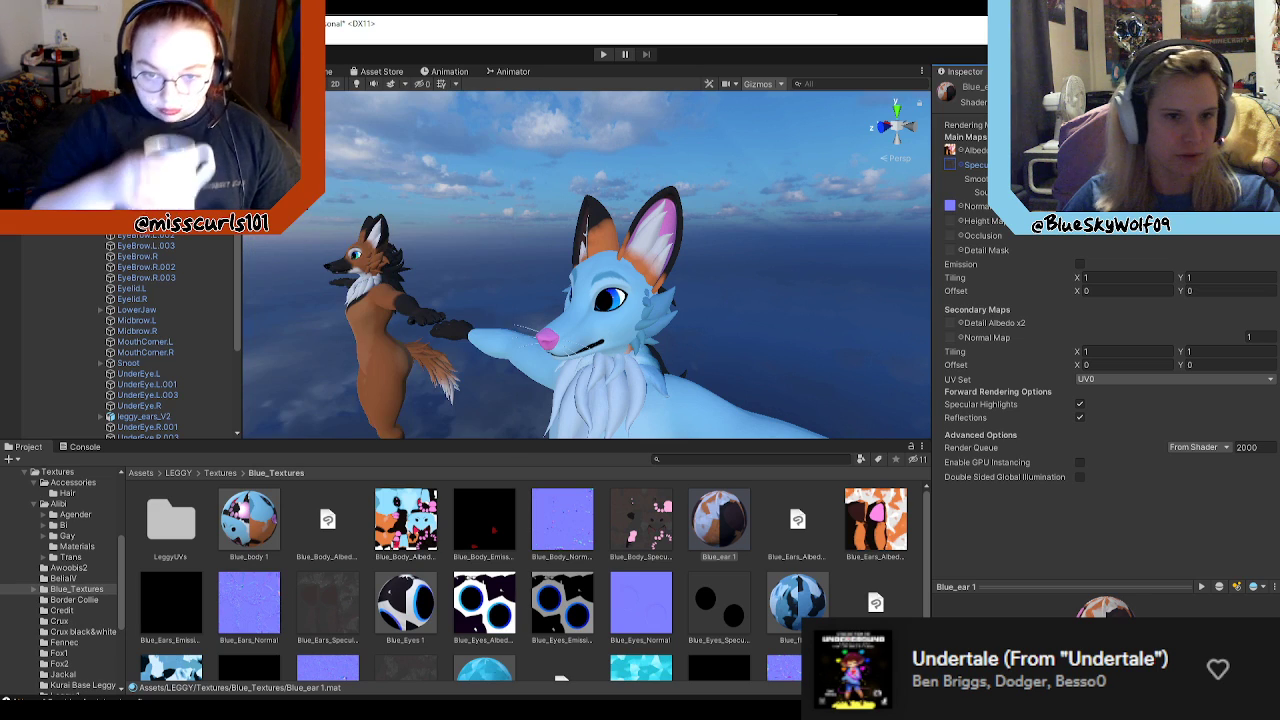
pyautogui.click(951, 206)
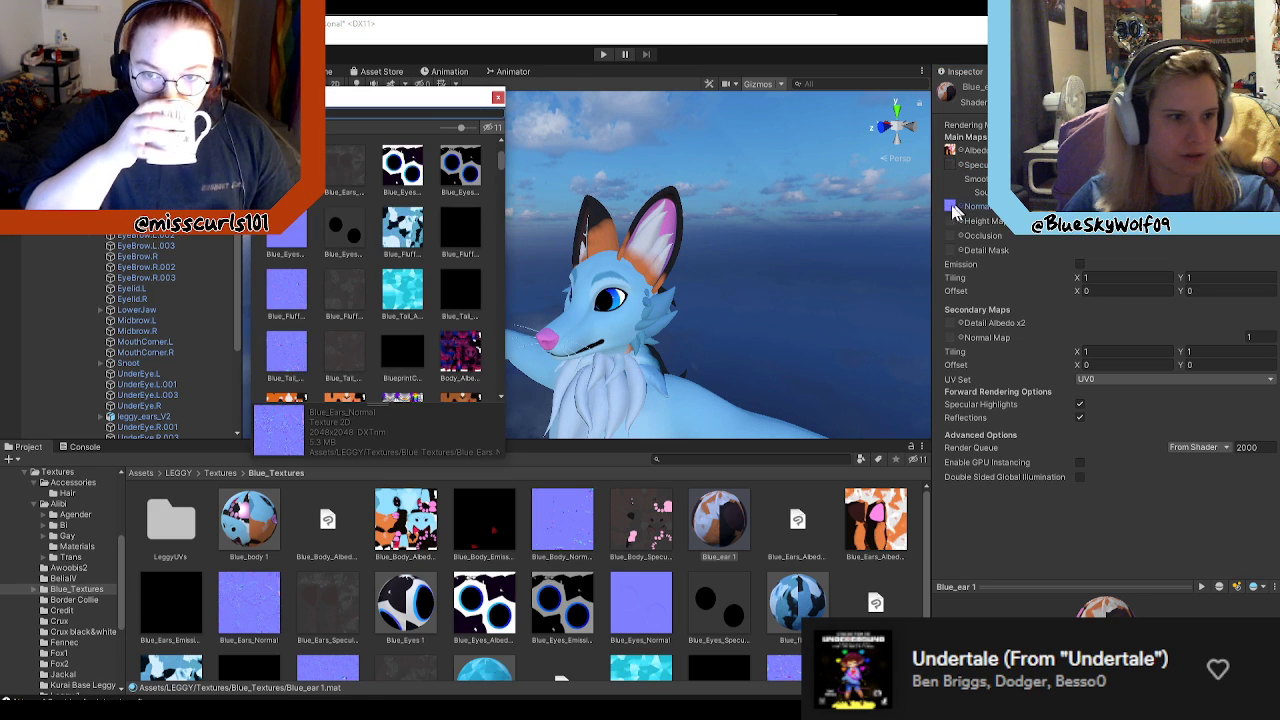
pyautogui.click(498, 98)
pyautogui.moveTo(746, 369); pyautogui.dragTo(770, 413, button='right')
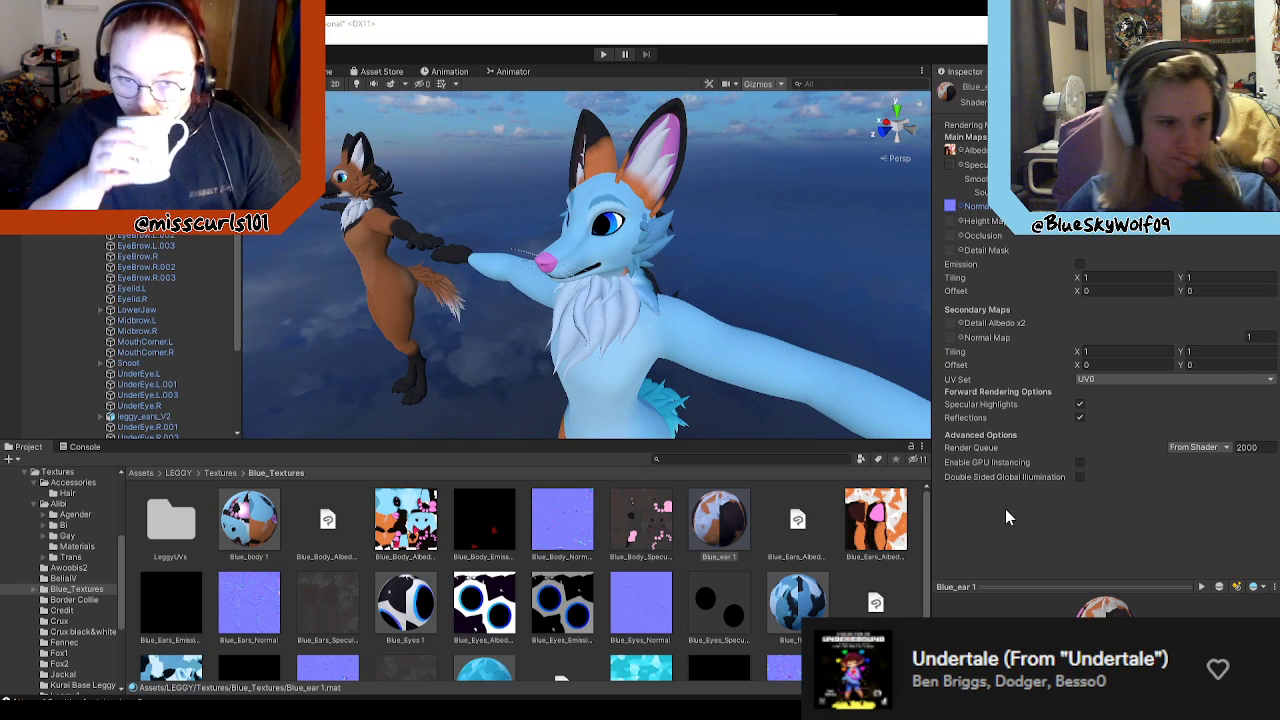
pyautogui.moveTo(697, 331); pyautogui.dragTo(697, 407, button='right')
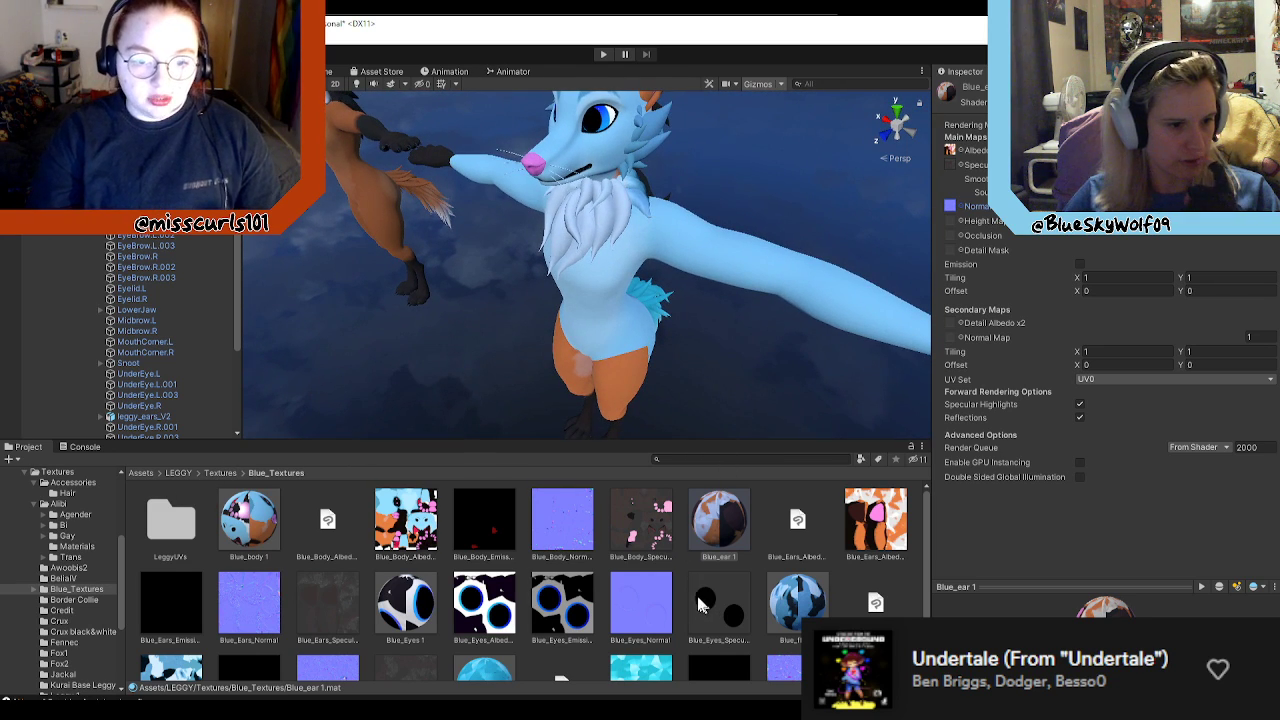
# Step: Look through the Blue_Textures folder and the Leggy 1 texture folder to compare their materials and maps
pyautogui.scroll(-2, 720, 575)
pyautogui.scroll(2, 728, 550)
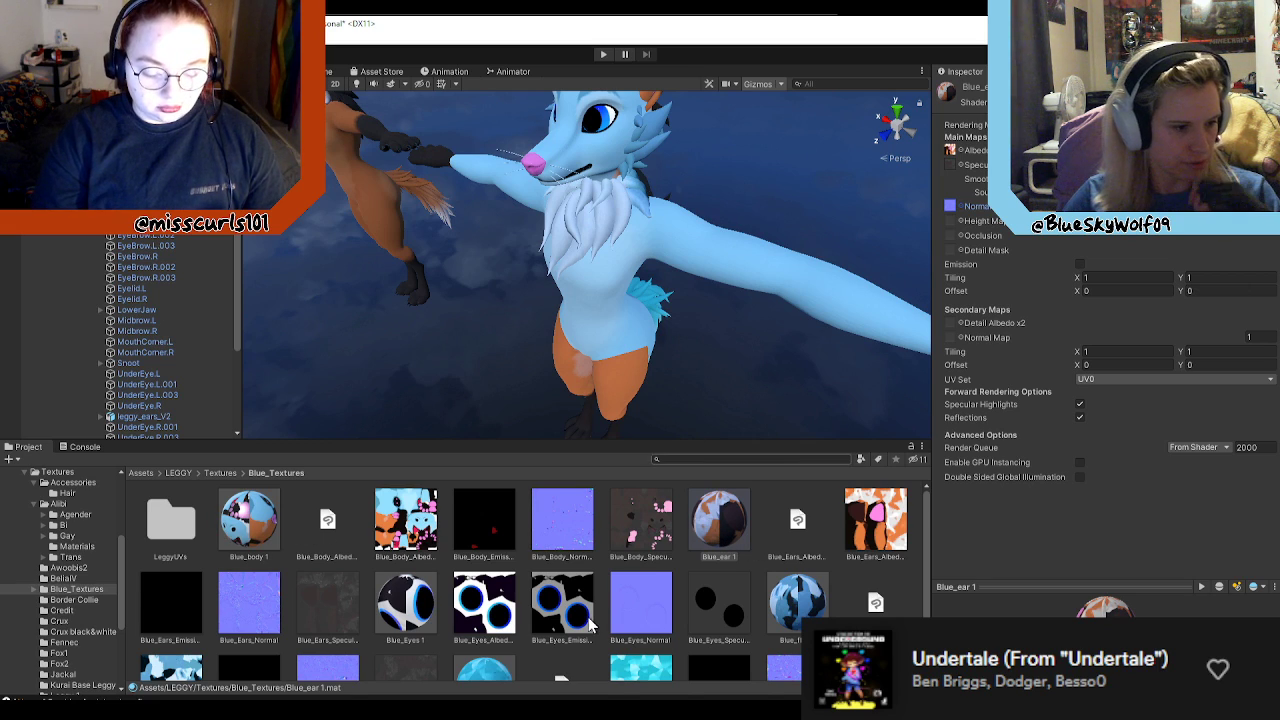
pyautogui.scroll(-1, 430, 597)
pyautogui.scroll(-1, 750, 580)
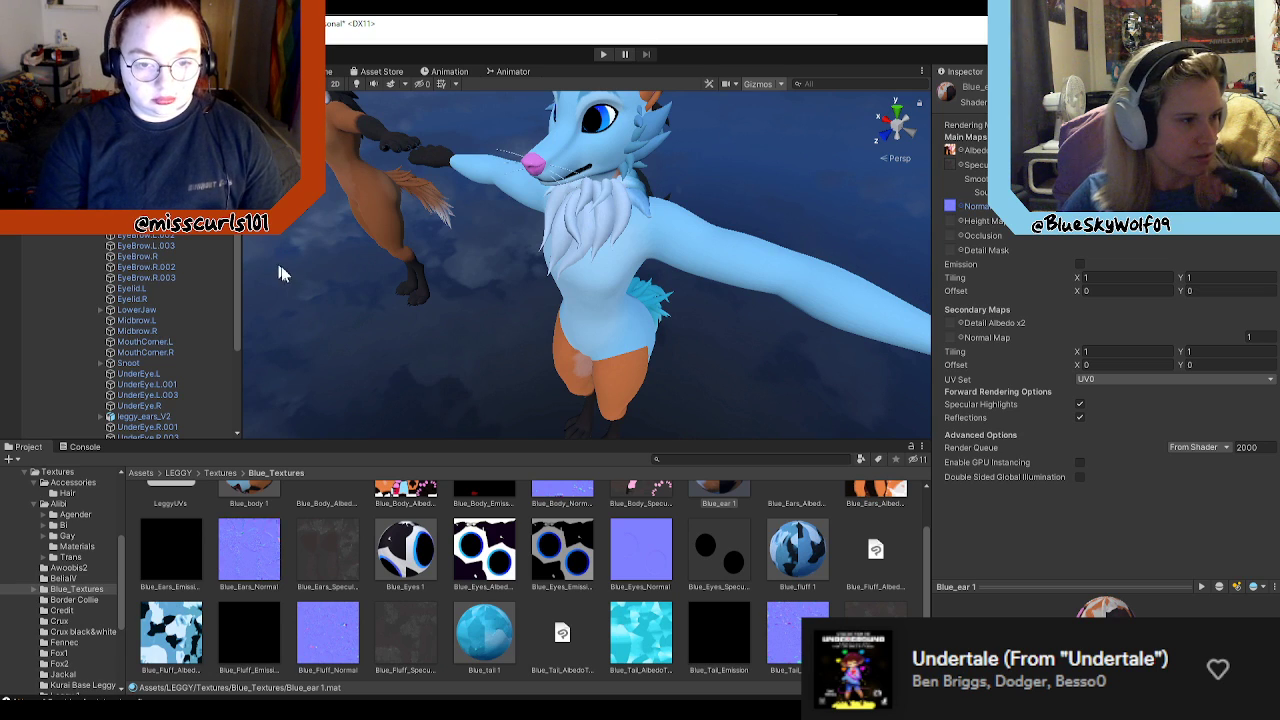
pyautogui.click(222, 473)
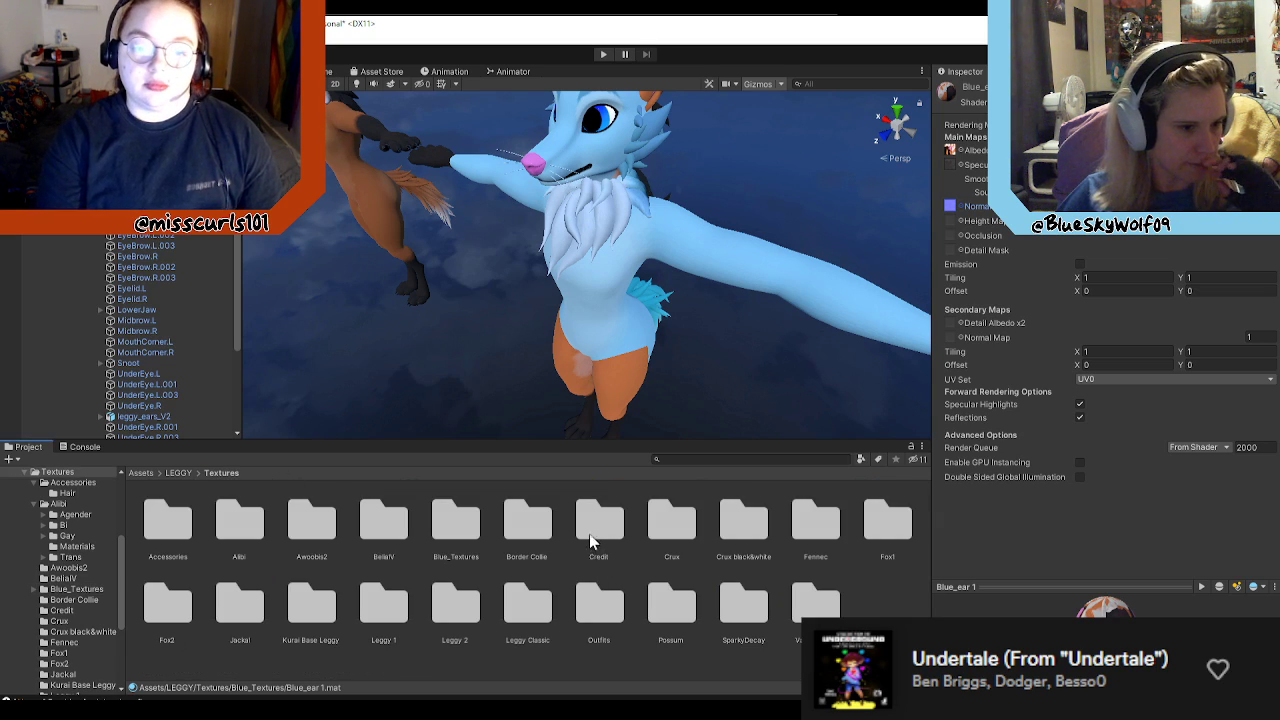
pyautogui.doubleClick(400, 612)
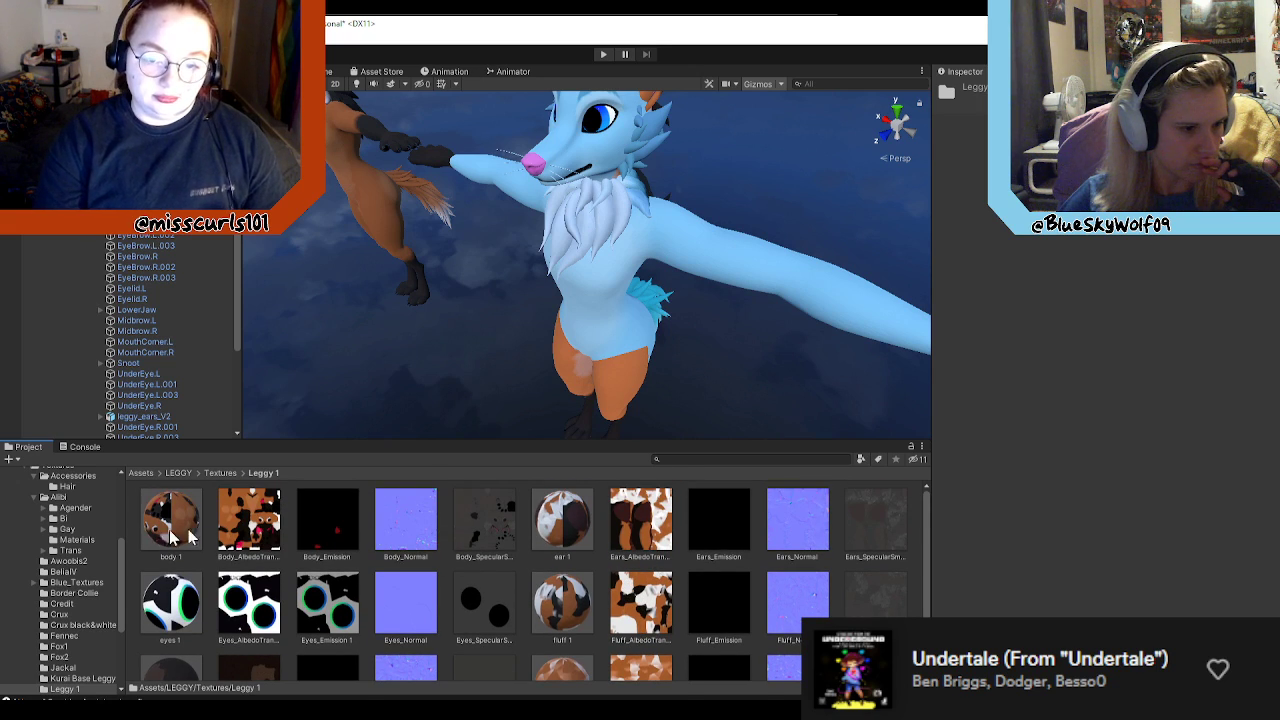
pyautogui.scroll(-1, 447, 560)
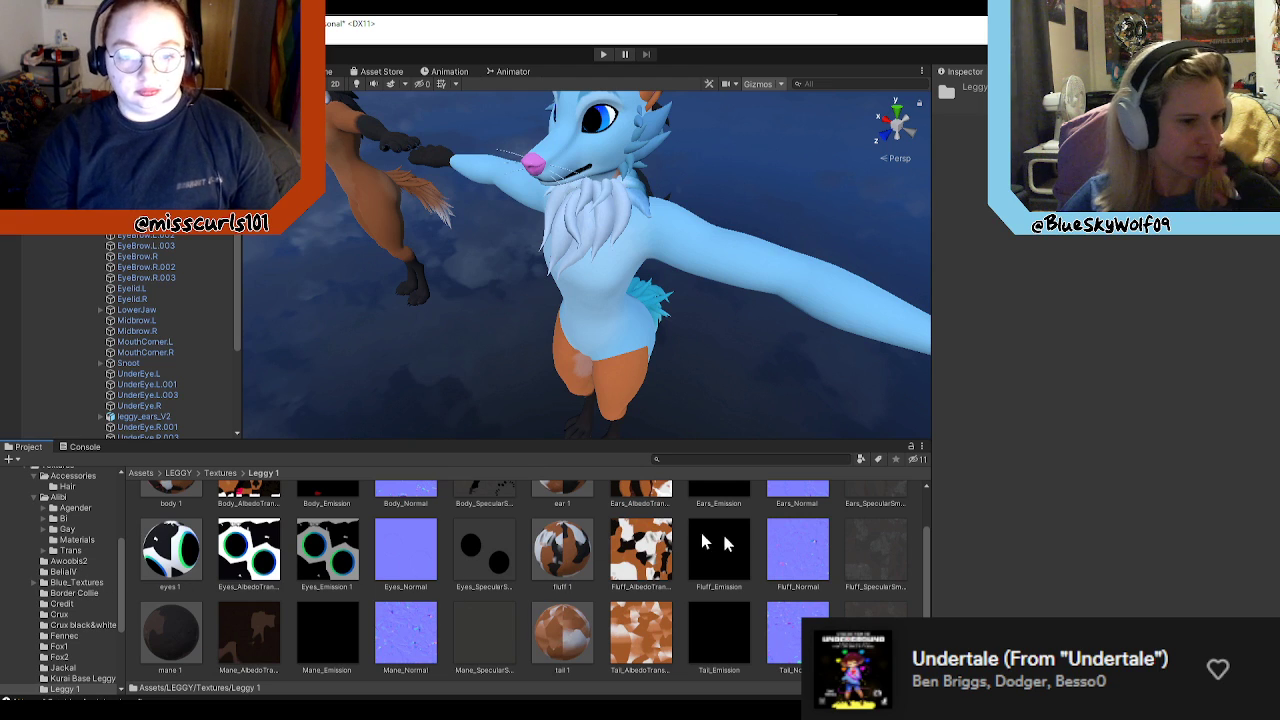
# Step: Go back to the Blue_Textures folder and assign Blue_Mane_Normal as the normal map of the Blue_mane 1 material
pyautogui.click(221, 473)
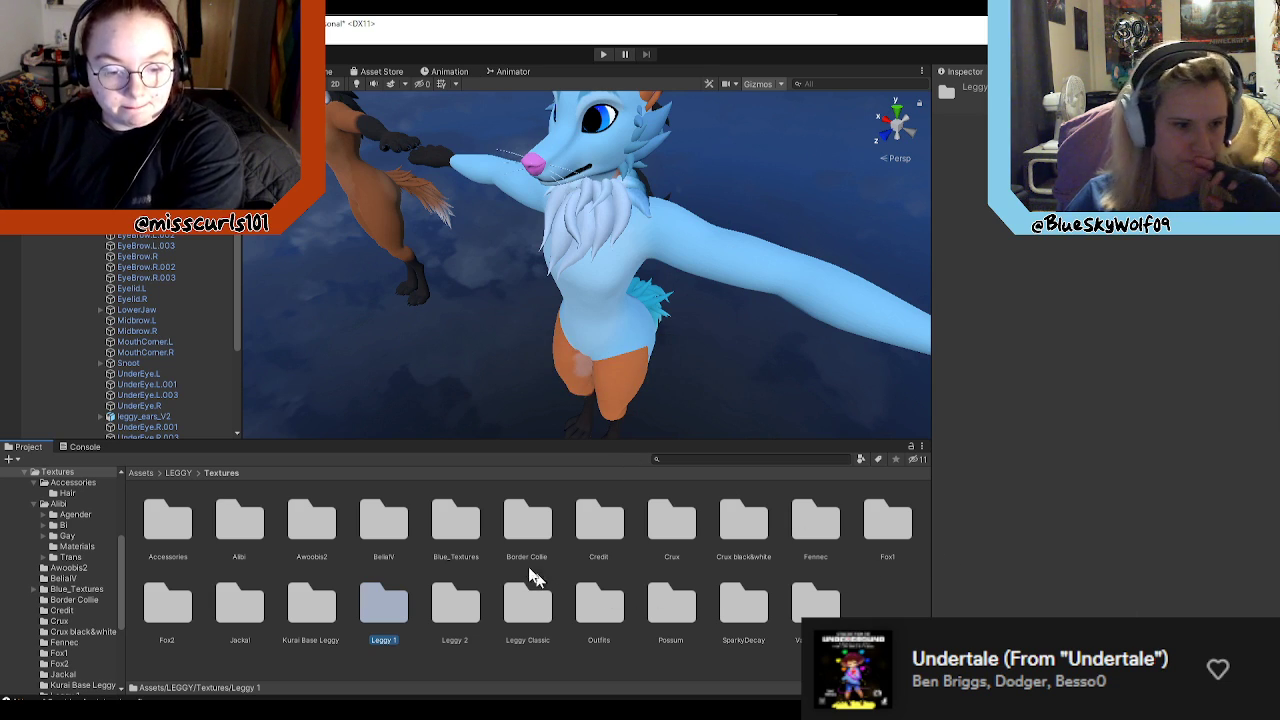
pyautogui.doubleClick(449, 521)
pyautogui.scroll(-3, 599, 557)
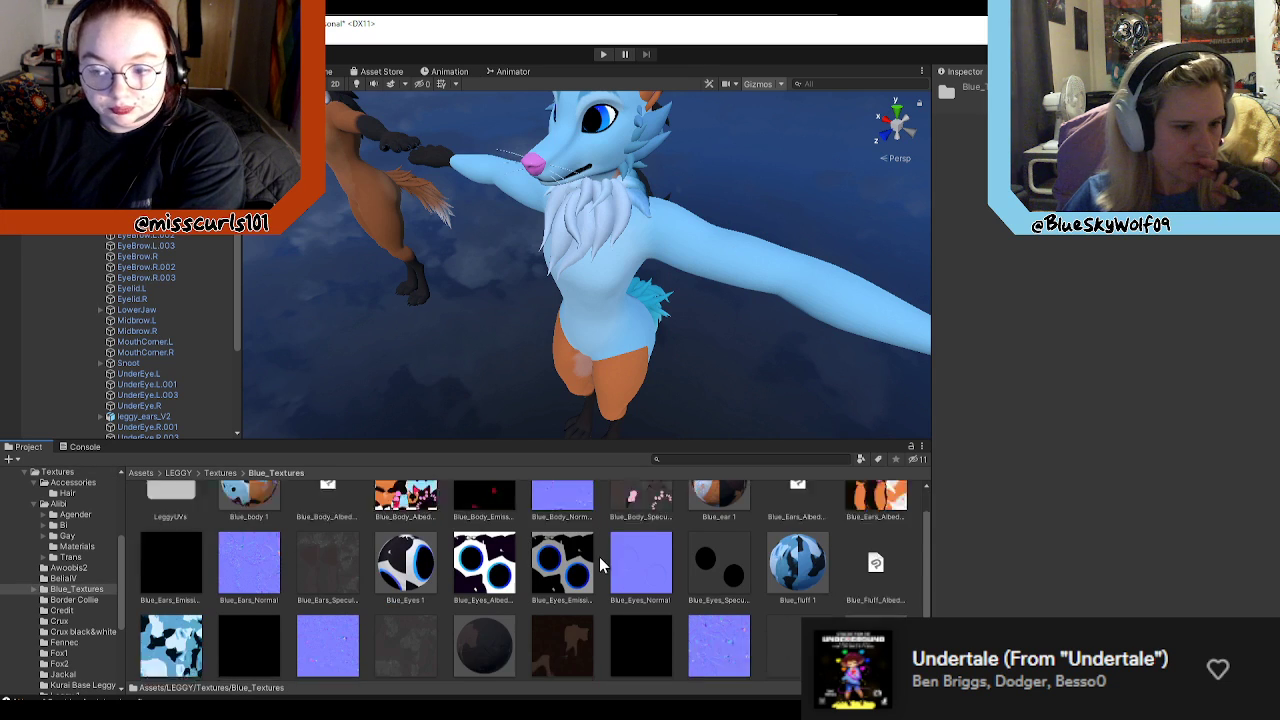
pyautogui.scroll(2, 610, 575)
pyautogui.scroll(-2, 626, 515)
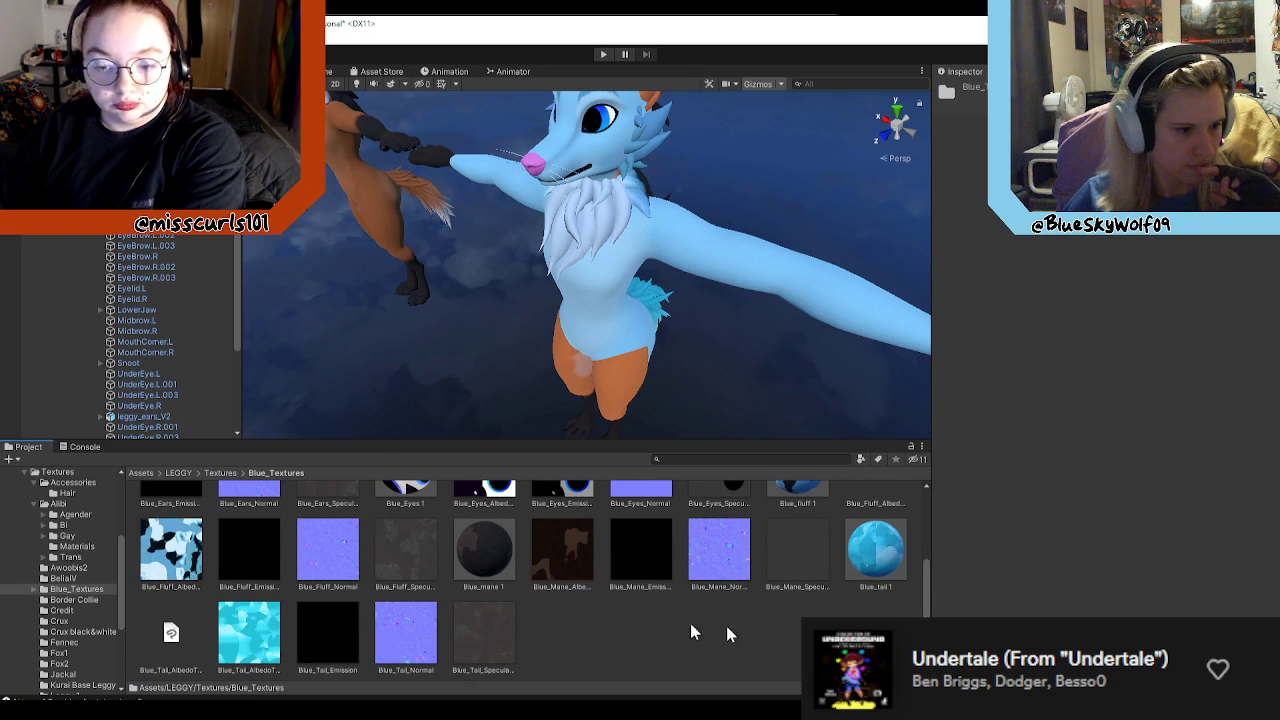
pyautogui.click(490, 552)
pyautogui.click(960, 206)
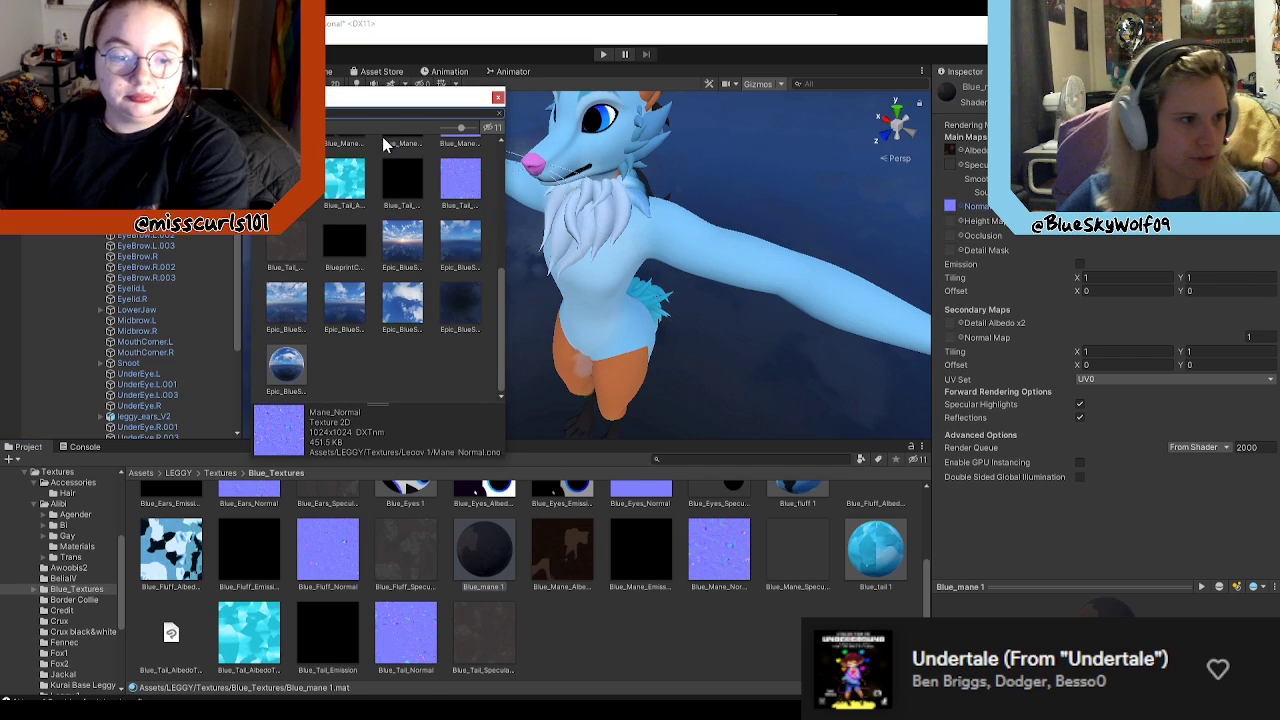
pyautogui.scroll(2, 416, 345)
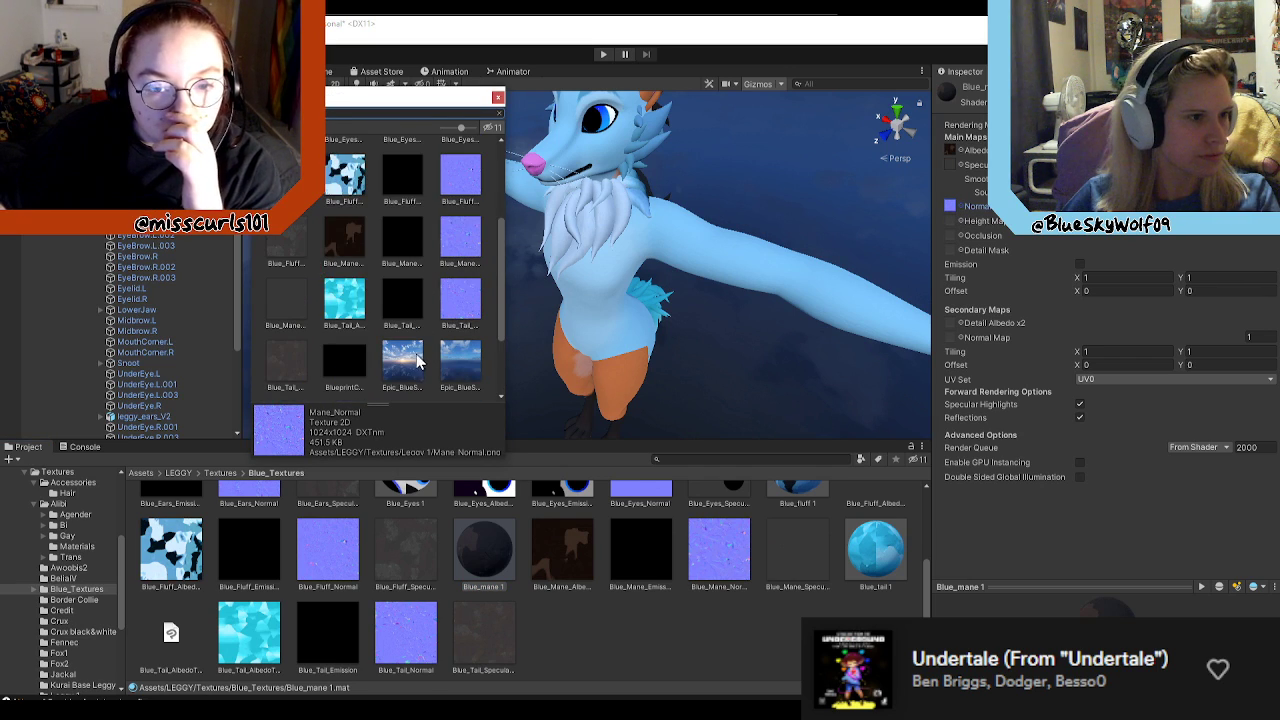
pyautogui.click(471, 239)
pyautogui.doubleClick(466, 239)
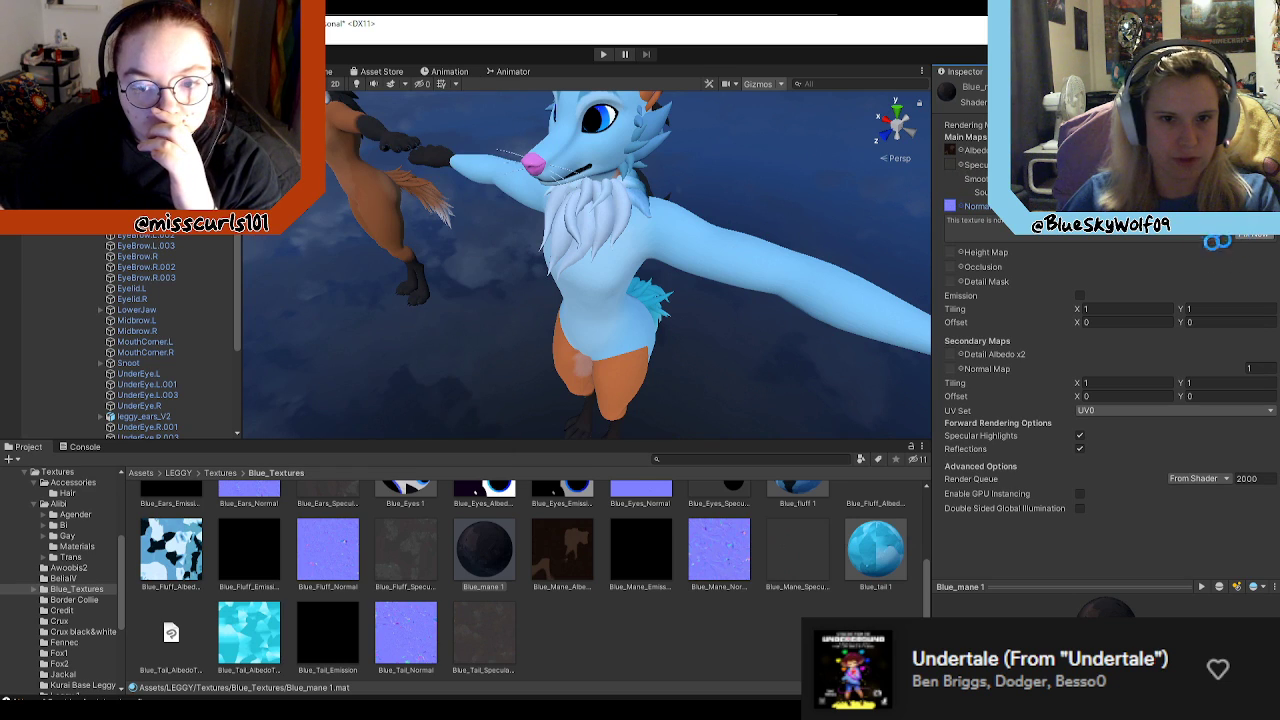
# Step: Assign Blue_Mane_SpecularSmoothness as the specular map of the Blue_mane 1 material
pyautogui.click(960, 168)
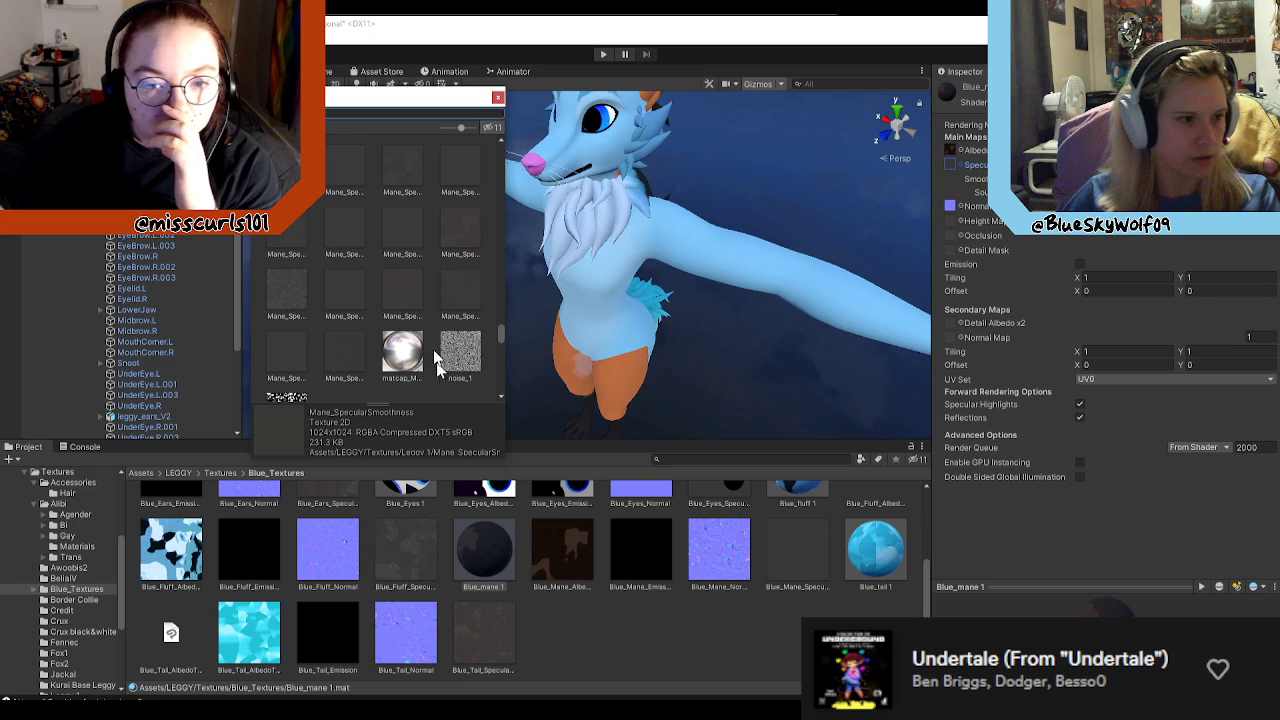
pyautogui.scroll(-5, 362, 140)
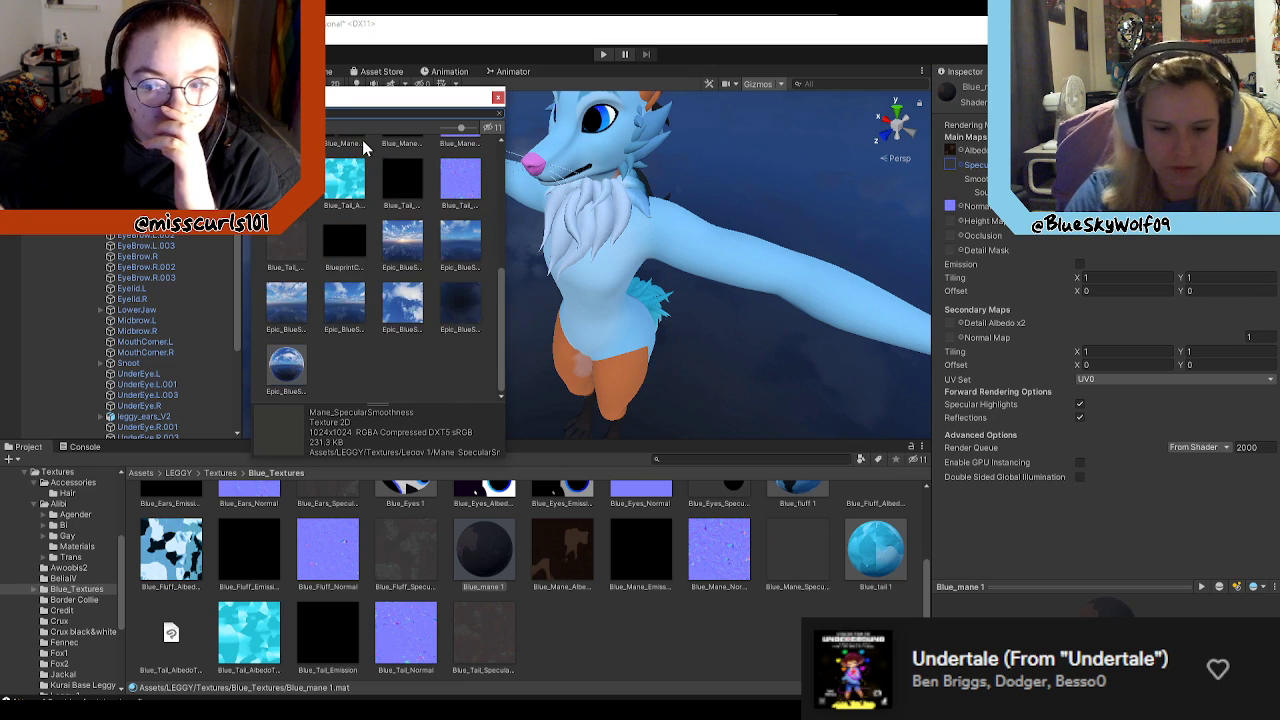
pyautogui.click(288, 182)
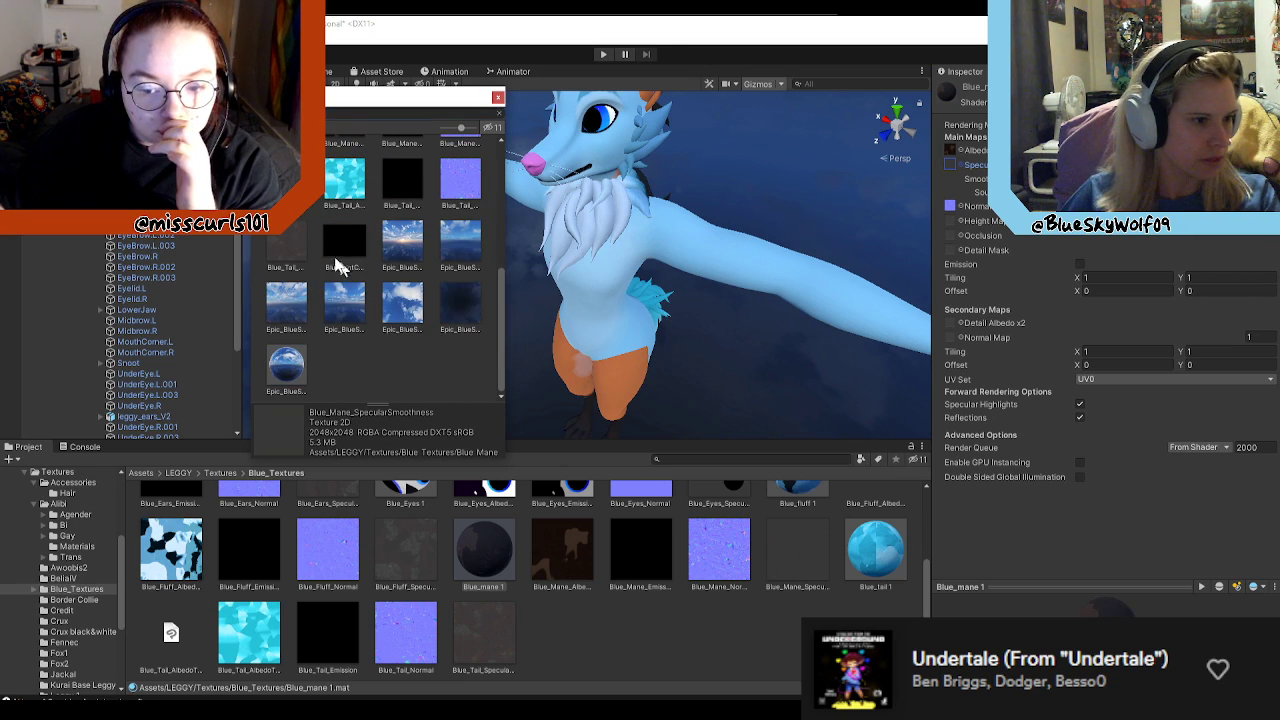
pyautogui.doubleClick(288, 182)
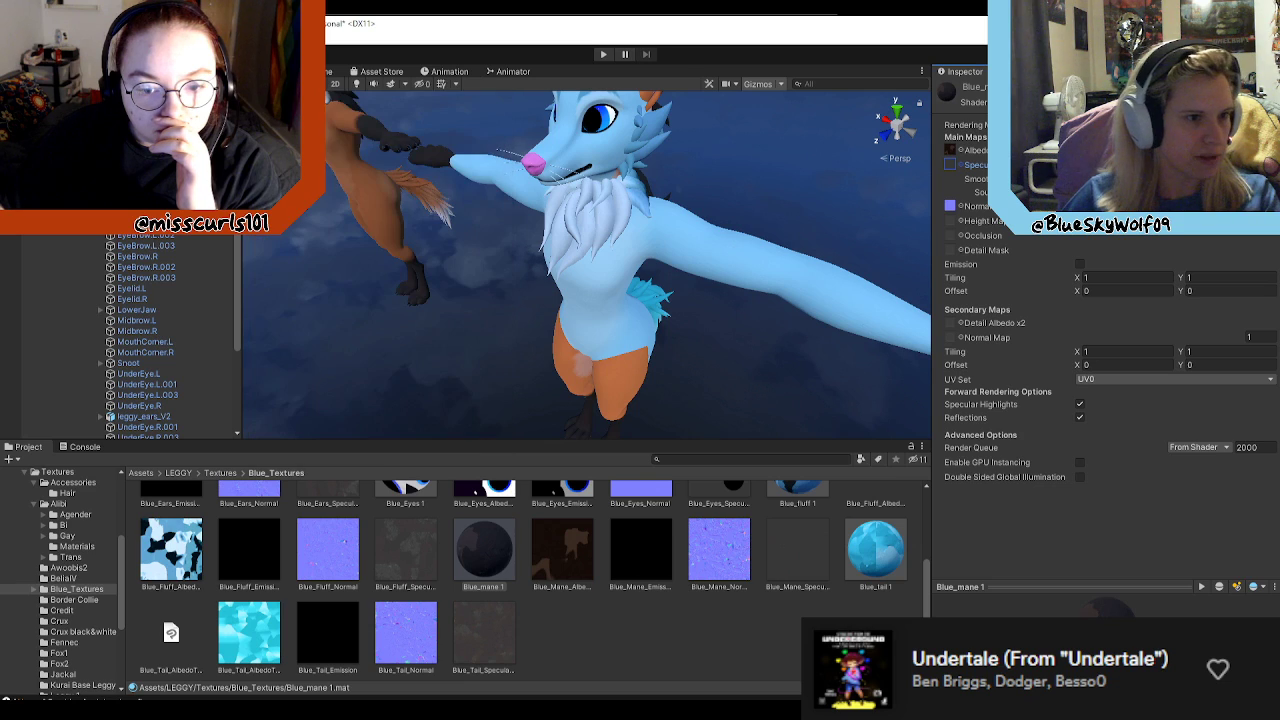
# Step: Assign Blue_Mane_AlbedoTransparency as the albedo map of the Blue_mane 1 material
pyautogui.click(960, 150)
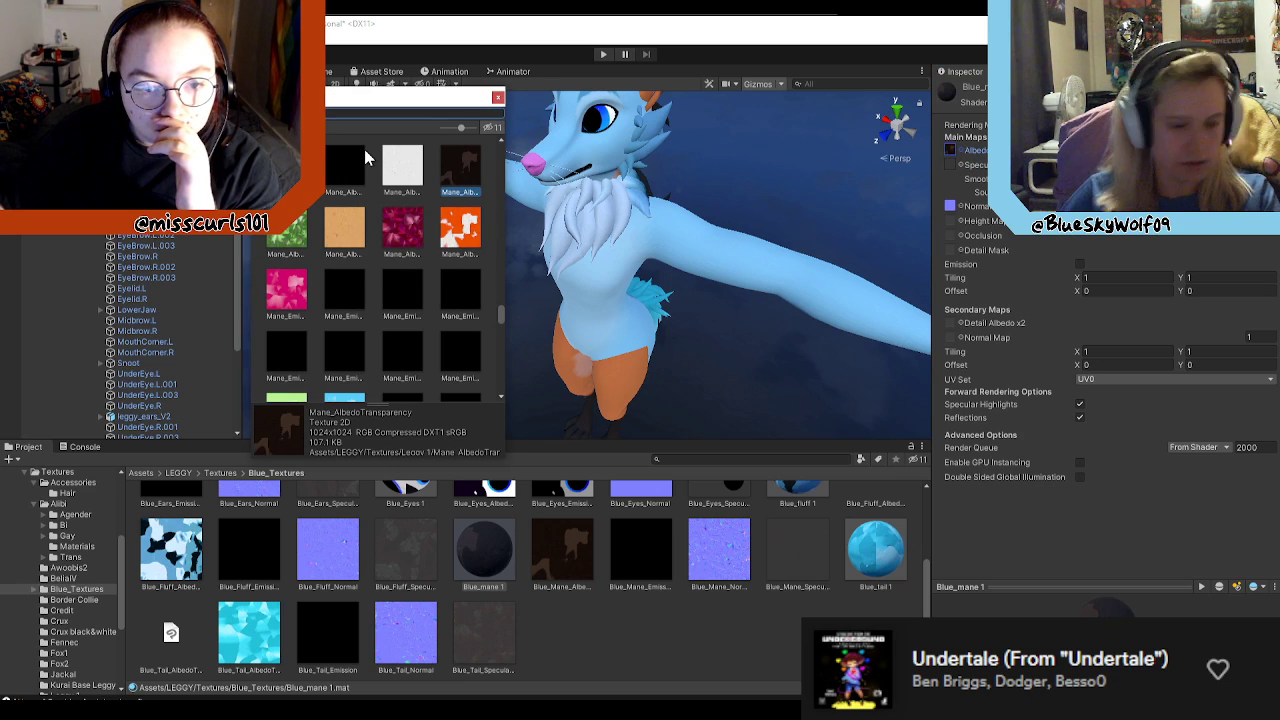
pyautogui.scroll(-5, 364, 152)
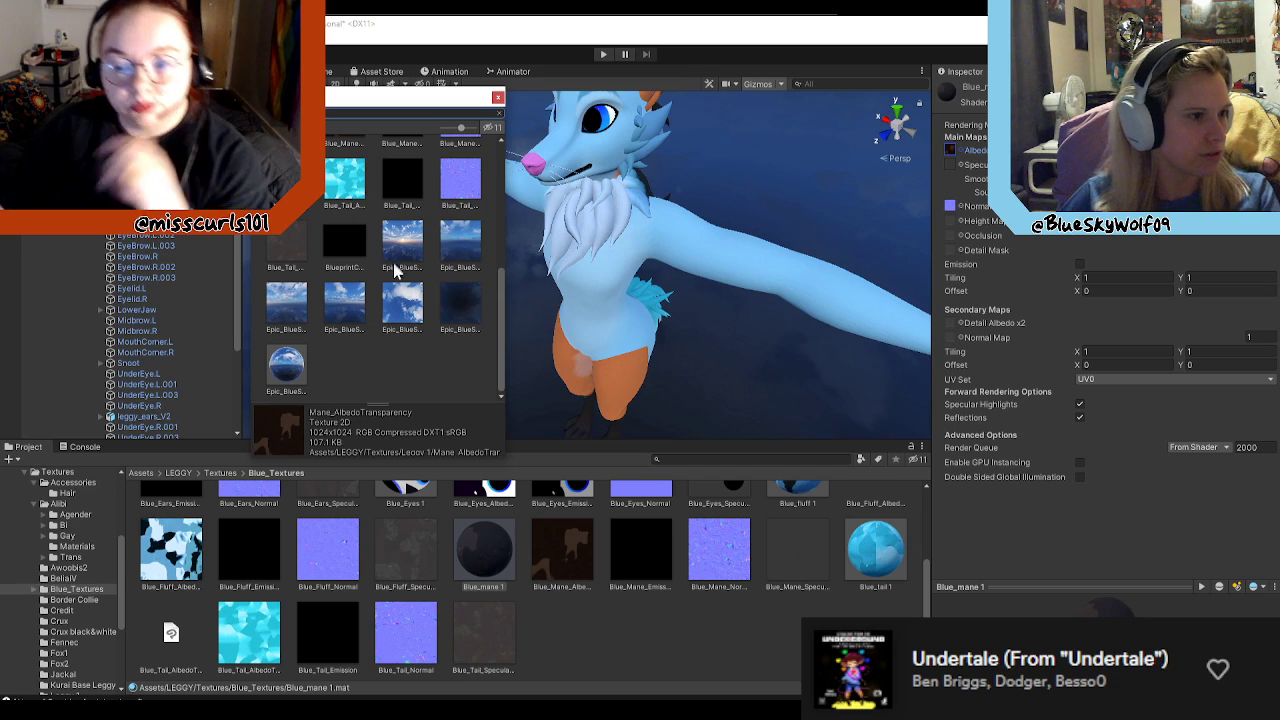
pyautogui.scroll(2, 430, 306)
pyautogui.click(352, 200)
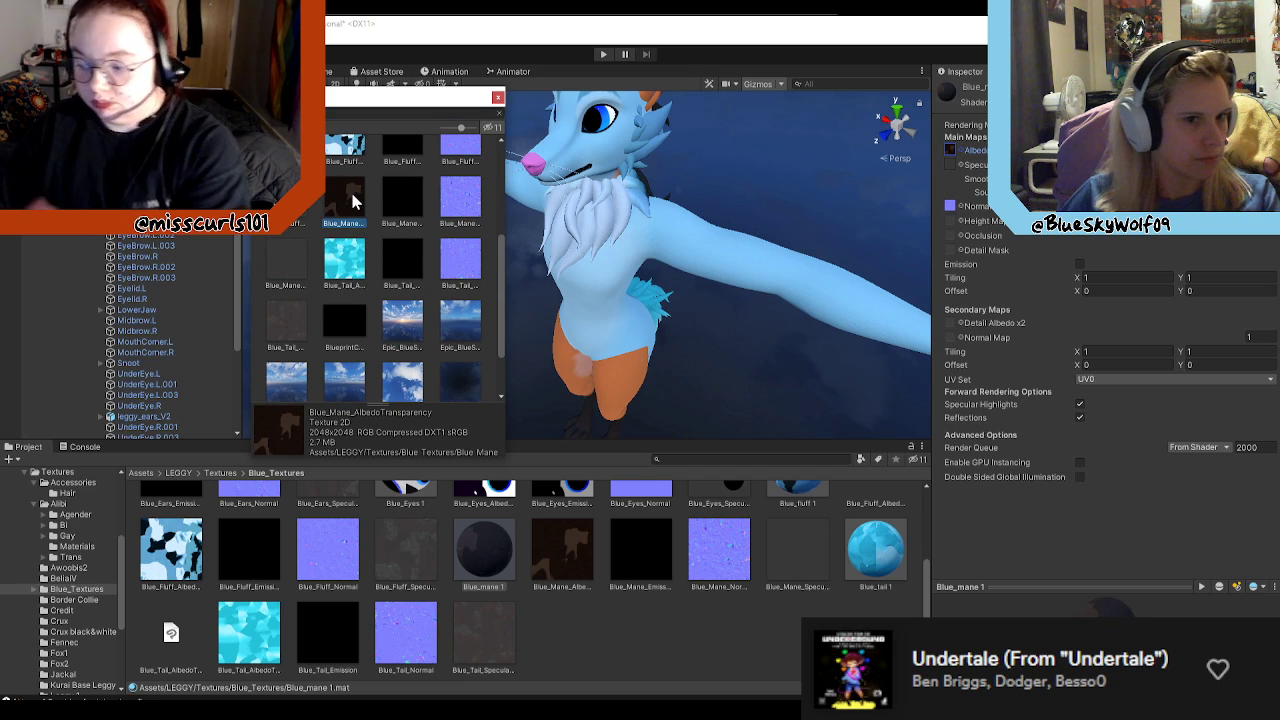
pyautogui.doubleClick(352, 200)
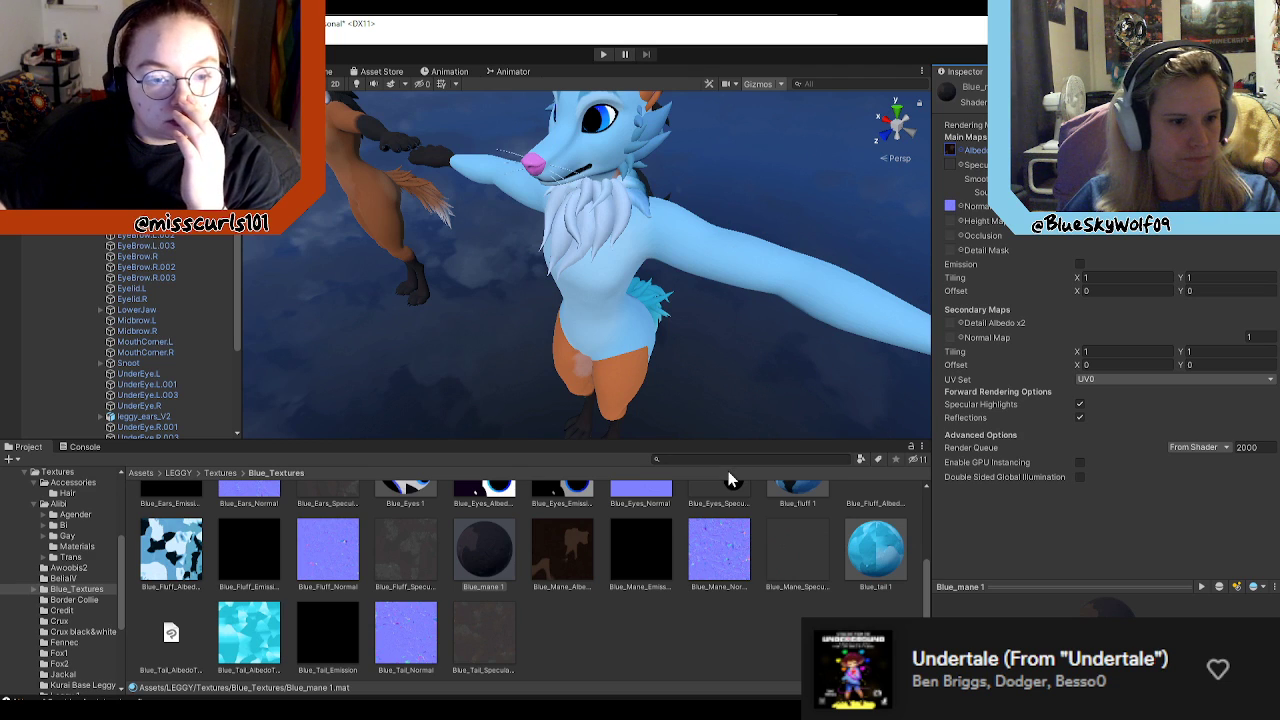
# Step: Compare the map and emission settings of the Blue_body 1, Blue_ear 1 and Blue_mane 1 materials
pyautogui.scroll(3, 410, 565)
pyautogui.click(262, 522)
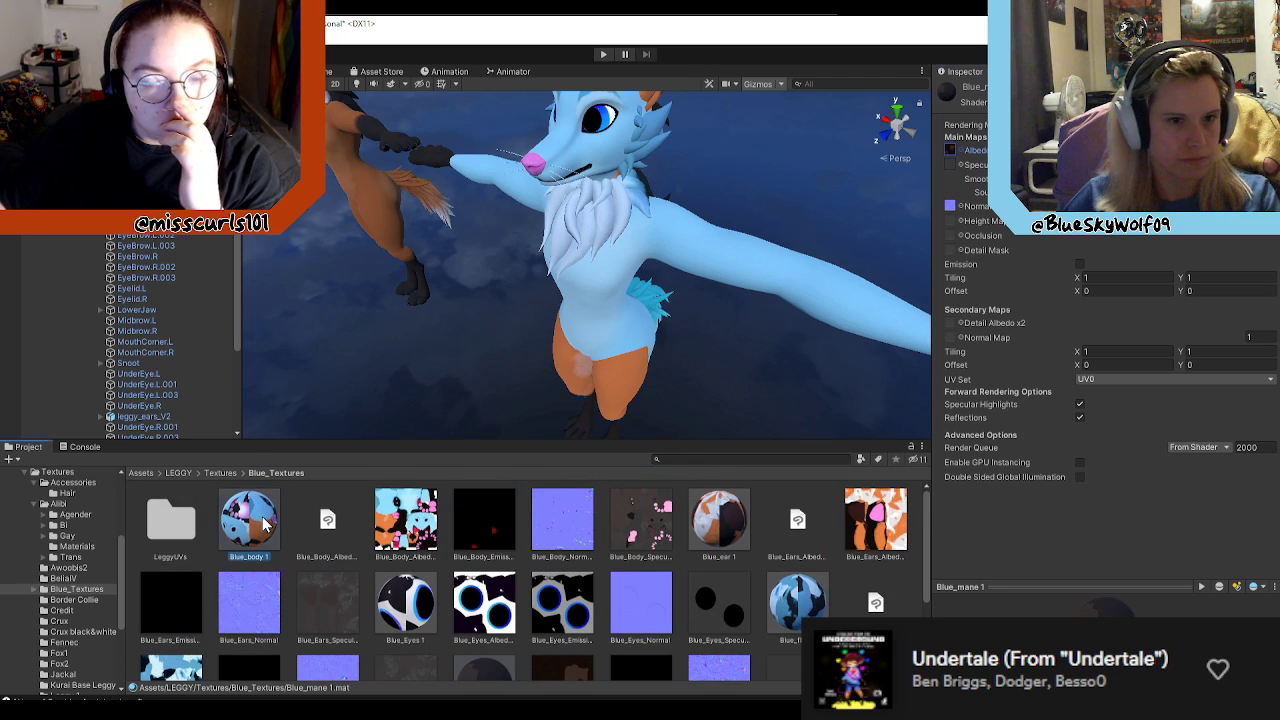
pyautogui.click(742, 515)
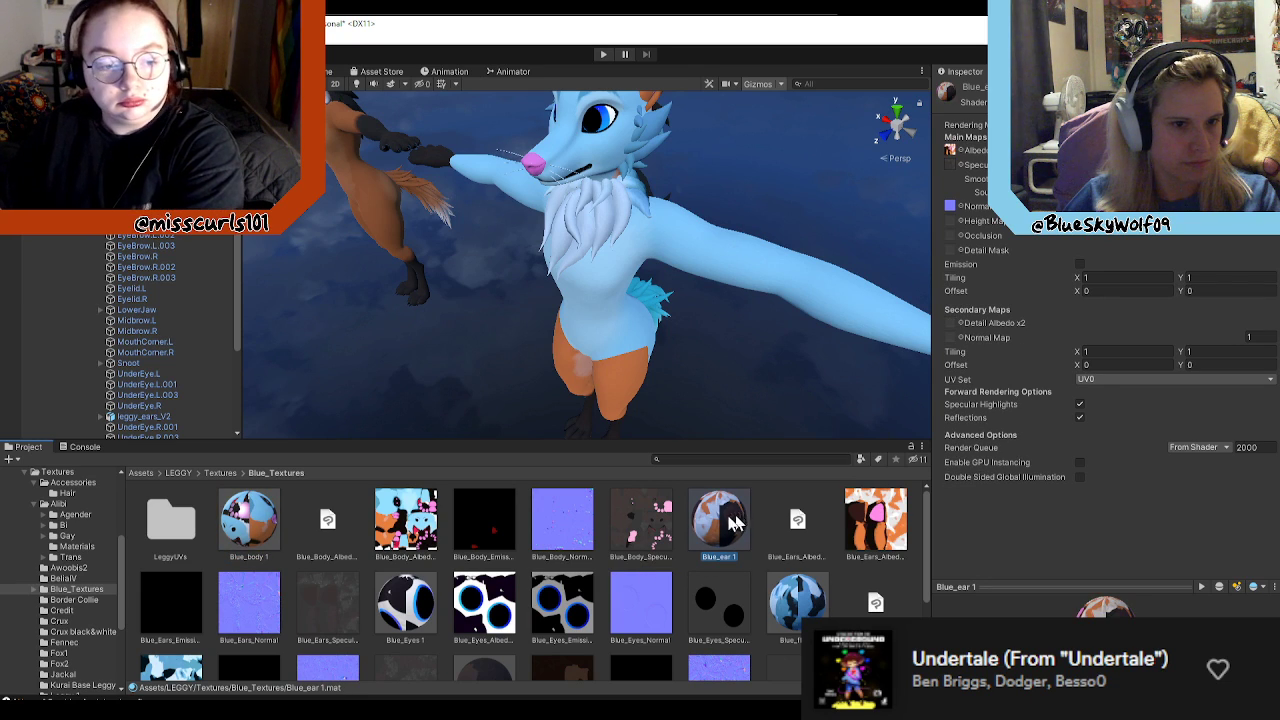
pyautogui.click(255, 527)
pyautogui.scroll(-3, 586, 548)
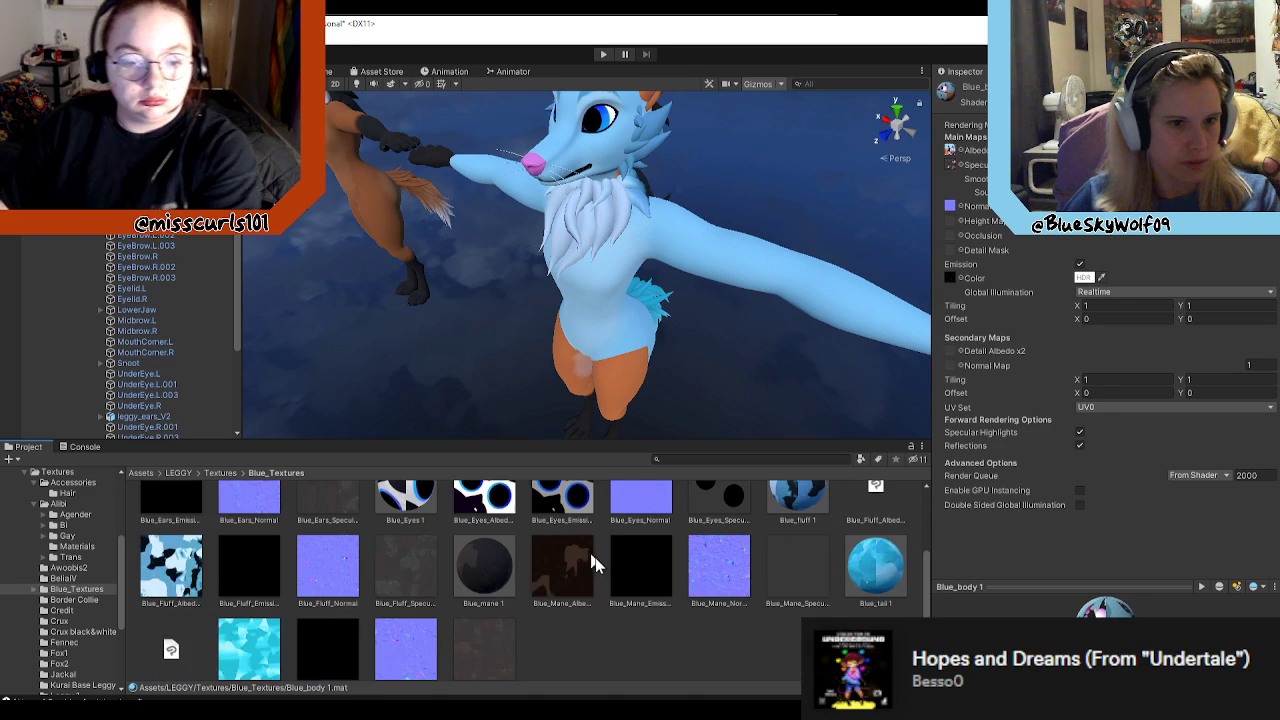
pyautogui.click(480, 542)
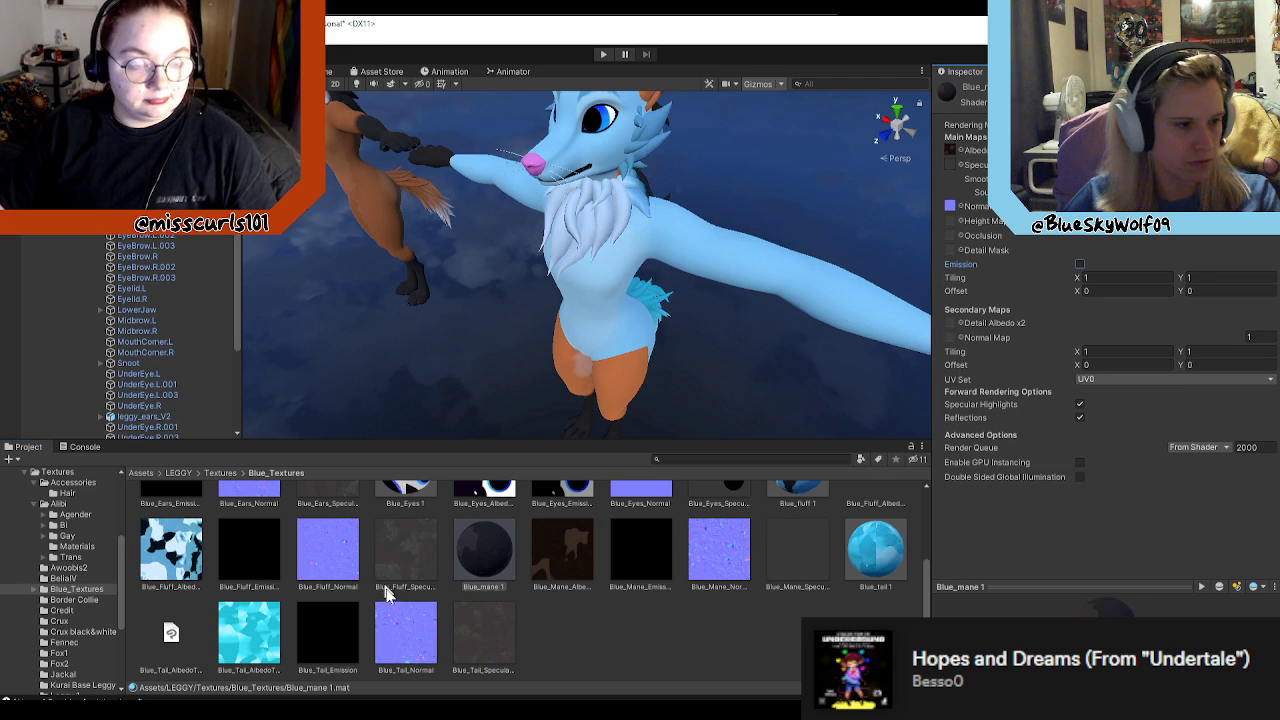
pyautogui.scroll(3, 330, 570)
pyautogui.click(268, 527)
pyautogui.scroll(-3, 578, 547)
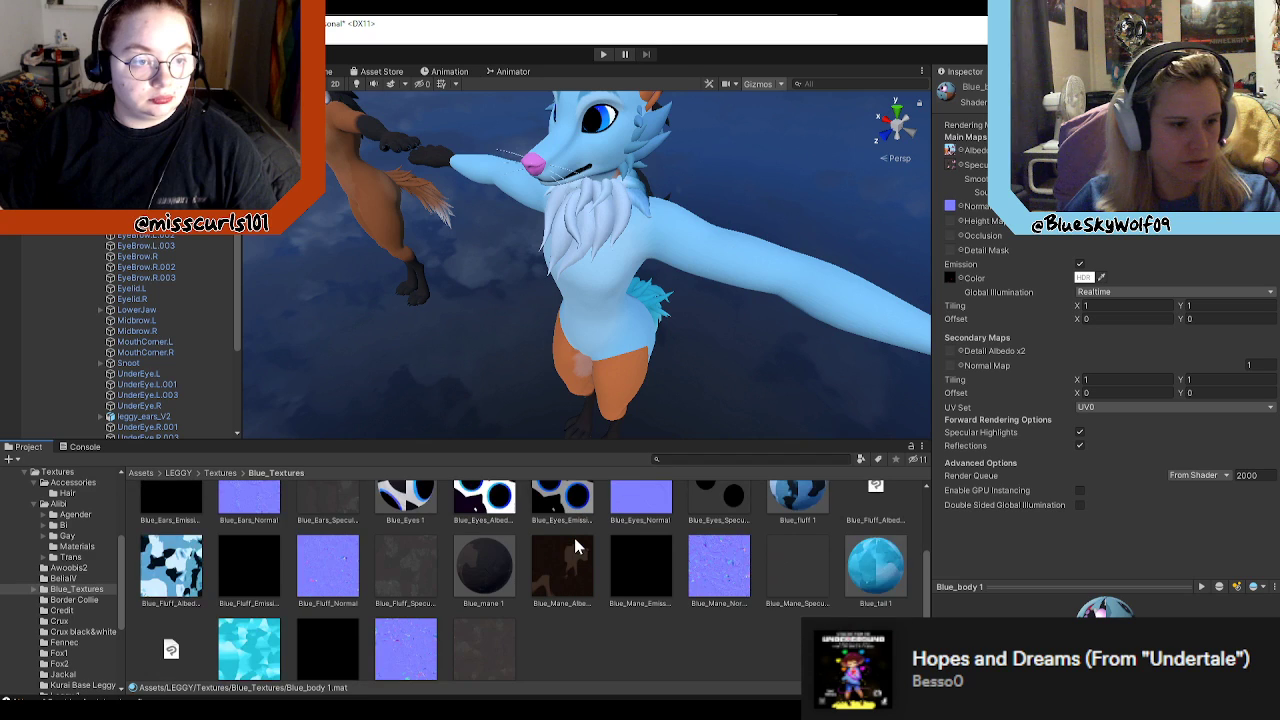
# Step: Open the Leggy 2 texture folder and inspect the settings of its mane 1 material
pyautogui.click(220, 472)
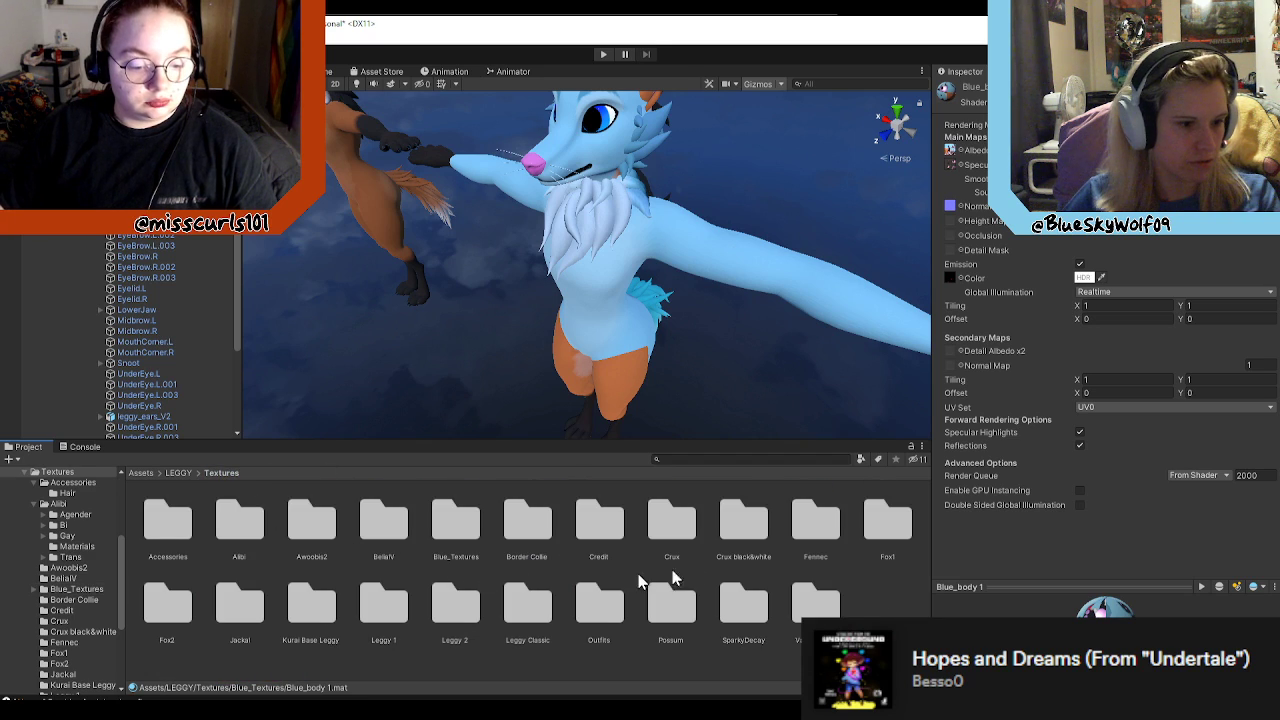
pyautogui.doubleClick(457, 600)
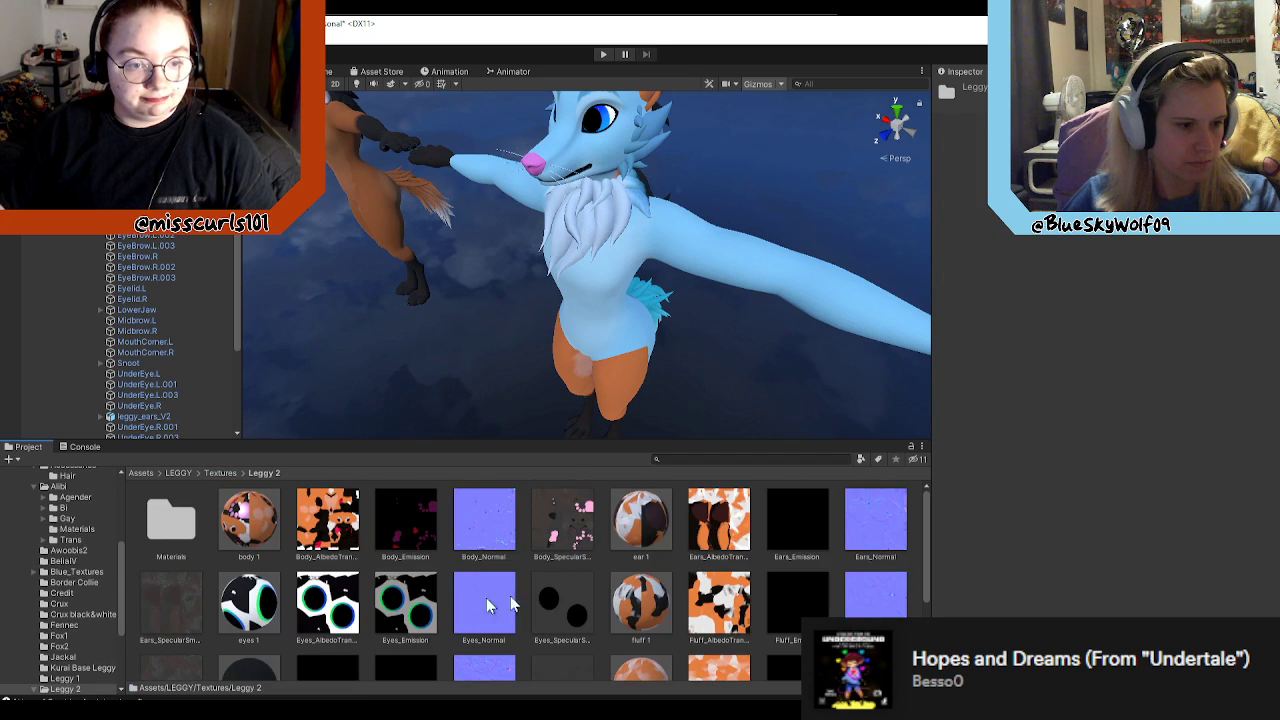
pyautogui.scroll(-3, 585, 584)
pyautogui.click(224, 560)
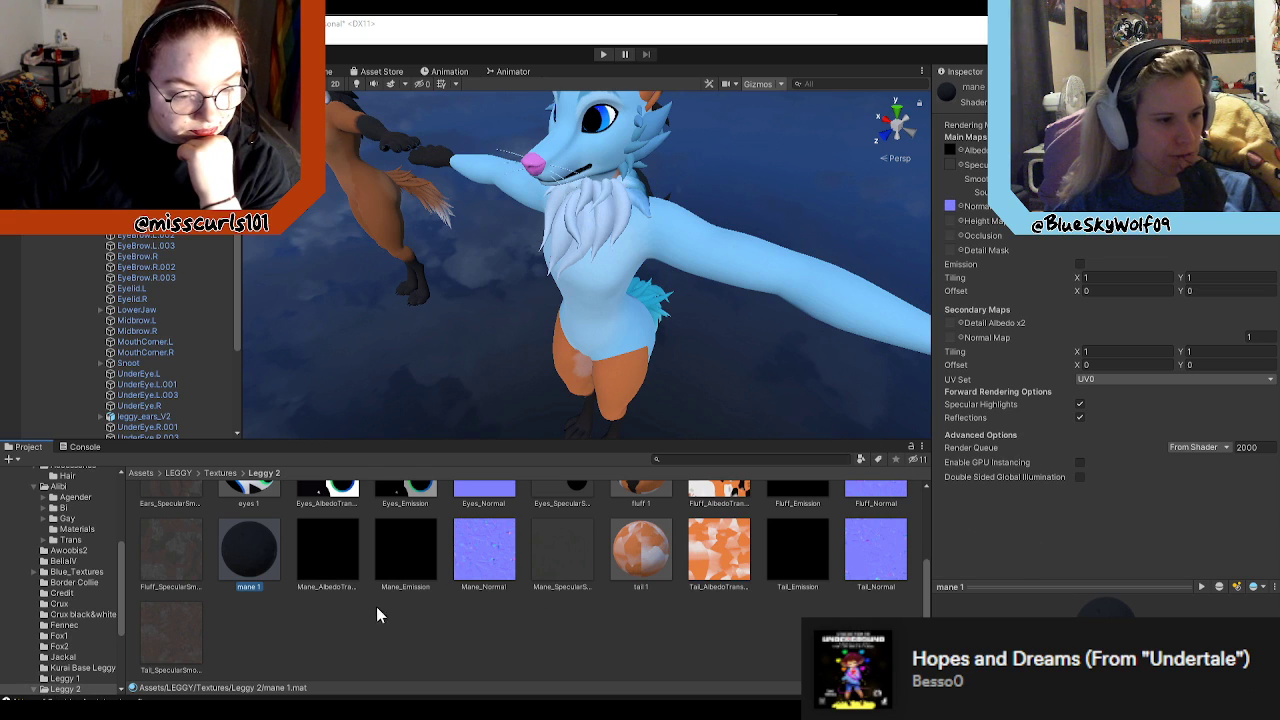
# Step: Inspect the map and emission settings of the tail 1, fluff 1, ear 1, eyes 1 and body 1 materials
pyautogui.scroll(2, 373, 603)
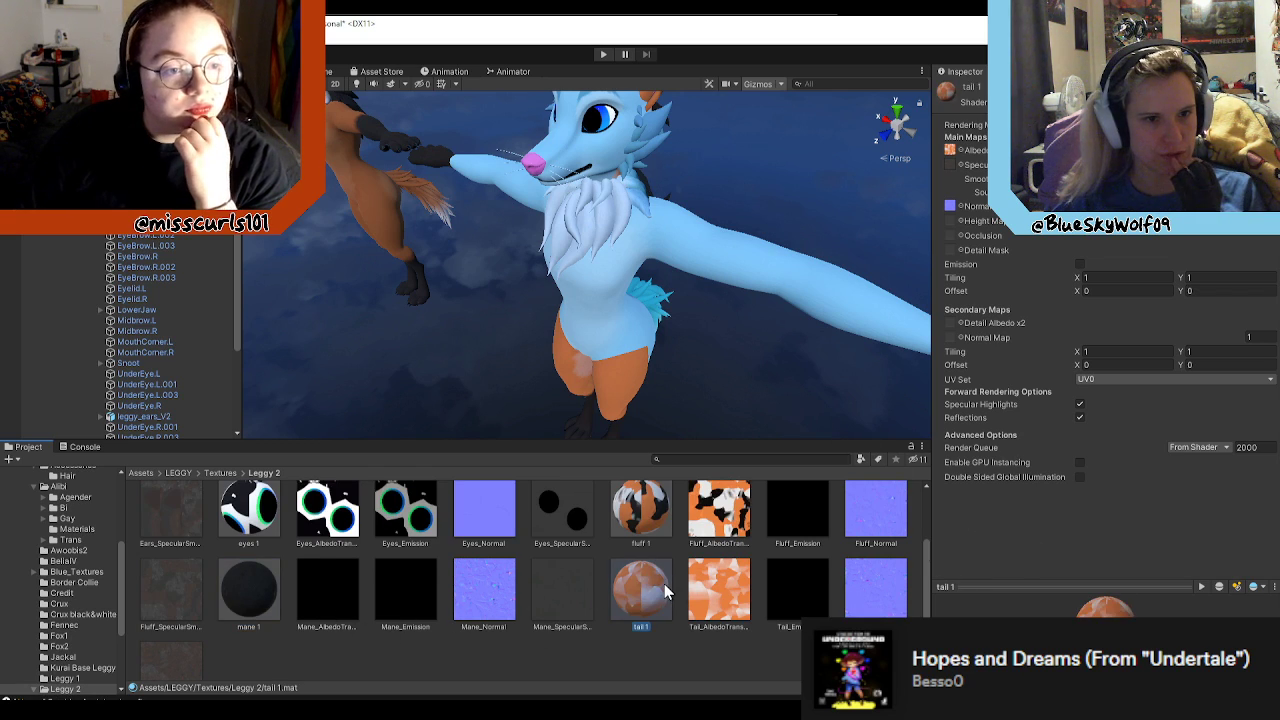
pyautogui.scroll(2, 646, 626)
pyautogui.click(627, 601)
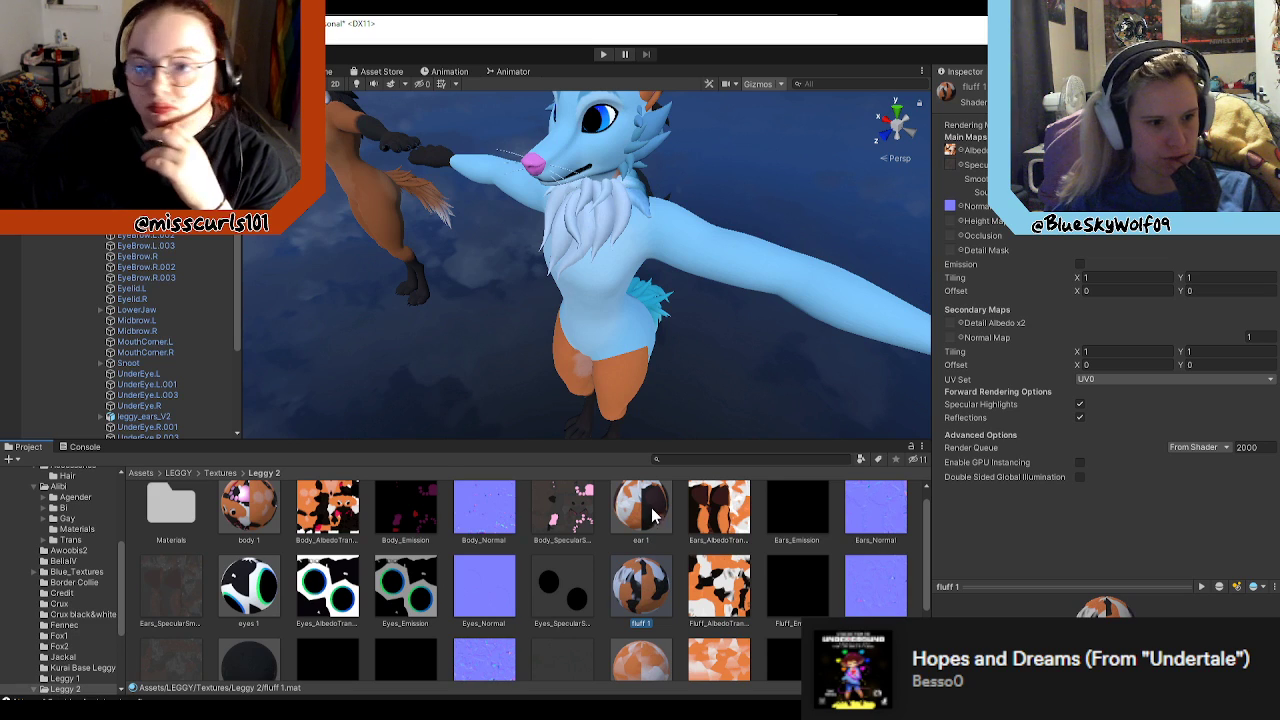
pyautogui.scroll(1, 651, 509)
pyautogui.click(640, 556)
pyautogui.click(265, 610)
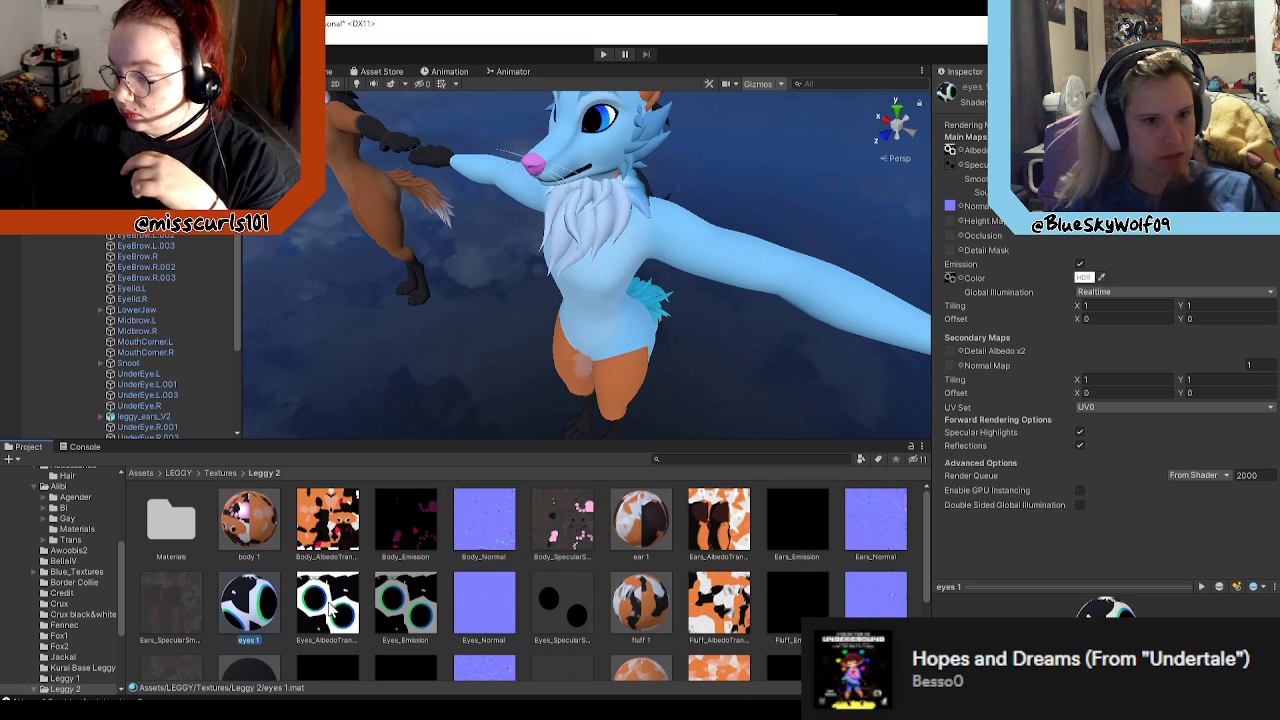
pyautogui.click(249, 537)
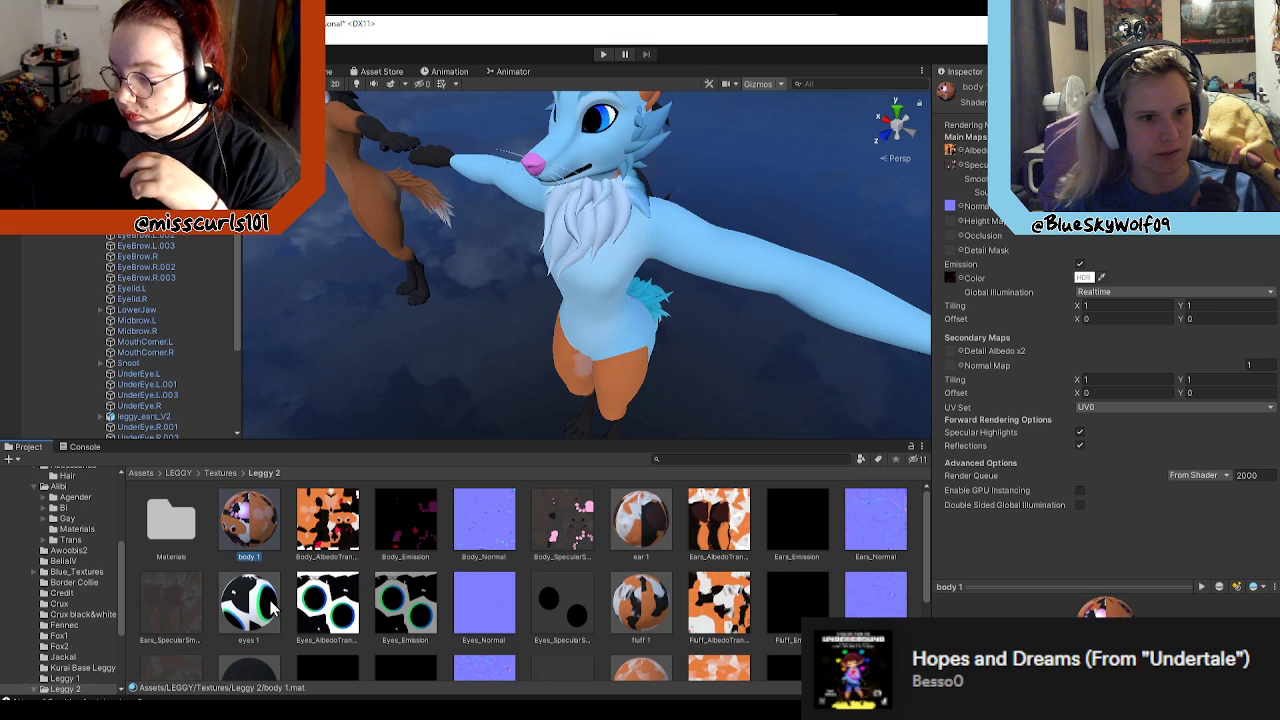
pyautogui.click(272, 607)
# Step: Return to the Blue_Textures folder and check which emission textures the Blue_Eyes 1 and Blue_body 1 materials use
pyautogui.click(222, 473)
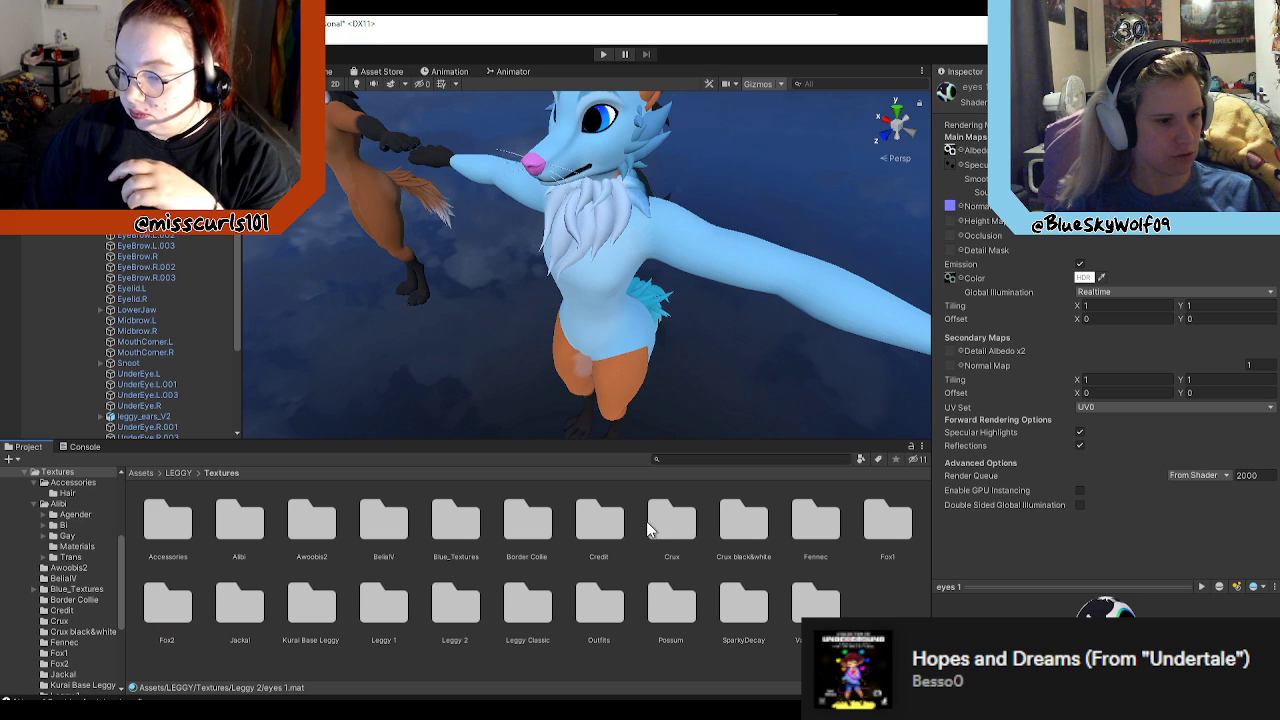
pyautogui.doubleClick(457, 535)
pyautogui.click(251, 518)
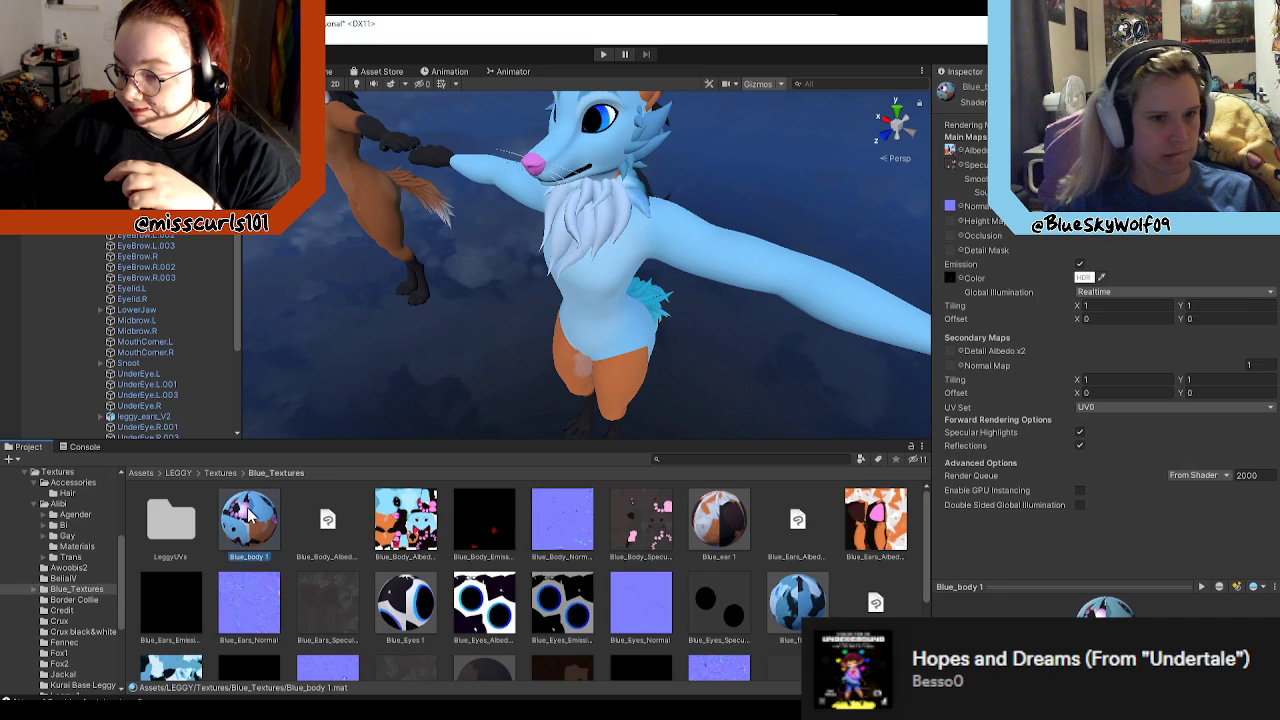
pyautogui.click(404, 605)
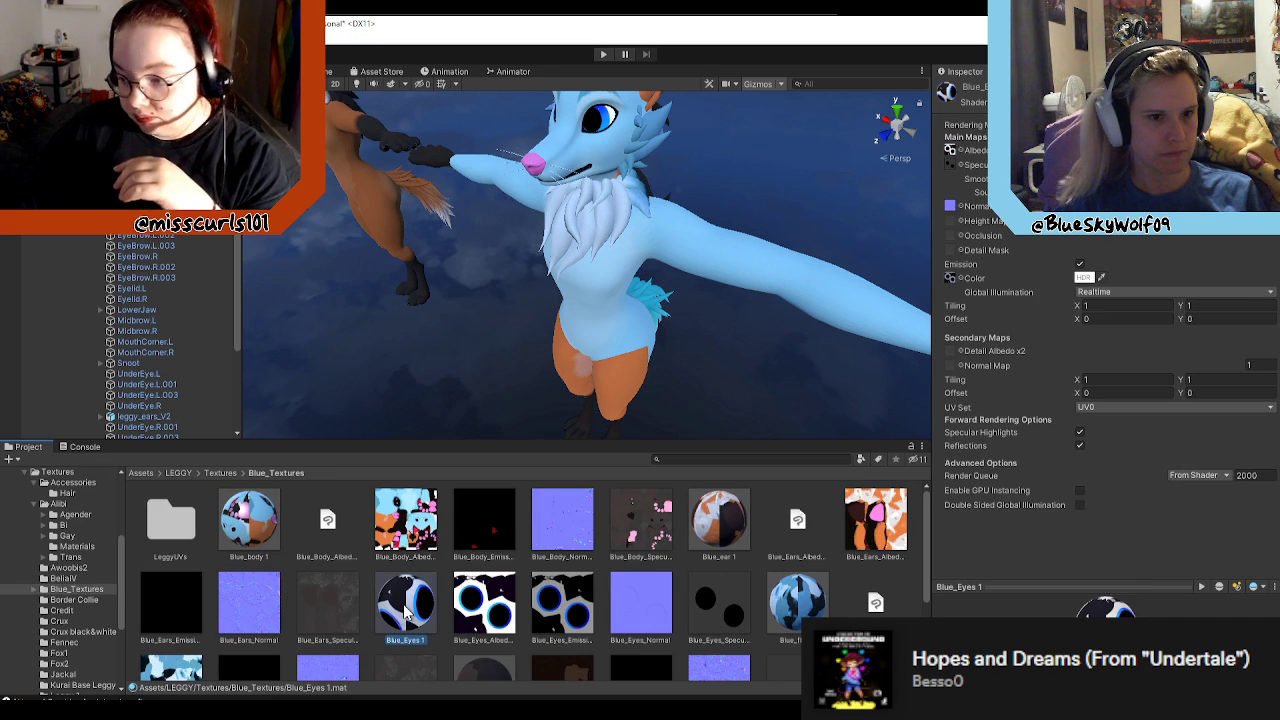
pyautogui.click(262, 528)
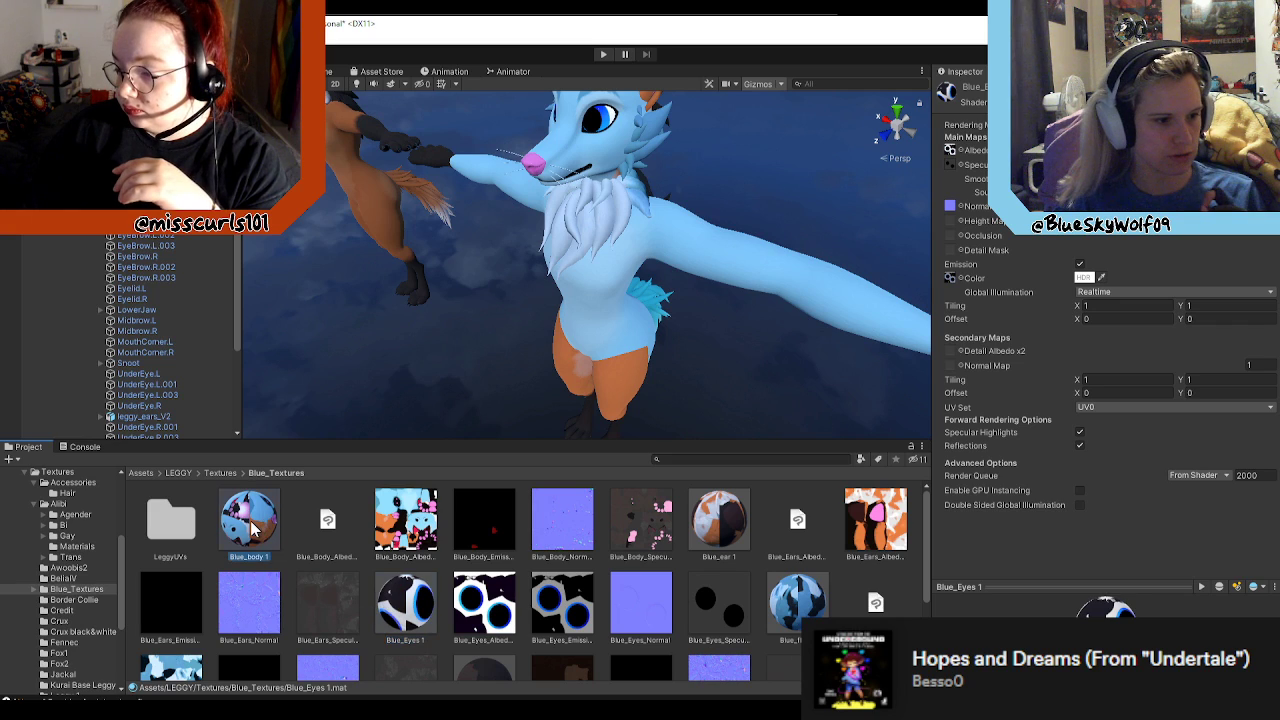
pyautogui.click(405, 612)
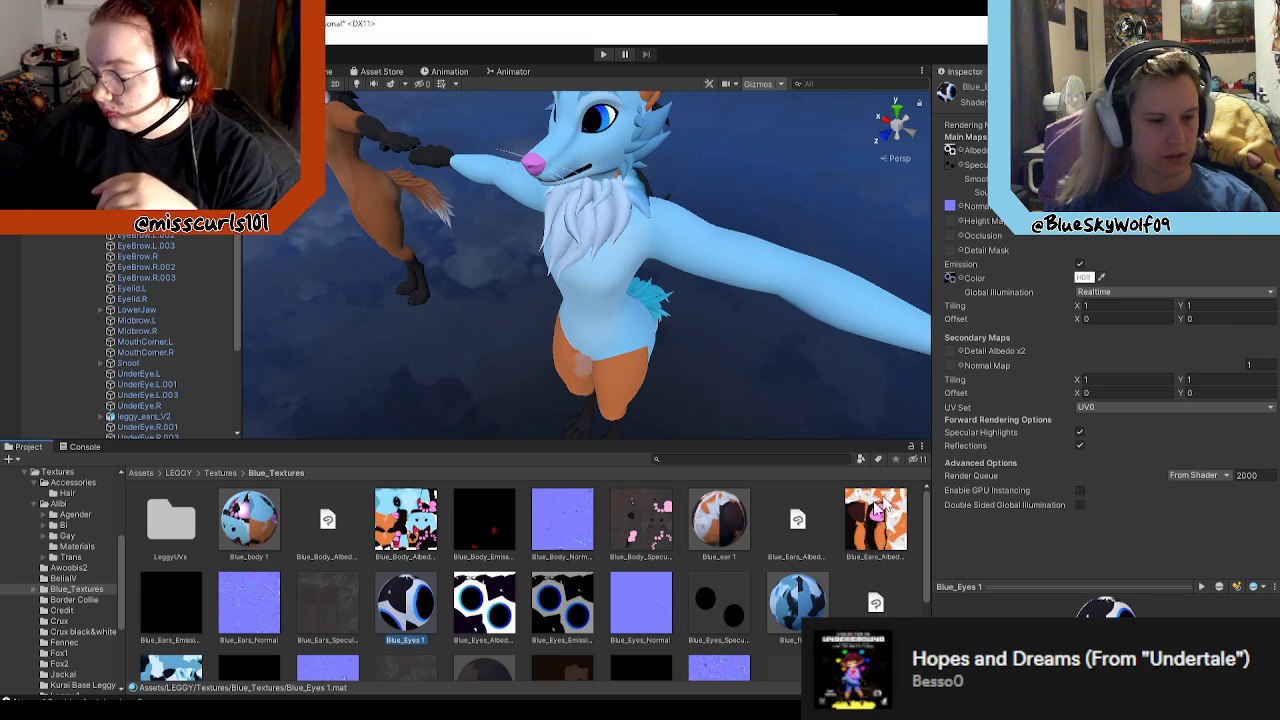
pyautogui.click(960, 278)
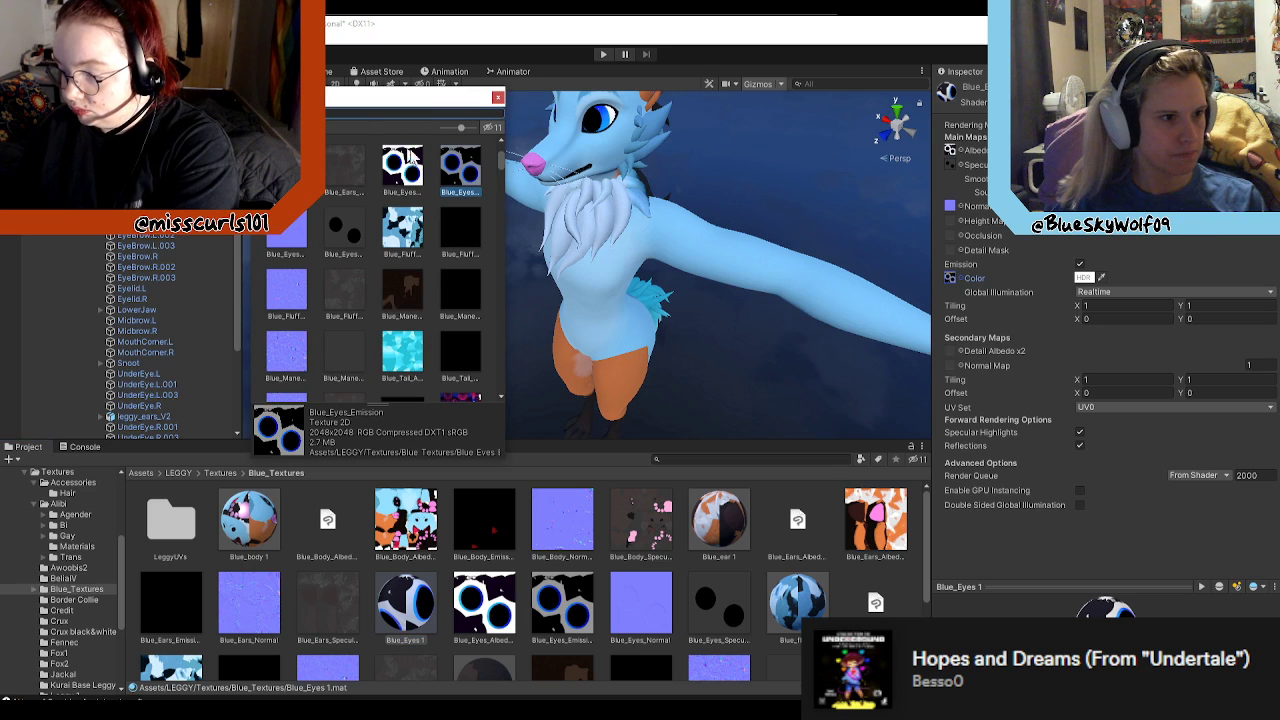
pyautogui.click(498, 97)
pyautogui.click(262, 522)
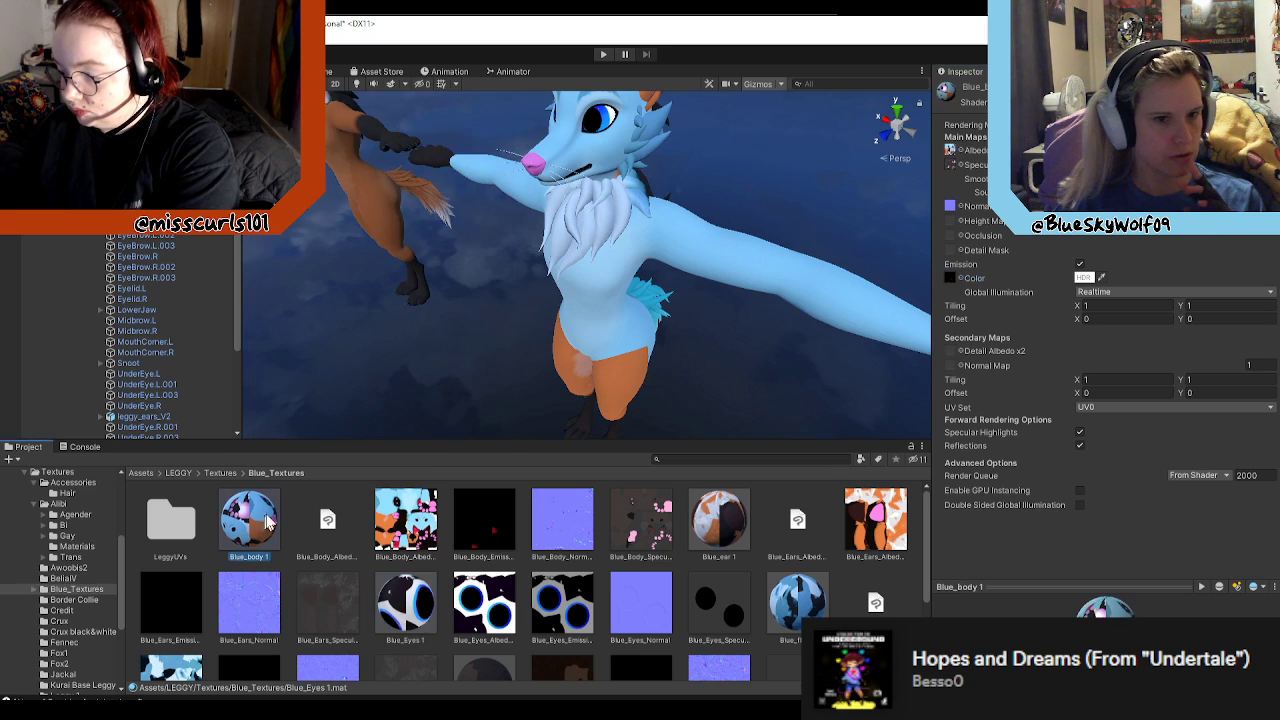
pyautogui.click(960, 278)
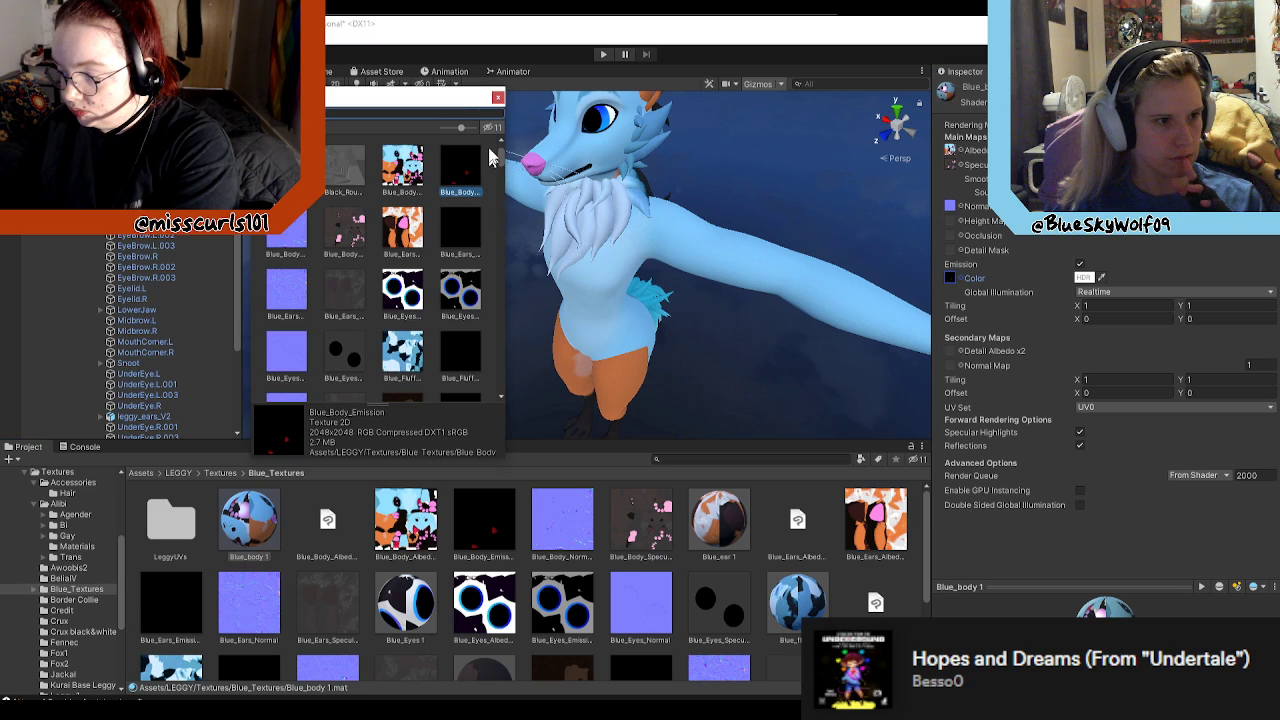
pyautogui.click(498, 97)
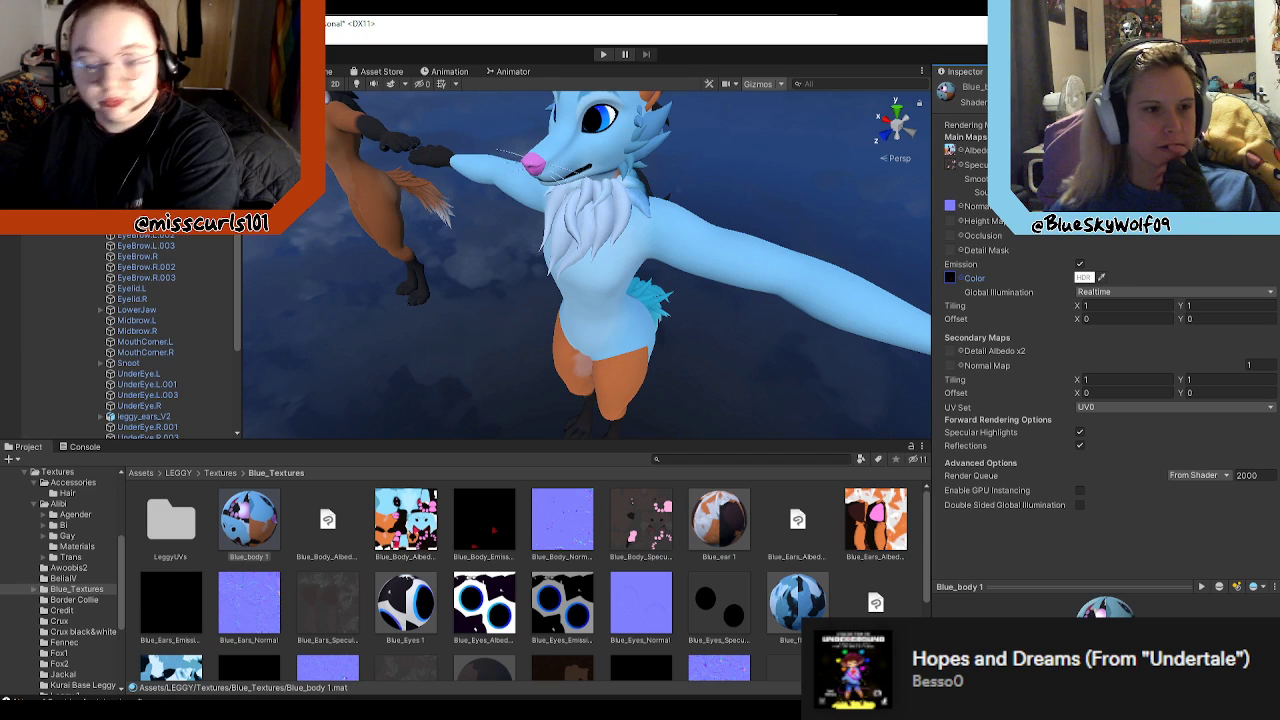
# Step: Inspect the Blue_mane 1 material and compare the materials on the blue avatar's body mesh with those on Leggy's FoxCore mesh
pyautogui.moveTo(796, 398); pyautogui.dragTo(694, 449, button='right')
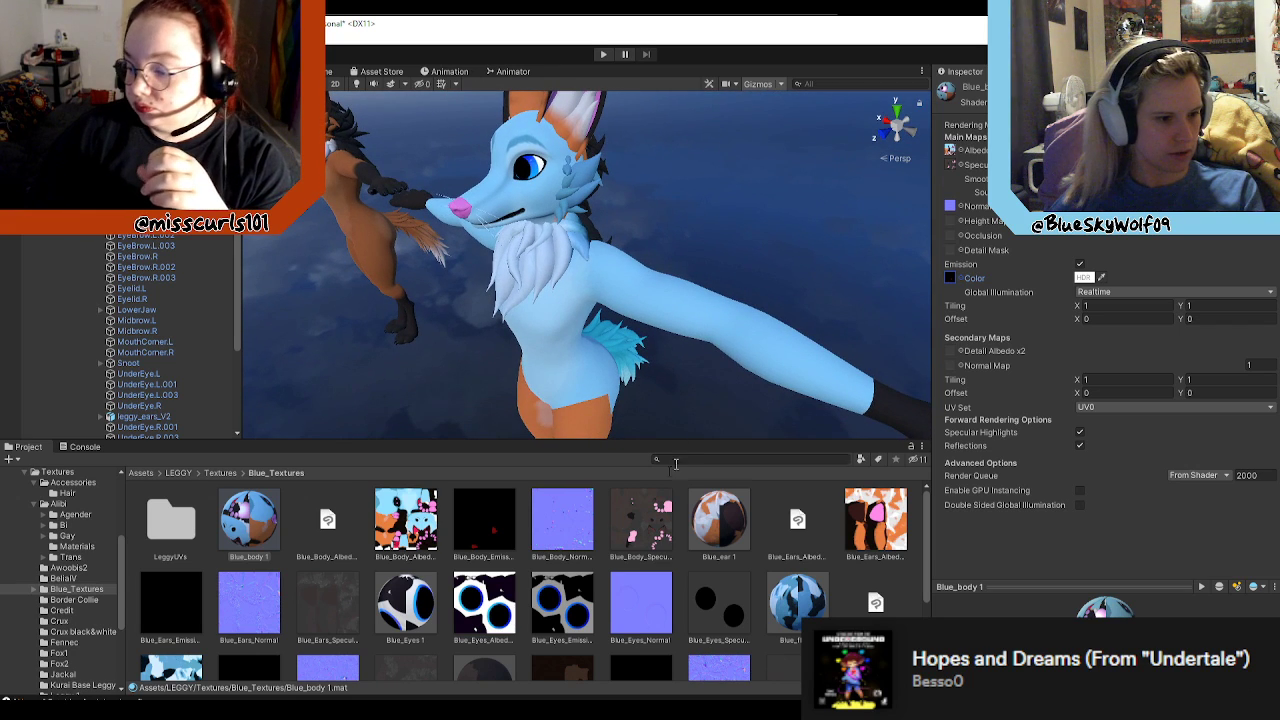
pyautogui.scroll(-2, 622, 568)
pyautogui.click(475, 622)
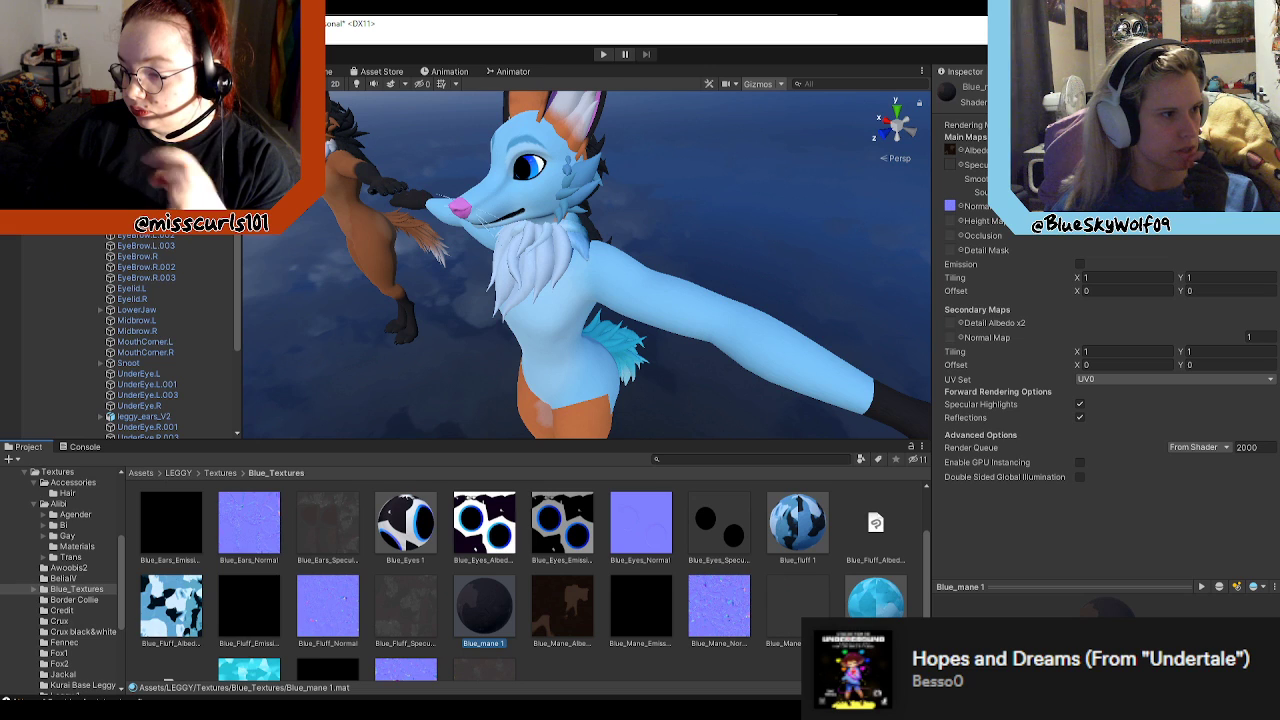
pyautogui.moveTo(719, 233); pyautogui.dragTo(629, 164, button='right')
pyautogui.click(555, 290)
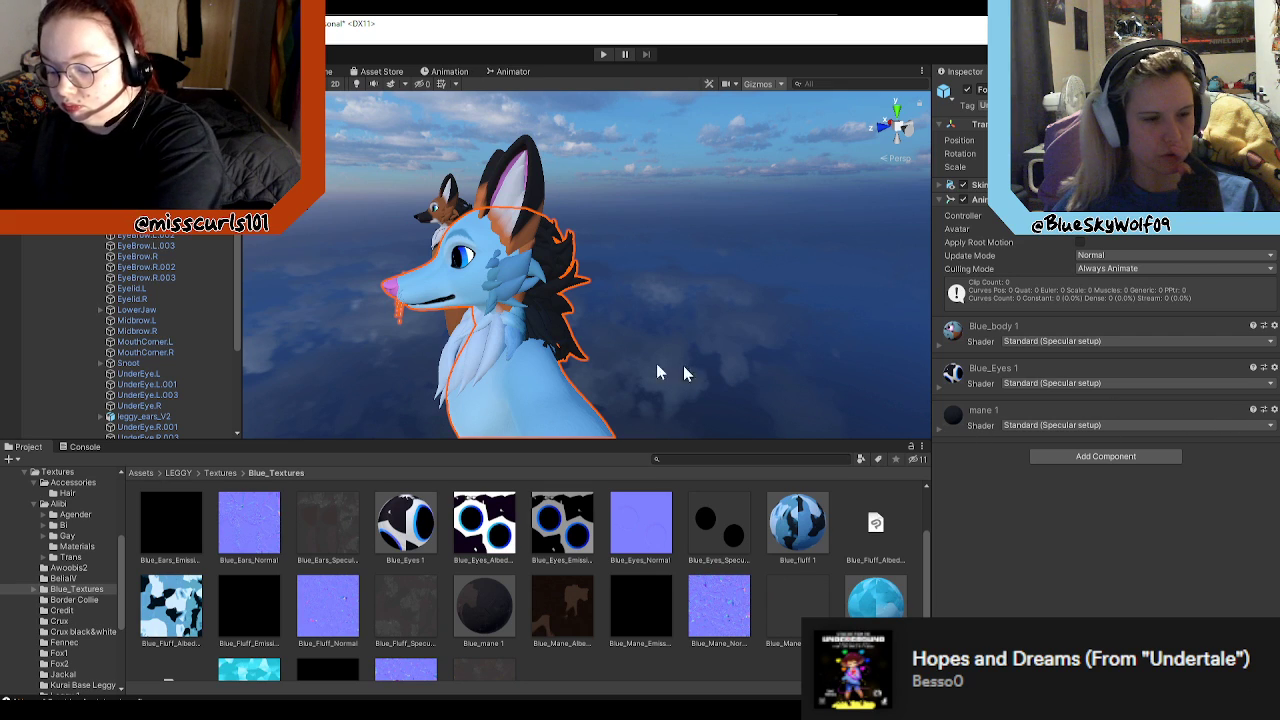
pyautogui.scroll(-3, 129, 366)
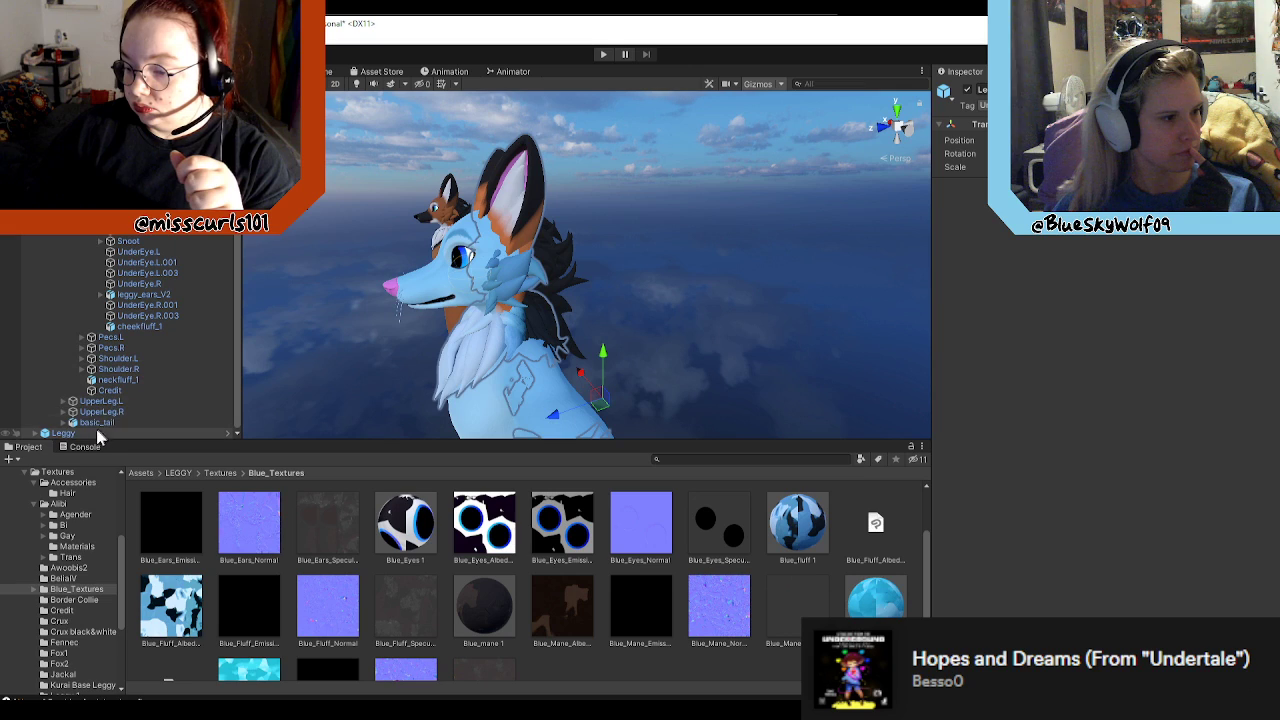
pyautogui.click(35, 433)
pyautogui.click(44, 423)
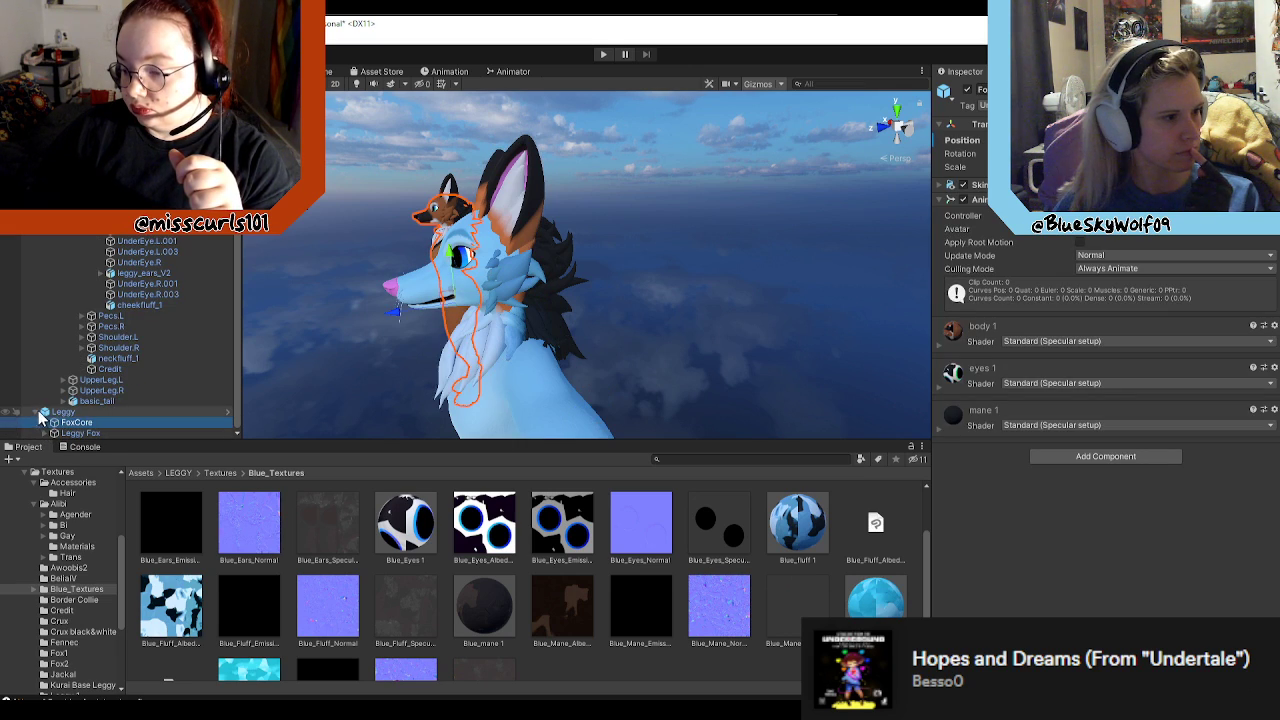
# Step: Open the blue Leggy prefab and examine the map settings of the mane 1 material on its body mesh
pyautogui.scroll(5, 40, 420)
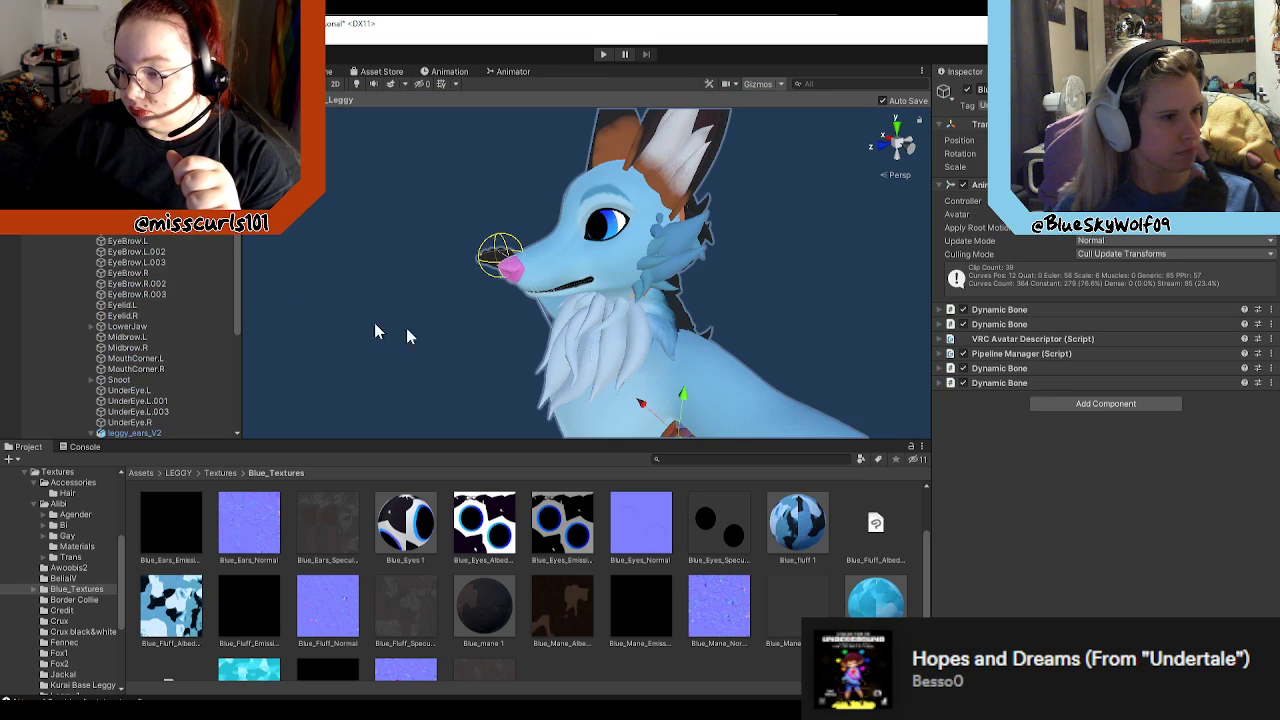
pyautogui.scroll(-10, 655, 339)
pyautogui.scroll(4, 655, 339)
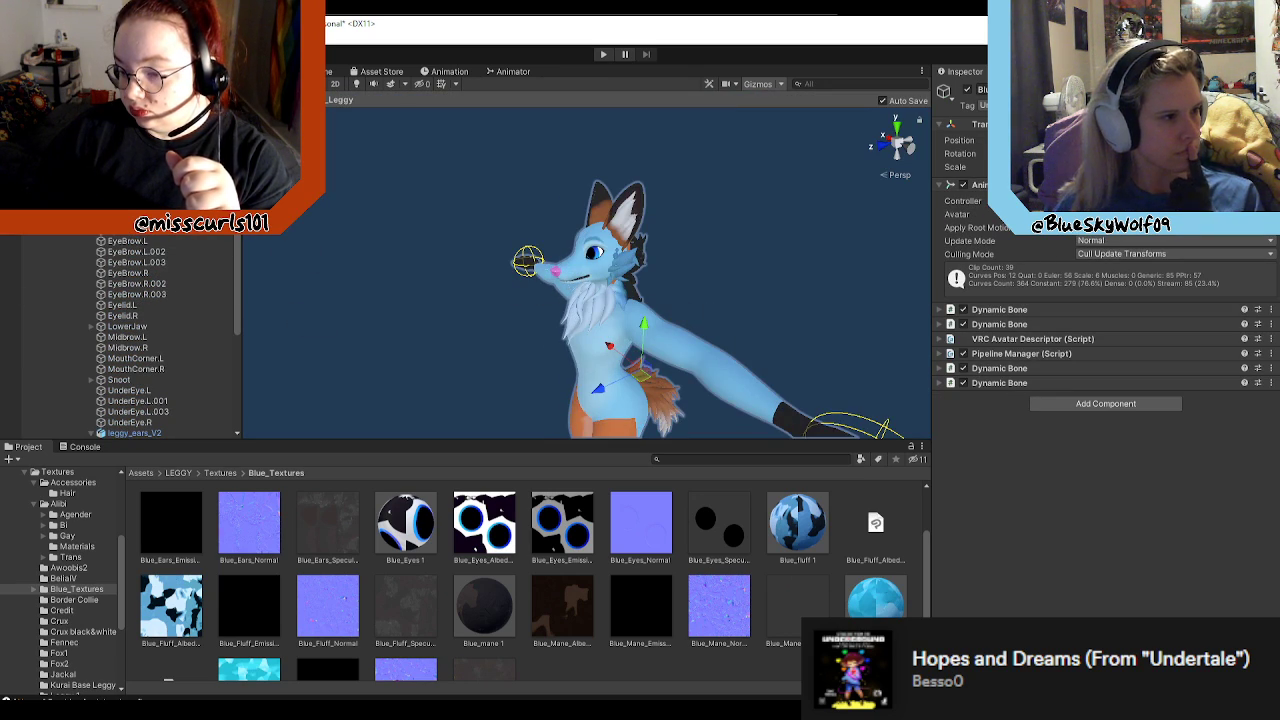
pyautogui.click(655, 339)
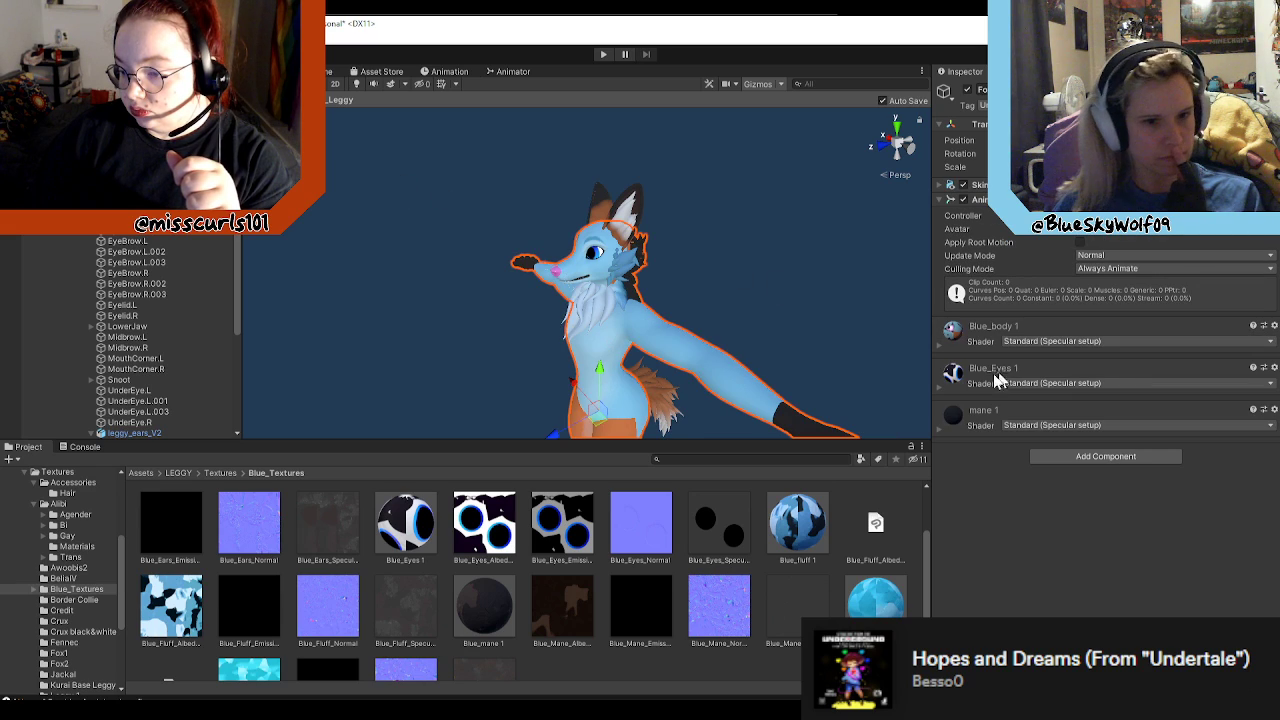
pyautogui.click(940, 428)
pyautogui.click(940, 428)
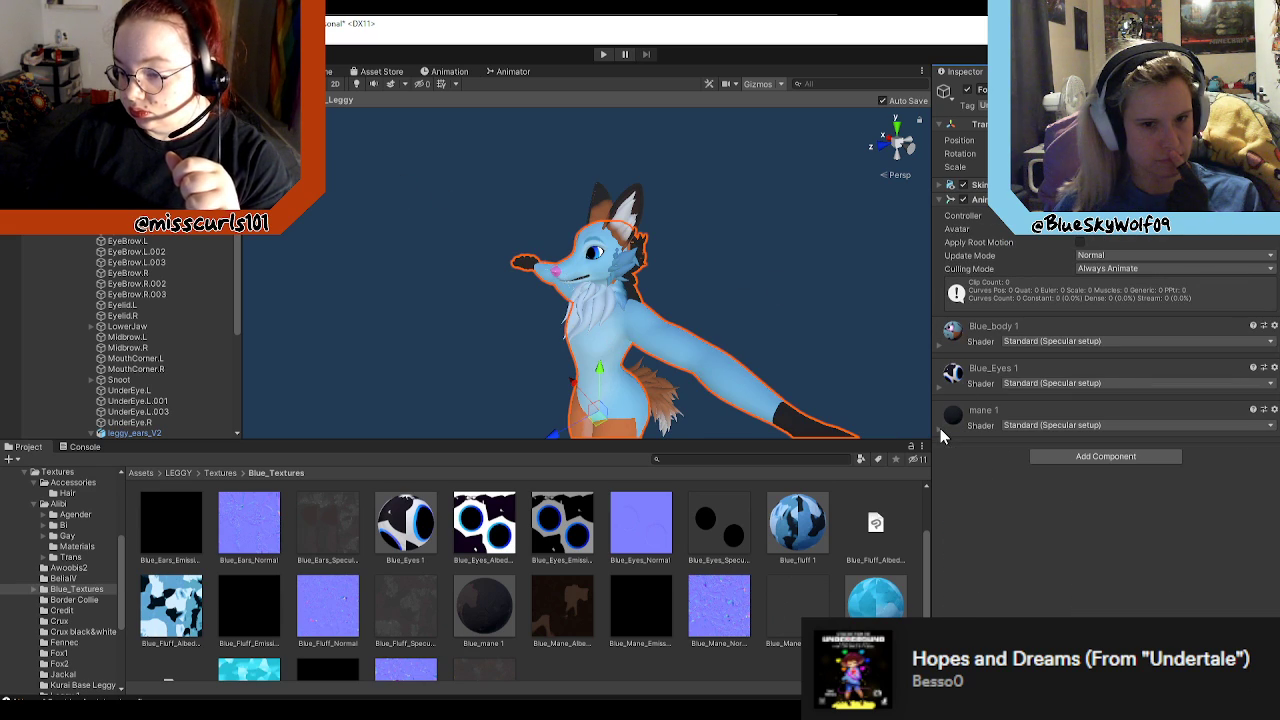
pyautogui.click(956, 420)
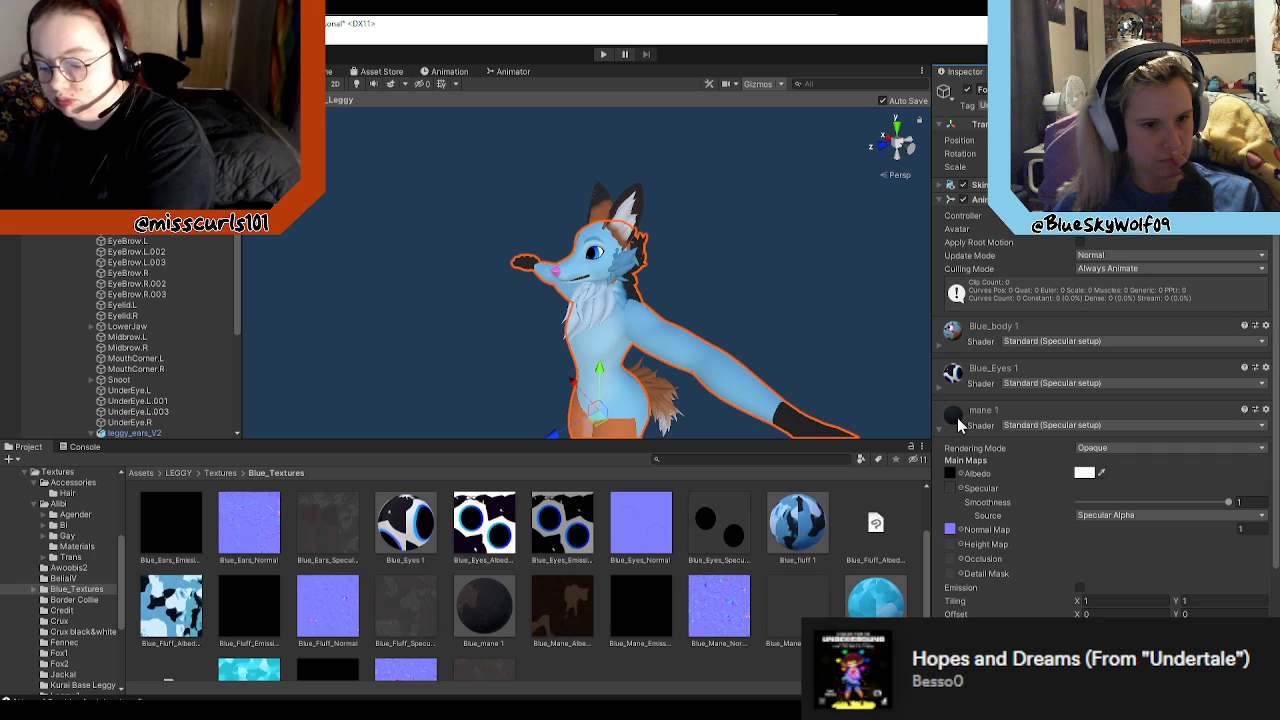
pyautogui.click(958, 425)
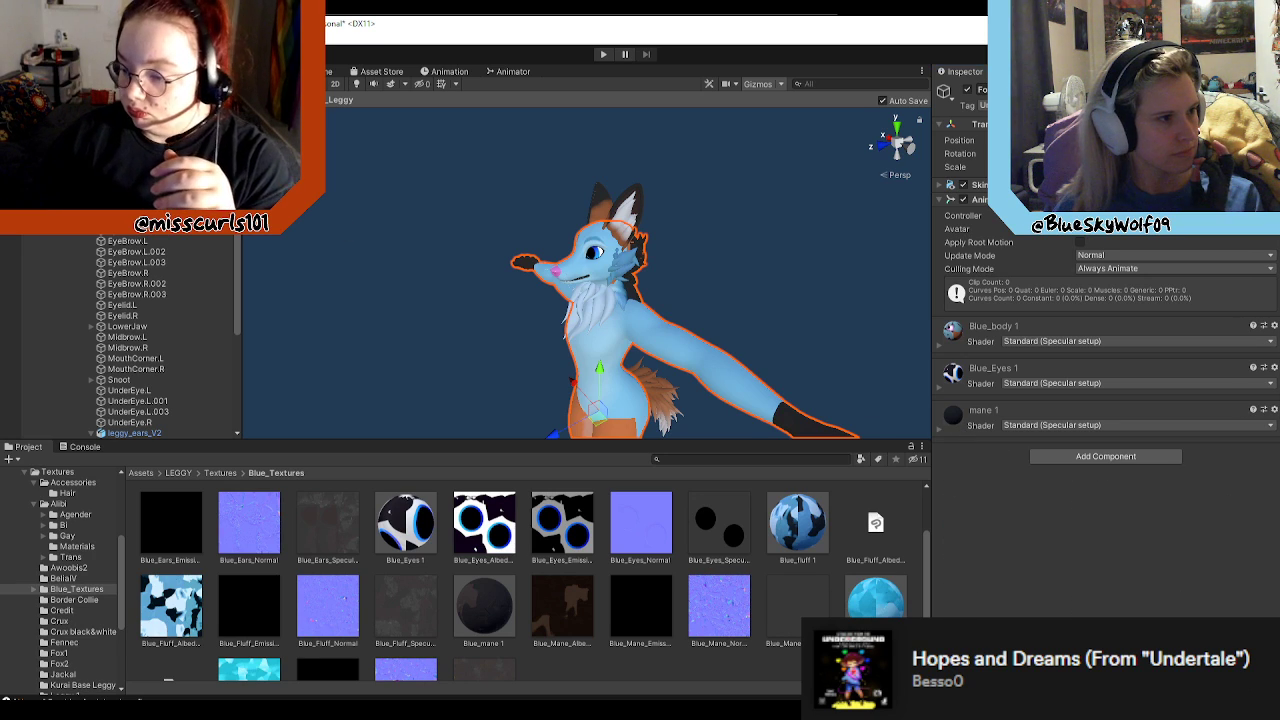
# Step: View the prefab's mane from the side and inspect the leggy_ears_V2, Ears_mesh_V2 and cheekfluff_1 objects
pyautogui.click(125, 155)
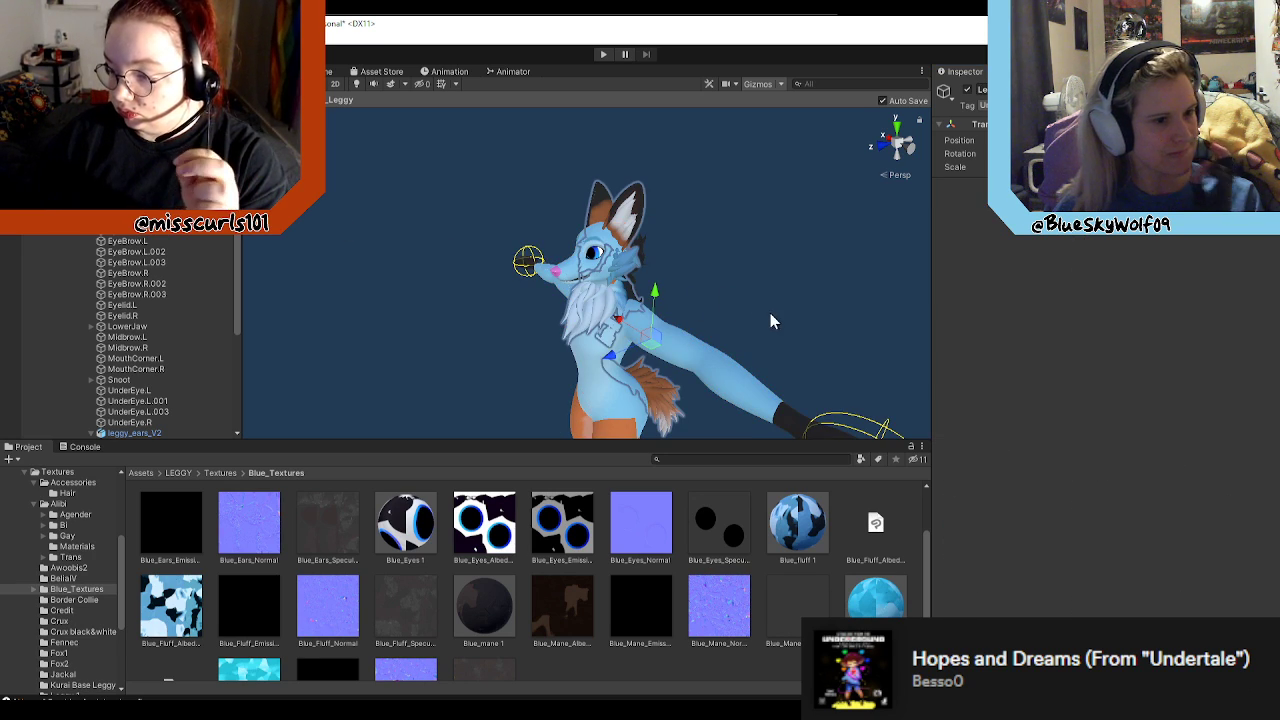
pyautogui.moveTo(774, 315); pyautogui.dragTo(510, 292, button='right')
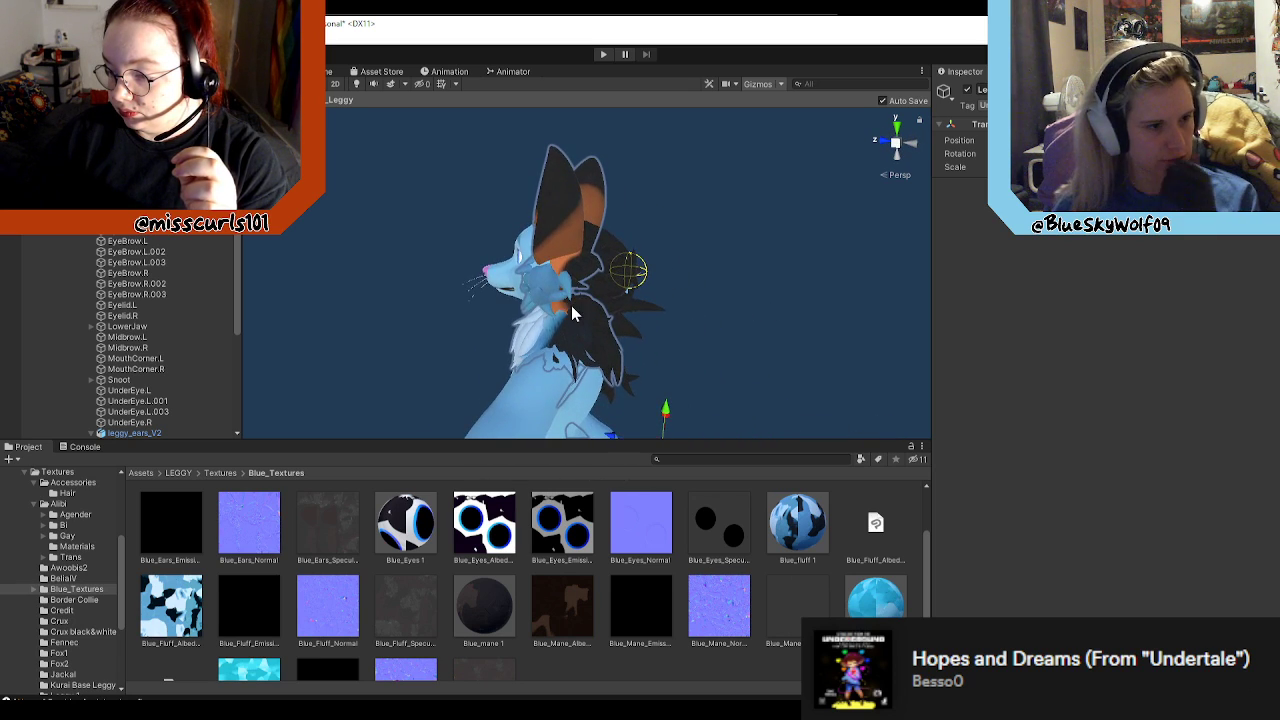
pyautogui.scroll(-5, 128, 290)
pyautogui.click(134, 284)
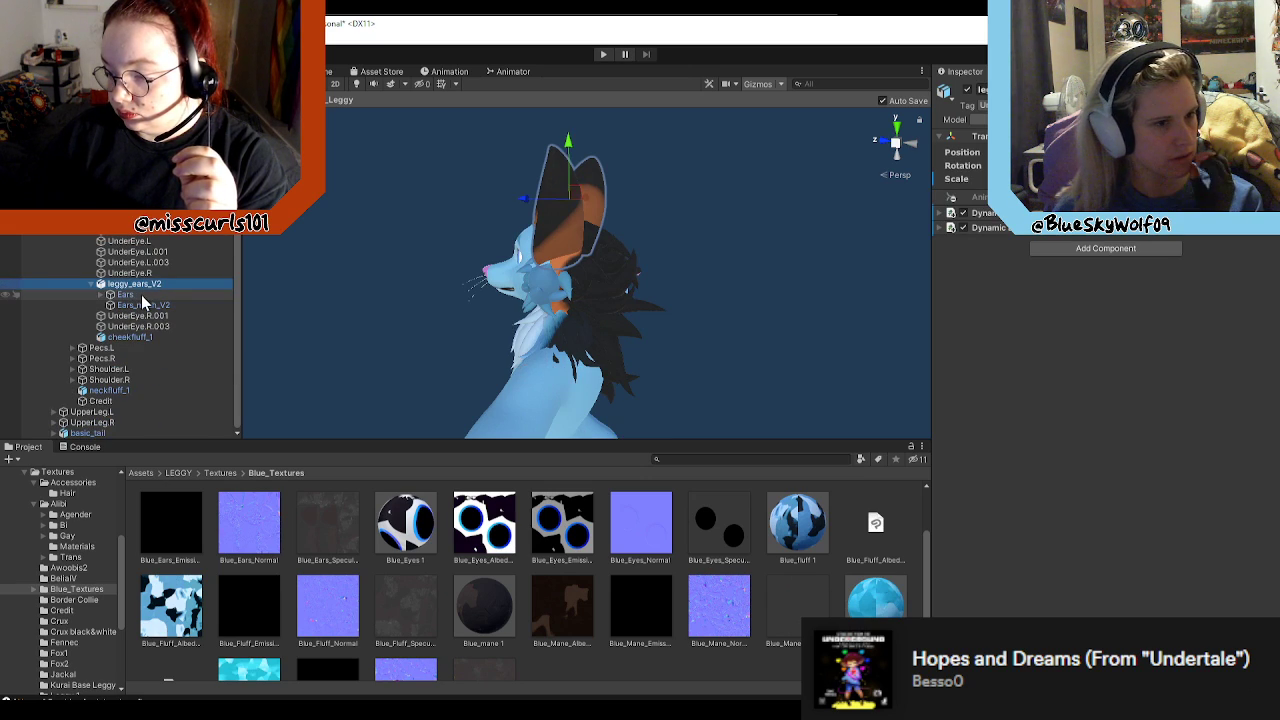
pyautogui.click(143, 305)
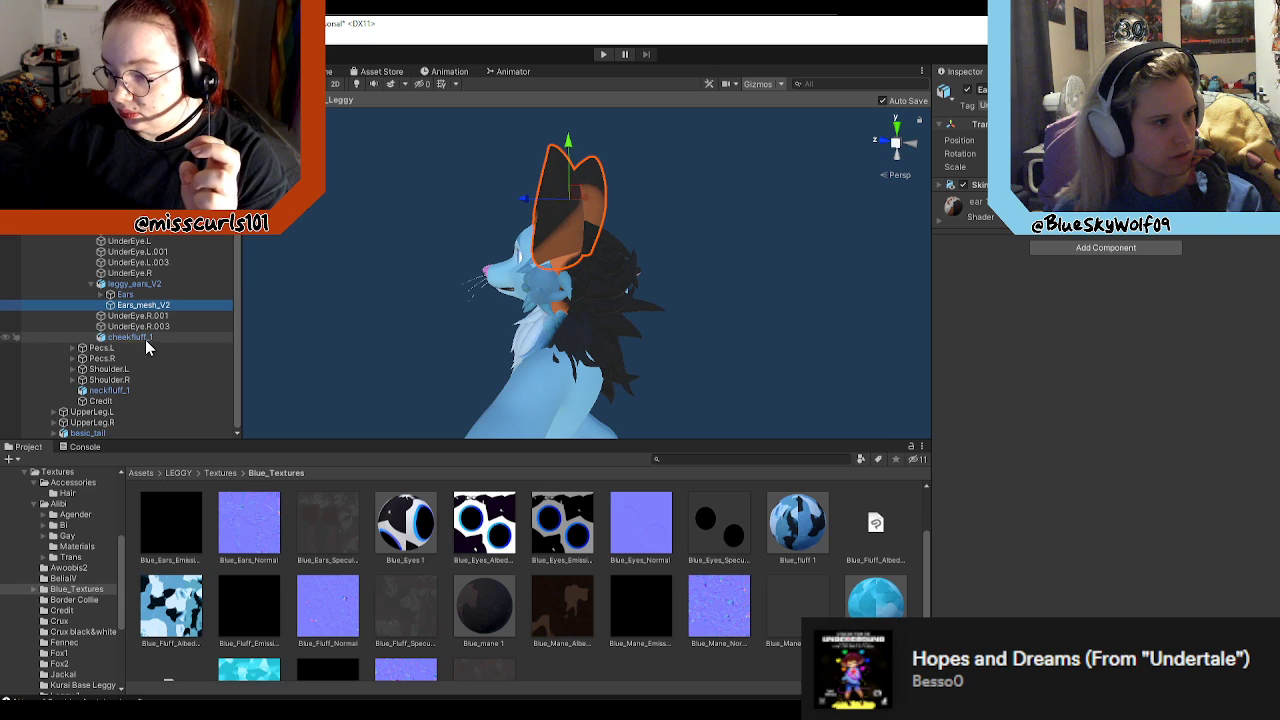
pyautogui.click(145, 337)
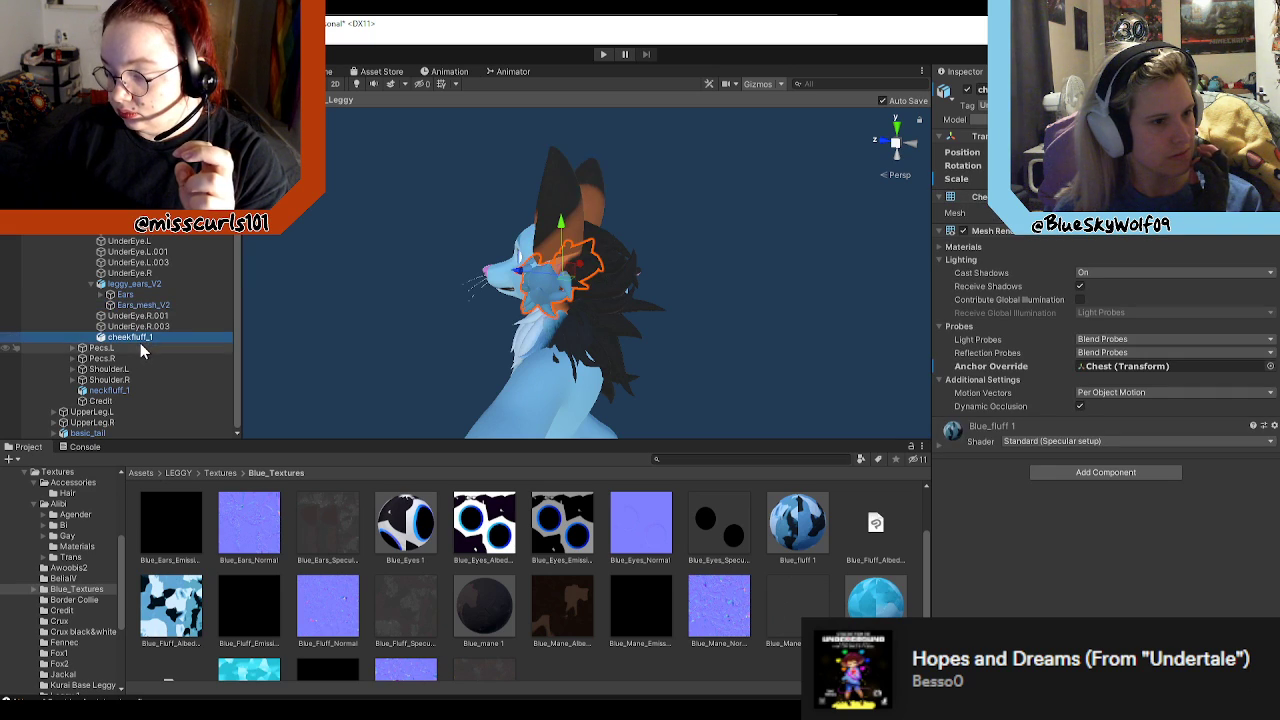
pyautogui.scroll(5, 143, 350)
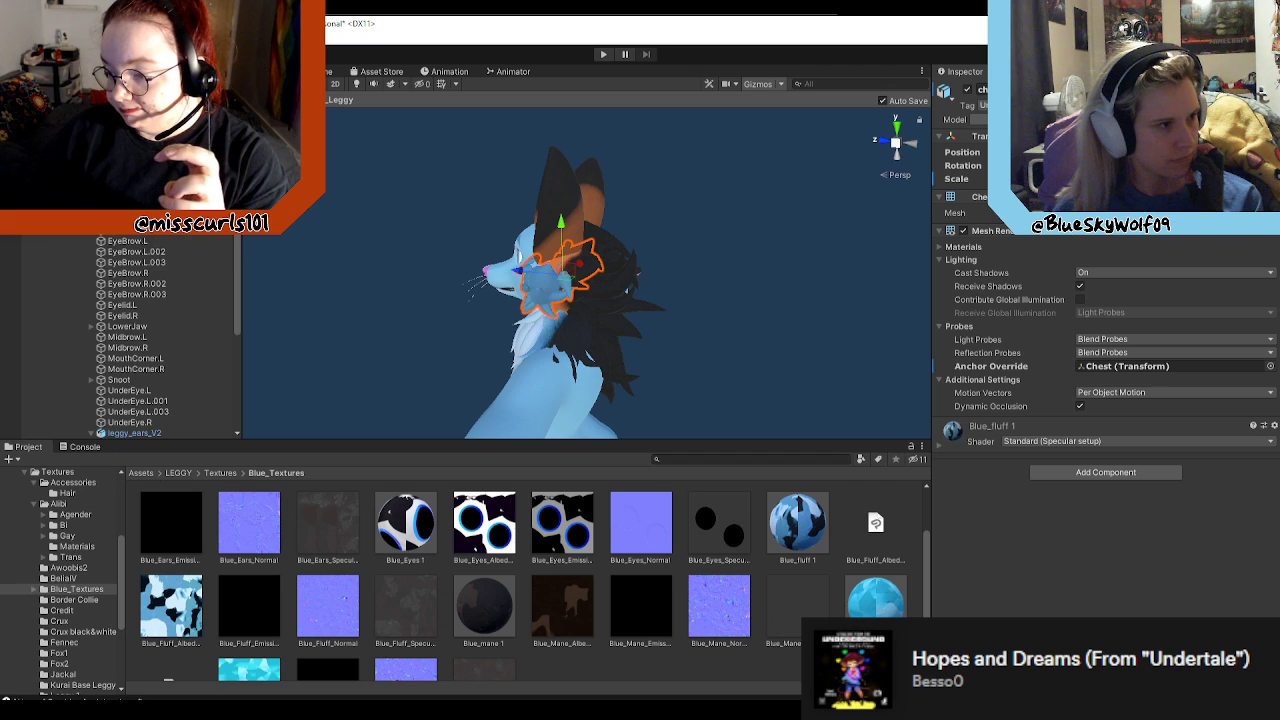
# Step: Select the prefab's body mesh again and open the shader used by its mane 1 material
pyautogui.click(616, 284)
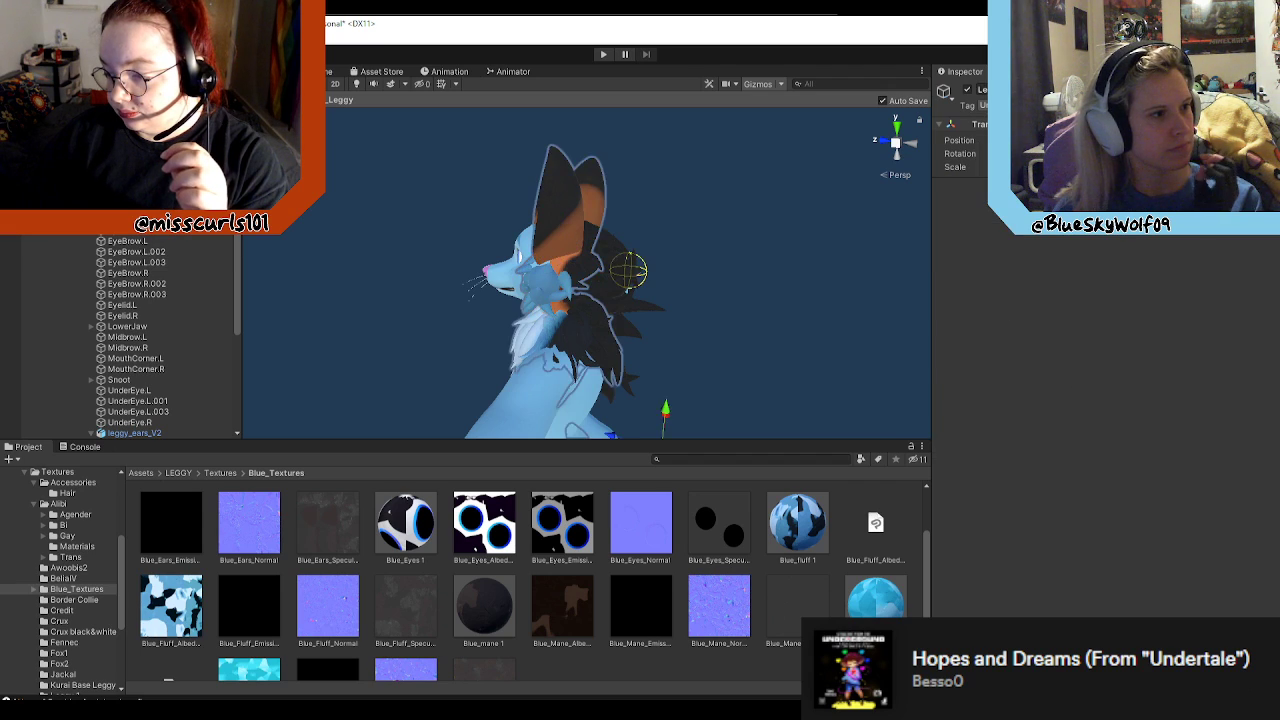
pyautogui.click(616, 284)
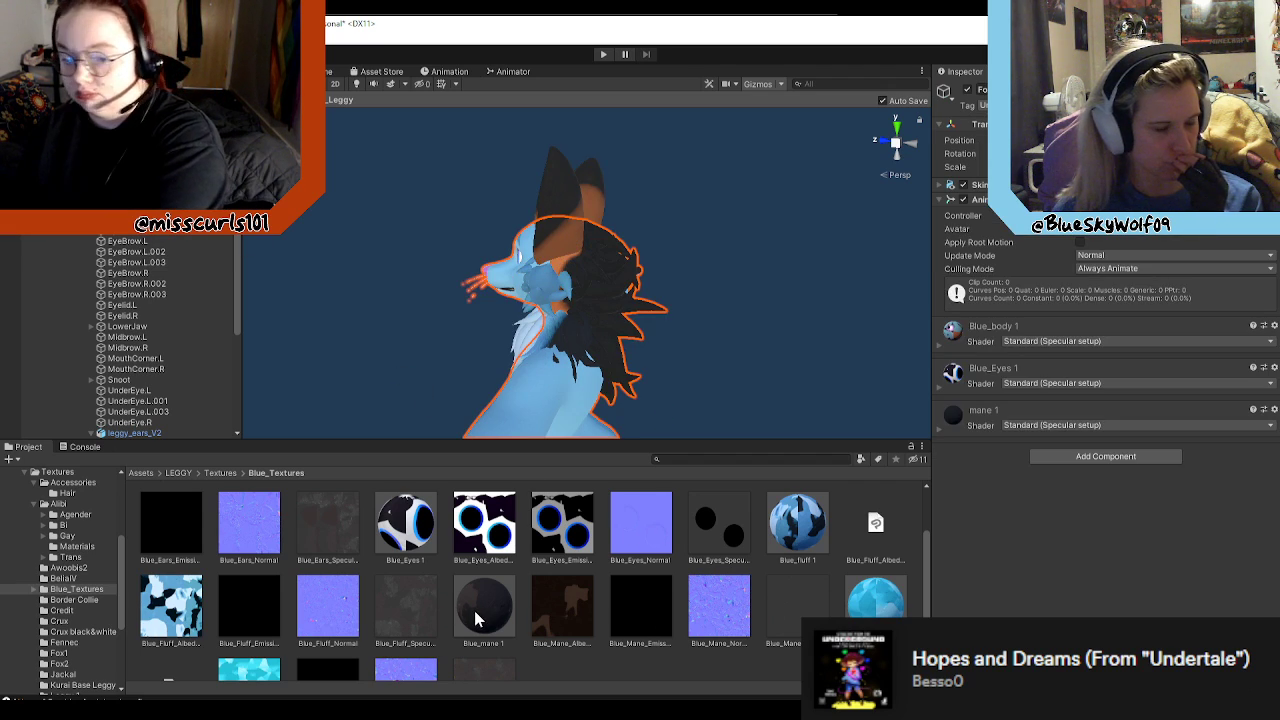
pyautogui.moveTo(480, 612)
pyautogui.mouseDown()
pyautogui.moveTo(555, 410)
pyautogui.moveTo(534, 555)
pyautogui.moveTo(494, 607)
pyautogui.moveTo(562, 421)
pyautogui.moveTo(518, 564)
pyautogui.moveTo(483, 594)
pyautogui.mouseUp()
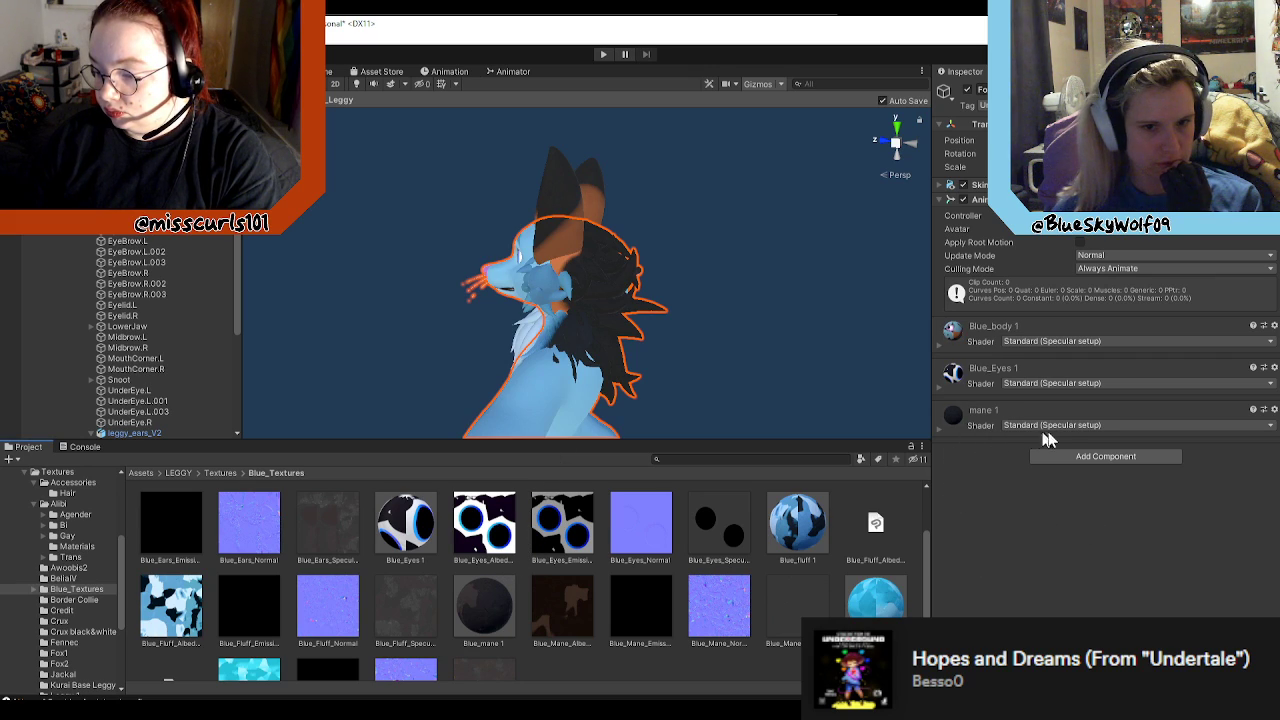
pyautogui.click(1273, 409)
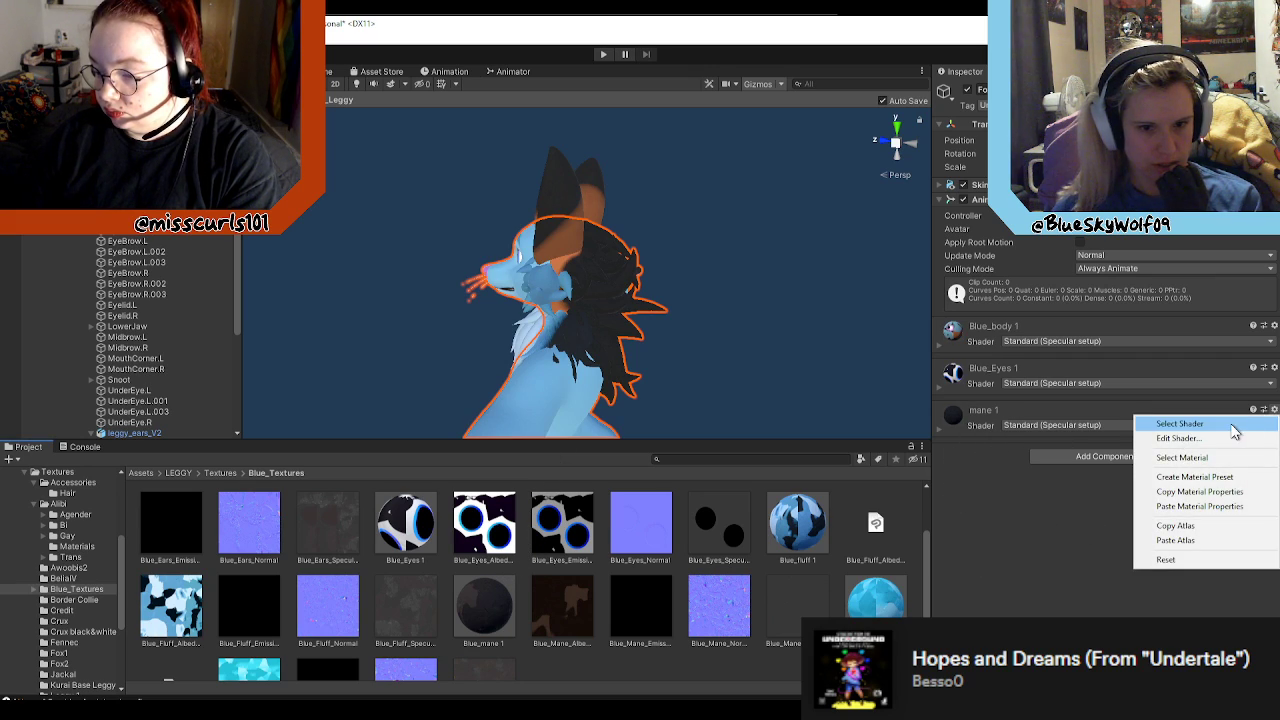
pyautogui.click(1196, 426)
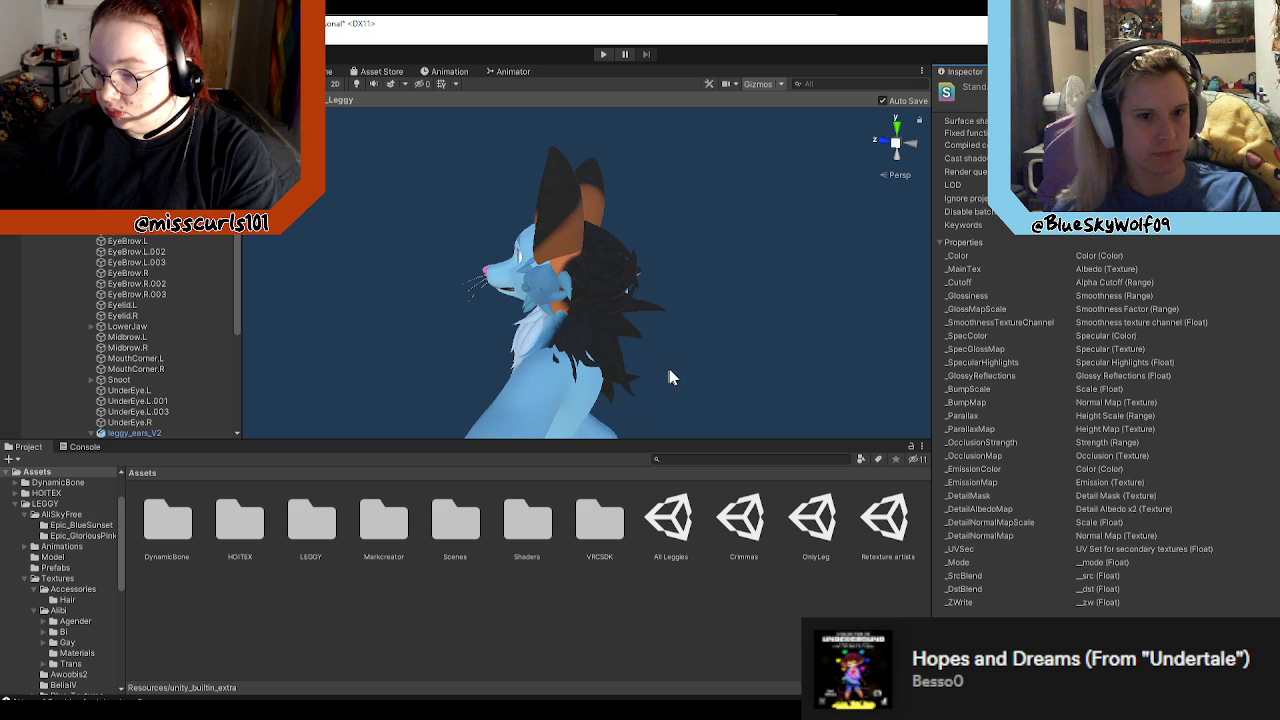
# Step: Return from the shader to the scene, reopen the blue Leggy prefab and reselect its body mesh
pyautogui.hotkey('ctrl', 'z')
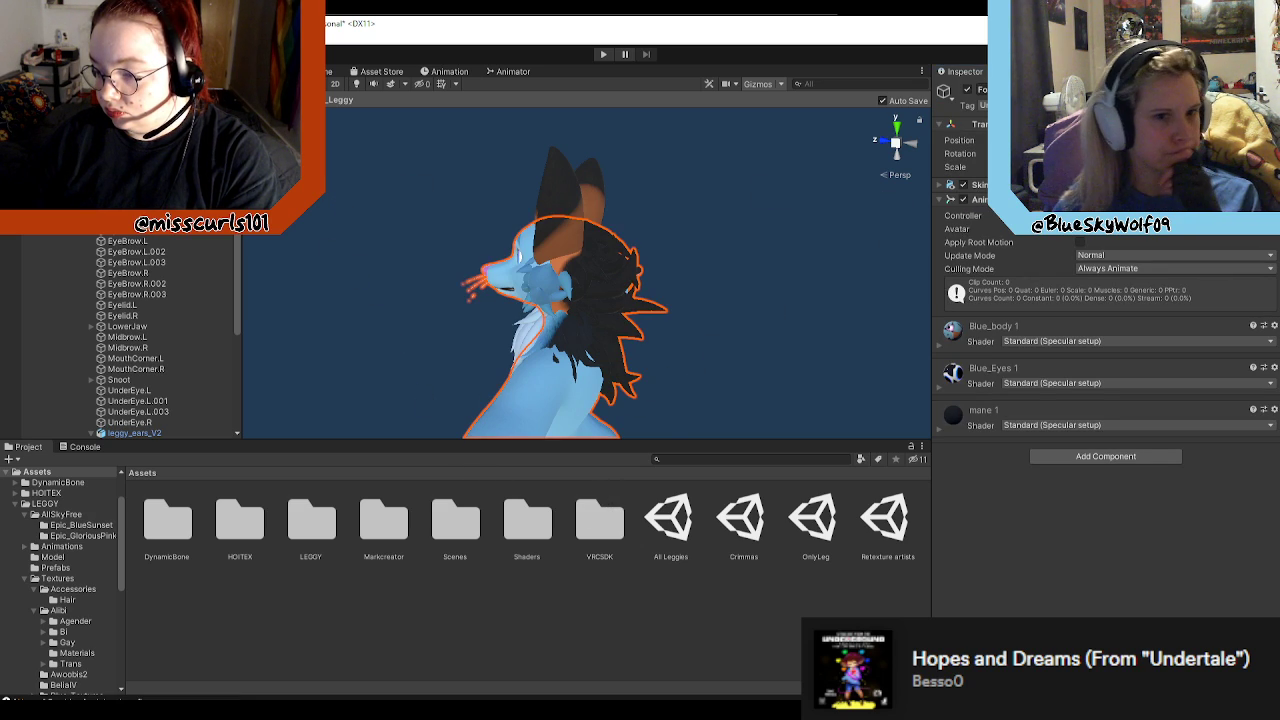
pyautogui.click(9, 100)
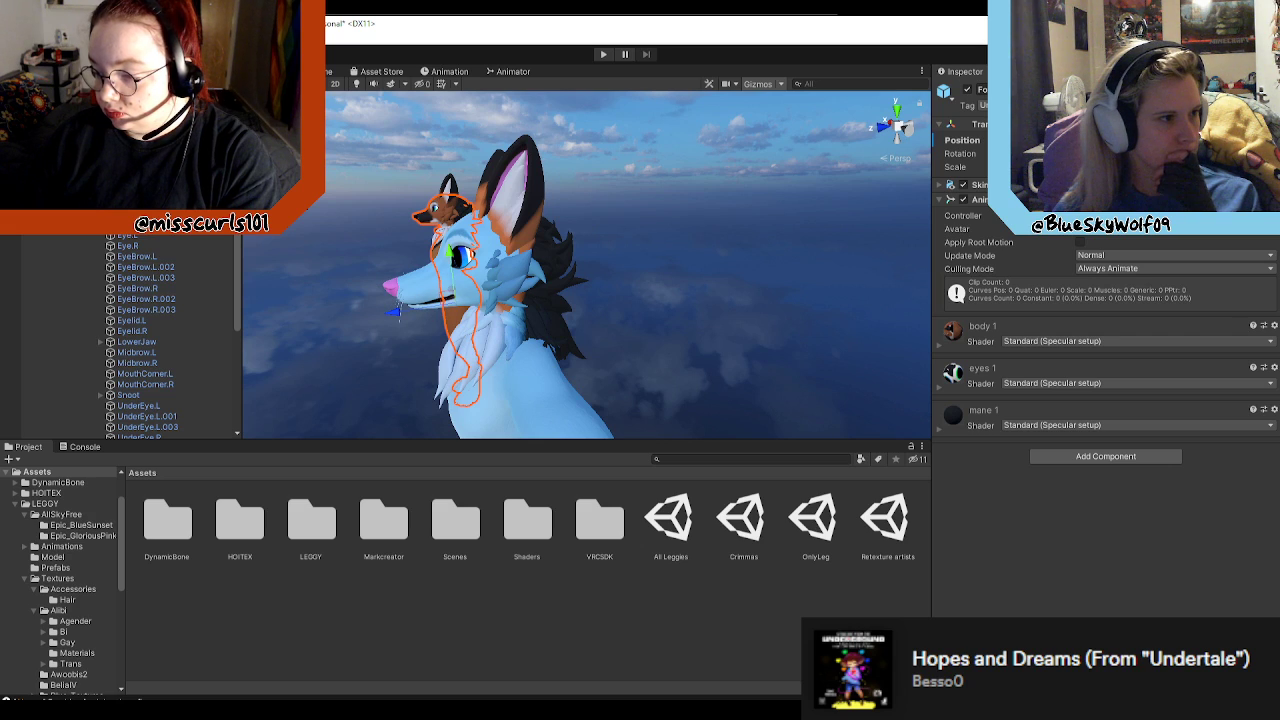
pyautogui.click(232, 130)
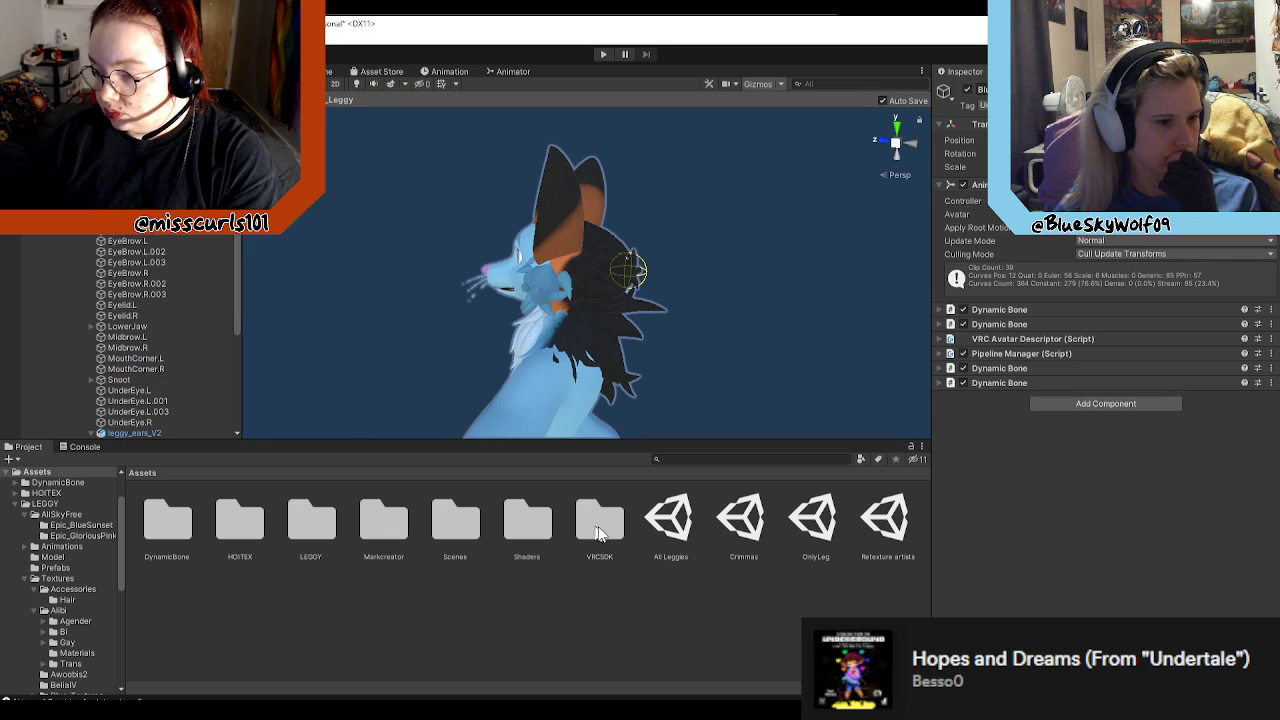
pyautogui.click(546, 523)
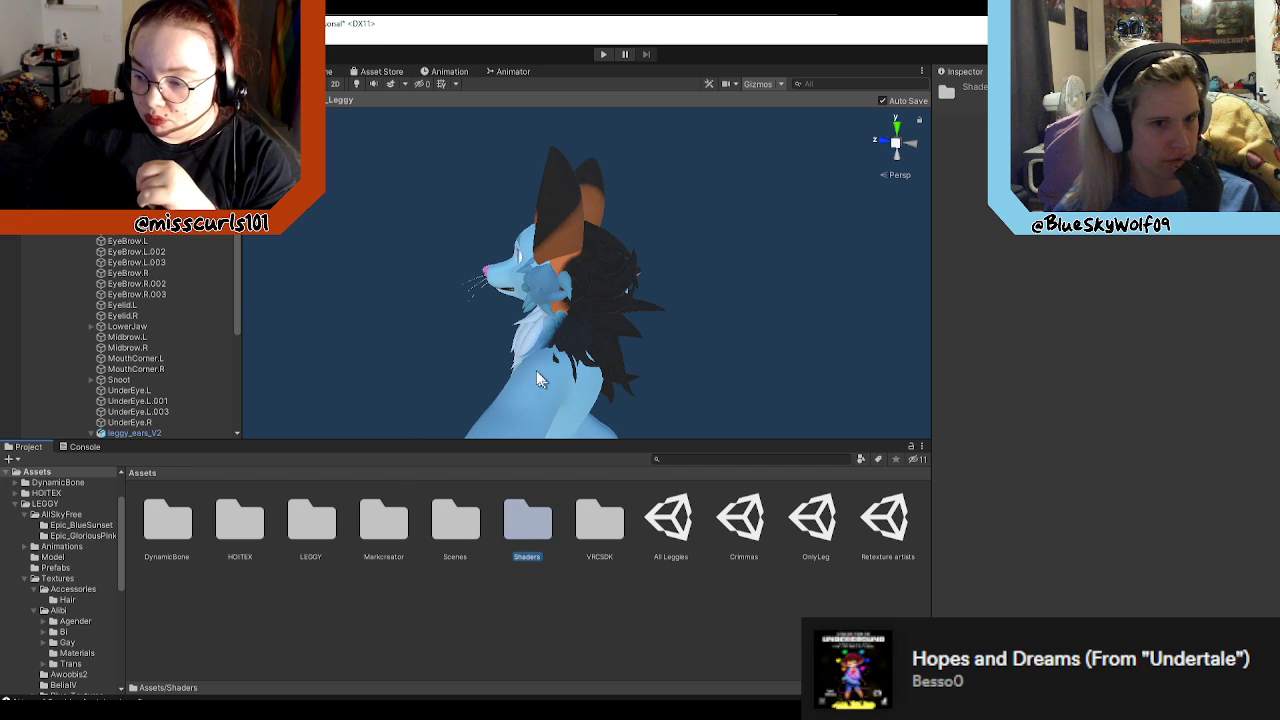
pyautogui.click(591, 376)
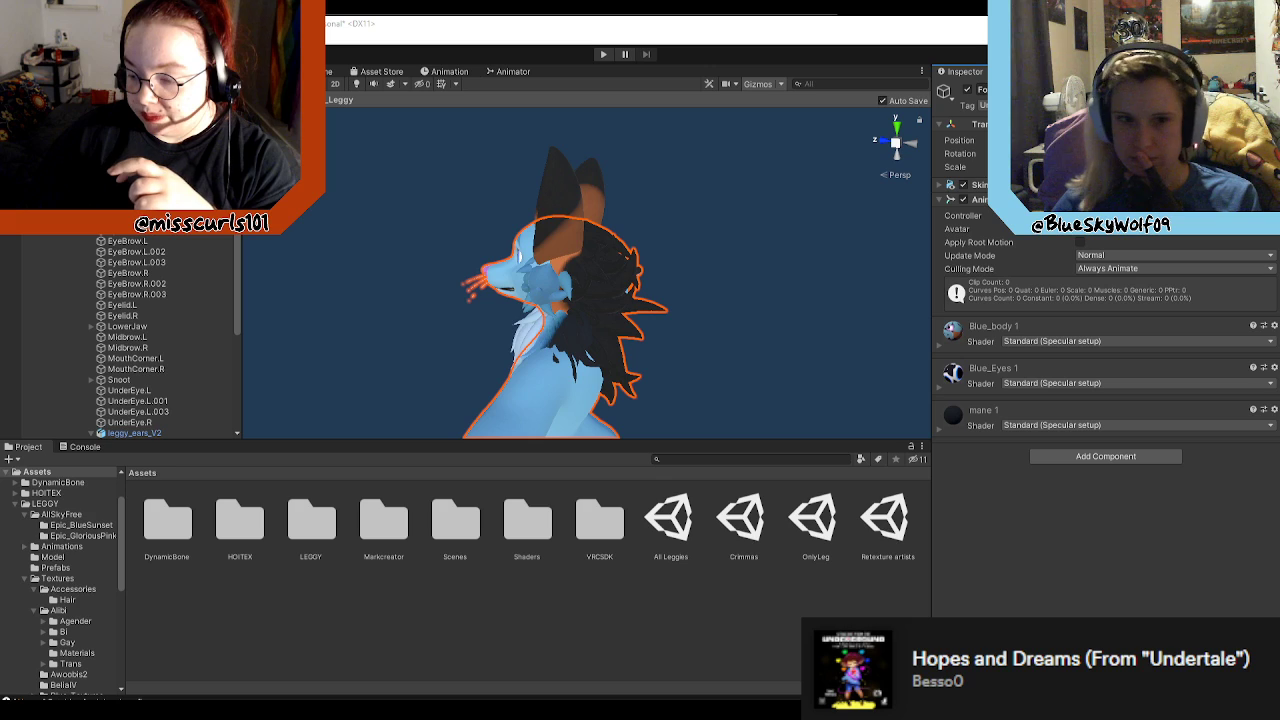
# Step: Examine the map settings and preset options of the mane 1 material on the body mesh
pyautogui.click(940, 185)
pyautogui.click(940, 187)
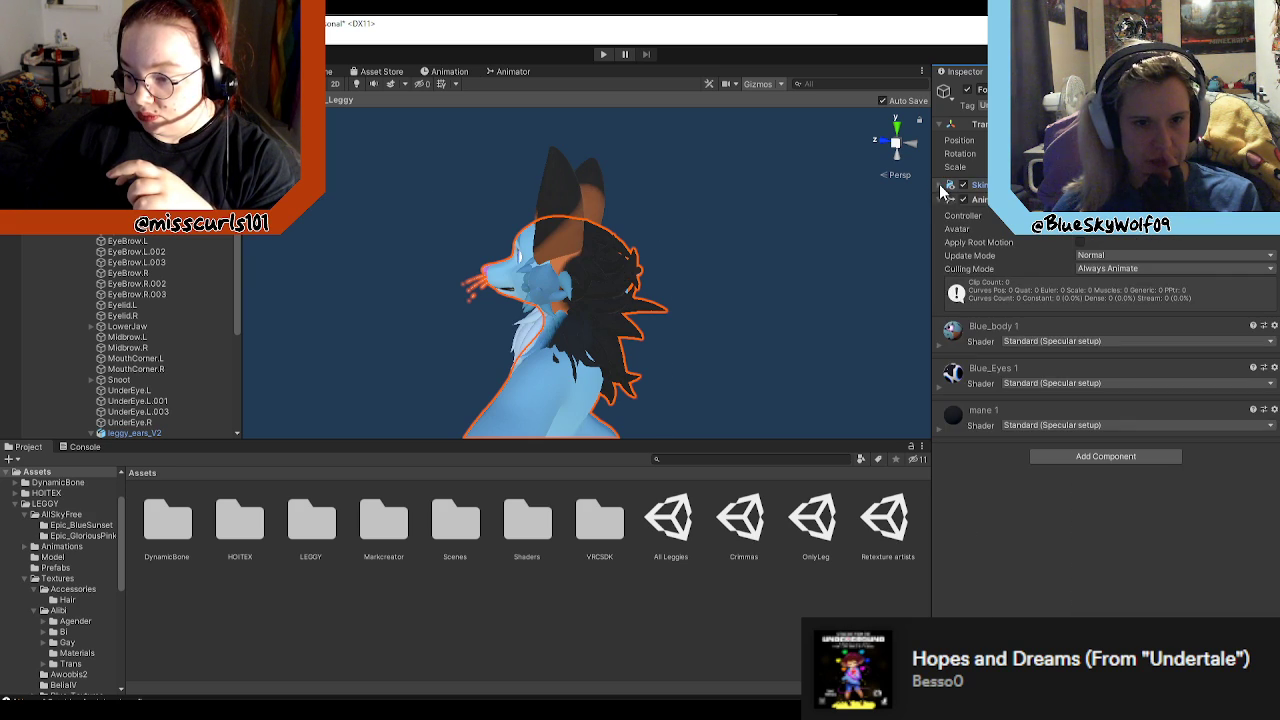
pyautogui.click(954, 410)
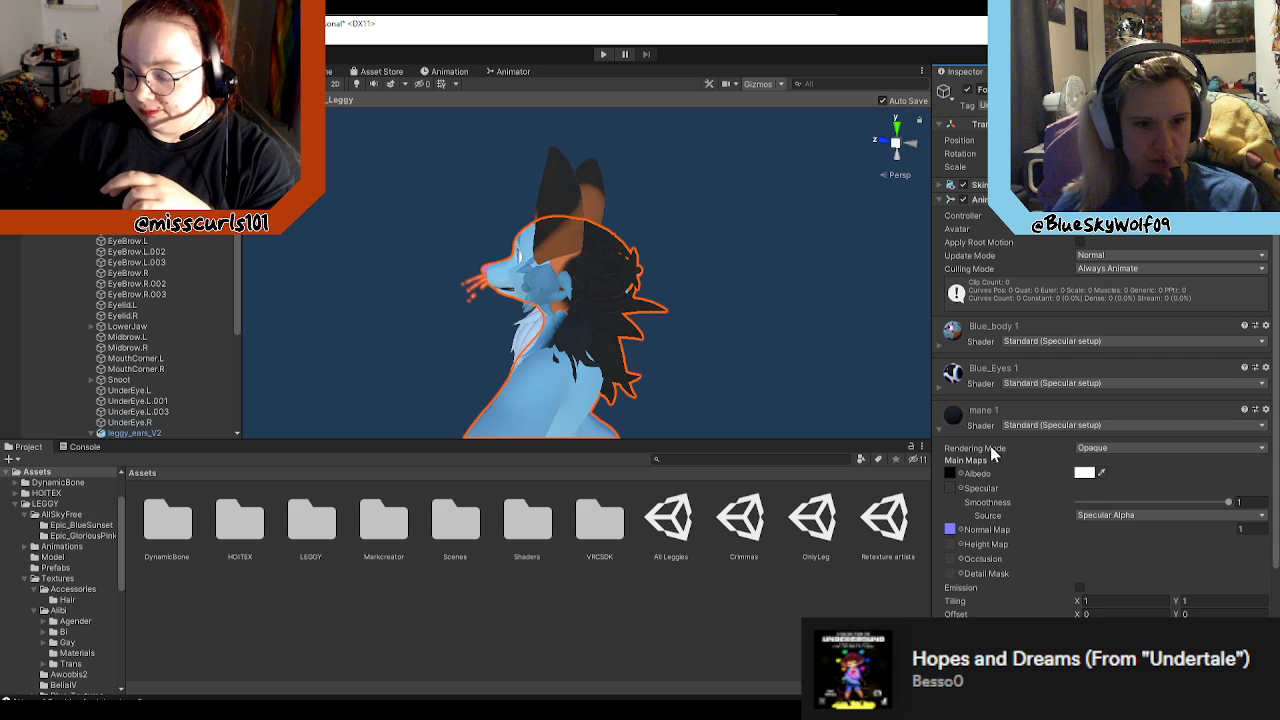
pyautogui.scroll(-3, 995, 448)
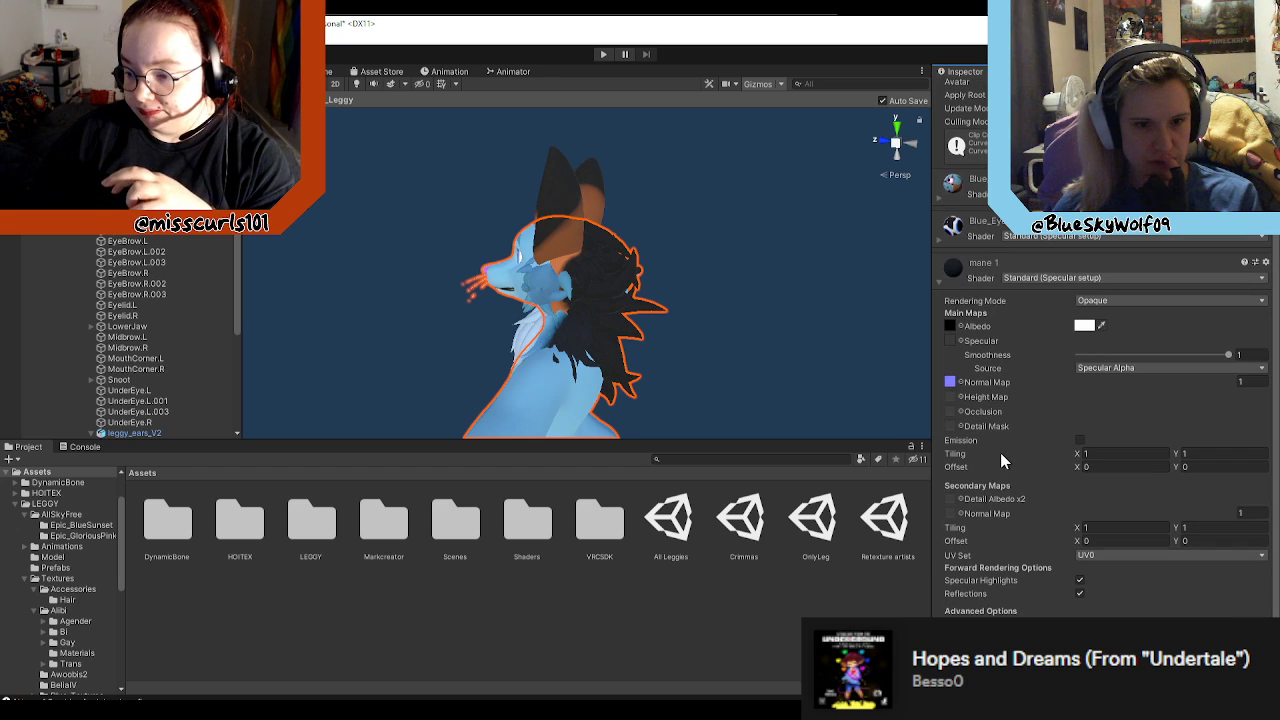
pyautogui.click(1258, 263)
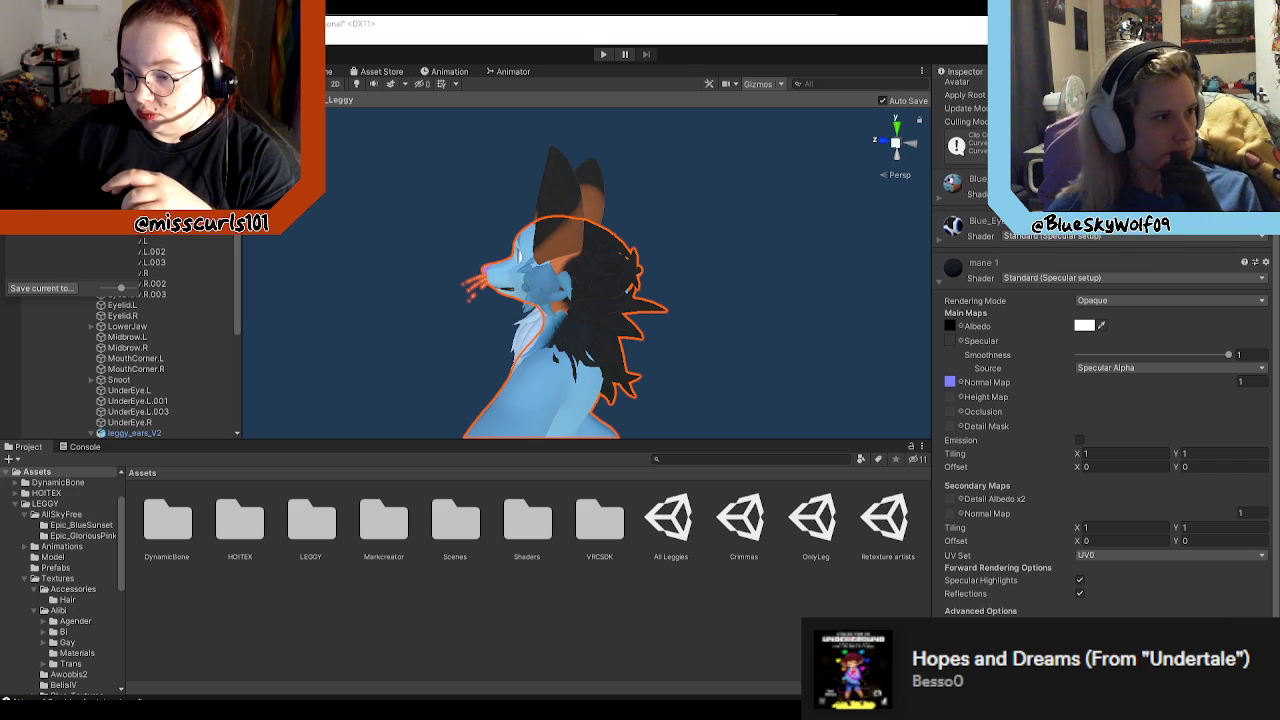
pyautogui.click(1073, 341)
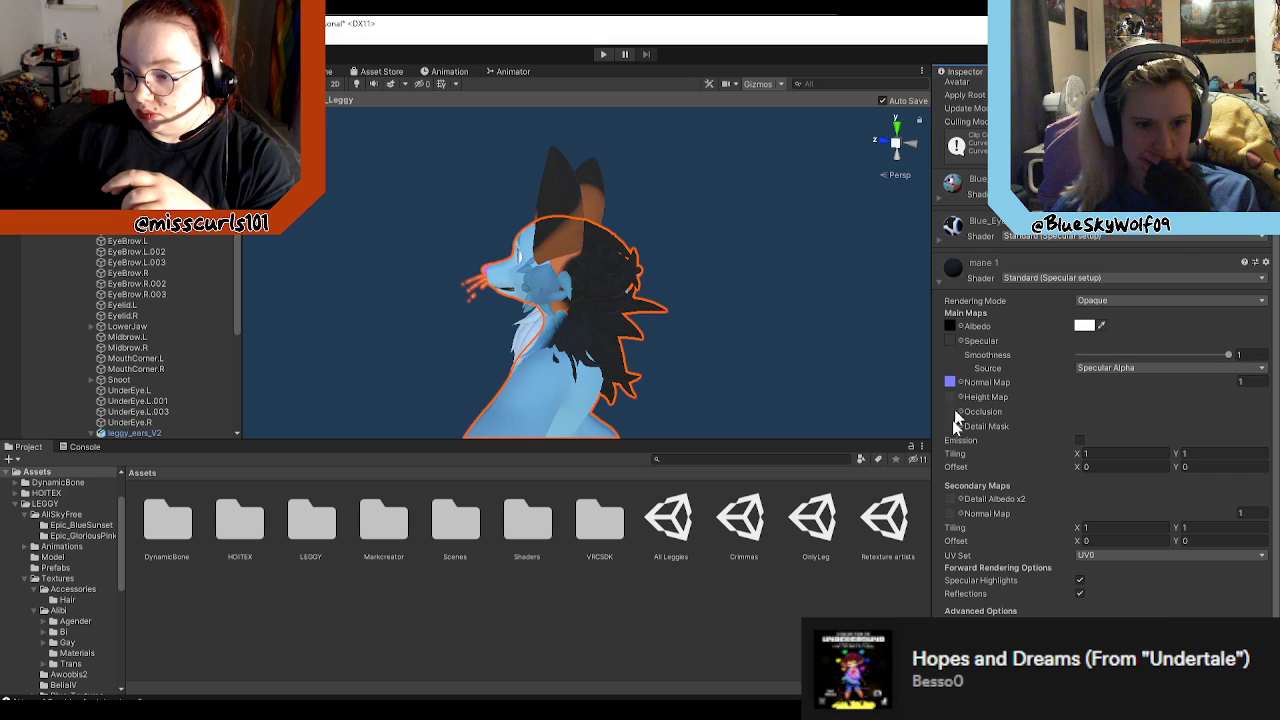
pyautogui.scroll(3, 984, 422)
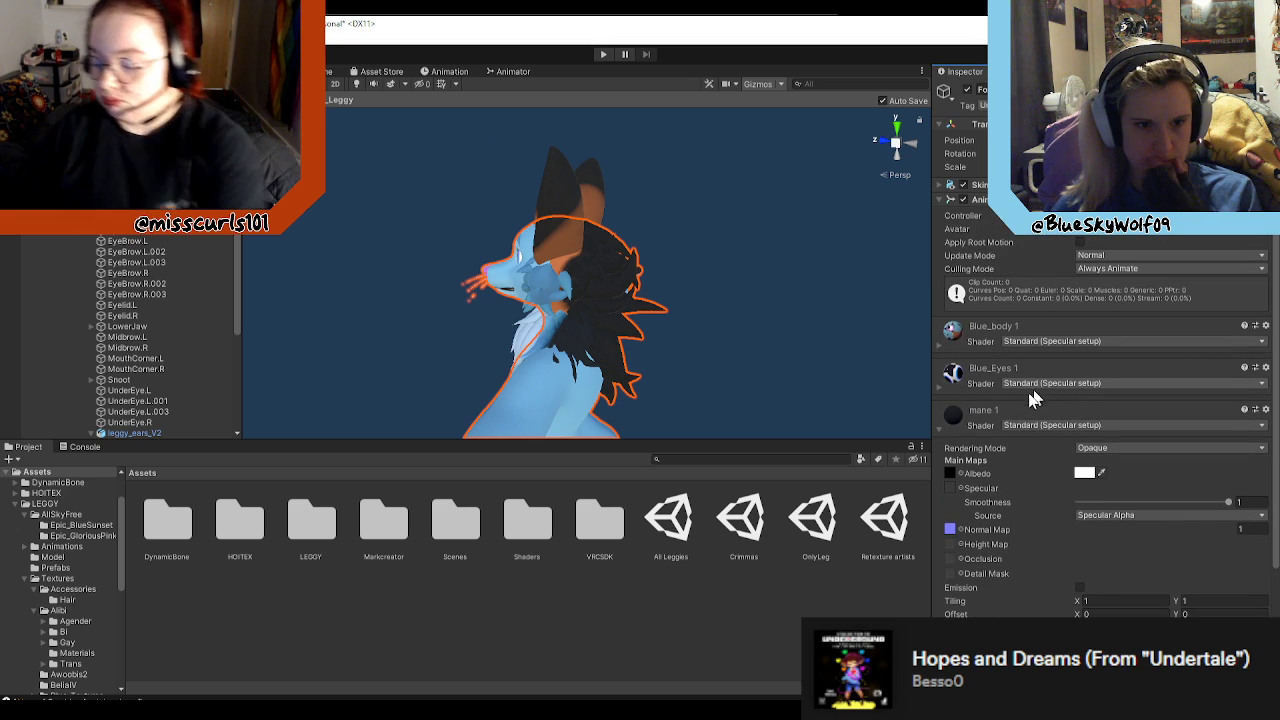
pyautogui.click(940, 428)
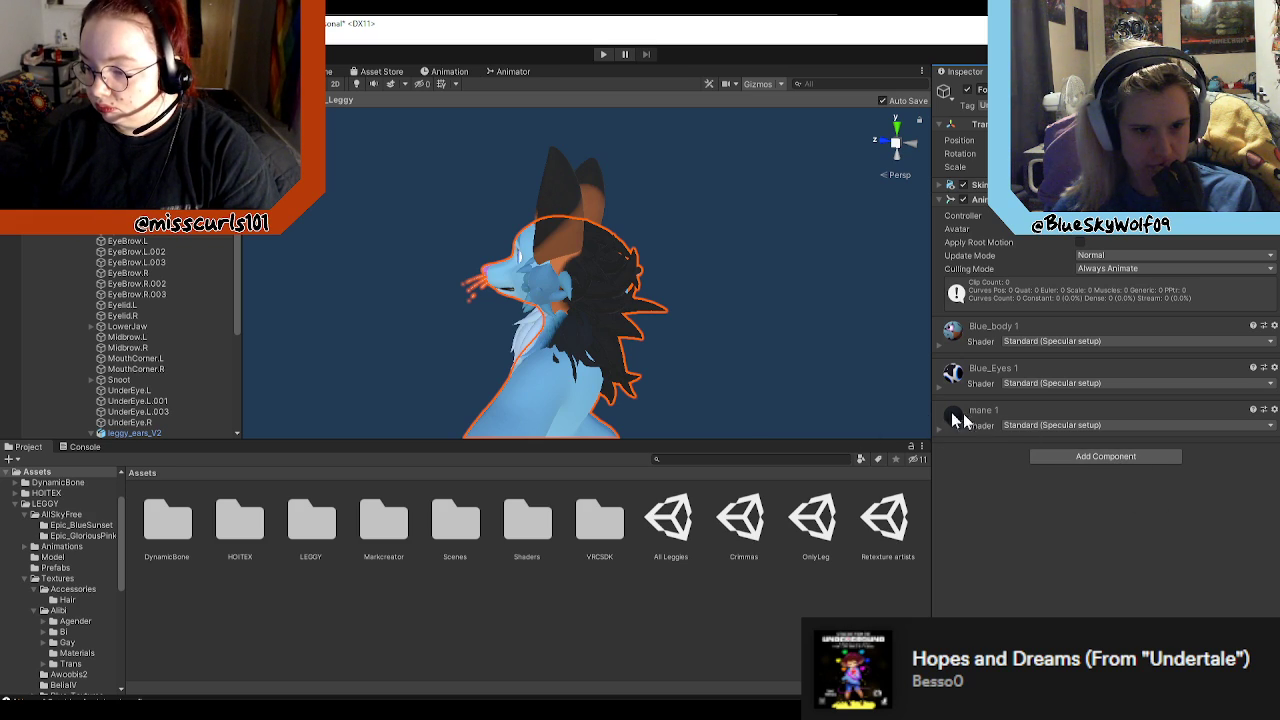
# Step: Search the components that can be added to the body mesh for "mat" and "tex"
pyautogui.click(1100, 458)
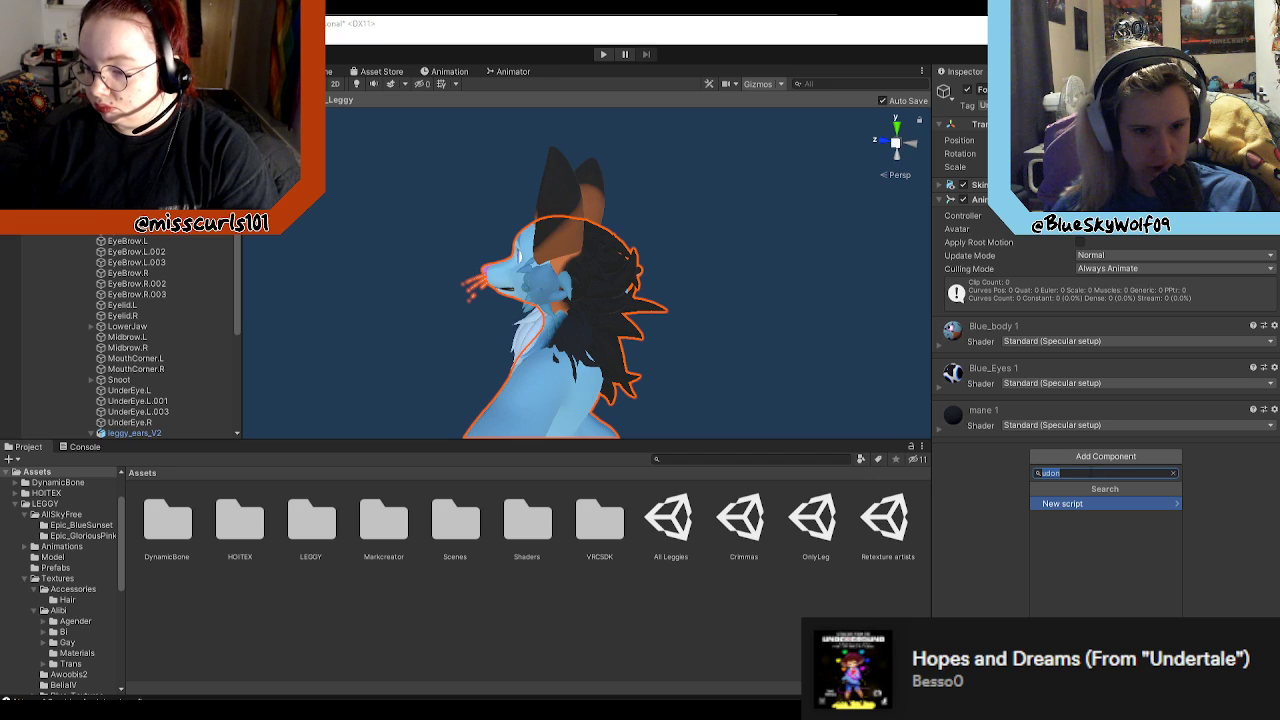
pyautogui.press('BackSpace')
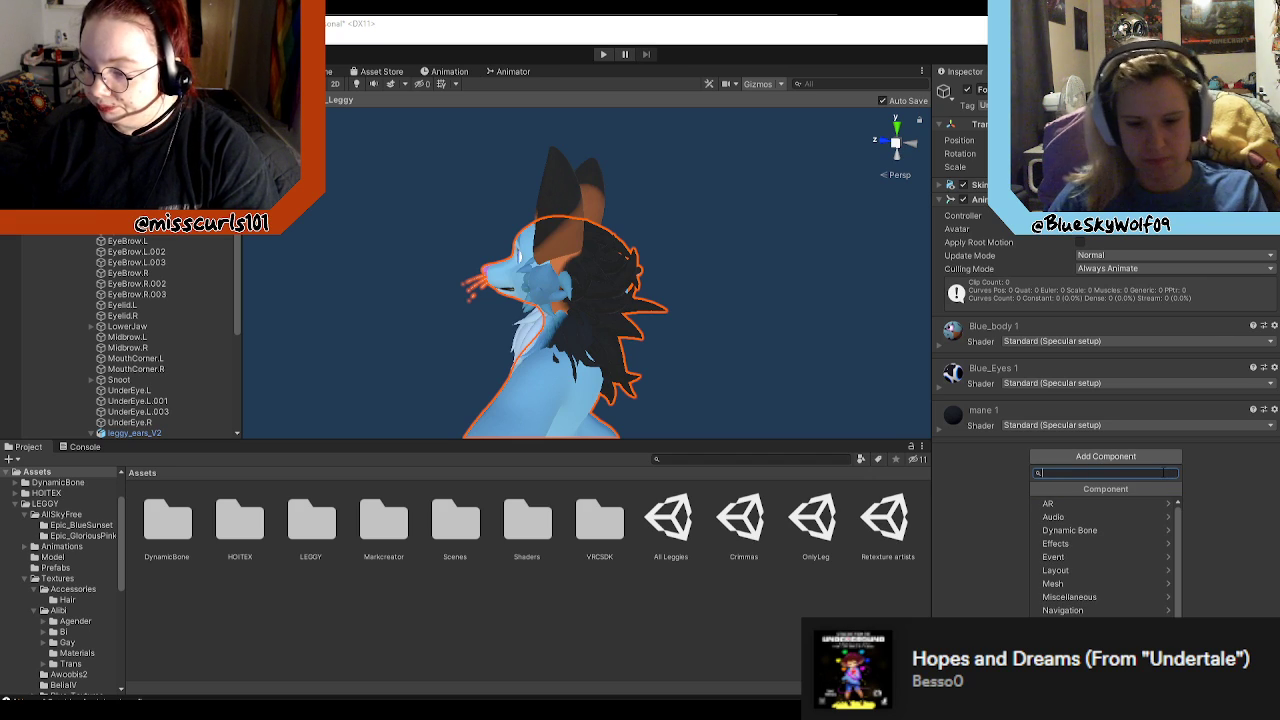
pyautogui.write('mat')
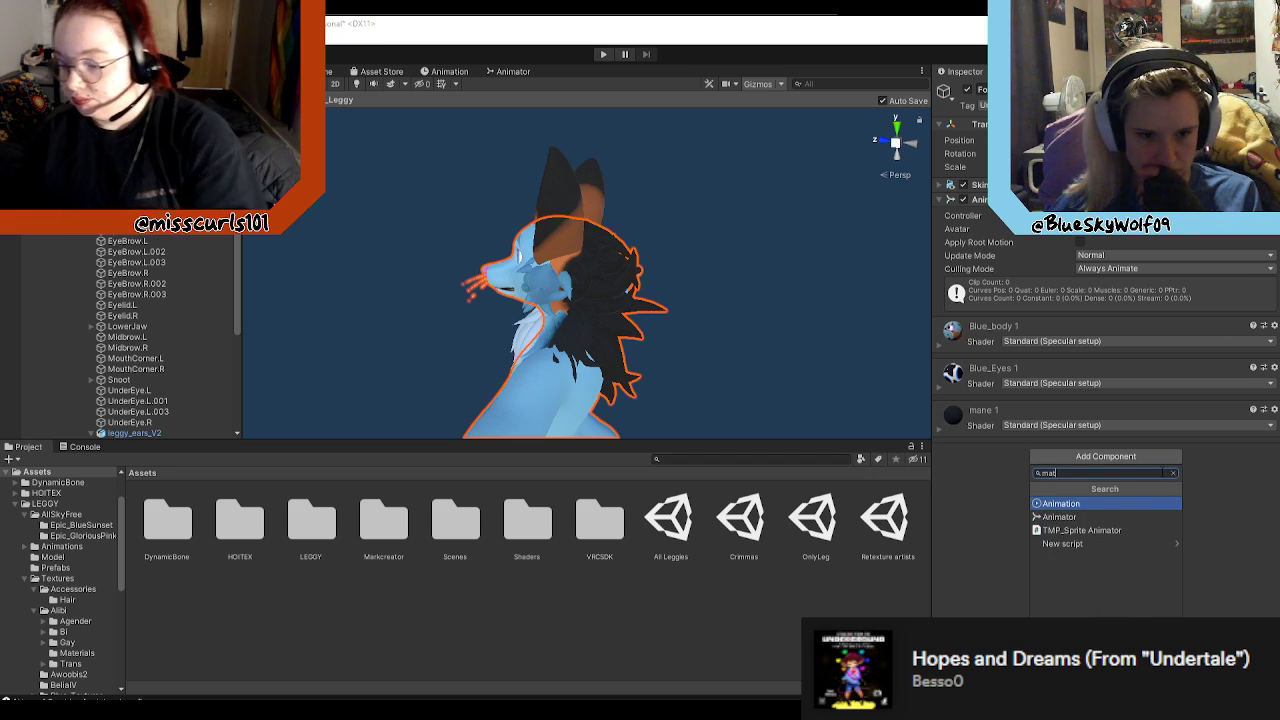
pyautogui.press('BackSpace')
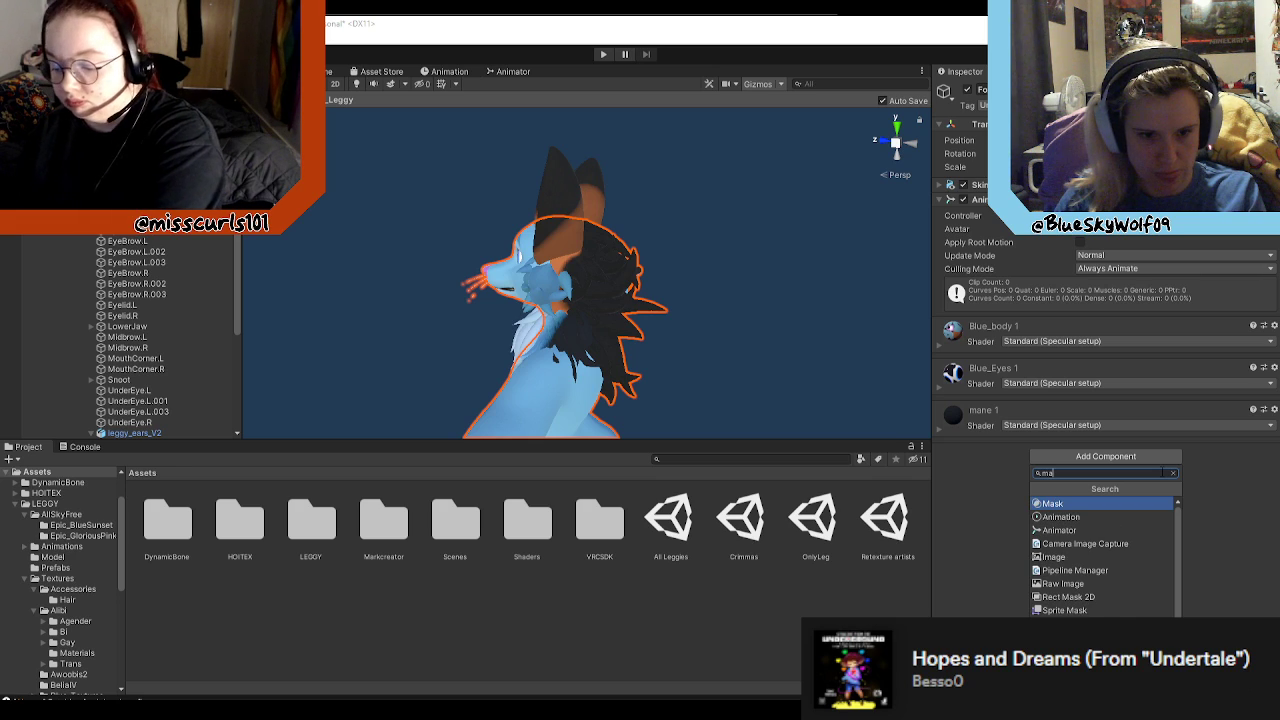
pyautogui.press('BackSpace')
pyautogui.press('BackSpace')
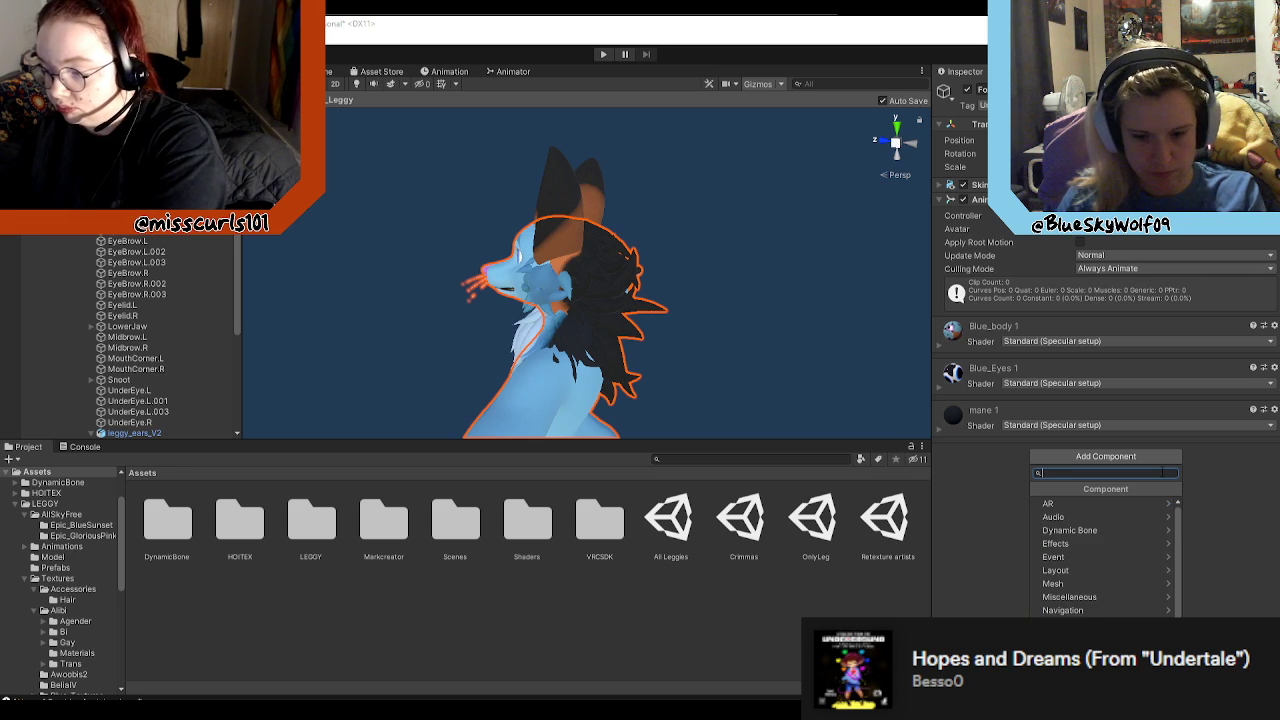
pyautogui.write('tex')
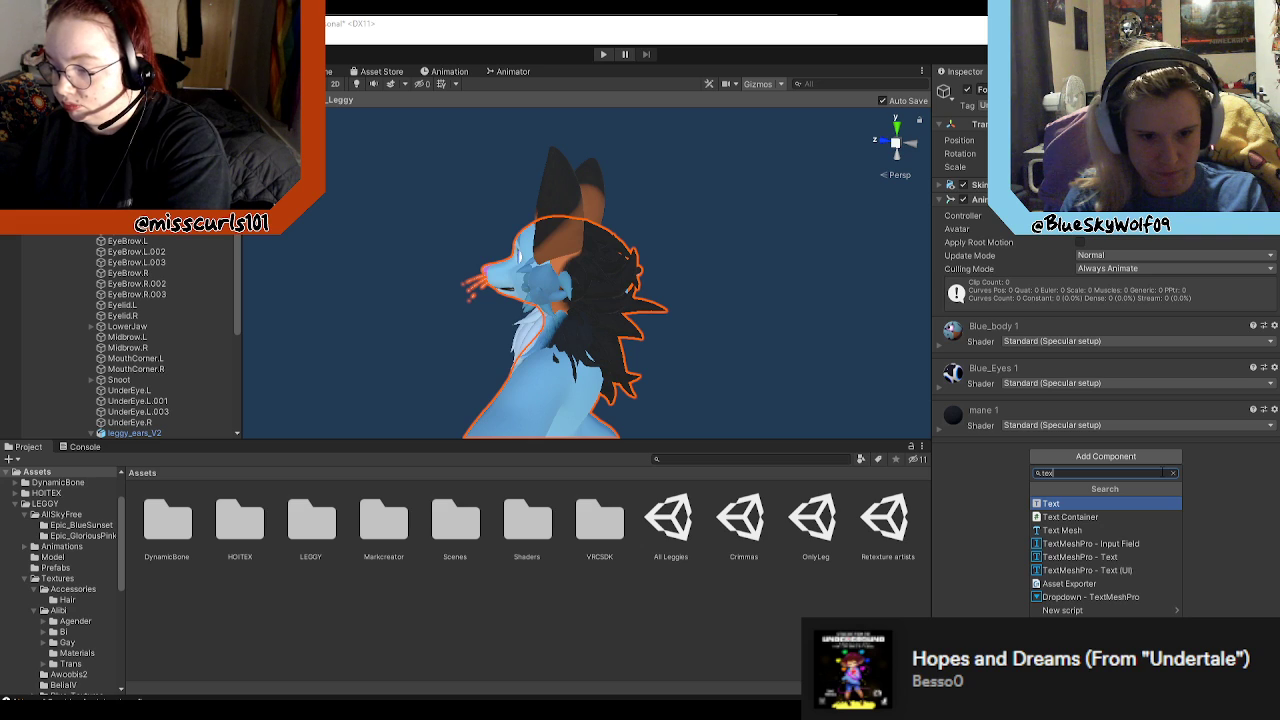
pyautogui.press('BackSpace')
pyautogui.press('BackSpace')
pyautogui.press('BackSpace')
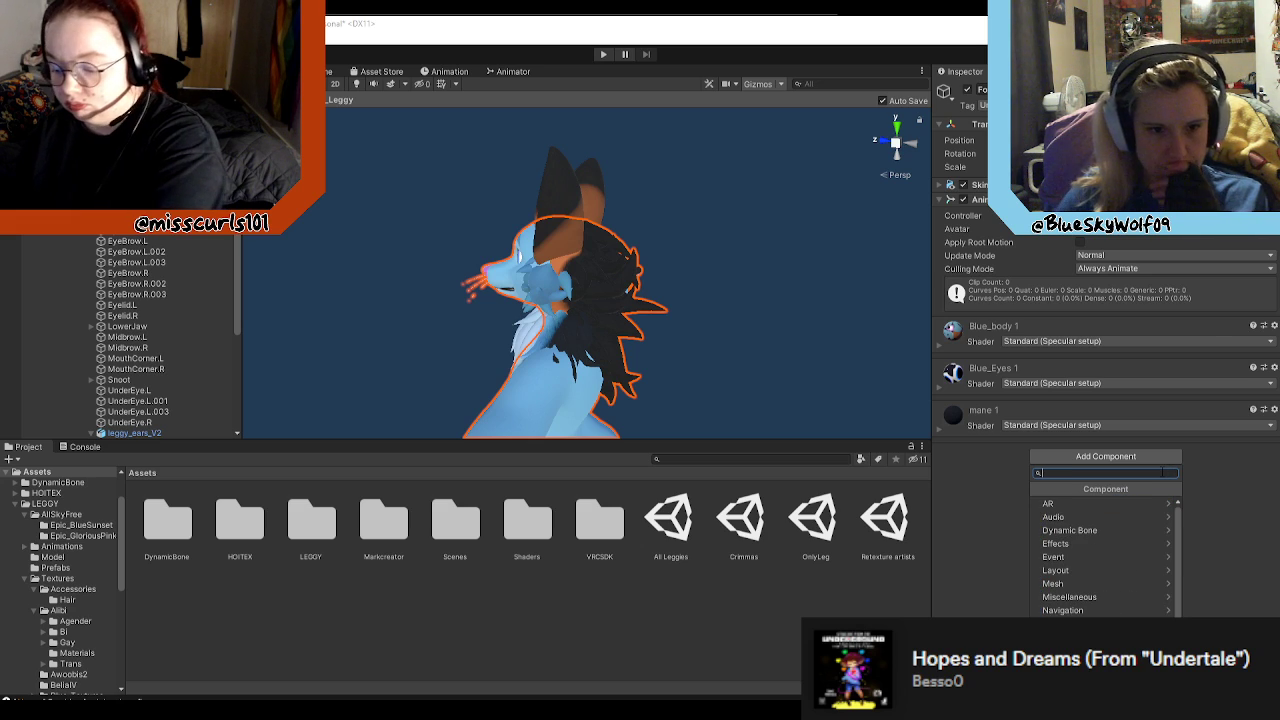
pyautogui.click(1022, 477)
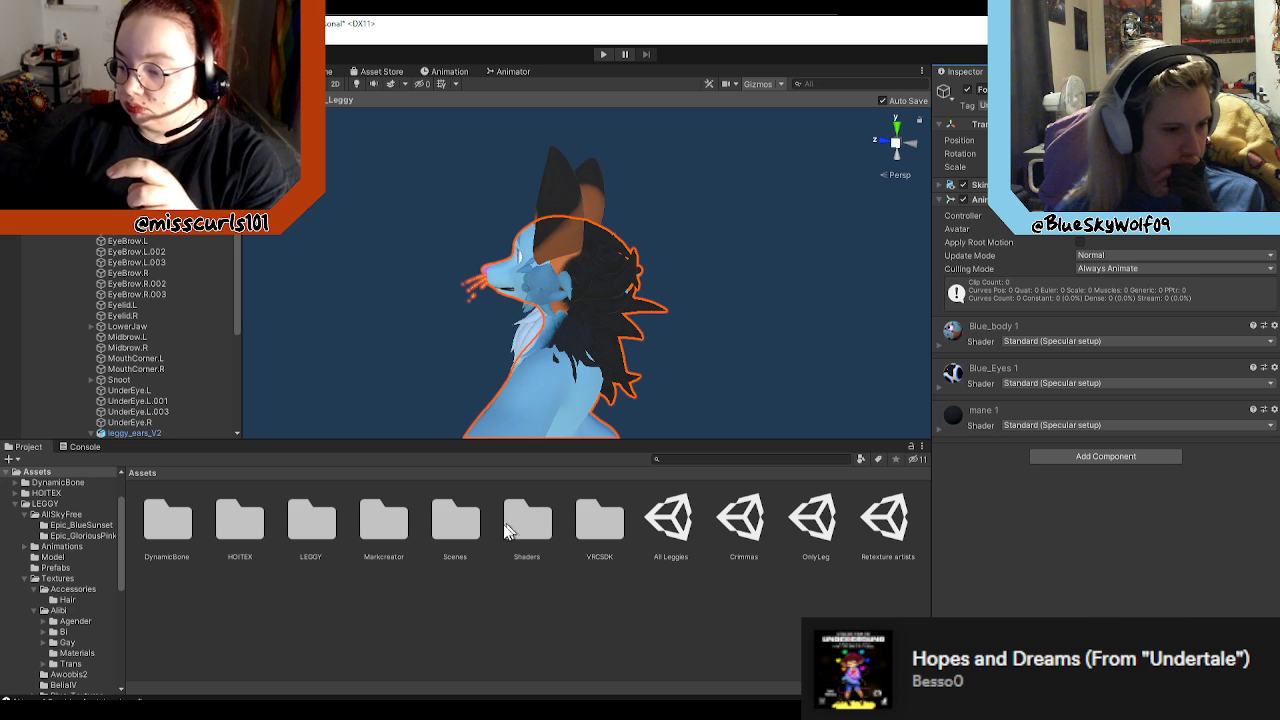
# Step: Check the LEGGY Model and Animations folders and open the Blue_Textures folder inside Textures
pyautogui.click(452, 518)
pyautogui.doubleClick(312, 522)
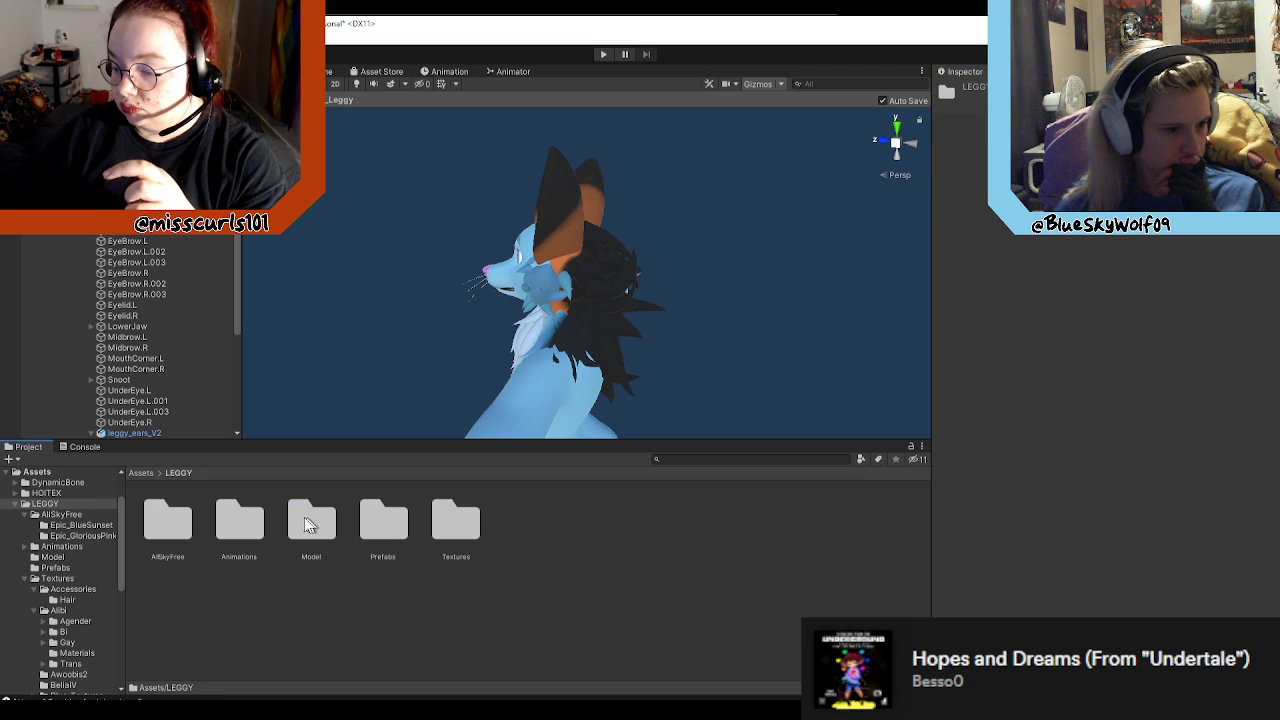
pyautogui.doubleClick(312, 522)
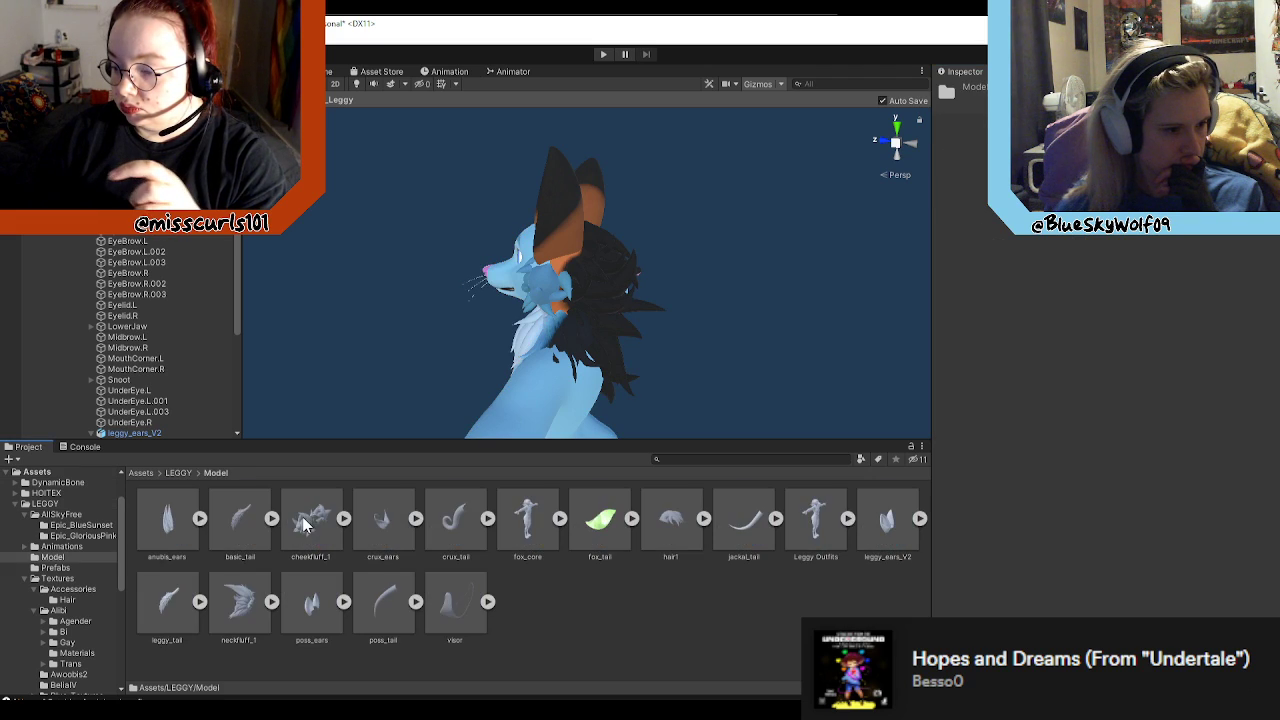
pyautogui.click(178, 472)
pyautogui.doubleClick(243, 515)
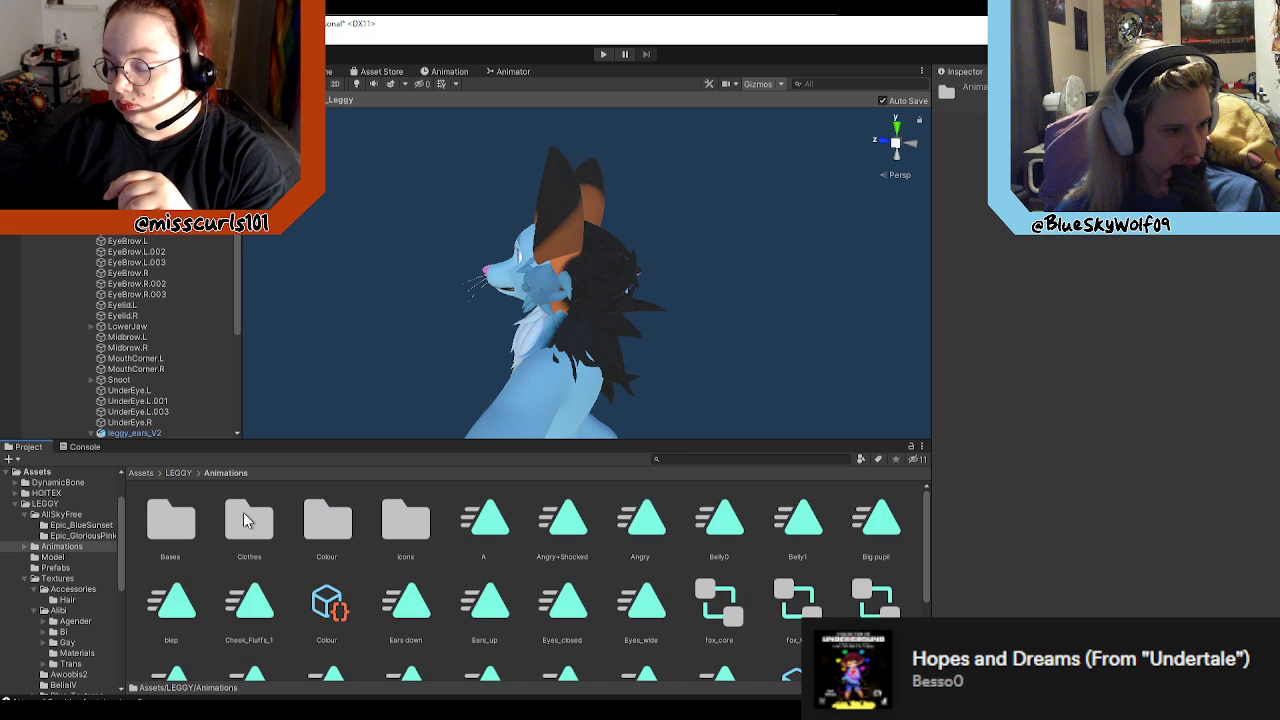
pyautogui.click(178, 472)
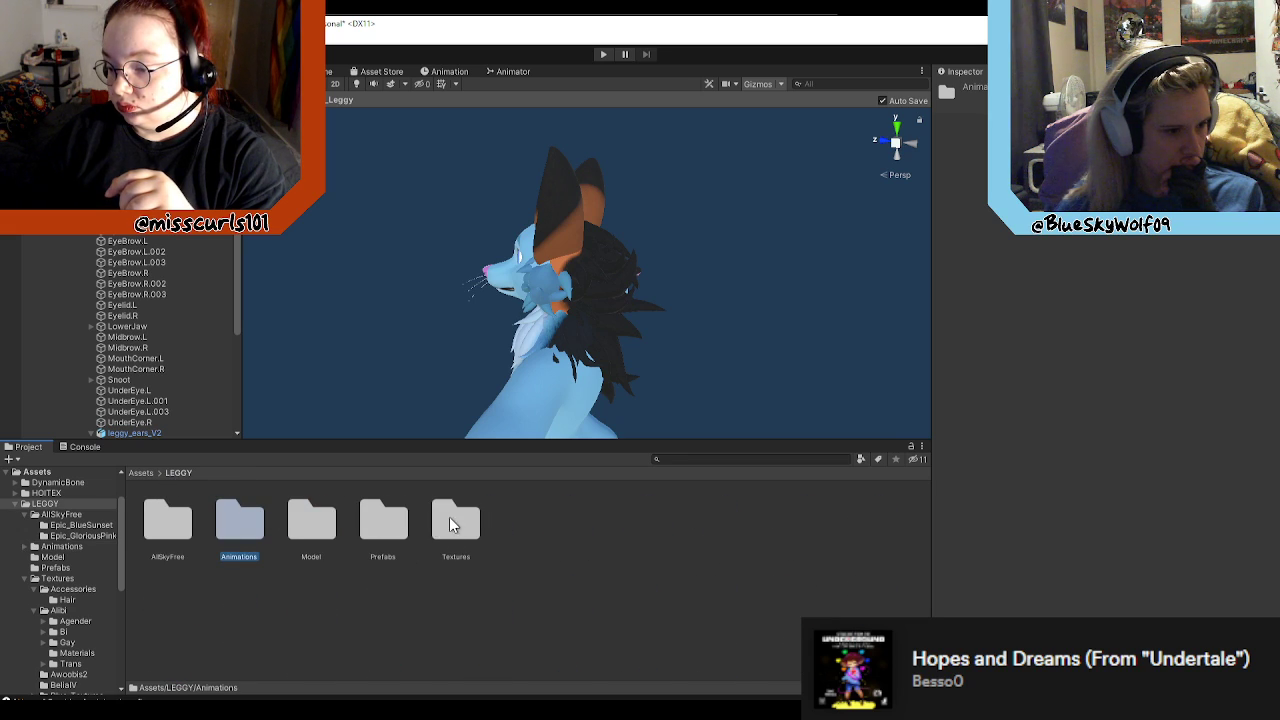
pyautogui.doubleClick(452, 519)
pyautogui.doubleClick(454, 514)
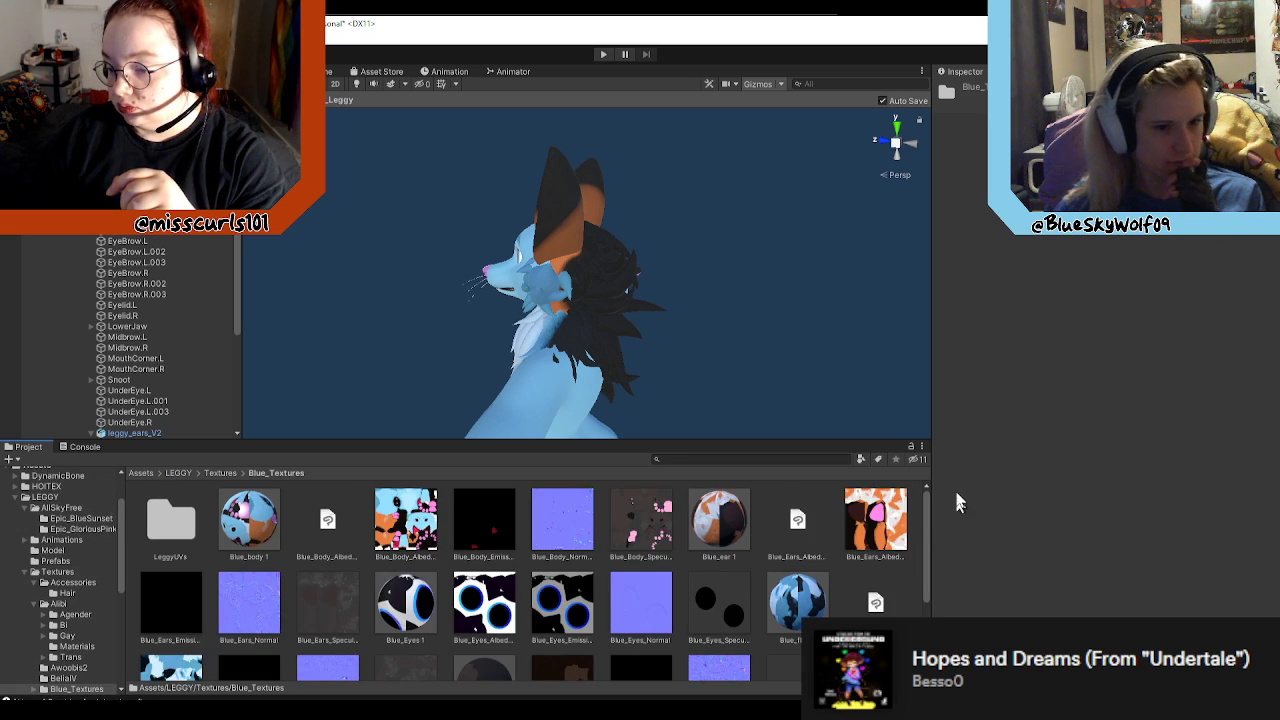
# Step: Try to replace the body mesh's mane 1 material with Blue_mane 1, and undo the assignment
pyautogui.click(452, 297)
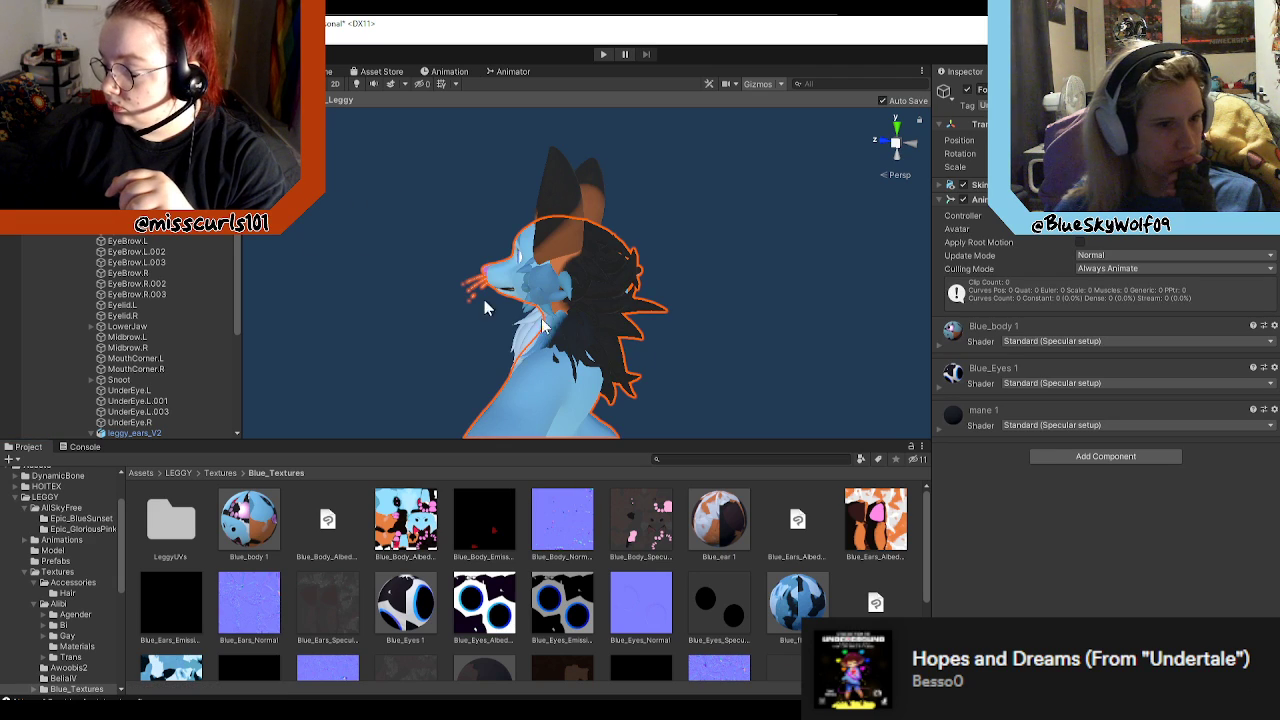
pyautogui.scroll(-3, 828, 592)
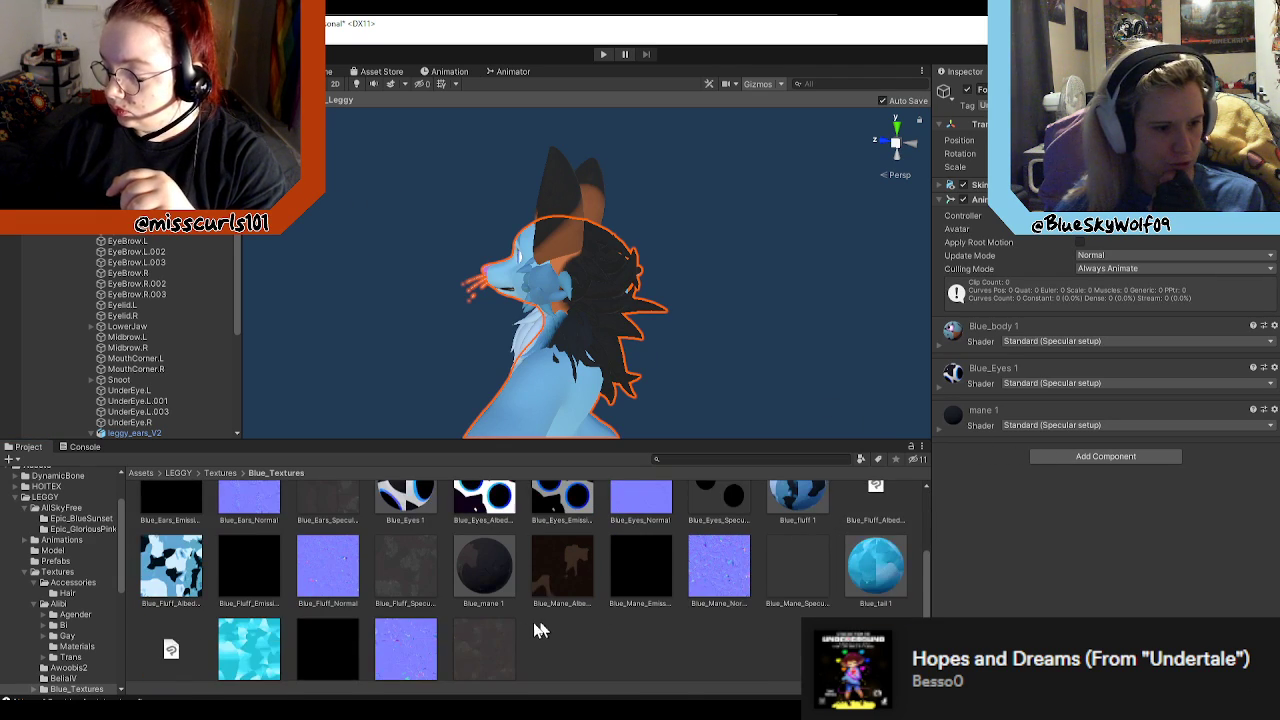
pyautogui.click(975, 418)
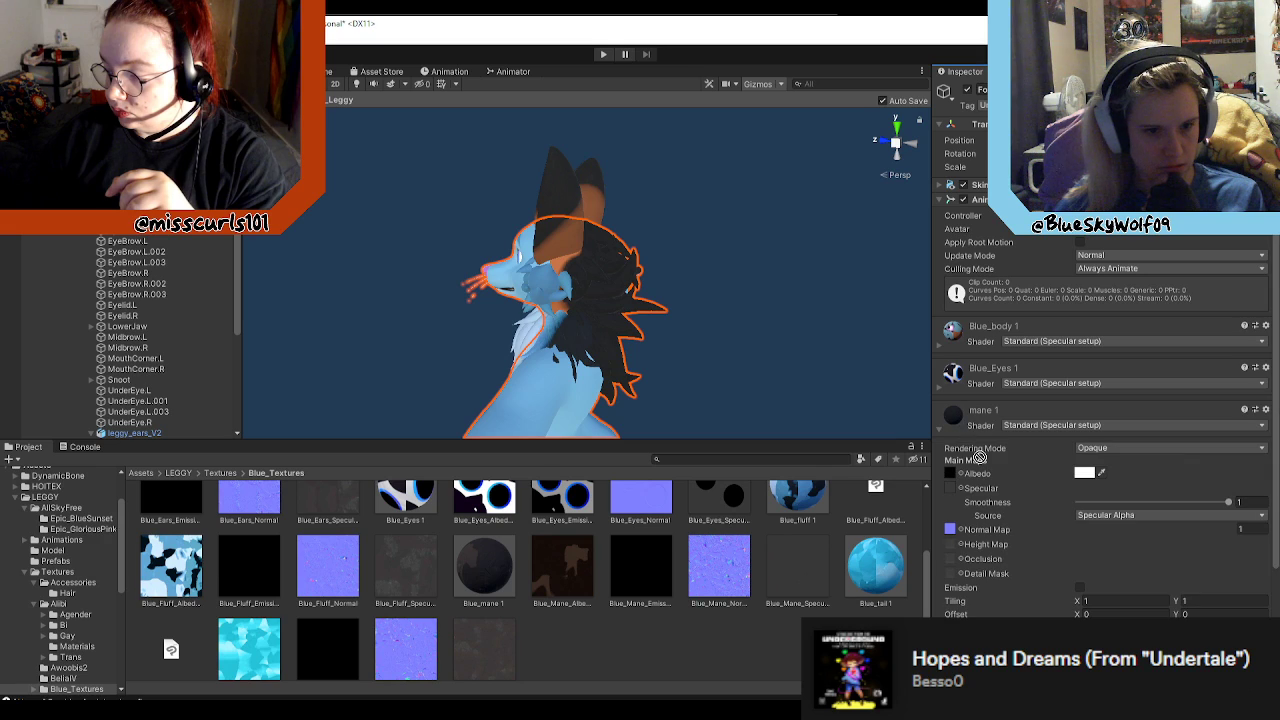
pyautogui.moveTo(976, 427)
pyautogui.mouseDown()
pyautogui.moveTo(956, 416)
pyautogui.moveTo(961, 481)
pyautogui.moveTo(975, 413)
pyautogui.mouseUp()
pyautogui.click(937, 430)
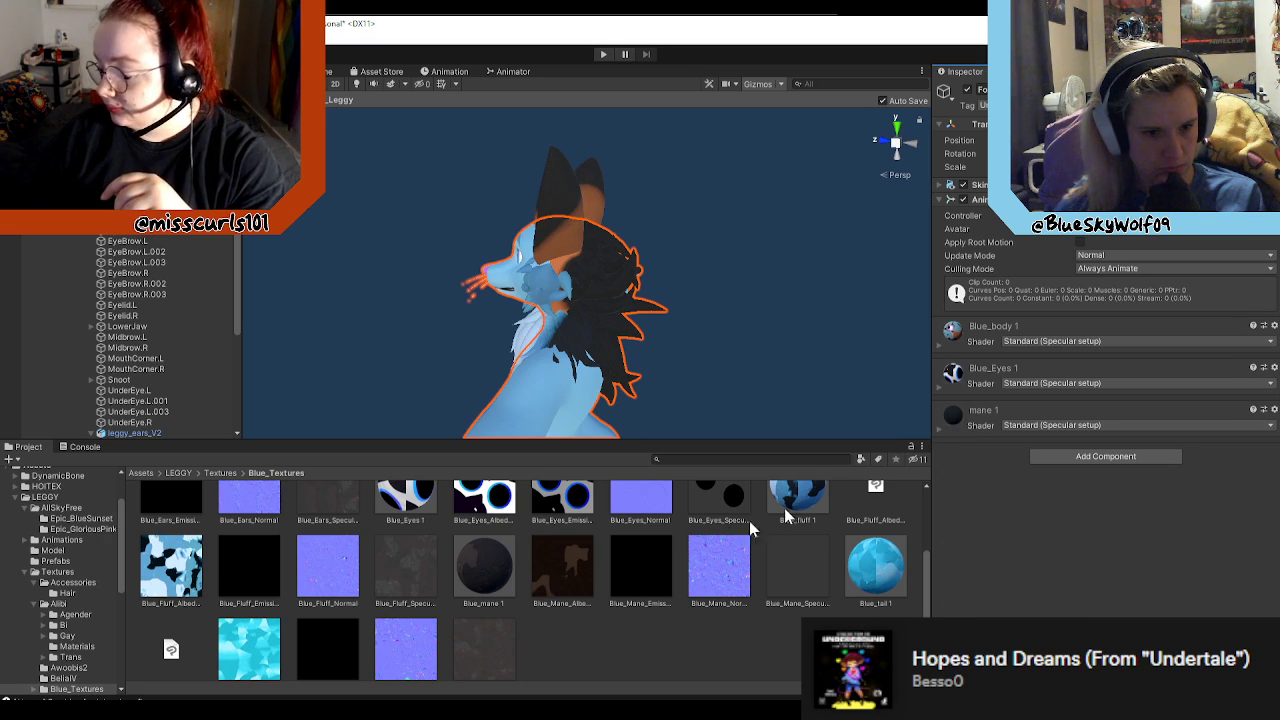
pyautogui.moveTo(477, 575); pyautogui.dragTo(1054, 520)
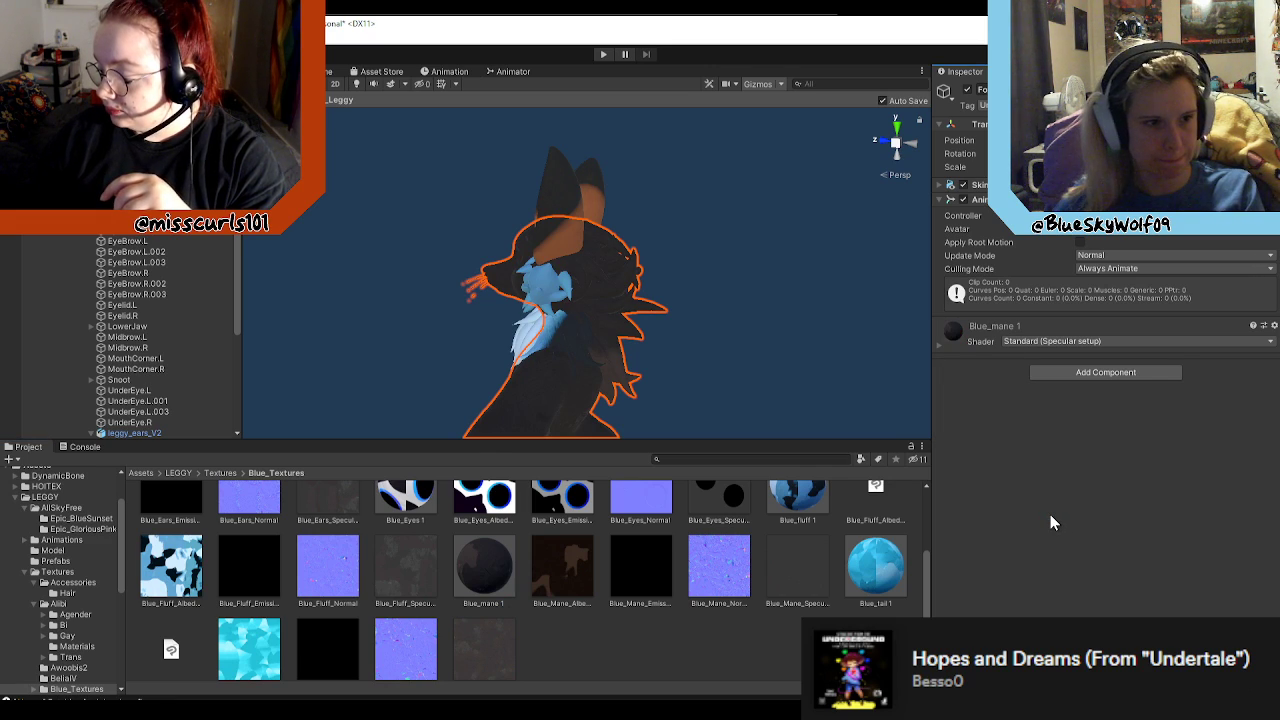
pyautogui.hotkey('ctrl', 'z')
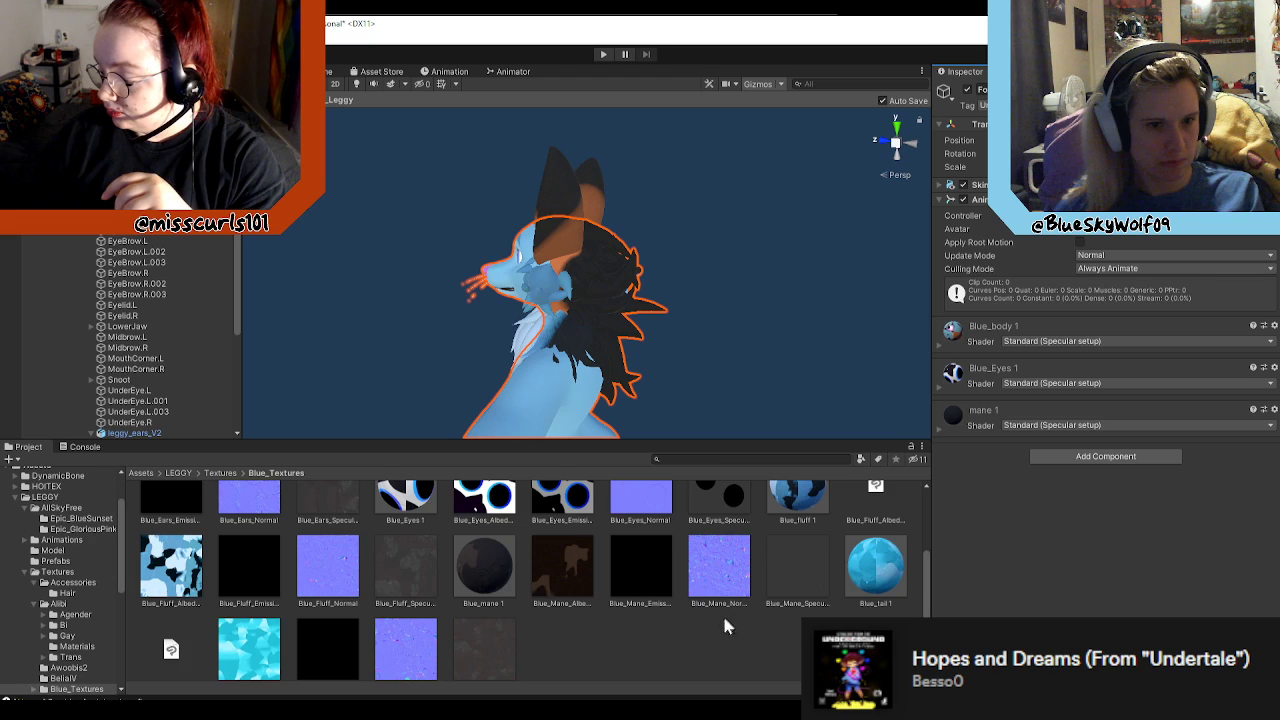
# Step: Select the Blue_body 1 and Blue_mane 1 materials together in the Blue_Textures folder
pyautogui.scroll(3, 750, 595)
pyautogui.scroll(-1, 680, 580)
pyautogui.click(258, 508)
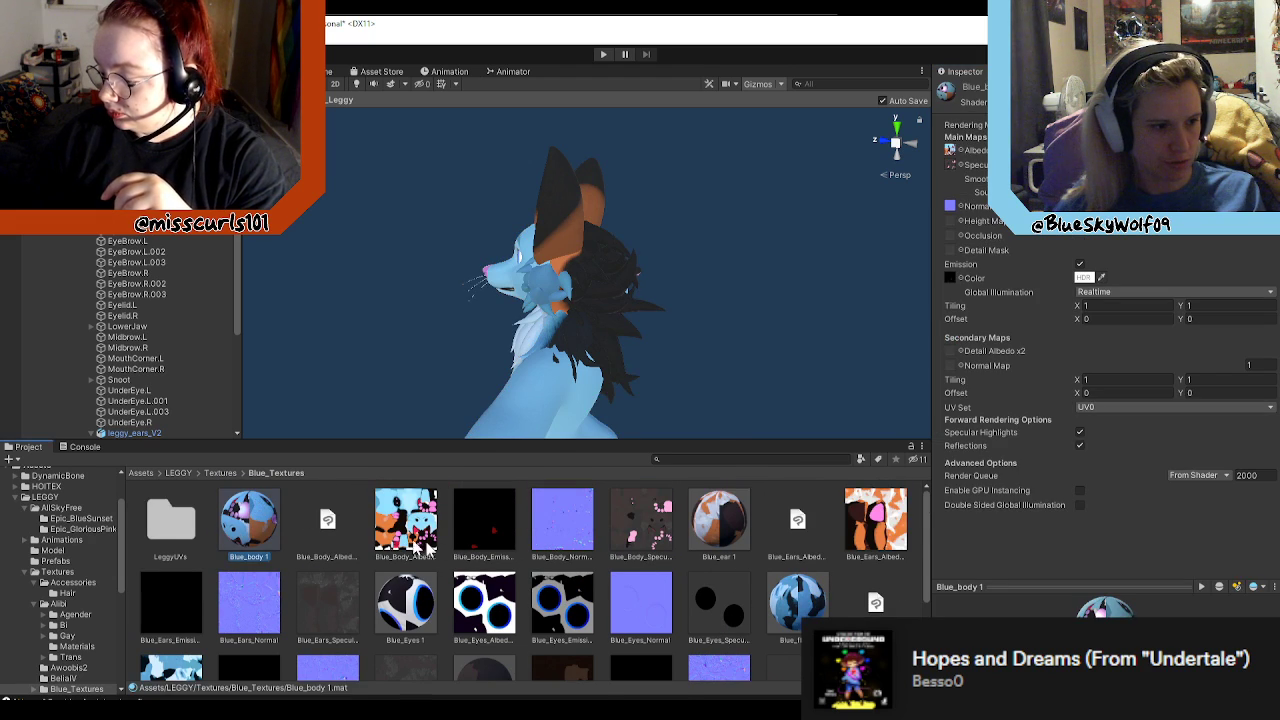
pyautogui.scroll(-1, 600, 552)
pyautogui.scroll(-1, 492, 614)
pyautogui.keyDown('ctrl'); pyautogui.click(490, 640); pyautogui.keyUp('ctrl')
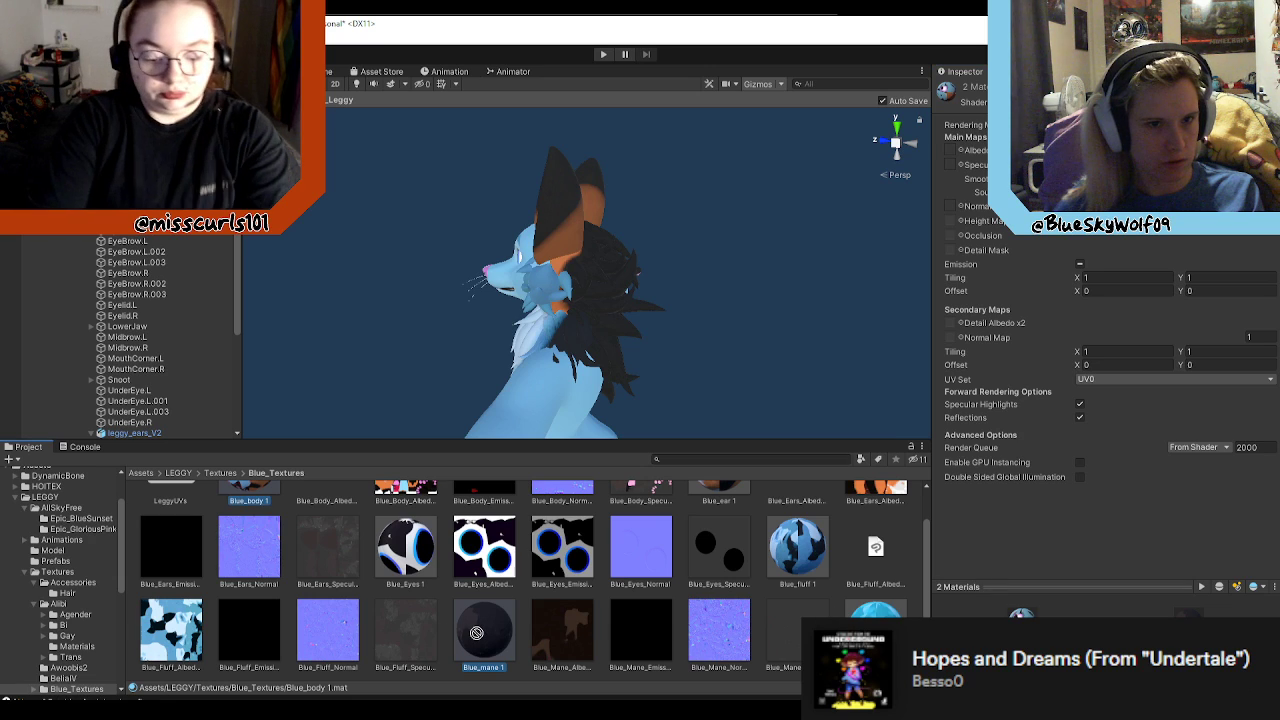
# Step: Select the range of assets from Blue_body 1 through Blue_mane 1 in the Blue_Textures folder
pyautogui.click(597, 272)
pyautogui.scroll(1, 489, 633)
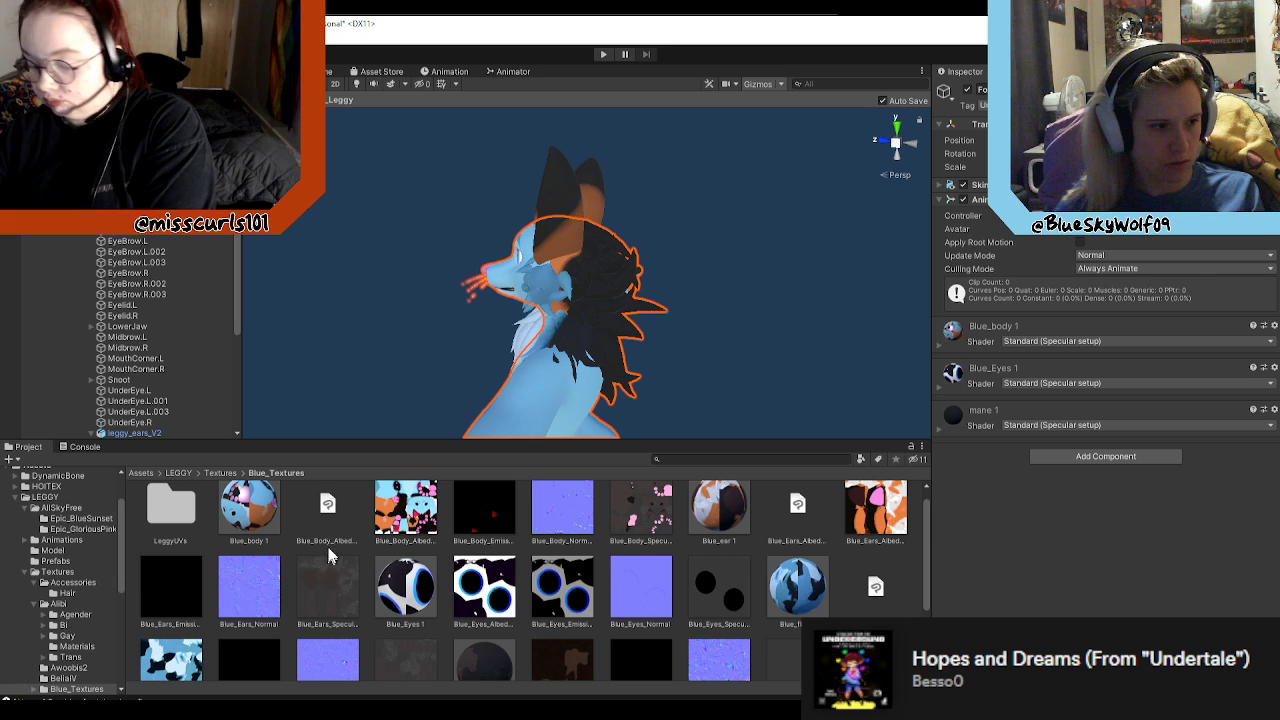
pyautogui.click(262, 510)
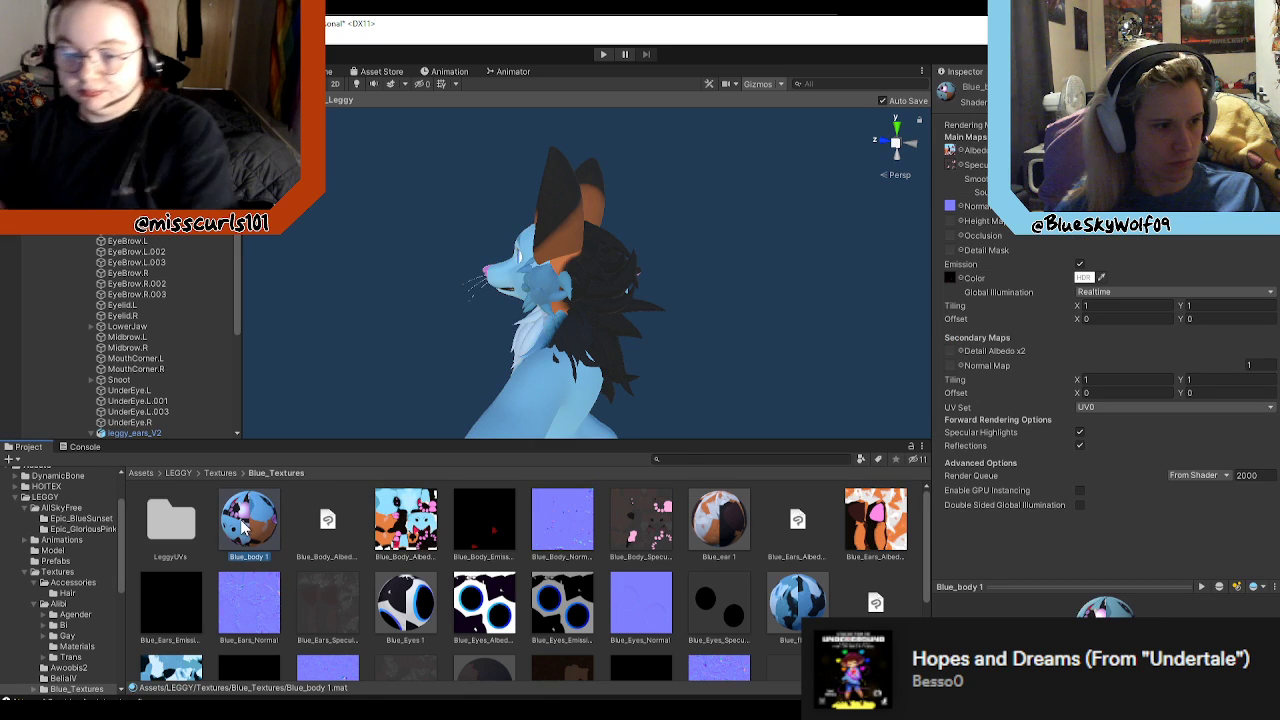
pyautogui.scroll(-1, 512, 682)
pyautogui.click(482, 665)
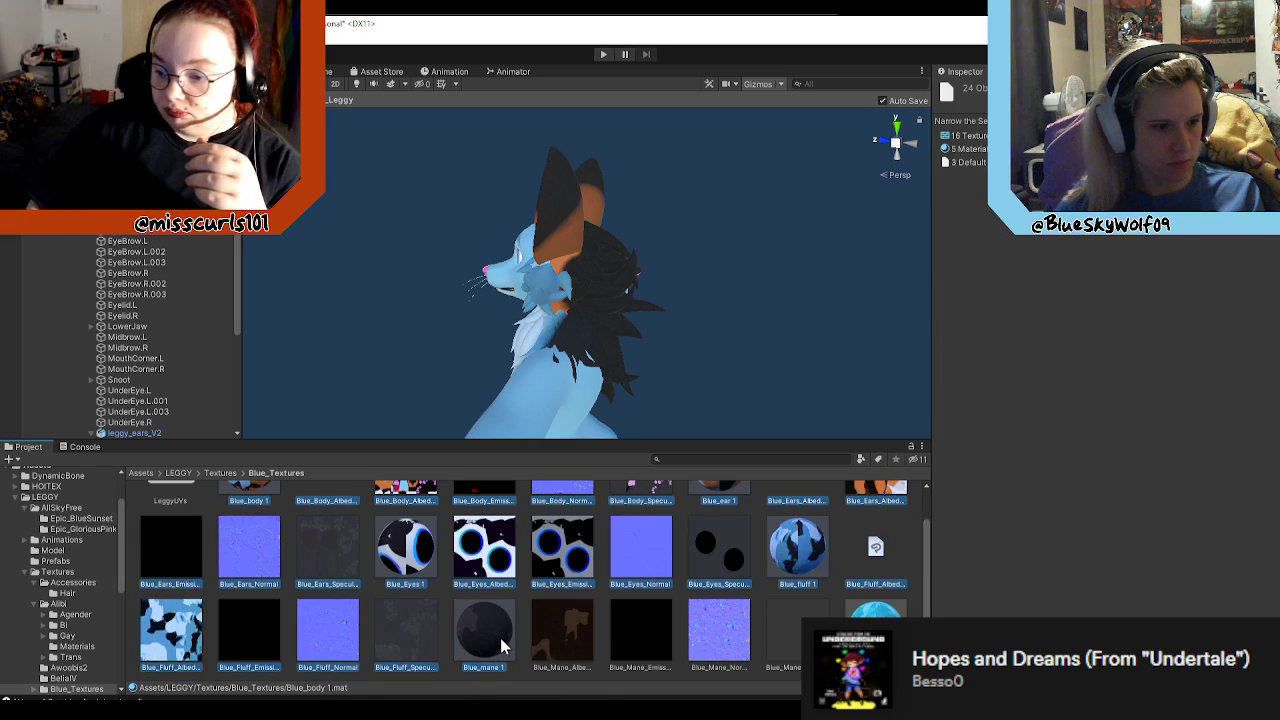
pyautogui.scroll(1, 493, 645)
# Step: Locate the body mesh's mane 1 material in the project and inspect the properties of its shader
pyautogui.click(600, 337)
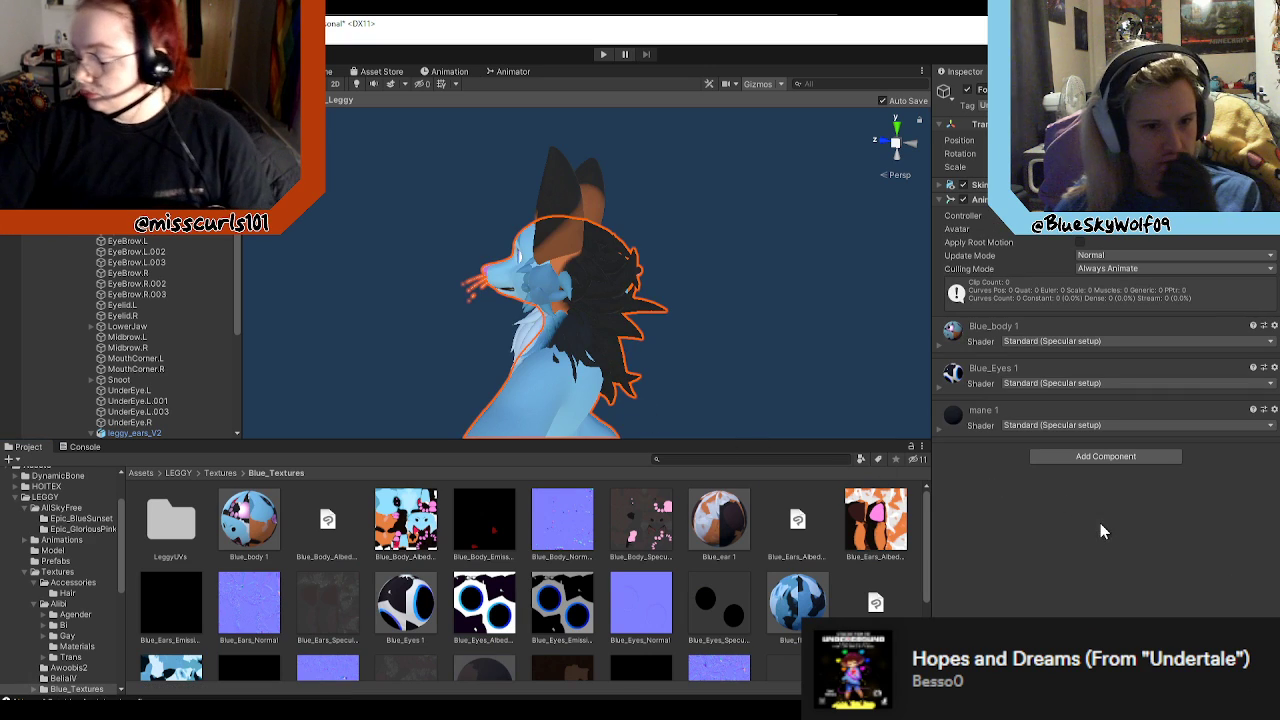
pyautogui.rightClick(958, 425)
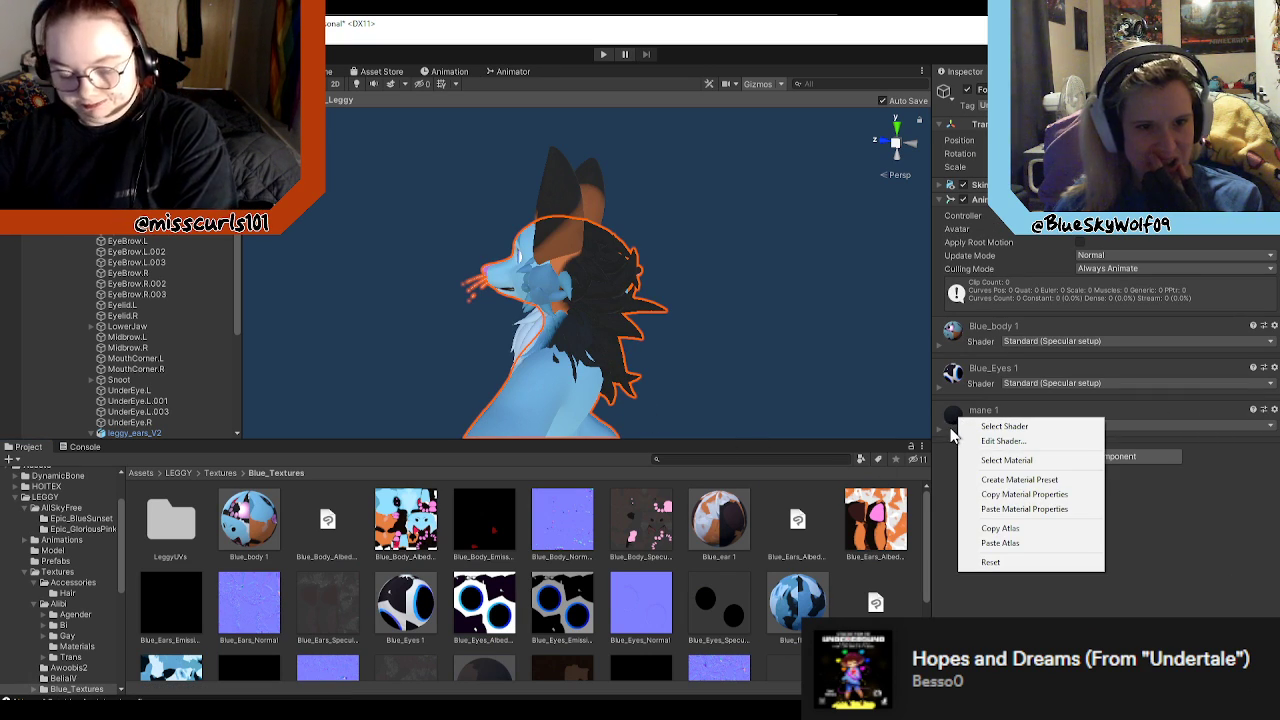
pyautogui.click(1015, 461)
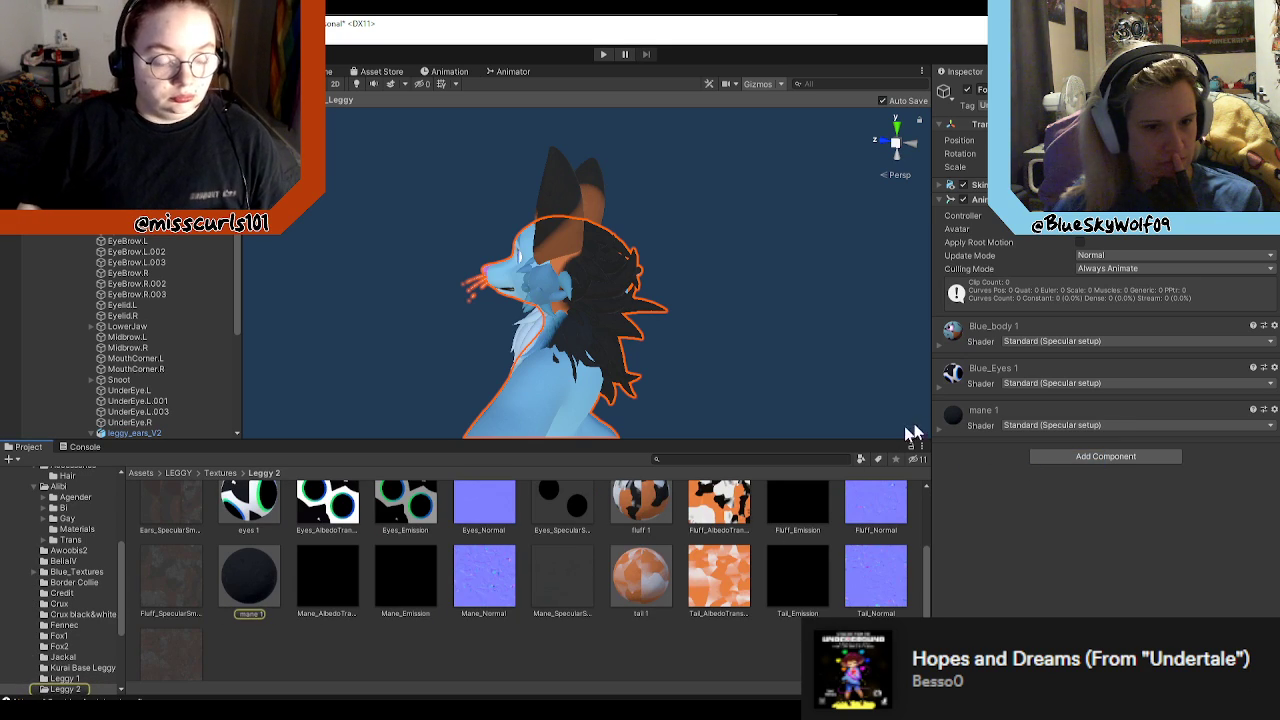
pyautogui.click(958, 425)
pyautogui.rightClick(958, 422)
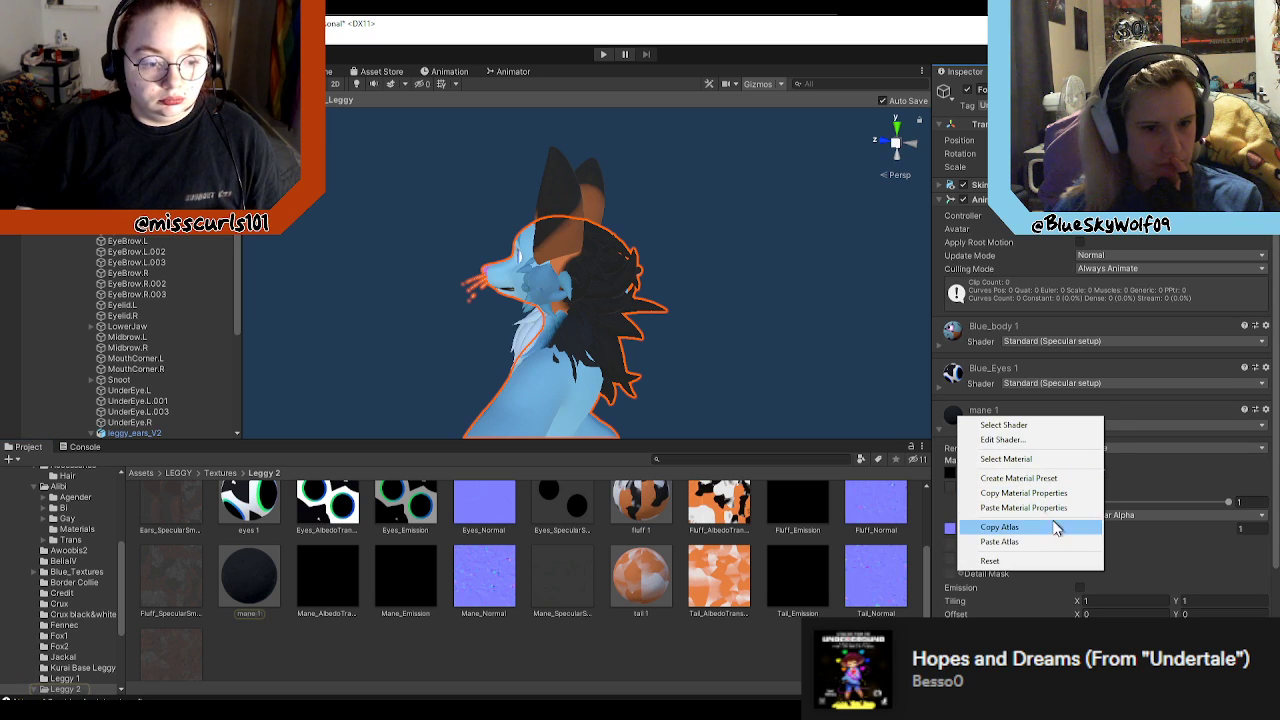
pyautogui.click(1030, 442)
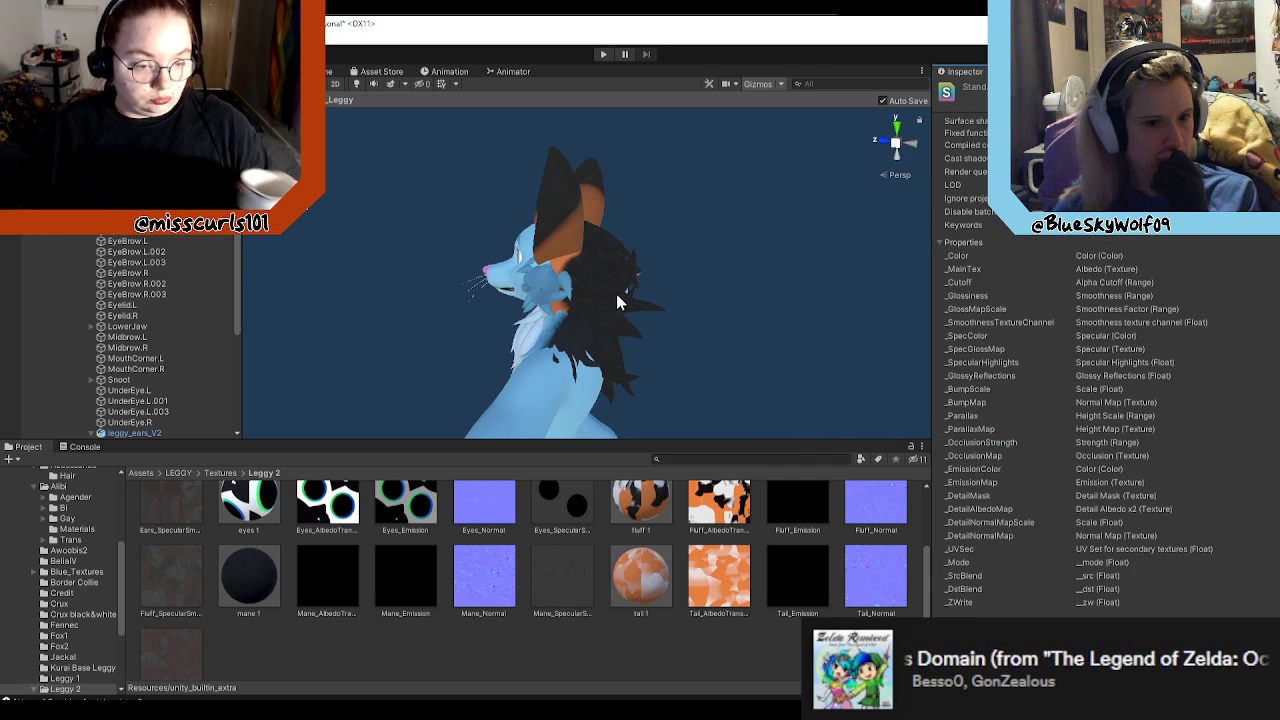
# Step: Reselect the body mesh and examine the maps and settings of its mane 1 material
pyautogui.click(586, 251)
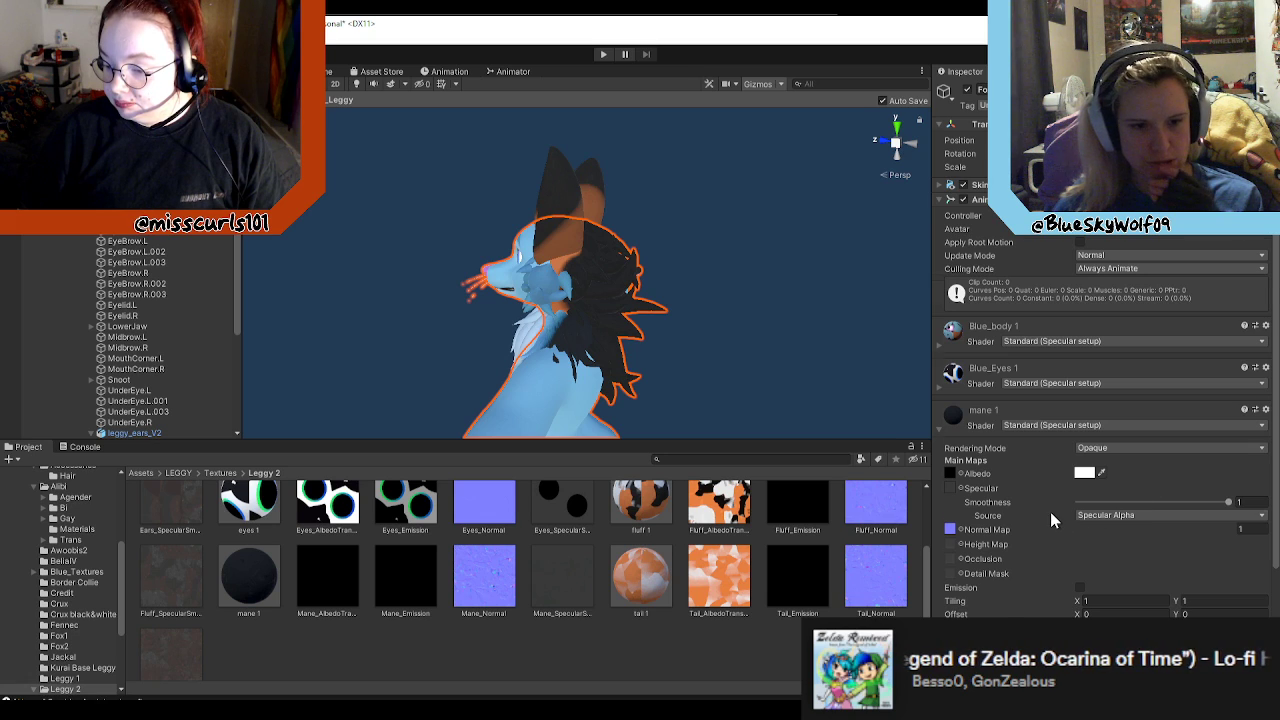
pyautogui.scroll(-3, 1050, 512)
pyautogui.scroll(3, 1052, 512)
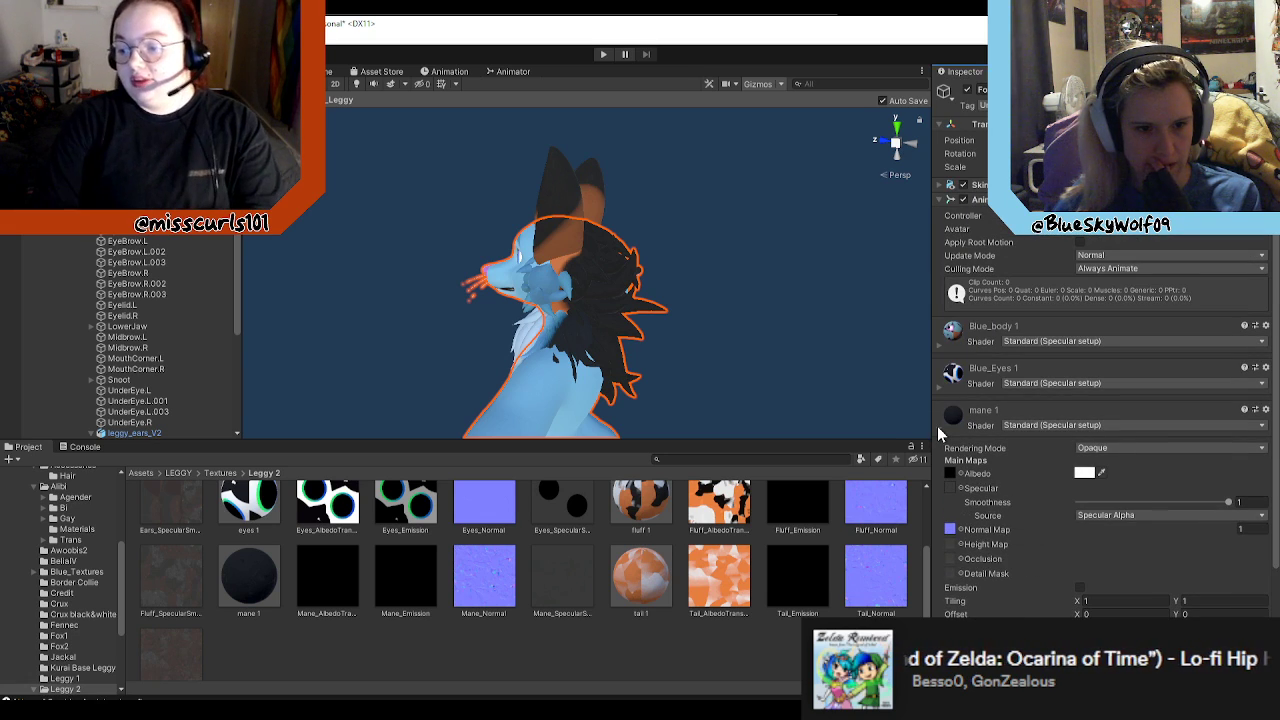
pyautogui.click(937, 426)
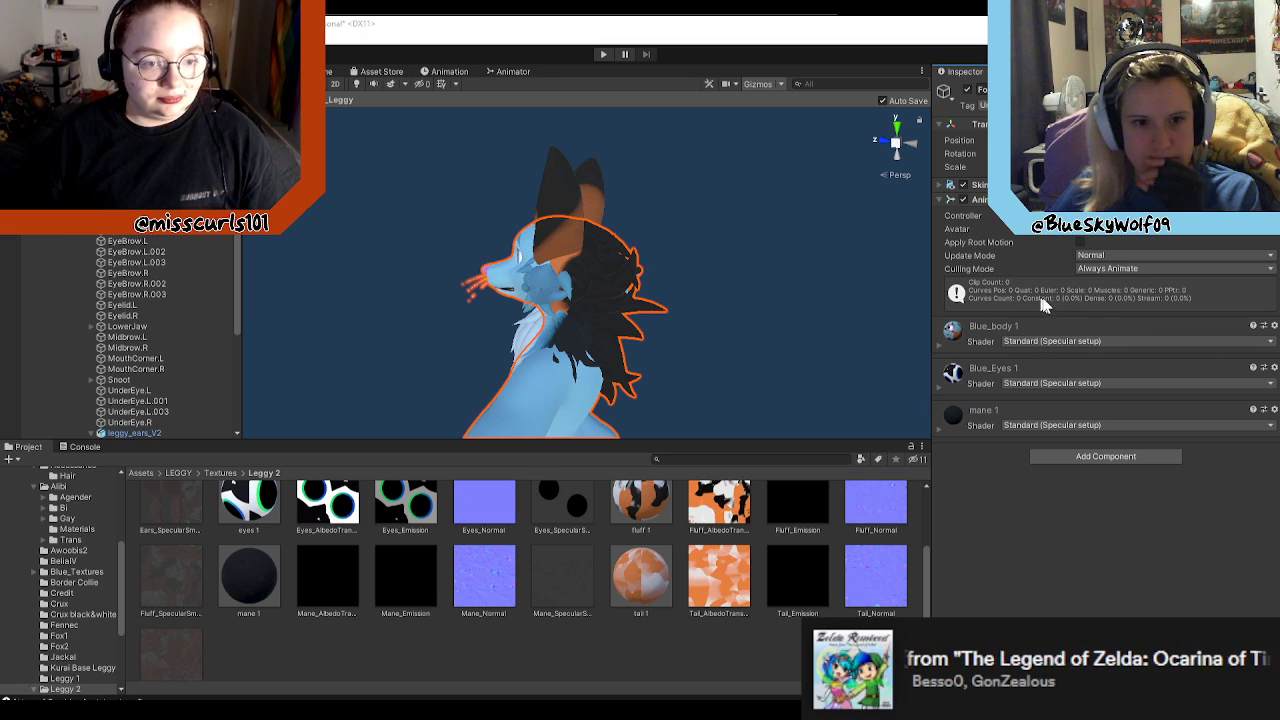
pyautogui.click(1000, 326)
pyautogui.click(1000, 326)
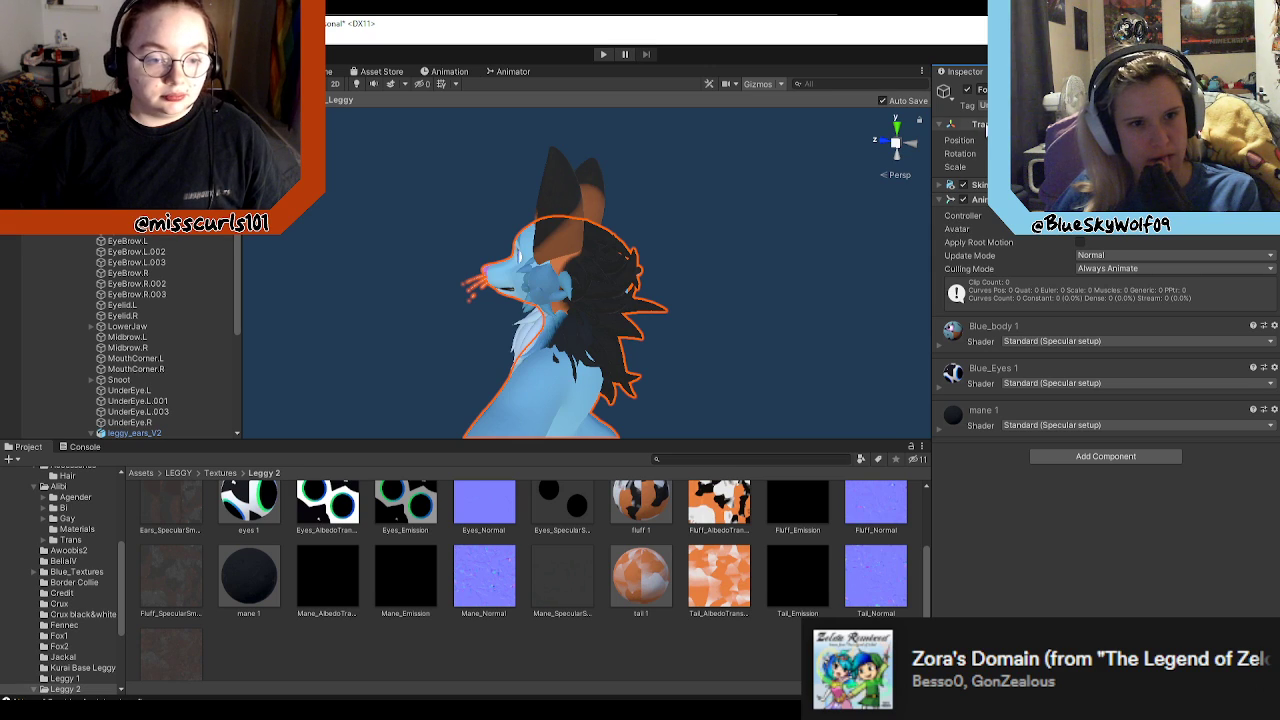
# Step: Set Element 2 in the Materials list of the body mesh's Skinned Mesh Renderer to Blue_mane 1
pyautogui.click(941, 125)
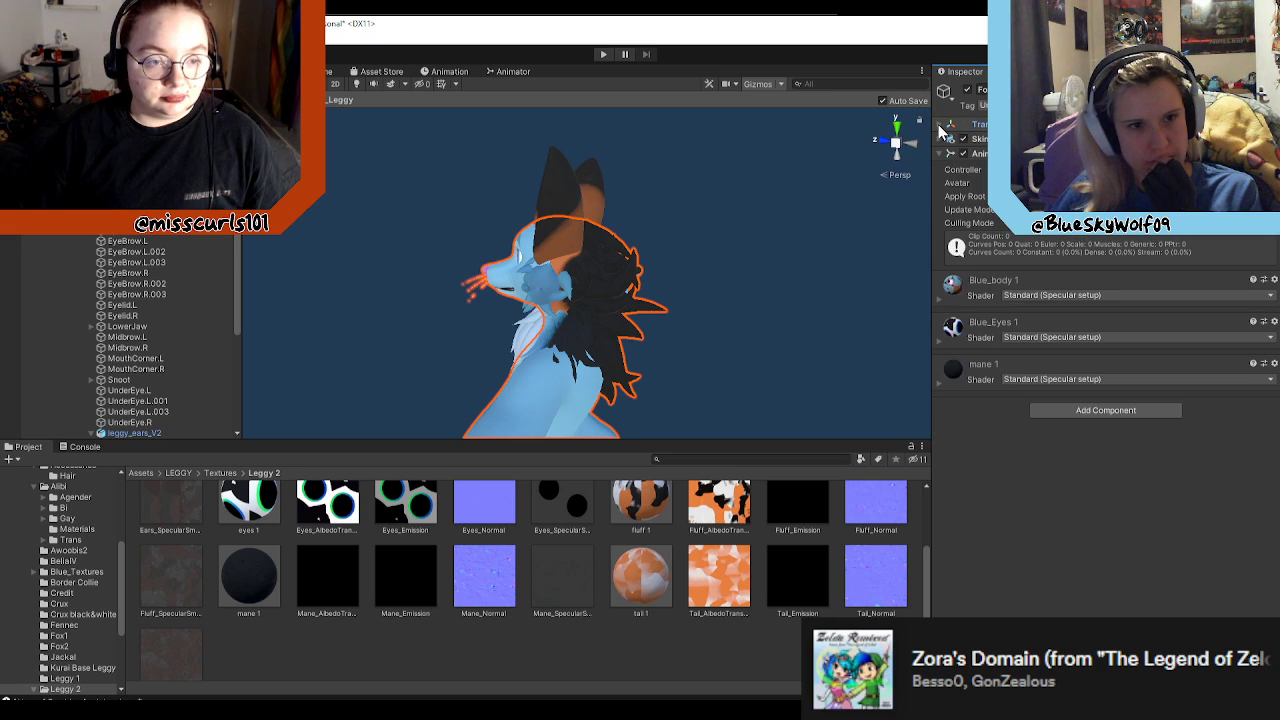
pyautogui.click(950, 153)
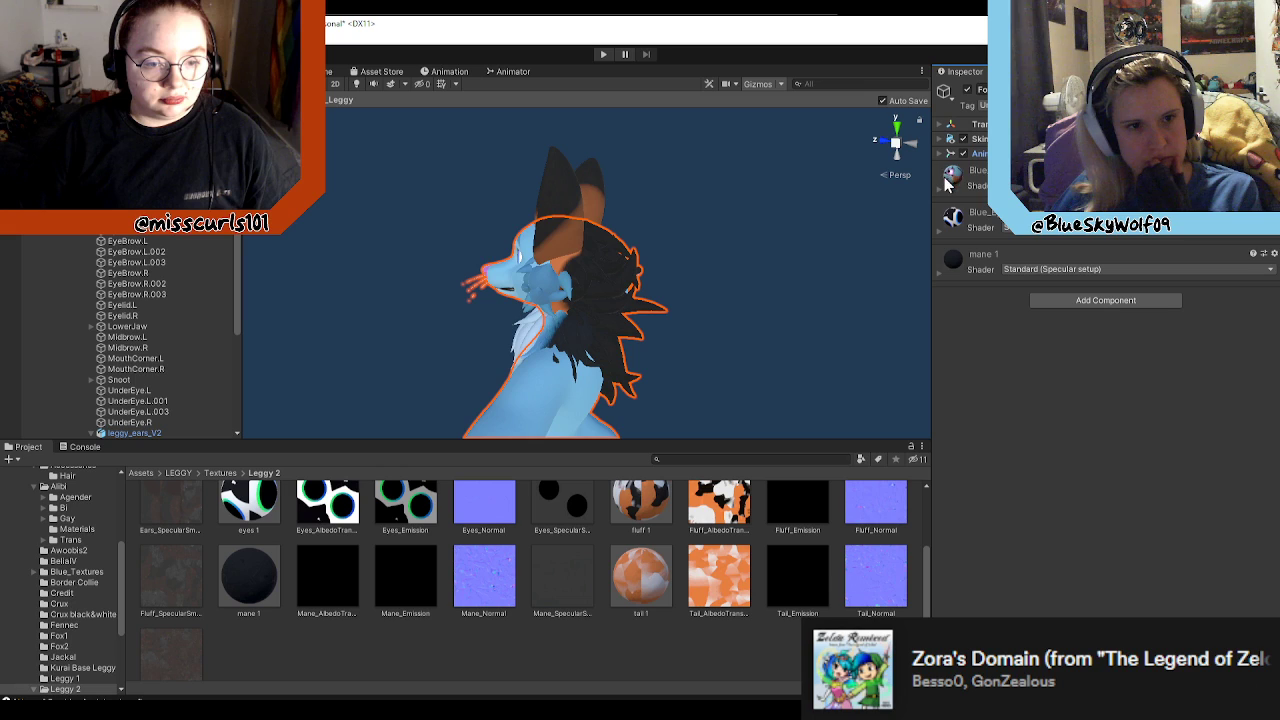
pyautogui.click(950, 139)
pyautogui.scroll(-10, 1054, 395)
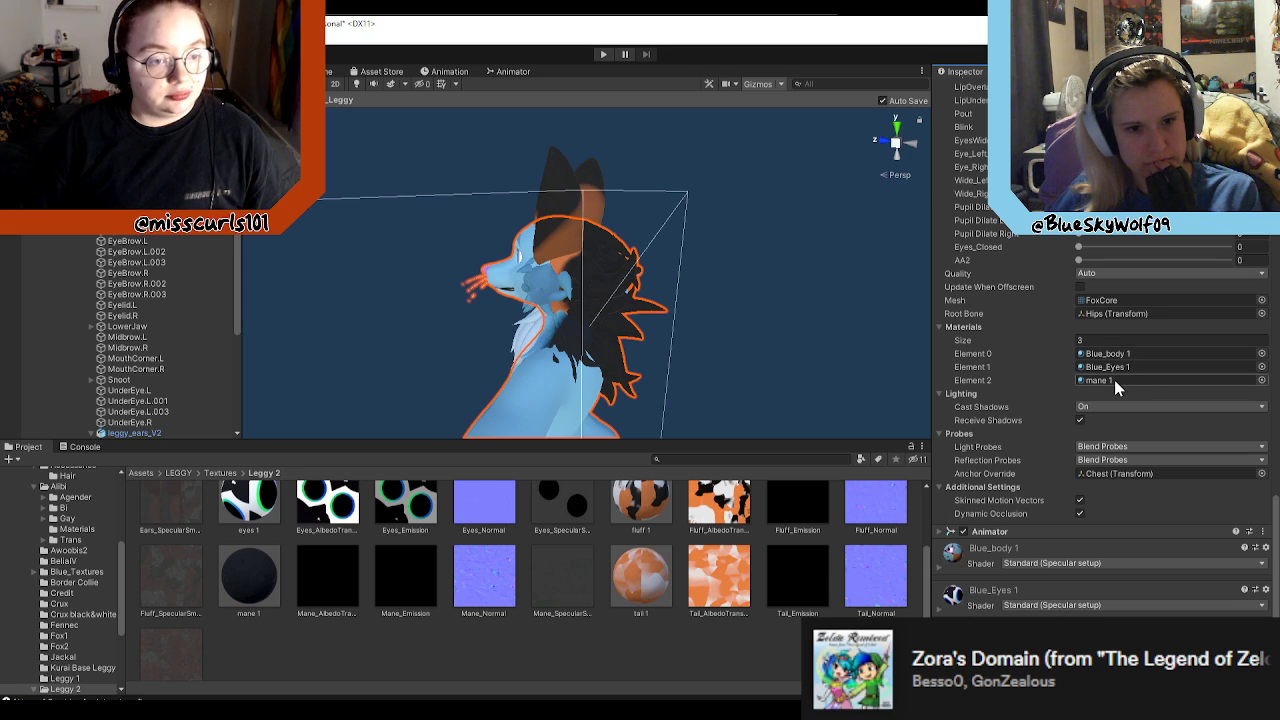
pyautogui.click(1263, 382)
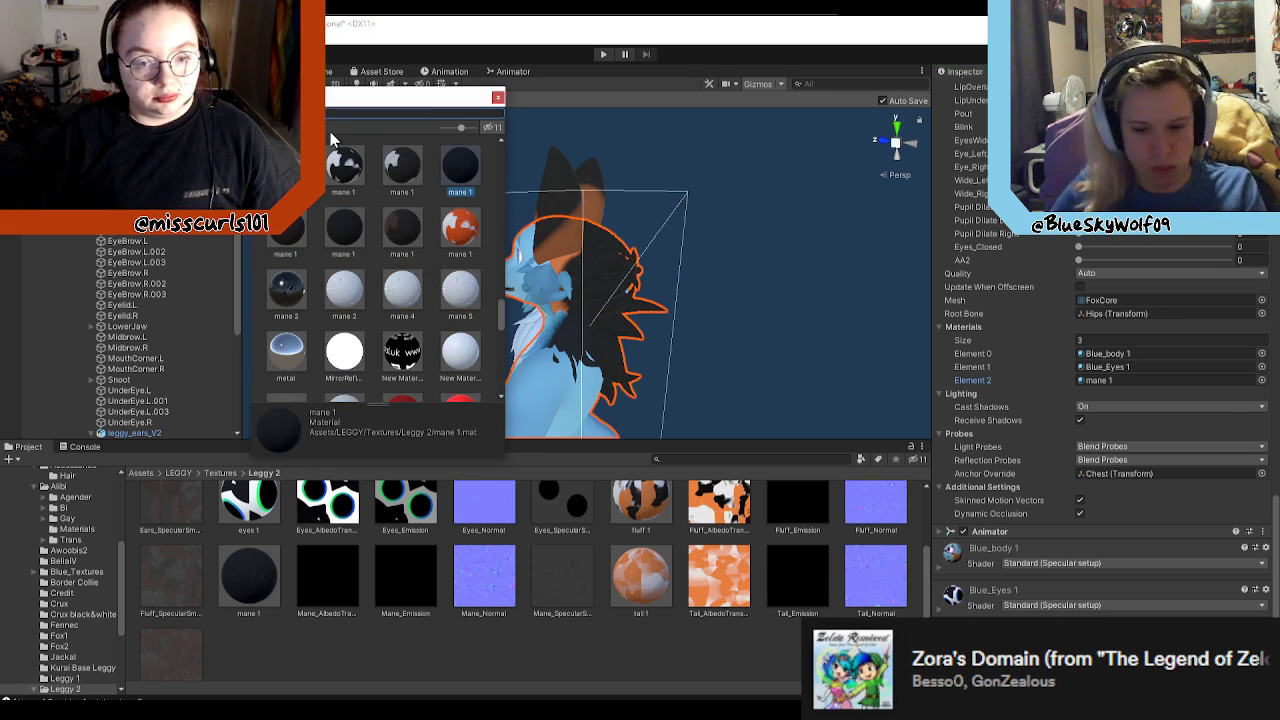
pyautogui.write('blue')
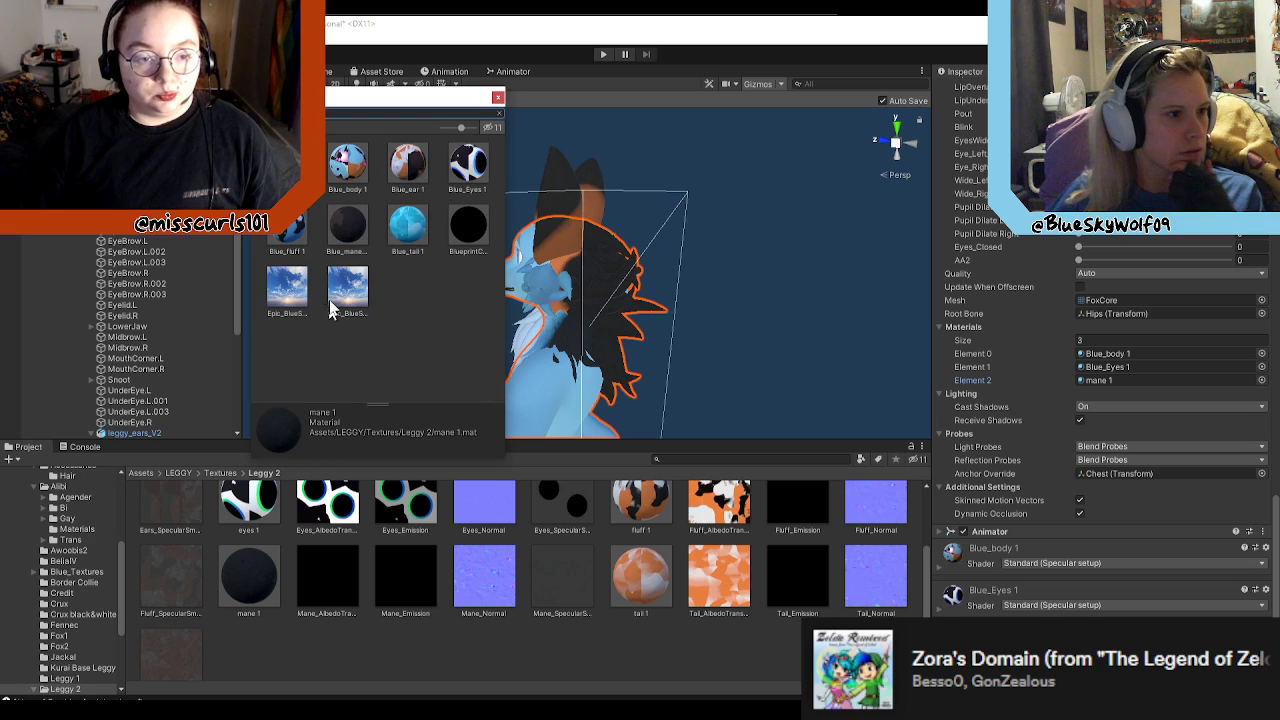
pyautogui.click(350, 230)
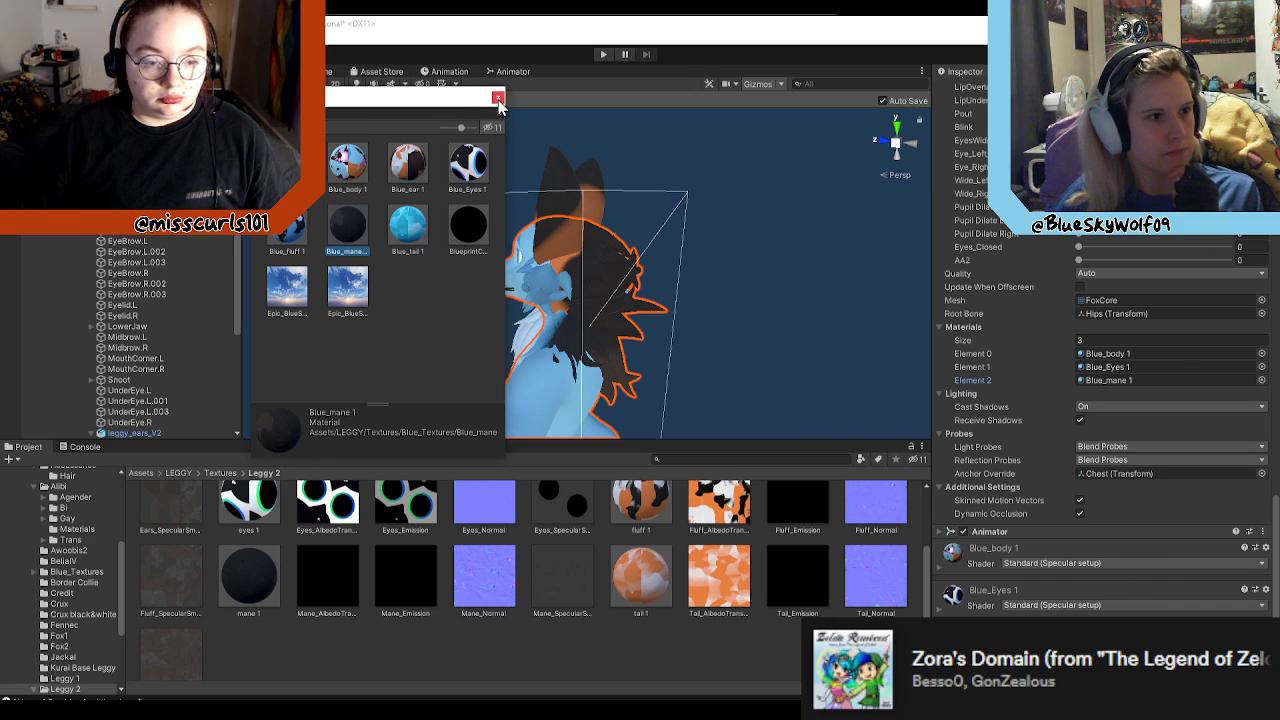
pyautogui.doubleClick(347, 233)
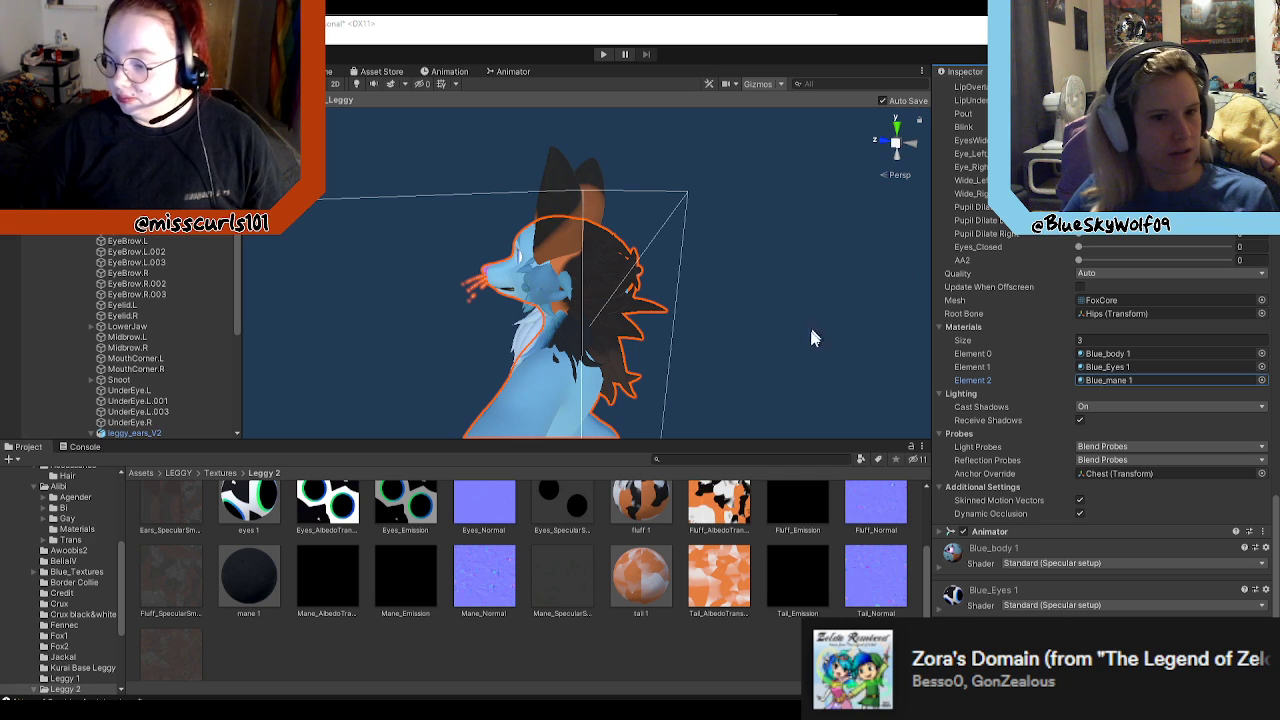
# Step: Collapse the body mesh's BlendShapes list and return from the Leggy prefab to the main scene
pyautogui.scroll(10, 1000, 340)
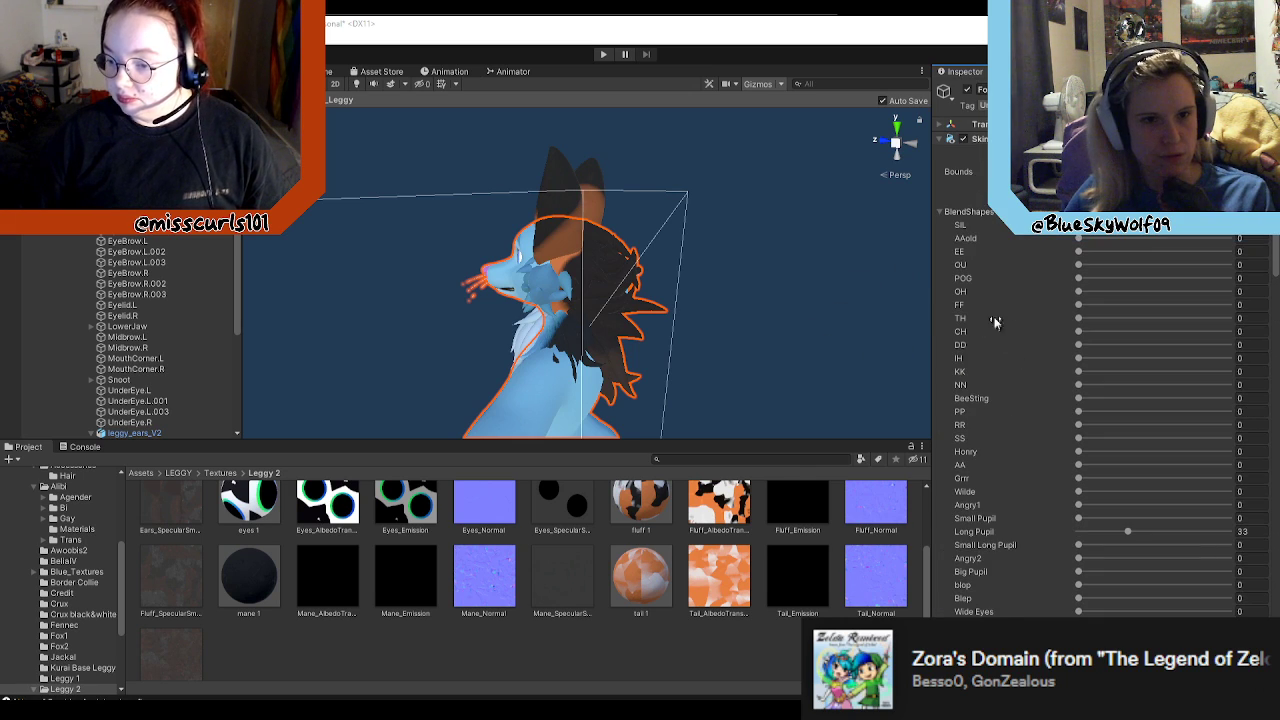
pyautogui.click(941, 211)
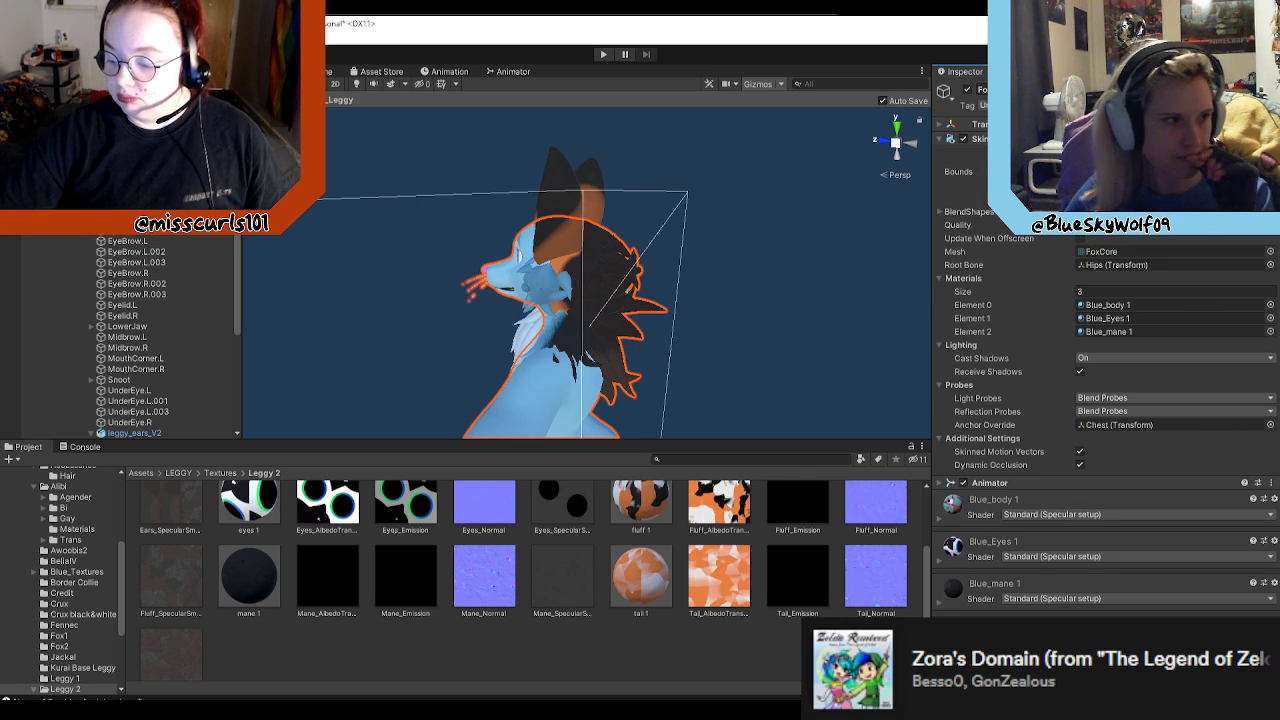
pyautogui.click(8, 100)
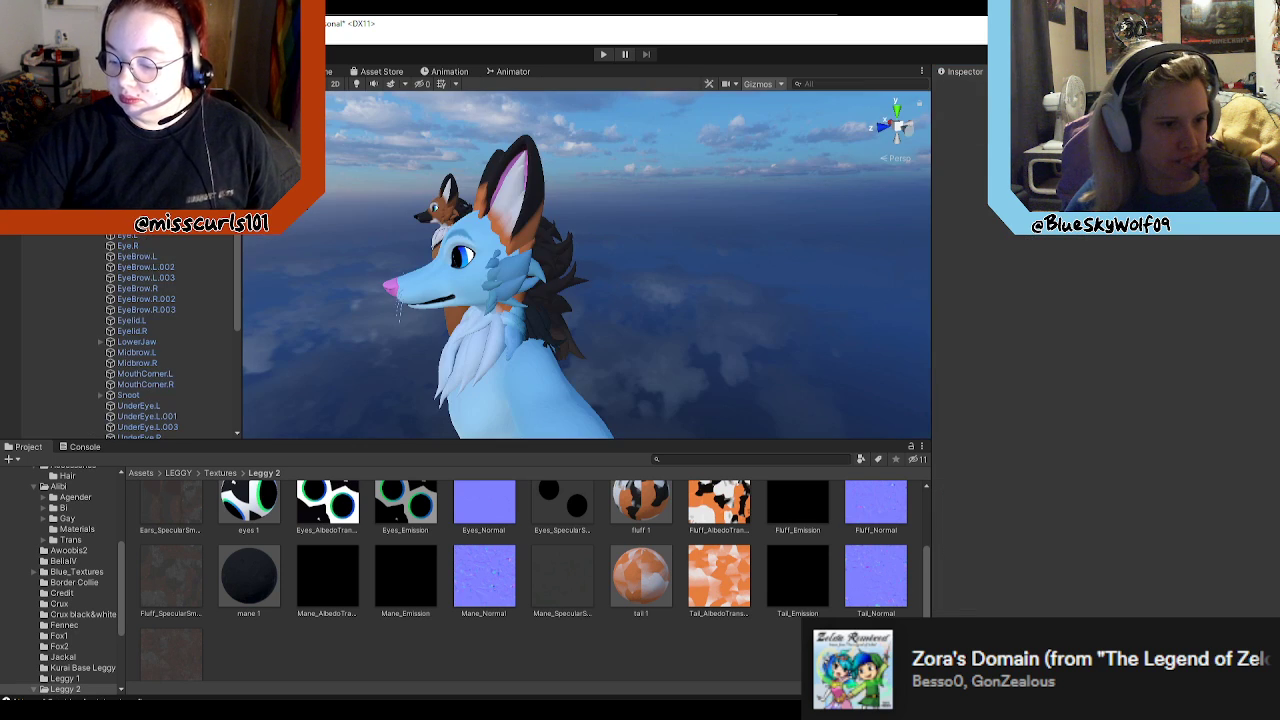
pyautogui.moveTo(700, 293); pyautogui.dragTo(562, 229, button='right')
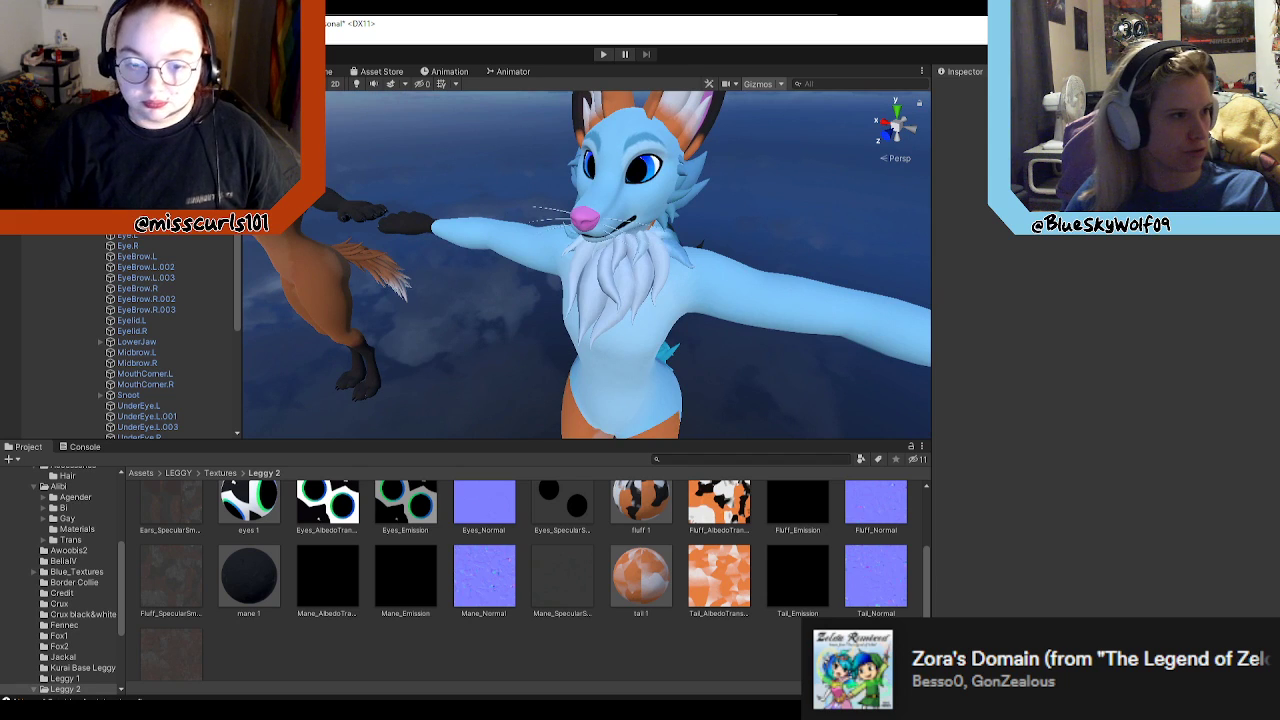
# Step: Collapse the avatar's expanded hierarchy and save the scene
pyautogui.click(36, 130)
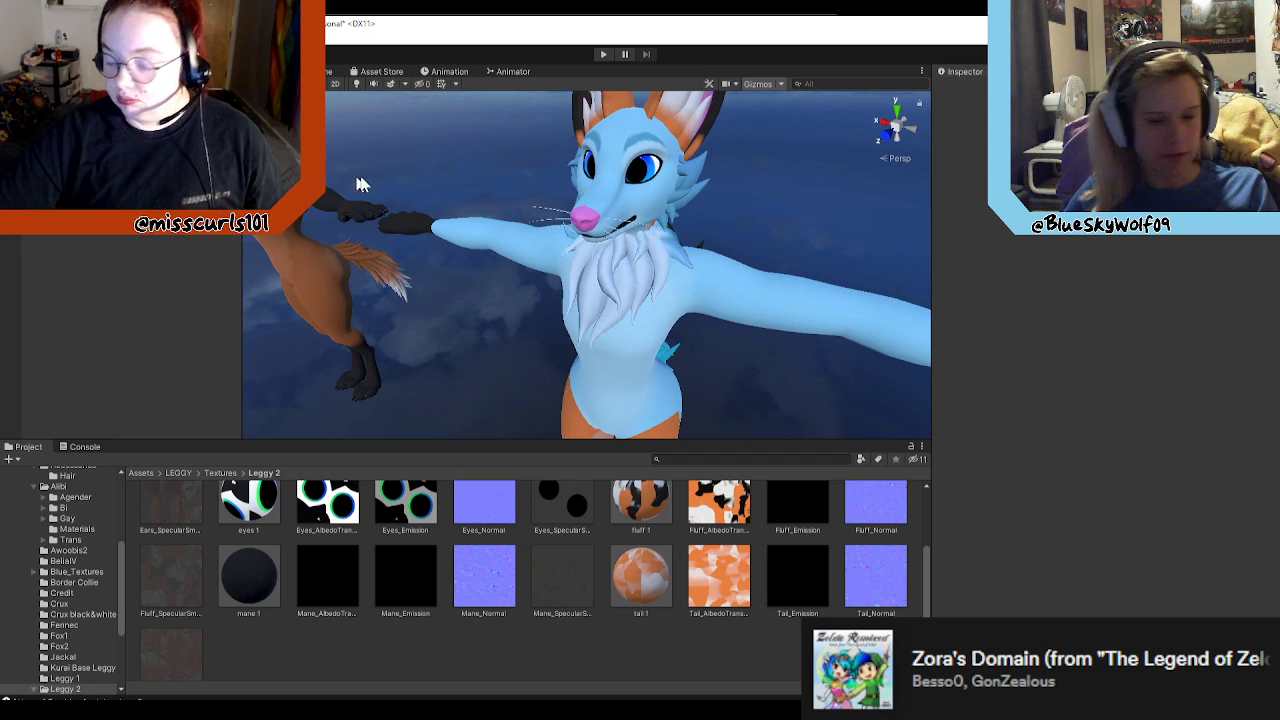
pyautogui.hotkey('ctrl', 's')
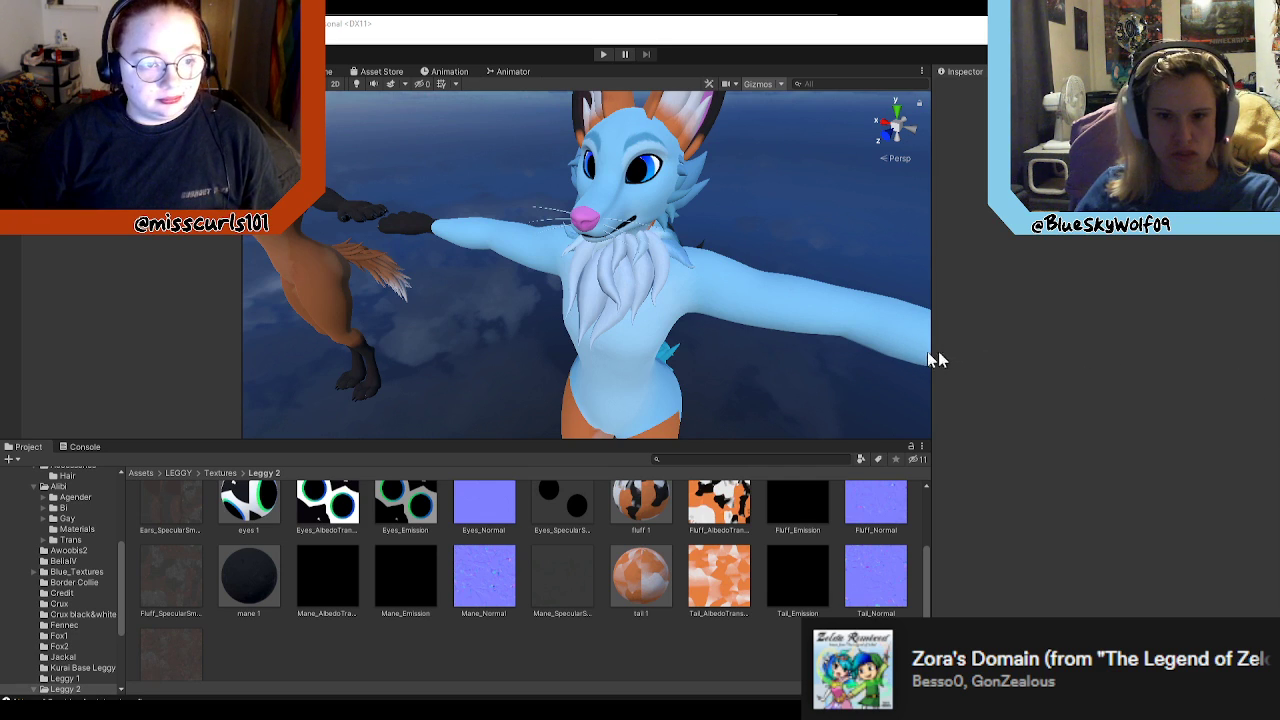
pyautogui.keyDown('alt'); pyautogui.moveTo(728, 370); pyautogui.dragTo(850, 322); pyautogui.keyUp('alt')
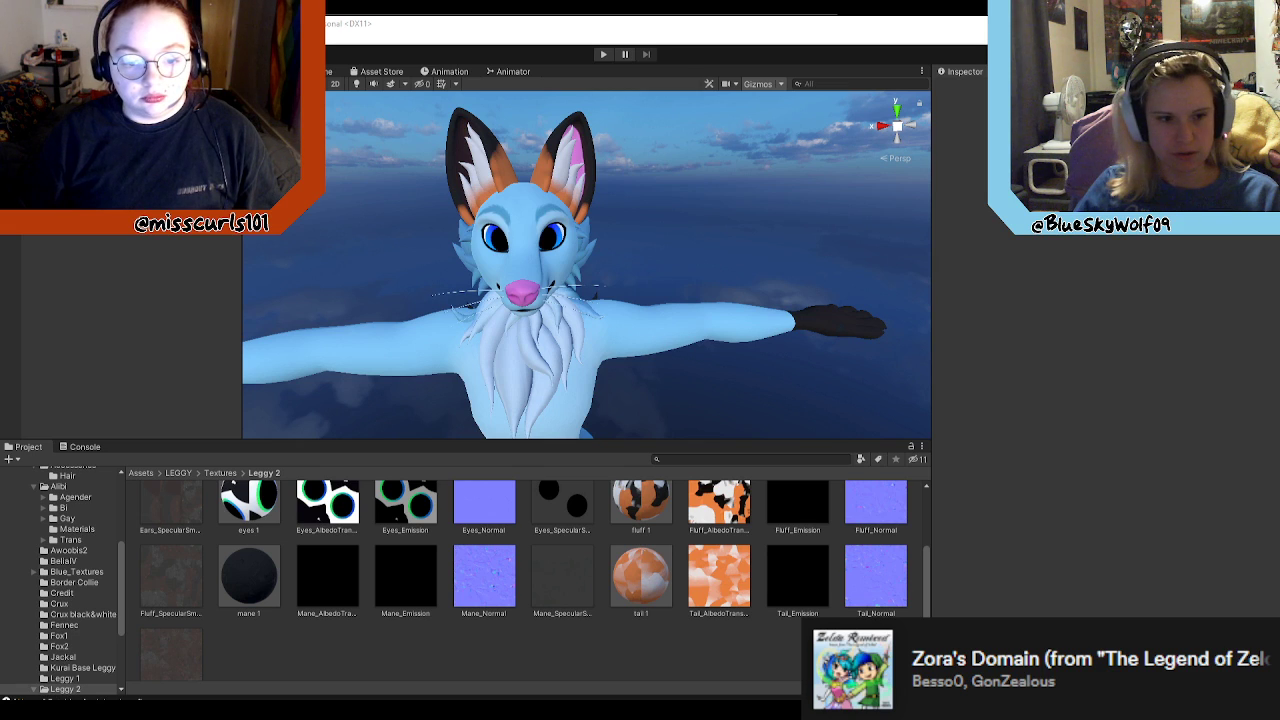
pyautogui.moveTo(605, 710)
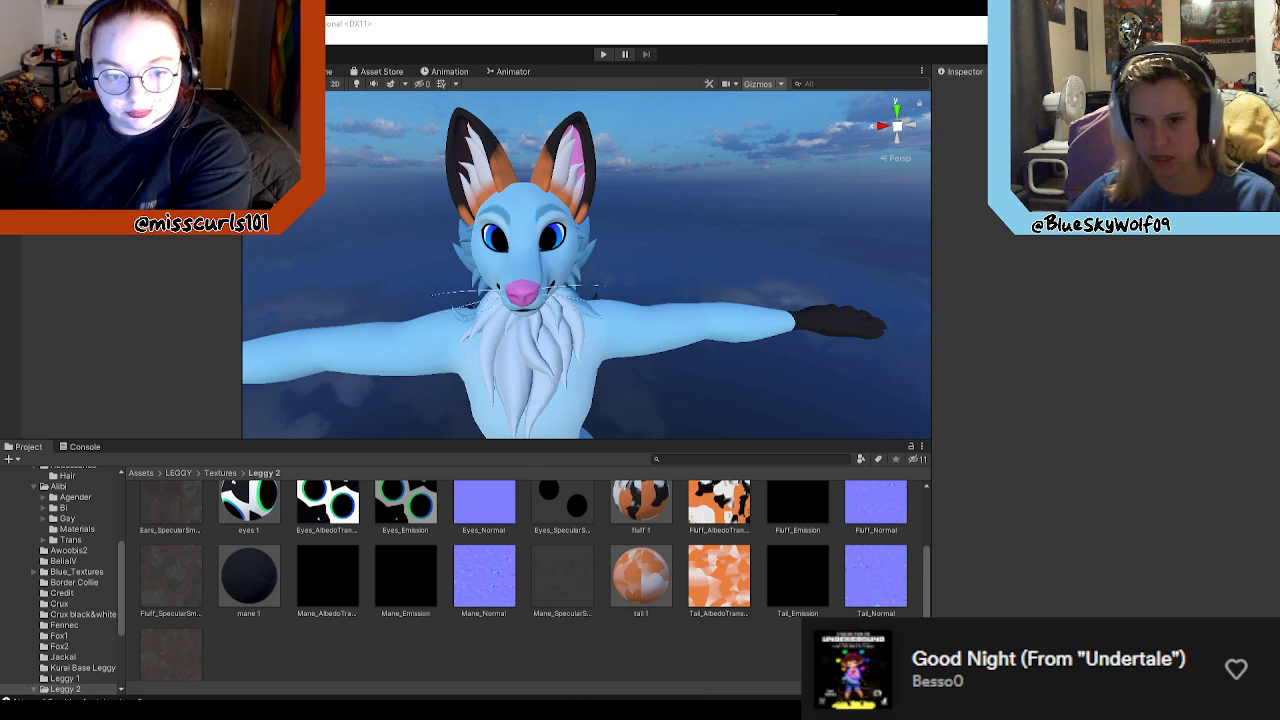
pyautogui.scroll(1, 677, 614)
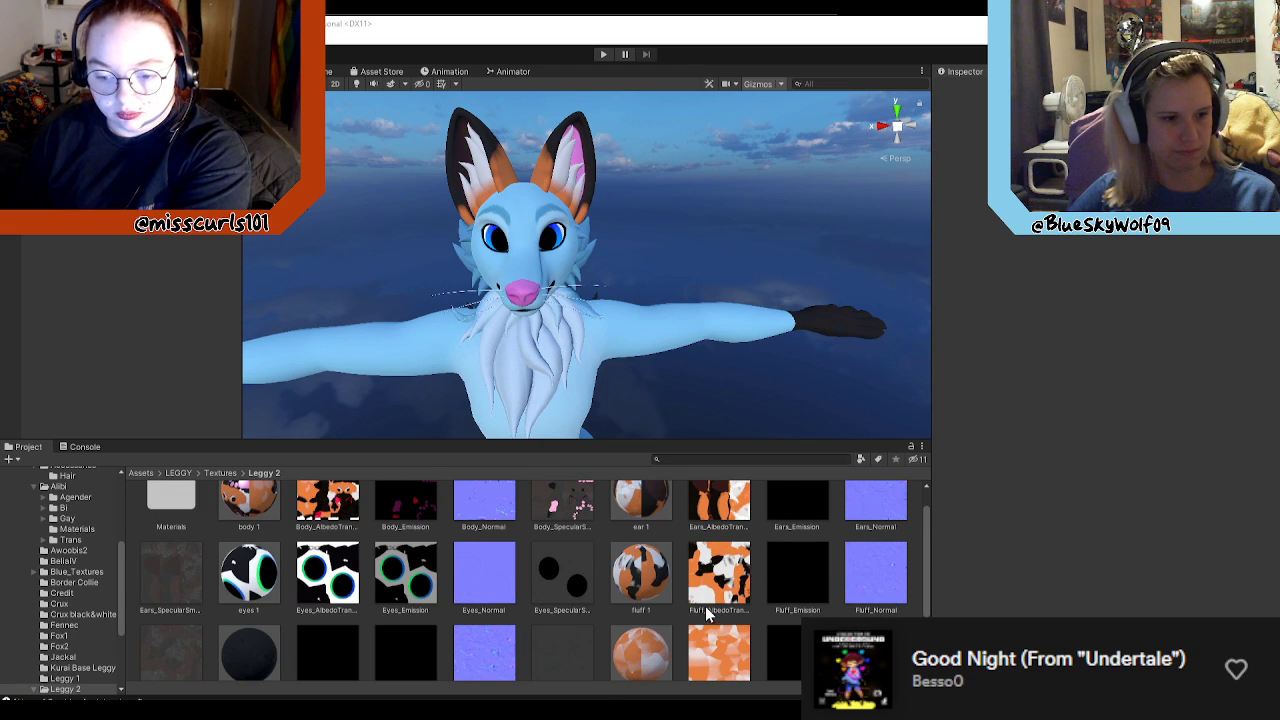
pyautogui.scroll(1, 713, 573)
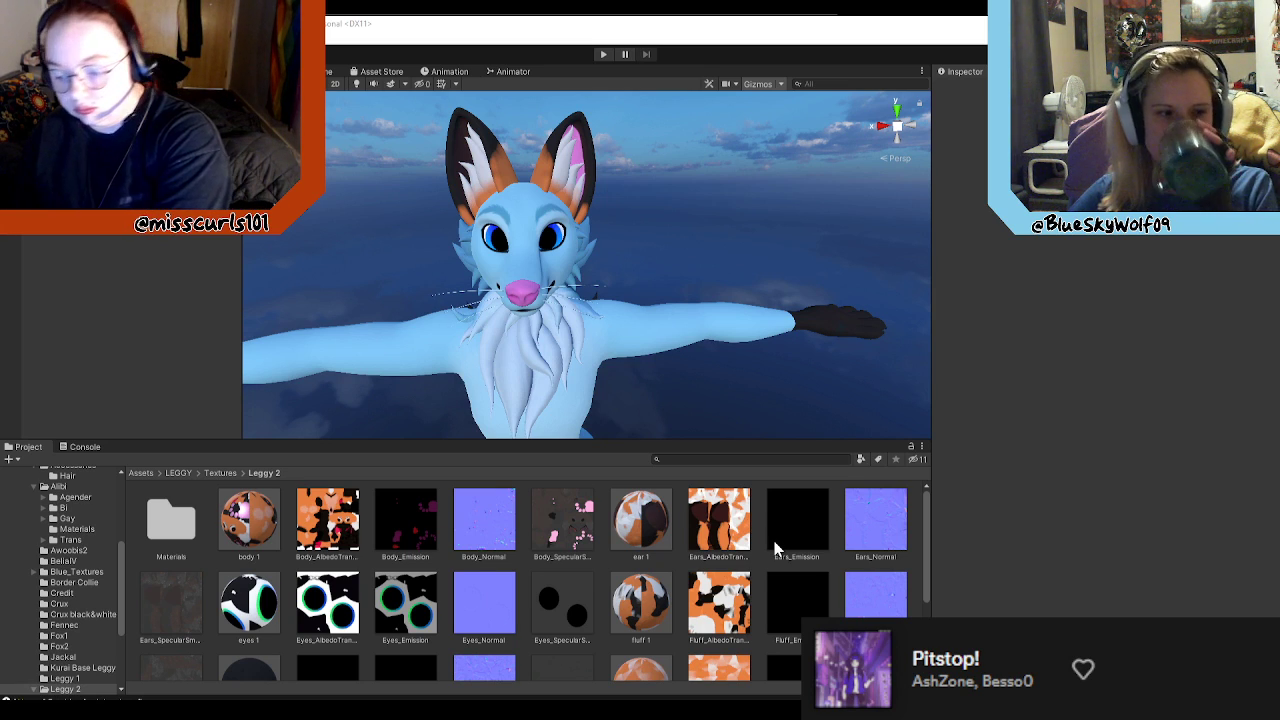
pyautogui.scroll(-1, 770, 584)
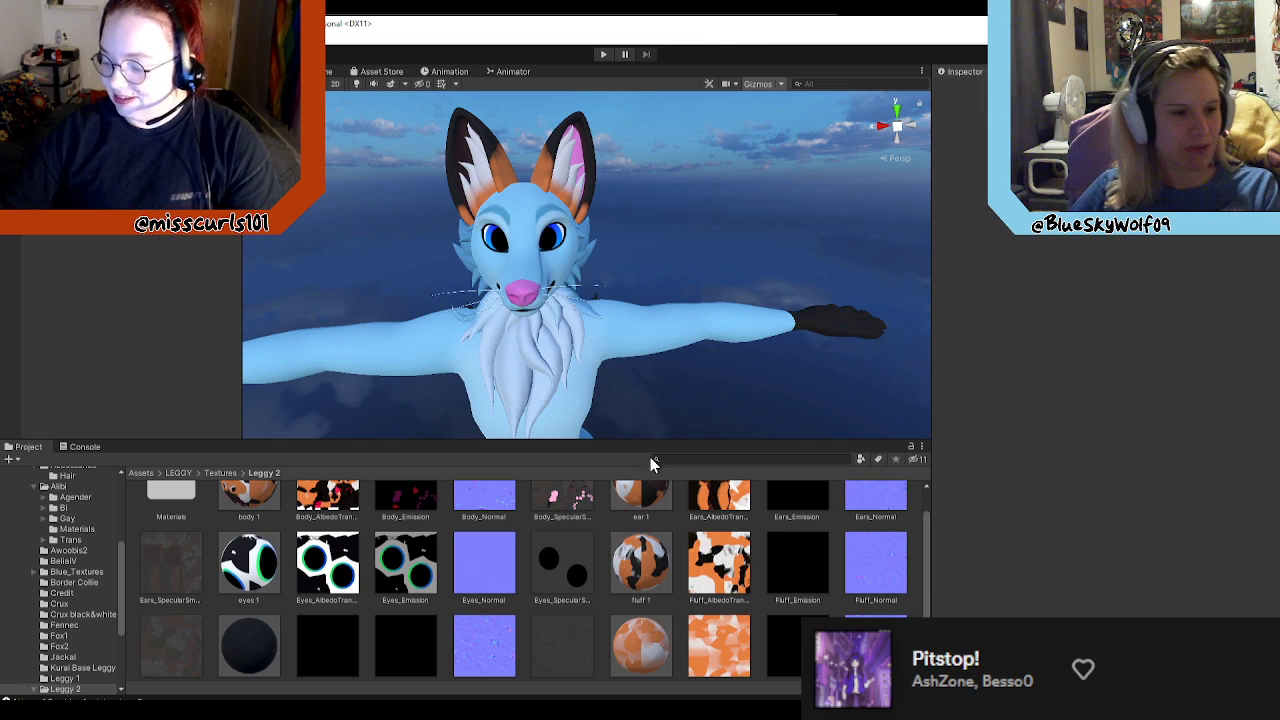
pyautogui.scroll(-2, 700, 580)
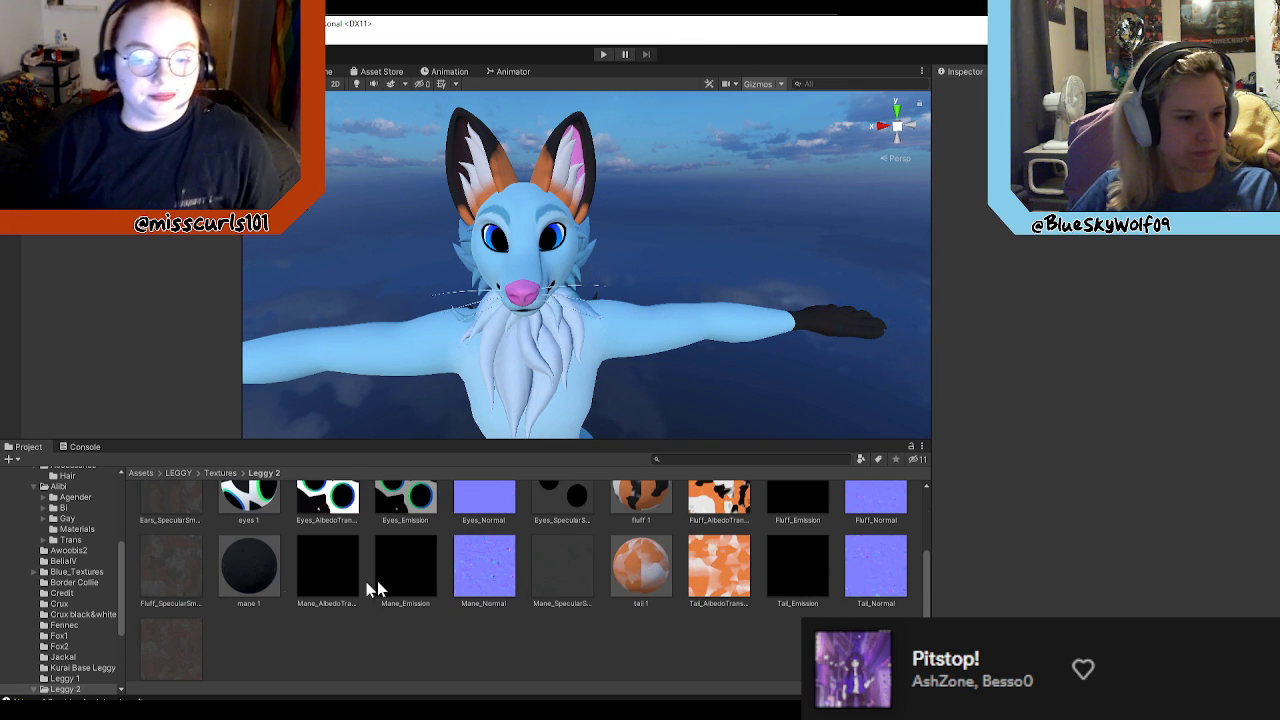
pyautogui.scroll(1, 335, 595)
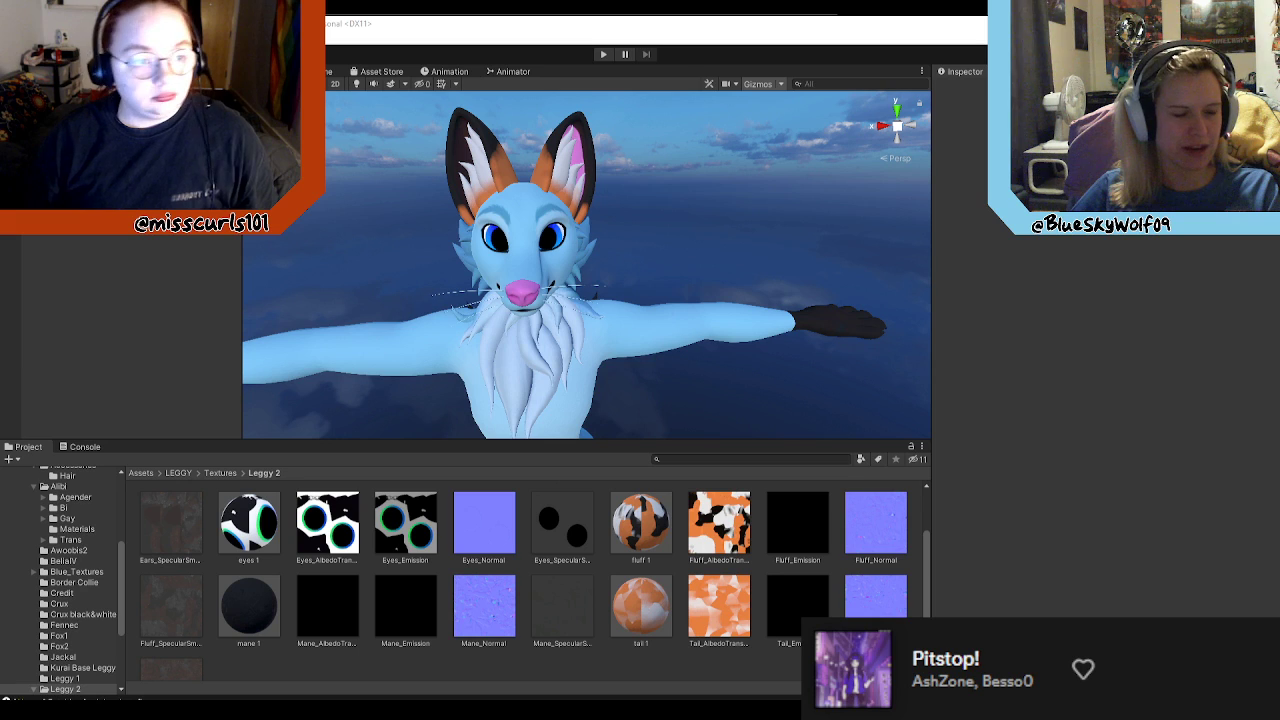
# Step: Switch to Blender, leave Edit Mode and delete the Neckfluff mesh from the scene
pyautogui.click(636, 708)
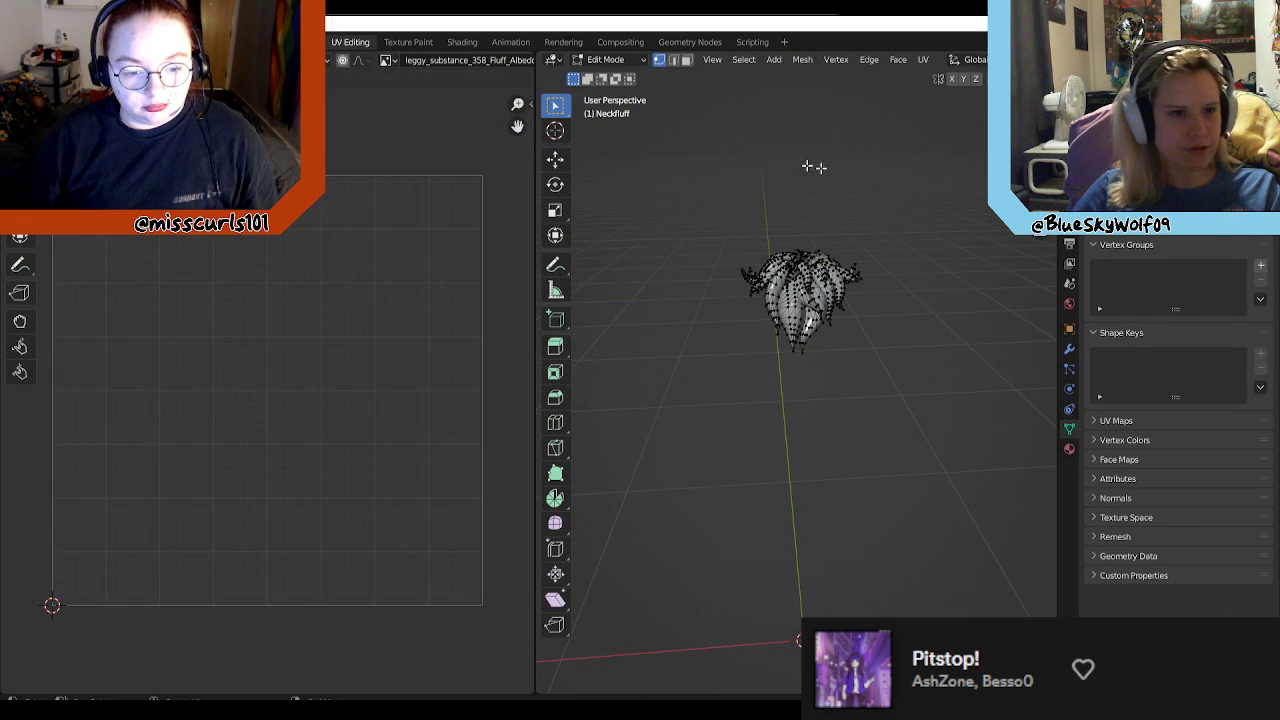
pyautogui.click(31, 42)
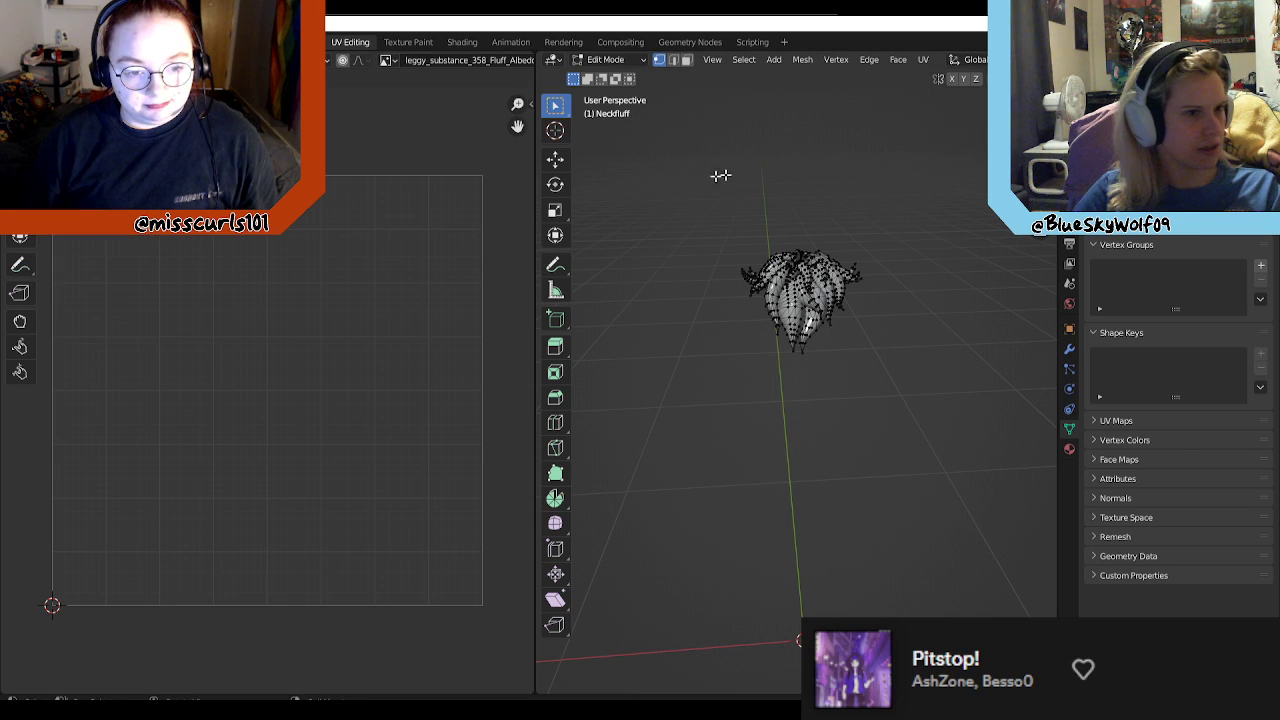
pyautogui.press('Tab')
pyautogui.press('Delete')
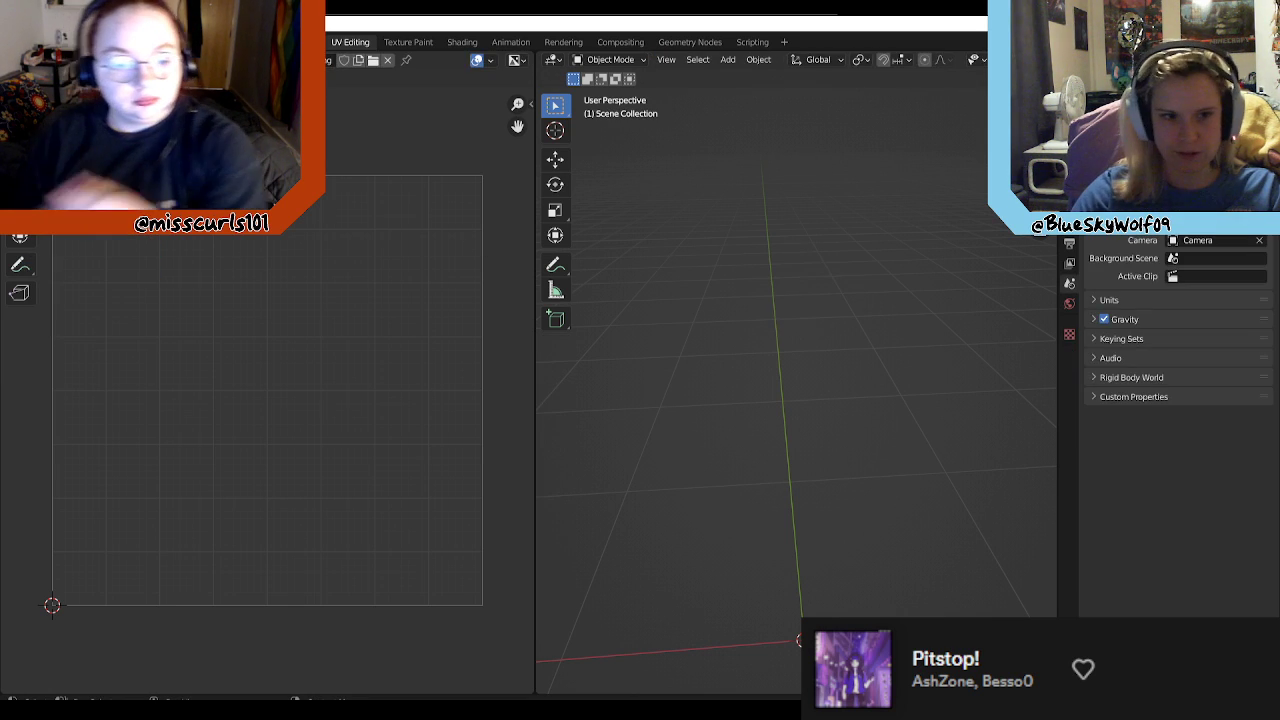
# Step: Import the fox_core.fbx model from the LEGGY Model folder into the empty scene
pyautogui.click(31, 42)
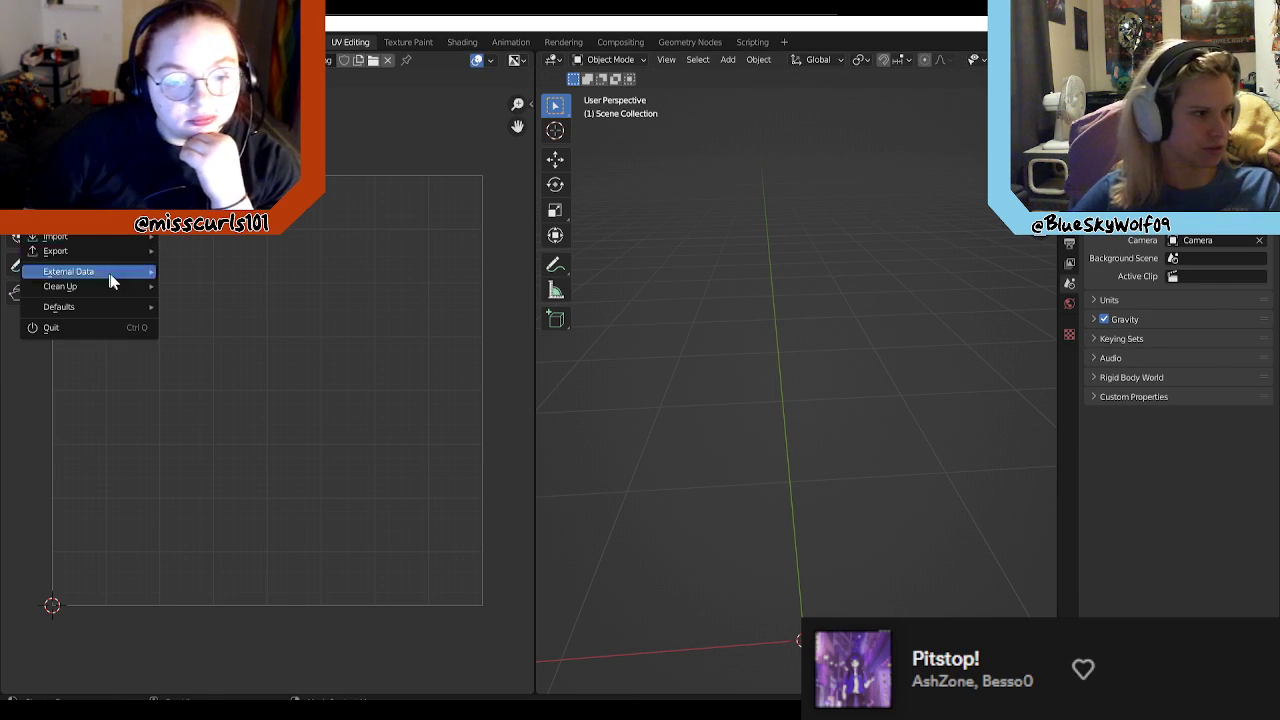
pyautogui.moveTo(121, 239)
pyautogui.click(228, 354)
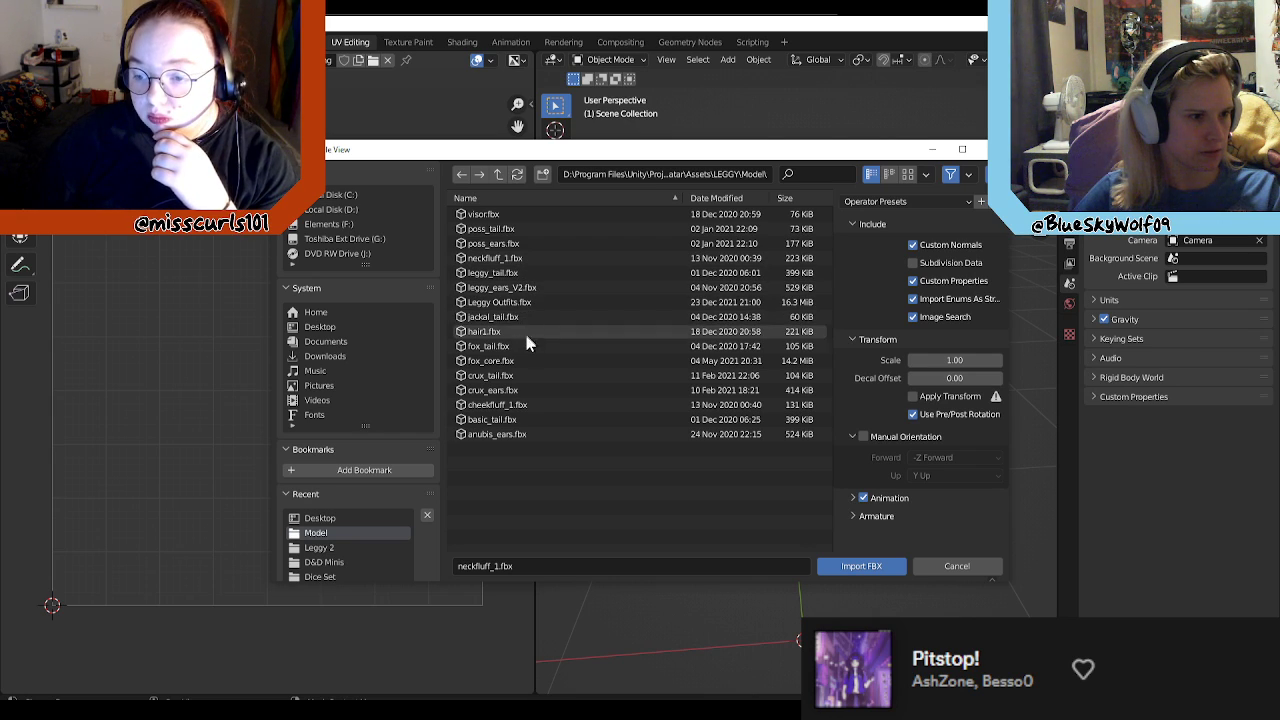
pyautogui.click(533, 362)
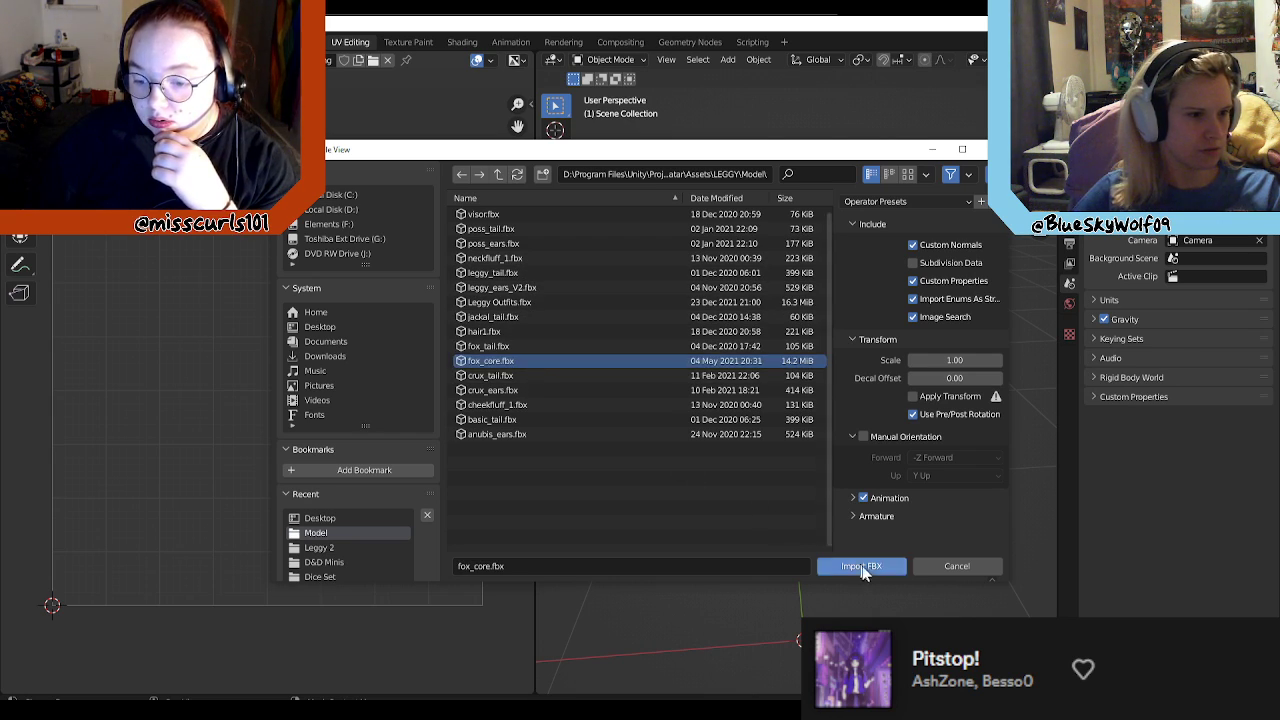
pyautogui.click(862, 566)
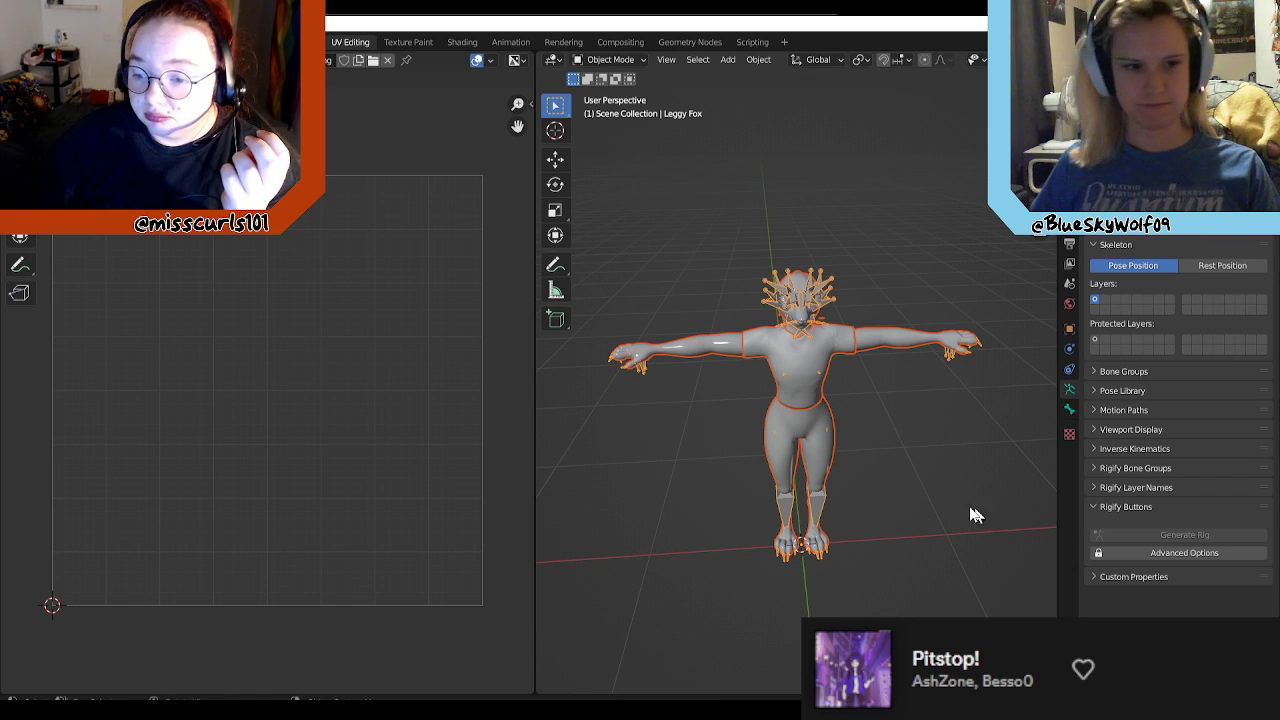
# Step: Examine the imported fox model's head and mane from the side and back, and select the FoxCore mesh
pyautogui.rightClick(941, 505)
pyautogui.moveTo(960, 423); pyautogui.dragTo(800, 455, button='middle')
pyautogui.scroll(4, 843, 385)
pyautogui.scroll(5, 822, 413)
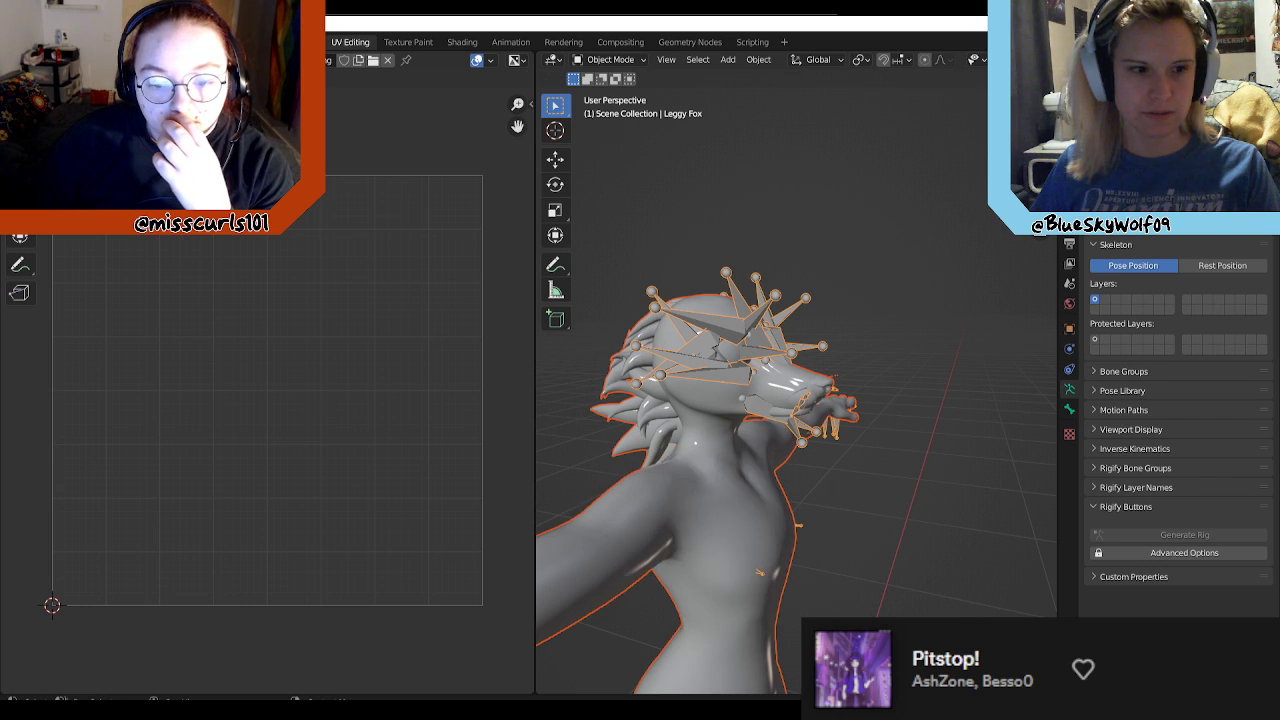
pyautogui.moveTo(888, 340); pyautogui.dragTo(774, 300, button='middle')
pyautogui.click(928, 198)
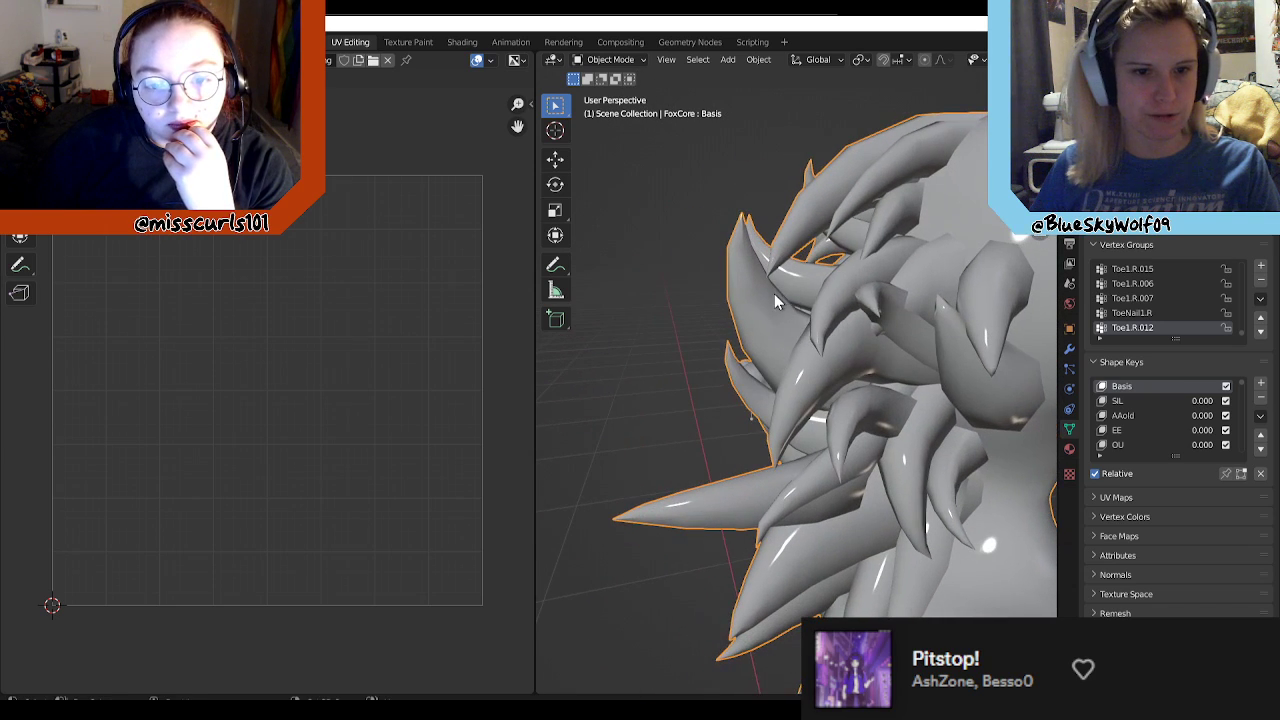
pyautogui.moveTo(918, 306); pyautogui.dragTo(826, 346, button='middle')
pyautogui.click(824, 338)
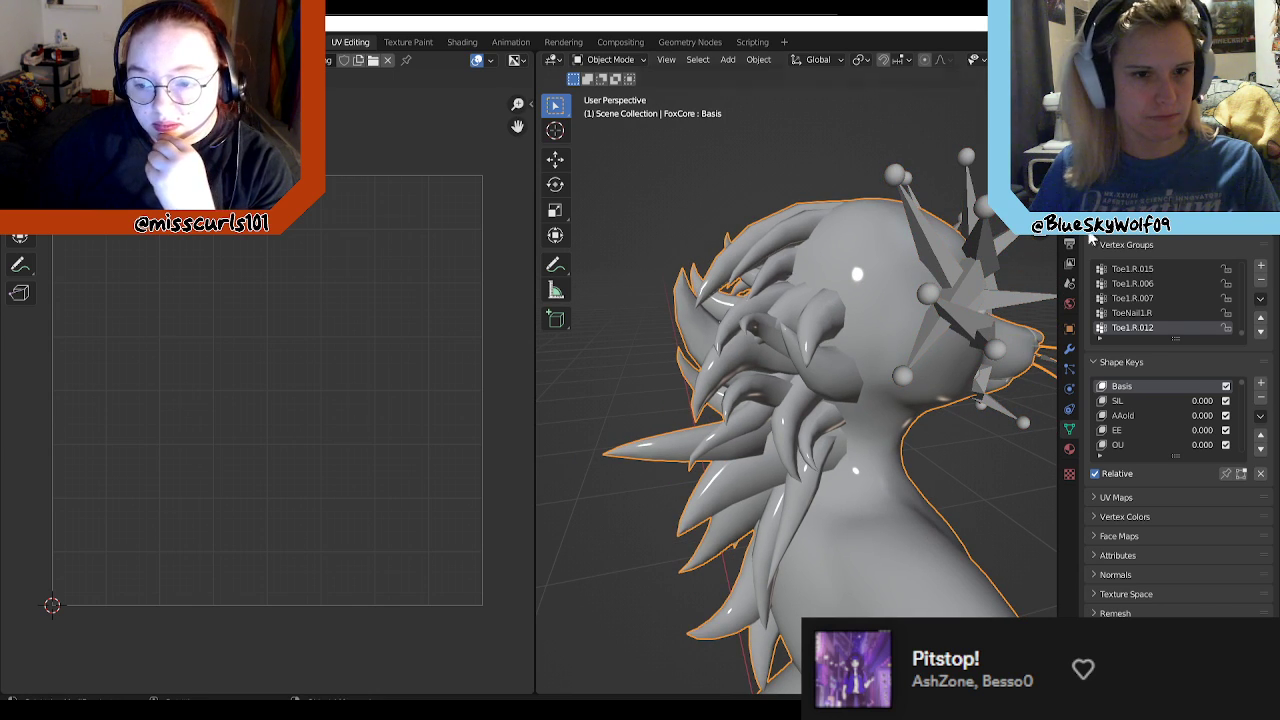
# Step: Hide the fox model's armature while keeping the body mesh shown, and select the FoxCore mesh
pyautogui.press('h')
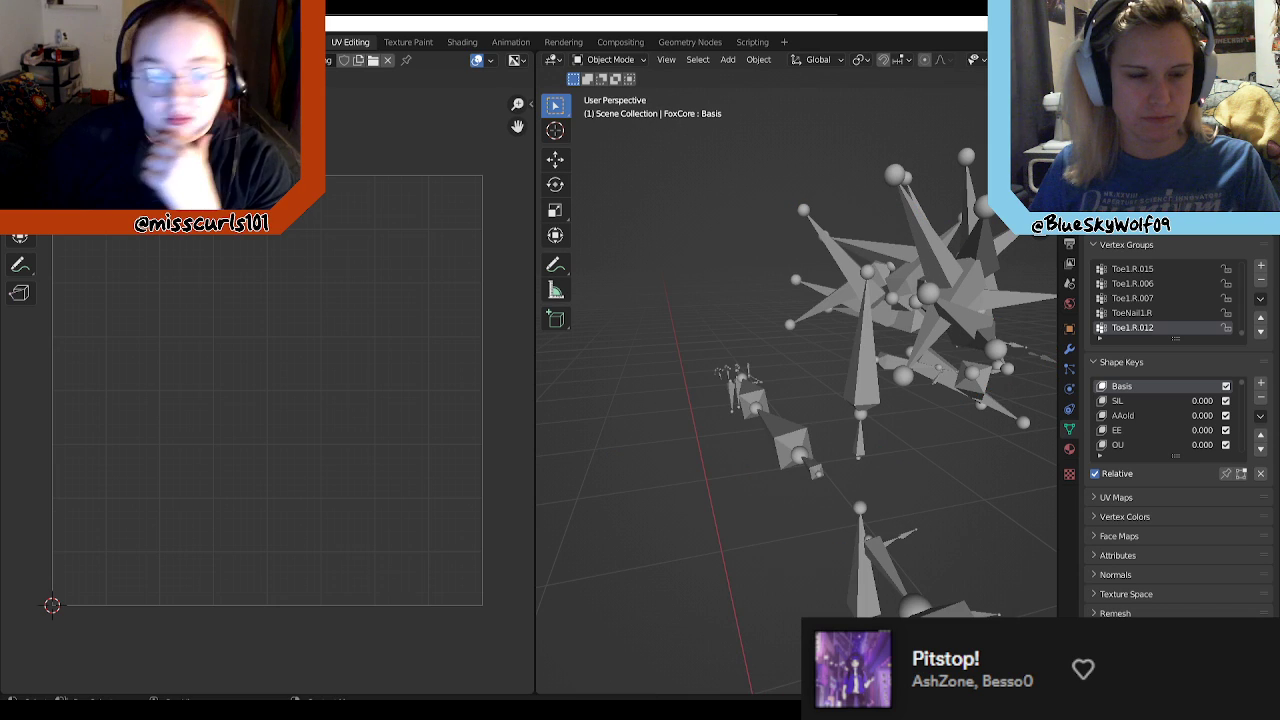
pyautogui.hotkey('alt', 'h')
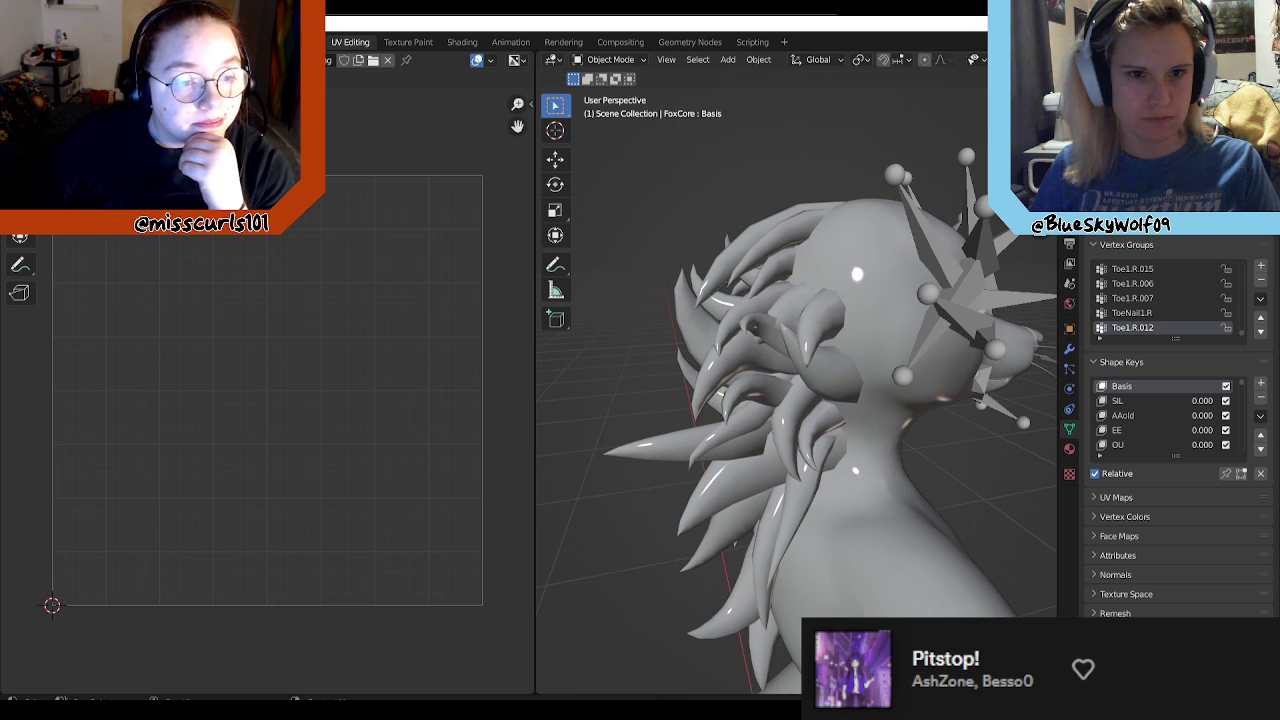
pyautogui.press('h')
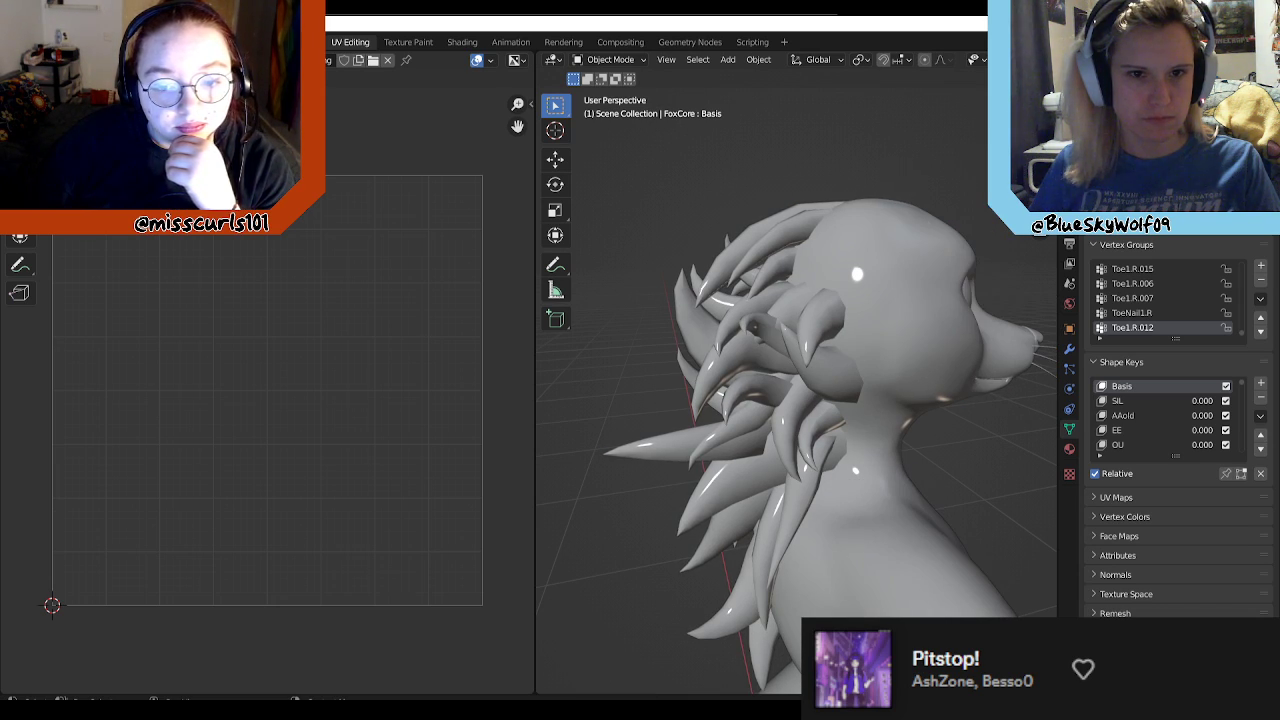
pyautogui.click(874, 303)
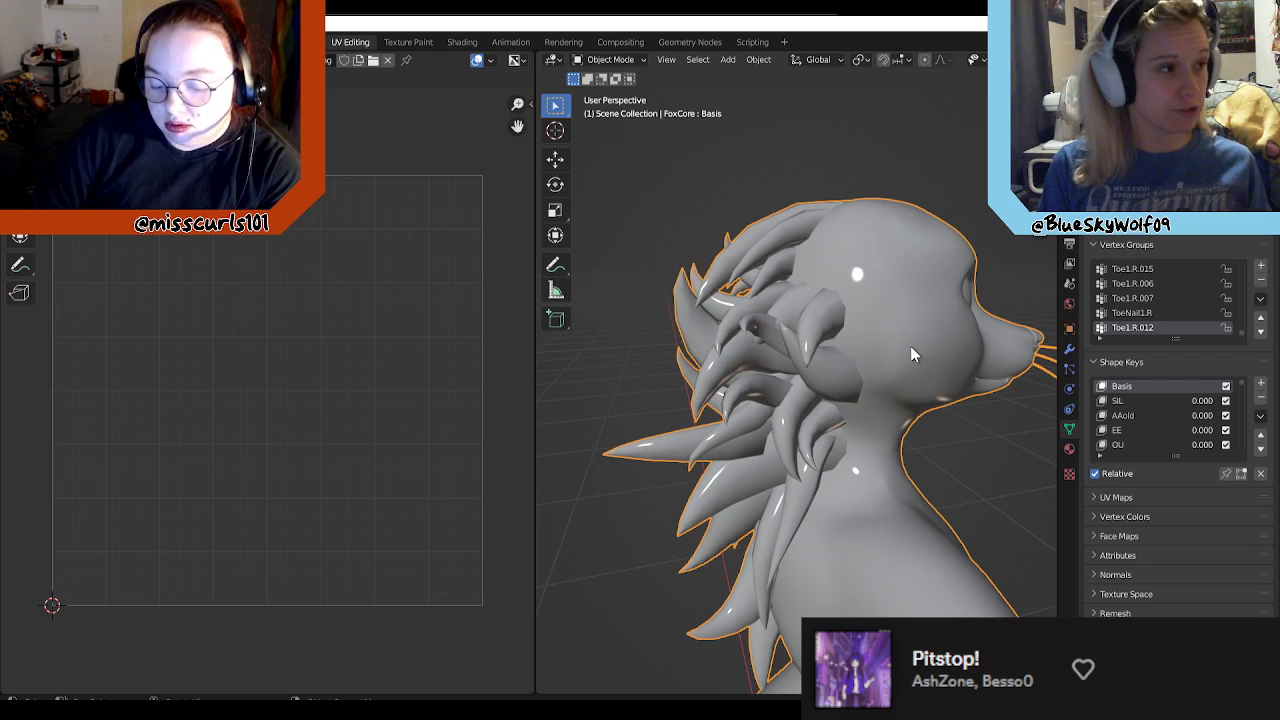
# Step: Switch to Unity to examine the avatar's mane and neck from the front and side, and return to Blender
pyautogui.hotkey('alt', 'Tab')
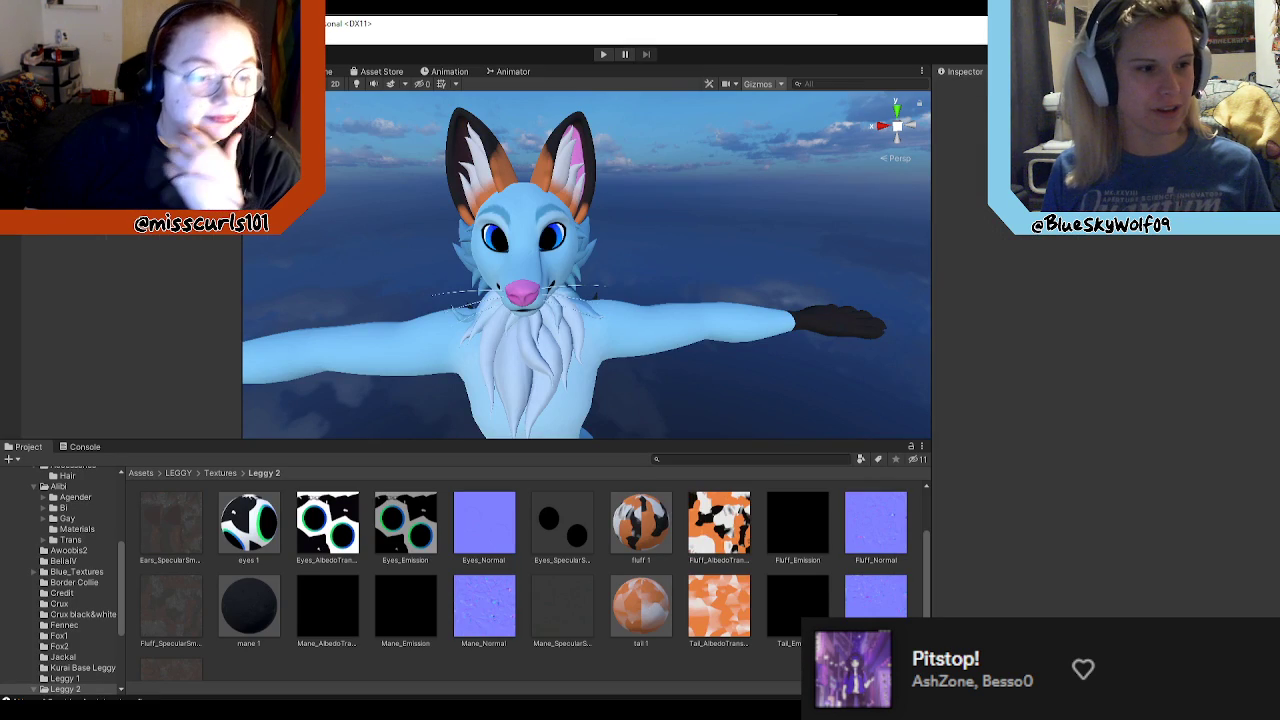
pyautogui.moveTo(670, 397); pyautogui.dragTo(669, 338, button='right')
pyautogui.press('d')
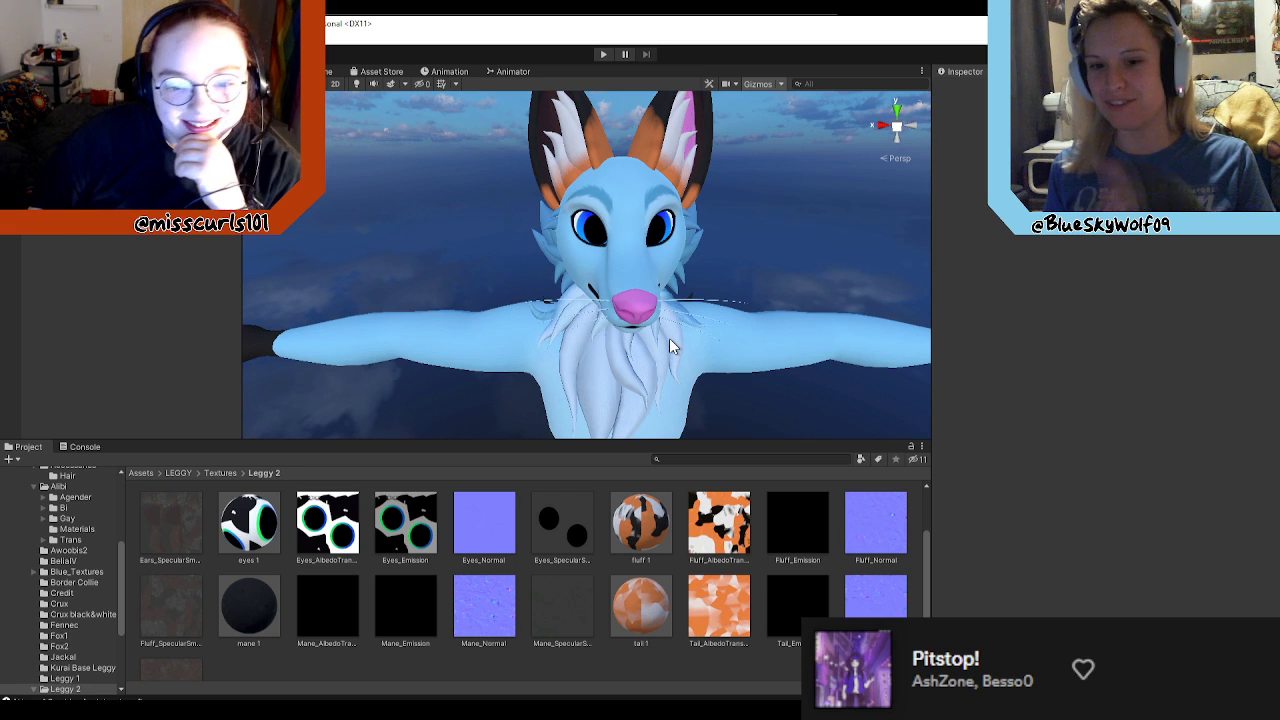
pyautogui.moveTo(658, 334); pyautogui.dragTo(941, 305, button='right')
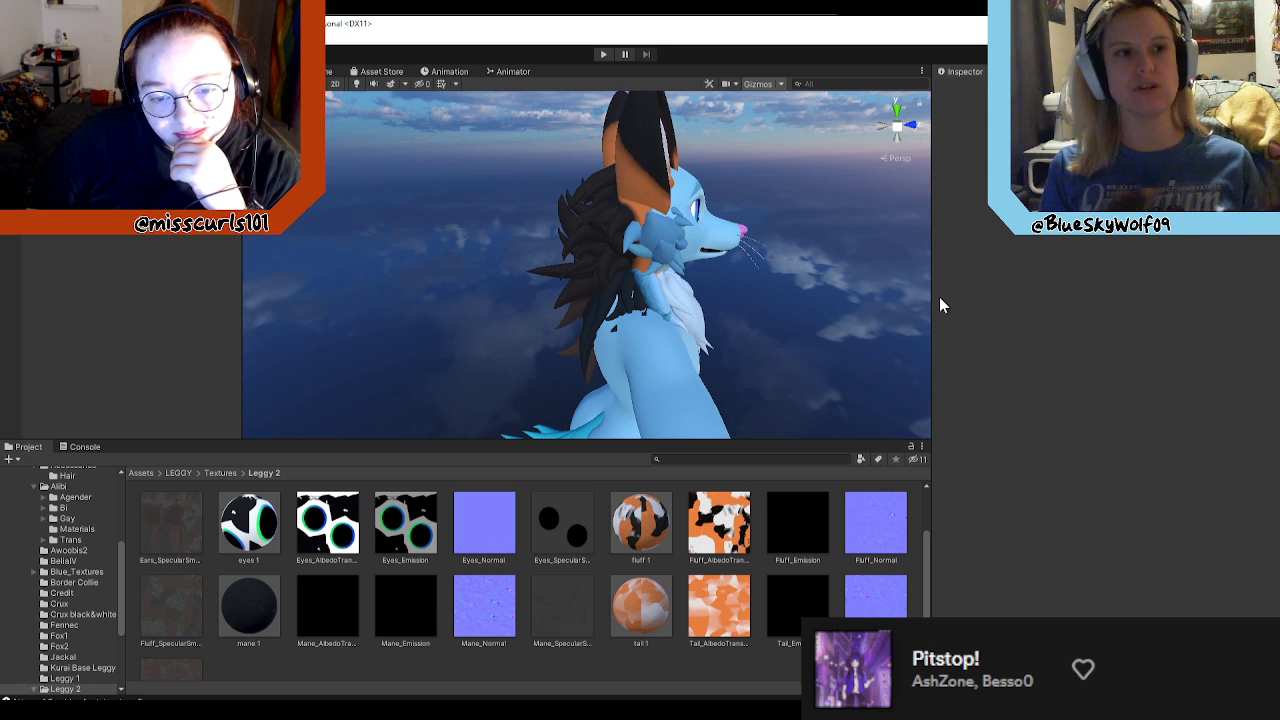
pyautogui.moveTo(648, 313); pyautogui.dragTo(678, 512, button='right')
pyautogui.hotkey('alt', 'Tab')
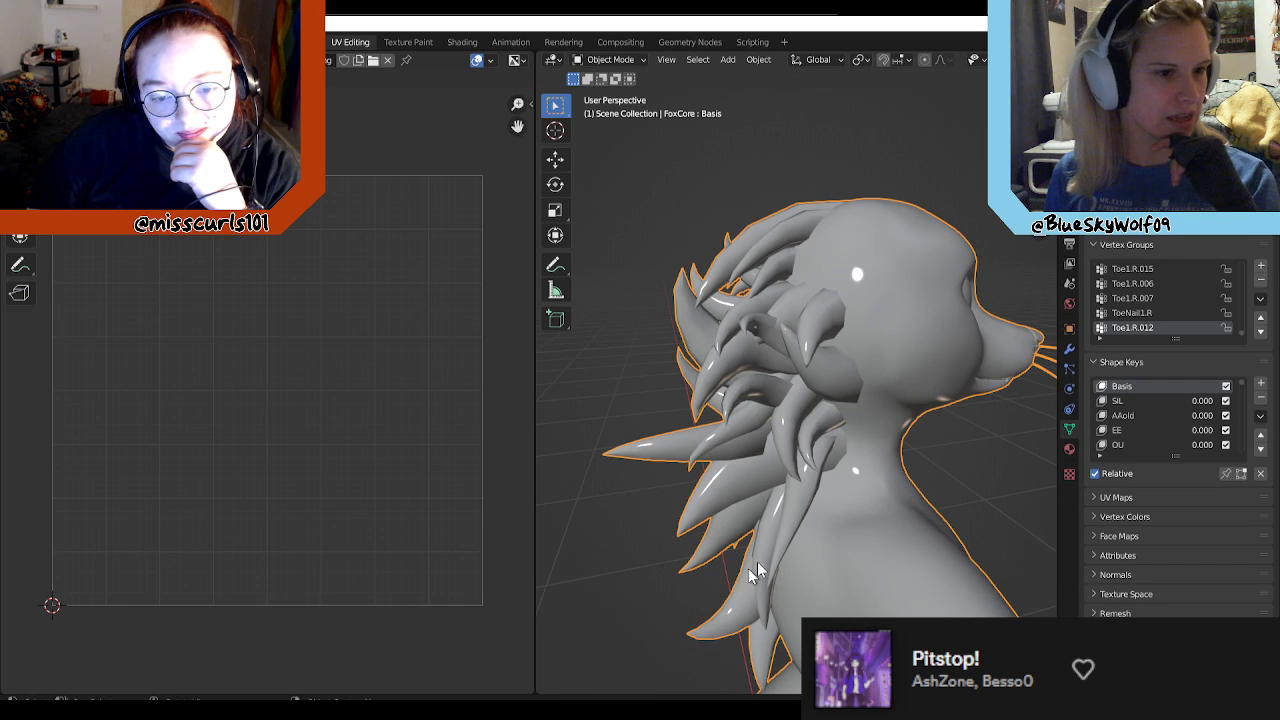
# Step: Put the FoxCore mesh into Edit Mode
pyautogui.rightClick(965, 455)
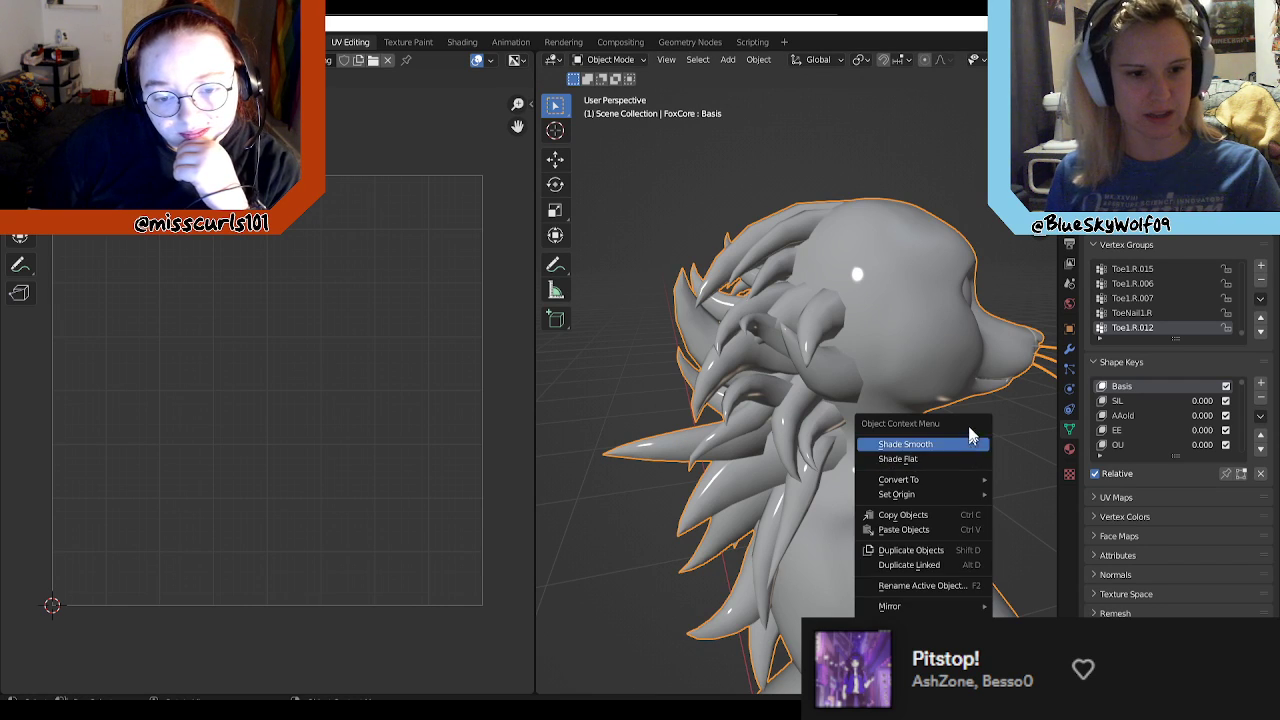
pyautogui.moveTo(925, 367); pyautogui.dragTo(819, 389, button='middle')
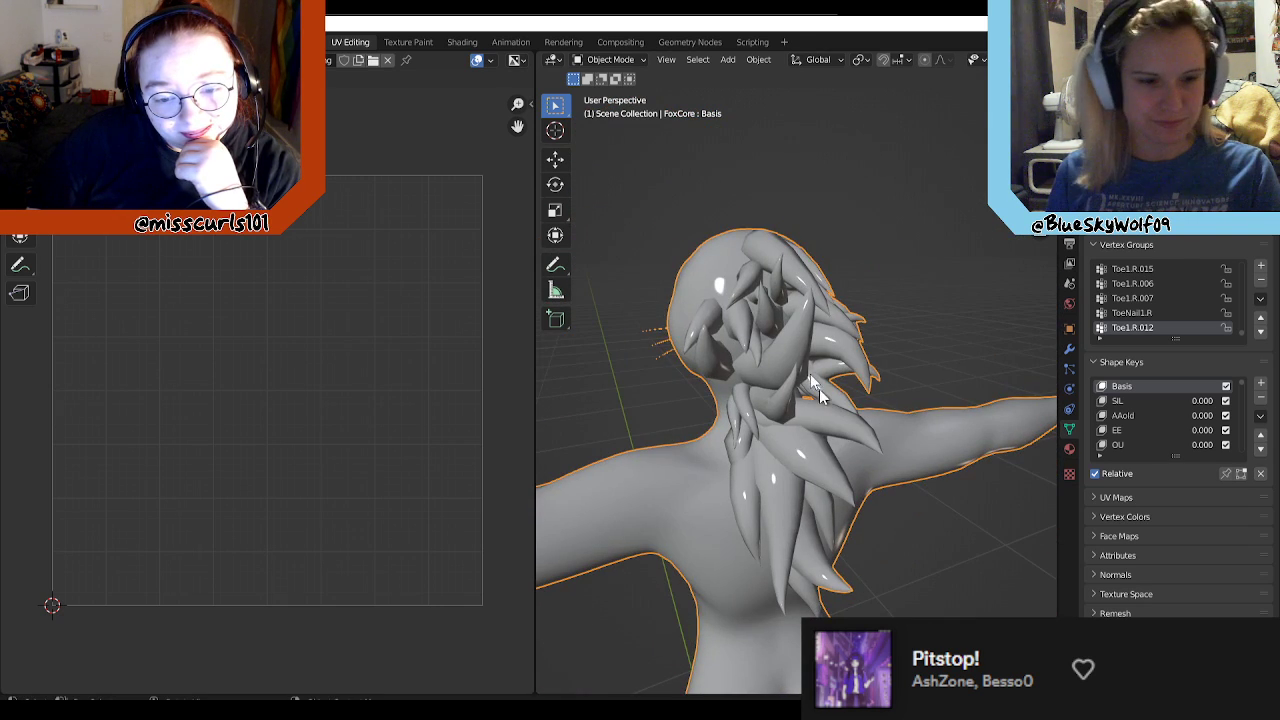
pyautogui.click(626, 59)
pyautogui.click(610, 92)
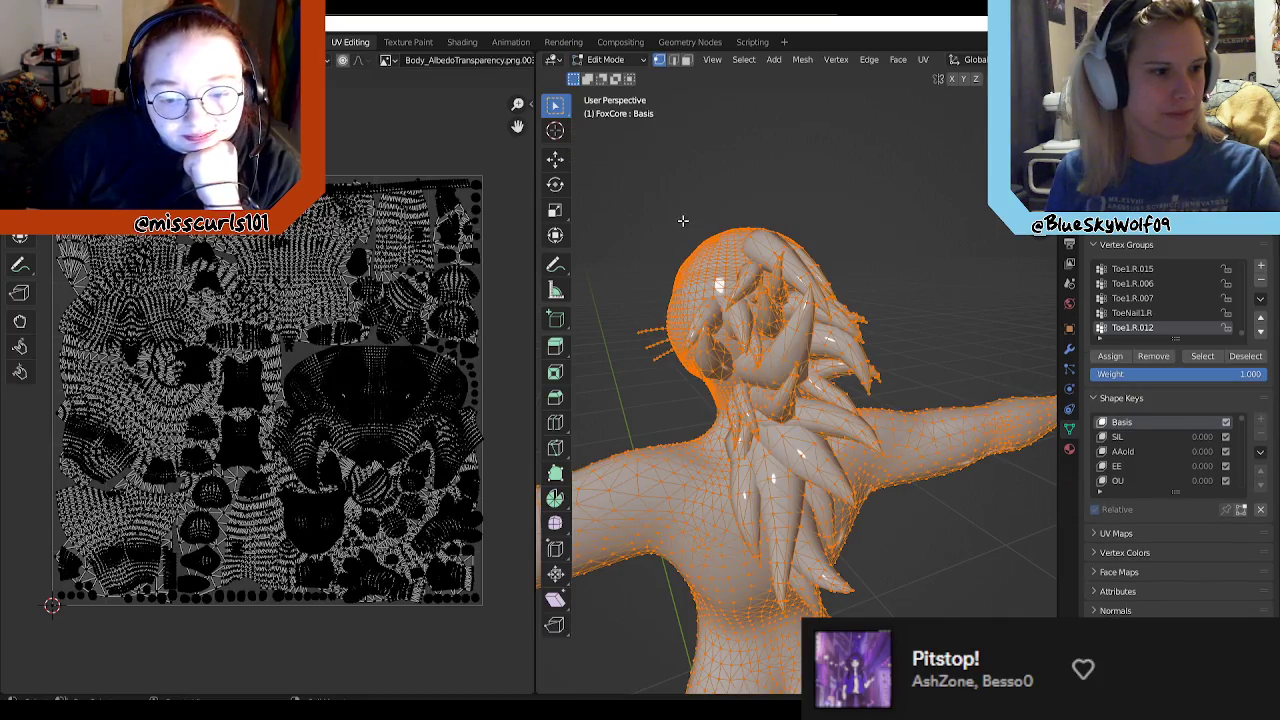
# Step: Examine the FoxCore body's UV layout and the mesh around the head, mane and neck
pyautogui.scroll(5, 360, 365)
pyautogui.scroll(-5, 335, 368)
pyautogui.scroll(5, 314, 344)
pyautogui.scroll(-2, 318, 348)
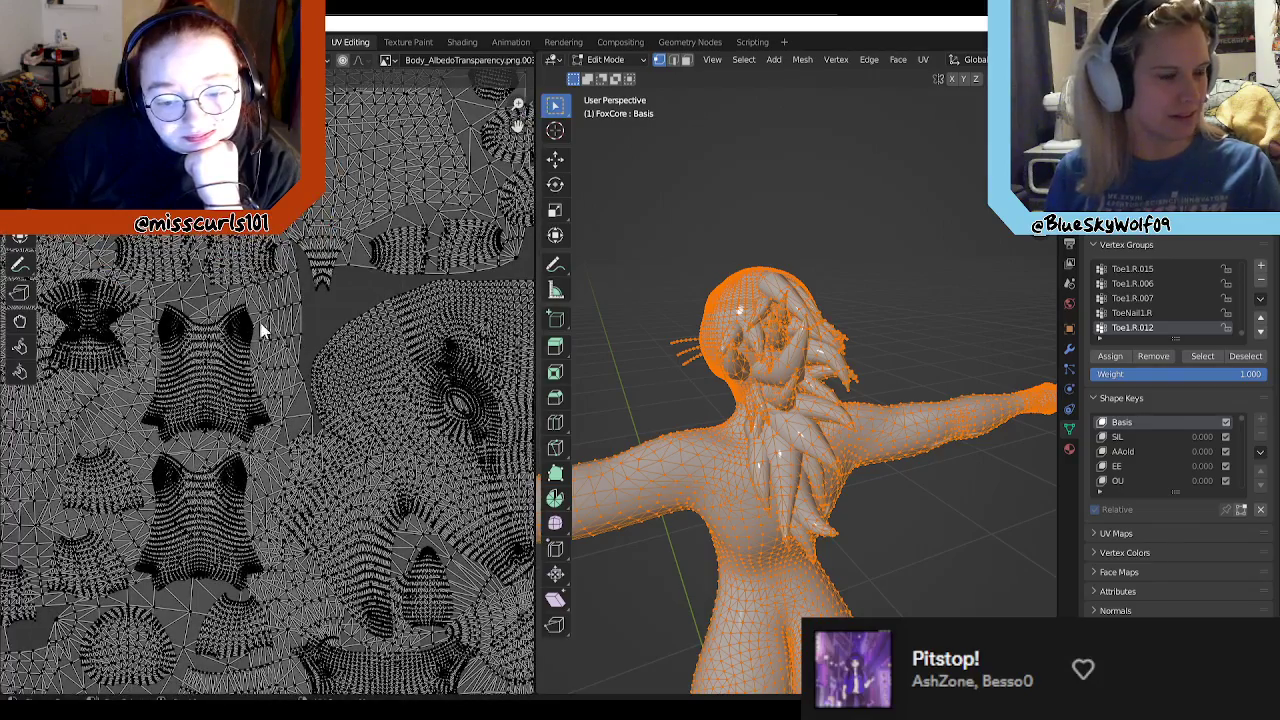
pyautogui.scroll(-1, 297, 327)
pyautogui.moveTo(276, 330); pyautogui.dragTo(370, 383, button='middle')
pyautogui.scroll(-1, 392, 350)
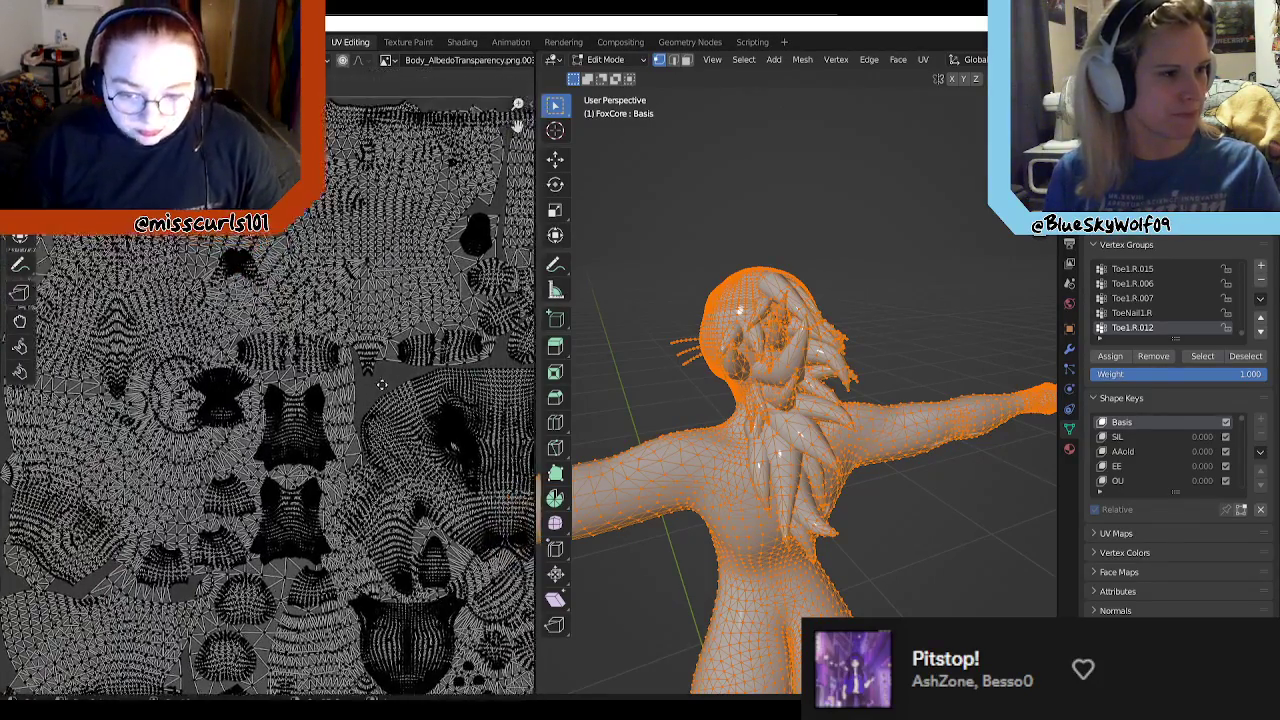
pyautogui.scroll(-1, 318, 361)
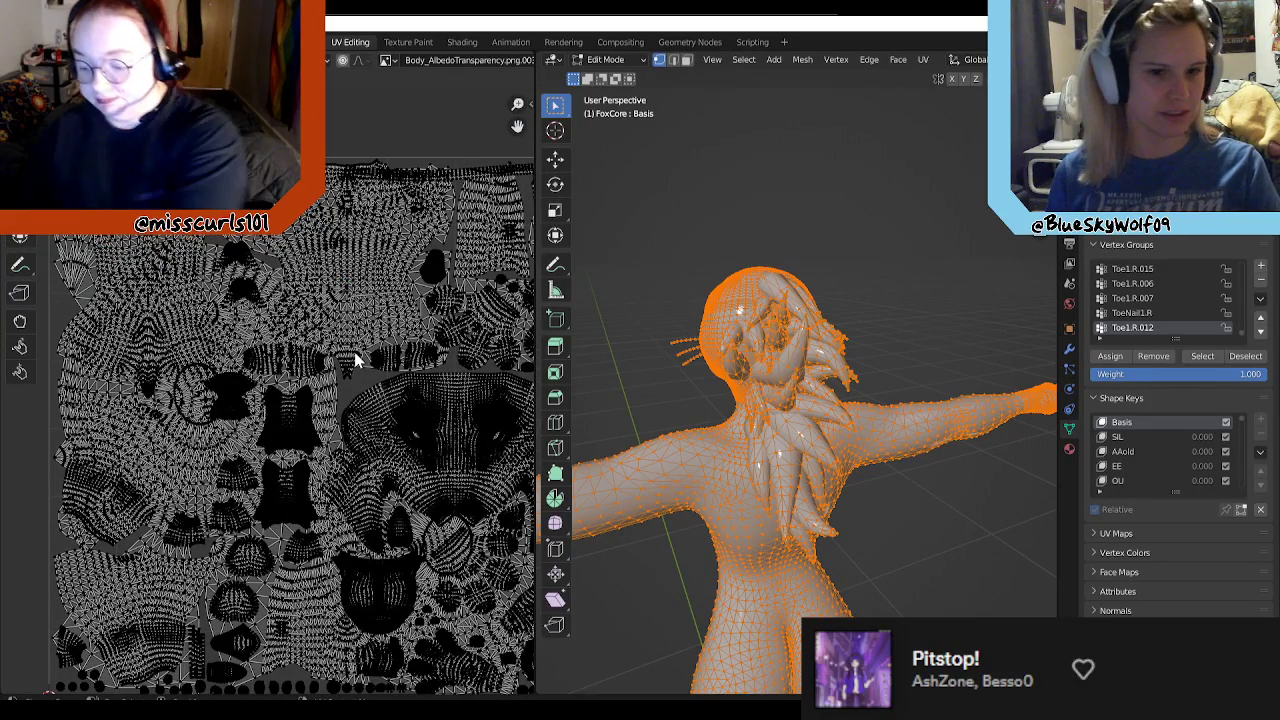
pyautogui.scroll(3, 686, 400)
pyautogui.moveTo(686, 400); pyautogui.dragTo(1029, 380, button='middle')
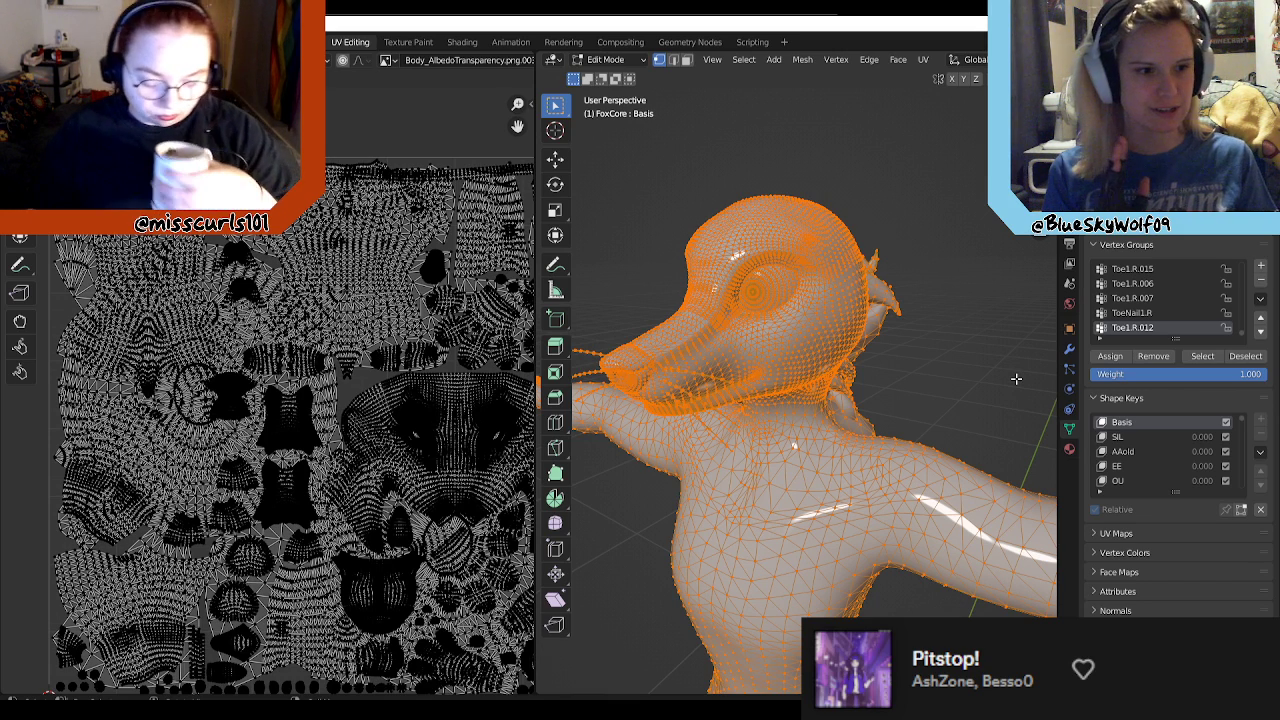
pyautogui.scroll(3, 664, 298)
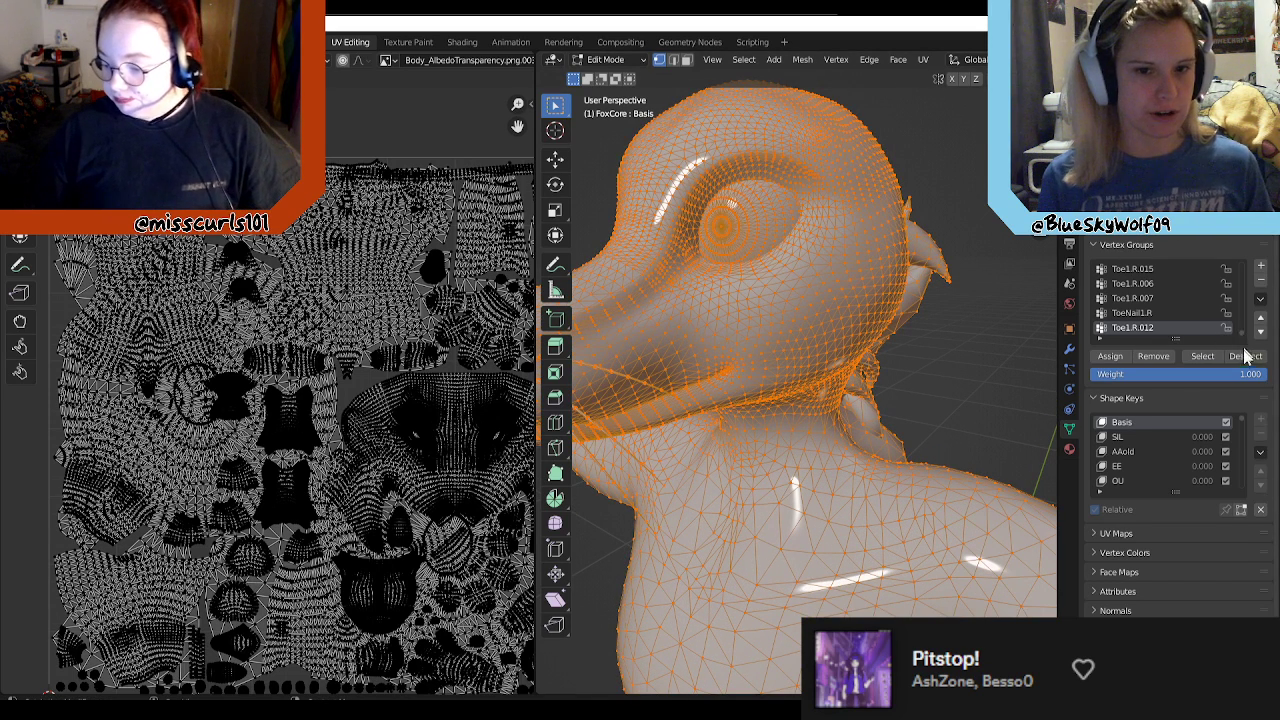
pyautogui.click(1204, 357)
pyautogui.press('s')
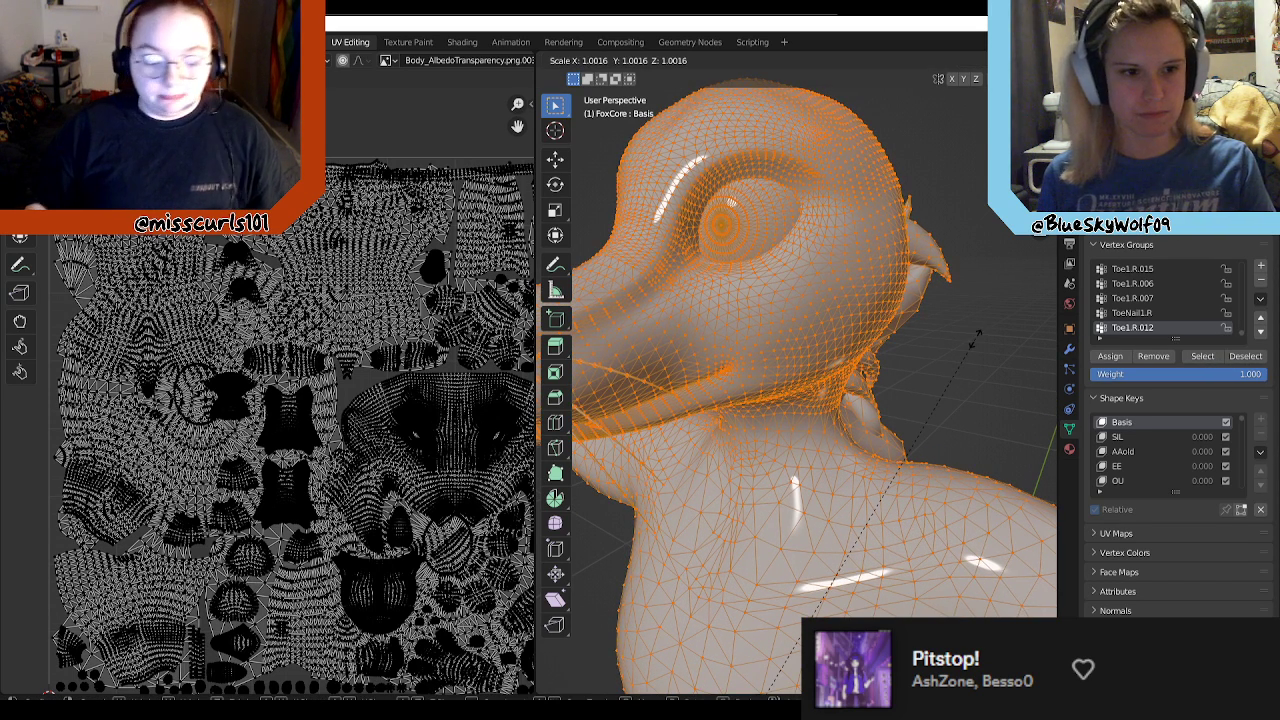
pyautogui.rightClick(975, 339)
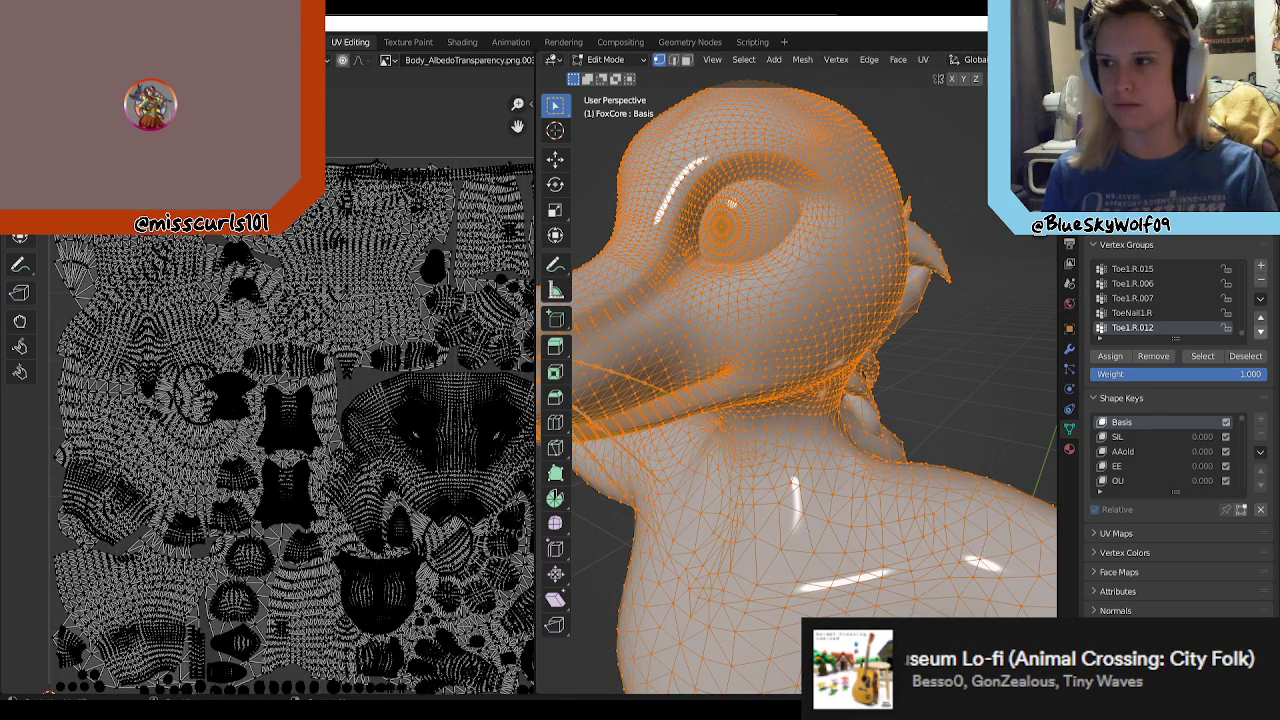
# Step: Deselect all vertices of the FoxCore mesh
pyautogui.hotkey('alt', 'a')
pyautogui.press('a')
pyautogui.hotkey('alt', 'a')
# Step: Find the Eye.R vertex group of the FoxCore mesh and select its vertices
pyautogui.scroll(6, 1185, 312)
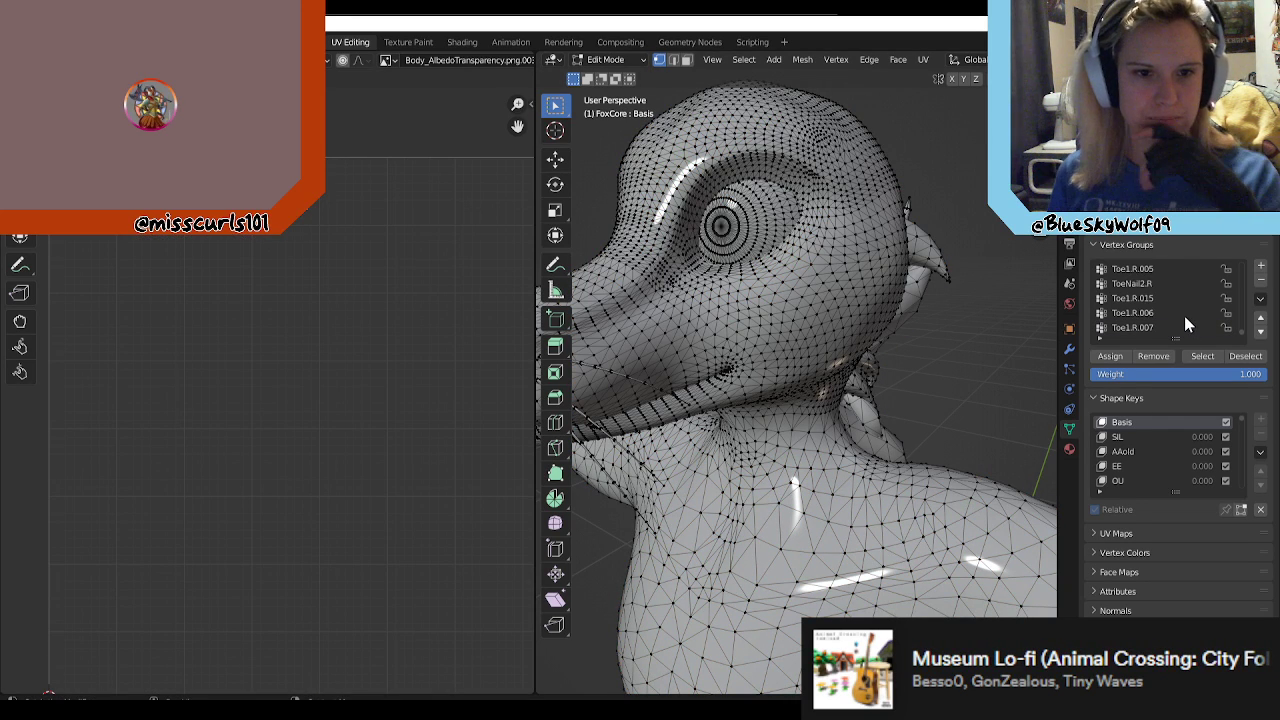
pyautogui.scroll(6, 1185, 310)
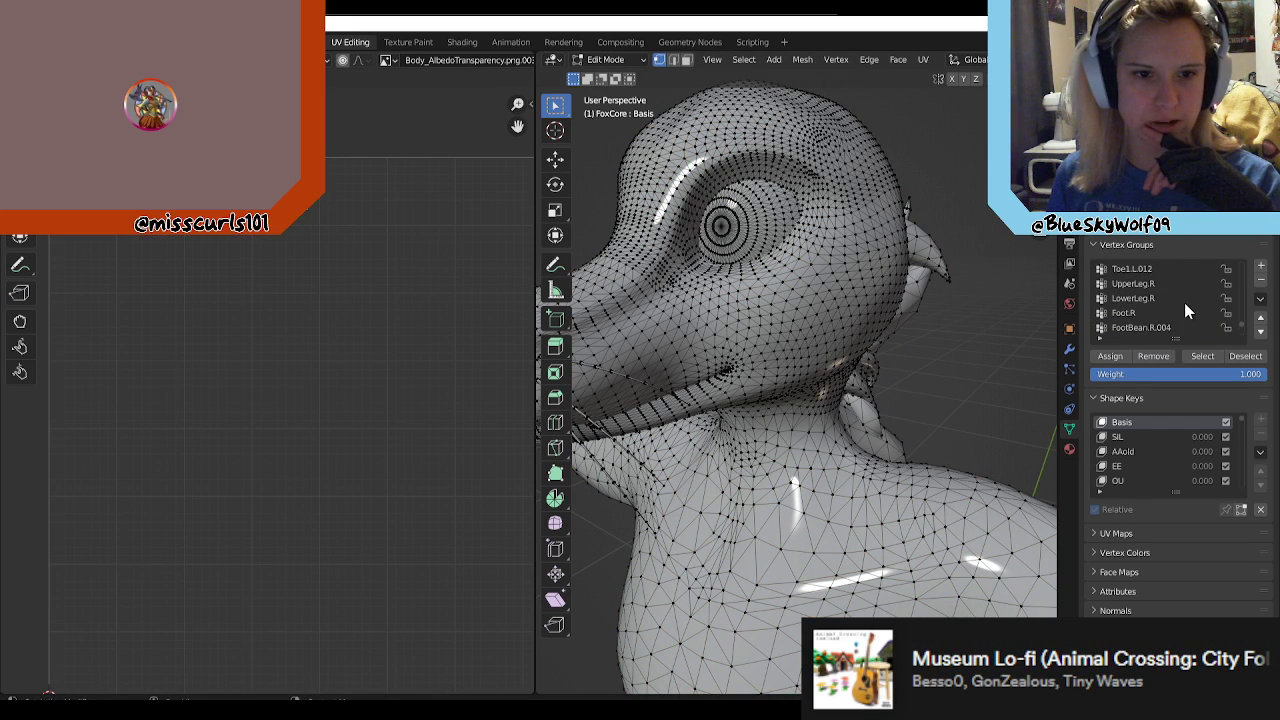
pyautogui.scroll(3, 1180, 313)
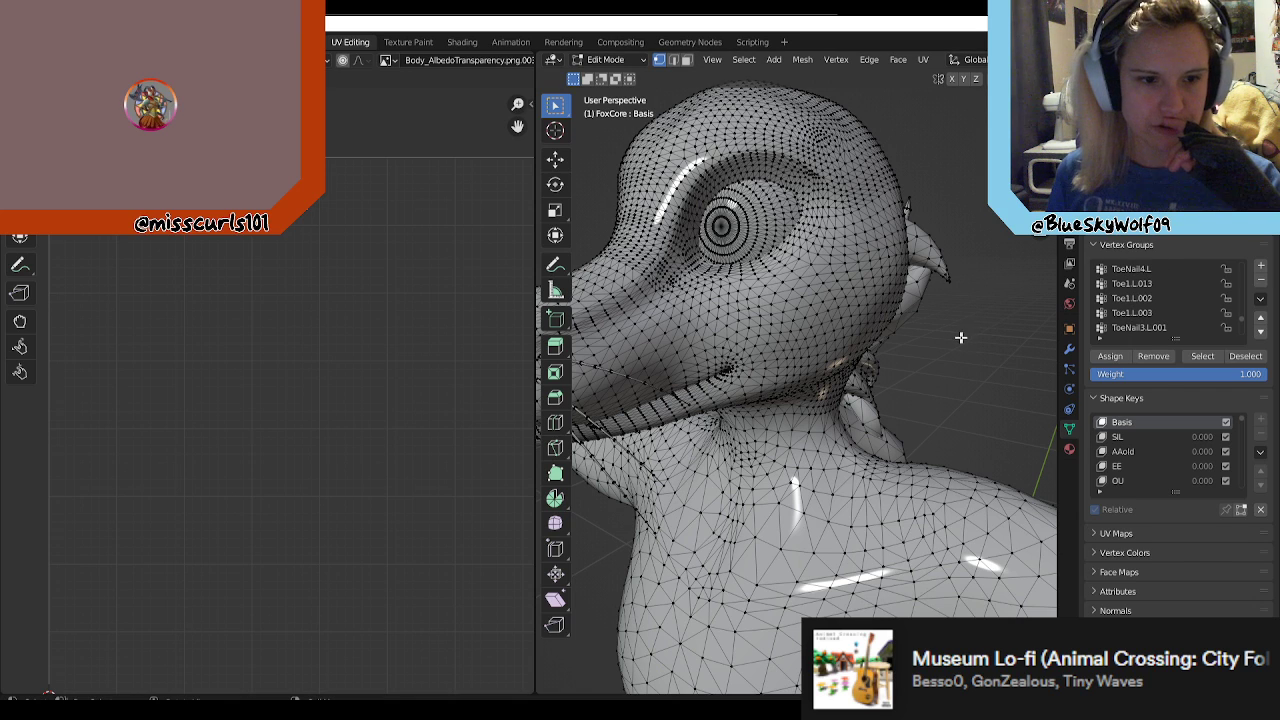
pyautogui.scroll(2, 970, 356)
pyautogui.scroll(-2, 970, 356)
pyautogui.scroll(5, 1183, 305)
pyautogui.scroll(1, 1170, 310)
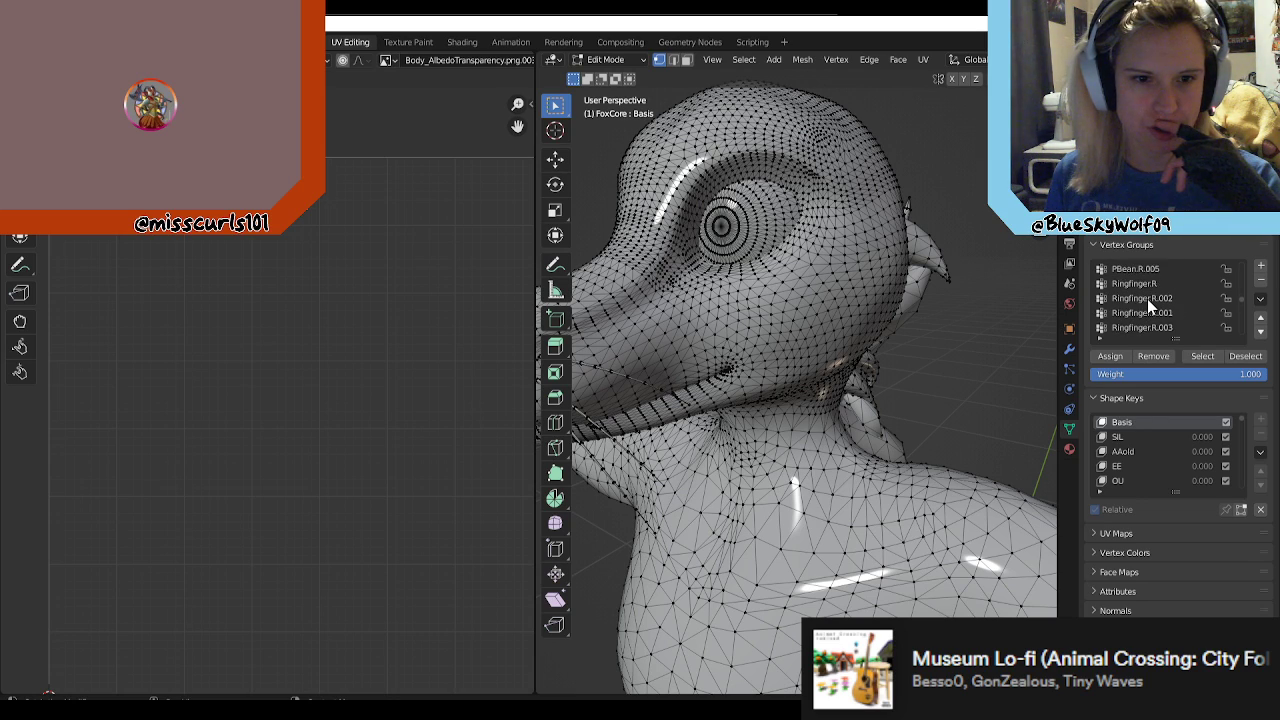
pyautogui.scroll(3, 1147, 298)
pyautogui.scroll(2, 1145, 301)
pyautogui.scroll(10, 1157, 311)
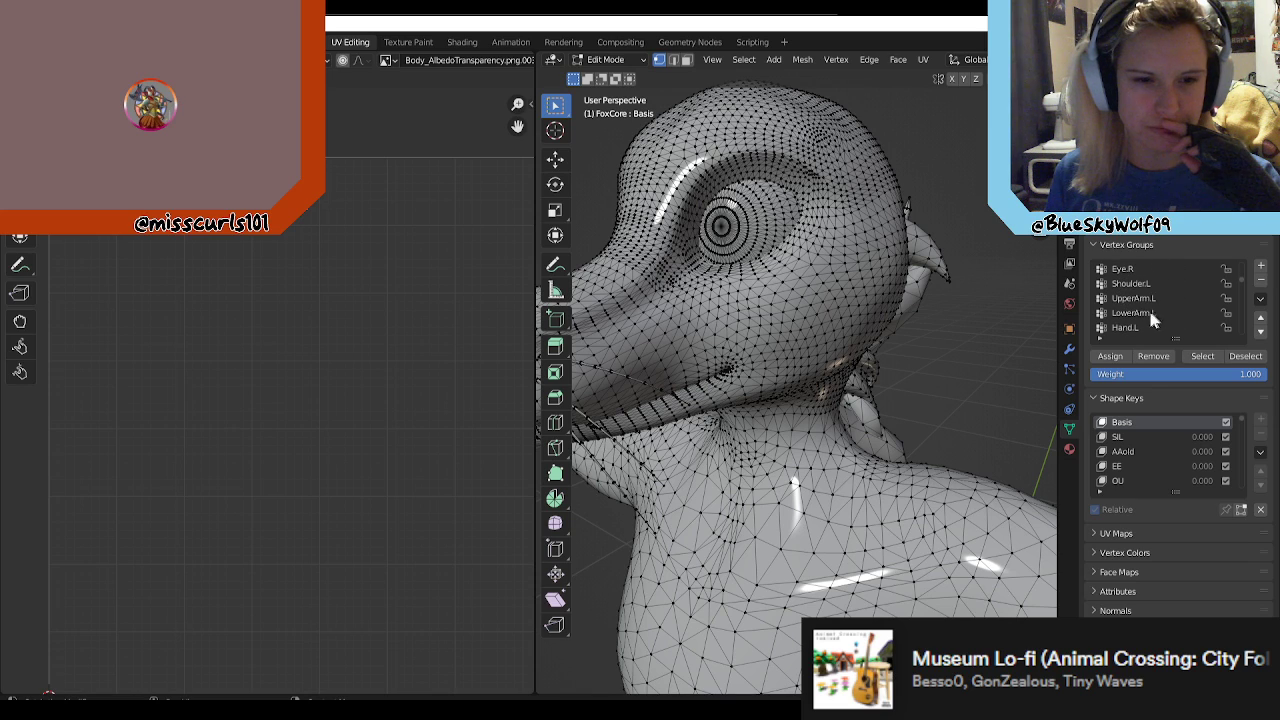
pyautogui.click(1127, 285)
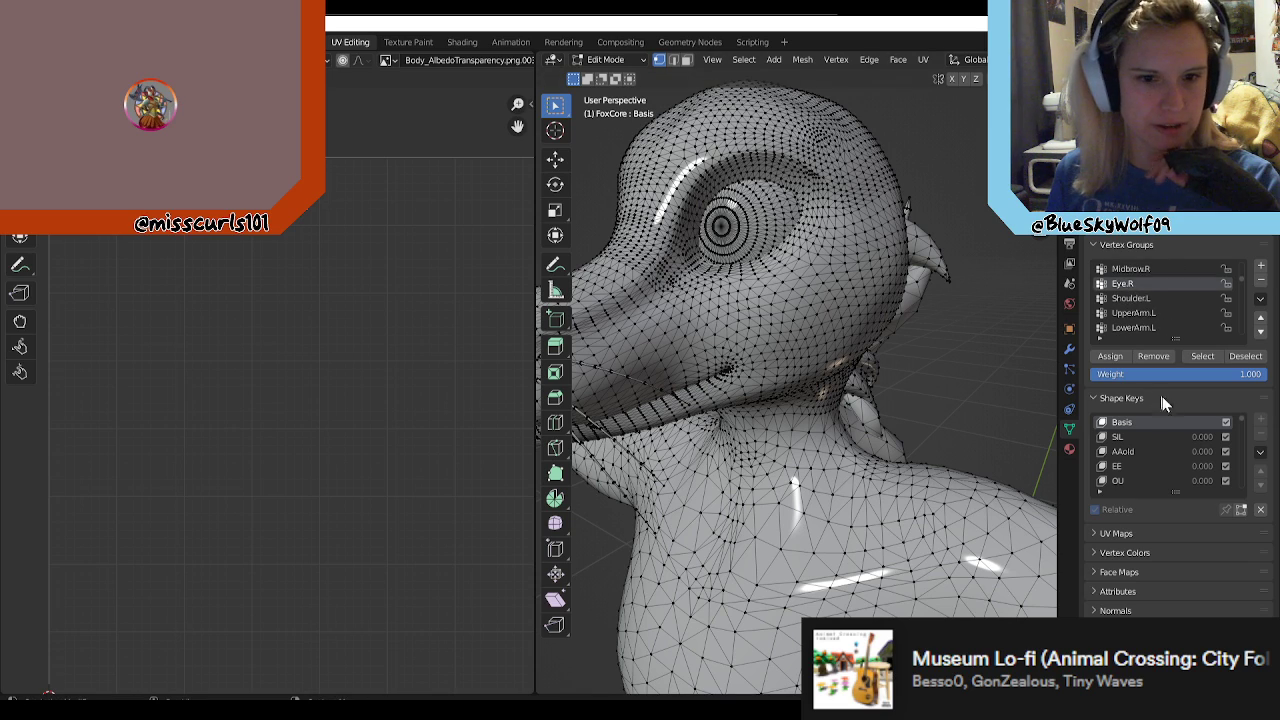
pyautogui.click(1200, 357)
# Step: Examine the vertices selected by the Eye.R group around the fox's eye up close
pyautogui.scroll(3, 975, 357)
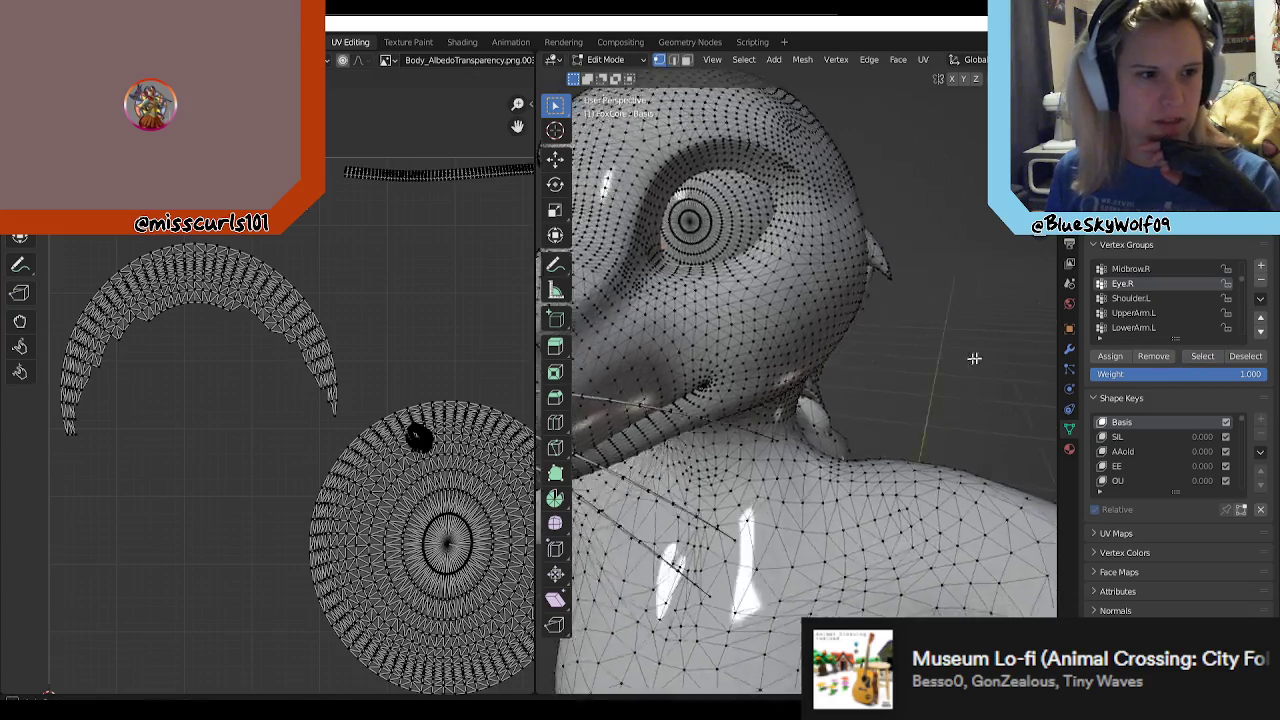
pyautogui.scroll(-3, 1000, 335)
pyautogui.scroll(6, 877, 309)
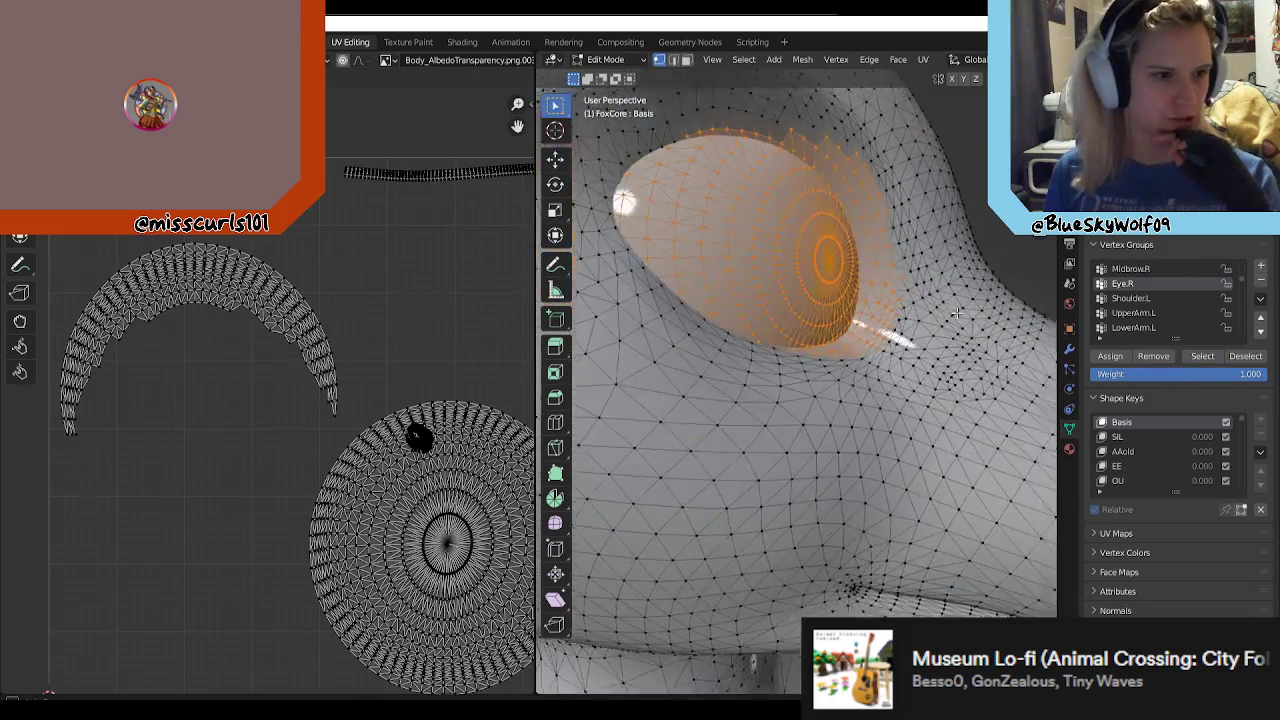
pyautogui.scroll(-2, 952, 318)
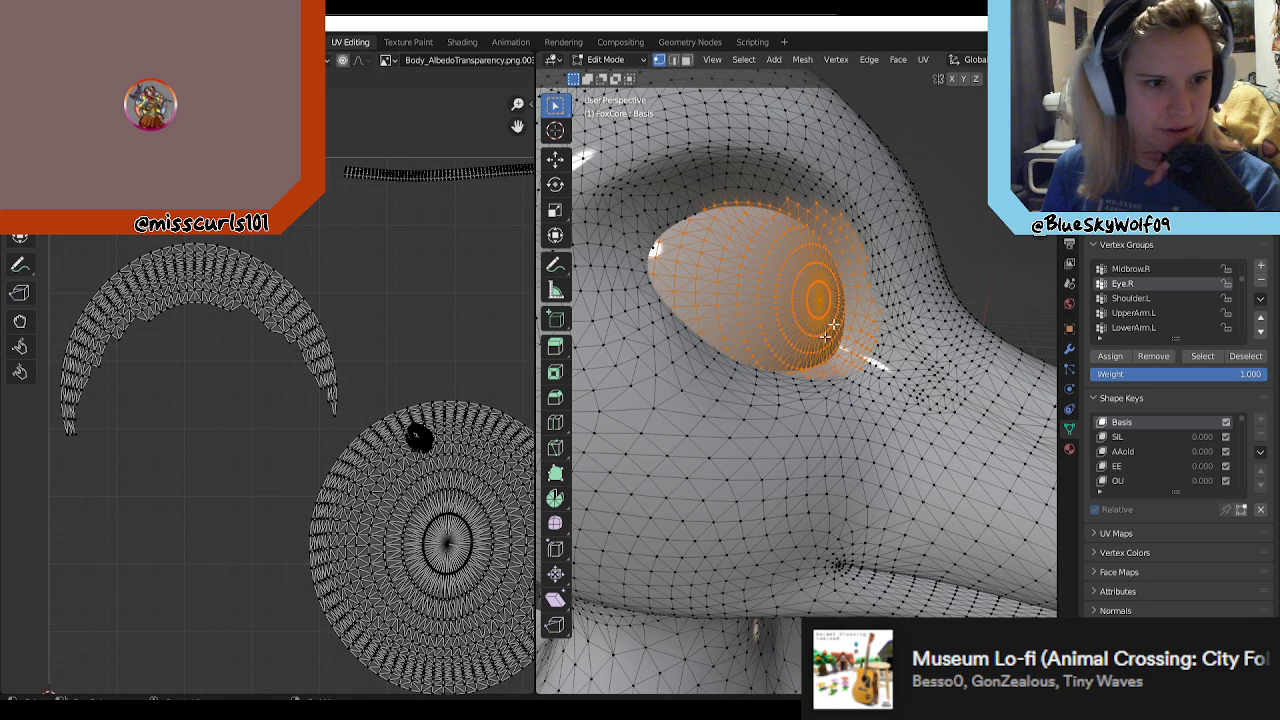
pyautogui.moveTo(817, 341); pyautogui.dragTo(900, 335, button='middle')
pyautogui.scroll(6, 949, 334)
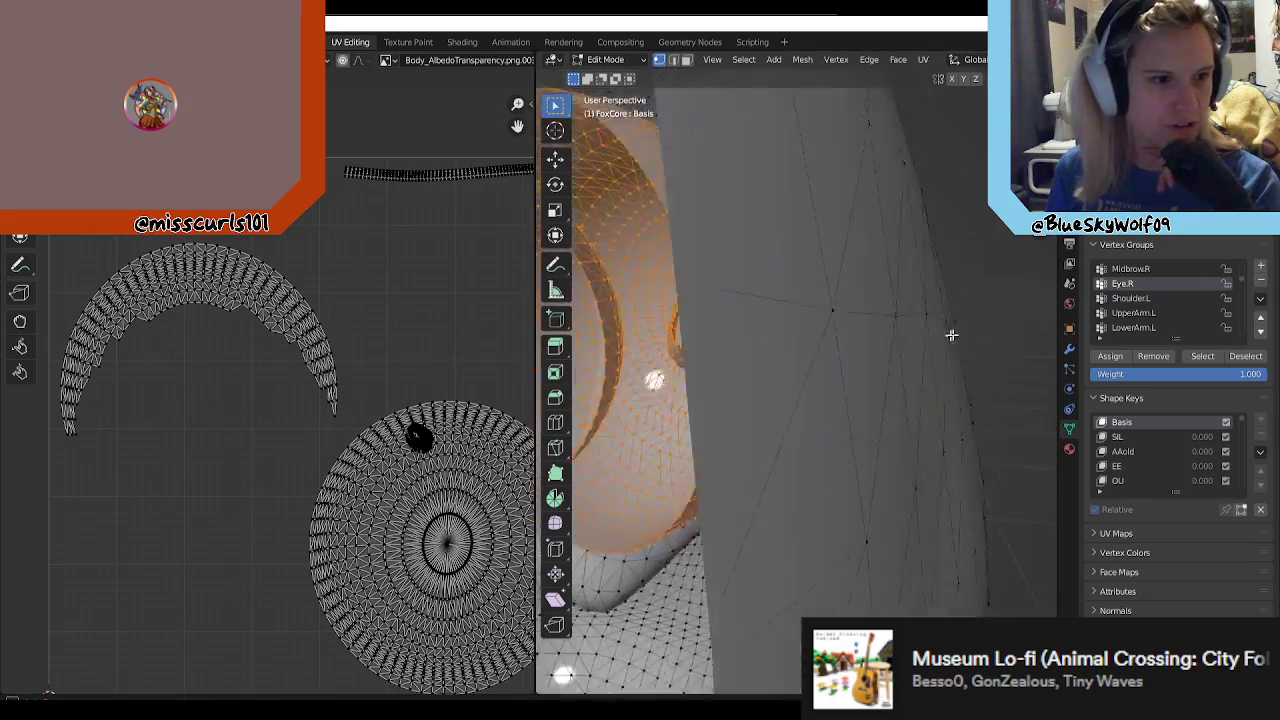
# Step: Compare the selected Eye.R vertices and their UV layout with the Blue_Eyes_AlbedoTransparency texture image
pyautogui.scroll(-6, 971, 337)
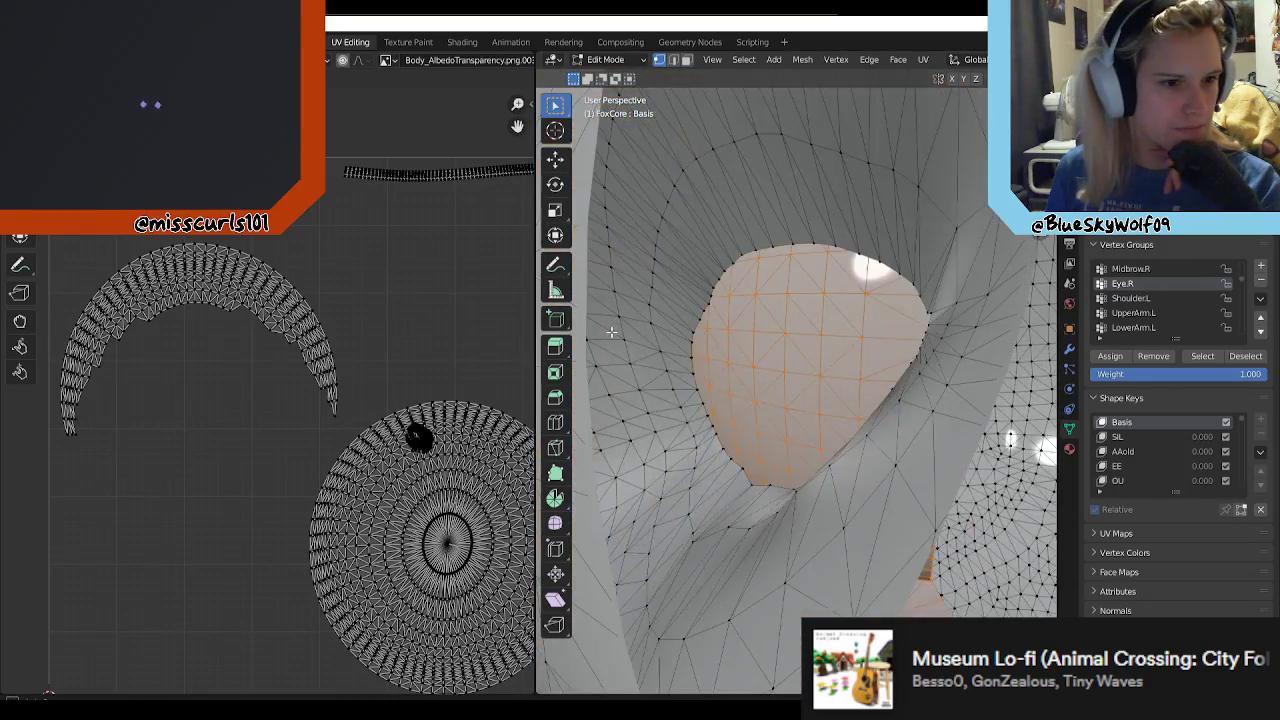
pyautogui.moveTo(825, 345); pyautogui.dragTo(695, 372, button='middle')
pyautogui.scroll(-2, 408, 355)
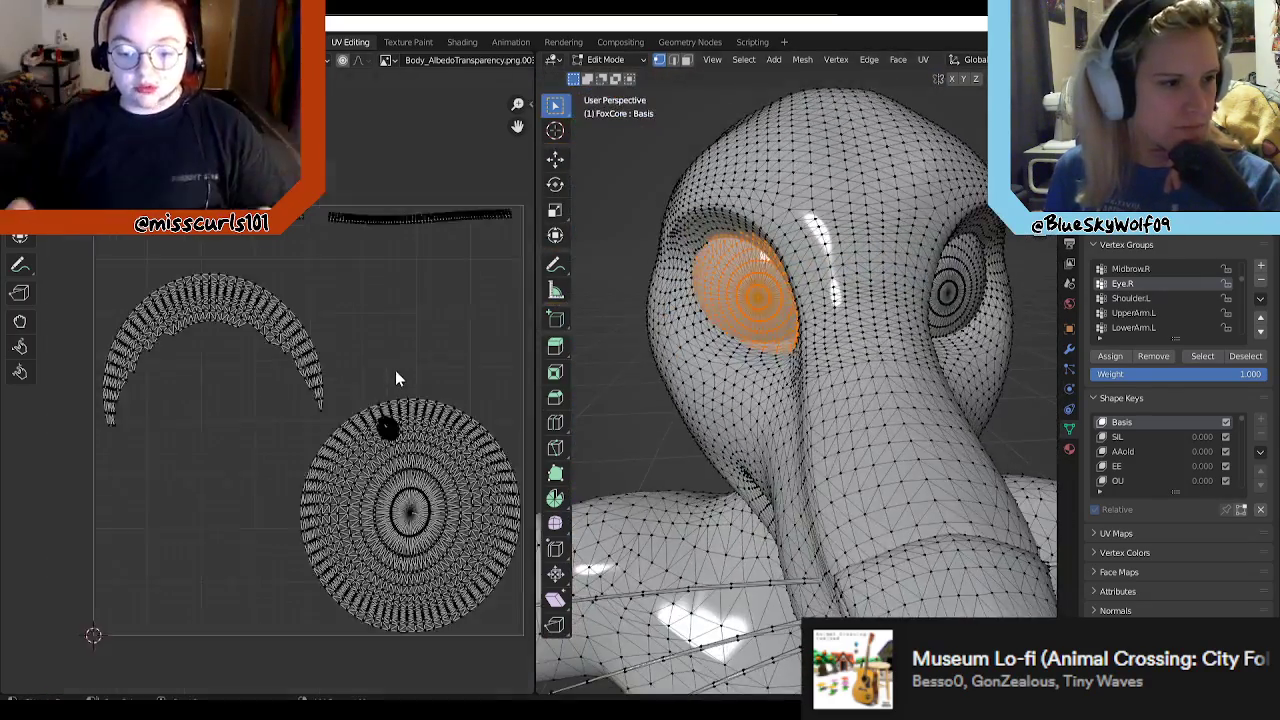
pyautogui.scroll(1, 480, 454)
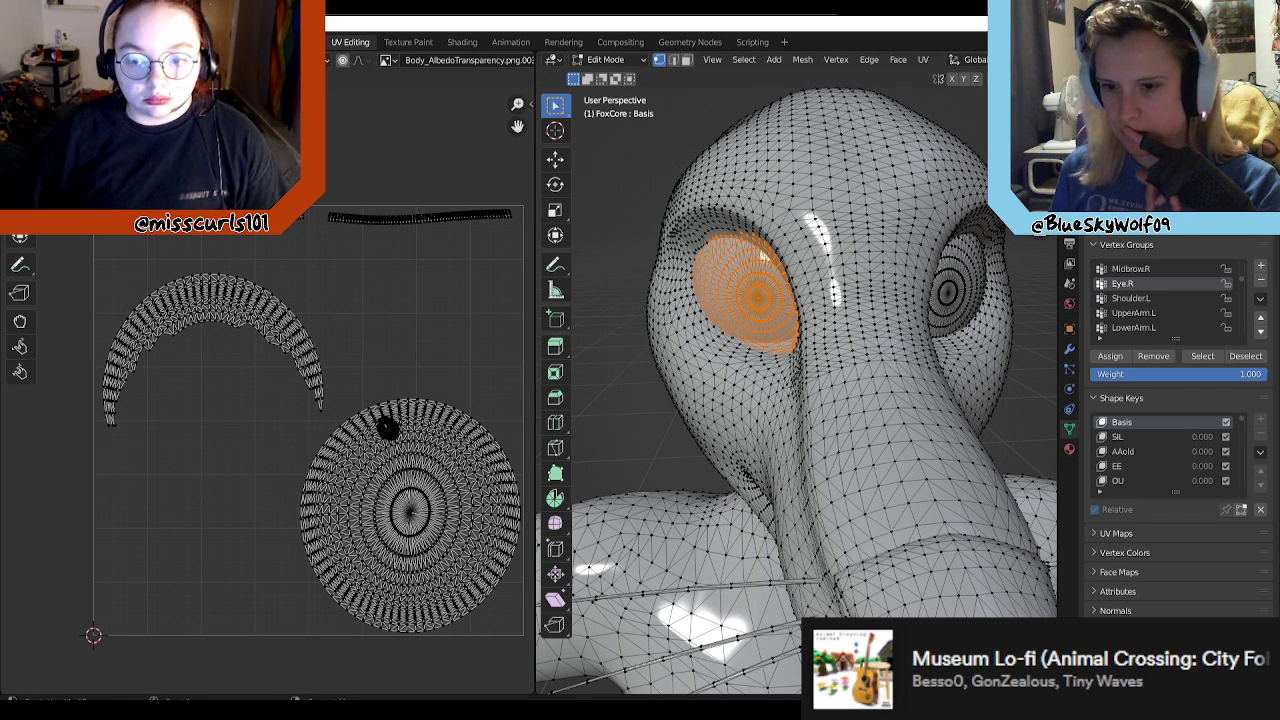
pyautogui.hotkey('alt', 'Tab')
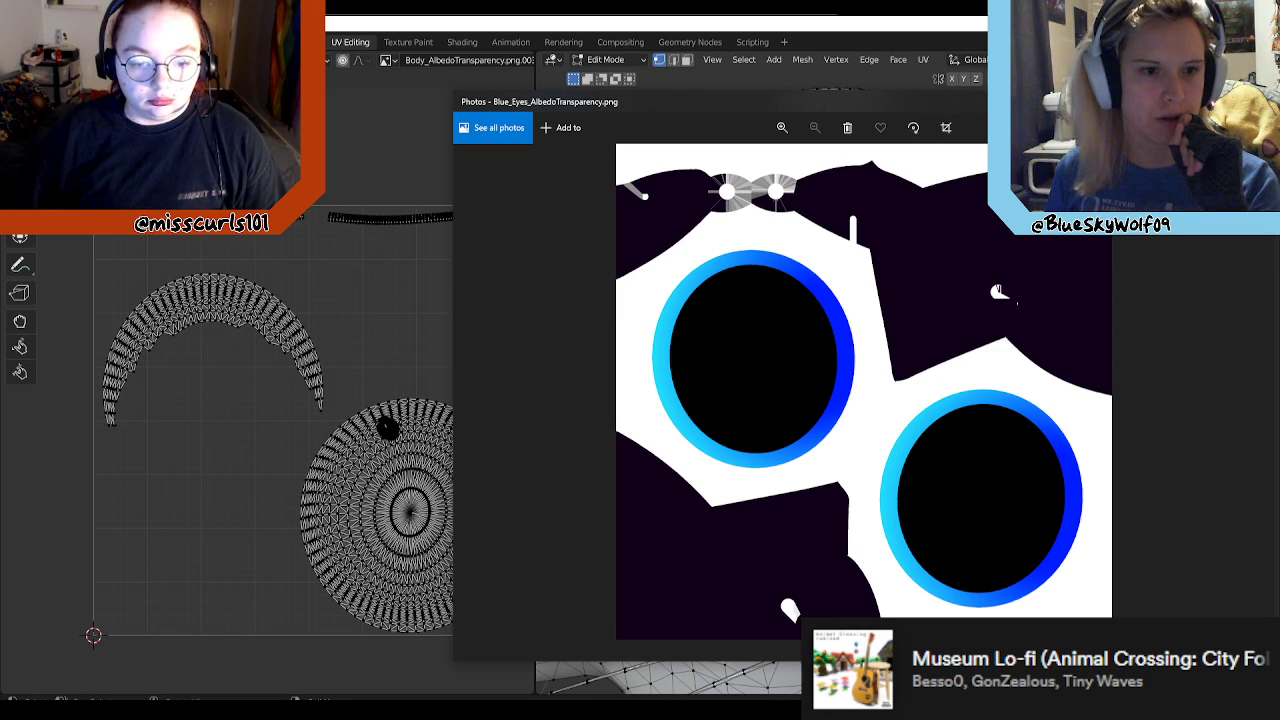
pyautogui.click(1260, 102)
pyautogui.moveTo(800, 340); pyautogui.dragTo(826, 346, button='middle')
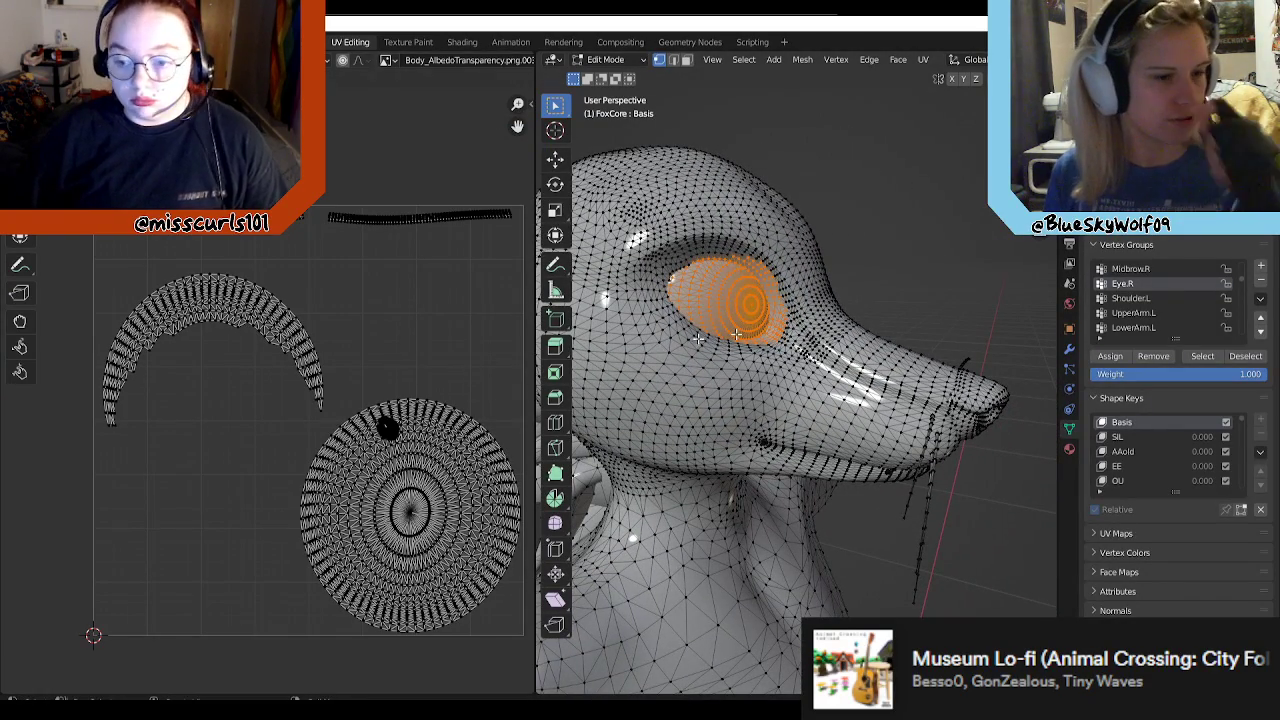
# Step: Clear the eye selection, box-select the mane tufts behind the head to check their UV islands, and deselect them
pyautogui.click(889, 276)
pyautogui.moveTo(880, 283); pyautogui.dragTo(560, 320, button='middle')
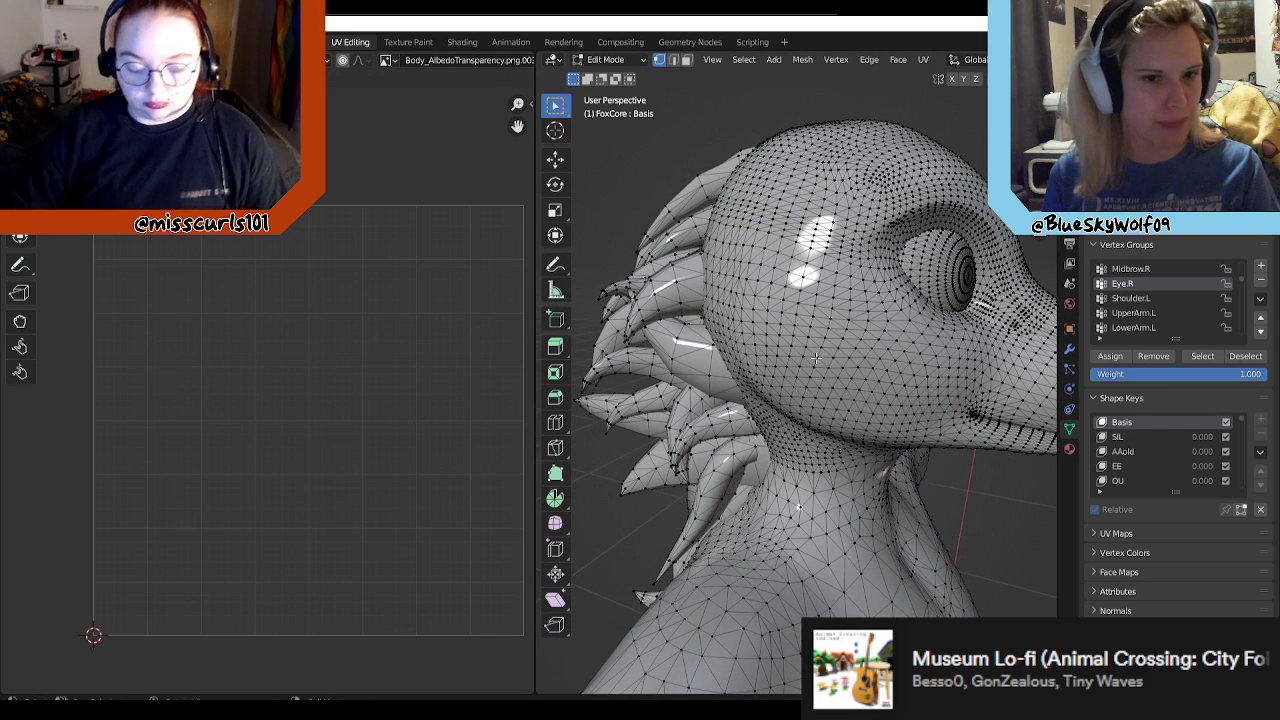
pyautogui.moveTo(805, 100); pyautogui.dragTo(612, 428)
pyautogui.scroll(-3, 682, 357)
pyautogui.moveTo(626, 405); pyautogui.dragTo(829, 387, button='middle')
pyautogui.scroll(3, 829, 387)
pyautogui.hotkey('alt', 'a')
pyautogui.moveTo(697, 220); pyautogui.dragTo(886, 296)
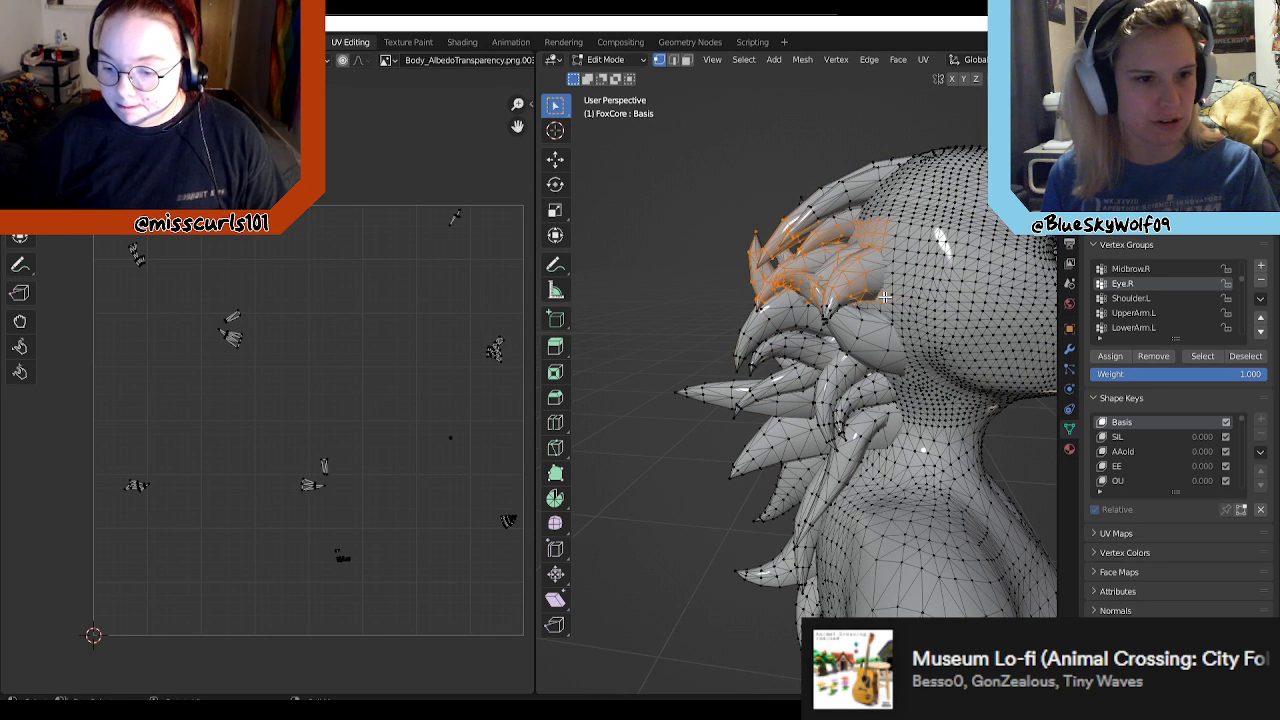
pyautogui.hotkey('alt', 'a')
# Step: Examine the FoxCore mesh from the full figure to a close view of the eye and muzzle
pyautogui.scroll(-1, 785, 190)
pyautogui.keyDown('shift'); pyautogui.moveTo(785, 190); pyautogui.dragTo(770, 293, button='middle'); pyautogui.keyUp('shift')
pyautogui.scroll(-2, 642, 308)
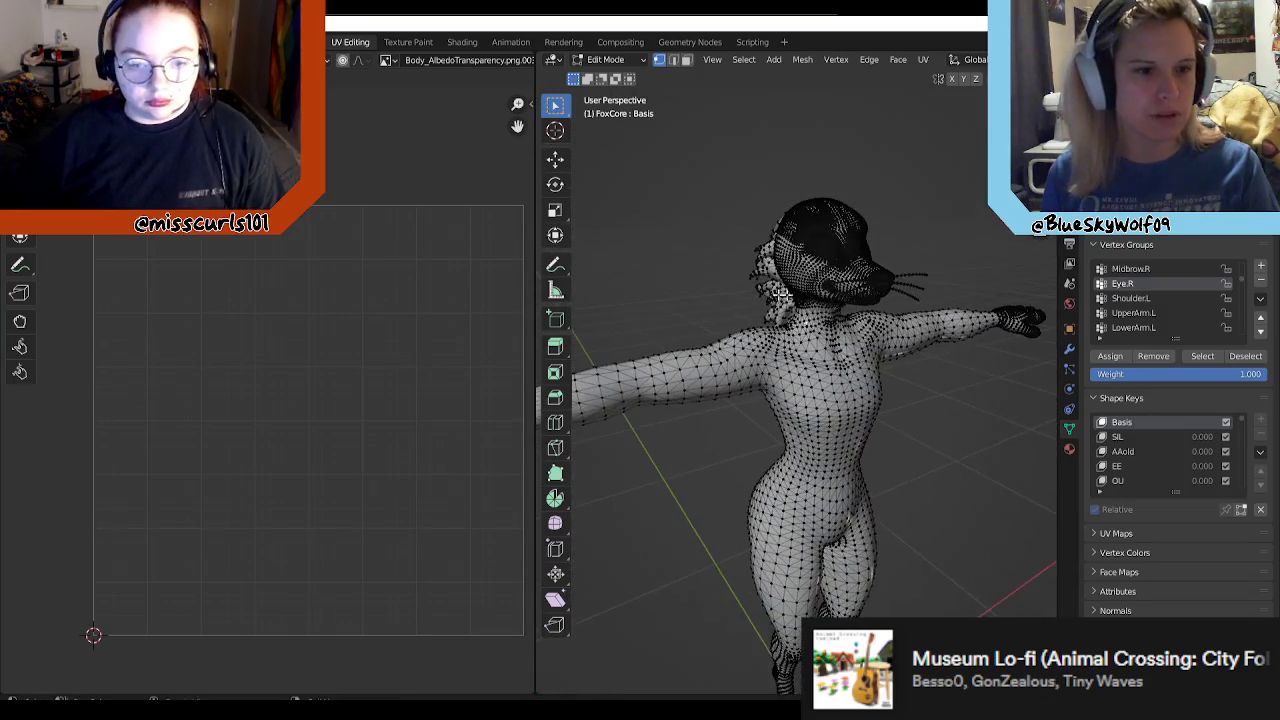
pyautogui.moveTo(891, 295); pyautogui.dragTo(917, 328, button='middle')
pyautogui.scroll(2, 860, 291)
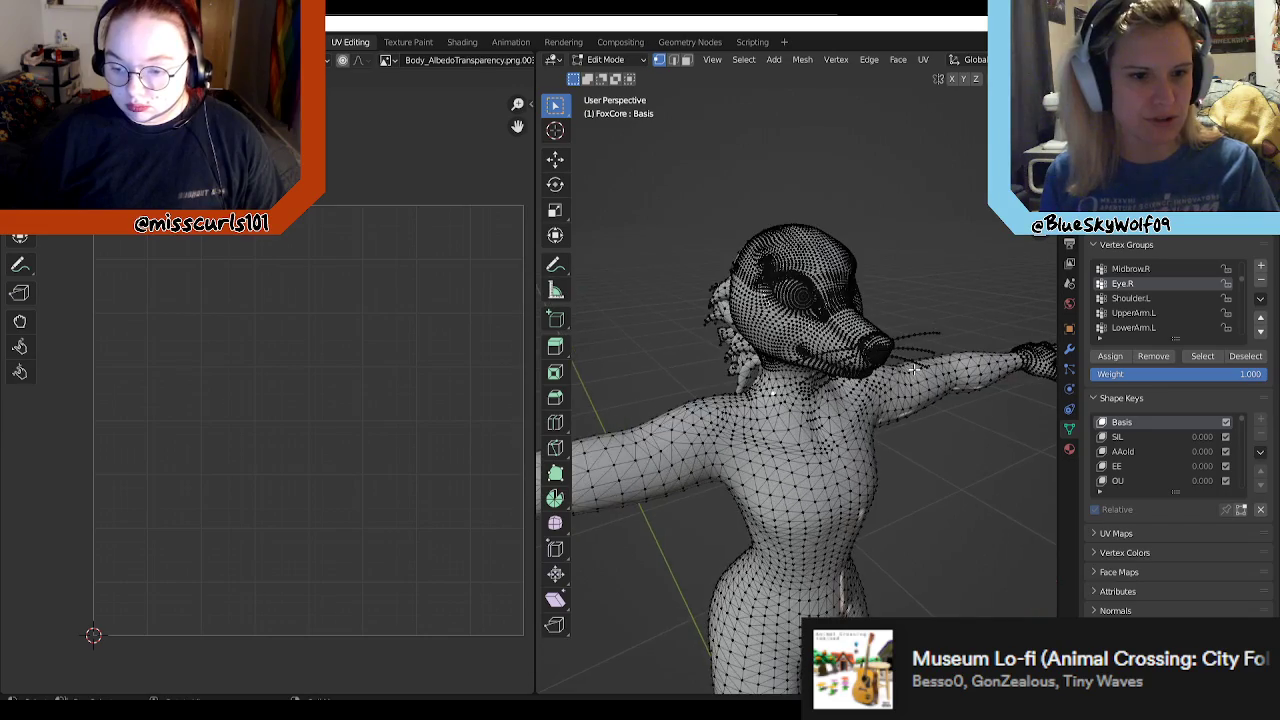
pyautogui.scroll(1, 919, 328)
pyautogui.moveTo(865, 285); pyautogui.dragTo(600, 390, button='middle')
pyautogui.moveTo(711, 391); pyautogui.dragTo(824, 344, button='middle')
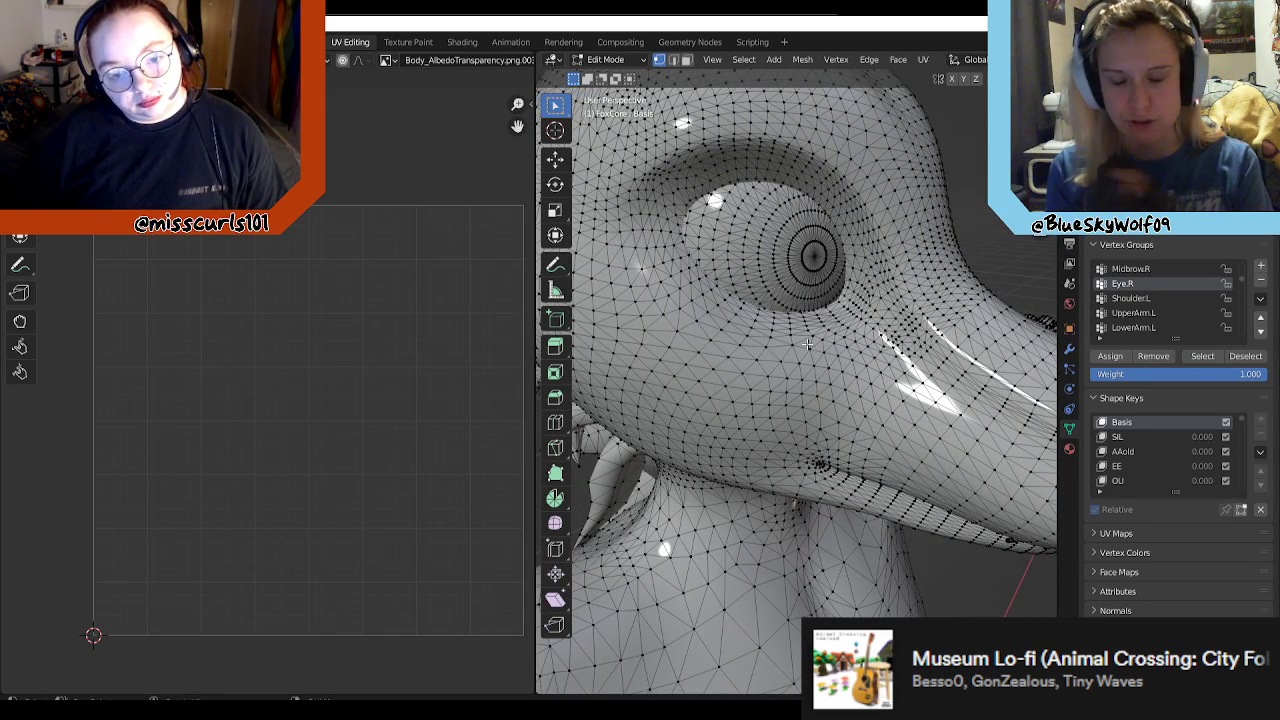
# Step: Box-select patches of vertices on the sides, back and top of the head to see where they lie in the UV layout
pyautogui.moveTo(657, 374); pyautogui.dragTo(476, 387, button='middle')
pyautogui.moveTo(912, 372); pyautogui.dragTo(899, 249, button='middle')
pyautogui.moveTo(889, 203); pyautogui.dragTo(949, 272, button='middle')
pyautogui.moveTo(775, 237); pyautogui.dragTo(828, 334)
pyautogui.scroll(1, 807, 288)
pyautogui.moveTo(718, 187); pyautogui.dragTo(873, 297)
pyautogui.moveTo(860, 288); pyautogui.dragTo(884, 309, button='middle')
pyautogui.moveTo(800, 331); pyautogui.dragTo(823, 260, button='middle')
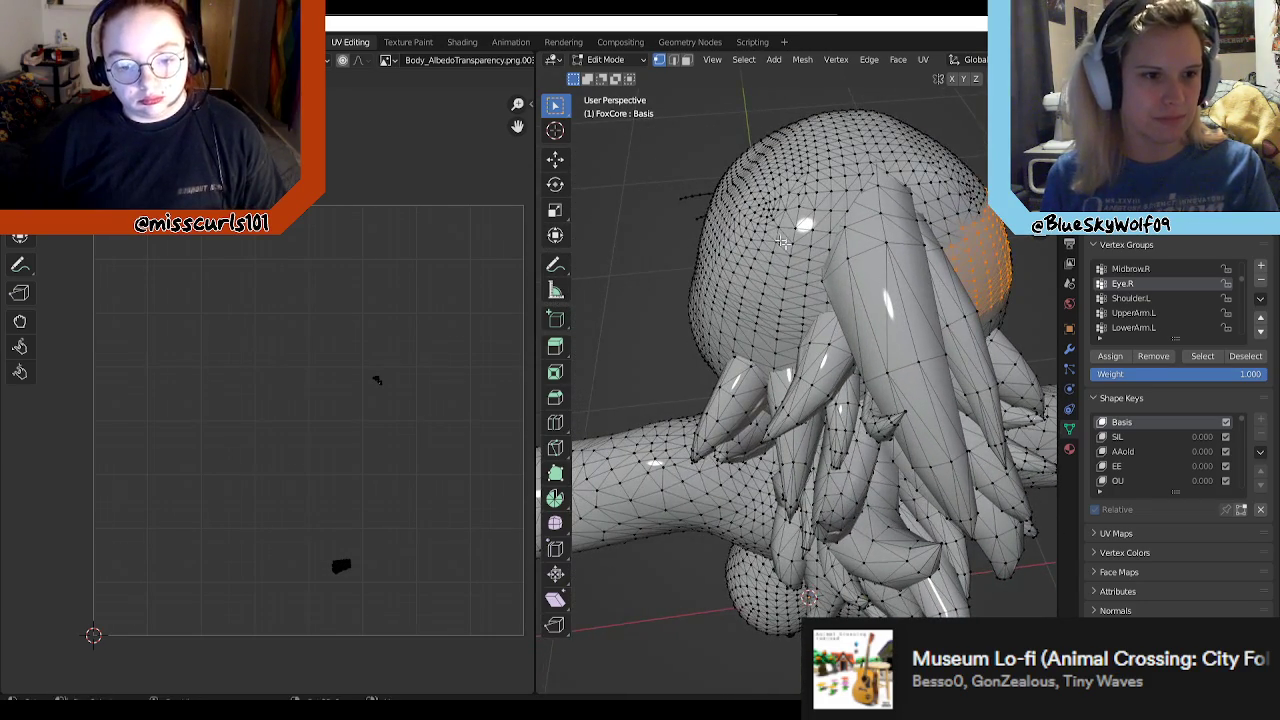
pyautogui.moveTo(817, 287); pyautogui.dragTo(822, 312)
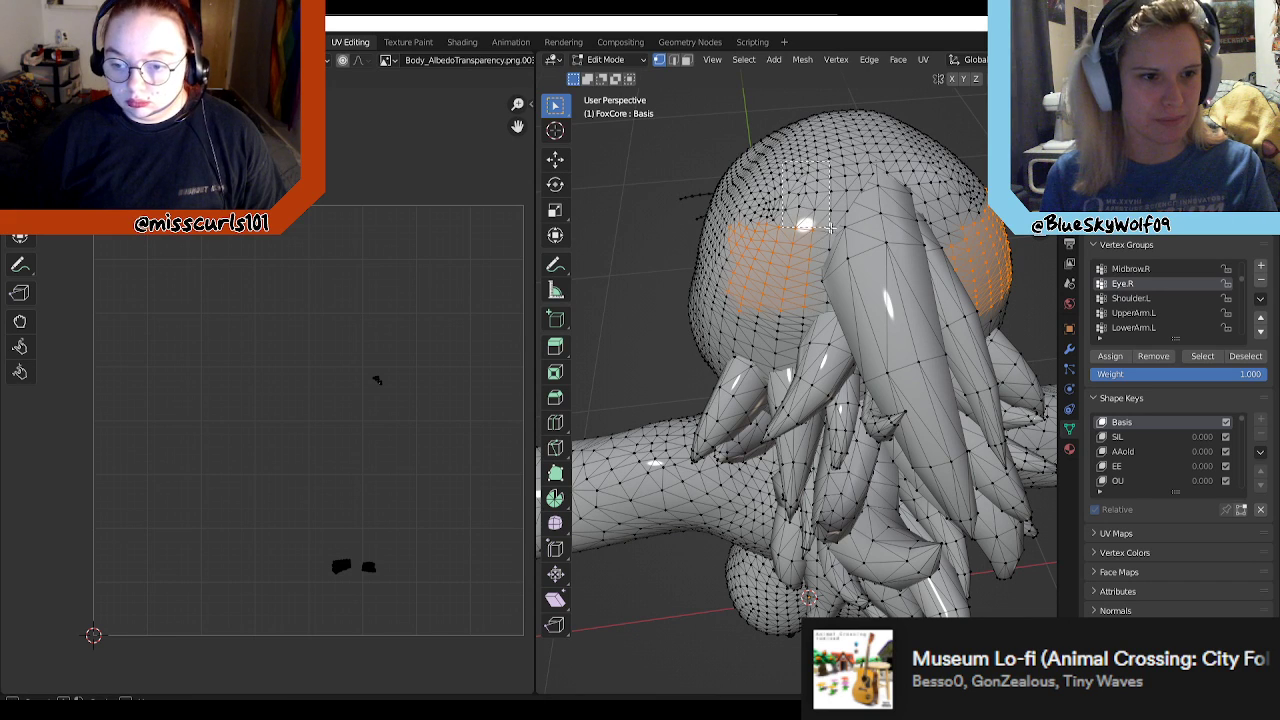
pyautogui.keyDown('shift'); pyautogui.moveTo(852, 198); pyautogui.dragTo(851, 233); pyautogui.keyUp('shift')
pyautogui.keyDown('shift'); pyautogui.moveTo(838, 159); pyautogui.dragTo(980, 262); pyautogui.keyUp('shift')
pyautogui.moveTo(1012, 259); pyautogui.dragTo(970, 178, button='middle')
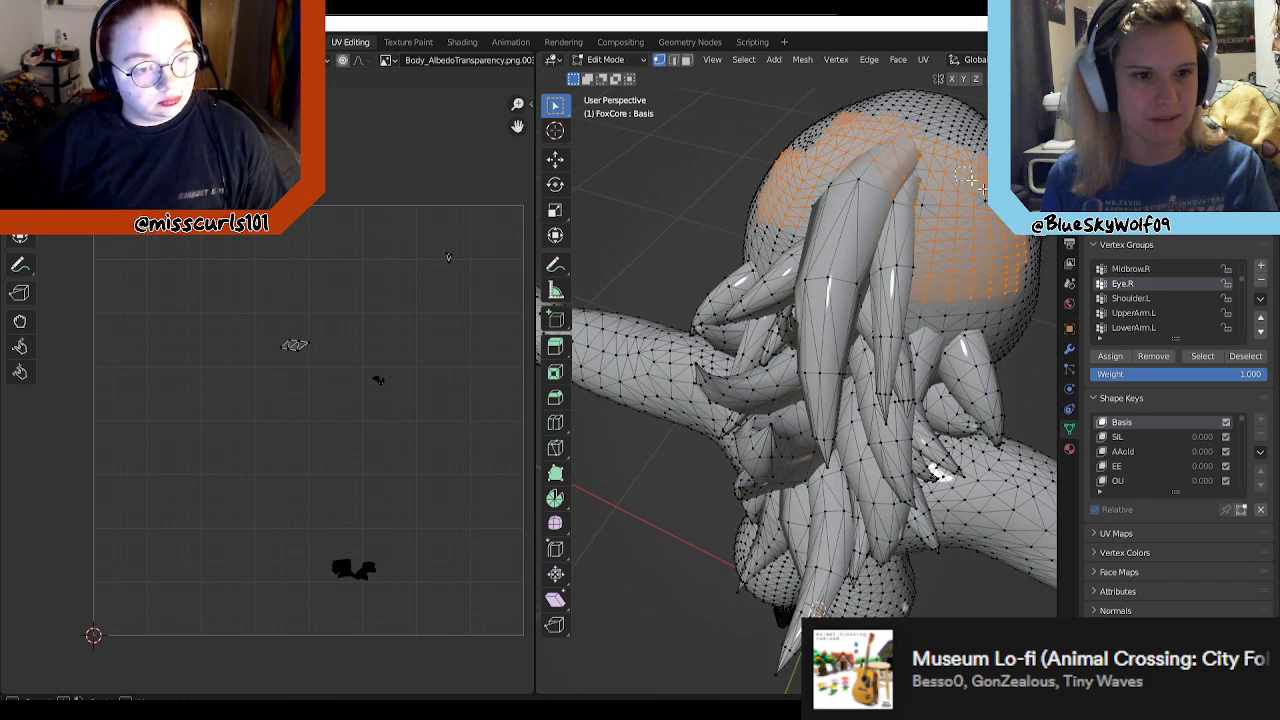
pyautogui.moveTo(1004, 224); pyautogui.dragTo(1002, 229)
pyautogui.scroll(-1, 996, 258)
pyautogui.moveTo(1021, 301); pyautogui.dragTo(651, 107, button='middle')
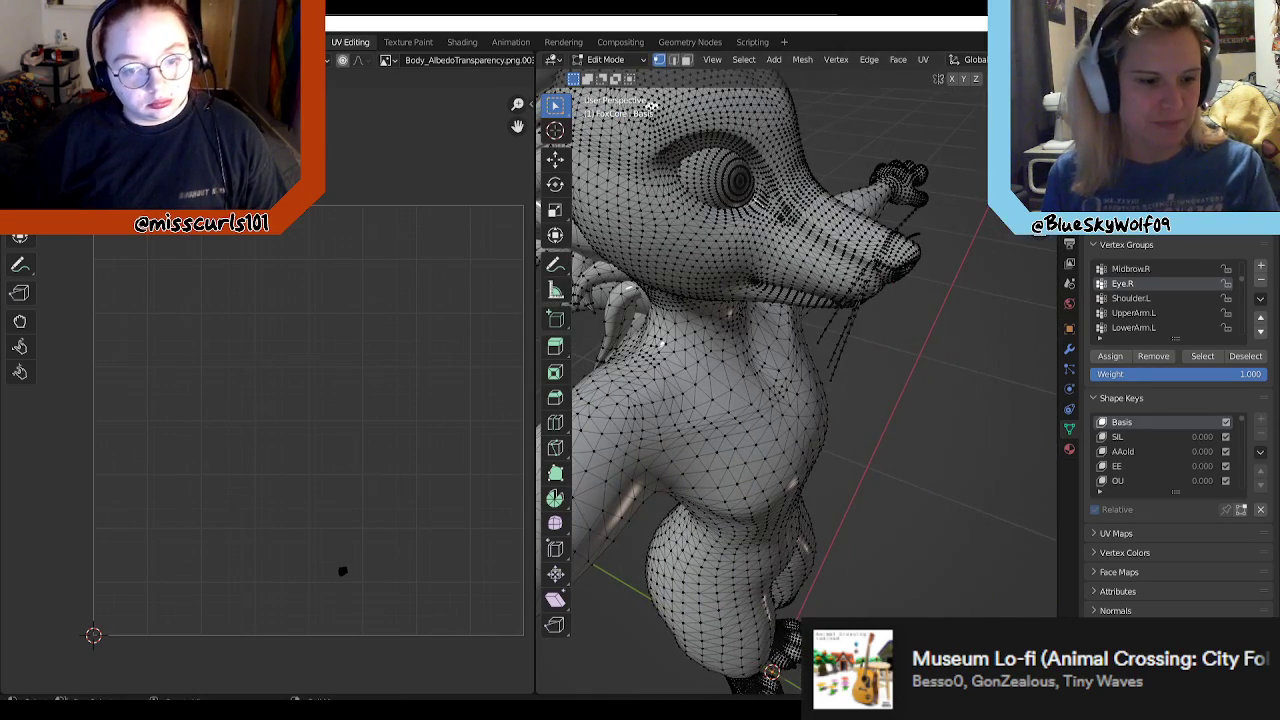
# Step: Switch to Unity, select the Blue_Leggy avatar for the build and examine its textured head and body
pyautogui.hotkey('alt', 'Tab')
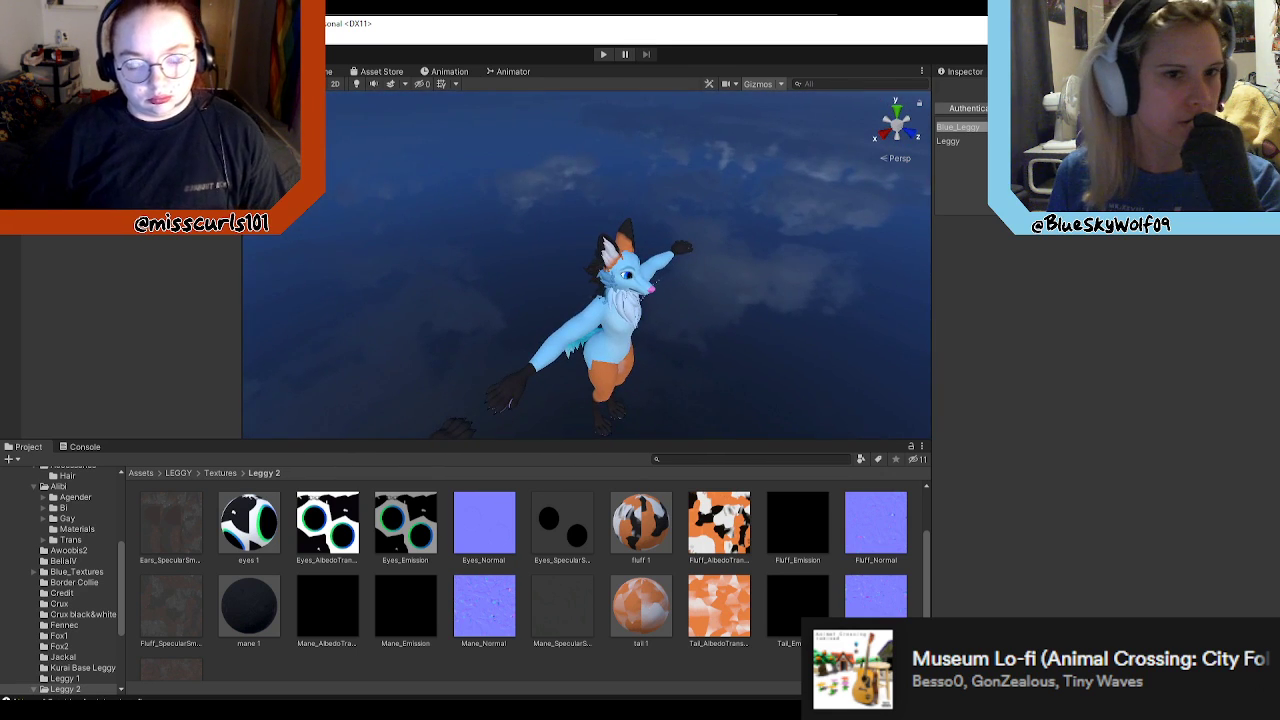
pyautogui.click(966, 126)
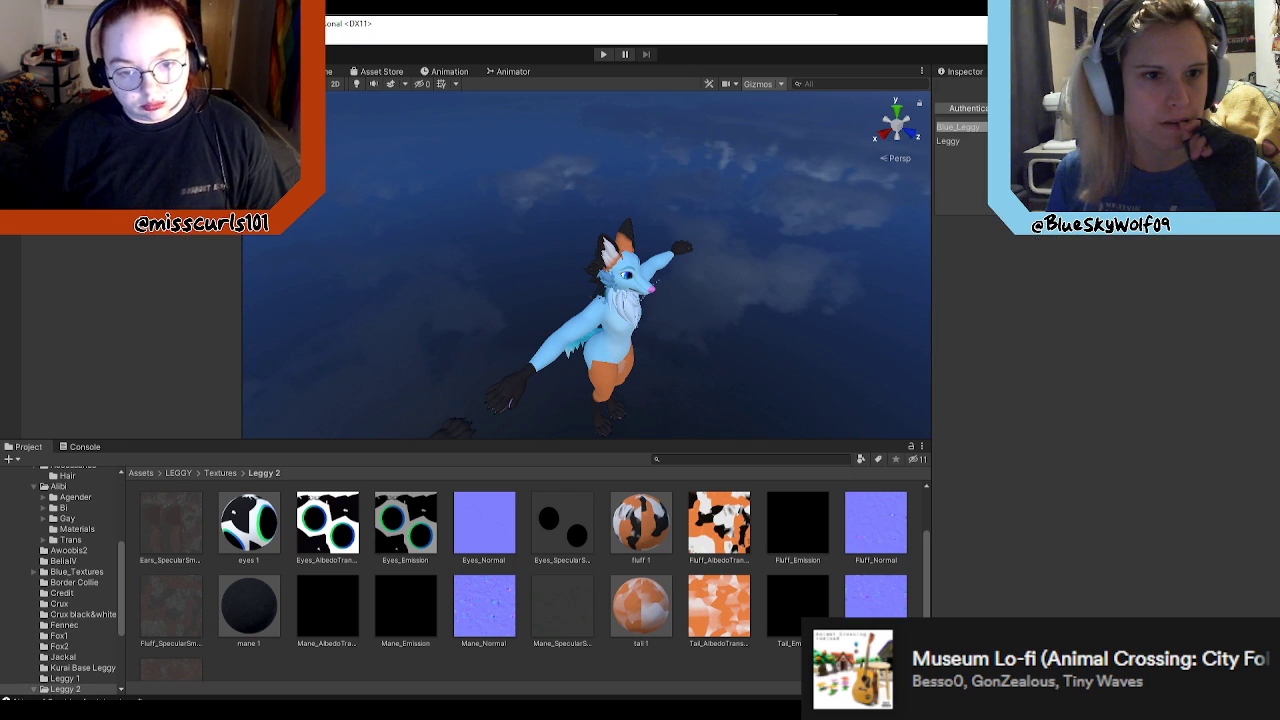
pyautogui.click(948, 141)
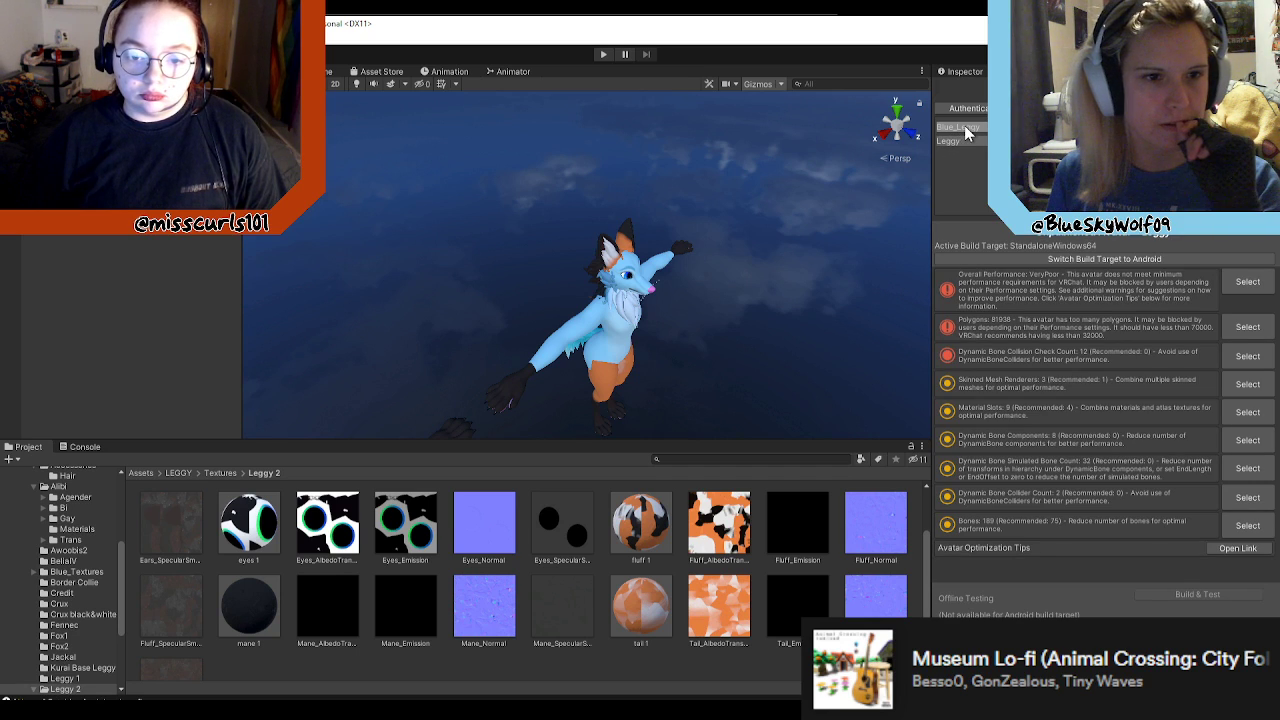
pyautogui.click(964, 127)
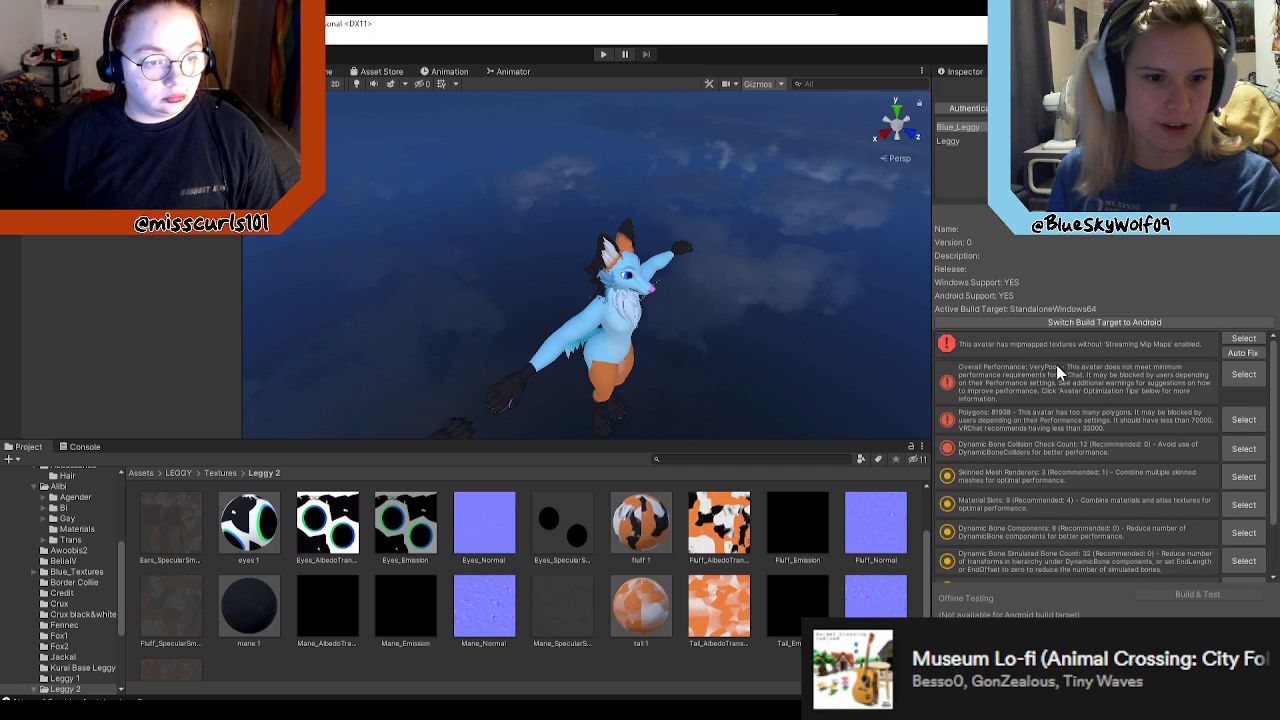
pyautogui.scroll(3, 853, 400)
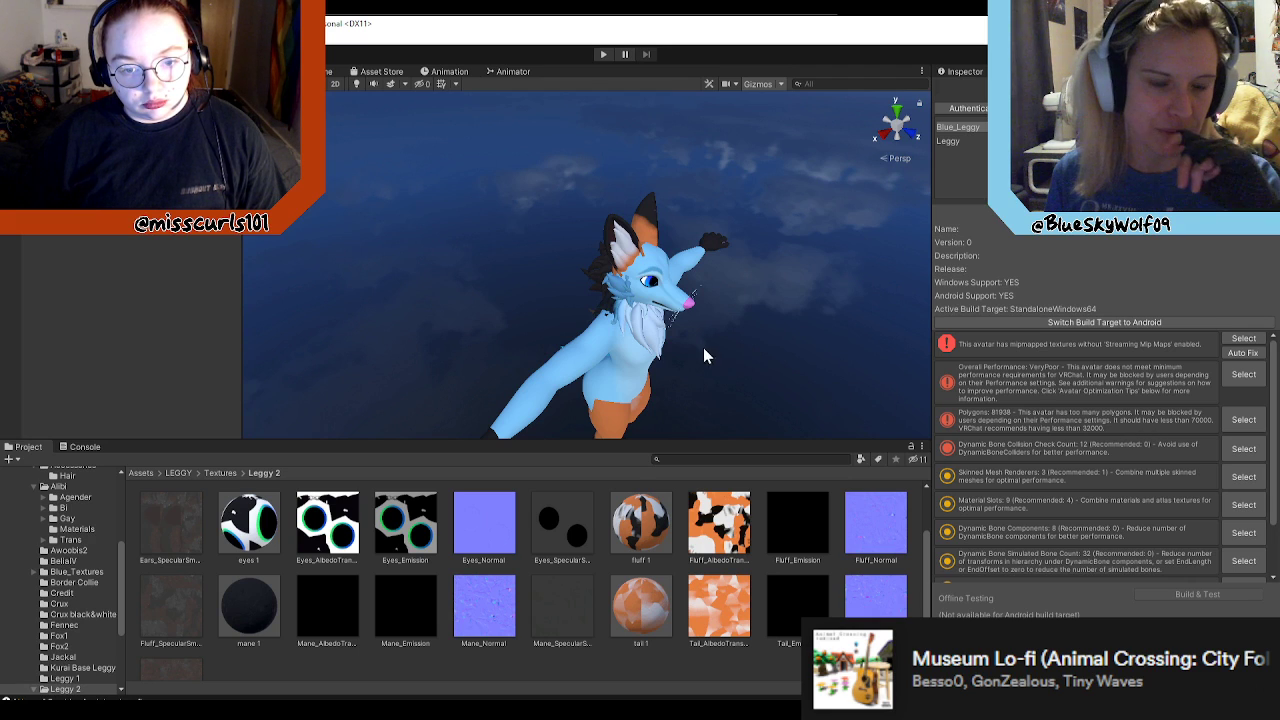
pyautogui.moveTo(769, 338)
pyautogui.mouseDown(button='middle')
pyautogui.moveTo(753, 306)
pyautogui.moveTo(786, 335)
pyautogui.moveTo(769, 331)
pyautogui.mouseUp(button='middle')
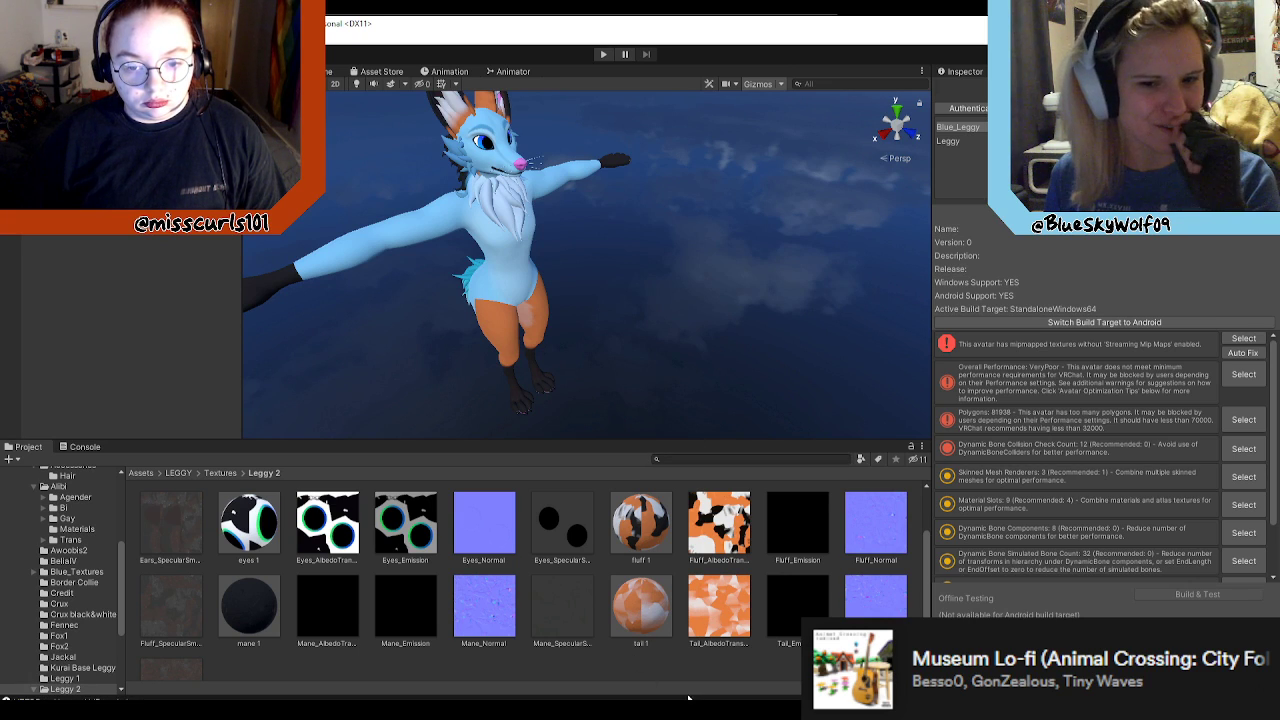
pyautogui.hotkey('alt', 'Tab')
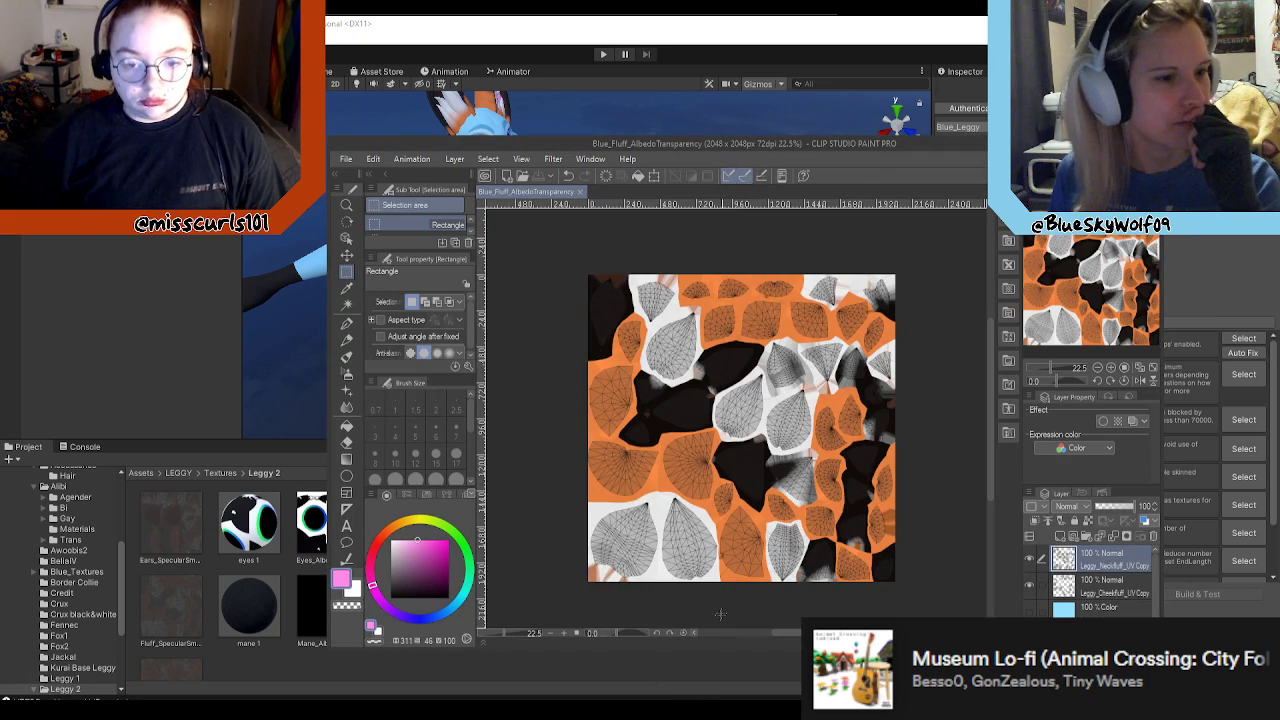
pyautogui.hotkey('alt', 'Tab')
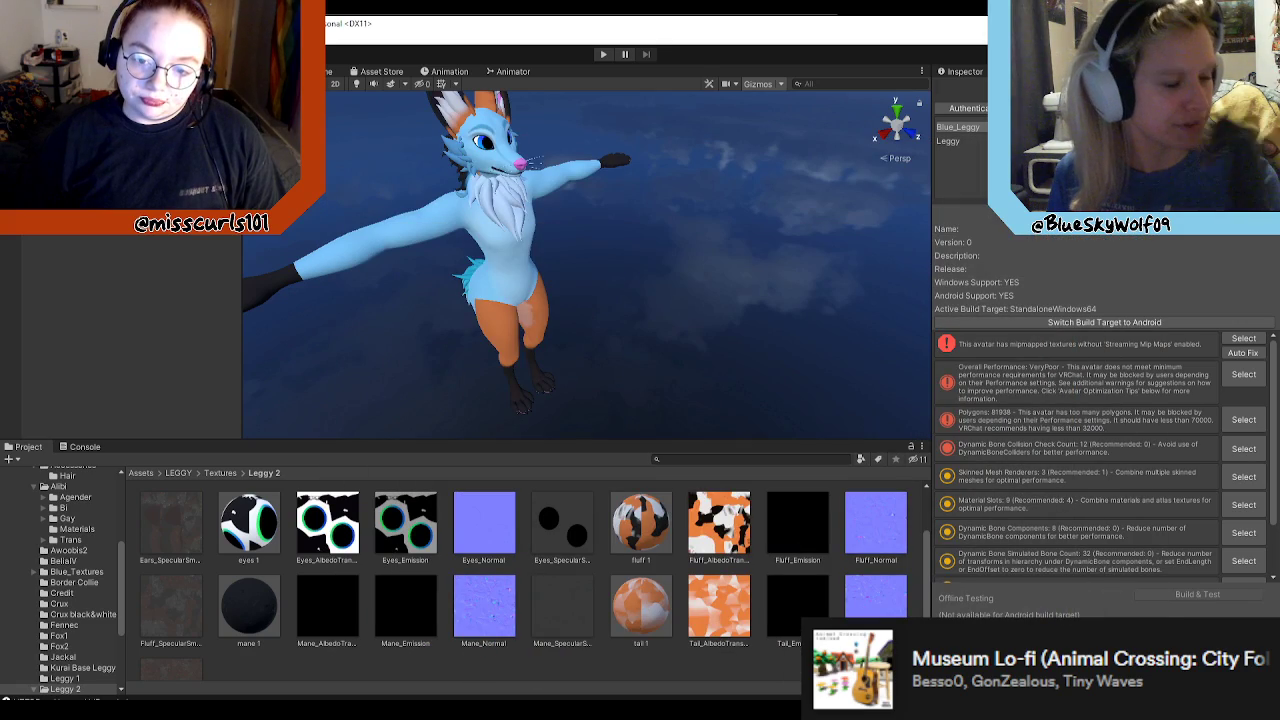
# Step: Switch back to Blender and examine the FoxCore body, head and mane from several sides
pyautogui.hotkey('alt', 'Tab')
pyautogui.moveTo(887, 538); pyautogui.dragTo(797, 451, button='middle')
pyautogui.keyDown('shift'); pyautogui.moveTo(873, 471); pyautogui.dragTo(885, 290, button='middle'); pyautogui.keyUp('shift')
pyautogui.keyDown('shift'); pyautogui.moveTo(837, 431); pyautogui.dragTo(820, 206, button='middle'); pyautogui.keyUp('shift')
pyautogui.scroll(-3, 826, 348)
pyautogui.keyDown('shift'); pyautogui.moveTo(822, 542); pyautogui.dragTo(842, 321, button='middle'); pyautogui.keyUp('shift')
pyautogui.keyDown('shift'); pyautogui.moveTo(770, 422); pyautogui.dragTo(812, 372, button='middle'); pyautogui.keyUp('shift')
pyautogui.scroll(1, 897, 478)
pyautogui.keyDown('shift'); pyautogui.moveTo(938, 465); pyautogui.dragTo(751, 435, button='middle'); pyautogui.keyUp('shift')
pyautogui.scroll(4, 823, 400)
pyautogui.scroll(2, 897, 389)
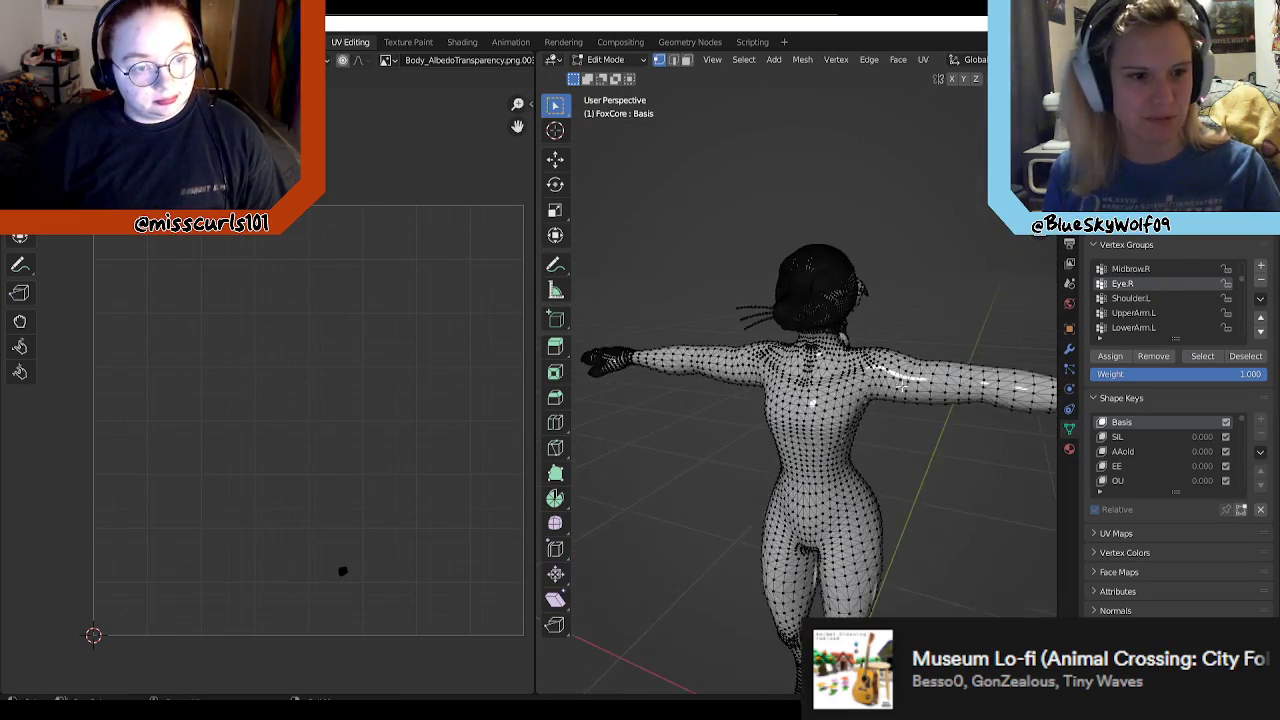
pyautogui.keyDown('shift'); pyautogui.moveTo(934, 377); pyautogui.dragTo(927, 255, button='middle'); pyautogui.keyUp('shift')
pyautogui.scroll(2, 865, 408)
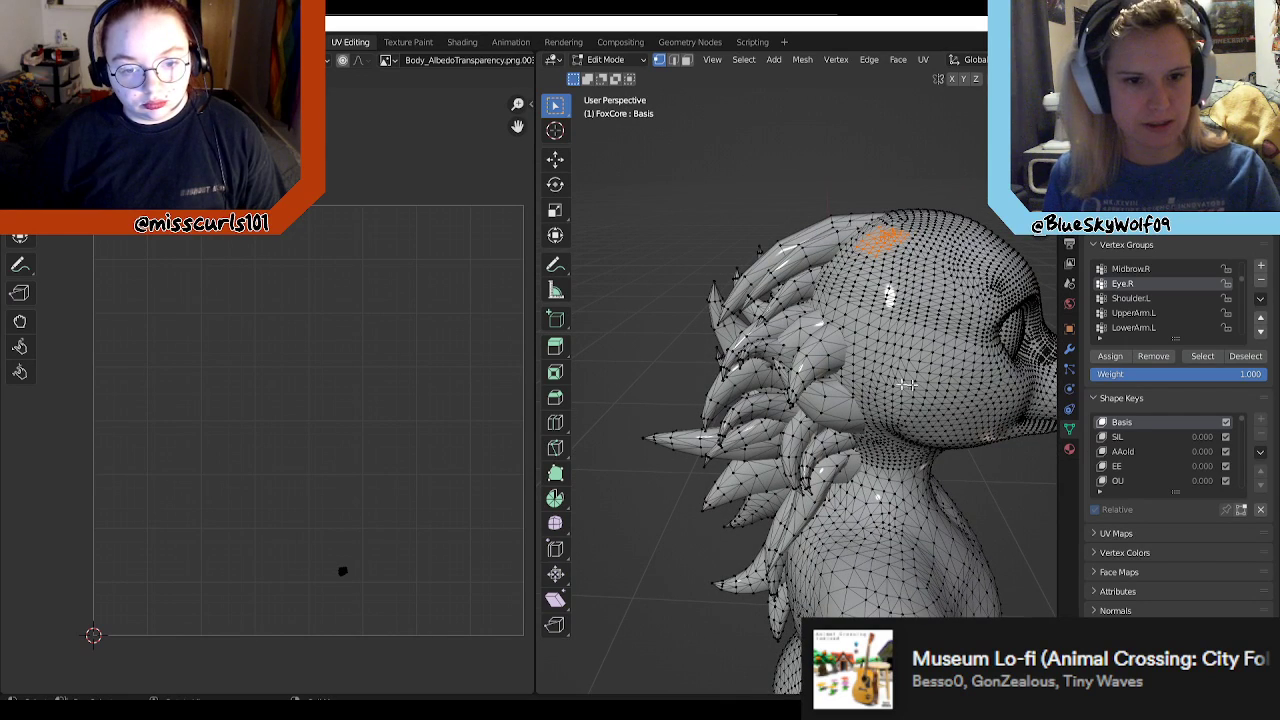
# Step: Deselect the patch of vertices on top of the FoxCore head
pyautogui.click(1245, 356)
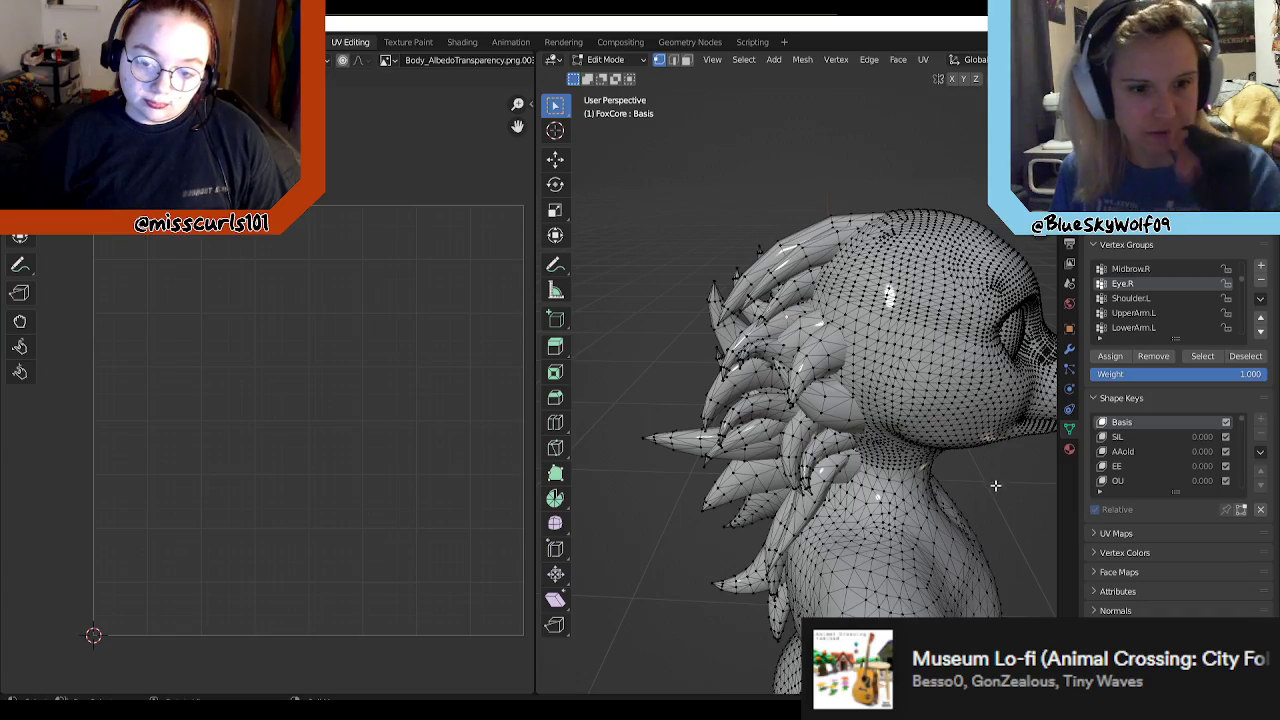
pyautogui.moveTo(995, 484); pyautogui.dragTo(996, 472, button='middle')
pyautogui.moveTo(1009, 466); pyautogui.dragTo(987, 433, button='middle')
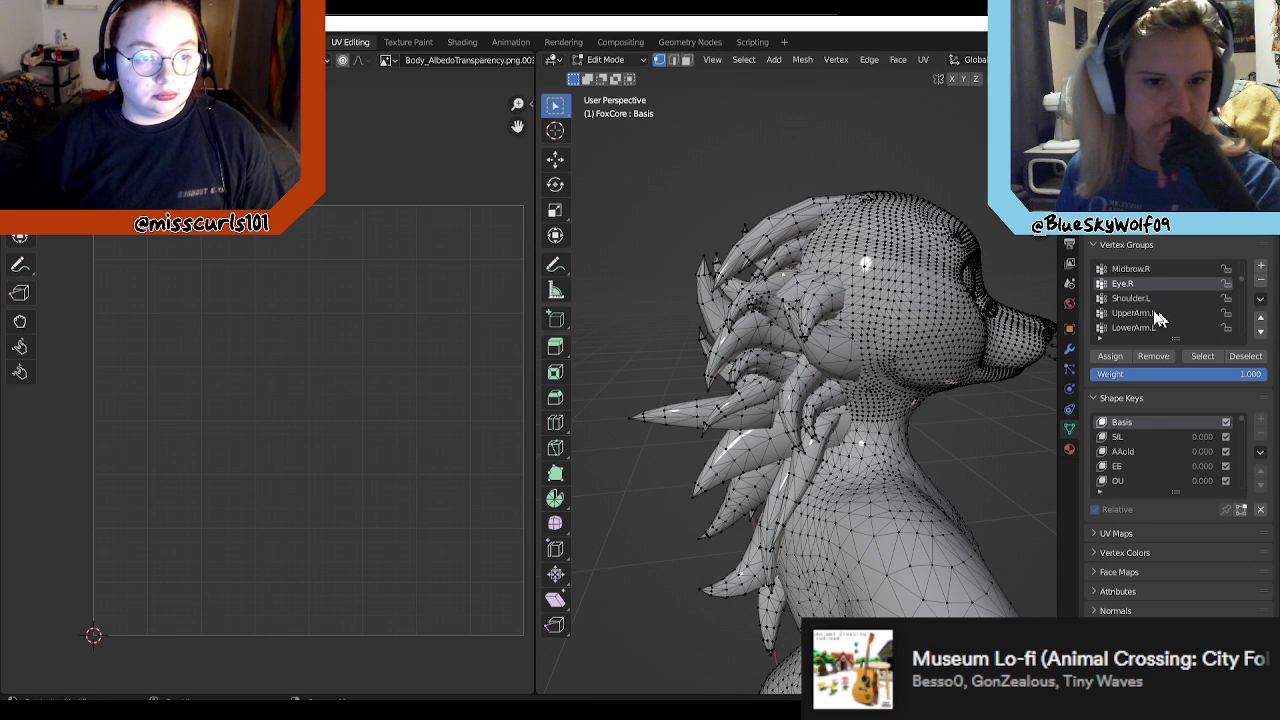
# Step: Select and deselect the vertices of the Hips, Spine and Chest groups in turn to check what each covers
pyautogui.scroll(5, 1175, 290)
pyautogui.scroll(6, 1161, 293)
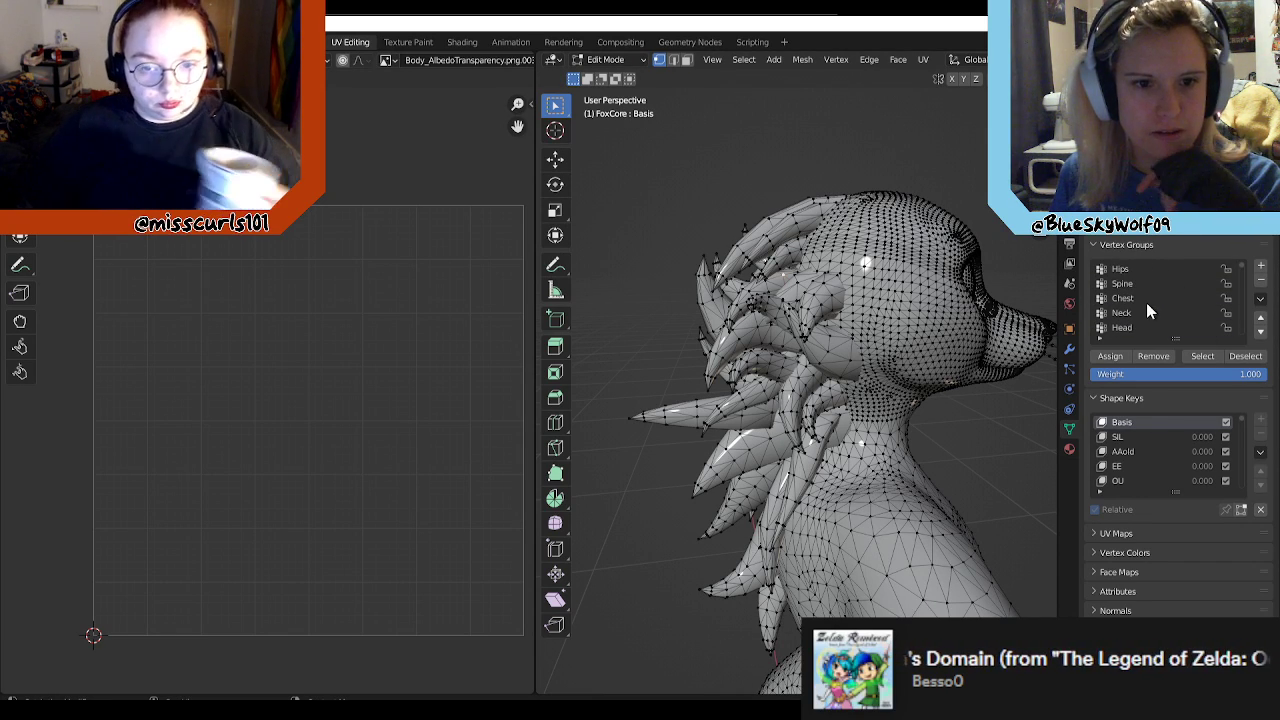
pyautogui.click(1138, 268)
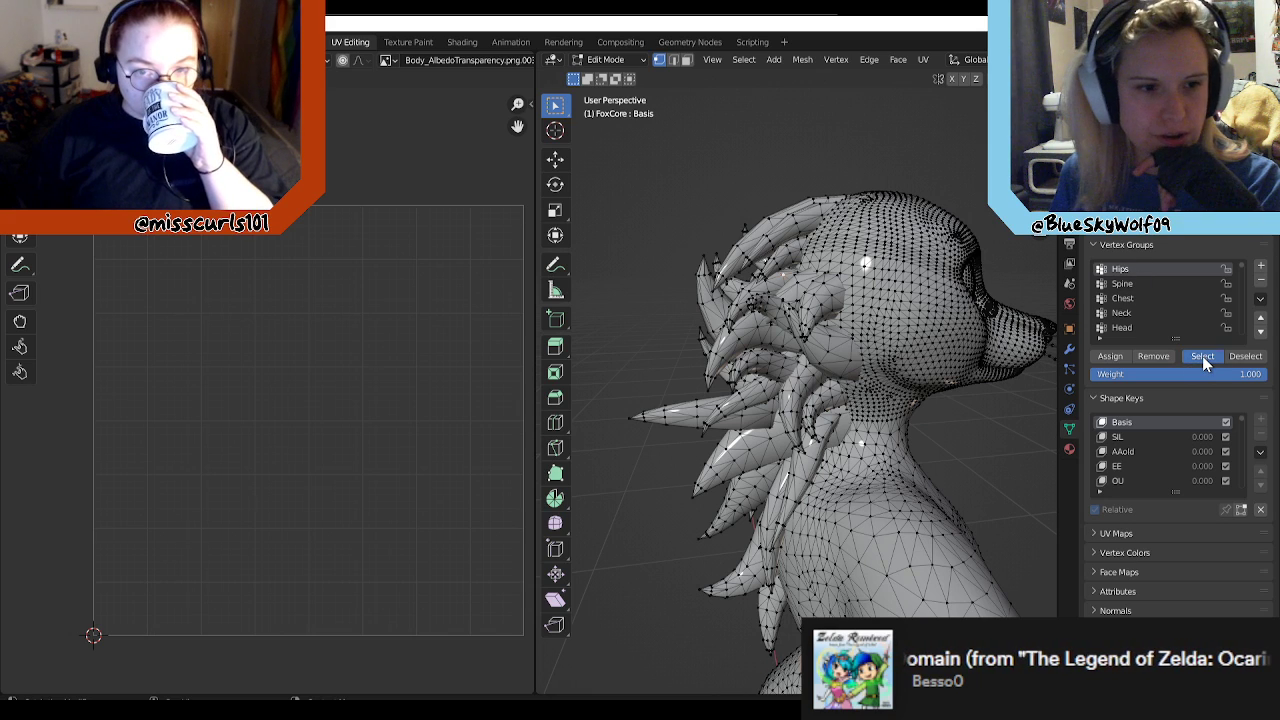
pyautogui.click(1202, 356)
pyautogui.click(1250, 357)
pyautogui.click(1122, 284)
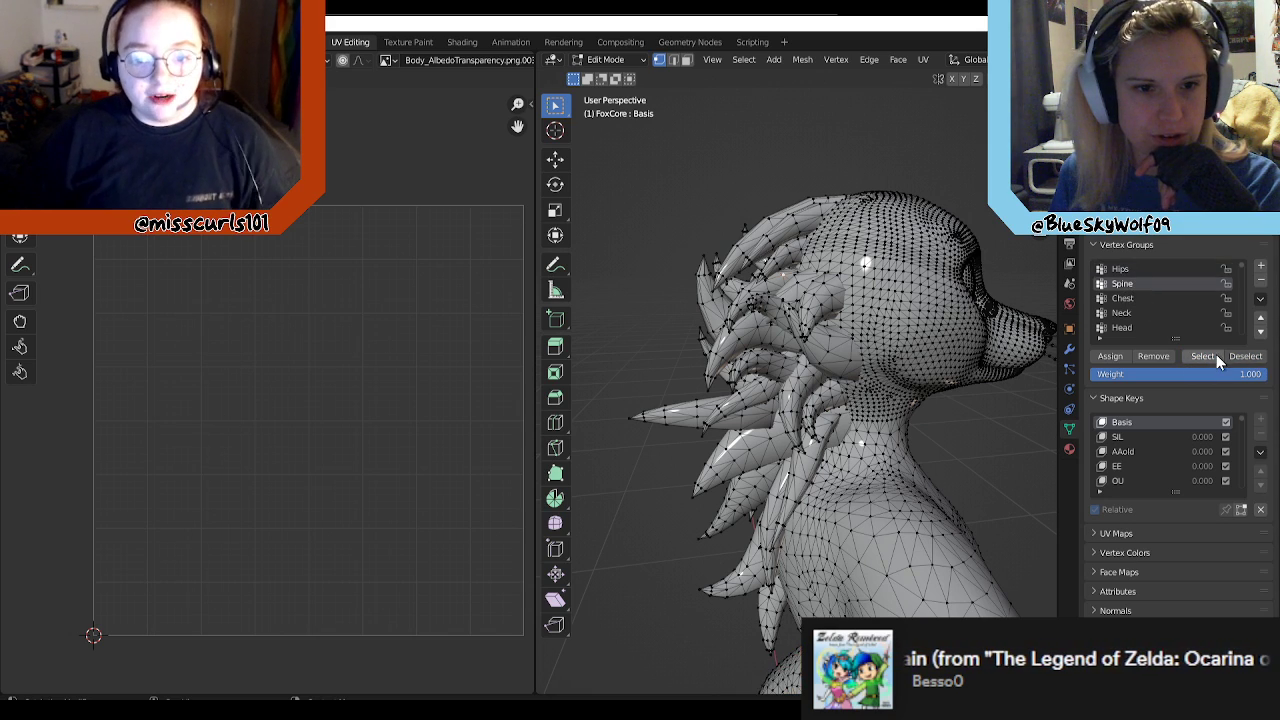
pyautogui.click(1210, 356)
pyautogui.click(1245, 357)
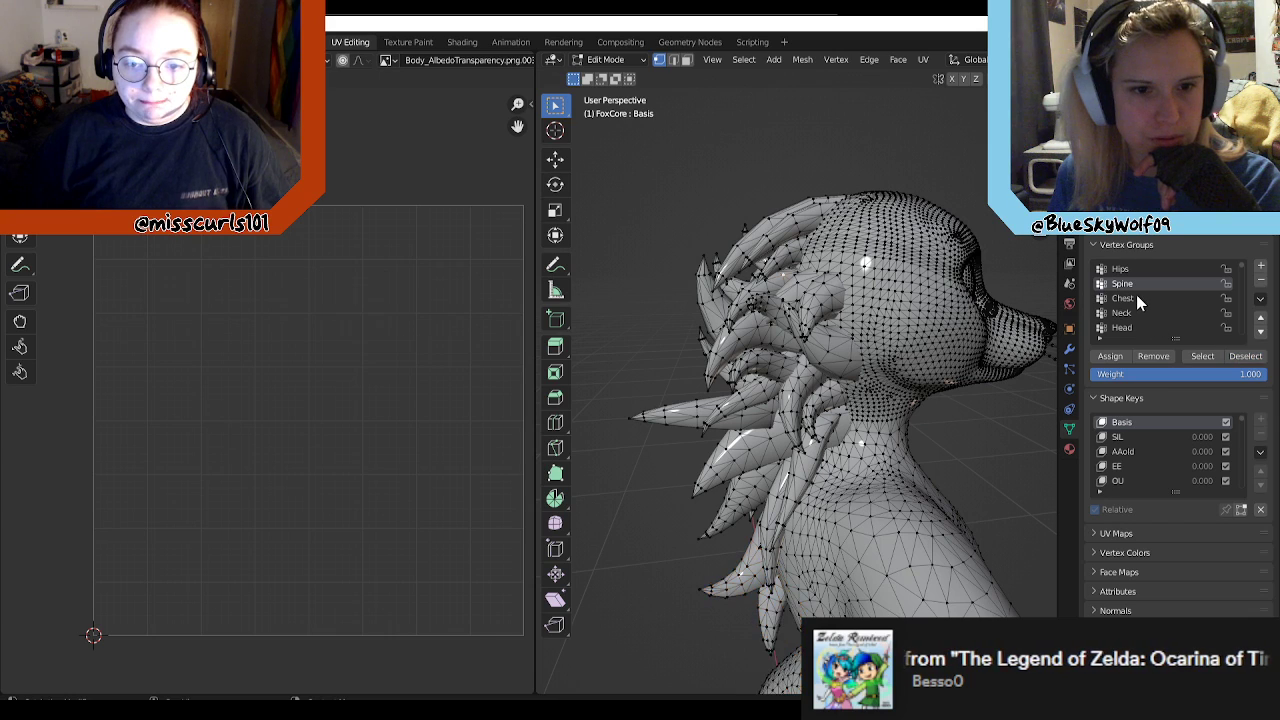
pyautogui.click(1136, 297)
pyautogui.click(1220, 357)
pyautogui.click(1248, 360)
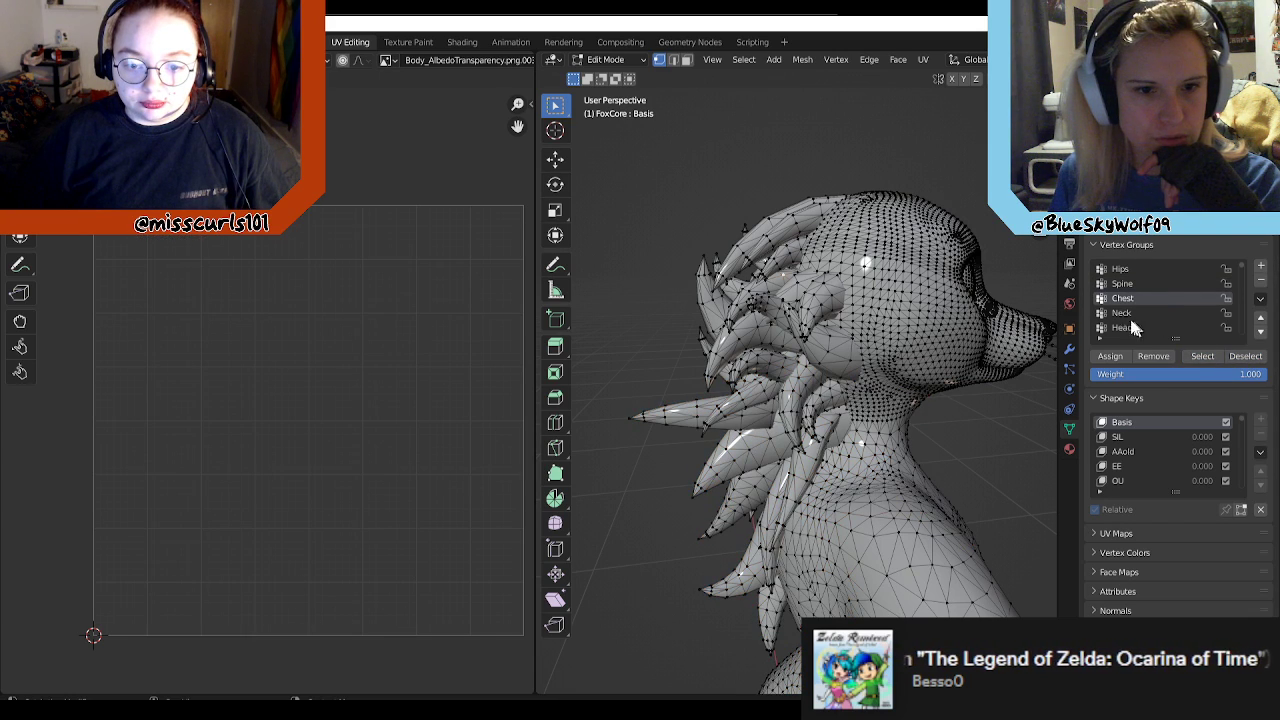
# Step: Select and deselect the vertices of the Neck and Head groups to check their coverage and UV islands
pyautogui.click(1135, 314)
pyautogui.click(1198, 360)
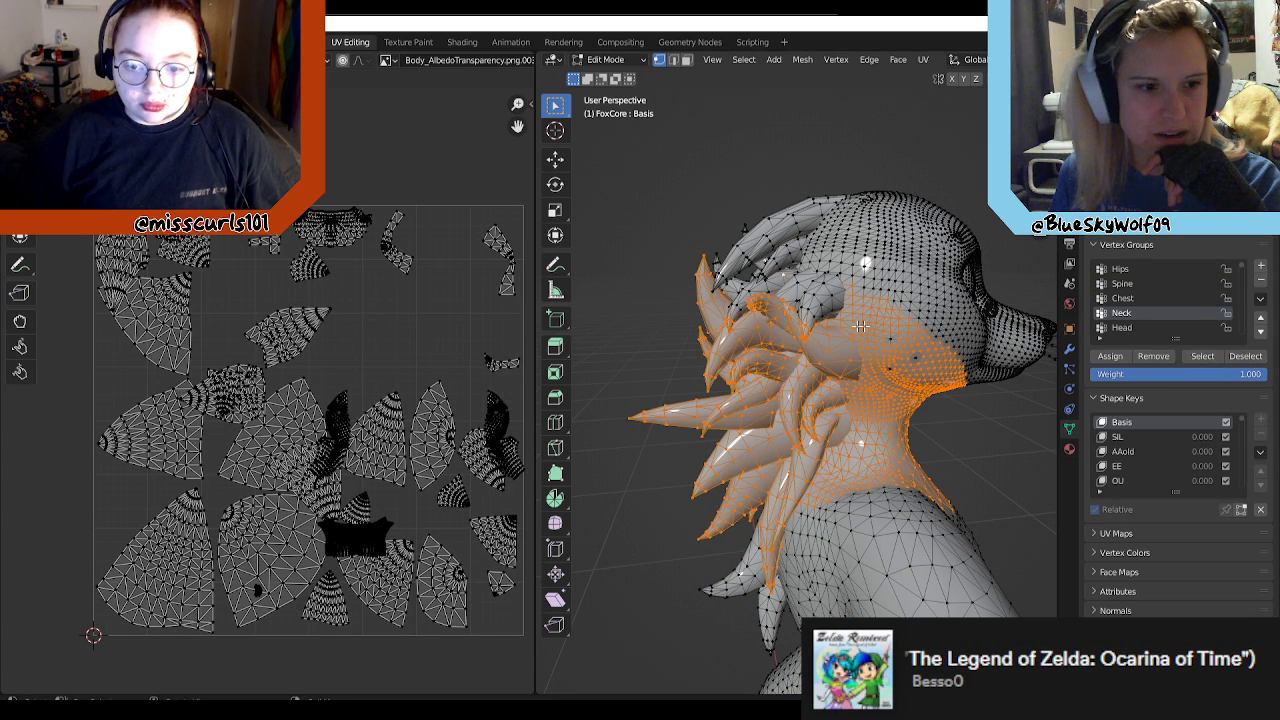
pyautogui.click(1122, 328)
pyautogui.click(1200, 357)
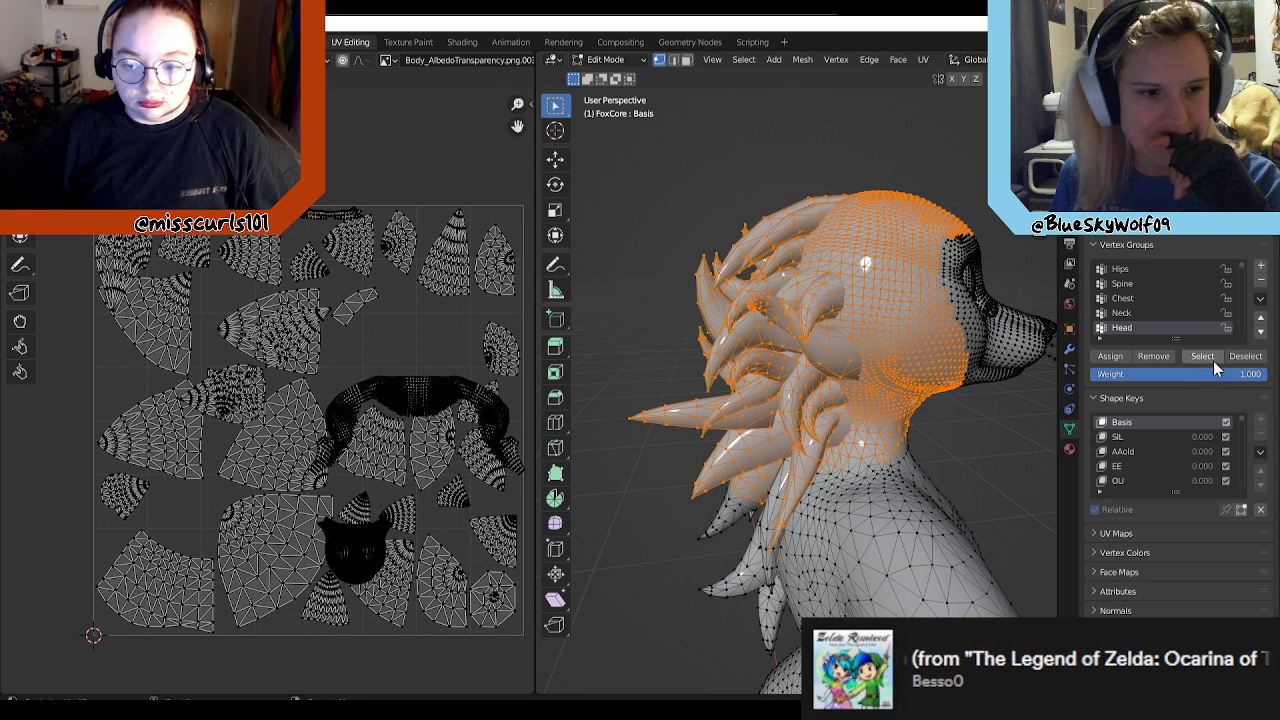
pyautogui.click(1246, 357)
# Step: Select the vertices of the Snoot, Snoot.002 and Snoot.001 groups in turn to check their coverage and UV islands, and clear the selection
pyautogui.scroll(-3, 1141, 316)
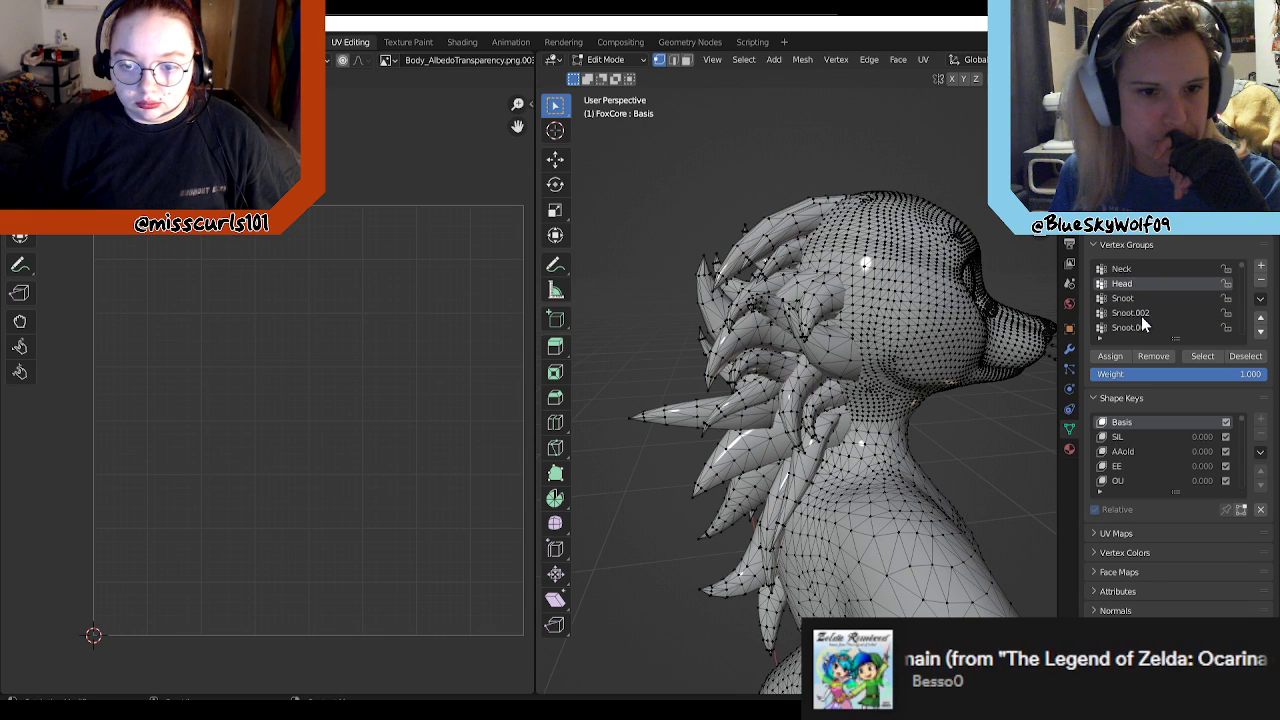
pyautogui.click(1146, 301)
pyautogui.scroll(-3, 1172, 330)
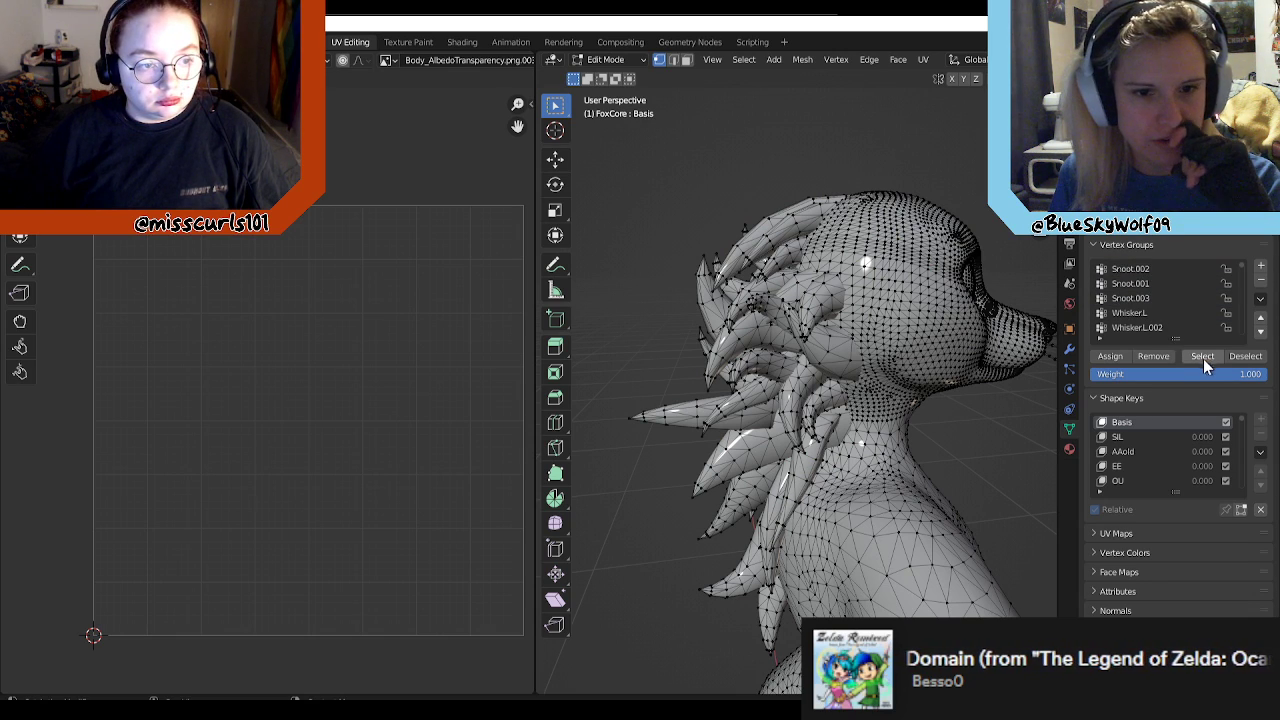
pyautogui.click(1202, 358)
pyautogui.scroll(3, 1130, 300)
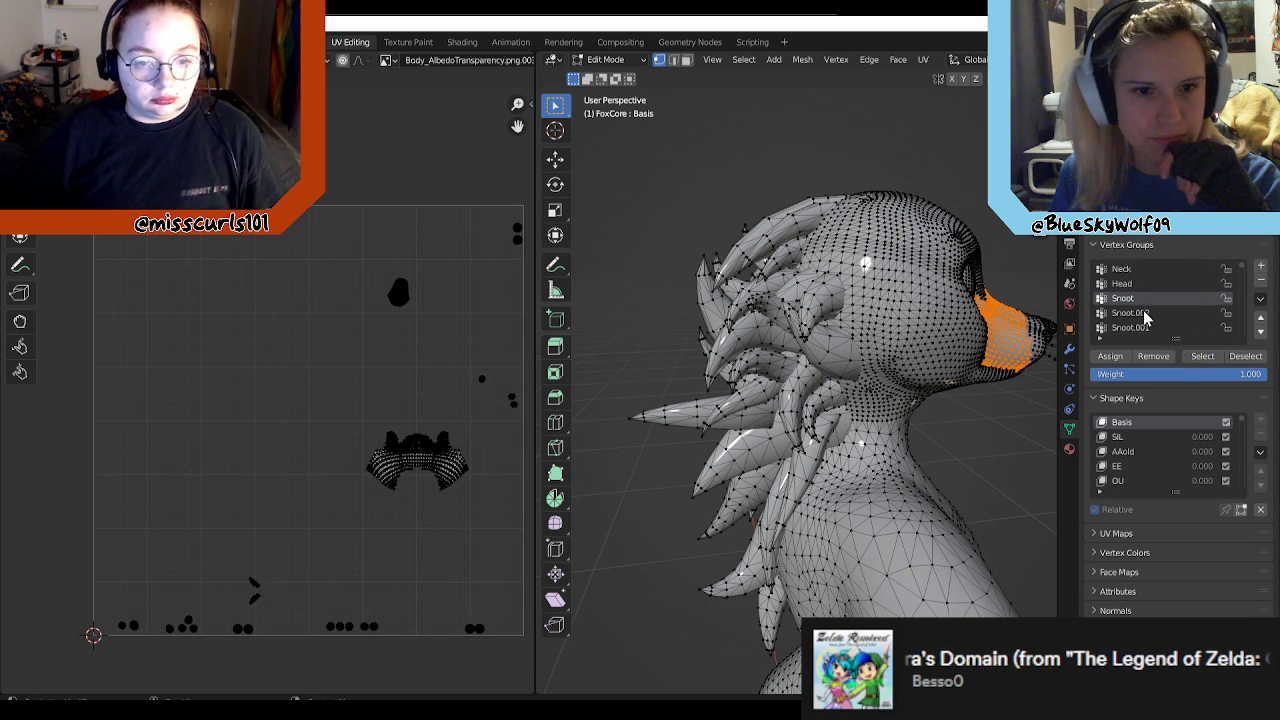
pyautogui.click(1140, 313)
pyautogui.click(1202, 358)
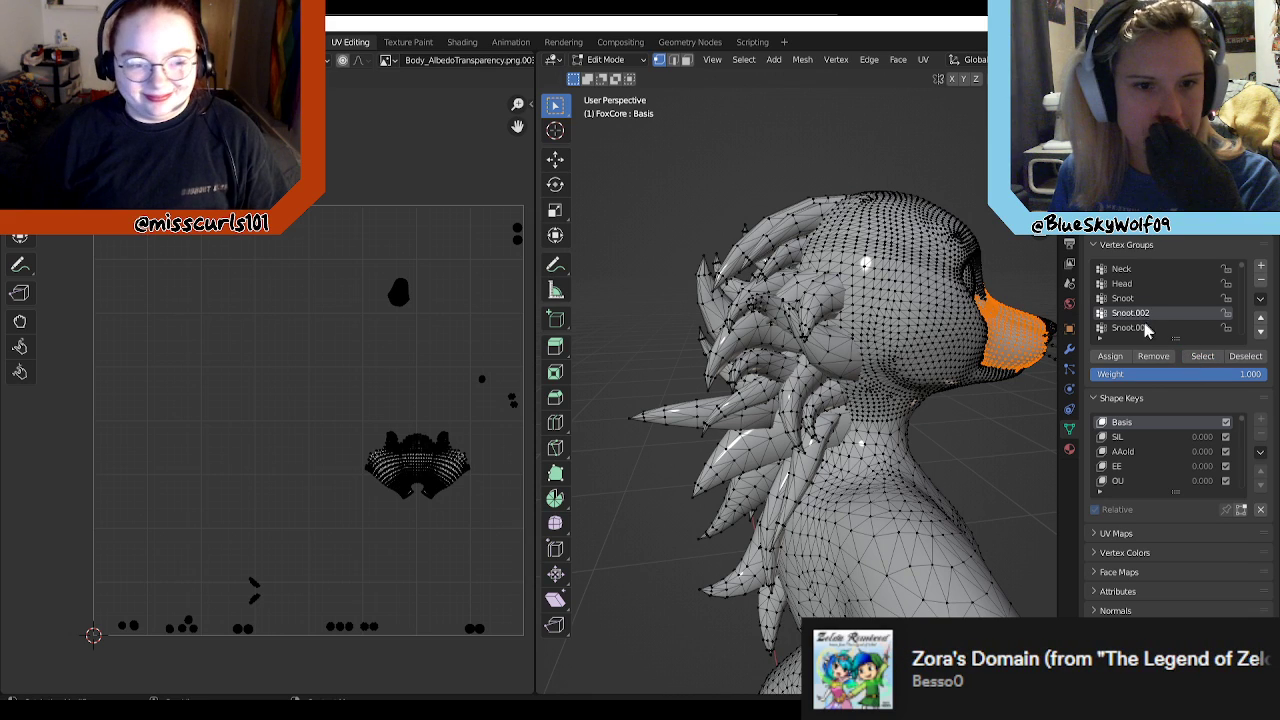
pyautogui.click(1130, 327)
pyautogui.click(1202, 358)
pyautogui.hotkey('alt', 'a')
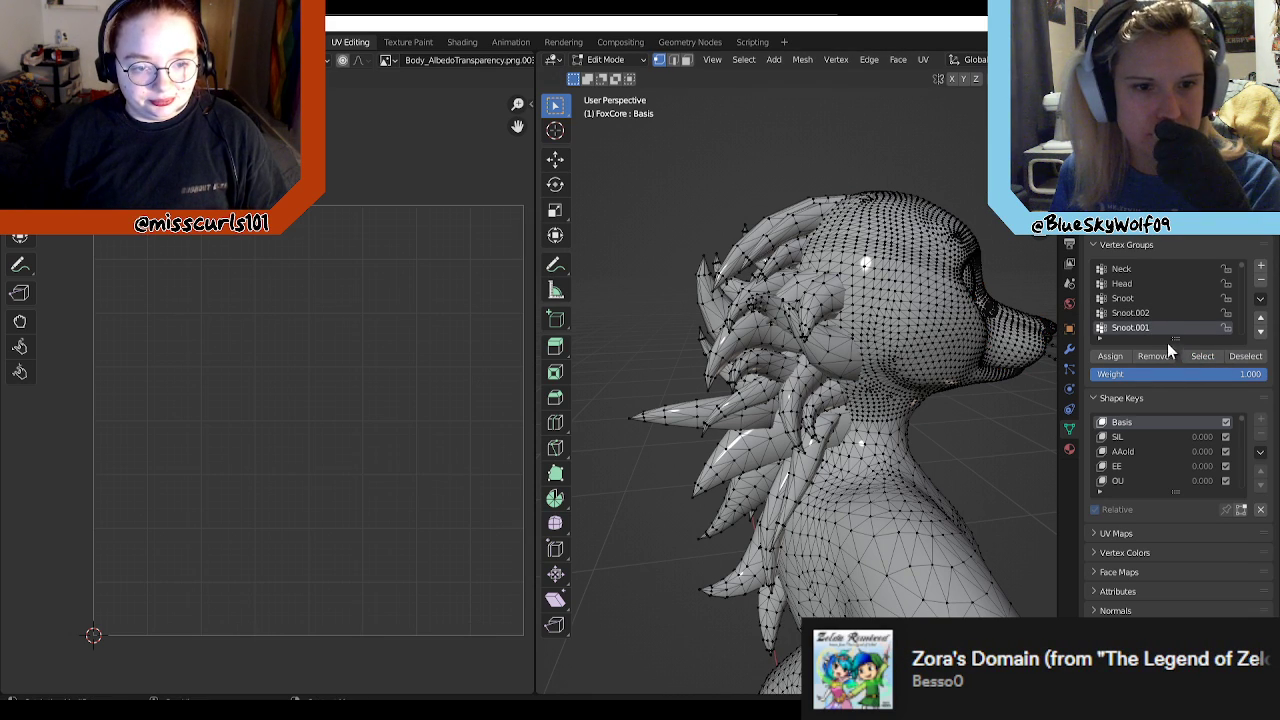
# Step: Look through FoxCore's remaining vertex groups, from the whiskers past the lower jaw and tongue to the eye and brow groups
pyautogui.scroll(-5, 1169, 314)
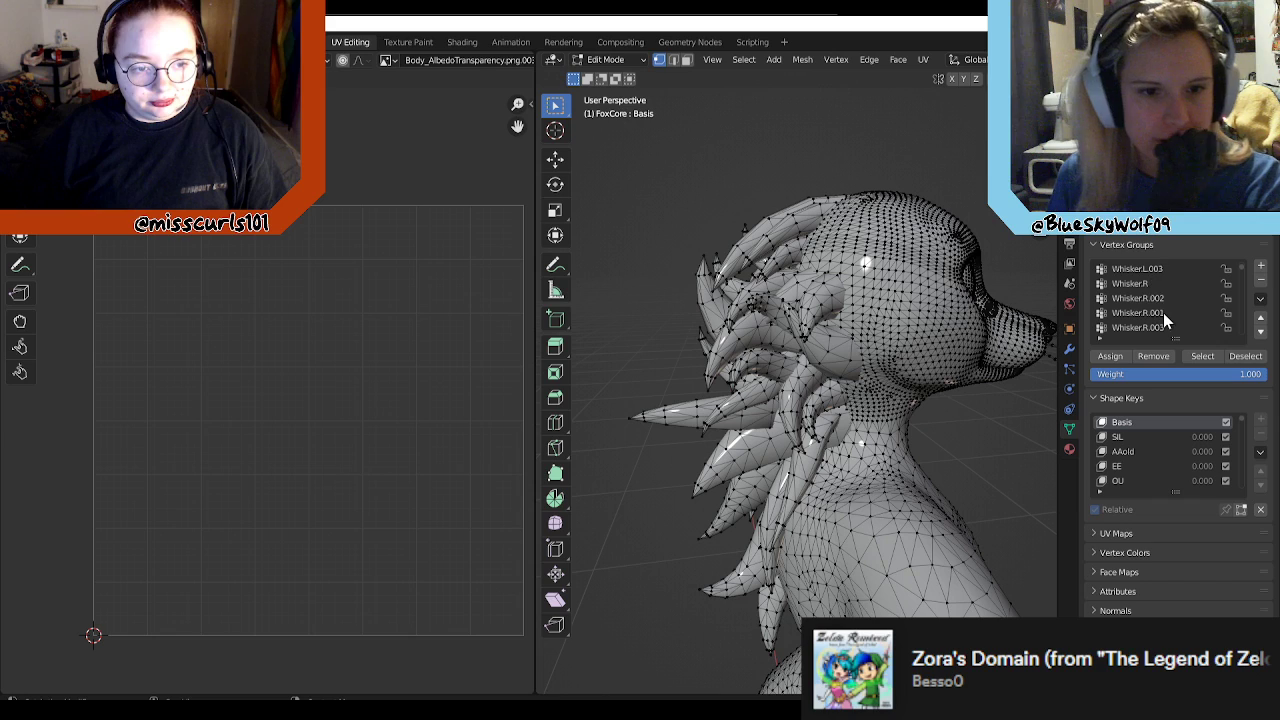
pyautogui.scroll(-5, 1165, 311)
pyautogui.scroll(-5, 1174, 326)
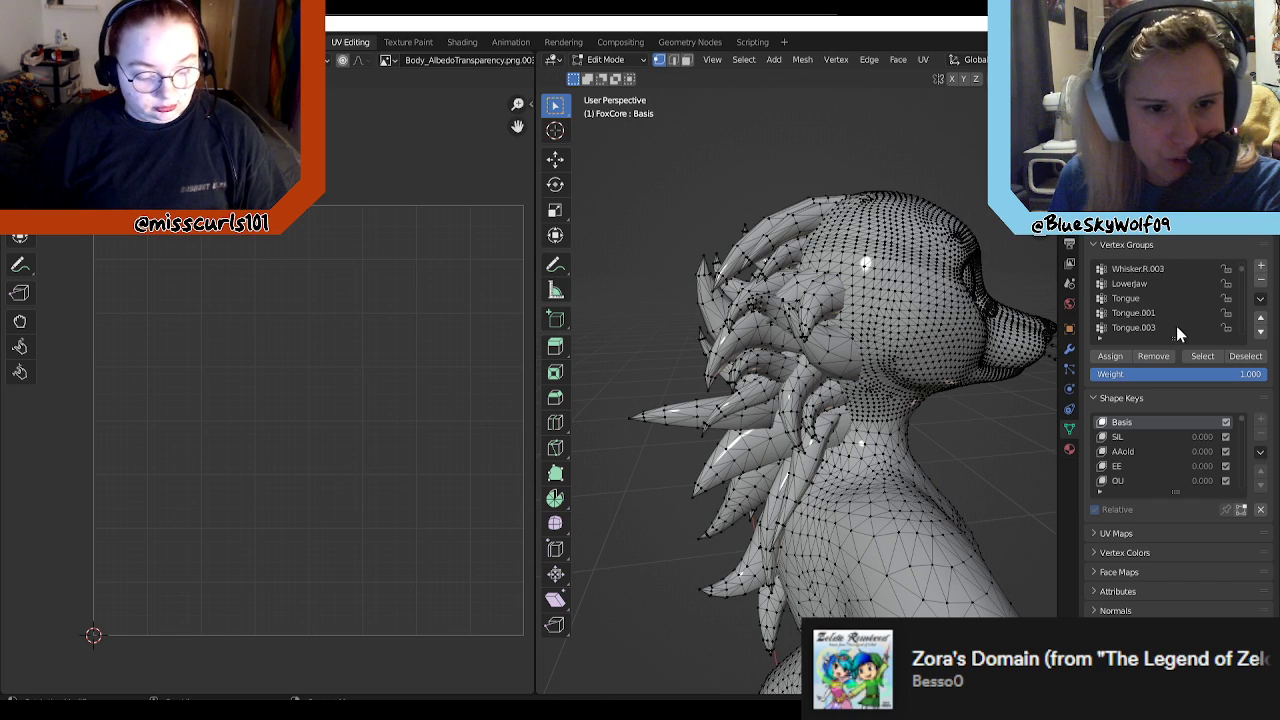
pyautogui.scroll(-5, 1156, 322)
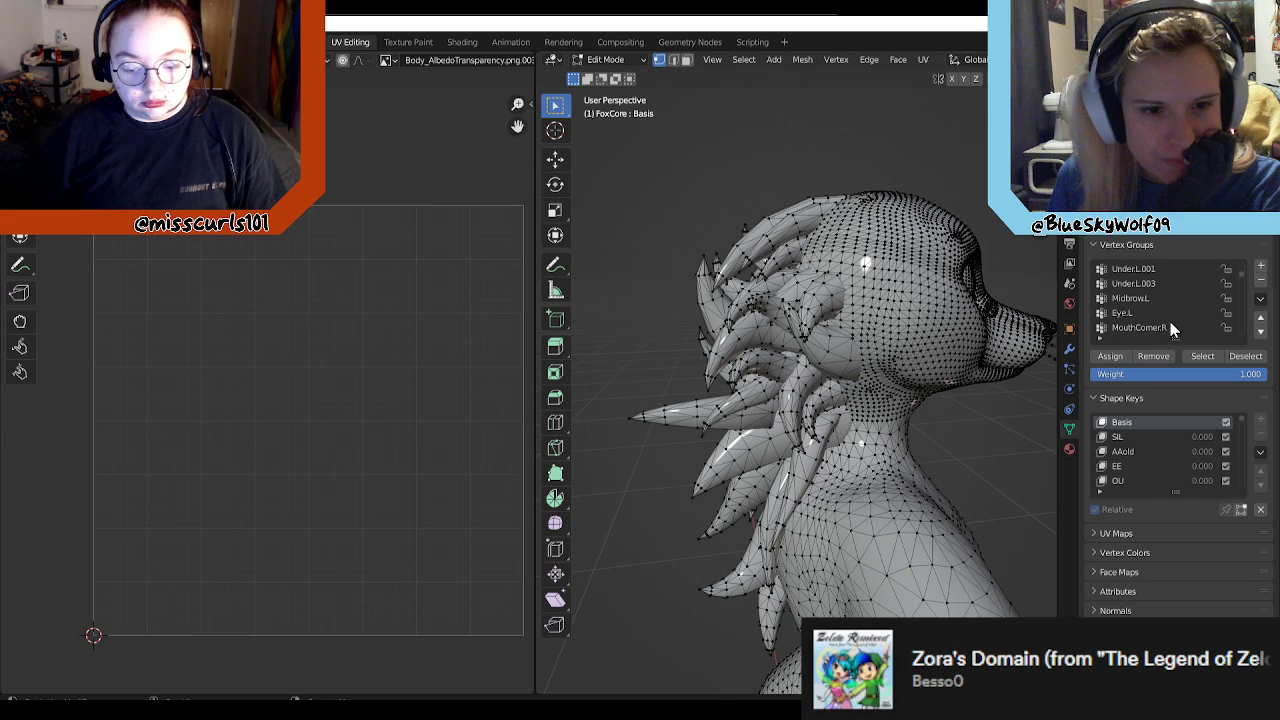
pyautogui.scroll(-4, 1155, 331)
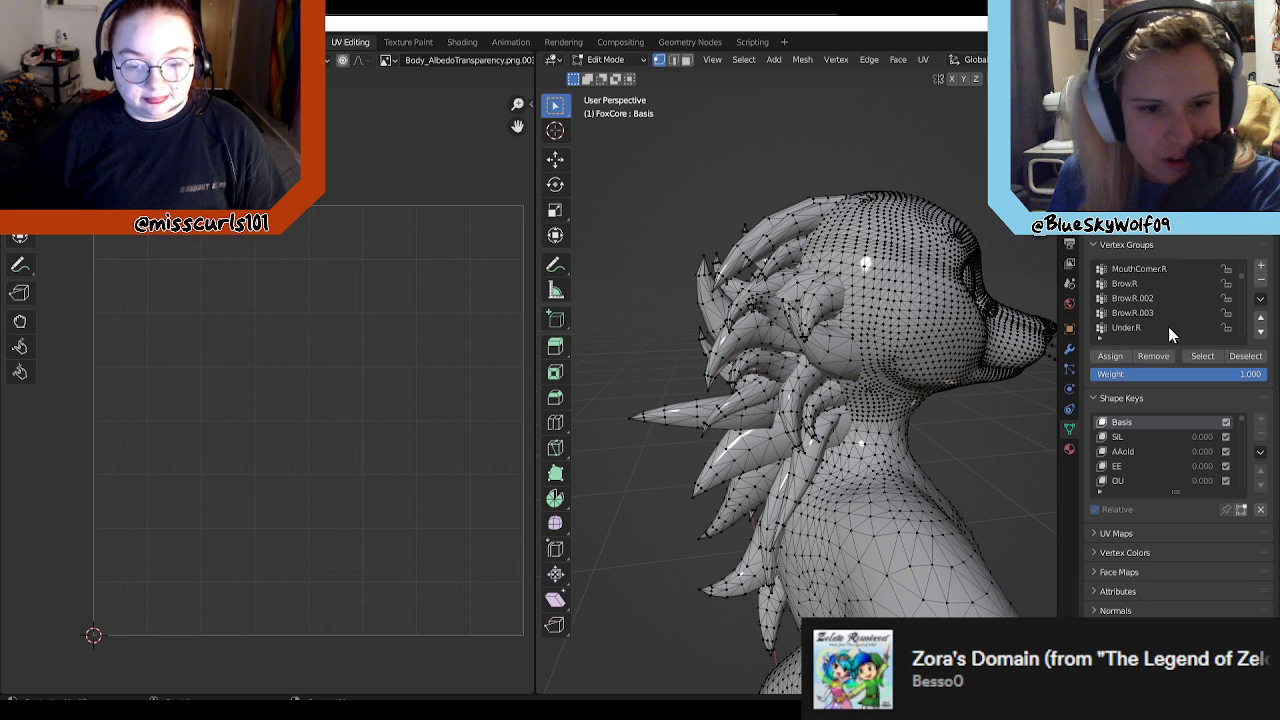
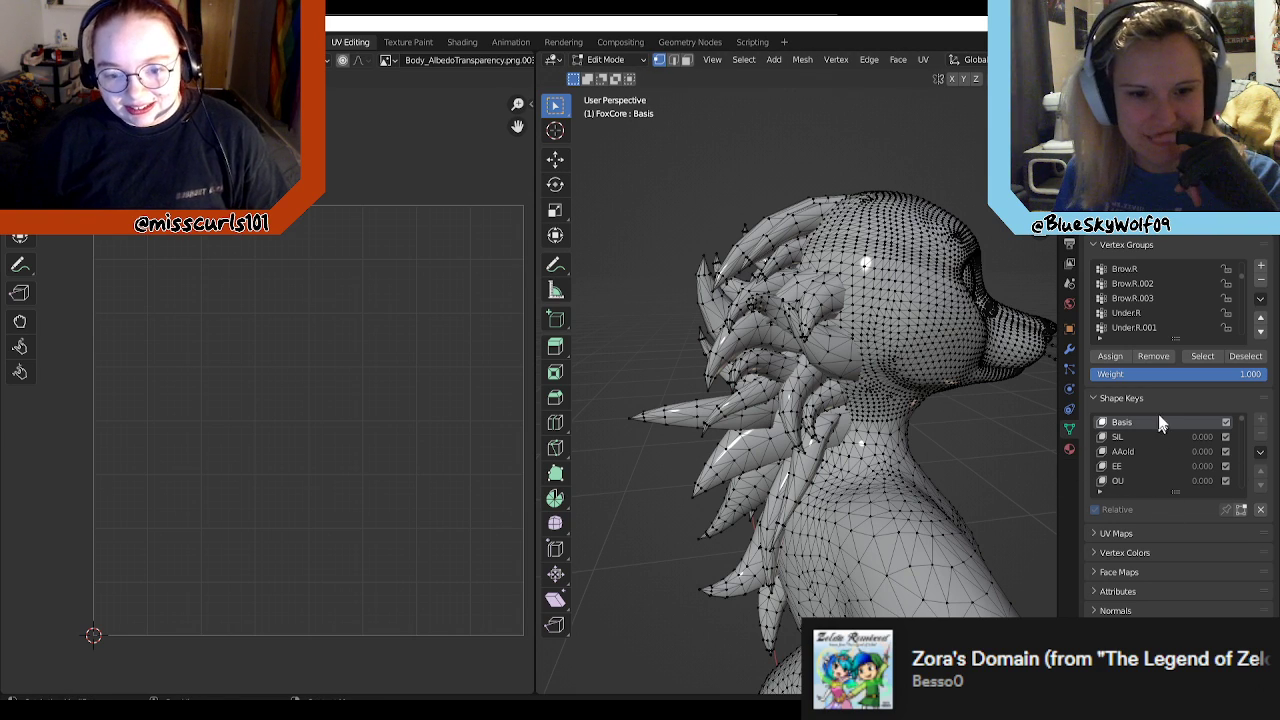
# Step: Select the vertices of the Under.R.003 and Under.R.001 groups to check their coverage on the head
pyautogui.scroll(-1, 1211, 300)
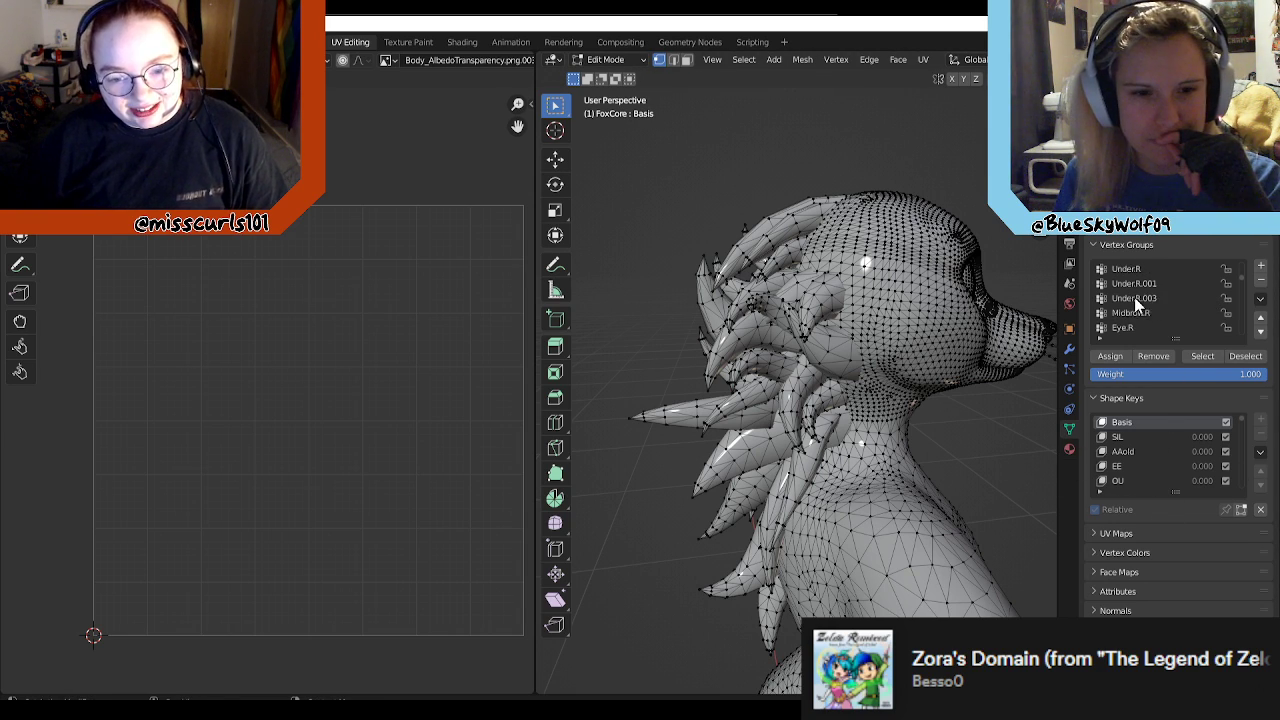
pyautogui.click(1135, 298)
pyautogui.click(1204, 356)
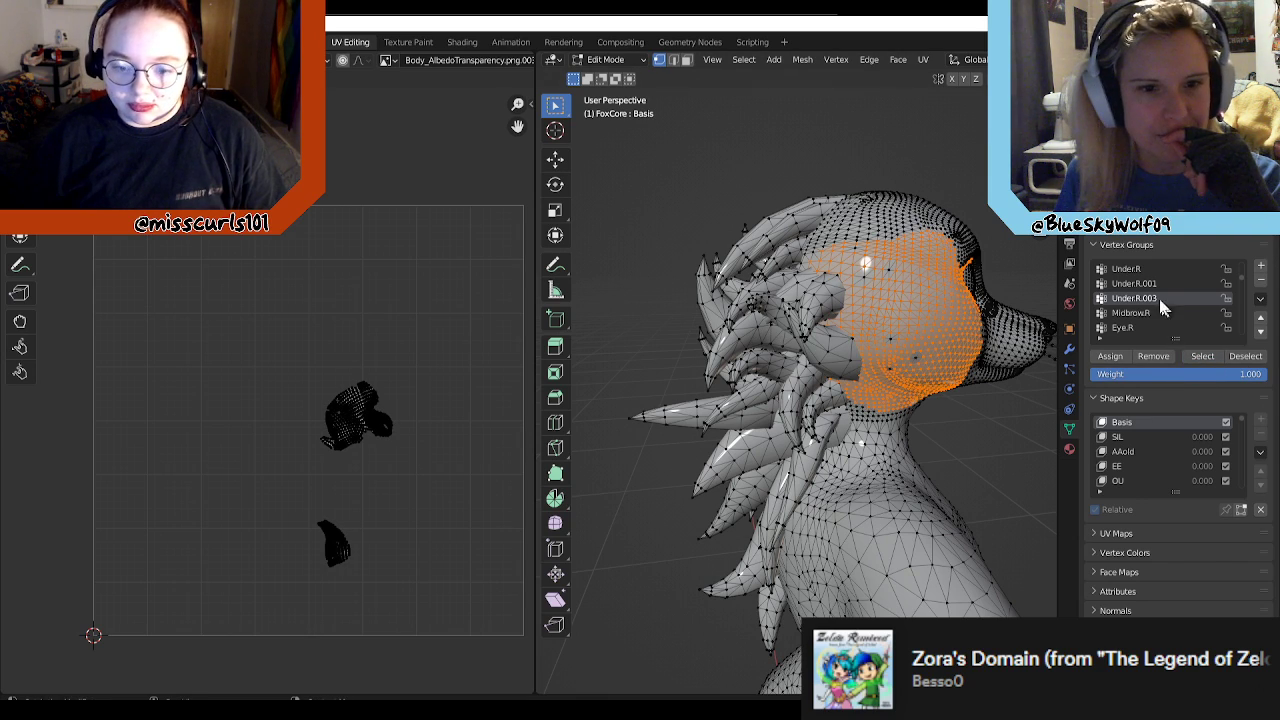
pyautogui.click(1150, 284)
pyautogui.click(1197, 358)
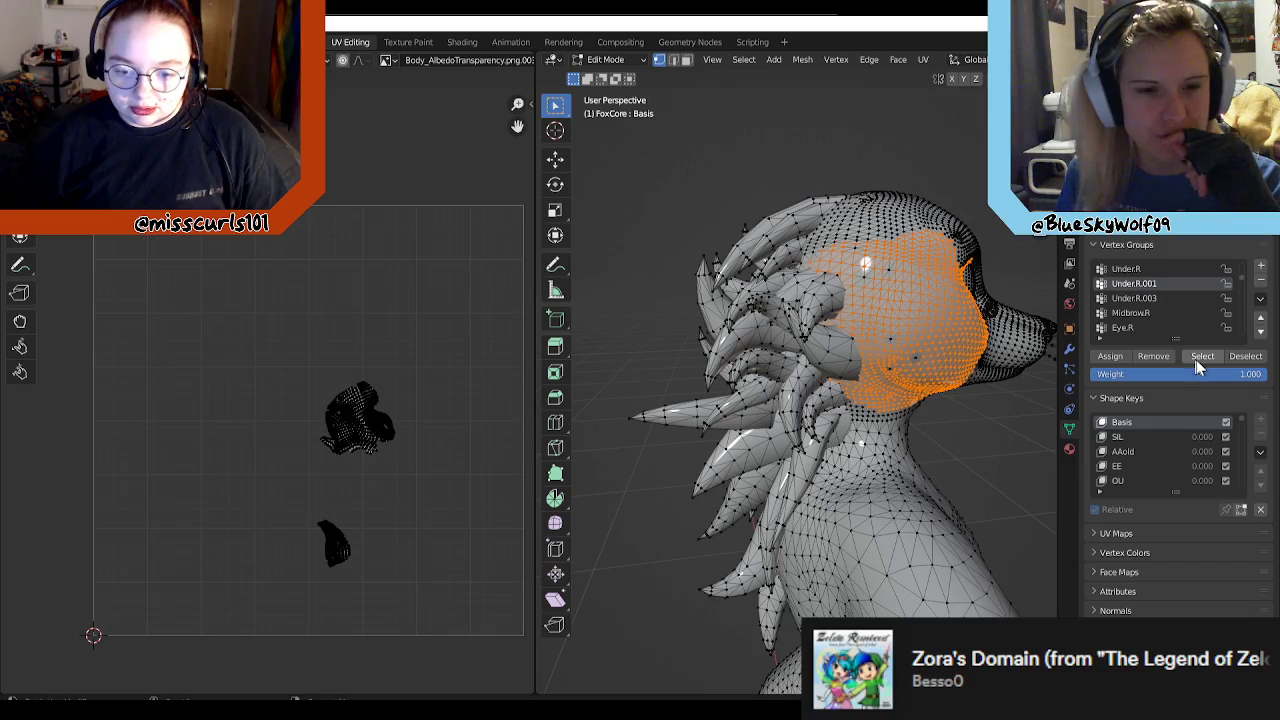
# Step: Inspect the selected cheek area from inside the head and around it, and clear the selection
pyautogui.moveTo(748, 349); pyautogui.dragTo(690, 325, button='middle')
pyautogui.scroll(4, 671, 334)
pyautogui.scroll(1, 463, 320)
pyautogui.scroll(1, 704, 328)
pyautogui.scroll(8, 704, 328)
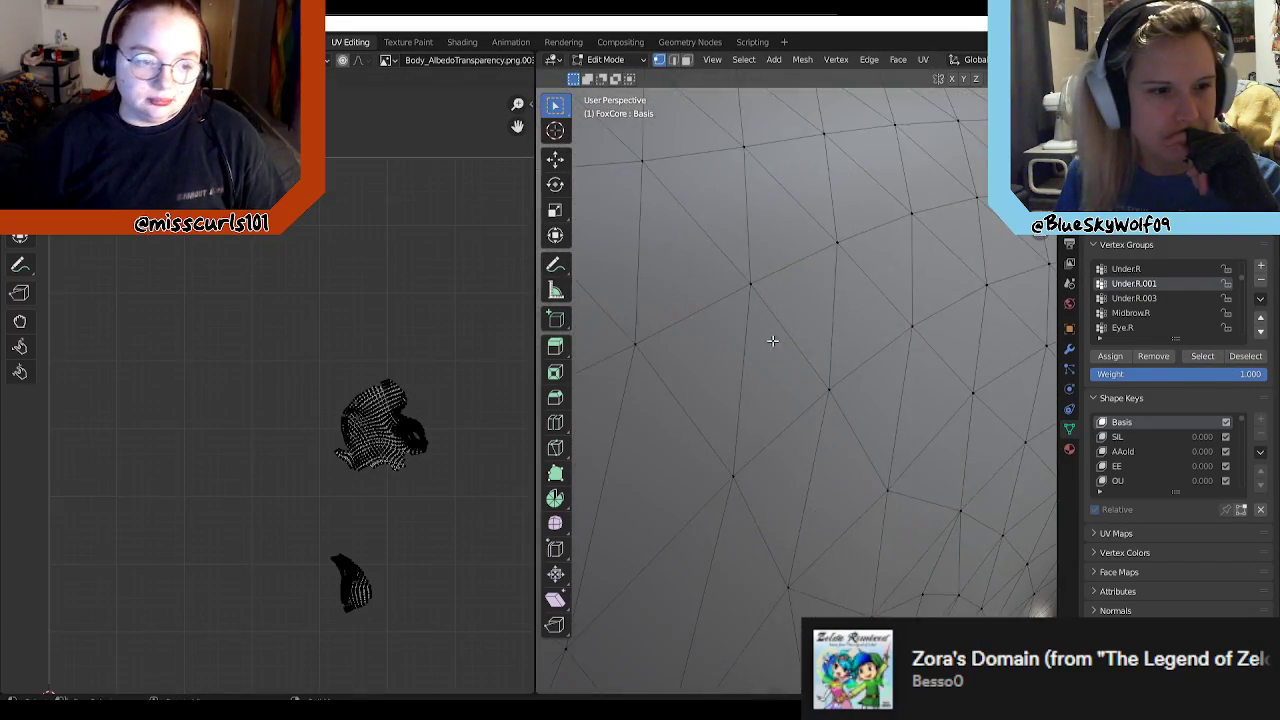
pyautogui.scroll(-6, 729, 370)
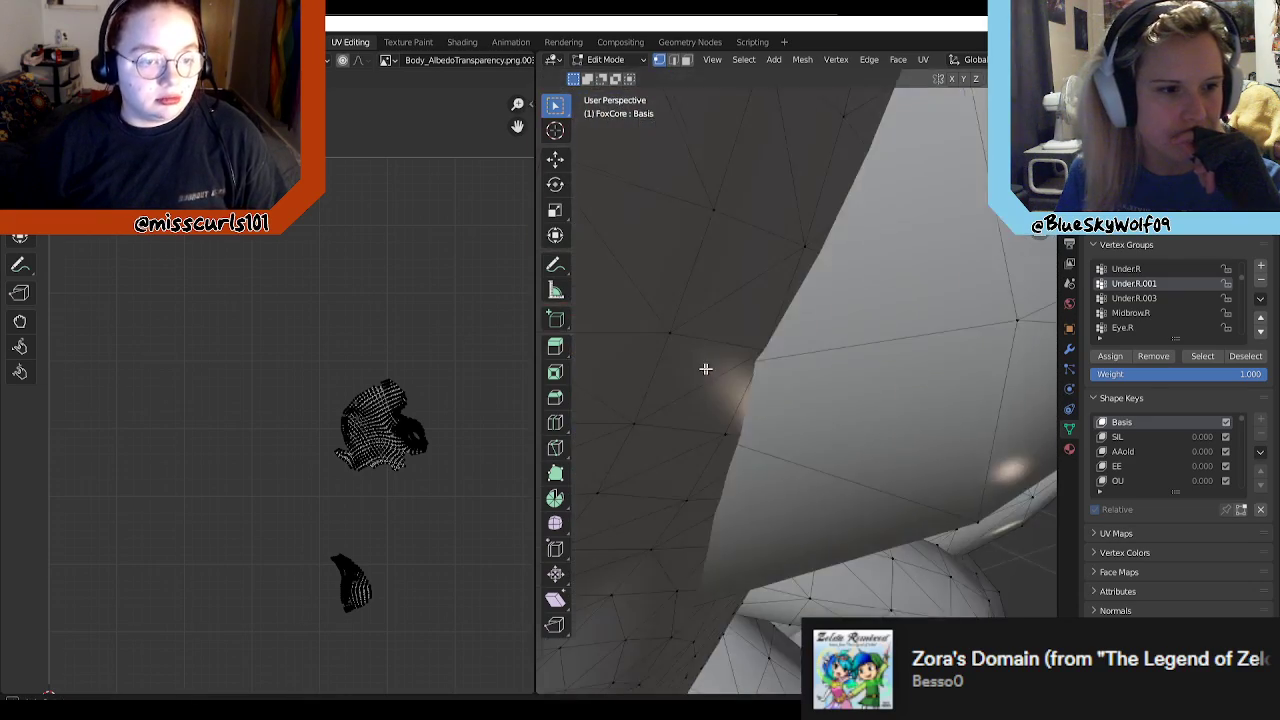
pyautogui.scroll(-2, 729, 370)
pyautogui.moveTo(729, 370); pyautogui.dragTo(638, 373, button='middle')
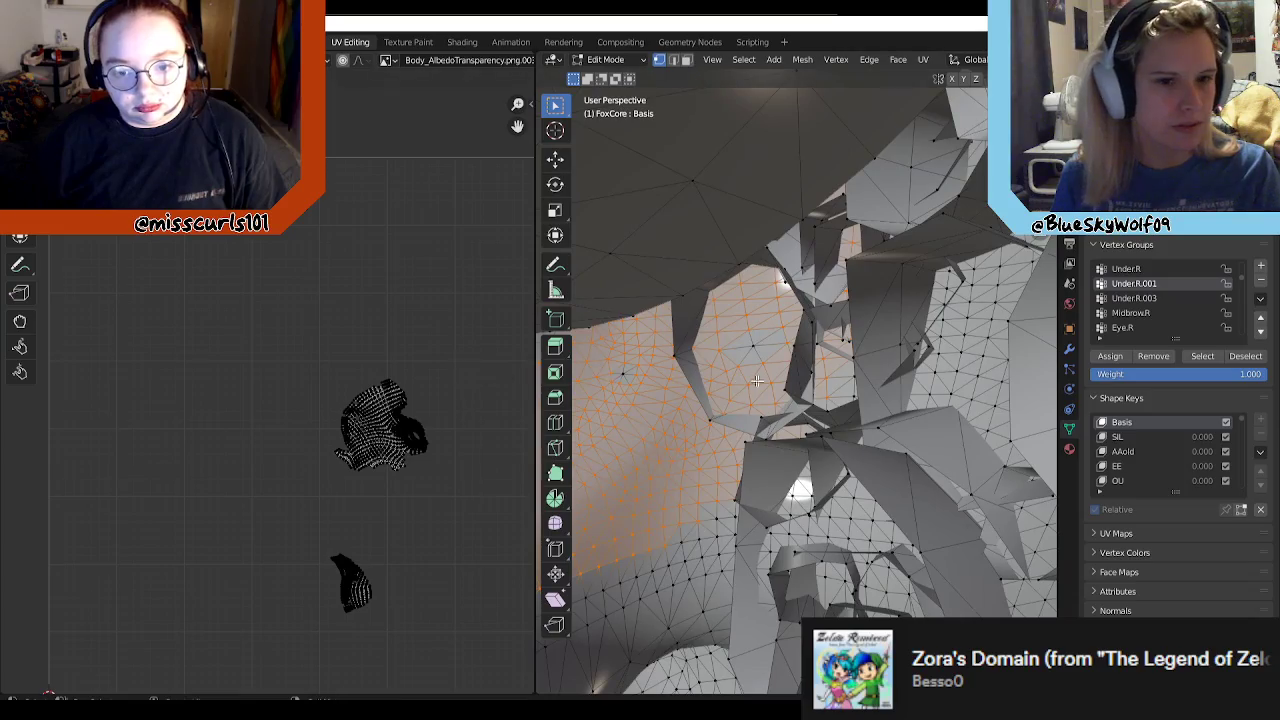
pyautogui.moveTo(876, 367); pyautogui.dragTo(695, 343, button='middle')
pyautogui.scroll(-8, 695, 343)
pyautogui.moveTo(920, 364); pyautogui.dragTo(965, 452, button='middle')
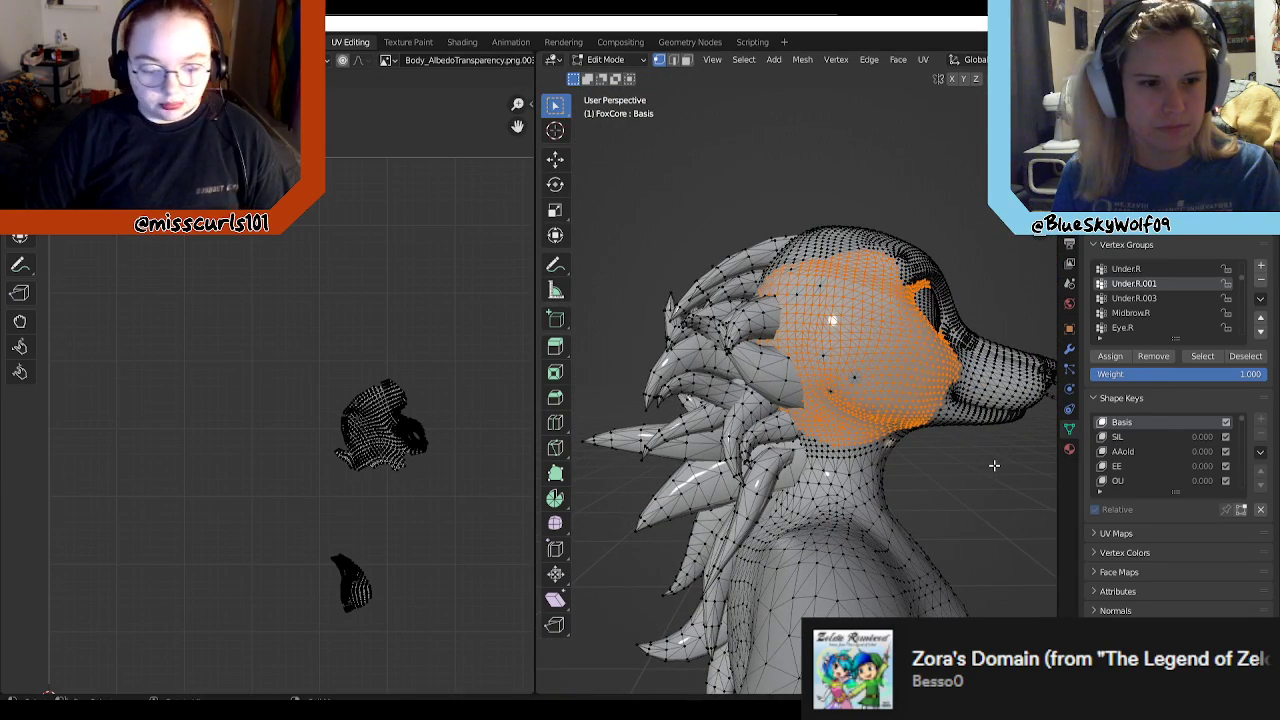
pyautogui.click(994, 465)
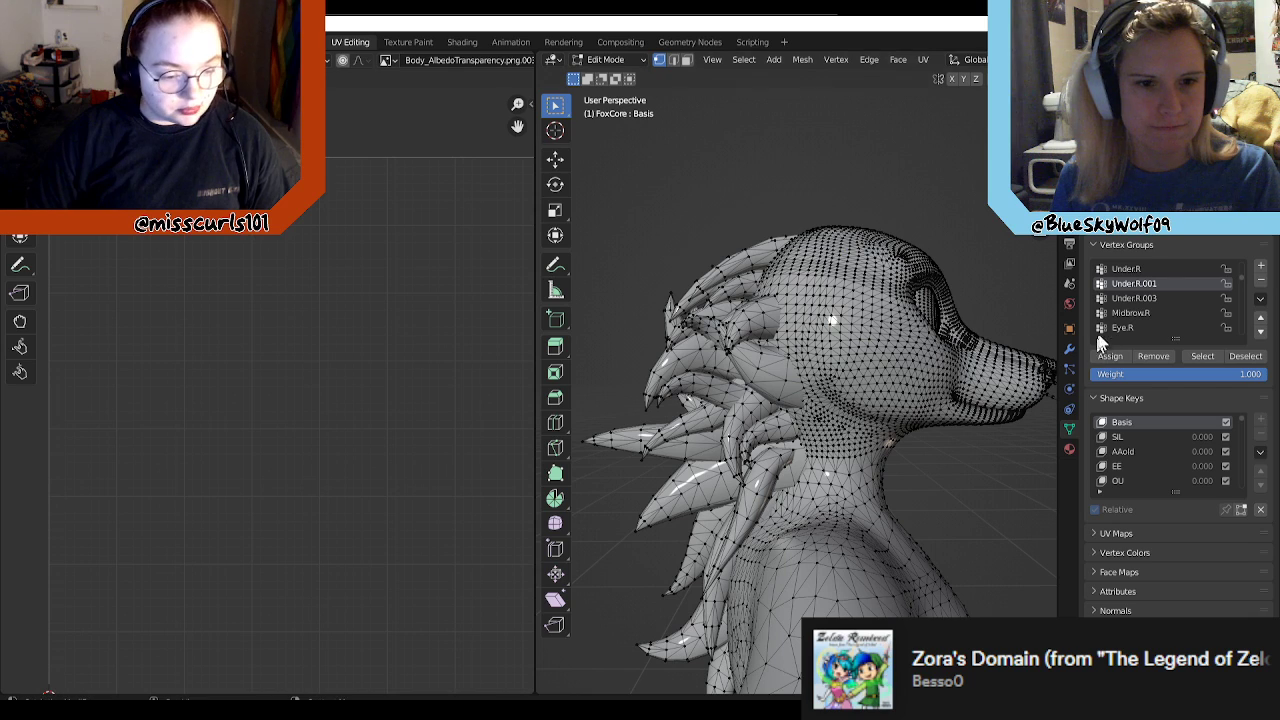
# Step: Select the vertices of Under.R.003, Under.R and Under.R.001 in turn to compare their coverage and UV islands
pyautogui.click(1150, 298)
pyautogui.click(1204, 358)
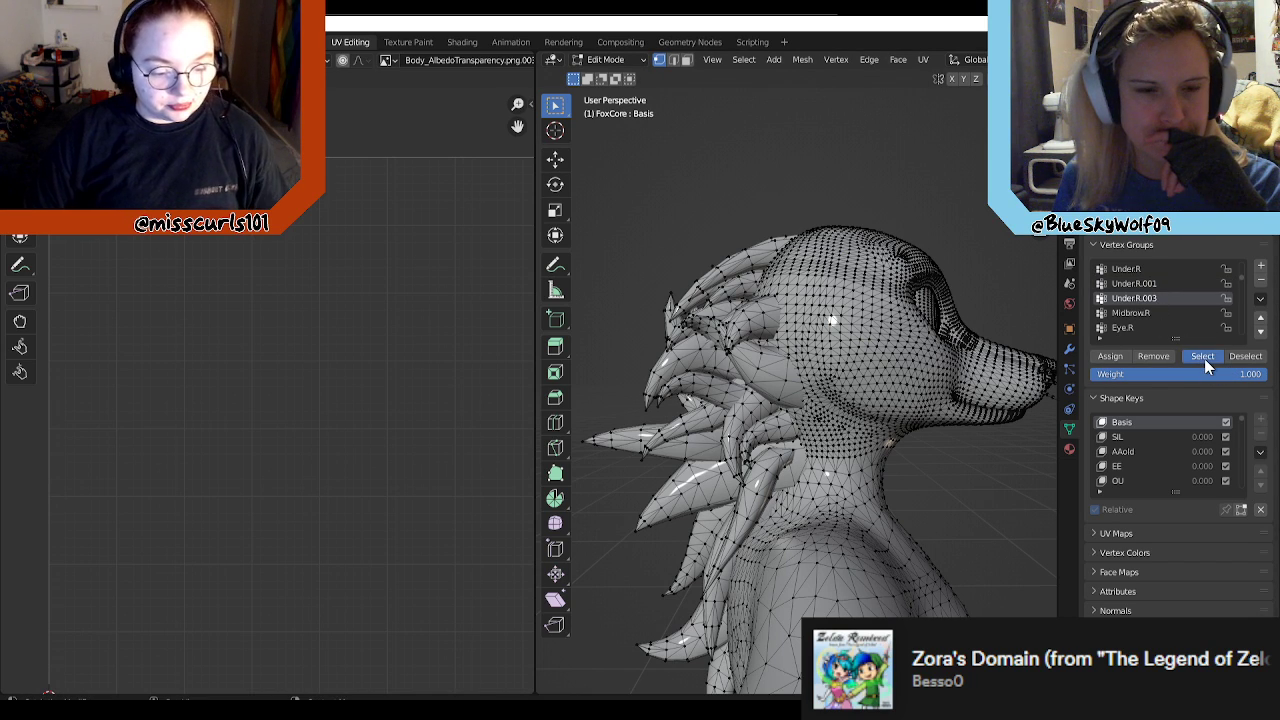
pyautogui.click(1143, 268)
pyautogui.click(1200, 357)
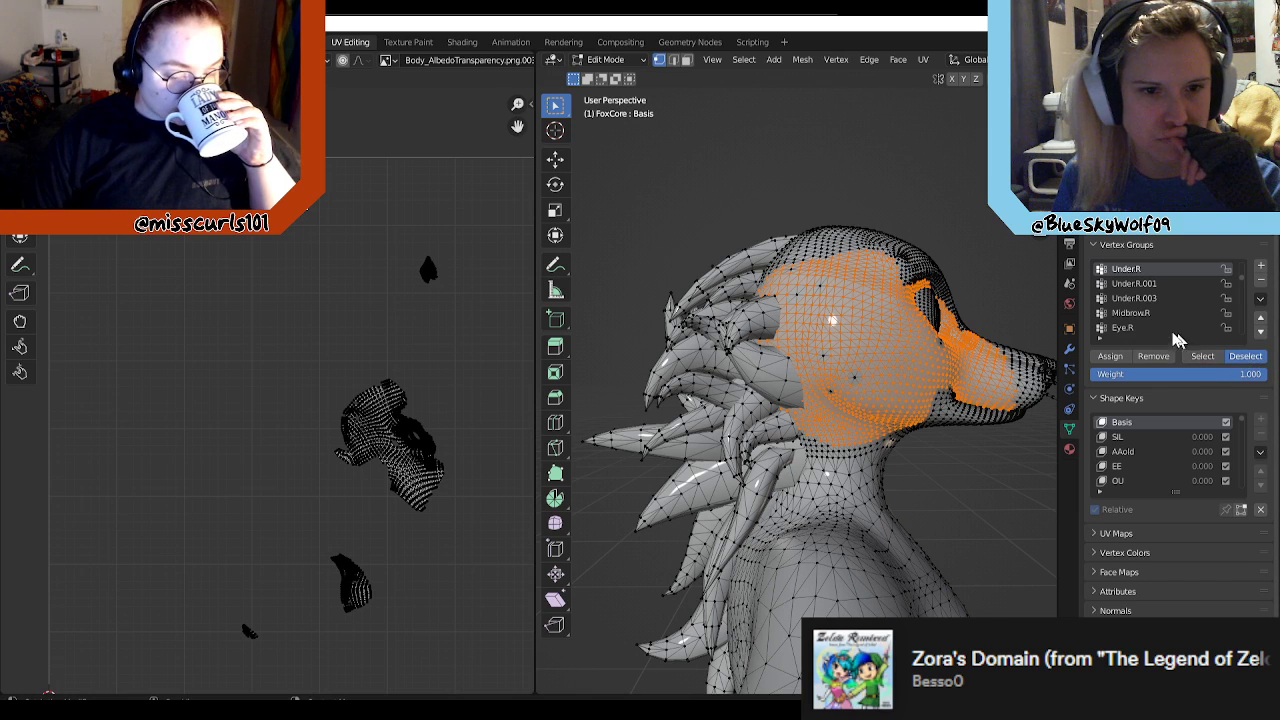
pyautogui.click(1134, 283)
pyautogui.click(1204, 358)
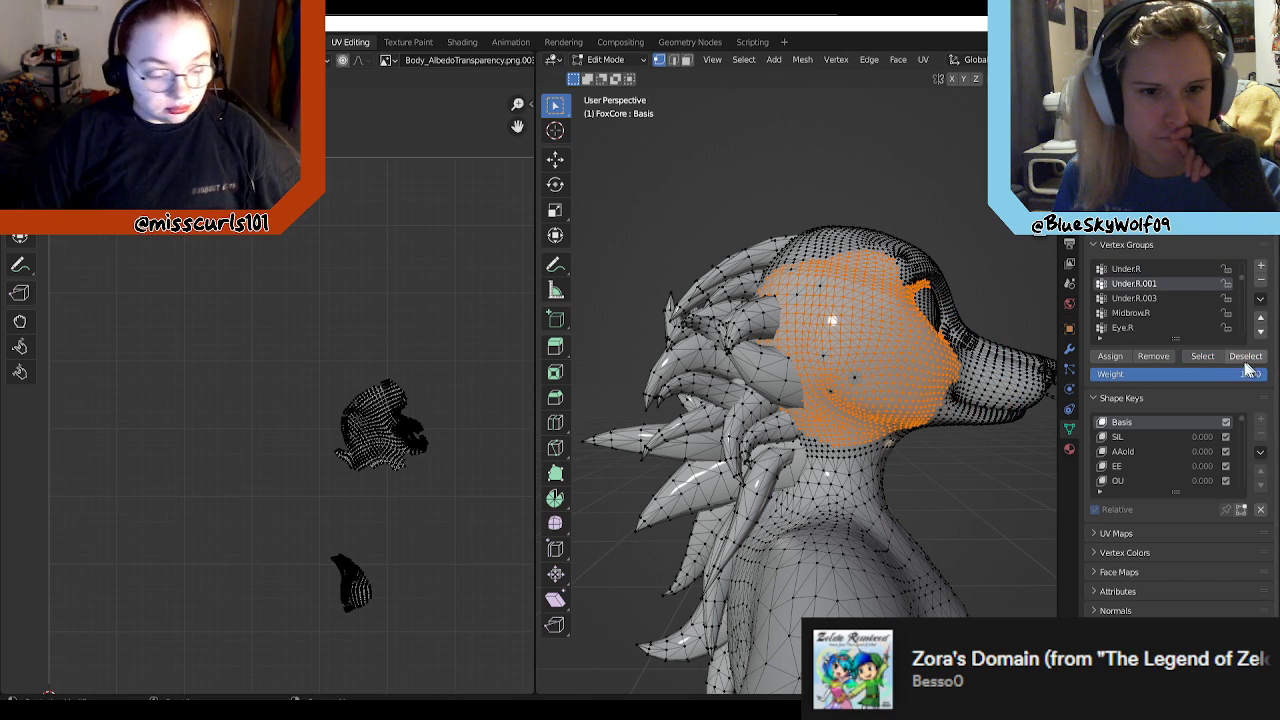
# Step: Deselect Under.R.001, and select and deselect Under.R.003 and Under.R.001 individually to see each group's own area
pyautogui.click(1246, 357)
pyautogui.click(1155, 299)
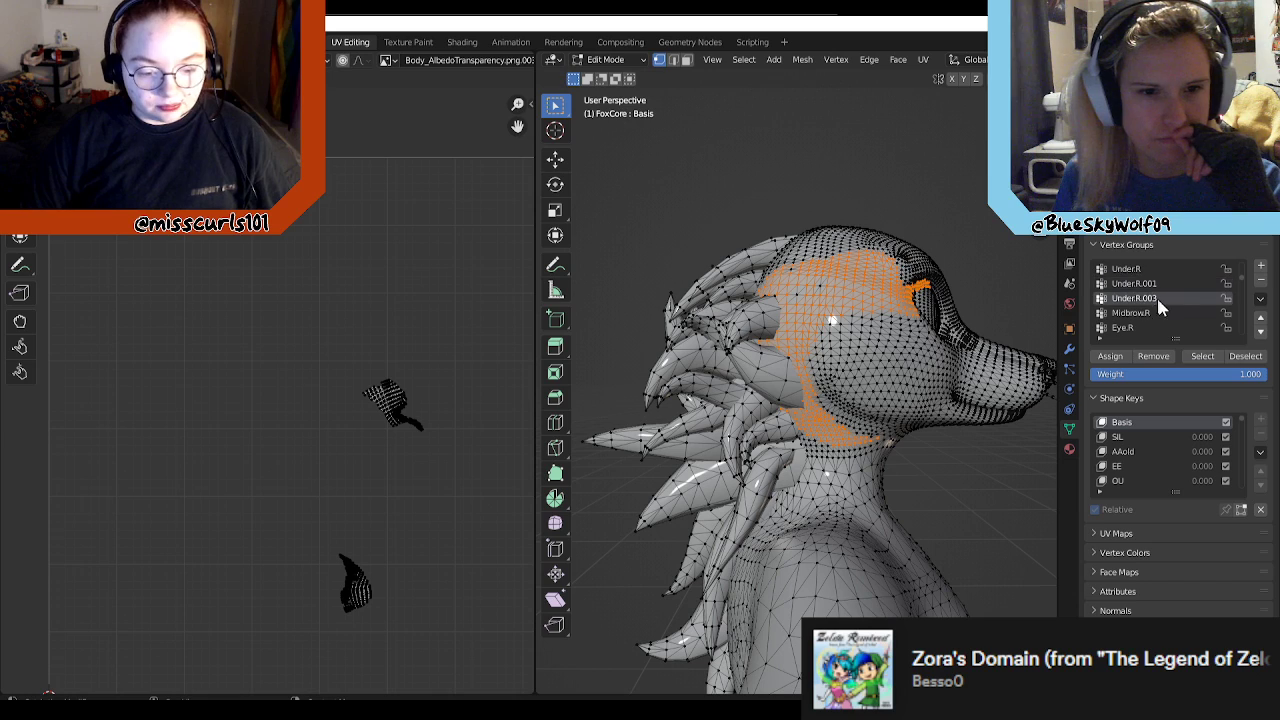
pyautogui.click(1202, 356)
pyautogui.click(1237, 357)
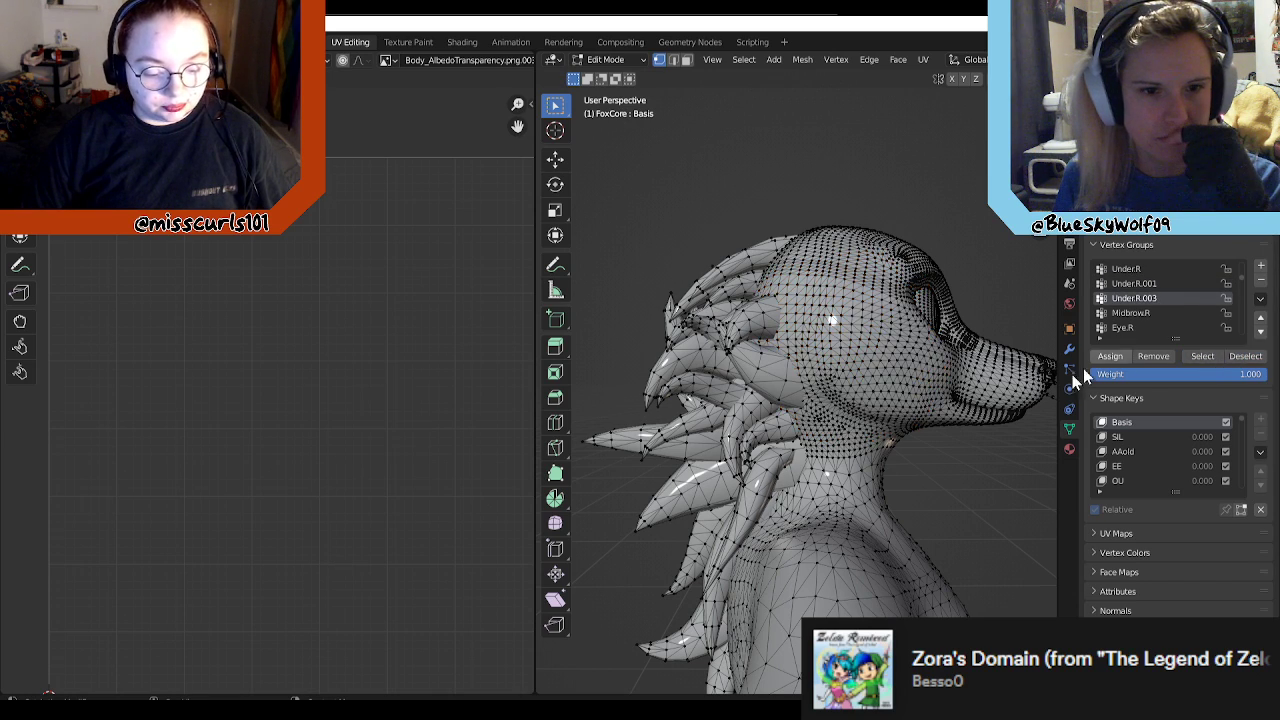
pyautogui.click(1148, 284)
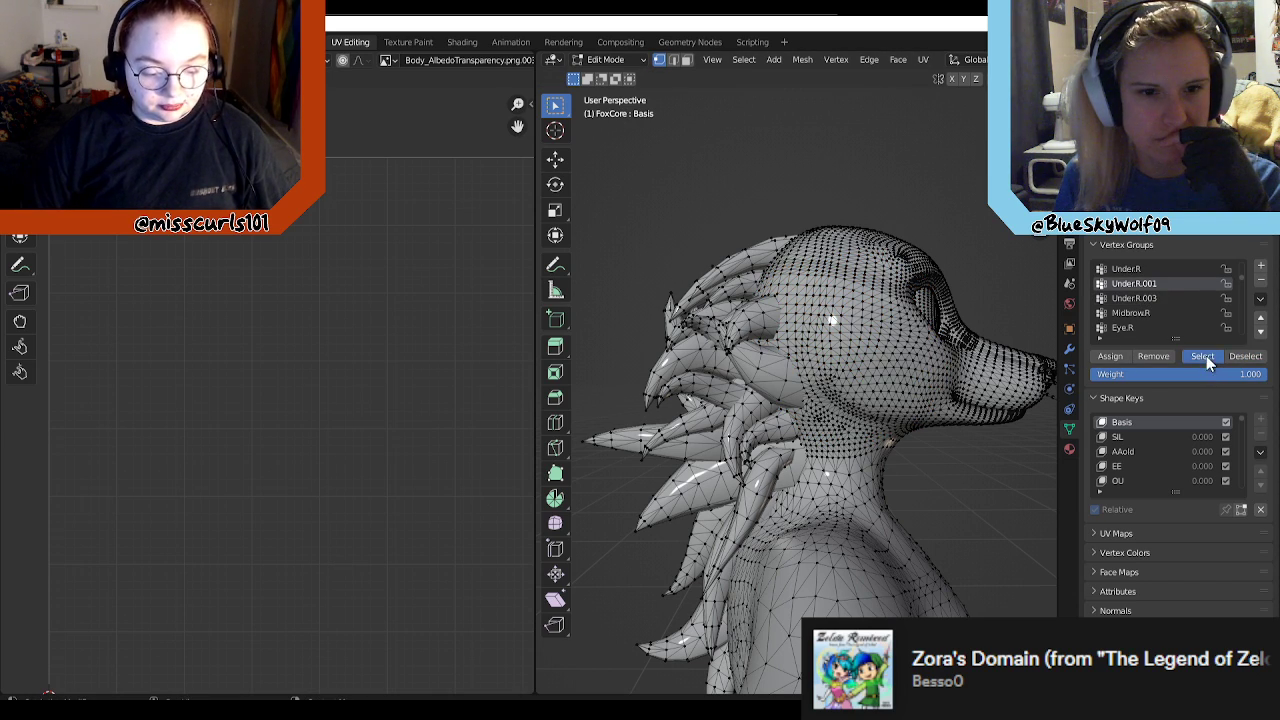
pyautogui.click(1206, 357)
pyautogui.click(1246, 357)
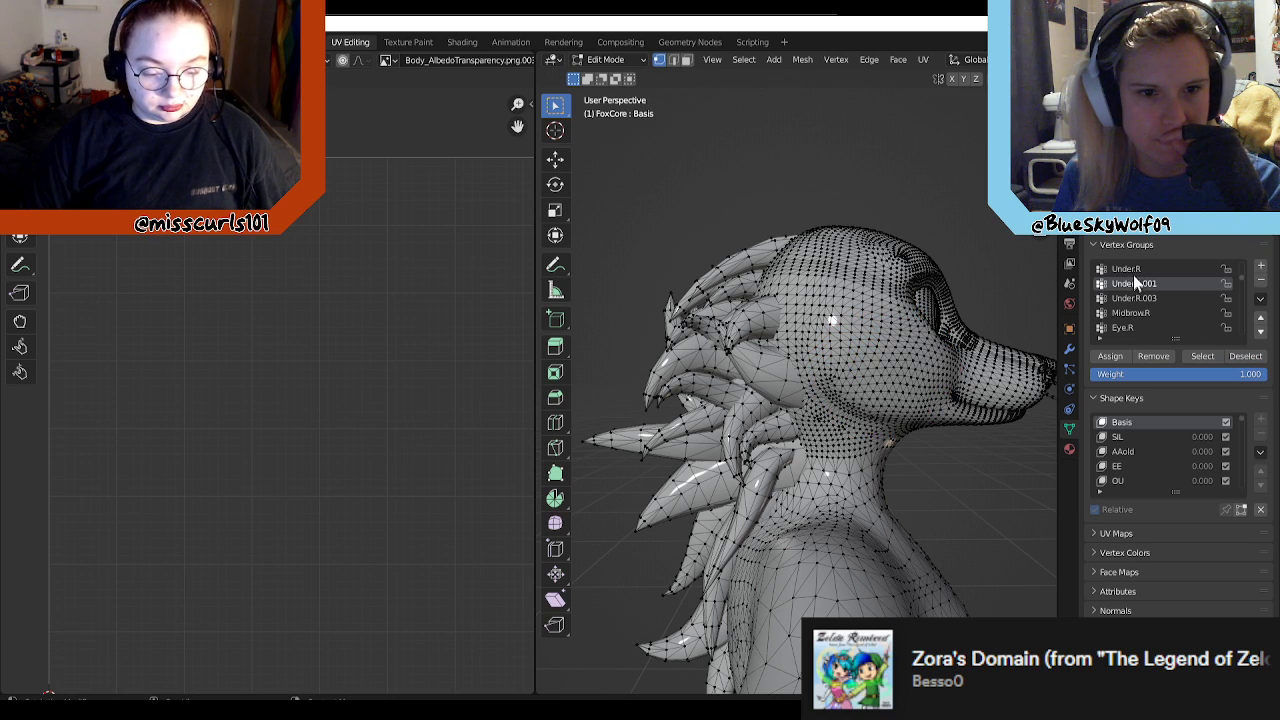
# Step: Check the coverage of Under.R and Under.R.003 by selecting and deselecting each group's vertices
pyautogui.click(1130, 269)
pyautogui.click(1204, 357)
pyautogui.click(1243, 357)
pyautogui.click(1158, 298)
pyautogui.click(1203, 360)
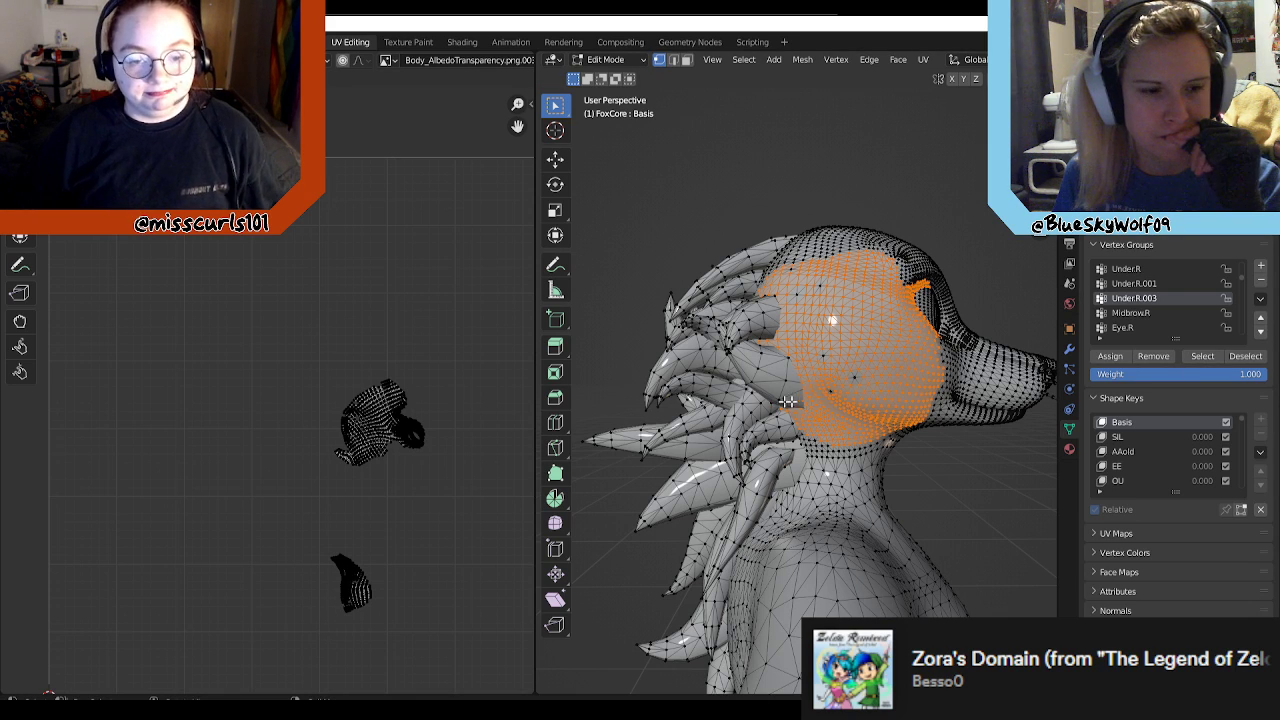
pyautogui.scroll(10, 1177, 307)
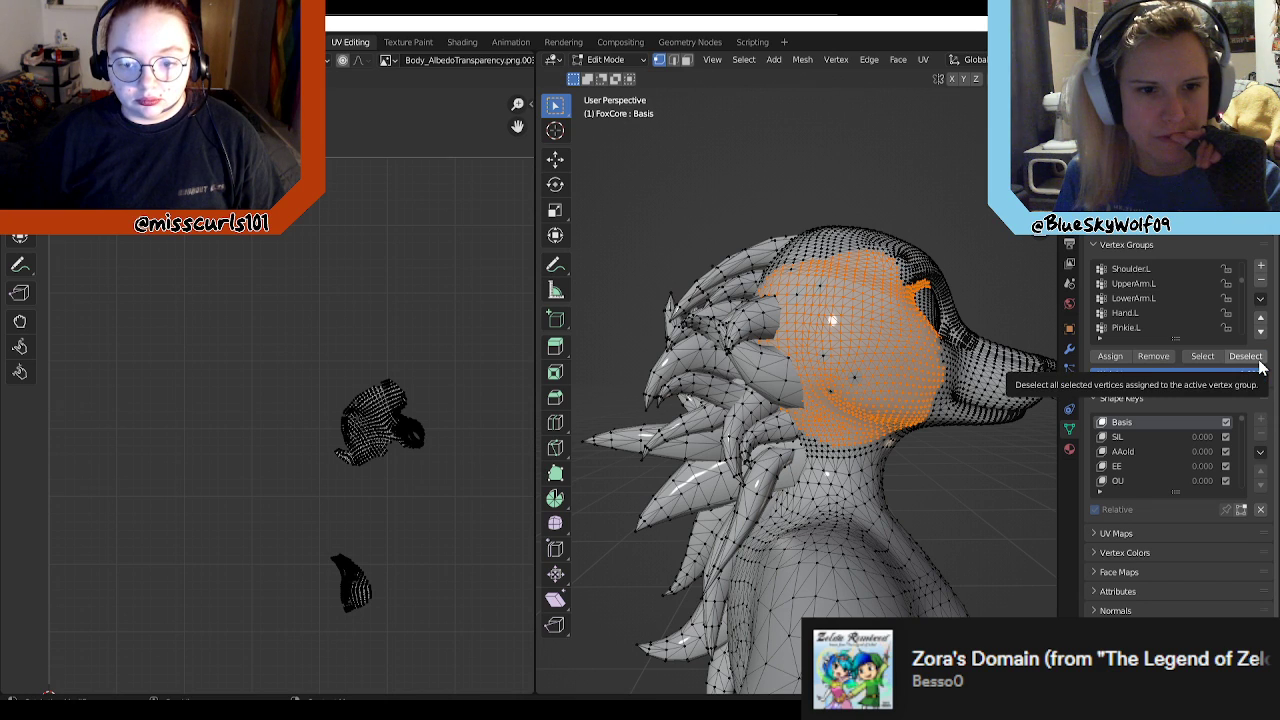
pyautogui.click(1258, 360)
# Step: Widen the 3D viewport at the UV editor's expense and turn on X-ray for the FoxCore mesh
pyautogui.scroll(-2, 892, 340)
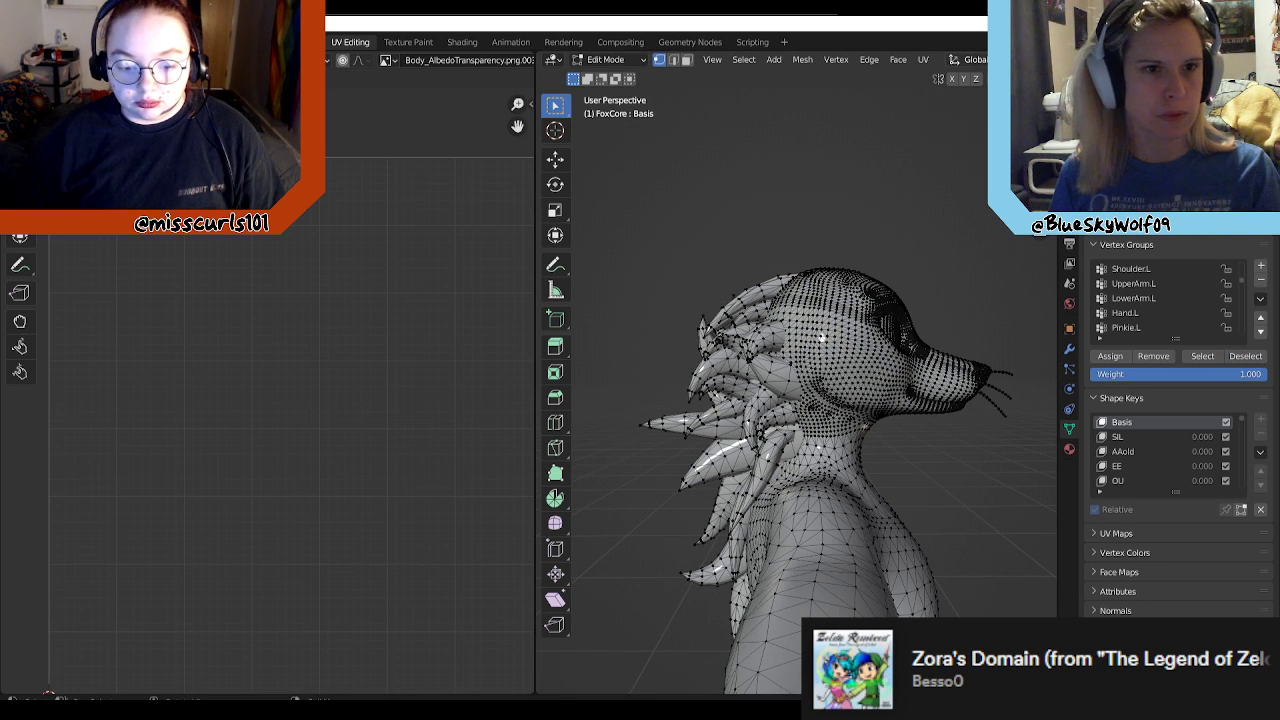
pyautogui.moveTo(533, 251); pyautogui.dragTo(404, 251)
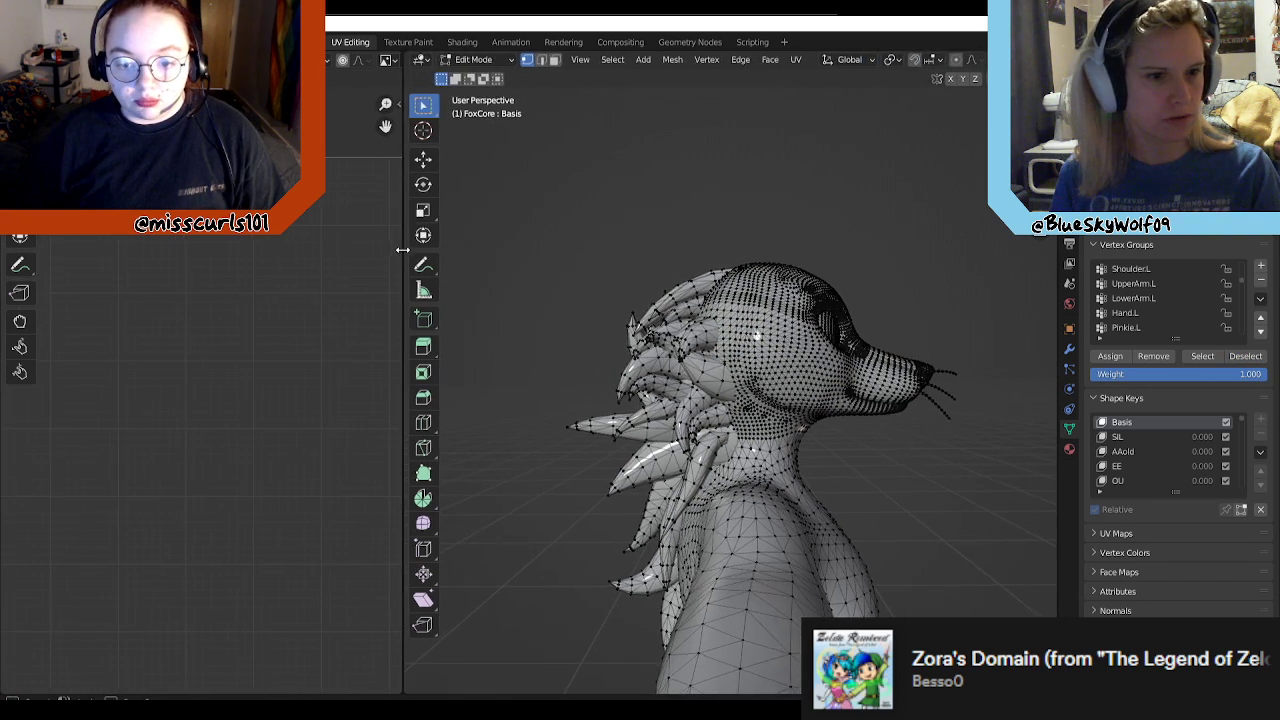
pyautogui.moveTo(881, 241); pyautogui.dragTo(881, 296, button='middle')
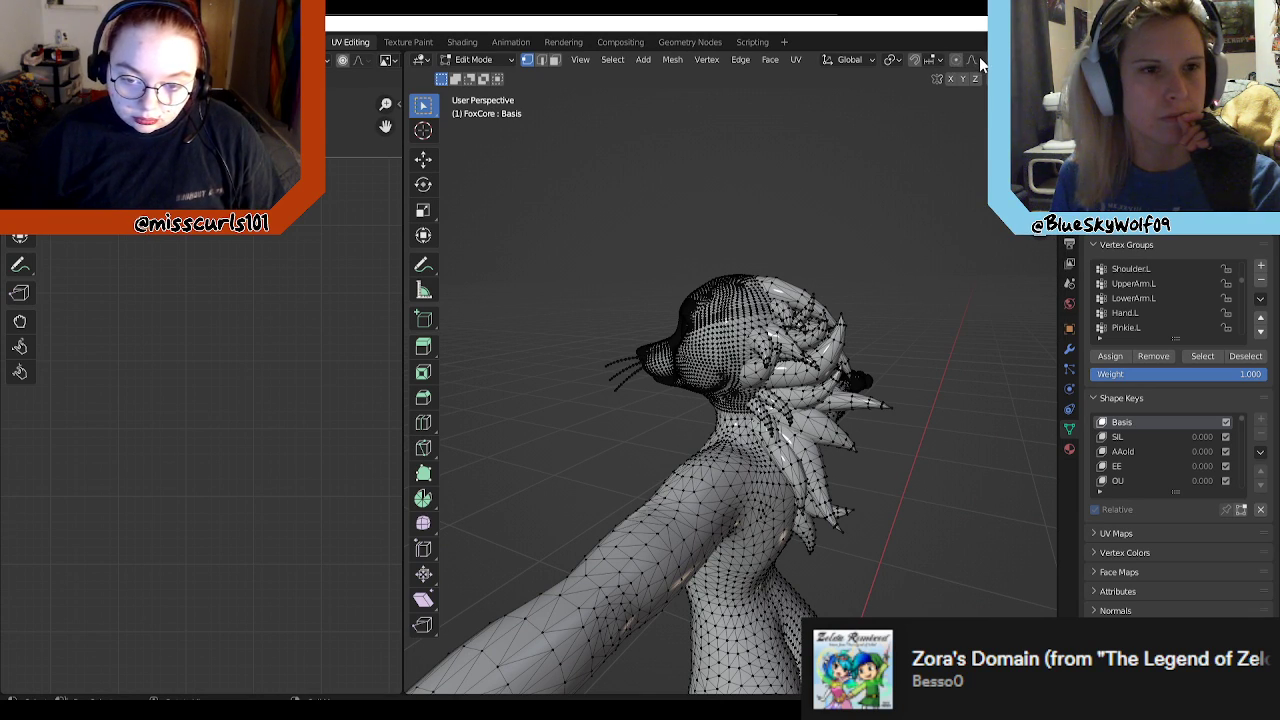
pyautogui.click(1045, 60)
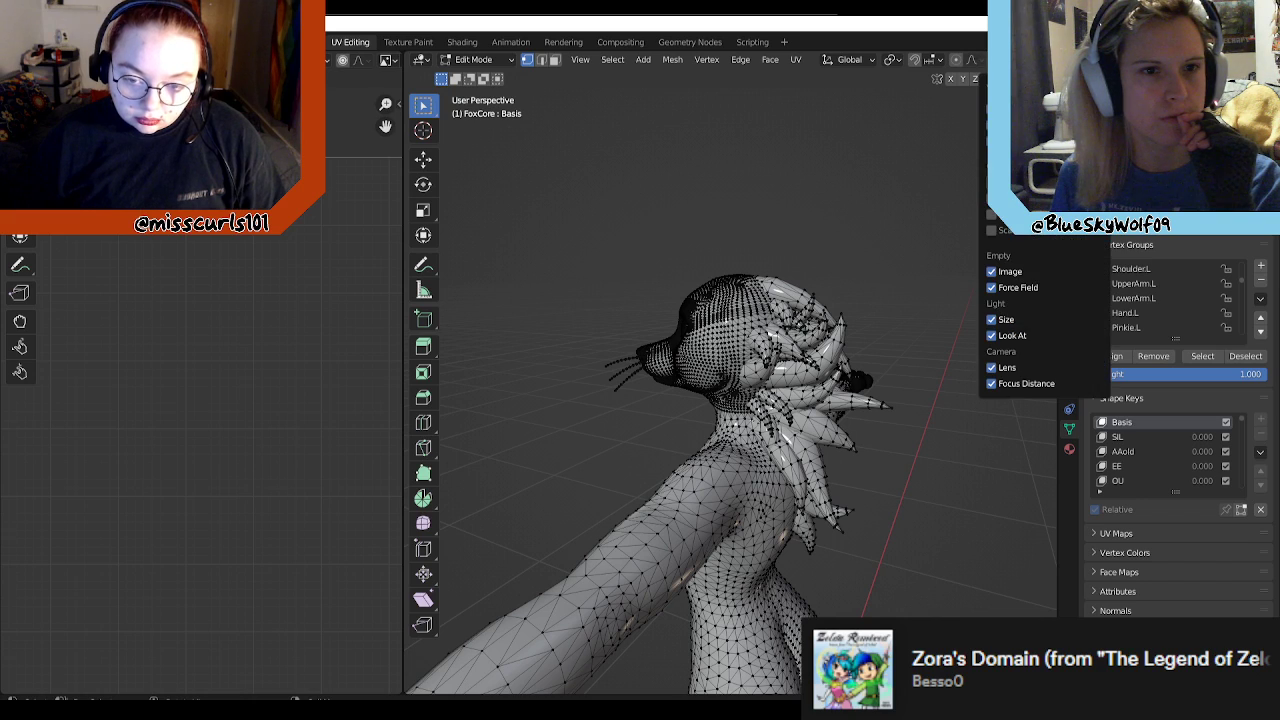
pyautogui.click(893, 60)
pyautogui.click(897, 62)
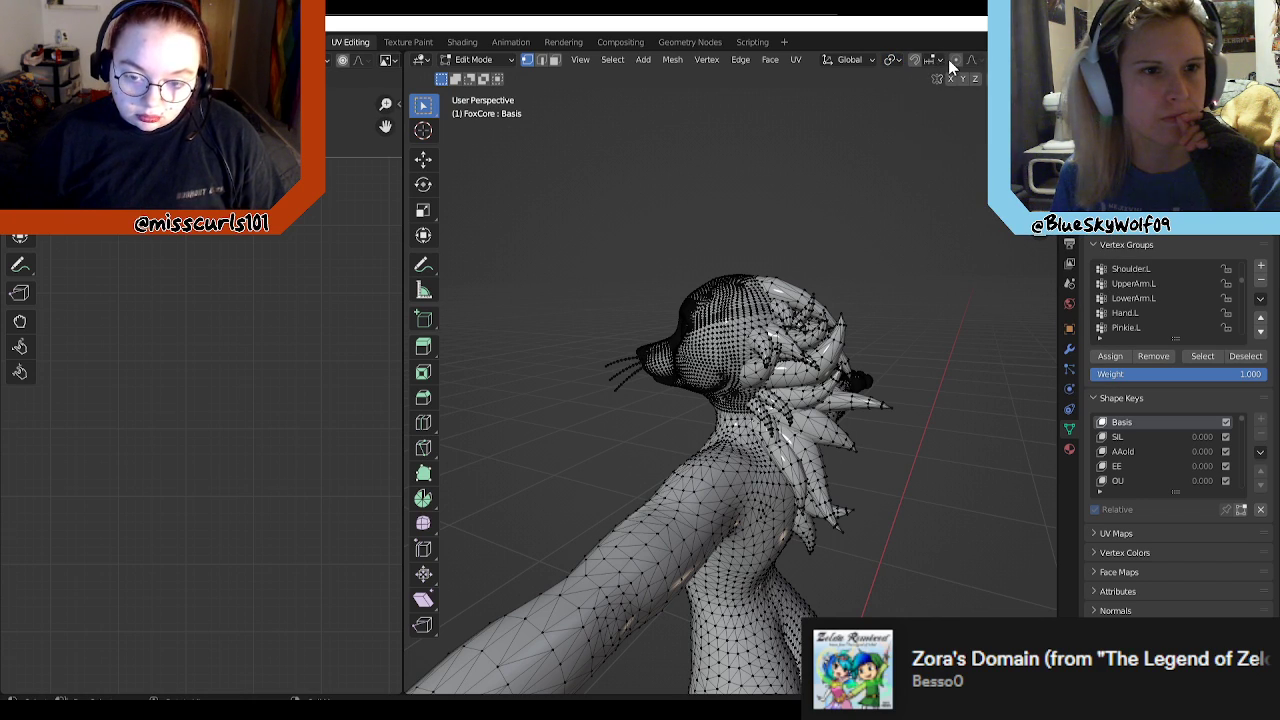
pyautogui.click(946, 62)
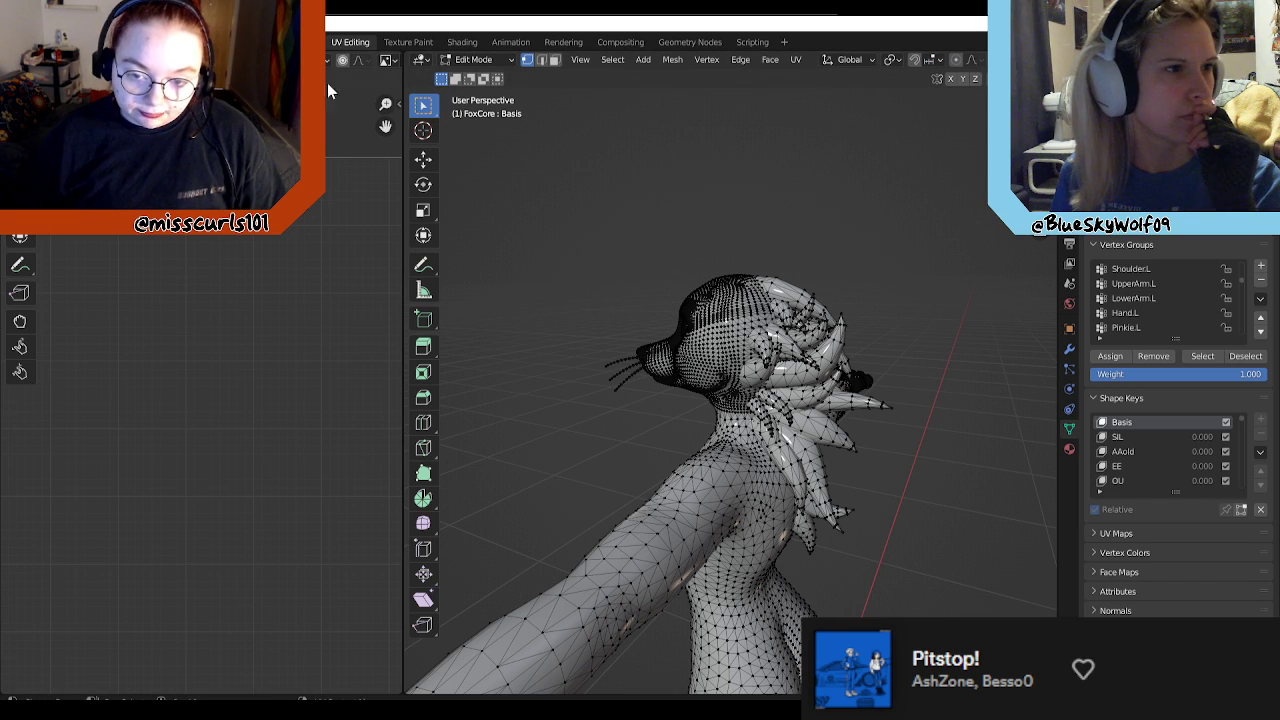
pyautogui.moveTo(403, 258); pyautogui.dragTo(292, 242)
pyautogui.click(979, 60)
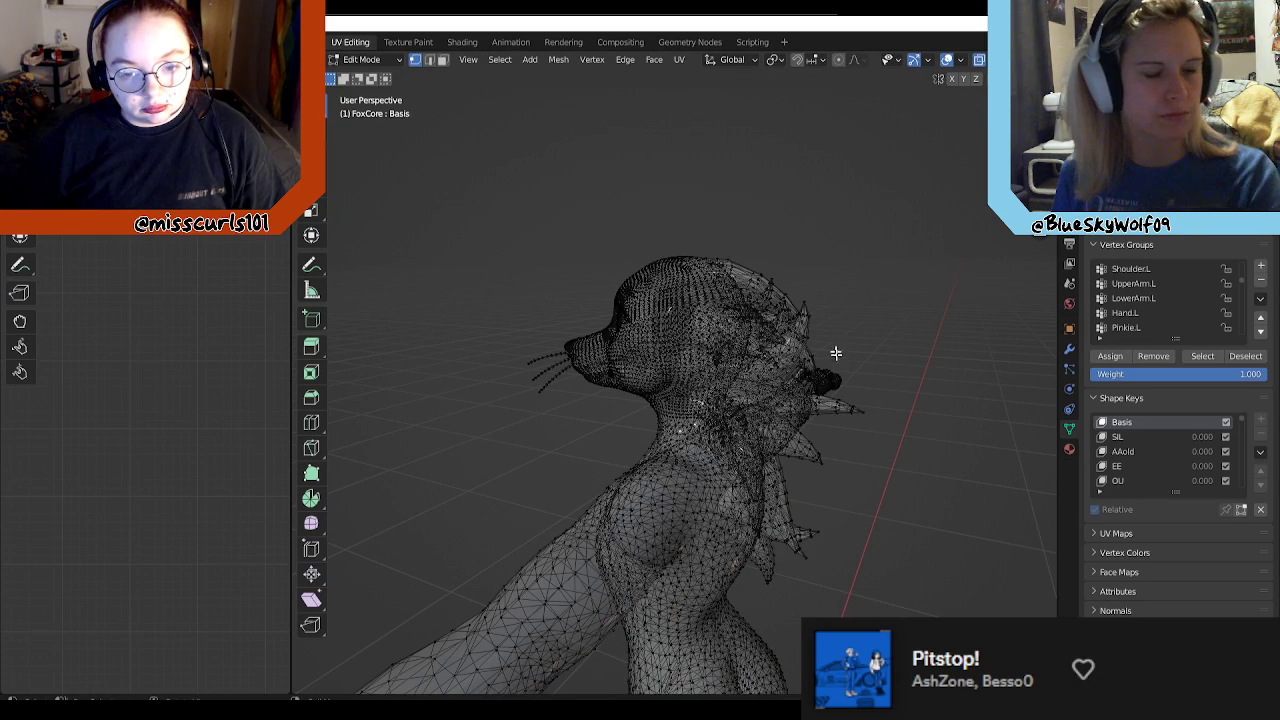
pyautogui.moveTo(835, 349); pyautogui.dragTo(879, 355, button='middle')
pyautogui.moveTo(839, 305); pyautogui.dragTo(891, 303, button='middle')
pyautogui.moveTo(932, 224); pyautogui.dragTo(762, 434)
pyautogui.moveTo(906, 340); pyautogui.dragTo(903, 381, button='middle')
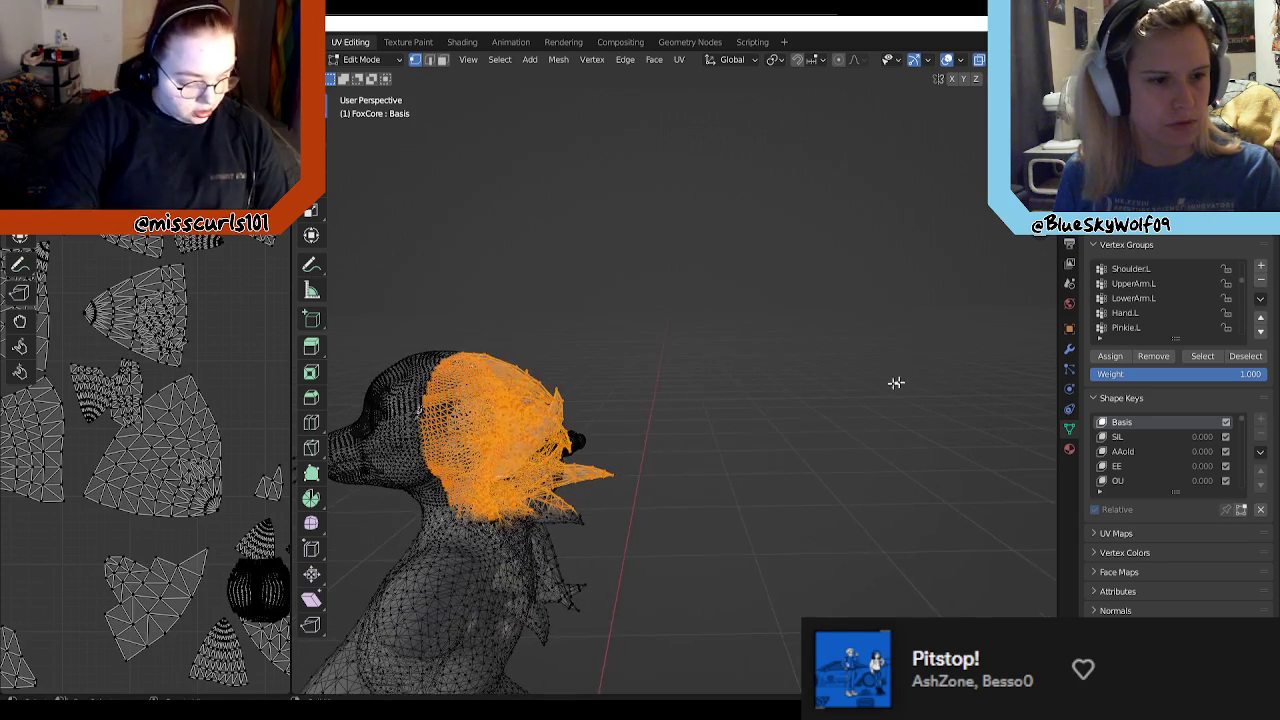
pyautogui.moveTo(766, 400); pyautogui.dragTo(846, 266, button='middle')
pyautogui.click(803, 260)
# Step: Box-select the hair spikes behind FoxCore's head through the mesh from above and from the side
pyautogui.moveTo(671, 199); pyautogui.dragTo(942, 560, button='middle')
pyautogui.moveTo(900, 203); pyautogui.dragTo(768, 360)
pyautogui.moveTo(789, 396); pyautogui.dragTo(780, 357, button='middle')
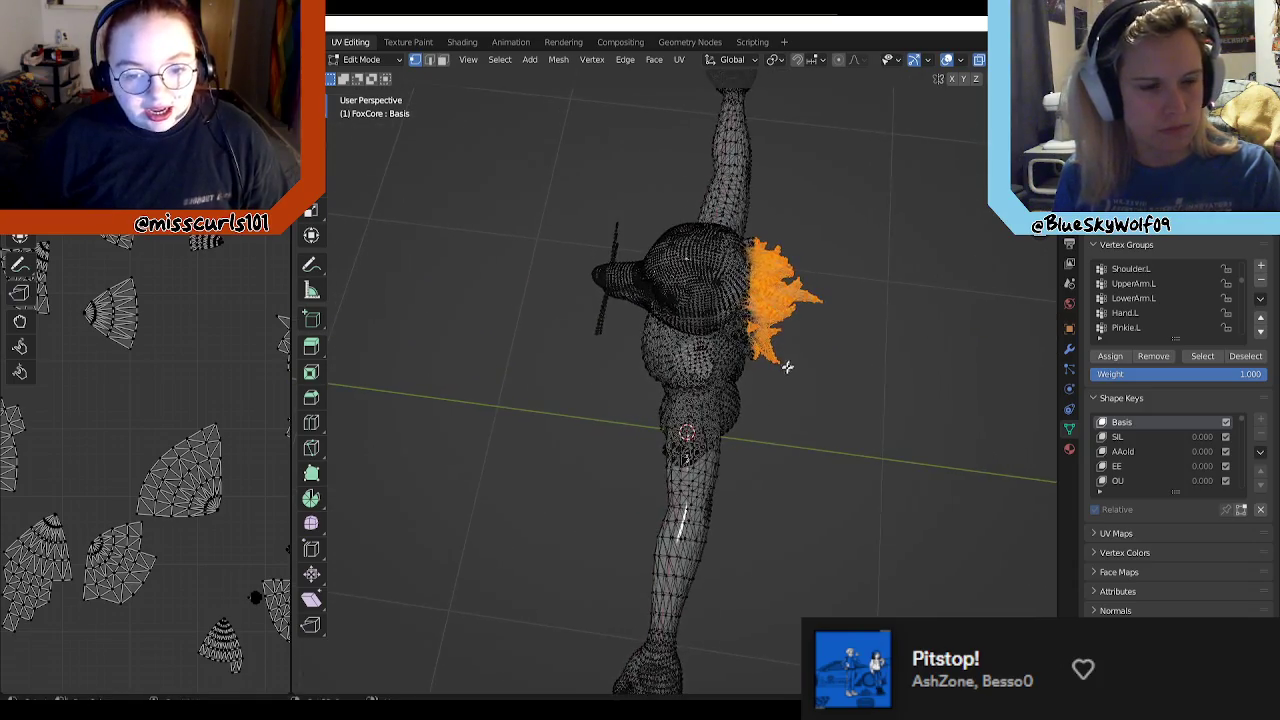
pyautogui.scroll(3, 797, 437)
pyautogui.moveTo(809, 438); pyautogui.dragTo(801, 290, button='middle')
pyautogui.moveTo(863, 444); pyautogui.dragTo(812, 300, button='middle')
pyautogui.moveTo(815, 209); pyautogui.dragTo(706, 326)
pyautogui.moveTo(716, 374); pyautogui.dragTo(702, 412)
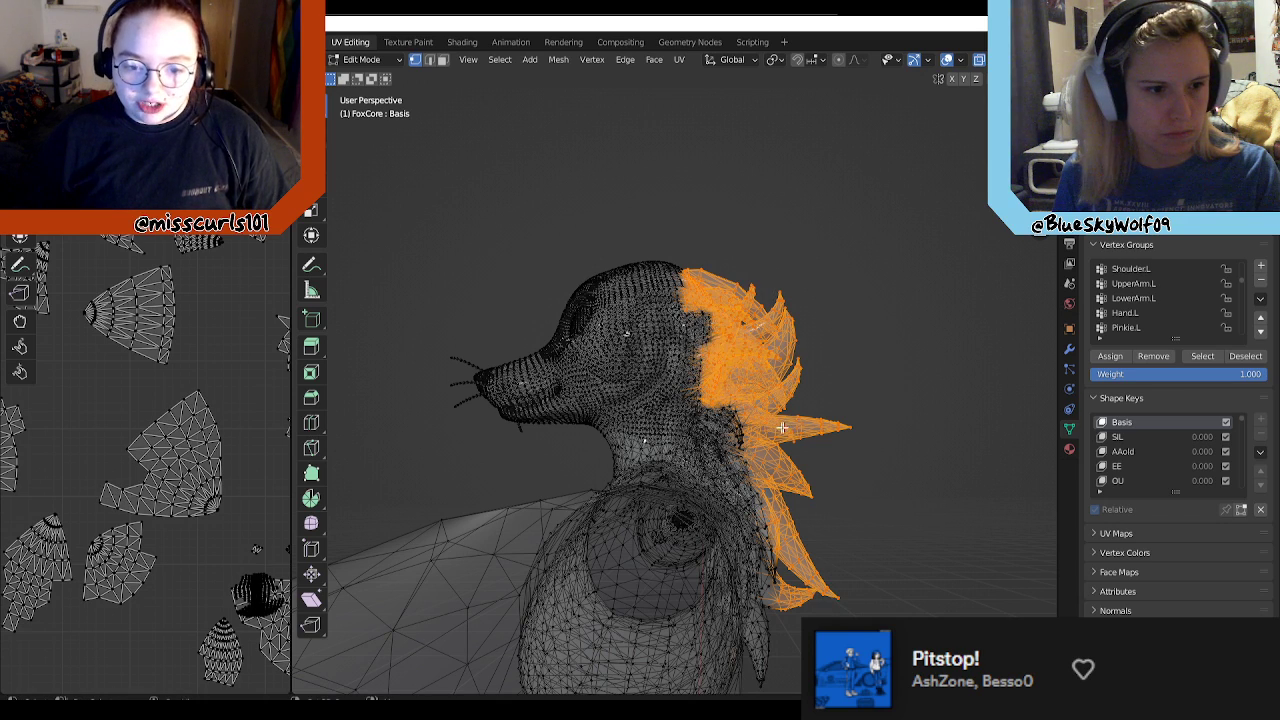
# Step: Add the lower hair tufts along the nape and upper back to the selection
pyautogui.moveTo(791, 398); pyautogui.dragTo(693, 478)
pyautogui.moveTo(693, 478); pyautogui.dragTo(517, 521, button='middle')
pyautogui.moveTo(456, 524); pyautogui.dragTo(690, 479, button='middle')
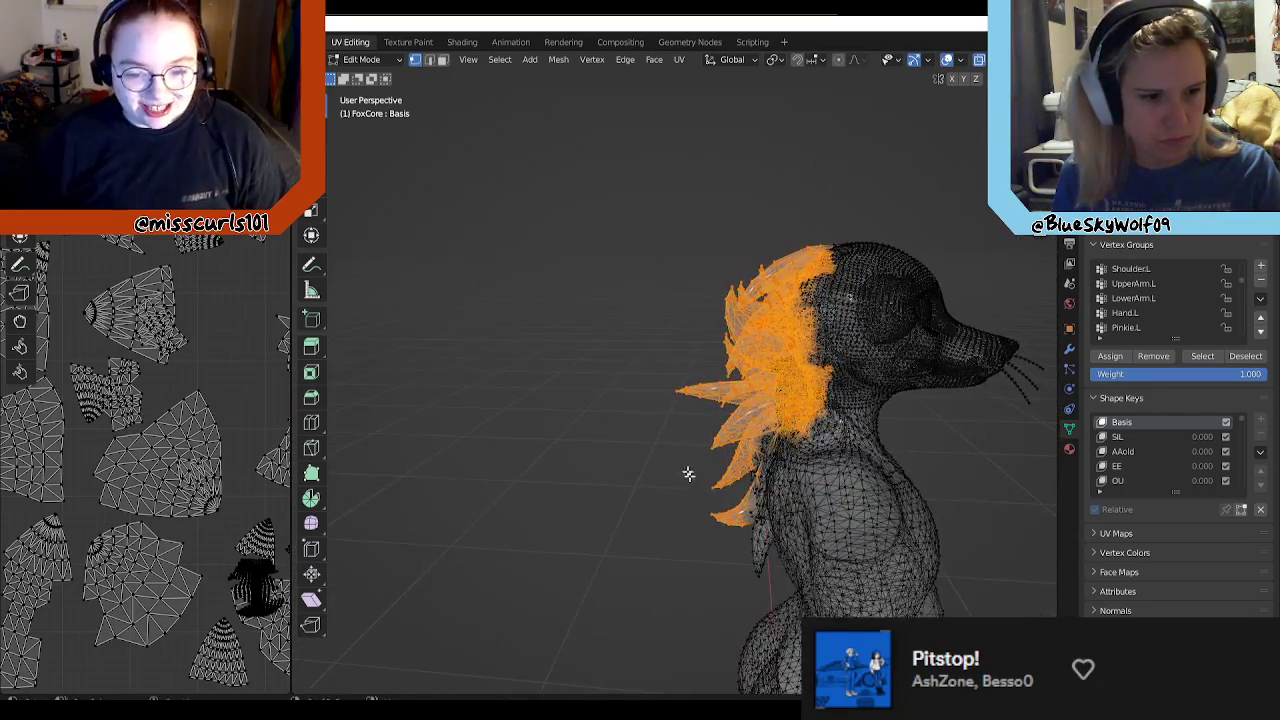
pyautogui.keyDown('shift'); pyautogui.moveTo(770, 485); pyautogui.dragTo(770, 486); pyautogui.keyUp('shift')
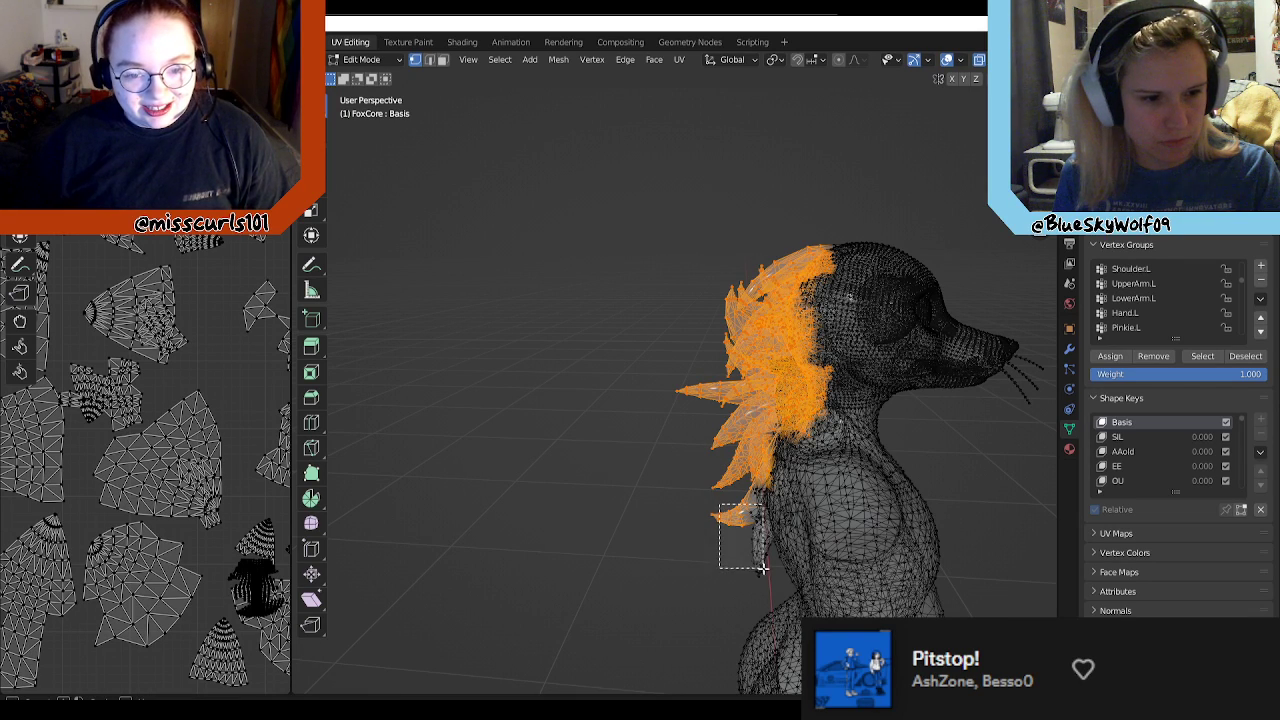
pyautogui.keyDown('shift'); pyautogui.moveTo(770, 573); pyautogui.dragTo(770, 573); pyautogui.keyUp('shift')
pyautogui.keyDown('shift'); pyautogui.moveTo(779, 517); pyautogui.dragTo(780, 519); pyautogui.keyUp('shift')
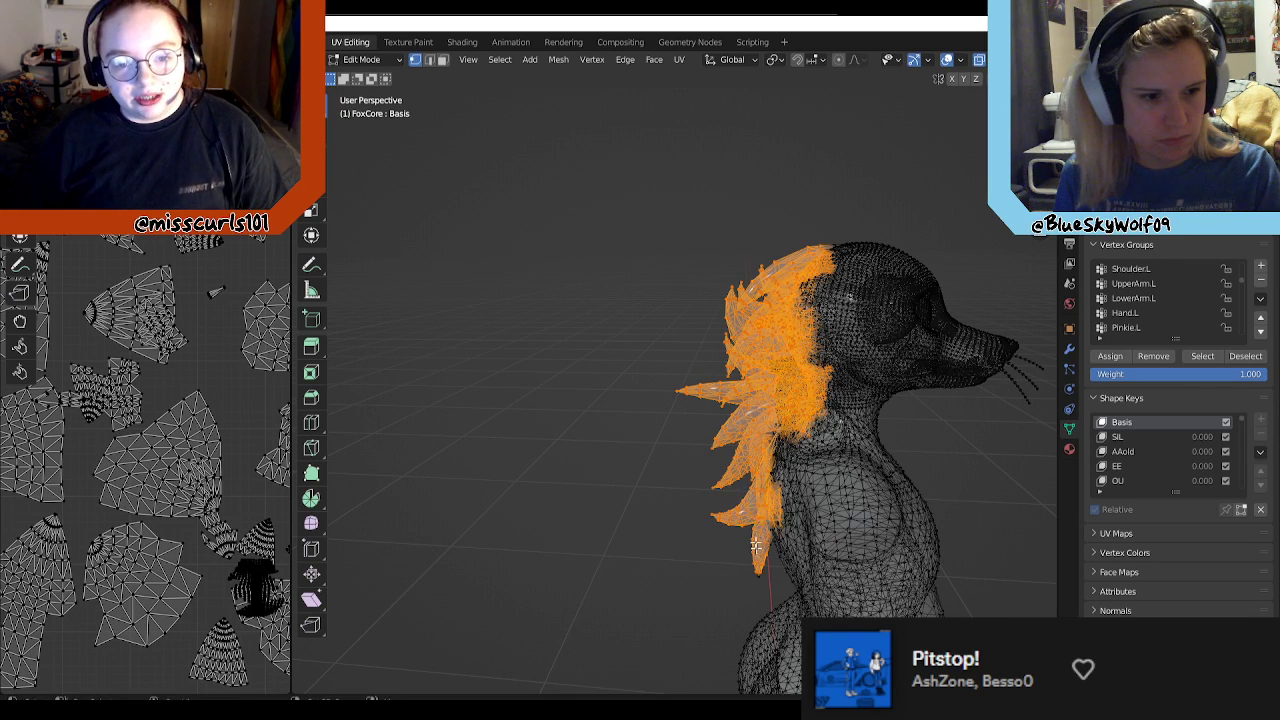
pyautogui.keyDown('shift'); pyautogui.moveTo(758, 563); pyautogui.dragTo(773, 596); pyautogui.keyUp('shift')
# Step: Extend the hair selection with the remaining tuft vertices as seen from behind the avatar
pyautogui.moveTo(692, 547); pyautogui.dragTo(891, 519, button='middle')
pyautogui.moveTo(685, 490); pyautogui.dragTo(705, 468, button='middle')
pyautogui.scroll(2, 705, 415)
pyautogui.moveTo(700, 332); pyautogui.dragTo(785, 428)
pyautogui.moveTo(662, 380); pyautogui.dragTo(724, 485)
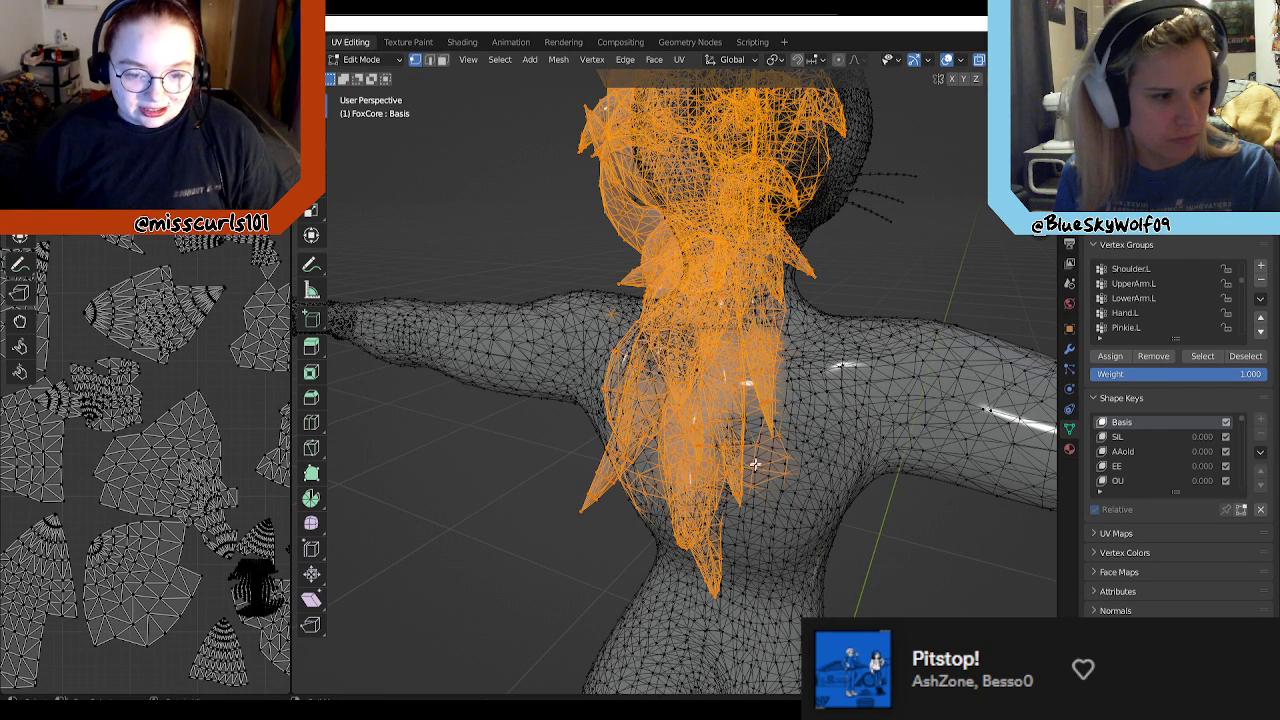
# Step: Turn off X-ray and deselect the vertices of the Under.R.003 vertex group from the hair selection
pyautogui.moveTo(755, 466); pyautogui.dragTo(771, 458, button='middle')
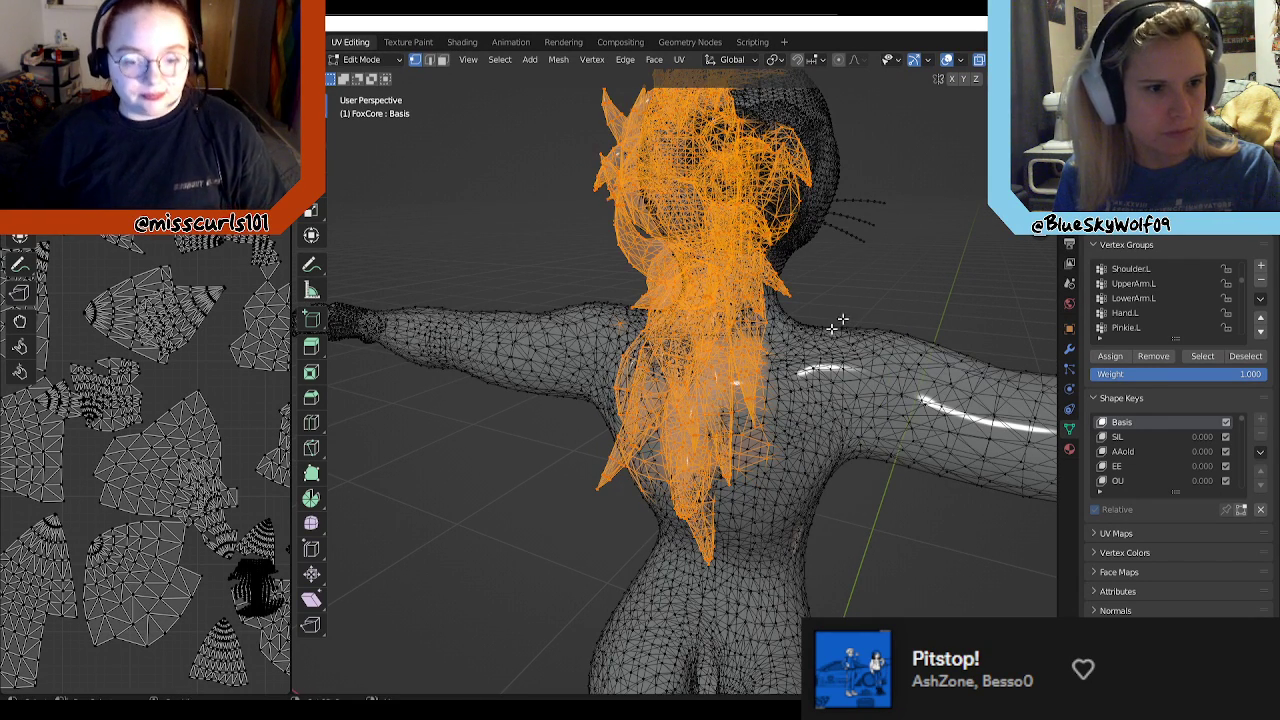
pyautogui.click(980, 61)
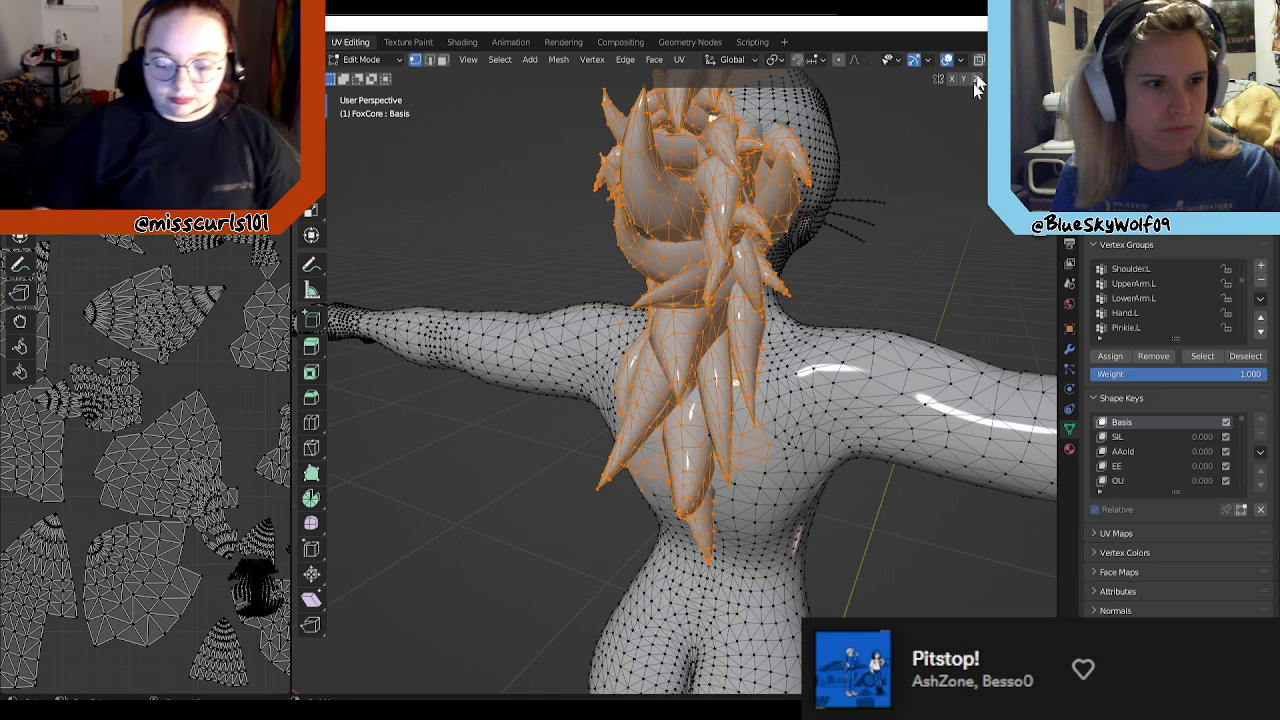
pyautogui.moveTo(871, 240); pyautogui.dragTo(744, 241, button='middle')
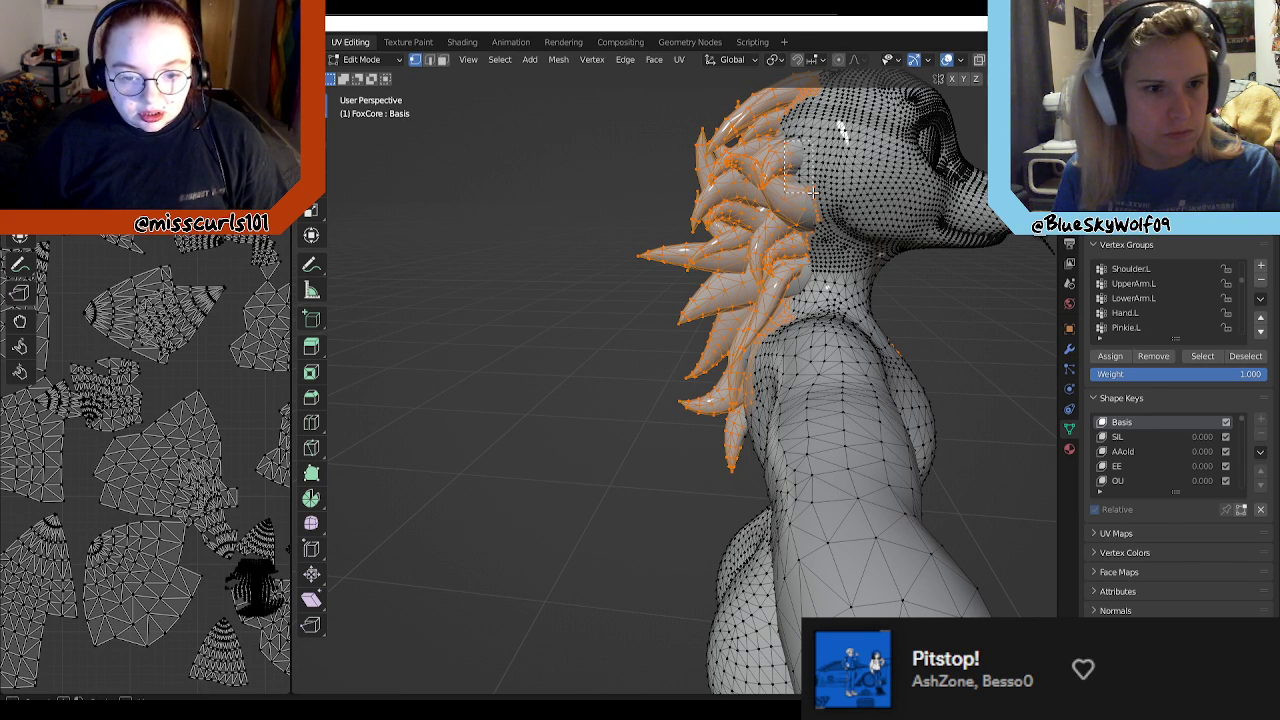
pyautogui.scroll(4, 1170, 318)
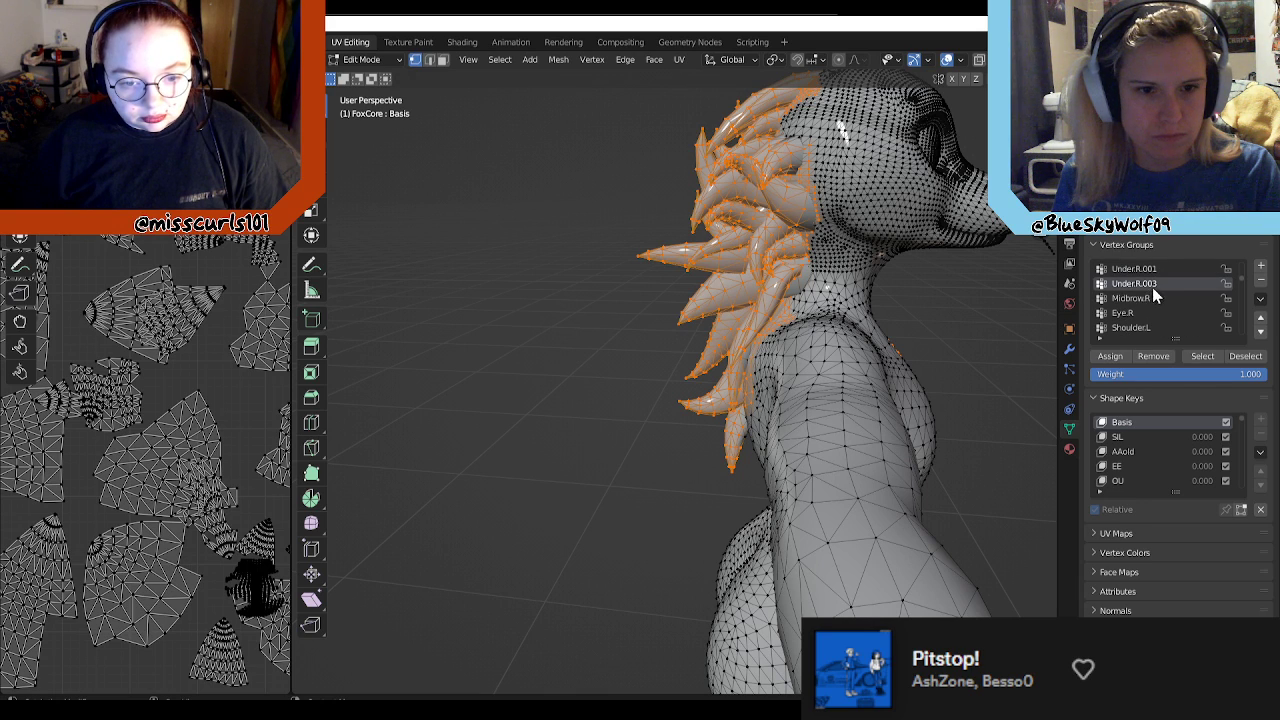
pyautogui.moveTo(945, 285); pyautogui.dragTo(920, 403, button='middle')
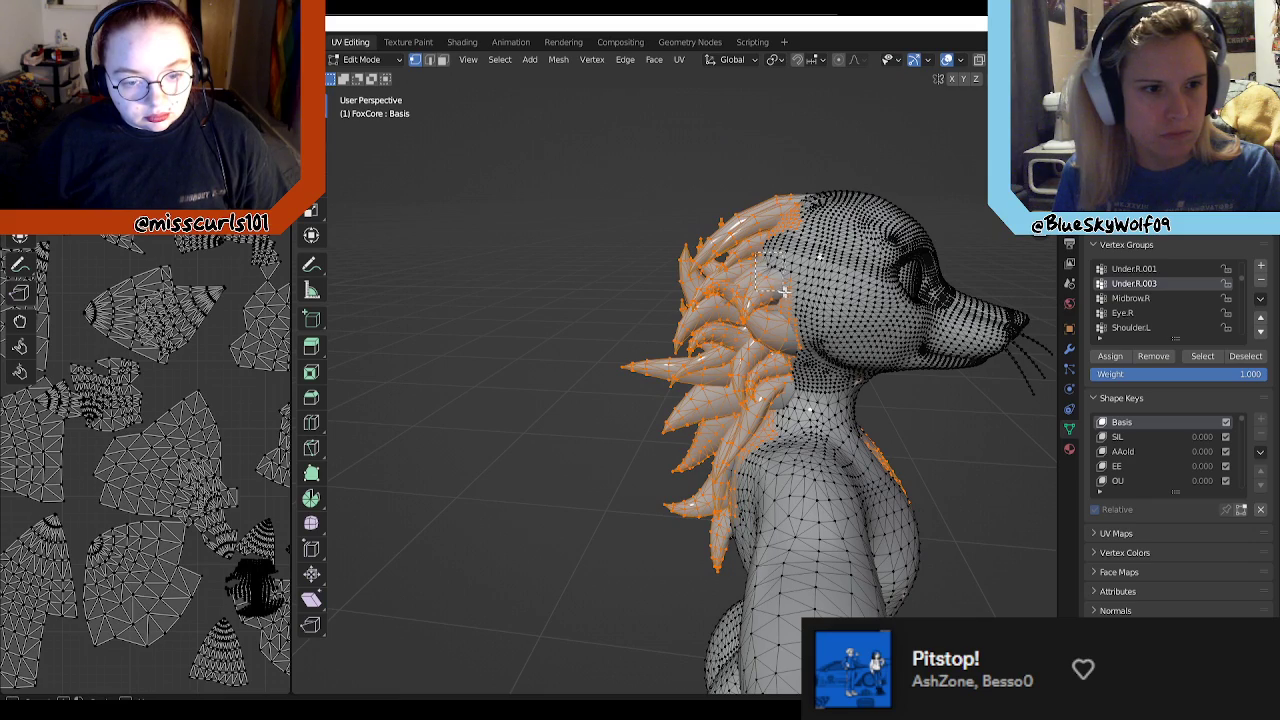
pyautogui.click(1245, 360)
# Step: Inspect the hair selection from the avatar's left side and back, and look through the entire vertex group list
pyautogui.moveTo(850, 377); pyautogui.dragTo(965, 290, button='middle')
pyautogui.keyDown('shift'); pyautogui.moveTo(948, 290); pyautogui.dragTo(904, 334); pyautogui.keyUp('shift')
pyautogui.keyDown('shift'); pyautogui.moveTo(965, 322); pyautogui.dragTo(875, 414); pyautogui.keyUp('shift')
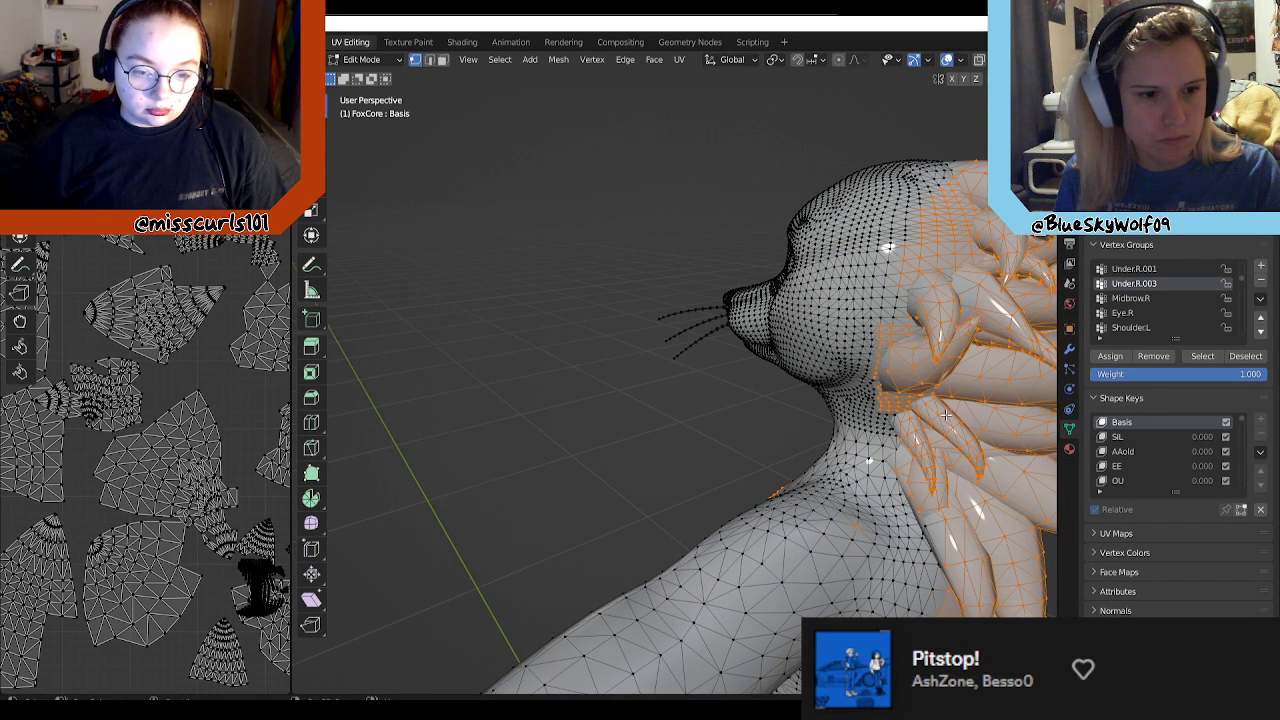
pyautogui.moveTo(961, 426); pyautogui.dragTo(628, 480, button='middle')
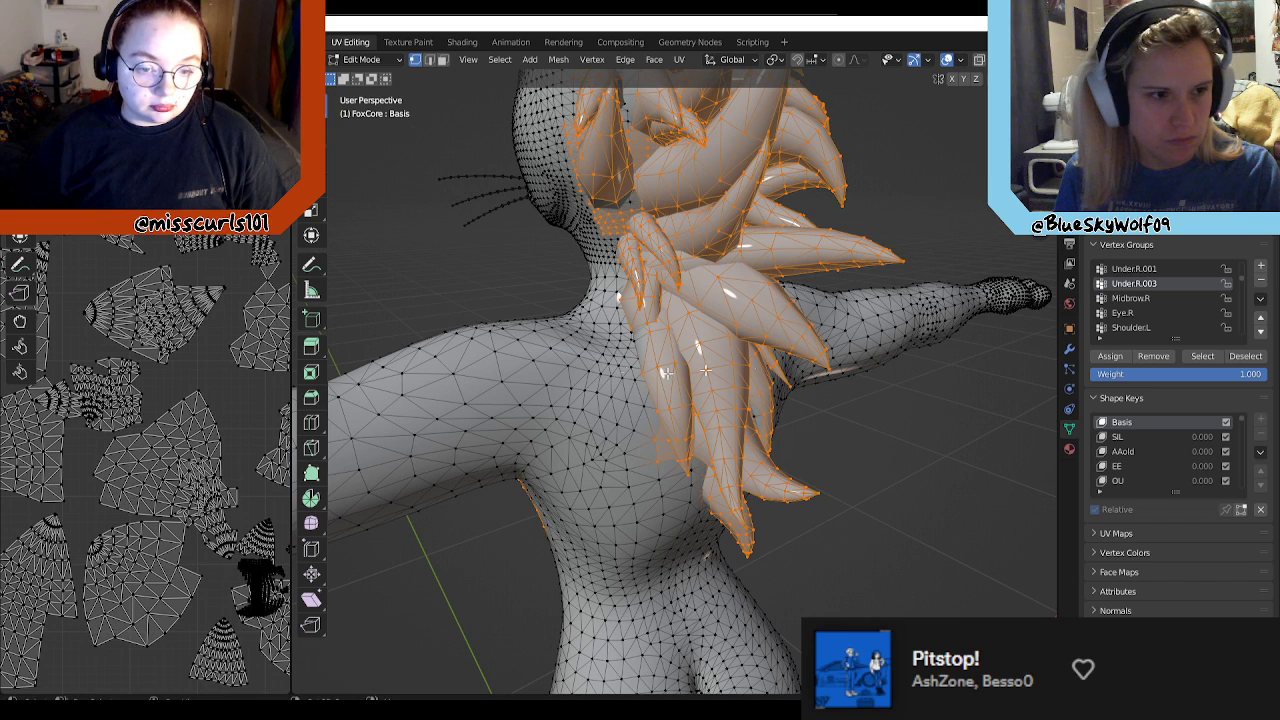
pyautogui.scroll(-5, 1182, 308)
pyautogui.scroll(-8, 1181, 305)
pyautogui.scroll(-7, 1172, 312)
pyautogui.scroll(-5, 1165, 317)
pyautogui.scroll(-6, 1164, 310)
pyautogui.scroll(-6, 1166, 316)
pyautogui.scroll(-6, 1169, 316)
pyautogui.scroll(-5, 1169, 316)
pyautogui.scroll(-5, 1169, 319)
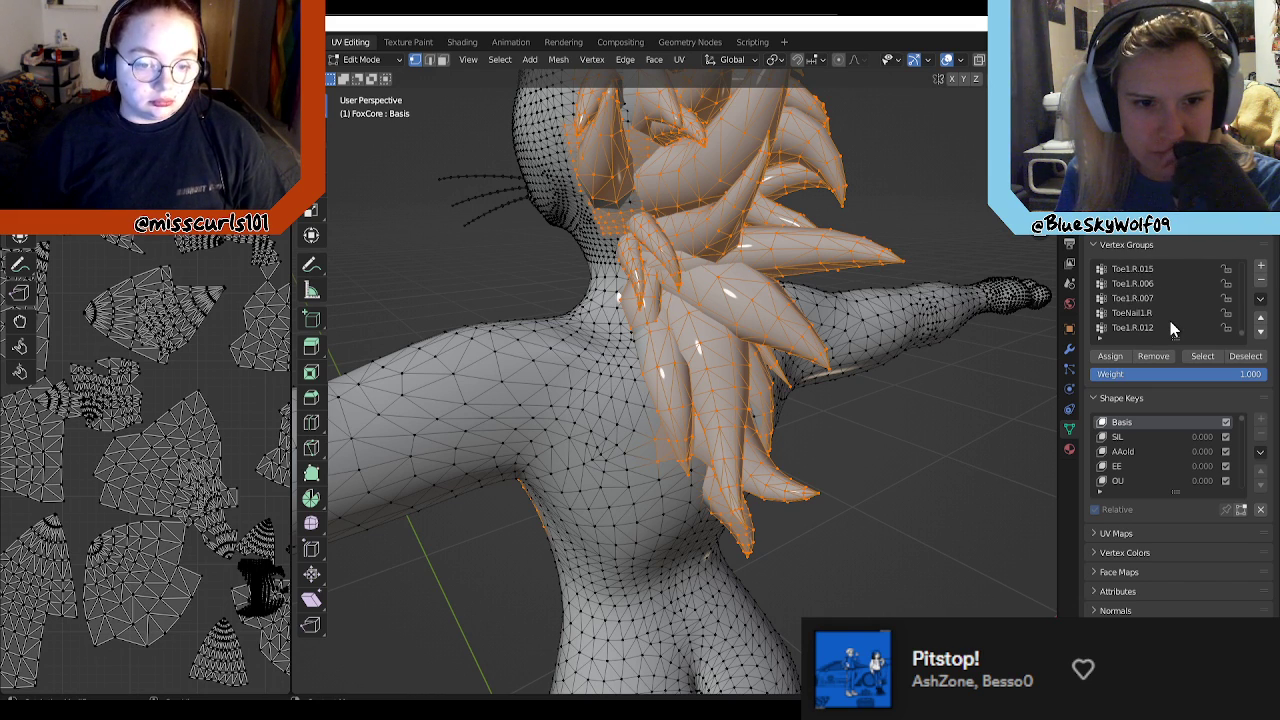
pyautogui.moveTo(1247, 337); pyautogui.dragTo(1240, 250)
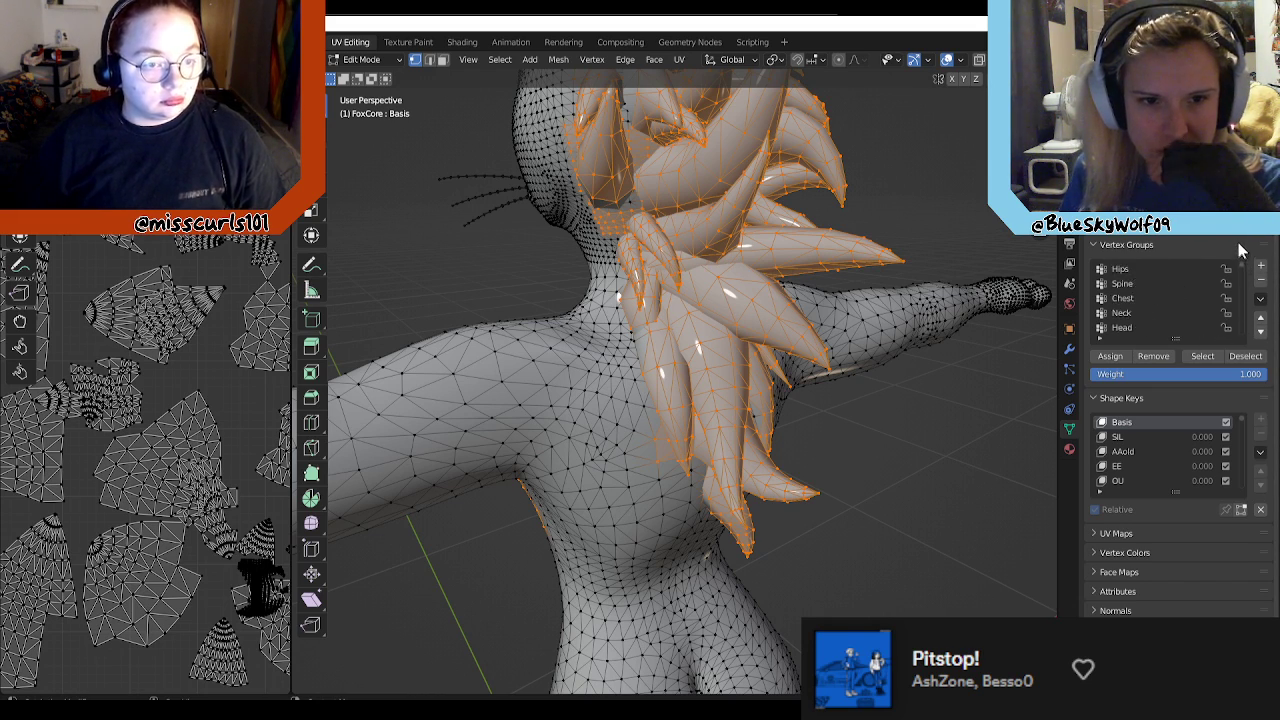
# Step: Deselect the vertices of the Under.L.003 vertex group from the hair selection
pyautogui.scroll(-5, 1185, 314)
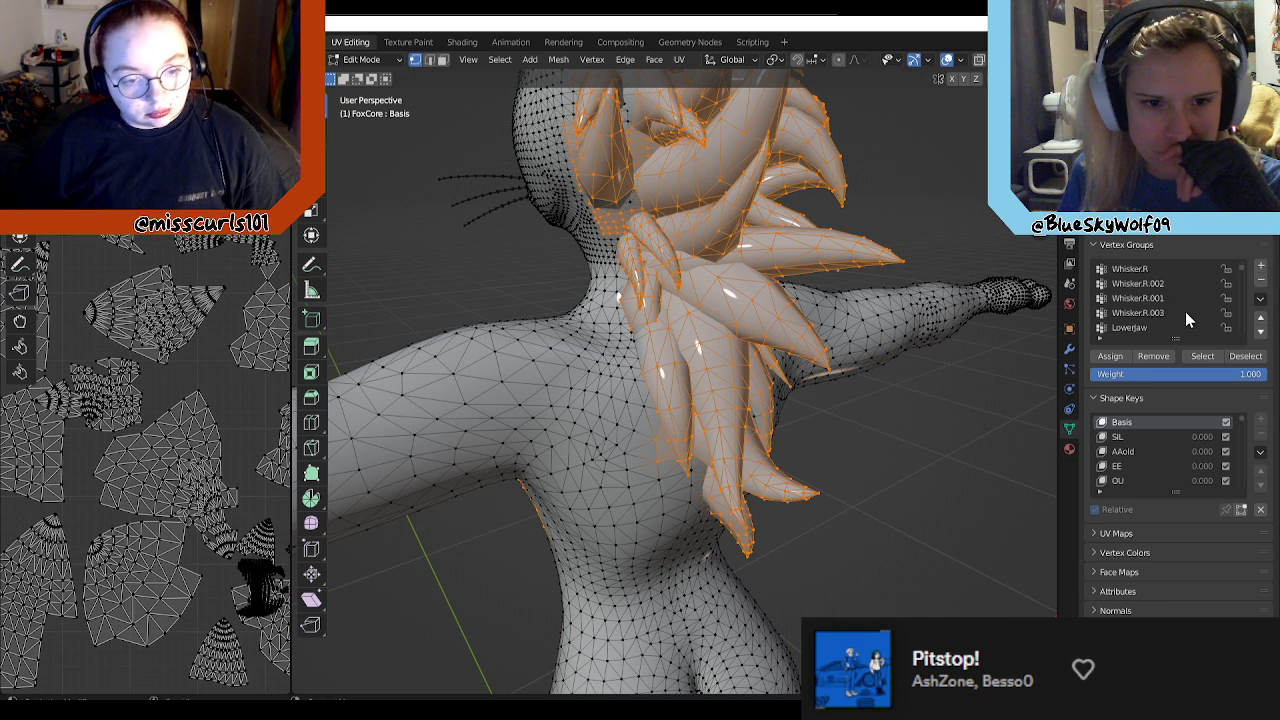
pyautogui.scroll(-4, 1185, 314)
pyautogui.scroll(-3, 1177, 317)
pyautogui.scroll(-1, 1159, 326)
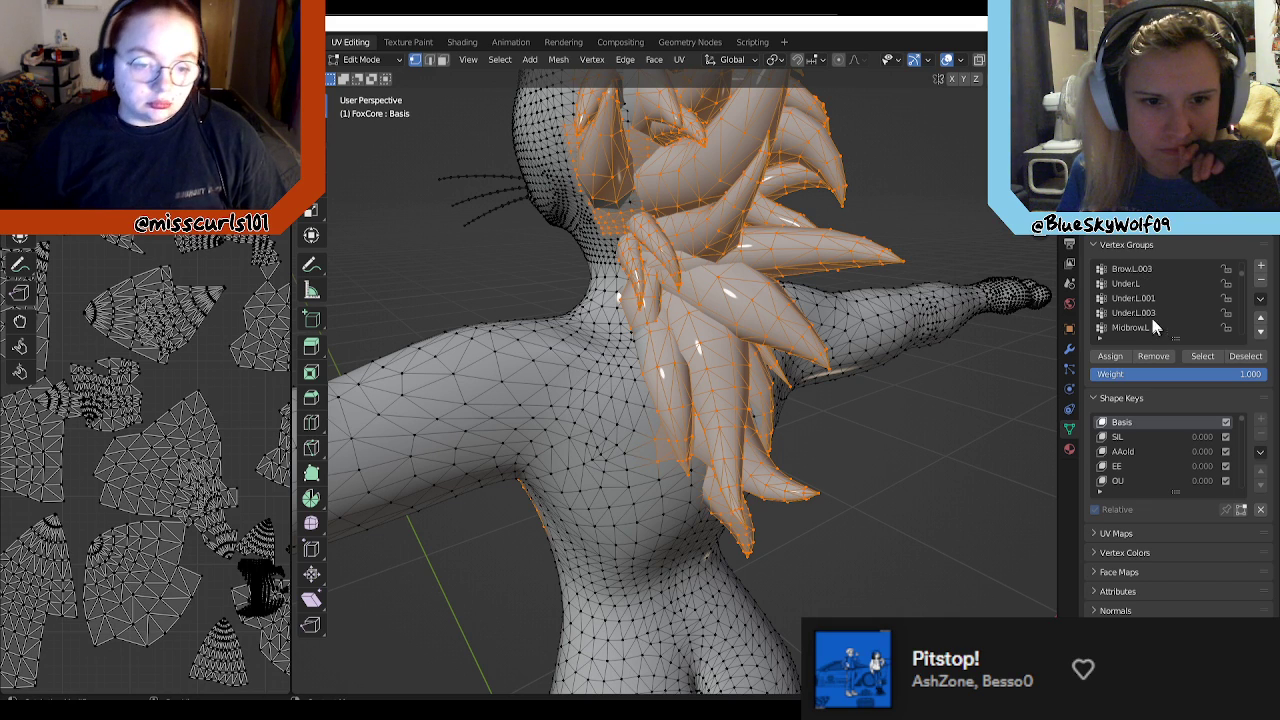
pyautogui.click(1154, 312)
pyautogui.click(1244, 360)
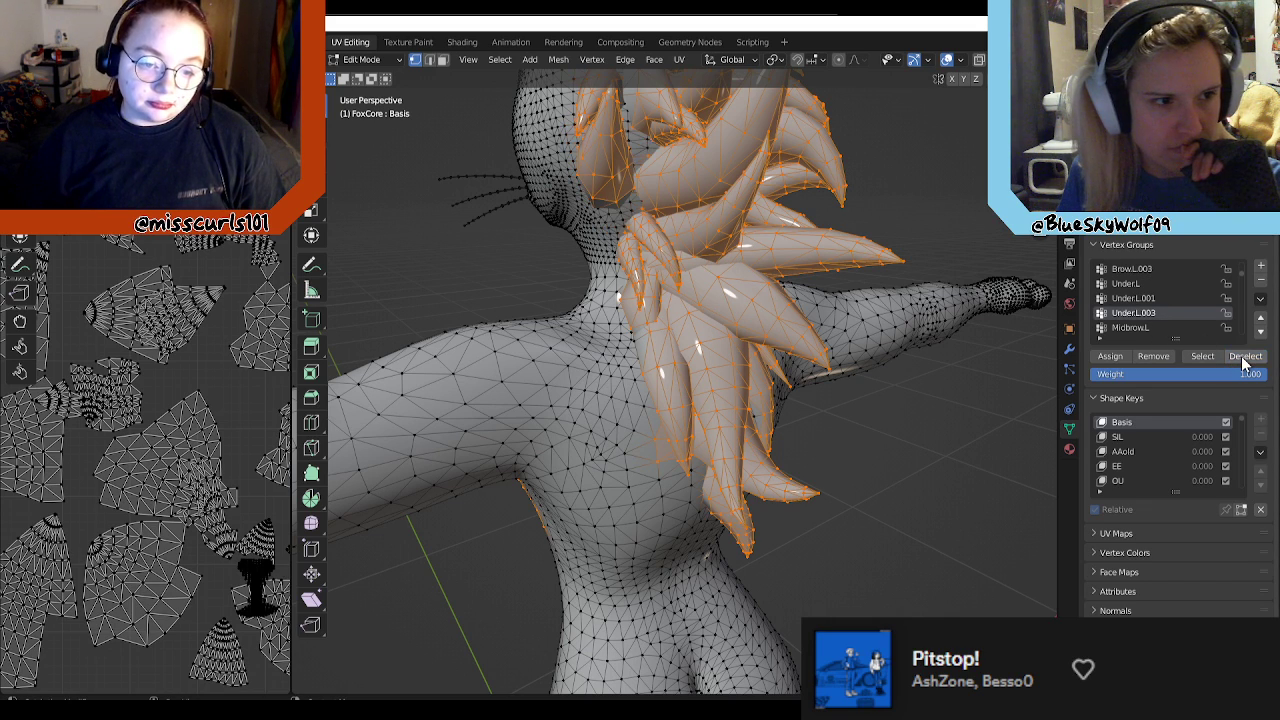
# Step: Try the Under.L.001, Under.L and Brow.L.003 vertex groups for deselecting the scalp vertices on the avatar's left side
pyautogui.moveTo(912, 252); pyautogui.dragTo(850, 254, button='middle')
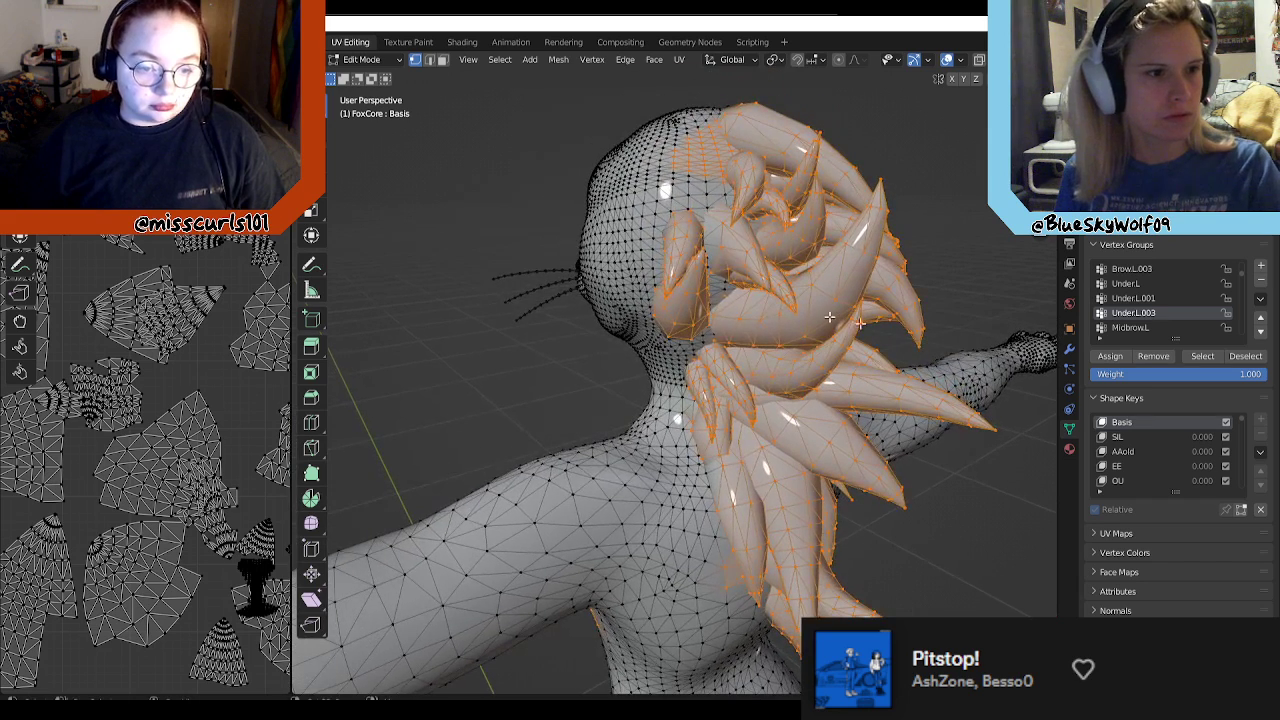
pyautogui.click(1155, 297)
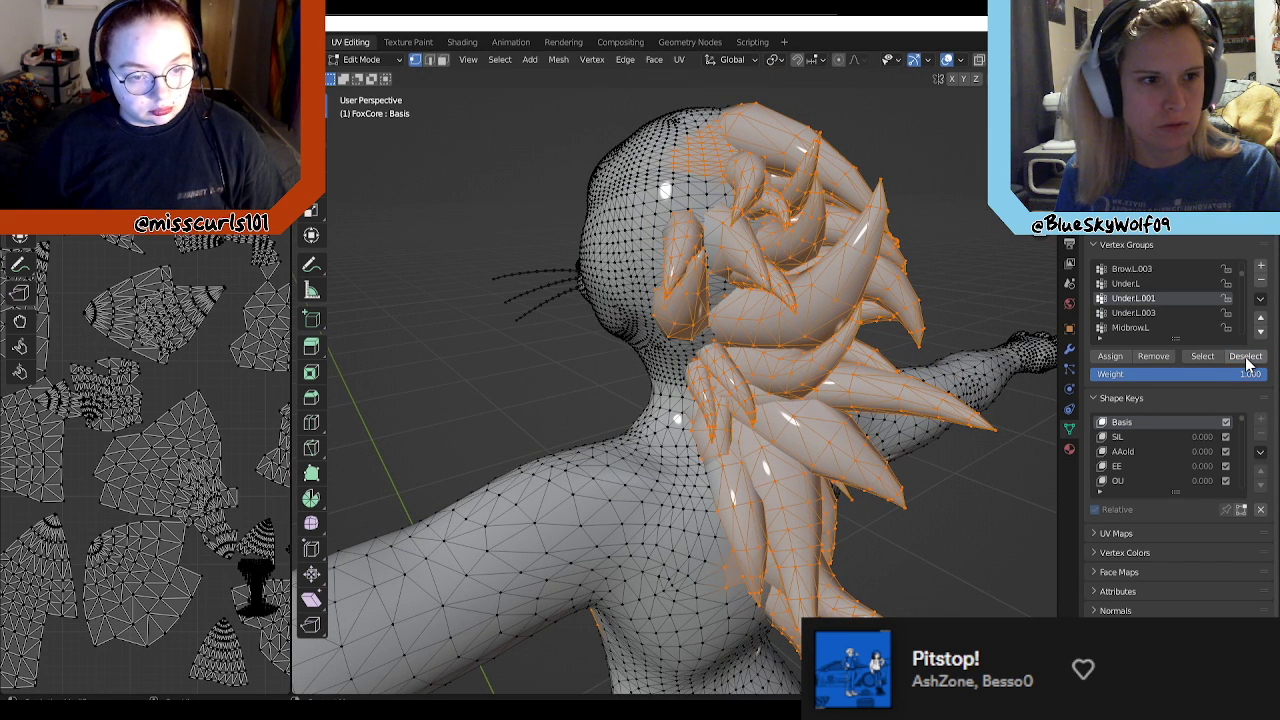
pyautogui.click(1138, 284)
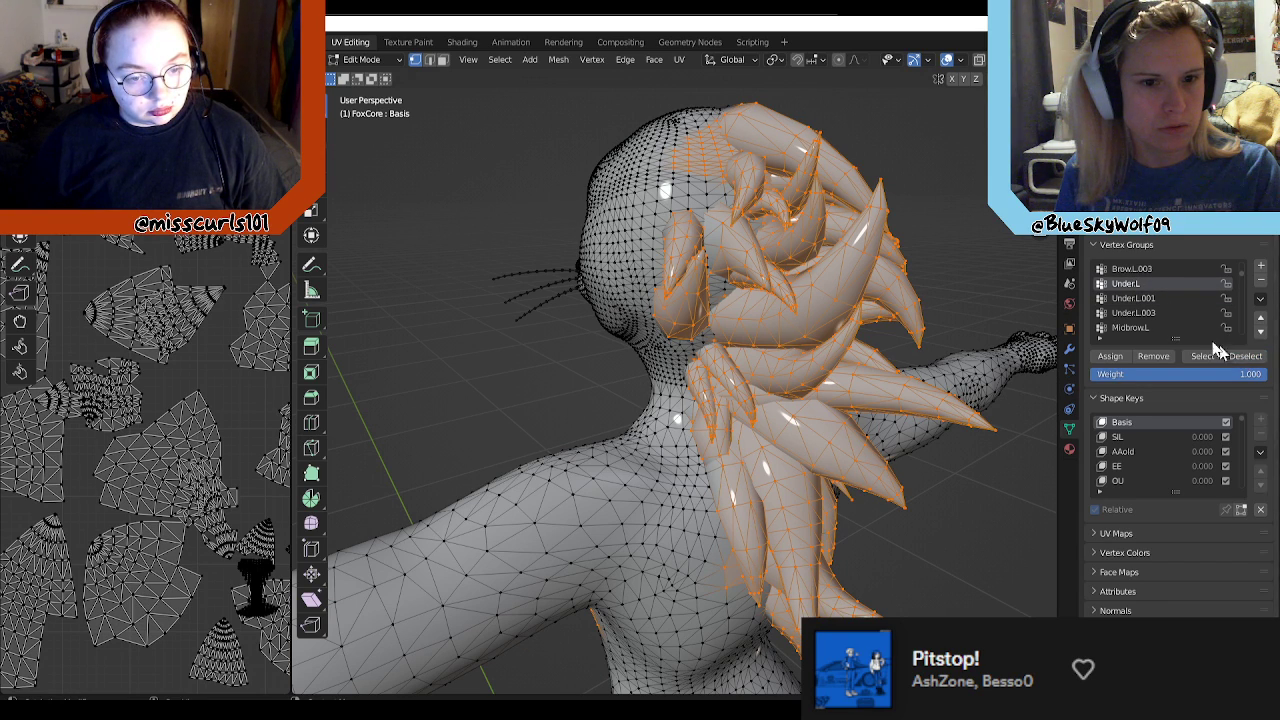
pyautogui.scroll(1, 1176, 327)
pyautogui.click(1145, 285)
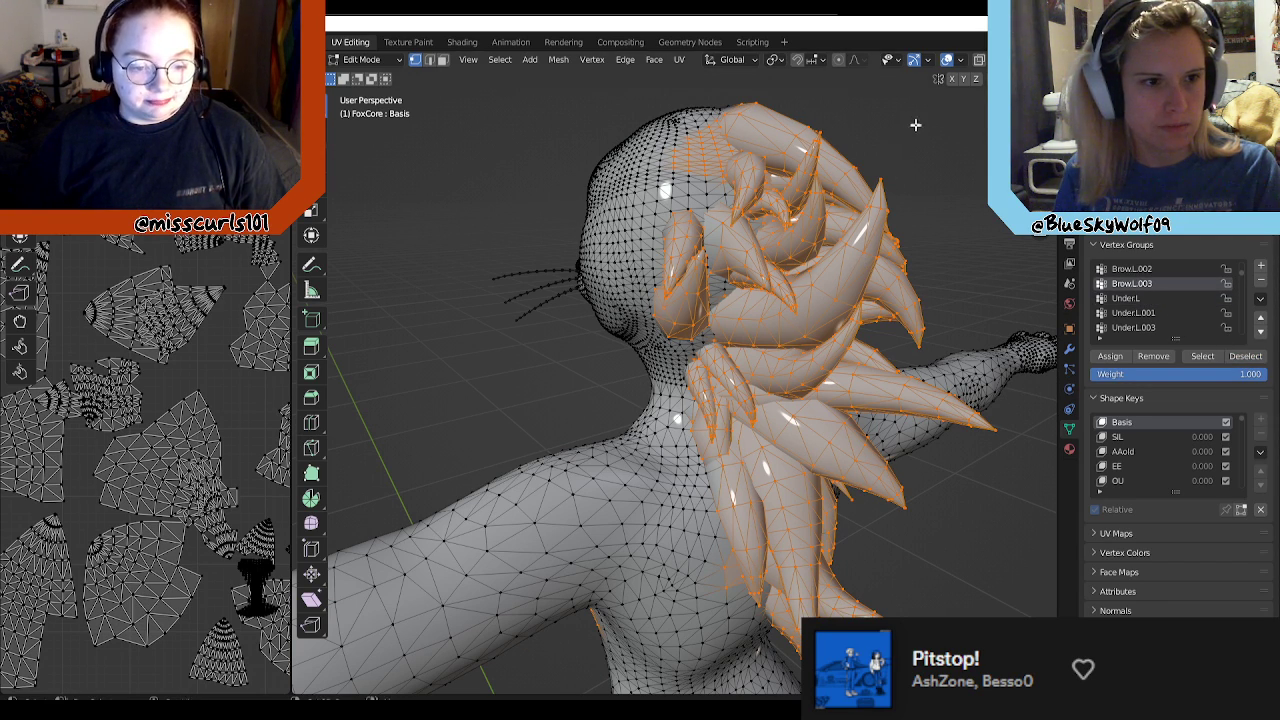
# Step: Box-deselect the leftover scalp vertices beside the hair on the left side of FoxCore's head
pyautogui.scroll(3, 931, 237)
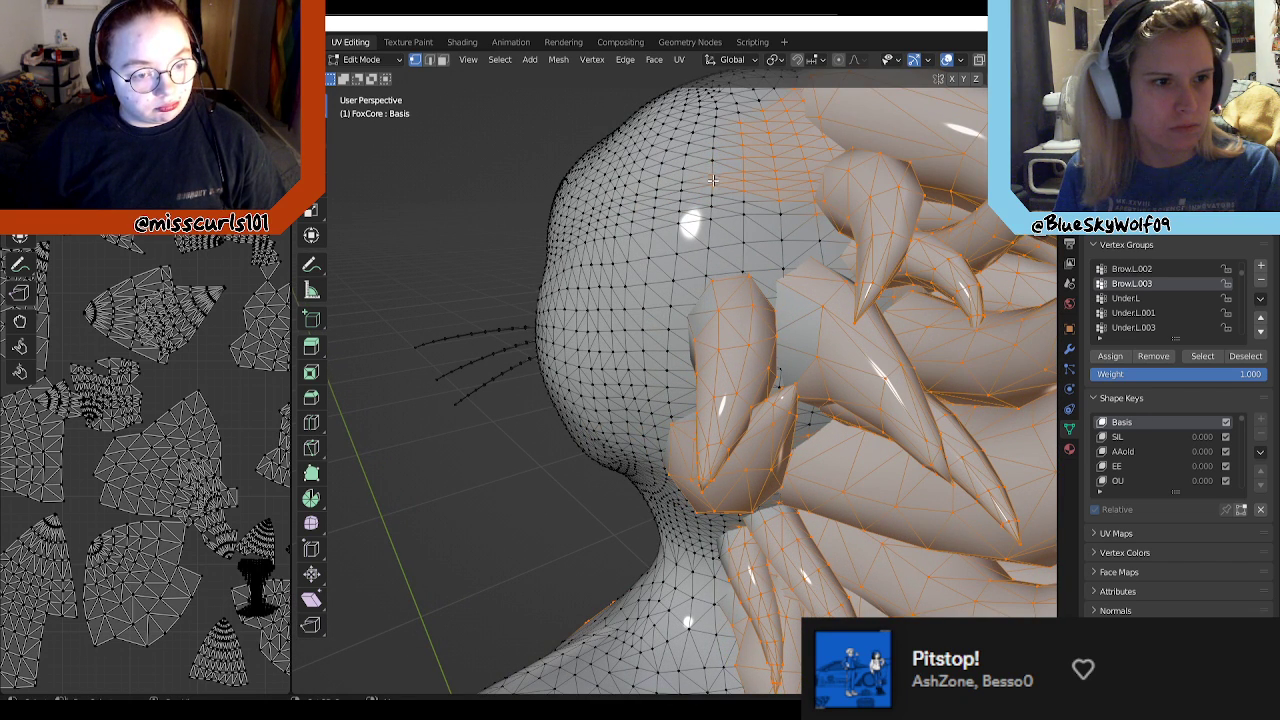
pyautogui.moveTo(751, 141); pyautogui.dragTo(772, 165)
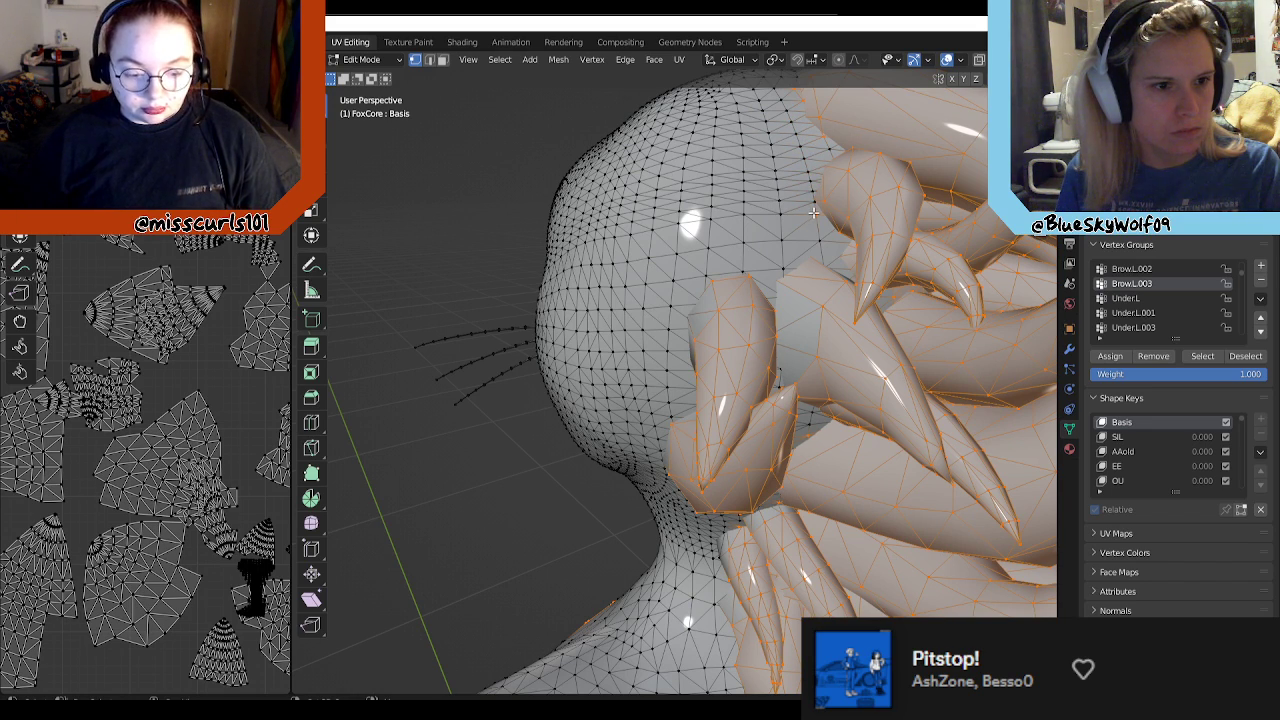
pyautogui.moveTo(774, 290); pyautogui.dragTo(814, 295, button='middle')
pyautogui.moveTo(797, 392); pyautogui.dragTo(827, 365, button='middle')
# Step: From inside FoxCore's head, add the first unselected root vertices of the large tubular hair tuft to the selection
pyautogui.moveTo(869, 251); pyautogui.dragTo(752, 339, button='middle')
pyautogui.scroll(10, 760, 332)
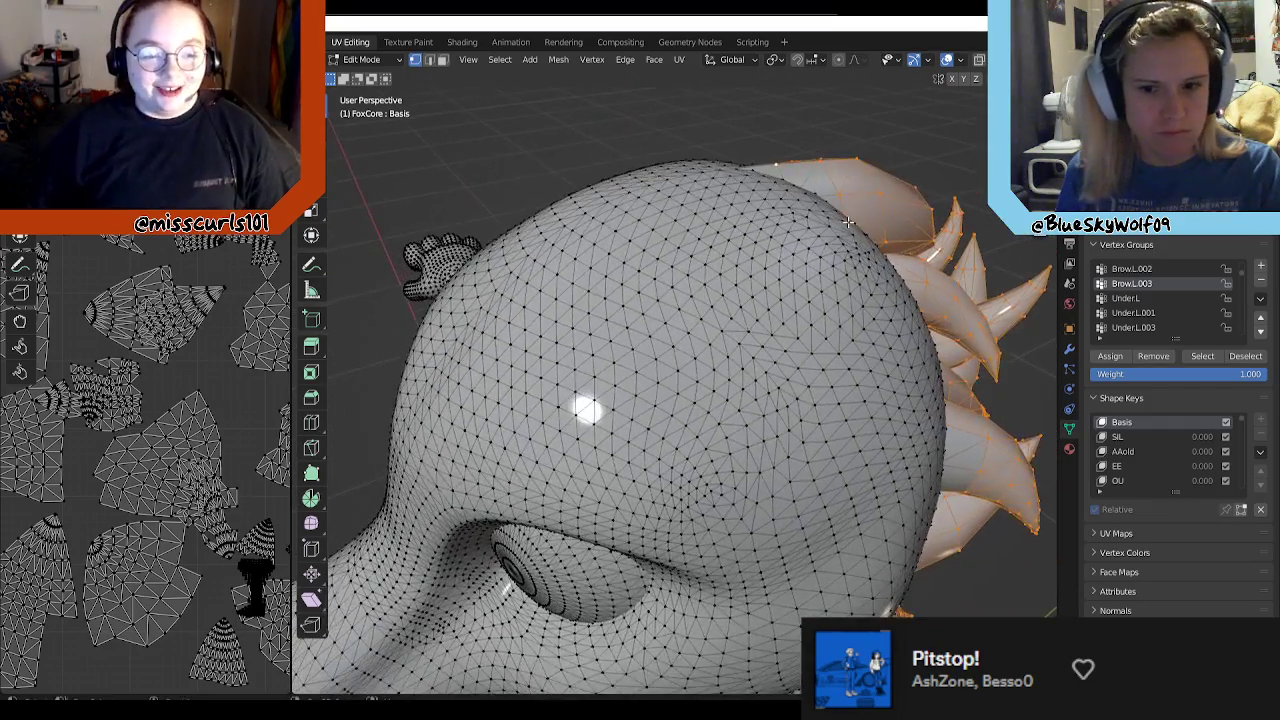
pyautogui.scroll(3, 765, 330)
pyautogui.moveTo(760, 331); pyautogui.dragTo(589, 406, button='middle')
pyautogui.keyDown('shift'); pyautogui.moveTo(837, 289); pyautogui.dragTo(688, 326, button='middle'); pyautogui.keyUp('shift')
pyautogui.keyDown('shift'); pyautogui.click(621, 217); pyautogui.keyUp('shift')
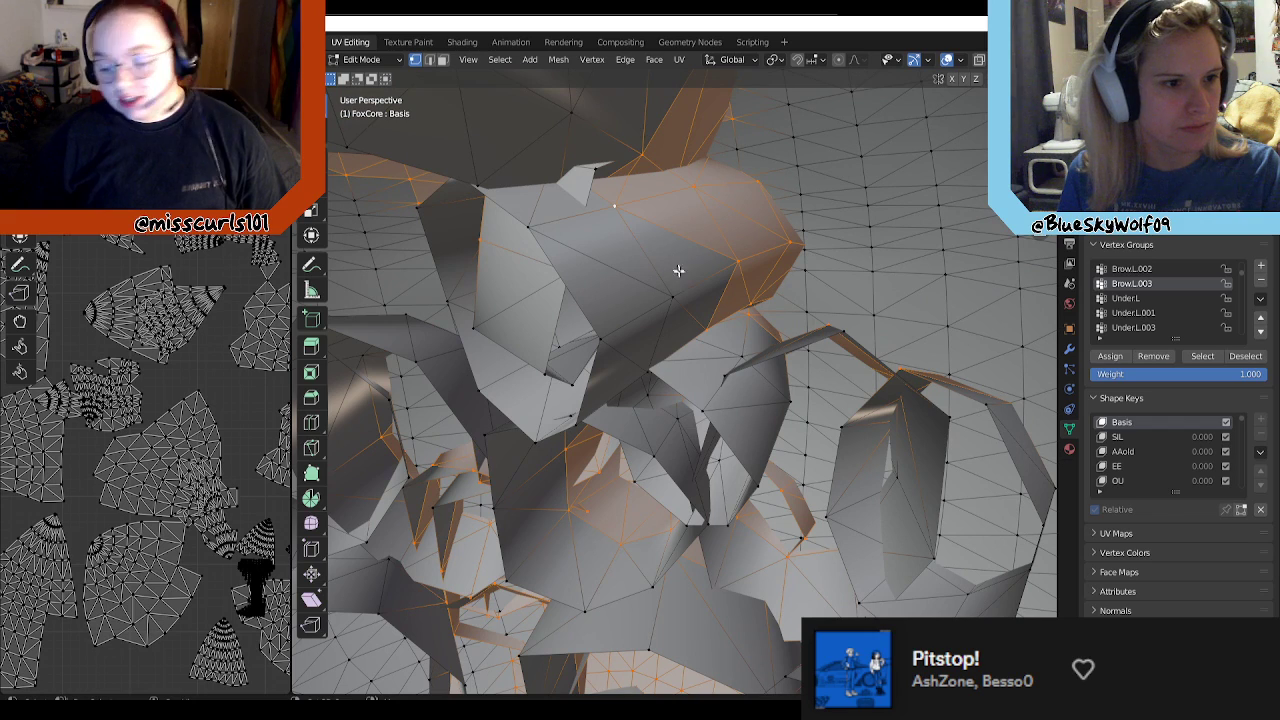
pyautogui.keyDown('shift'); pyautogui.click(675, 297); pyautogui.keyUp('shift')
pyautogui.keyDown('shift'); pyautogui.click(524, 221); pyautogui.keyUp('shift')
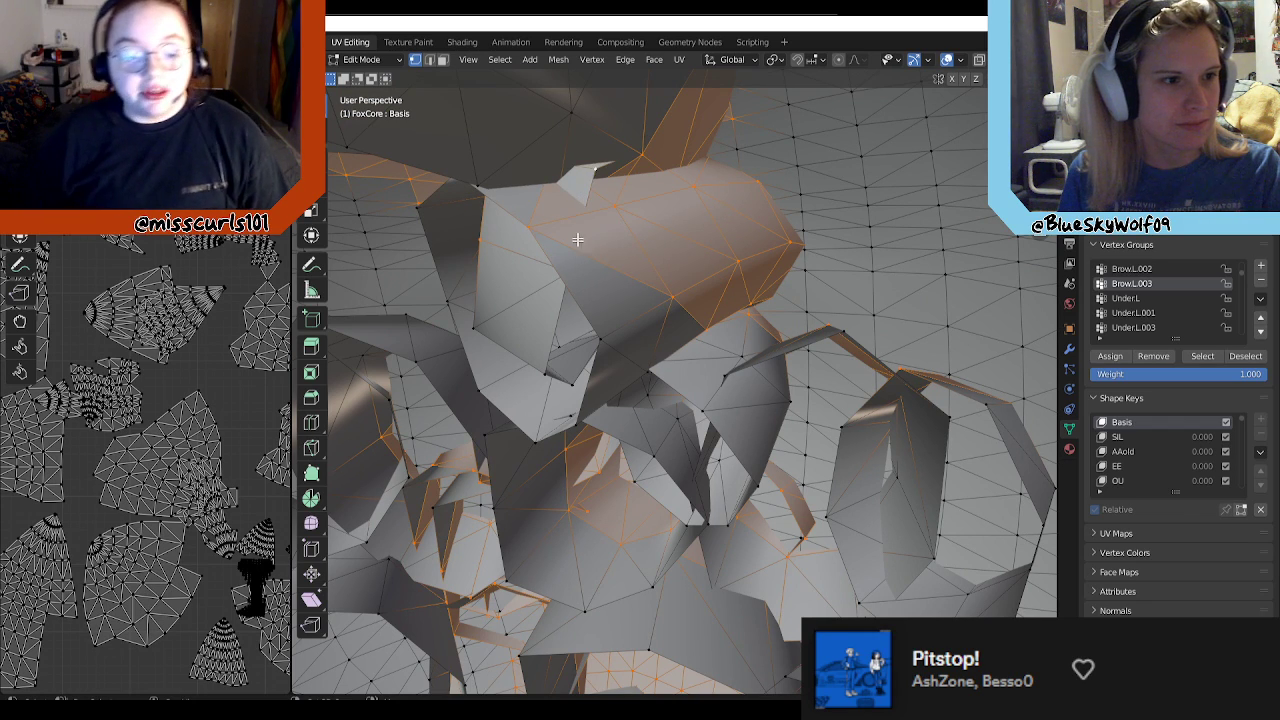
# Step: Add the rest of the large tubular tuft's open rim and the roots of the tufts beneath it to the selection
pyautogui.moveTo(608, 310); pyautogui.dragTo(512, 432)
pyautogui.keyDown('shift'); pyautogui.moveTo(586, 380); pyautogui.dragTo(672, 505); pyautogui.keyUp('shift')
pyautogui.keyDown('shift'); pyautogui.moveTo(628, 349); pyautogui.dragTo(692, 446); pyautogui.keyUp('shift')
pyautogui.keyDown('shift'); pyautogui.moveTo(718, 327); pyautogui.dragTo(567, 660); pyautogui.keyUp('shift')
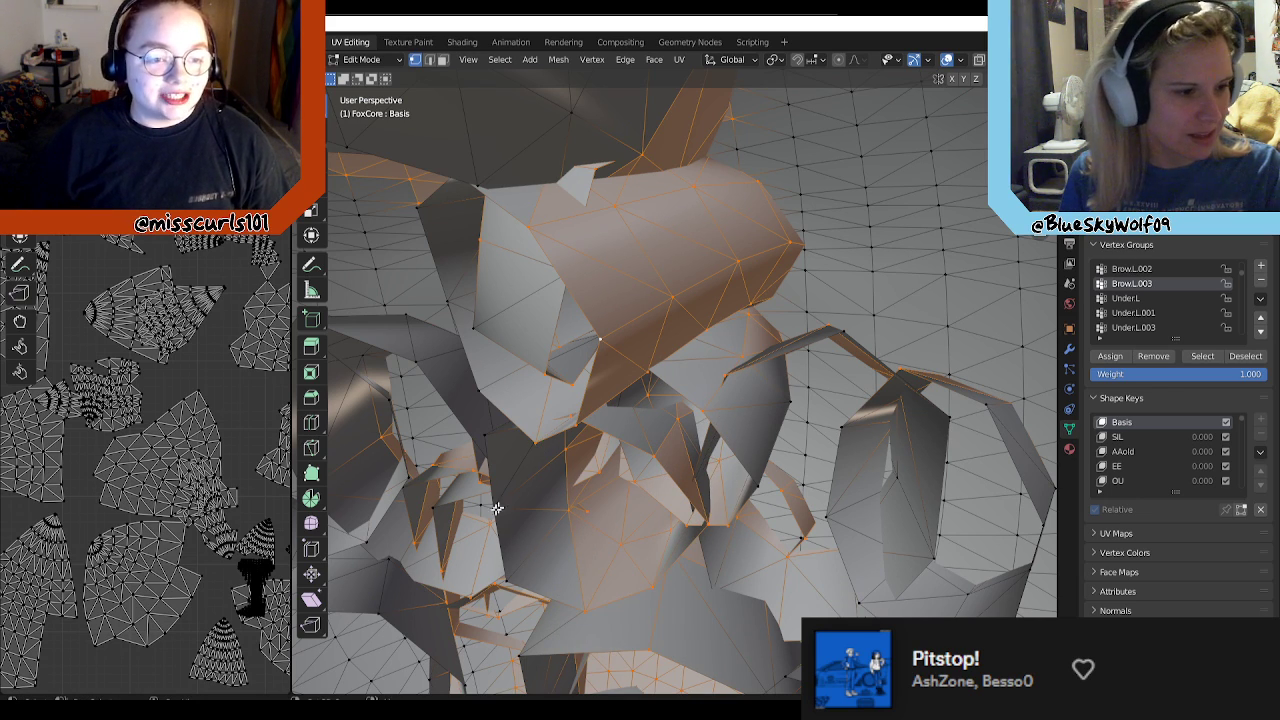
pyautogui.moveTo(514, 528); pyautogui.dragTo(462, 522, button='middle')
pyautogui.keyDown('shift'); pyautogui.moveTo(560, 318); pyautogui.dragTo(424, 553); pyautogui.keyUp('shift')
pyautogui.keyDown('shift'); pyautogui.moveTo(423, 390); pyautogui.dragTo(358, 542); pyautogui.keyUp('shift')
pyautogui.keyDown('shift'); pyautogui.moveTo(429, 576); pyautogui.dragTo(401, 590); pyautogui.keyUp('shift')
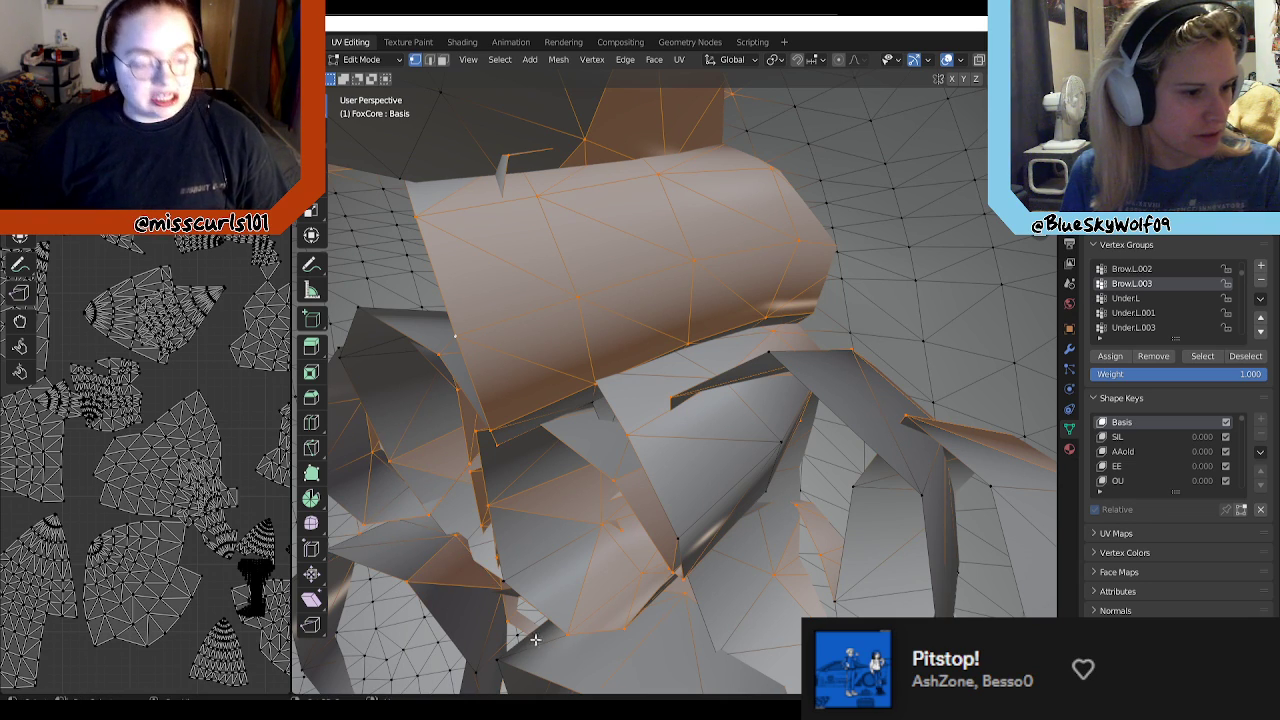
# Step: Add root vertices of the strands below and beside the large tubular tuft to the selection
pyautogui.keyDown('shift'); pyautogui.click(495, 666); pyautogui.keyUp('shift')
pyautogui.keyDown('shift'); pyautogui.click(473, 669); pyautogui.keyUp('shift')
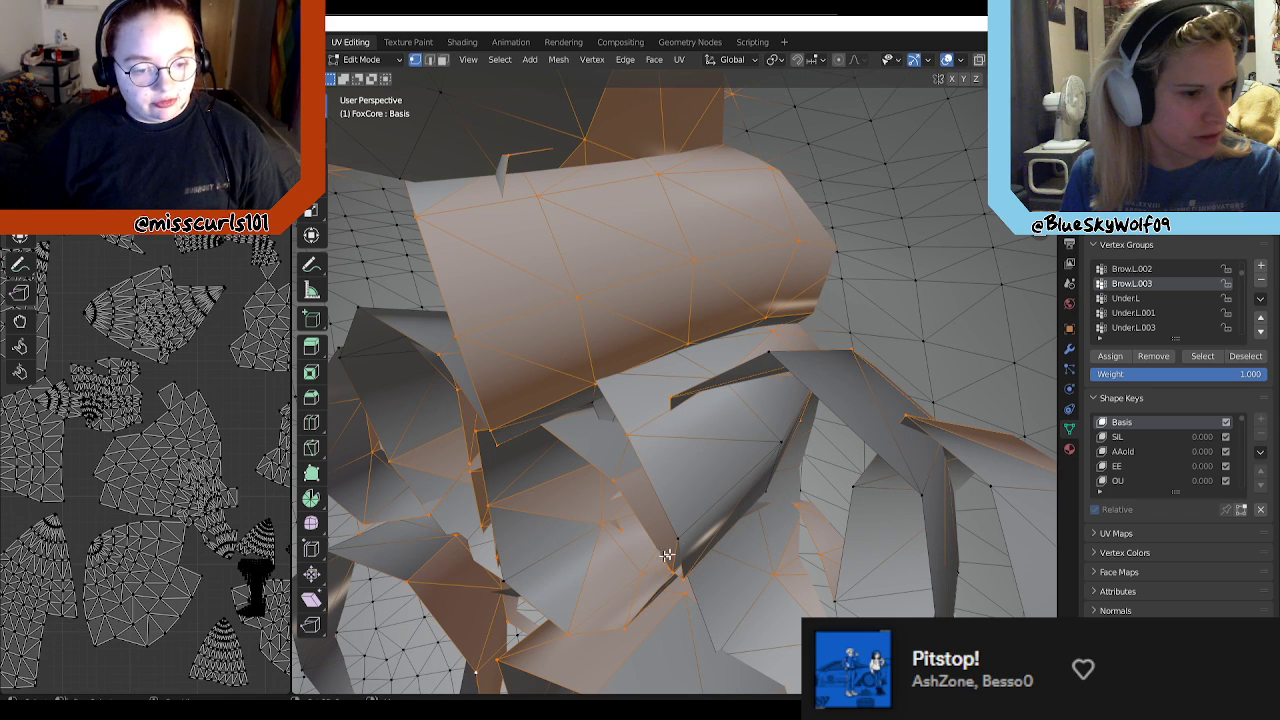
pyautogui.keyDown('shift'); pyautogui.click(769, 357); pyautogui.keyUp('shift')
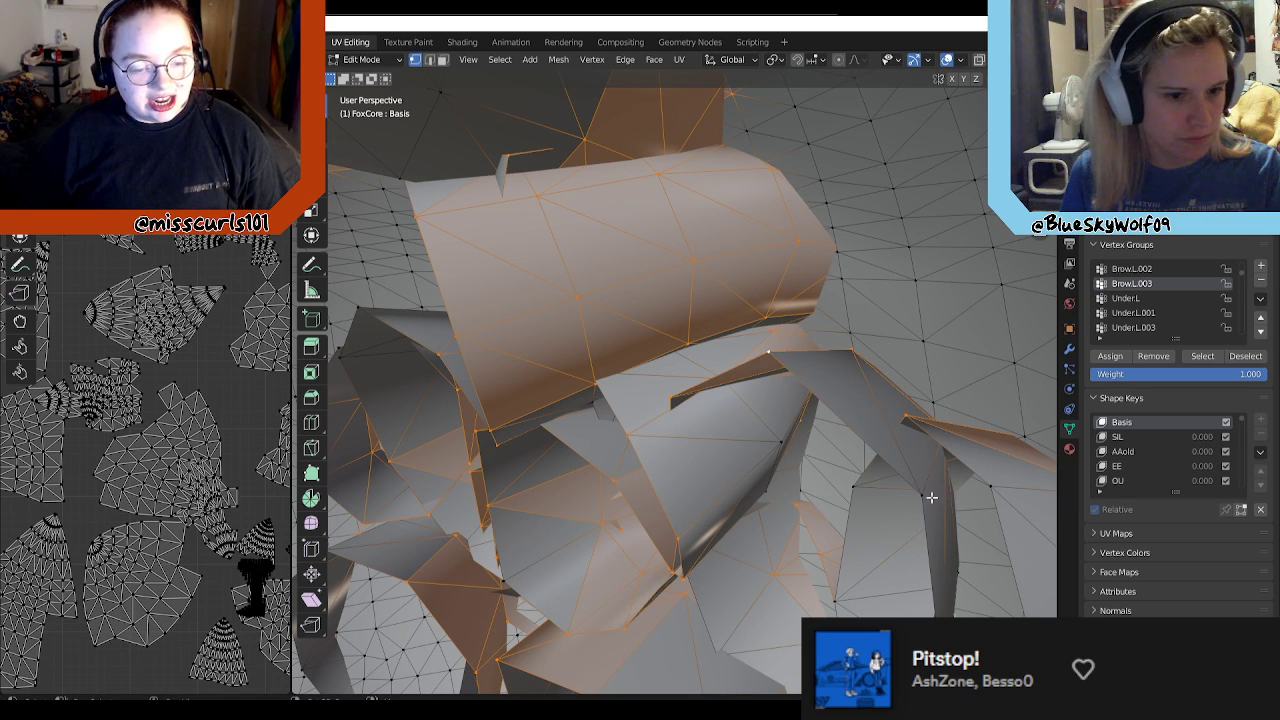
pyautogui.keyDown('shift'); pyautogui.click(917, 497); pyautogui.keyUp('shift')
pyautogui.keyDown('shift'); pyautogui.click(863, 484); pyautogui.keyUp('shift')
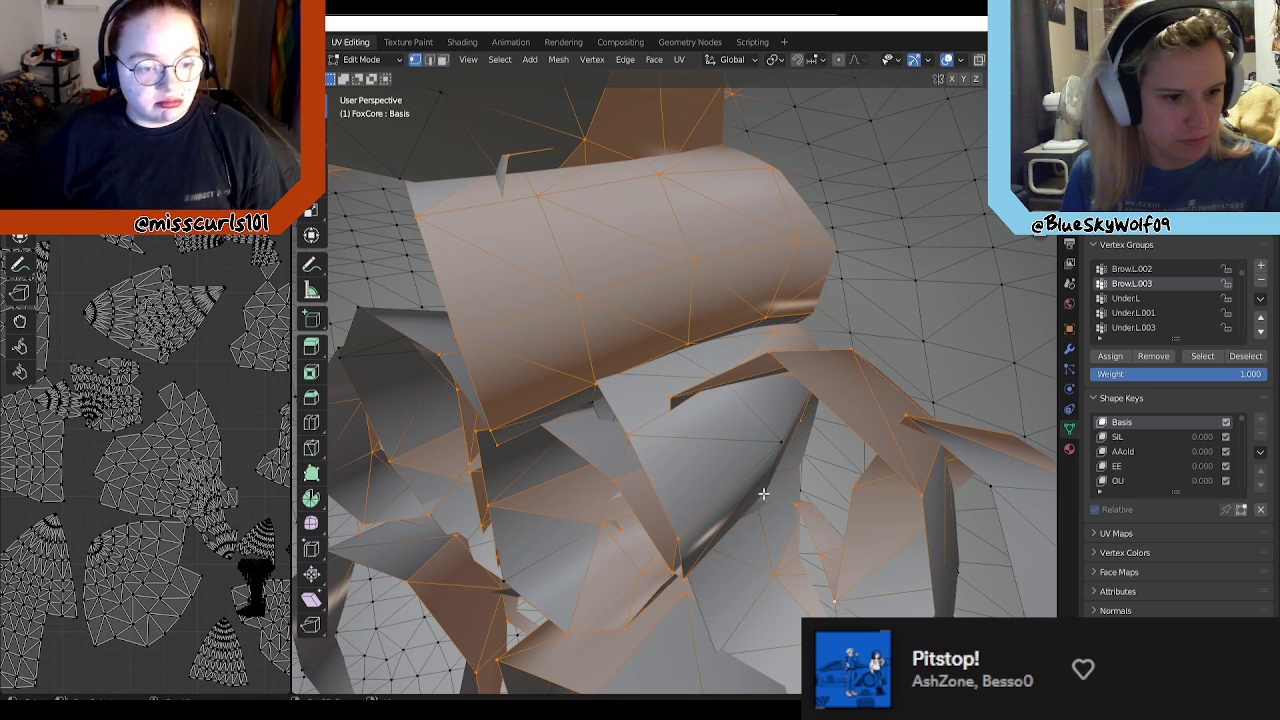
pyautogui.keyDown('shift'); pyautogui.click(781, 442); pyautogui.keyUp('shift')
# Step: Add the large tuft's remaining rim vertex and the root vertices of the neighbouring ring-shaped tuft to the selection
pyautogui.moveTo(645, 410); pyautogui.dragTo(886, 399, button='middle')
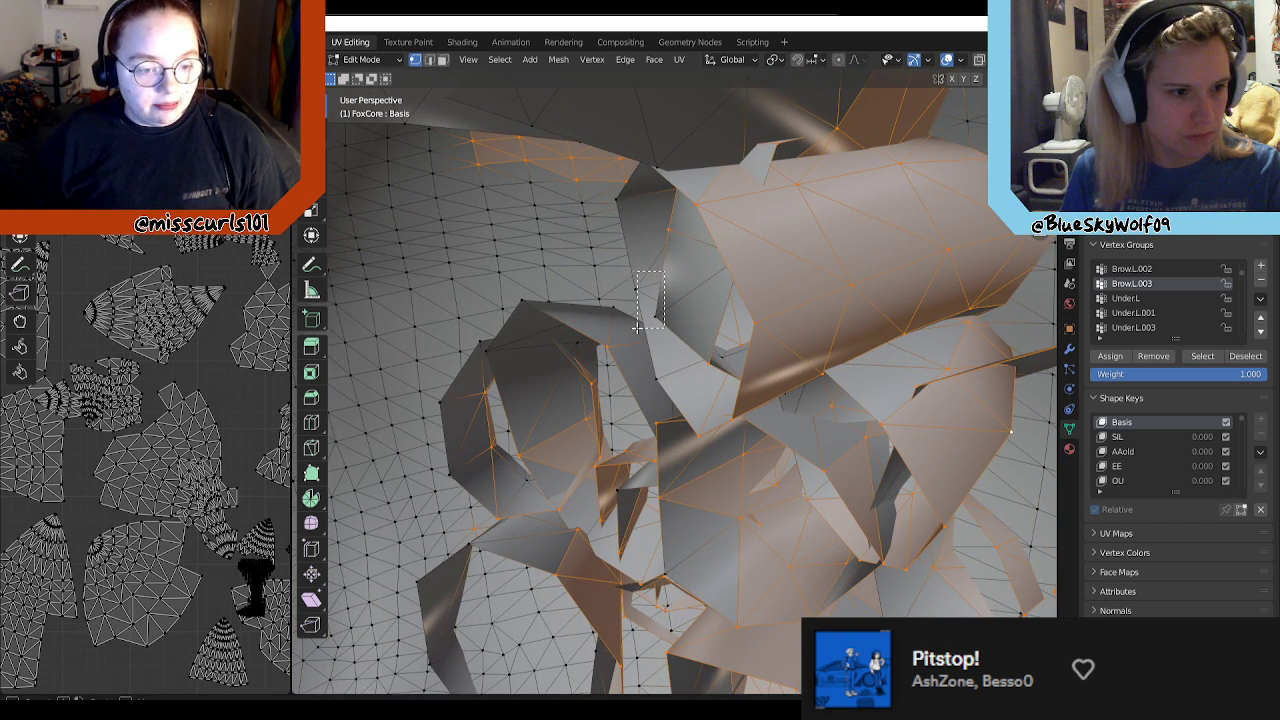
pyautogui.keyDown('shift'); pyautogui.click(617, 198); pyautogui.keyUp('shift')
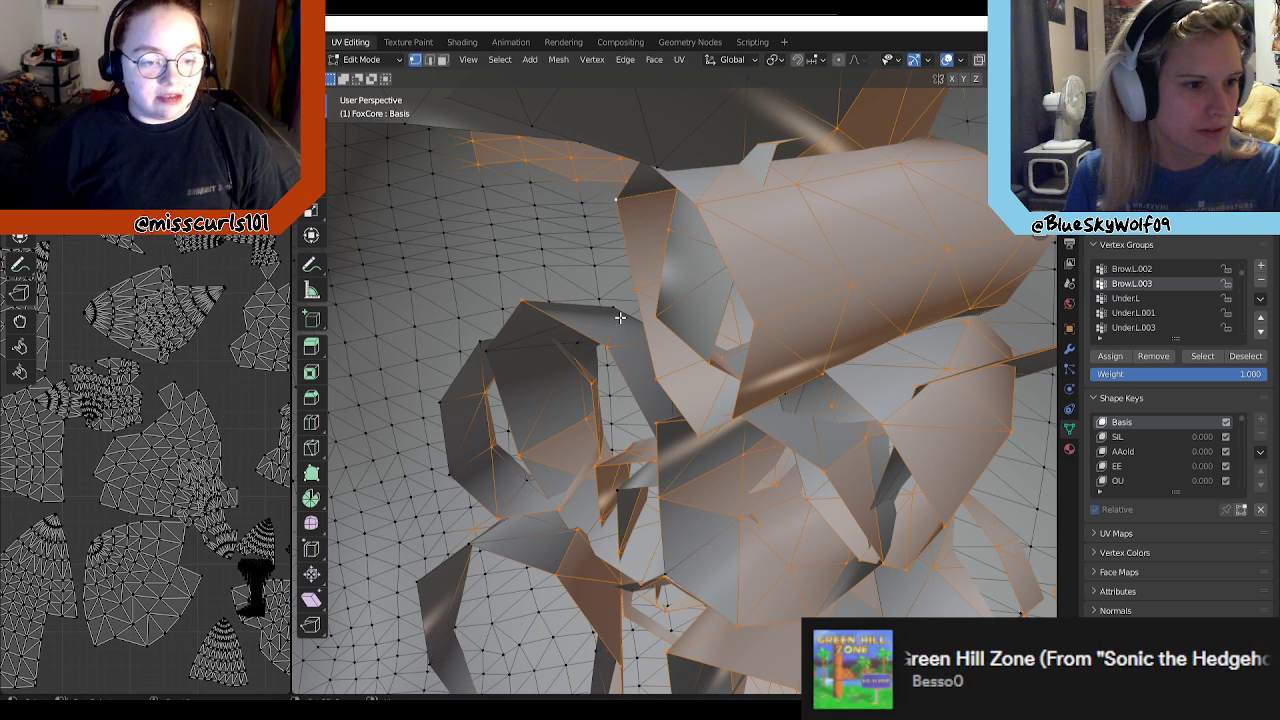
pyautogui.keyDown('shift'); pyautogui.moveTo(610, 316); pyautogui.dragTo(604, 321); pyautogui.keyUp('shift')
pyautogui.keyDown('shift'); pyautogui.click(562, 345); pyautogui.keyUp('shift')
pyautogui.keyDown('shift'); pyautogui.click(486, 350); pyautogui.keyUp('shift')
pyautogui.keyDown('shift'); pyautogui.click(480, 342); pyautogui.keyUp('shift')
pyautogui.keyDown('shift'); pyautogui.click(452, 406); pyautogui.keyUp('shift')
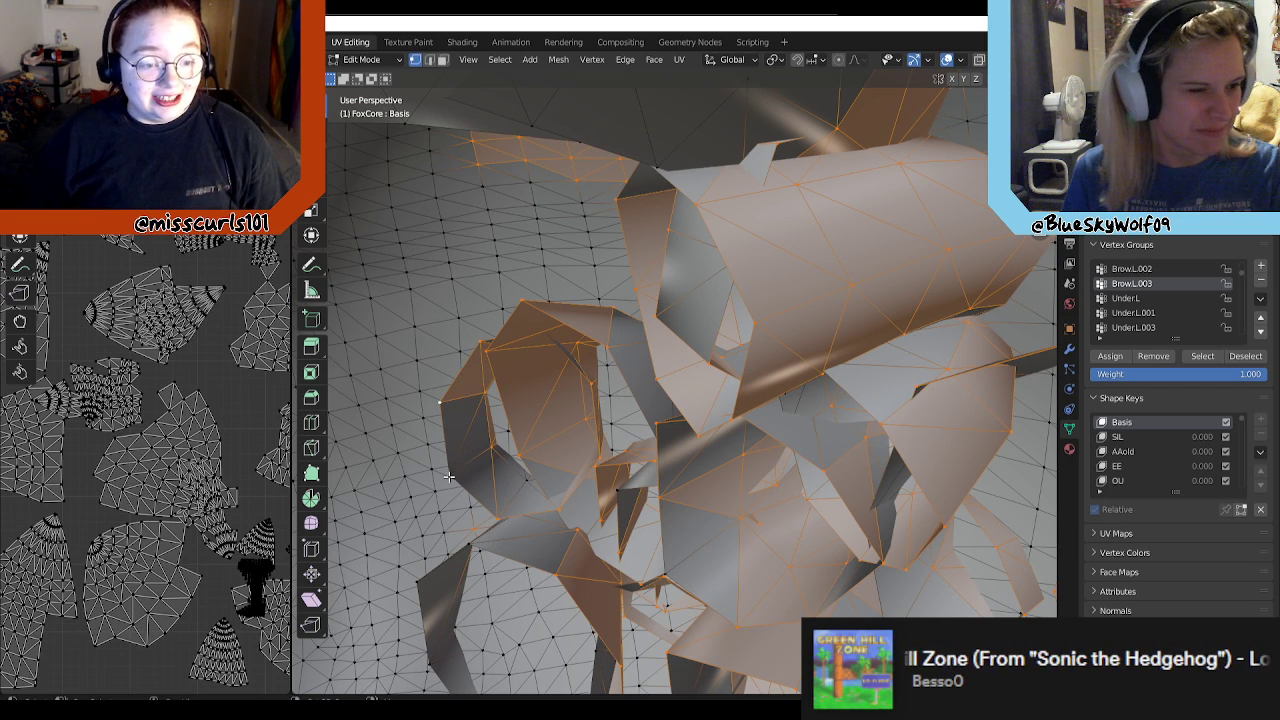
pyautogui.keyDown('shift'); pyautogui.click(450, 476); pyautogui.keyUp('shift')
pyautogui.keyDown('shift'); pyautogui.click(522, 483); pyautogui.keyUp('shift')
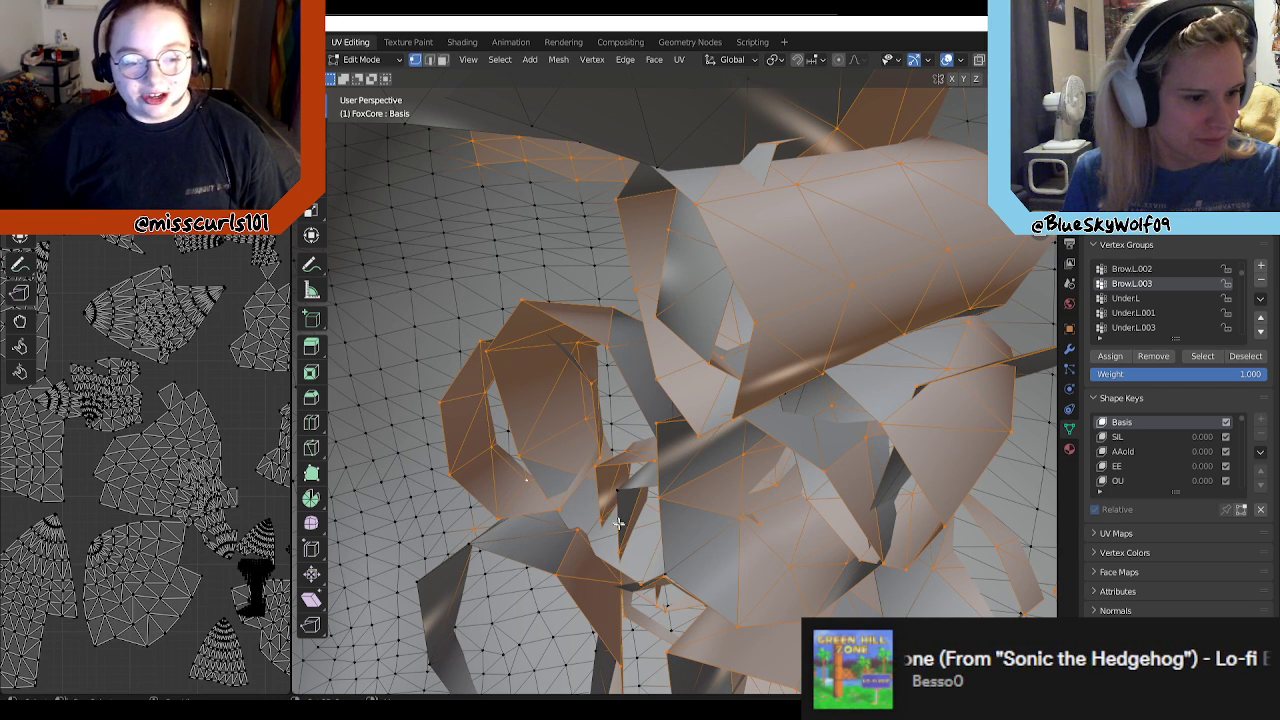
# Step: Add the root vertices of the small strand beside the ring-shaped tuft and of the central tufts to the selection
pyautogui.keyDown('shift'); pyautogui.moveTo(627, 489); pyautogui.dragTo(571, 568); pyautogui.keyUp('shift')
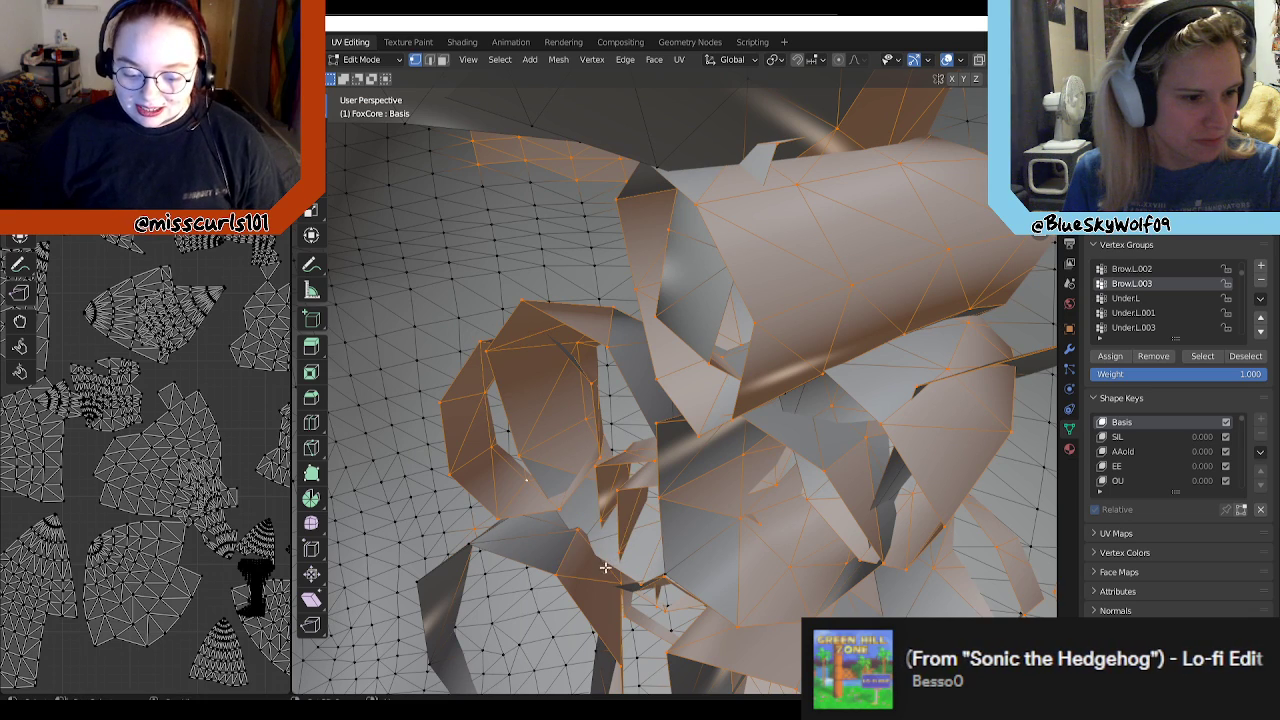
pyautogui.moveTo(640, 566); pyautogui.dragTo(673, 427, button='middle')
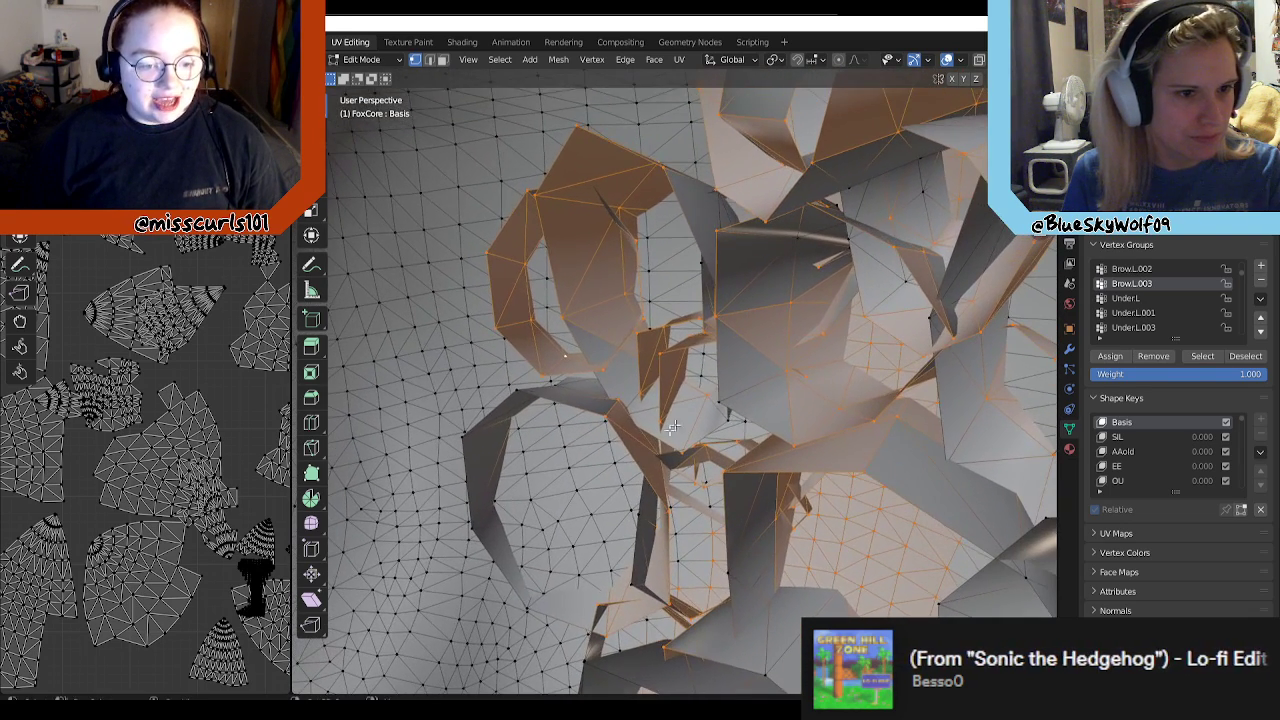
pyautogui.keyDown('shift'); pyautogui.click(920, 168); pyautogui.keyUp('shift')
pyautogui.keyDown('shift'); pyautogui.click(886, 213); pyautogui.keyUp('shift')
pyautogui.keyDown('shift'); pyautogui.click(932, 317); pyautogui.keyUp('shift')
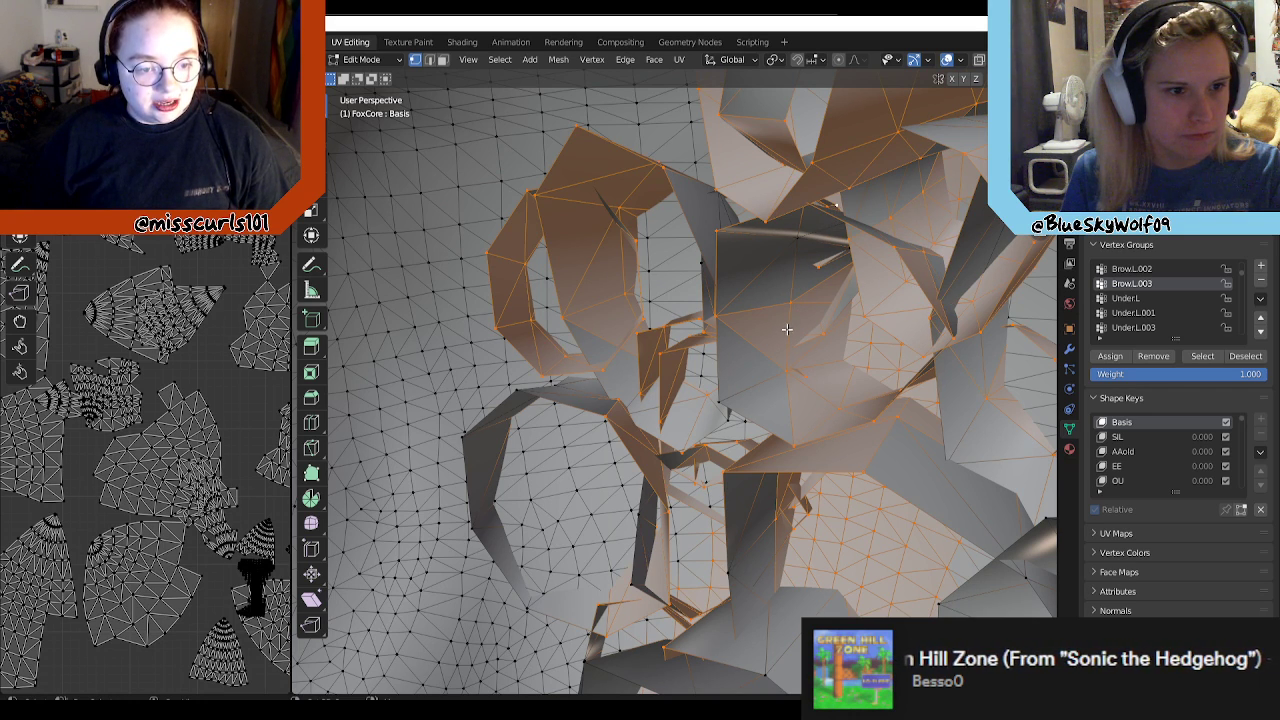
pyautogui.moveTo(771, 331); pyautogui.dragTo(800, 319, button='middle')
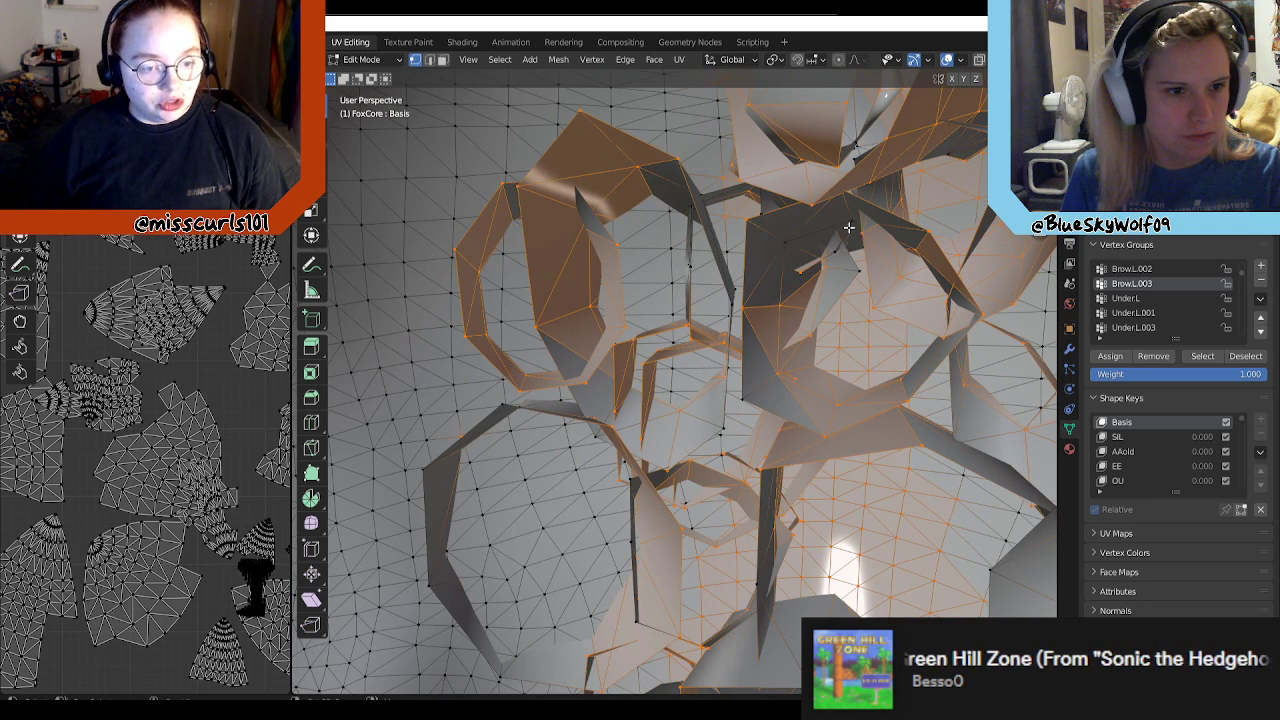
pyautogui.keyDown('shift'); pyautogui.click(790, 240); pyautogui.keyUp('shift')
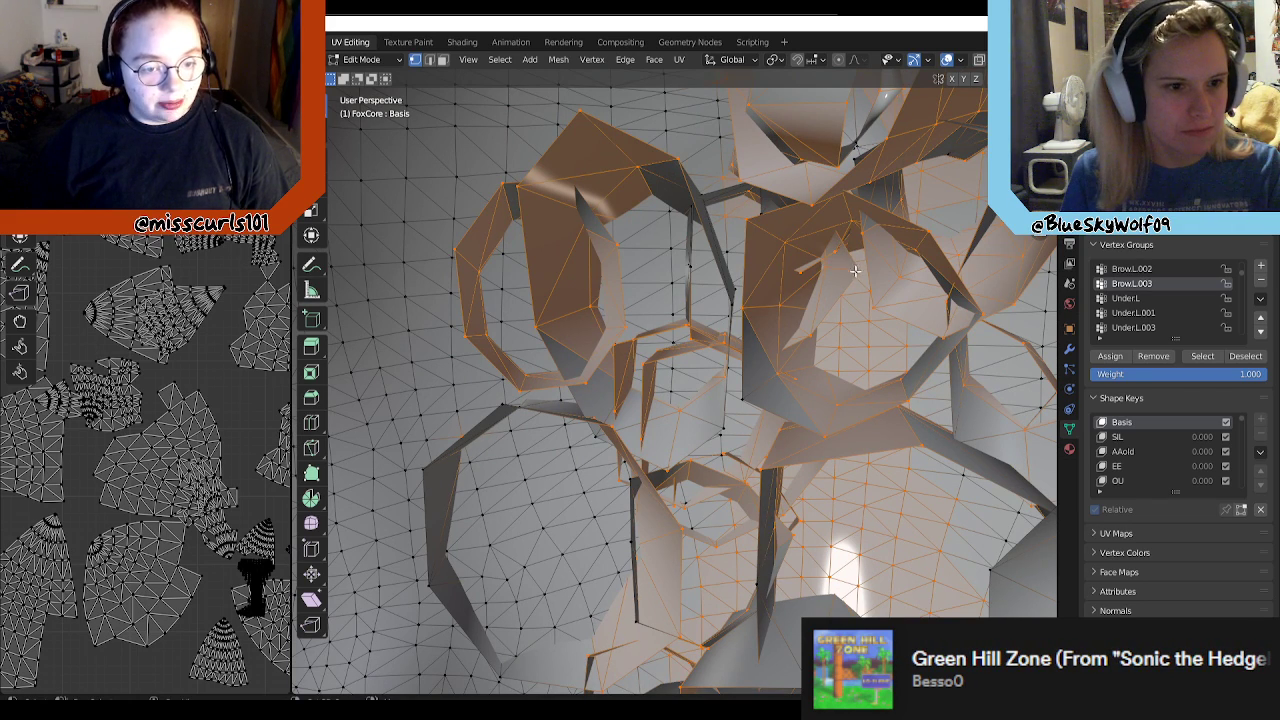
# Step: Adjust the selection around the opening and lower root edges of the large ring-shaped tuft inside the head
pyautogui.moveTo(863, 330); pyautogui.dragTo(836, 352)
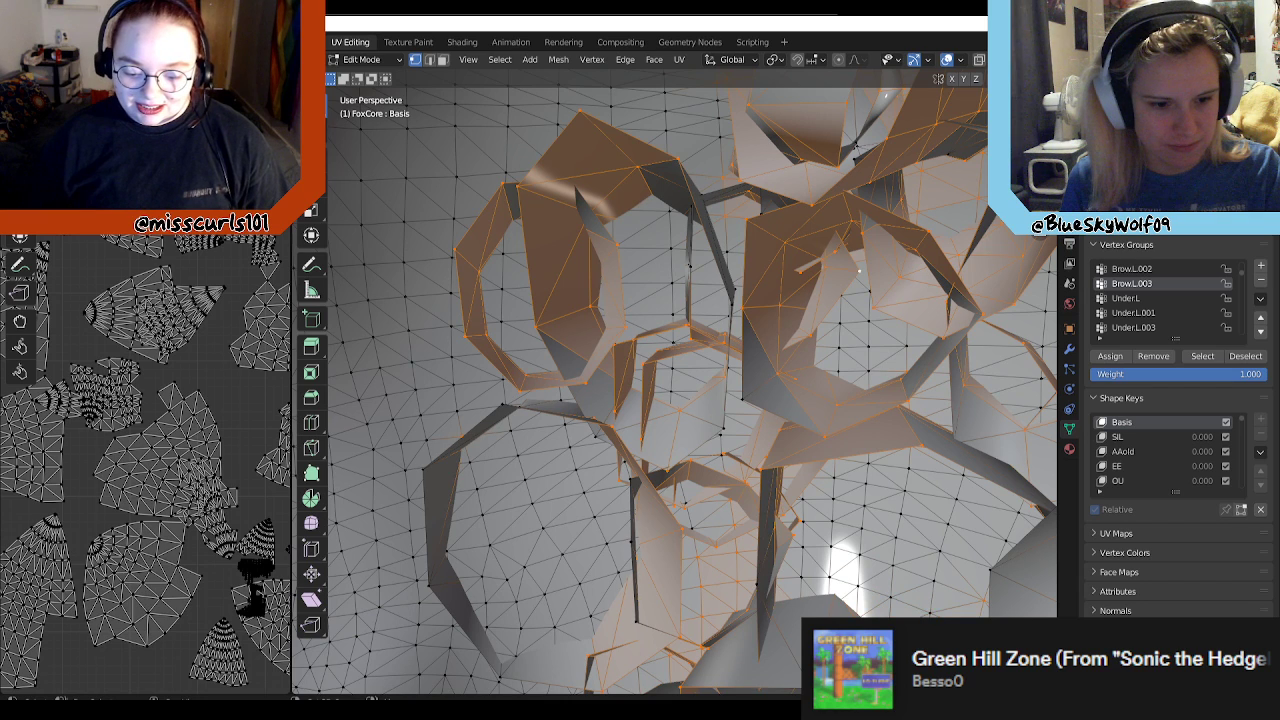
pyautogui.moveTo(897, 608); pyautogui.dragTo(808, 474, button='middle')
pyautogui.moveTo(847, 539); pyautogui.dragTo(770, 345, button='middle')
# Step: Deselect the stray body vertices along the side of the torso below the arm, leaving the hair selected
pyautogui.scroll(-1, 1188, 323)
pyautogui.scroll(-8, 1180, 316)
pyautogui.scroll(-10, 1166, 313)
pyautogui.scroll(-5, 1163, 320)
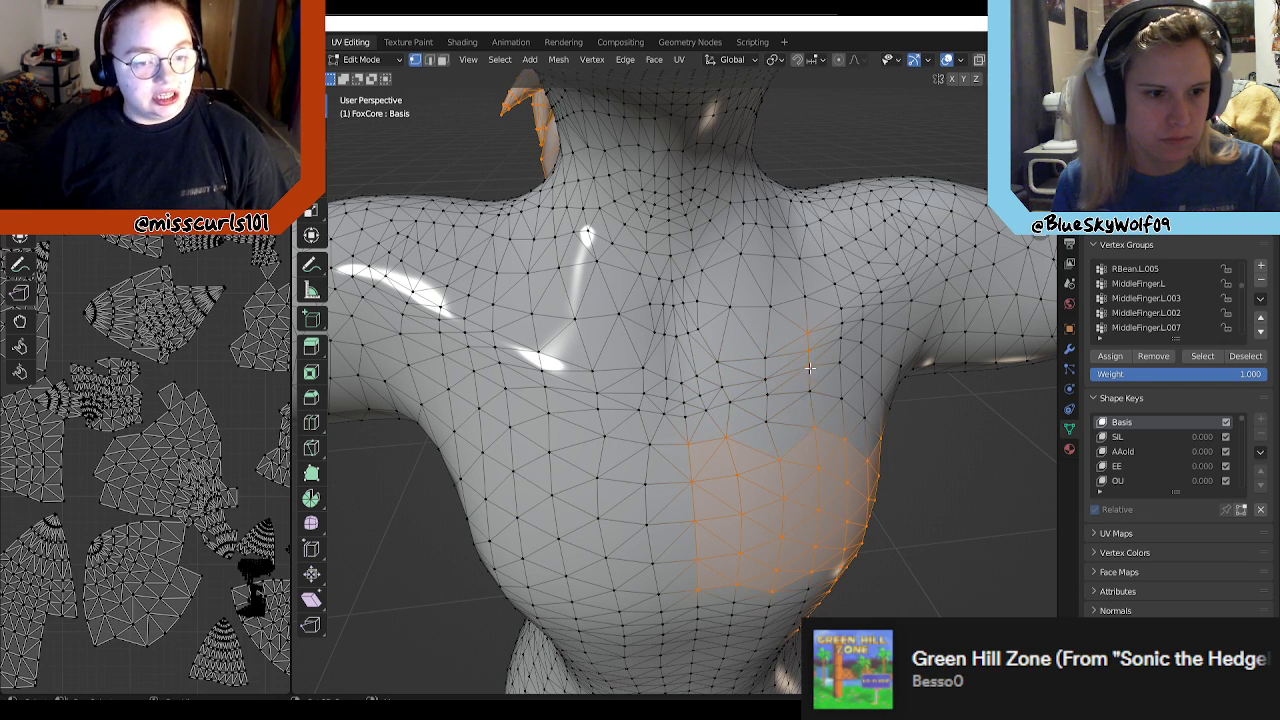
pyautogui.moveTo(928, 411); pyautogui.dragTo(795, 316, button='middle')
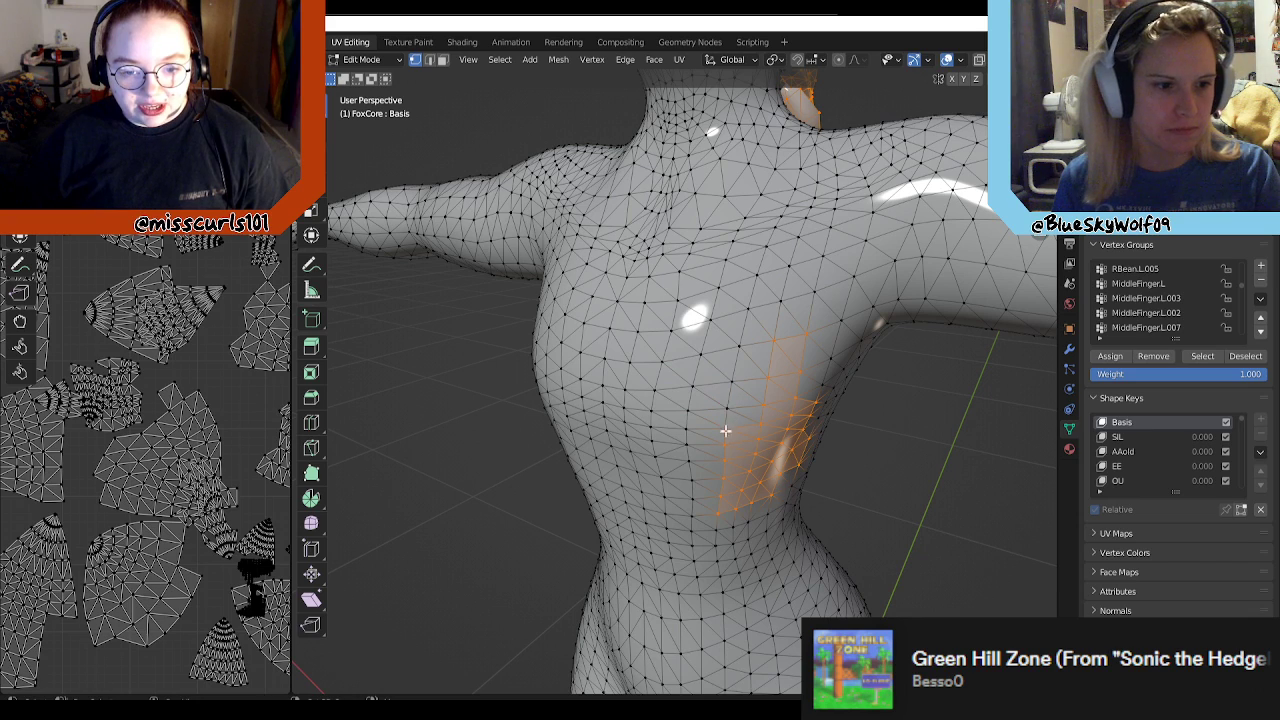
pyautogui.keyDown('shift'); pyautogui.click(741, 497); pyautogui.keyUp('shift')
pyautogui.keyDown('shift'); pyautogui.click(750, 498); pyautogui.keyUp('shift')
pyautogui.keyDown('shift'); pyautogui.click(758, 485); pyautogui.keyUp('shift')
pyautogui.keyDown('shift'); pyautogui.click(768, 492); pyautogui.keyUp('shift')
pyautogui.keyDown('shift'); pyautogui.click(750, 471); pyautogui.keyUp('shift')
pyautogui.keyDown('shift'); pyautogui.click(755, 456); pyautogui.keyUp('shift')
pyautogui.keyDown('shift'); pyautogui.click(770, 463); pyautogui.keyUp('shift')
pyautogui.keyDown('shift'); pyautogui.click(762, 438); pyautogui.keyUp('shift')
pyautogui.keyDown('shift'); pyautogui.click(764, 421); pyautogui.keyUp('shift')
pyautogui.keyDown('shift'); pyautogui.click(787, 428); pyautogui.keyUp('shift')
pyautogui.keyDown('shift'); pyautogui.click(790, 414); pyautogui.keyUp('shift')
pyautogui.keyDown('shift'); pyautogui.click(781, 383); pyautogui.keyUp('shift')
pyautogui.keyDown('shift'); pyautogui.click(779, 348); pyautogui.keyUp('shift')
# Step: Deselect the remaining stray vertices on the front of the torso just above the waist
pyautogui.moveTo(940, 477); pyautogui.dragTo(867, 465, button='middle')
pyautogui.scroll(5, 867, 465)
pyautogui.keyDown('shift'); pyautogui.click(734, 307); pyautogui.keyUp('shift')
pyautogui.keyDown('shift'); pyautogui.click(727, 338); pyautogui.keyUp('shift')
pyautogui.keyDown('shift'); pyautogui.click(723, 369); pyautogui.keyUp('shift')
pyautogui.keyDown('shift'); pyautogui.click(722, 393); pyautogui.keyUp('shift')
pyautogui.keyDown('shift'); pyautogui.click(774, 397); pyautogui.keyUp('shift')
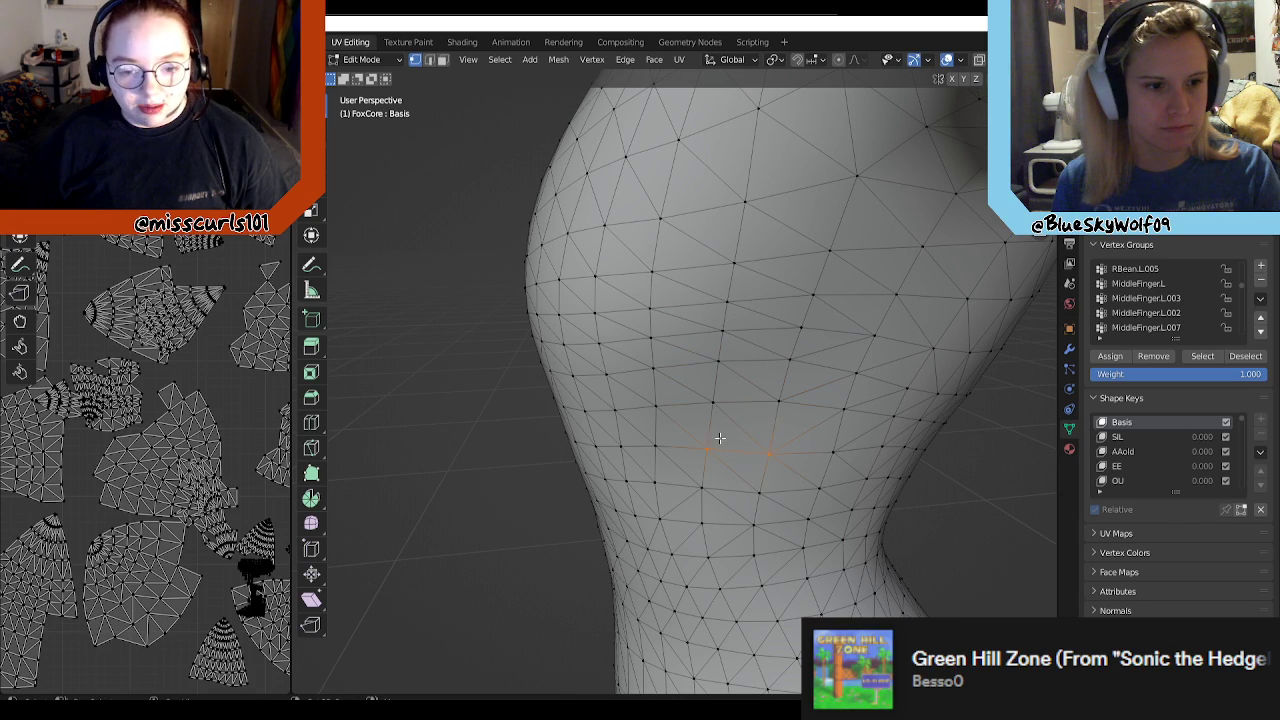
# Step: Clear the stray body vertices on the upper back around the hanging hair strands from the selection
pyautogui.scroll(-4, 756, 451)
pyautogui.moveTo(851, 435); pyautogui.dragTo(659, 403, button='middle')
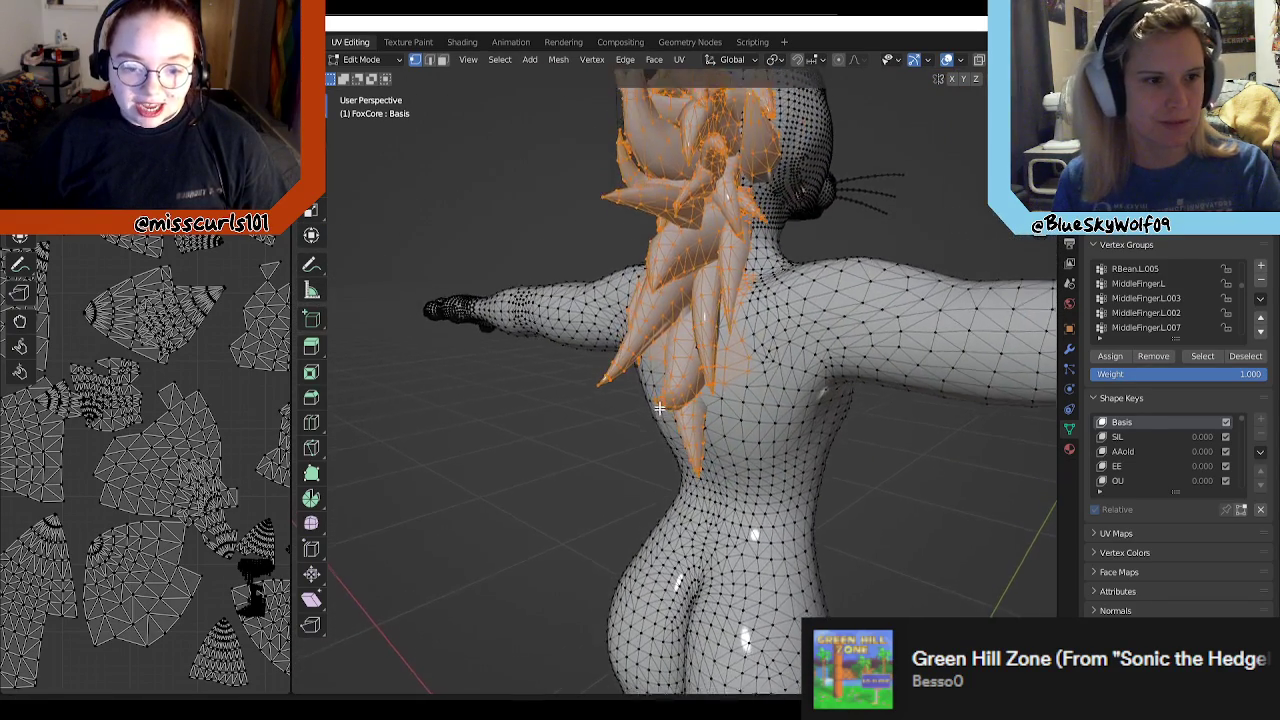
pyautogui.scroll(5, 659, 403)
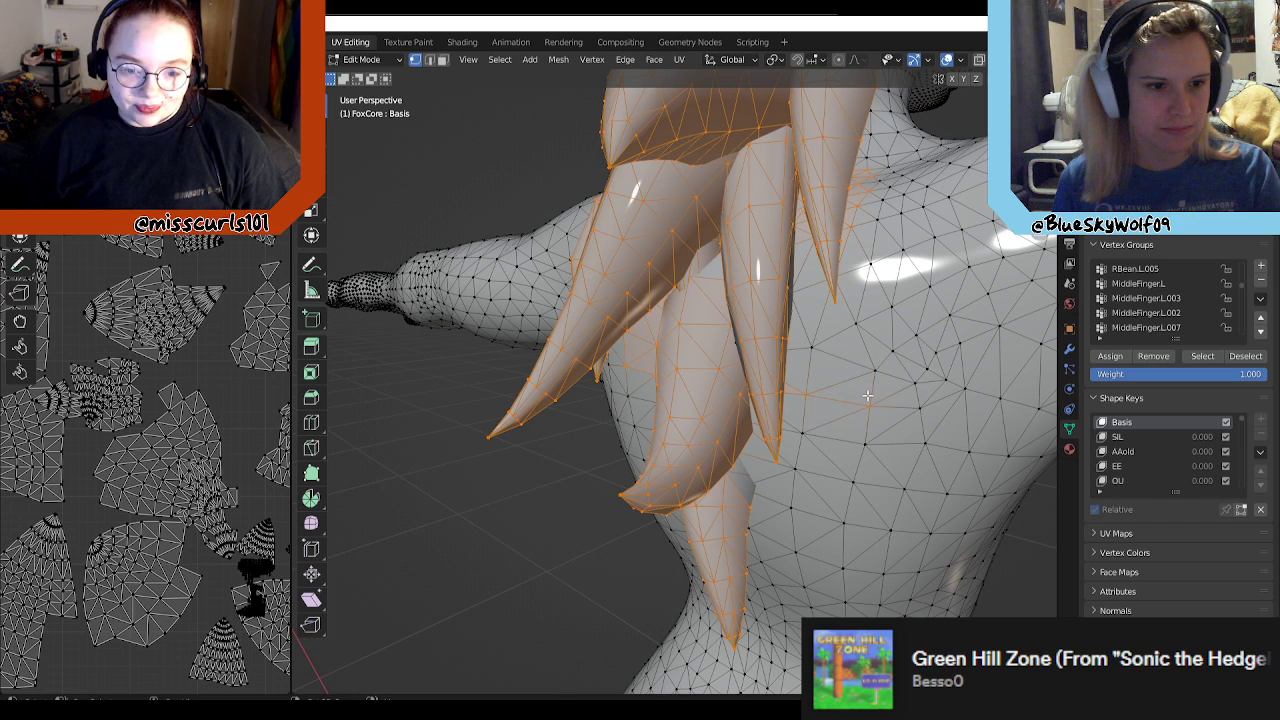
pyautogui.moveTo(814, 413); pyautogui.dragTo(464, 399, button='middle')
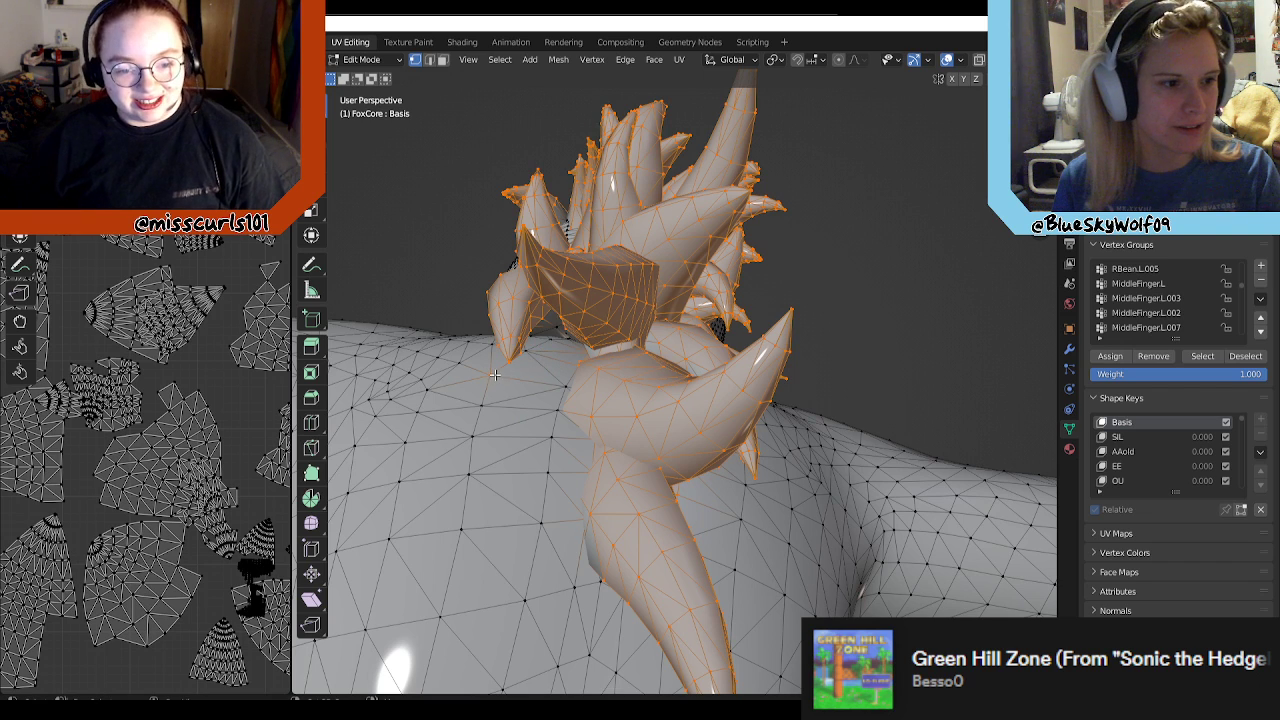
pyautogui.keyDown('shift'); pyautogui.moveTo(572, 375); pyautogui.dragTo(590, 404, button='middle'); pyautogui.keyUp('shift')
pyautogui.keyDown('shift'); pyautogui.moveTo(700, 488); pyautogui.dragTo(734, 436, button='middle'); pyautogui.keyUp('shift')
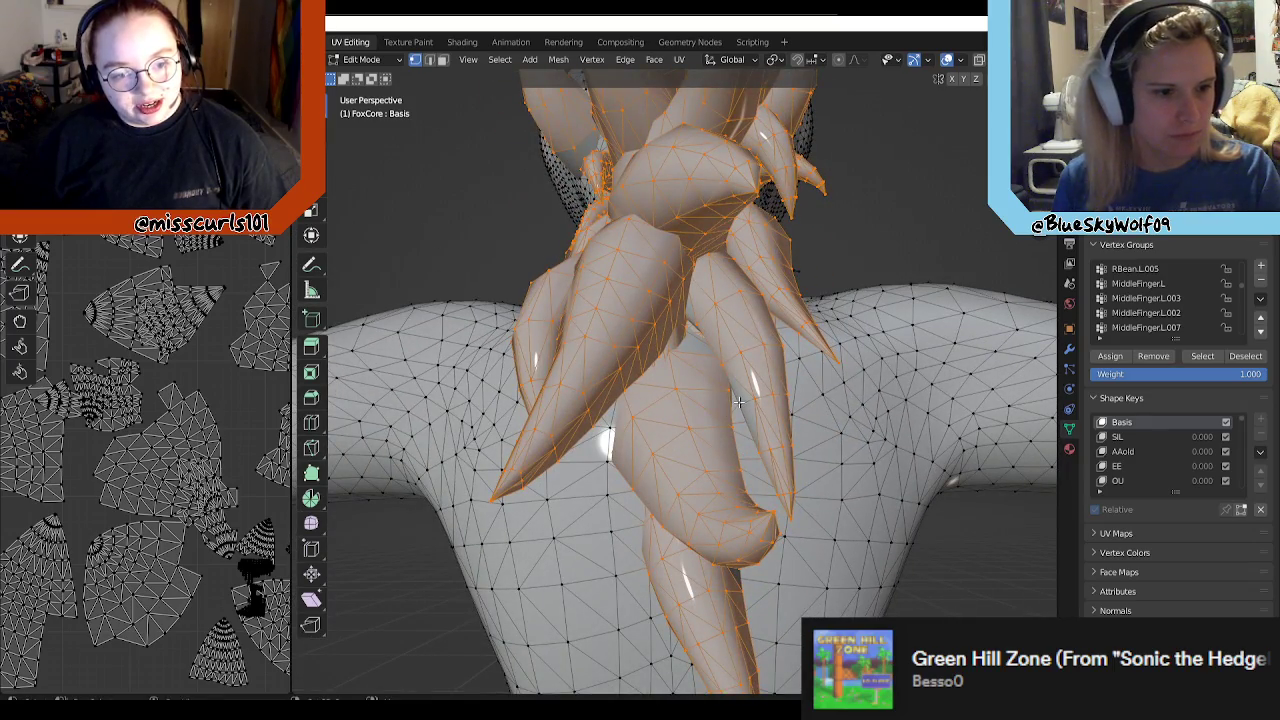
# Step: Deselect the scalp vertices at the back of the head beside the long hair strands
pyautogui.moveTo(778, 316); pyautogui.dragTo(671, 421, button='middle')
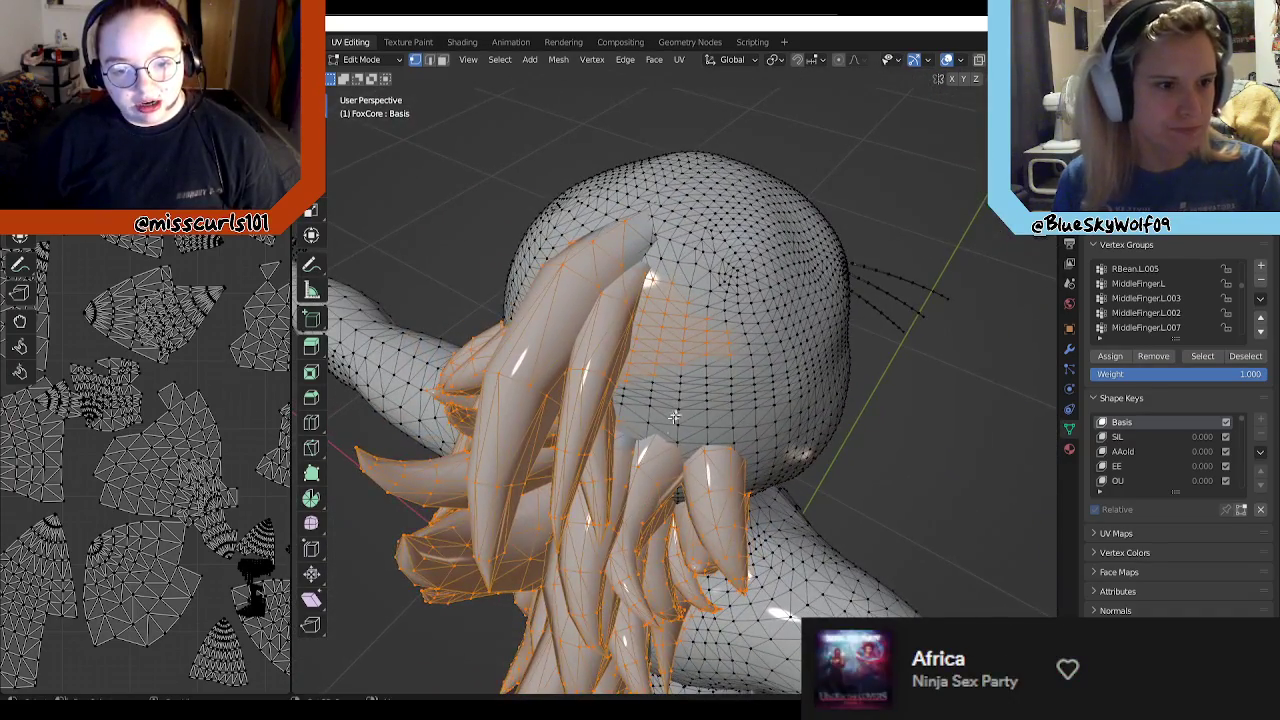
pyautogui.scroll(2, 738, 333)
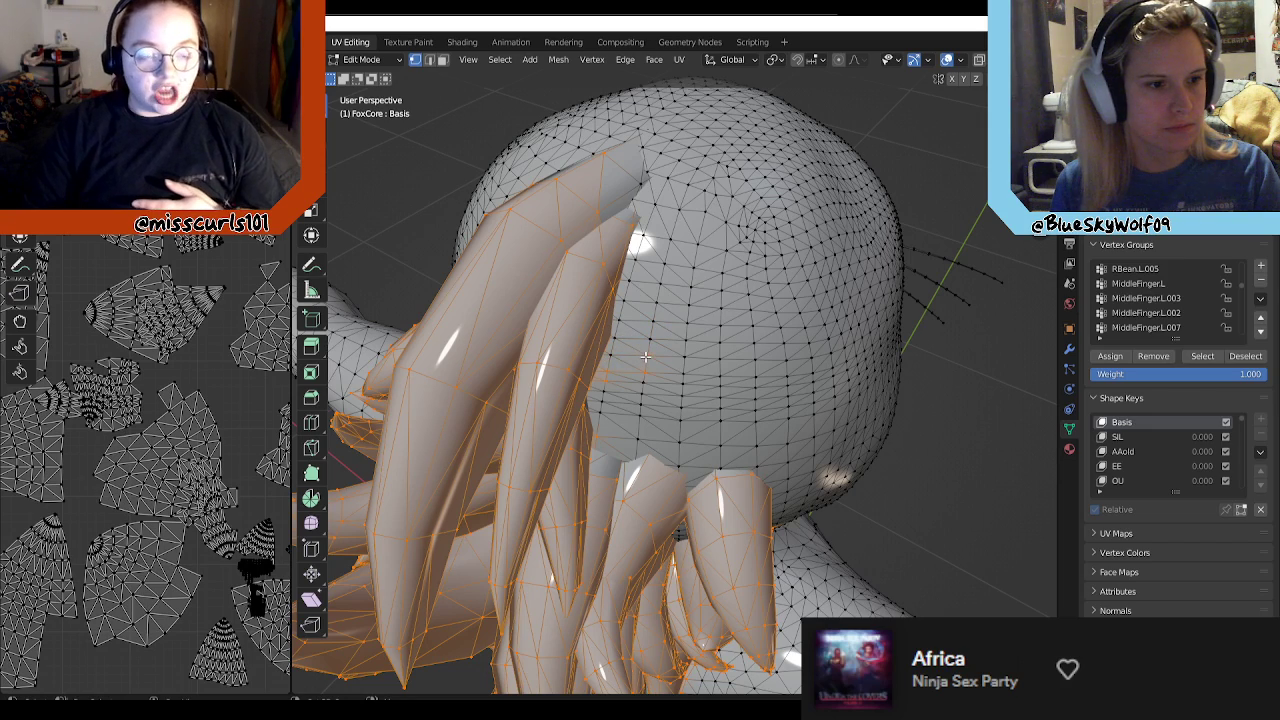
pyautogui.moveTo(789, 406); pyautogui.dragTo(825, 398, button='middle')
pyautogui.scroll(10, 825, 398)
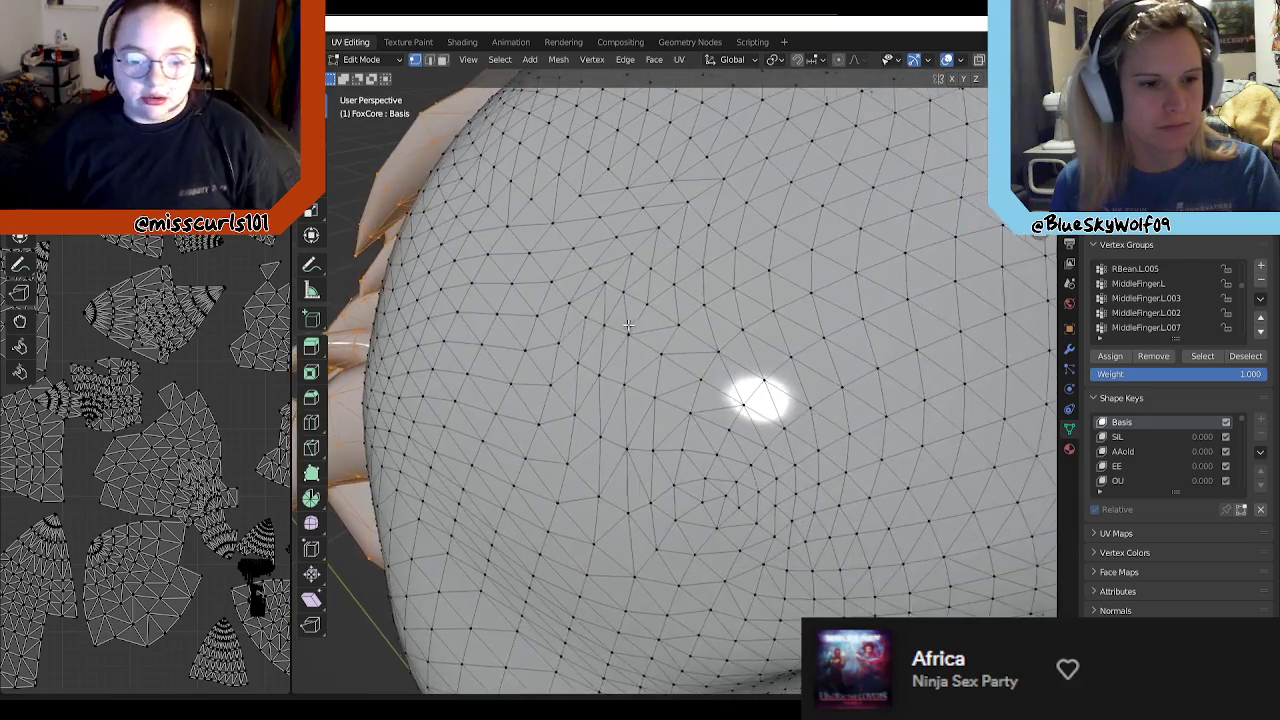
# Step: Add the upper and middle vertices of the large tubular tuft's root inside the head to the selection
pyautogui.scroll(-8, 800, 403)
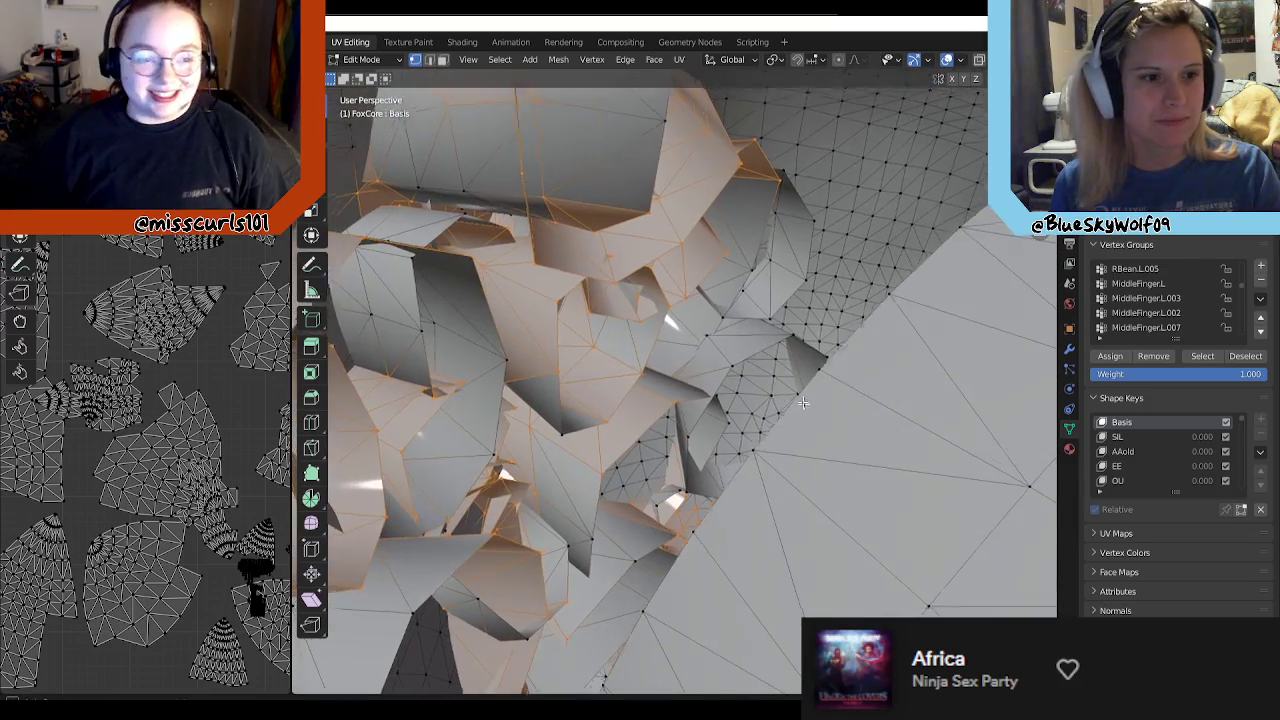
pyautogui.moveTo(640, 392); pyautogui.dragTo(579, 335, button='middle')
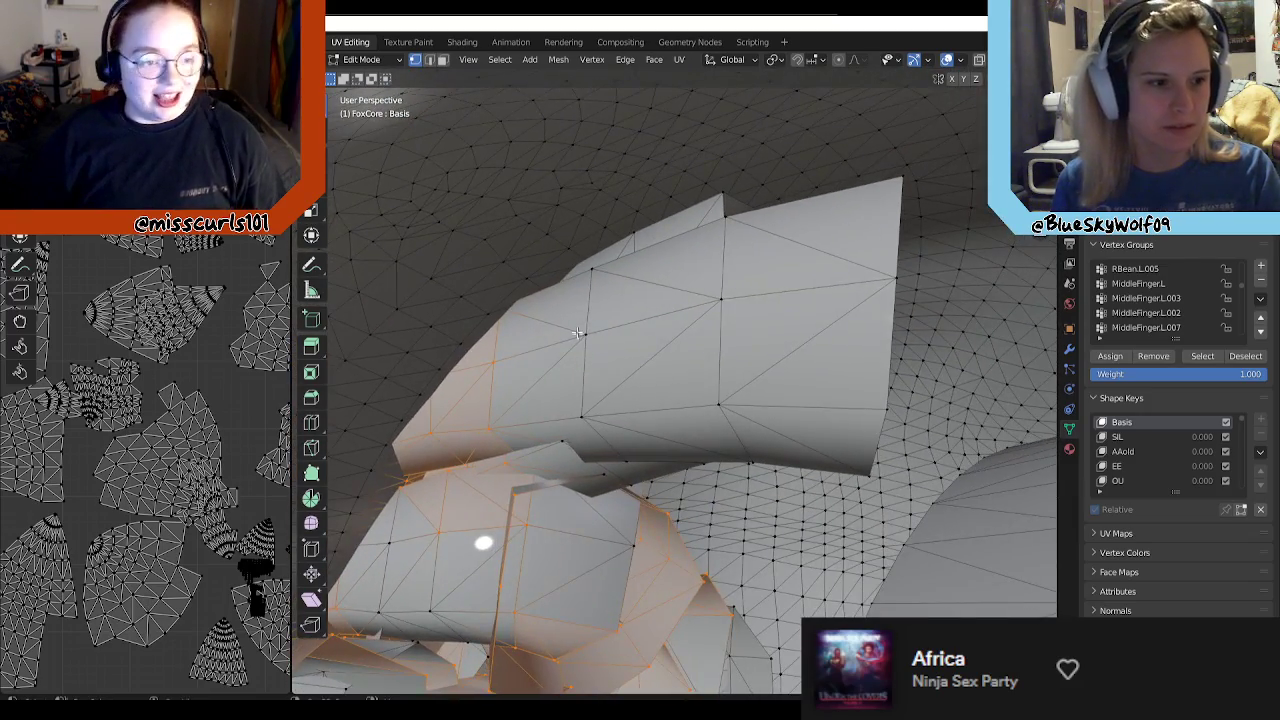
pyautogui.keyDown('shift'); pyautogui.click(594, 270); pyautogui.keyUp('shift')
pyautogui.keyDown('shift'); pyautogui.click(634, 233); pyautogui.keyUp('shift')
pyautogui.keyDown('shift'); pyautogui.click(720, 298); pyautogui.keyUp('shift')
pyautogui.keyDown('shift'); pyautogui.click(718, 404); pyautogui.keyUp('shift')
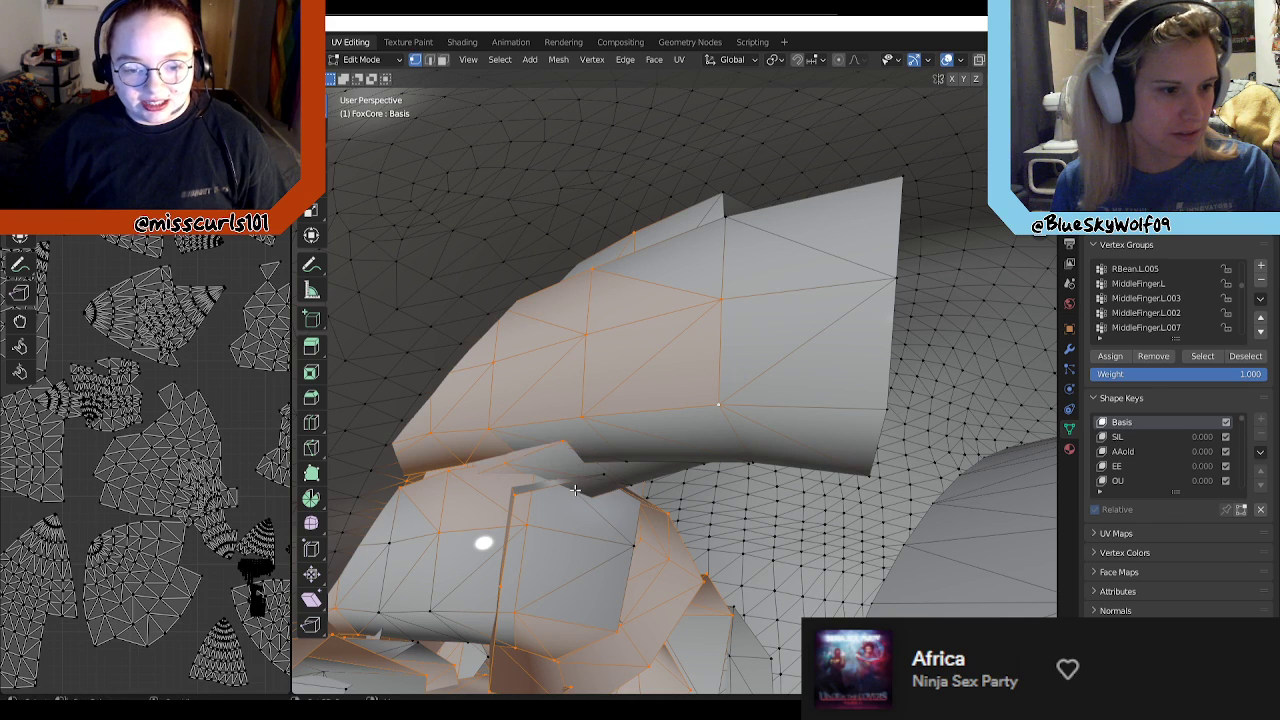
# Step: Add the unselected root vertices of the overlapping tufts beneath the large tubular tuft to the selection
pyautogui.keyDown('shift'); pyautogui.moveTo(577, 476); pyautogui.dragTo(638, 574); pyautogui.keyUp('shift')
pyautogui.keyDown('shift'); pyautogui.moveTo(446, 590); pyautogui.dragTo(397, 638); pyautogui.keyUp('shift')
pyautogui.keyDown('shift'); pyautogui.moveTo(492, 614); pyautogui.dragTo(462, 672); pyautogui.keyUp('shift')
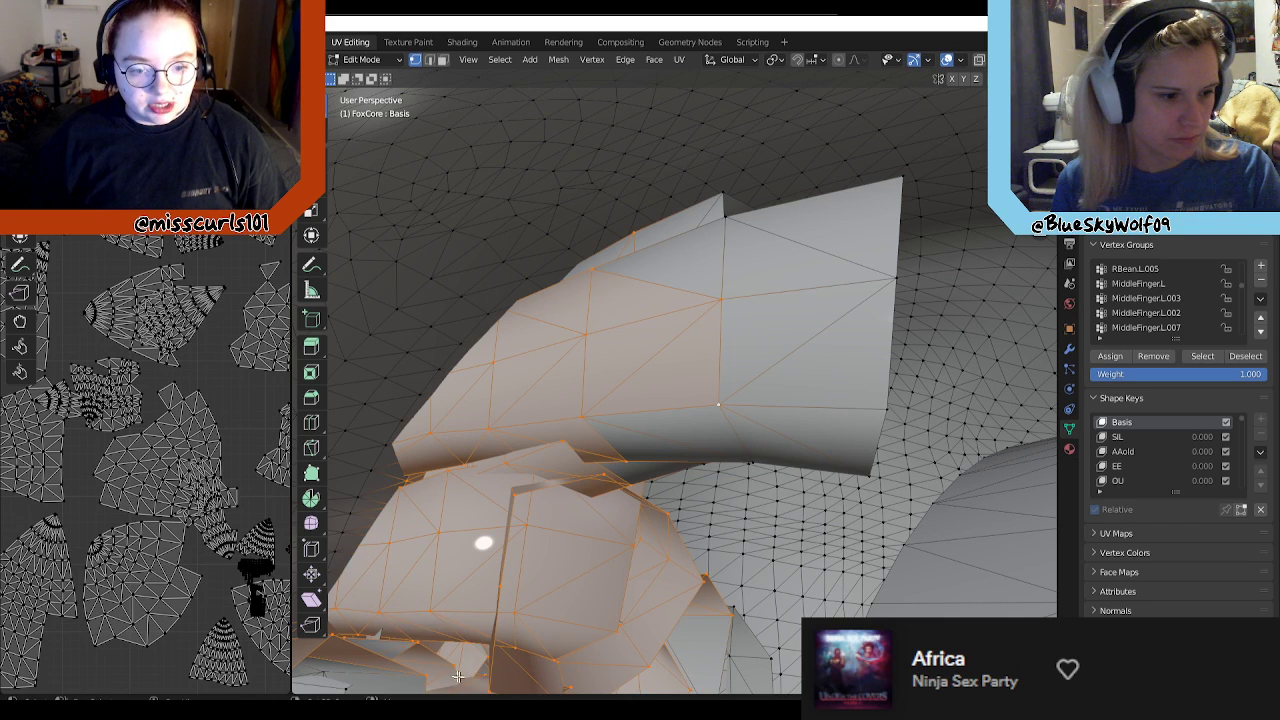
# Step: Add the large tubular tuft's open end and underside rim vertices to the selection
pyautogui.keyDown('shift'); pyautogui.click(724, 203); pyautogui.keyUp('shift')
pyautogui.keyDown('shift'); pyautogui.click(887, 275); pyautogui.keyUp('shift')
pyautogui.keyDown('shift'); pyautogui.click(899, 180); pyautogui.keyUp('shift')
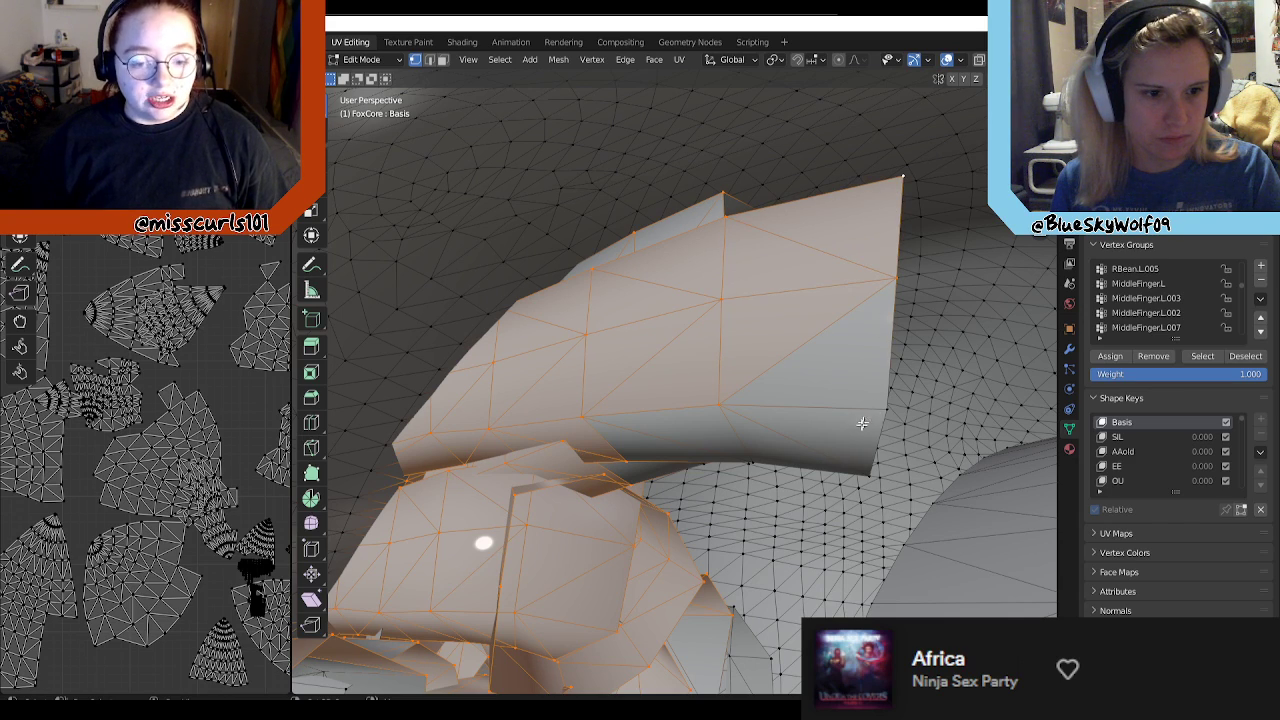
pyautogui.moveTo(849, 489); pyautogui.dragTo(756, 388, button='middle')
pyautogui.moveTo(599, 270); pyautogui.dragTo(708, 171)
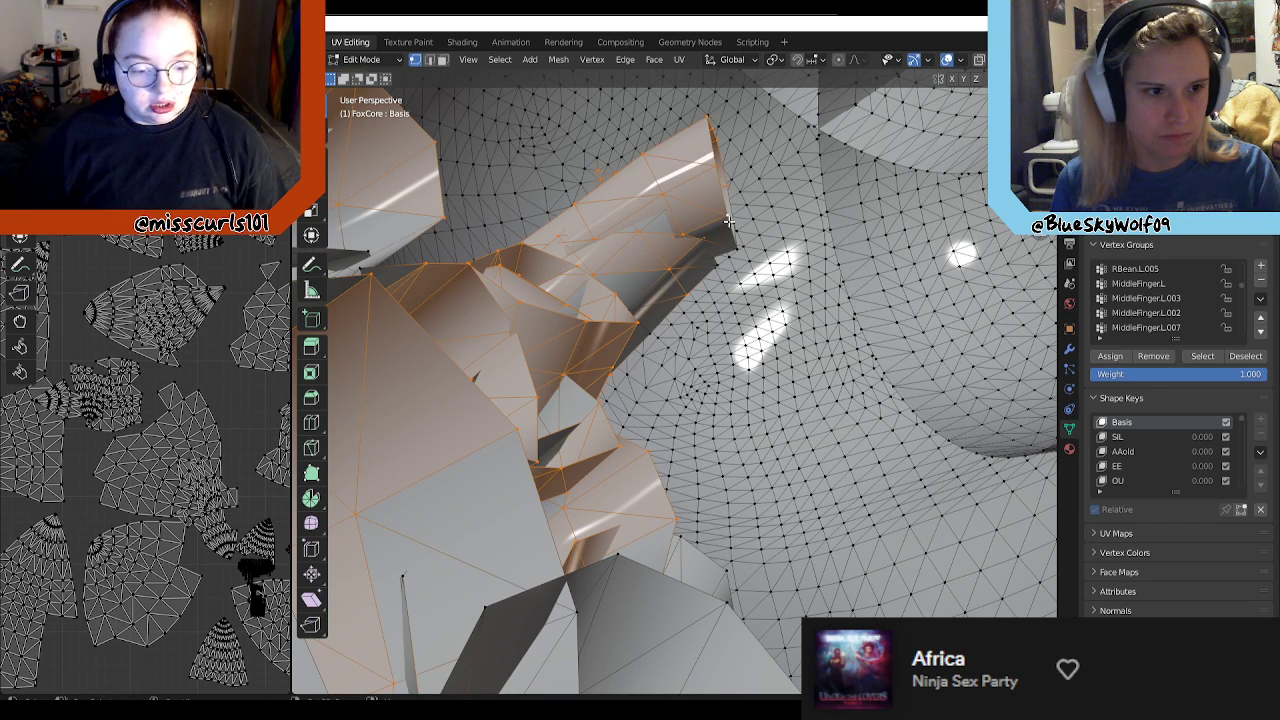
pyautogui.moveTo(775, 250); pyautogui.dragTo(635, 385, button='middle')
# Step: Add the root vertices of the tufts below the tubular tuft and the neighbouring ring-shaped tuft's rim to the selection
pyautogui.moveTo(632, 388); pyautogui.dragTo(676, 432)
pyautogui.moveTo(704, 507); pyautogui.dragTo(681, 594, button='middle')
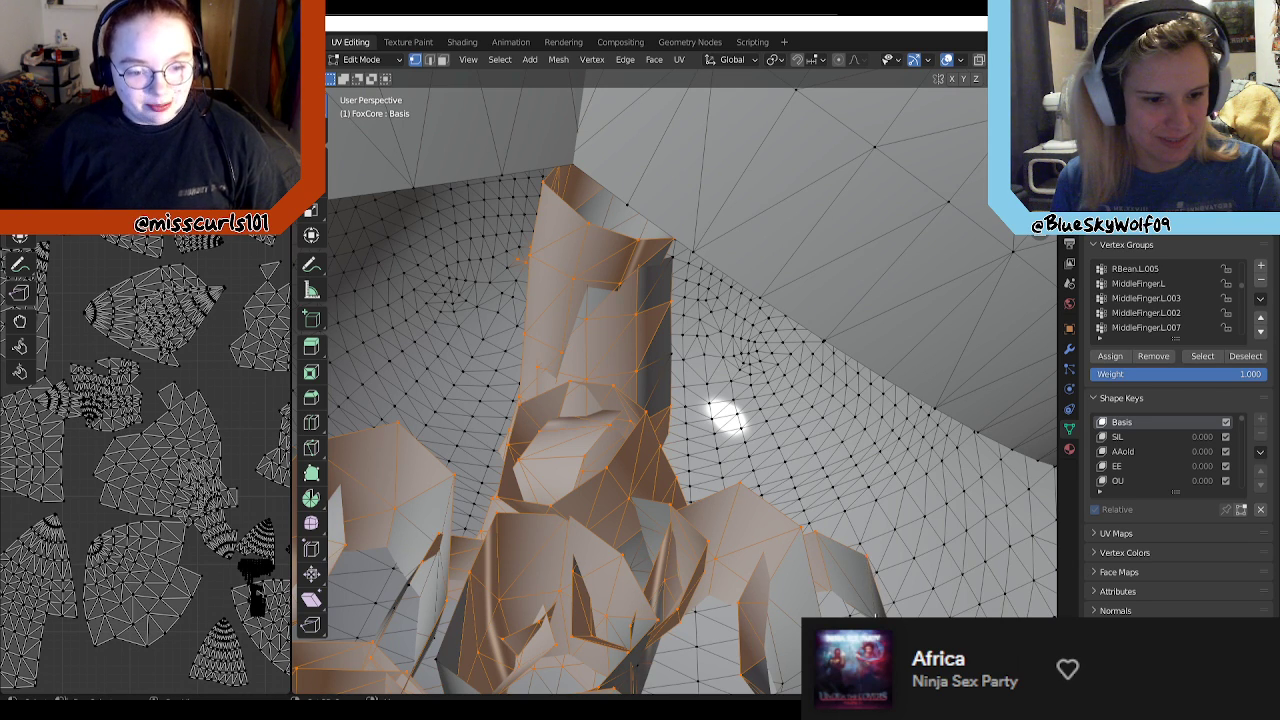
pyautogui.moveTo(860, 600); pyautogui.dragTo(785, 567, button='middle')
pyautogui.keyDown('shift'); pyautogui.click(769, 444); pyautogui.keyUp('shift')
pyautogui.keyDown('shift'); pyautogui.click(745, 506); pyautogui.keyUp('shift')
pyautogui.keyDown('shift'); pyautogui.click(721, 507); pyautogui.keyUp('shift')
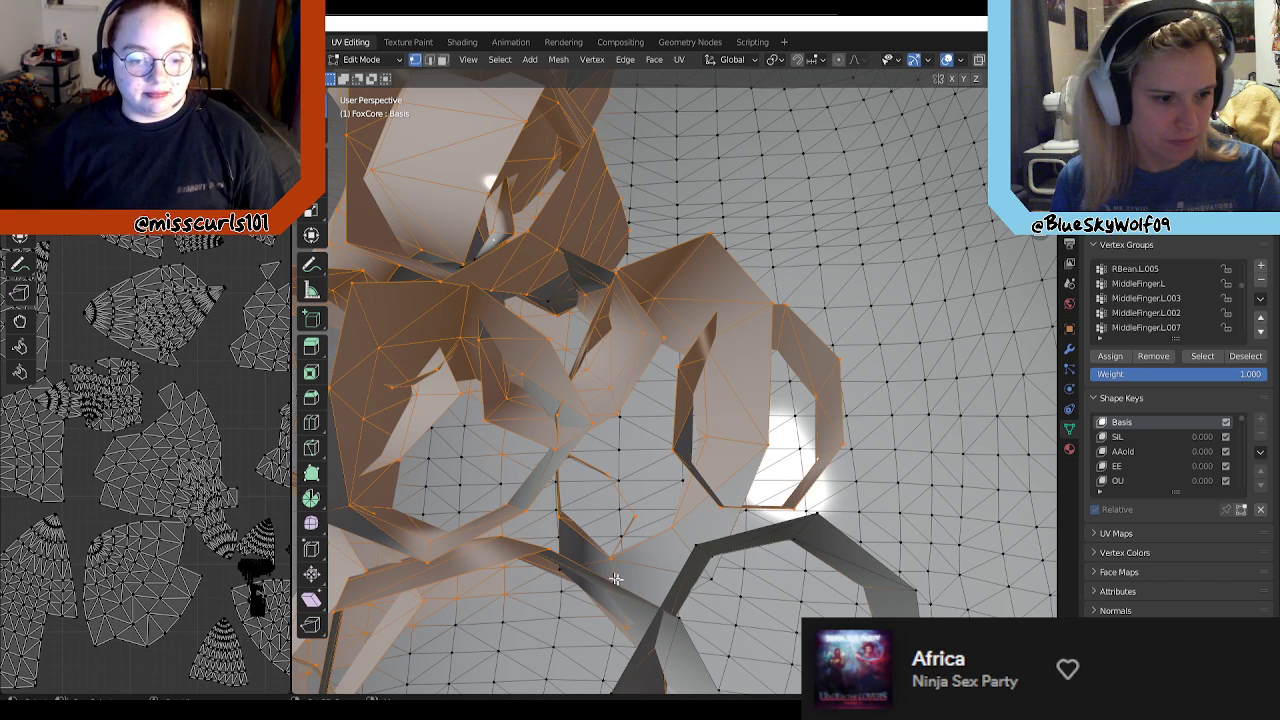
# Step: Add the upper rim vertices of the large curved strand beneath the ring-shaped tuft to the selection
pyautogui.moveTo(652, 552); pyautogui.dragTo(581, 562, button='middle')
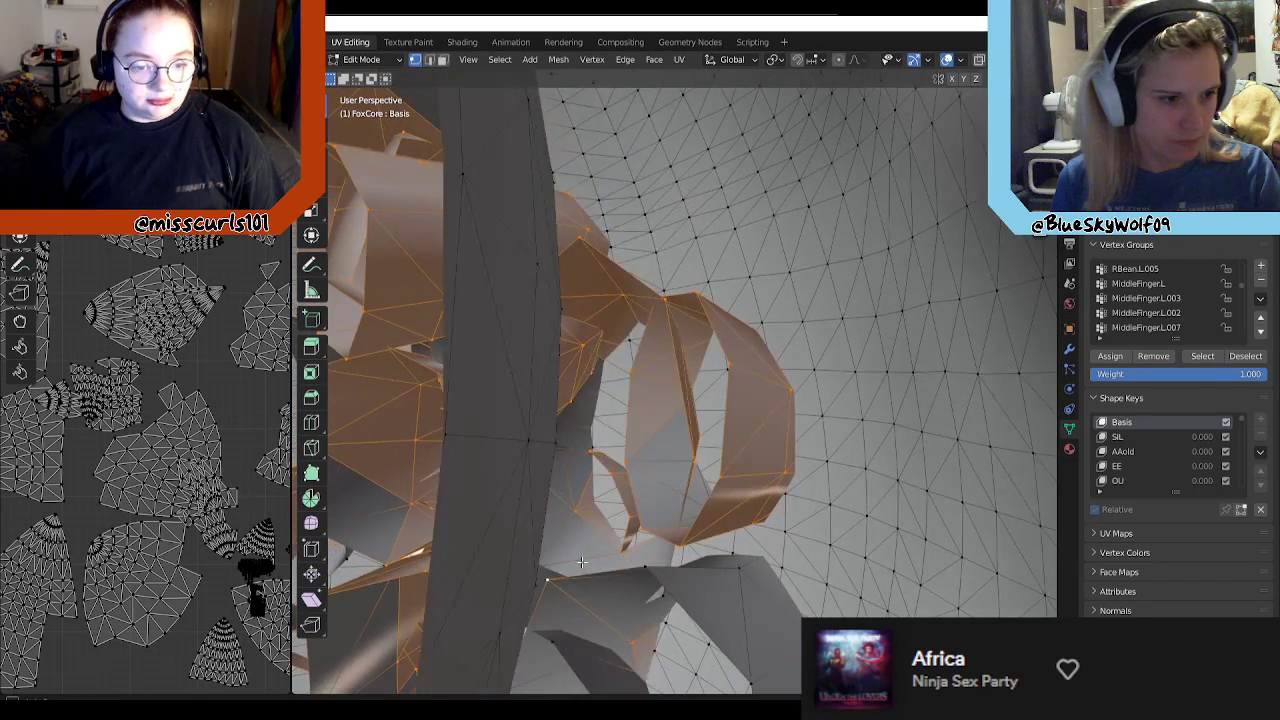
pyautogui.moveTo(595, 516); pyautogui.dragTo(575, 524, button='middle')
pyautogui.keyDown('shift'); pyautogui.moveTo(576, 411); pyautogui.dragTo(498, 480); pyautogui.keyUp('shift')
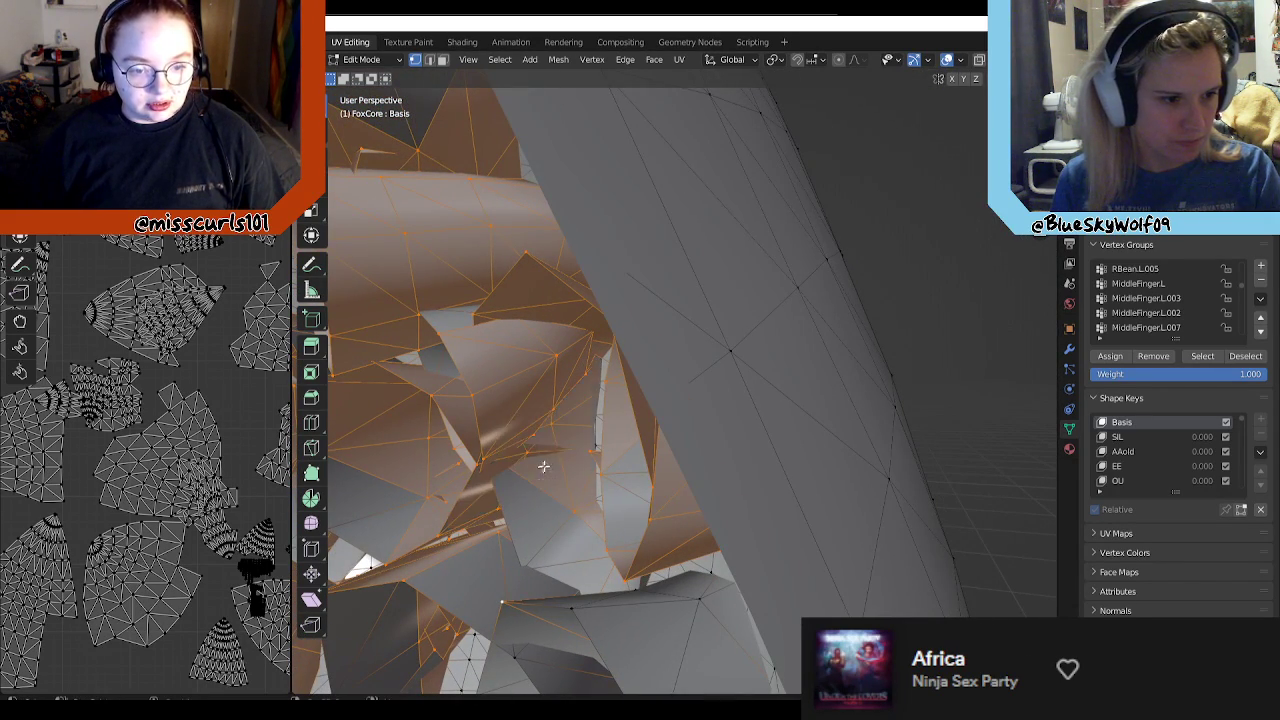
pyautogui.moveTo(551, 533); pyautogui.dragTo(578, 498, button='middle')
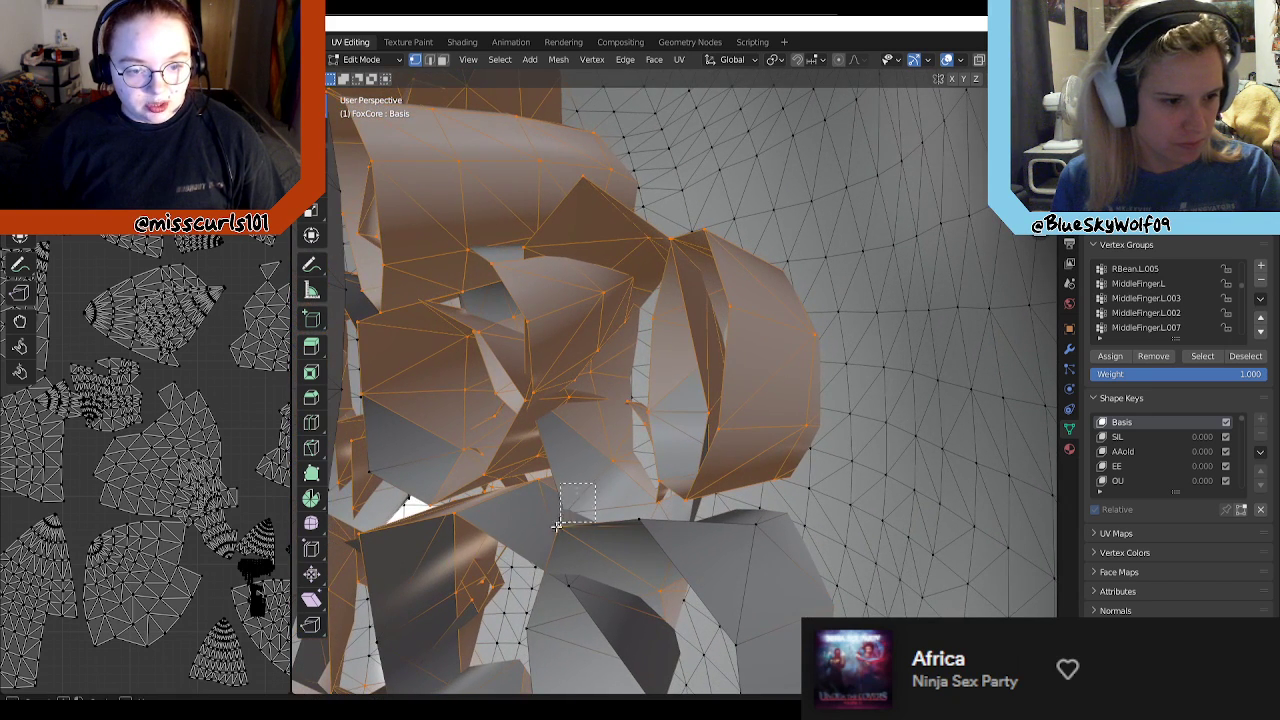
pyautogui.click(571, 548)
pyautogui.hotkey('ctrl', 'l')
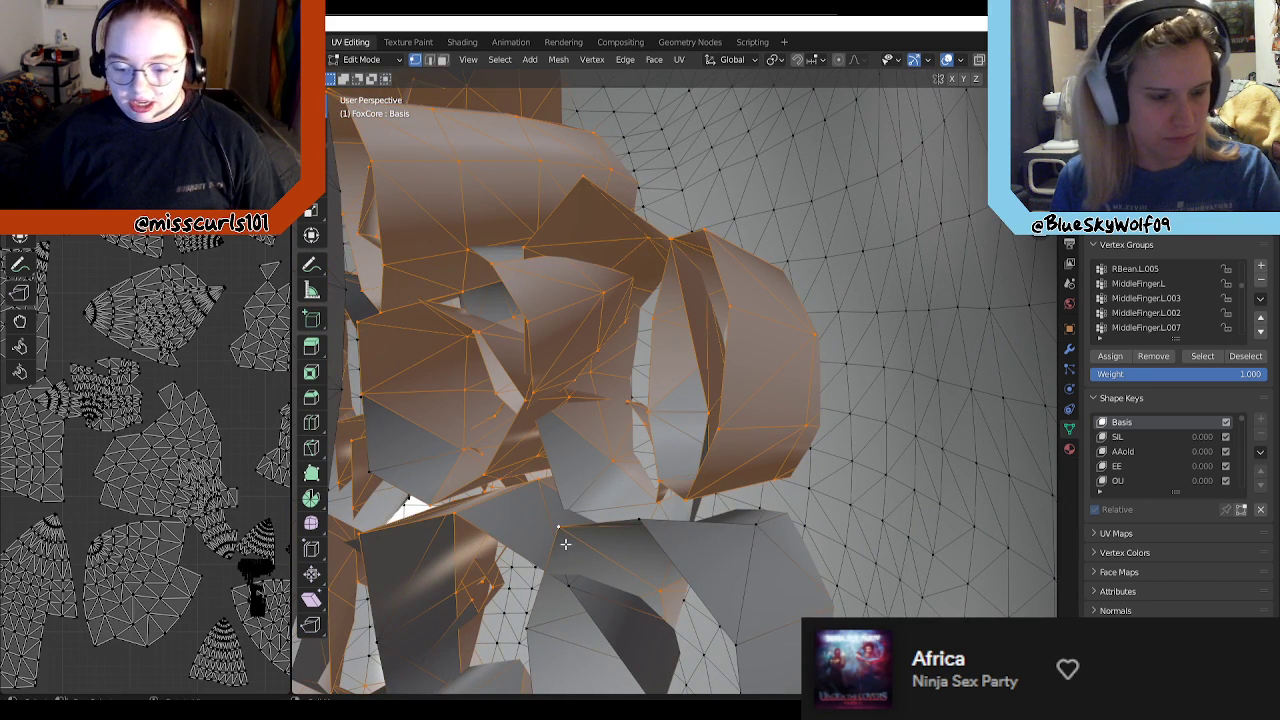
pyautogui.keyDown('shift'); pyautogui.moveTo(580, 473); pyautogui.dragTo(543, 520); pyautogui.keyUp('shift')
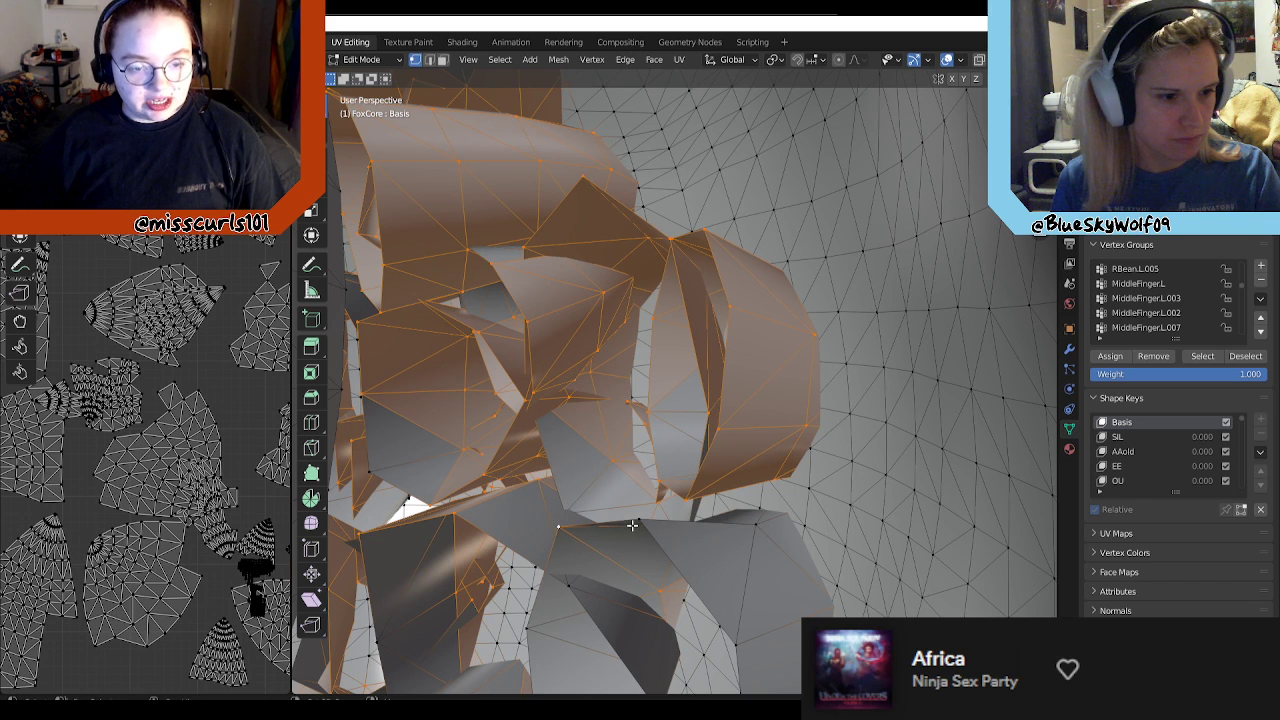
pyautogui.keyDown('shift'); pyautogui.click(634, 528); pyautogui.keyUp('shift')
# Step: Add the outer side and inner fold vertices of the large curved strand and a neighbouring tuft's root to the selection
pyautogui.moveTo(758, 560); pyautogui.dragTo(770, 442, button='middle')
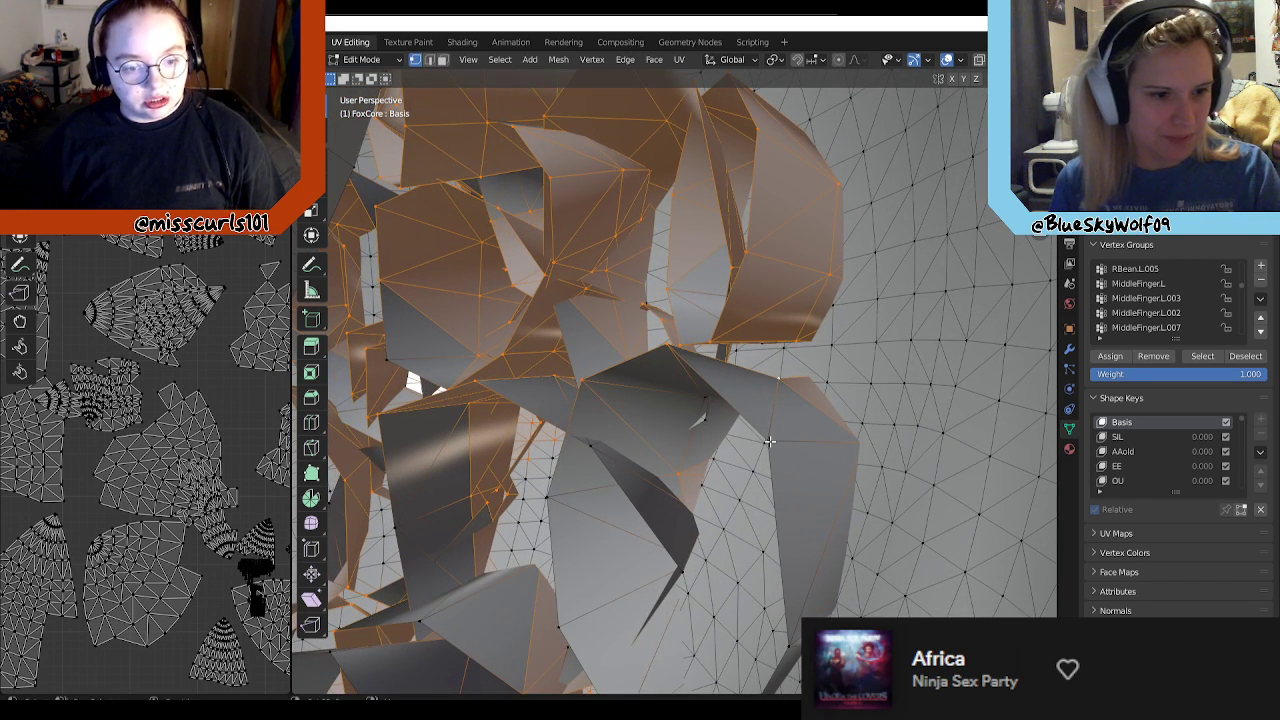
pyautogui.keyDown('shift'); pyautogui.click(722, 459); pyautogui.keyUp('shift')
pyautogui.moveTo(633, 479); pyautogui.dragTo(679, 446, button='middle')
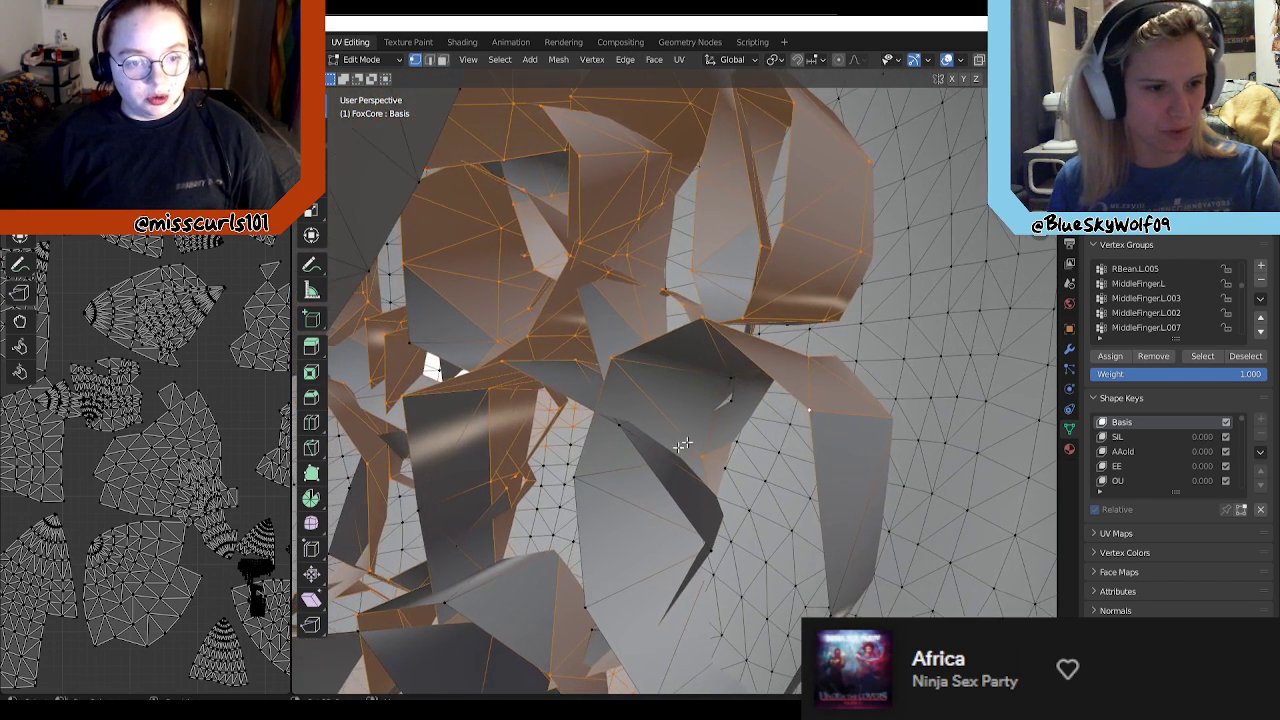
pyautogui.keyDown('shift'); pyautogui.click(711, 421); pyautogui.keyUp('shift')
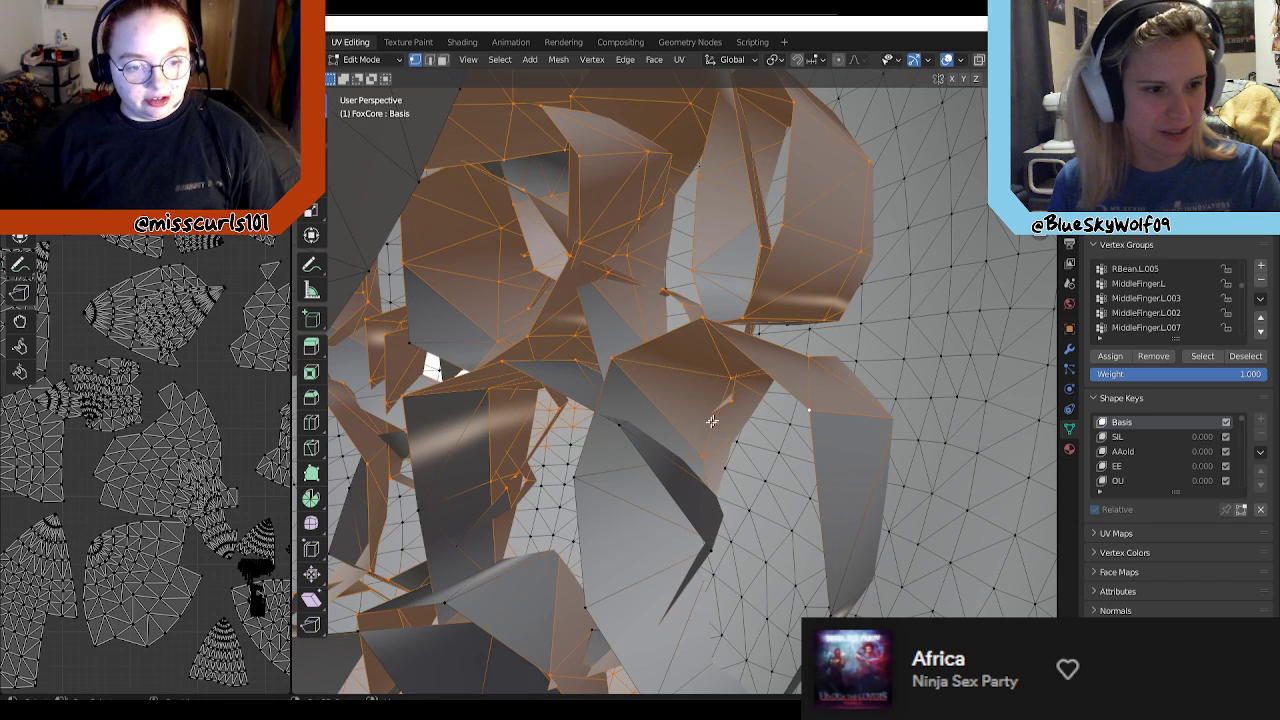
pyautogui.keyDown('shift'); pyautogui.click(622, 436); pyautogui.keyUp('shift')
pyautogui.keyDown('shift'); pyautogui.click(704, 545); pyautogui.keyUp('shift')
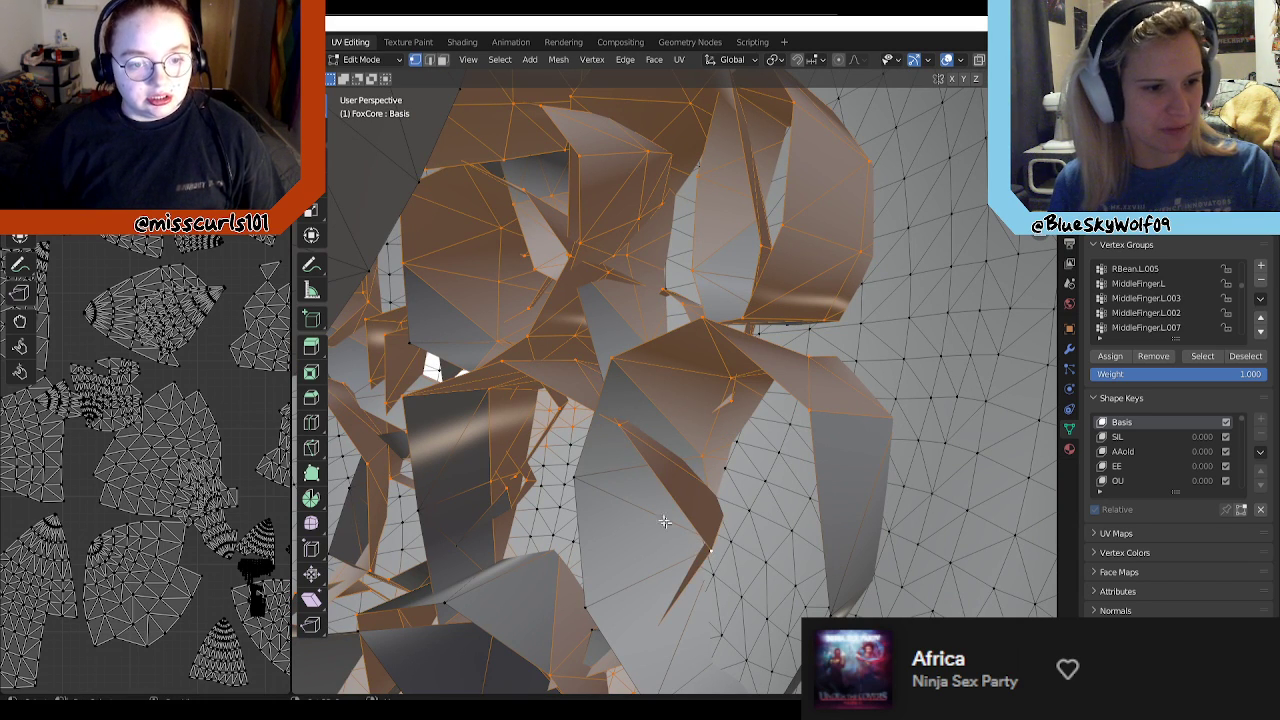
pyautogui.keyDown('shift'); pyautogui.click(471, 358); pyautogui.keyUp('shift')
# Step: Add the upper arch and outer side vertices of the large open ring-shaped strand to the selection
pyautogui.moveTo(471, 358); pyautogui.dragTo(741, 371, button='middle')
pyautogui.scroll(4, 628, 312)
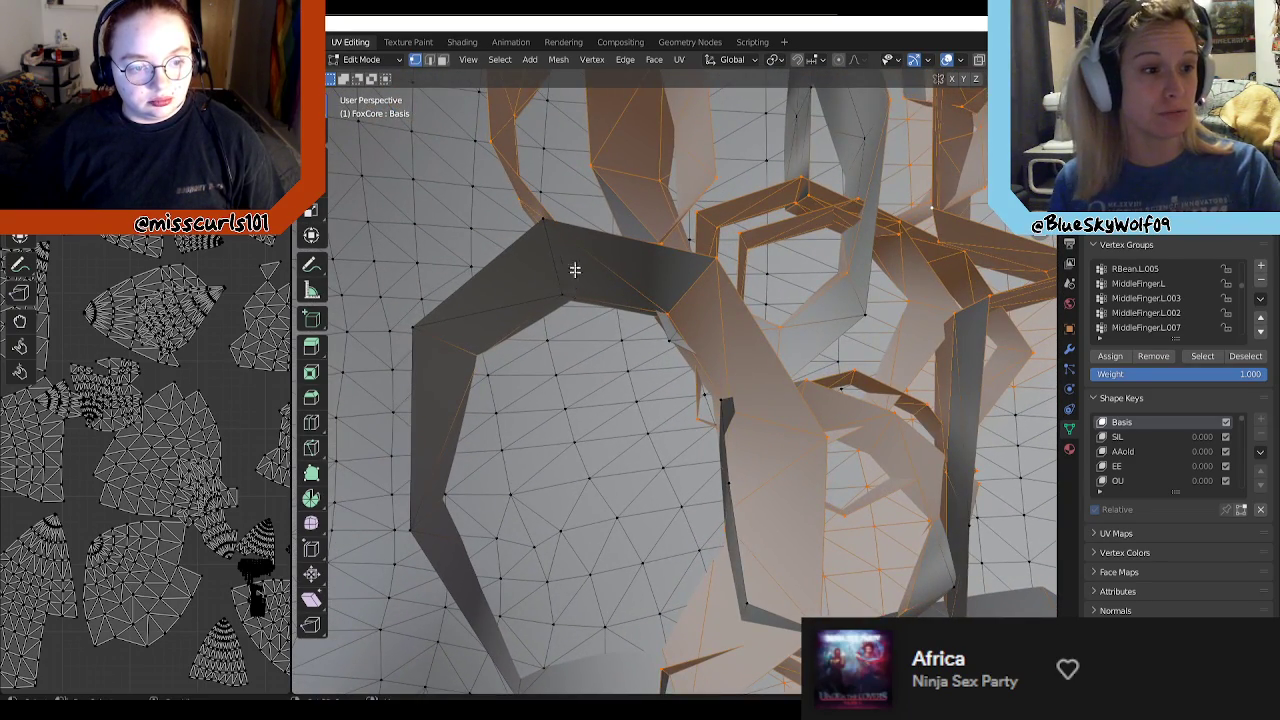
pyautogui.keyDown('shift'); pyautogui.click(543, 222); pyautogui.keyUp('shift')
pyautogui.keyDown('shift'); pyautogui.click(429, 360); pyautogui.keyUp('shift')
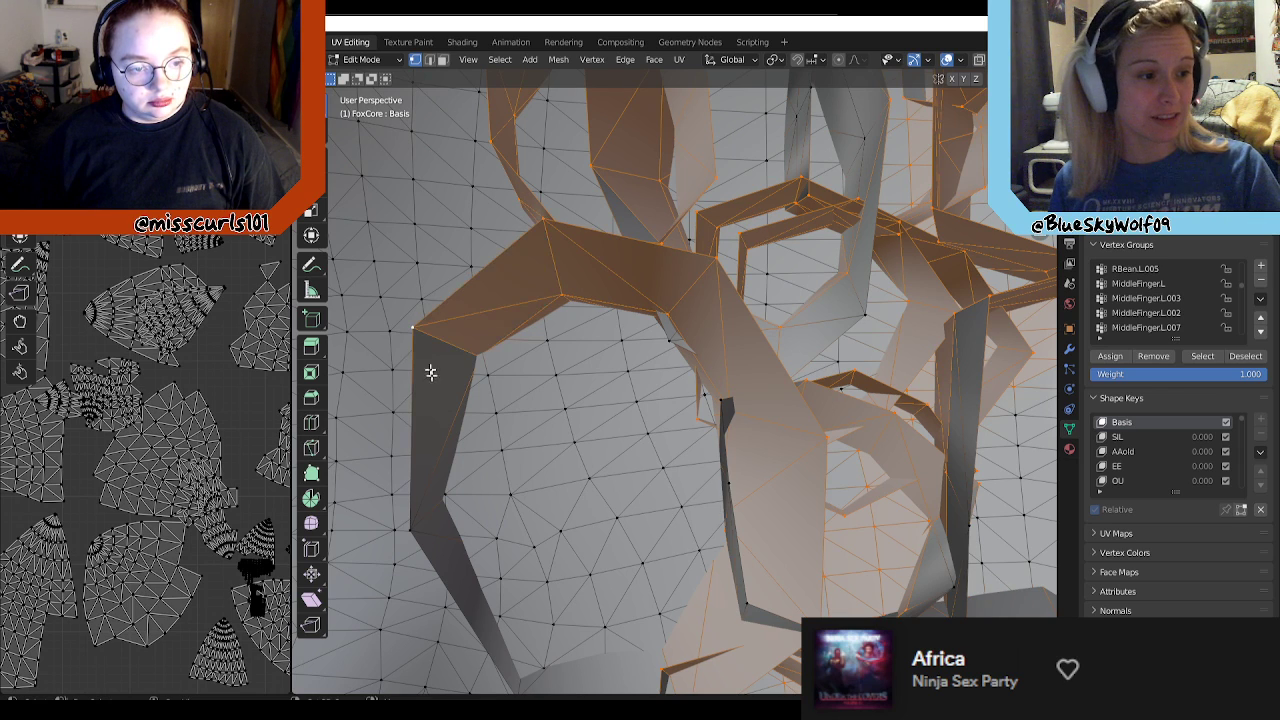
pyautogui.keyDown('shift'); pyautogui.click(425, 540); pyautogui.keyUp('shift')
pyautogui.moveTo(565, 507); pyautogui.dragTo(517, 408, button='middle')
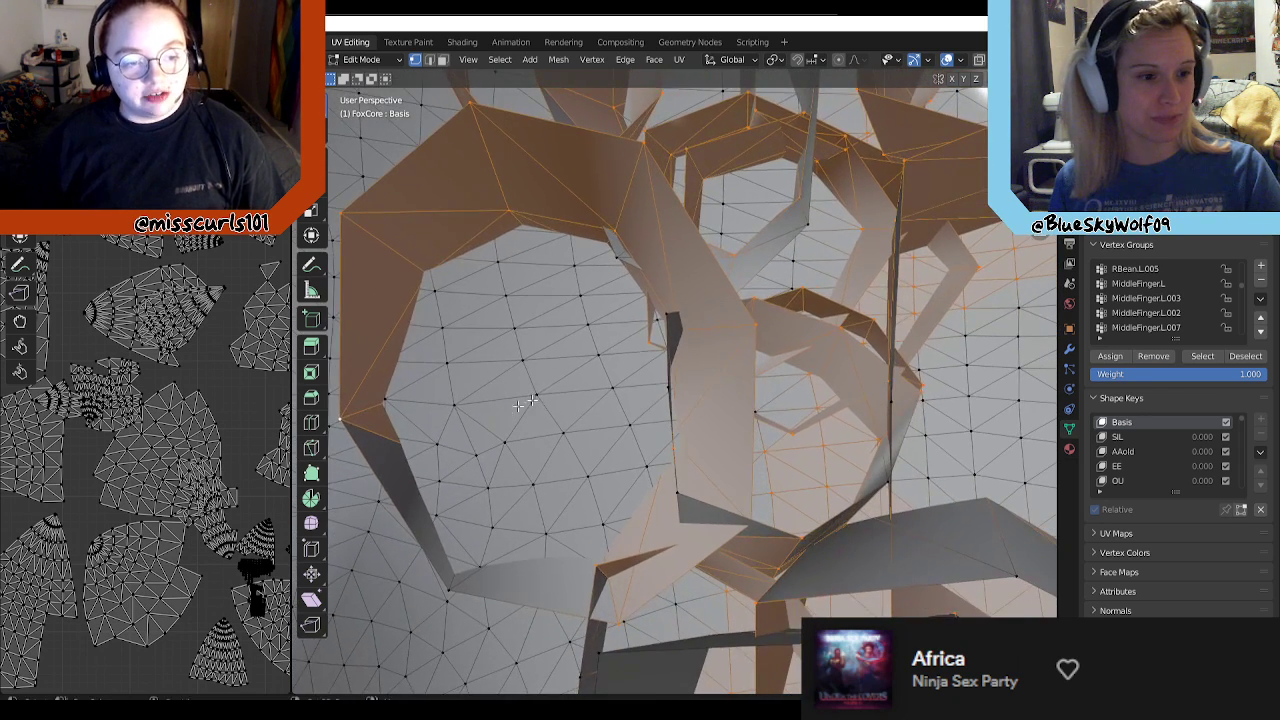
# Step: Add the narrow inner edge vertices beside the large ring-shaped strand and the ring's lowest corner to the selection
pyautogui.keyDown('shift'); pyautogui.moveTo(666, 312); pyautogui.dragTo(682, 313); pyautogui.keyUp('shift')
pyautogui.keyDown('shift'); pyautogui.click(670, 385); pyautogui.keyUp('shift')
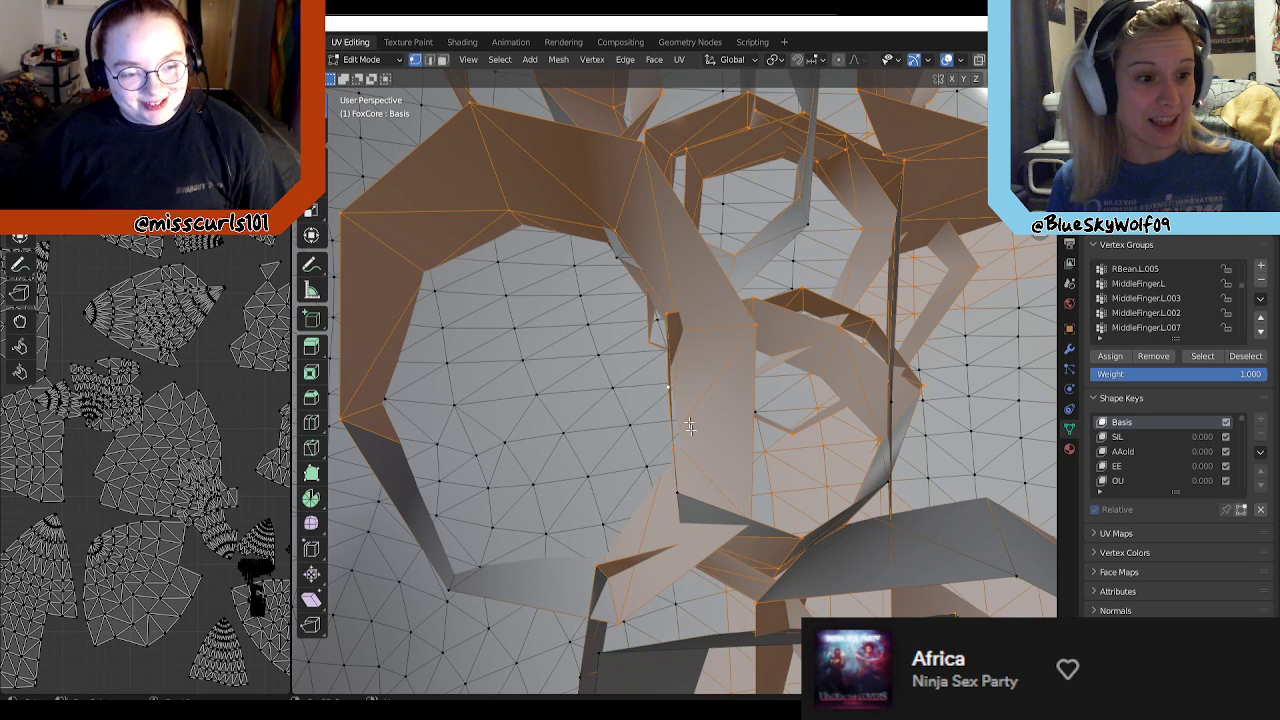
pyautogui.keyDown('shift'); pyautogui.click(684, 495); pyautogui.keyUp('shift')
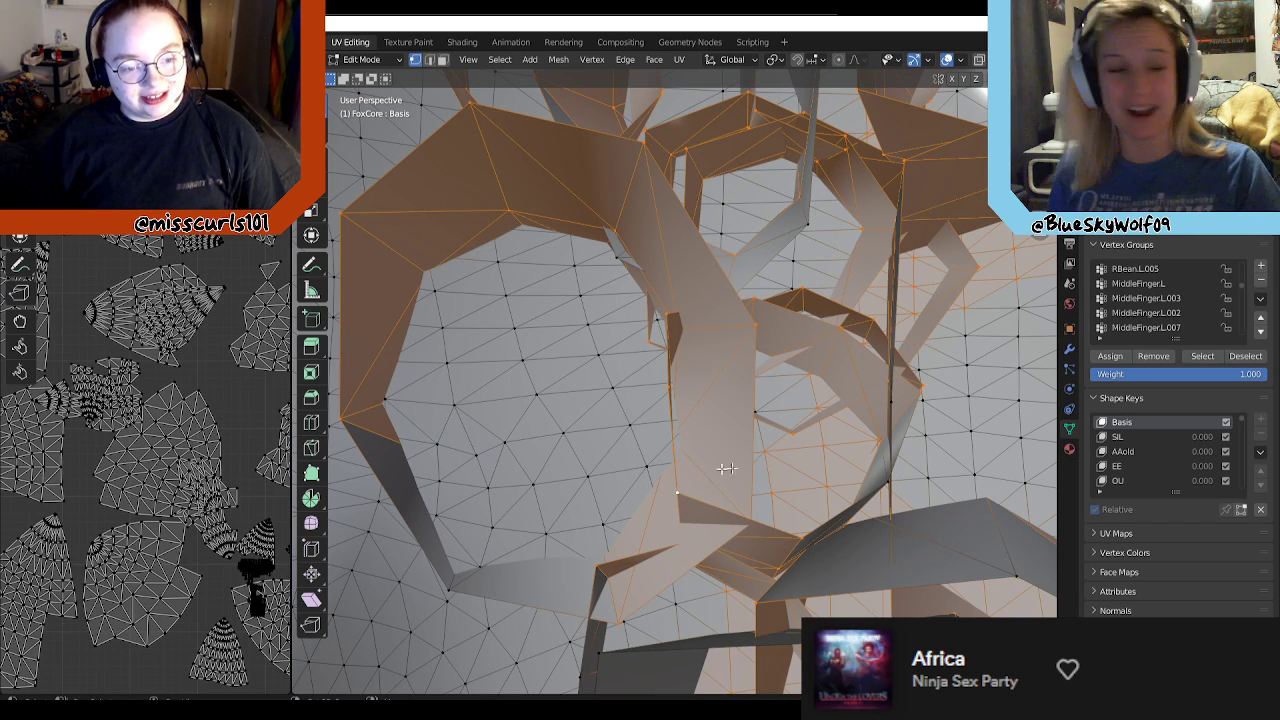
pyautogui.moveTo(656, 469); pyautogui.dragTo(574, 377, button='middle')
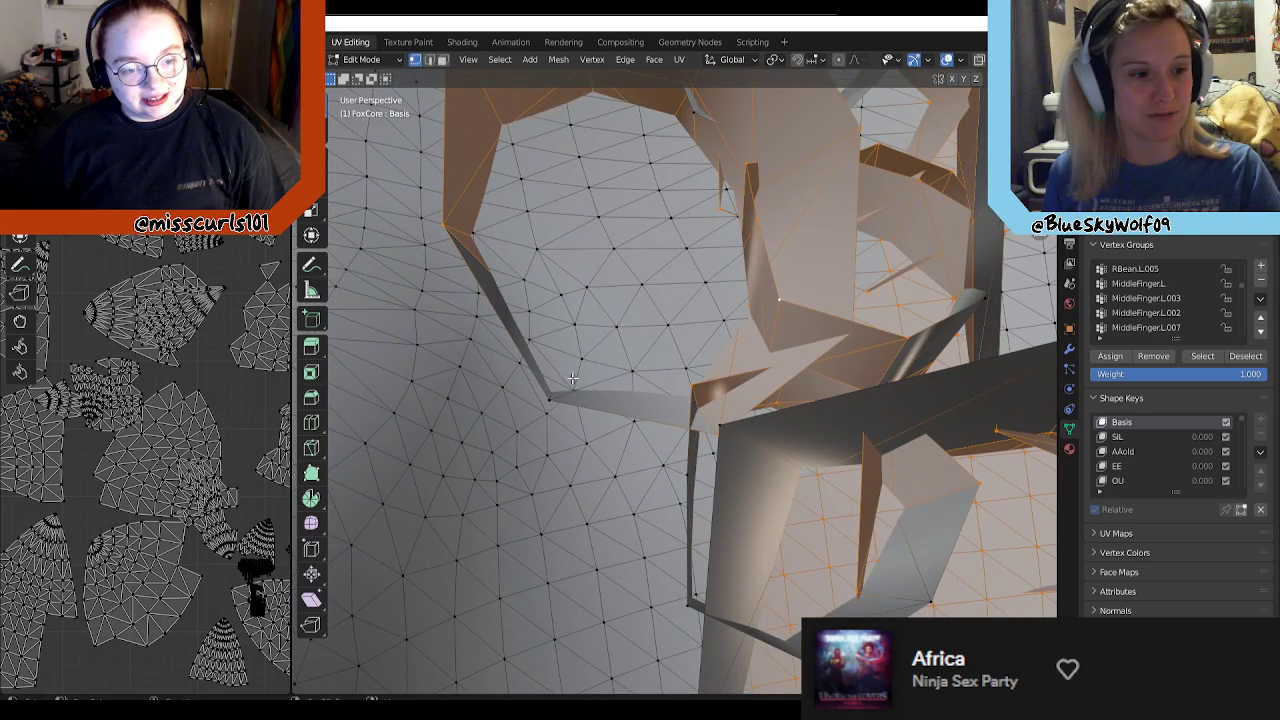
pyautogui.keyDown('shift'); pyautogui.click(548, 402); pyautogui.keyUp('shift')
pyautogui.moveTo(823, 325); pyautogui.dragTo(815, 377, button='middle')
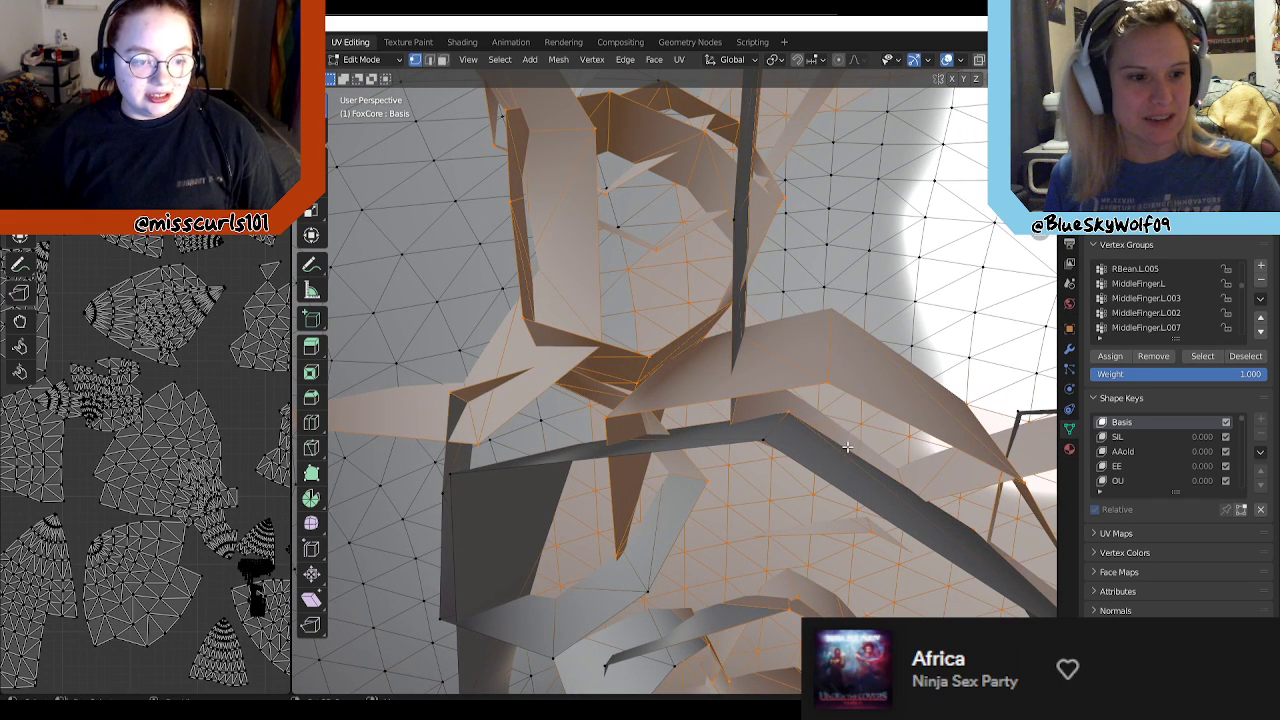
# Step: Add the upper rim, outer edge and lower edge vertices of the small ring-shaped strand beside the large dark strand to the selection
pyautogui.moveTo(847, 447); pyautogui.dragTo(760, 379, button='middle')
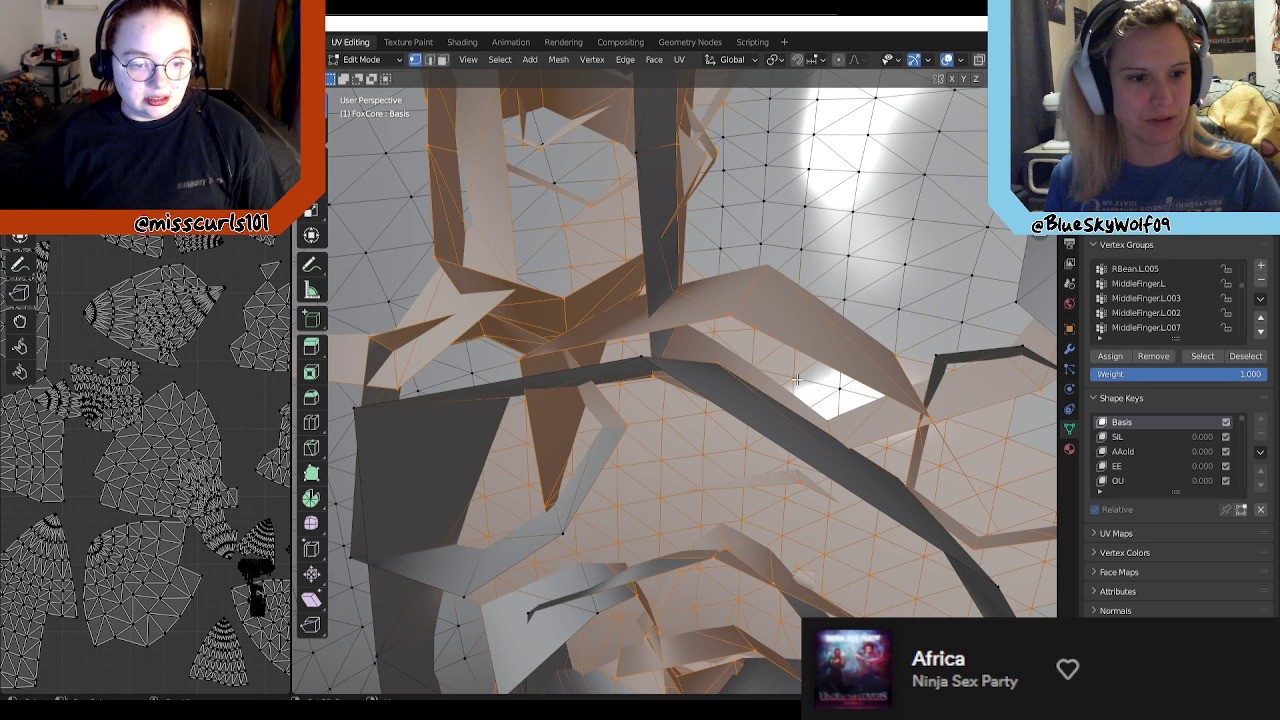
pyautogui.moveTo(806, 398); pyautogui.dragTo(776, 336, button='middle')
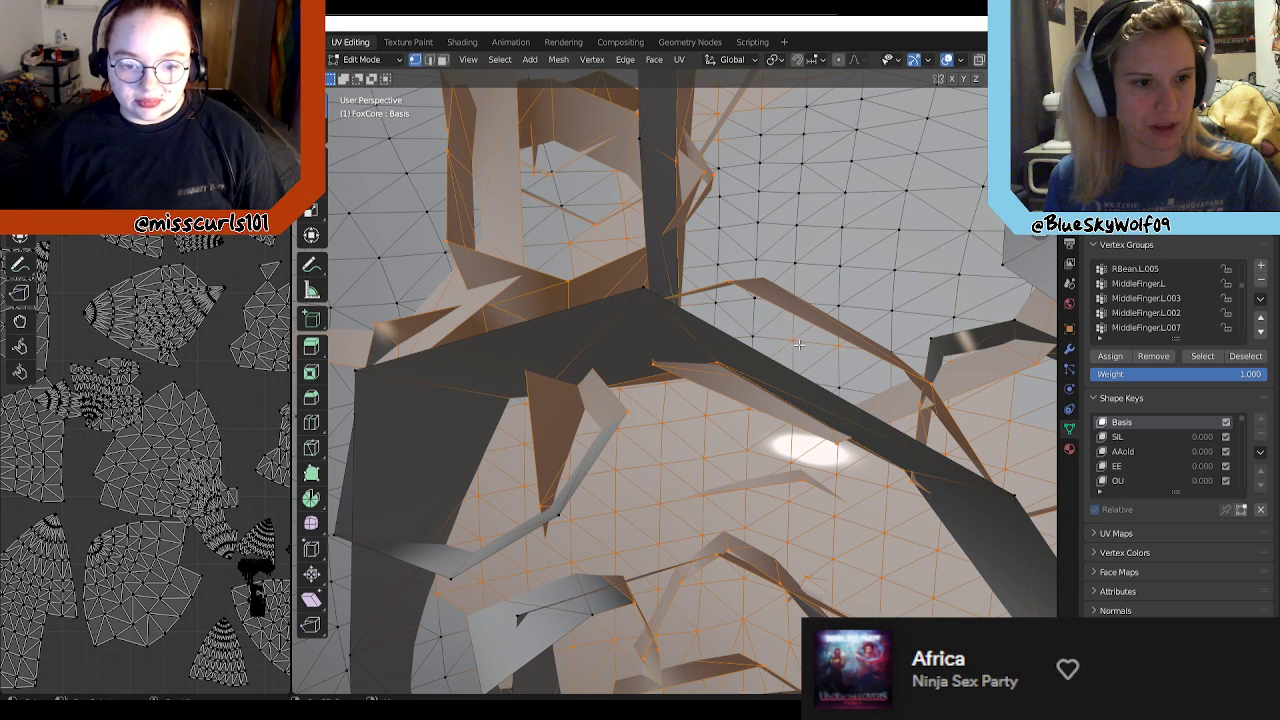
pyautogui.moveTo(885, 368); pyautogui.dragTo(823, 381, button='middle')
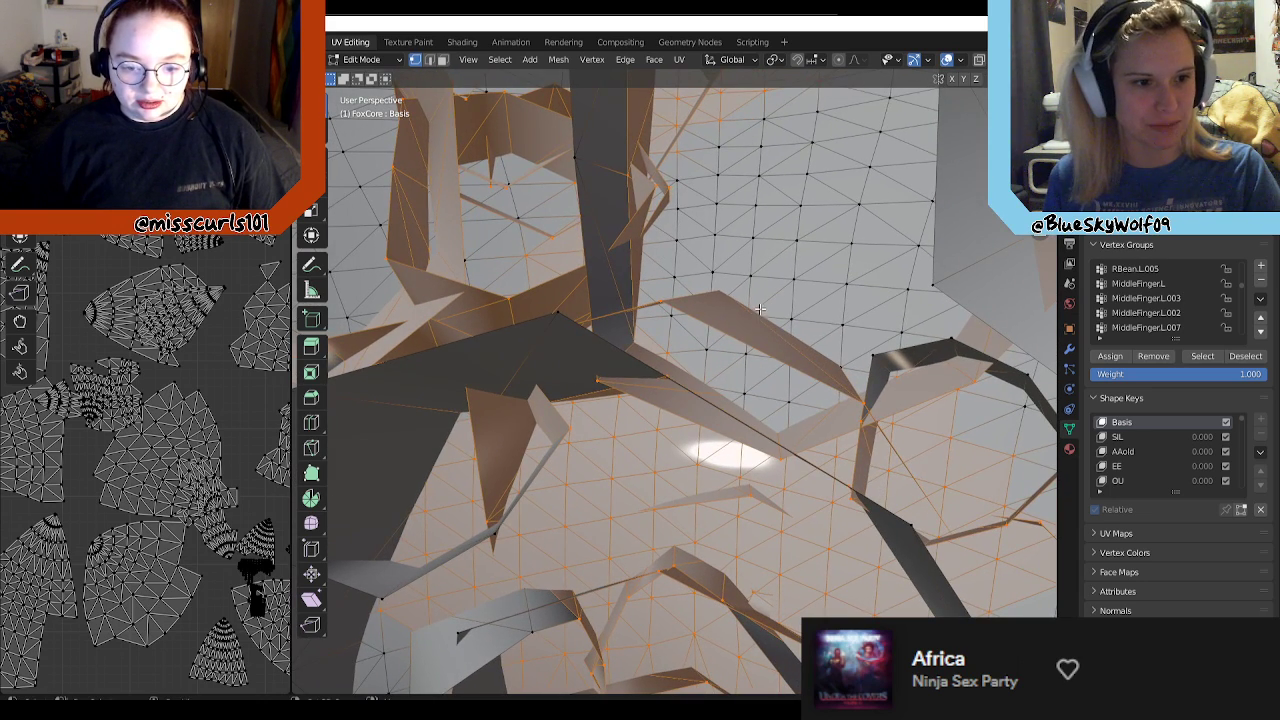
pyautogui.moveTo(750, 350); pyautogui.dragTo(791, 343, button='middle')
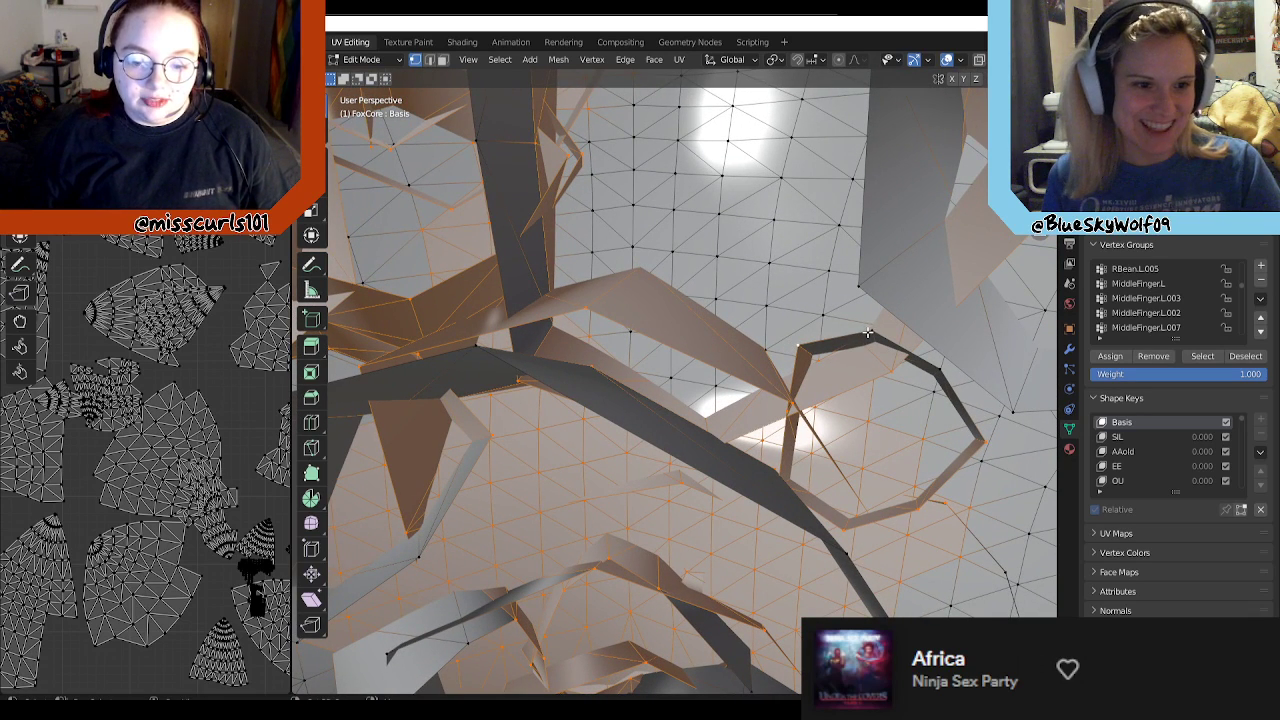
pyautogui.press('l')
pyautogui.press('l')
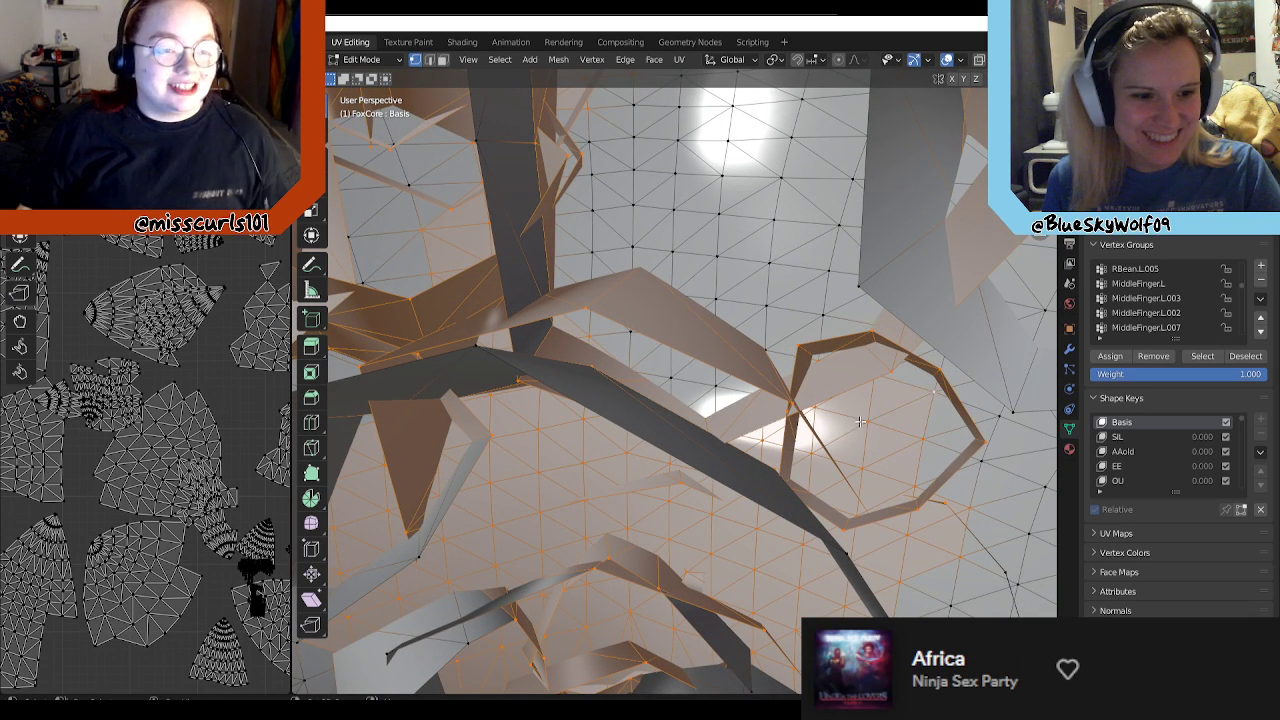
pyautogui.moveTo(901, 427); pyautogui.dragTo(879, 385, button='middle')
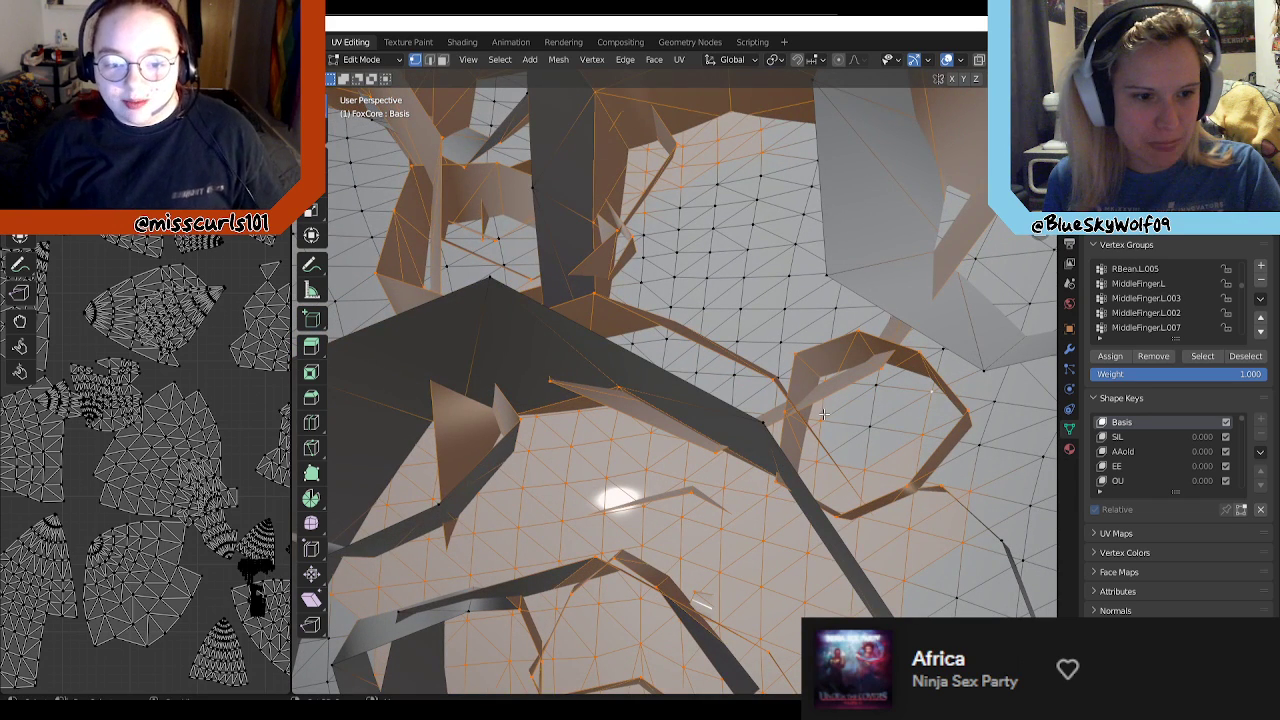
pyautogui.moveTo(908, 427); pyautogui.dragTo(855, 405, button='middle')
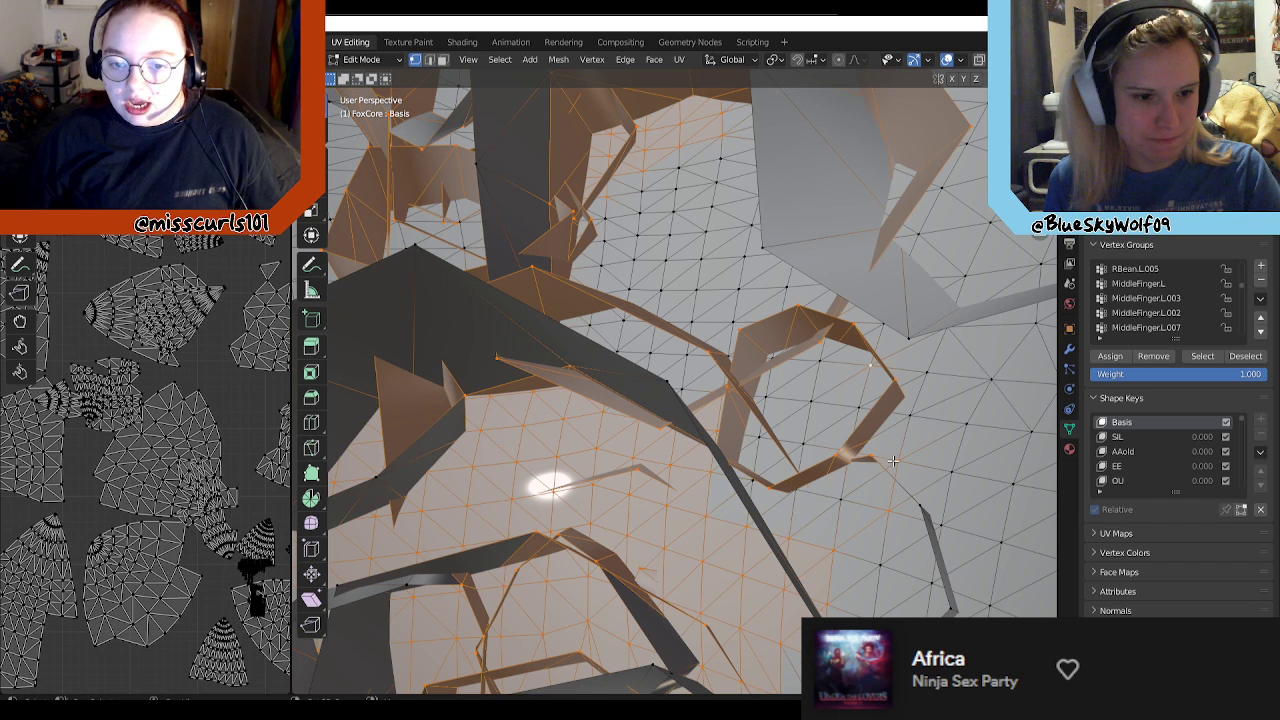
pyautogui.moveTo(868, 472); pyautogui.dragTo(863, 500, button='middle')
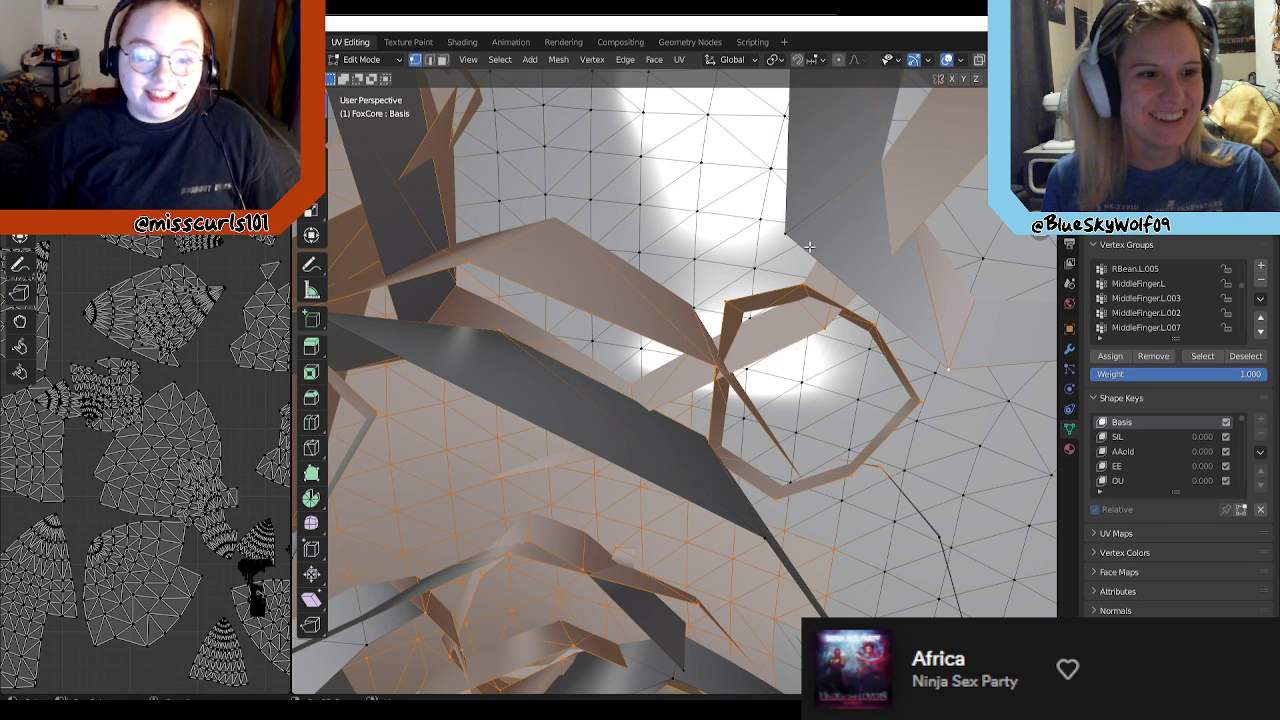
# Step: Add the middle and side vertices of the long hanging strands and the rim fold beneath the dense dotted sphere to the selection
pyautogui.scroll(-1, 858, 297)
pyautogui.moveTo(858, 298); pyautogui.dragTo(700, 680, button='middle')
pyautogui.scroll(3, 718, 622)
pyautogui.scroll(-5, 718, 622)
pyautogui.moveTo(712, 600); pyautogui.dragTo(616, 336, button='middle')
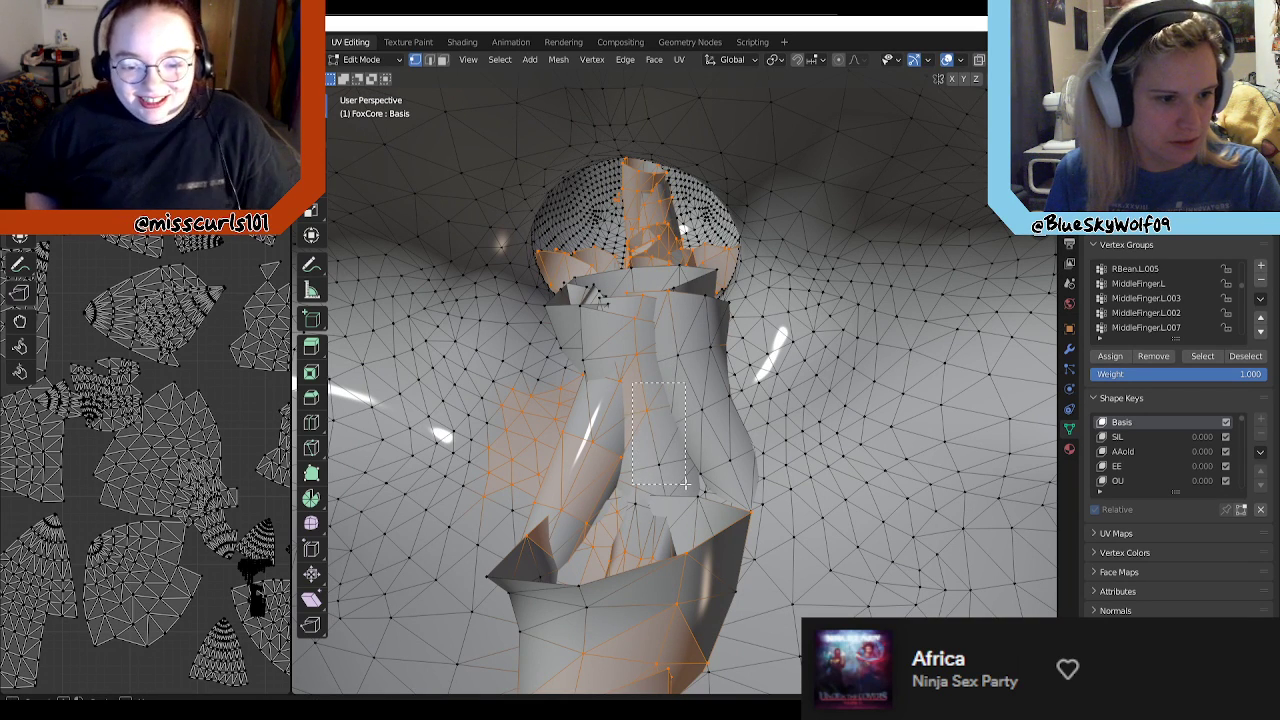
pyautogui.moveTo(709, 434); pyautogui.dragTo(661, 295)
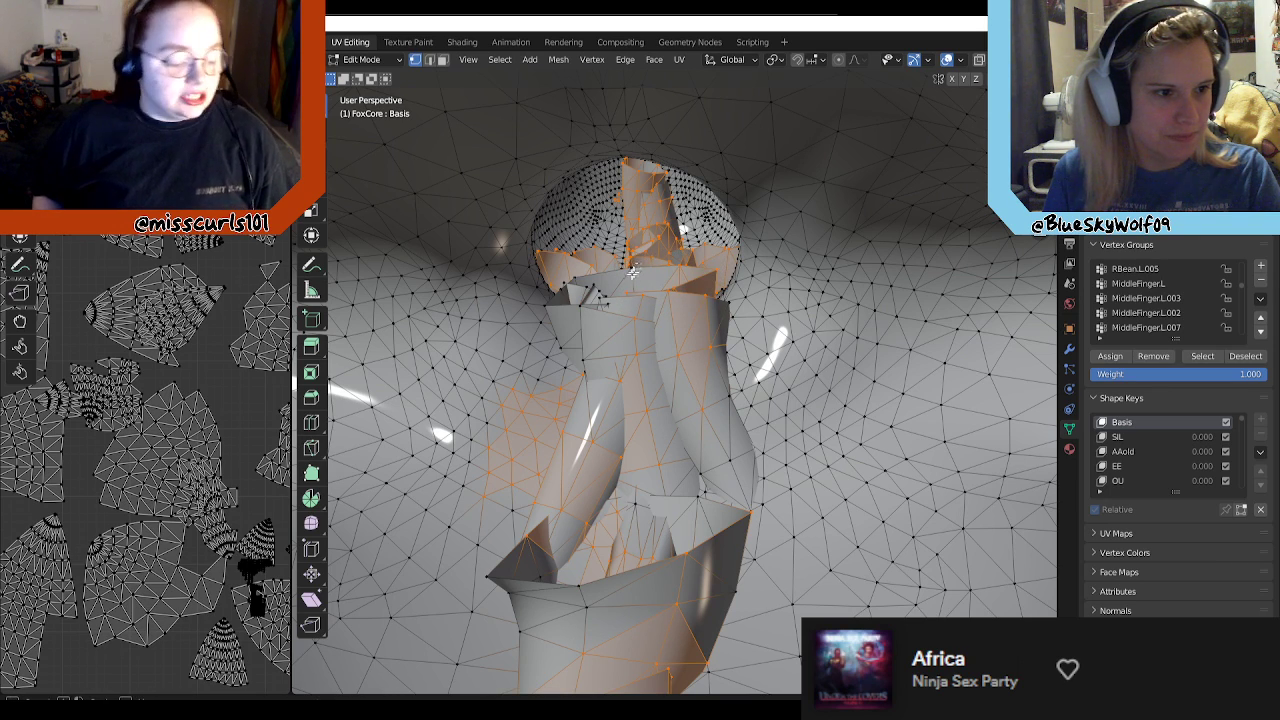
pyautogui.moveTo(620, 318); pyautogui.dragTo(621, 318)
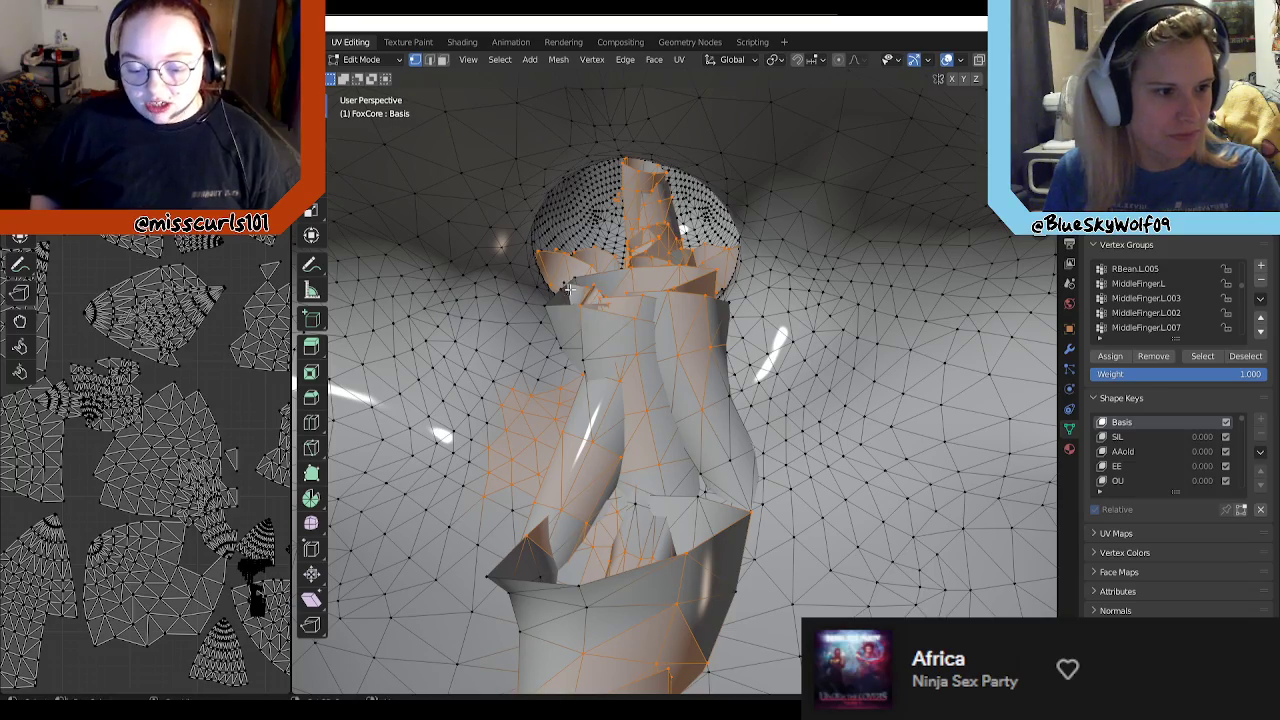
# Step: Add the remaining side vertices of the hanging strands and the outer vertices of the wide tuft and lowest tuft to the selection
pyautogui.moveTo(559, 433); pyautogui.dragTo(947, 401, button='middle')
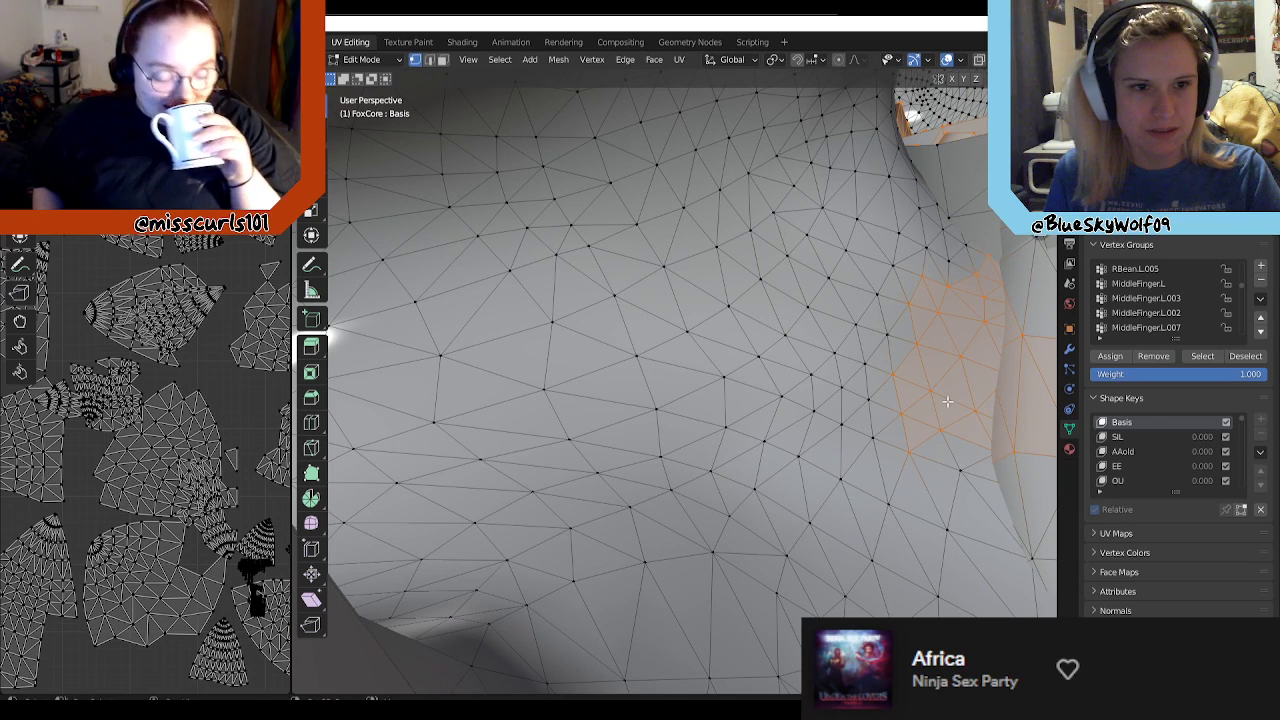
pyautogui.moveTo(862, 359); pyautogui.dragTo(667, 408, button='middle')
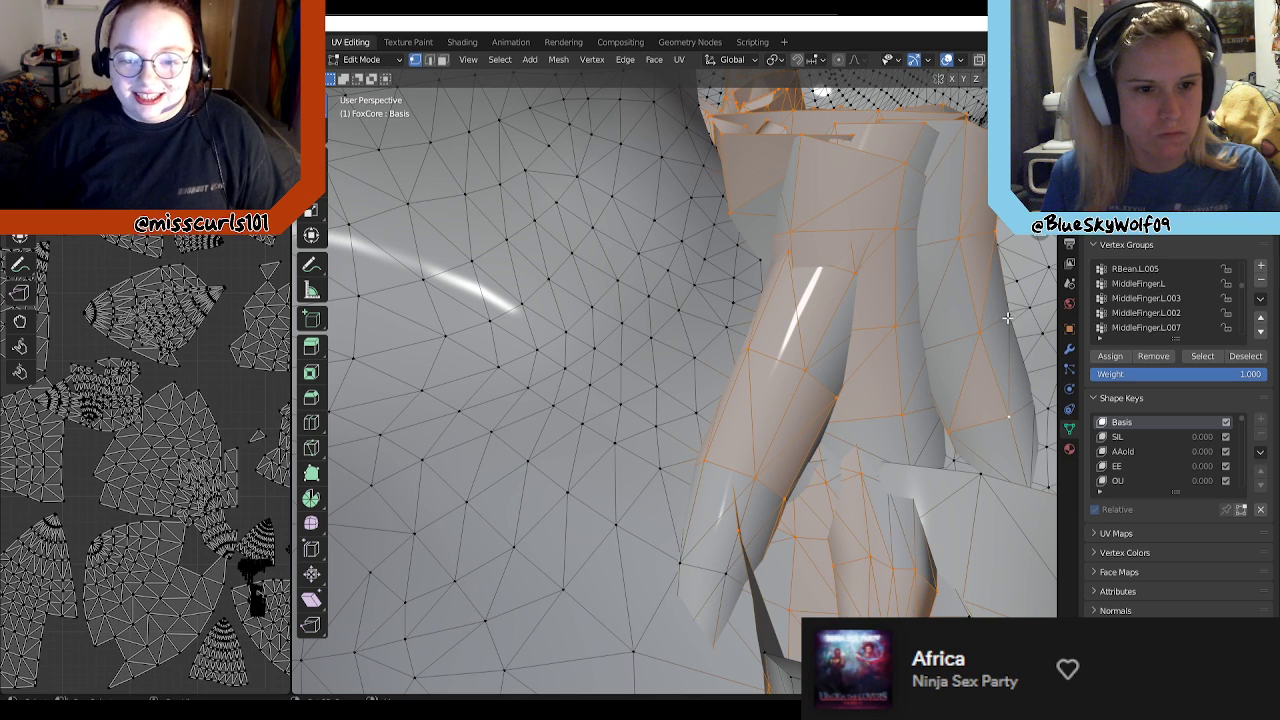
pyautogui.moveTo(980, 396); pyautogui.dragTo(742, 440, button='middle')
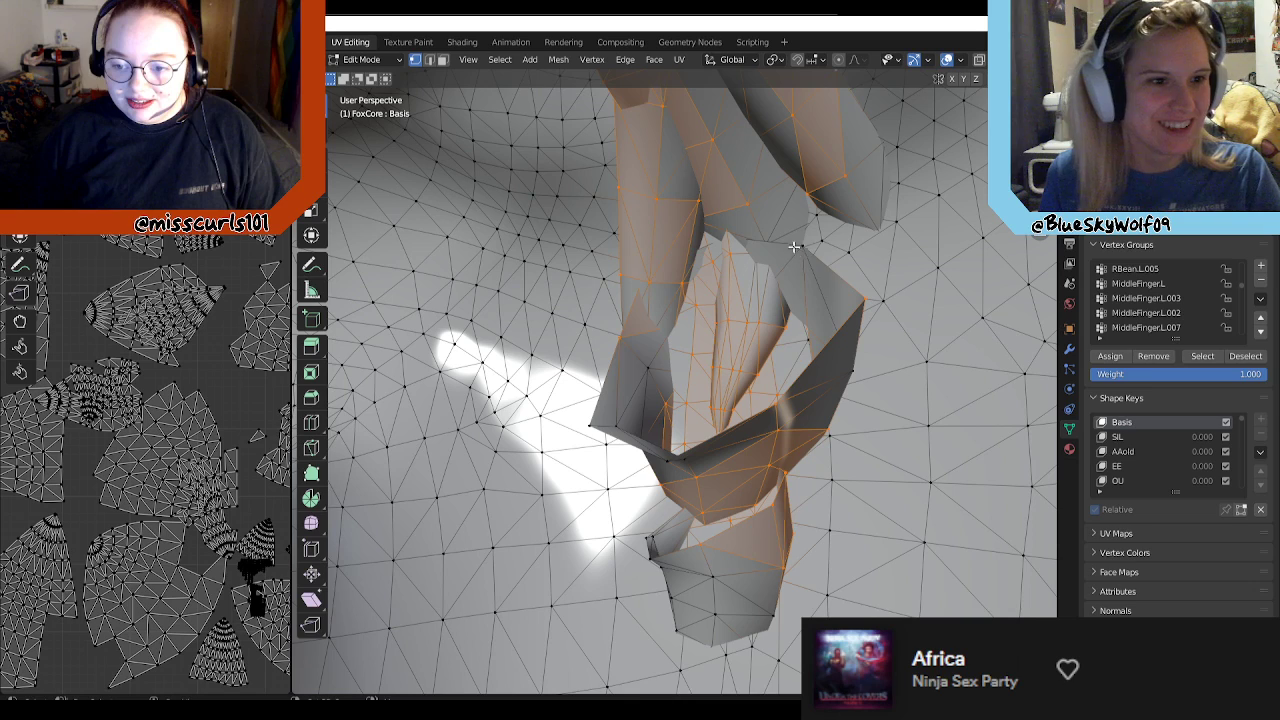
pyautogui.moveTo(800, 252); pyautogui.dragTo(710, 316, button='middle')
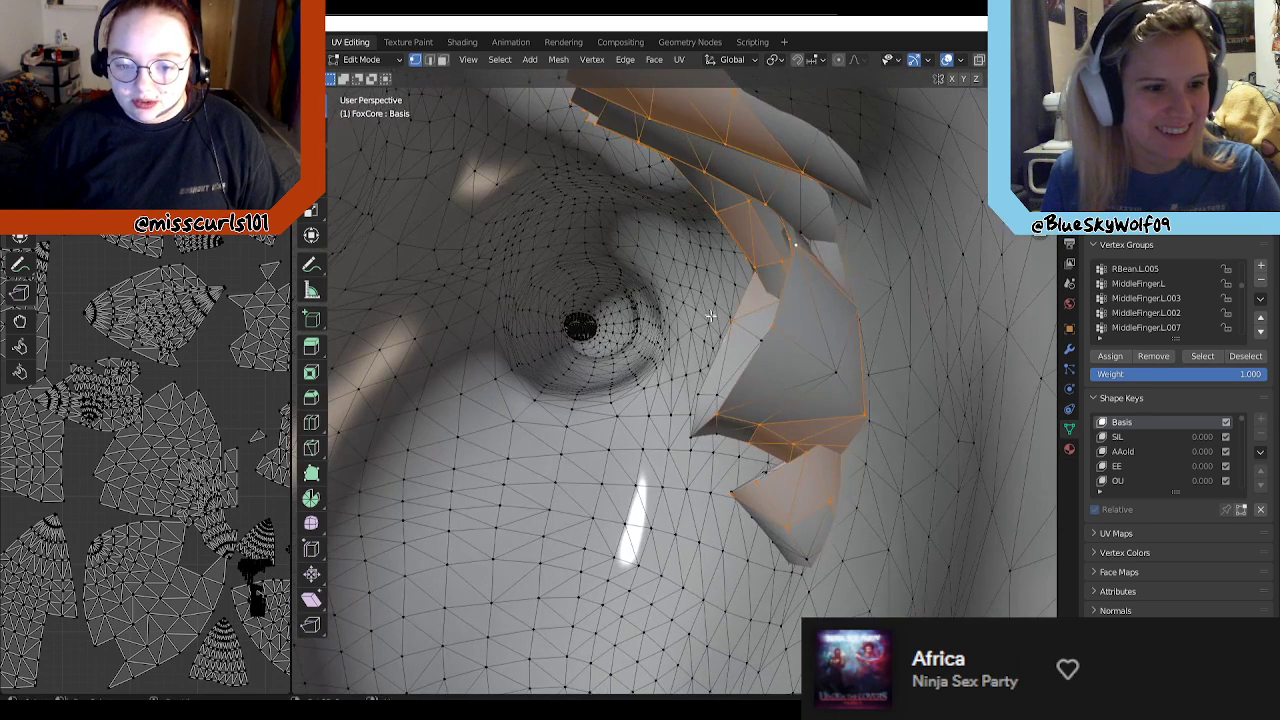
pyautogui.keyDown('shift'); pyautogui.click(837, 379); pyautogui.keyUp('shift')
pyautogui.keyDown('shift'); pyautogui.click(805, 544); pyautogui.keyUp('shift')
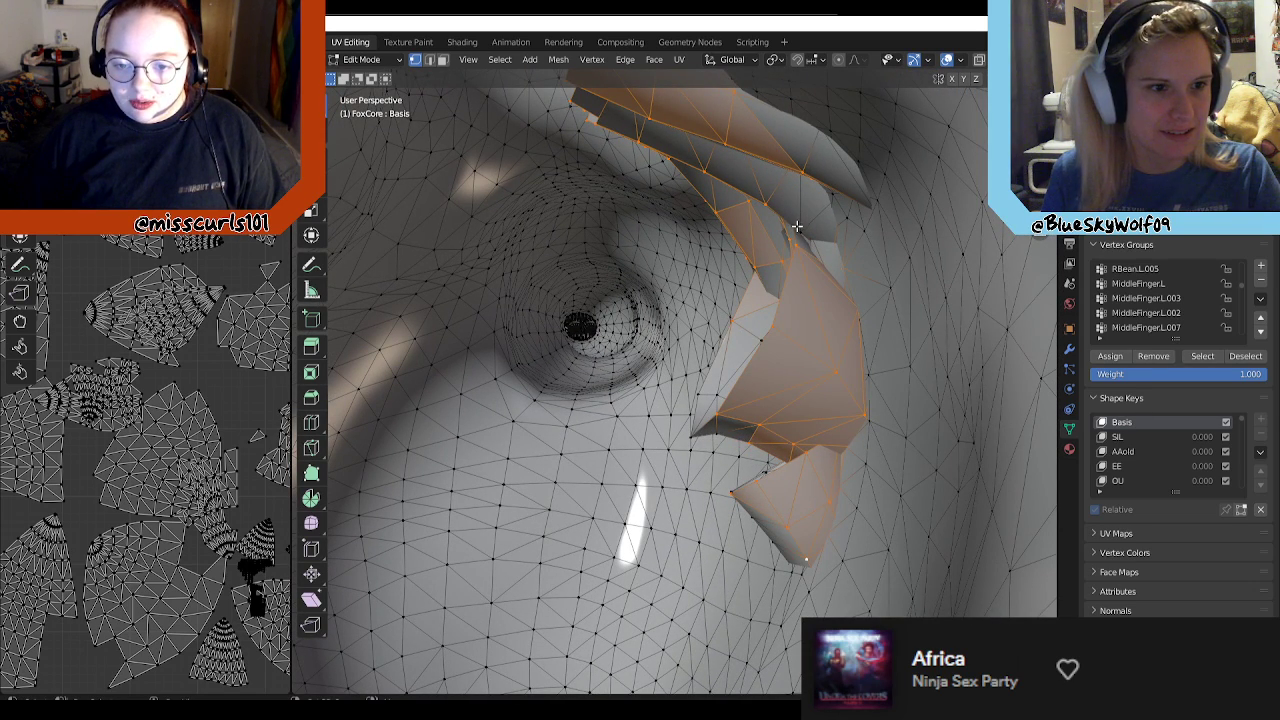
# Step: Add the lower corner and inner side vertices of the wide open tuft and a middle vertex of the lowest tuft to the selection
pyautogui.moveTo(748, 279); pyautogui.dragTo(813, 316, button='middle')
pyautogui.scroll(7, 808, 332)
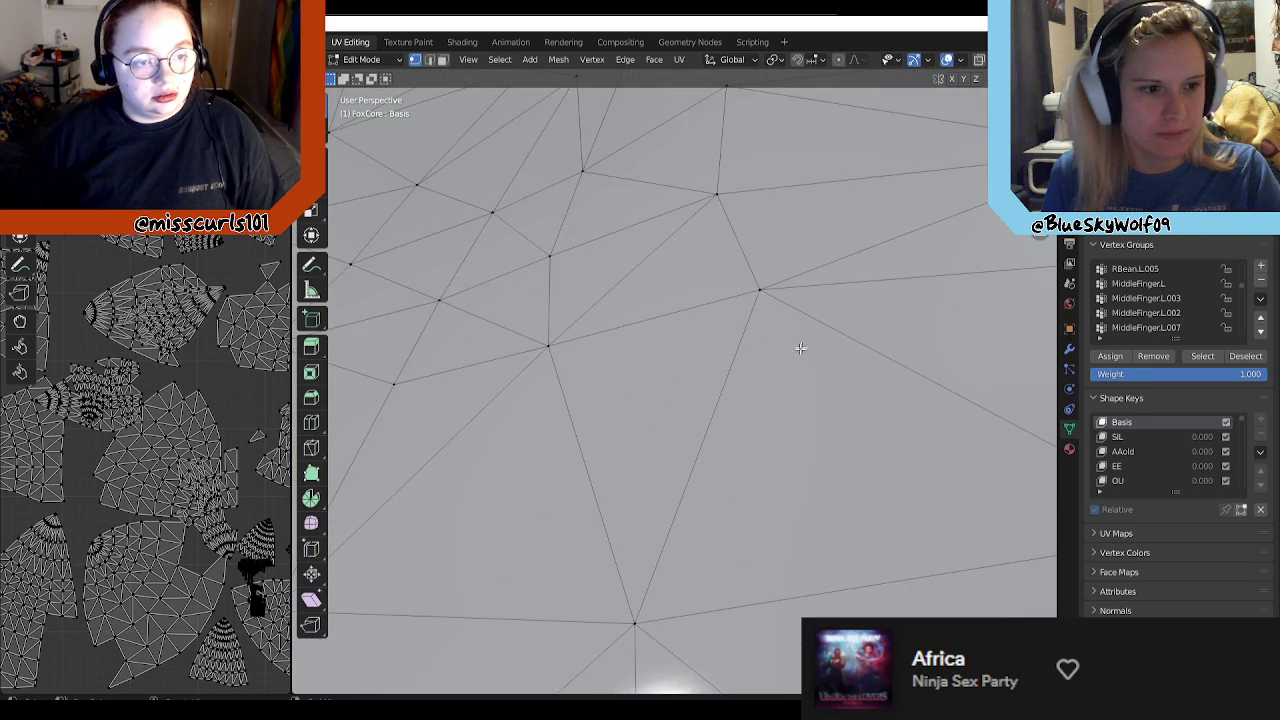
pyautogui.scroll(-1, 775, 430)
pyautogui.scroll(-2, 775, 421)
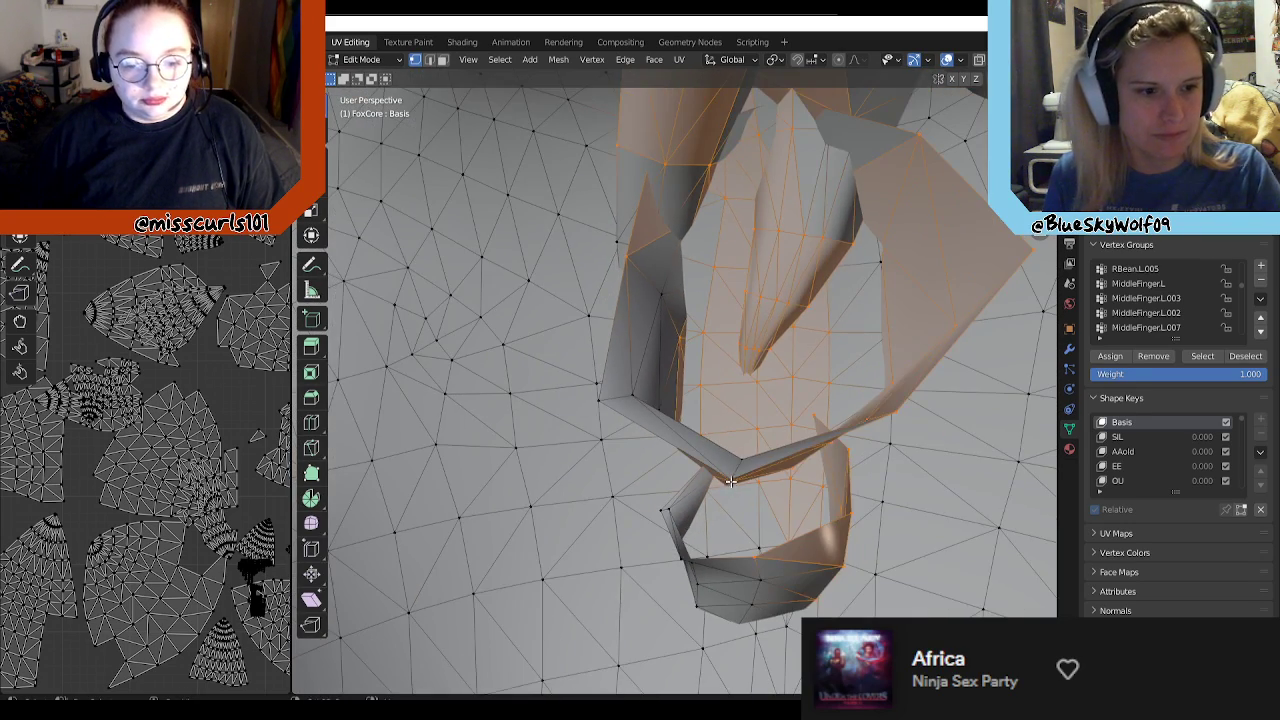
pyautogui.keyDown('shift'); pyautogui.click(746, 459); pyautogui.keyUp('shift')
pyautogui.keyDown('shift'); pyautogui.click(760, 577); pyautogui.keyUp('shift')
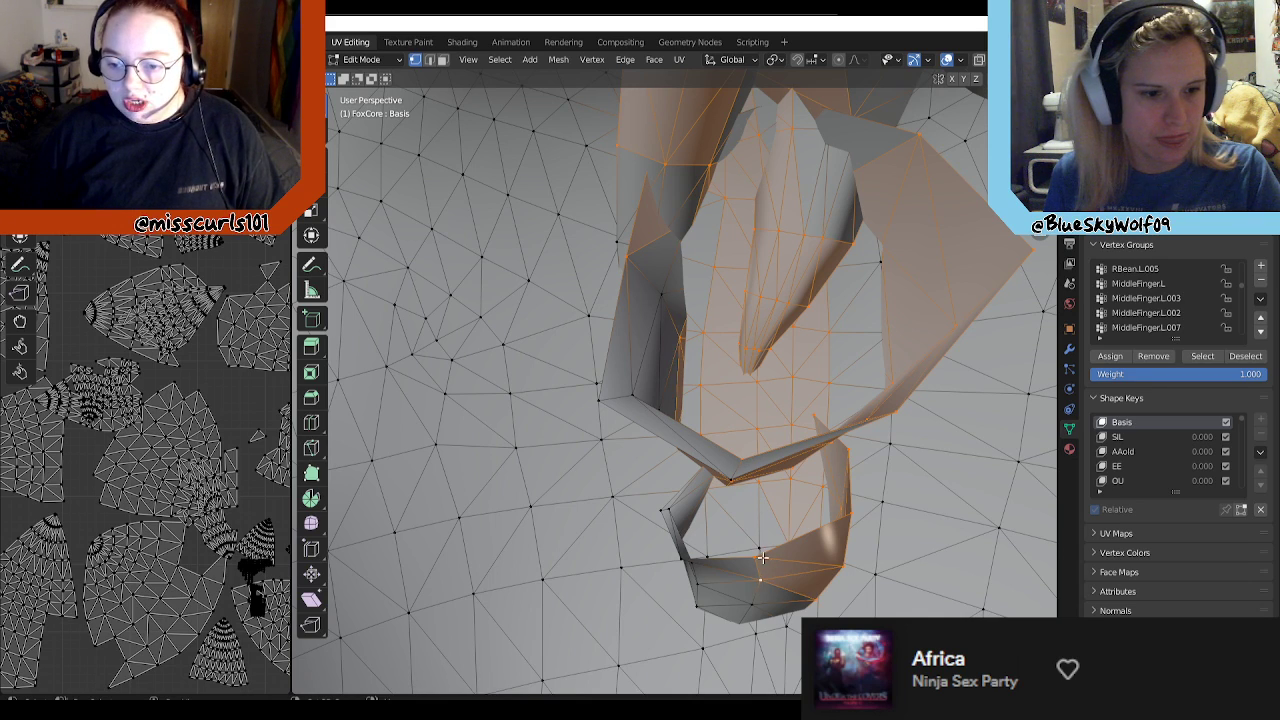
pyautogui.keyDown('shift'); pyautogui.click(731, 477); pyautogui.keyUp('shift')
pyautogui.keyDown('shift'); pyautogui.moveTo(643, 384); pyautogui.dragTo(604, 400); pyautogui.keyUp('shift')
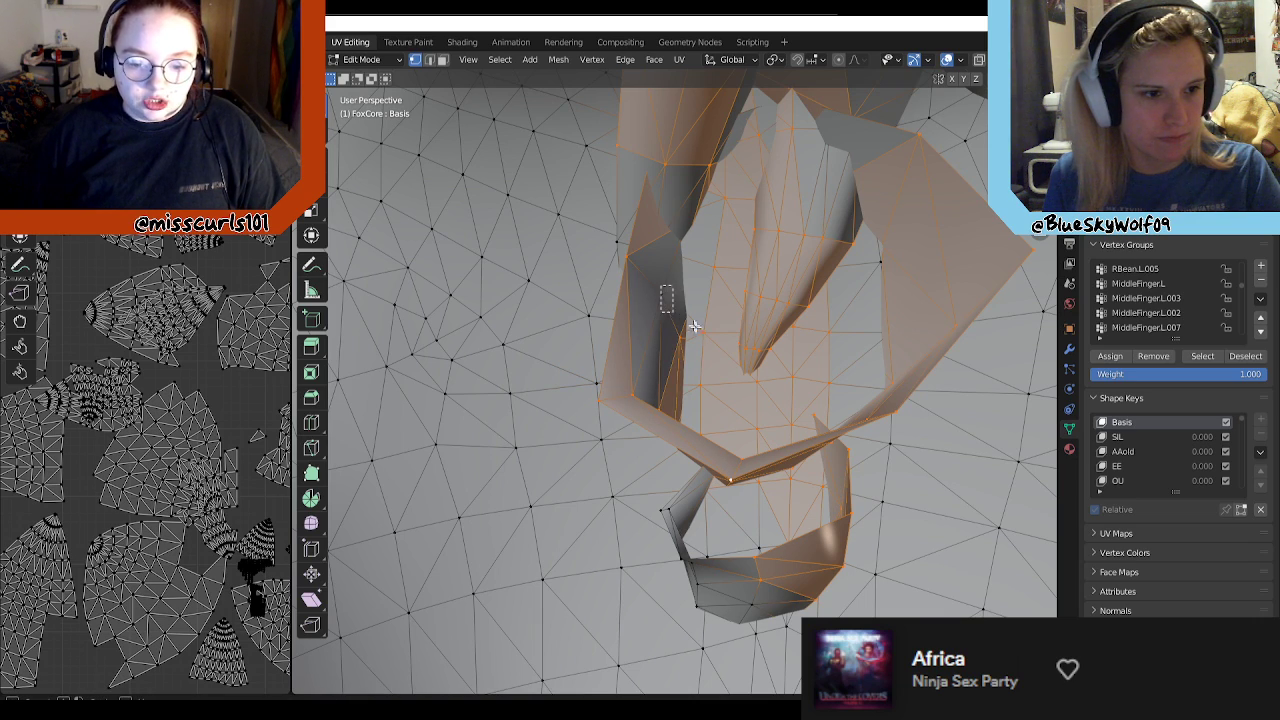
pyautogui.keyDown('shift'); pyautogui.click(665, 293); pyautogui.keyUp('shift')
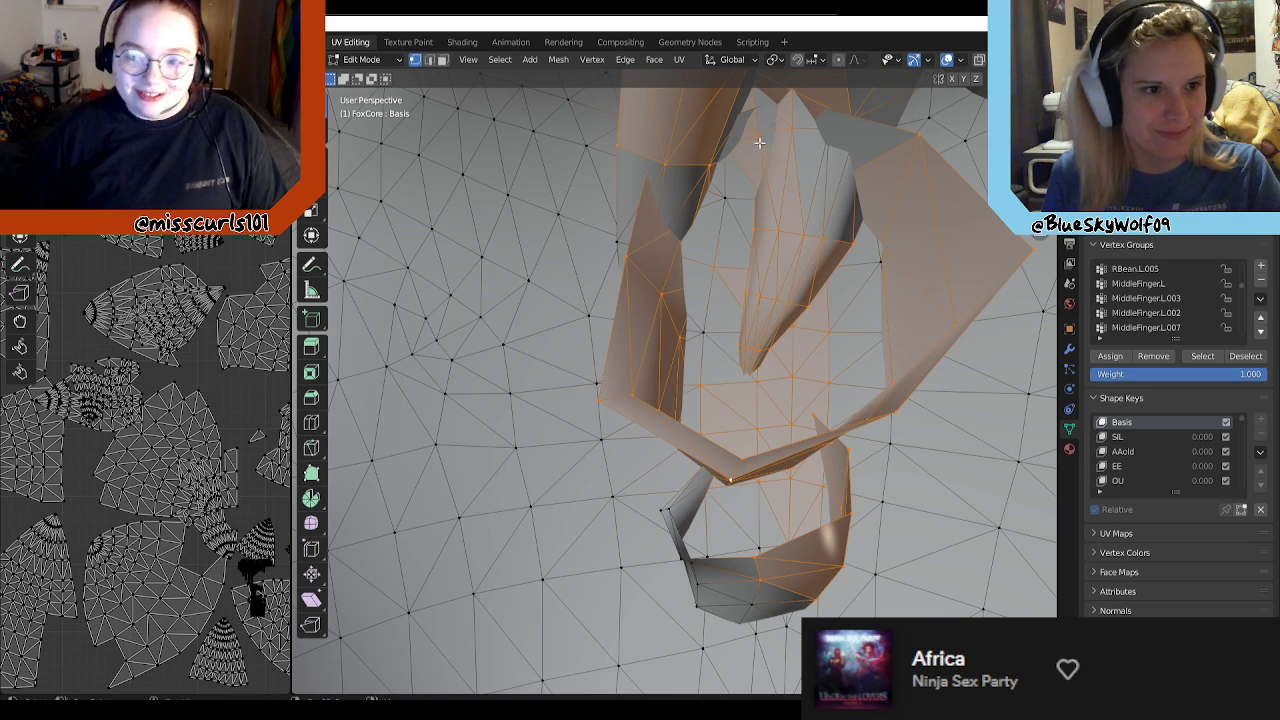
# Step: Deselect the body vertices showing through the wide tuft and add the lowest tuft's inner edge and underside vertices to the selection
pyautogui.moveTo(731, 386); pyautogui.dragTo(765, 386, button='middle')
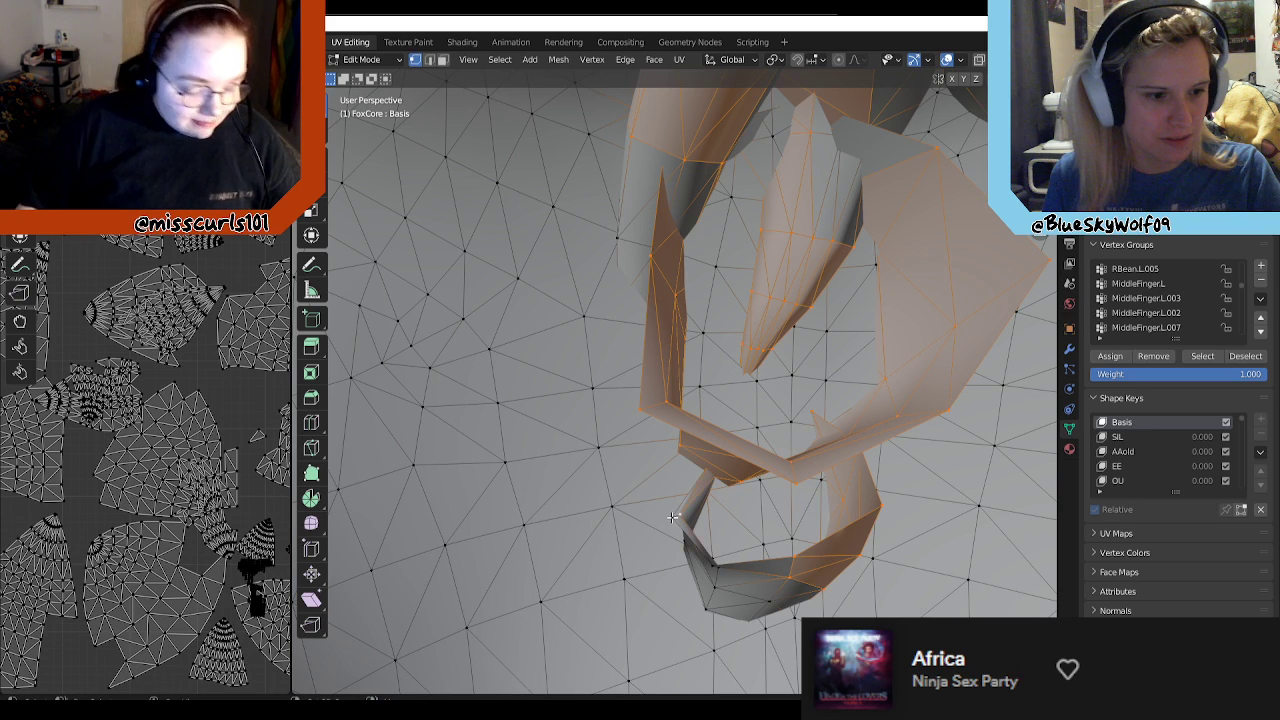
pyautogui.keyDown('shift'); pyautogui.moveTo(731, 590); pyautogui.dragTo(708, 562); pyautogui.keyUp('shift')
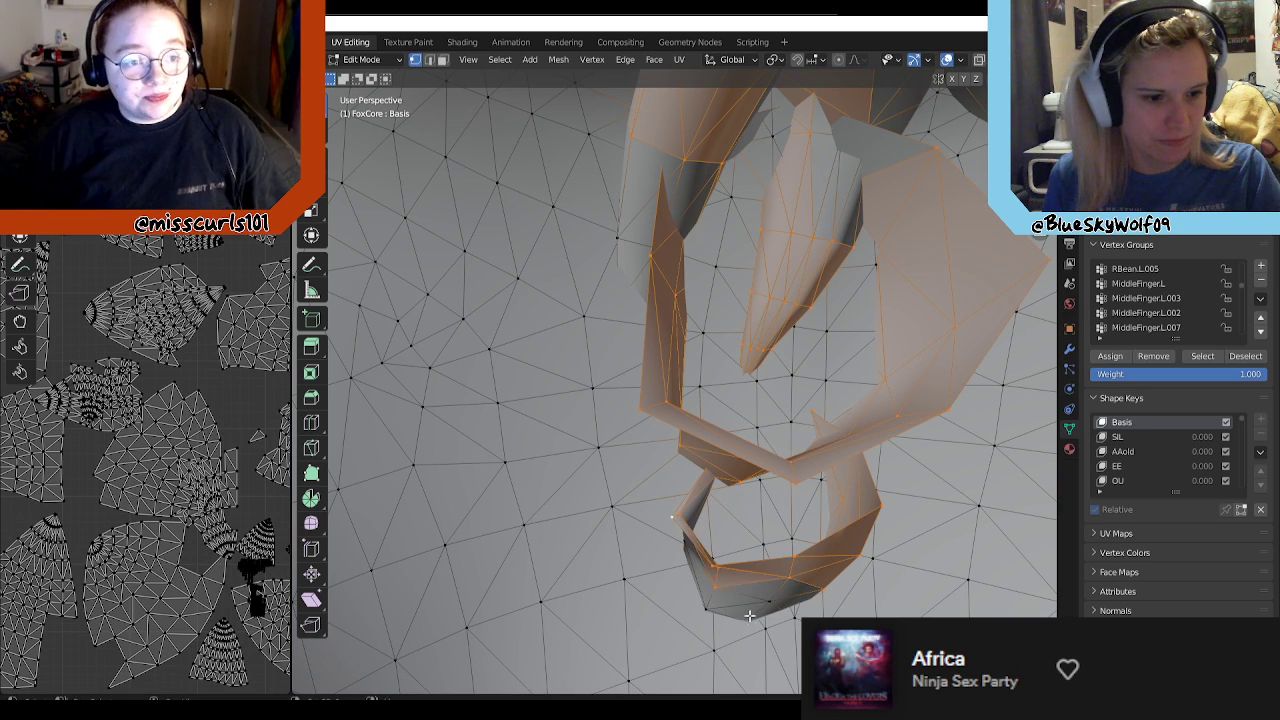
pyautogui.keyDown('shift'); pyautogui.click(772, 600); pyautogui.keyUp('shift')
pyautogui.keyDown('shift'); pyautogui.click(706, 602); pyautogui.keyUp('shift')
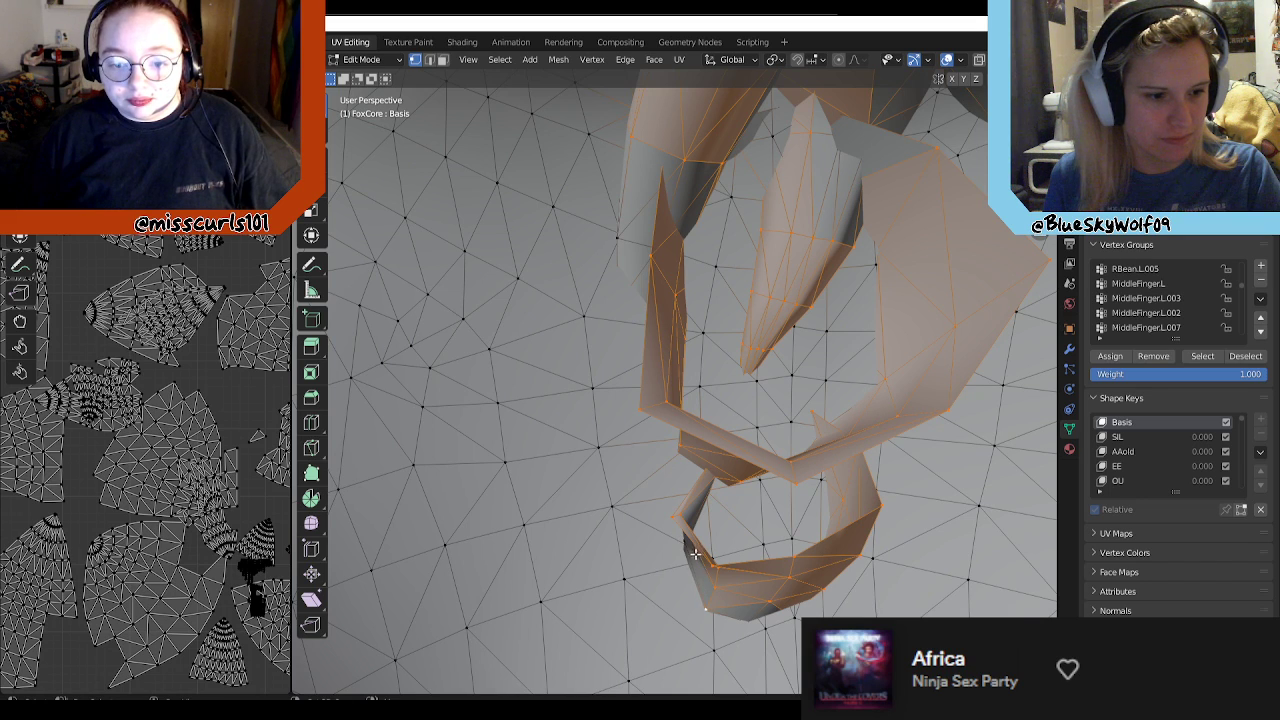
# Step: Add the tip vertices of the hanging strands and the end vertices of the neighbouring rounded strands to the selection
pyautogui.moveTo(700, 535); pyautogui.dragTo(763, 481, button='middle')
pyautogui.keyDown('shift'); pyautogui.scroll(4, 764, 481); pyautogui.keyUp('shift')
pyautogui.keyDown('shift'); pyautogui.click(592, 384); pyautogui.keyUp('shift')
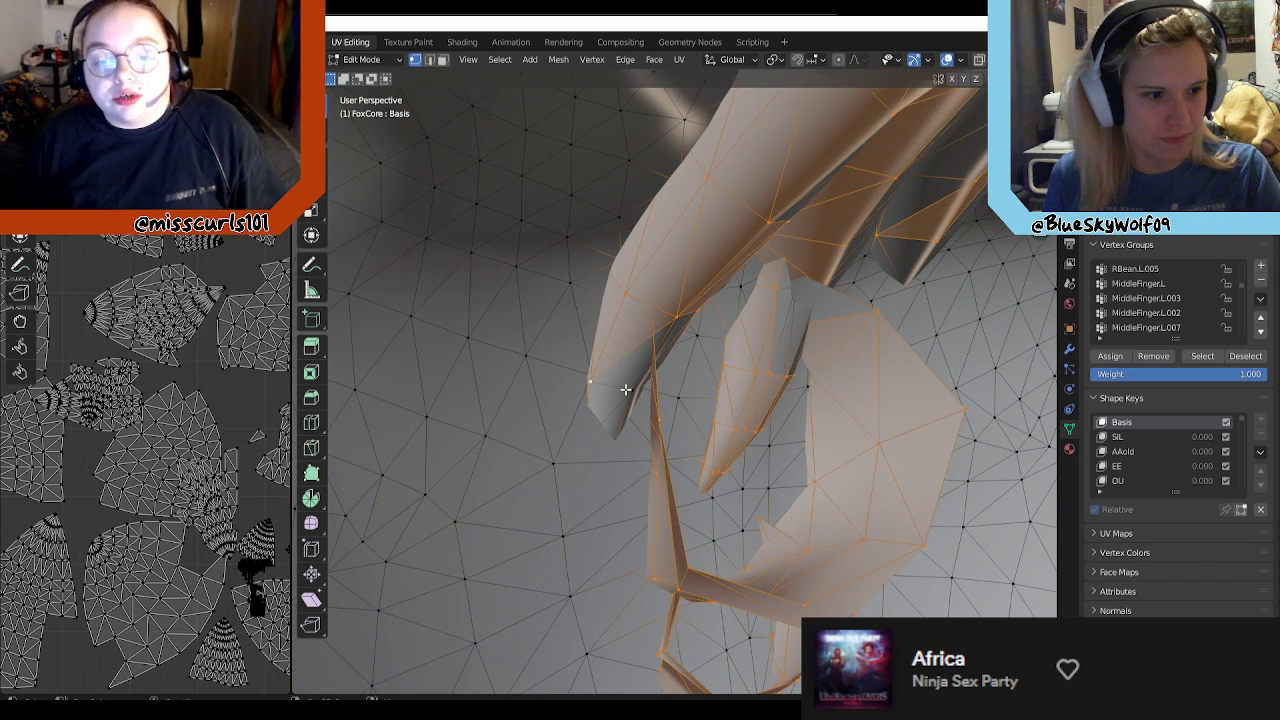
pyautogui.moveTo(790, 420); pyautogui.dragTo(722, 427, button='middle')
pyautogui.keyDown('shift'); pyautogui.click(692, 348); pyautogui.keyUp('shift')
pyautogui.keyDown('shift'); pyautogui.click(802, 425); pyautogui.keyUp('shift')
pyautogui.moveTo(780, 405); pyautogui.dragTo(602, 401, button='middle')
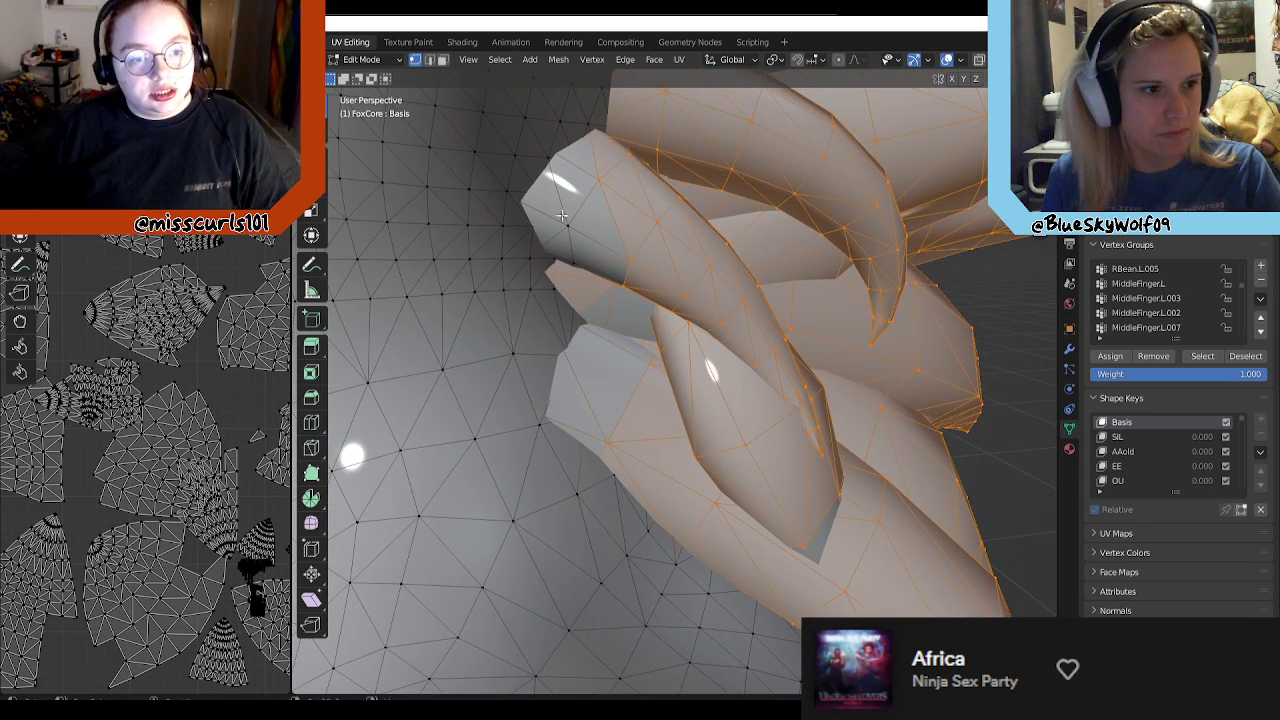
pyautogui.keyDown('shift'); pyautogui.click(576, 260); pyautogui.keyUp('shift')
pyautogui.moveTo(562, 257); pyautogui.dragTo(658, 272, button='middle')
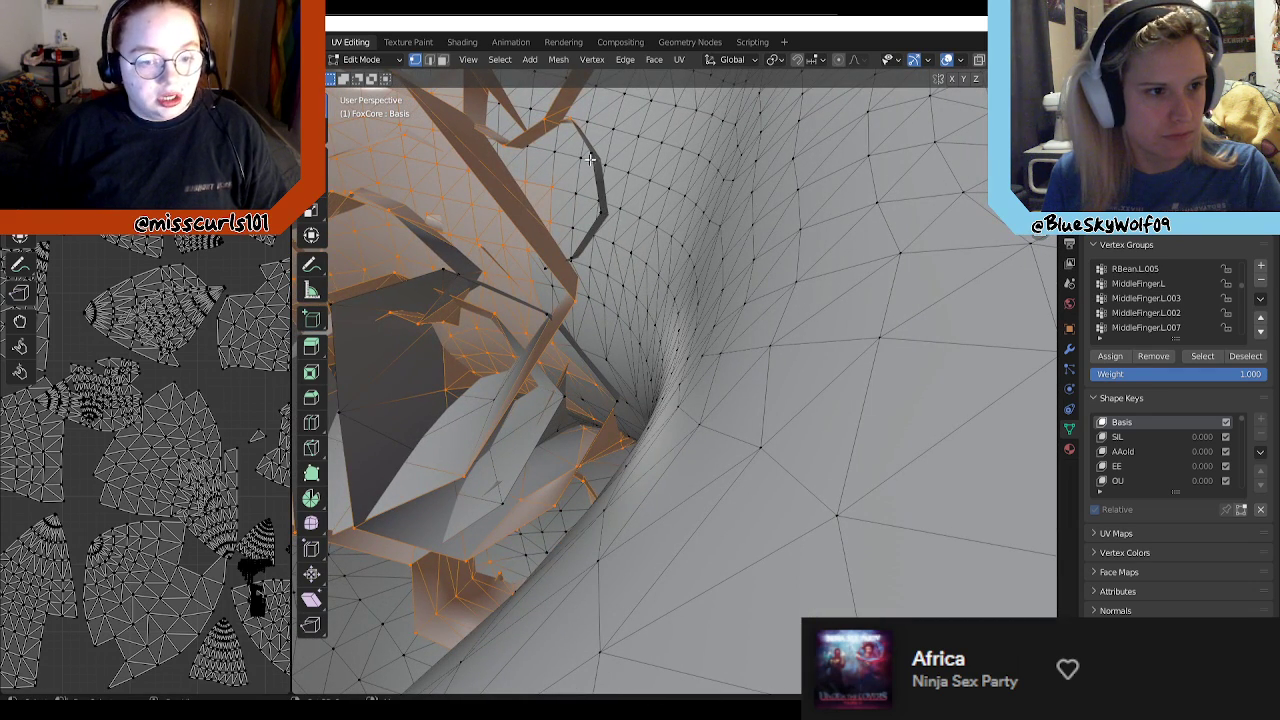
# Step: Add the thin looped strand's outer edge and the inner wall vertices of the dark folded strands to the selection
pyautogui.moveTo(581, 308); pyautogui.dragTo(582, 340, button='middle')
pyautogui.moveTo(556, 351); pyautogui.dragTo(585, 425)
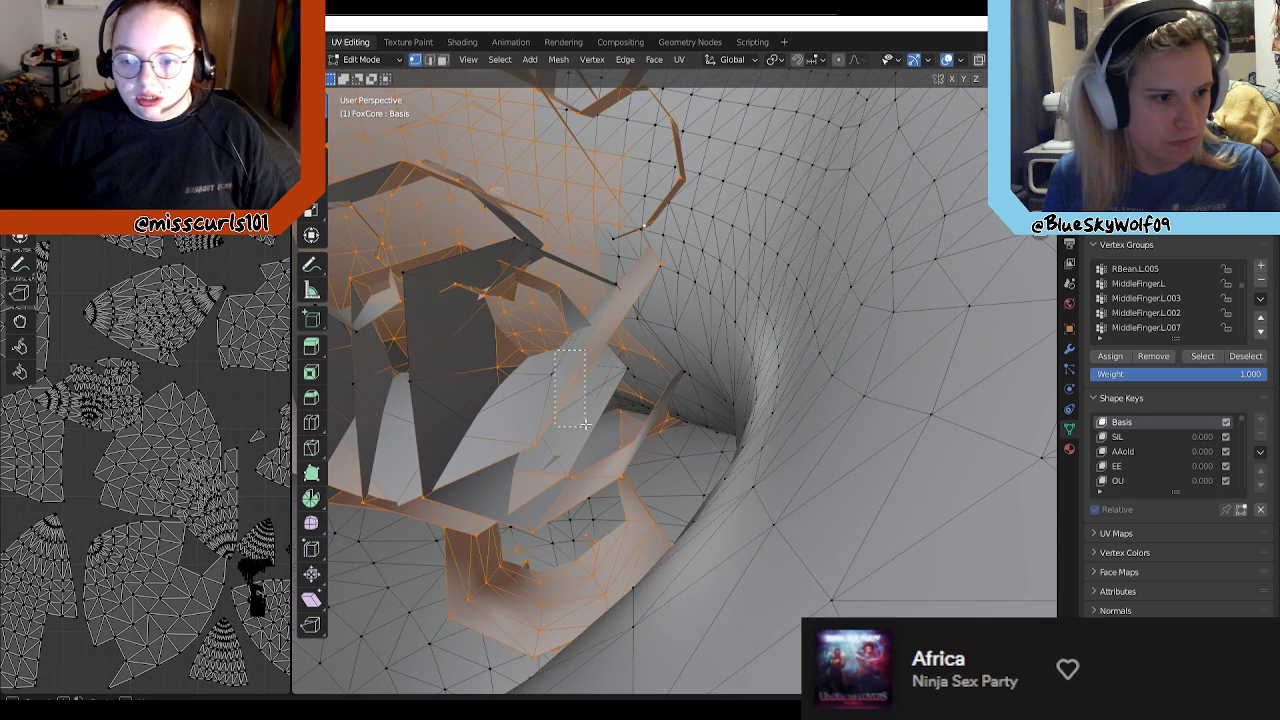
pyautogui.keyDown('shift'); pyautogui.moveTo(448, 357); pyautogui.dragTo(350, 412); pyautogui.keyUp('shift')
pyautogui.keyDown('shift'); pyautogui.moveTo(423, 262); pyautogui.dragTo(356, 340); pyautogui.keyUp('shift')
pyautogui.keyDown('shift'); pyautogui.moveTo(500, 230); pyautogui.dragTo(534, 261); pyautogui.keyUp('shift')
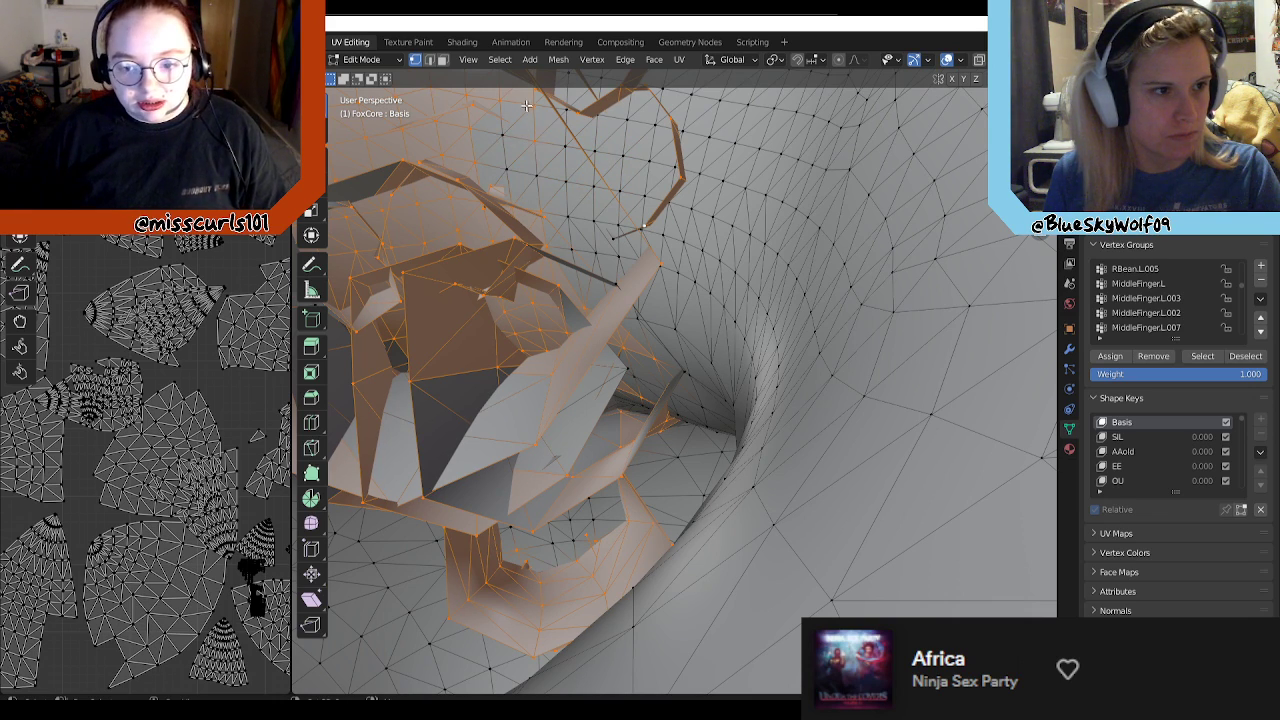
# Step: Add the small folded tuft's rim and inner vertices inside the large open strand, and deselect the body vertices behind it
pyautogui.moveTo(557, 170); pyautogui.dragTo(835, 228, button='middle')
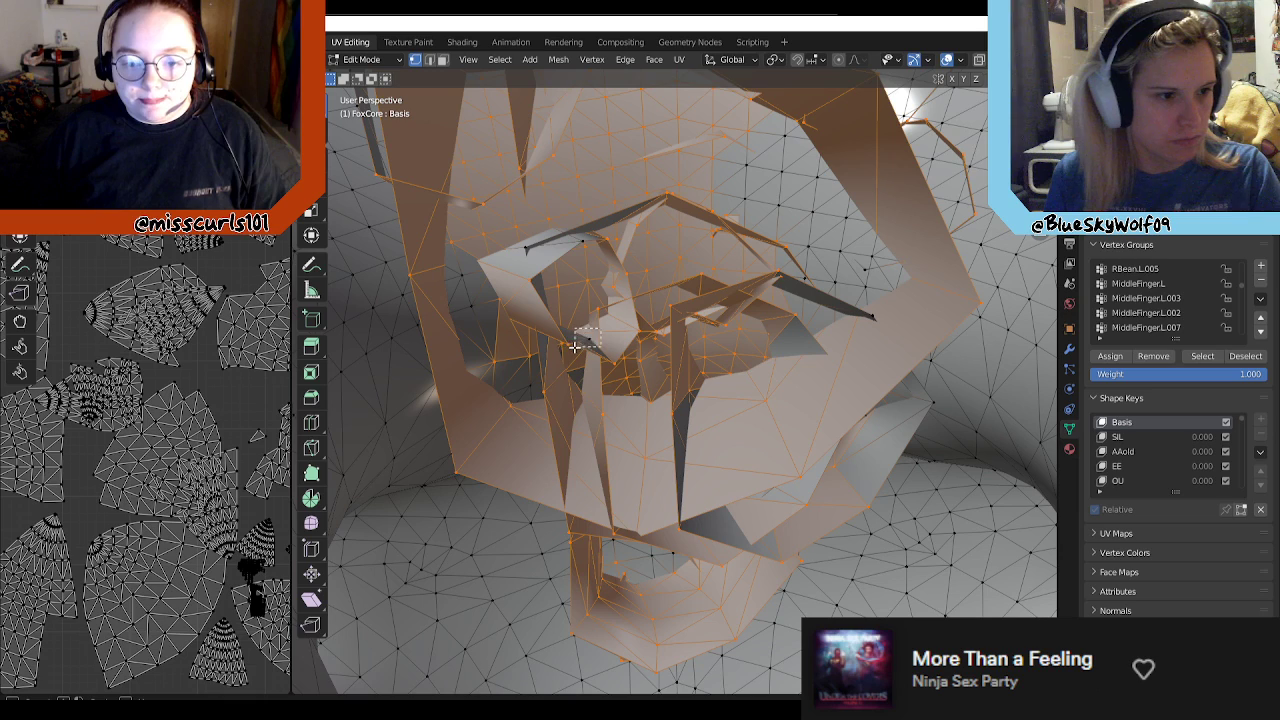
pyautogui.moveTo(550, 270); pyautogui.dragTo(529, 295)
pyautogui.click(526, 245)
pyautogui.keyDown('shift'); pyautogui.click(584, 242); pyautogui.keyUp('shift')
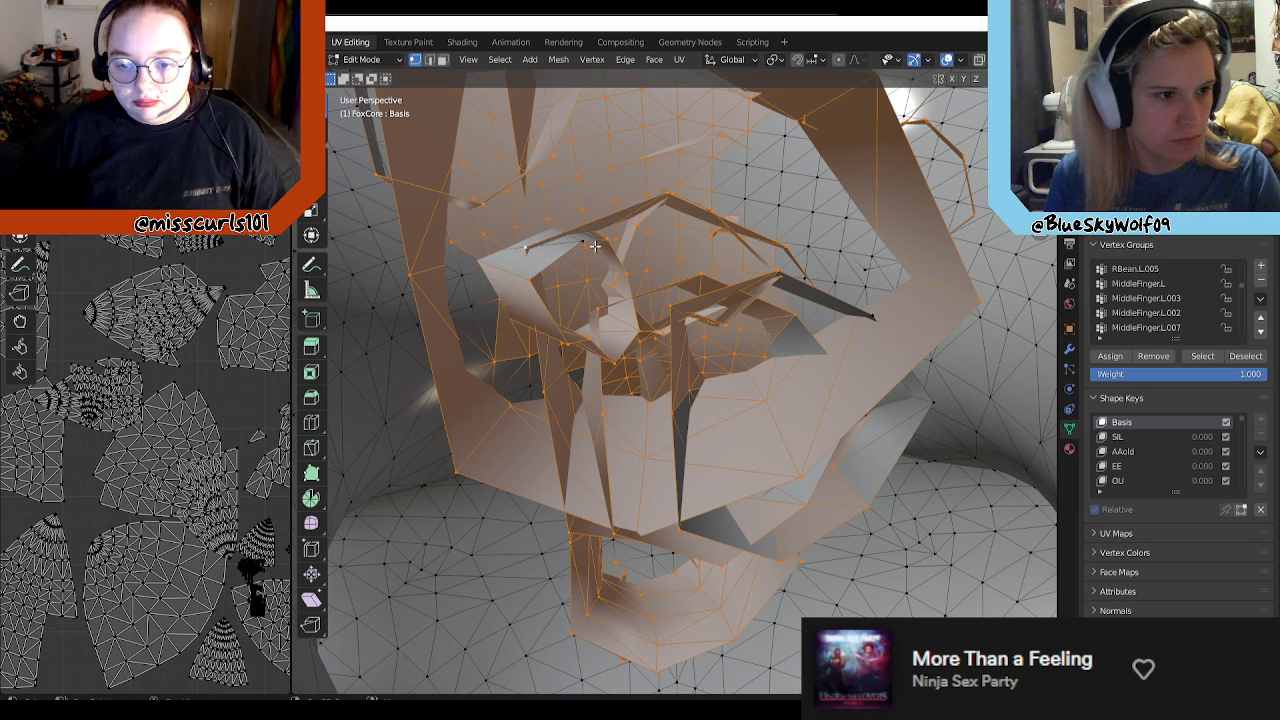
pyautogui.keyDown('shift'); pyautogui.click(565, 288); pyautogui.keyUp('shift')
pyautogui.keyDown('shift'); pyautogui.click(586, 278); pyautogui.keyUp('shift')
pyautogui.keyDown('shift'); pyautogui.click(587, 253); pyautogui.keyUp('shift')
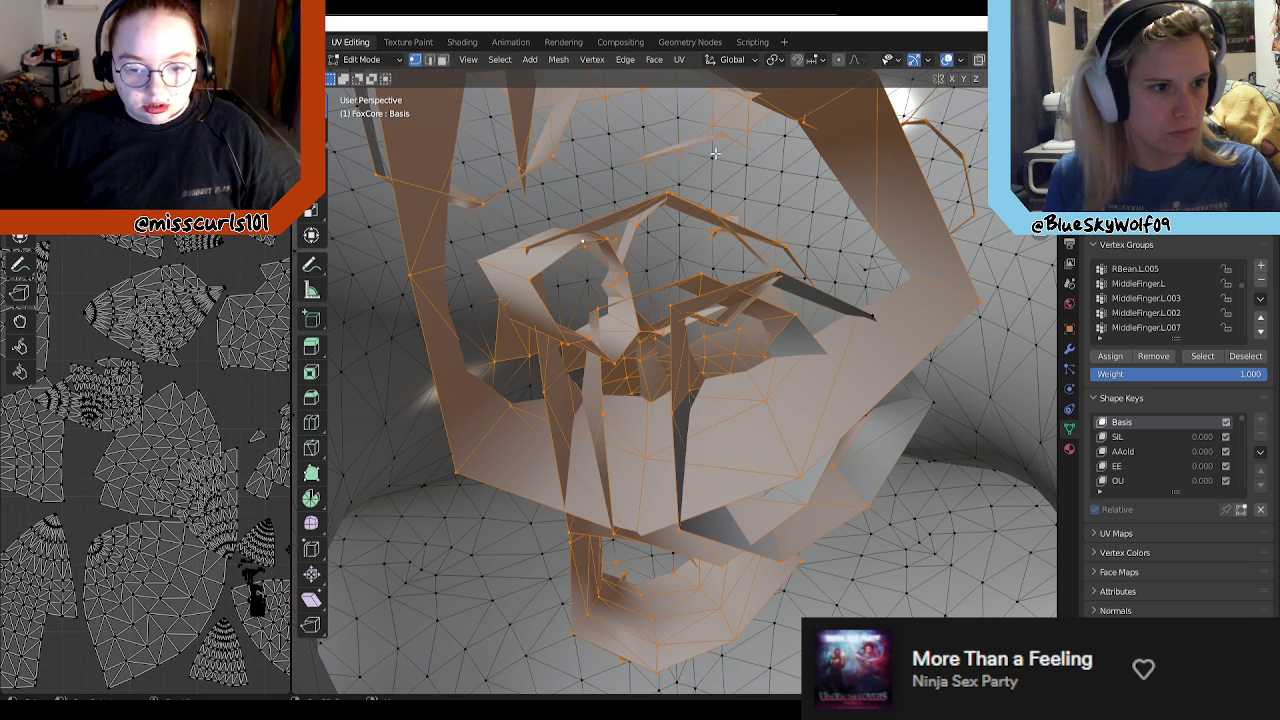
# Step: Add the pointed end of the inner thin strand and the outer corner of the angular strand behind the large one to the selection
pyautogui.moveTo(740, 188); pyautogui.dragTo(687, 240, button='middle')
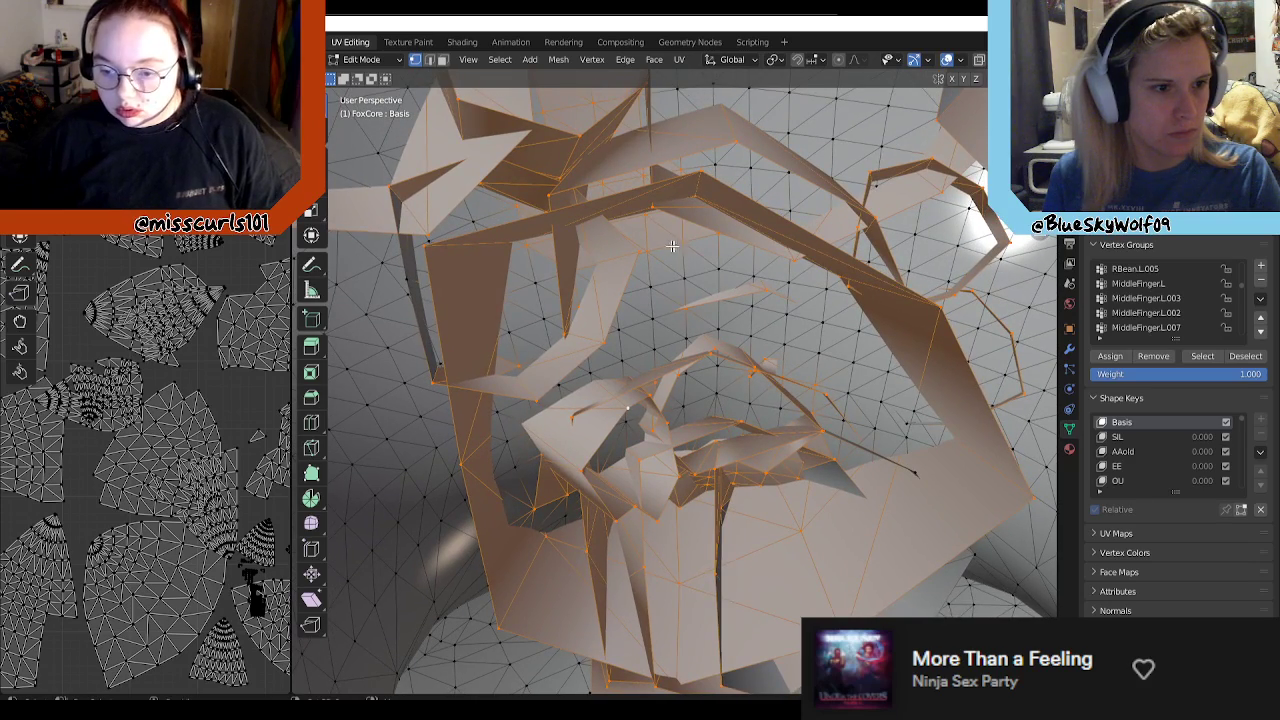
pyautogui.moveTo(753, 332); pyautogui.dragTo(748, 290, button='middle')
pyautogui.moveTo(945, 453); pyautogui.dragTo(883, 457, button='middle')
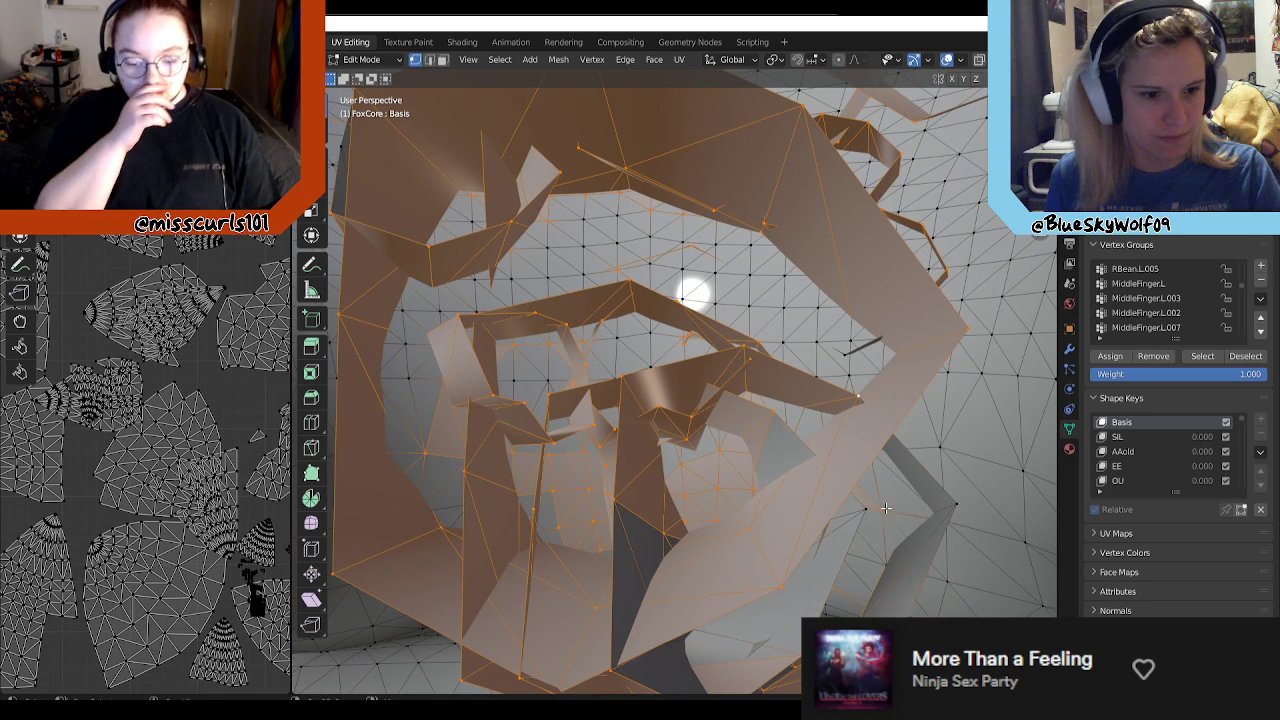
pyautogui.keyDown('shift'); pyautogui.click(955, 505); pyautogui.keyUp('shift')
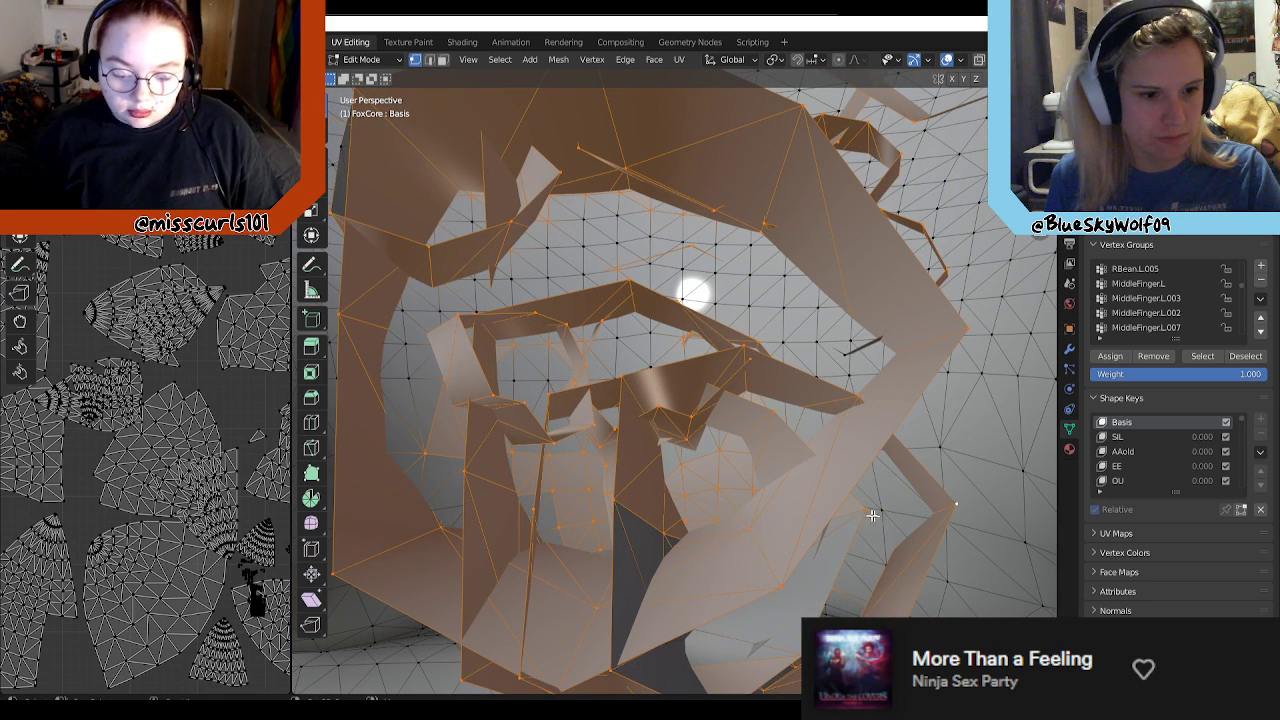
# Step: Add the dark folded strand's missed corner vertices to the selection and deselect the body vertices behind its opening
pyautogui.moveTo(895, 512); pyautogui.dragTo(830, 425, button='middle')
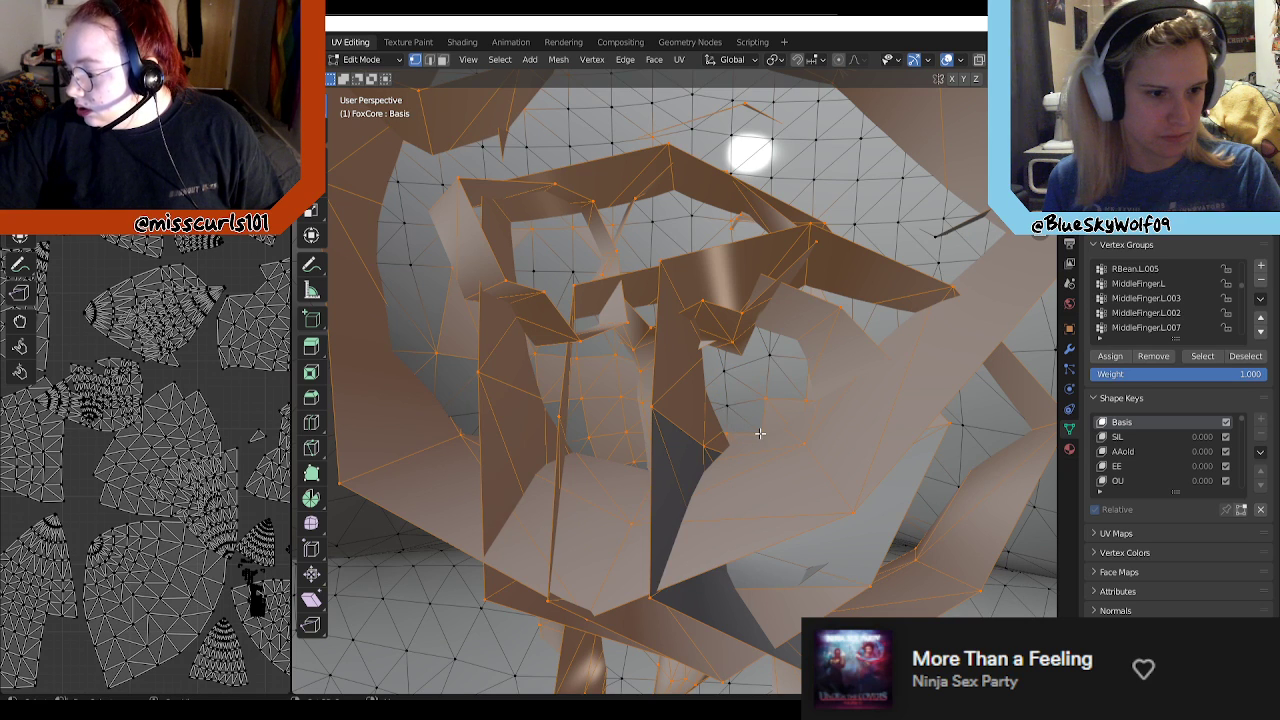
pyautogui.moveTo(822, 412); pyautogui.dragTo(929, 407, button='middle')
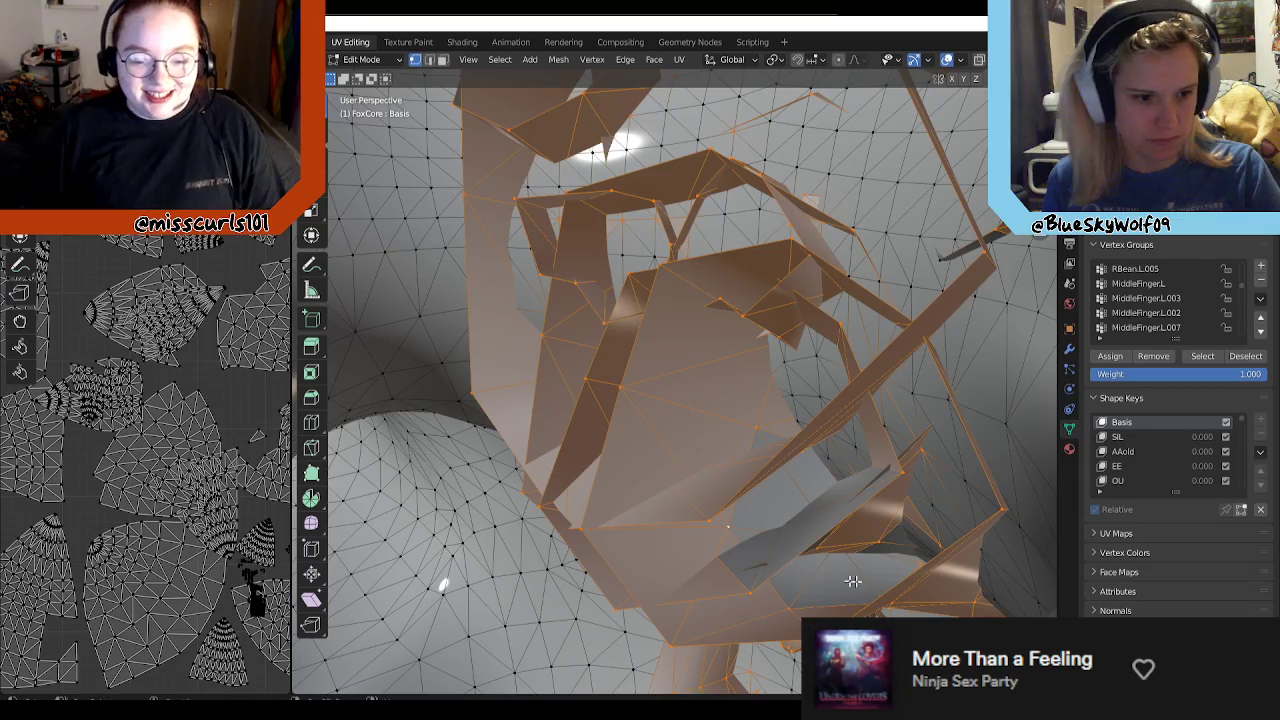
pyautogui.moveTo(855, 581); pyautogui.dragTo(954, 547, button='middle')
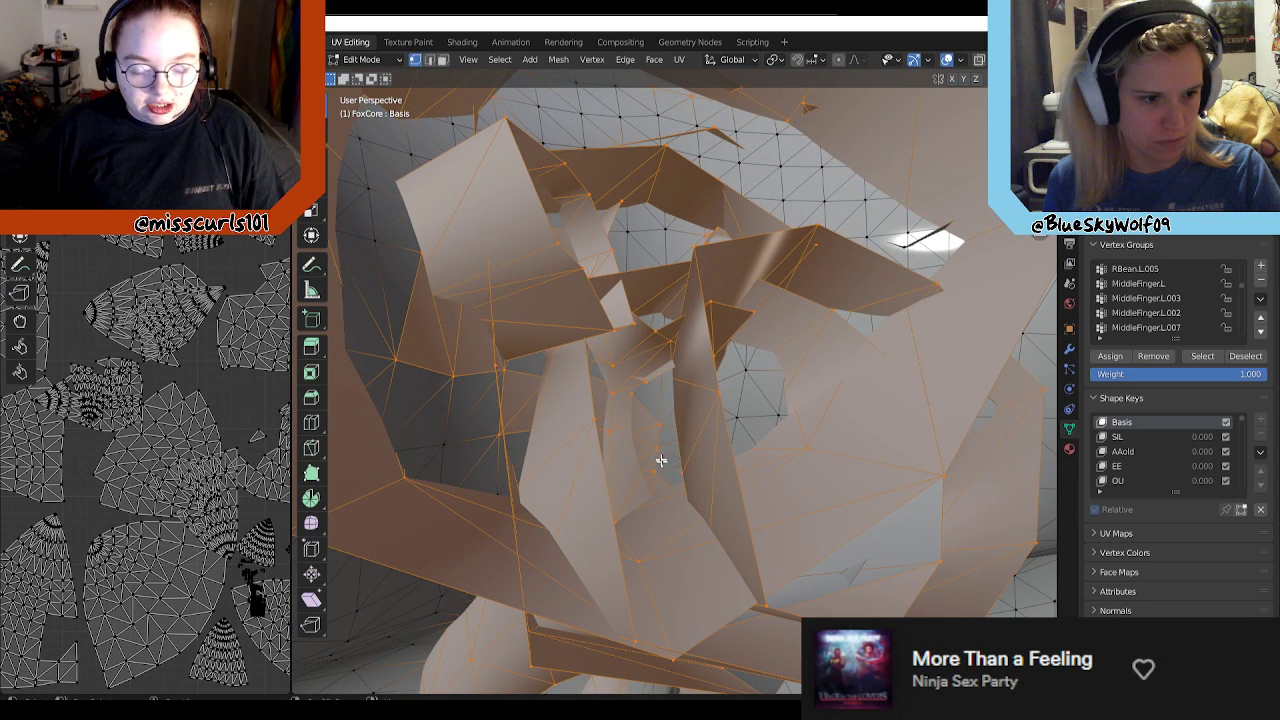
pyautogui.moveTo(662, 482); pyautogui.dragTo(627, 478, button='middle')
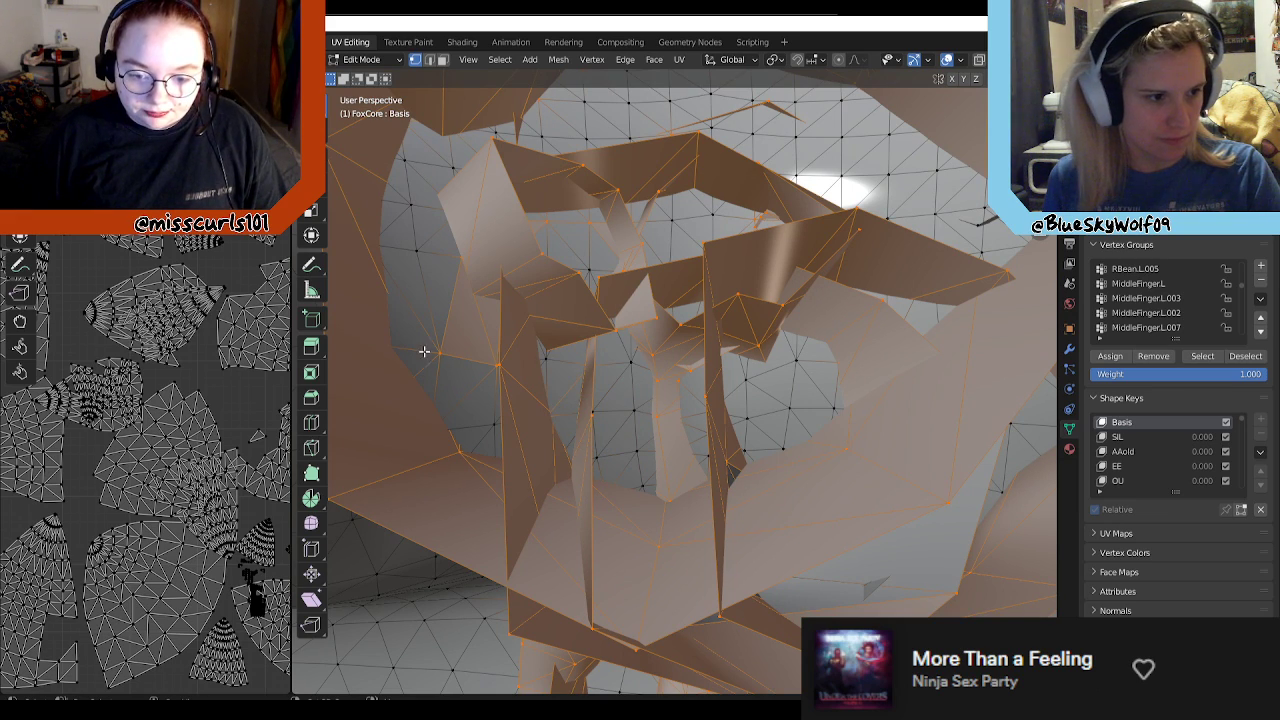
pyautogui.moveTo(490, 380); pyautogui.dragTo(572, 326, button='middle')
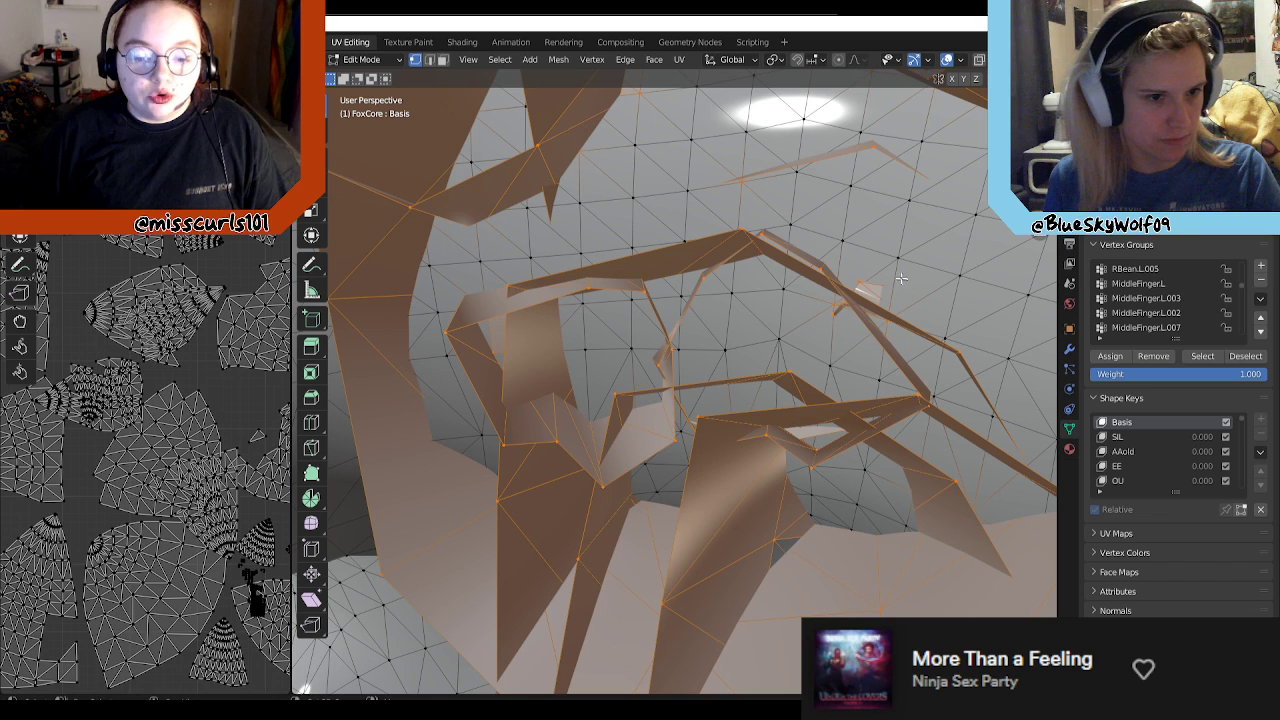
# Step: Deselect the stray body vertices around the thin looped strands and the wide strand above them
pyautogui.moveTo(825, 304); pyautogui.dragTo(922, 292, button='middle')
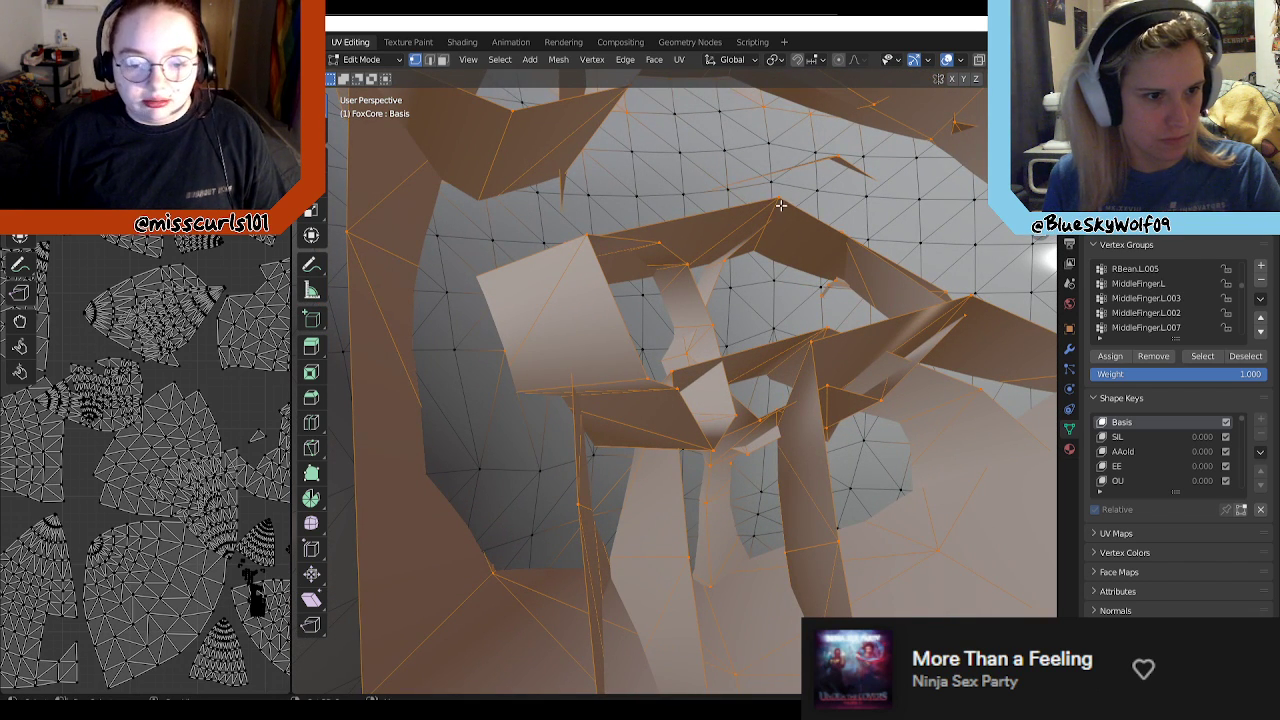
pyautogui.moveTo(816, 193); pyautogui.dragTo(614, 303, button='middle')
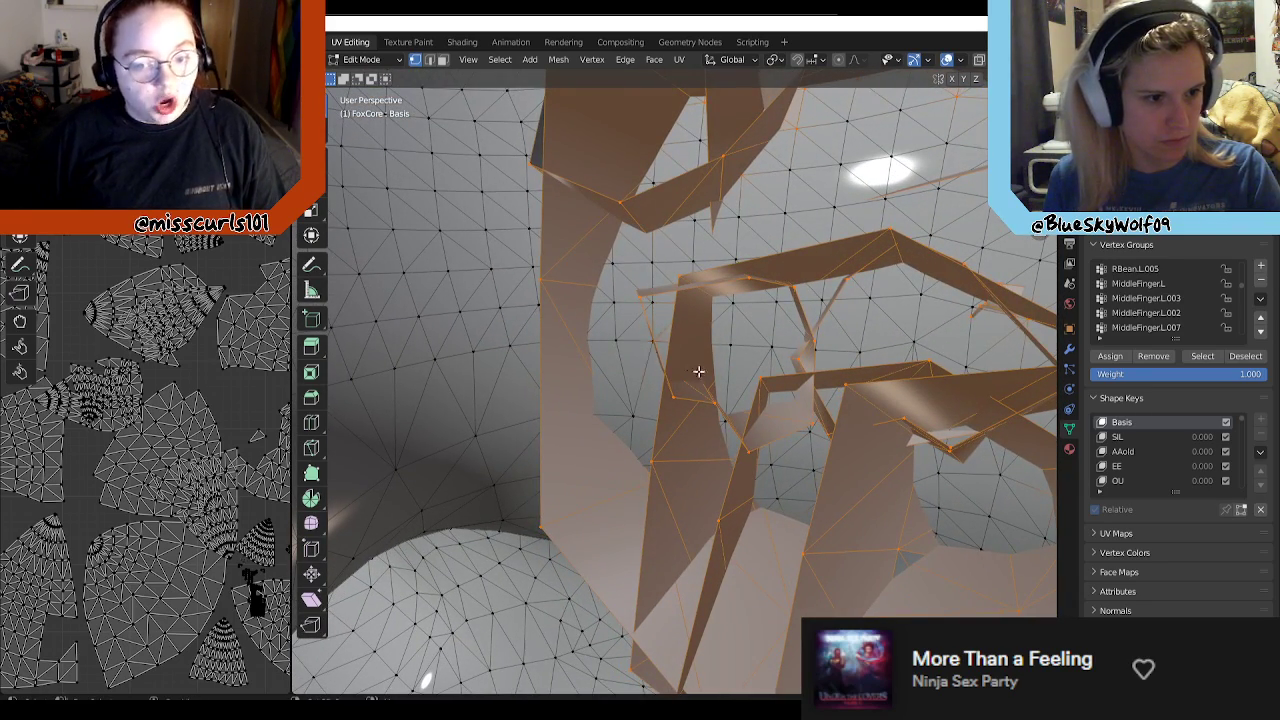
pyautogui.moveTo(845, 368); pyautogui.dragTo(649, 254, button='middle')
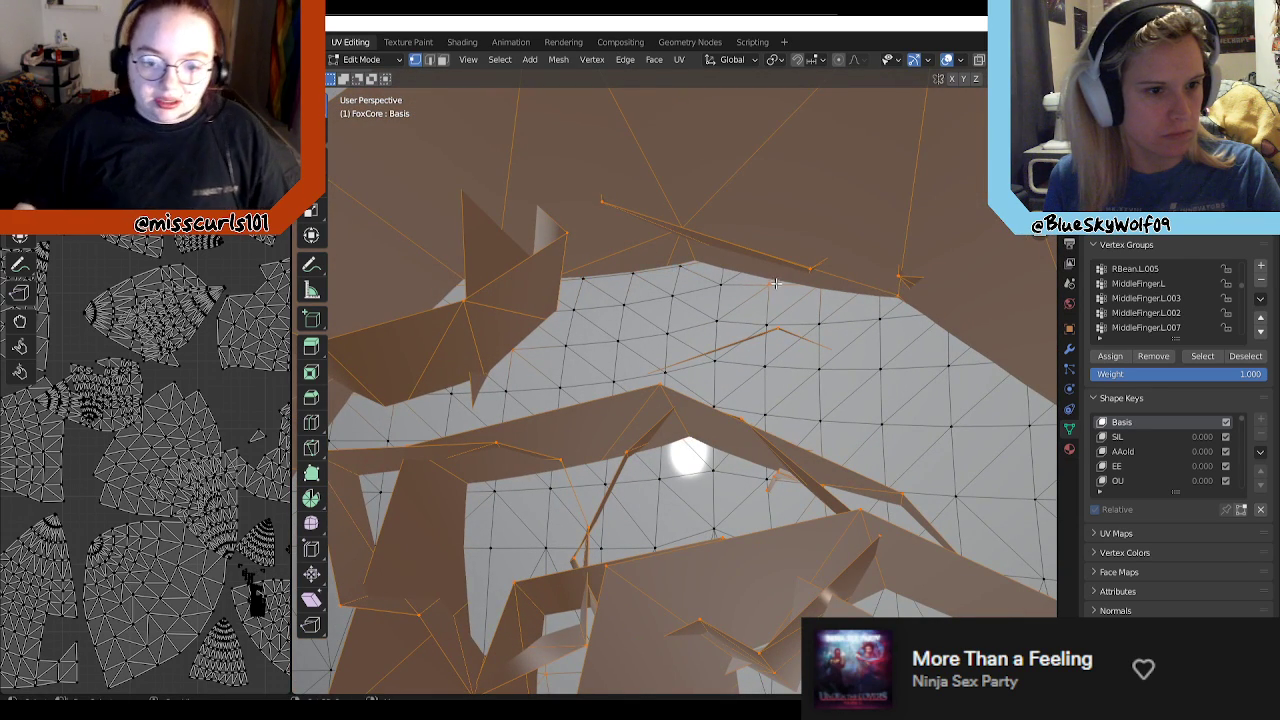
pyautogui.moveTo(861, 308); pyautogui.dragTo(820, 293, button='middle')
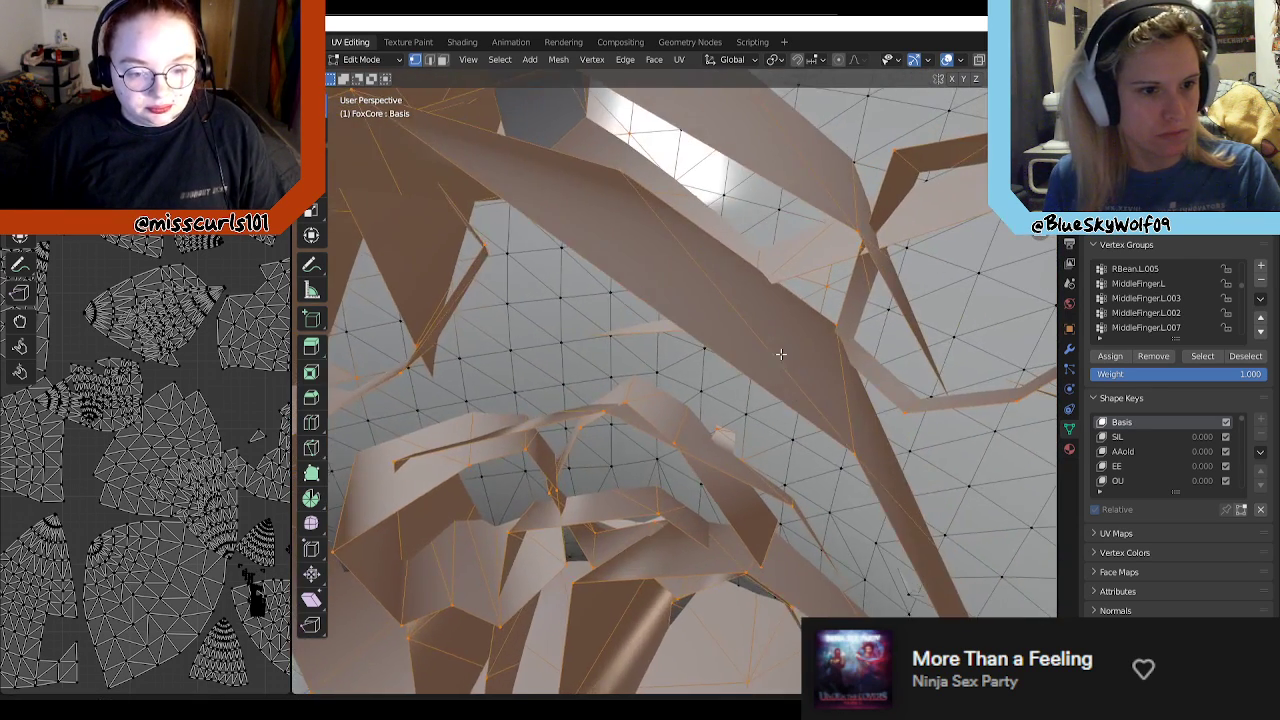
pyautogui.moveTo(826, 362); pyautogui.dragTo(702, 280, button='middle')
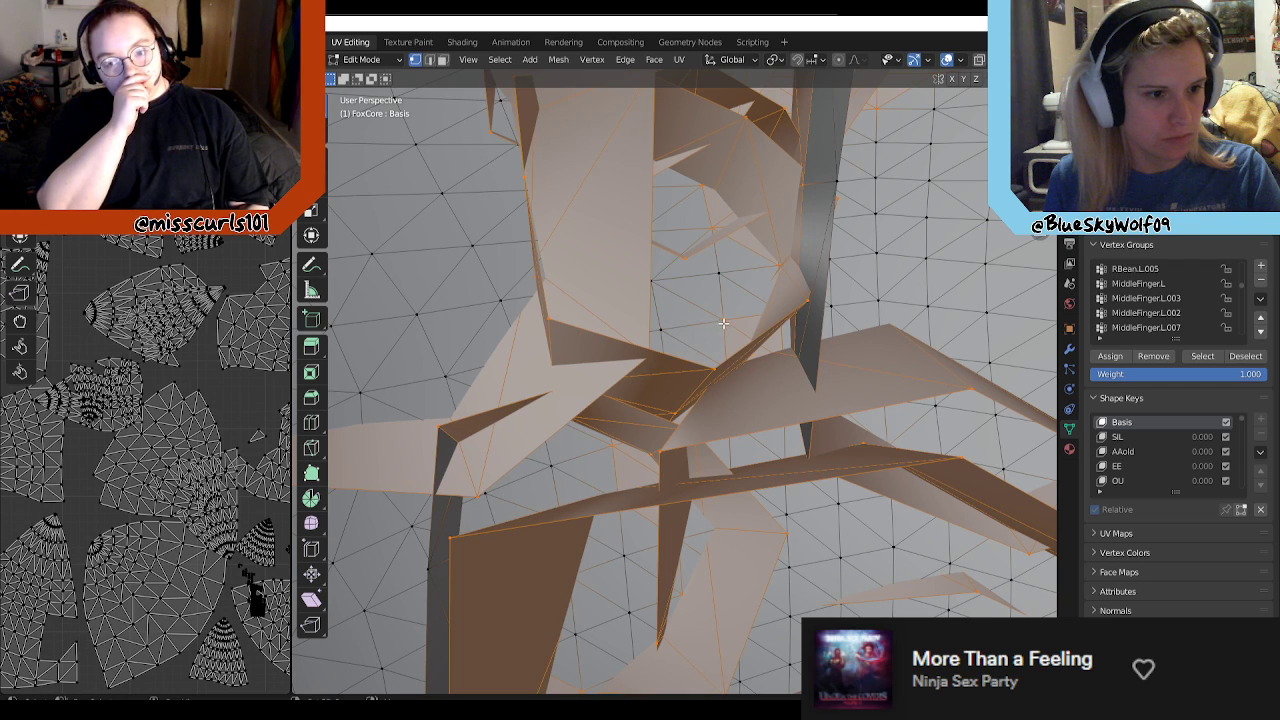
# Step: Add the missed edge vertices of the narrow angular strands and deselect the body vertices showing through their openings
pyautogui.moveTo(779, 368); pyautogui.dragTo(664, 327, button='middle')
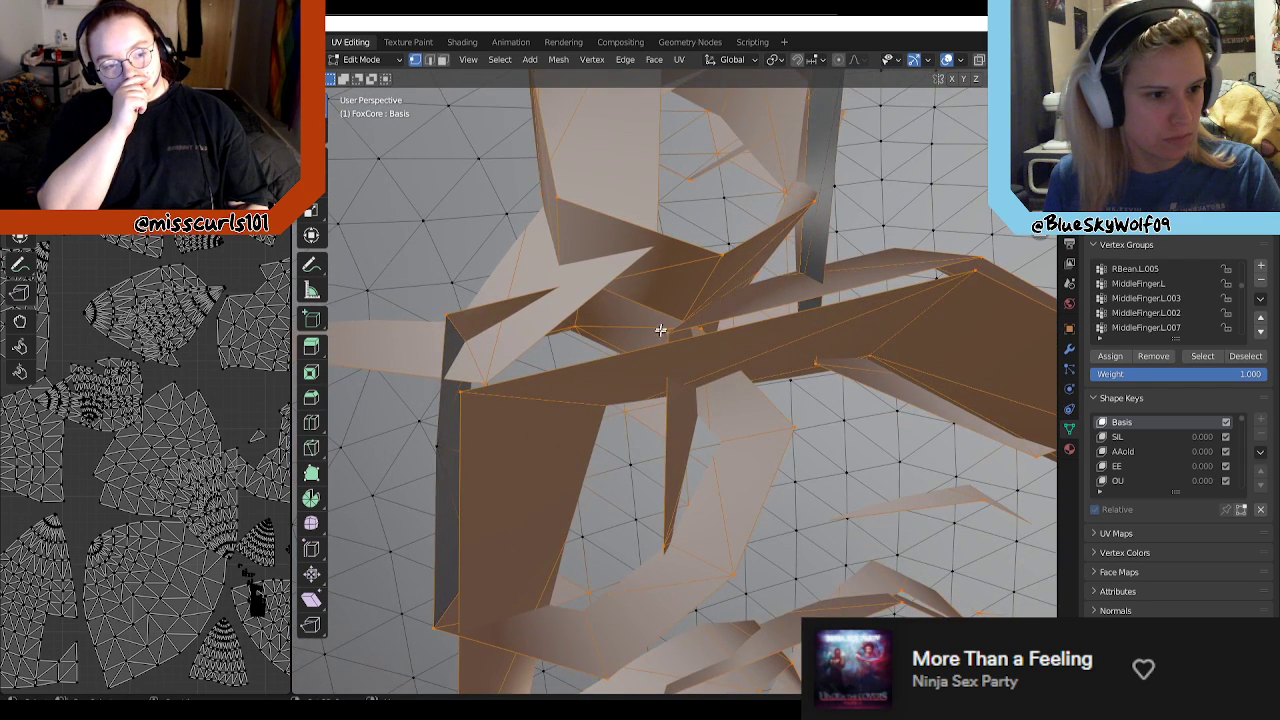
pyautogui.moveTo(630, 414); pyautogui.dragTo(711, 474, button='middle')
pyautogui.moveTo(713, 340); pyautogui.dragTo(796, 286, button='middle')
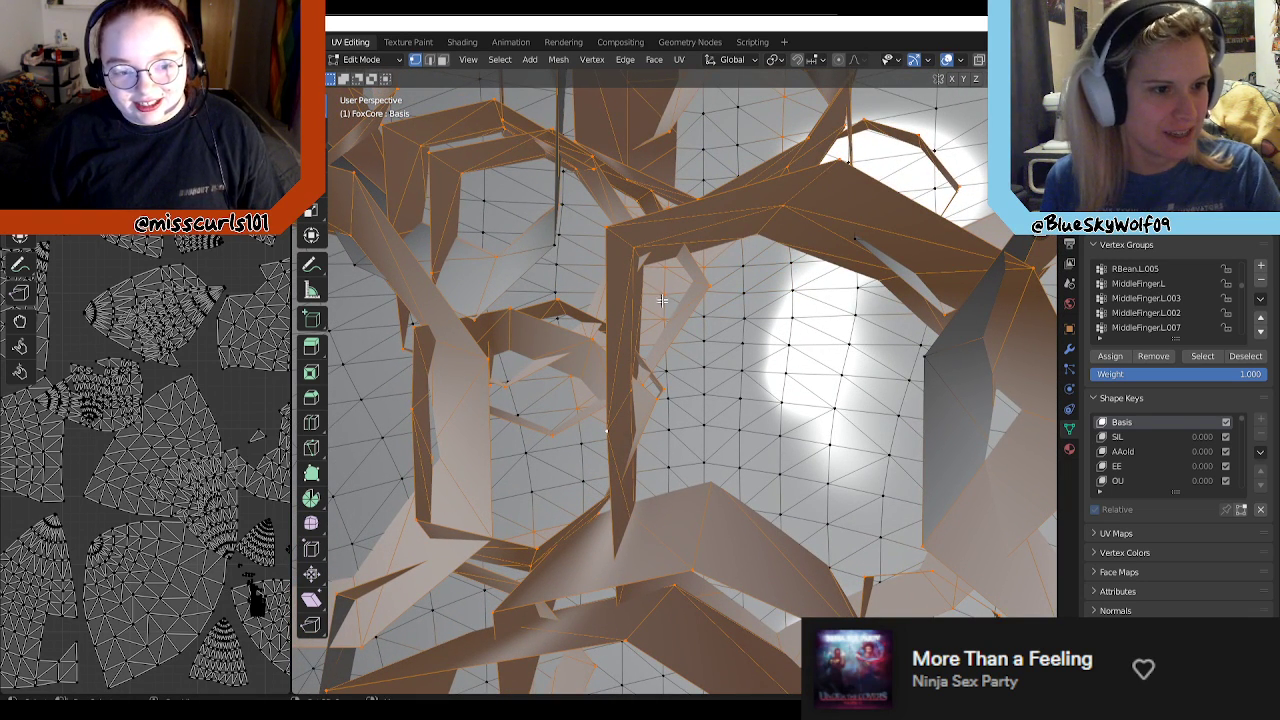
pyautogui.moveTo(779, 280); pyautogui.dragTo(786, 371, button='middle')
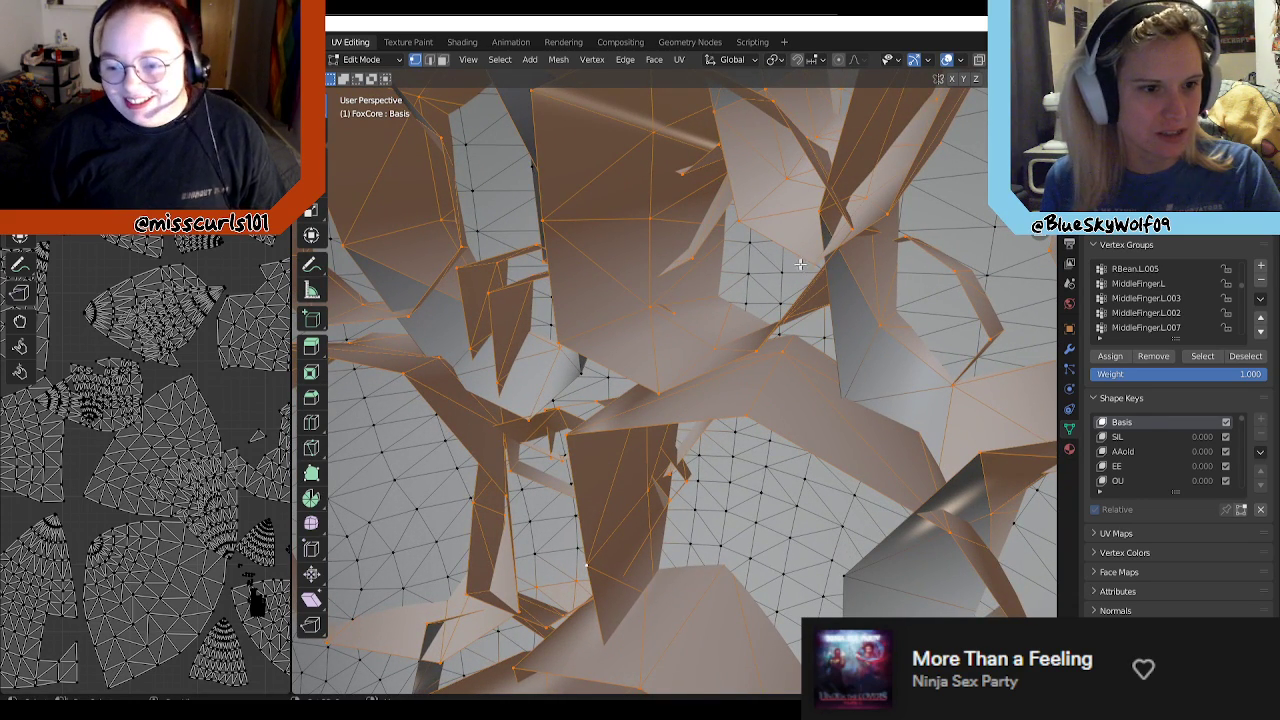
pyautogui.moveTo(639, 337); pyautogui.dragTo(731, 343, button='middle')
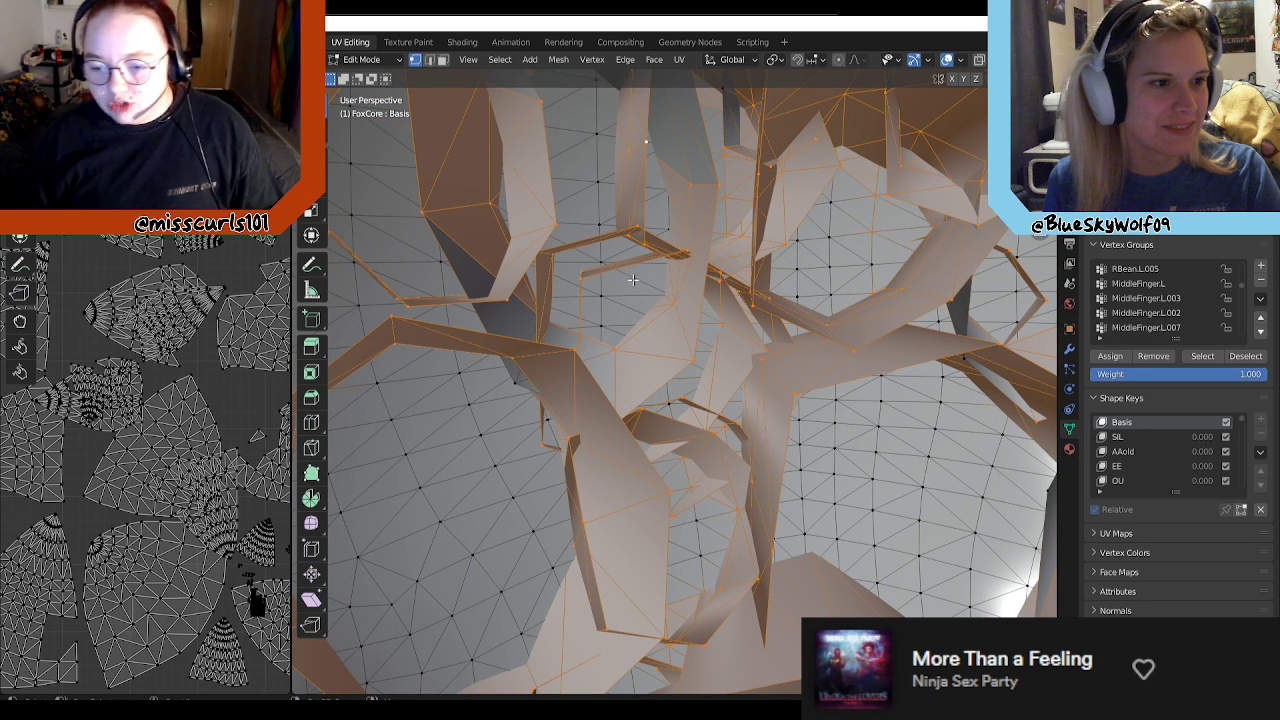
pyautogui.moveTo(632, 279); pyautogui.dragTo(686, 243, button='middle')
pyautogui.moveTo(659, 326); pyautogui.dragTo(752, 197, button='middle')
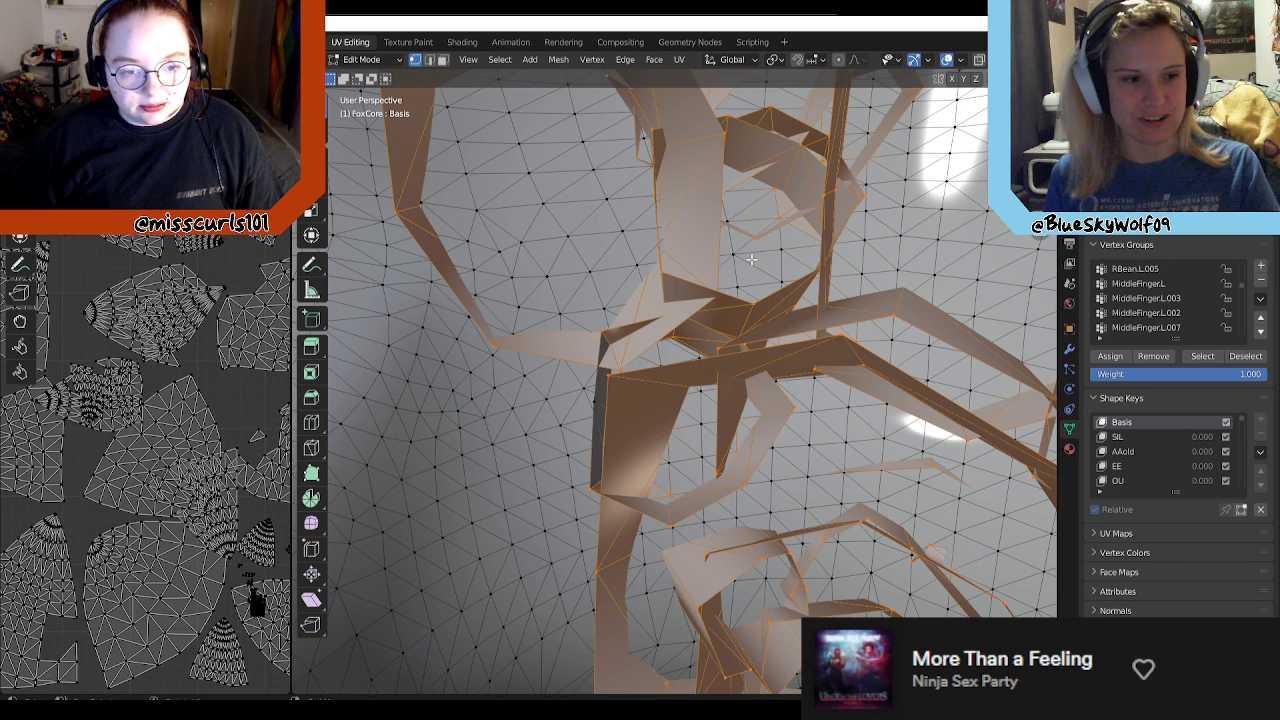
pyautogui.moveTo(606, 400); pyautogui.dragTo(795, 437, button='middle')
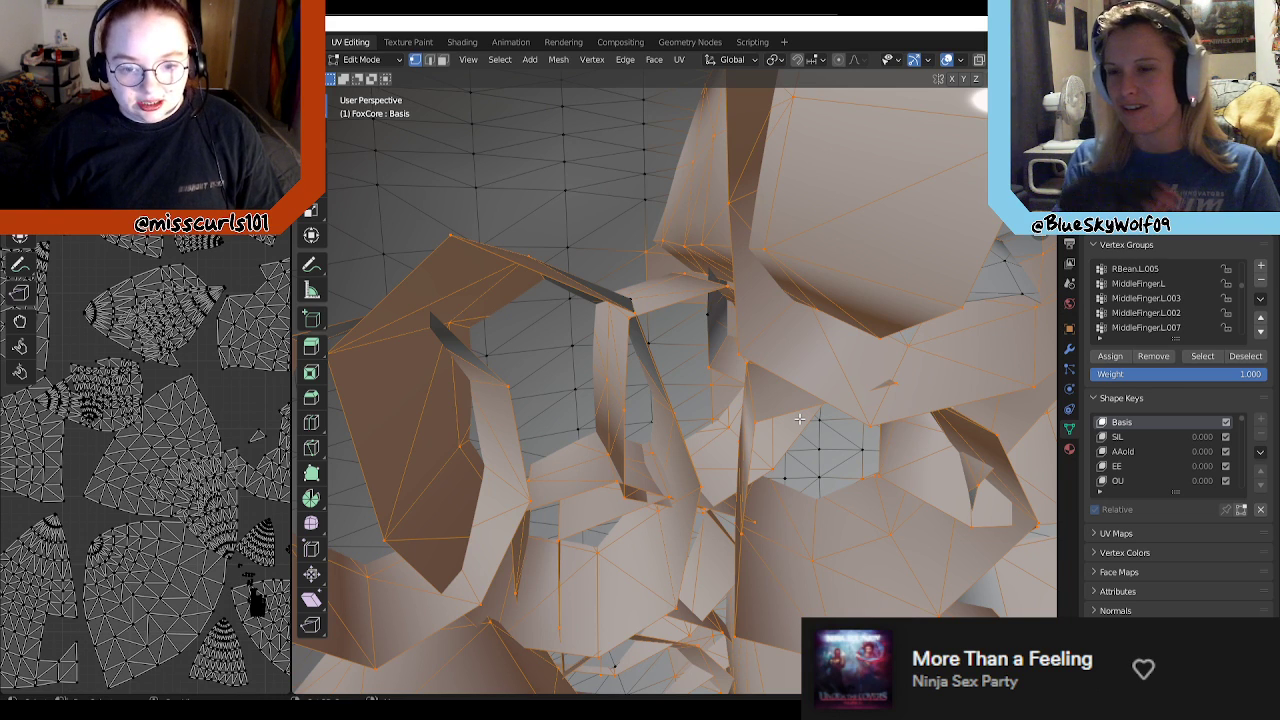
pyautogui.moveTo(819, 427); pyautogui.dragTo(852, 330, button='middle')
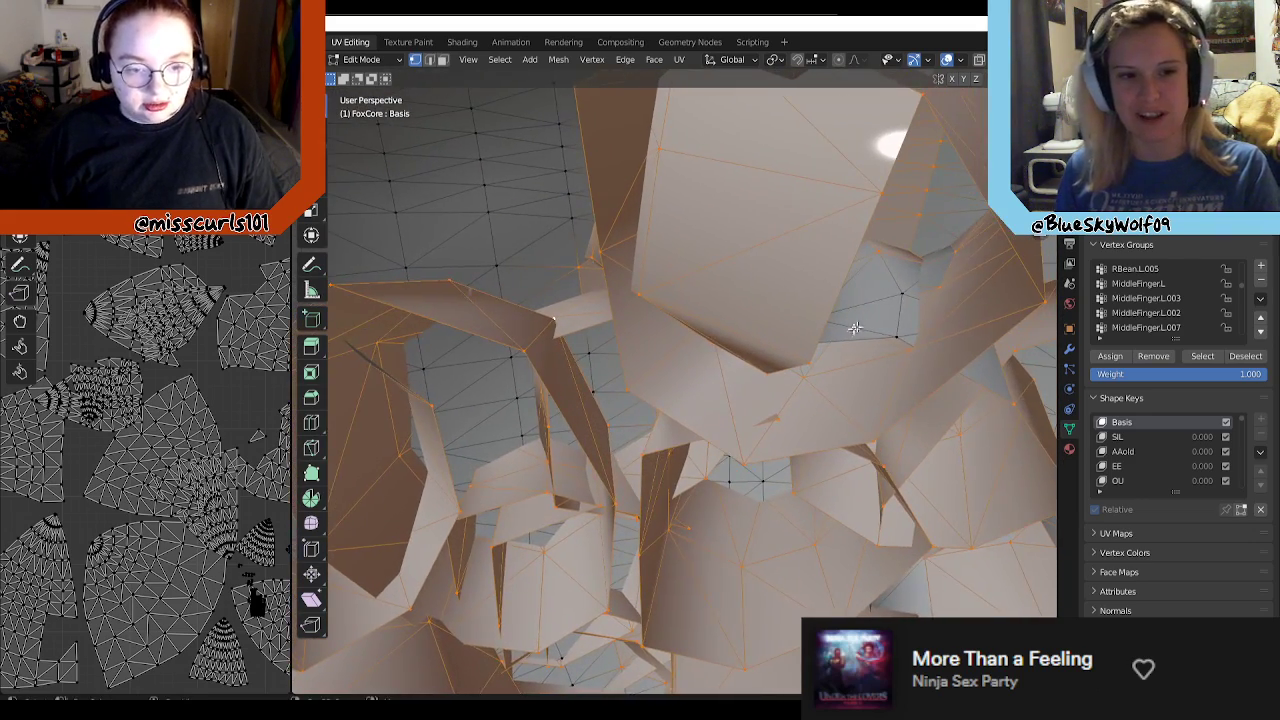
# Step: Add the inner wall and rim vertices of the large open strand to the selection
pyautogui.moveTo(941, 330); pyautogui.dragTo(619, 391, button='middle')
pyautogui.press('l')
pyautogui.scroll(-3, 765, 374)
pyautogui.moveTo(544, 287); pyautogui.dragTo(511, 329)
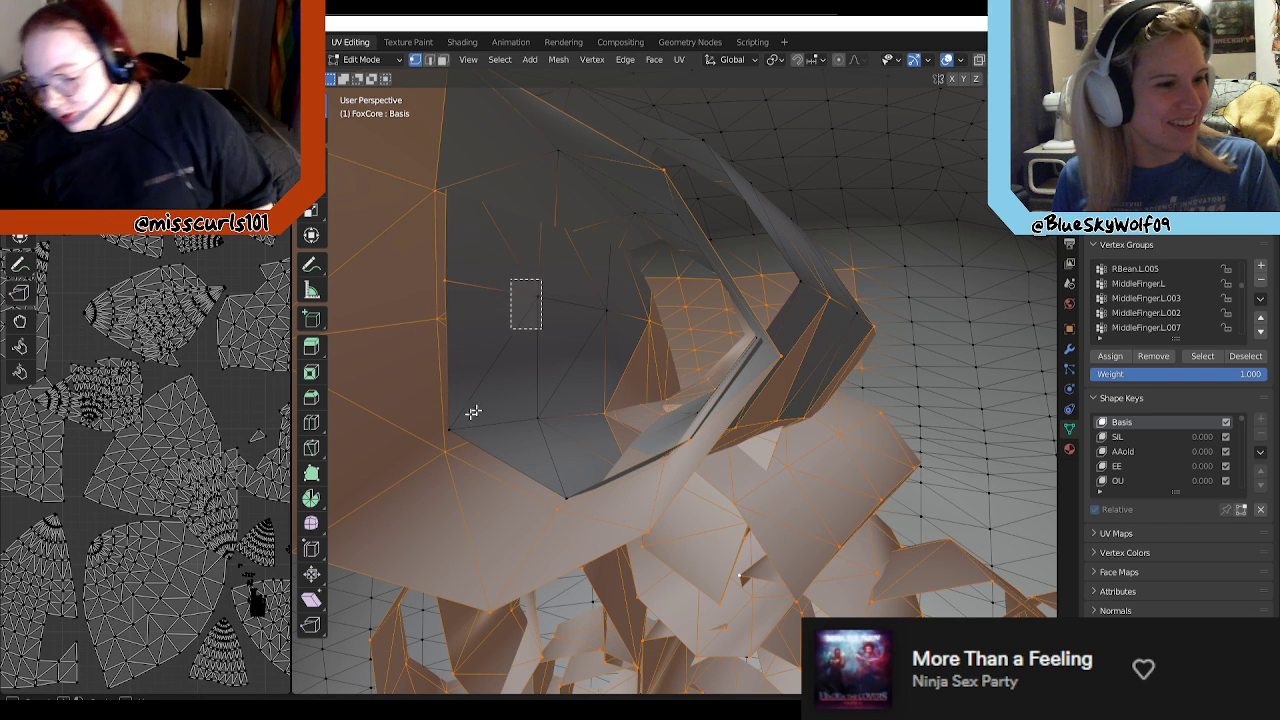
pyautogui.keyDown('shift'); pyautogui.moveTo(494, 401); pyautogui.dragTo(438, 449); pyautogui.keyUp('shift')
pyautogui.keyDown('shift'); pyautogui.moveTo(552, 392); pyautogui.dragTo(595, 522); pyautogui.keyUp('shift')
pyautogui.keyDown('shift'); pyautogui.moveTo(580, 276); pyautogui.dragTo(622, 340); pyautogui.keyUp('shift')
pyautogui.moveTo(690, 385); pyautogui.dragTo(811, 277, button='middle')
pyautogui.keyDown('shift'); pyautogui.moveTo(807, 321); pyautogui.dragTo(926, 375); pyautogui.keyUp('shift')
pyautogui.keyDown('shift'); pyautogui.moveTo(829, 217); pyautogui.dragTo(869, 261); pyautogui.keyUp('shift')
pyautogui.keyDown('shift'); pyautogui.moveTo(698, 155); pyautogui.dragTo(710, 227); pyautogui.keyUp('shift')
pyautogui.moveTo(803, 244); pyautogui.dragTo(680, 129, button='middle')
# Step: Add the unselected edge vertices of the curved outer strand beside the large open one to the selection
pyautogui.keyDown('shift'); pyautogui.click(677, 126); pyautogui.keyUp('shift')
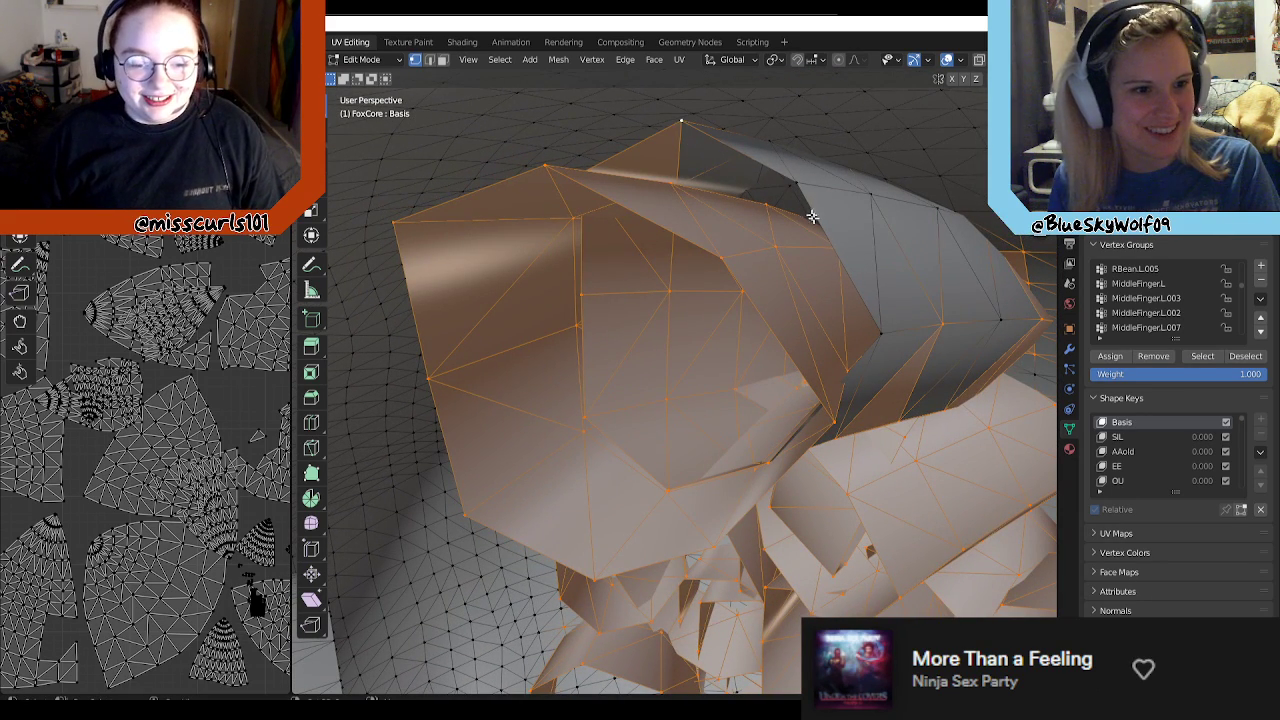
pyautogui.keyDown('shift'); pyautogui.click(885, 327); pyautogui.keyUp('shift')
pyautogui.keyDown('shift'); pyautogui.click(863, 199); pyautogui.keyUp('shift')
pyautogui.keyDown('shift'); pyautogui.click(939, 210); pyautogui.keyUp('shift')
pyautogui.keyDown('shift'); pyautogui.click(993, 316); pyautogui.keyUp('shift')
pyautogui.moveTo(951, 257); pyautogui.dragTo(777, 171, button='middle')
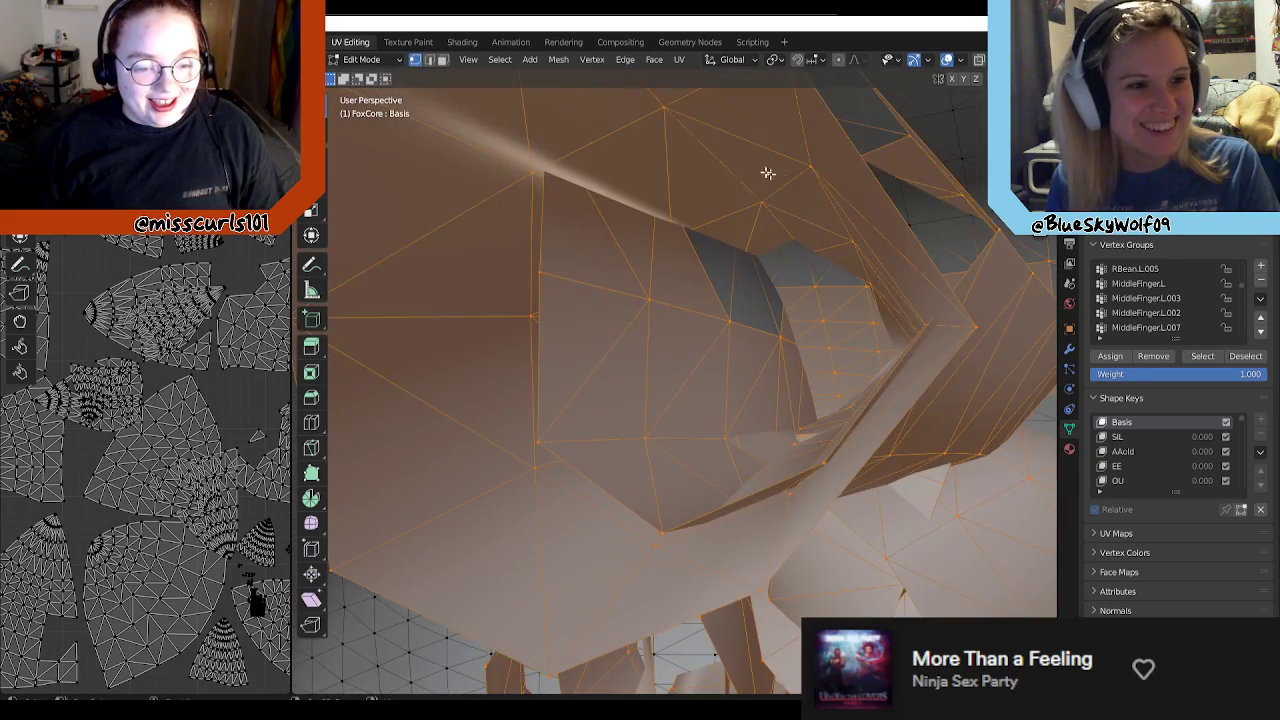
# Step: Deselect the grid of body vertices visible inside the large open strand
pyautogui.moveTo(916, 224); pyautogui.dragTo(913, 237, button='middle')
pyautogui.moveTo(763, 220); pyautogui.dragTo(818, 286, button='middle')
pyautogui.keyDown('shift'); pyautogui.click(827, 285); pyautogui.keyUp('shift')
pyautogui.keyDown('shift'); pyautogui.click(828, 323); pyautogui.keyUp('shift')
pyautogui.keyDown('shift'); pyautogui.click(826, 346); pyautogui.keyUp('shift')
pyautogui.keyDown('shift'); pyautogui.click(825, 361); pyautogui.keyUp('shift')
pyautogui.keyDown('shift'); pyautogui.click(826, 376); pyautogui.keyUp('shift')
pyautogui.keyDown('shift'); pyautogui.click(826, 377); pyautogui.keyUp('shift')
pyautogui.keyDown('shift'); pyautogui.click(871, 340); pyautogui.keyUp('shift')
pyautogui.keyDown('shift'); pyautogui.click(873, 315); pyautogui.keyUp('shift')
pyautogui.keyDown('shift'); pyautogui.click(874, 285); pyautogui.keyUp('shift')
pyautogui.moveTo(824, 328); pyautogui.dragTo(789, 257, button='middle')
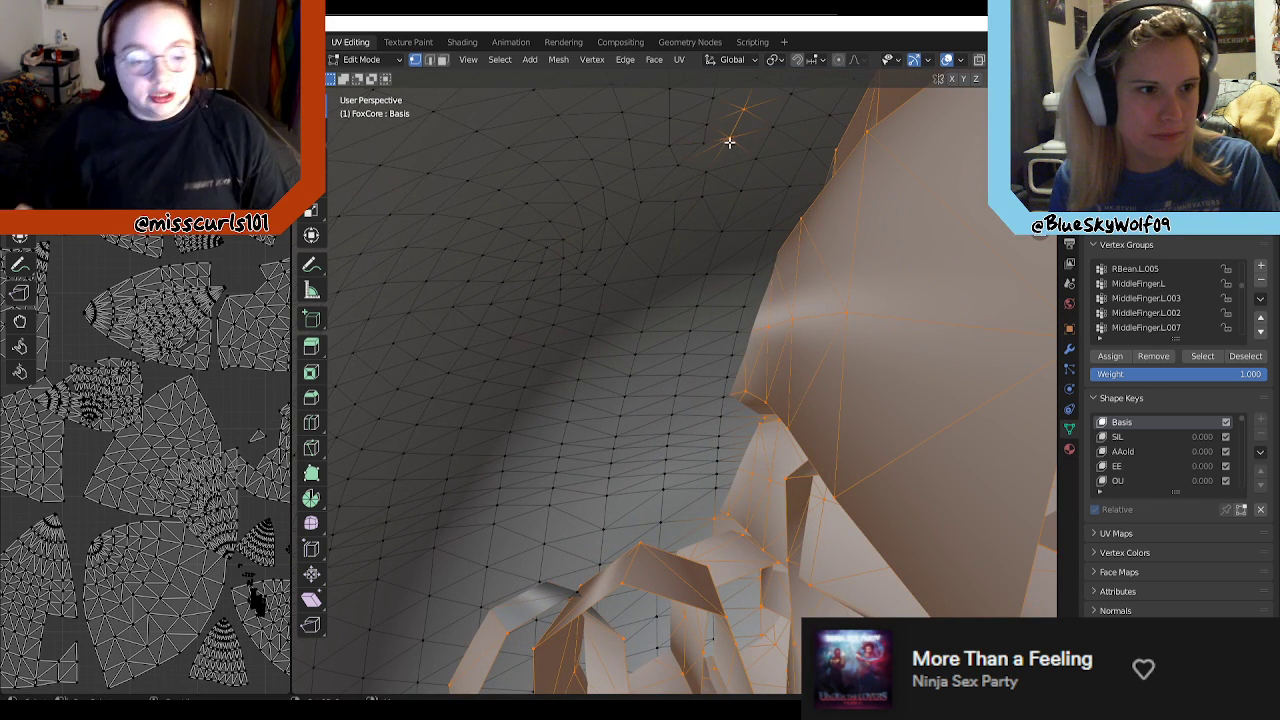
pyautogui.moveTo(759, 313); pyautogui.dragTo(722, 331, button='middle')
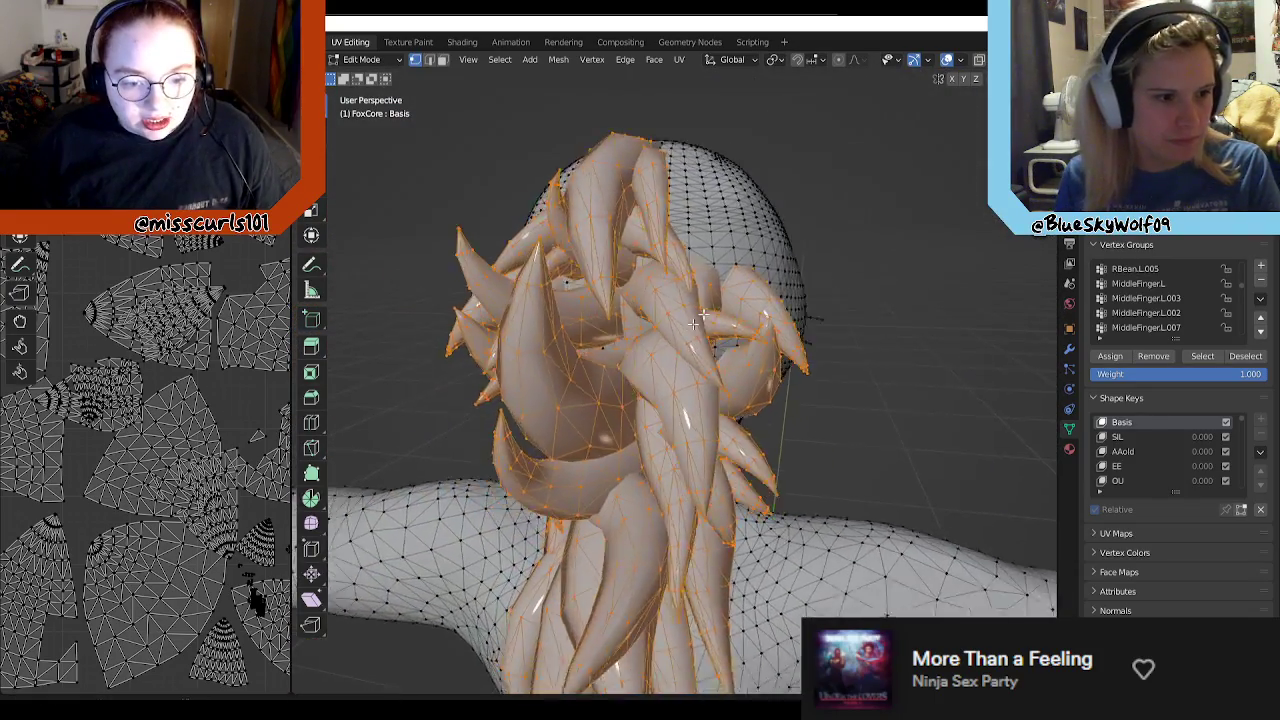
# Step: Add the hidden vertices of the narrow strands on the underside of the hair, near the neck, to the selection
pyautogui.moveTo(626, 339); pyautogui.dragTo(750, 258, button='middle')
pyautogui.moveTo(638, 413); pyautogui.dragTo(663, 244, button='middle')
pyautogui.moveTo(757, 332); pyautogui.dragTo(836, 375, button='middle')
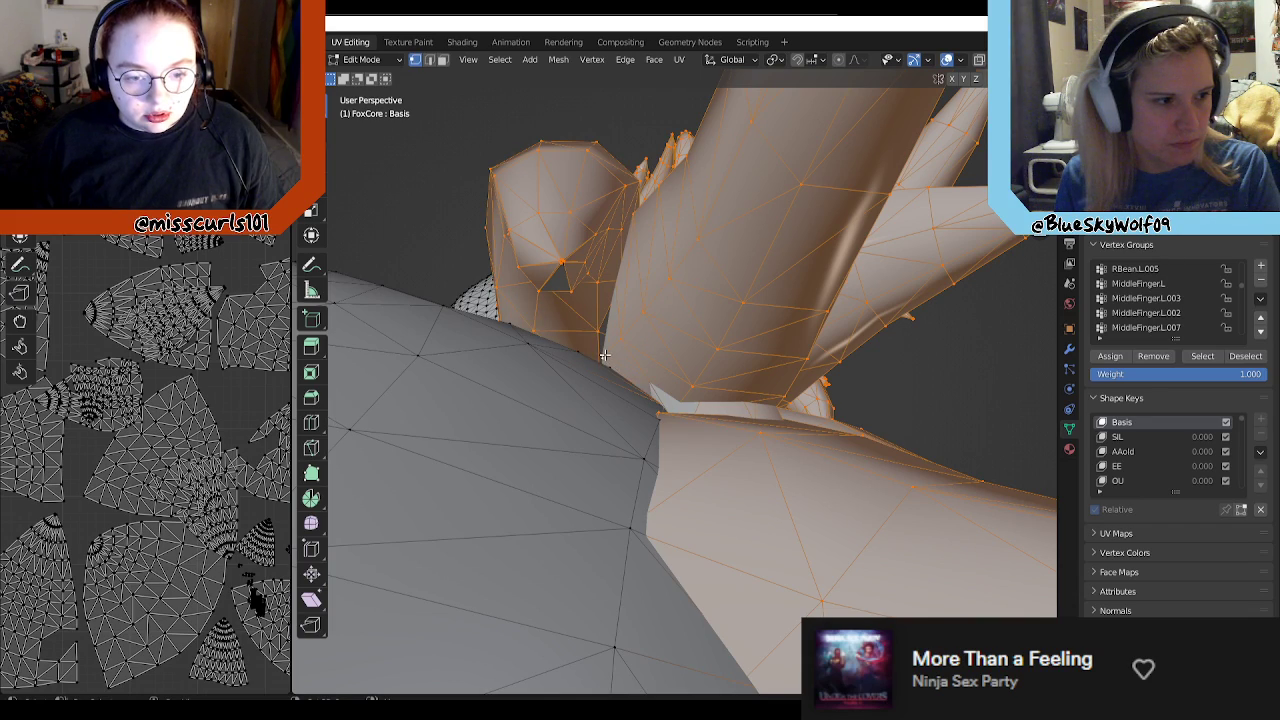
pyautogui.moveTo(629, 334); pyautogui.dragTo(656, 267, button='middle')
pyautogui.moveTo(712, 530); pyautogui.dragTo(578, 340, button='middle')
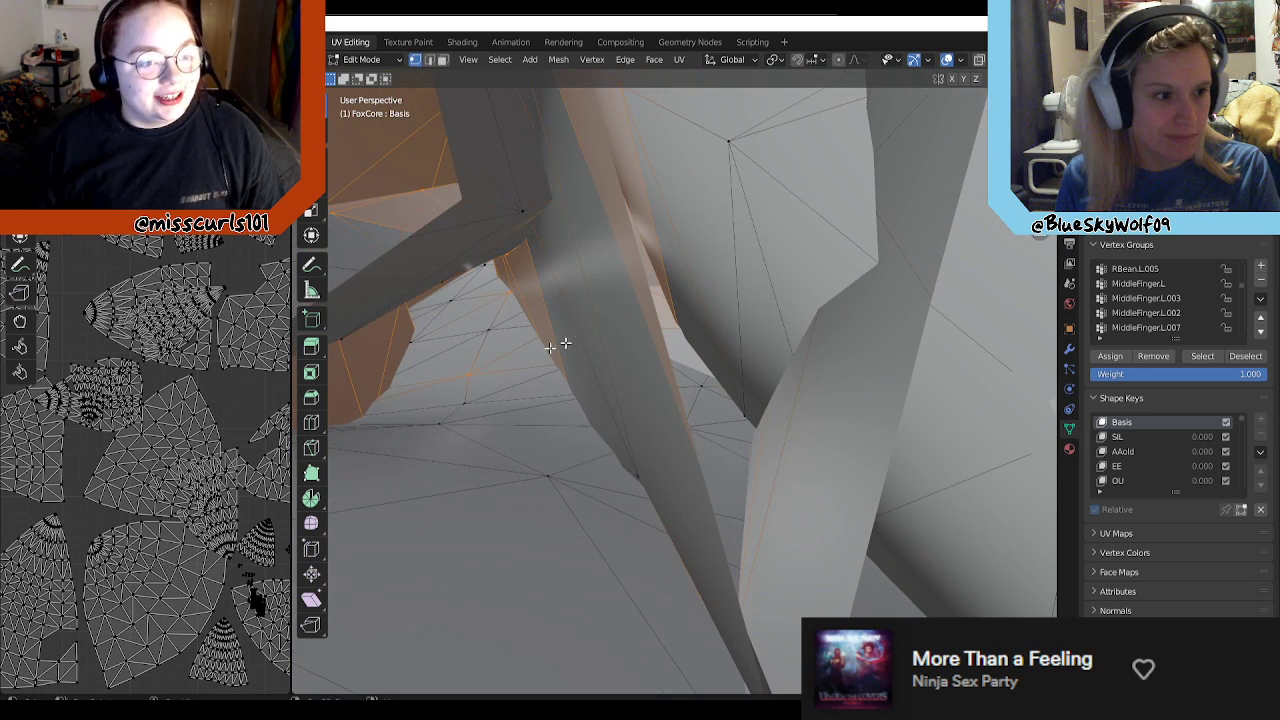
pyautogui.moveTo(538, 266); pyautogui.dragTo(703, 311, button='middle')
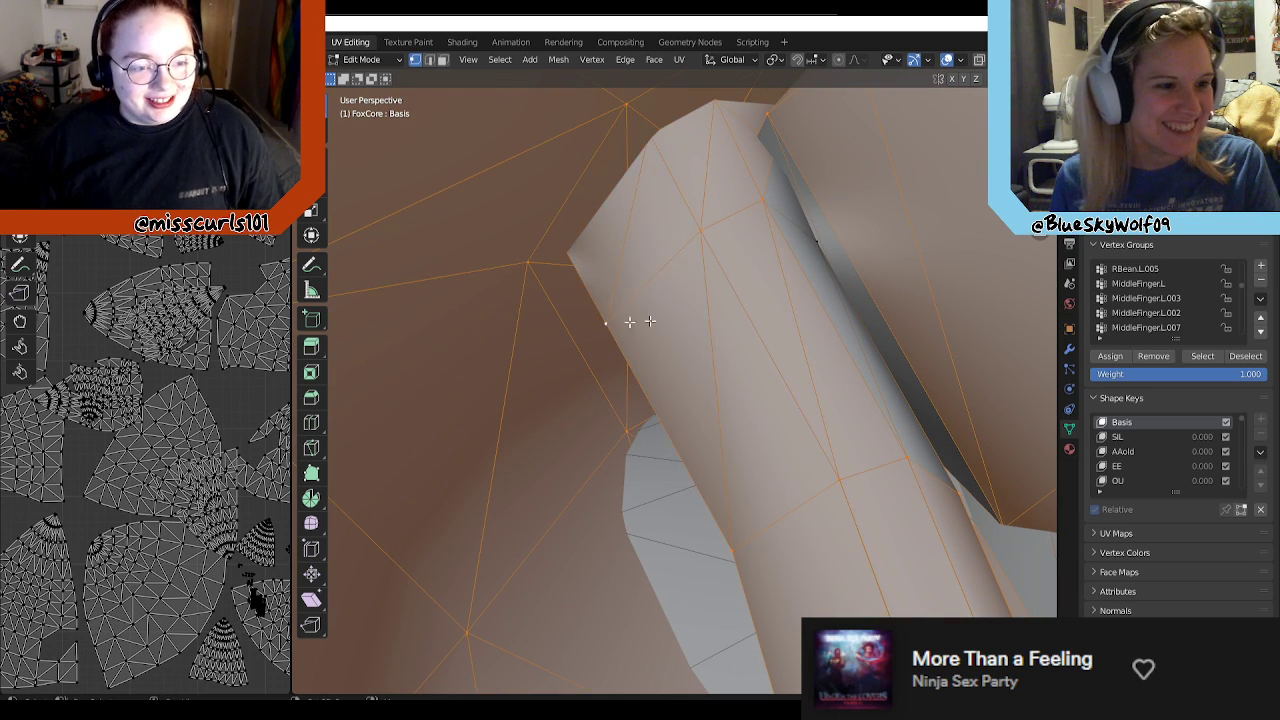
pyautogui.moveTo(818, 271); pyautogui.dragTo(590, 335, button='middle')
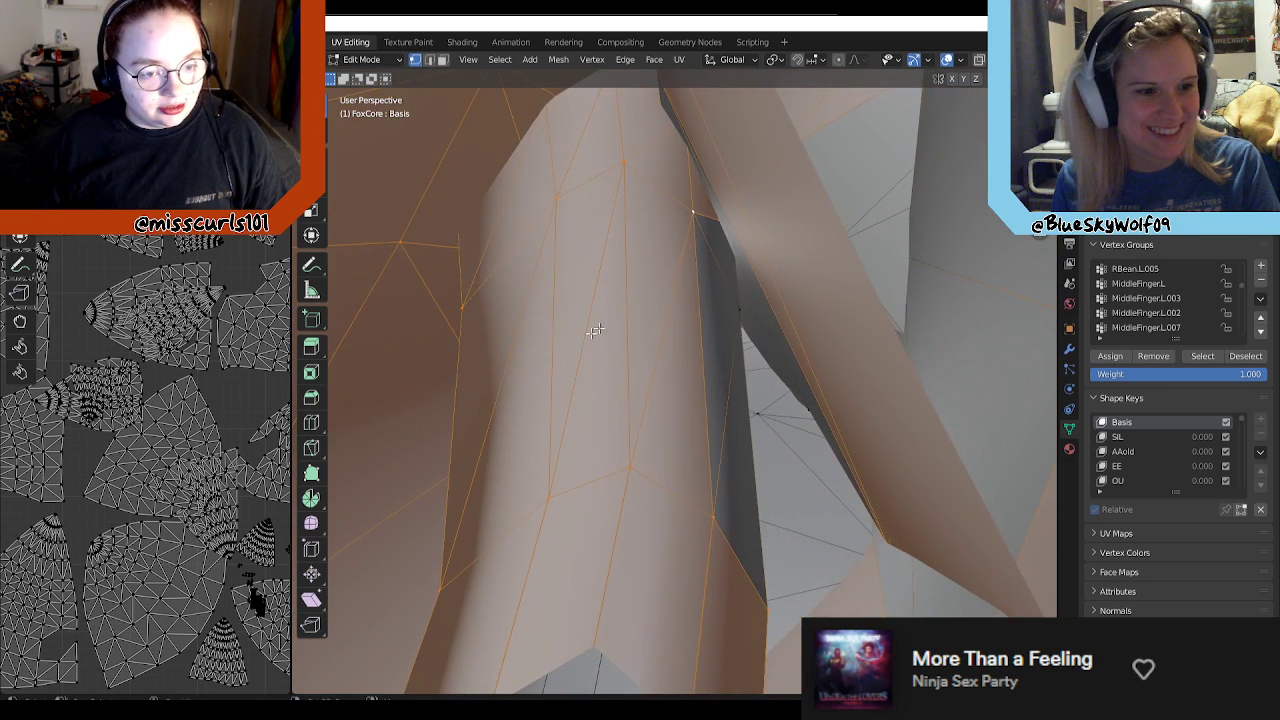
# Step: Add the missed rim vertices of the folded opening and the crossing thin strands on the hair's underside to the selection
pyautogui.moveTo(668, 380); pyautogui.dragTo(615, 366, button='middle')
pyautogui.keyDown('shift'); pyautogui.moveTo(579, 523); pyautogui.dragTo(580, 525); pyautogui.keyUp('shift')
pyautogui.keyDown('shift'); pyautogui.moveTo(605, 449); pyautogui.dragTo(676, 488); pyautogui.keyUp('shift')
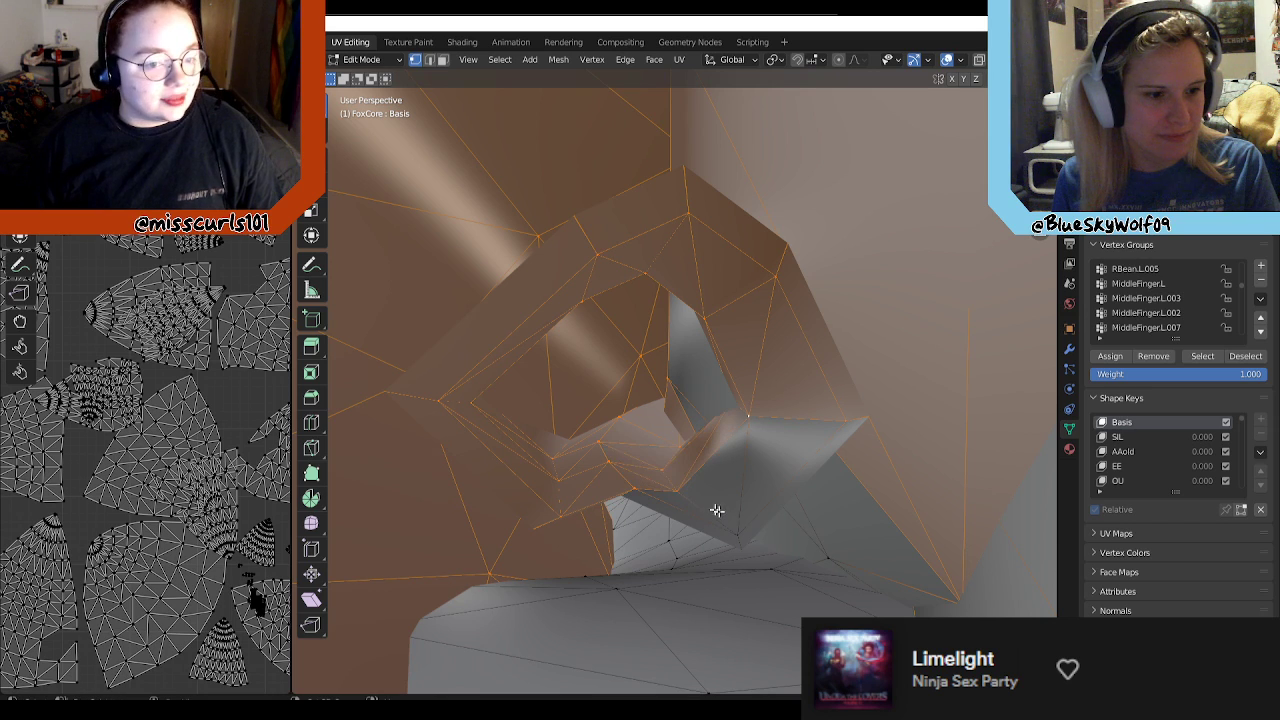
pyautogui.moveTo(740, 537); pyautogui.dragTo(723, 330, button='middle')
pyautogui.keyDown('shift'); pyautogui.moveTo(661, 399); pyautogui.dragTo(663, 402); pyautogui.keyUp('shift')
pyautogui.moveTo(663, 402); pyautogui.dragTo(692, 458, button='middle')
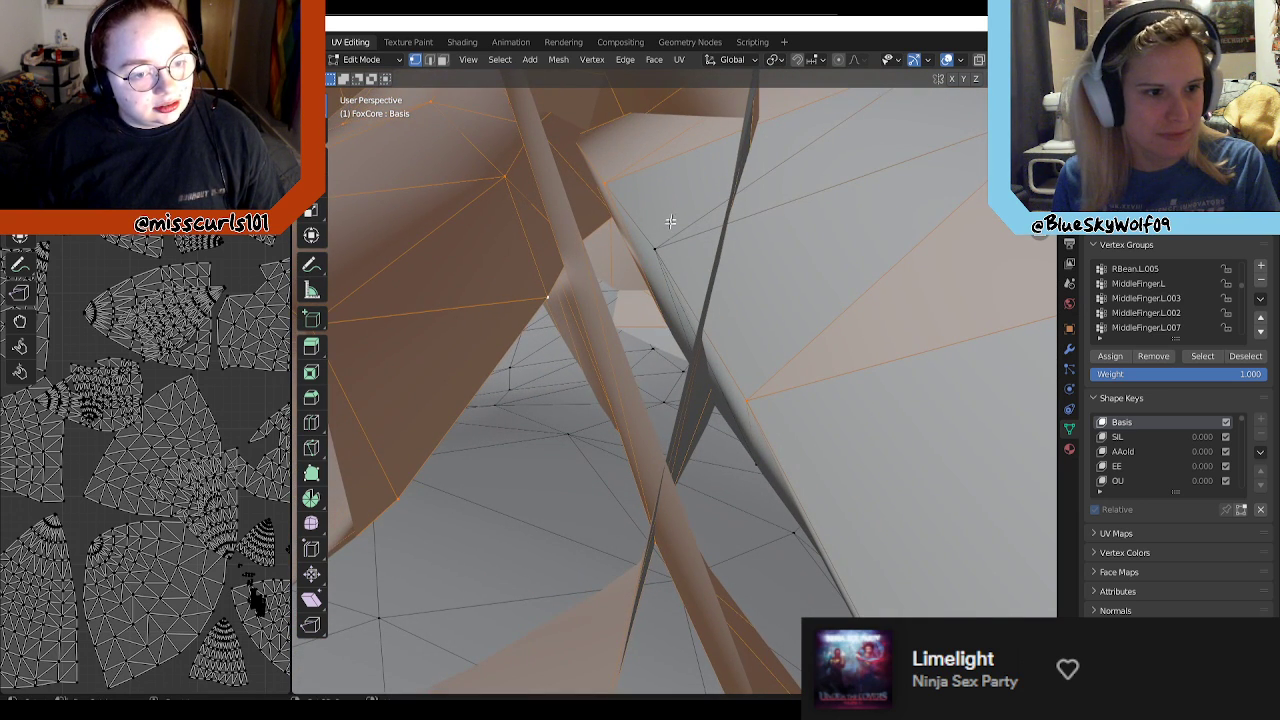
pyautogui.moveTo(837, 354); pyautogui.dragTo(833, 408, button='middle')
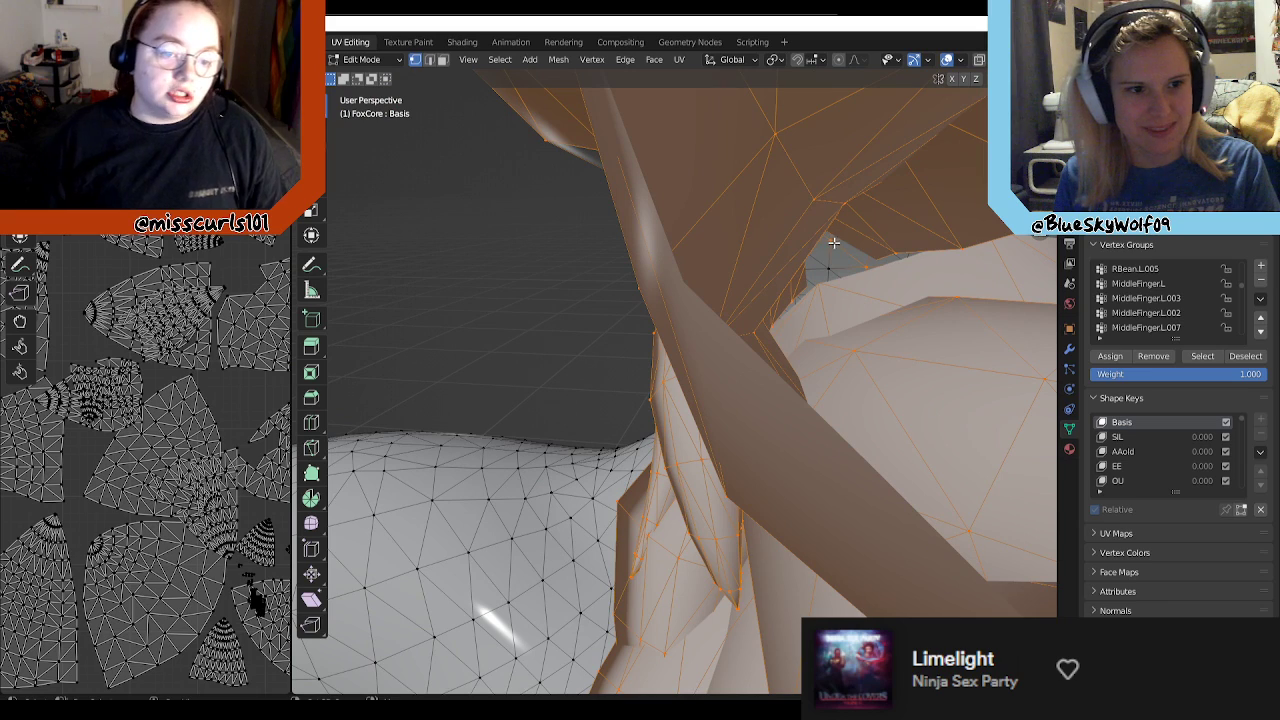
# Step: Deselect the stray body vertices behind the thick rounded strands above the shoulder
pyautogui.scroll(2, 936, 279)
pyautogui.scroll(-3, 928, 291)
pyautogui.scroll(2, 940, 297)
pyautogui.keyDown('shift'); pyautogui.moveTo(940, 297); pyautogui.dragTo(746, 275, button='middle'); pyautogui.keyUp('shift')
pyautogui.moveTo(905, 342); pyautogui.dragTo(781, 339, button='middle')
pyautogui.keyDown('shift'); pyautogui.click(621, 244); pyautogui.keyUp('shift')
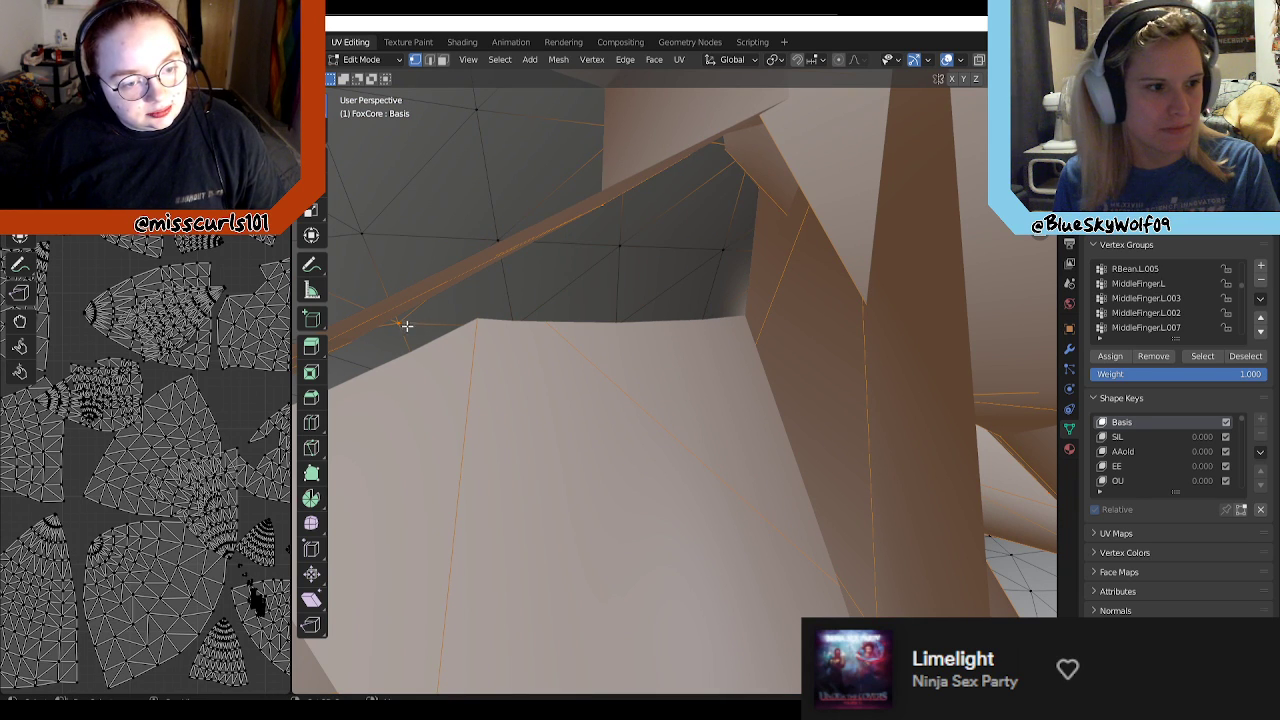
pyautogui.moveTo(458, 259); pyautogui.dragTo(781, 342, button='middle')
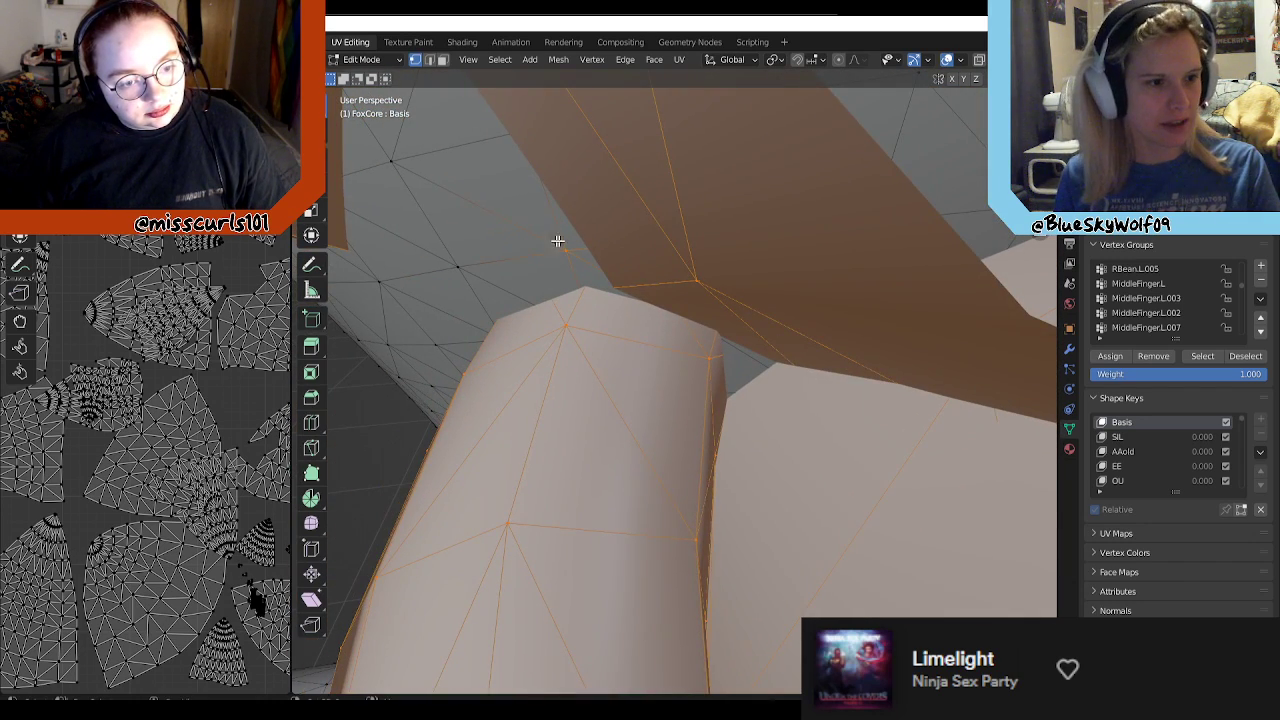
pyautogui.moveTo(591, 260); pyautogui.dragTo(380, 310, button='middle')
# Step: Deselect the stray body vertices in the gaps beside the rounded strand and between the curled strands above the shoulder
pyautogui.moveTo(70, 323); pyautogui.dragTo(89, 289, button='middle')
pyautogui.moveTo(711, 332); pyautogui.dragTo(591, 416, button='middle')
pyautogui.moveTo(703, 371); pyautogui.dragTo(875, 386, button='middle')
pyautogui.moveTo(630, 313); pyautogui.dragTo(600, 209, button='middle')
pyautogui.keyDown('shift'); pyautogui.click(611, 213); pyautogui.keyUp('shift')
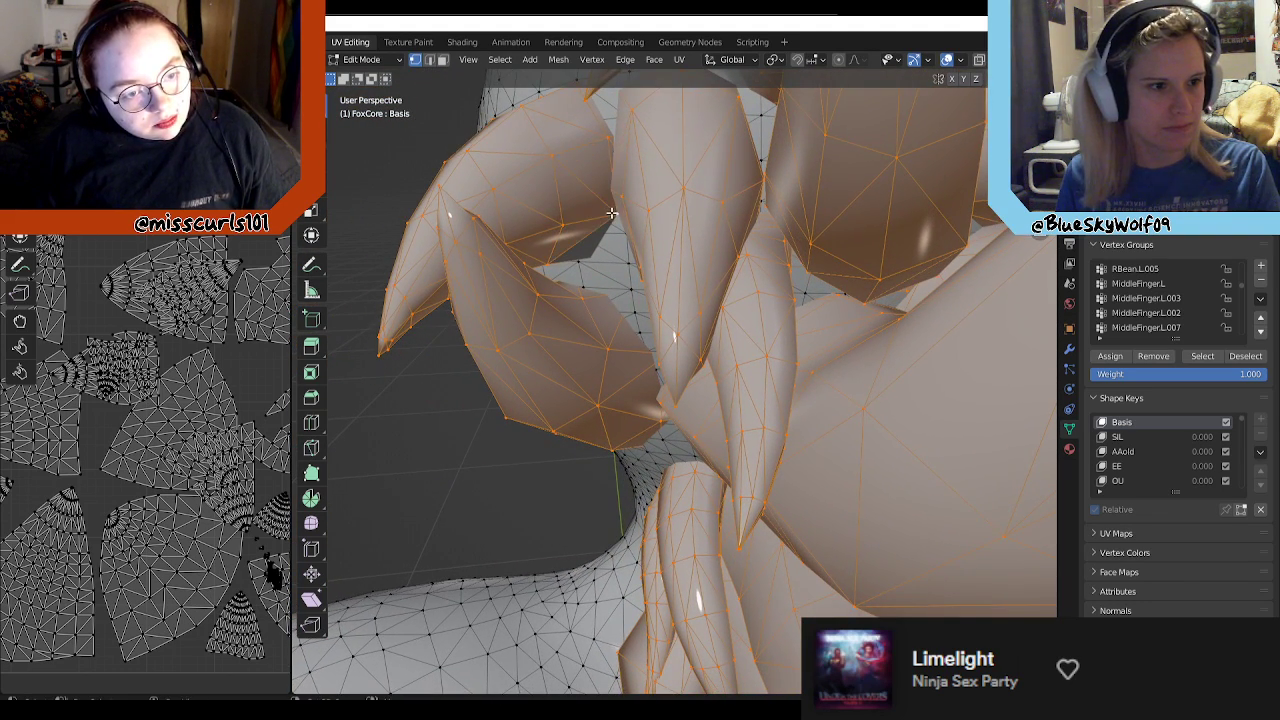
# Step: Deselect the body vertices visible in the openings between the thick curled strands and the large flat strand
pyautogui.moveTo(634, 286); pyautogui.dragTo(557, 466, button='middle')
pyautogui.scroll(3, 484, 367)
pyautogui.scroll(1, 514, 371)
pyautogui.scroll(-3, 557, 466)
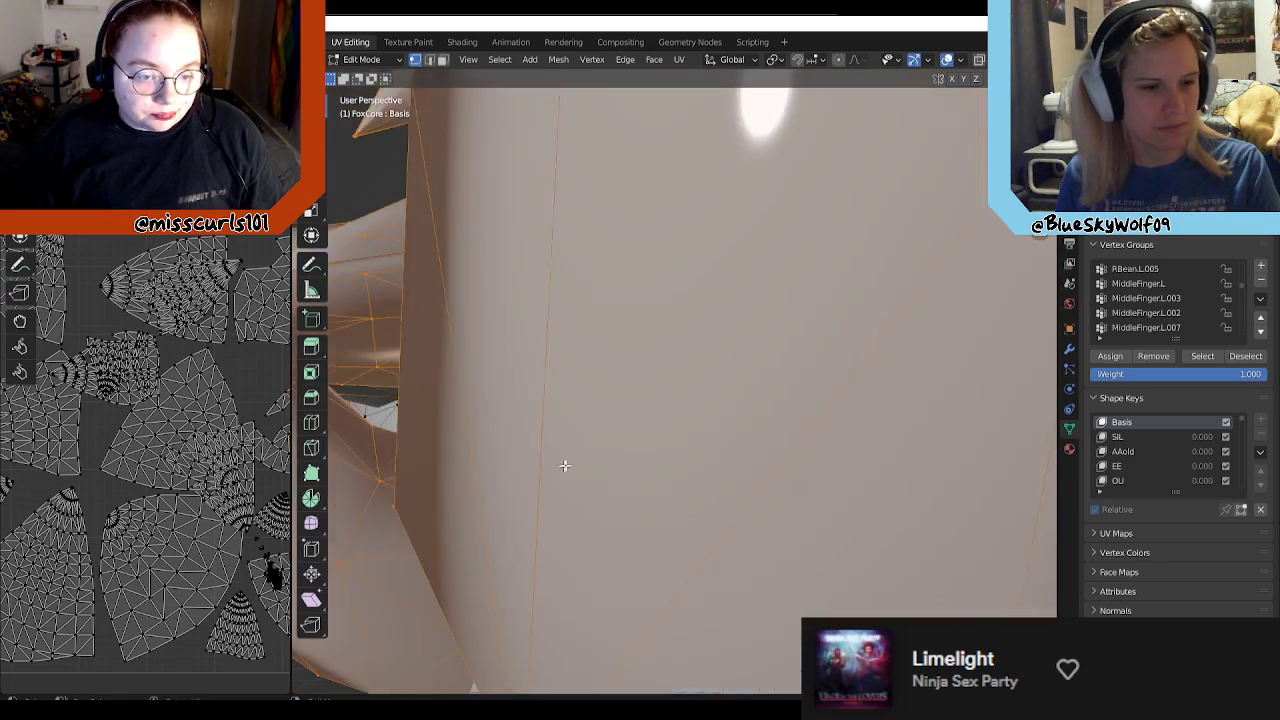
pyautogui.scroll(-4, 676, 436)
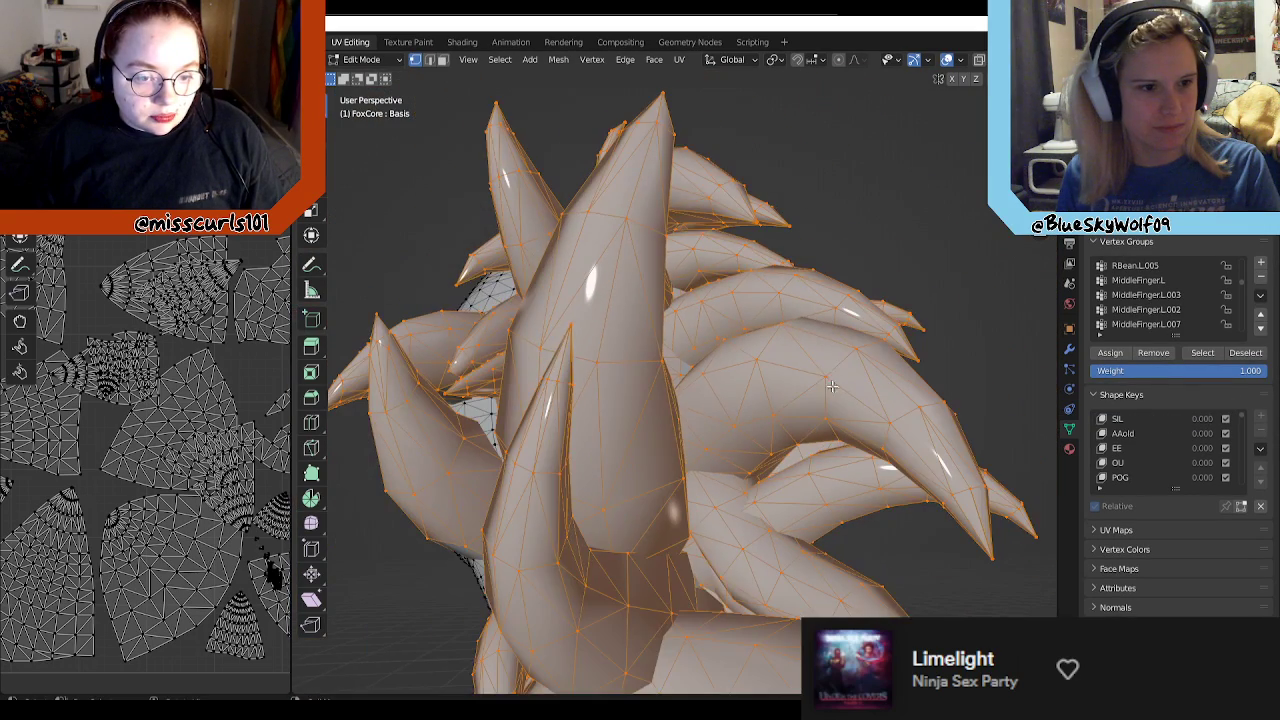
pyautogui.moveTo(831, 386); pyautogui.dragTo(652, 484, button='middle')
pyautogui.scroll(3, 727, 447)
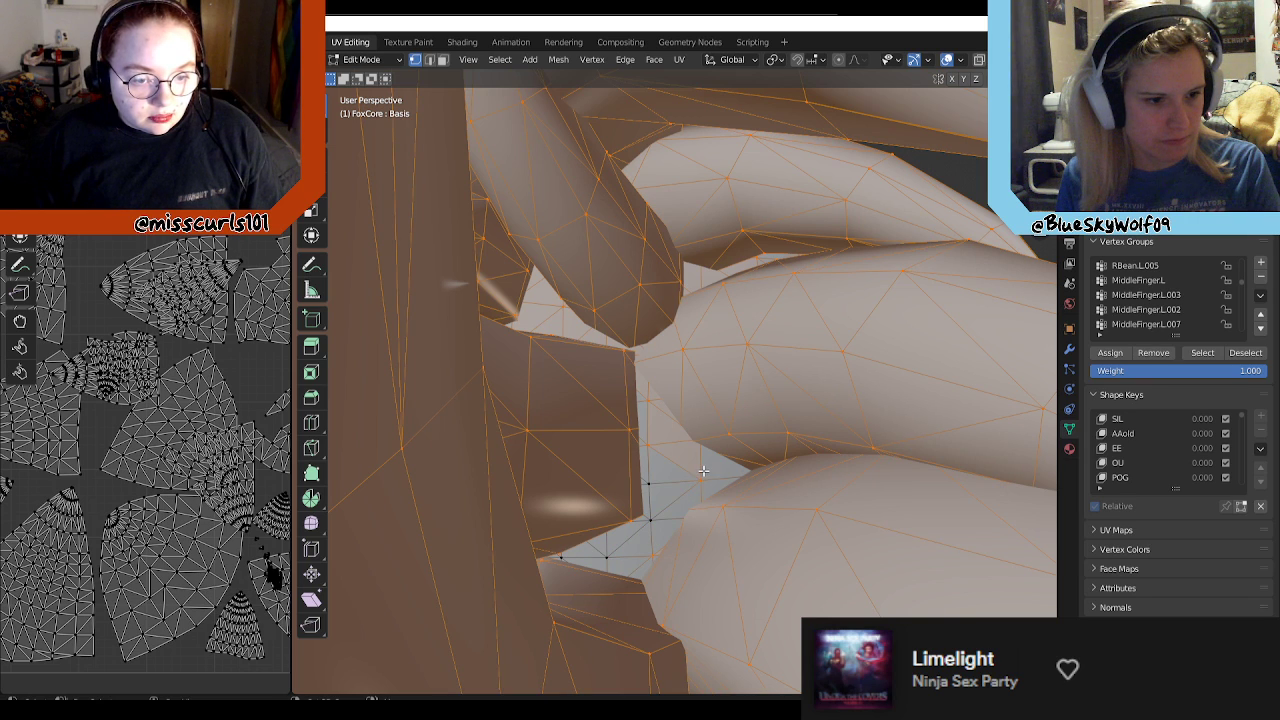
pyautogui.scroll(2, 620, 430)
pyautogui.moveTo(636, 452); pyautogui.dragTo(740, 480, button='middle')
pyautogui.moveTo(545, 495); pyautogui.dragTo(575, 482, button='middle')
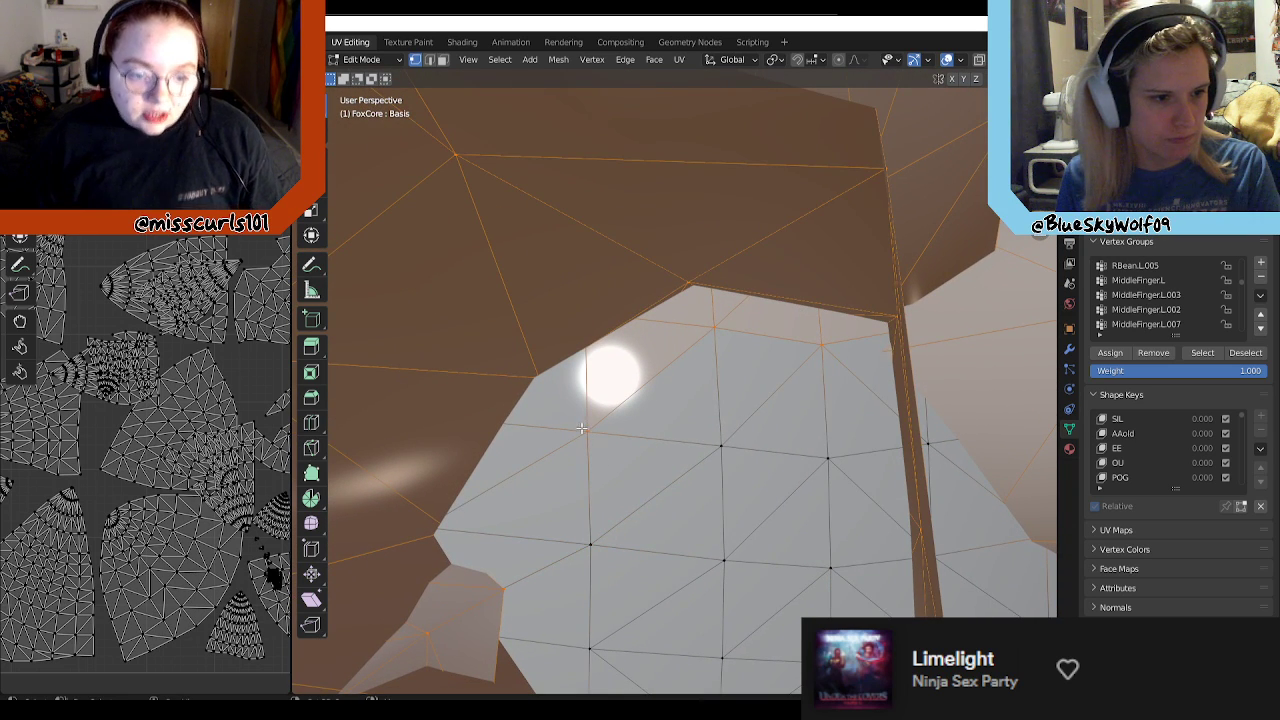
pyautogui.moveTo(873, 335); pyautogui.dragTo(590, 447, button='middle')
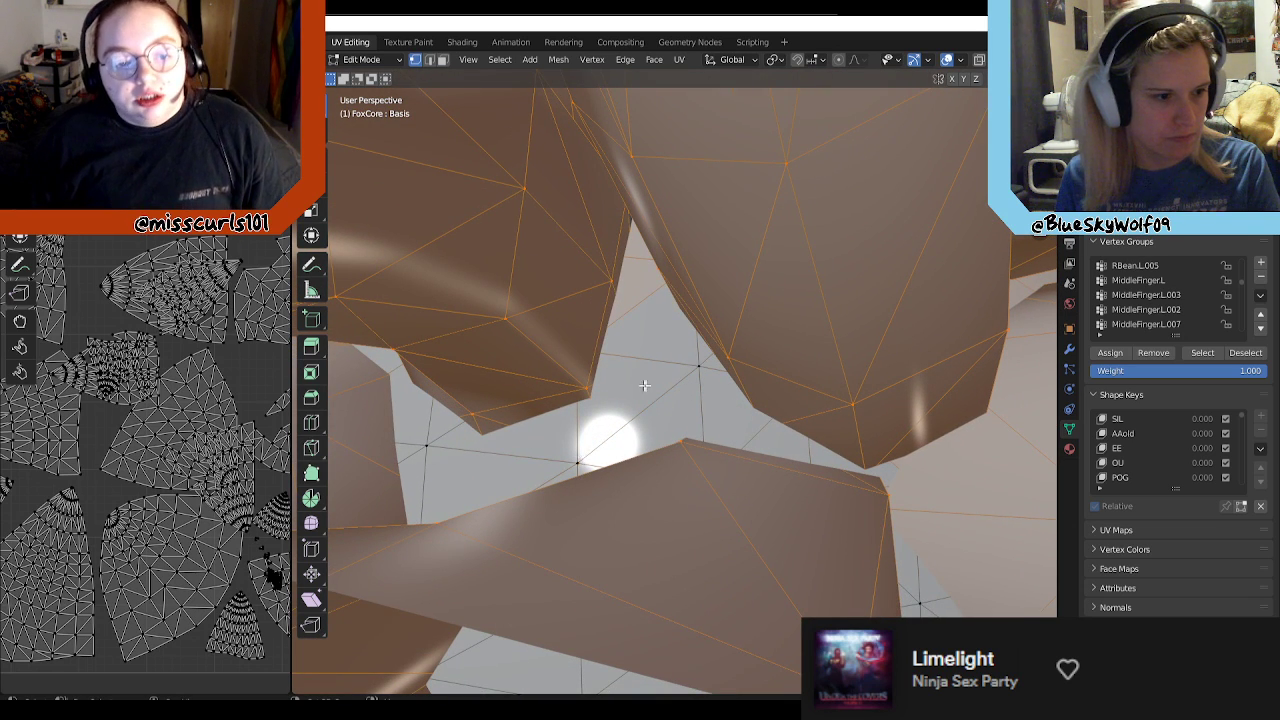
# Step: Deselect the body vertices showing through the looped strand's opening and in the narrow gap beside it
pyautogui.moveTo(641, 385); pyautogui.dragTo(868, 467, button='middle')
pyautogui.moveTo(762, 407)
pyautogui.mouseDown(button='middle')
pyautogui.moveTo(866, 463)
pyautogui.moveTo(739, 357)
pyautogui.mouseUp(button='middle')
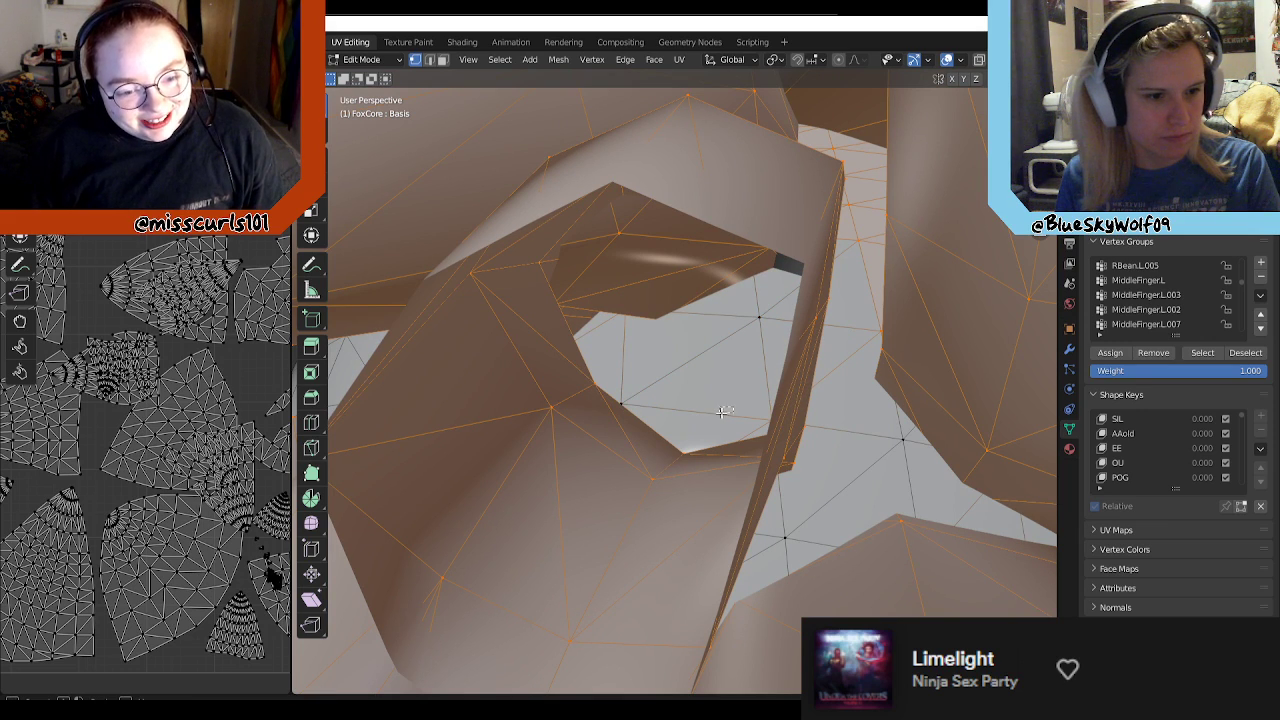
pyautogui.moveTo(729, 423); pyautogui.dragTo(798, 408, button='middle')
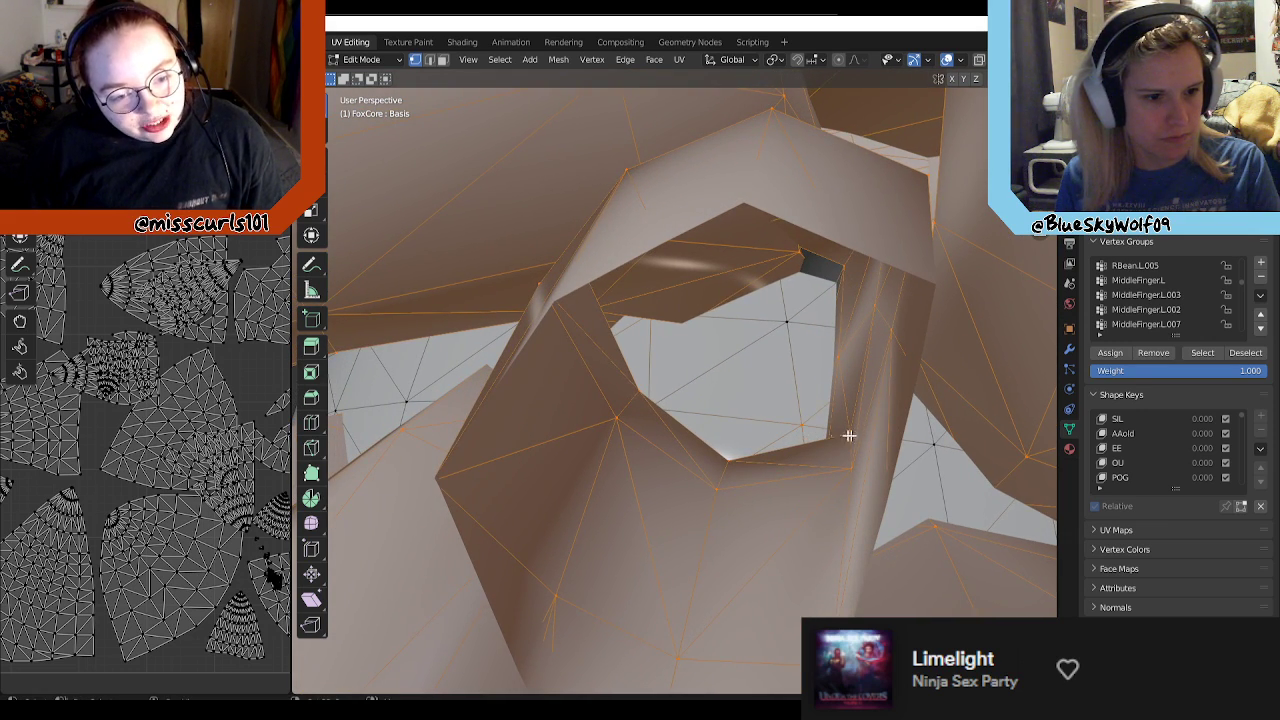
pyautogui.moveTo(876, 438); pyautogui.dragTo(691, 498, button='middle')
pyautogui.moveTo(758, 426)
pyautogui.mouseDown(button='middle')
pyautogui.moveTo(750, 458)
pyautogui.moveTo(858, 449)
pyautogui.mouseUp(button='middle')
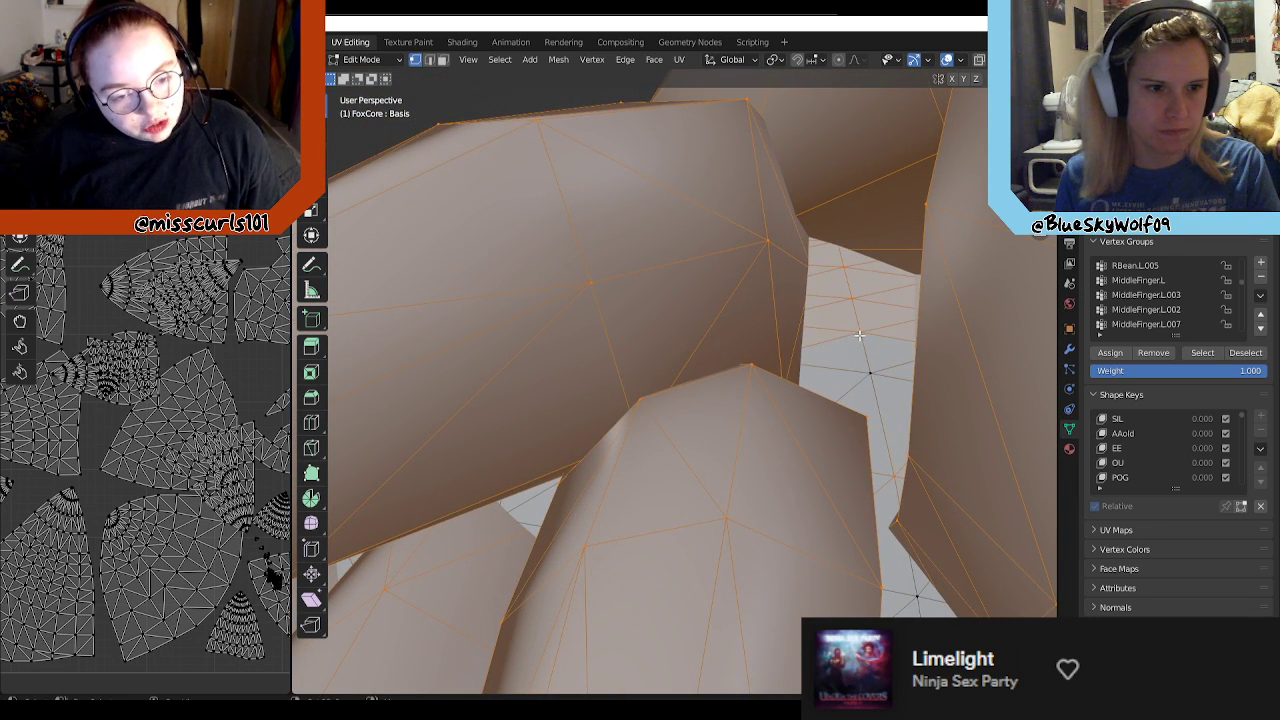
pyautogui.moveTo(663, 362); pyautogui.dragTo(822, 297, button='middle')
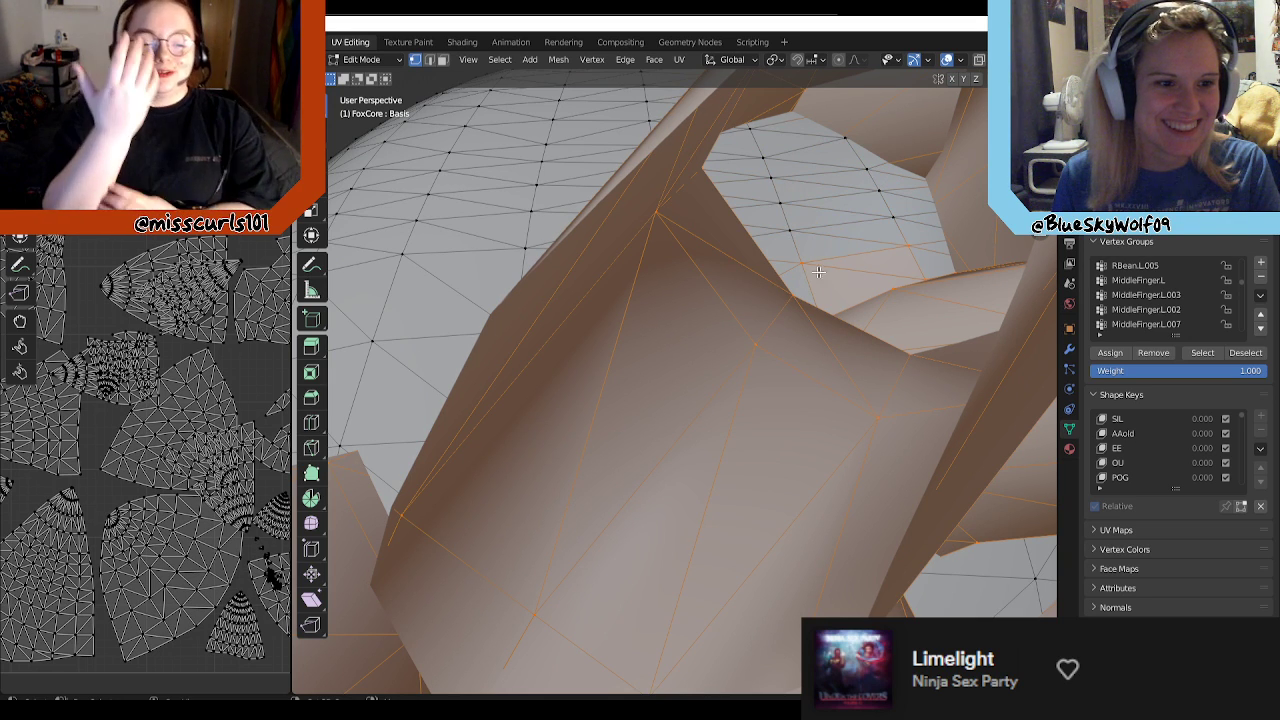
# Step: Deselect the body vertices visible inside the hollow end of the folded strand
pyautogui.moveTo(878, 256); pyautogui.dragTo(604, 430, button='middle')
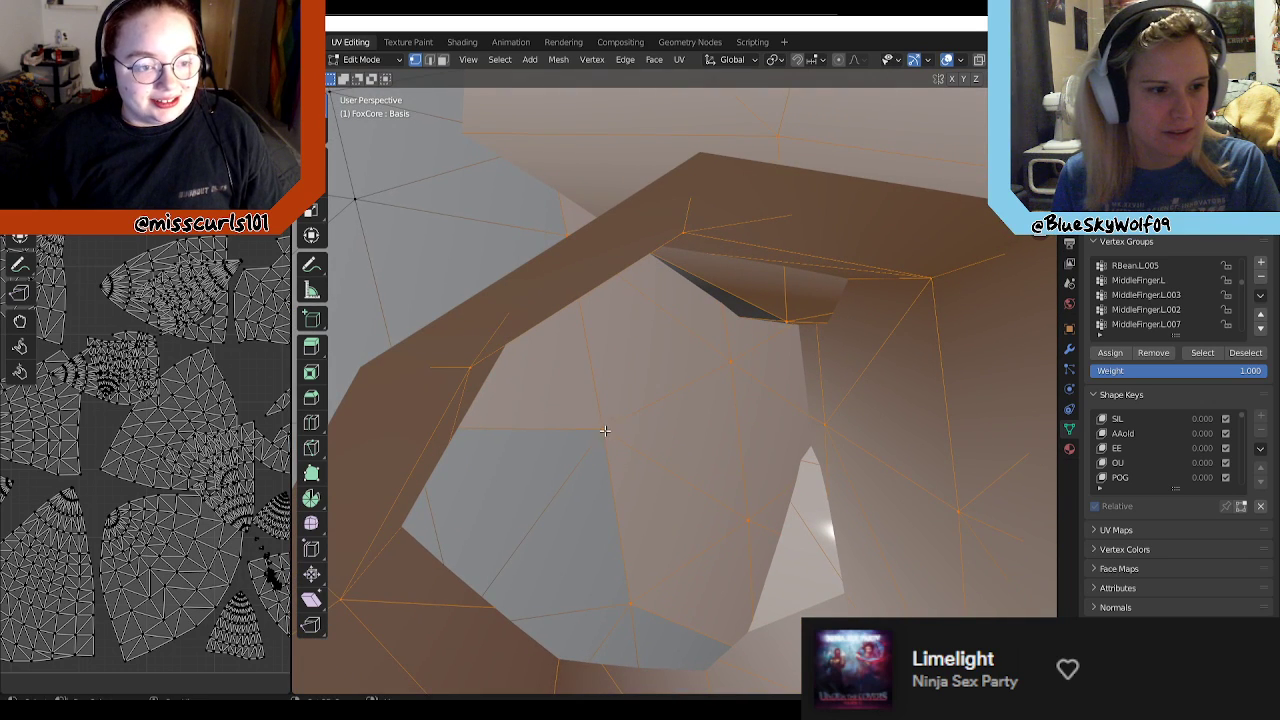
pyautogui.keyDown('shift'); pyautogui.click(609, 460); pyautogui.keyUp('shift')
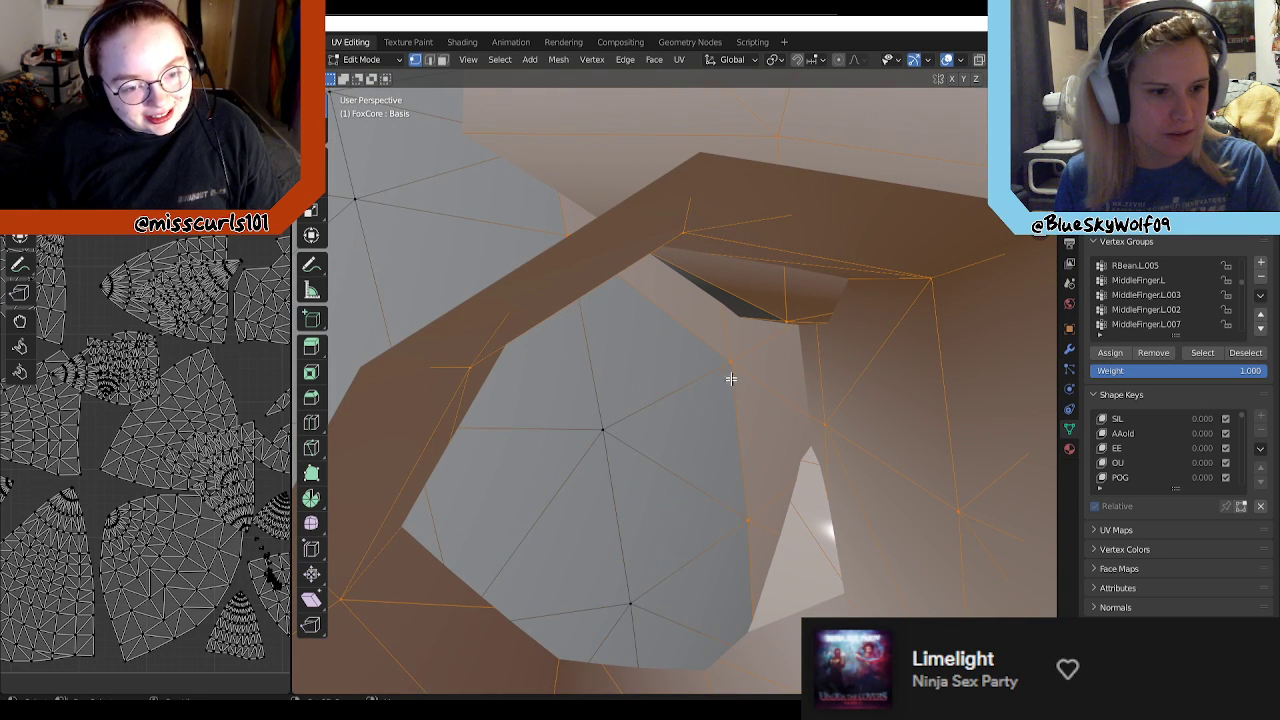
pyautogui.moveTo(621, 321); pyautogui.dragTo(707, 355, button='middle')
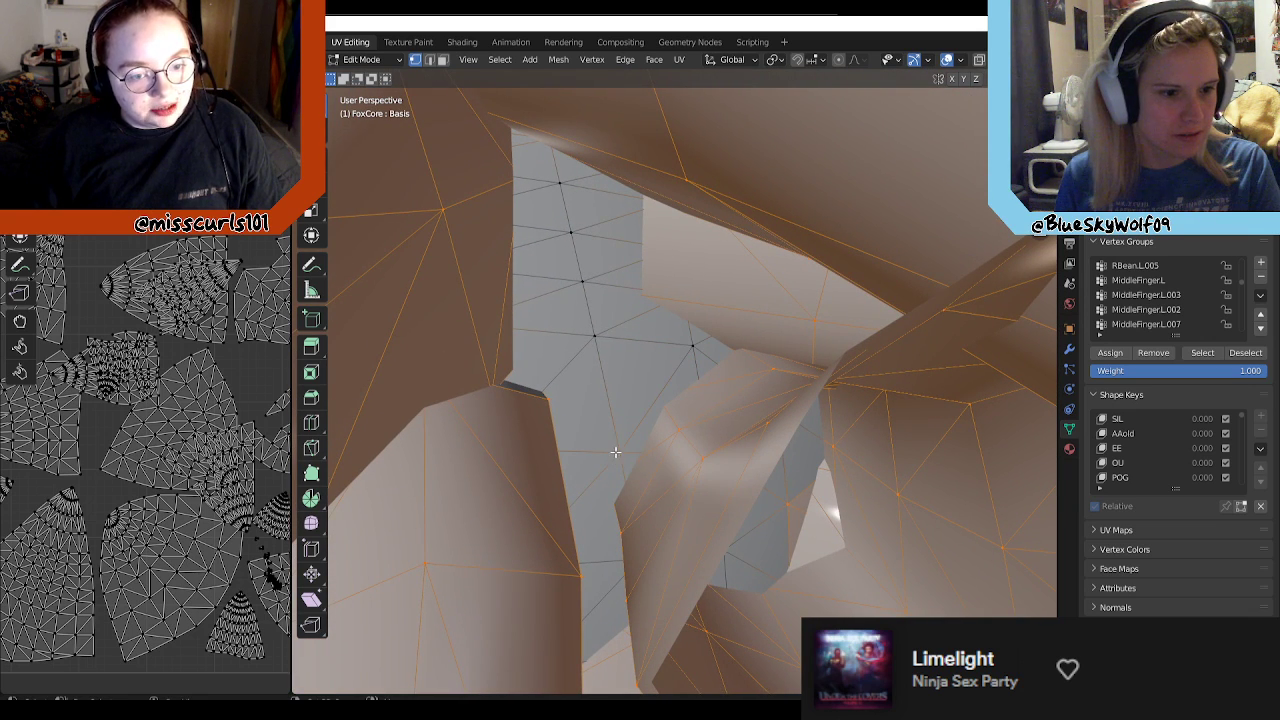
# Step: Deselect the head vertices in the narrow gap between strands and the curved grid visible through the large hair opening
pyautogui.moveTo(671, 505); pyautogui.dragTo(786, 350, button='middle')
pyautogui.moveTo(896, 473); pyautogui.dragTo(728, 452, button='middle')
pyautogui.moveTo(686, 375); pyautogui.dragTo(545, 441, button='middle')
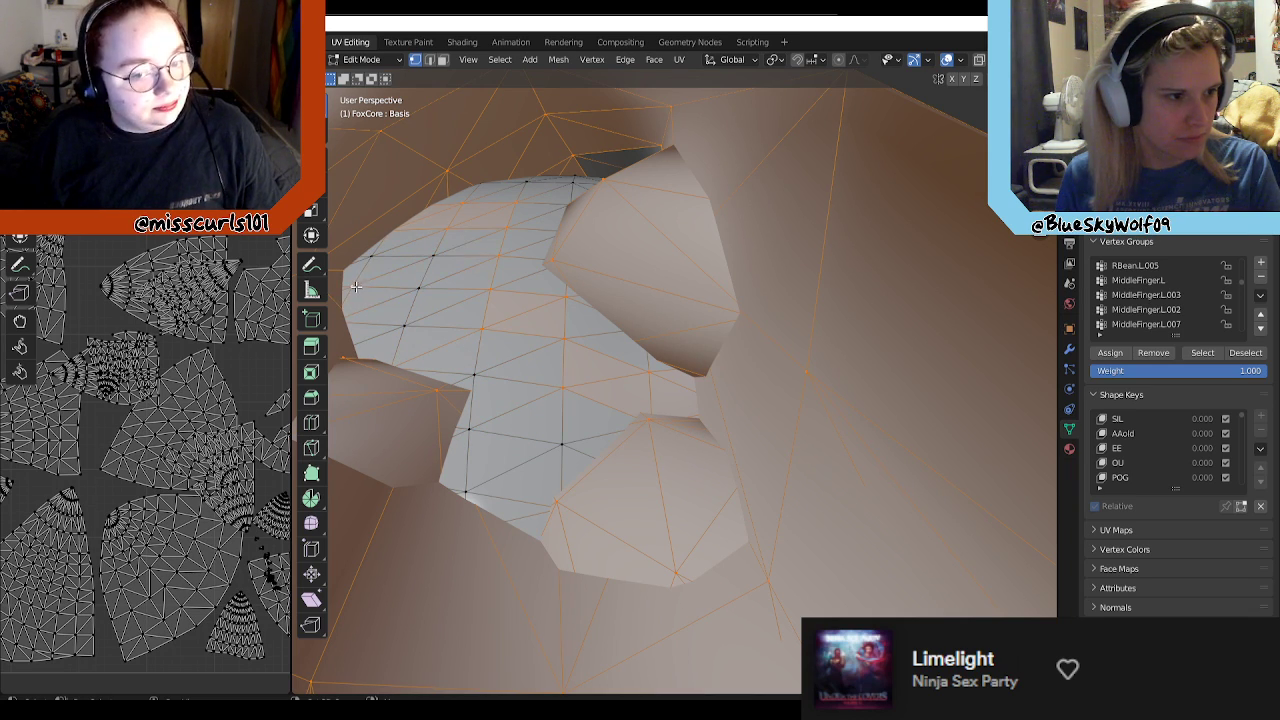
pyautogui.scroll(5, 455, 348)
pyautogui.scroll(-5, 455, 348)
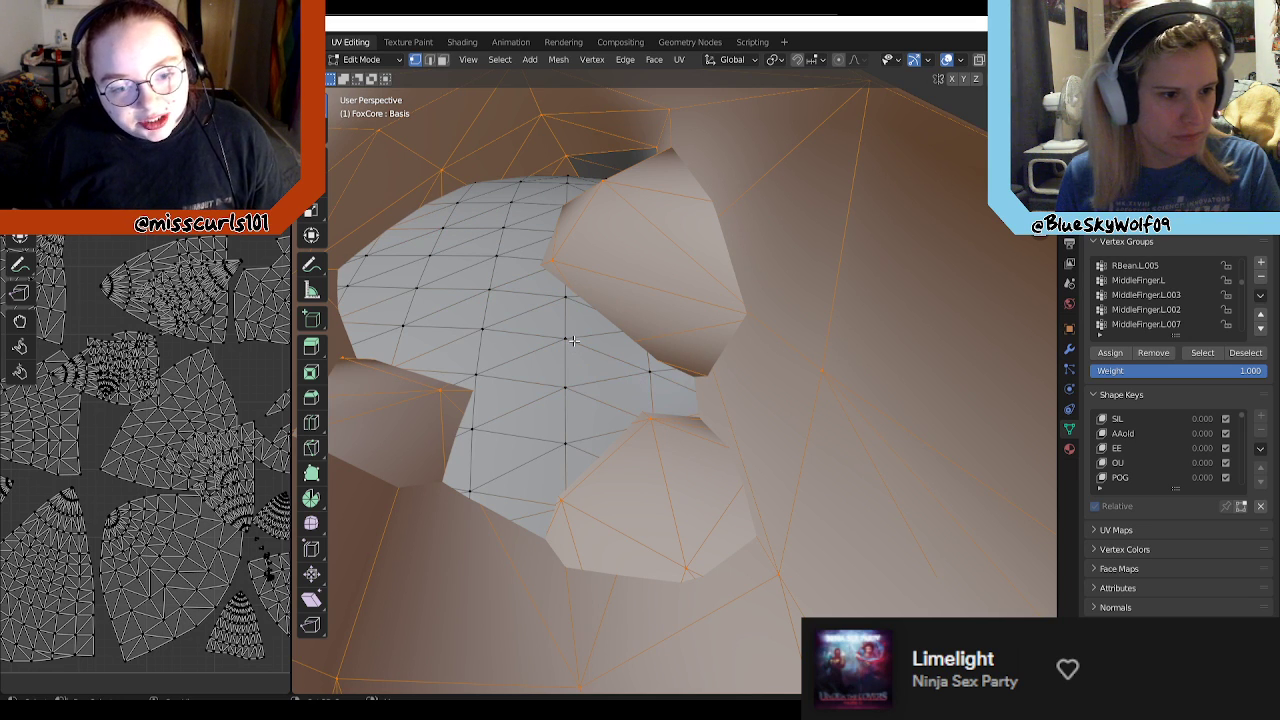
# Step: Deselect the stray head vertices beside the strand bases and add the missed vertices at the strand's tip to the selection
pyautogui.scroll(5, 583, 347)
pyautogui.scroll(3, 583, 347)
pyautogui.moveTo(563, 329); pyautogui.dragTo(862, 396, button='middle')
pyautogui.moveTo(611, 307); pyautogui.dragTo(706, 445, button='middle')
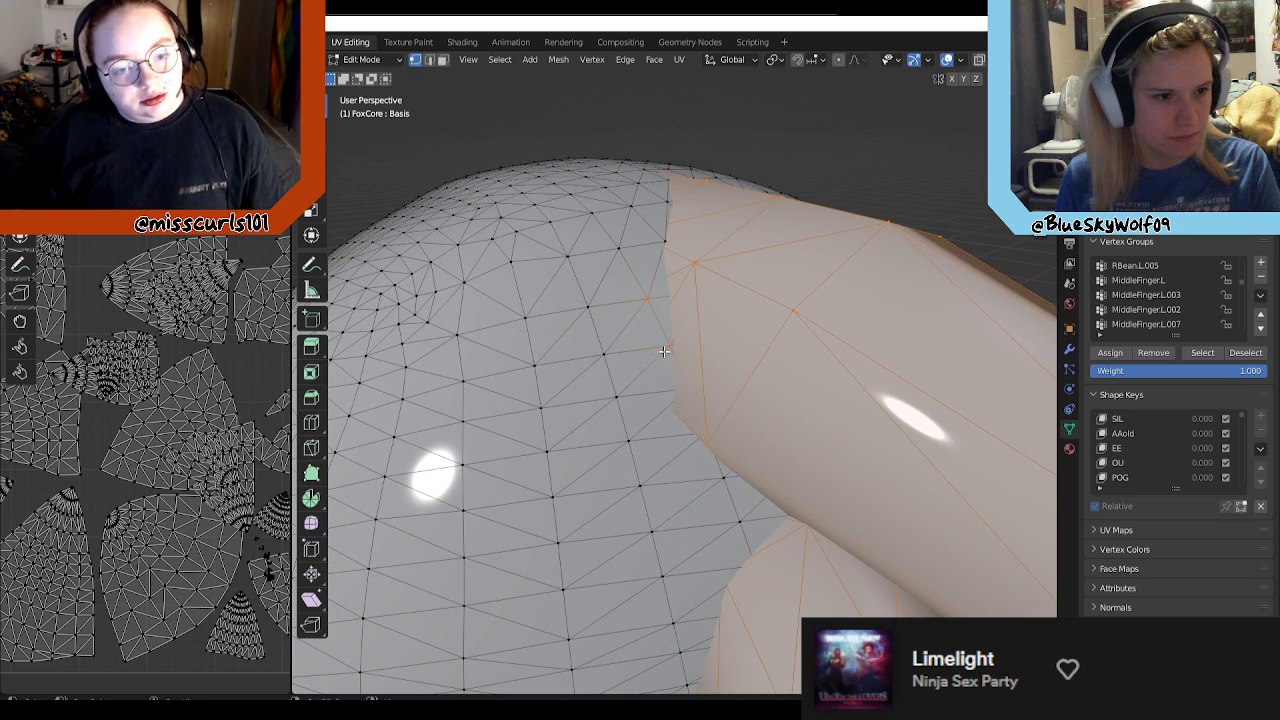
pyautogui.moveTo(774, 324); pyautogui.dragTo(619, 314, button='middle')
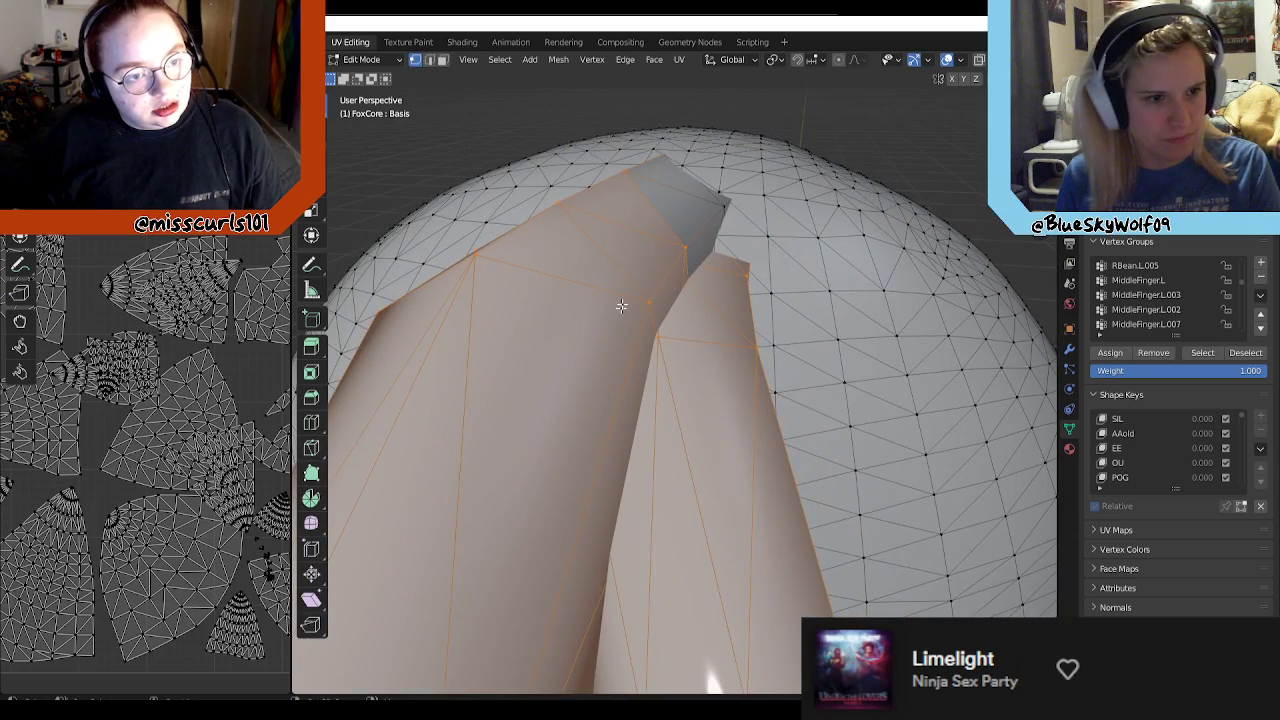
pyautogui.moveTo(729, 218); pyautogui.dragTo(694, 234, button='middle')
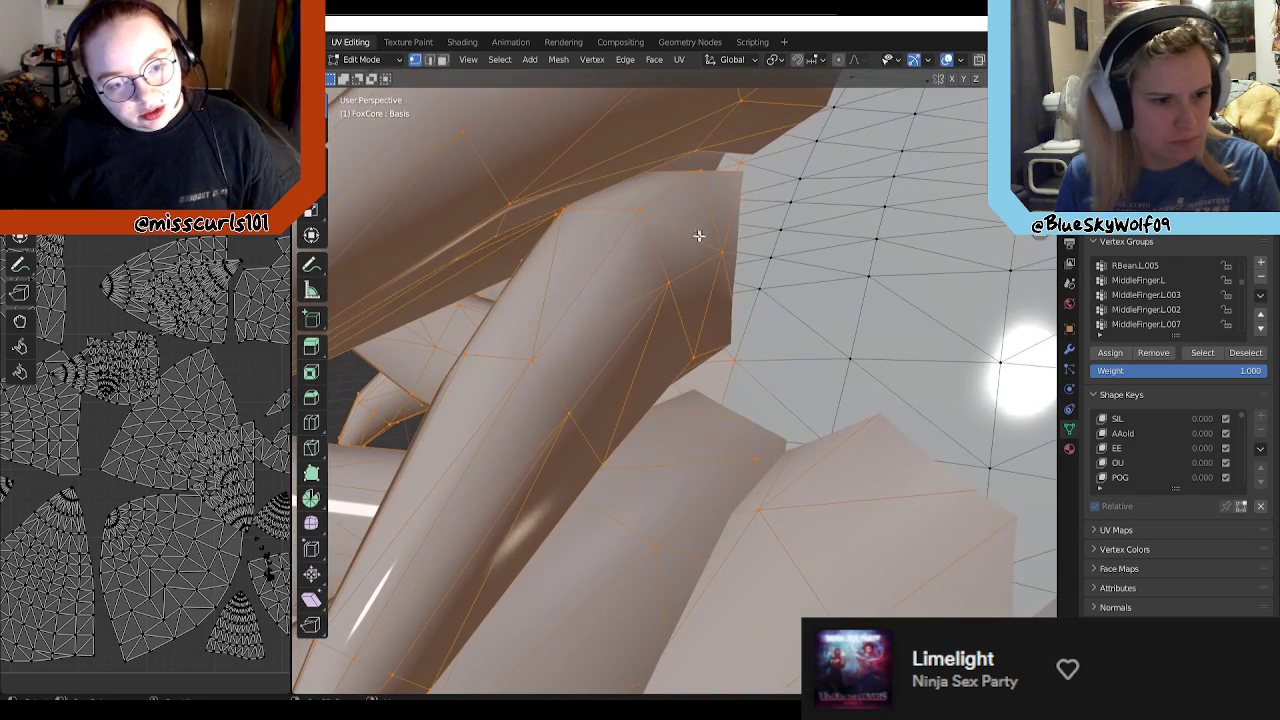
# Step: Deselect the grid of head vertices showing through the large open end of the hollow strand
pyautogui.moveTo(683, 400); pyautogui.dragTo(617, 428, button='middle')
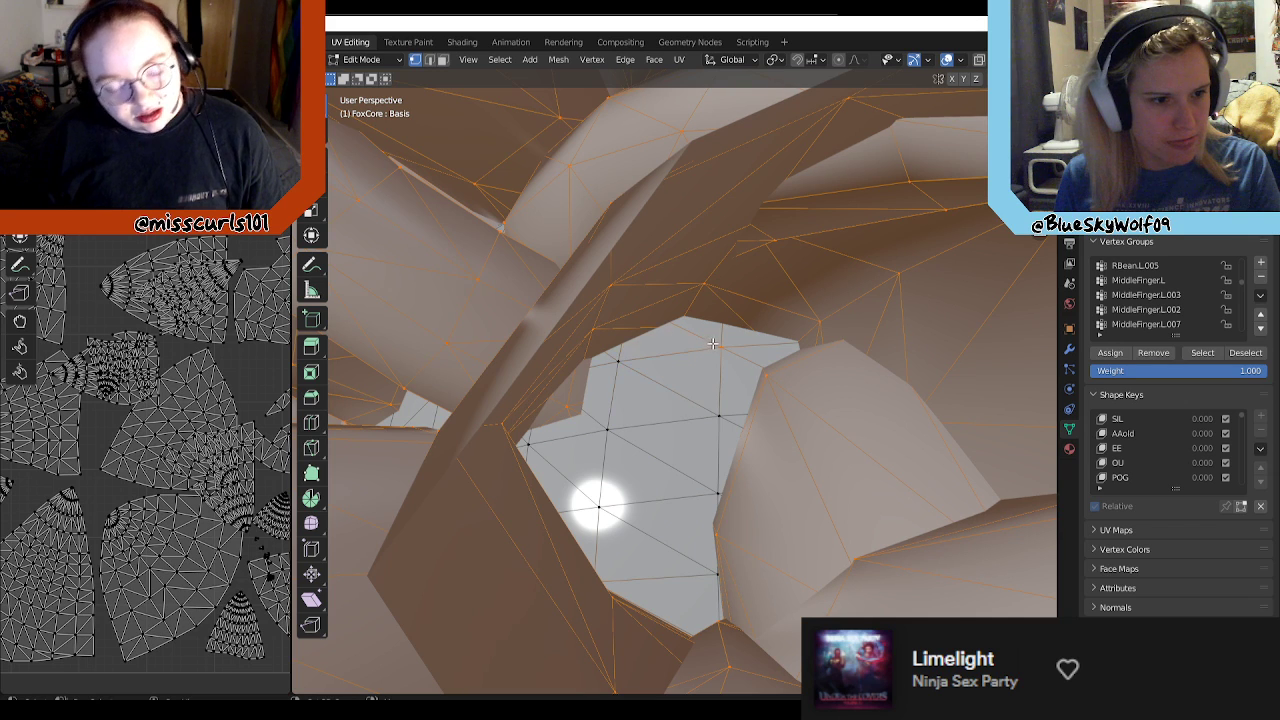
pyautogui.moveTo(715, 358); pyautogui.dragTo(732, 519, button='middle')
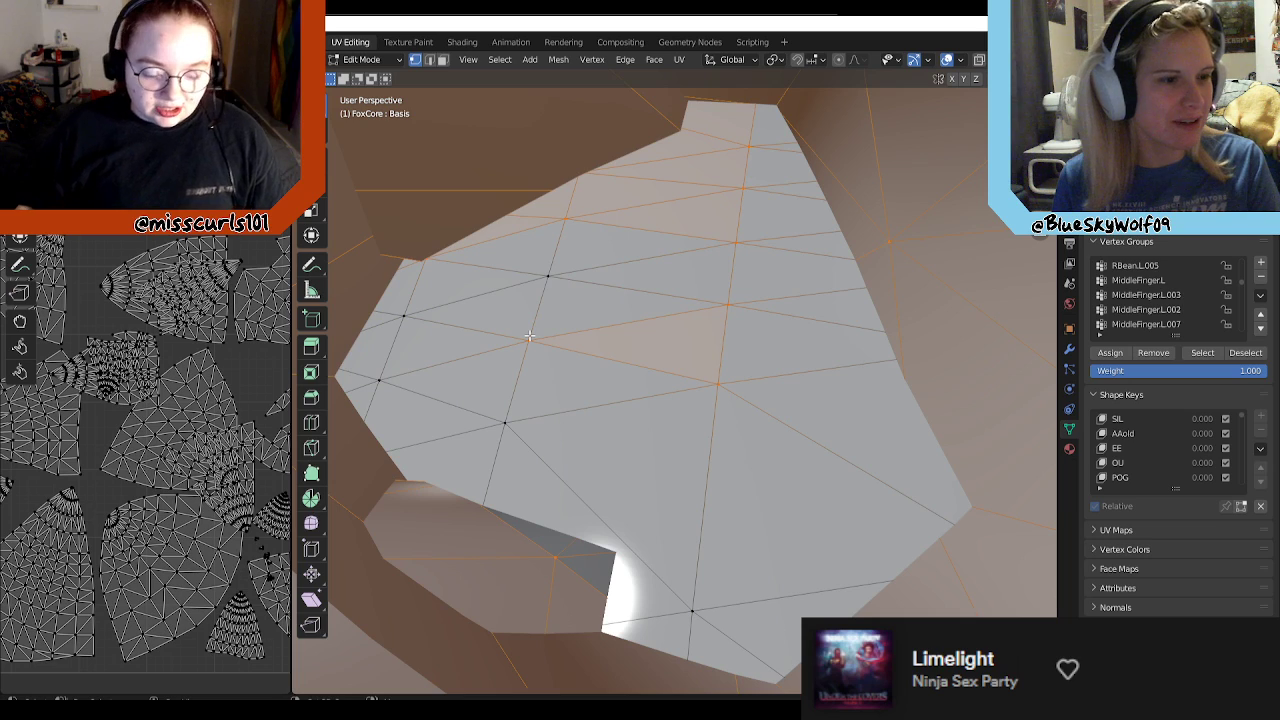
pyautogui.click(728, 300)
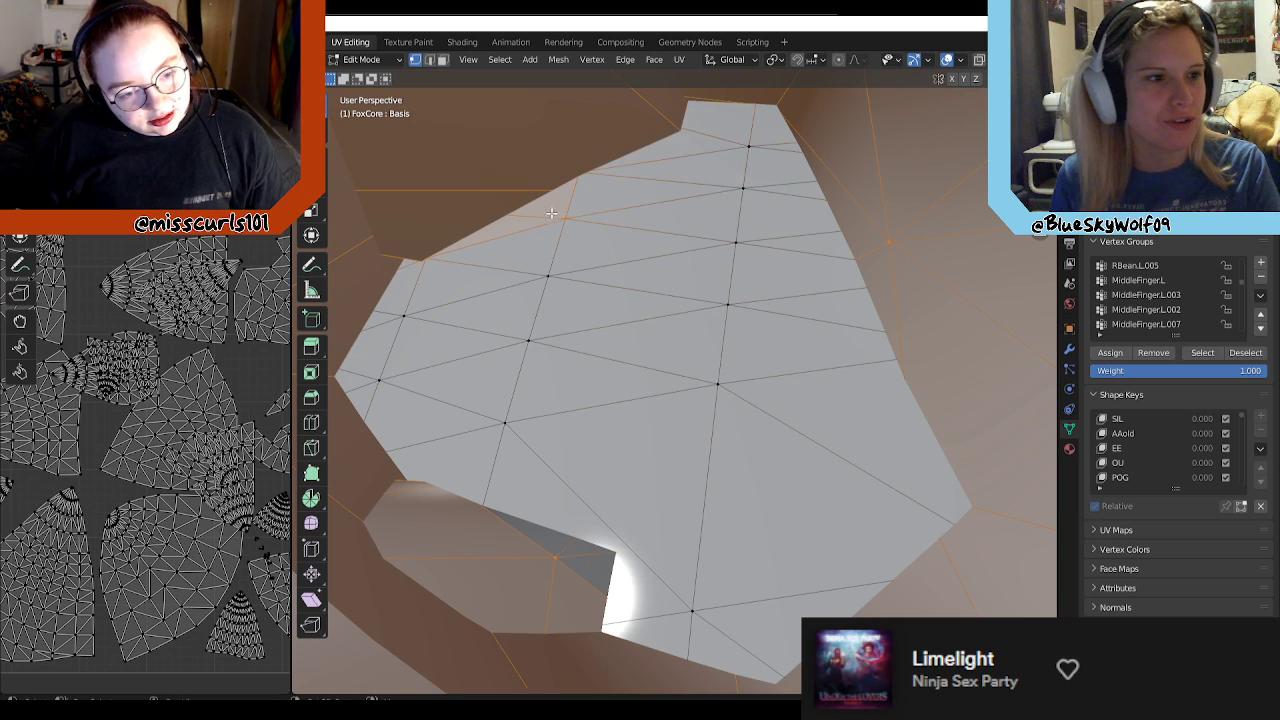
pyautogui.moveTo(596, 256); pyautogui.dragTo(934, 372, button='middle')
pyautogui.moveTo(794, 372); pyautogui.dragTo(846, 312, button='middle')
pyautogui.moveTo(718, 303); pyautogui.dragTo(657, 387, button='middle')
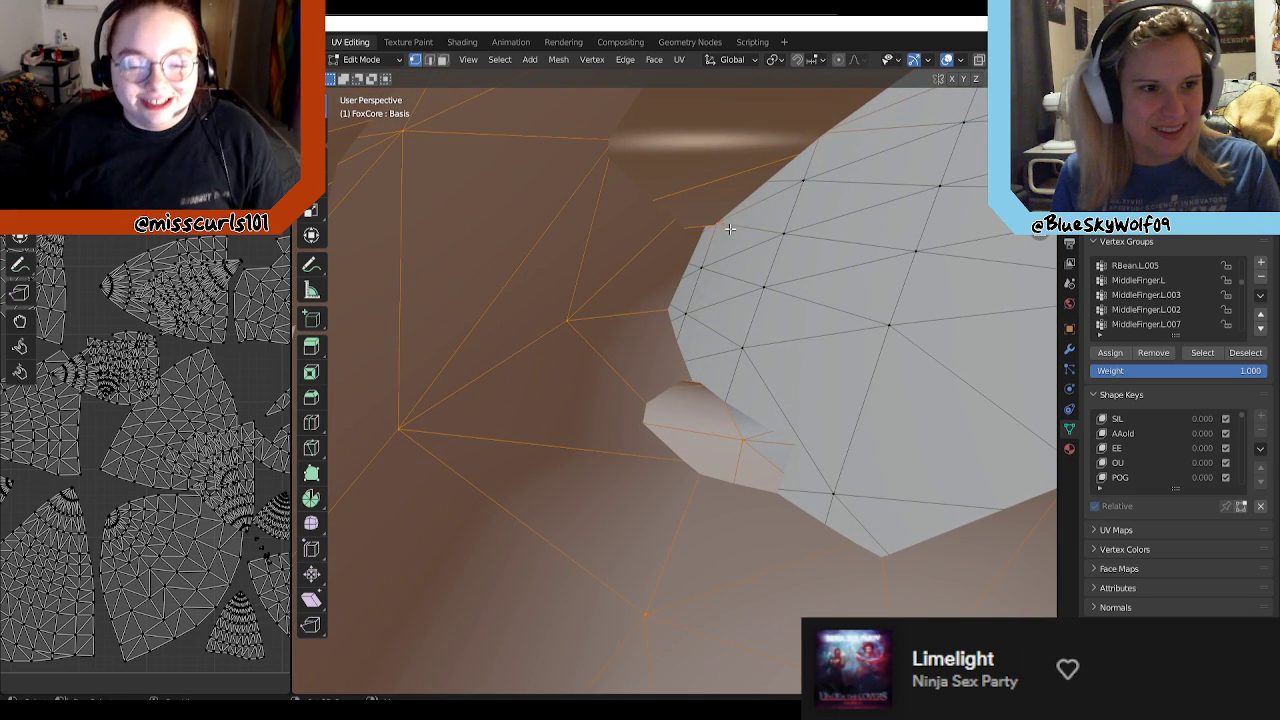
# Step: Add the missed corner vertex where the dark hair strands meet below the head opening to the selection
pyautogui.moveTo(729, 319); pyautogui.dragTo(820, 184, button='middle')
pyautogui.moveTo(805, 340); pyautogui.dragTo(454, 316, button='middle')
pyautogui.moveTo(759, 328); pyautogui.dragTo(644, 318, button='middle')
pyautogui.moveTo(616, 371); pyautogui.dragTo(615, 433, button='middle')
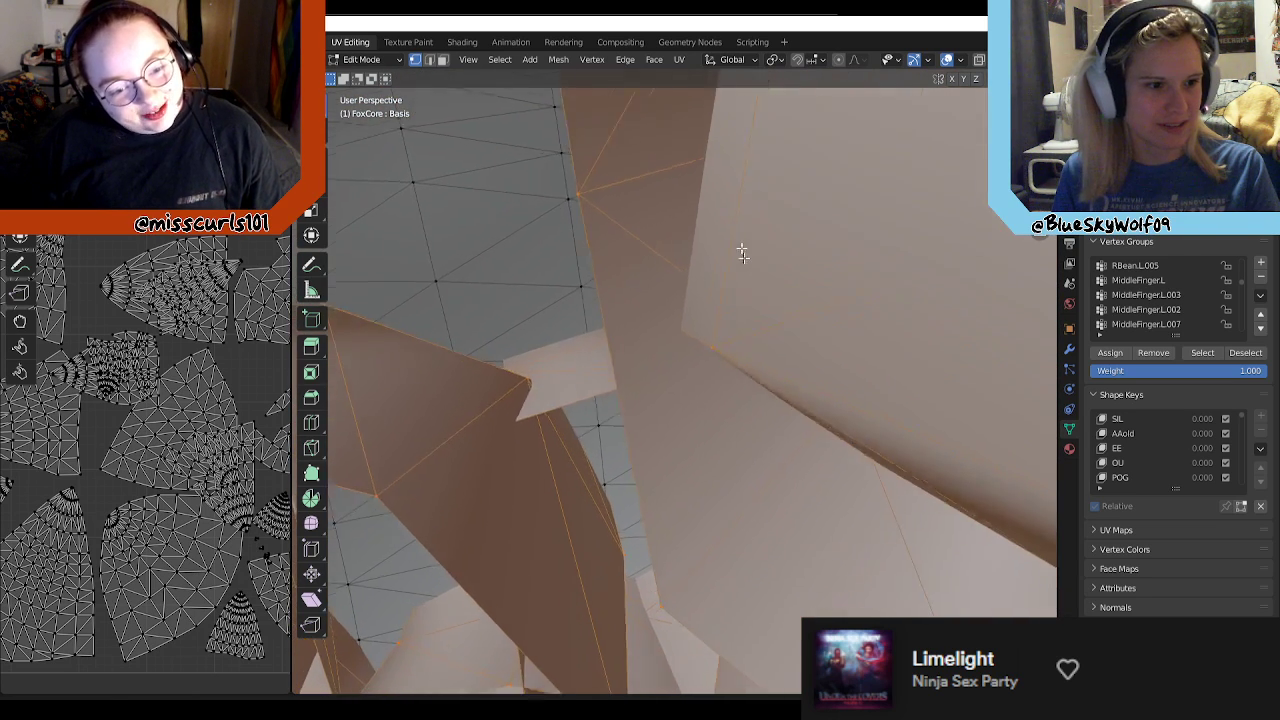
pyautogui.moveTo(742, 253); pyautogui.dragTo(524, 359, button='middle')
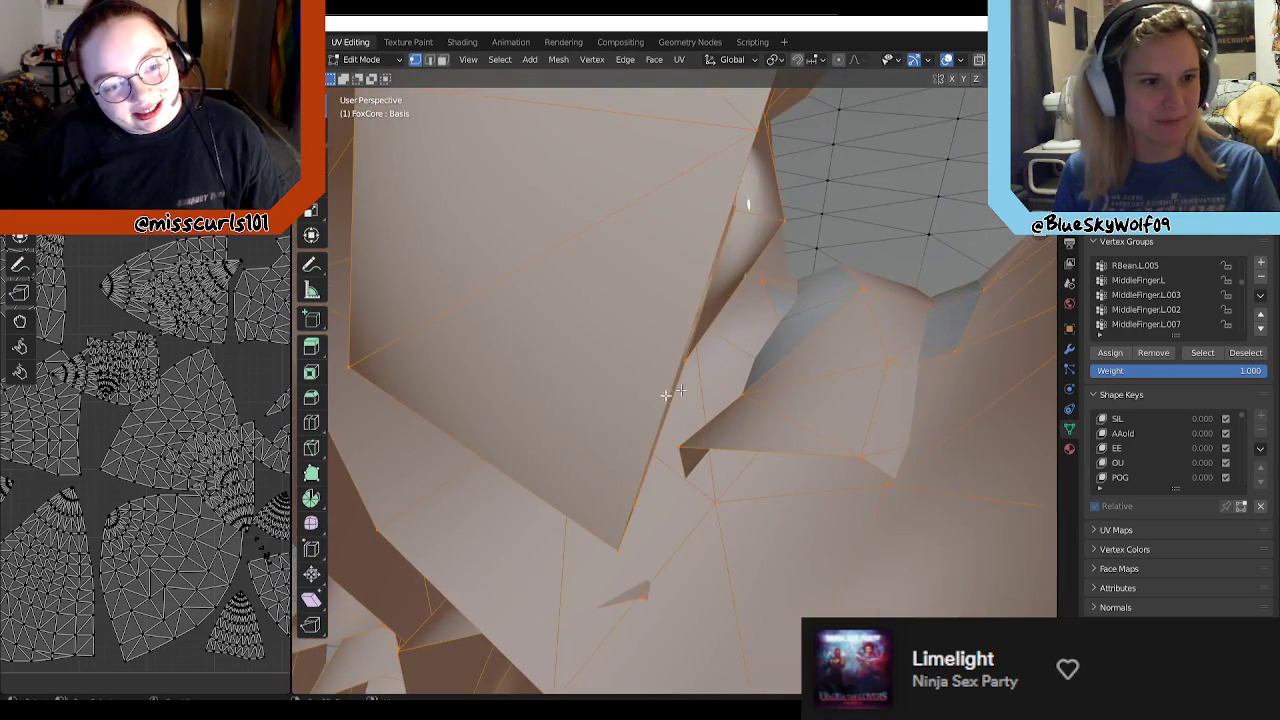
# Step: Deselect the stray head vertices between the hair roots, checking from inside the head
pyautogui.moveTo(666, 395); pyautogui.dragTo(738, 299, button='middle')
pyautogui.scroll(-3, 739, 331)
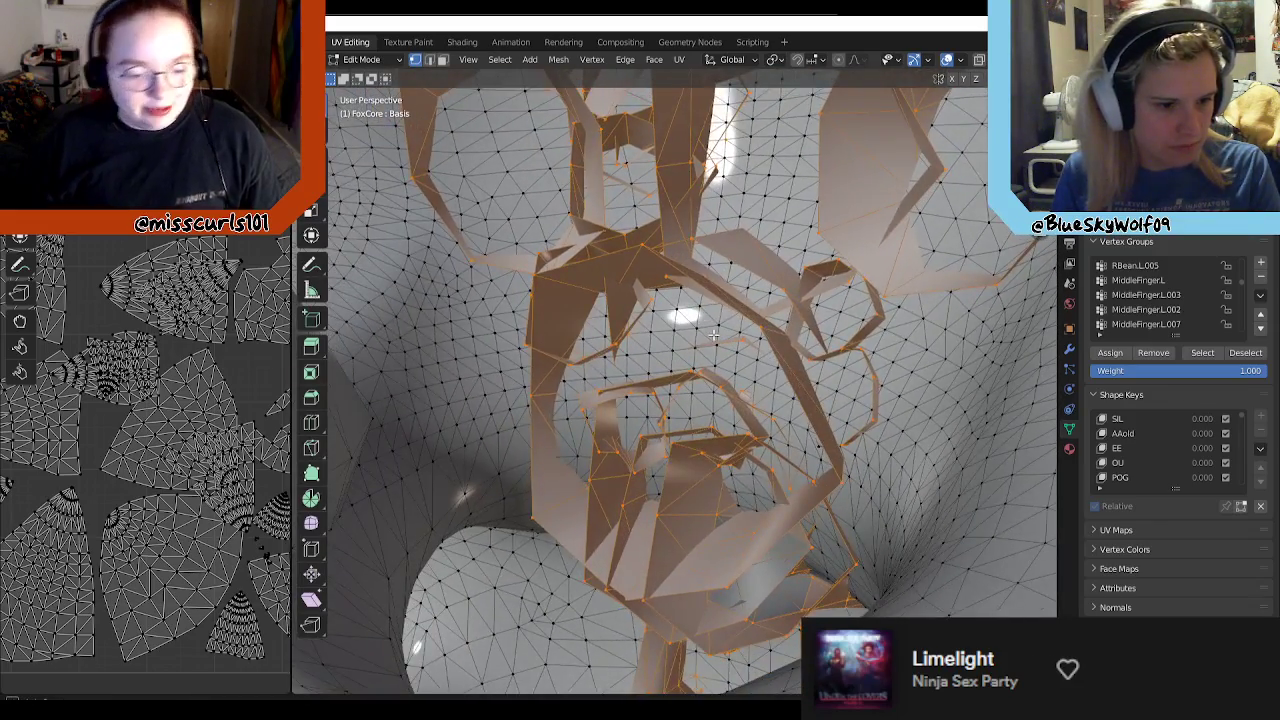
pyautogui.moveTo(692, 347); pyautogui.dragTo(714, 348, button='middle')
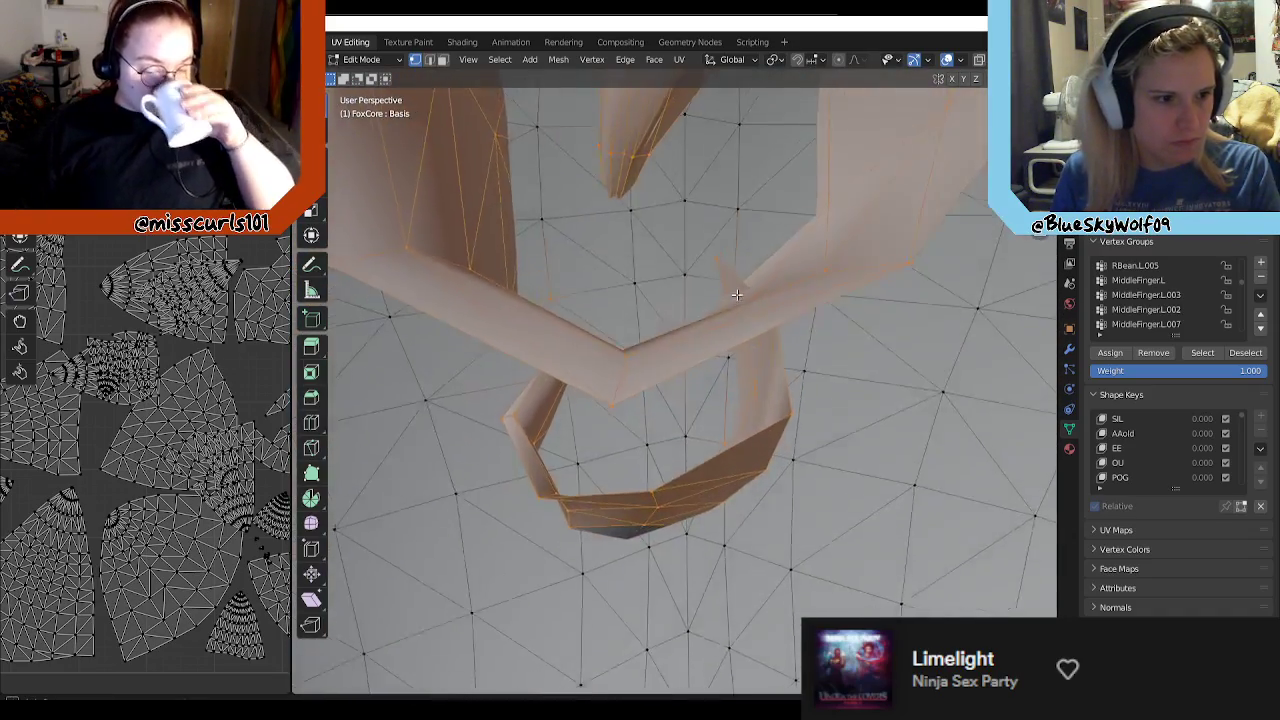
pyautogui.moveTo(736, 294); pyautogui.dragTo(558, 312, button='middle')
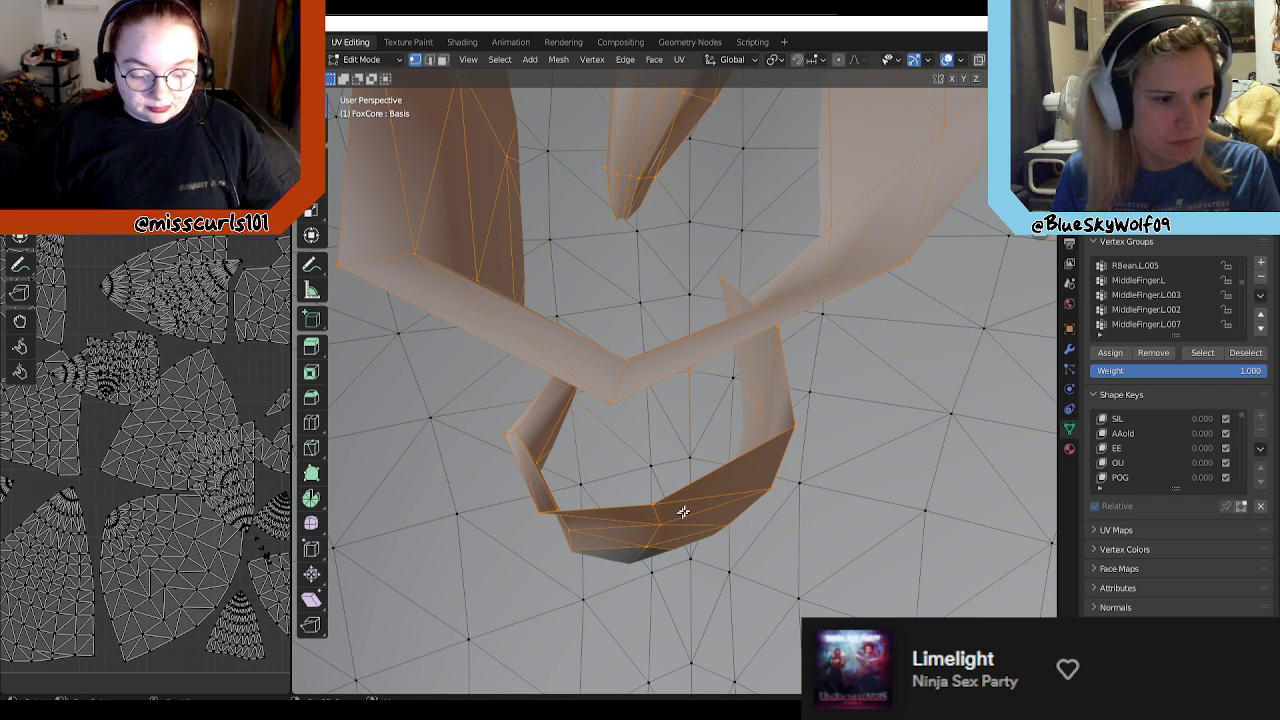
# Step: Add the missed vertices of the narrow, overlapping hair roots inside the head to the selection
pyautogui.scroll(4, 718, 512)
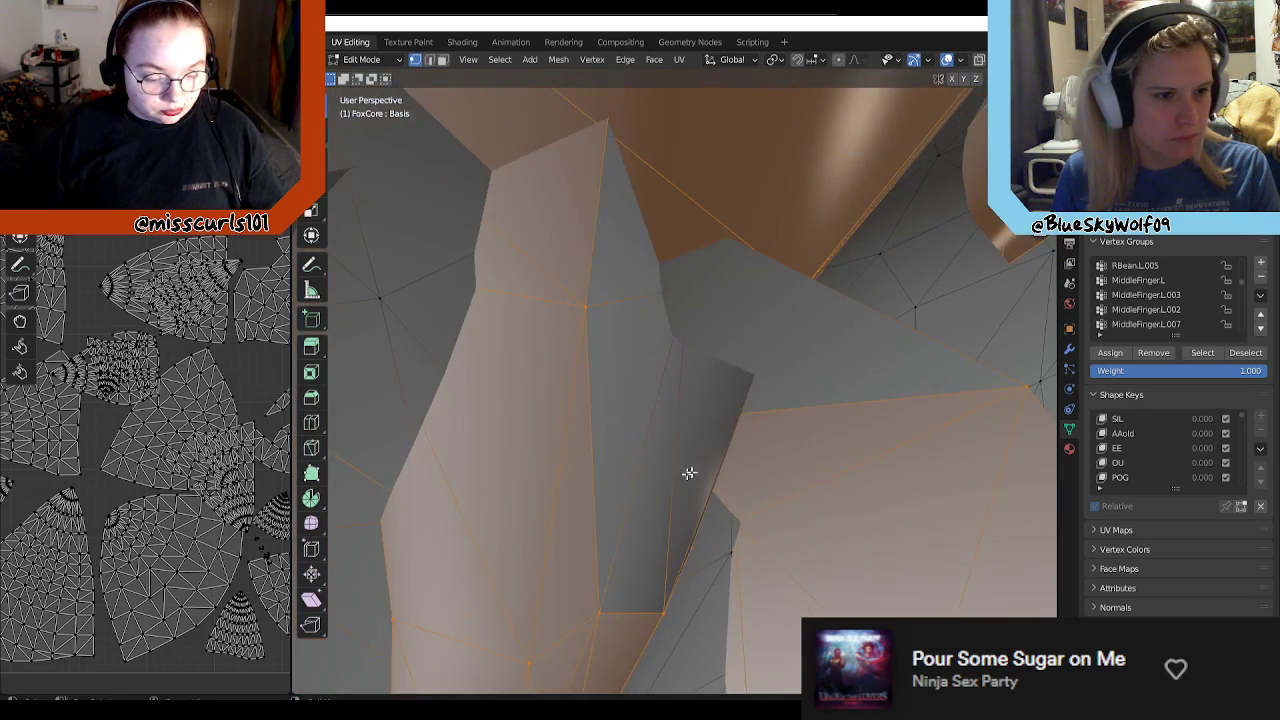
pyautogui.moveTo(697, 513); pyautogui.dragTo(780, 525, button='middle')
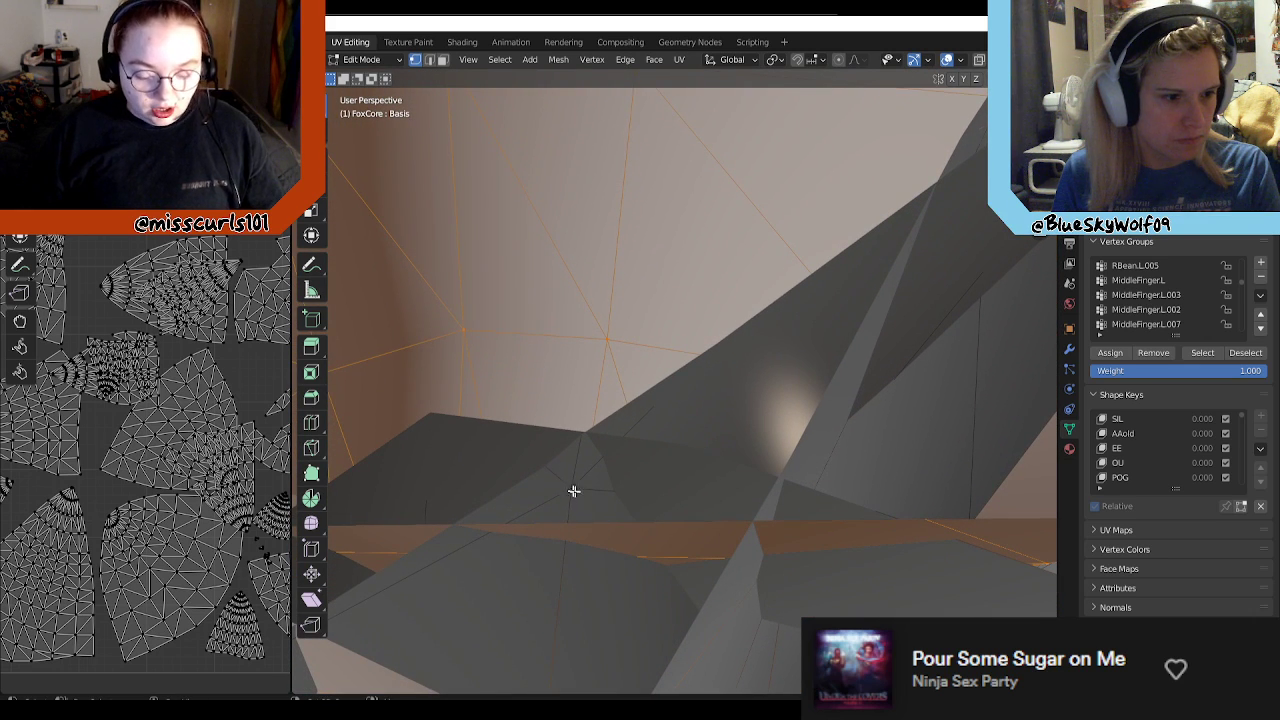
pyautogui.moveTo(585, 497); pyautogui.dragTo(623, 313, button='middle')
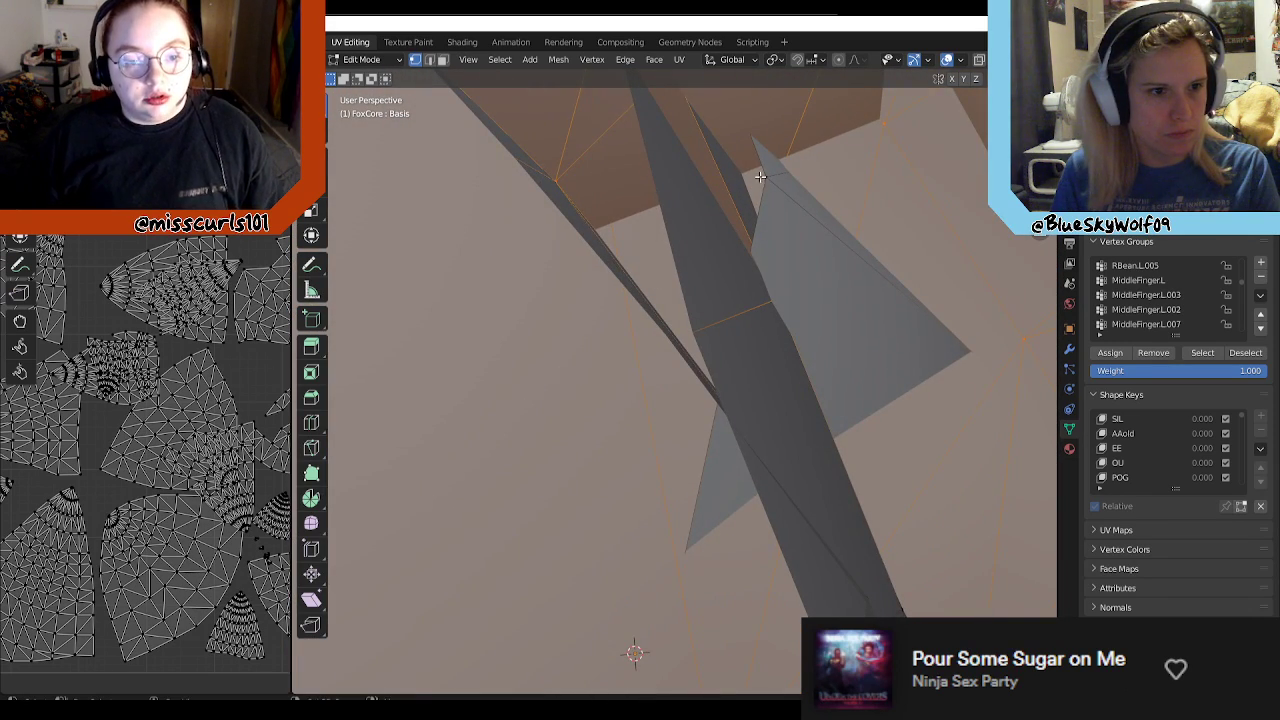
pyautogui.moveTo(790, 338); pyautogui.dragTo(671, 286, button='middle')
pyautogui.moveTo(804, 370); pyautogui.dragTo(690, 400, button='middle')
pyautogui.scroll(-2, 142, 359)
pyautogui.scroll(-2, 222, 417)
pyautogui.scroll(5, 224, 425)
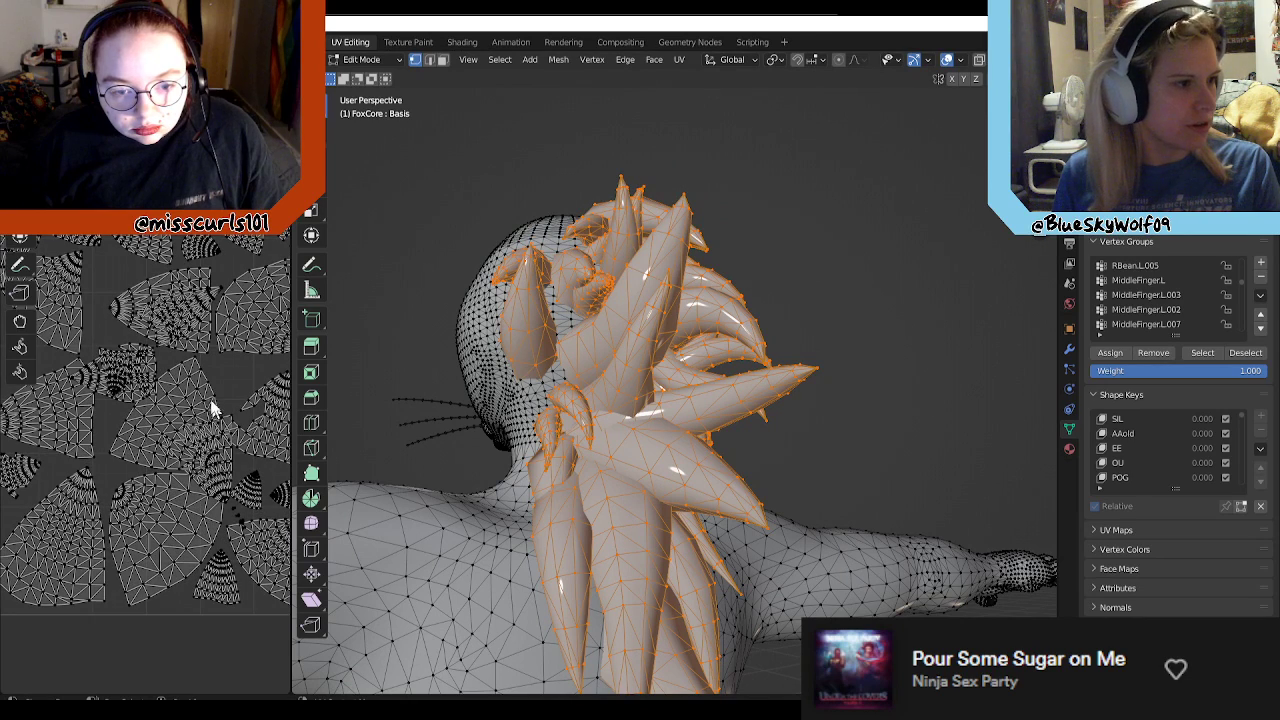
# Step: Widen the UV editor and compare its islands with the Blue_Mane_AlbedoTransparency.png texture image
pyautogui.scroll(2, 140, 360)
pyautogui.scroll(-3, 150, 352)
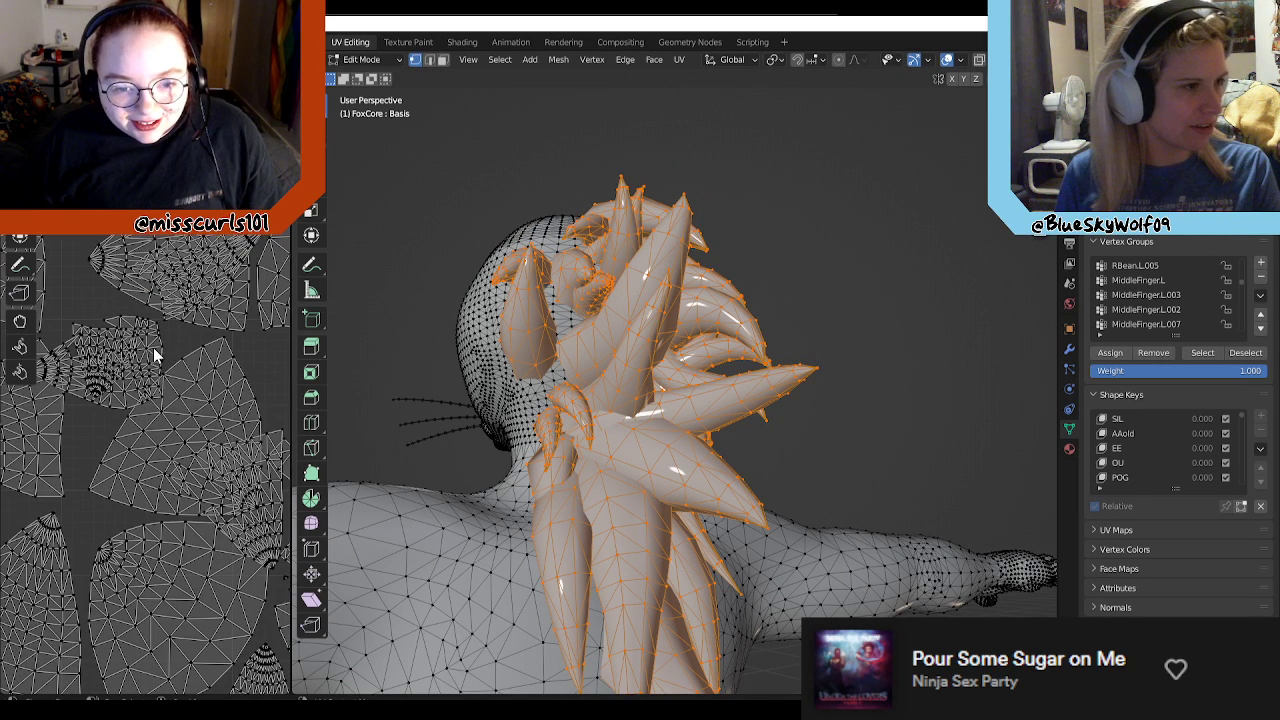
pyautogui.moveTo(292, 344); pyautogui.dragTo(600, 345)
pyautogui.scroll(-4, 410, 345)
pyautogui.scroll(4, 390, 420)
pyautogui.scroll(1, 385, 420)
pyautogui.scroll(-1, 354, 396)
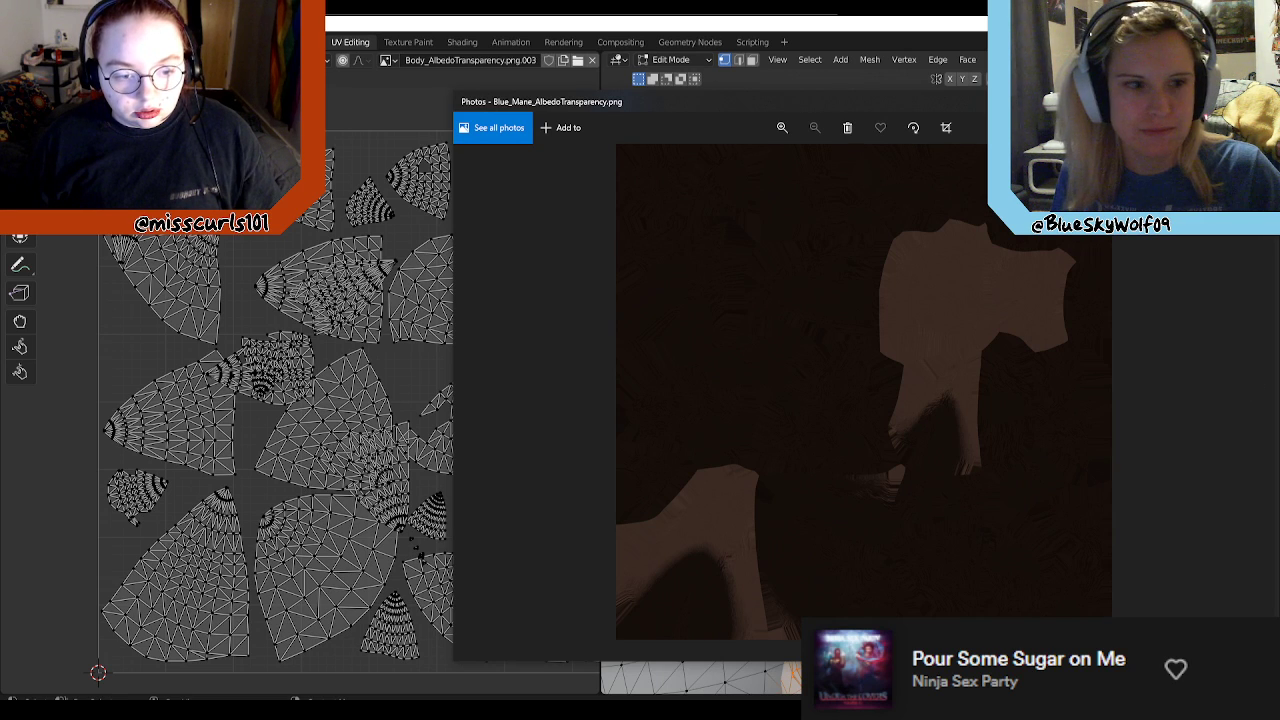
pyautogui.hotkey('alt', 'F4')
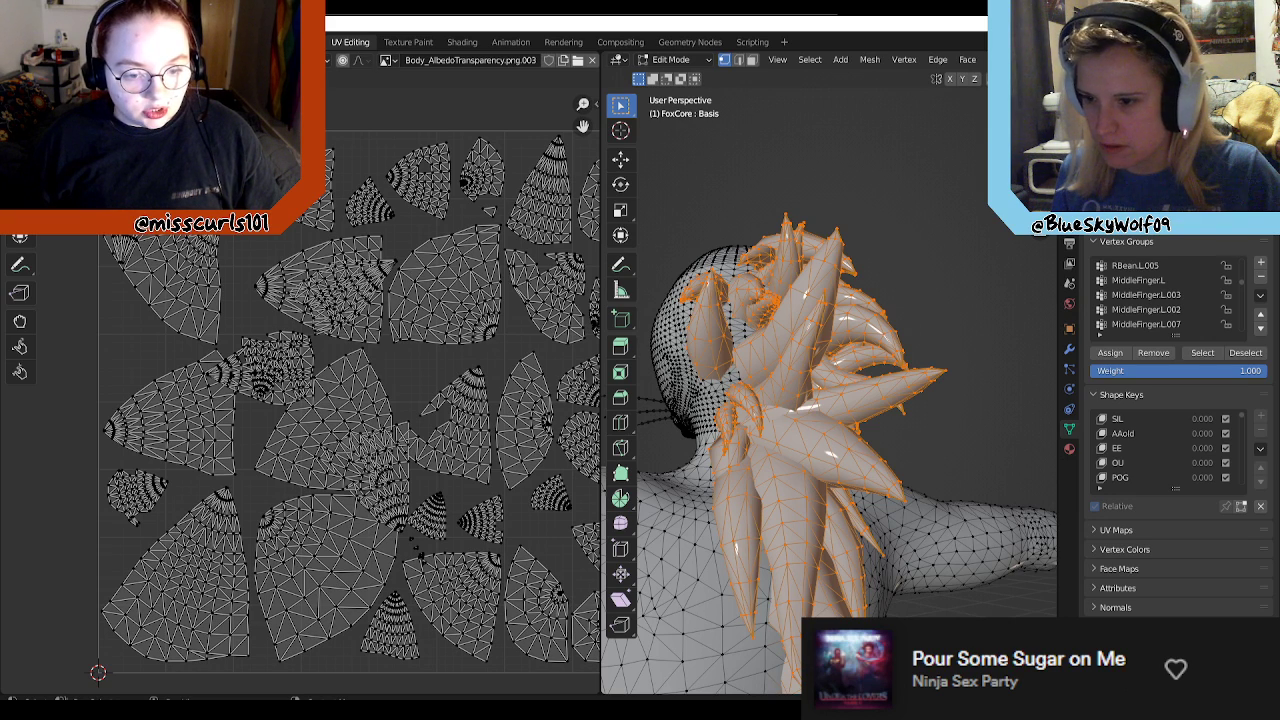
# Step: Export the selected hair's UV layout as a 2048 x 2048 PNG named Leggy_Mane_UV.png to the Desktop folder
pyautogui.click(246, 60)
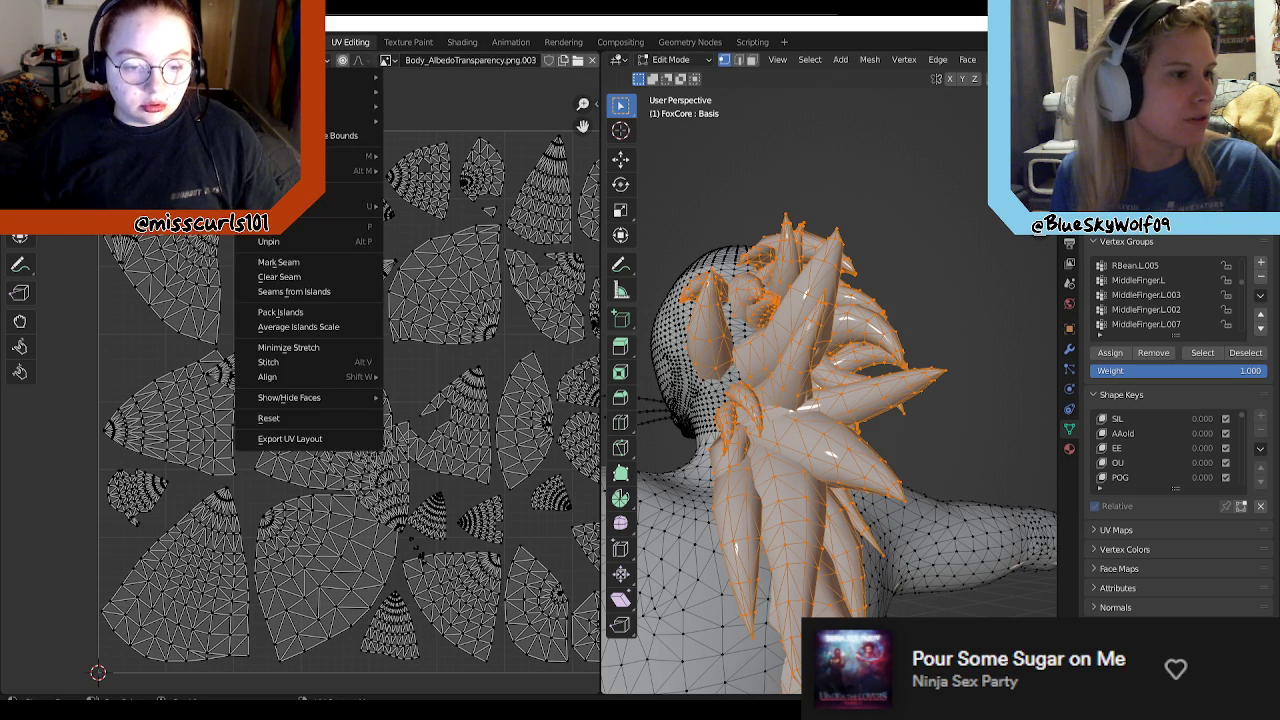
pyautogui.click(300, 439)
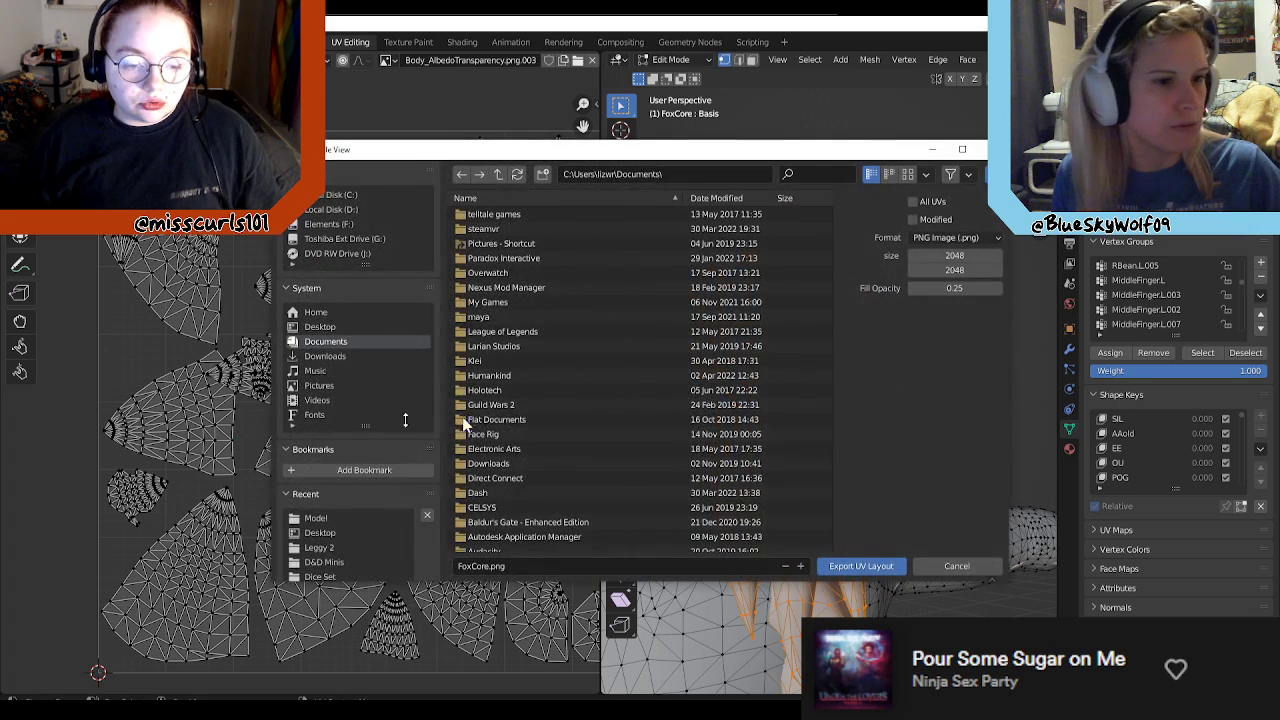
pyautogui.click(462, 567)
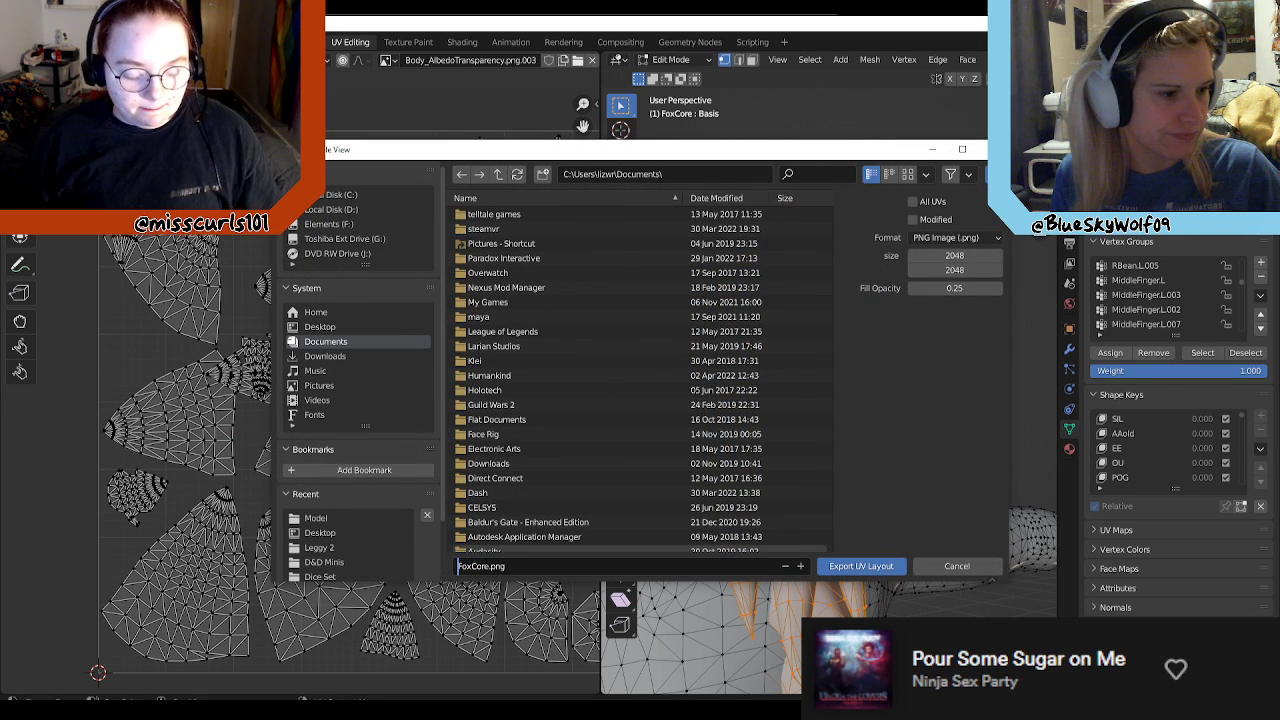
pyautogui.moveTo(490, 567); pyautogui.dragTo(457, 567)
pyautogui.write('IEGG')
pyautogui.press('BackSpace')
pyautogui.press('BackSpace')
pyautogui.press('BackSpace')
pyautogui.press('BackSpace')
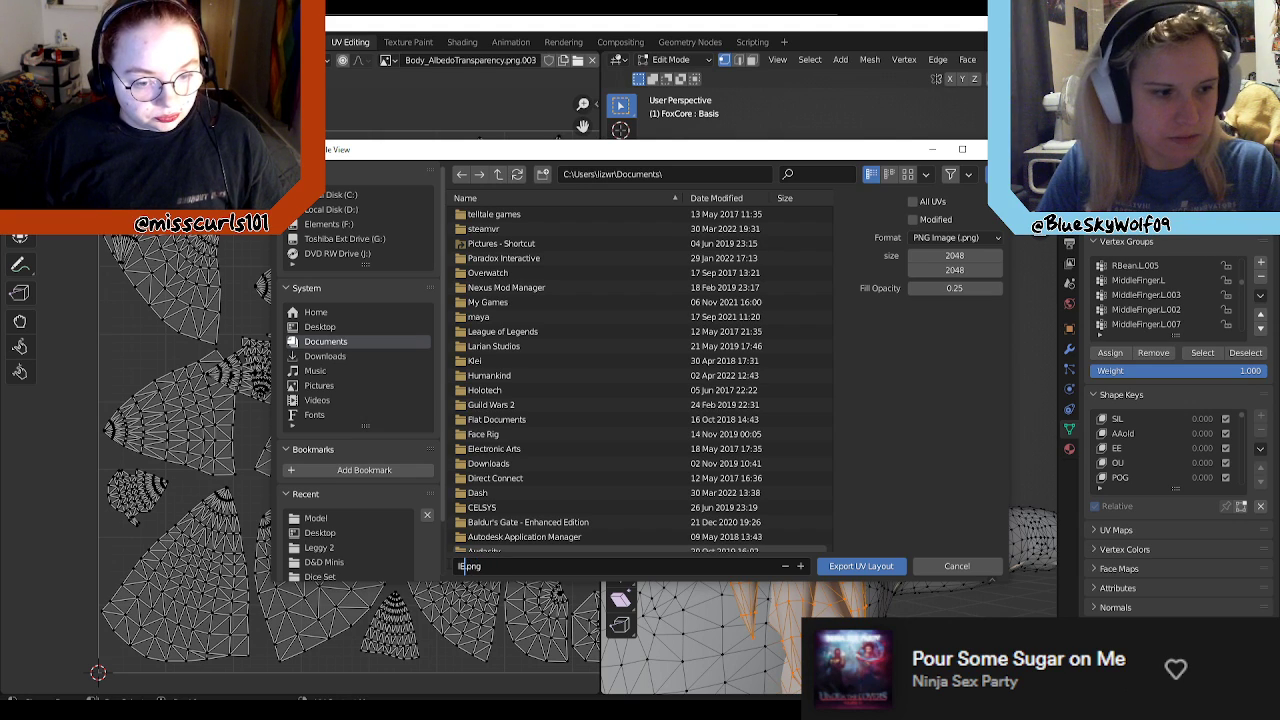
pyautogui.write('E')
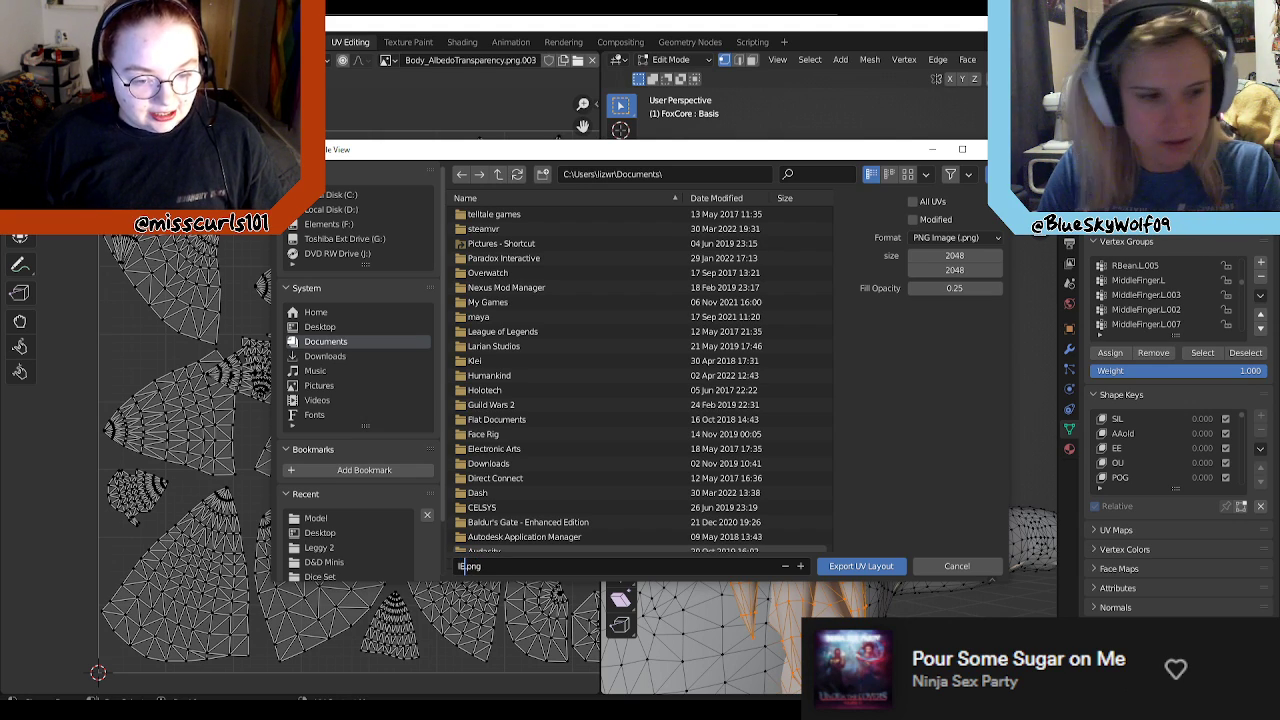
pyautogui.write('eggy')
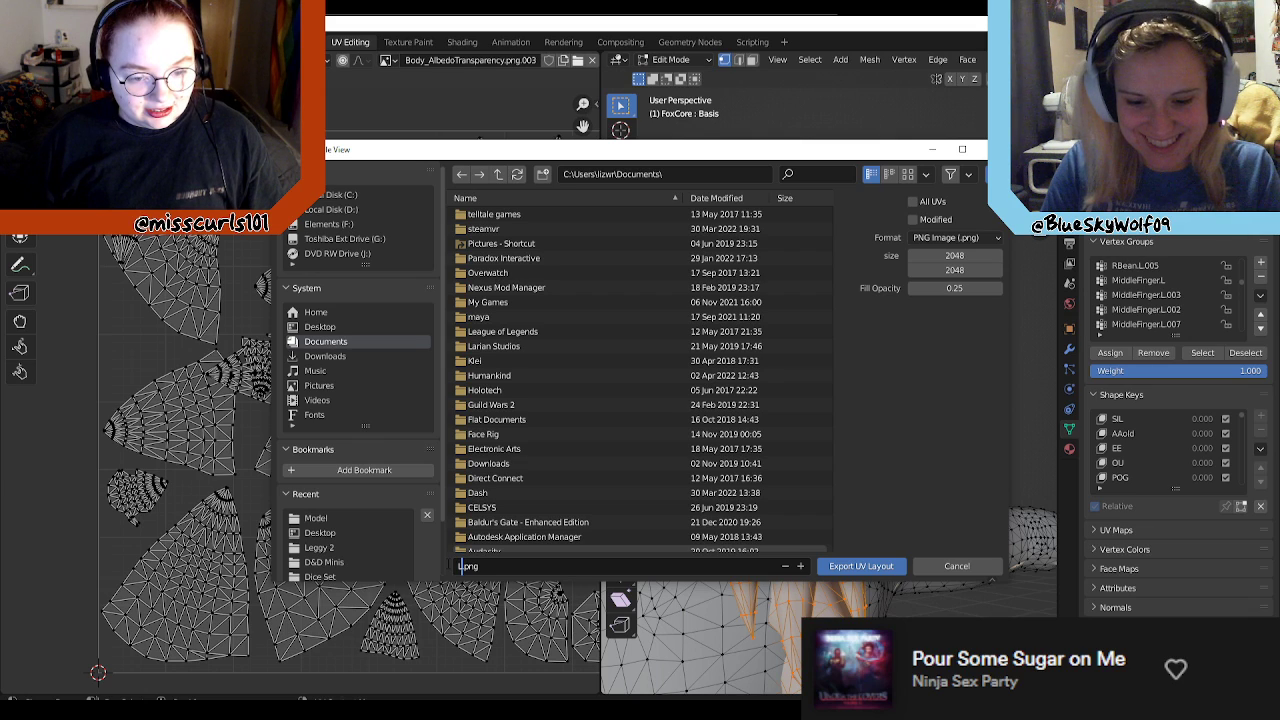
pyautogui.write('_')
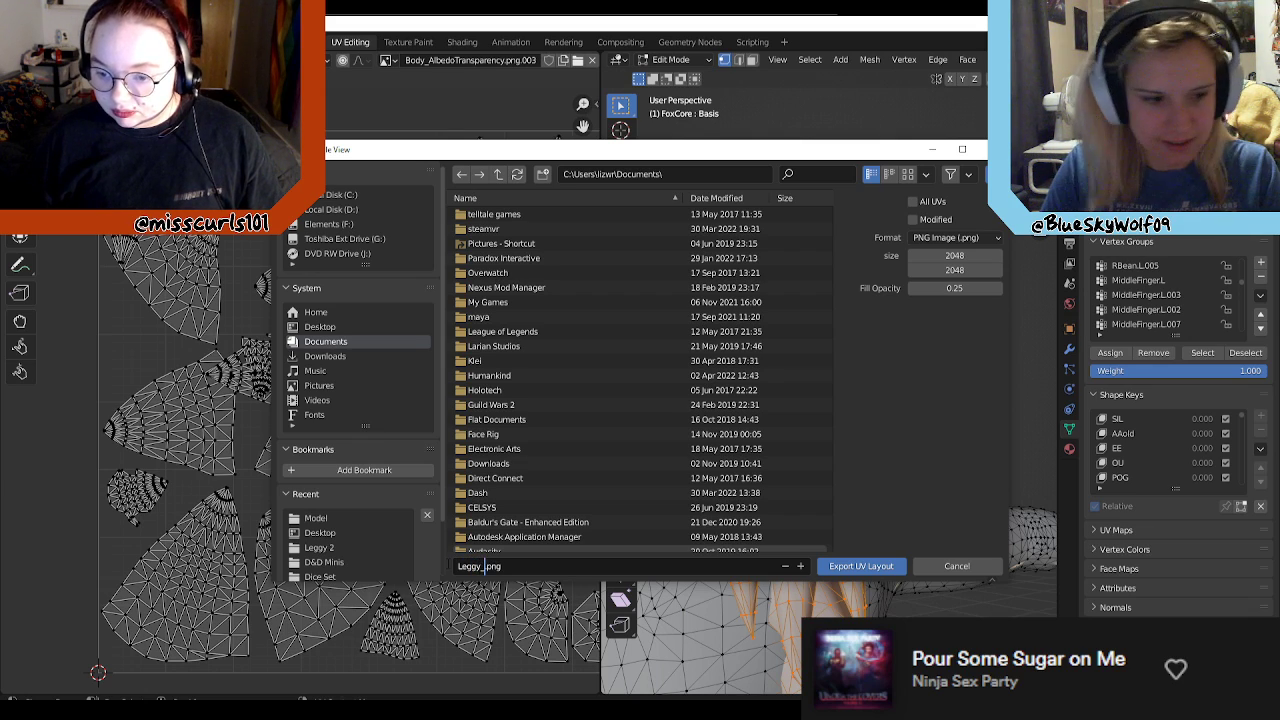
pyautogui.write('Mane_UV')
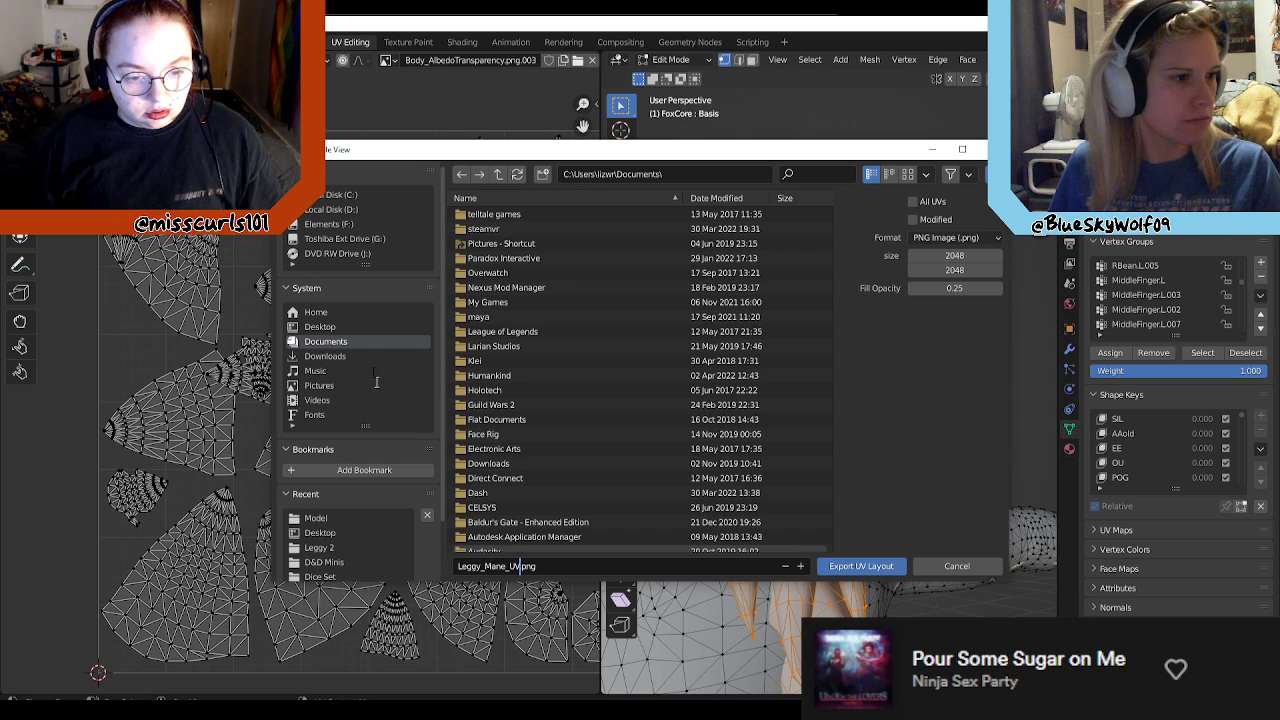
pyautogui.click(322, 326)
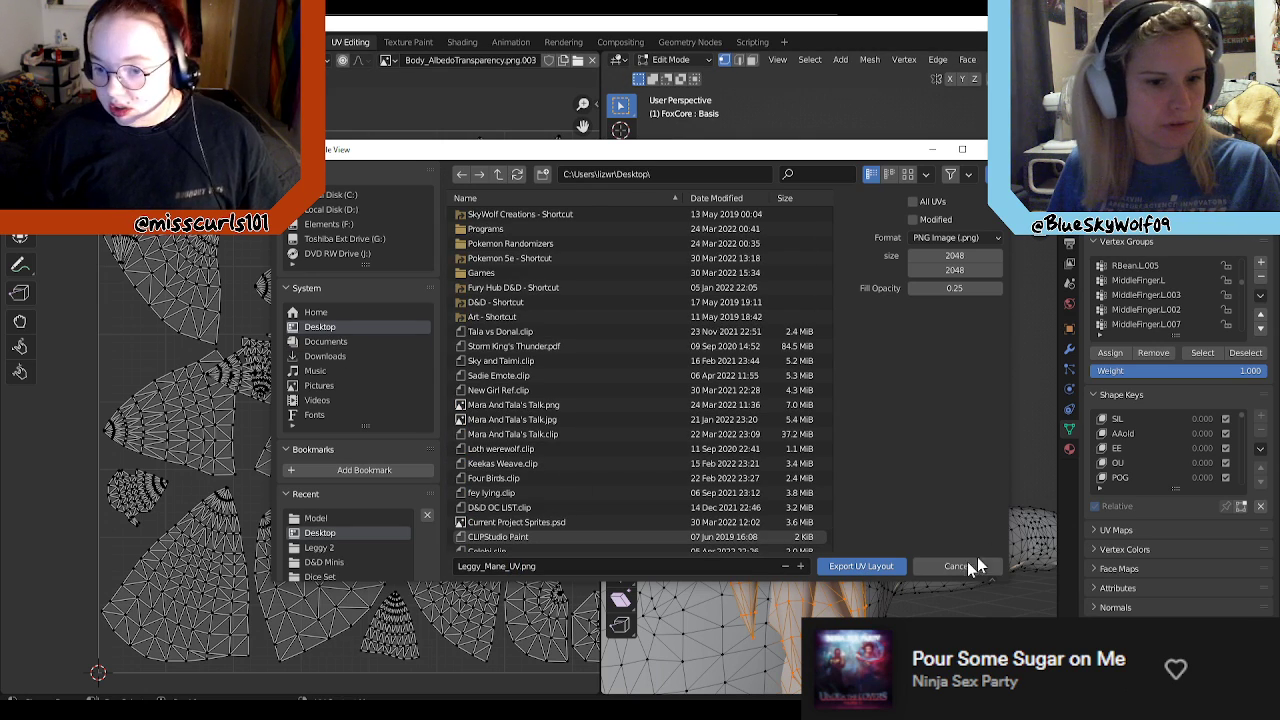
pyautogui.click(866, 566)
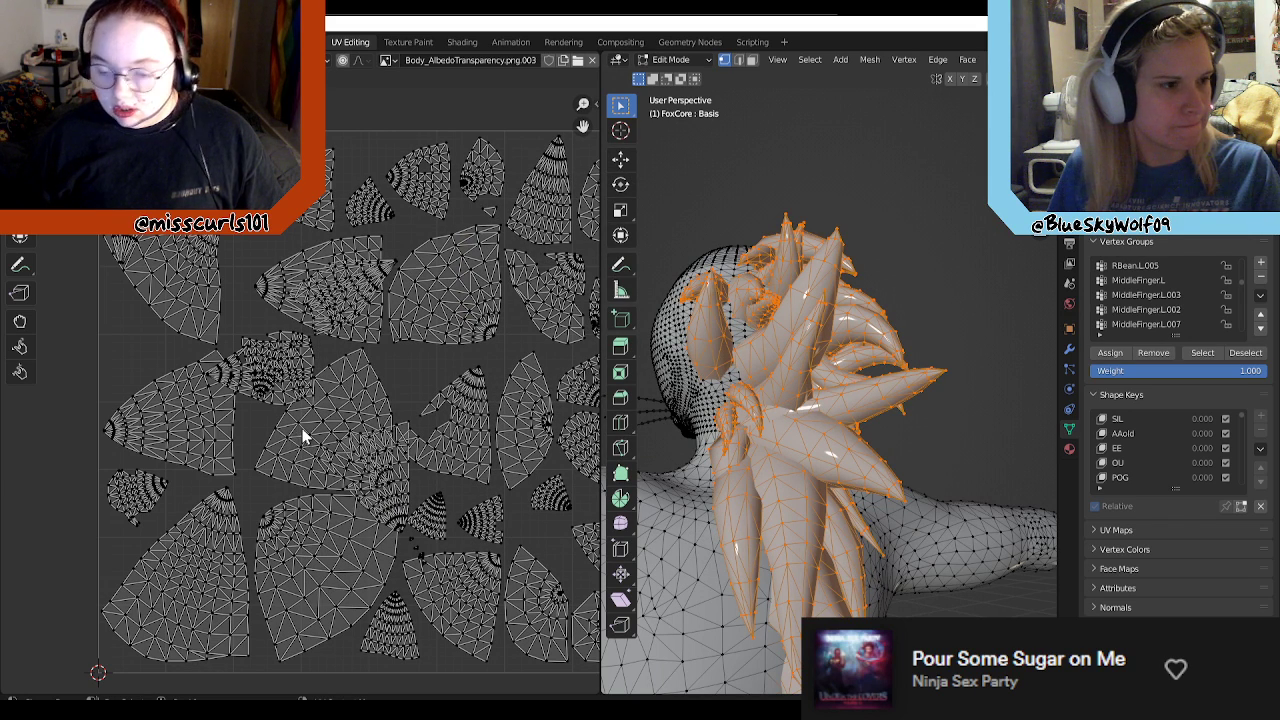
# Step: Examine the overlapping hair UV islands up close, selecting a vertex in the crowded cluster, and compare them with the whole layout
pyautogui.scroll(2, 288, 342)
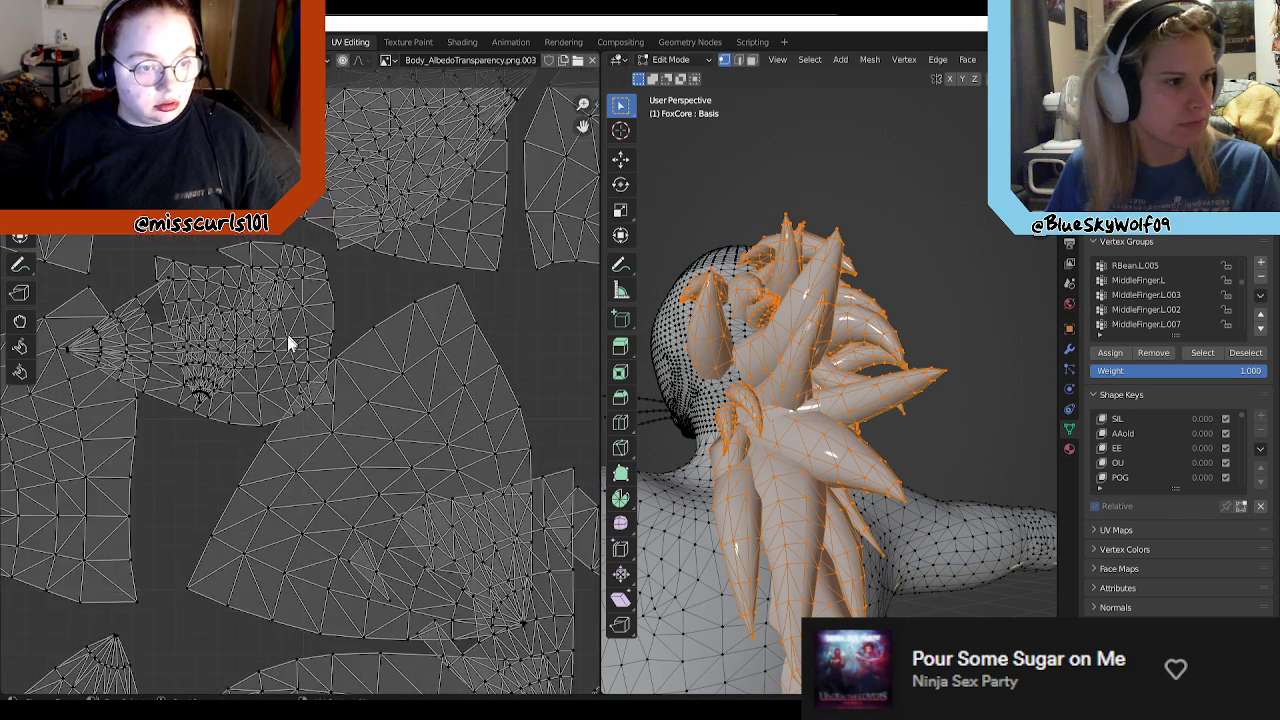
pyautogui.scroll(3, 292, 348)
pyautogui.scroll(2, 503, 351)
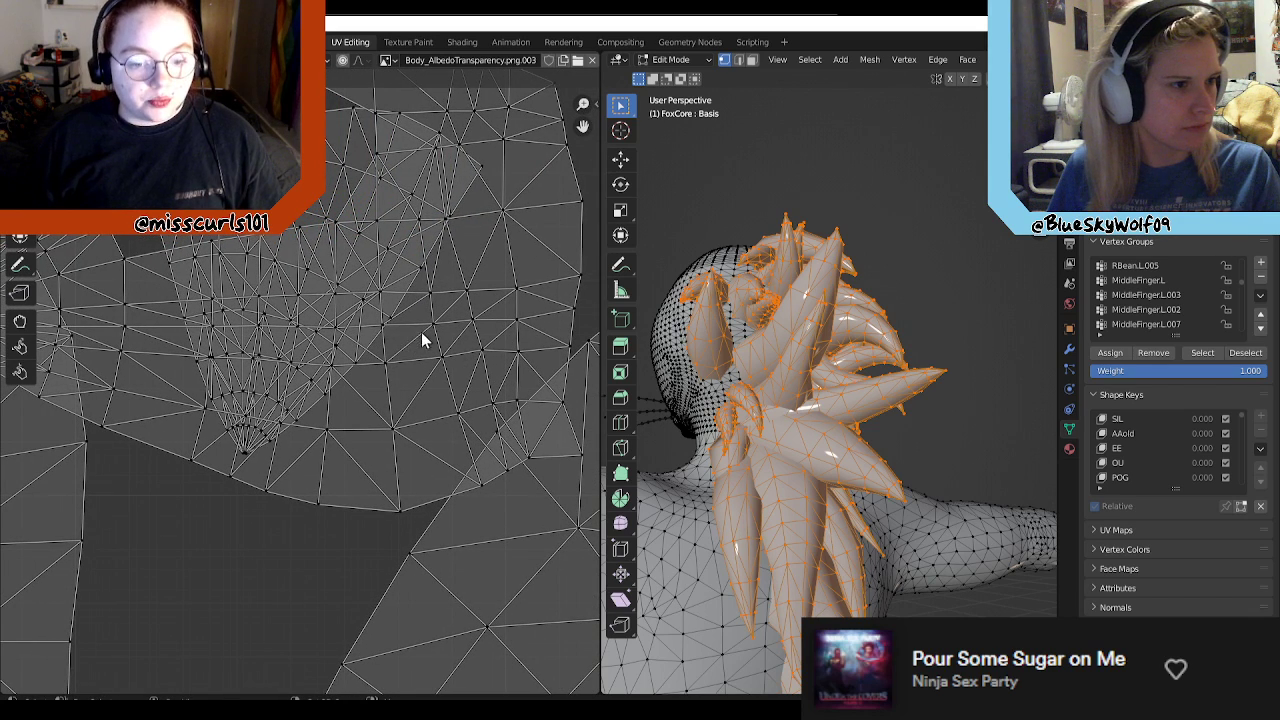
pyautogui.moveTo(290, 398); pyautogui.dragTo(250, 461)
pyautogui.click(334, 435)
pyautogui.scroll(-1, 339, 435)
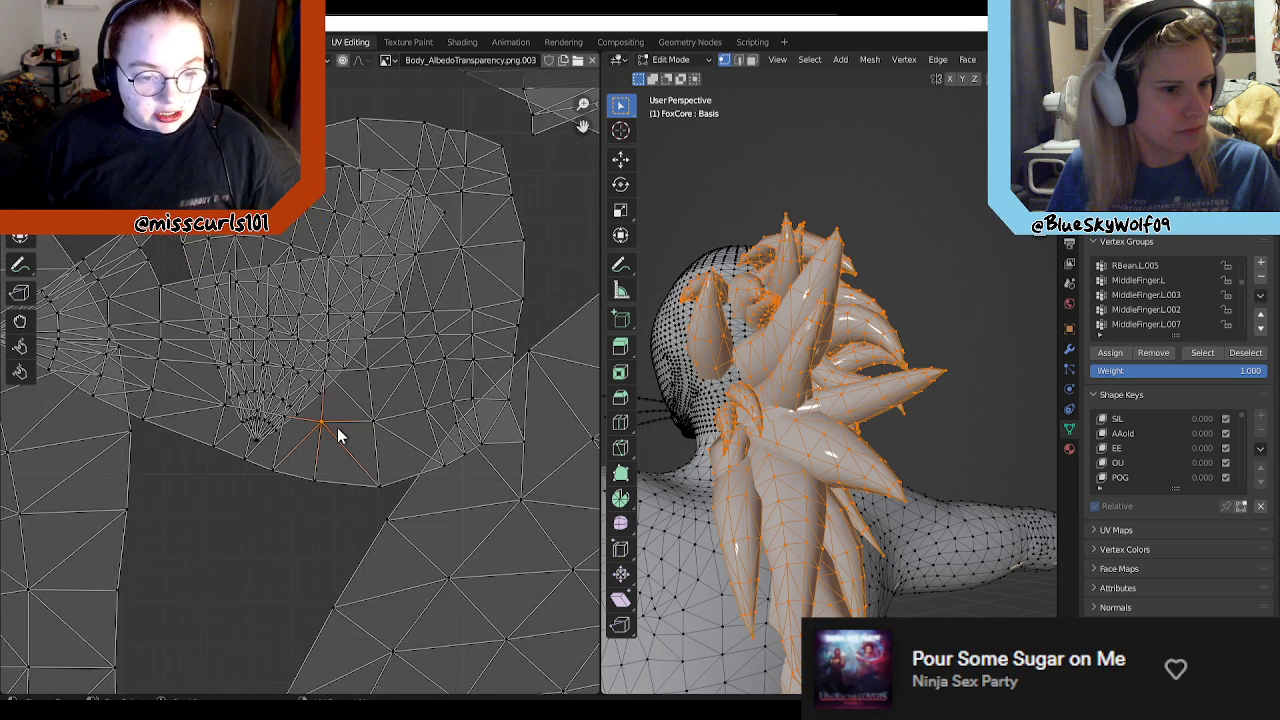
pyautogui.scroll(-1, 338, 435)
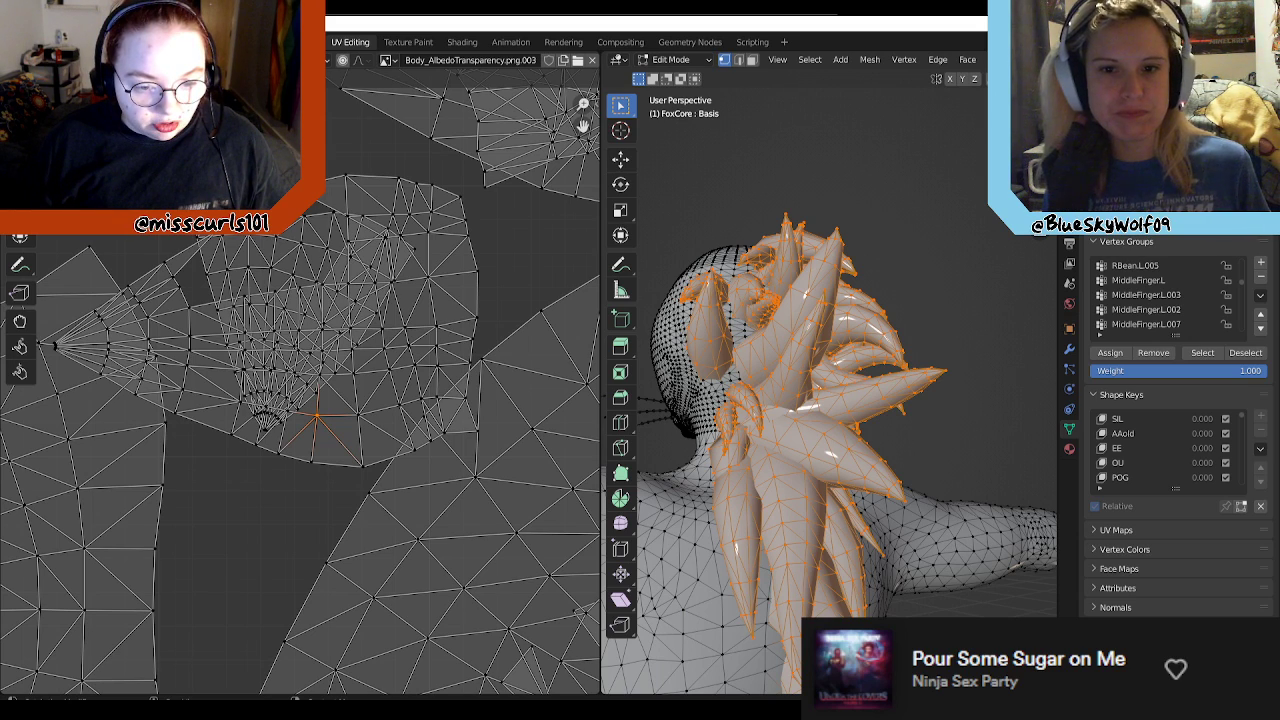
pyautogui.scroll(-3, 805, 450)
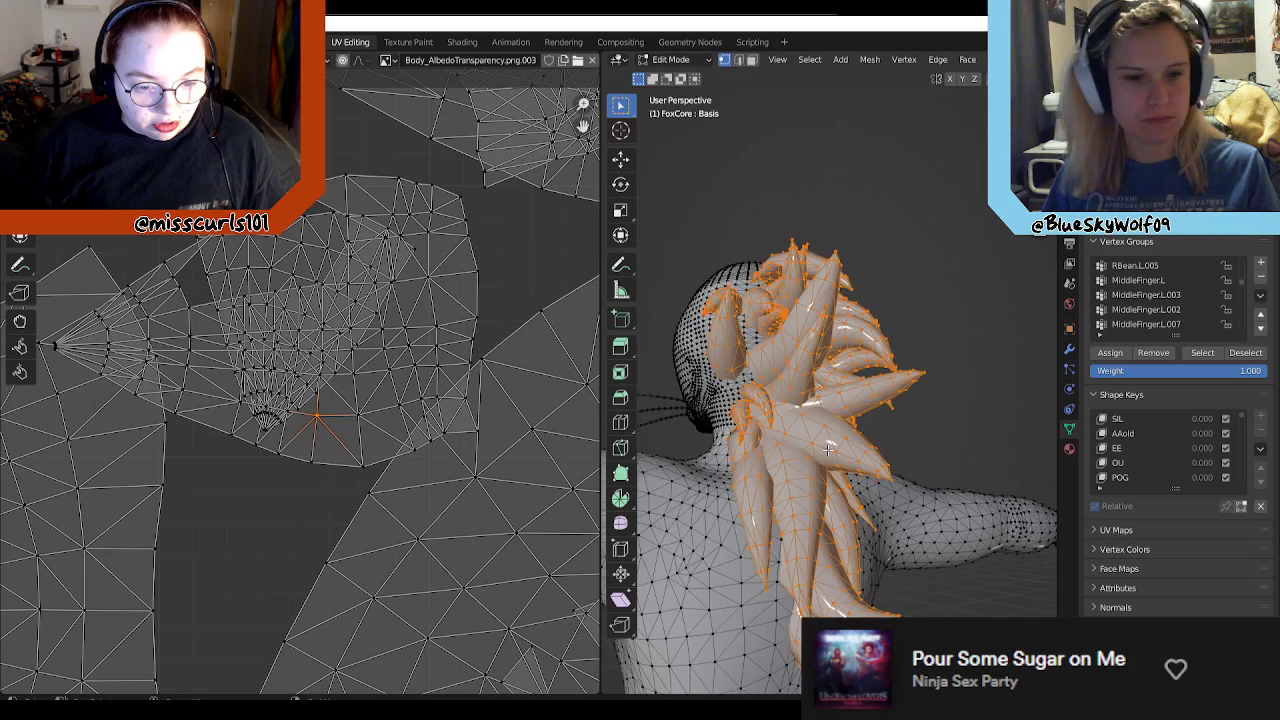
pyautogui.scroll(-3, 530, 458)
pyautogui.scroll(-4, 518, 465)
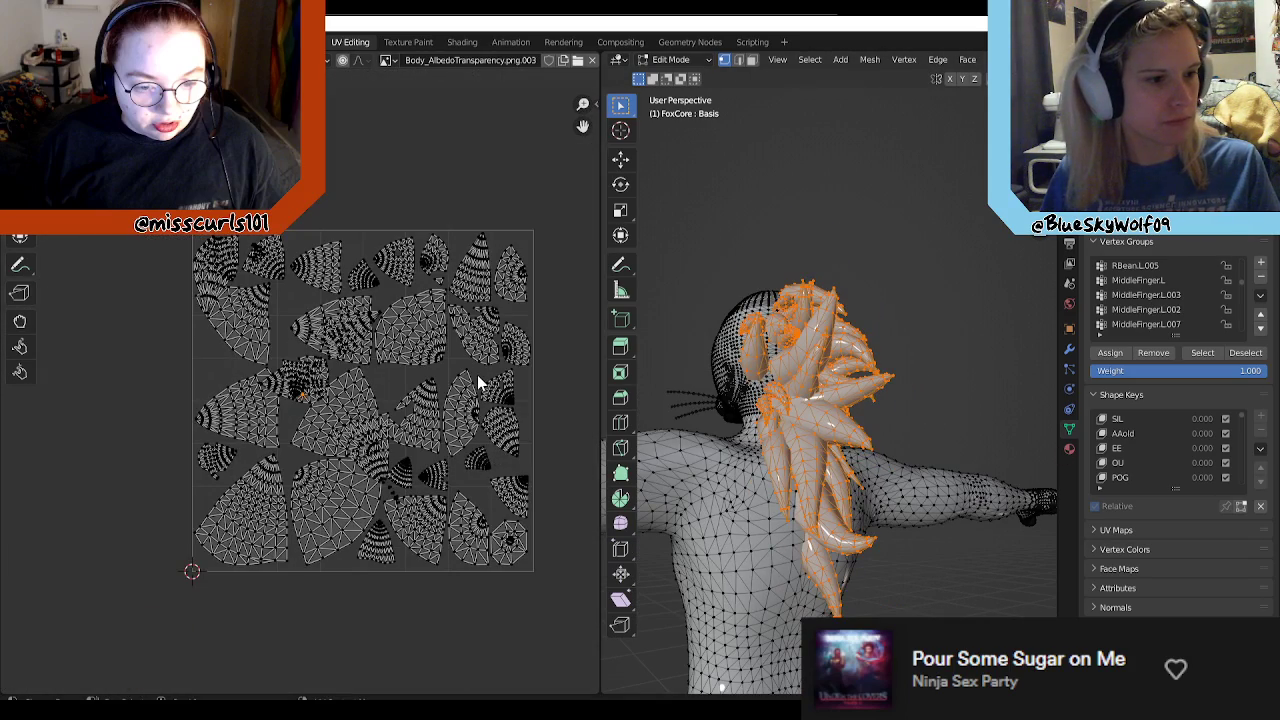
# Step: Examine the tiny loose UV islands lying between the large hair islands
pyautogui.scroll(3, 477, 374)
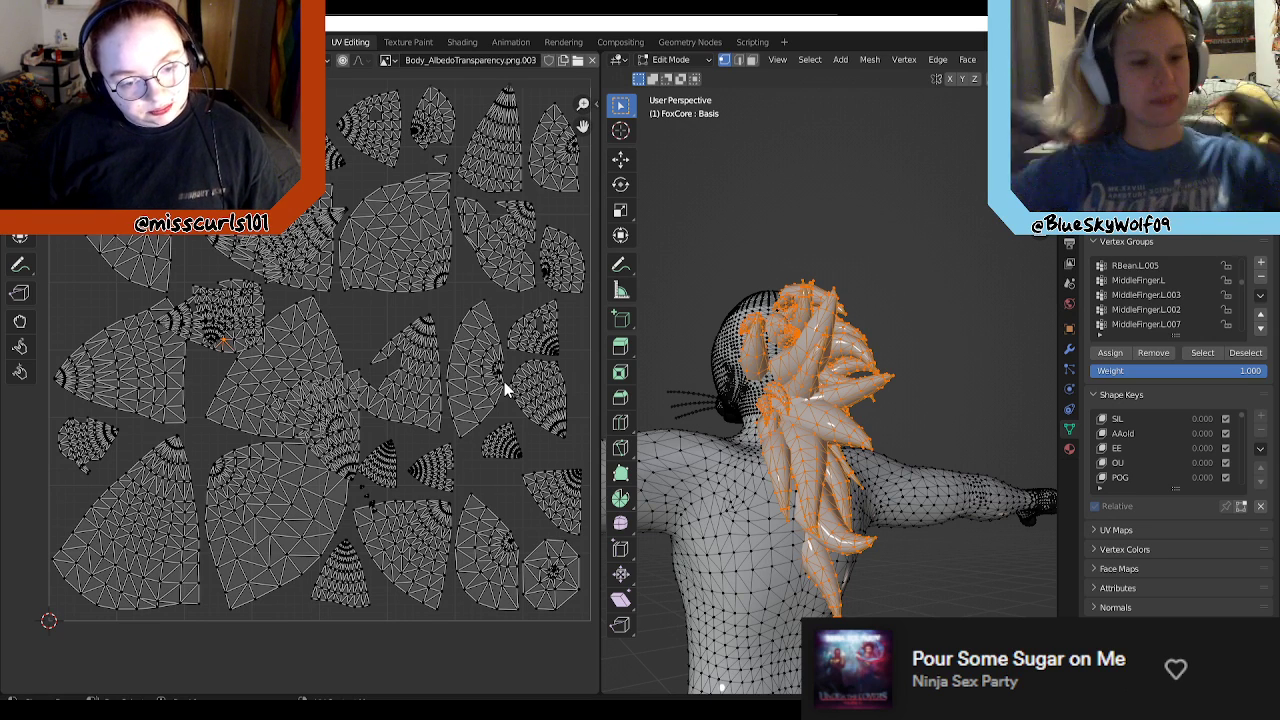
pyautogui.scroll(-6, 830, 432)
pyautogui.scroll(3, 861, 481)
pyautogui.moveTo(860, 480); pyautogui.dragTo(800, 520, button='middle')
pyautogui.scroll(3, 433, 537)
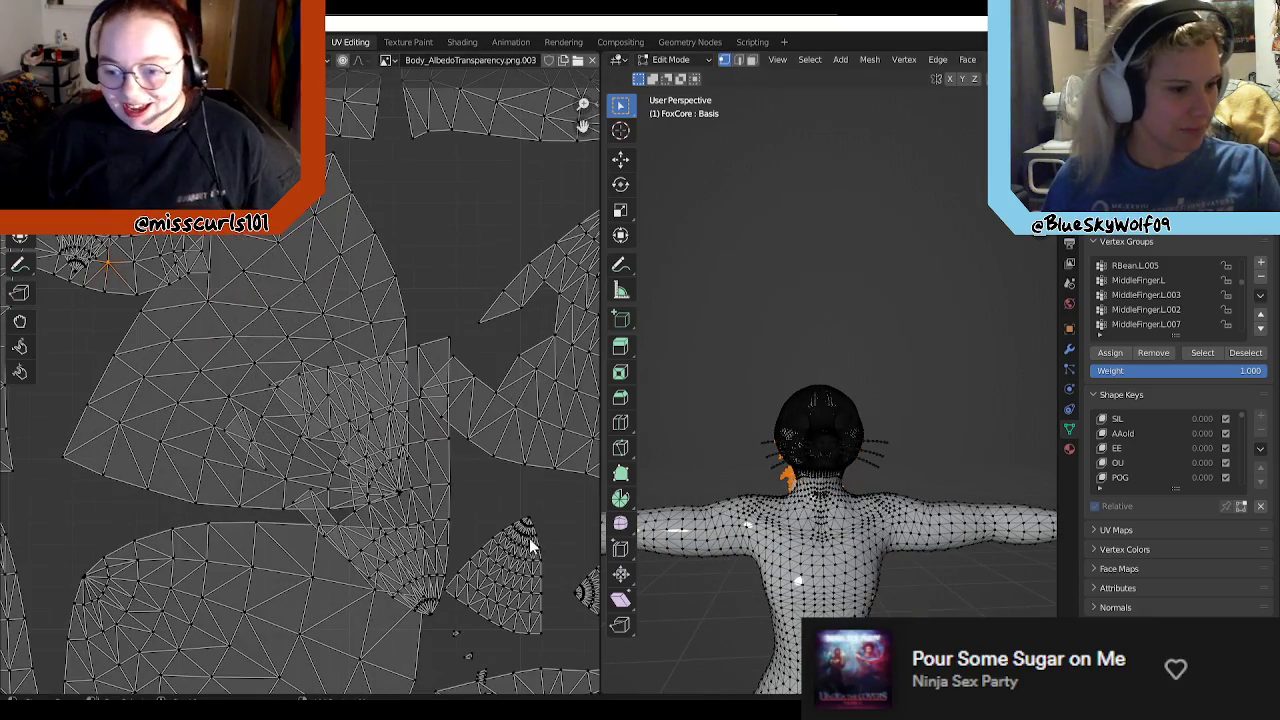
pyautogui.scroll(6, 529, 540)
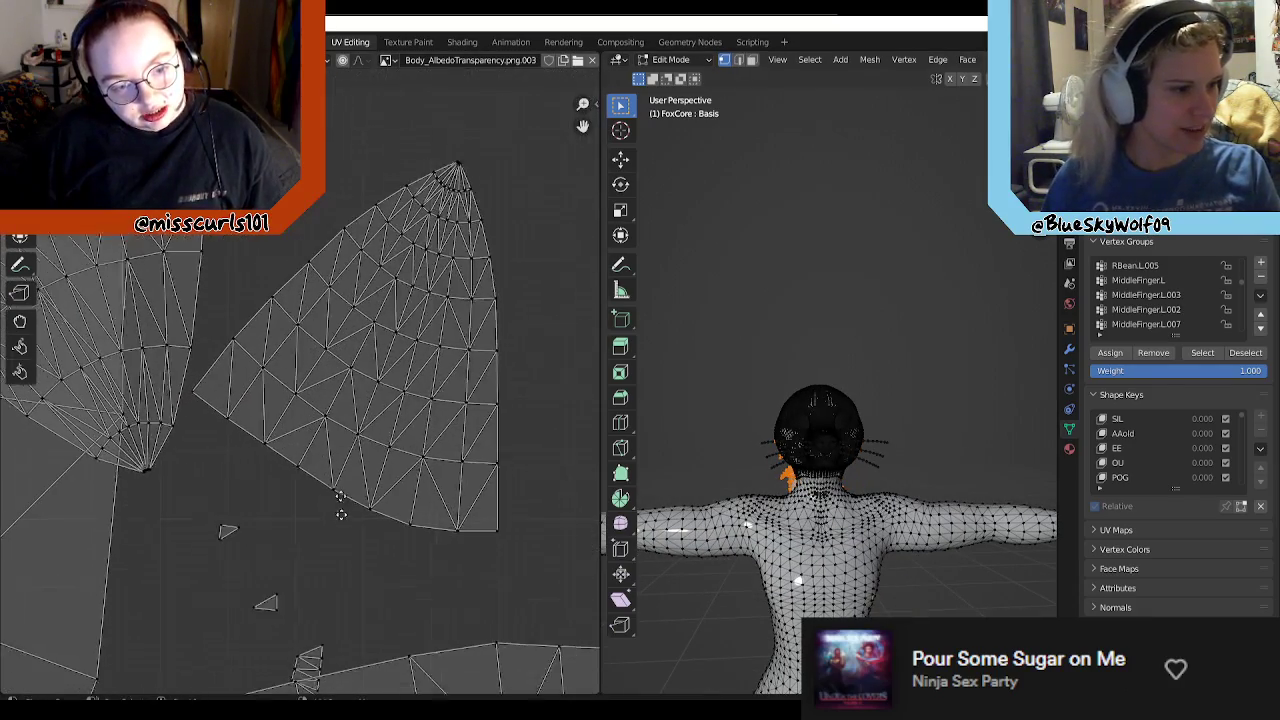
pyautogui.moveTo(337, 508); pyautogui.dragTo(458, 378, button='middle')
pyautogui.scroll(-5, 390, 460)
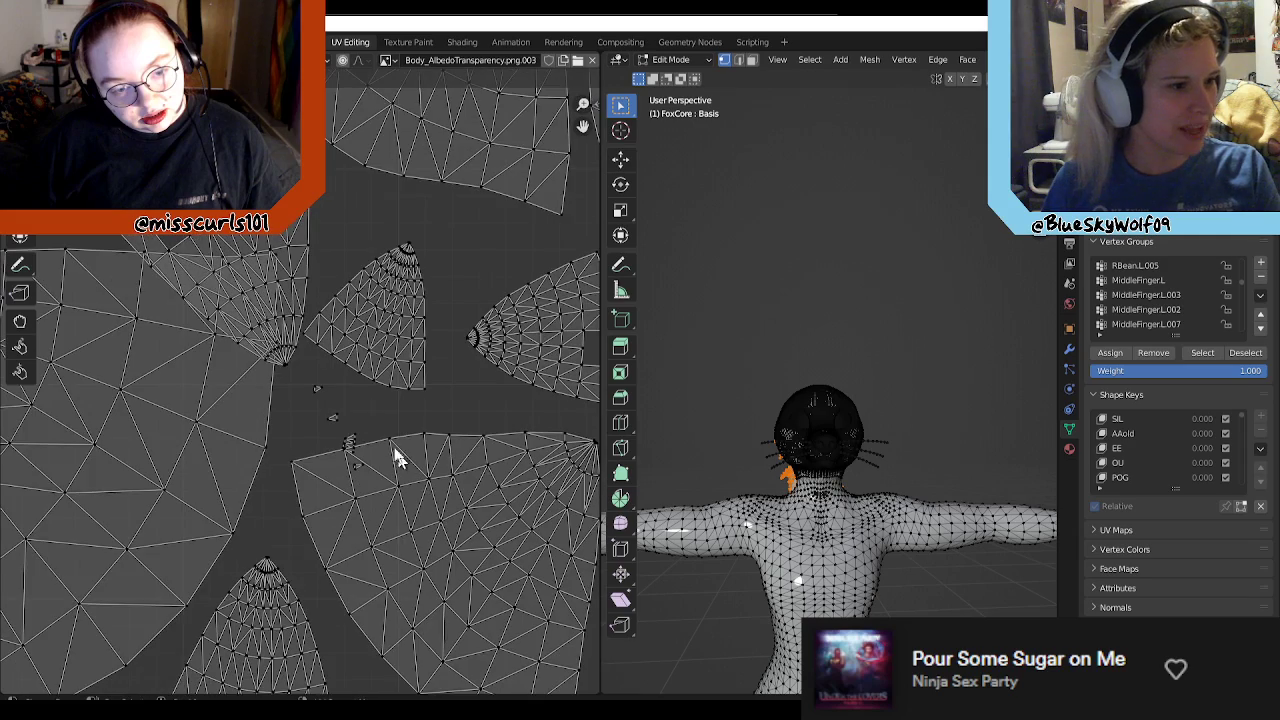
pyautogui.scroll(-2, 460, 410)
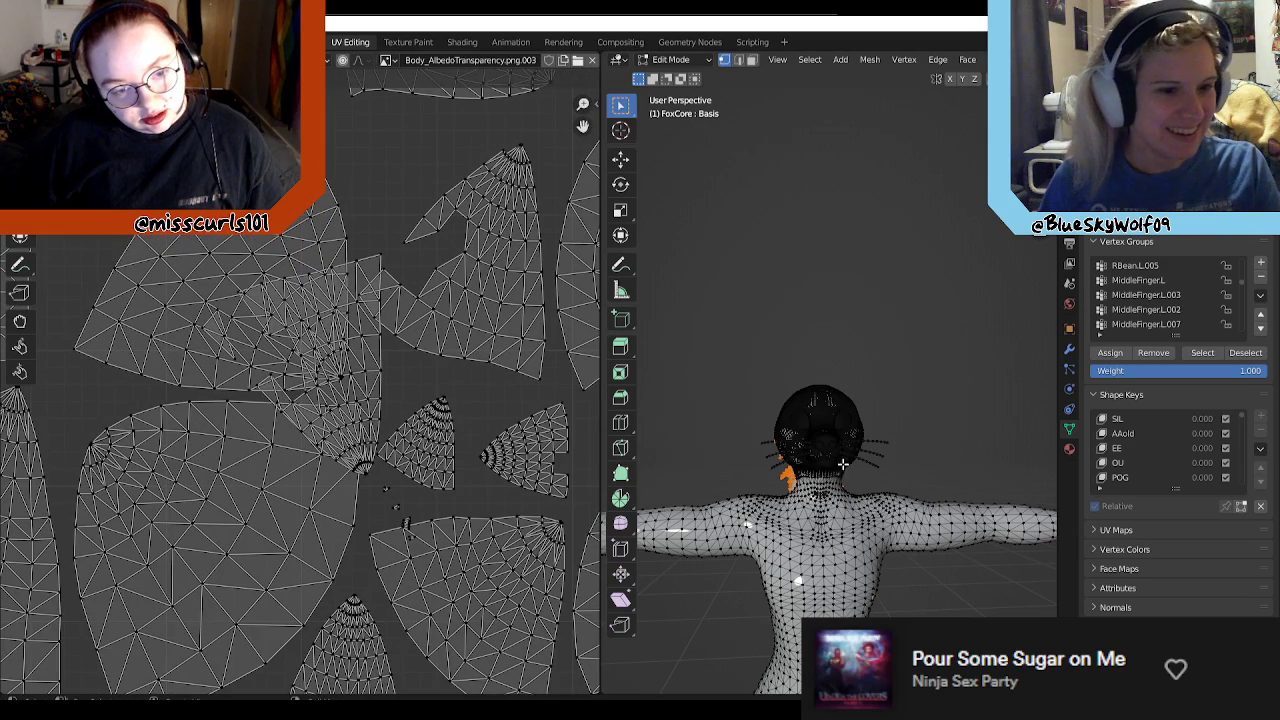
# Step: Examine the selected hair strands around the back and side of the head against their UV islands
pyautogui.scroll(-4, 845, 468)
pyautogui.moveTo(855, 573); pyautogui.dragTo(936, 374, button='middle')
pyautogui.scroll(2, 650, 480)
pyautogui.scroll(5, 916, 458)
pyautogui.keyDown('shift'); pyautogui.moveTo(942, 446); pyautogui.dragTo(776, 437, button='middle'); pyautogui.keyUp('shift')
pyautogui.scroll(5, 785, 434)
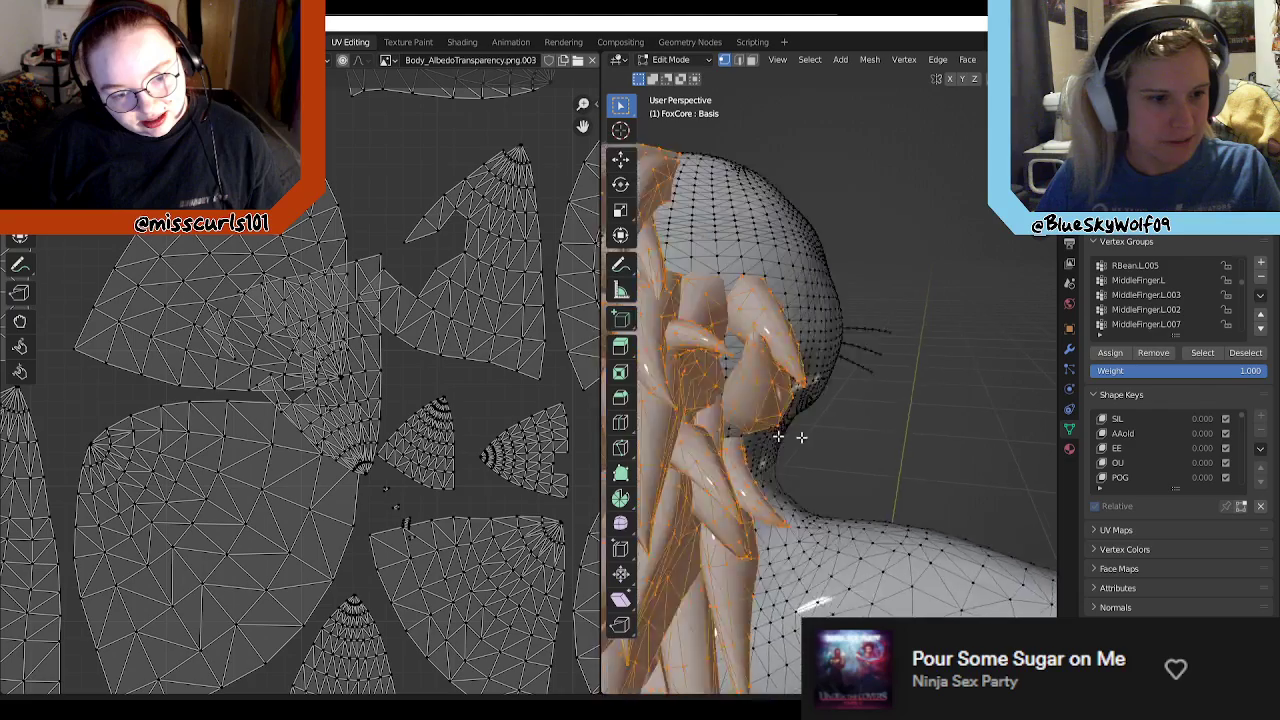
pyautogui.scroll(-4, 778, 437)
pyautogui.moveTo(927, 440); pyautogui.dragTo(793, 434, button='middle')
pyautogui.scroll(4, 927, 441)
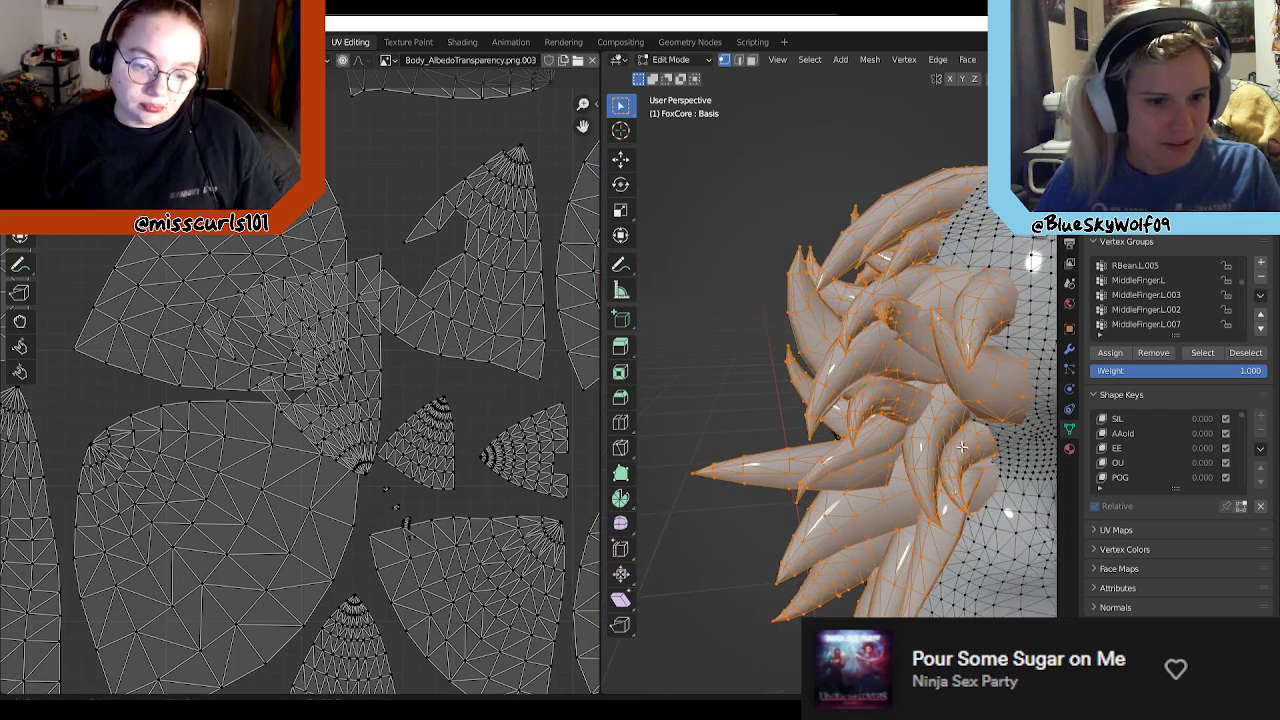
pyautogui.scroll(-2, 958, 448)
pyautogui.scroll(-2, 400, 397)
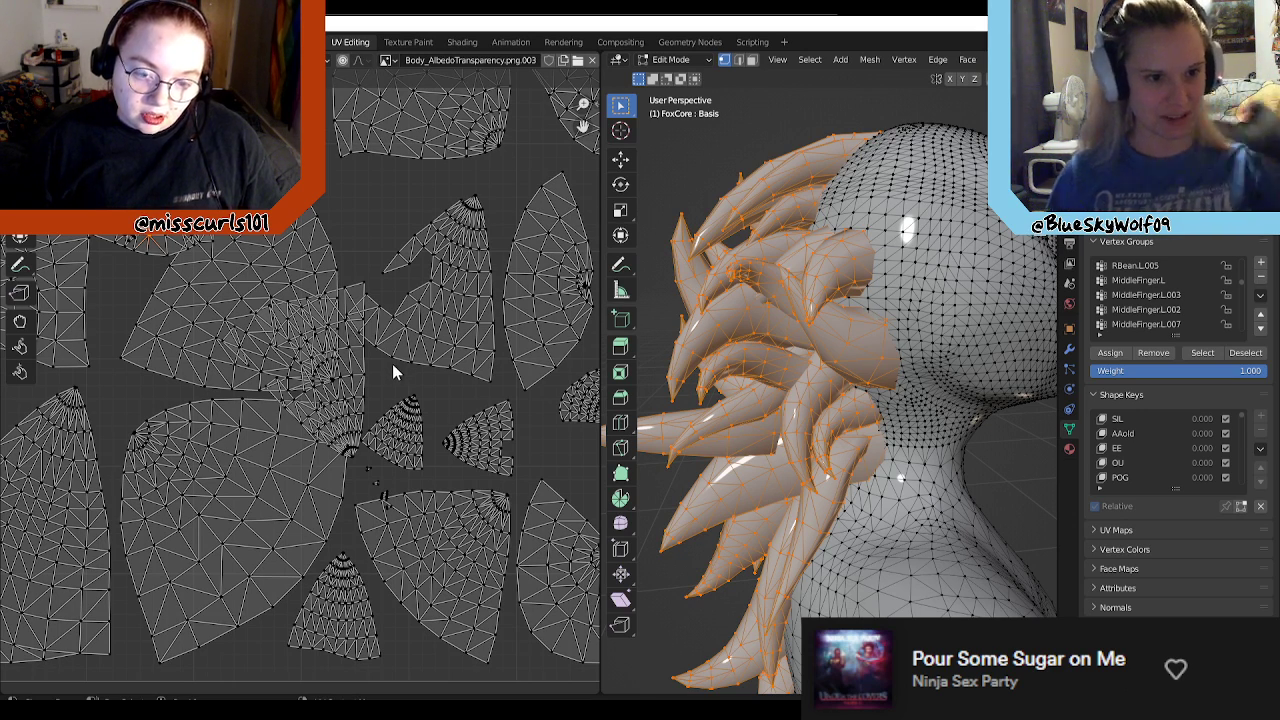
pyautogui.scroll(-4, 443, 349)
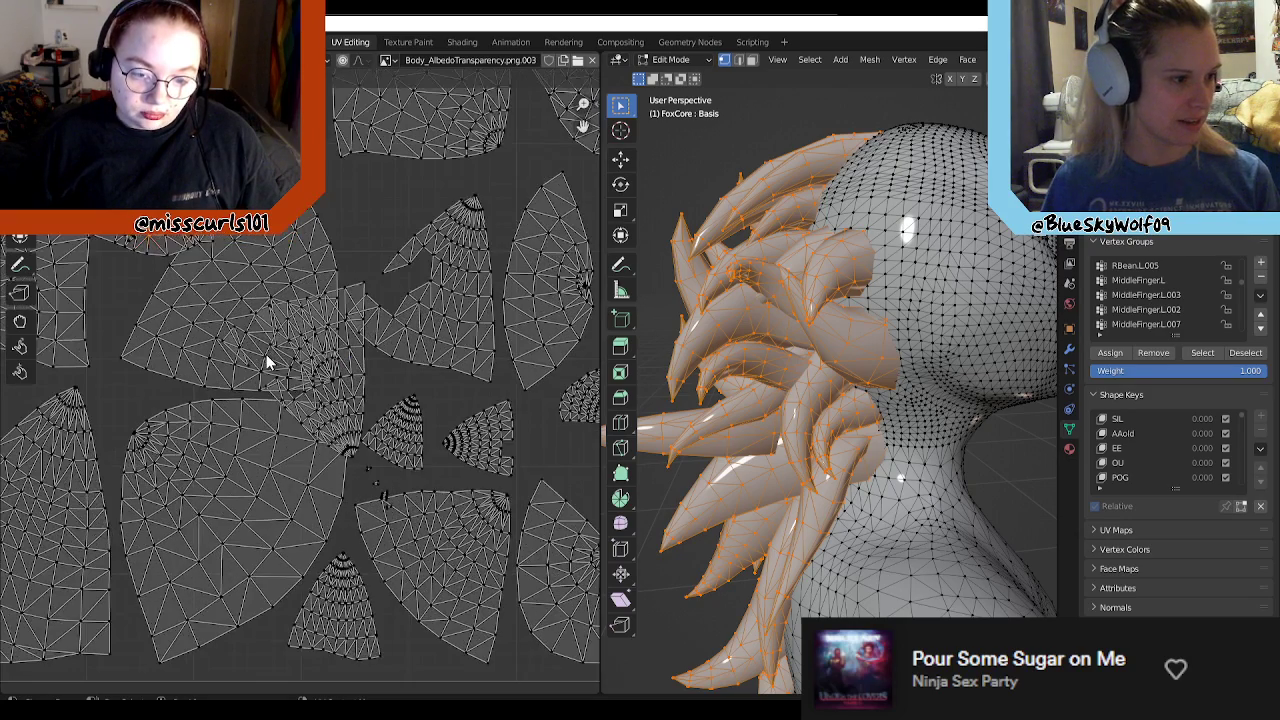
pyautogui.scroll(5, 272, 364)
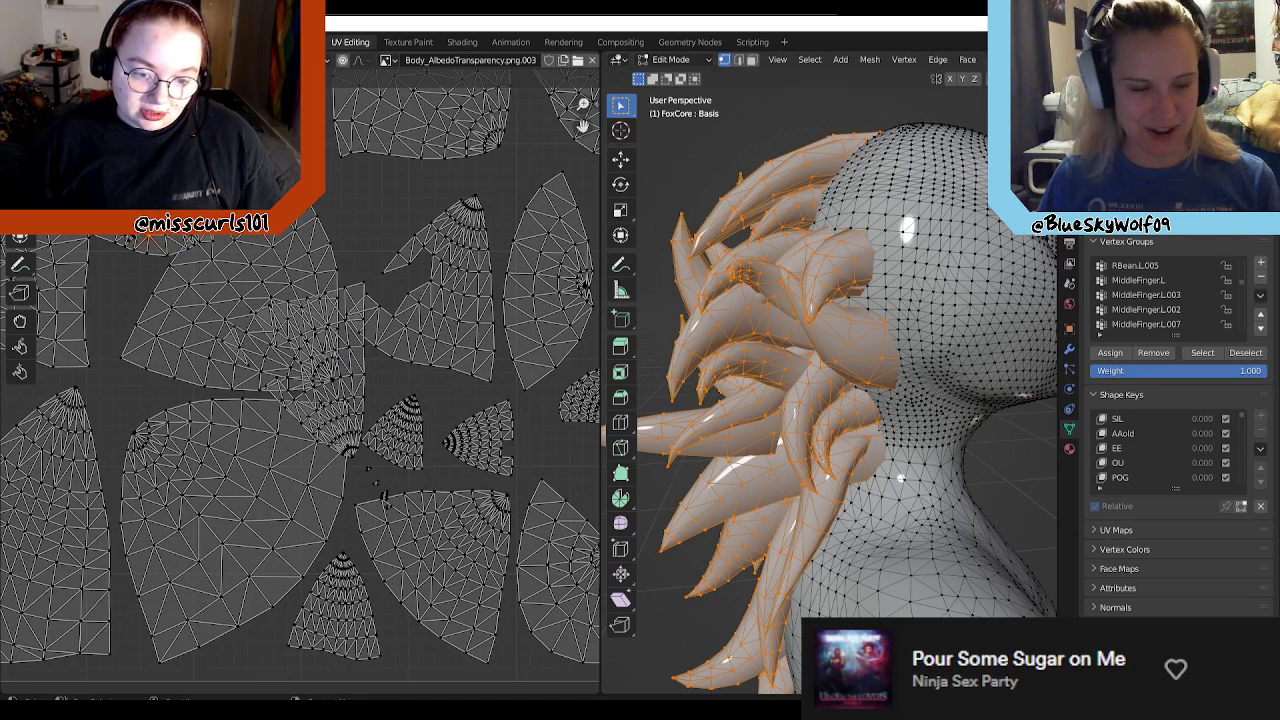
# Step: Switch to the Unity project containing the blue avatar and the Leggy 2 textures
pyautogui.hotkey('alt', 'Tab')
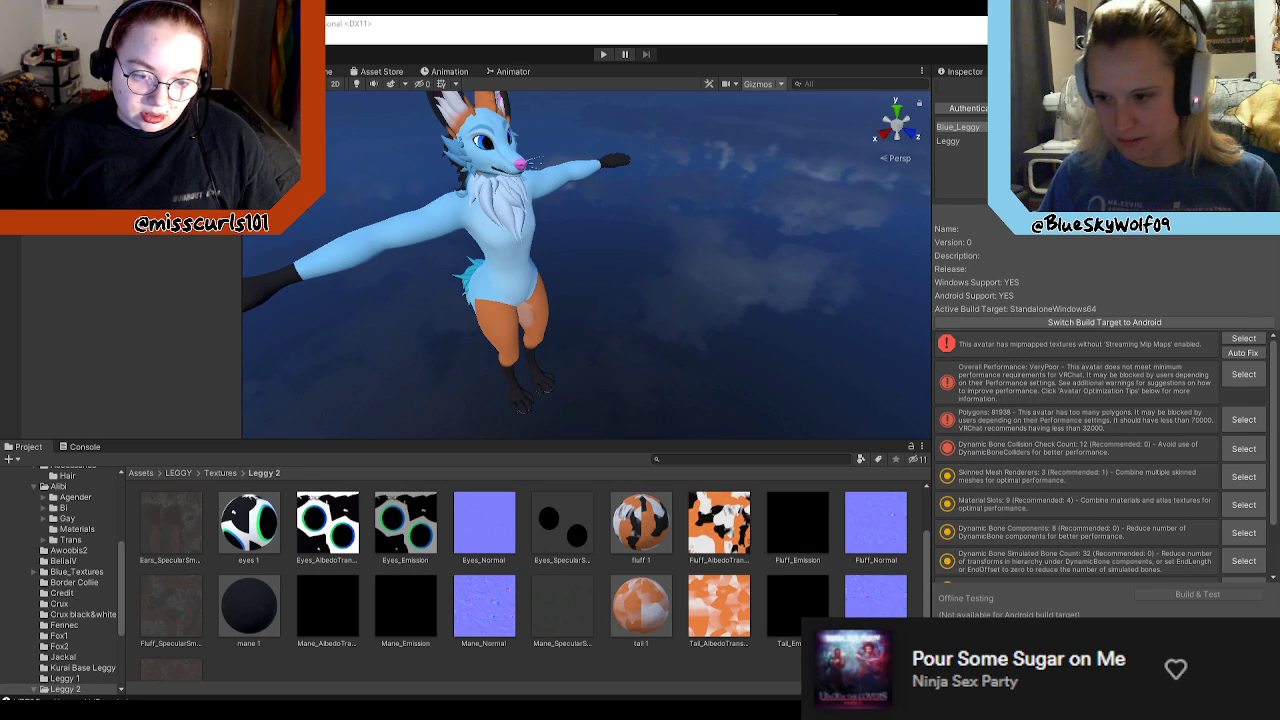
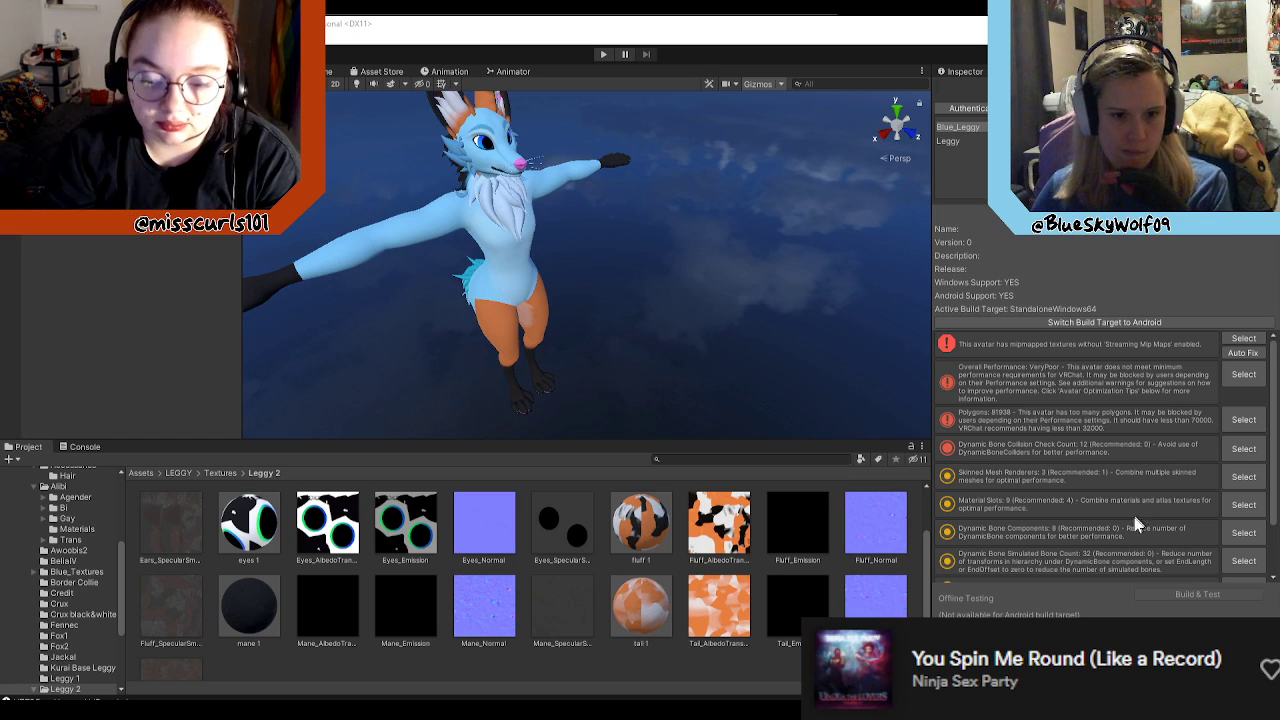
# Step: Review the avatar's performance warnings and examine the blue fox avatar's head and body from the front
pyautogui.scroll(-2, 1147, 557)
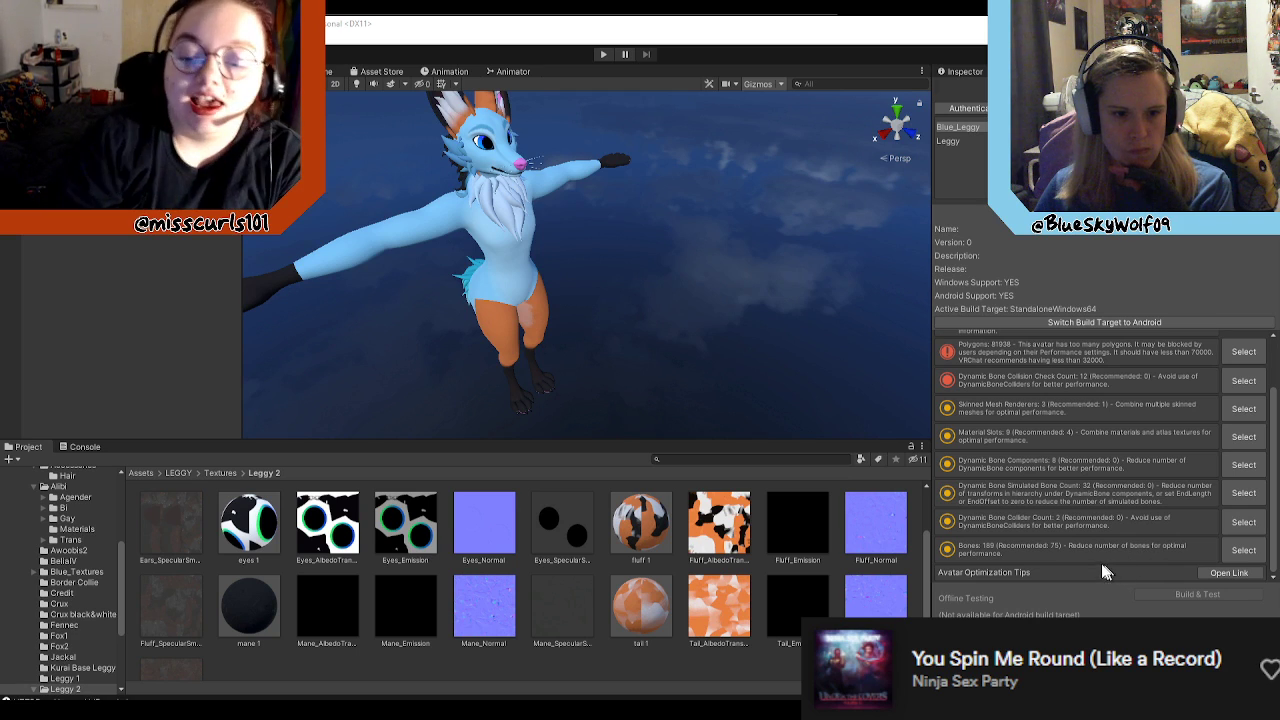
pyautogui.scroll(2, 1063, 561)
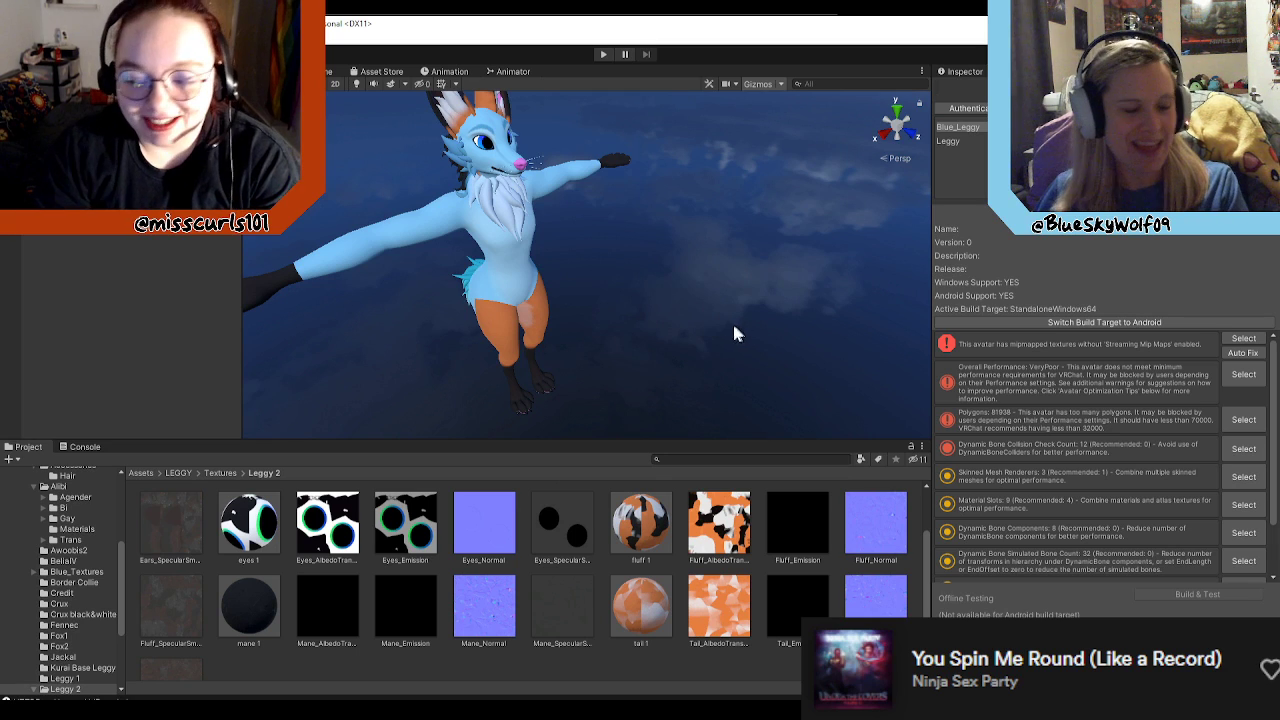
pyautogui.click(971, 74)
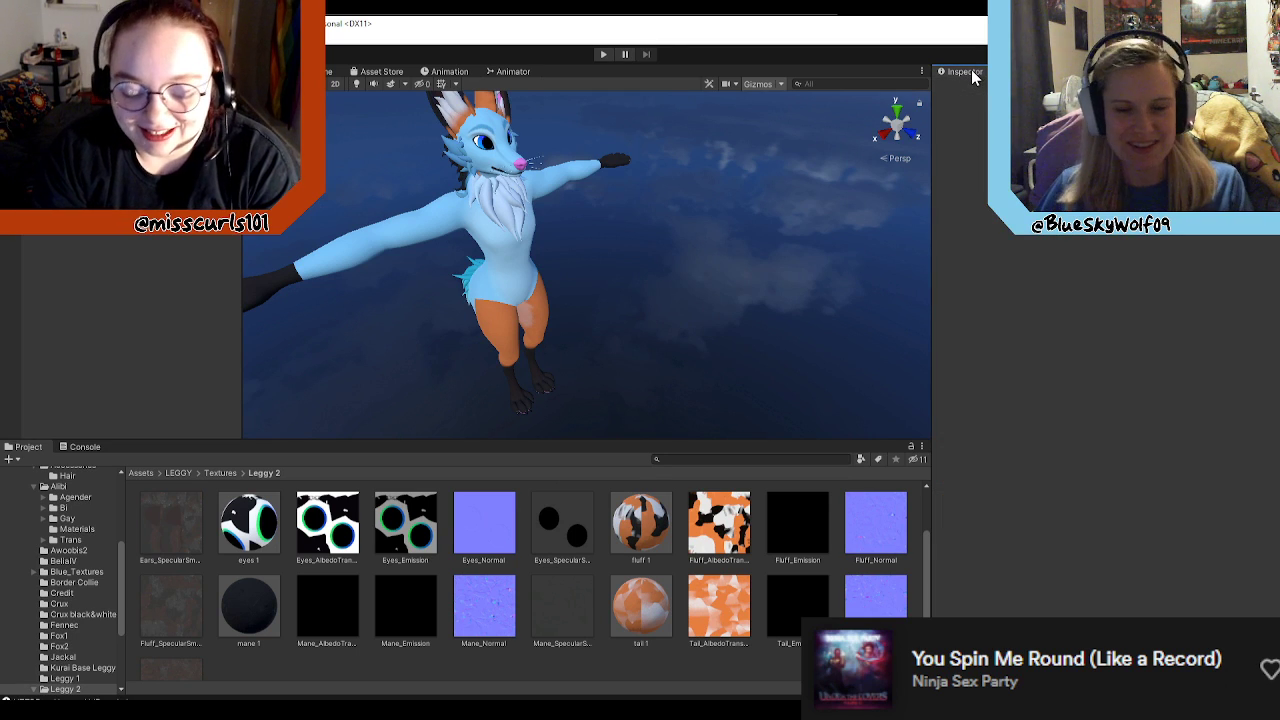
pyautogui.keyDown('alt'); pyautogui.moveTo(743, 297); pyautogui.dragTo(697, 226); pyautogui.keyUp('alt')
pyautogui.moveTo(696, 223); pyautogui.dragTo(592, 192, button='right')
pyautogui.keyDown('alt'); pyautogui.moveTo(592, 192); pyautogui.dragTo(694, 290); pyautogui.keyUp('alt')
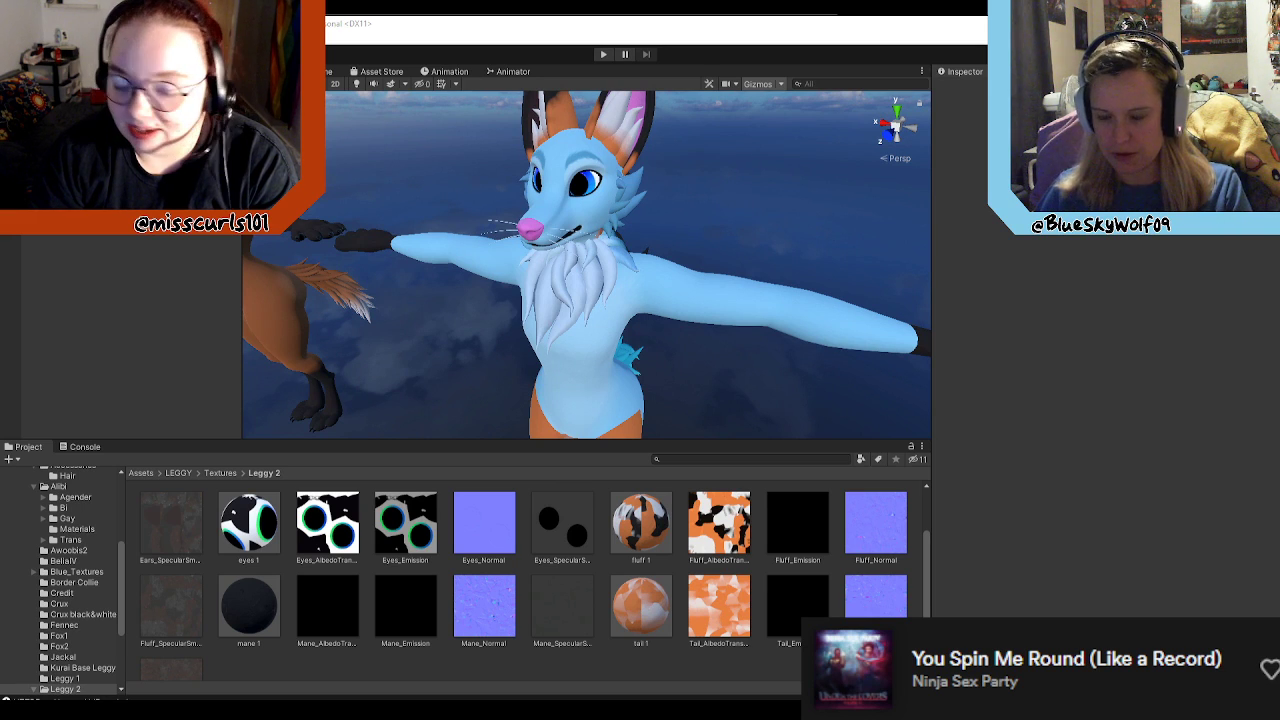
# Step: In Clip Studio Paint, open Leggy_Mane_UV.png, try to paste its whole layout onto Blue_Mane_AlbedoTransparency.png, and undo the paste
pyautogui.hotkey('alt', 'Tab')
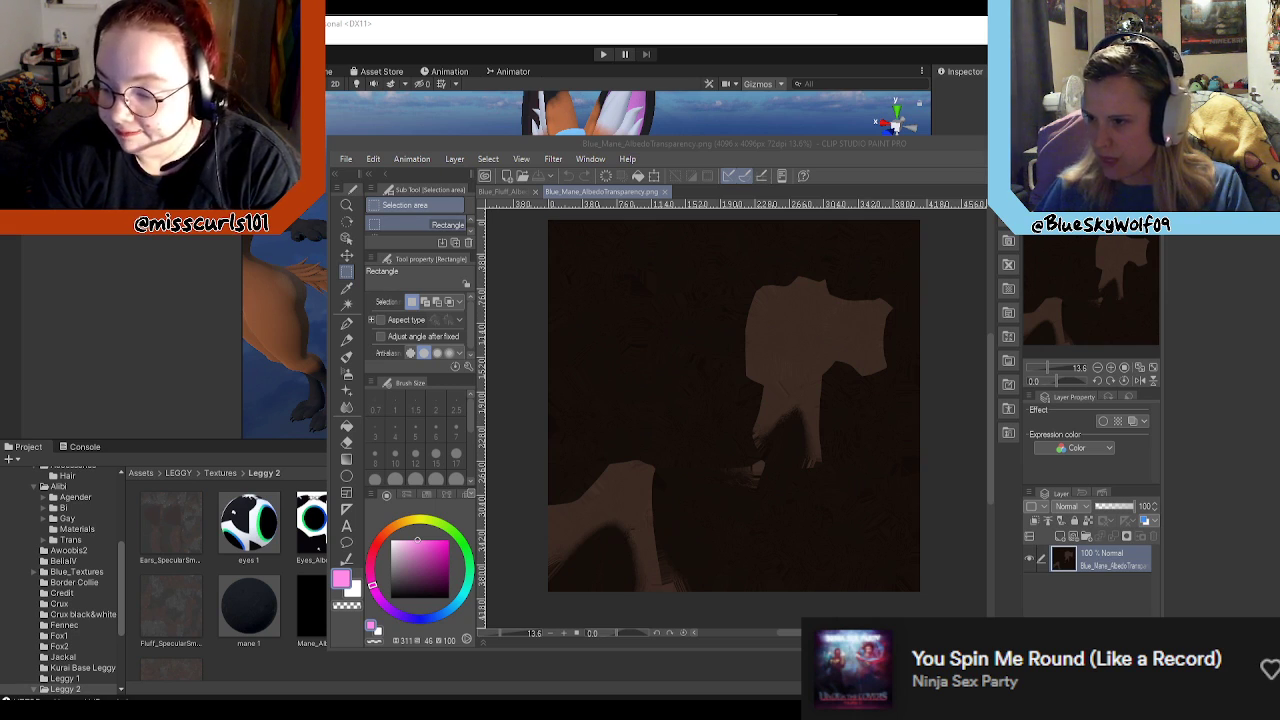
pyautogui.moveTo(886, 503); pyautogui.dragTo(827, 436)
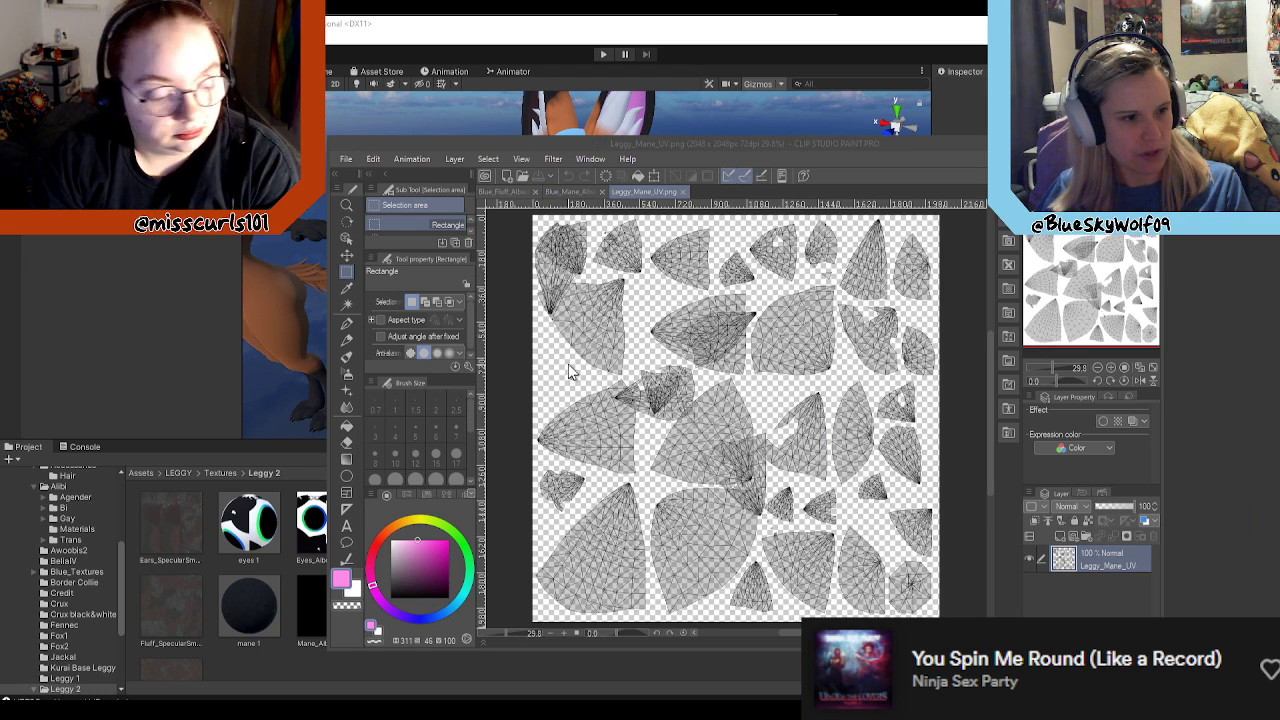
pyautogui.click(349, 269)
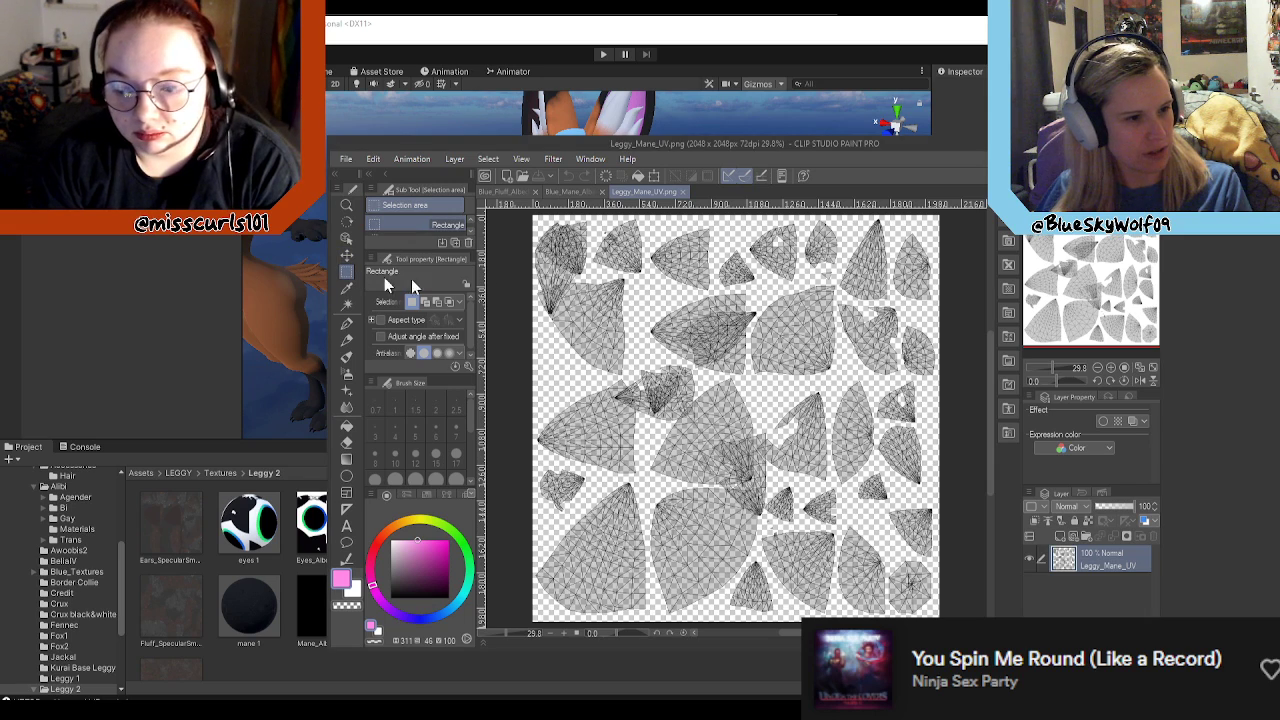
pyautogui.scroll(-3, 621, 288)
pyautogui.moveTo(520, 216); pyautogui.dragTo(882, 566)
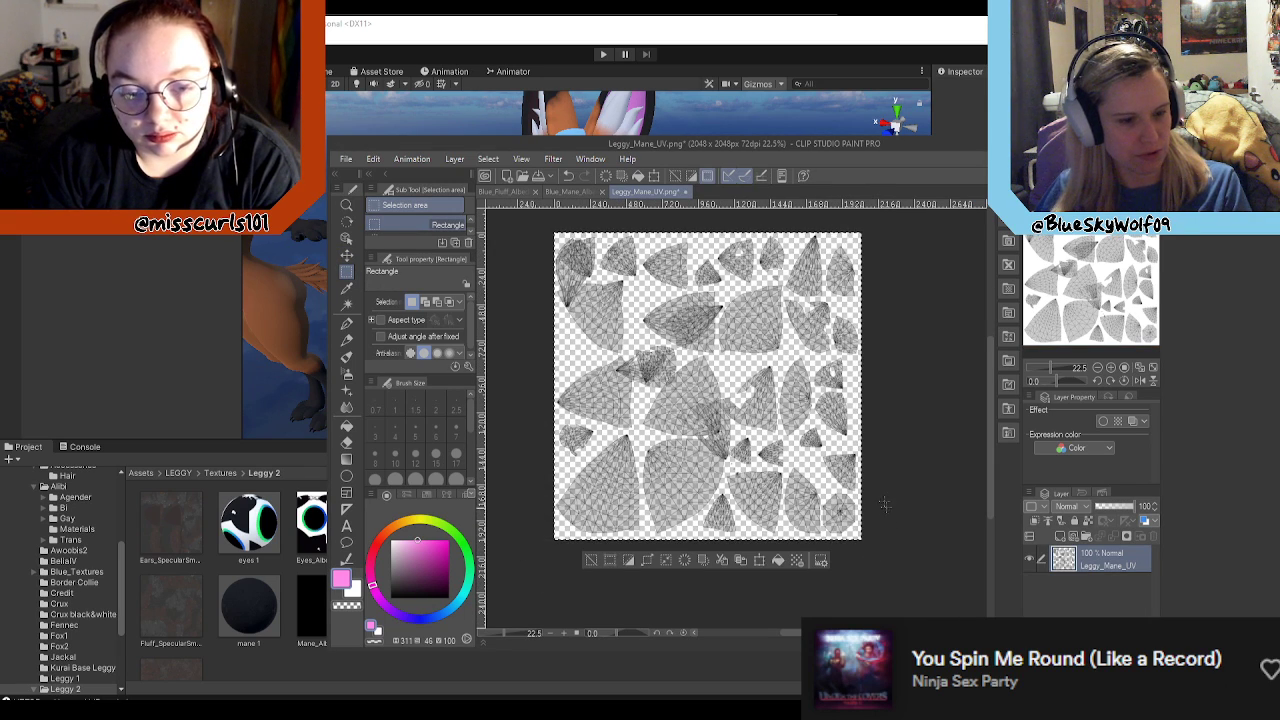
pyautogui.click(558, 190)
pyautogui.hotkey('ctrl', 'v')
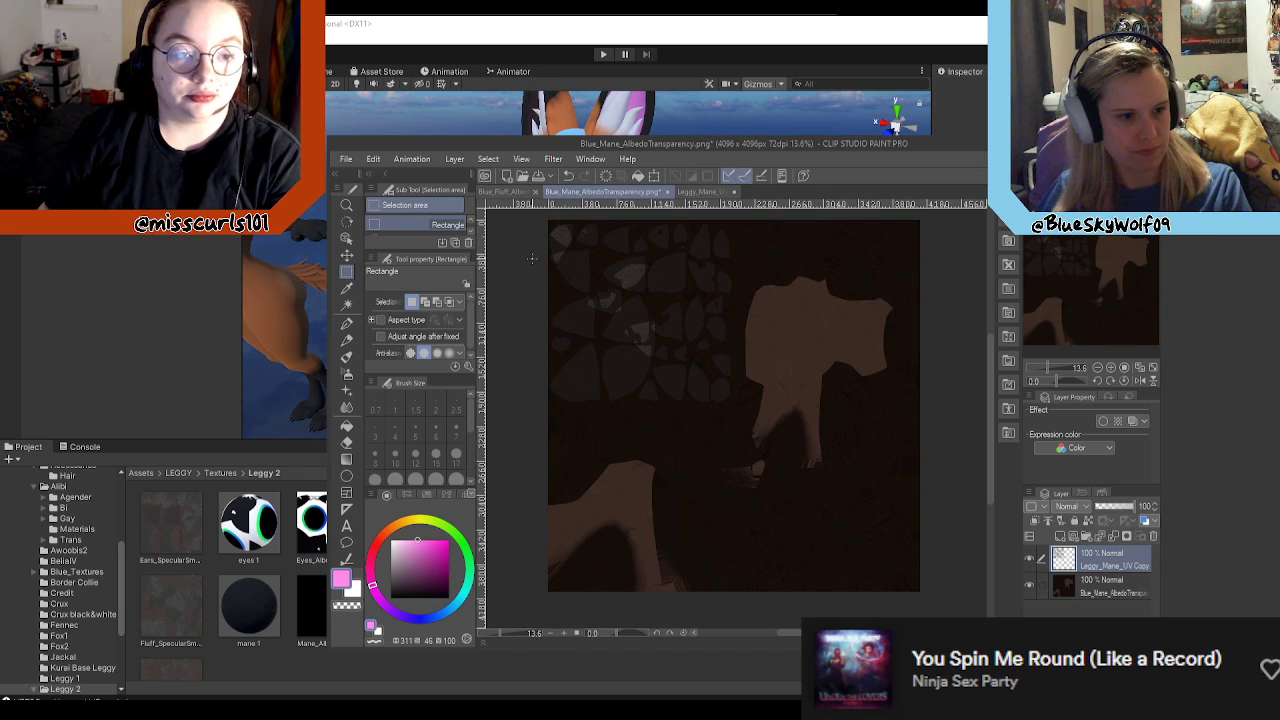
pyautogui.hotkey('ctrl', 'z')
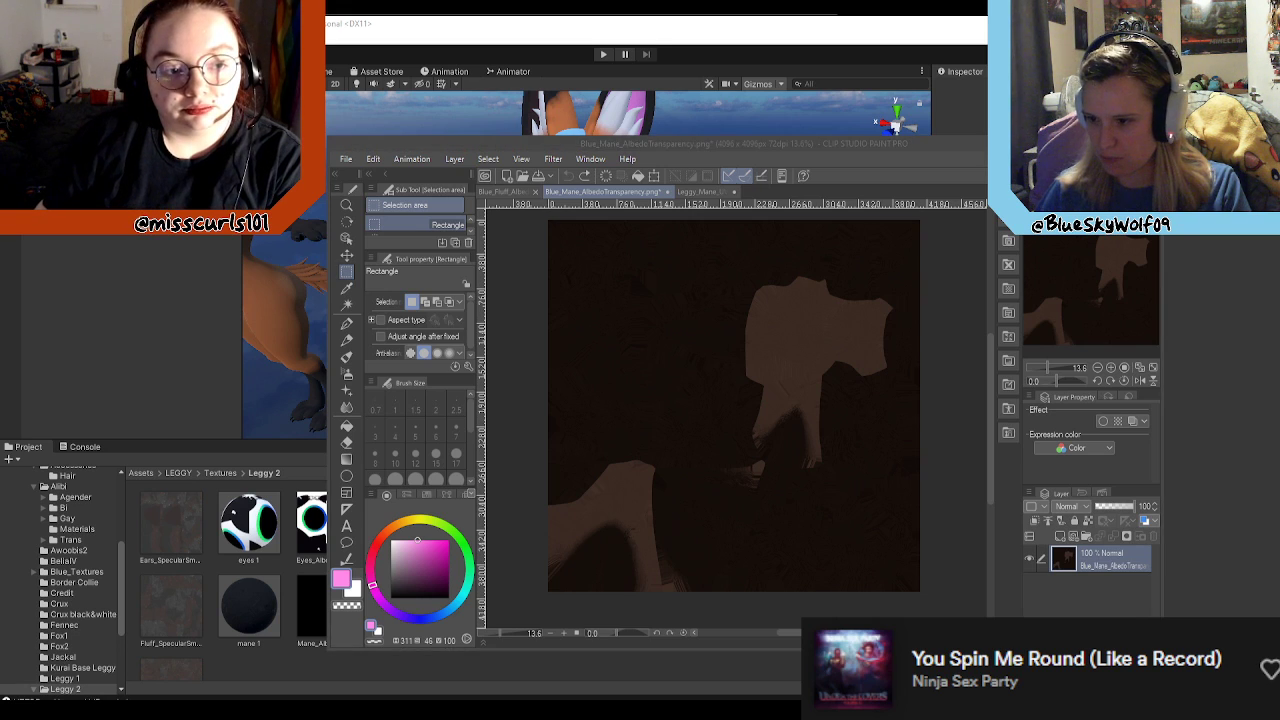
# Step: Switch to Blender and set up a UV layout export for the selected mane at 4096 × 4096 in PNG format
pyautogui.hotkey('alt', 'Tab')
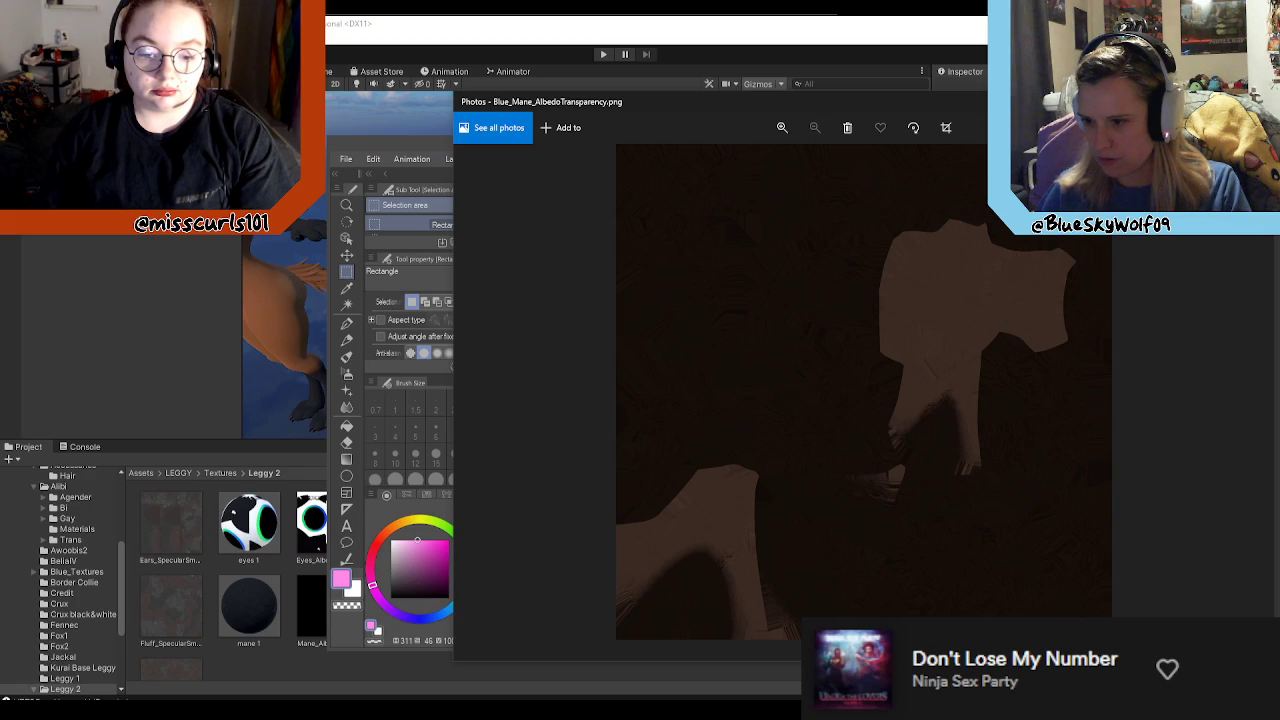
pyautogui.hotkey('alt', 'Tab')
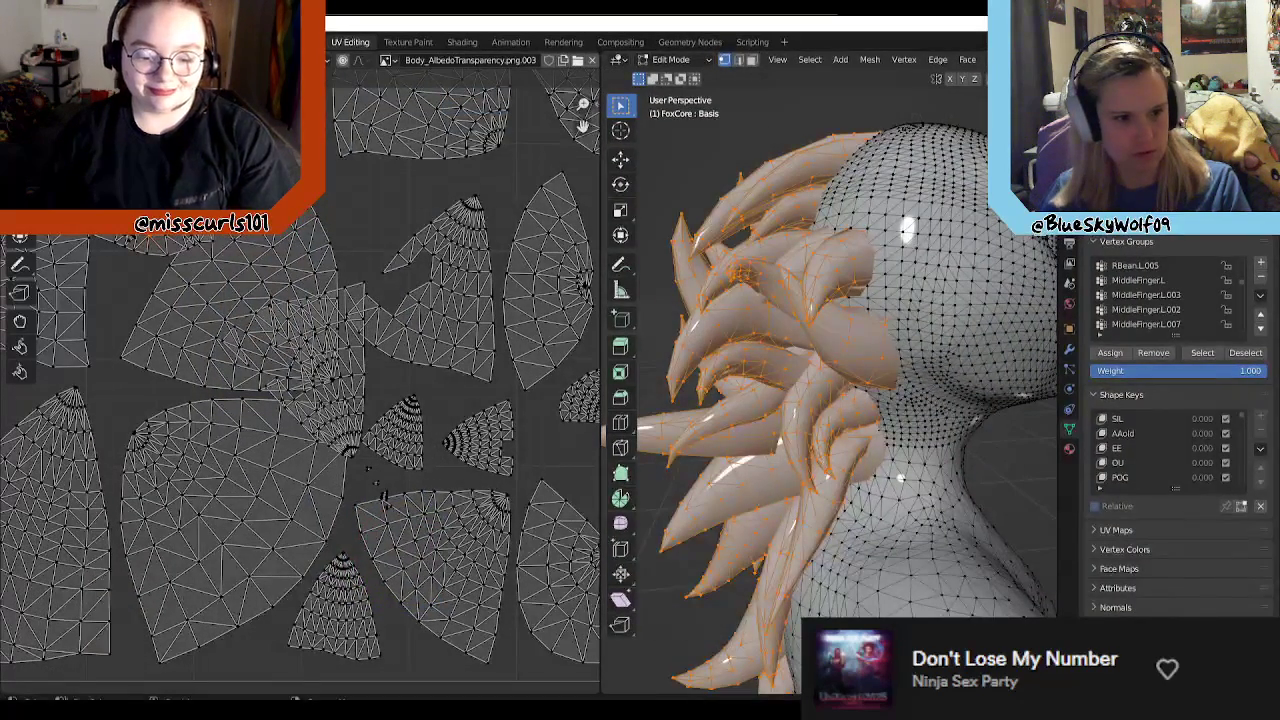
pyautogui.click(29, 42)
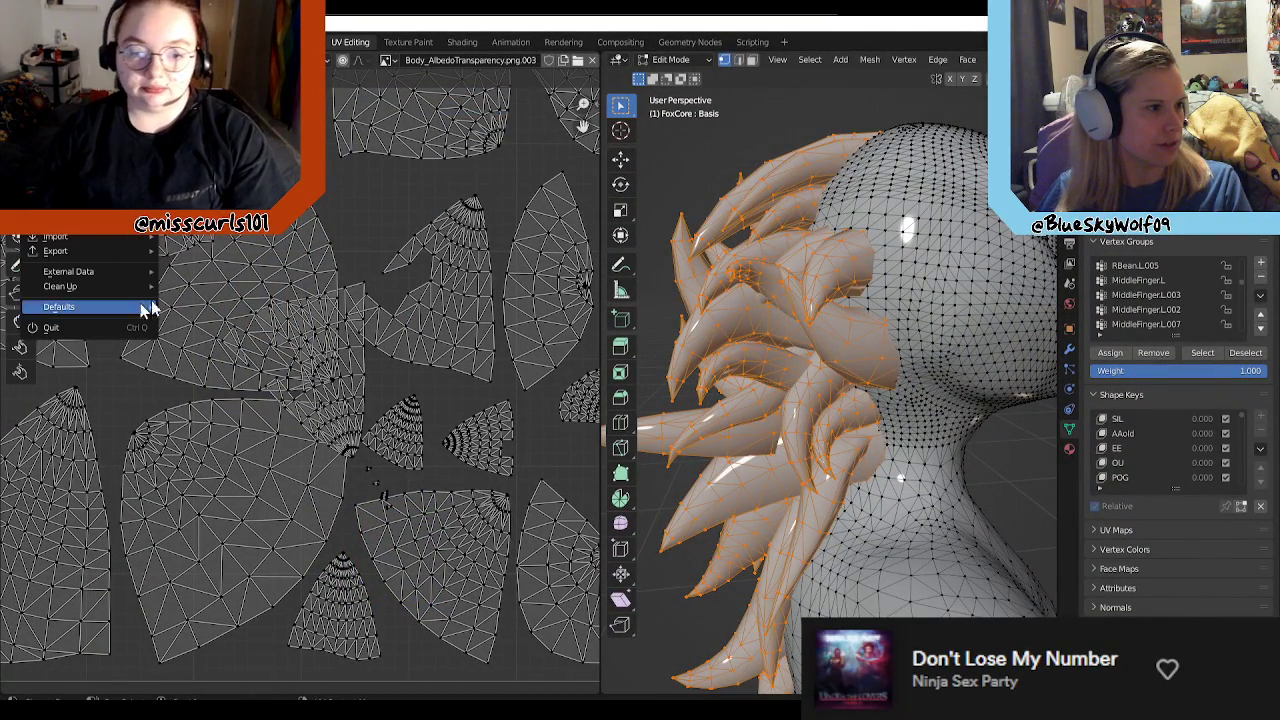
pyautogui.click(246, 60)
pyautogui.click(289, 440)
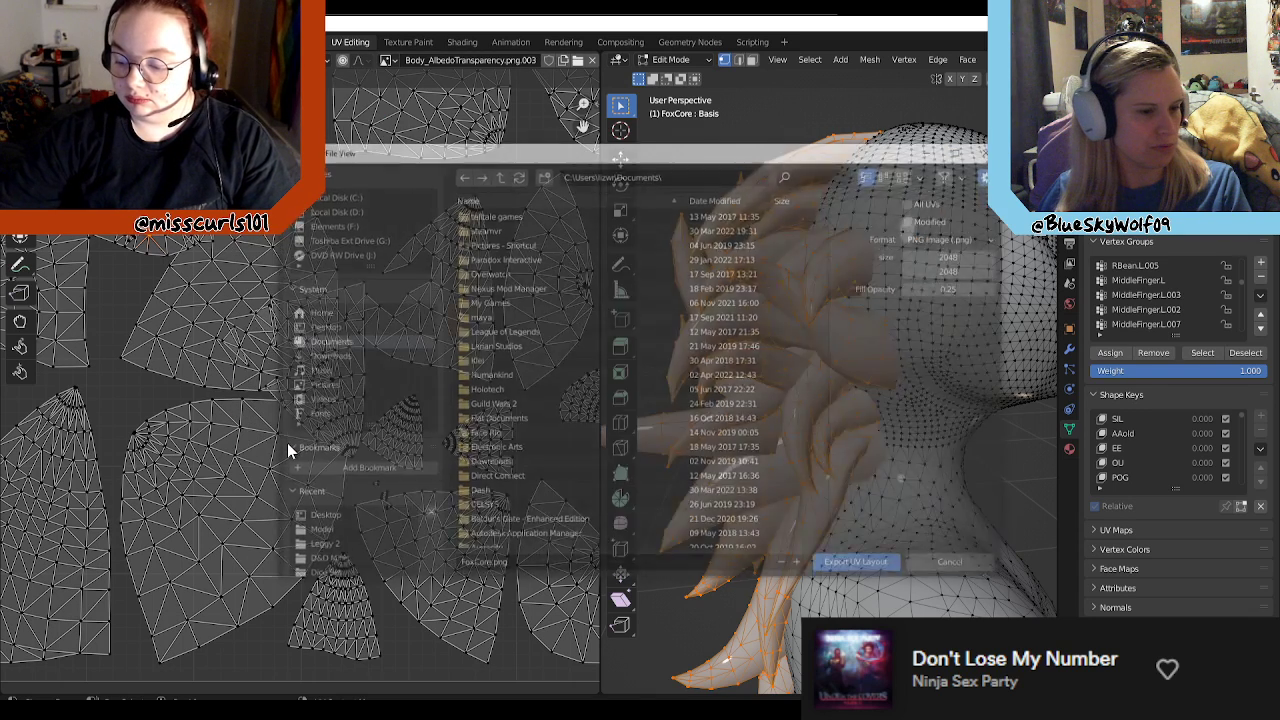
pyautogui.click(968, 257)
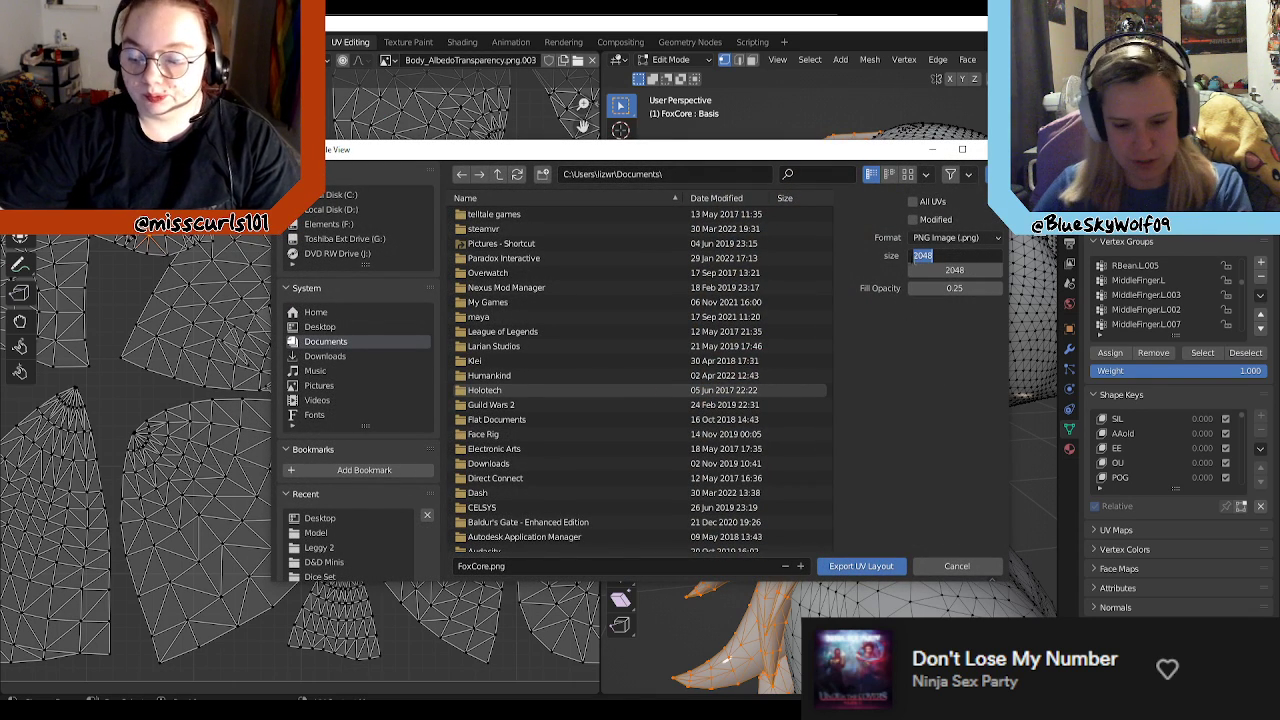
pyautogui.write('4096')
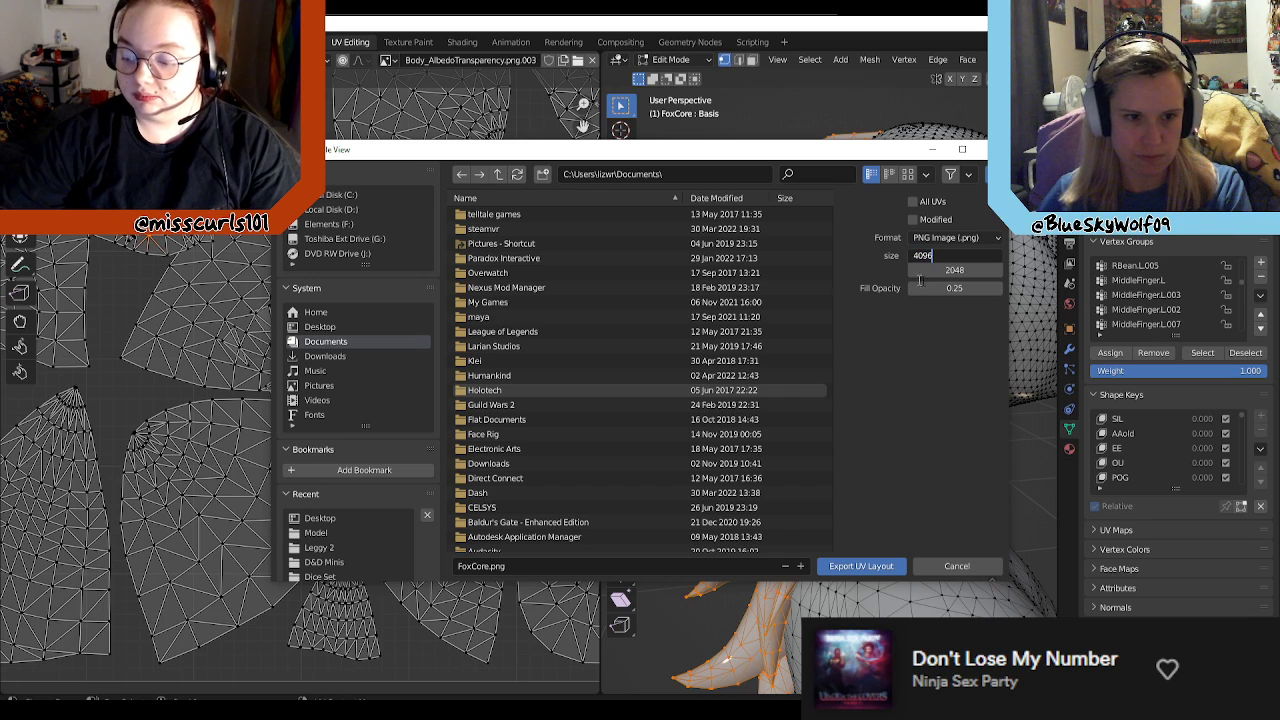
pyautogui.press('Return')
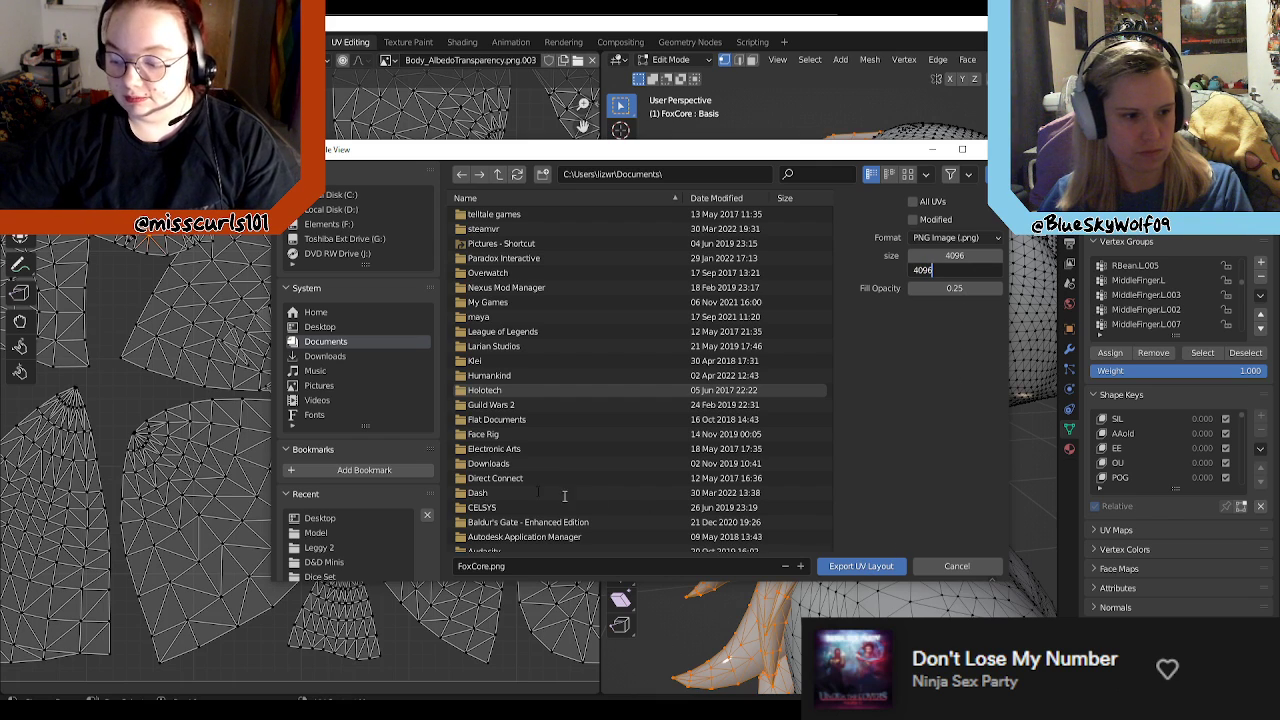
pyautogui.press('Return')
# Step: Name the UV layout file Leggy_Mane_UV.png and export it to the Desktop
pyautogui.click(474, 563)
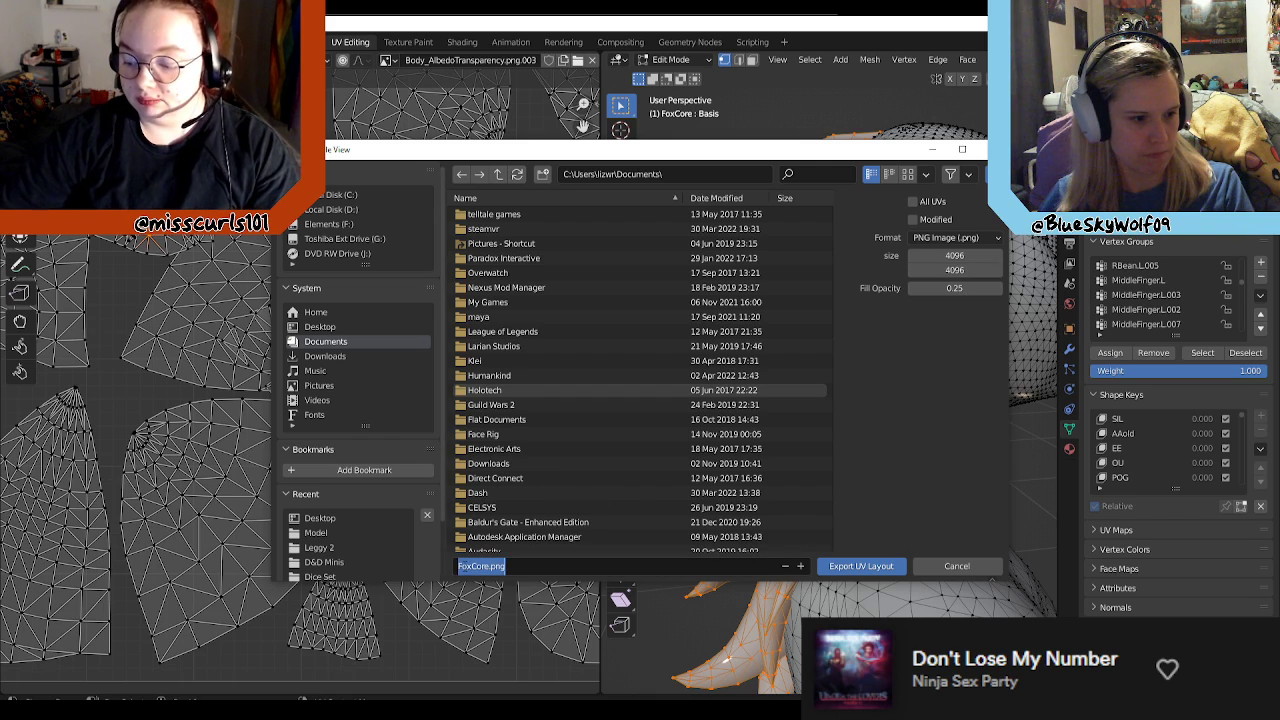
pyautogui.write('Leggy_Mane_UV')
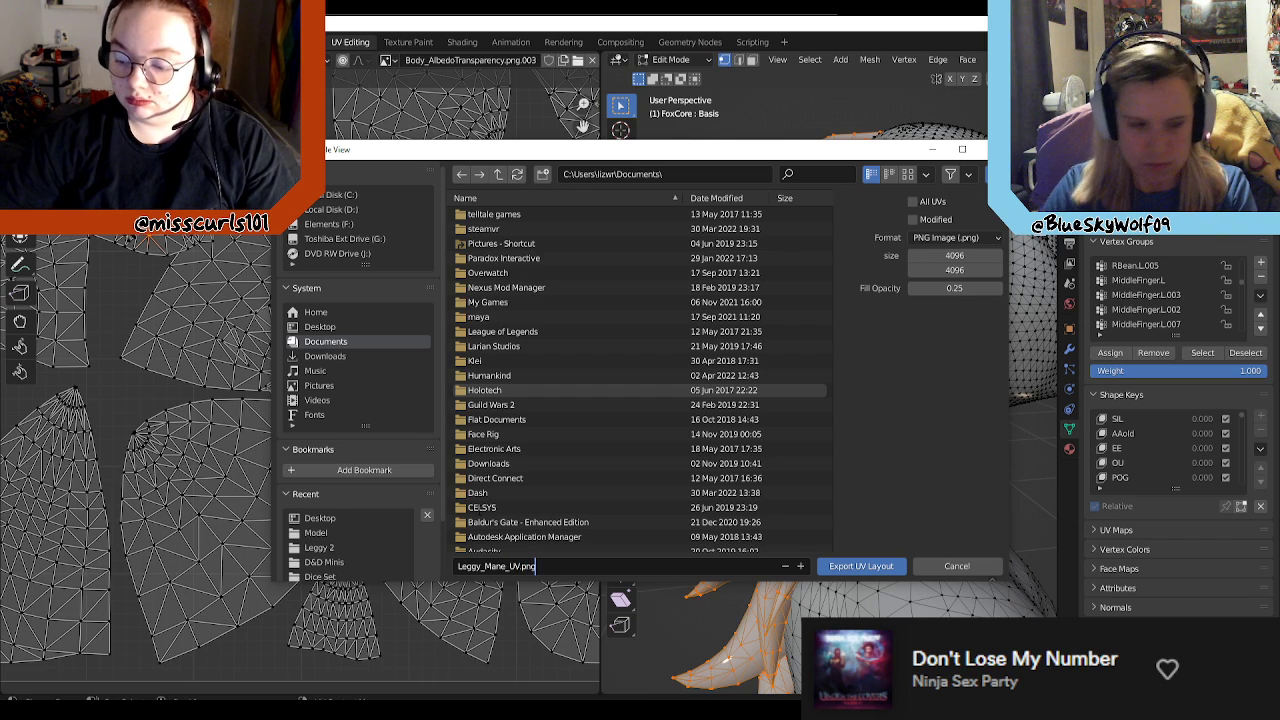
pyautogui.click(320, 327)
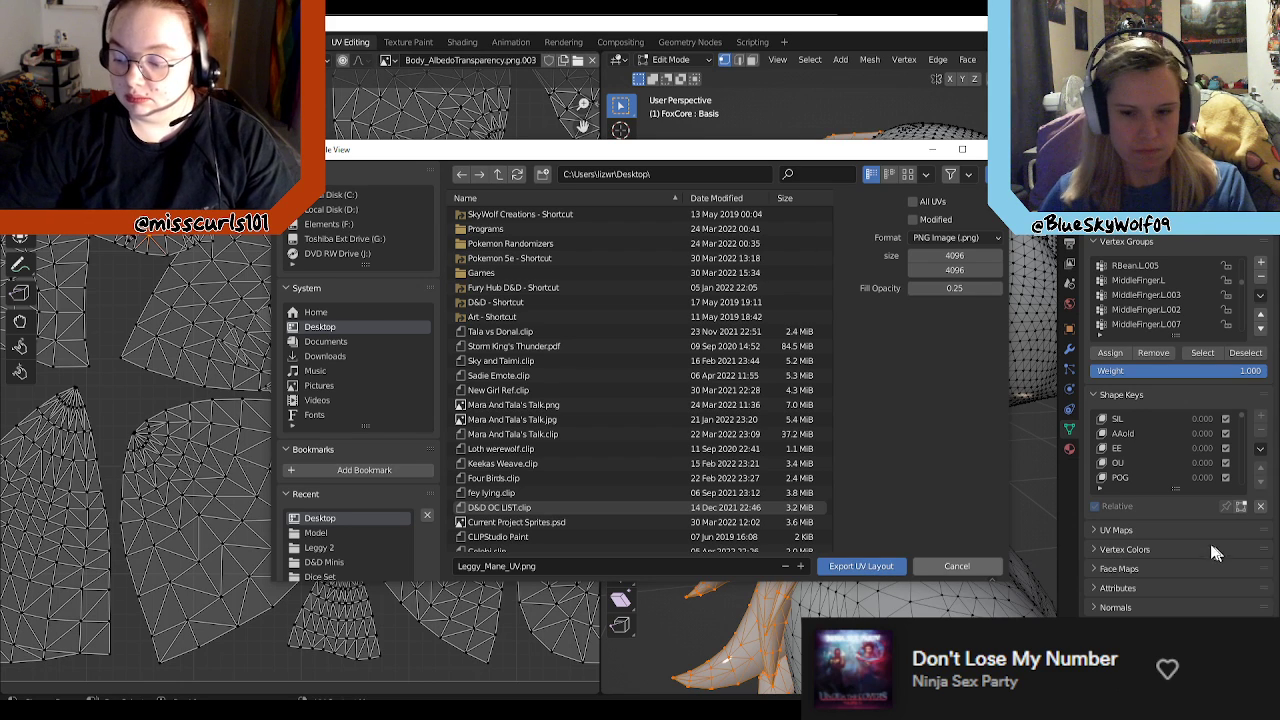
pyautogui.click(858, 566)
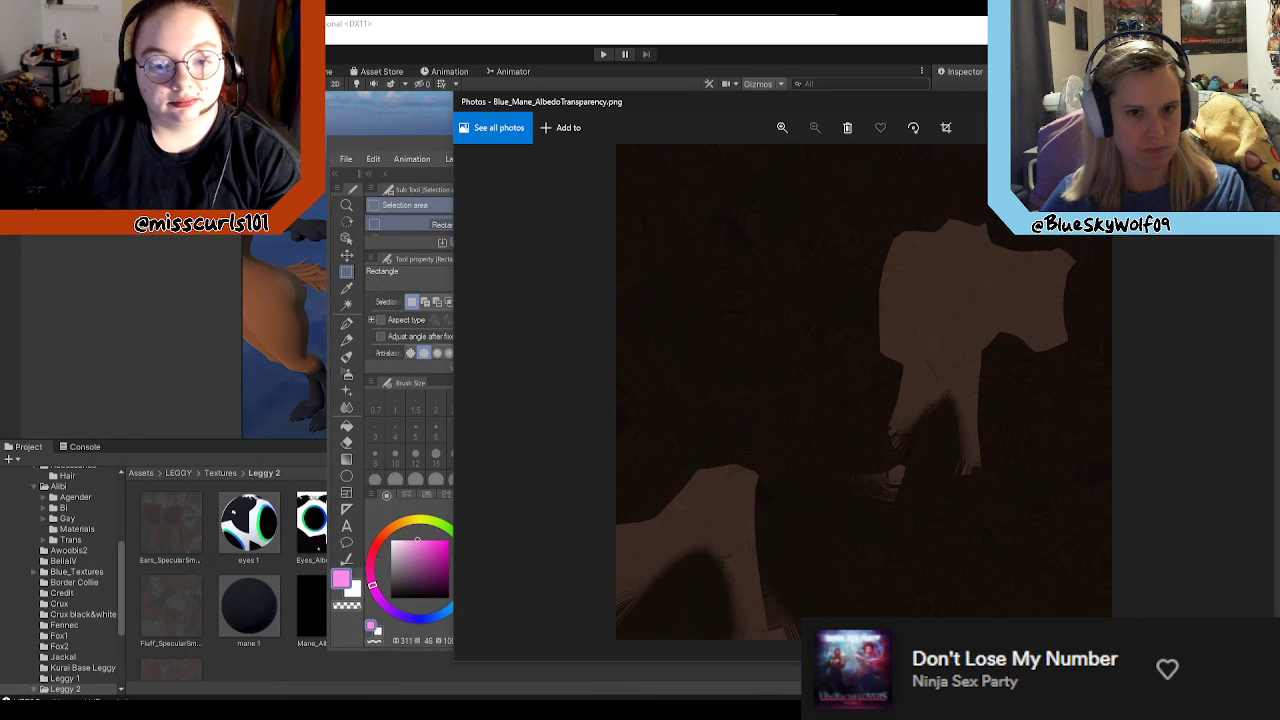
# Step: Return to Clip Studio Paint, close the old Leggy_Mane_UV document without saving, and open the newly exported 4096 × 4096 version
pyautogui.hotkey('alt', 'F4')
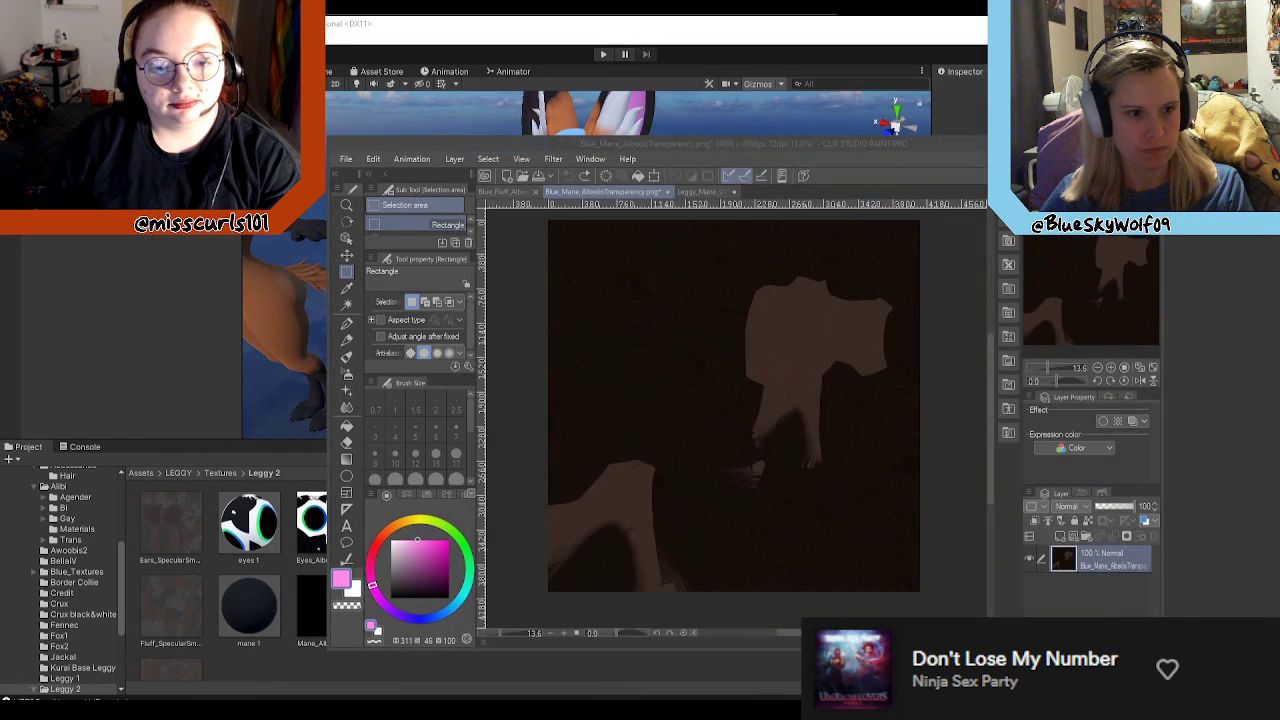
pyautogui.click(734, 191)
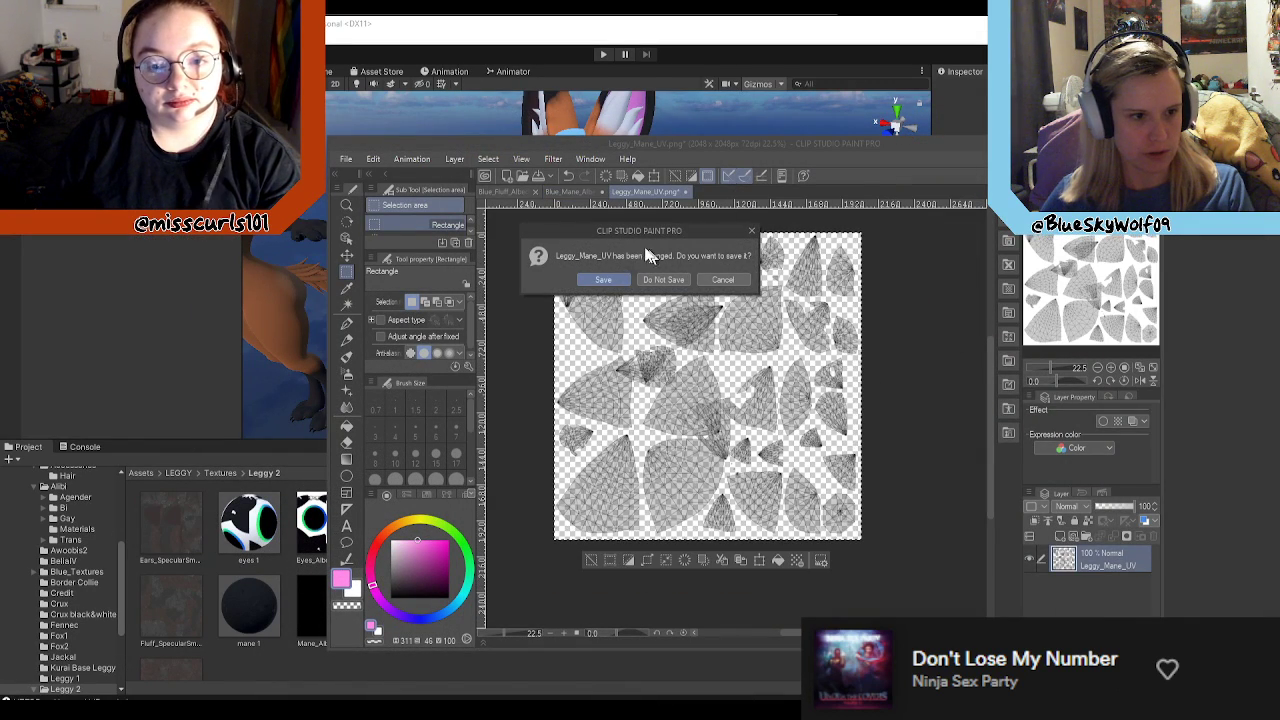
pyautogui.click(660, 279)
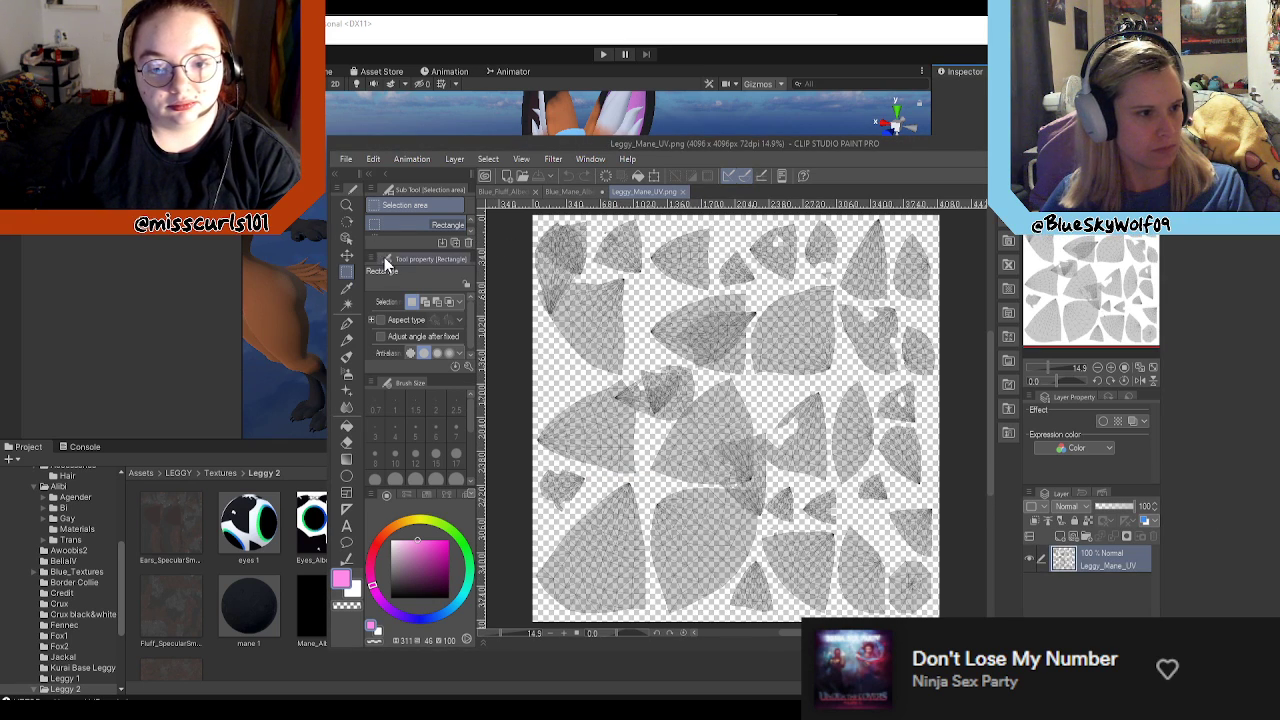
# Step: Copy the entire Leggy_Mane_UV canvas and paste it as a new layer over the Blue_Mane_AlbedoTransparency.png texture
pyautogui.scroll(-1, 581, 300)
pyautogui.scroll(-1, 581, 300)
pyautogui.moveTo(525, 222); pyautogui.dragTo(932, 592)
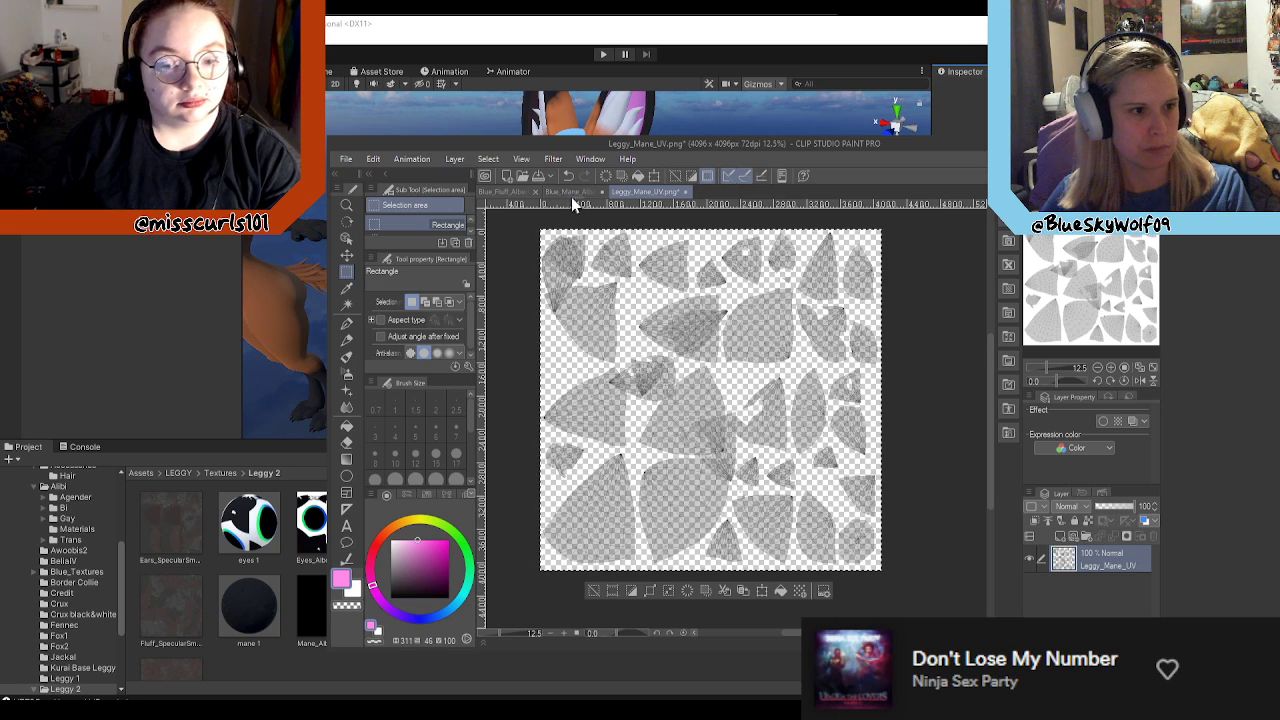
pyautogui.click(572, 191)
pyautogui.hotkey('ctrl', 'v')
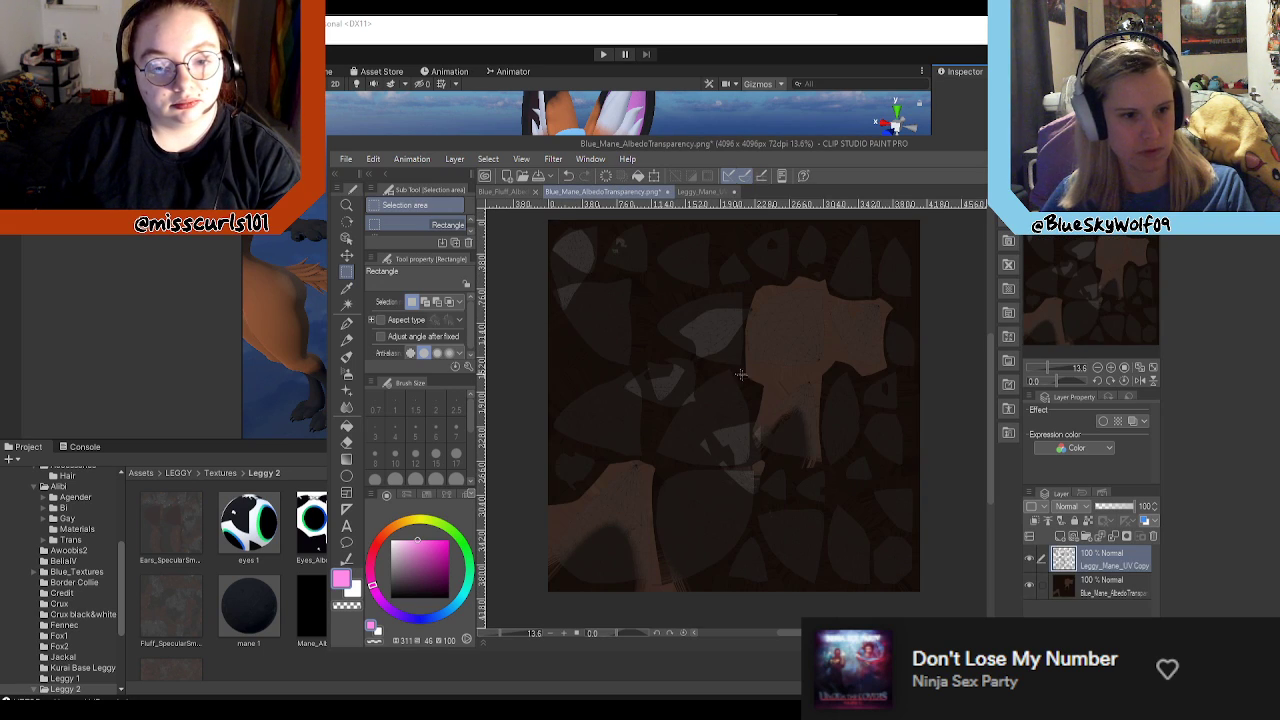
pyautogui.scroll(4, 735, 372)
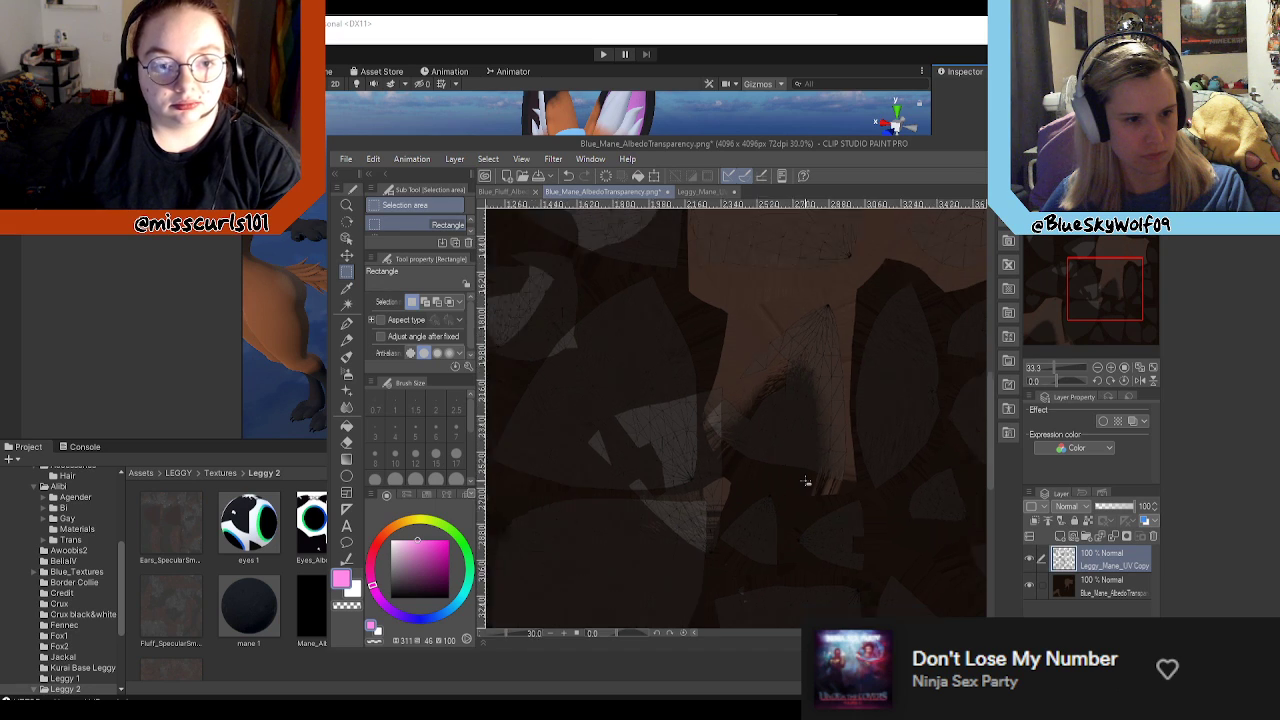
pyautogui.scroll(-3, 790, 475)
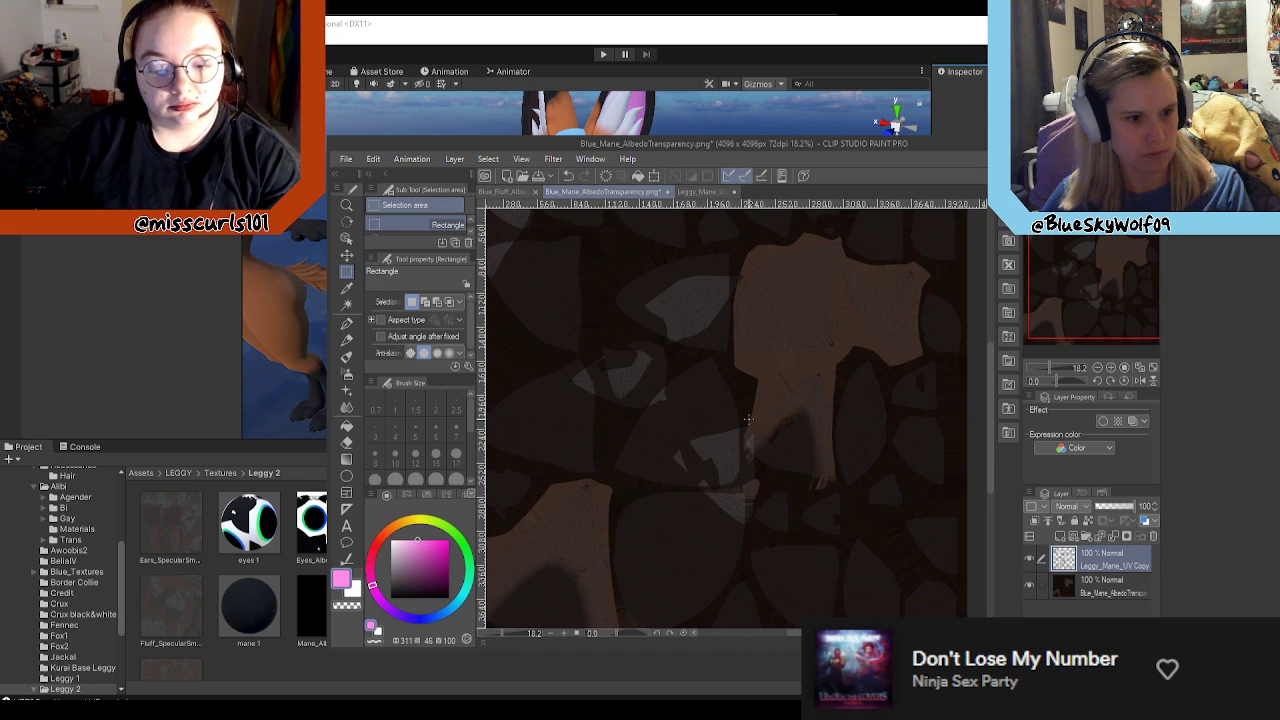
pyautogui.scroll(-1, 715, 370)
# Step: Switch to Unity and inspect the mane strands on the blue fox avatar up close from behind
pyautogui.moveTo(650, 144); pyautogui.dragTo(1279, 178)
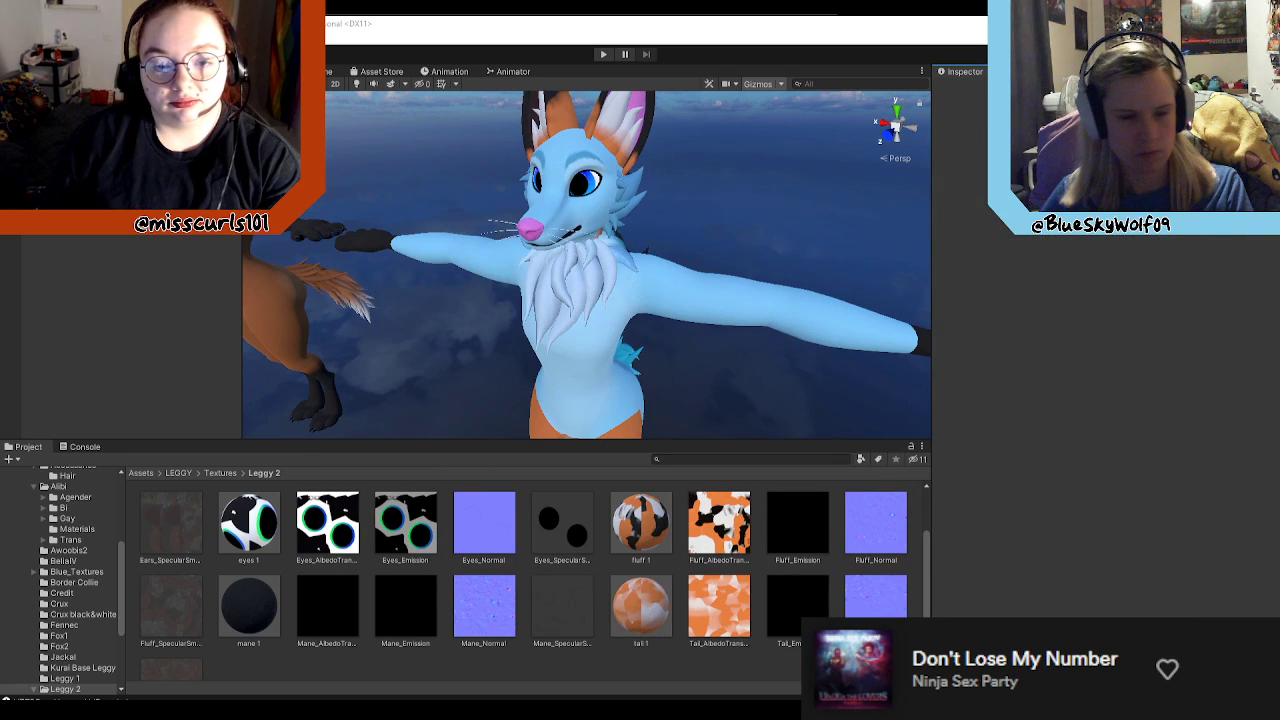
pyautogui.moveTo(745, 226); pyautogui.dragTo(370, 122, button='right')
pyautogui.press('w')
pyautogui.press('s')
pyautogui.press('w')
pyautogui.press('a')
pyautogui.press('w')
pyautogui.press('s')
pyautogui.press('s')
pyautogui.press('s')
pyautogui.press('w')
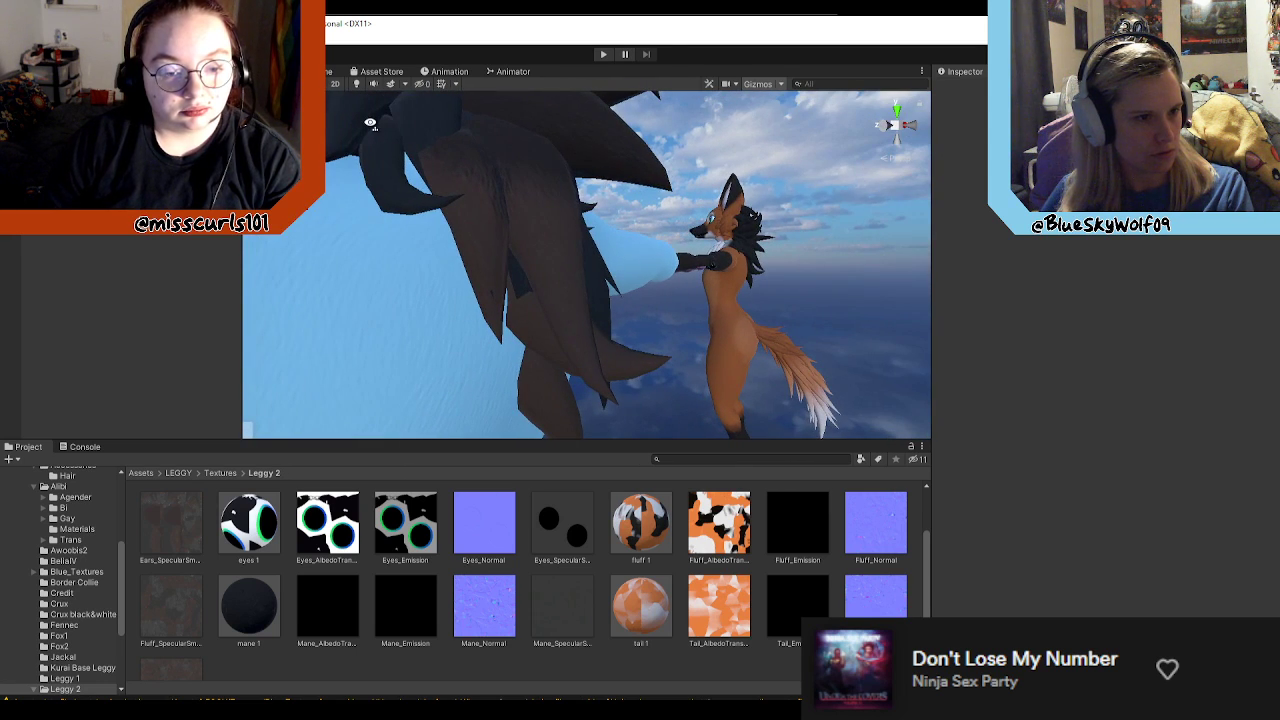
# Step: Return to Clip Studio Paint and examine which UV pieces overlap the light brown areas of the mane texture
pyautogui.moveTo(1279, 300); pyautogui.dragTo(974, 122)
pyautogui.scroll(3, 928, 308)
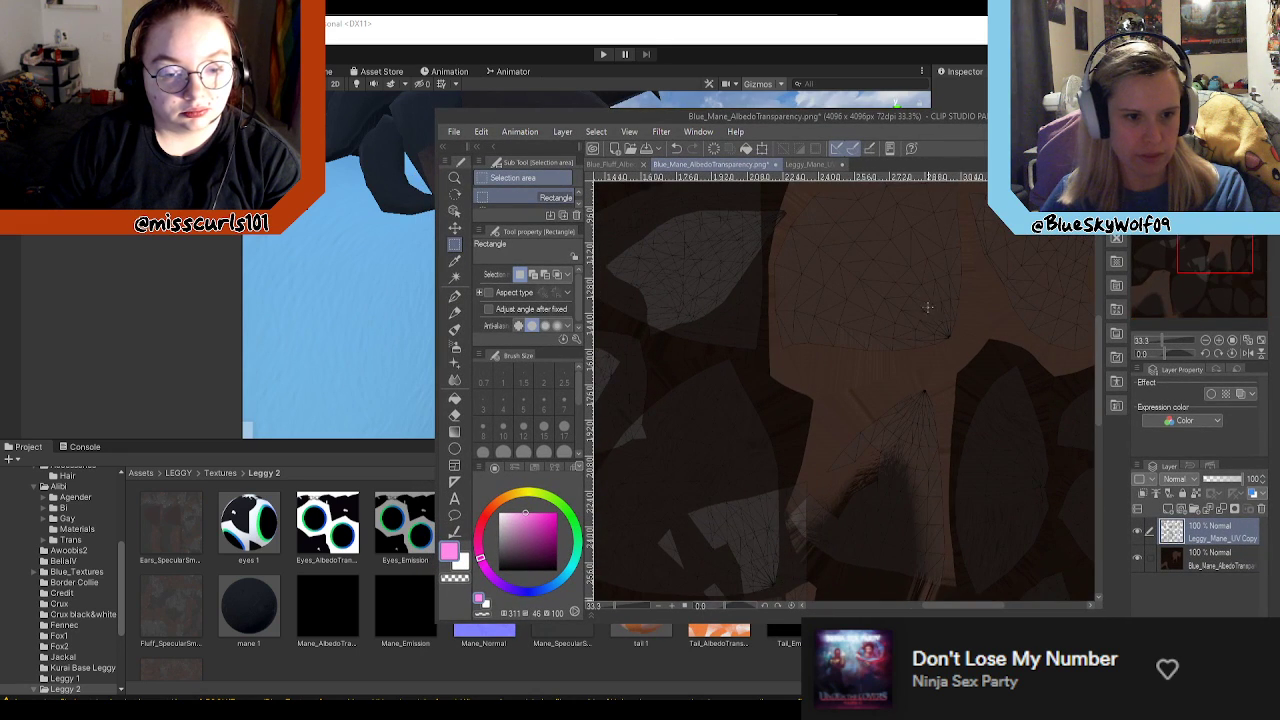
pyautogui.scroll(1, 955, 285)
pyautogui.scroll(-2, 991, 297)
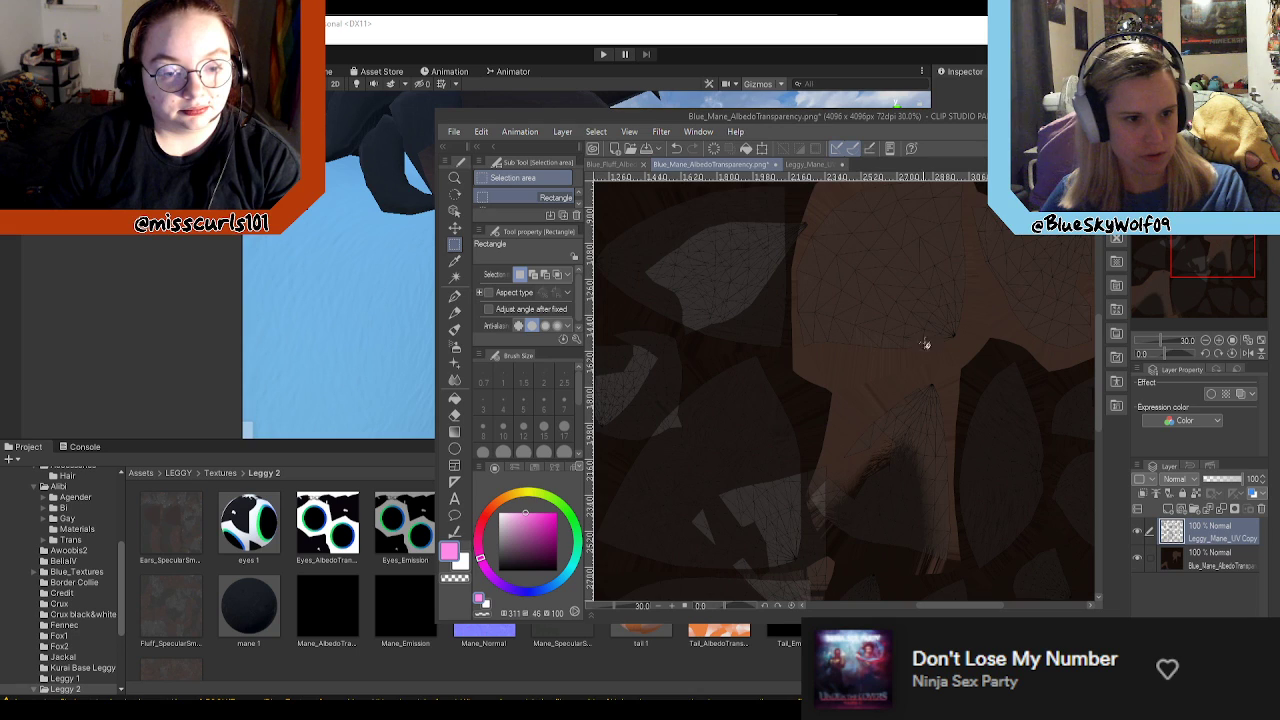
pyautogui.scroll(-4, 922, 347)
pyautogui.scroll(4, 788, 443)
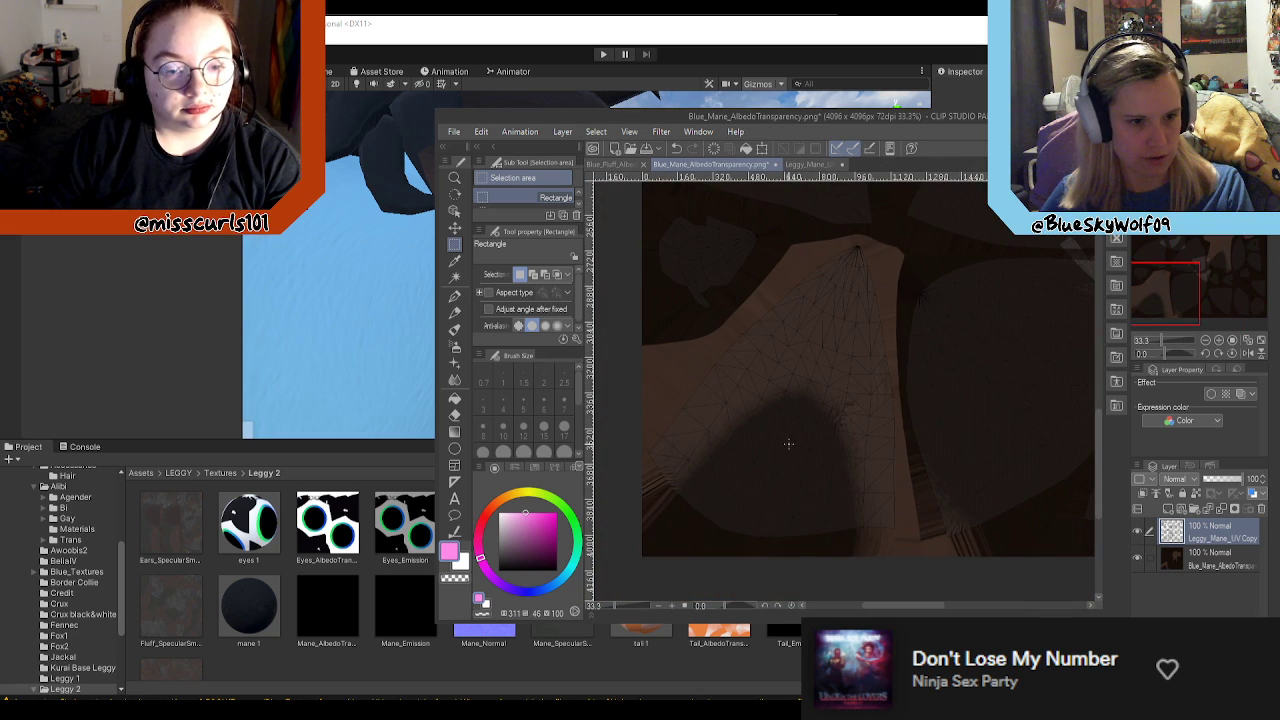
pyautogui.scroll(-3, 794, 445)
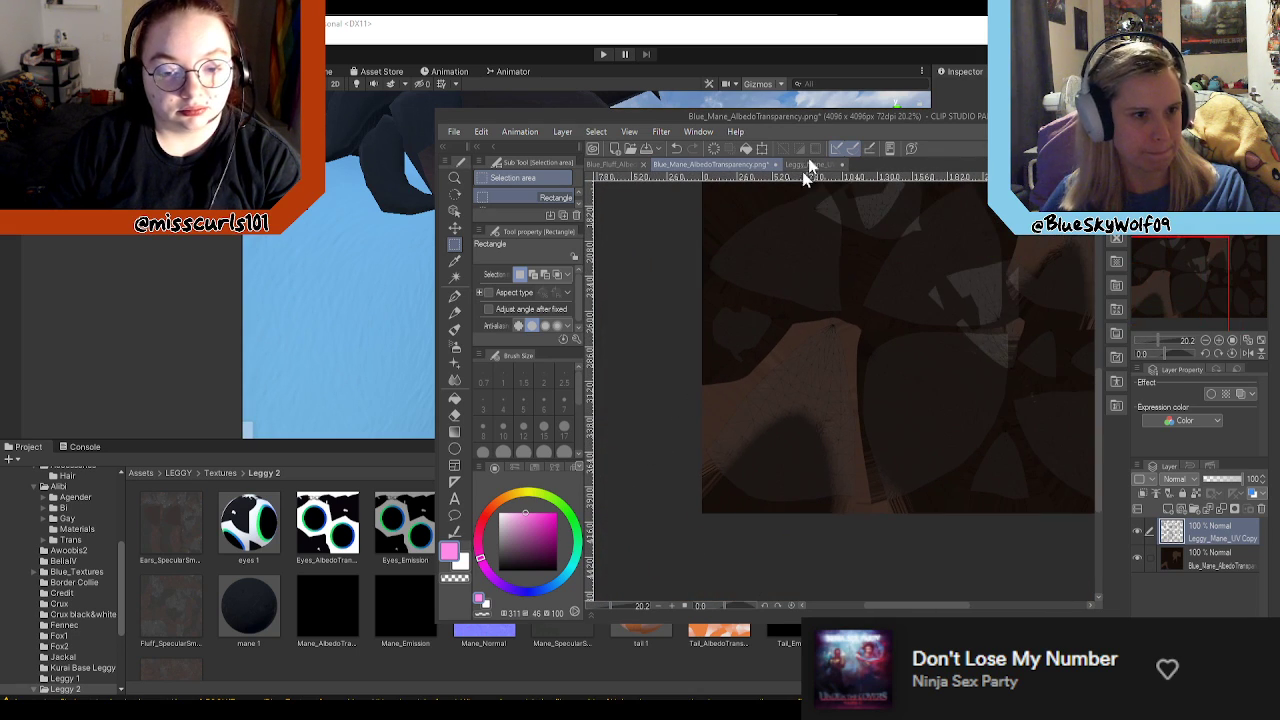
# Step: Switch to Unity and view the blue and brown fox avatars together from farther back
pyautogui.click(357, 325)
pyautogui.scroll(-2, 588, 280)
pyautogui.scroll(4, 605, 277)
pyautogui.scroll(-2, 615, 273)
pyautogui.moveTo(615, 272)
pyautogui.mouseDown(button='middle')
pyautogui.moveTo(577, 264)
pyautogui.moveTo(613, 265)
pyautogui.mouseUp(button='middle')
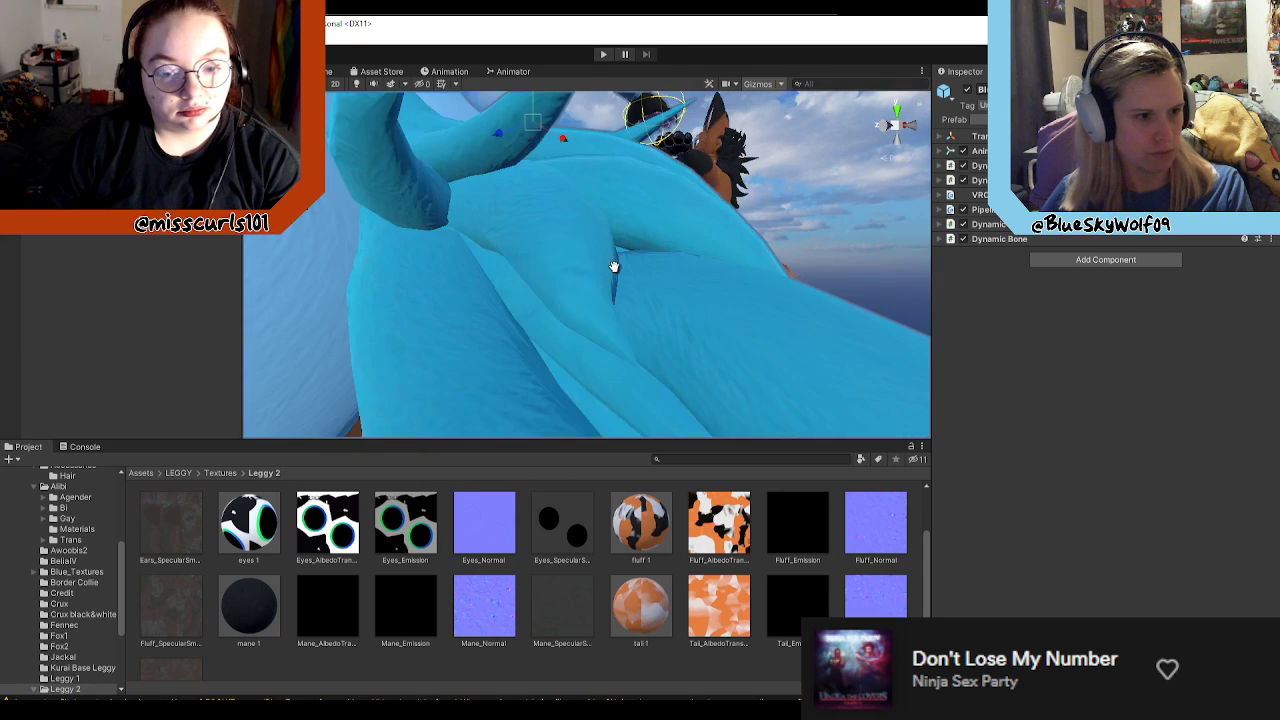
pyautogui.scroll(-3, 614, 266)
pyautogui.click(528, 144)
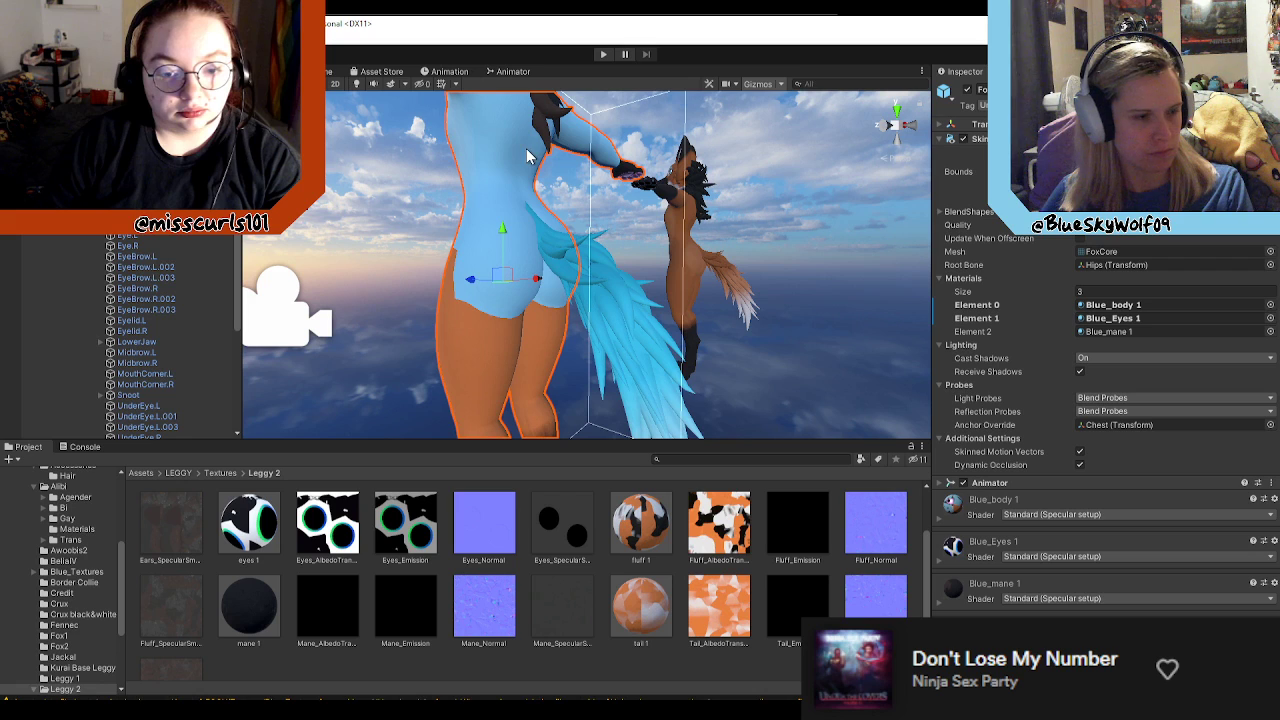
pyautogui.scroll(-3, 543, 184)
pyautogui.moveTo(655, 212); pyautogui.dragTo(657, 256, button='middle')
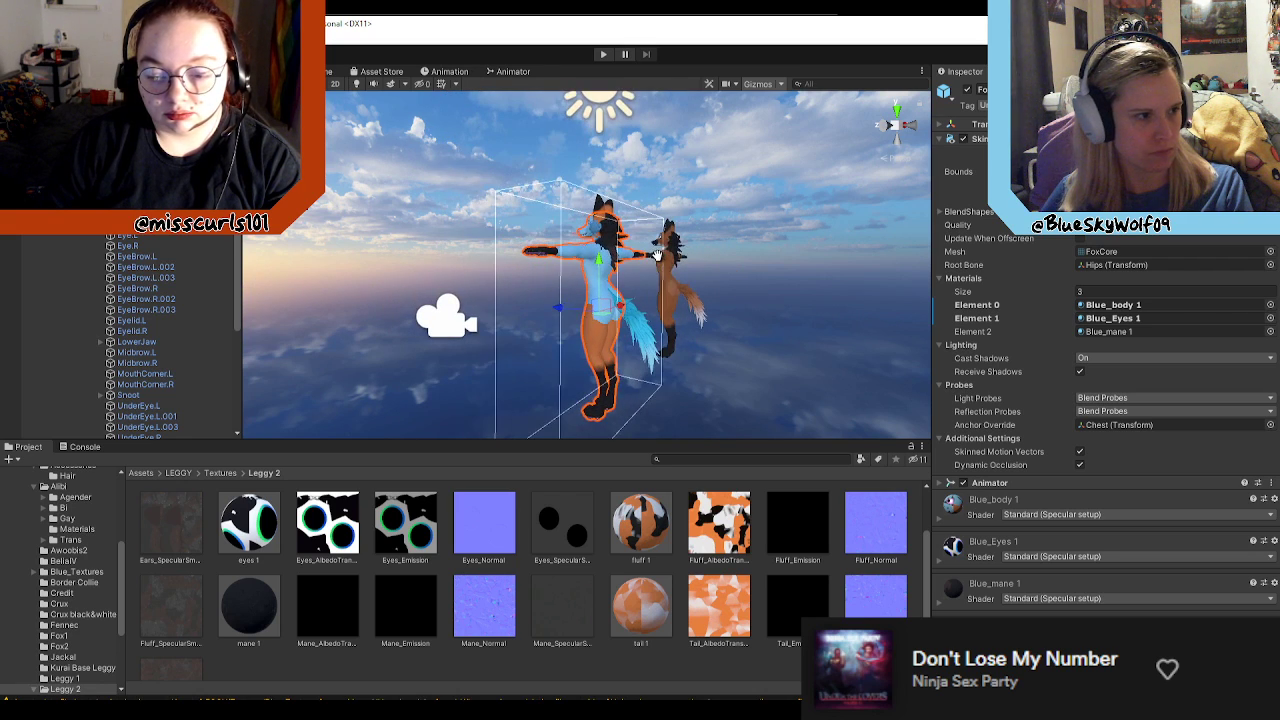
# Step: Deactivate the brown fox avatar so only the blue fox shows in the scene
pyautogui.click(150, 150)
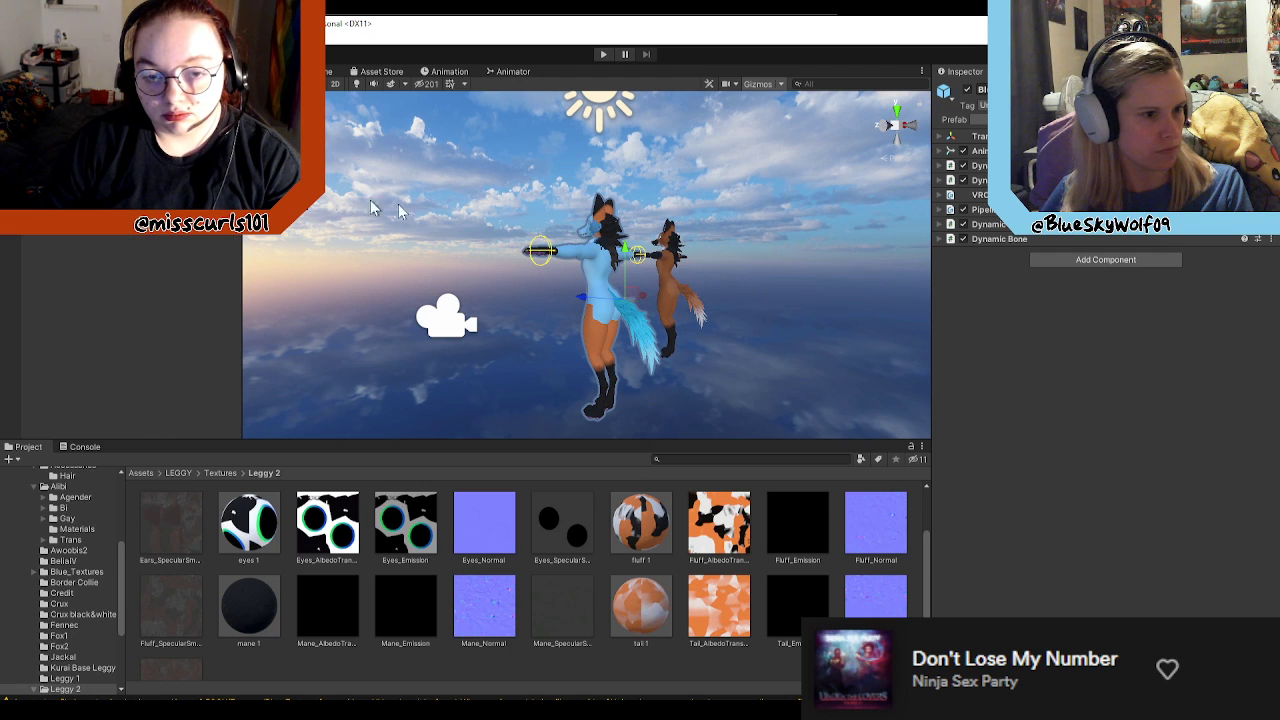
pyautogui.click(100, 135)
pyautogui.click(966, 92)
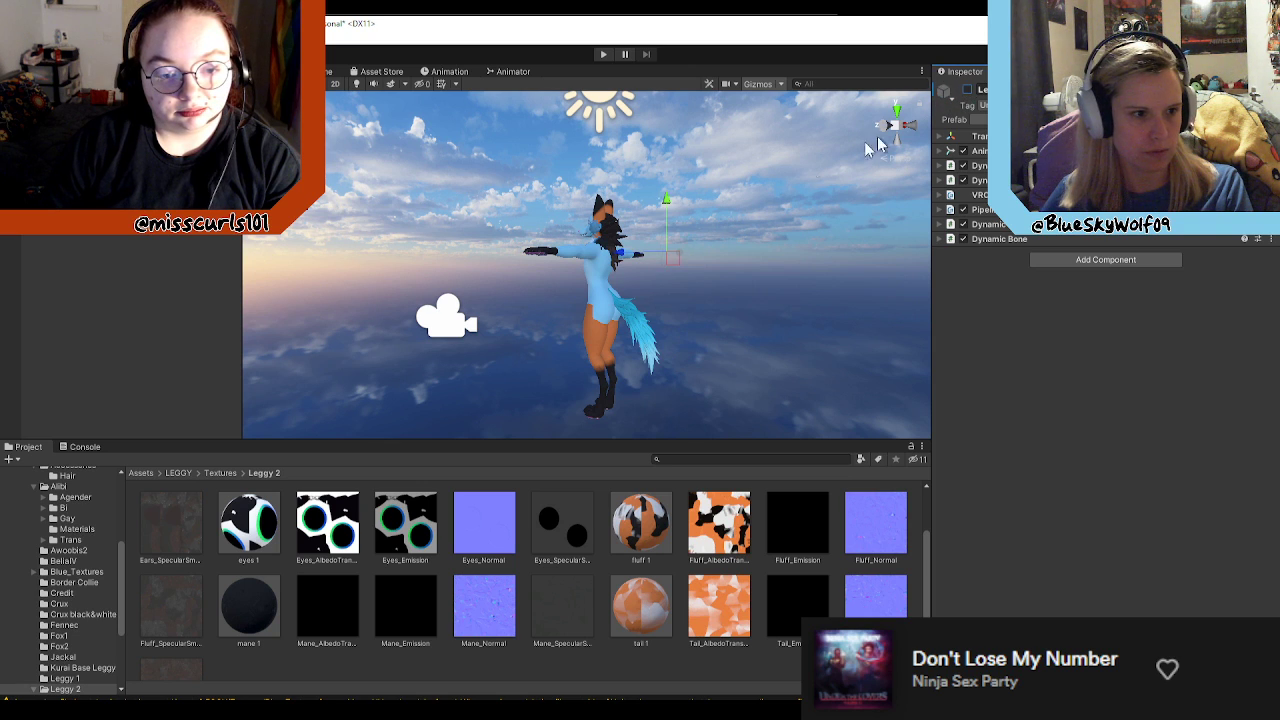
# Step: Examine the blue fox's mane up close, followed by the whole avatar from the front
pyautogui.moveTo(705, 255); pyautogui.dragTo(360, 275, button='right')
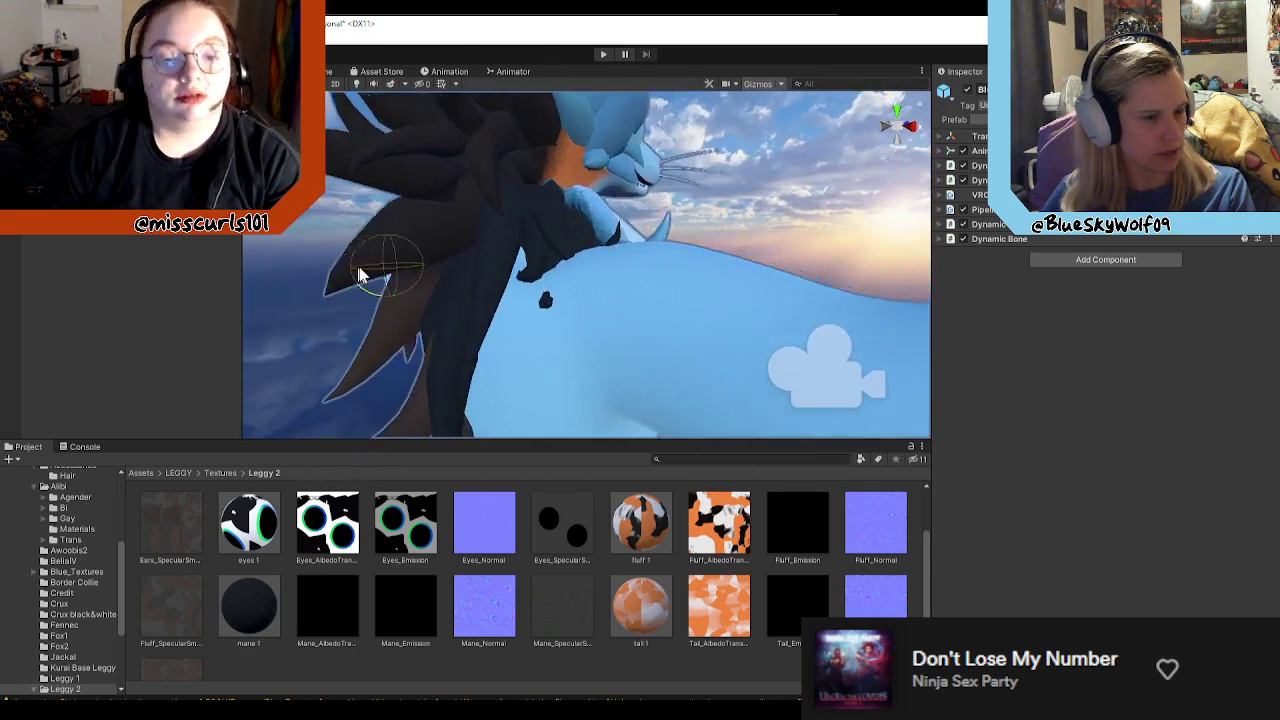
pyautogui.click(518, 228)
pyautogui.press('f')
pyautogui.moveTo(594, 283); pyautogui.dragTo(616, 315, button='right')
pyautogui.click(729, 317)
pyautogui.scroll(-8, 698, 315)
pyautogui.scroll(3, 698, 315)
pyautogui.moveTo(708, 300); pyautogui.dragTo(504, 297, button='right')
pyautogui.scroll(3, 165, 335)
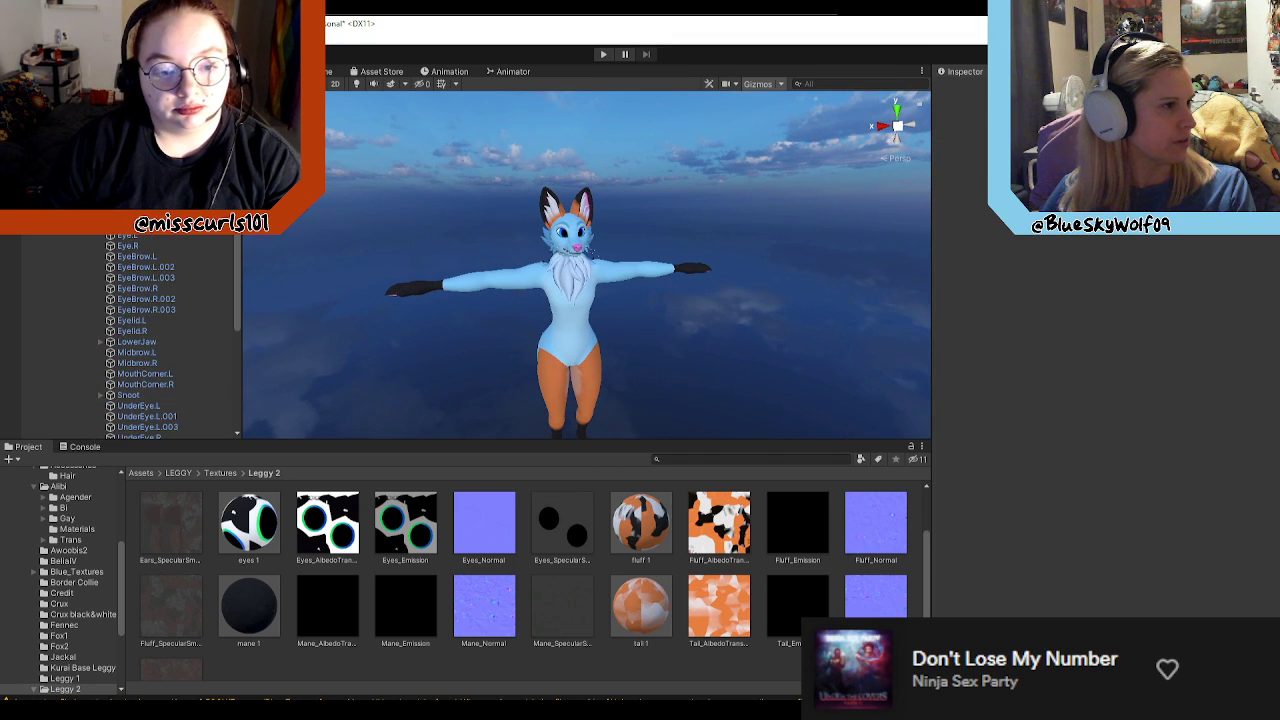
# Step: Reactivate the brown Leggy avatar in the scene
pyautogui.click(37, 128)
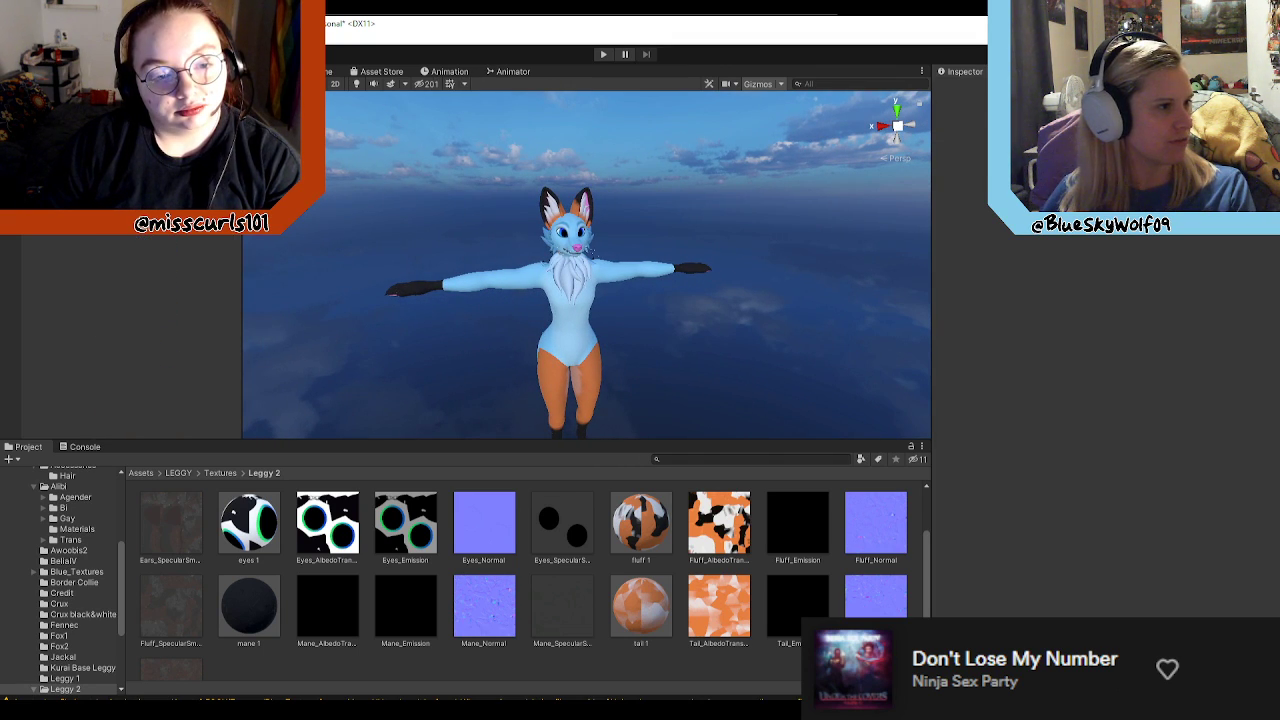
pyautogui.click(7, 128)
pyautogui.click(70, 128)
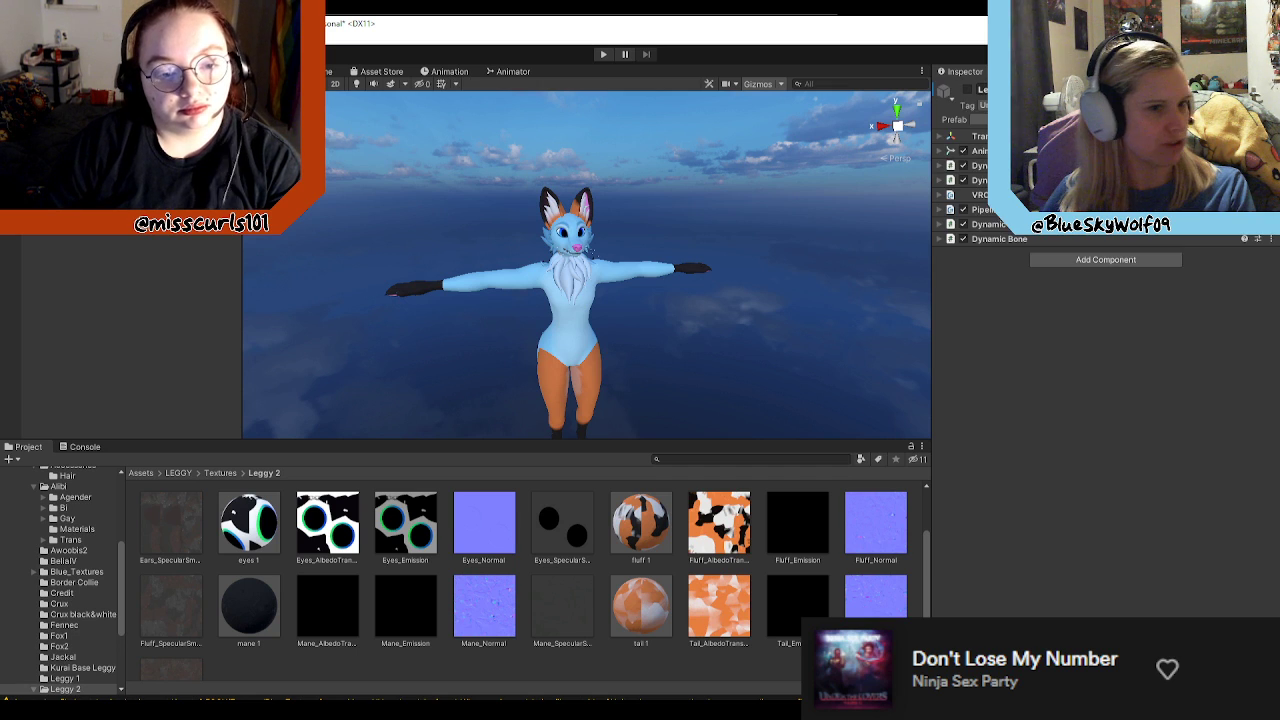
pyautogui.click(960, 93)
pyautogui.moveTo(560, 275); pyautogui.dragTo(597, 271, button='right')
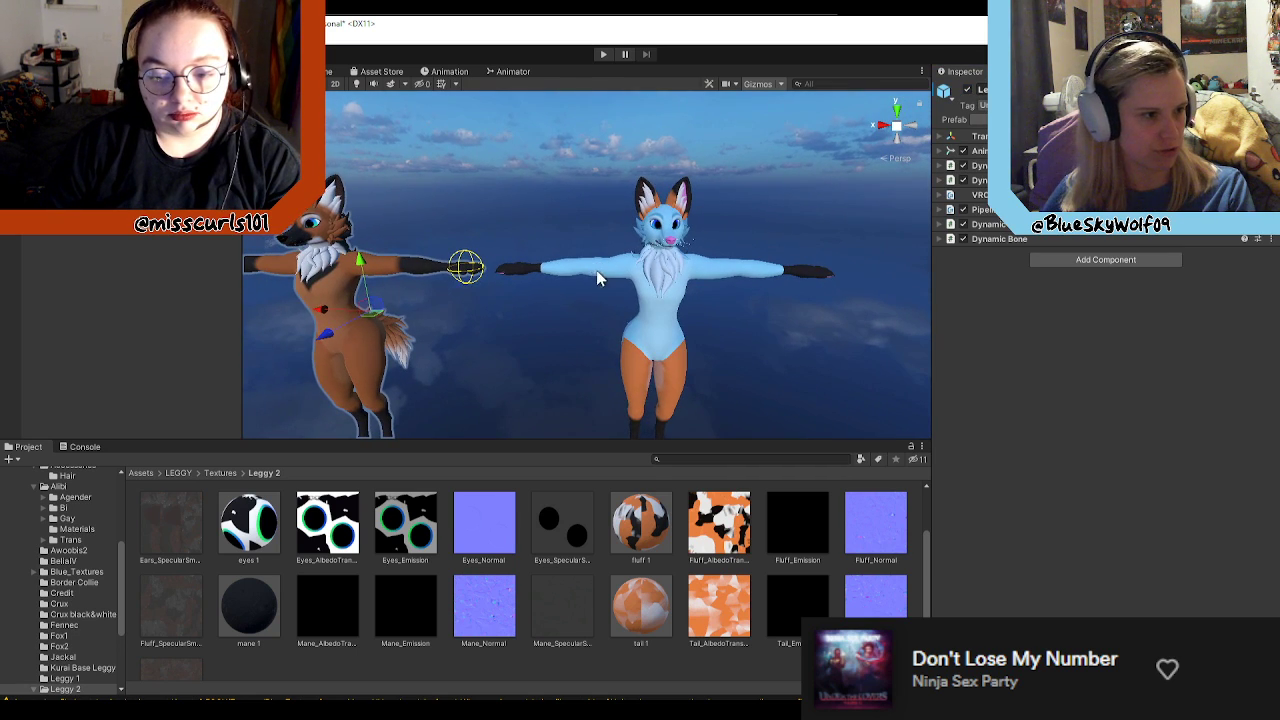
# Step: Try moving the brown fox right against the blue fox for comparison, and undo the move
pyautogui.moveTo(317, 315); pyautogui.dragTo(517, 323)
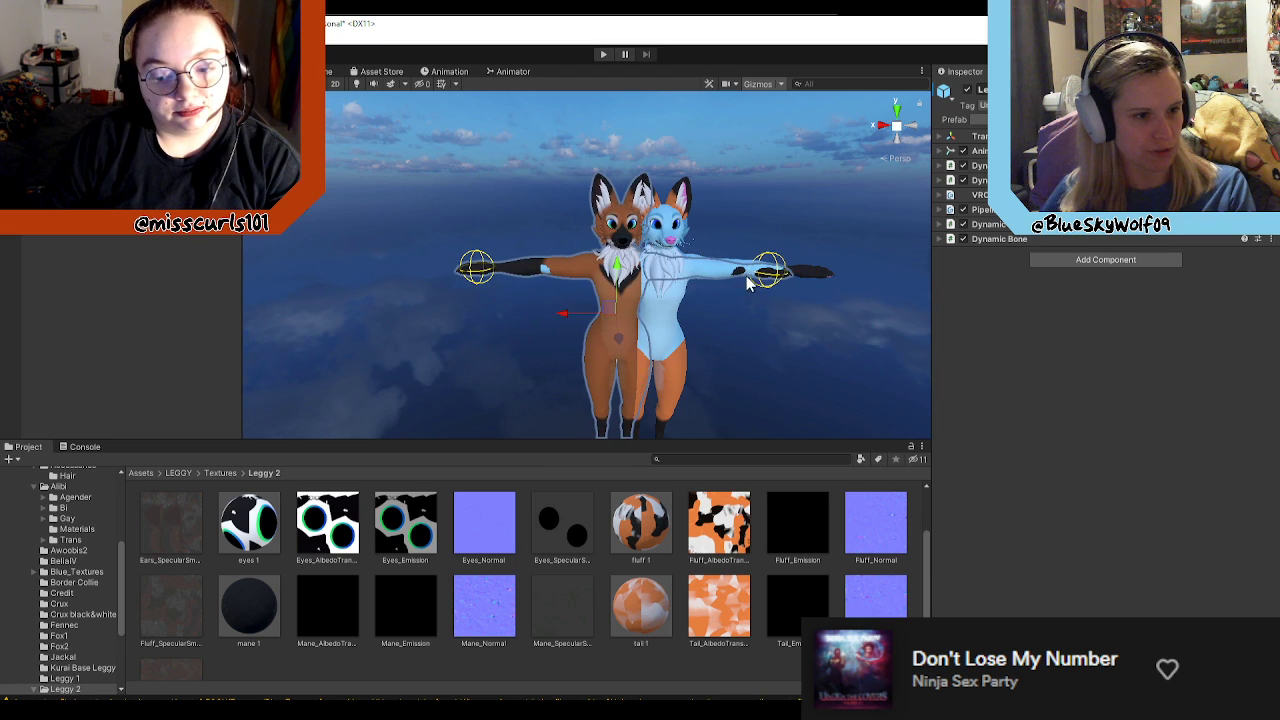
pyautogui.scroll(5, 747, 283)
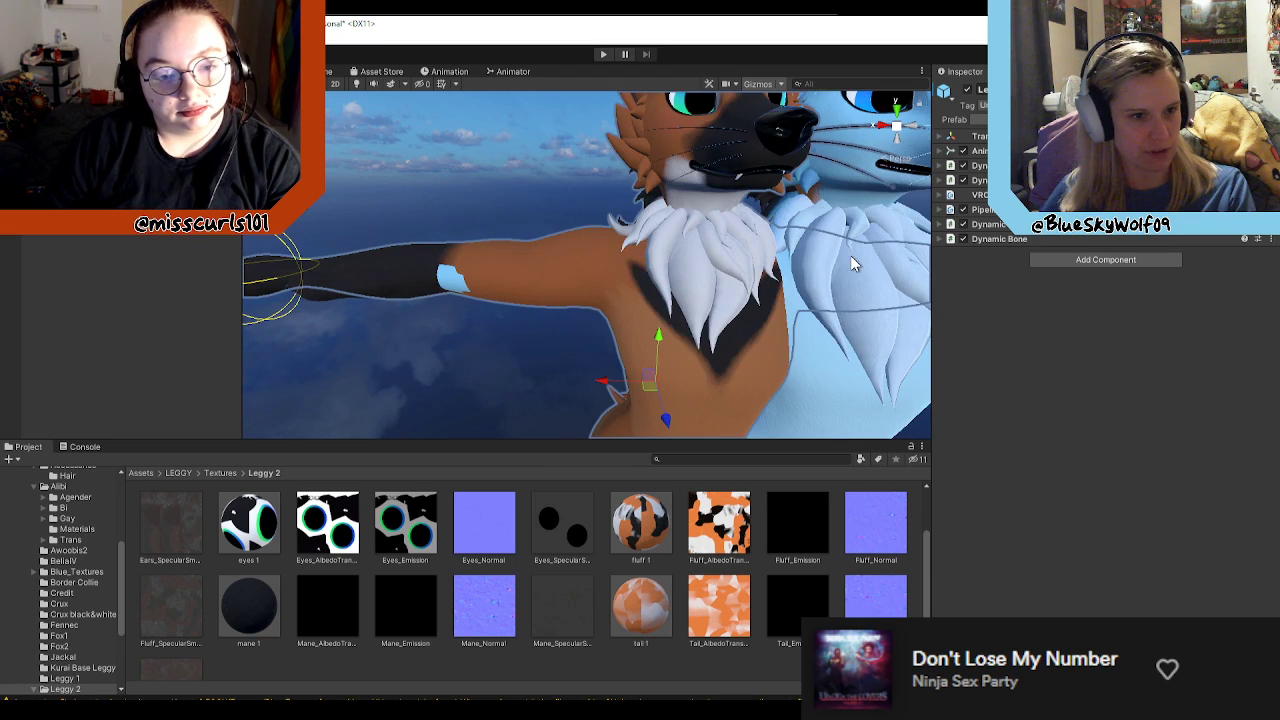
pyautogui.moveTo(851, 263); pyautogui.dragTo(702, 275, button='middle')
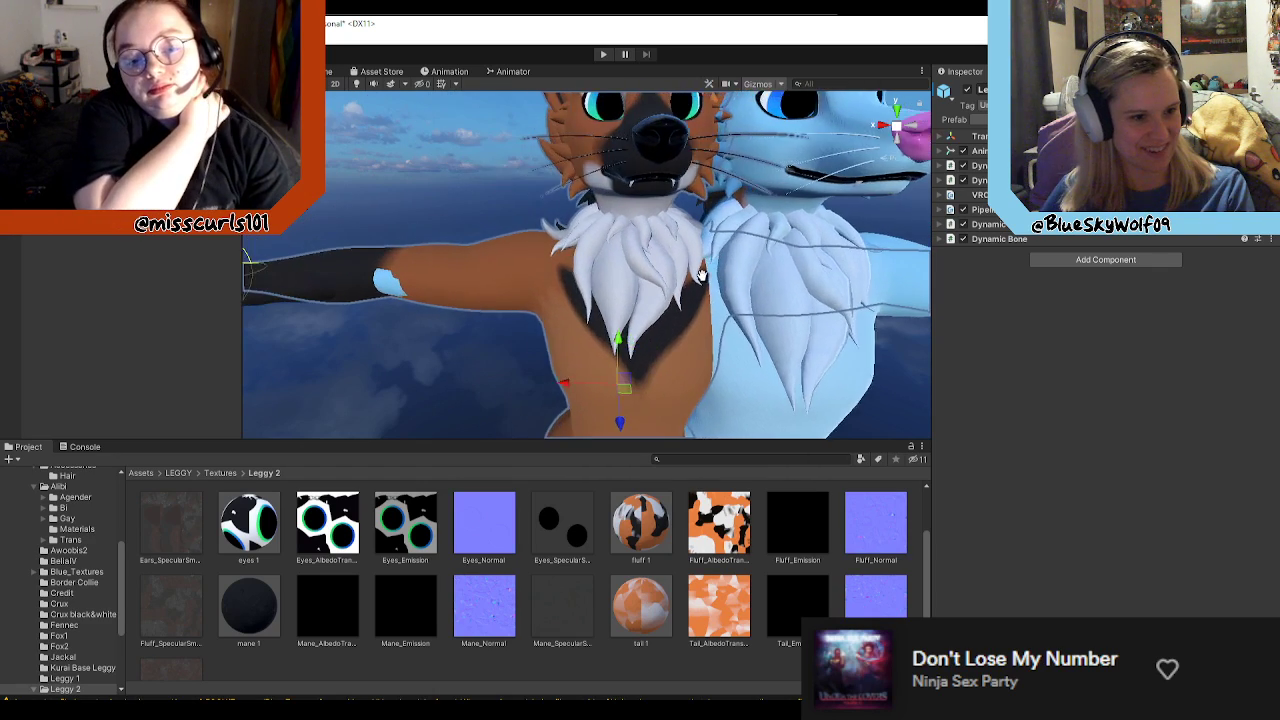
pyautogui.keyDown('alt'); pyautogui.moveTo(702, 275); pyautogui.dragTo(615, 256); pyautogui.keyUp('alt')
pyautogui.scroll(-5, 610, 275)
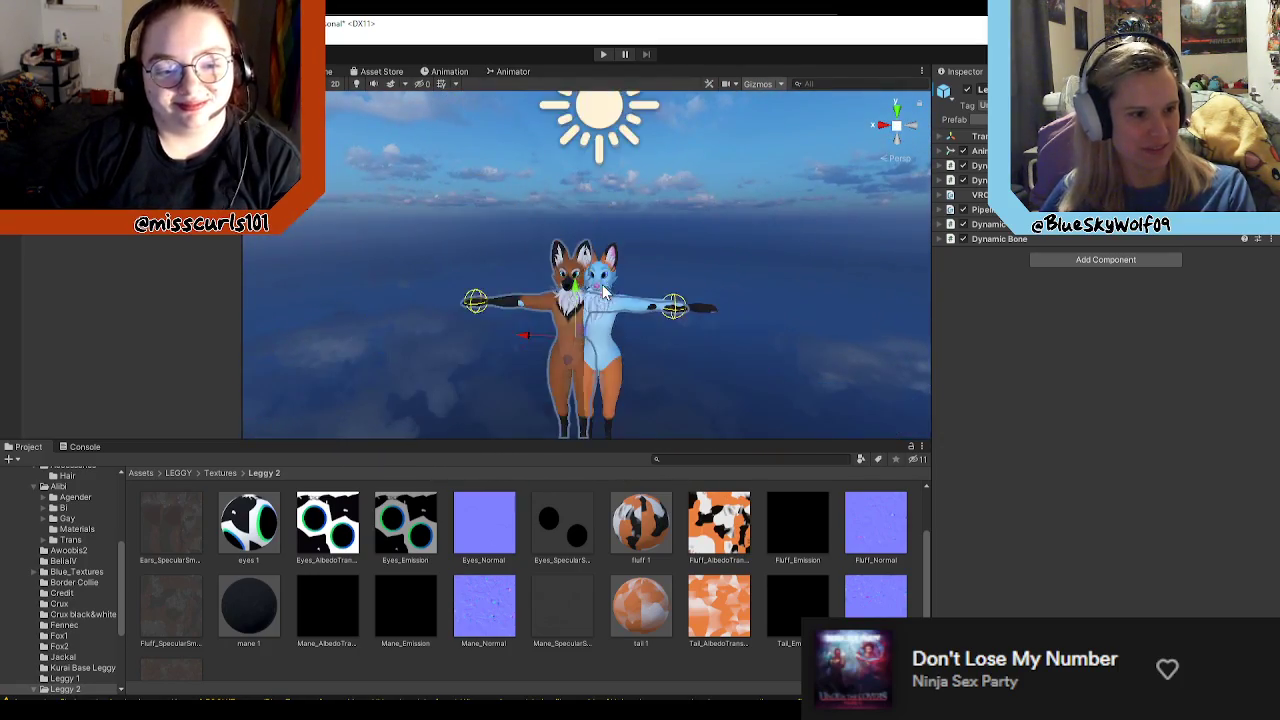
pyautogui.hotkey('ctrl', 'z')
# Step: Inspect the blue fox's head, ears and chest fluff from the front and at an angle
pyautogui.scroll(12, 640, 325)
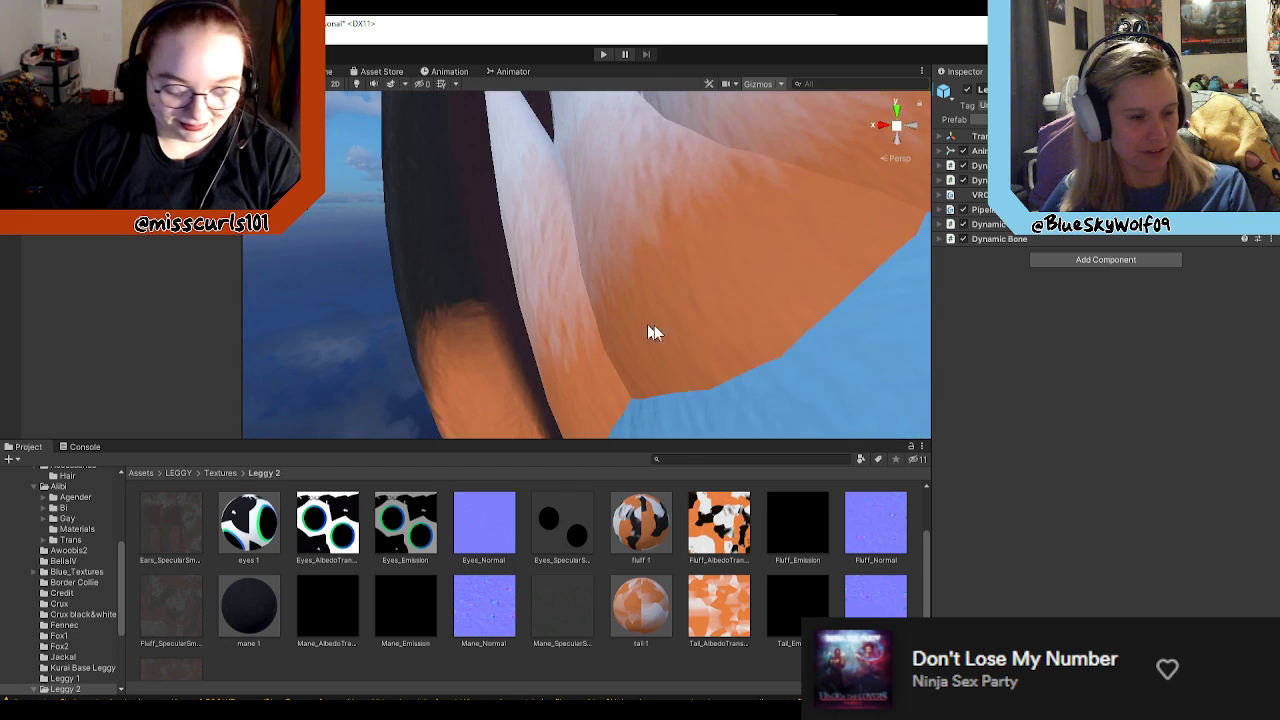
pyautogui.scroll(-8, 645, 325)
pyautogui.scroll(10, 780, 347)
pyautogui.scroll(-10, 797, 348)
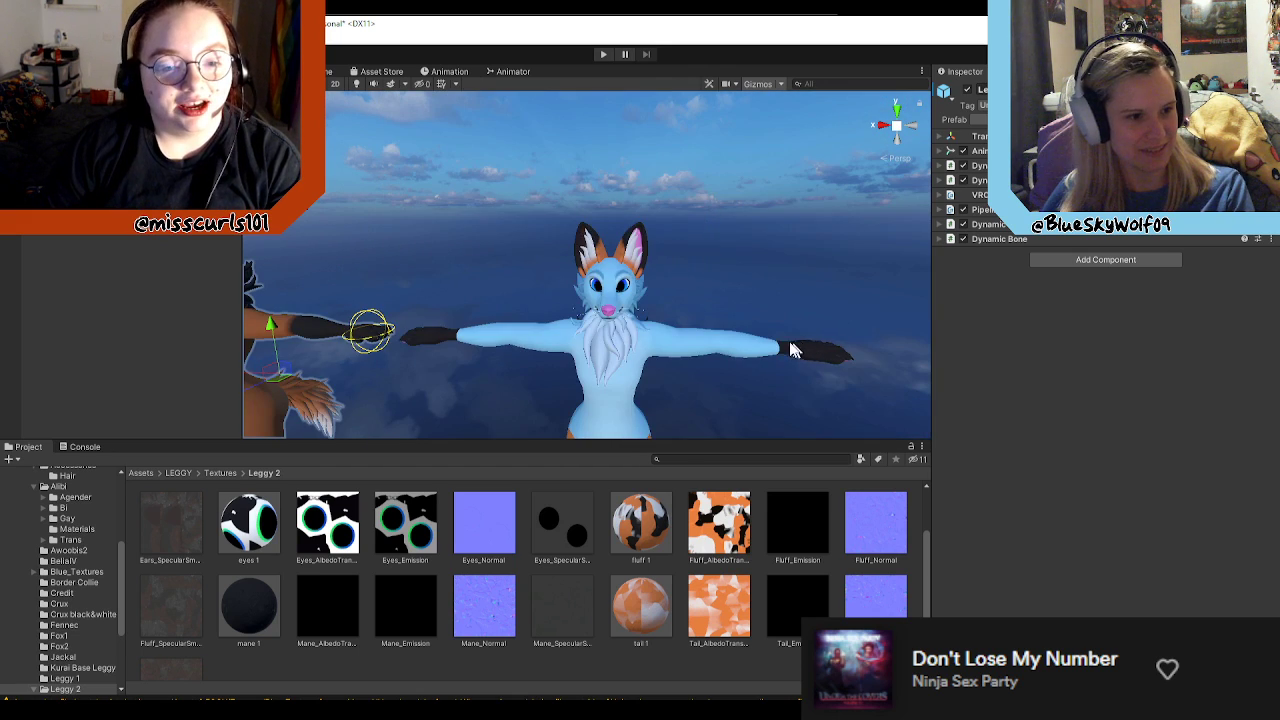
pyautogui.moveTo(767, 342); pyautogui.dragTo(760, 320, button='middle')
pyautogui.moveTo(702, 301); pyautogui.dragTo(657, 315, button='right')
pyautogui.press('w')
pyautogui.press('a')
pyautogui.press('d')
pyautogui.press('s')
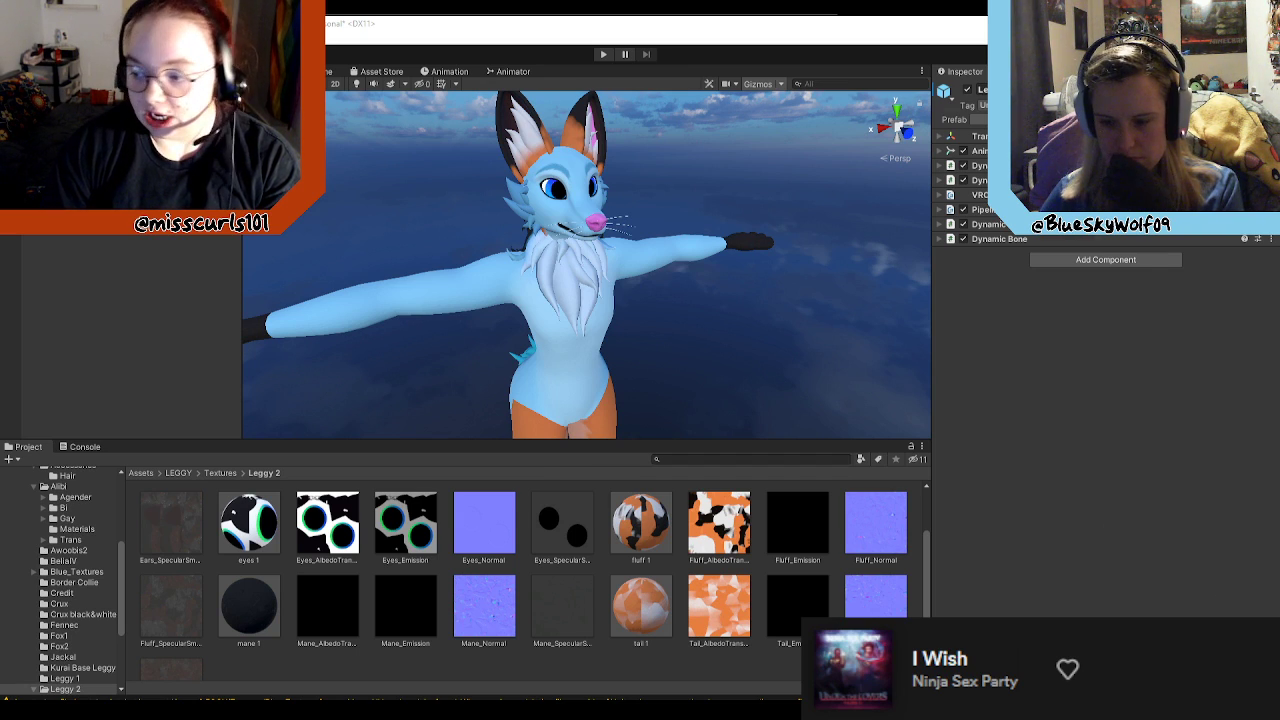
# Step: Return to Clip Studio Paint and add a new layer between the Leggy_Mane_UV copy and the mane texture
pyautogui.hotkey('alt', 'Tab')
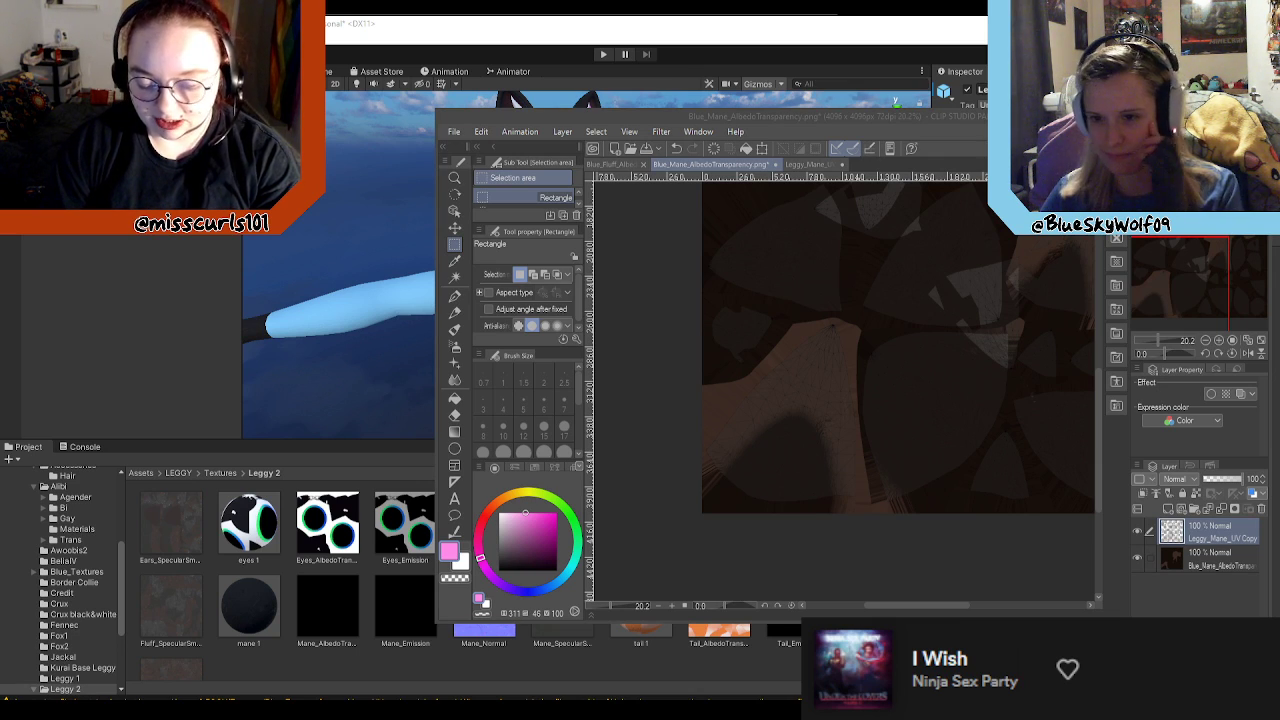
pyautogui.scroll(-3, 797, 289)
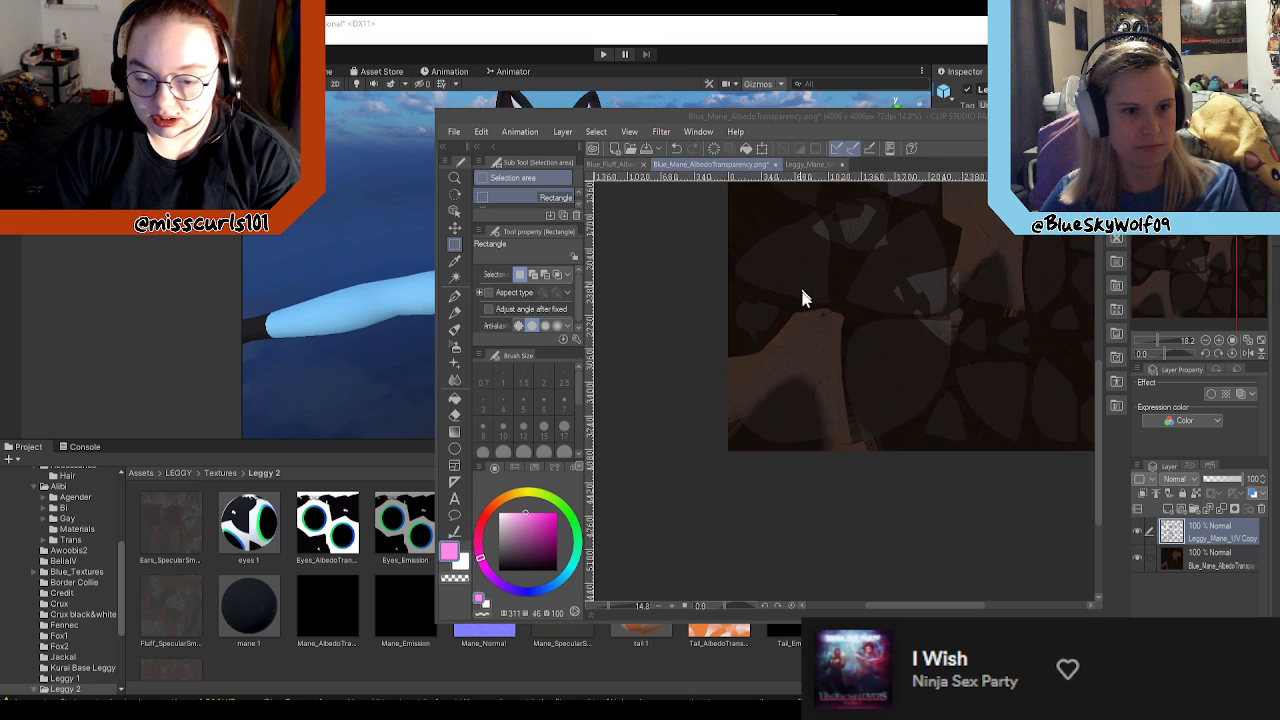
pyautogui.scroll(3, 901, 335)
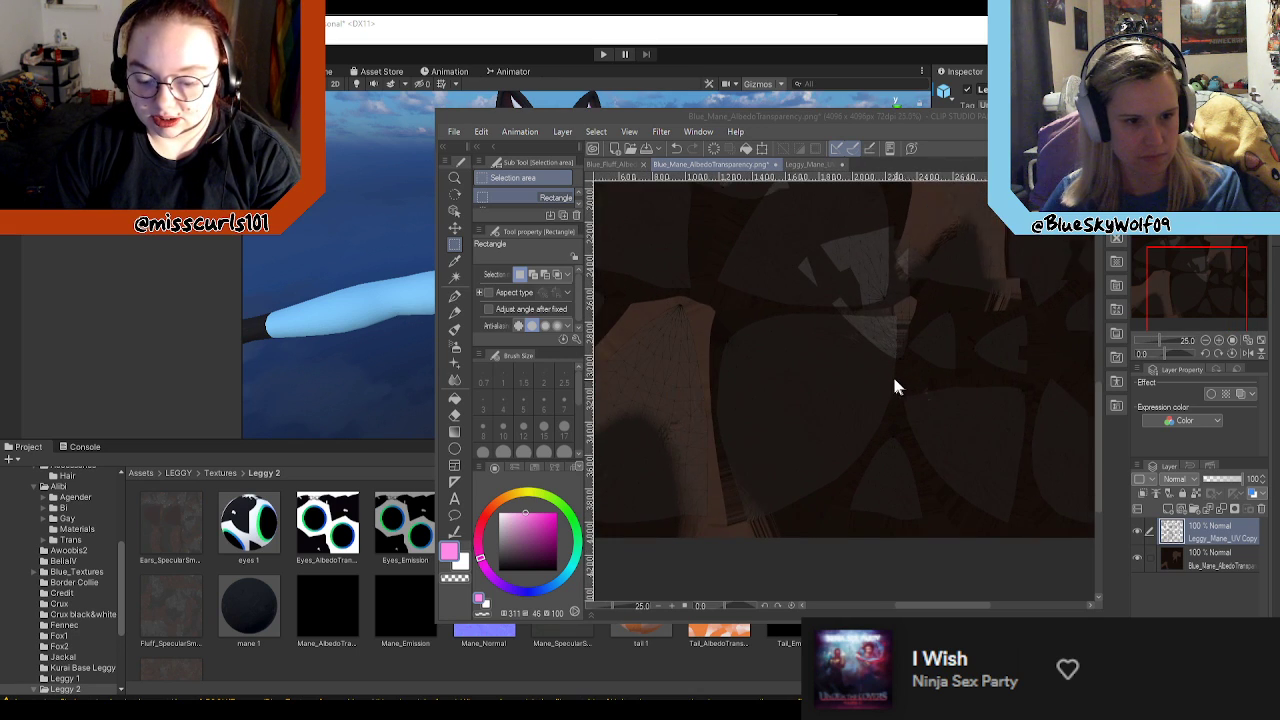
pyautogui.scroll(-3, 894, 383)
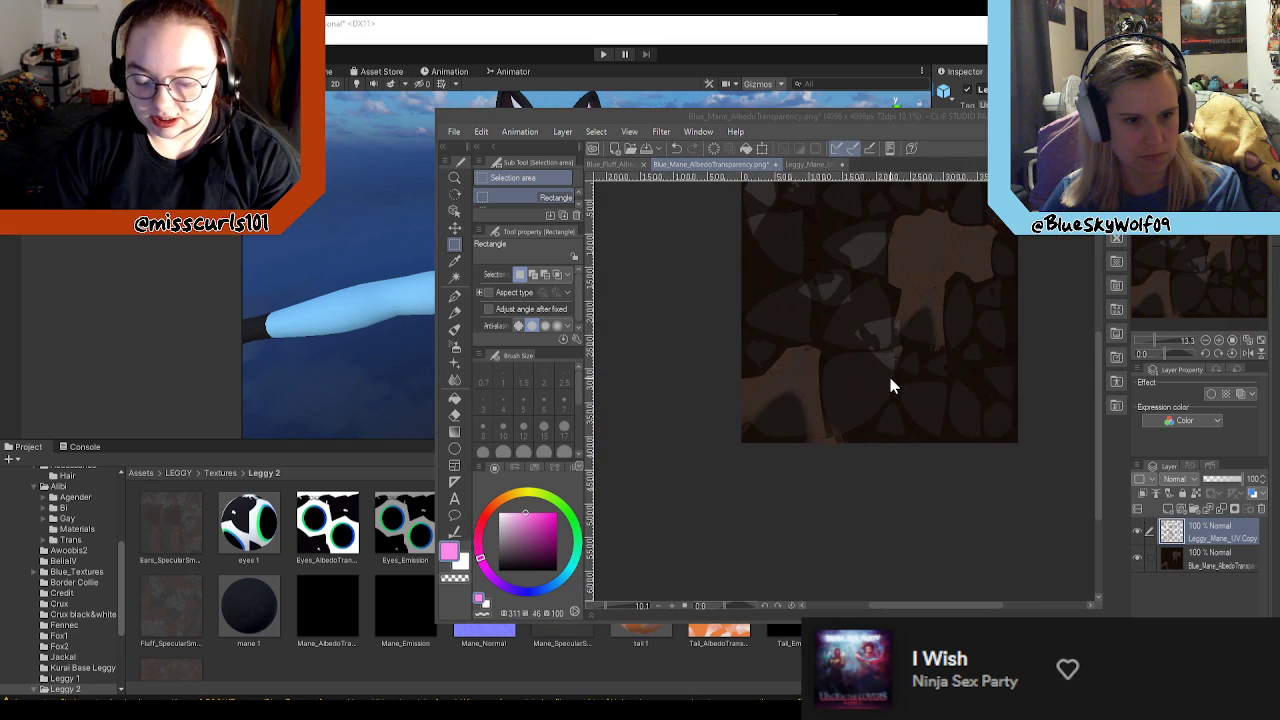
pyautogui.click(1168, 508)
pyautogui.moveTo(1210, 540); pyautogui.dragTo(1214, 580)
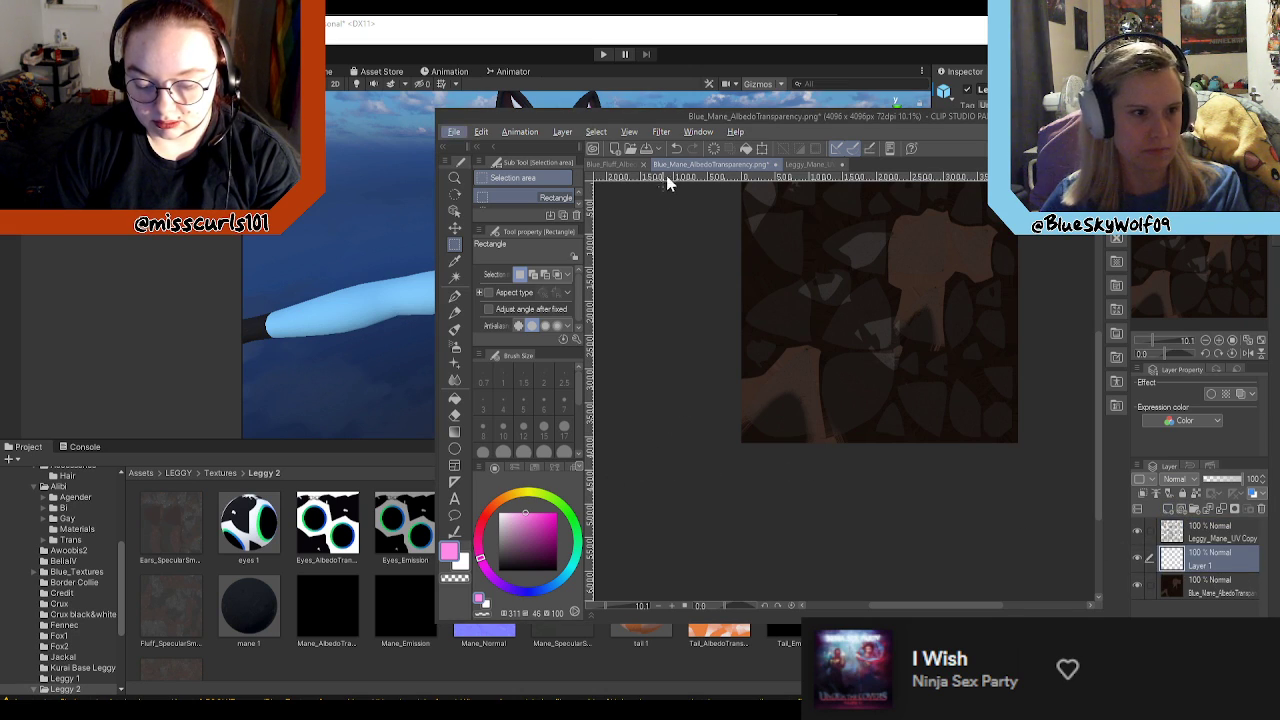
# Step: Close the Leggy_Mane_UV document without saving it
pyautogui.click(810, 164)
pyautogui.click(793, 164)
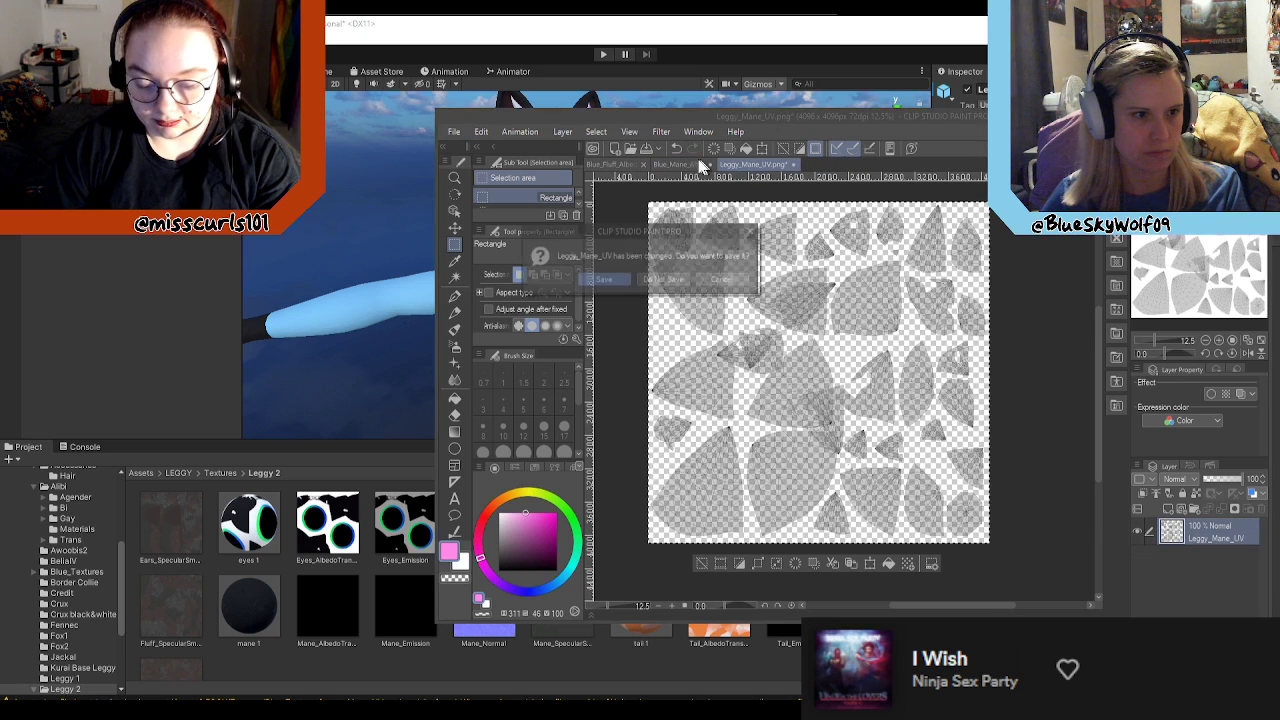
pyautogui.click(674, 280)
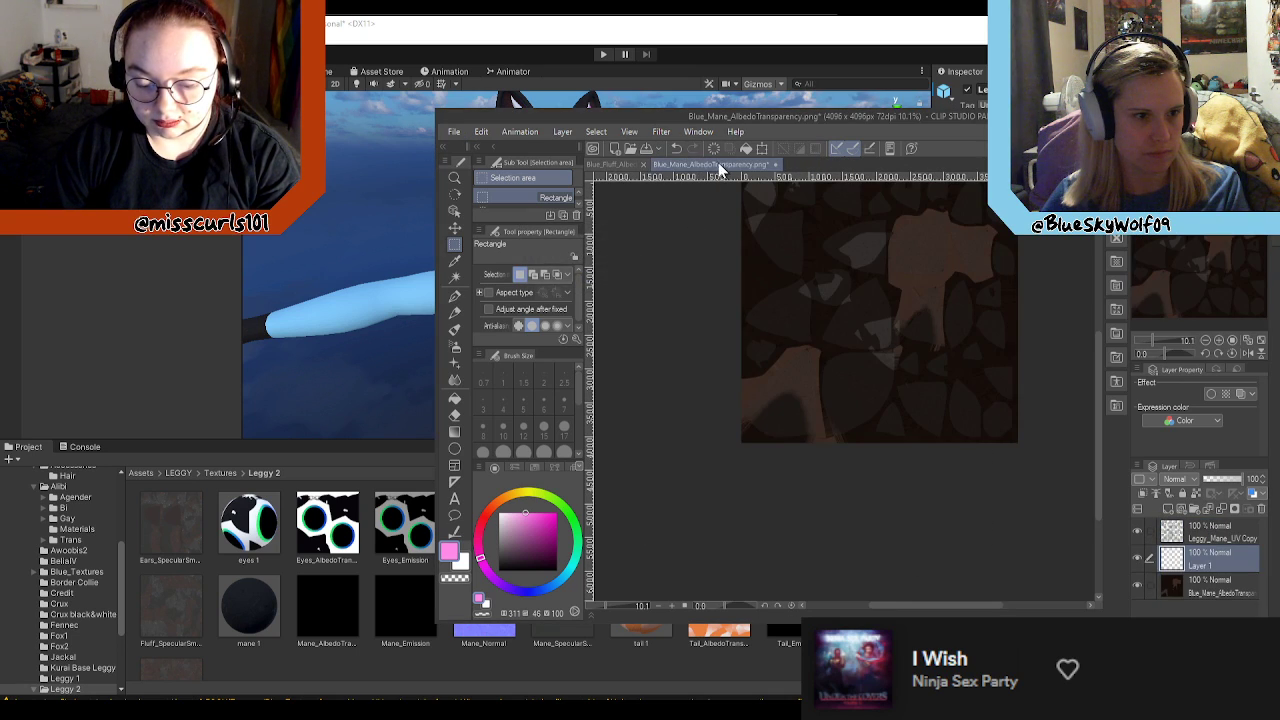
# Step: Save the layered mane texture as Blue_Mane_AlbedoTransparency in Clip Studio Paint's native format instead of PNG
pyautogui.click(454, 131)
pyautogui.click(486, 250)
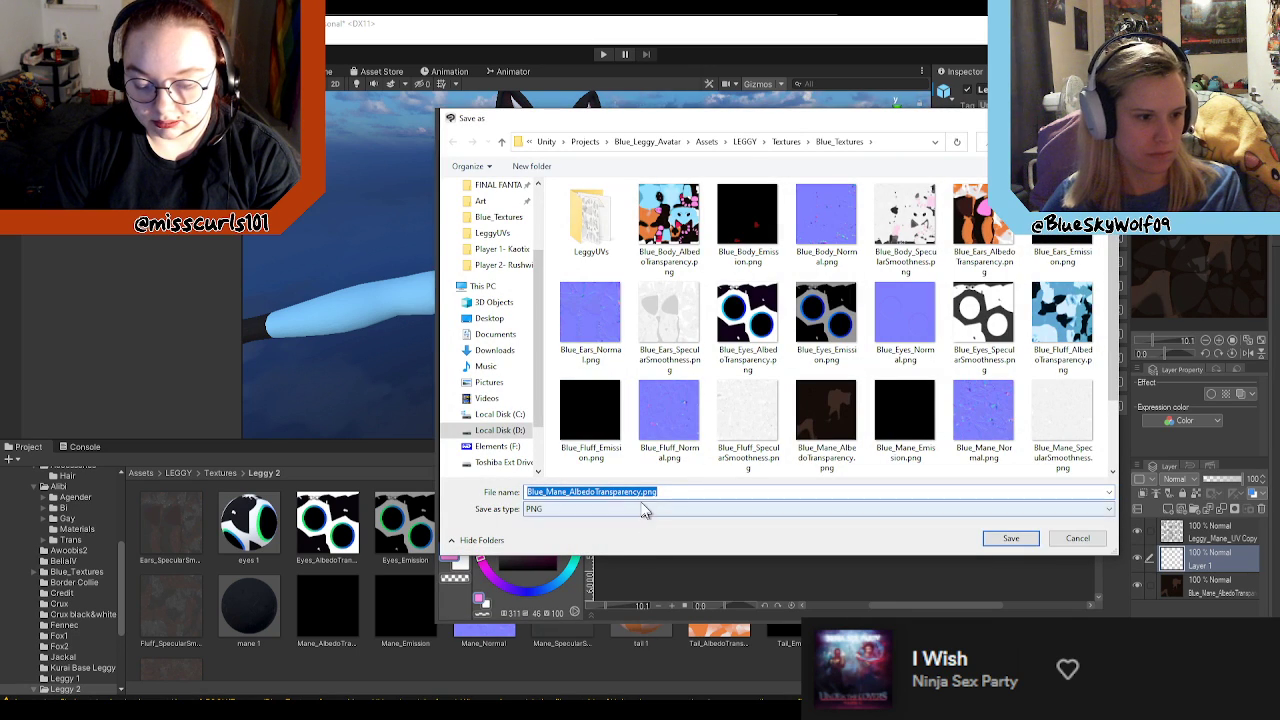
pyautogui.click(603, 509)
pyautogui.click(600, 519)
pyautogui.click(1013, 539)
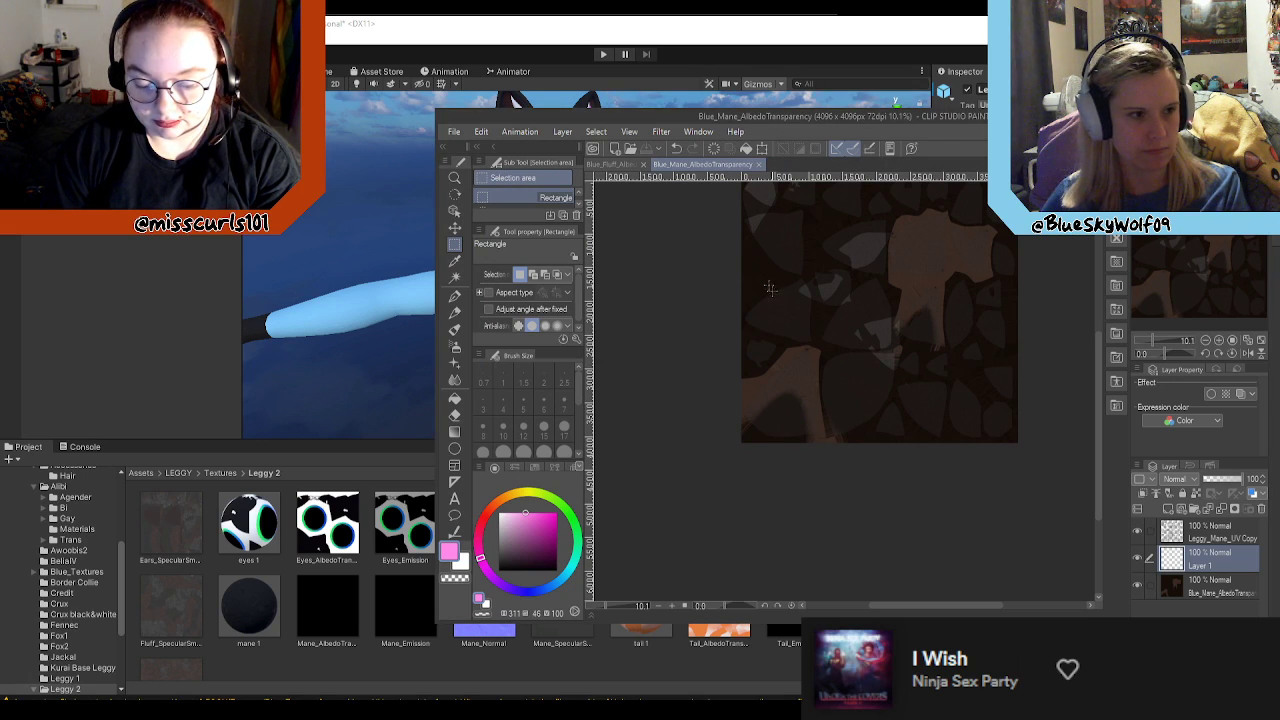
# Step: Bring up the Blue_Fluff_AlbedoTransparency document and open the Blue_Body_AlbedoTransparency document alongside it
pyautogui.click(614, 163)
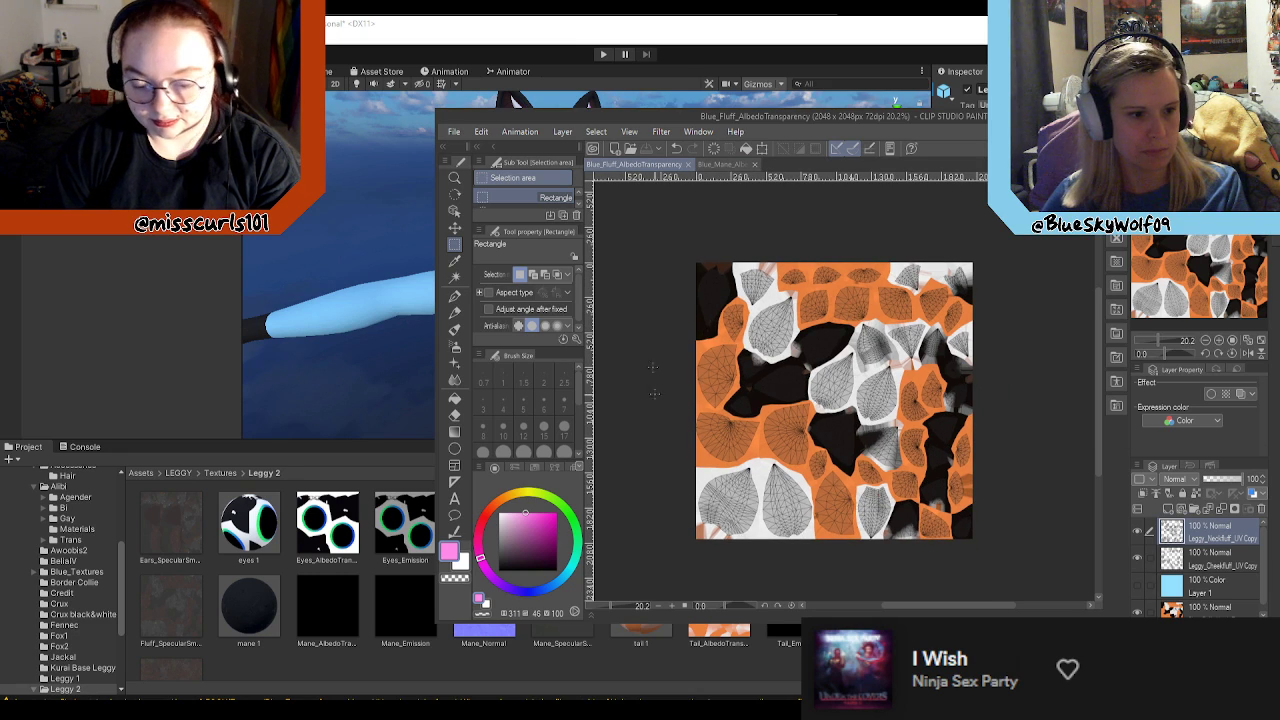
pyautogui.moveTo(798, 122)
pyautogui.mouseDown()
pyautogui.moveTo(758, 393)
pyautogui.moveTo(798, 144)
pyautogui.mouseUp()
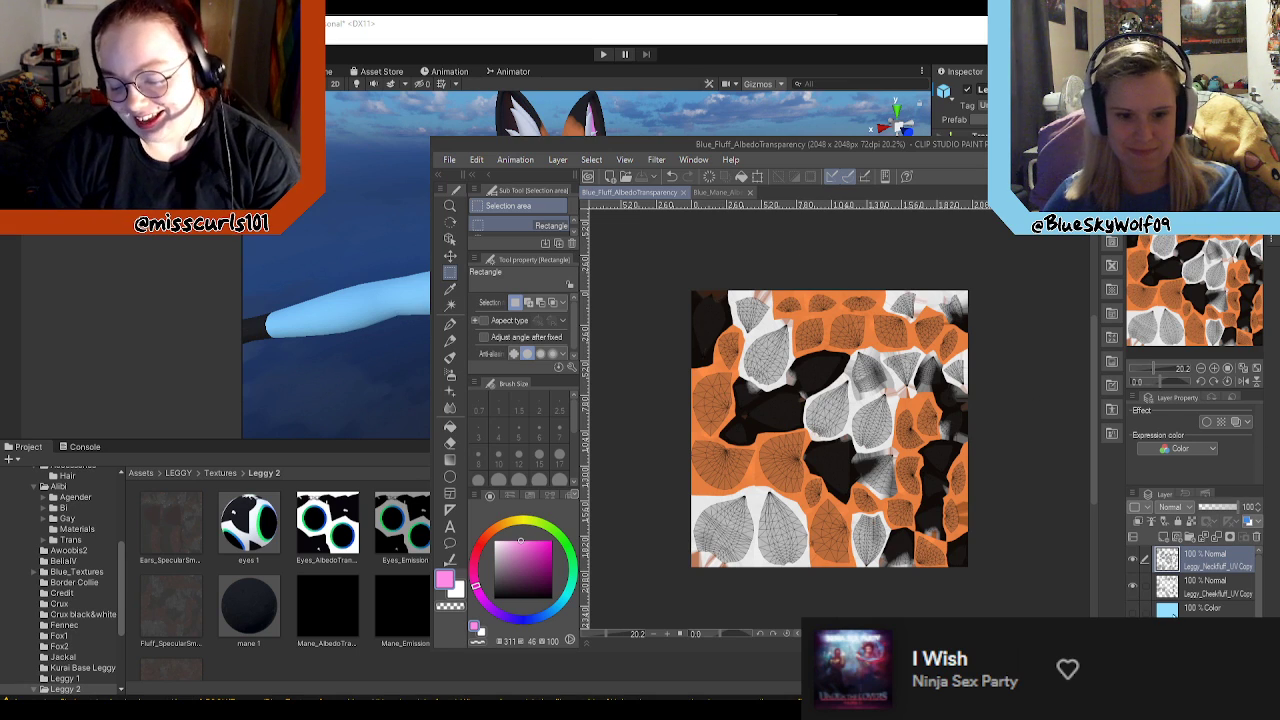
pyautogui.click(1131, 611)
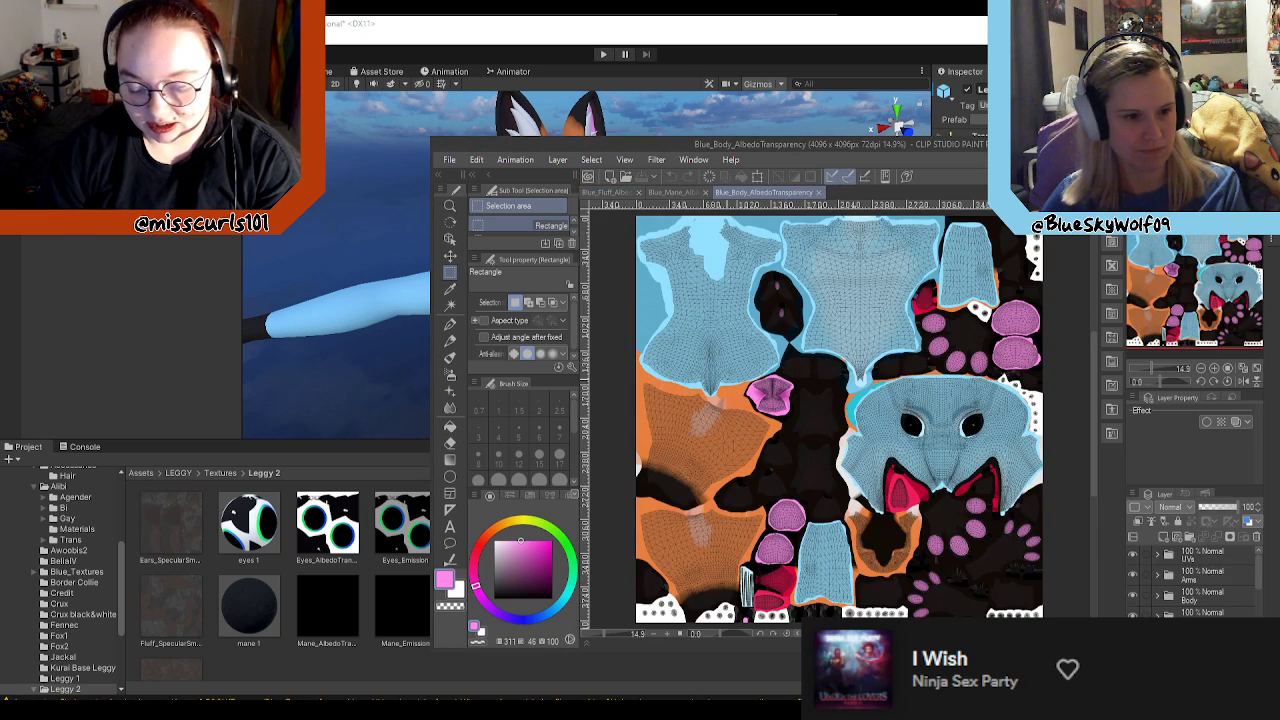
# Step: Arrange the Unity and Clip Studio Paint windows side by side in the two halves of the screen
pyautogui.click(890, 30)
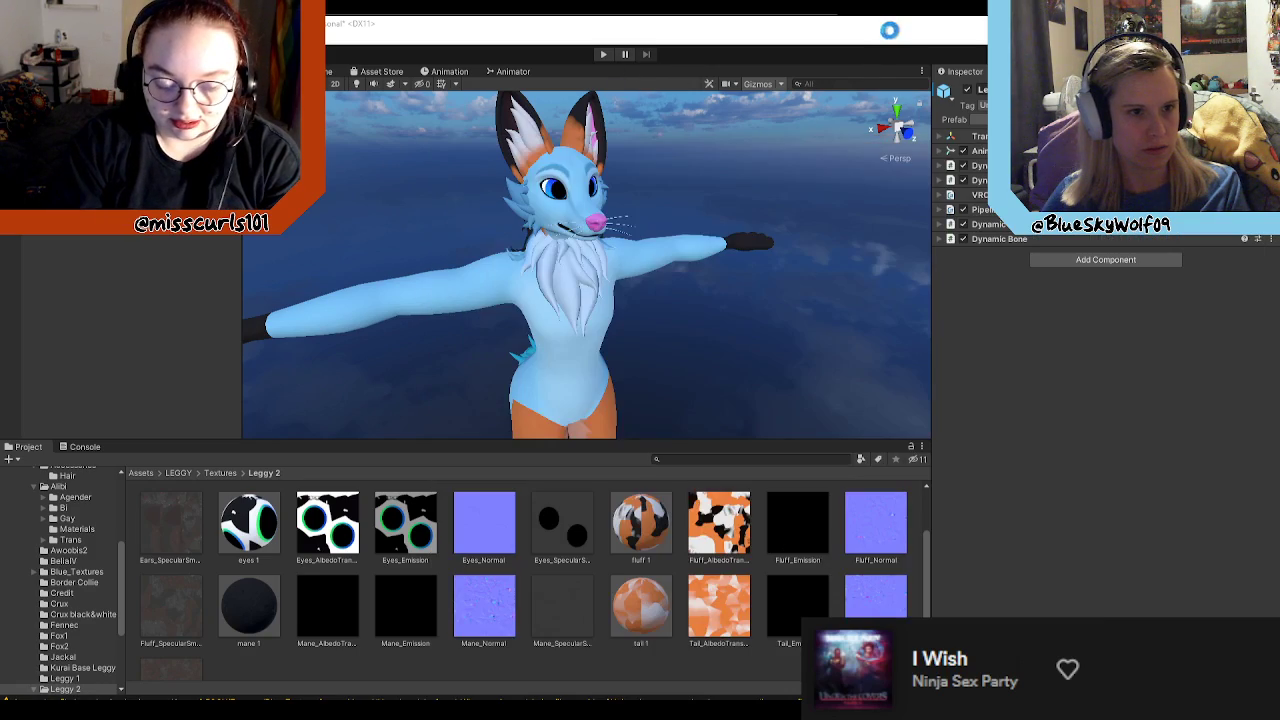
pyautogui.moveTo(826, 30)
pyautogui.mouseDown()
pyautogui.moveTo(626, 234)
pyautogui.moveTo(3, 252)
pyautogui.mouseUp()
pyautogui.click(740, 171)
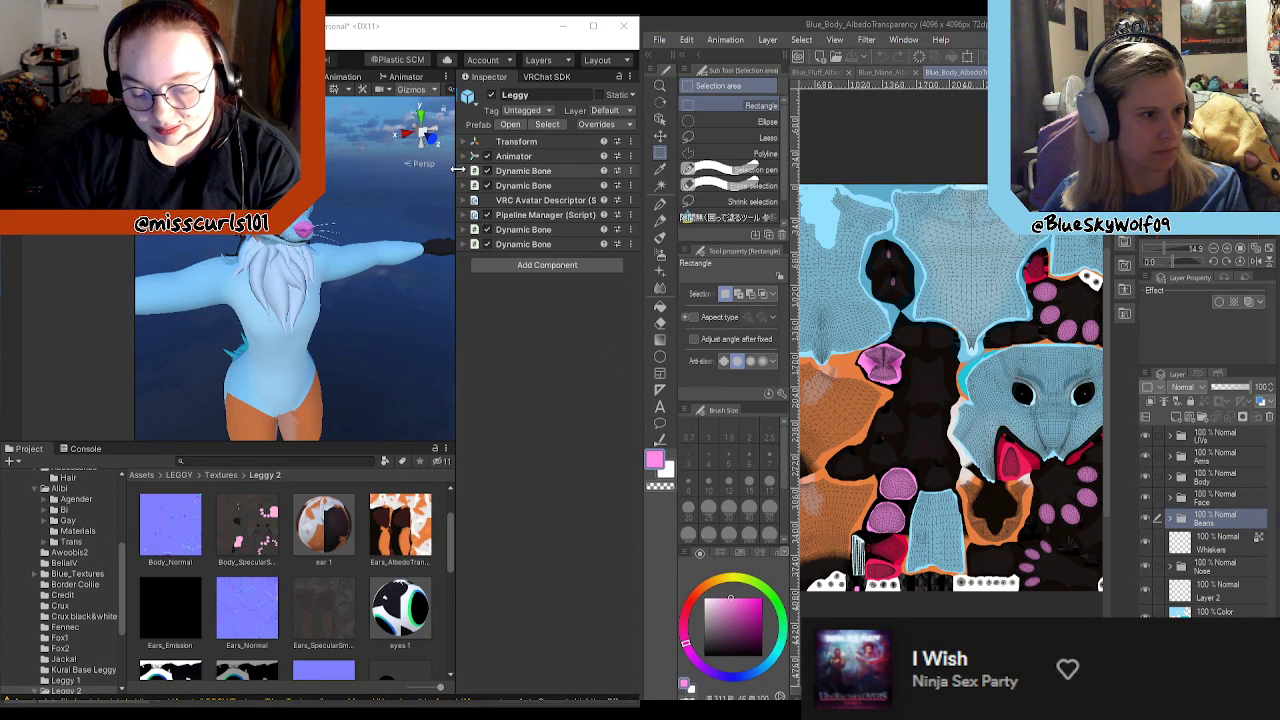
# Step: Select the Blue_Leggy avatar in the Unity scene and view its face and chest fluff at an angle
pyautogui.scroll(-3, 378, 297)
pyautogui.scroll(3, 306, 294)
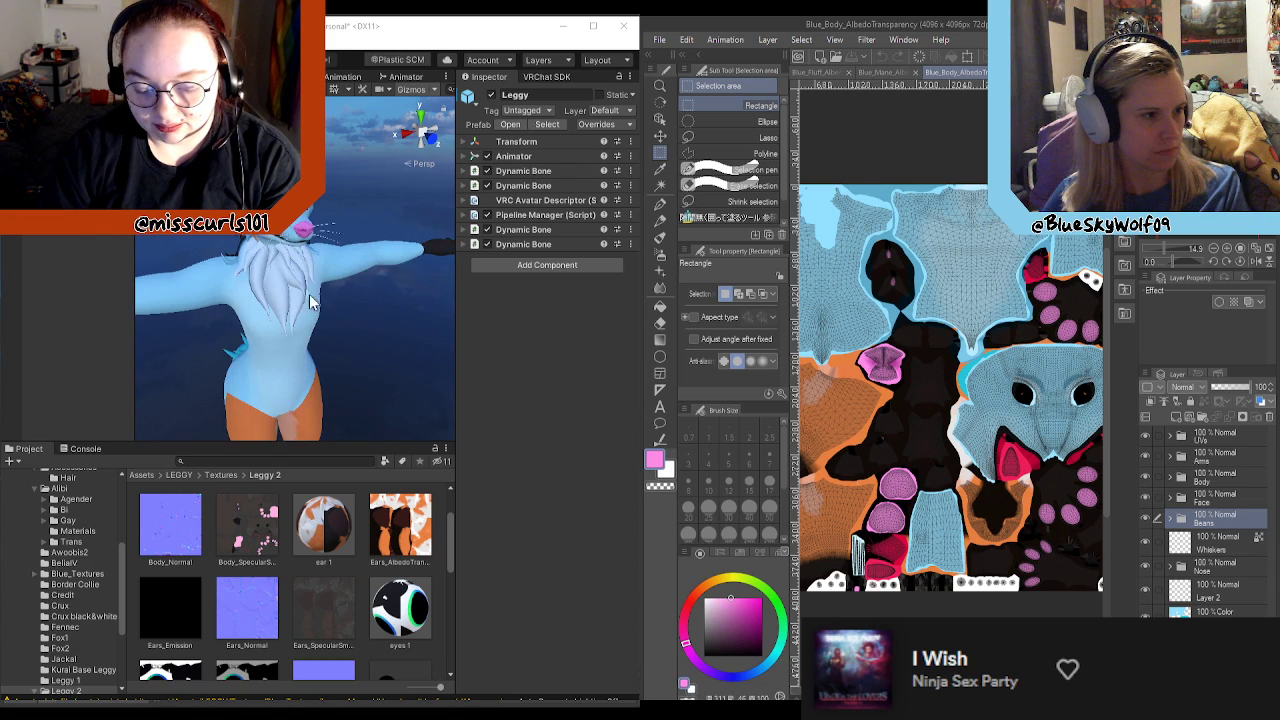
pyautogui.moveTo(345, 282)
pyautogui.mouseDown(button='middle')
pyautogui.moveTo(363, 280)
pyautogui.moveTo(344, 276)
pyautogui.moveTo(352, 290)
pyautogui.mouseUp(button='middle')
pyautogui.click(345, 313)
pyautogui.moveTo(373, 332); pyautogui.dragTo(339, 329, button='middle')
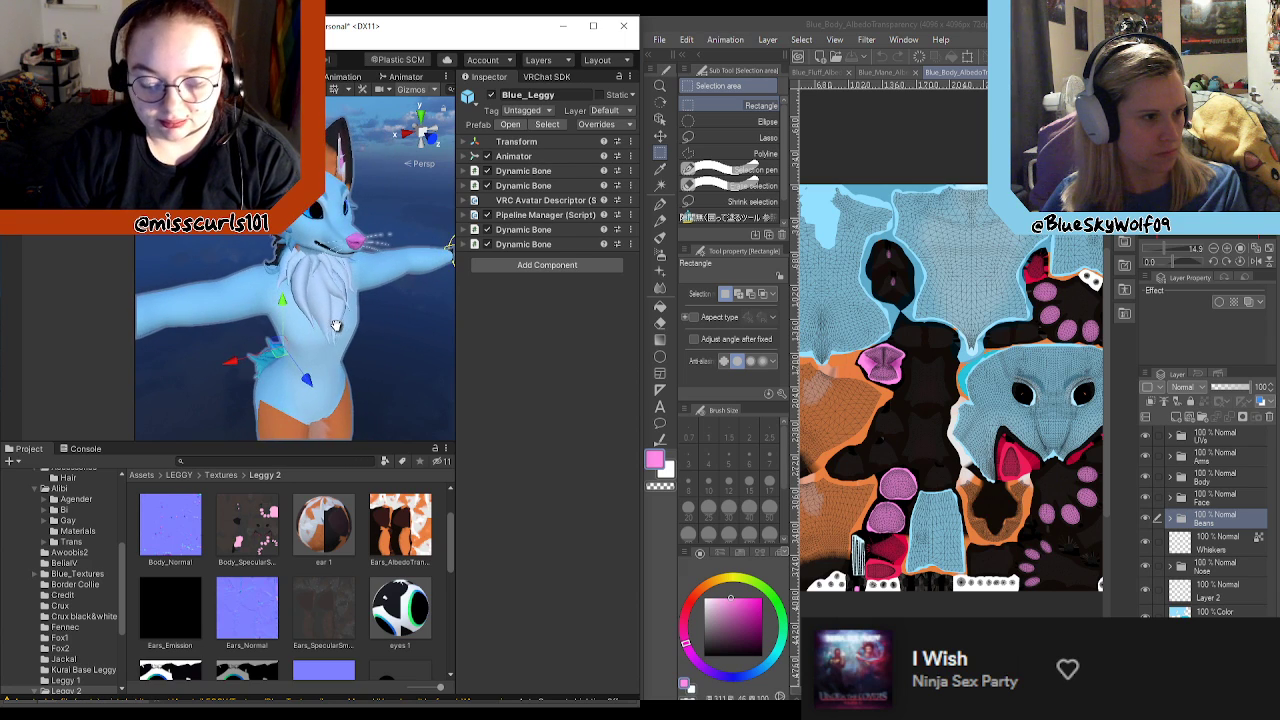
# Step: Widen Clip Studio Paint's share of the screen and switch from the body texture to the Blue_Fluff_AlbedoTransparency document
pyautogui.click(850, 290)
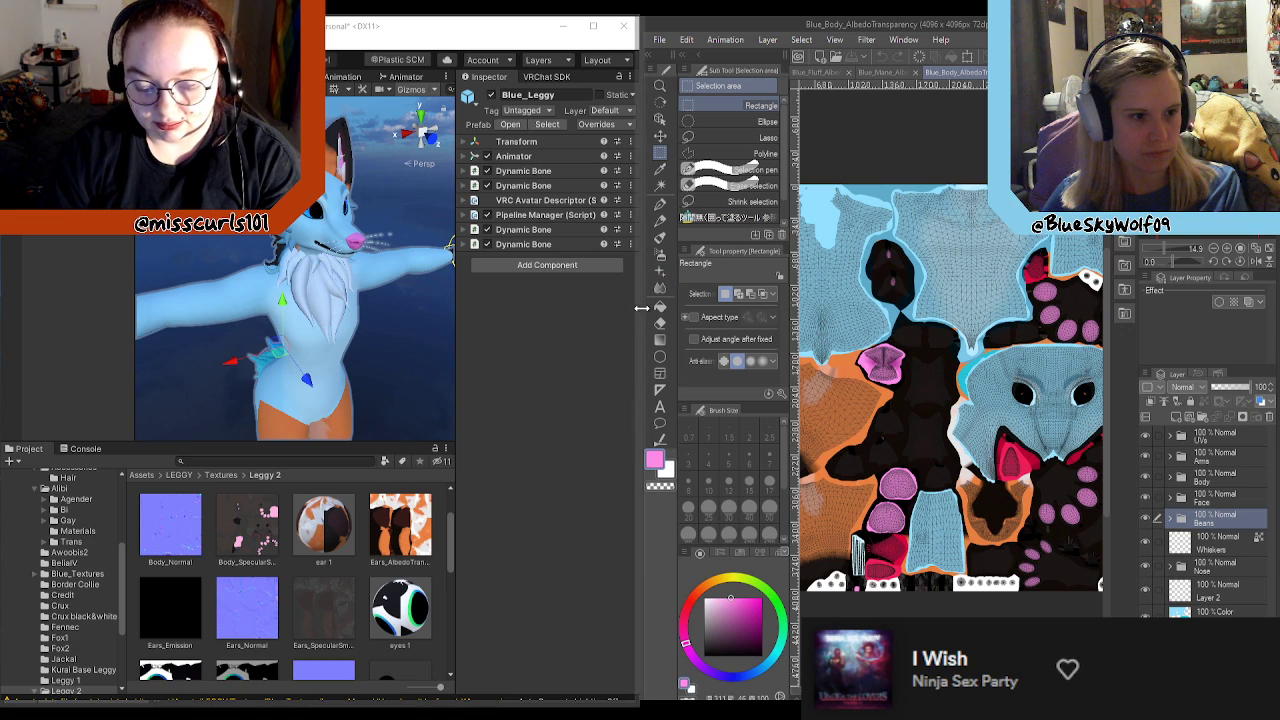
pyautogui.moveTo(643, 307); pyautogui.dragTo(507, 306)
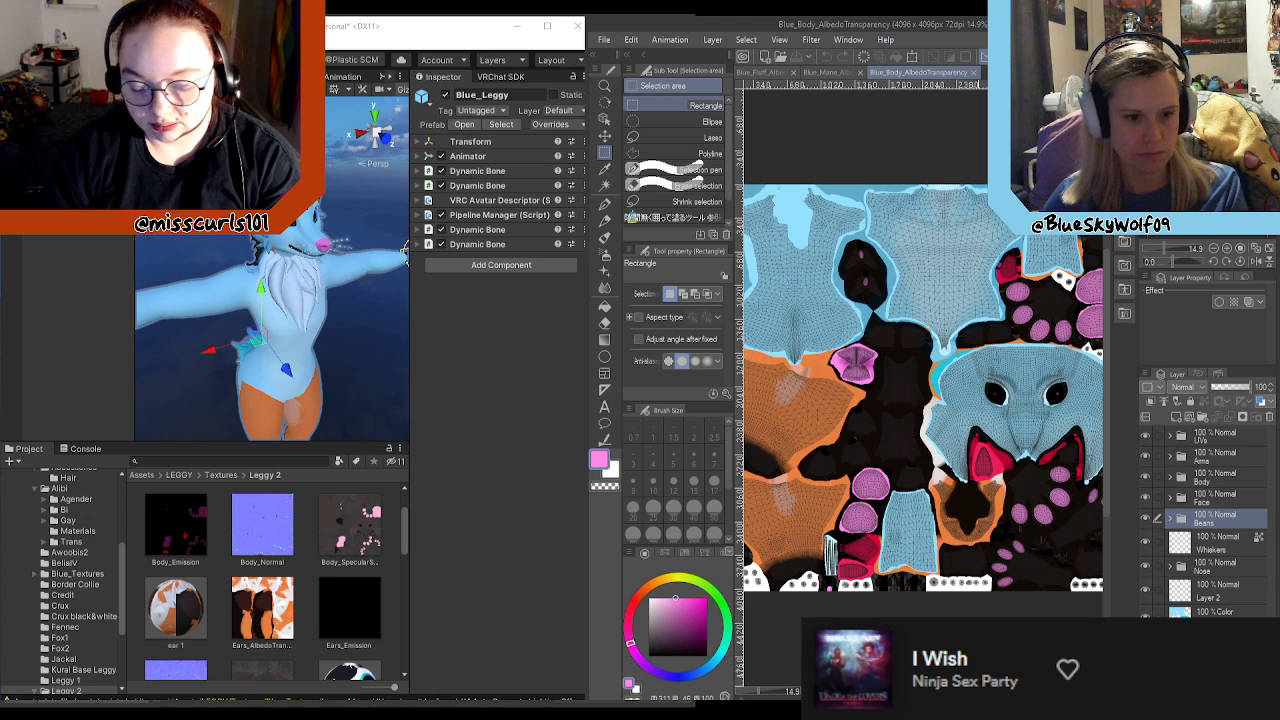
pyautogui.scroll(-4, 934, 592)
pyautogui.scroll(3, 787, 385)
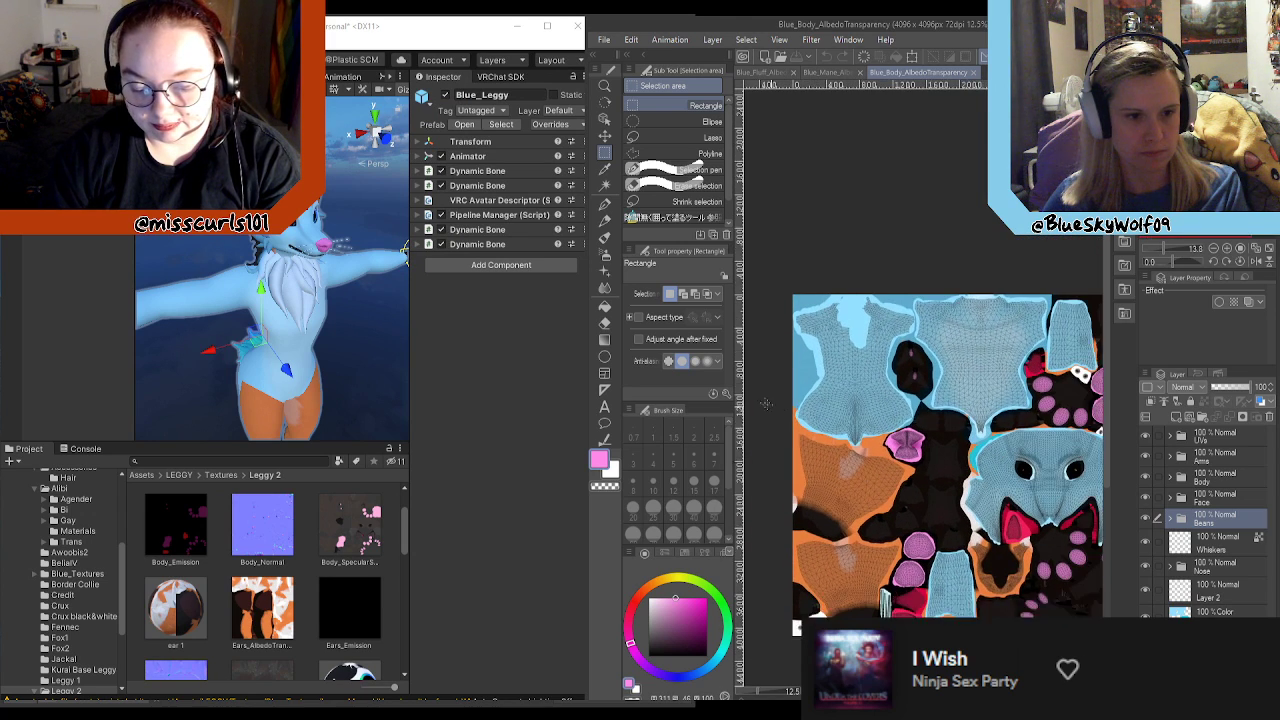
pyautogui.scroll(-2, 789, 376)
pyautogui.scroll(2, 834, 352)
pyautogui.scroll(-1, 830, 350)
pyautogui.scroll(1, 818, 345)
pyautogui.click(828, 74)
pyautogui.click(772, 75)
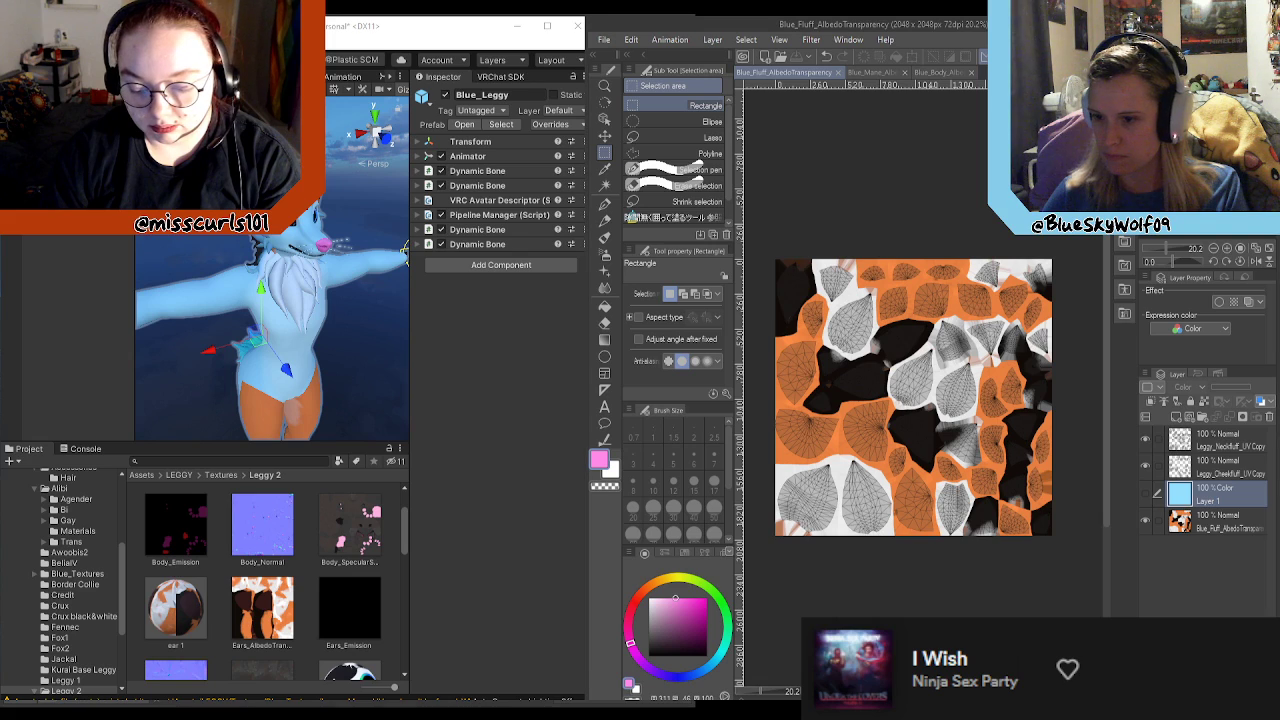
# Step: Switch to the Blue_Ears_AlbedoTransparency document and bring its whole texture into view
pyautogui.click(1006, 72)
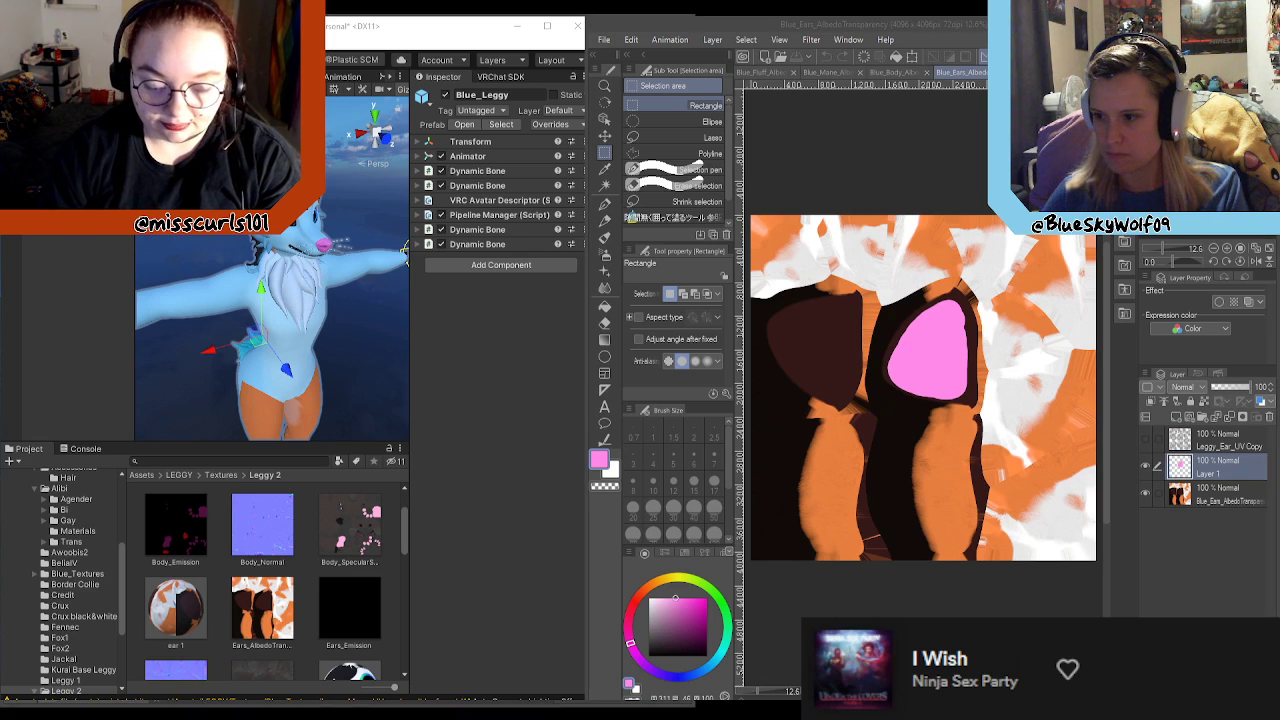
pyautogui.scroll(-1, 984, 487)
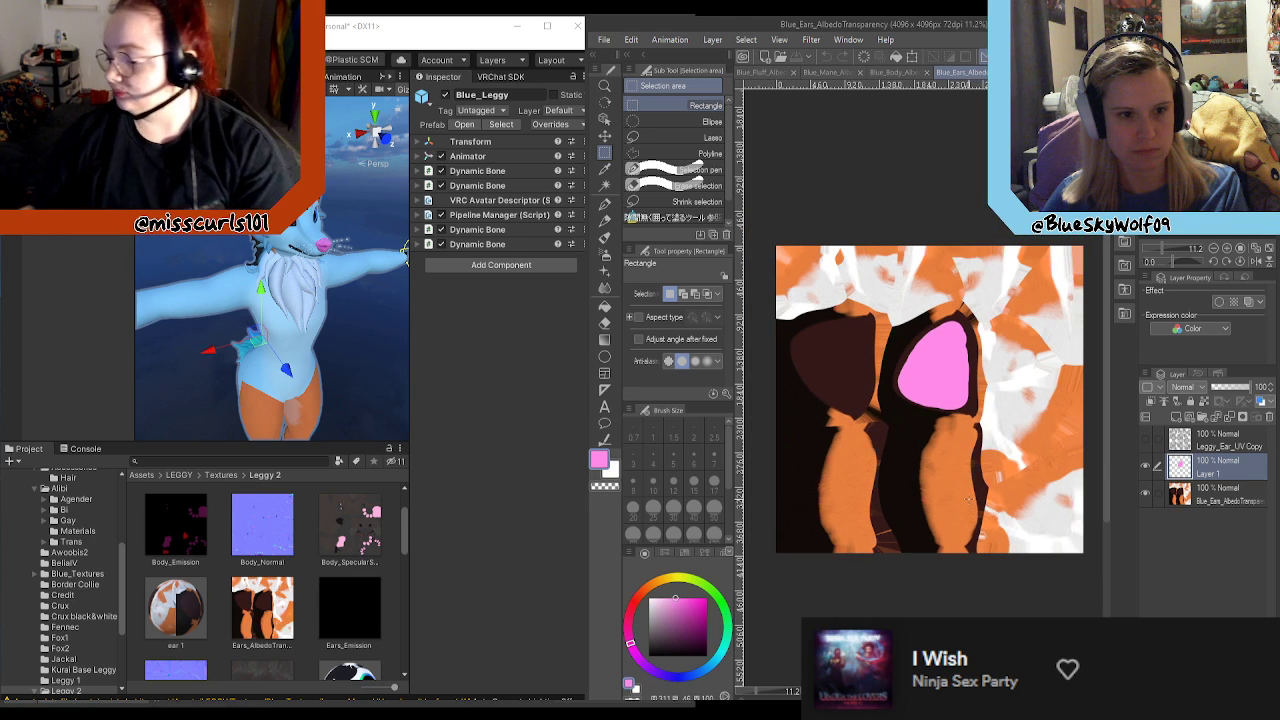
pyautogui.scroll(1, 945, 485)
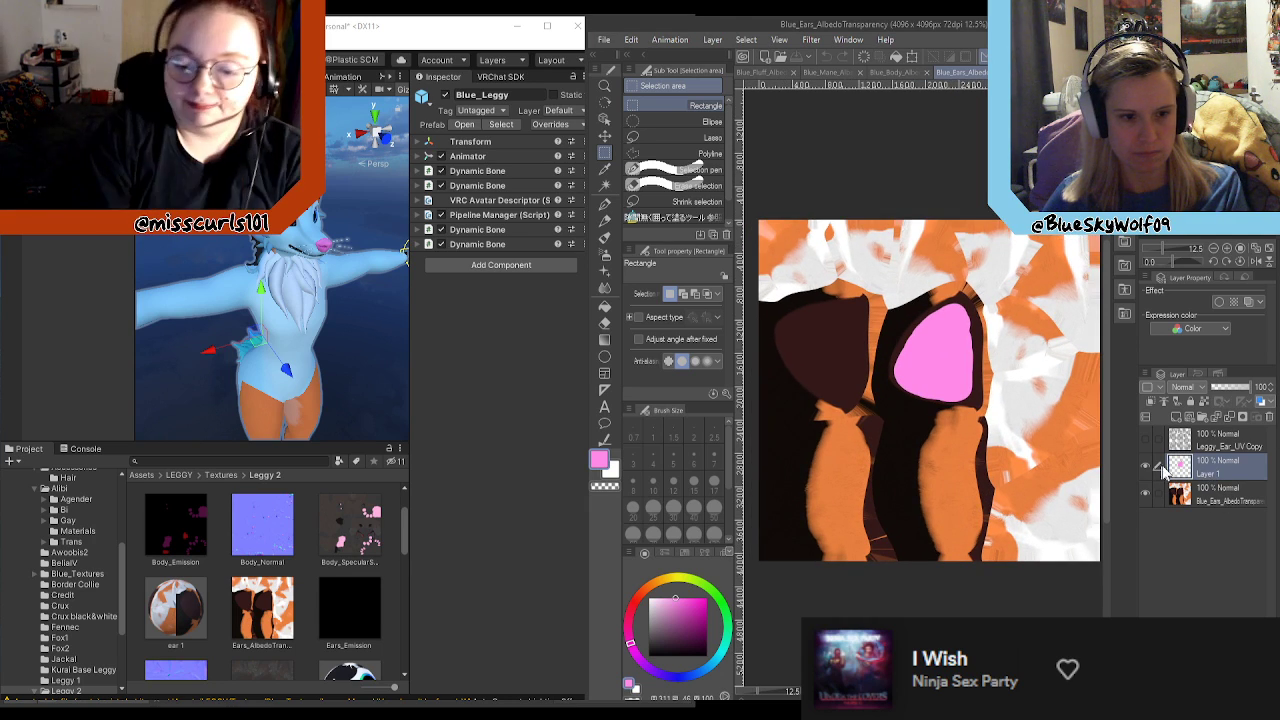
# Step: Rename the pink ear layer, Layer 1, as "Lef Inner Ear"
pyautogui.doubleClick(1212, 474)
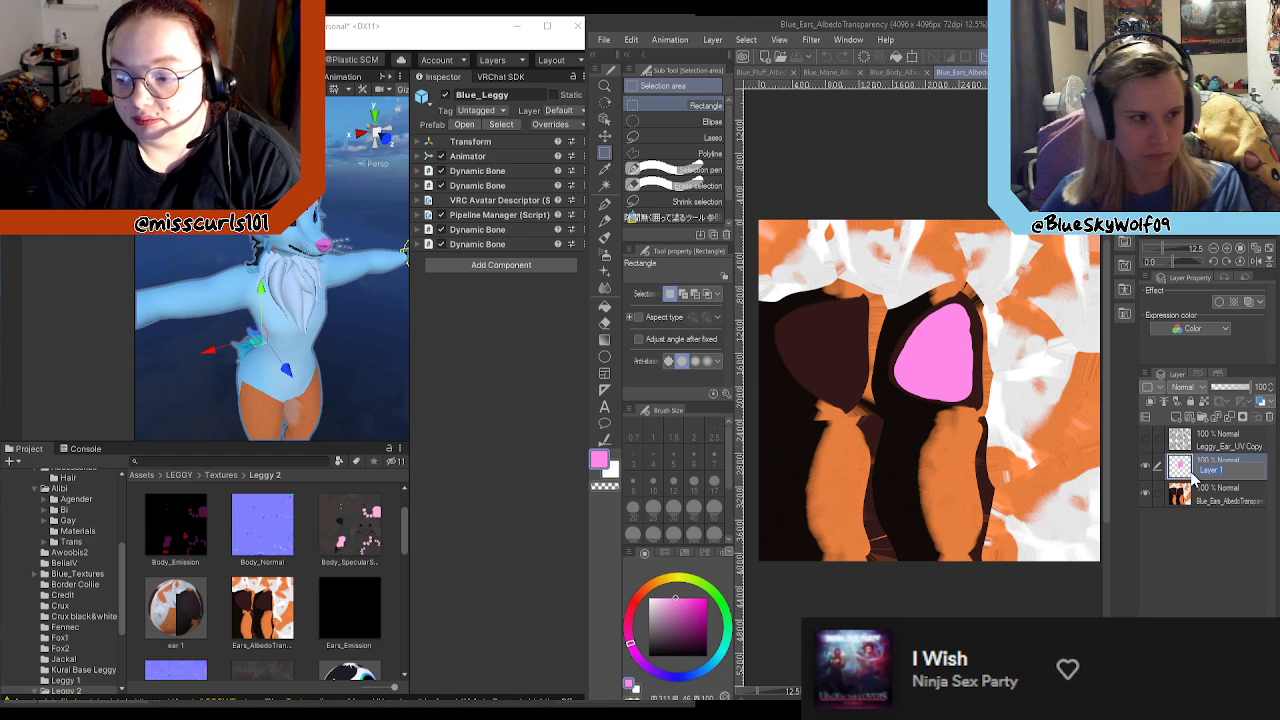
pyautogui.write('Left Ear')
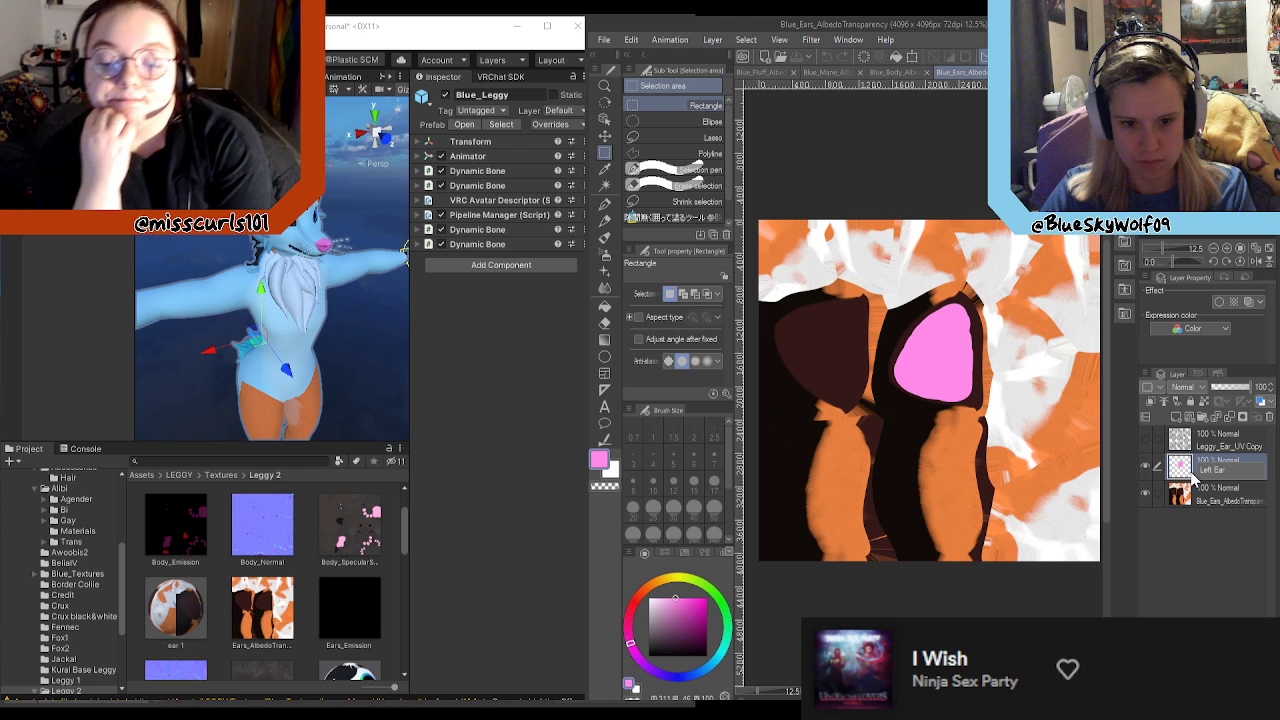
pyautogui.press('Return')
pyautogui.doubleClick(1208, 472)
pyautogui.write('Inner')
pyautogui.press('Return')
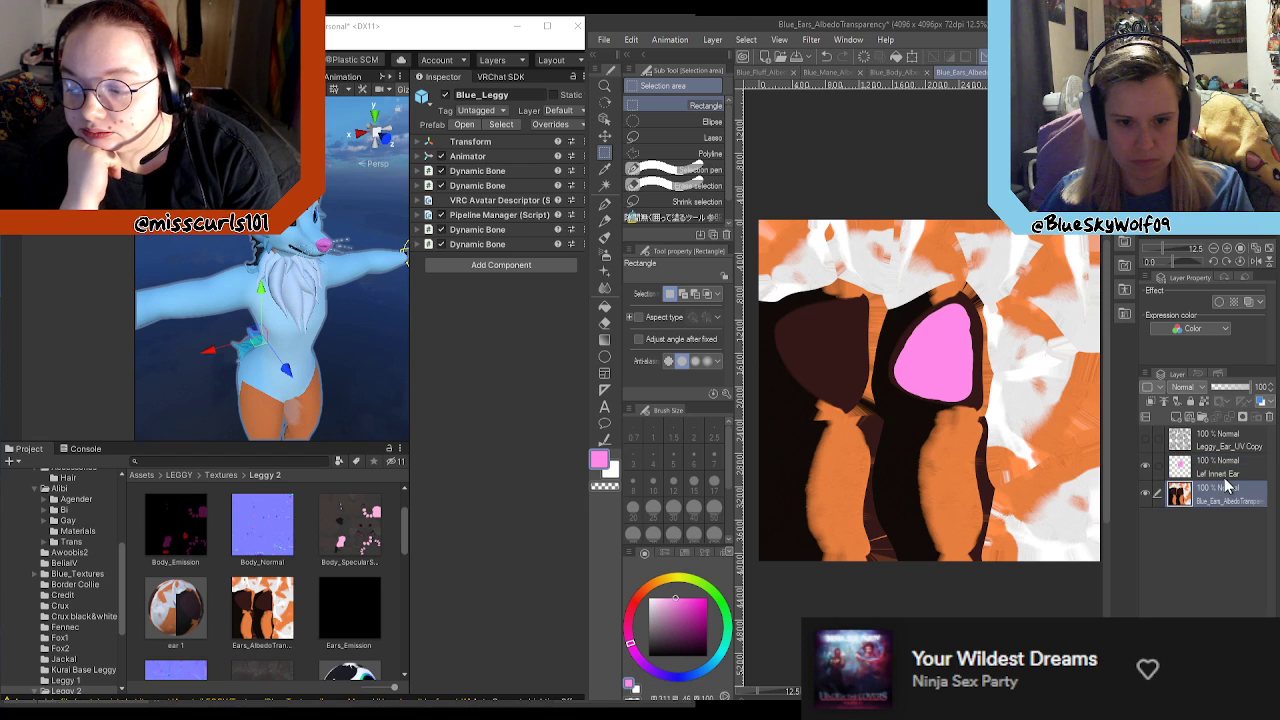
pyautogui.doubleClick(1218, 472)
pyautogui.press('BackSpace')
pyautogui.press('Return')
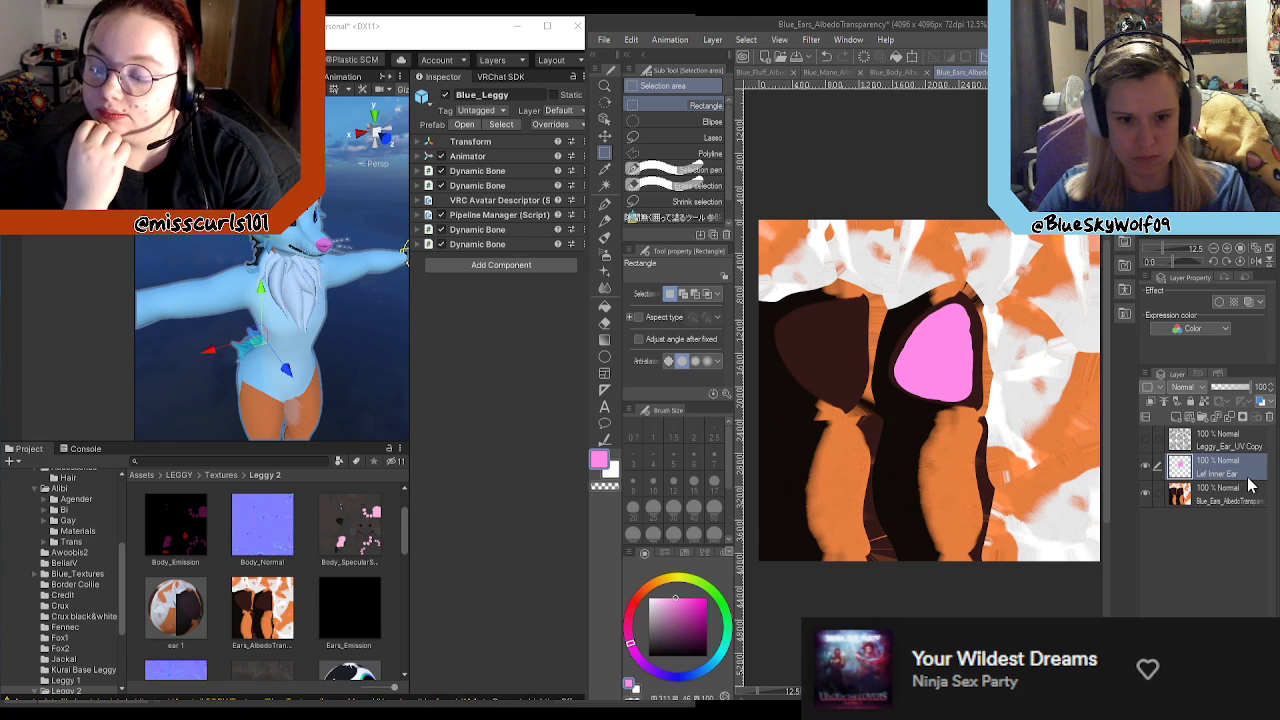
# Step: Show the Leggy_Ear_UV Copy layer and extend the pink to the inner ear's outer curved UV edge with the Turnip pen at size 50
pyautogui.click(1146, 439)
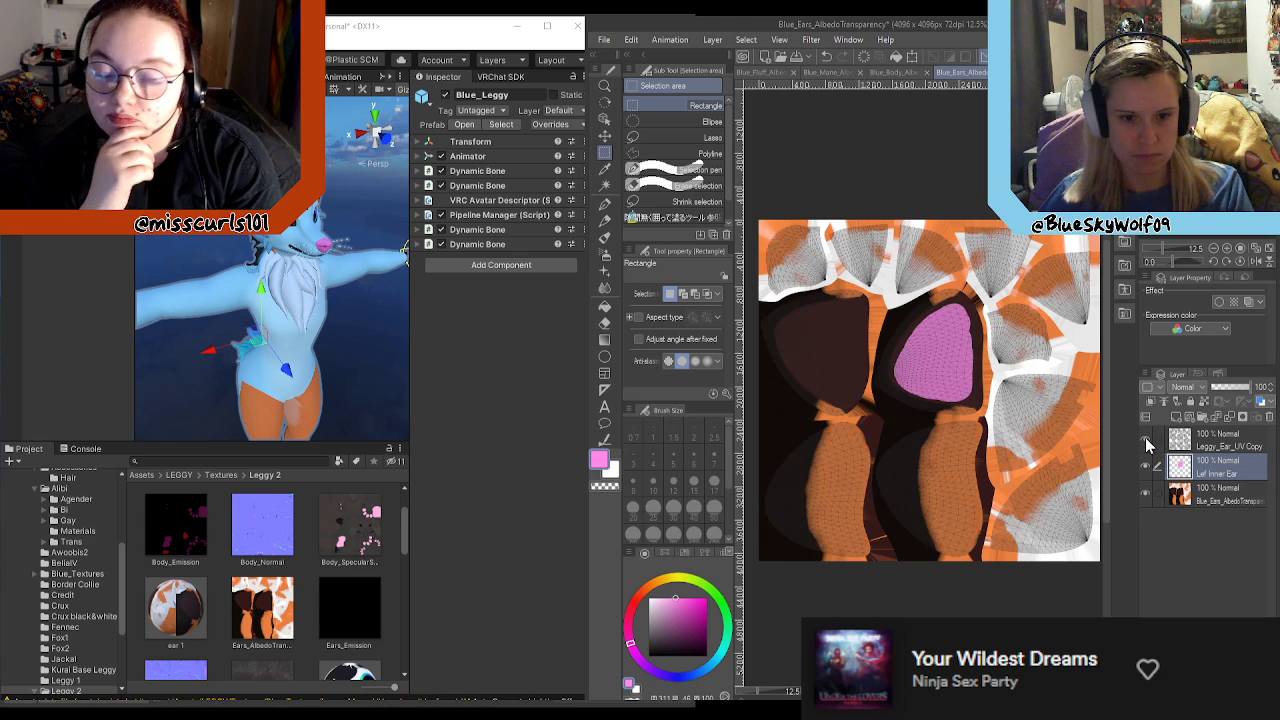
pyautogui.scroll(3, 924, 335)
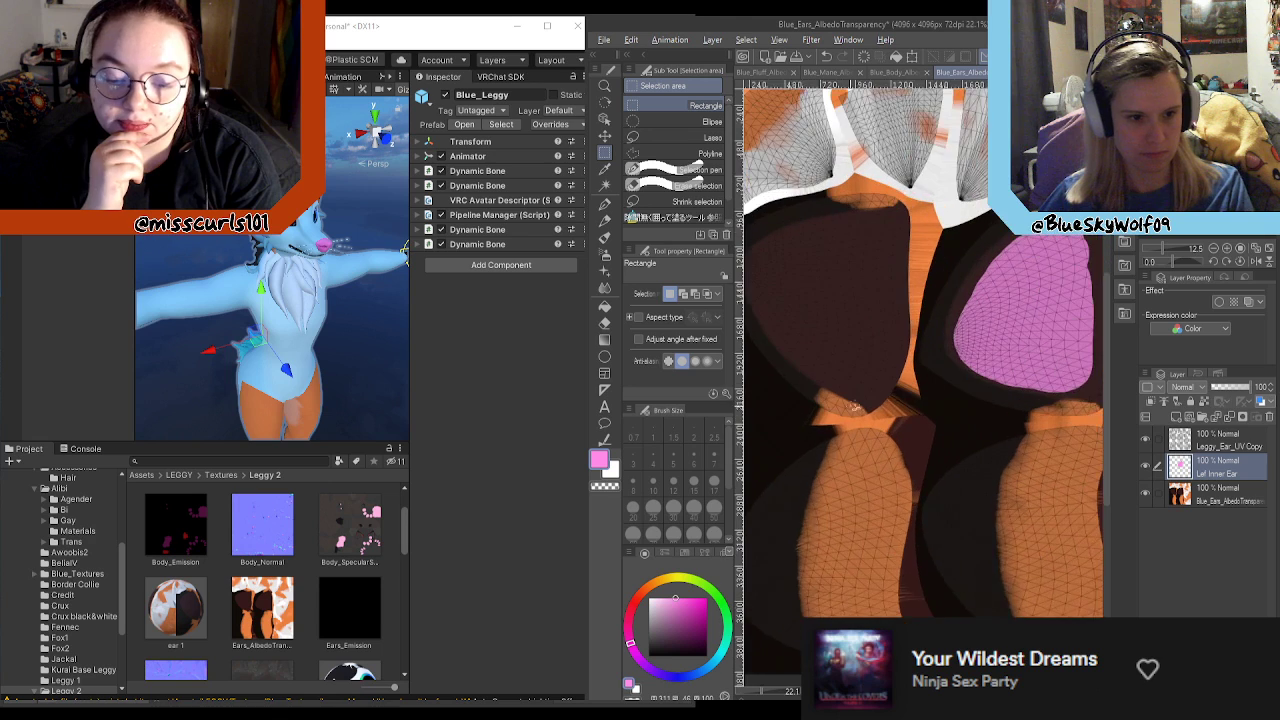
pyautogui.scroll(2, 926, 337)
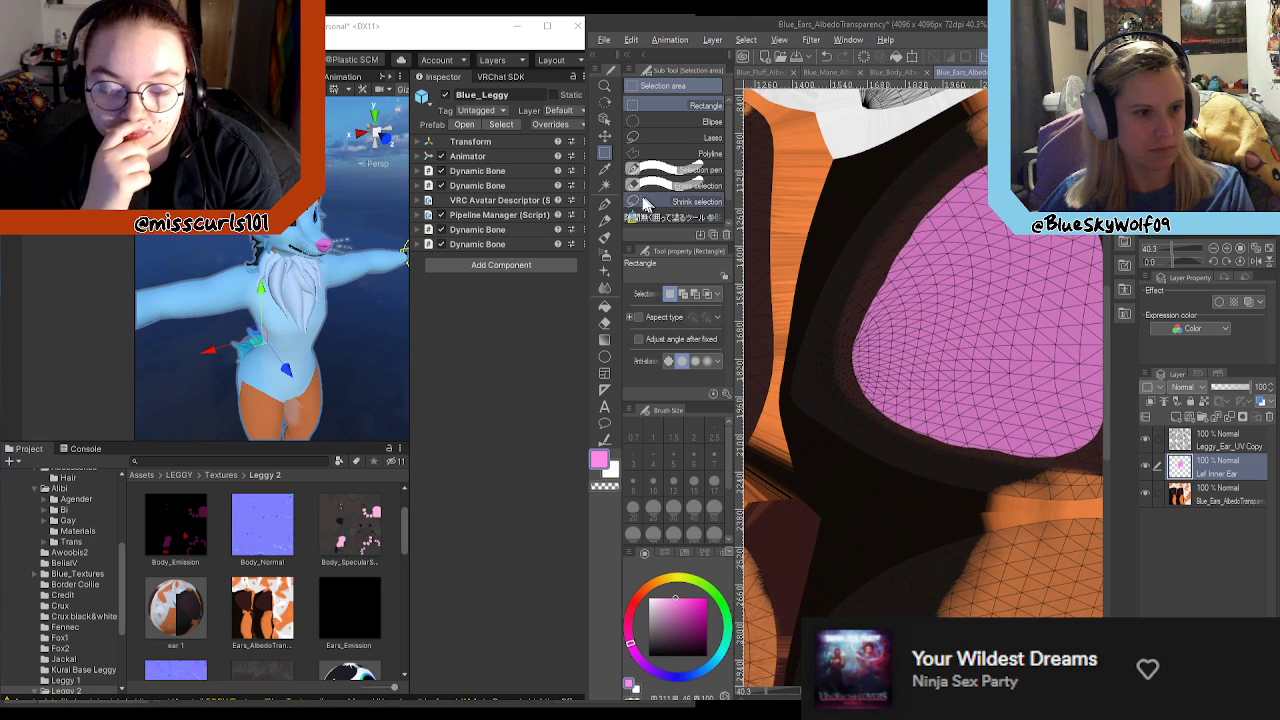
pyautogui.click(604, 203)
pyautogui.click(714, 510)
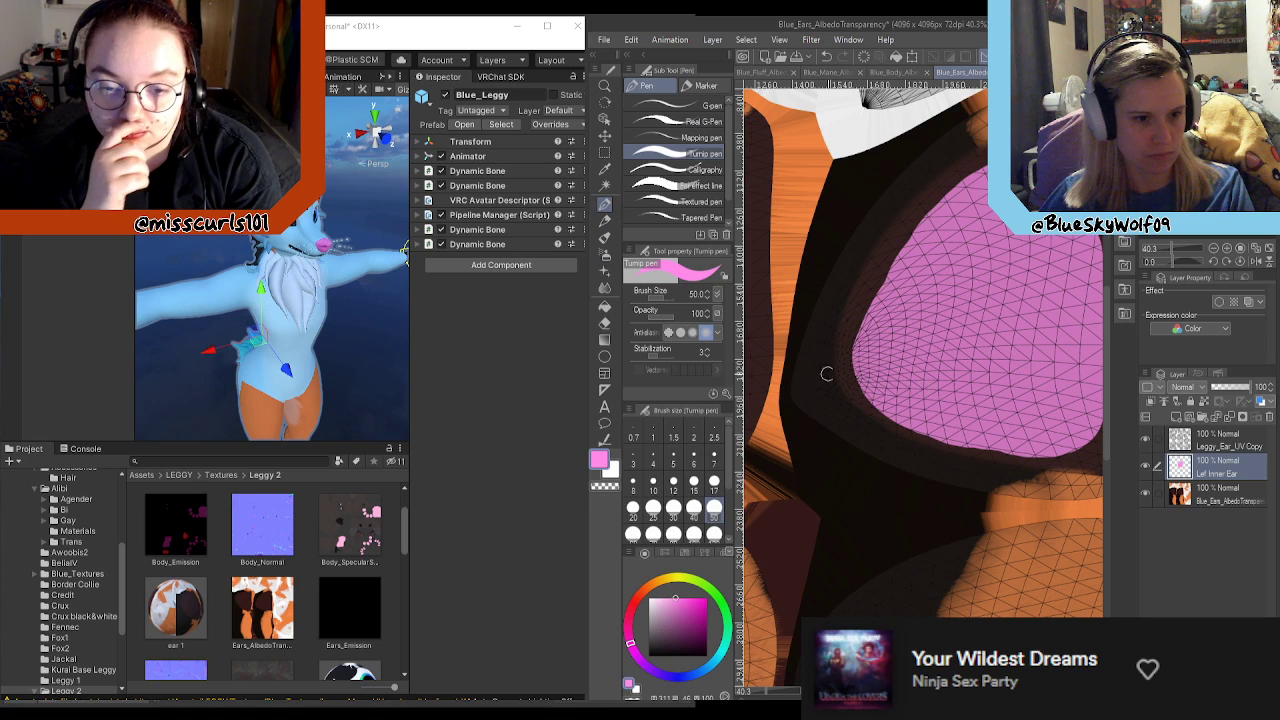
pyautogui.moveTo(858, 376)
pyautogui.mouseDown()
pyautogui.moveTo(850, 335)
pyautogui.moveTo(851, 350)
pyautogui.moveTo(893, 270)
pyautogui.mouseUp()
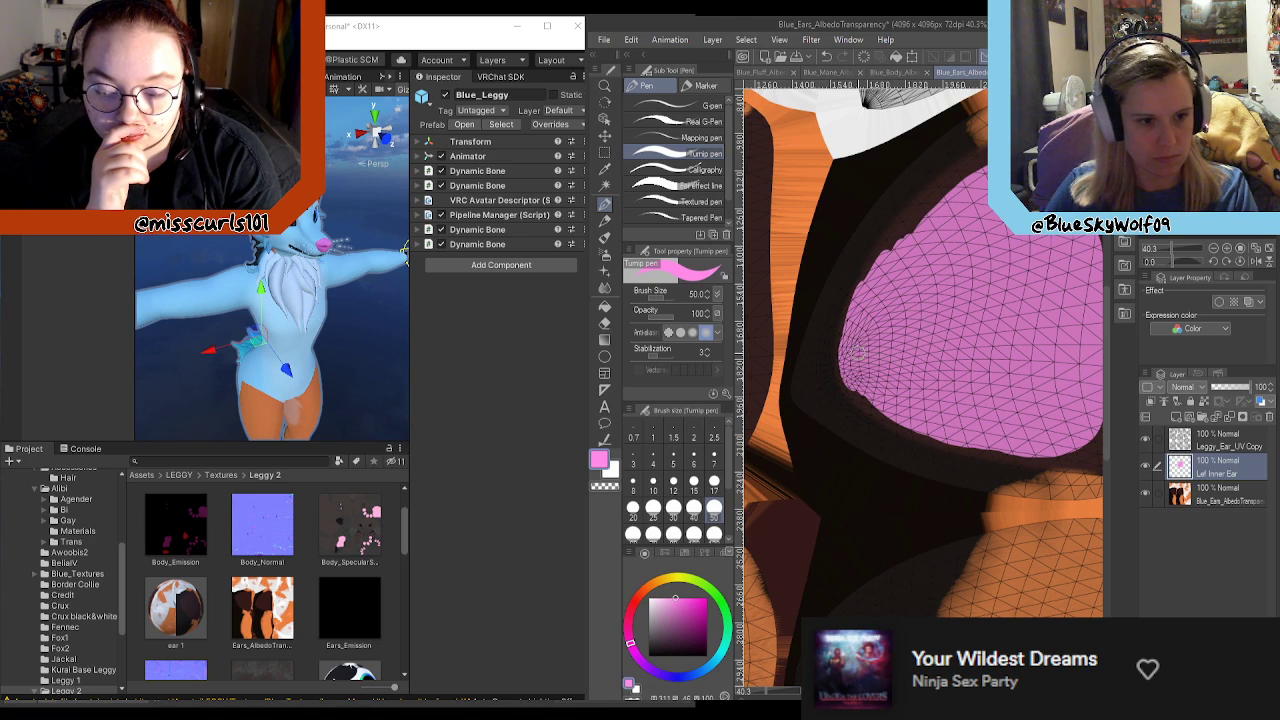
pyautogui.moveTo(840, 371)
pyautogui.mouseDown()
pyautogui.moveTo(862, 266)
pyautogui.moveTo(976, 172)
pyautogui.mouseUp()
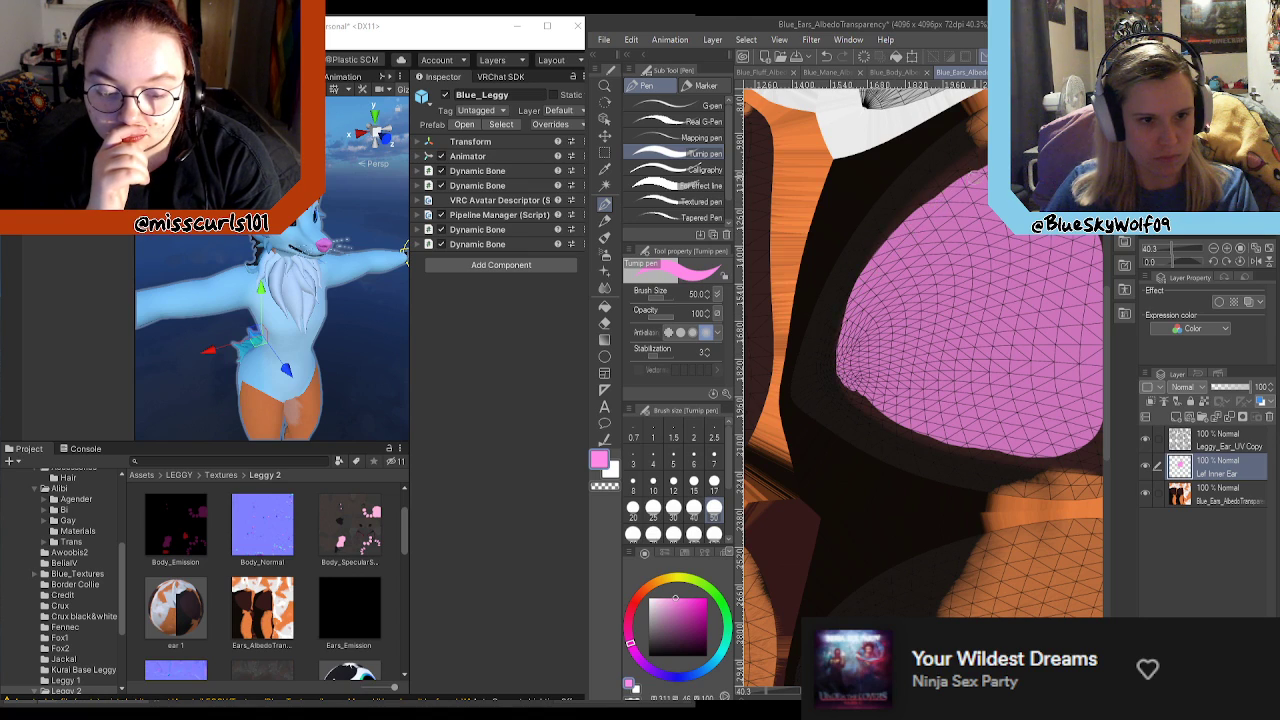
pyautogui.moveTo(884, 242); pyautogui.dragTo(980, 165)
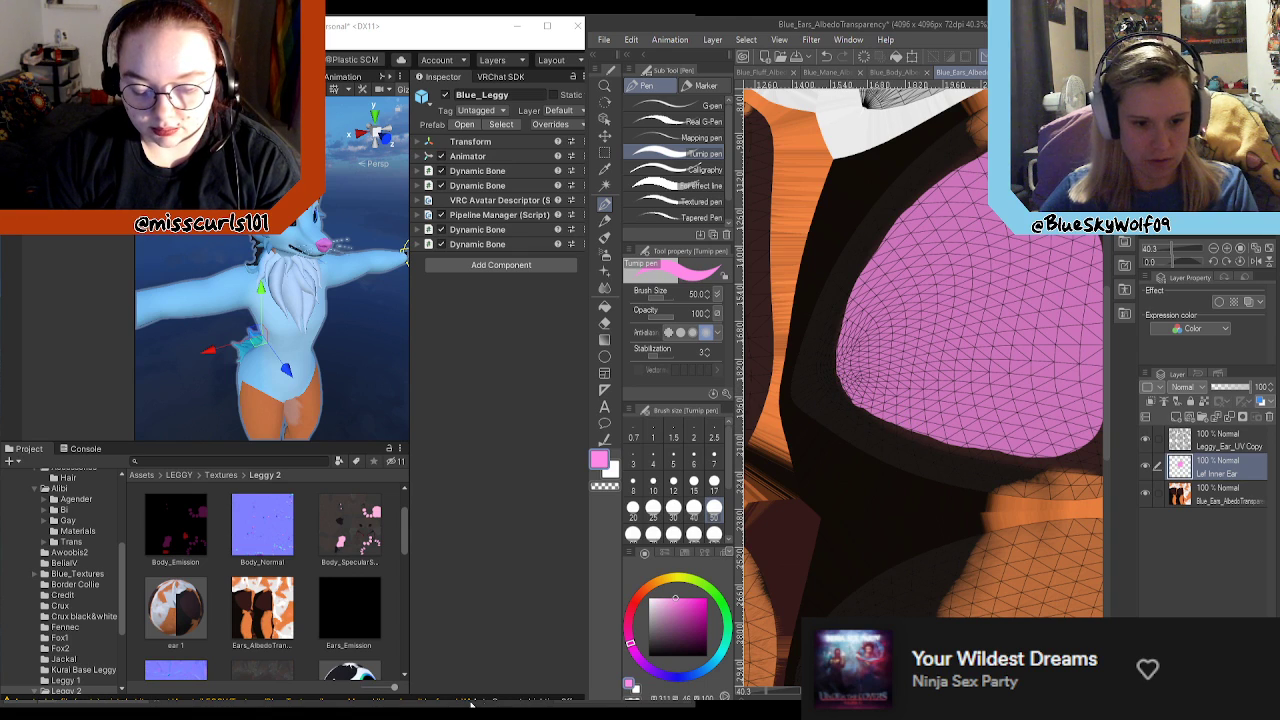
# Step: Paint the same inner ear pink out to the UV boundary along its lower edge, straight side and upper tip
pyautogui.moveTo(940, 692); pyautogui.dragTo(961, 692)
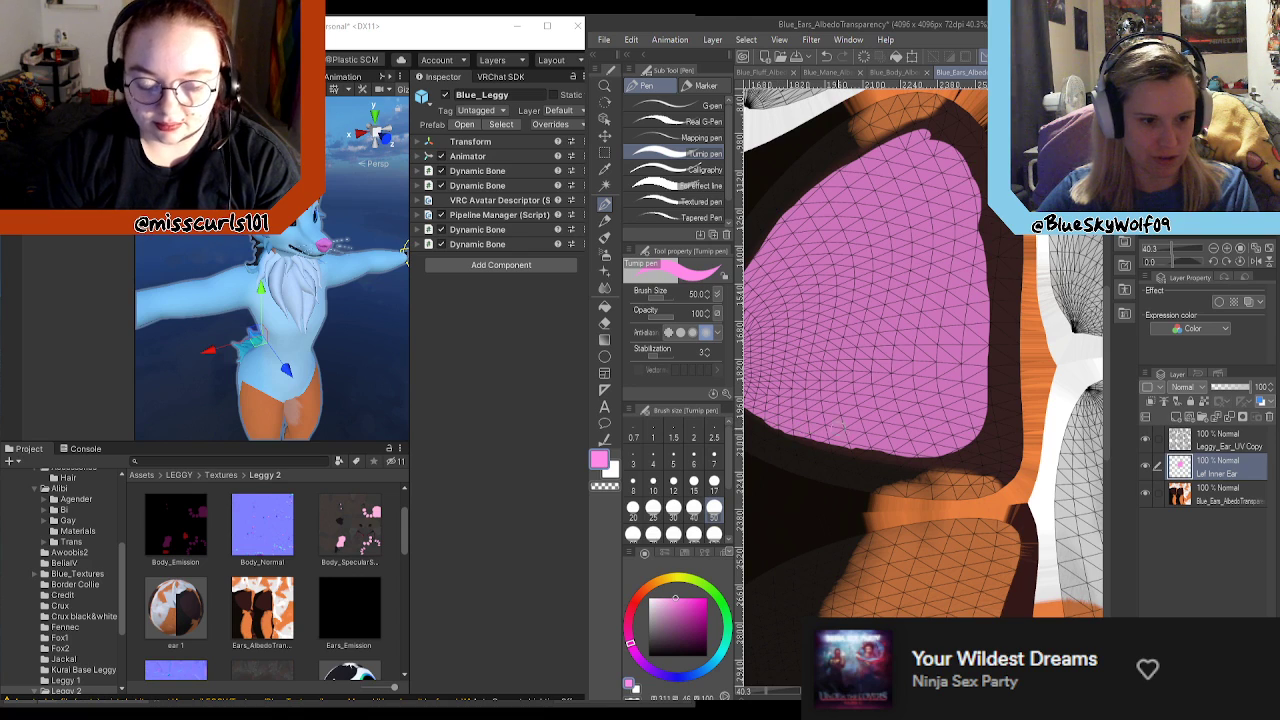
pyautogui.moveTo(855, 451)
pyautogui.mouseDown()
pyautogui.moveTo(972, 450)
pyautogui.moveTo(990, 470)
pyautogui.moveTo(990, 402)
pyautogui.moveTo(1010, 470)
pyautogui.moveTo(995, 360)
pyautogui.moveTo(1000, 421)
pyautogui.moveTo(1003, 380)
pyautogui.mouseUp()
pyautogui.moveTo(995, 318)
pyautogui.mouseDown()
pyautogui.moveTo(984, 184)
pyautogui.moveTo(996, 234)
pyautogui.mouseUp()
pyautogui.moveTo(997, 297); pyautogui.dragTo(995, 215)
pyautogui.moveTo(982, 172)
pyautogui.mouseDown()
pyautogui.moveTo(976, 142)
pyautogui.moveTo(942, 124)
pyautogui.moveTo(936, 136)
pyautogui.moveTo(974, 168)
pyautogui.moveTo(969, 131)
pyautogui.moveTo(983, 143)
pyautogui.mouseUp()
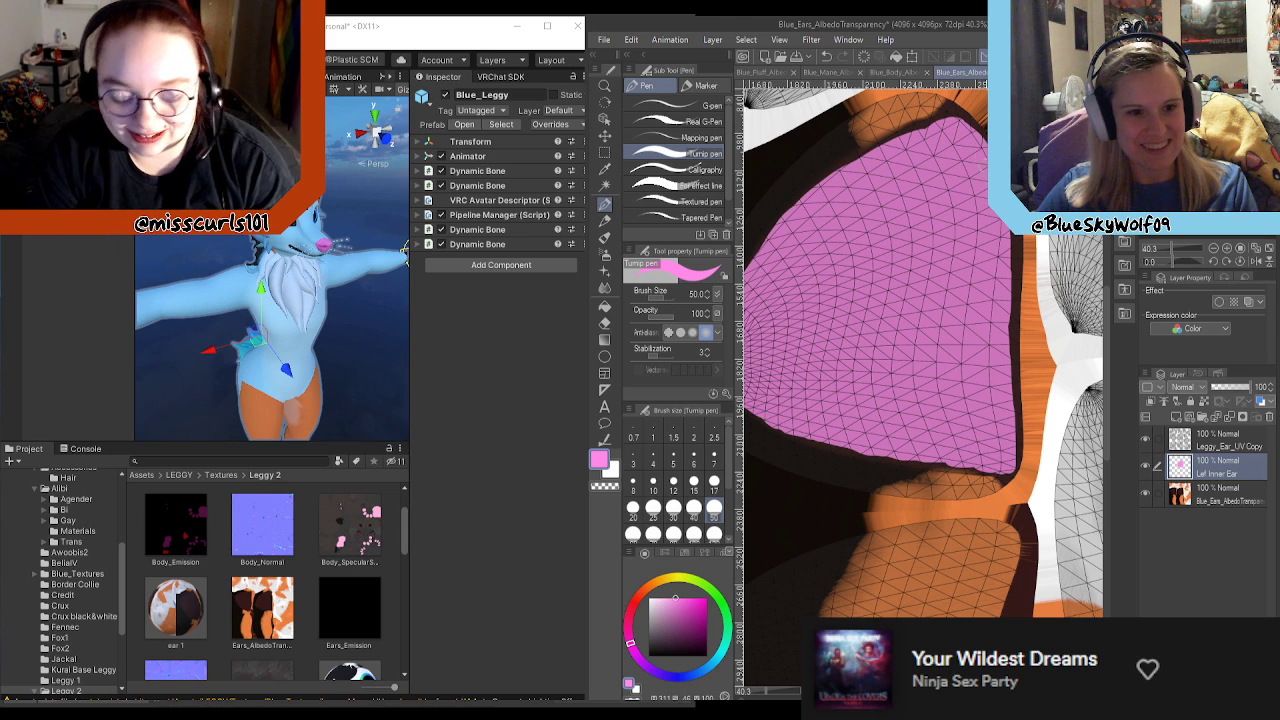
pyautogui.scroll(-5, 1000, 228)
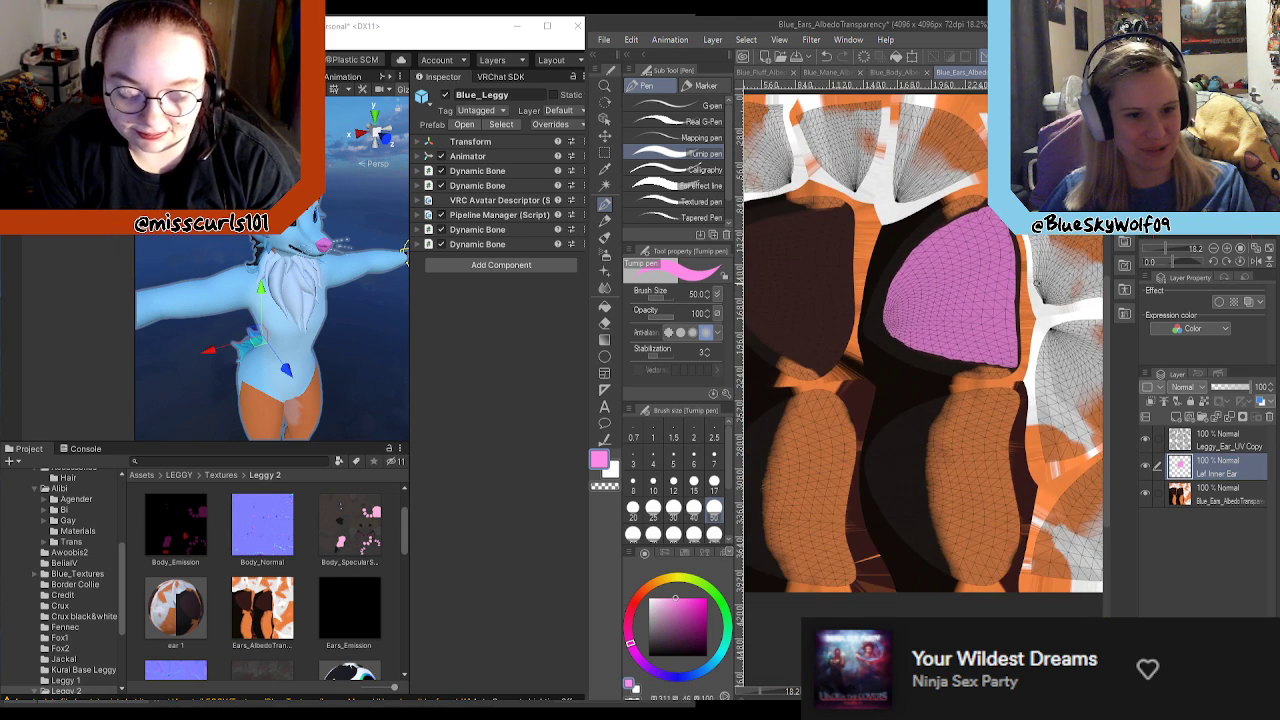
# Step: Add a new layer above the existing inner ear layer and name it "Right Inner Ear"
pyautogui.scroll(3, 868, 265)
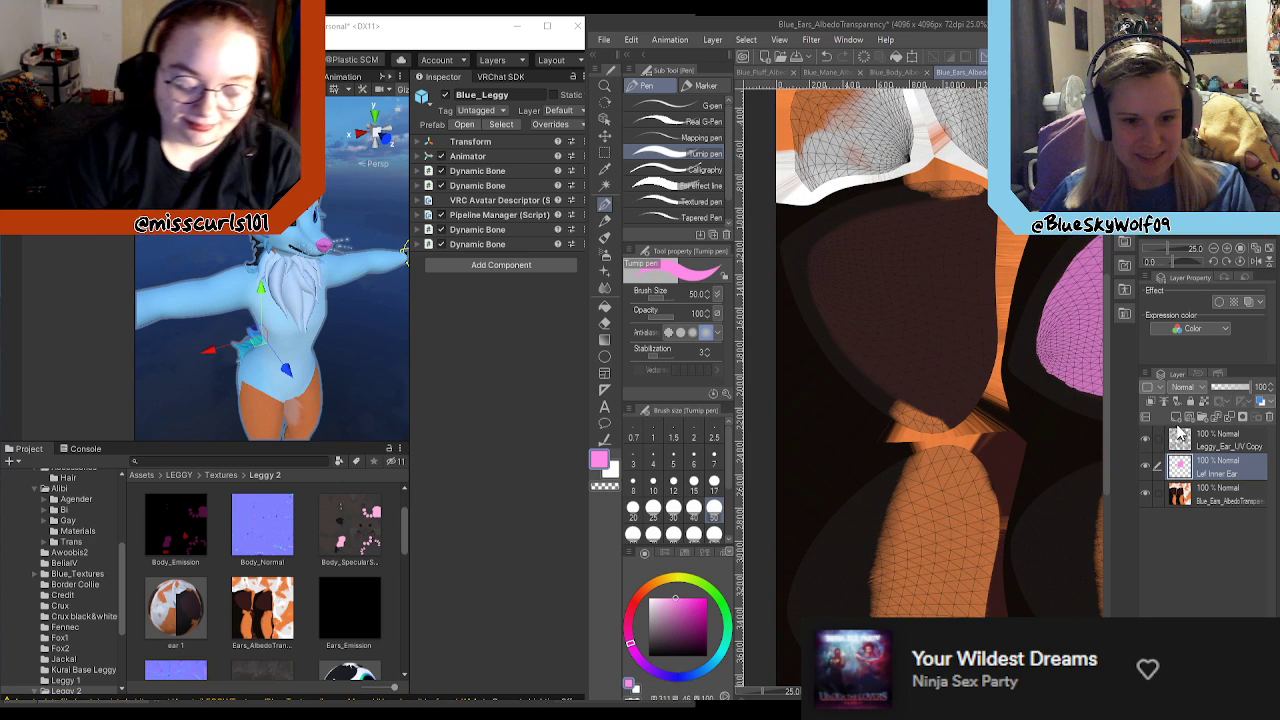
pyautogui.click(1176, 417)
pyautogui.doubleClick(1209, 471)
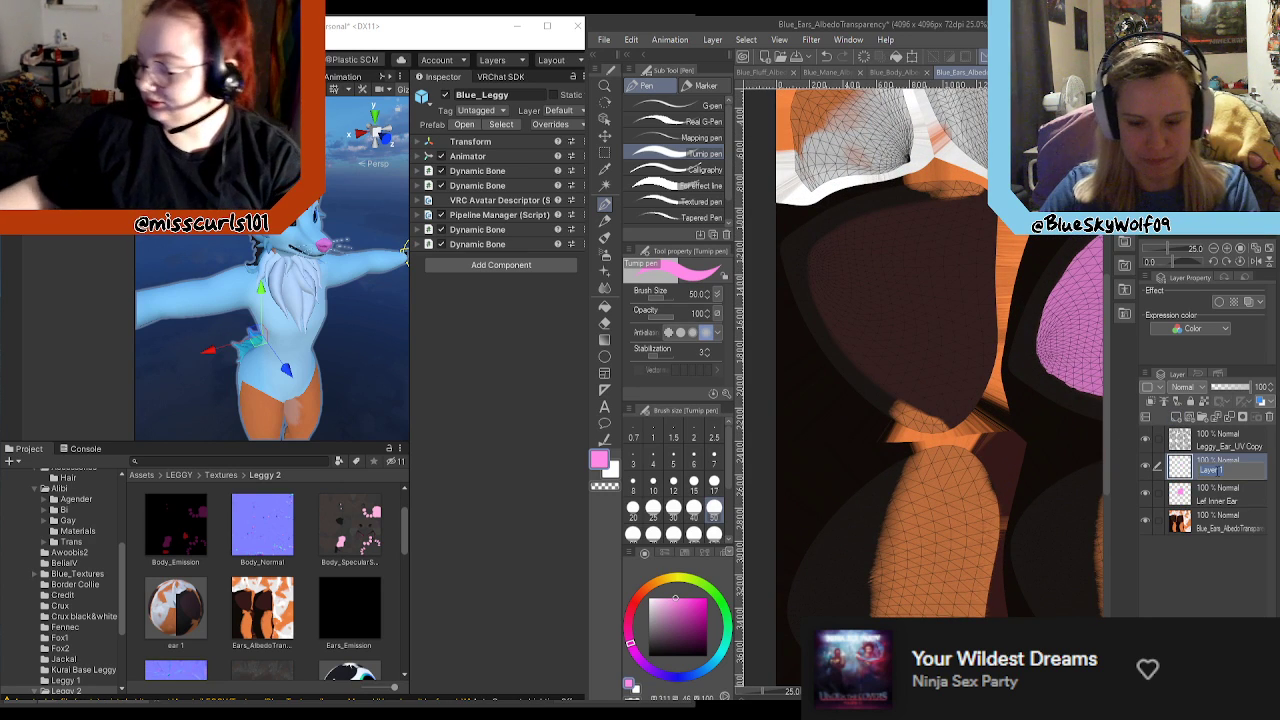
pyautogui.write('Right Inner E')
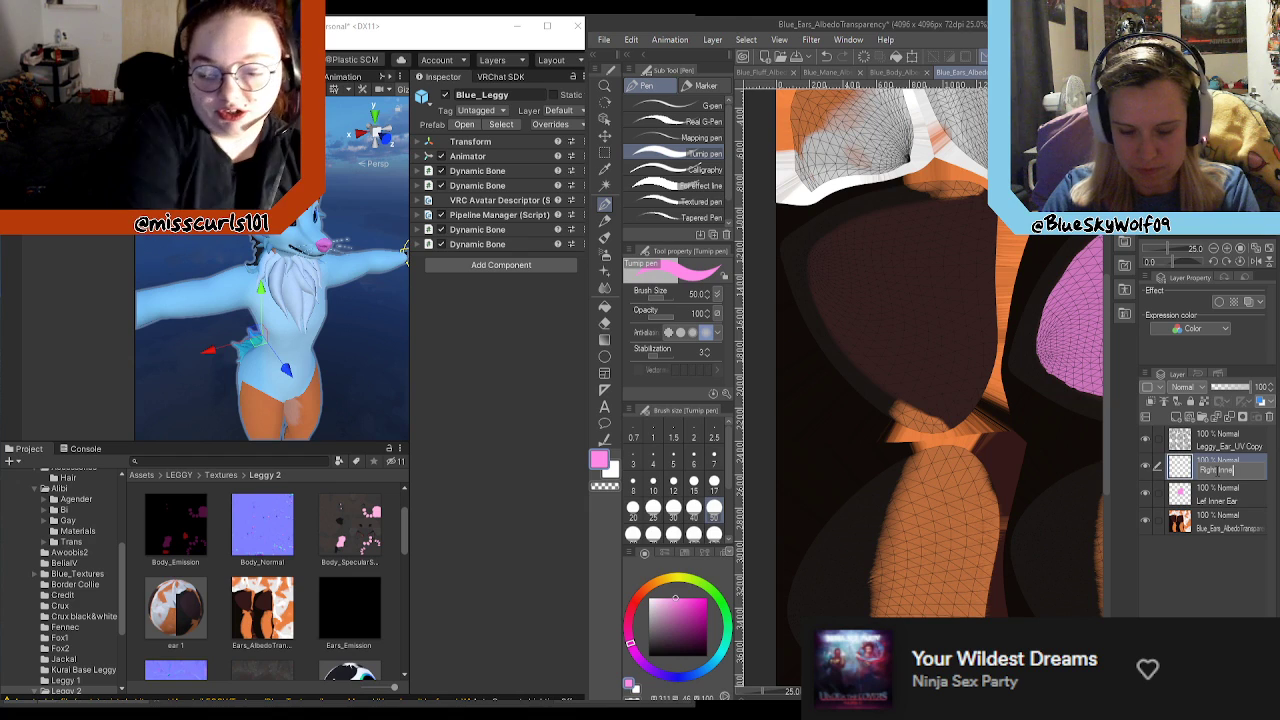
pyautogui.write('ar')
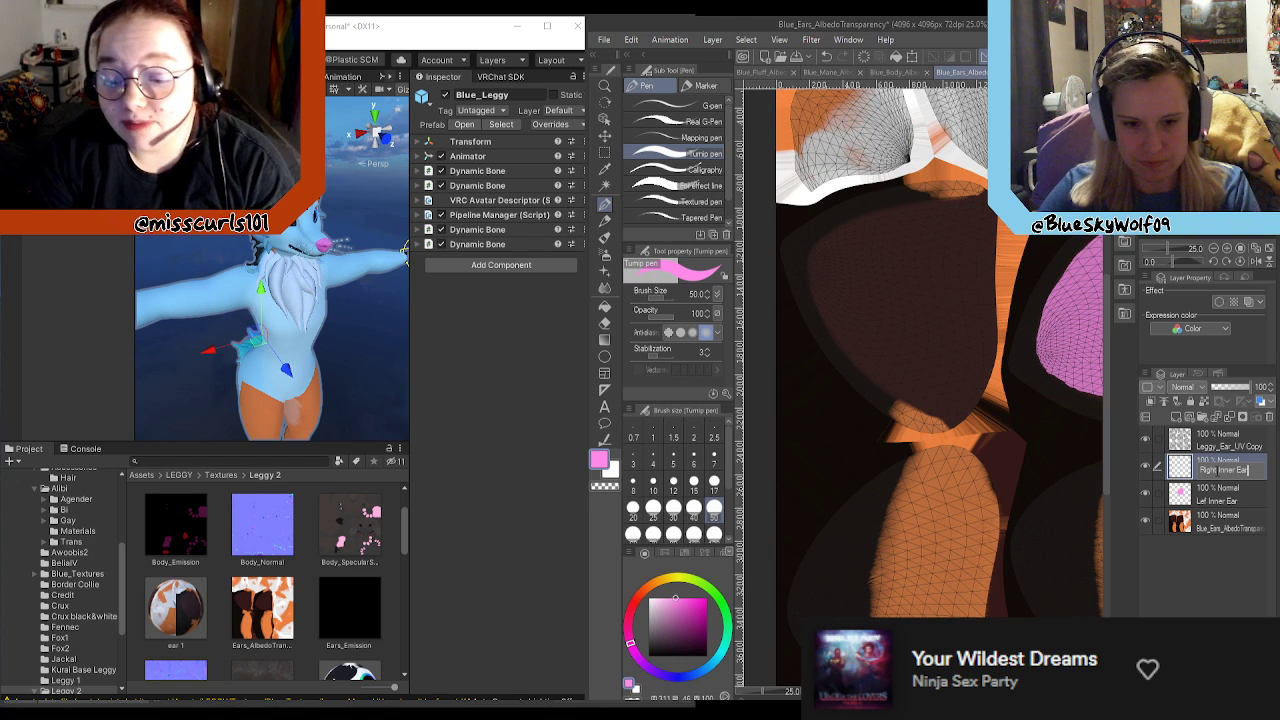
pyautogui.press('Return')
# Step: Correct the name of the "Lef Inner Ear" layer to "Left Inner Ear"
pyautogui.click(1207, 500)
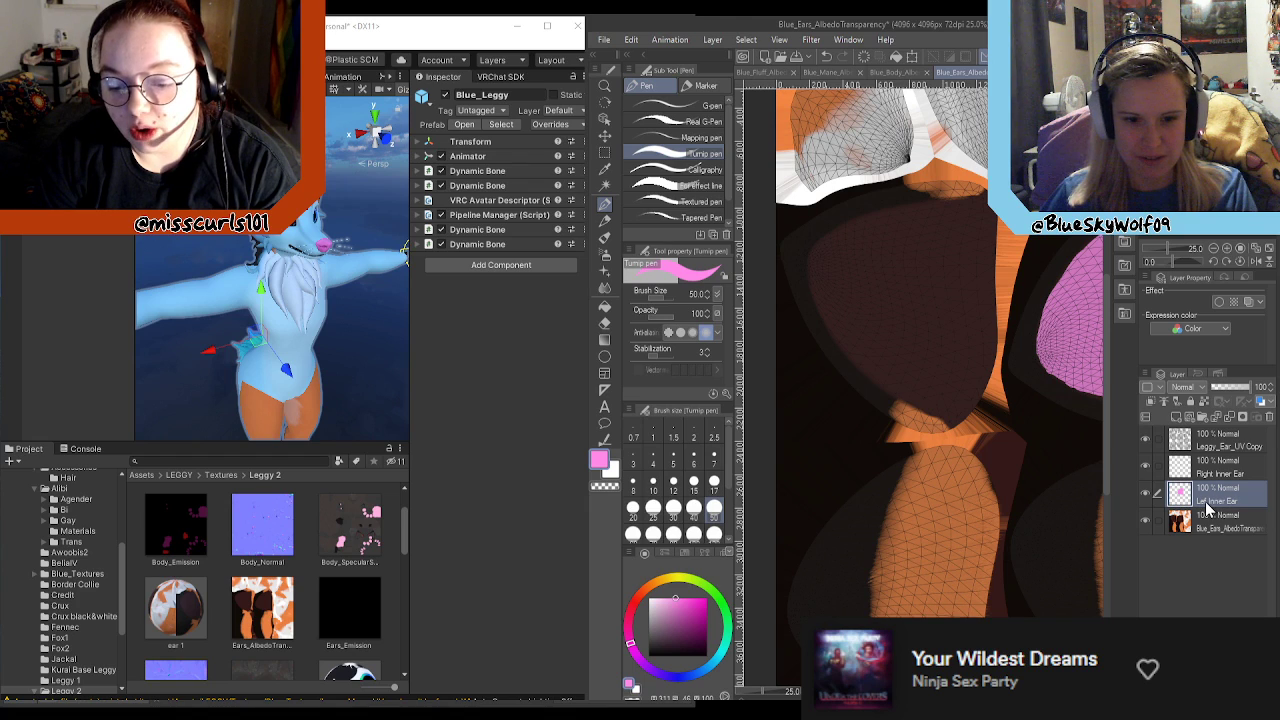
pyautogui.doubleClick(1207, 505)
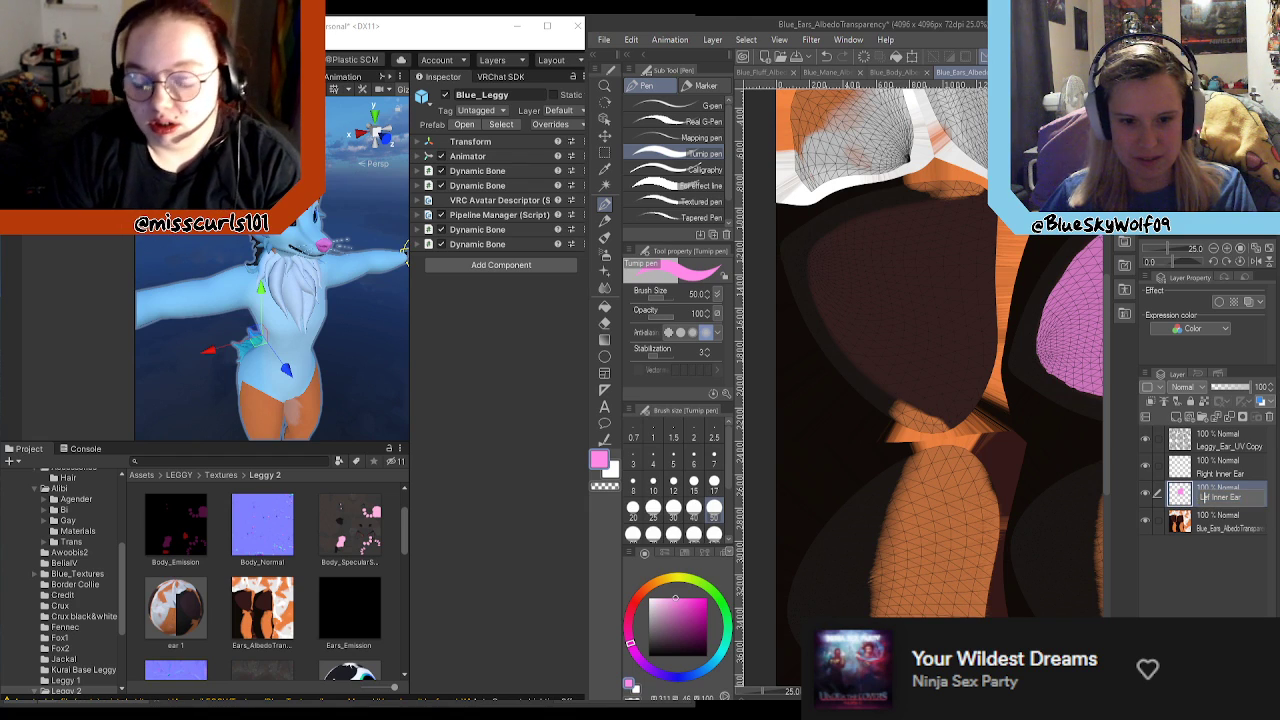
pyautogui.press('Return')
# Step: On the Right Inner Ear layer, fill the middle and upper area of the dark inner ear with pink using the Turnip pen at size 120
pyautogui.click(1237, 472)
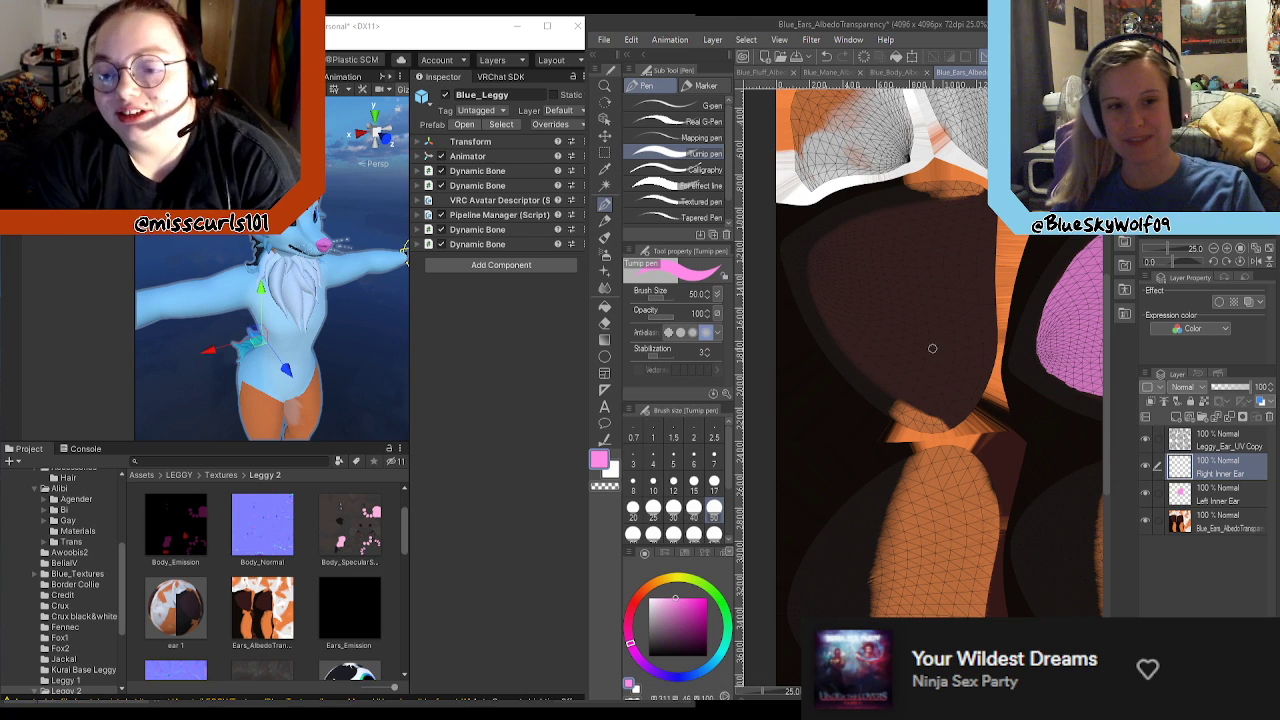
pyautogui.scroll(1, 912, 351)
pyautogui.scroll(-2, 860, 335)
pyautogui.scroll(3, 848, 300)
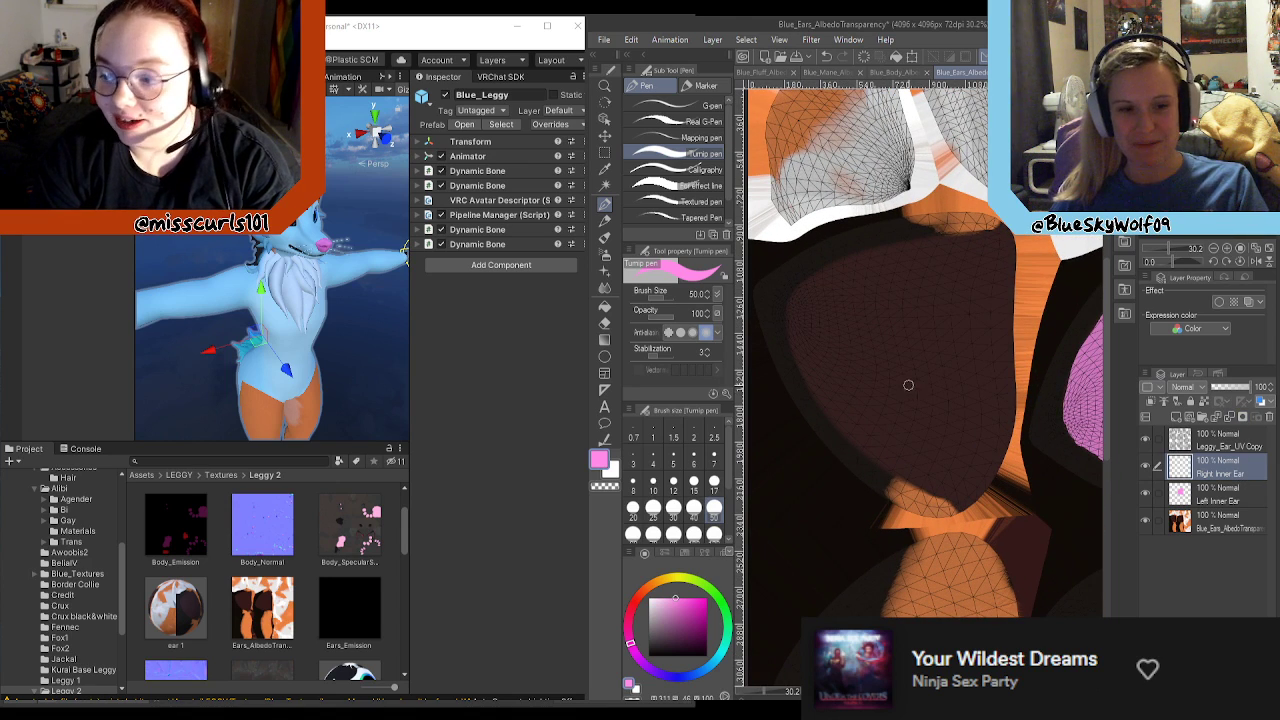
pyautogui.scroll(-3, 809, 369)
pyautogui.scroll(2, 800, 365)
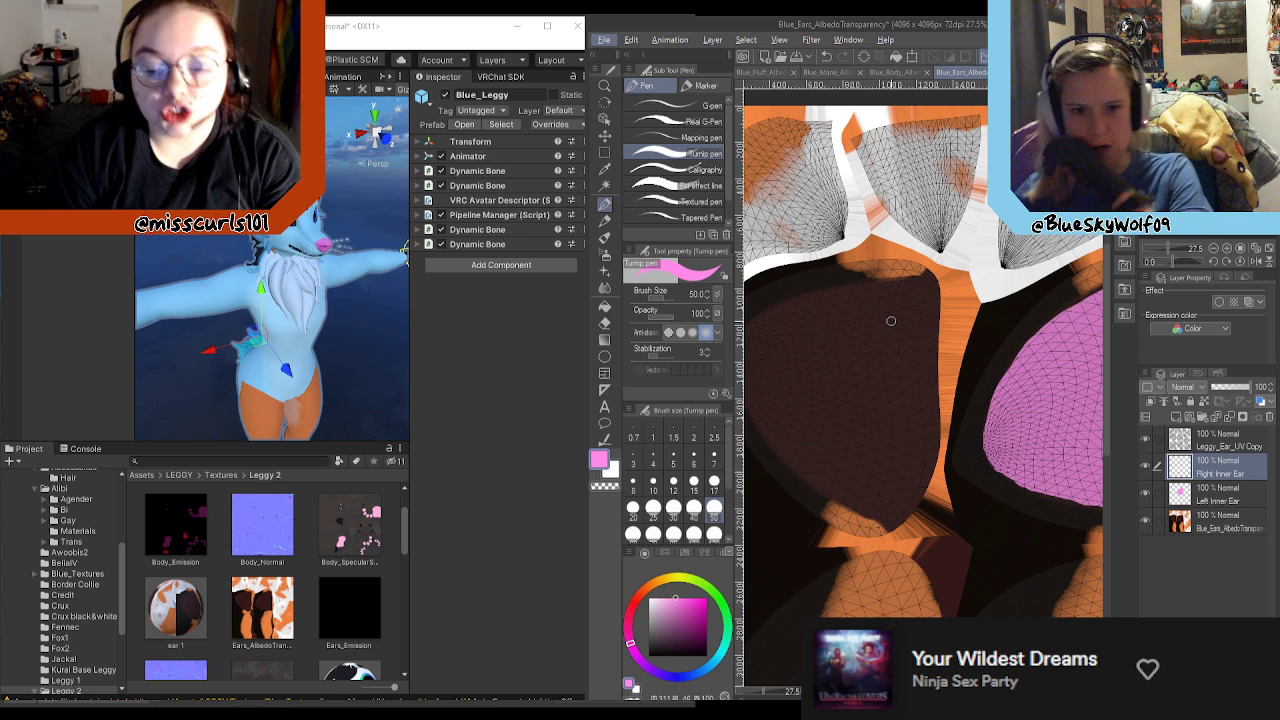
pyautogui.scroll(-6, 887, 384)
pyautogui.scroll(7, 890, 386)
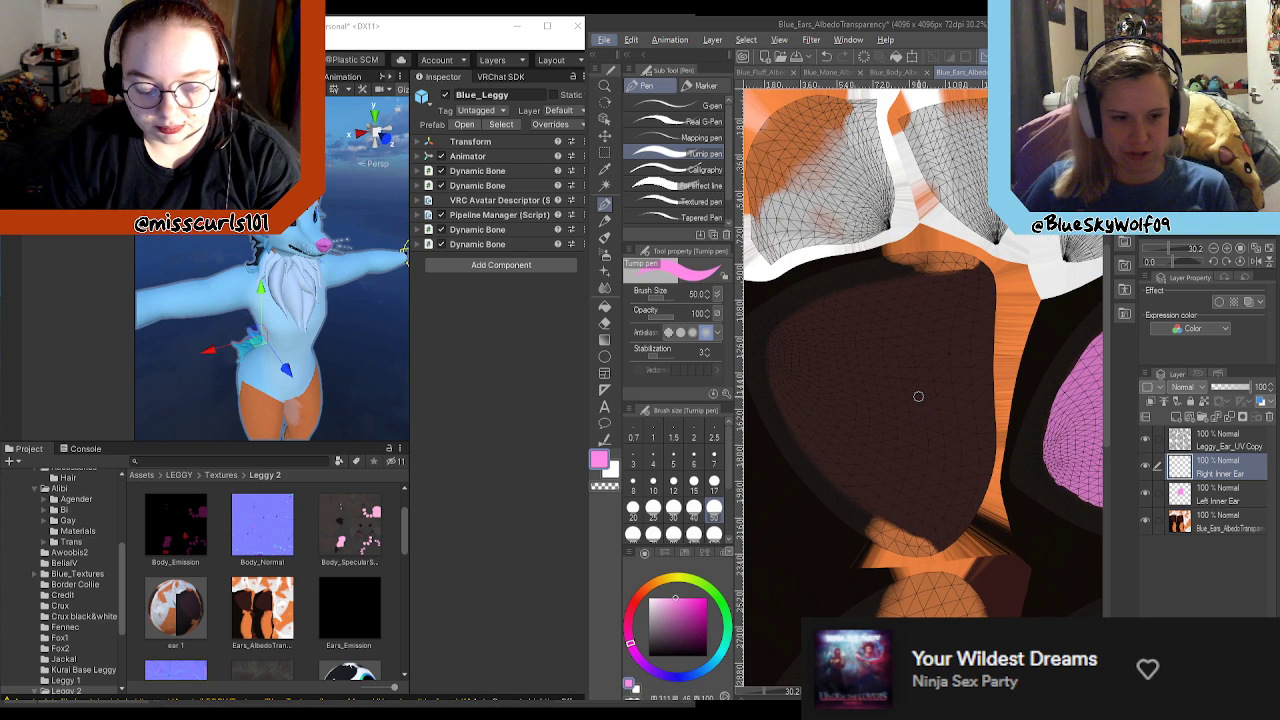
pyautogui.click(714, 533)
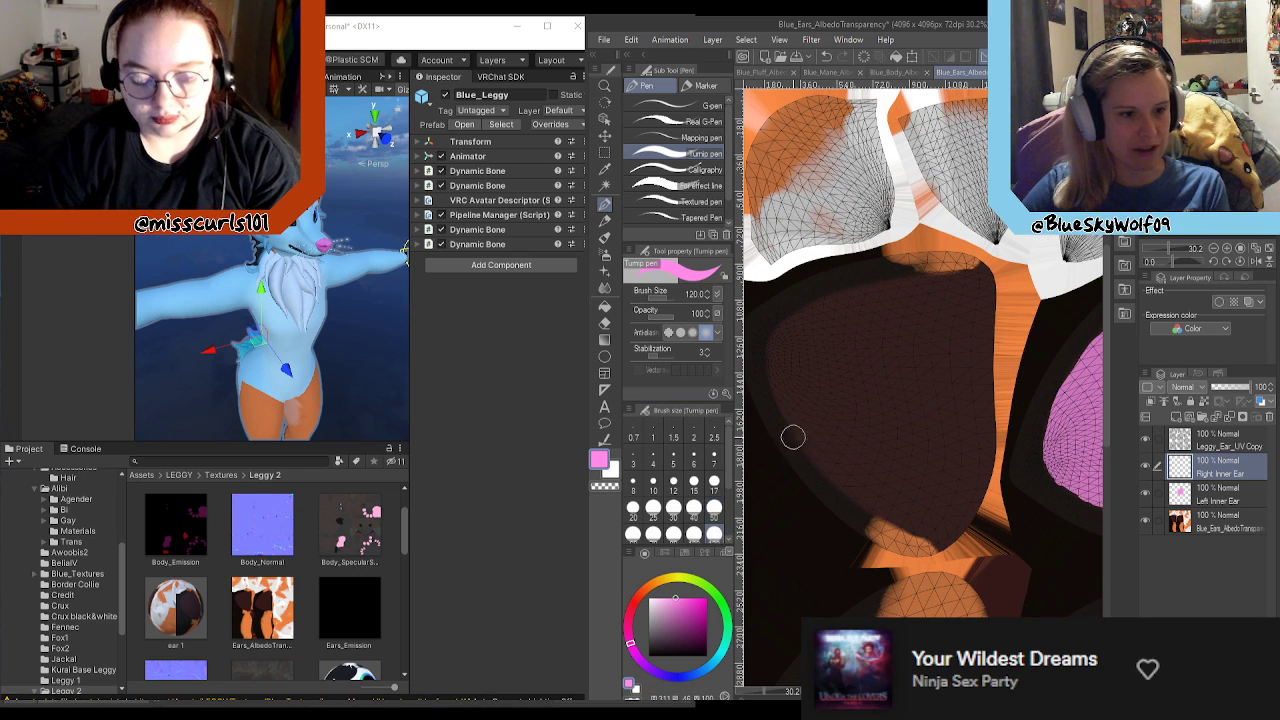
pyautogui.moveTo(865, 348)
pyautogui.mouseDown()
pyautogui.moveTo(850, 390)
pyautogui.moveTo(825, 345)
pyautogui.moveTo(805, 360)
pyautogui.moveTo(795, 348)
pyautogui.moveTo(790, 365)
pyautogui.moveTo(892, 472)
pyautogui.moveTo(883, 410)
pyautogui.moveTo(835, 380)
pyautogui.mouseUp()
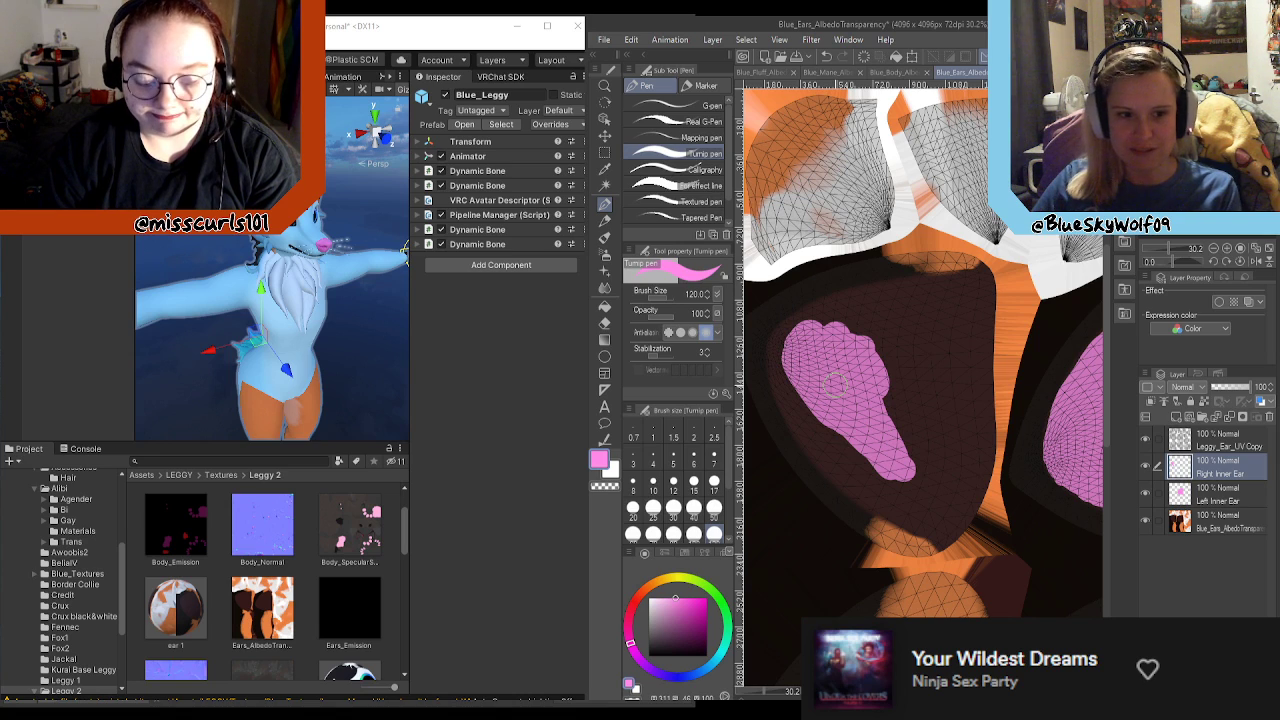
pyautogui.moveTo(872, 348)
pyautogui.mouseDown()
pyautogui.moveTo(900, 420)
pyautogui.moveTo(950, 345)
pyautogui.moveTo(958, 466)
pyautogui.moveTo(968, 390)
pyautogui.moveTo(976, 440)
pyautogui.moveTo(966, 372)
pyautogui.moveTo(980, 440)
pyautogui.moveTo(970, 318)
pyautogui.moveTo(984, 380)
pyautogui.mouseUp()
pyautogui.moveTo(975, 330)
pyautogui.mouseDown()
pyautogui.moveTo(965, 300)
pyautogui.moveTo(945, 305)
pyautogui.moveTo(965, 282)
pyautogui.moveTo(985, 285)
pyautogui.moveTo(892, 326)
pyautogui.moveTo(955, 288)
pyautogui.moveTo(900, 312)
pyautogui.moveTo(925, 282)
pyautogui.moveTo(840, 310)
pyautogui.moveTo(905, 318)
pyautogui.mouseUp()
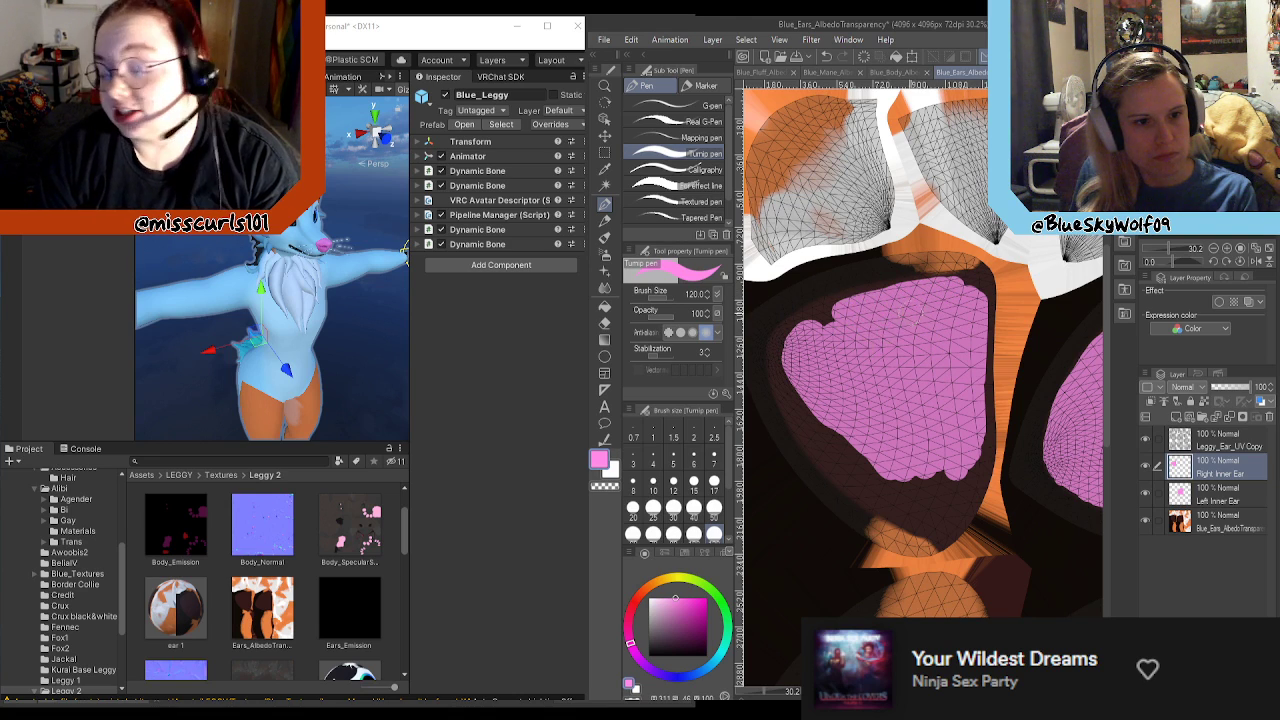
# Step: Extend the right inner ear's pink fill to its curved outer edge and down into the lower tip
pyautogui.moveTo(795, 360)
pyautogui.mouseDown()
pyautogui.moveTo(780, 342)
pyautogui.moveTo(835, 310)
pyautogui.mouseUp()
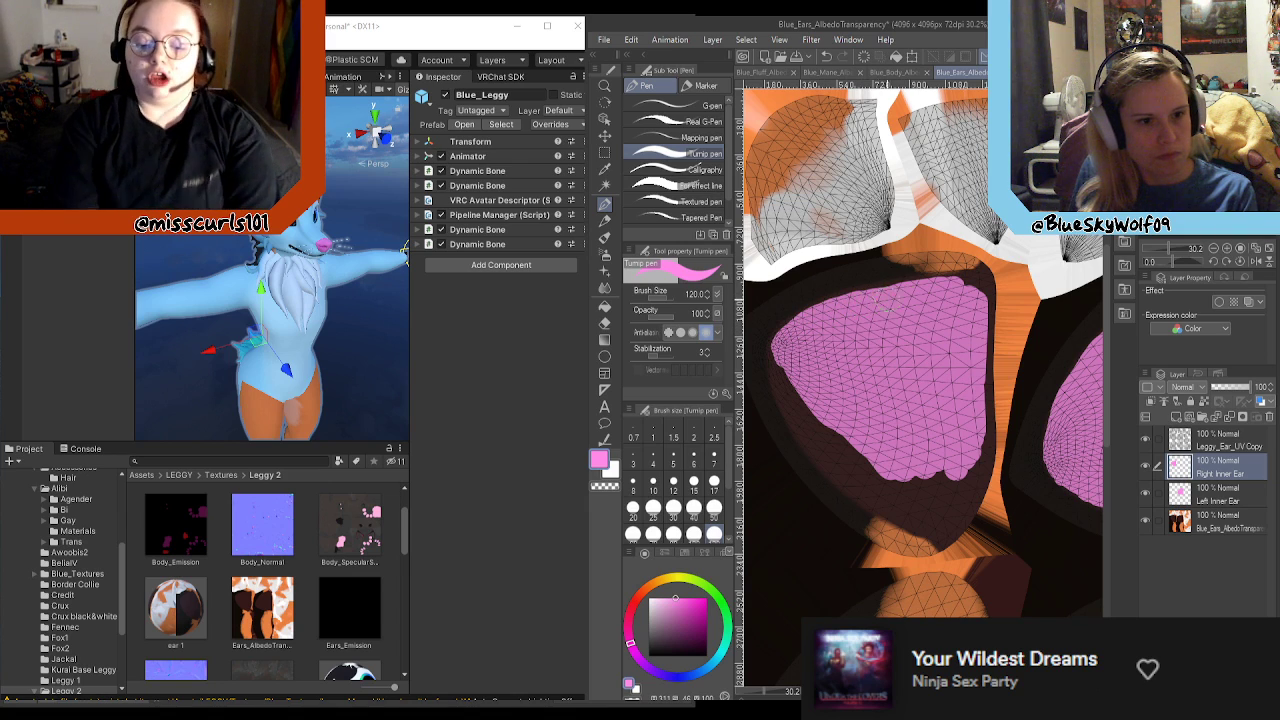
pyautogui.moveTo(930, 497)
pyautogui.mouseDown()
pyautogui.moveTo(880, 505)
pyautogui.moveTo(845, 445)
pyautogui.mouseUp()
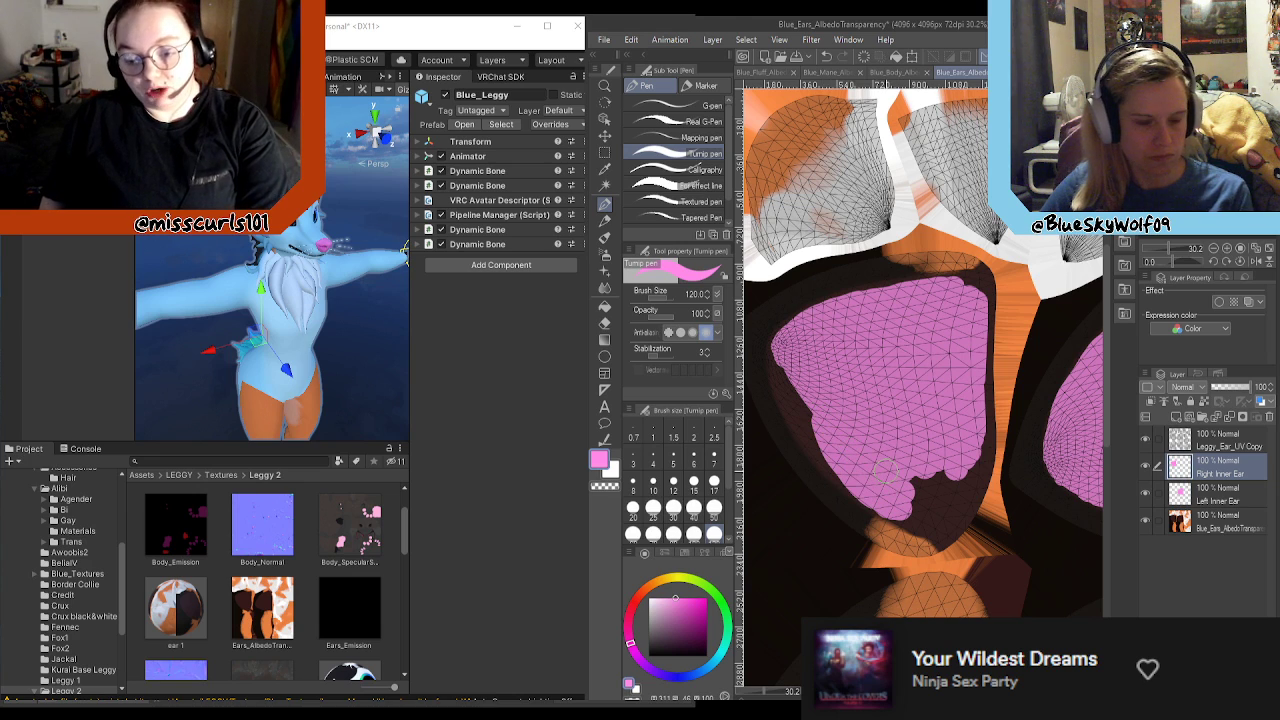
pyautogui.scroll(-3, 850, 449)
pyautogui.scroll(4, 888, 449)
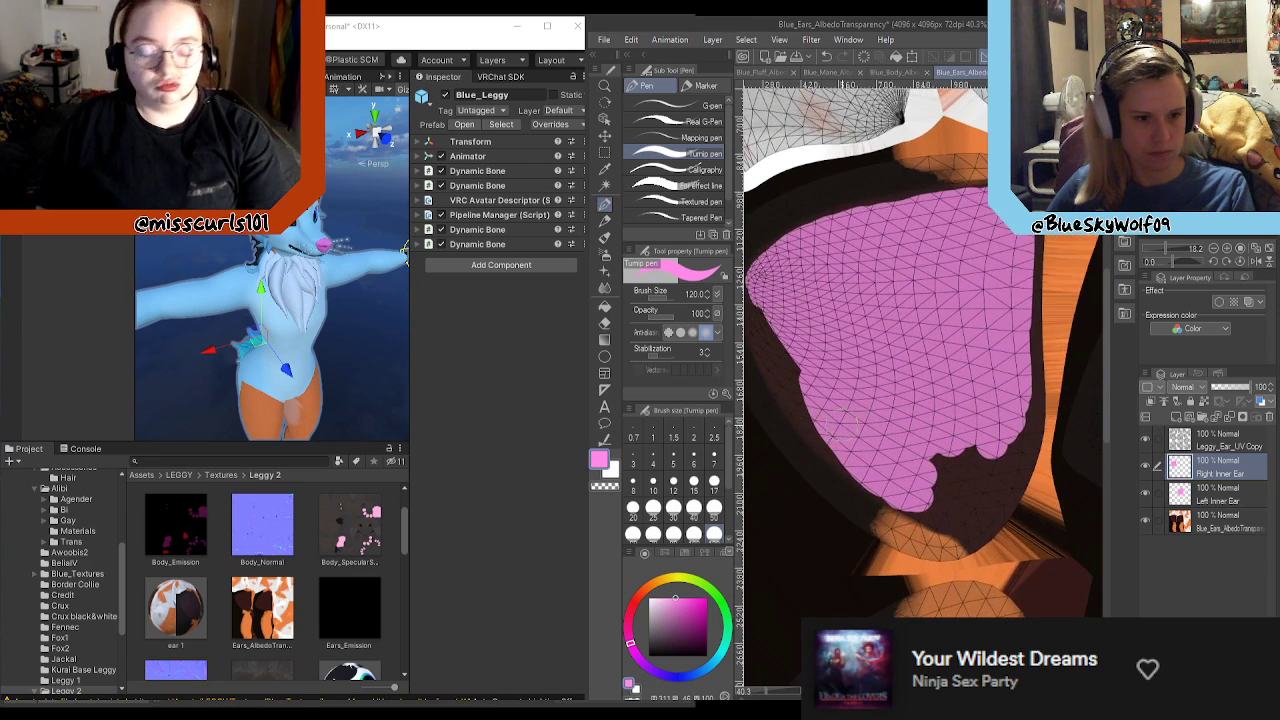
pyautogui.moveTo(895, 515)
pyautogui.mouseDown()
pyautogui.moveTo(995, 545)
pyautogui.moveTo(945, 485)
pyautogui.mouseUp()
pyautogui.scroll(-2, 855, 490)
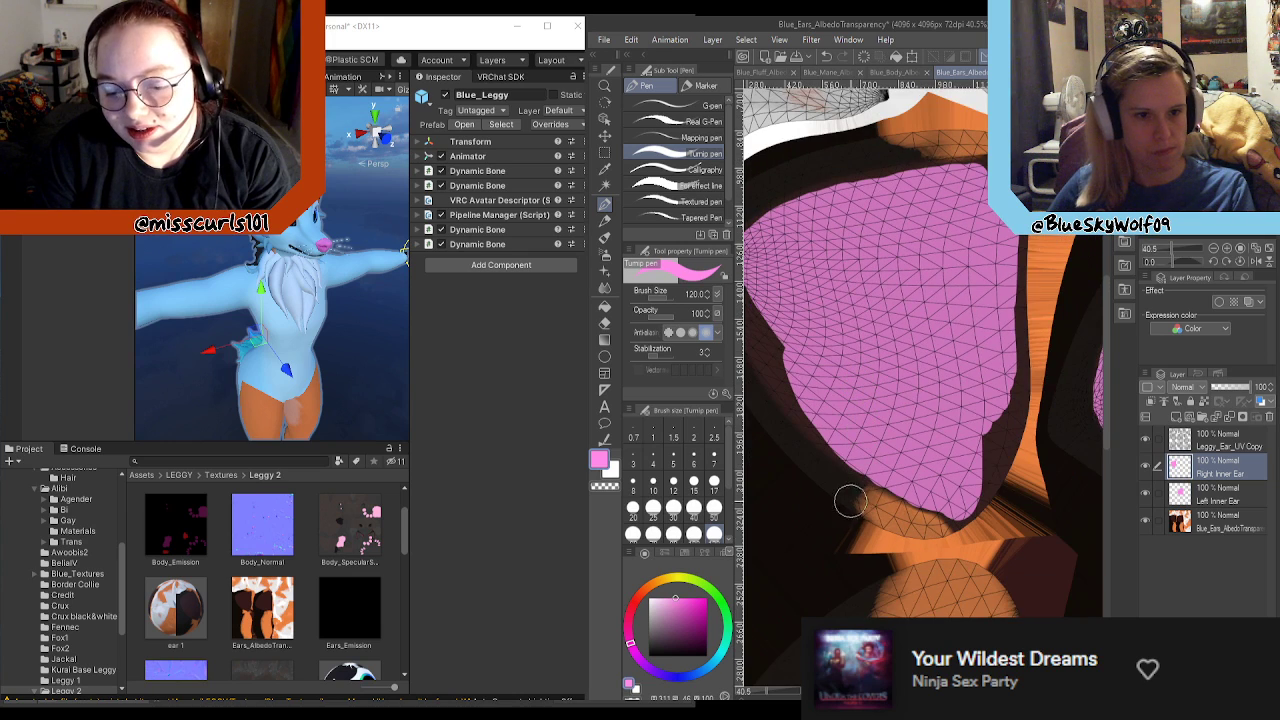
pyautogui.scroll(-5, 988, 460)
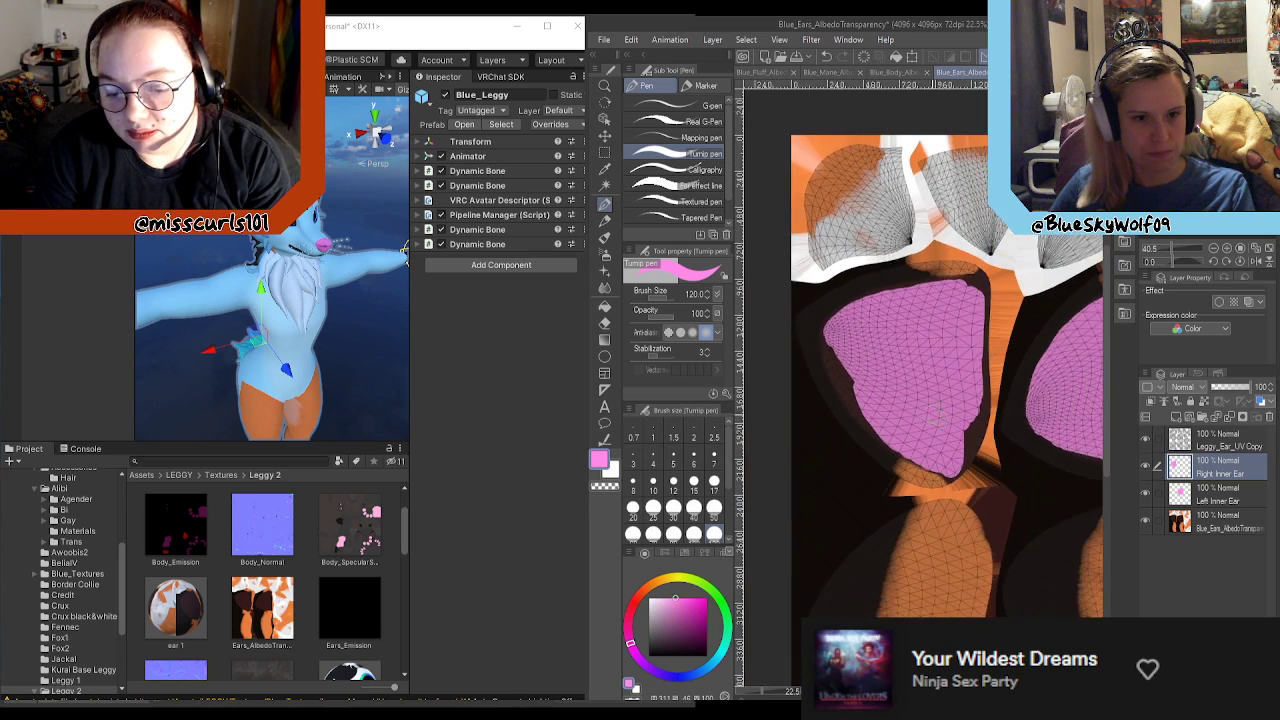
# Step: Hide the Leggy_Ear_UV Copy layer and auto-select the right ear's dark inner area from the base ears texture layer
pyautogui.scroll(3, 977, 409)
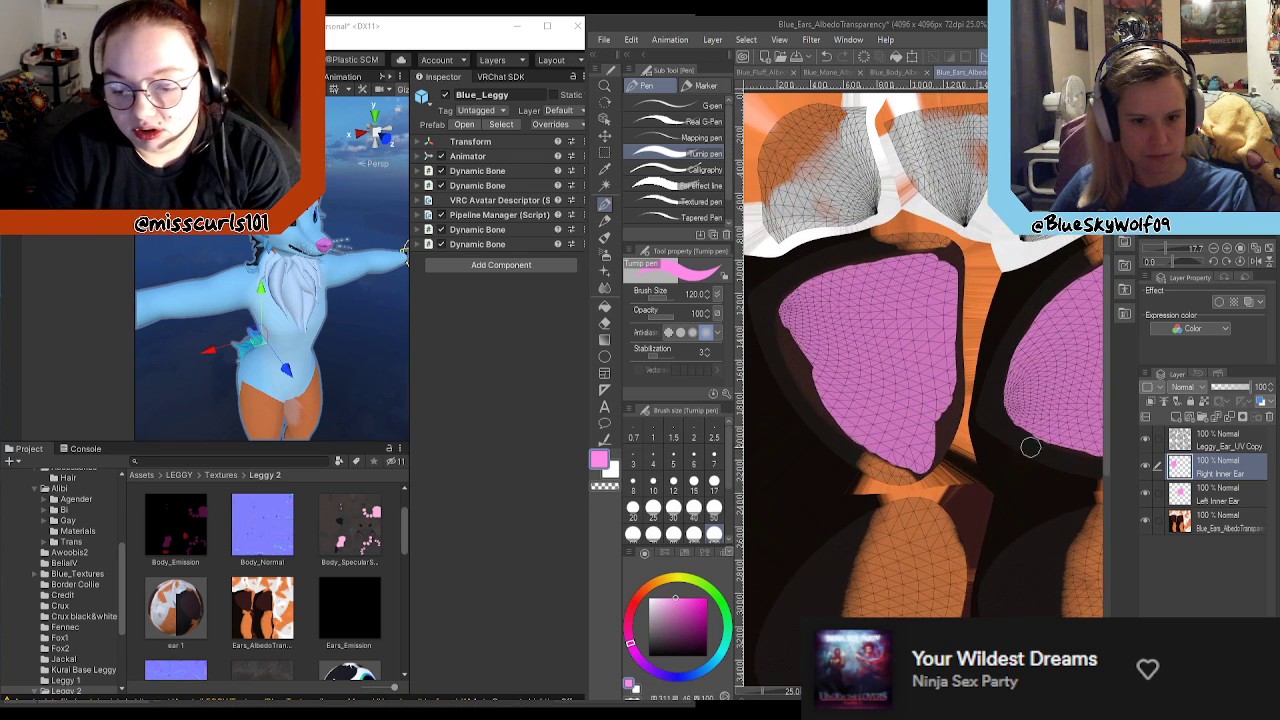
pyautogui.click(1146, 440)
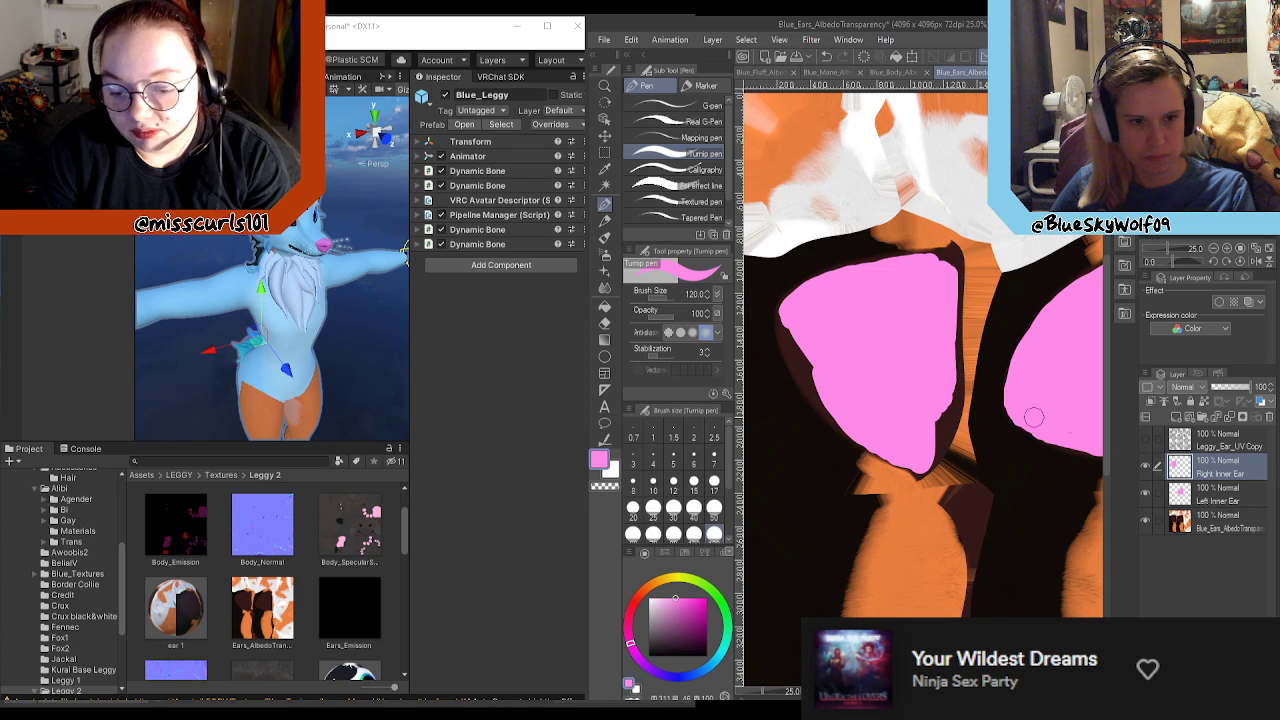
pyautogui.scroll(1, 912, 375)
pyautogui.press('w')
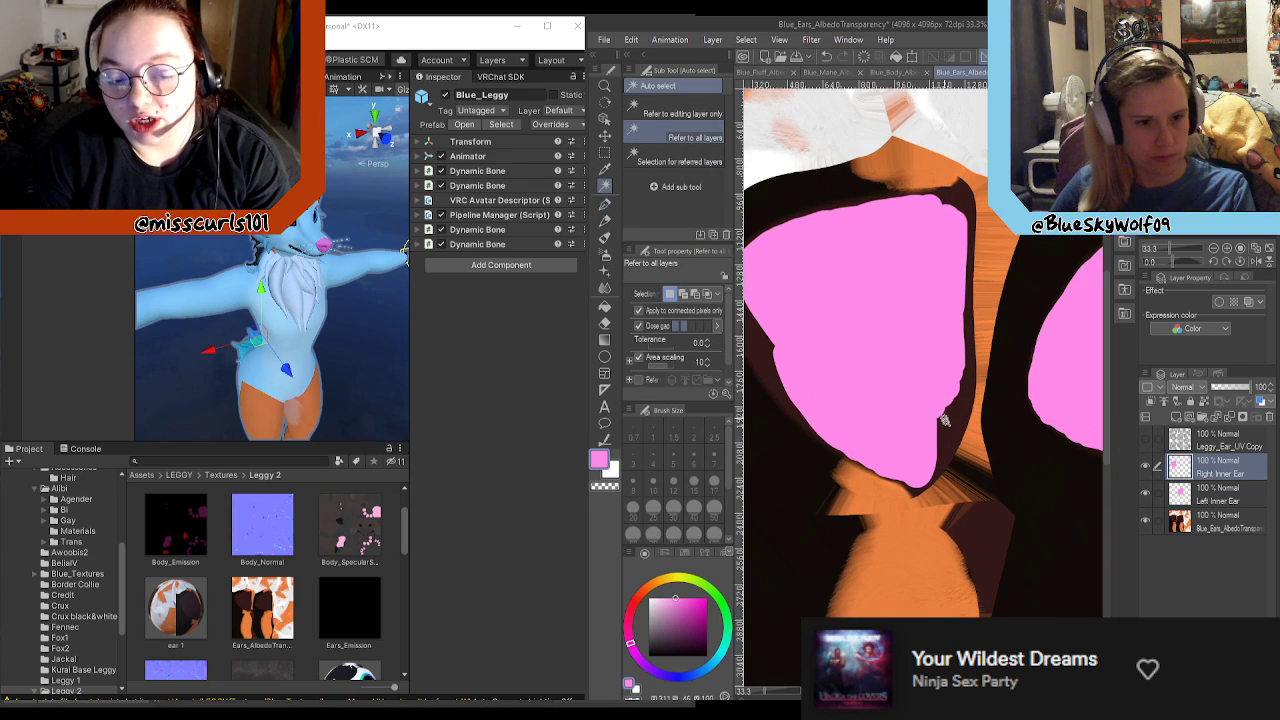
pyautogui.click(956, 426)
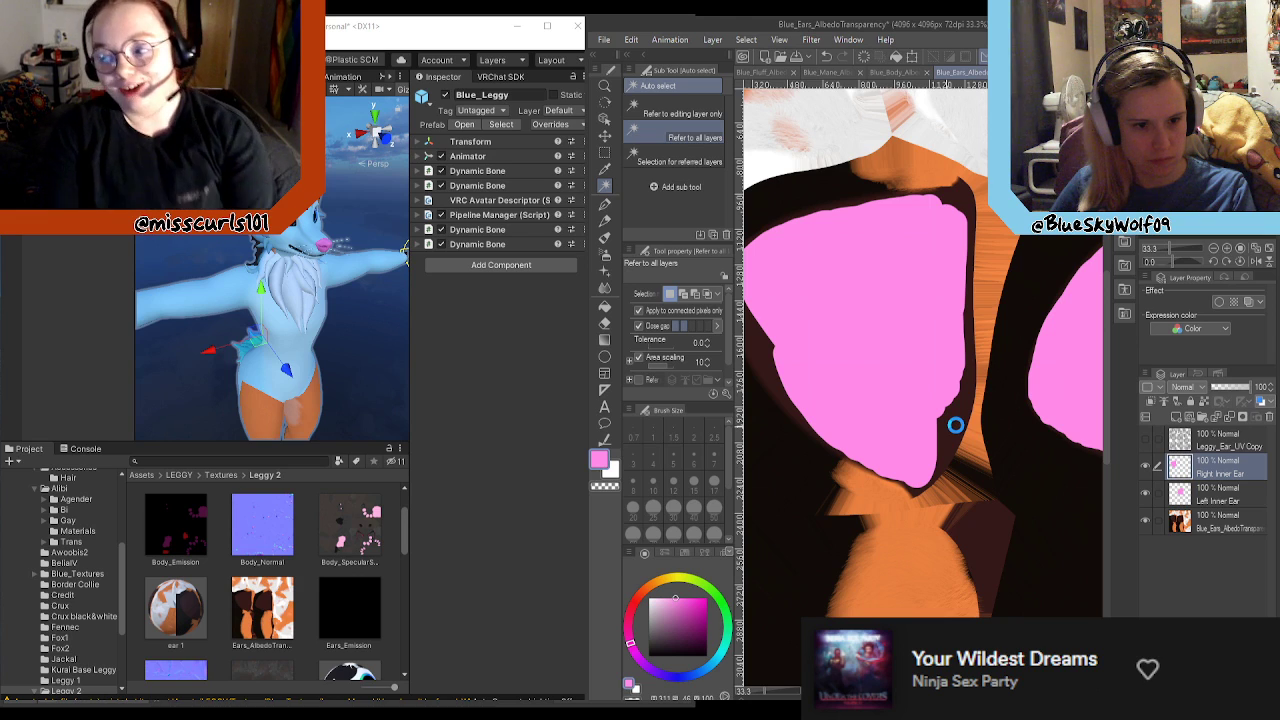
pyautogui.scroll(-2, 956, 426)
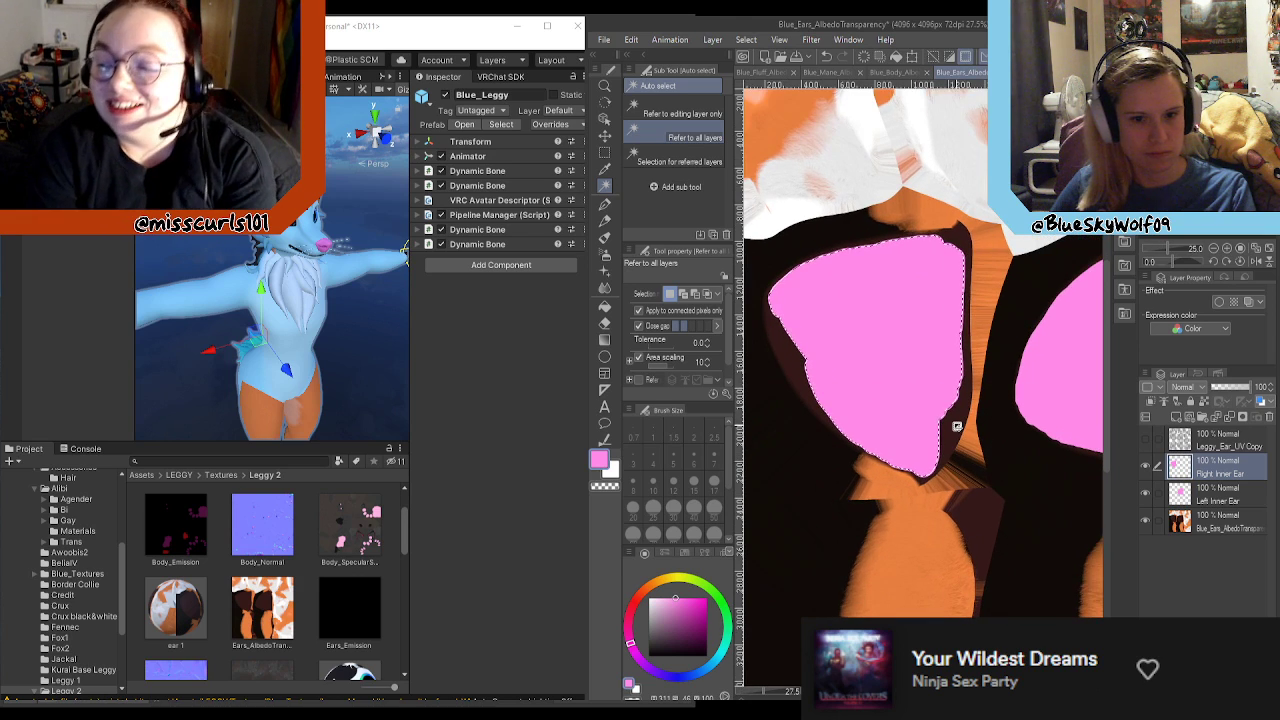
pyautogui.click(1210, 524)
pyautogui.click(956, 424)
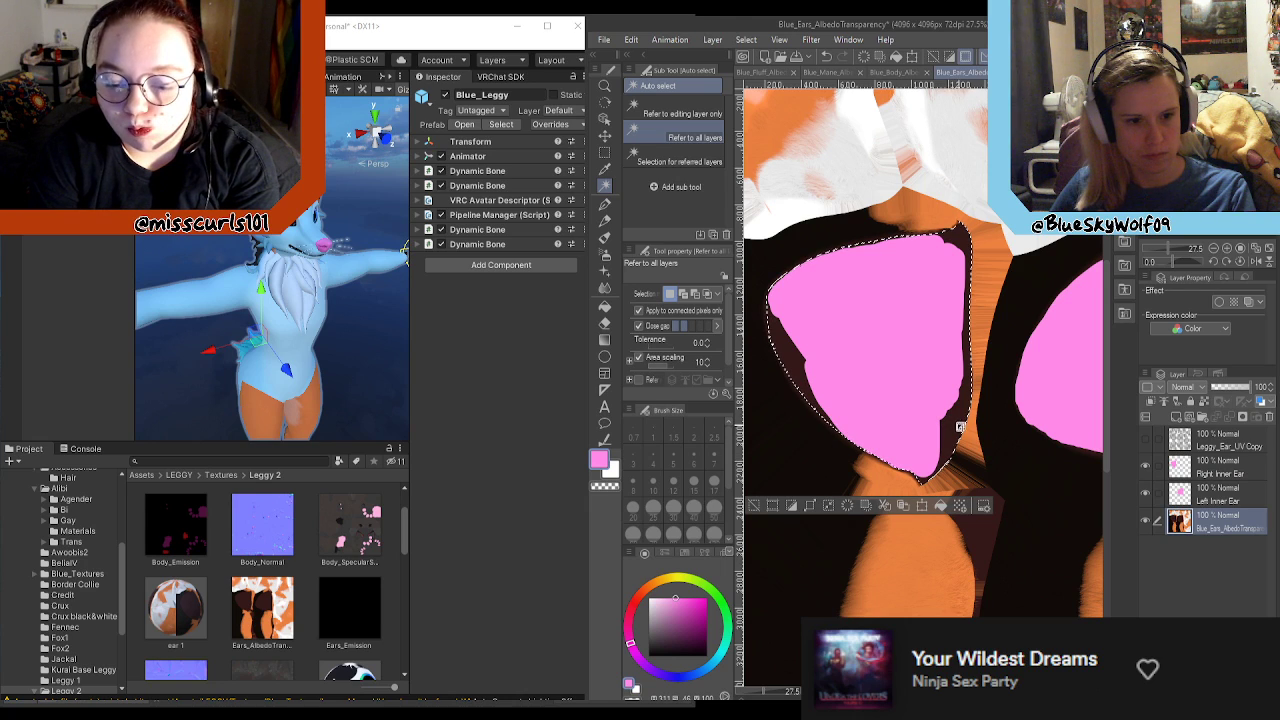
# Step: On the Right Inner Ear layer, paint pink over the remaining dark edges inside the selection with the Turnip pen, and deselect
pyautogui.scroll(3, 957, 426)
pyautogui.click(1212, 472)
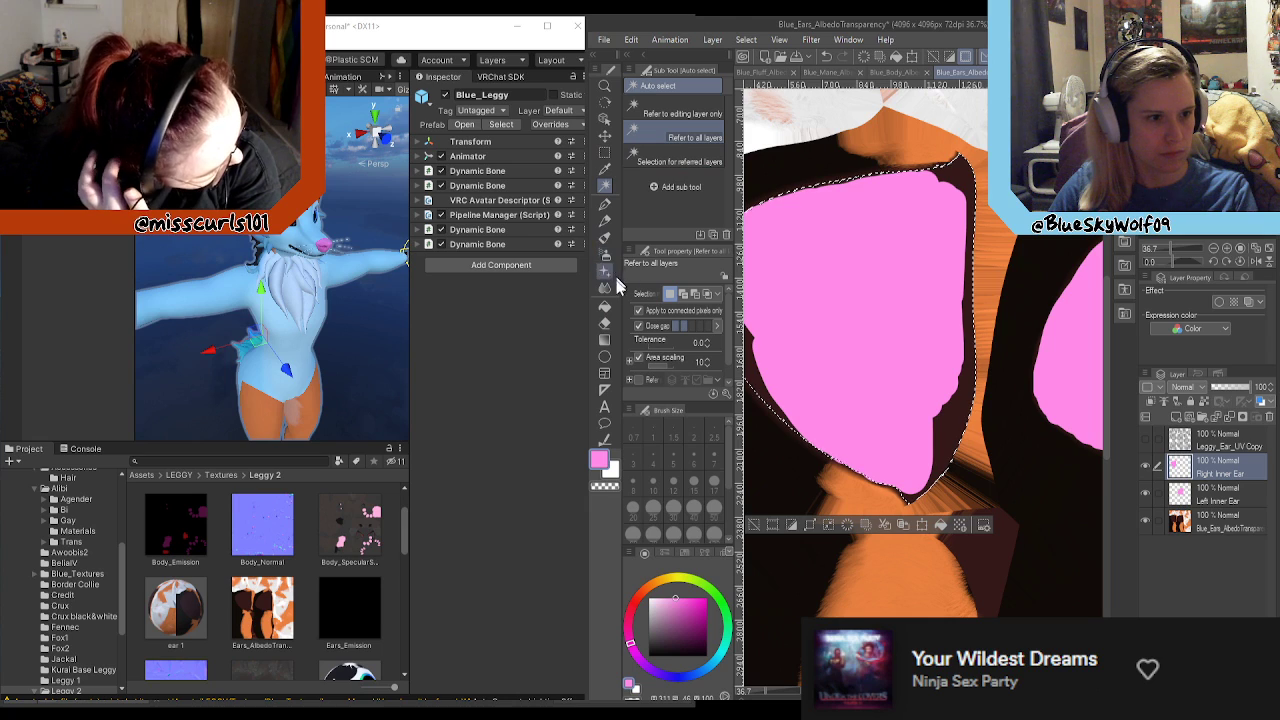
pyautogui.click(606, 220)
pyautogui.moveTo(944, 388)
pyautogui.mouseDown()
pyautogui.moveTo(931, 408)
pyautogui.moveTo(940, 481)
pyautogui.moveTo(922, 485)
pyautogui.mouseUp()
pyautogui.moveTo(938, 400)
pyautogui.mouseDown()
pyautogui.moveTo(960, 357)
pyautogui.moveTo(960, 172)
pyautogui.moveTo(968, 211)
pyautogui.mouseUp()
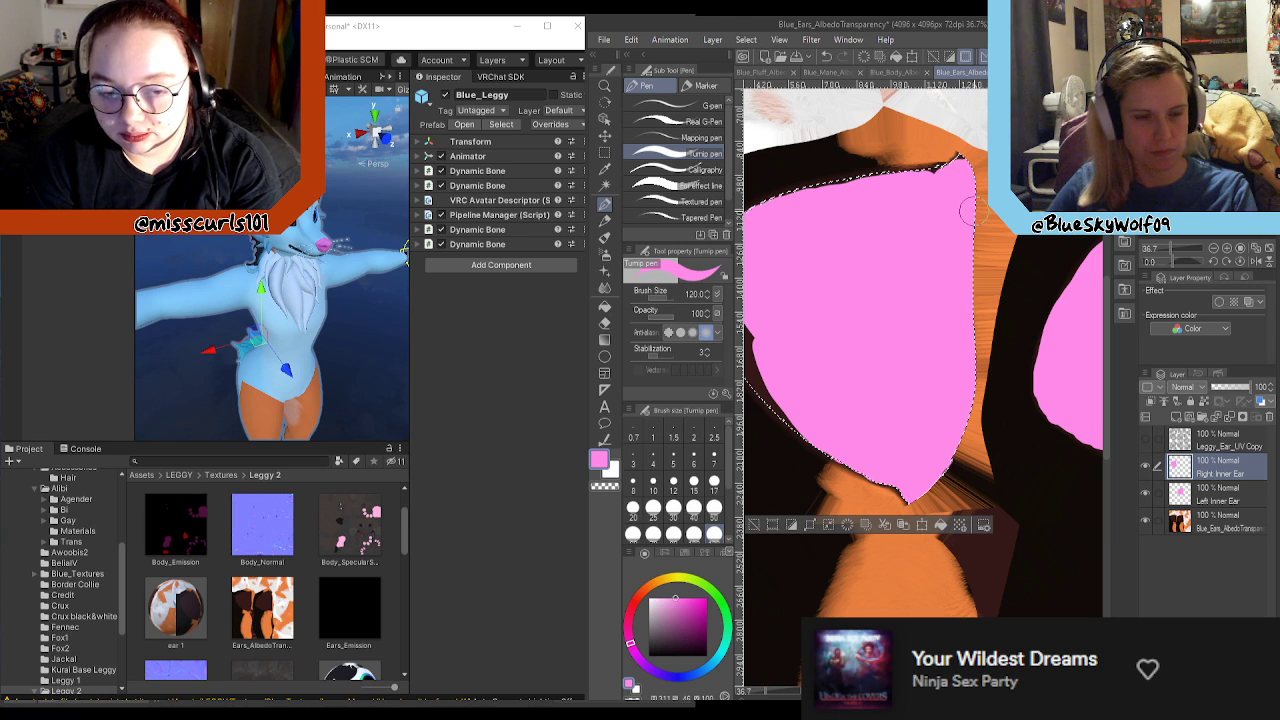
pyautogui.scroll(-4, 970, 226)
pyautogui.scroll(2, 908, 239)
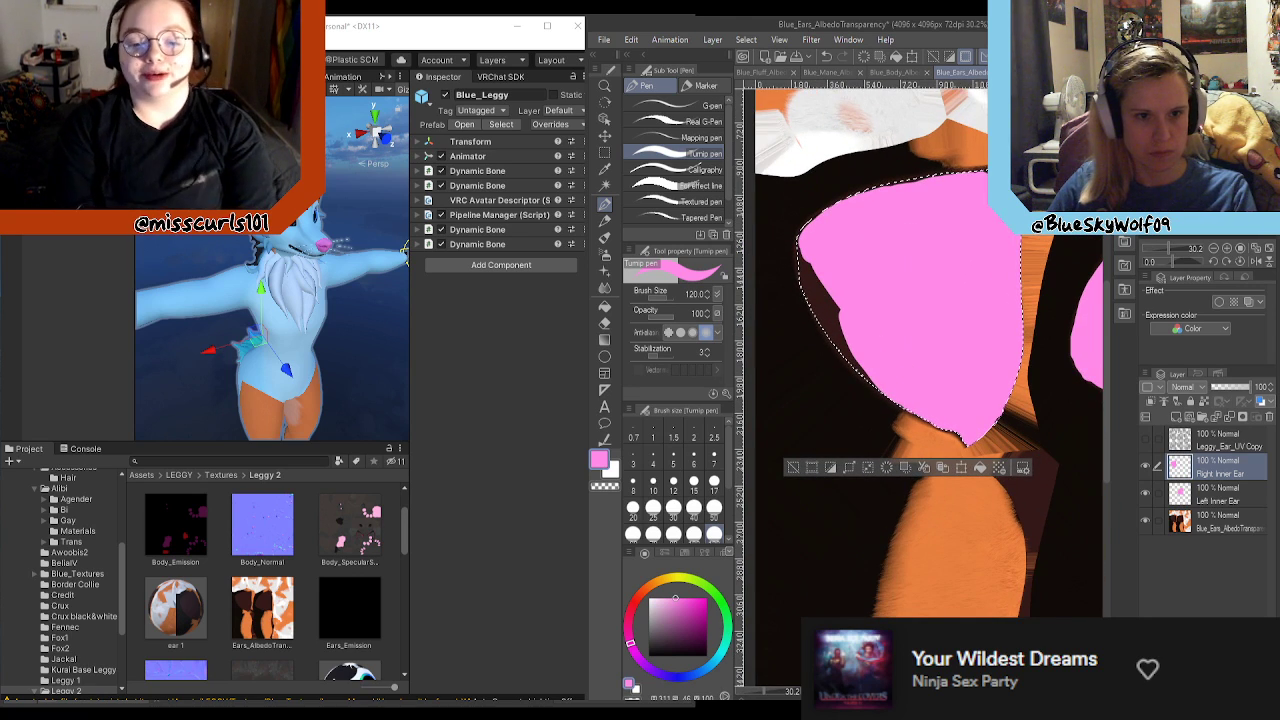
pyautogui.moveTo(848, 190); pyautogui.dragTo(945, 174)
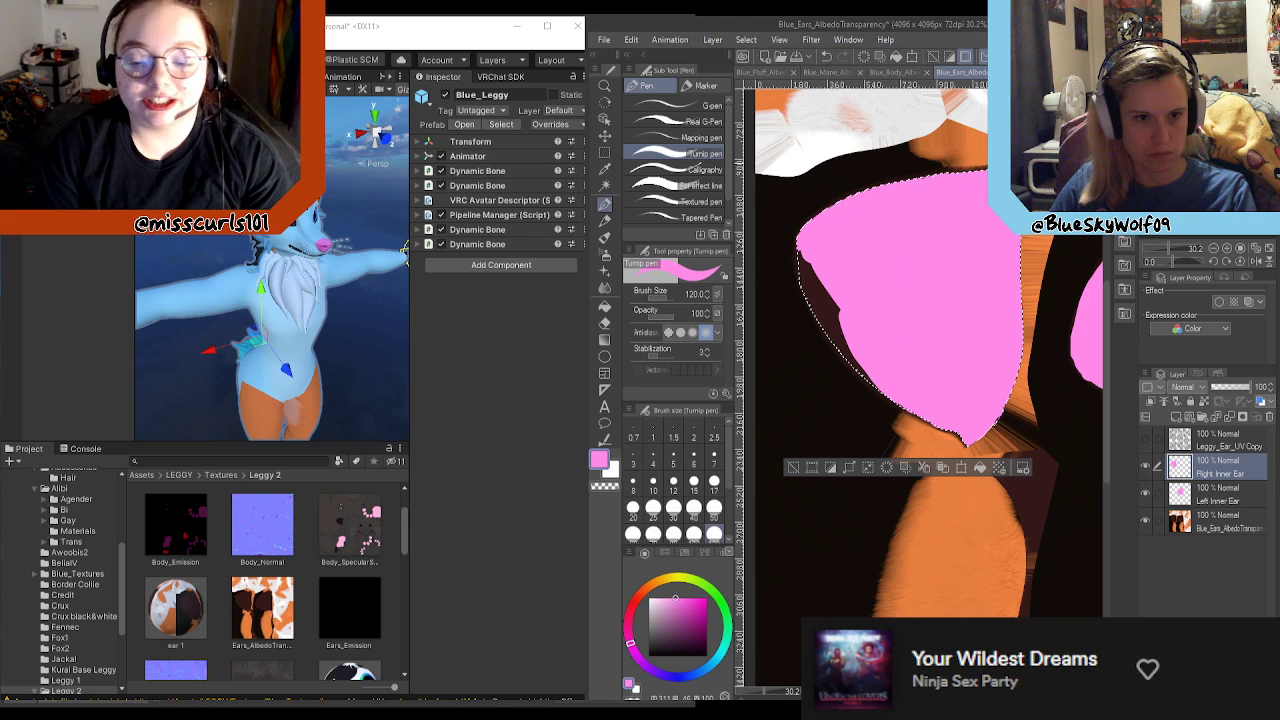
pyautogui.moveTo(808, 236); pyautogui.dragTo(841, 350)
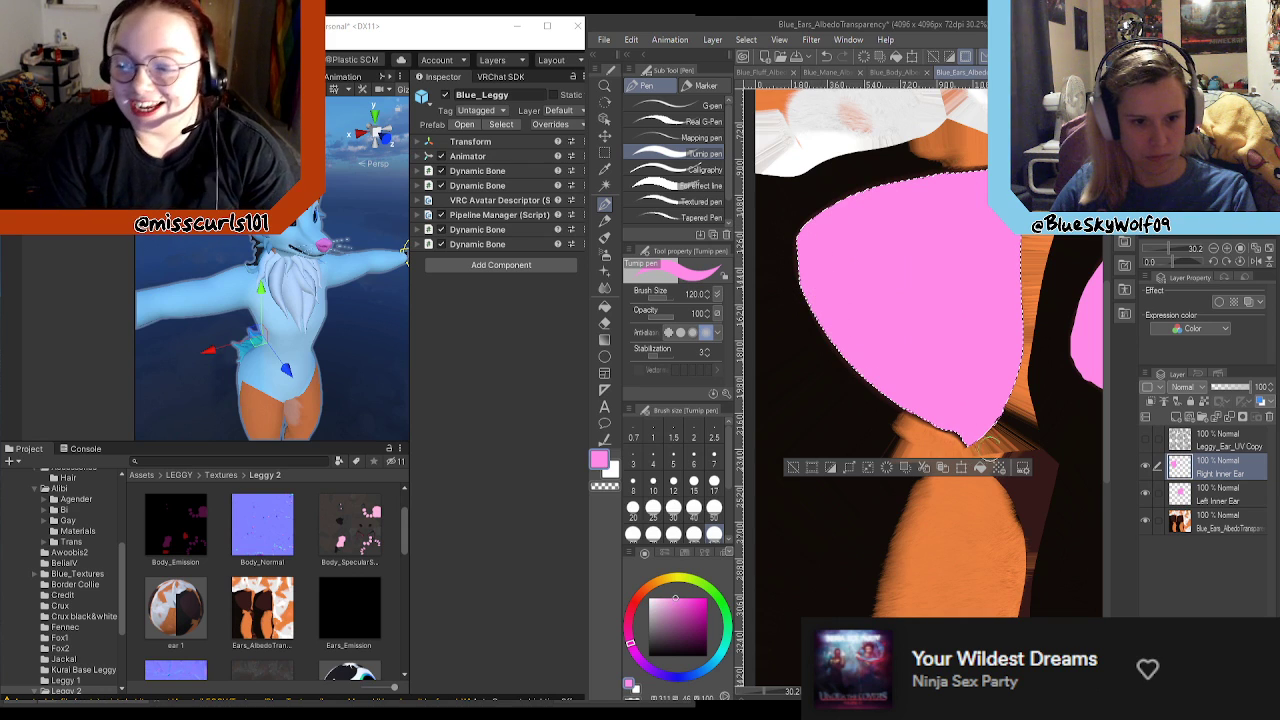
pyautogui.scroll(-1, 909, 345)
pyautogui.scroll(-7, 909, 345)
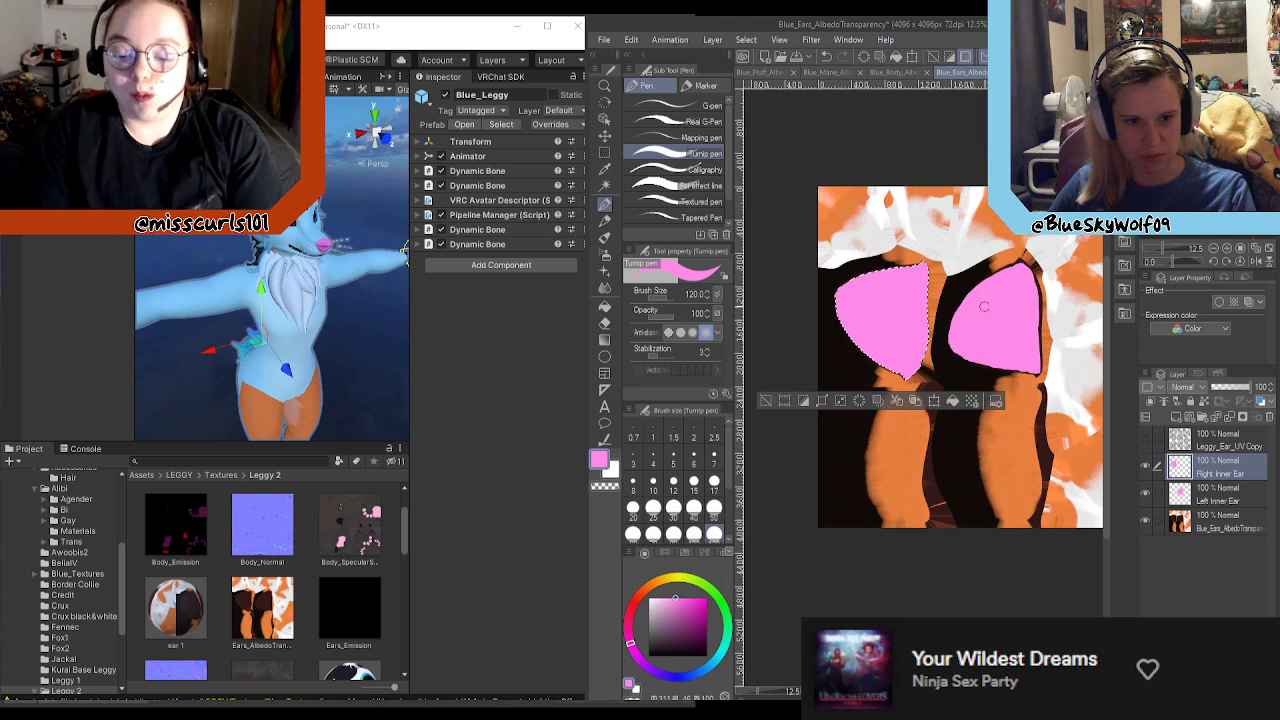
pyautogui.scroll(6, 1000, 310)
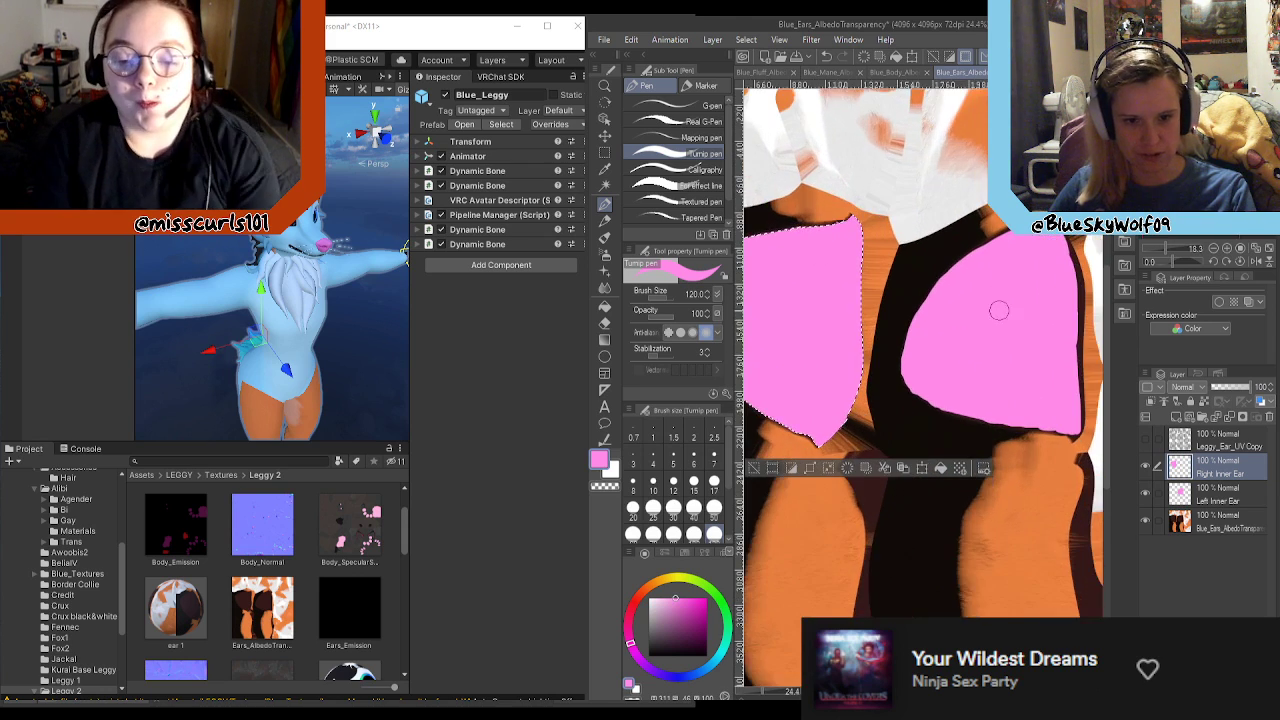
pyautogui.hotkey('ctrl', 'd')
# Step: Hide the Right and Left Inner Ear layers and auto-select the left ear's dark inner area from the base ears texture layer
pyautogui.click(1146, 467)
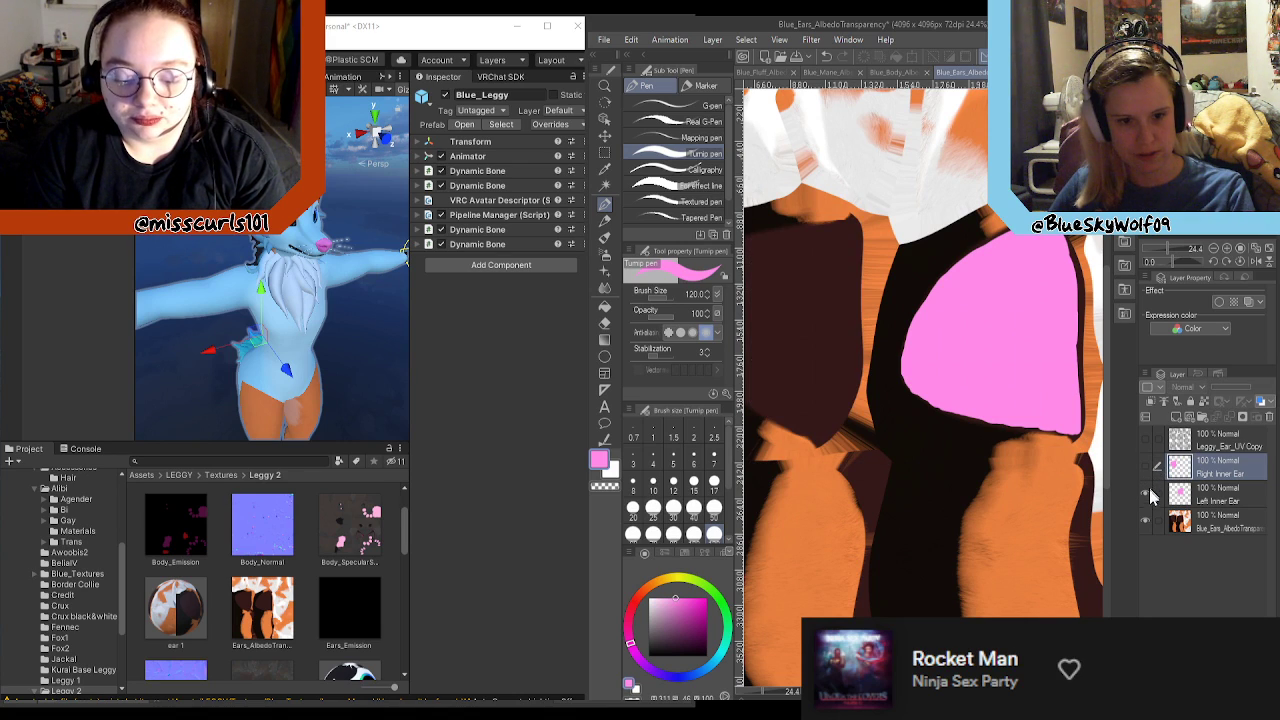
pyautogui.click(1146, 494)
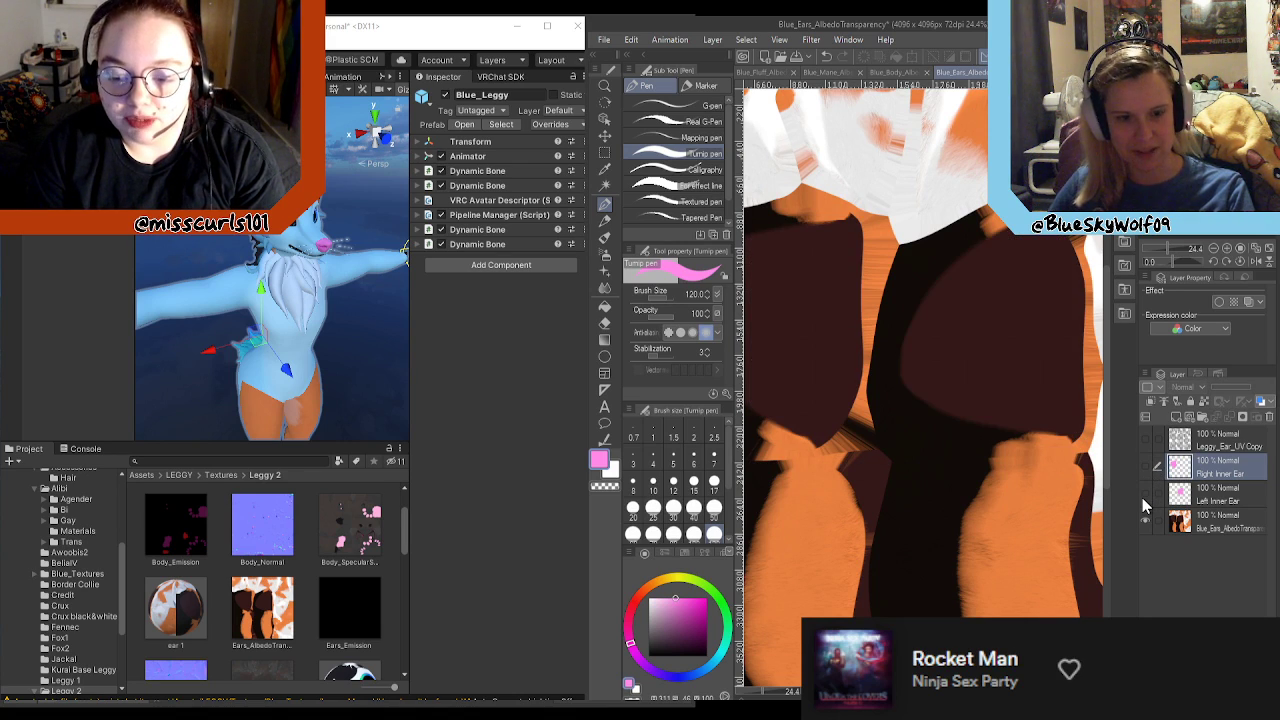
pyautogui.click(1188, 524)
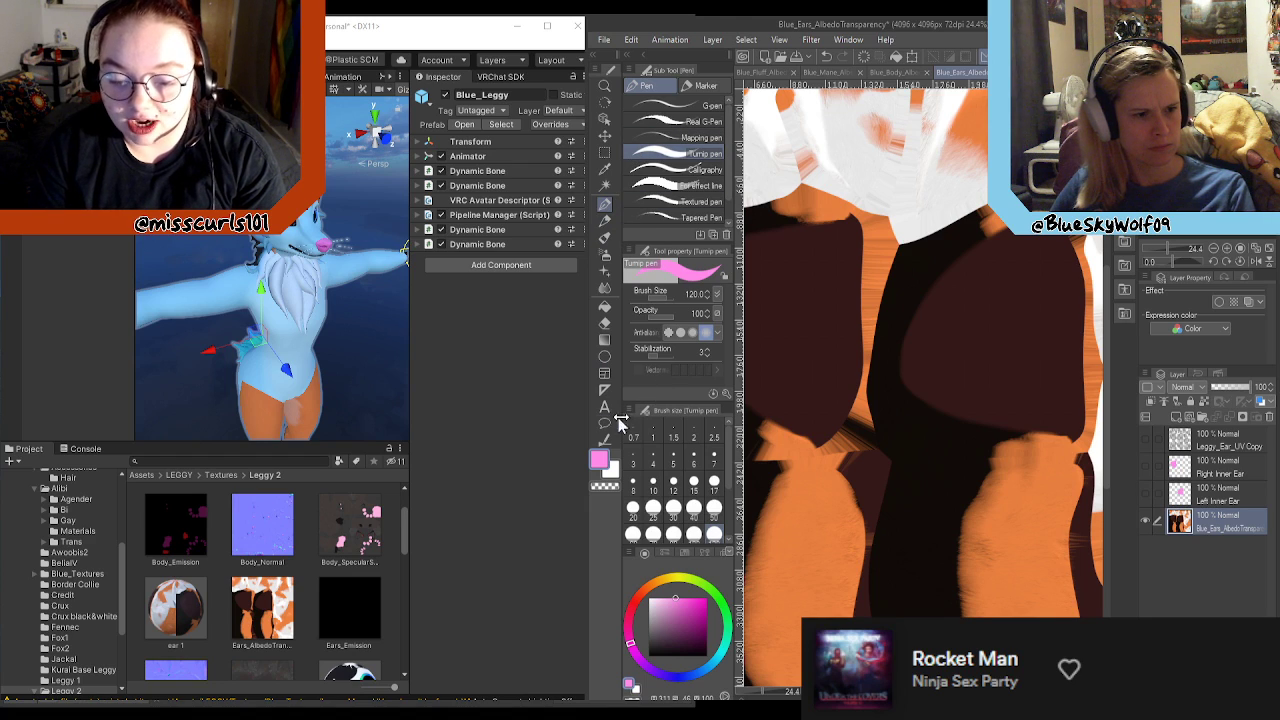
pyautogui.click(605, 185)
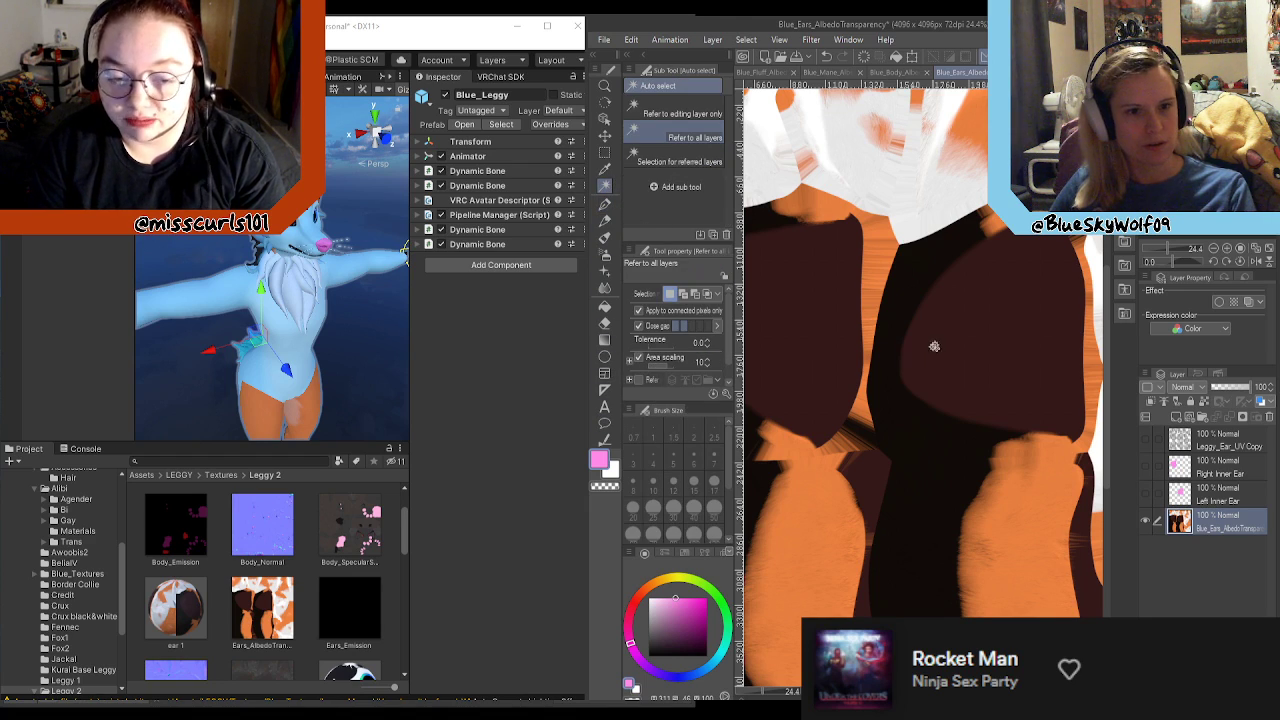
pyautogui.click(1005, 339)
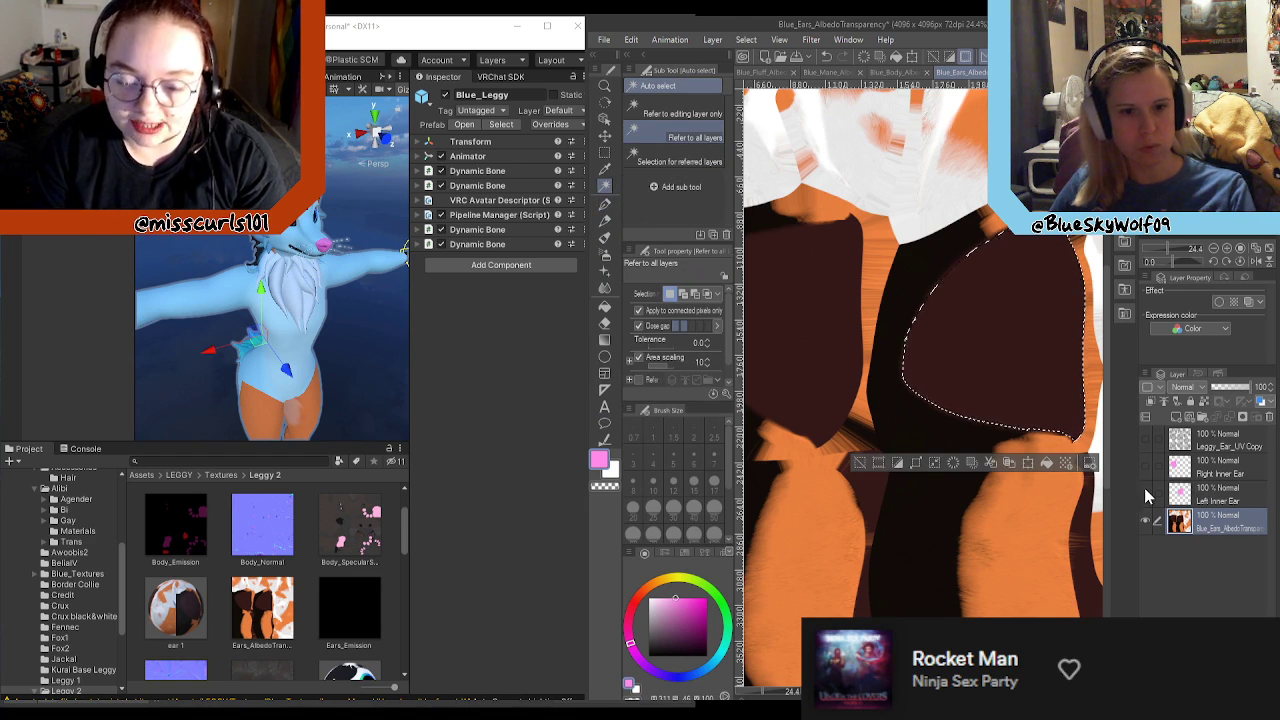
# Step: Show the Left Inner Ear layer, paint its pink out to the selection's edges with the Turnip pen, and deselect
pyautogui.click(1146, 494)
pyautogui.click(1218, 500)
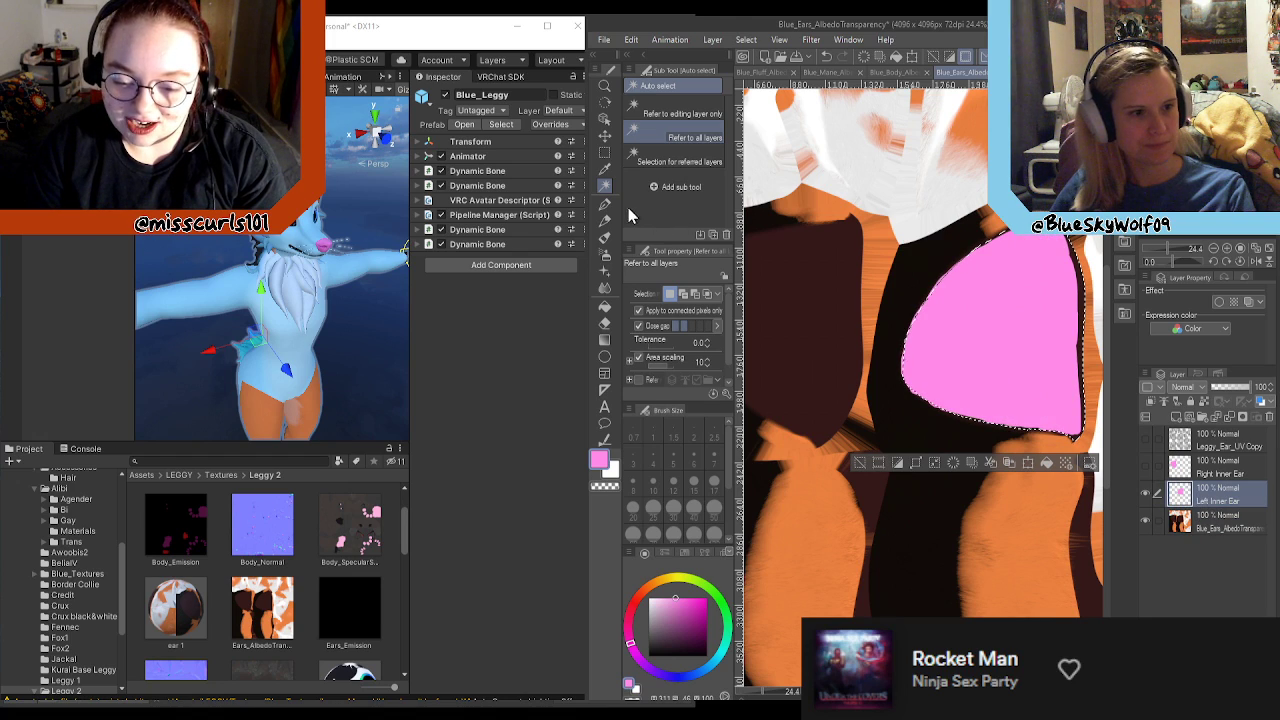
pyautogui.click(604, 203)
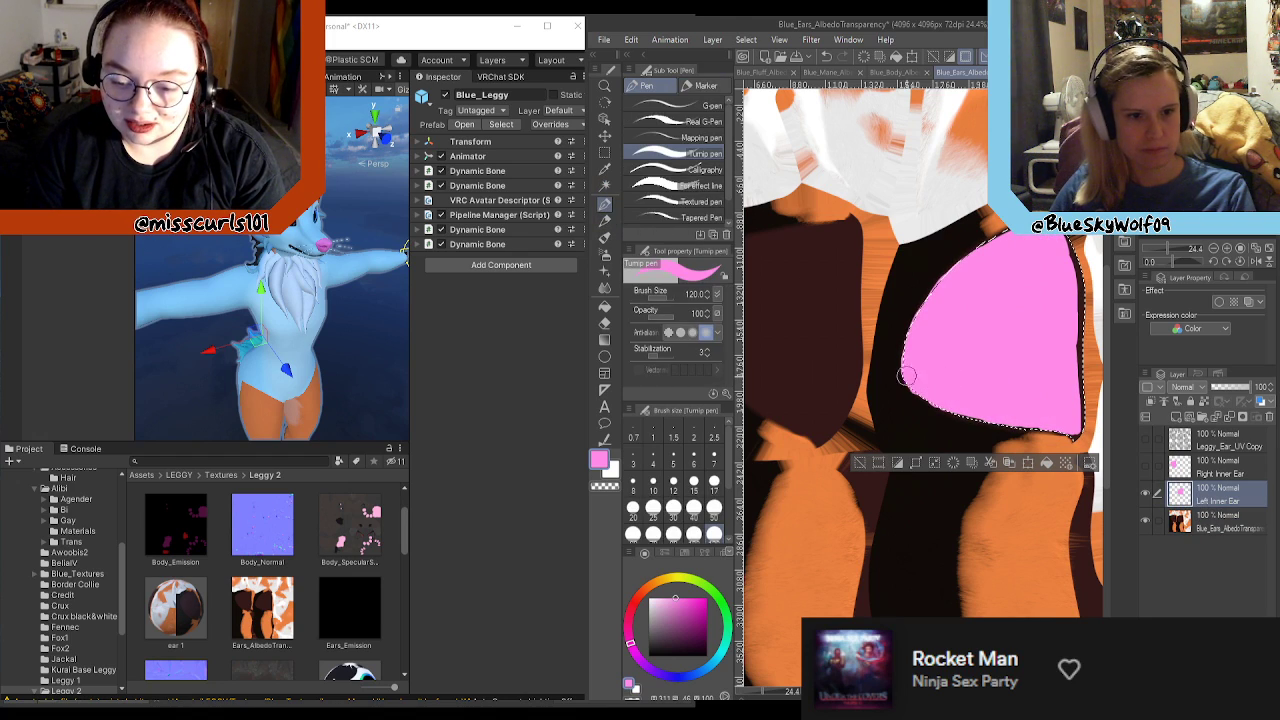
pyautogui.moveTo(950, 400)
pyautogui.mouseDown()
pyautogui.moveTo(1074, 432)
pyautogui.moveTo(1076, 330)
pyautogui.moveTo(1092, 316)
pyautogui.mouseUp()
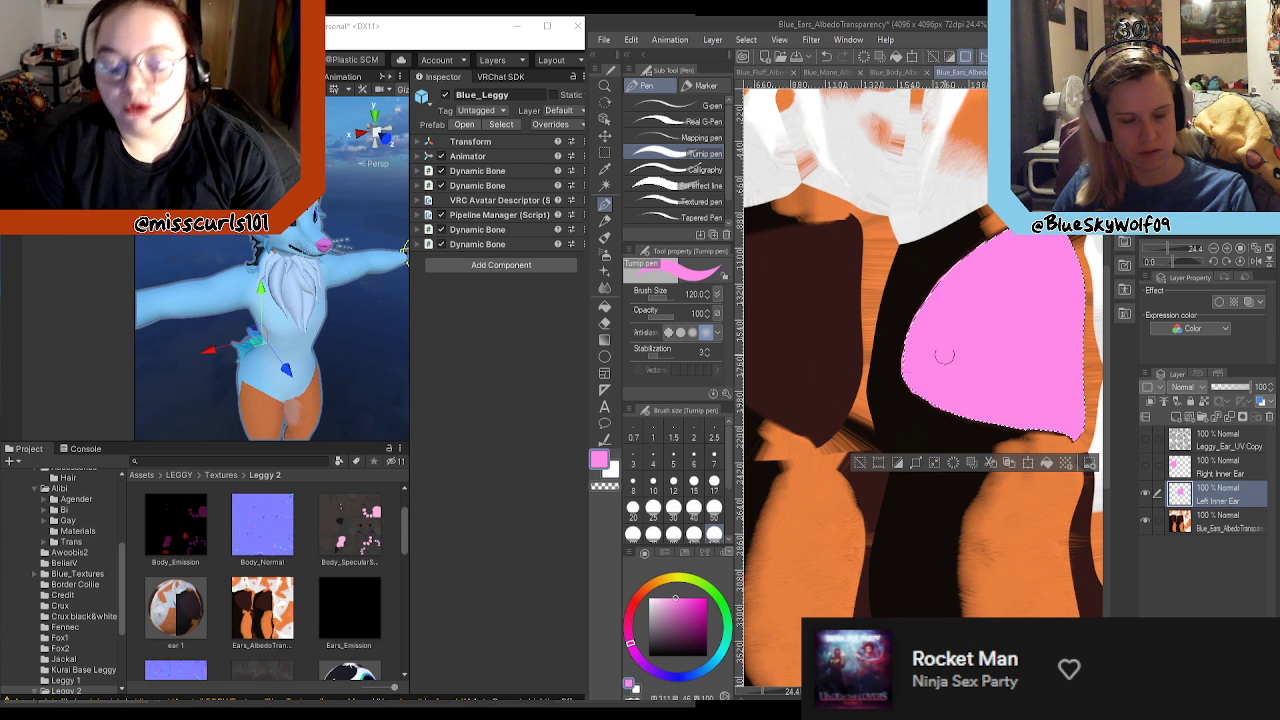
pyautogui.hotkey('ctrl', 'd')
pyautogui.scroll(-4, 990, 420)
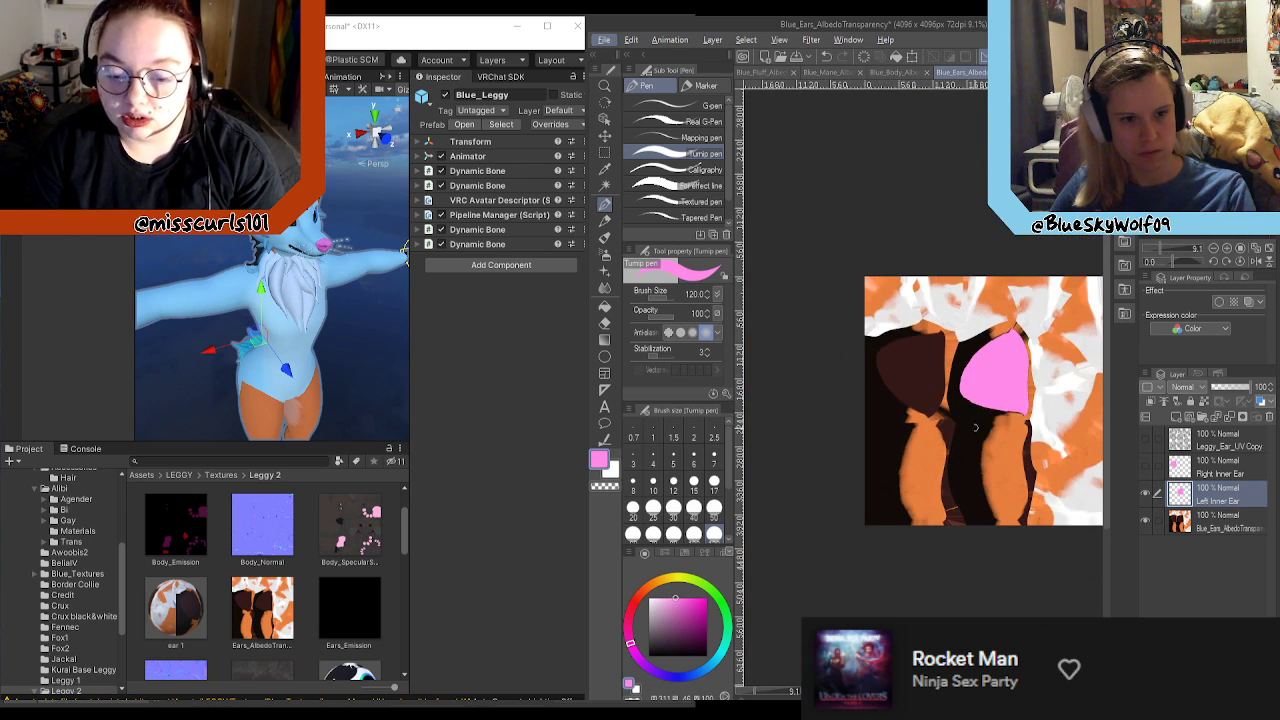
pyautogui.scroll(2, 979, 427)
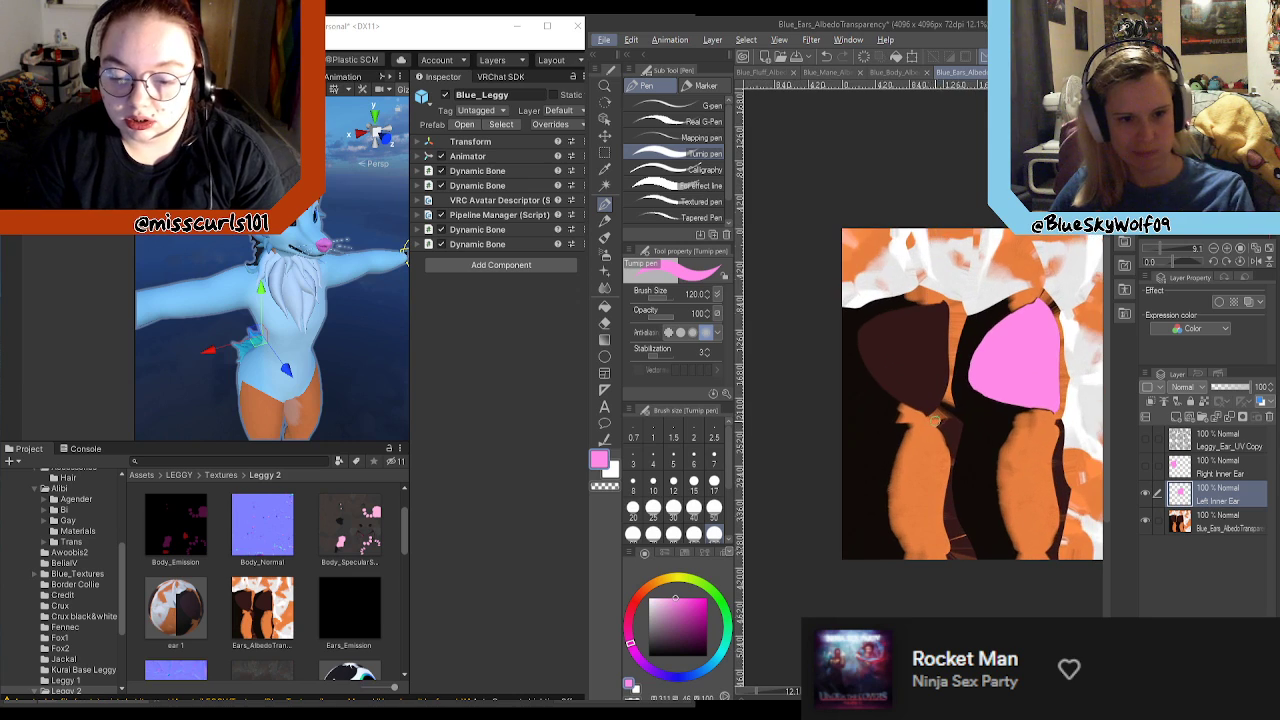
# Step: Show the Right Inner Ear and Leggy_Ear_UV Copy layers again
pyautogui.click(1145, 467)
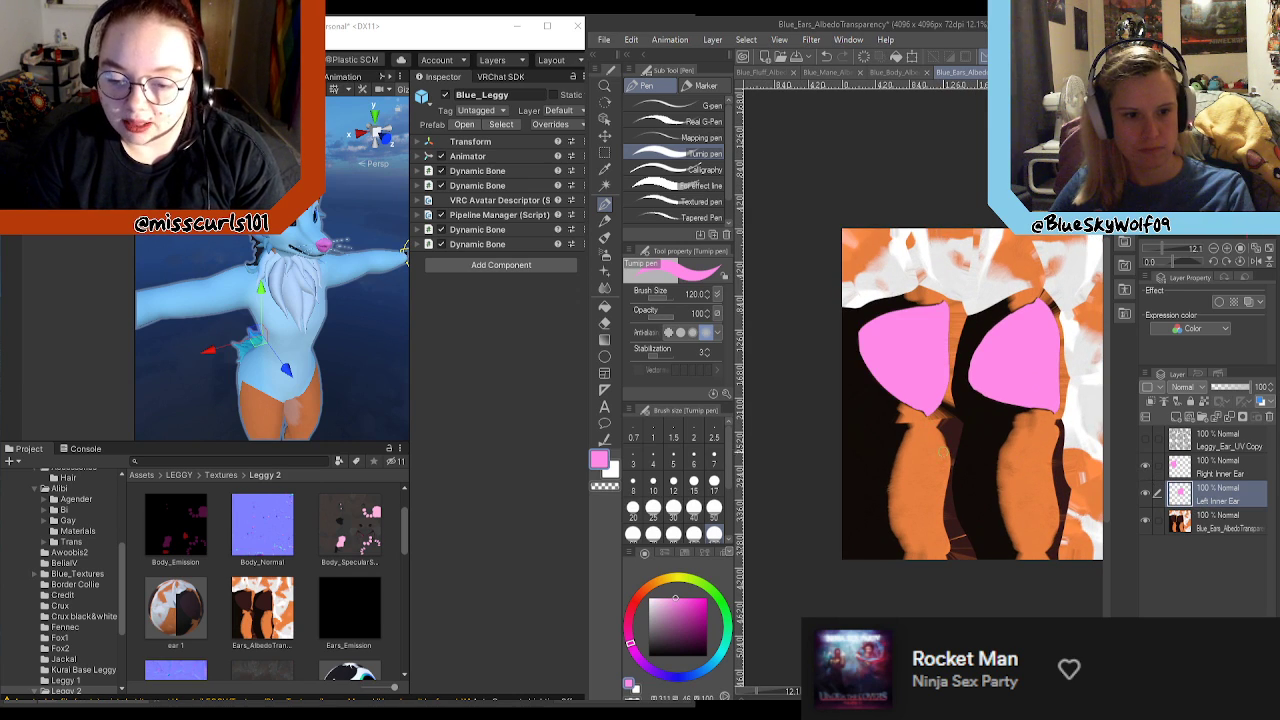
pyautogui.click(1145, 440)
pyautogui.scroll(-3, 940, 510)
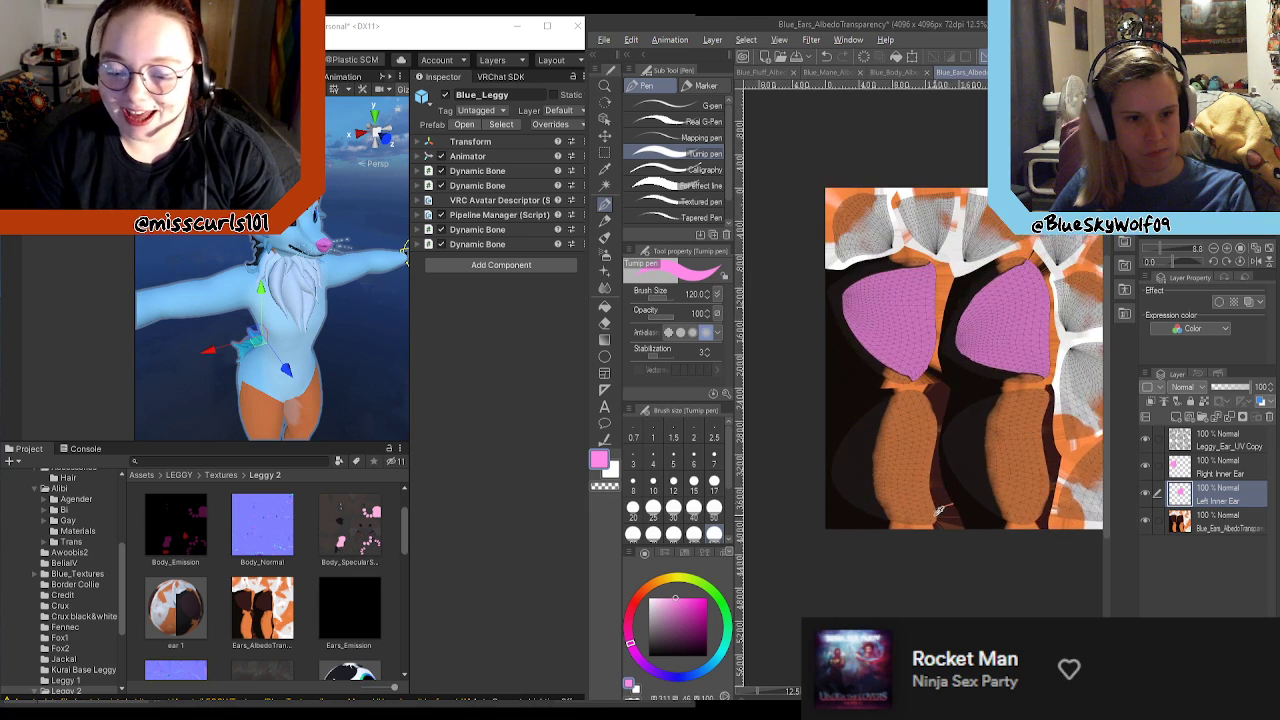
pyautogui.scroll(4, 940, 510)
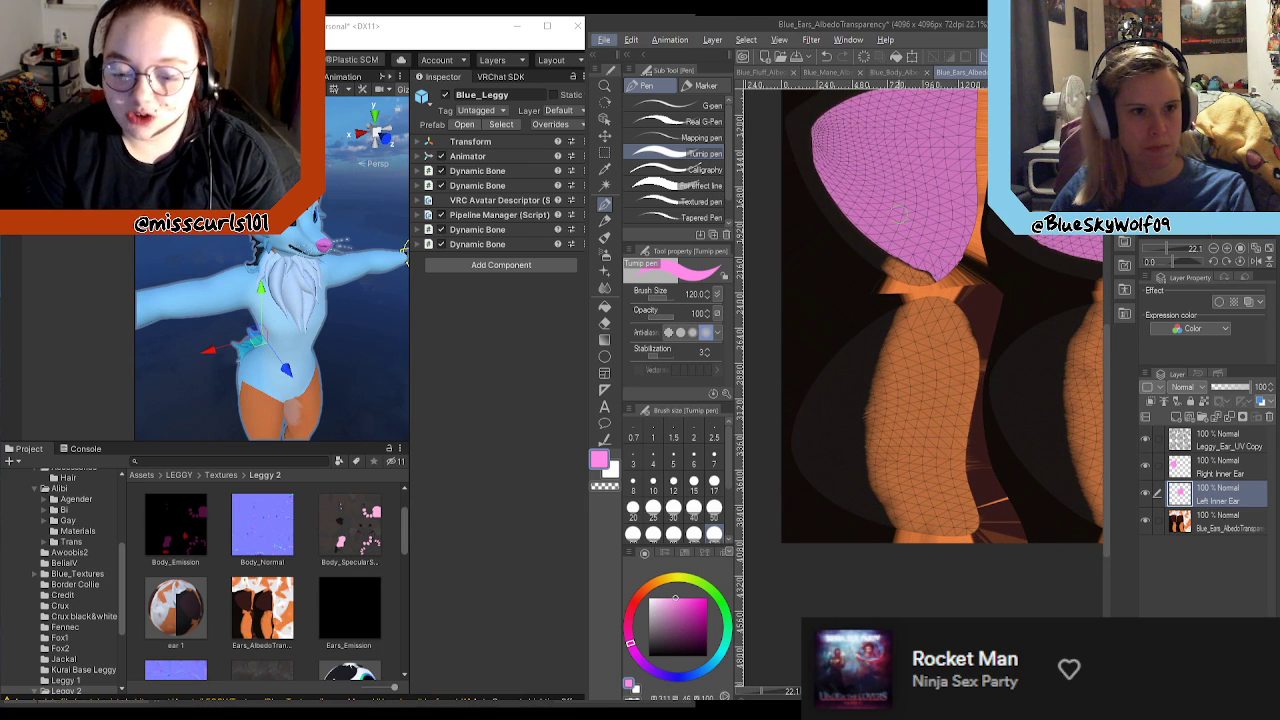
# Step: Sample the light blue from the upper torso area of the Blue_Body_AlbedoTransparency texture and return to the ears texture
pyautogui.click(911, 73)
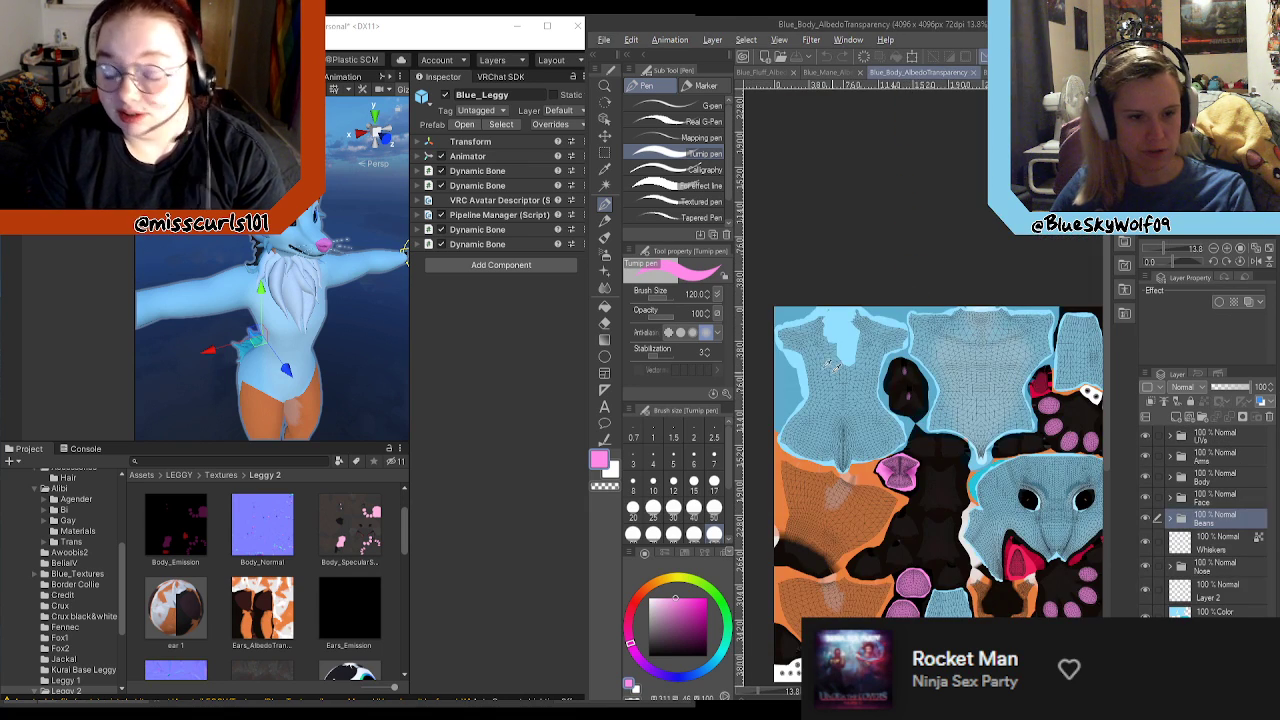
pyautogui.scroll(2, 851, 340)
pyautogui.scroll(2, 851, 340)
pyautogui.keyDown('alt'); pyautogui.click(860, 338); pyautogui.keyUp('alt')
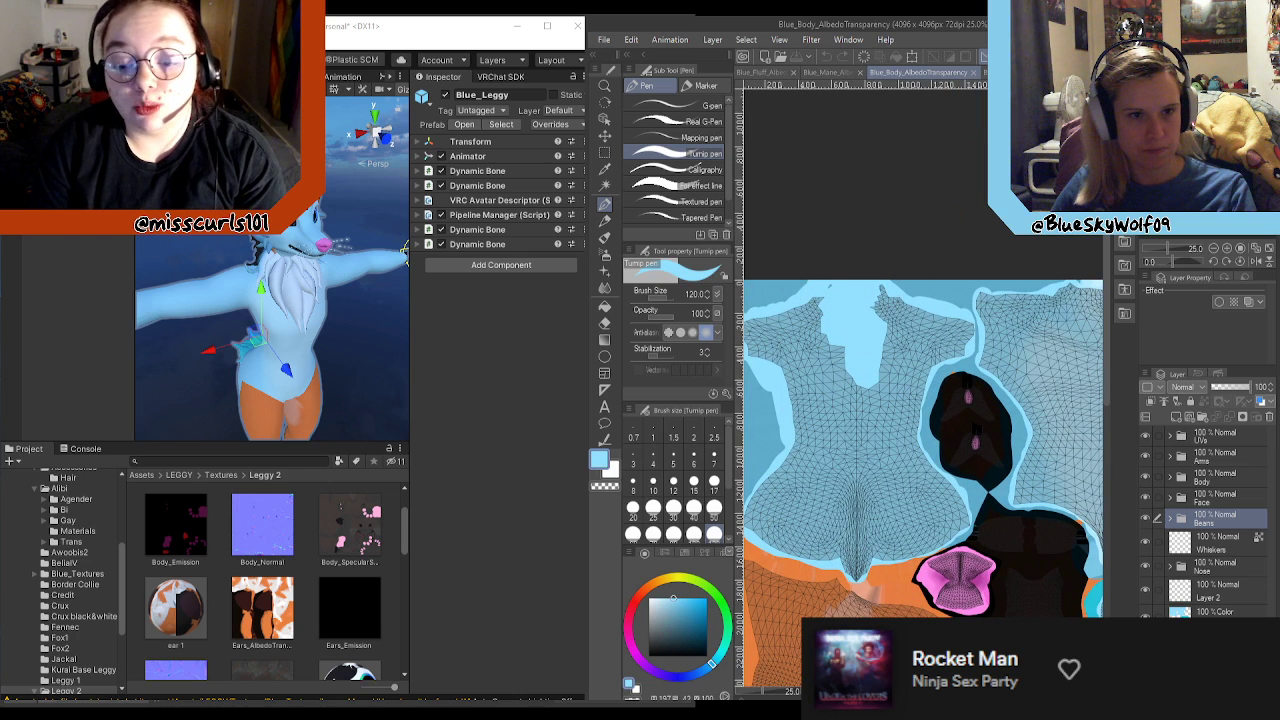
pyautogui.click(1006, 73)
# Step: Add a new layer above Left Inner Ear and name it "Outer Ear"
pyautogui.scroll(-2, 835, 269)
pyautogui.press('alt')
pyautogui.click(1176, 416)
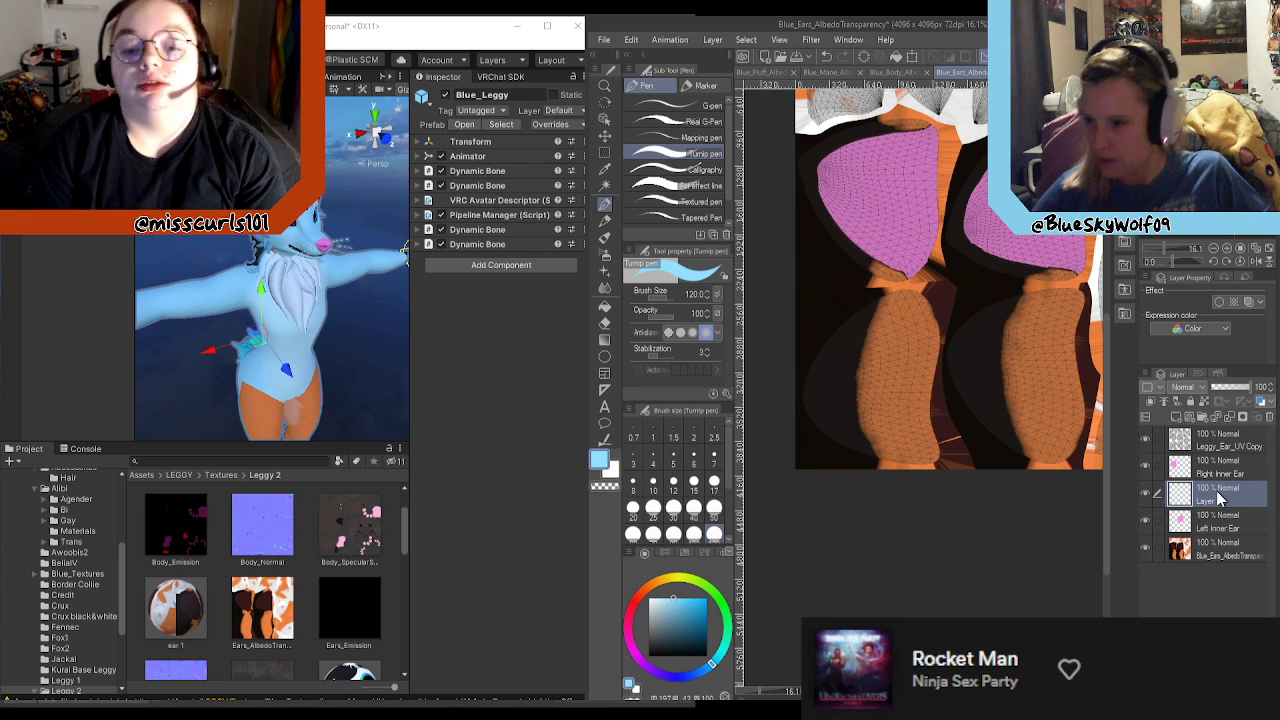
pyautogui.doubleClick(1217, 492)
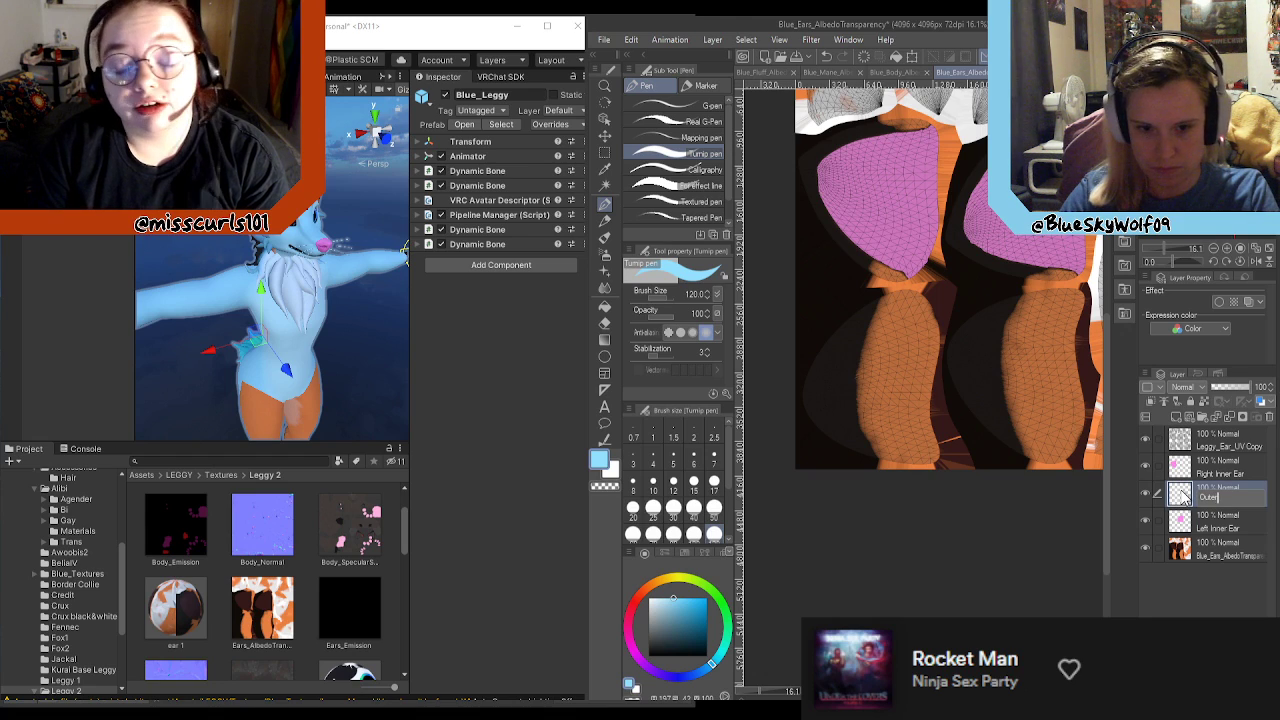
pyautogui.press('Return')
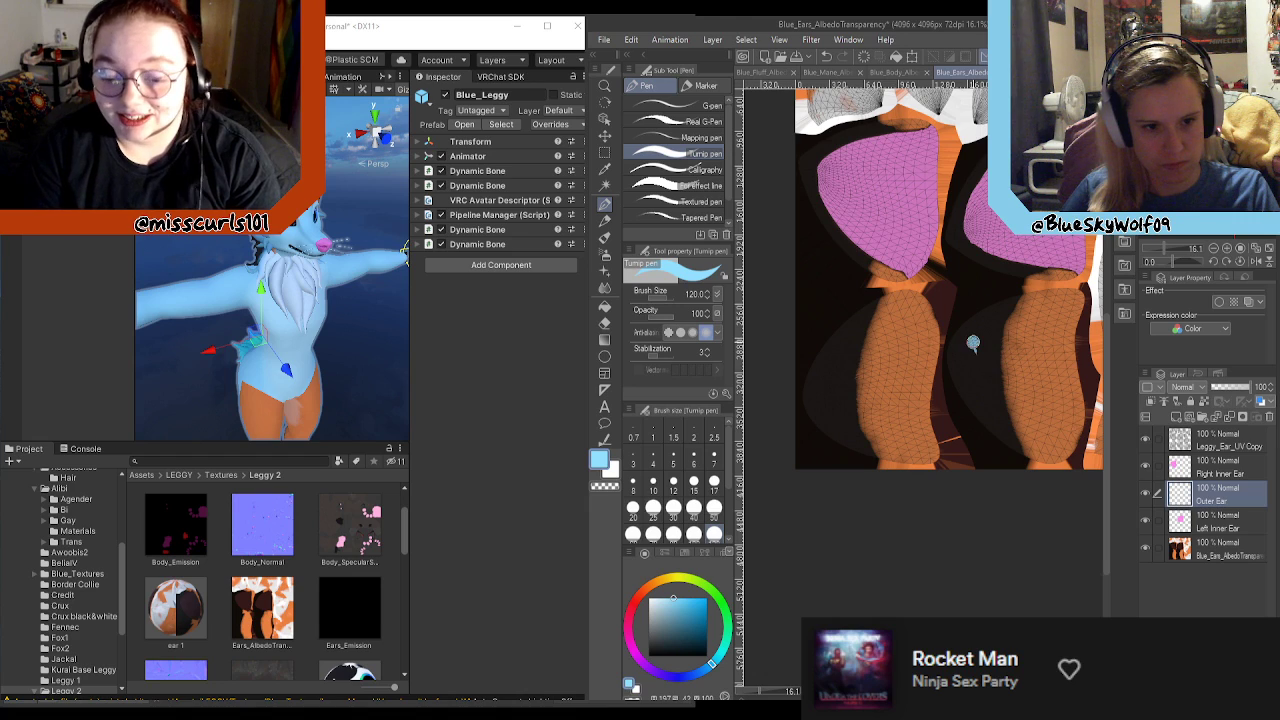
# Step: Paint a light blue X on the outer ear area below the left inner ear, and hide the Leggy_Ear_UV Copy layer
pyautogui.moveTo(970, 344); pyautogui.dragTo(1042, 424)
pyautogui.moveTo(1040, 324); pyautogui.dragTo(984, 404)
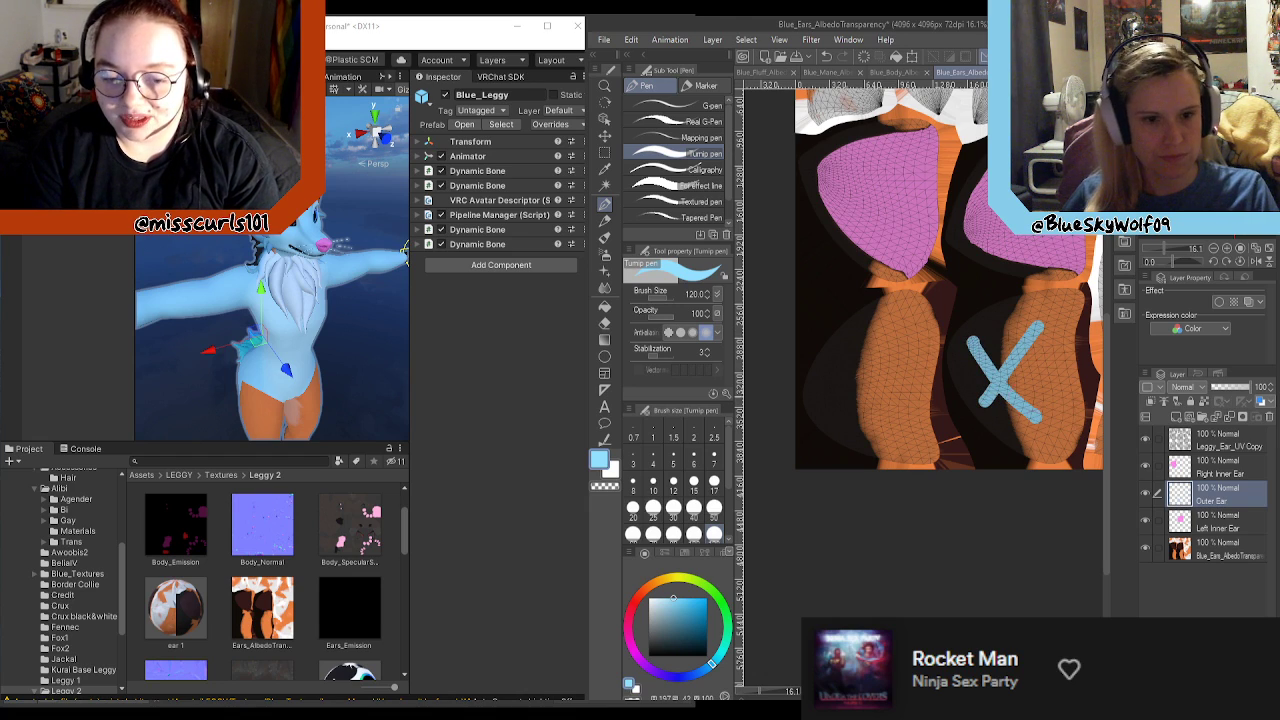
pyautogui.click(1145, 440)
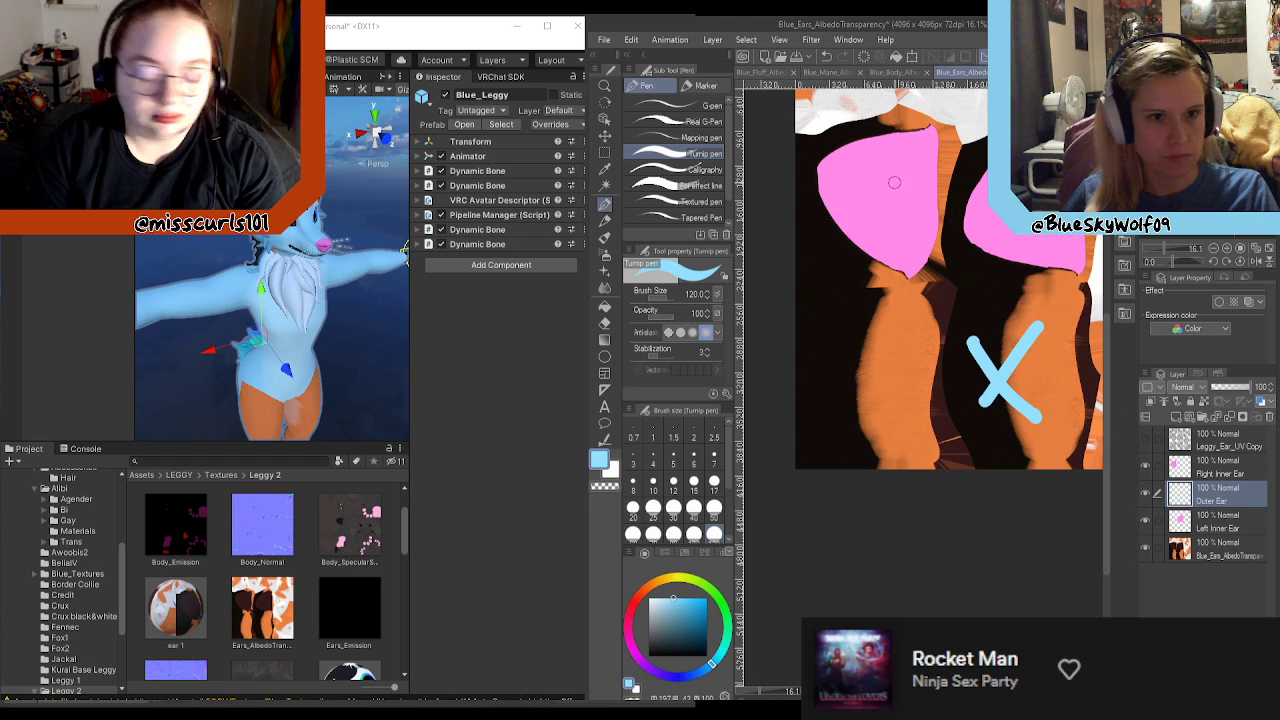
# Step: Save the ears document and export it as a PNG, replacing the existing Blue_Ears_AlbedoTransparency.png
pyautogui.hotkey('ctrl', 's')
pyautogui.click(605, 40)
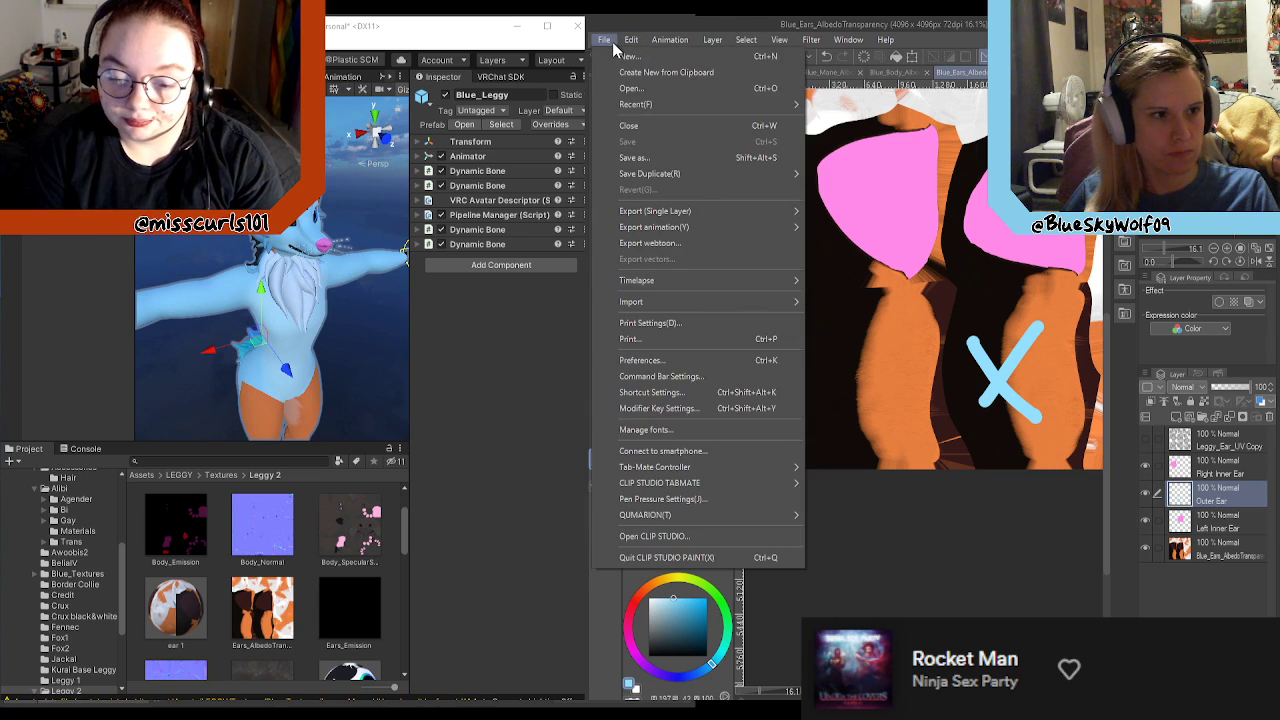
pyautogui.click(648, 157)
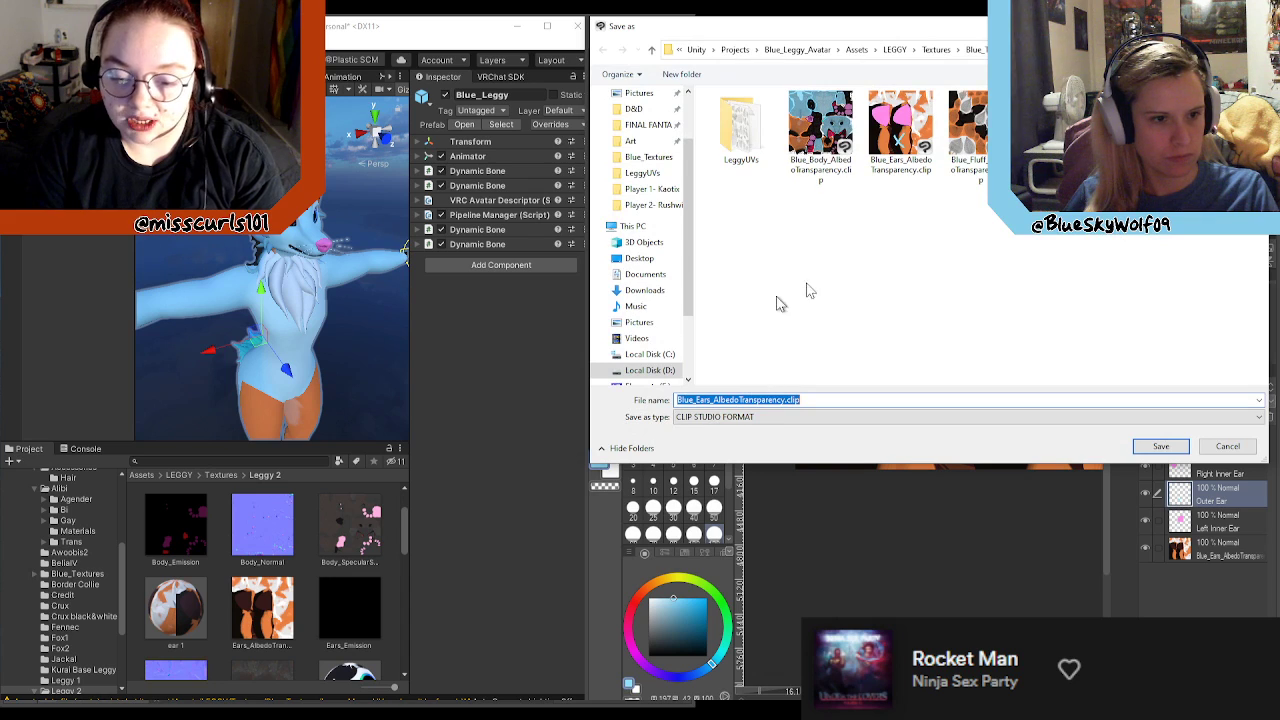
pyautogui.click(737, 417)
pyautogui.click(684, 460)
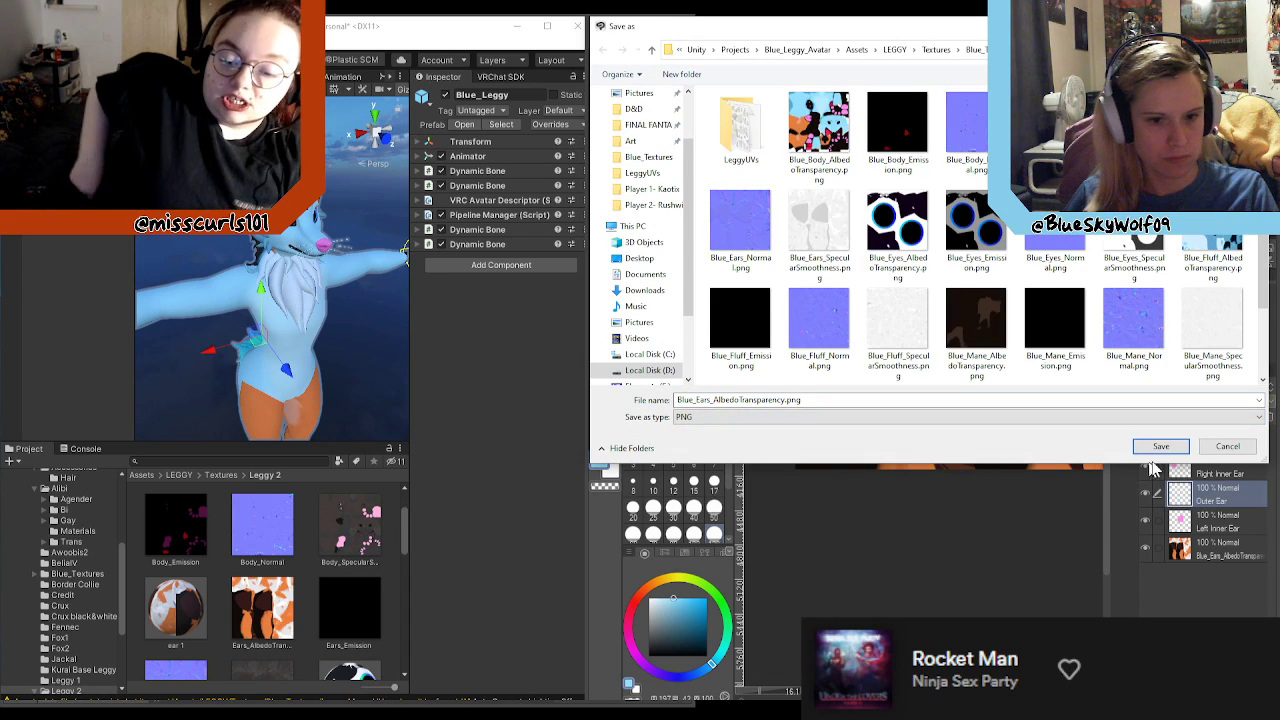
pyautogui.click(1160, 447)
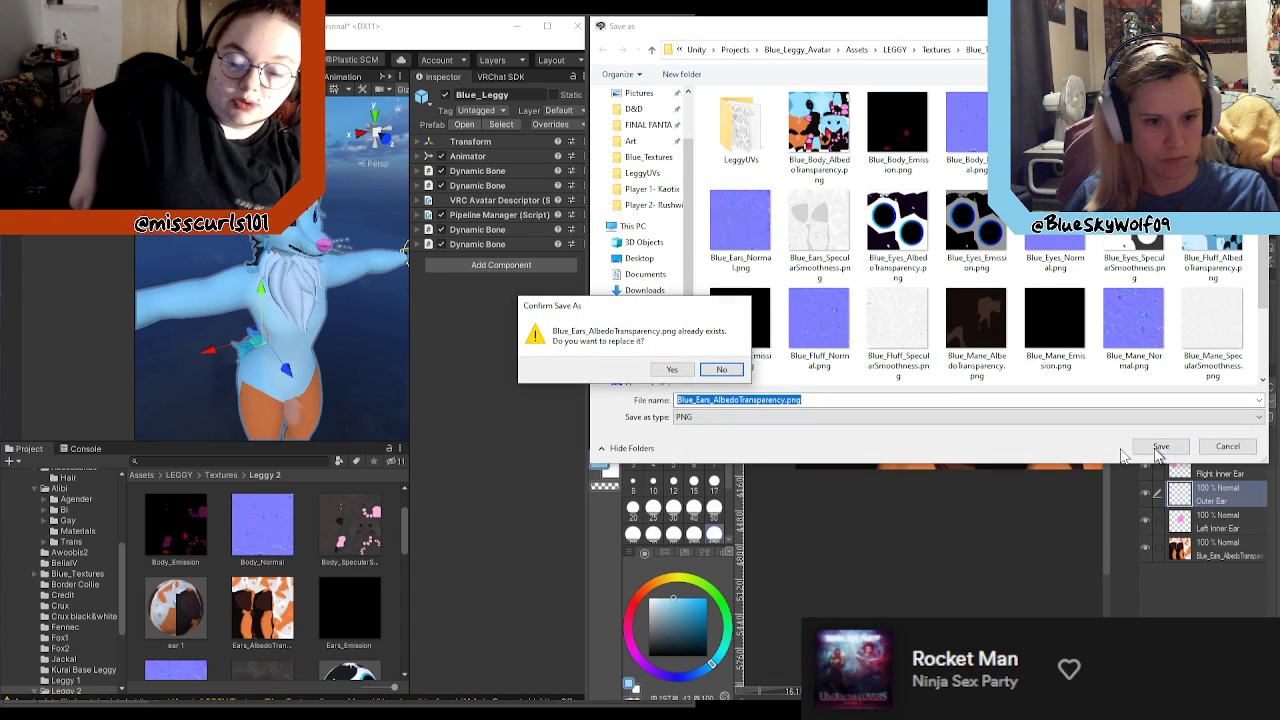
pyautogui.click(672, 369)
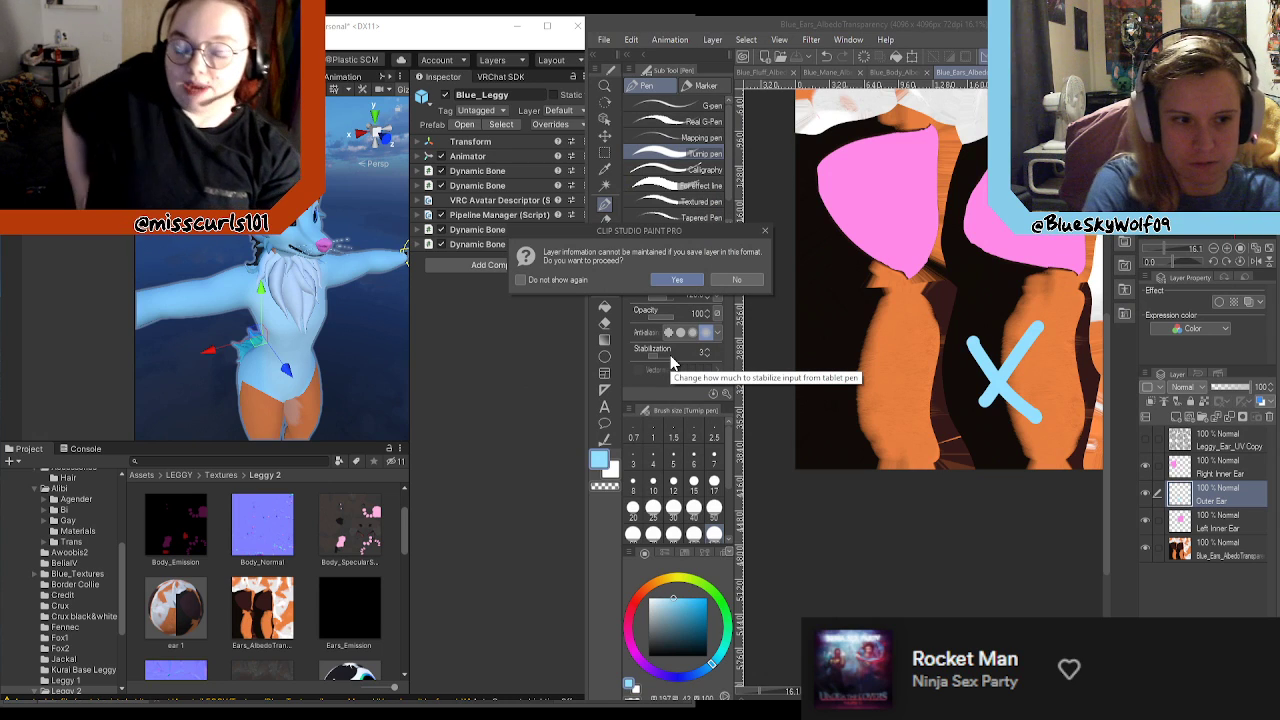
pyautogui.press('Return')
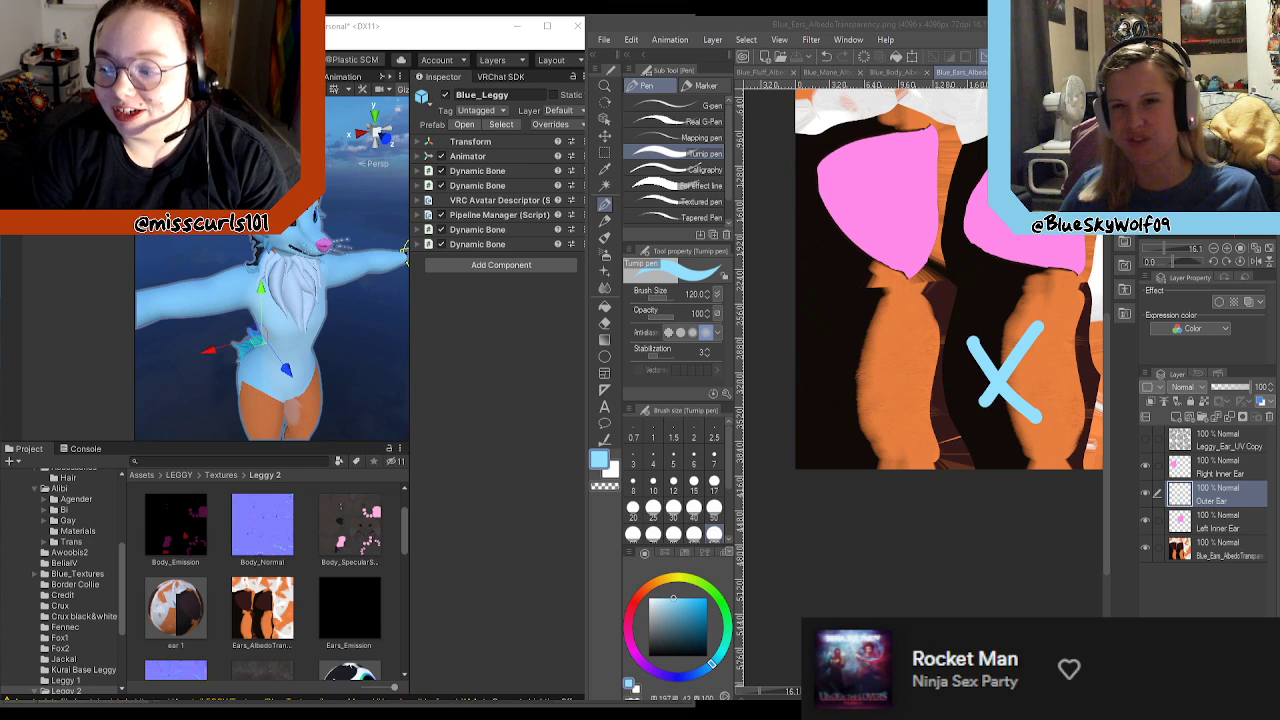
# Step: Switch to Unity and orbit around the avatar's ears to check where the light blue X lands
pyautogui.click(430, 34)
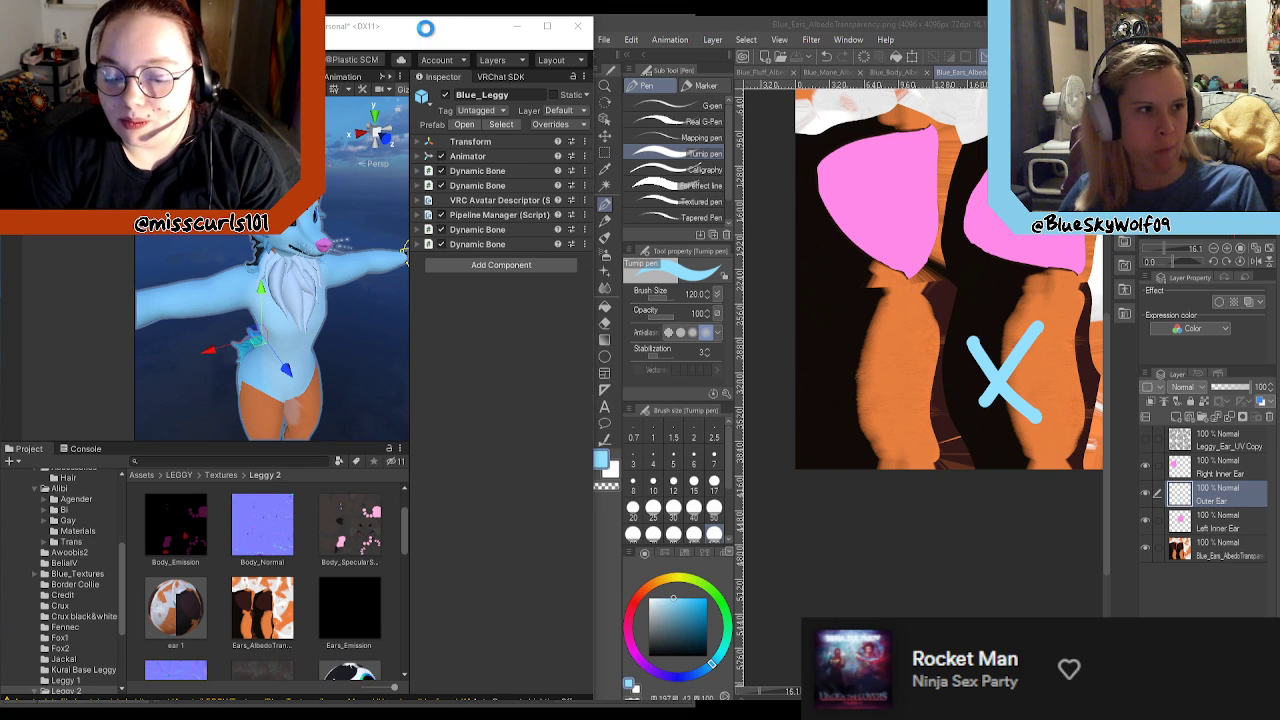
pyautogui.moveTo(342, 292); pyautogui.dragTo(229, 338, button='right')
pyautogui.keyDown('alt'); pyautogui.moveTo(229, 338); pyautogui.dragTo(452, 327); pyautogui.keyUp('alt')
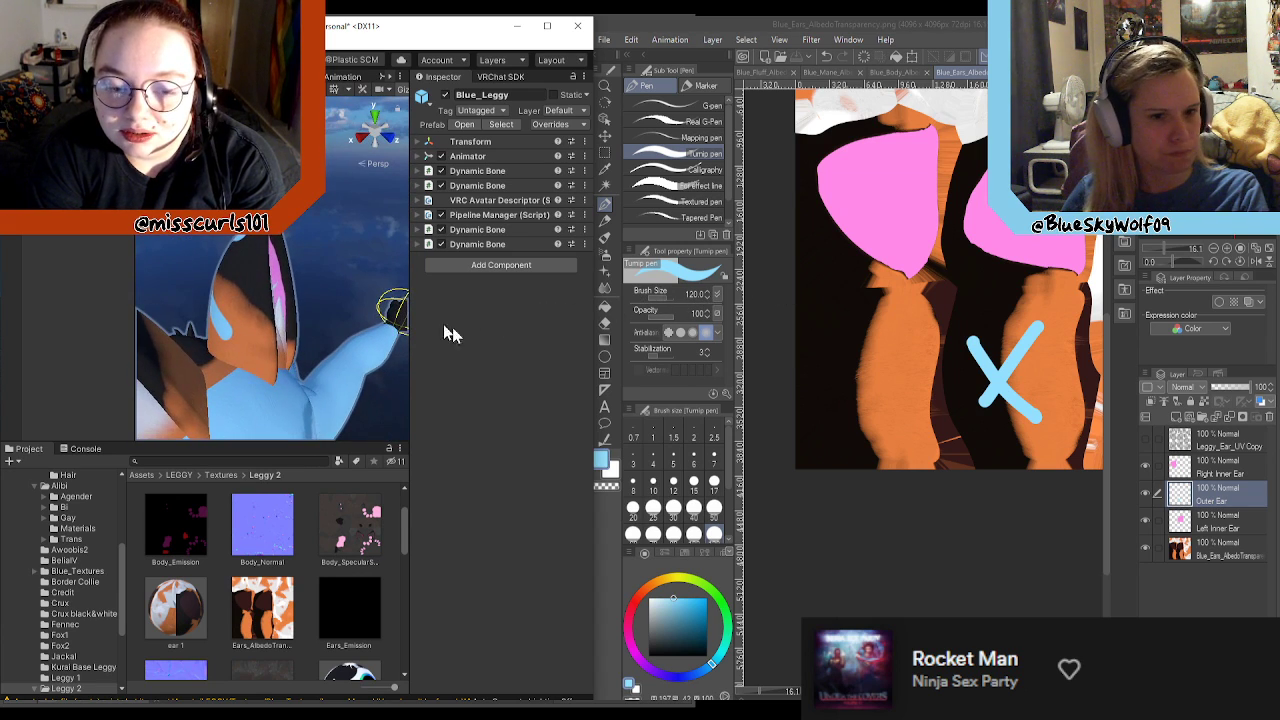
# Step: In Clip Studio Paint, rename the Outer Ear layer "Left Outer Ear" and add a layer named "Right Outer Ear" above Right Inner Ear
pyautogui.click(1205, 503)
pyautogui.doubleClick(1210, 498)
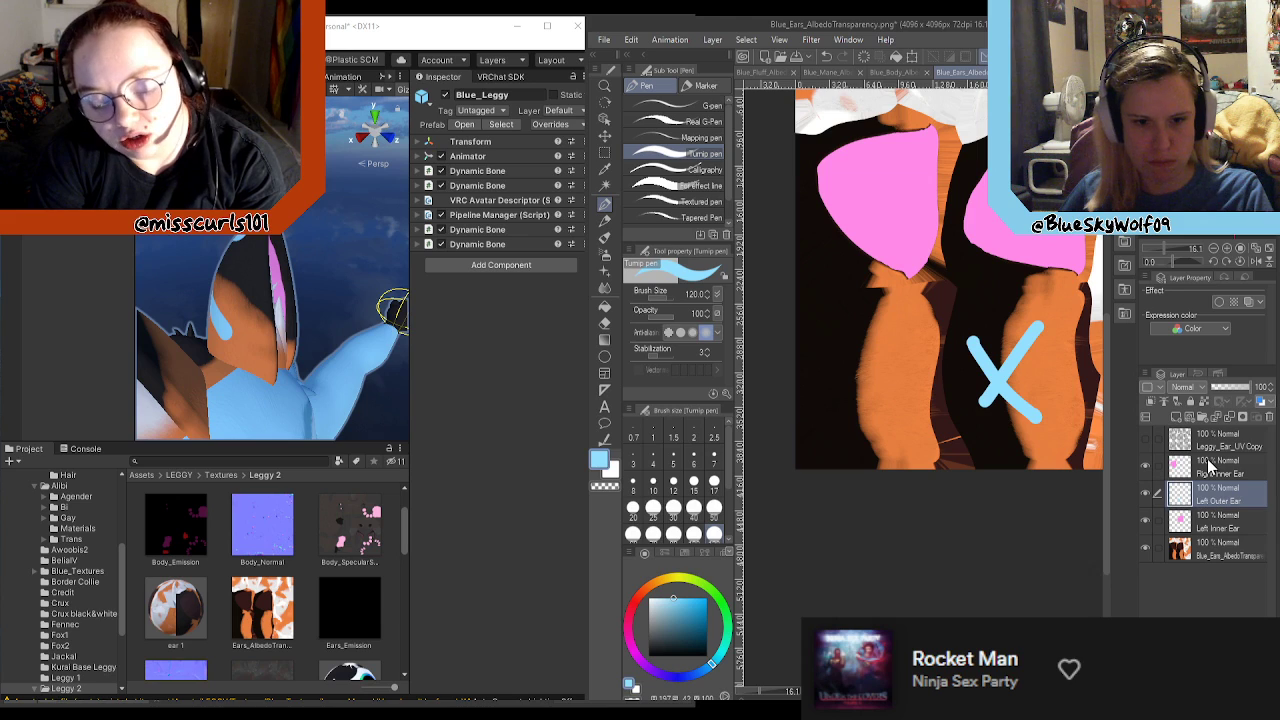
pyautogui.click(1210, 469)
pyautogui.click(1176, 417)
pyautogui.doubleClick(1208, 470)
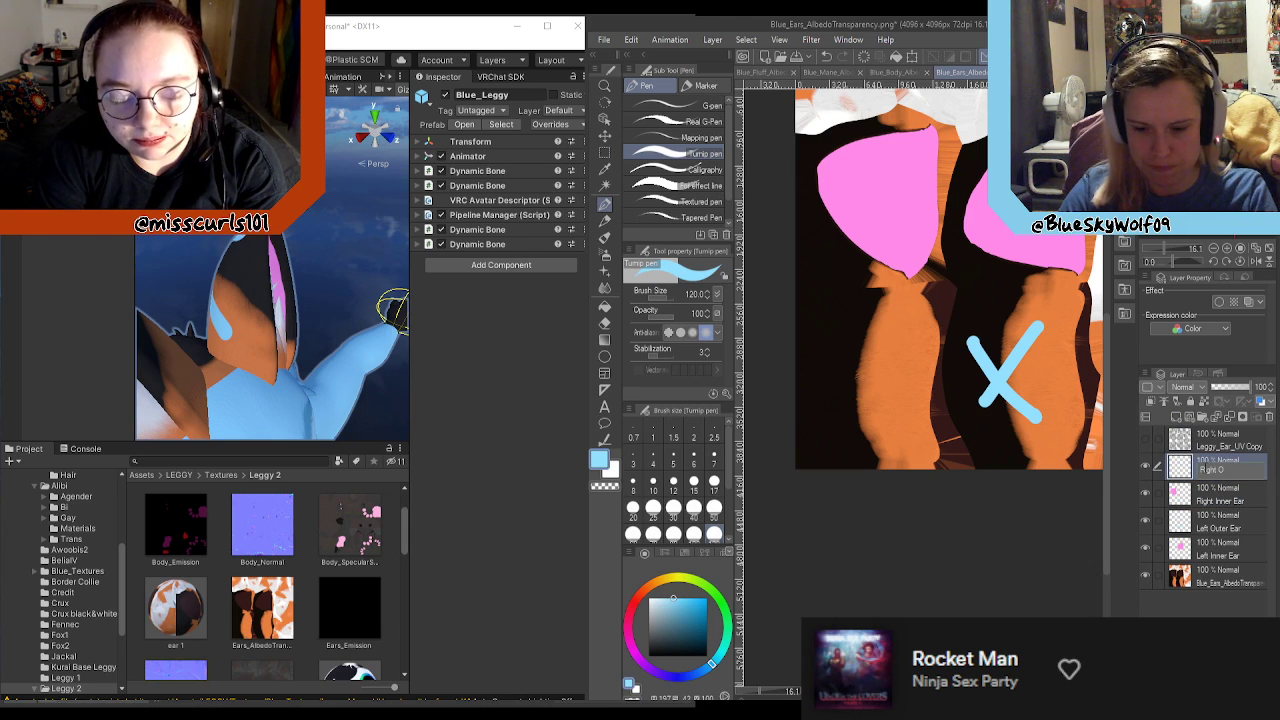
pyautogui.write('Right Outter E')
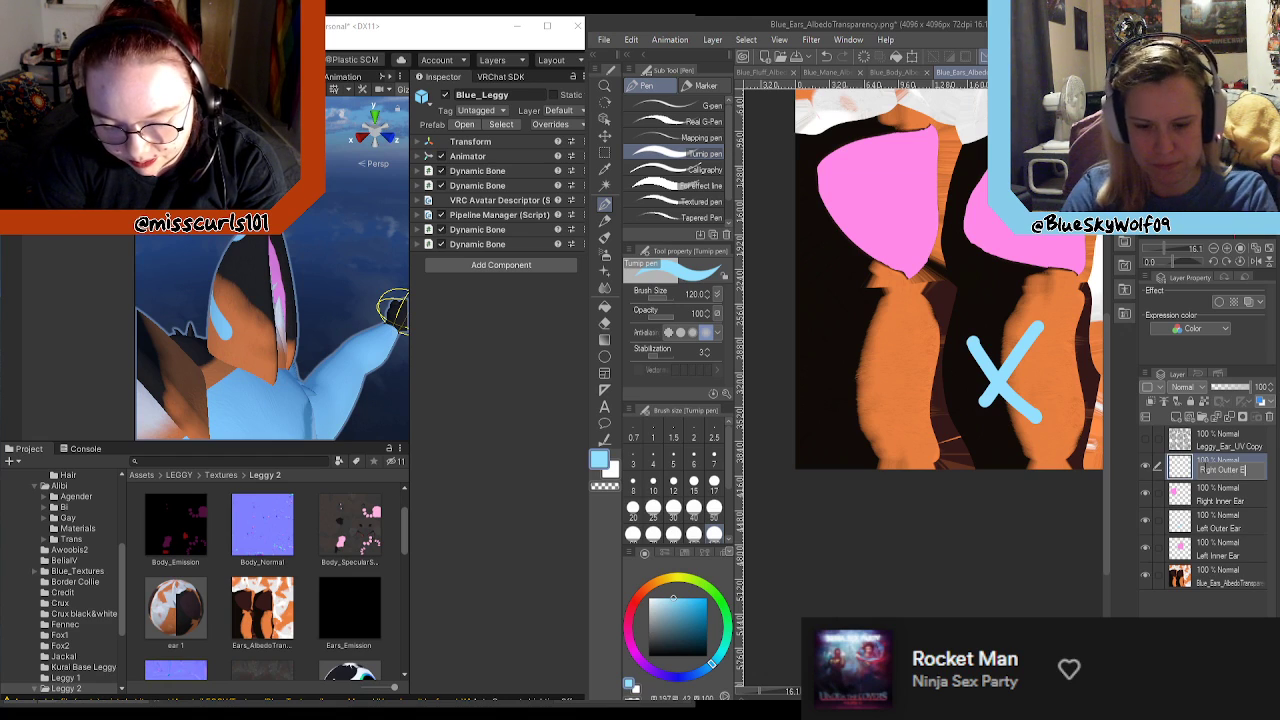
pyautogui.write('ar')
pyautogui.press('Return')
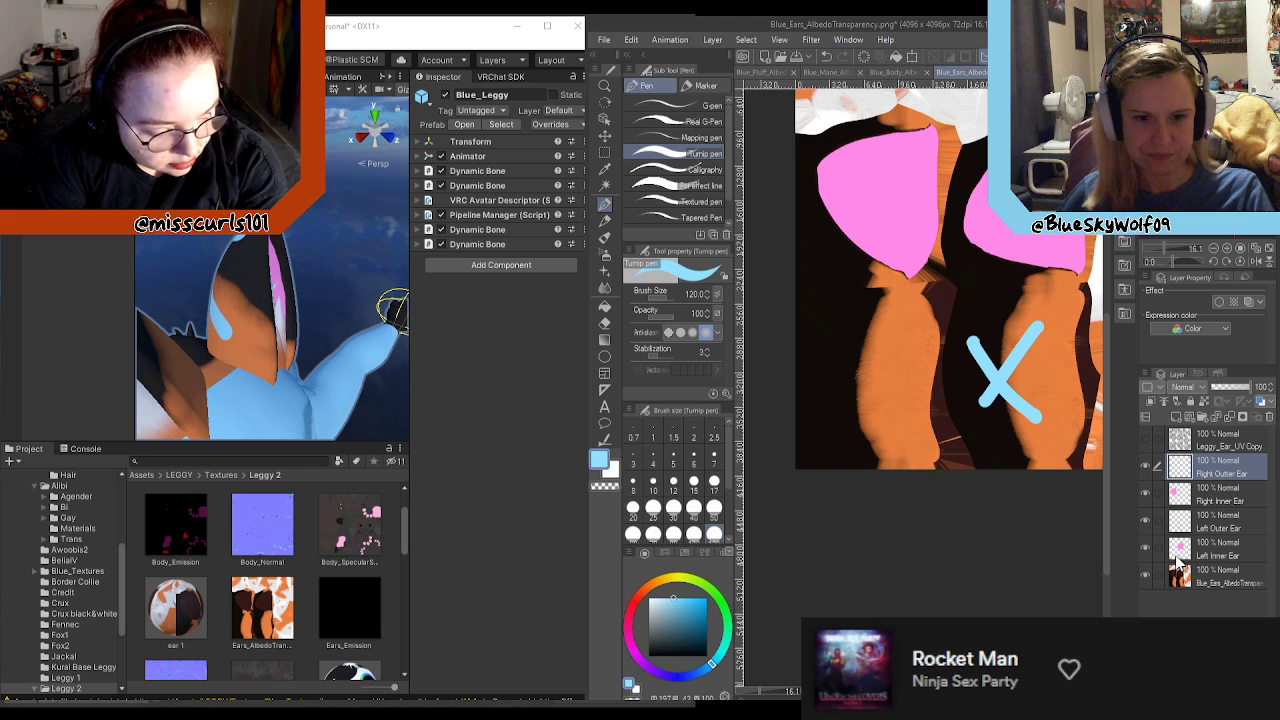
# Step: Examine the avatar's ears from the front and up close in the Unity scene
pyautogui.scroll(-4, 327, 323)
pyautogui.scroll(1, 328, 331)
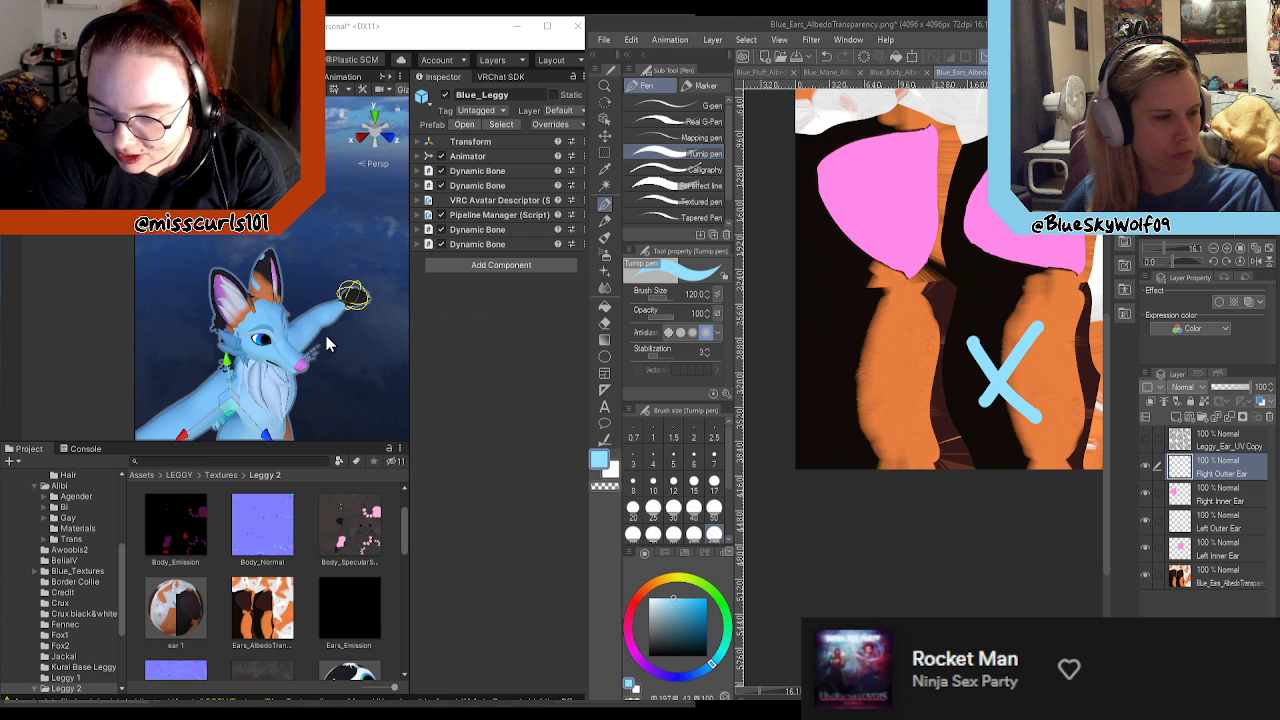
pyautogui.click(329, 331)
pyautogui.moveTo(330, 333); pyautogui.dragTo(337, 245, button='middle')
pyautogui.scroll(4, 338, 238)
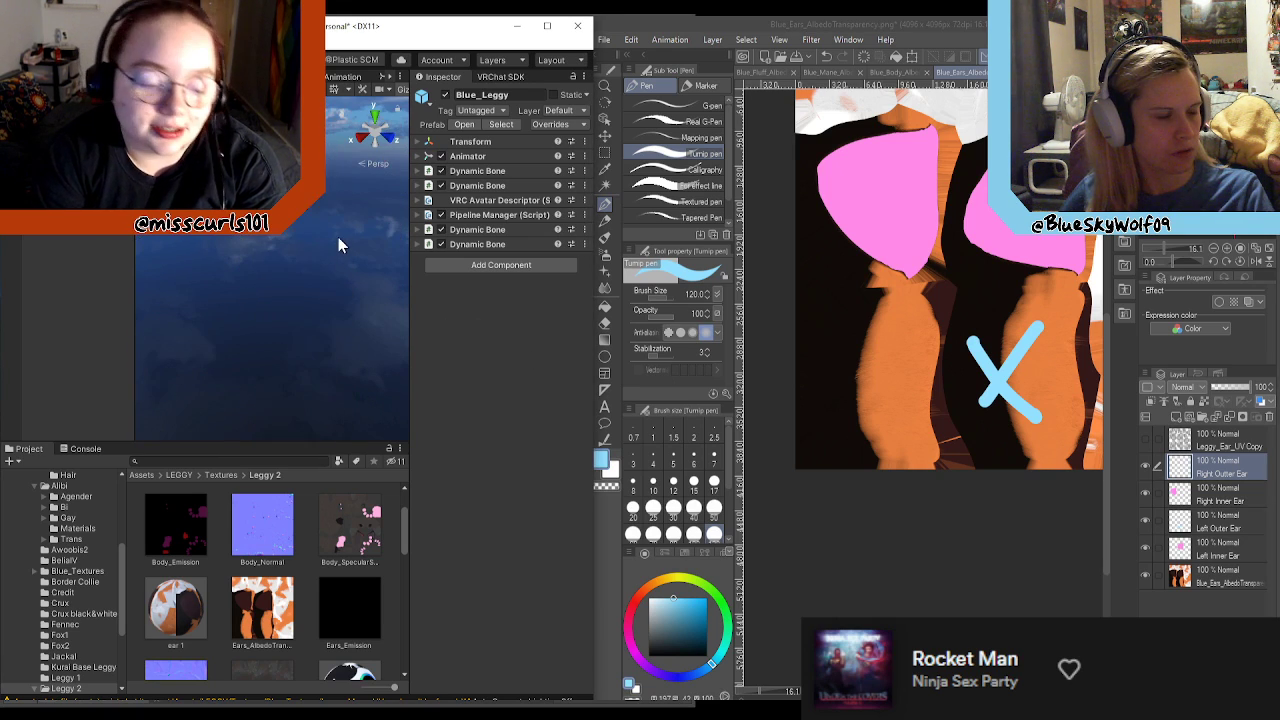
pyautogui.scroll(-2, 340, 236)
pyautogui.scroll(3, 339, 235)
pyautogui.scroll(-2, 342, 234)
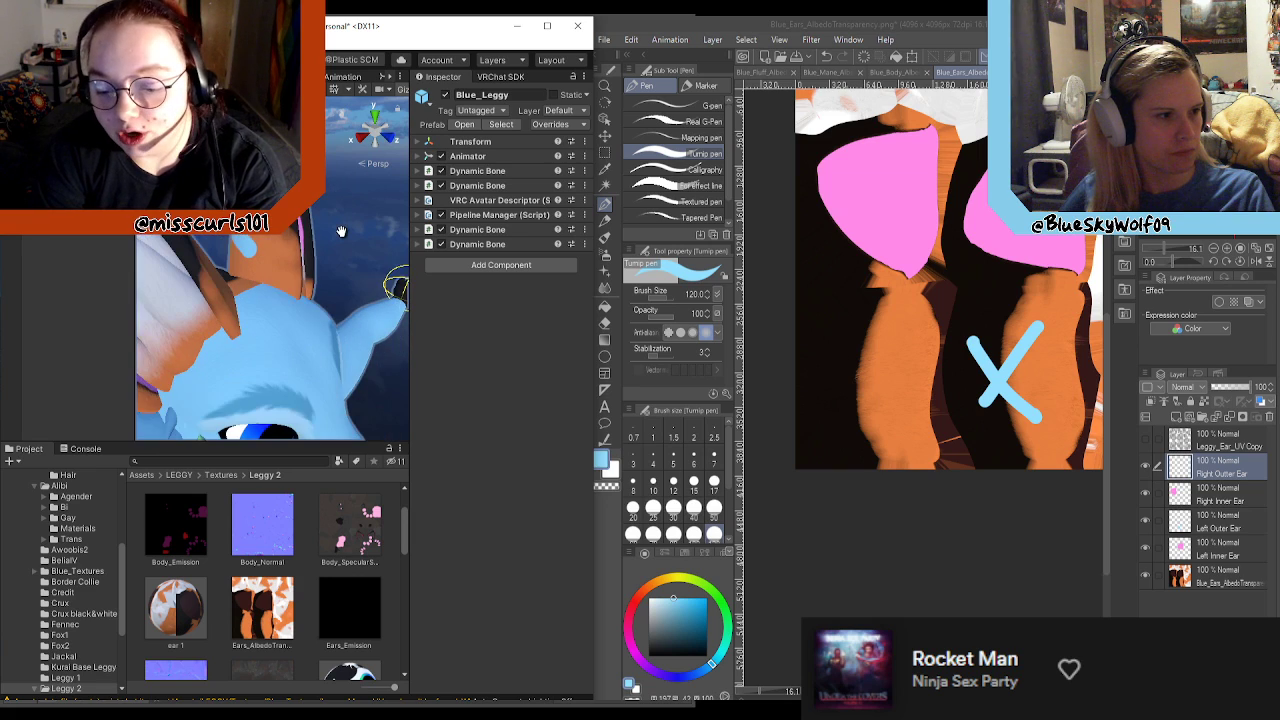
# Step: Show the Leggy_Ear_UV Copy layer and paint the whole left outer ear UV area light blue on the Left Outer Ear layer
pyautogui.click(1234, 526)
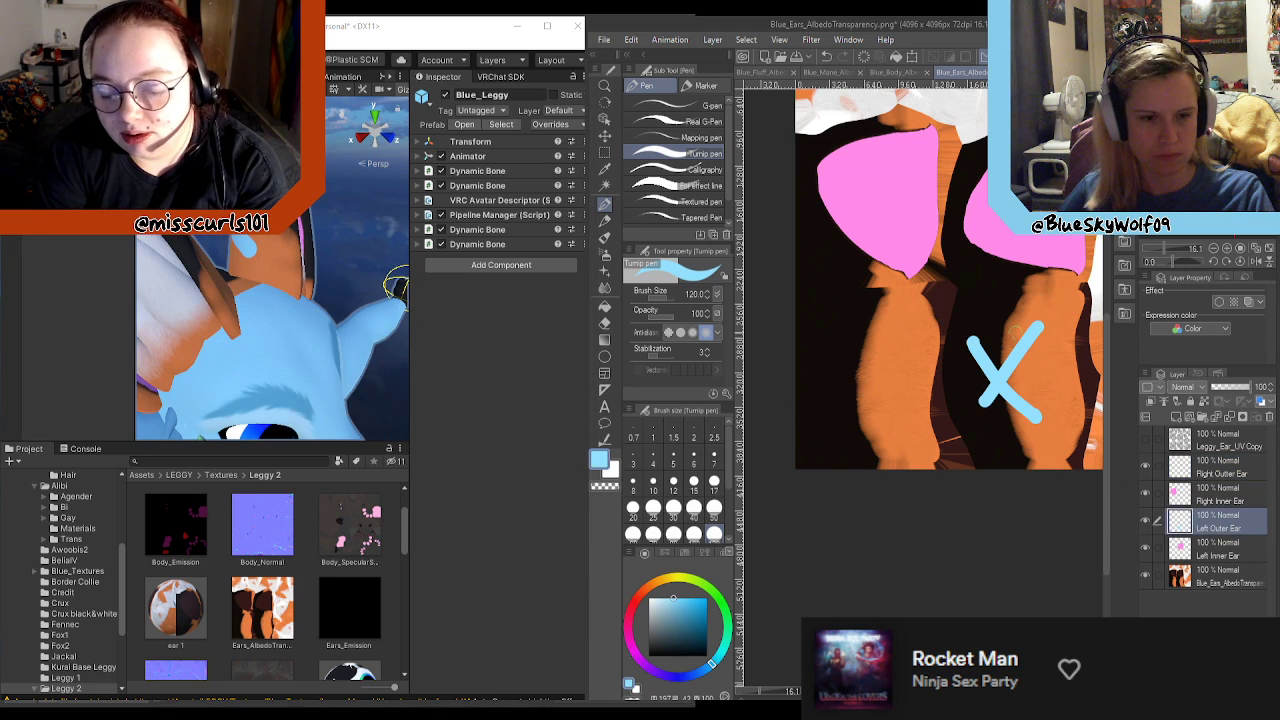
pyautogui.scroll(-2, 979, 382)
pyautogui.click(1146, 440)
pyautogui.scroll(-1, 990, 386)
pyautogui.scroll(4, 988, 384)
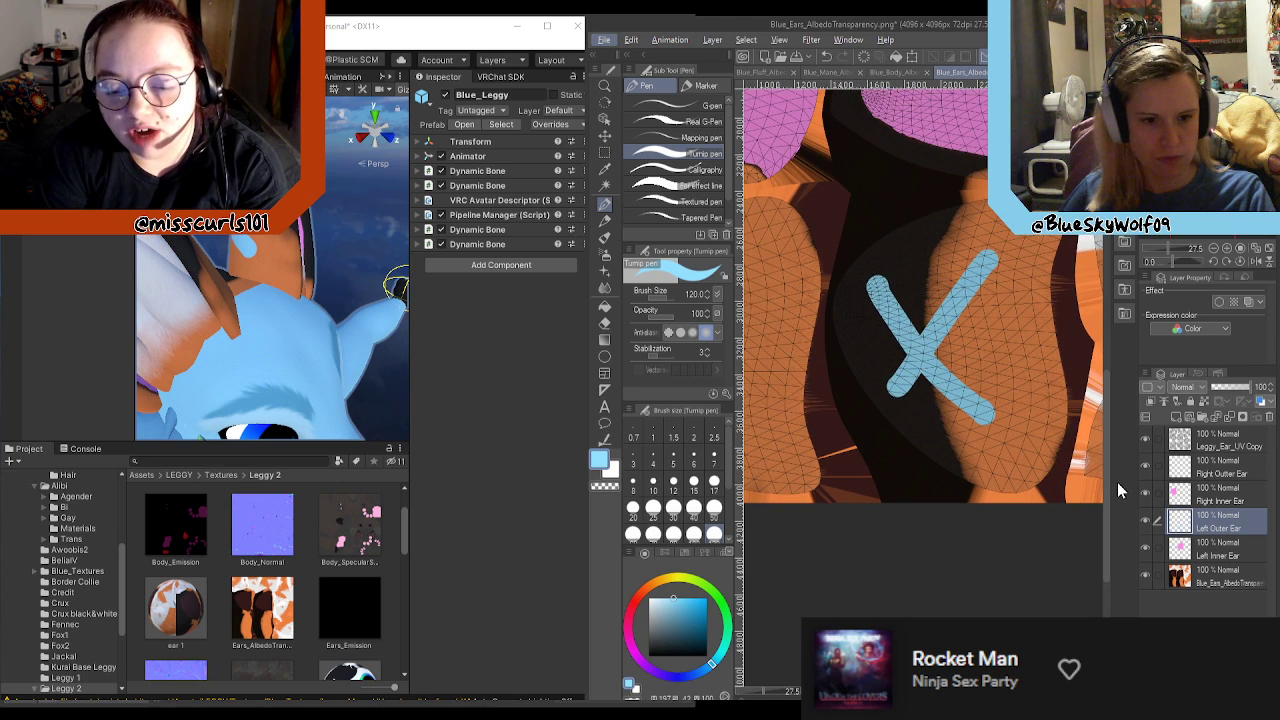
pyautogui.scroll(-4, 1090, 463)
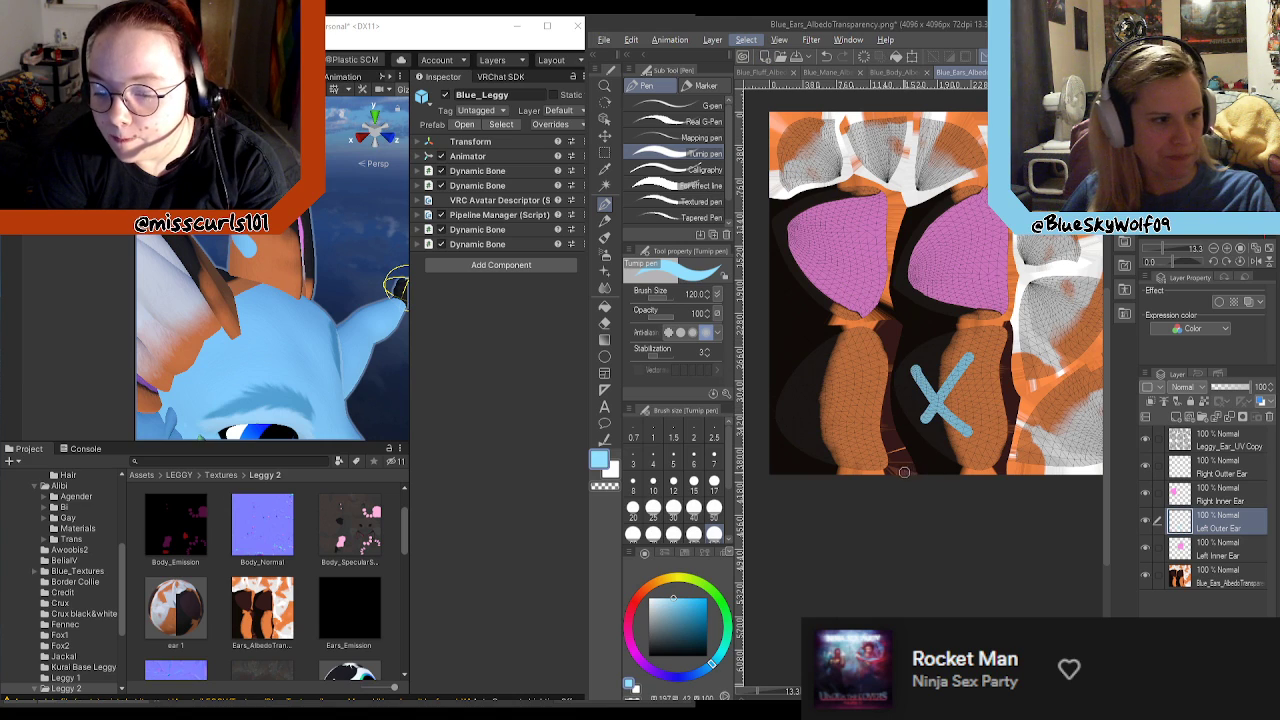
pyautogui.scroll(3, 966, 476)
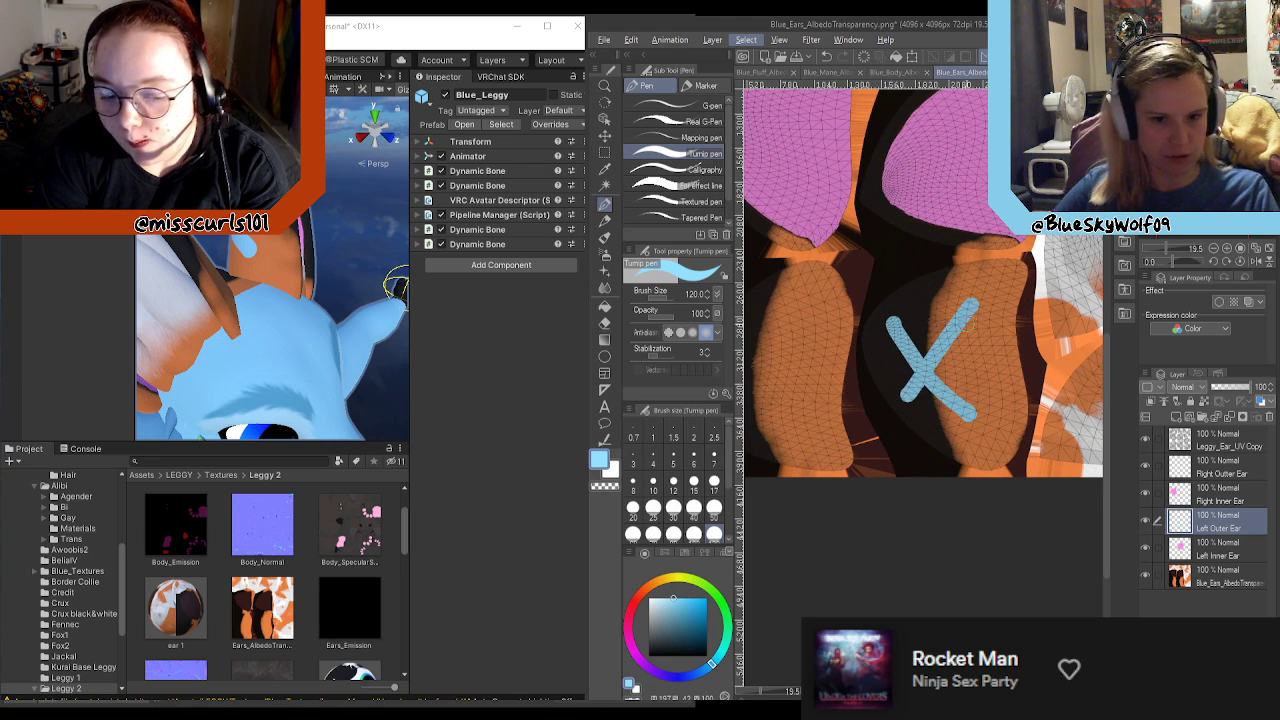
pyautogui.moveTo(920, 387)
pyautogui.mouseDown()
pyautogui.moveTo(905, 405)
pyautogui.moveTo(896, 284)
pyautogui.moveTo(876, 300)
pyautogui.moveTo(866, 350)
pyautogui.moveTo(905, 425)
pyautogui.moveTo(895, 435)
pyautogui.moveTo(948, 445)
pyautogui.moveTo(940, 372)
pyautogui.mouseUp()
pyautogui.moveTo(958, 458)
pyautogui.mouseDown()
pyautogui.moveTo(968, 424)
pyautogui.moveTo(946, 463)
pyautogui.moveTo(1005, 467)
pyautogui.moveTo(1024, 260)
pyautogui.moveTo(940, 266)
pyautogui.moveTo(900, 295)
pyautogui.moveTo(910, 335)
pyautogui.moveTo(935, 285)
pyautogui.moveTo(955, 395)
pyautogui.moveTo(975, 378)
pyautogui.moveTo(994, 390)
pyautogui.moveTo(1004, 445)
pyautogui.moveTo(1000, 300)
pyautogui.moveTo(1012, 272)
pyautogui.moveTo(975, 295)
pyautogui.moveTo(972, 285)
pyautogui.moveTo(988, 312)
pyautogui.mouseUp()
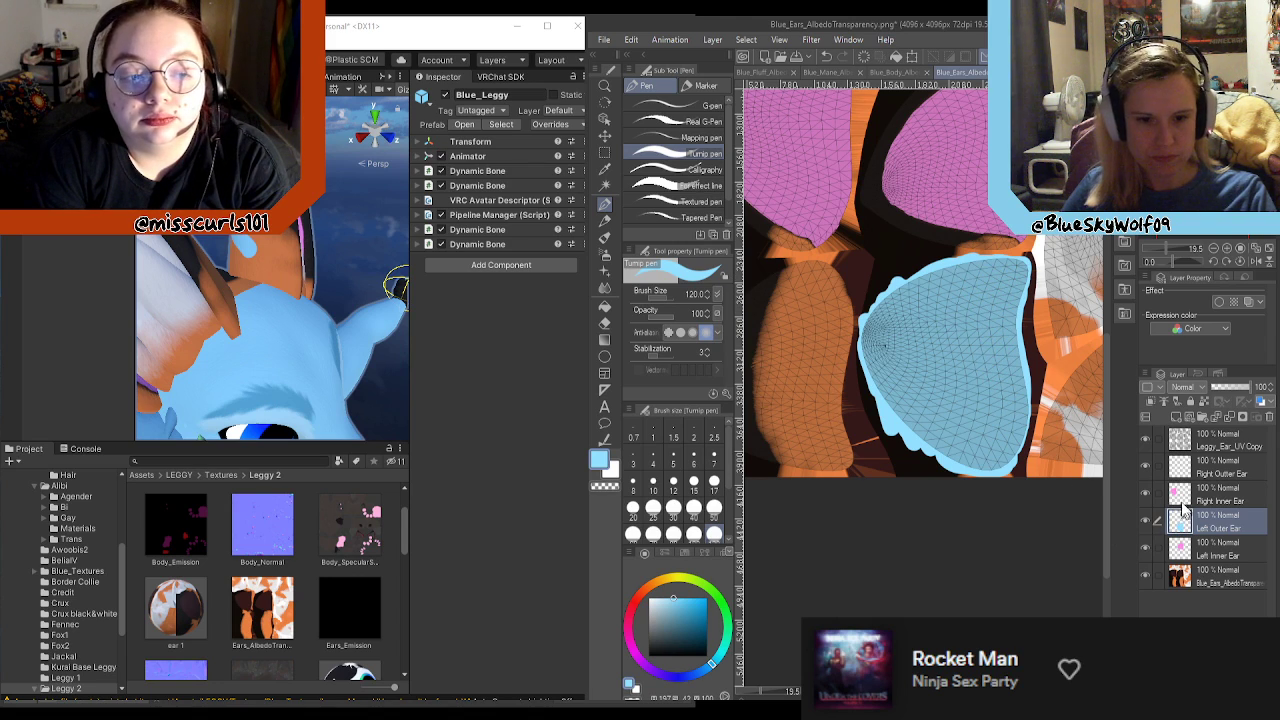
# Step: Outline and fill the right outer ear UV area with light blue on the Right Outer Ear layer
pyautogui.click(1210, 476)
pyautogui.scroll(-3, 790, 375)
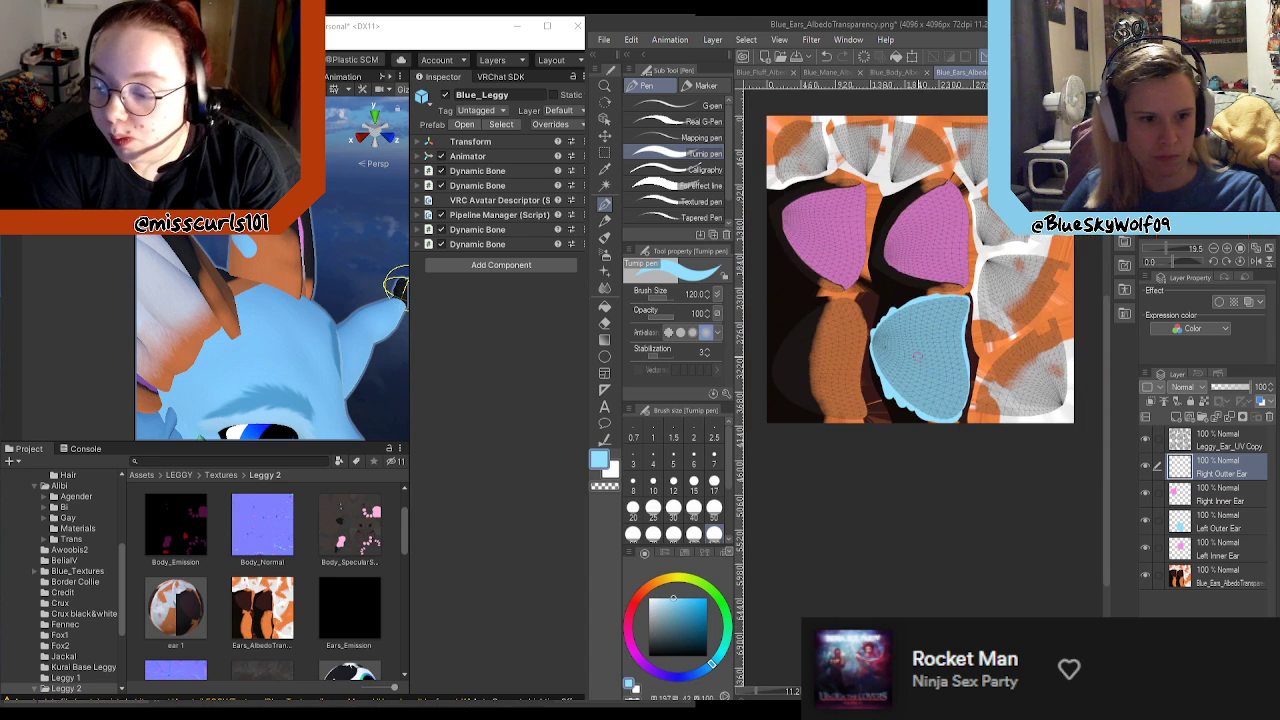
pyautogui.scroll(4, 777, 374)
pyautogui.moveTo(950, 462)
pyautogui.mouseDown()
pyautogui.moveTo(937, 447)
pyautogui.moveTo(940, 250)
pyautogui.moveTo(918, 210)
pyautogui.moveTo(850, 220)
pyautogui.moveTo(756, 330)
pyautogui.mouseUp()
pyautogui.scroll(-3, 786, 330)
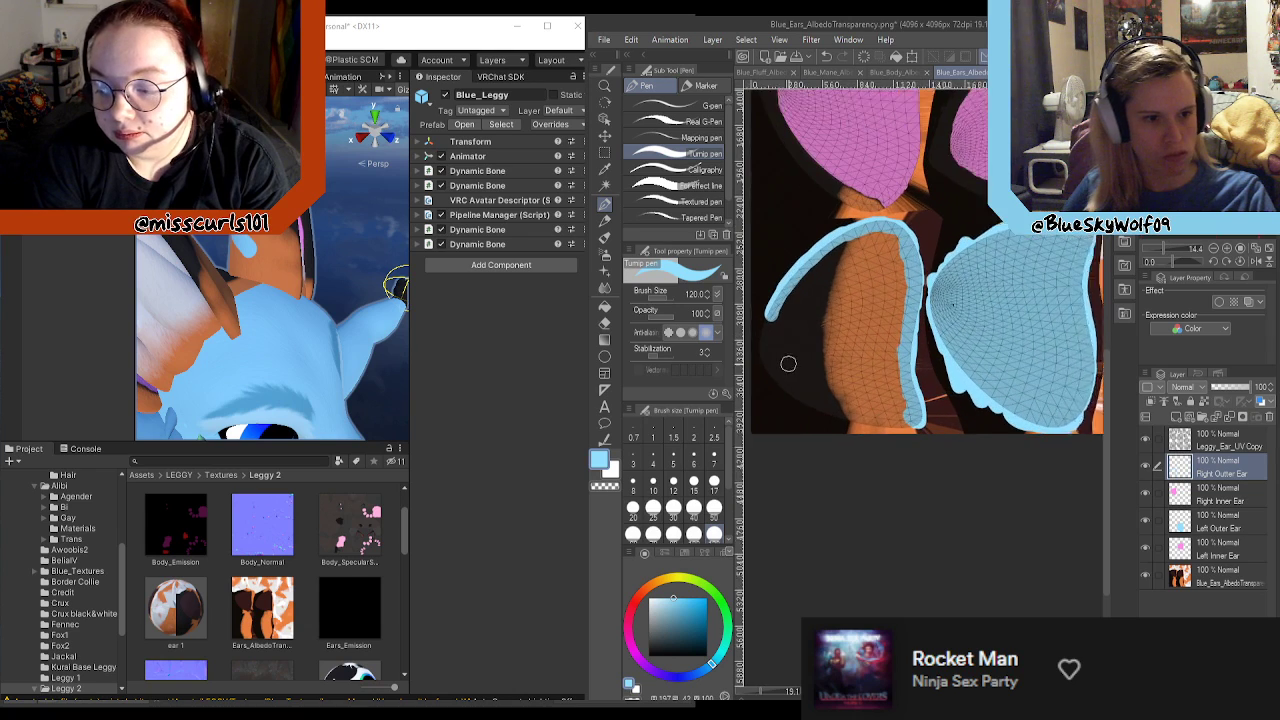
pyautogui.scroll(1, 788, 363)
pyautogui.moveTo(768, 308)
pyautogui.mouseDown()
pyautogui.moveTo(762, 372)
pyautogui.moveTo(784, 392)
pyautogui.moveTo(824, 418)
pyautogui.moveTo(915, 436)
pyautogui.moveTo(910, 378)
pyautogui.moveTo(885, 370)
pyautogui.moveTo(880, 395)
pyautogui.moveTo(850, 365)
pyautogui.moveTo(845, 395)
pyautogui.moveTo(815, 335)
pyautogui.moveTo(785, 340)
pyautogui.moveTo(790, 370)
pyautogui.moveTo(795, 300)
pyautogui.moveTo(855, 218)
pyautogui.moveTo(904, 256)
pyautogui.moveTo(914, 314)
pyautogui.moveTo(897, 355)
pyautogui.moveTo(896, 252)
pyautogui.moveTo(878, 240)
pyautogui.moveTo(832, 285)
pyautogui.moveTo(824, 260)
pyautogui.moveTo(852, 345)
pyautogui.moveTo(866, 262)
pyautogui.moveTo(875, 255)
pyautogui.moveTo(893, 277)
pyautogui.mouseUp()
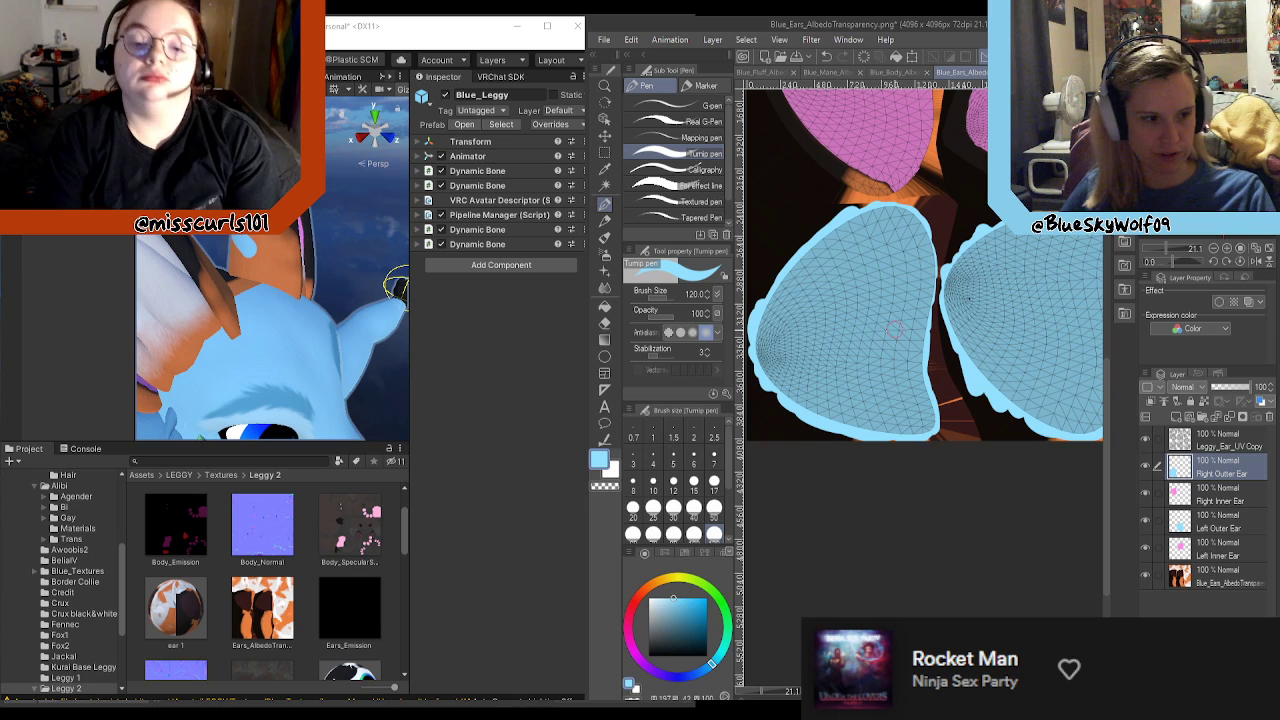
pyautogui.scroll(-3, 870, 328)
pyautogui.scroll(-2, 876, 325)
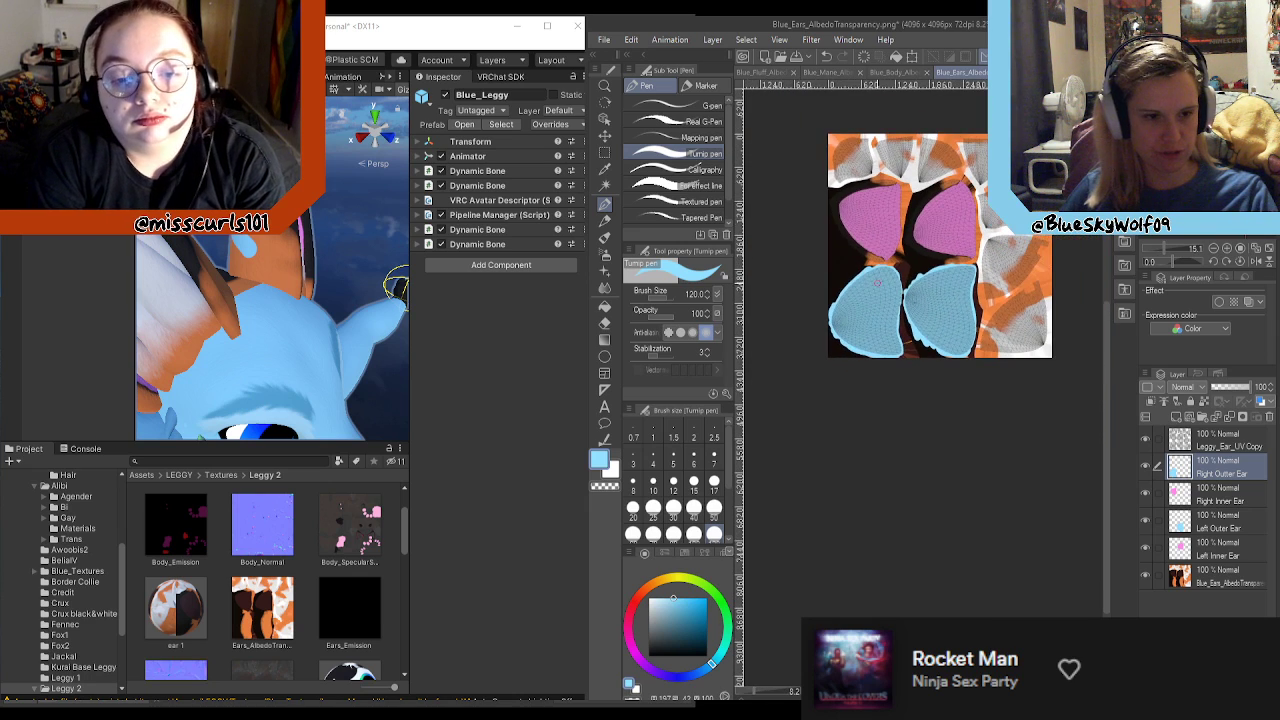
pyautogui.scroll(2, 871, 252)
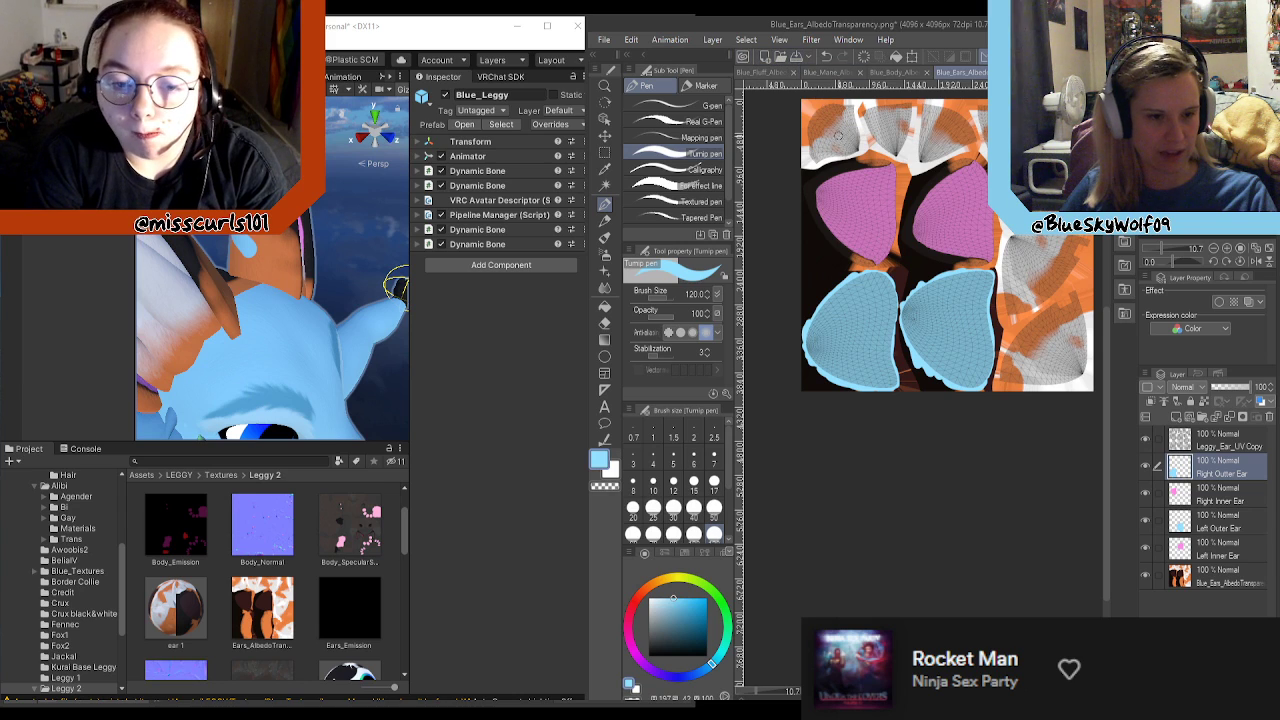
pyautogui.scroll(-1, 816, 230)
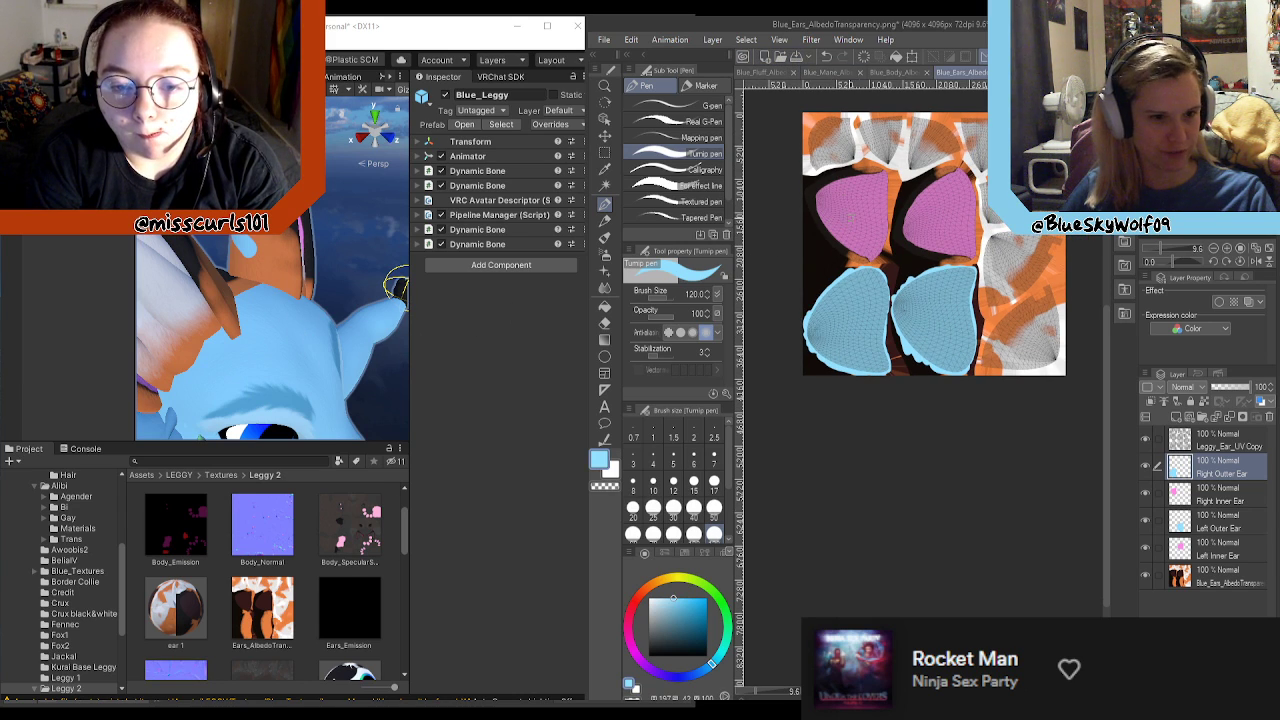
pyautogui.scroll(8, 914, 177)
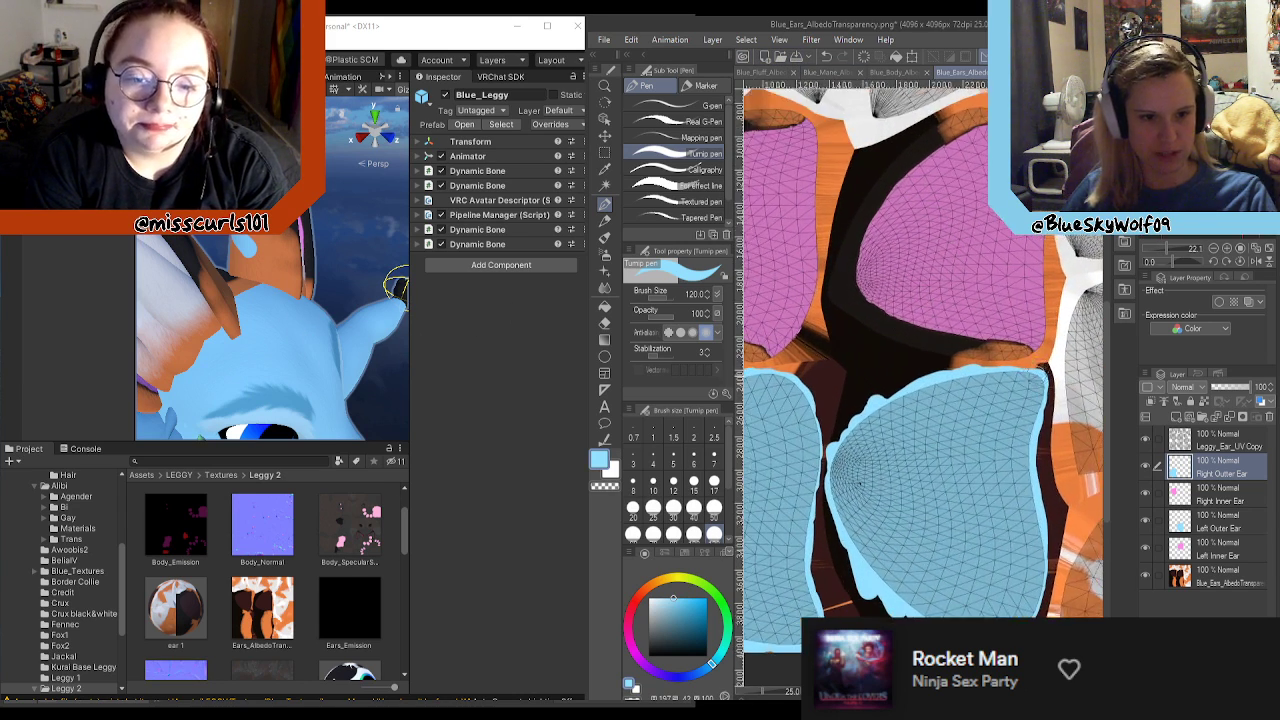
pyautogui.scroll(-2, 836, 380)
pyautogui.scroll(1, 829, 366)
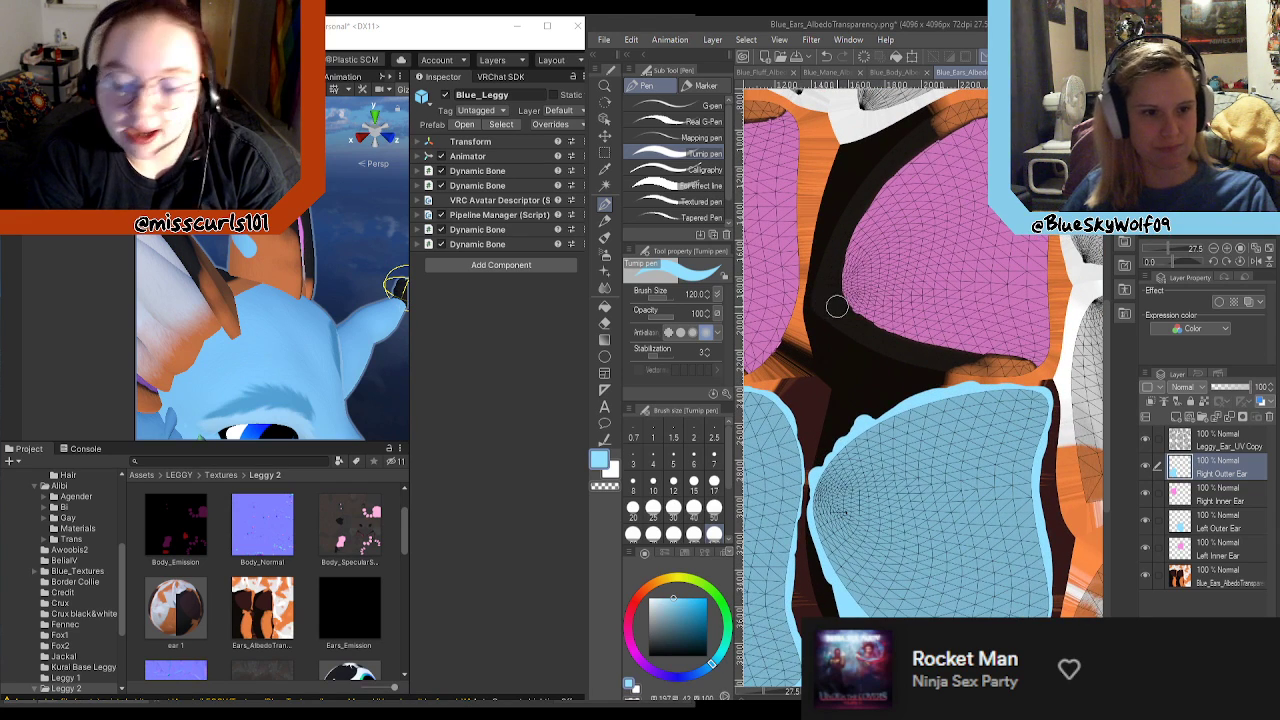
pyautogui.moveTo(828, 317)
pyautogui.mouseDown()
pyautogui.moveTo(820, 295)
pyautogui.moveTo(817, 310)
pyautogui.mouseUp()
pyautogui.hotkey('ctrl', 'z')
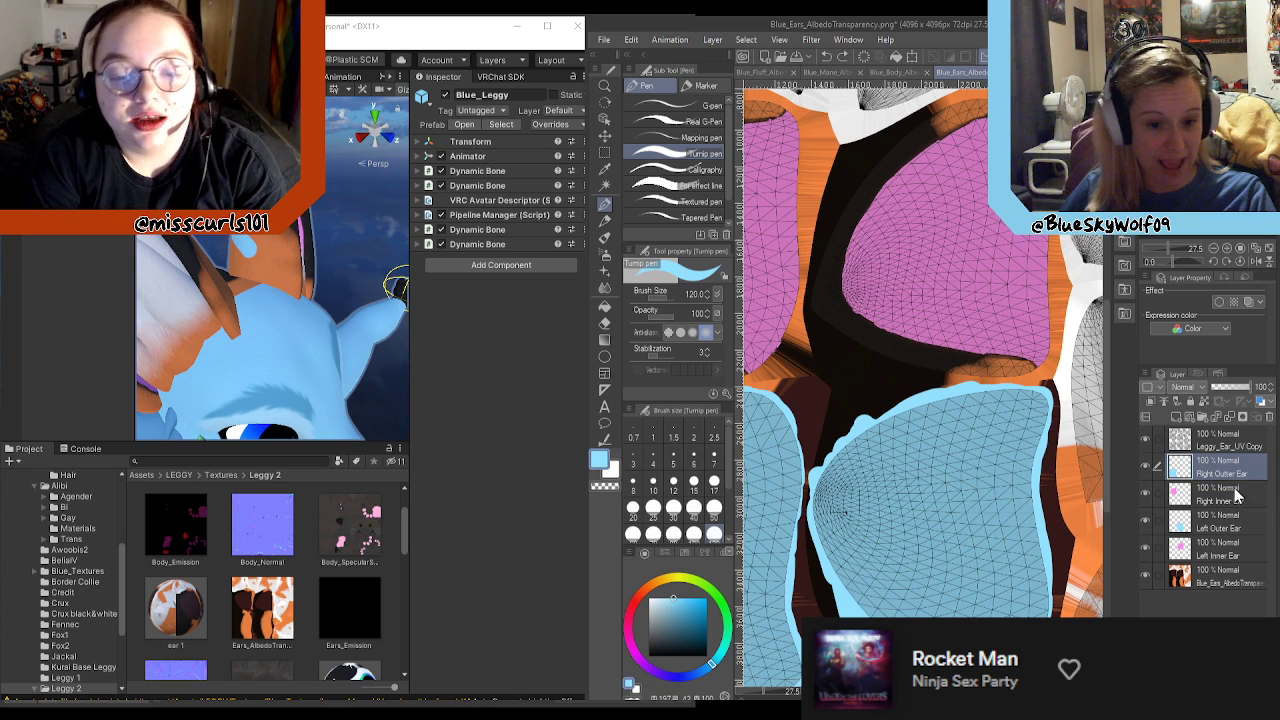
# Step: On the Right Inner Ear layer, paint a light blue rim over the dark border around the curved edge of the pink inner ear
pyautogui.click(1182, 500)
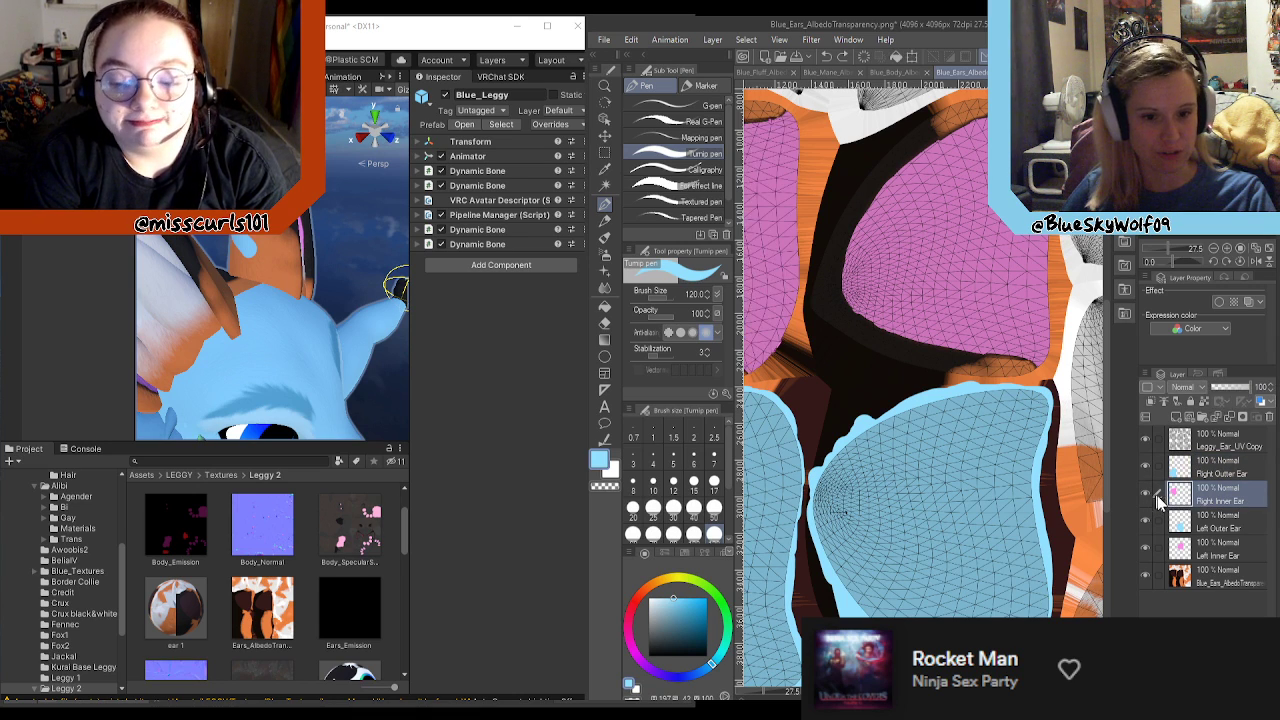
pyautogui.scroll(-1, 940, 440)
pyautogui.scroll(-2, 940, 440)
pyautogui.scroll(4, 918, 393)
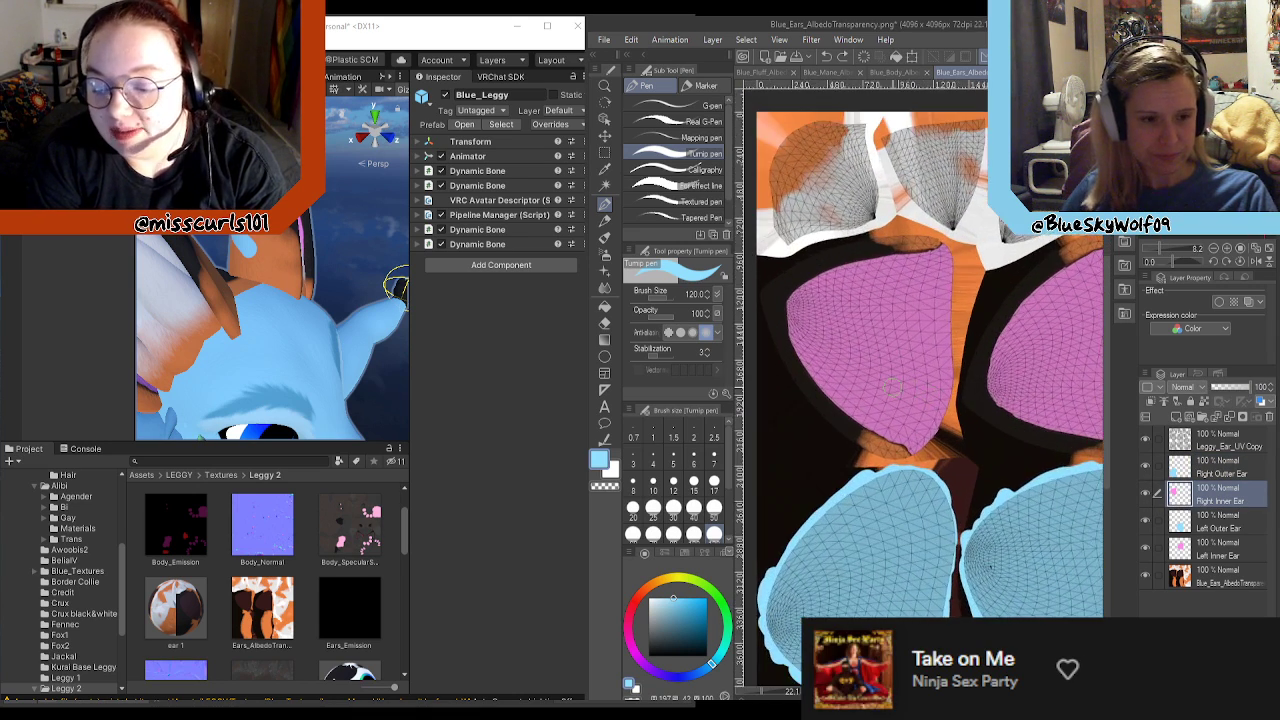
pyautogui.scroll(1, 917, 393)
pyautogui.moveTo(763, 287)
pyautogui.mouseDown()
pyautogui.moveTo(776, 342)
pyautogui.moveTo(815, 404)
pyautogui.moveTo(872, 462)
pyautogui.moveTo(932, 488)
pyautogui.mouseUp()
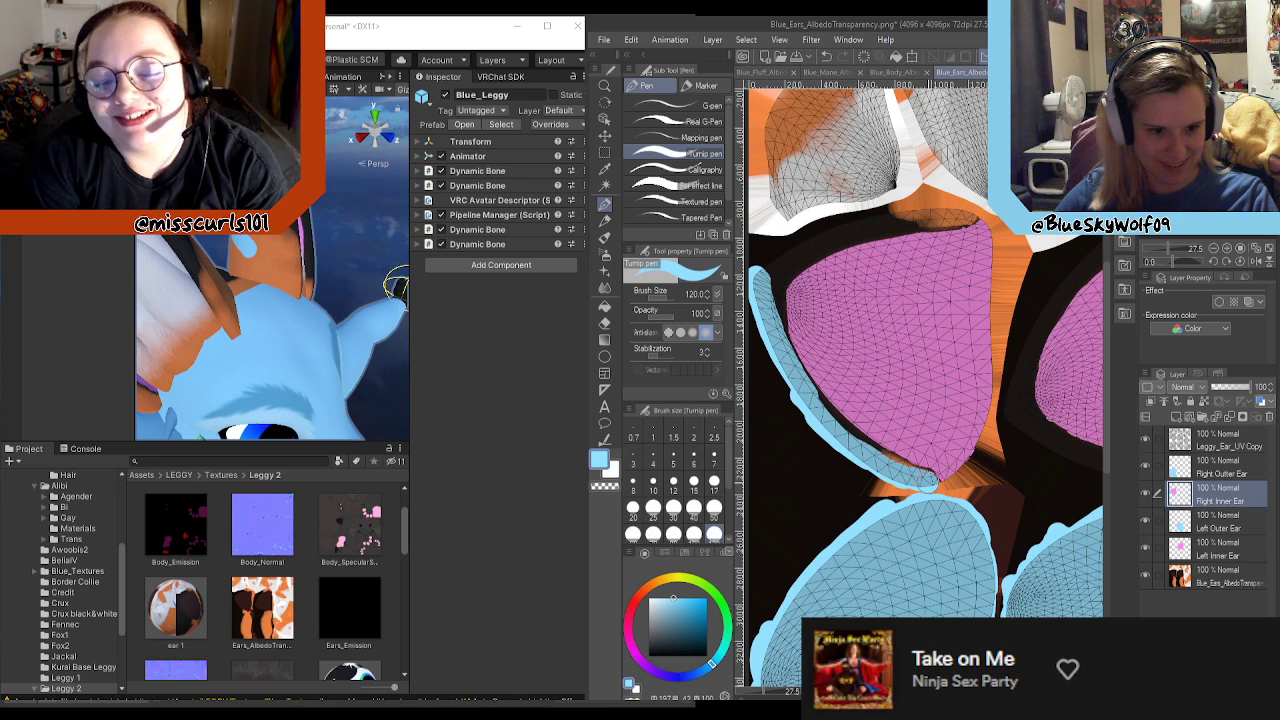
pyautogui.moveTo(931, 487); pyautogui.dragTo(929, 481)
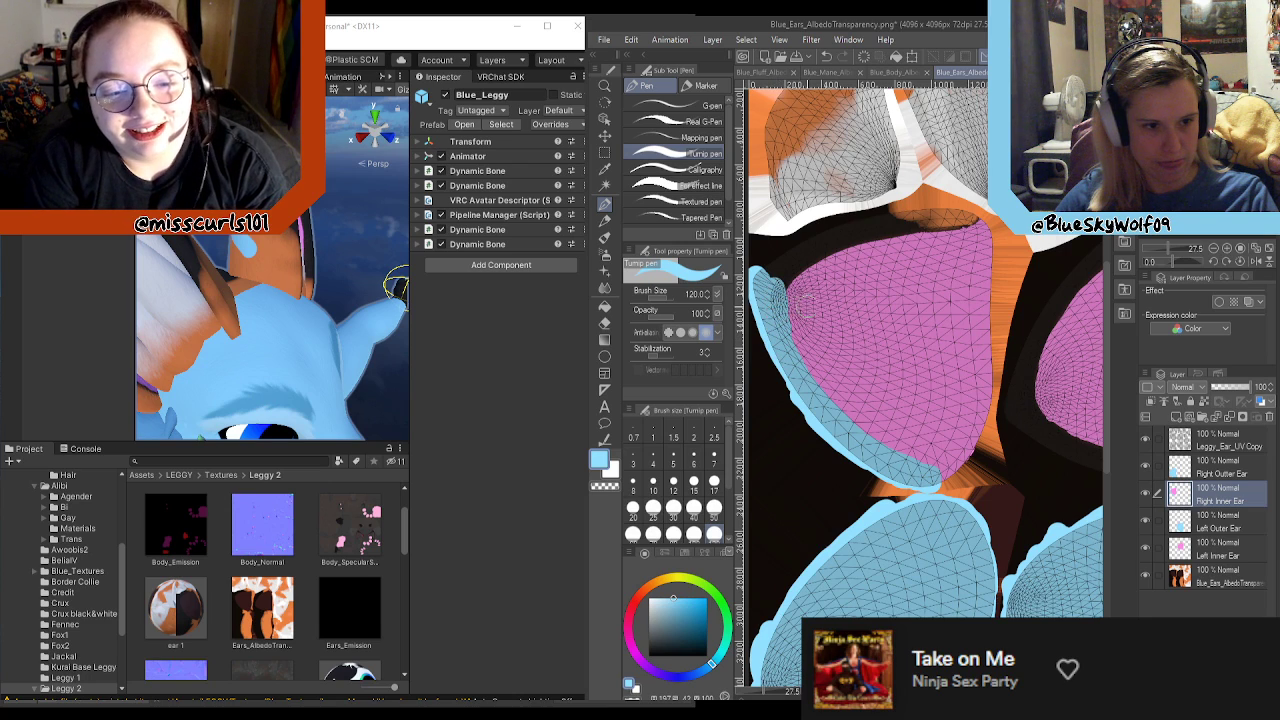
pyautogui.moveTo(765, 279); pyautogui.dragTo(821, 246)
pyautogui.moveTo(821, 246)
pyautogui.mouseDown()
pyautogui.moveTo(774, 268)
pyautogui.moveTo(848, 225)
pyautogui.moveTo(982, 214)
pyautogui.mouseUp()
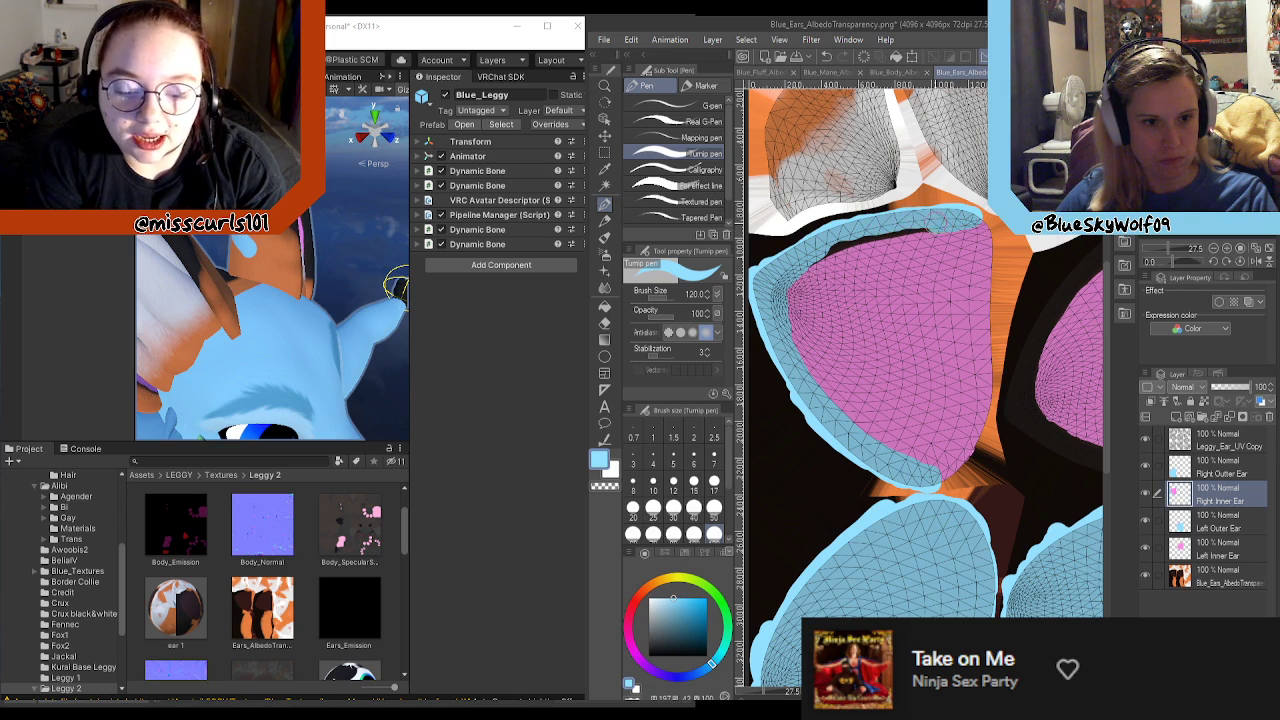
pyautogui.moveTo(840, 246); pyautogui.dragTo(826, 256)
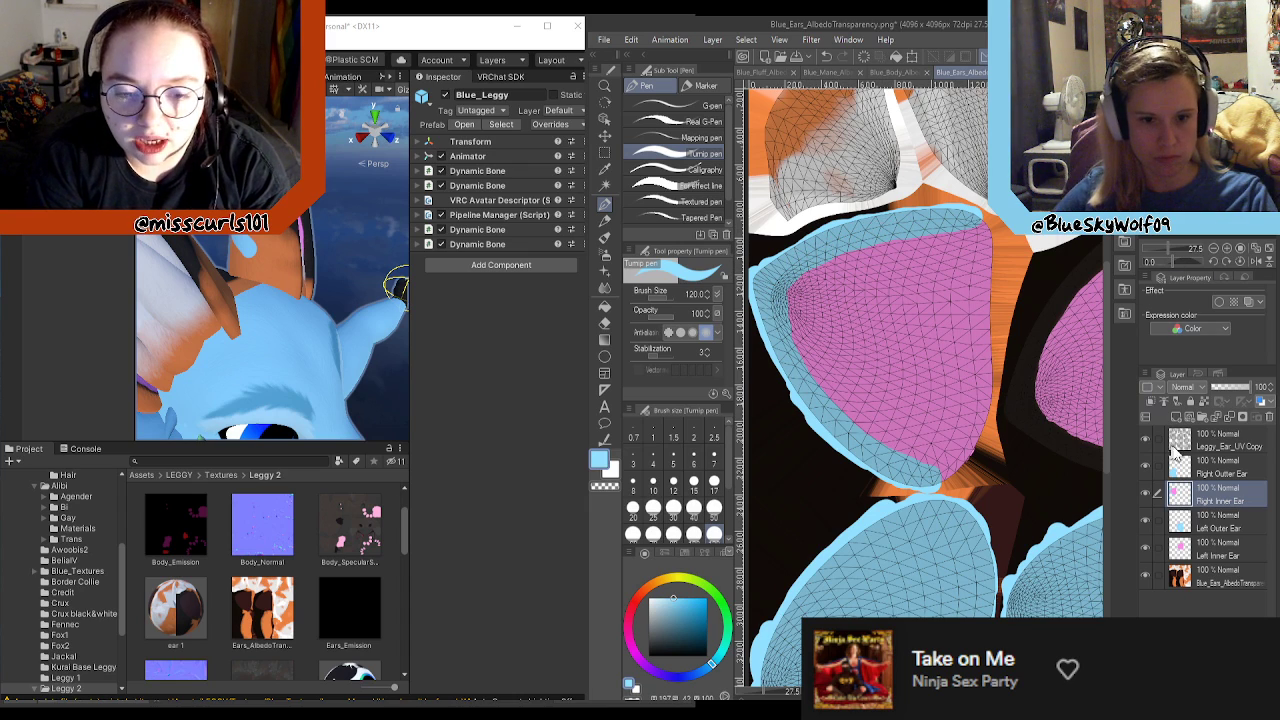
# Step: Toggle the visibility of the Right Outer Ear layer to check which ear area of the texture it covers
pyautogui.scroll(-3, 790, 250)
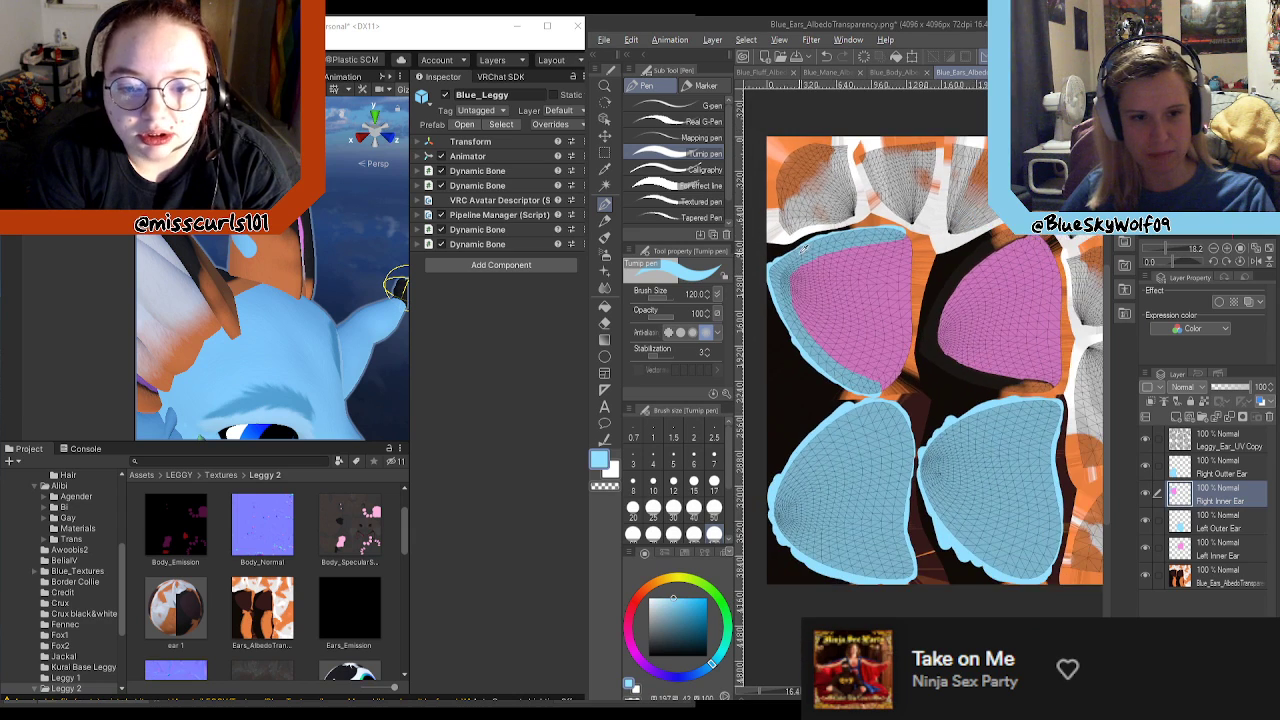
pyautogui.scroll(2, 906, 312)
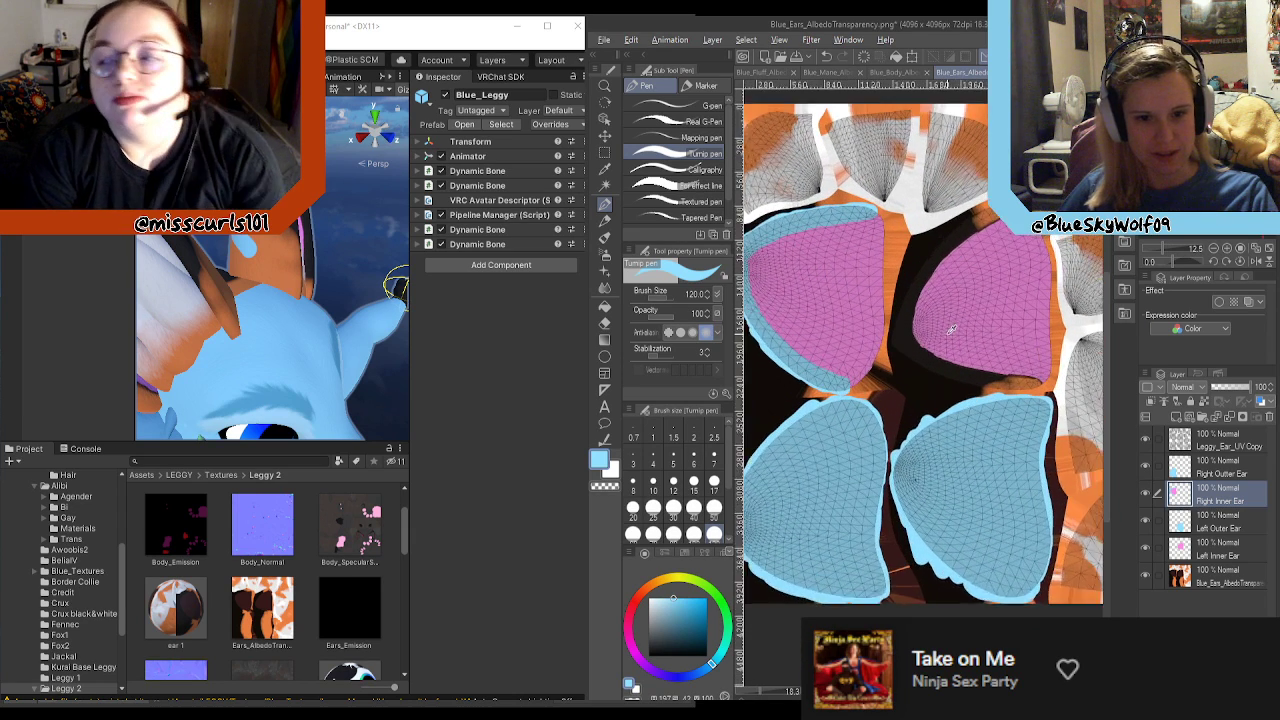
pyautogui.click(1224, 524)
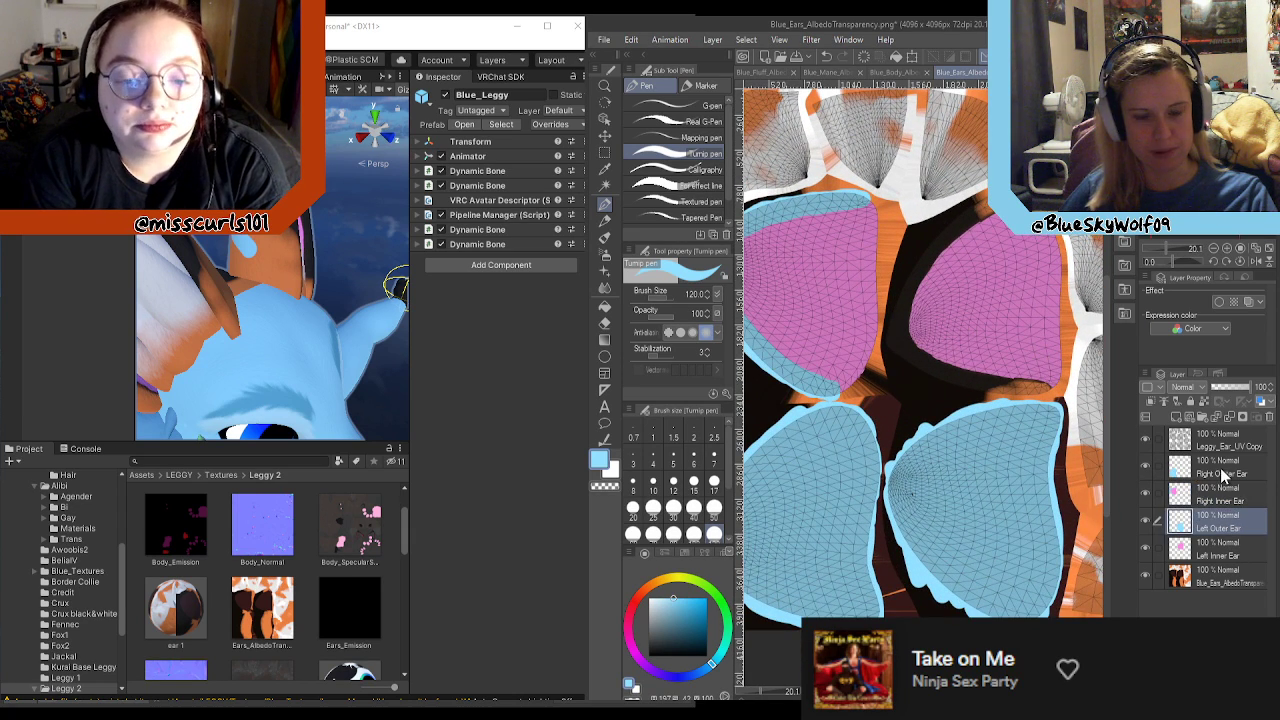
pyautogui.click(1220, 468)
pyautogui.click(1145, 467)
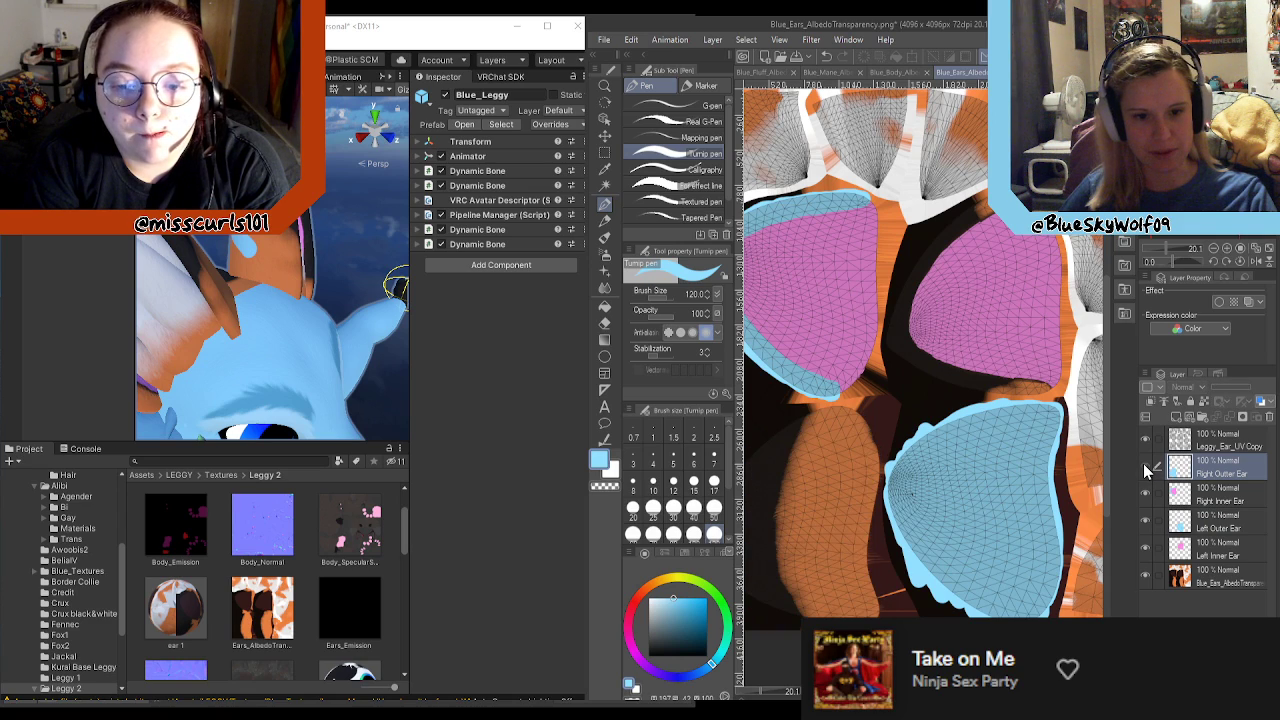
pyautogui.click(1144, 466)
pyautogui.scroll(-1, 1029, 434)
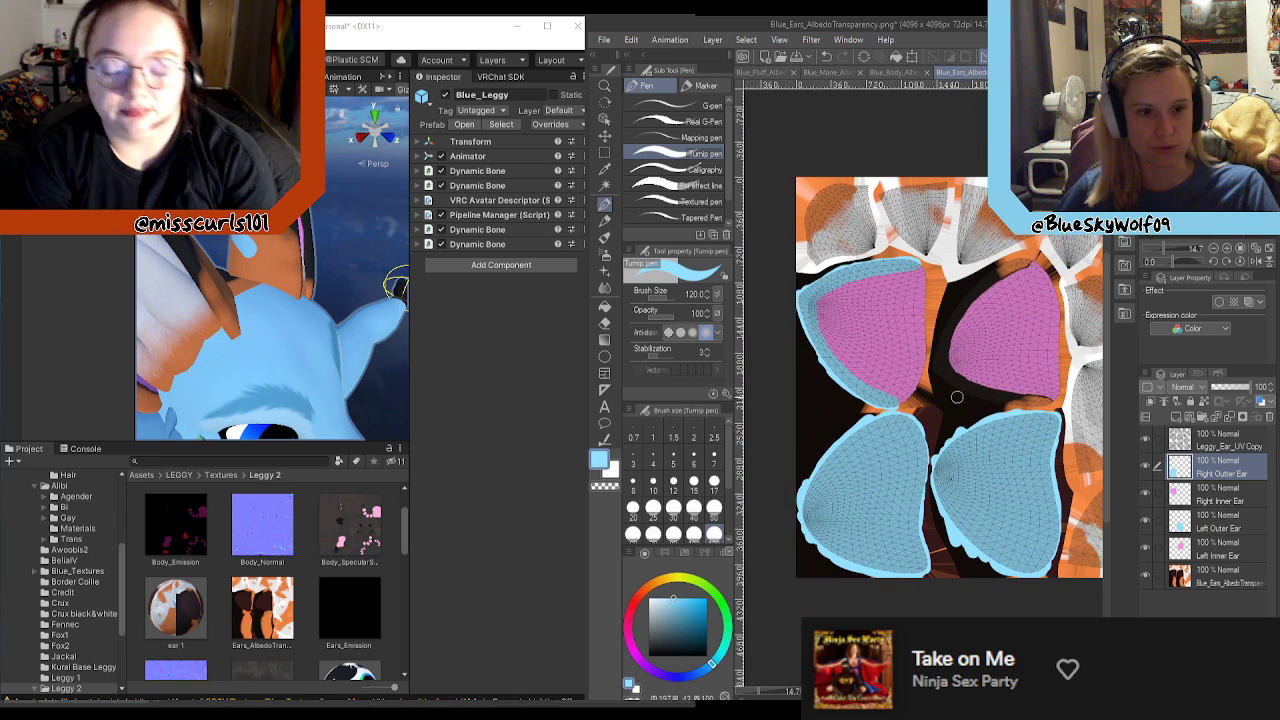
pyautogui.scroll(-2, 1020, 400)
pyautogui.scroll(1, 1009, 262)
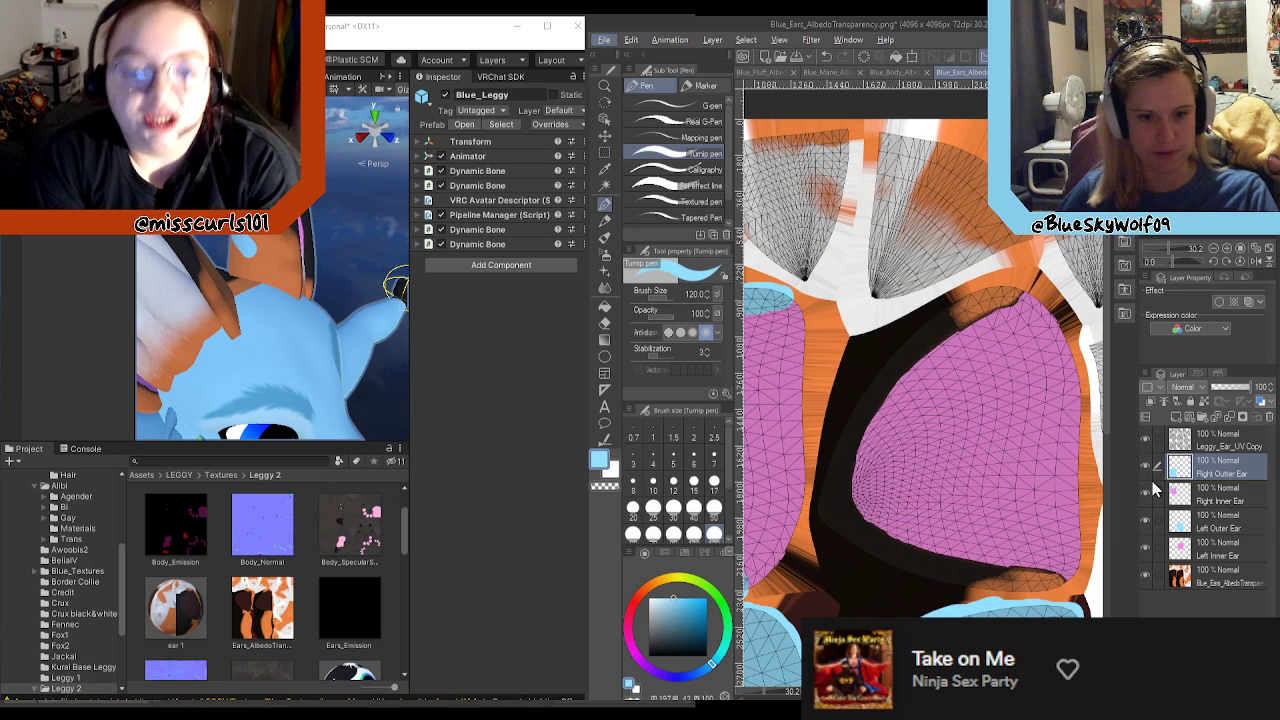
# Step: On the Left Outer Ear layer, paint a light blue rim over the dark border around the second pink inner ear's curved edge
pyautogui.click(1200, 522)
pyautogui.click(1144, 522)
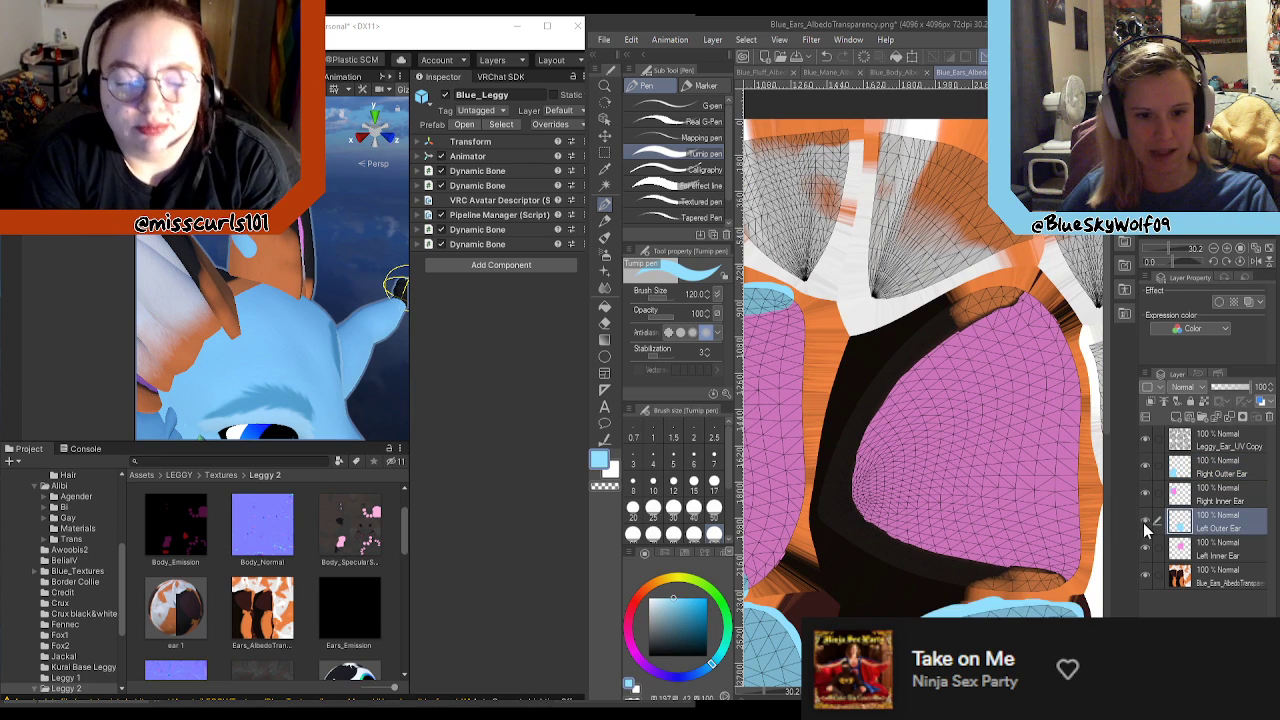
pyautogui.click(1144, 547)
pyautogui.click(1144, 547)
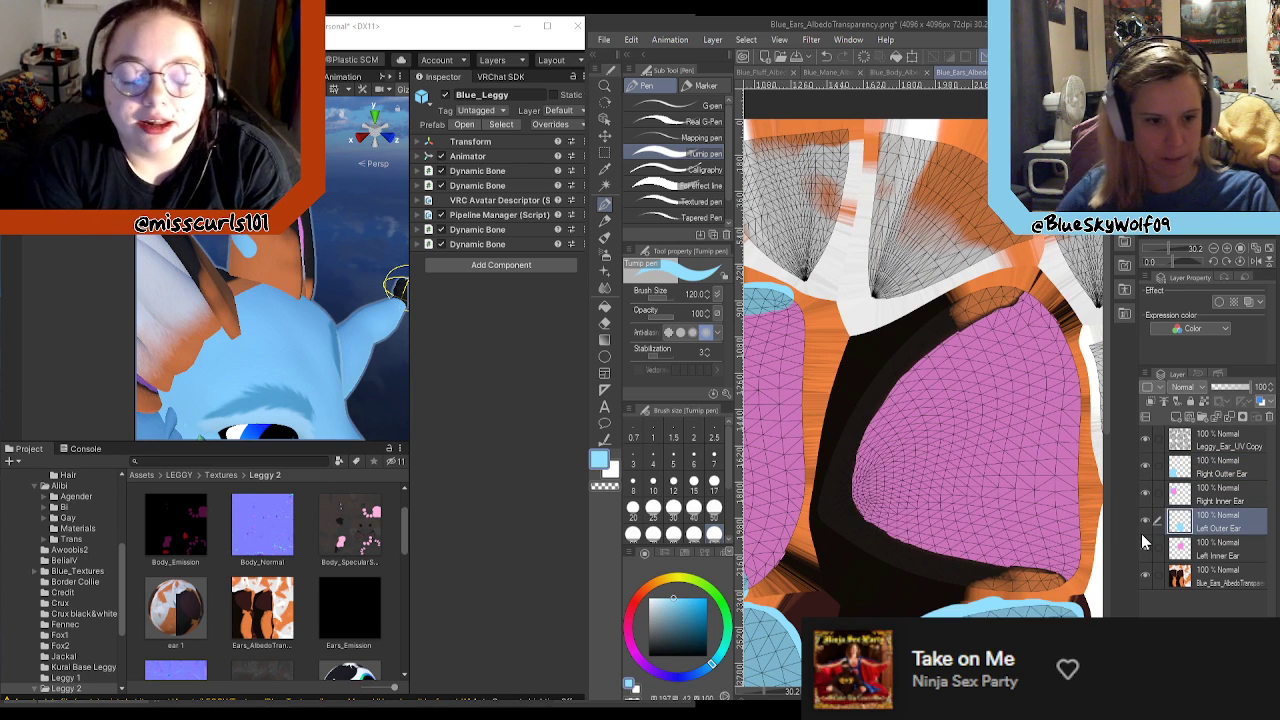
pyautogui.moveTo(826, 522)
pyautogui.mouseDown()
pyautogui.moveTo(850, 405)
pyautogui.moveTo(890, 347)
pyautogui.moveTo(962, 292)
pyautogui.moveTo(1005, 280)
pyautogui.moveTo(1024, 295)
pyautogui.mouseUp()
pyautogui.moveTo(846, 530)
pyautogui.mouseDown()
pyautogui.moveTo(935, 577)
pyautogui.moveTo(1065, 588)
pyautogui.moveTo(950, 566)
pyautogui.mouseUp()
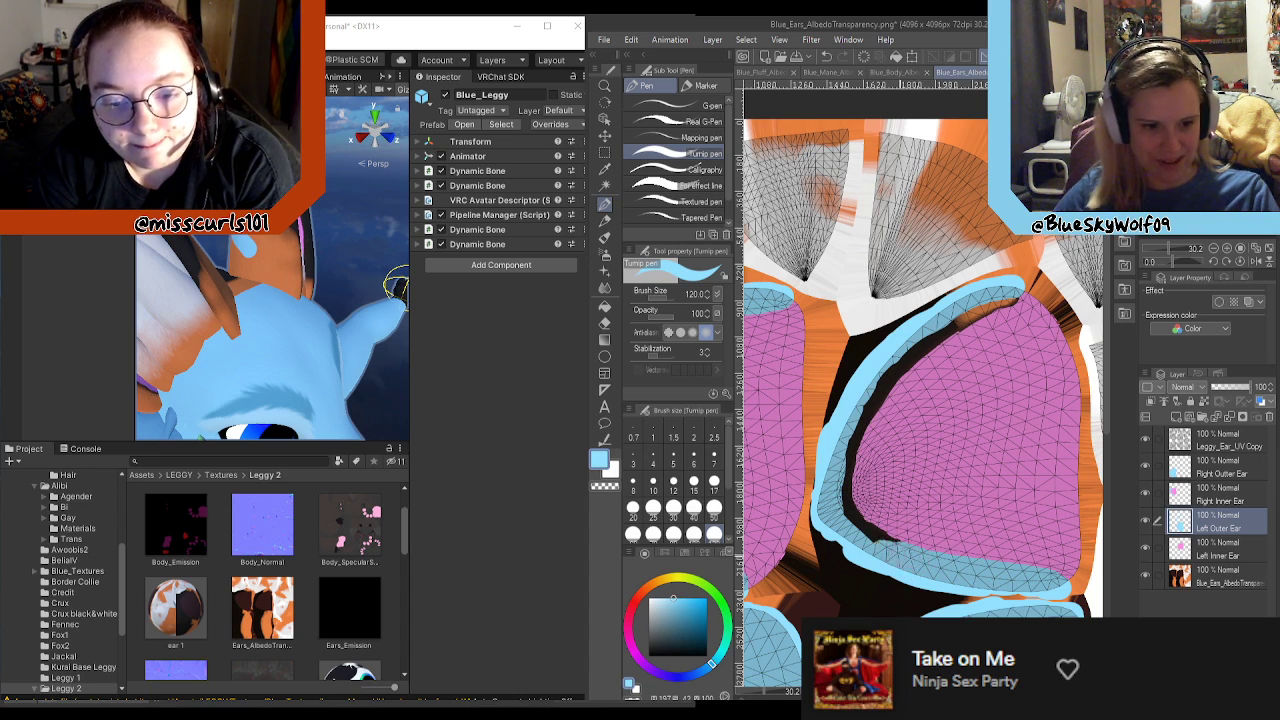
pyautogui.moveTo(877, 553); pyautogui.dragTo(848, 508)
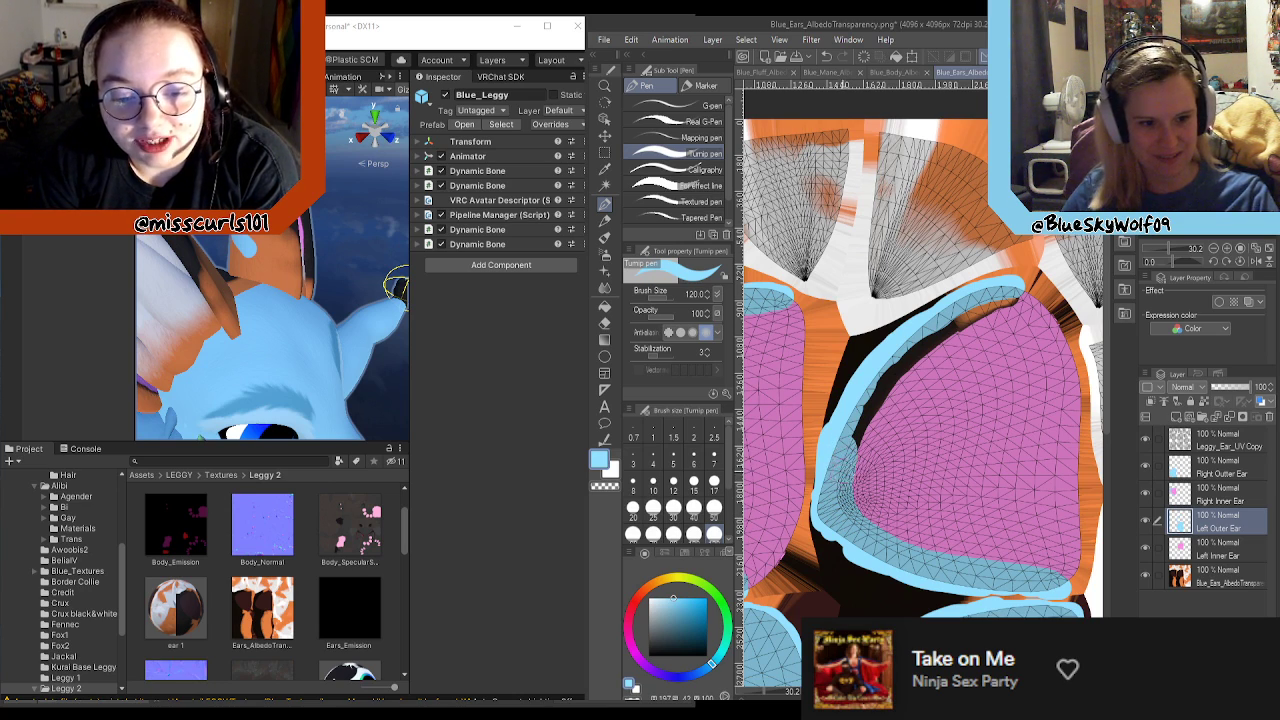
pyautogui.moveTo(845, 452)
pyautogui.mouseDown()
pyautogui.moveTo(862, 405)
pyautogui.moveTo(949, 328)
pyautogui.mouseUp()
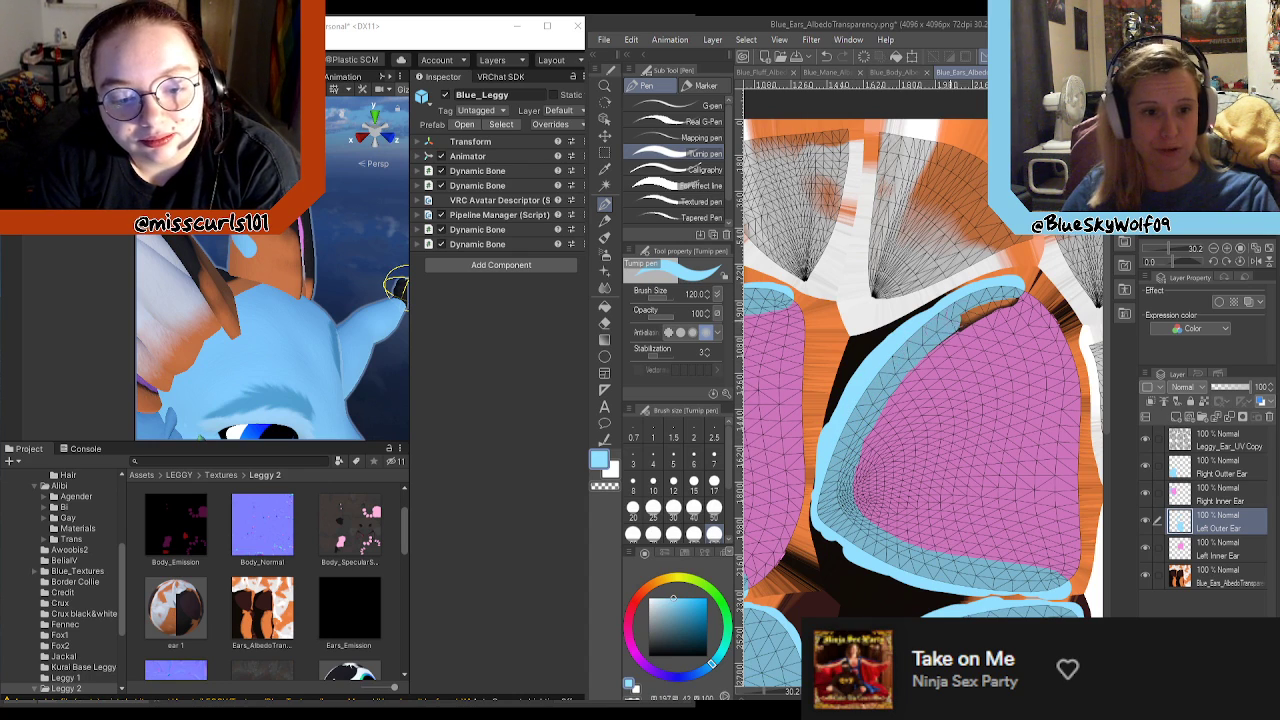
pyautogui.moveTo(1002, 290); pyautogui.dragTo(1010, 303)
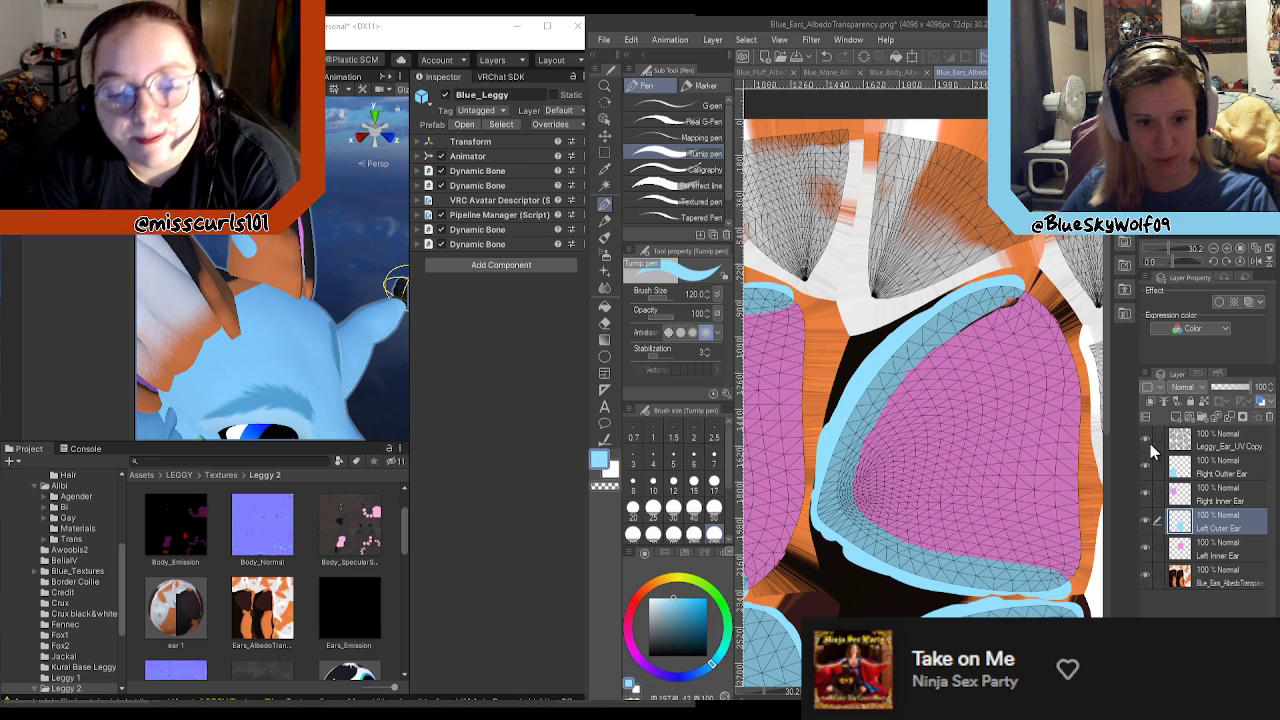
# Step: Check the painted ears with the Leggy_Ear_UV Copy layer hidden, show it again and resample the light blue rim colour
pyautogui.click(1146, 440)
pyautogui.keyDown('alt'); pyautogui.click(1018, 358); pyautogui.keyUp('alt')
pyautogui.moveTo(957, 346)
pyautogui.mouseDown()
pyautogui.moveTo(1014, 311)
pyautogui.moveTo(931, 363)
pyautogui.mouseUp()
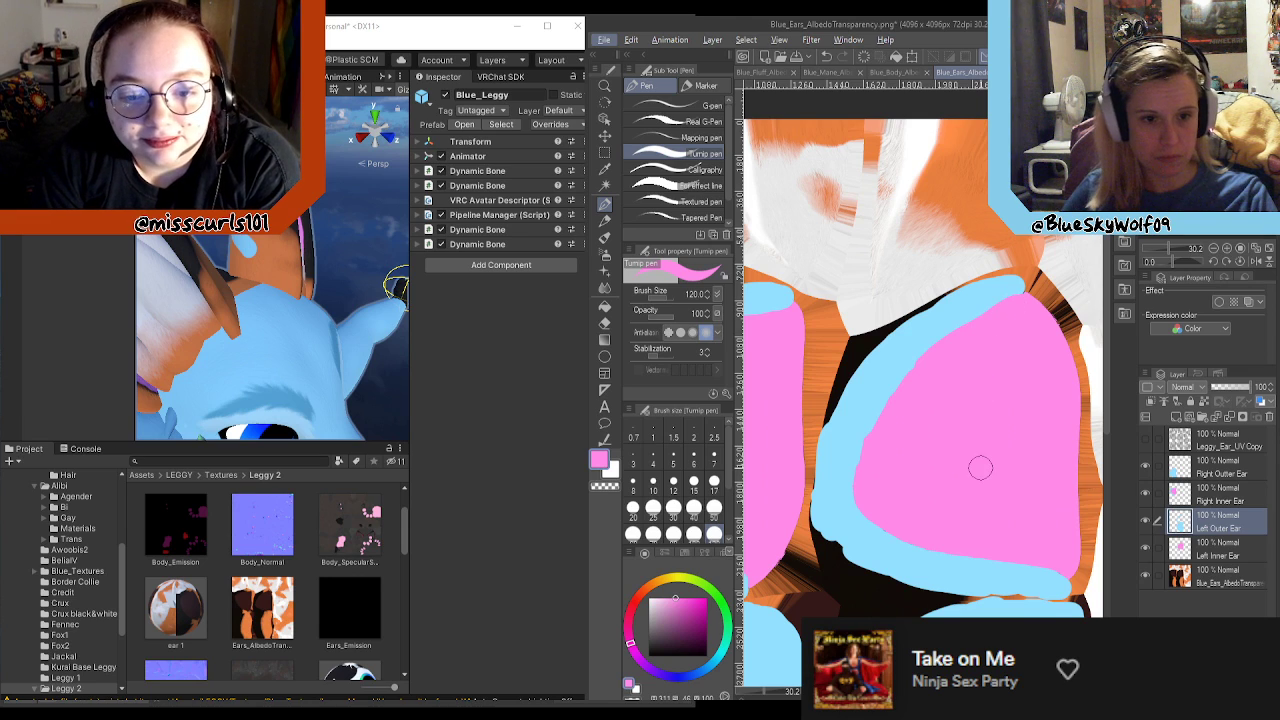
pyautogui.scroll(-6, 985, 470)
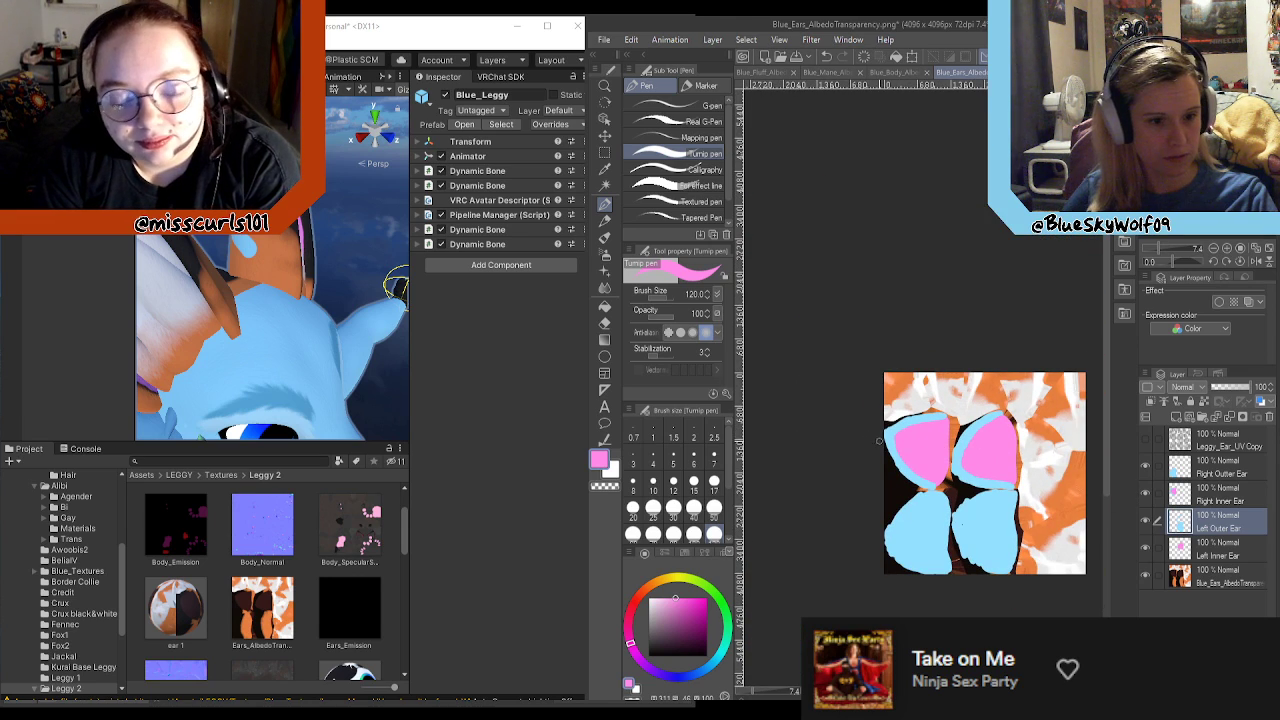
pyautogui.click(1146, 439)
pyautogui.scroll(-1, 985, 450)
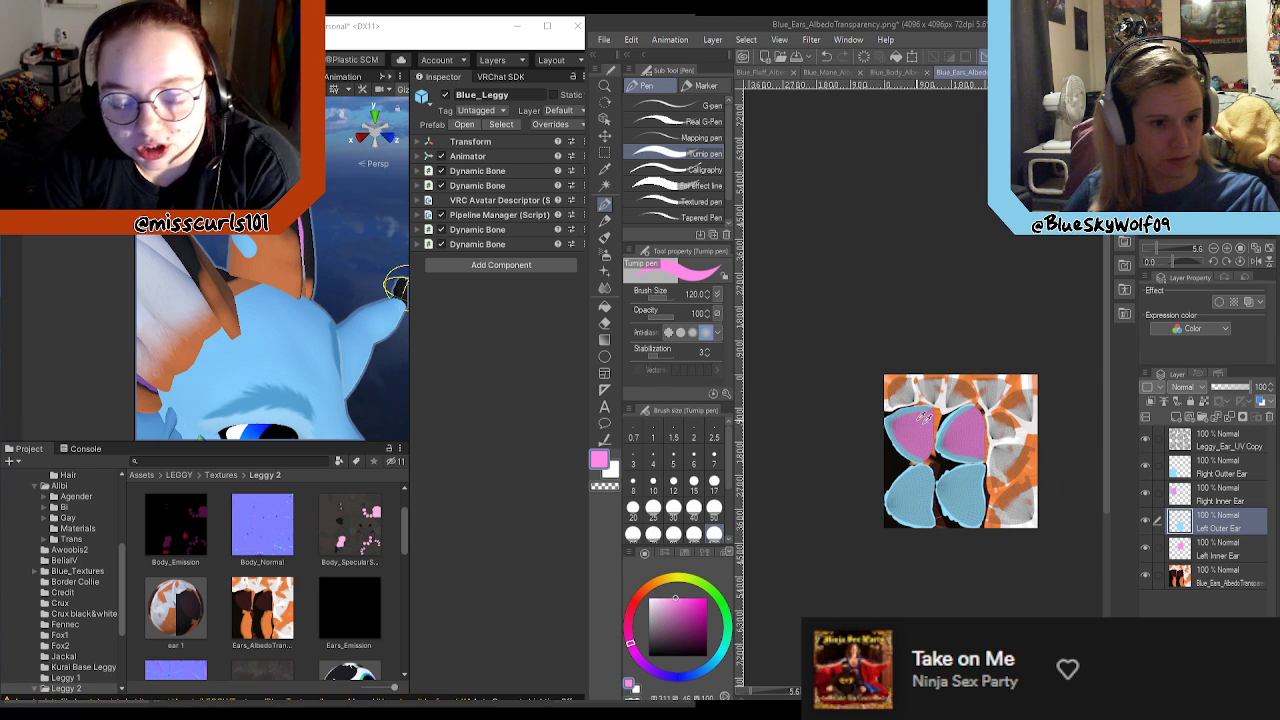
pyautogui.scroll(3, 880, 410)
pyautogui.scroll(3, 842, 405)
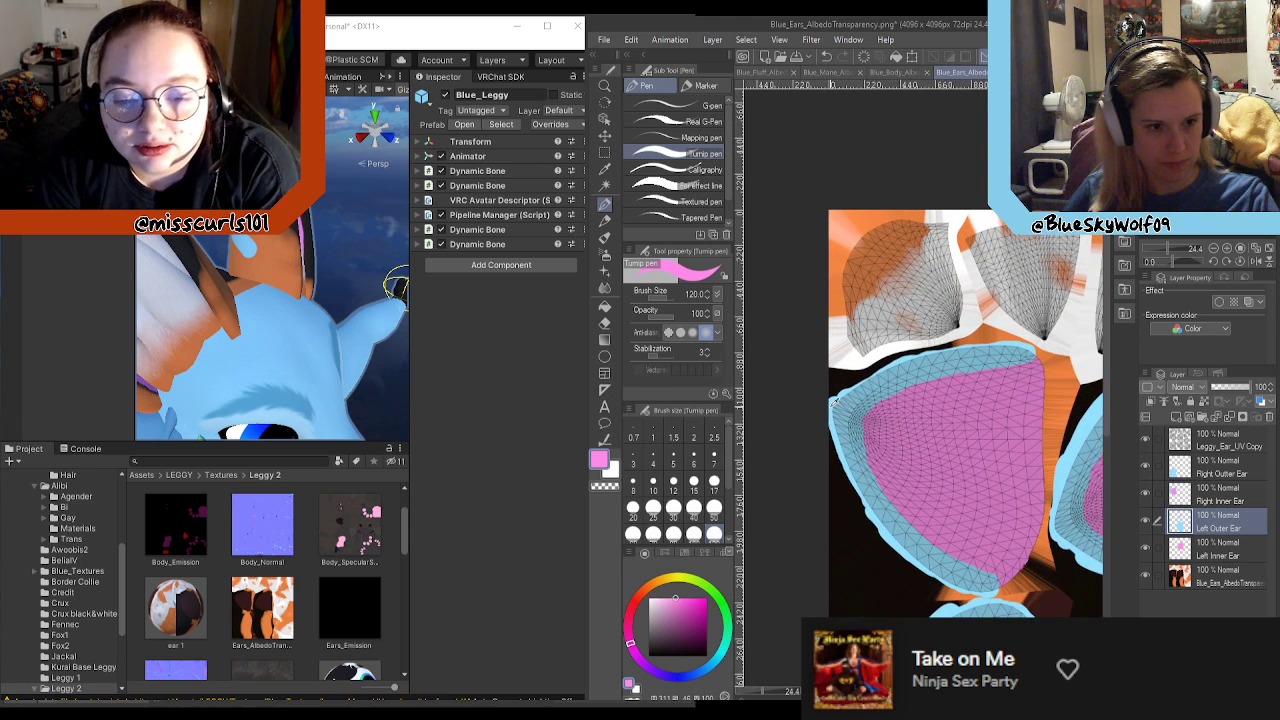
pyautogui.keyDown('alt'); pyautogui.click(834, 401); pyautogui.keyUp('alt')
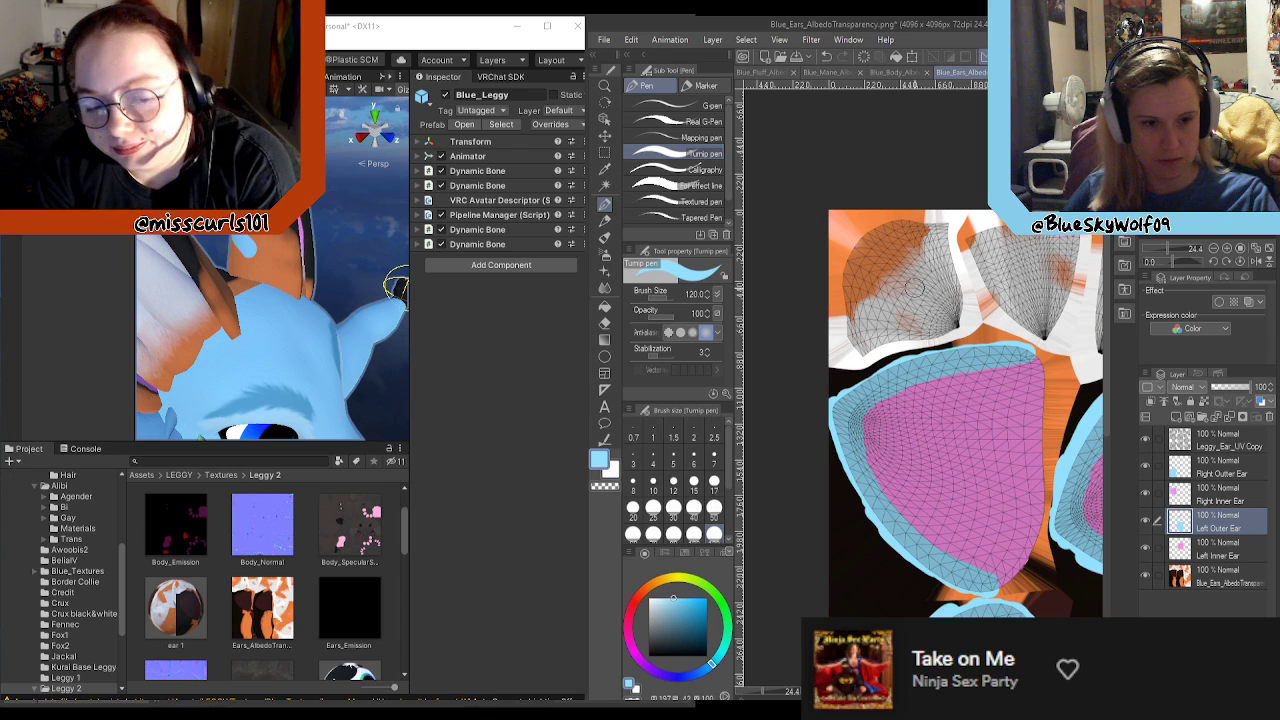
pyautogui.scroll(2, 912, 296)
# Step: Create a layer folder named Ear Core, move the four inner and outer ear layers into it, and collapse it
pyautogui.click(1220, 472)
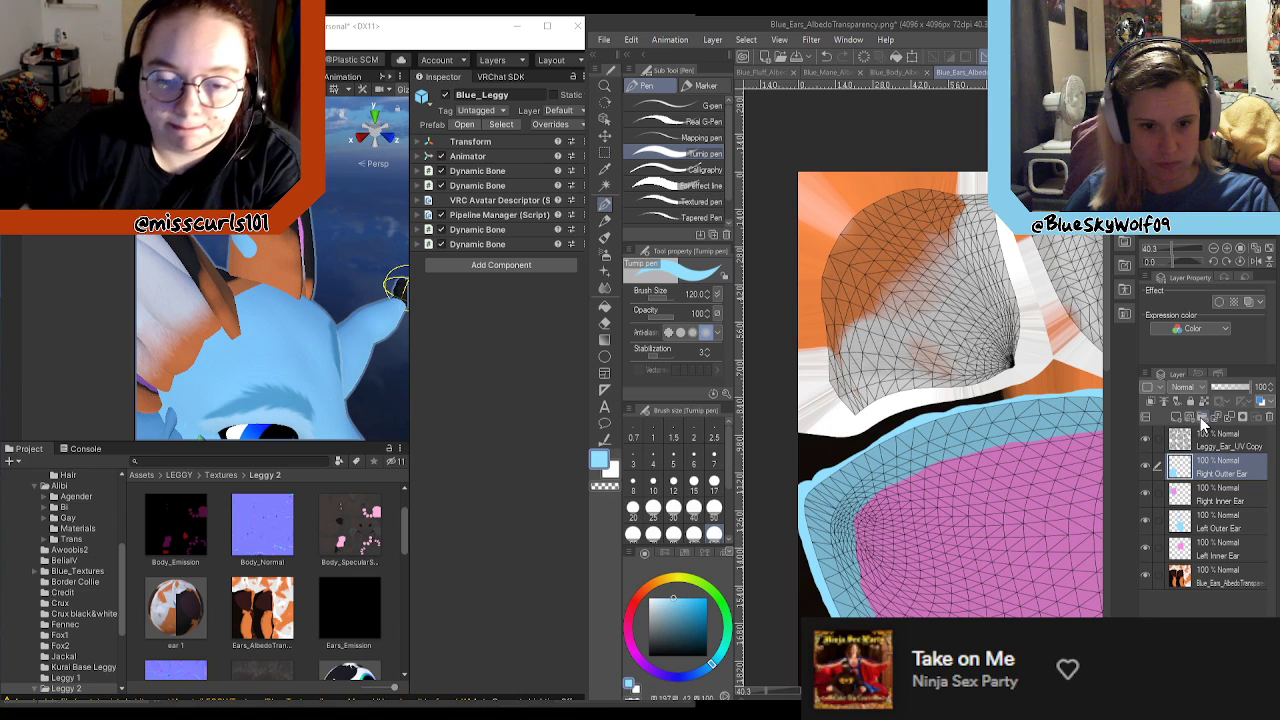
pyautogui.click(1202, 417)
pyautogui.doubleClick(1208, 465)
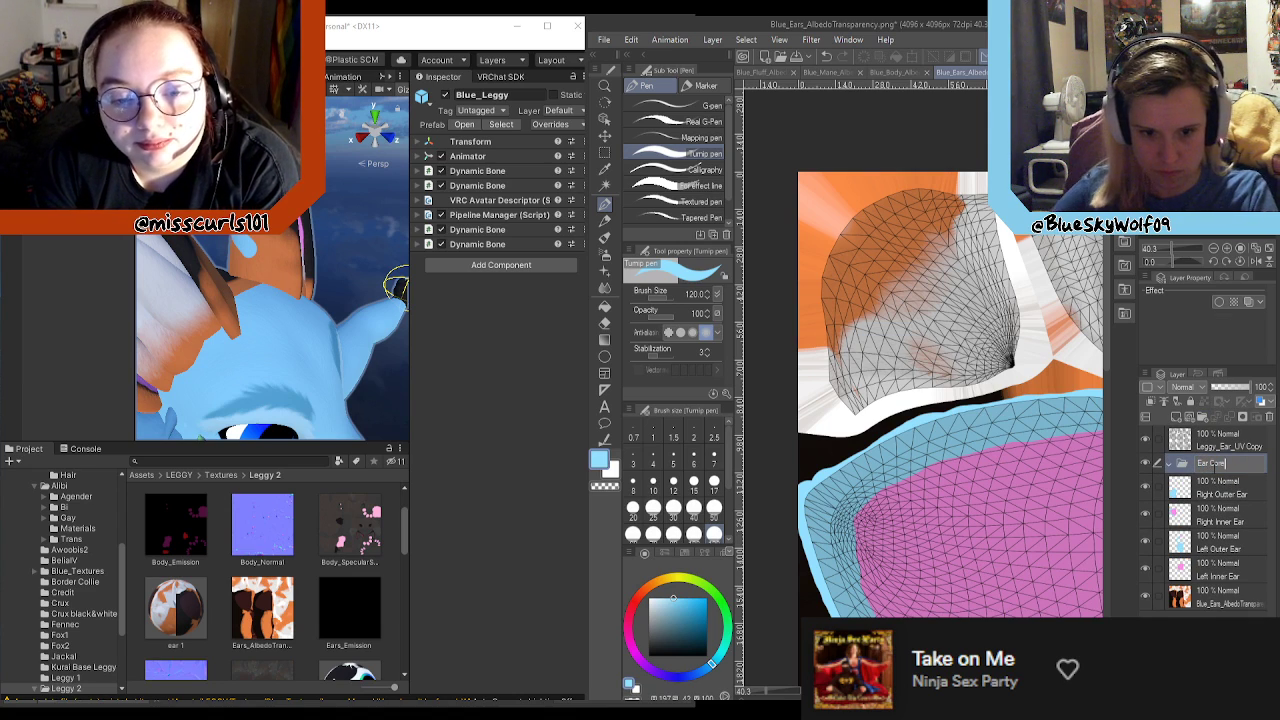
pyautogui.moveTo(1221, 489)
pyautogui.mouseDown()
pyautogui.moveTo(1227, 467)
pyautogui.moveTo(1233, 500)
pyautogui.mouseUp()
pyautogui.moveTo(1234, 545); pyautogui.dragTo(1232, 525)
pyautogui.moveTo(1235, 573); pyautogui.dragTo(1240, 550)
pyautogui.click(1171, 464)
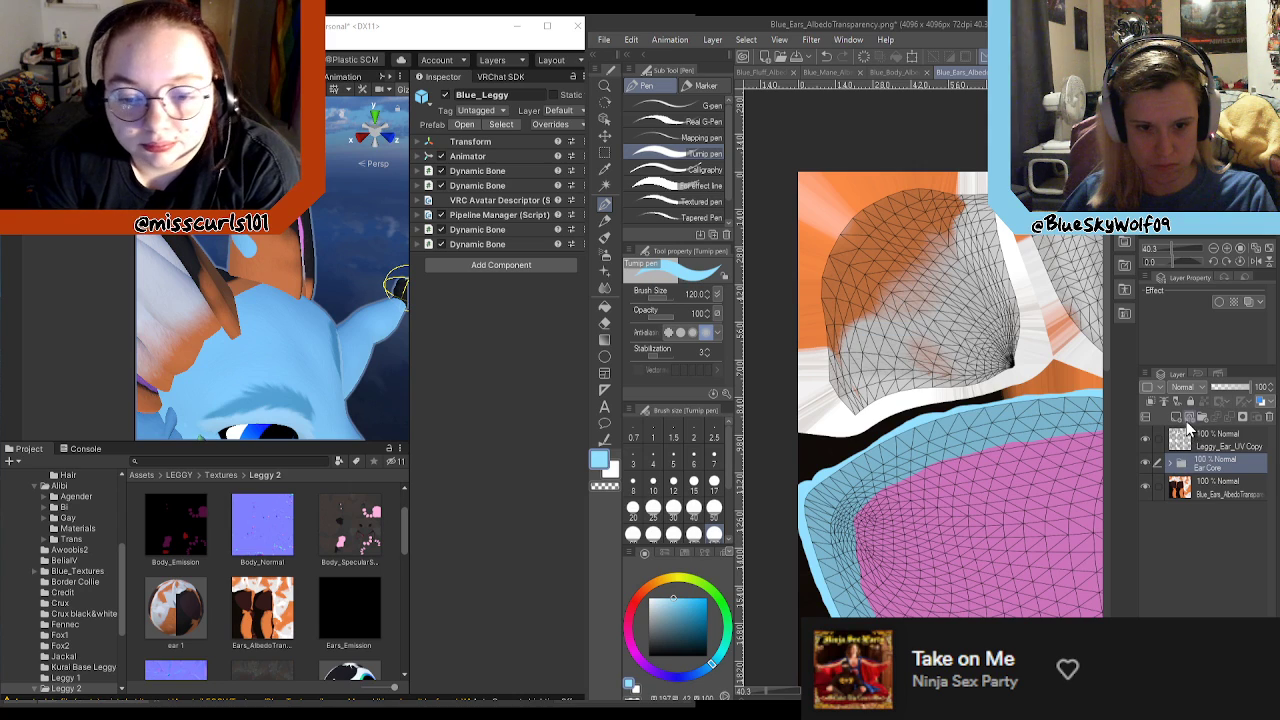
# Step: Create a layer folder named Ear Fluffs above Ear Core and add a new empty layer inside it
pyautogui.click(1202, 418)
pyautogui.doubleClick(1207, 466)
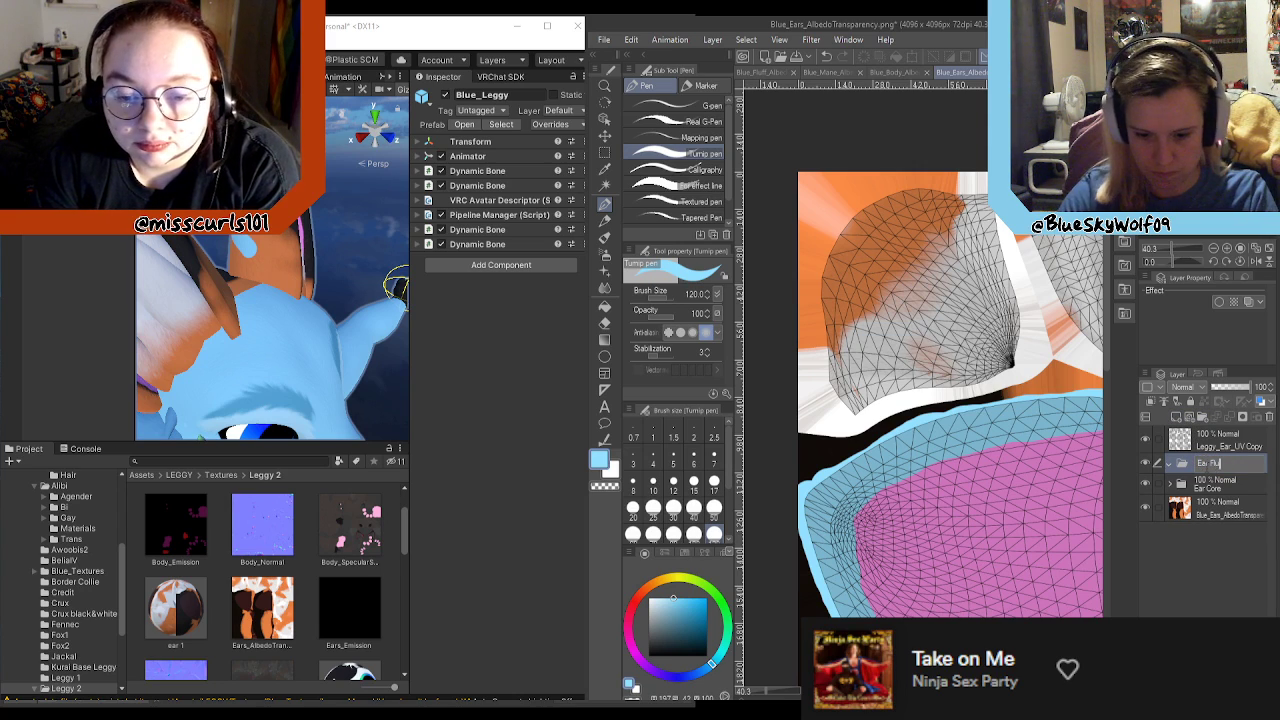
pyautogui.press('Return')
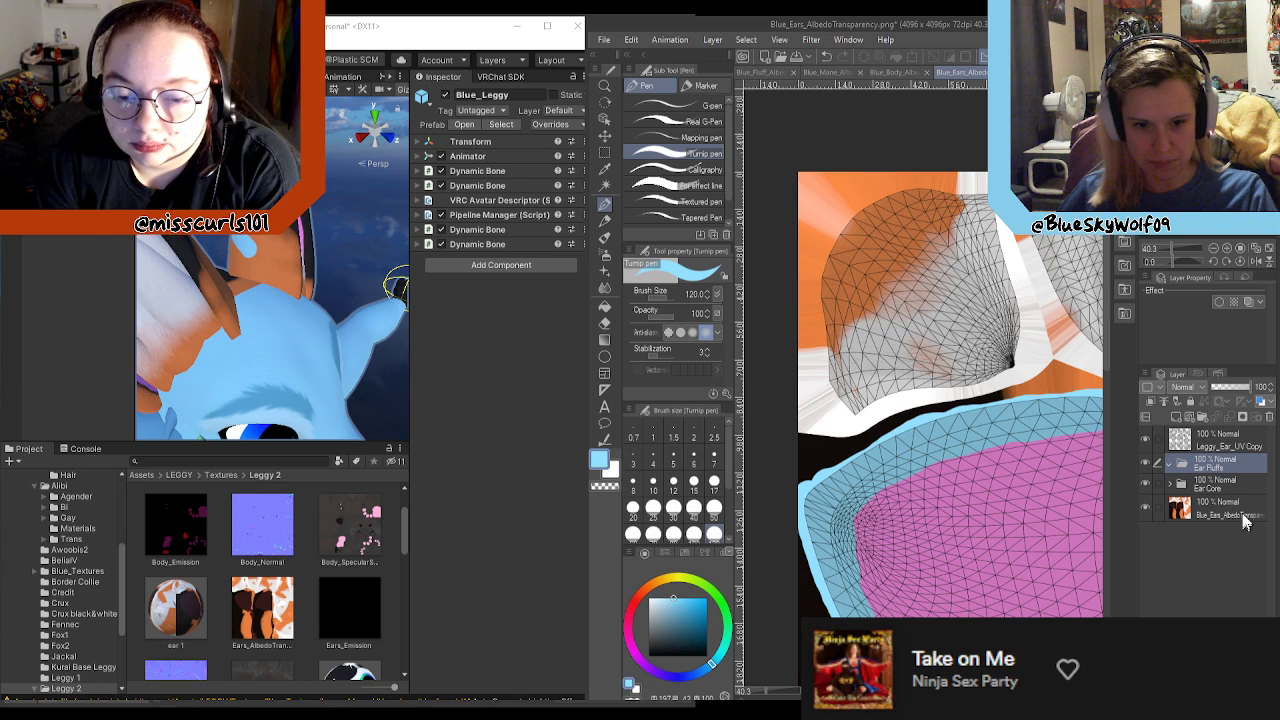
pyautogui.click(1177, 417)
# Step: Paint light blue over the orange part of the first ear fluff UV area on the new Ear Fluffs layer
pyautogui.scroll(-1, 763, 352)
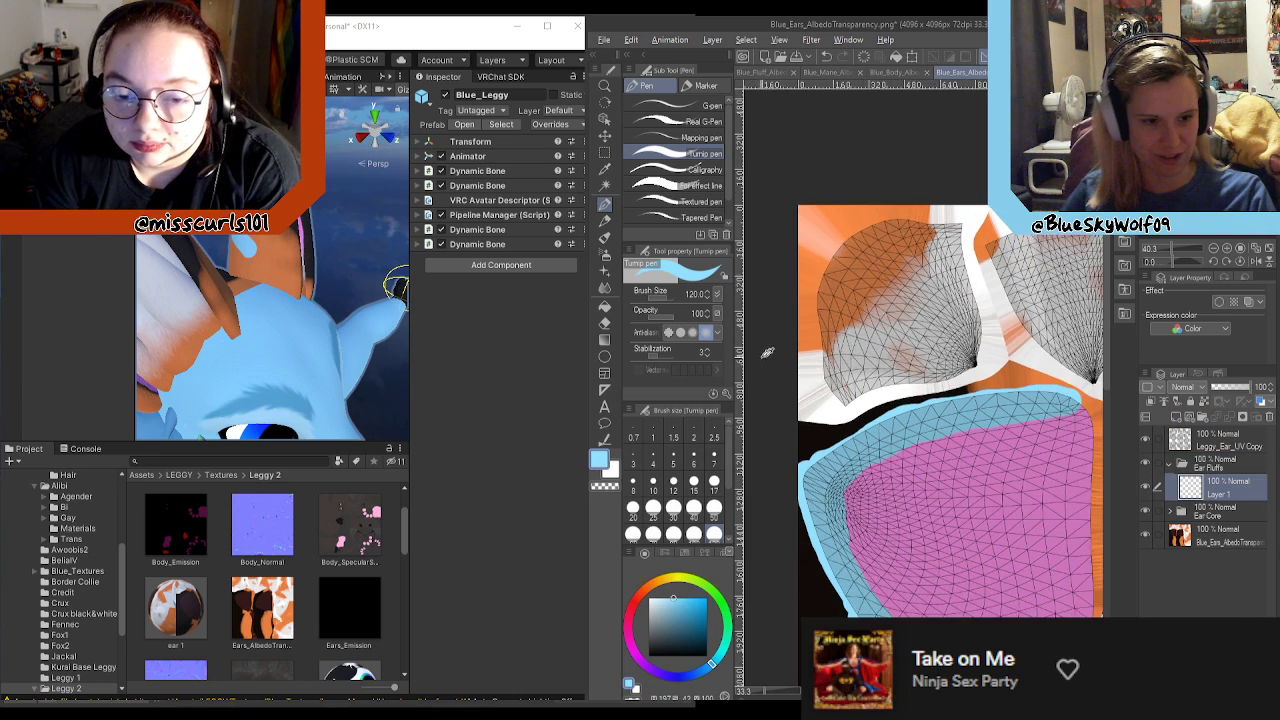
pyautogui.scroll(2, 763, 352)
pyautogui.scroll(2, 865, 283)
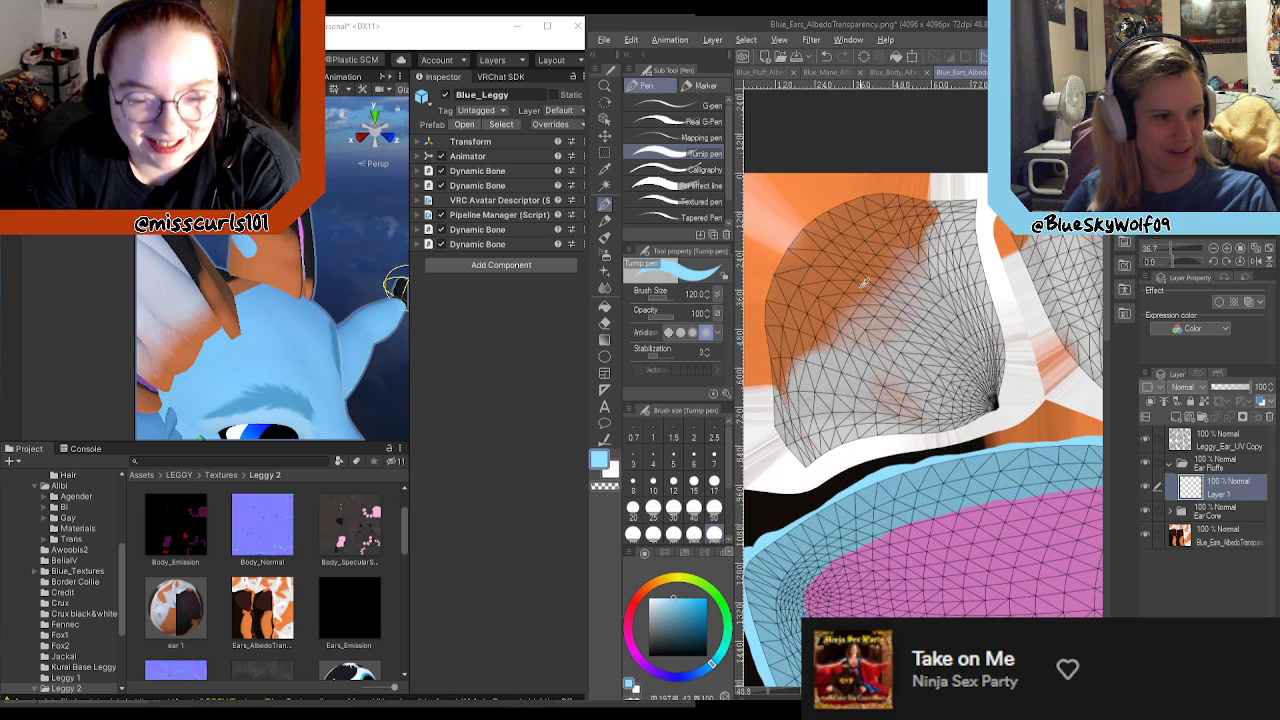
pyautogui.moveTo(783, 340)
pyautogui.mouseDown()
pyautogui.moveTo(790, 385)
pyautogui.moveTo(805, 330)
pyautogui.moveTo(875, 290)
pyautogui.moveTo(920, 220)
pyautogui.moveTo(905, 190)
pyautogui.moveTo(825, 280)
pyautogui.moveTo(780, 270)
pyautogui.moveTo(770, 290)
pyautogui.moveTo(830, 200)
pyautogui.mouseUp()
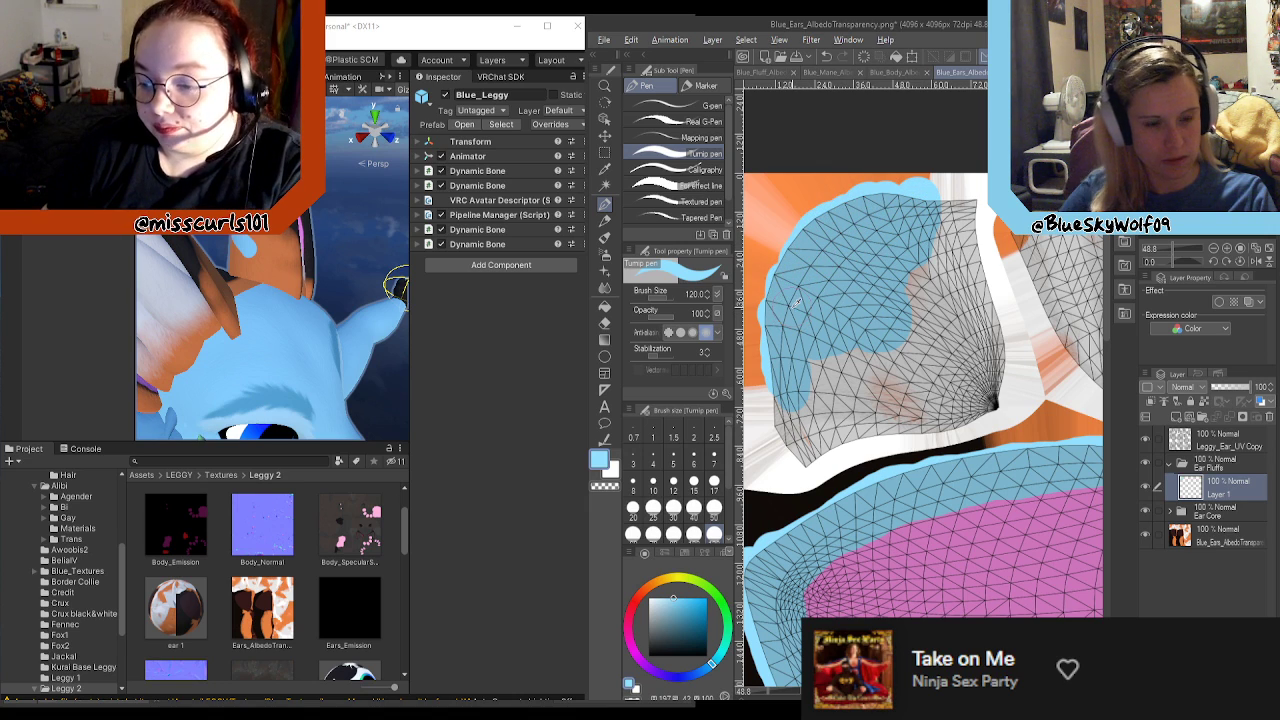
# Step: Examine the ear fluff on the avatar in the Unity scene and compare it with the fluff areas of the ear texture
pyautogui.scroll(-3, 796, 302)
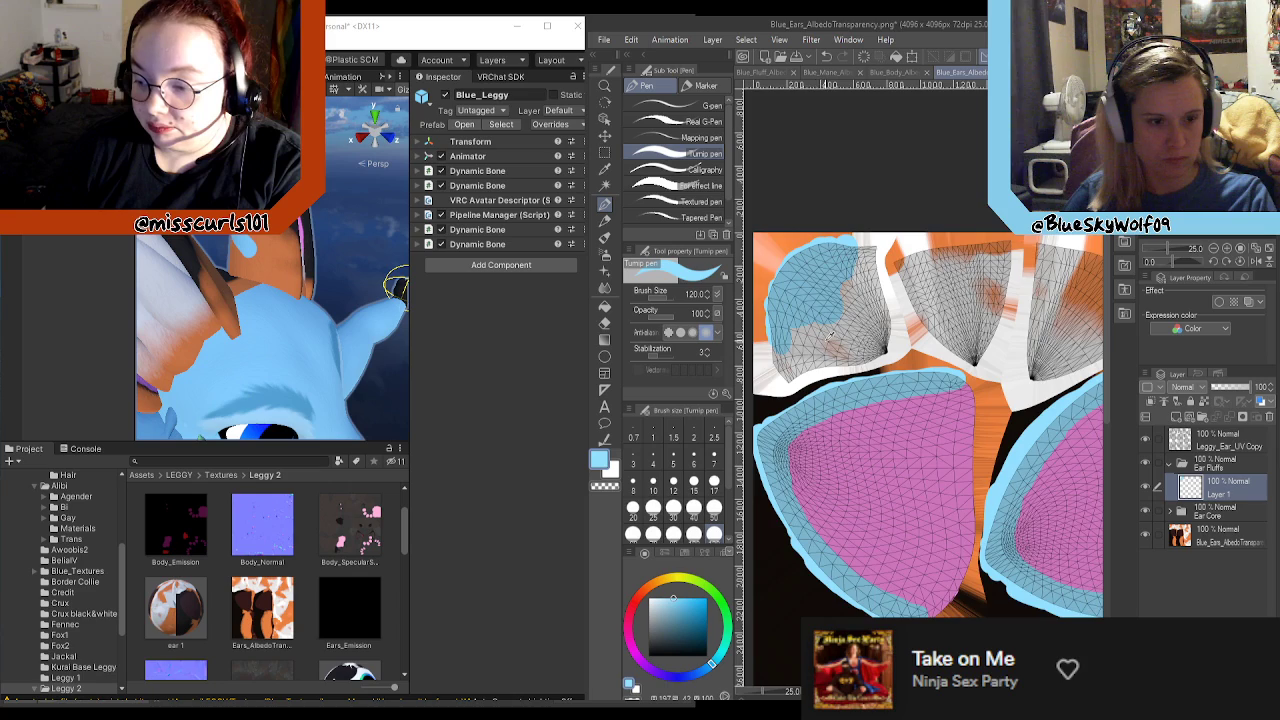
pyautogui.scroll(1, 830, 332)
pyautogui.scroll(-1, 820, 335)
pyautogui.scroll(1, 840, 340)
pyautogui.scroll(-1, 845, 343)
pyautogui.scroll(-4, 312, 332)
pyautogui.scroll(4, 248, 328)
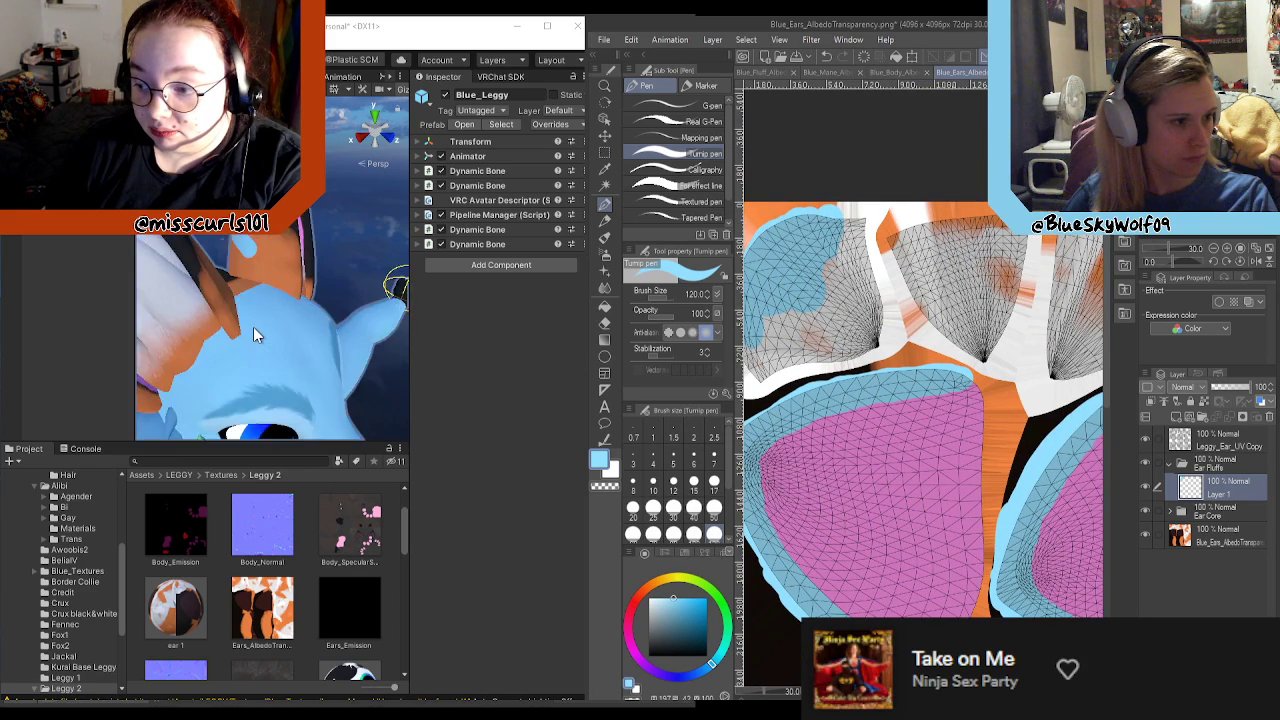
pyautogui.scroll(-2, 263, 321)
pyautogui.scroll(3, 266, 322)
pyautogui.moveTo(266, 322)
pyautogui.mouseDown(button='middle')
pyautogui.moveTo(292, 307)
pyautogui.moveTo(280, 309)
pyautogui.mouseUp(button='middle')
pyautogui.scroll(-2, 280, 309)
pyautogui.scroll(5, 279, 309)
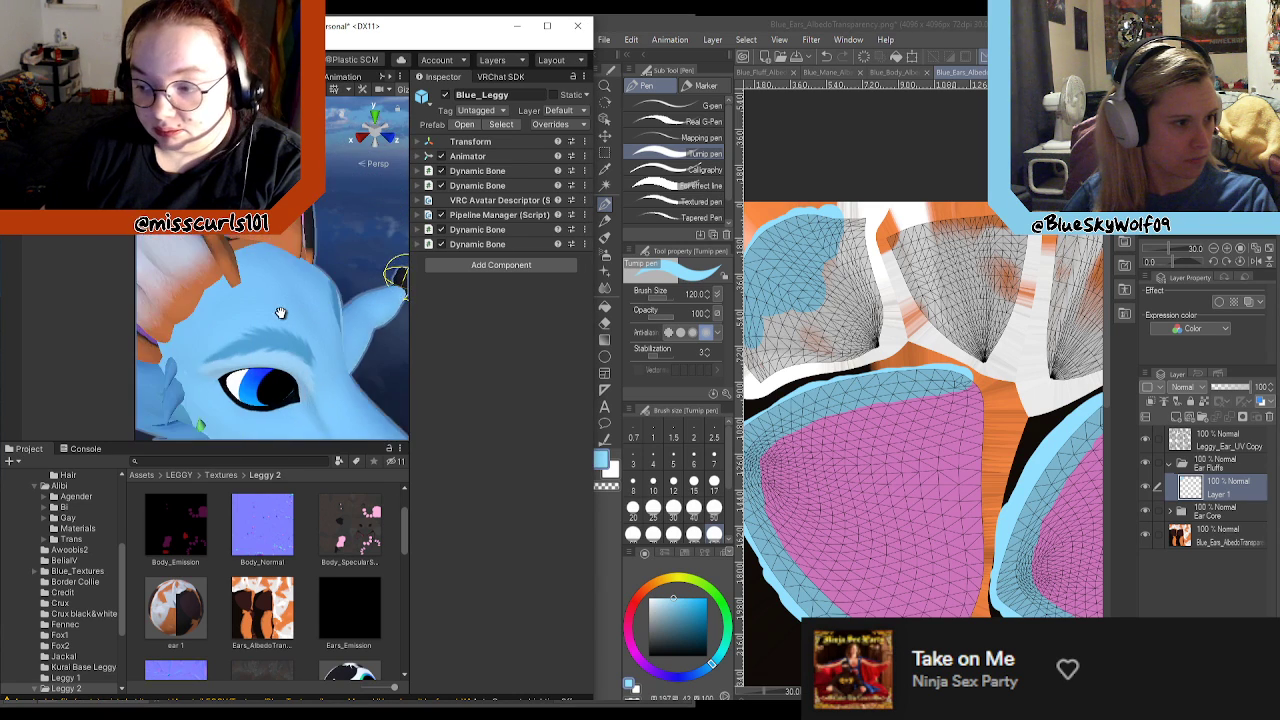
pyautogui.scroll(-5, 790, 305)
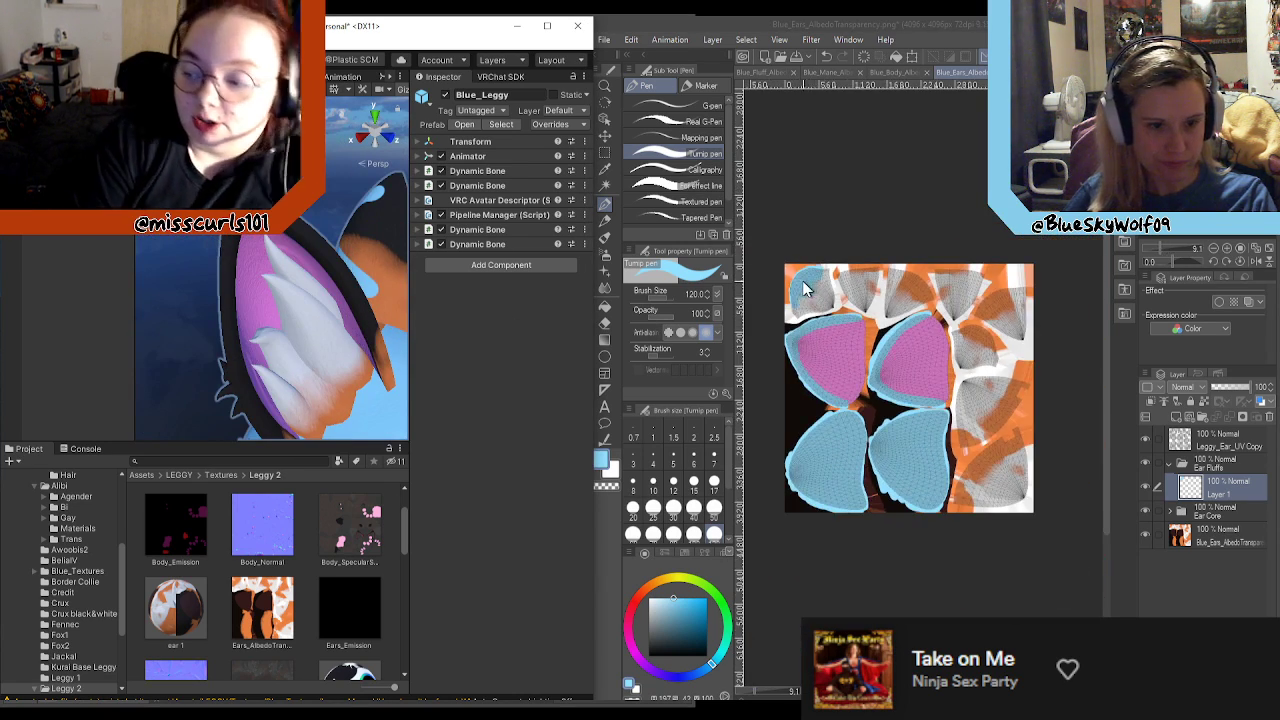
pyautogui.scroll(2, 820, 295)
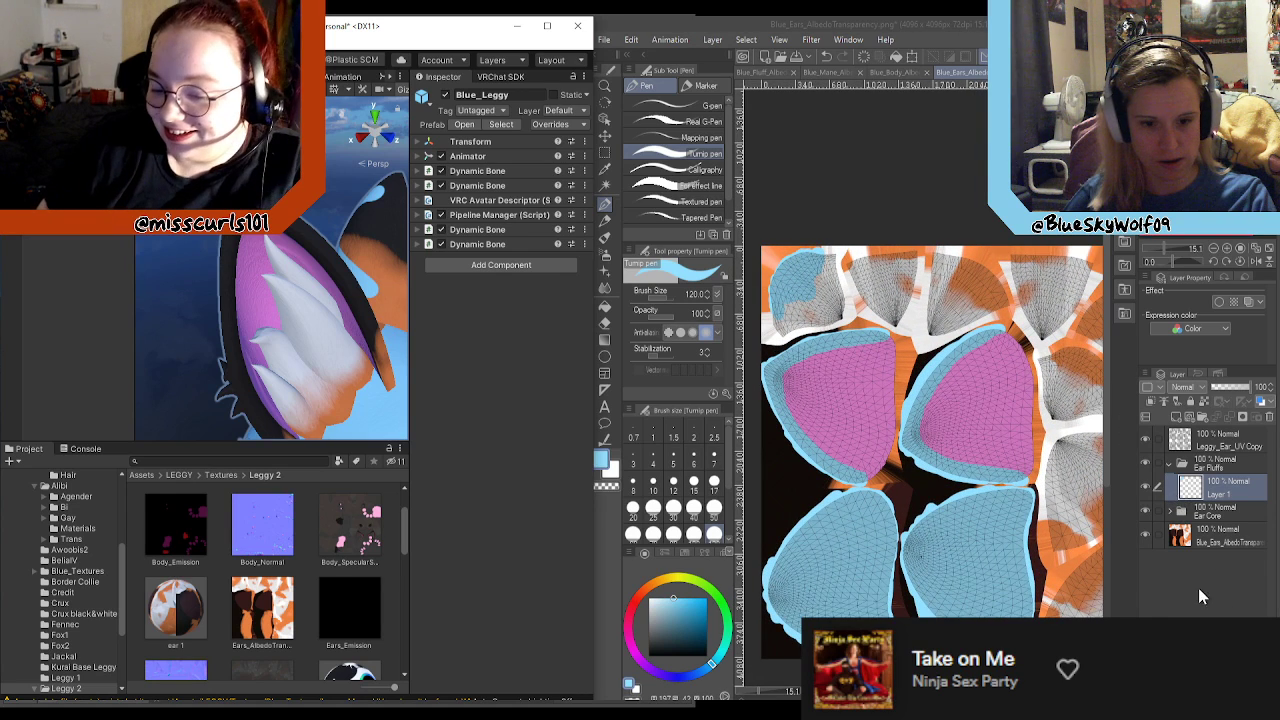
pyautogui.scroll(-4, 898, 354)
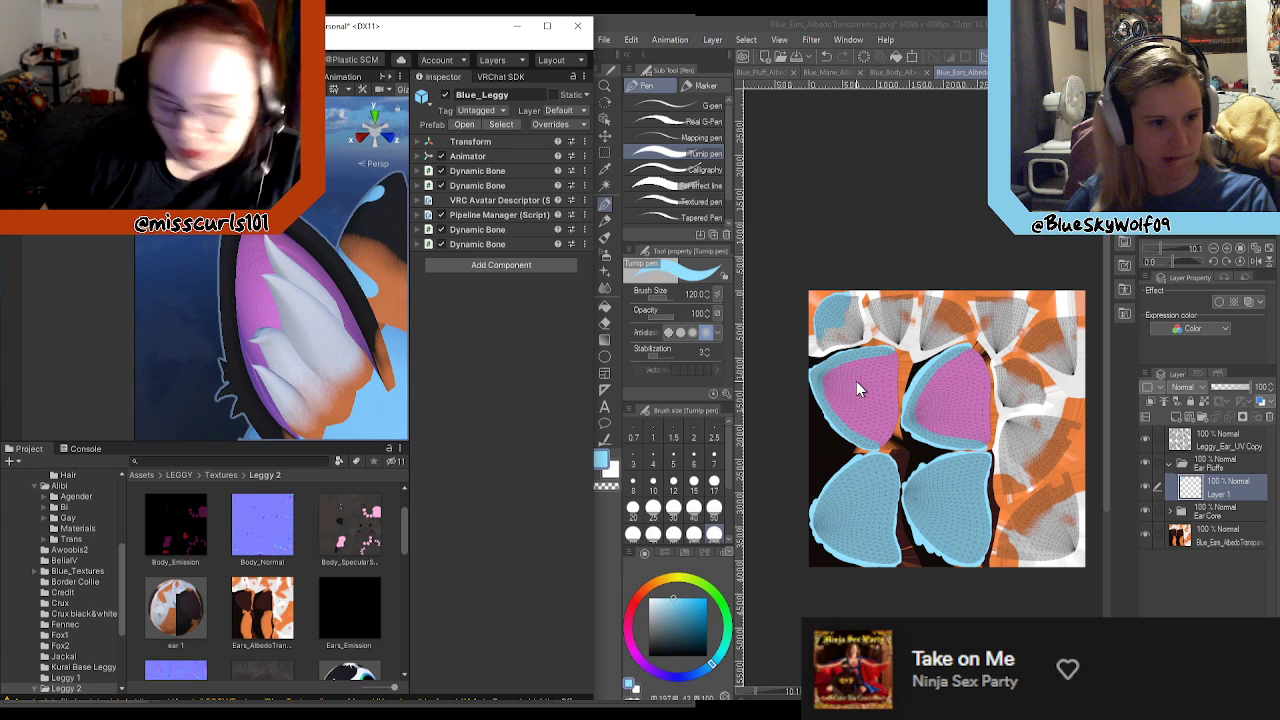
pyautogui.scroll(1, 856, 381)
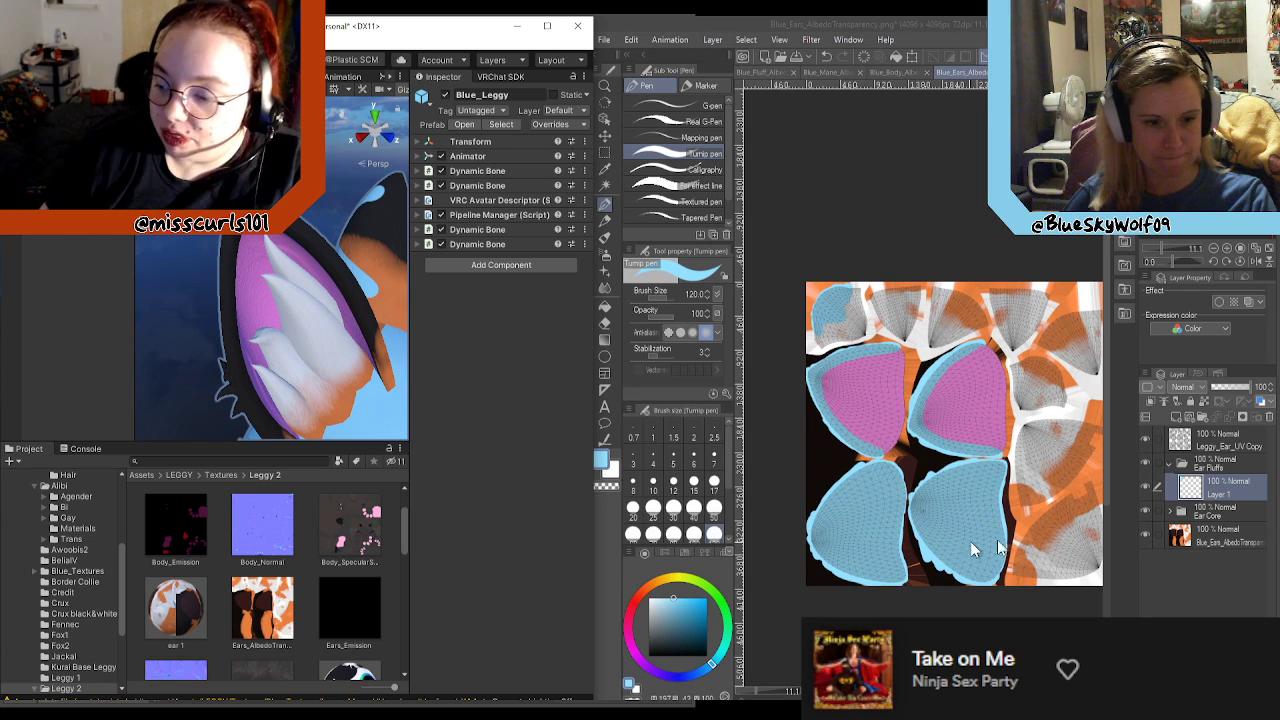
# Step: Paint the second ear fluff UV area red and the third one green on Layer 1 in the Ear Fluffs folder
pyautogui.click(1220, 462)
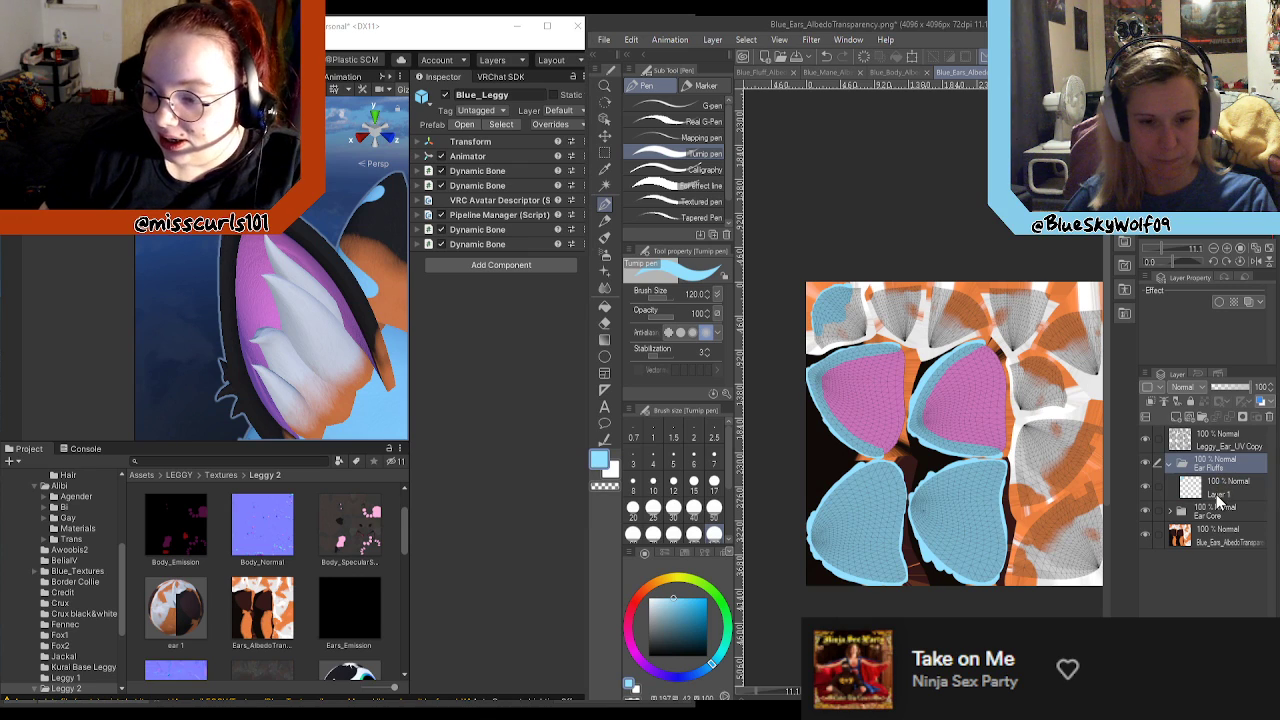
pyautogui.click(1216, 494)
pyautogui.scroll(1, 917, 386)
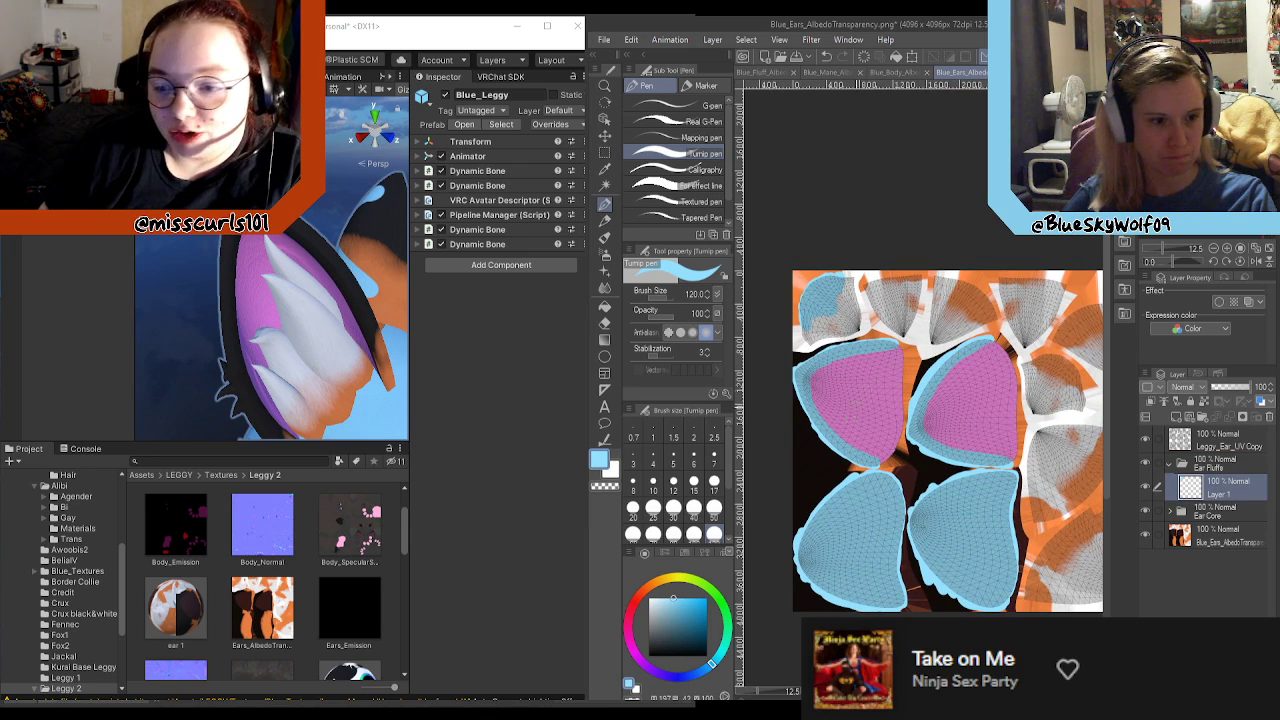
pyautogui.moveTo(652, 596); pyautogui.dragTo(636, 601)
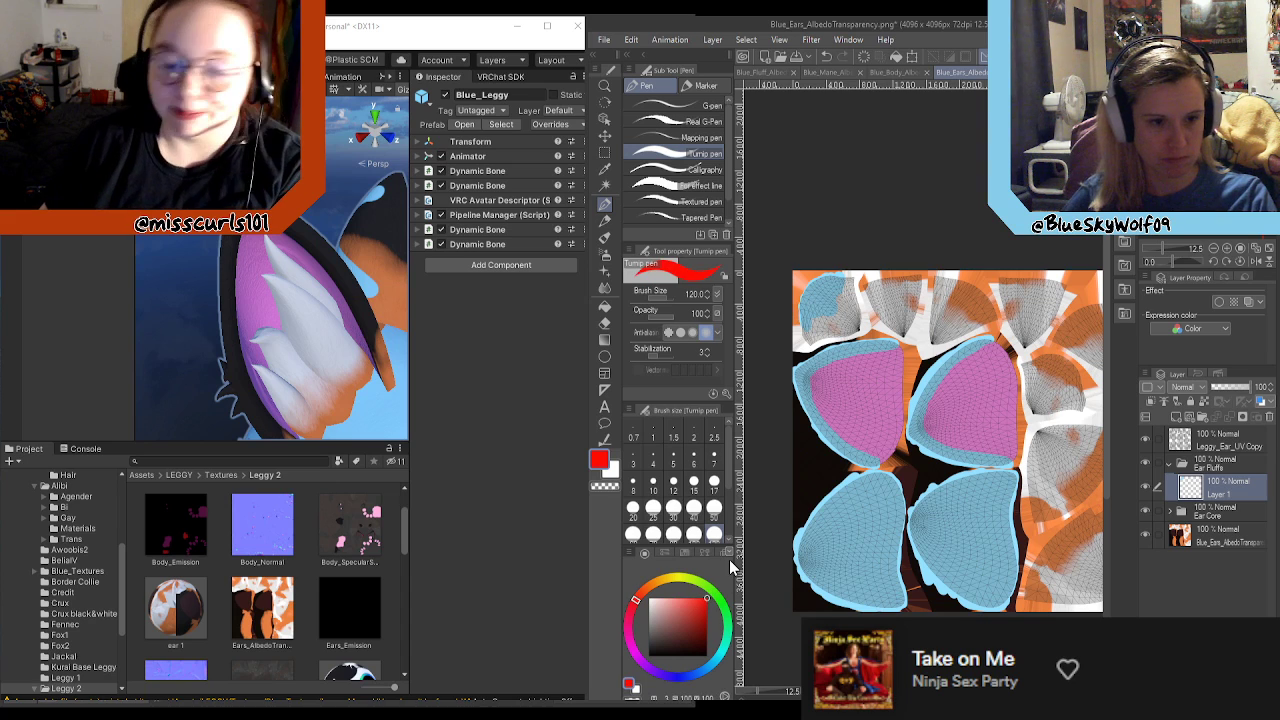
pyautogui.scroll(3, 958, 400)
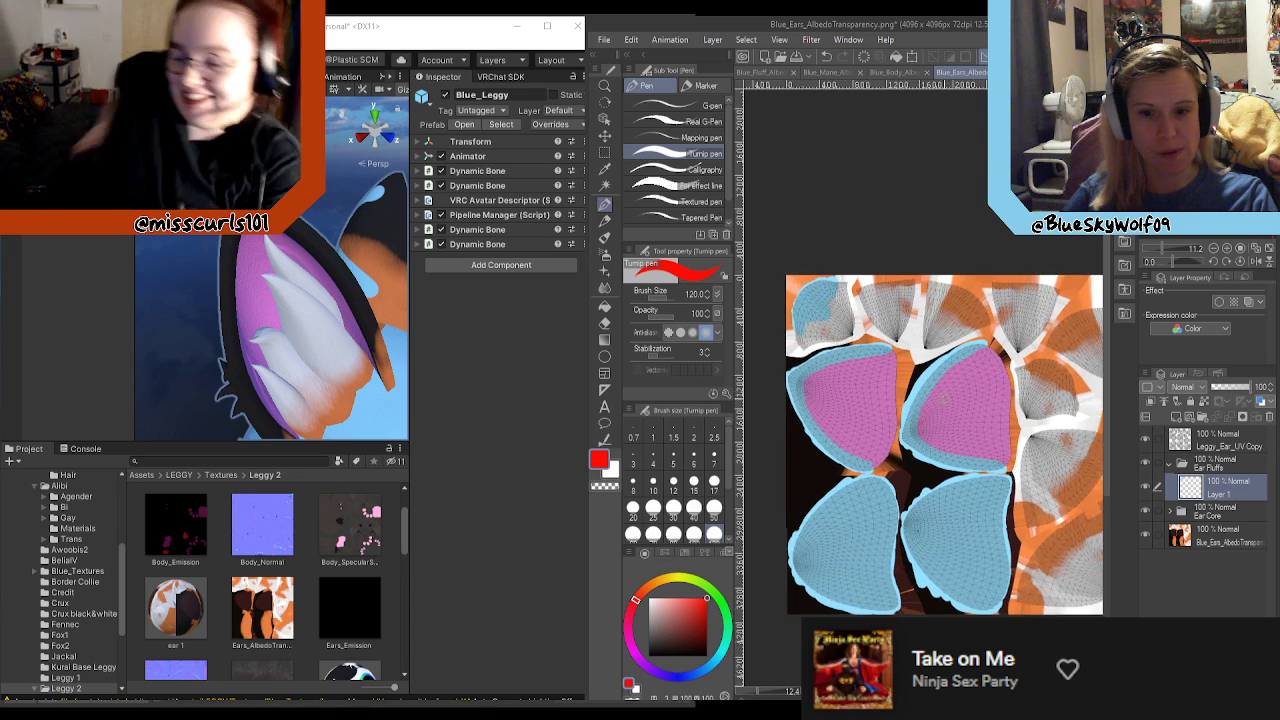
pyautogui.scroll(-2, 850, 300)
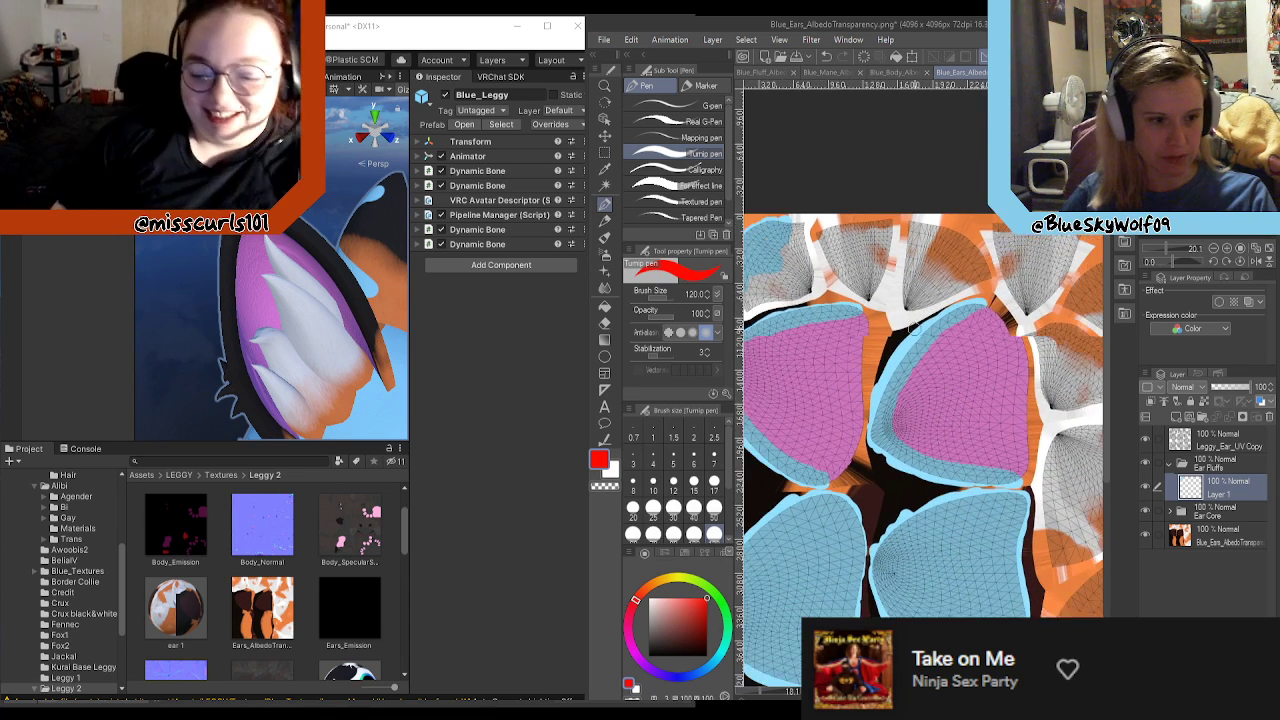
pyautogui.moveTo(821, 249)
pyautogui.mouseDown()
pyautogui.moveTo(866, 270)
pyautogui.moveTo(914, 244)
pyautogui.moveTo(918, 305)
pyautogui.moveTo(936, 285)
pyautogui.mouseUp()
pyautogui.click(720, 603)
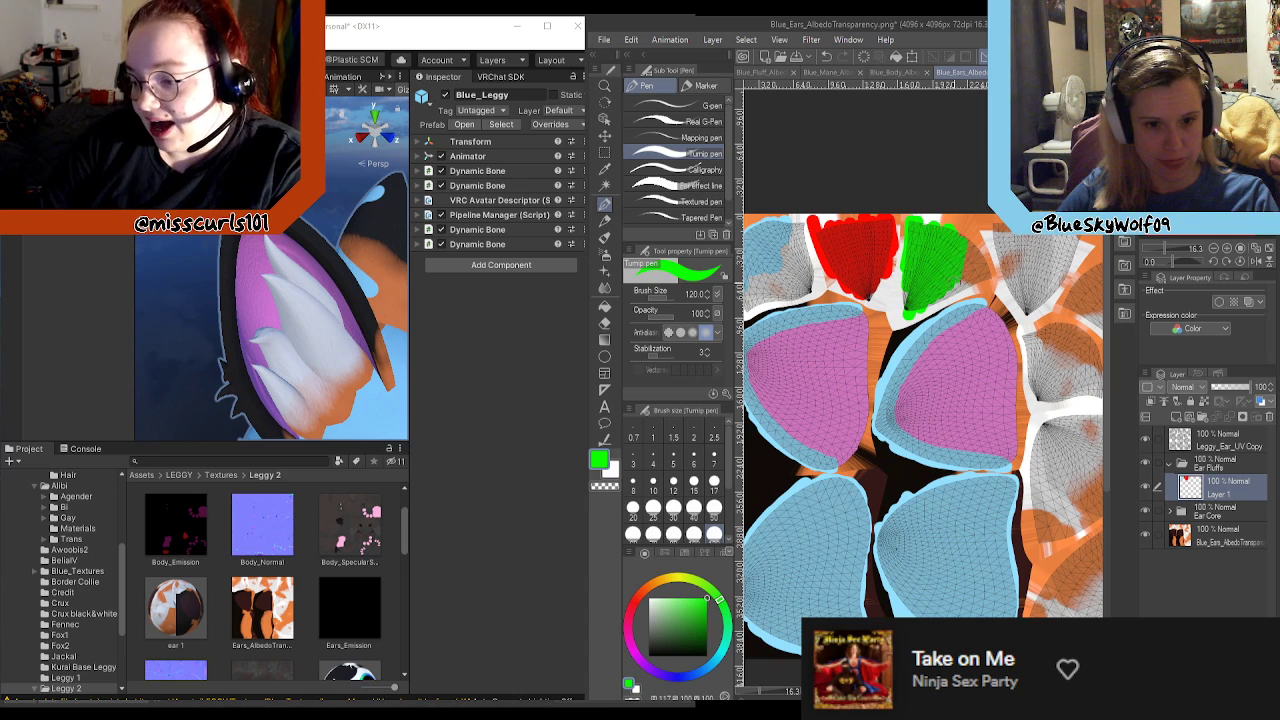
# Step: Paint the fourth ear fluff UV area yellow and cover the rest of the first one in light blue
pyautogui.click(680, 585)
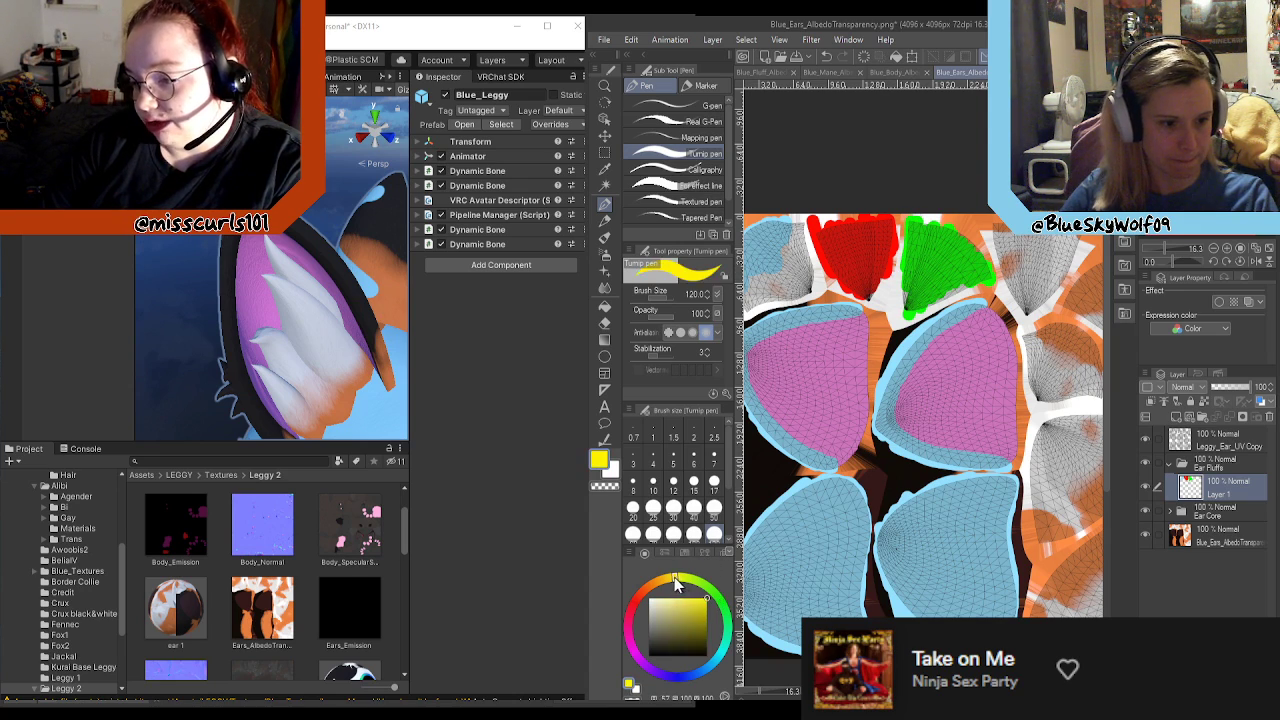
pyautogui.moveTo(1003, 222)
pyautogui.mouseDown()
pyautogui.moveTo(998, 280)
pyautogui.moveTo(1012, 318)
pyautogui.mouseUp()
pyautogui.moveTo(1033, 243)
pyautogui.mouseDown()
pyautogui.moveTo(1050, 285)
pyautogui.moveTo(1070, 262)
pyautogui.mouseUp()
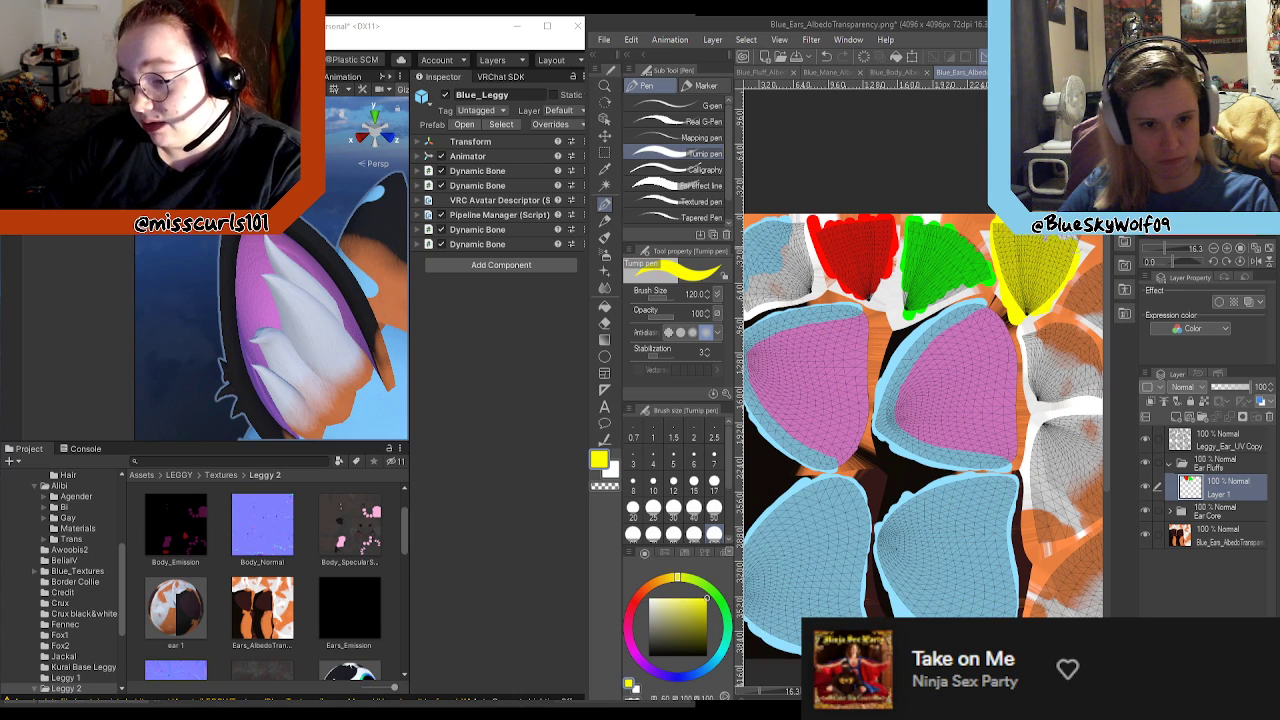
pyautogui.scroll(-2, 1003, 257)
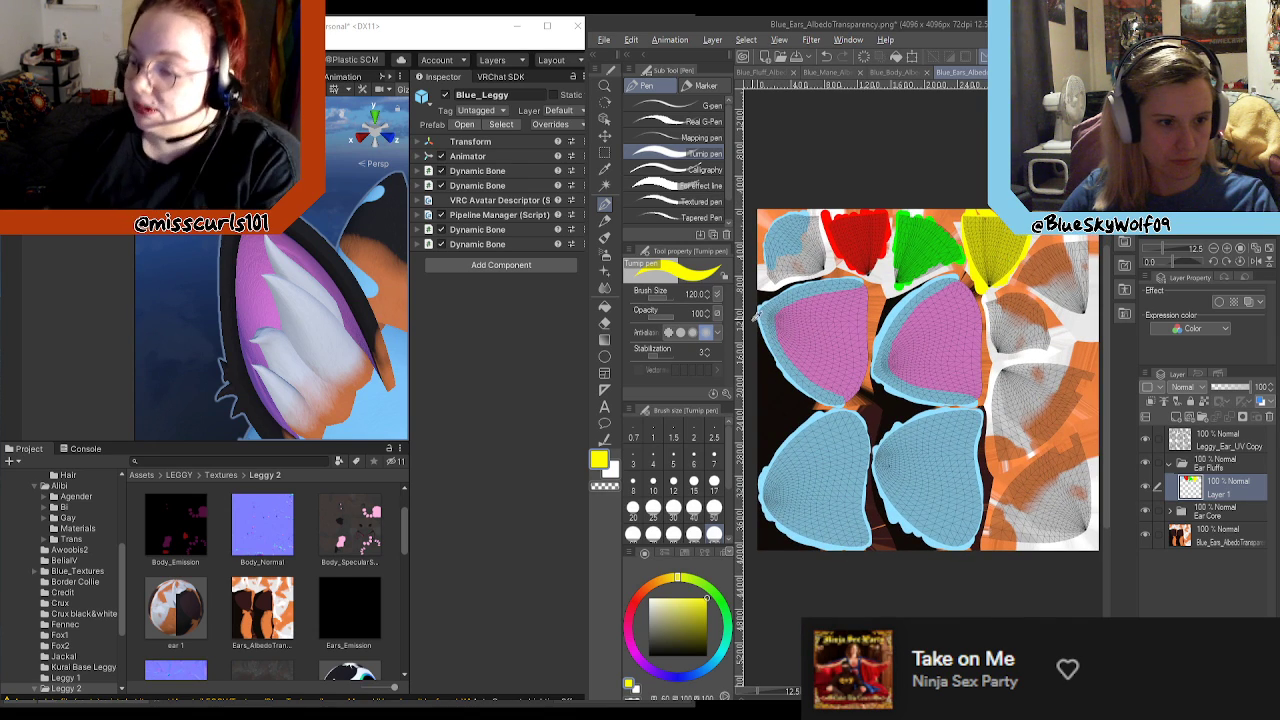
pyautogui.keyDown('alt'); pyautogui.click(762, 315); pyautogui.keyUp('alt')
pyautogui.moveTo(776, 268)
pyautogui.mouseDown()
pyautogui.moveTo(818, 246)
pyautogui.moveTo(808, 214)
pyautogui.mouseUp()
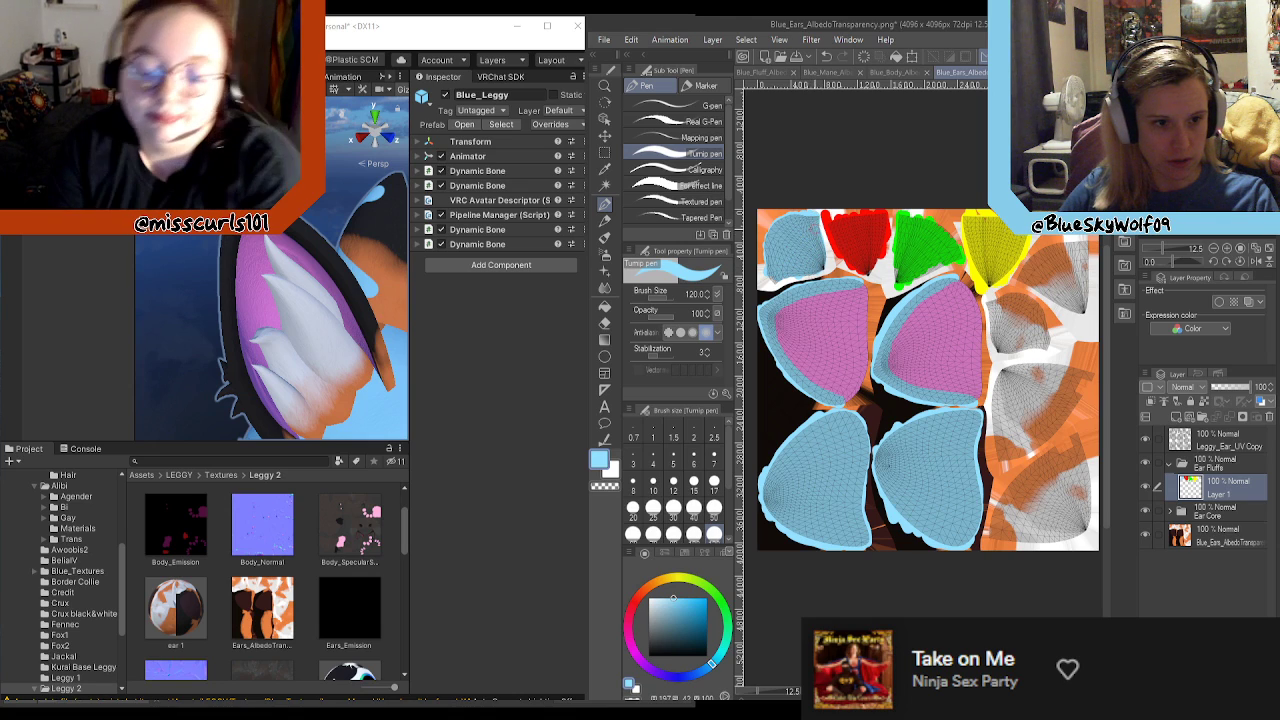
# Step: Paint the fifth ear fluff UV area pure blue and the smaller sixth area below it violet
pyautogui.moveTo(716, 646)
pyautogui.mouseDown()
pyautogui.moveTo(700, 677)
pyautogui.moveTo(681, 677)
pyautogui.mouseUp()
pyautogui.moveTo(700, 620); pyautogui.dragTo(712, 585)
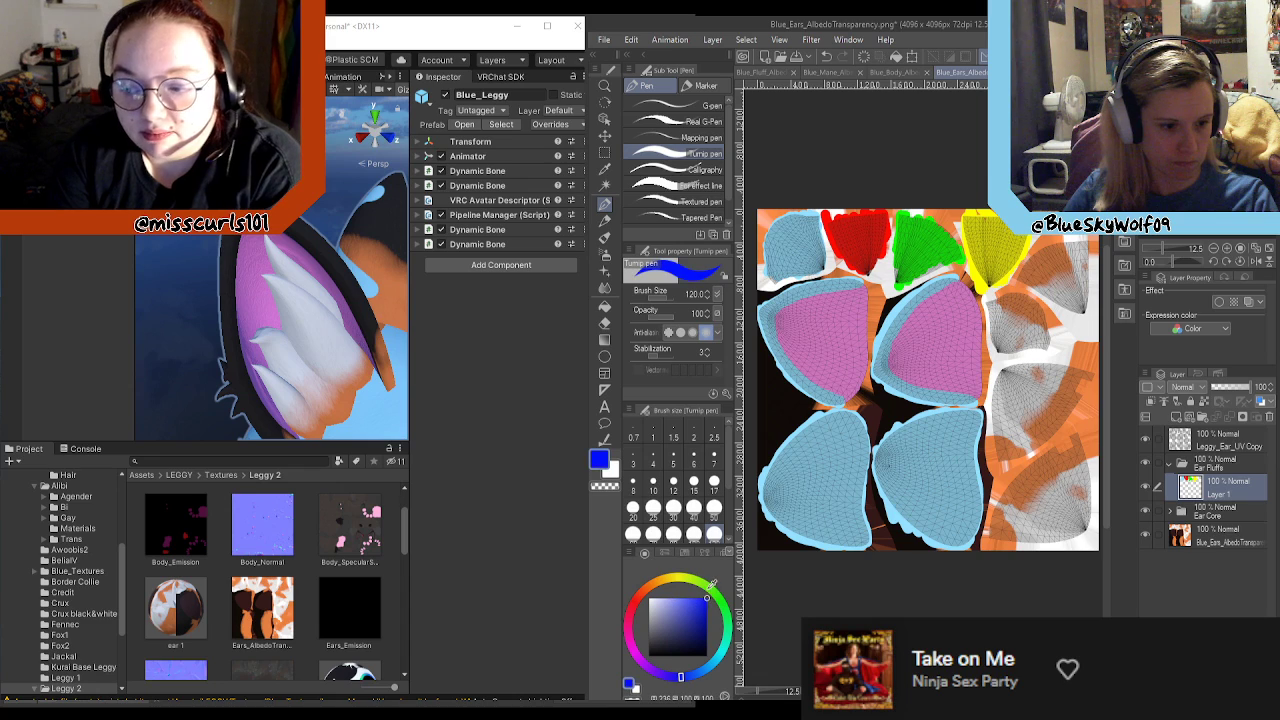
pyautogui.moveTo(1024, 276)
pyautogui.mouseDown()
pyautogui.moveTo(1036, 258)
pyautogui.moveTo(1046, 296)
pyautogui.moveTo(1056, 244)
pyautogui.moveTo(1072, 312)
pyautogui.moveTo(1085, 298)
pyautogui.mouseUp()
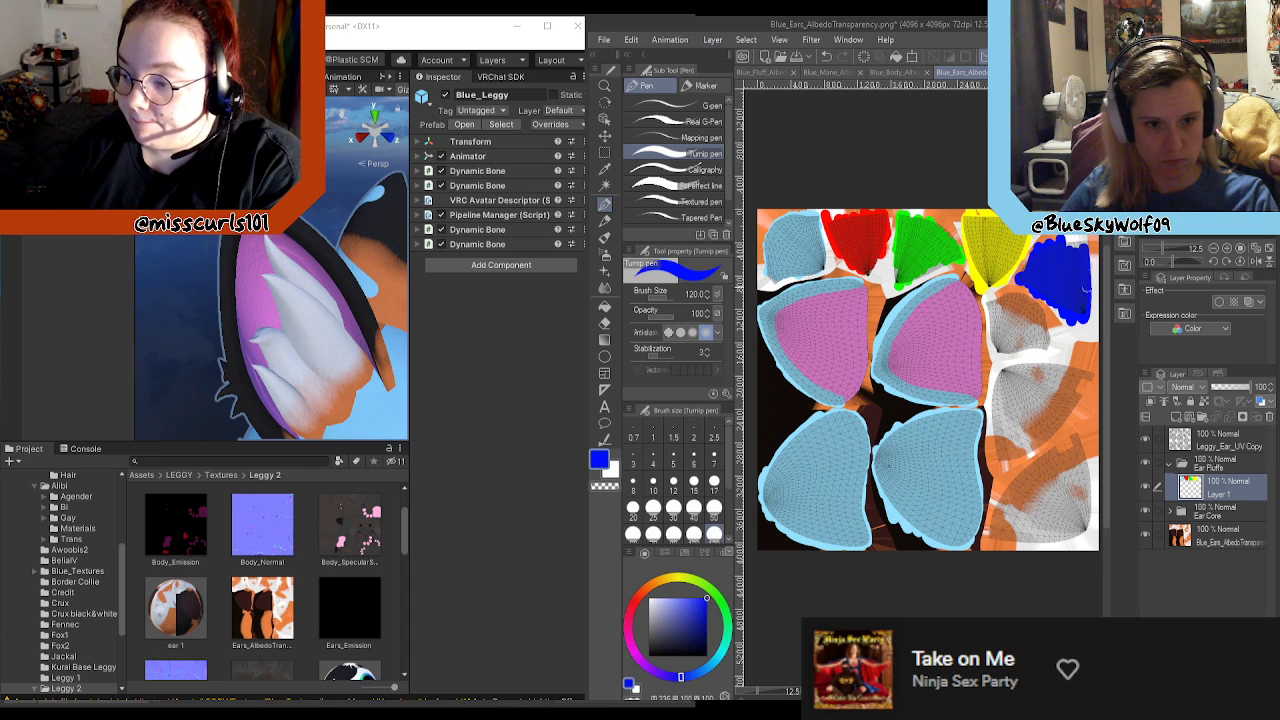
pyautogui.moveTo(680, 675); pyautogui.dragTo(648, 668)
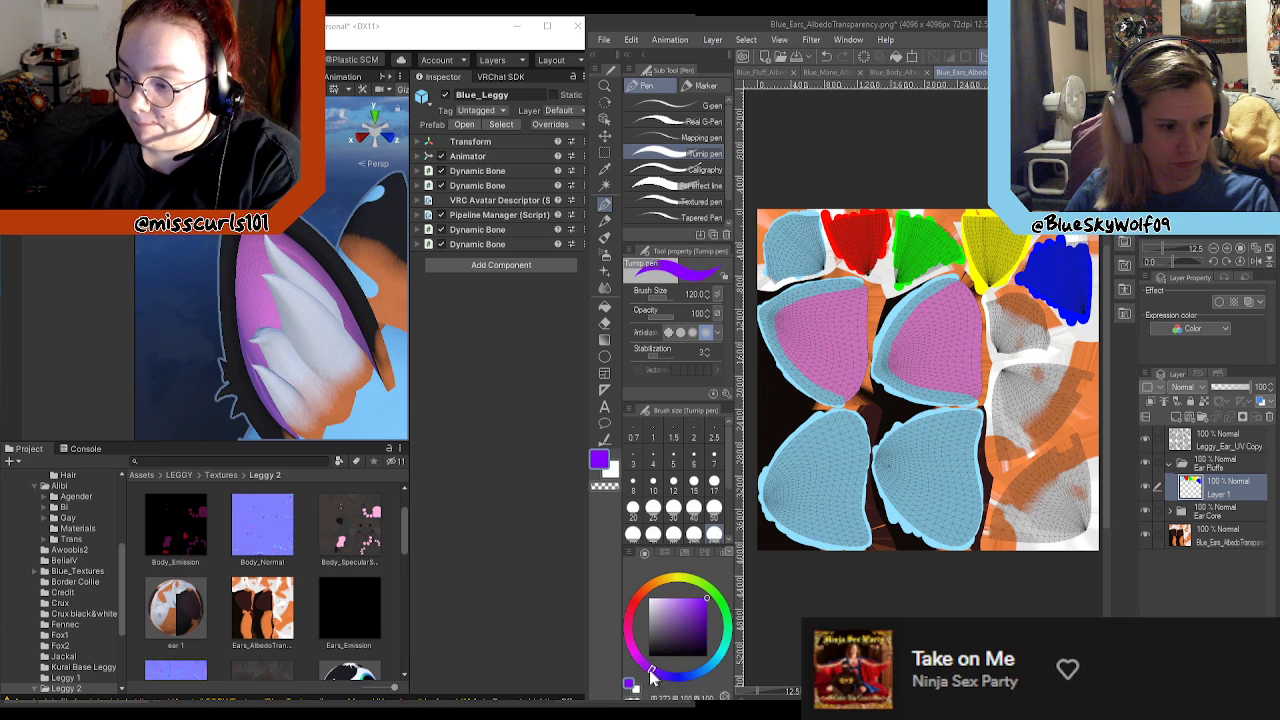
pyautogui.moveTo(990, 308)
pyautogui.mouseDown()
pyautogui.moveTo(1006, 302)
pyautogui.moveTo(1046, 348)
pyautogui.moveTo(1004, 354)
pyautogui.moveTo(995, 316)
pyautogui.moveTo(1003, 350)
pyautogui.moveTo(1014, 318)
pyautogui.moveTo(1030, 335)
pyautogui.mouseUp()
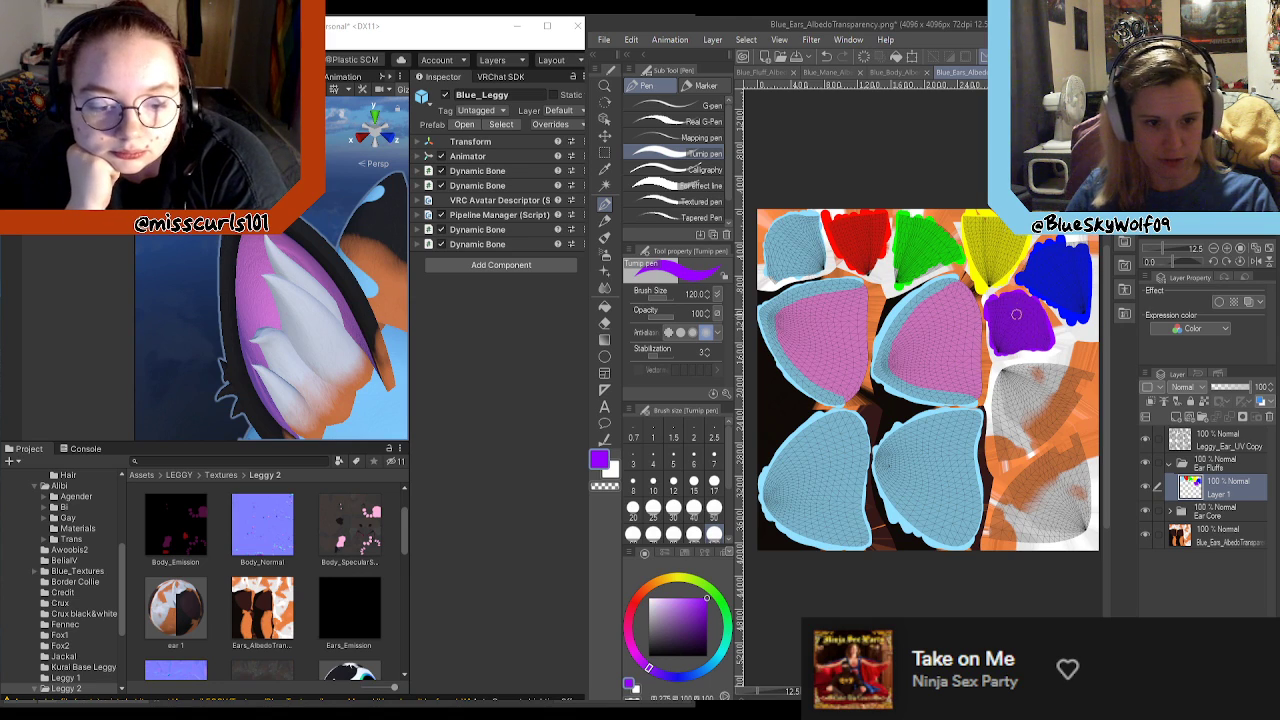
# Step: Paint the seventh ear fluff UV area, below the violet one, in a darker magenta
pyautogui.press('alt')
pyautogui.click(630, 655)
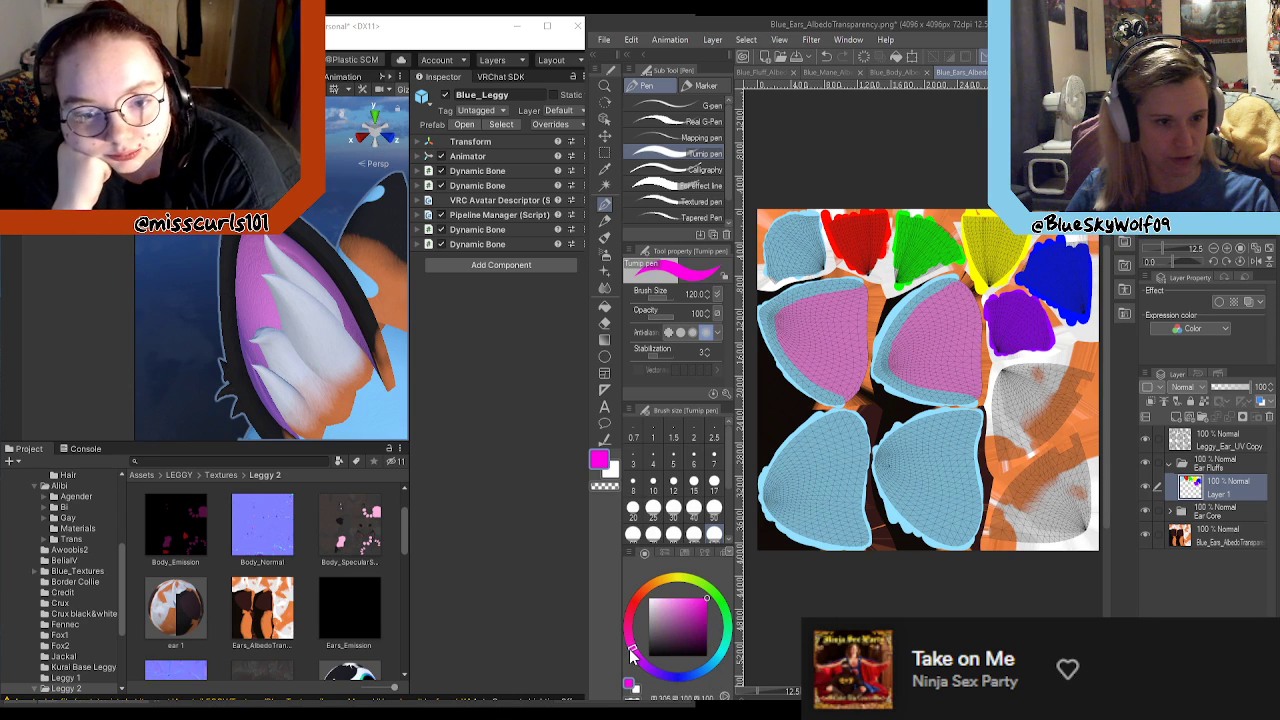
pyautogui.click(706, 608)
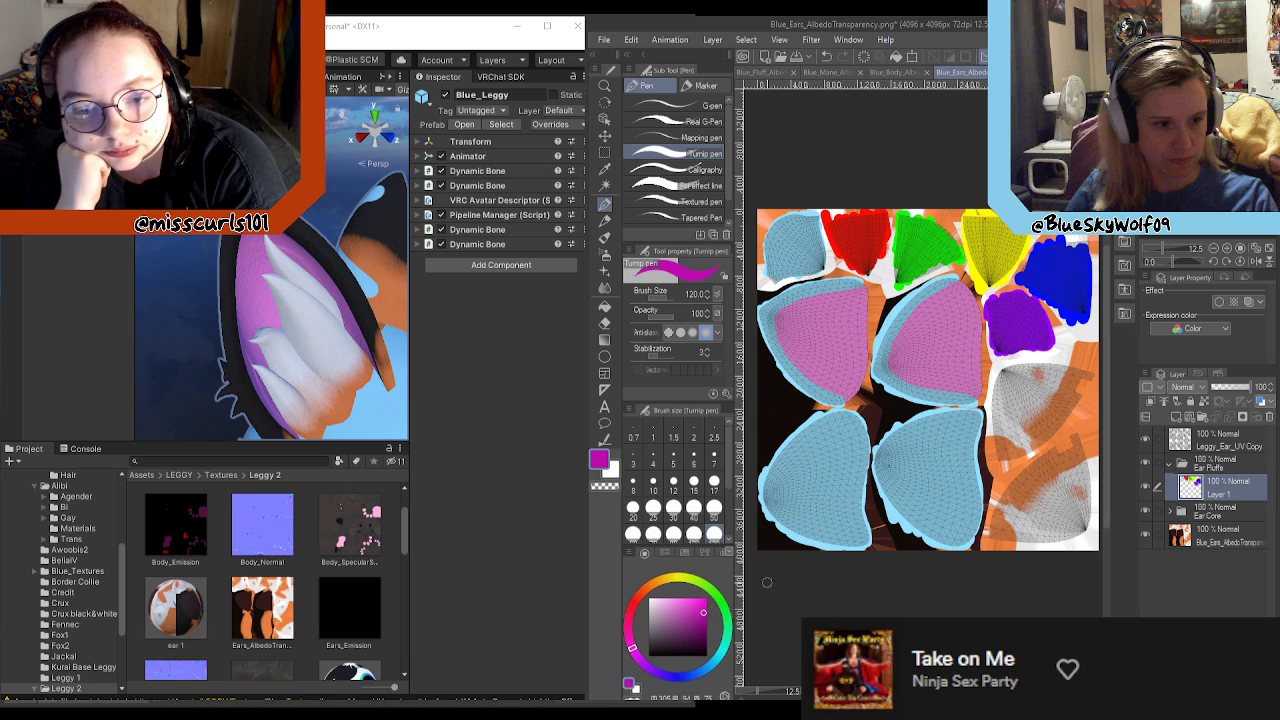
pyautogui.moveTo(1006, 372)
pyautogui.mouseDown()
pyautogui.moveTo(1008, 458)
pyautogui.moveTo(1026, 455)
pyautogui.moveTo(1085, 375)
pyautogui.moveTo(1080, 385)
pyautogui.moveTo(1030, 364)
pyautogui.moveTo(1010, 415)
pyautogui.moveTo(1024, 420)
pyautogui.moveTo(1036, 385)
pyautogui.moveTo(1048, 420)
pyautogui.moveTo(1062, 398)
pyautogui.mouseUp()
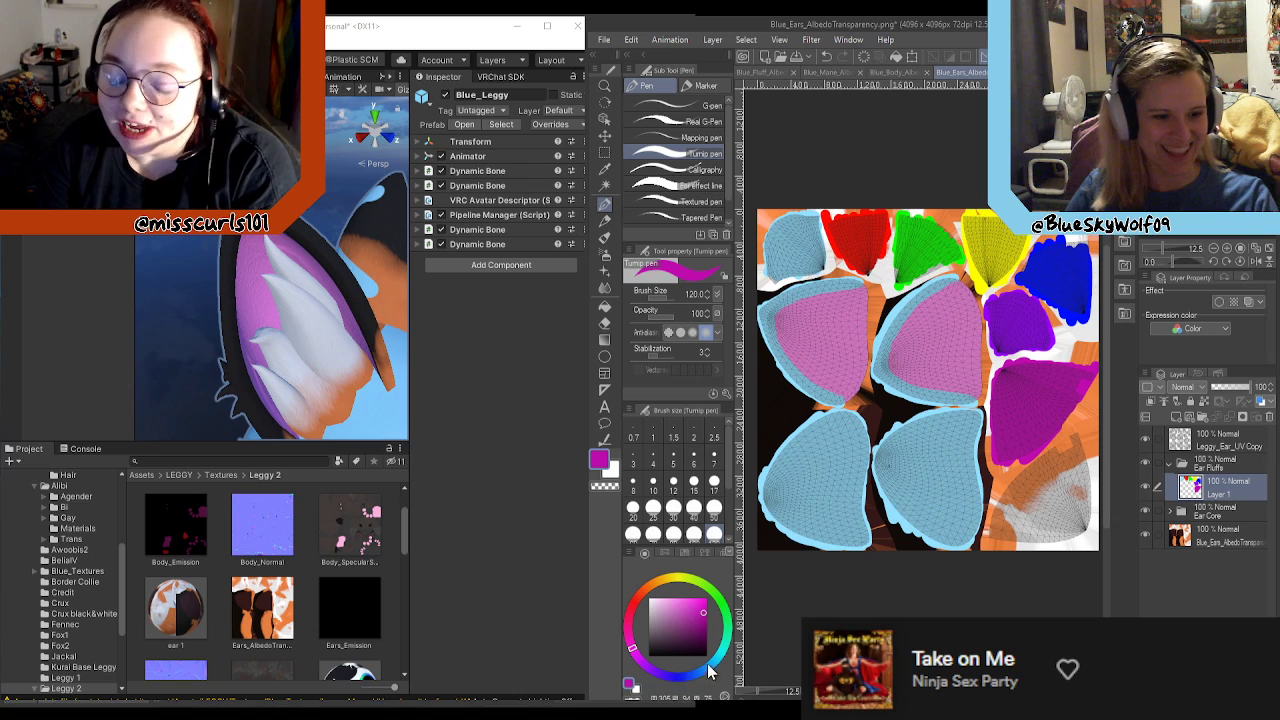
# Step: Fill the last ear fluff UV area, in the texture's lower corner, with a dark muted green
pyautogui.click(726, 622)
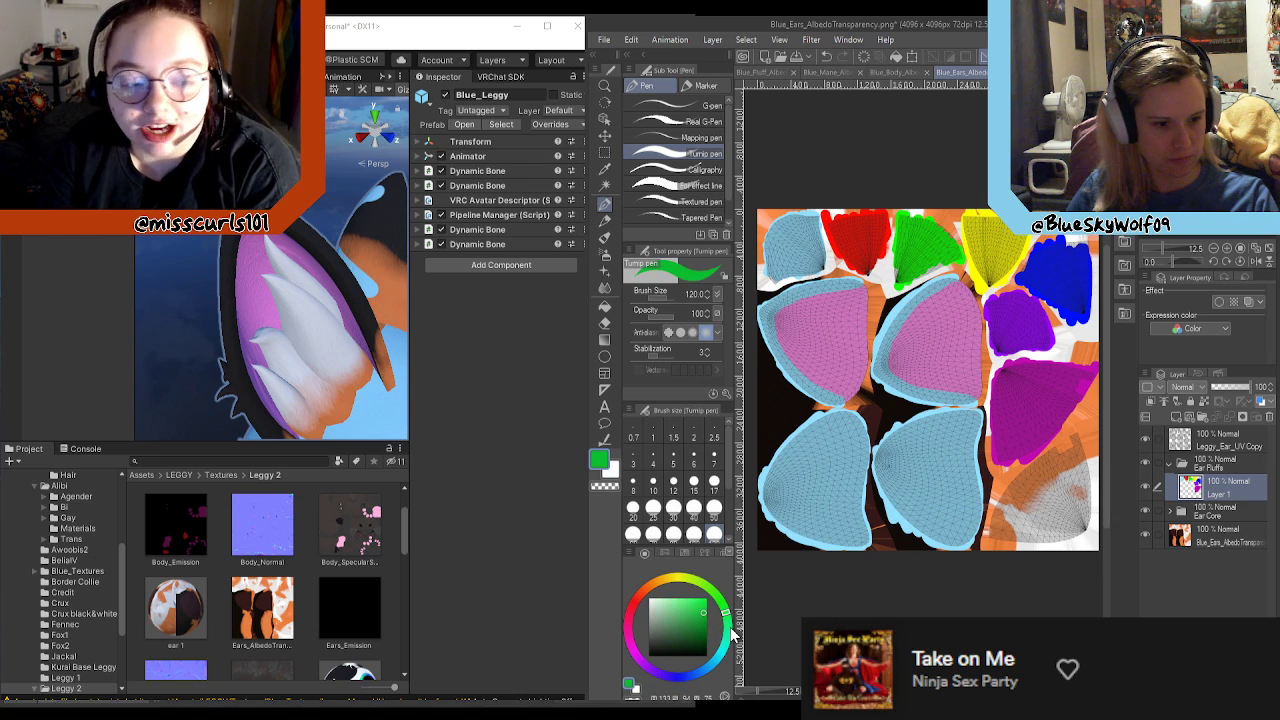
pyautogui.click(692, 625)
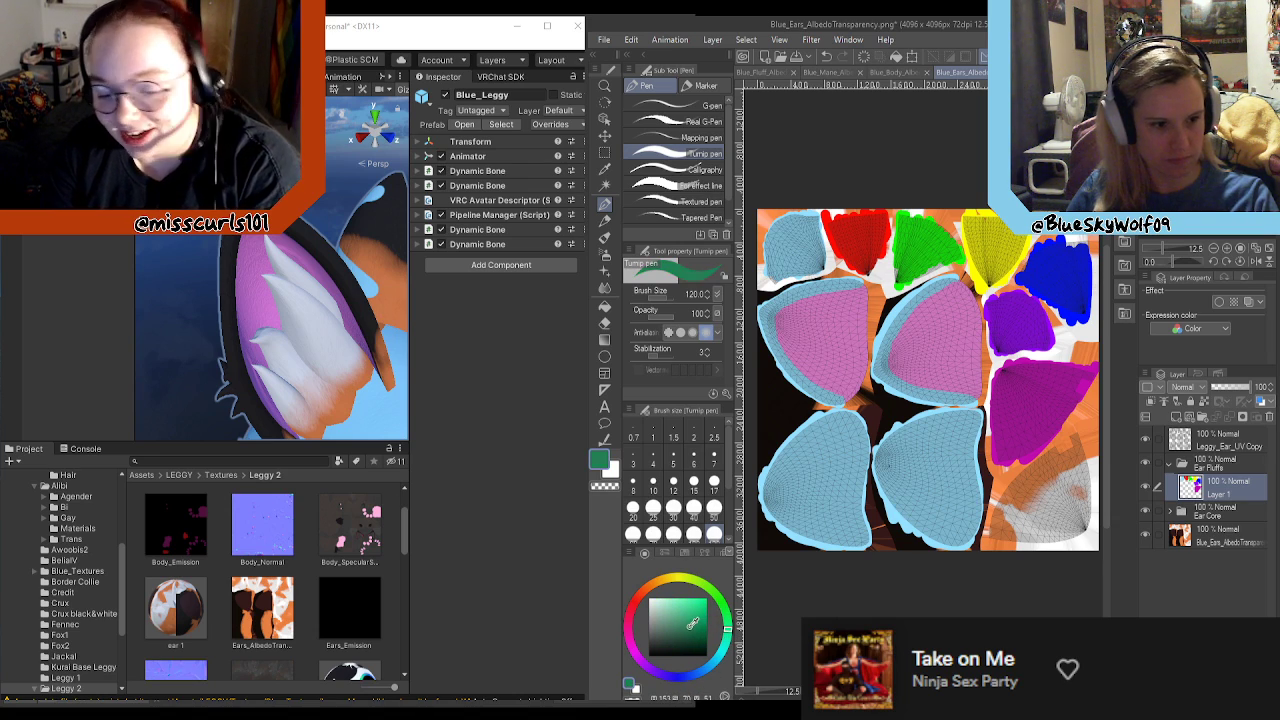
pyautogui.moveTo(990, 525); pyautogui.dragTo(1024, 512)
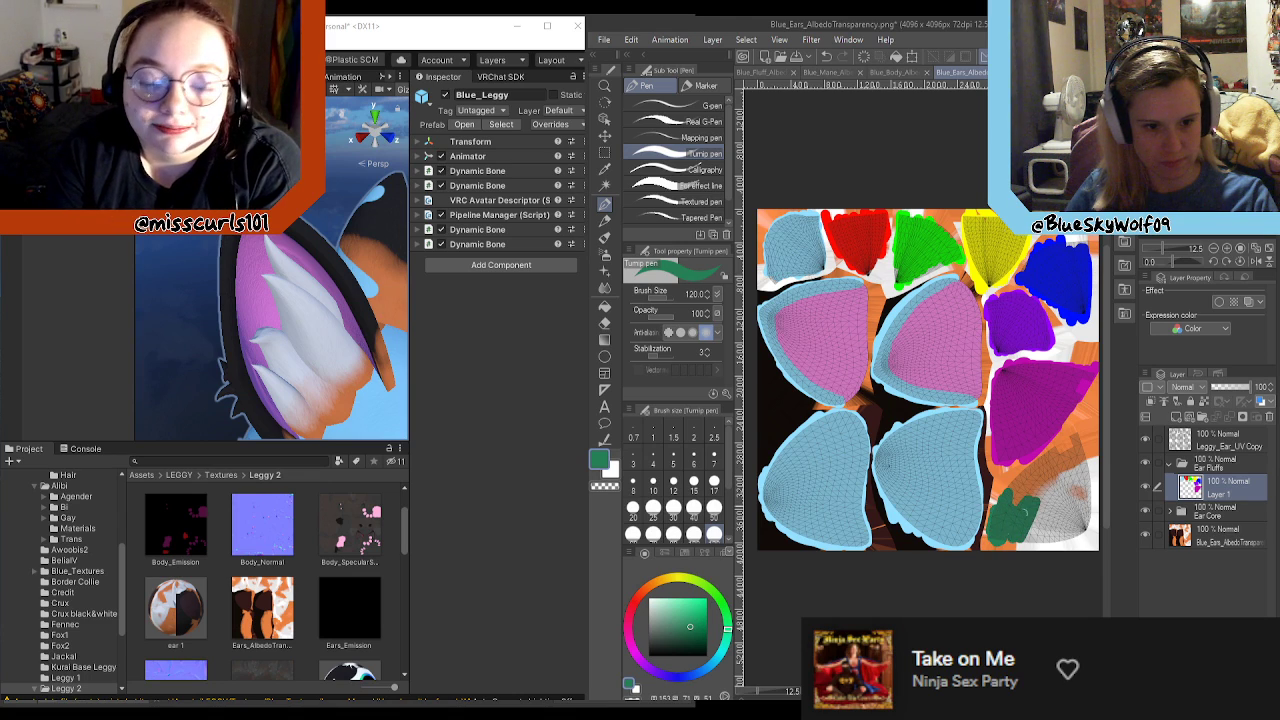
pyautogui.click(687, 632)
pyautogui.moveTo(1068, 468)
pyautogui.mouseDown()
pyautogui.moveTo(1032, 528)
pyautogui.moveTo(1022, 500)
pyautogui.moveTo(994, 526)
pyautogui.moveTo(1008, 486)
pyautogui.moveTo(1069, 442)
pyautogui.moveTo(1085, 518)
pyautogui.moveTo(1020, 538)
pyautogui.moveTo(1050, 540)
pyautogui.moveTo(1045, 500)
pyautogui.moveTo(1054, 533)
pyautogui.moveTo(1085, 500)
pyautogui.moveTo(1064, 452)
pyautogui.mouseUp()
pyautogui.moveTo(1022, 483)
pyautogui.mouseDown()
pyautogui.moveTo(1062, 500)
pyautogui.moveTo(1076, 485)
pyautogui.mouseUp()
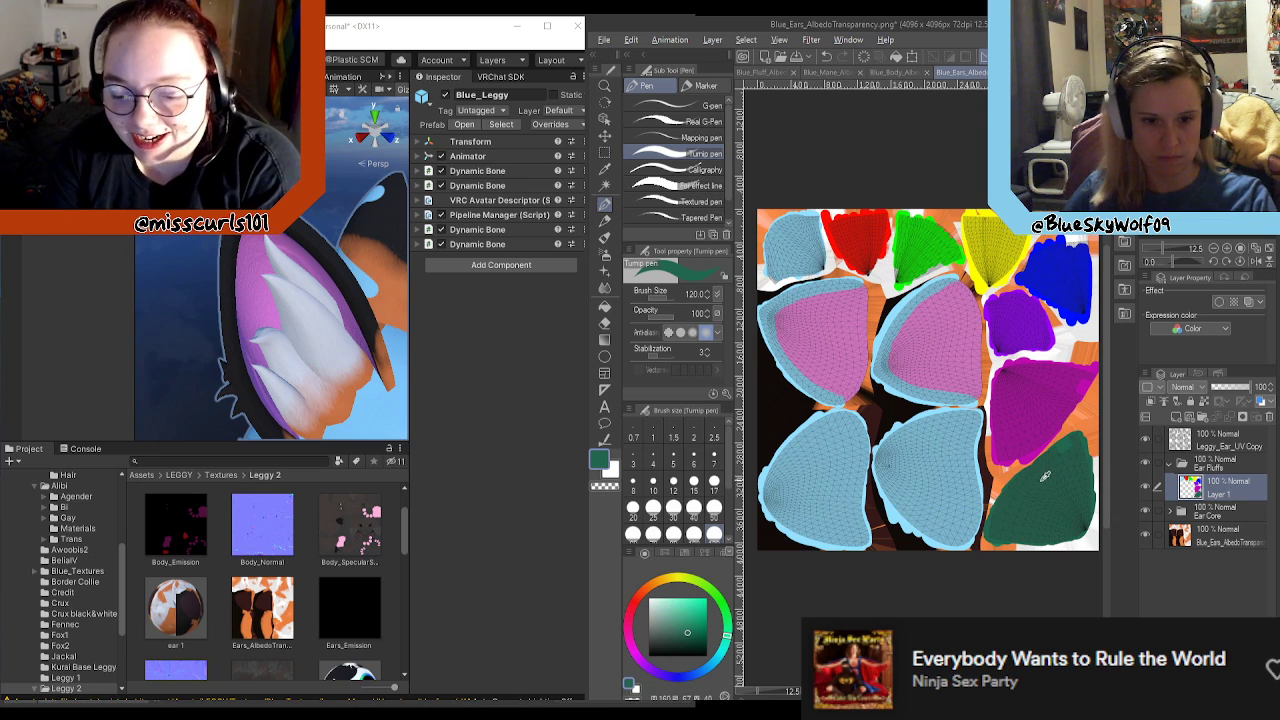
# Step: Trim the paint overspill between the magenta and dark green fluff areas with the hard eraser
pyautogui.scroll(5, 1046, 473)
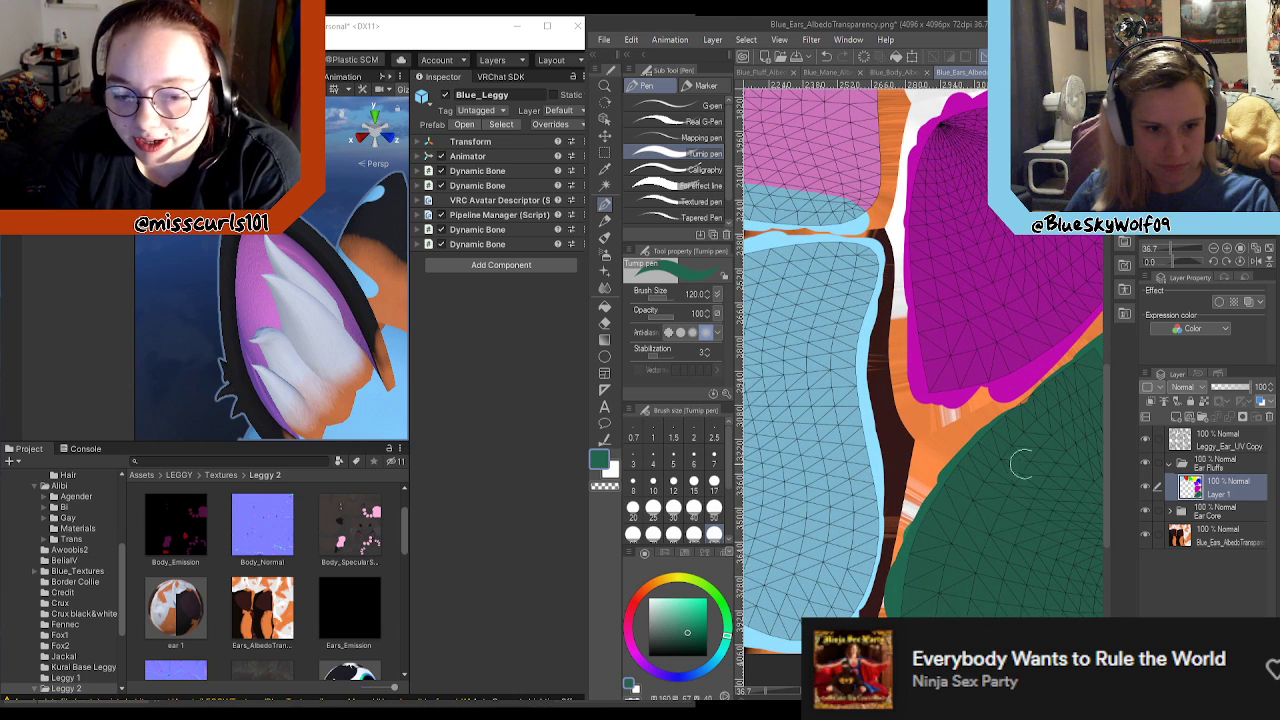
pyautogui.press('e')
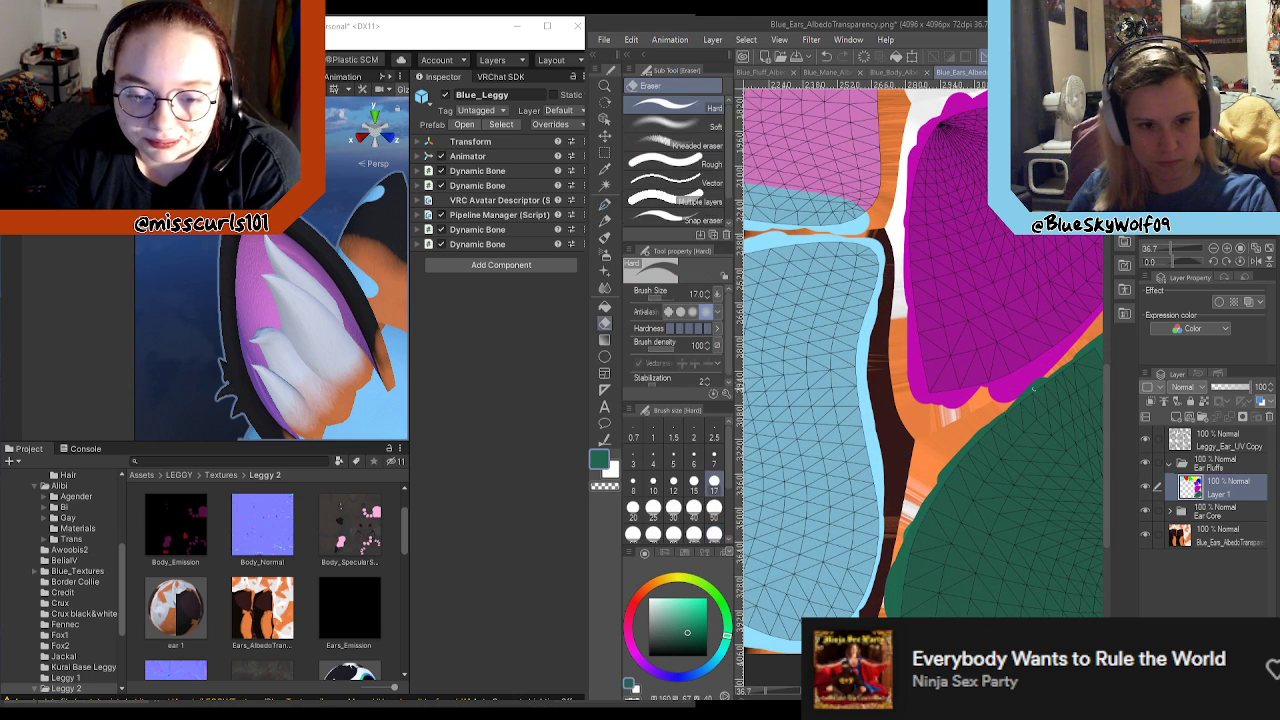
pyautogui.moveTo(1040, 374); pyautogui.dragTo(1012, 402)
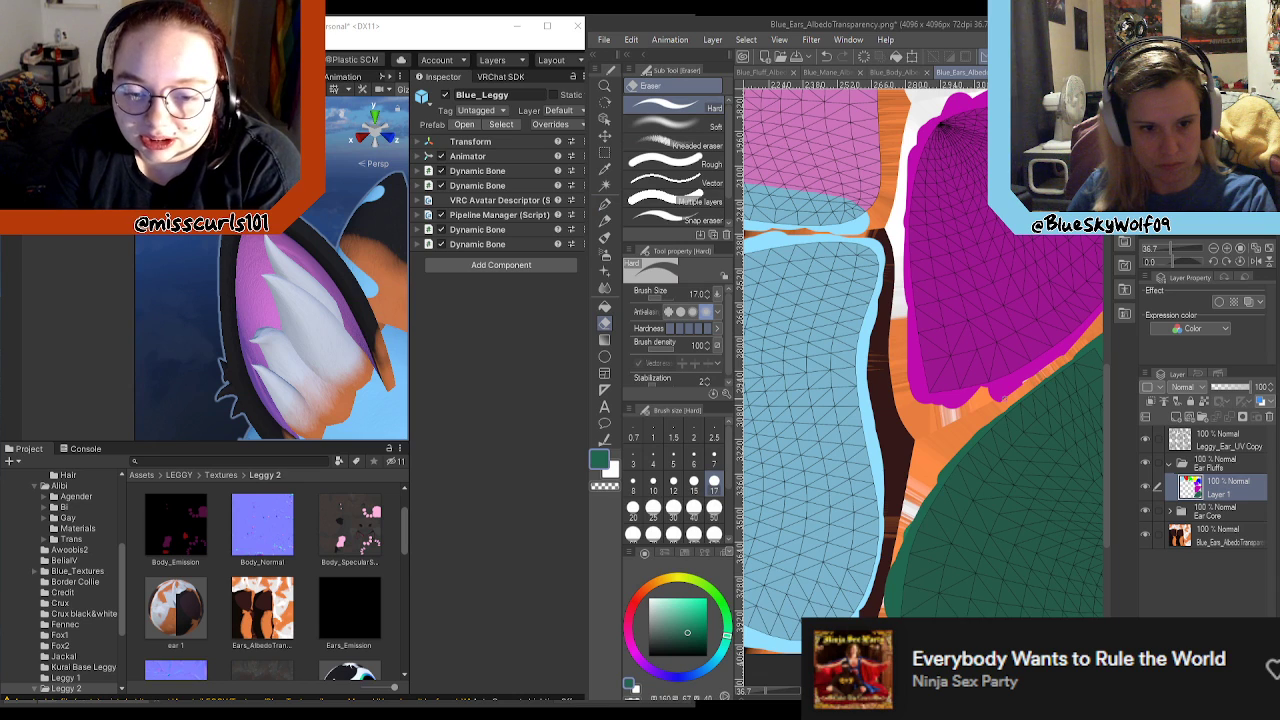
# Step: Sample the magenta and even out the painted margin along the magenta fluff area's lower edge with the Turnip pen
pyautogui.press('p')
pyautogui.scroll(-3, 818, 463)
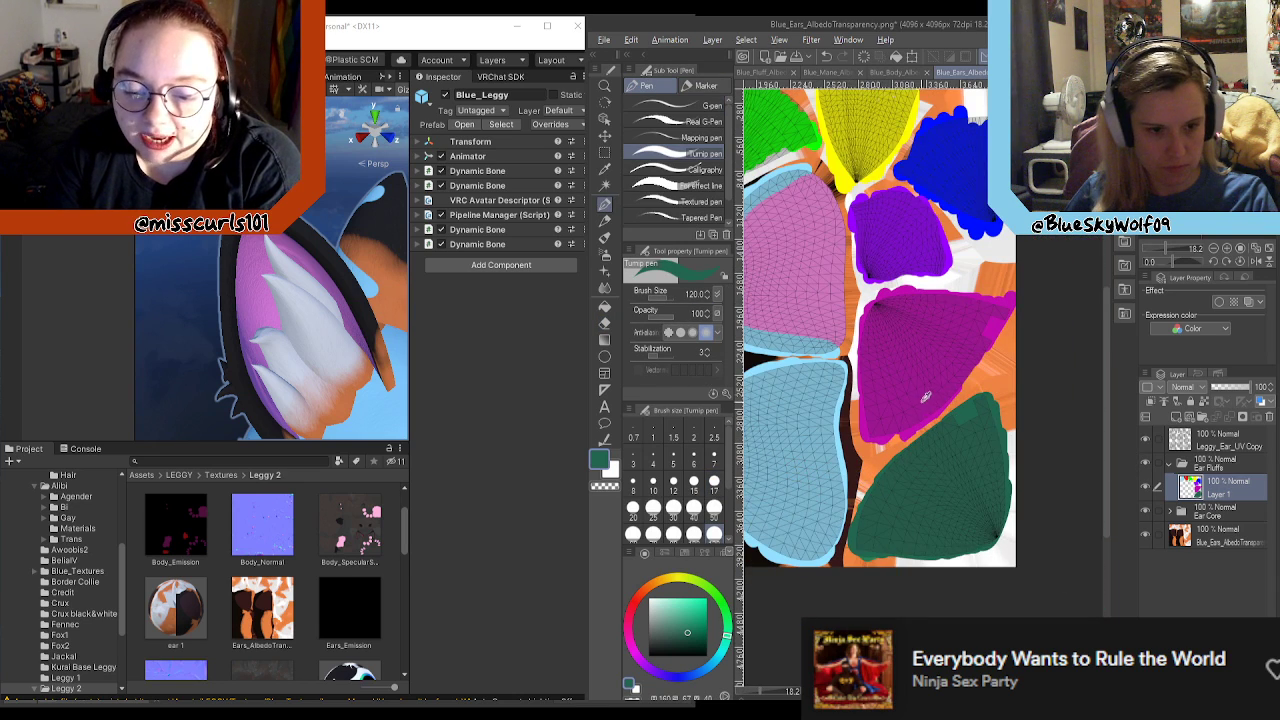
pyautogui.scroll(2, 926, 401)
pyautogui.scroll(1, 978, 385)
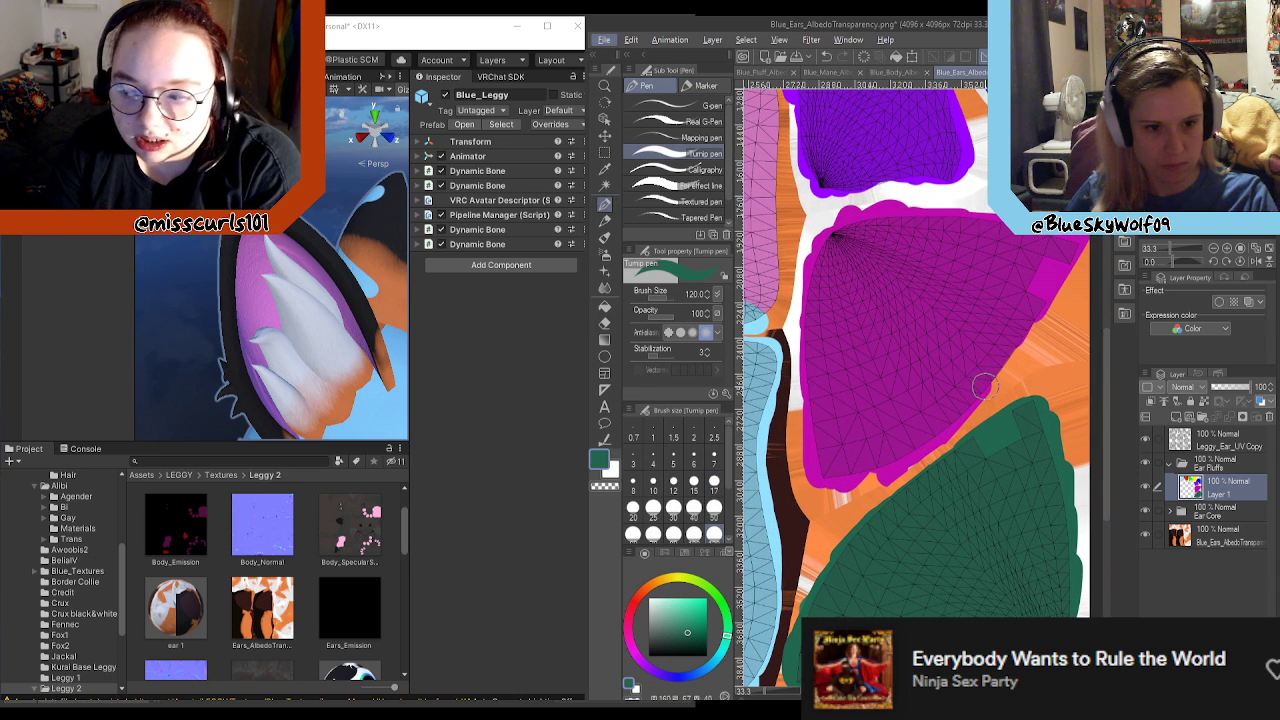
pyautogui.keyDown('alt'); pyautogui.click(890, 466); pyautogui.keyUp('alt')
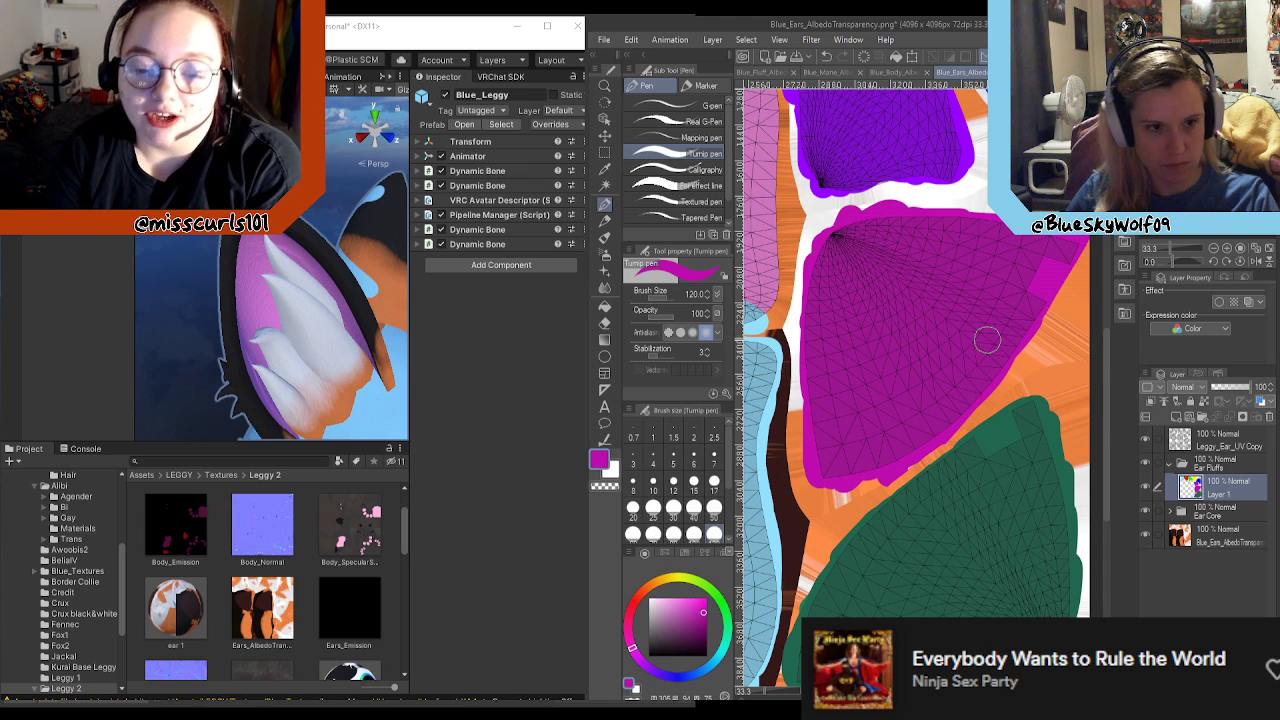
pyautogui.scroll(1, 963, 190)
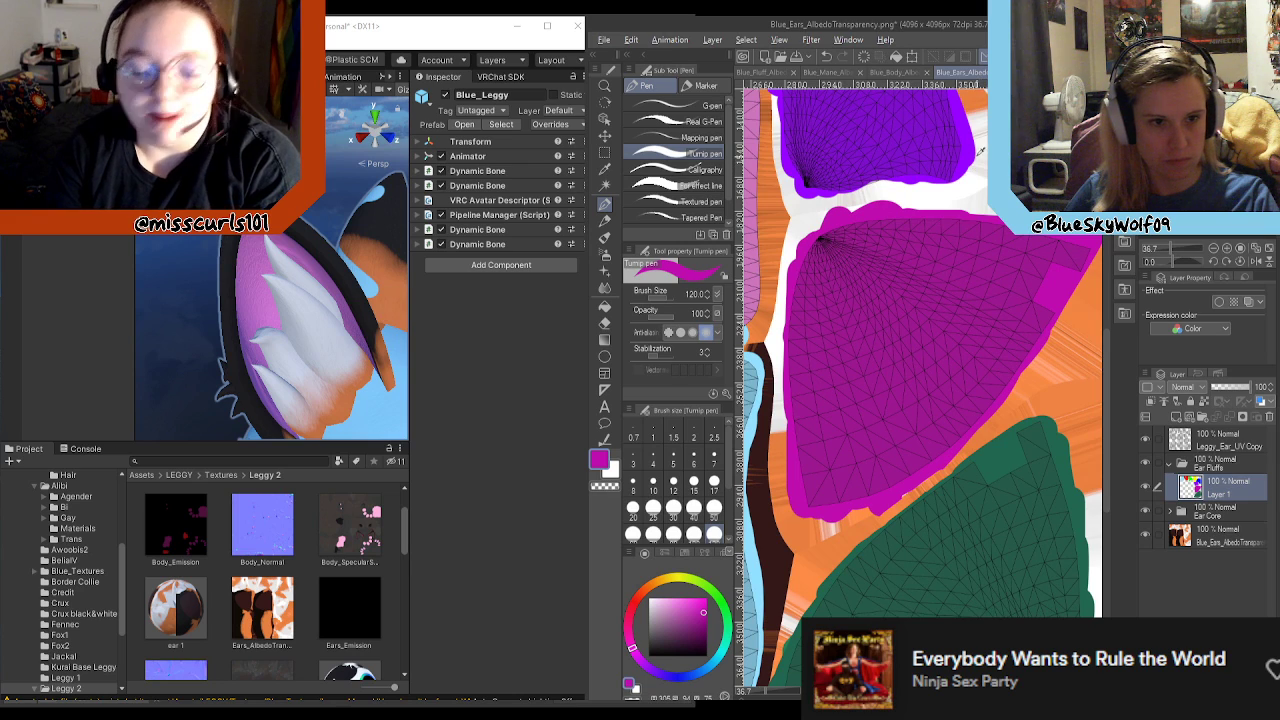
# Step: Touch up the painted margins of the violet and yellow fluff areas using their own sampled colours
pyautogui.keyDown('alt'); pyautogui.click(975, 152); pyautogui.keyUp('alt')
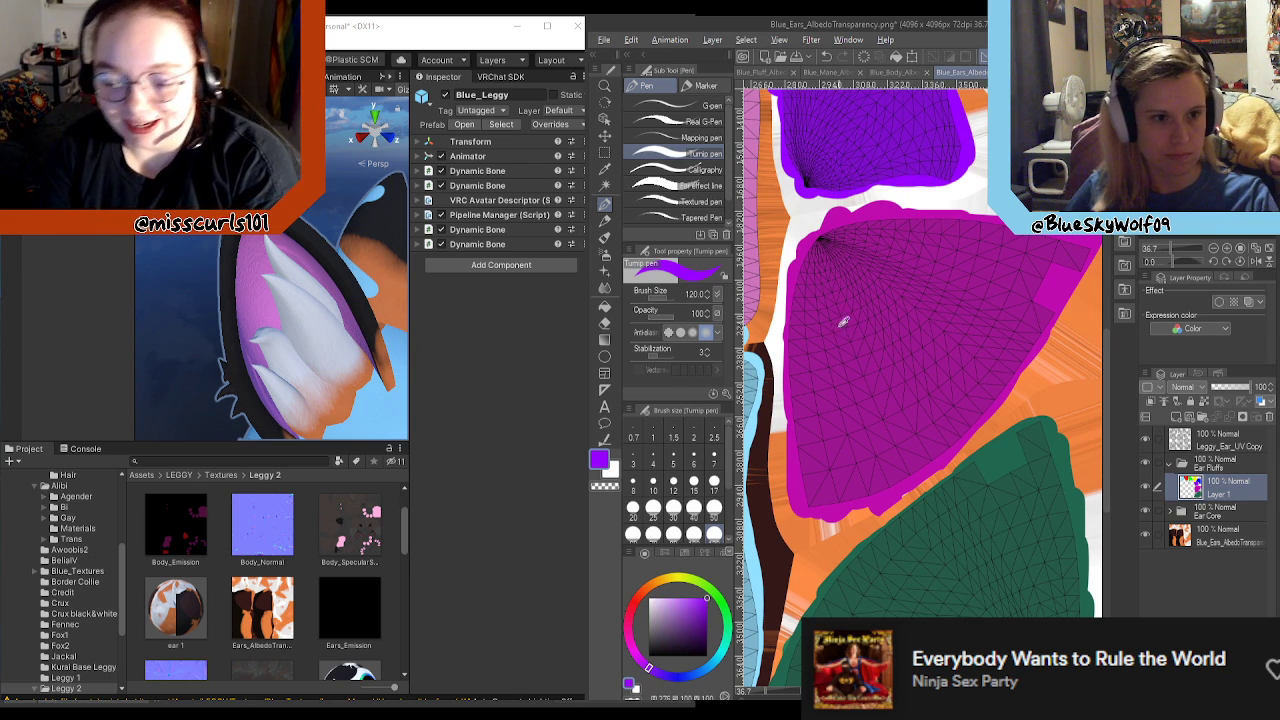
pyautogui.scroll(-8, 839, 324)
pyautogui.scroll(6, 829, 185)
pyautogui.scroll(3, 829, 185)
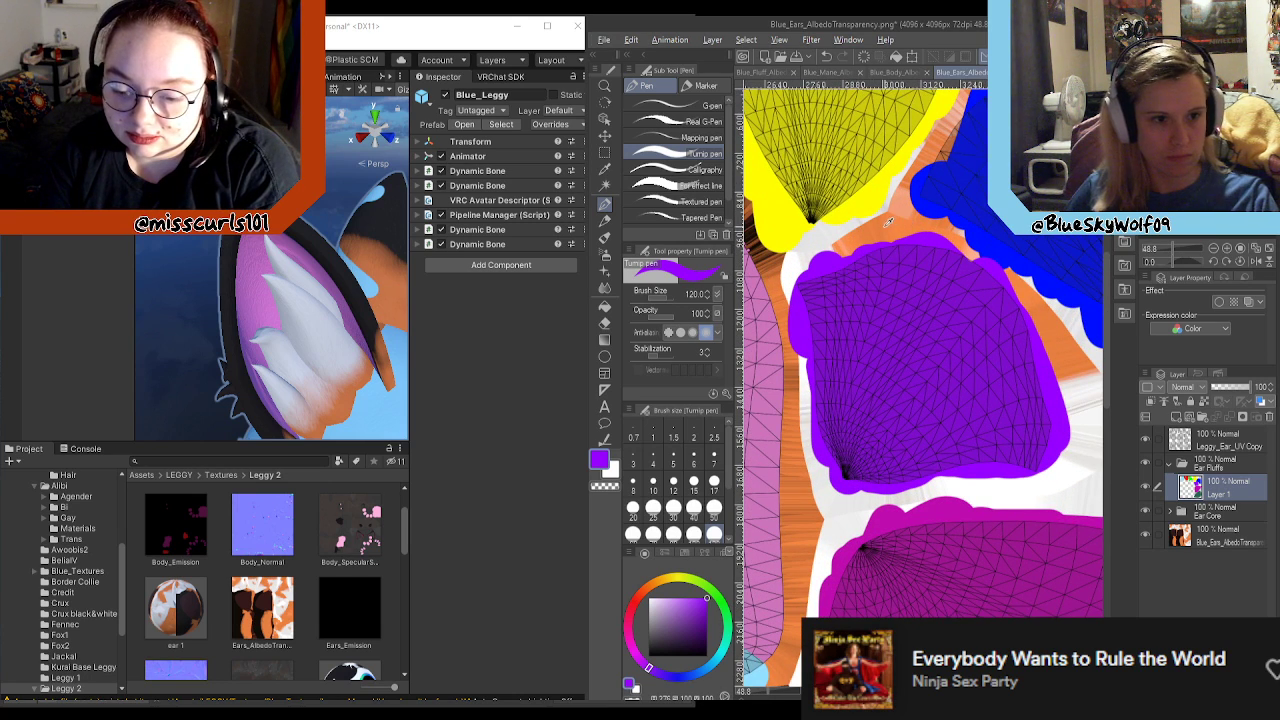
pyautogui.keyDown('alt'); pyautogui.click(795, 203); pyautogui.keyUp('alt')
# Step: Sample the blue and extend the blue fluff area's painted margin along its edge facing the yellow area
pyautogui.scroll(-3, 828, 198)
pyautogui.scroll(3, 948, 148)
pyautogui.keyDown('alt'); pyautogui.click(1028, 404); pyautogui.keyUp('alt')
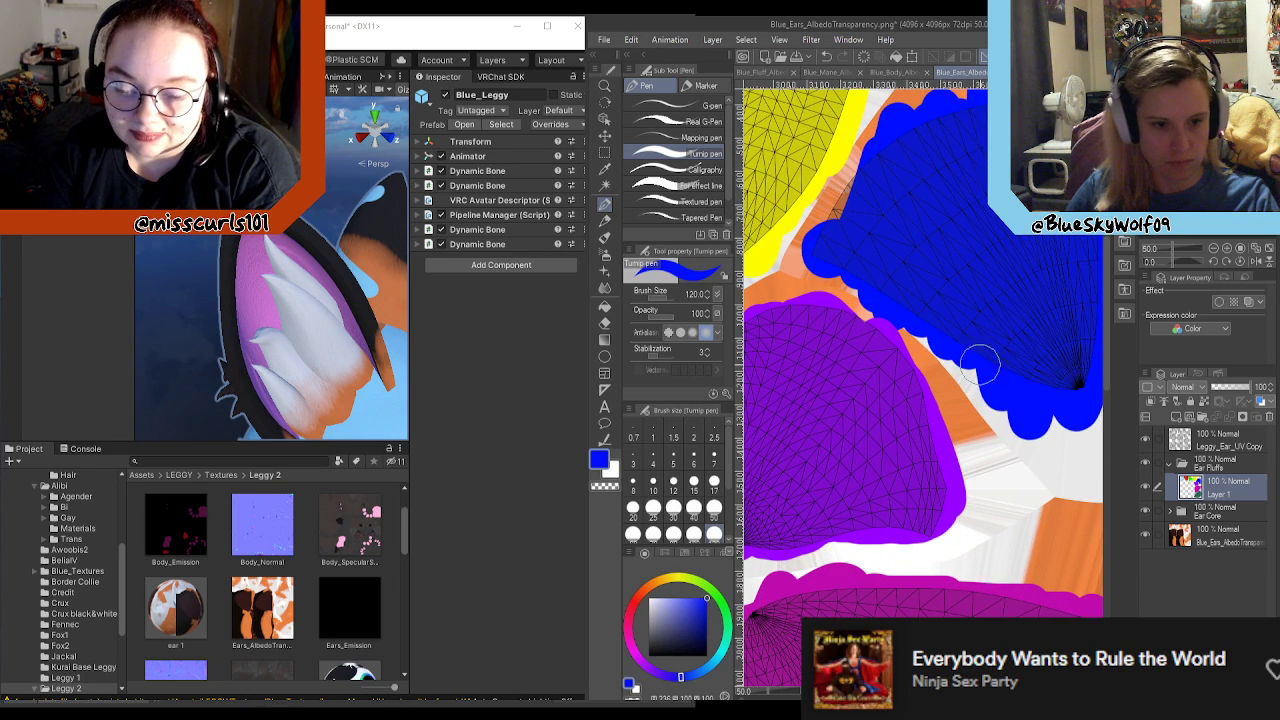
pyautogui.moveTo(843, 218); pyautogui.dragTo(894, 148)
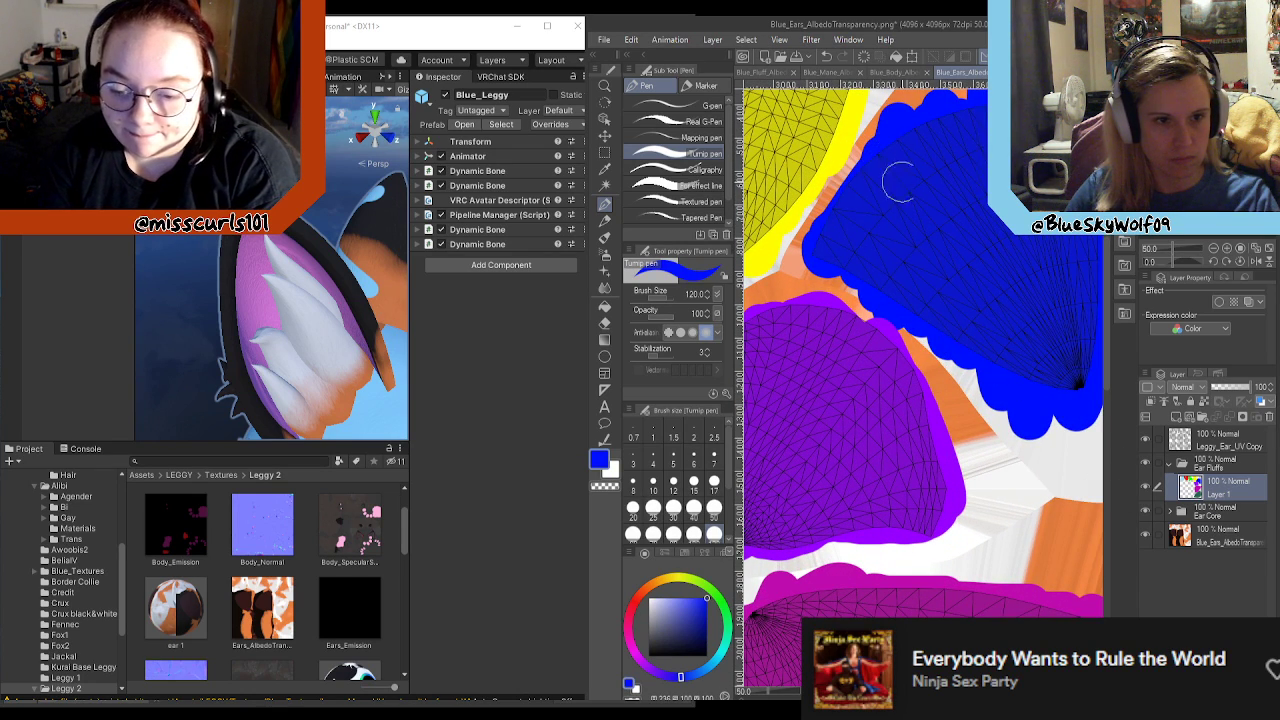
# Step: Erase the excess blue bulges below the blue fluff area's lower tip with the hard eraser
pyautogui.scroll(-2, 941, 195)
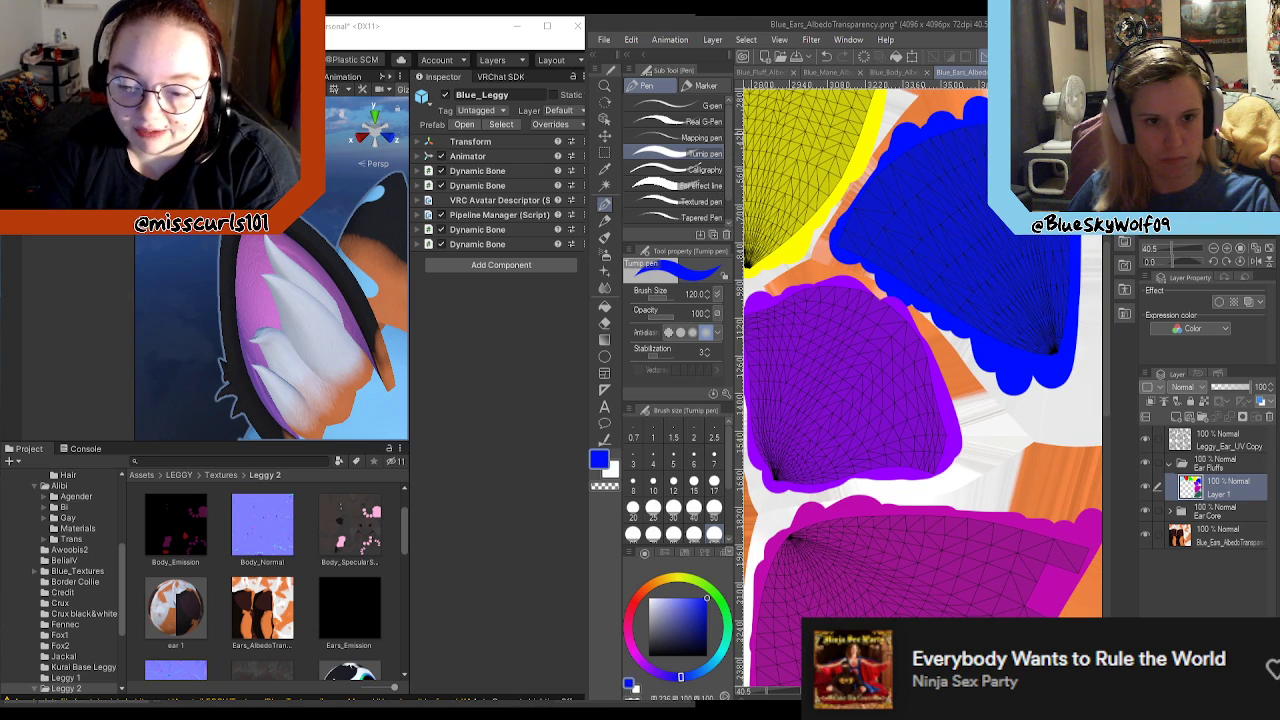
pyautogui.press('e')
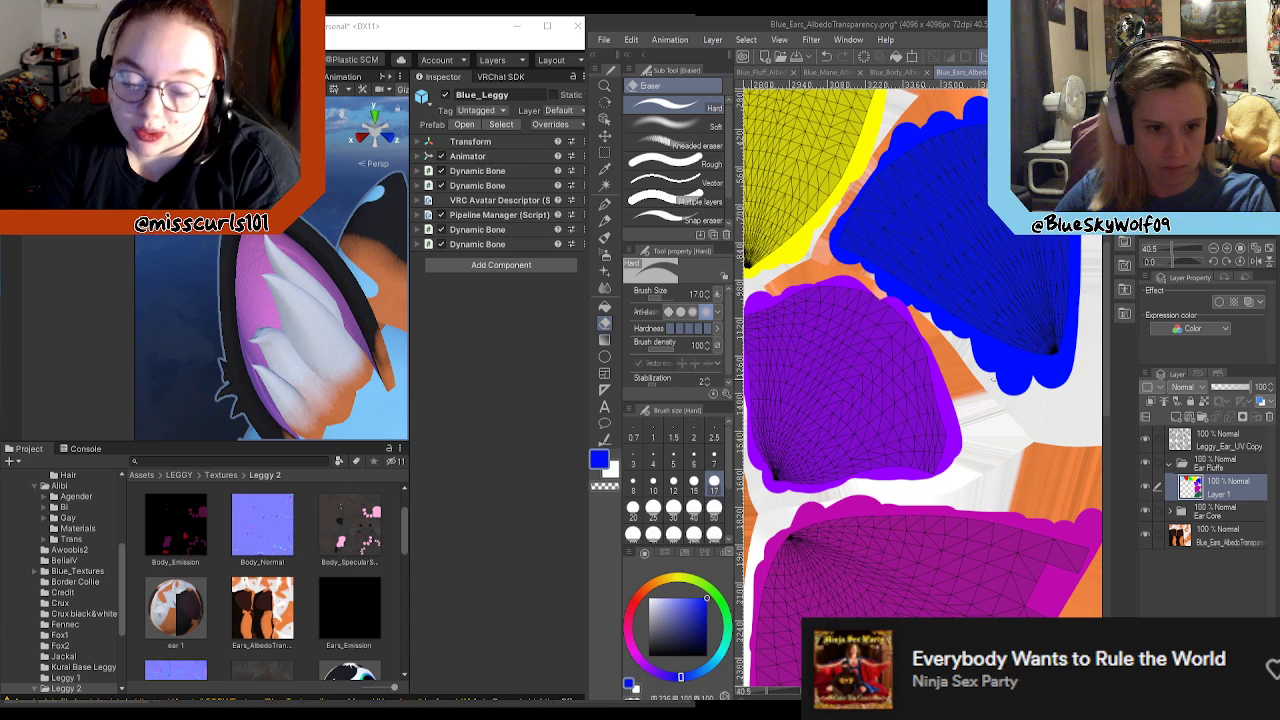
pyautogui.moveTo(1029, 388); pyautogui.dragTo(978, 362)
pyautogui.moveTo(1043, 388); pyautogui.dragTo(976, 358)
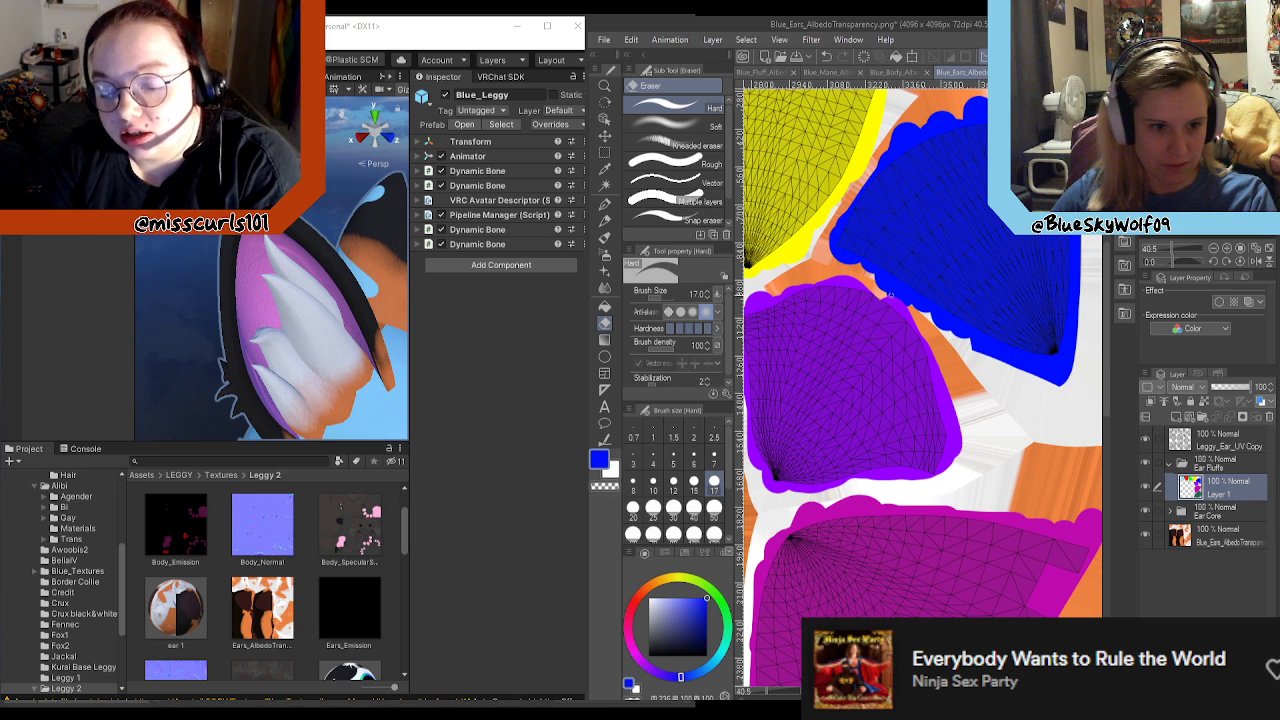
# Step: Touch up the painted margin along the yellow fluff area's upper edge with the Turnip pen in its own sampled yellow
pyautogui.press('p')
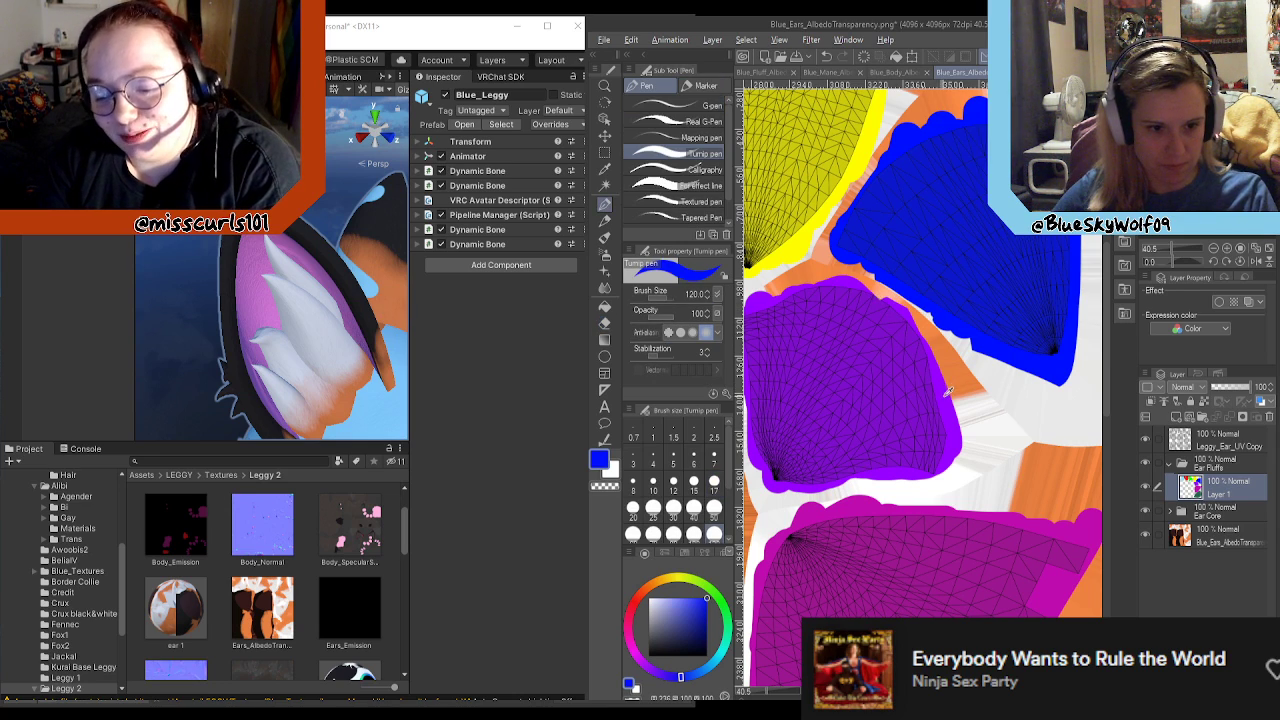
pyautogui.keyDown('alt'); pyautogui.click(905, 385); pyautogui.keyUp('alt')
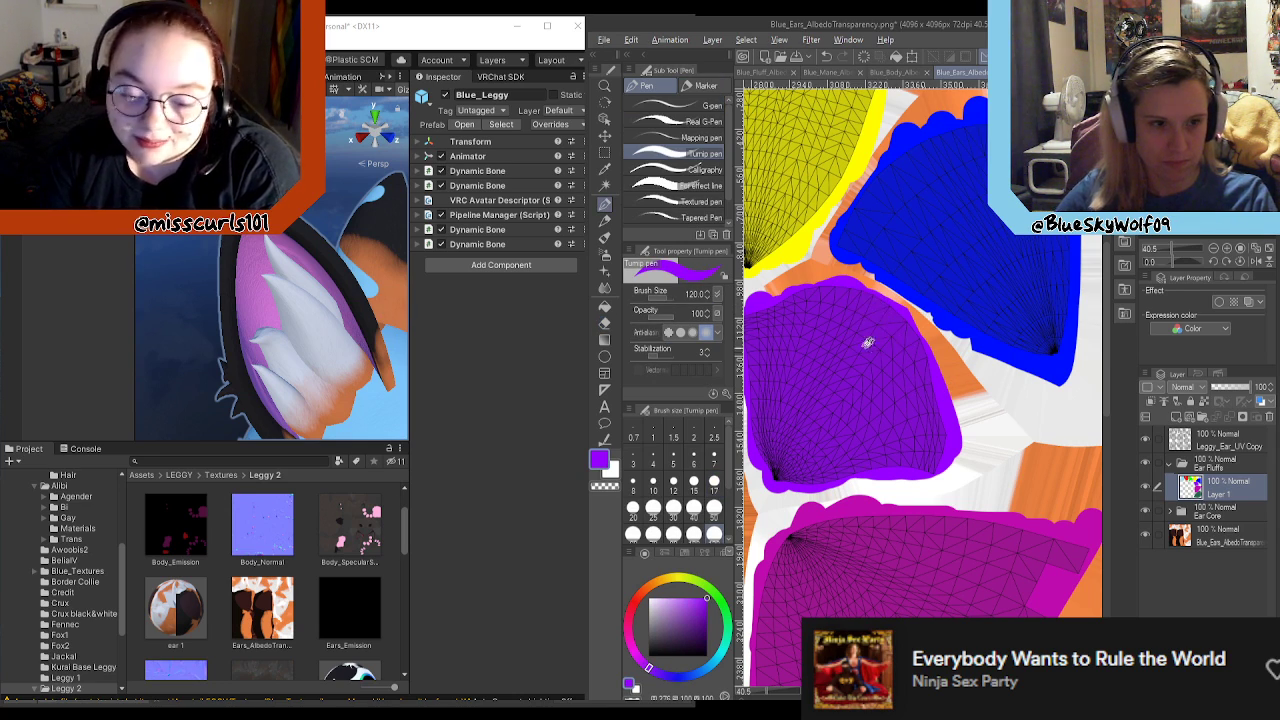
pyautogui.keyDown('alt'); pyautogui.scroll(-3, 870, 310); pyautogui.keyUp('alt')
pyautogui.keyDown('alt'); pyautogui.scroll(3, 903, 256); pyautogui.keyUp('alt')
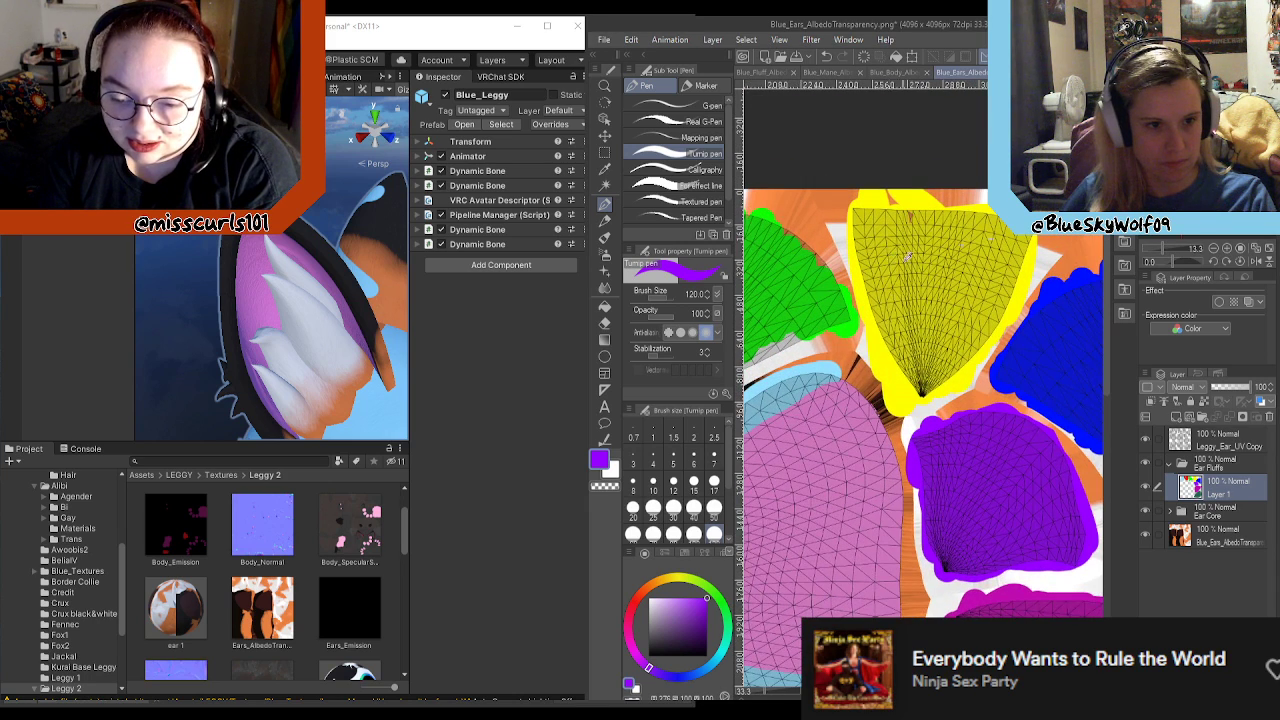
pyautogui.keyDown('alt'); pyautogui.click(877, 325); pyautogui.keyUp('alt')
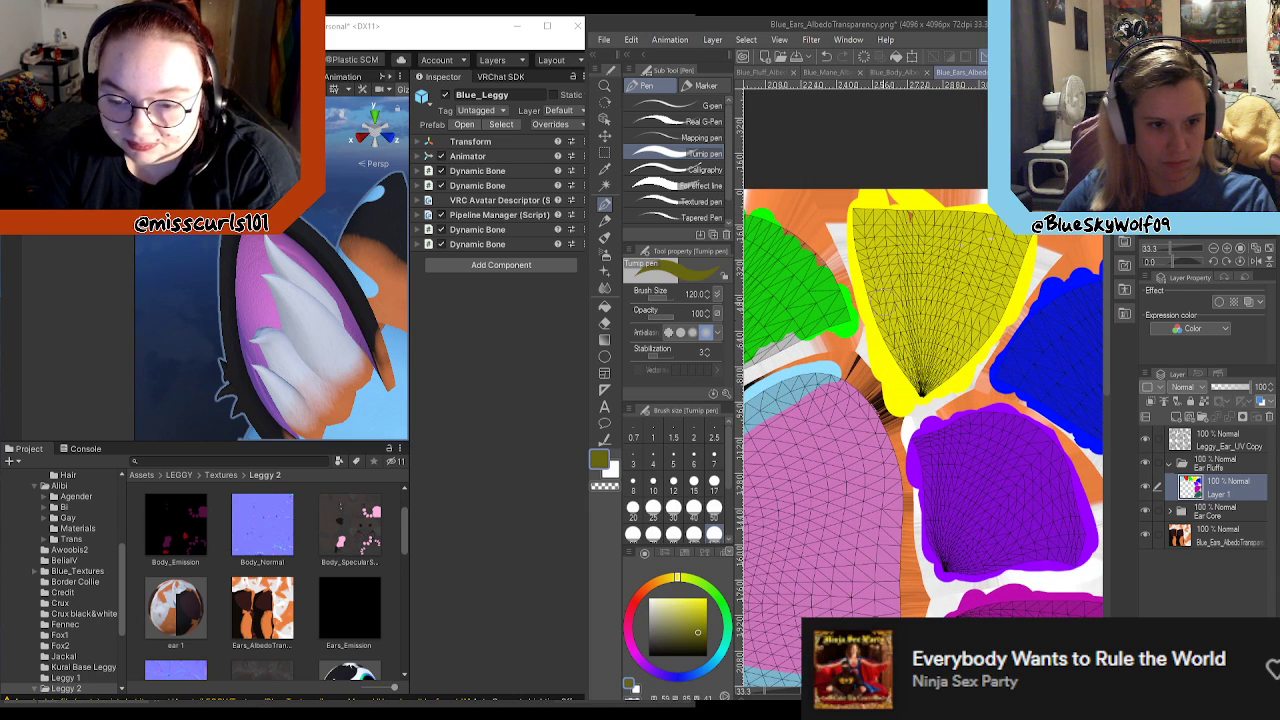
pyautogui.moveTo(921, 224)
pyautogui.mouseDown()
pyautogui.moveTo(896, 221)
pyautogui.moveTo(922, 216)
pyautogui.mouseUp()
pyautogui.keyDown('alt'); pyautogui.click(926, 197); pyautogui.keyUp('alt')
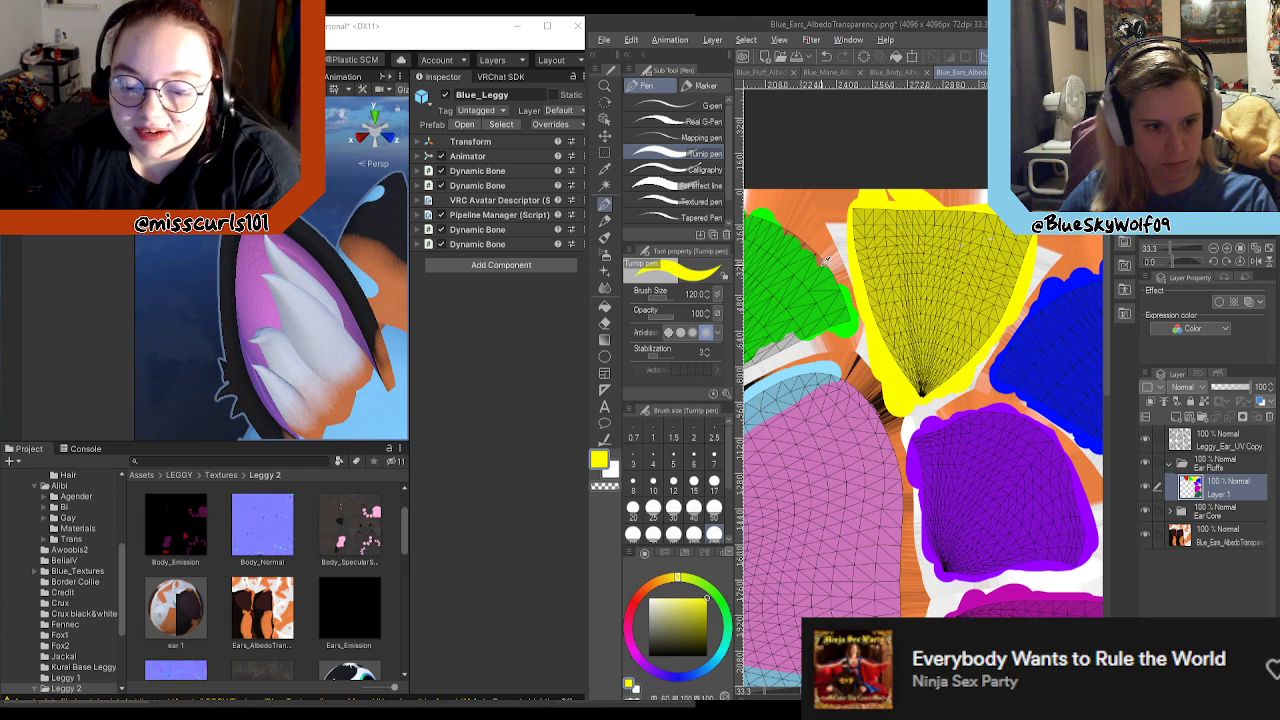
# Step: Even out the painted margins of the red and green fluff areas using their own sampled colours
pyautogui.scroll(-8, 826, 260)
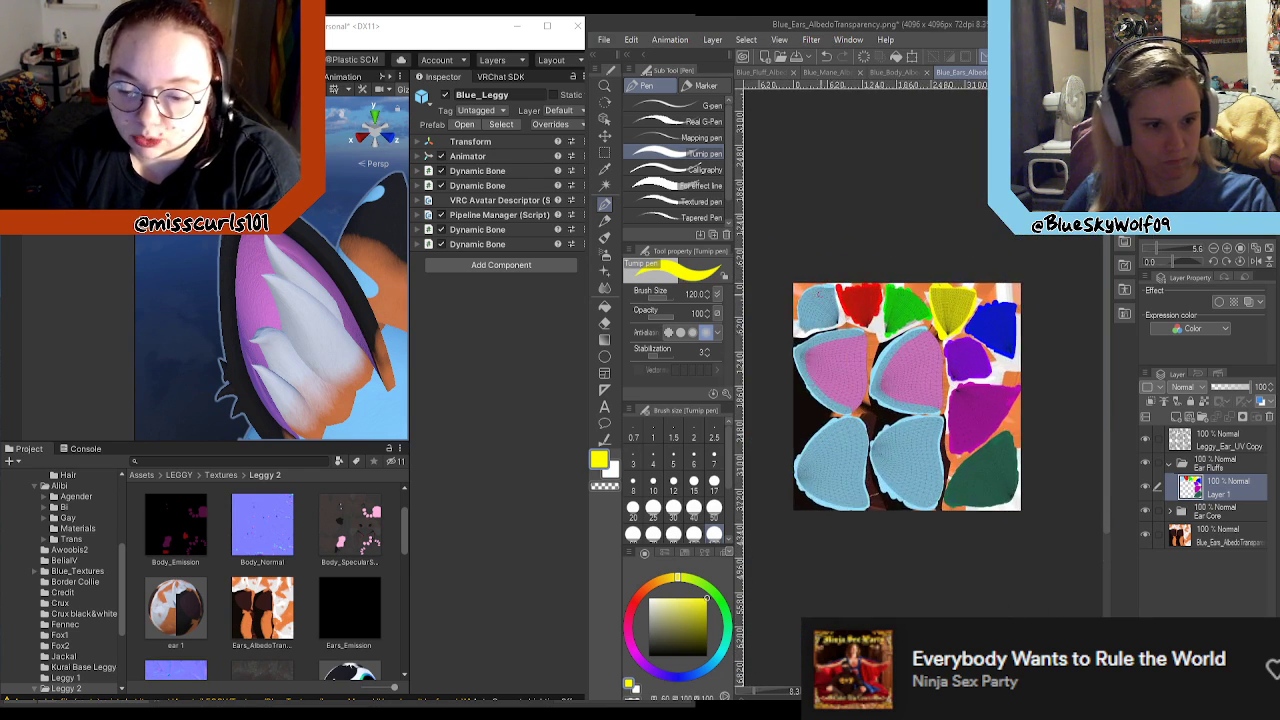
pyautogui.scroll(4, 817, 293)
pyautogui.keyDown('alt'); pyautogui.click(875, 322); pyautogui.keyUp('alt')
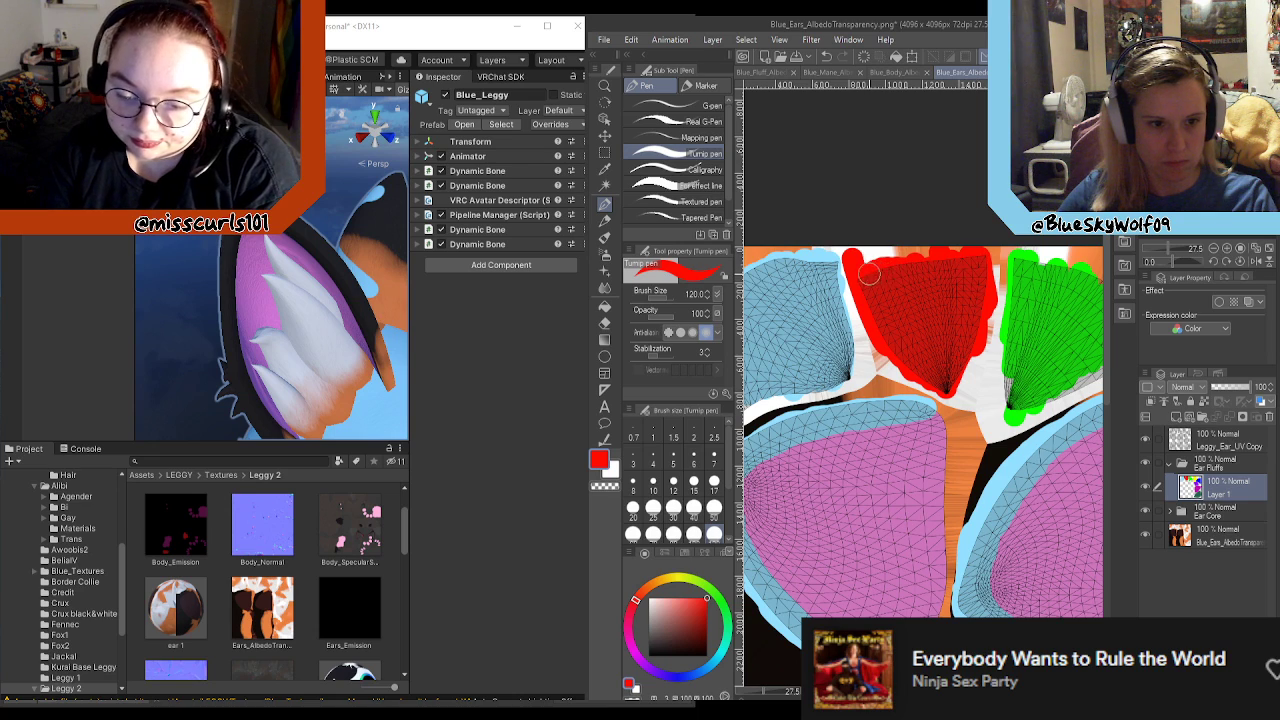
pyautogui.keyDown('alt'); pyautogui.click(1014, 418); pyautogui.keyUp('alt')
pyautogui.moveTo(1012, 412)
pyautogui.mouseDown()
pyautogui.moveTo(1003, 345)
pyautogui.moveTo(1001, 358)
pyautogui.mouseUp()
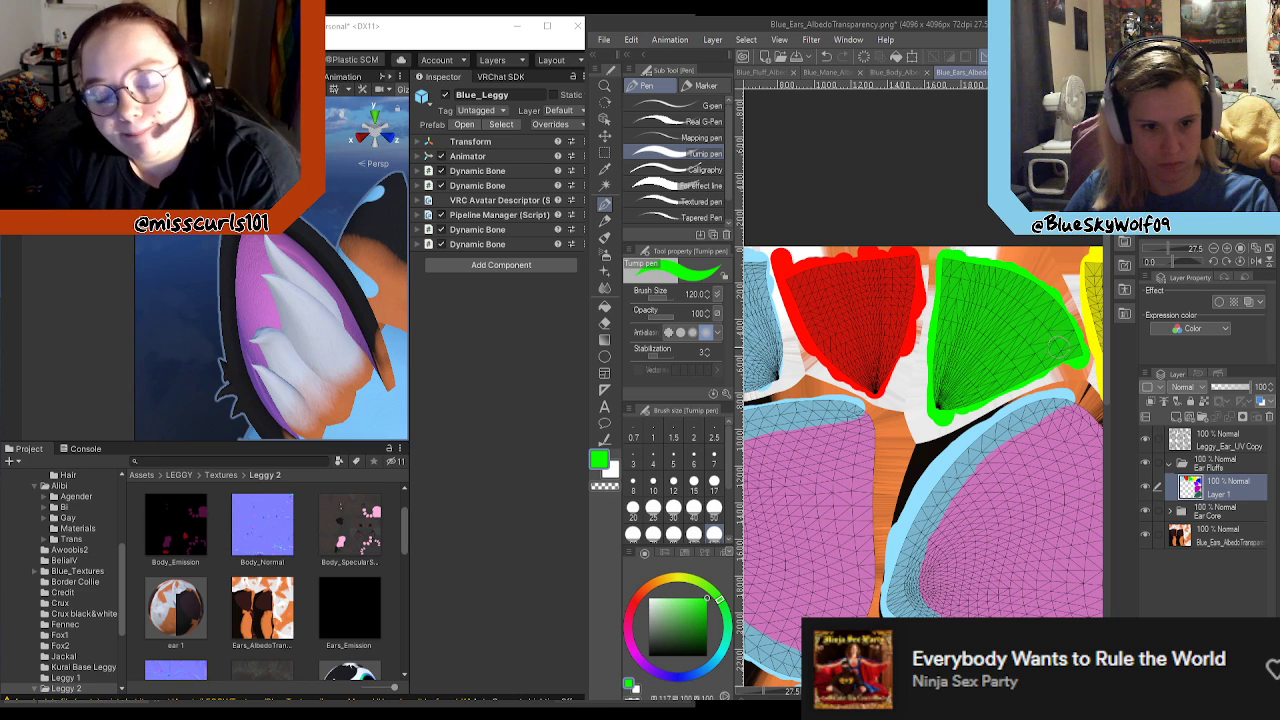
# Step: Sample the light blue and extend the light blue fluff area's painted margin along its edge facing the red area
pyautogui.scroll(-4, 961, 342)
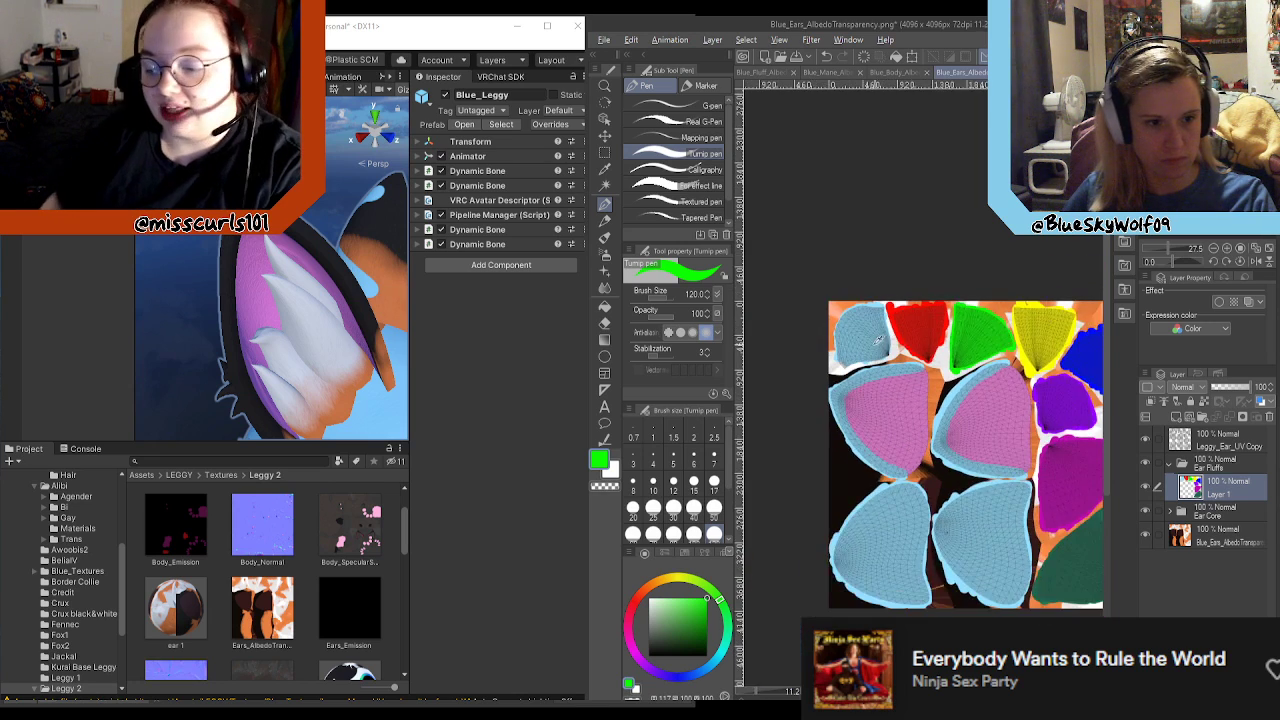
pyautogui.scroll(4, 880, 338)
pyautogui.keyDown('alt'); pyautogui.click(890, 244); pyautogui.keyUp('alt')
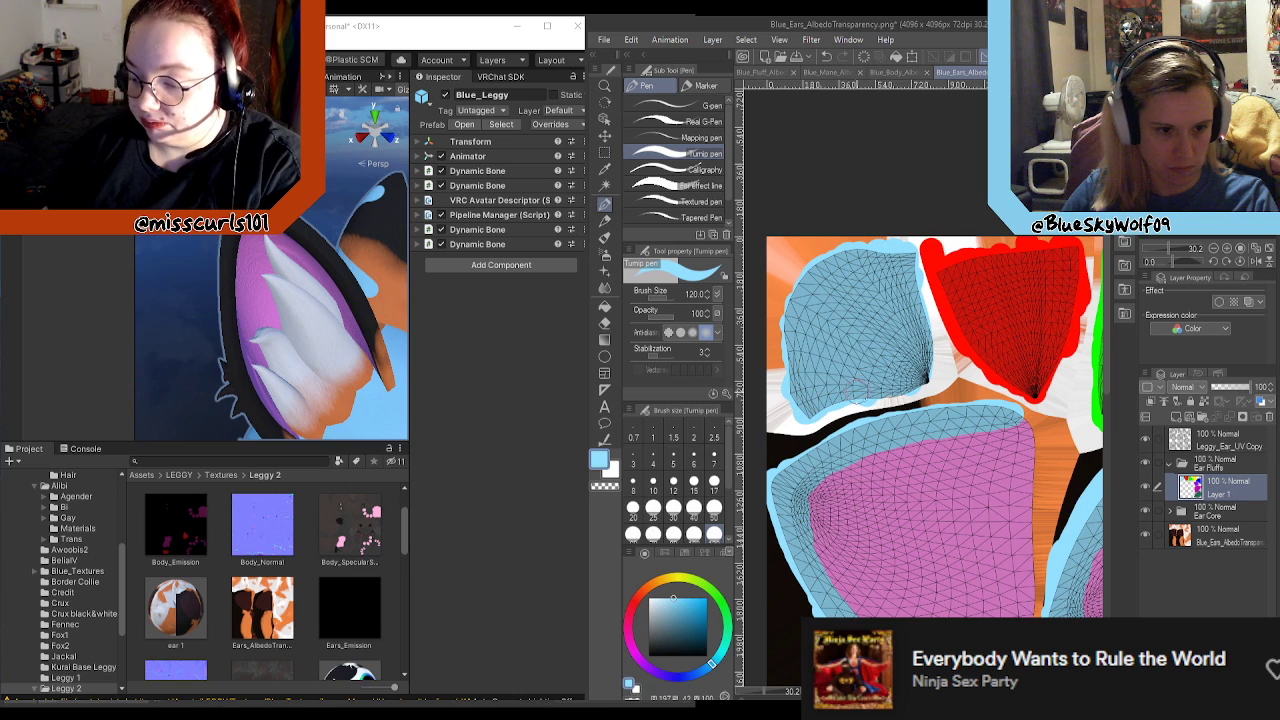
pyautogui.moveTo(912, 382)
pyautogui.mouseDown()
pyautogui.moveTo(927, 374)
pyautogui.moveTo(920, 308)
pyautogui.mouseUp()
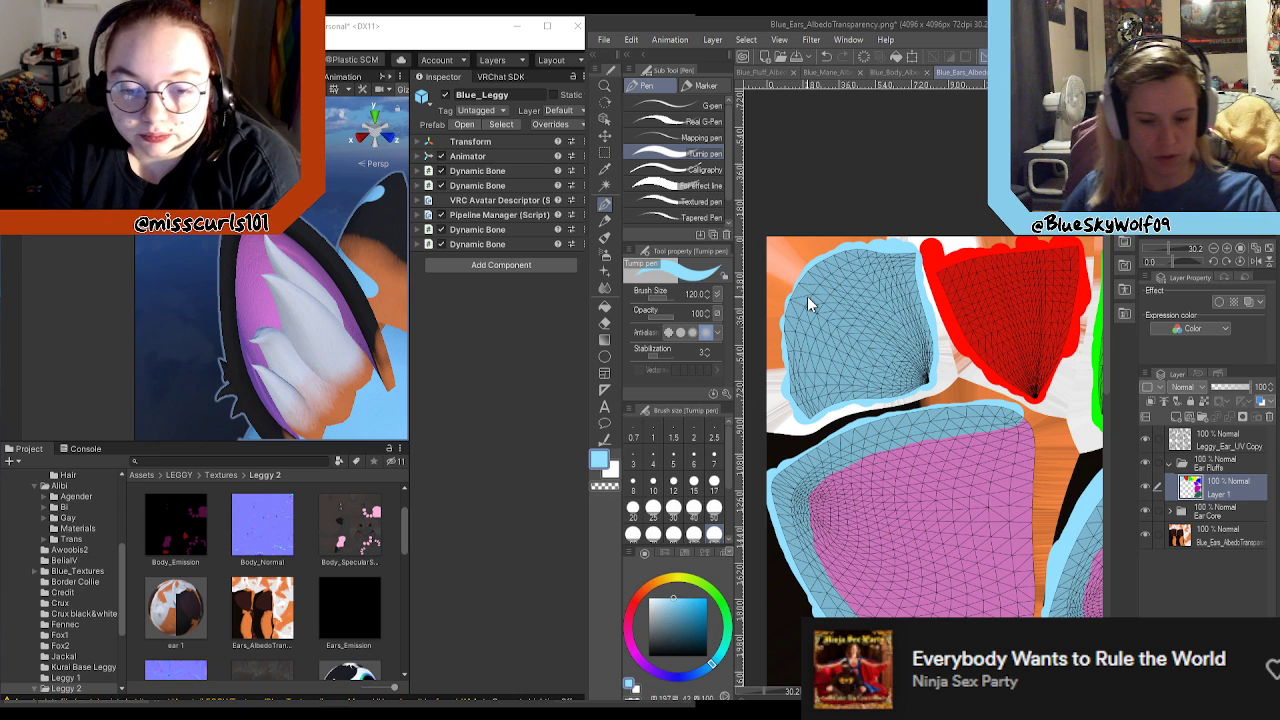
# Step: Hide the Leggy_Ear_UV Copy layer and save the texture over Blue_Ears_AlbedoTransparency.png as a PNG, accepting the loss of layer information
pyautogui.hotkey('ctrl', 'shift', 's')
pyautogui.click(1160, 447)
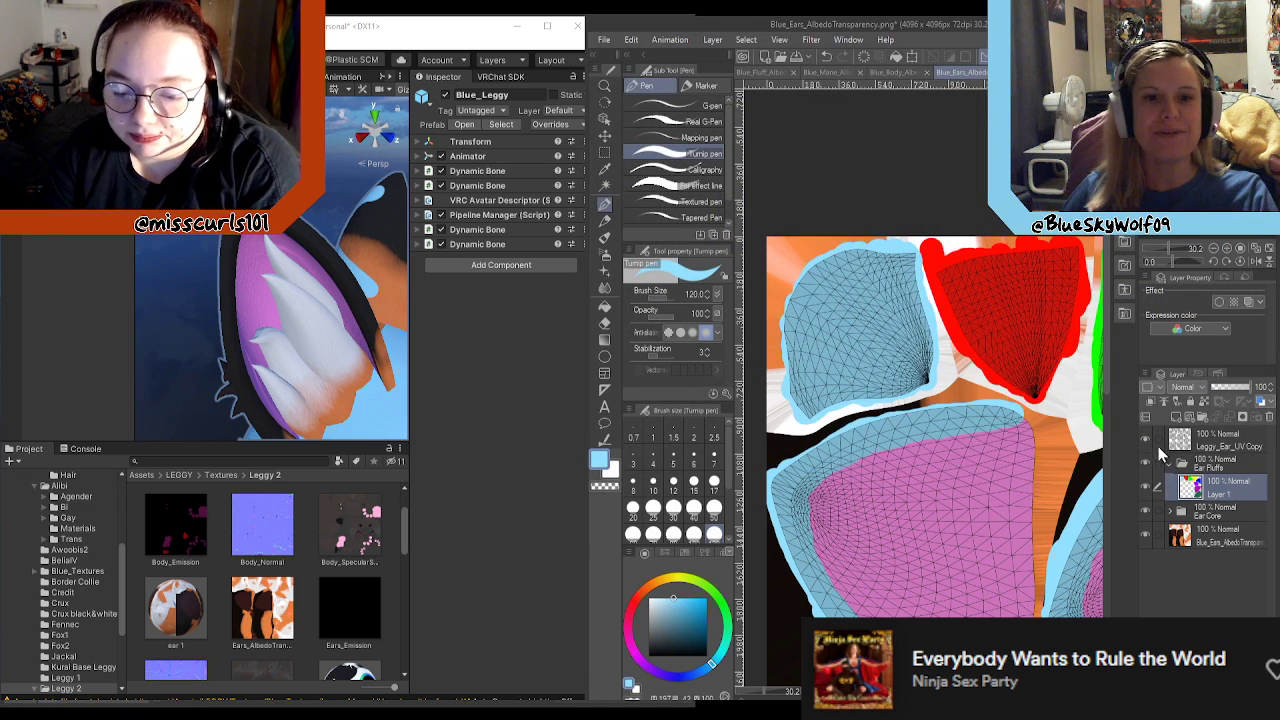
pyautogui.click(1145, 440)
pyautogui.hotkey('ctrl', 's')
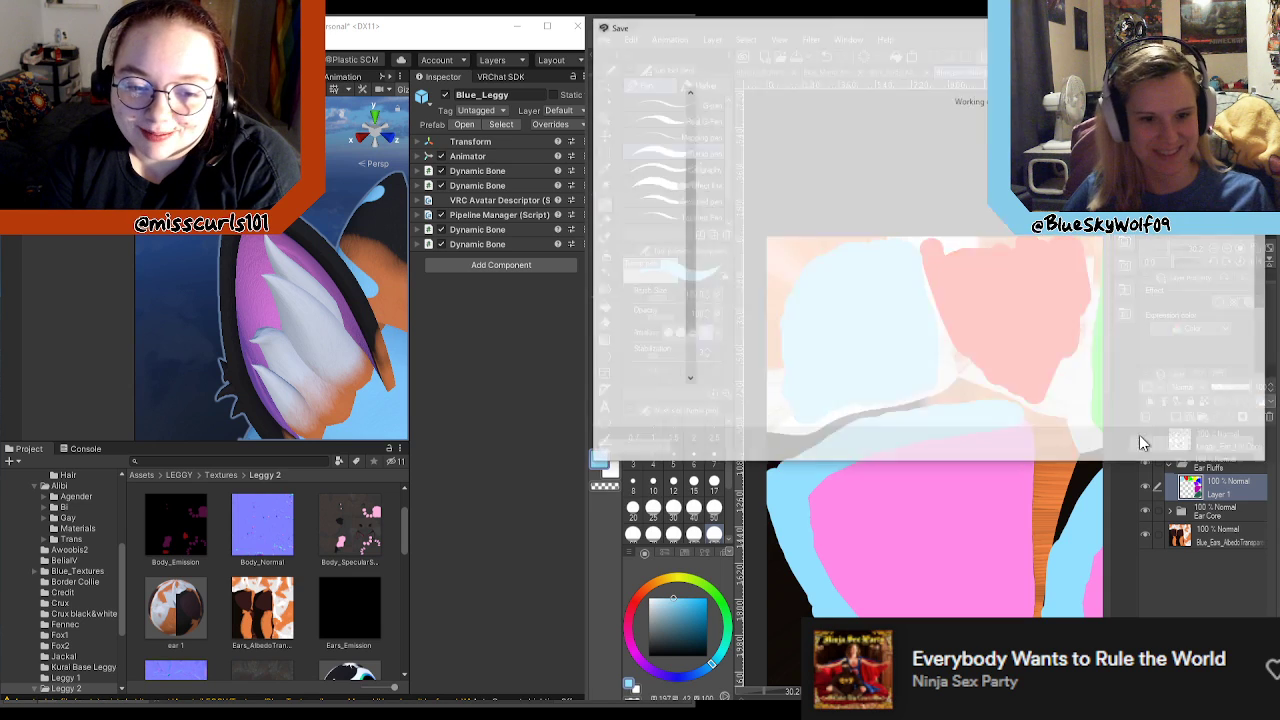
pyautogui.click(1160, 446)
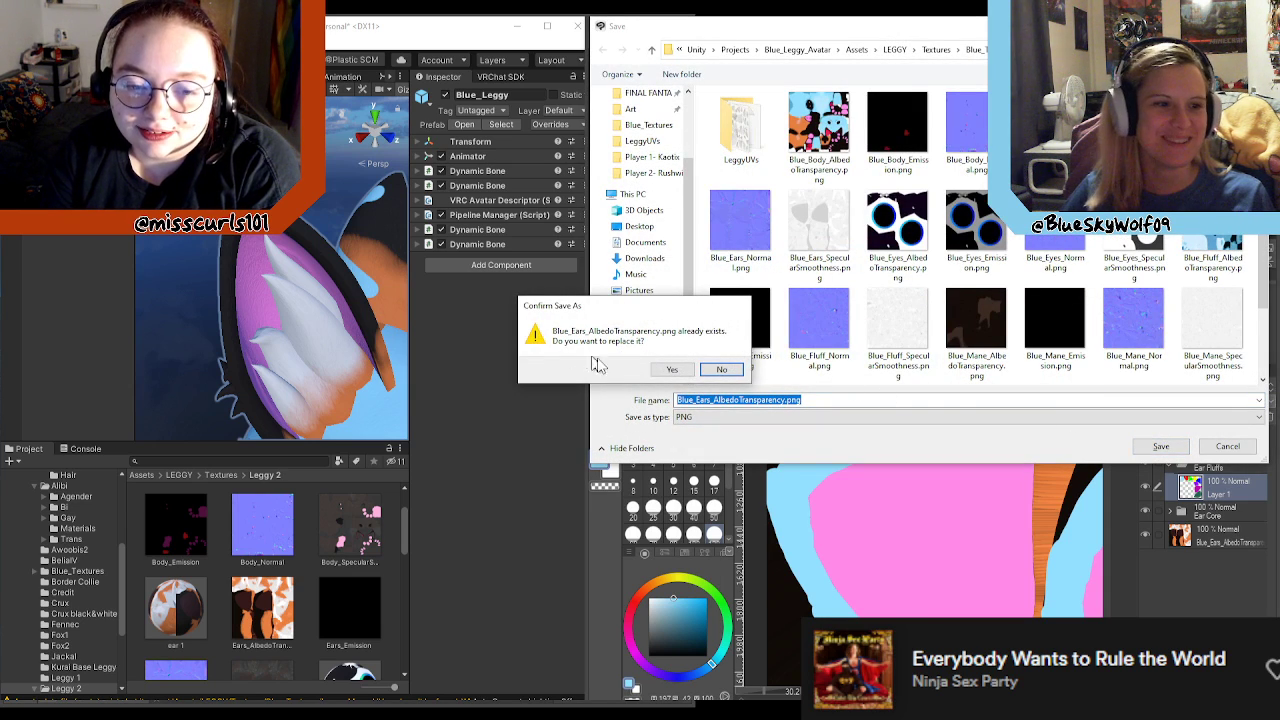
pyautogui.click(671, 370)
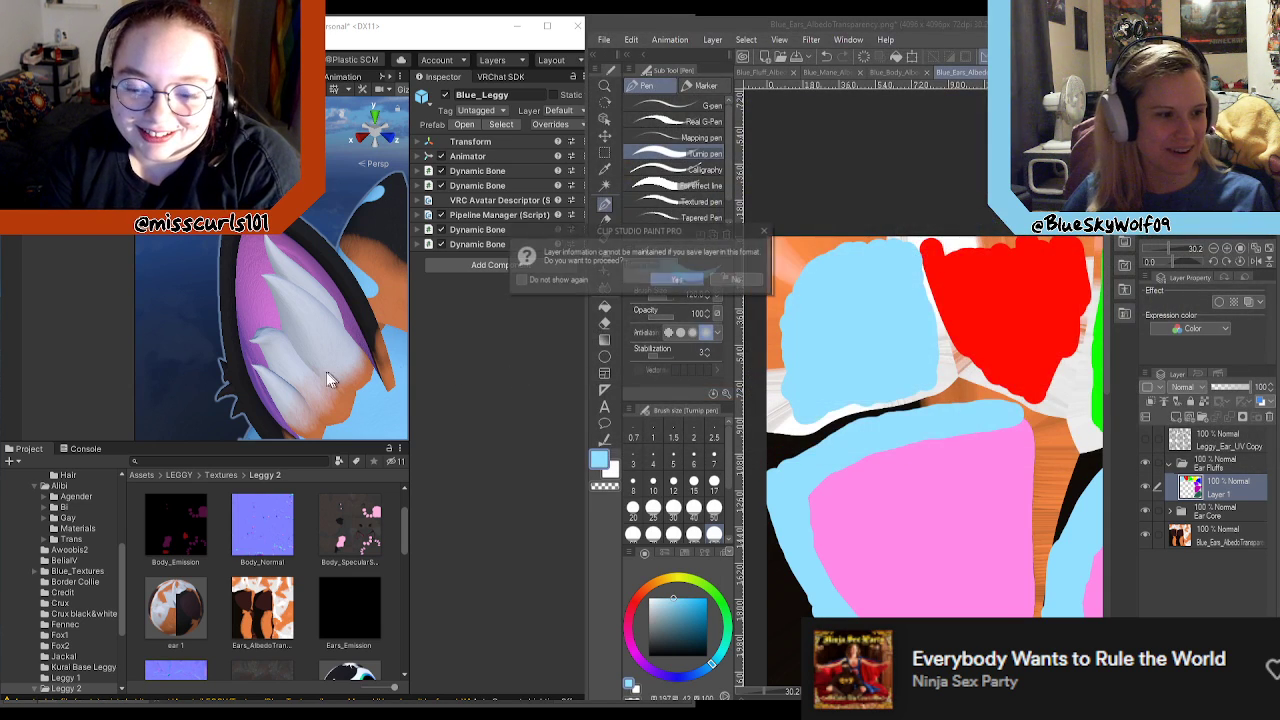
pyautogui.click(677, 281)
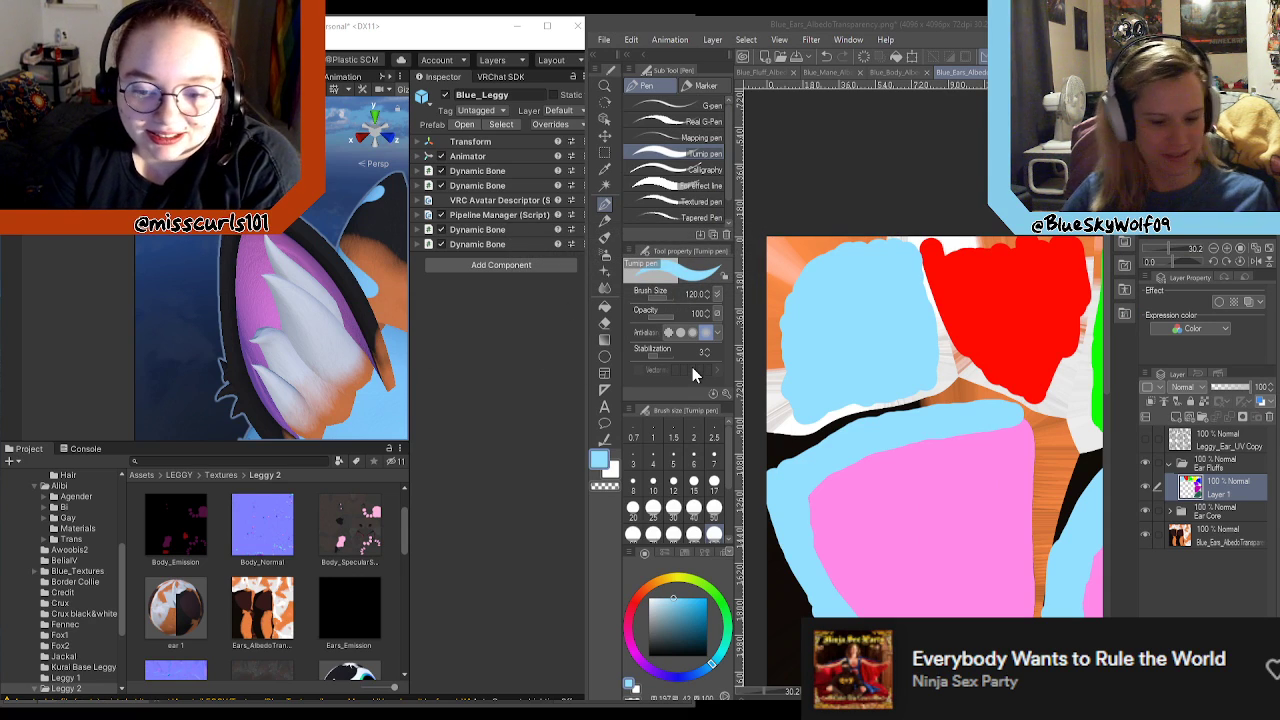
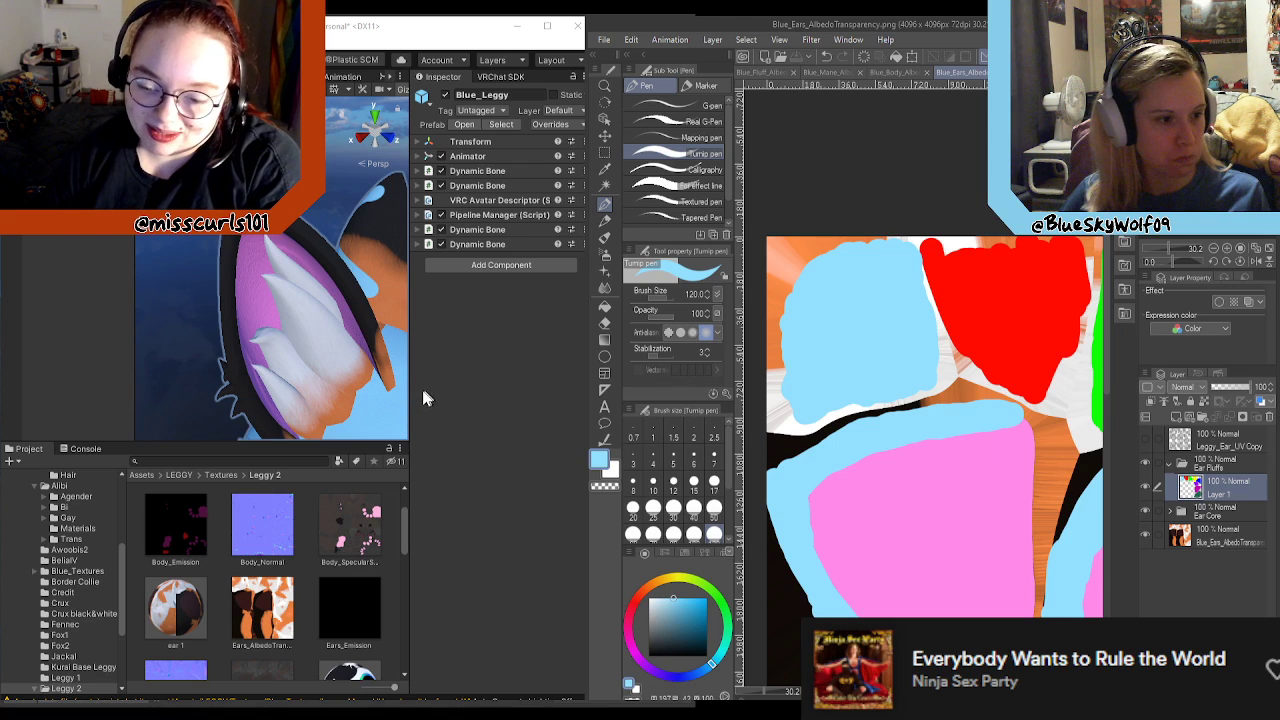
# Step: Turn the Unity scene view to face the avatar's head and inspect the colour-coded fluff in both ears
pyautogui.click(360, 381)
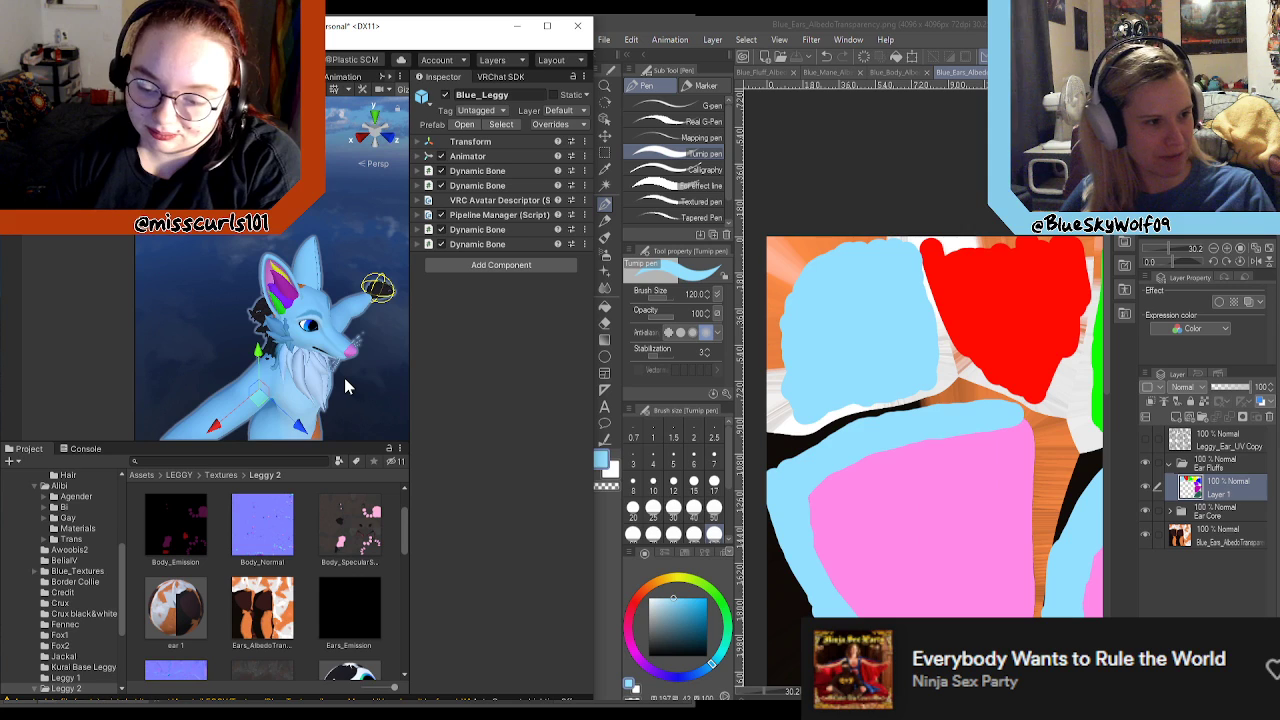
pyautogui.scroll(1, 344, 376)
pyautogui.scroll(-1, 337, 364)
pyautogui.moveTo(337, 367)
pyautogui.mouseDown(button='right')
pyautogui.moveTo(115, 357)
pyautogui.moveTo(274, 424)
pyautogui.moveTo(194, 357)
pyautogui.moveTo(297, 390)
pyautogui.moveTo(277, 395)
pyautogui.moveTo(144, 340)
pyautogui.moveTo(163, 256)
pyautogui.mouseUp(button='right')
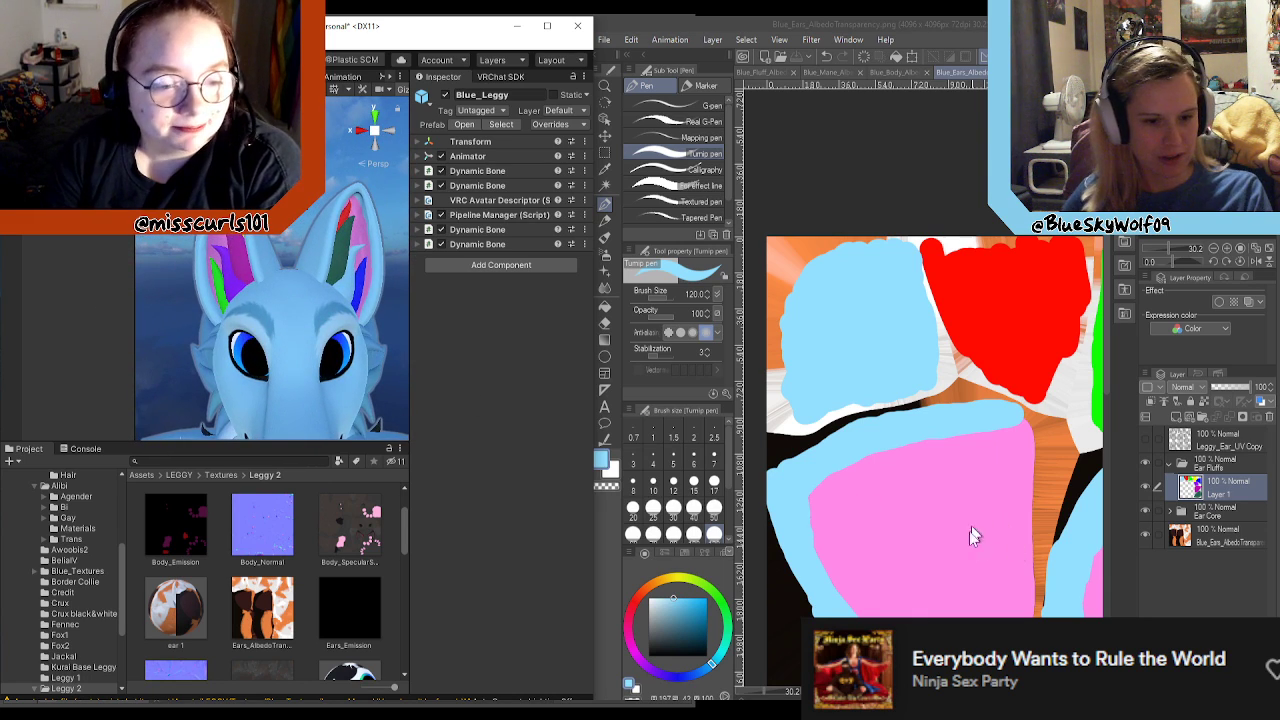
# Step: Review the whole ear texture in Clip Studio Paint and check the layers inside the Ear Core folder
pyautogui.click(809, 302)
pyautogui.scroll(-5, 866, 496)
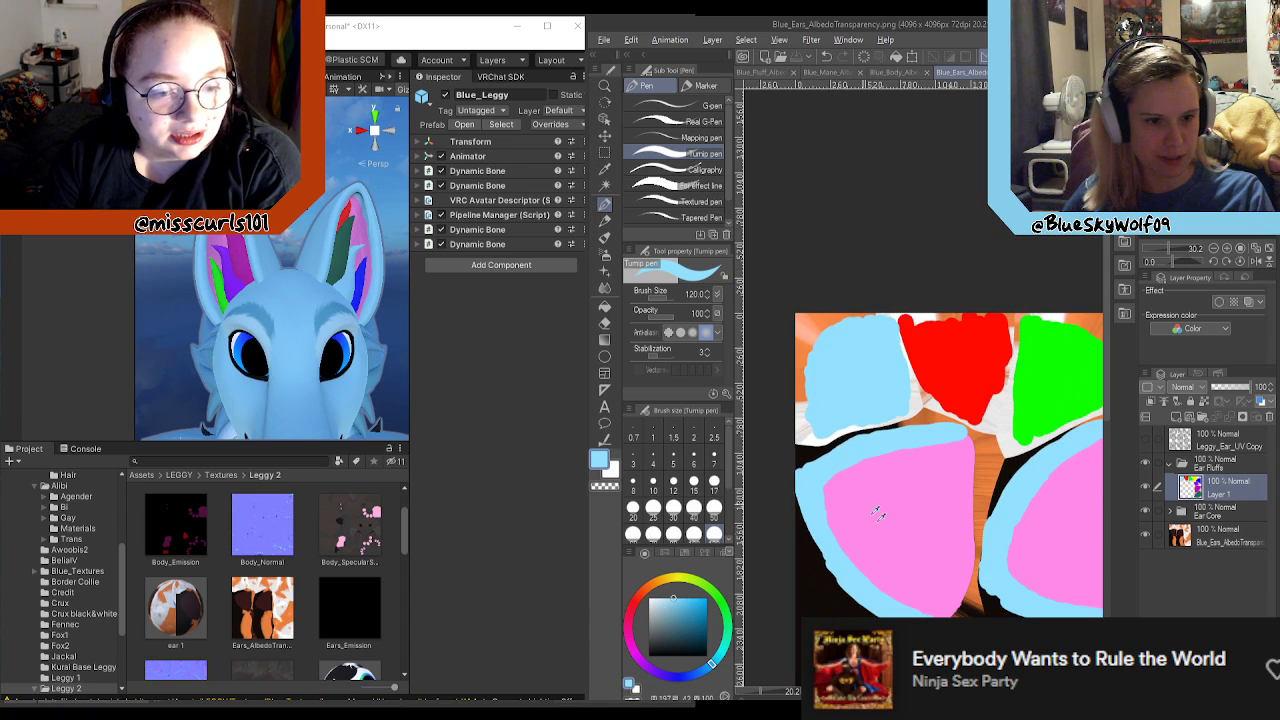
pyautogui.scroll(-4, 854, 536)
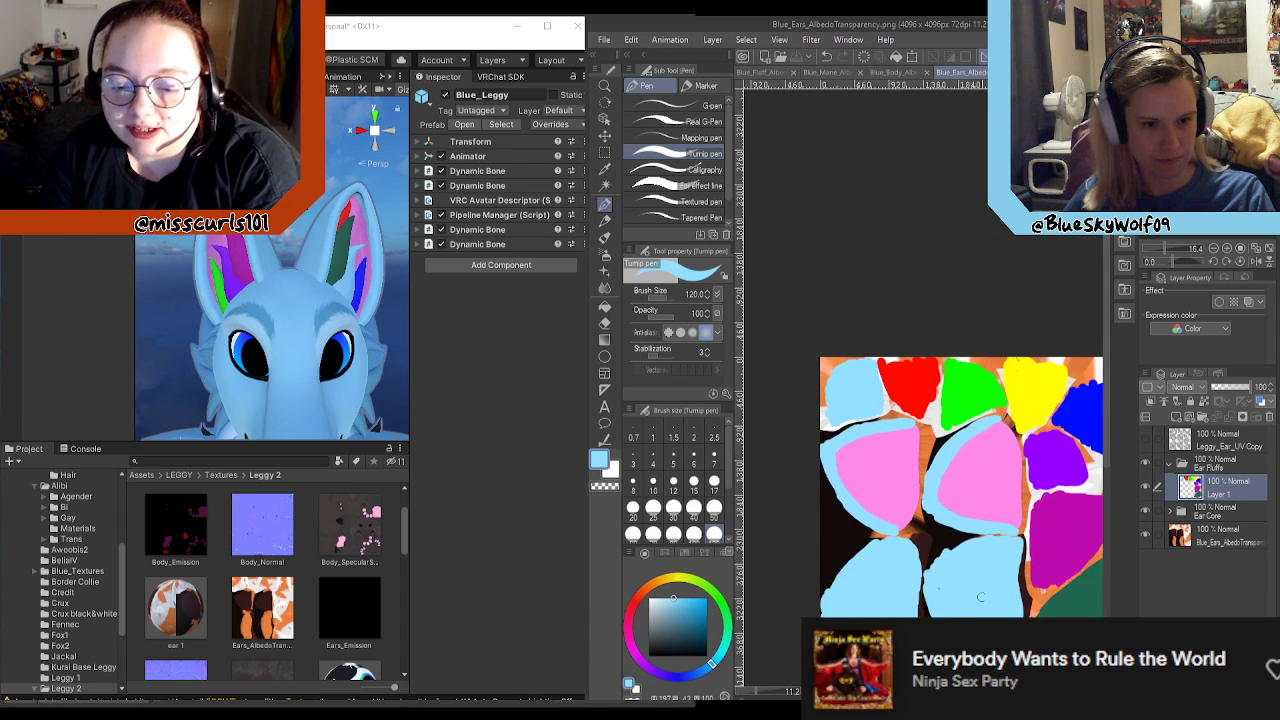
pyautogui.scroll(5, 854, 536)
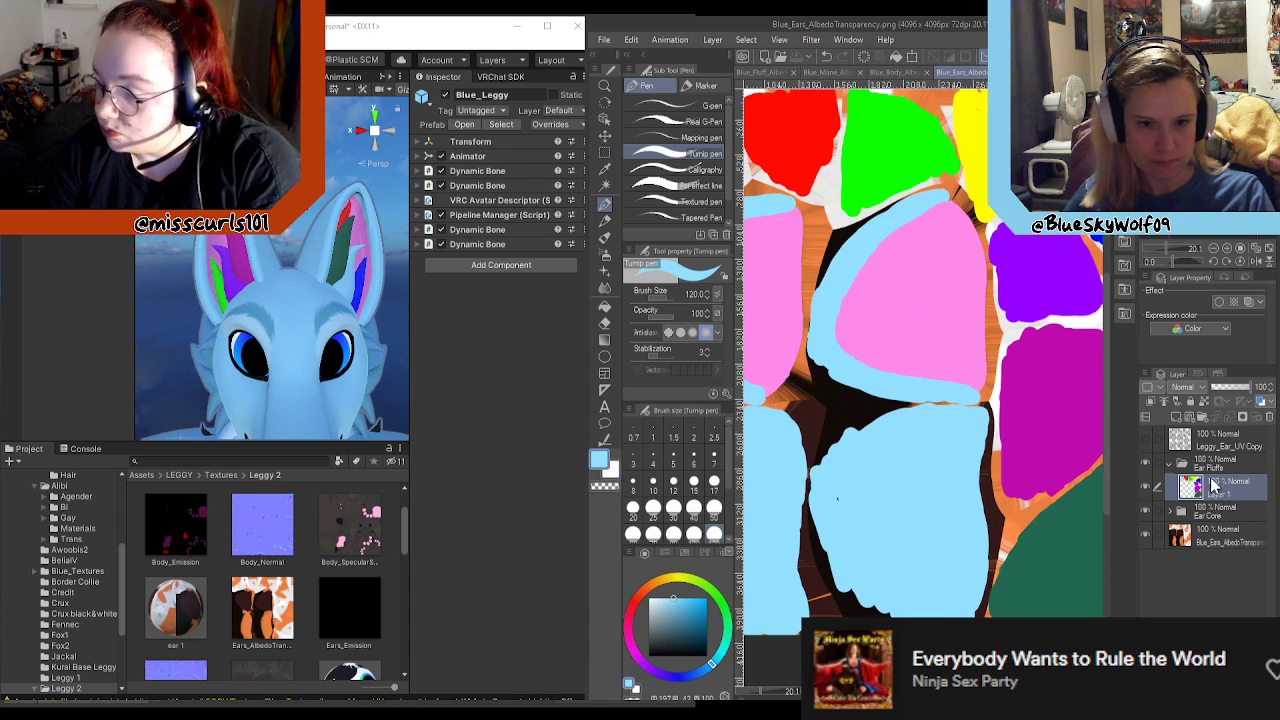
pyautogui.click(1168, 511)
pyautogui.click(1199, 598)
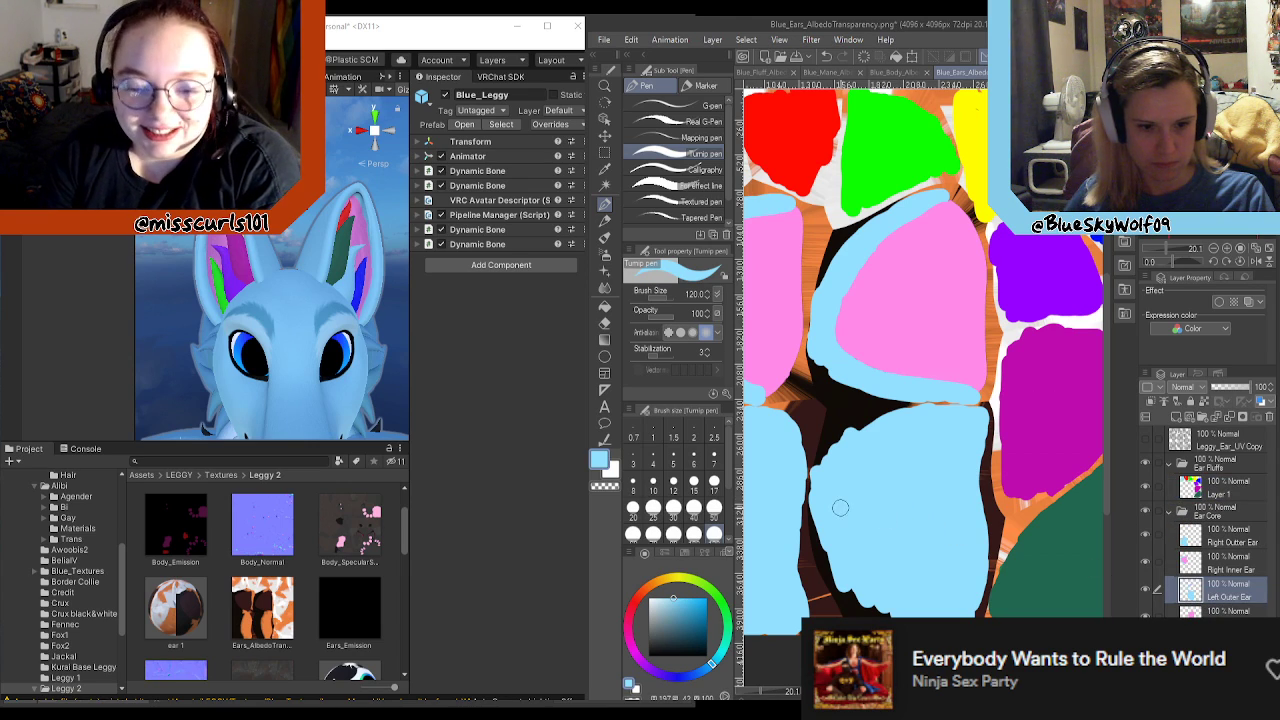
pyautogui.click(1226, 490)
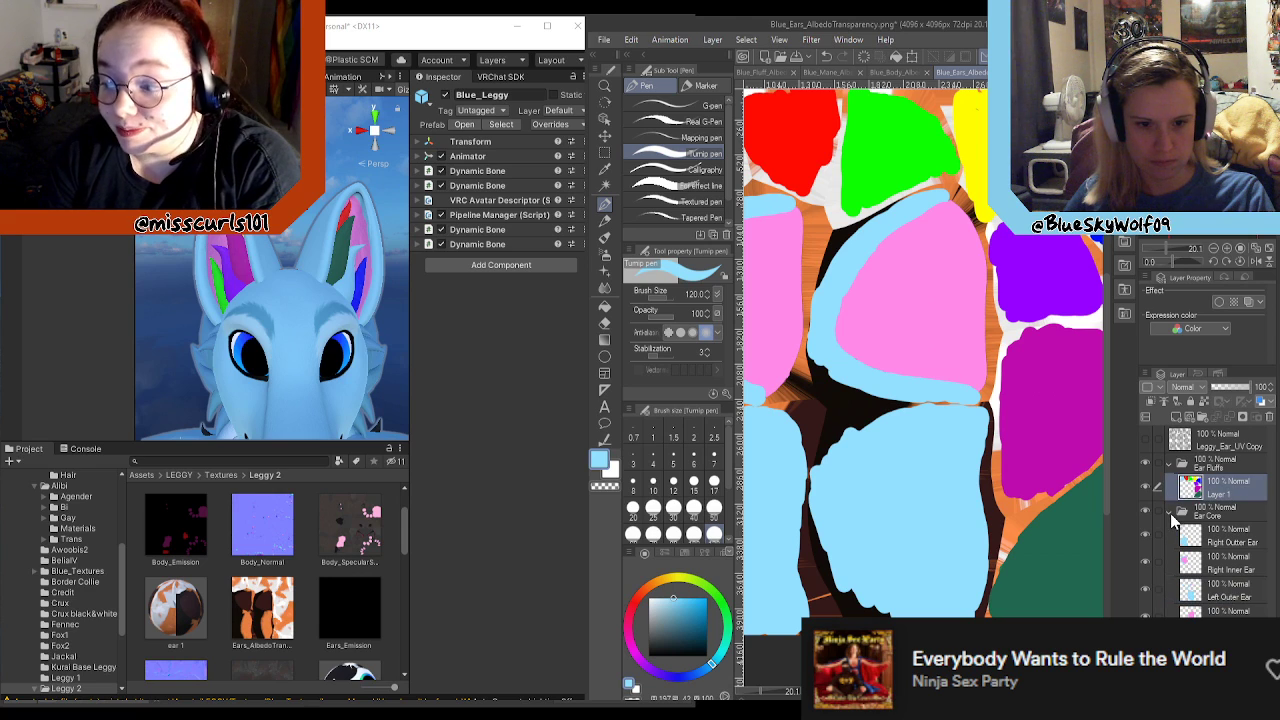
pyautogui.click(1170, 513)
pyautogui.hotkey('ctrl', '-')
pyautogui.hotkey('ctrl', '-')
pyautogui.hotkey('ctrl', '-')
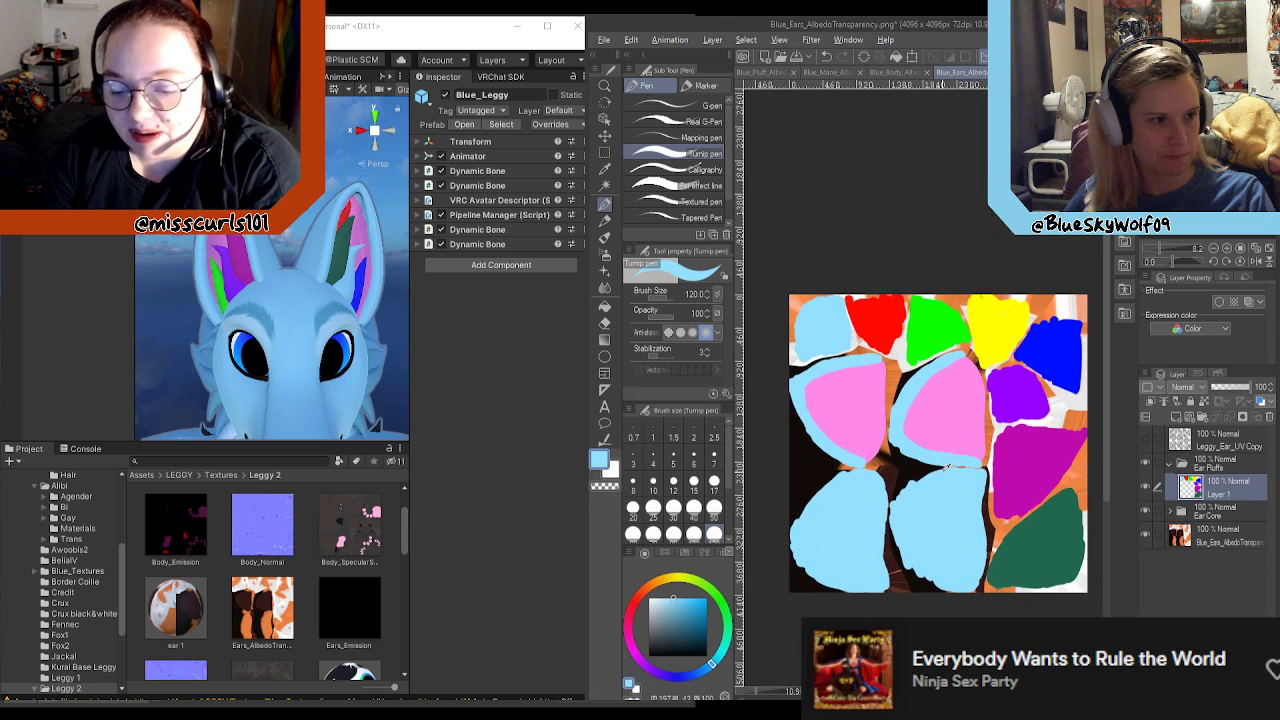
pyautogui.keyDown('alt'); pyautogui.scroll(1, 949, 467); pyautogui.keyUp('alt')
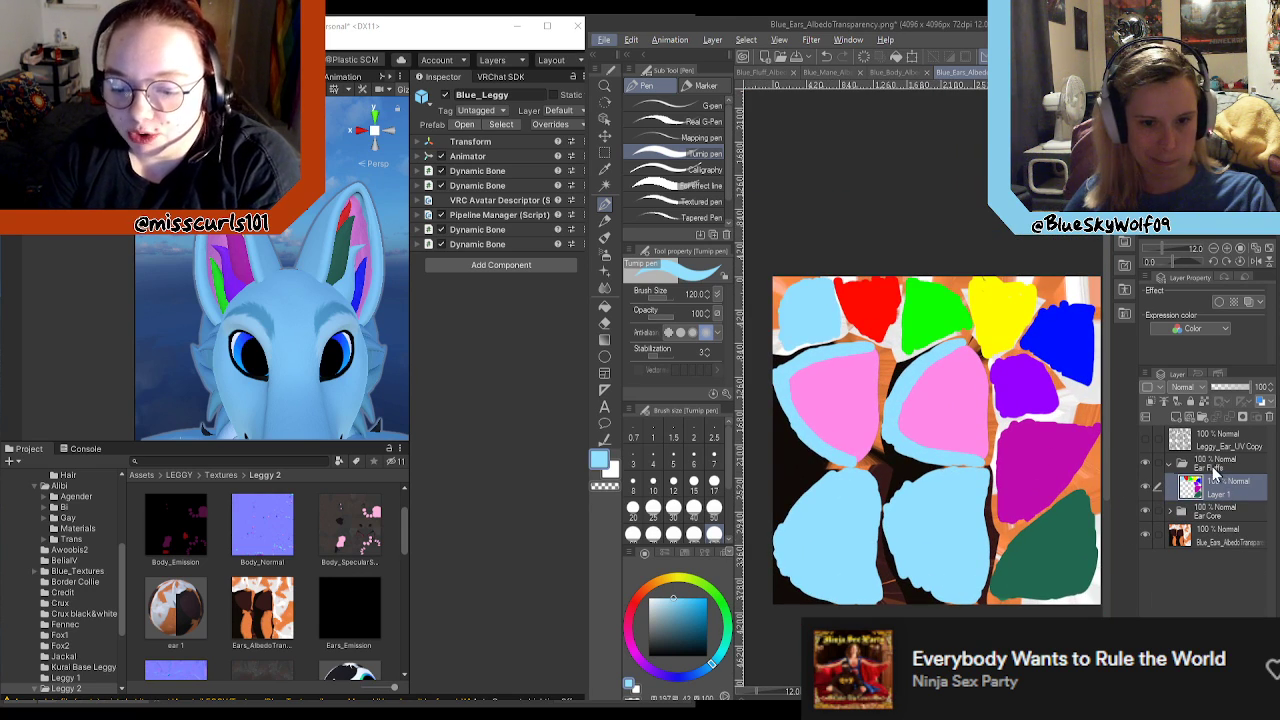
# Step: Move Layer 1 out of the Ear Fluffs folder and rename the folder Right Ear Fluffs
pyautogui.doubleClick(1212, 466)
pyautogui.moveTo(1215, 493); pyautogui.dragTo(1221, 472)
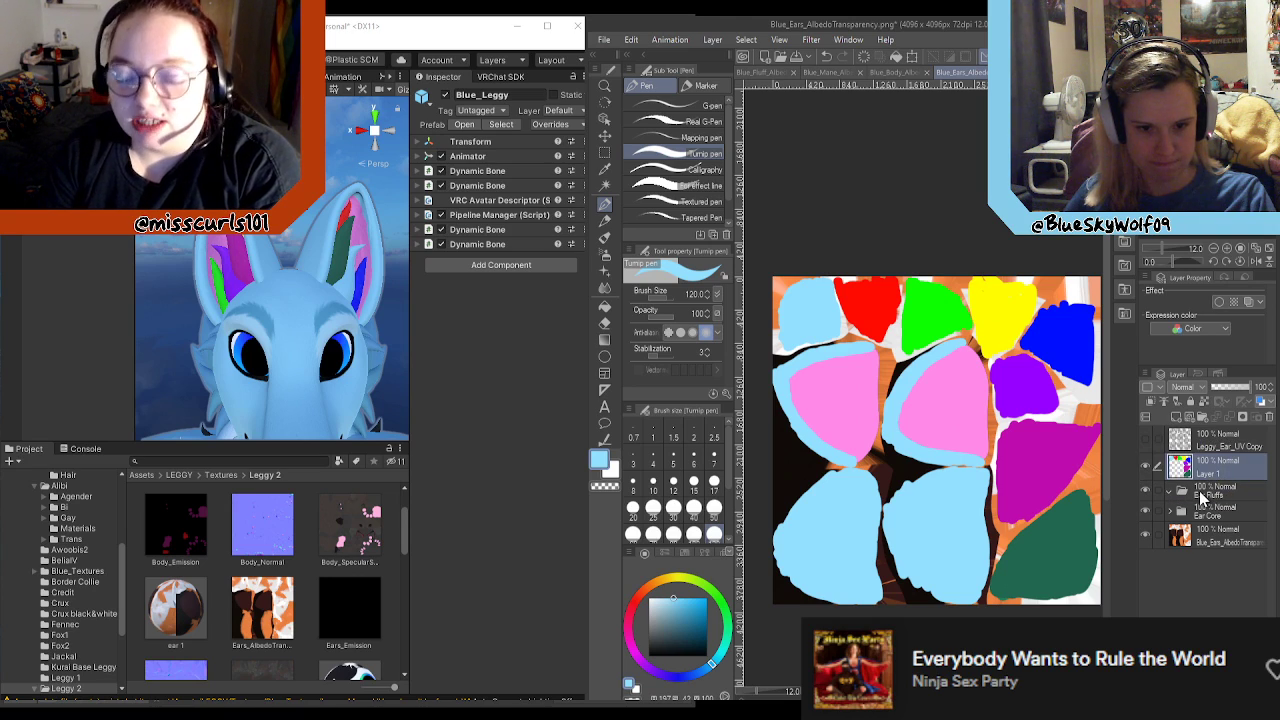
pyautogui.doubleClick(1205, 490)
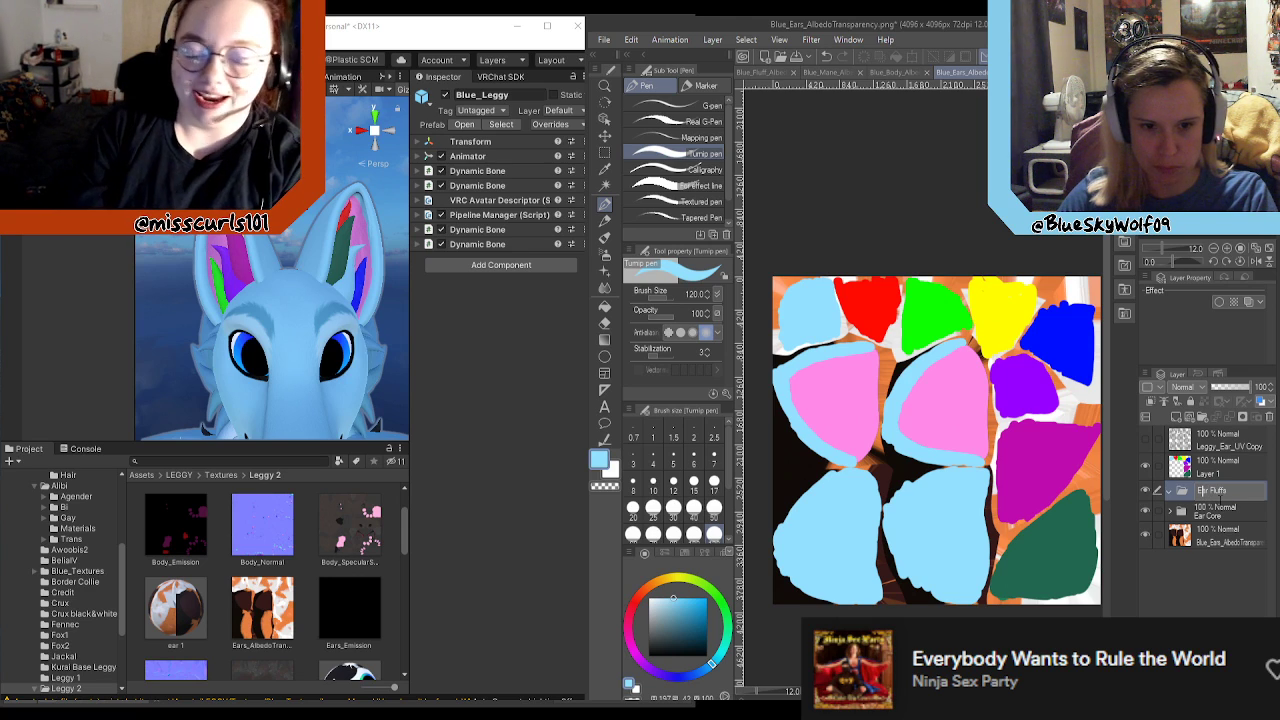
pyautogui.write('Right')
pyautogui.press('Return')
# Step: Create a separate layer folder above Right Ear Fluffs and name it Left Ear Fluffs
pyautogui.moveTo(1224, 495); pyautogui.dragTo(1202, 417)
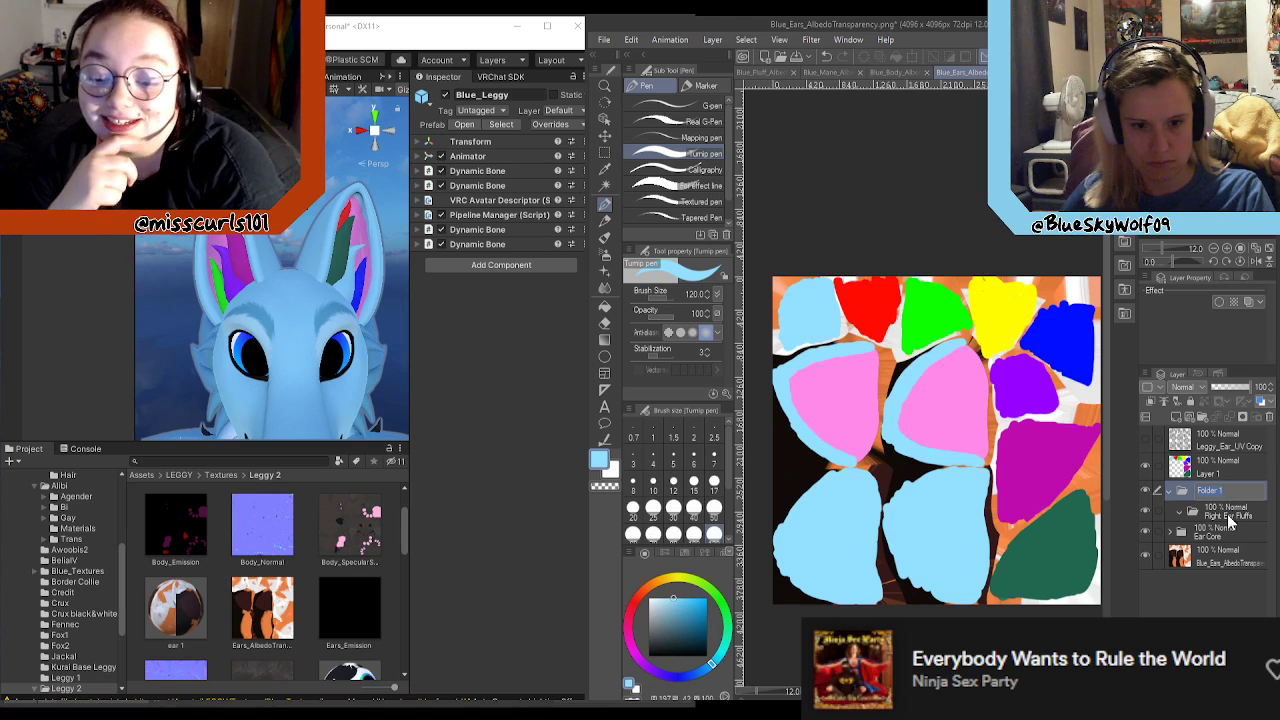
pyautogui.hotkey('ctrl', 'z')
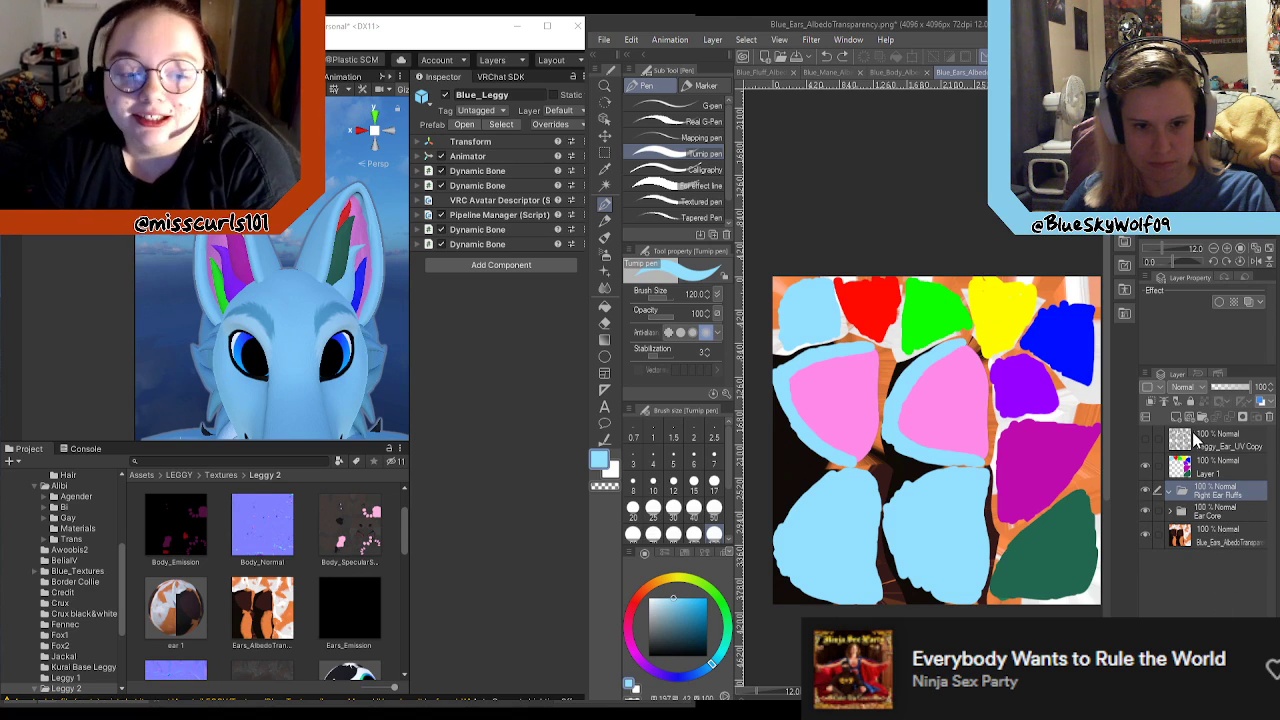
pyautogui.click(1200, 418)
pyautogui.doubleClick(1210, 494)
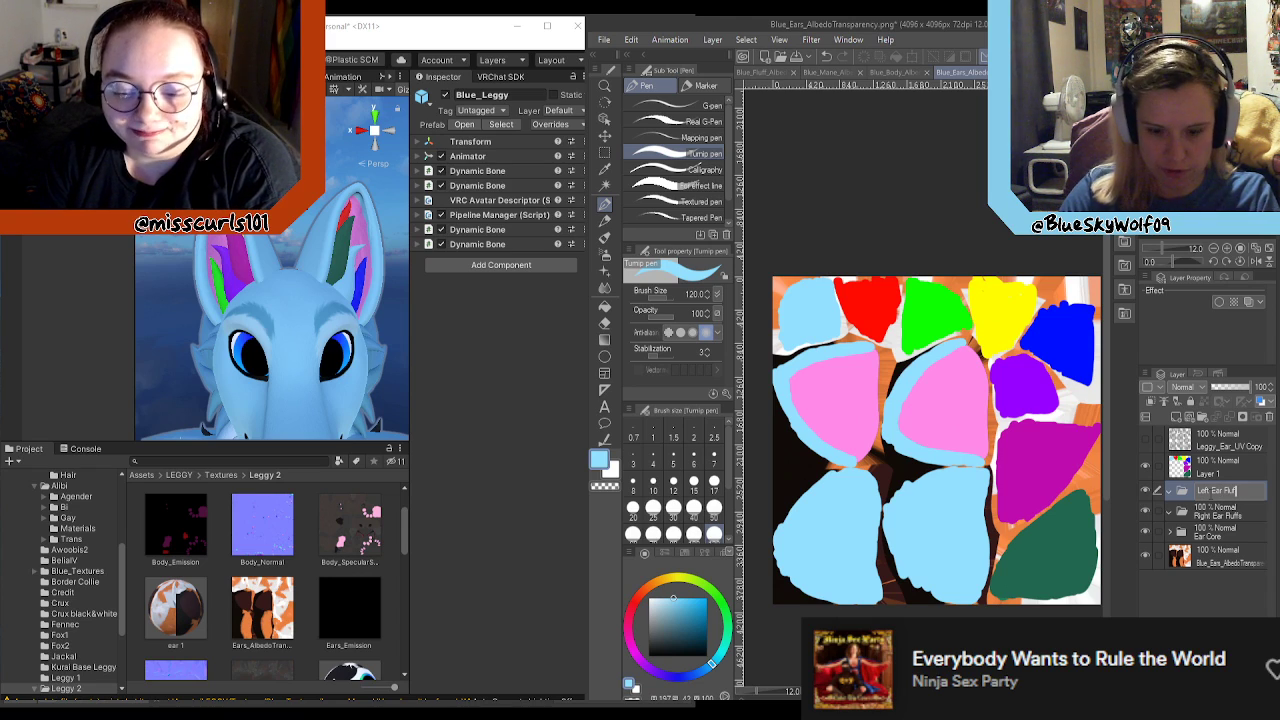
pyautogui.press('Return')
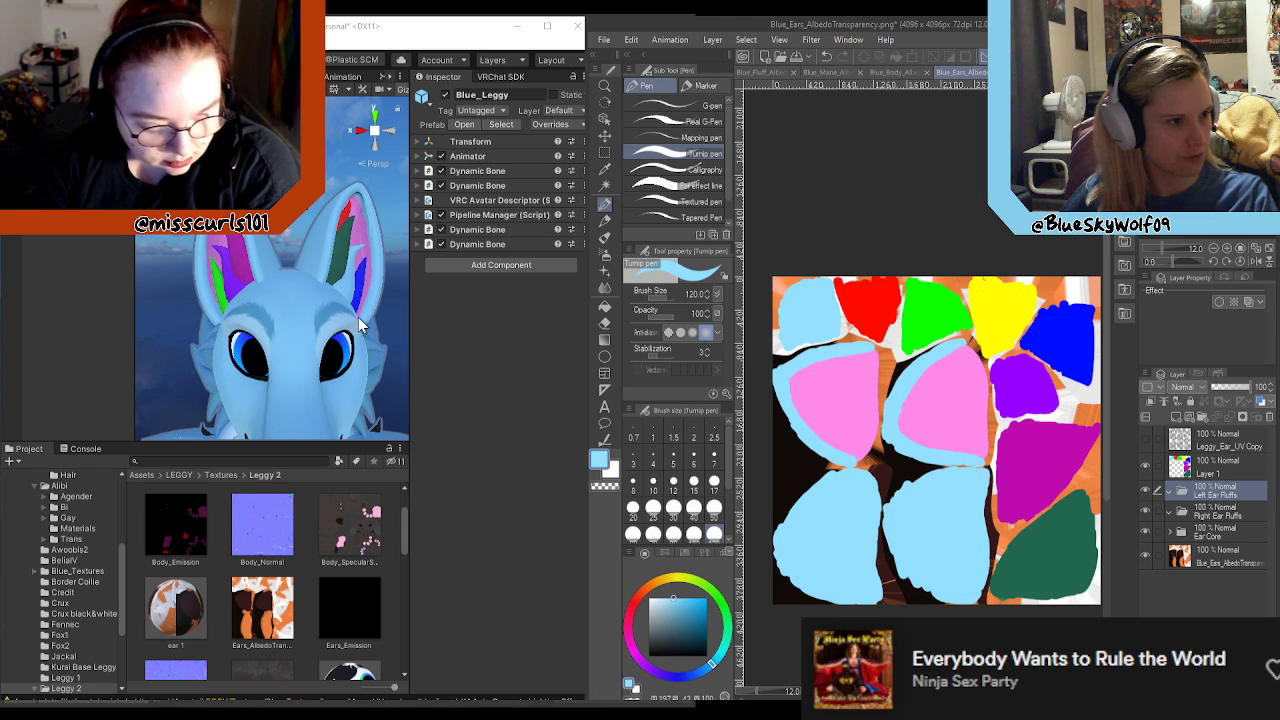
# Step: Lasso the red fluff area on Layer 1, cut it and paste it as its own layer in the Left Ear Fluffs folder
pyautogui.click(1178, 457)
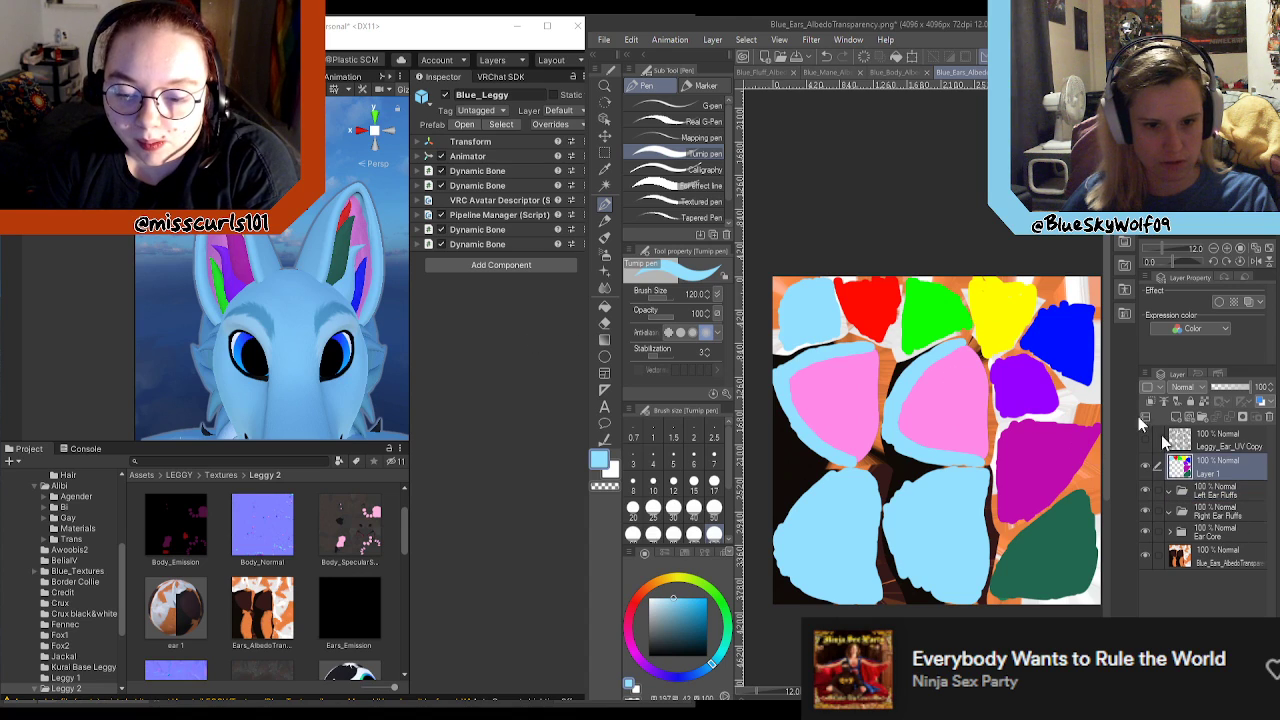
pyautogui.click(604, 152)
pyautogui.click(654, 138)
pyautogui.scroll(4, 840, 285)
pyautogui.moveTo(837, 286)
pyautogui.mouseDown()
pyautogui.moveTo(810, 268)
pyautogui.moveTo(800, 295)
pyautogui.moveTo(843, 398)
pyautogui.mouseUp()
pyautogui.click(870, 327)
pyautogui.moveTo(796, 260)
pyautogui.mouseDown()
pyautogui.moveTo(813, 334)
pyautogui.moveTo(852, 404)
pyautogui.moveTo(920, 450)
pyautogui.moveTo(973, 383)
pyautogui.moveTo(987, 262)
pyautogui.moveTo(820, 243)
pyautogui.moveTo(797, 254)
pyautogui.mouseUp()
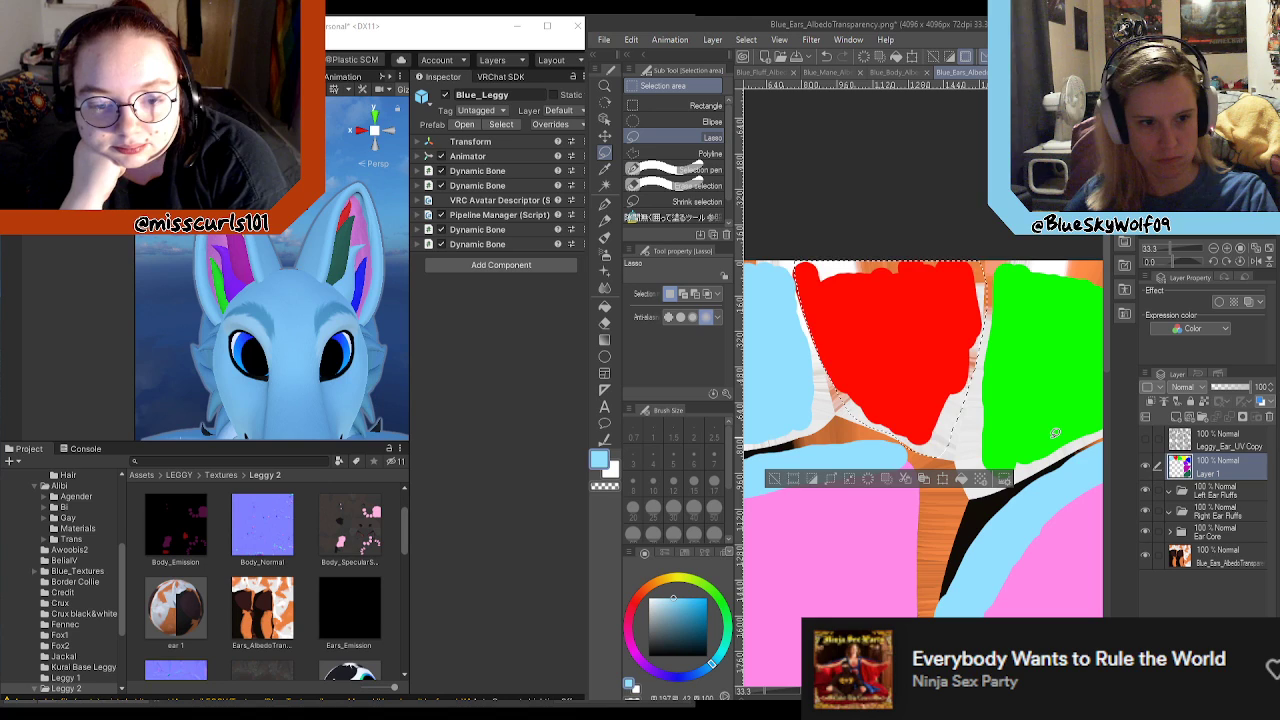
pyautogui.press('Delete')
pyautogui.click(1216, 500)
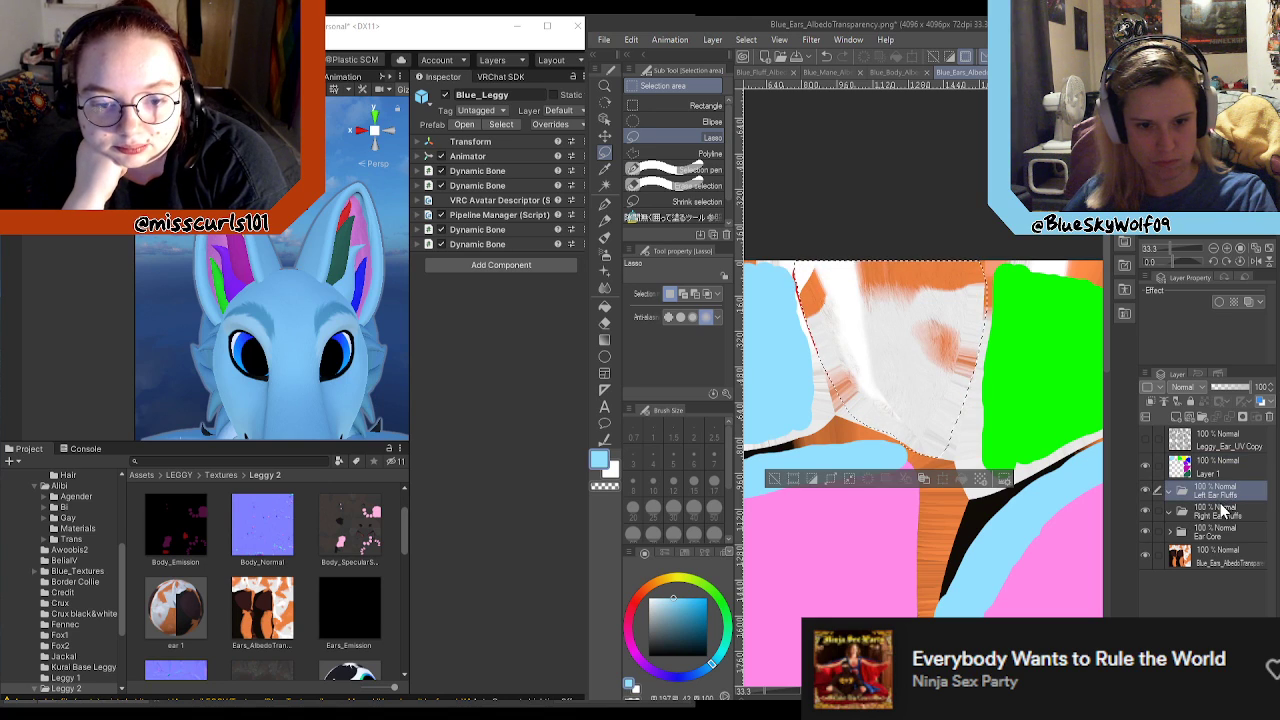
pyautogui.hotkey('ctrl', 'v')
# Step: Cut the lassoed dark green fluff area from Layer 1 and place it on its own layer in Left Ear Fluffs
pyautogui.scroll(-1, 803, 350)
pyautogui.scroll(-1, 803, 350)
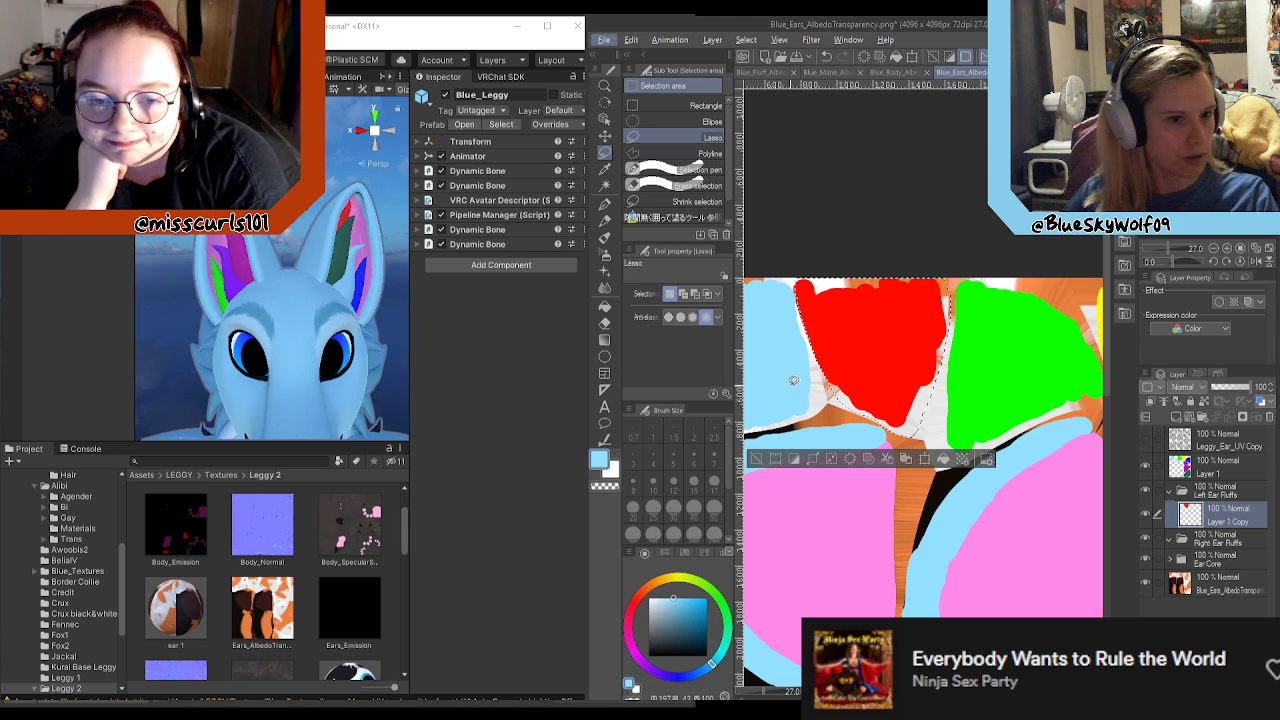
pyautogui.scroll(-6, 376, 325)
pyautogui.scroll(6, 314, 290)
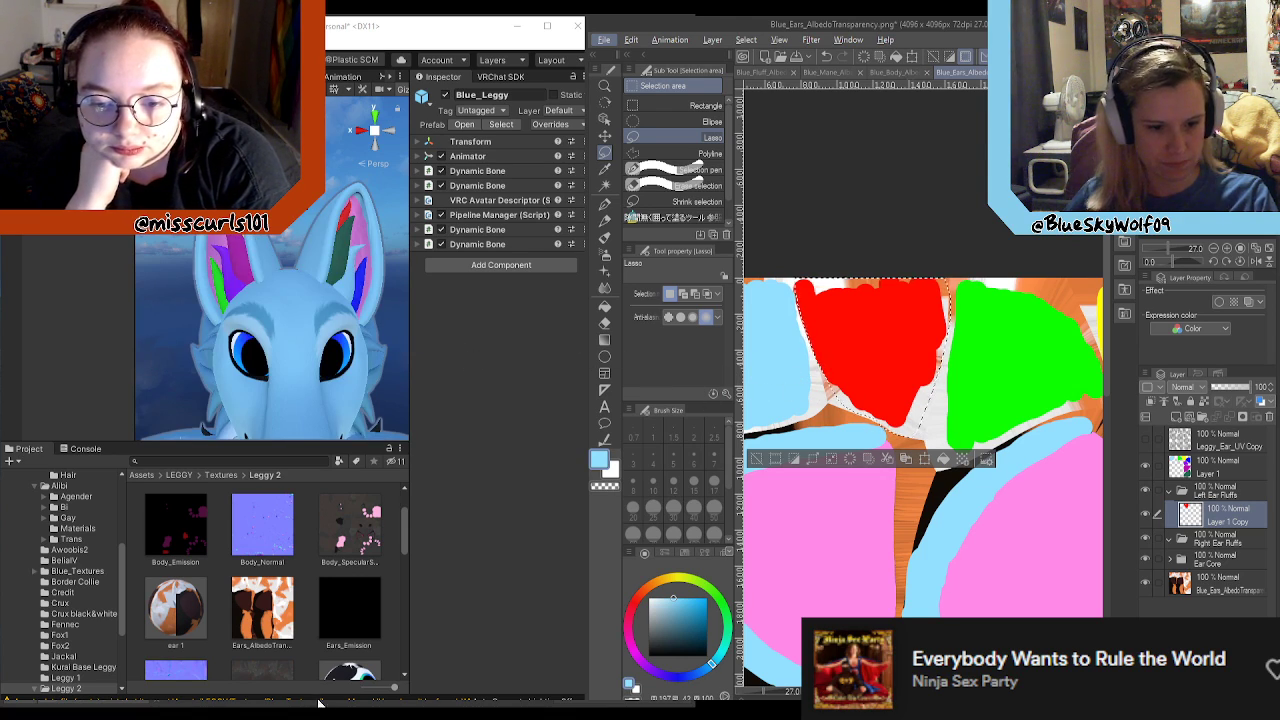
pyautogui.moveTo(1060, 530); pyautogui.dragTo(650, 550, button='middle')
pyautogui.scroll(-1, 1007, 560)
pyautogui.moveTo(1007, 560); pyautogui.dragTo(1003, 544, button='middle')
pyautogui.moveTo(1104, 374); pyautogui.dragTo(1105, 524)
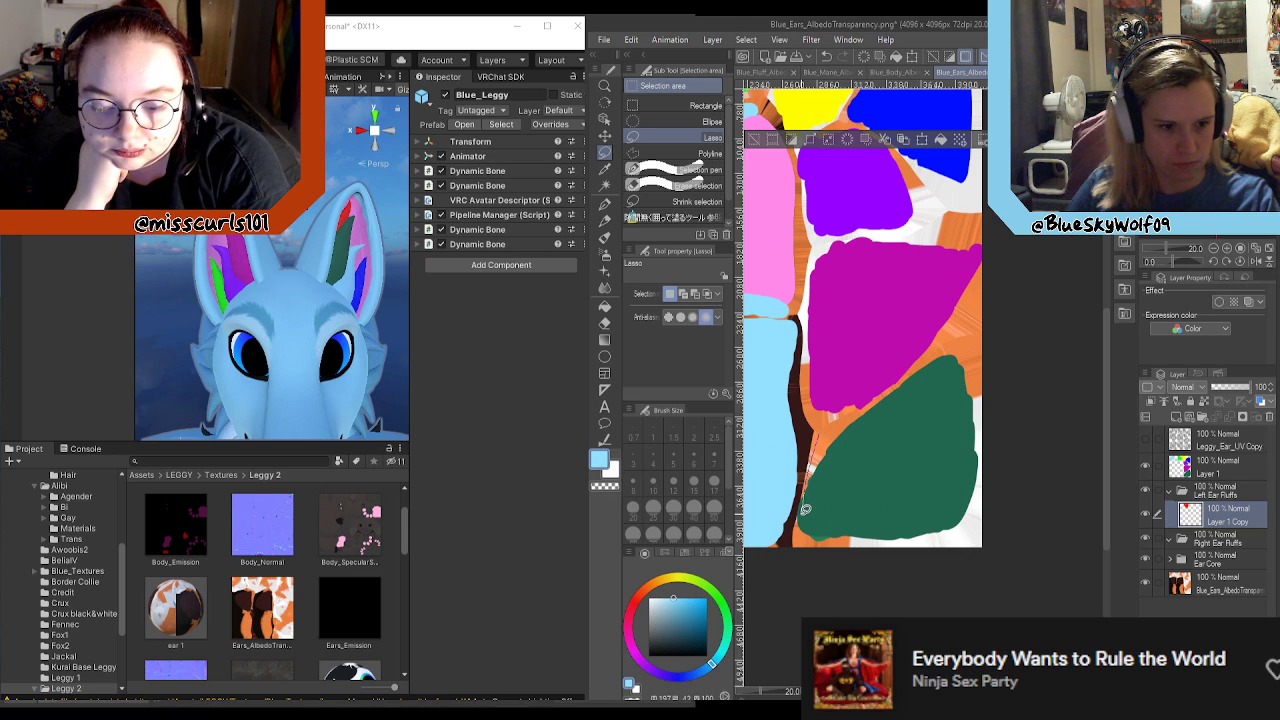
pyautogui.moveTo(832, 534)
pyautogui.mouseDown()
pyautogui.moveTo(965, 548)
pyautogui.moveTo(980, 344)
pyautogui.moveTo(928, 360)
pyautogui.mouseUp()
pyautogui.scroll(2, 866, 423)
pyautogui.moveTo(829, 599); pyautogui.dragTo(829, 509, button='middle')
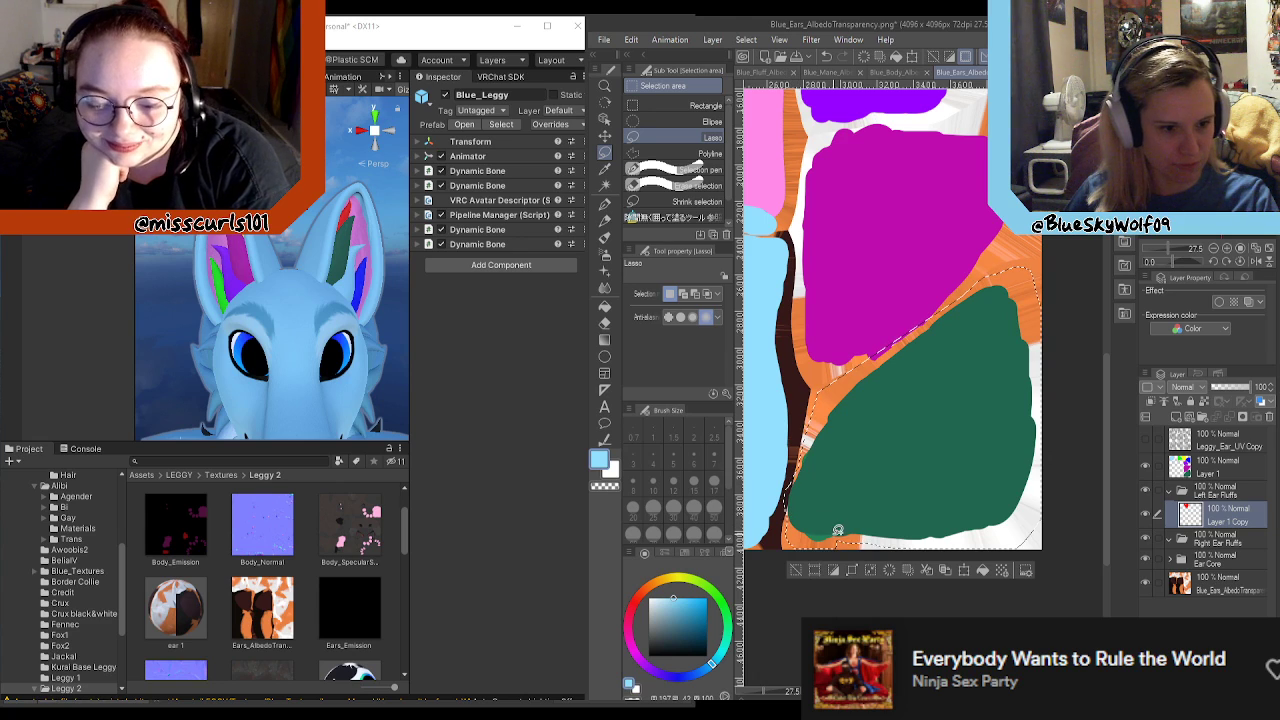
pyautogui.scroll(-2, 870, 500)
pyautogui.scroll(2, 870, 378)
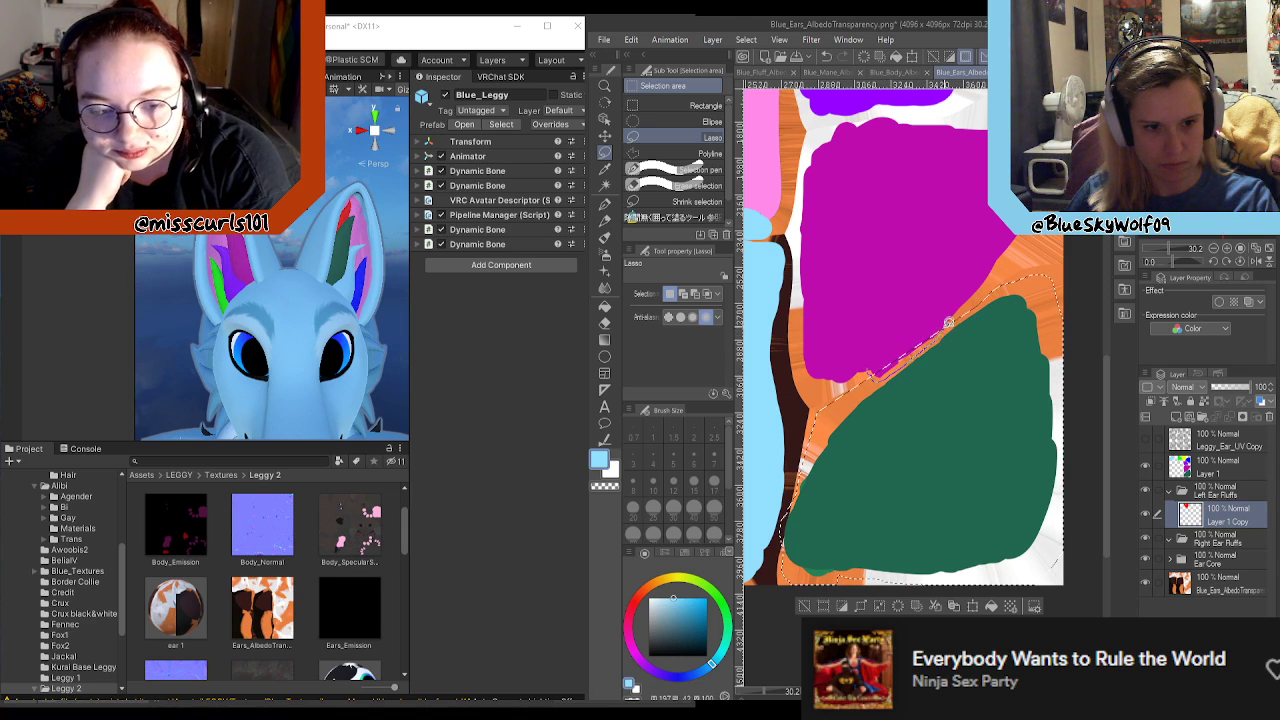
pyautogui.click(1215, 465)
pyautogui.hotkey('ctrl', 'x')
pyautogui.hotkey('ctrl', 'v')
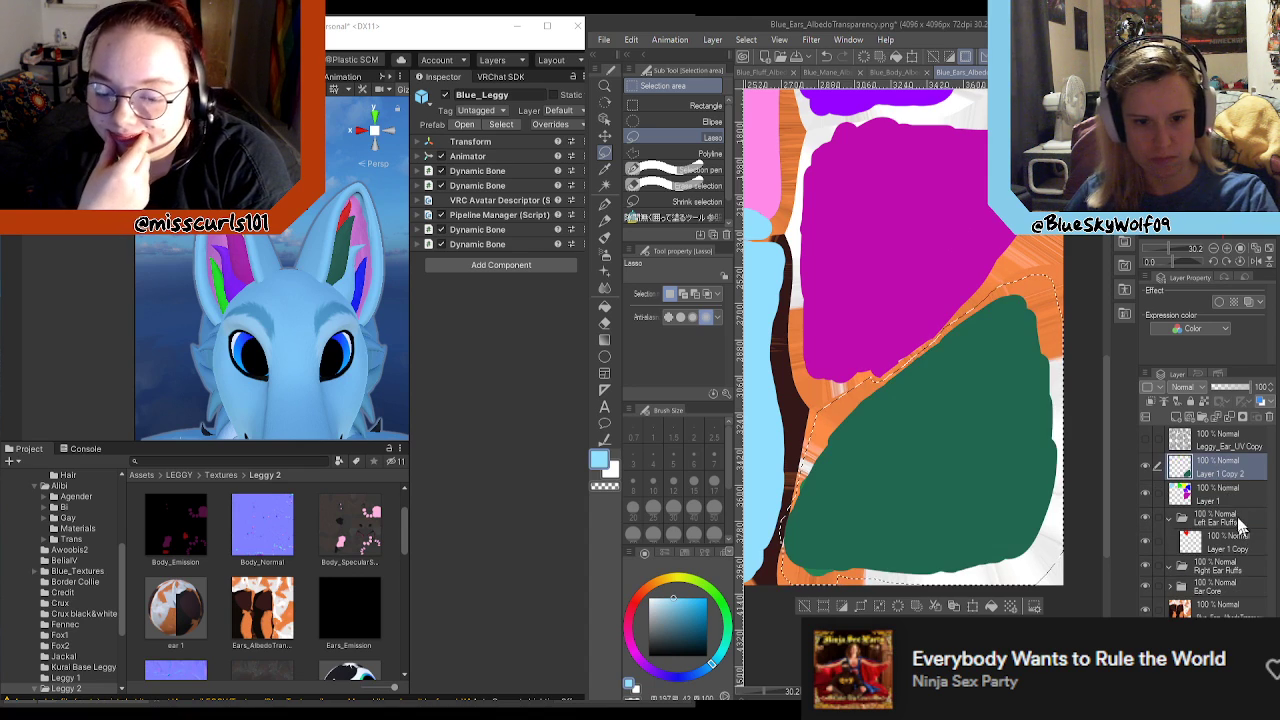
pyautogui.moveTo(1222, 470); pyautogui.dragTo(1221, 539)
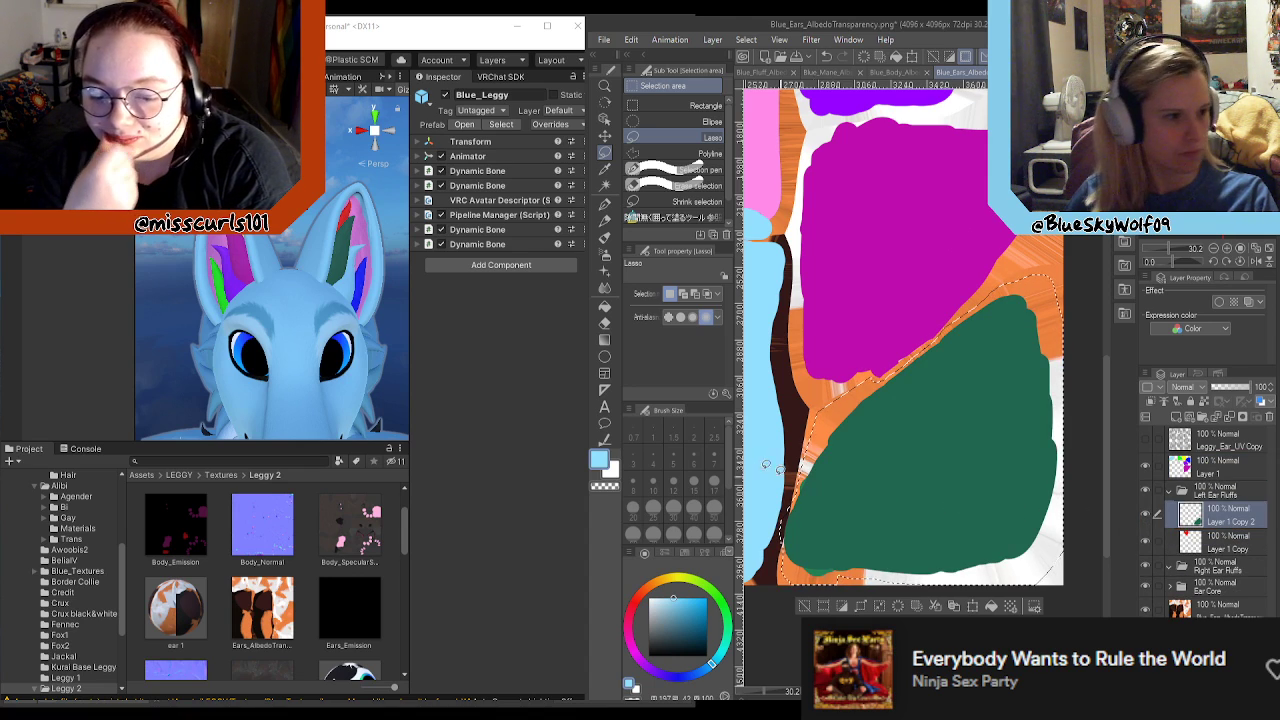
# Step: Lasso the light blue fluff area beside the red one on Layer 1 and cut and paste it into Left Ear Fluffs
pyautogui.scroll(-5, 903, 409)
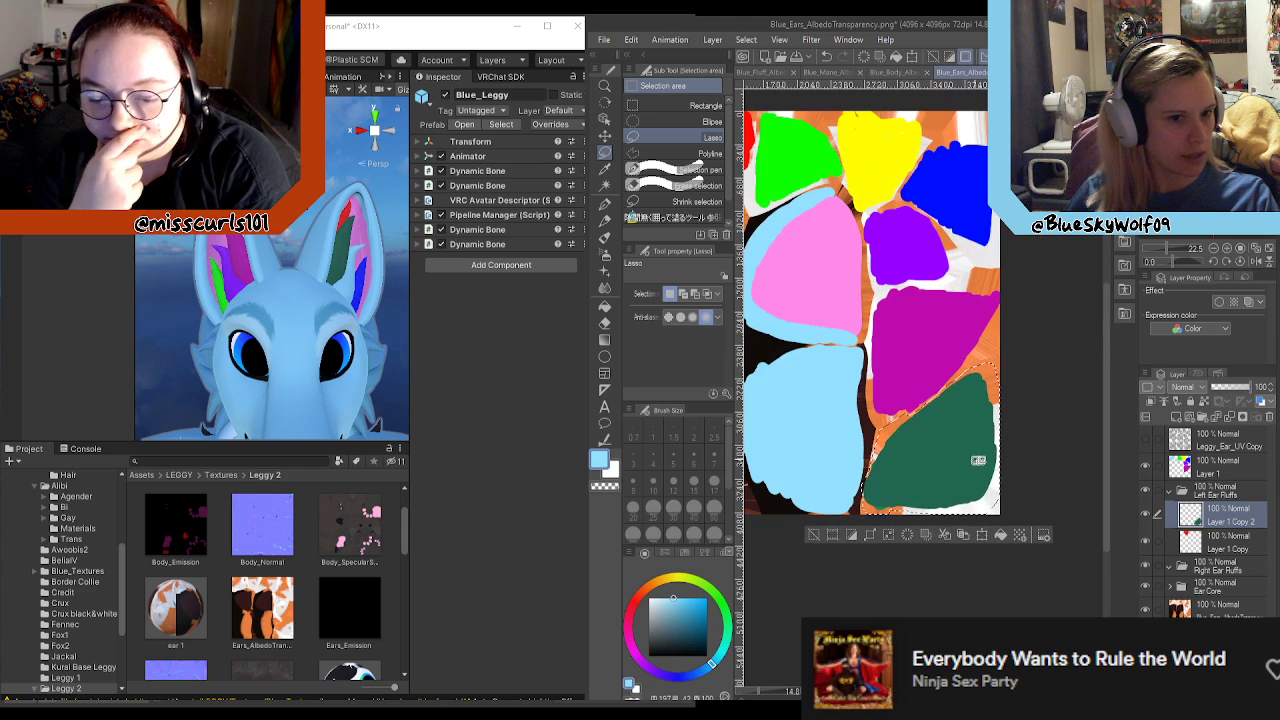
pyautogui.scroll(-3, 972, 460)
pyautogui.scroll(6, 820, 320)
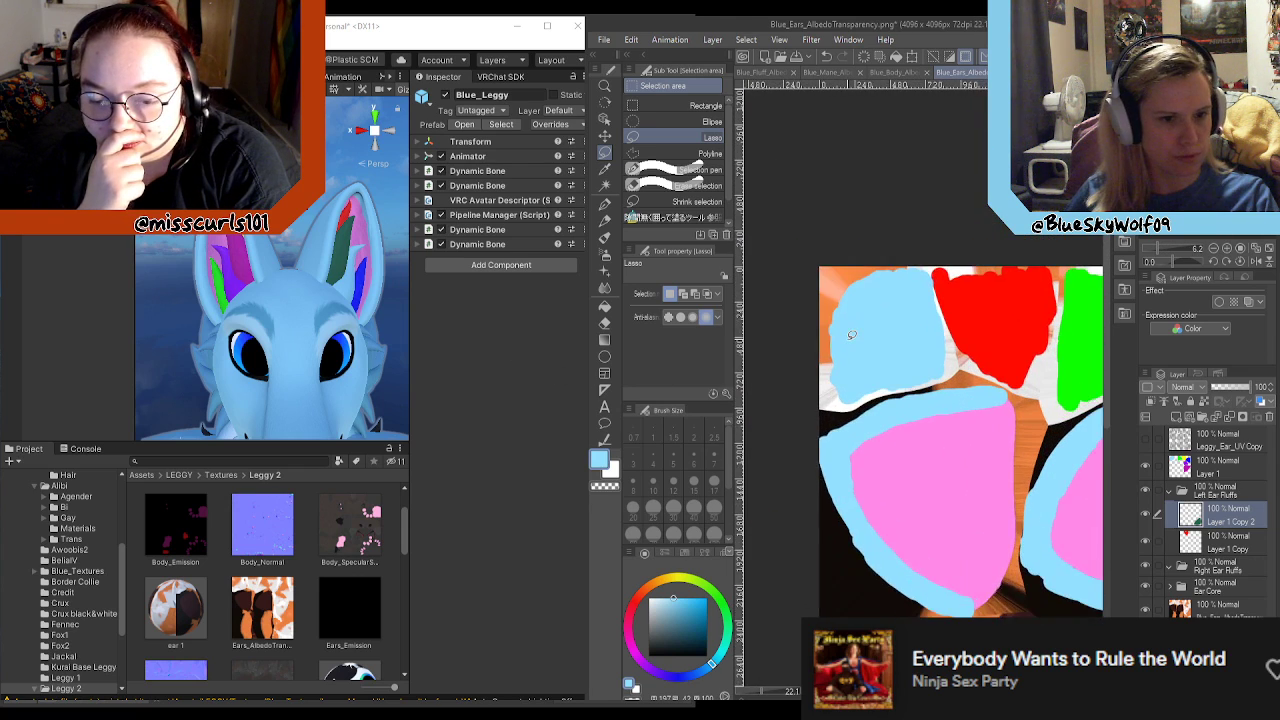
pyautogui.click(1227, 468)
pyautogui.scroll(2, 880, 385)
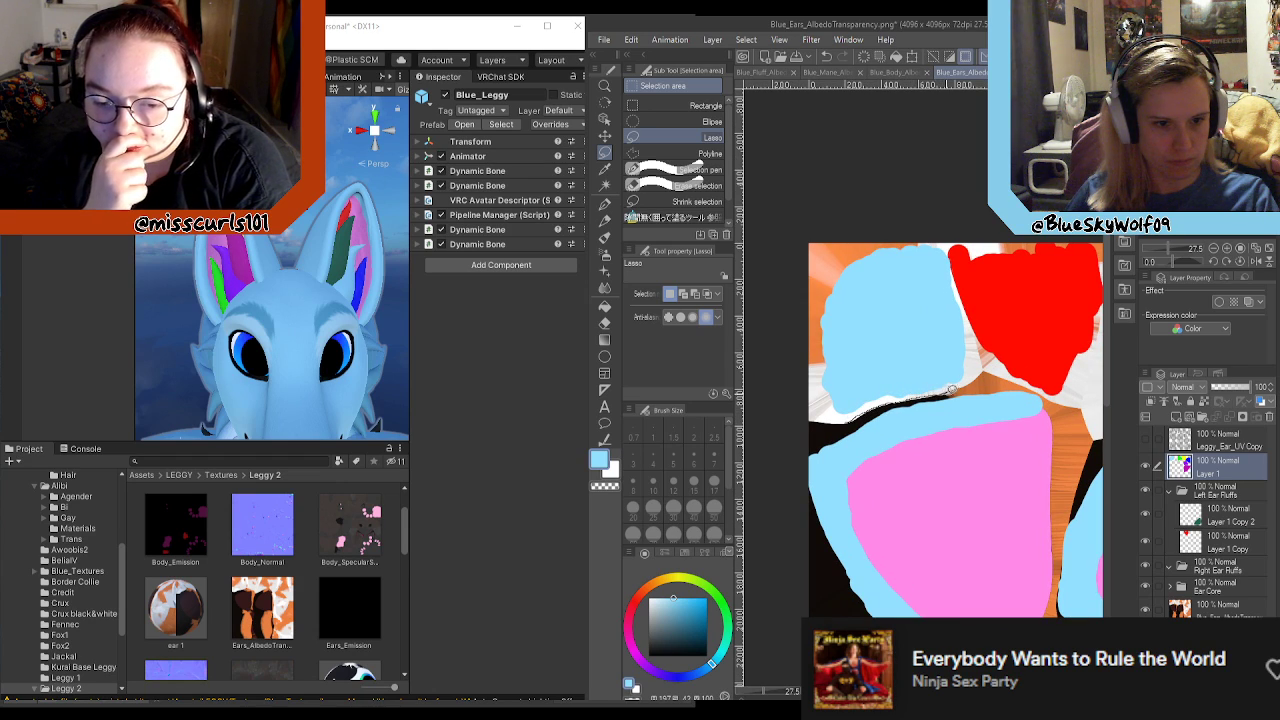
pyautogui.moveTo(990, 300)
pyautogui.mouseDown()
pyautogui.moveTo(862, 230)
pyautogui.moveTo(791, 357)
pyautogui.moveTo(830, 420)
pyautogui.moveTo(856, 422)
pyautogui.mouseUp()
pyautogui.press('Delete')
pyautogui.click(1222, 542)
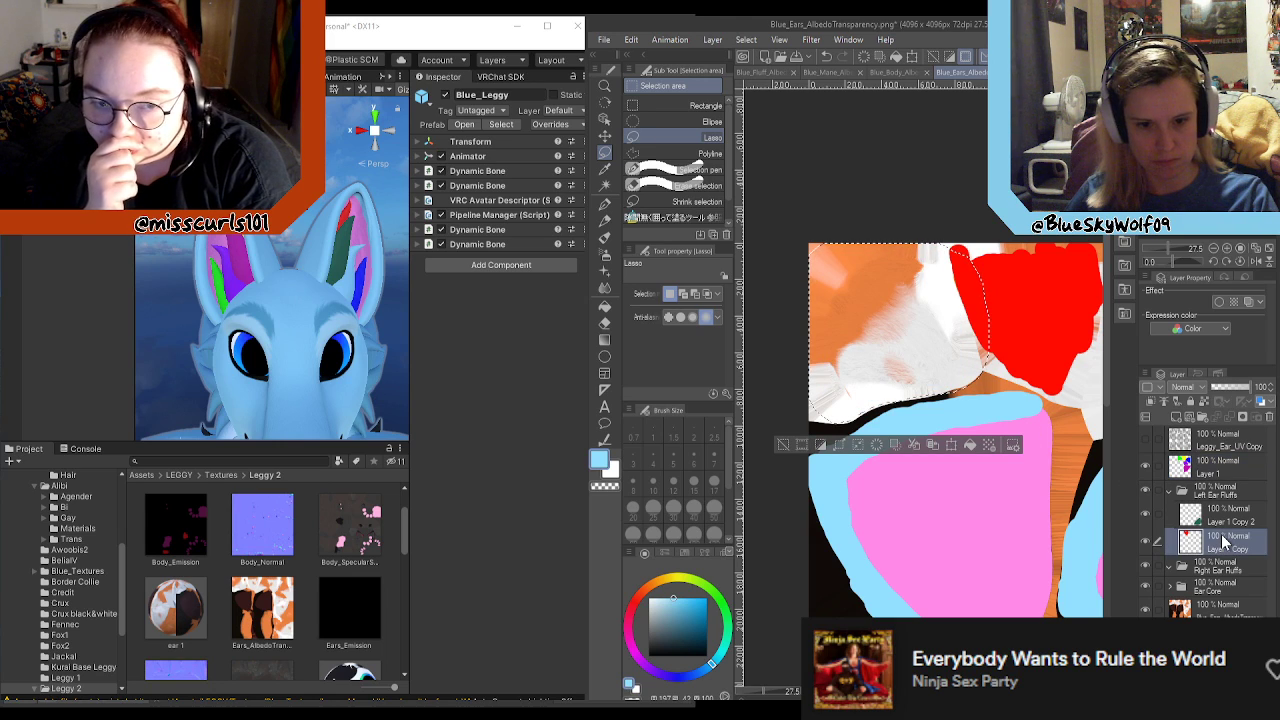
pyautogui.hotkey('ctrl', 'v')
# Step: Lasso the dark blue fluff area on Layer 1 and cut and paste it onto its own layer in Left Ear Fluffs
pyautogui.scroll(-3, 815, 397)
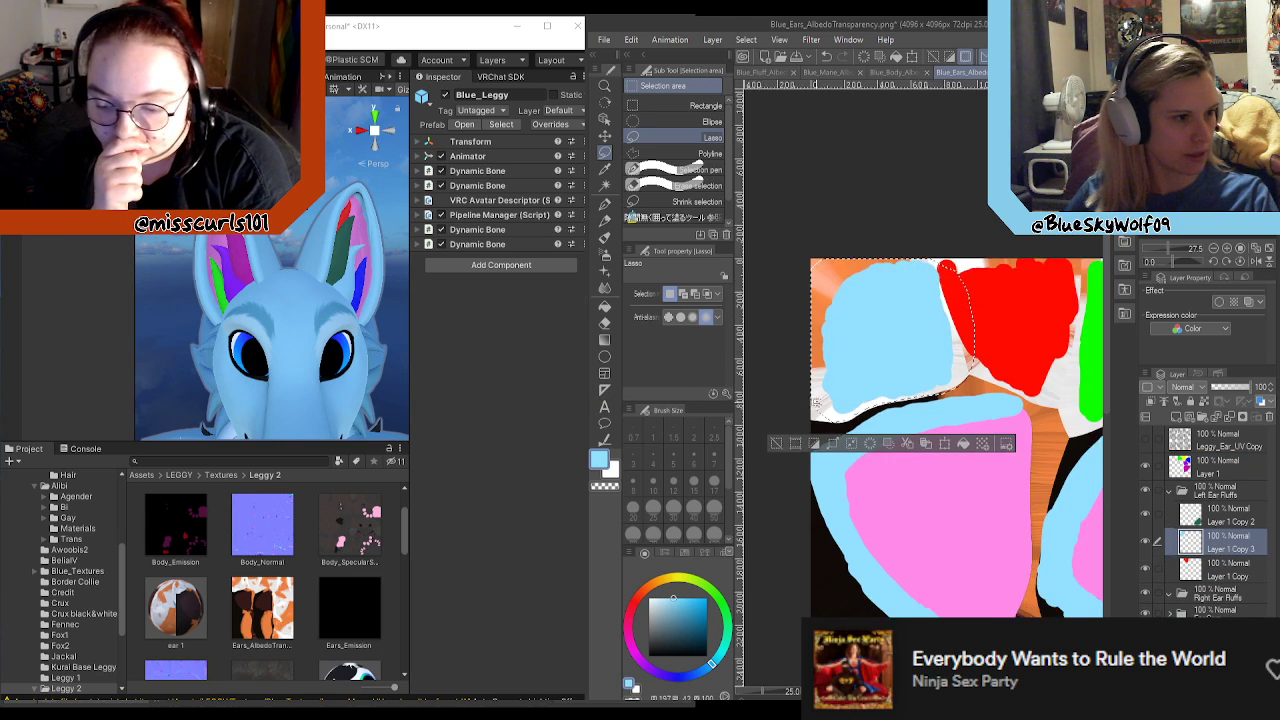
pyautogui.scroll(-5, 770, 386)
pyautogui.scroll(2, 1028, 429)
pyautogui.scroll(1, 1010, 457)
pyautogui.scroll(-4, 1010, 457)
pyautogui.moveTo(1010, 280); pyautogui.dragTo(916, 431, button='middle')
pyautogui.scroll(8, 1050, 200)
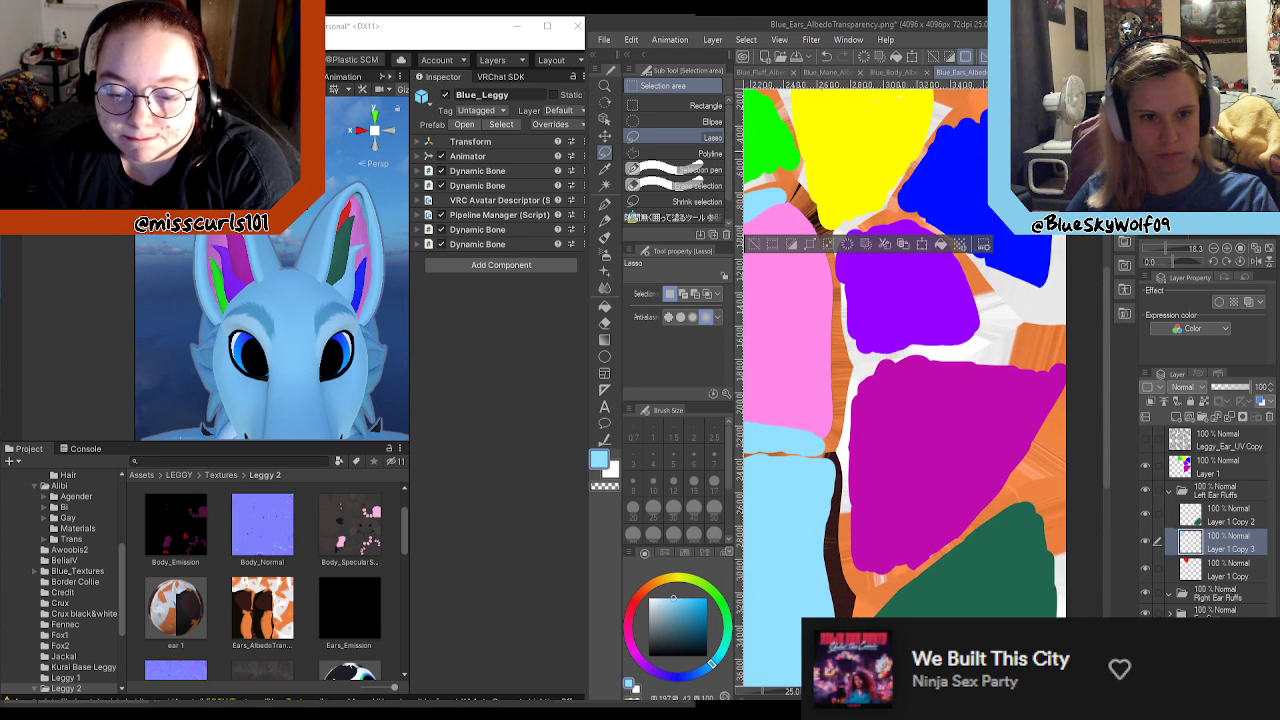
pyautogui.moveTo(1043, 295); pyautogui.dragTo(1066, 240)
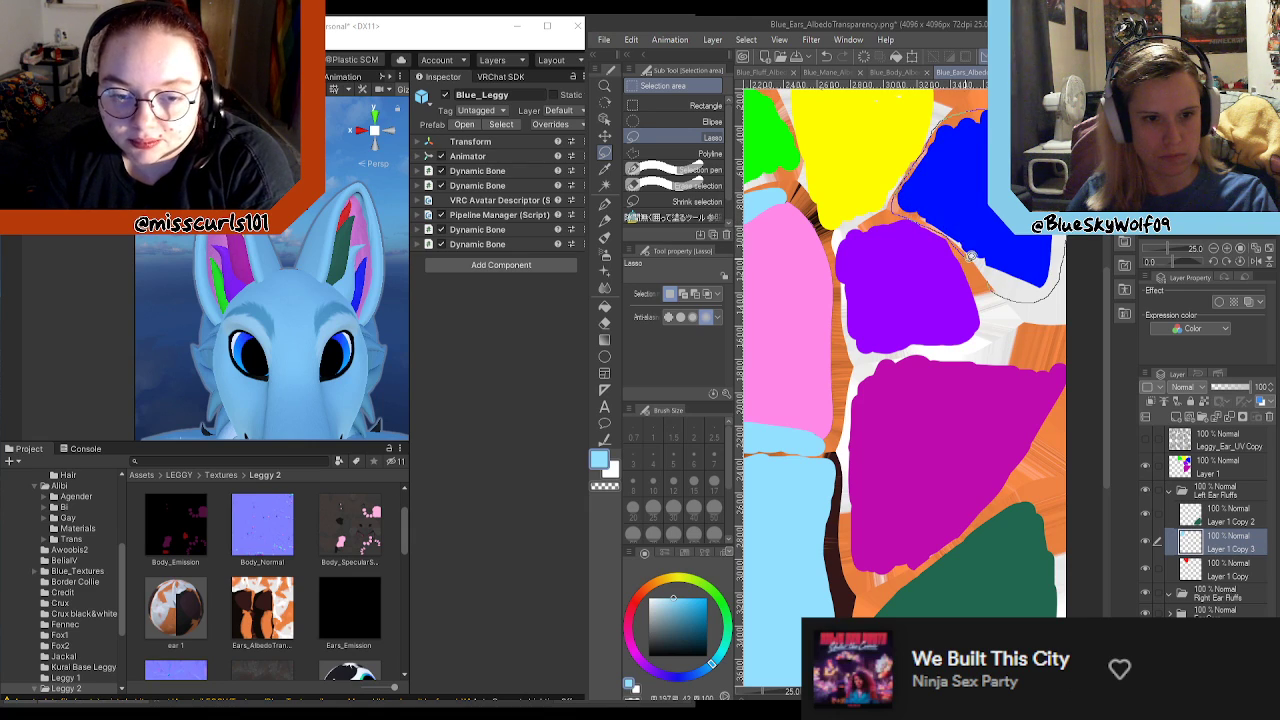
pyautogui.moveTo(1010, 297); pyautogui.dragTo(1004, 300)
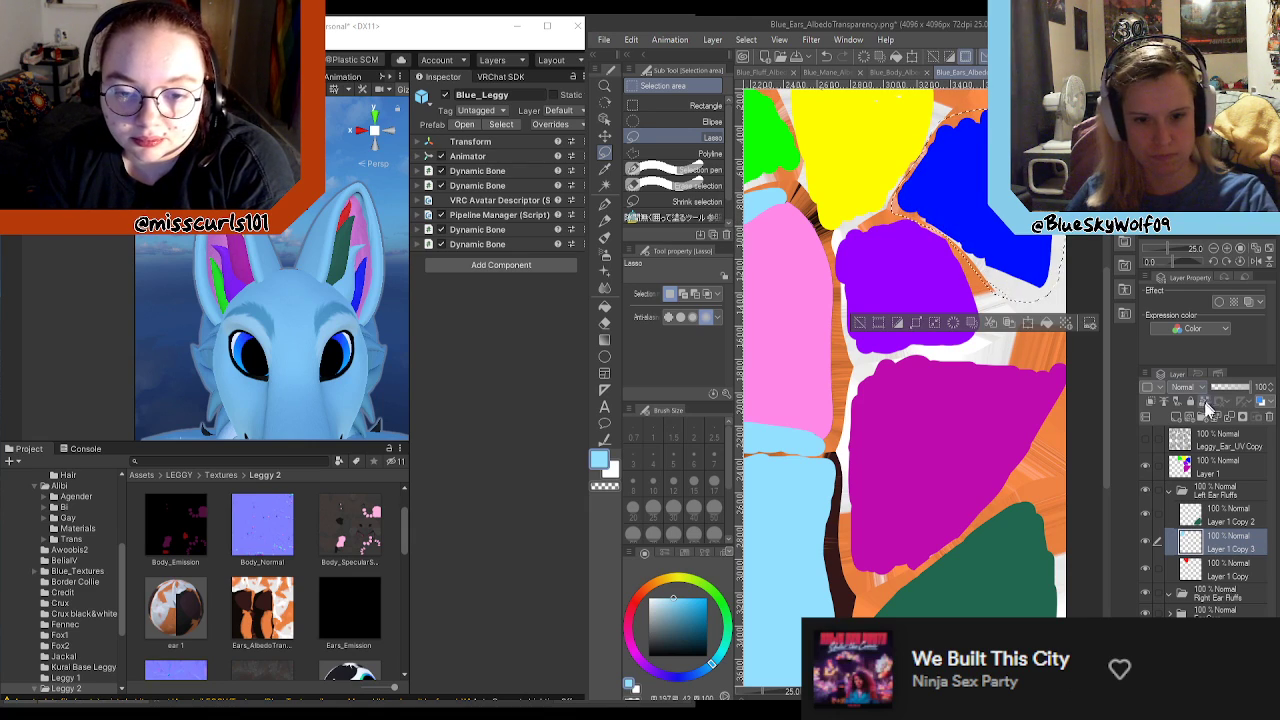
pyautogui.click(1220, 472)
pyautogui.press('Delete')
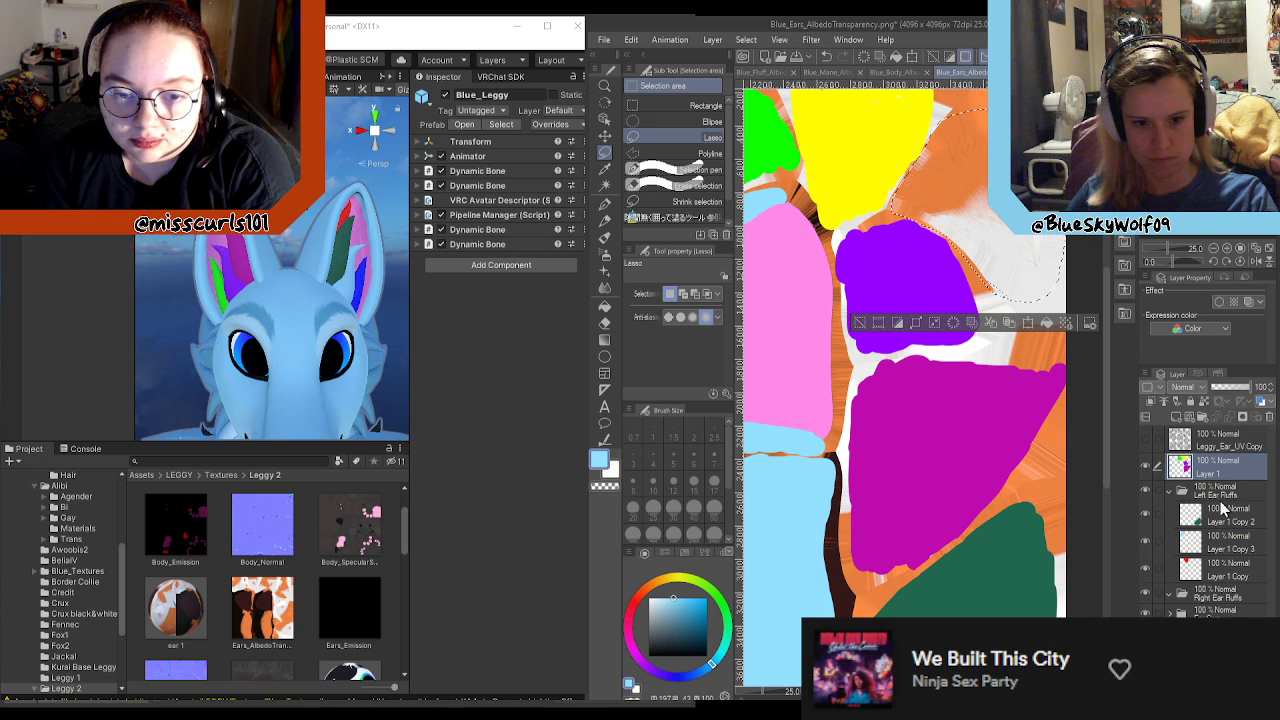
pyautogui.click(1228, 525)
pyautogui.hotkey('ctrl', 'v')
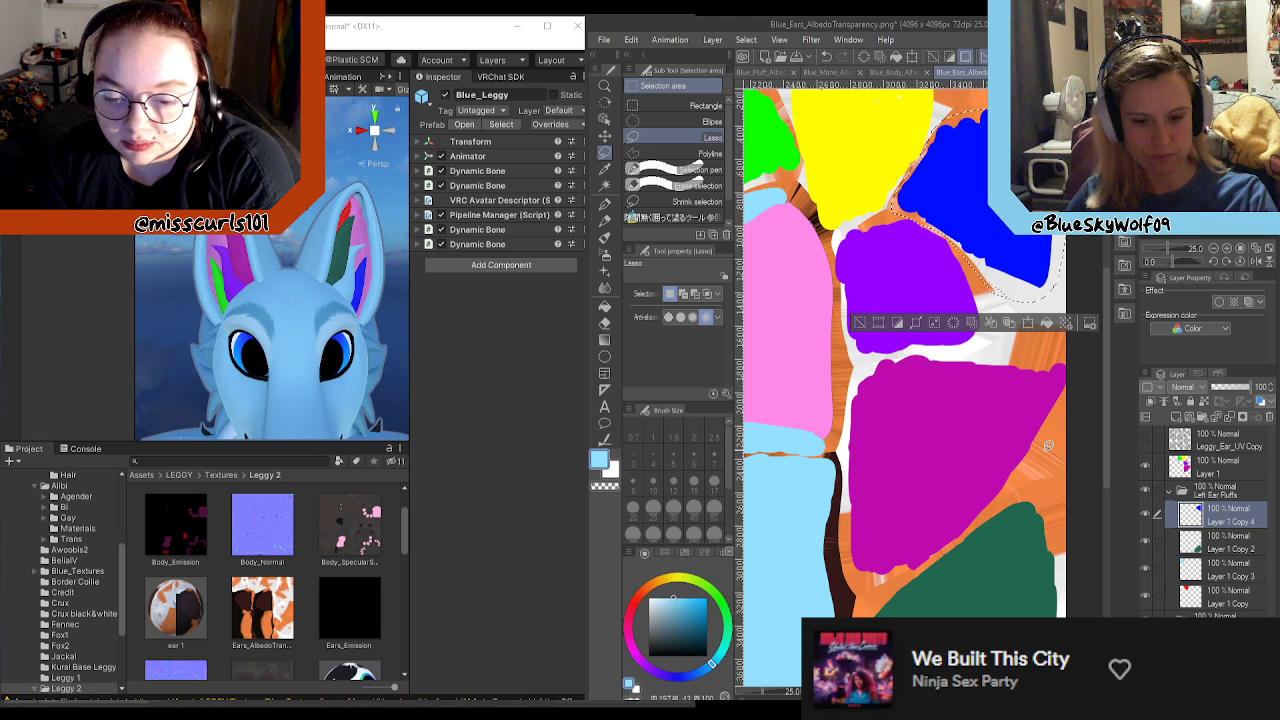
# Step: Clear the selection, collapse the Left Ear Fluffs folder and move Layer 1 into the Right Ear Fluffs folder
pyautogui.hotkey('ctrl', 'd')
pyautogui.click(1168, 494)
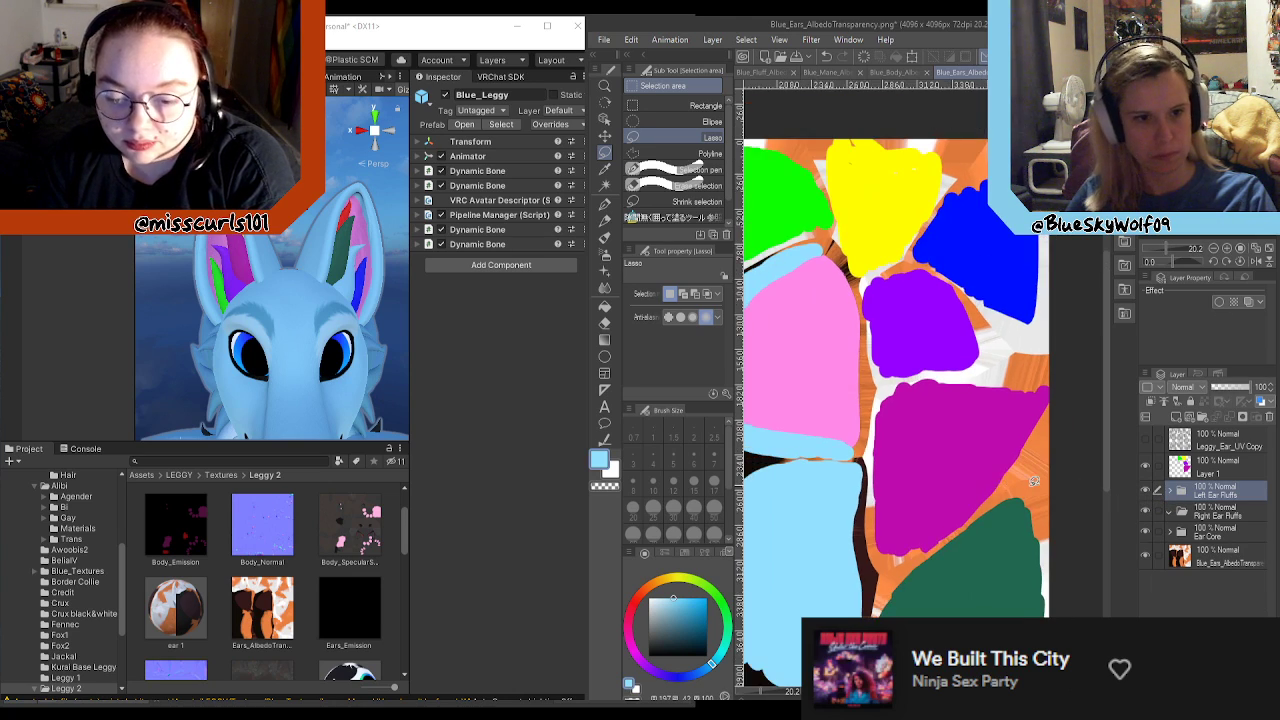
pyautogui.scroll(-3, 1035, 478)
pyautogui.moveTo(1207, 468); pyautogui.dragTo(1229, 513)
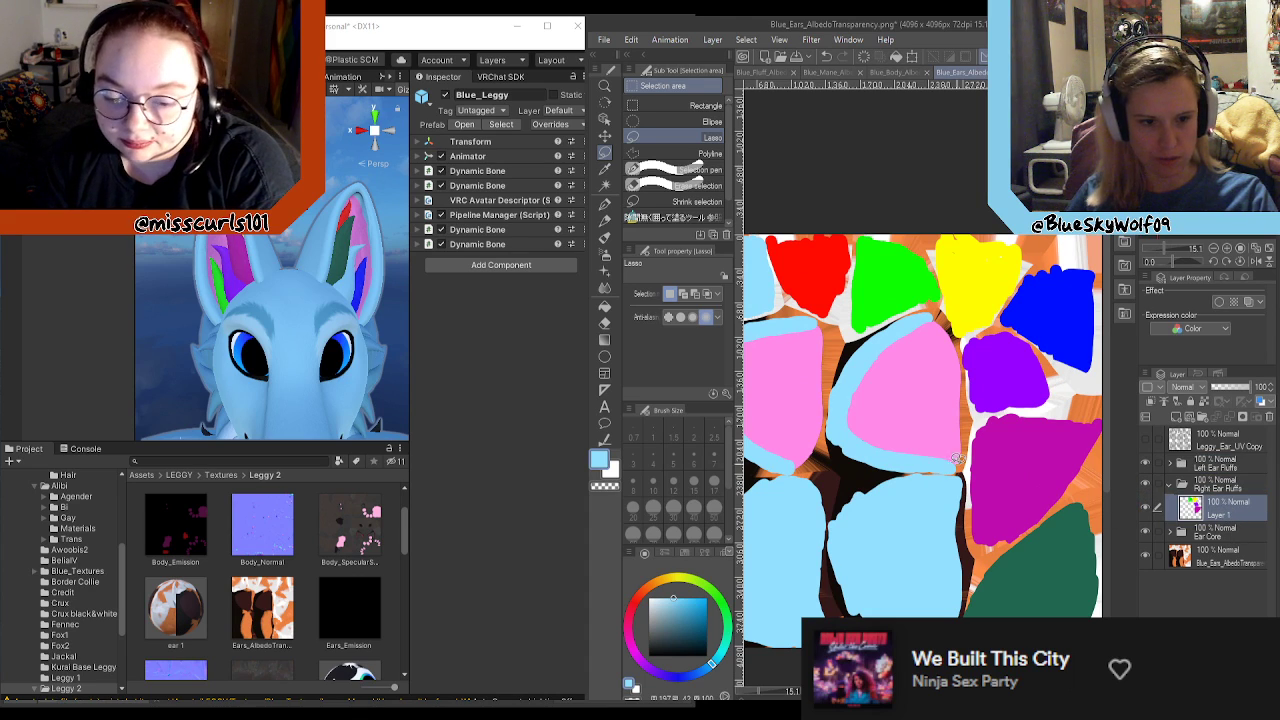
# Step: Lasso the magenta fluff area on Layer 1 and cut and paste it onto its own layer in Right Ear Fluffs
pyautogui.moveTo(997, 553)
pyautogui.mouseDown()
pyautogui.moveTo(1088, 484)
pyautogui.moveTo(1045, 423)
pyautogui.moveTo(960, 410)
pyautogui.mouseUp()
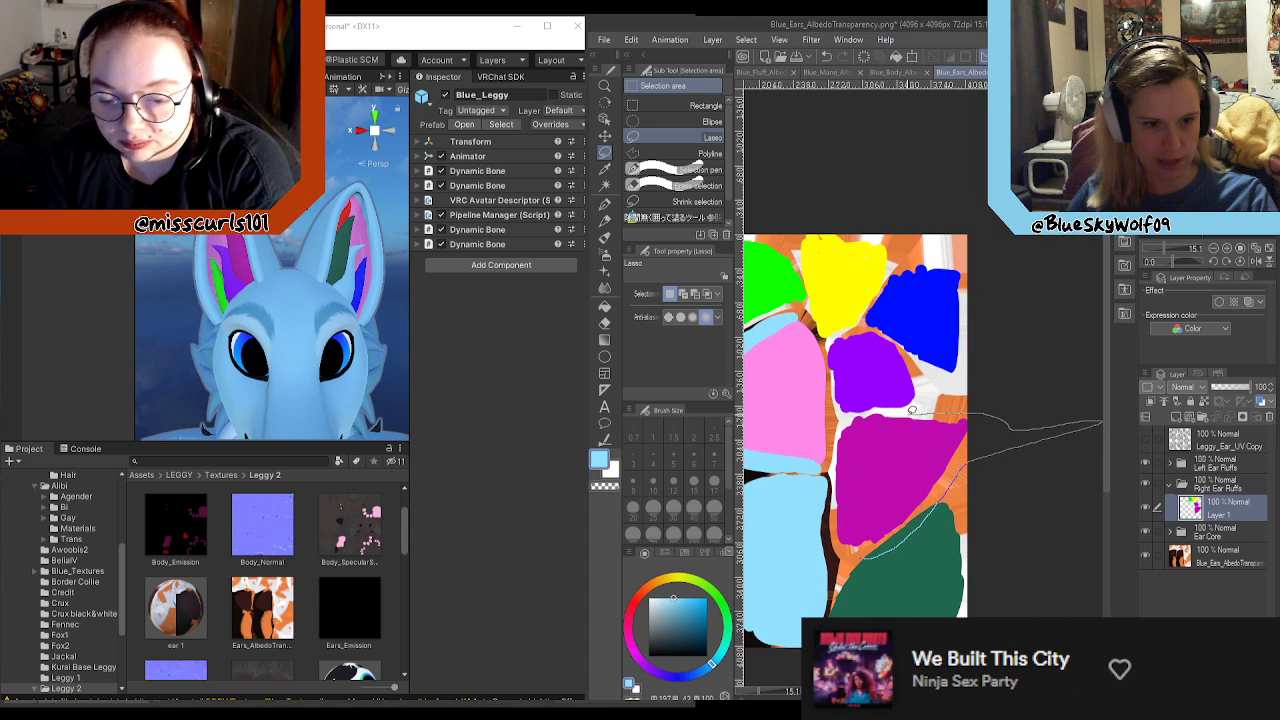
pyautogui.moveTo(848, 411)
pyautogui.mouseDown()
pyautogui.moveTo(826, 540)
pyautogui.moveTo(890, 568)
pyautogui.mouseUp()
pyautogui.hotkey('ctrl', 'x')
pyautogui.hotkey('ctrl', 'v')
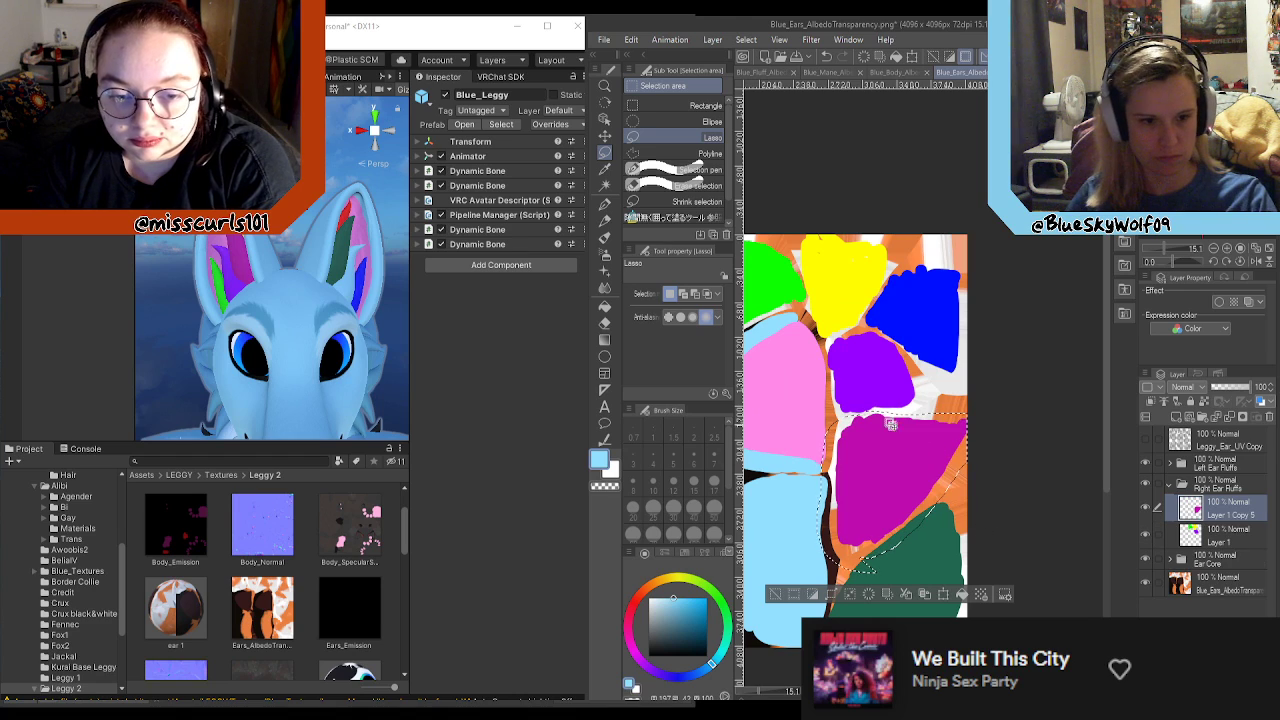
# Step: Lasso the violet fluff area on Layer 1 and cut and paste it as a separate layer in Right Ear Fluffs
pyautogui.click(1220, 536)
pyautogui.hotkey('ctrl', 'd')
pyautogui.moveTo(866, 435); pyautogui.dragTo(910, 336)
pyautogui.moveTo(822, 348); pyautogui.dragTo(850, 430)
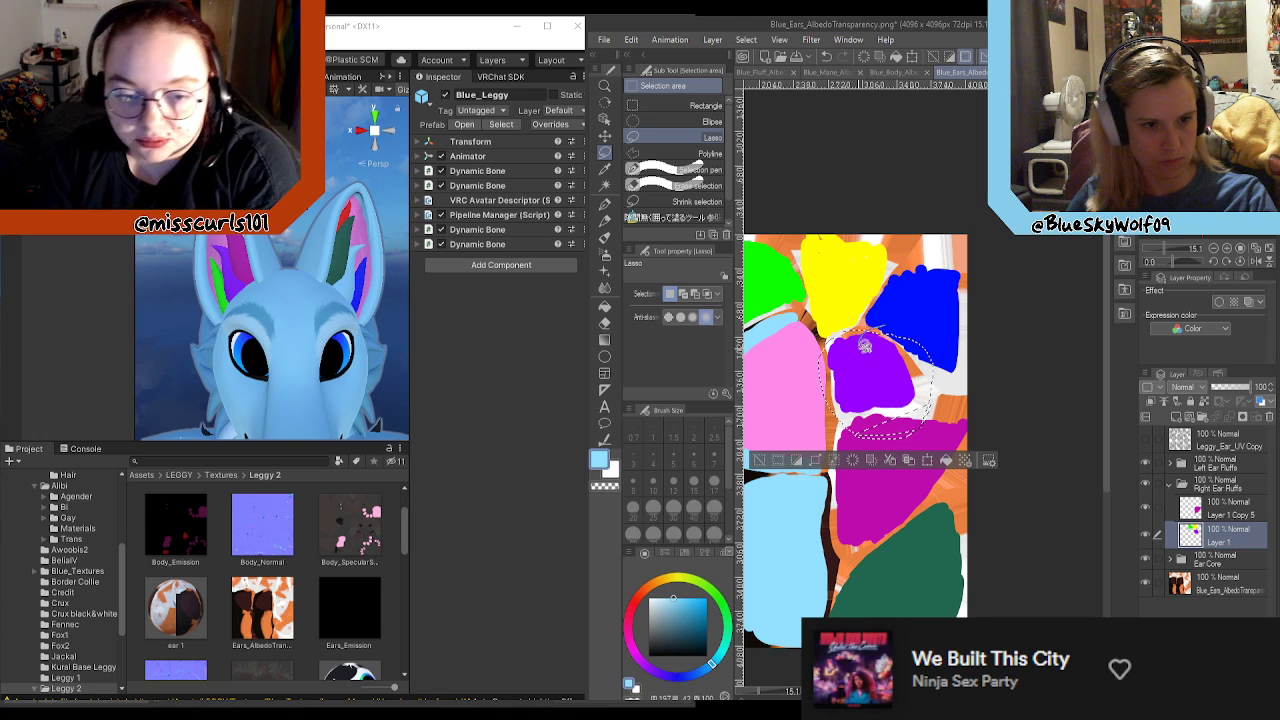
pyautogui.hotkey('ctrl', 'x')
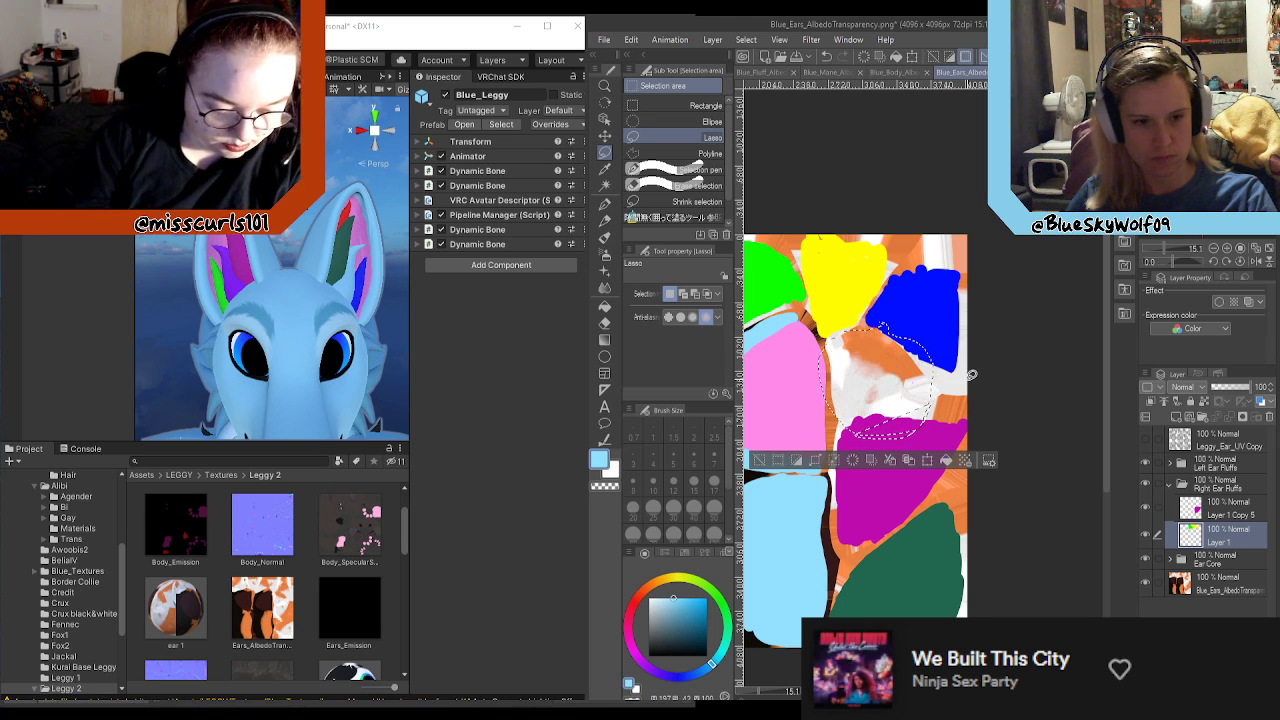
pyautogui.hotkey('ctrl', 'v')
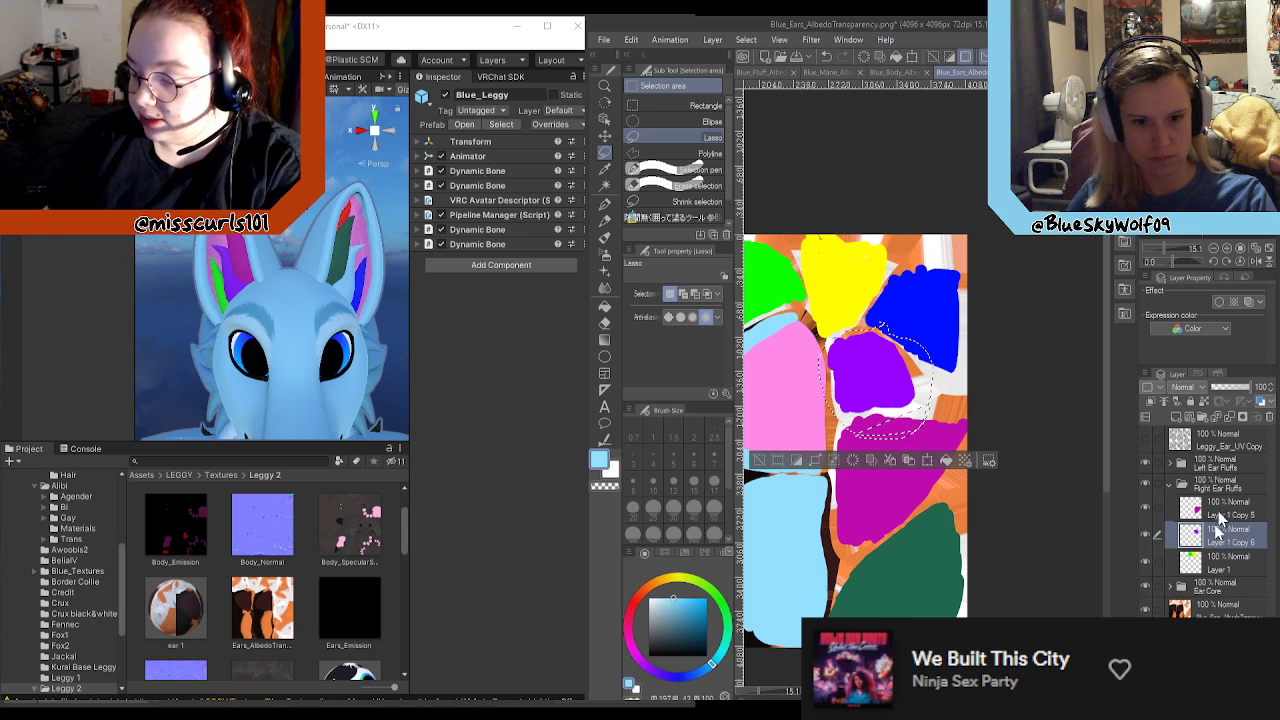
# Step: Clear the selection and toggle Layer 1 off and on to check which fluff areas it still holds
pyautogui.click(1220, 564)
pyautogui.scroll(-3, 976, 467)
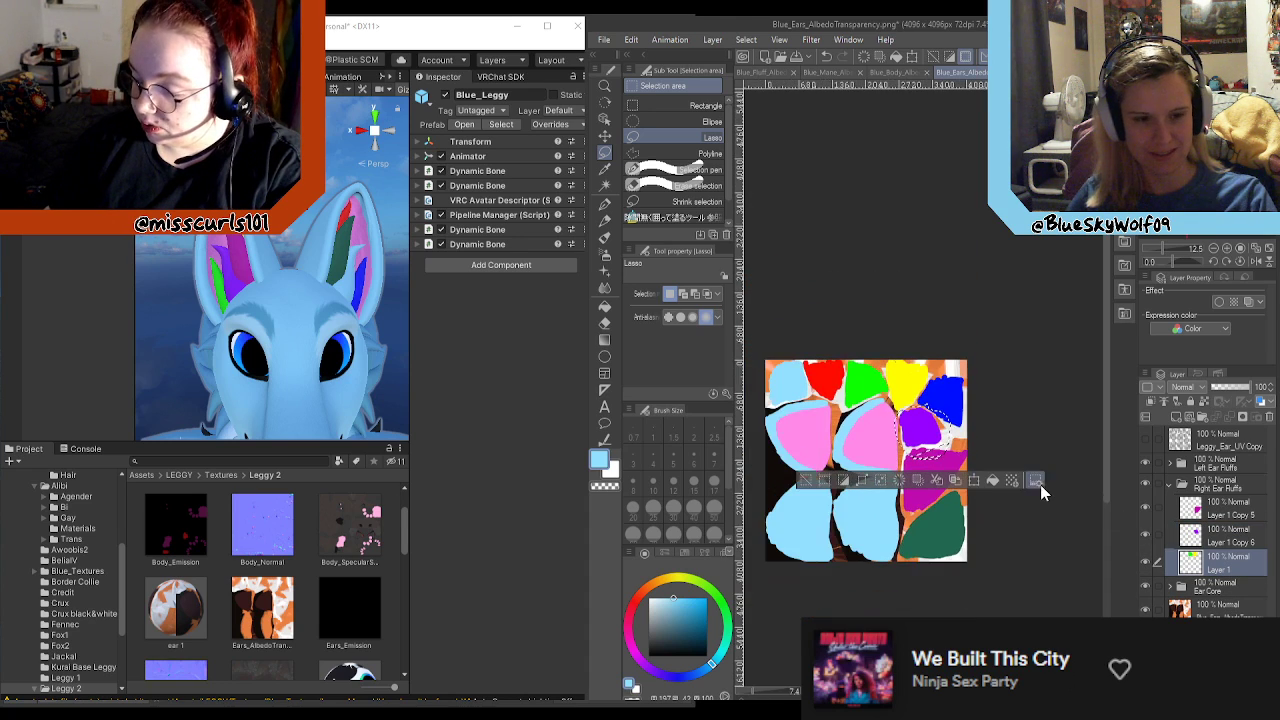
pyautogui.scroll(2, 870, 428)
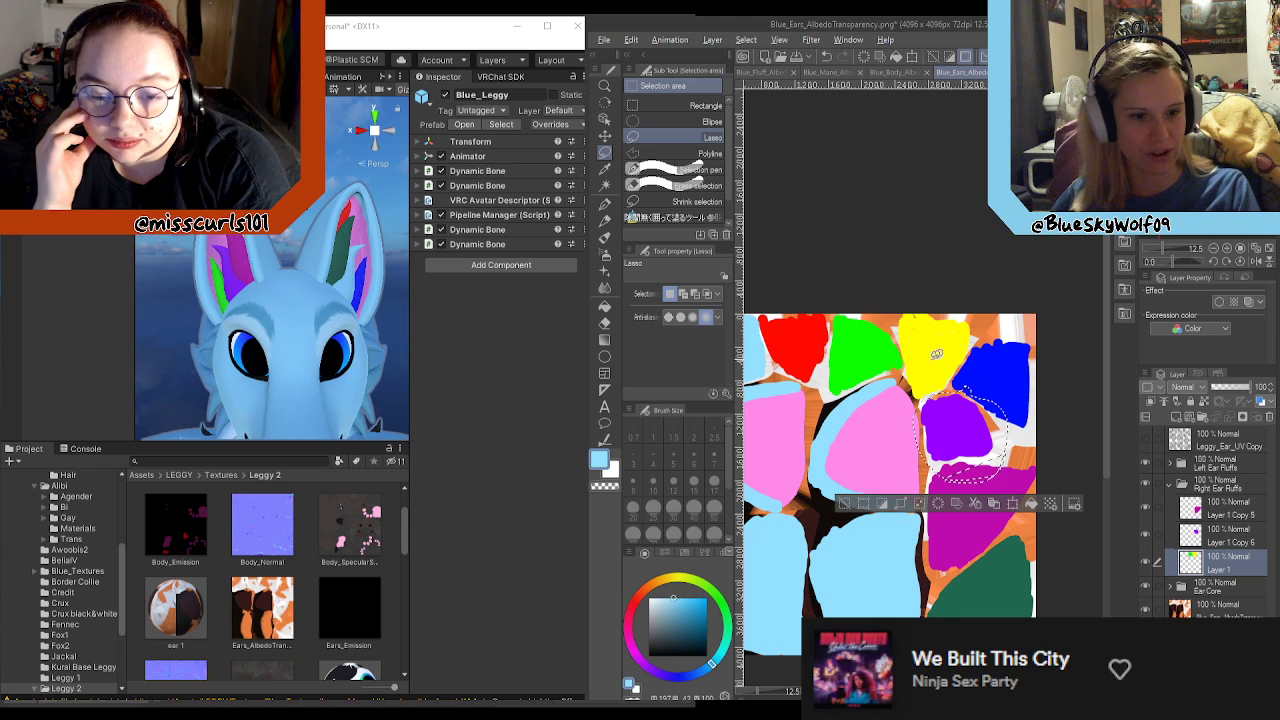
pyautogui.scroll(3, 879, 355)
pyautogui.scroll(2, 879, 355)
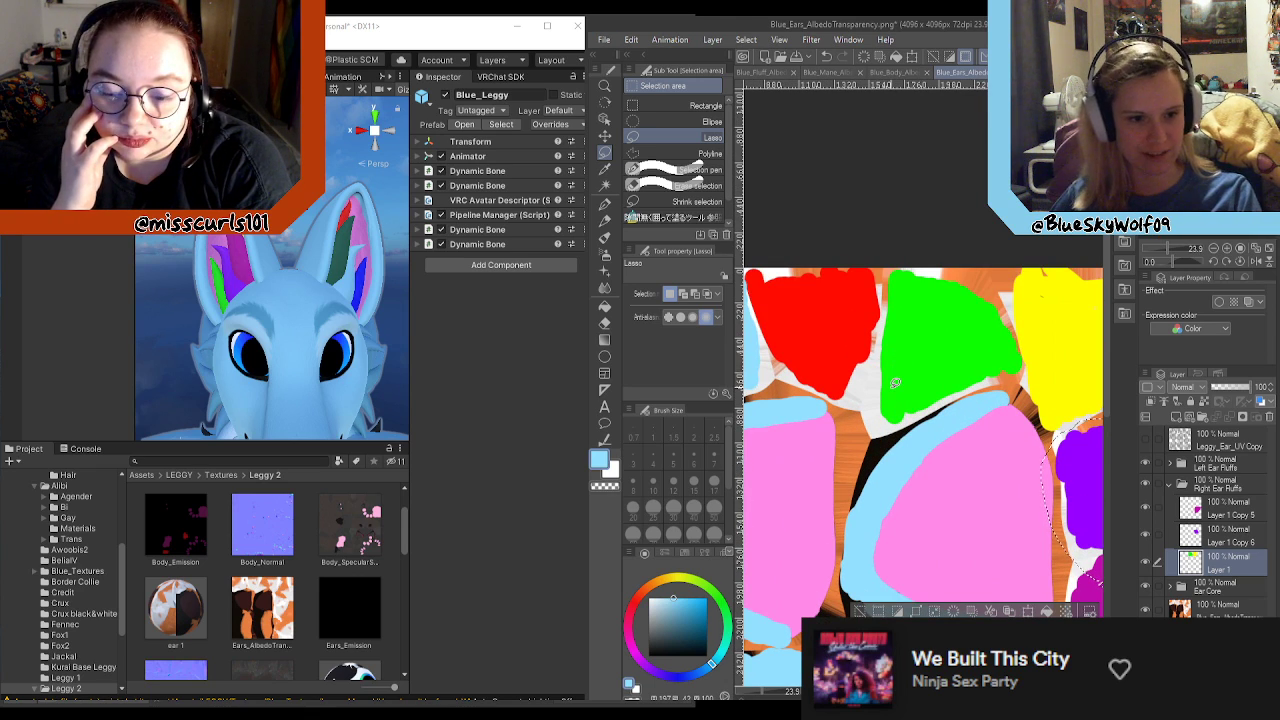
pyautogui.scroll(-4, 900, 380)
pyautogui.press('alt')
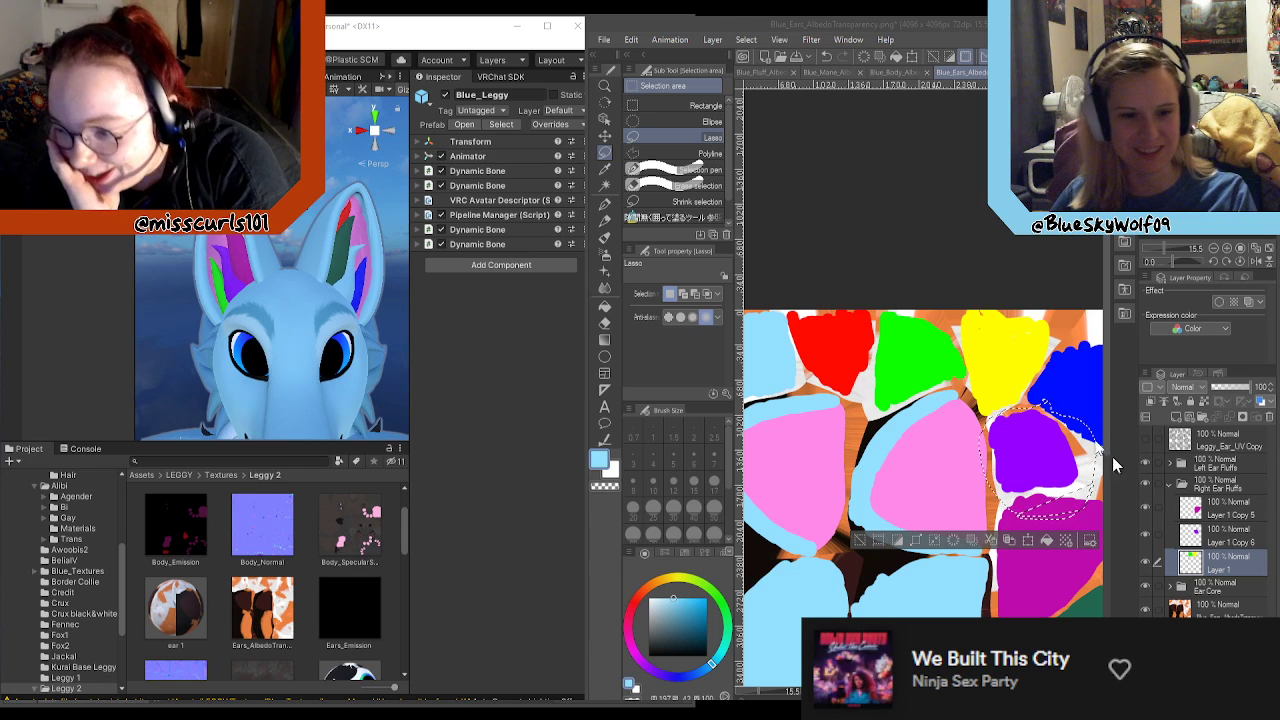
pyautogui.click(1048, 443)
pyautogui.click(1066, 455)
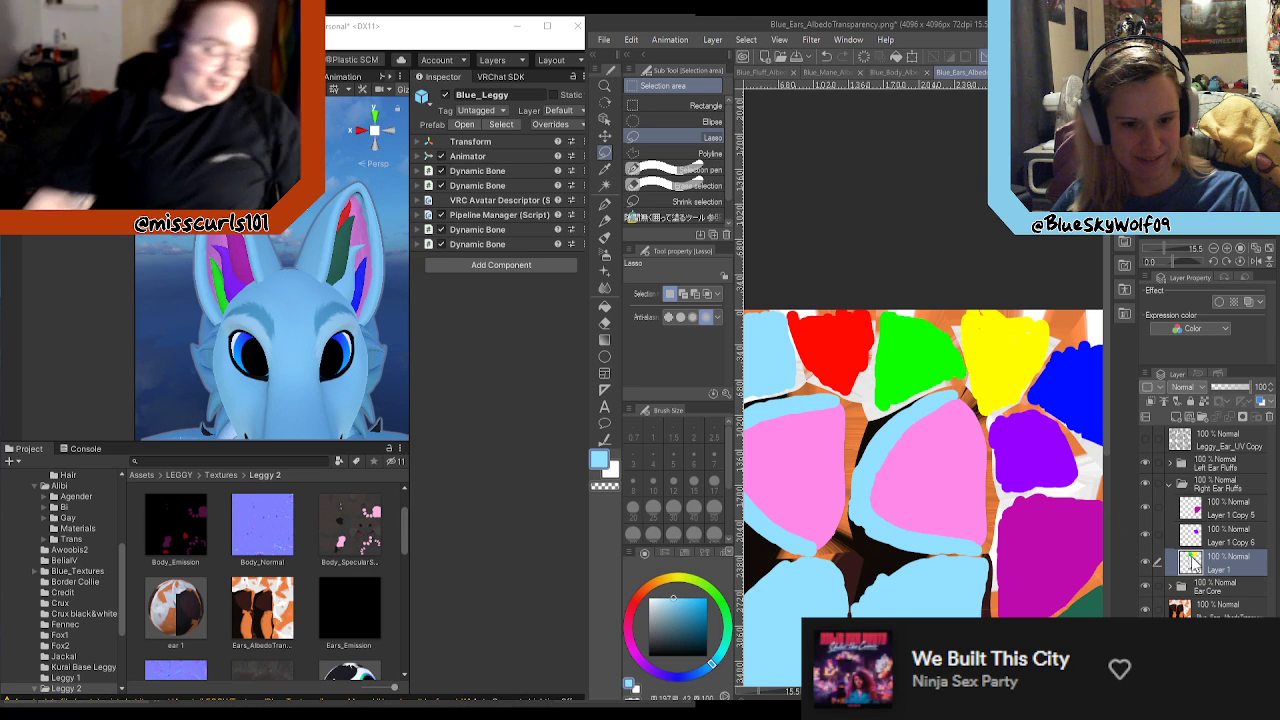
pyautogui.click(1147, 563)
pyautogui.click(1147, 563)
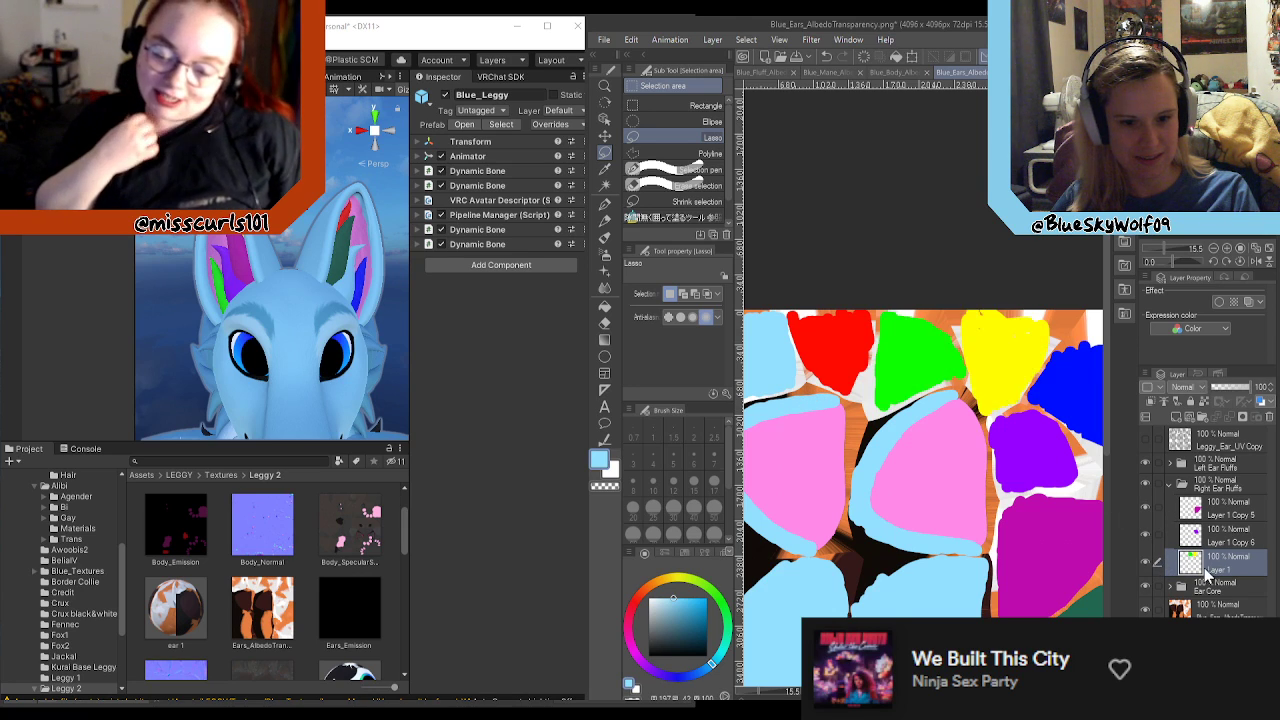
# Step: Lasso the bright green fluff area on Layer 1, move it to its own layer in Right Ear Fluffs and reselect Layer 1
pyautogui.scroll(2, 949, 400)
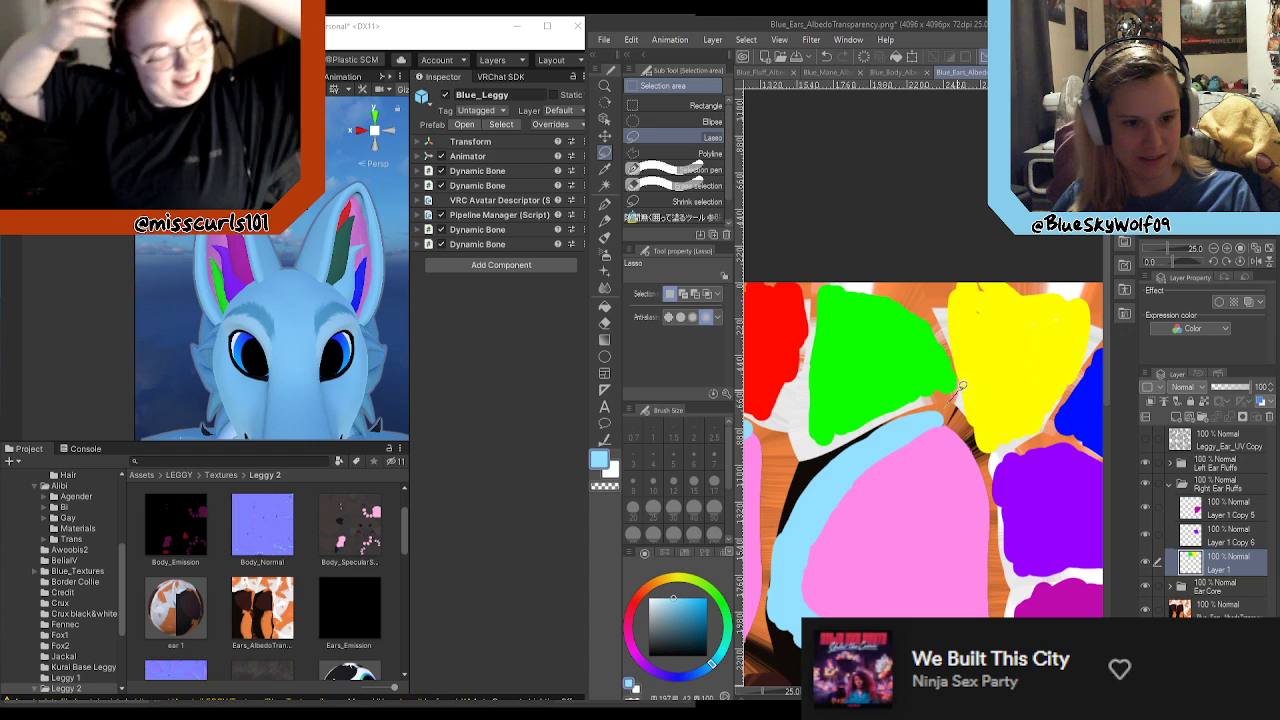
pyautogui.moveTo(957, 360)
pyautogui.mouseDown()
pyautogui.moveTo(880, 249)
pyautogui.moveTo(820, 287)
pyautogui.moveTo(800, 448)
pyautogui.moveTo(941, 404)
pyautogui.mouseUp()
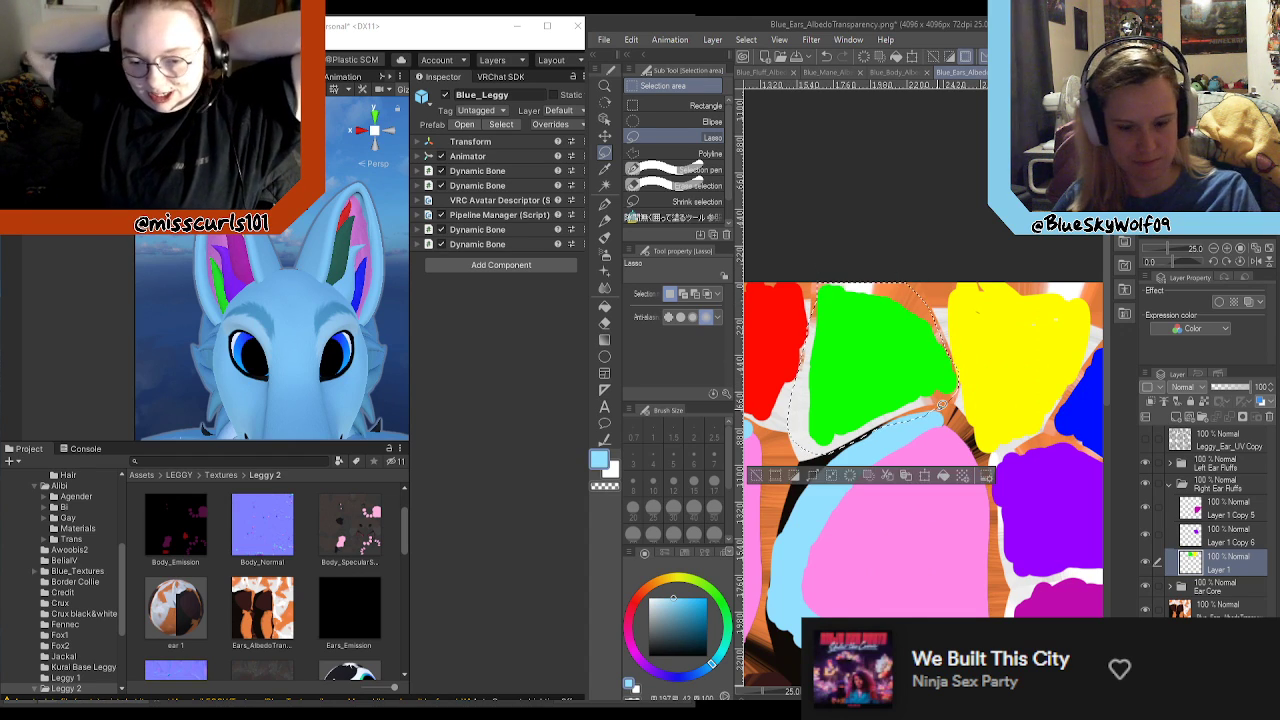
pyautogui.hotkey('ctrl', 'c')
pyautogui.hotkey('ctrl', 'v')
pyautogui.scroll(-1, 934, 385)
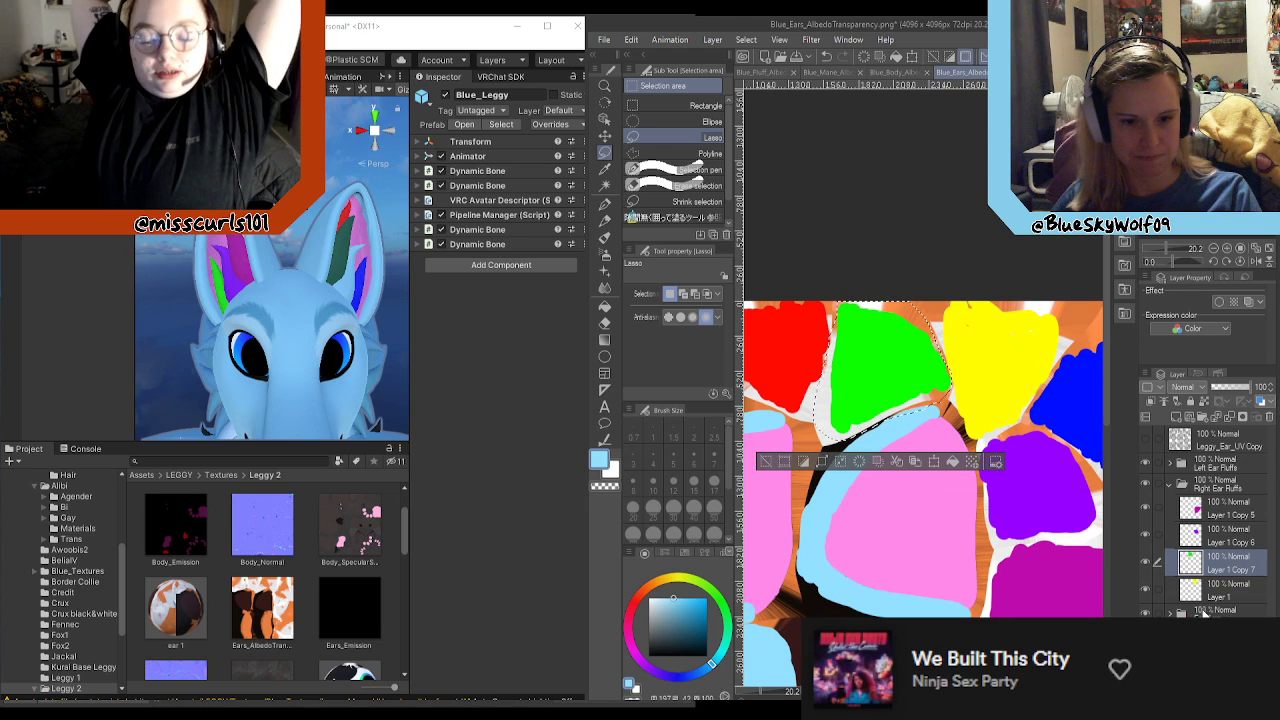
pyautogui.click(1222, 594)
# Step: Save the ears texture in Clip Studio format as Blue_Ears_AlbedoTransparency.clip, overwriting the existing file
pyautogui.hotkey('ctrl', 'shift', 's')
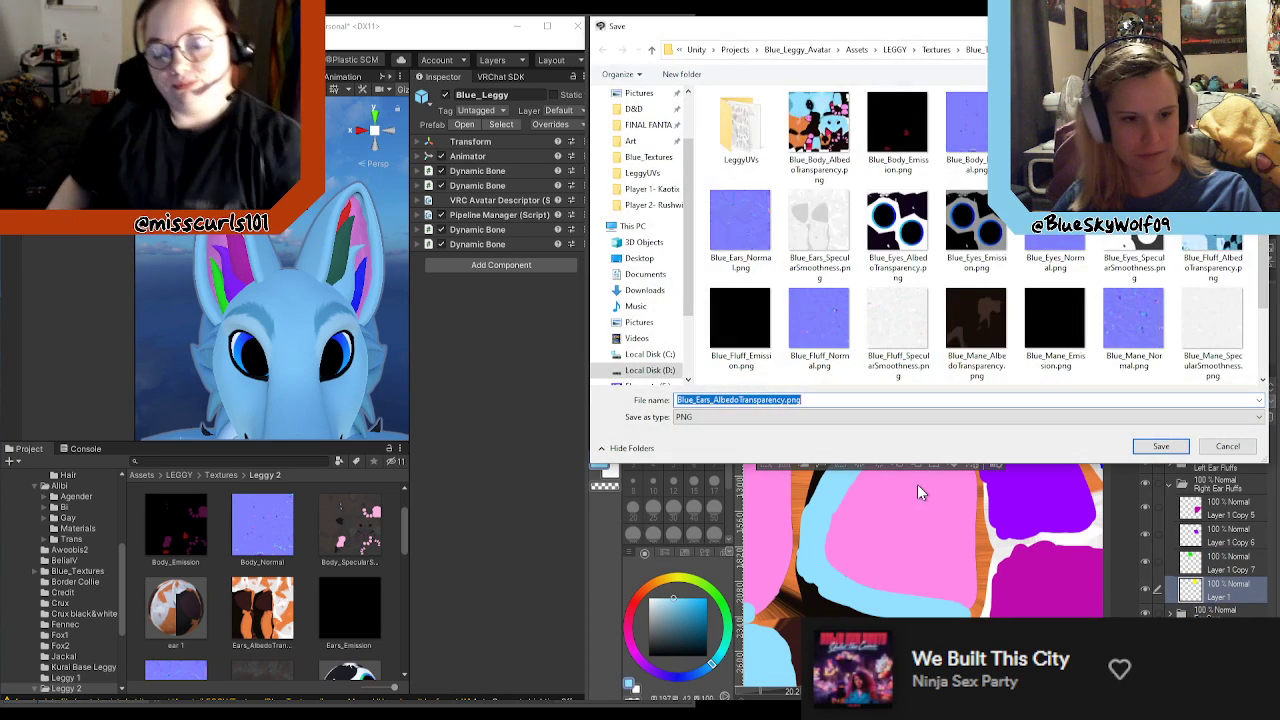
pyautogui.click(1160, 443)
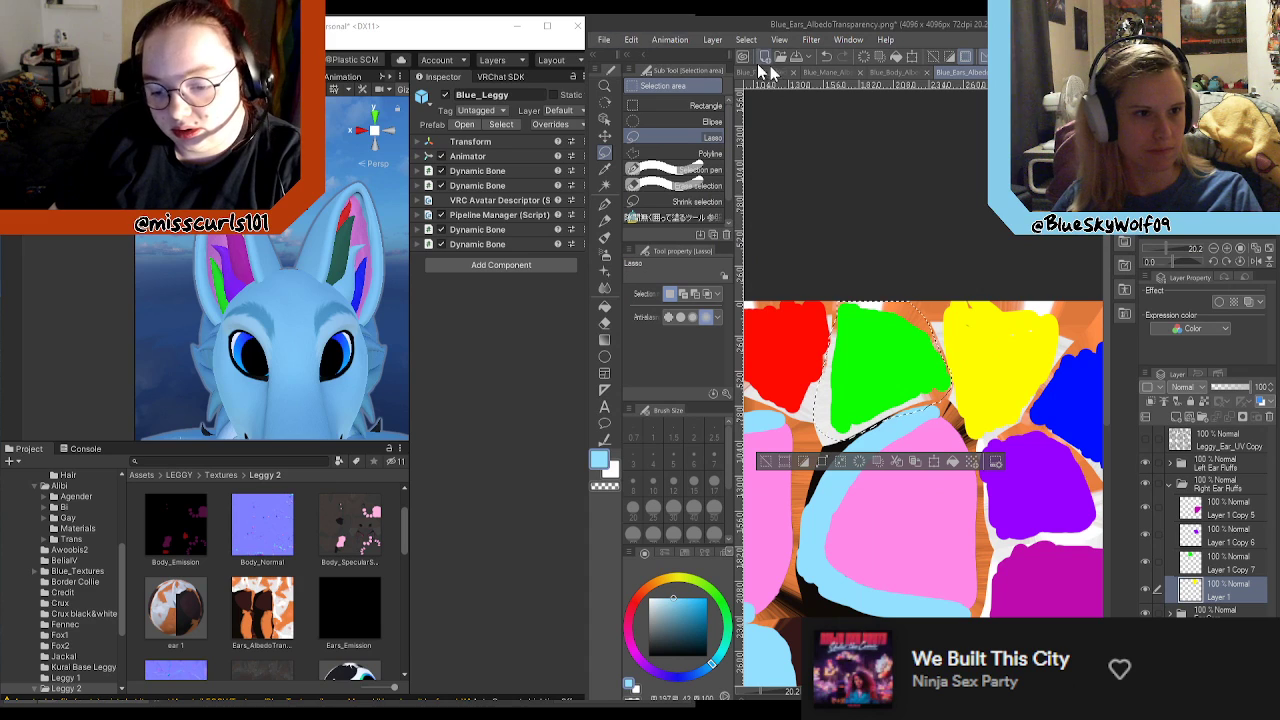
pyautogui.hotkey('ctrl', 'shift', 's')
pyautogui.click(810, 419)
pyautogui.click(754, 430)
pyautogui.click(1160, 446)
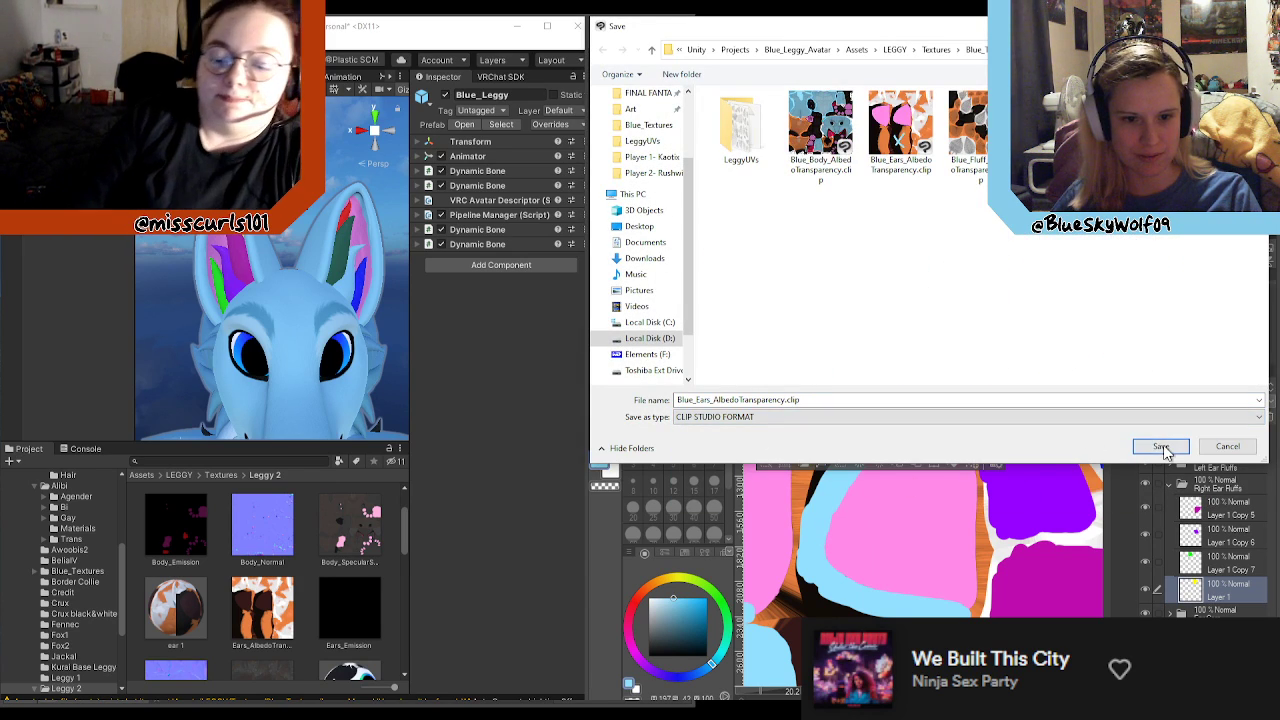
pyautogui.click(669, 370)
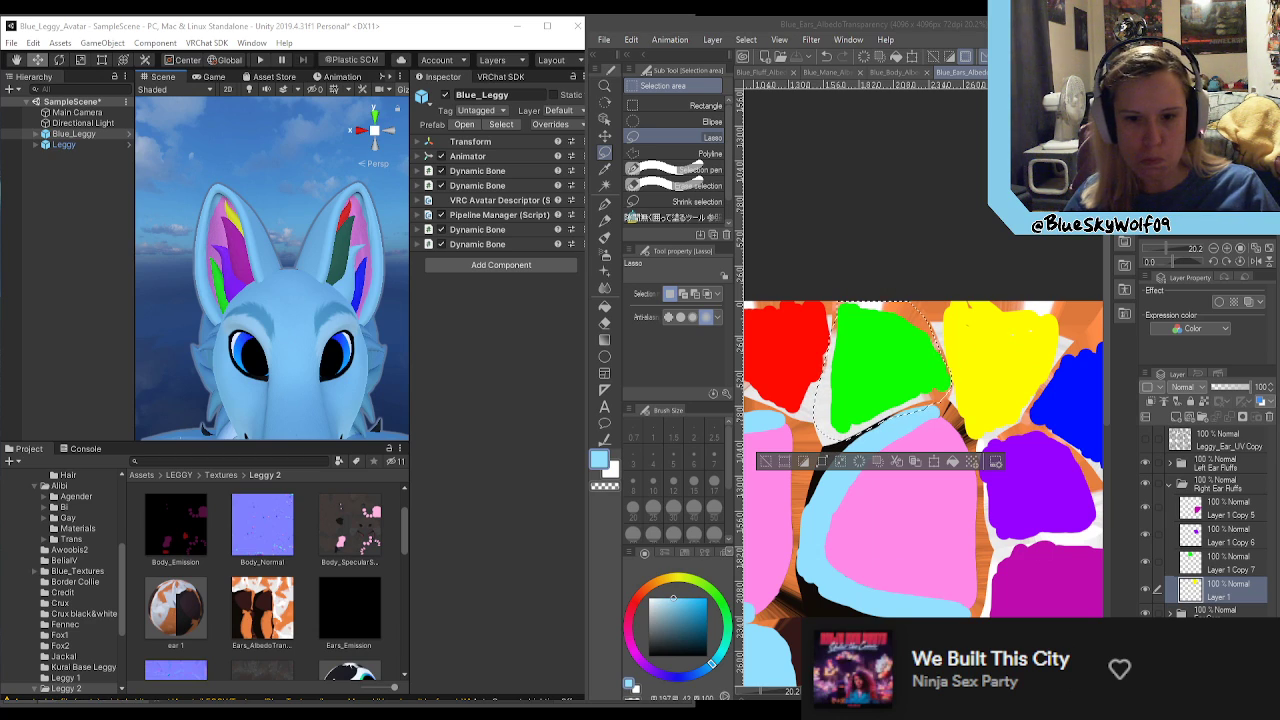
# Step: Examine the avatar's ears in the Unity scene to see where each colour-coded fluff area sits
pyautogui.scroll(-2, 960, 400)
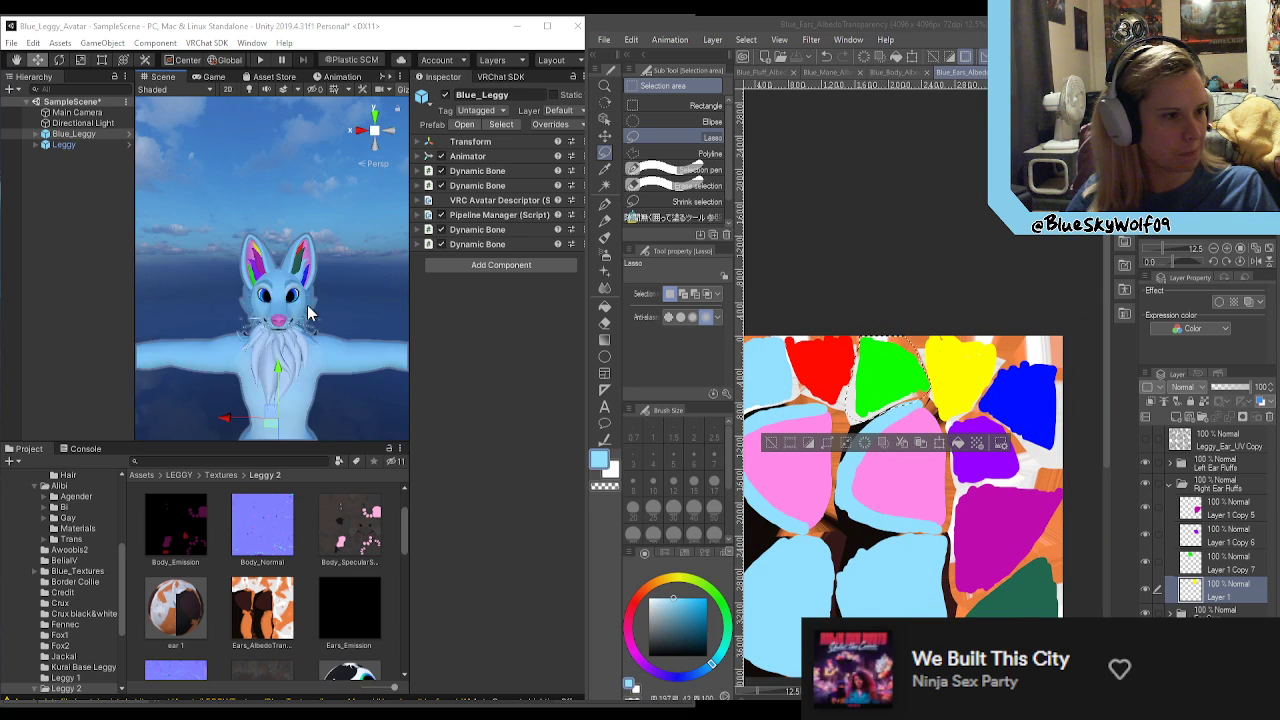
pyautogui.scroll(-5, 327, 323)
pyautogui.click(332, 326)
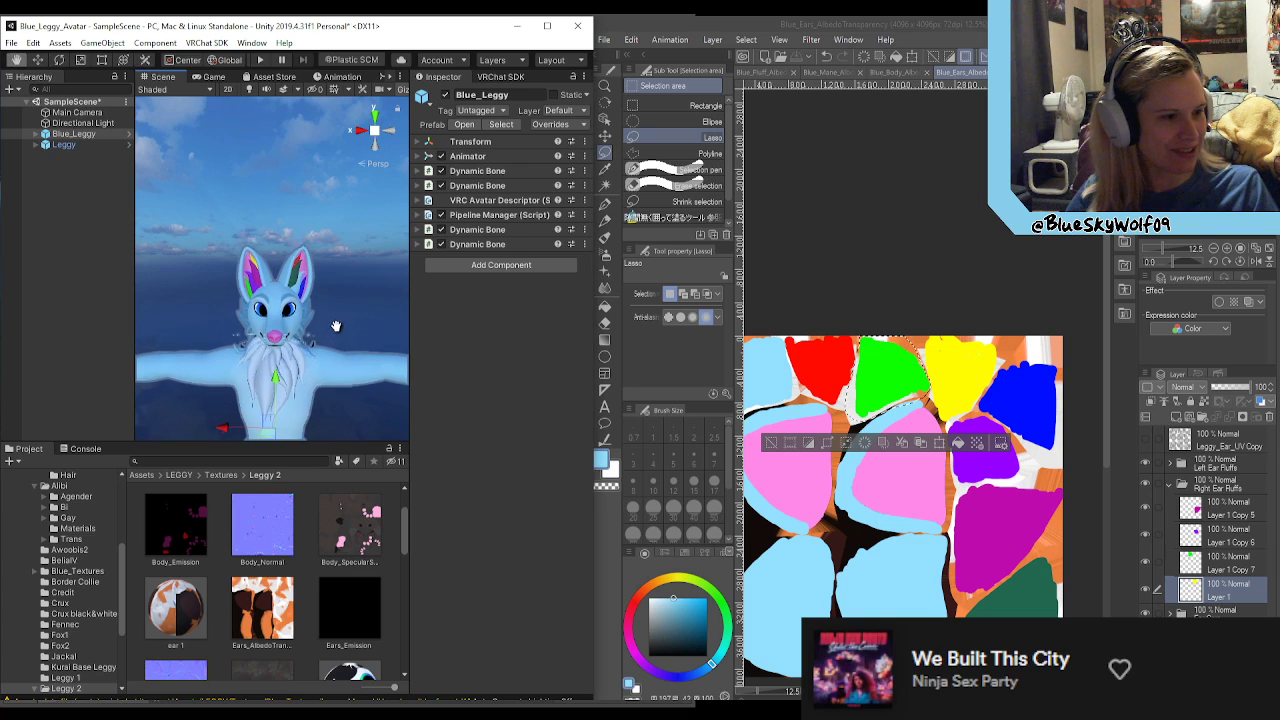
pyautogui.moveTo(324, 341); pyautogui.dragTo(319, 326, button='middle')
pyautogui.scroll(4, 321, 334)
pyautogui.moveTo(284, 336)
pyautogui.keyDown('alt'); pyautogui.mouseDown()
pyautogui.moveTo(258, 338)
pyautogui.moveTo(298, 341)
pyautogui.mouseUp(); pyautogui.keyUp('alt')
pyautogui.click(903, 283)
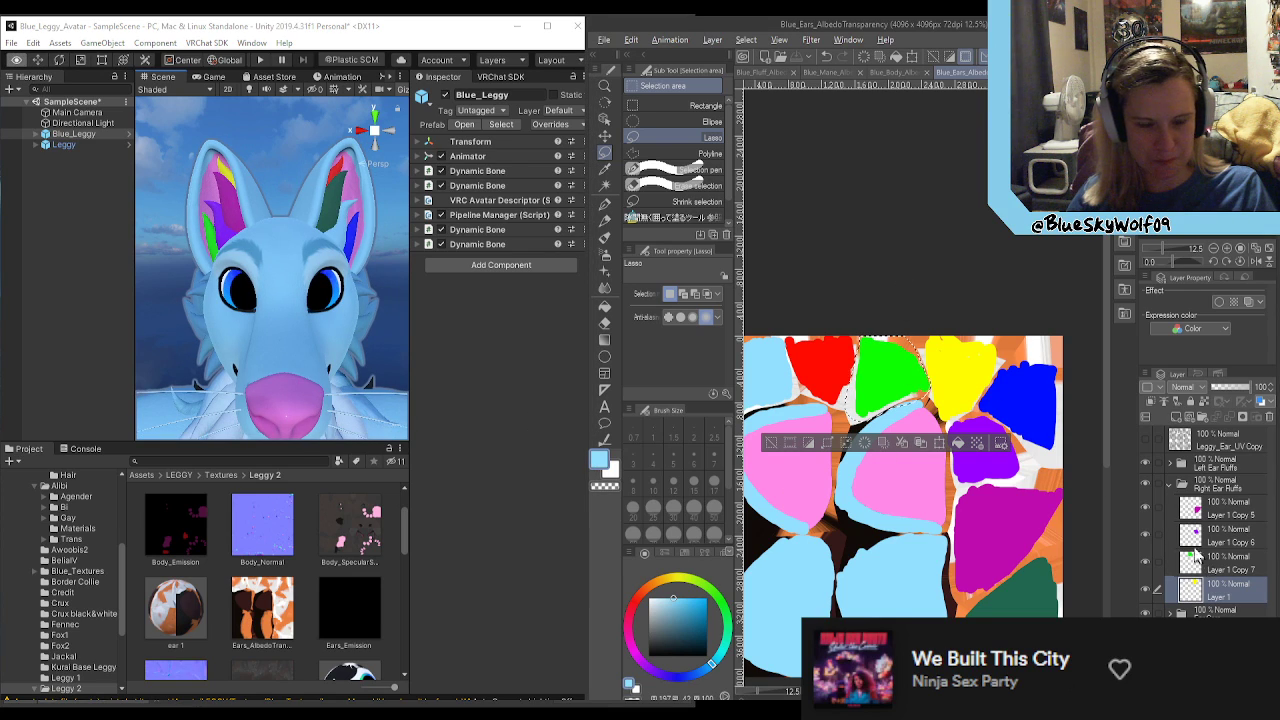
pyautogui.click(1169, 485)
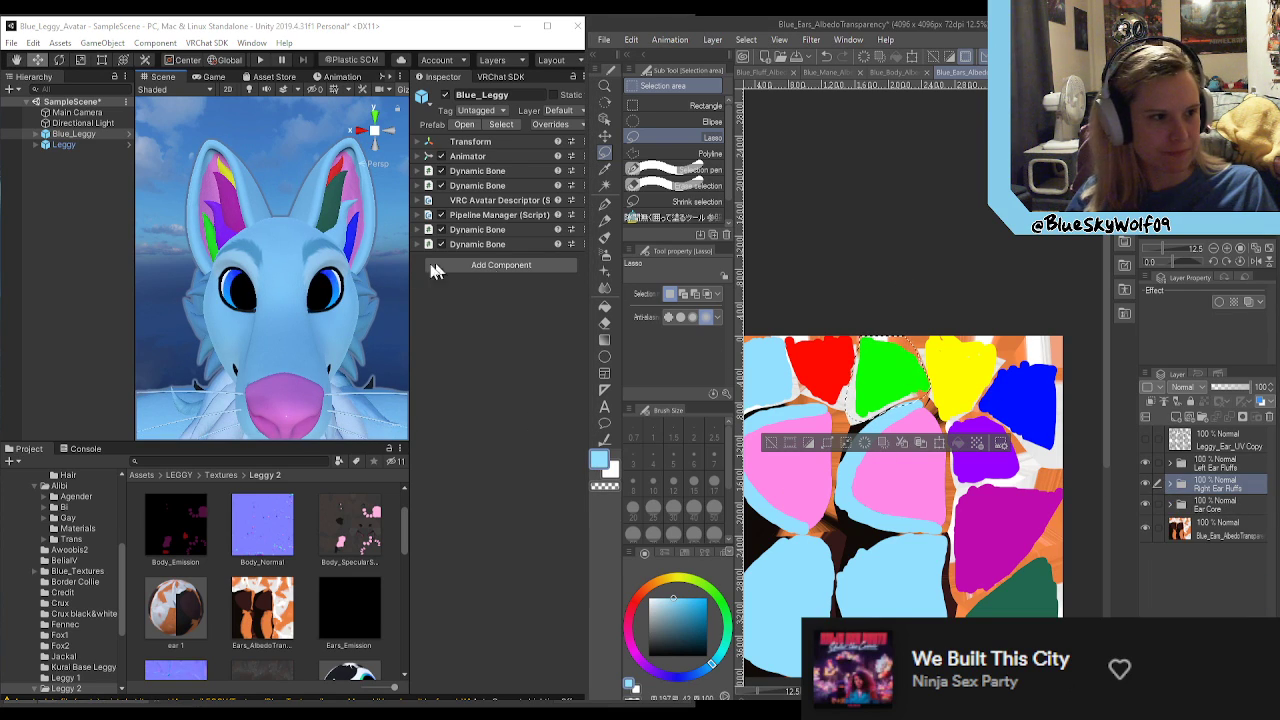
pyautogui.keyDown('alt'); pyautogui.moveTo(276, 291); pyautogui.dragTo(260, 297); pyautogui.keyUp('alt')
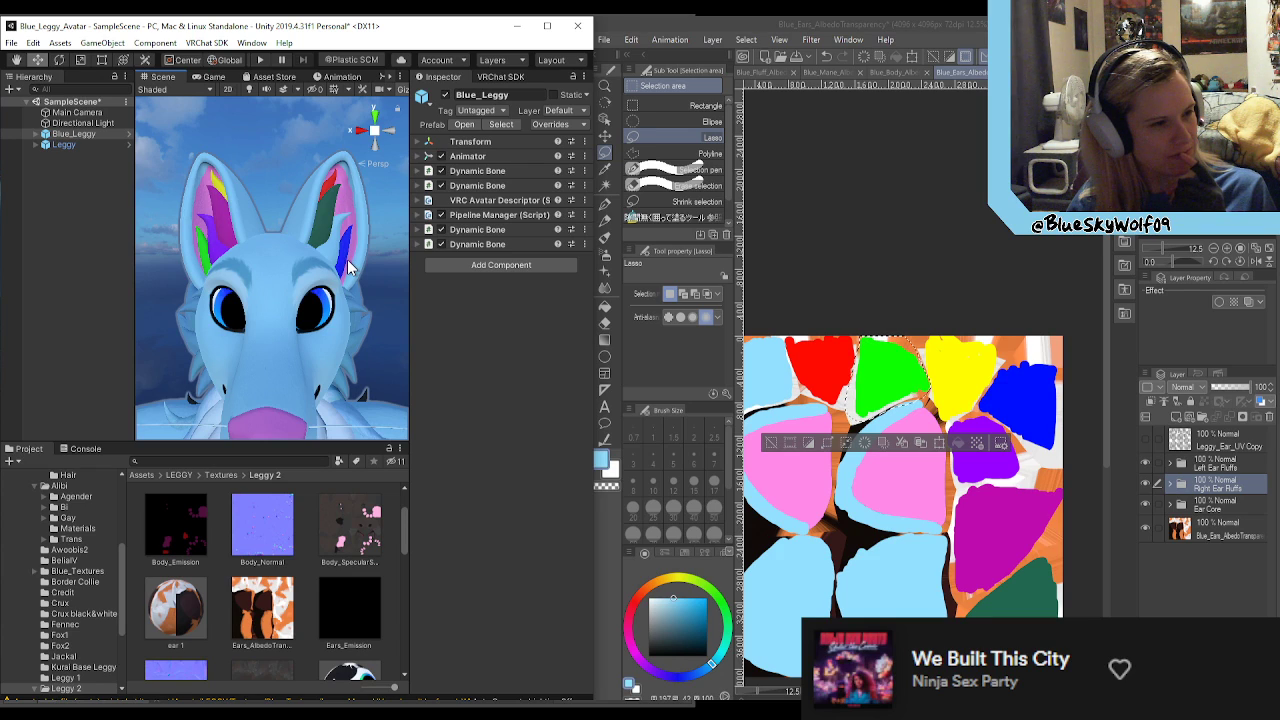
# Step: Rename Layer 1, holding the yellow fluff area in the Right Ear Fluffs folder, to RRearFluff
pyautogui.click(1170, 484)
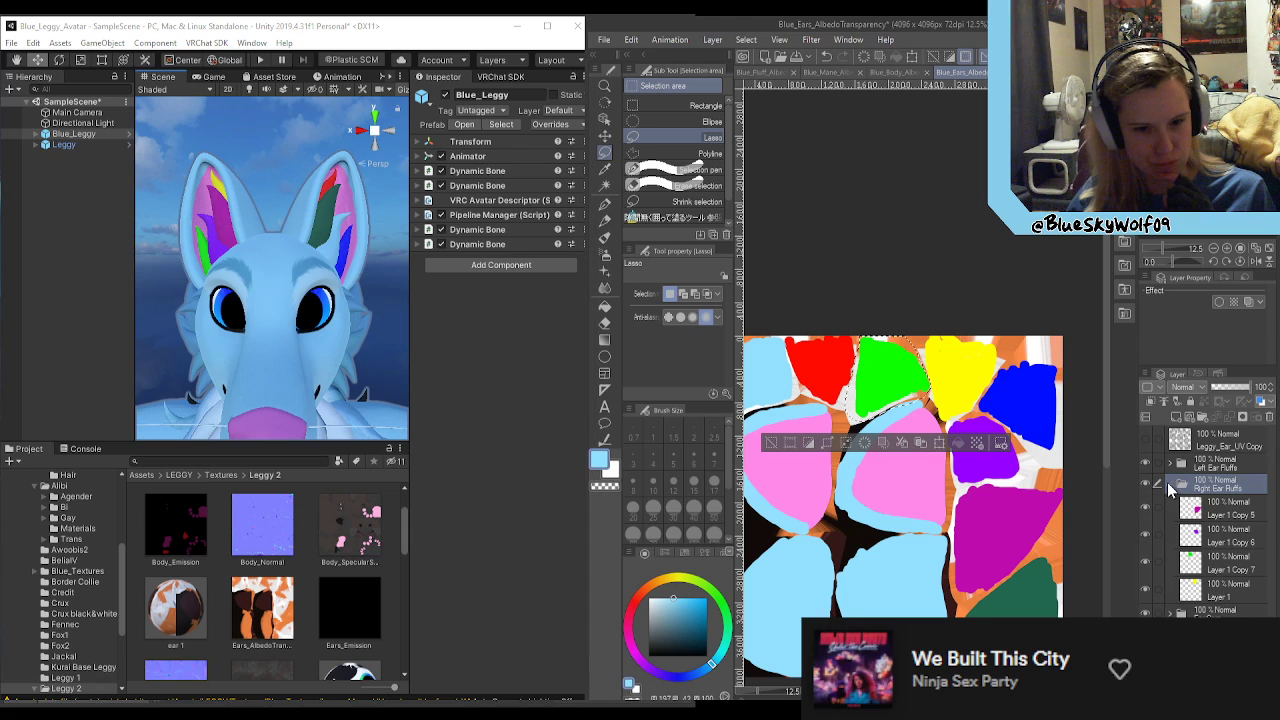
pyautogui.click(1227, 600)
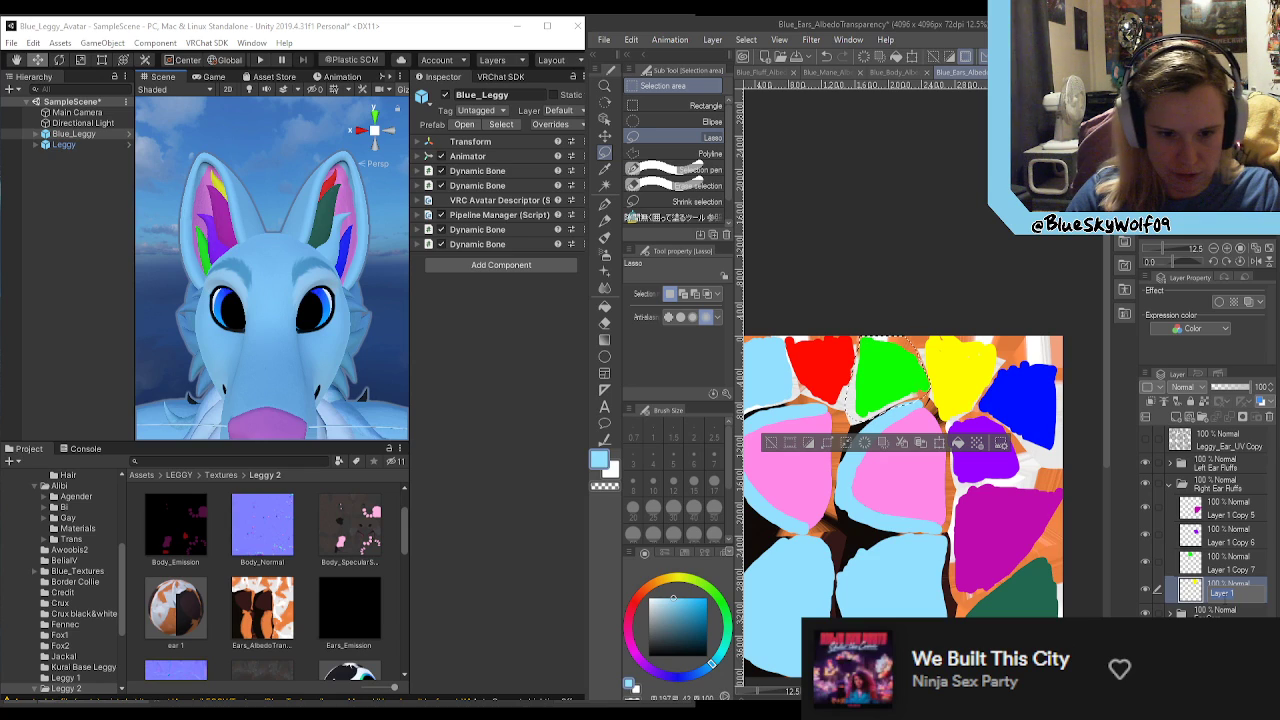
pyautogui.write('RF')
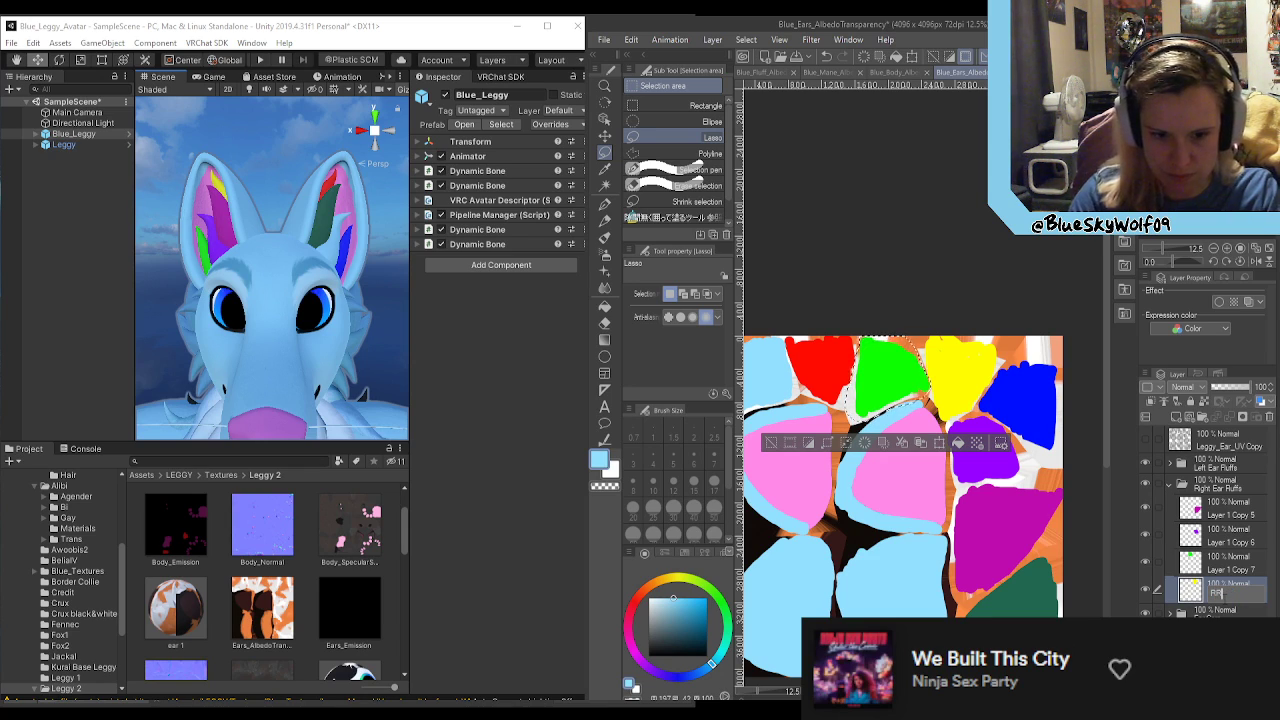
pyautogui.press('BackSpace')
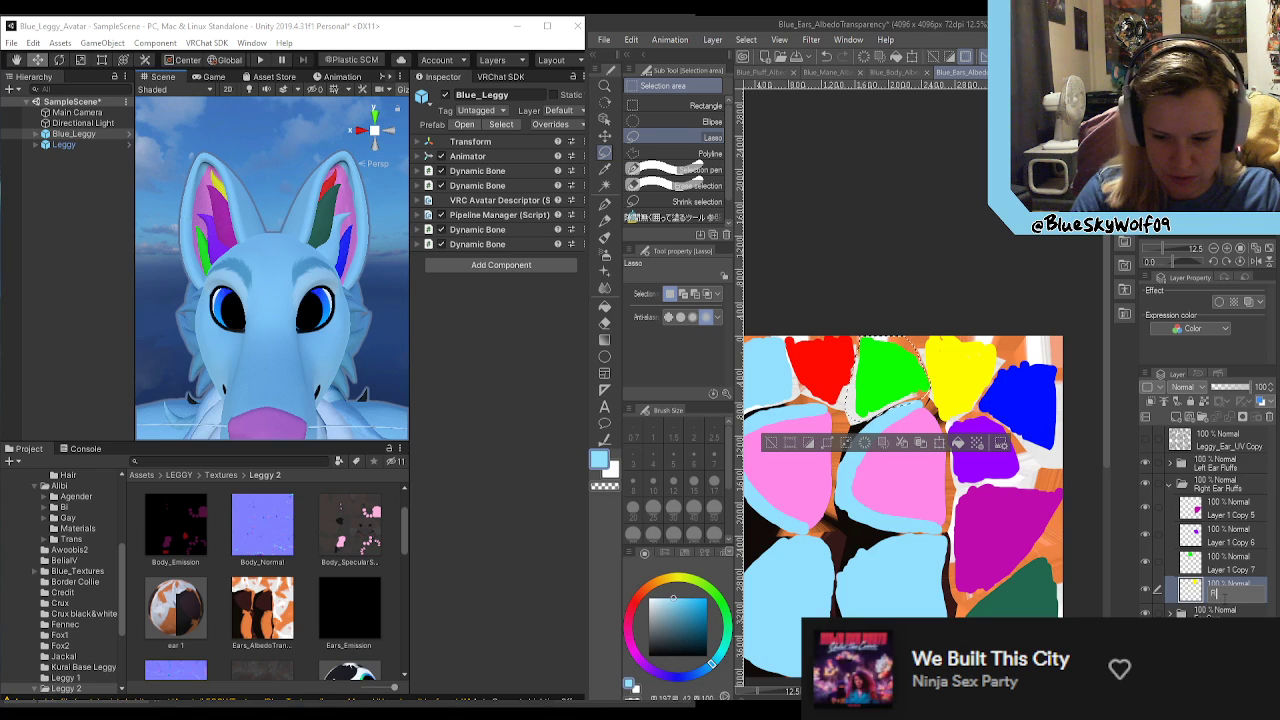
pyautogui.write('Res')
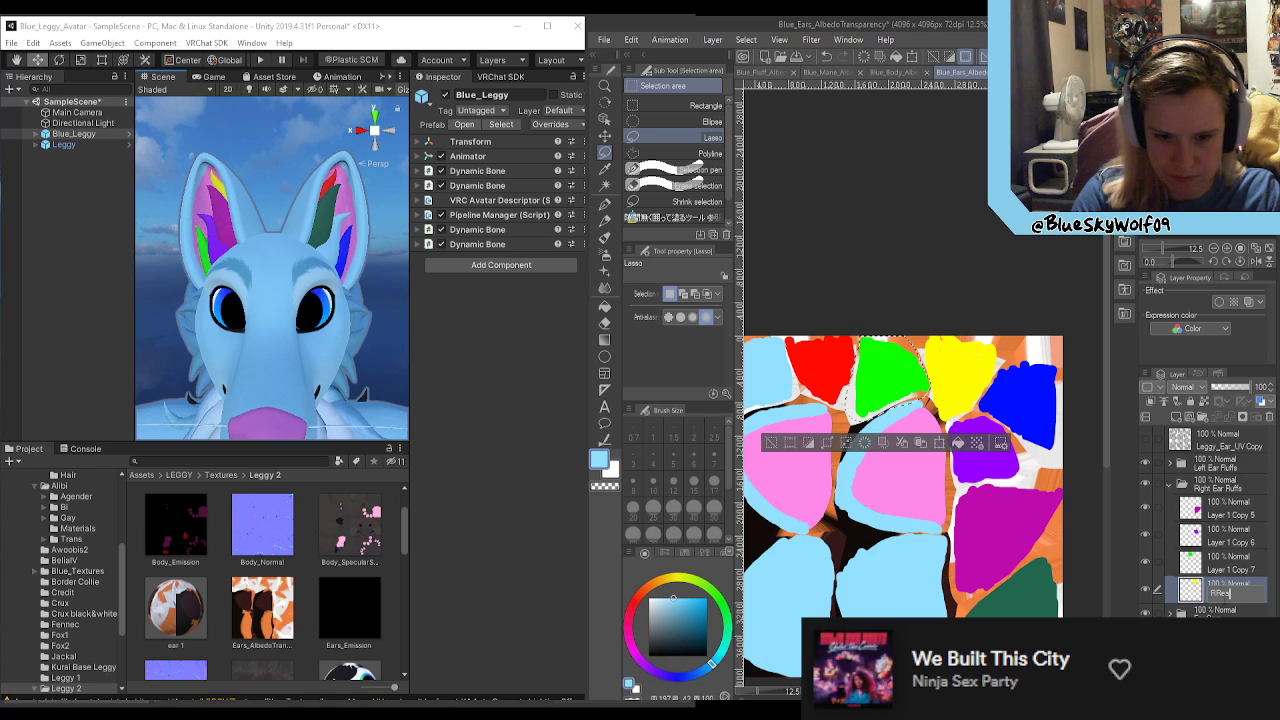
pyautogui.write('rRuff')
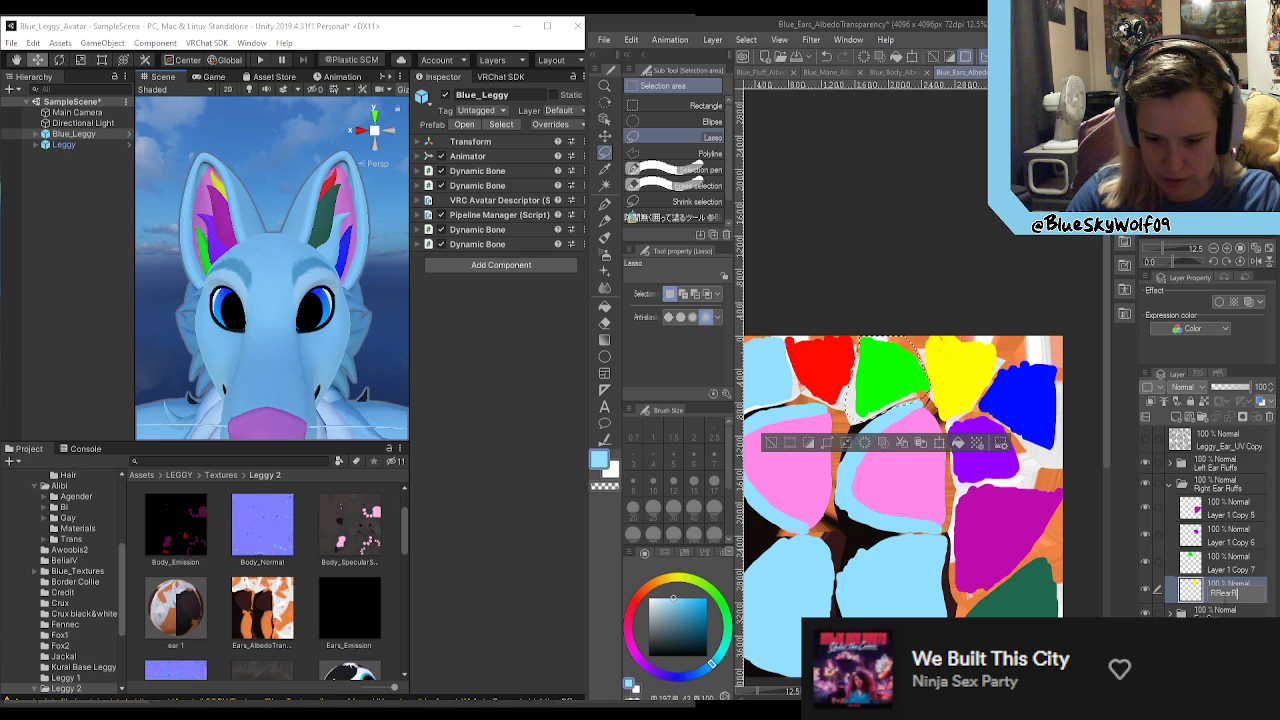
pyautogui.press('Return')
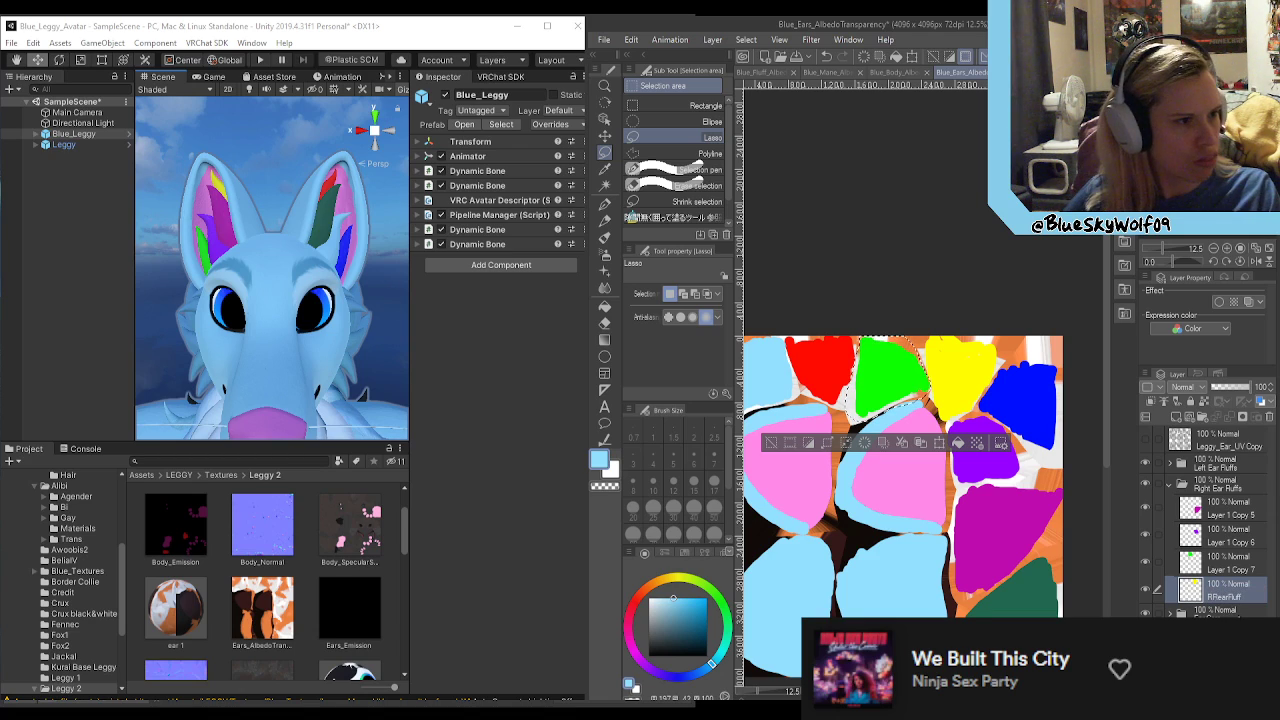
# Step: Expand the Left Ear Fluffs folder and rename the red fluff area's layer, Layer 1 Copy, to LRearFluff
pyautogui.click(1169, 464)
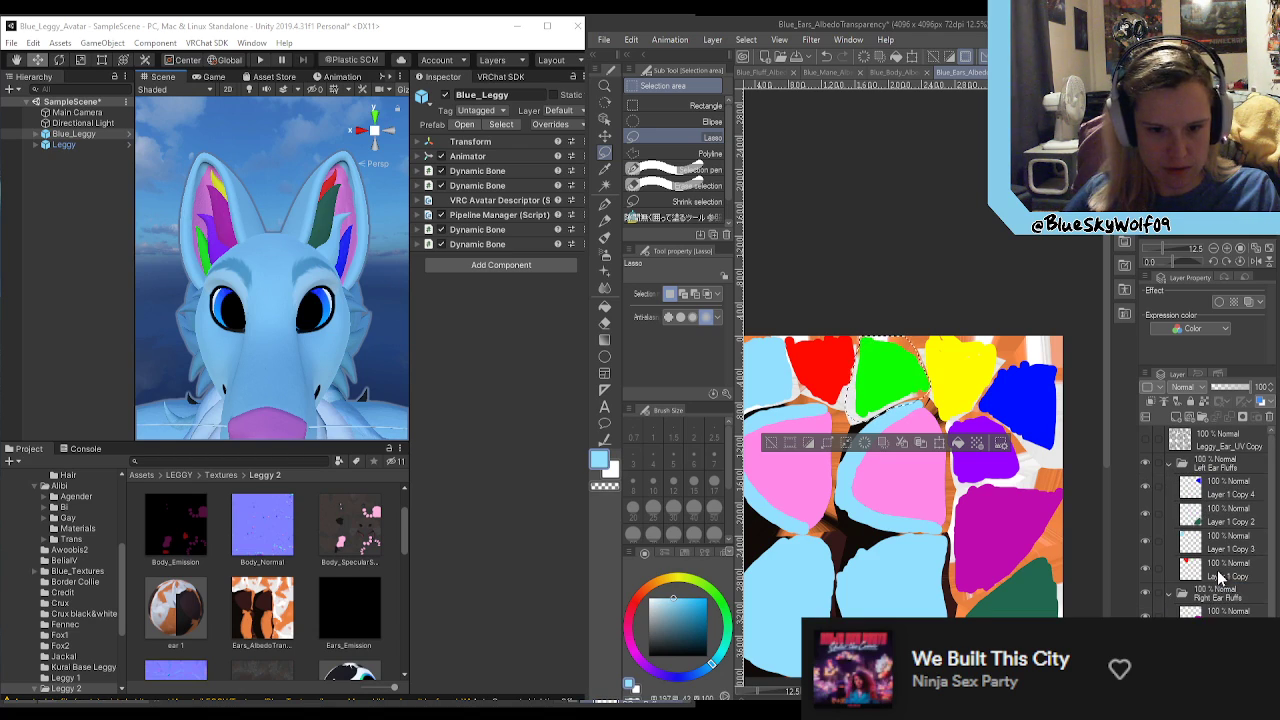
pyautogui.doubleClick(1228, 572)
pyautogui.write('LRear')
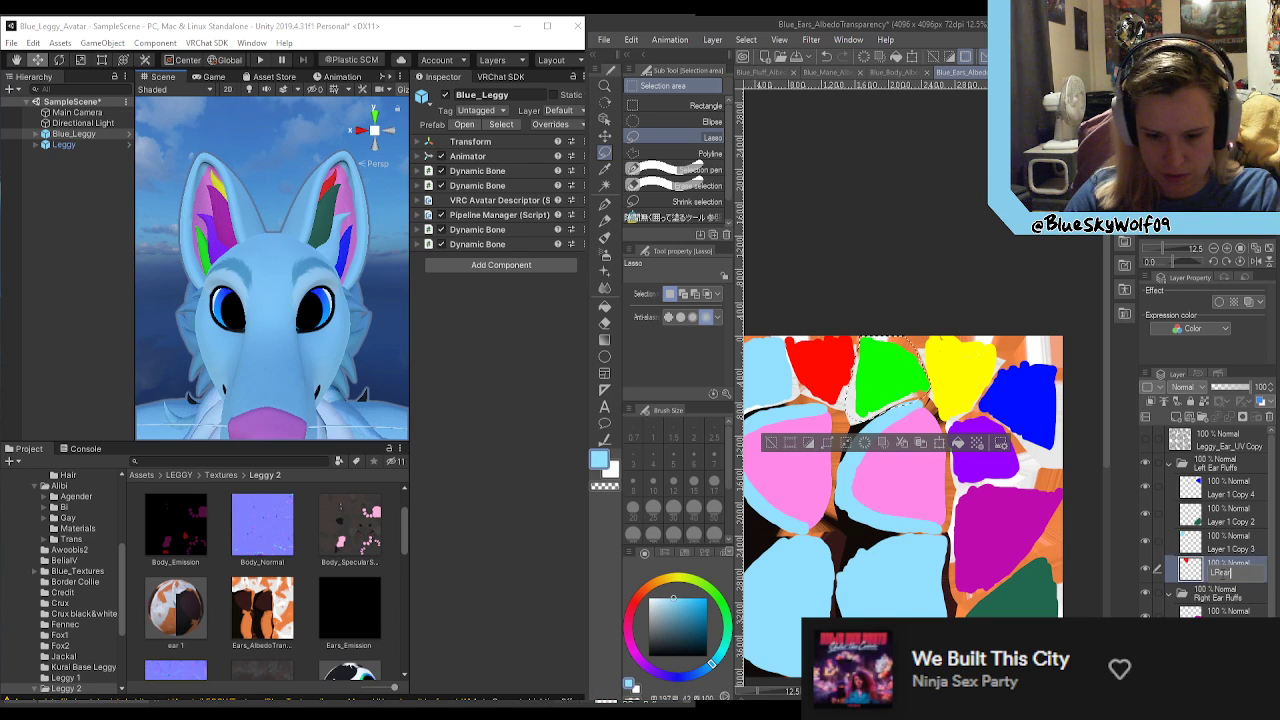
pyautogui.write('Fluff')
pyautogui.press('Return')
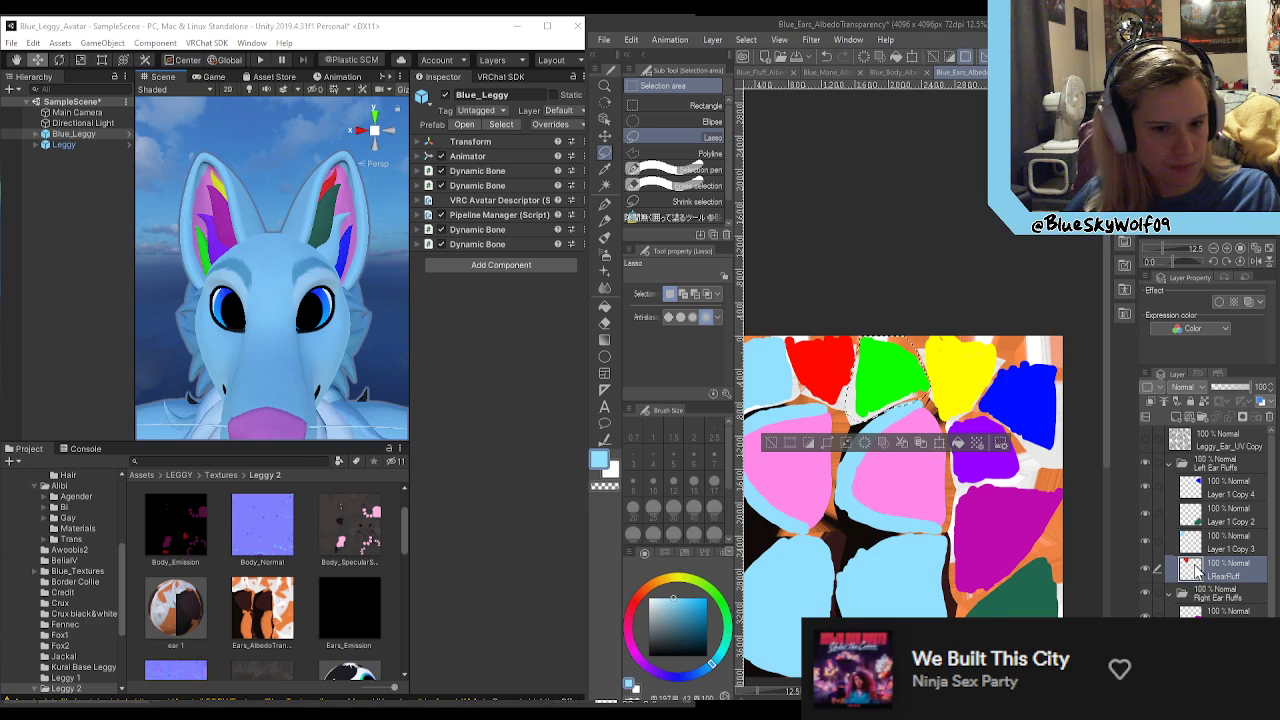
# Step: Rename the dark green fluff area's layer, Layer 1 Copy 2, in the Left Ear Fluffs folder to LInnerMostFluff
pyautogui.click(1234, 520)
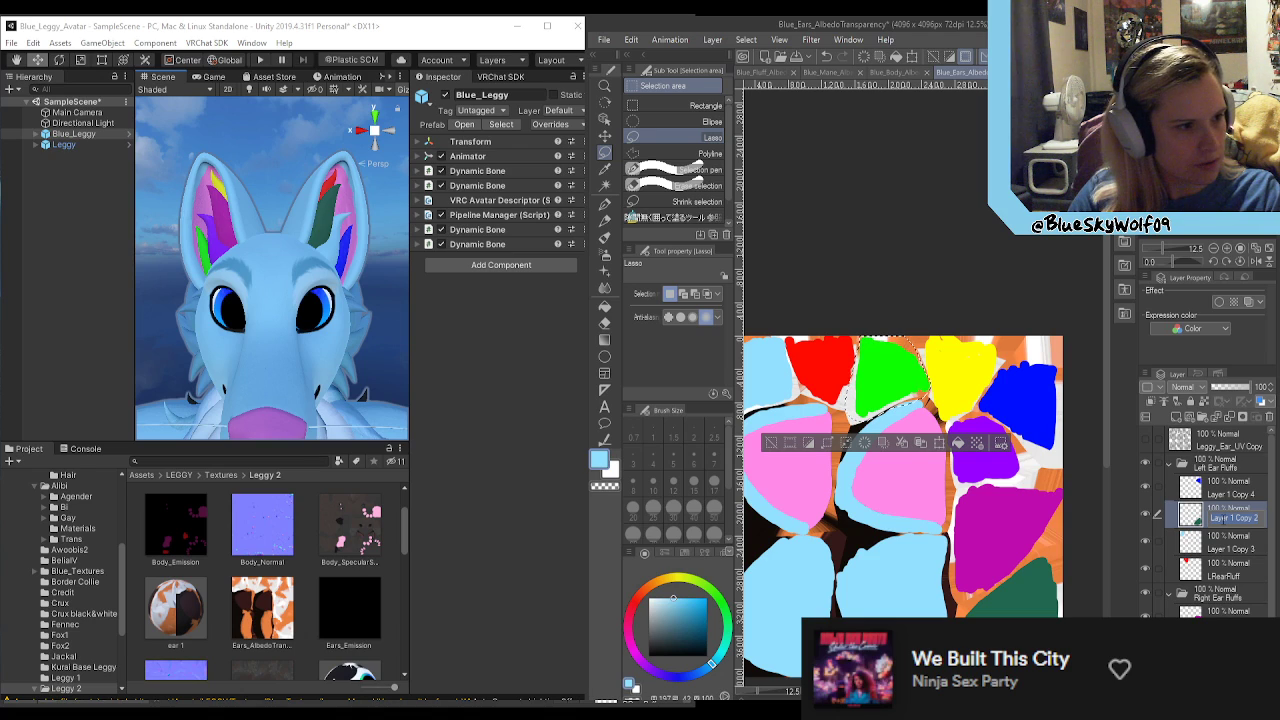
pyautogui.write('LInner')
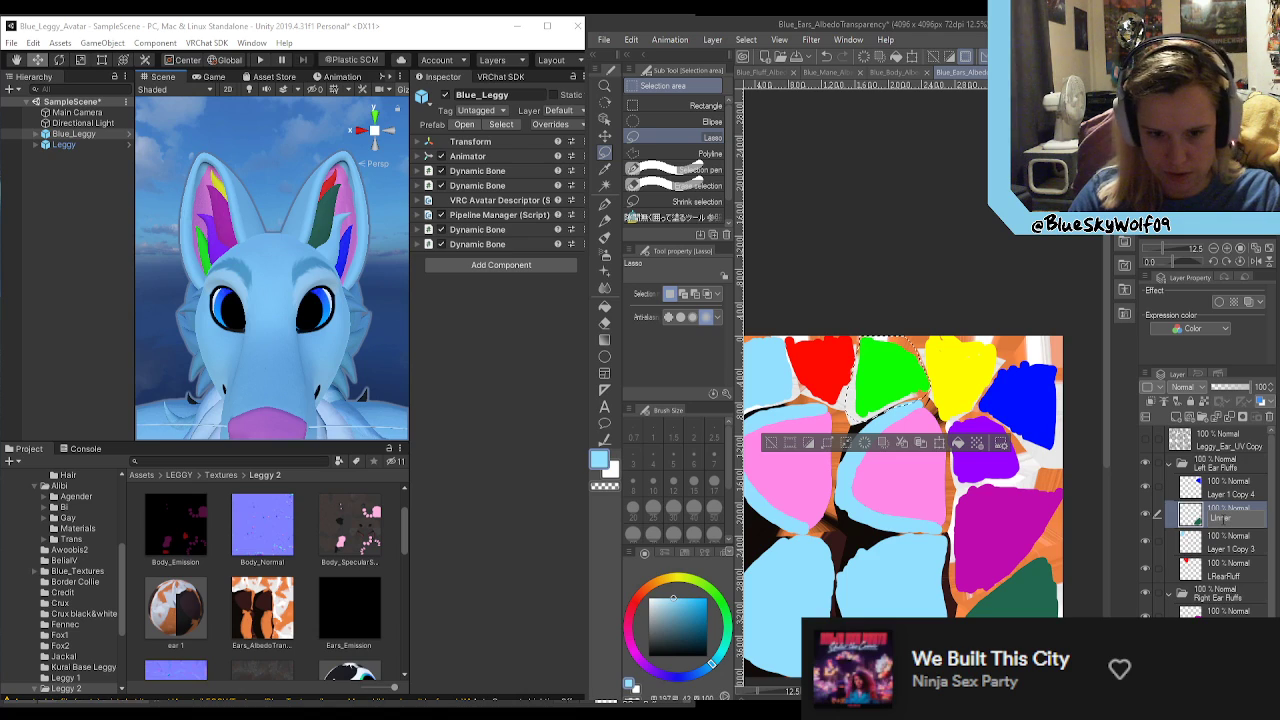
pyautogui.write('MostFlu')
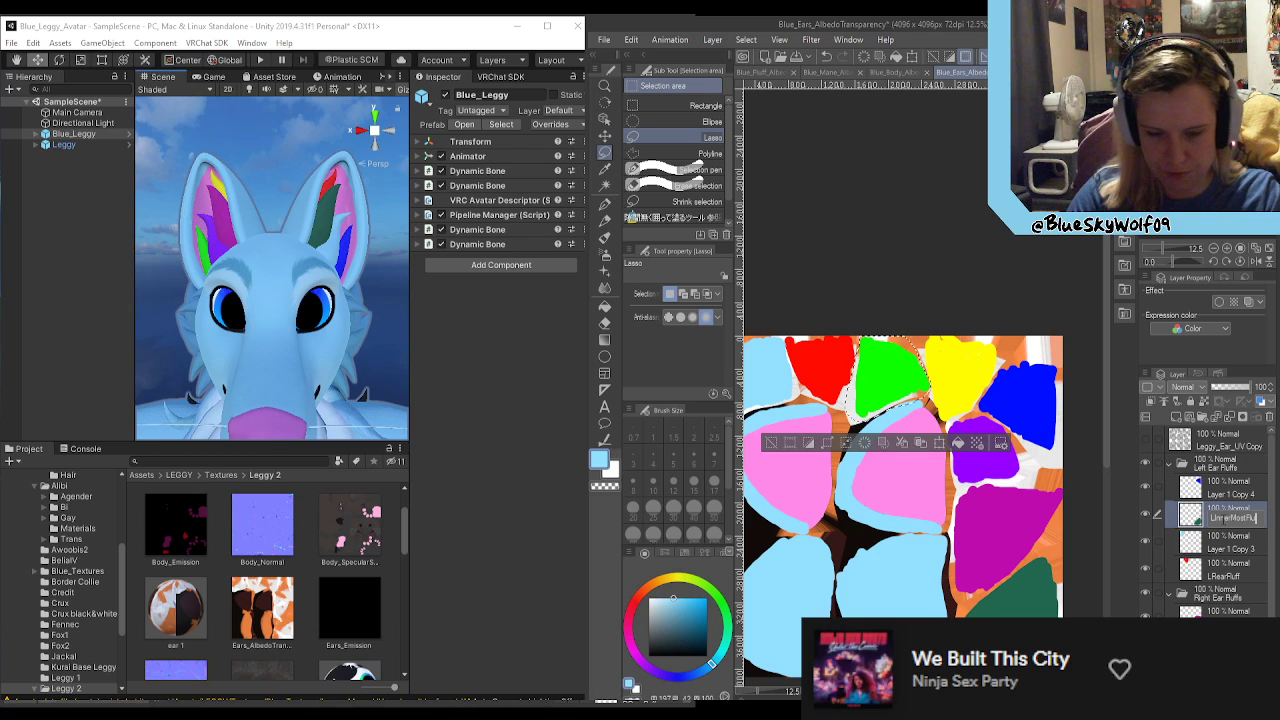
pyautogui.write('ff')
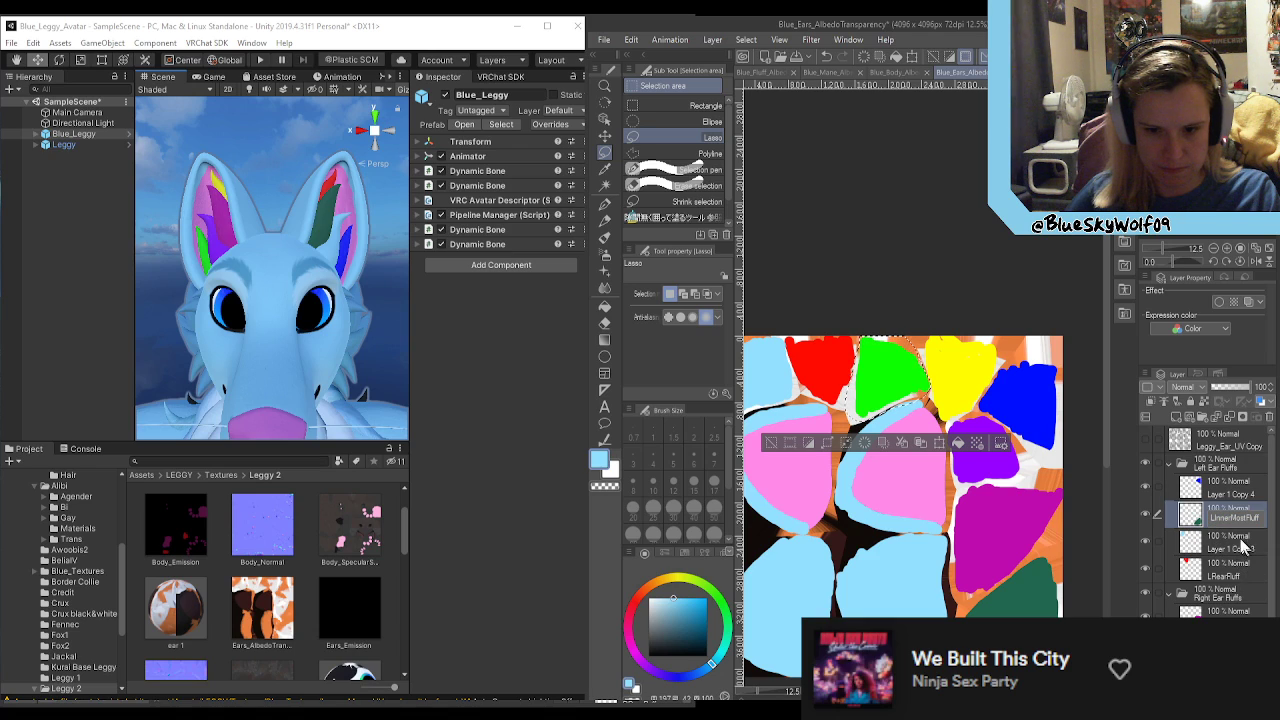
# Step: Identify the magenta area's layer in the Right Ear Fluffs folder by toggling layer visibility, and rename Layer 1 Copy 5 to RInnerMostFluff
pyautogui.scroll(-1, 1232, 570)
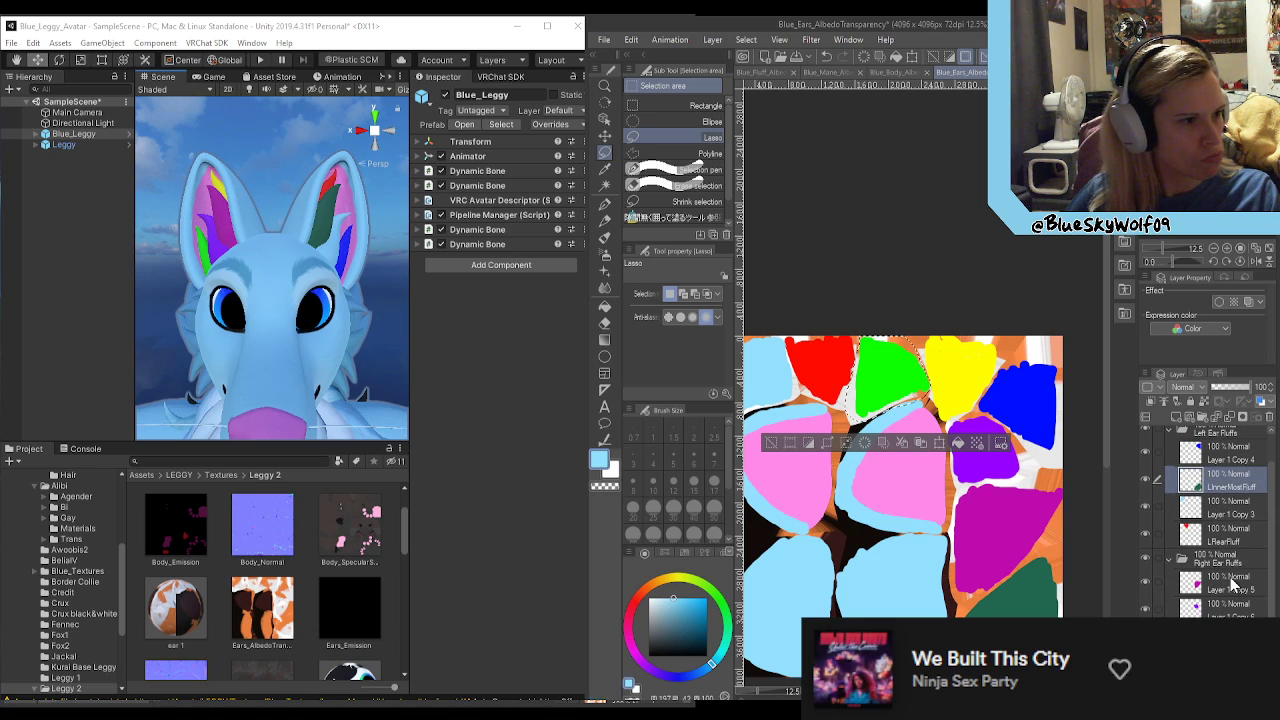
pyautogui.click(1232, 610)
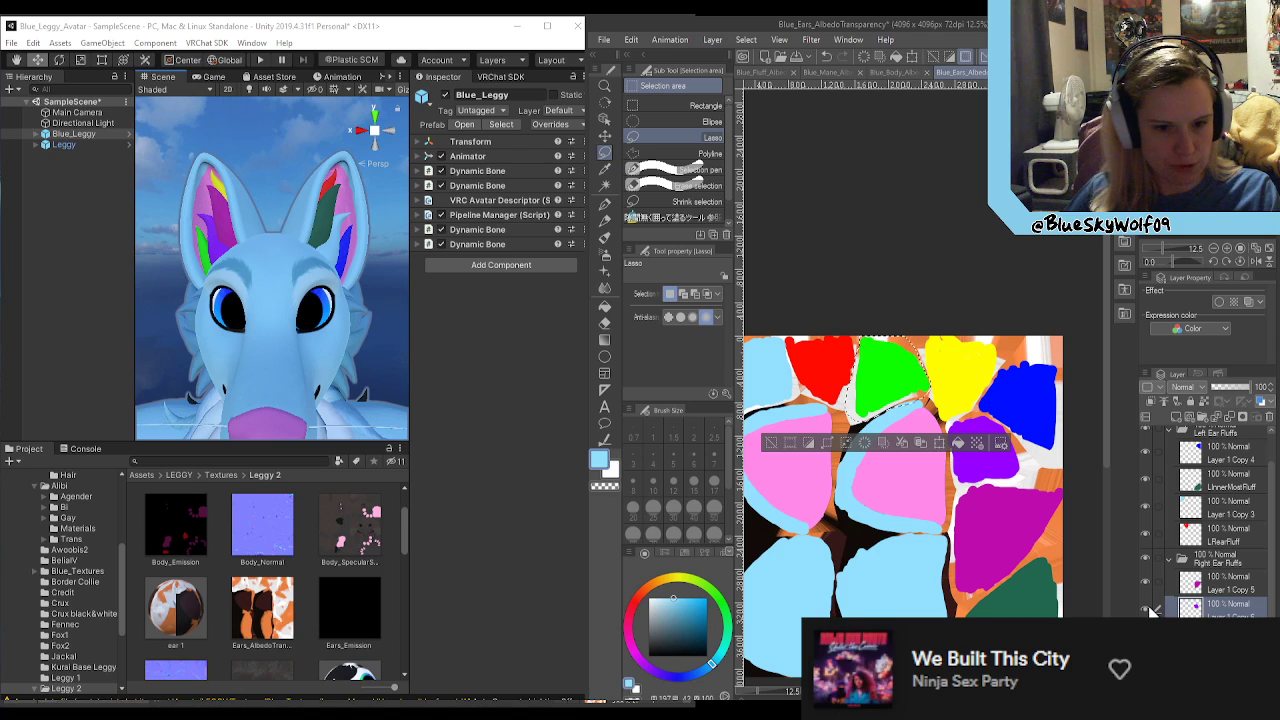
pyautogui.click(1148, 607)
pyautogui.click(1150, 608)
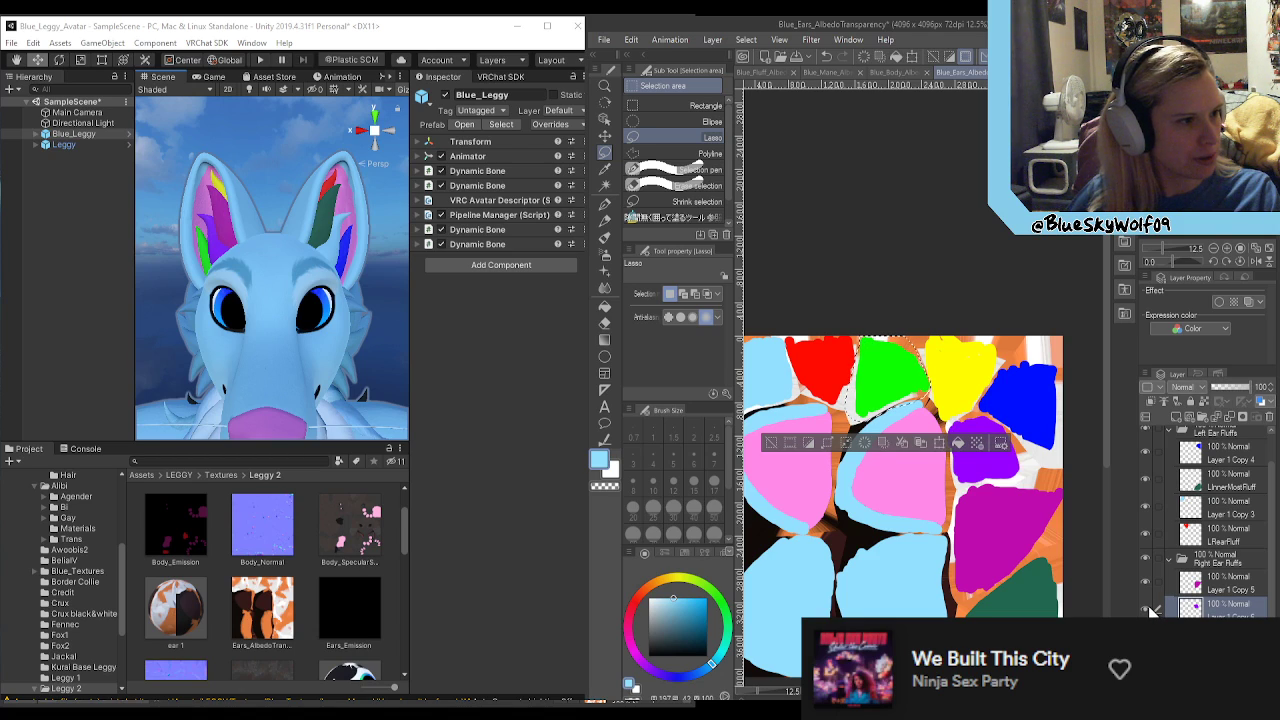
pyautogui.click(1146, 582)
pyautogui.click(1146, 582)
pyautogui.click(1146, 582)
pyautogui.click(1146, 582)
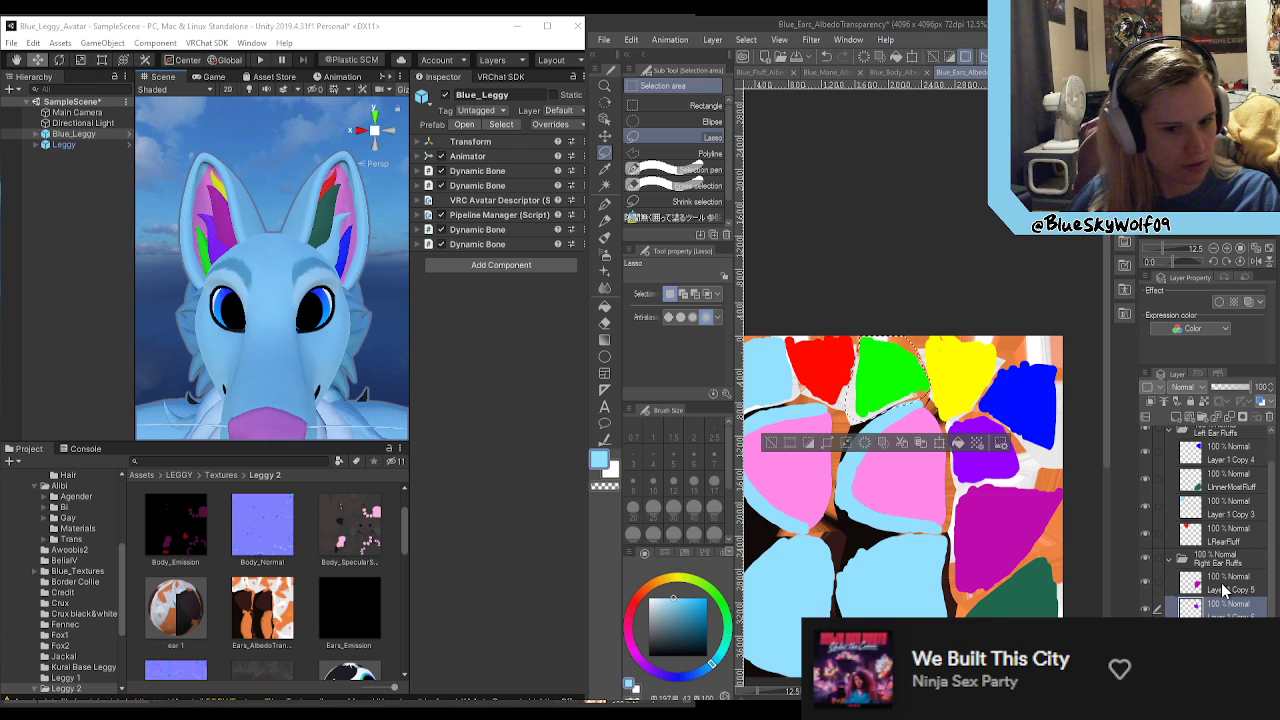
pyautogui.click(1221, 584)
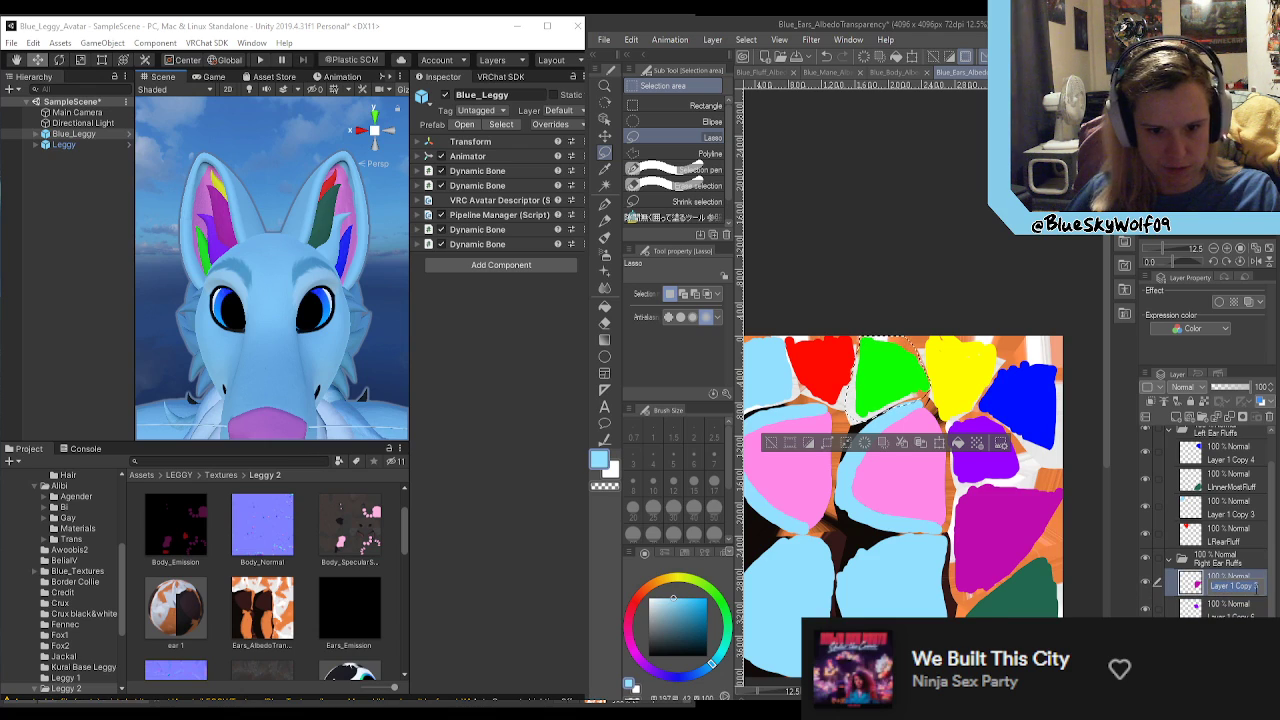
pyautogui.write('RInner')
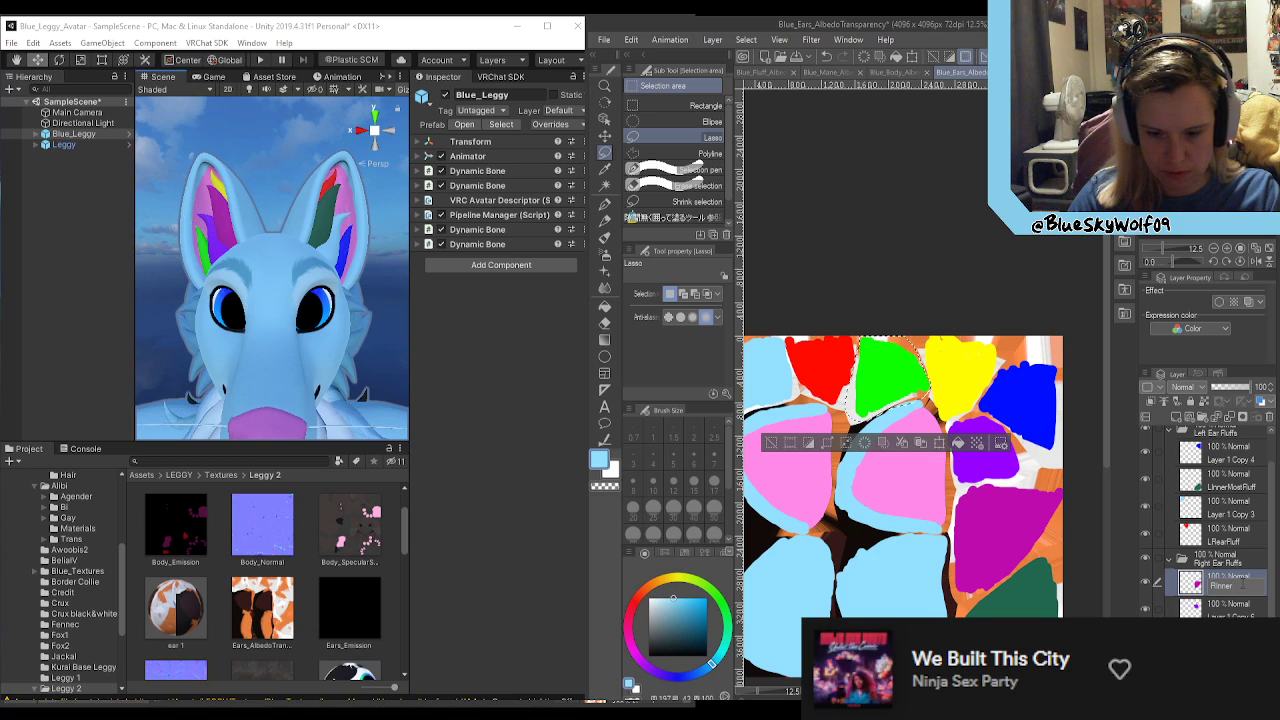
pyautogui.write('MostRuff')
pyautogui.press('Return')
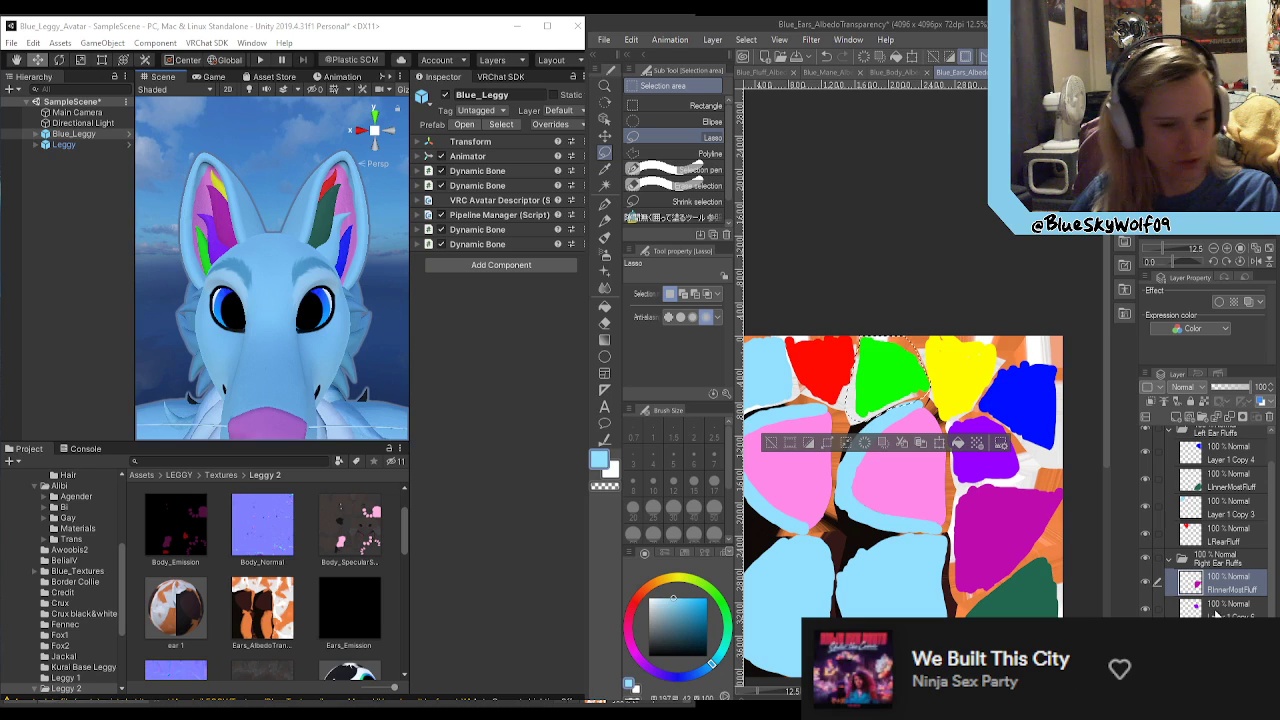
# Step: Move the purple fluff area's layer in the Right Ear Fluffs folder below the green area's layer, Layer 1 Copy 7
pyautogui.click(1145, 577)
pyautogui.click(1145, 577)
pyautogui.click(1200, 608)
pyautogui.moveTo(1200, 608); pyautogui.dragTo(1217, 645)
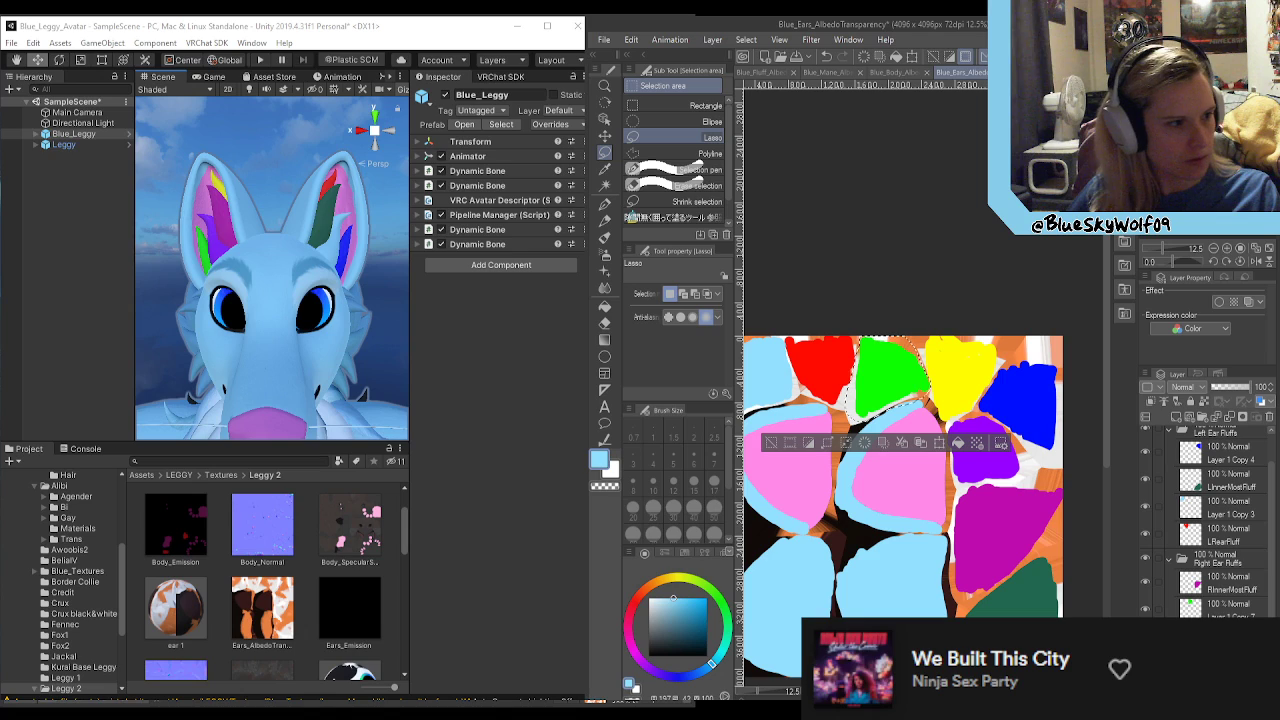
# Step: Rename the green fluff area's layer, Layer 1 Copy 7, in the Right Ear Fluffs folder to ROutterFluff
pyautogui.doubleClick(1232, 614)
pyautogui.write('O')
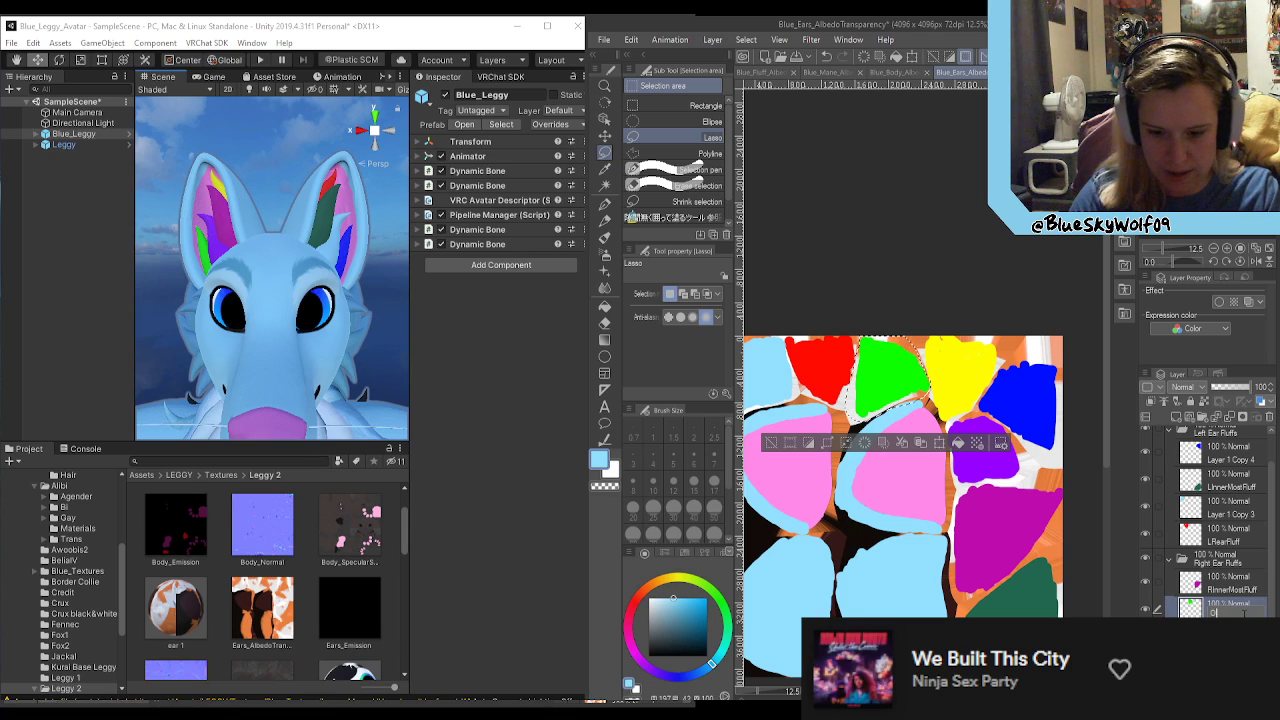
pyautogui.write('ttue')
pyautogui.press('BackSpace')
pyautogui.press('BackSpace')
pyautogui.press('BackSpace')
pyautogui.press('BackSpace')
pyautogui.press('BackSpace')
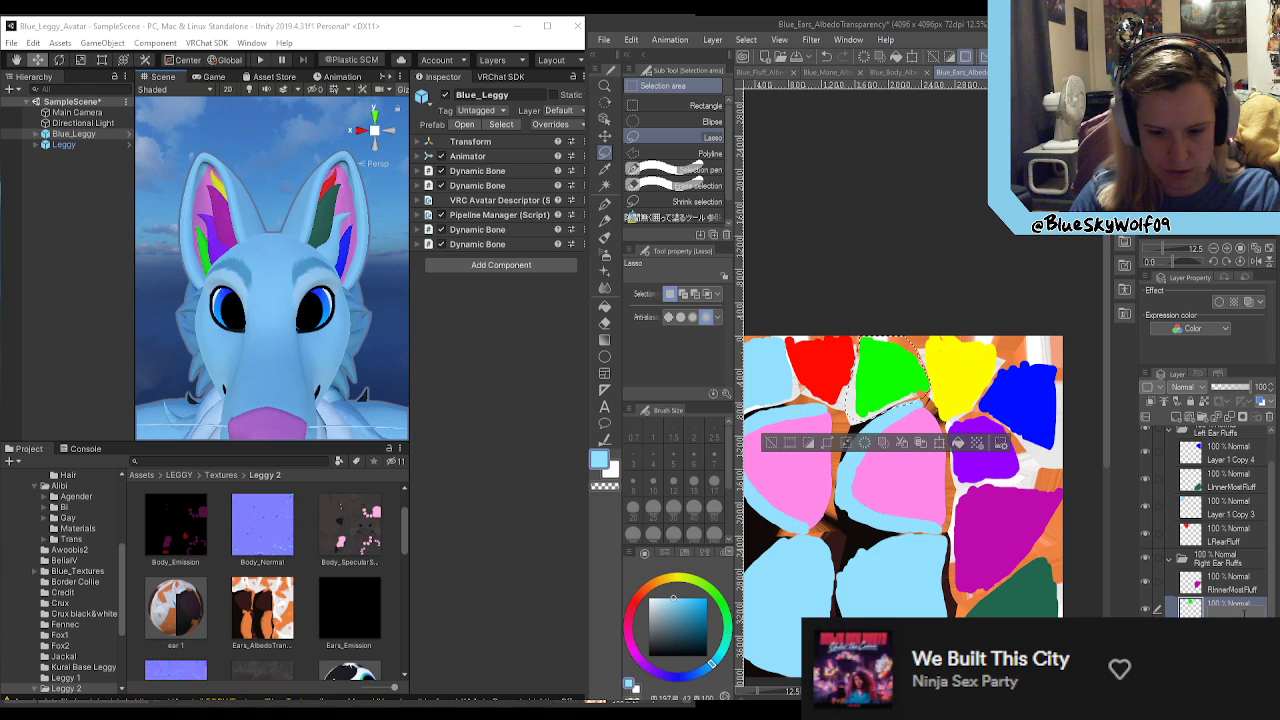
pyautogui.write('ROutter')
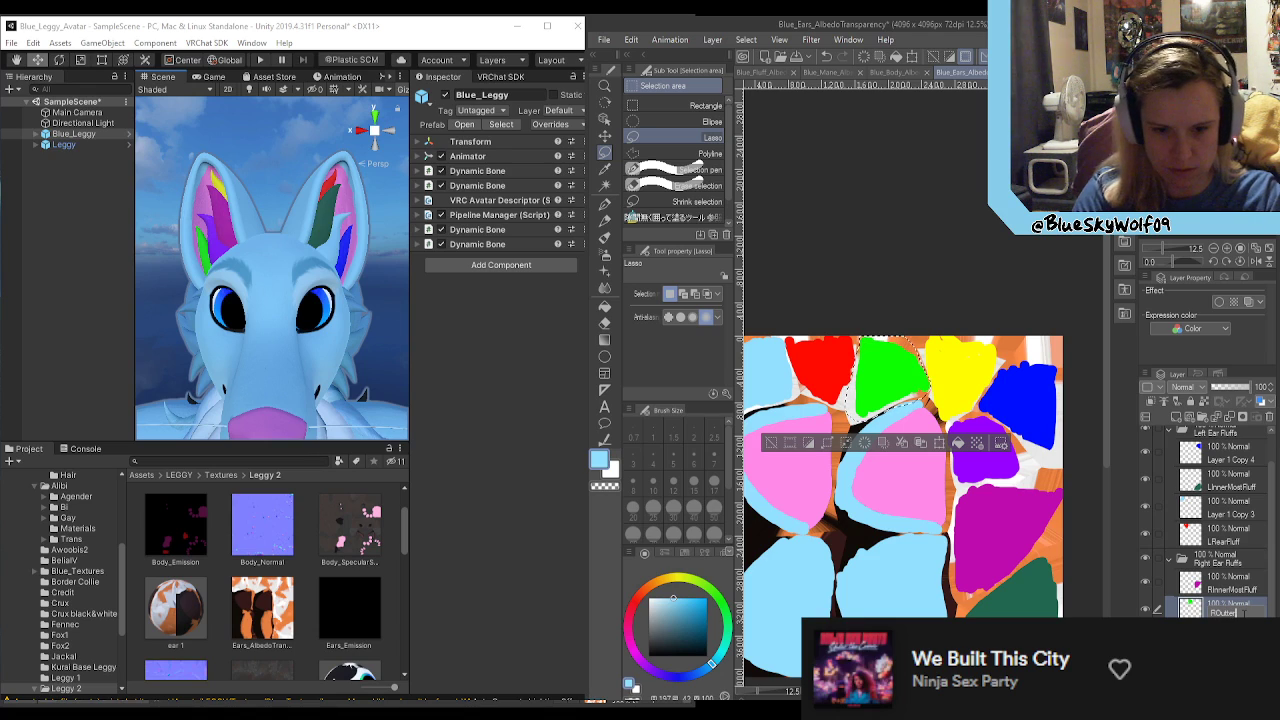
pyautogui.write('R')
pyautogui.write('luff')
pyautogui.press('Return')
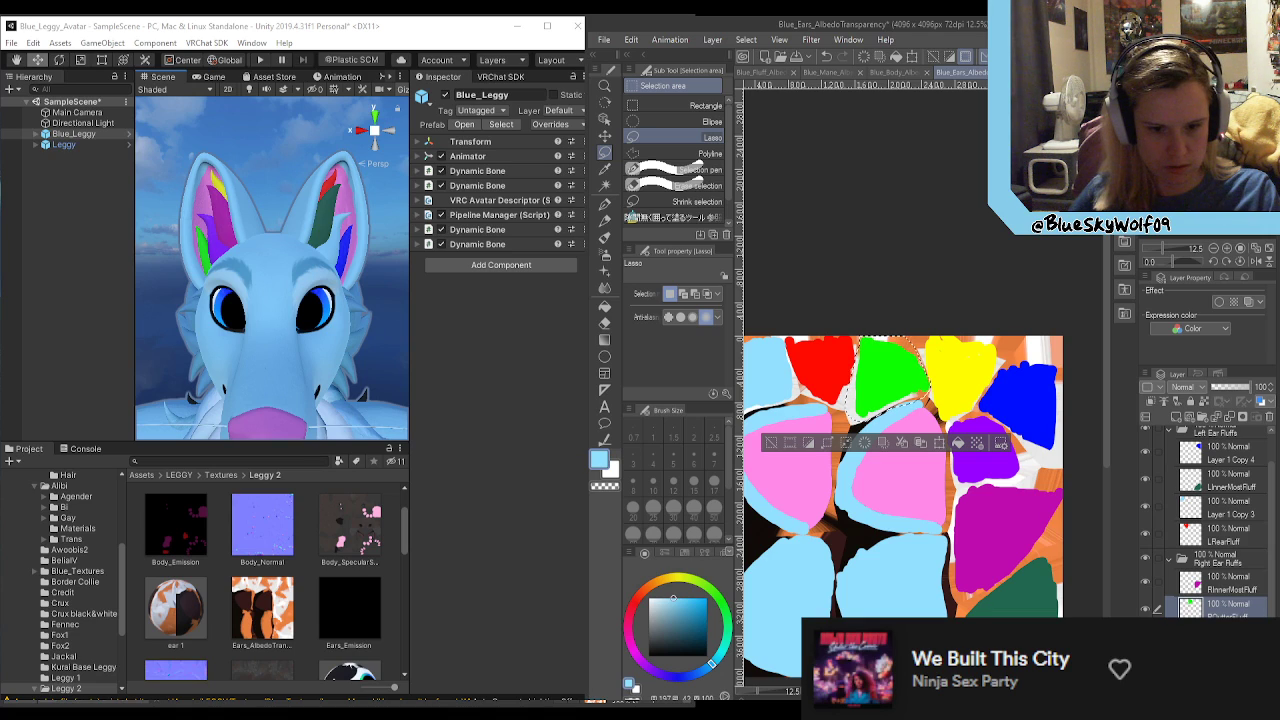
# Step: Move LRearFluff to the top of the Left Ear Fluffs folder and rename the blue area's layer, Layer 1 Copy 4, to LOutter Fluff
pyautogui.moveTo(1228, 609); pyautogui.dragTo(1232, 460)
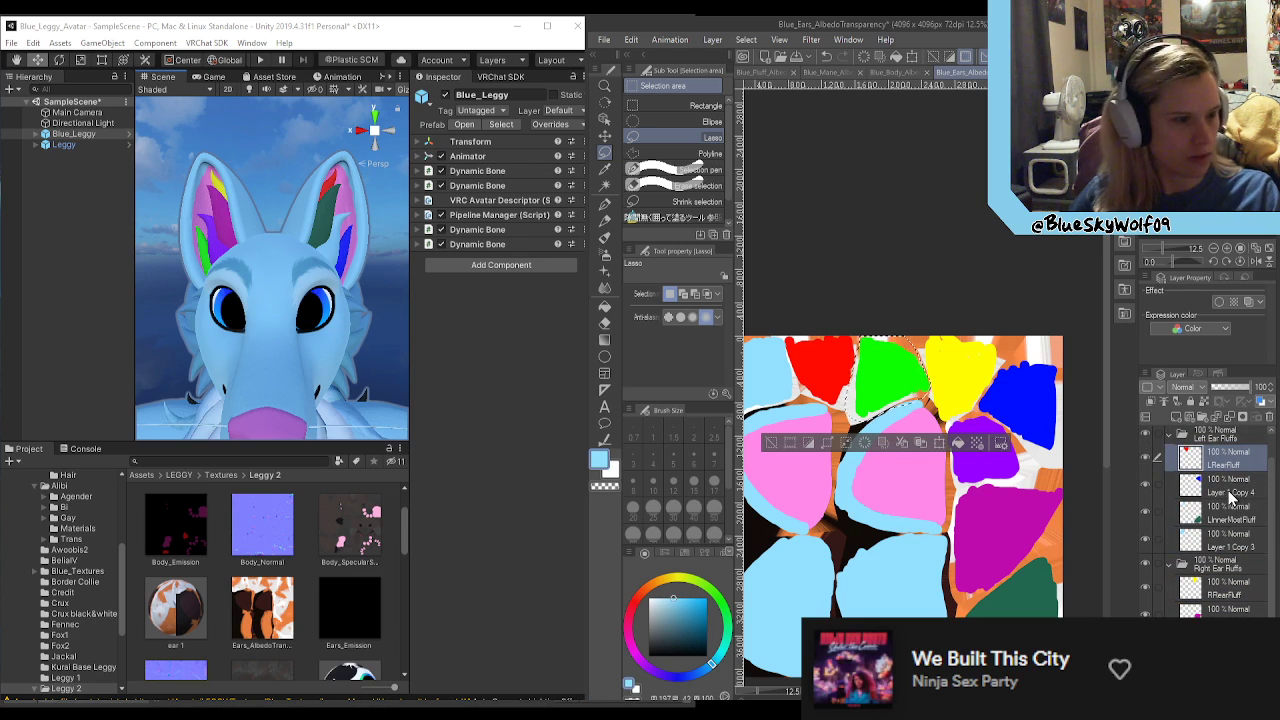
pyautogui.doubleClick(1230, 492)
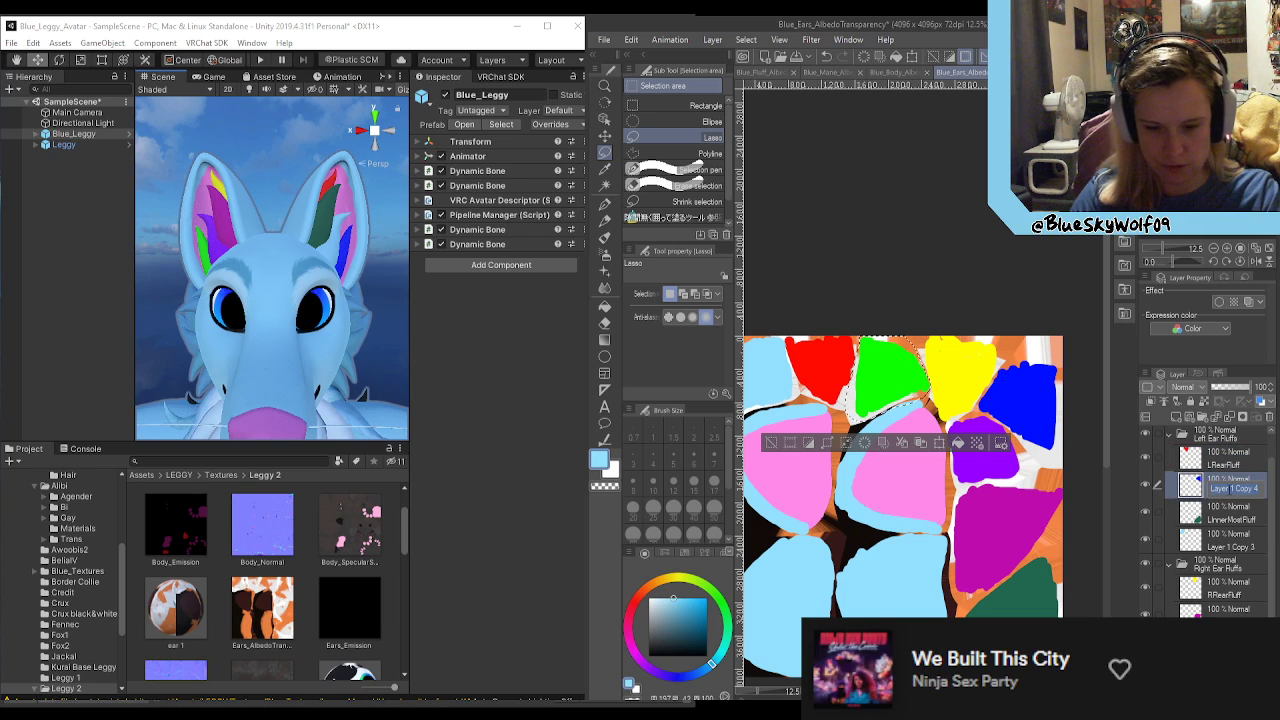
pyautogui.write('LOut')
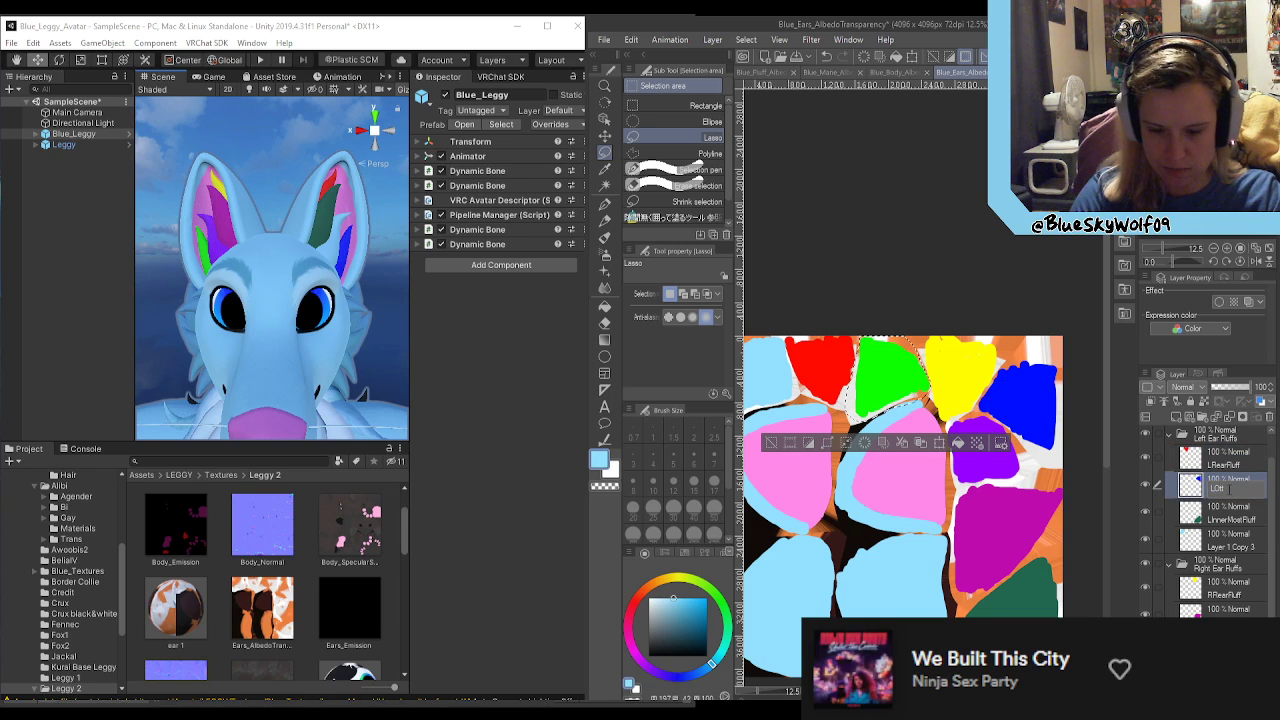
pyautogui.press('BackSpace')
pyautogui.press('BackSpace')
pyautogui.press('BackSpace')
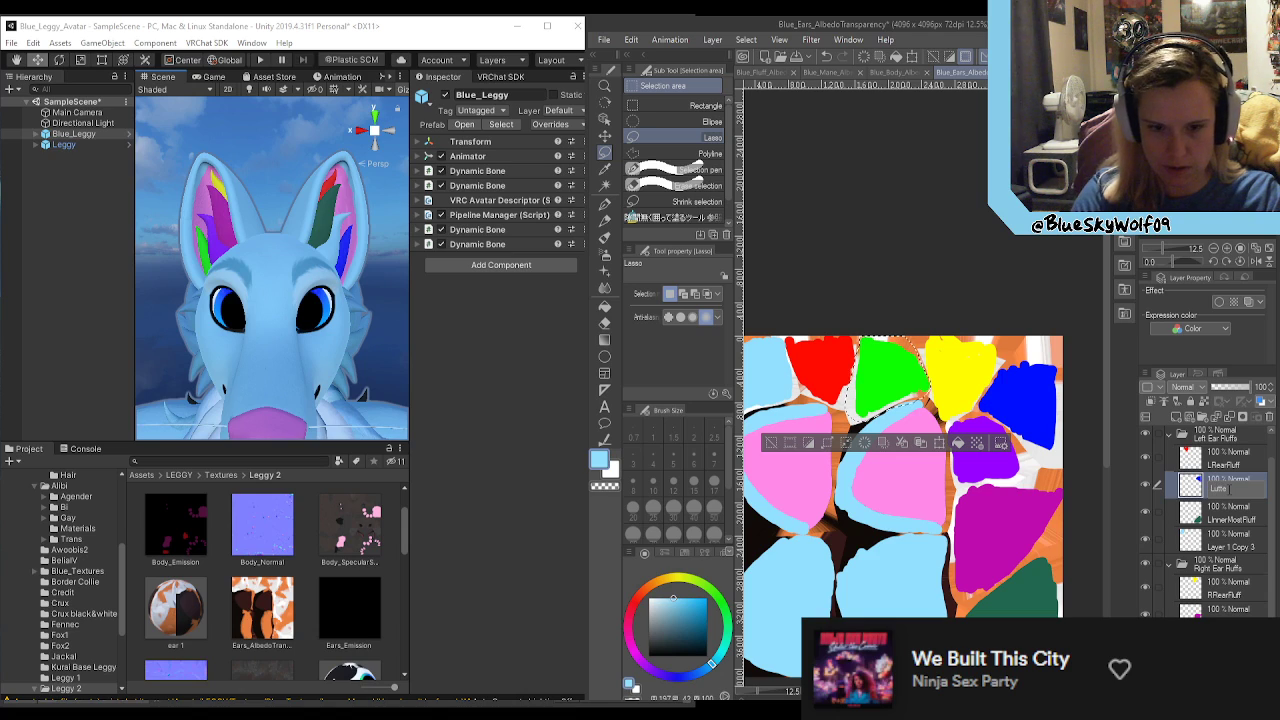
pyautogui.press('BackSpace')
pyautogui.press('BackSpace')
pyautogui.press('BackSpace')
pyautogui.press('BackSpace')
pyautogui.press('BackSpace')
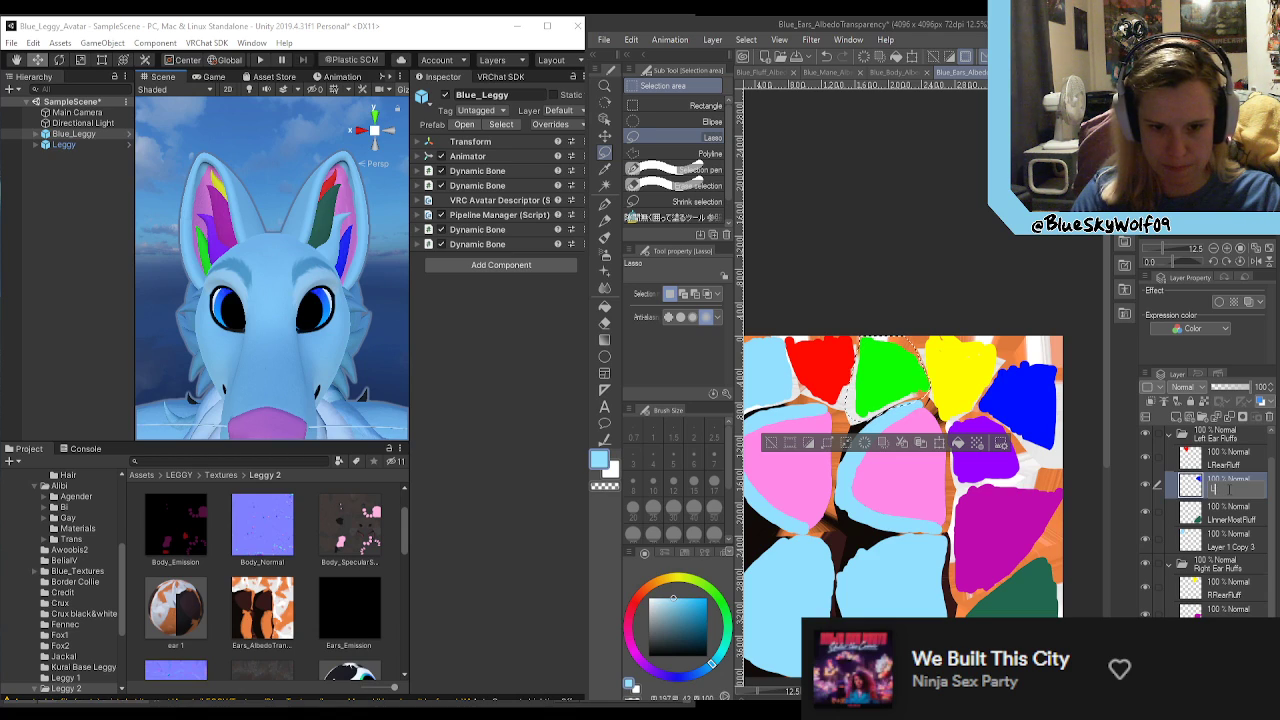
pyautogui.write('OutterFluff')
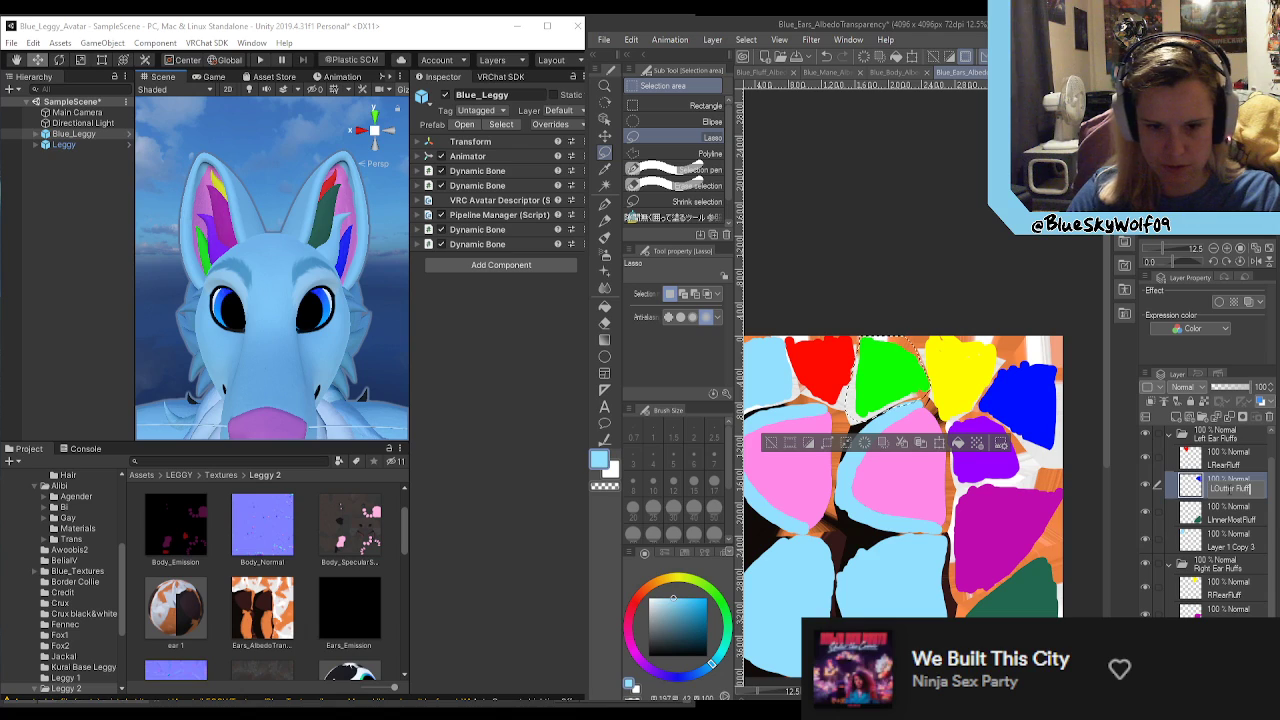
pyautogui.press('Return')
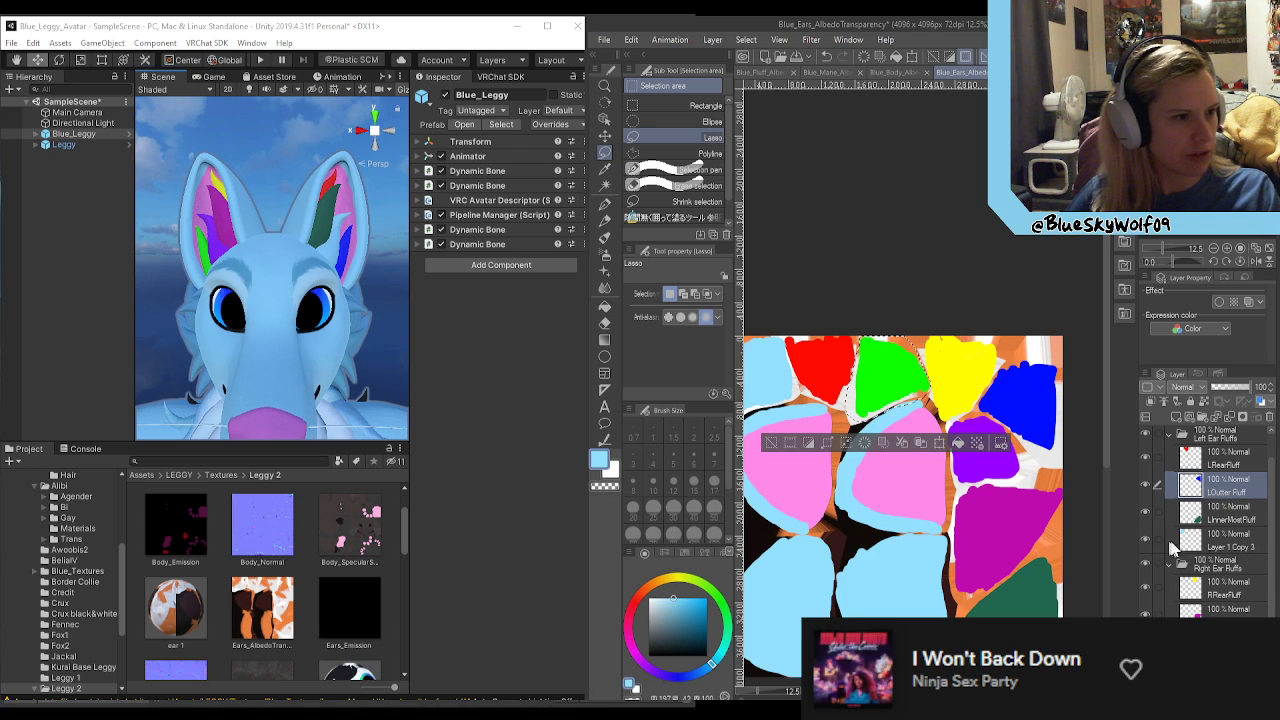
# Step: Rename Layer 1 Copy 3 in the Left Ear Fluffs folder to LMiddleFLuff and move the LOutter Fluff layer below it
pyautogui.click(1232, 553)
pyautogui.doubleClick(1232, 545)
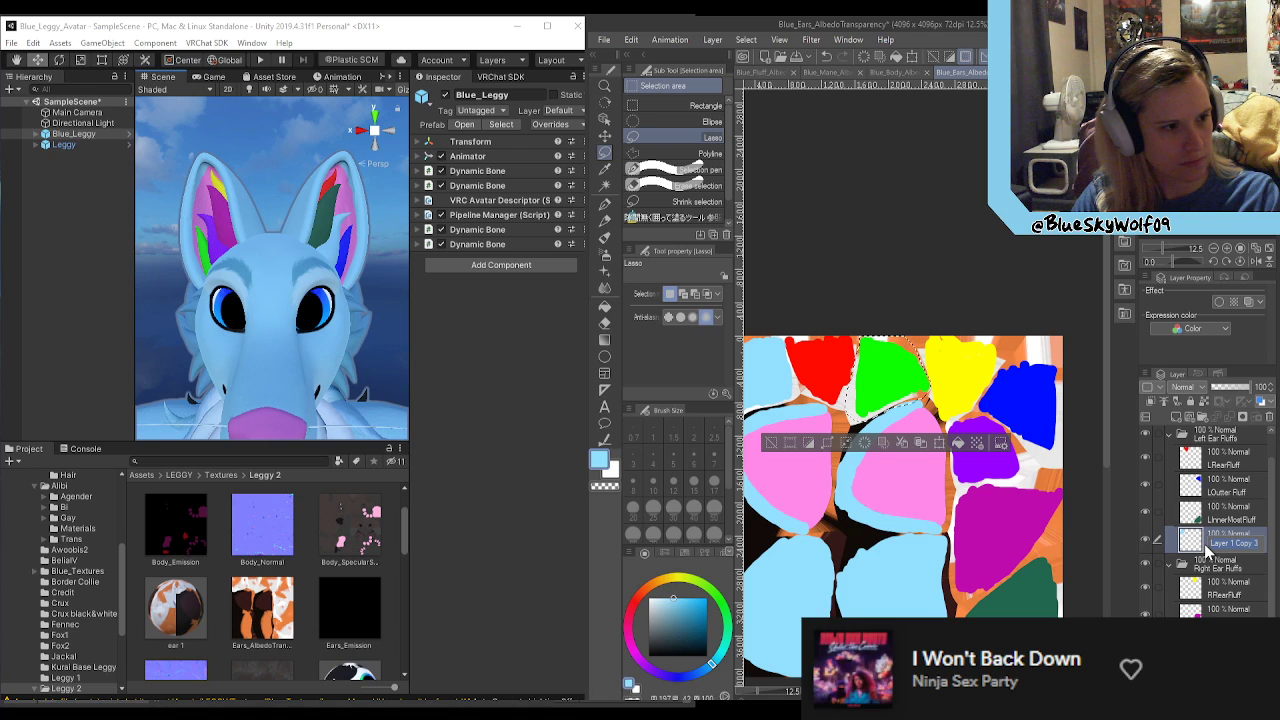
pyautogui.doubleClick(1208, 549)
pyautogui.write('Middle')
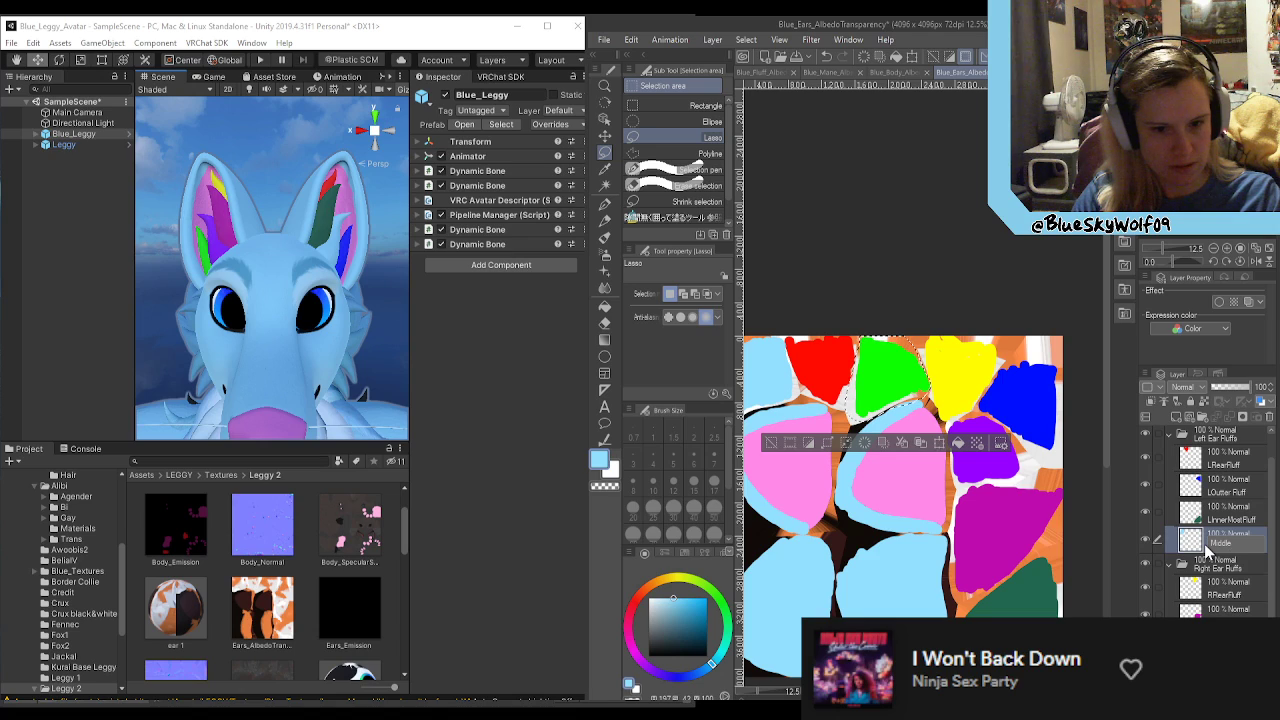
pyautogui.press('BackSpace')
pyautogui.press('BackSpace')
pyautogui.press('BackSpace')
pyautogui.press('BackSpace')
pyautogui.press('BackSpace')
pyautogui.press('BackSpace')
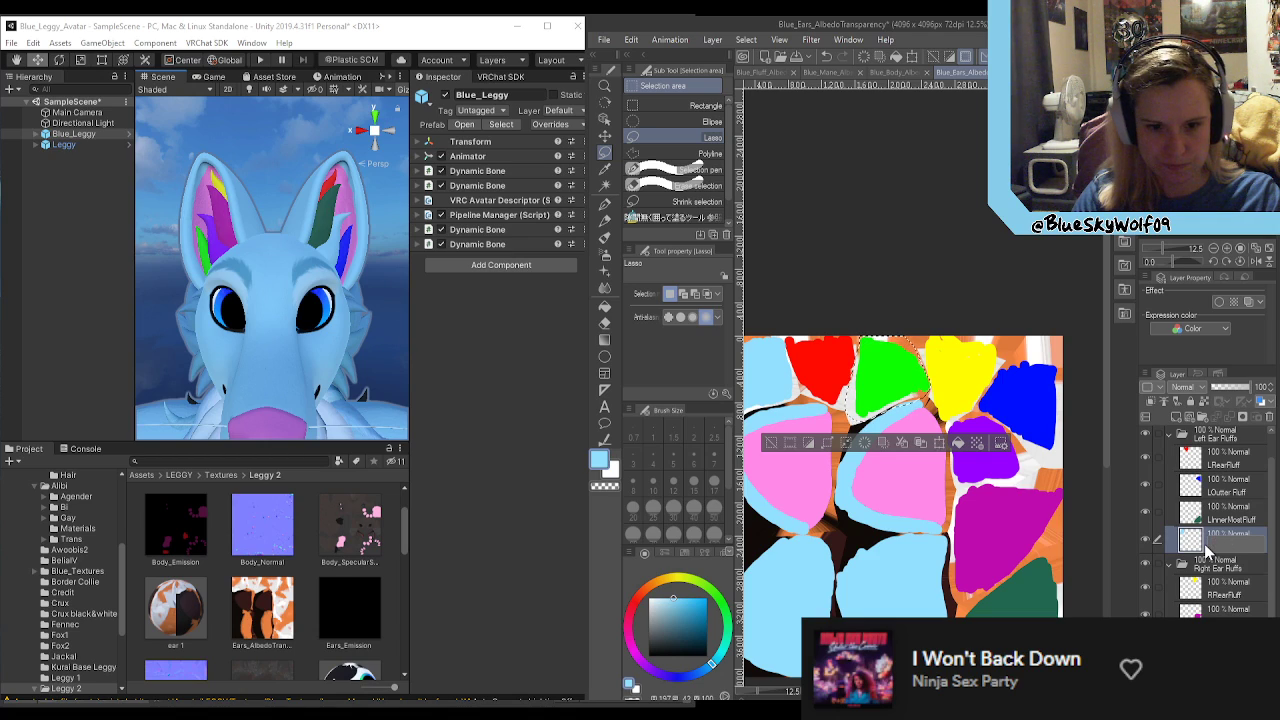
pyautogui.write('LMiddle')
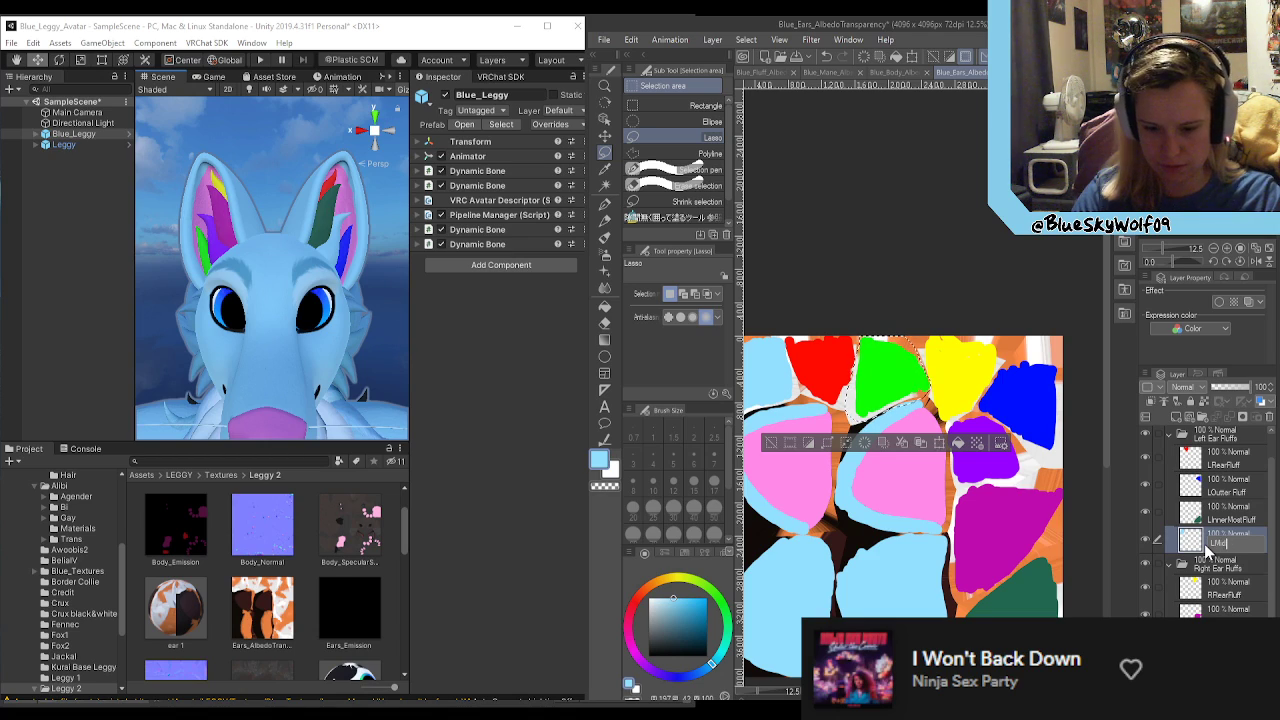
pyautogui.write('Fluff')
pyautogui.press('Return')
pyautogui.moveTo(1215, 487); pyautogui.dragTo(1230, 550)
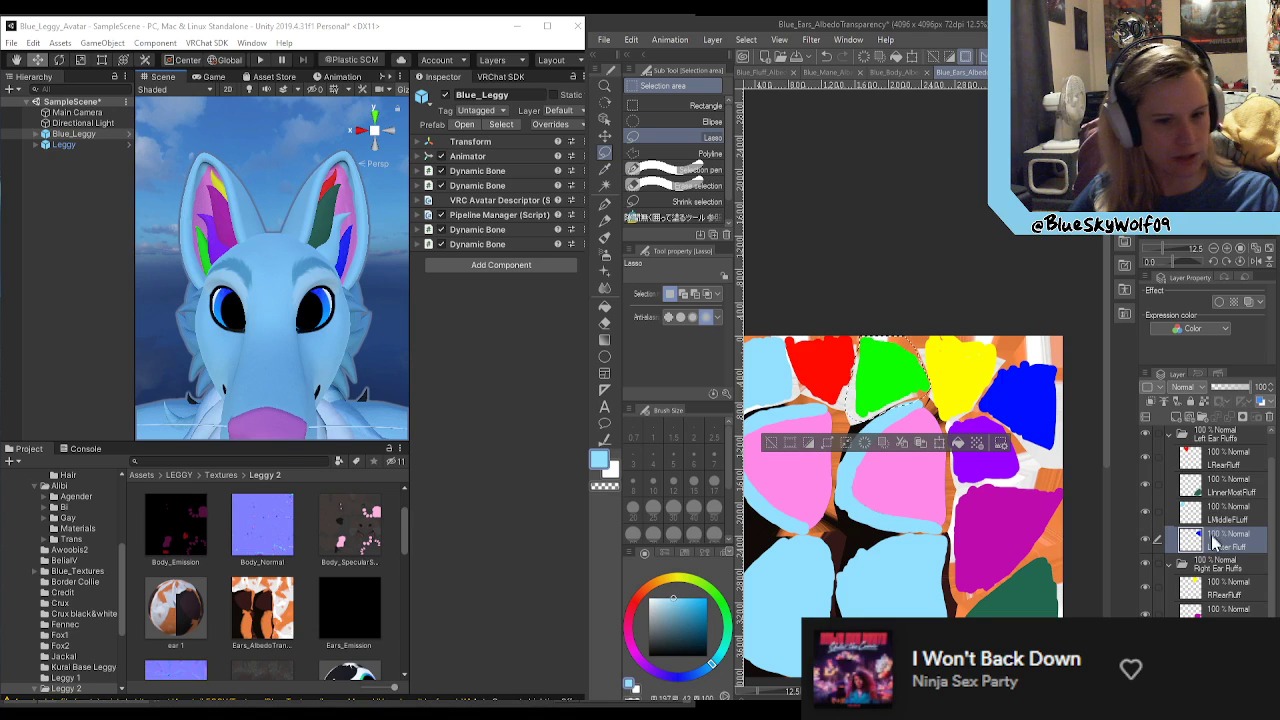
# Step: With the purple fluff area's layer active, clear the lasso selection around the green area and save the ears texture
pyautogui.scroll(-1, 1216, 548)
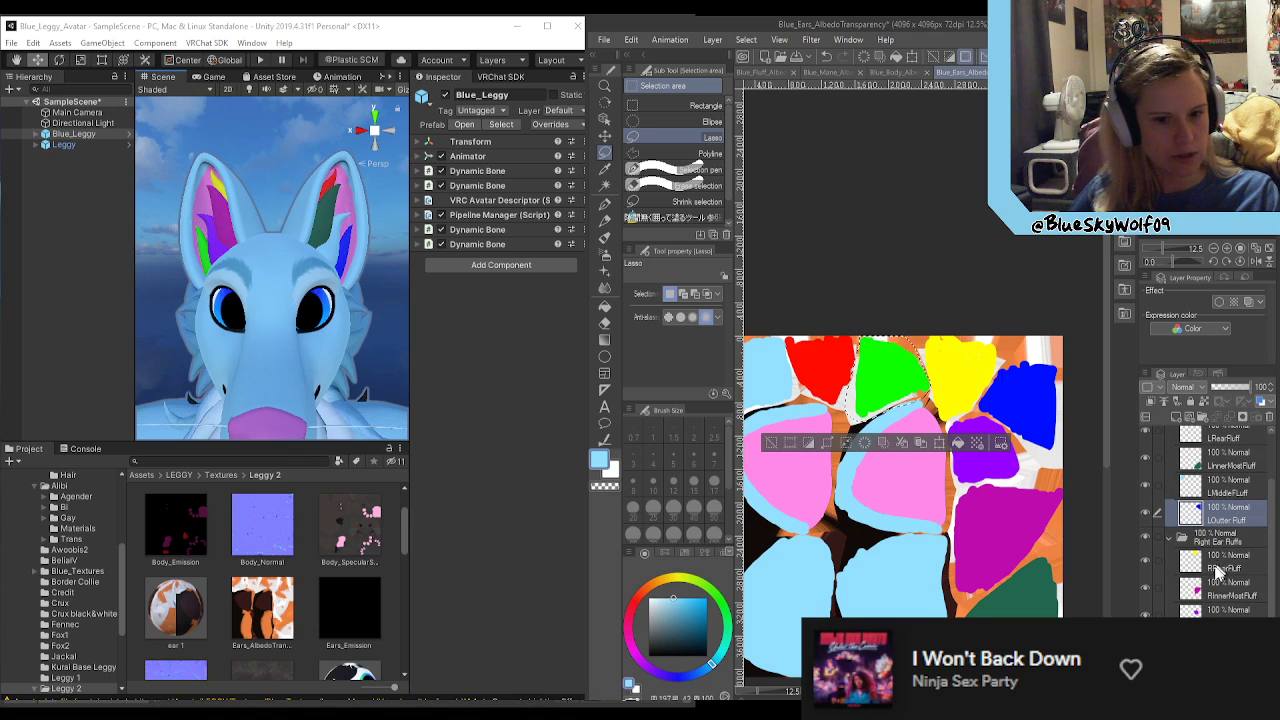
pyautogui.click(1230, 610)
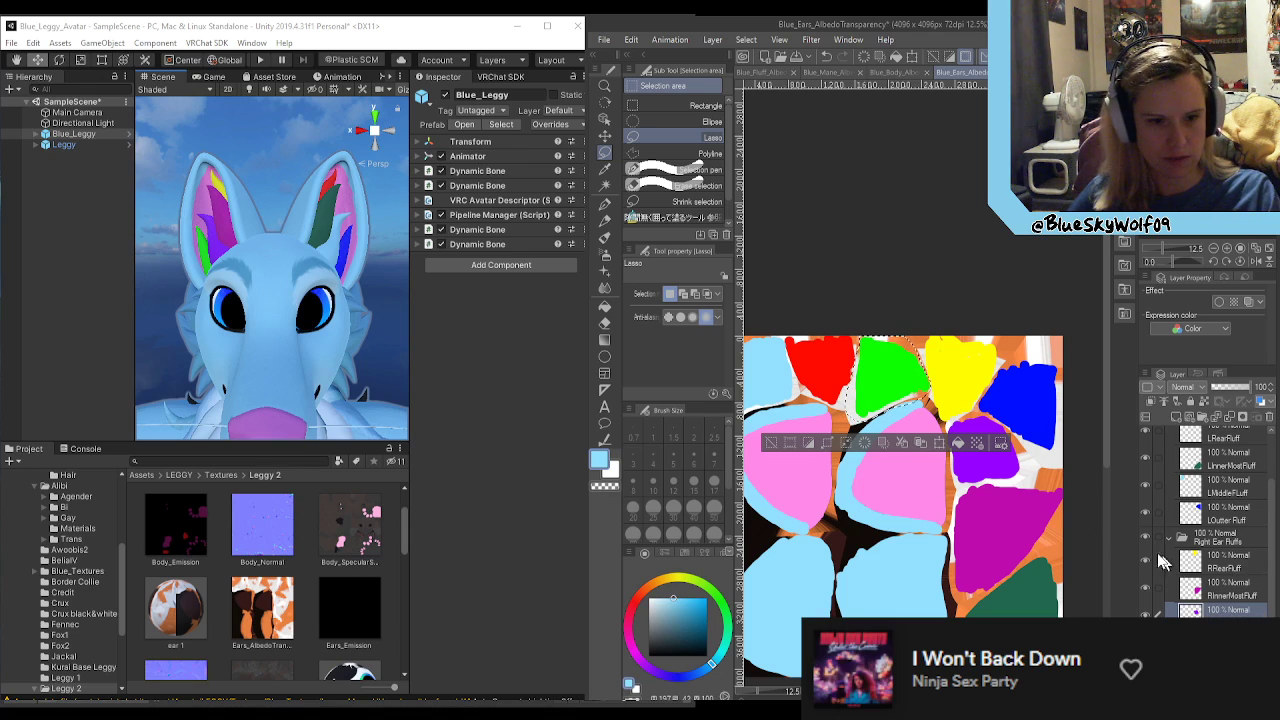
pyautogui.click(940, 445)
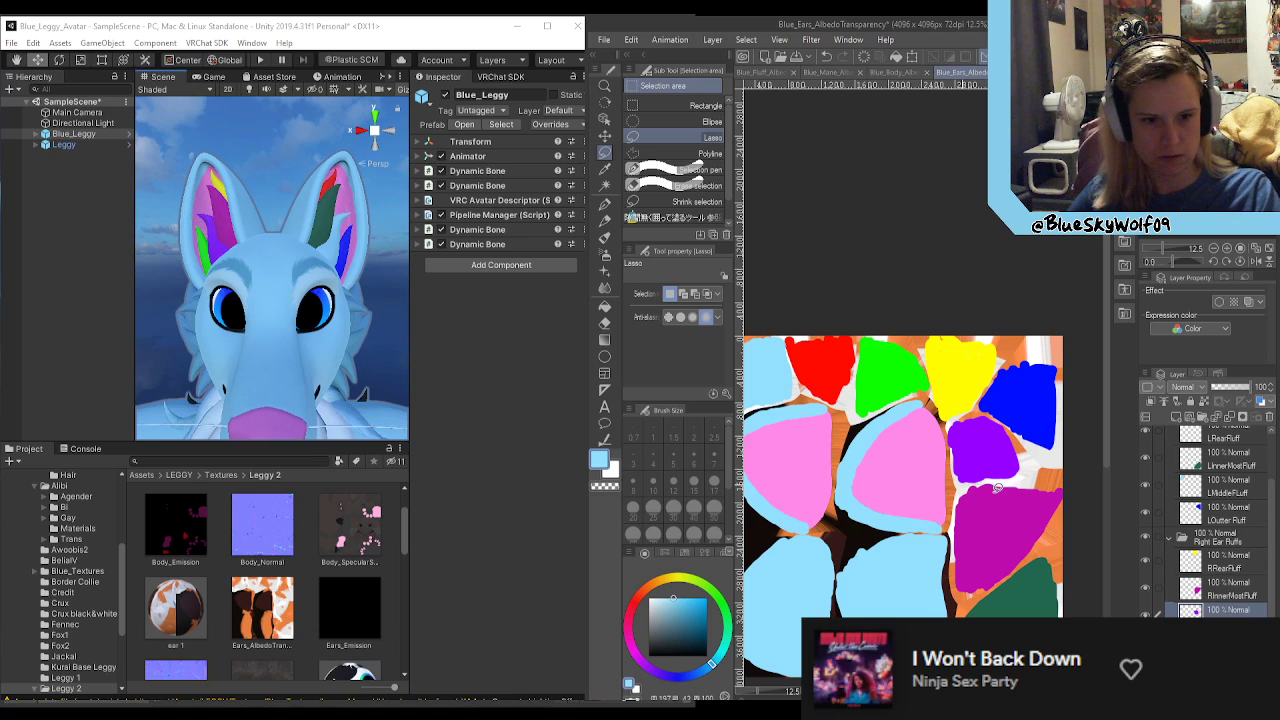
pyautogui.hotkey('ctrl', 's')
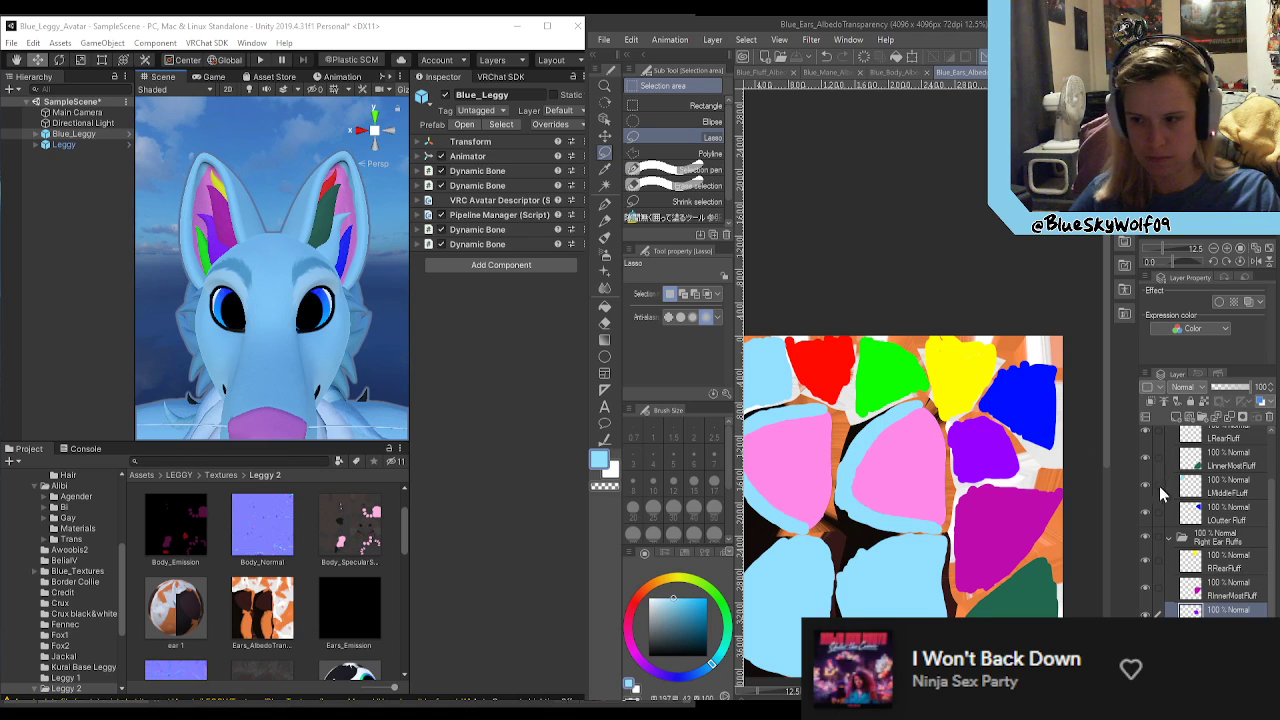
# Step: Select the LRearFluff layer and show the Leggy_Ear_UV Copy layer as a wireframe overlay on the ears texture
pyautogui.press('alt')
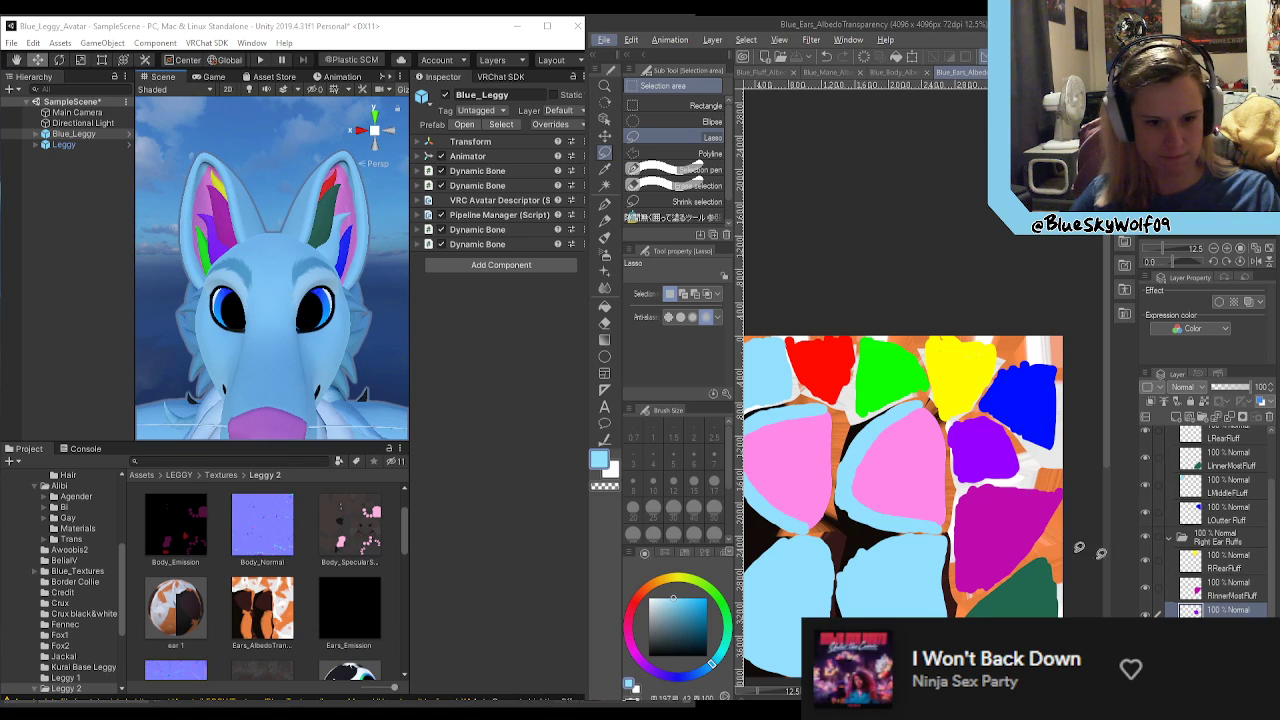
pyautogui.scroll(-1, 1086, 508)
pyautogui.scroll(2, 1156, 526)
pyautogui.click(1248, 492)
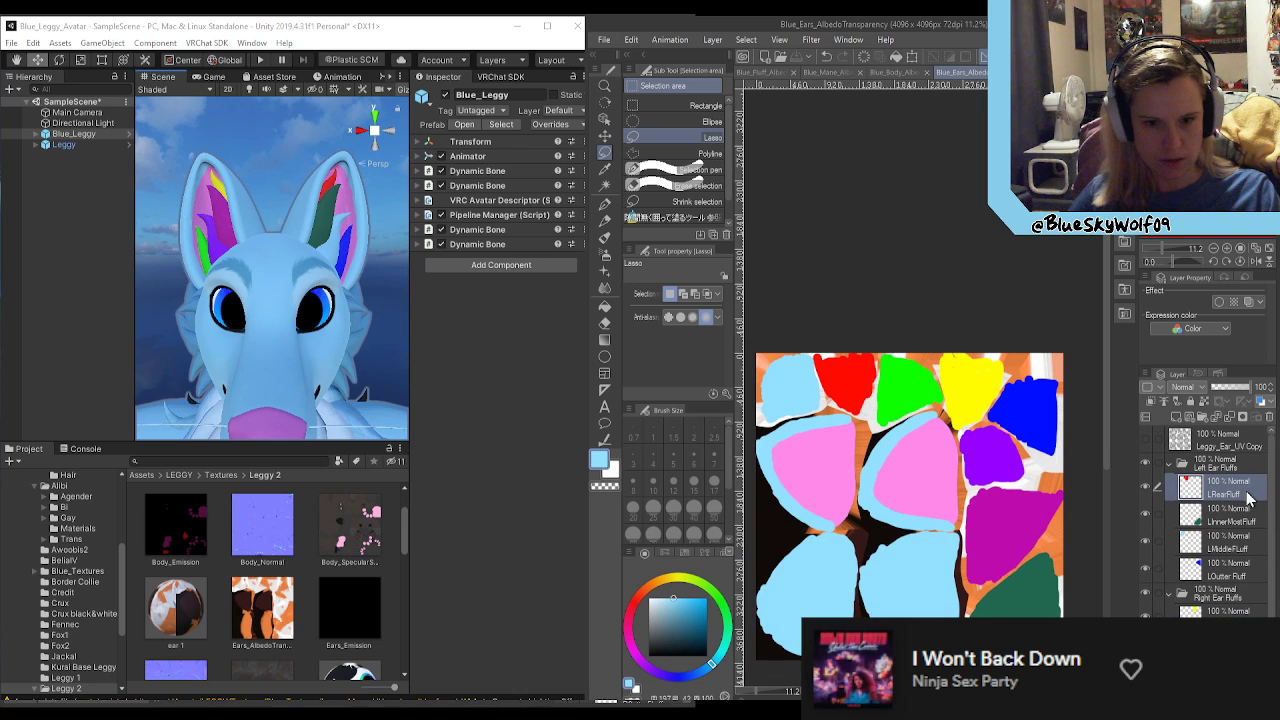
pyautogui.click(1145, 444)
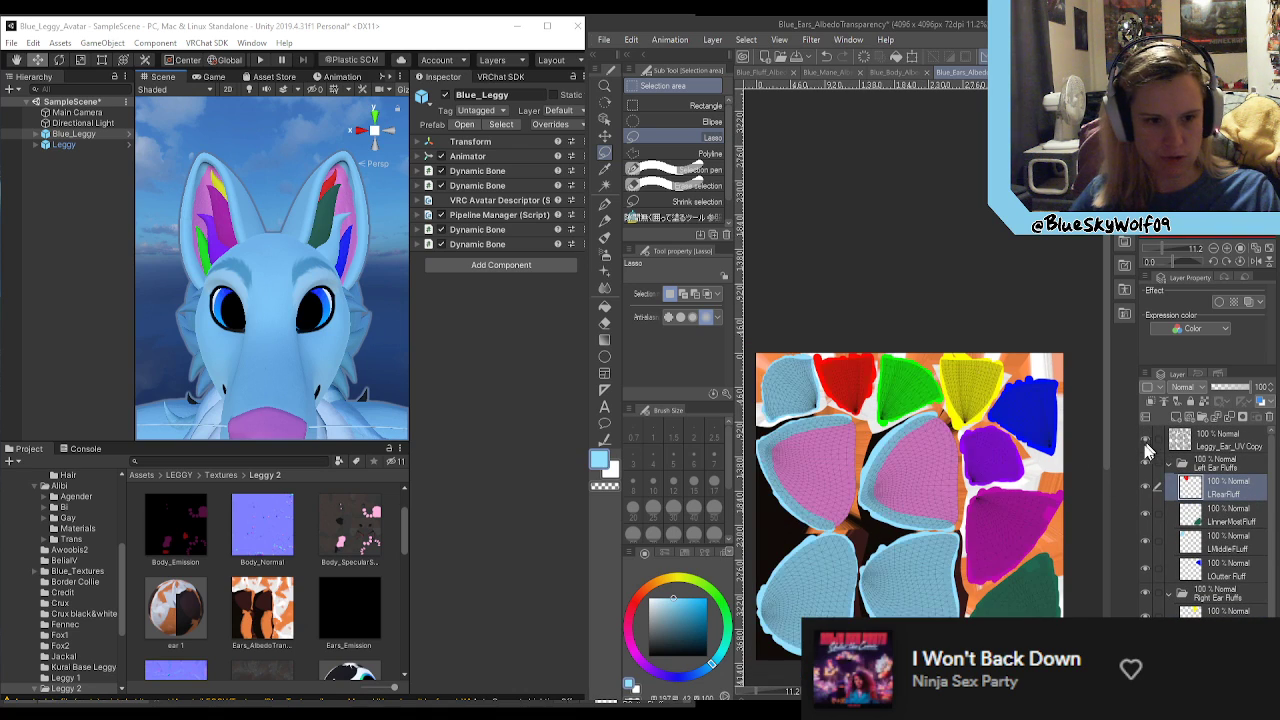
# Step: Examine the edges of the light blue, yellow, blue and purple areas against the ear UV wireframe
pyautogui.scroll(8, 762, 418)
pyautogui.press('alt')
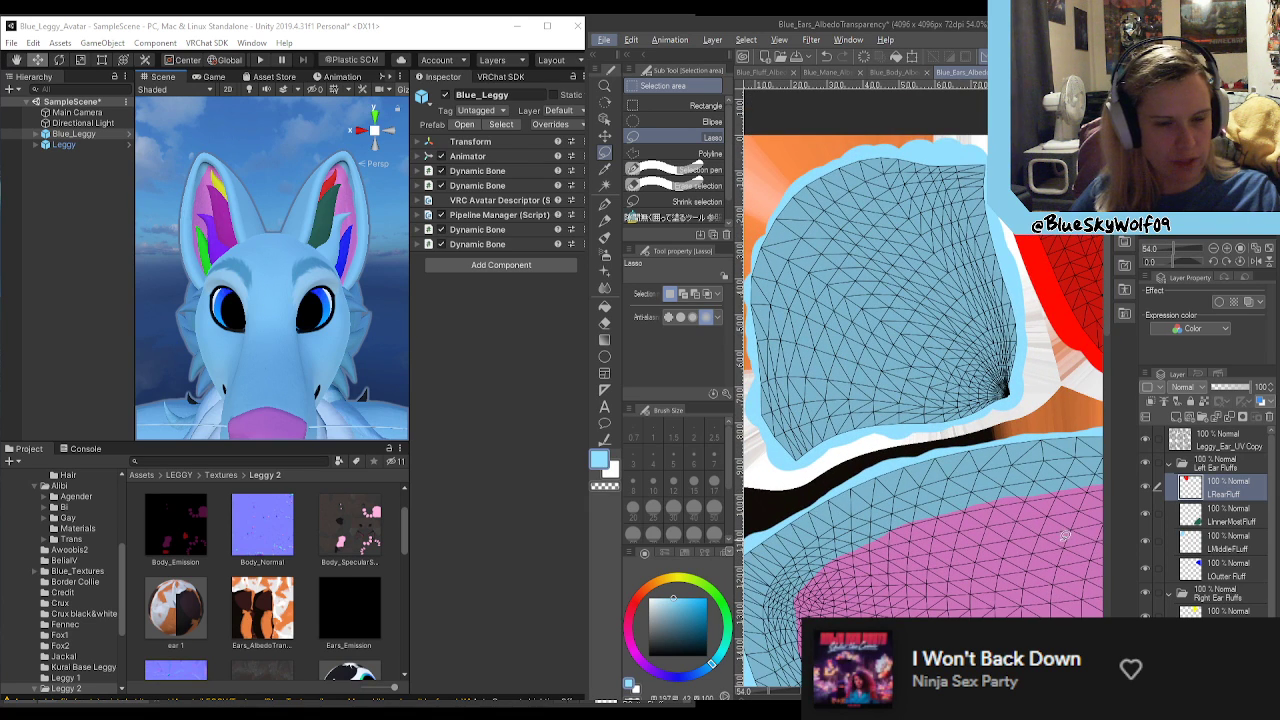
pyautogui.moveTo(920, 691); pyautogui.dragTo(1044, 691)
pyautogui.hscroll(2, 924, 400)
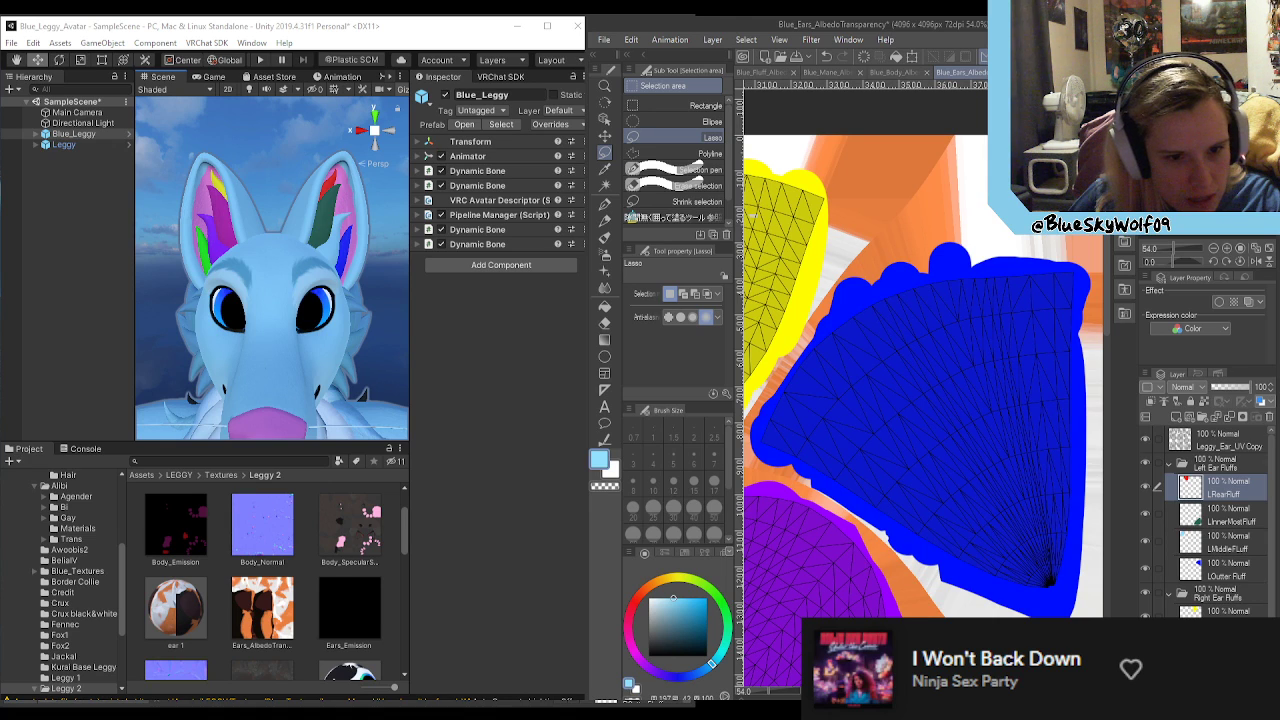
pyautogui.hscroll(-5, 924, 385)
pyautogui.scroll(-2, 924, 385)
pyautogui.scroll(2, 924, 385)
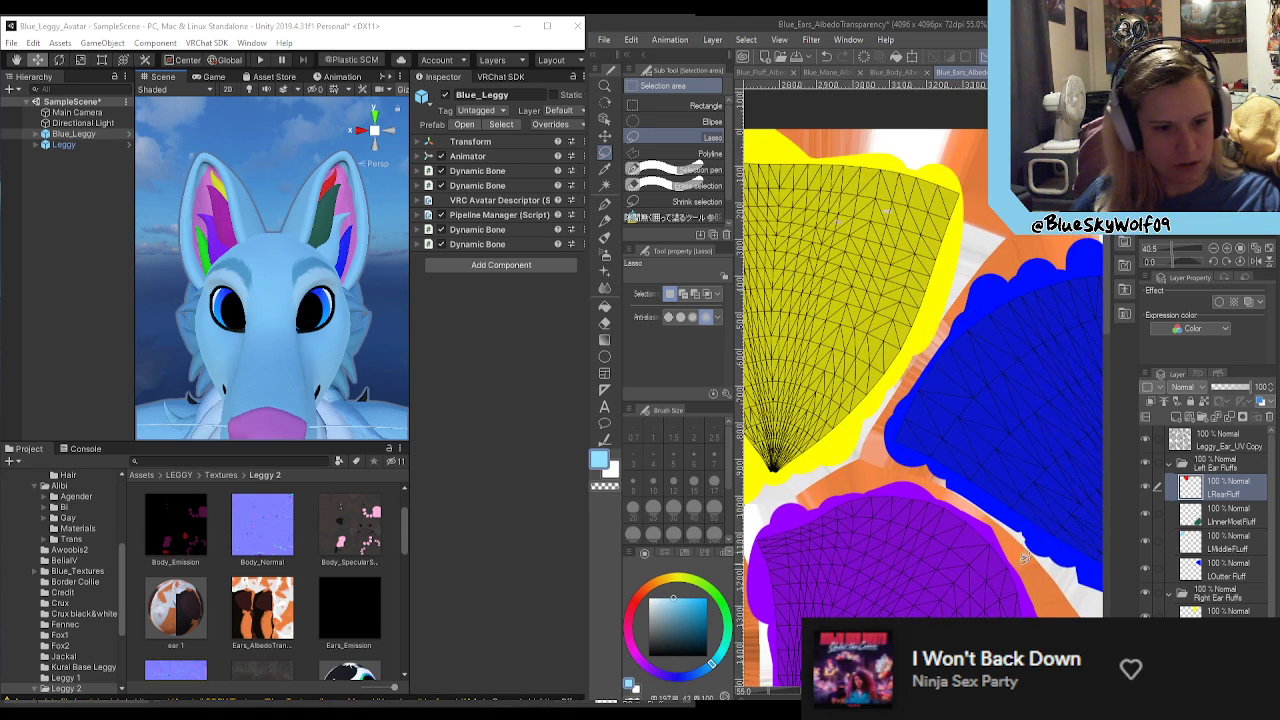
pyautogui.moveTo(1113, 297); pyautogui.dragTo(1106, 336)
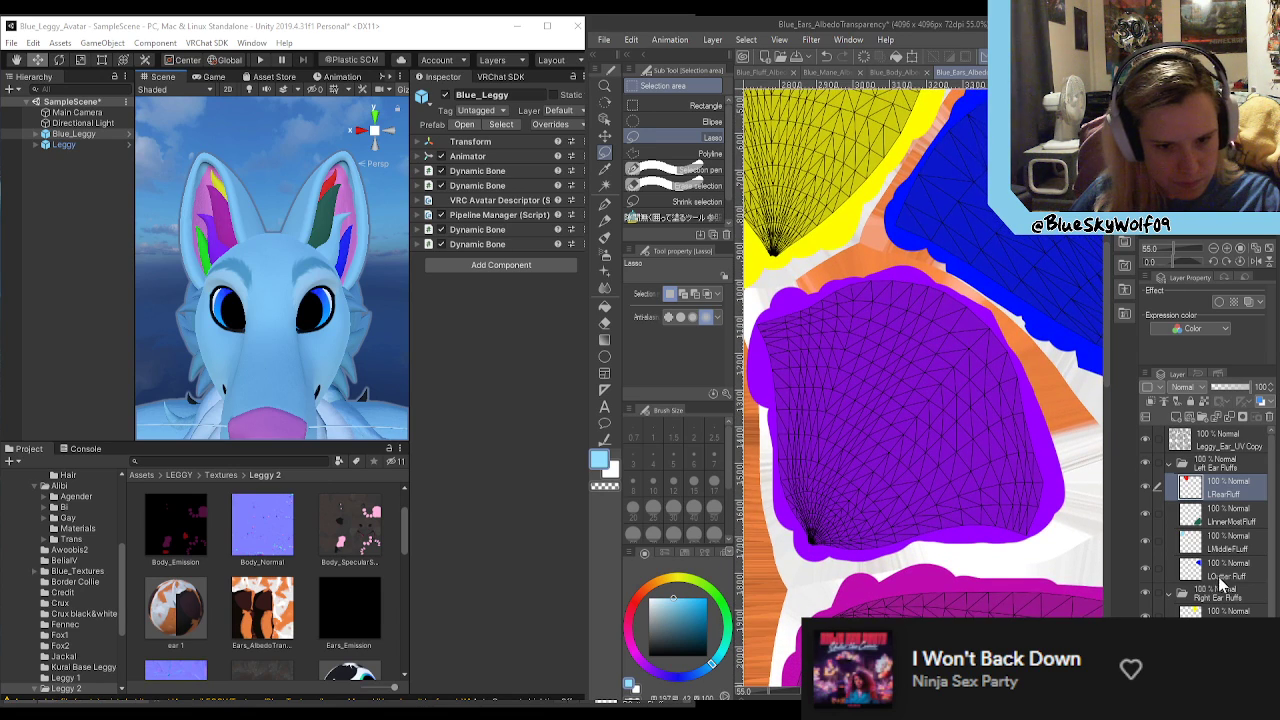
# Step: Activate the purple area's layer in the Right Ear Fluffs folder and sample its purple as the Turnip pen colour
pyautogui.scroll(-2, 1228, 596)
pyautogui.click(1228, 607)
pyautogui.press('p')
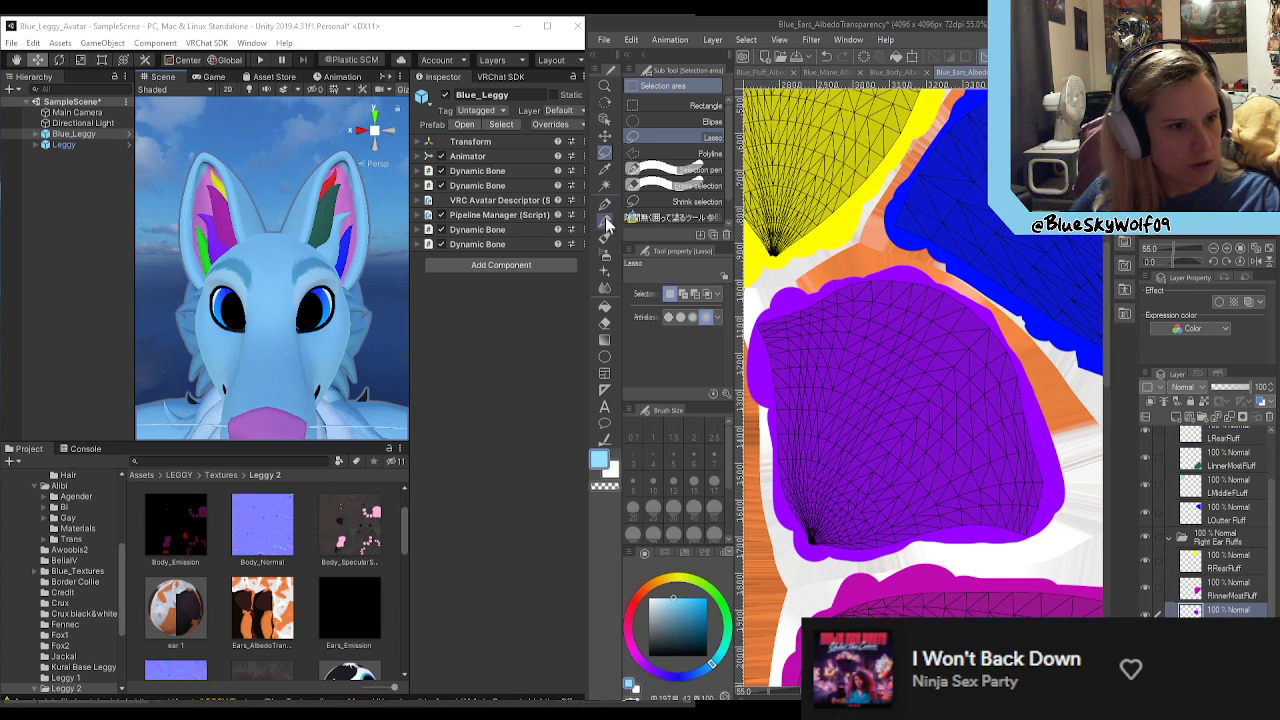
pyautogui.keyDown('alt'); pyautogui.click(1020, 505); pyautogui.keyUp('alt')
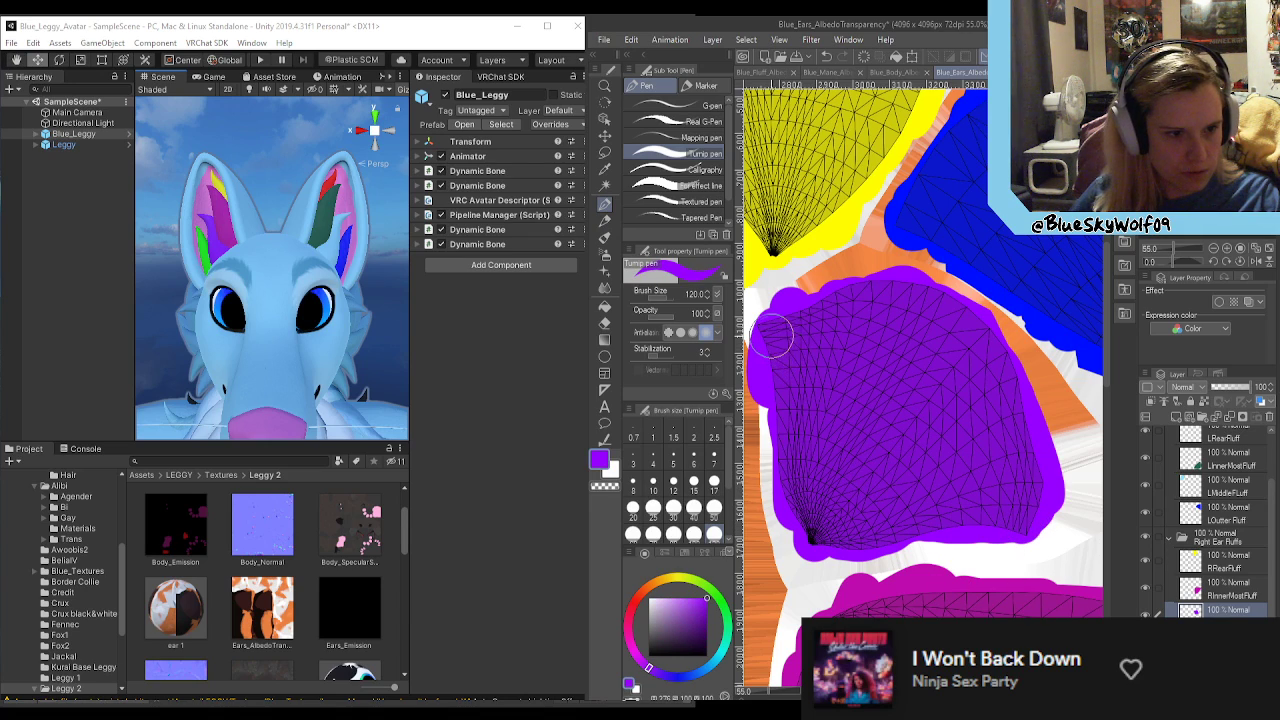
# Step: Examine how the magenta and dark green fluff areas cover the UV wireframe along their edges
pyautogui.scroll(-2, 948, 430)
pyautogui.scroll(1, 1042, 525)
pyautogui.scroll(-5, 1104, 406)
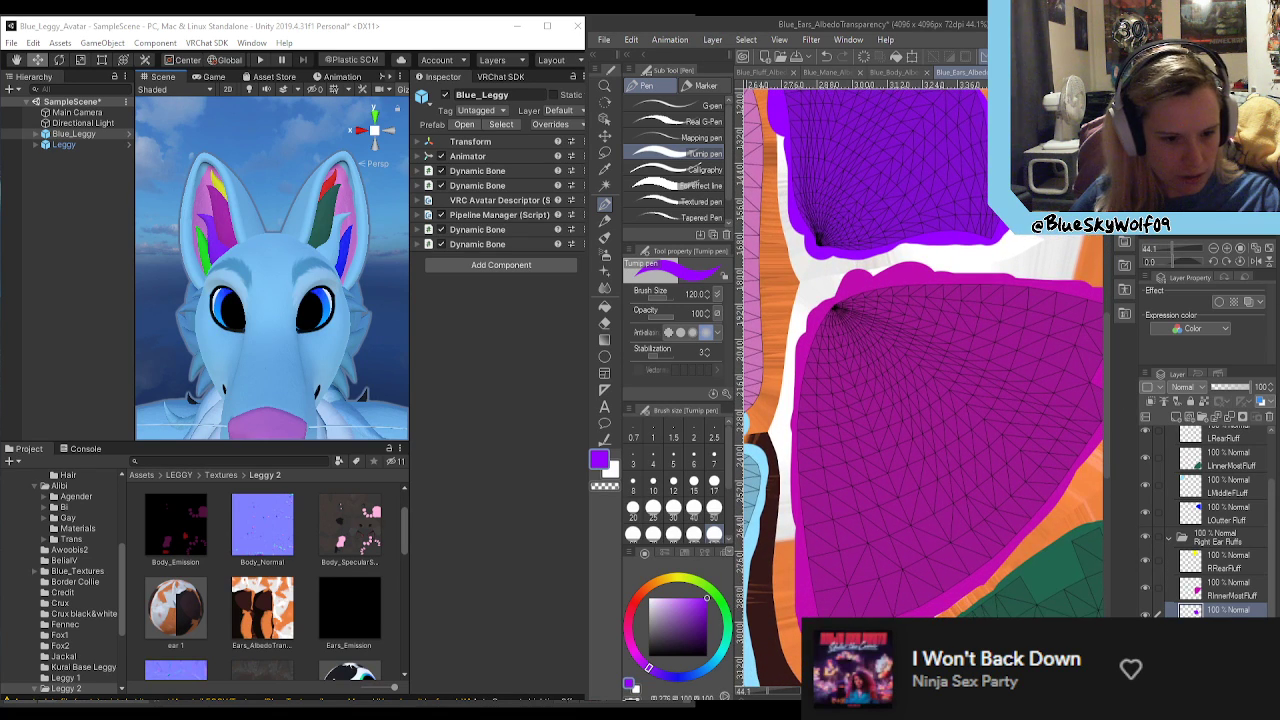
pyautogui.moveTo(458, 702); pyautogui.dragTo(474, 700)
pyautogui.scroll(-2, 1059, 672)
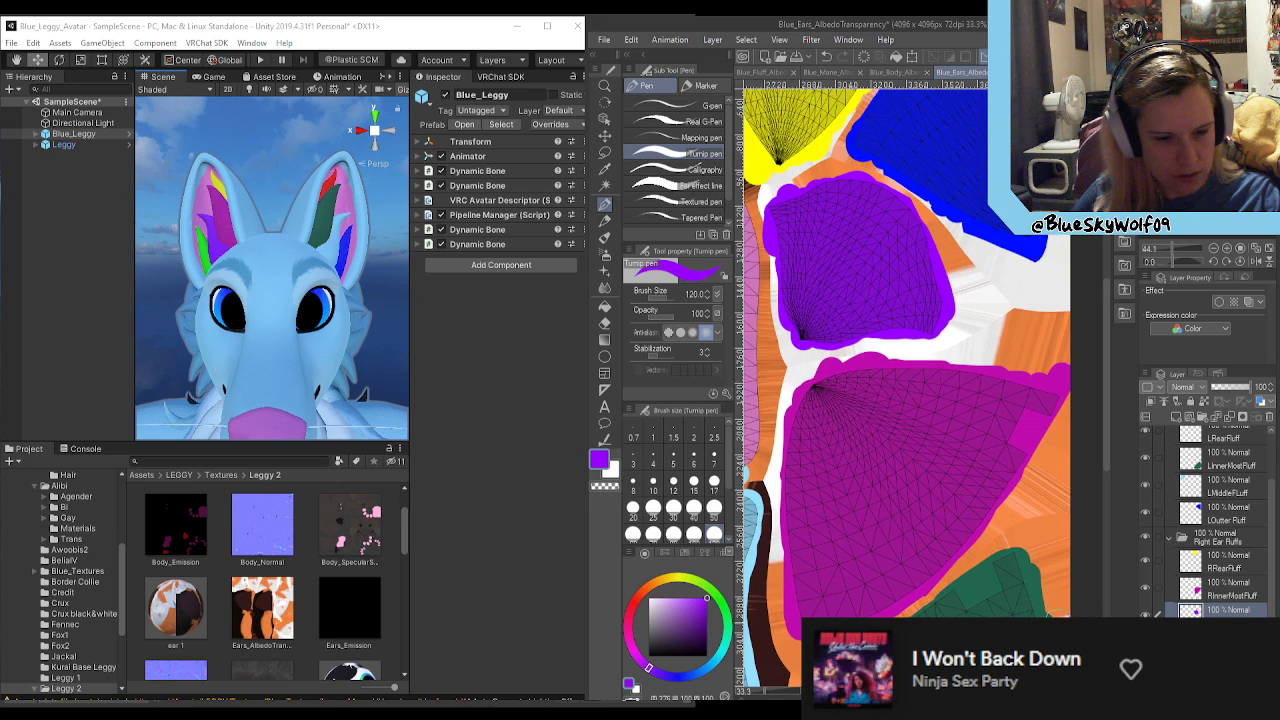
pyautogui.scroll(1, 1059, 672)
pyautogui.moveTo(1104, 440); pyautogui.dragTo(1099, 527)
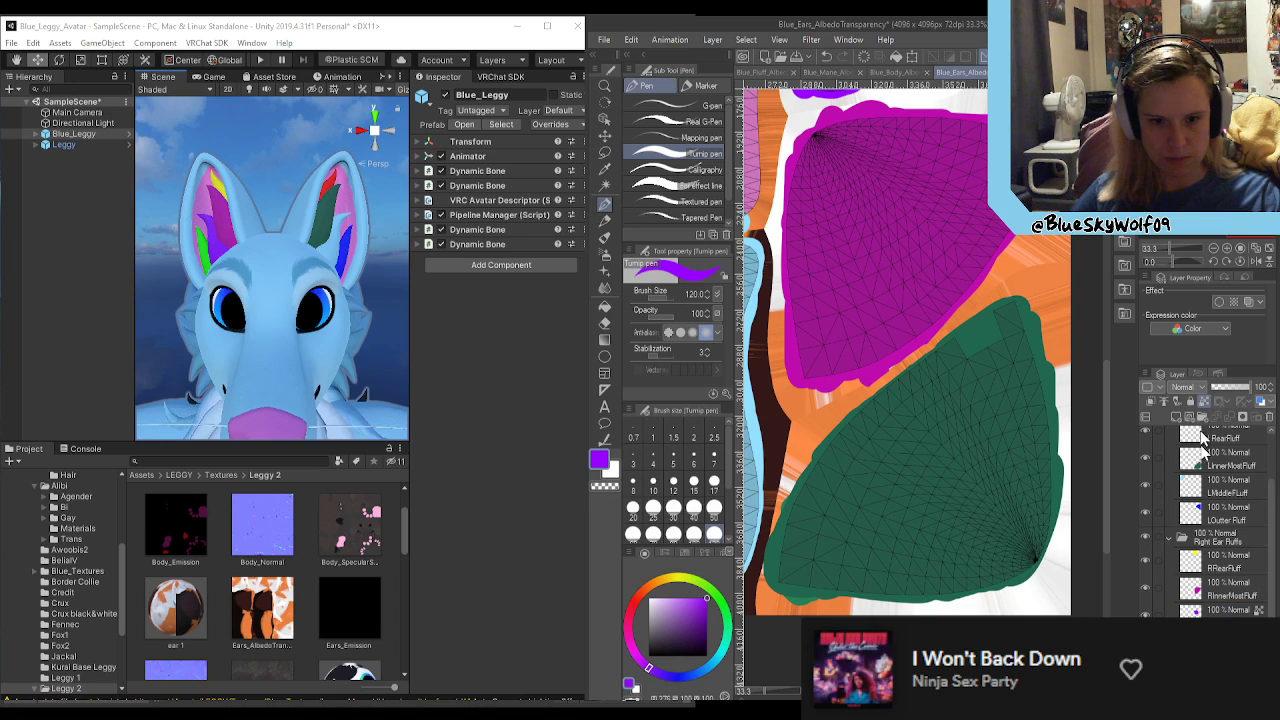
# Step: Lock the transparent pixels of the RInnerMostFluff, RRearFluff, LOutter Fluff, LMiddleFLuff, LInnerMostFluff and LRearFluff layers
pyautogui.click(1243, 596)
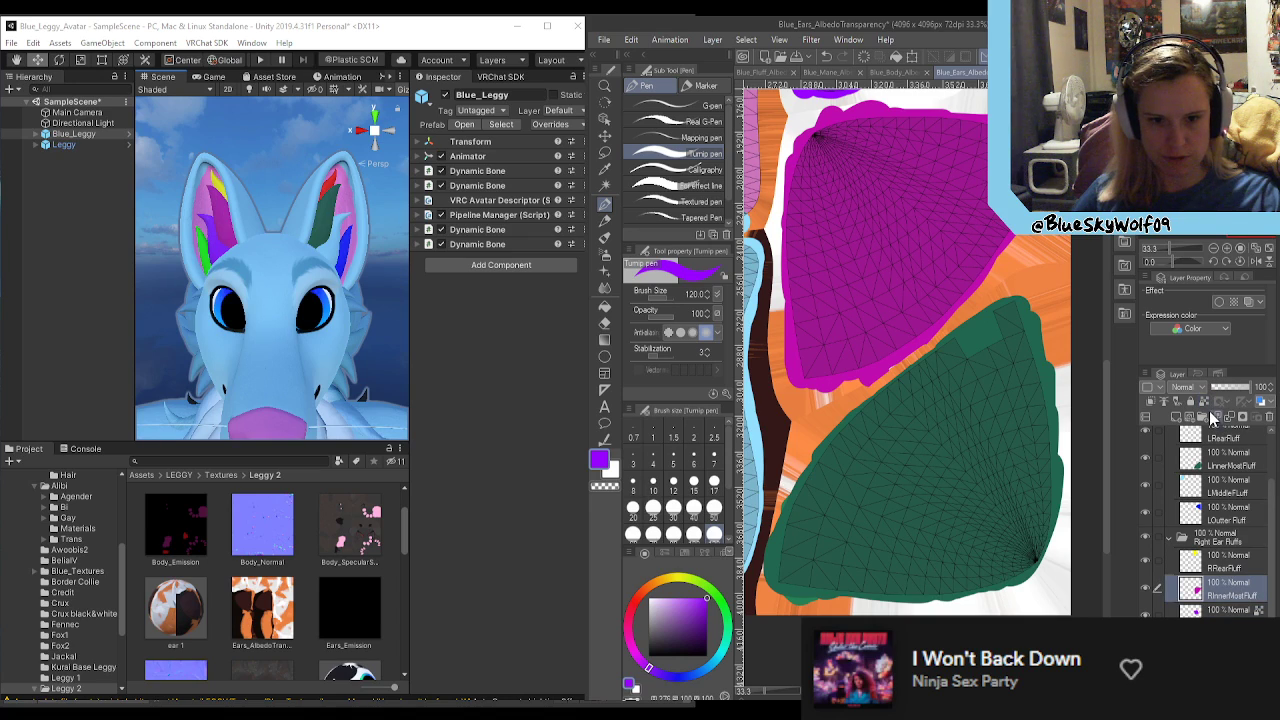
pyautogui.click(1248, 562)
pyautogui.click(1230, 513)
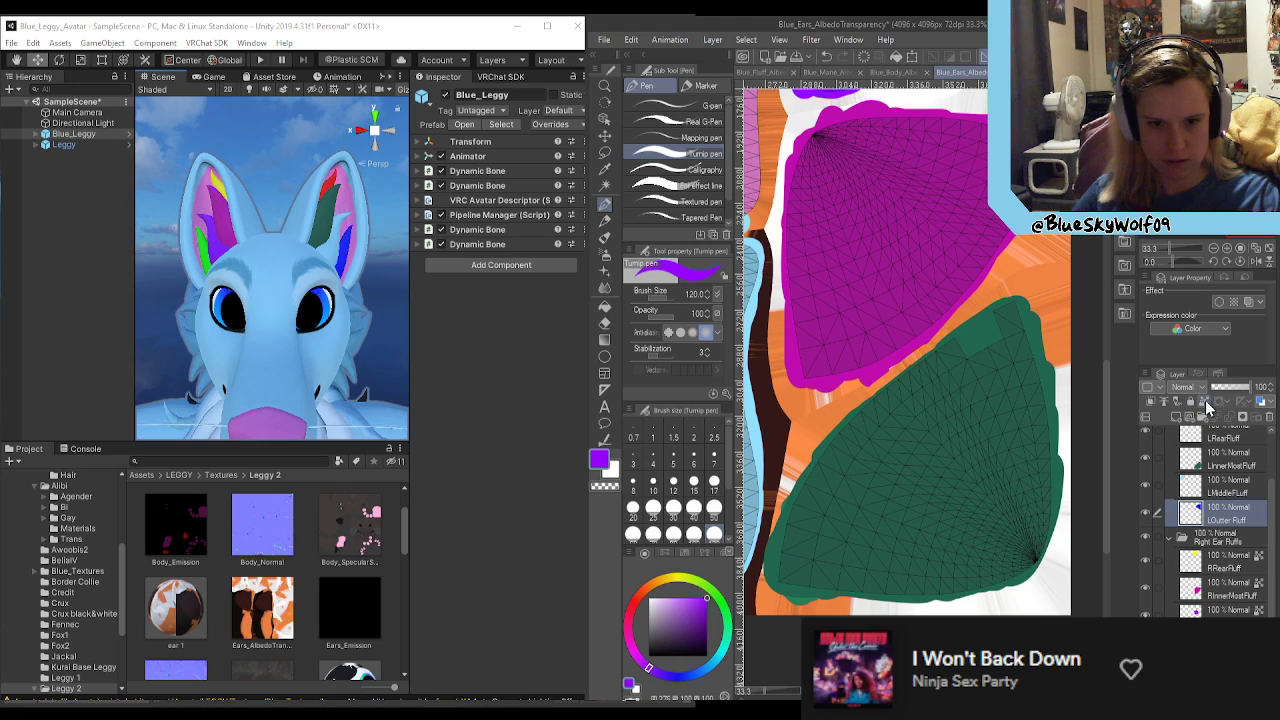
pyautogui.click(1237, 490)
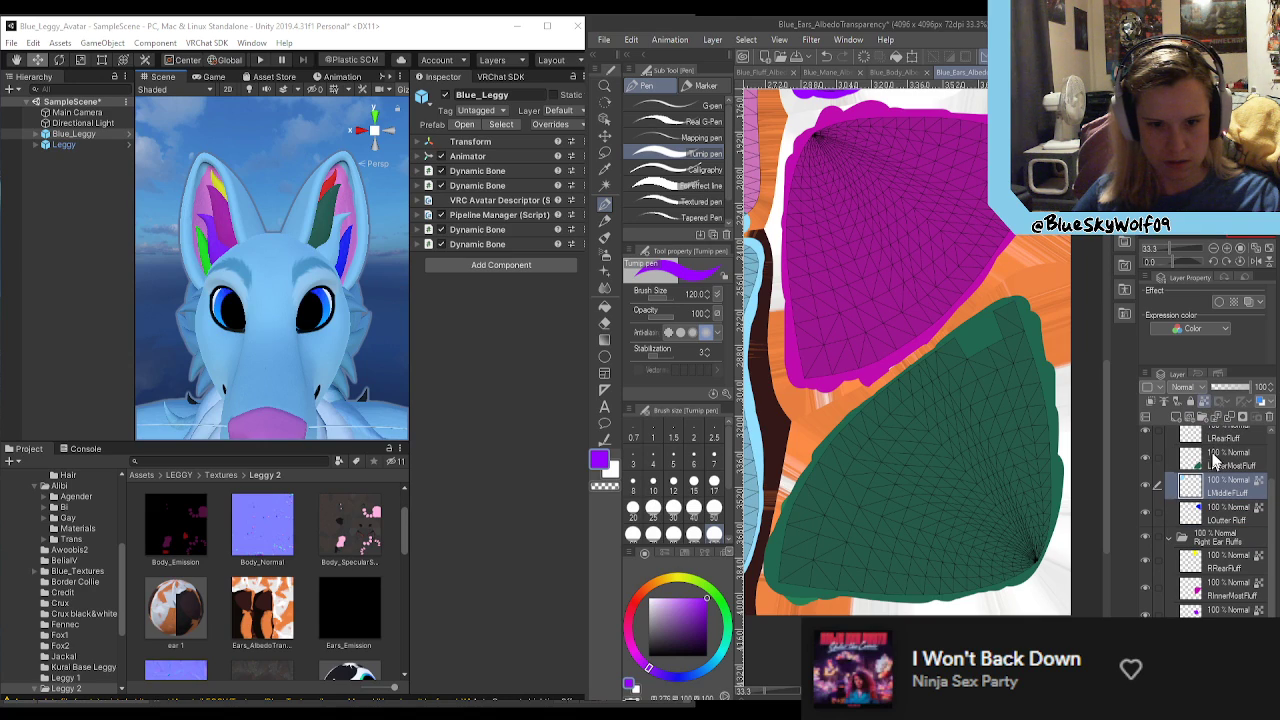
pyautogui.scroll(1, 1215, 455)
pyautogui.click(1225, 466)
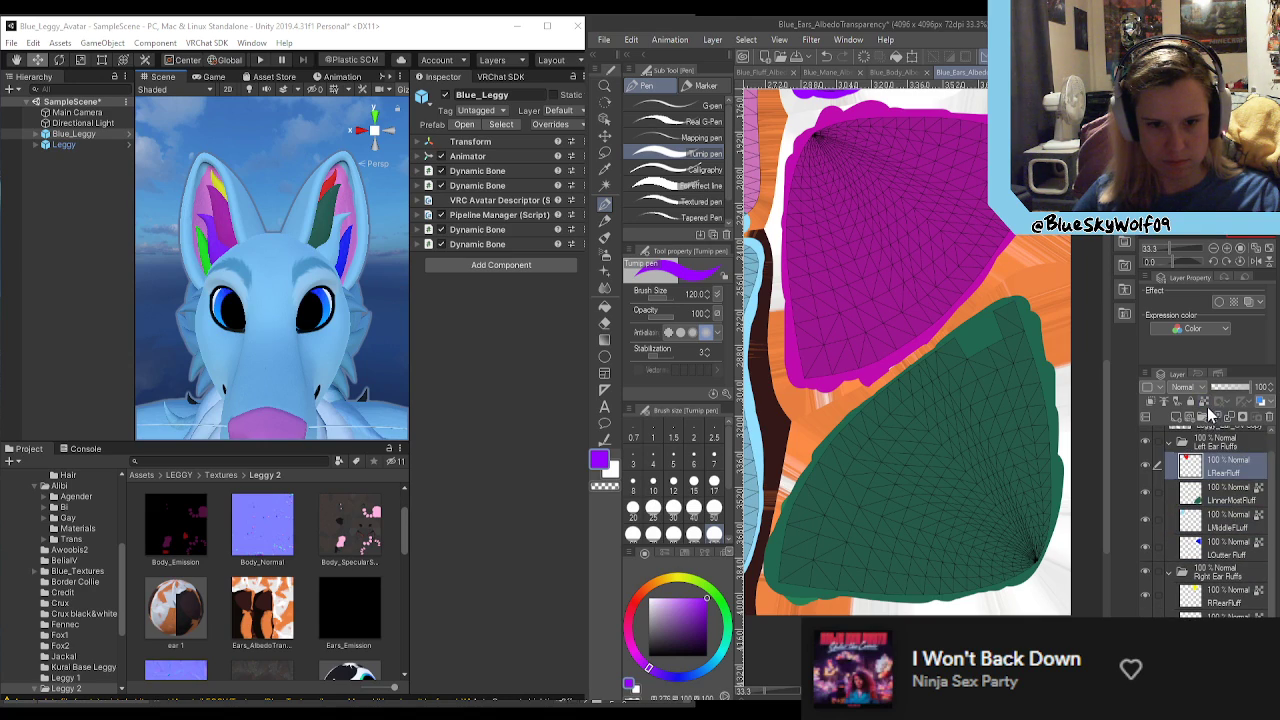
pyautogui.scroll(1, 1165, 450)
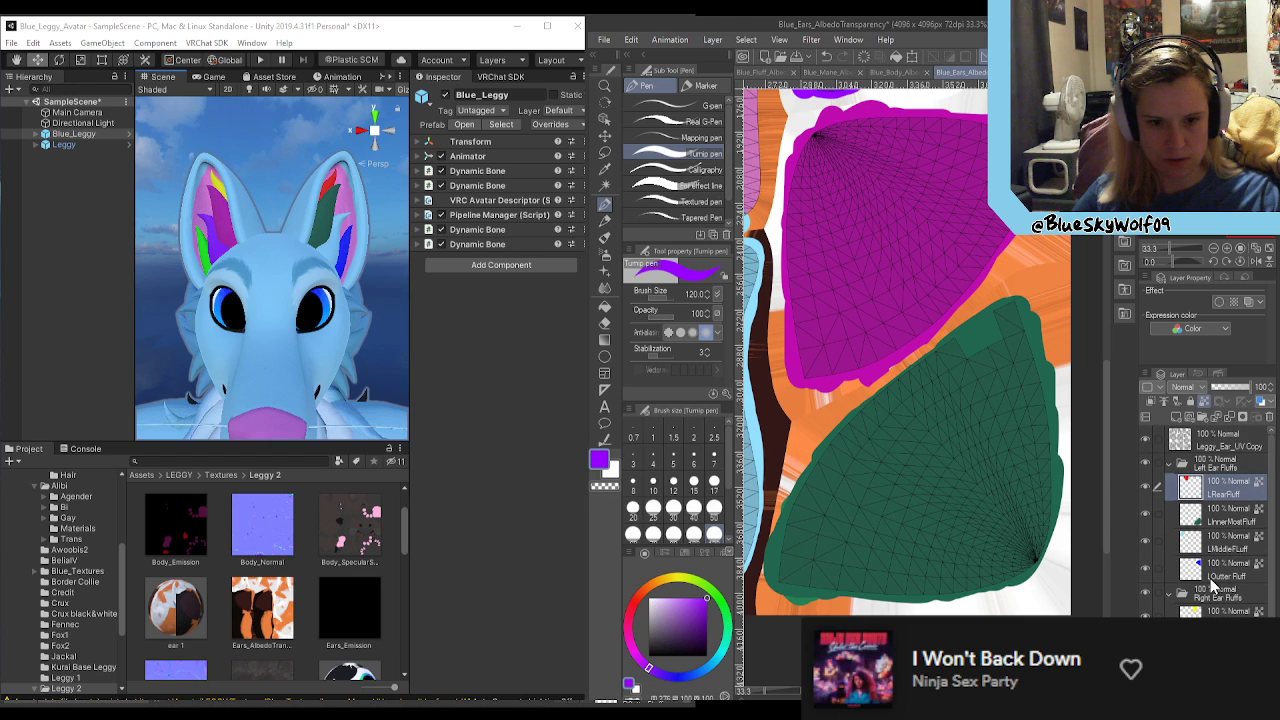
# Step: Hide the Leggy_Ear_UV Copy wireframe, sample the ear's light blue and switch to the Fill tool that refers only to the editing layer
pyautogui.click(1147, 439)
pyautogui.scroll(-5, 866, 410)
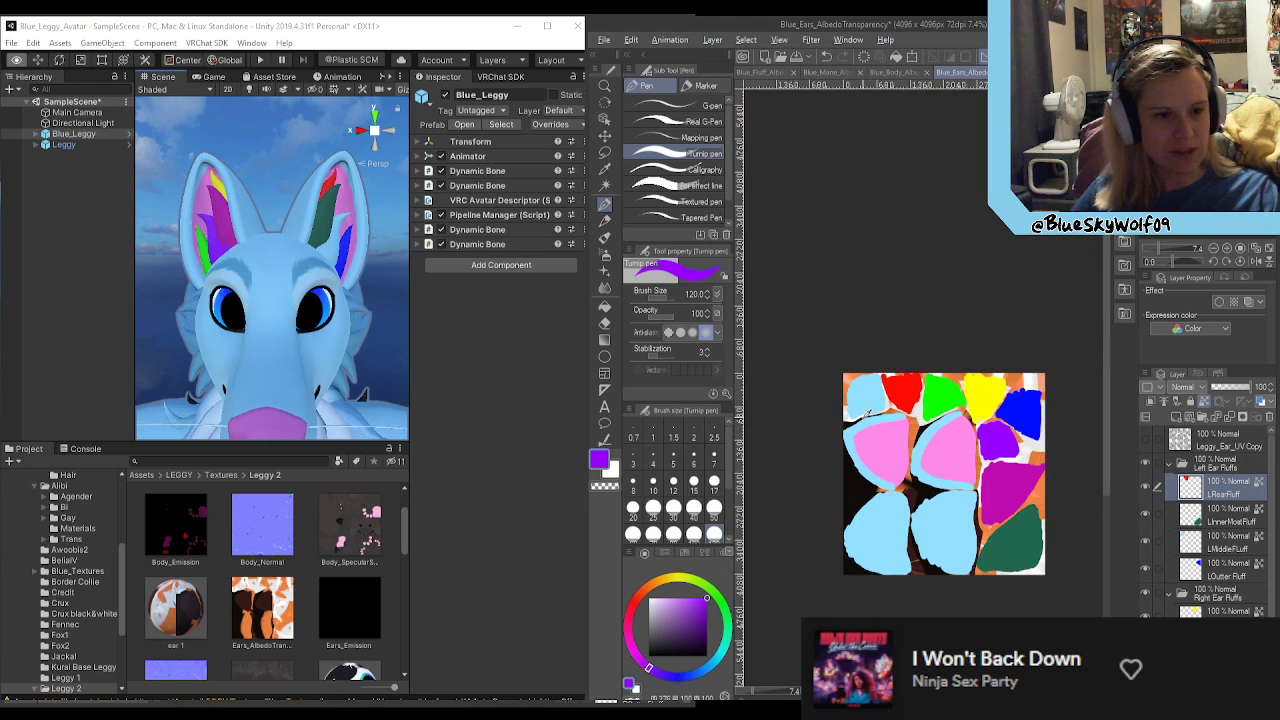
pyautogui.scroll(1, 866, 410)
pyautogui.keyDown('alt'); pyautogui.click(866, 410); pyautogui.keyUp('alt')
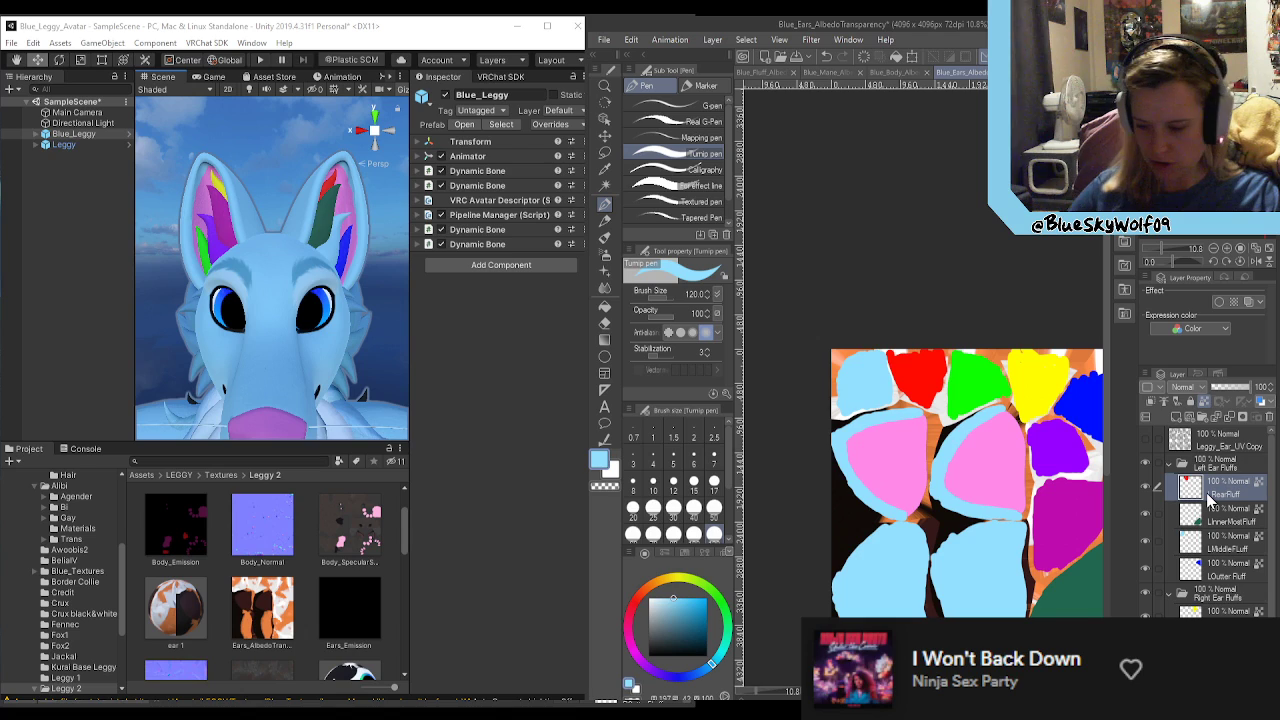
pyautogui.click(606, 306)
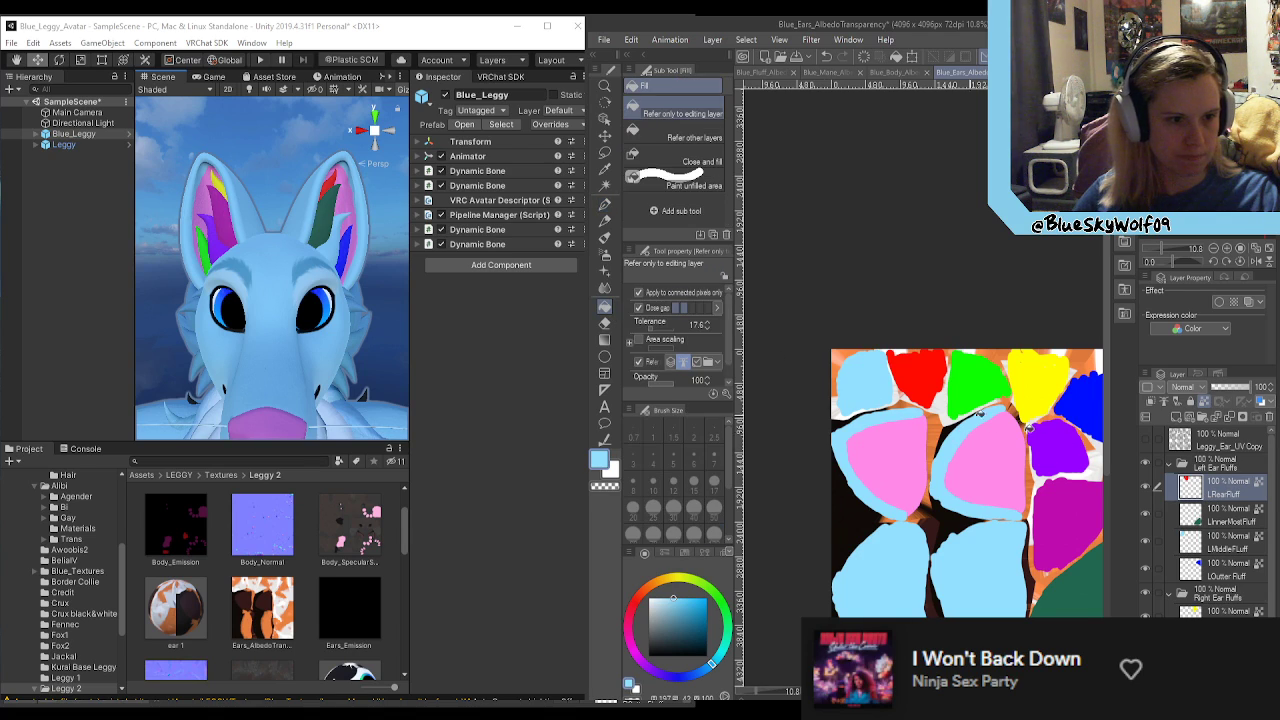
# Step: Fill the red area on LRearFluff, the dark green area on LInnerMostFluff and the blue area on LOutter Fluff with light blue
pyautogui.click(1228, 519)
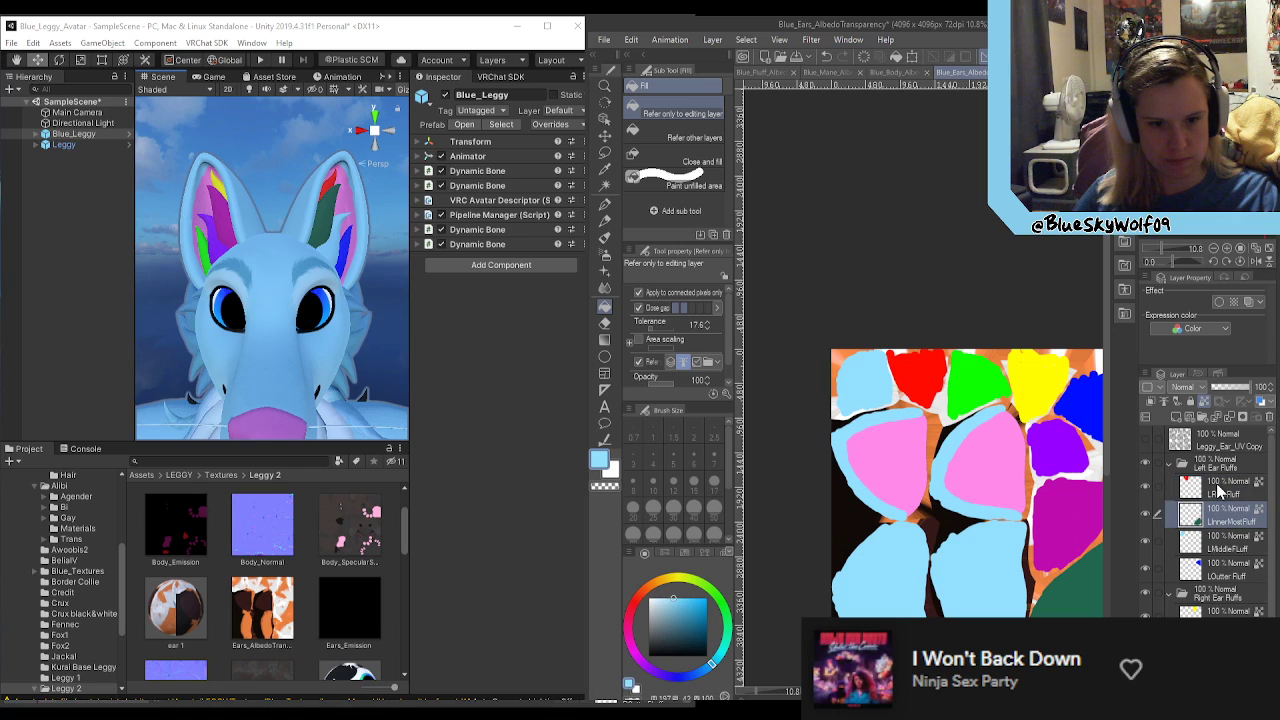
pyautogui.click(1218, 490)
pyautogui.click(926, 382)
pyautogui.click(1232, 520)
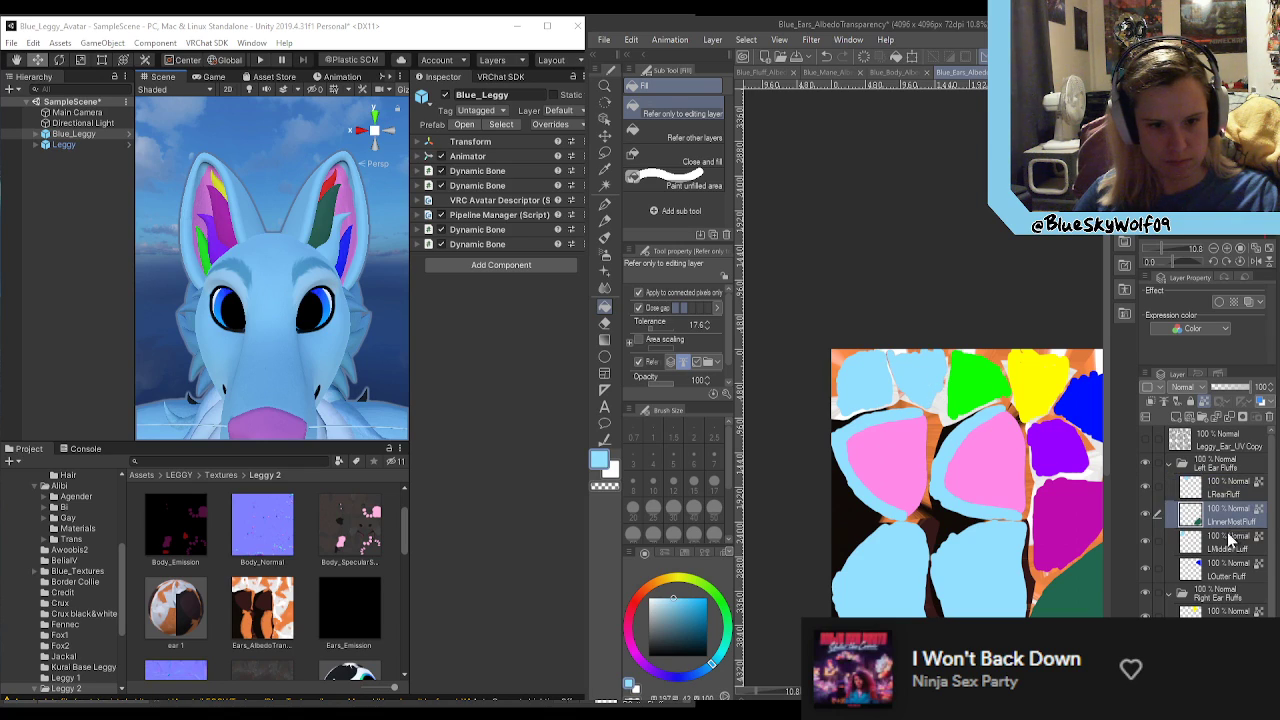
pyautogui.click(1092, 590)
pyautogui.click(1228, 547)
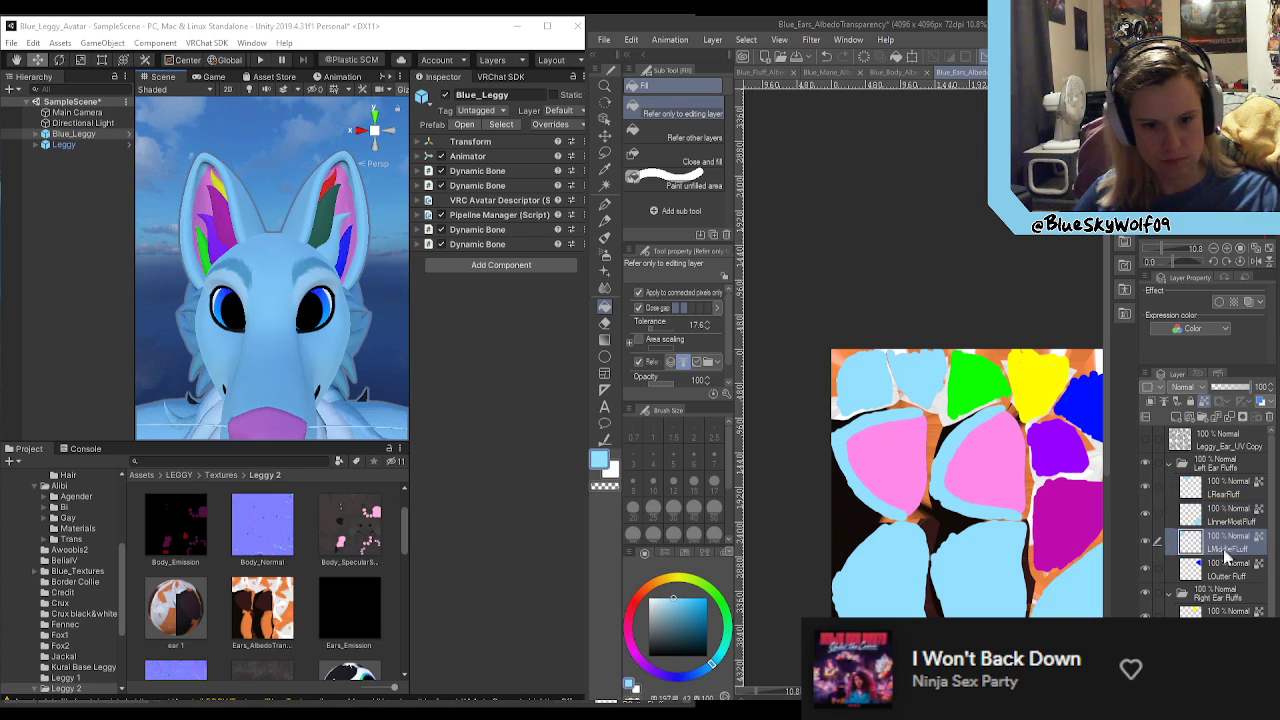
pyautogui.click(1228, 574)
pyautogui.click(1084, 406)
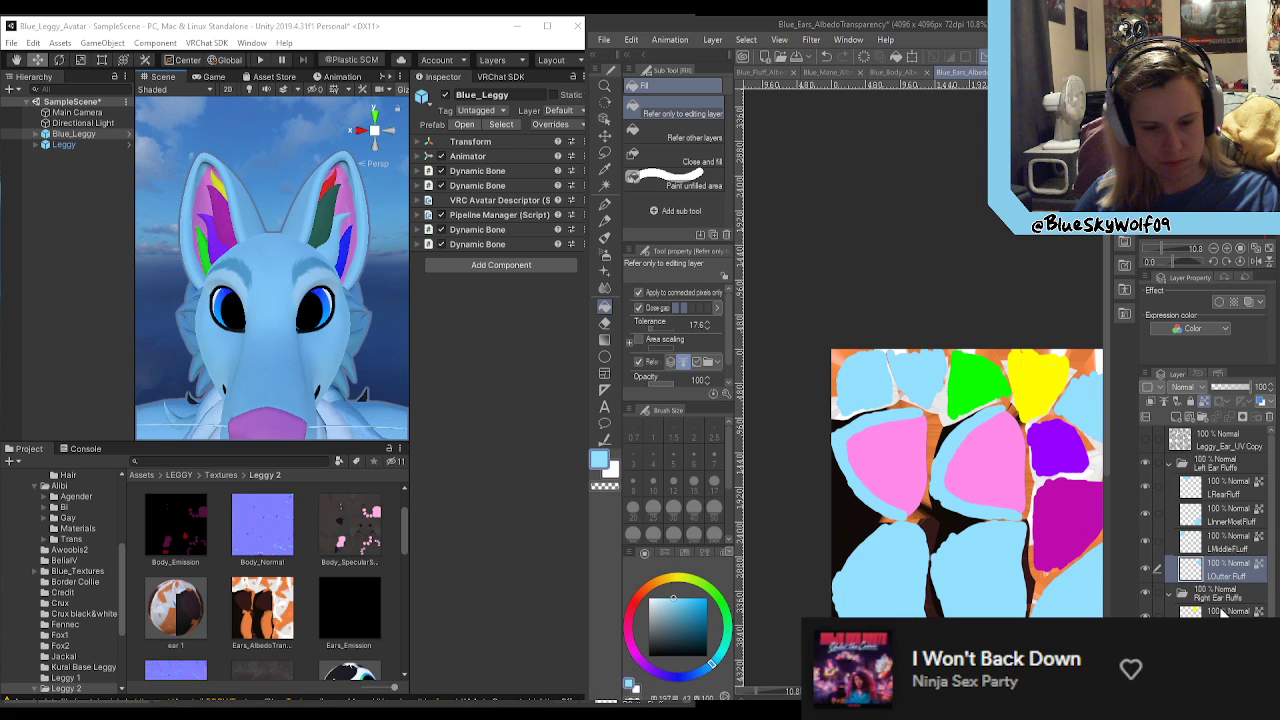
# Step: Fill the yellow, magenta, purple and bright green right ear fluff areas with light blue
pyautogui.click(1224, 611)
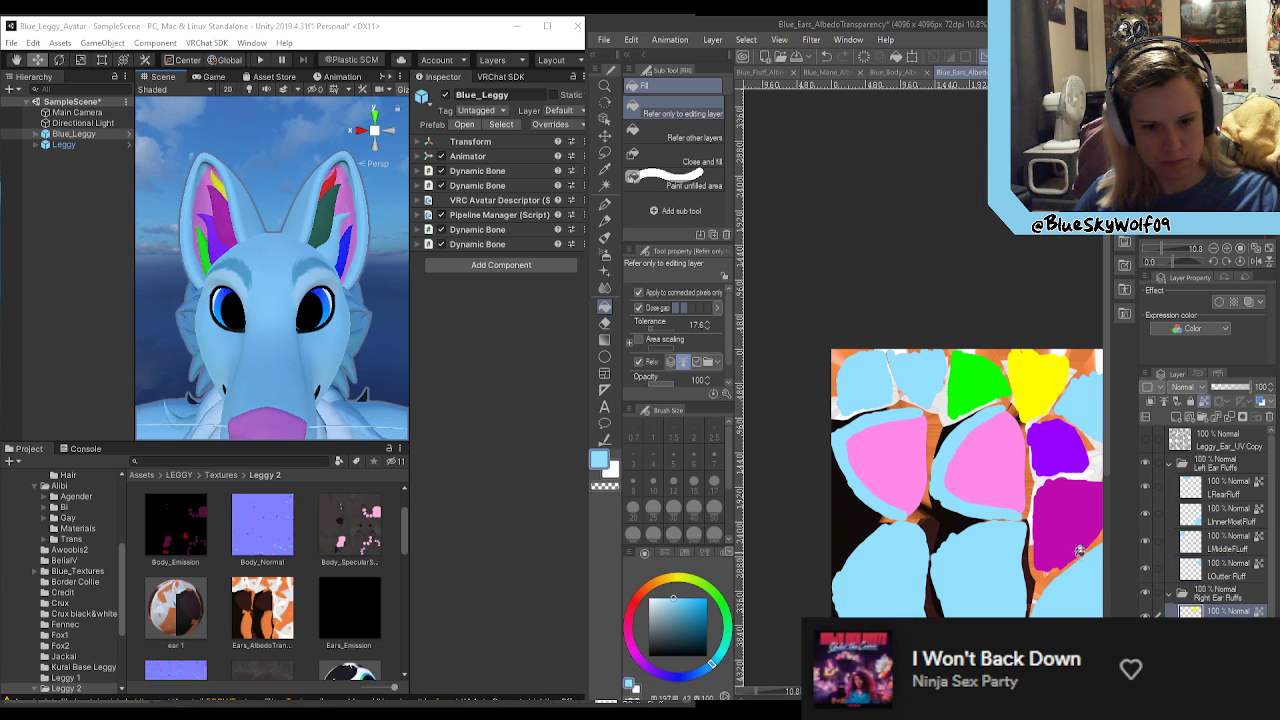
pyautogui.click(1051, 403)
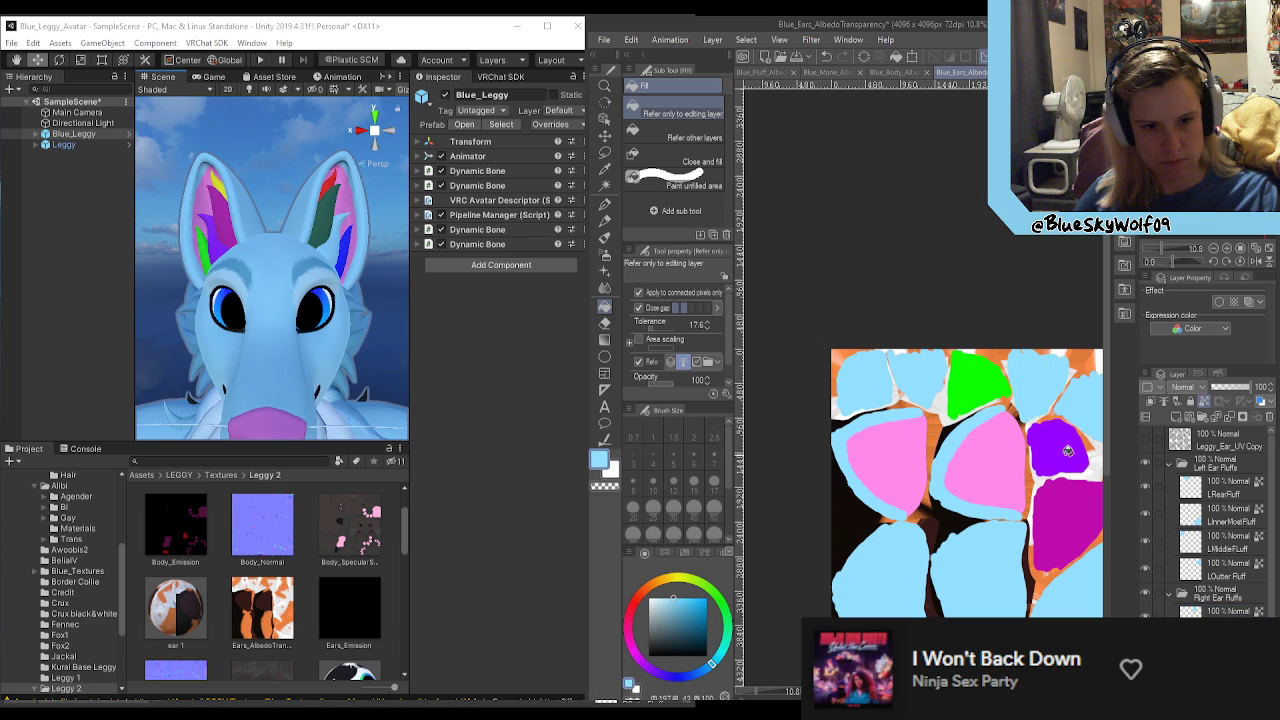
pyautogui.click(1059, 509)
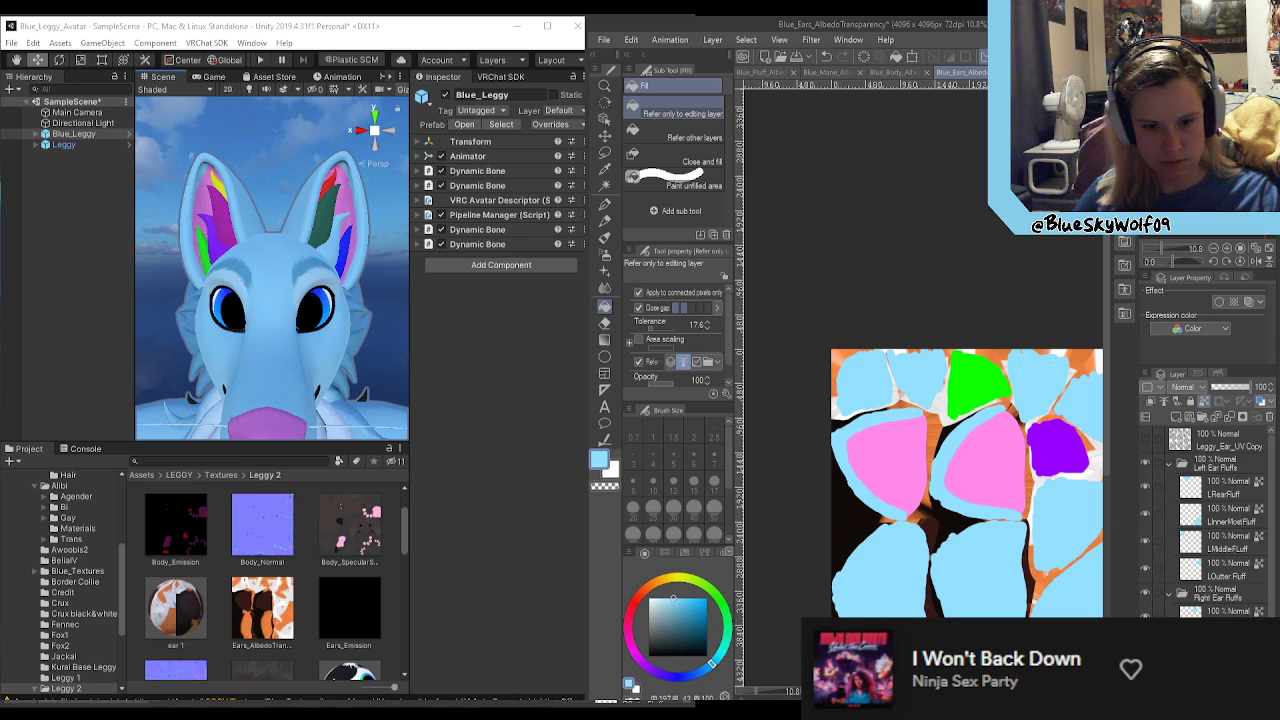
pyautogui.click(1075, 457)
pyautogui.scroll(-1, 1150, 530)
pyautogui.click(966, 397)
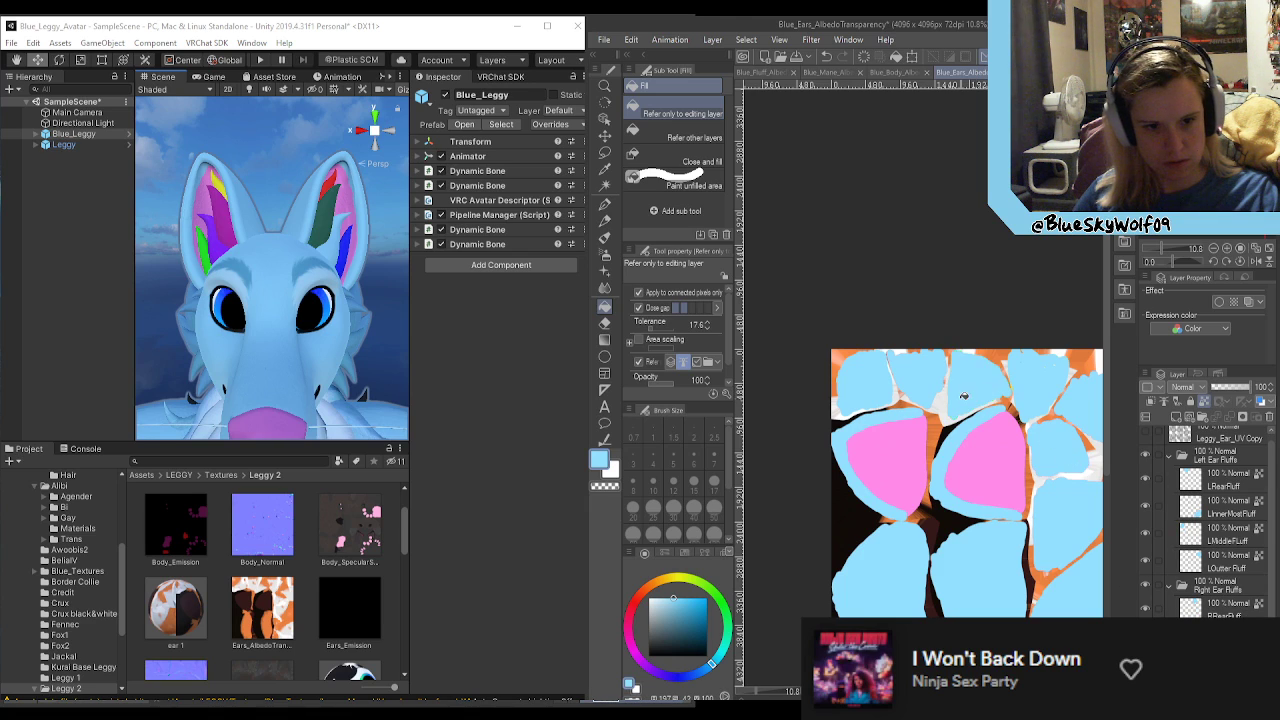
# Step: Select the RRearFluff layer, unlock its transparent pixels and switch to the Turnip pen
pyautogui.scroll(-2, 967, 397)
pyautogui.scroll(4, 968, 408)
pyautogui.press('alt')
pyautogui.scroll(1, 966, 487)
pyautogui.scroll(-1, 931, 308)
pyautogui.scroll(1, 920, 222)
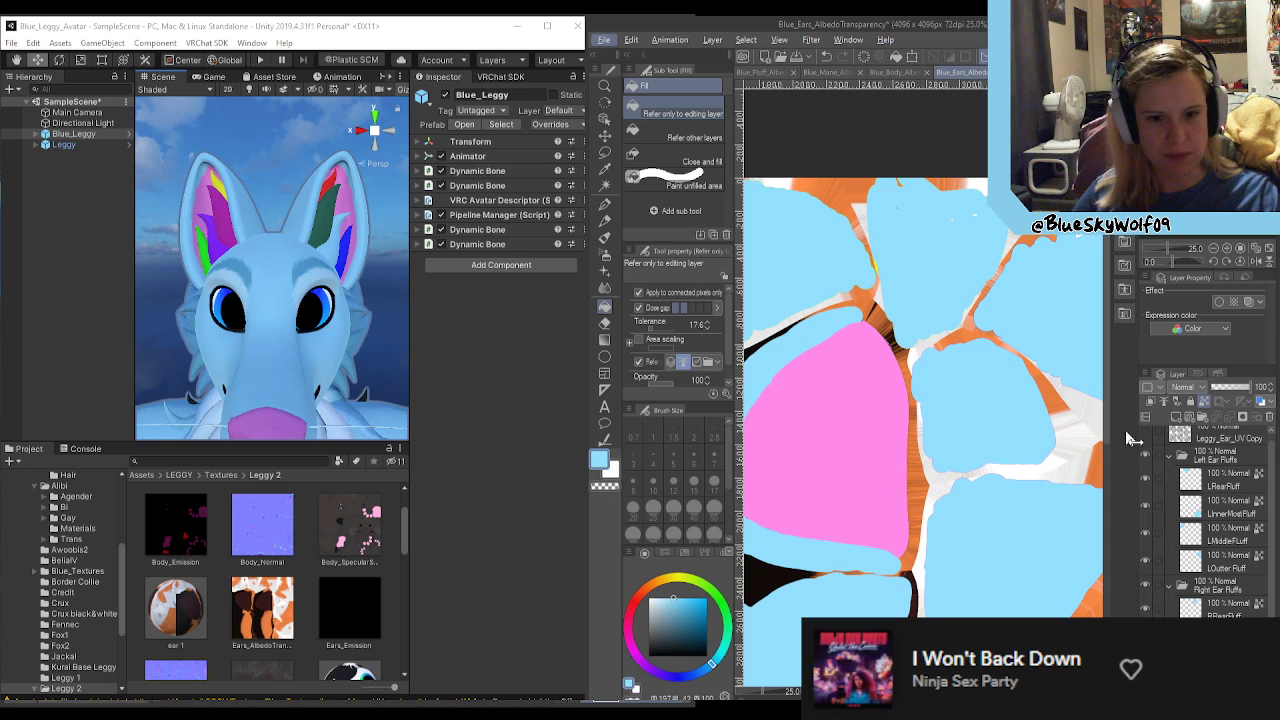
pyautogui.click(1146, 610)
pyautogui.click(1146, 610)
pyautogui.click(1222, 604)
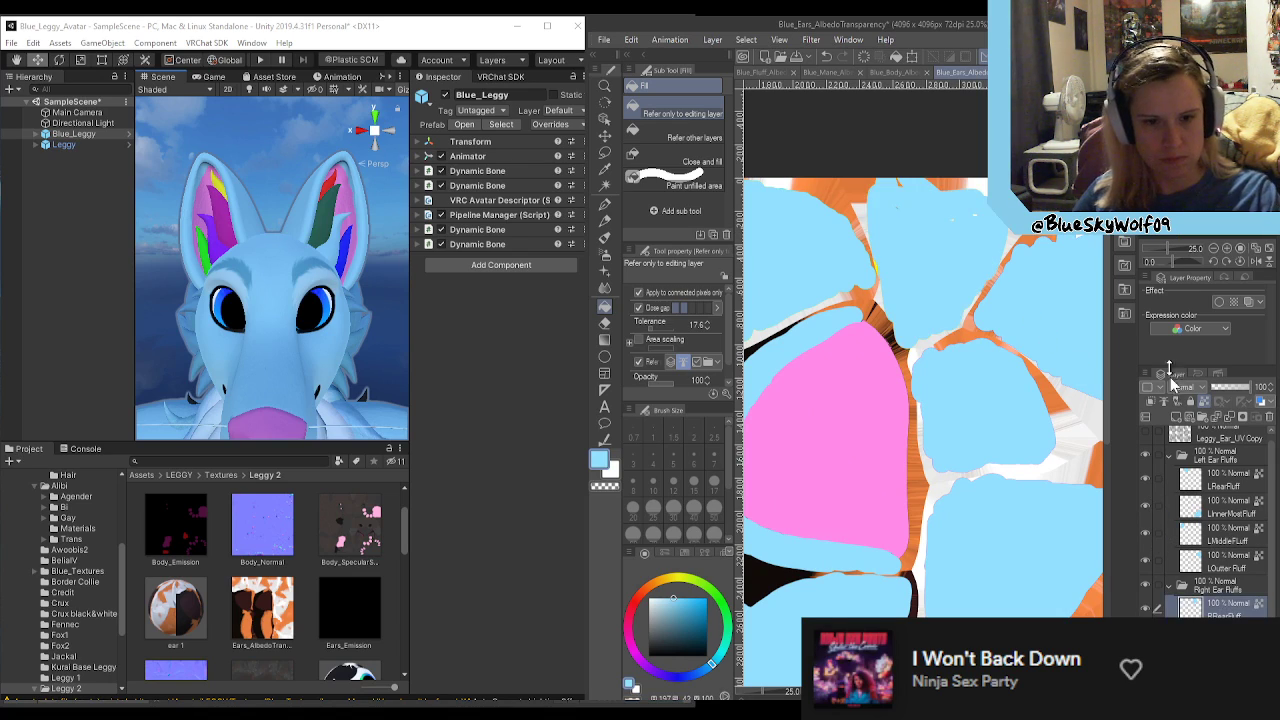
pyautogui.click(604, 203)
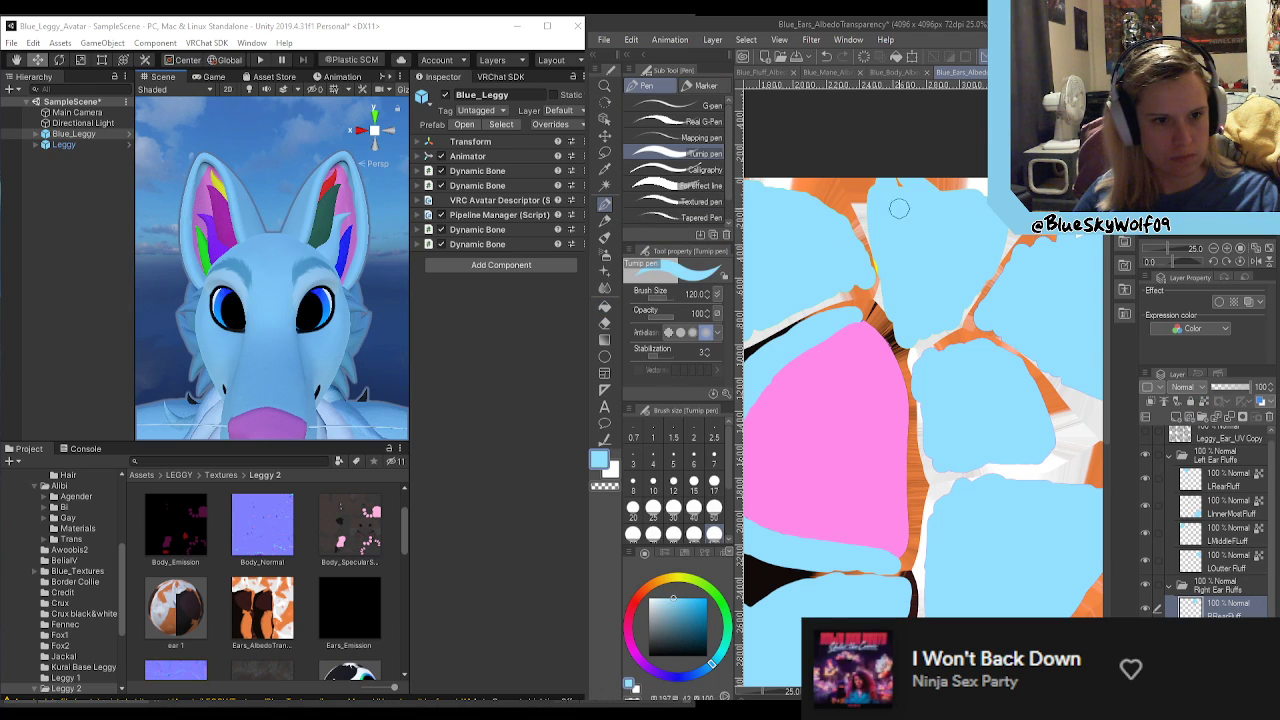
# Step: Examine the light blue fluff areas across the ears texture for leftover coloured edges
pyautogui.scroll(-3, 900, 300)
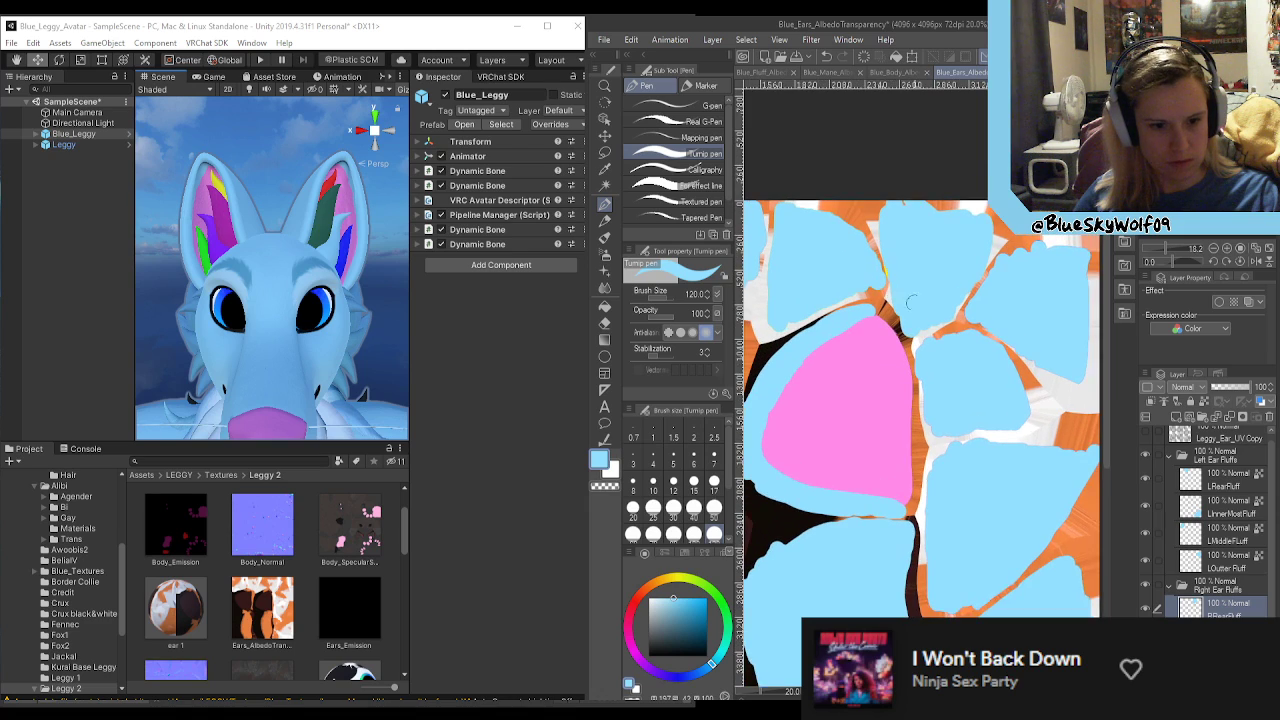
pyautogui.scroll(1, 971, 527)
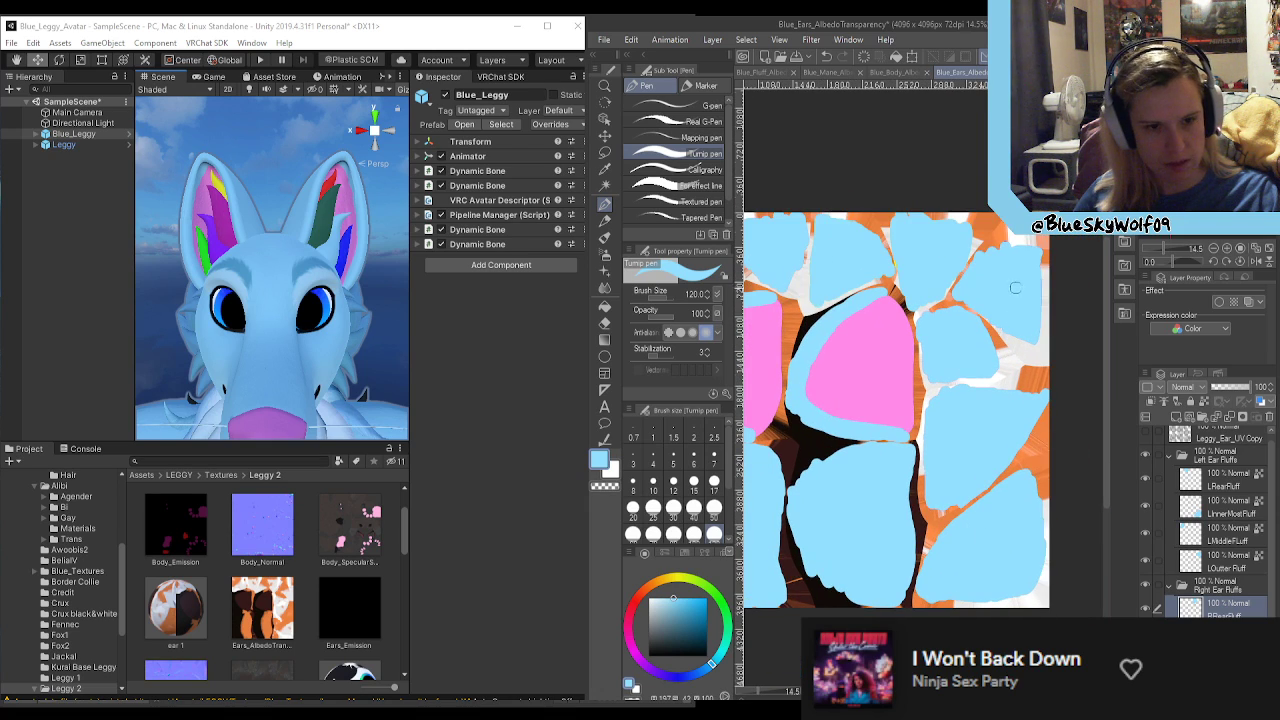
pyautogui.scroll(4, 1014, 293)
pyautogui.moveTo(800, 400); pyautogui.dragTo(1050, 400, button='middle')
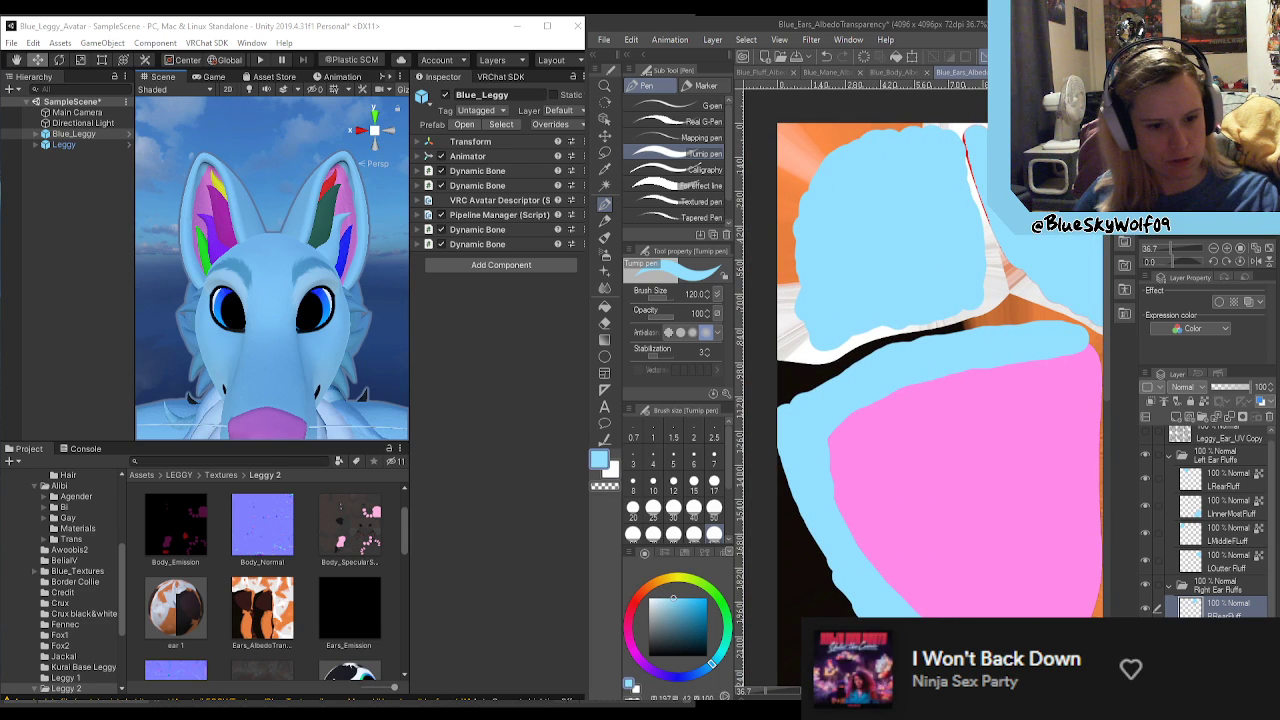
pyautogui.hscroll(2, 923, 400)
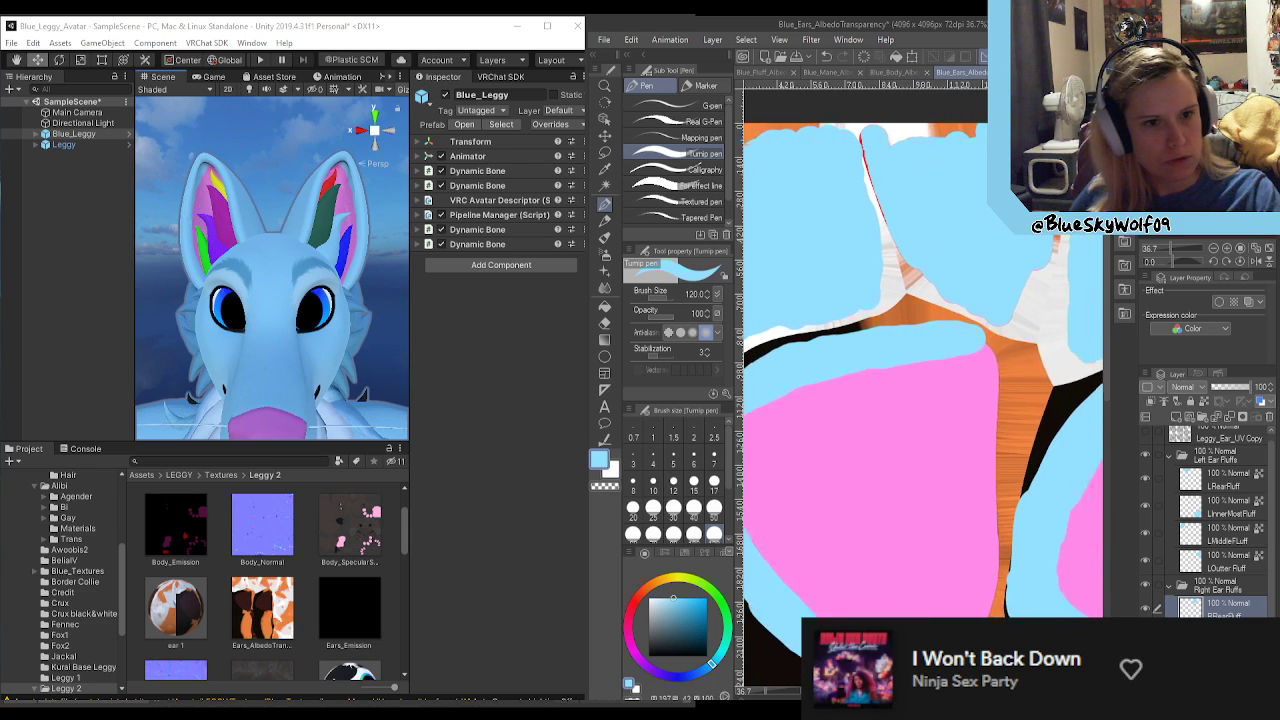
pyautogui.hscroll(12, 923, 400)
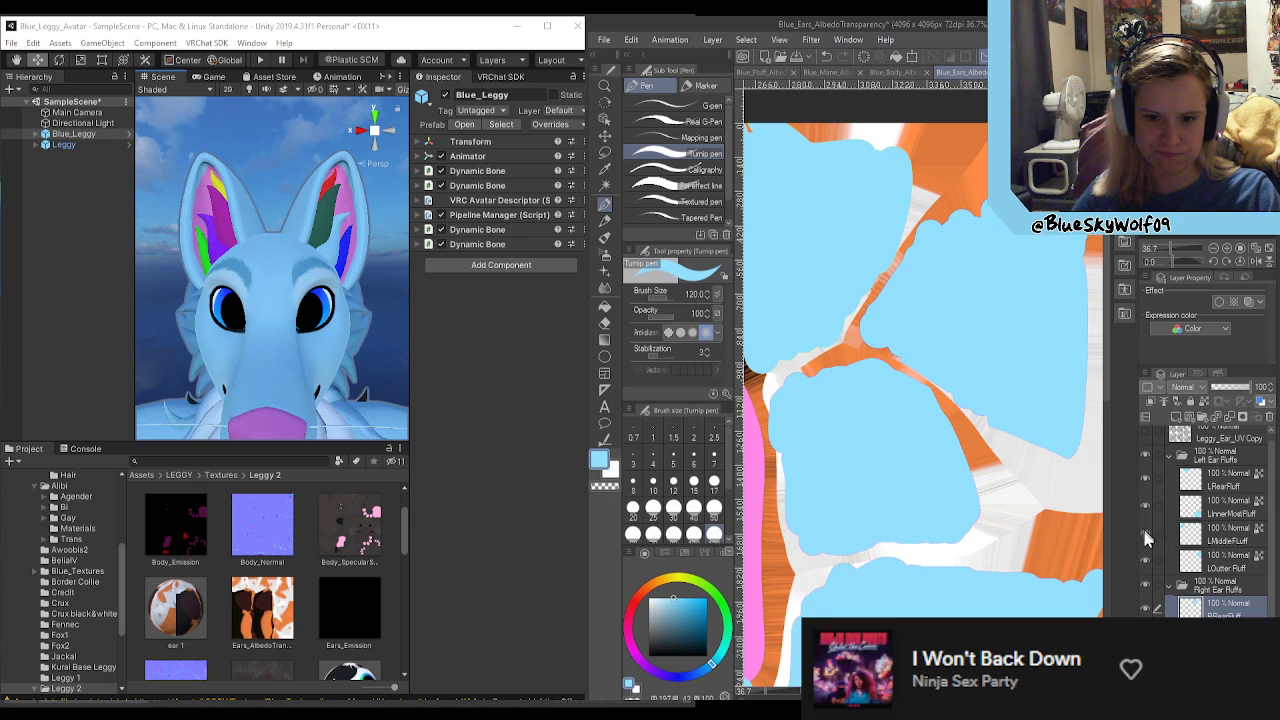
pyautogui.scroll(-1, 1026, 537)
pyautogui.scroll(-1, 966, 515)
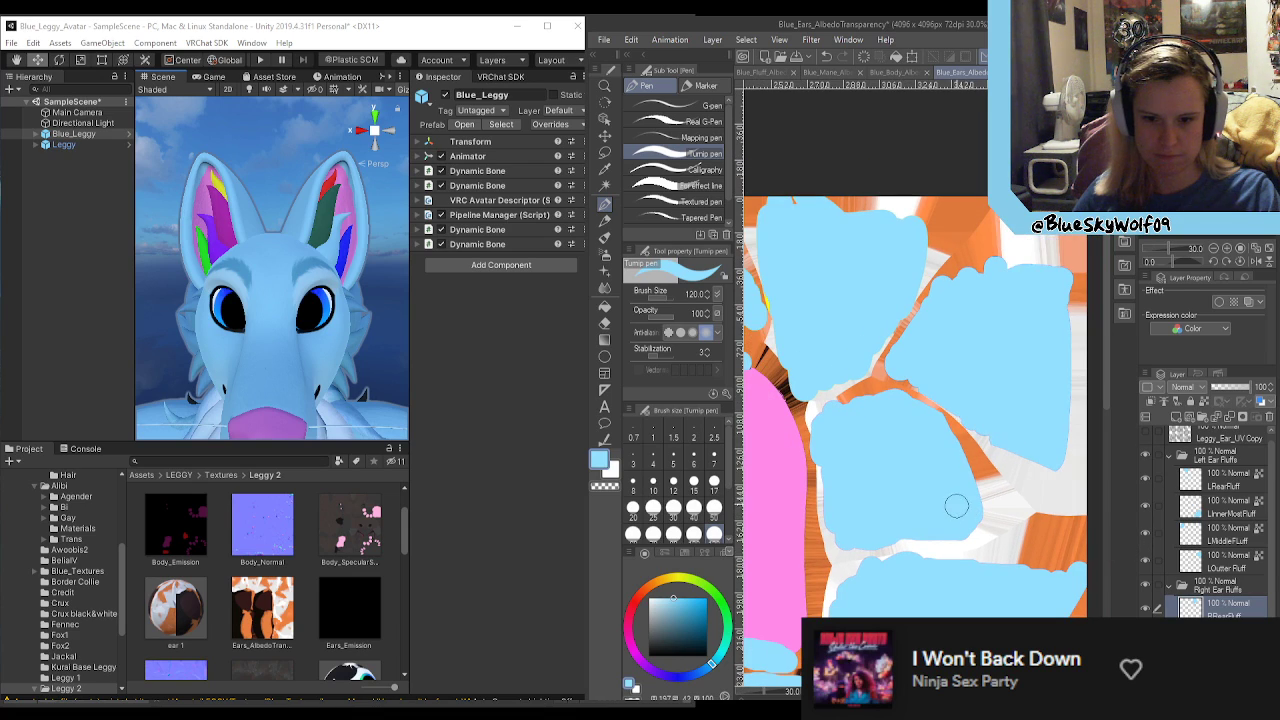
pyautogui.scroll(-3, 956, 506)
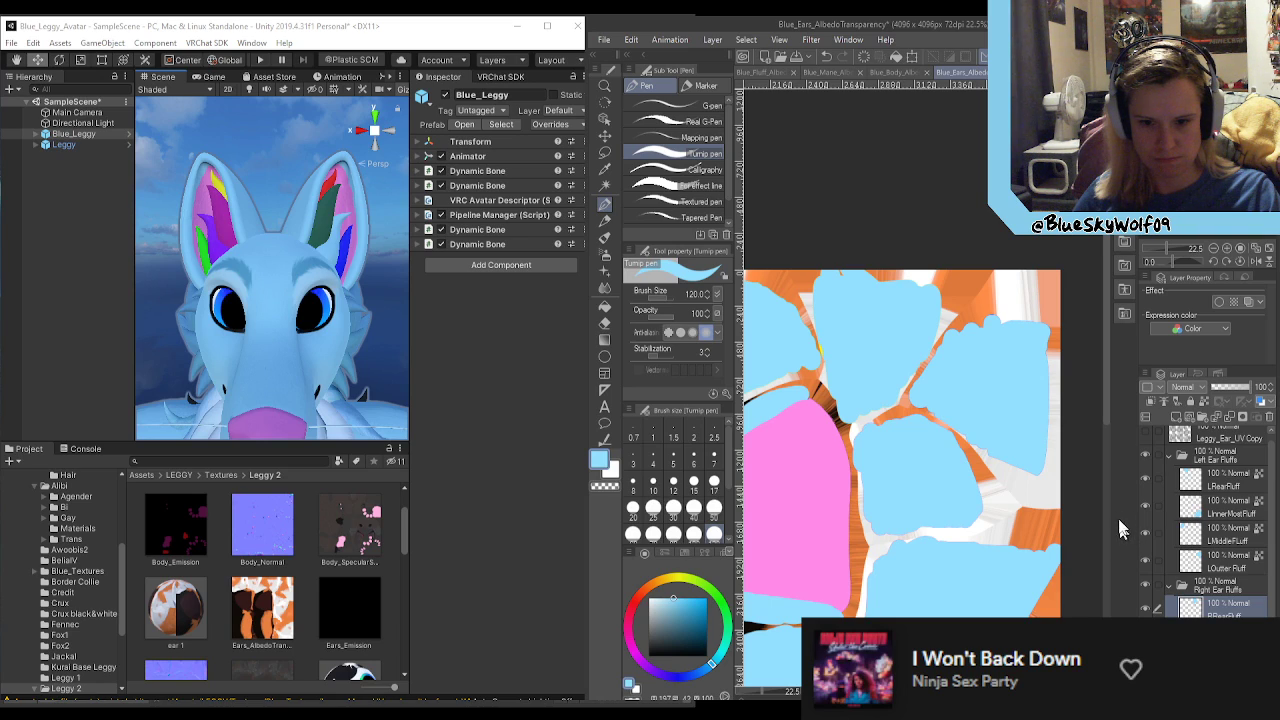
# Step: Select the RRearFluff layer in the Right Ear Fluffs folder and lock its transparent pixels
pyautogui.scroll(-2, 1190, 540)
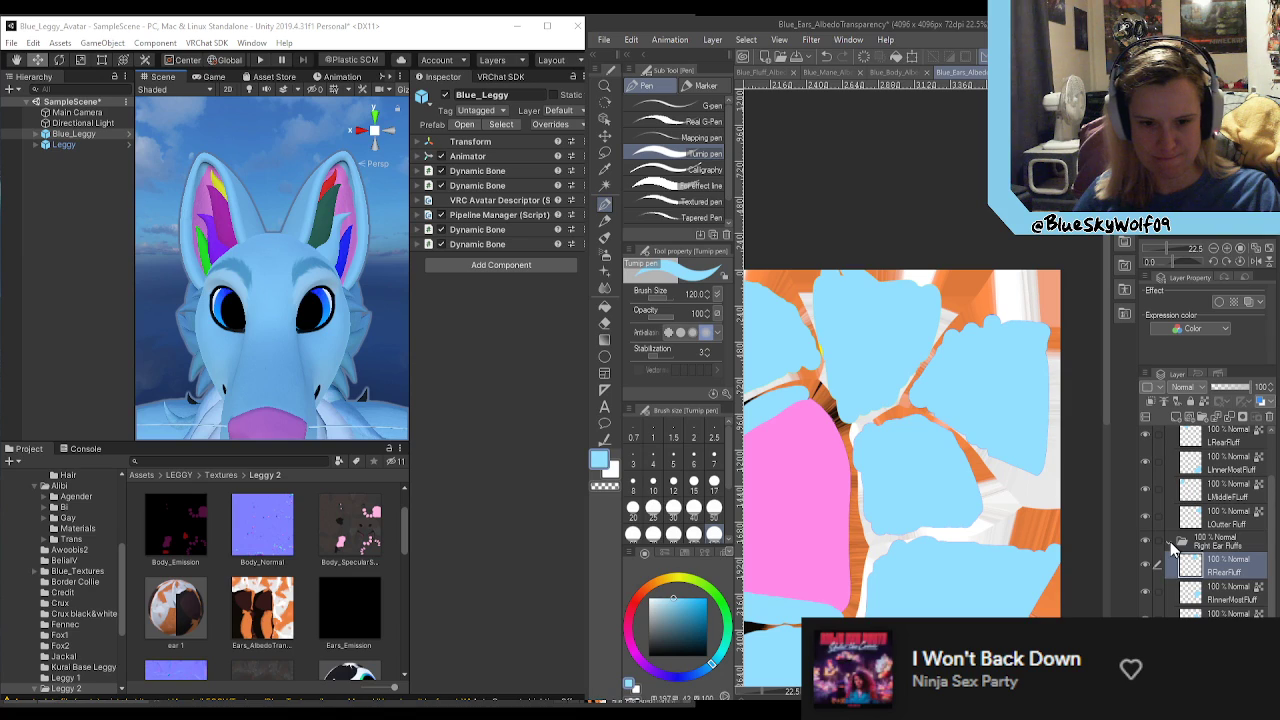
pyautogui.click(1172, 543)
pyautogui.click(1168, 594)
pyautogui.click(1215, 611)
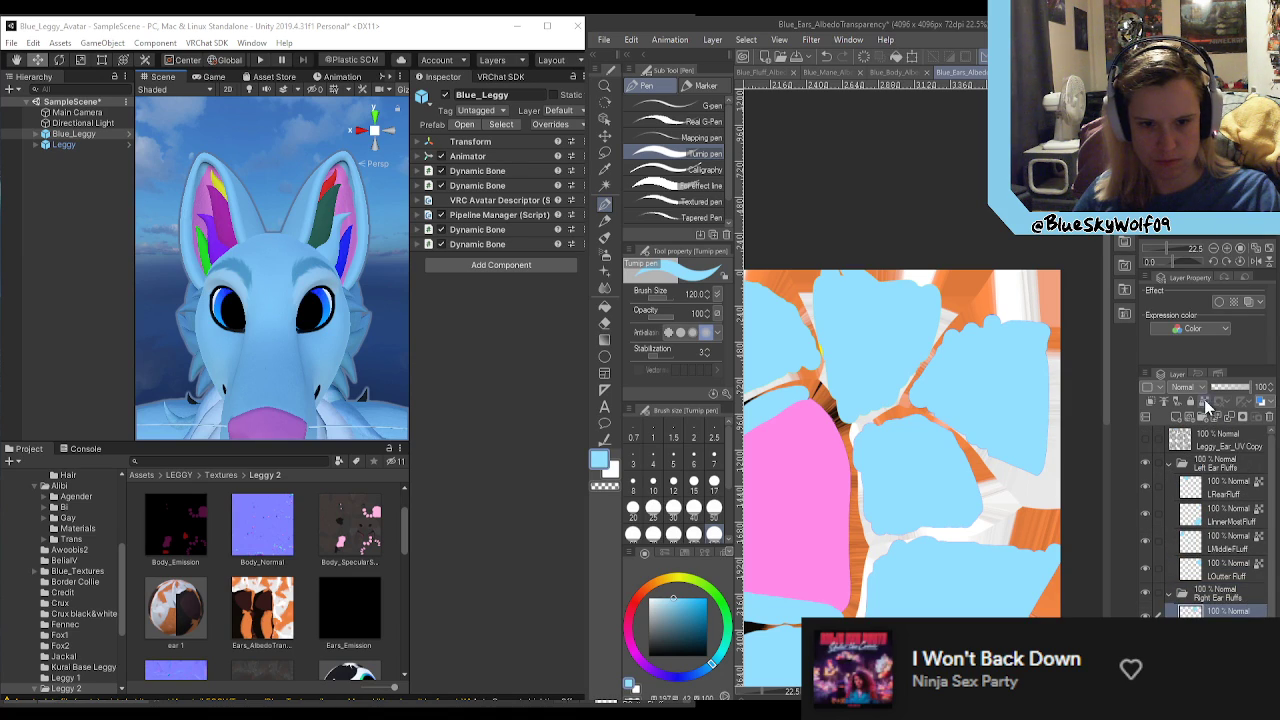
# Step: Pick a very pale blue drawing colour and show the Leggy_Ear_UV Copy wireframe layer
pyautogui.scroll(-3, 755, 494)
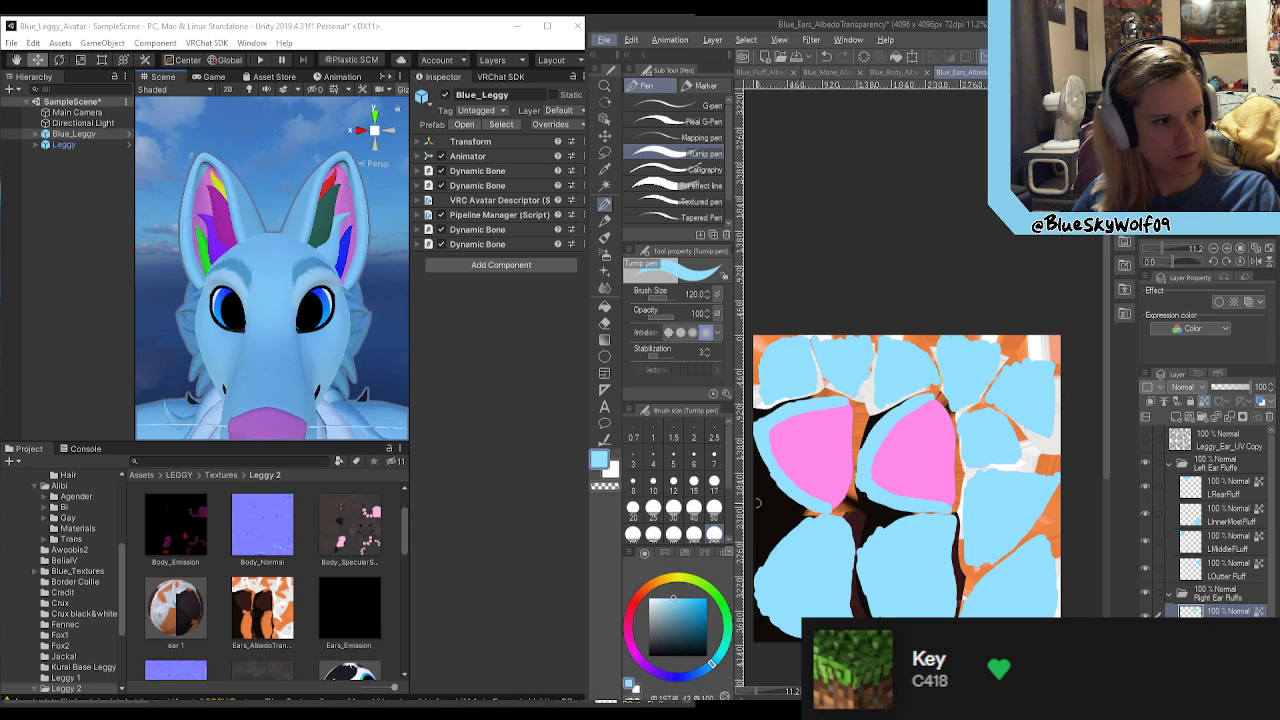
pyautogui.click(663, 597)
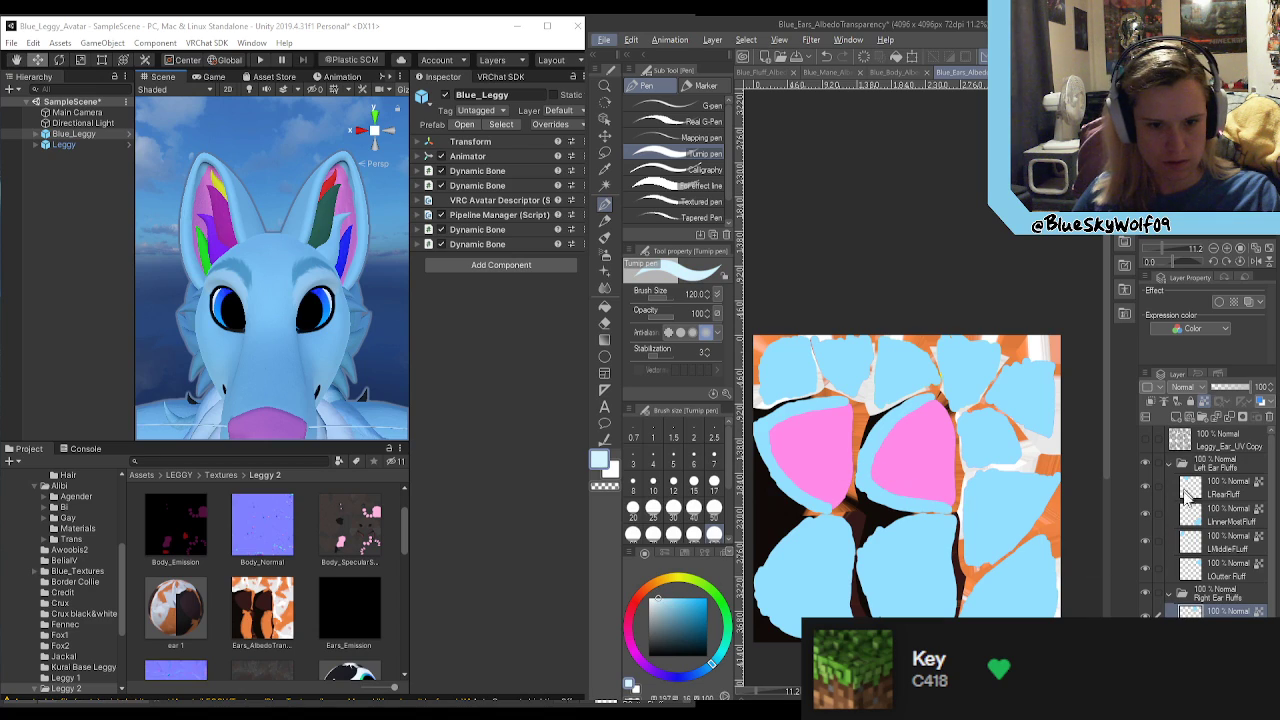
pyautogui.click(1146, 442)
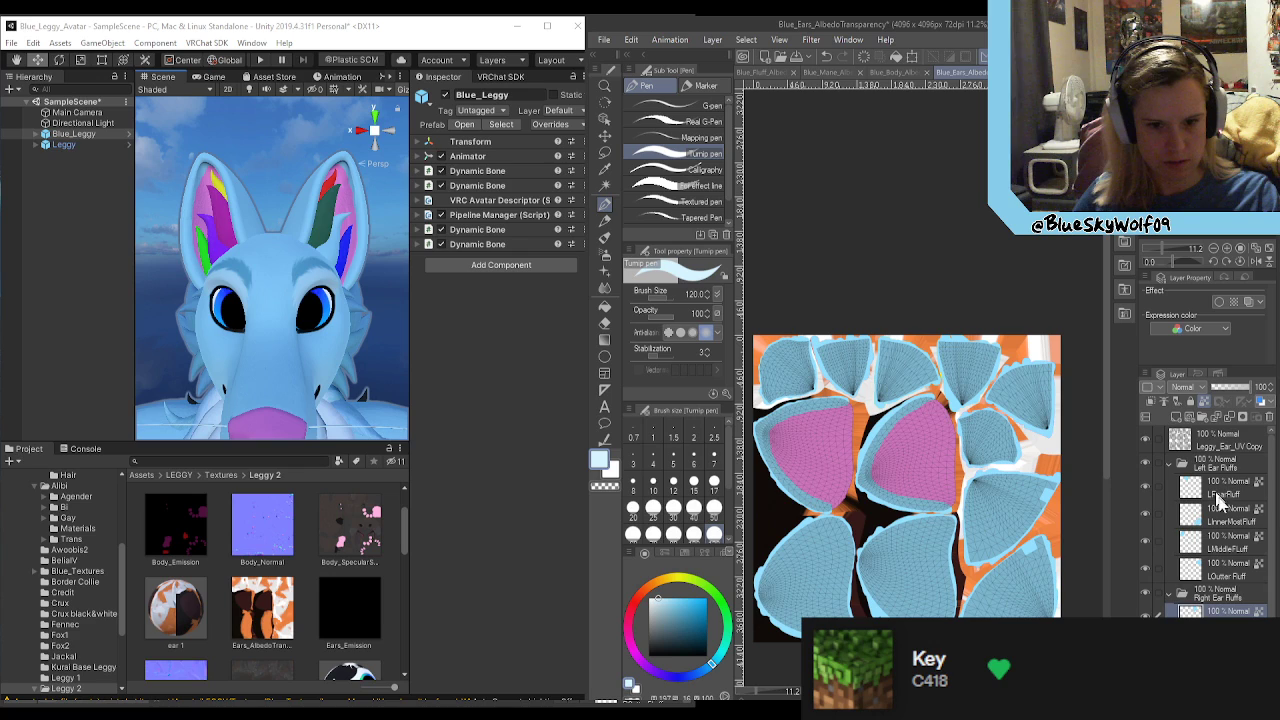
# Step: Identify the LRearFluff area and paint its narrow lower end very pale blue with a scalloped edge
pyautogui.click(1218, 487)
pyautogui.click(1146, 486)
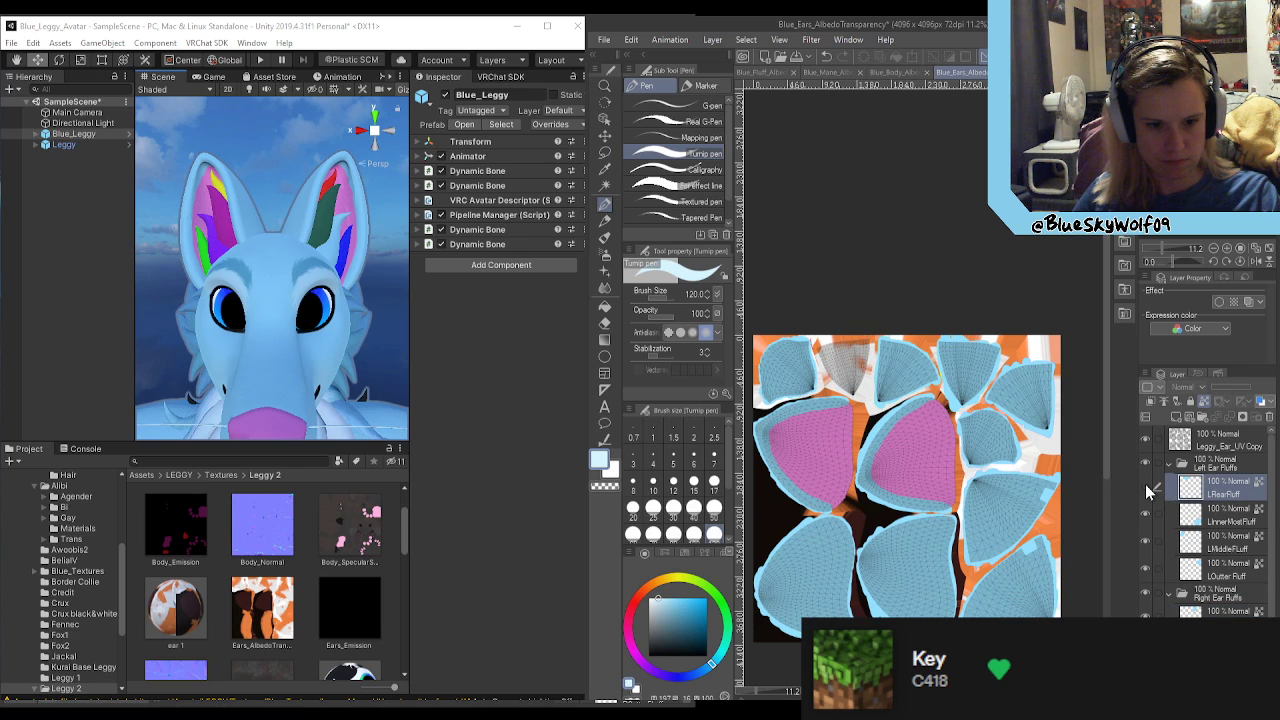
pyautogui.click(1145, 486)
pyautogui.scroll(2, 840, 400)
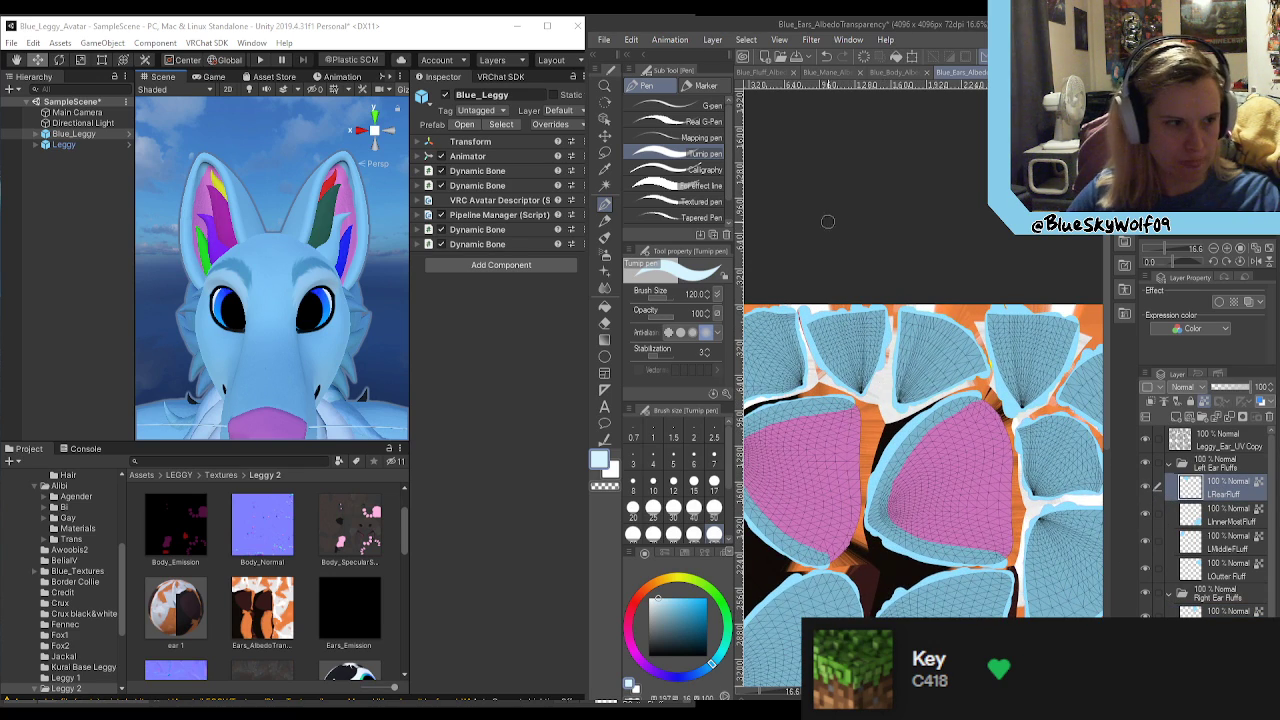
pyautogui.moveTo(843, 375)
pyautogui.mouseDown()
pyautogui.moveTo(850, 386)
pyautogui.moveTo(866, 360)
pyautogui.moveTo(868, 378)
pyautogui.mouseUp()
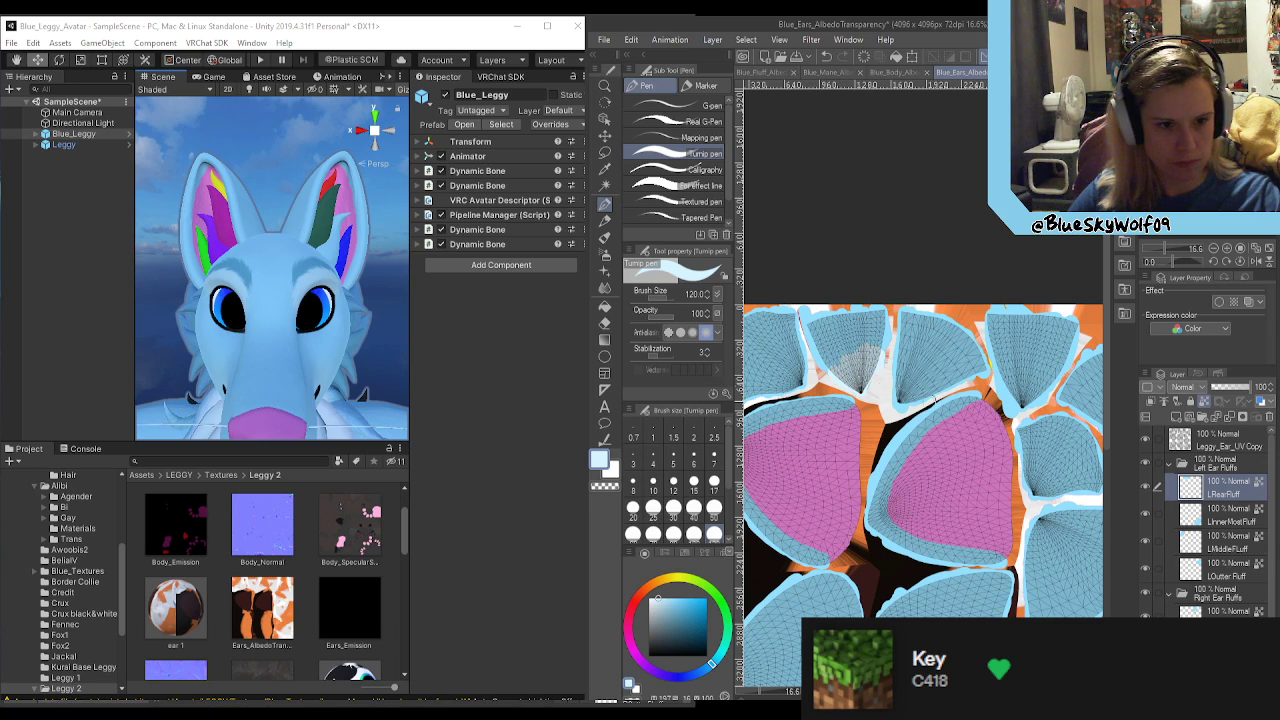
# Step: Paint the narrow corner of the LInnerMostFluff area very pale blue
pyautogui.click(1158, 515)
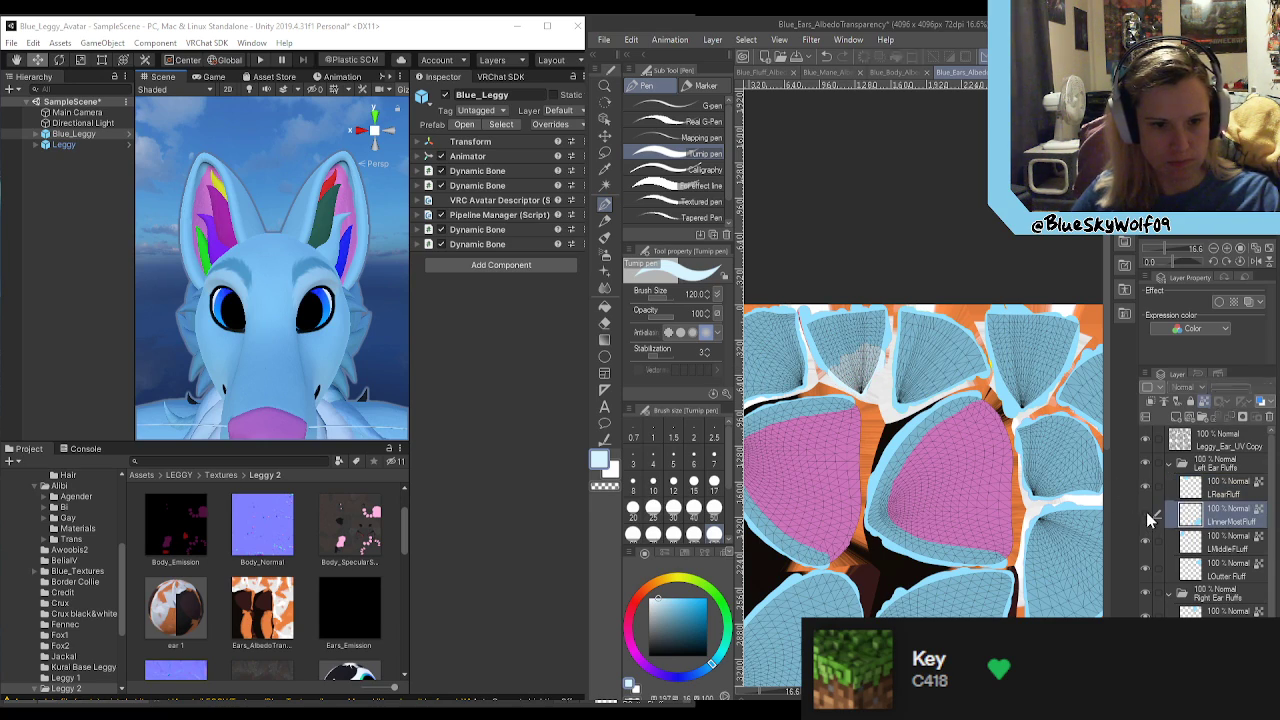
pyautogui.moveTo(1108, 433); pyautogui.dragTo(1115, 514)
pyautogui.moveTo(955, 692); pyautogui.dragTo(1003, 692)
pyautogui.moveTo(954, 572)
pyautogui.mouseDown()
pyautogui.moveTo(1010, 490)
pyautogui.moveTo(1020, 515)
pyautogui.mouseUp()
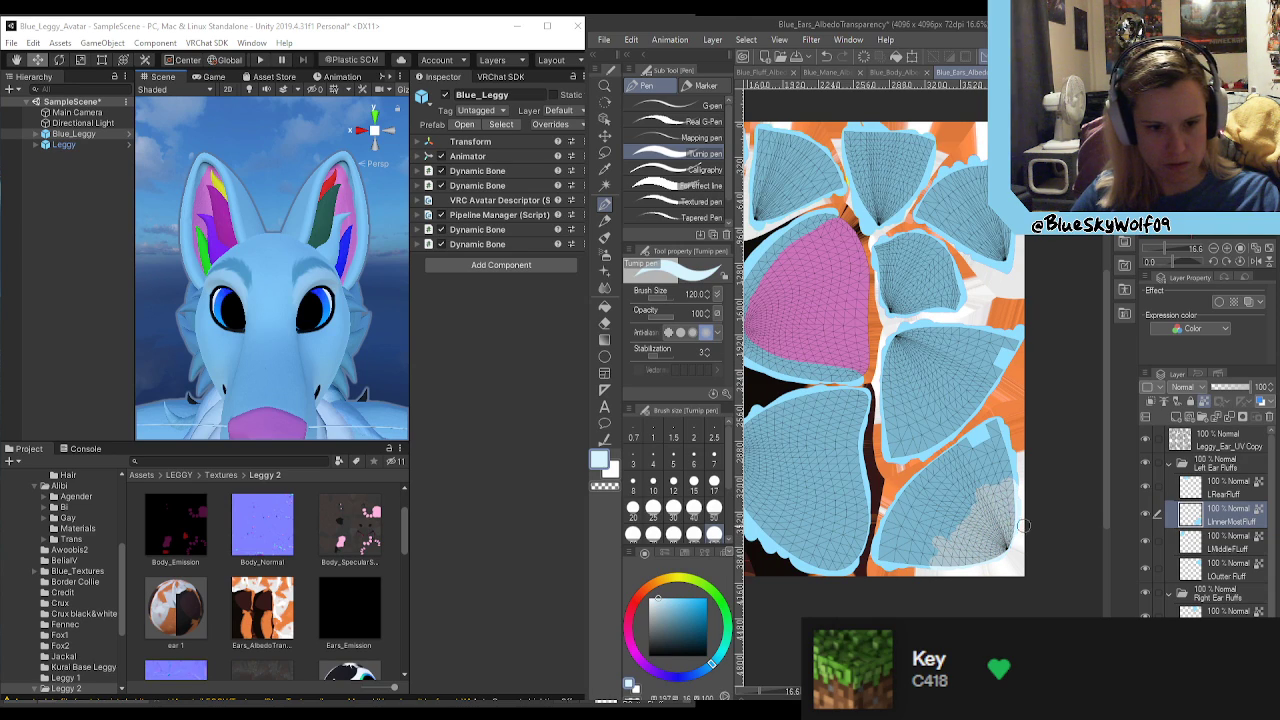
# Step: Identify the LMiddleFluff area and paint its narrow lower end very pale blue
pyautogui.click(1205, 548)
pyautogui.moveTo(1012, 691); pyautogui.dragTo(987, 691)
pyautogui.click(1147, 541)
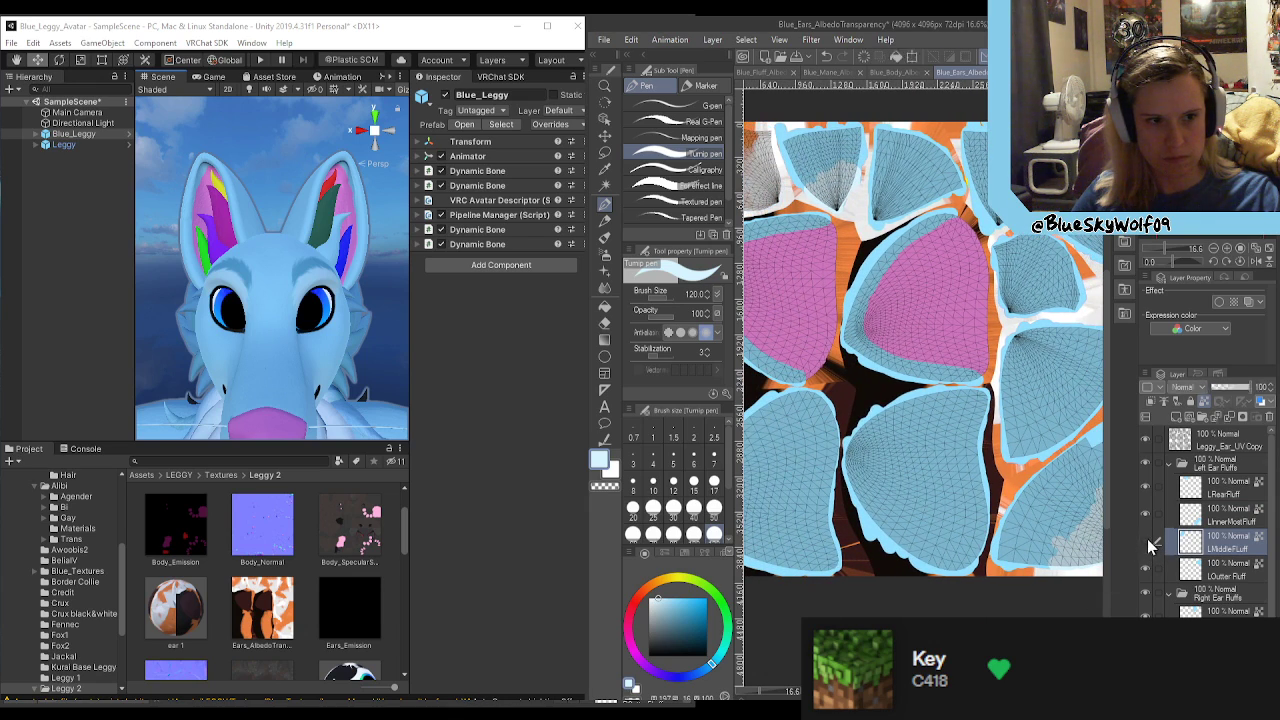
pyautogui.moveTo(987, 691); pyautogui.dragTo(957, 691)
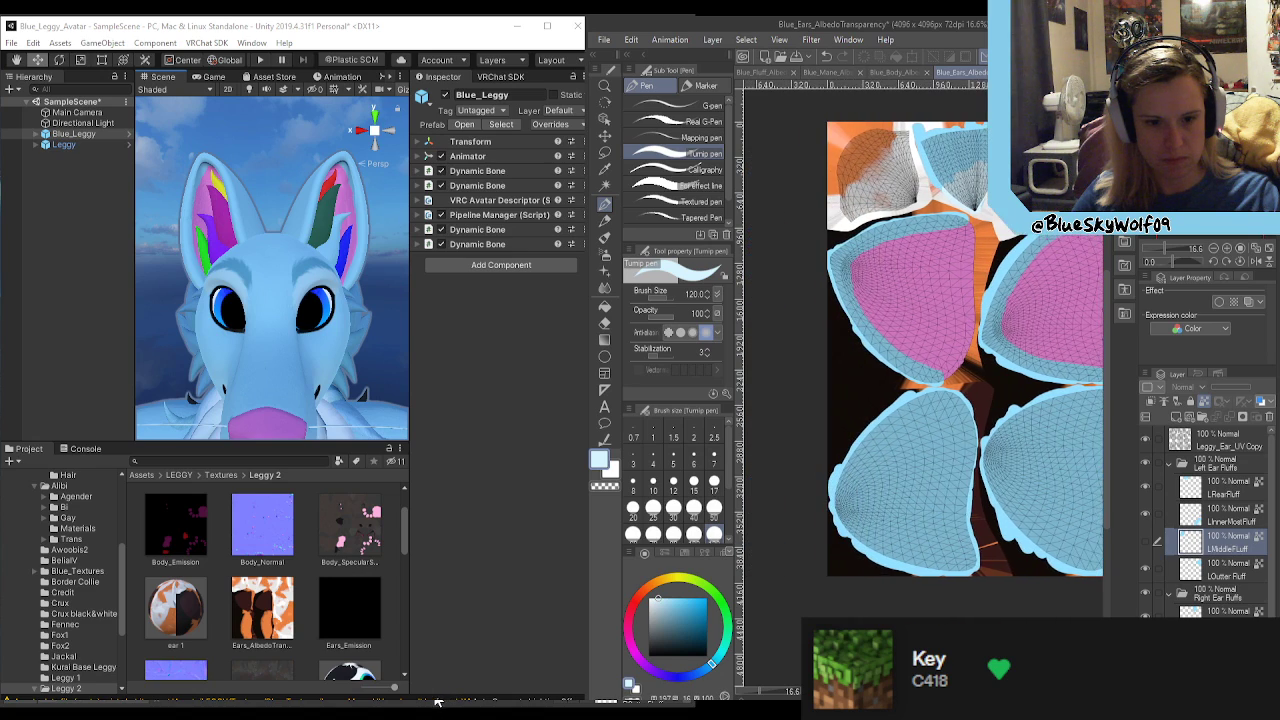
pyautogui.click(1147, 543)
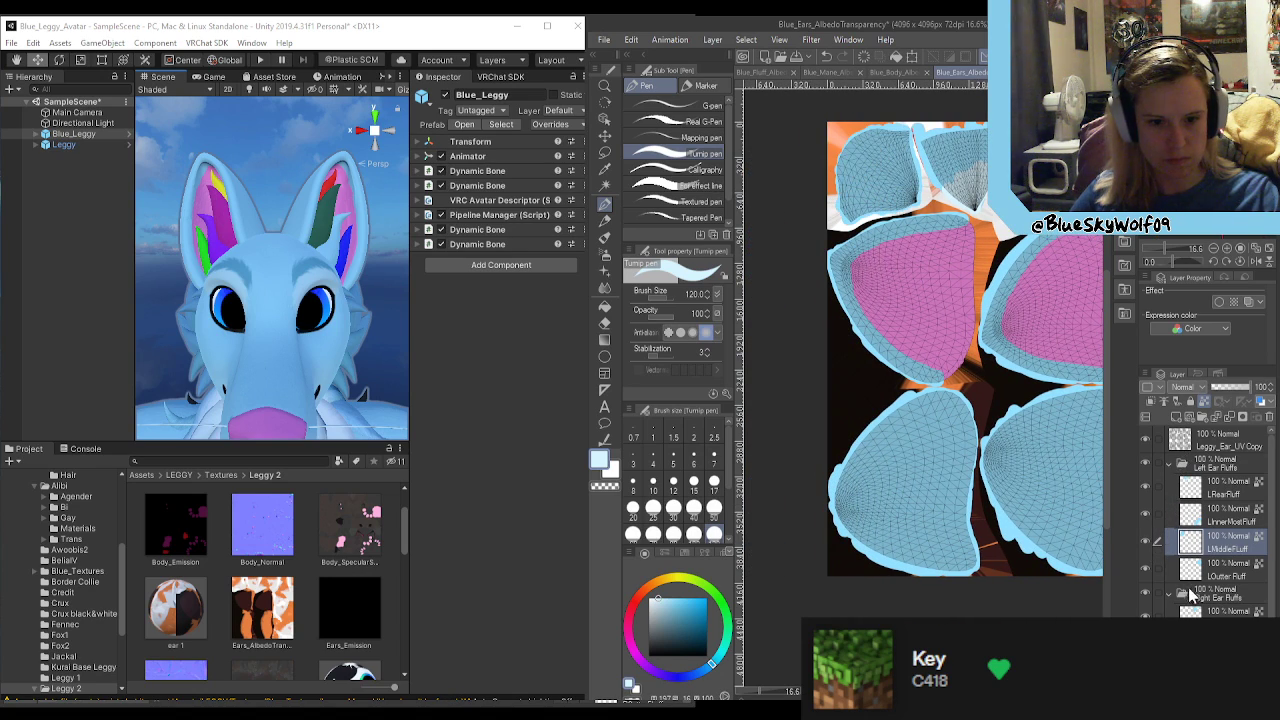
pyautogui.moveTo(911, 183)
pyautogui.mouseDown()
pyautogui.moveTo(906, 172)
pyautogui.moveTo(882, 198)
pyautogui.moveTo(892, 207)
pyautogui.mouseUp()
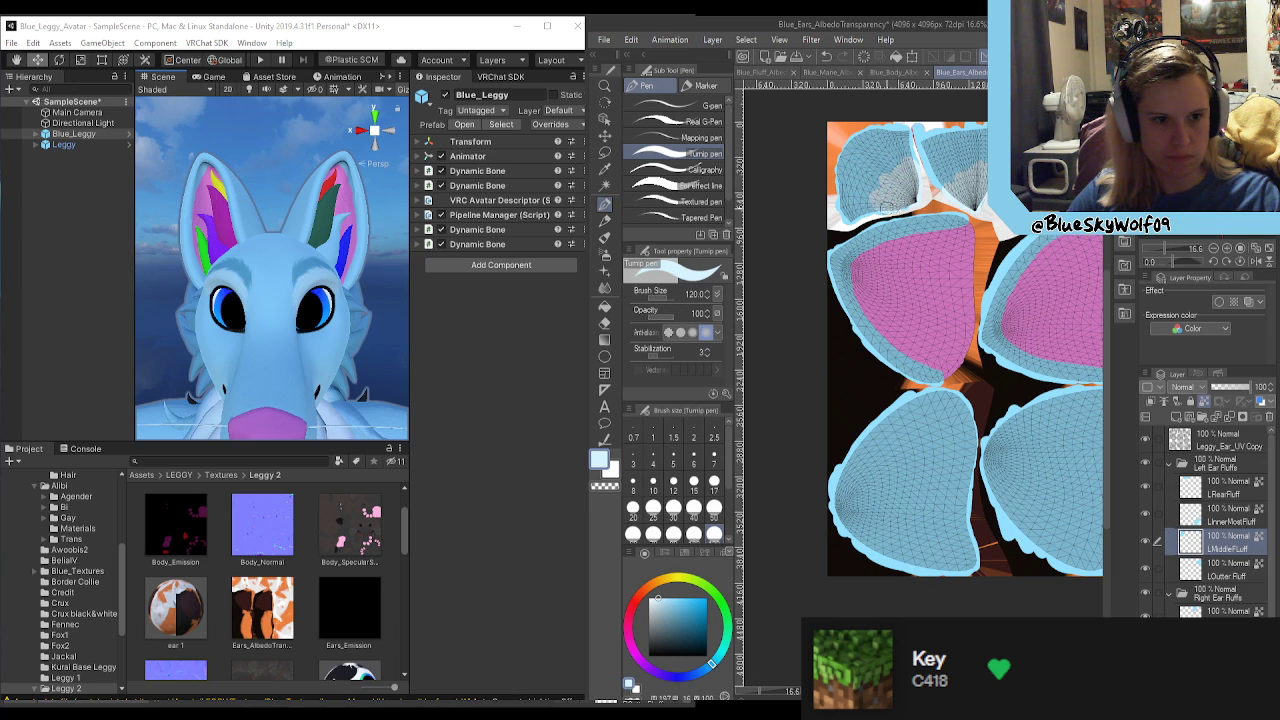
# Step: Paint the narrow lower end of the LOutter Fluff area very pale blue
pyautogui.moveTo(406, 704); pyautogui.dragTo(461, 704)
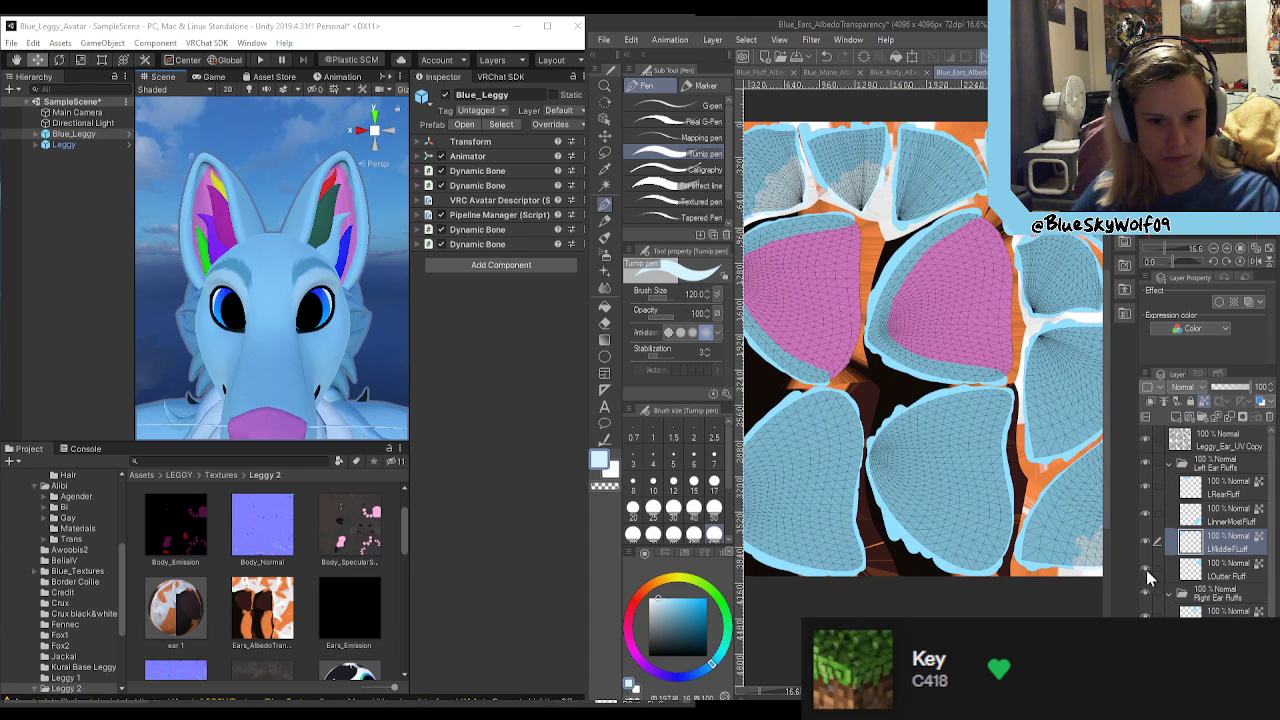
pyautogui.click(1205, 578)
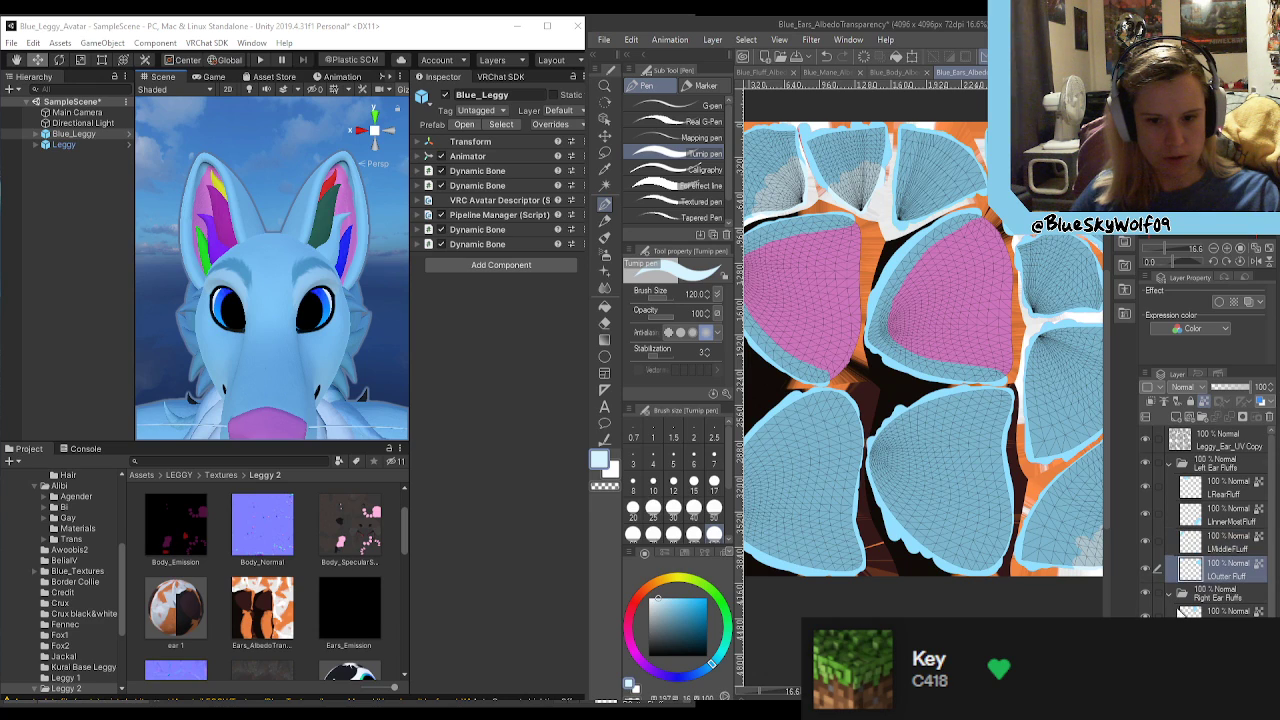
pyautogui.moveTo(957, 691); pyautogui.dragTo(981, 691)
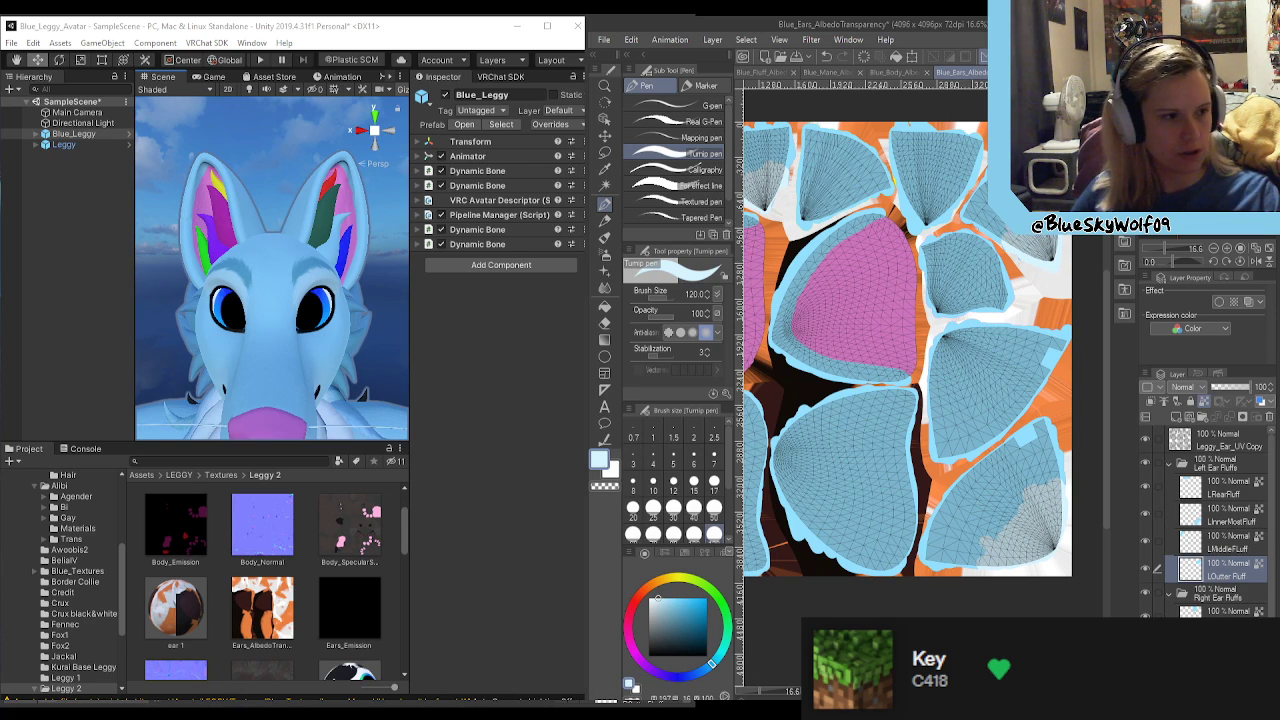
# Step: Identify the RRearFluff area and paint its narrow lower end very pale blue
pyautogui.click(1206, 612)
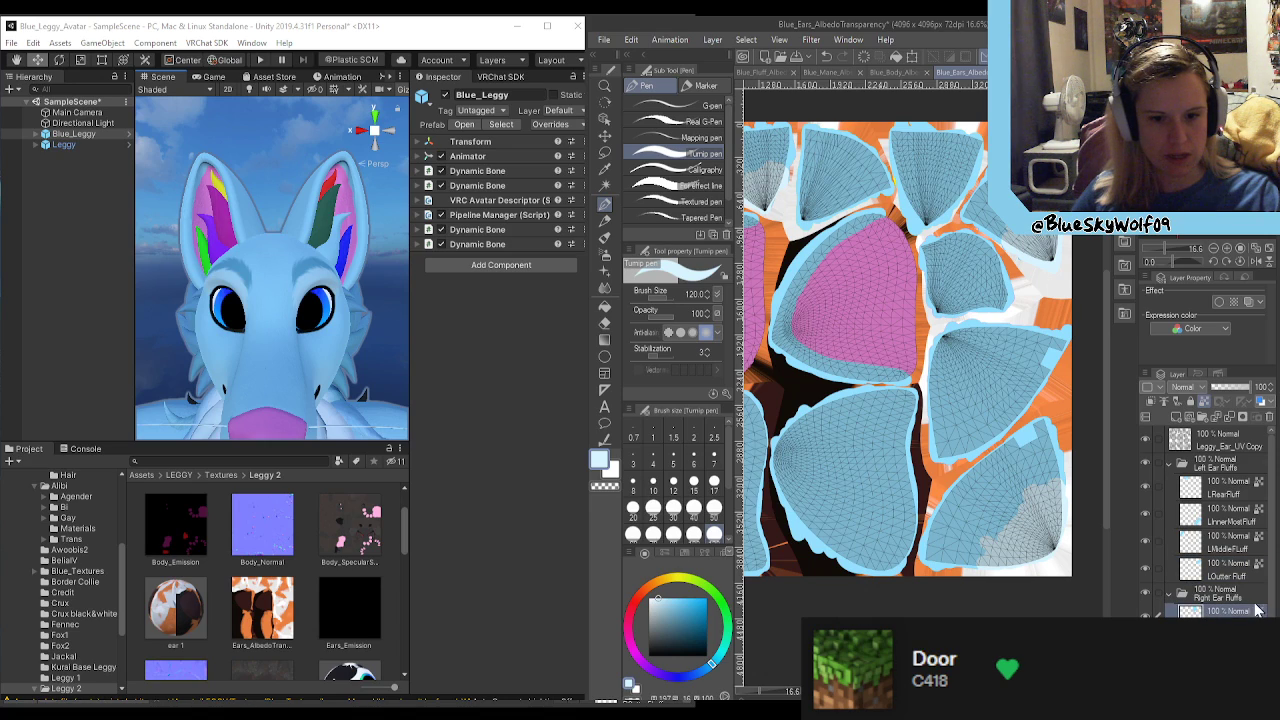
pyautogui.scroll(-2, 1266, 612)
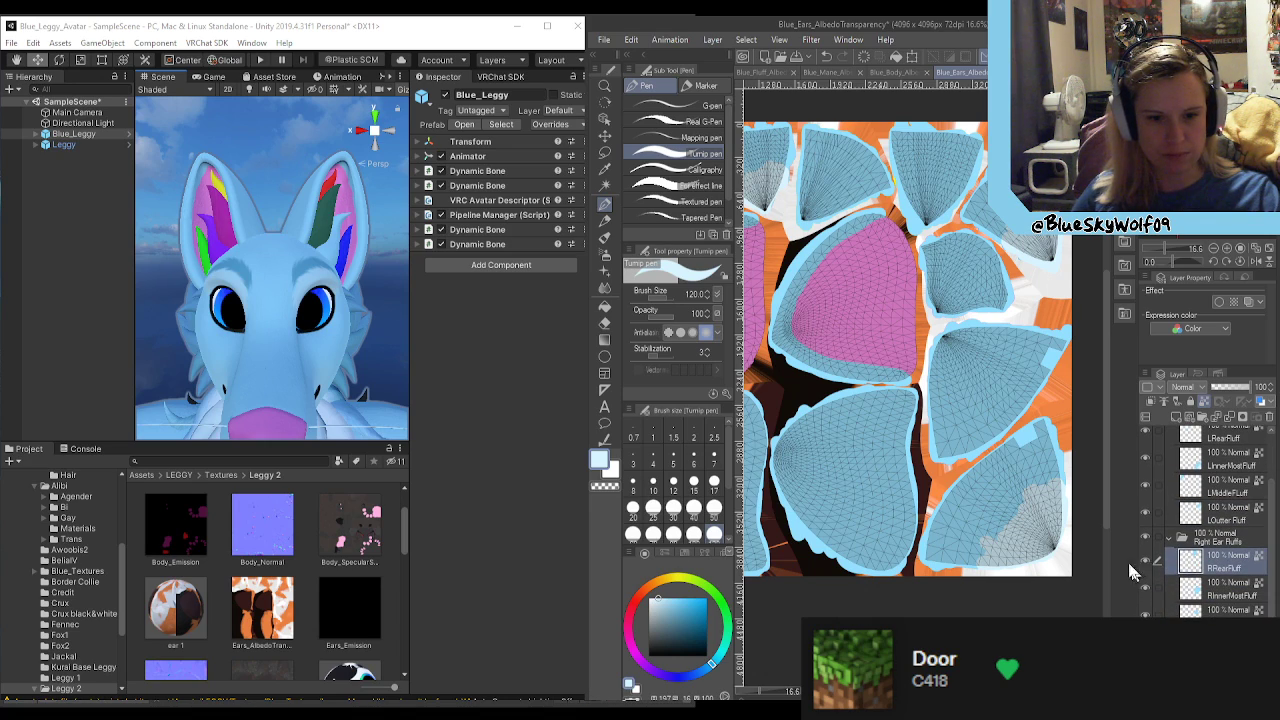
pyautogui.click(1149, 565)
pyautogui.click(1148, 563)
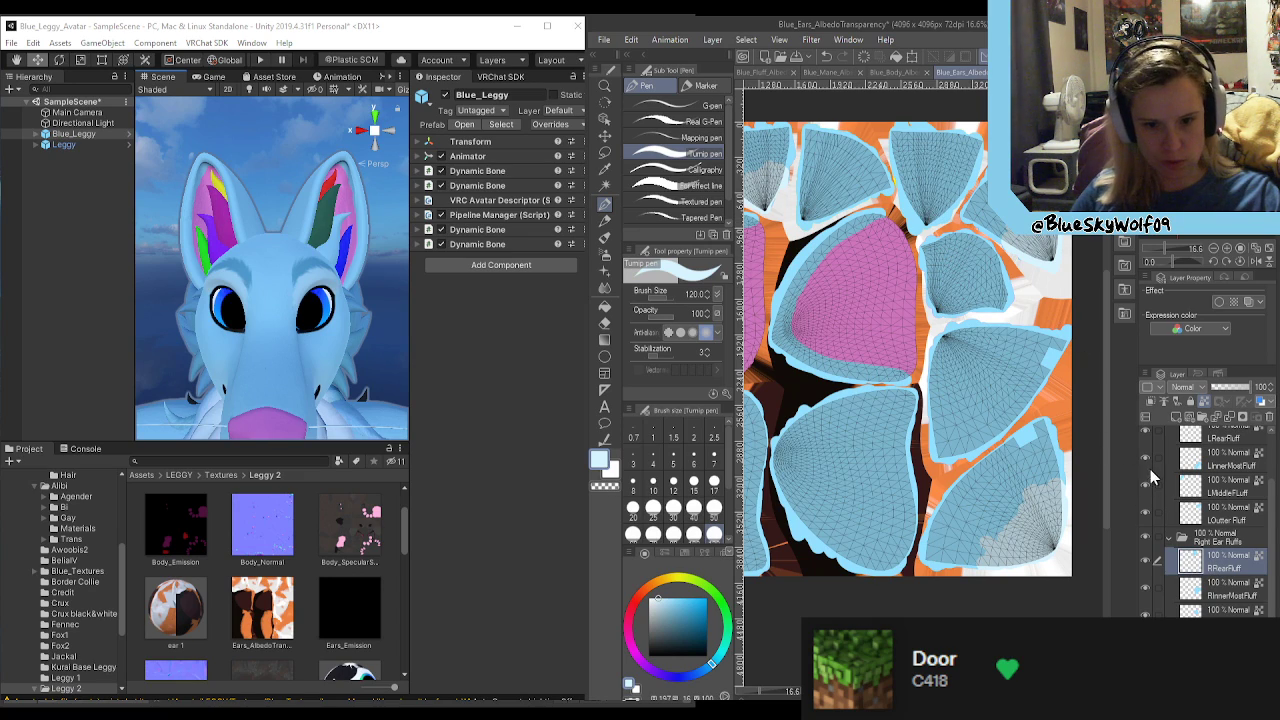
pyautogui.moveTo(921, 221)
pyautogui.mouseDown()
pyautogui.moveTo(911, 195)
pyautogui.moveTo(928, 218)
pyautogui.moveTo(962, 201)
pyautogui.moveTo(926, 175)
pyautogui.moveTo(908, 188)
pyautogui.mouseUp()
# Step: Identify the RInnerMostFluff area and paint its narrow corner very pale blue up to a scalloped diagonal edge
pyautogui.click(1234, 598)
pyautogui.click(1150, 585)
pyautogui.click(1150, 585)
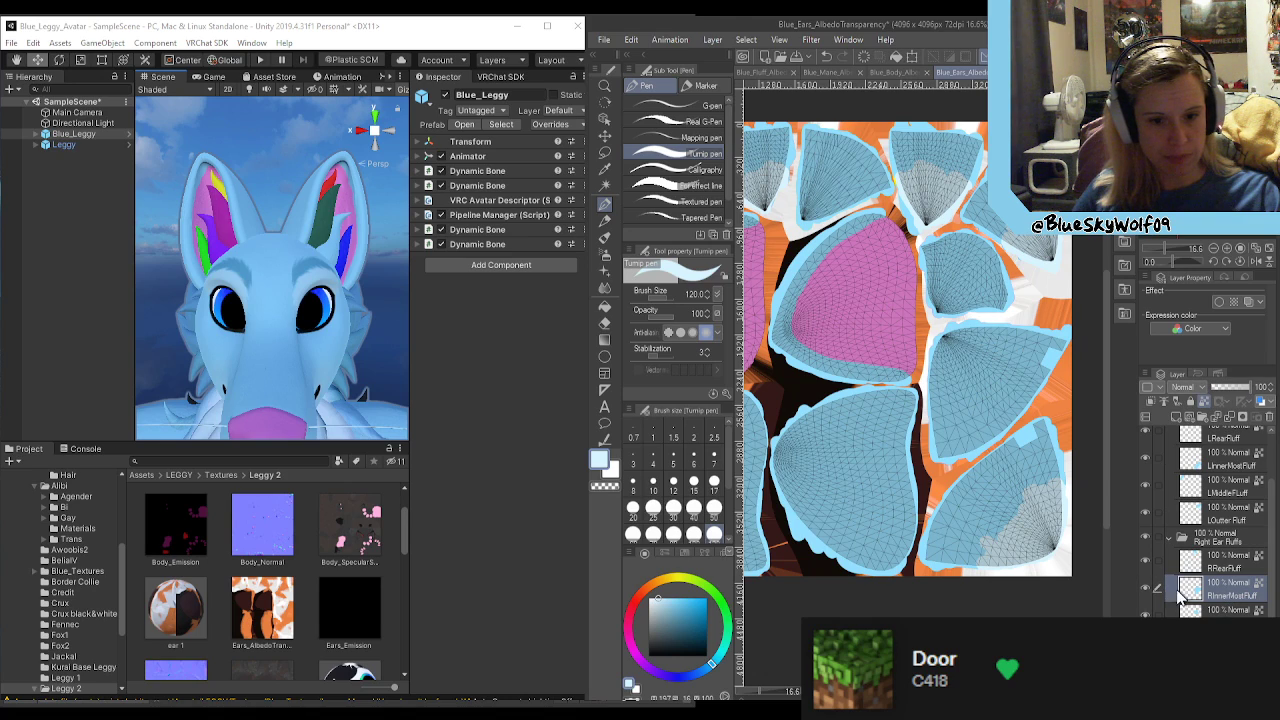
pyautogui.moveTo(950, 335); pyautogui.dragTo(934, 402)
pyautogui.moveTo(940, 355)
pyautogui.mouseDown()
pyautogui.moveTo(962, 372)
pyautogui.moveTo(978, 346)
pyautogui.moveTo(1026, 326)
pyautogui.mouseUp()
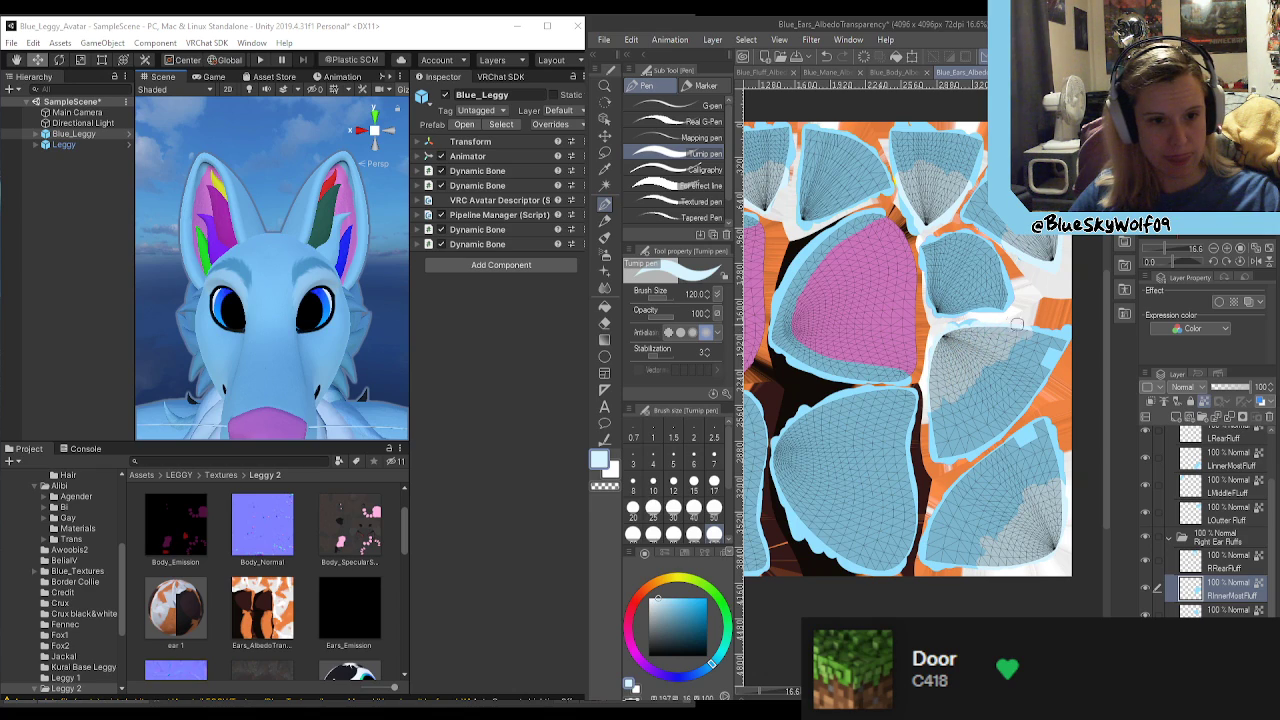
pyautogui.moveTo(982, 388); pyautogui.dragTo(1004, 360)
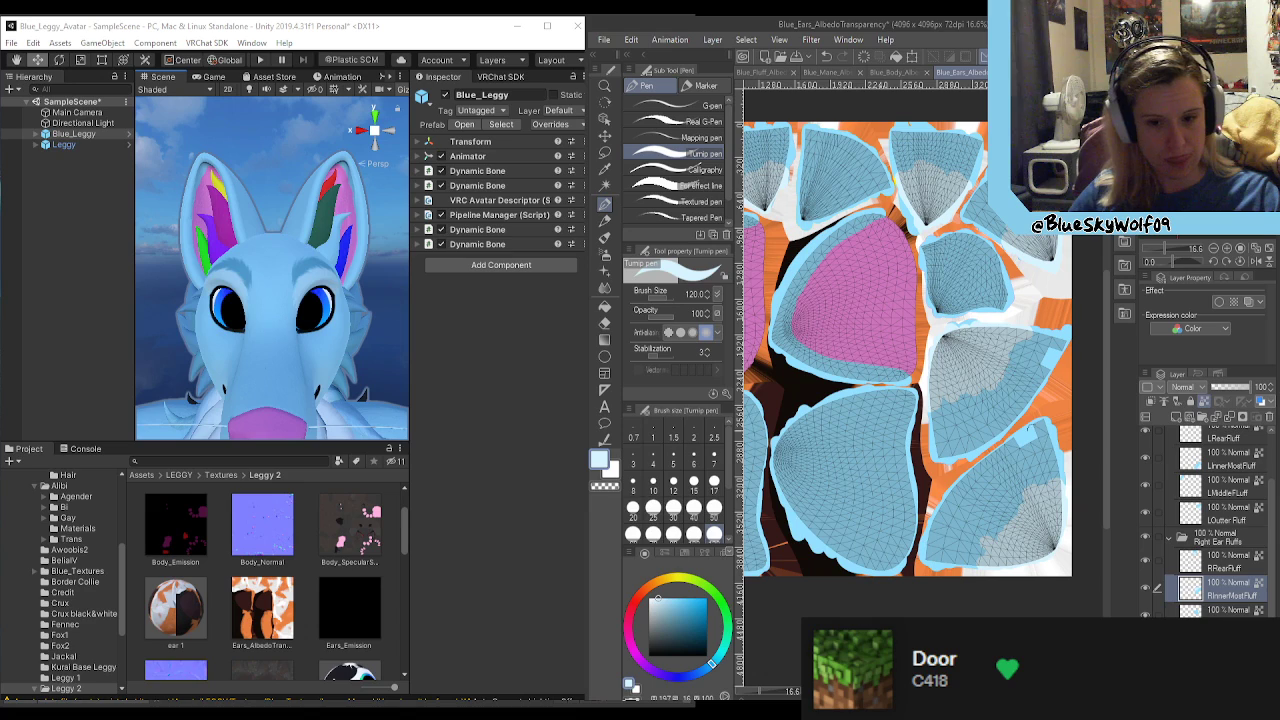
# Step: Paint the narrow ends of the fluff areas on the last two Right Ear Fluffs layers very pale blue
pyautogui.click(1228, 611)
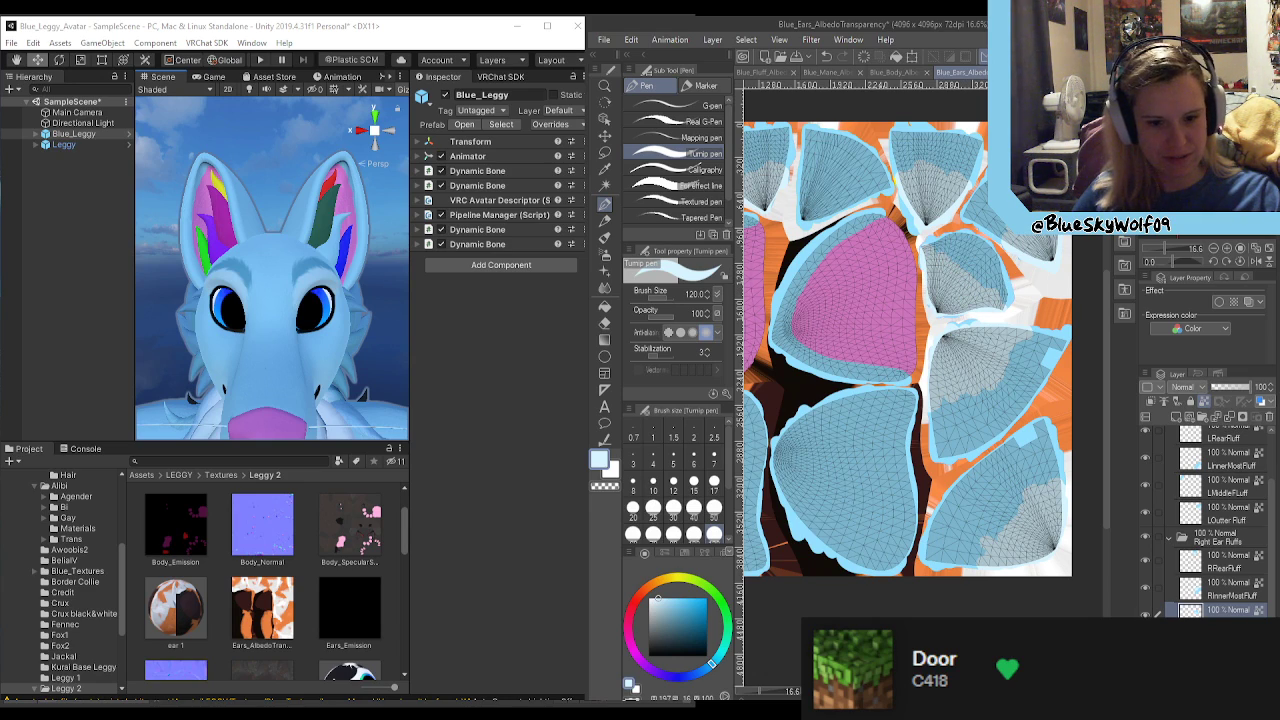
pyautogui.click(1228, 641)
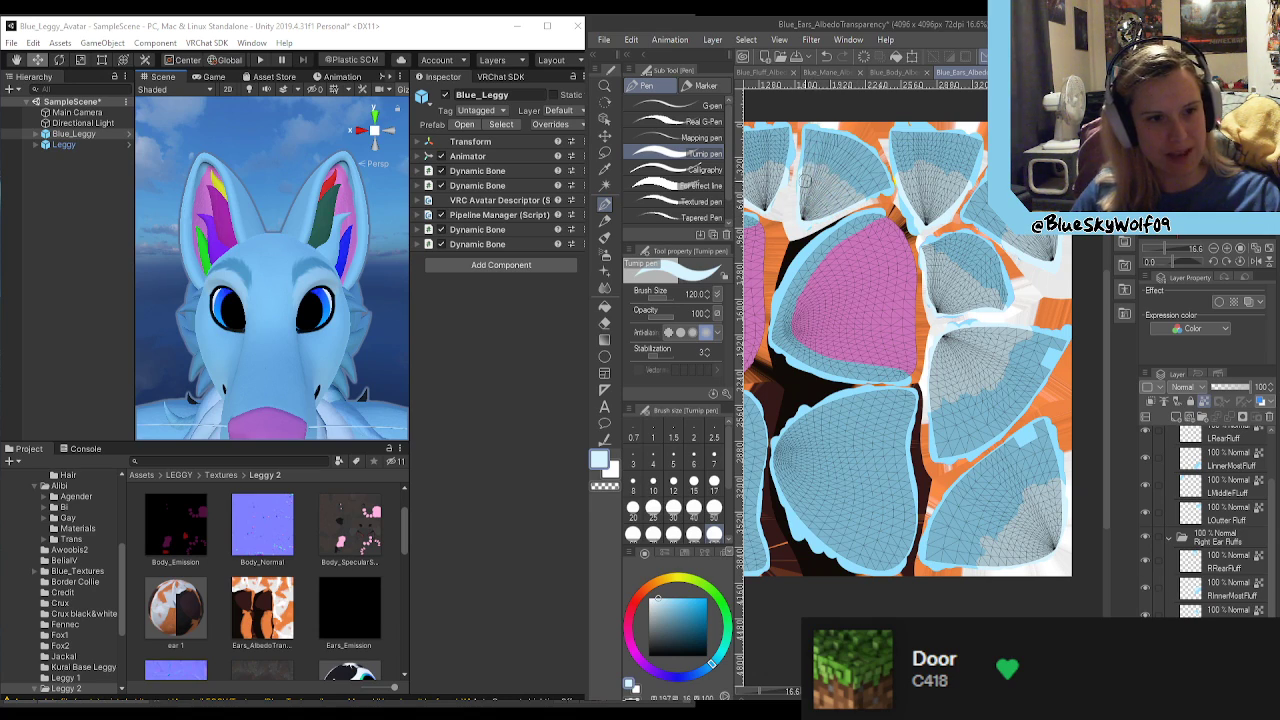
pyautogui.click(1145, 641)
pyautogui.click(1145, 641)
# Step: Hide the Leggy_Ear_UV Copy layer to check the two-tone fluff areas across the whole ears texture
pyautogui.scroll(-4, 995, 468)
pyautogui.scroll(-1, 995, 468)
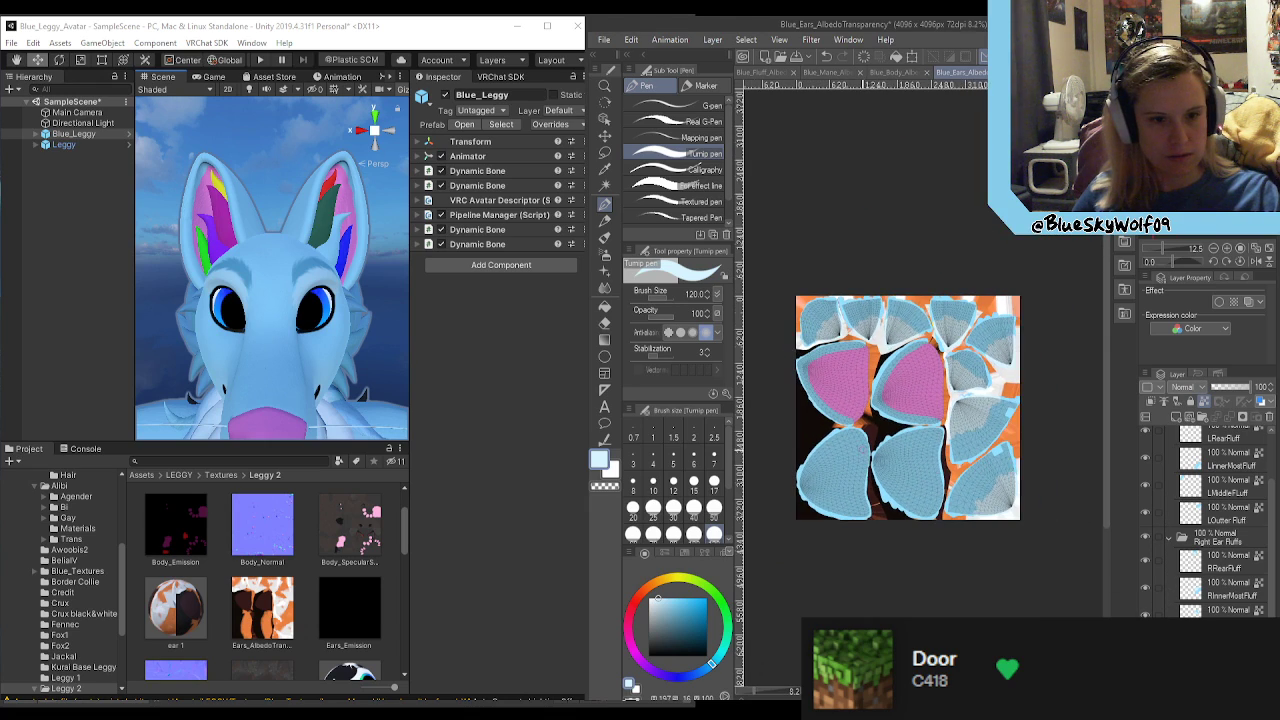
pyautogui.scroll(2, 1160, 470)
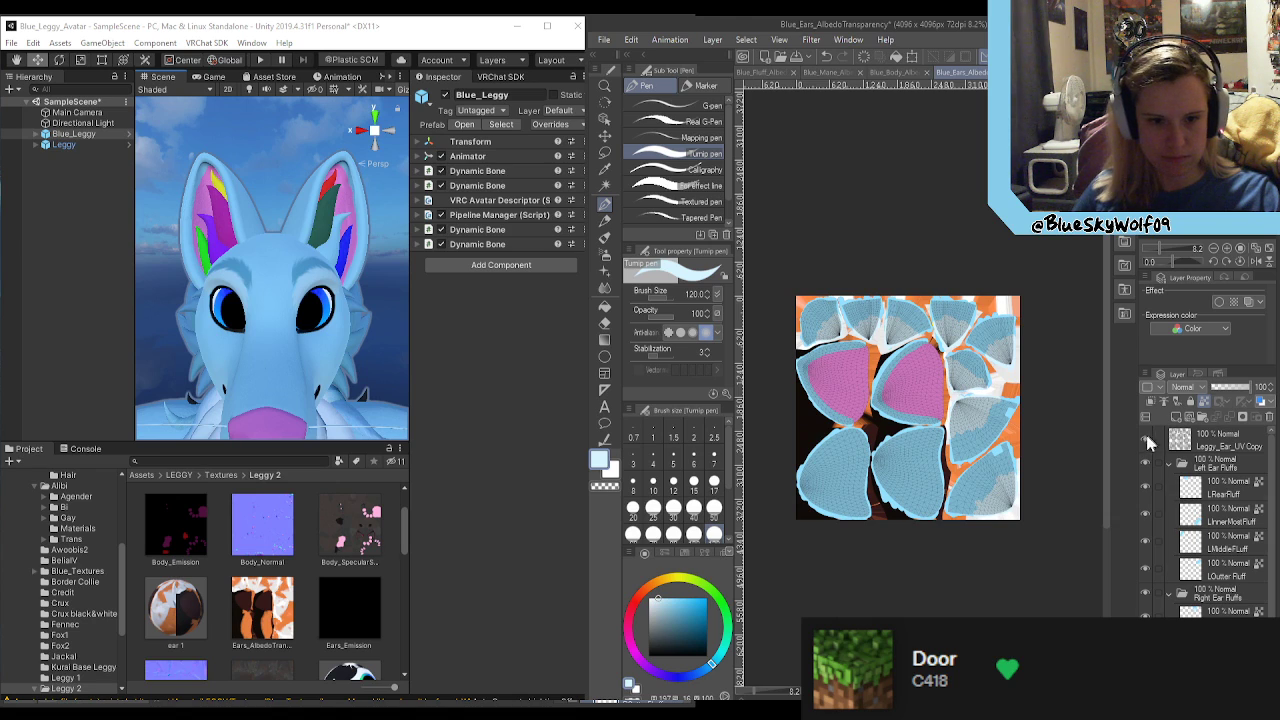
pyautogui.click(1146, 437)
pyautogui.scroll(4, 962, 374)
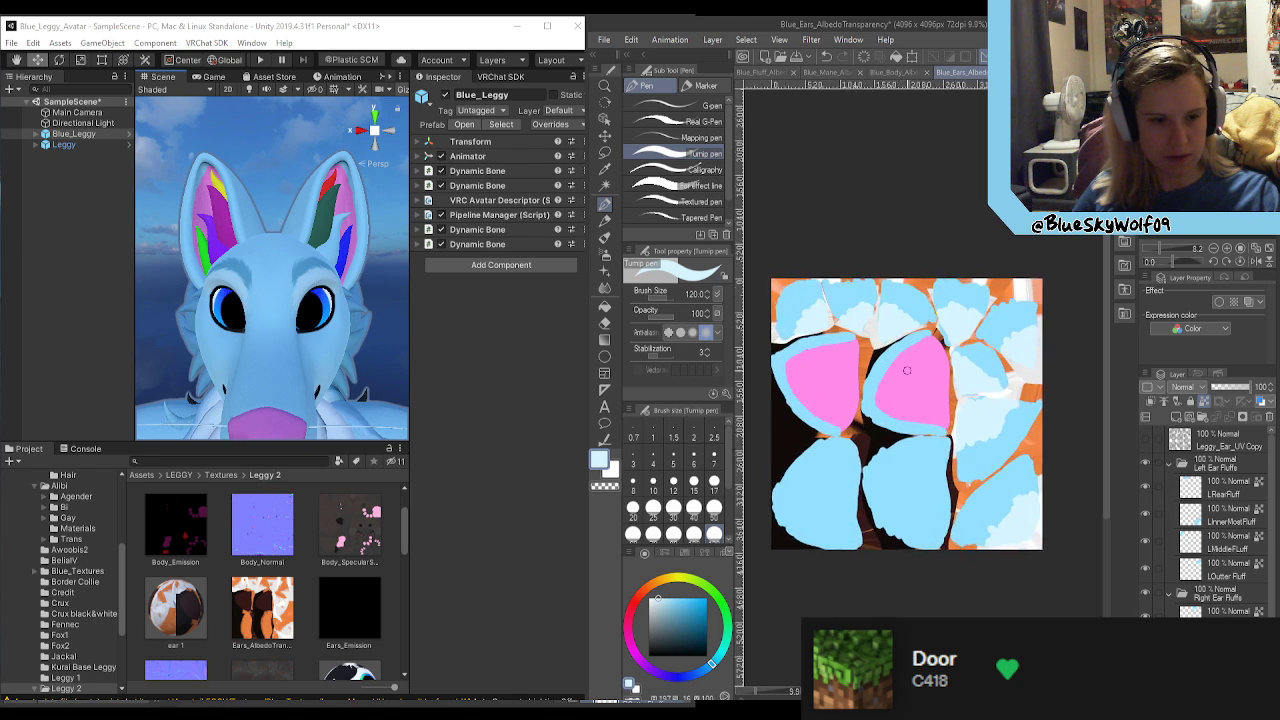
pyautogui.scroll(-3, 962, 374)
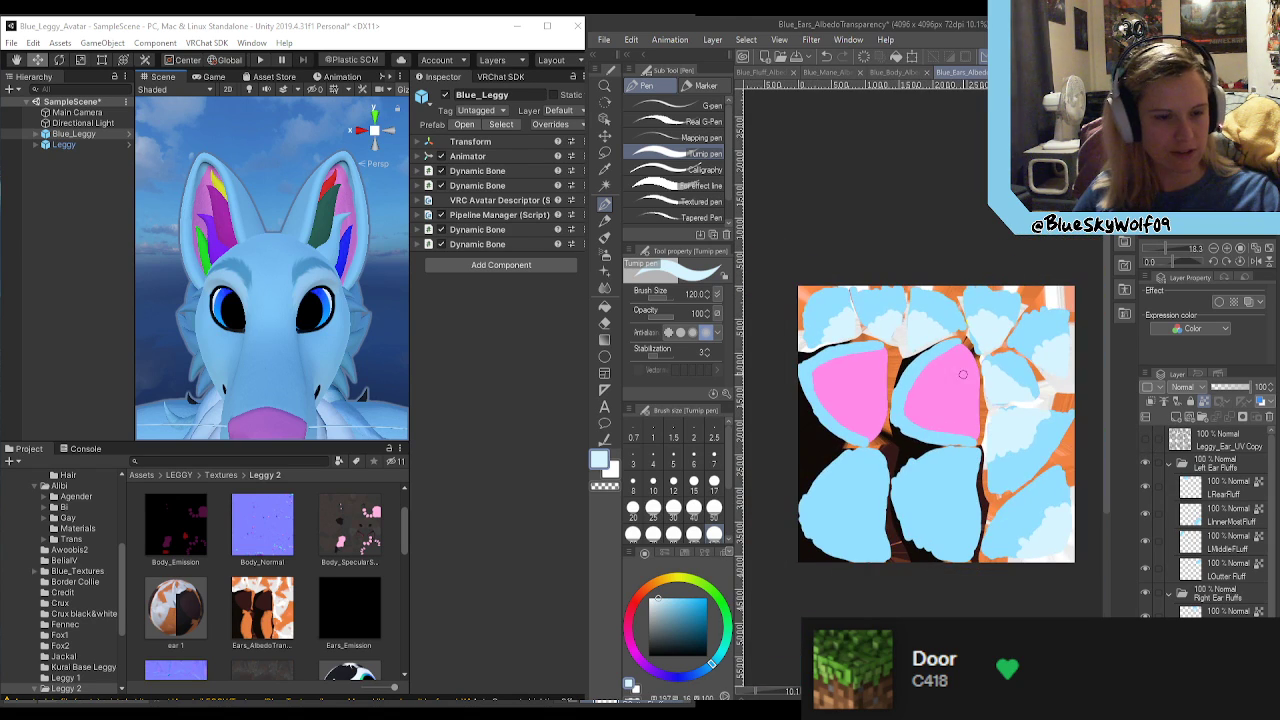
# Step: Soften the scalloped edge between the two blues on the LRearFluff layer with the Blend tool at brush size 120
pyautogui.click(605, 289)
pyautogui.scroll(3, 742, 292)
pyautogui.scroll(-4, 791, 416)
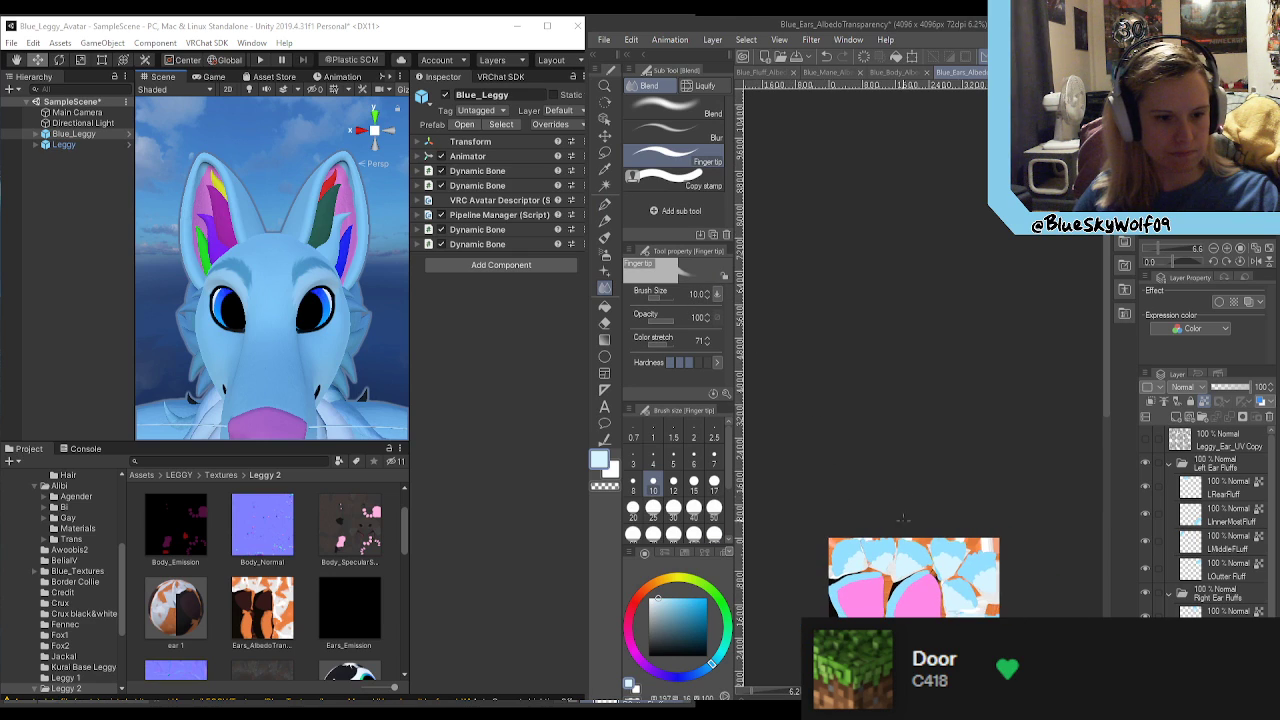
pyautogui.scroll(5, 901, 585)
pyautogui.scroll(-1, 1028, 408)
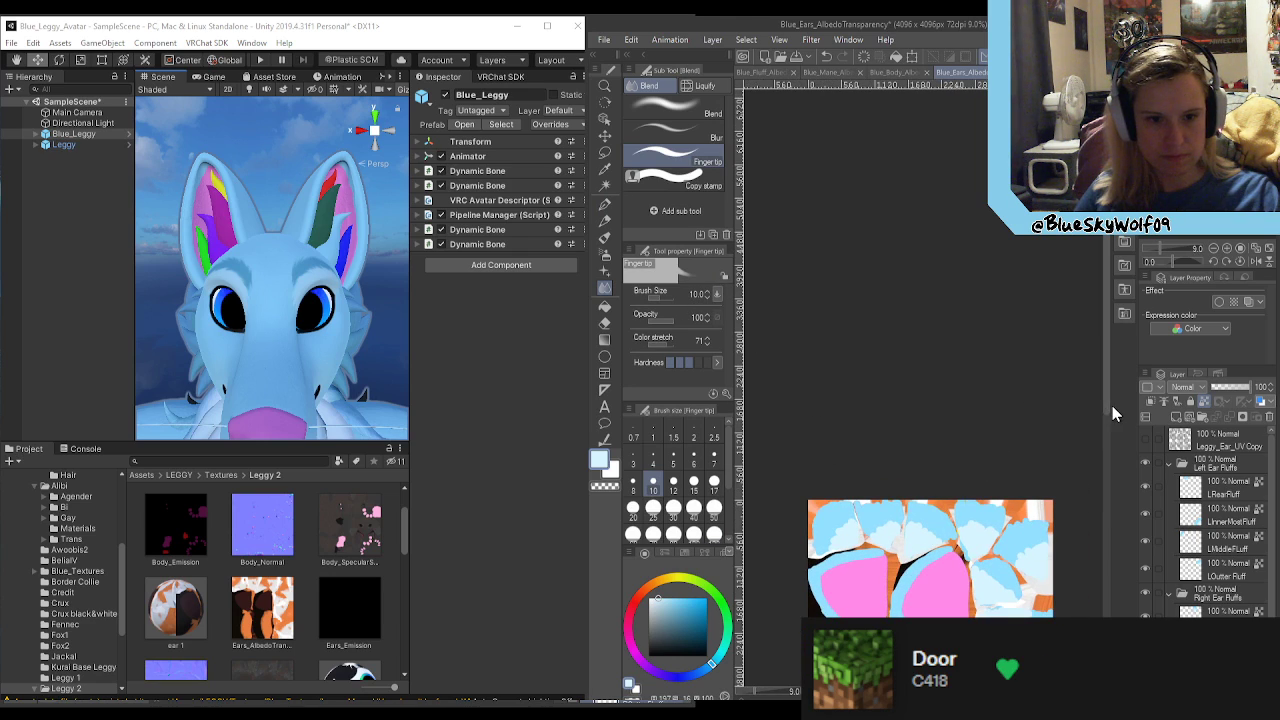
pyautogui.scroll(3, 933, 338)
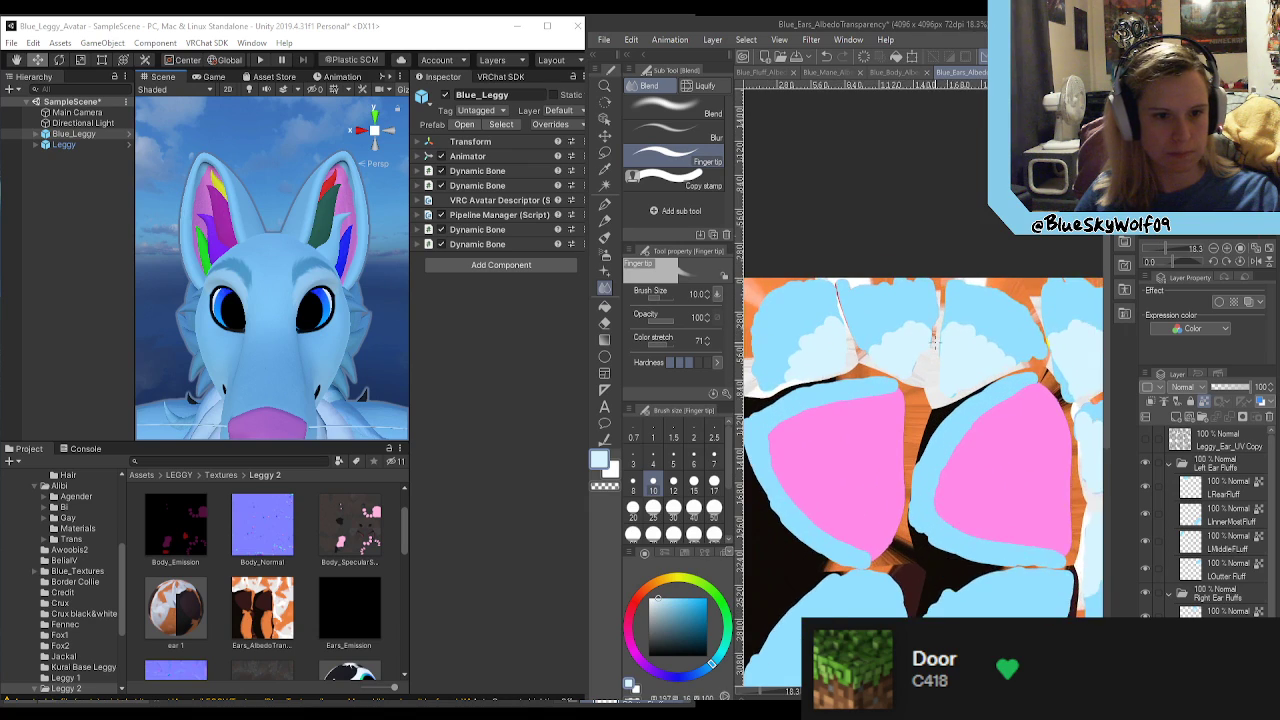
pyautogui.scroll(3, 934, 338)
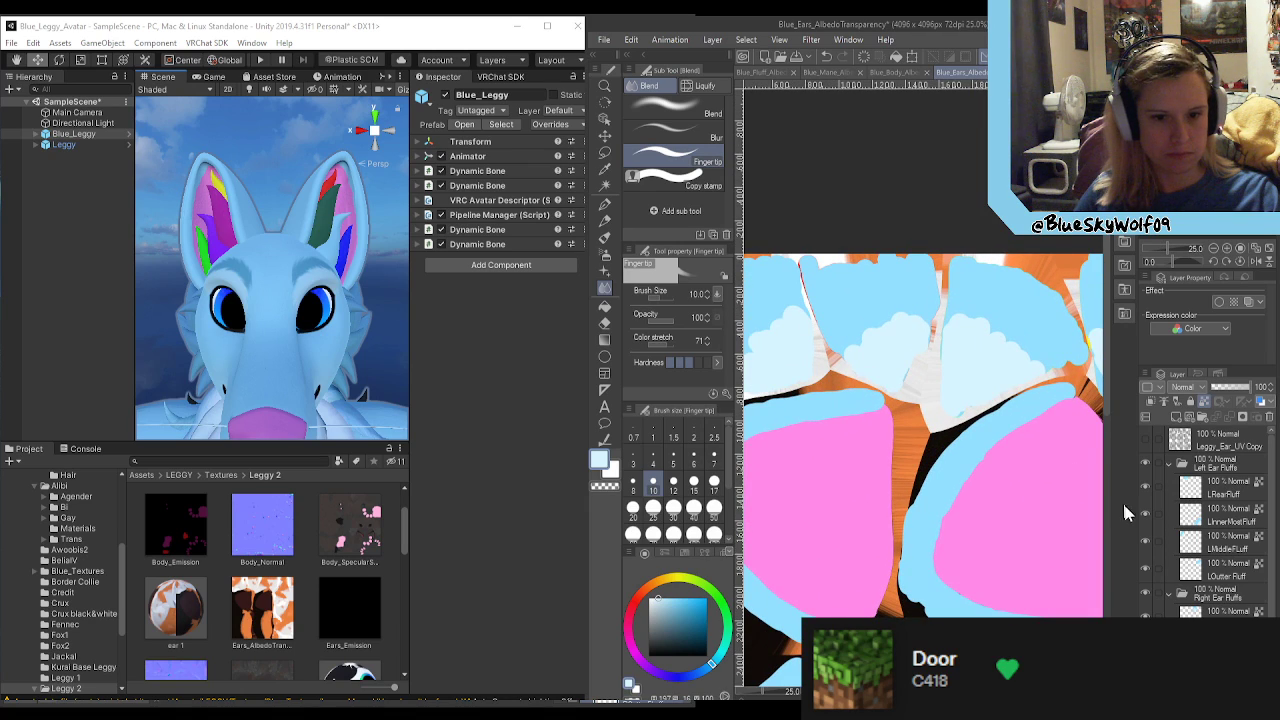
pyautogui.click(1214, 486)
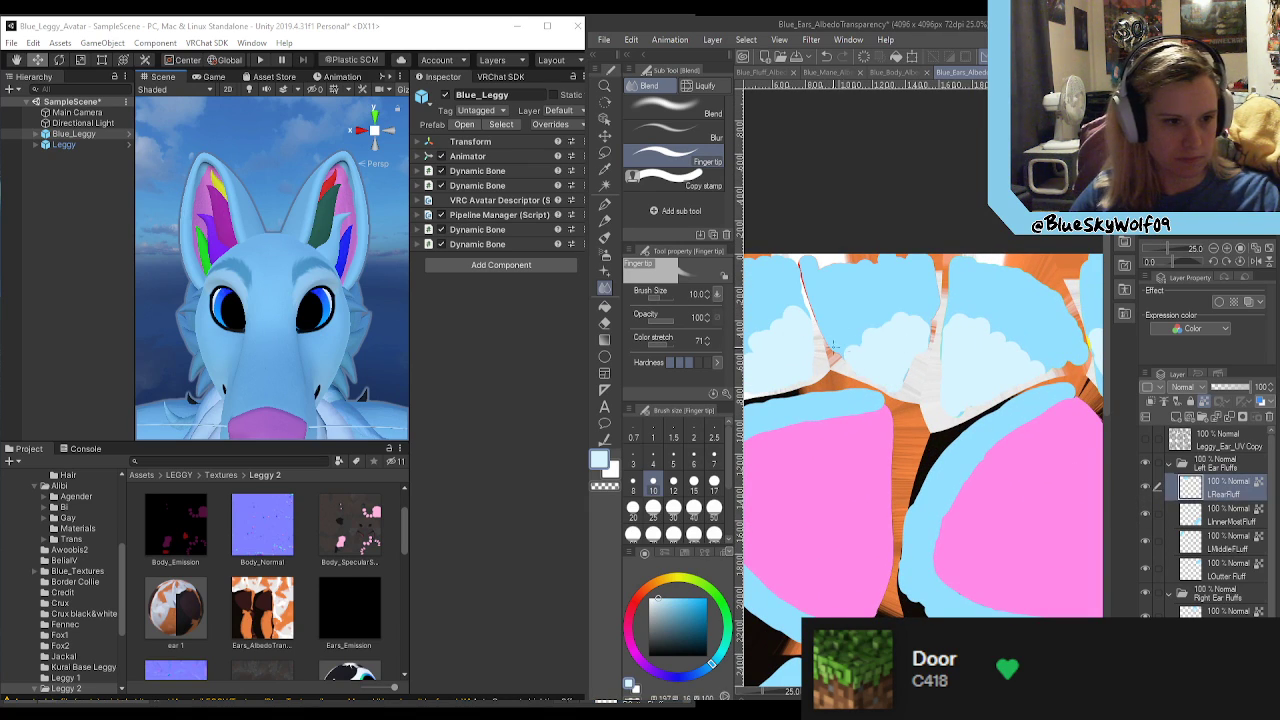
pyautogui.click(714, 507)
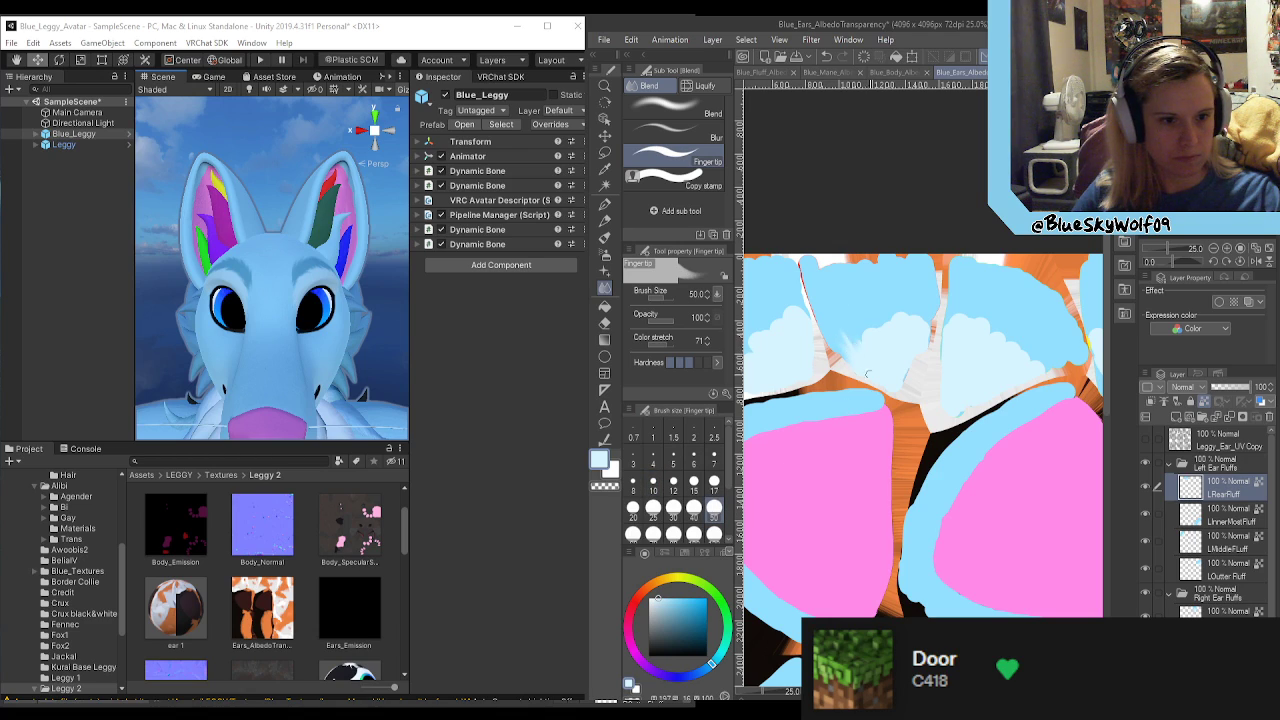
pyautogui.click(703, 117)
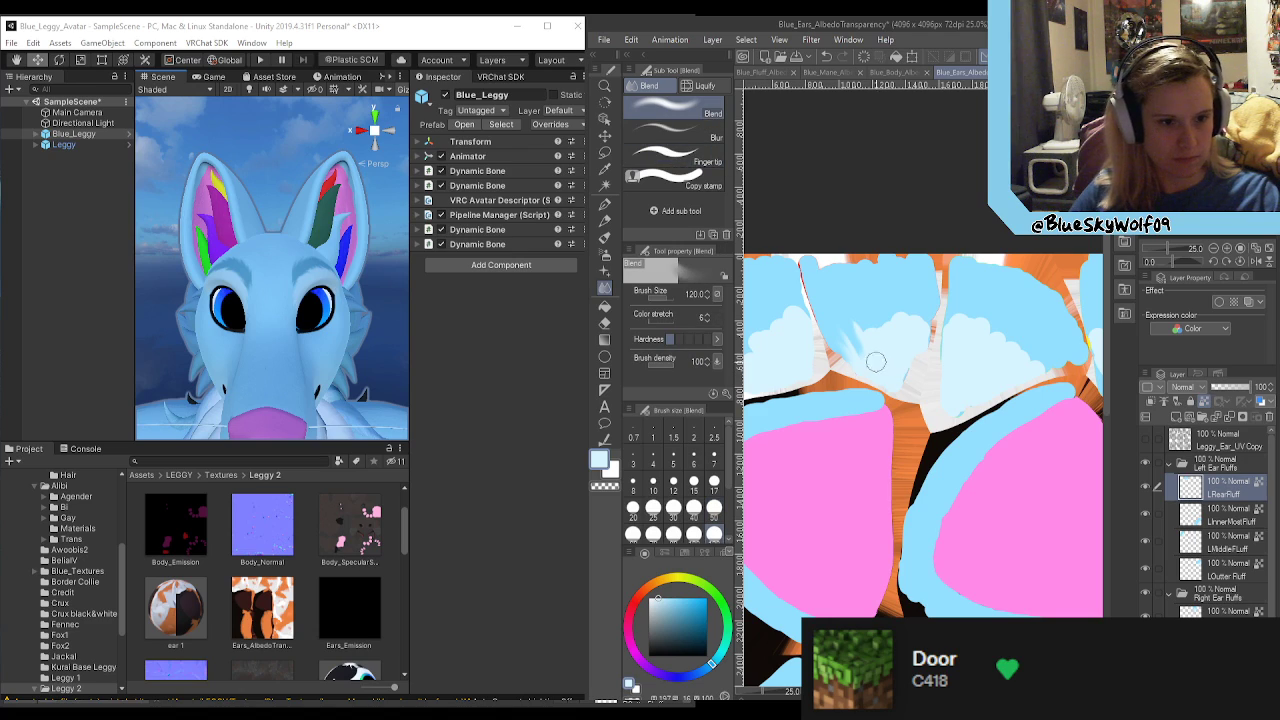
pyautogui.moveTo(919, 325)
pyautogui.mouseDown()
pyautogui.moveTo(885, 348)
pyautogui.moveTo(881, 374)
pyautogui.moveTo(935, 301)
pyautogui.moveTo(899, 359)
pyautogui.moveTo(896, 333)
pyautogui.moveTo(889, 371)
pyautogui.moveTo(837, 340)
pyautogui.moveTo(885, 373)
pyautogui.mouseUp()
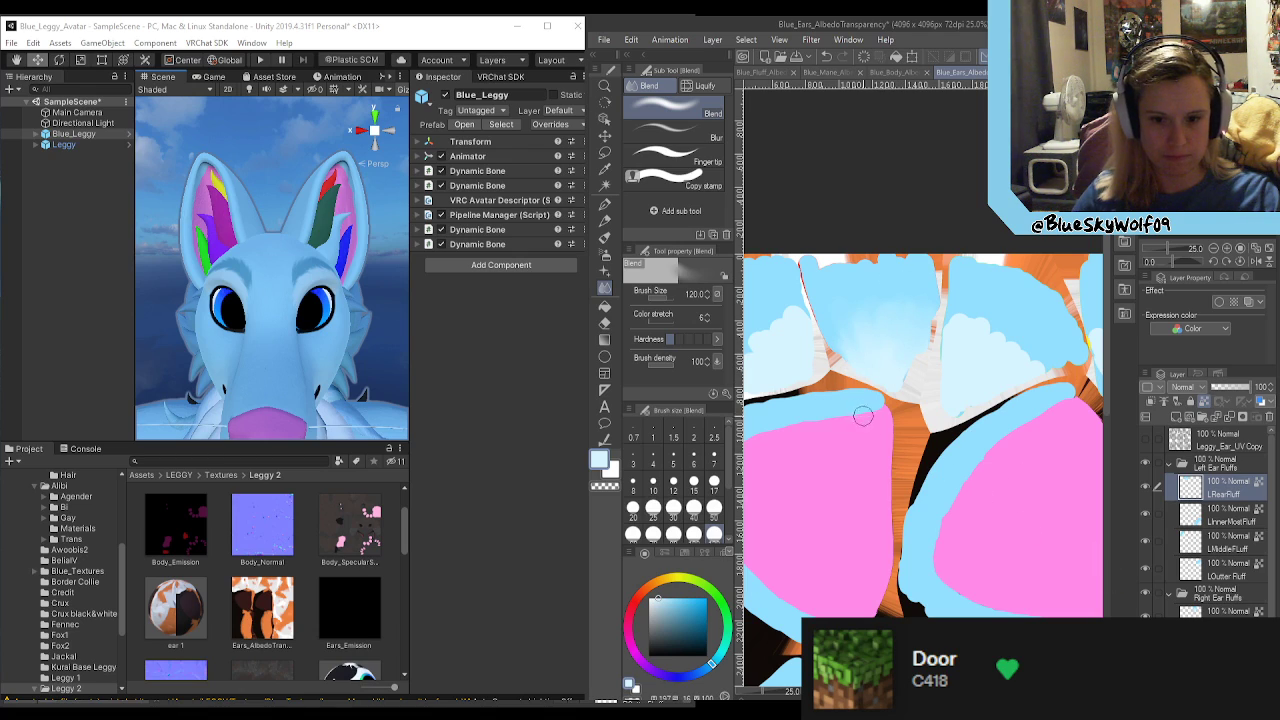
# Step: Blend the scalloped edge between the light and pale blue on the LMiddleFluff layer into a smooth gradient
pyautogui.moveTo(985, 691); pyautogui.dragTo(968, 691)
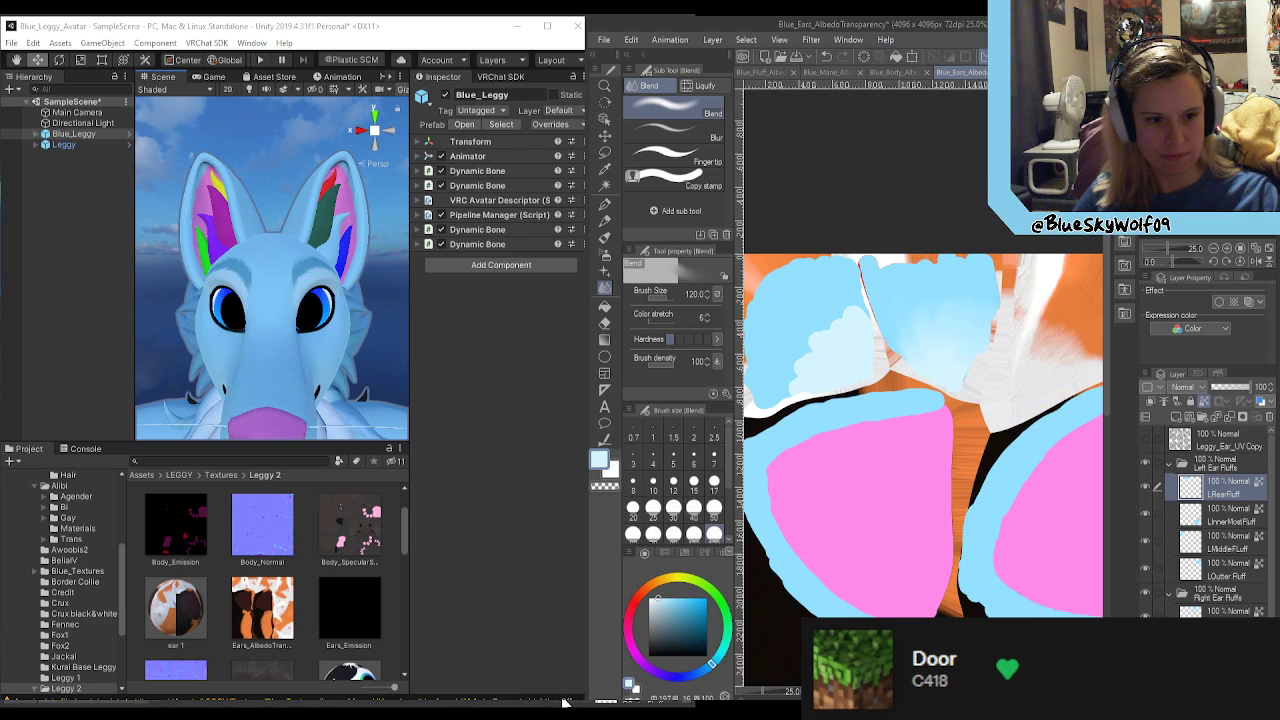
pyautogui.click(1225, 548)
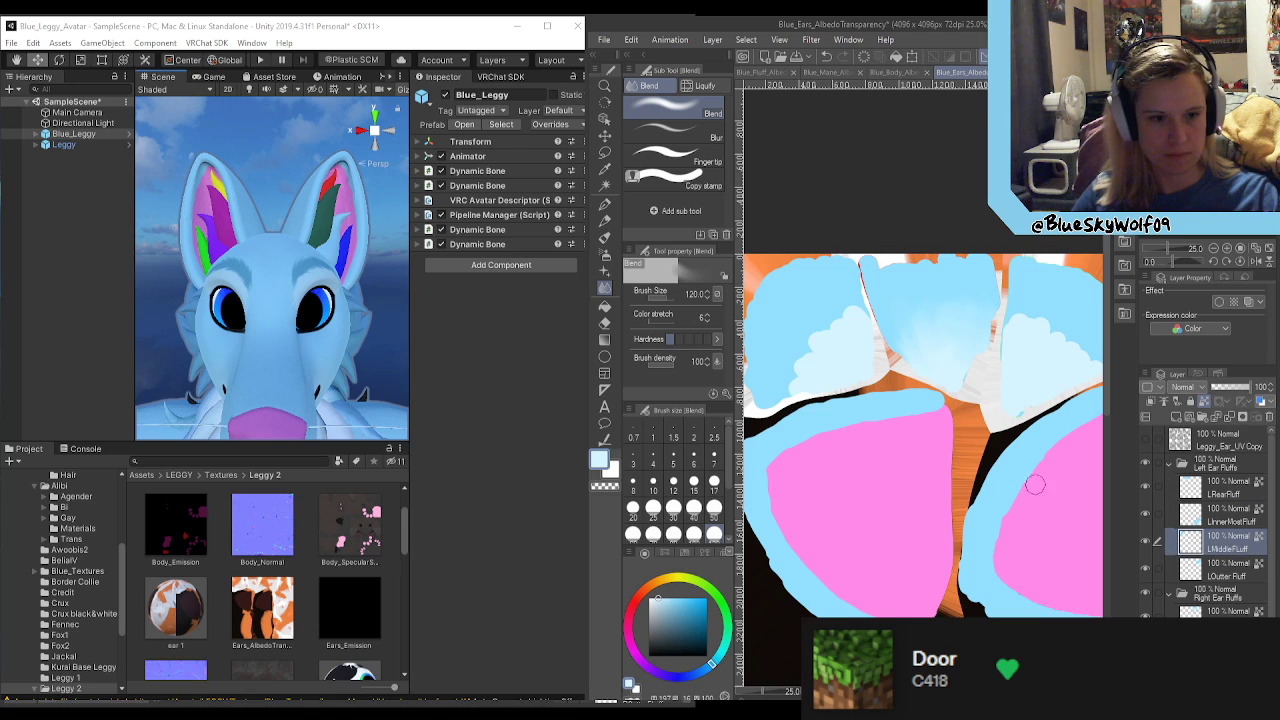
pyautogui.moveTo(810, 383)
pyautogui.mouseDown()
pyautogui.moveTo(800, 330)
pyautogui.moveTo(823, 304)
pyautogui.mouseUp()
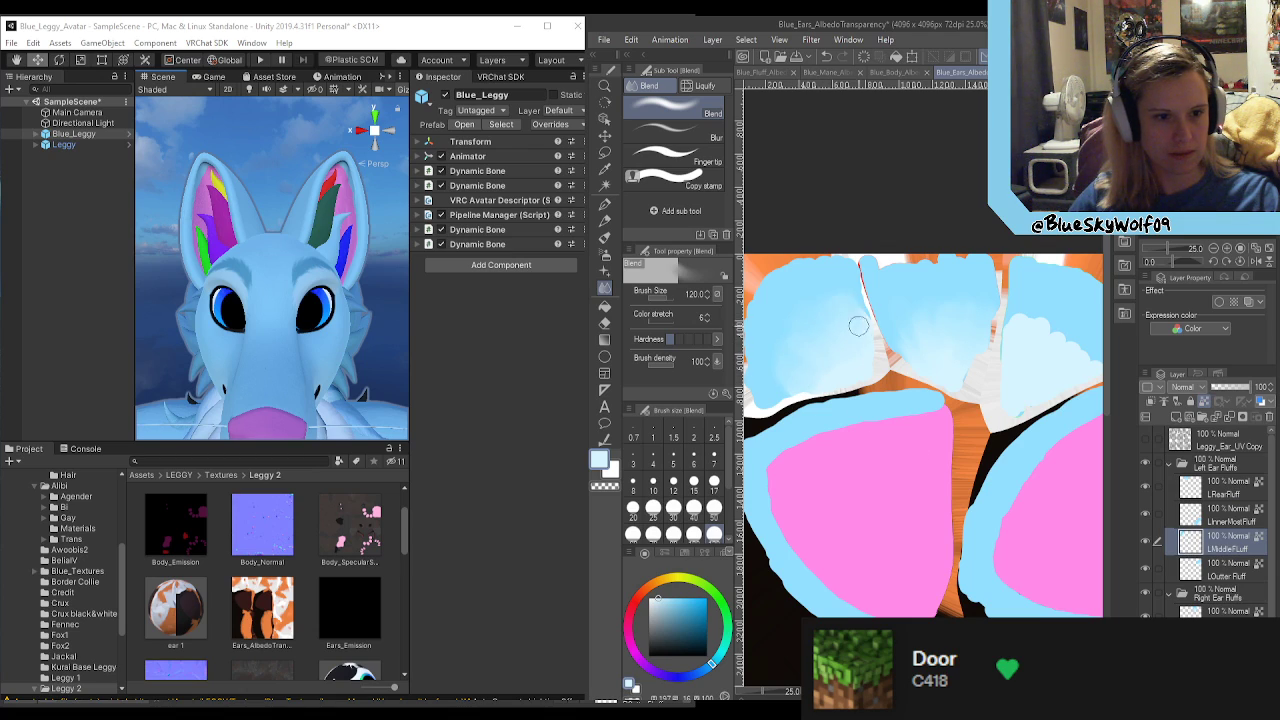
# Step: Undo the wide size 50 Finger tip streaks and smear fine size 17 streaks across the blue transitions on LRearFluff and LMiddleFluff
pyautogui.click(673, 158)
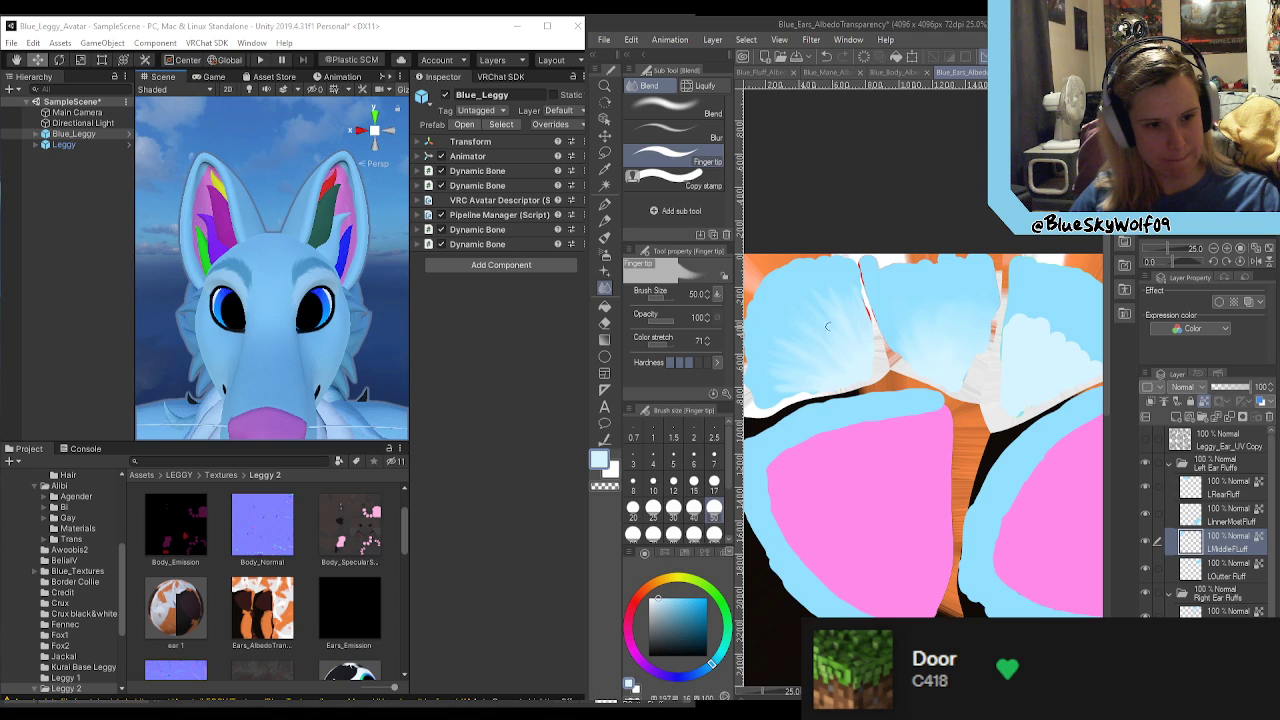
pyautogui.click(1226, 489)
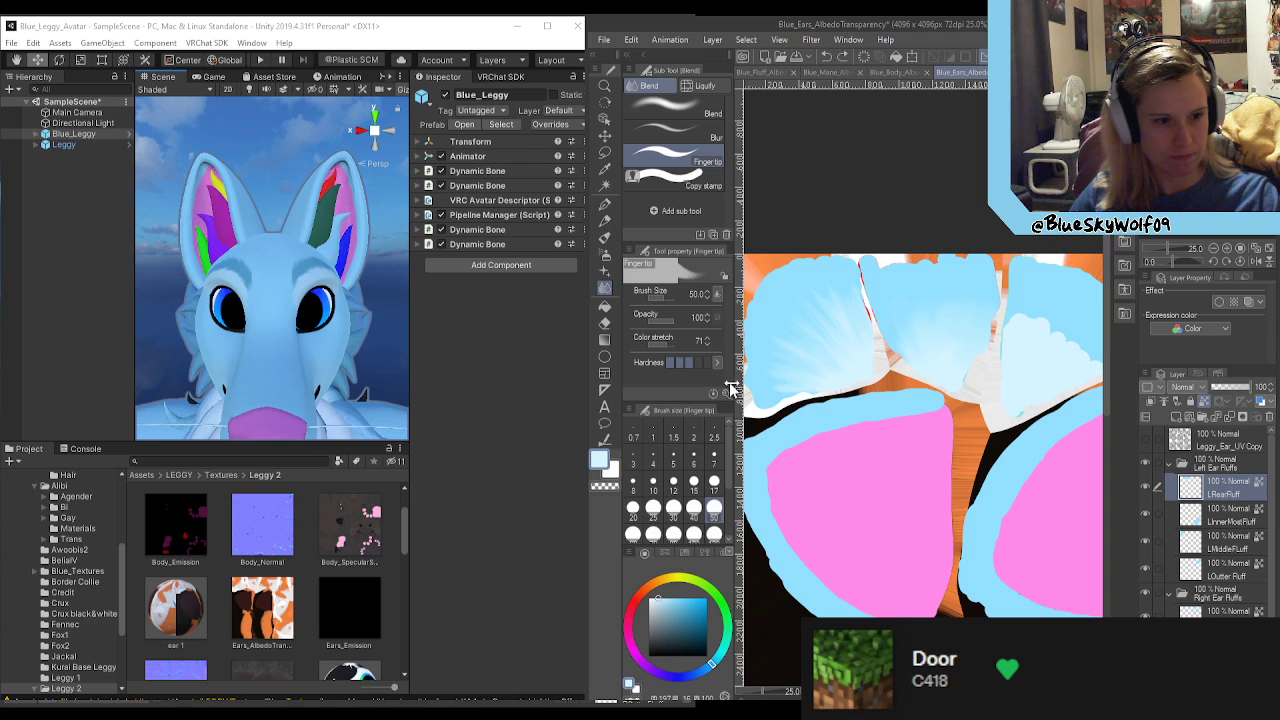
pyautogui.click(714, 484)
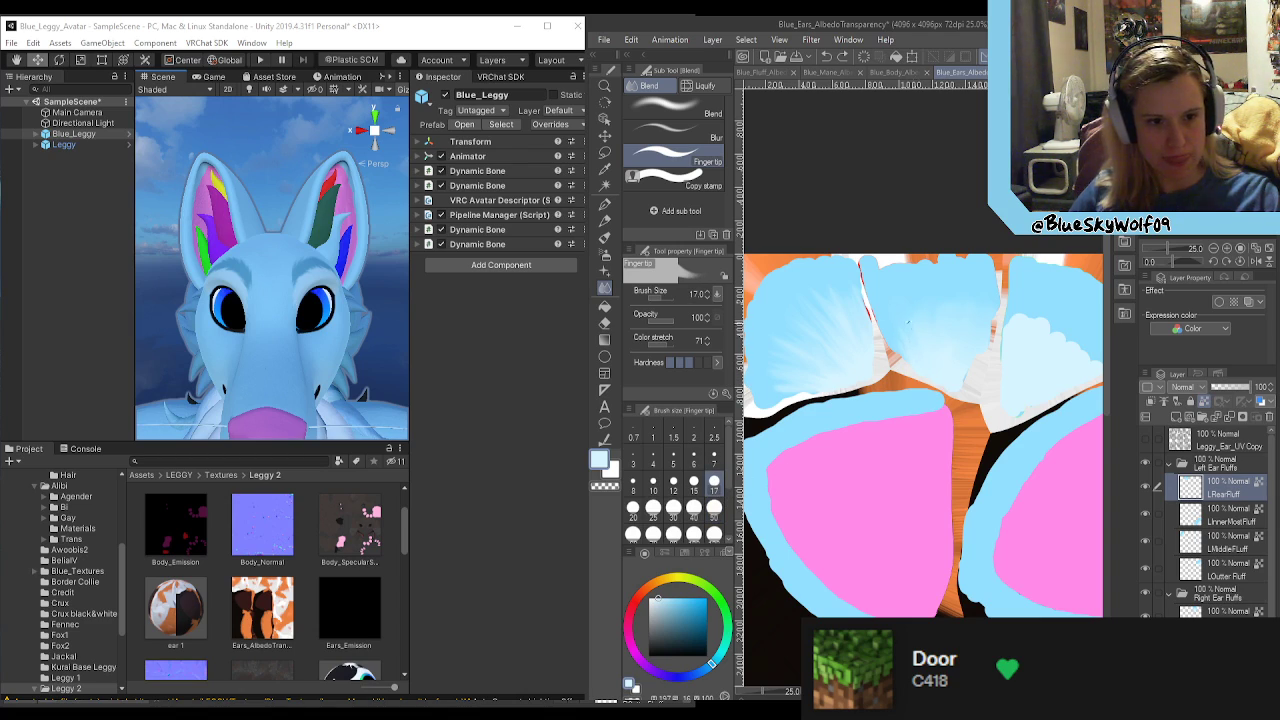
pyautogui.hotkey('ctrl', 'z')
pyautogui.hotkey('ctrl', 'z')
pyautogui.hotkey('ctrl', 'z')
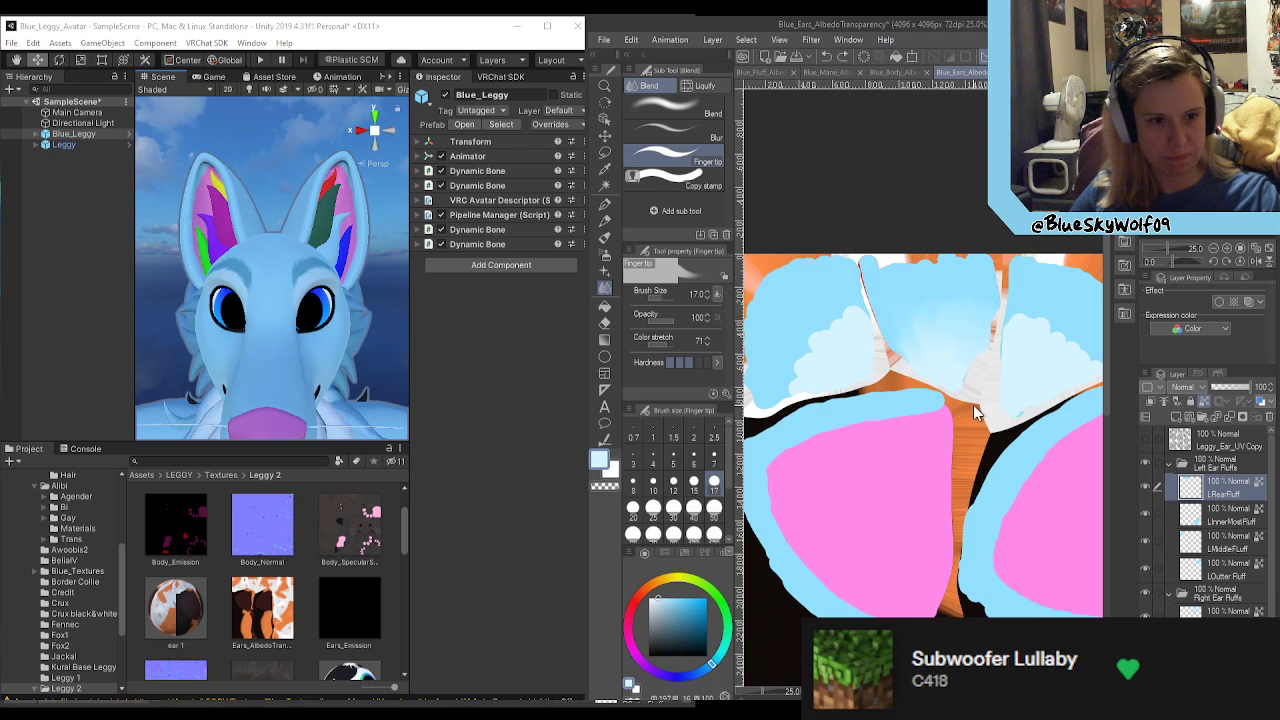
pyautogui.click(844, 58)
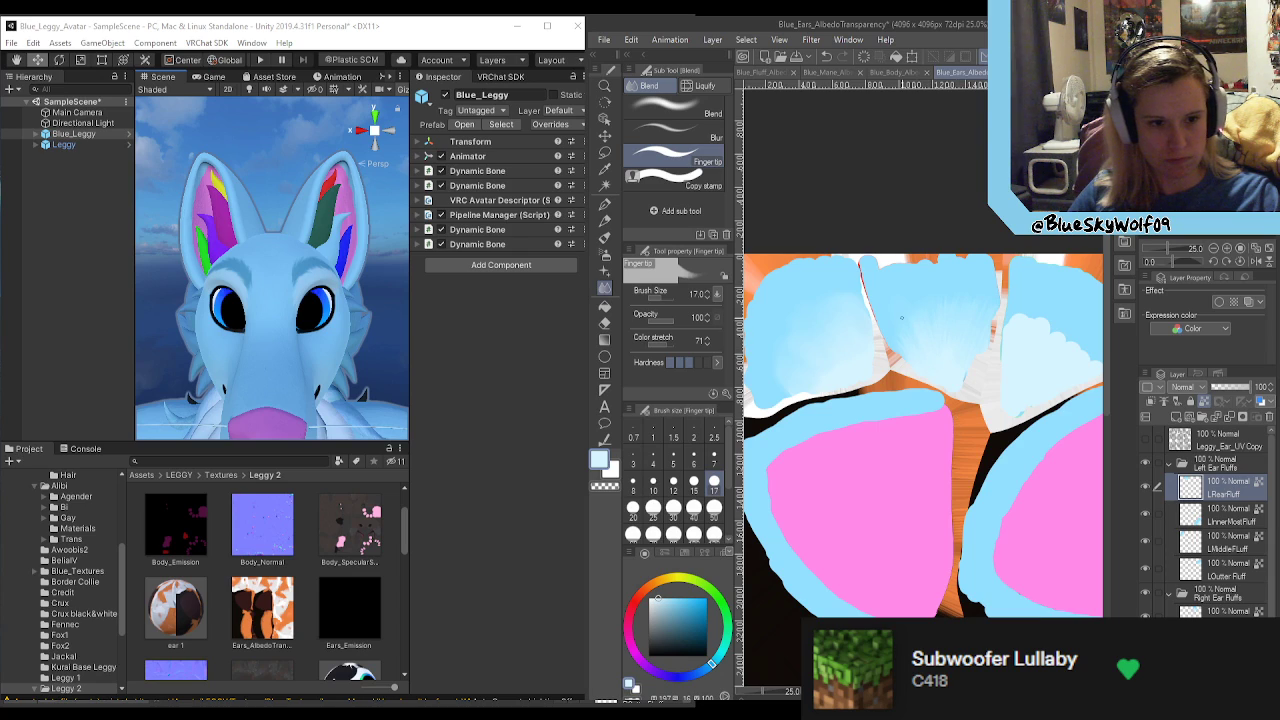
pyautogui.click(1226, 516)
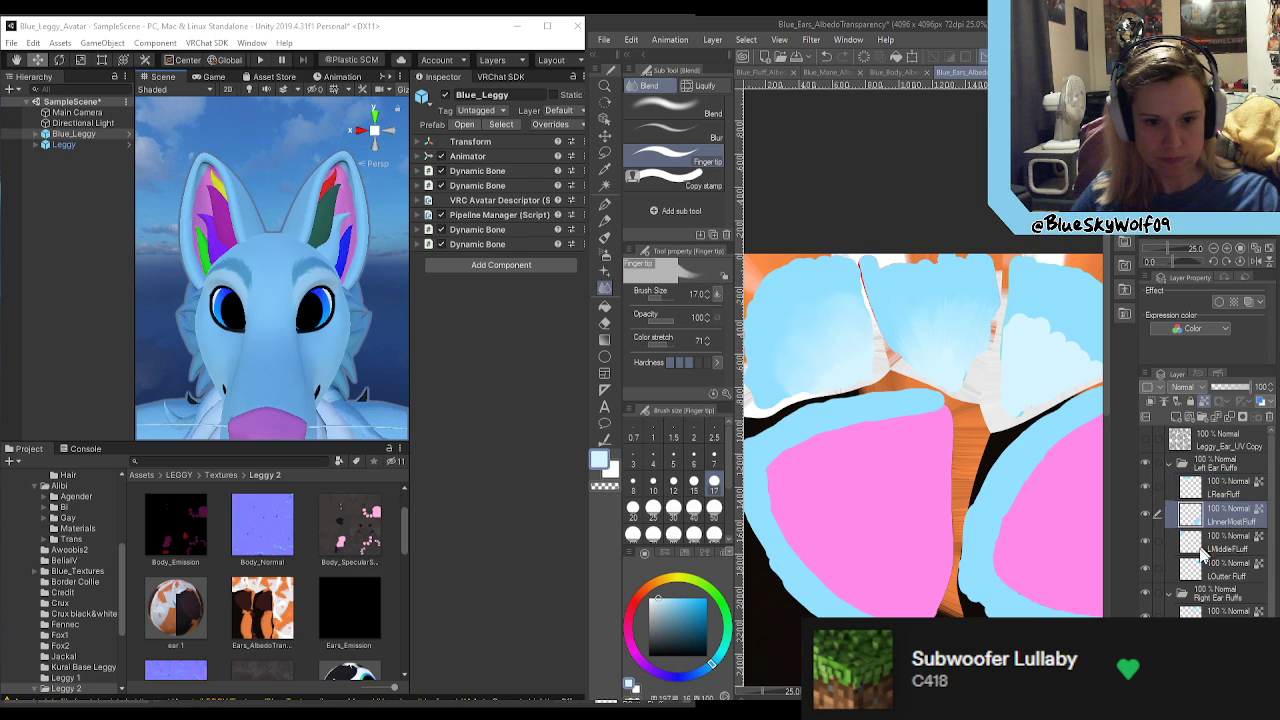
pyautogui.click(1216, 545)
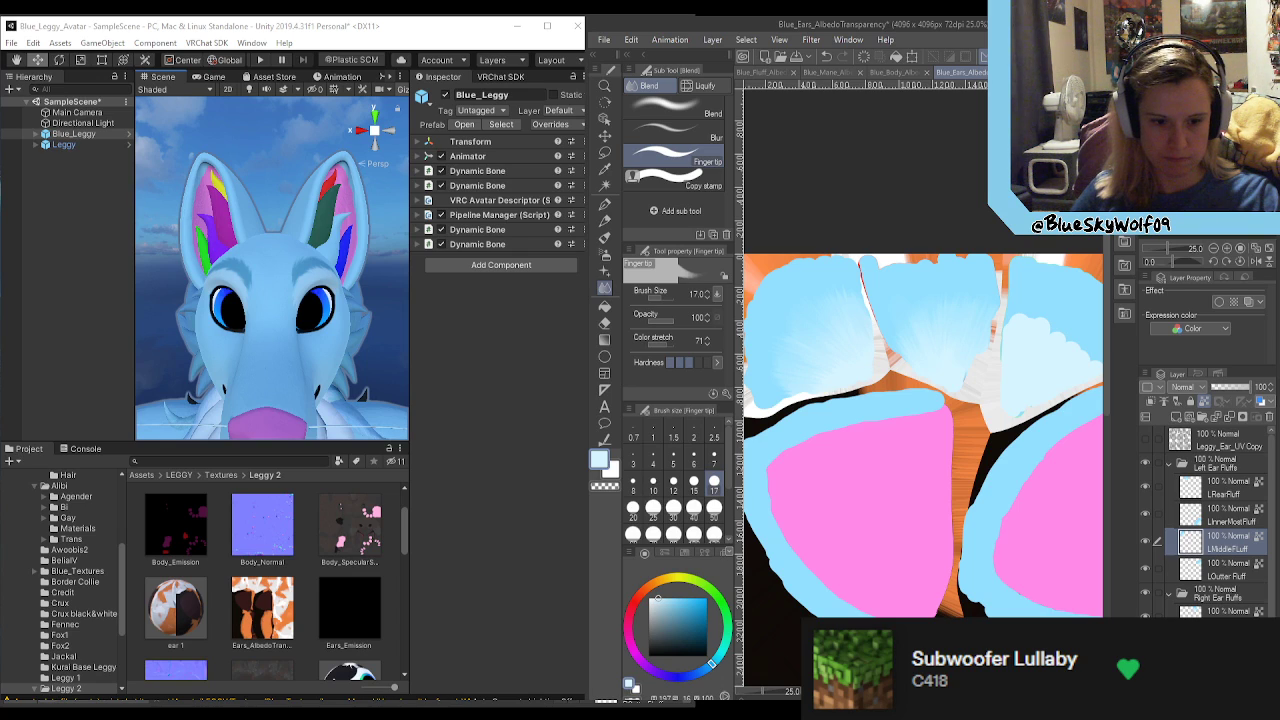
# Step: Identify the third fluff area in the texture's top row, blend its two blues and streak the transition with the size 17 Finger tip
pyautogui.moveTo(432, 702); pyautogui.dragTo(443, 702)
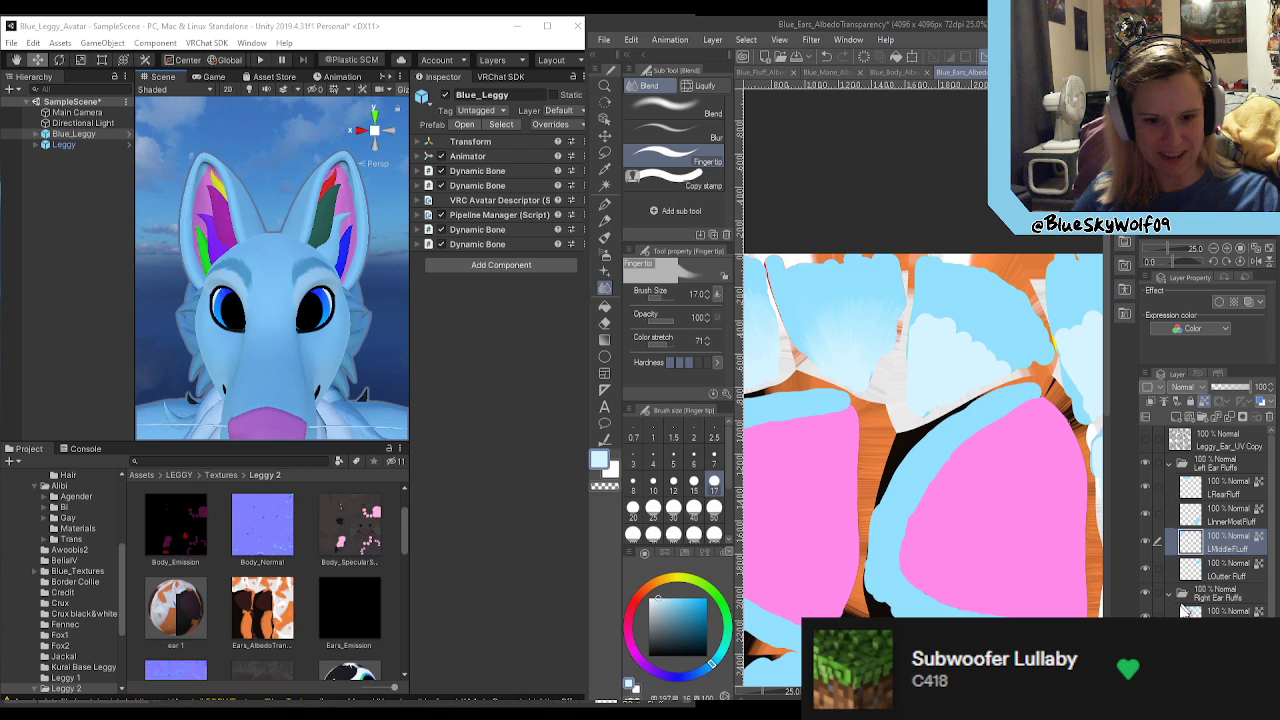
pyautogui.hotkey('ctrl', 'z')
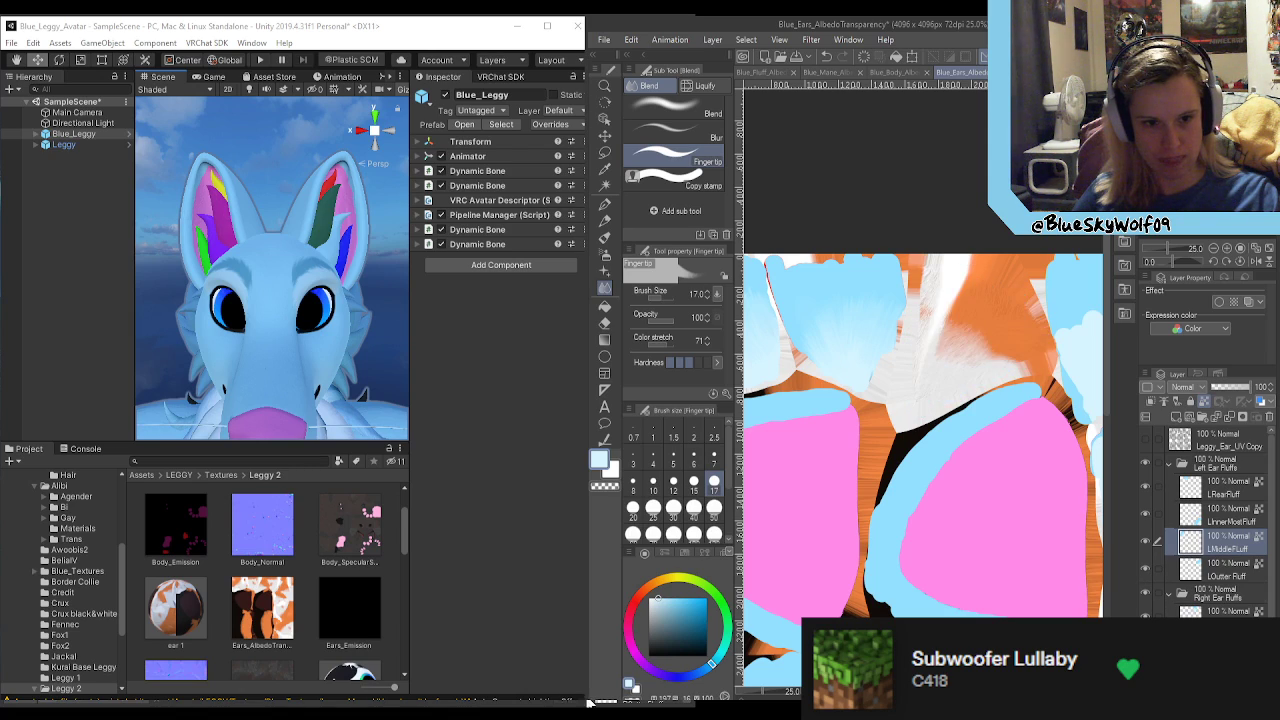
pyautogui.hotkey('ctrl', 'y')
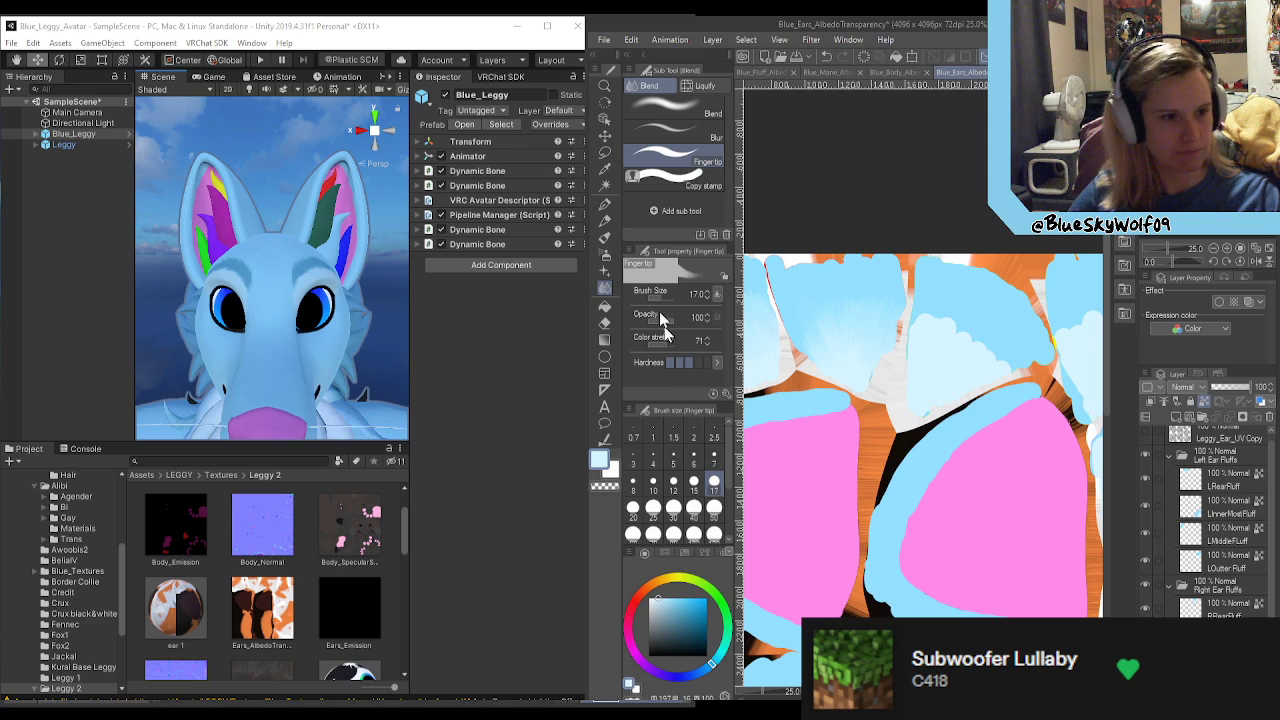
pyautogui.click(690, 108)
pyautogui.moveTo(933, 335)
pyautogui.mouseDown()
pyautogui.moveTo(925, 317)
pyautogui.moveTo(915, 334)
pyautogui.moveTo(972, 369)
pyautogui.moveTo(1017, 361)
pyautogui.mouseUp()
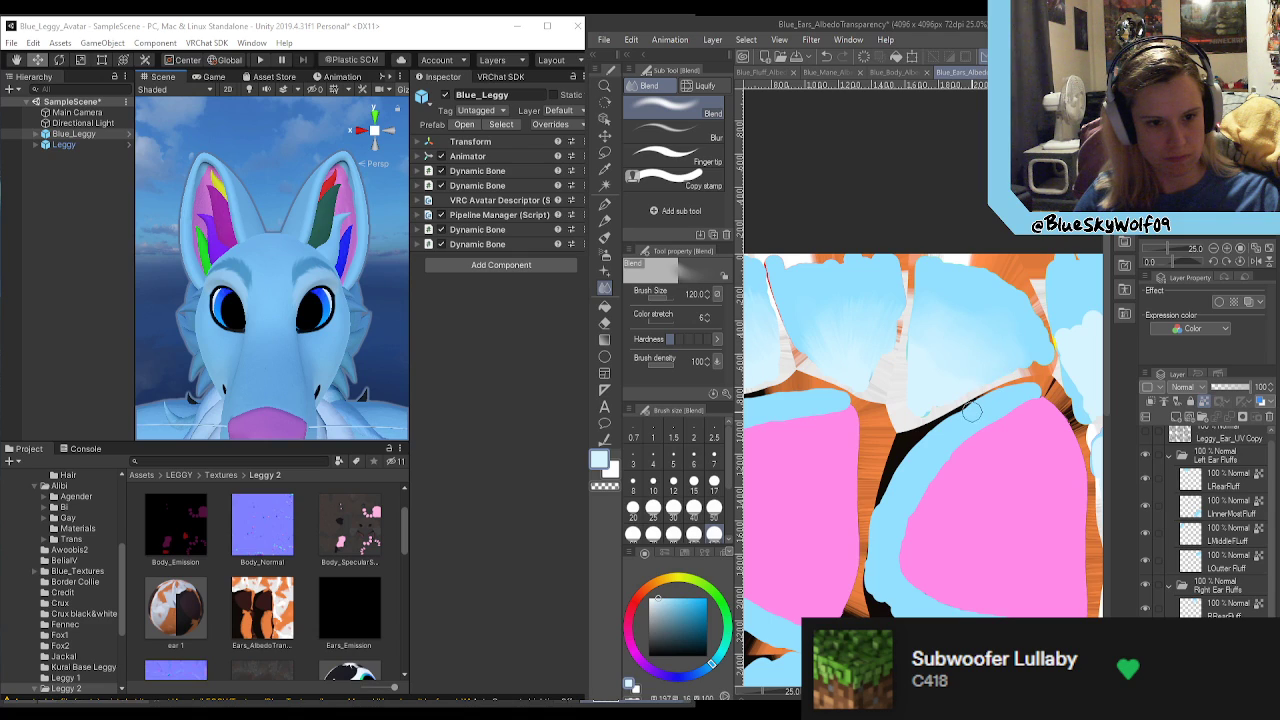
pyautogui.click(690, 153)
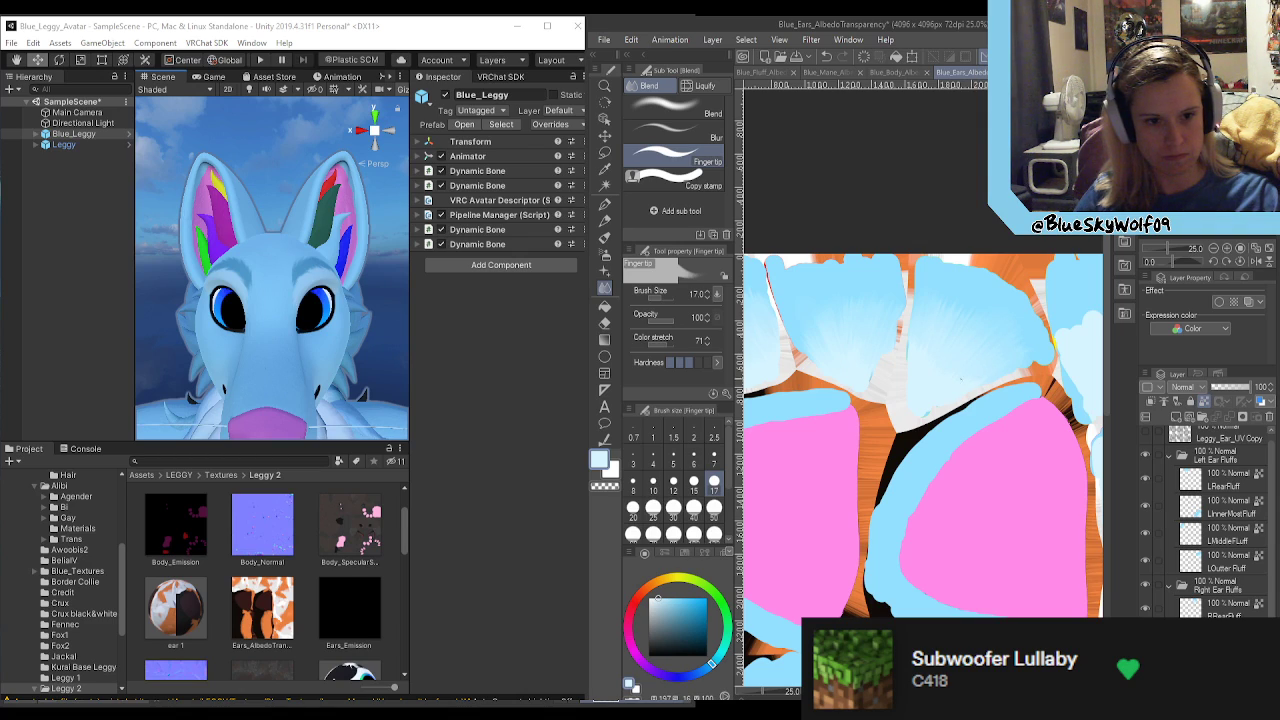
# Step: Blend the two blues on the rounded fluff area beside the second pink inner ear and streak them with the Finger tip
pyautogui.moveTo(1022, 691); pyautogui.dragTo(1056, 691)
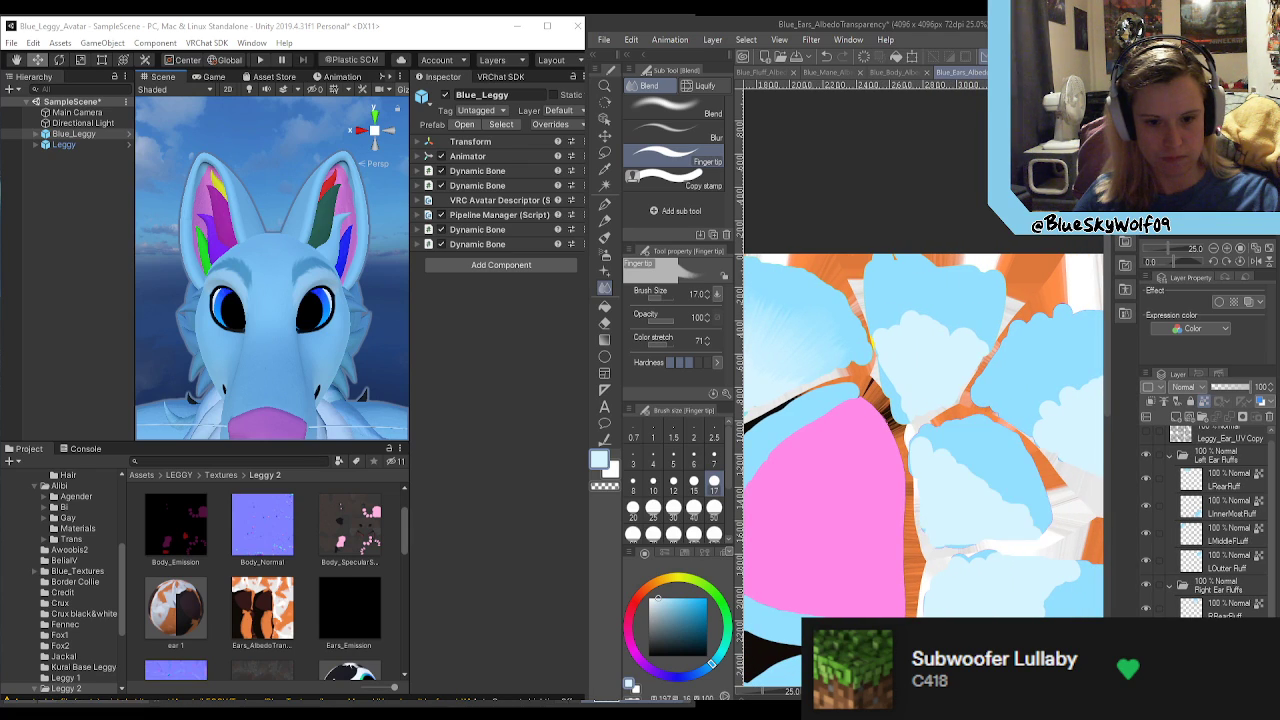
pyautogui.click(673, 110)
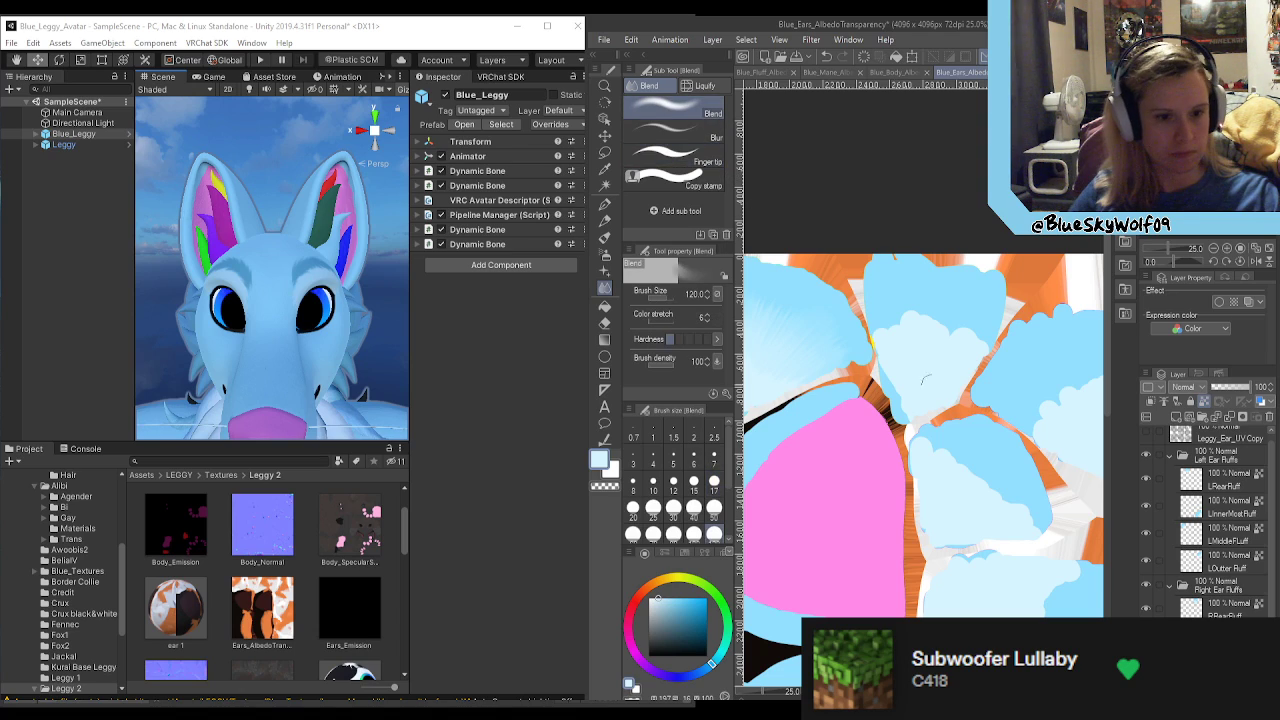
pyautogui.moveTo(917, 447)
pyautogui.mouseDown()
pyautogui.moveTo(971, 466)
pyautogui.moveTo(983, 491)
pyautogui.moveTo(1045, 525)
pyautogui.mouseUp()
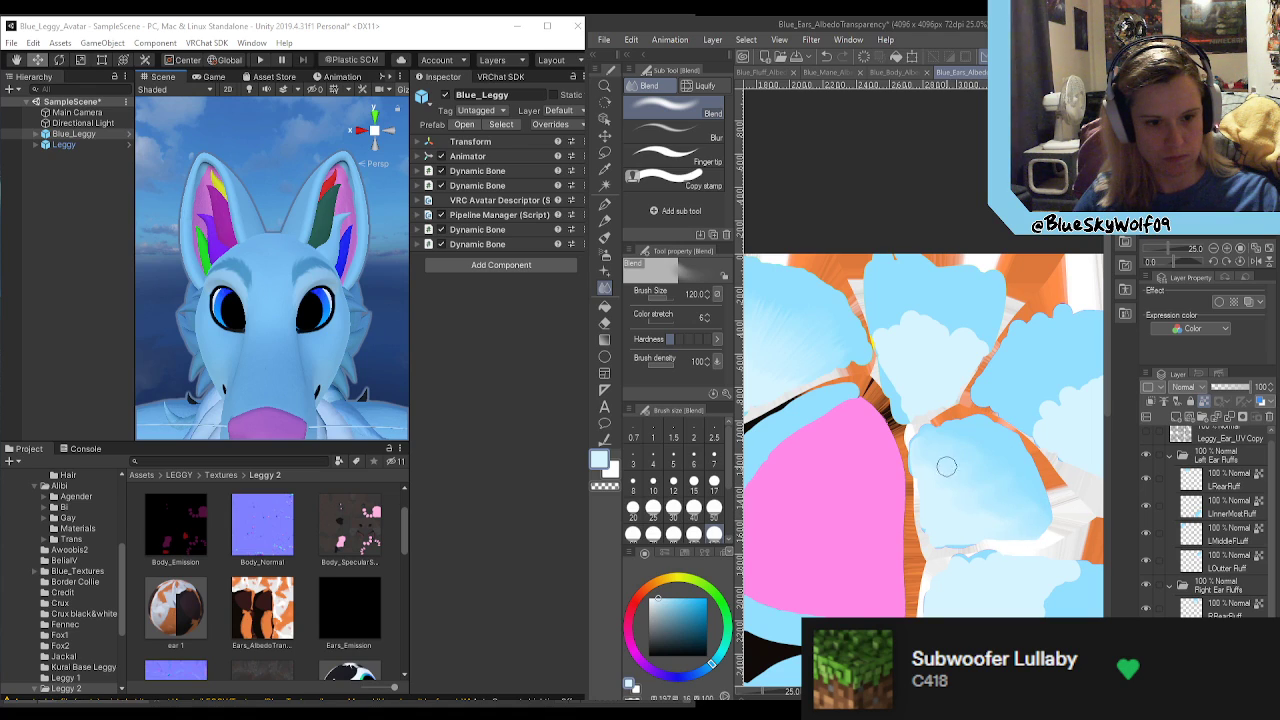
pyautogui.click(655, 160)
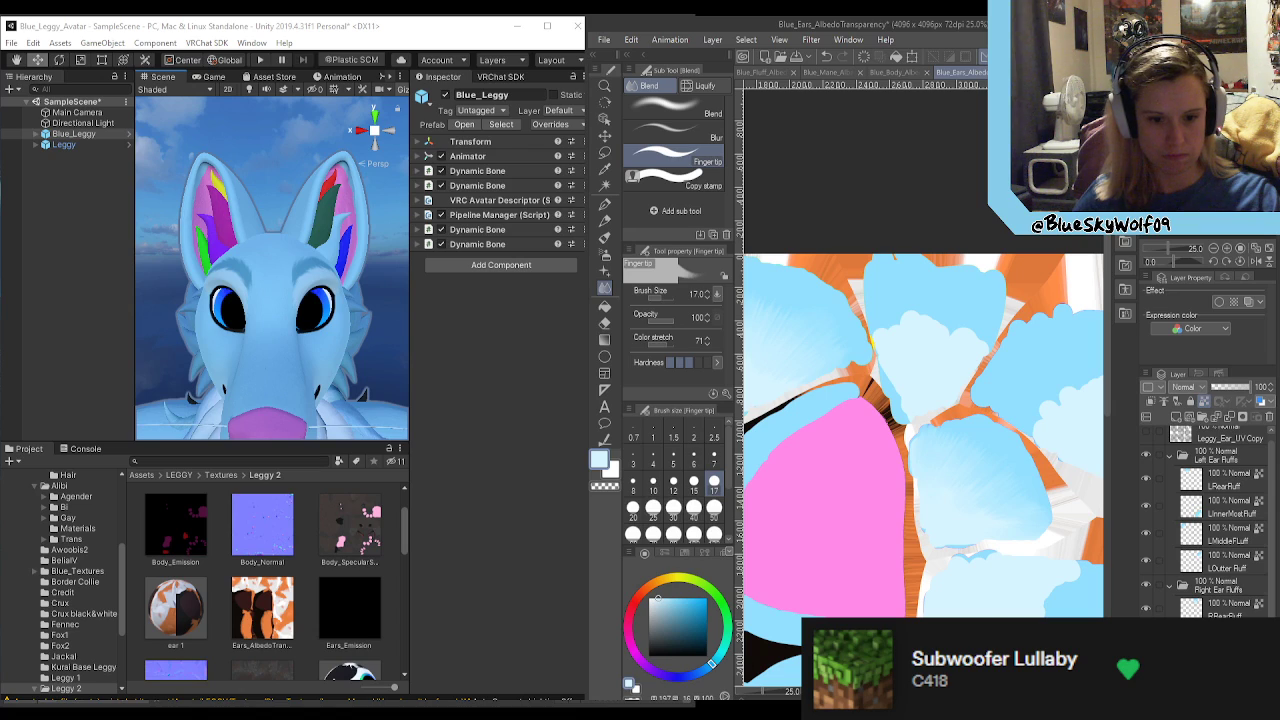
# Step: Identify the large fluff area below the rounded one, blend its scalloped edge and add Finger tip streaks across the transition
pyautogui.click(1146, 636)
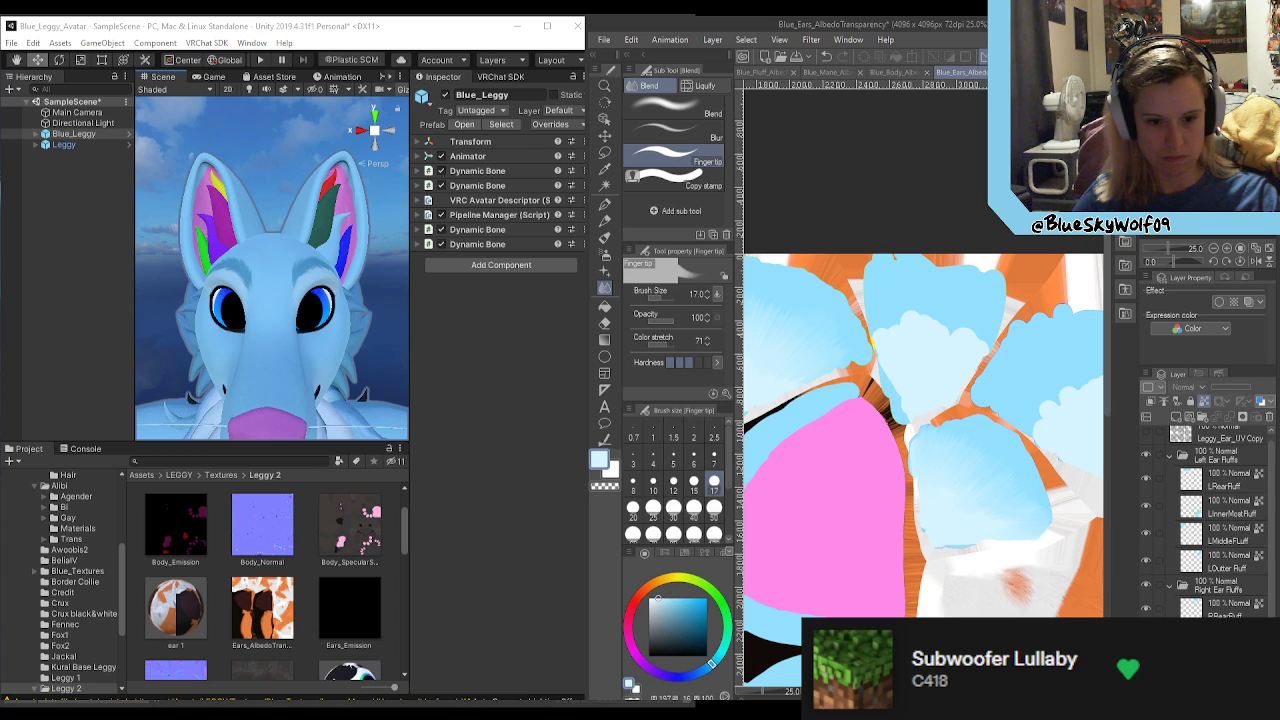
pyautogui.click(1146, 636)
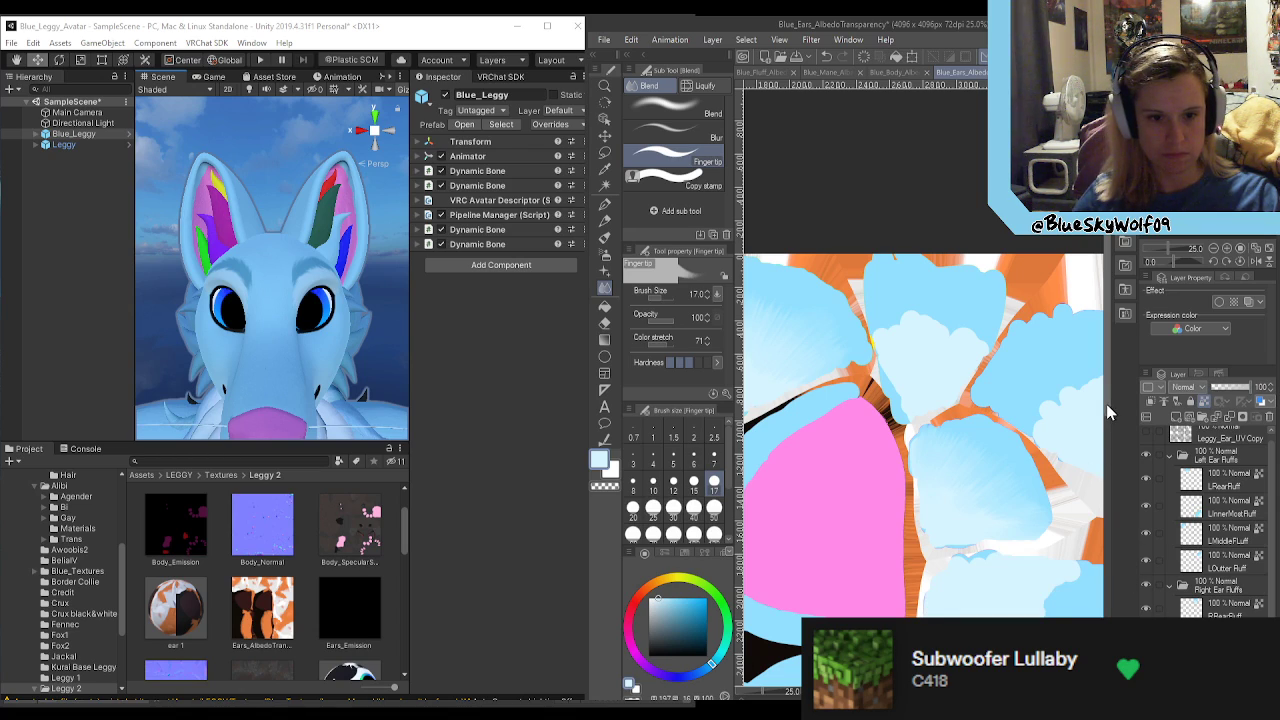
pyautogui.scroll(-3, 1109, 420)
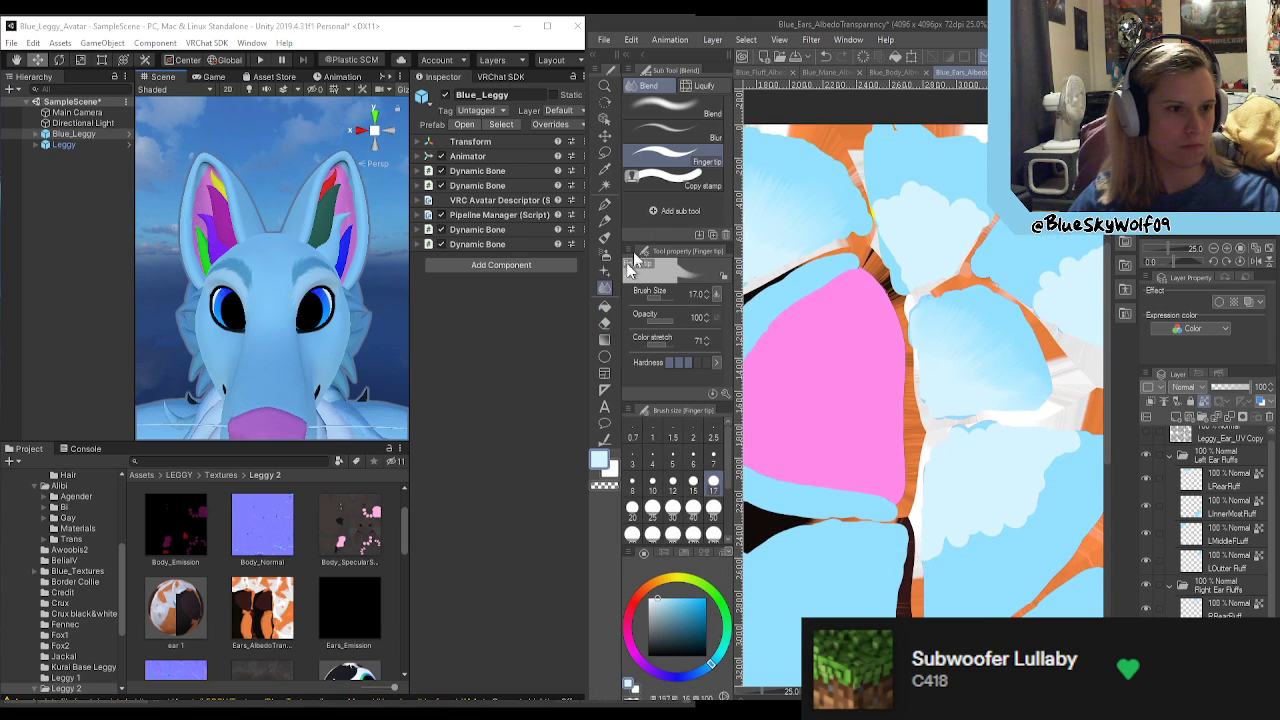
pyautogui.click(701, 113)
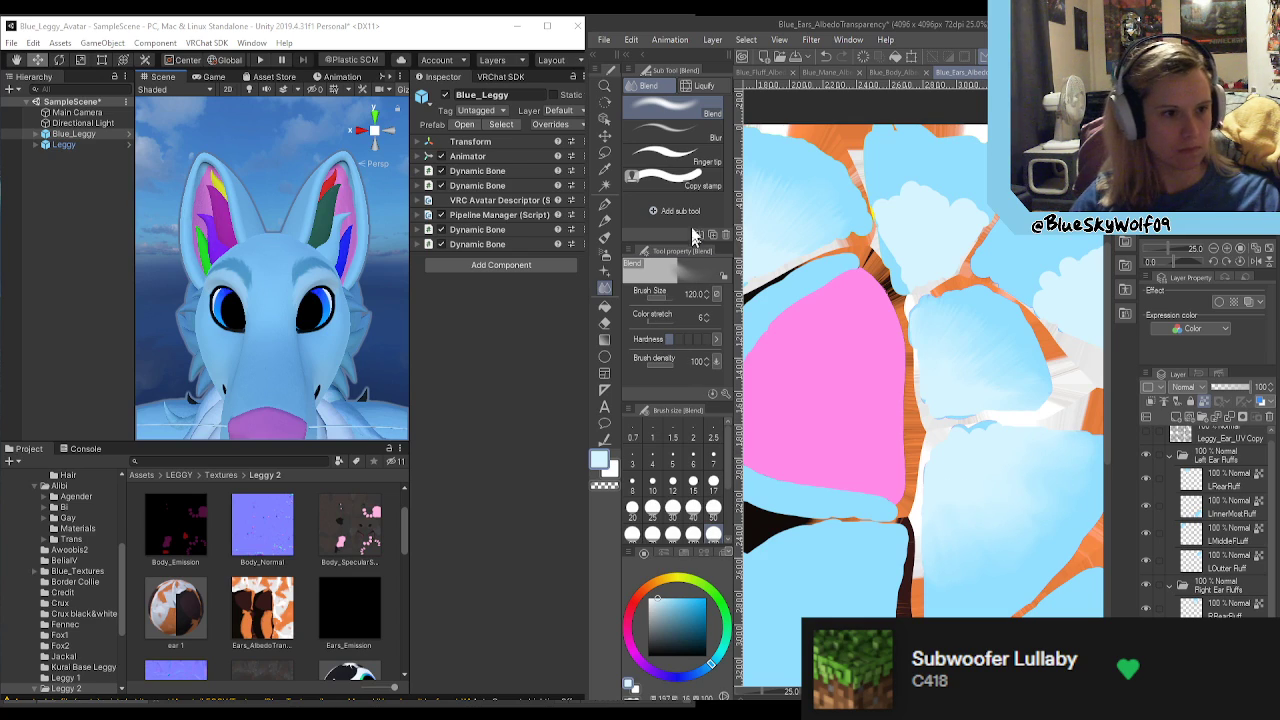
pyautogui.click(688, 155)
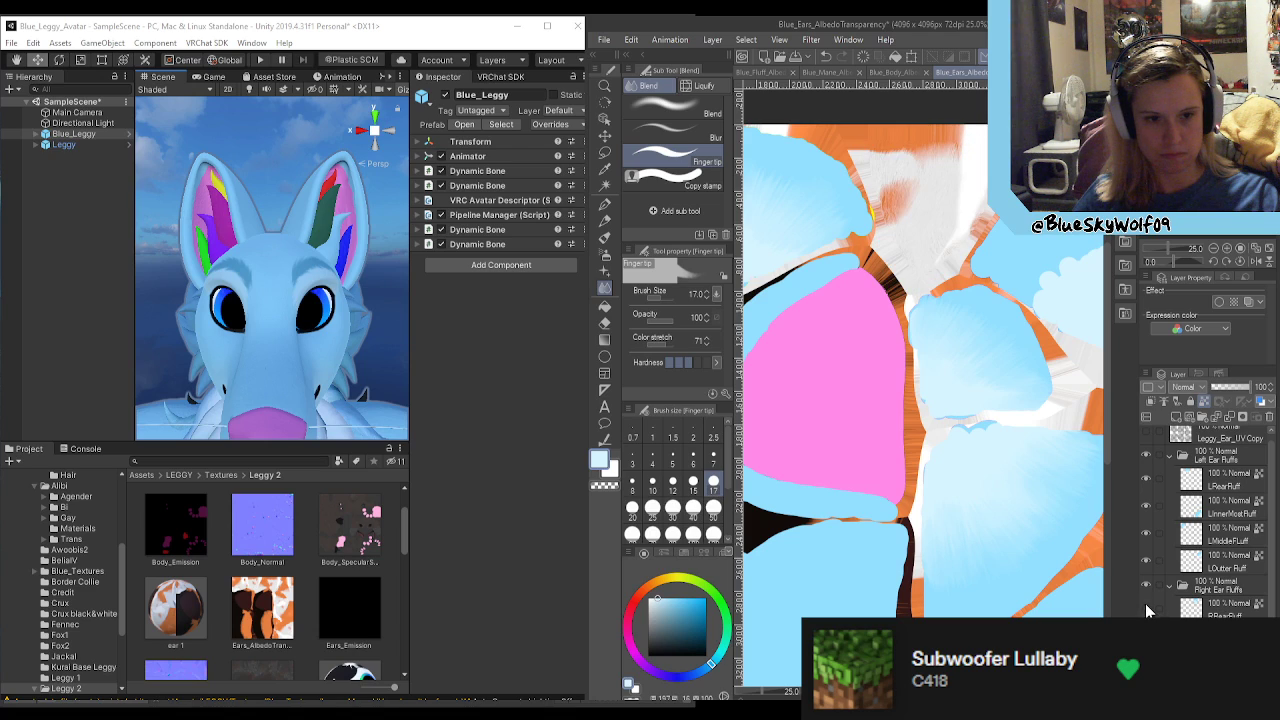
# Step: Blend the two blues on the RRearFluff layer at size 120 and streak the transition with the size 17 Finger tip
pyautogui.click(1215, 607)
pyautogui.click(665, 108)
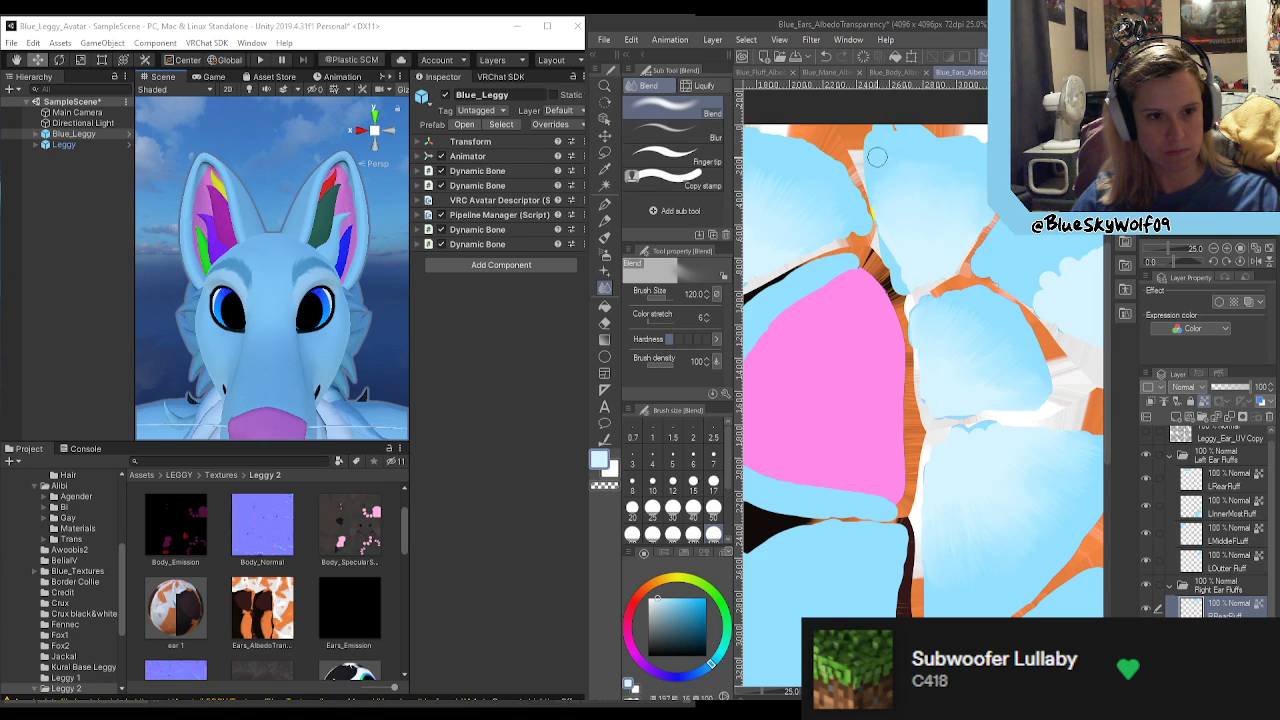
pyautogui.click(672, 155)
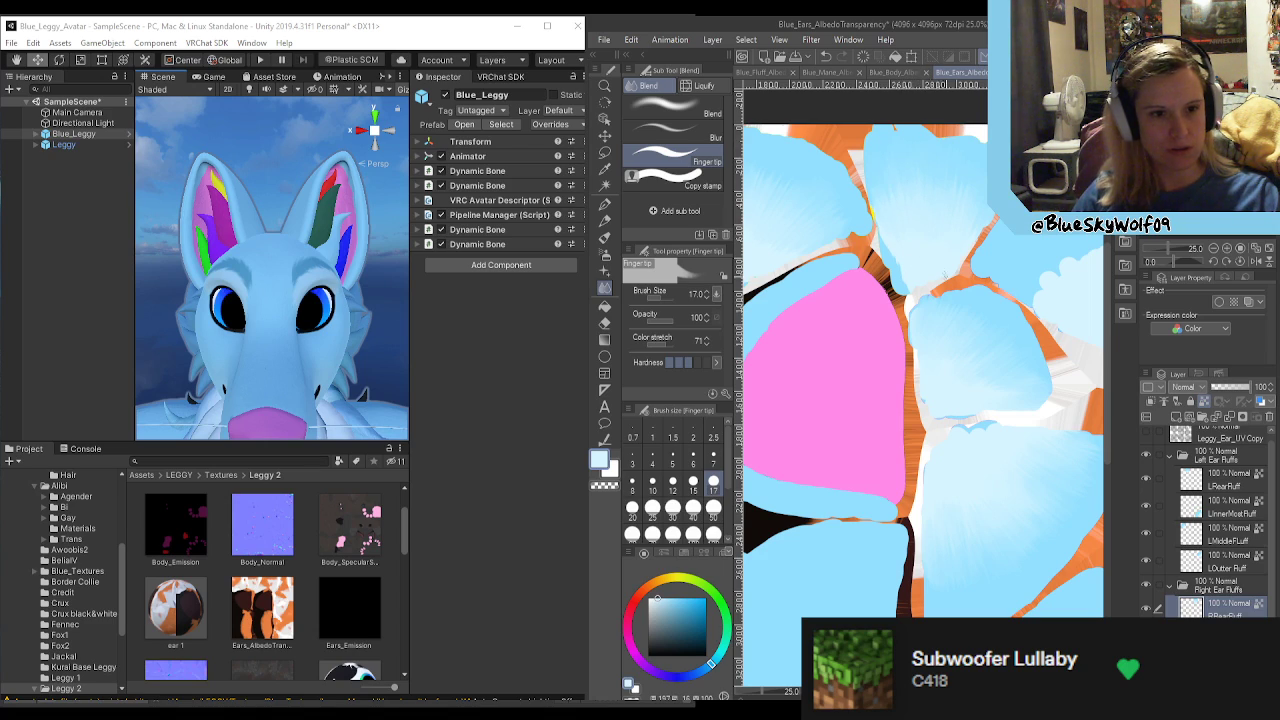
pyautogui.scroll(-2, 877, 291)
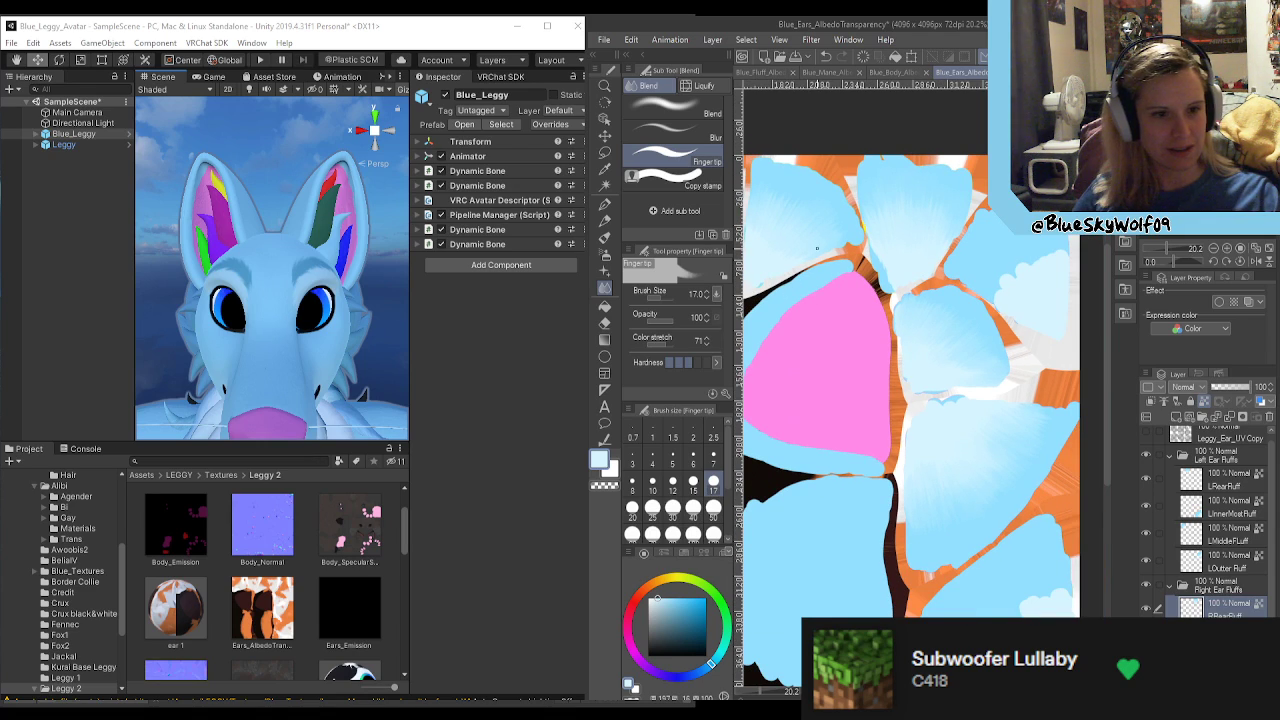
# Step: Blend the two blues on the LOutter Fluff layer at size 120 and streak the transition with the size 17 Finger tip
pyautogui.scroll(-3, 816, 248)
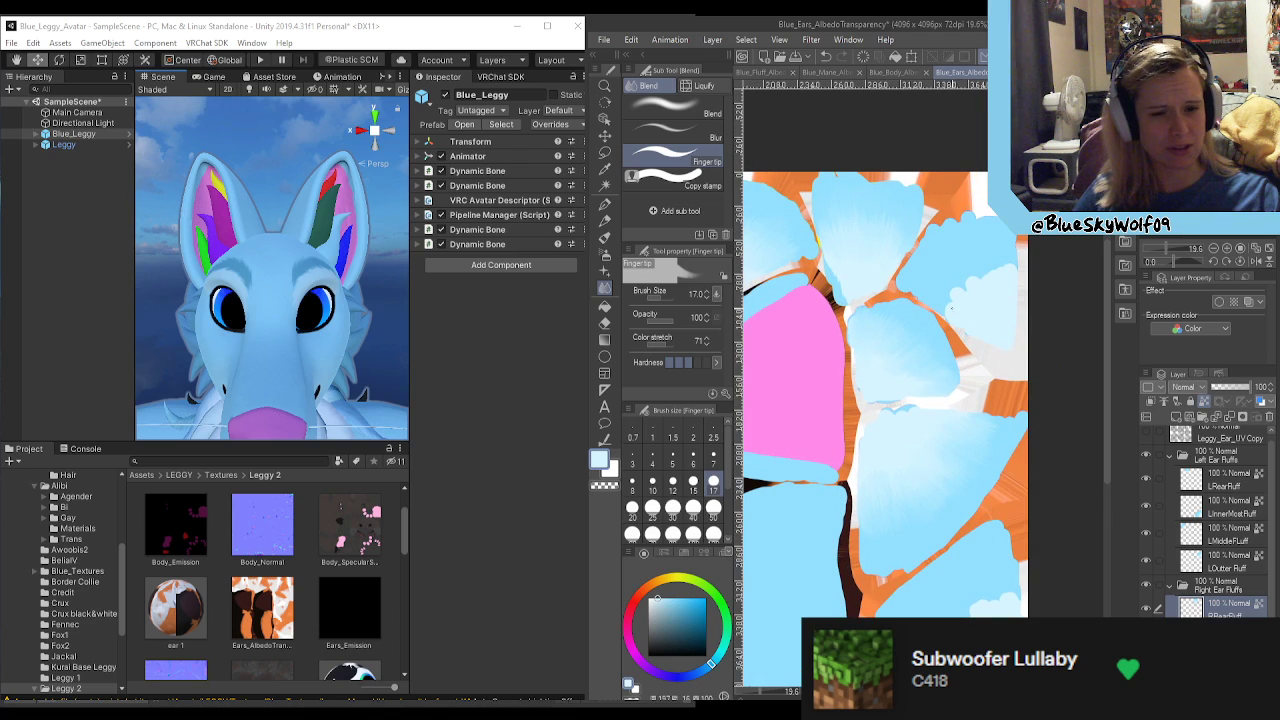
pyautogui.scroll(1, 954, 310)
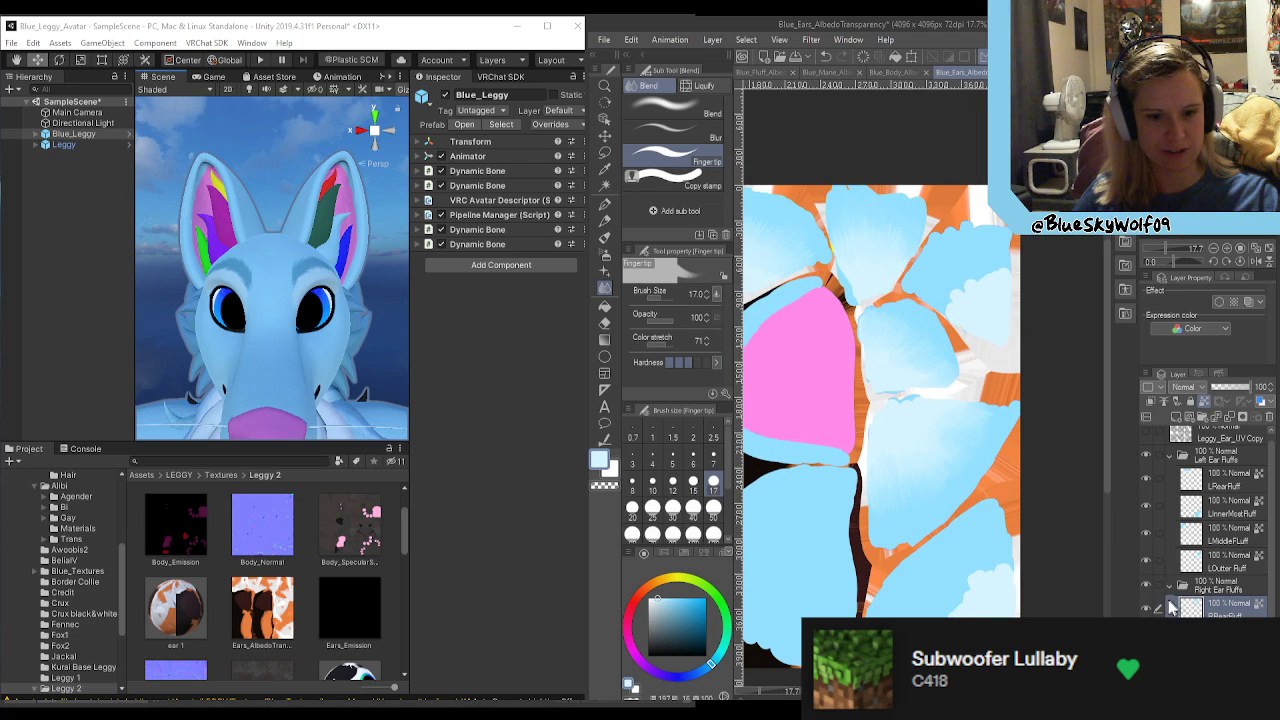
pyautogui.click(1220, 566)
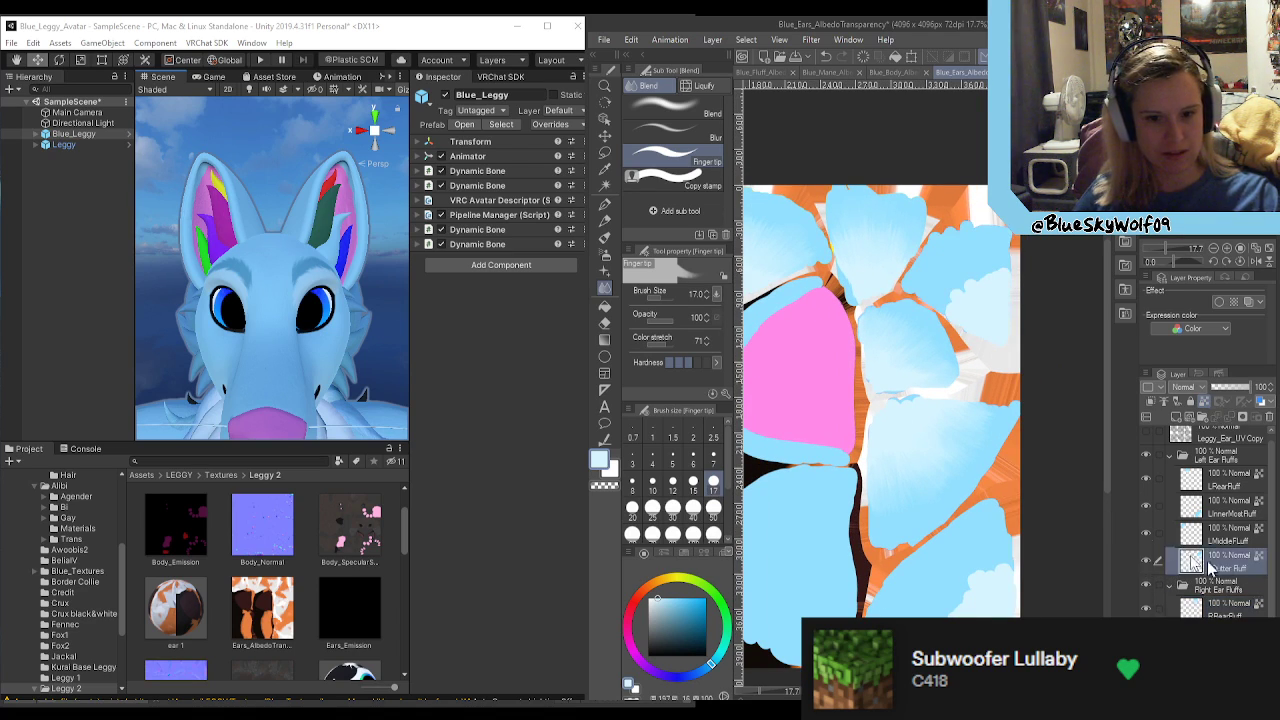
pyautogui.scroll(2, 1012, 311)
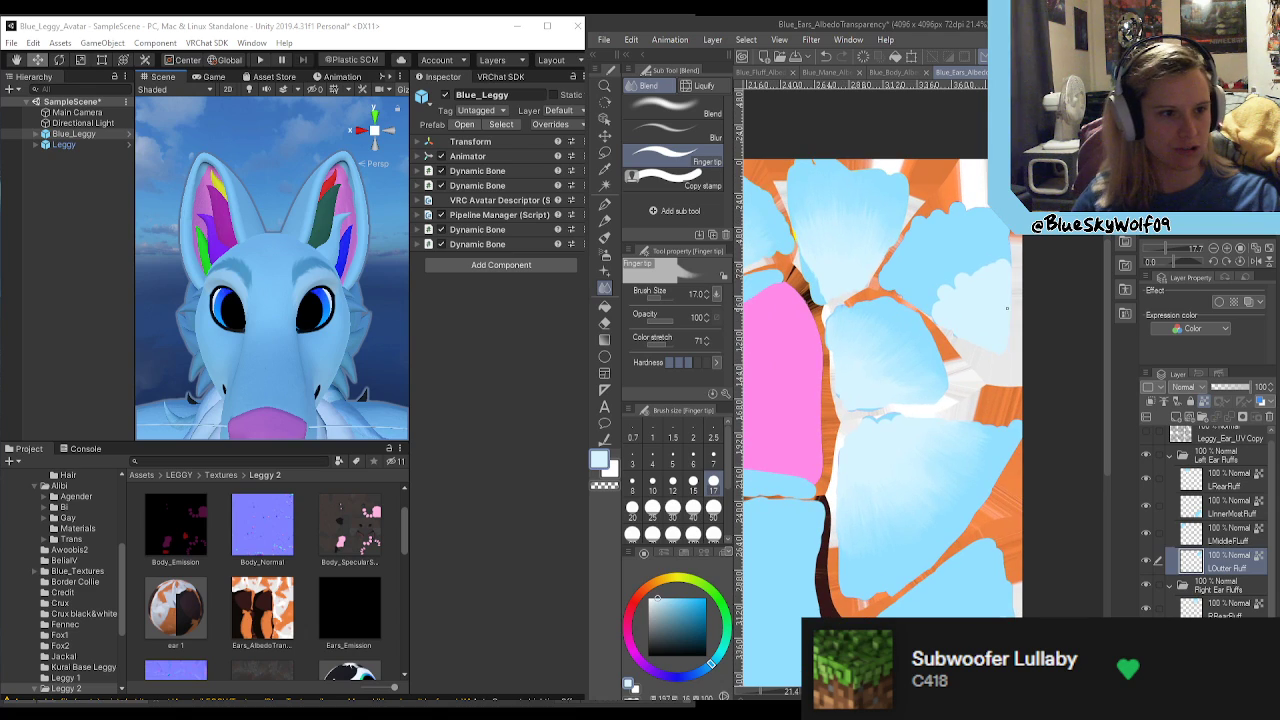
pyautogui.click(703, 112)
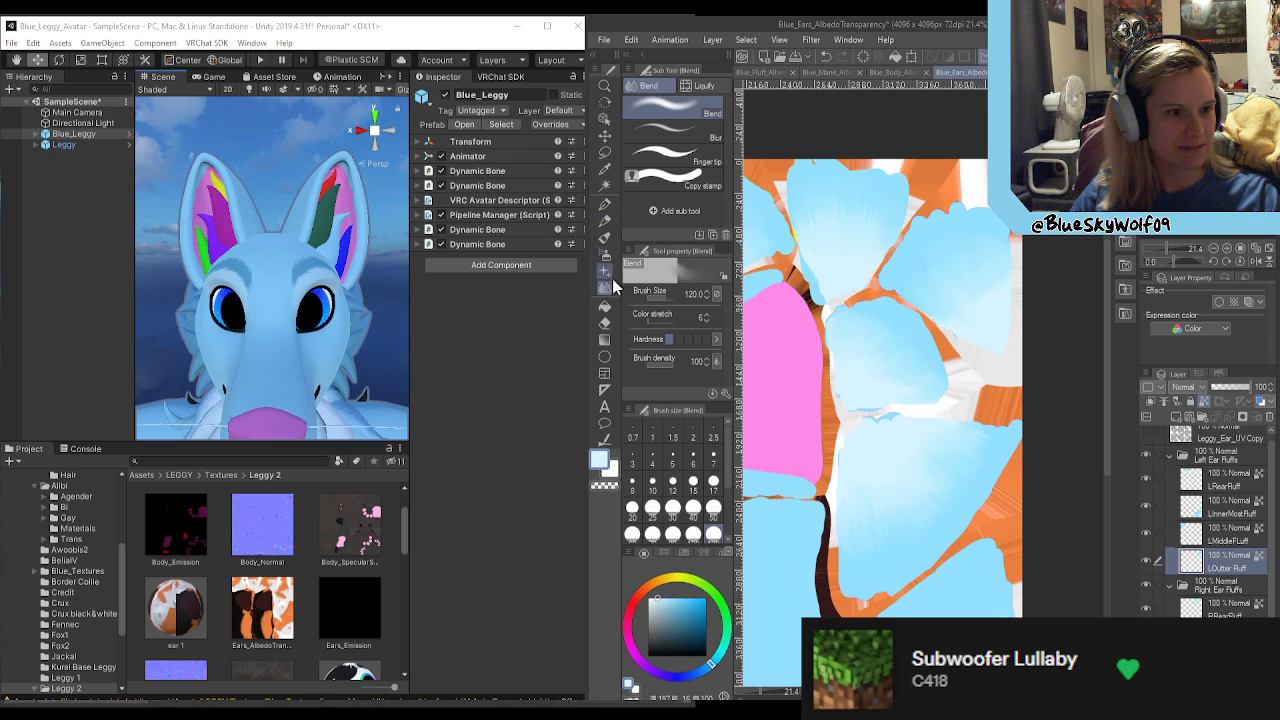
pyautogui.click(690, 152)
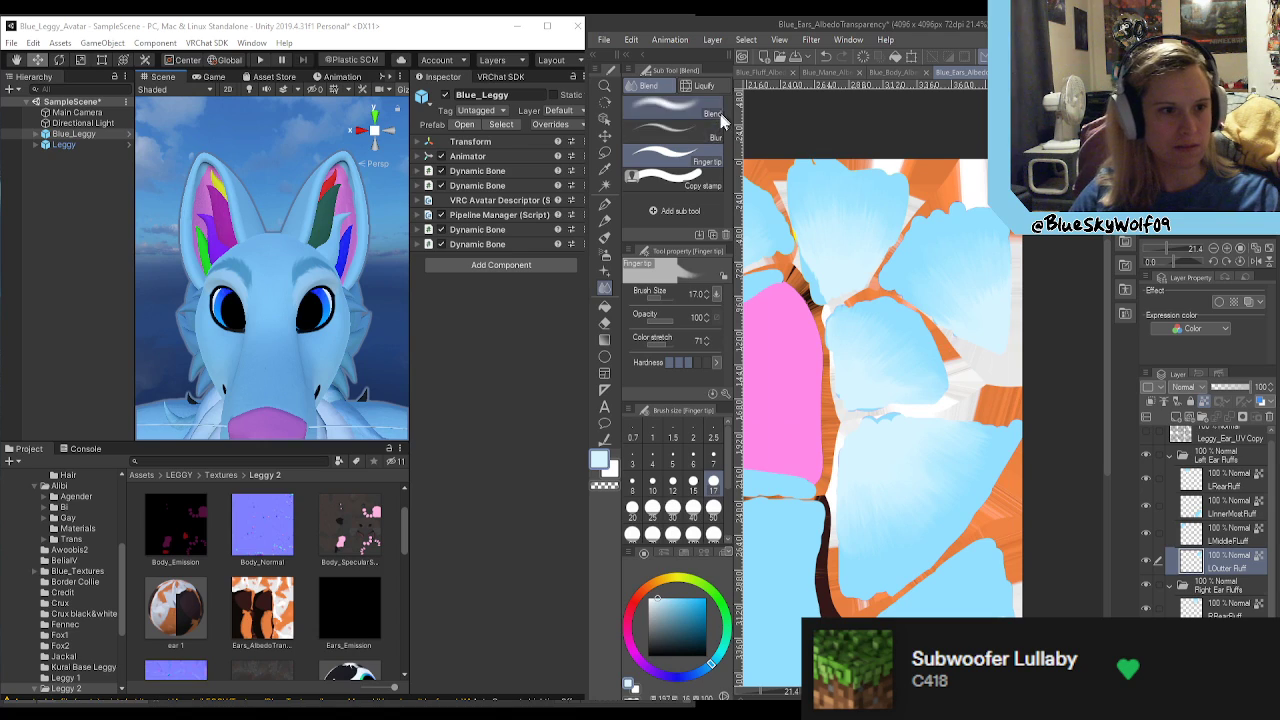
pyautogui.click(675, 108)
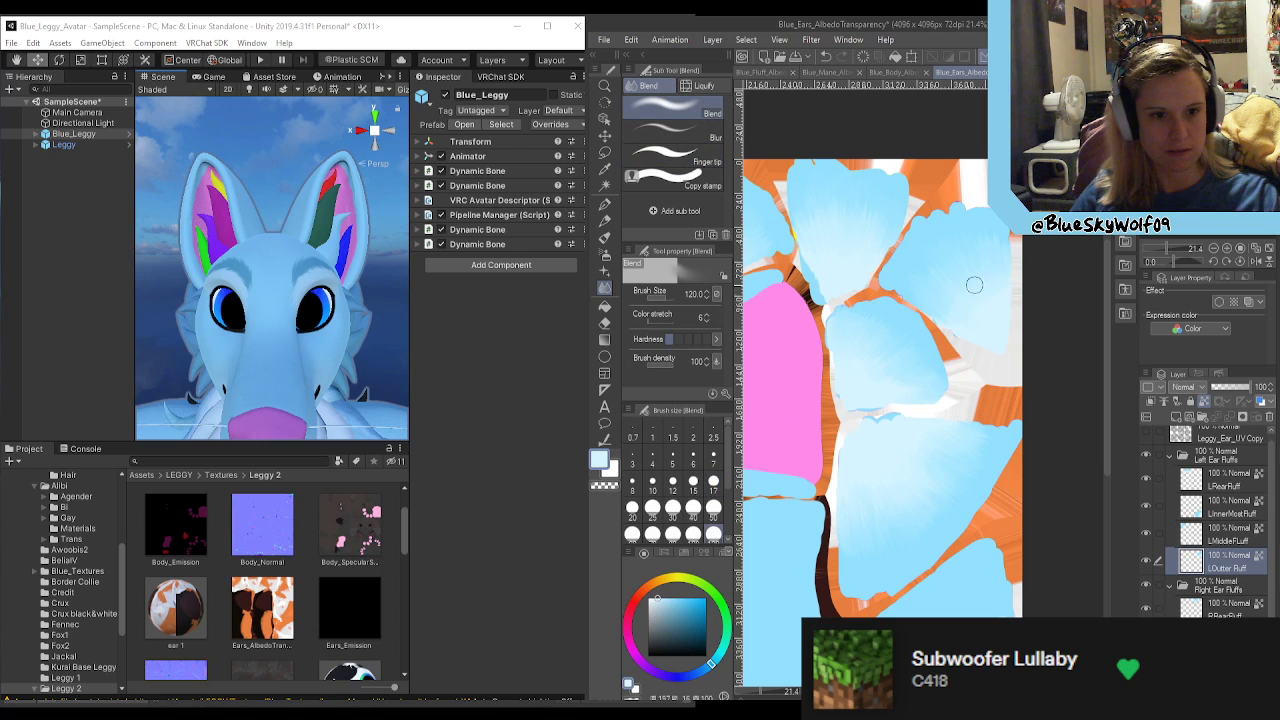
pyautogui.click(705, 162)
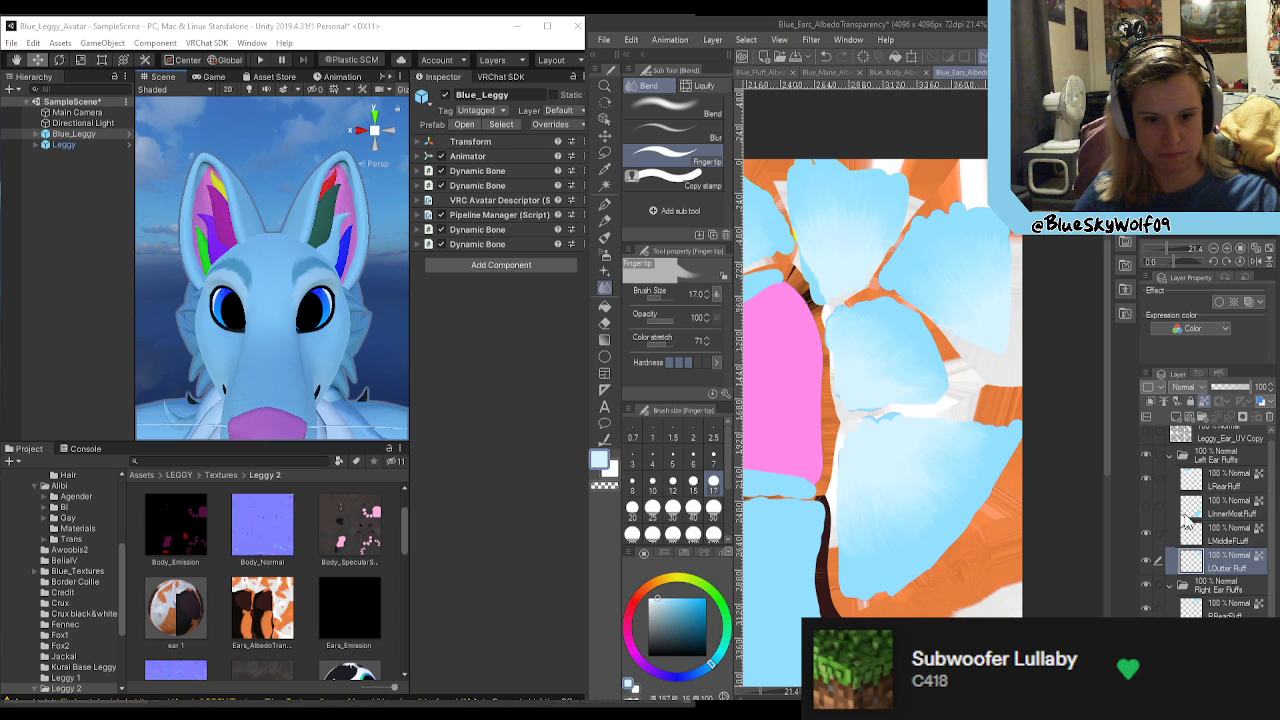
# Step: Blend the scalloped light blue edge on the LInnerMostFluff layer at size 120 and pull streaks across it with the Finger tip
pyautogui.click(1218, 512)
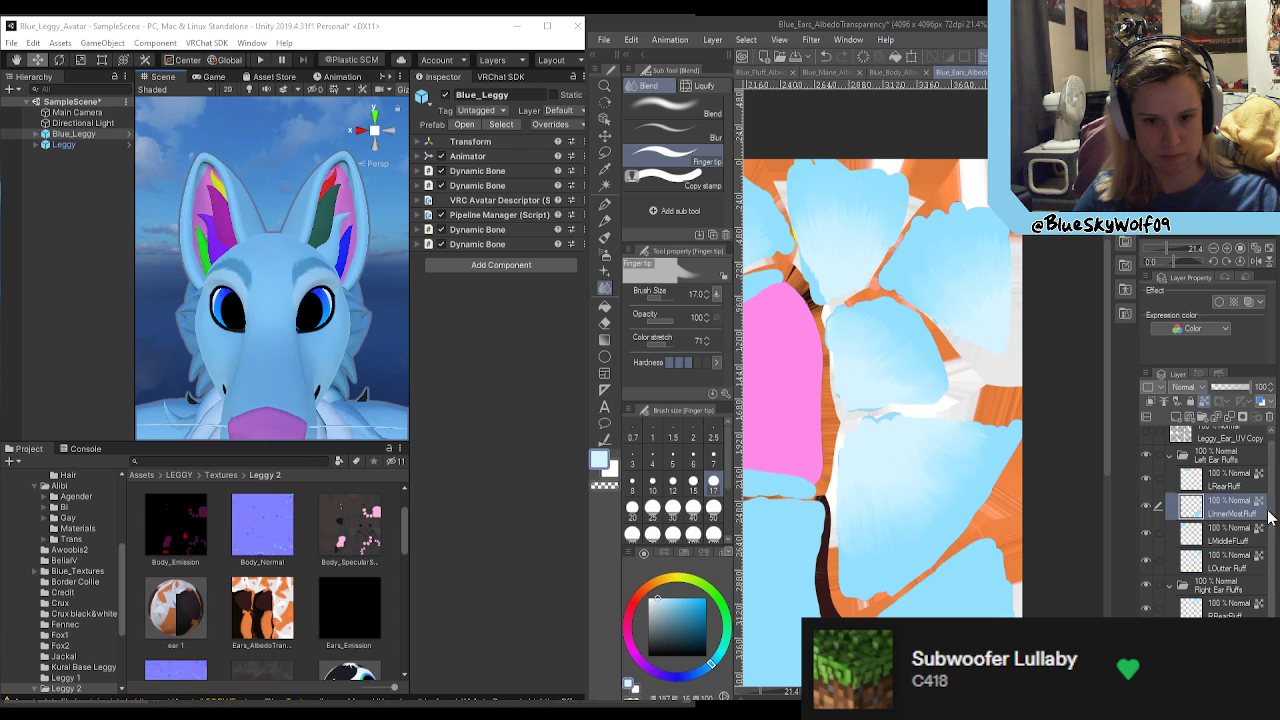
pyautogui.scroll(-1, 1270, 525)
pyautogui.scroll(-3, 1106, 462)
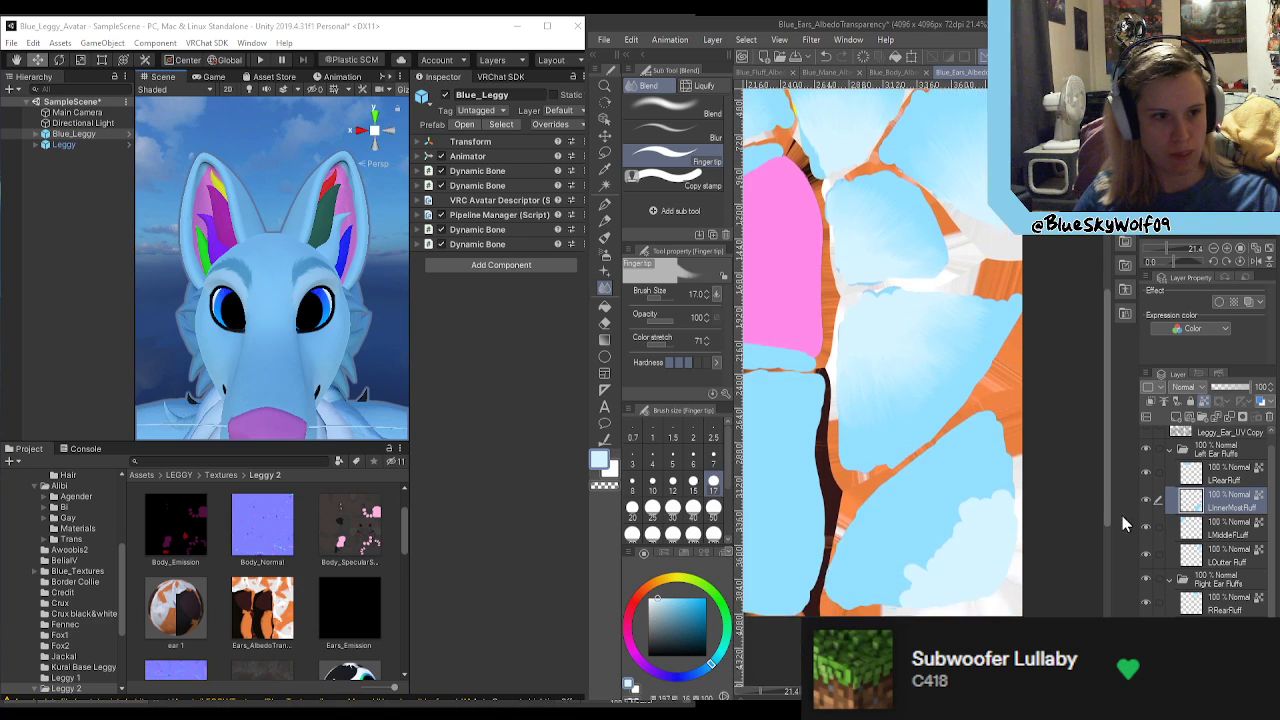
pyautogui.click(685, 108)
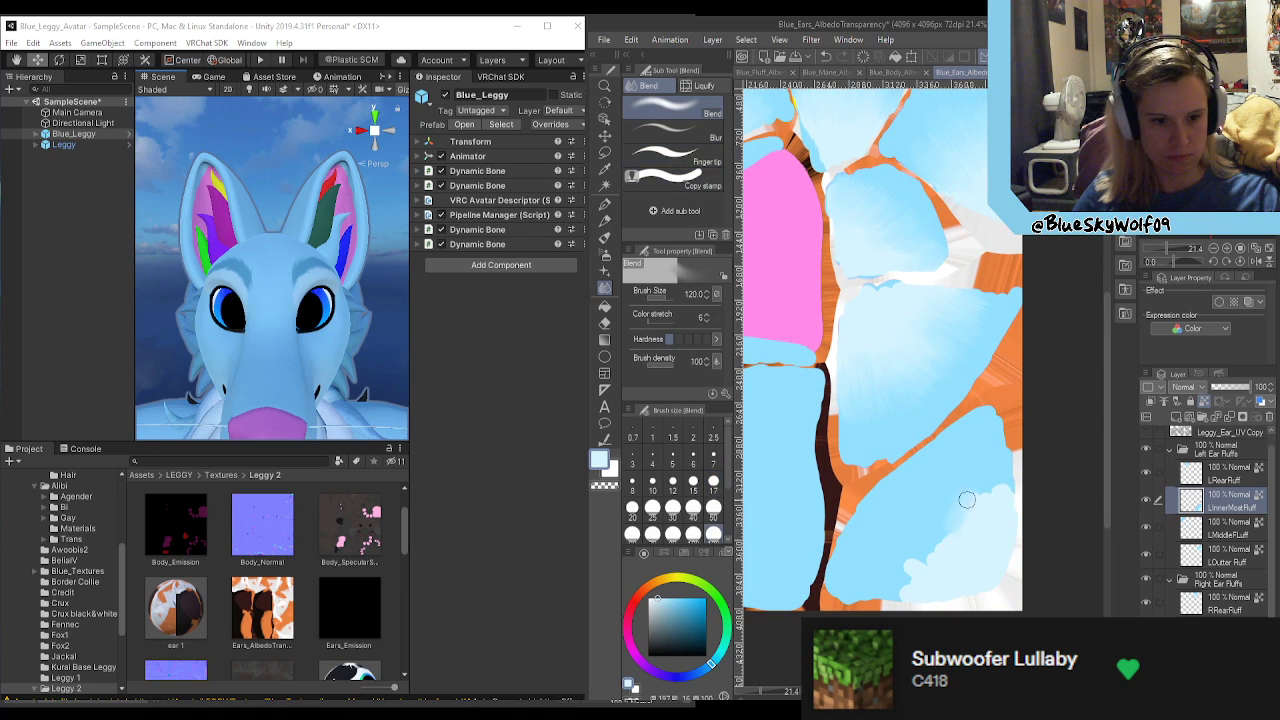
pyautogui.moveTo(930, 566)
pyautogui.mouseDown()
pyautogui.moveTo(894, 574)
pyautogui.moveTo(949, 569)
pyautogui.moveTo(878, 563)
pyautogui.moveTo(893, 547)
pyautogui.moveTo(963, 536)
pyautogui.moveTo(964, 488)
pyautogui.moveTo(1005, 516)
pyautogui.moveTo(1019, 481)
pyautogui.moveTo(973, 513)
pyautogui.moveTo(959, 496)
pyautogui.mouseUp()
pyautogui.click(672, 155)
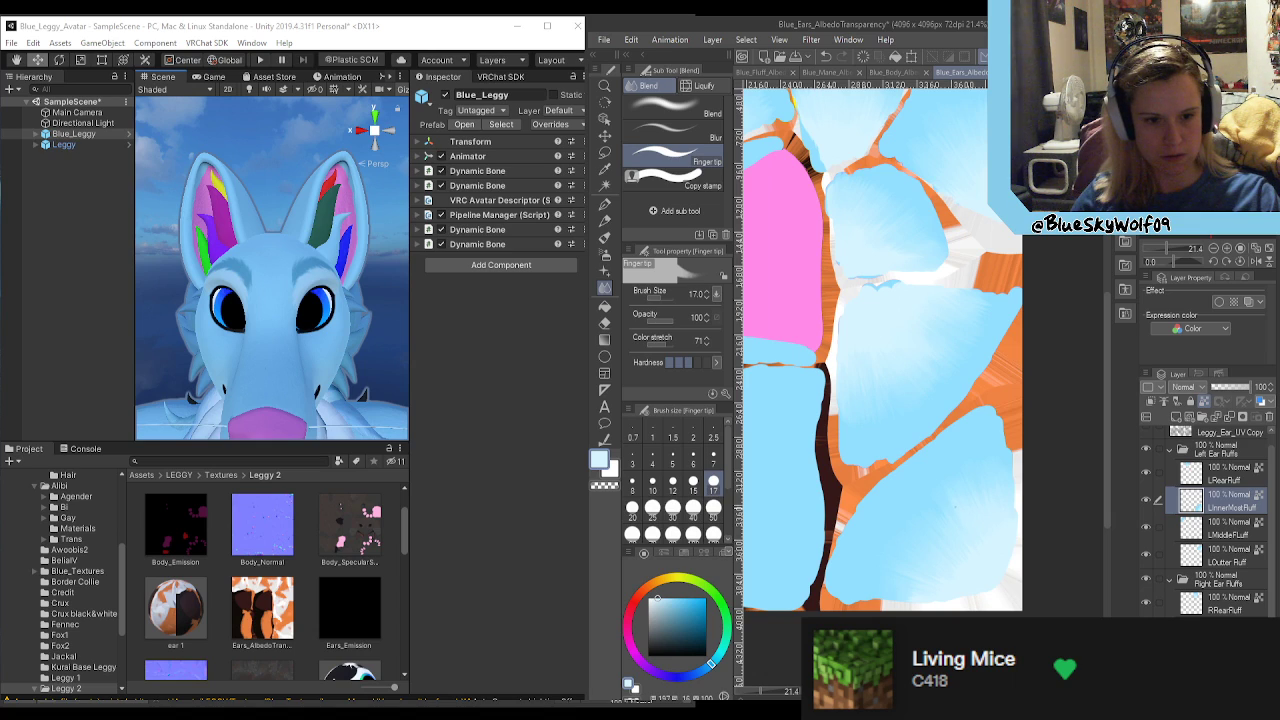
# Step: Save the ears texture as the PNG Blue_Ears_AlbedoTransparency.png without layer information and view the updated avatar in Unity
pyautogui.scroll(-3, 889, 445)
pyautogui.scroll(1, 889, 445)
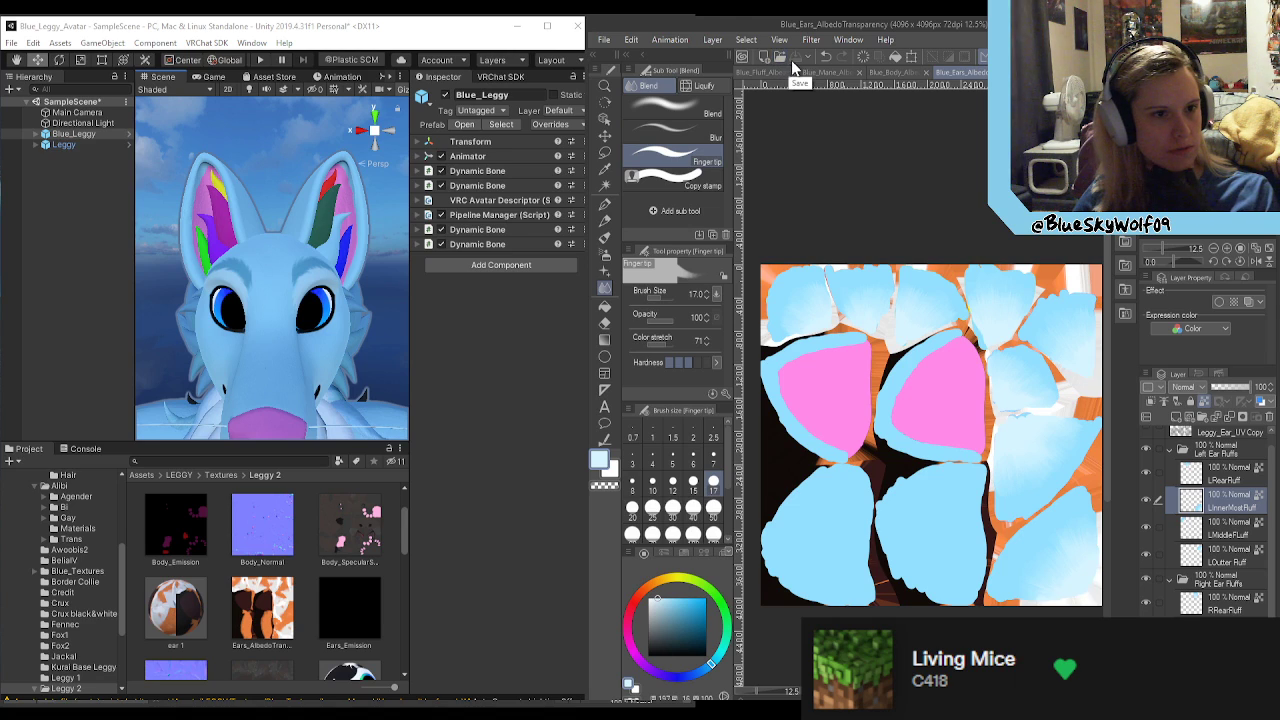
pyautogui.click(604, 40)
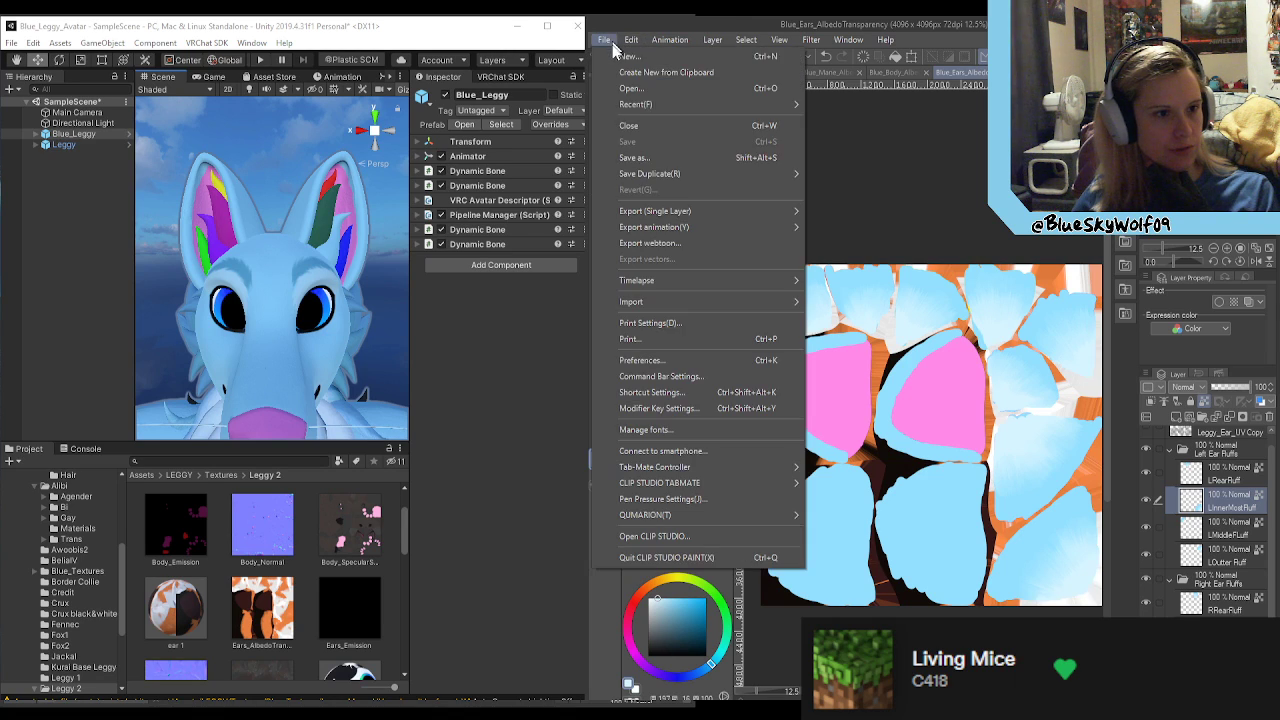
pyautogui.click(640, 158)
pyautogui.click(716, 417)
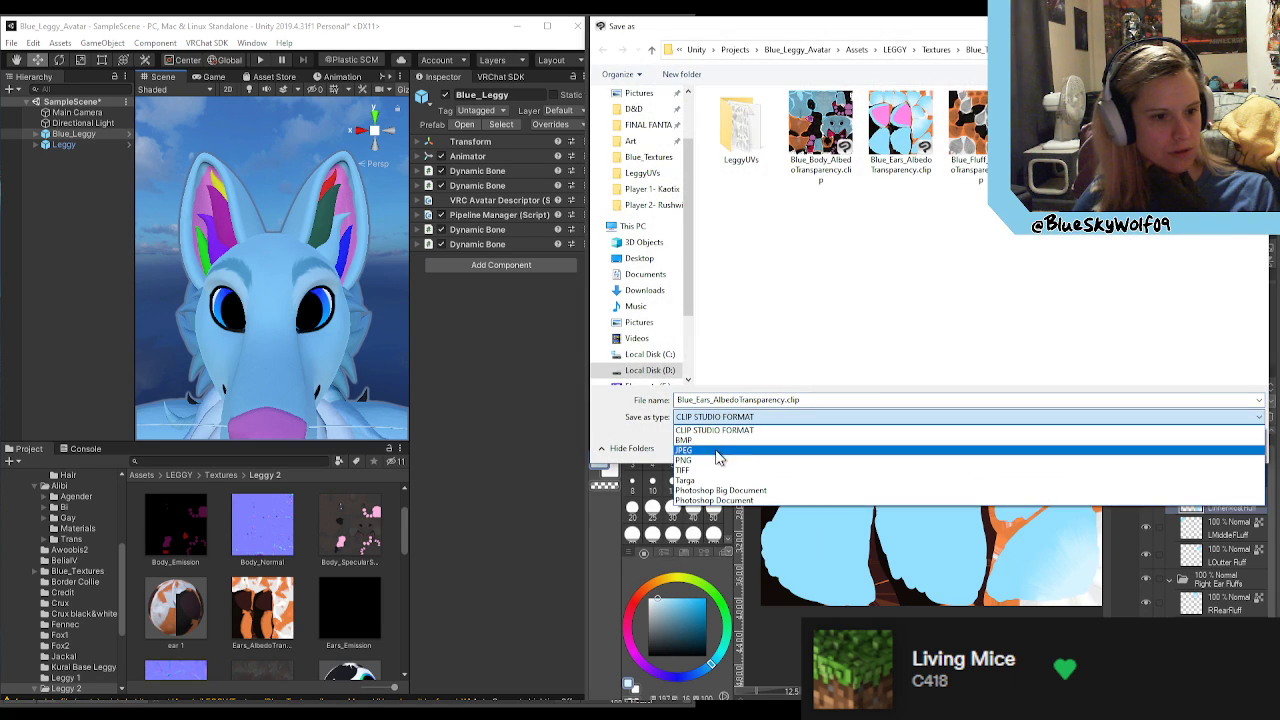
pyautogui.click(718, 460)
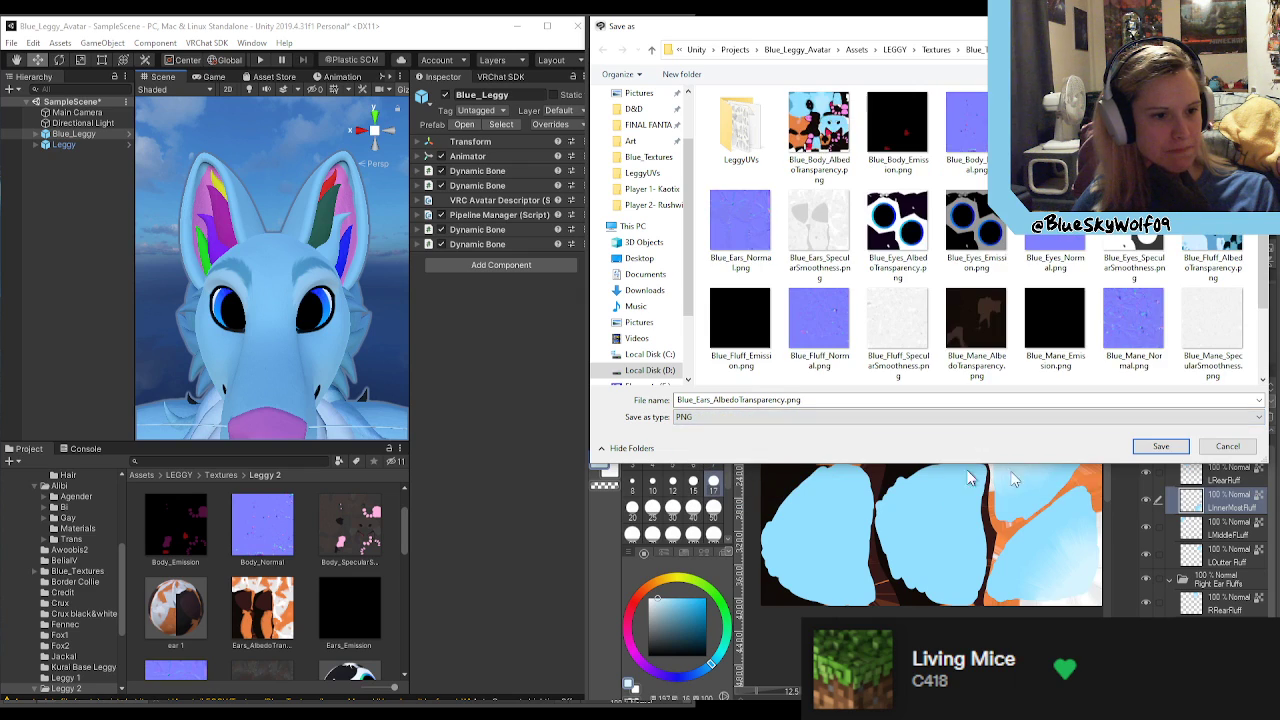
pyautogui.click(1157, 448)
pyautogui.click(680, 366)
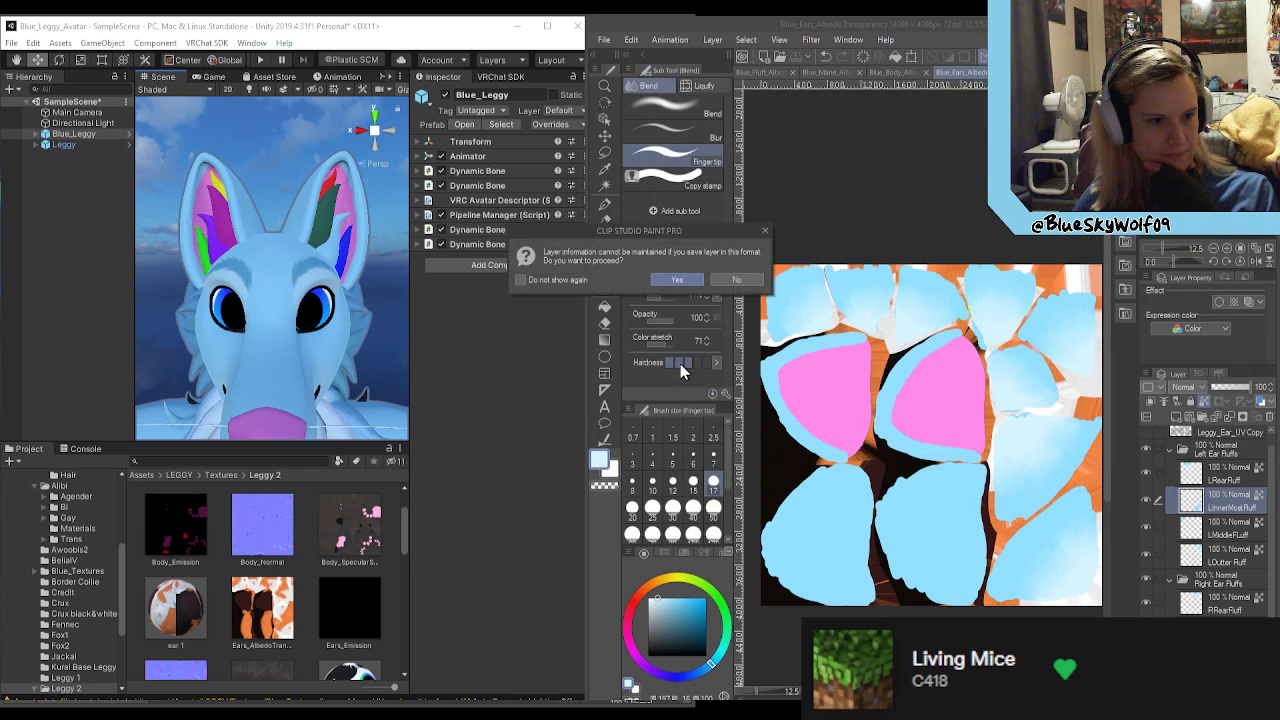
pyautogui.click(683, 281)
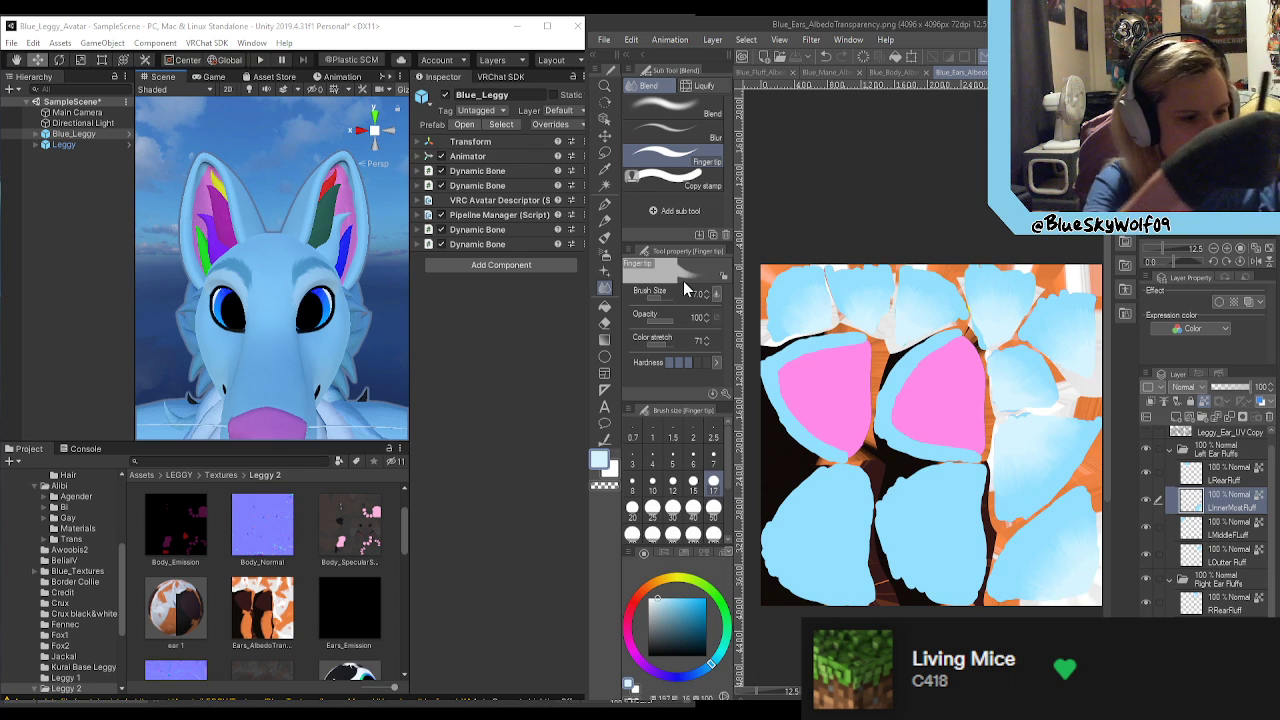
pyautogui.click(471, 357)
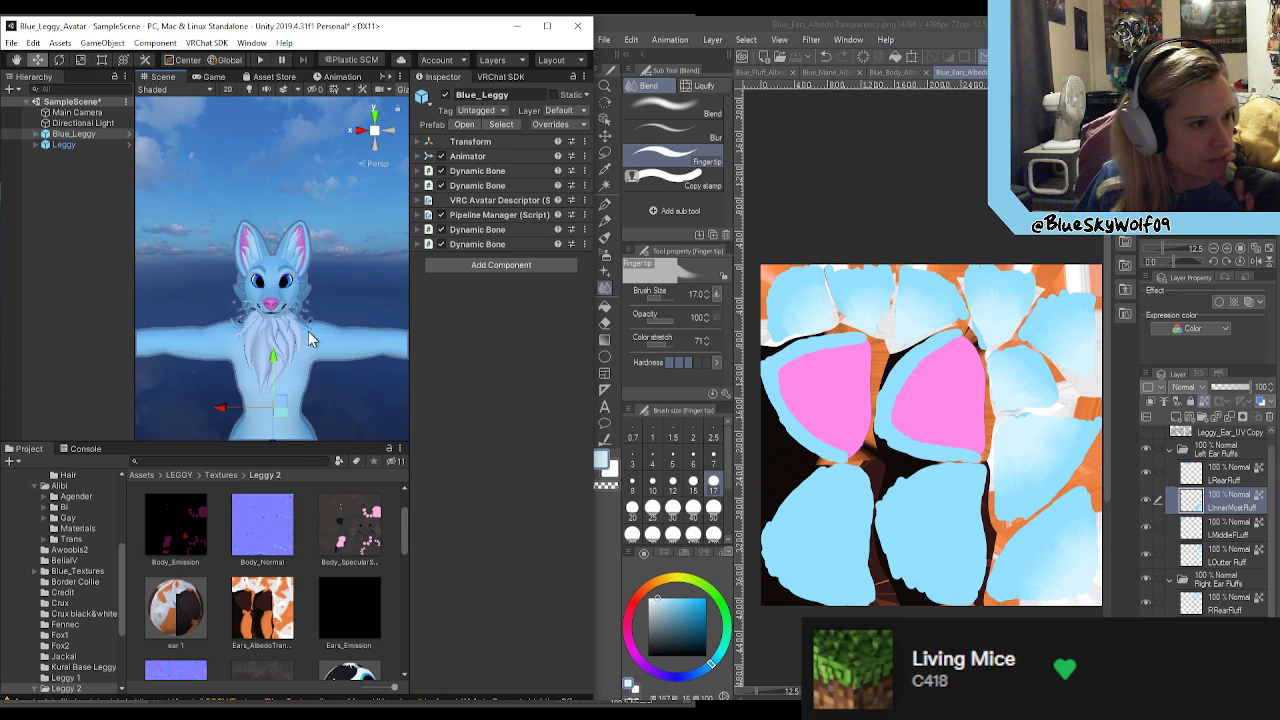
pyautogui.keyDown('alt'); pyautogui.moveTo(355, 289); pyautogui.dragTo(412, 341); pyautogui.keyUp('alt')
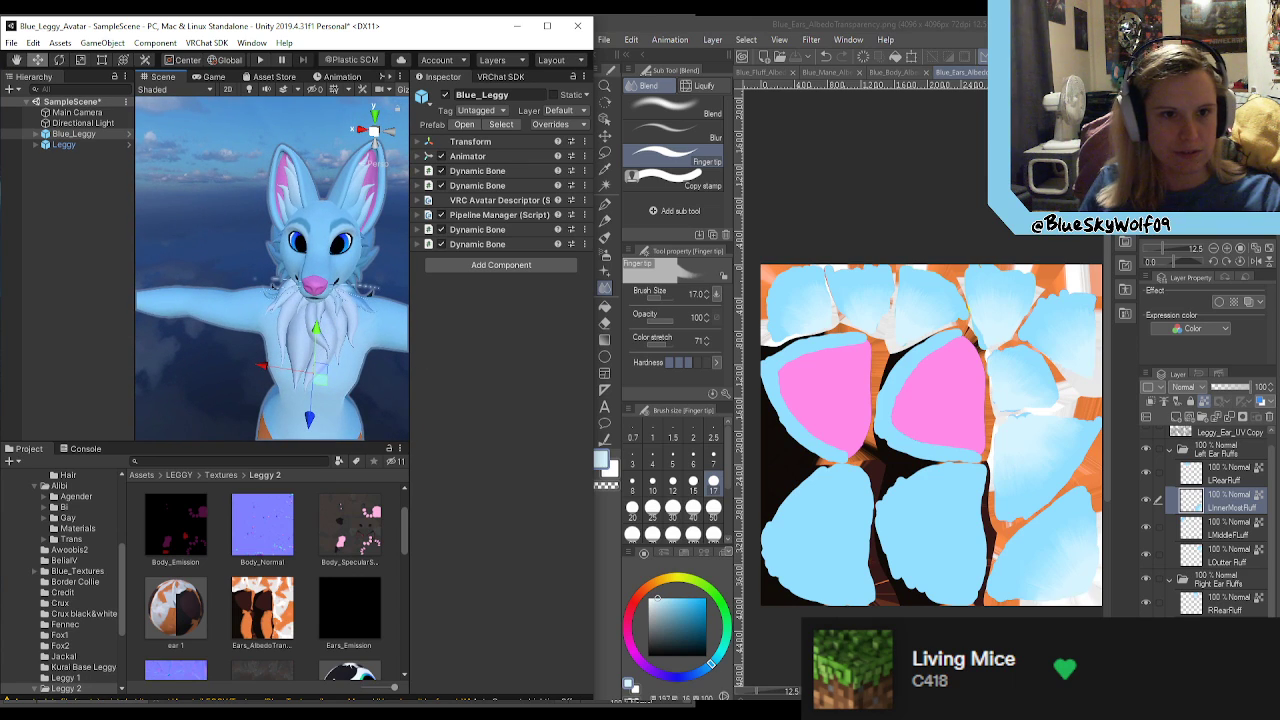
# Step: Switch to Clip Studio Paint and save the ears texture in CLIP STUDIO FORMAT as Blue_Ears_AlbedoTransparency.clip, replacing the existing file
pyautogui.click(940, 26)
pyautogui.click(604, 39)
pyautogui.click(647, 163)
pyautogui.click(795, 420)
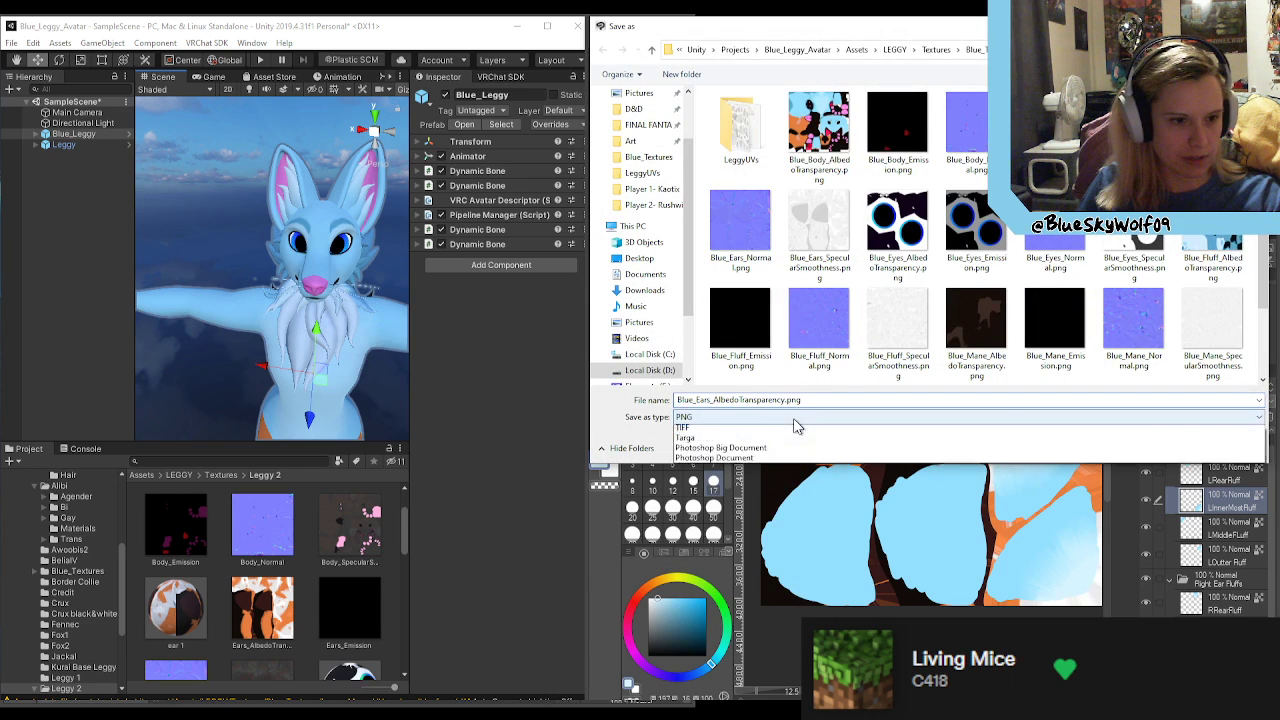
pyautogui.click(766, 437)
pyautogui.click(1160, 446)
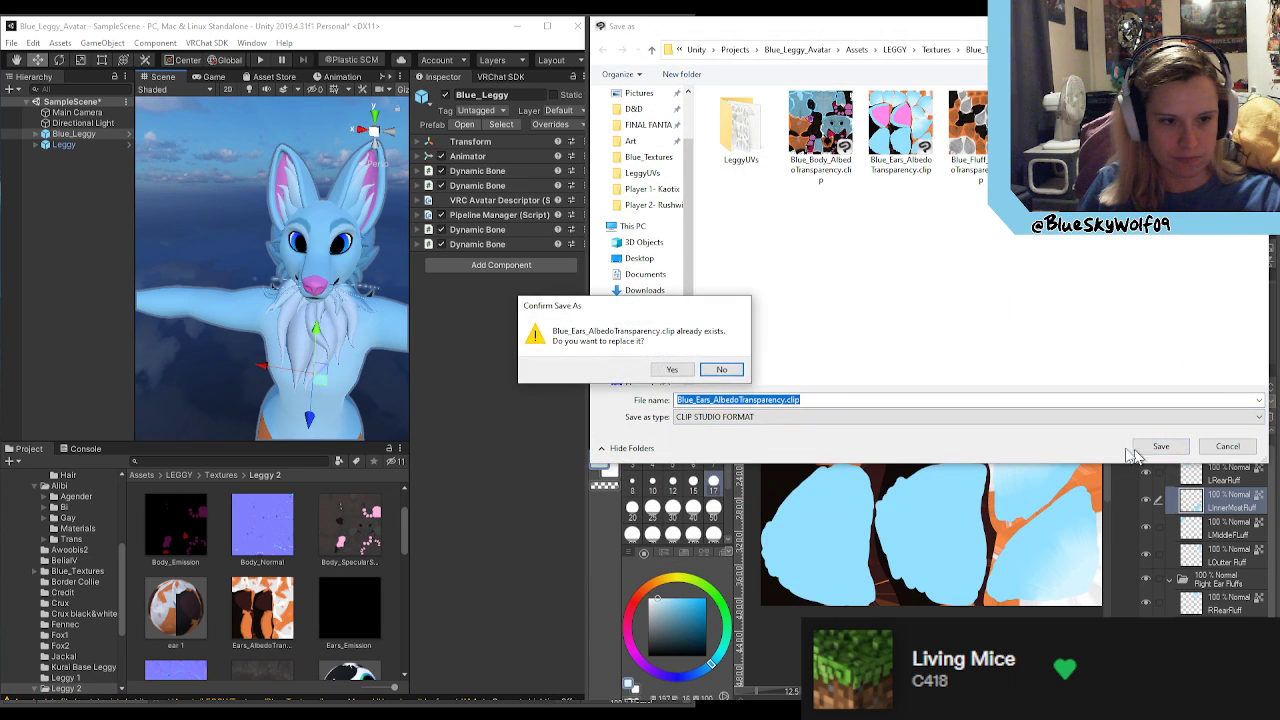
pyautogui.click(674, 372)
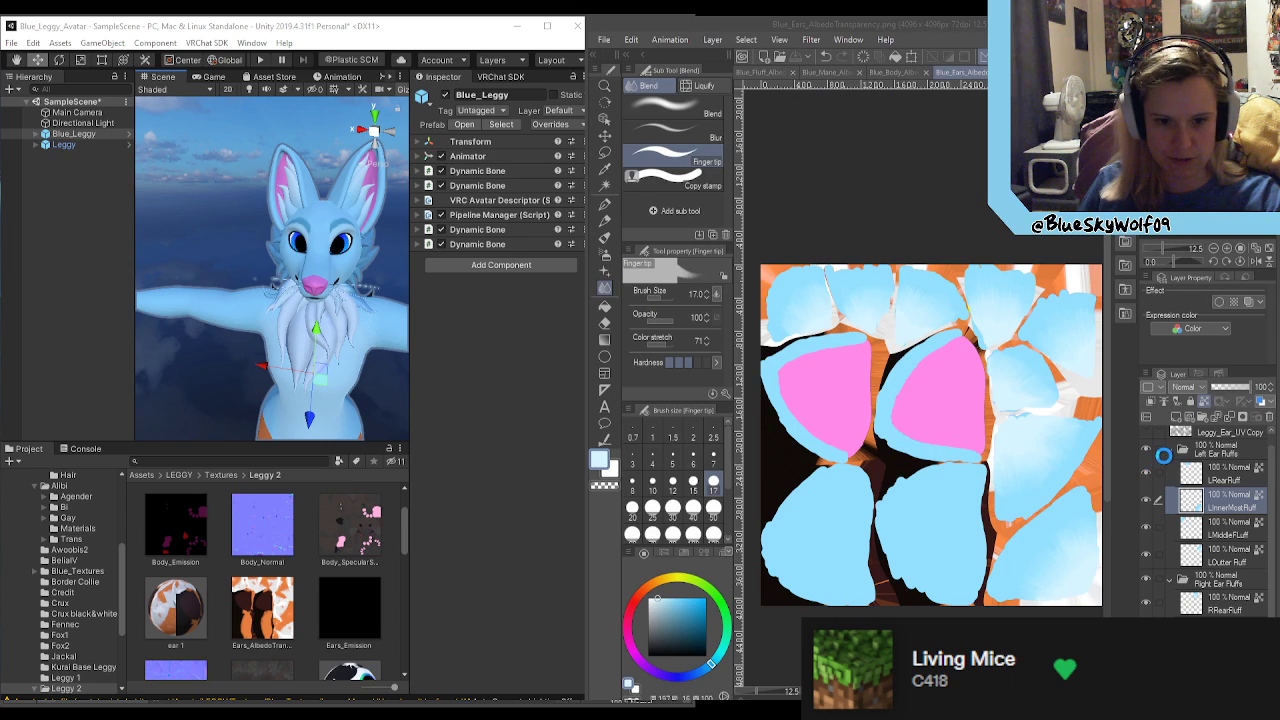
# Step: Collapse the Left and Right Ear Fluffs folders and show the Leggy_Ear_UV Copy wireframe layer over the ears texture
pyautogui.click(1170, 453)
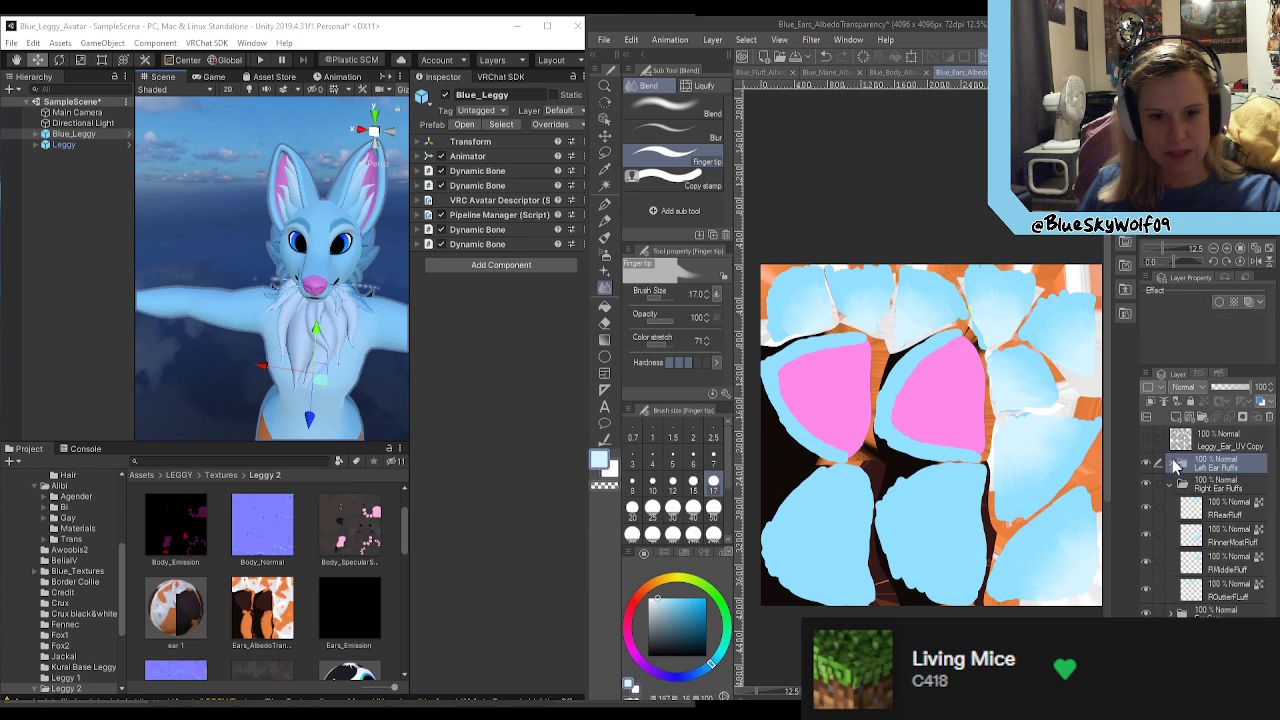
pyautogui.click(1171, 487)
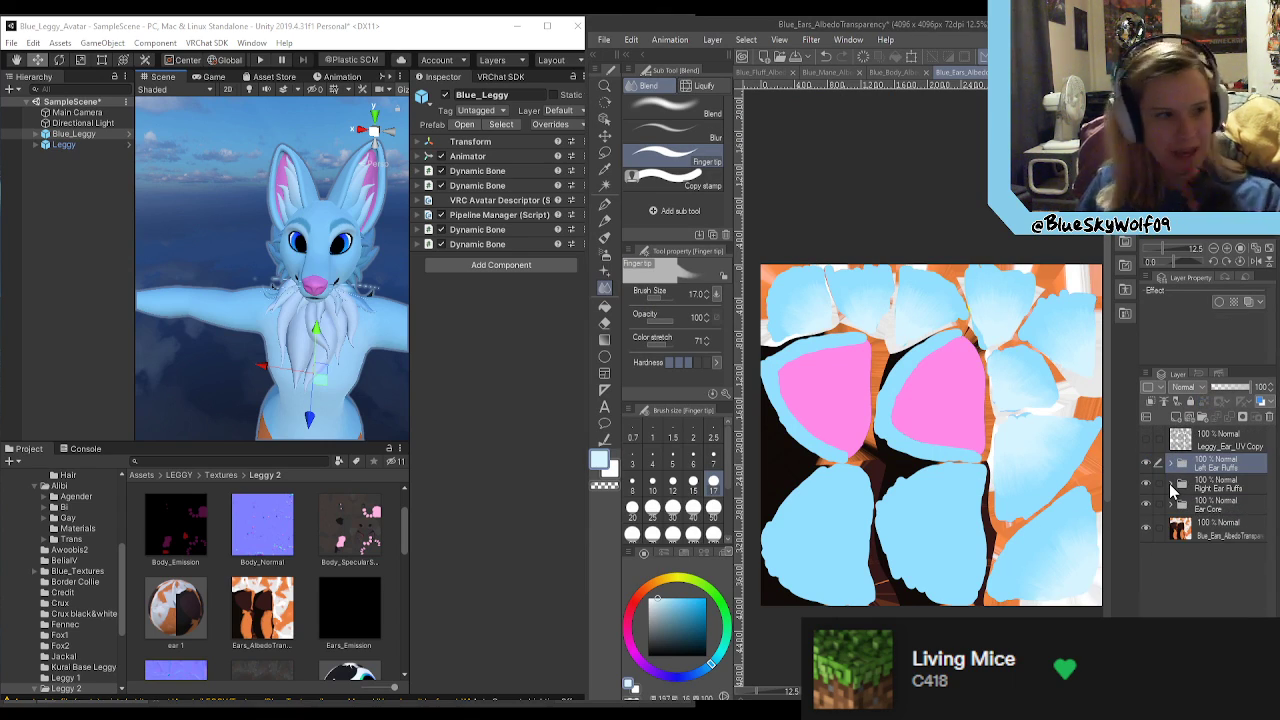
pyautogui.scroll(-2, 958, 464)
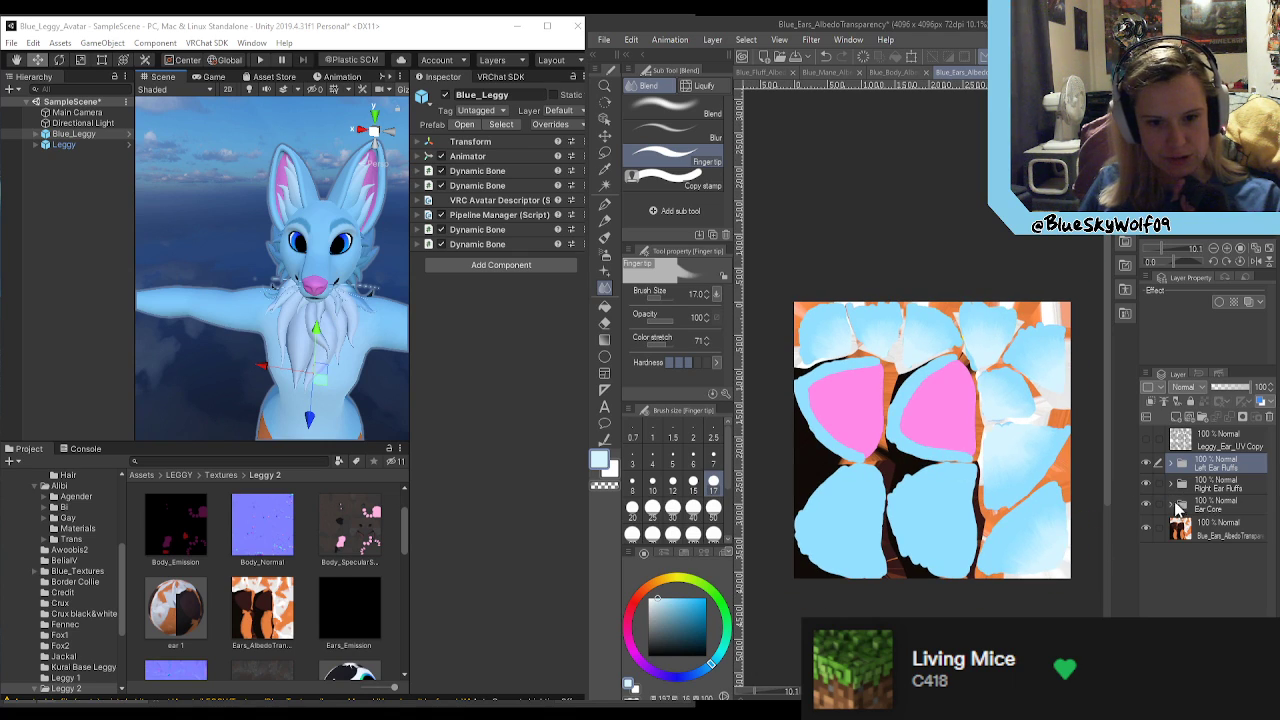
pyautogui.click(1171, 505)
pyautogui.click(1172, 507)
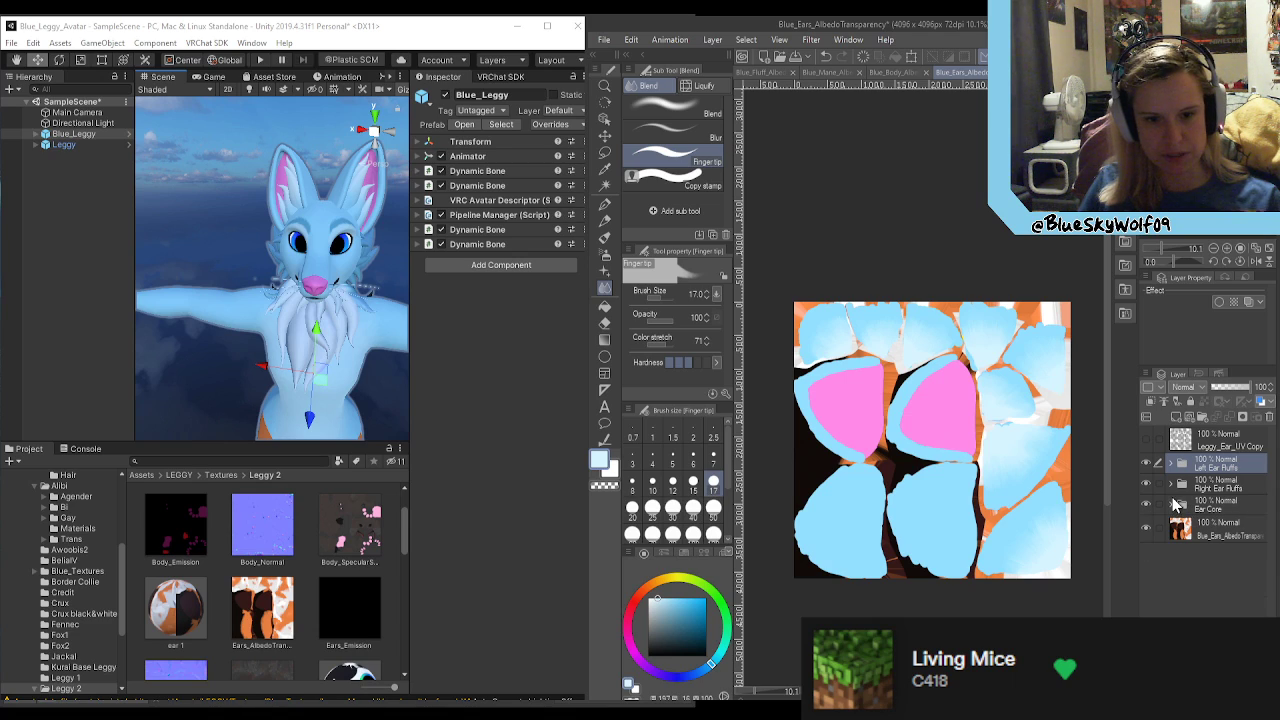
pyautogui.click(1145, 441)
pyautogui.click(1145, 441)
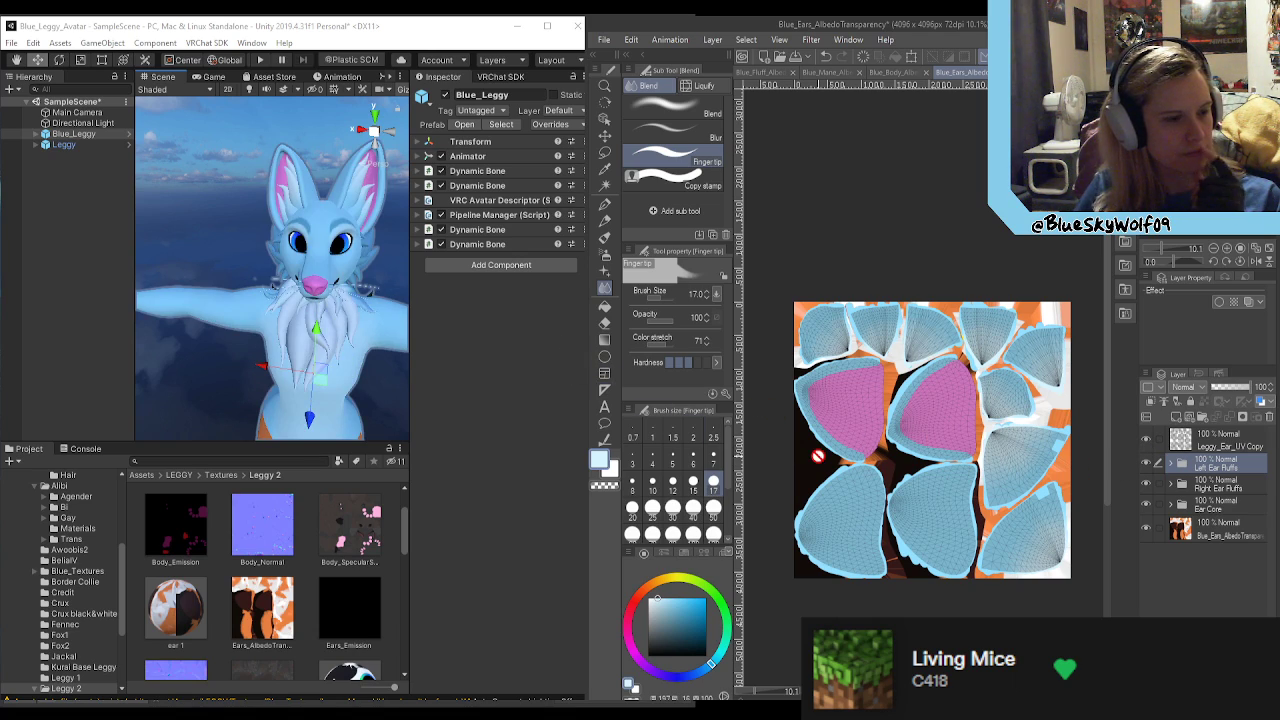
pyautogui.scroll(8, 832, 459)
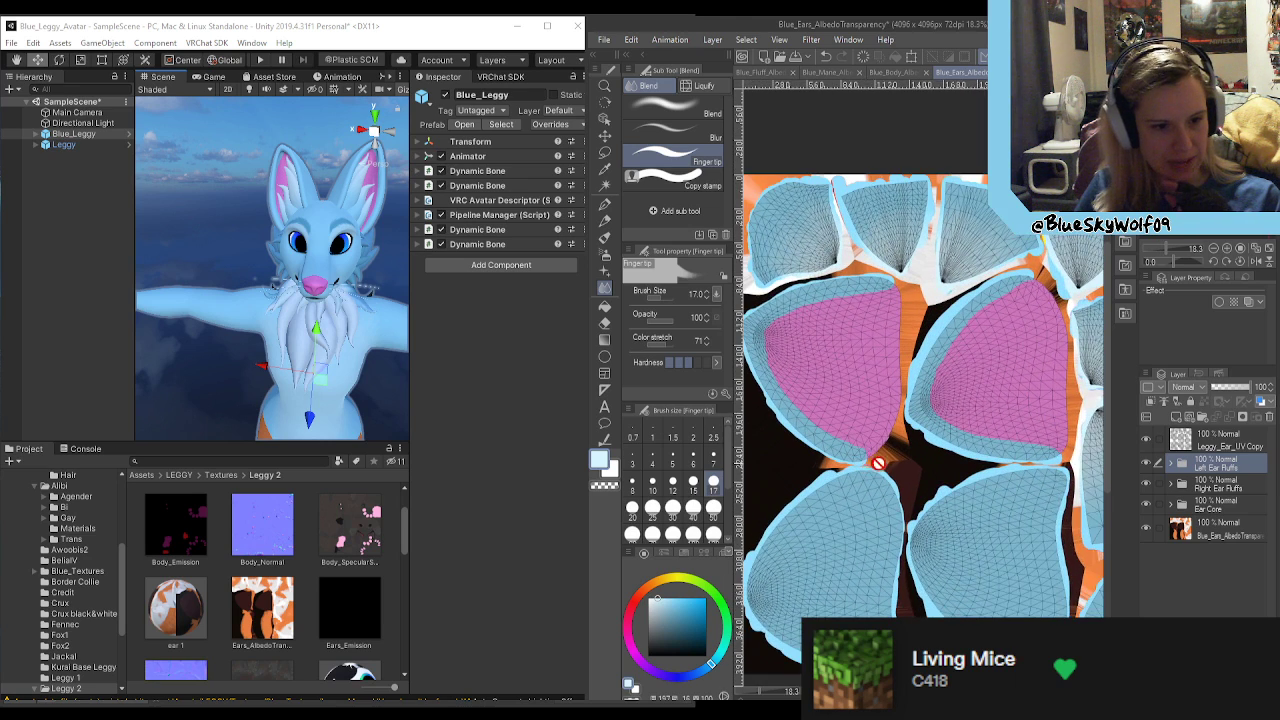
pyautogui.scroll(5, 327, 179)
pyautogui.scroll(-5, 322, 186)
# Step: Switch to Unity and examine the avatar's ears, face and chest up close from the front
pyautogui.moveTo(321, 212); pyautogui.dragTo(396, 260, button='right')
pyautogui.press('w')
pyautogui.press('s')
pyautogui.press('w')
pyautogui.press('s')
pyautogui.press('w')
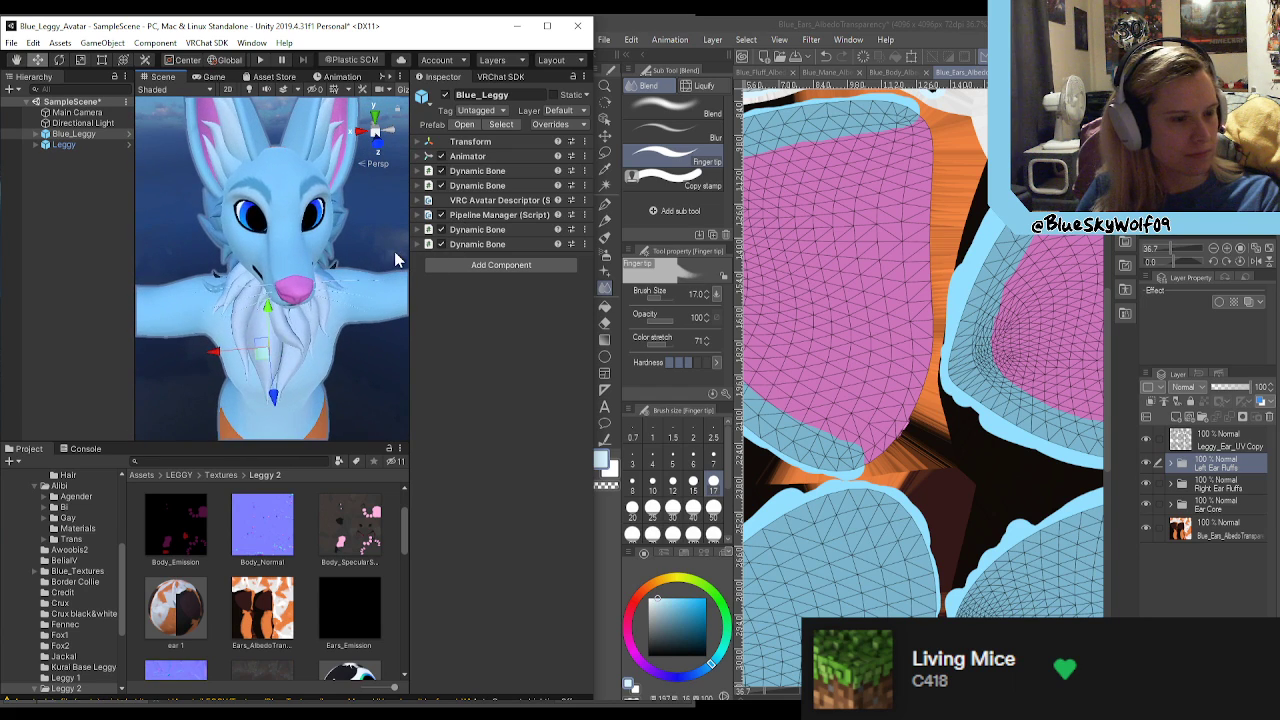
# Step: Return to Clip Studio Paint and save the ears texture document
pyautogui.hotkey('alt', 'Tab')
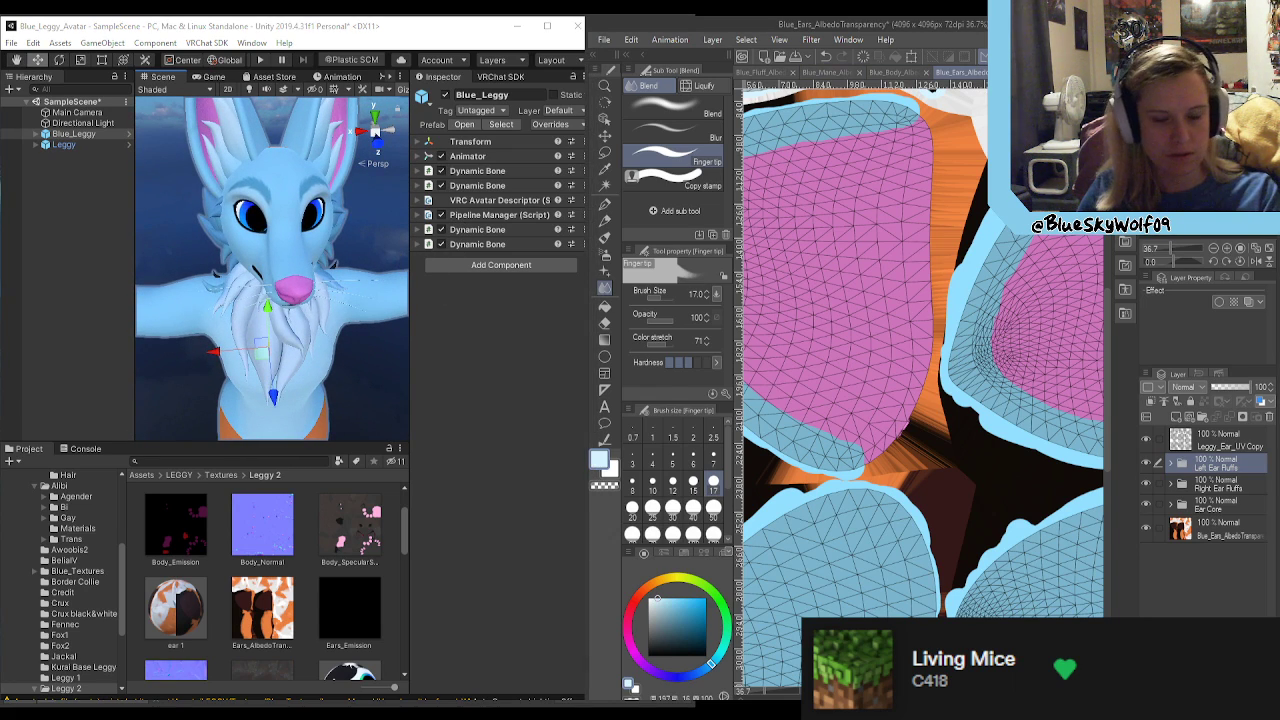
pyautogui.hotkey('ctrl', 's')
pyautogui.scroll(-3, 1003, 123)
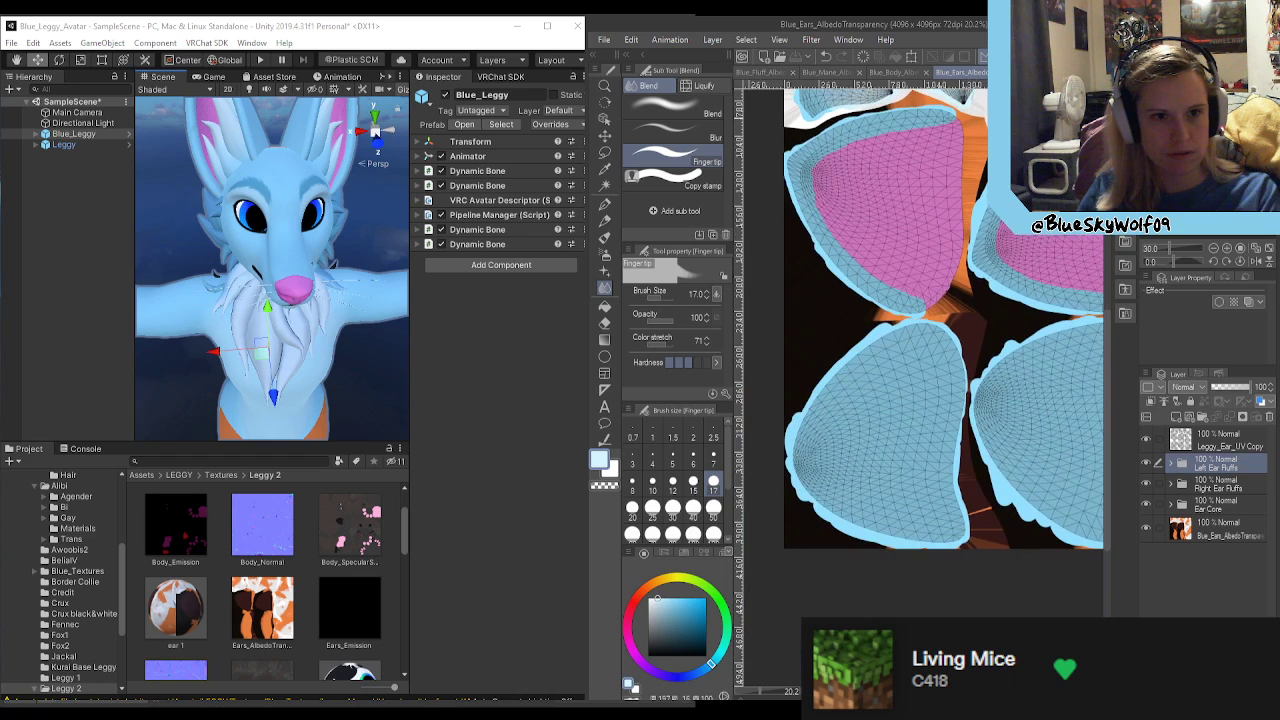
# Step: Switch to the Blue_Body_AlbedoTransparency document and compare the orange lower-jaw area with the avatar's face in Unity
pyautogui.click(897, 72)
pyautogui.scroll(-3, 900, 209)
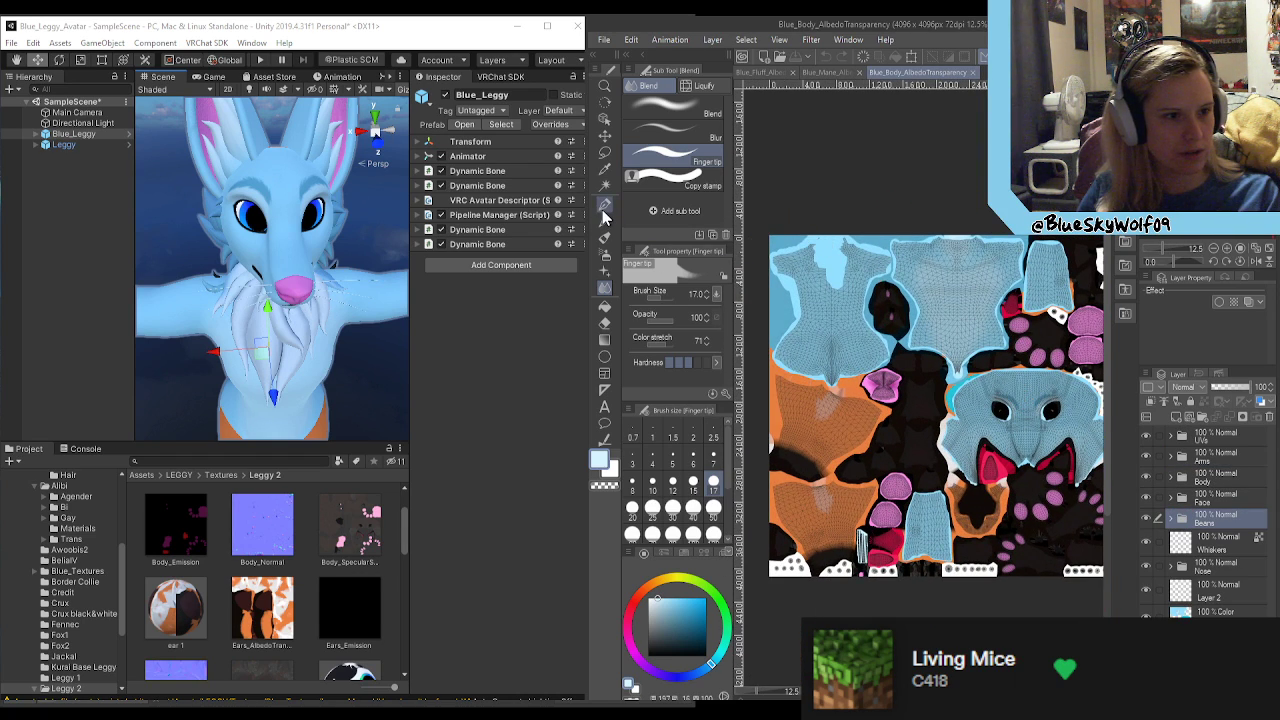
pyautogui.click(604, 205)
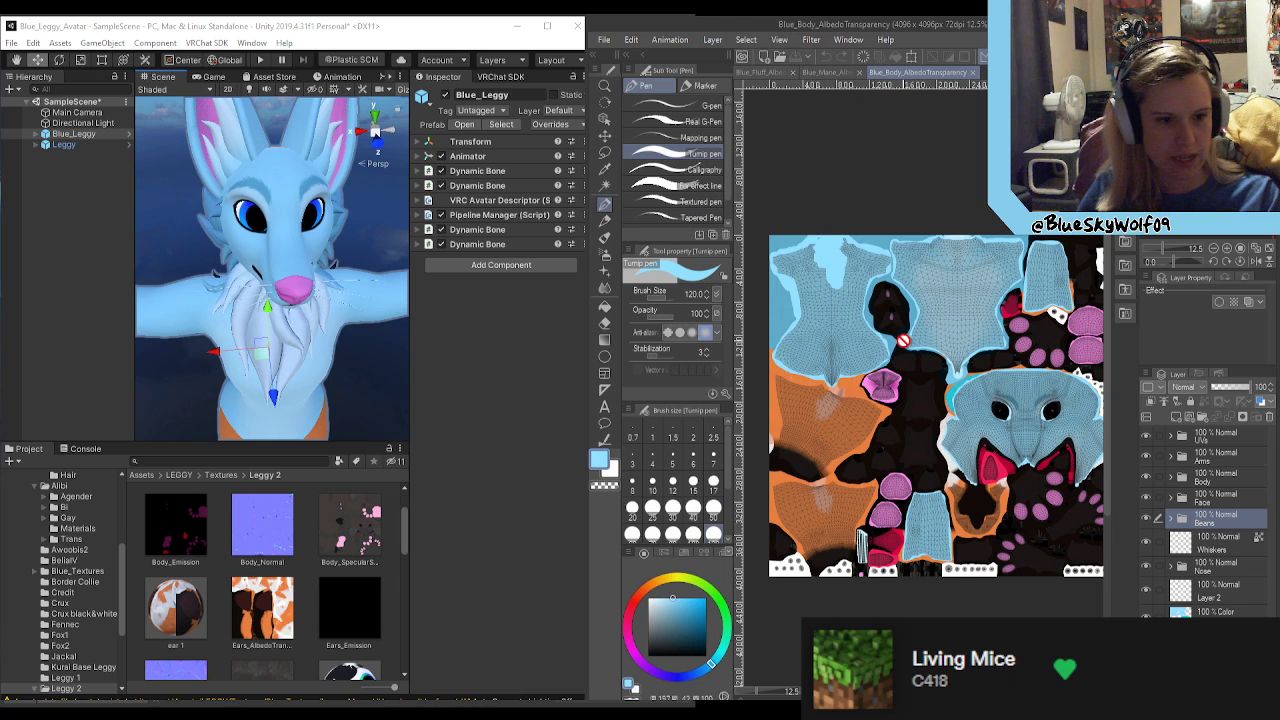
pyautogui.scroll(4, 903, 340)
pyautogui.scroll(2, 960, 450)
pyautogui.scroll(-5, 958, 424)
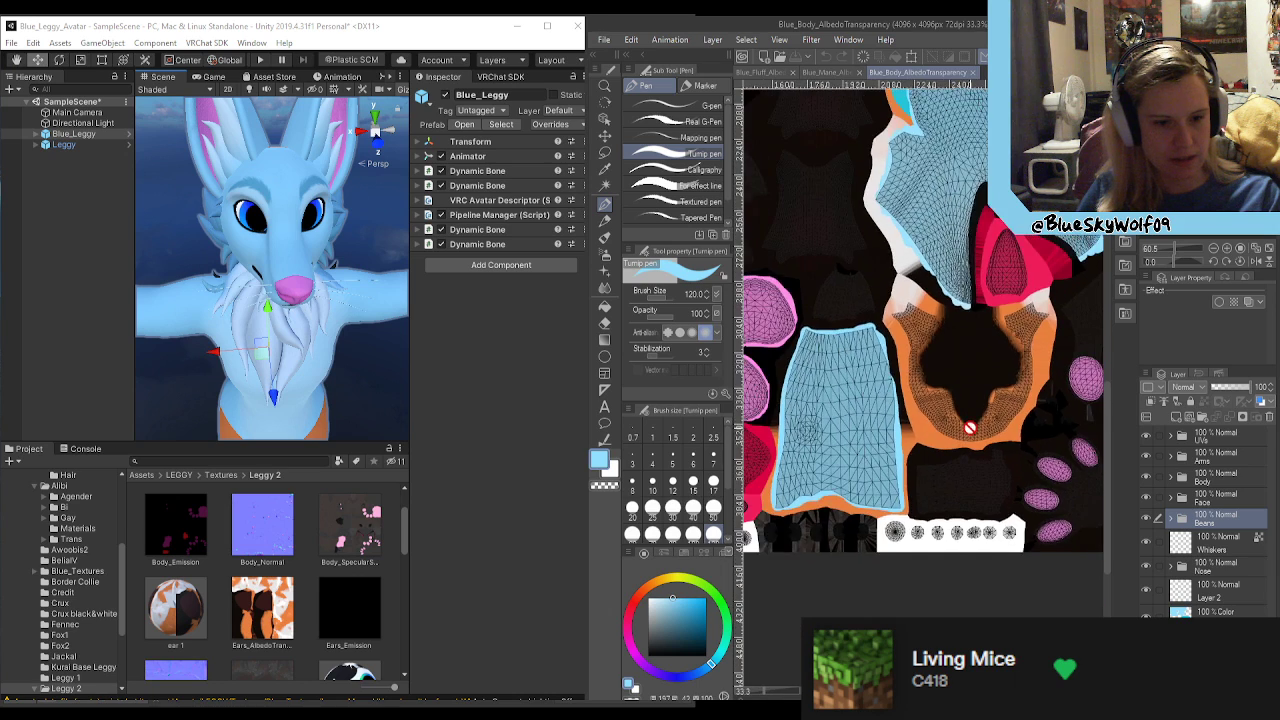
pyautogui.moveTo(318, 234); pyautogui.dragTo(757, 180, button='right')
# Step: Close the body, mane and fluff texture documents and exit Clip Studio Paint
pyautogui.click(971, 72)
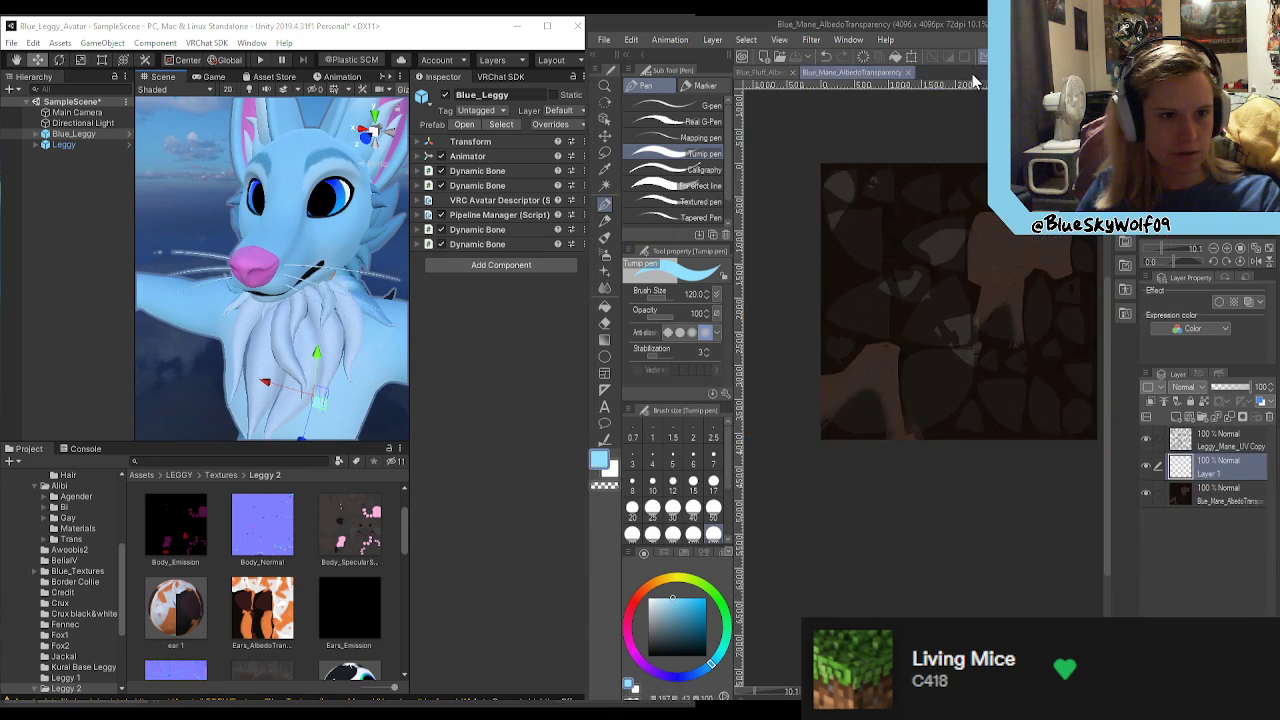
pyautogui.click(908, 73)
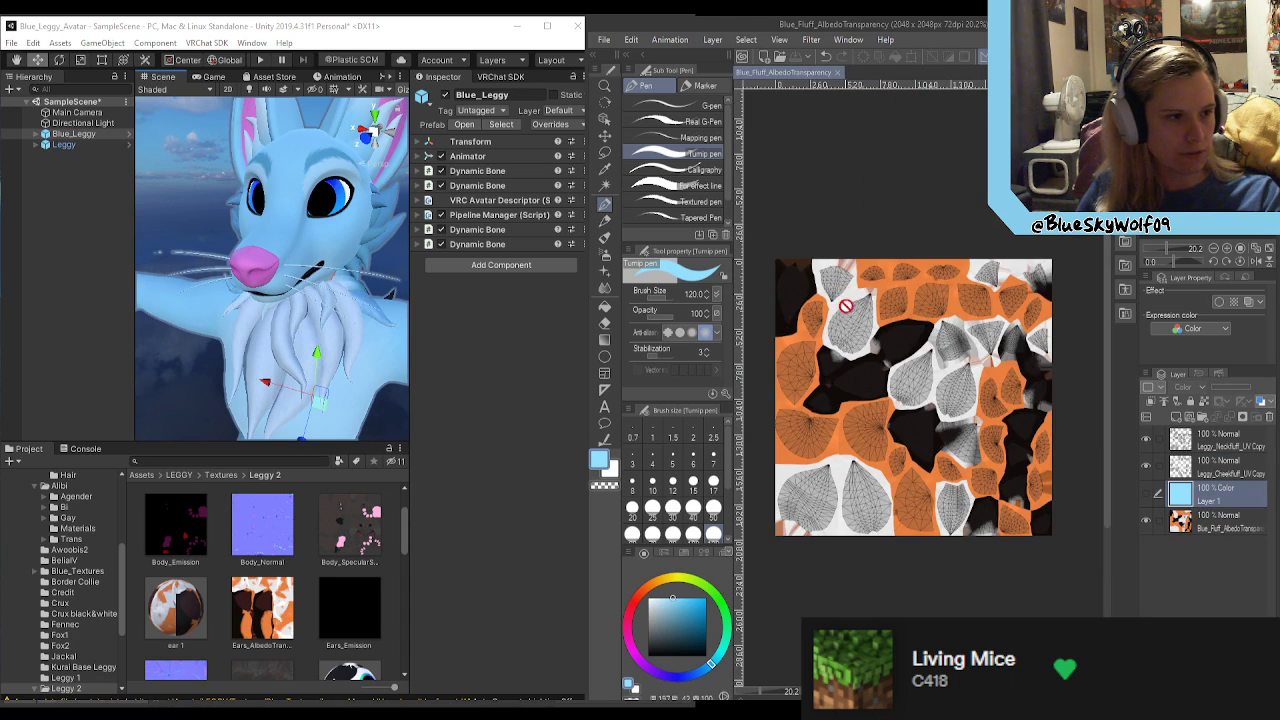
pyautogui.click(839, 74)
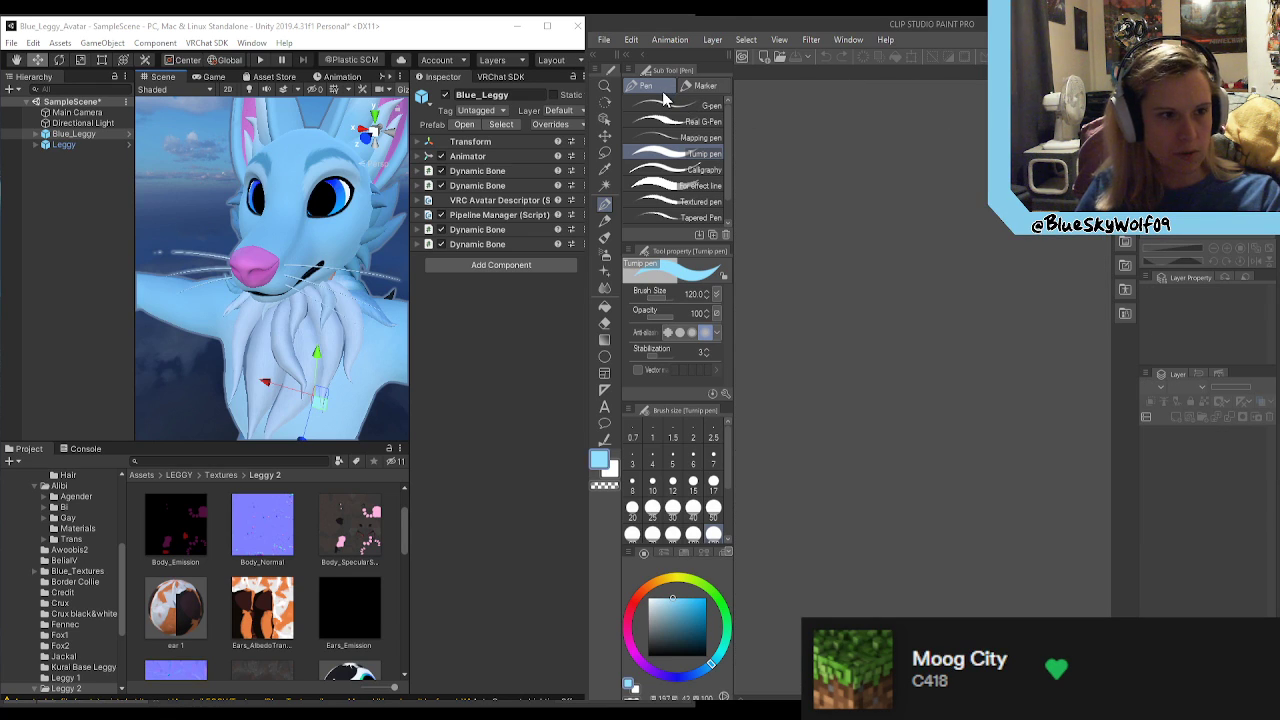
pyautogui.hotkey('alt', 'F4')
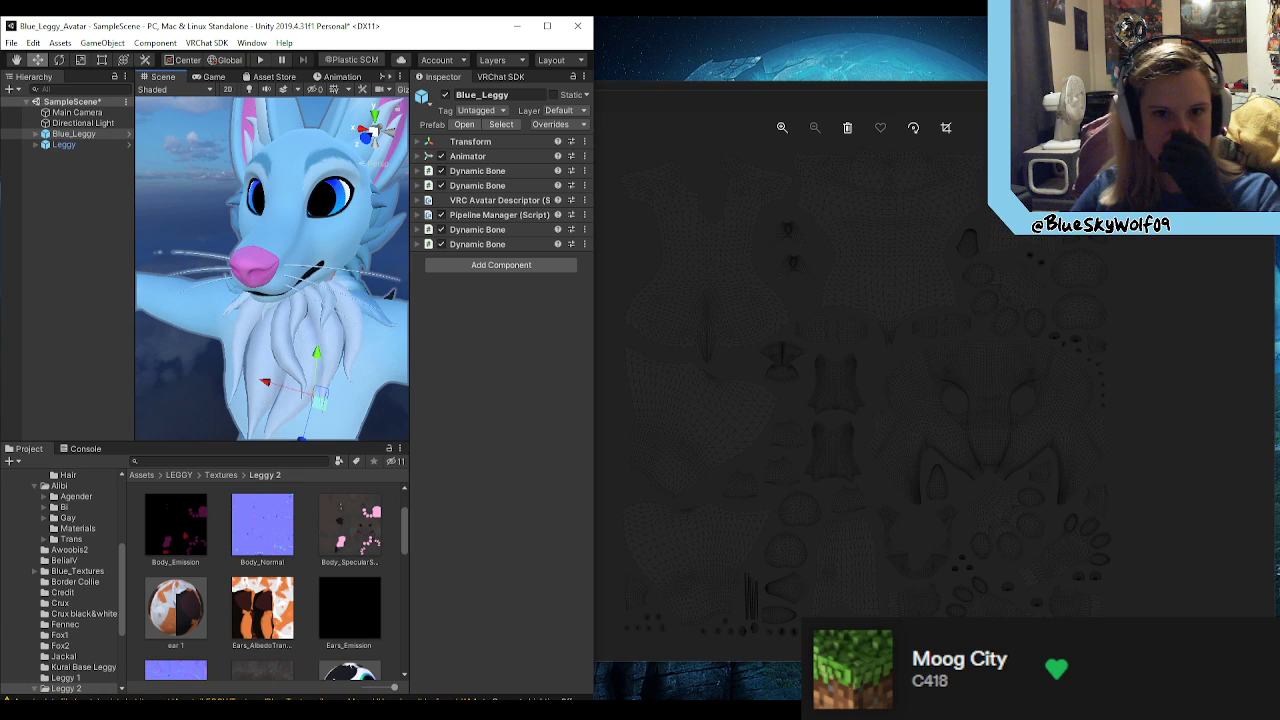
# Step: Close the UV wireframe image viewer windows and maximise the Unity window
pyautogui.click(1259, 90)
pyautogui.click(1092, 87)
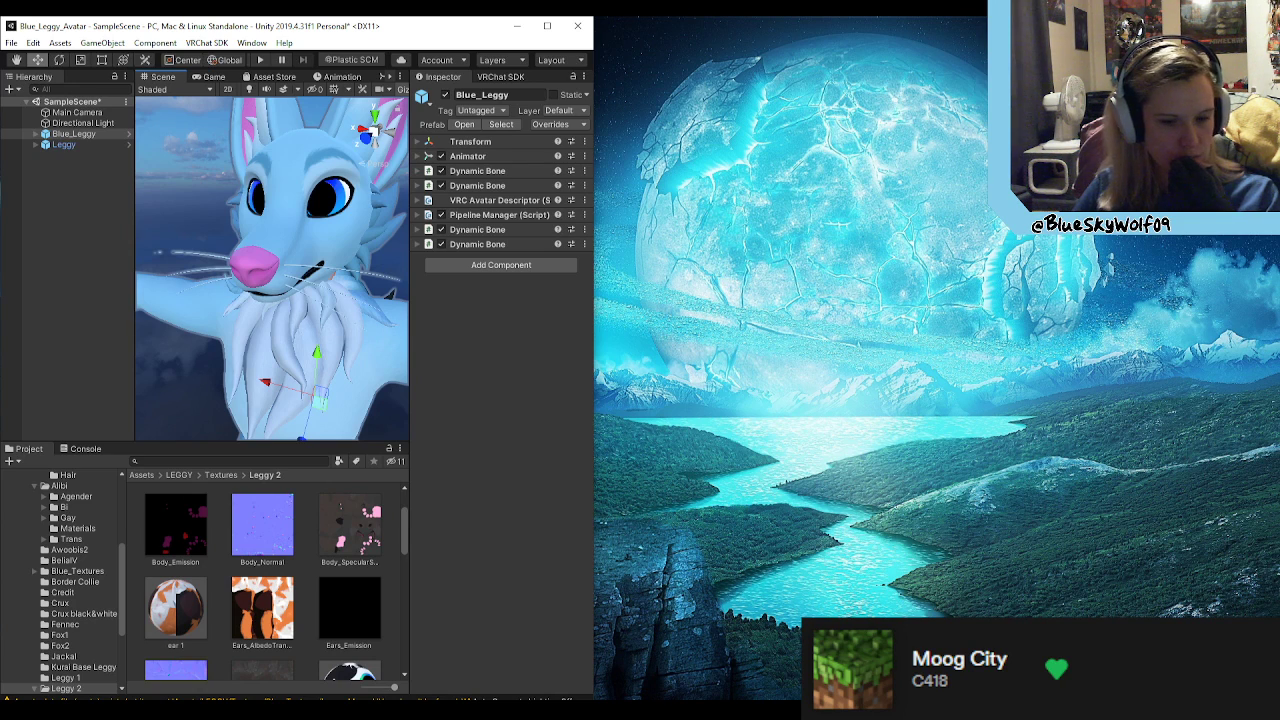
pyautogui.click(547, 25)
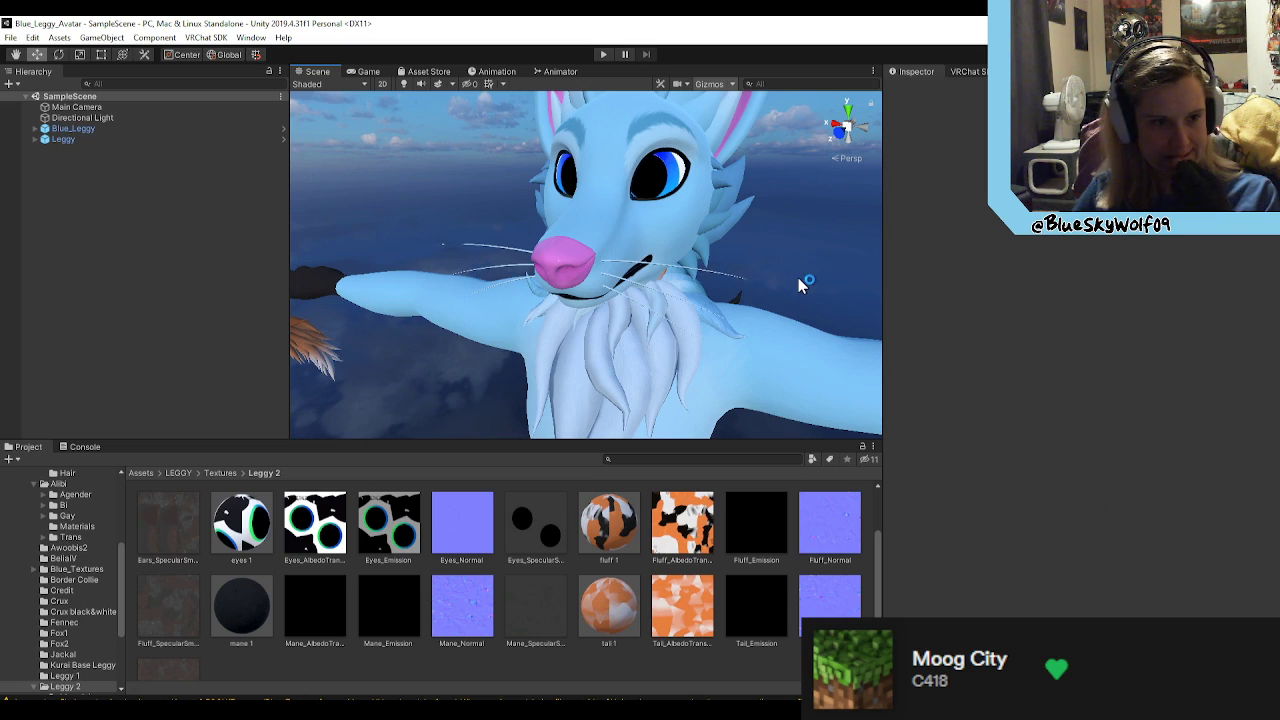
# Step: Switch to Blender, look over the FoxCore head fluff and its full UV layout, and quit Blender
pyautogui.moveTo(796, 277); pyautogui.dragTo(598, 248, button='right')
pyautogui.hotkey('alt', 'Tab')
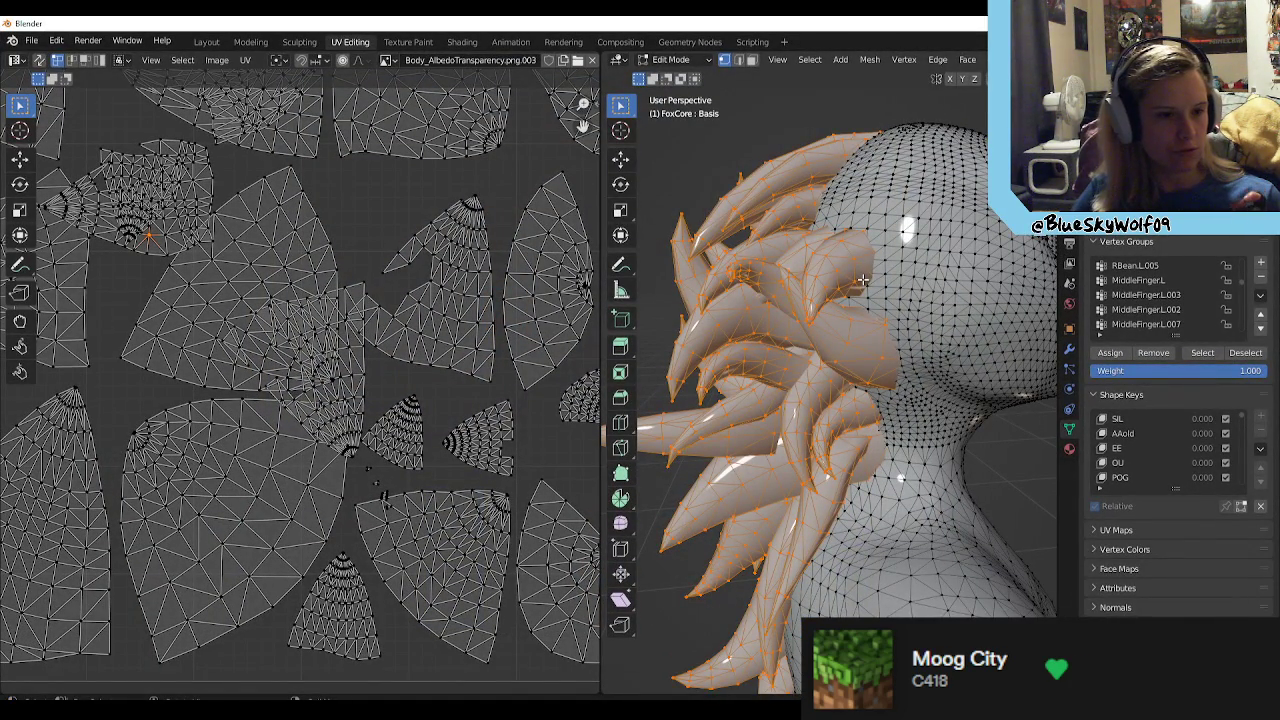
pyautogui.moveTo(882, 307); pyautogui.dragTo(889, 424, button='middle')
pyautogui.scroll(-2, 875, 408)
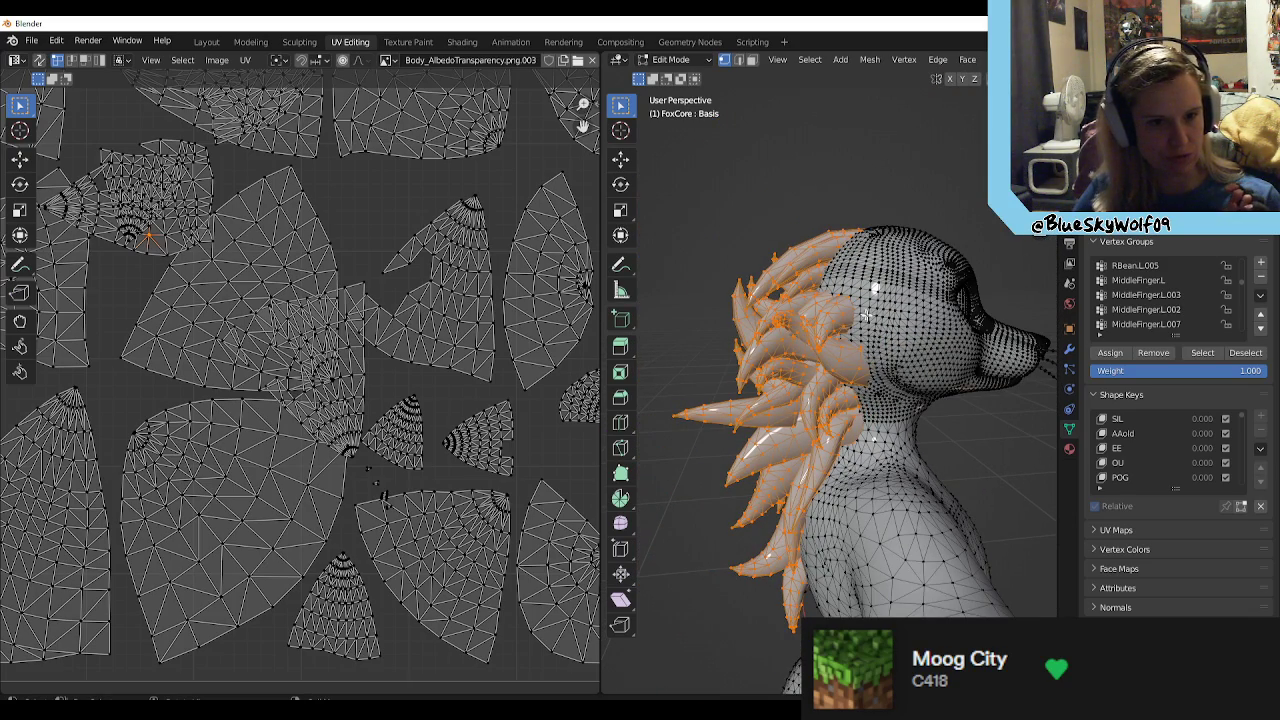
pyautogui.scroll(-1, 912, 280)
pyautogui.scroll(-4, 361, 356)
pyautogui.scroll(4, 310, 348)
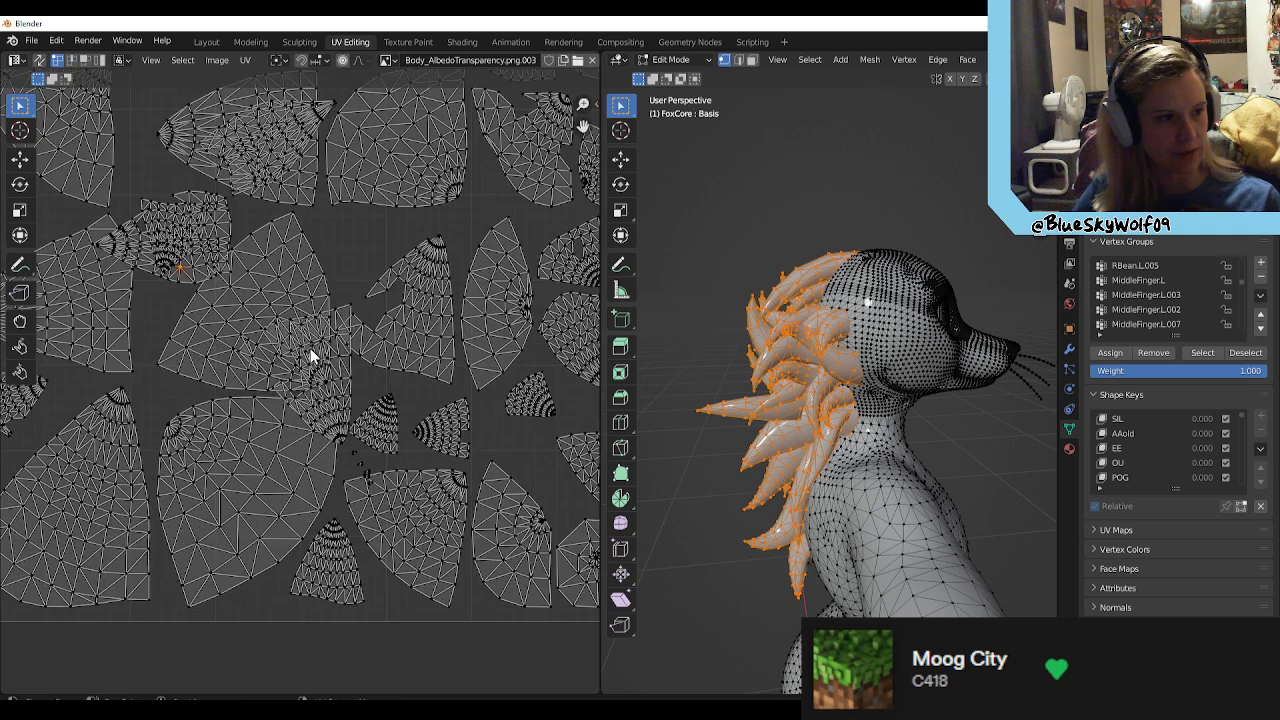
pyautogui.scroll(-3, 340, 358)
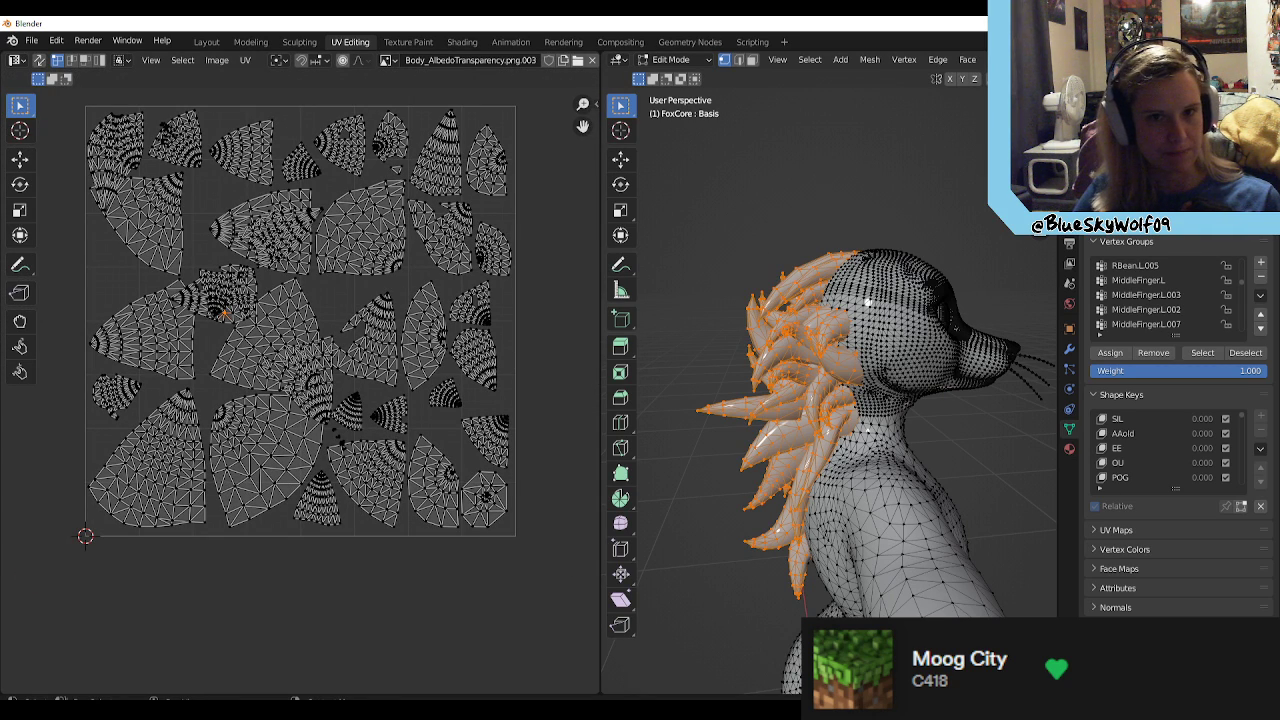
pyautogui.hotkey('ctrl', 'q')
pyautogui.click(657, 396)
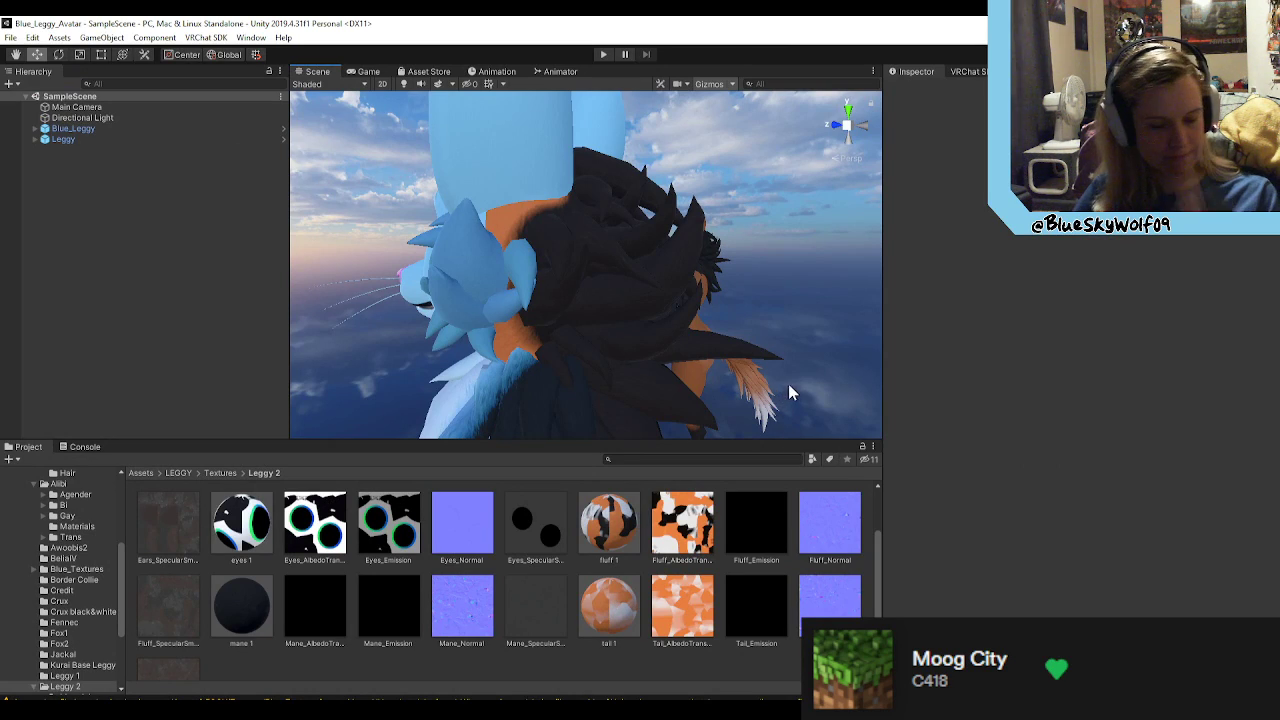
# Step: In Unity, examine the Blue_Leggy avatar's face, neck fluff and mane from the side, front and back
pyautogui.keyDown('alt'); pyautogui.moveTo(790, 392); pyautogui.dragTo(1062, 386); pyautogui.keyUp('alt')
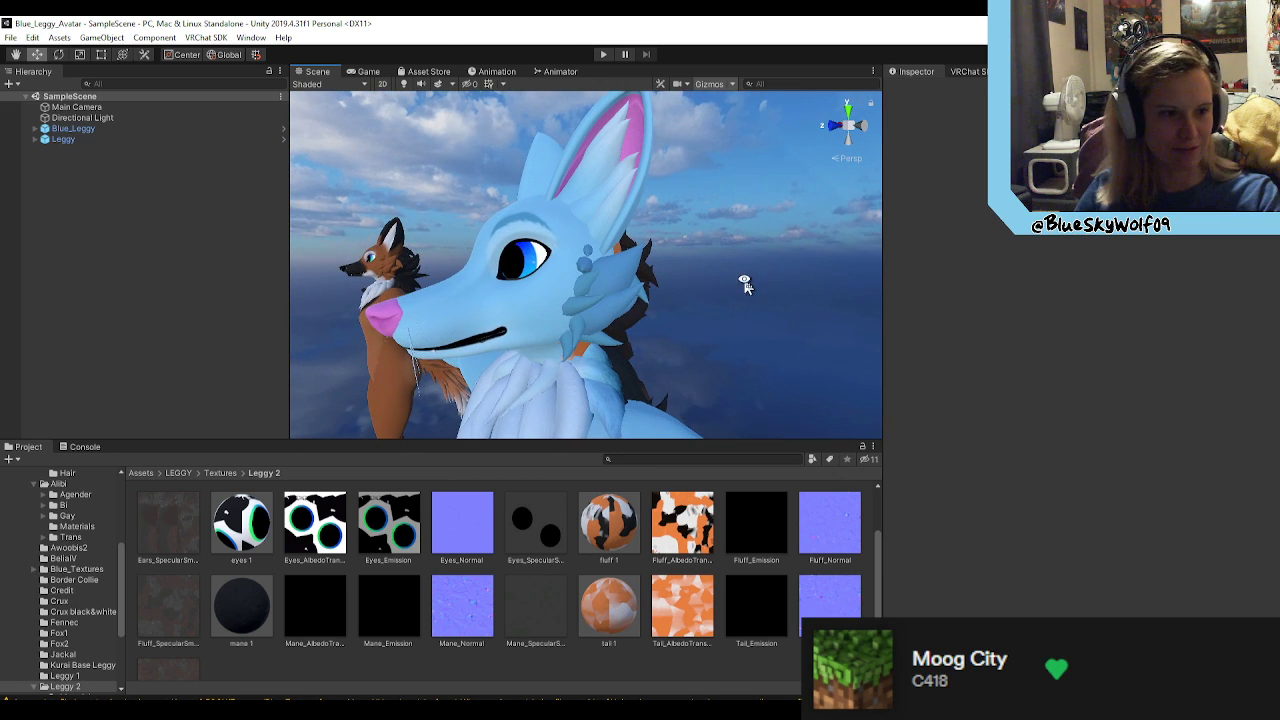
pyautogui.keyDown('alt'); pyautogui.moveTo(744, 279); pyautogui.dragTo(762, 282); pyautogui.keyUp('alt')
pyautogui.keyDown('alt'); pyautogui.moveTo(630, 313); pyautogui.dragTo(748, 344); pyautogui.keyUp('alt')
pyautogui.click(748, 344)
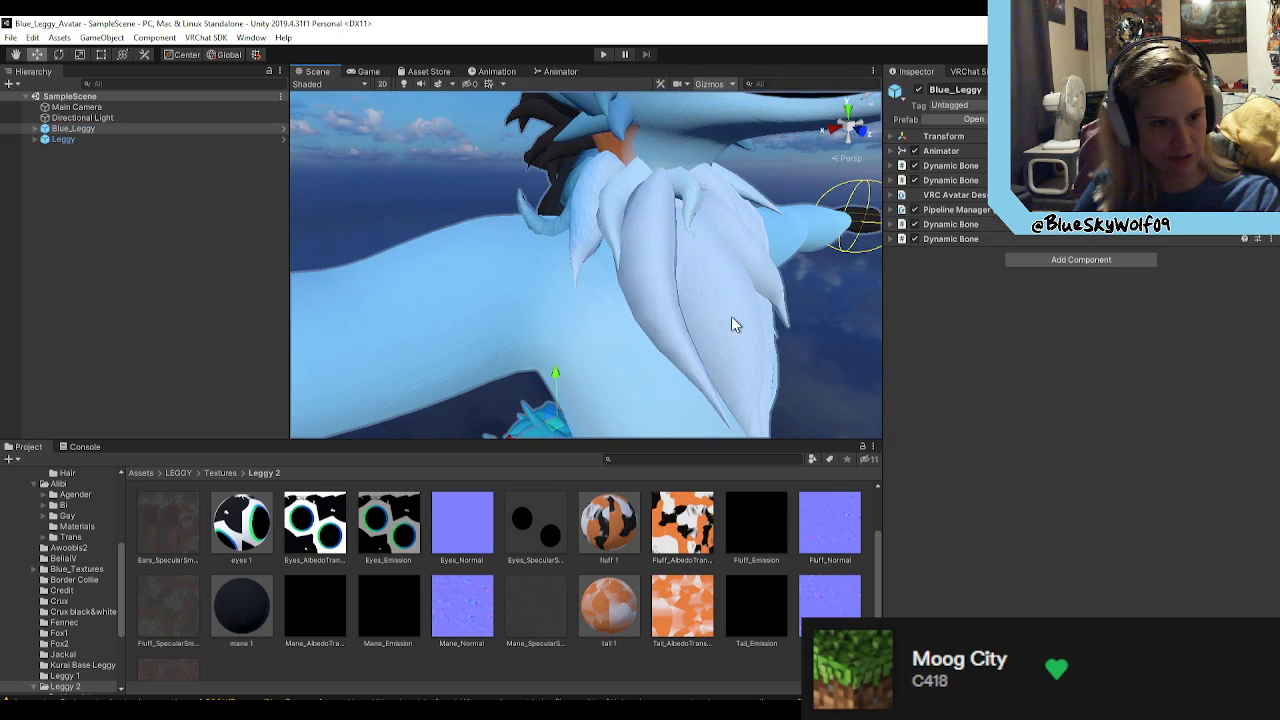
pyautogui.click(769, 346)
pyautogui.click(812, 349)
pyautogui.scroll(-8, 813, 350)
pyautogui.keyDown('alt'); pyautogui.moveTo(805, 315); pyautogui.dragTo(829, 304); pyautogui.keyUp('alt')
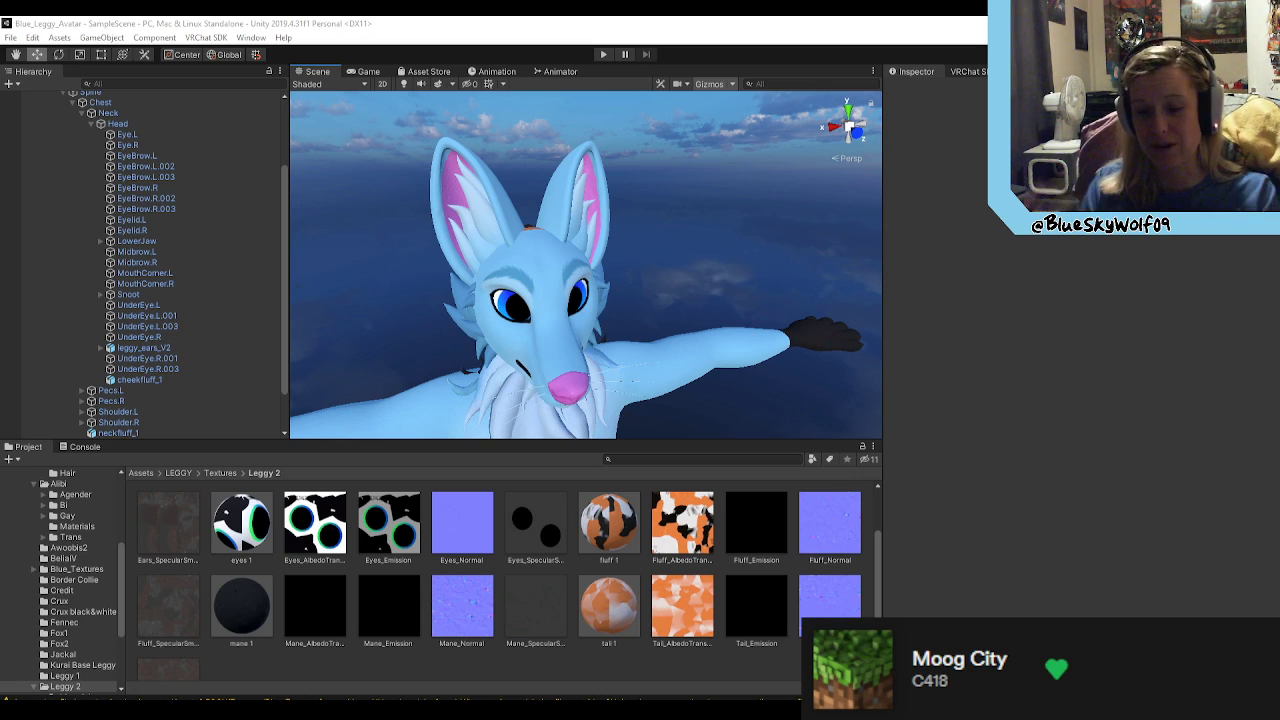
pyautogui.keyDown('alt'); pyautogui.moveTo(777, 251); pyautogui.dragTo(700, 222); pyautogui.keyUp('alt')
pyautogui.press('w')
pyautogui.moveTo(700, 221); pyautogui.dragTo(604, 175, button='right')
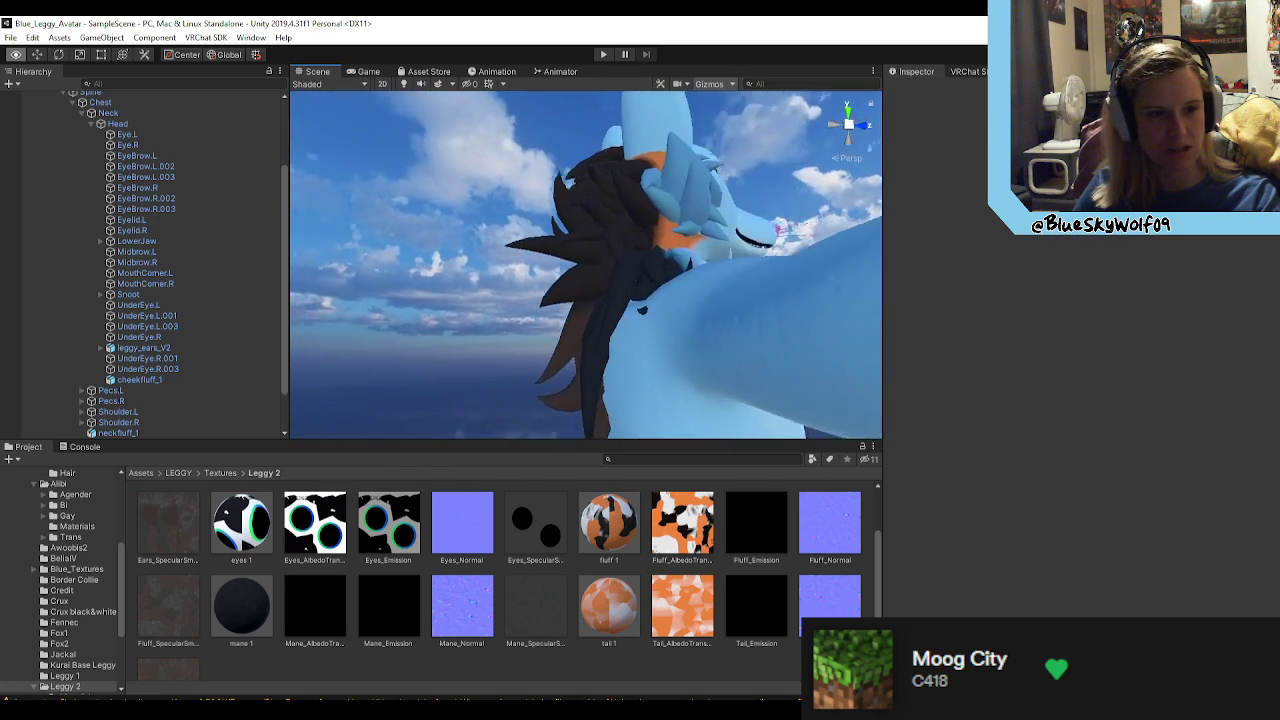
pyautogui.press('s')
pyautogui.moveTo(785, 207); pyautogui.dragTo(644, 172, button='right')
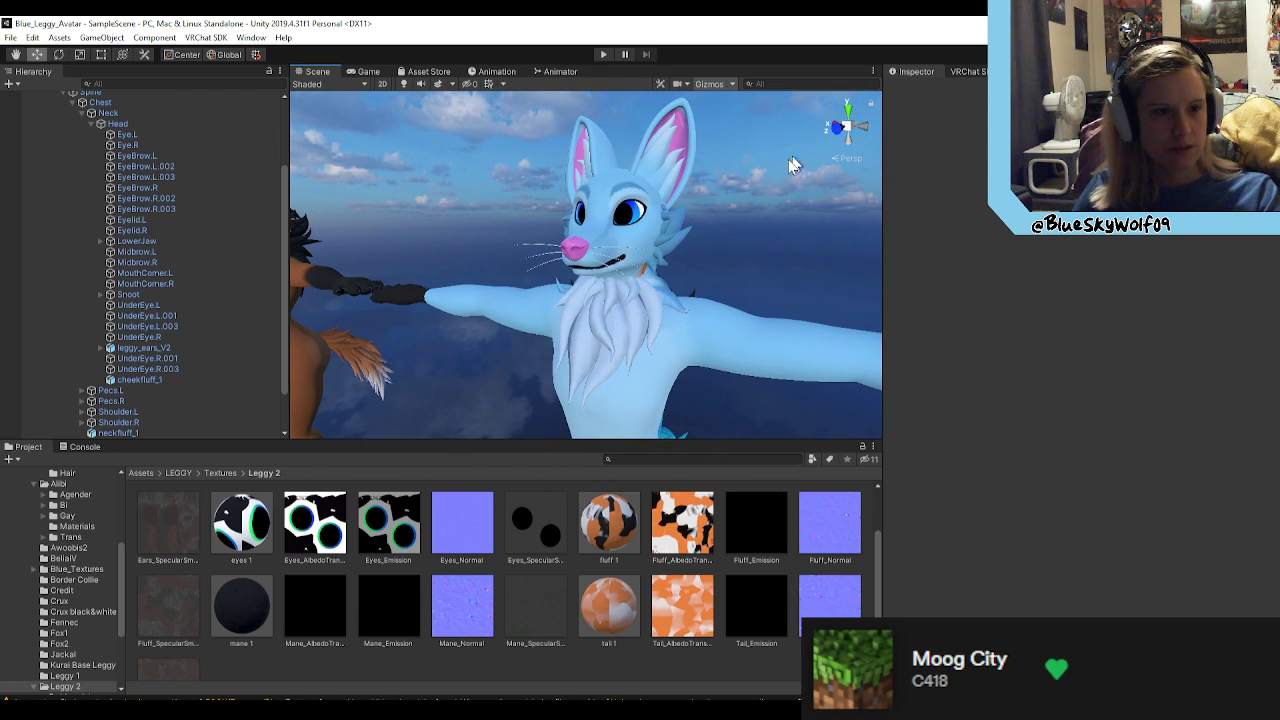
# Step: Collapse the Blue_Leggy hierarchy and deactivate the original Leggy avatar in the scene
pyautogui.click(966, 72)
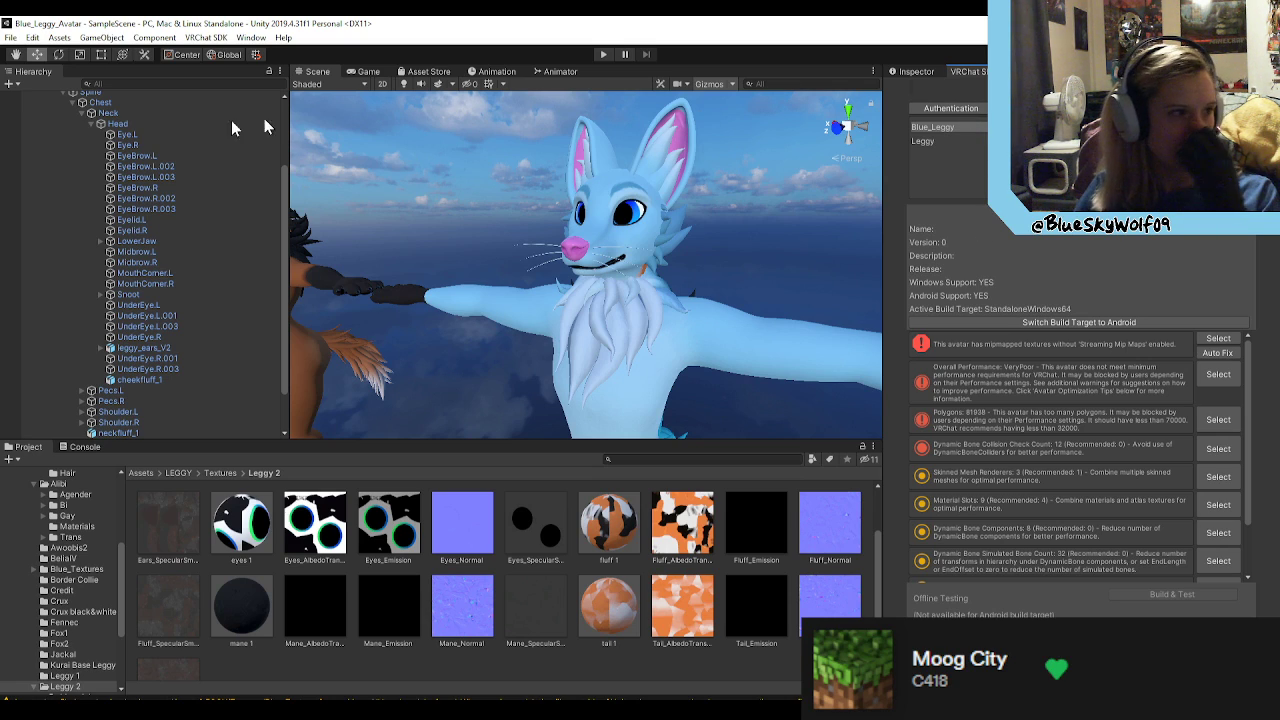
pyautogui.click(916, 71)
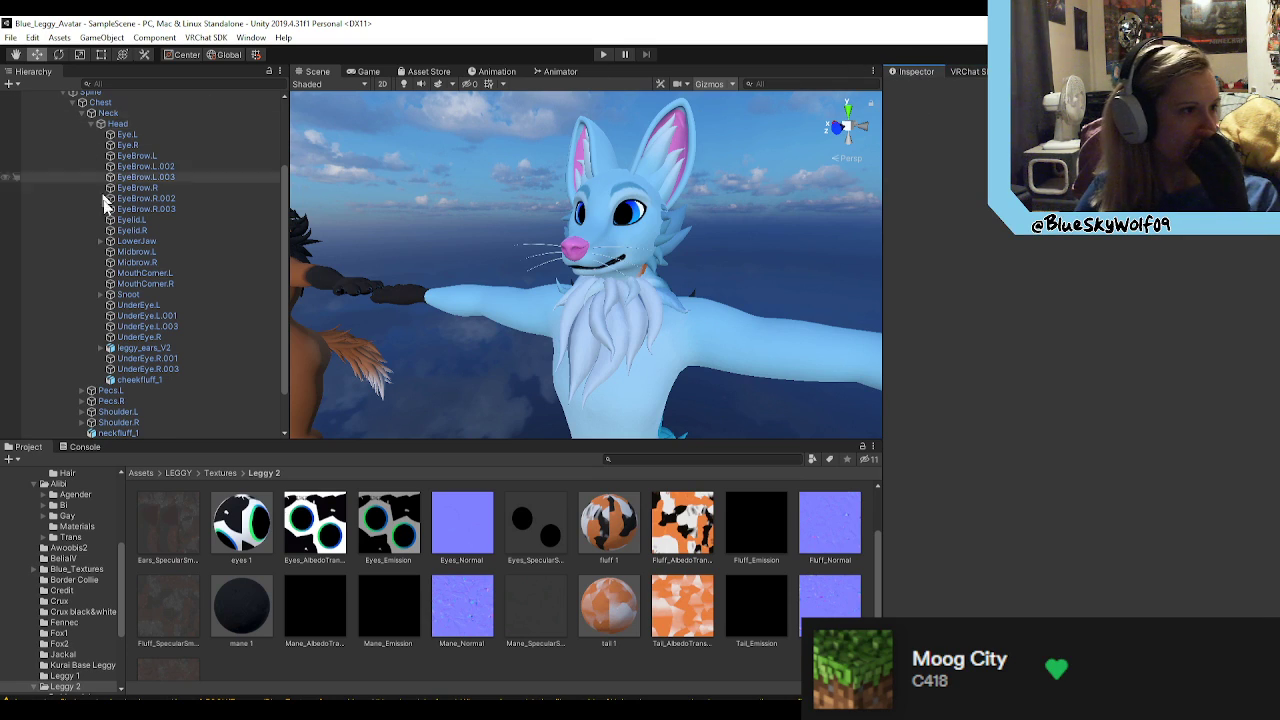
pyautogui.scroll(3, 103, 189)
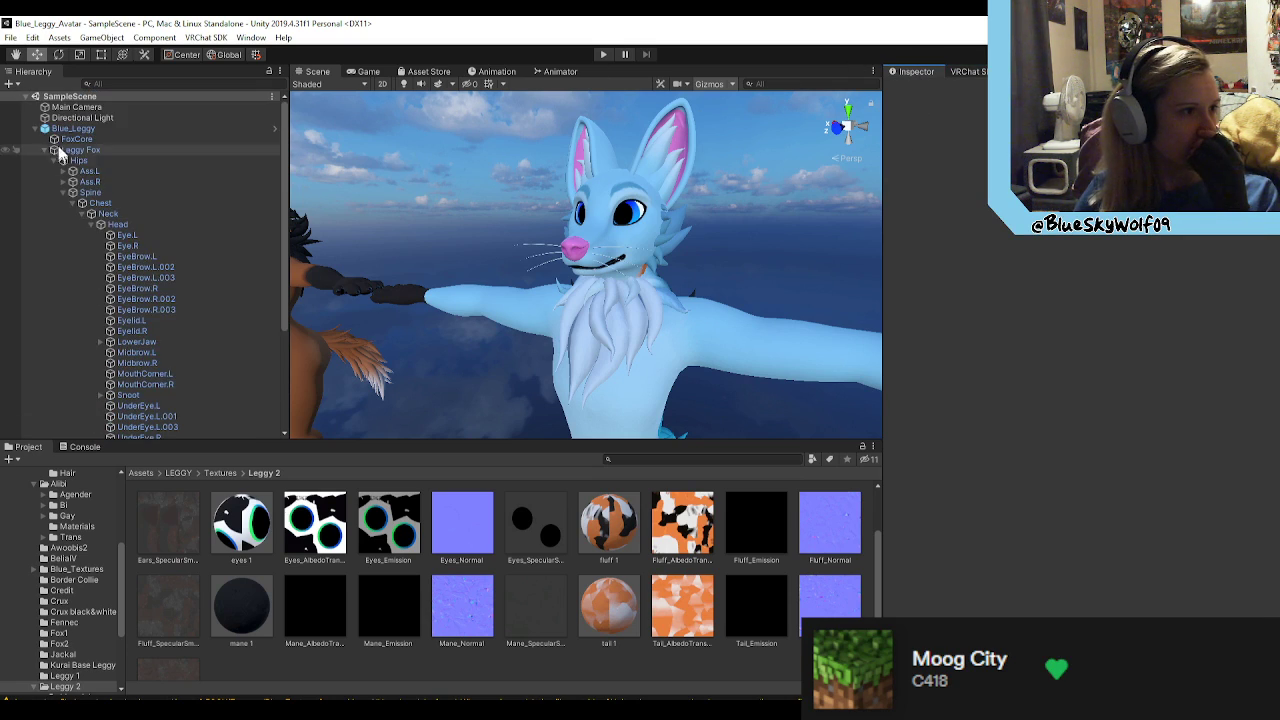
pyautogui.click(35, 128)
pyautogui.click(70, 139)
pyautogui.click(918, 90)
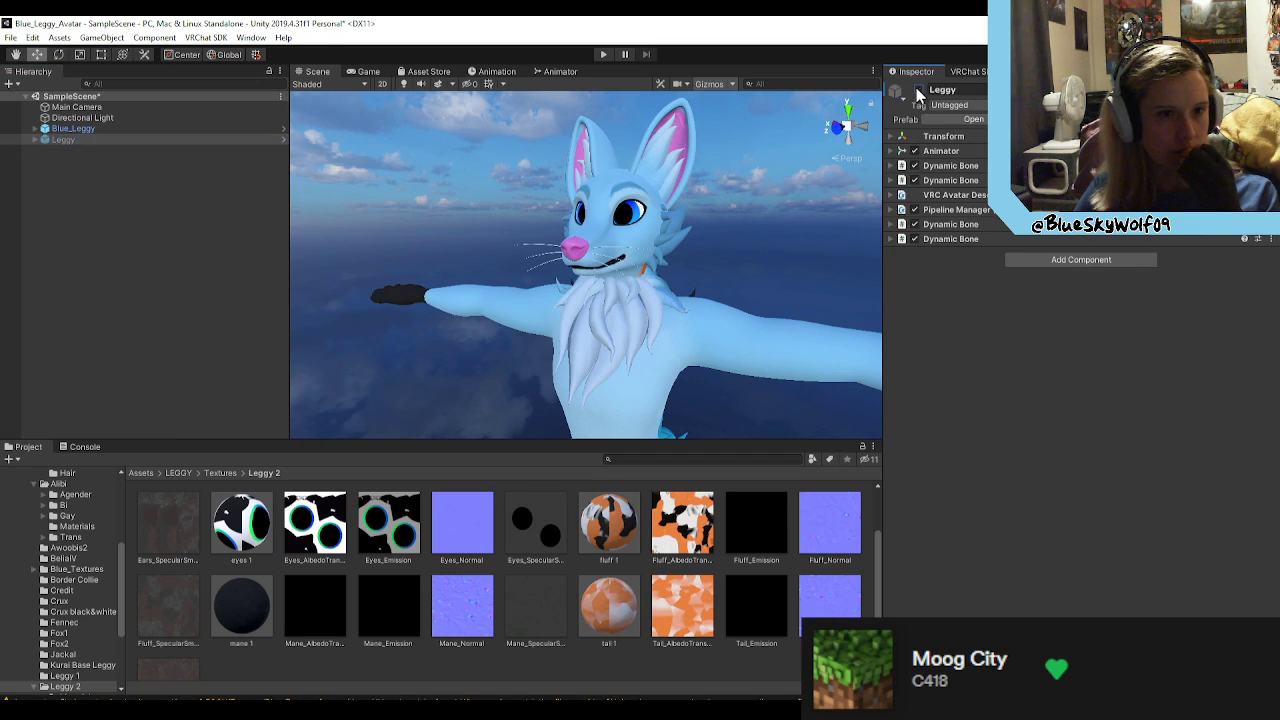
# Step: Select the Blue_Leggy avatar and auto-fix its textures' Streaming Mip Maps issue in the VRChat SDK
pyautogui.scroll(-3, 688, 310)
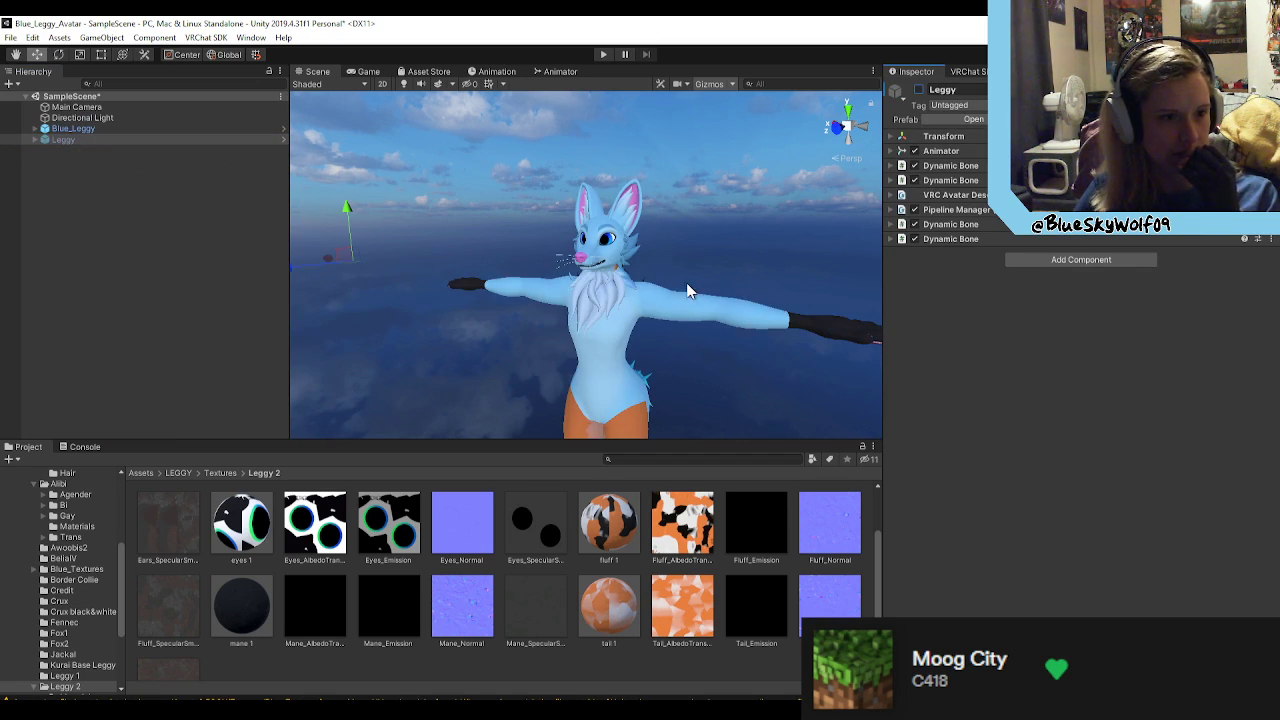
pyautogui.click(665, 292)
pyautogui.click(968, 72)
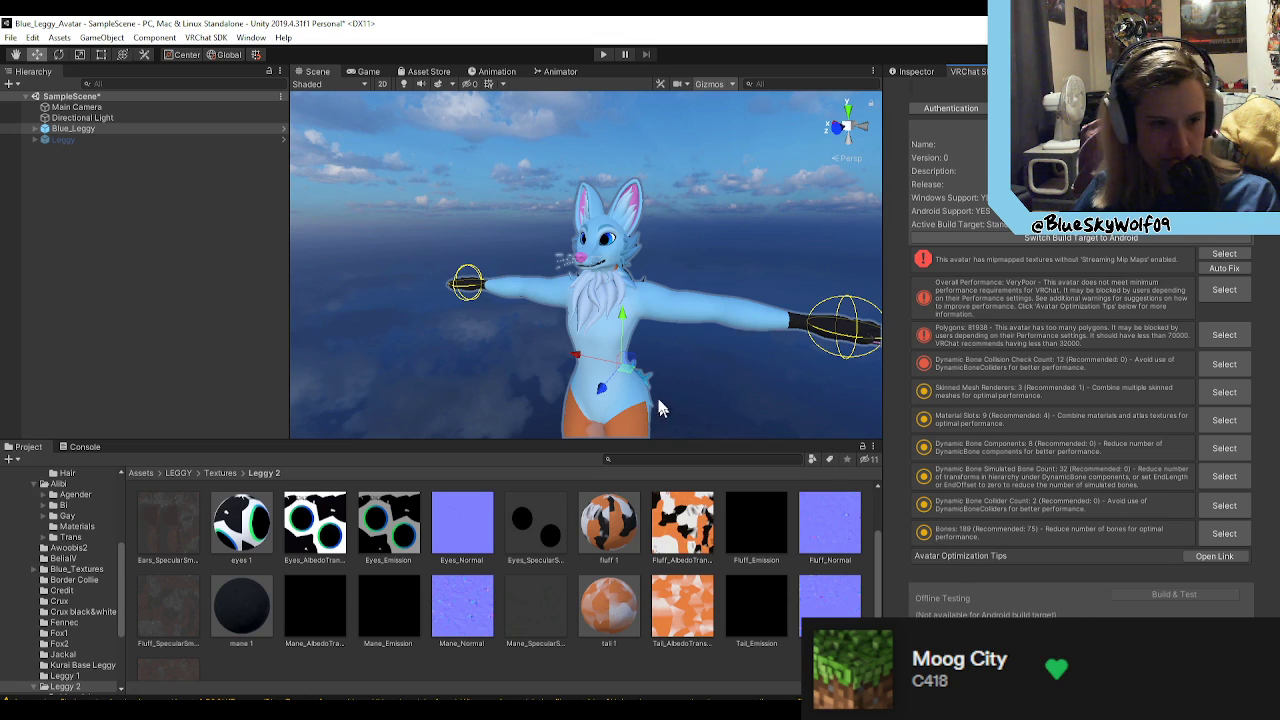
pyautogui.click(537, 246)
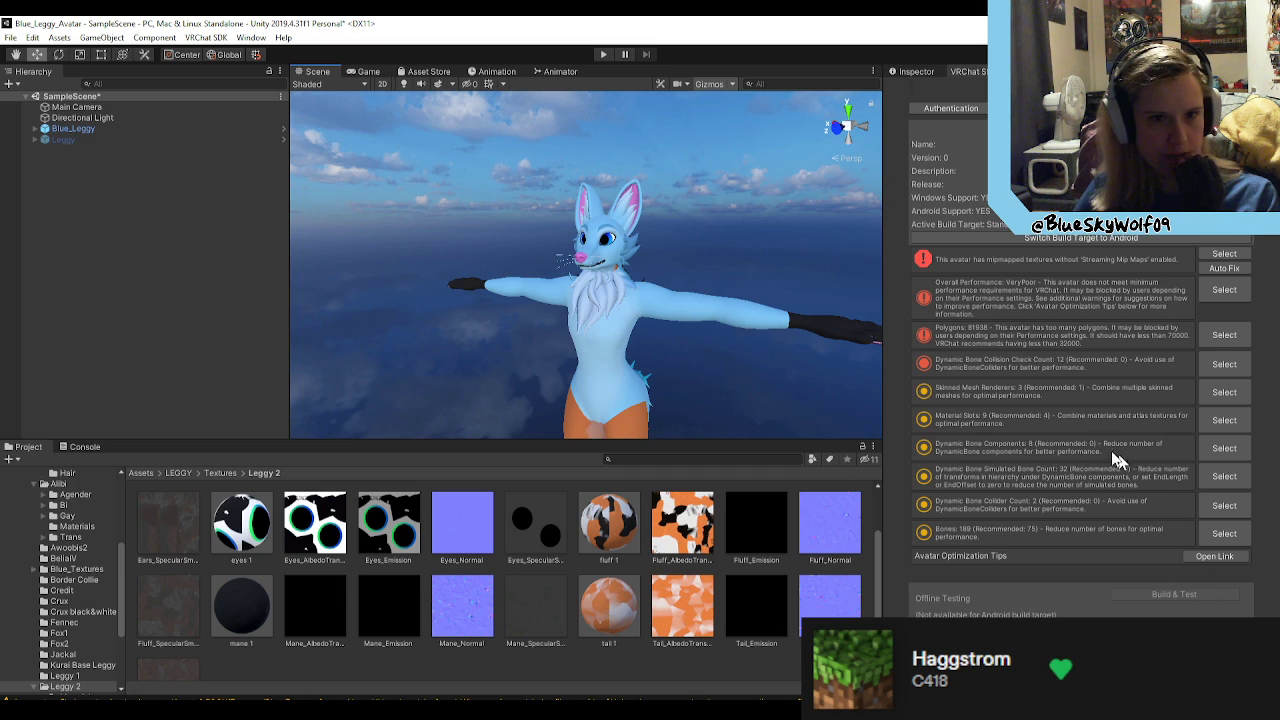
pyautogui.click(76, 129)
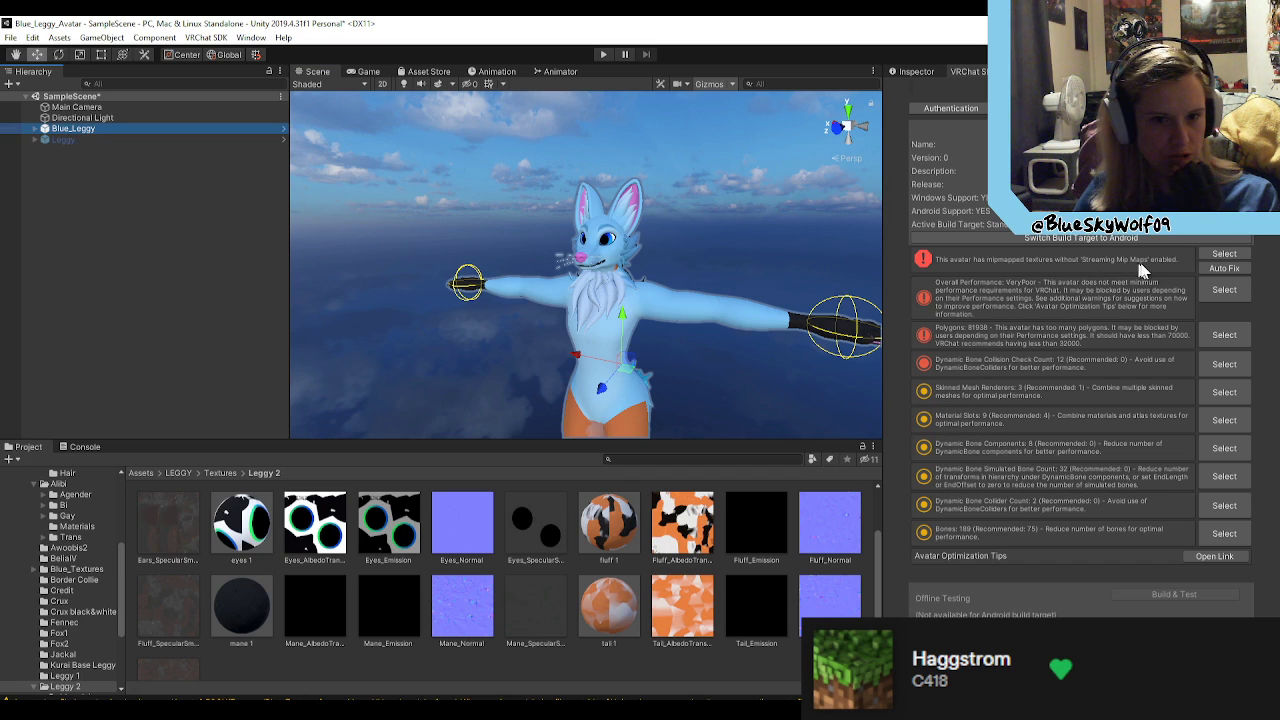
pyautogui.click(1223, 267)
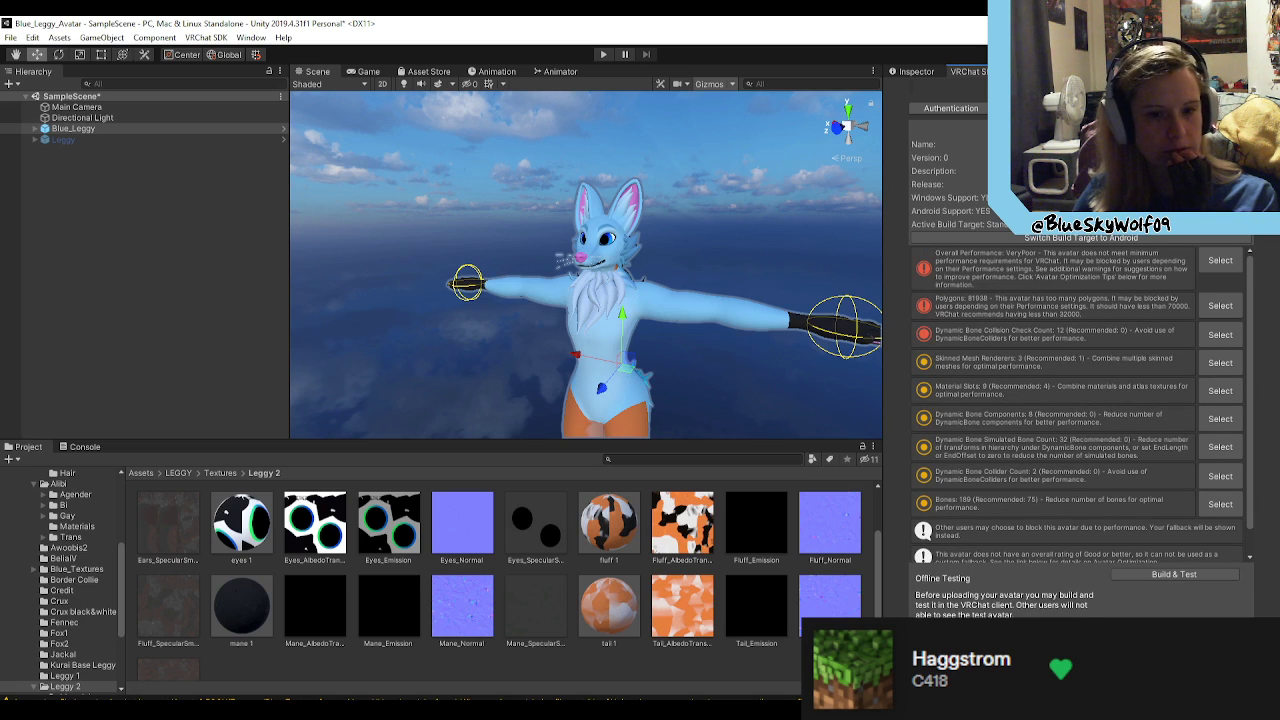
# Step: Run Build & Test for offline testing of the Blue_Leggy avatar
pyautogui.click(1180, 574)
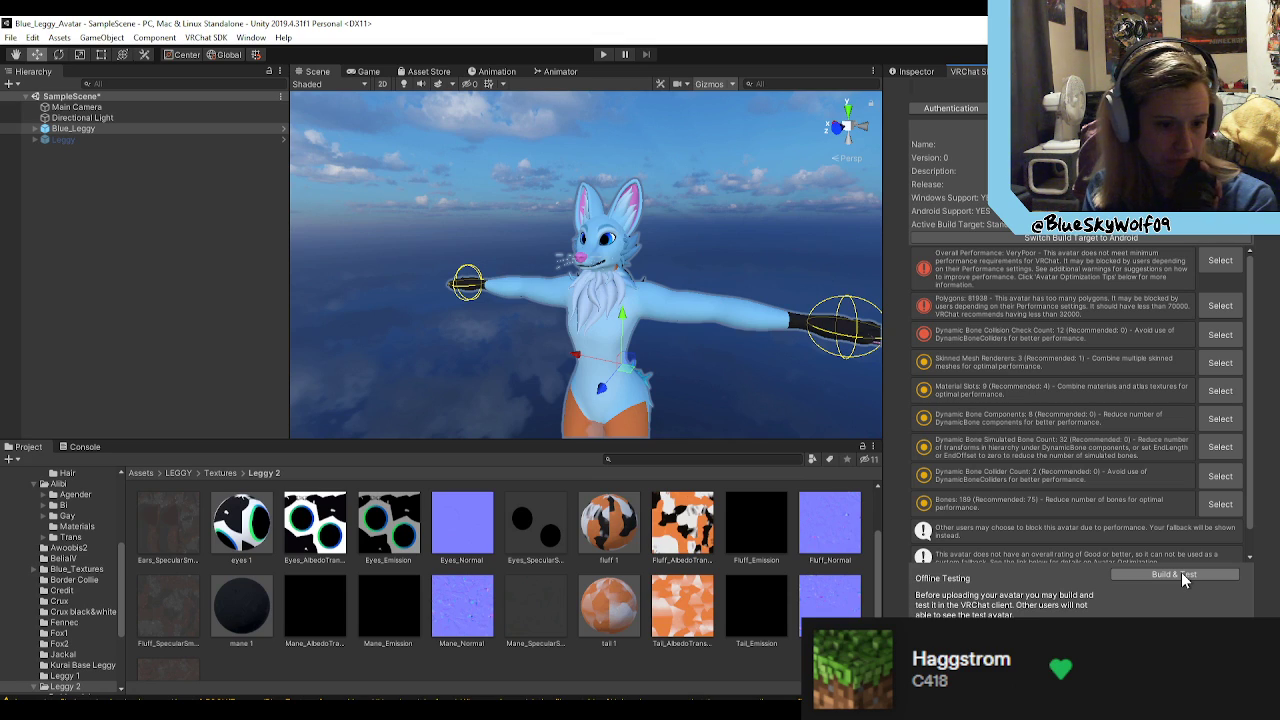
pyautogui.click(1181, 572)
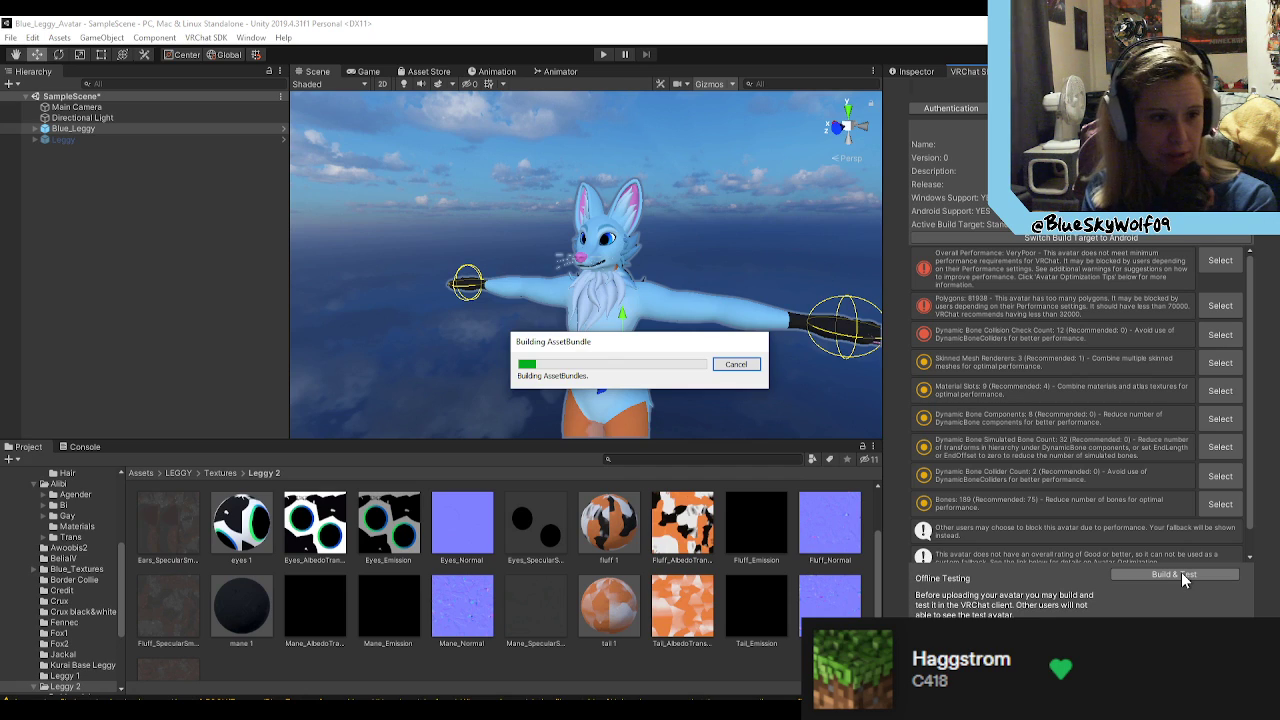
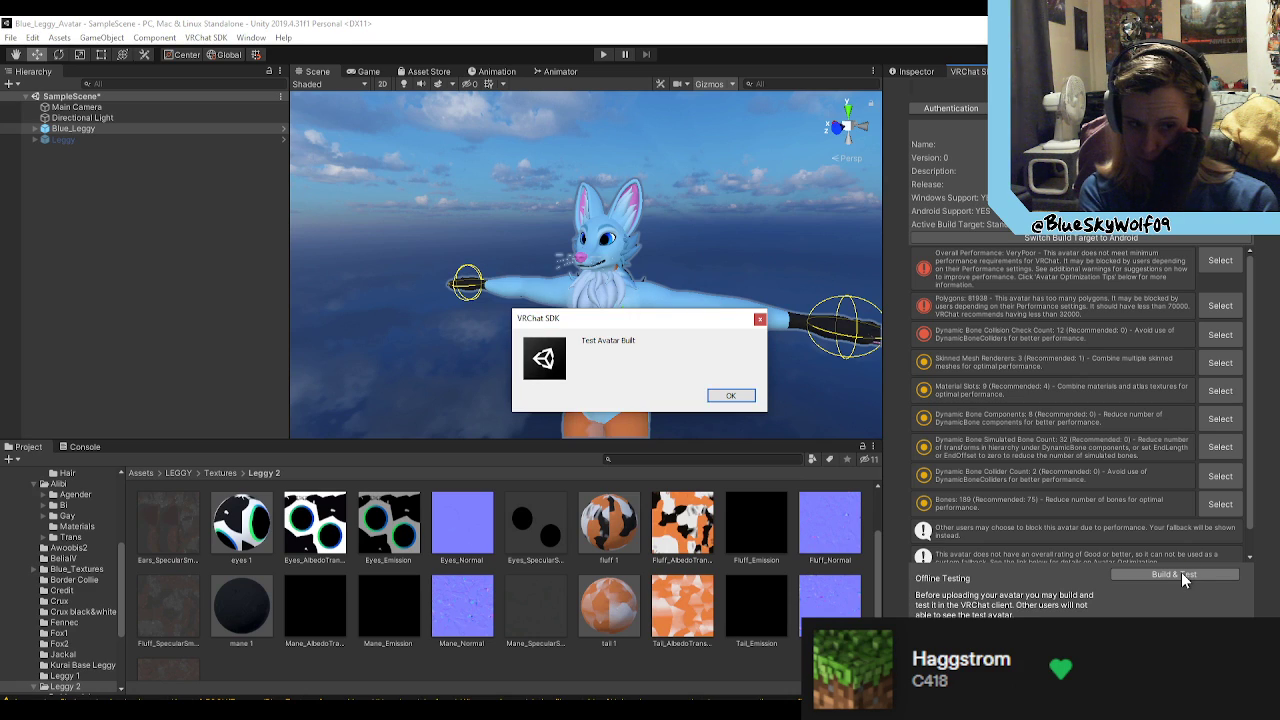
# Step: Dismiss the test build confirmation and view Blue_Leggy's components and model in the scene
pyautogui.click(728, 395)
pyautogui.click(914, 73)
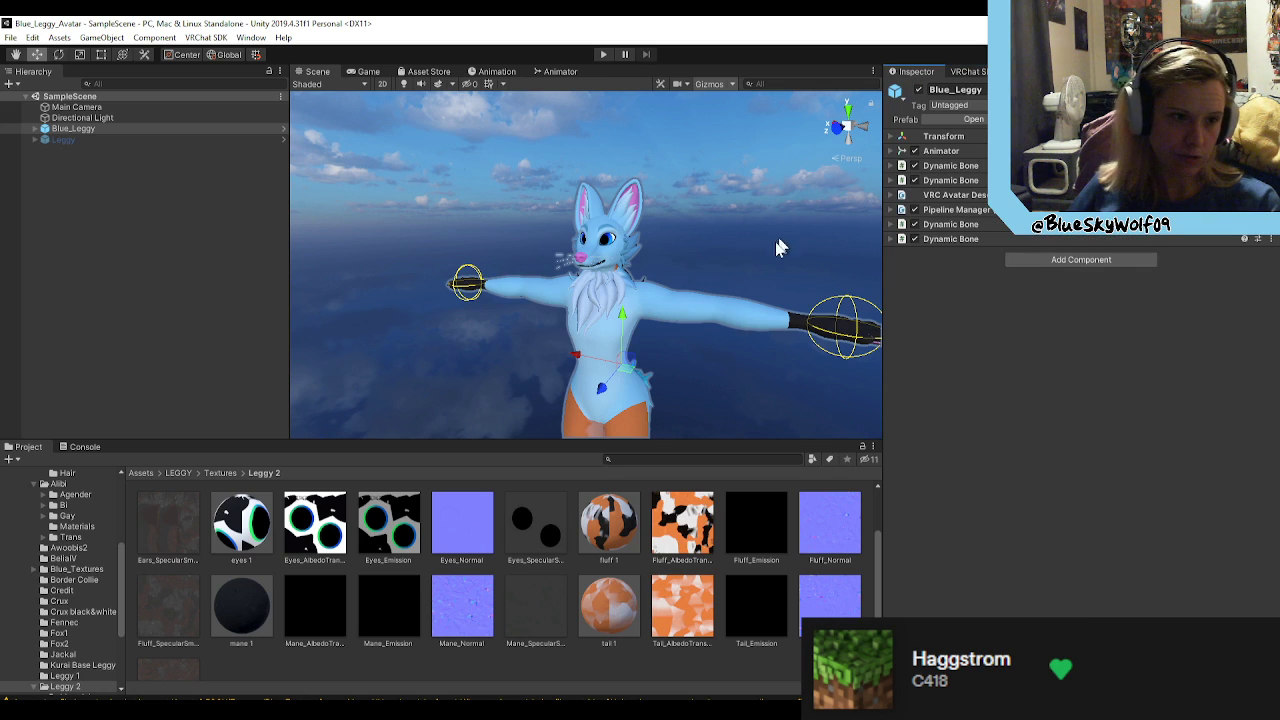
pyautogui.moveTo(704, 361); pyautogui.dragTo(818, 370, button='right')
pyautogui.scroll(3, 818, 370)
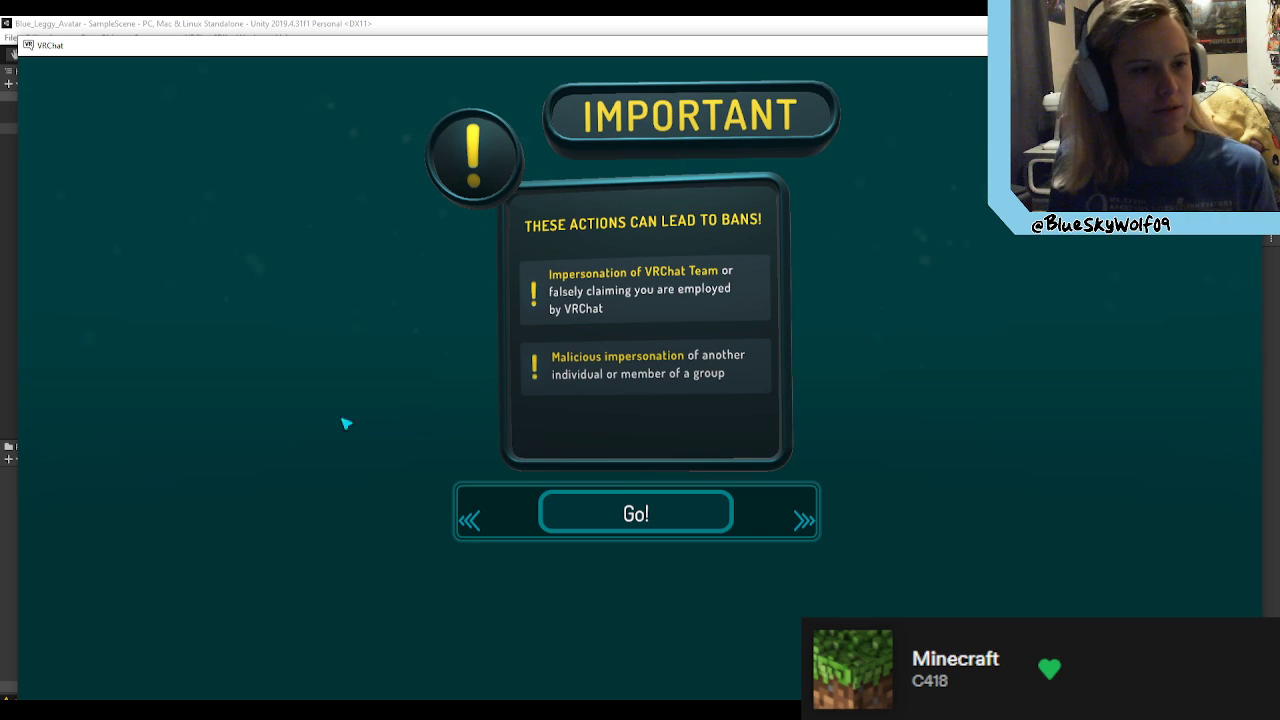
# Step: Switch to VRChat, enter the world and set the current avatar's hue to 56% through its colour expressions
pyautogui.click(565, 528)
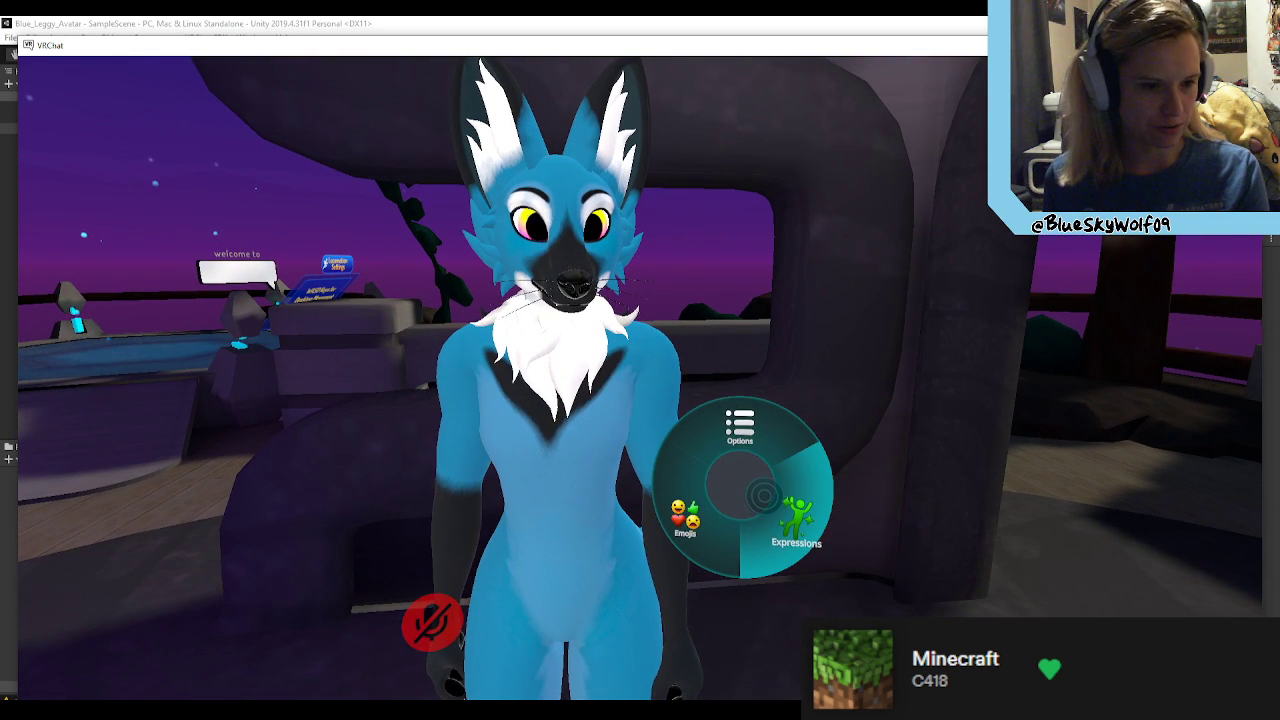
pyautogui.click(763, 495)
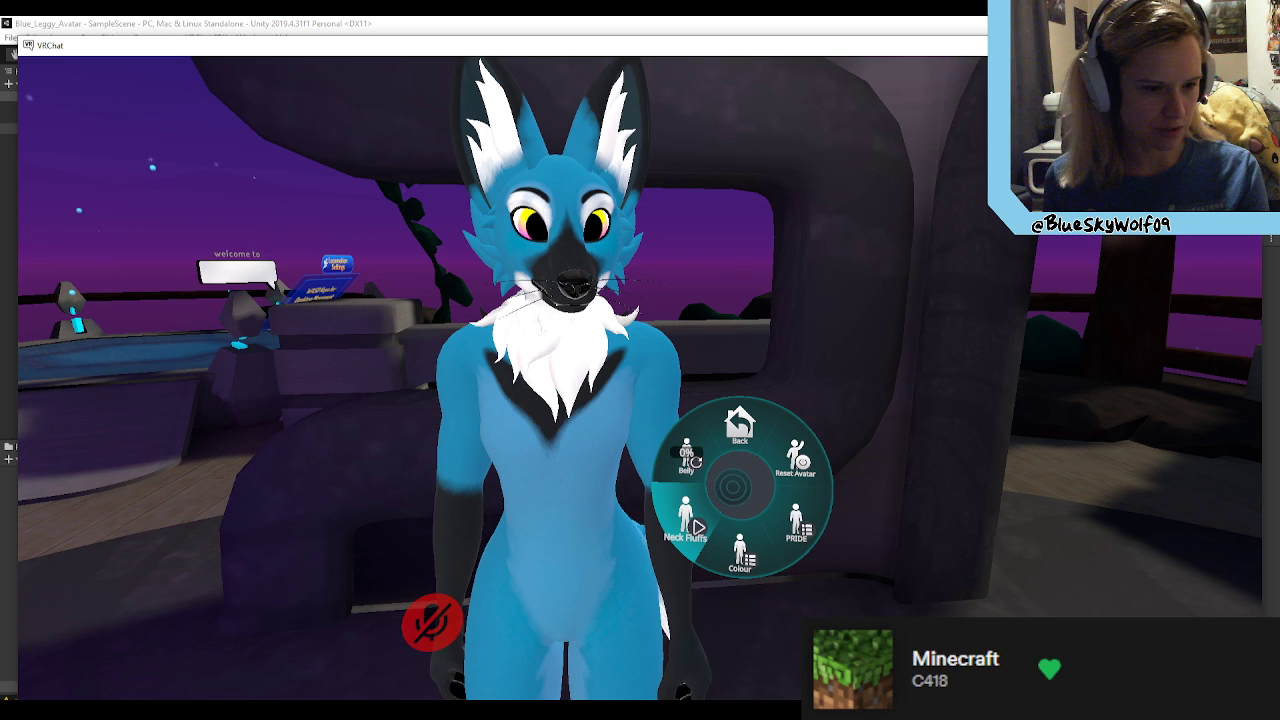
pyautogui.click(739, 508)
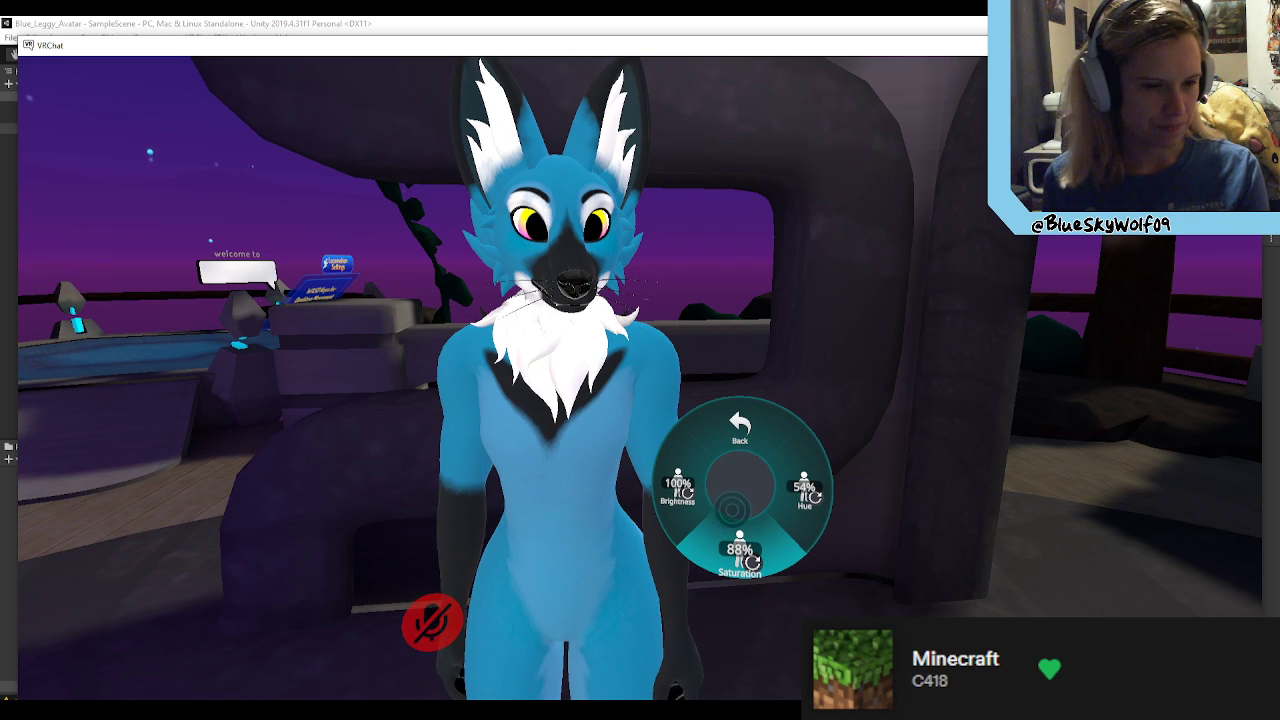
pyautogui.click(805, 490)
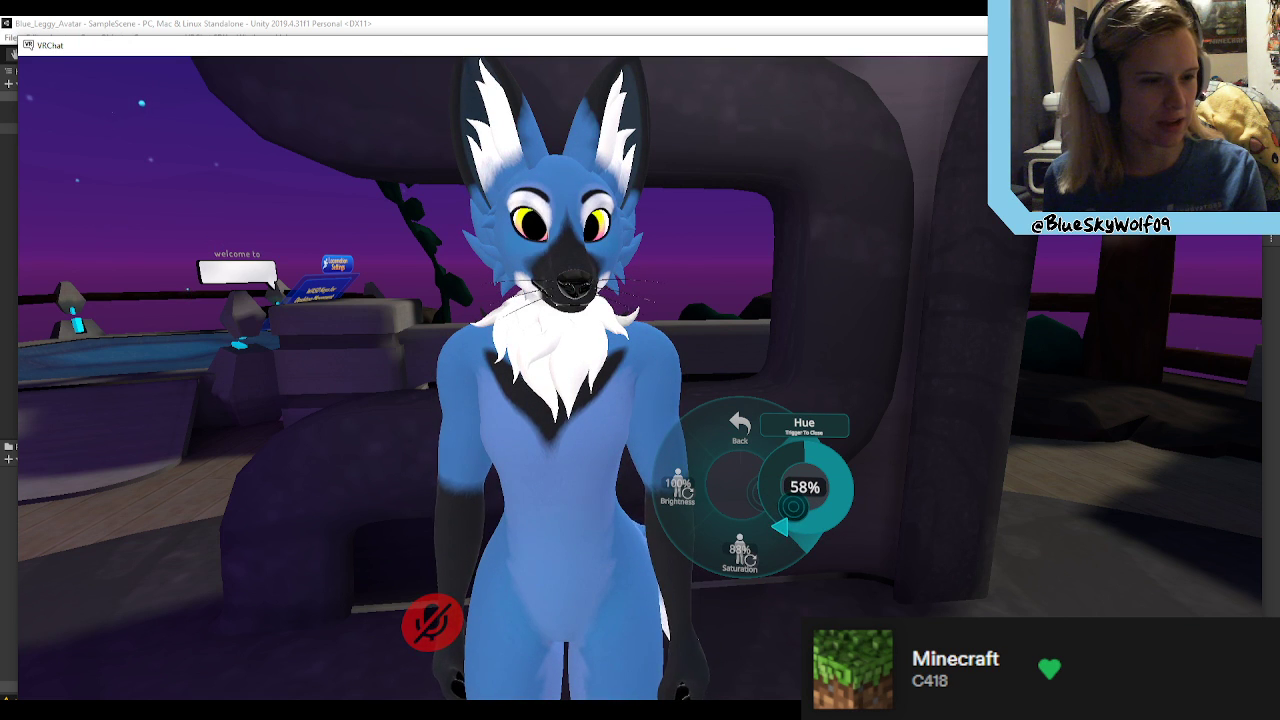
pyautogui.press('r')
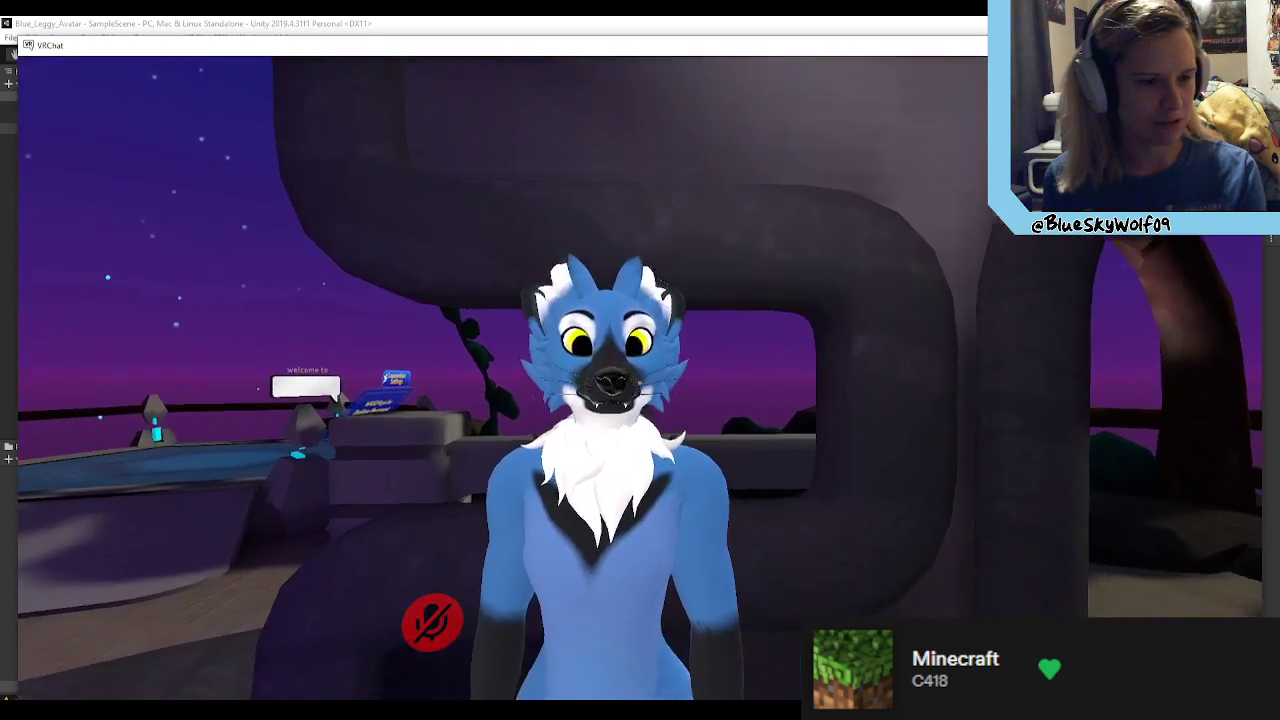
pyautogui.press('r')
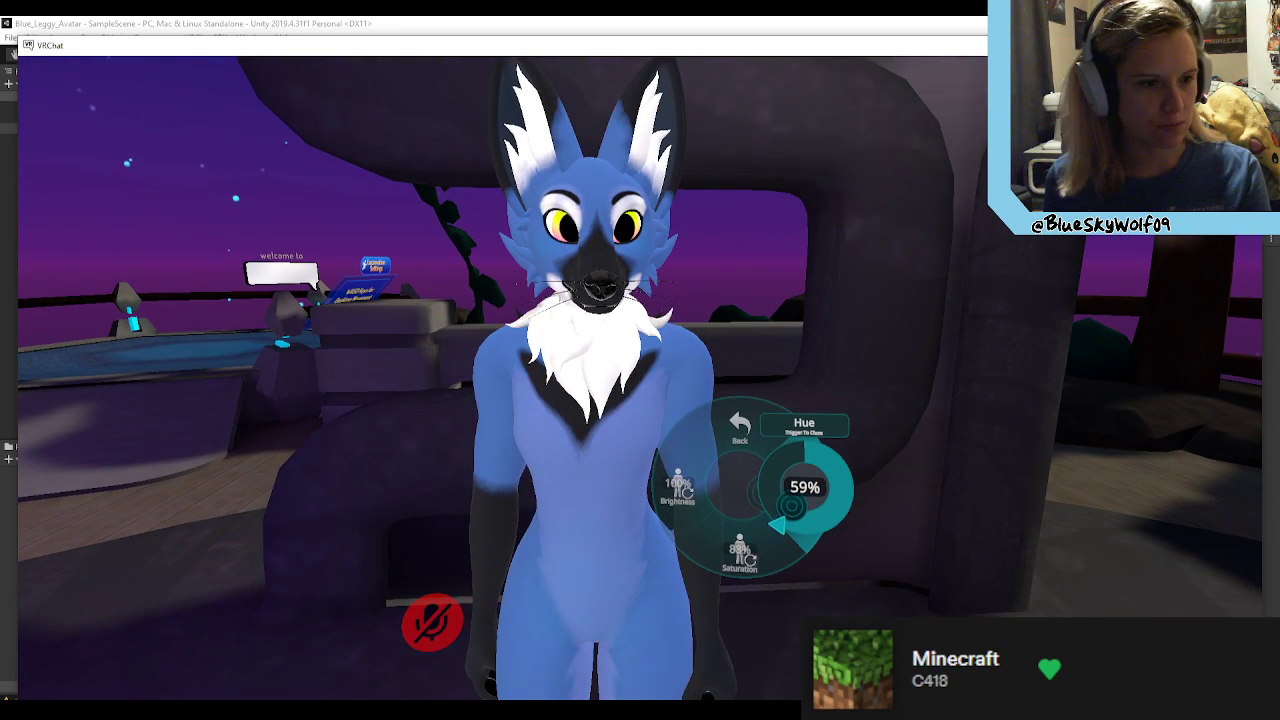
pyautogui.click(796, 509)
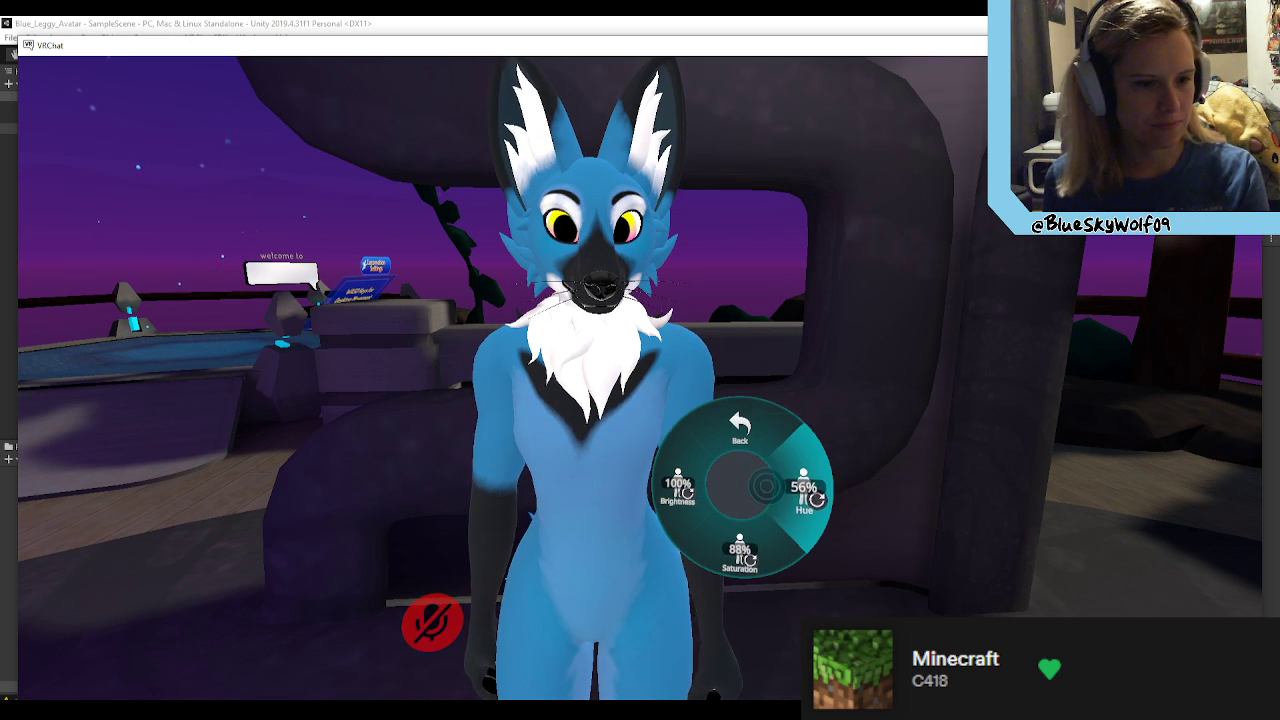
pyautogui.click(766, 487)
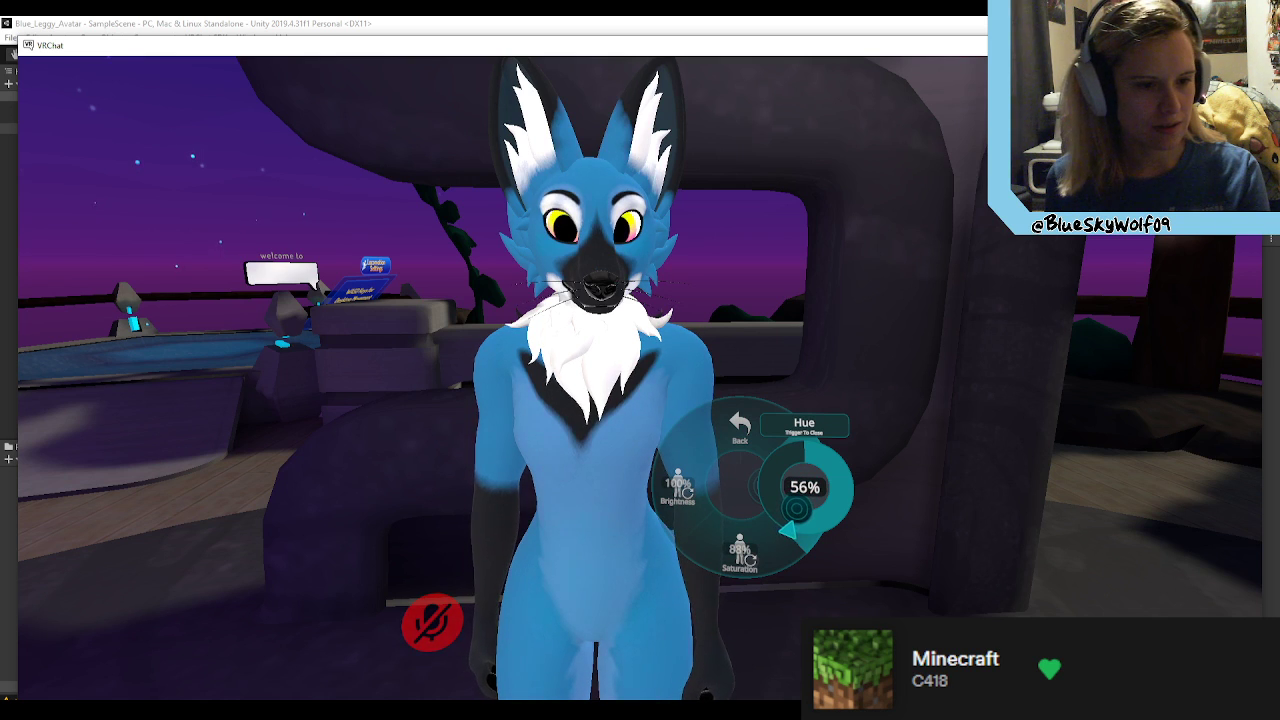
pyautogui.click(797, 509)
pyautogui.click(740, 425)
pyautogui.press('r')
# Step: Unmute the microphone and try the blue fox avatar's mouth movement and ear gestures in the mirror
pyautogui.press('w')
pyautogui.press('s')
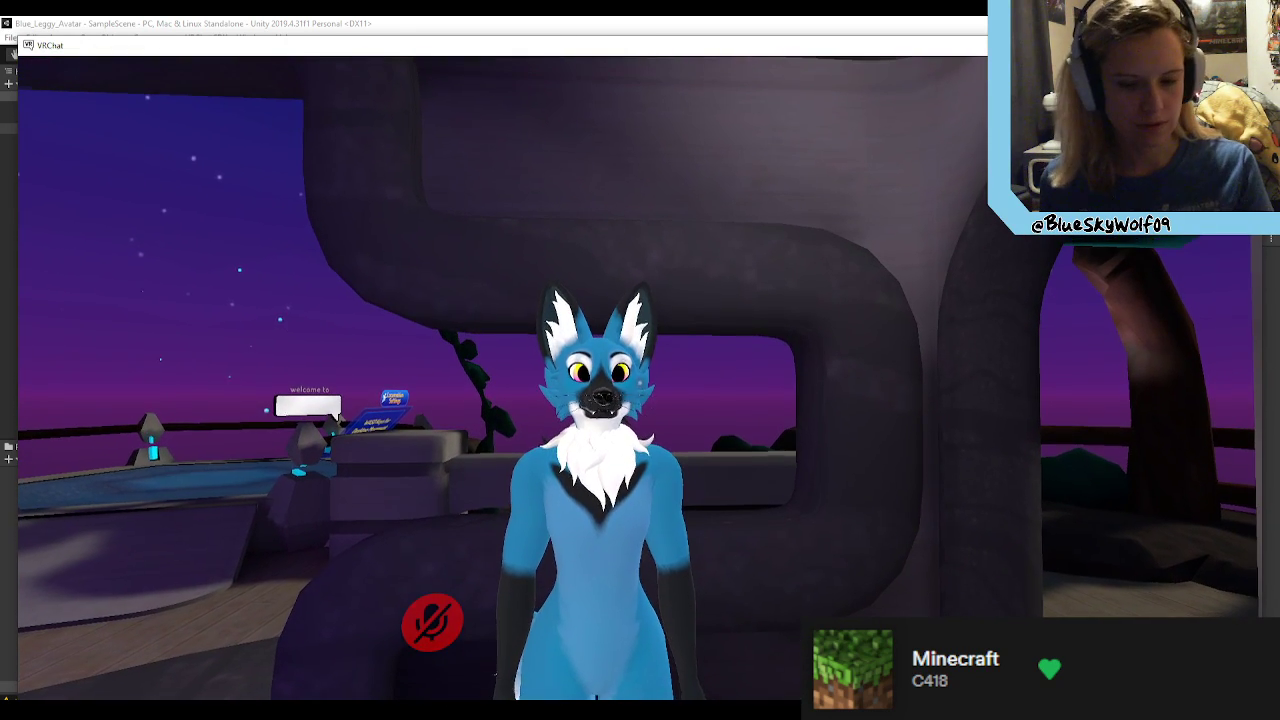
pyautogui.press('v')
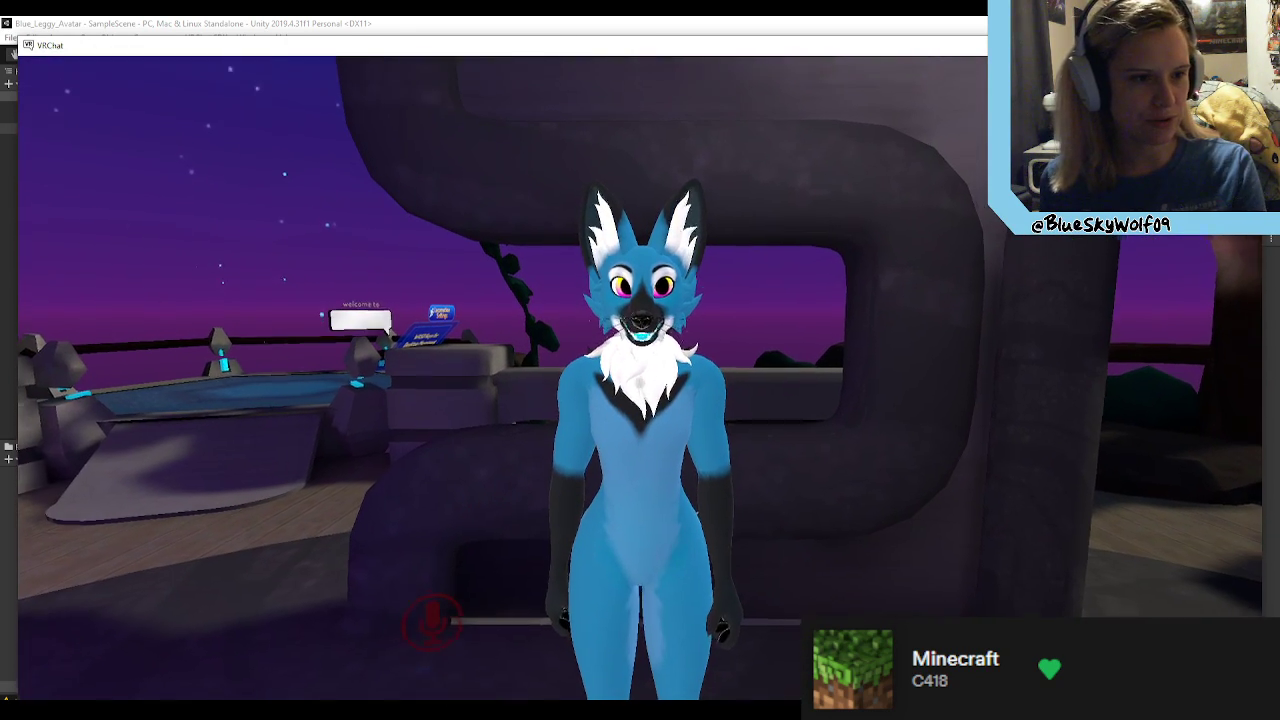
pyautogui.press('w')
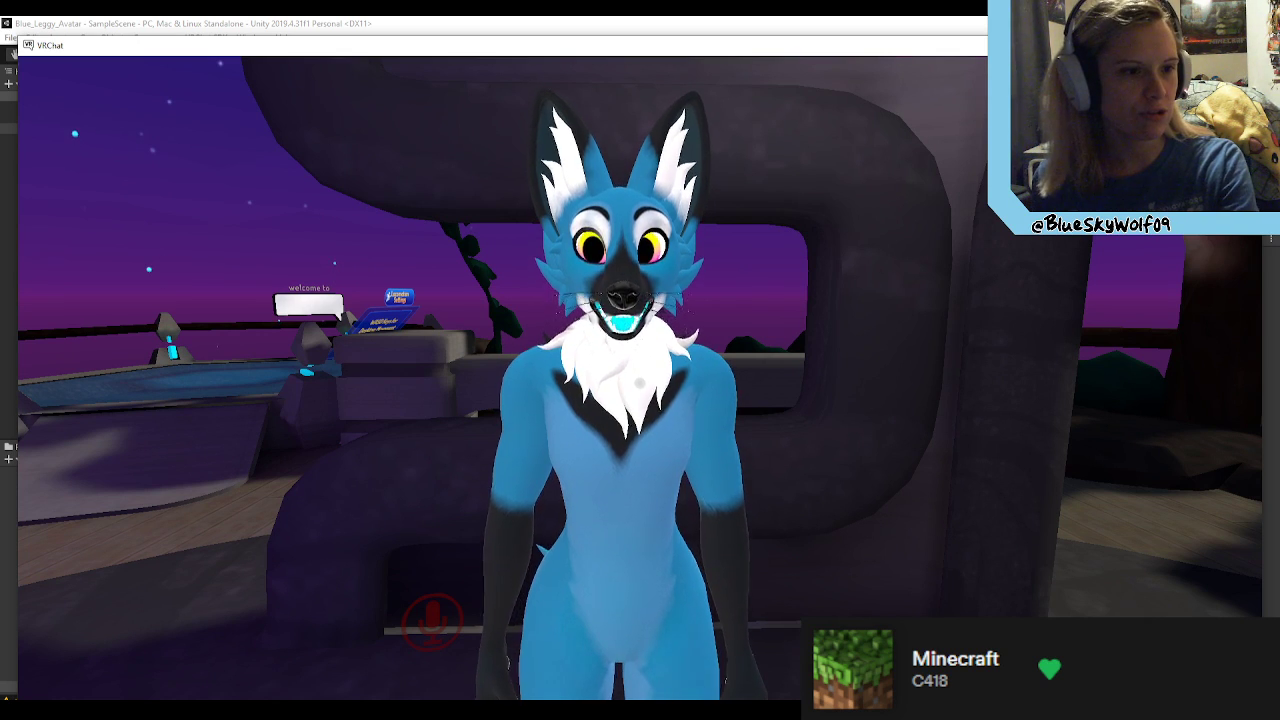
pyautogui.click(640, 383)
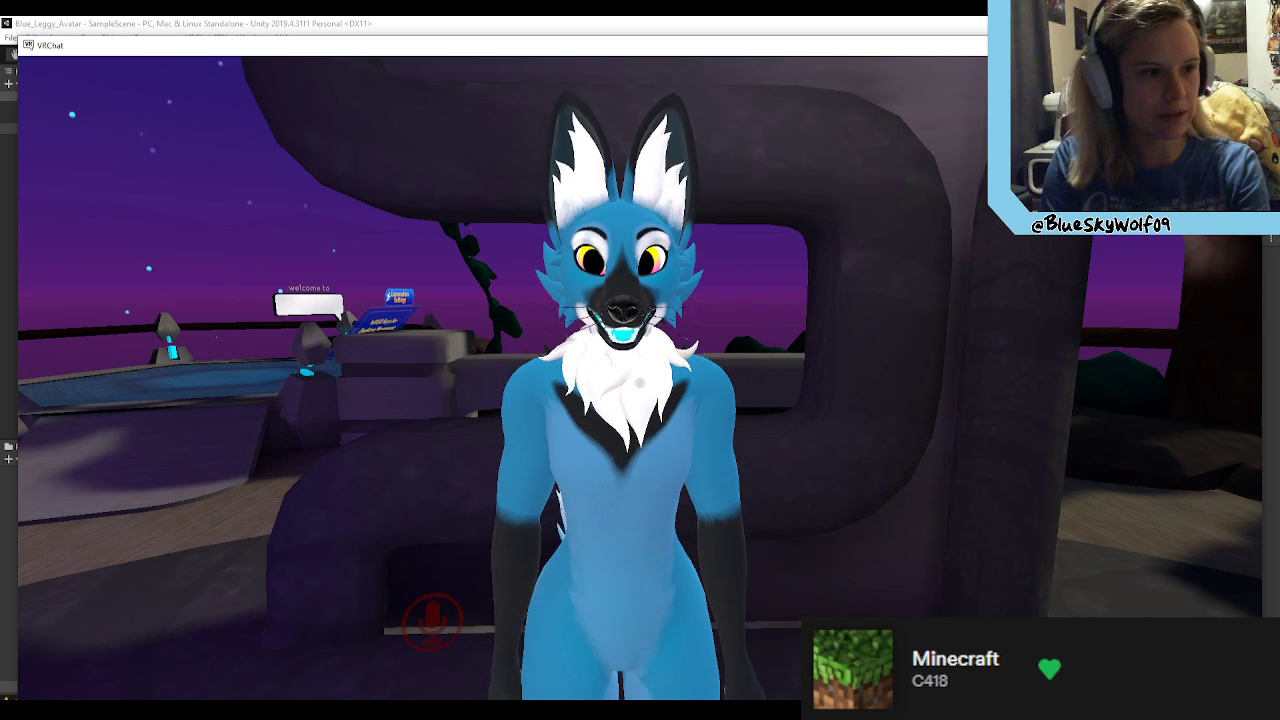
pyautogui.click(640, 383)
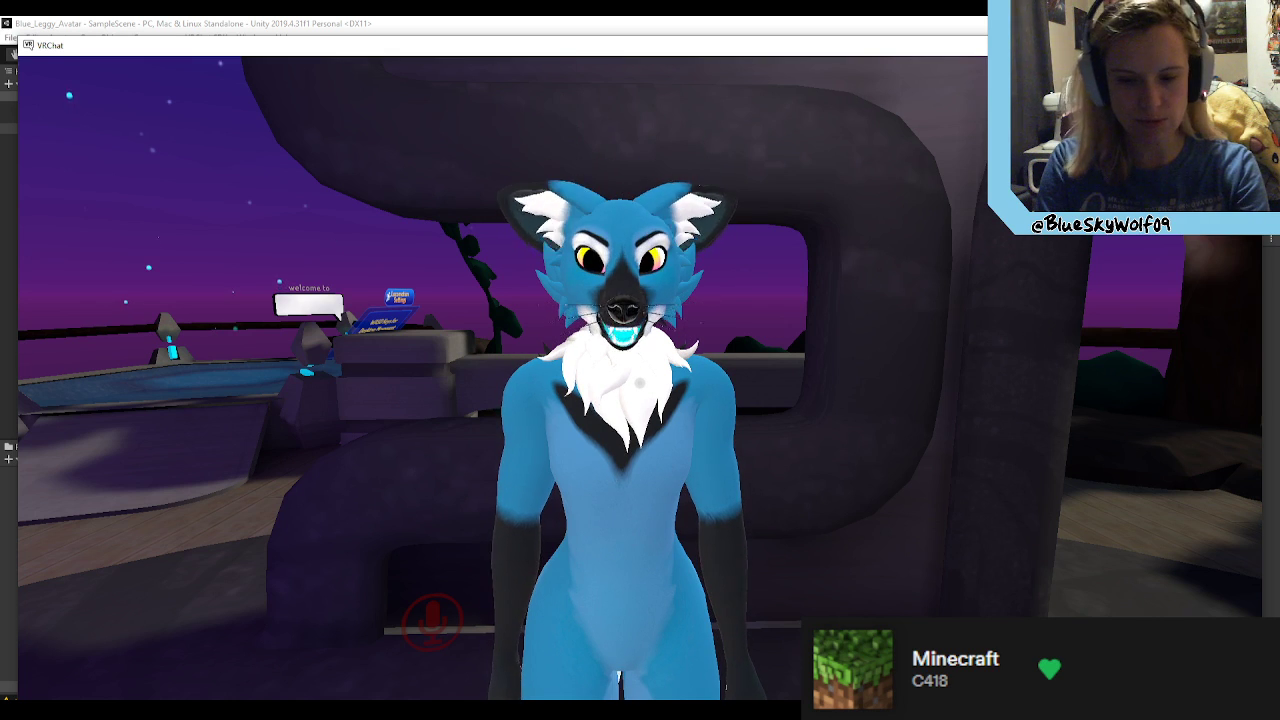
pyautogui.hotkey('shift', 'F1')
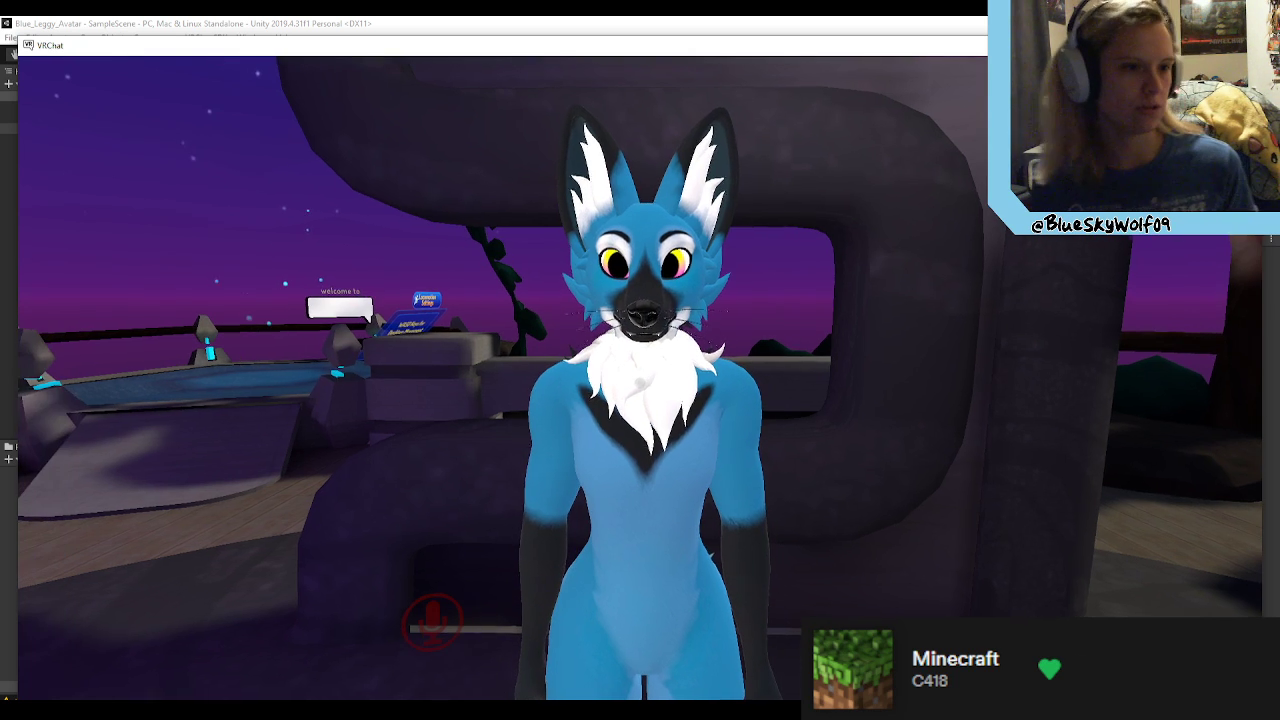
# Step: Change into the SDK: Blue_Leggy test avatar and look at its face in the mirror
pyautogui.press('Escape')
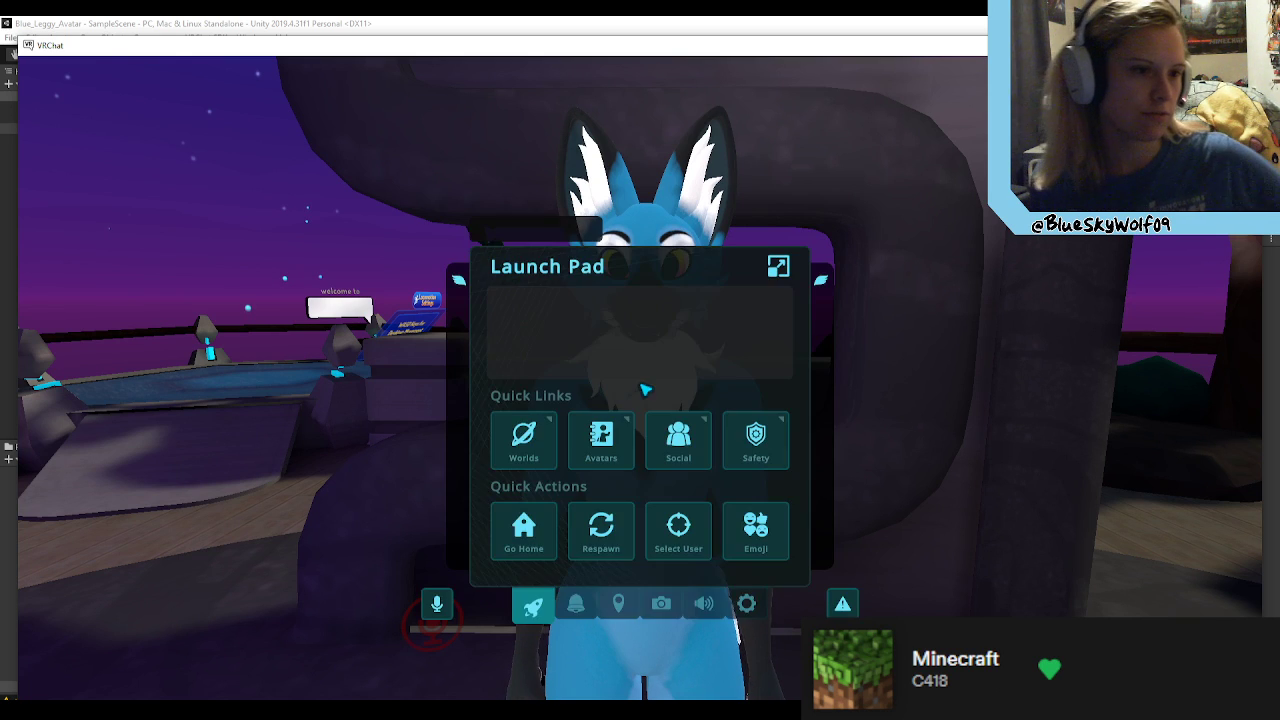
pyautogui.click(621, 443)
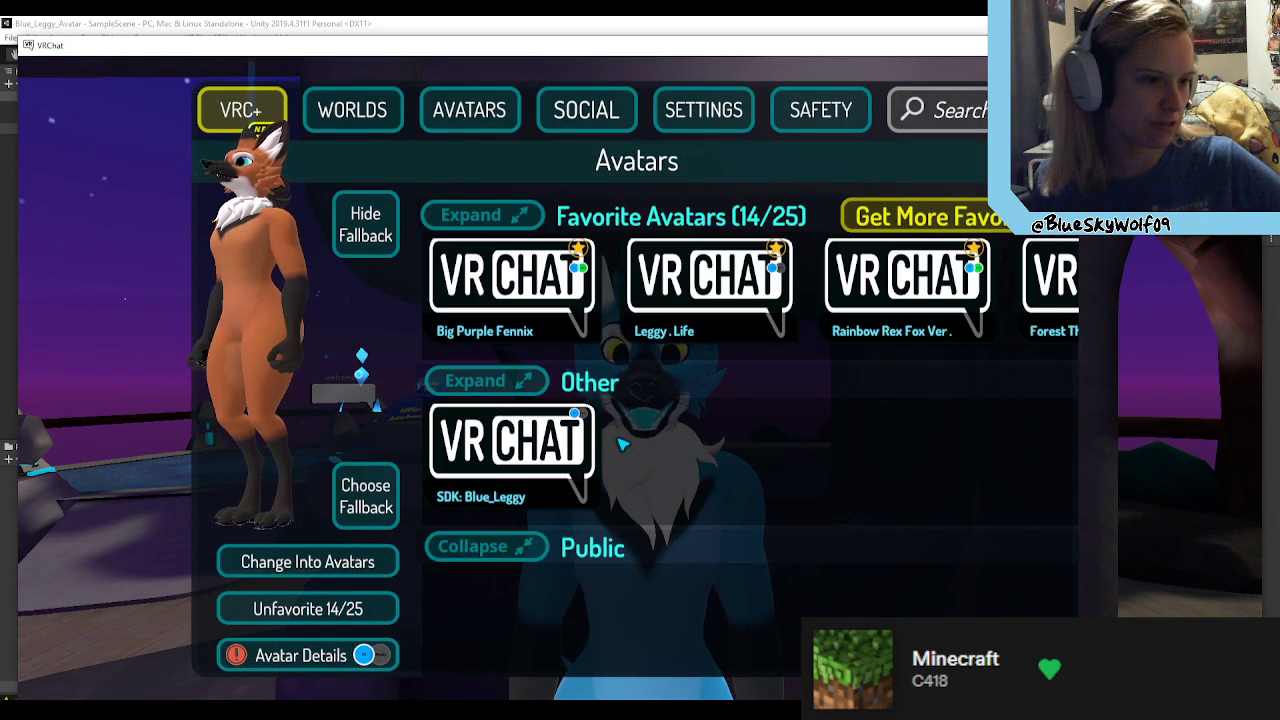
pyautogui.click(510, 458)
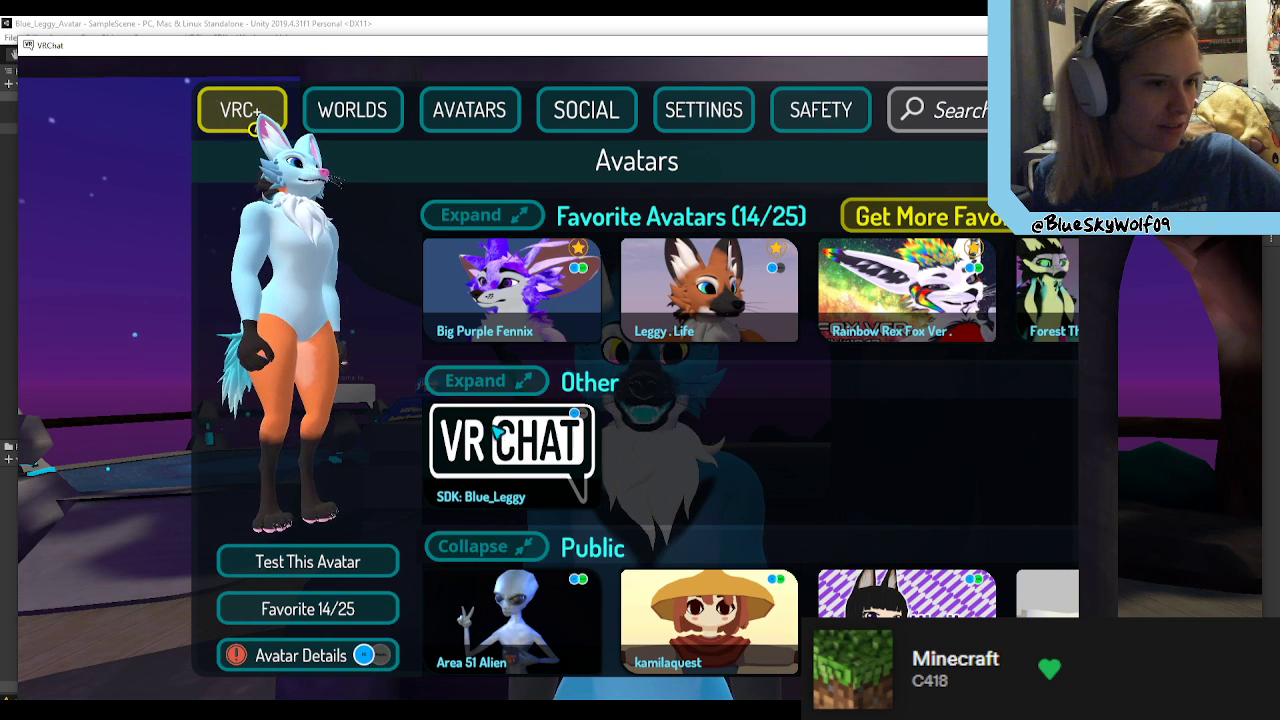
pyautogui.click(350, 562)
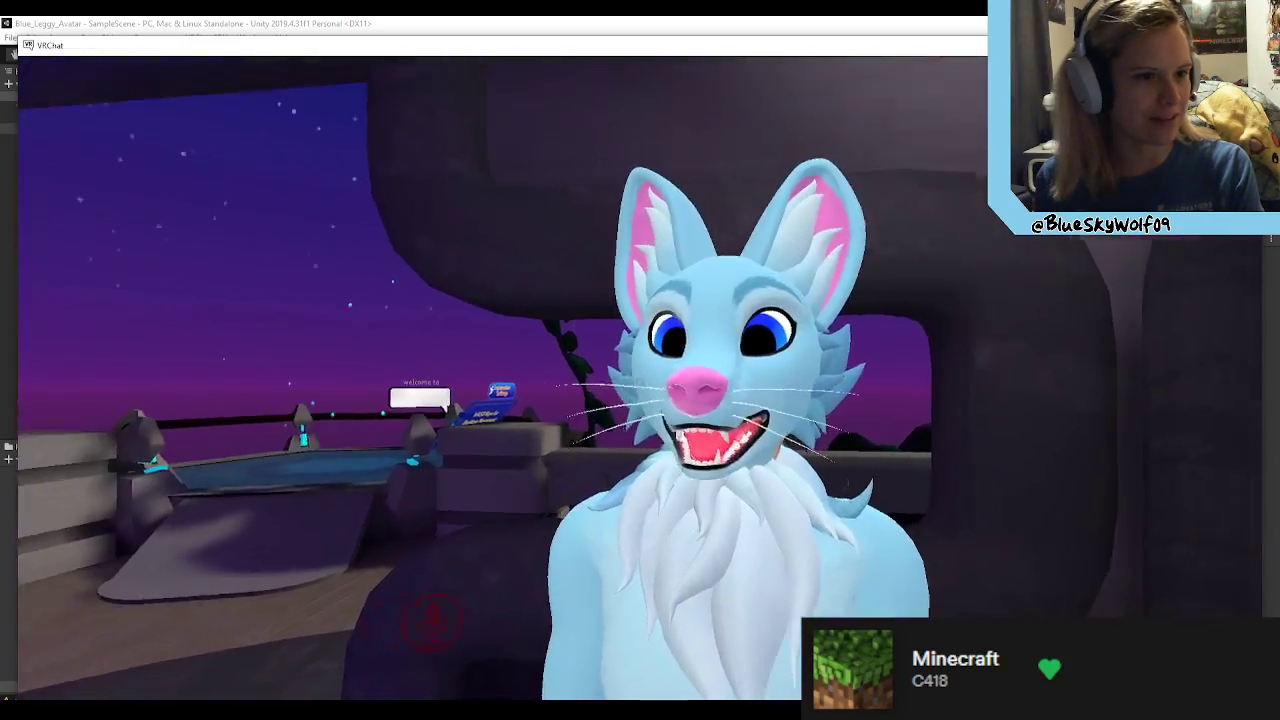
pyautogui.press('s')
pyautogui.press('w')
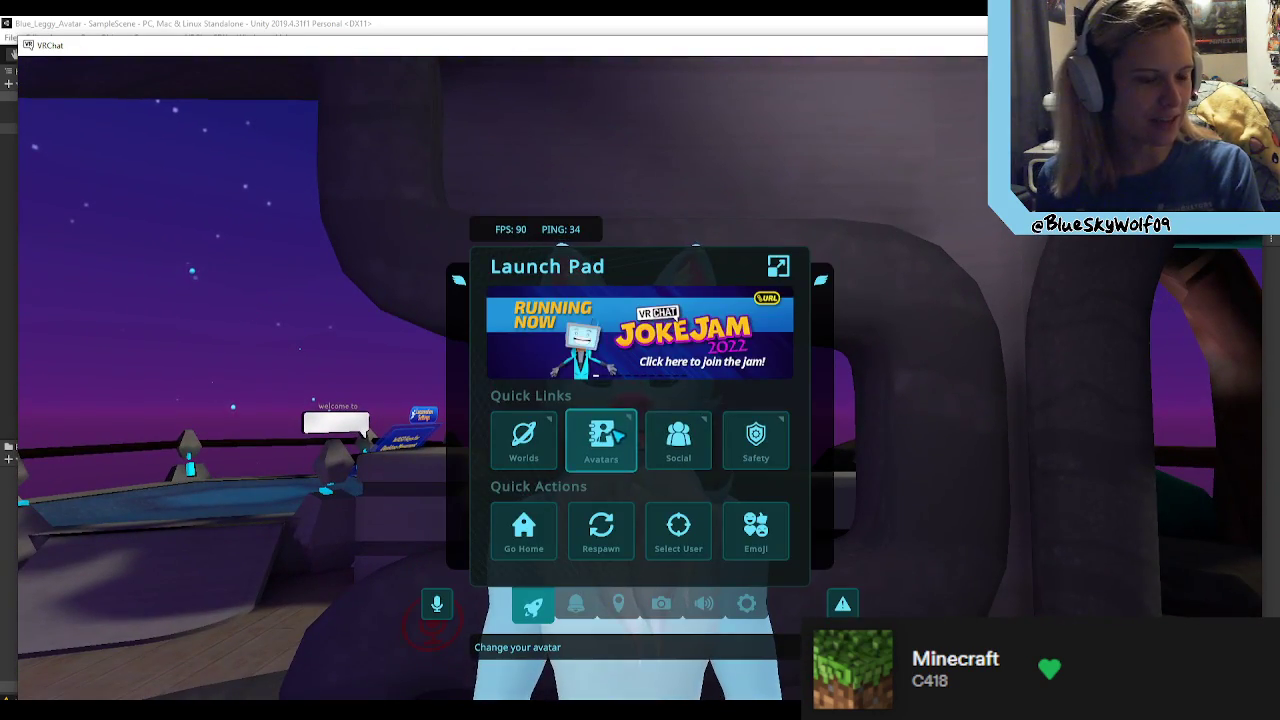
# Step: Switch back to the Leggy . Life favorite avatar
pyautogui.click(633, 433)
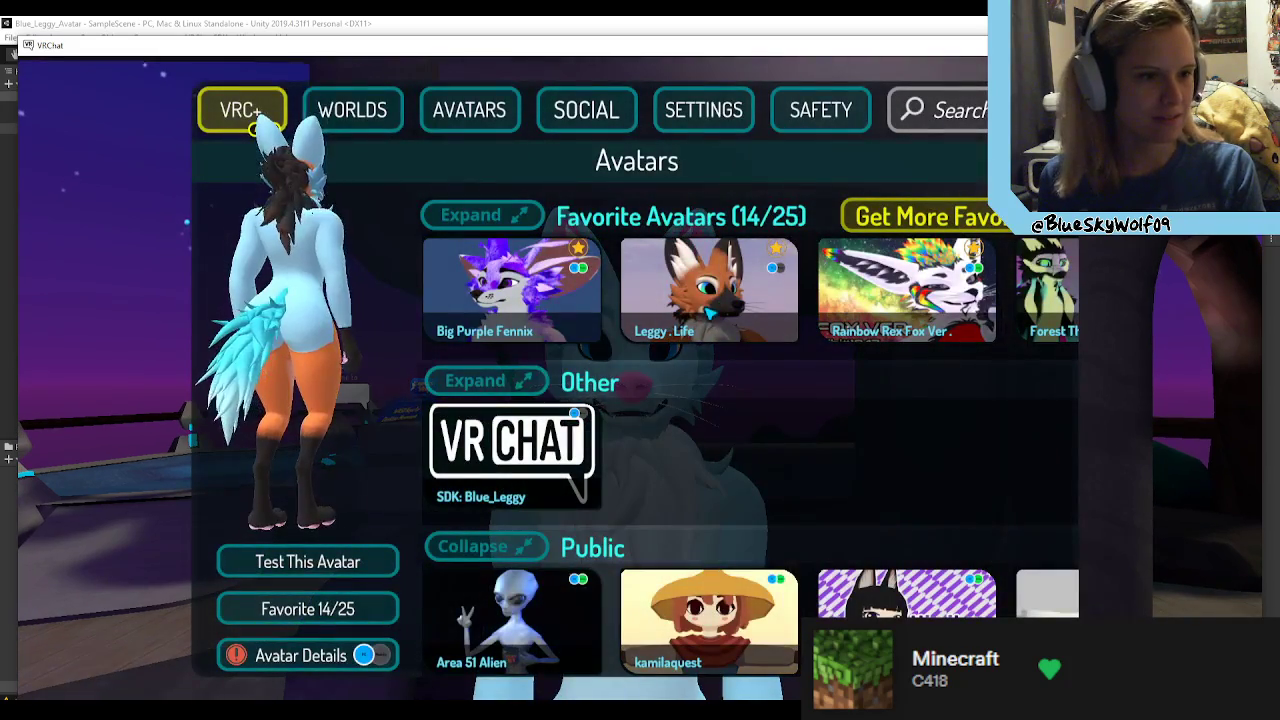
pyautogui.click(307, 561)
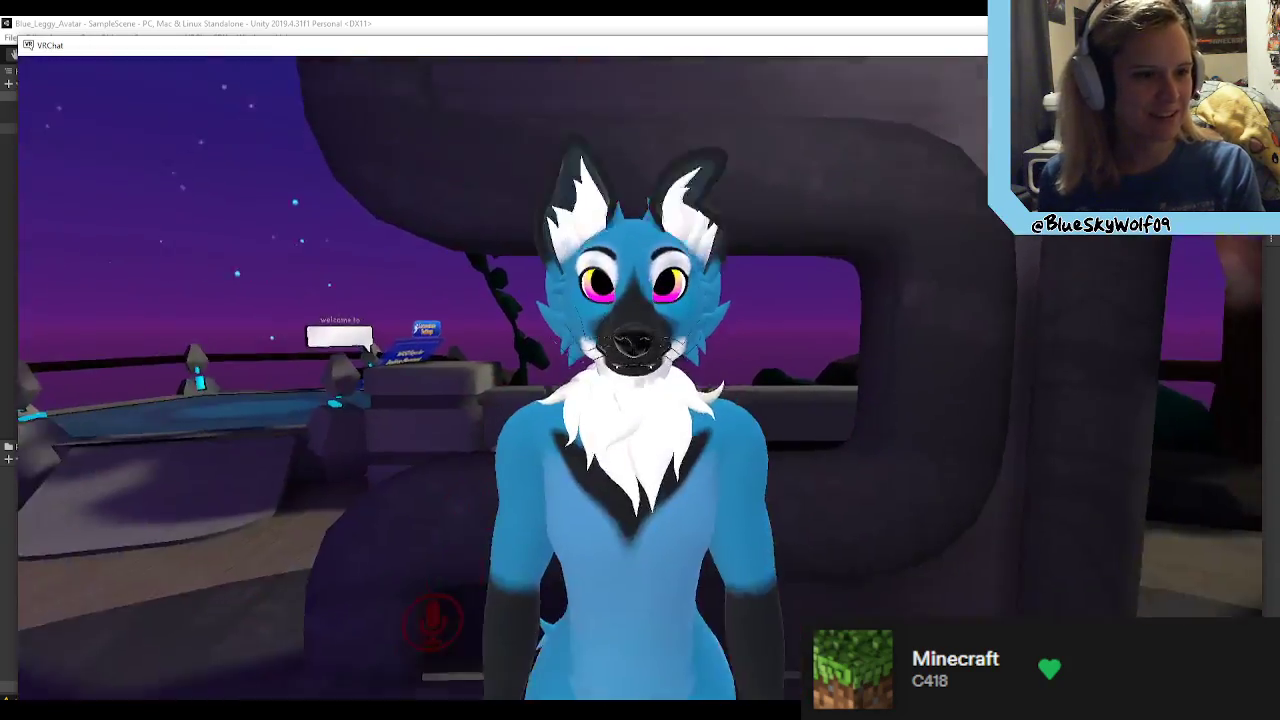
# Step: Change into the SDK: Blue_Leggy test avatar again
pyautogui.press('Escape')
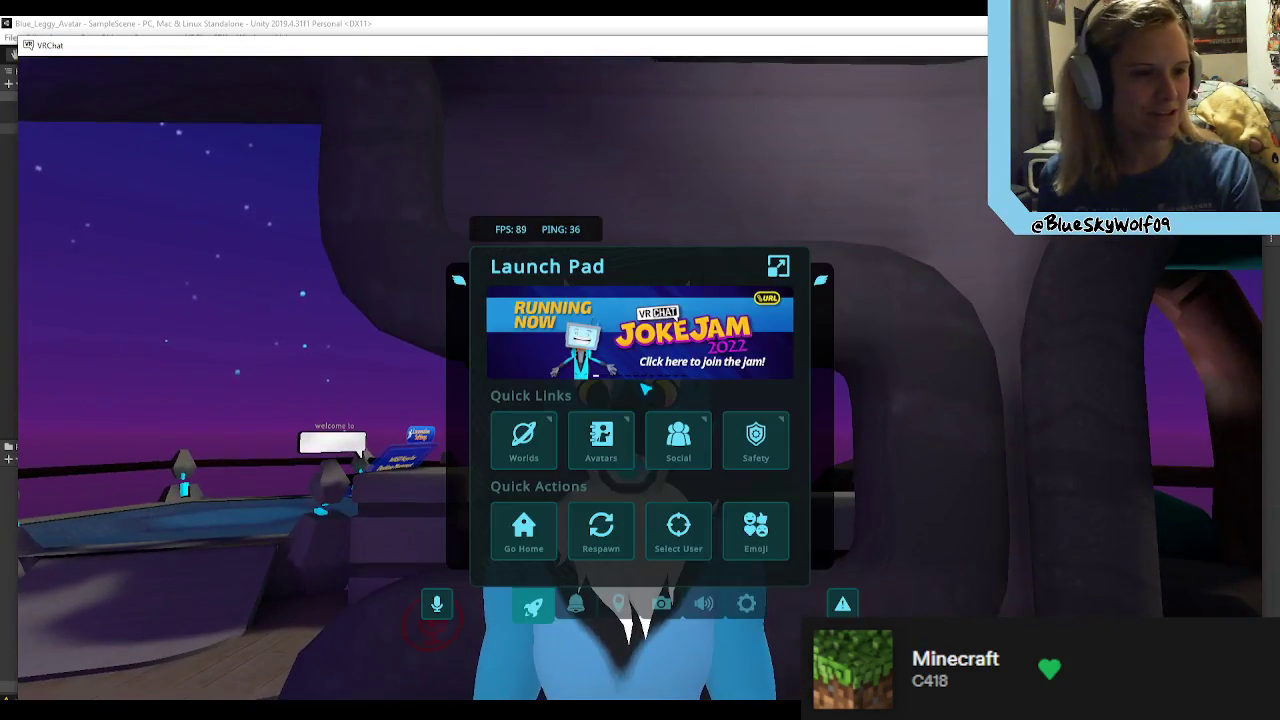
pyautogui.click(627, 444)
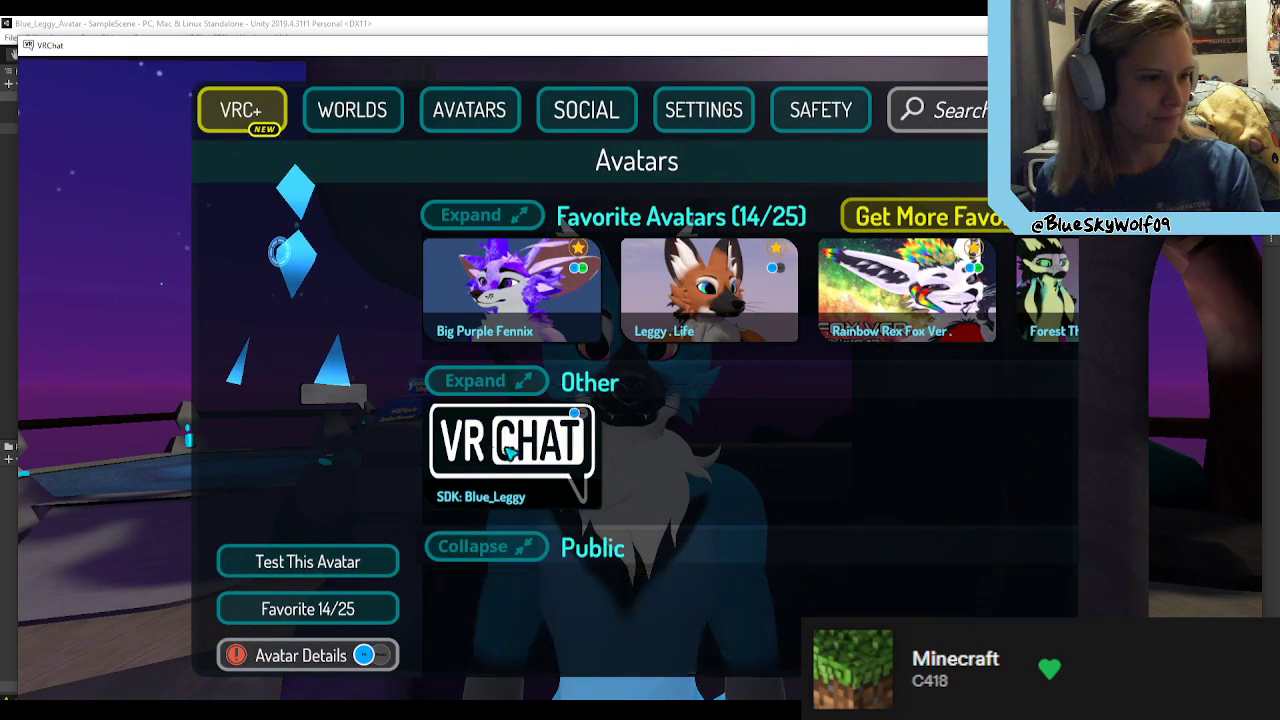
pyautogui.click(318, 561)
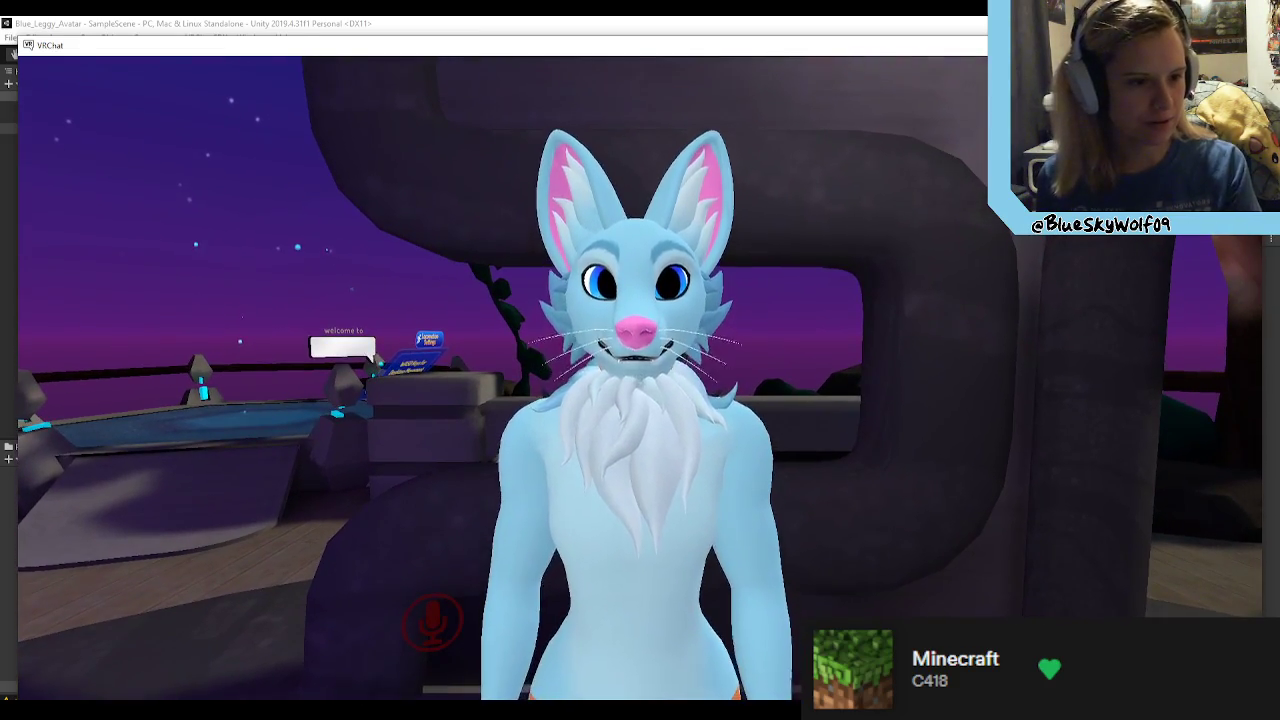
# Step: Examine the Blue_Leggy avatar's face, ears and neck fluff in the mirror from the front and side while moving
pyautogui.press('v')
pyautogui.press('d')
pyautogui.press('a')
pyautogui.press('a')
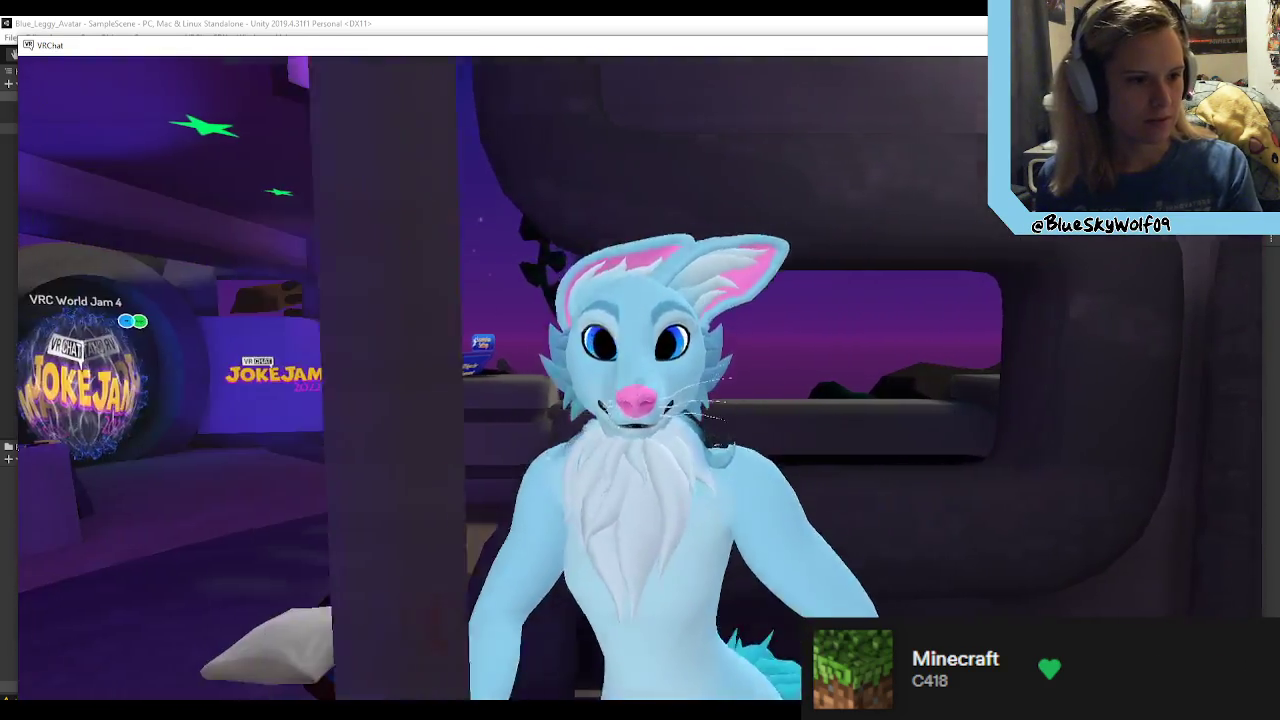
pyautogui.press('d')
pyautogui.press('w')
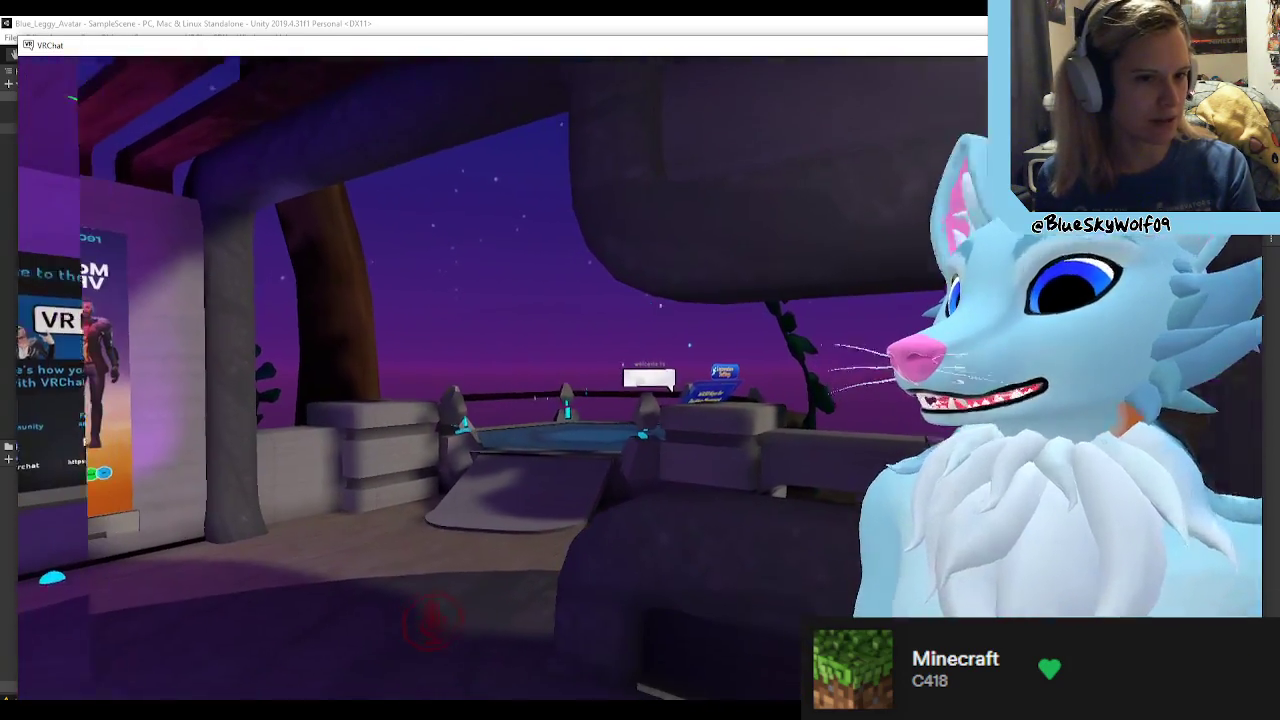
pyautogui.press('s')
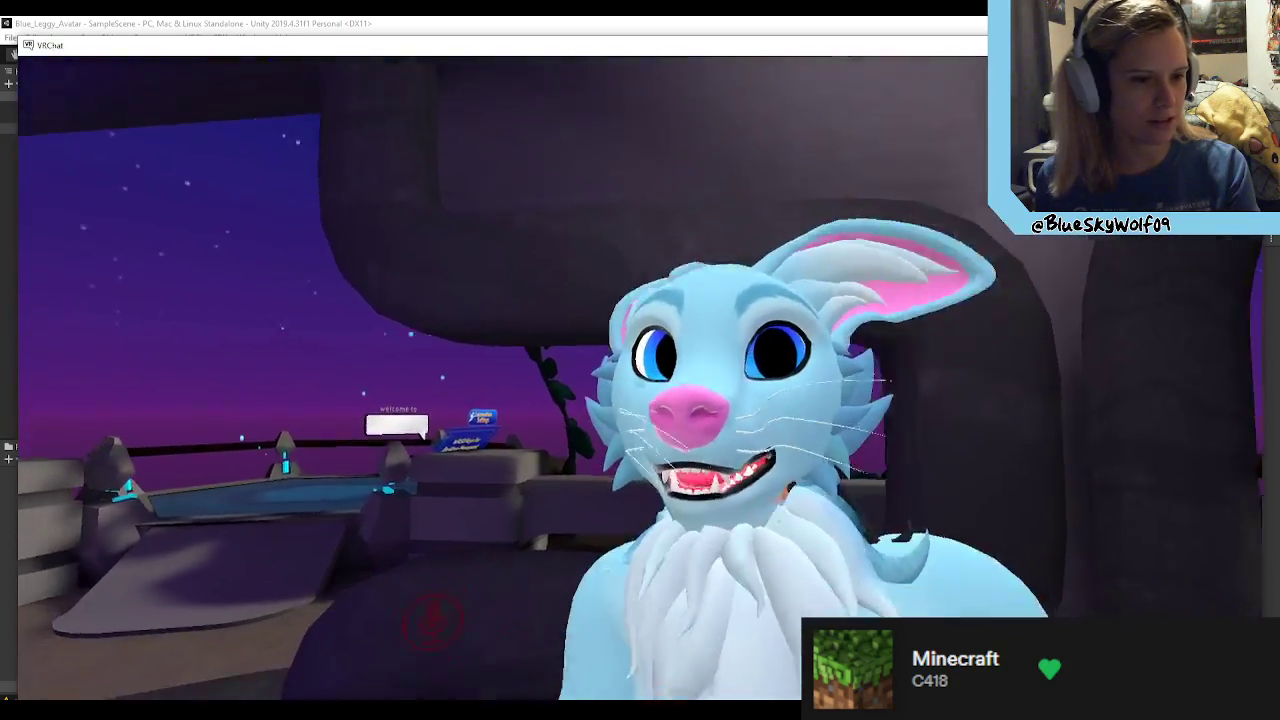
pyautogui.press('w')
# Step: Try Blue_Leggy's tongue and open-mouth expressions and inspect its eyes, nose and teeth up close in the mirror
pyautogui.press('v')
pyautogui.press('s')
pyautogui.press('v')
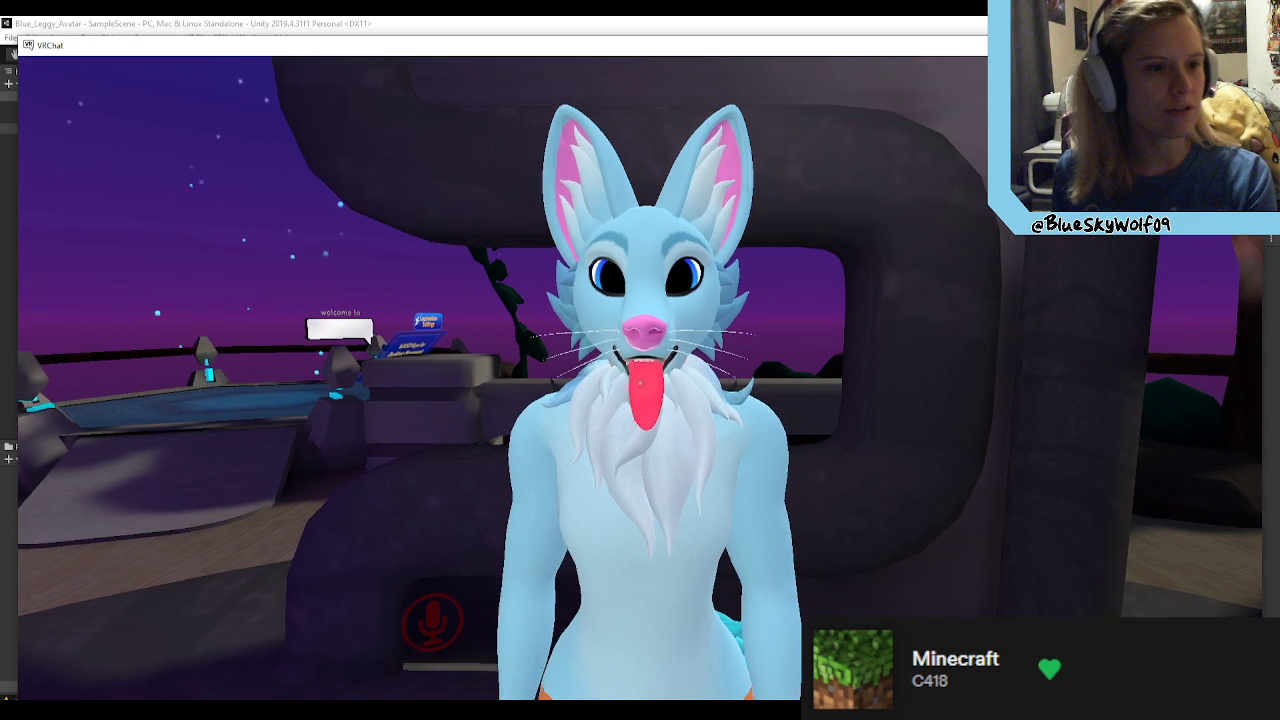
pyautogui.hotkey('shift', 'F7')
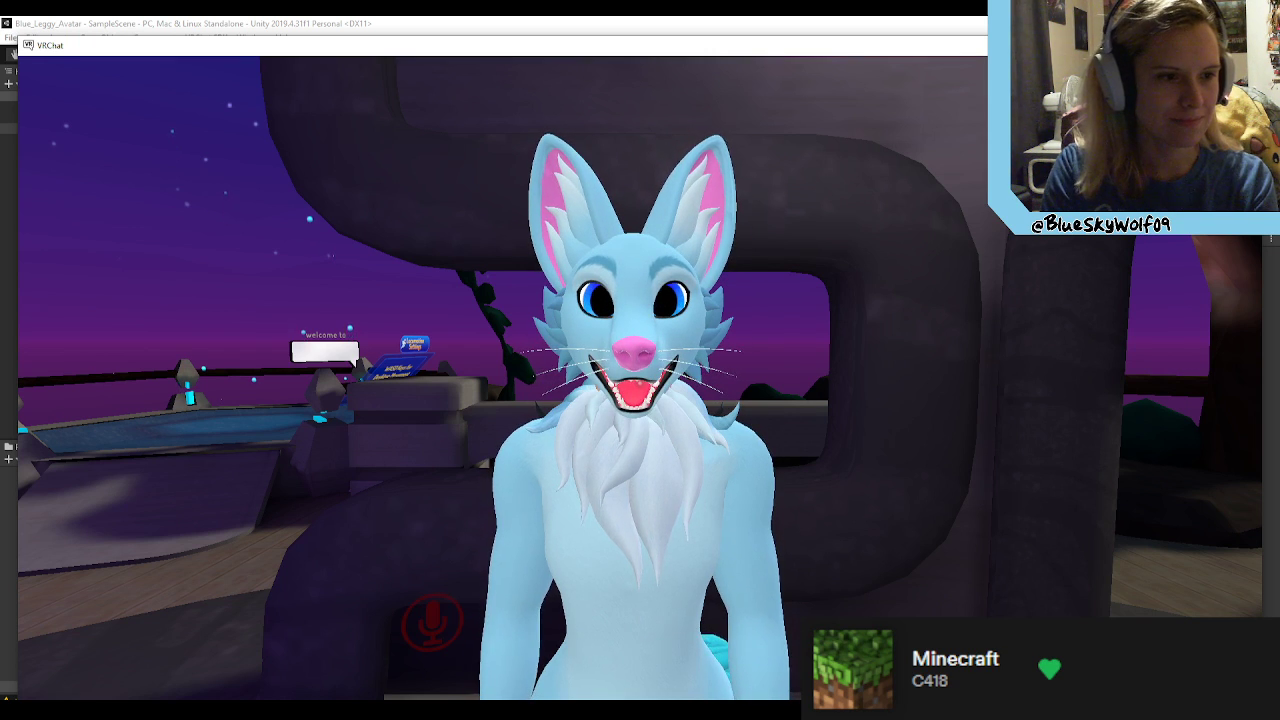
pyautogui.press('v')
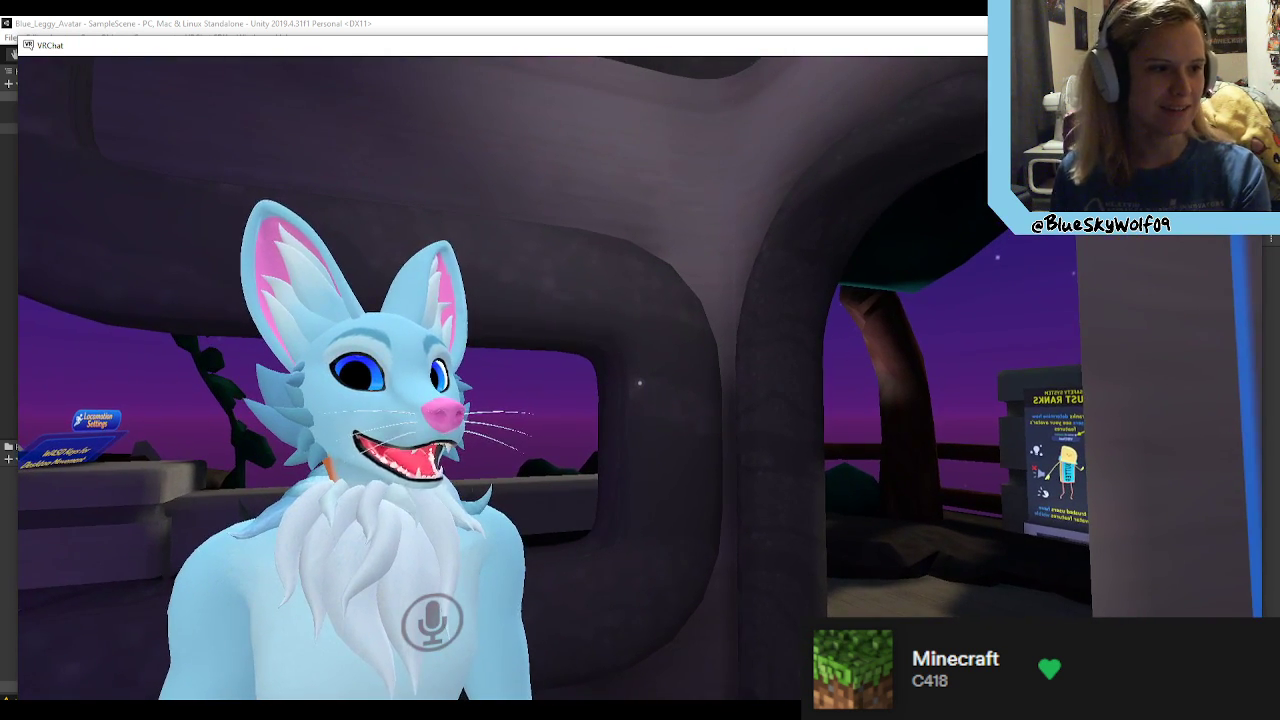
pyautogui.press('v')
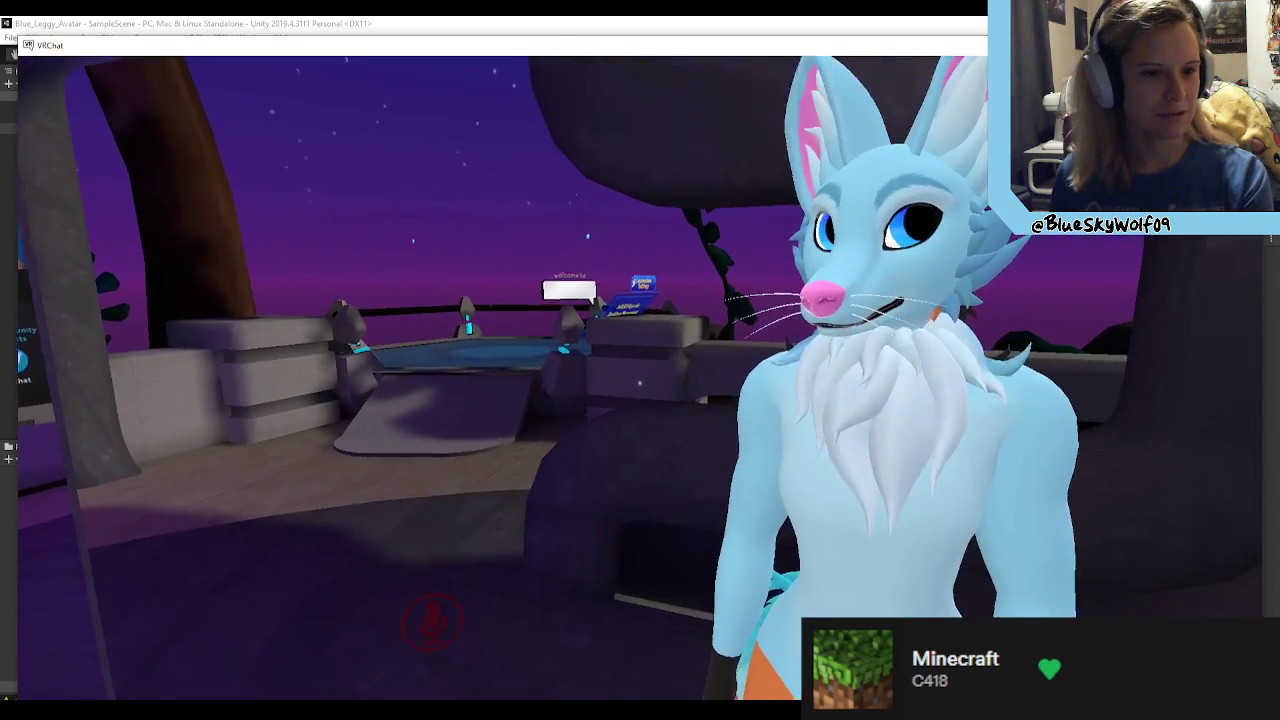
pyautogui.press('w')
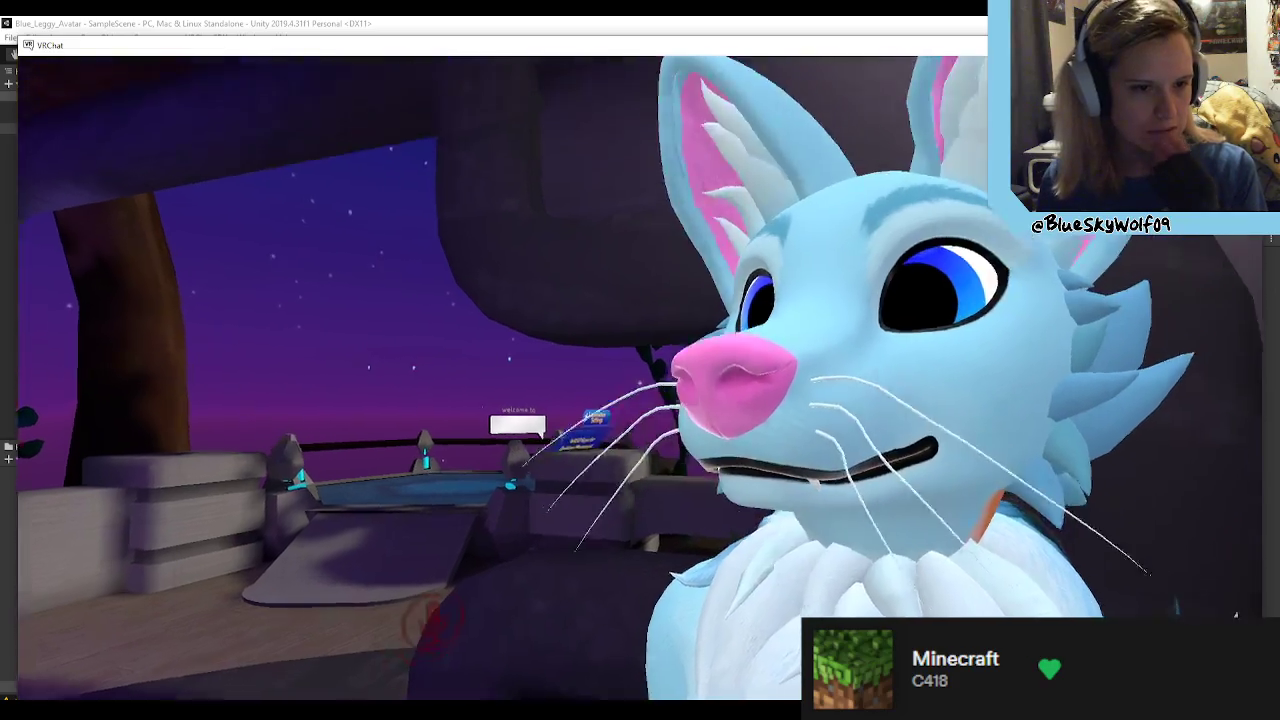
pyautogui.press('v')
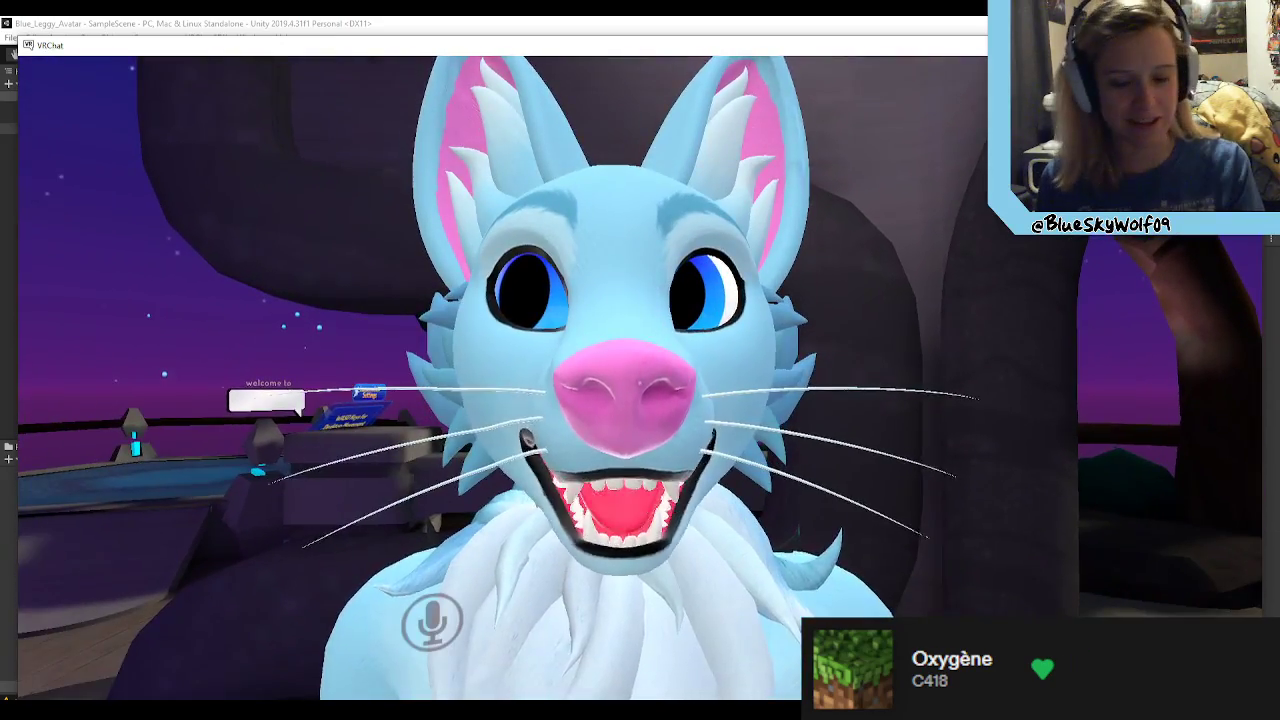
# Step: Back away from the mirror with the Blue_Leggy avatar and look through the avatar list without changing avatar
pyautogui.press('s')
pyautogui.press('v')
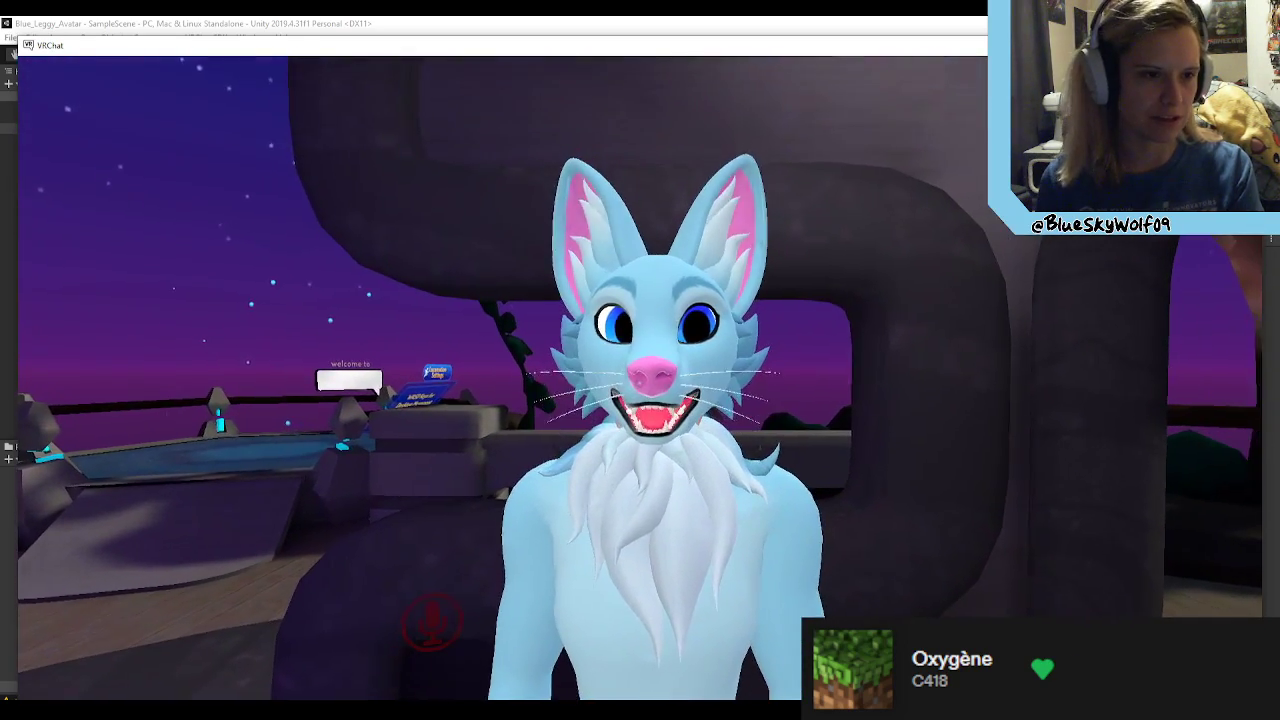
pyautogui.press('Escape')
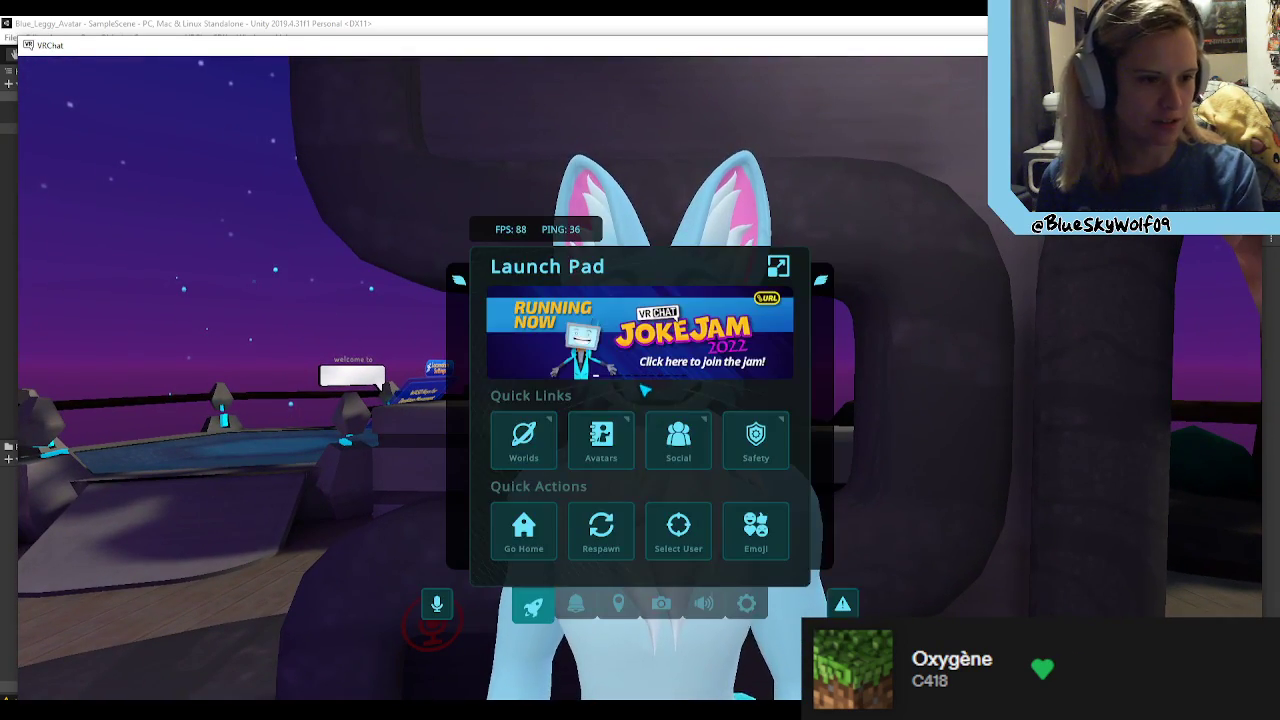
pyautogui.click(601, 437)
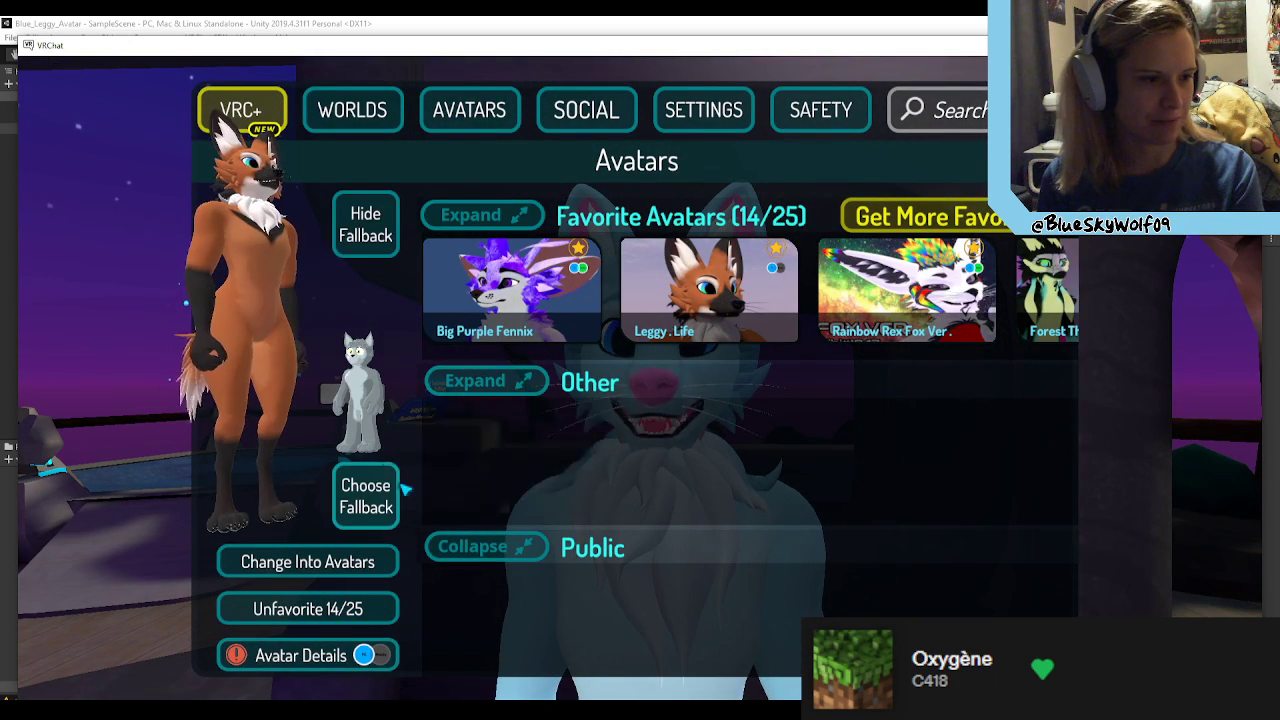
pyautogui.press('Escape')
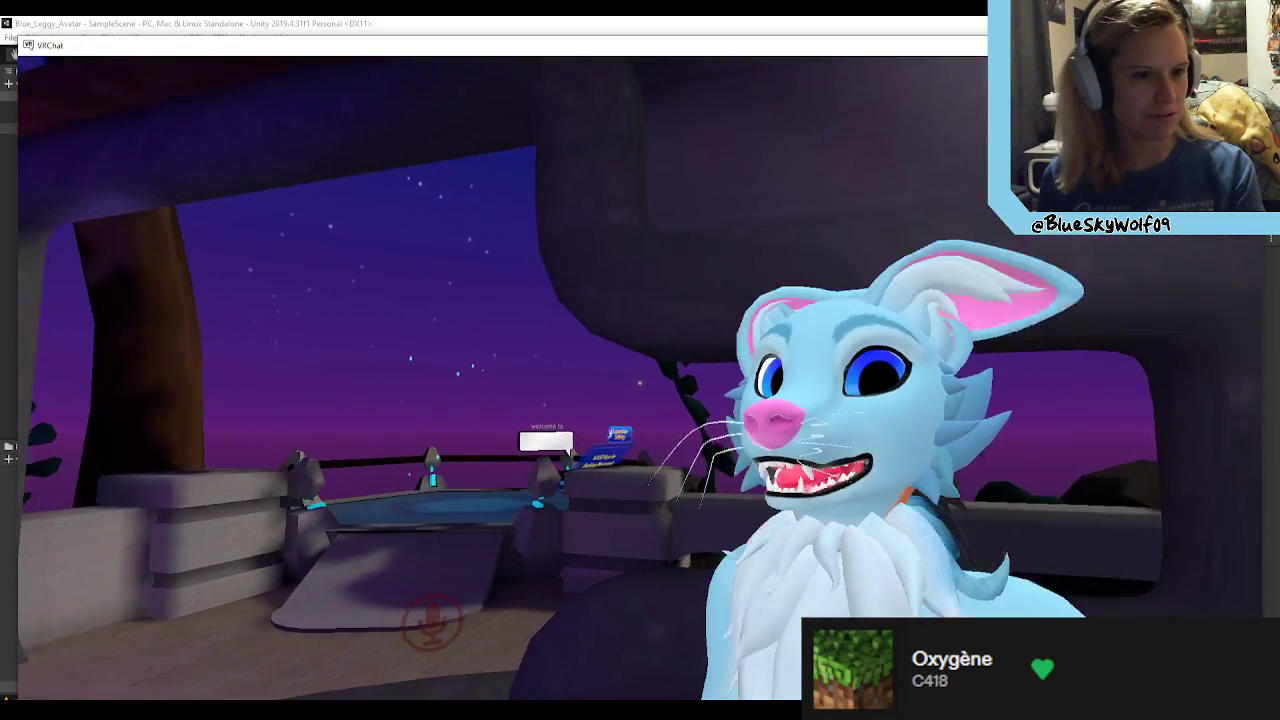
# Step: Speak through the microphone to test Blue_Leggy's mouth movement in the mirror, viewing its folded-ear and raised-ear expressions from the front and side
pyautogui.press('v')
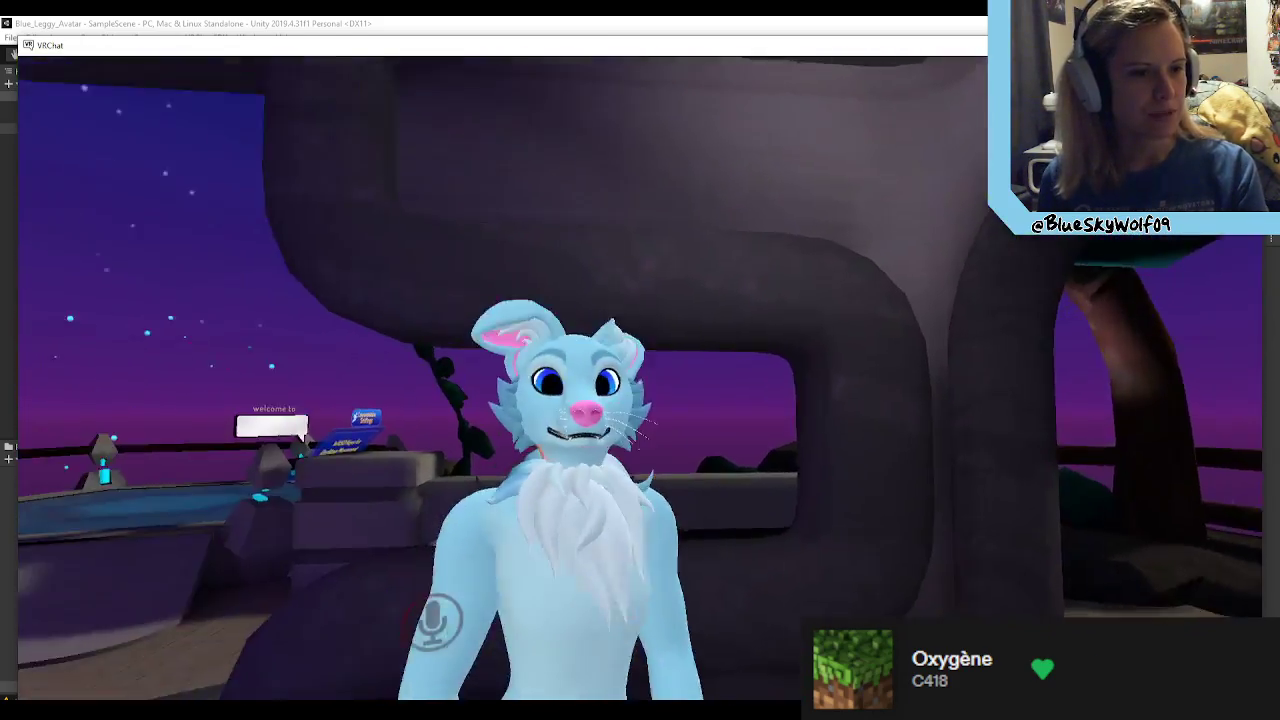
pyautogui.press('v')
pyautogui.press('v')
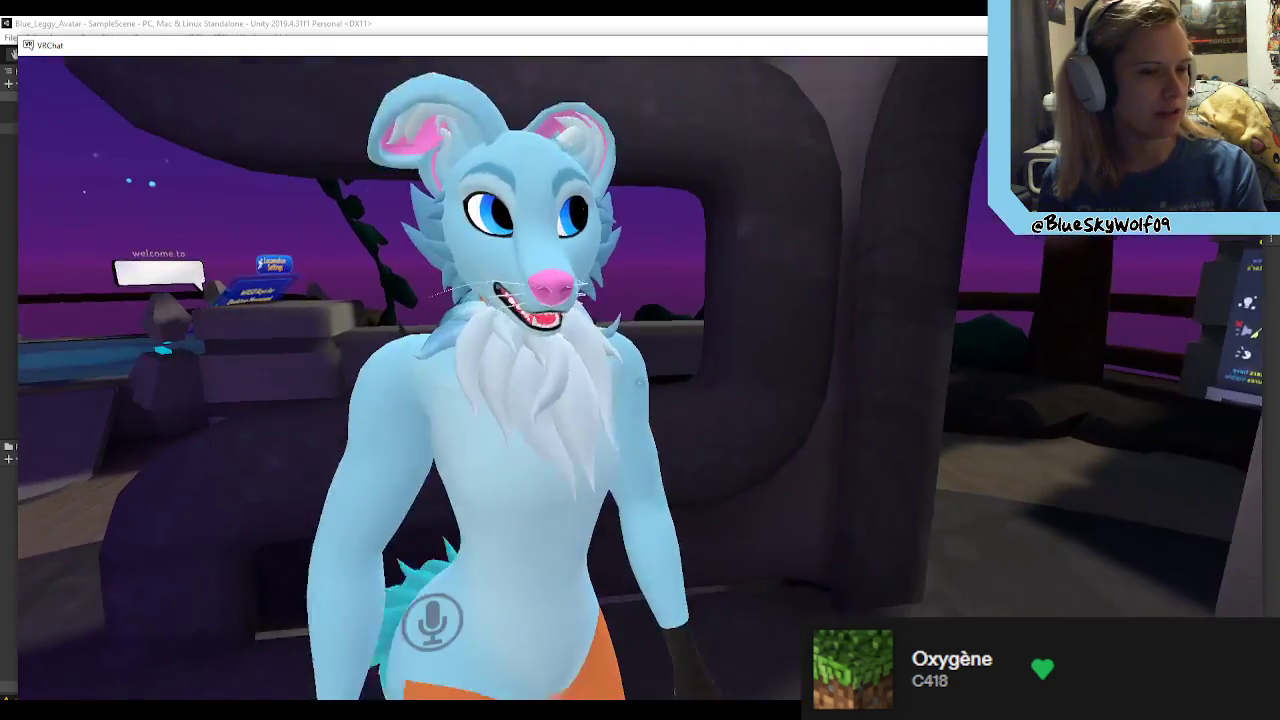
pyautogui.press('v')
pyautogui.press('v')
pyautogui.press('v')
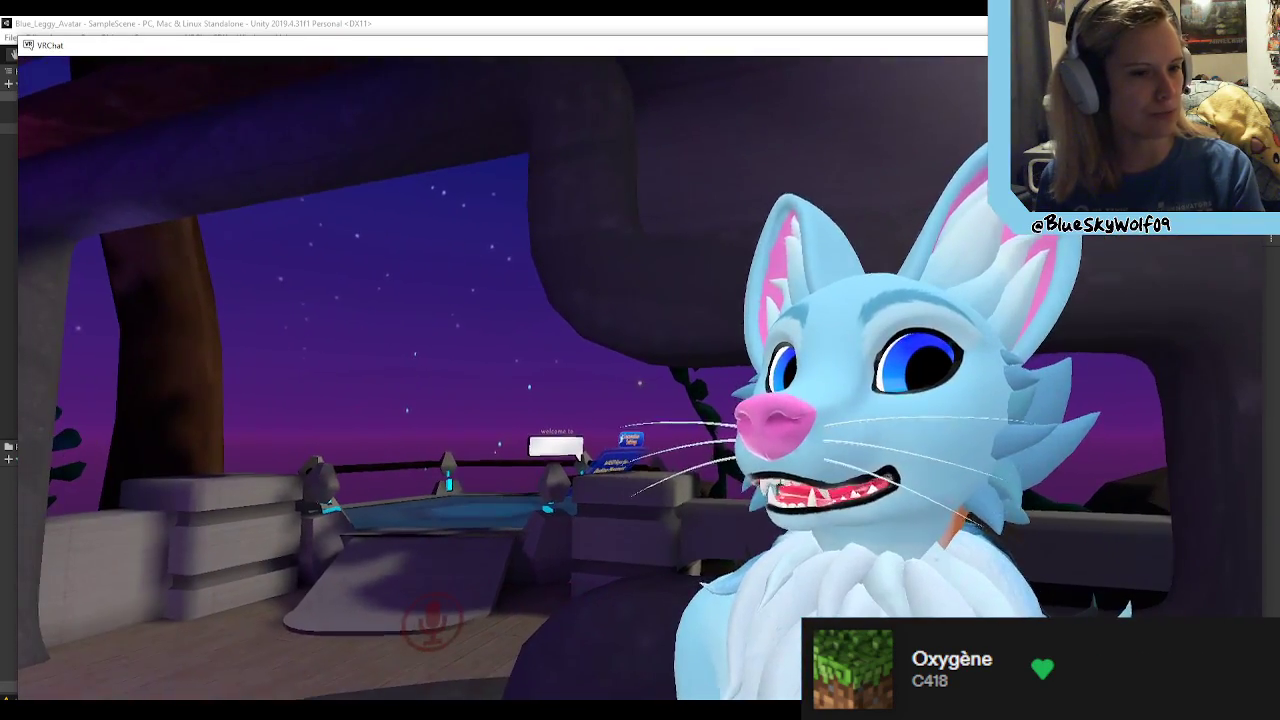
pyautogui.press('s')
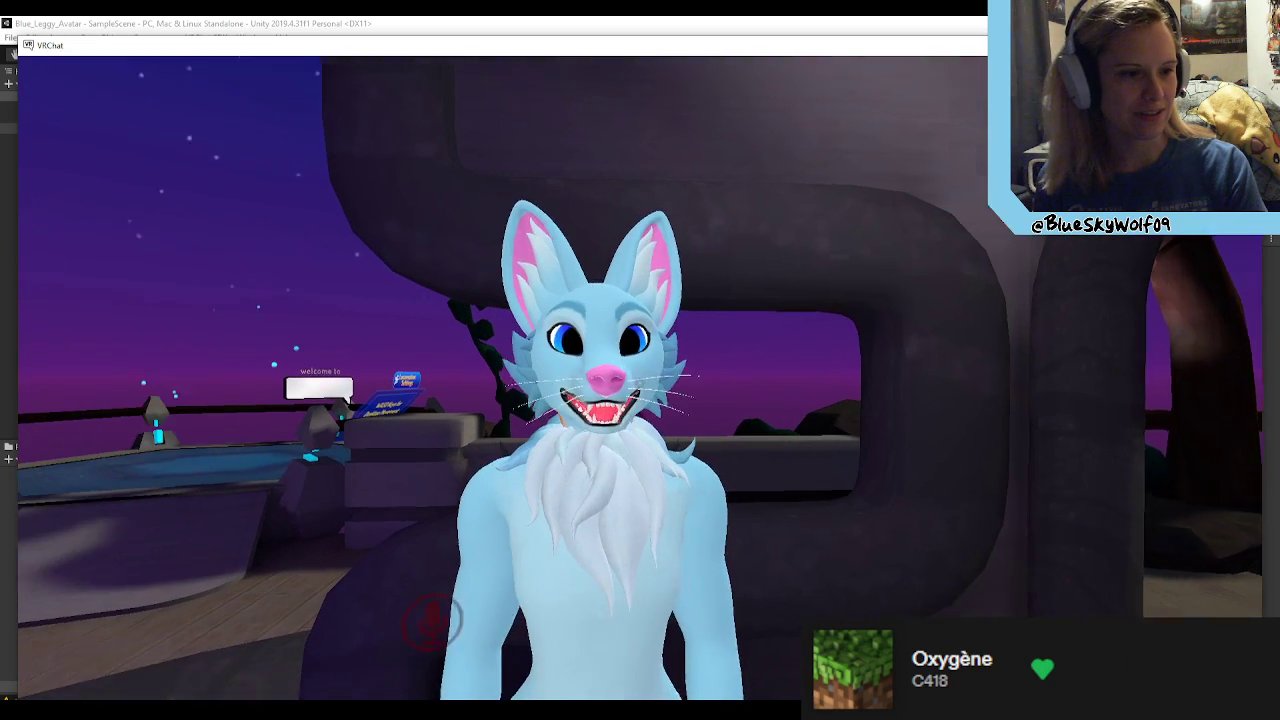
# Step: Exit VRChat and confirm leaving
pyautogui.press('Escape')
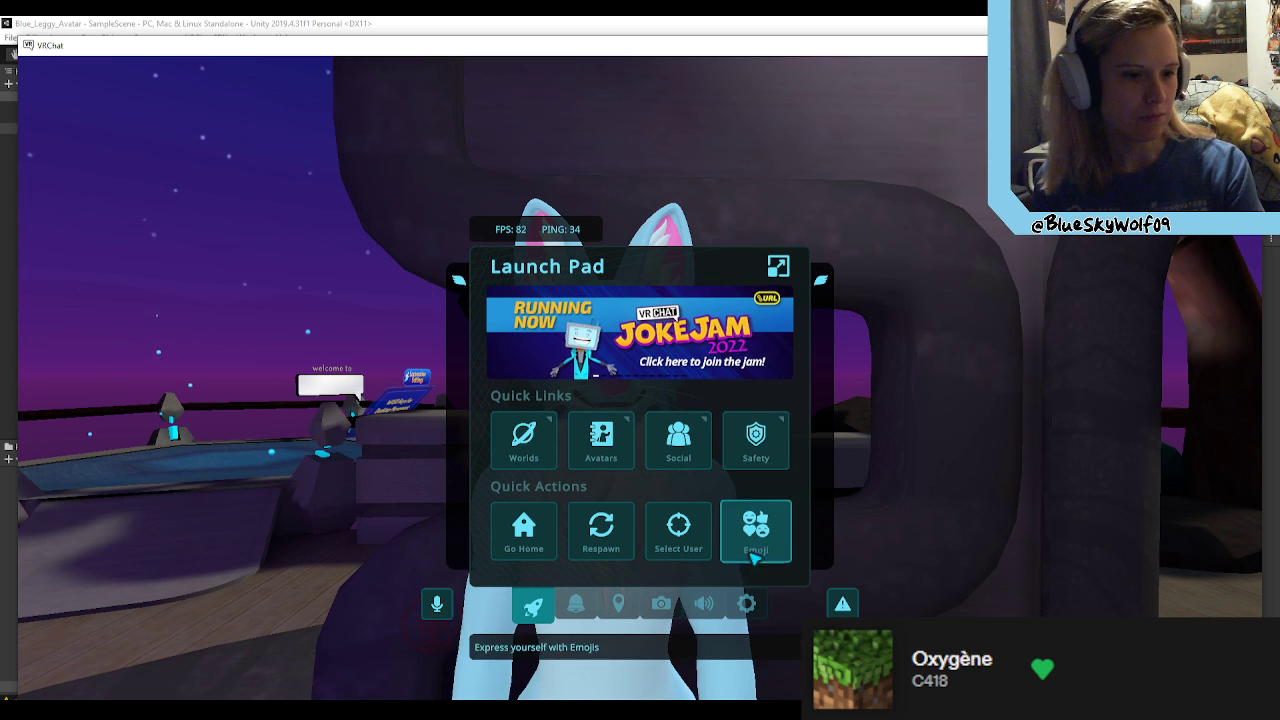
pyautogui.click(747, 603)
pyautogui.click(736, 266)
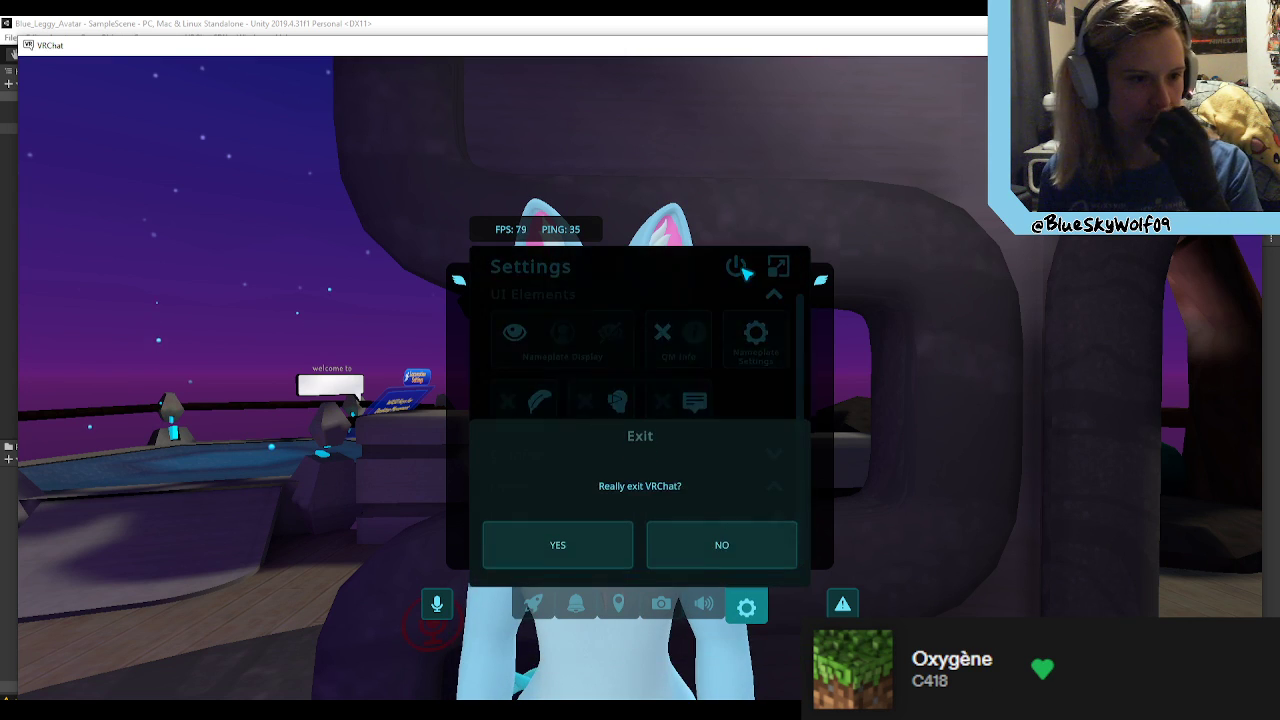
pyautogui.click(628, 541)
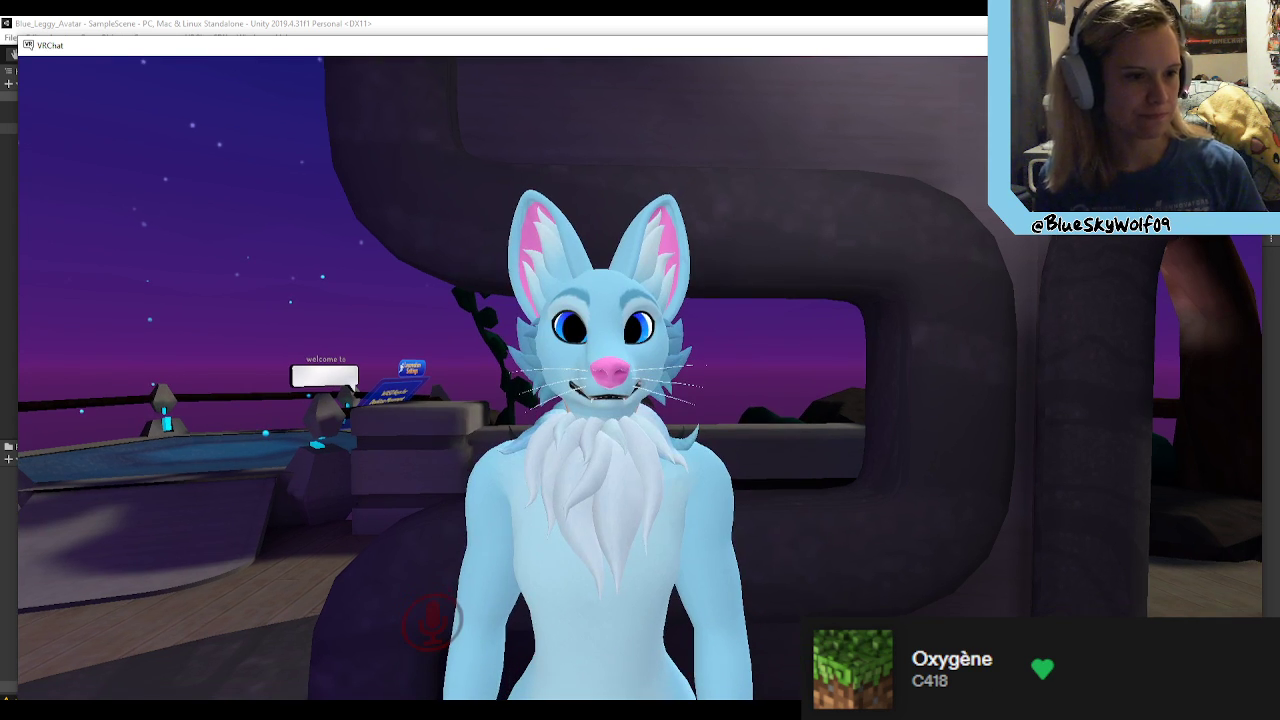